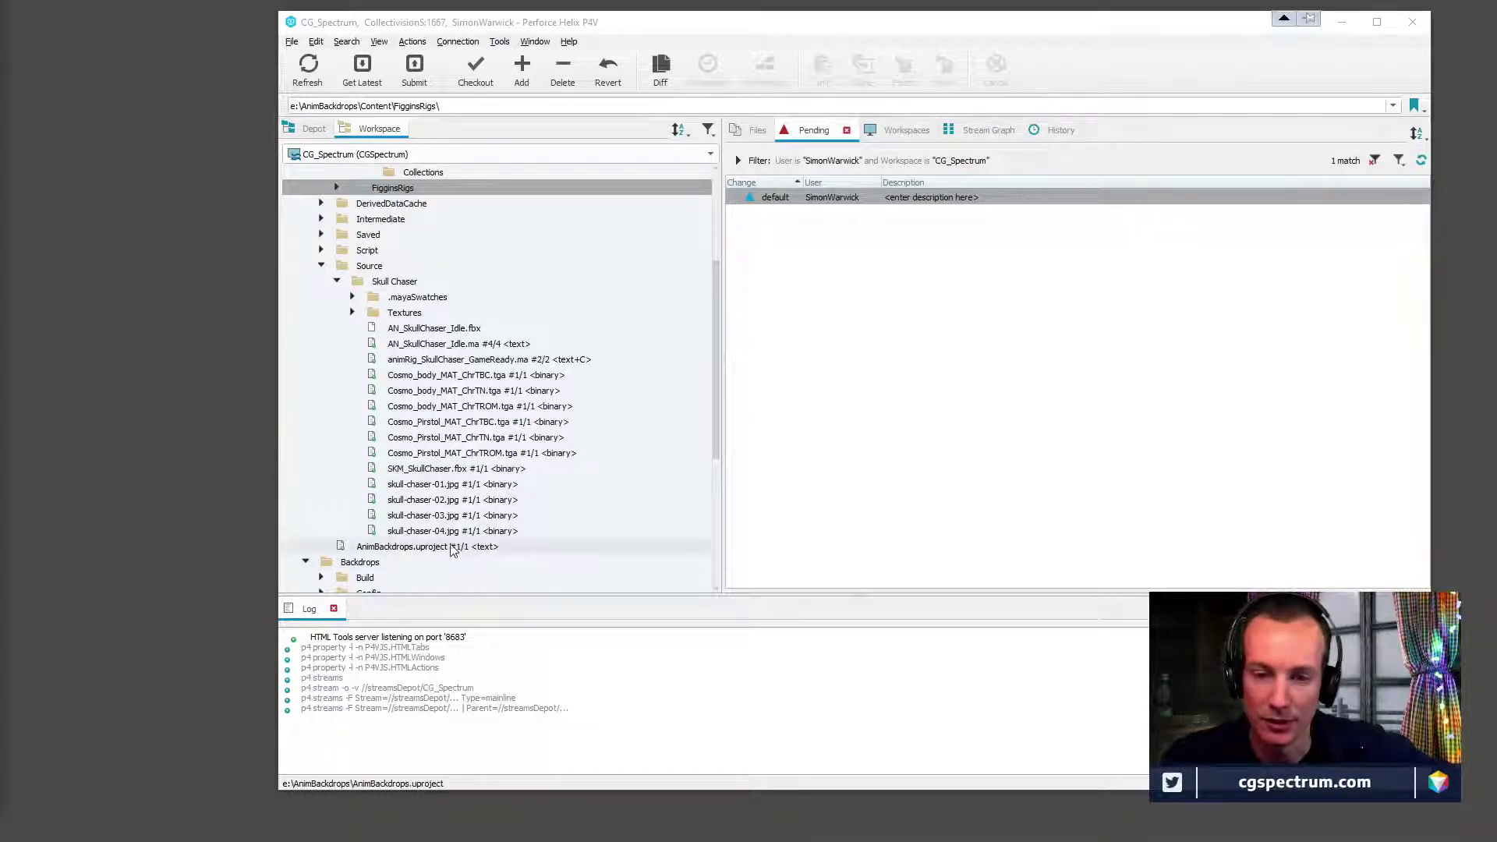
Open the AnimBackdrops project in a maximized Unreal Editor window and view the AN_SkullChaser_Idle animation in an enlarged preview viewport.
{"action": "left_click", "coordinate": [436, 548]}
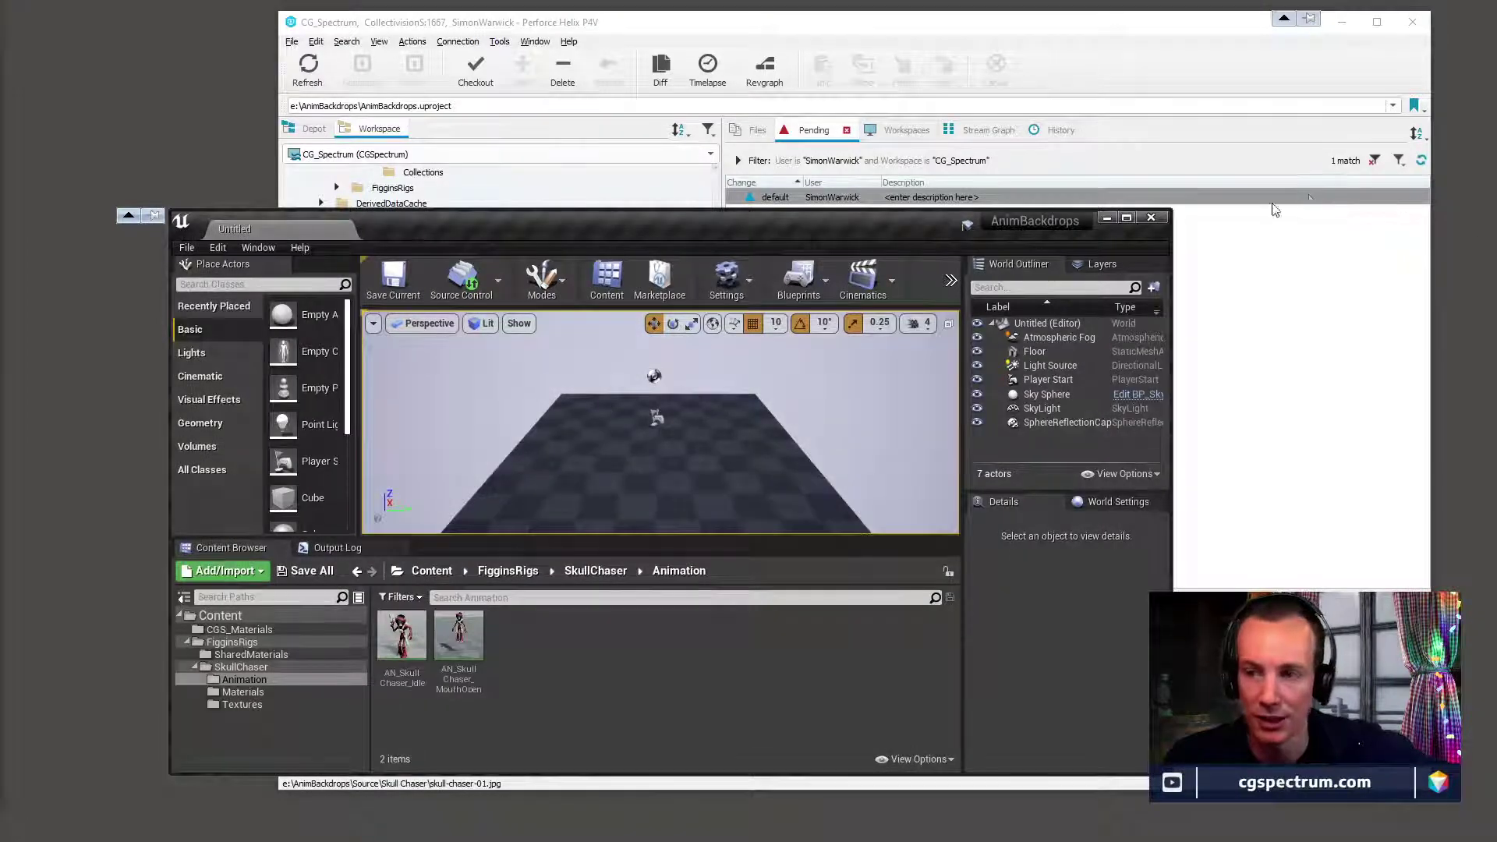
{"action": "left_click", "coordinate": [1126, 218]}
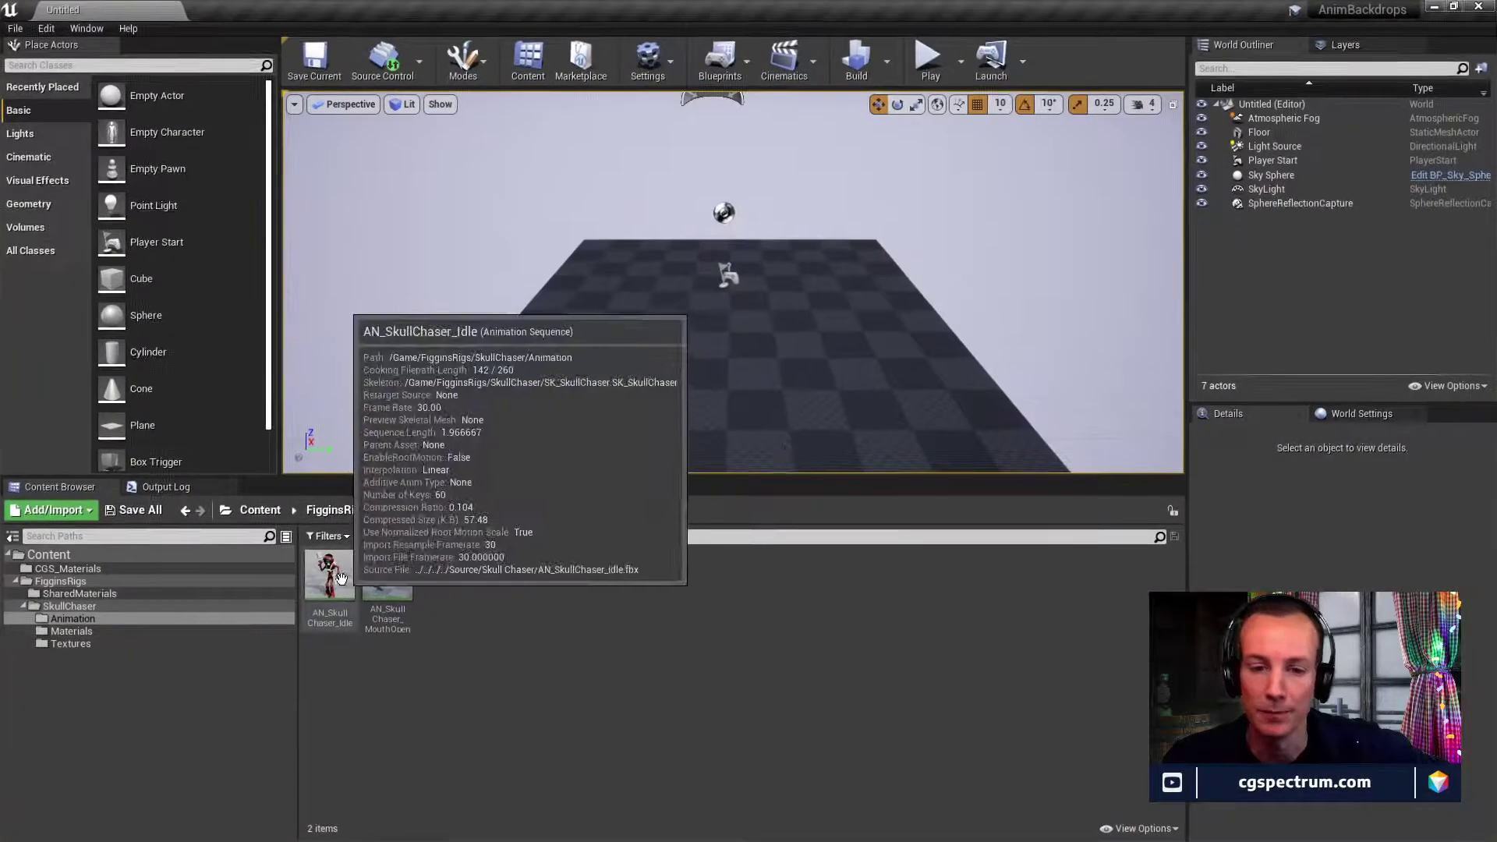
{"action": "left_click_drag", "start_coordinate": [341, 577], "coordinate": [875, 316]}
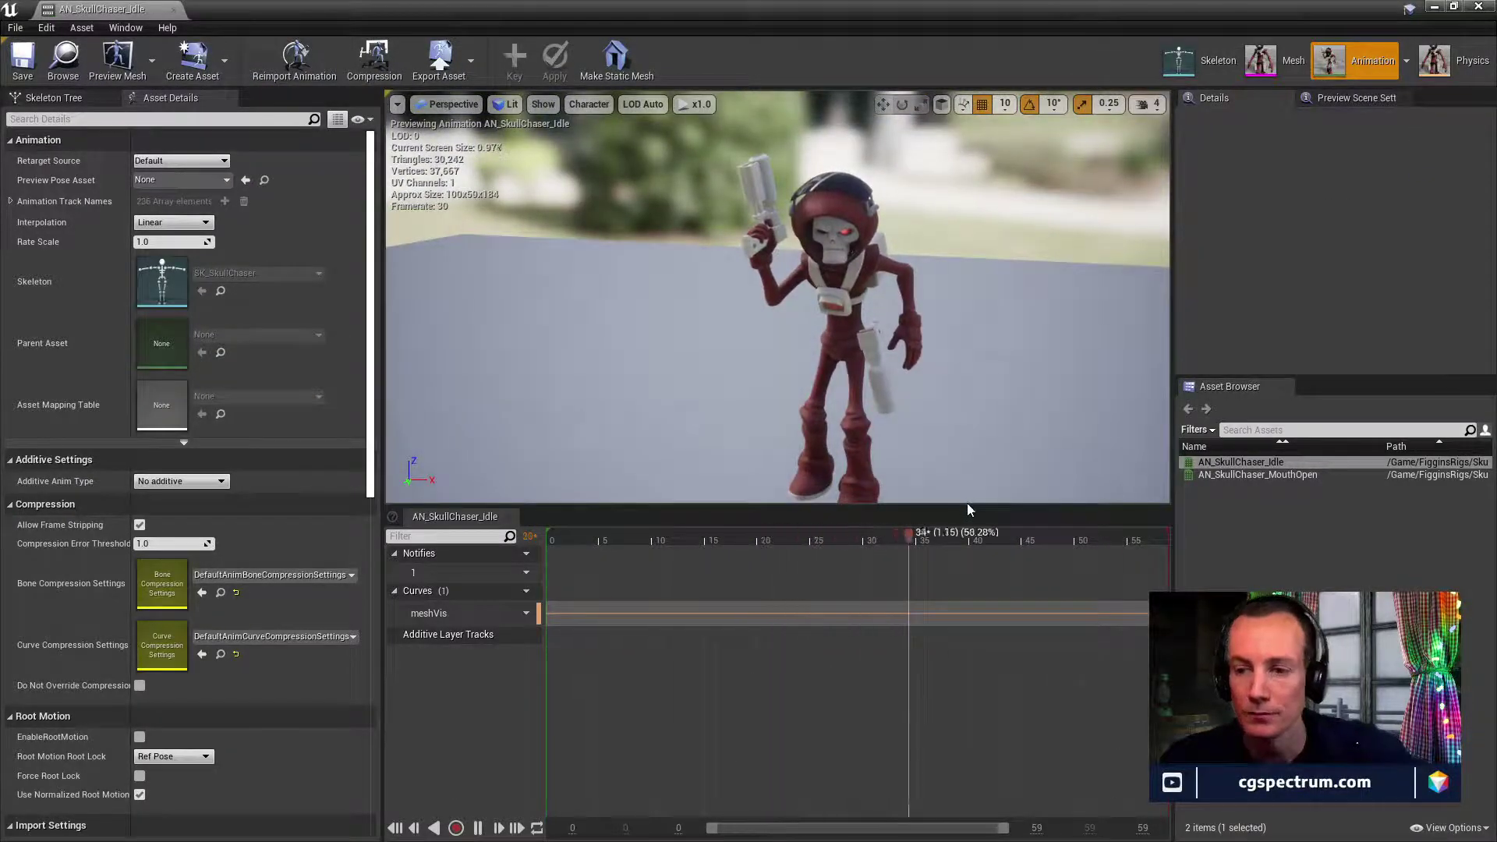
{"action": "left_click_drag", "start_coordinate": [967, 510], "coordinate": [967, 615]}
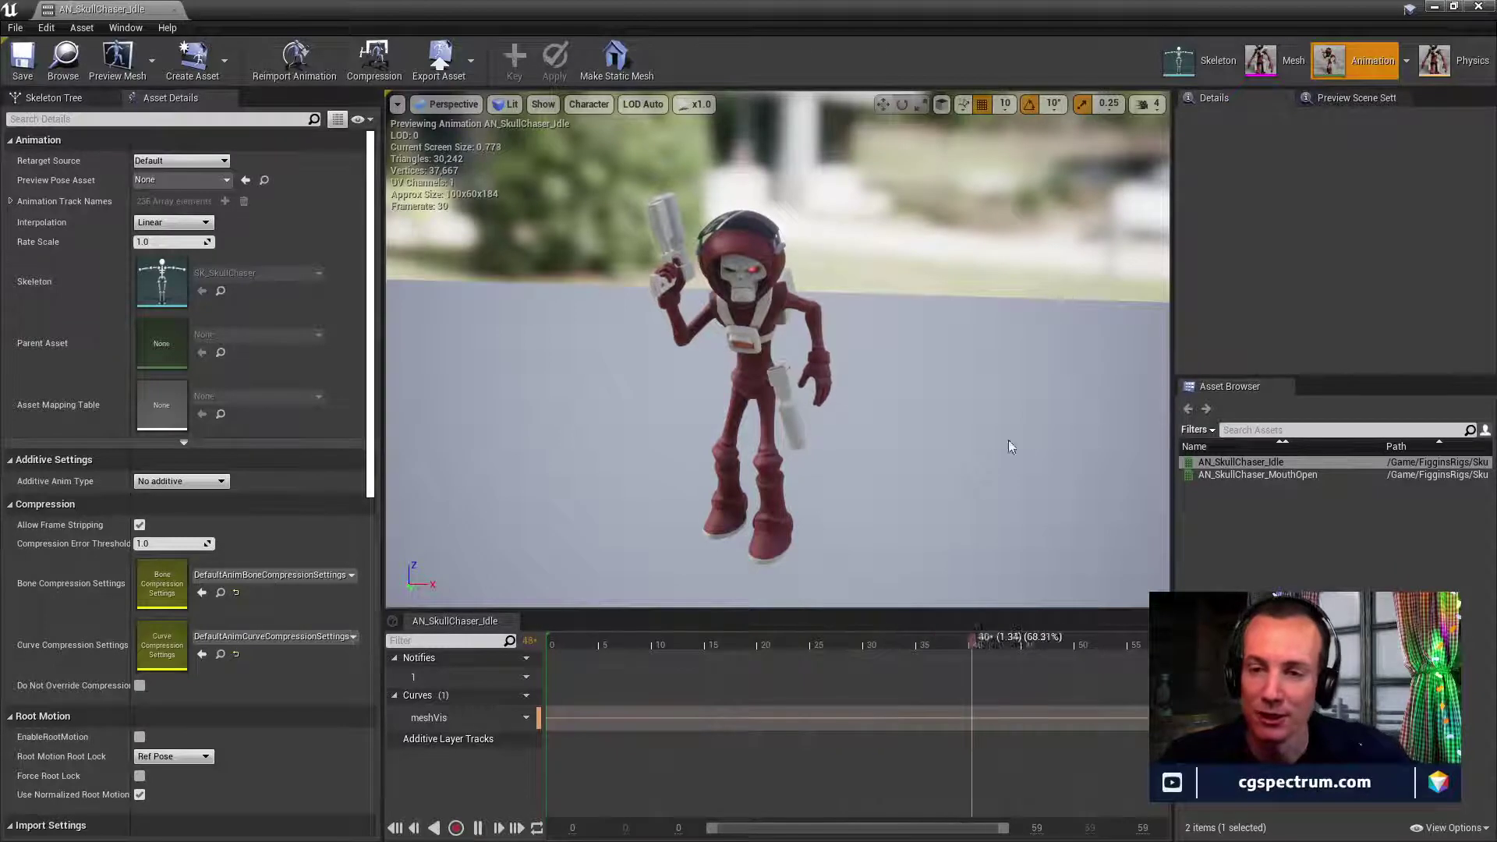
Examine the Skull Chaser's idle animation from the front and back, including its holstered pistol, feet and head.
{"action": "left_click_drag", "start_coordinate": [942, 340], "coordinate": [887, 294]}
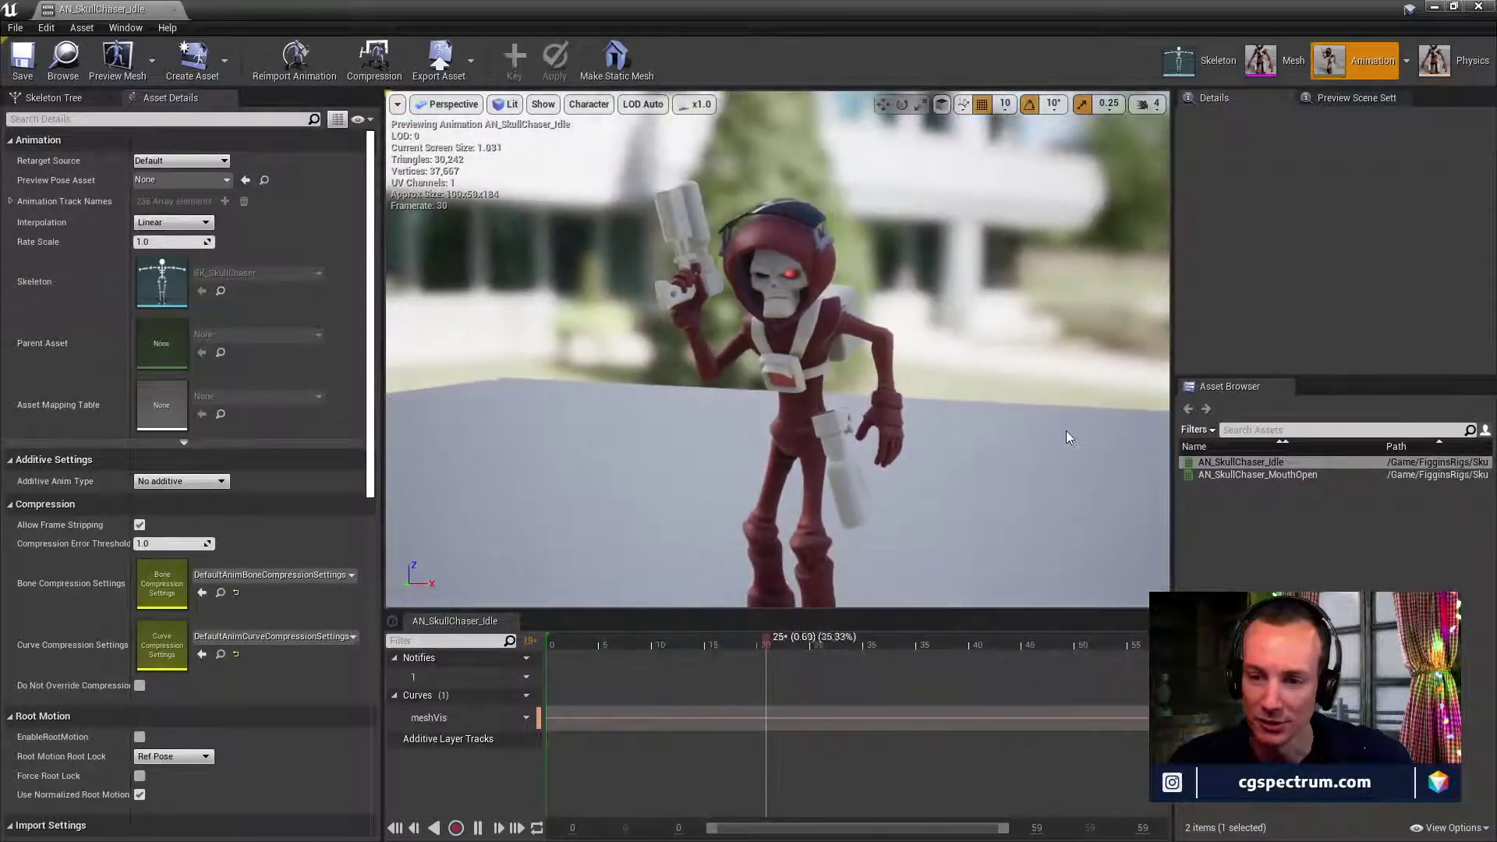
{"action": "right_click_drag", "start_coordinate": [1066, 413], "coordinate": [1062, 400]}
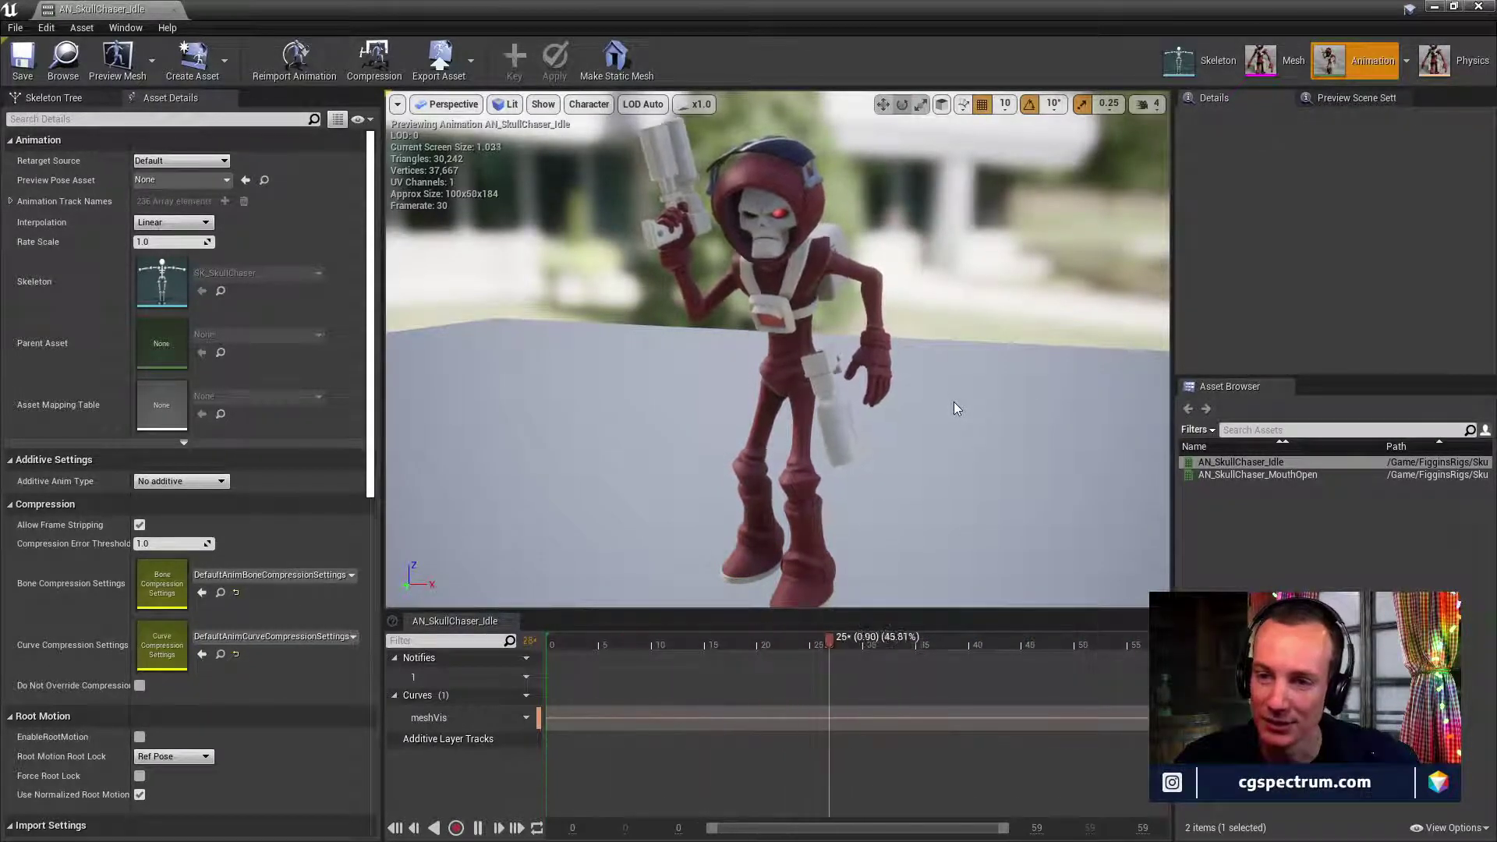
{"action": "scroll", "coordinate": [957, 397], "scroll_direction": "up", "scroll_amount": 5}
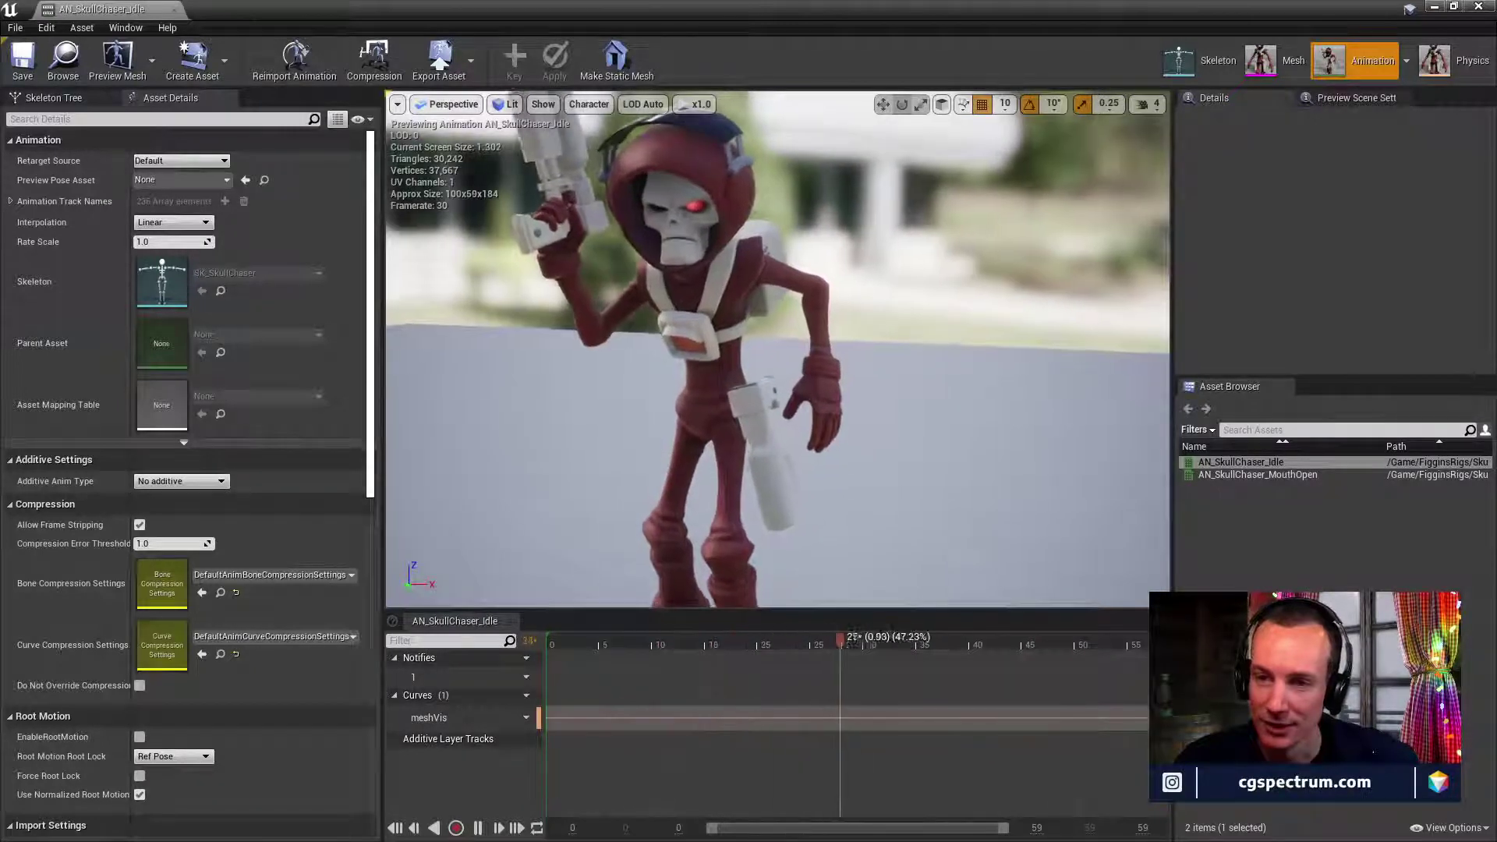
{"action": "right_click_drag", "start_coordinate": [956, 351], "coordinate": [1061, 347]}
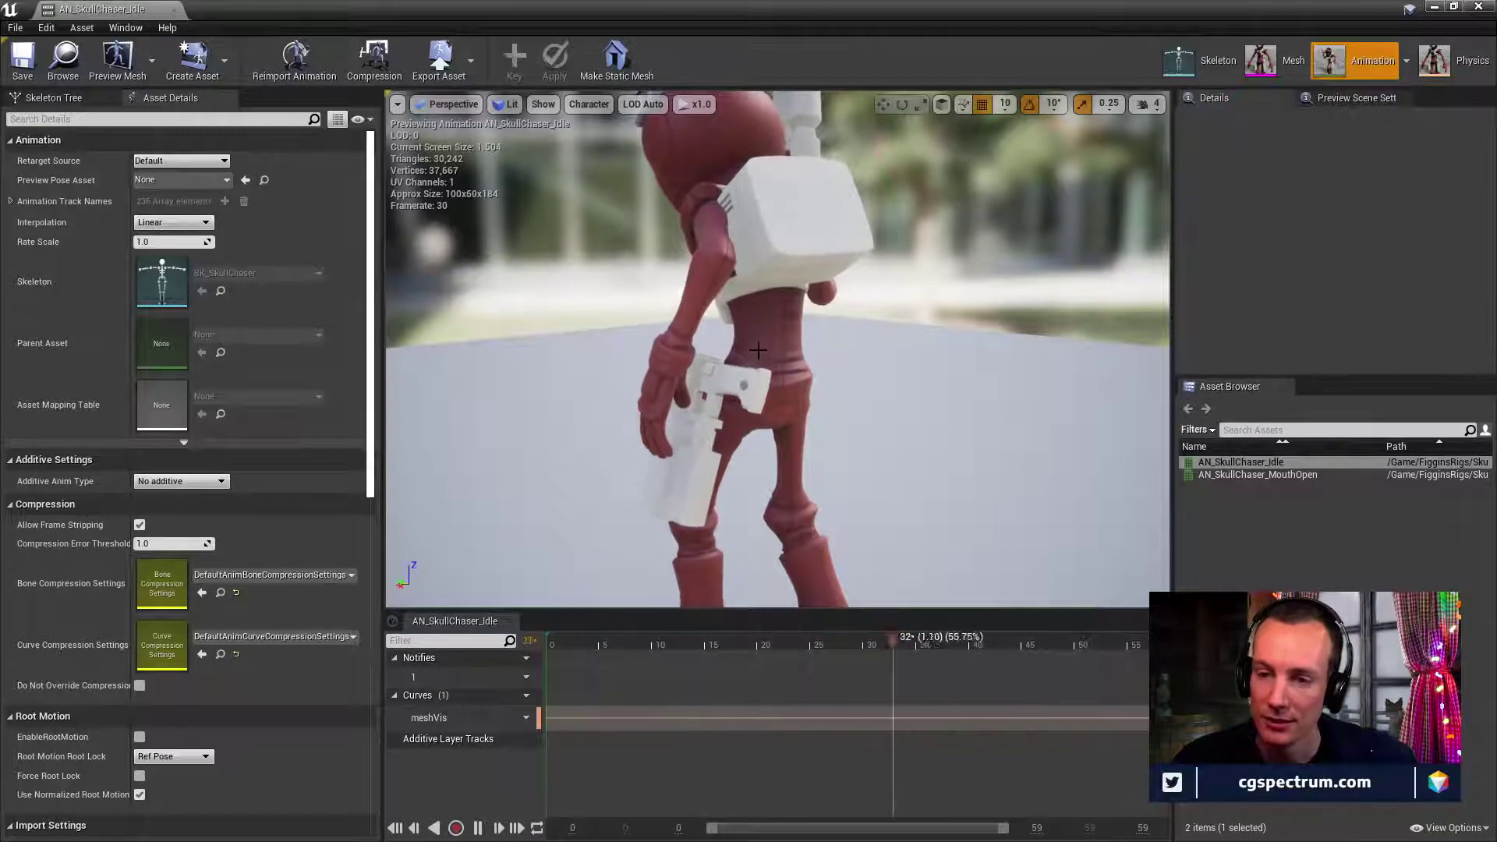
{"action": "right_click_drag", "start_coordinate": [784, 366], "coordinate": [838, 384]}
{"action": "right_click_drag", "start_coordinate": [831, 440], "coordinate": [679, 338]}
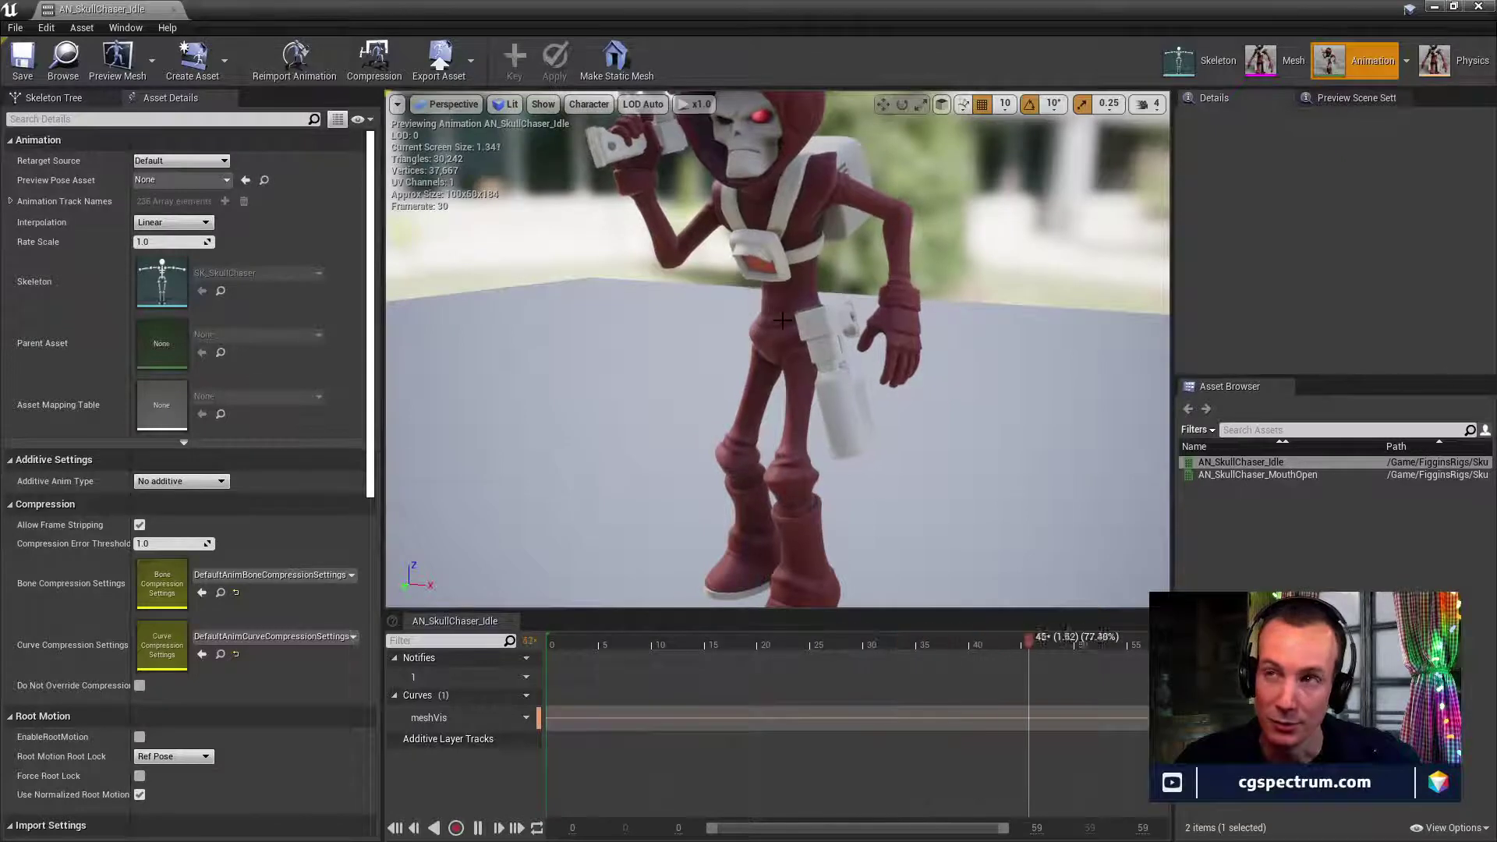
{"action": "right_click_drag", "start_coordinate": [782, 319], "coordinate": [786, 356]}
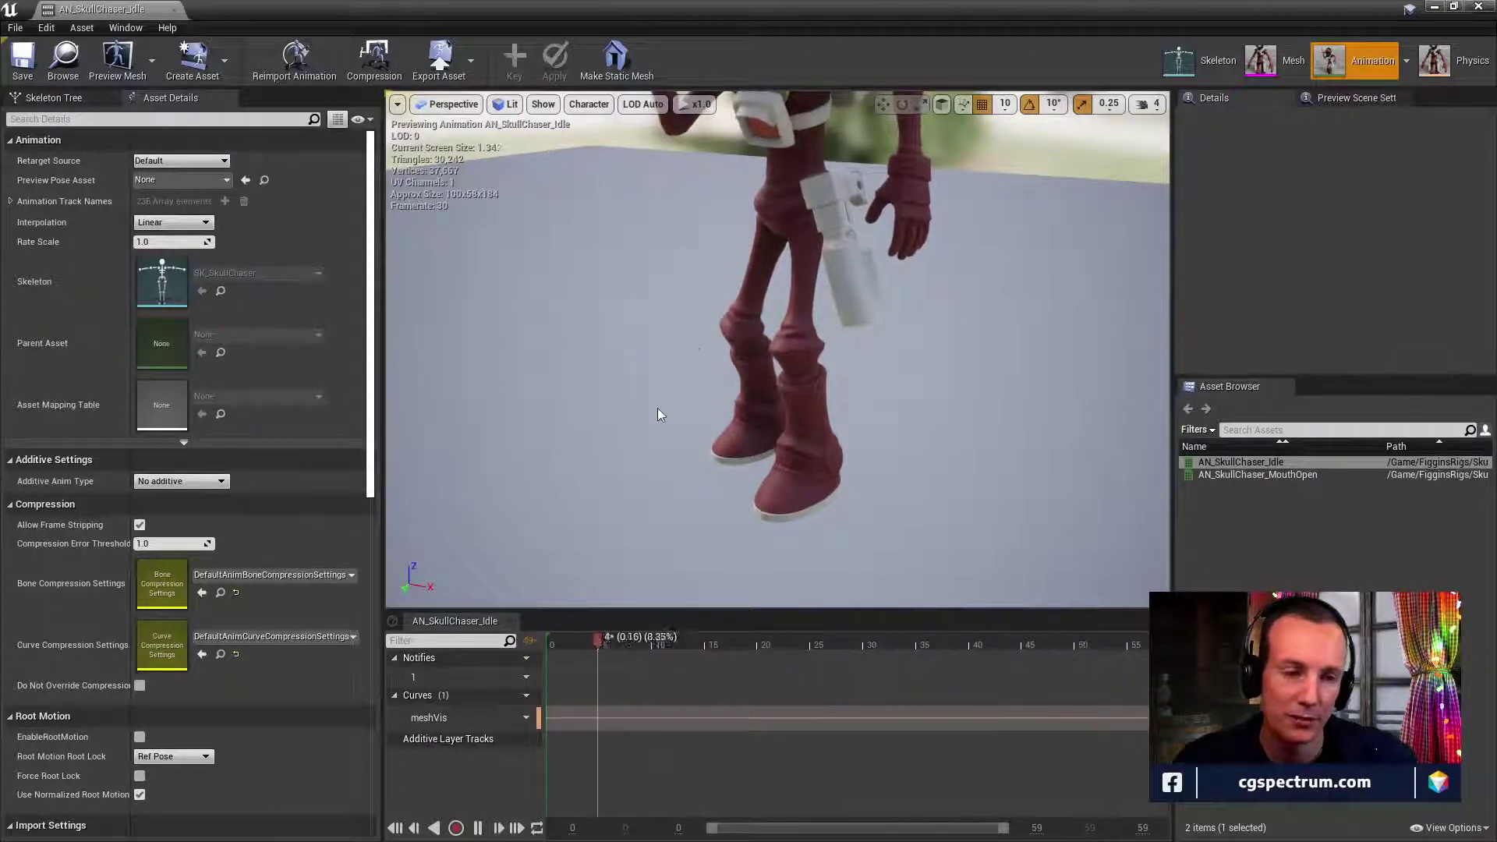
{"action": "right_click_drag", "start_coordinate": [596, 348], "coordinate": [608, 304]}
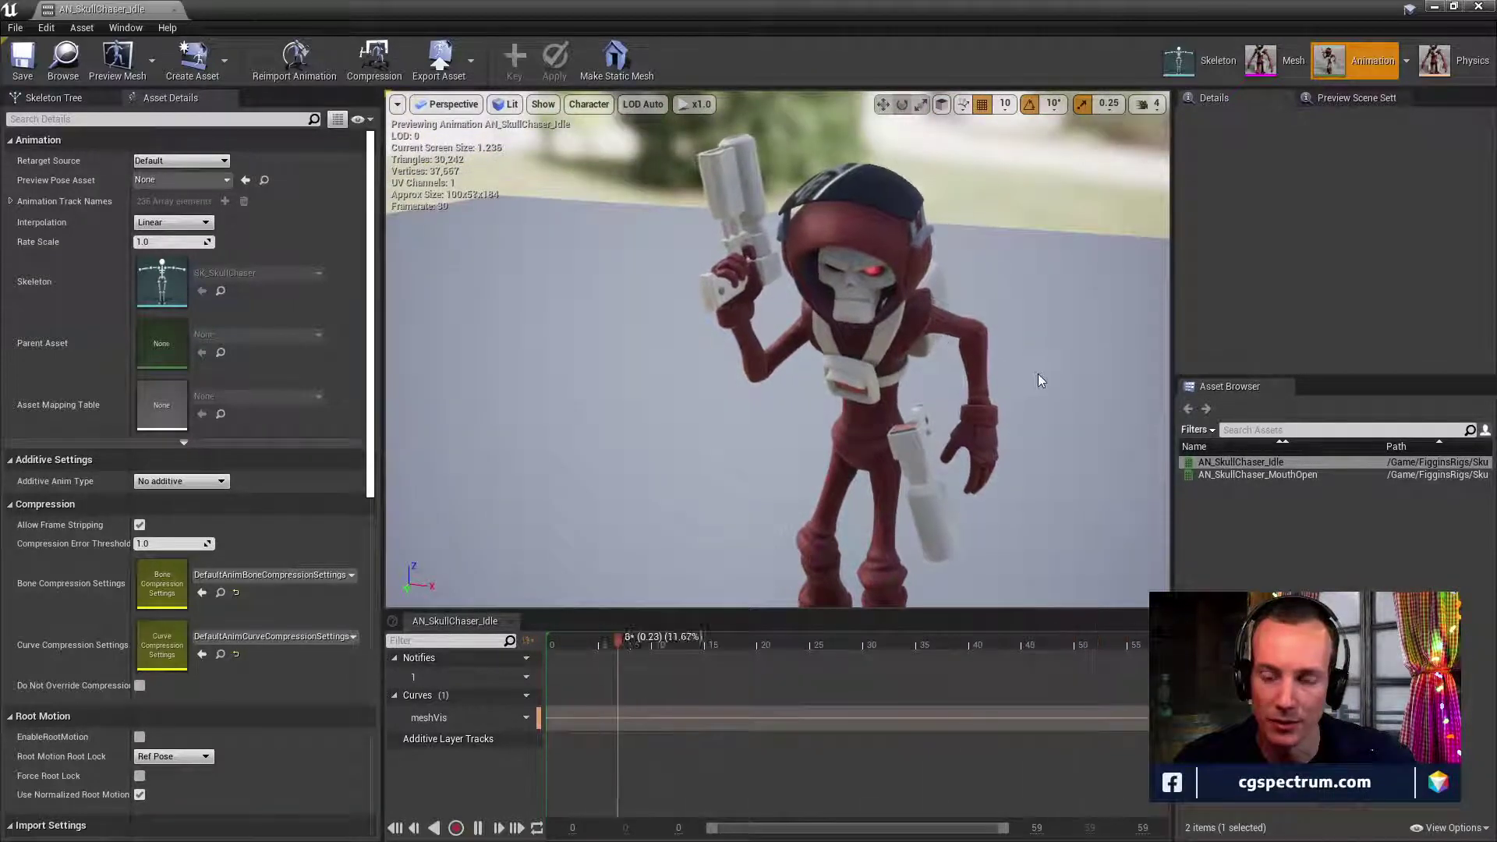
{"action": "mouse_move", "coordinate": [1033, 388]}
{"action": "right_mouse_down"}
{"action": "mouse_move", "coordinate": [1018, 430]}
{"action": "mouse_move", "coordinate": [1052, 387]}
{"action": "mouse_move", "coordinate": [1038, 361]}
{"action": "right_mouse_up"}
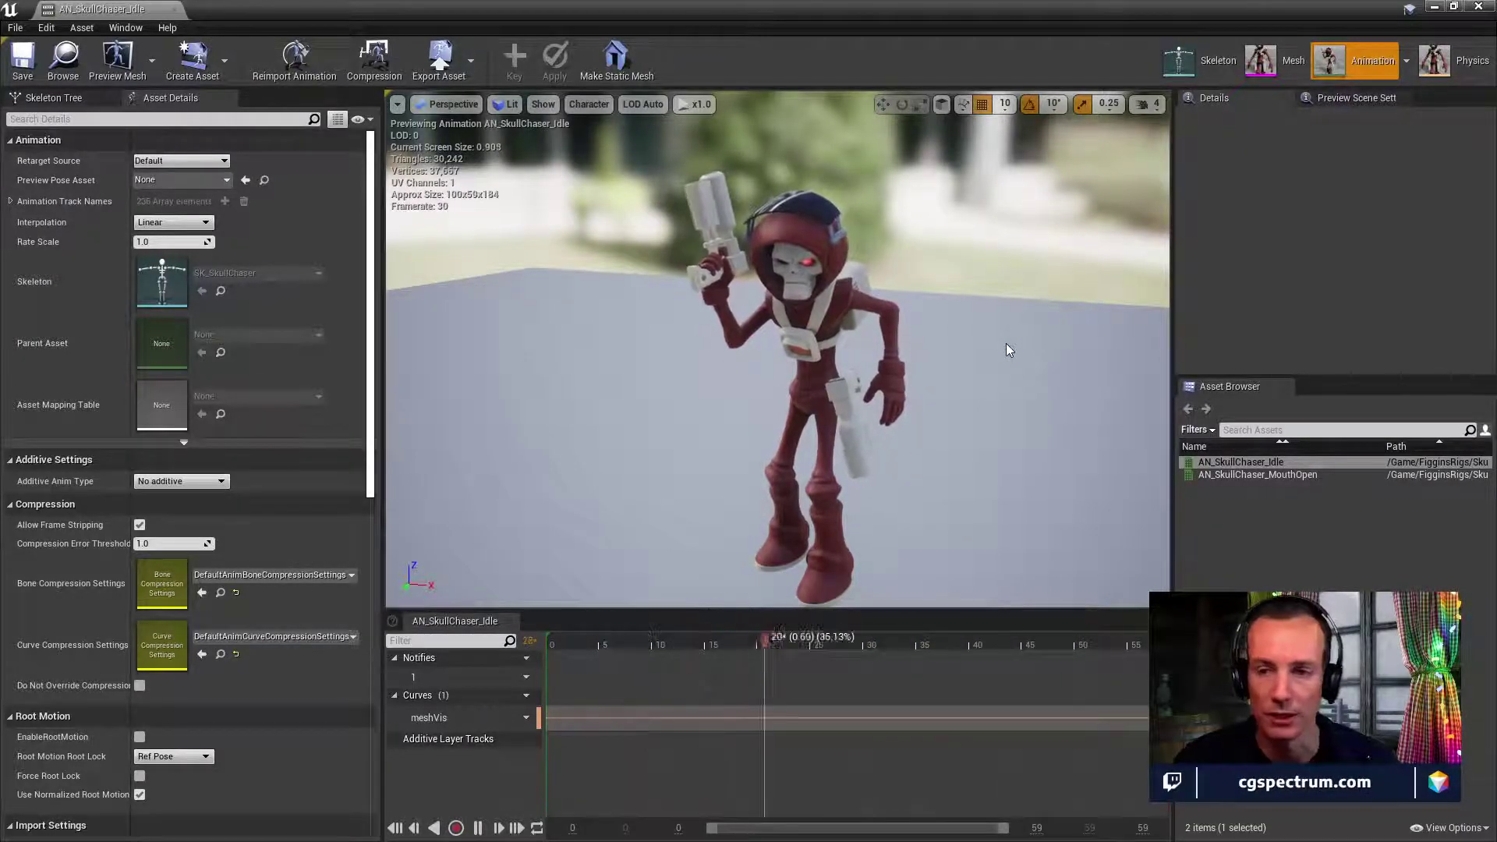
{"action": "right_click_drag", "start_coordinate": [1006, 348], "coordinate": [1006, 349]}
{"action": "right_click_drag", "start_coordinate": [1014, 233], "coordinate": [1011, 251]}
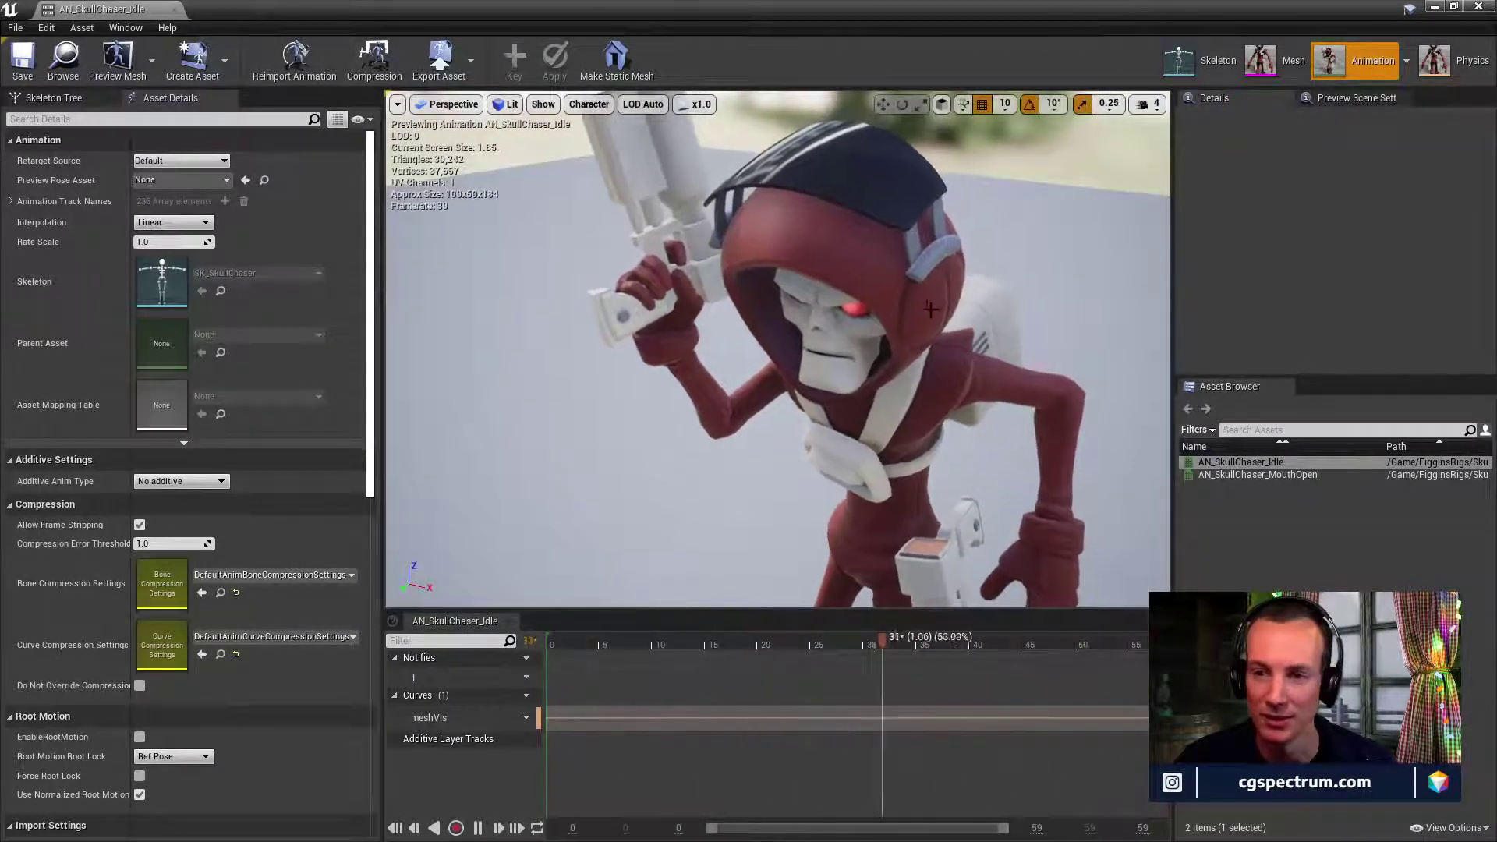
{"action": "right_click_drag", "start_coordinate": [940, 348], "coordinate": [914, 294]}
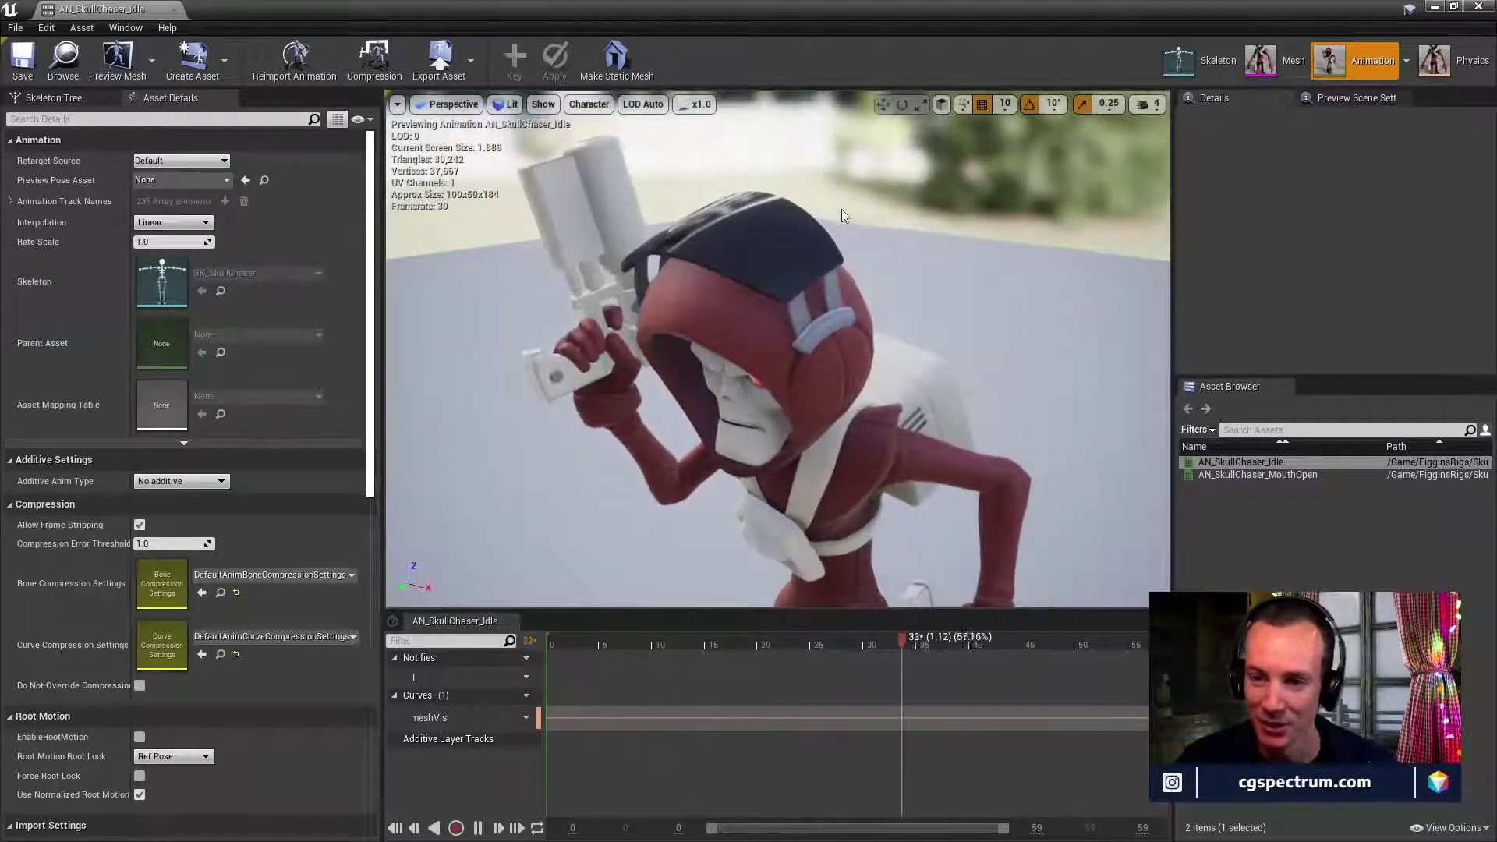
{"action": "mouse_move", "coordinate": [803, 281]}
{"action": "right_mouse_down"}
{"action": "mouse_move", "coordinate": [799, 249]}
{"action": "mouse_move", "coordinate": [797, 269]}
{"action": "mouse_move", "coordinate": [780, 258]}
{"action": "mouse_move", "coordinate": [896, 265]}
{"action": "mouse_move", "coordinate": [834, 275]}
{"action": "mouse_move", "coordinate": [849, 273]}
{"action": "mouse_move", "coordinate": [810, 253]}
{"action": "mouse_move", "coordinate": [804, 277]}
{"action": "right_mouse_up"}
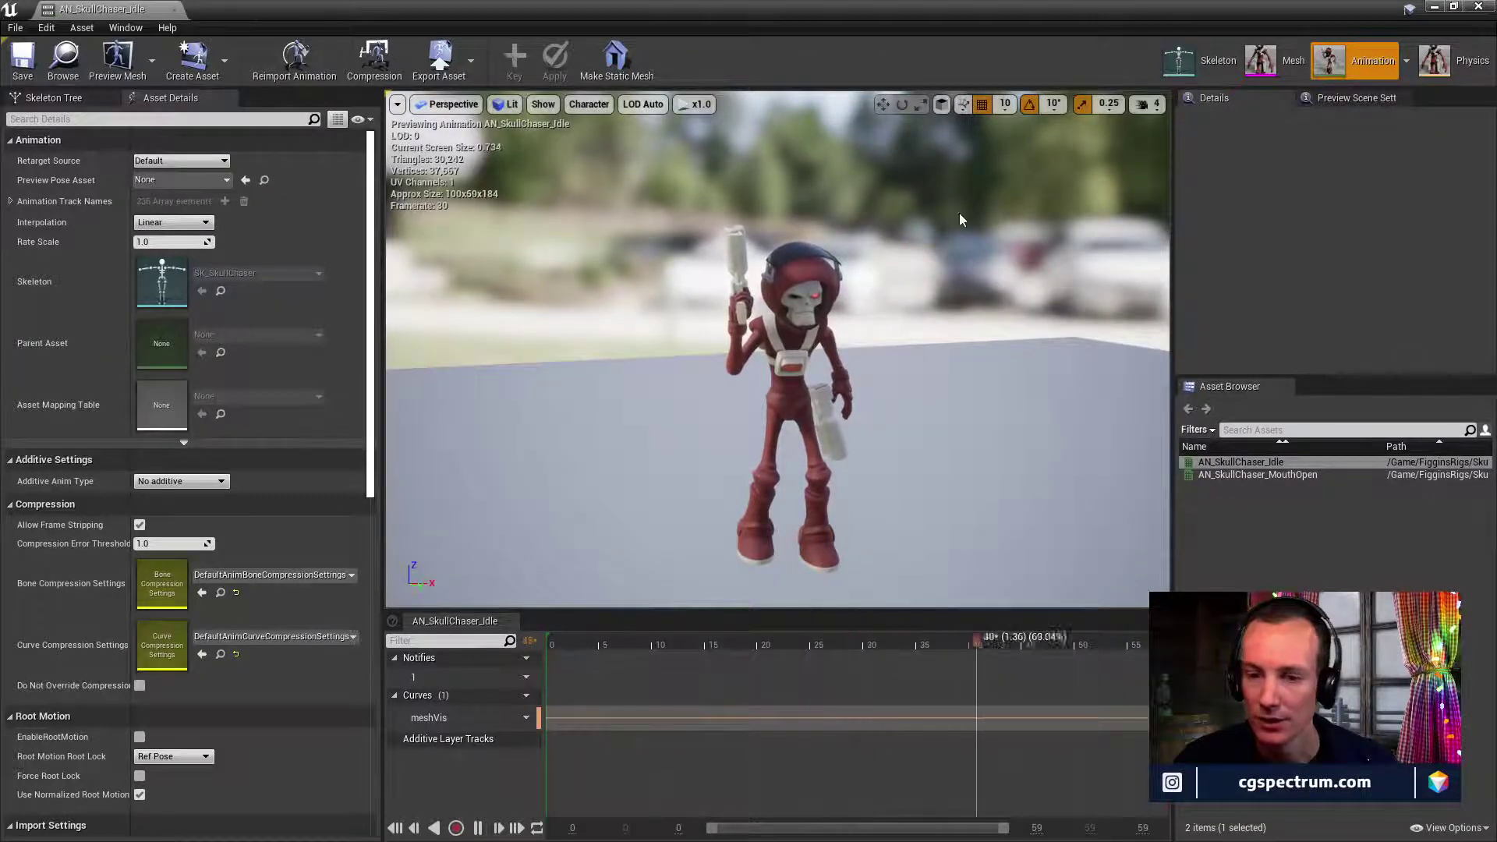
Close the idle animation and look through the SkullChaser Materials folder and the SharedMaterials folder.
{"action": "left_click", "coordinate": [174, 10]}
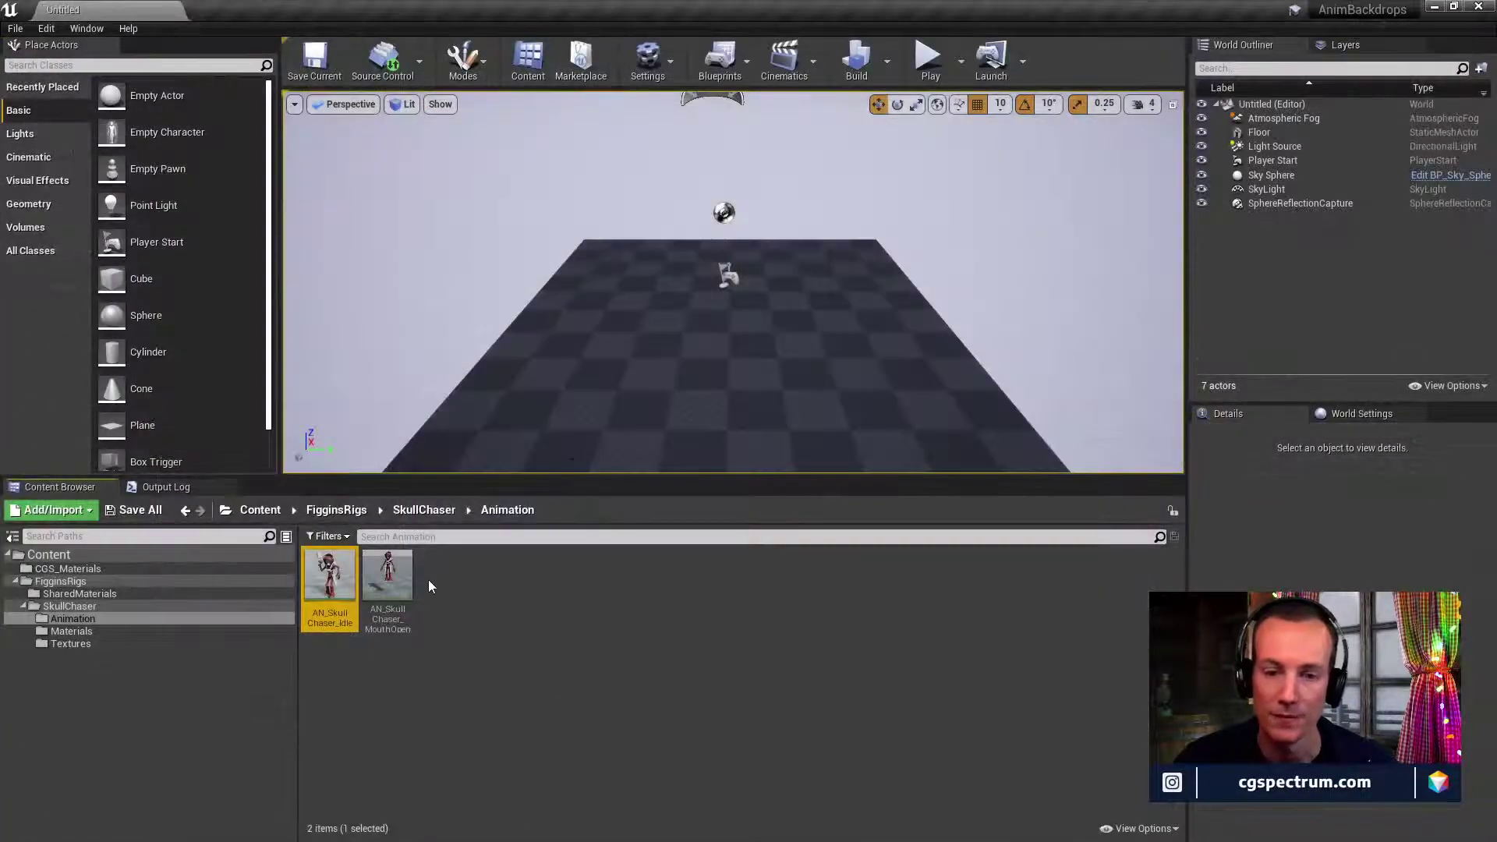
{"action": "left_click", "coordinate": [72, 631]}
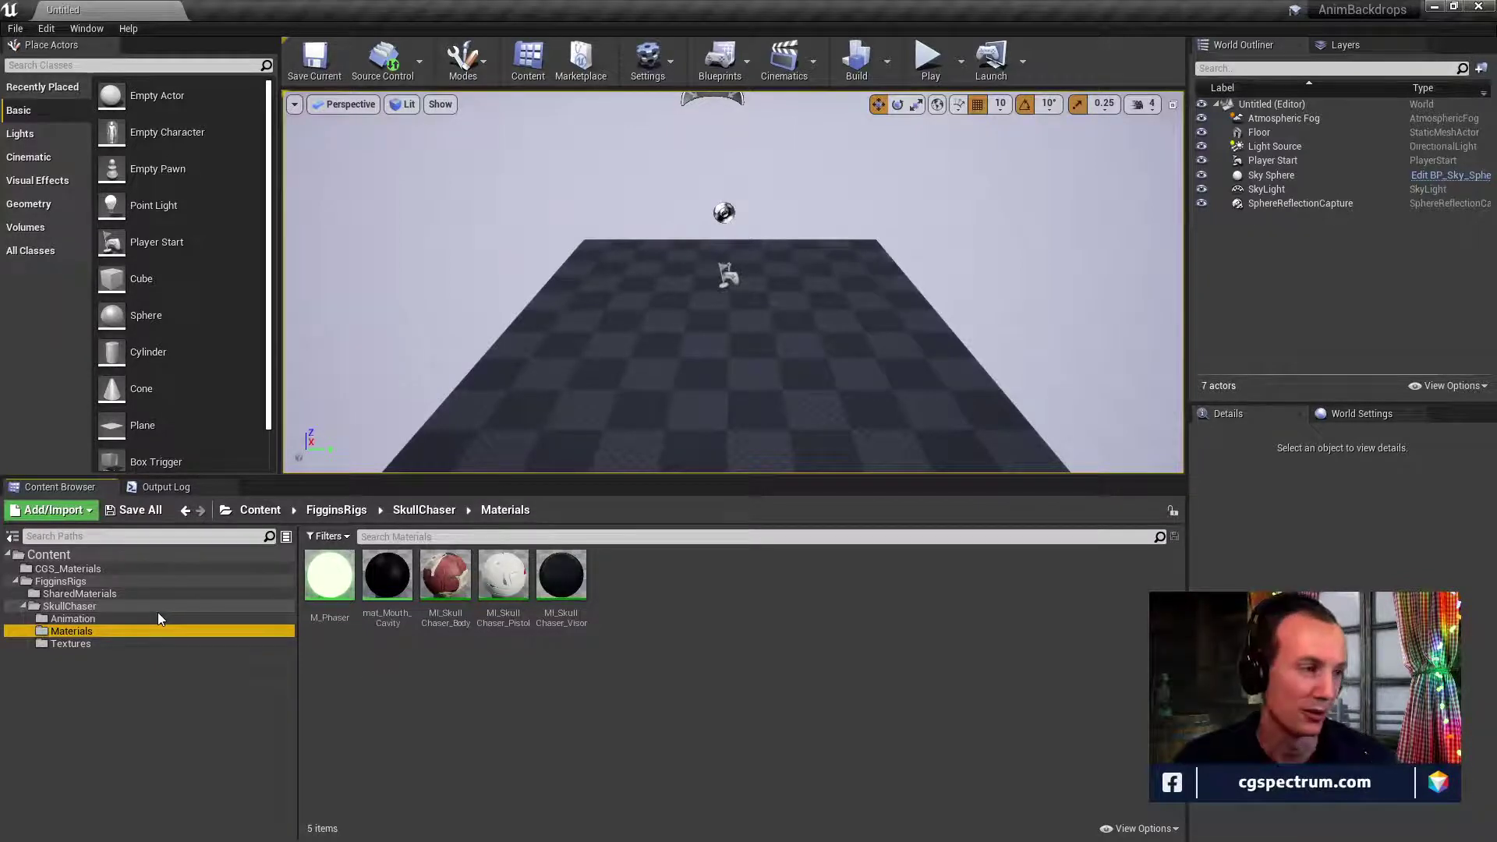
{"action": "left_click", "coordinate": [76, 595]}
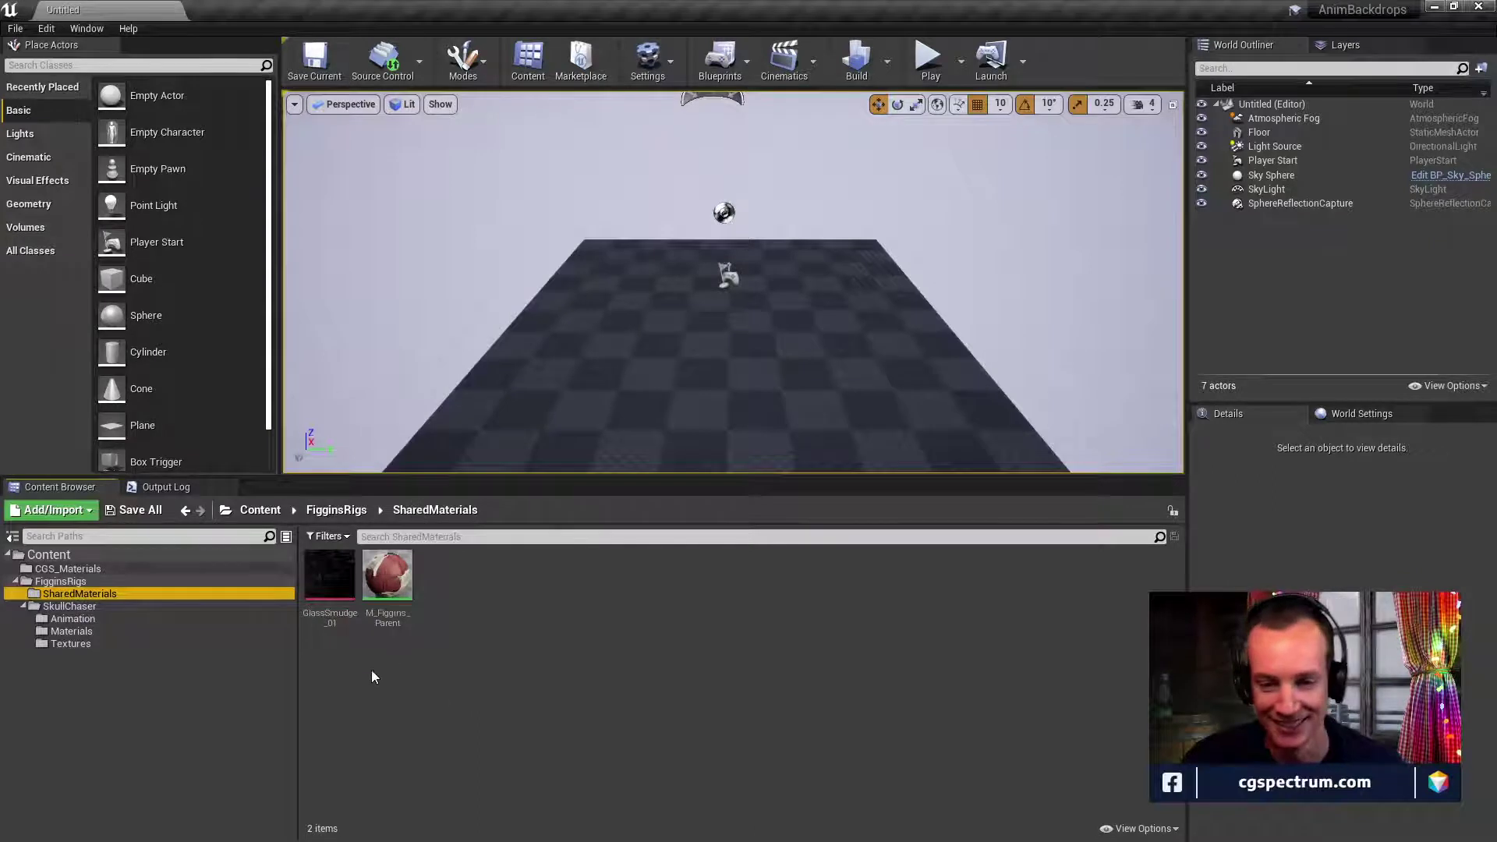
Open the M_Figgins_Parent material and examine its base, packed, emissive and normal texture nodes.
{"action": "left_click", "coordinate": [388, 578]}
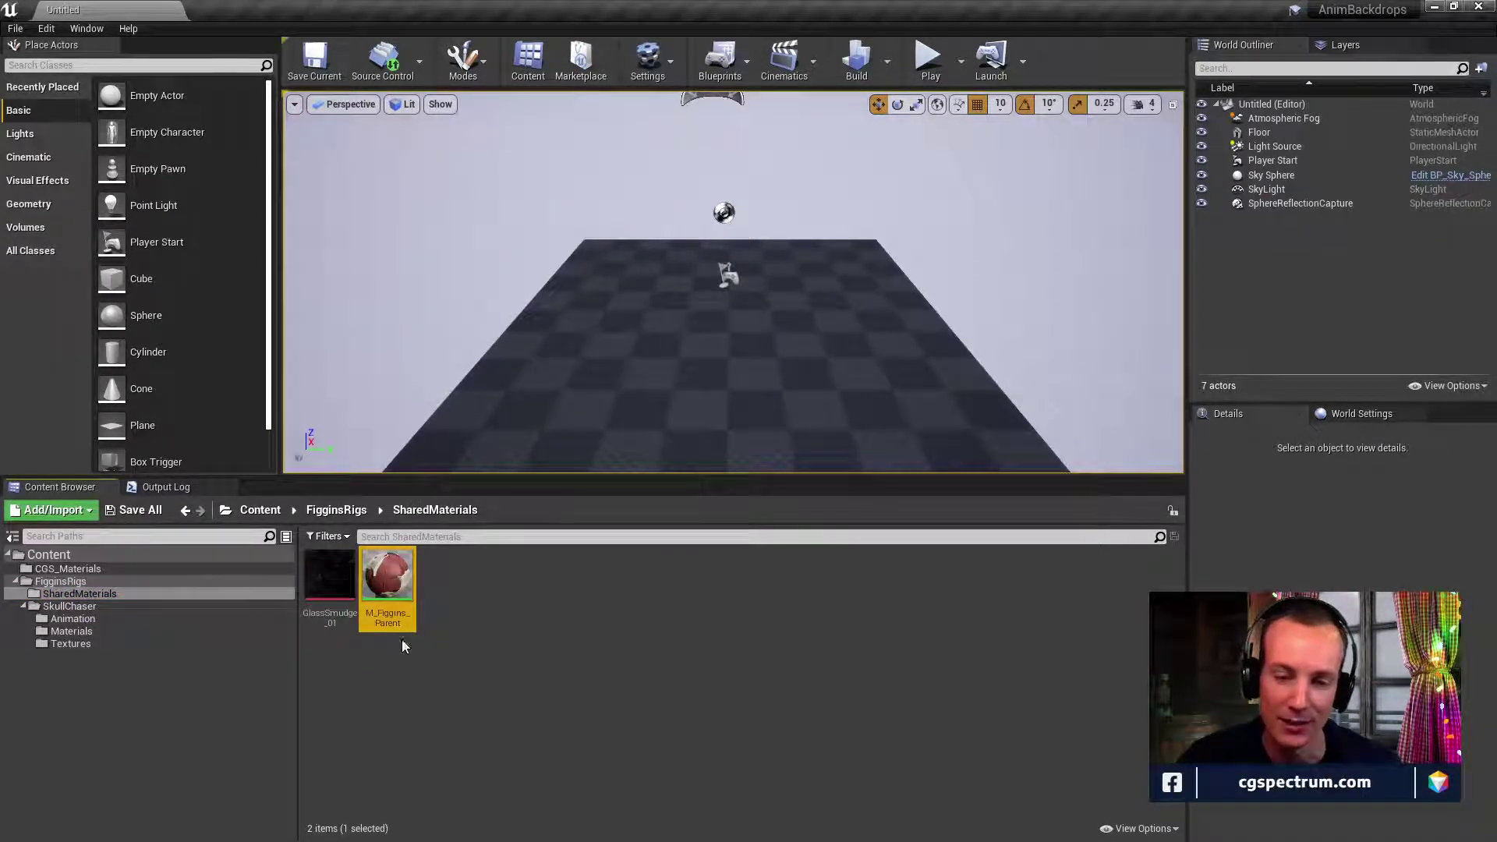
{"action": "double_click", "coordinate": [384, 600]}
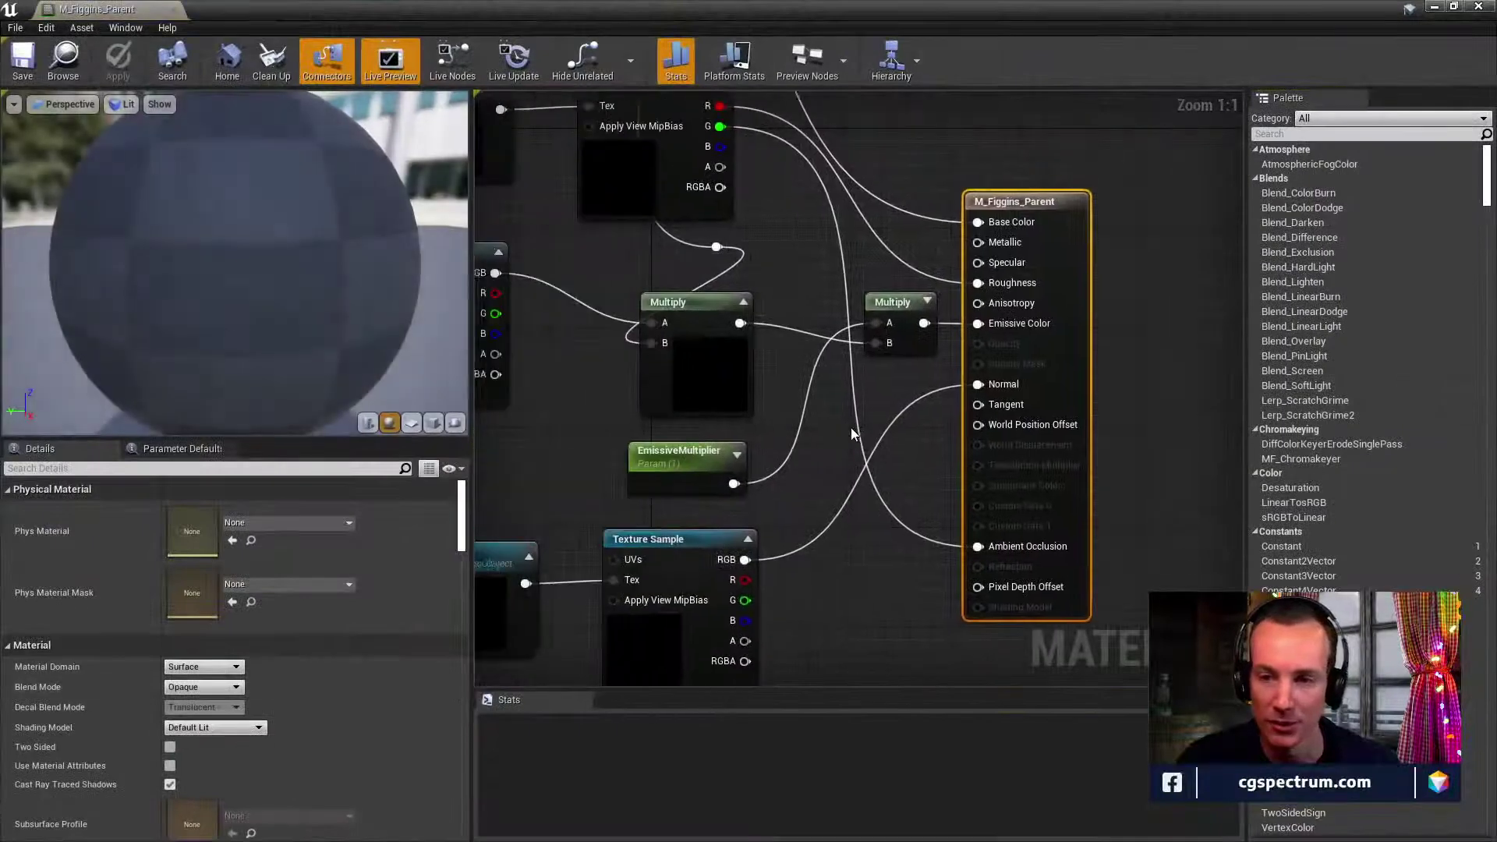
{"action": "scroll", "coordinate": [888, 466], "scroll_direction": "down", "scroll_amount": 8}
{"action": "scroll", "coordinate": [888, 467], "scroll_direction": "up", "scroll_amount": 5}
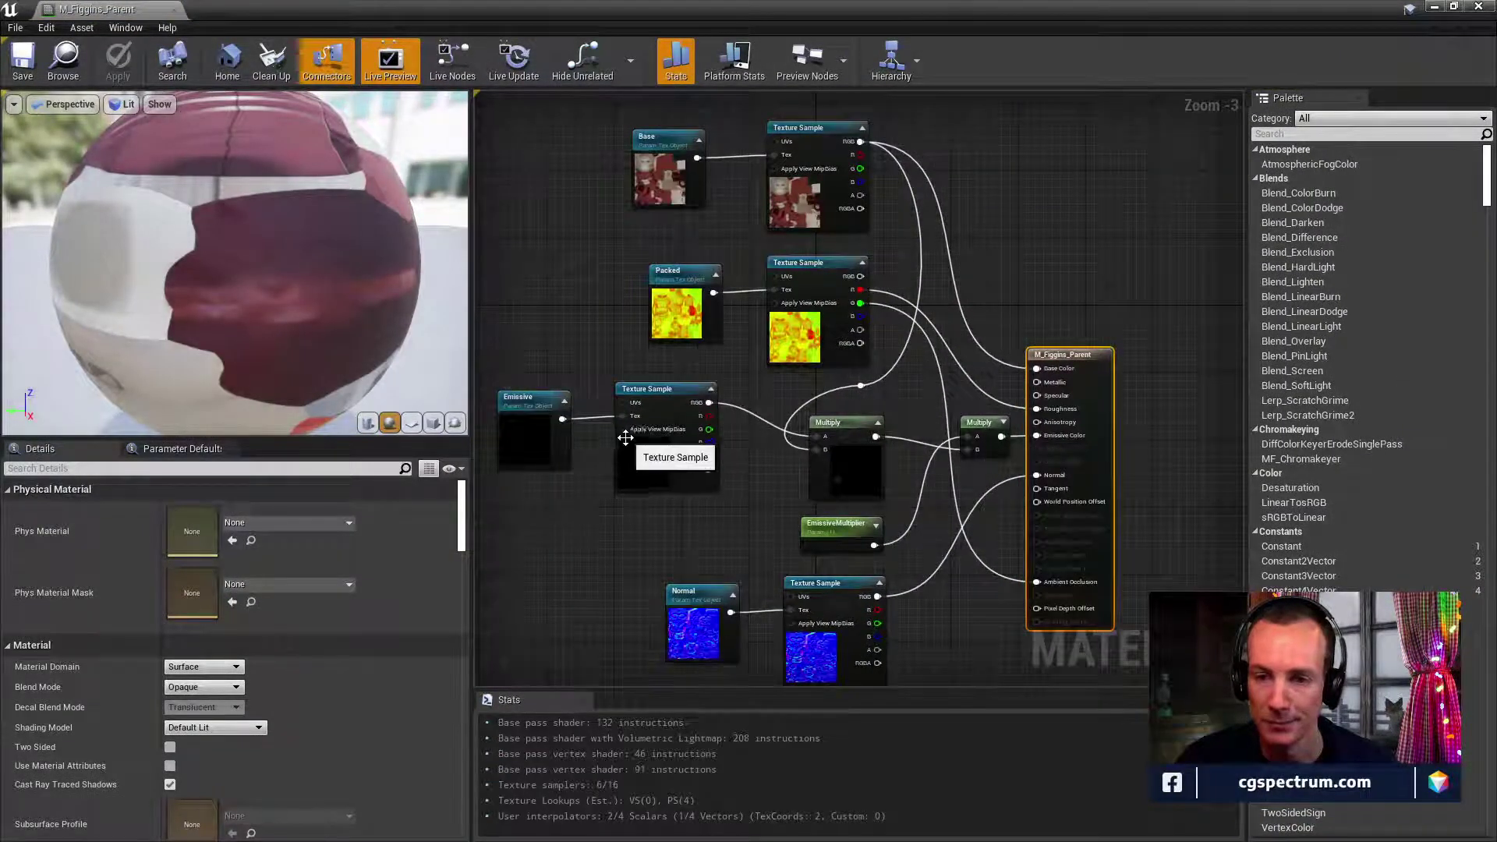
{"action": "scroll", "coordinate": [625, 438], "scroll_direction": "up", "scroll_amount": 1}
{"action": "right_click_drag", "start_coordinate": [613, 371], "coordinate": [608, 290]}
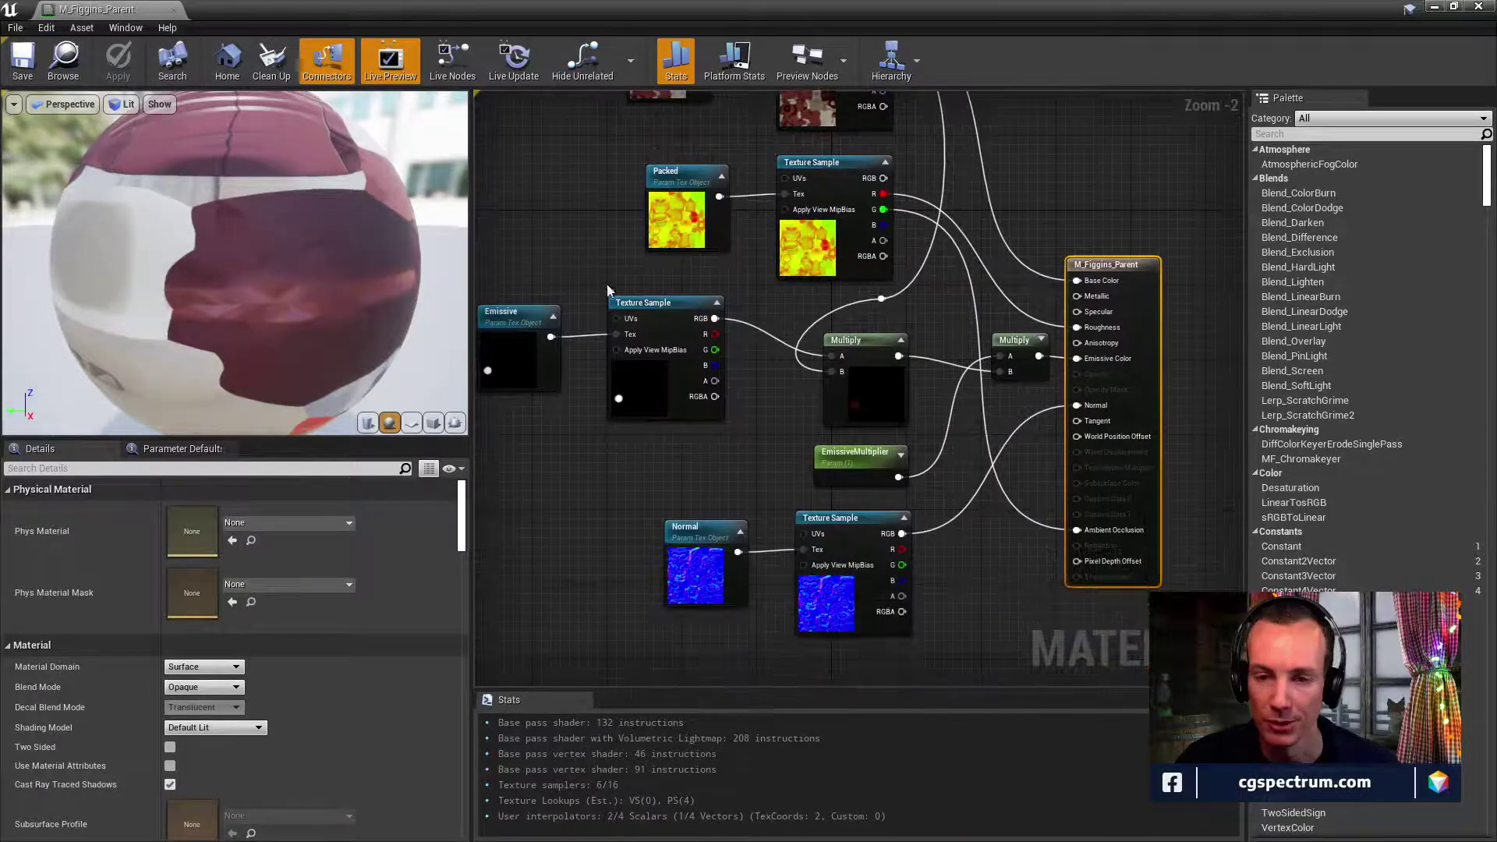
{"action": "right_click_drag", "start_coordinate": [552, 448], "coordinate": [571, 476]}
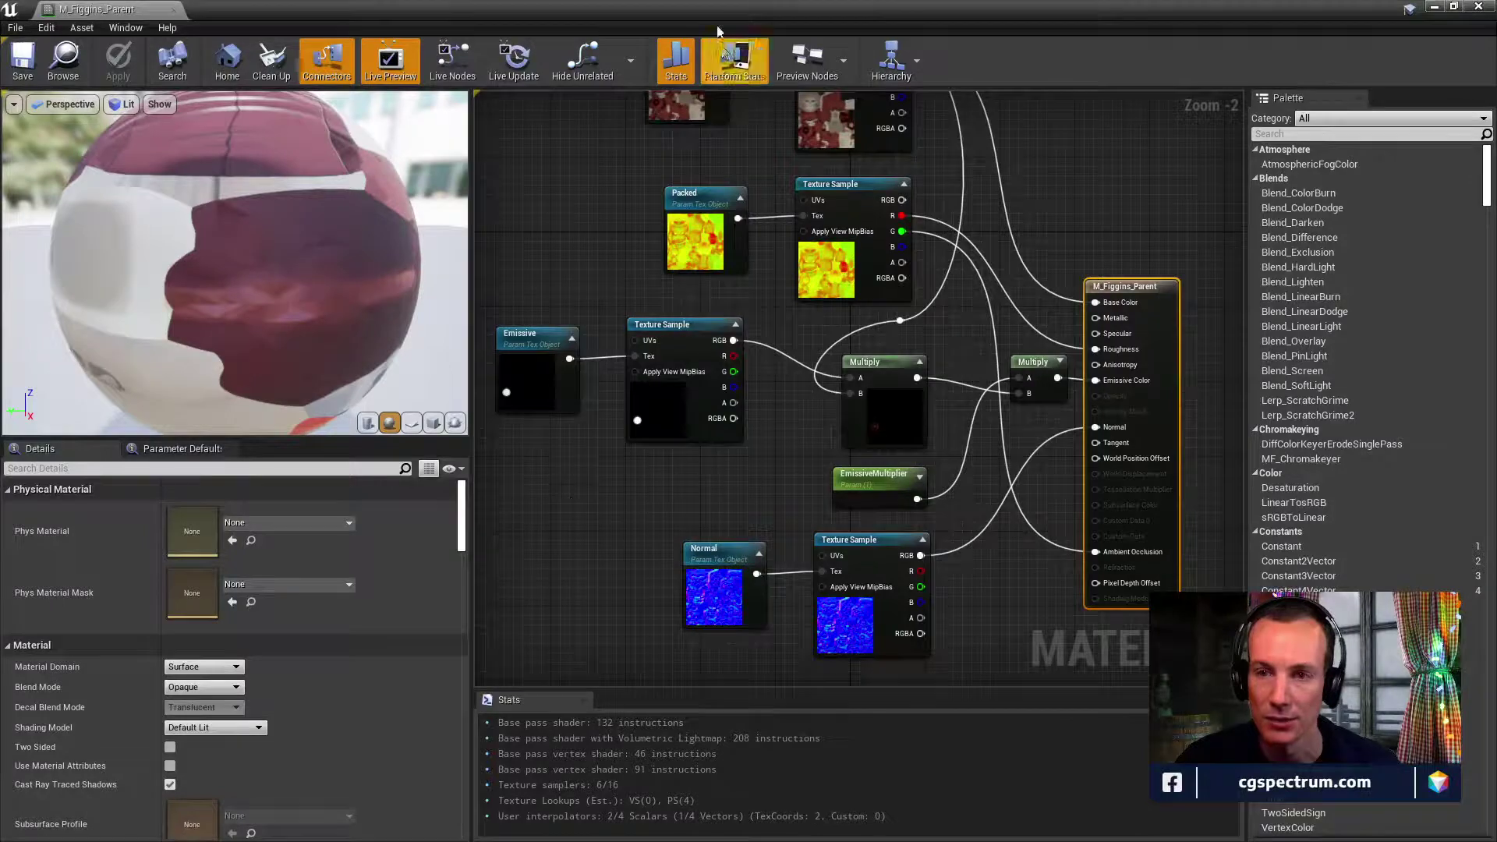
Move the material editor window clear of the Content Browser and show the contents of the SkullChaser folder.
{"action": "left_click_drag", "start_coordinate": [700, 7], "coordinate": [1072, 509]}
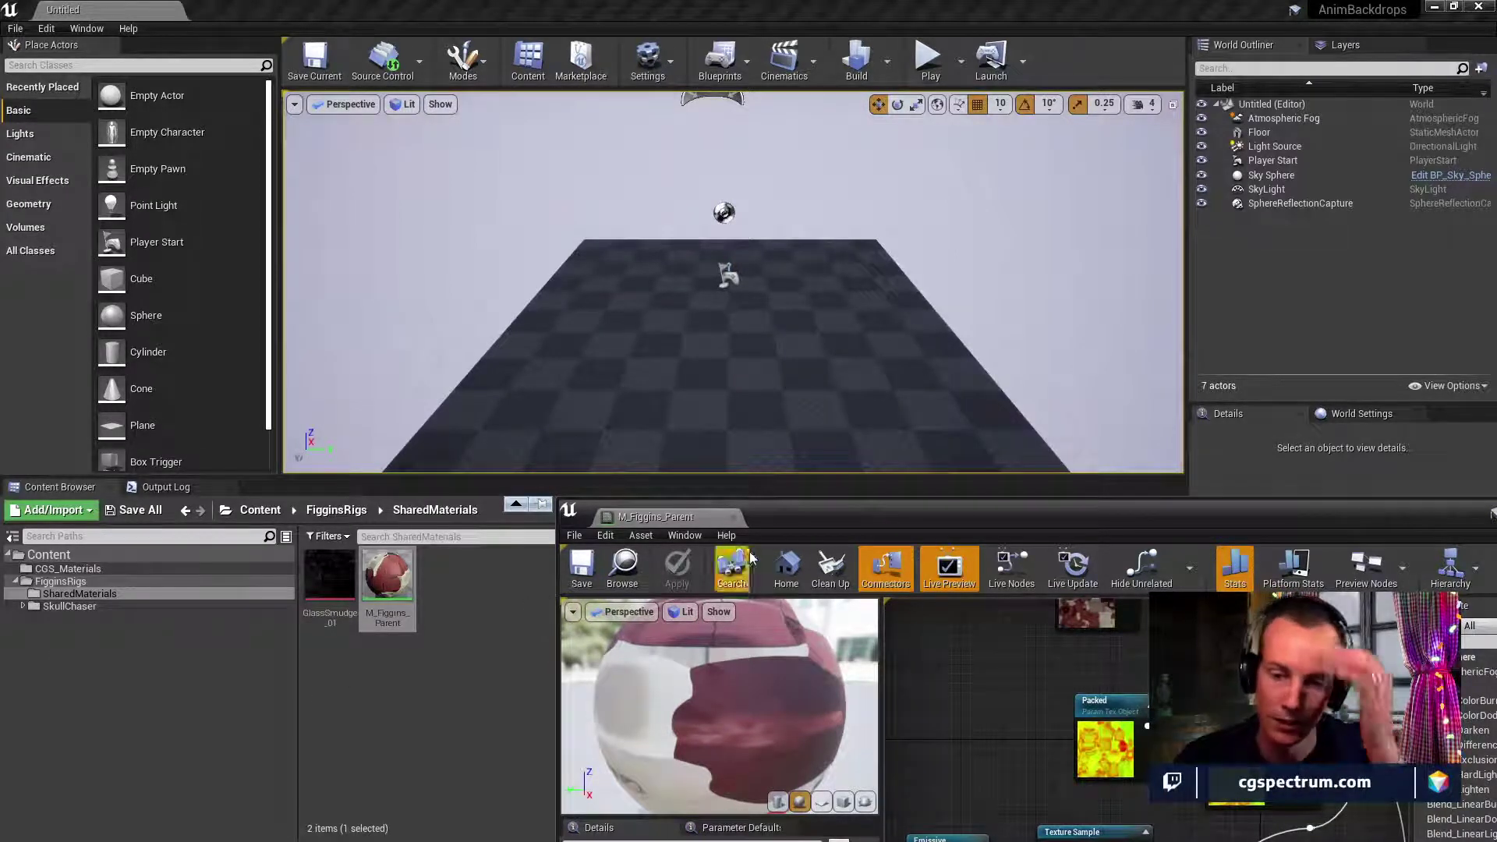
{"action": "left_click_drag", "start_coordinate": [794, 517], "coordinate": [821, 561]}
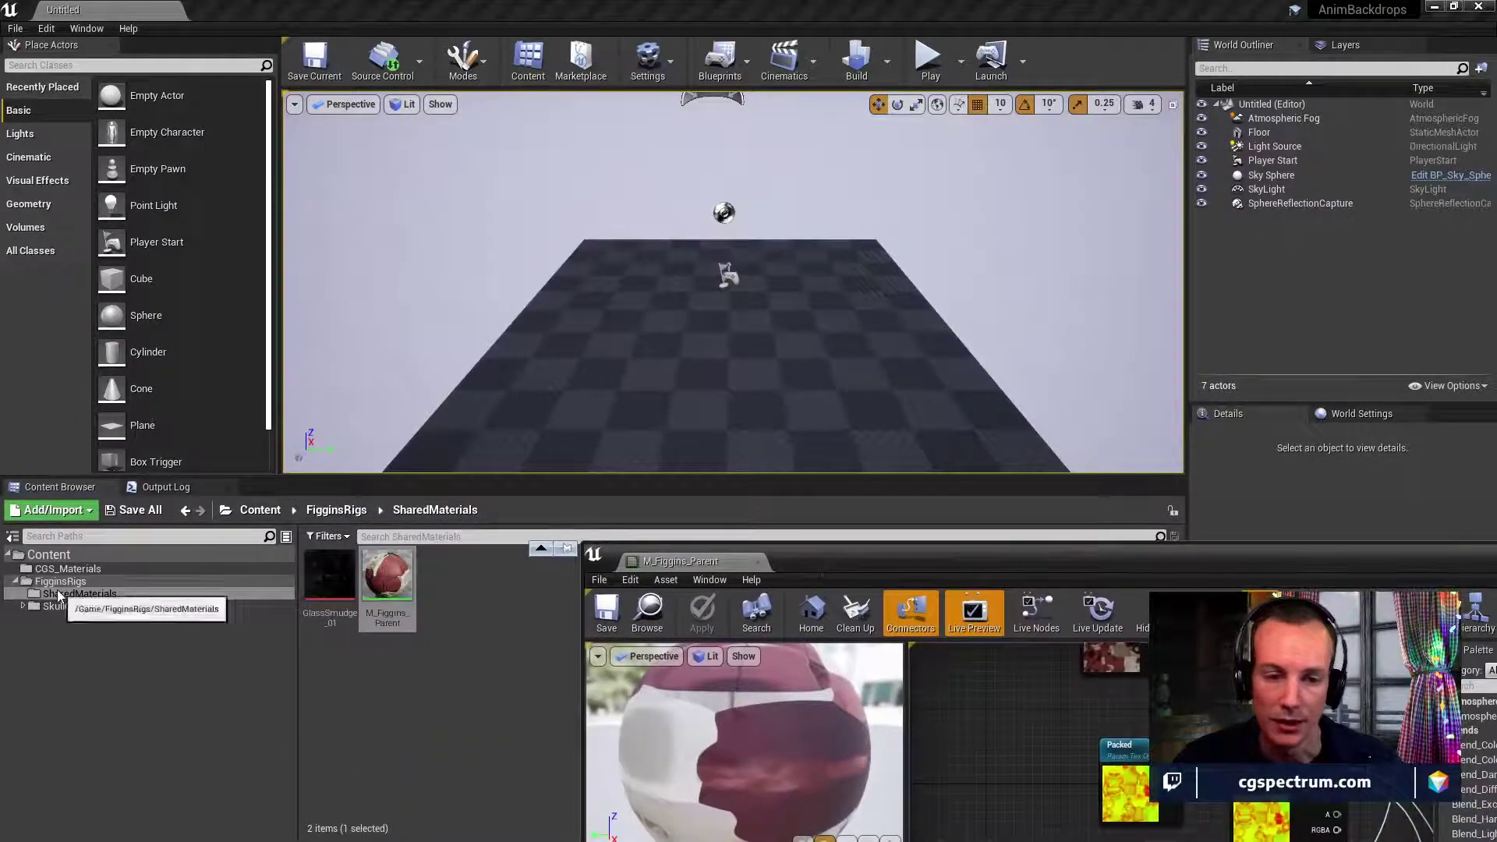
{"action": "left_click", "coordinate": [67, 582]}
{"action": "left_click", "coordinate": [77, 595]}
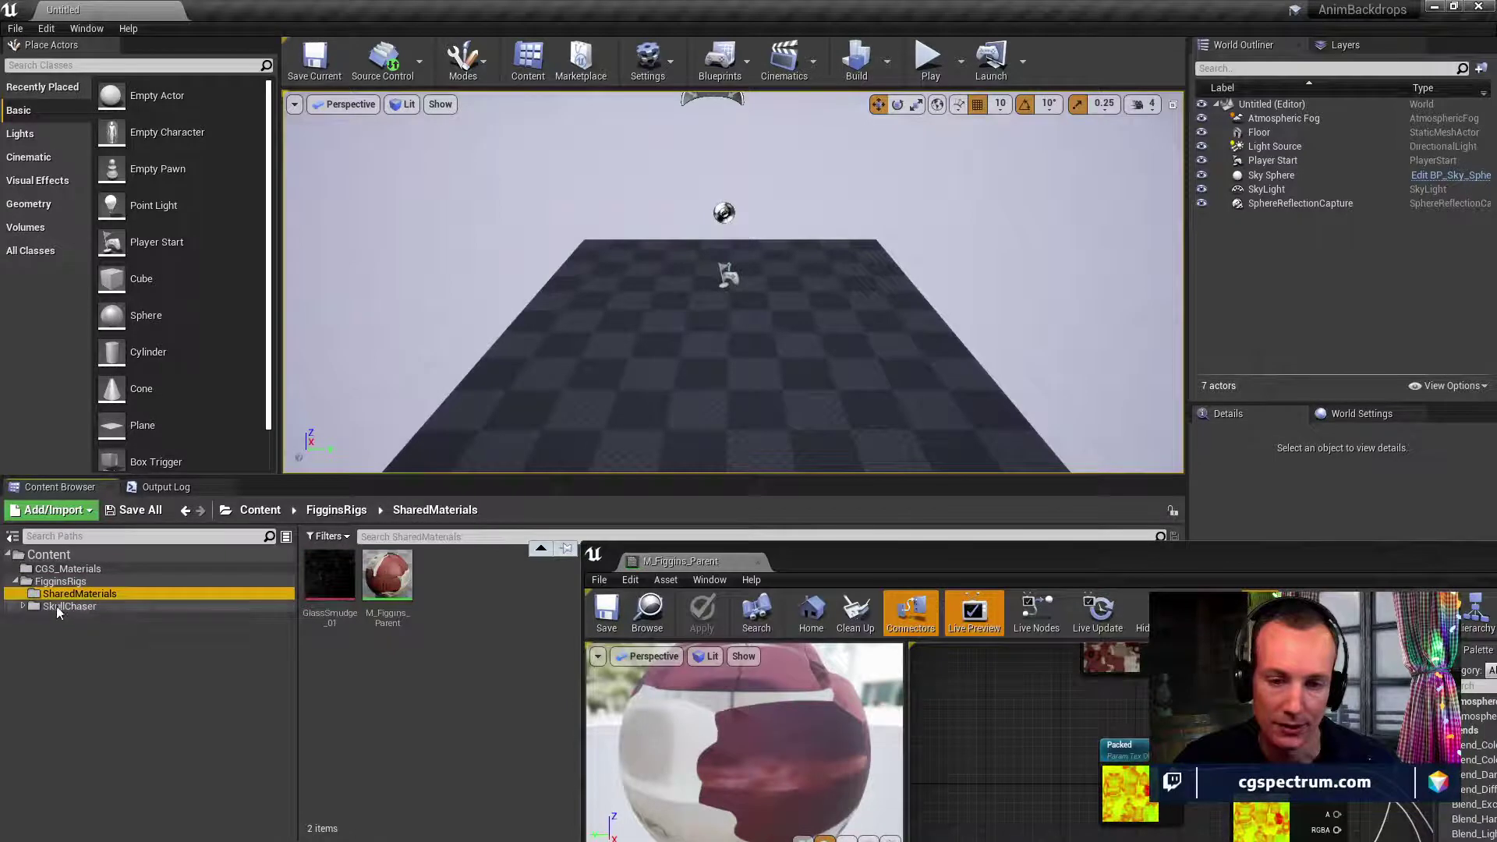
{"action": "left_click", "coordinate": [58, 608]}
{"action": "left_click_drag", "start_coordinate": [844, 564], "coordinate": [851, 676]}
Place the SKM_SkullChaser skeletal mesh on the level floor and move it along the Y axis to -110.
{"action": "left_click_drag", "start_coordinate": [619, 577], "coordinate": [687, 378]}
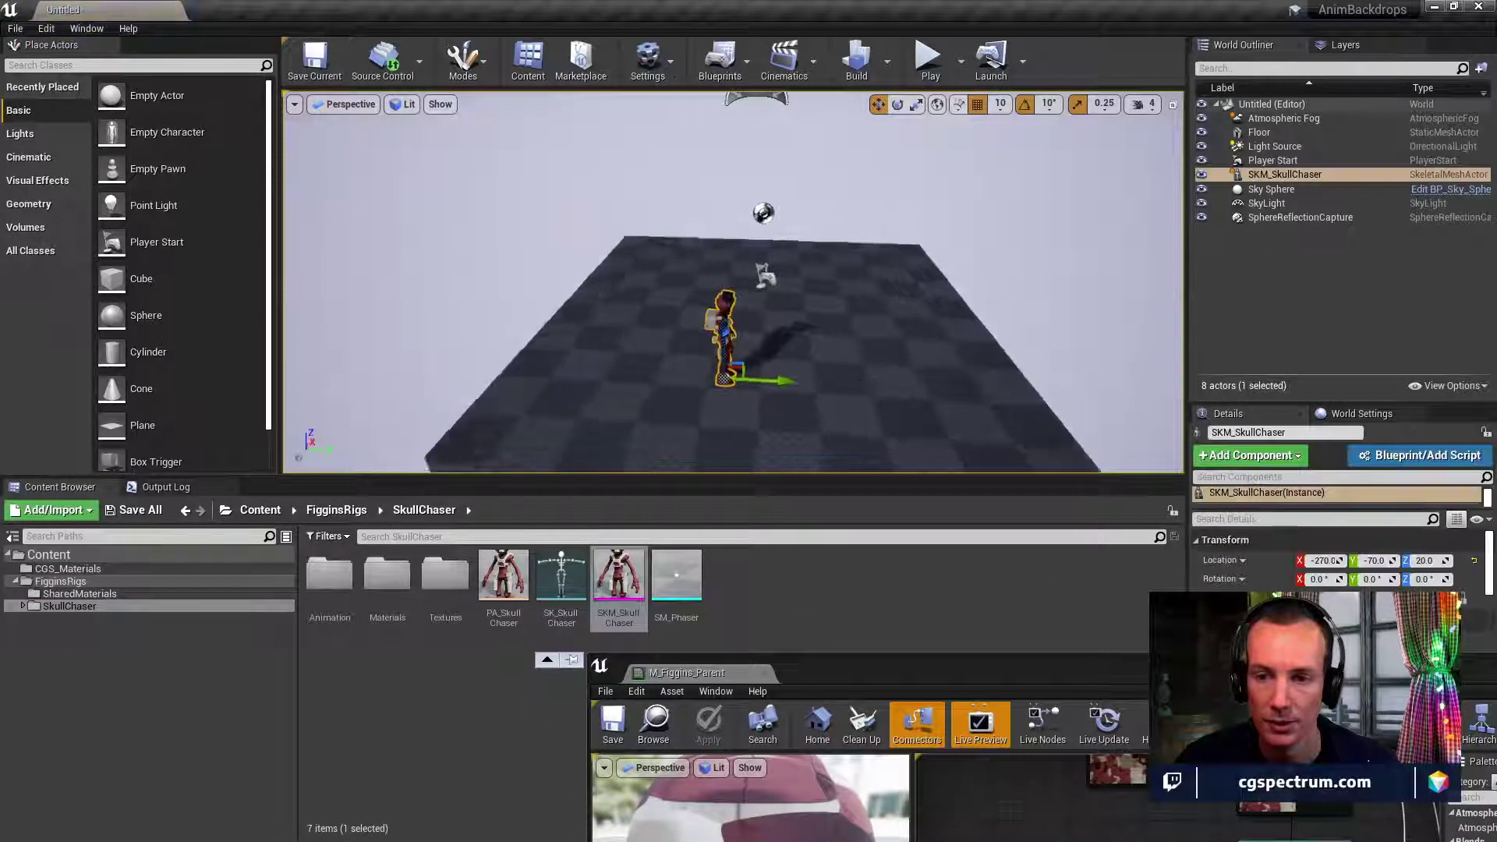
{"action": "left_click_drag", "start_coordinate": [779, 380], "coordinate": [522, 341]}
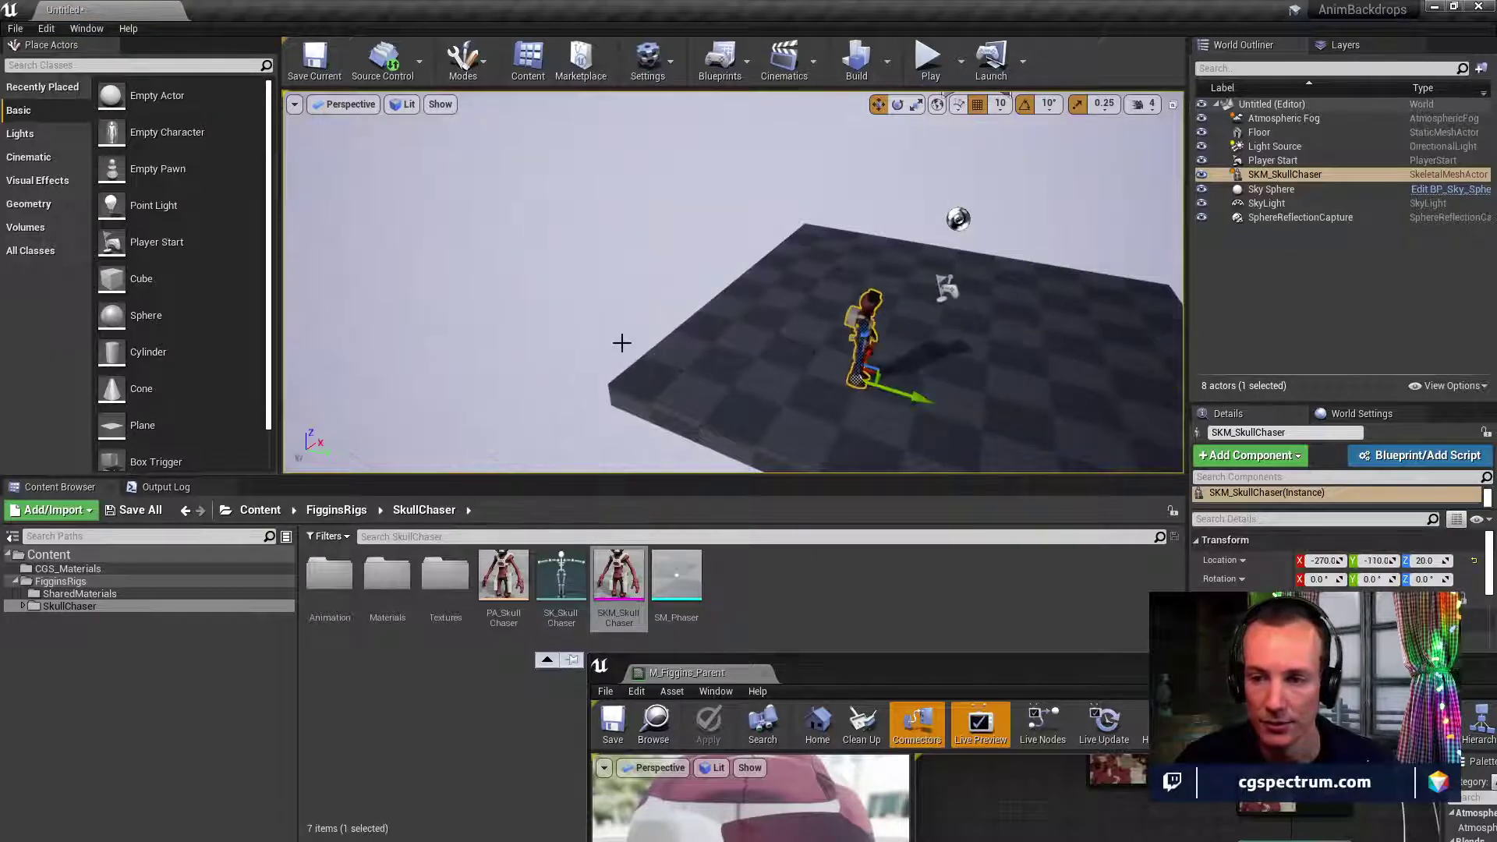
{"action": "right_click_drag", "start_coordinate": [622, 341], "coordinate": [920, 291]}
{"action": "key", "text": "w"}
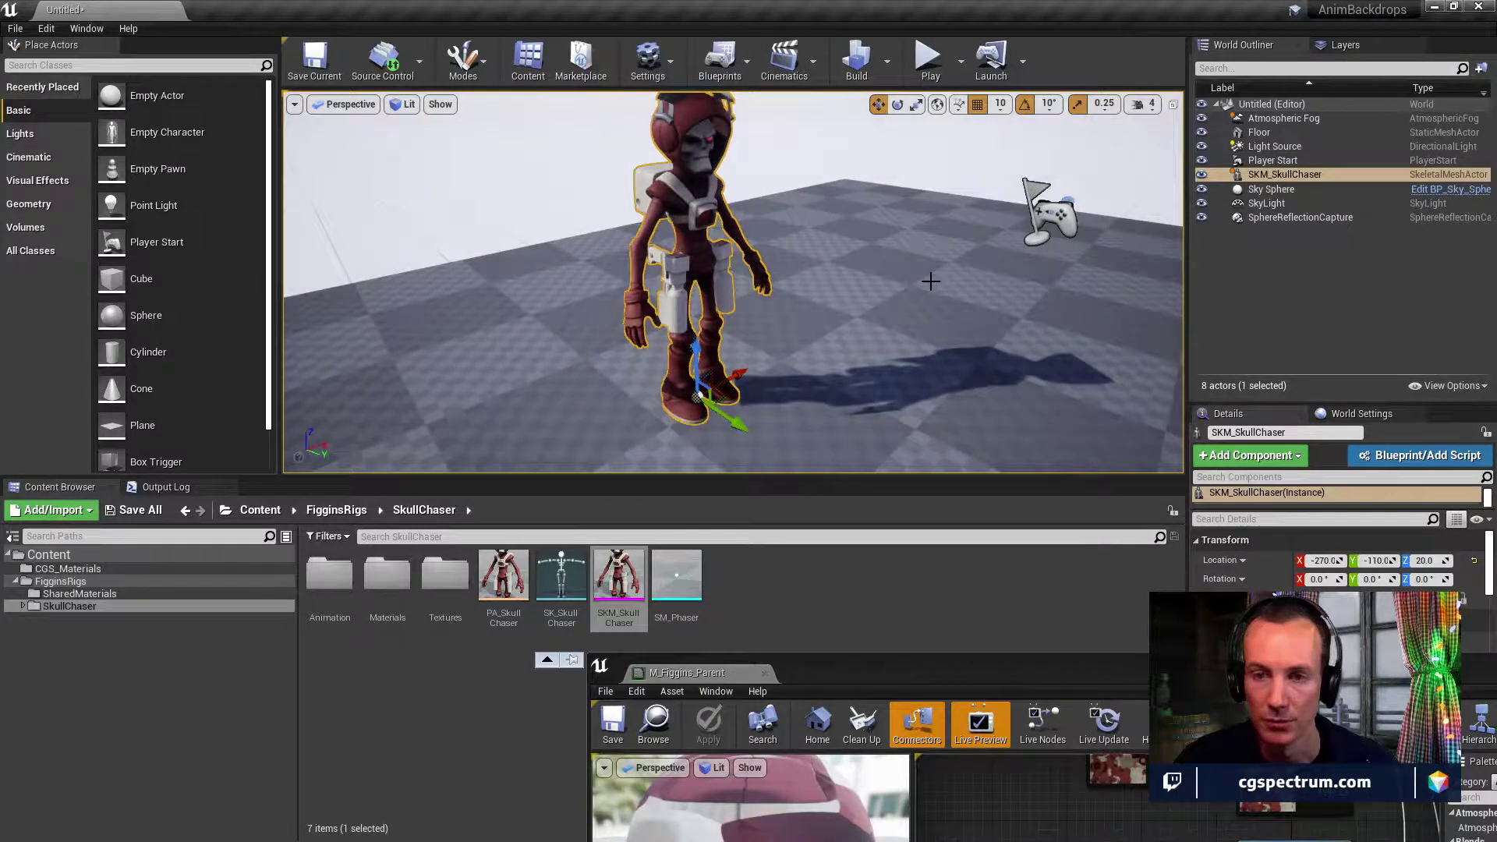
{"action": "right_click_drag", "start_coordinate": [810, 276], "coordinate": [752, 144]}
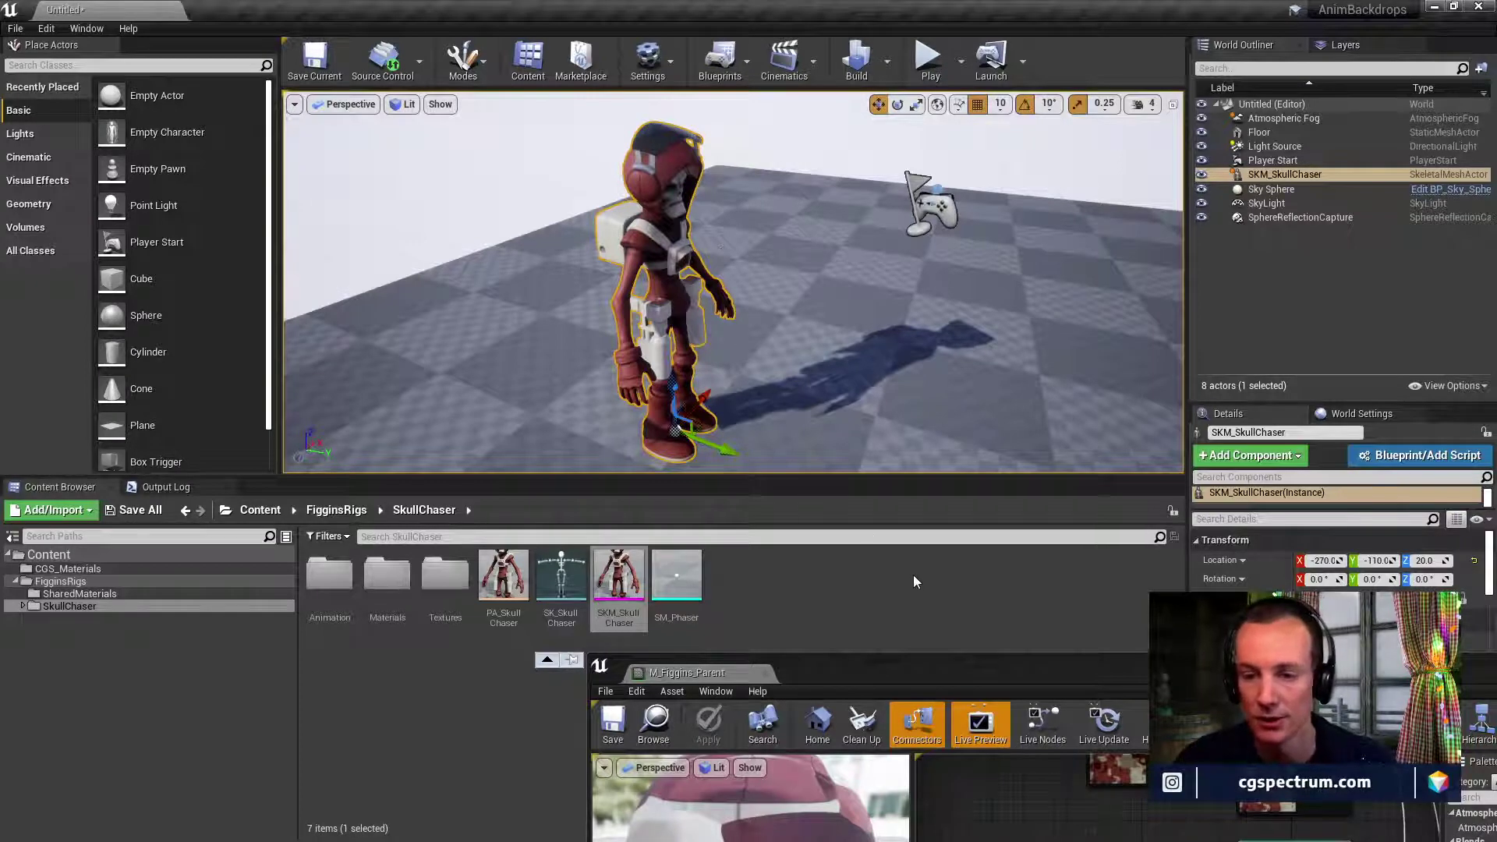
{"action": "left_click_drag", "start_coordinate": [969, 669], "coordinate": [711, 285]}
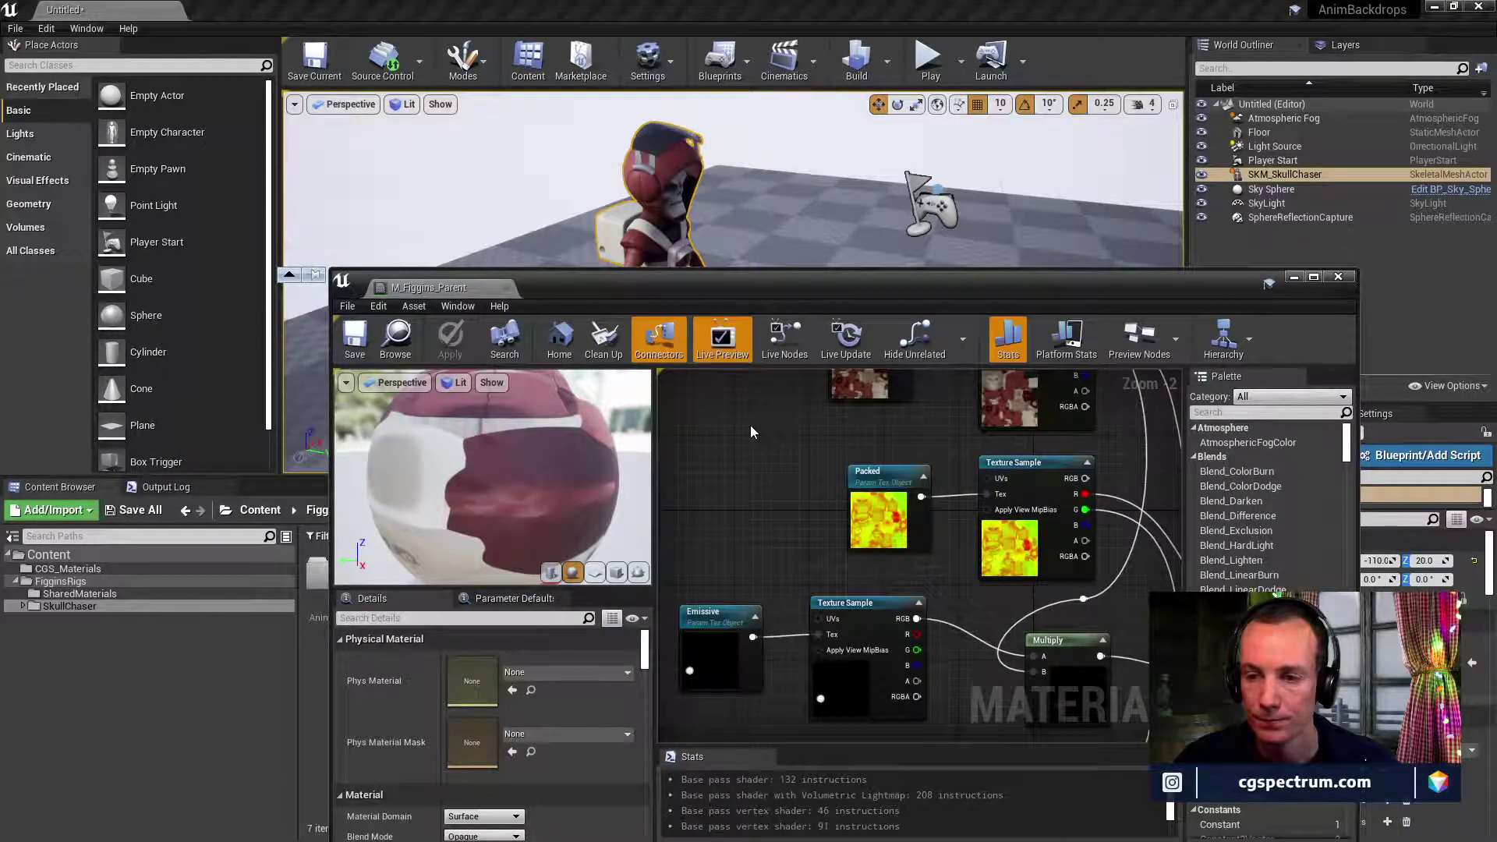
{"action": "left_click_drag", "start_coordinate": [839, 284], "coordinate": [1163, 549]}
{"action": "left_click_drag", "start_coordinate": [1083, 514], "coordinate": [1112, 668]}
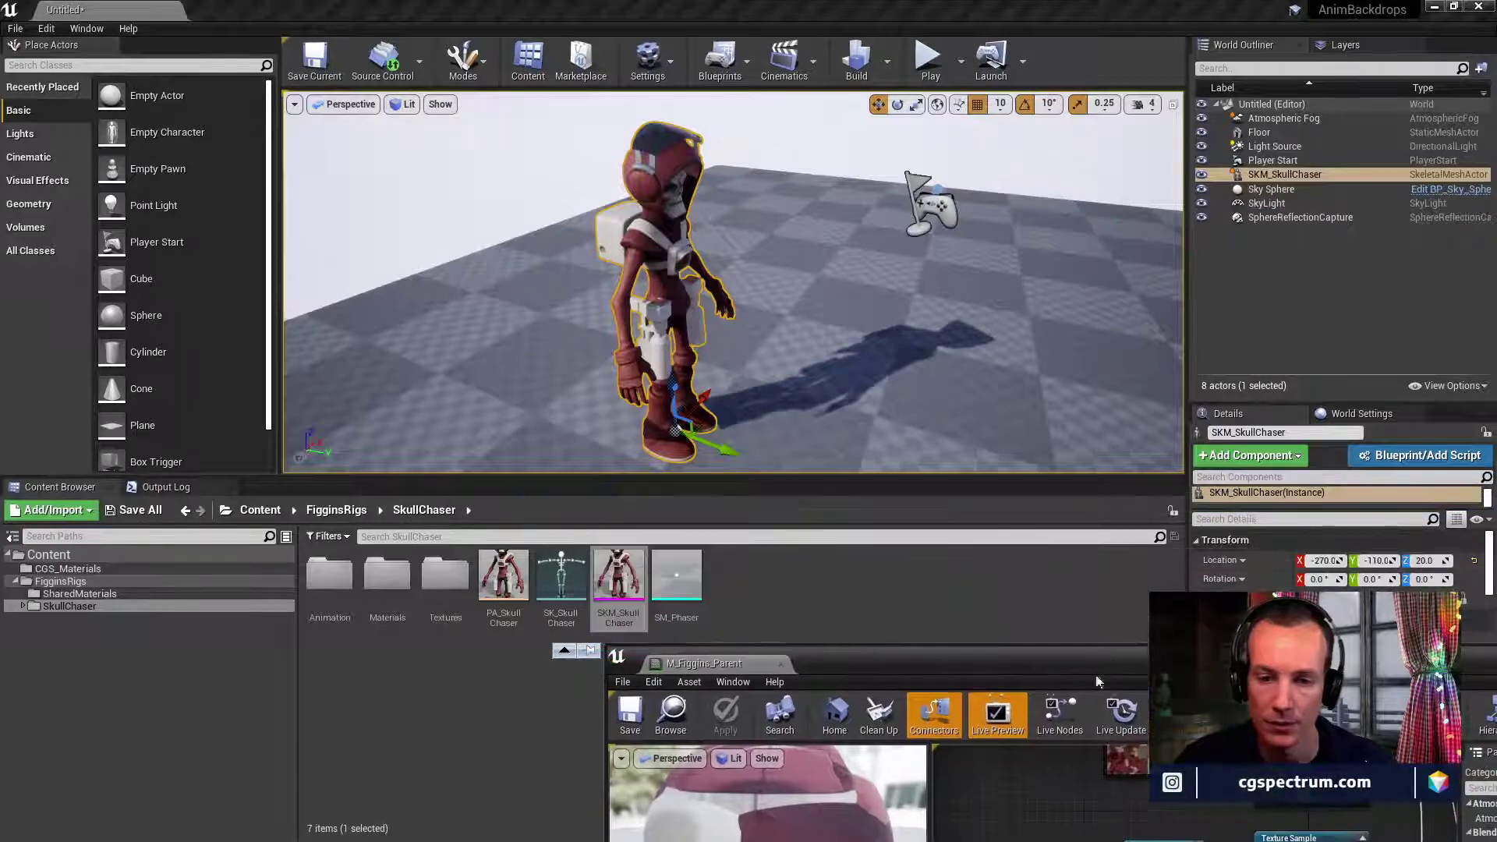
Open the SKM_SkullChaser mesh in a maximized editor window and briefly isolate the Element 0 body material.
{"action": "double_click", "coordinate": [619, 577]}
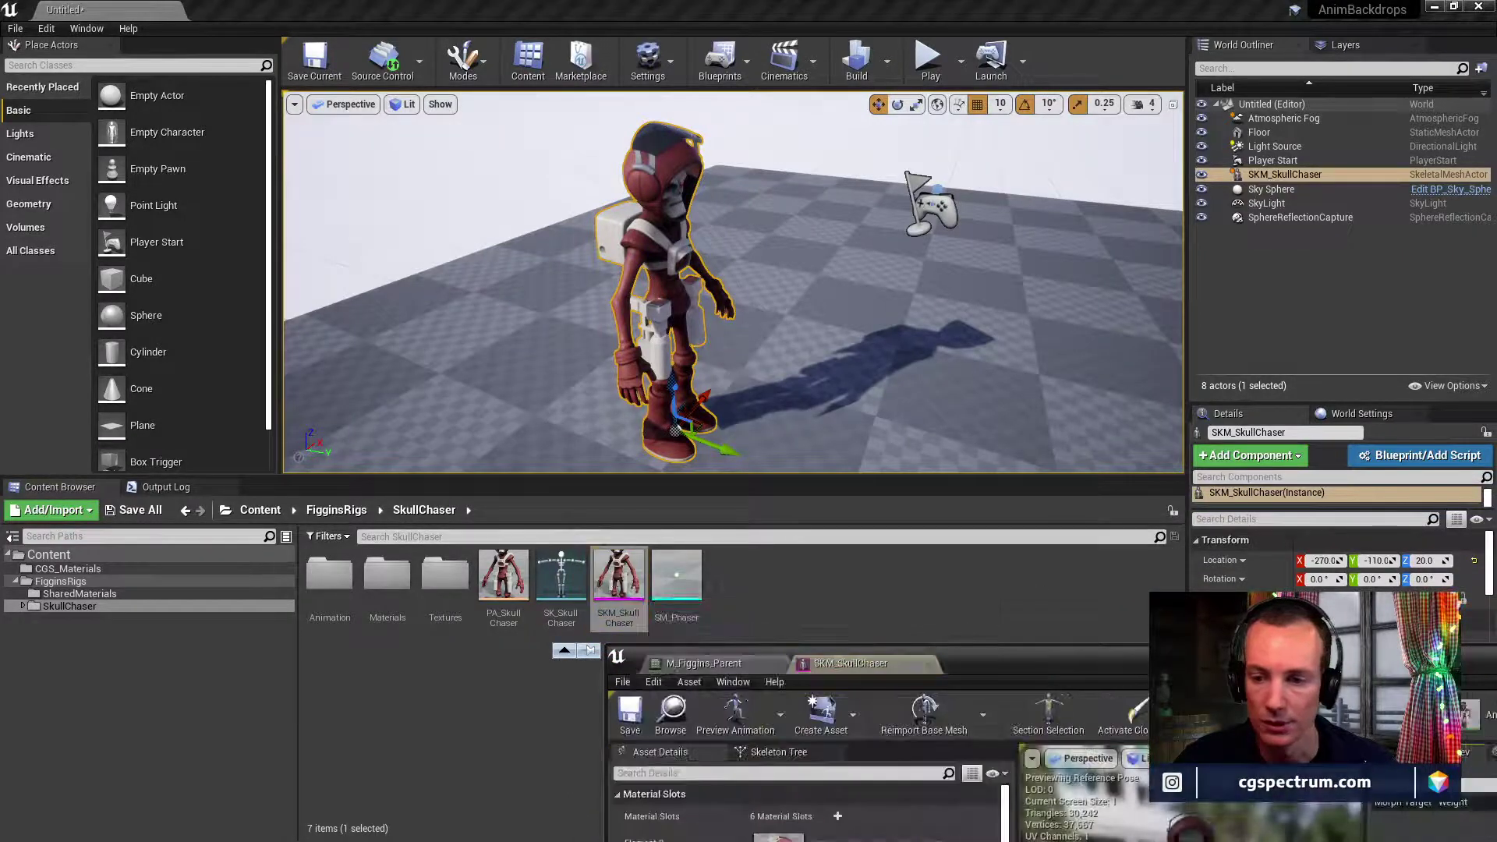
{"action": "left_click_drag", "start_coordinate": [1014, 662], "coordinate": [425, 1]}
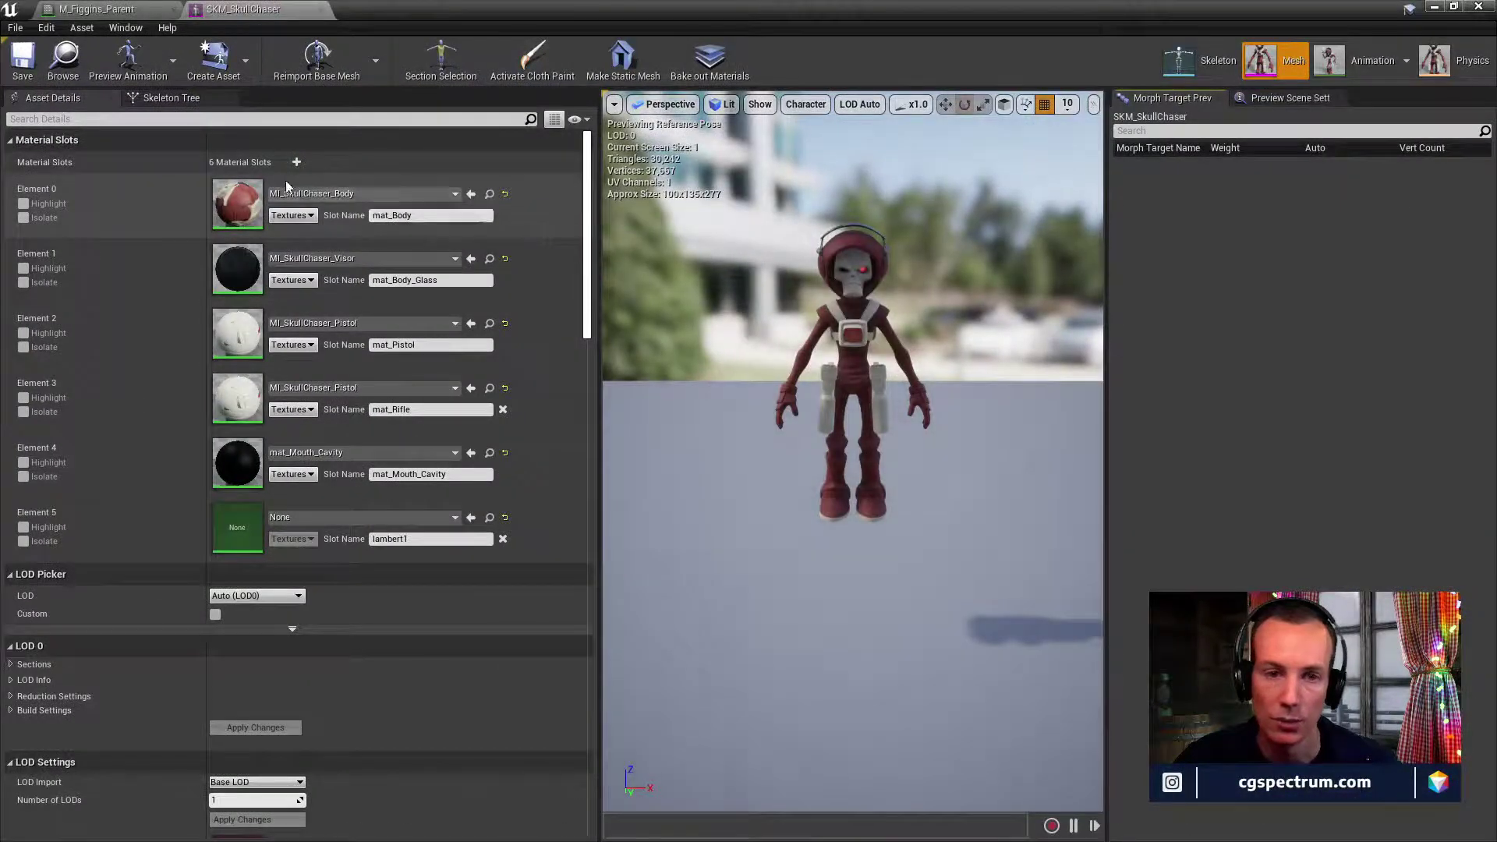
{"action": "left_click", "coordinate": [23, 217]}
{"action": "left_click", "coordinate": [23, 217]}
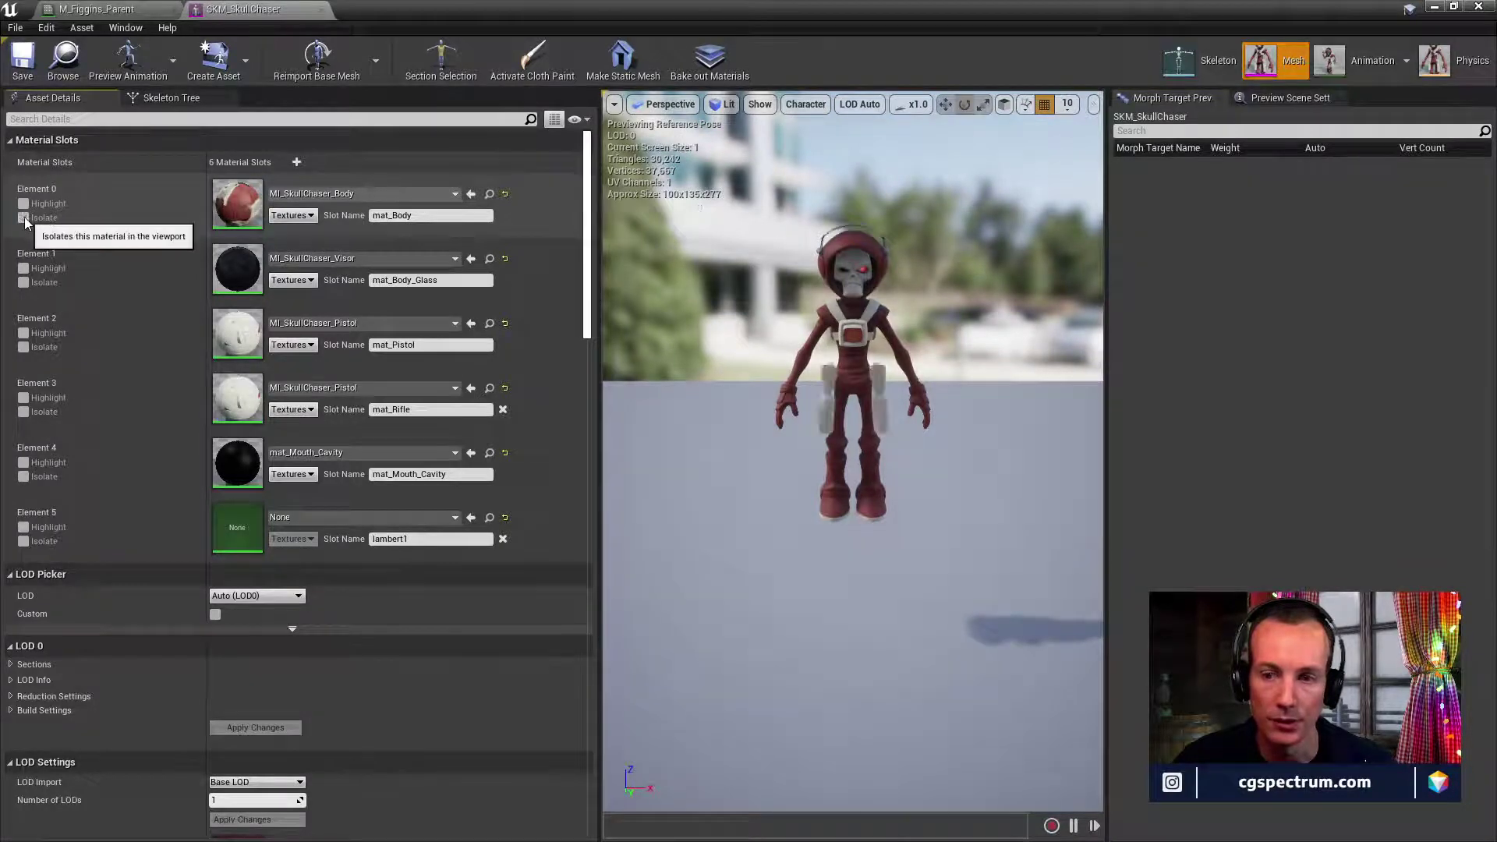
Briefly isolate the Element 1 visor glass slot, and examine the character's helmet and visor up close in the mesh preview.
{"action": "left_click", "coordinate": [23, 282]}
{"action": "left_click", "coordinate": [23, 282]}
{"action": "mouse_move", "coordinate": [857, 390]}
{"action": "right_mouse_down"}
{"action": "mouse_move", "coordinate": [780, 437]}
{"action": "mouse_move", "coordinate": [850, 468]}
{"action": "mouse_move", "coordinate": [897, 436]}
{"action": "mouse_move", "coordinate": [850, 421]}
{"action": "mouse_move", "coordinate": [850, 405]}
{"action": "right_mouse_up"}
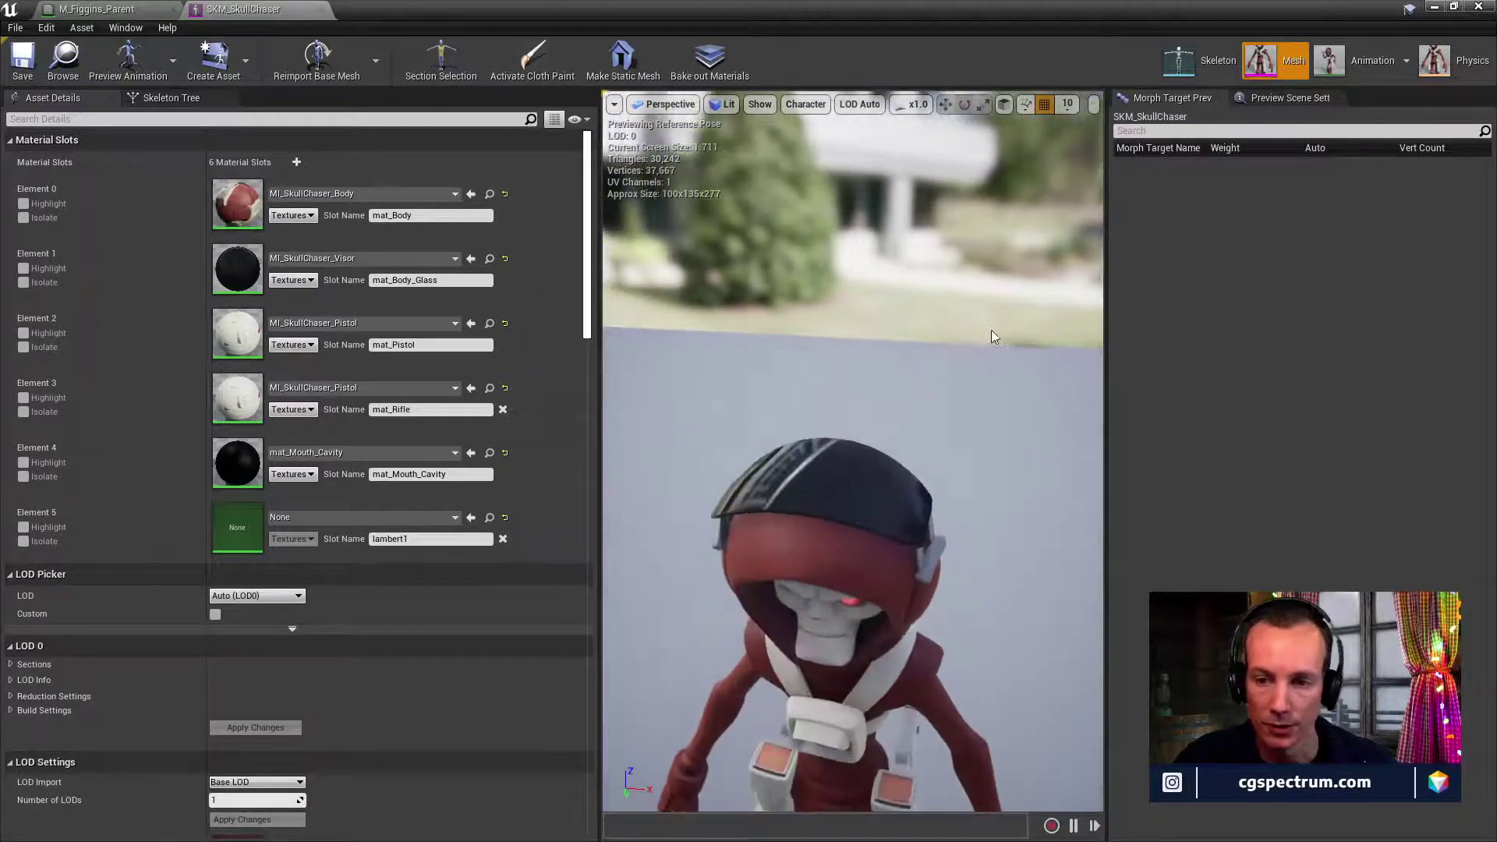
Locate the Element 1 visor material, tile the mesh editor beside the level editor, and open MI_SkullChaser_Visor to inspect its preview.
{"action": "left_click", "coordinate": [490, 259]}
{"action": "key", "text": "super+Right"}
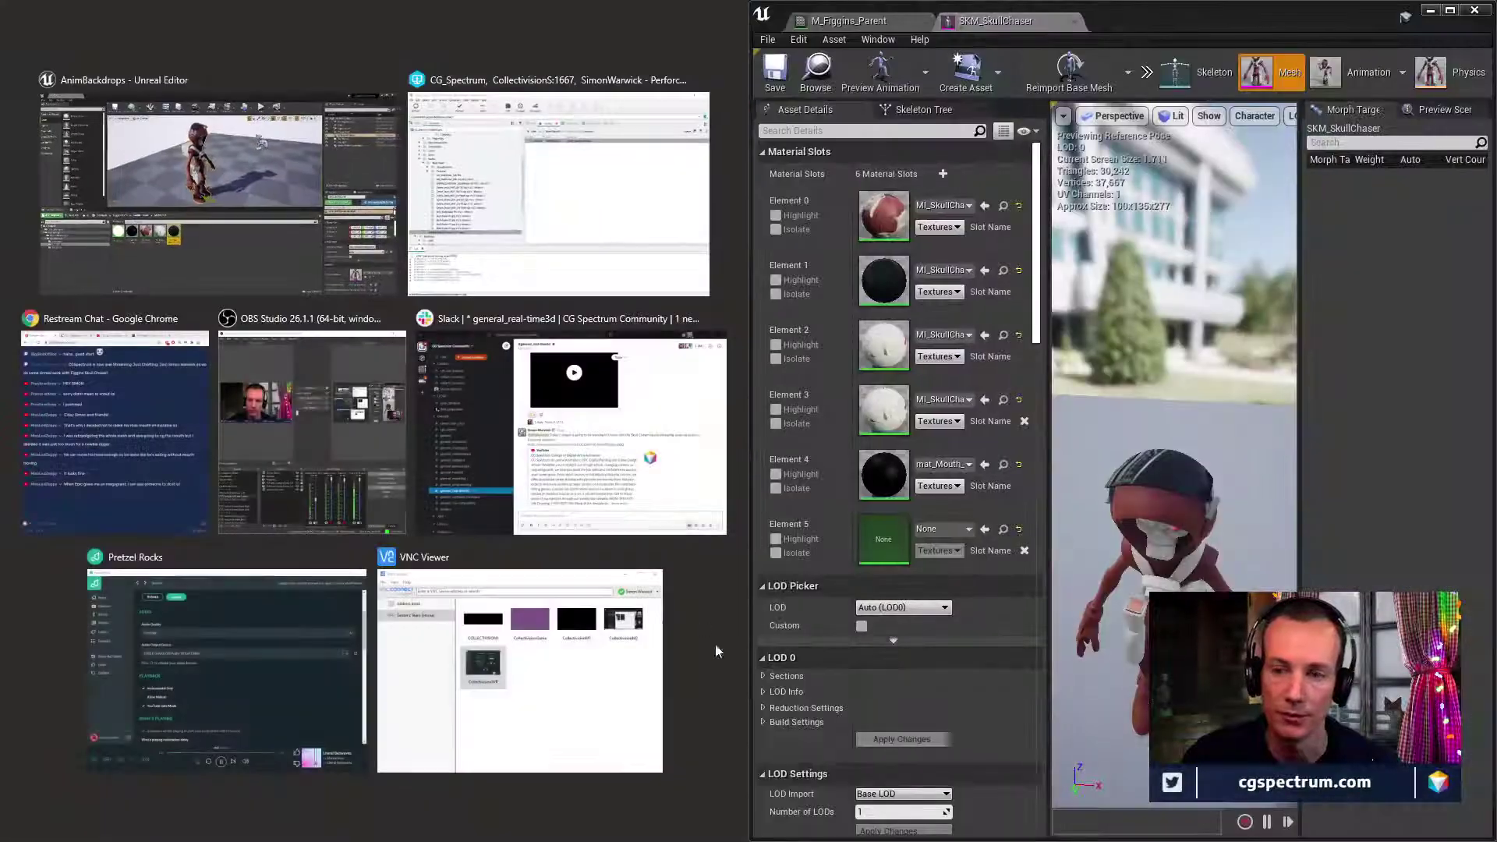
{"action": "left_click", "coordinate": [218, 187]}
{"action": "double_click", "coordinate": [443, 599]}
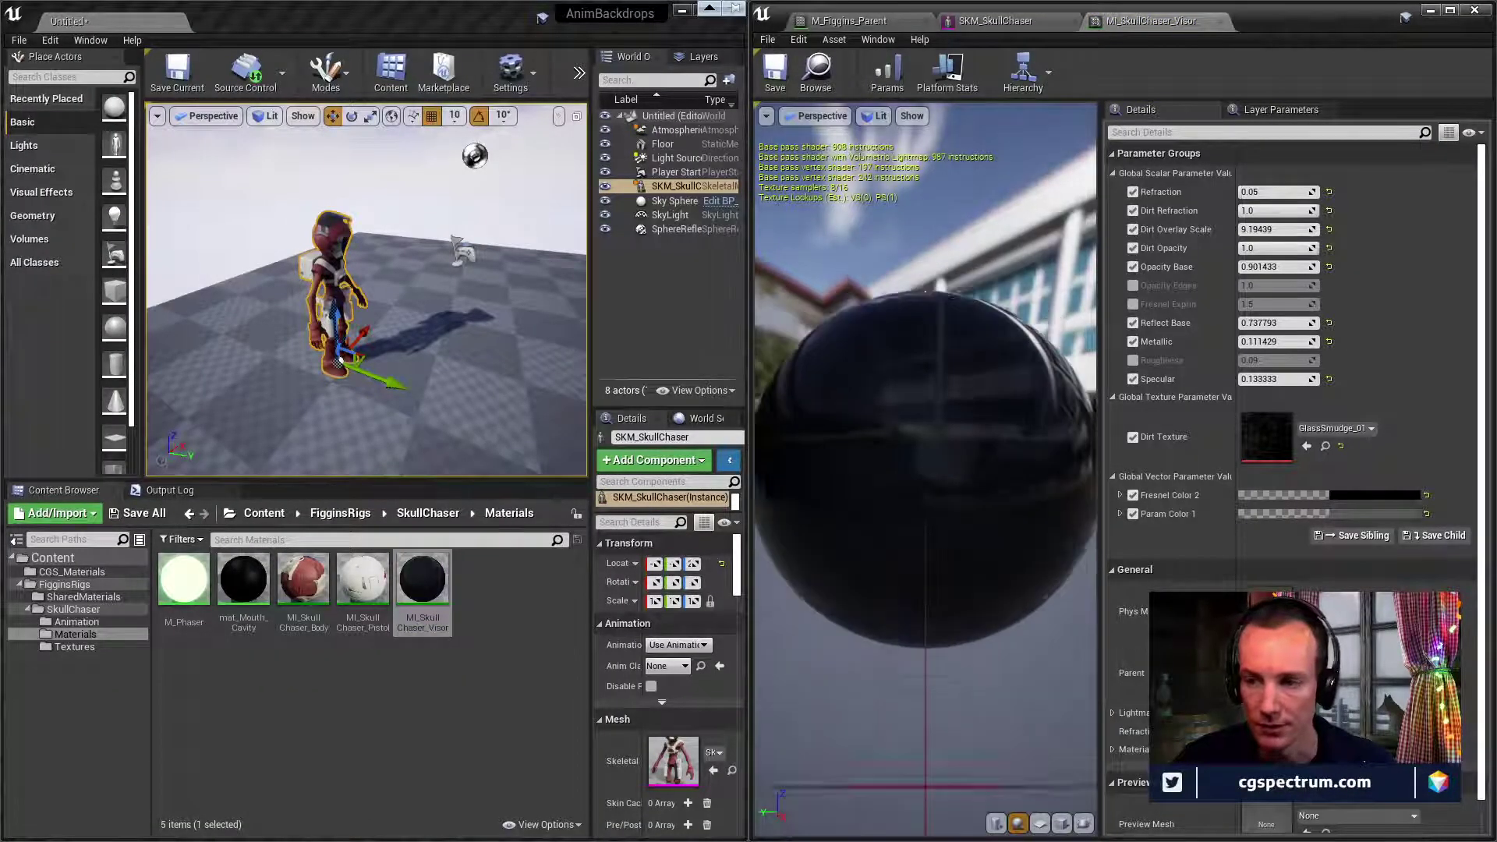
{"action": "left_click_drag", "start_coordinate": [926, 291], "coordinate": [967, 296]}
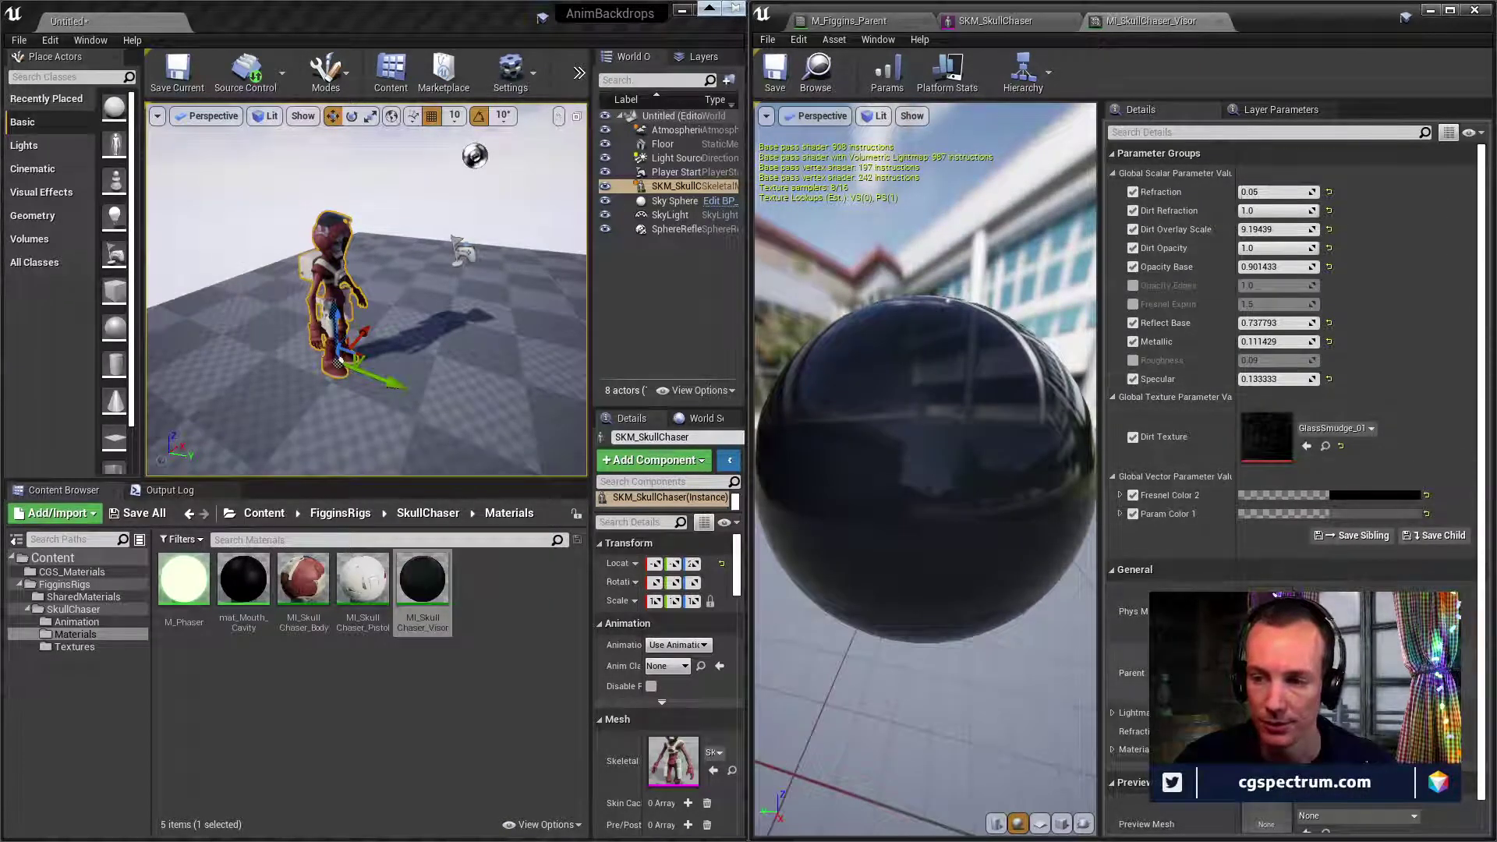
Locate the visor instance's parent material, open M_CGS_Glass and examine its glass preview sphere.
{"action": "left_click", "coordinate": [1325, 687]}
{"action": "double_click", "coordinate": [187, 581]}
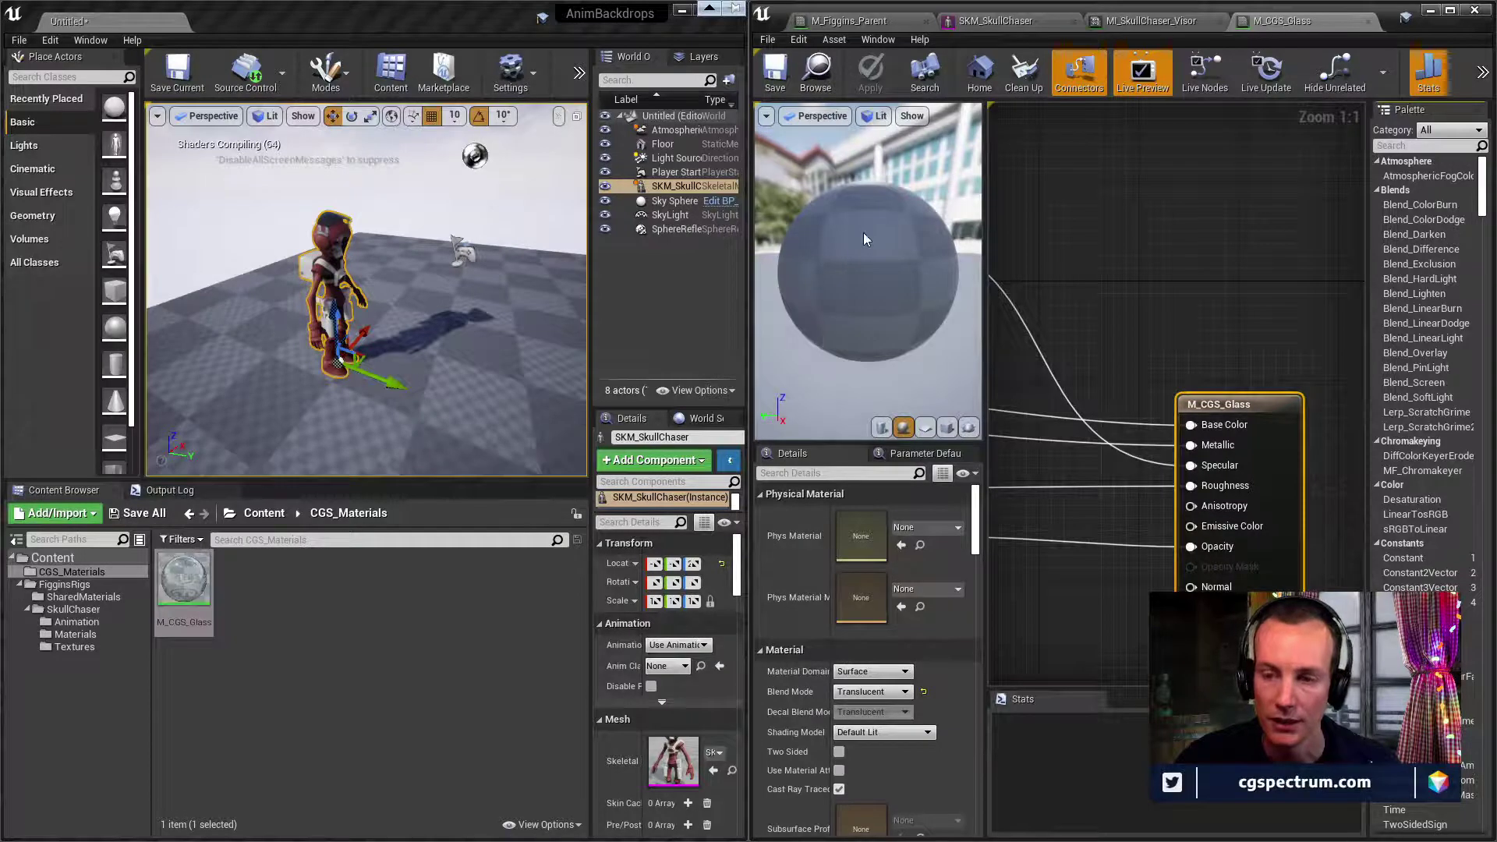
{"action": "mouse_move", "coordinate": [895, 255]}
{"action": "left_mouse_down"}
{"action": "mouse_move", "coordinate": [900, 301]}
{"action": "mouse_move", "coordinate": [905, 259]}
{"action": "left_mouse_up"}
{"action": "right_click_drag", "start_coordinate": [905, 259], "coordinate": [907, 281]}
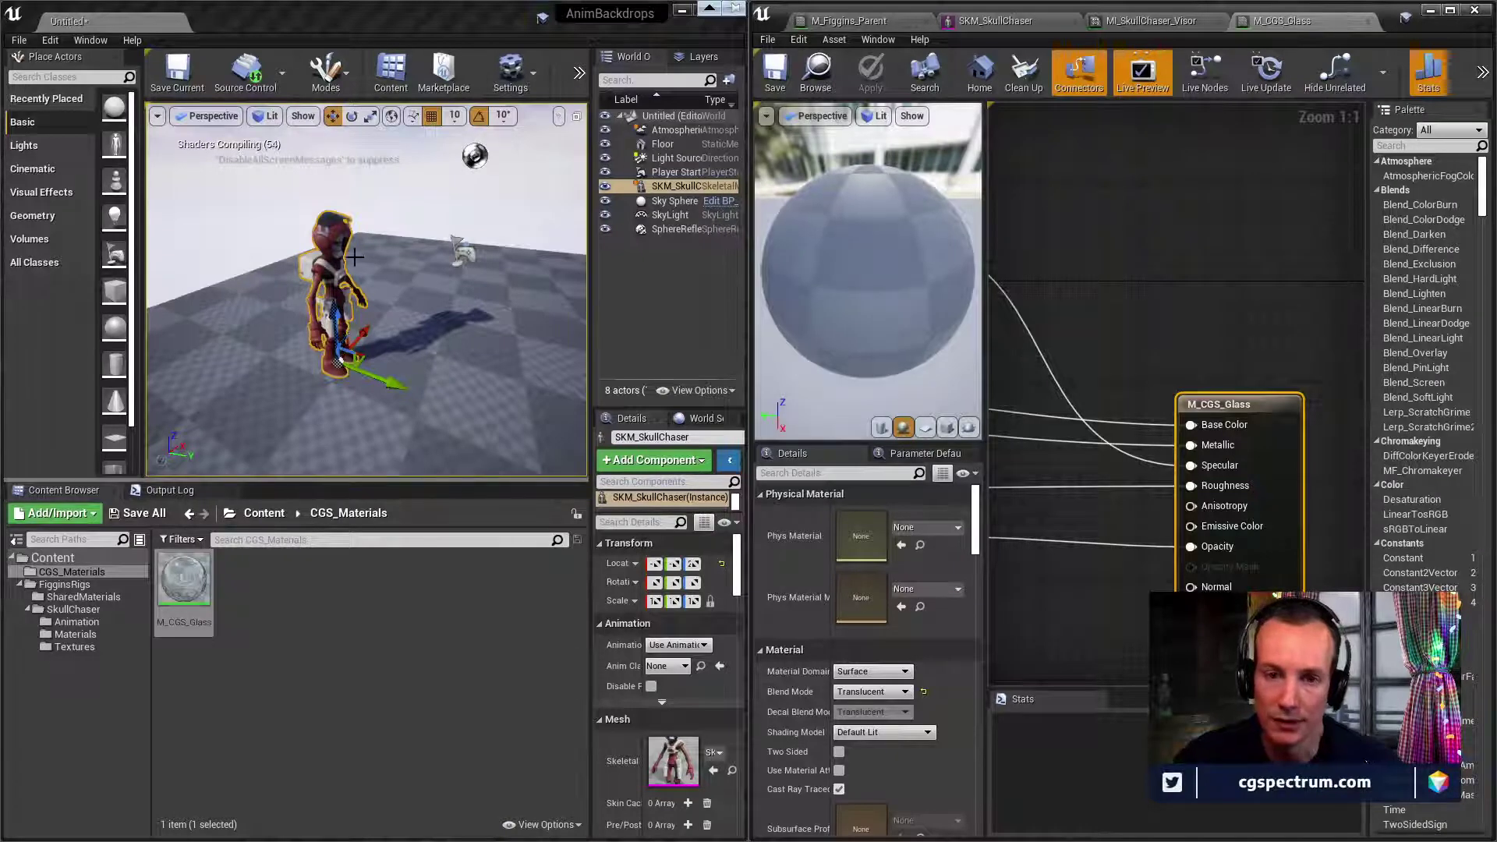
Return to the SKM_SkullChaser mesh, examine the skull's face and mouth up close, and briefly isolate the Element 5 slot.
{"action": "left_click", "coordinate": [1124, 23]}
{"action": "left_click", "coordinate": [1037, 21]}
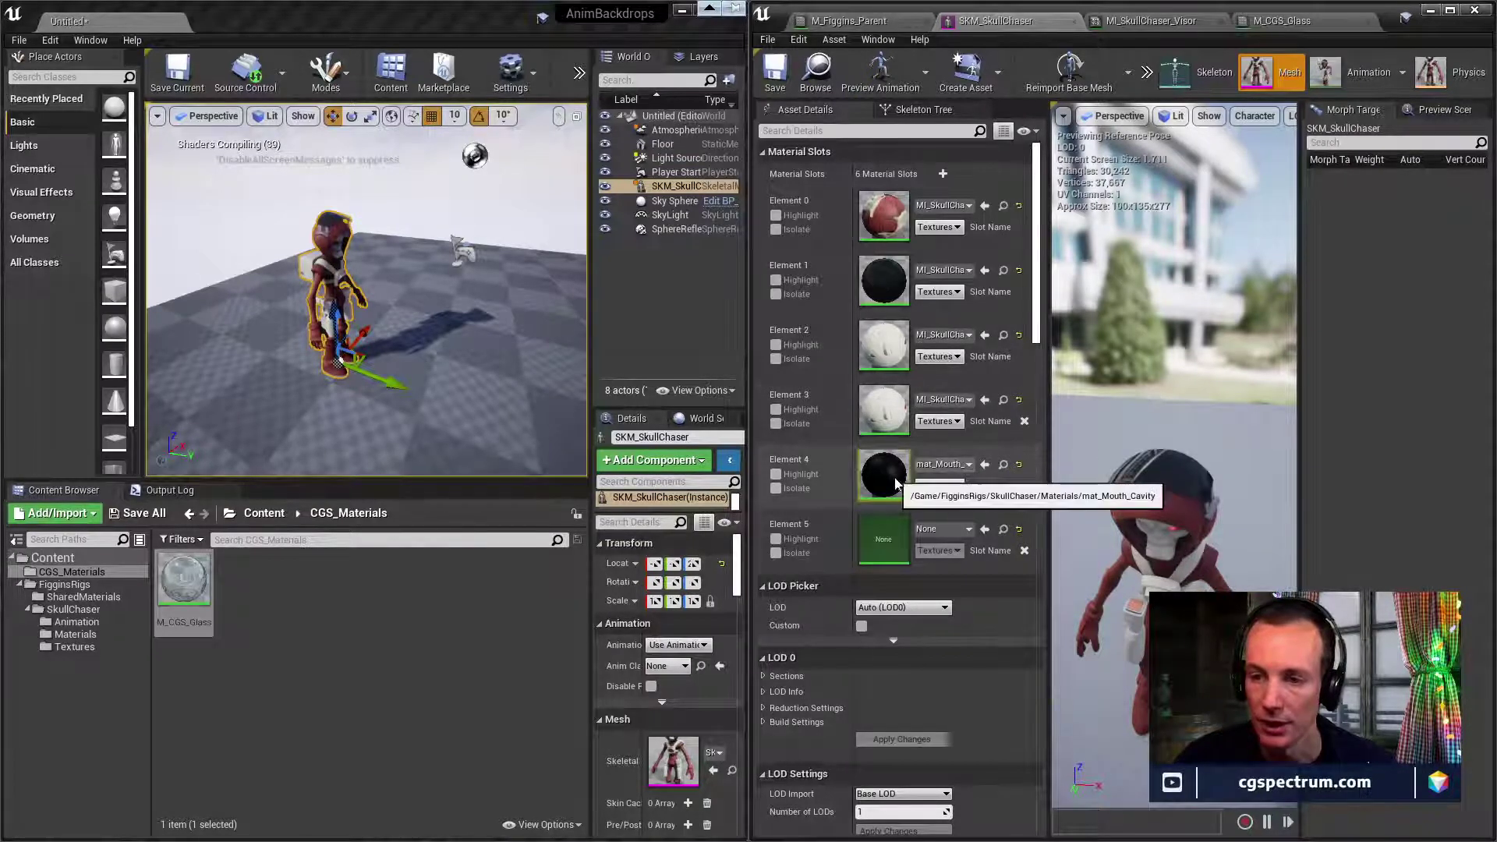
{"action": "left_click_drag", "start_coordinate": [1179, 531], "coordinate": [1179, 398]}
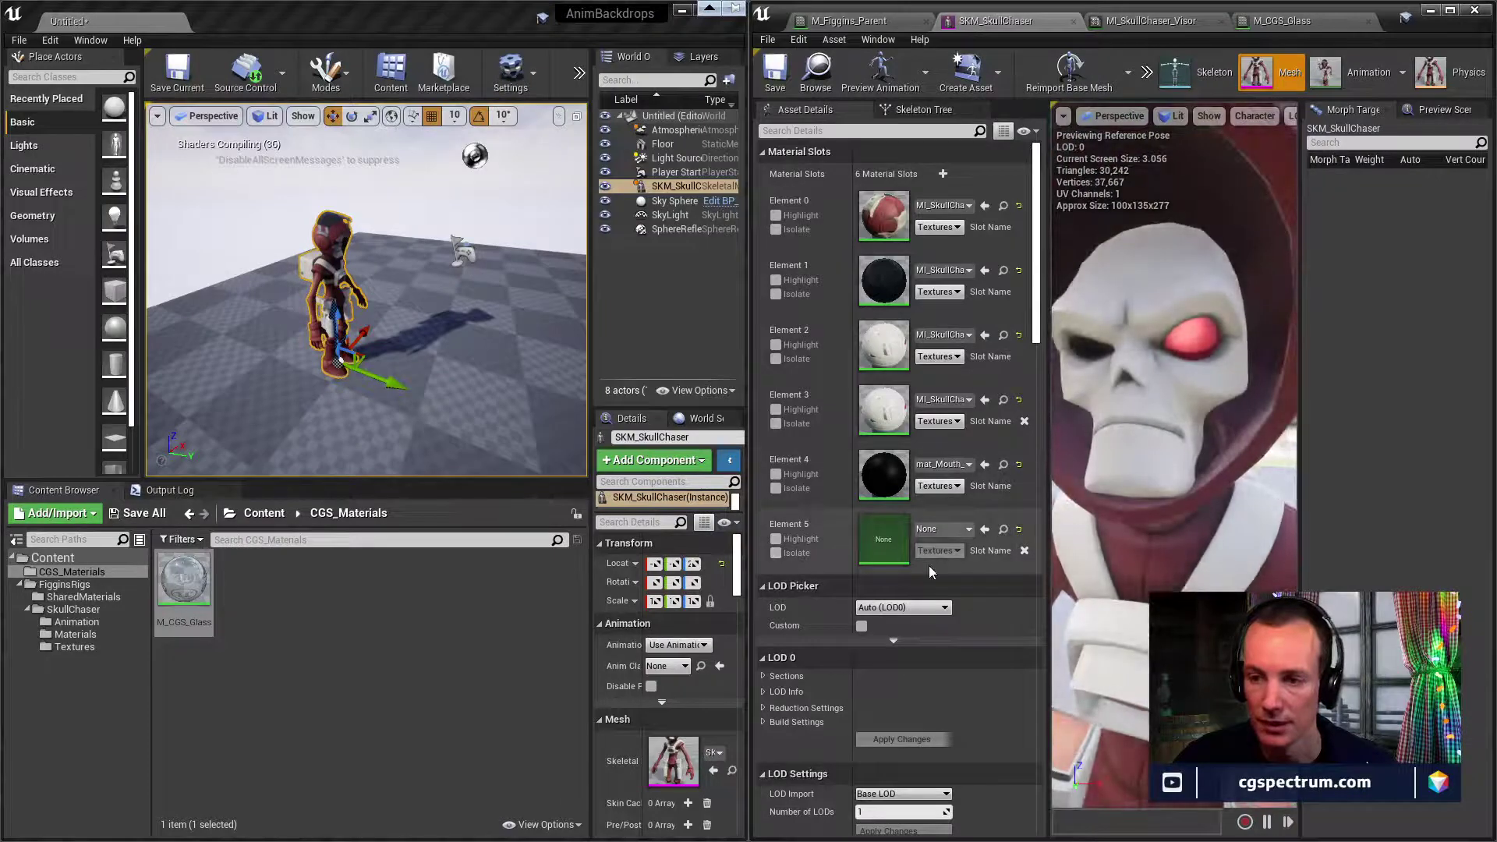
{"action": "left_click", "coordinate": [776, 553]}
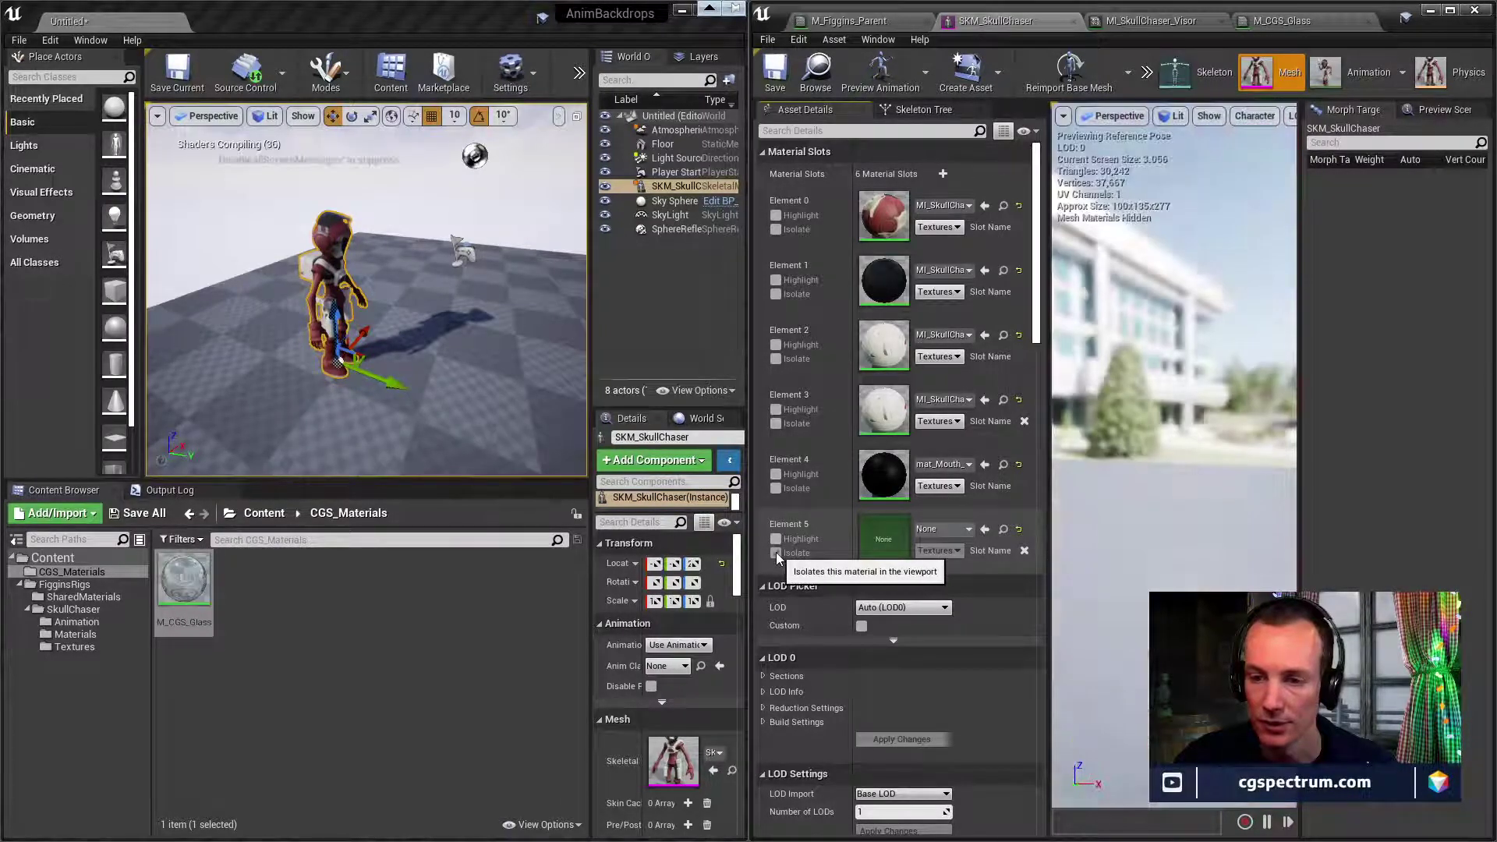
{"action": "left_click", "coordinate": [775, 553]}
{"action": "scroll", "coordinate": [1183, 525], "scroll_direction": "down", "scroll_amount": 5}
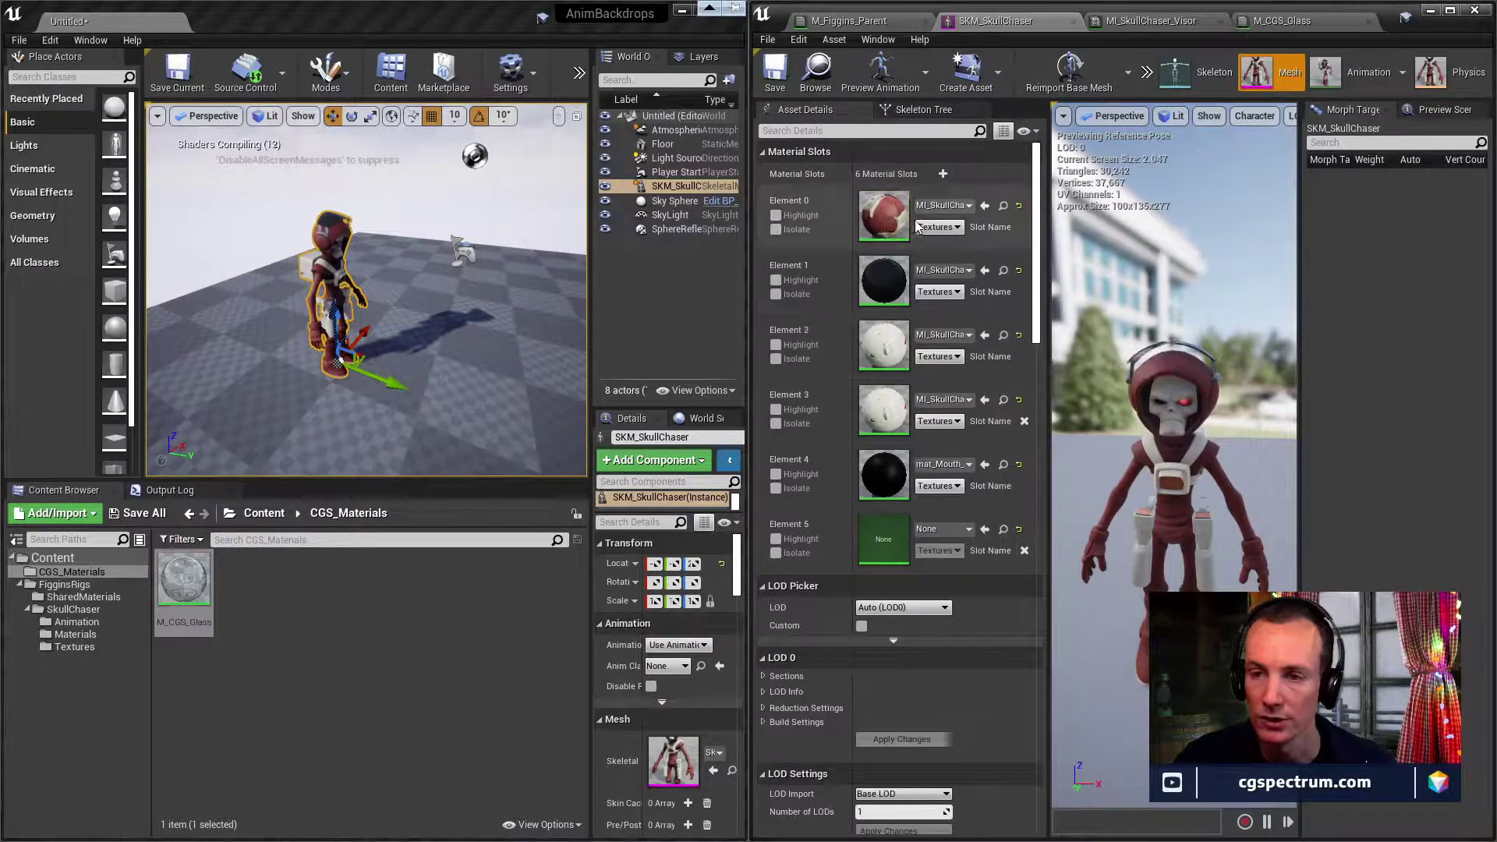
Locate and open the Element 2 material instance MI_SkullChaser_Pistol, and examine the character's glowing red eye in the level.
{"action": "left_click", "coordinate": [1003, 335]}
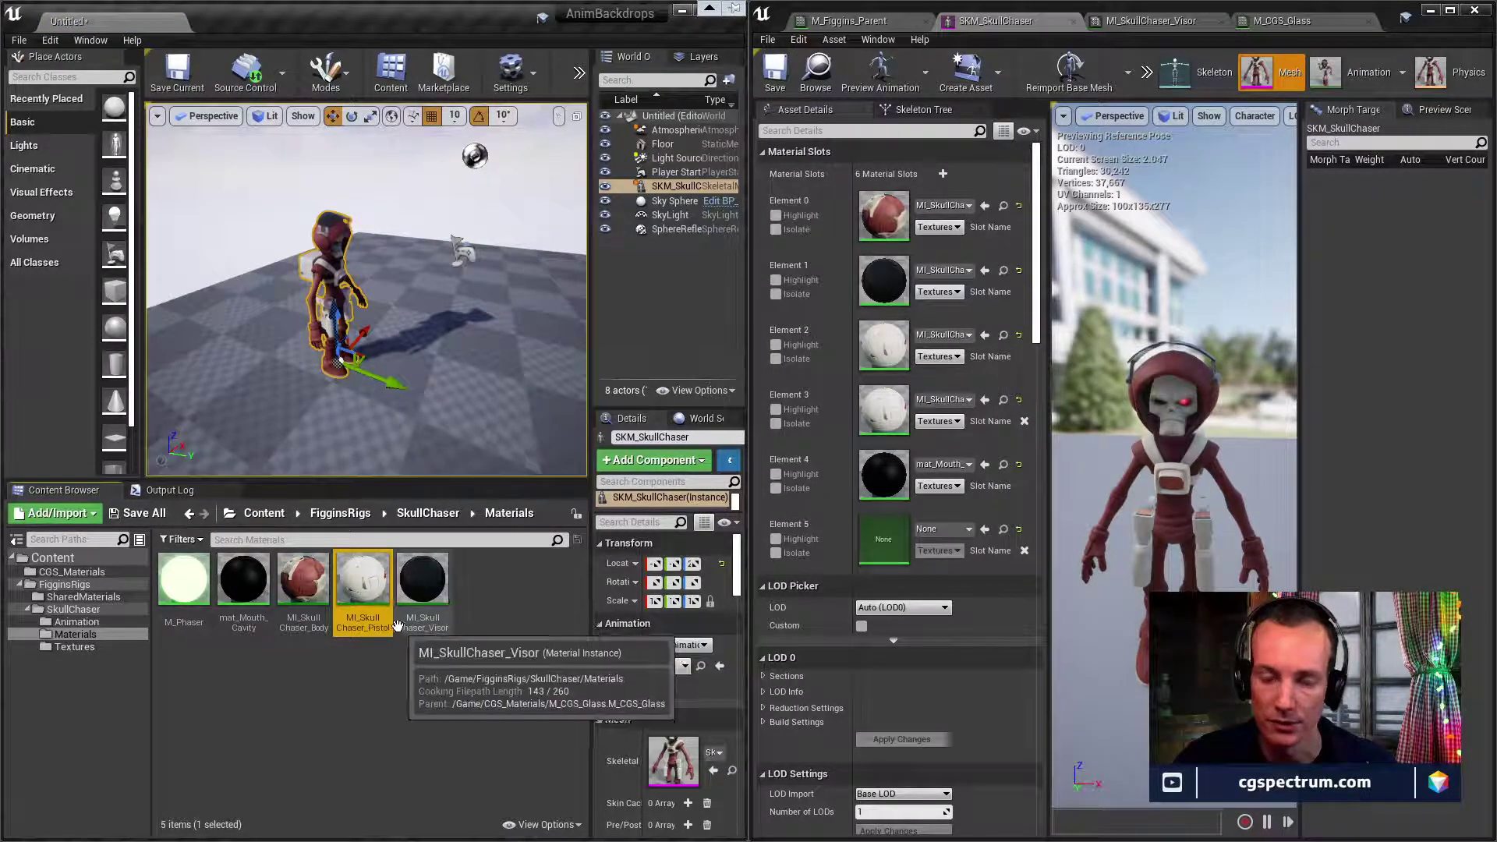
{"action": "double_click", "coordinate": [361, 587]}
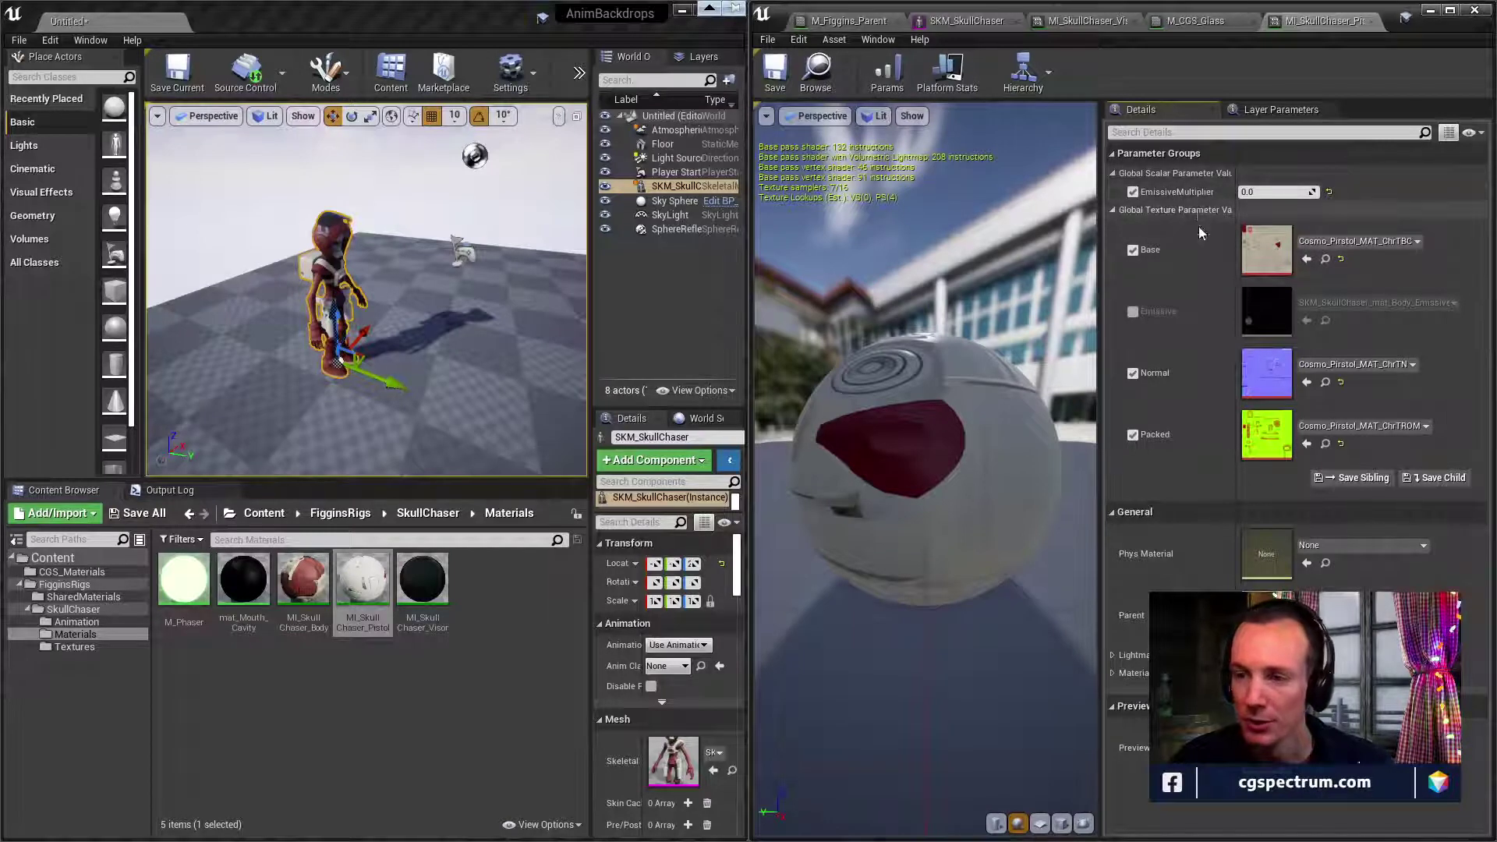
{"action": "right_click_drag", "start_coordinate": [491, 379], "coordinate": [378, 358]}
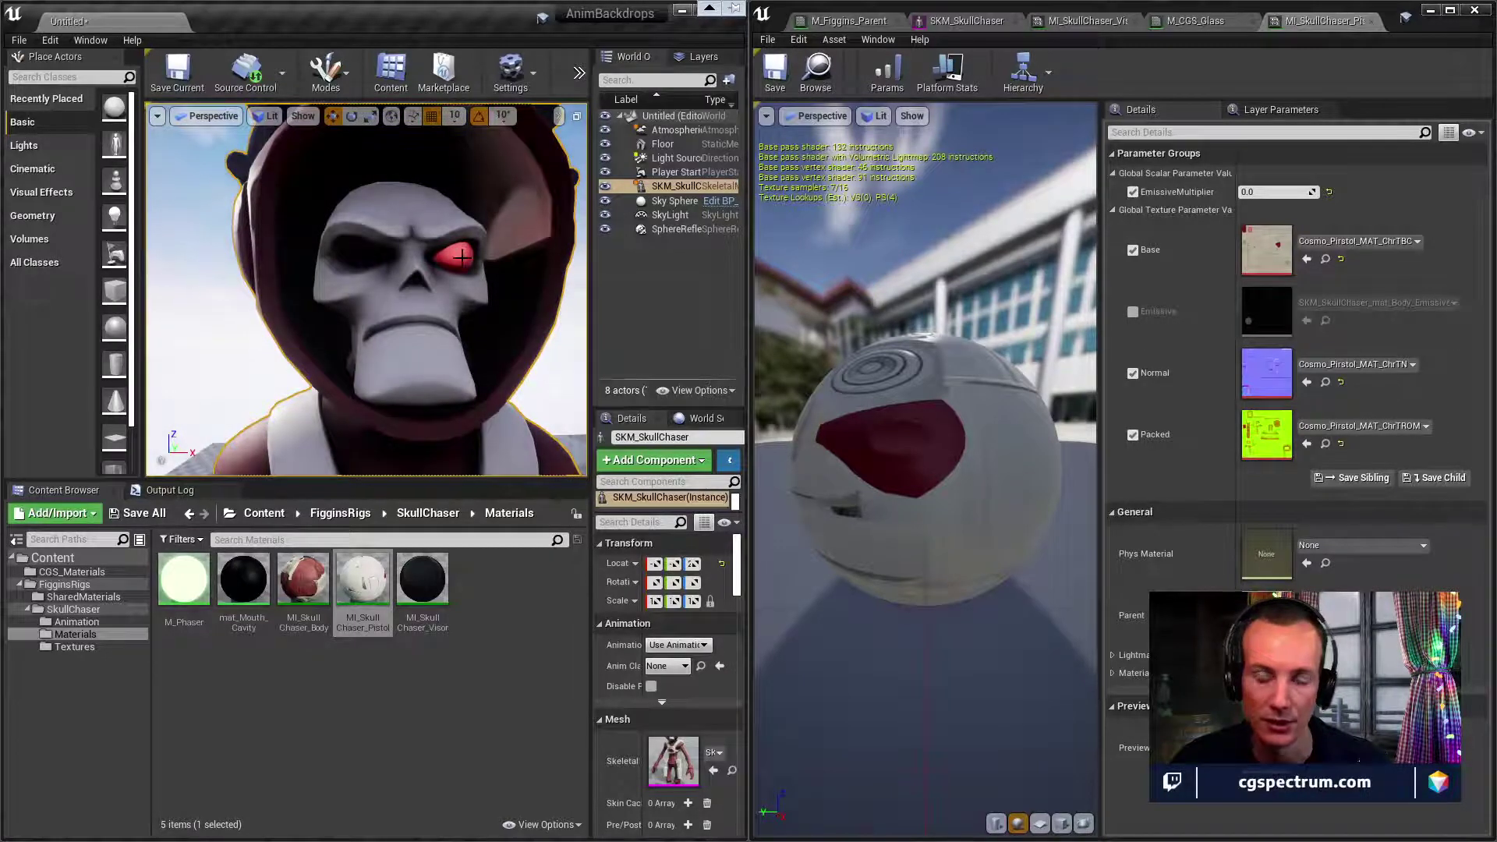
{"action": "right_click_drag", "start_coordinate": [458, 262], "coordinate": [468, 300]}
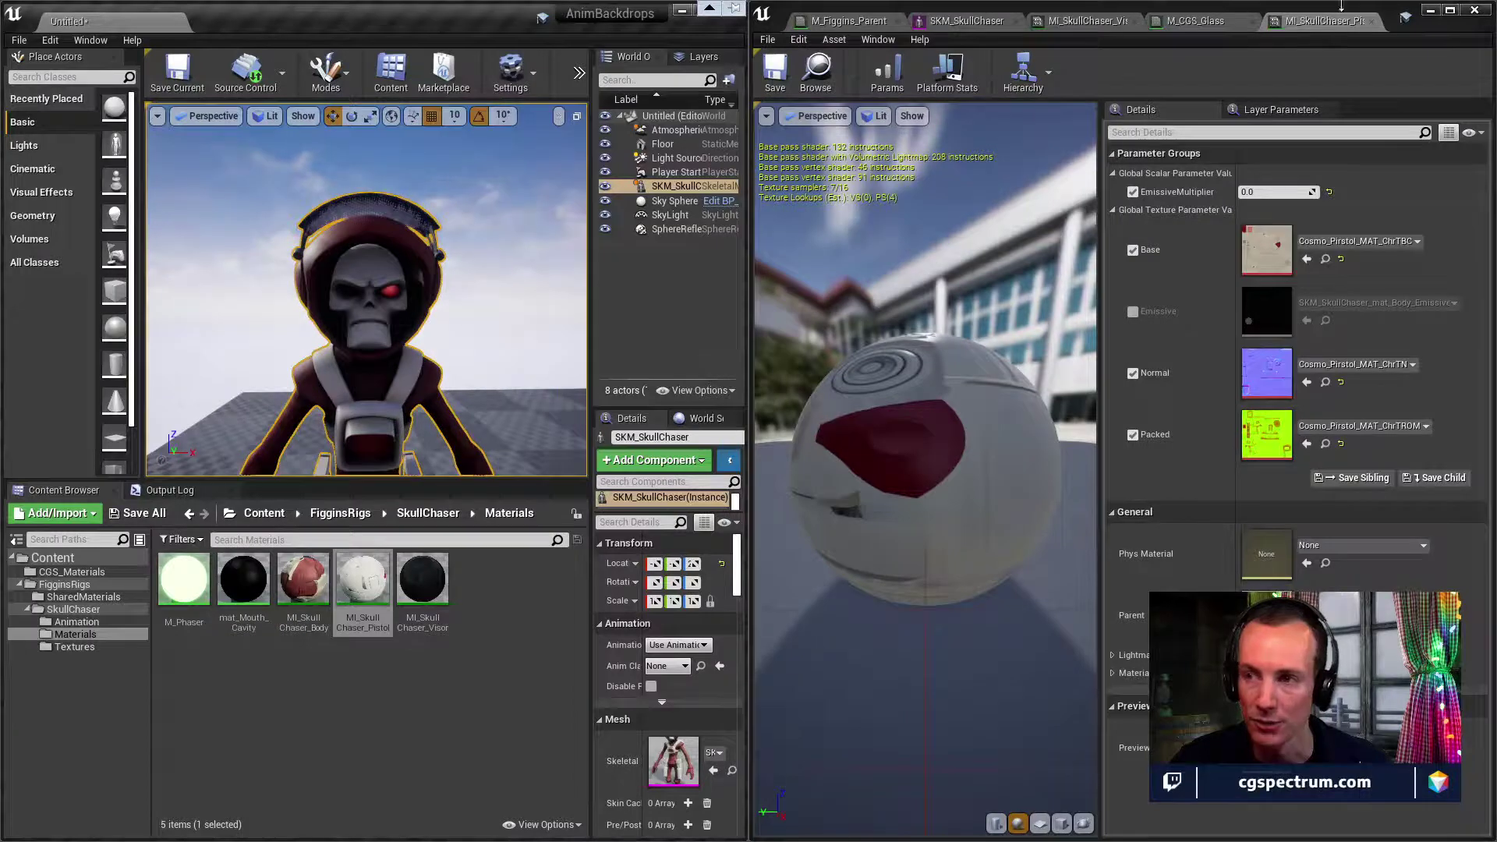
{"action": "right_click_drag", "start_coordinate": [399, 301], "coordinate": [462, 257]}
{"action": "right_click_drag", "start_coordinate": [372, 312], "coordinate": [354, 395]}
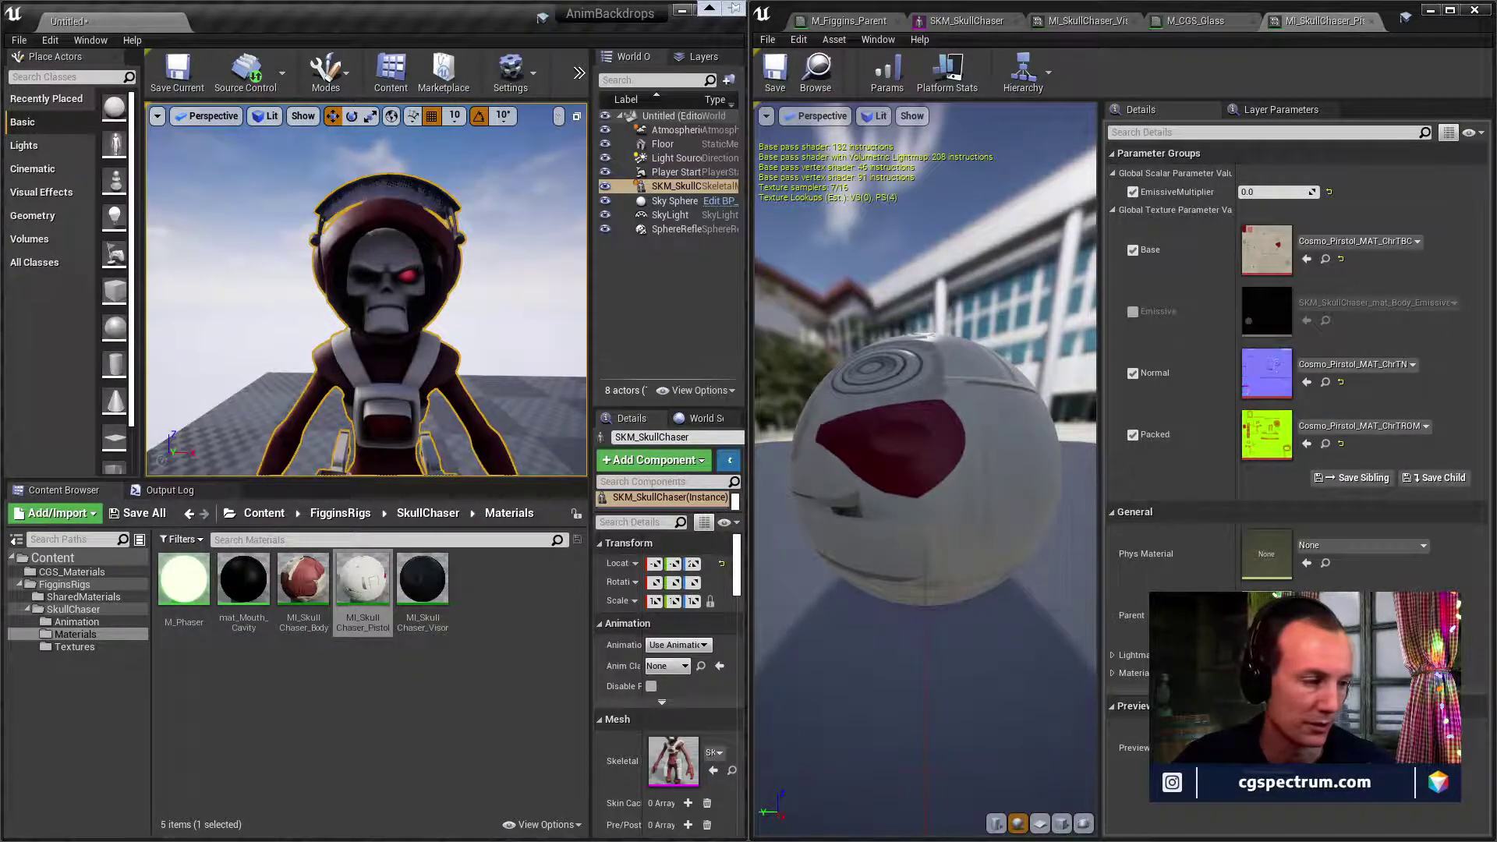
Switch to File Explorer, browse to E:\AnimBackdrops\Source\Skull Chaser\Textures, and open EmisiveOverride.spp in Substance Painter.
{"action": "key", "text": "super+e"}
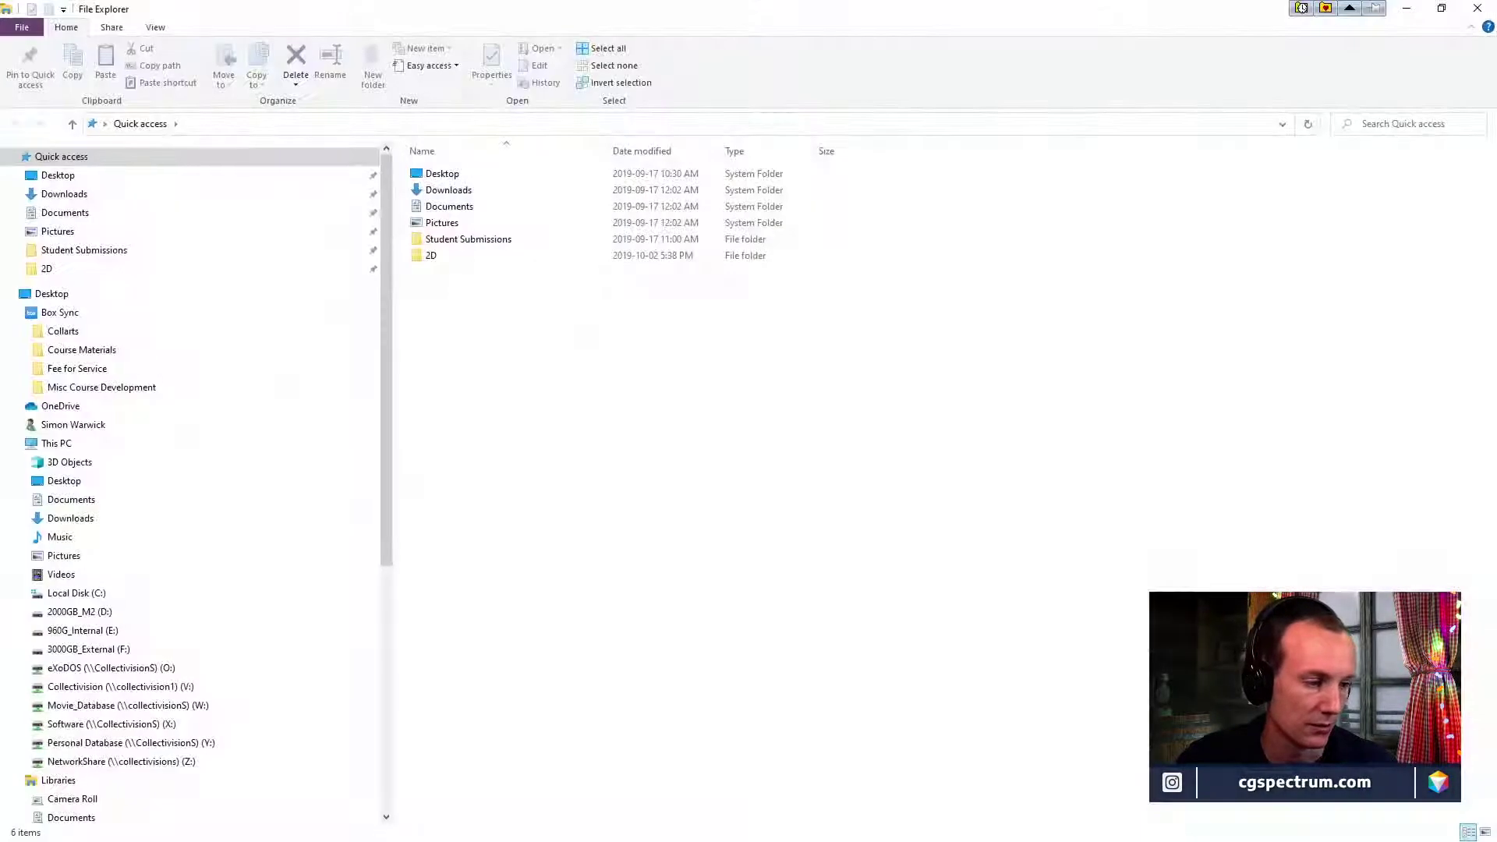
{"action": "scroll", "coordinate": [385, 425], "scroll_direction": "down", "scroll_amount": 5}
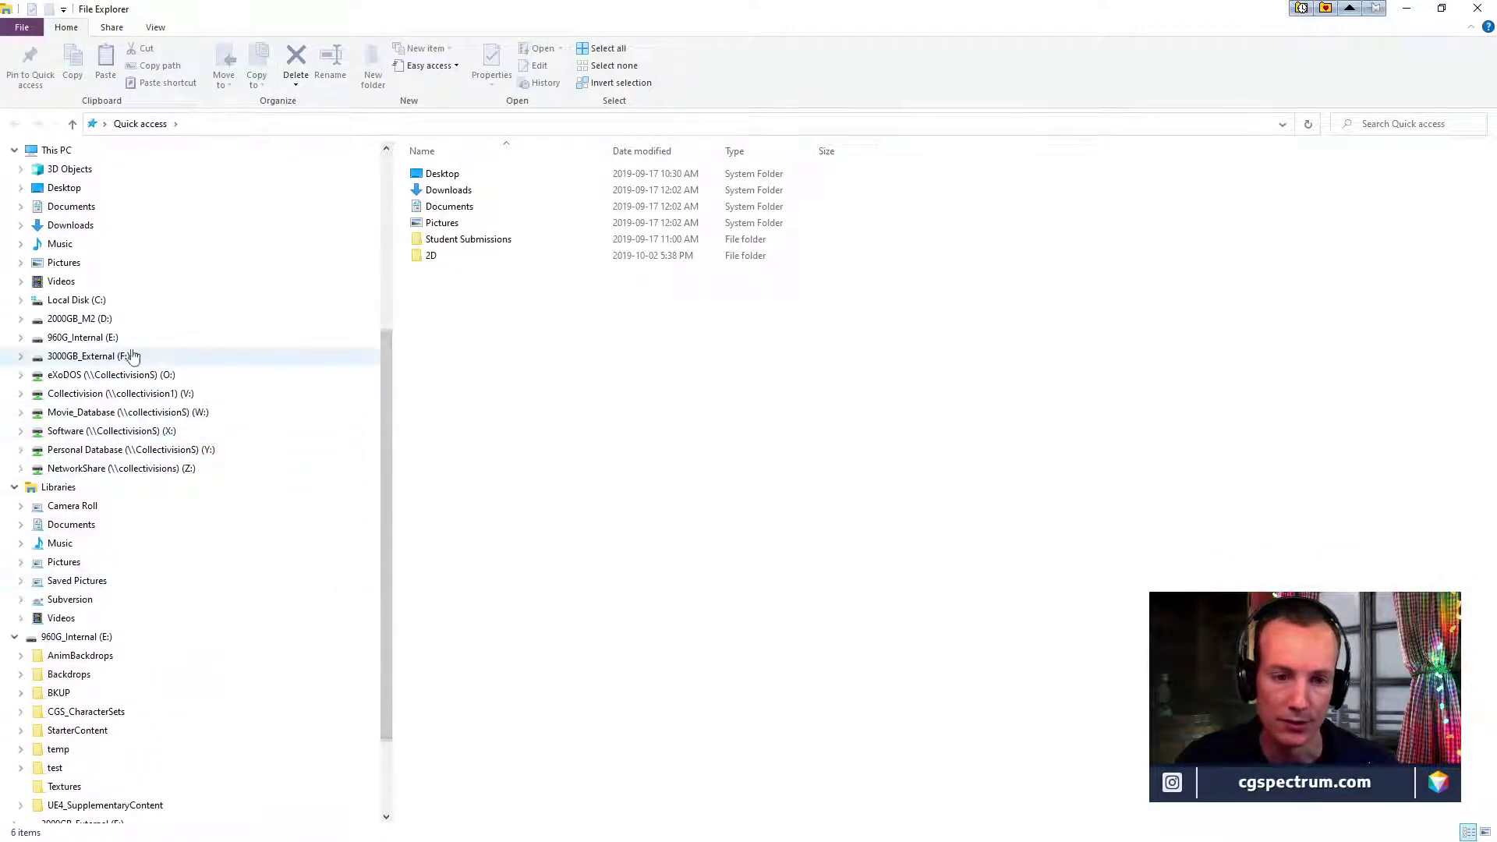
{"action": "left_click", "coordinate": [82, 337]}
{"action": "double_click", "coordinate": [467, 176]}
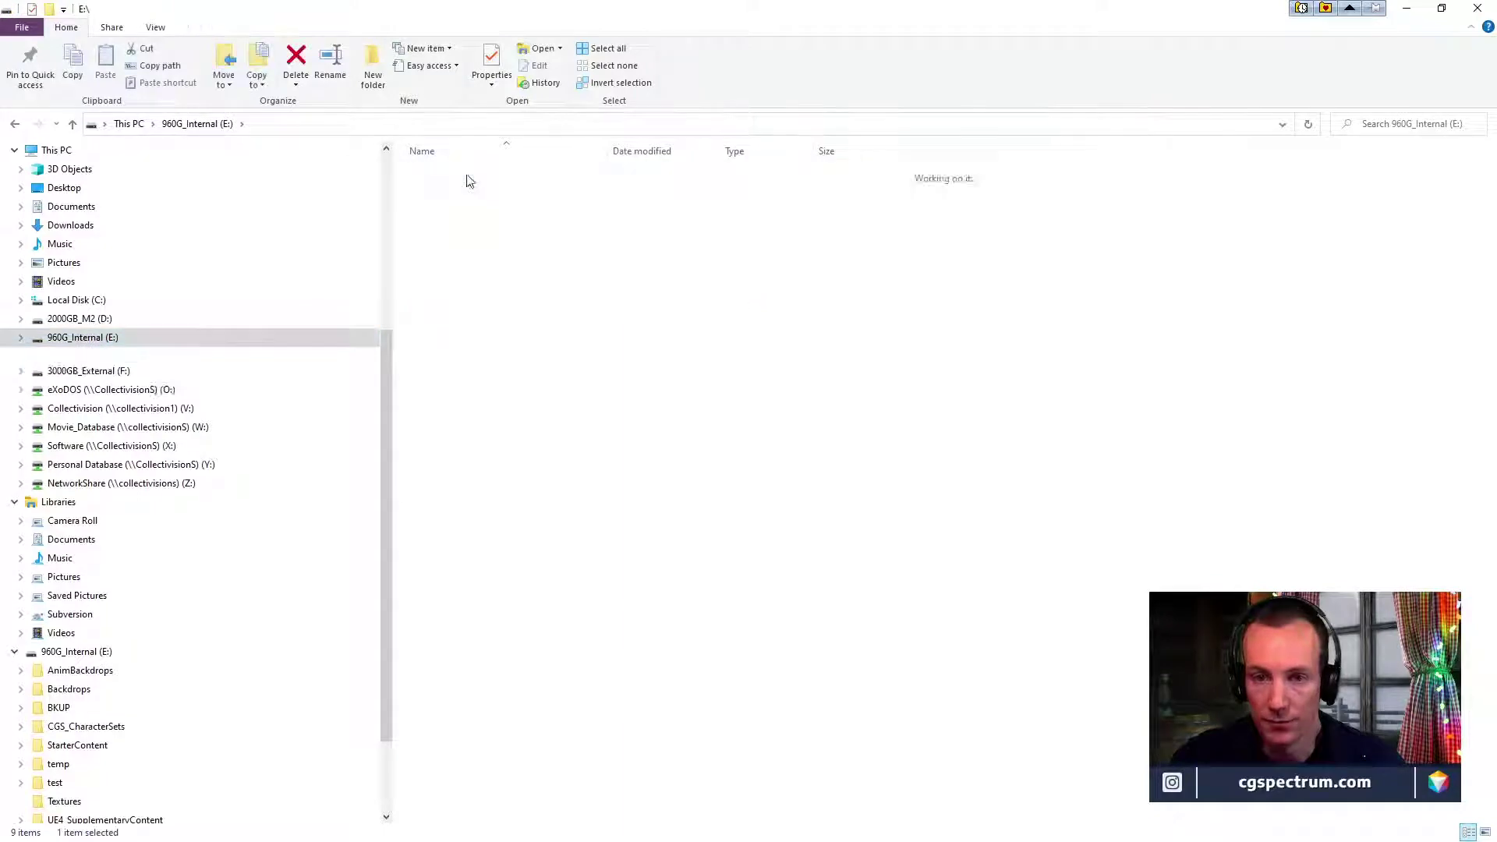
{"action": "double_click", "coordinate": [441, 271]}
{"action": "double_click", "coordinate": [460, 174]}
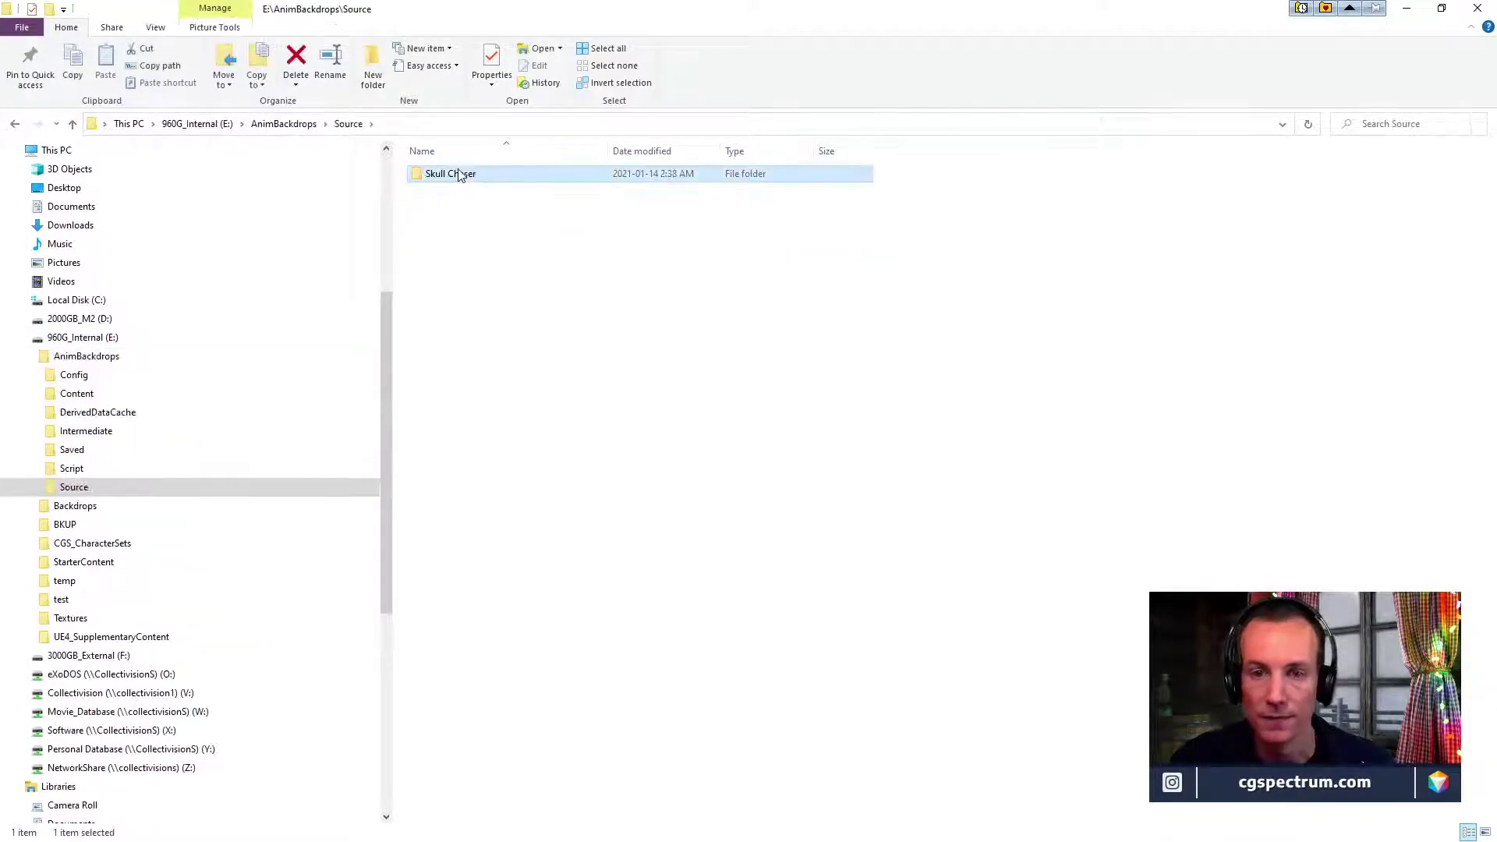
{"action": "double_click", "coordinate": [536, 222]}
{"action": "left_click", "coordinate": [470, 198]}
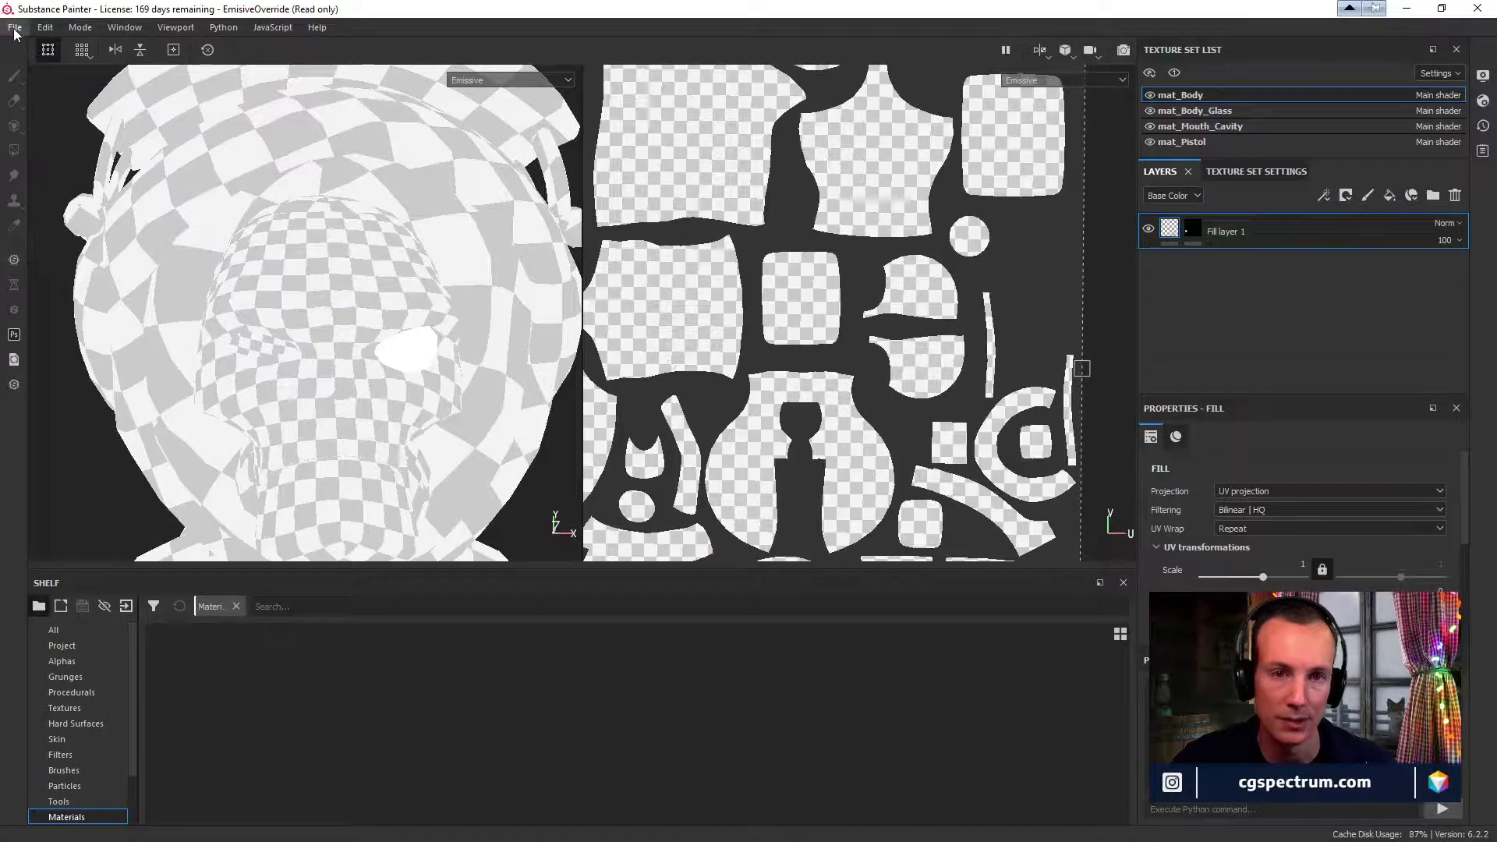
Examine mat_Body's texture set channels and the Fill layer 1 mask, using the Polygon Fill tool to show the mesh wireframe.
{"action": "left_click", "coordinate": [14, 29]}
{"action": "left_click", "coordinate": [469, 309]}
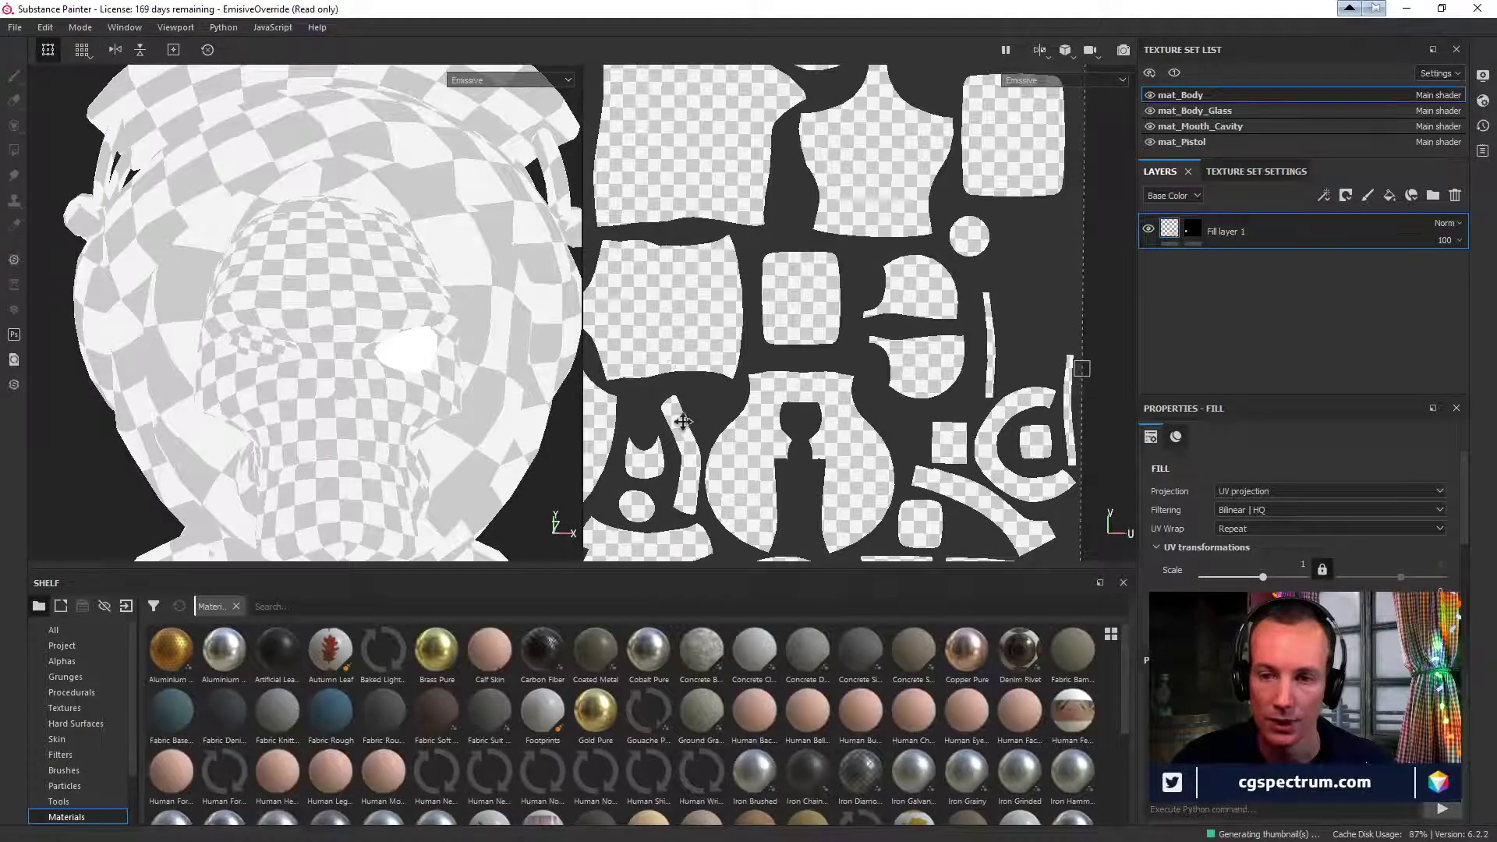
{"action": "left_click", "coordinate": [1275, 170]}
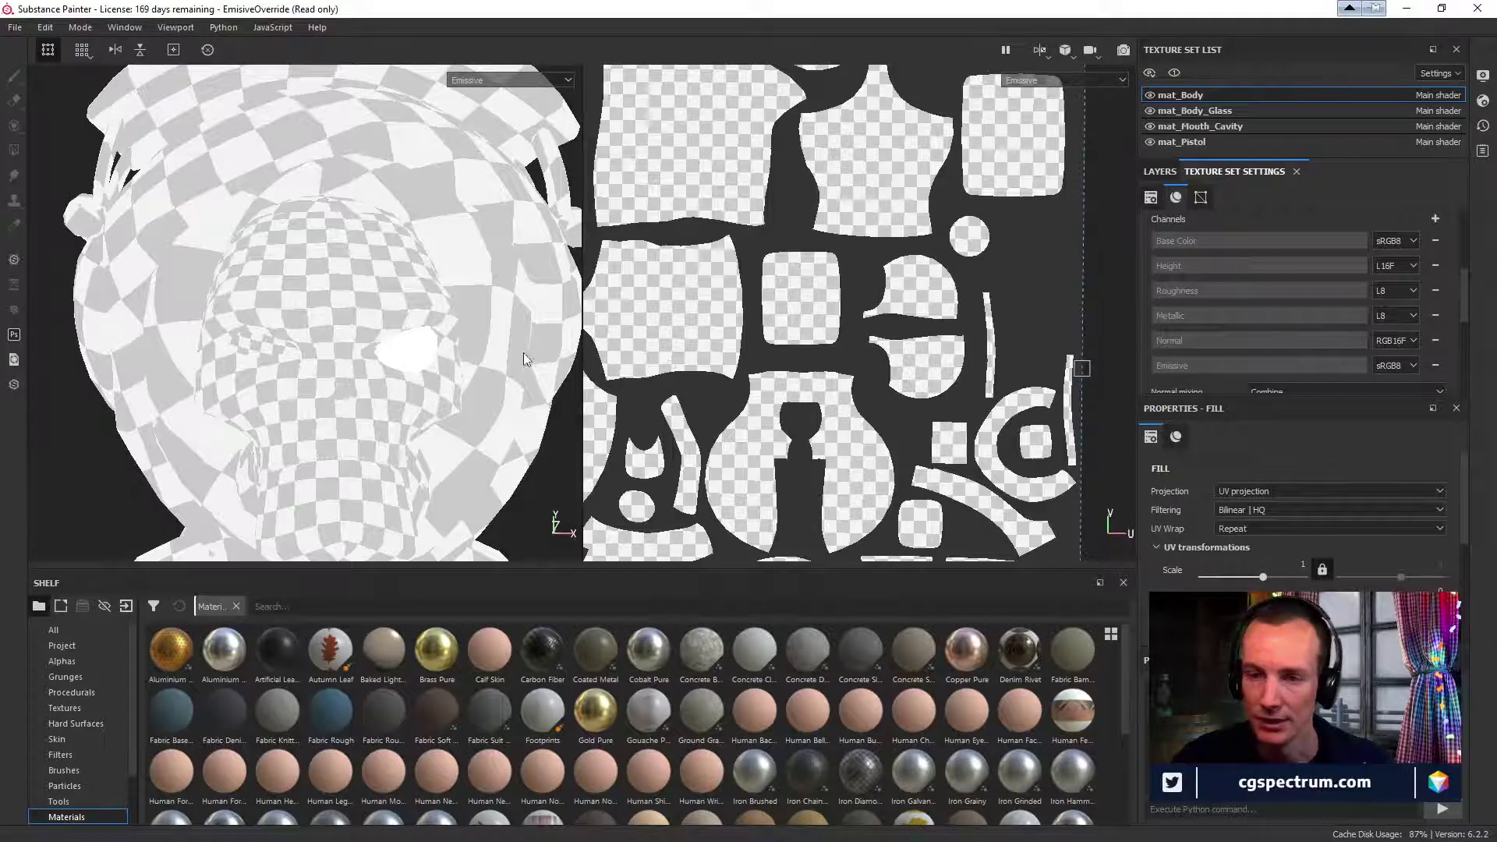
{"action": "left_click", "coordinate": [1161, 171]}
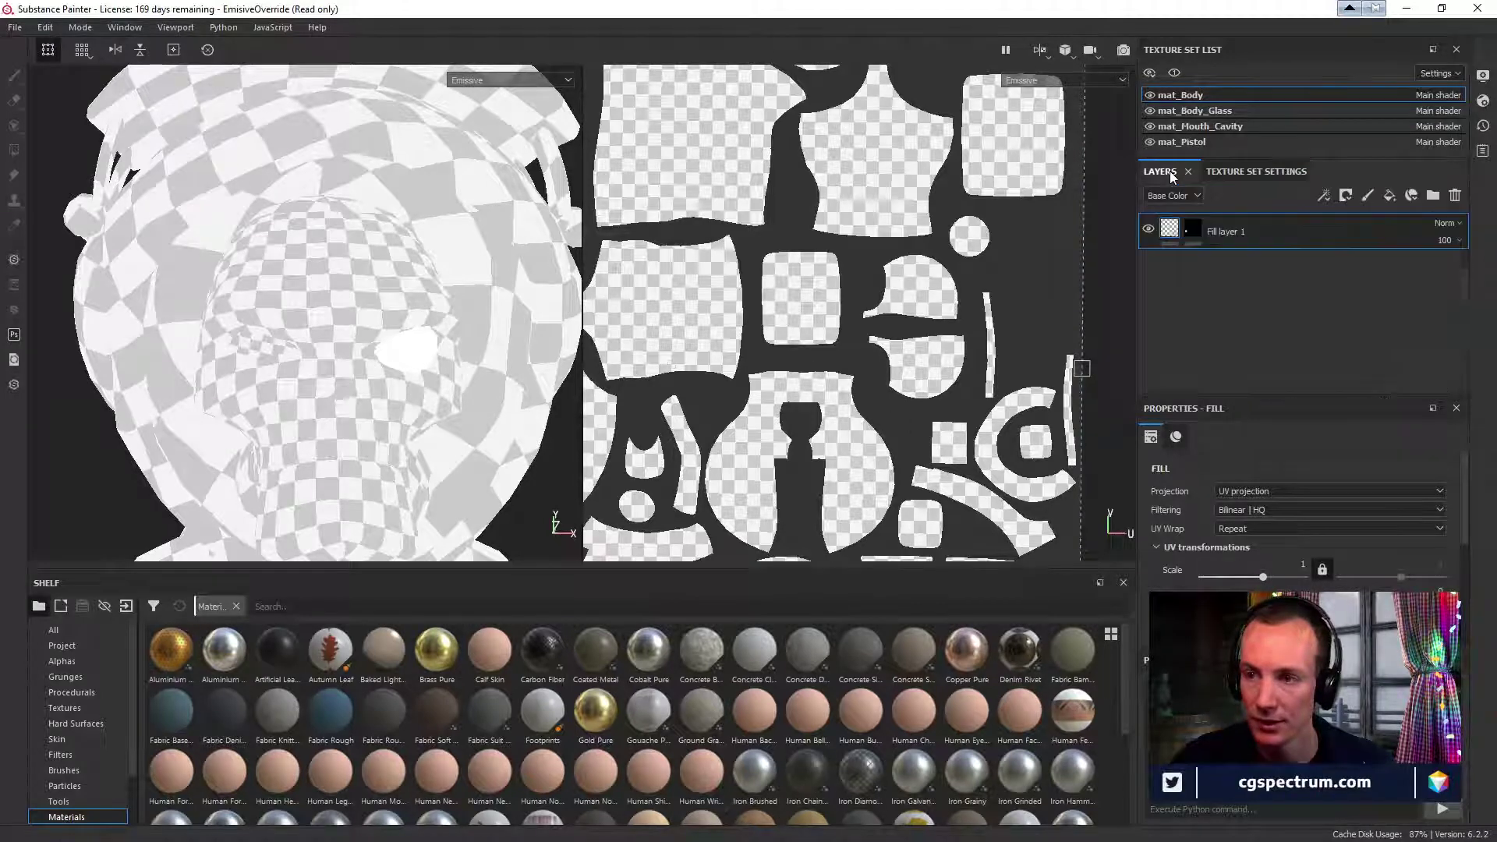
{"action": "left_click", "coordinate": [1198, 230]}
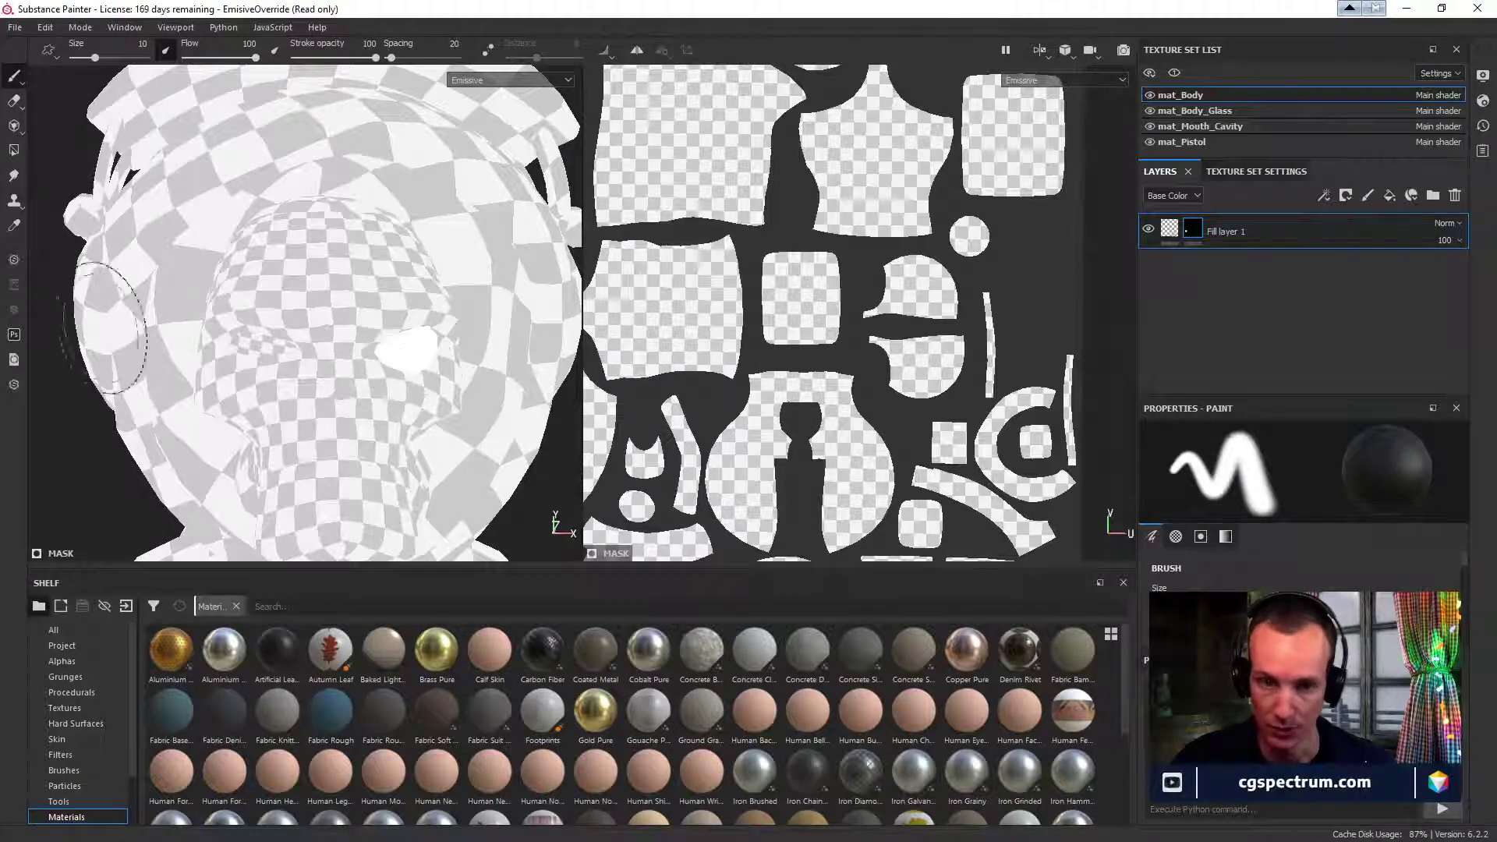
{"action": "left_click", "coordinate": [15, 128]}
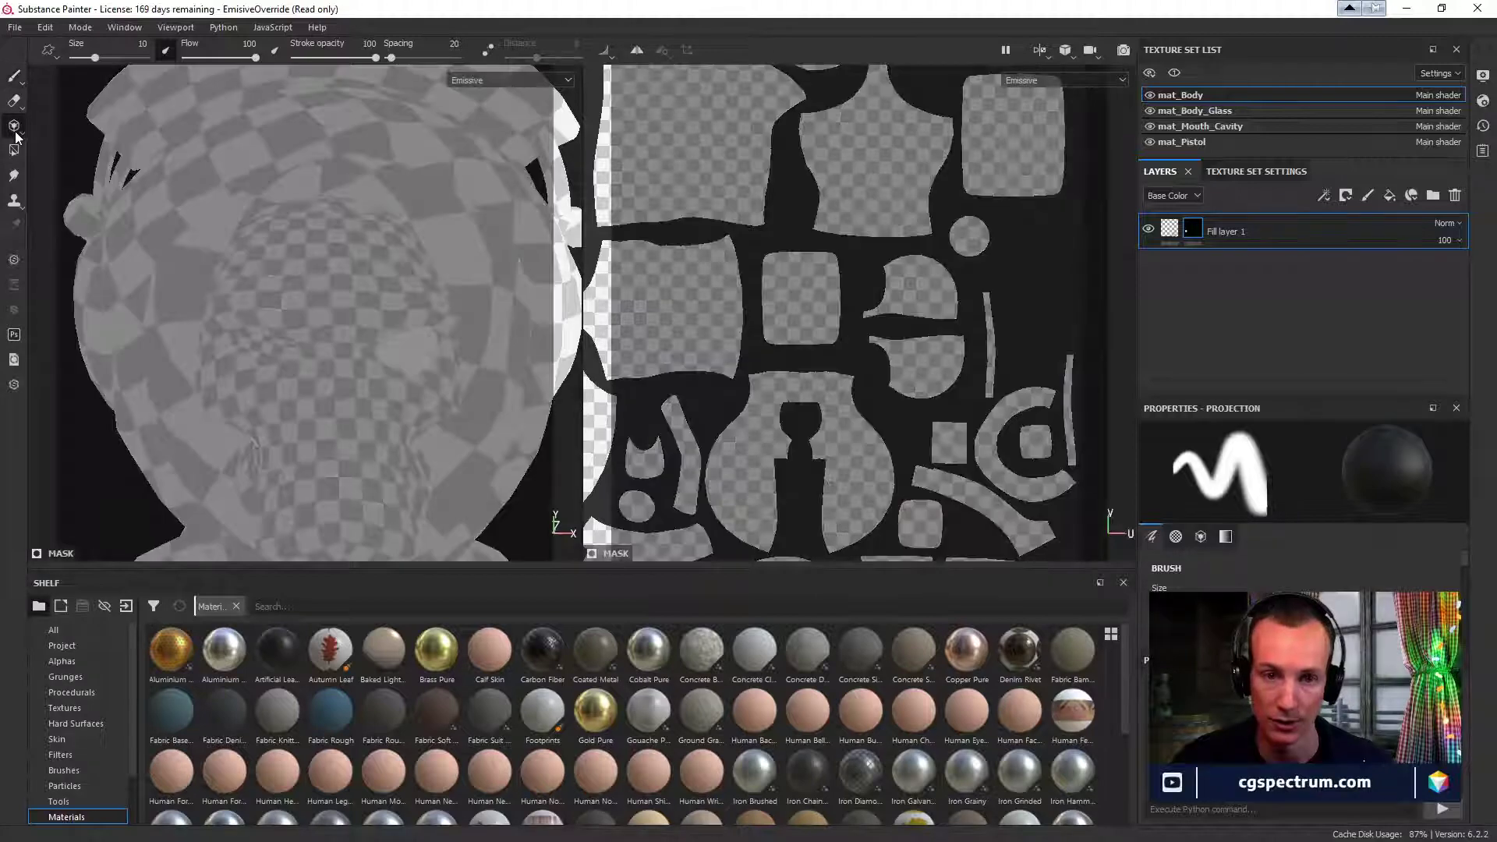
{"action": "left_click", "coordinate": [15, 151]}
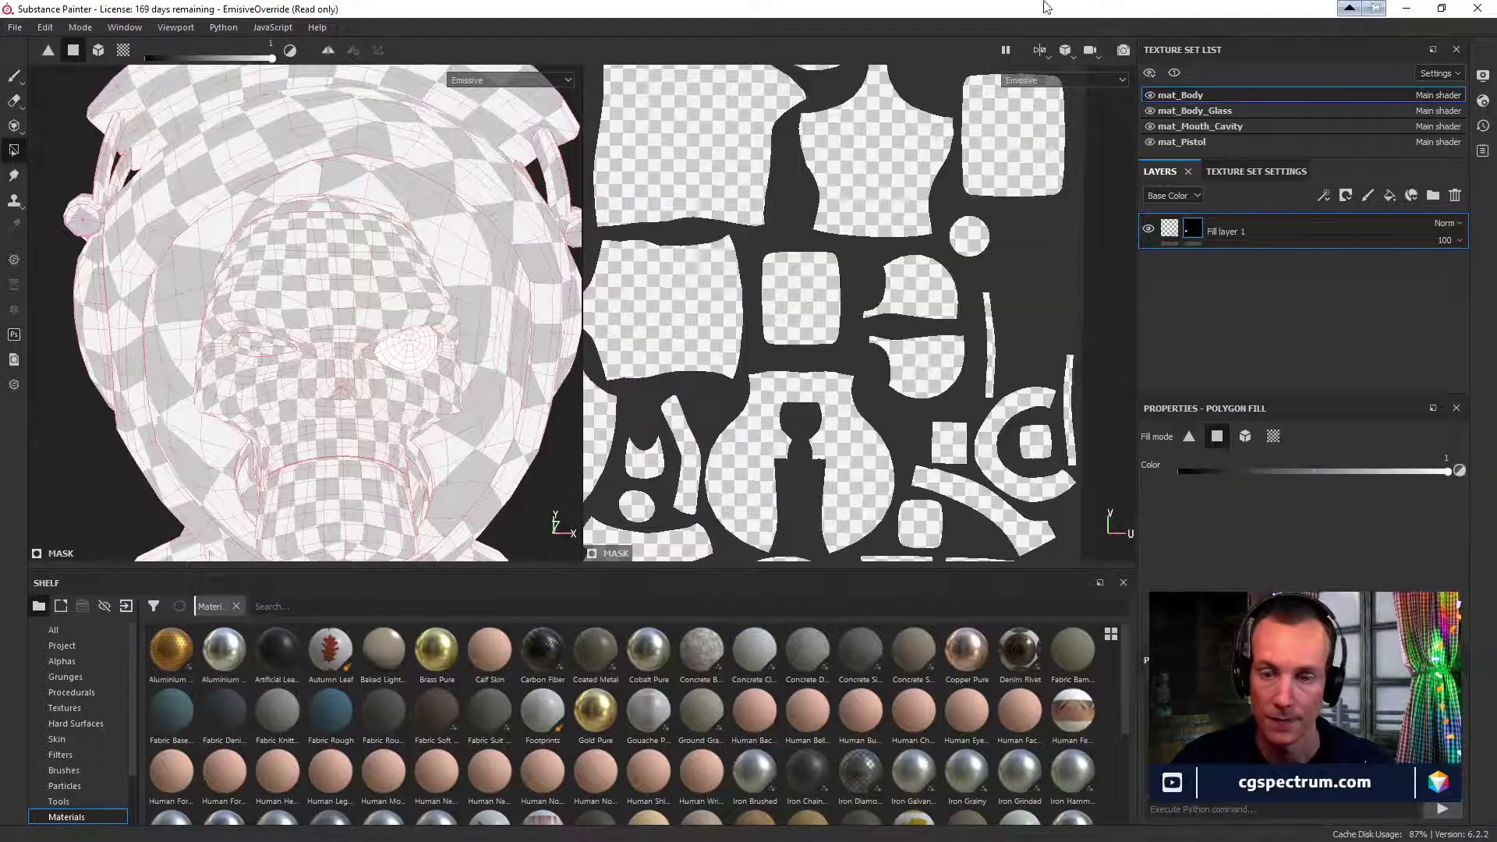
Minimize Substance Painter, view SKM_SkullChaser_mat_Body_Emissive.png in the image viewer, close it, and move File Explorer out of the way.
{"action": "left_click", "coordinate": [1406, 8]}
{"action": "double_click", "coordinate": [597, 204]}
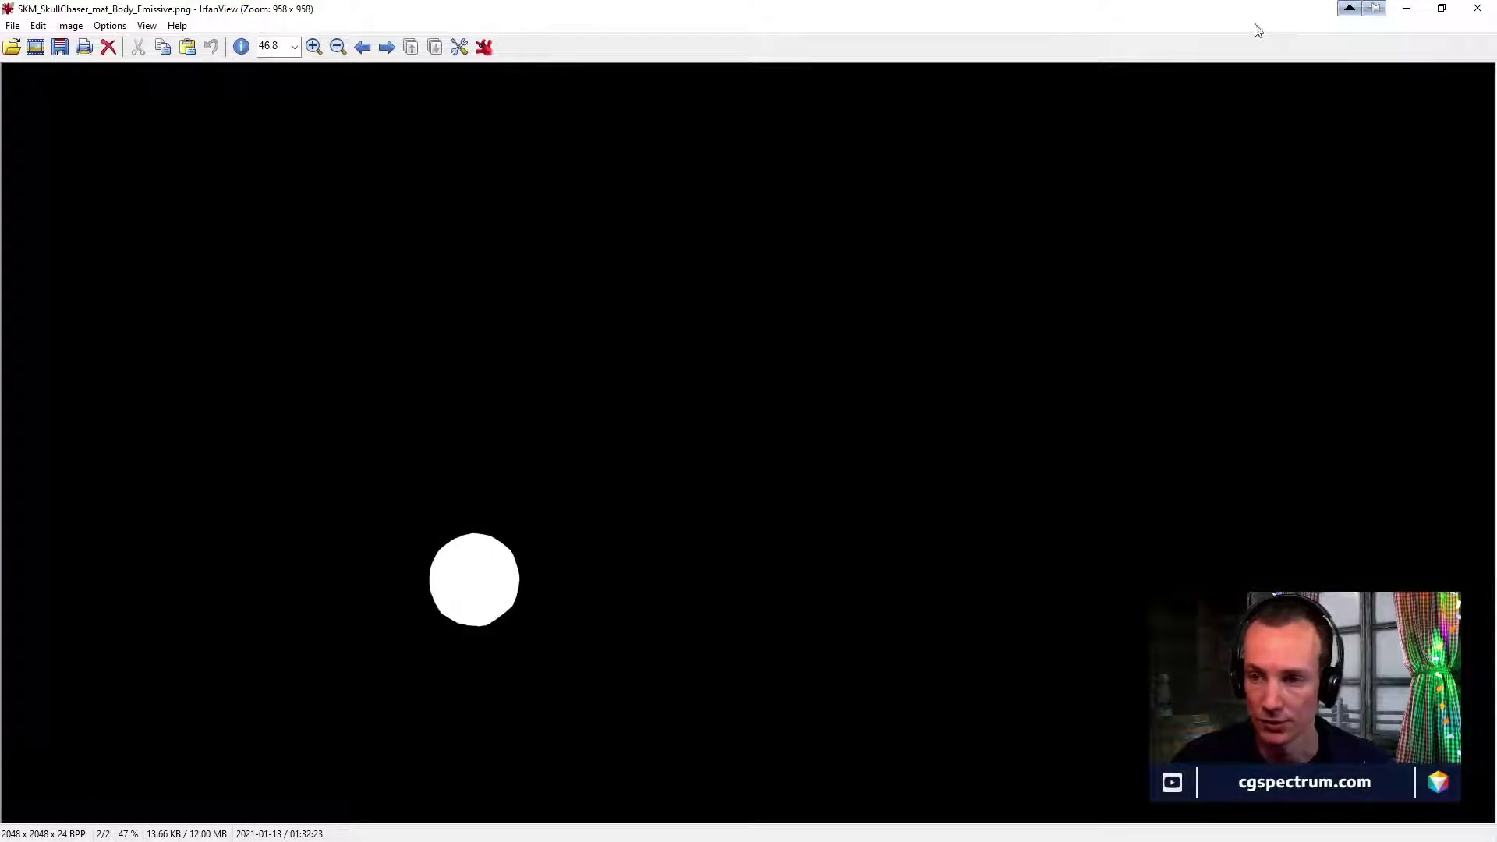
{"action": "left_click", "coordinate": [1480, 11]}
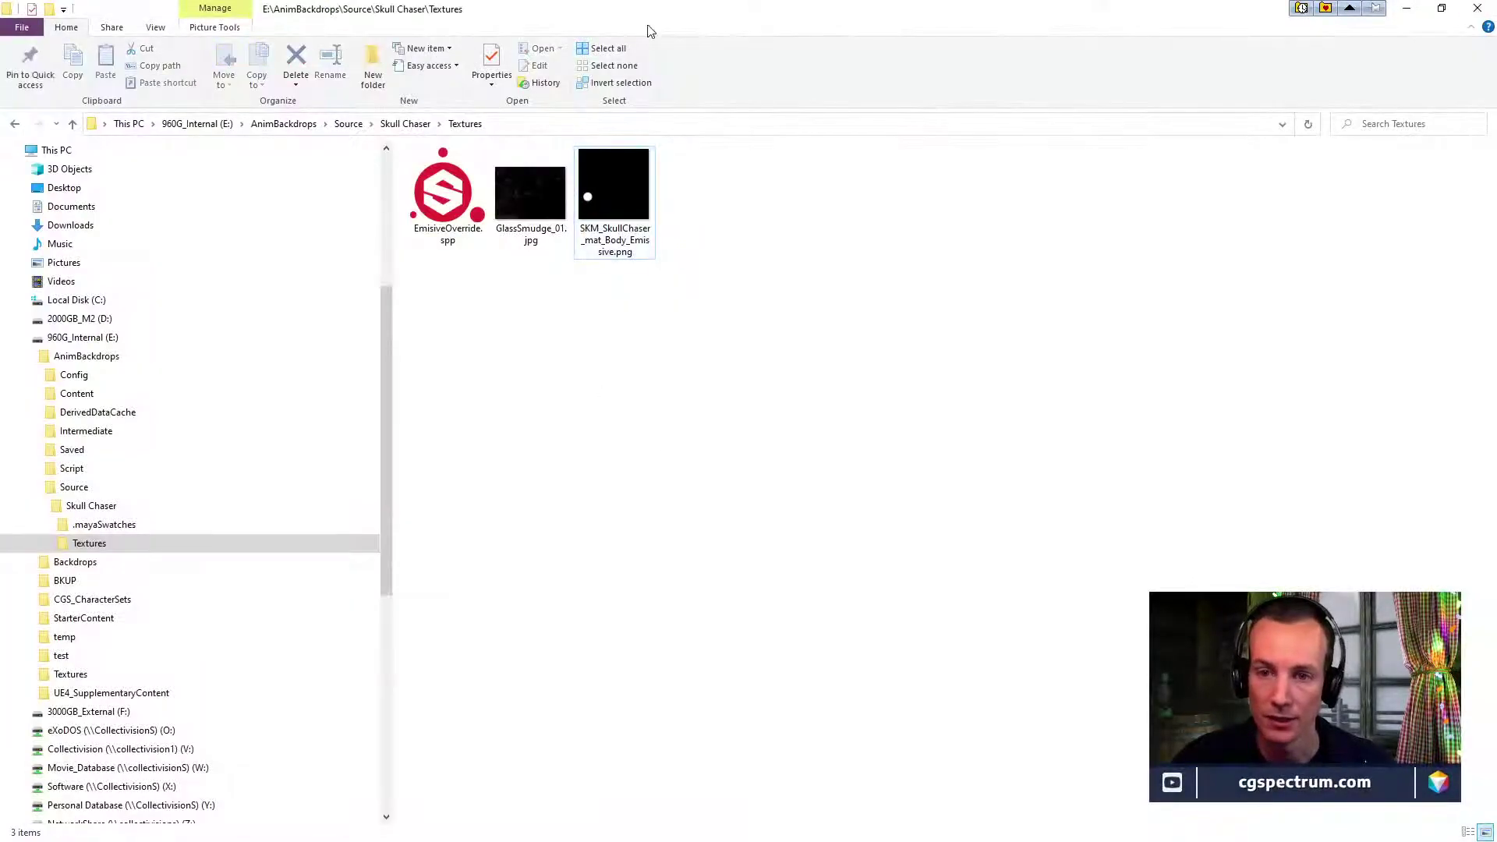
{"action": "left_click_drag", "start_coordinate": [617, 3], "coordinate": [673, 702]}
In the Unreal Editor, open M_Figgins_Parent from the SharedMaterials folder and select its Emissive texture parameter node.
{"action": "left_click", "coordinate": [225, 621]}
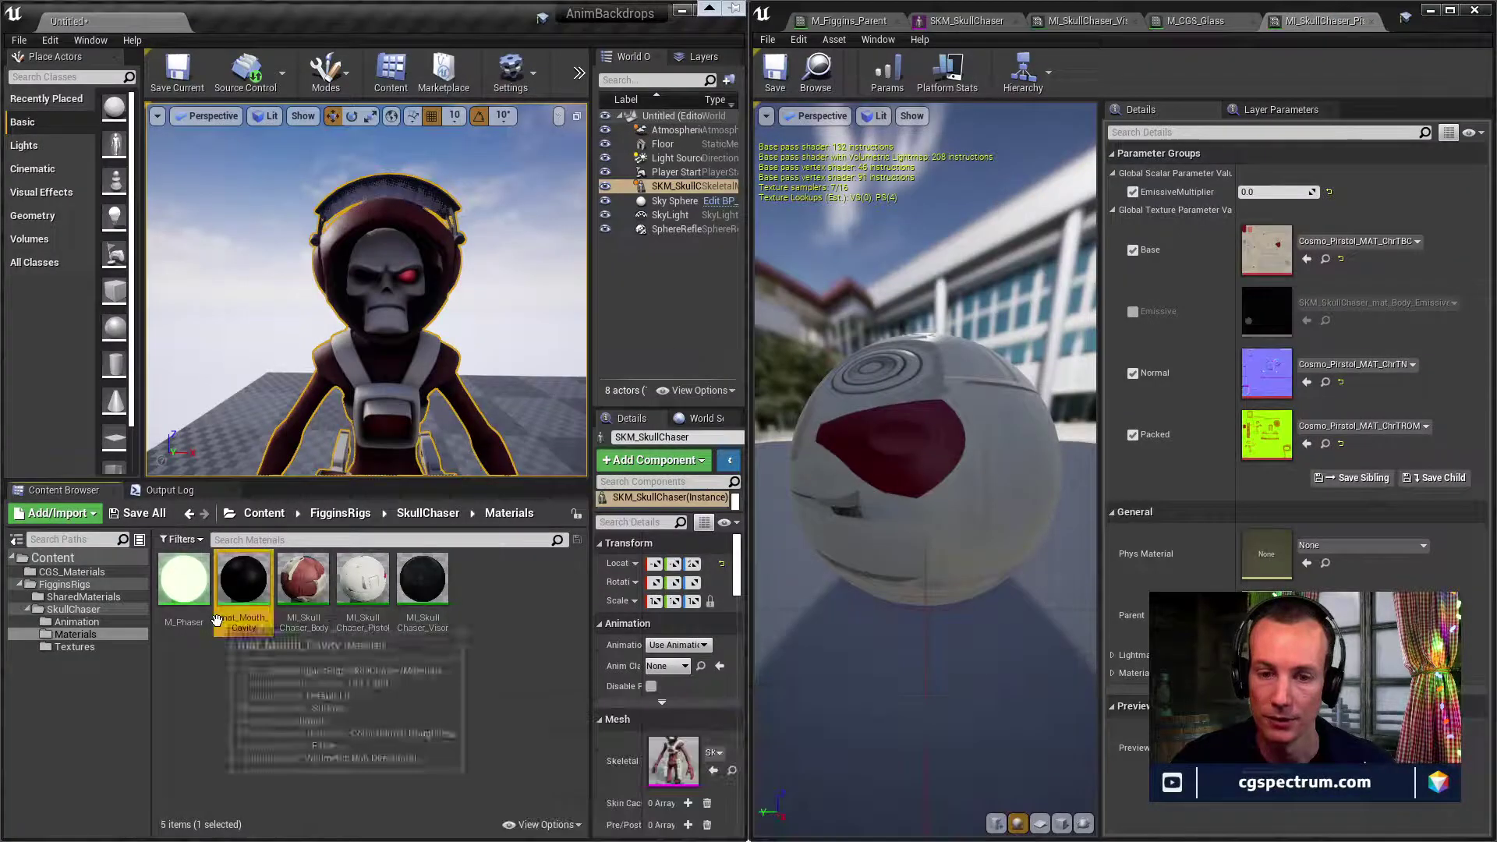
{"action": "left_click", "coordinate": [303, 597]}
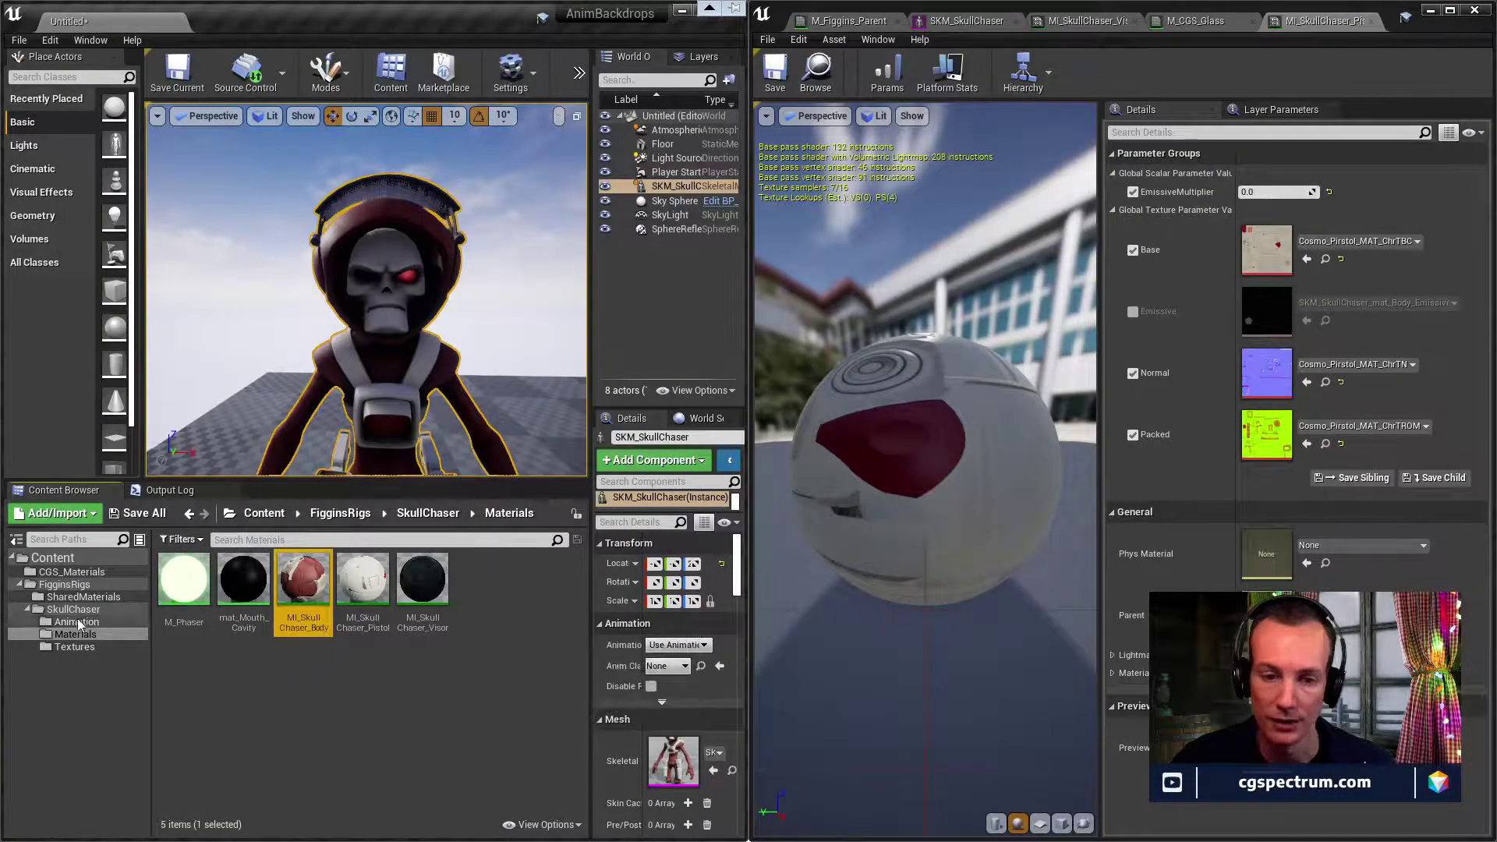
{"action": "left_click", "coordinate": [61, 597]}
{"action": "double_click", "coordinate": [245, 600]}
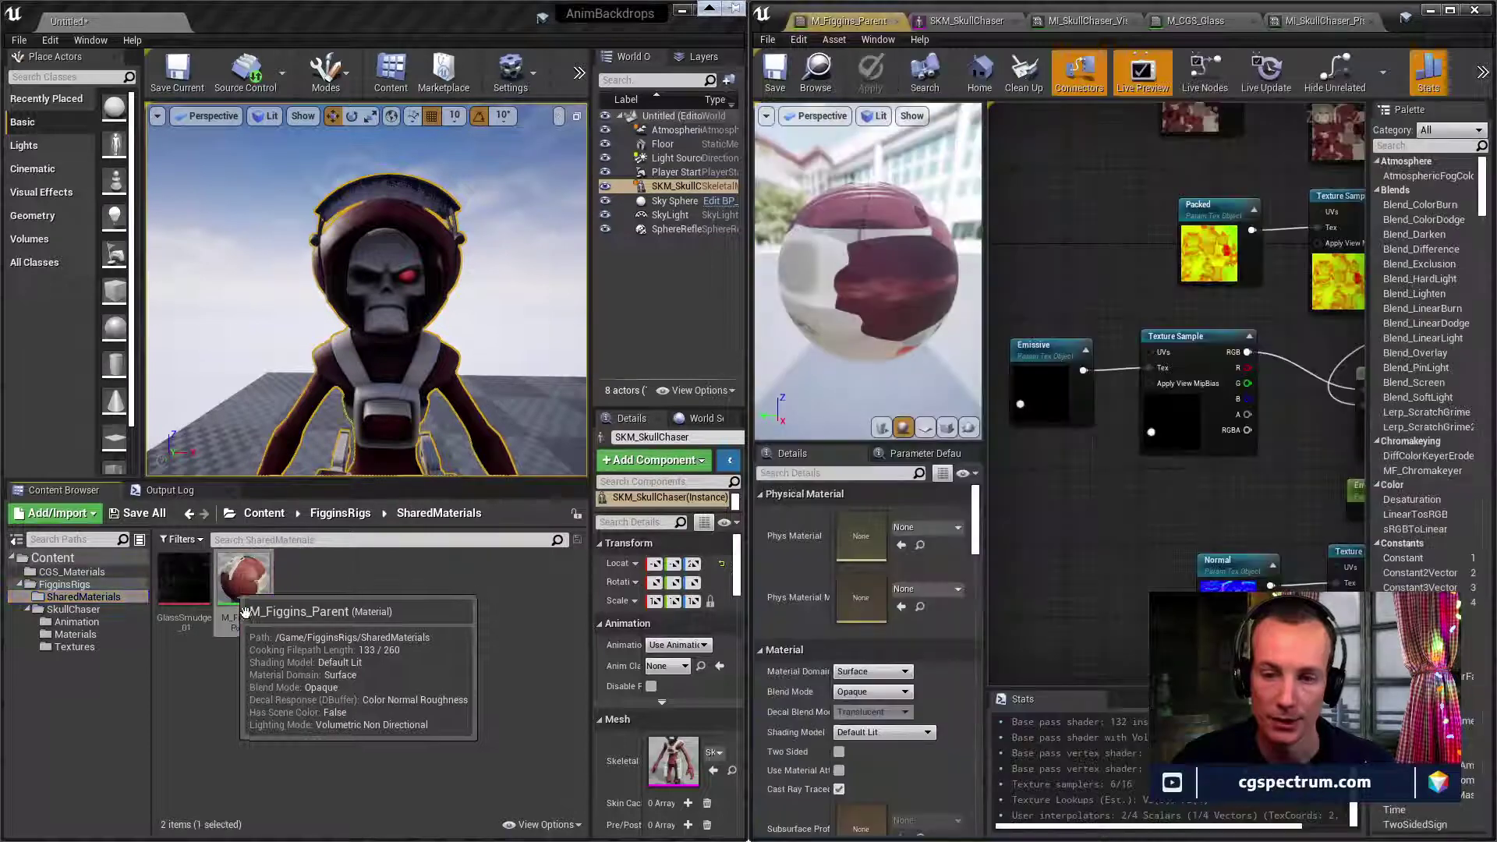
{"action": "left_click", "coordinate": [1072, 383]}
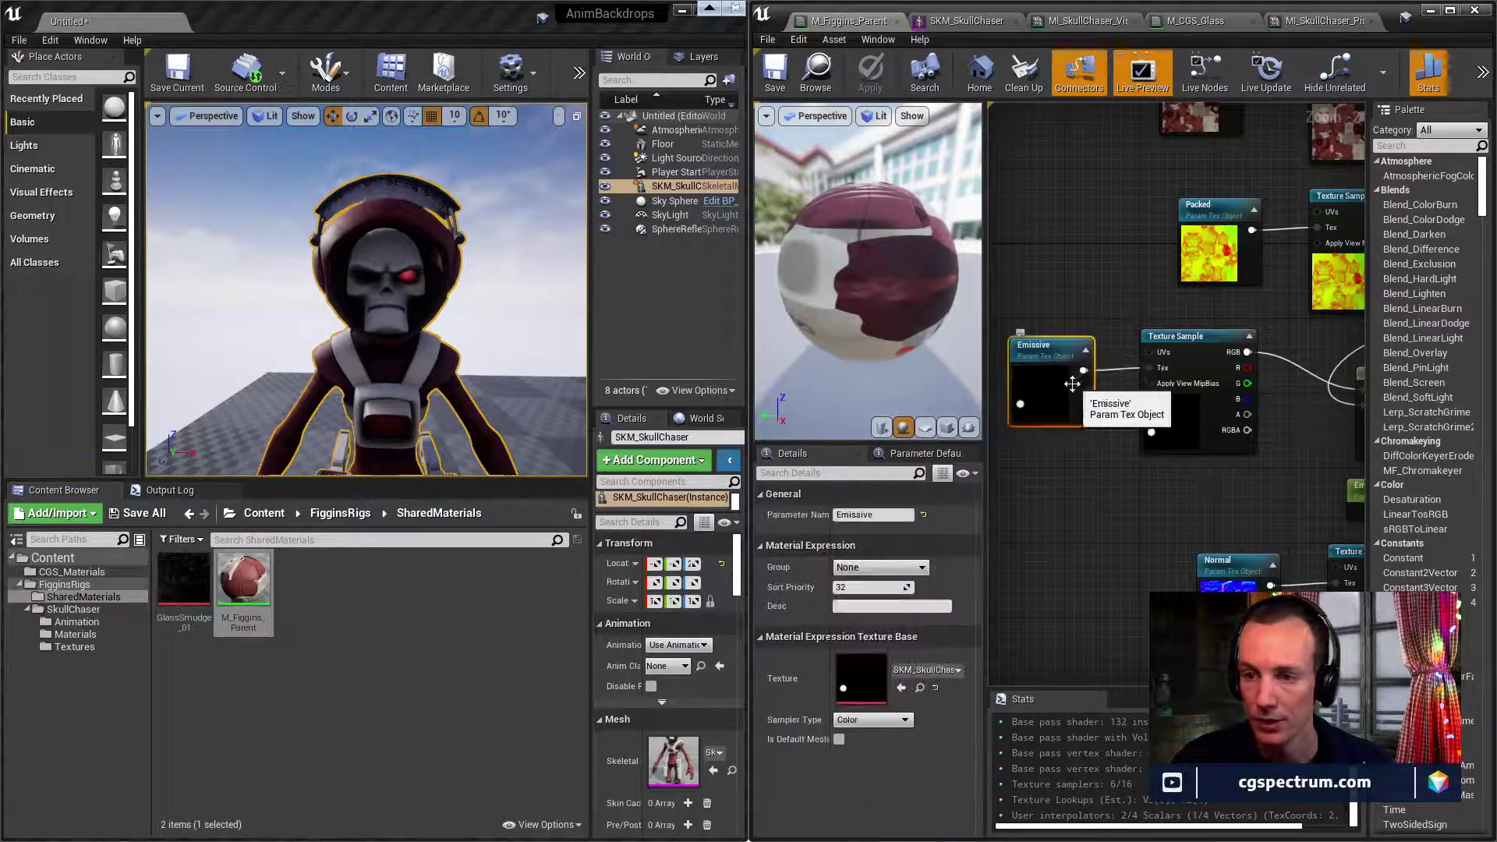
Trace how the emissive and base color texture samples feed the Multiply nodes and EmissiveMultiplier in the material graph.
{"action": "right_click_drag", "start_coordinate": [1168, 428], "coordinate": [1067, 428]}
{"action": "right_click_drag", "start_coordinate": [1175, 454], "coordinate": [1044, 424]}
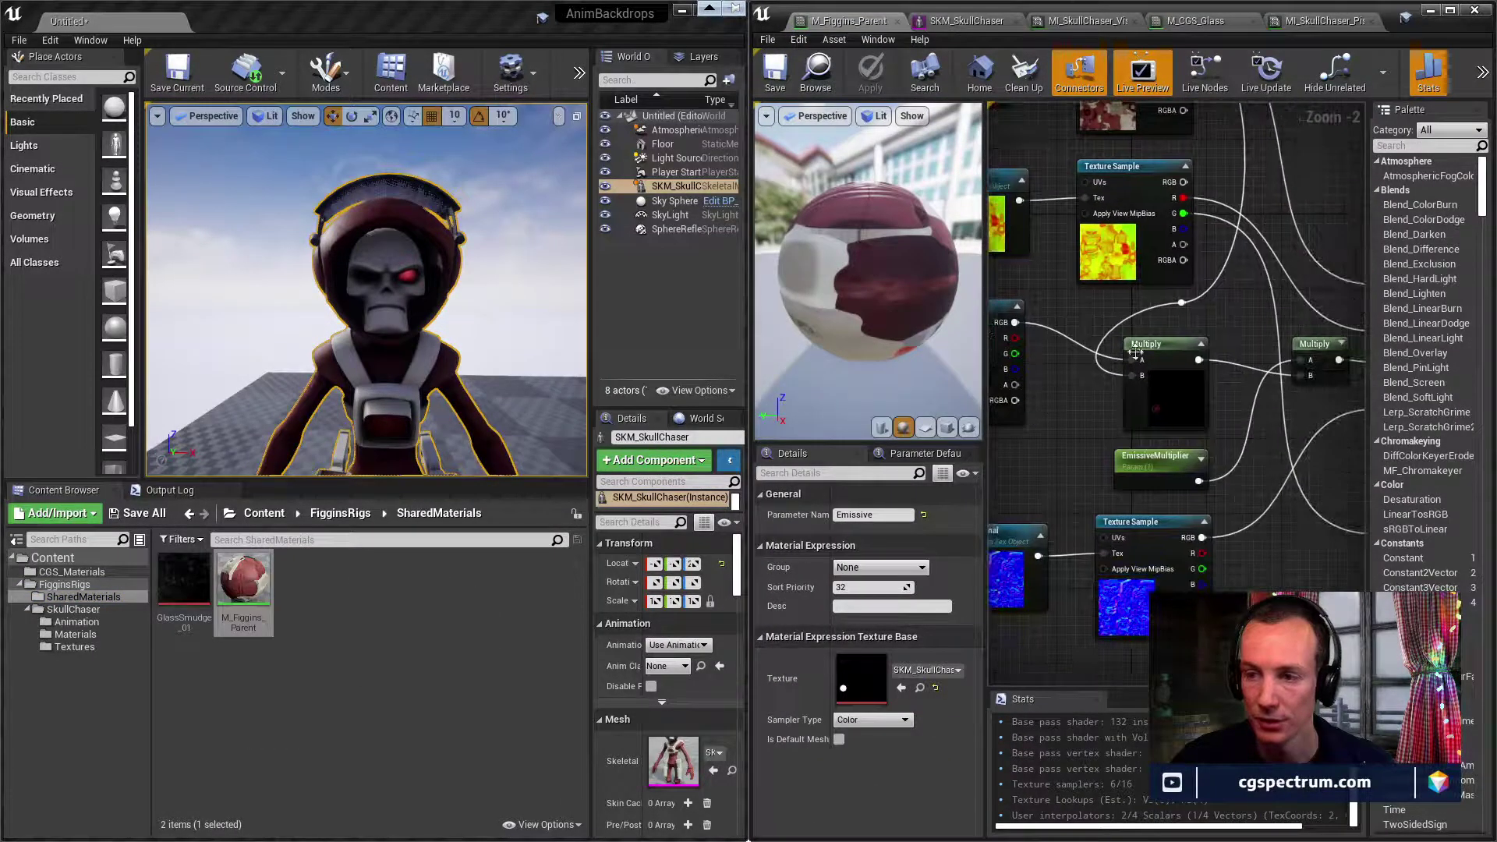
{"action": "right_click_drag", "start_coordinate": [1135, 353], "coordinate": [1072, 558]}
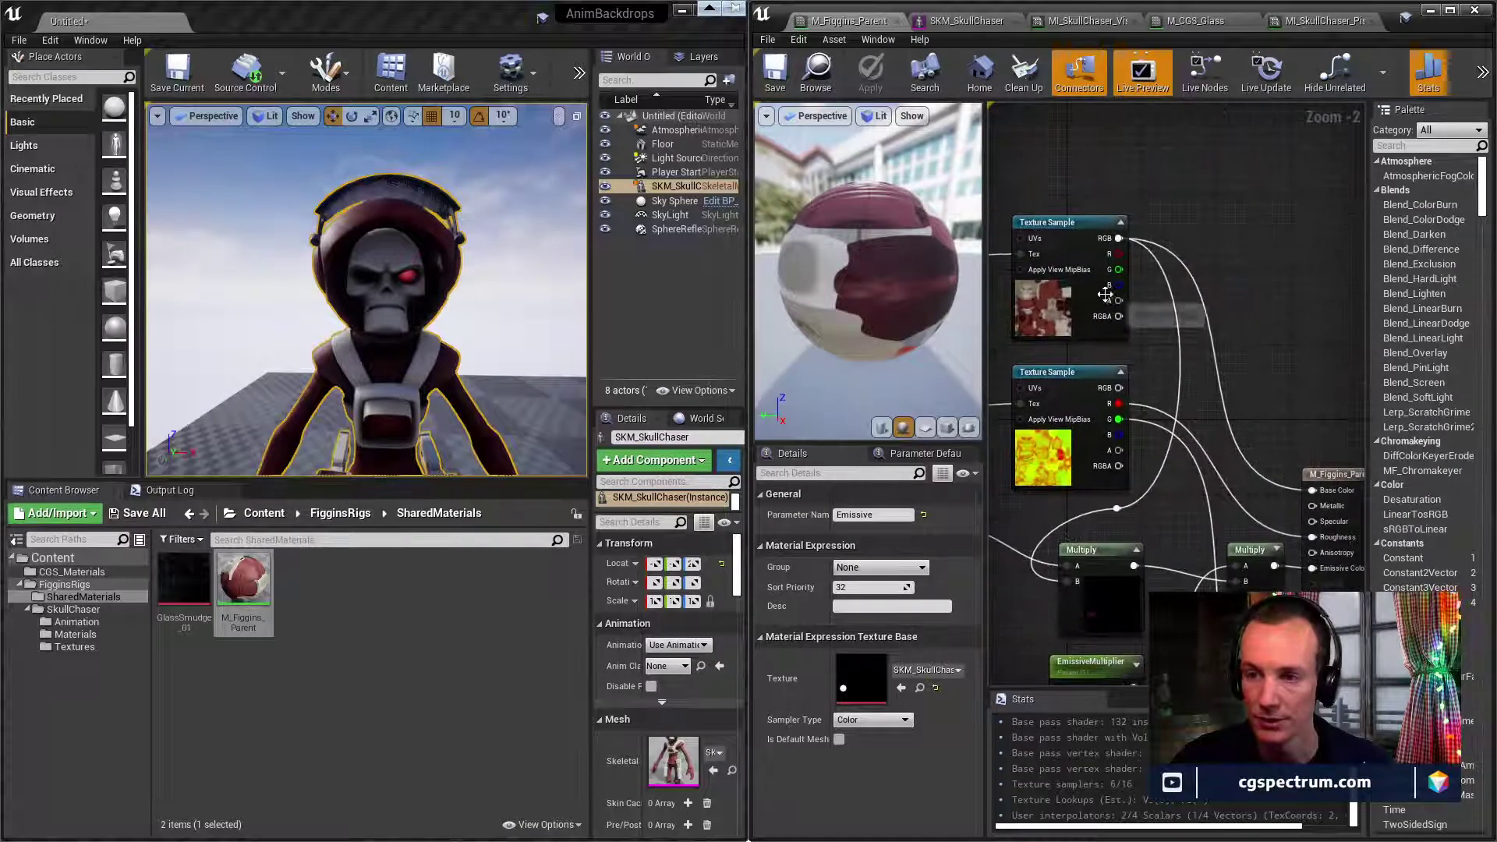
{"action": "right_click_drag", "start_coordinate": [1113, 342], "coordinate": [1177, 174]}
{"action": "right_click_drag", "start_coordinate": [1142, 451], "coordinate": [1252, 426]}
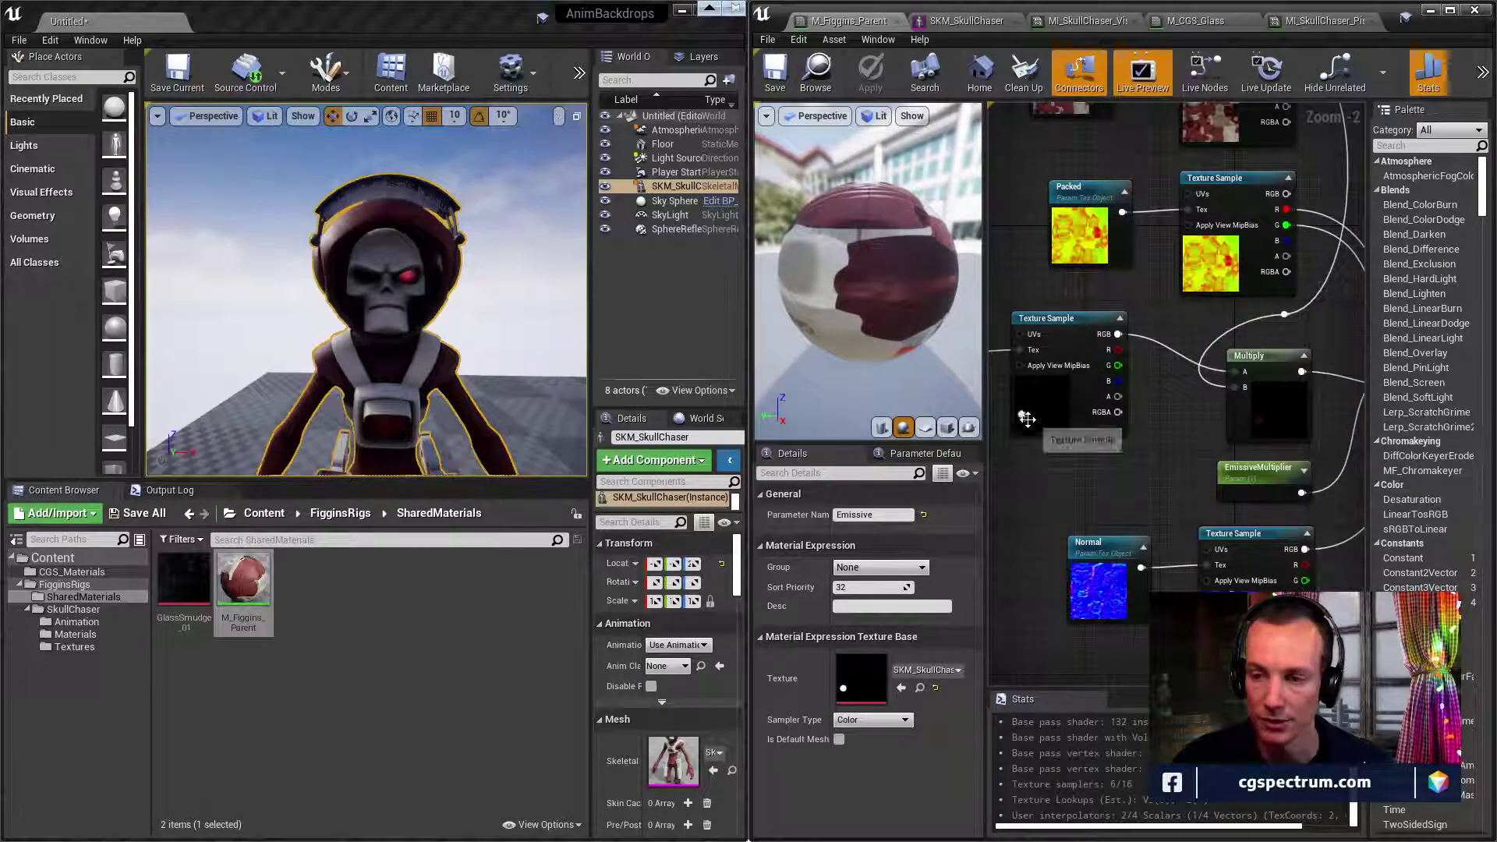
Trace the emissive Multiply nodes to the M_Figgins_Parent output and view the Skull Chaser in the level viewport.
{"action": "right_click_drag", "start_coordinate": [1199, 443], "coordinate": [974, 459]}
{"action": "right_click_drag", "start_coordinate": [1160, 382], "coordinate": [1232, 347]}
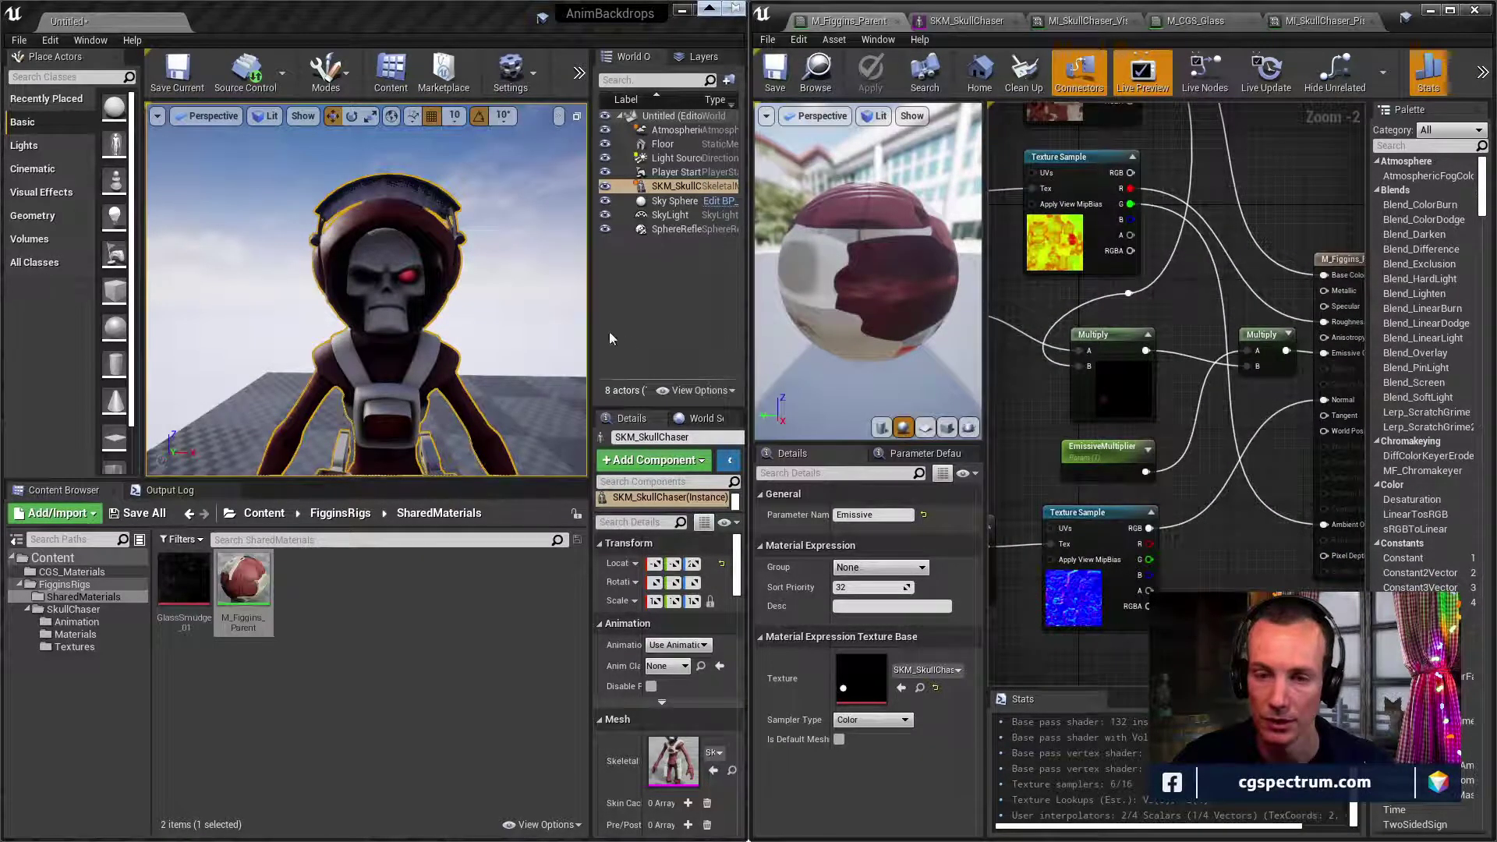
{"action": "mouse_move", "coordinate": [467, 271]}
{"action": "right_mouse_down"}
{"action": "mouse_move", "coordinate": [488, 278]}
{"action": "mouse_move", "coordinate": [448, 277]}
{"action": "right_mouse_up"}
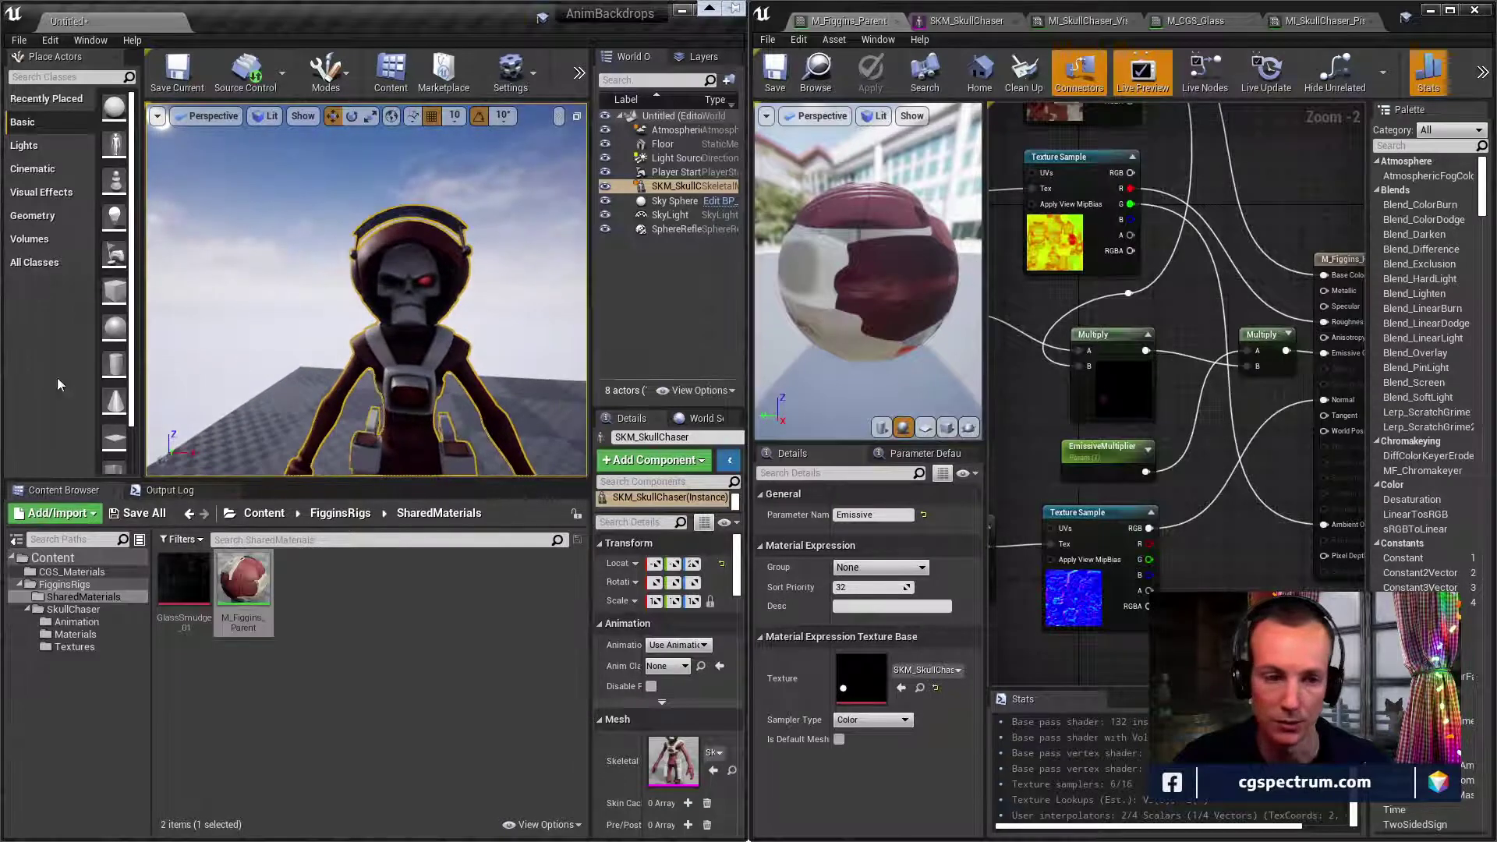
Switch to File Explorer, open the Skull Chaser source folder and view its images from Cosmo_body_MAT_ChrTBC.tga through skull-chaser-03.jpg.
{"action": "key", "text": "alt+Tab"}
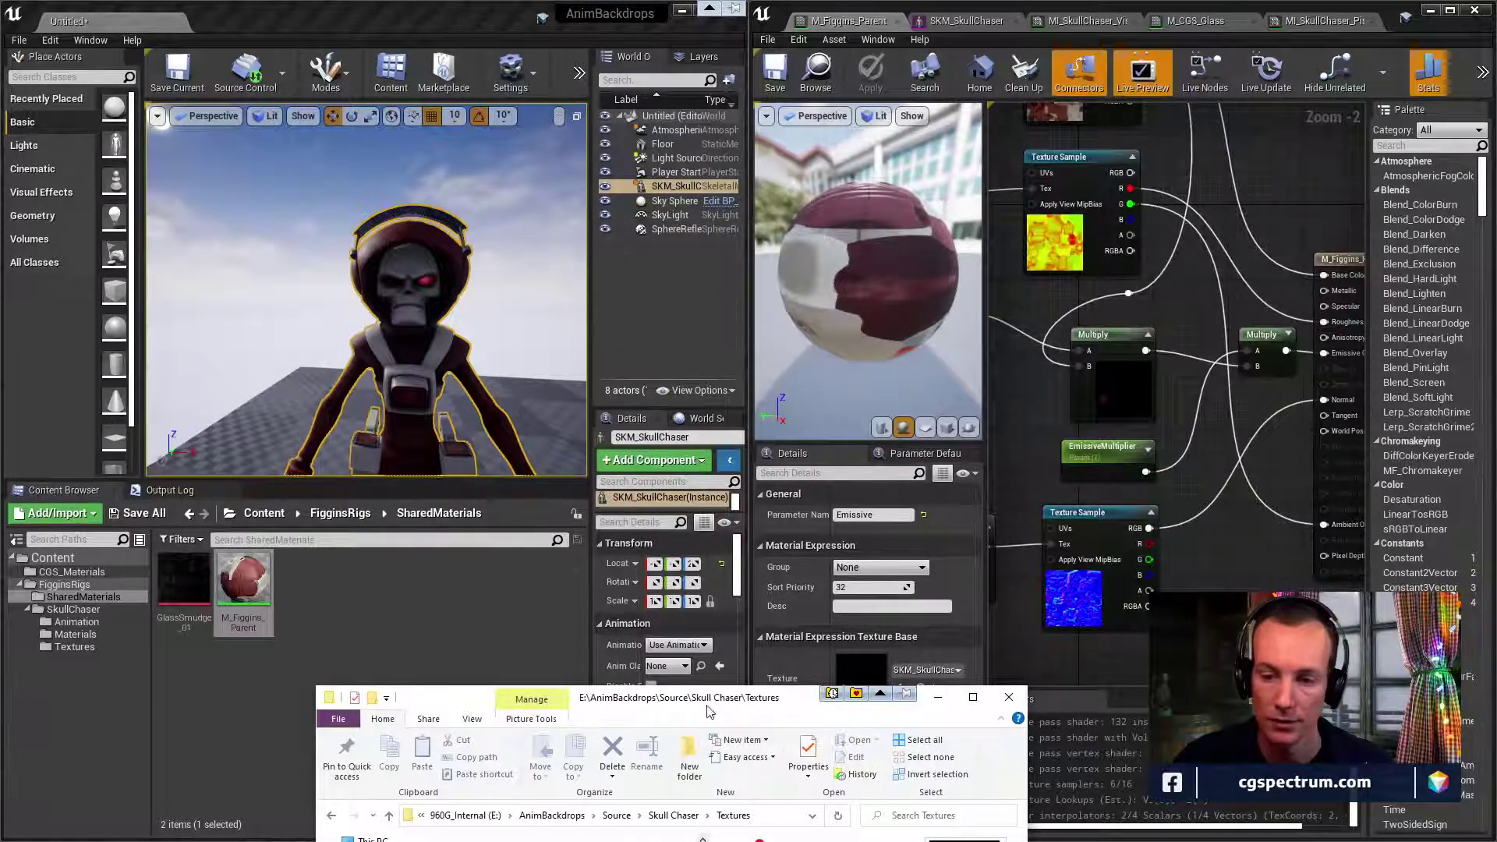
{"action": "left_click_drag", "start_coordinate": [707, 711], "coordinate": [779, 192]}
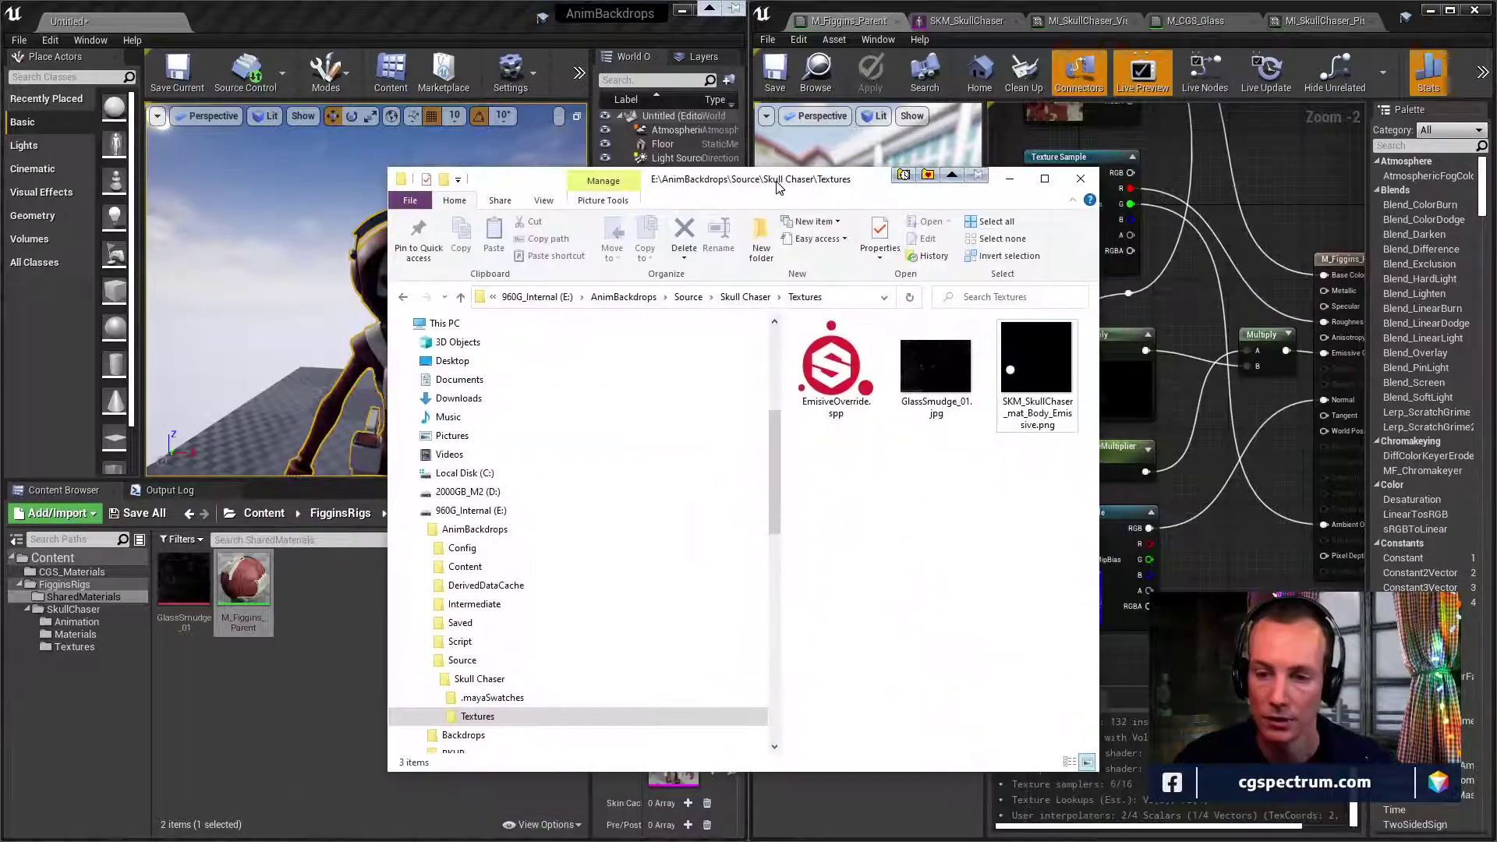
{"action": "left_click", "coordinate": [479, 679]}
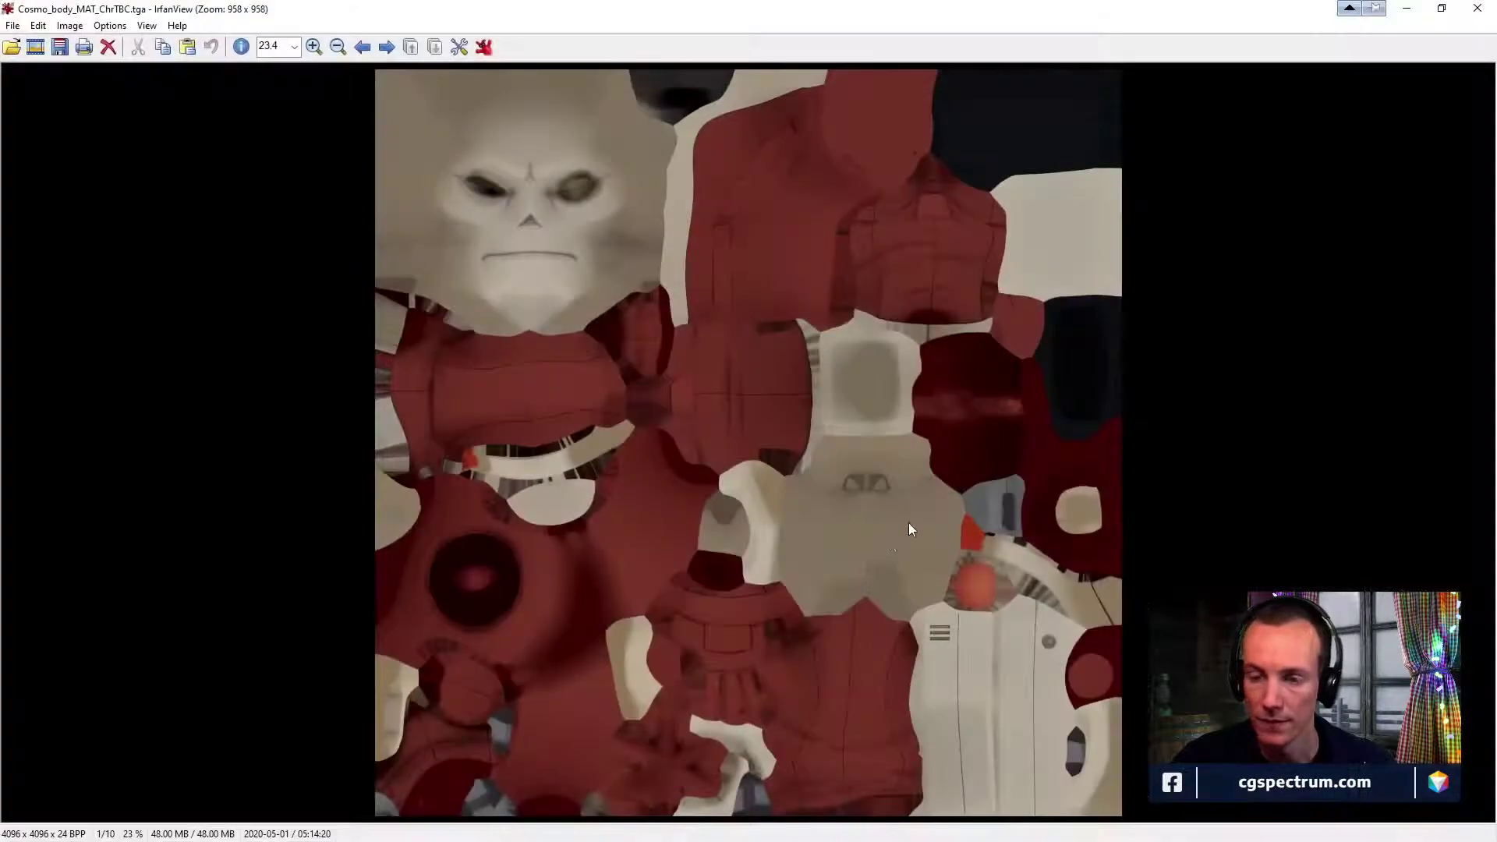
{"action": "scroll", "coordinate": [967, 474], "scroll_direction": "down", "scroll_amount": 6}
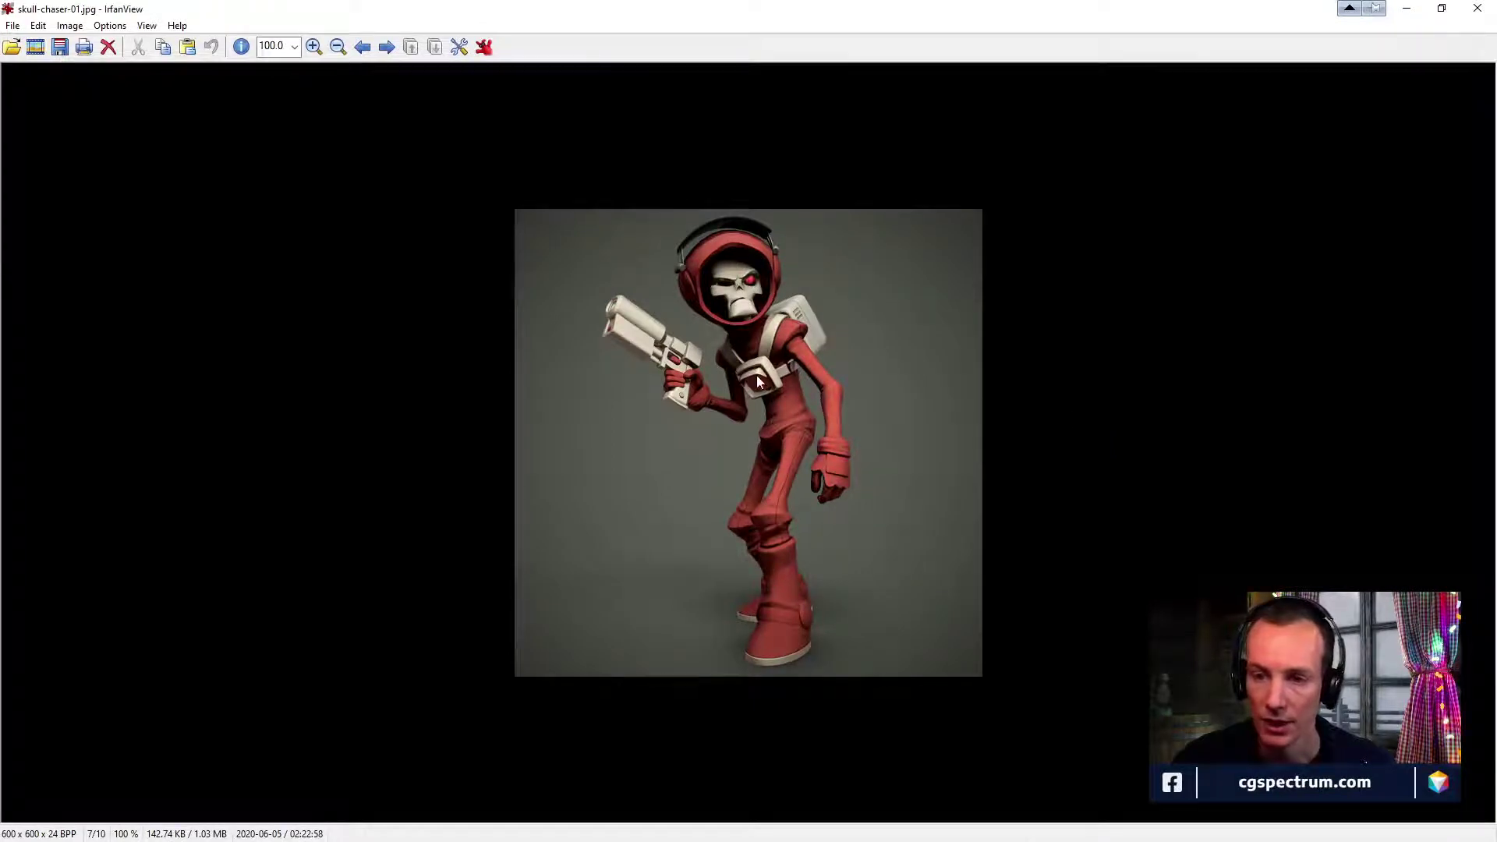
{"action": "scroll", "coordinate": [770, 265], "scroll_direction": "down", "scroll_amount": 1}
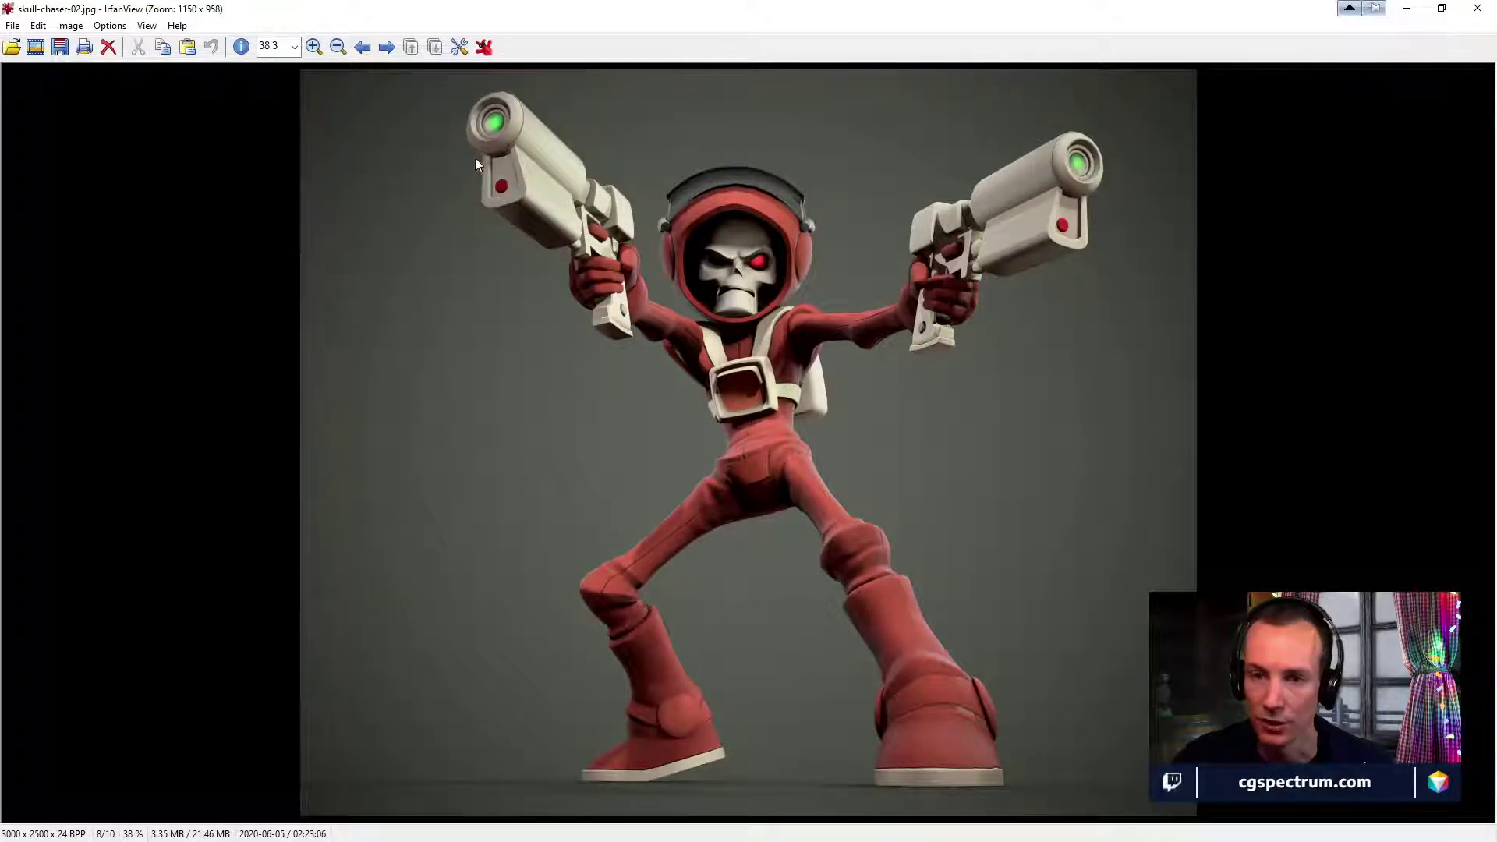
{"action": "key", "text": "Right"}
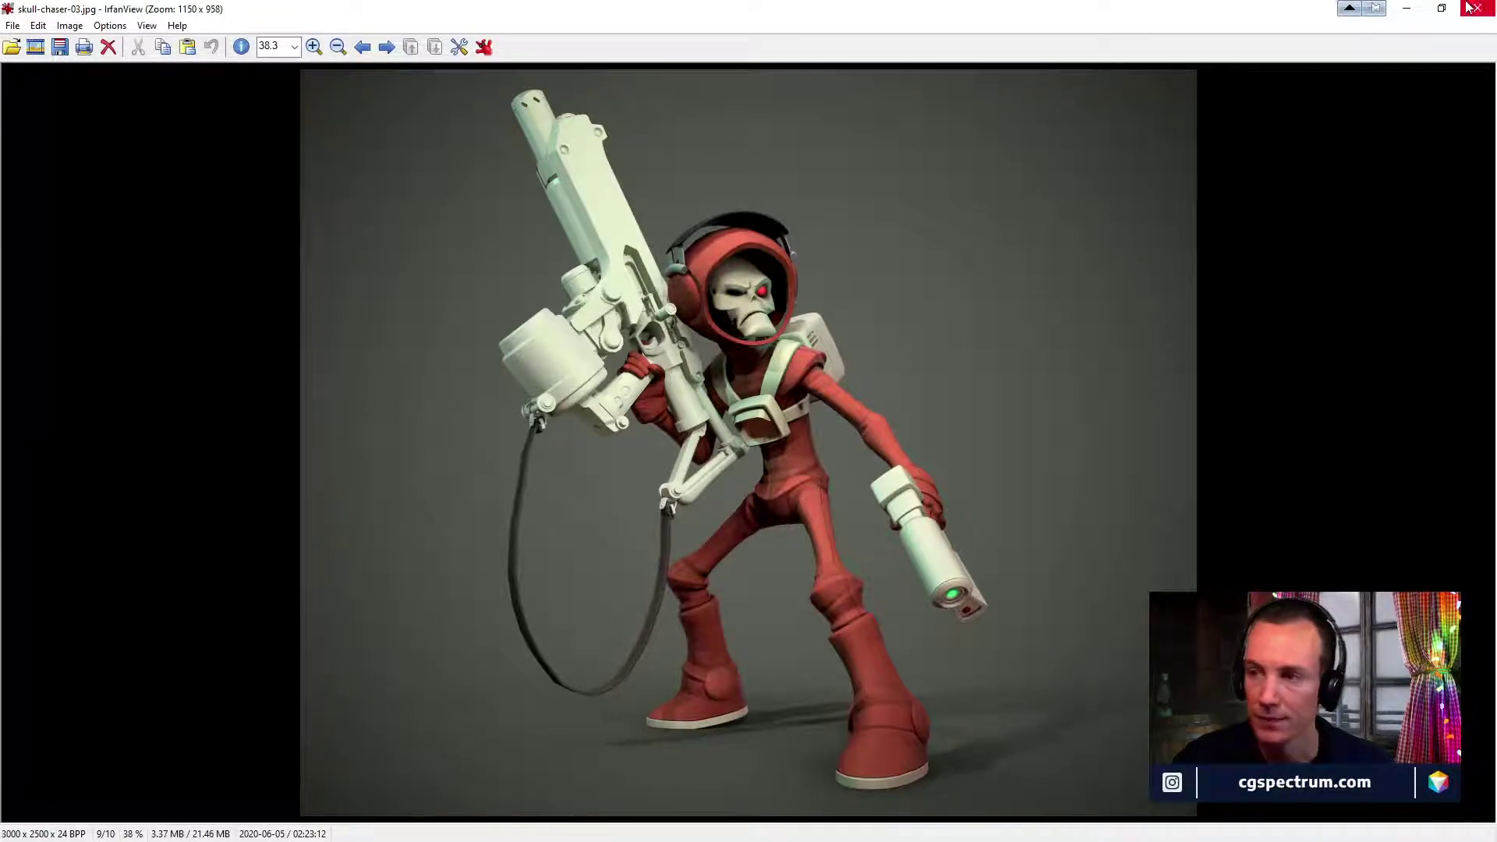
Restore the image viewer to a smaller window, move it aside, and return to the Unreal level viewport to view the full Skull Chaser.
{"action": "double_click", "coordinate": [1210, 8]}
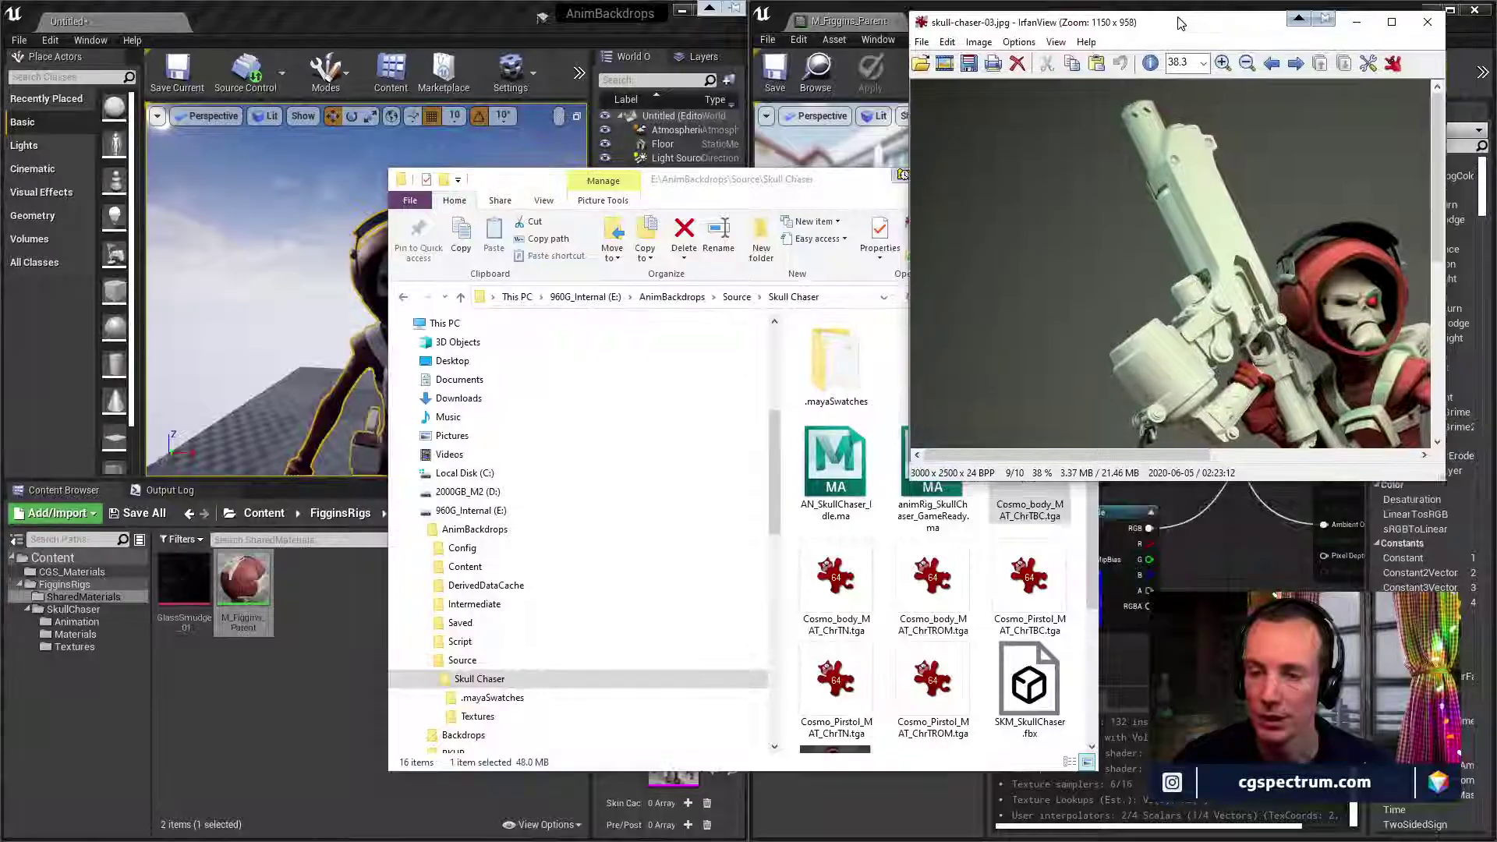
{"action": "left_click_drag", "start_coordinate": [1182, 24], "coordinate": [523, 369]}
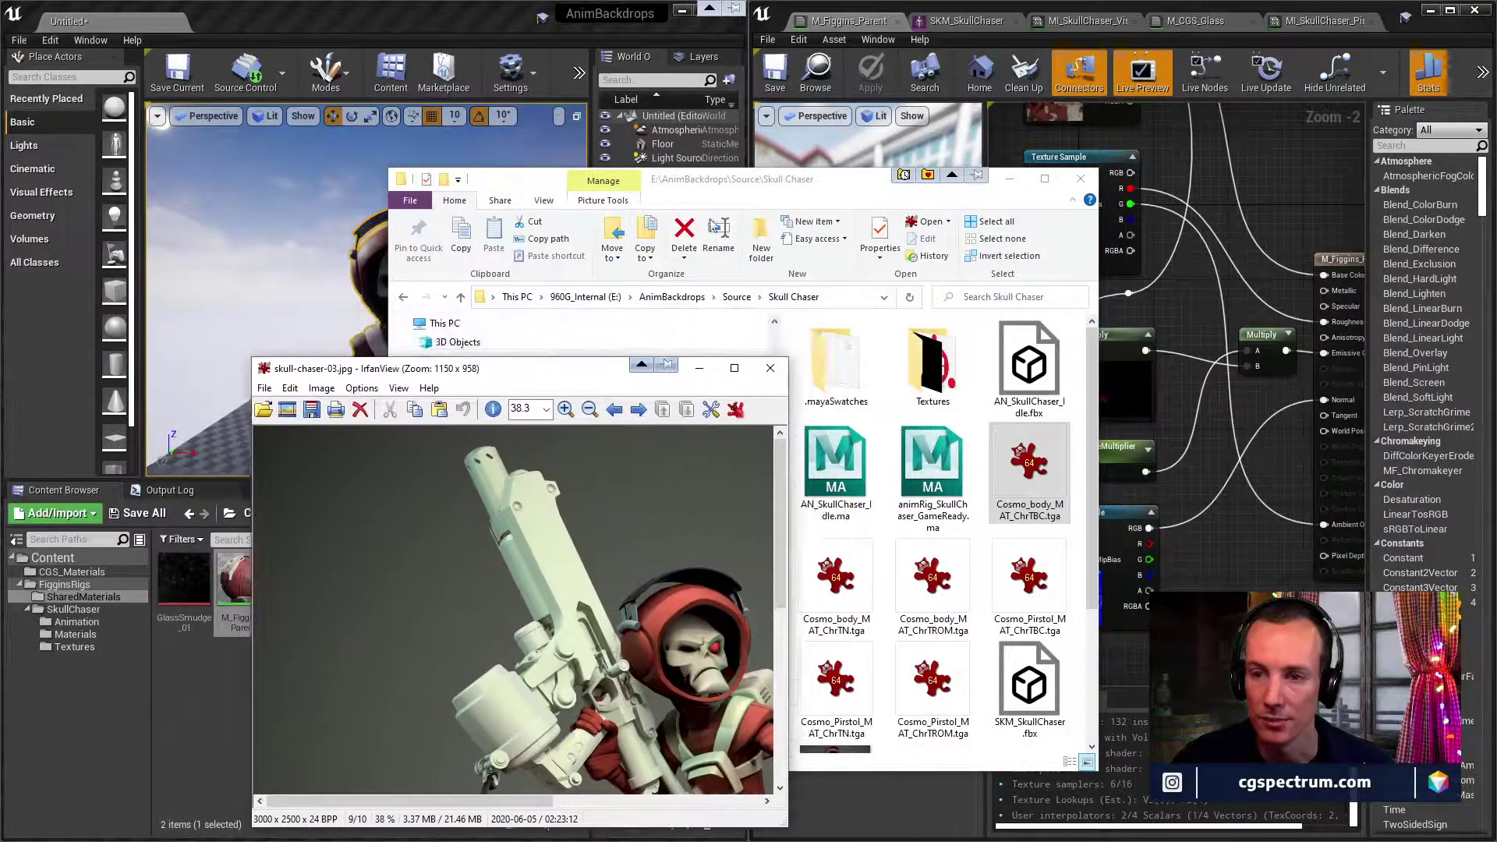
{"action": "left_click_drag", "start_coordinate": [778, 183], "coordinate": [799, 183]}
{"action": "left_click", "coordinate": [673, 6]}
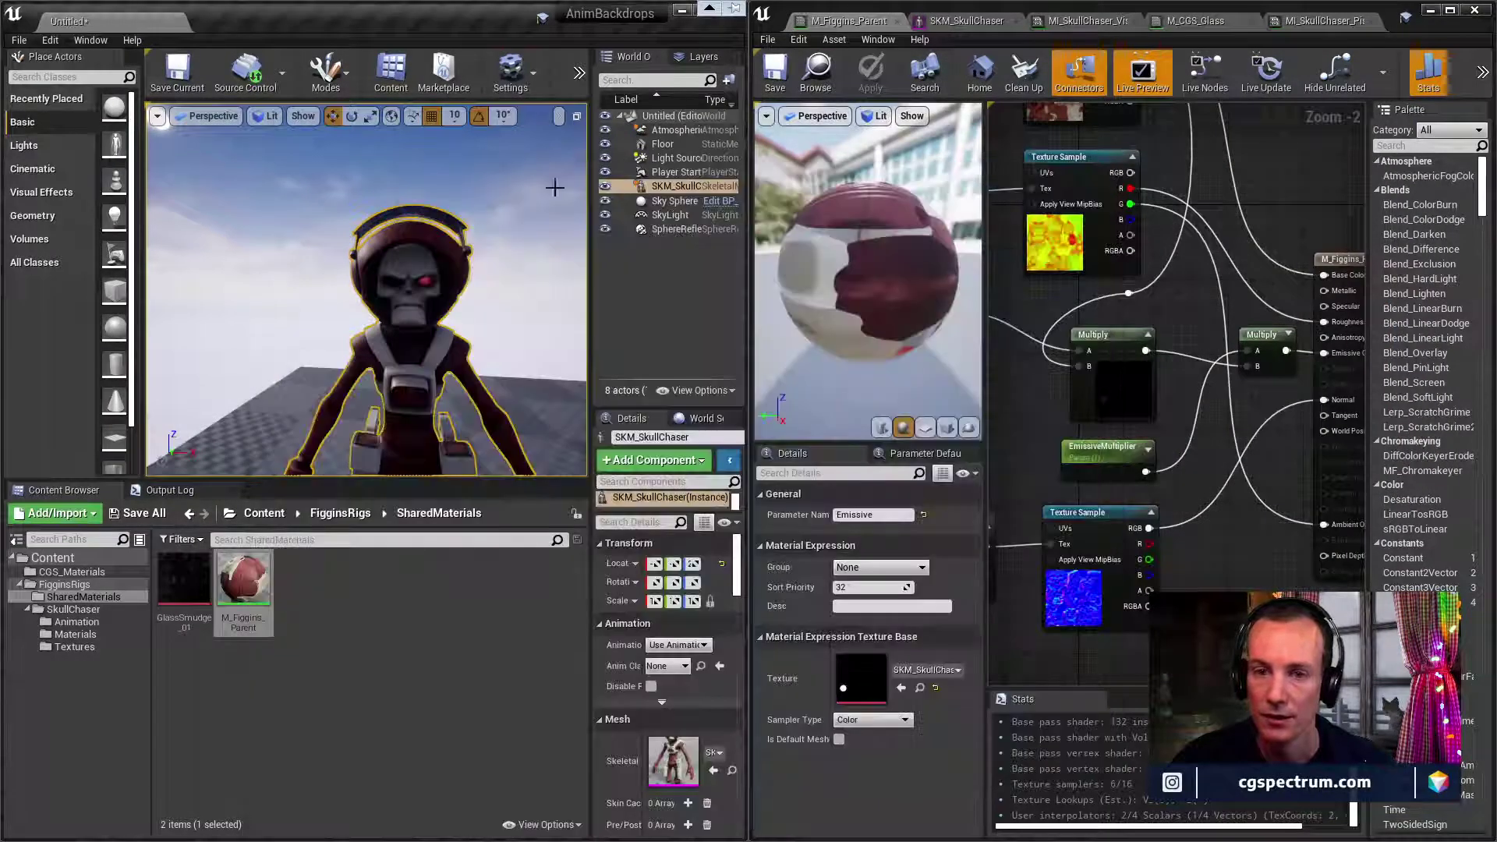
{"action": "key", "text": "s"}
{"action": "right_click_drag", "start_coordinate": [523, 295], "coordinate": [539, 335]}
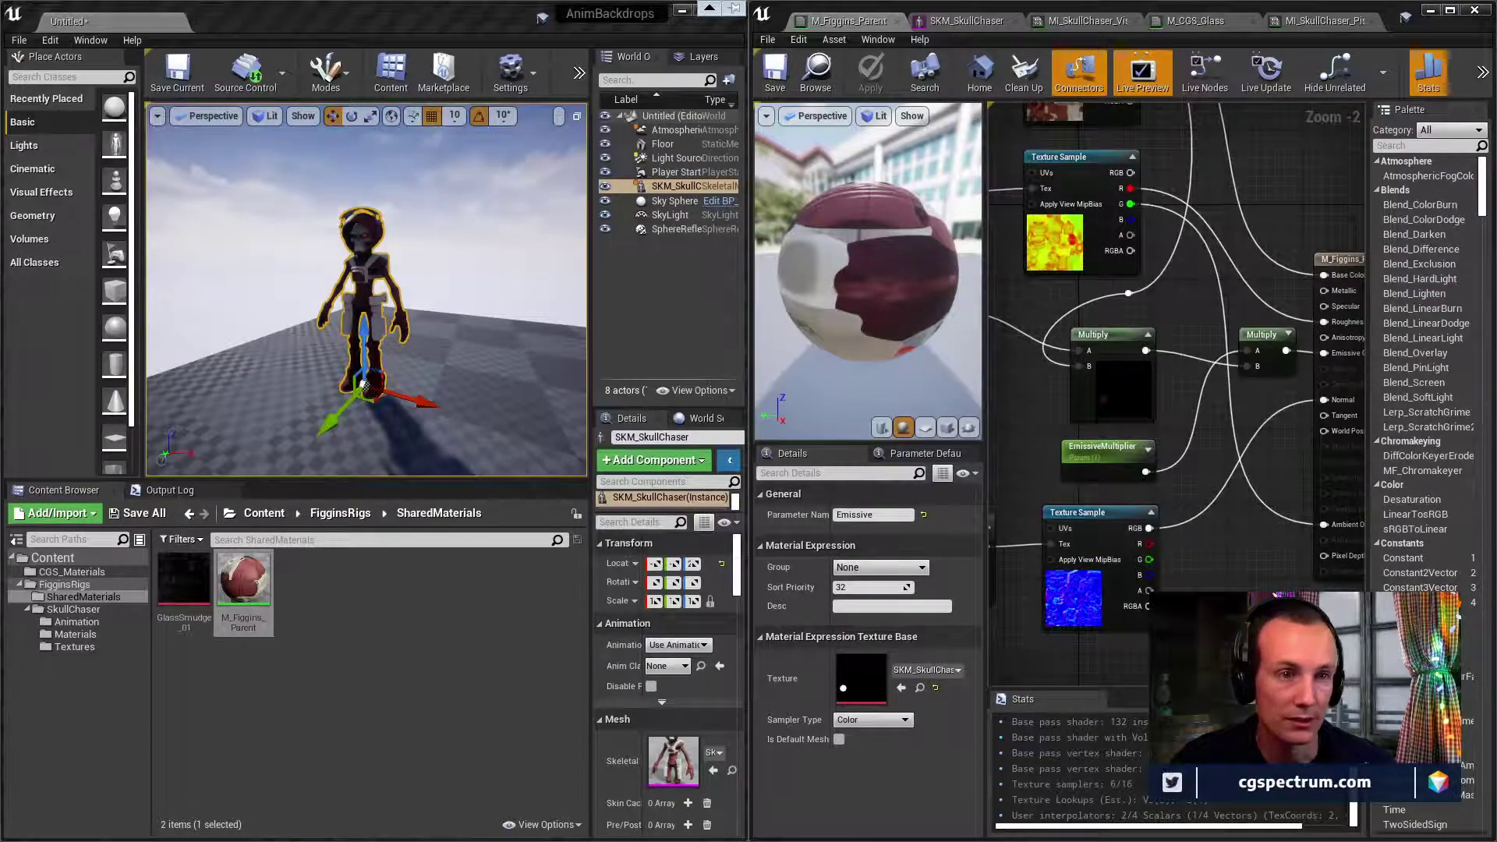
Switch to the web browser and look through the animation rigs offered on the 3dfiggins.com Store page.
{"action": "left_click_drag", "start_coordinate": [0, 97], "coordinate": [0, 238]}
{"action": "left_click", "coordinate": [176, 238]}
{"action": "scroll", "coordinate": [794, 399], "scroll_direction": "down", "scroll_amount": 5}
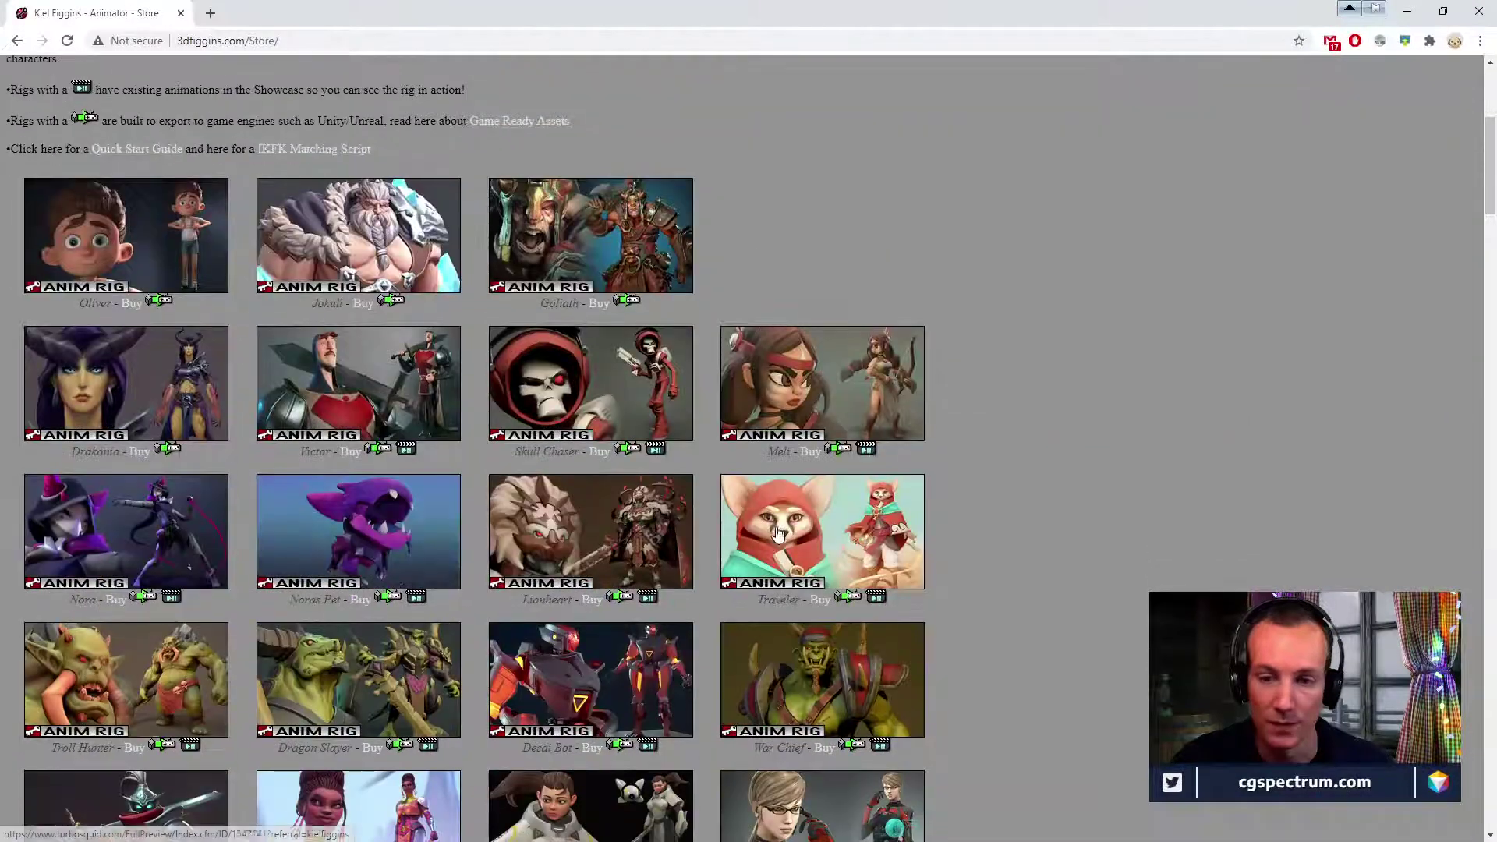
{"action": "scroll", "coordinate": [818, 524], "scroll_direction": "up", "scroll_amount": 5}
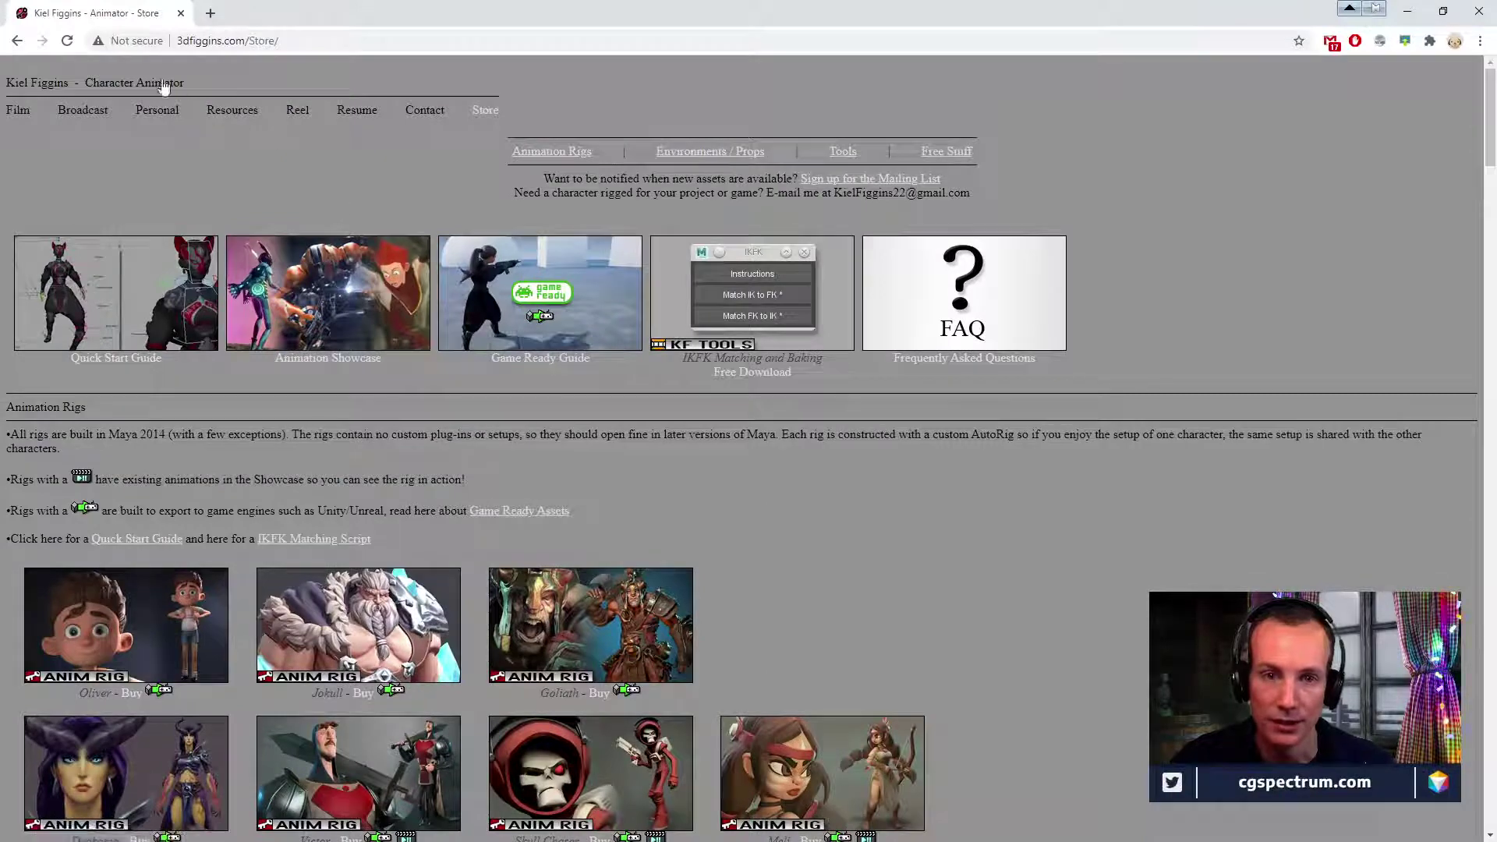
{"action": "scroll", "coordinate": [443, 295], "scroll_direction": "down", "scroll_amount": 6}
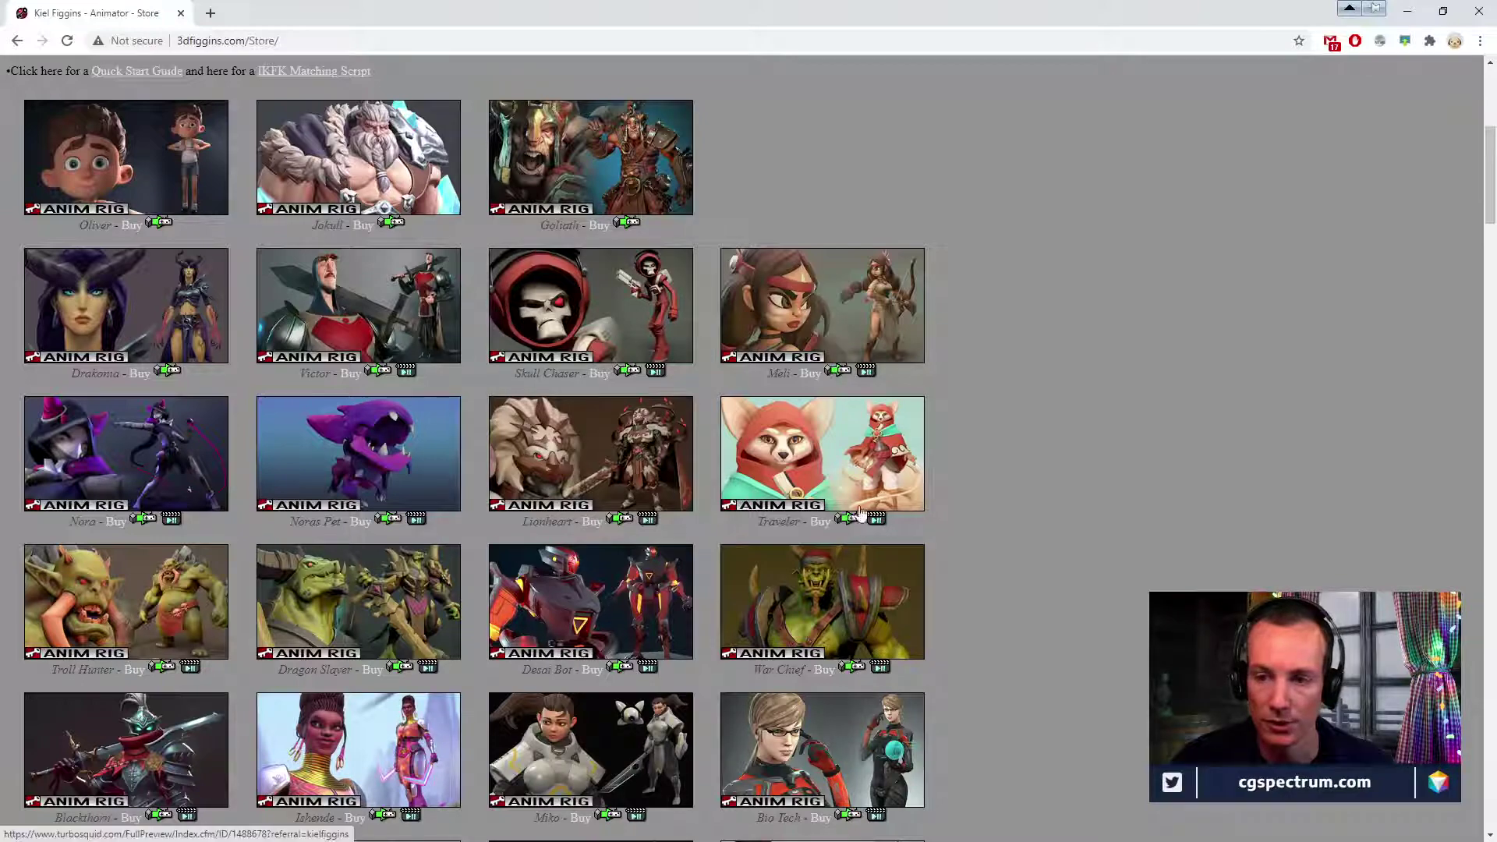
{"action": "scroll", "coordinate": [733, 608], "scroll_direction": "down", "scroll_amount": 4}
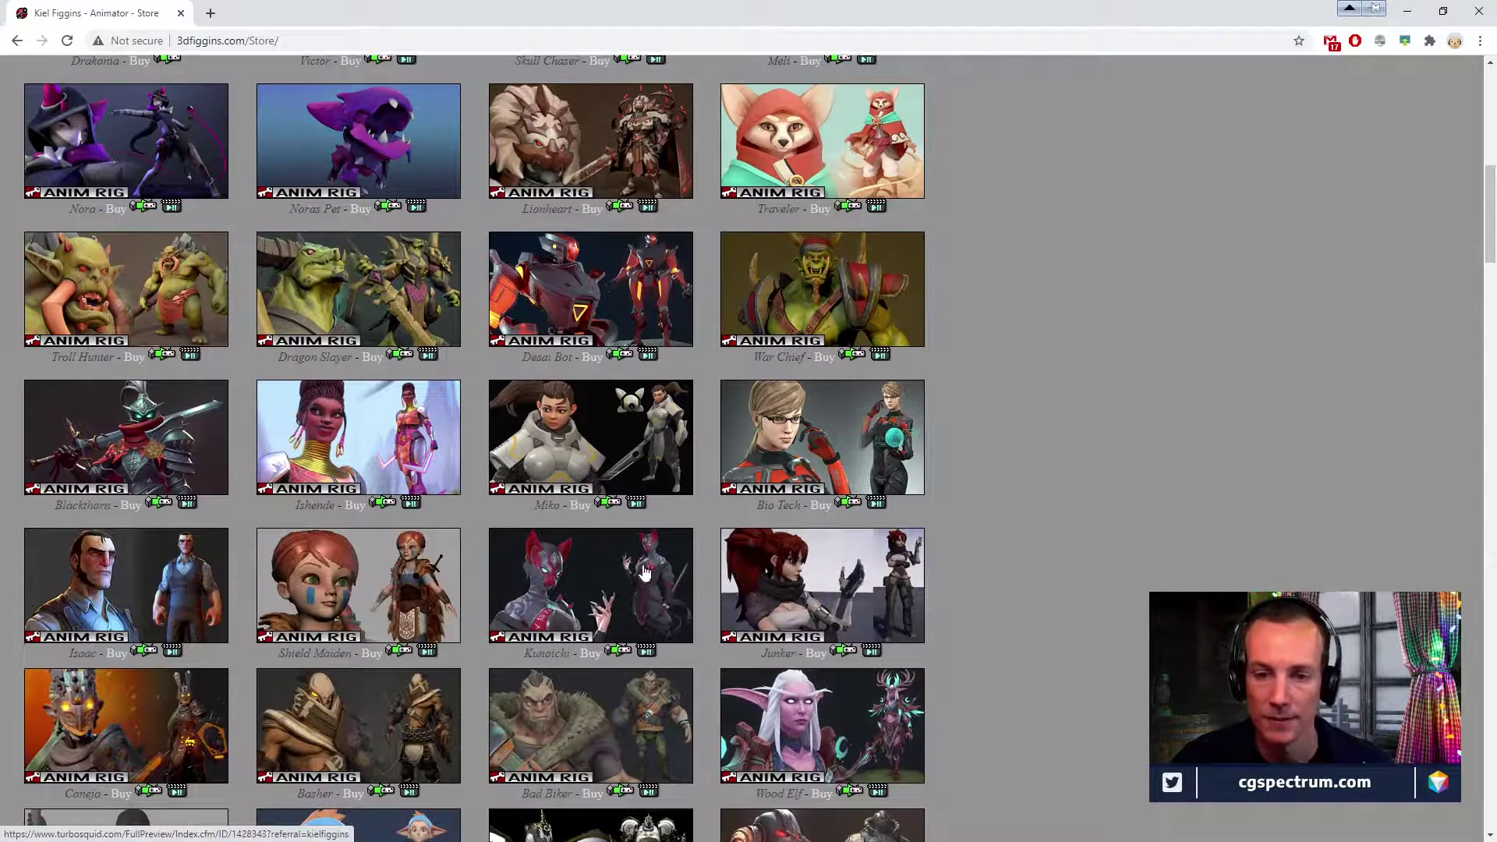
{"action": "scroll", "coordinate": [701, 565], "scroll_direction": "down", "scroll_amount": 2}
{"action": "scroll", "coordinate": [751, 546], "scroll_direction": "down", "scroll_amount": 2}
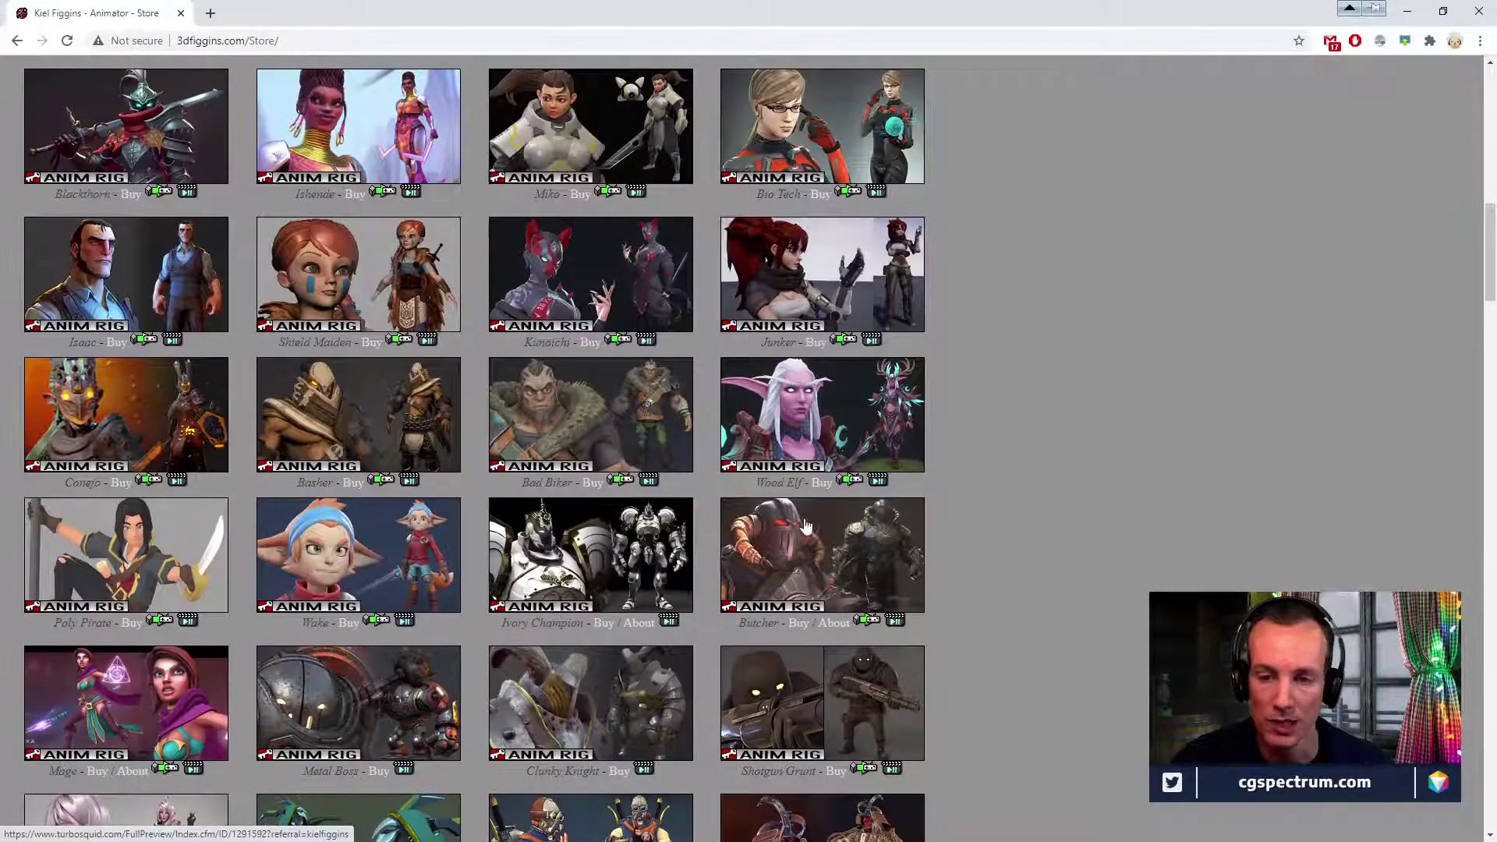
{"action": "scroll", "coordinate": [810, 620], "scroll_direction": "down", "scroll_amount": 1}
{"action": "scroll", "coordinate": [810, 620], "scroll_direction": "down", "scroll_amount": 3}
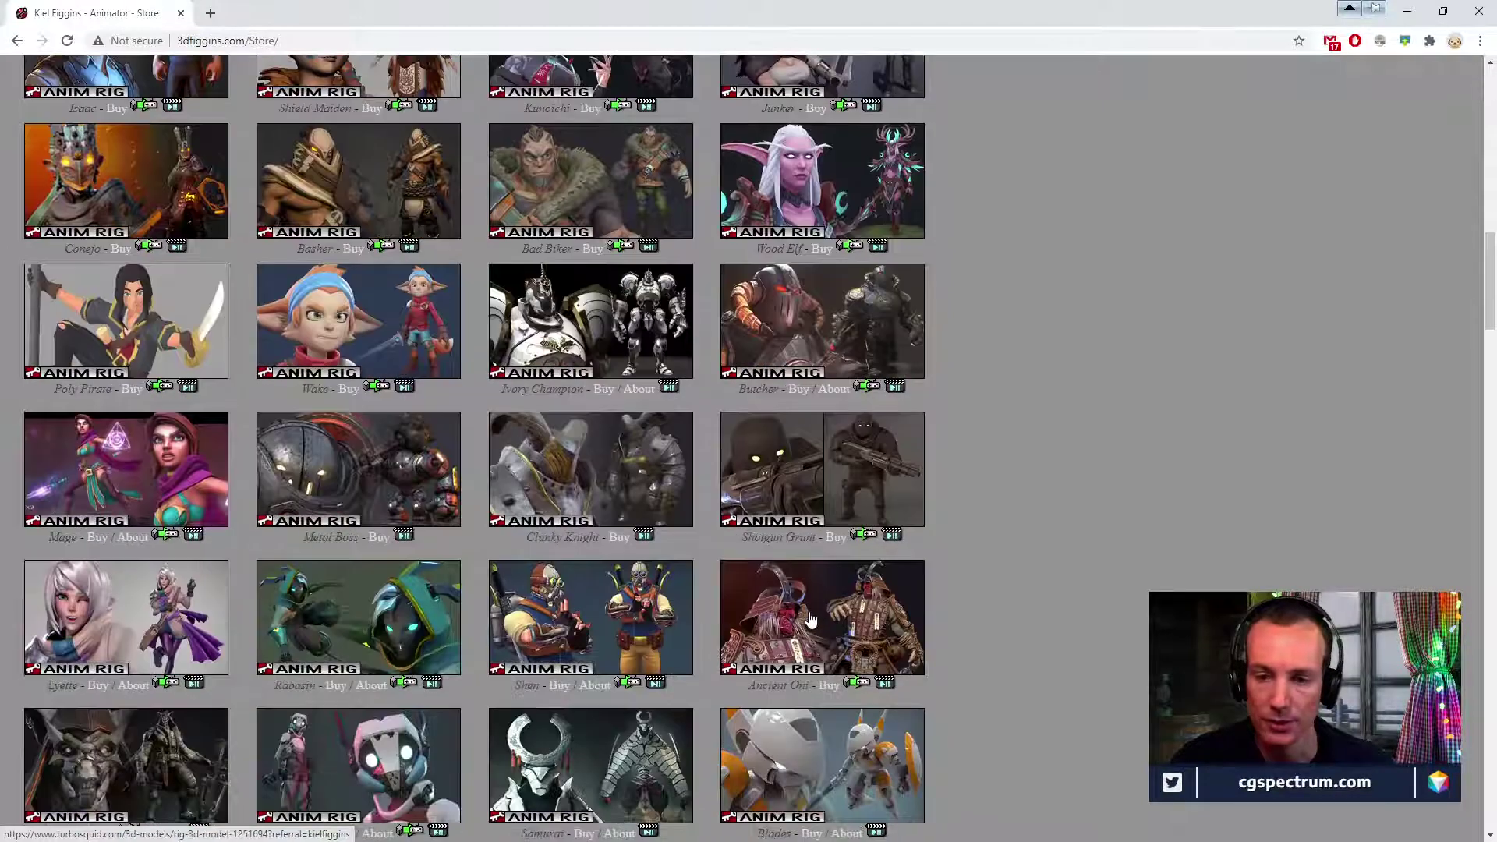
{"action": "scroll", "coordinate": [811, 620], "scroll_direction": "up", "scroll_amount": 9}
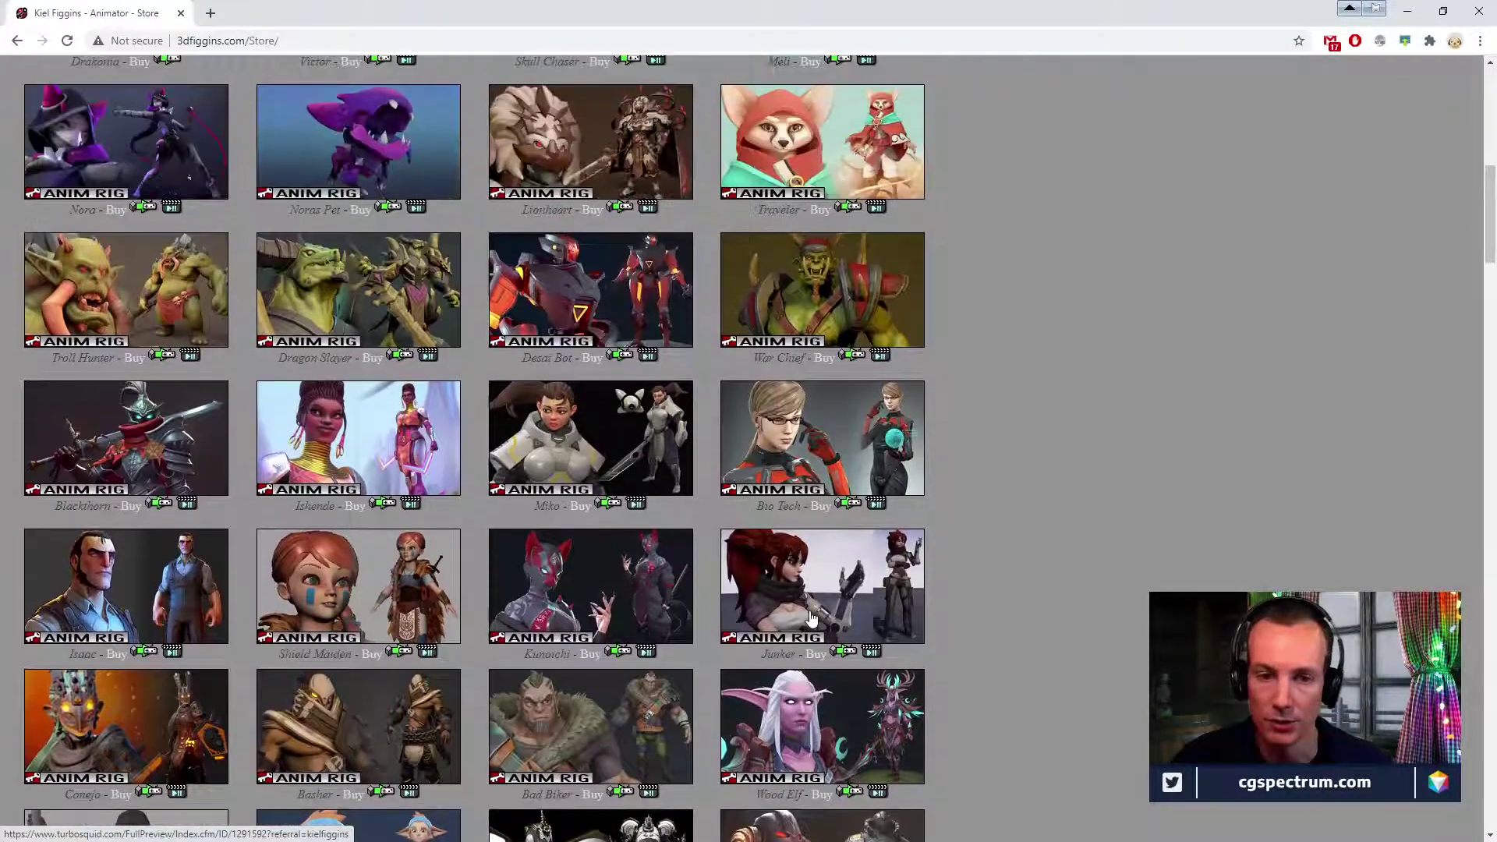
{"action": "scroll", "coordinate": [811, 618], "scroll_direction": "up", "scroll_amount": 2}
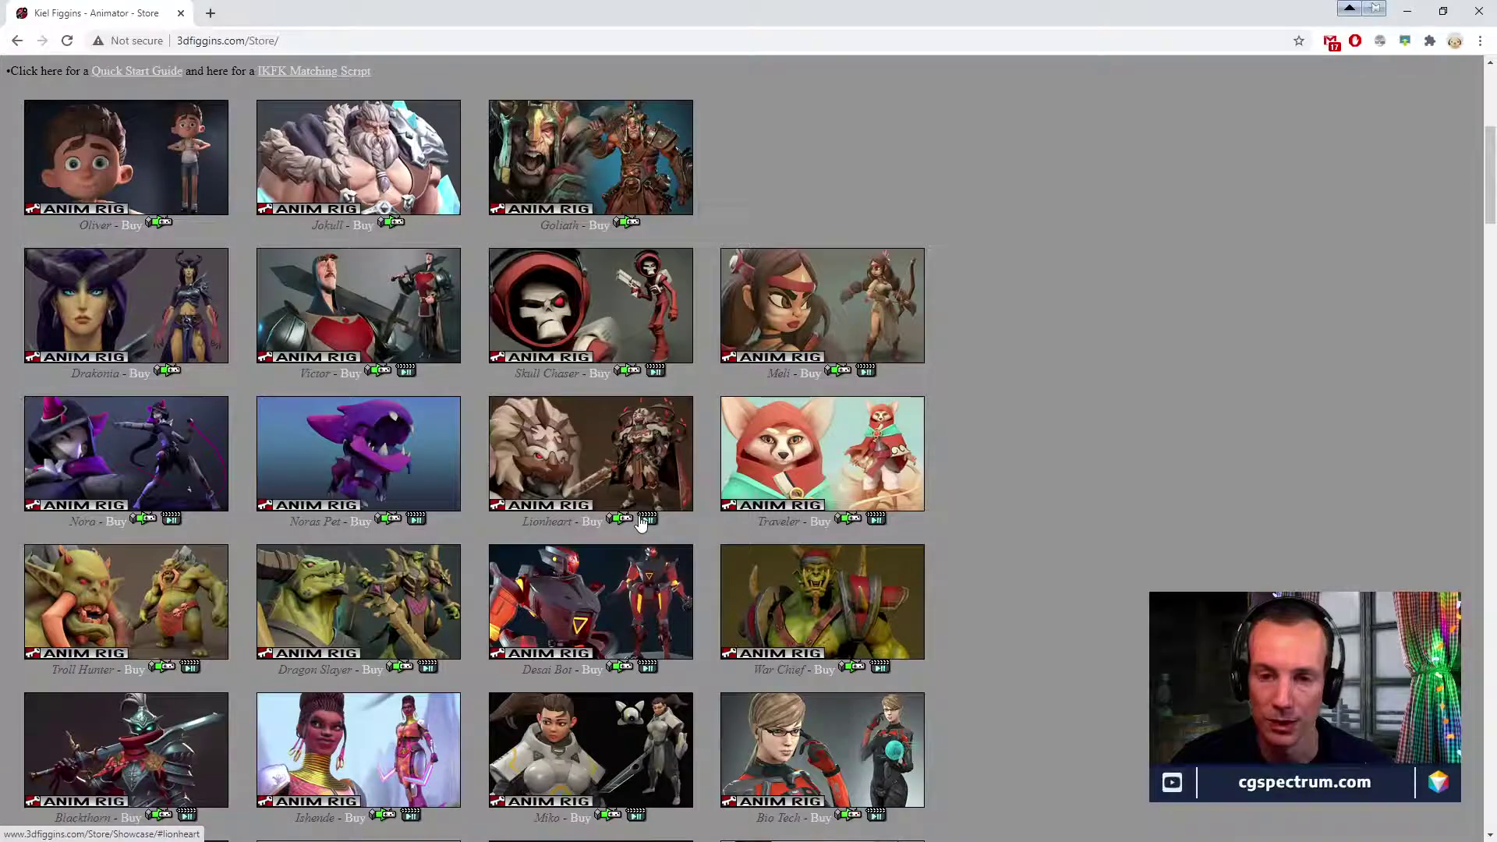
{"action": "scroll", "coordinate": [648, 529], "scroll_direction": "down", "scroll_amount": 2}
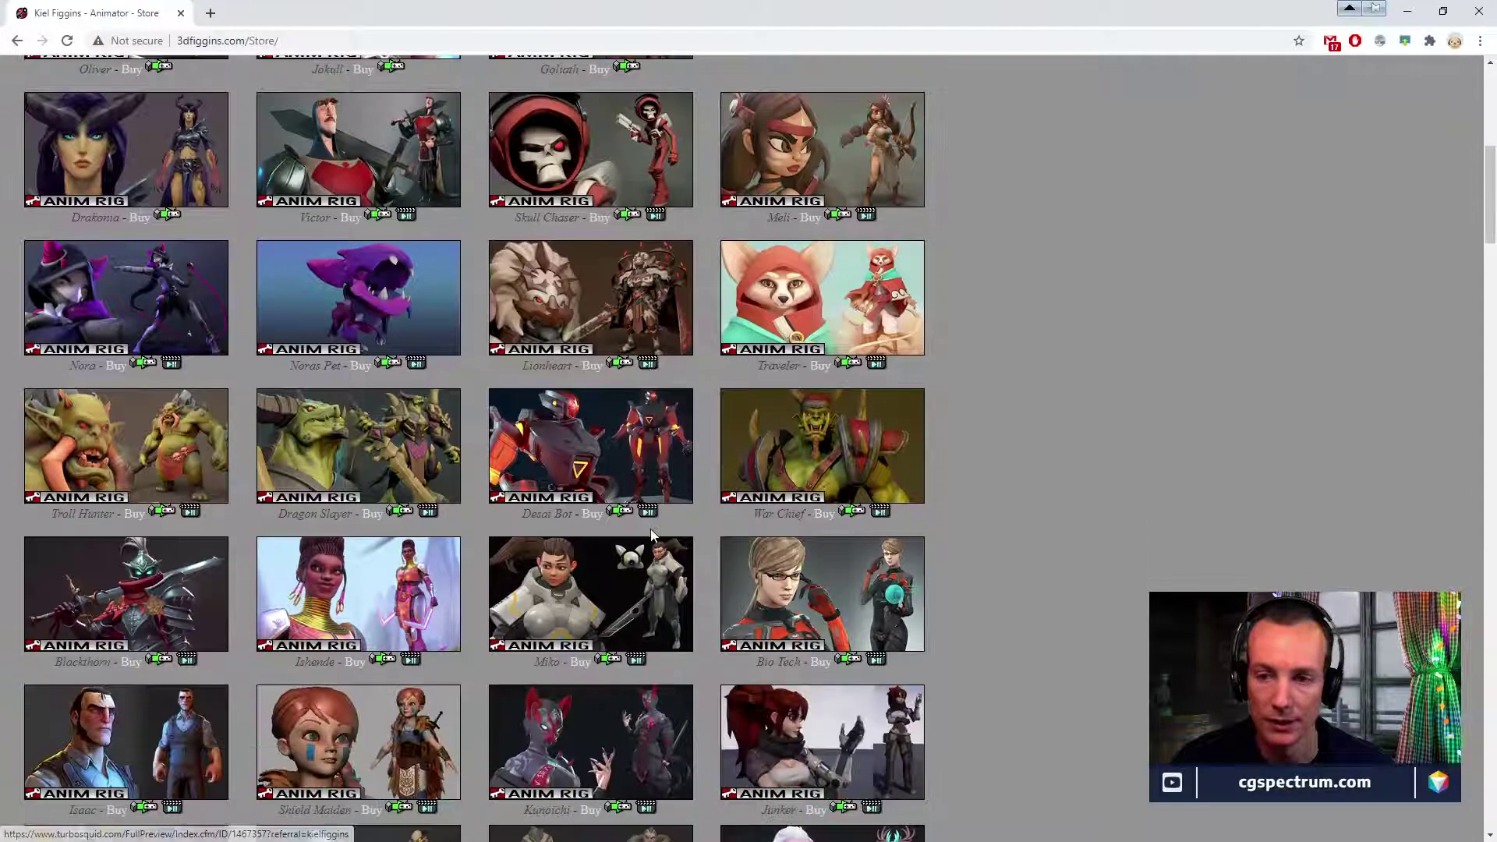
Return to the Unreal Editor and open the AN_SkullChaser_Idle animation from the SkullChaser Animation folder.
{"action": "left_click_drag", "start_coordinate": [878, 19], "coordinate": [826, 366]}
{"action": "left_click", "coordinate": [496, 17]}
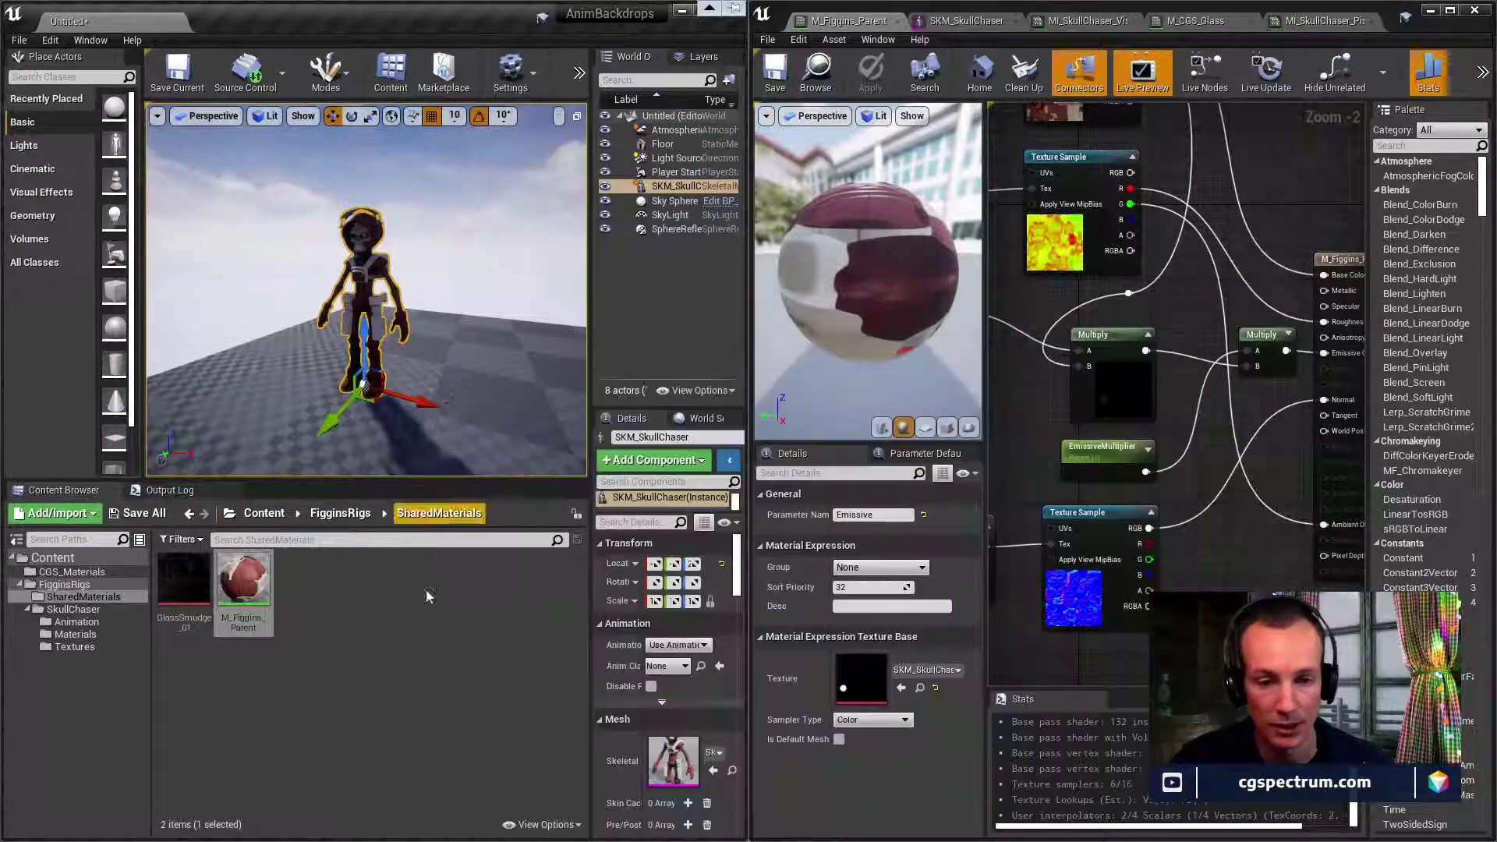
{"action": "left_click", "coordinate": [77, 622]}
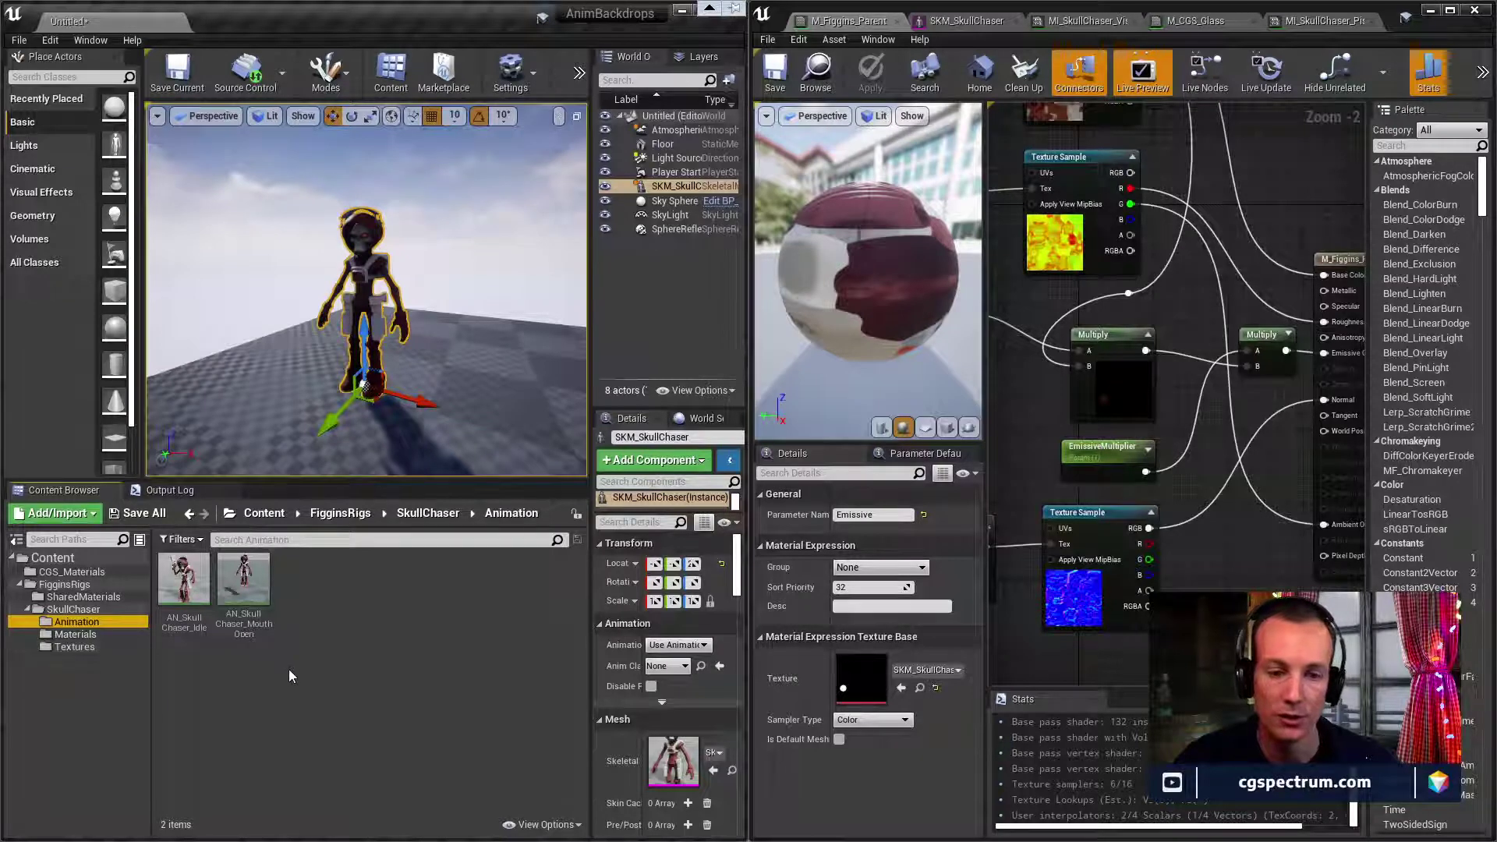
{"action": "double_click", "coordinate": [187, 583]}
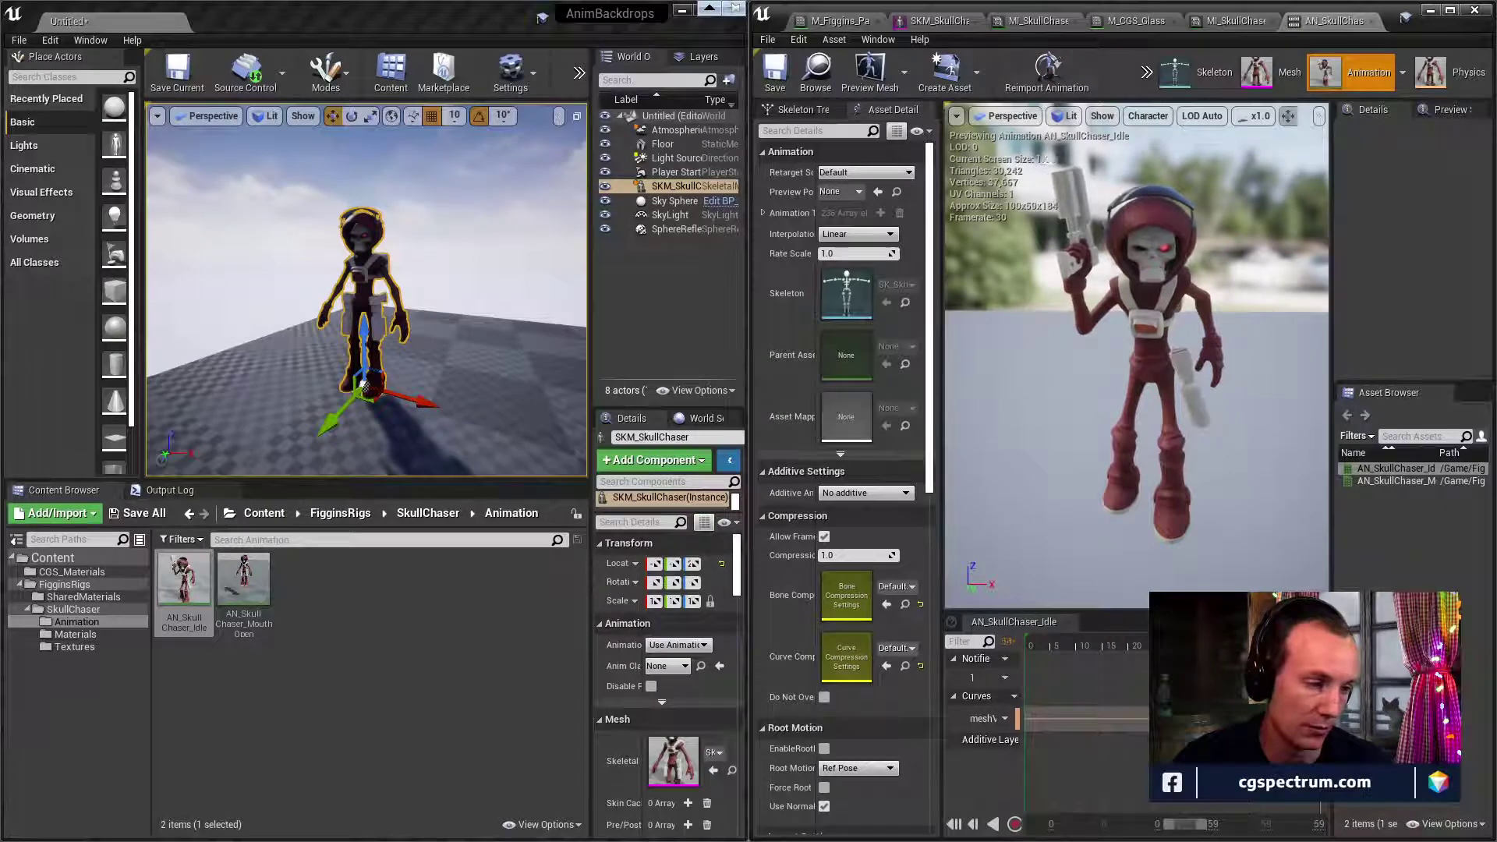
Bring up File Explorer on the Skull Chaser source folder, move it, and widen it to show all the files.
{"action": "key", "text": "alt+Tab"}
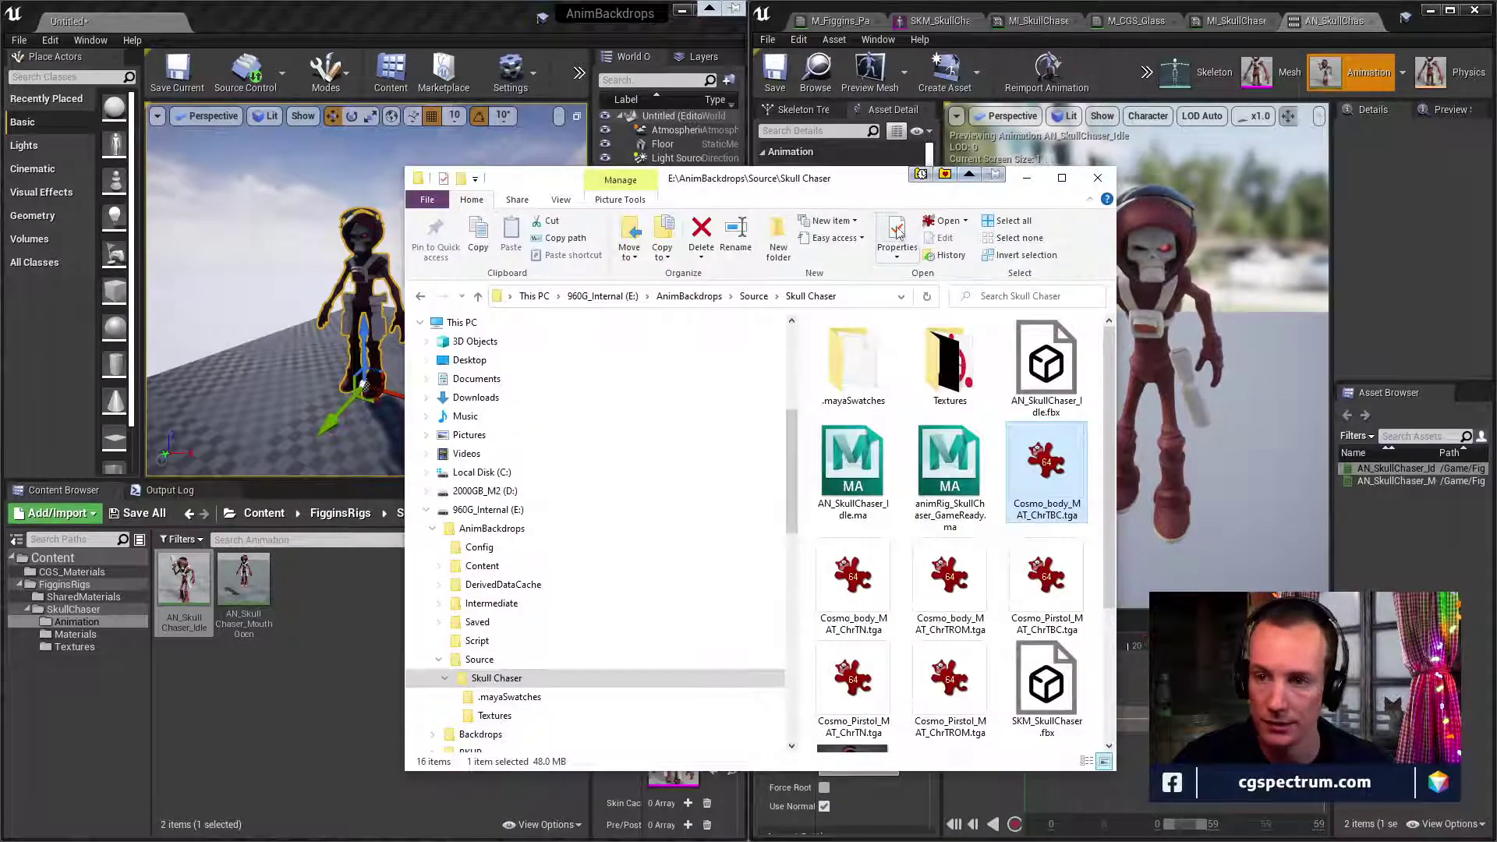
{"action": "left_click_drag", "start_coordinate": [858, 178], "coordinate": [730, 108]}
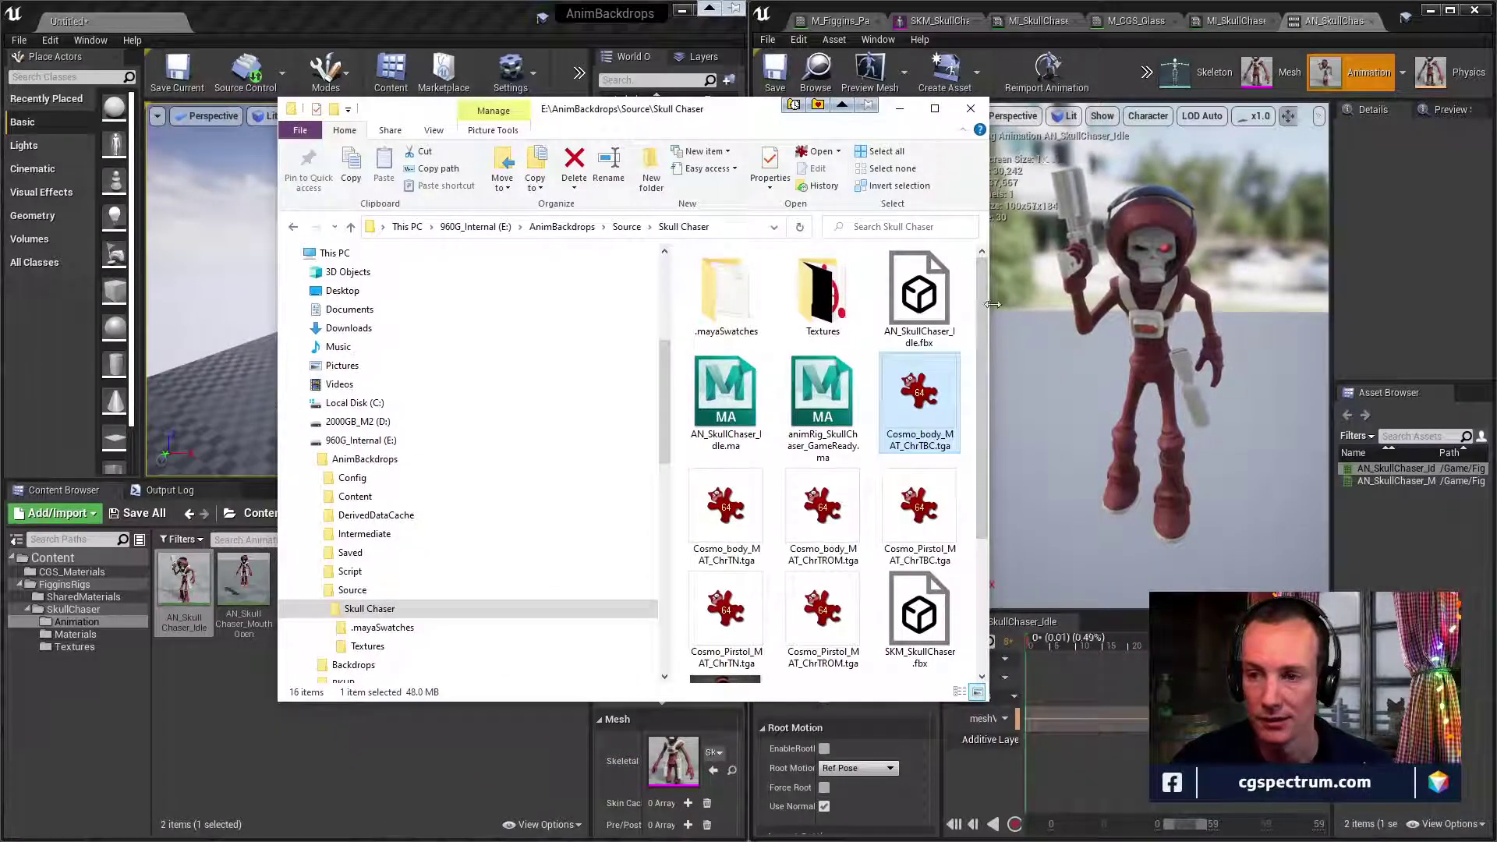
{"action": "left_click_drag", "start_coordinate": [988, 312], "coordinate": [1320, 317]}
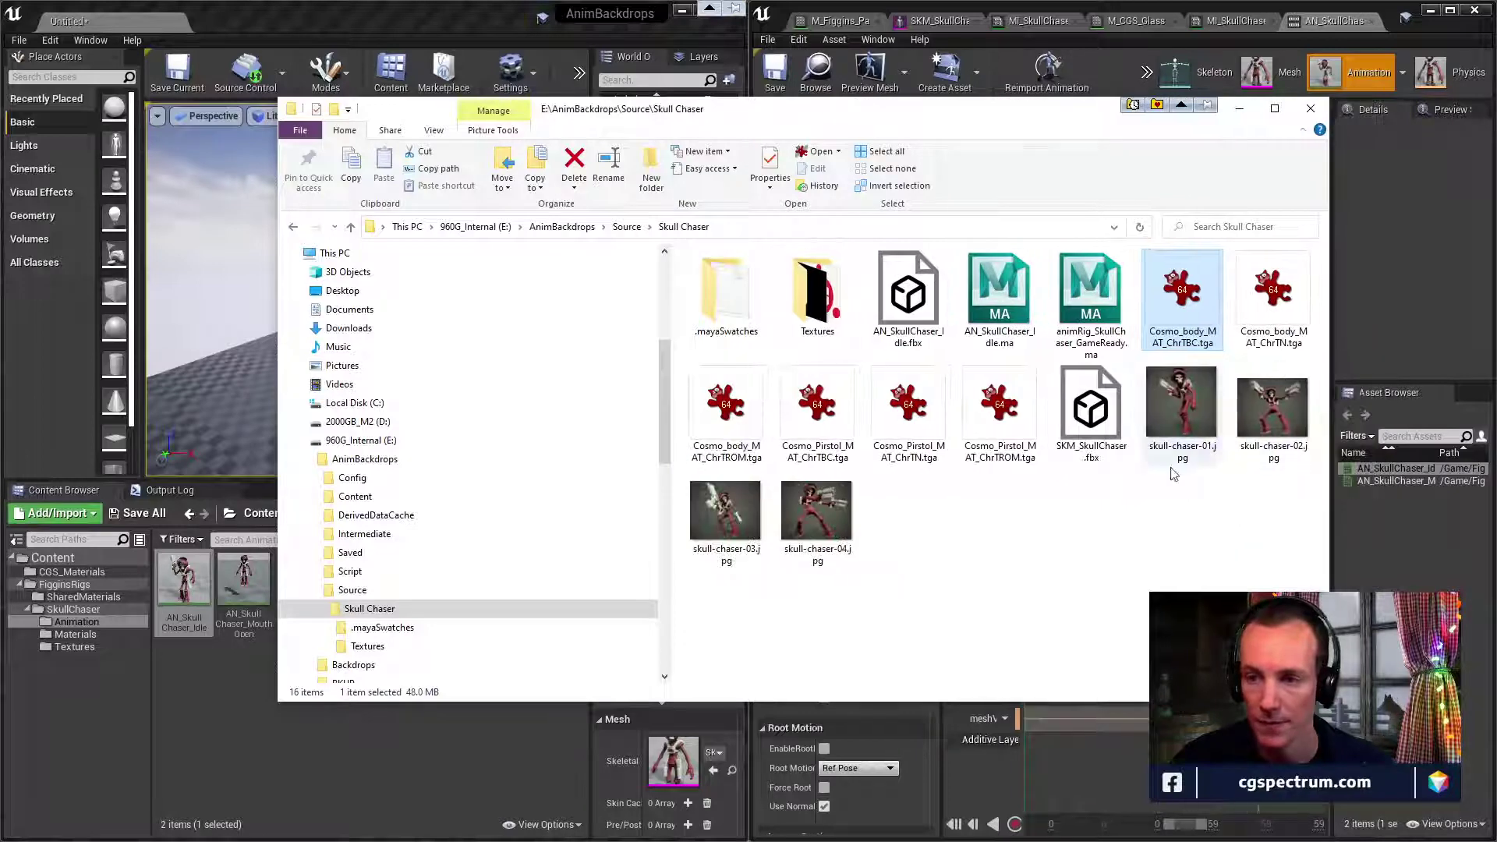
{"action": "left_click", "coordinate": [1048, 484]}
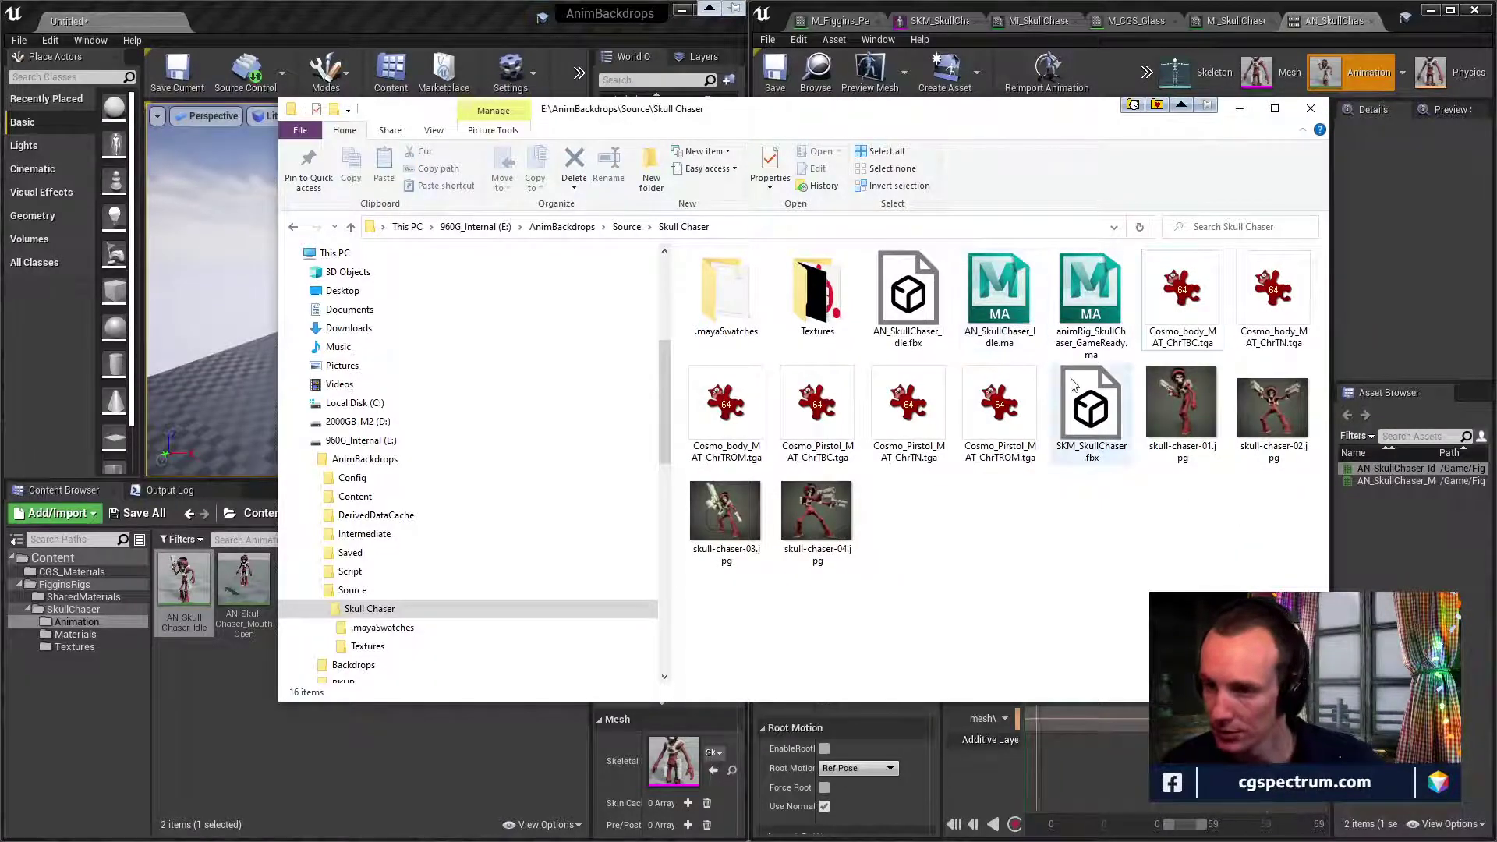
Open AN_SkullChaser_Idle.ma in Maya, continue past the student version notices, and maximize the Maya window.
{"action": "left_click", "coordinate": [1014, 314]}
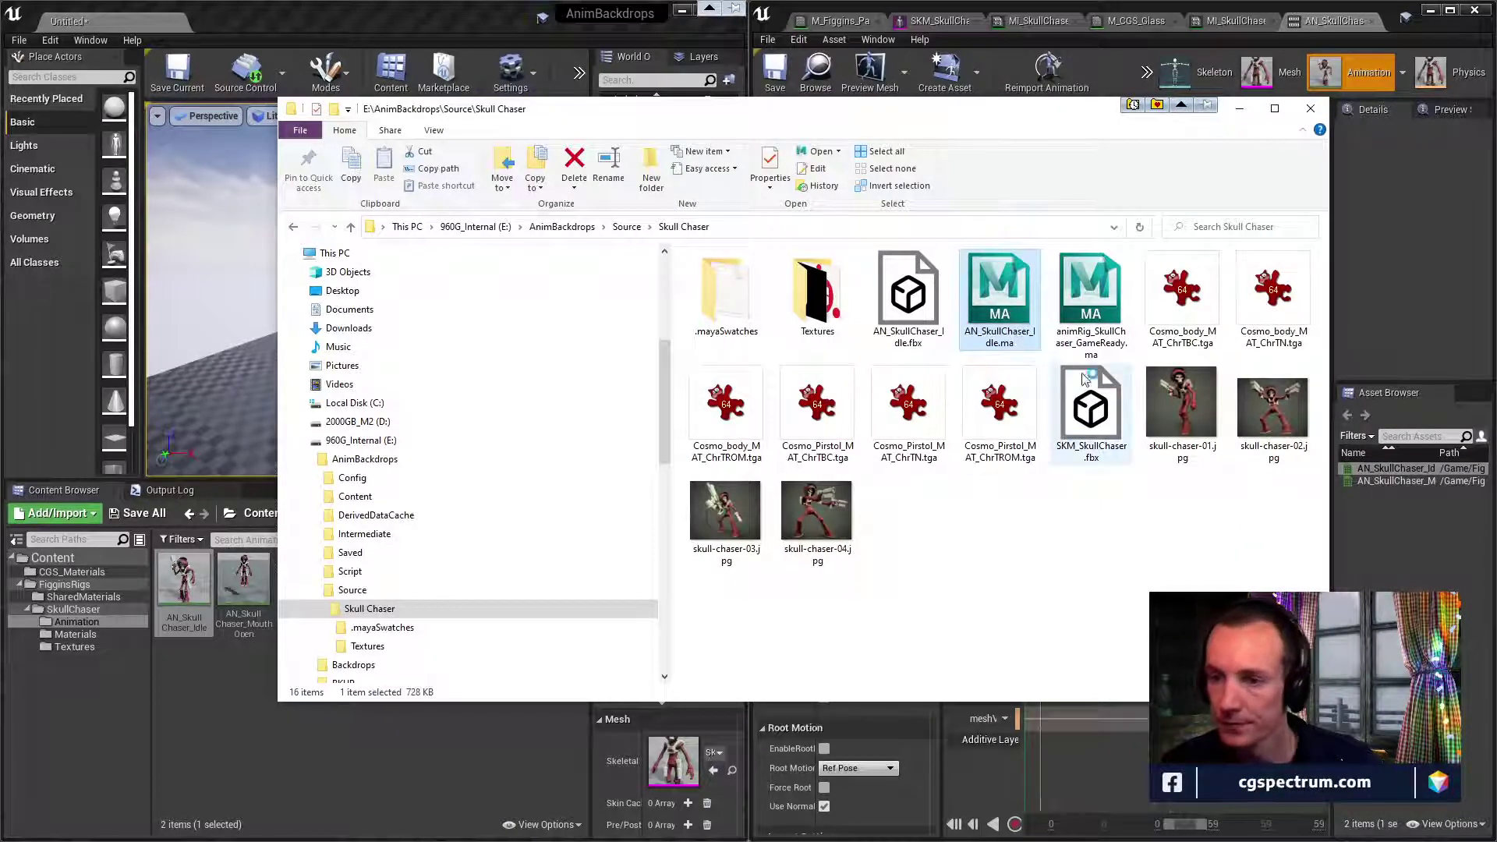
{"action": "double_click", "coordinate": [968, 318]}
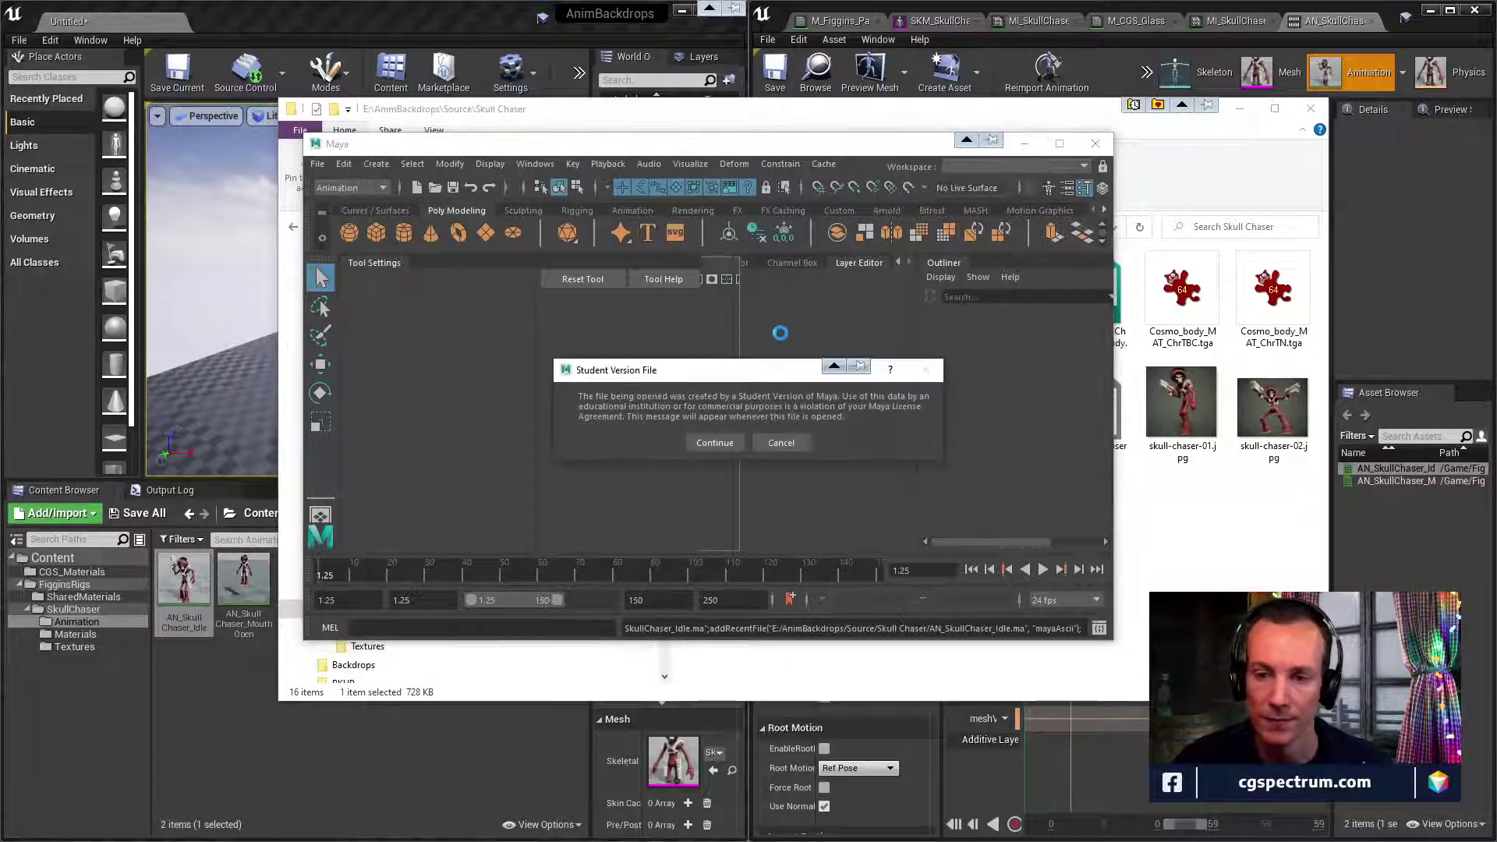
{"action": "left_click", "coordinate": [714, 442]}
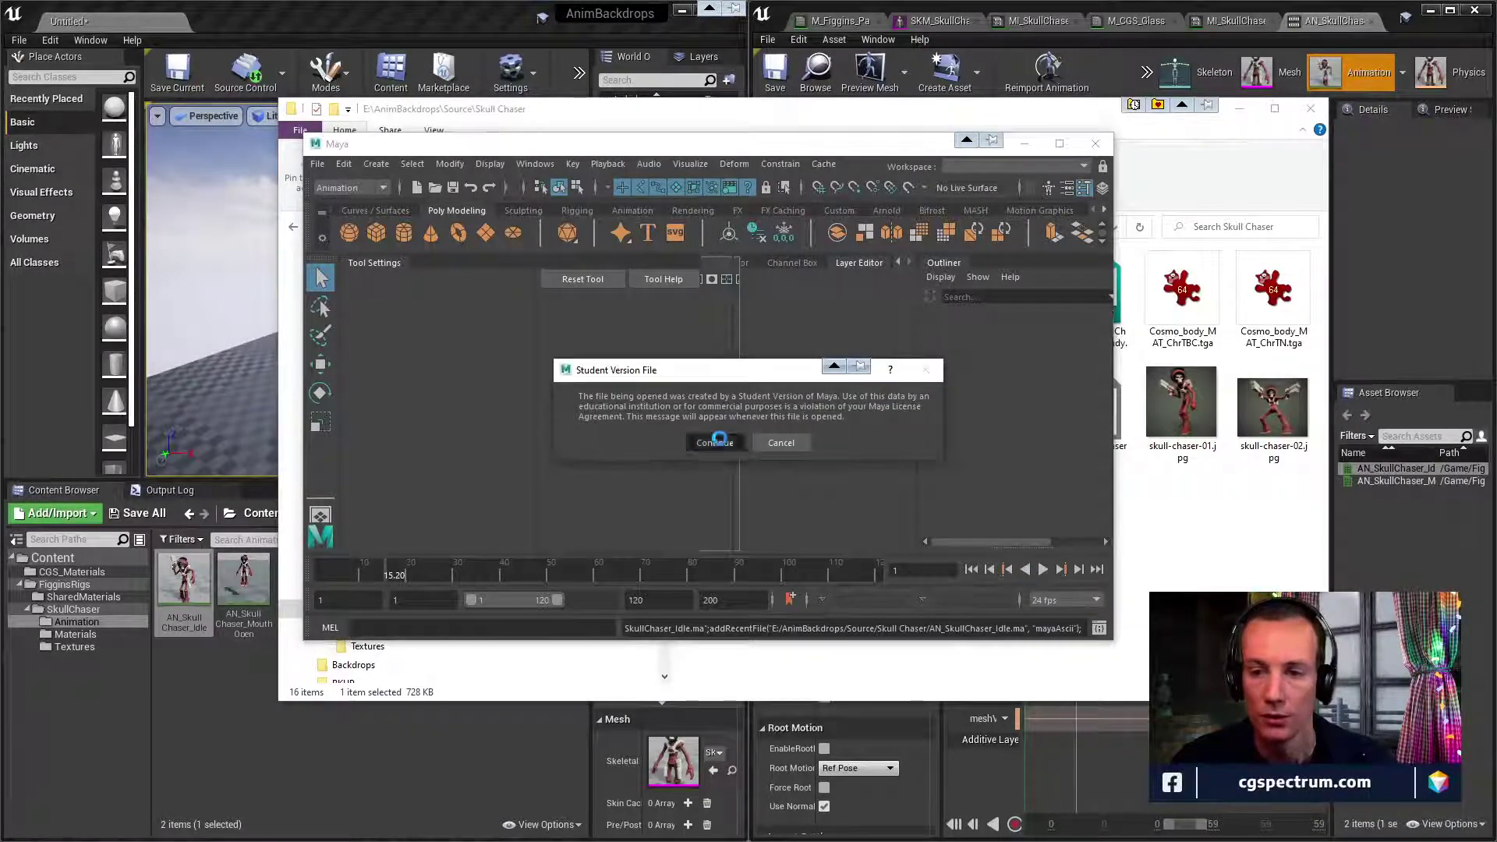
{"action": "left_click", "coordinate": [716, 442]}
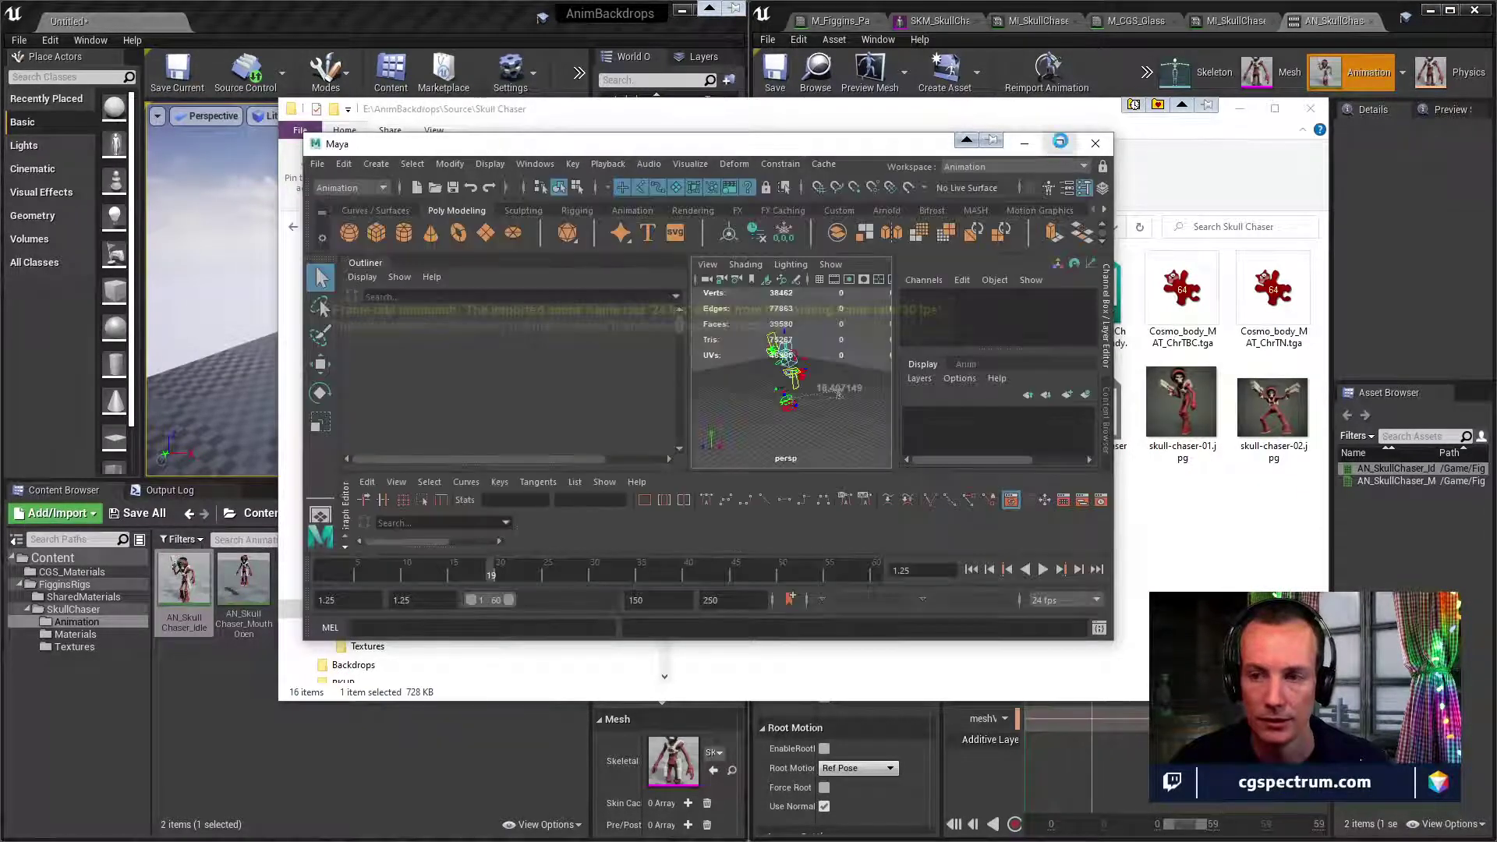
{"action": "left_click", "coordinate": [1058, 144]}
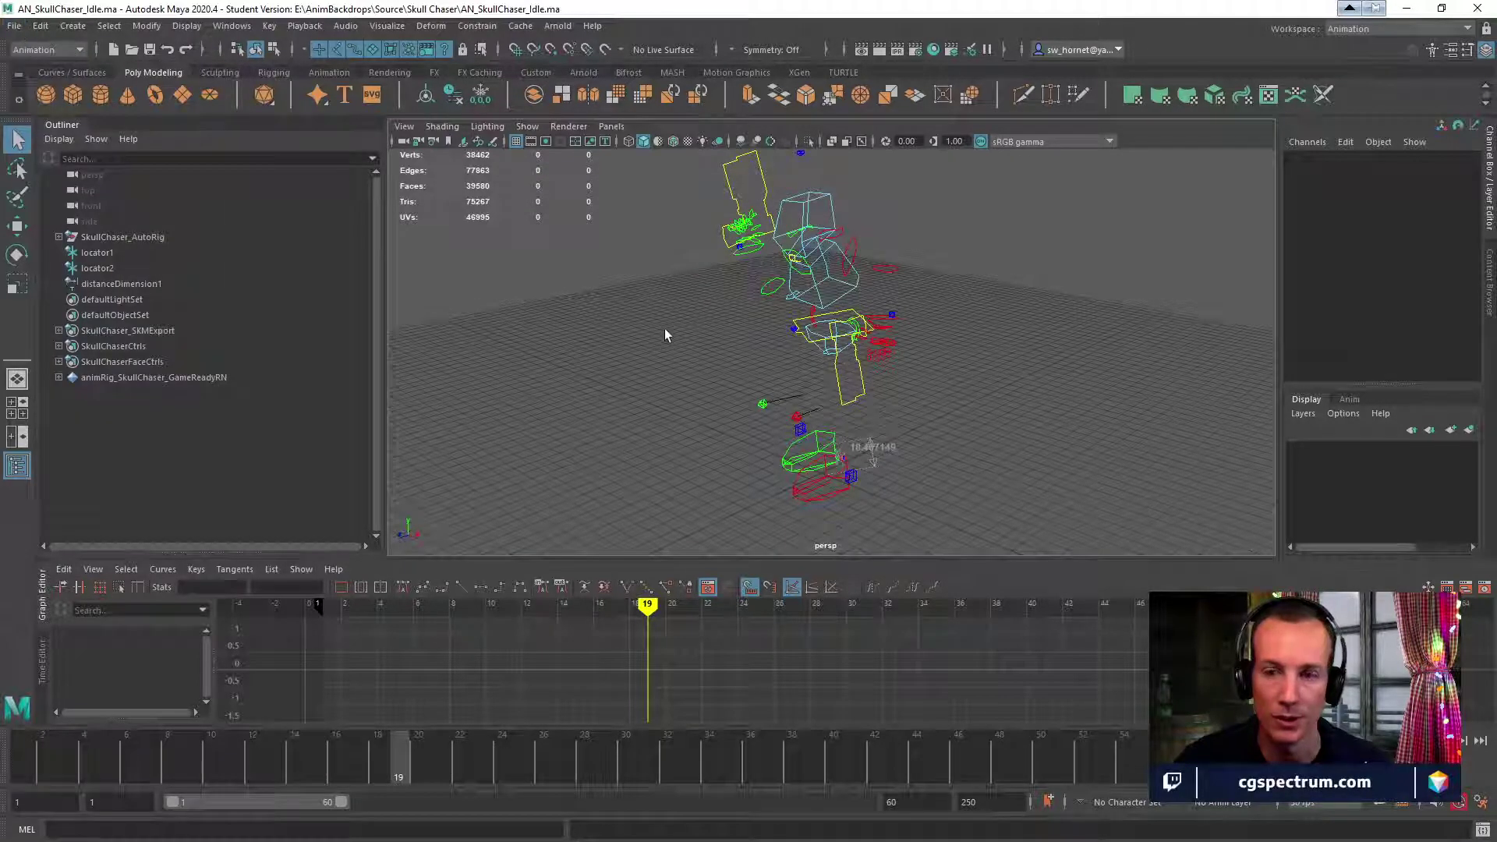
Bring up the Create Reference file dialog to view its options, and close it without referencing a file.
{"action": "left_click", "coordinate": [23, 26]}
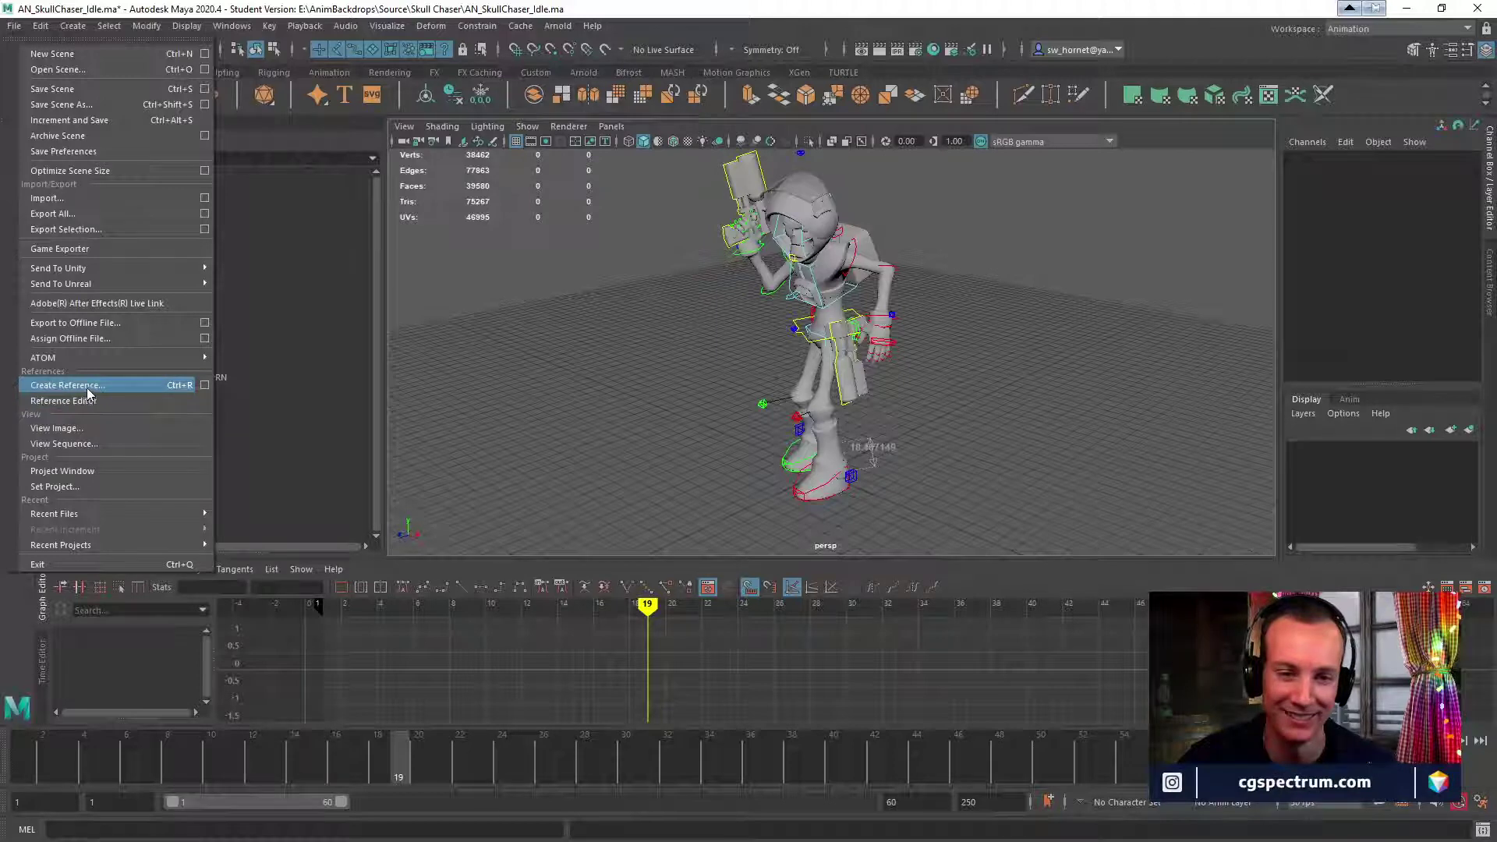
{"action": "left_click", "coordinate": [87, 387]}
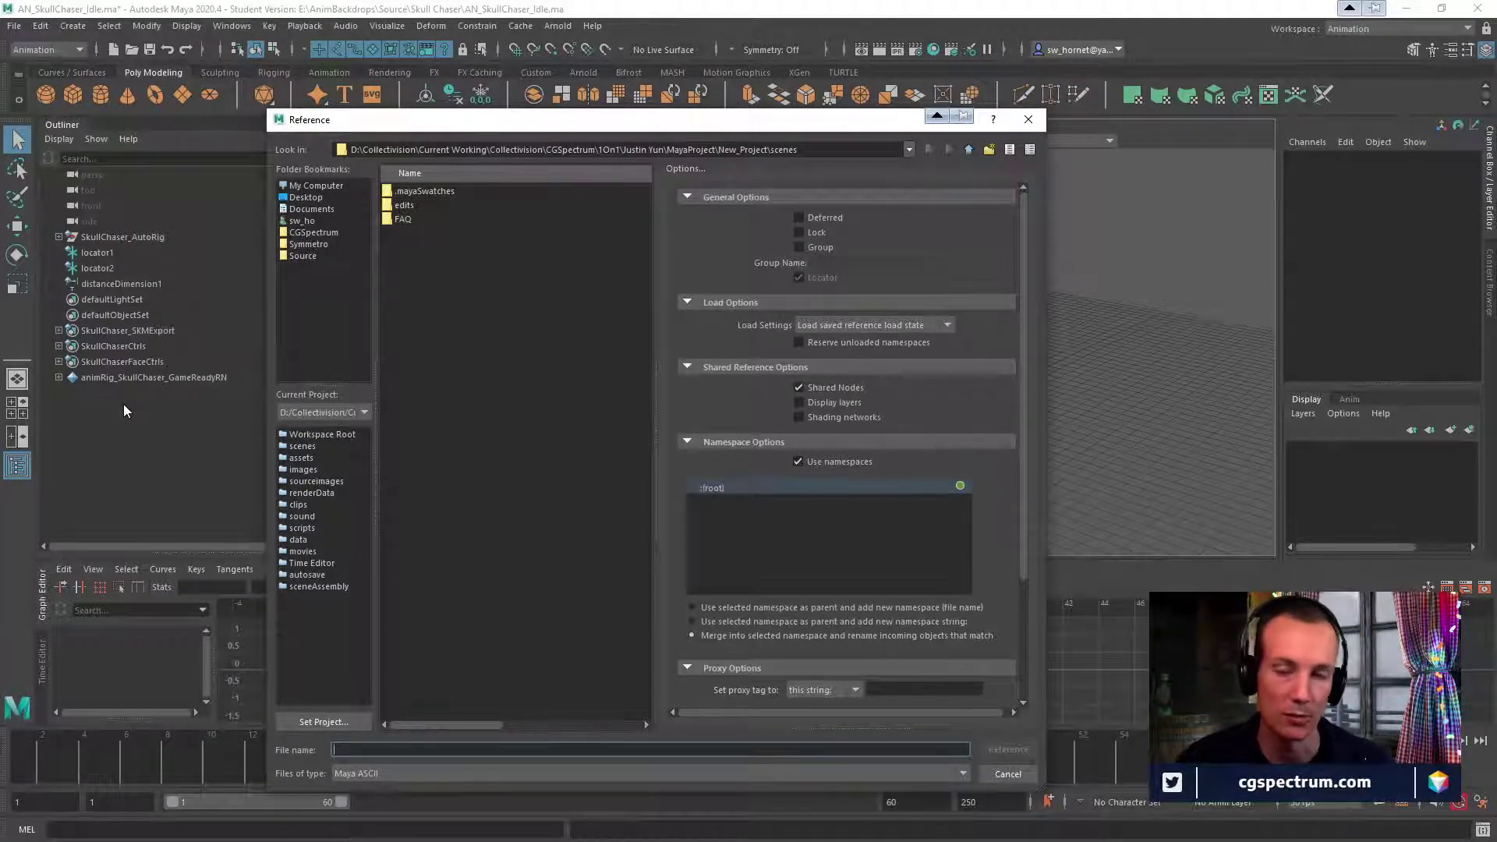
{"action": "left_click", "coordinate": [1027, 119]}
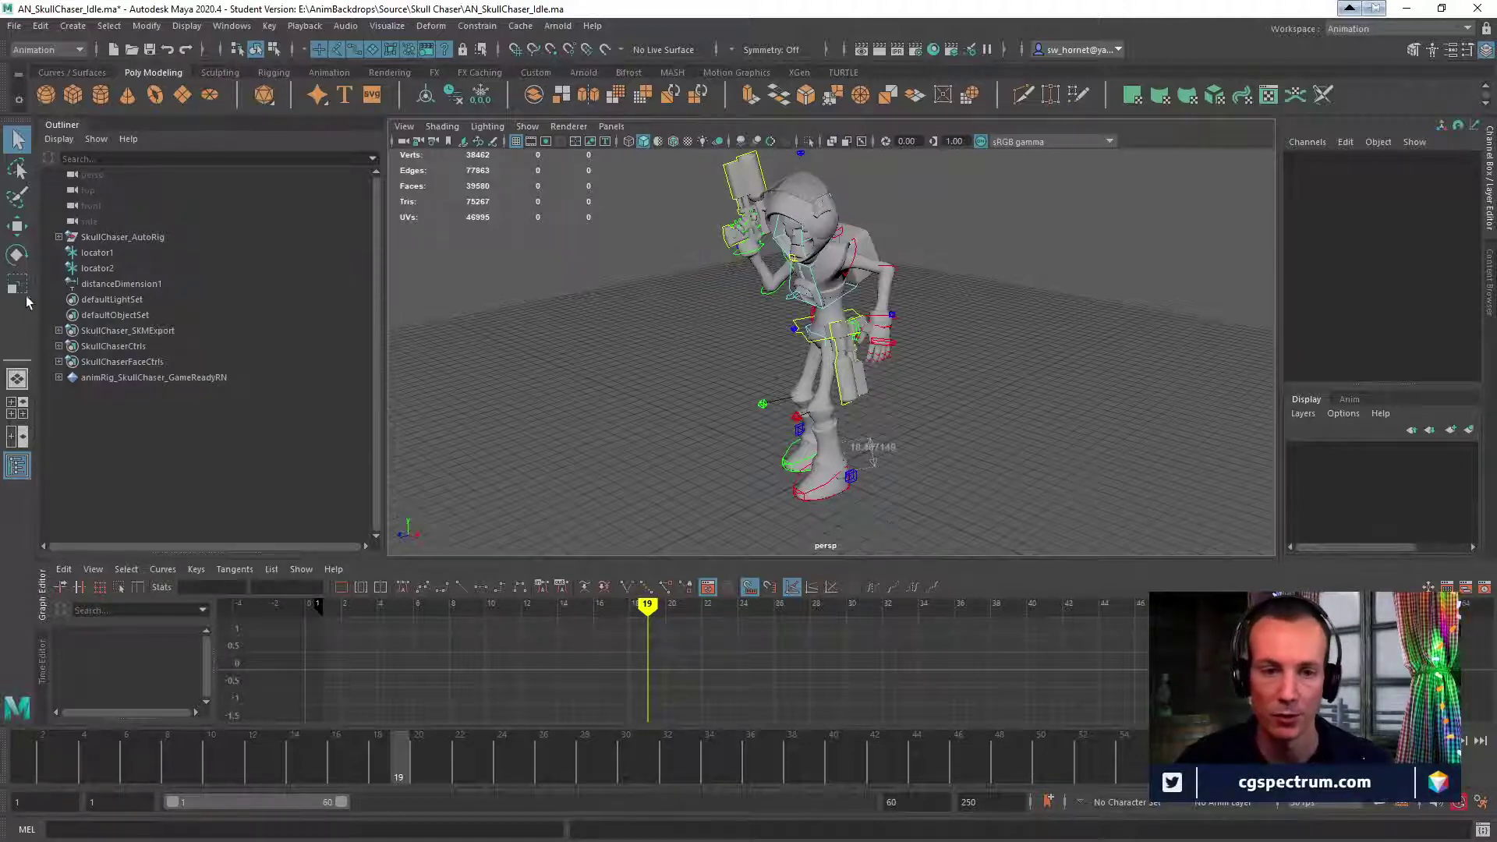
Expand SkullChaser_AutoRig in the Outliner and select its SkullChaser_Unity_Output_Skeleton group.
{"action": "left_click", "coordinate": [58, 236]}
{"action": "left_click", "coordinate": [117, 283]}
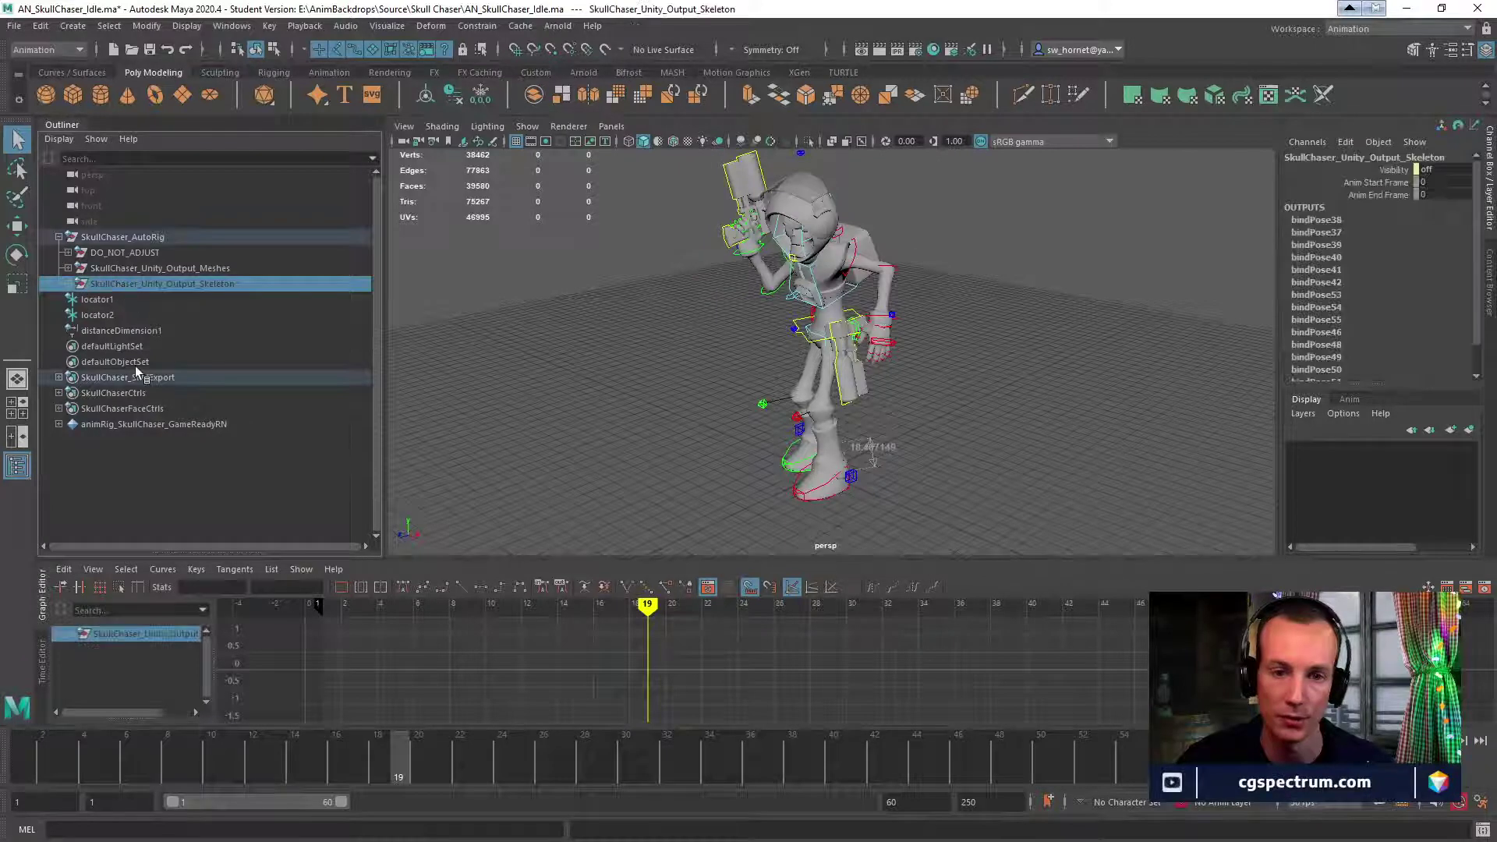
{"action": "left_click", "coordinate": [70, 285]}
{"action": "left_click", "coordinate": [70, 284]}
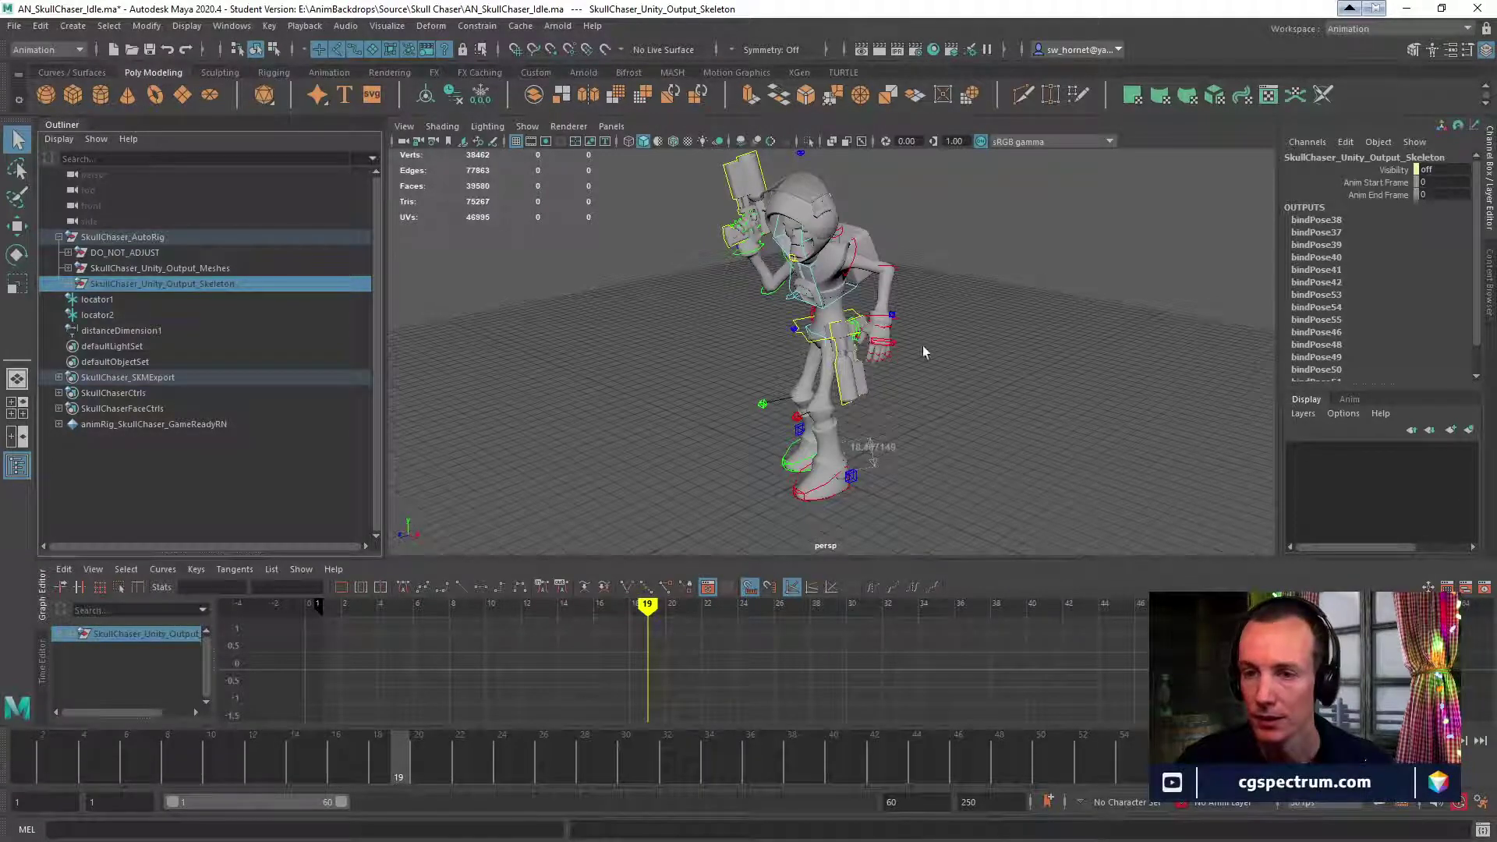
Select the raised pistol's CTRL_PropB control and examine the character and its rig controls from the pistols down to the feet.
{"action": "right_click_drag", "start_coordinate": [892, 376], "coordinate": [1045, 355], "text": "alt"}
{"action": "left_click_drag", "start_coordinate": [1045, 363], "coordinate": [826, 406], "text": "alt"}
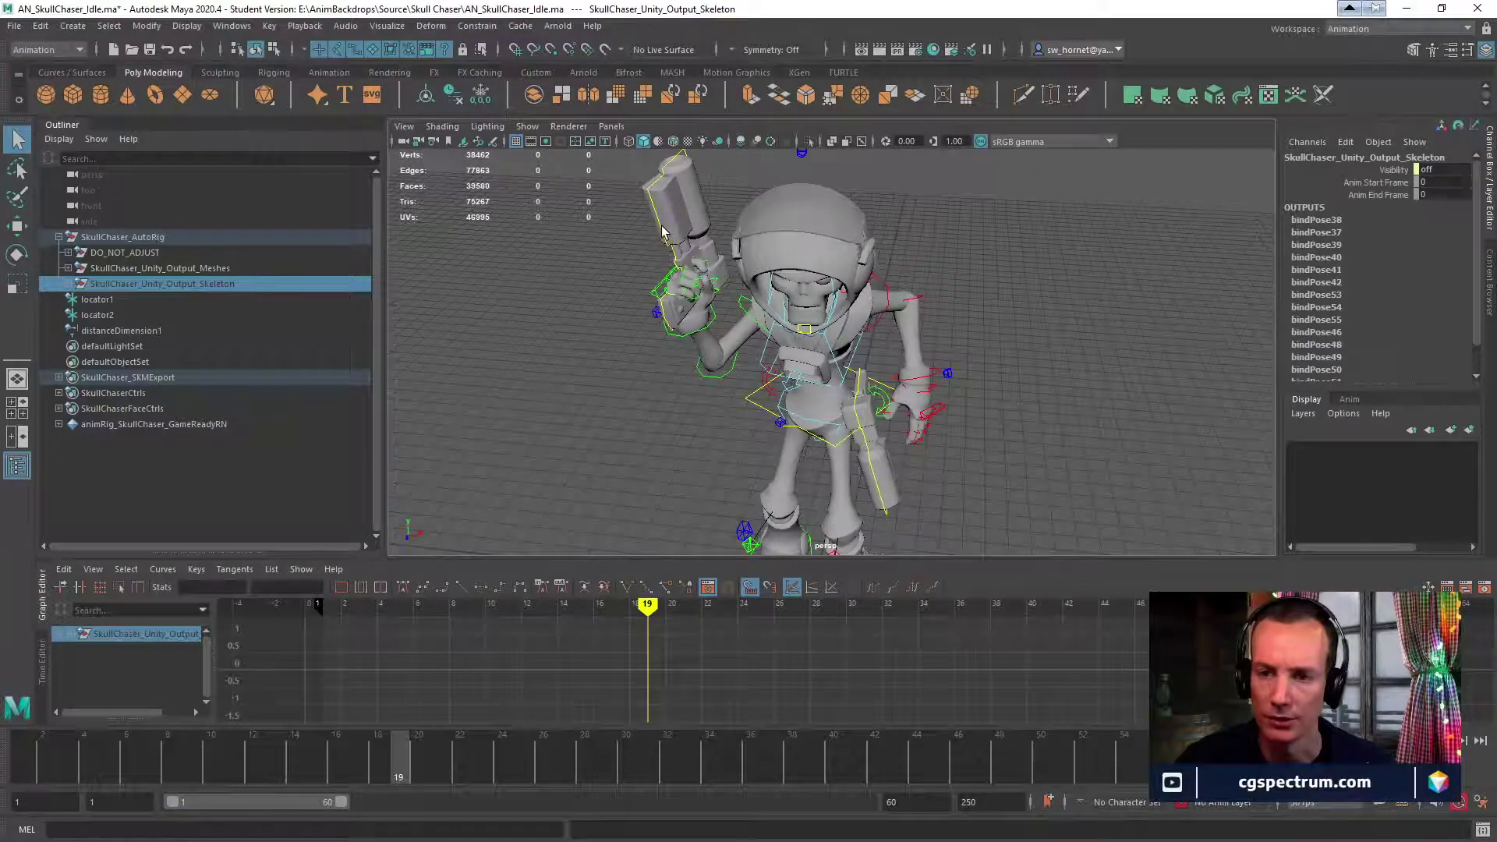
{"action": "left_click", "coordinate": [819, 413]}
{"action": "middle_click_drag", "start_coordinate": [818, 414], "coordinate": [842, 306], "text": "alt"}
{"action": "left_click_drag", "start_coordinate": [841, 306], "coordinate": [796, 301], "text": "alt"}
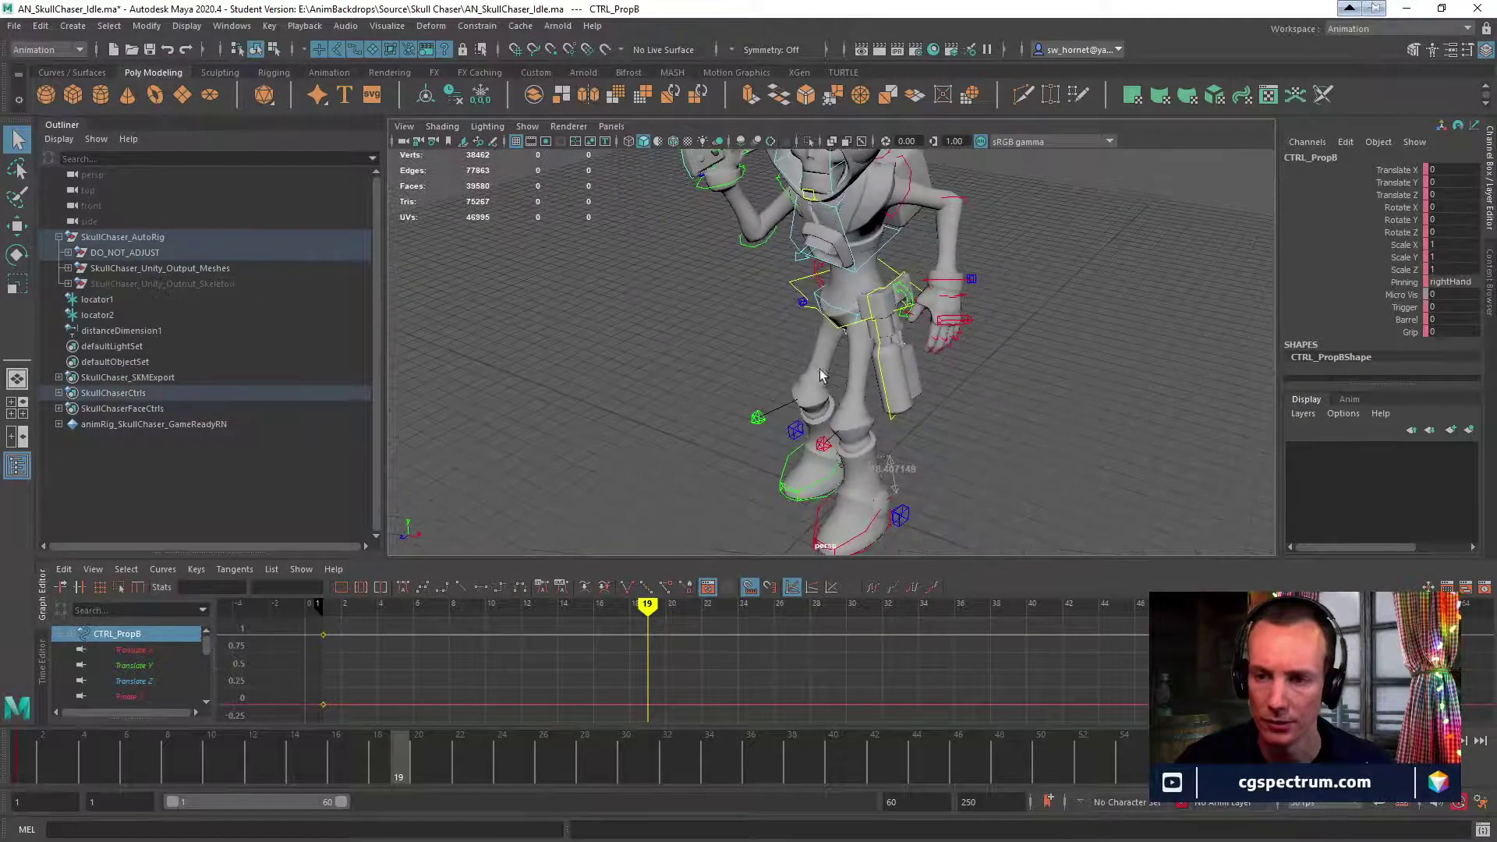
{"action": "middle_click_drag", "start_coordinate": [796, 301], "coordinate": [833, 211], "text": "alt"}
{"action": "left_click_drag", "start_coordinate": [879, 222], "coordinate": [1032, 247], "text": "alt"}
{"action": "right_click_drag", "start_coordinate": [1033, 247], "coordinate": [978, 343], "text": "alt"}
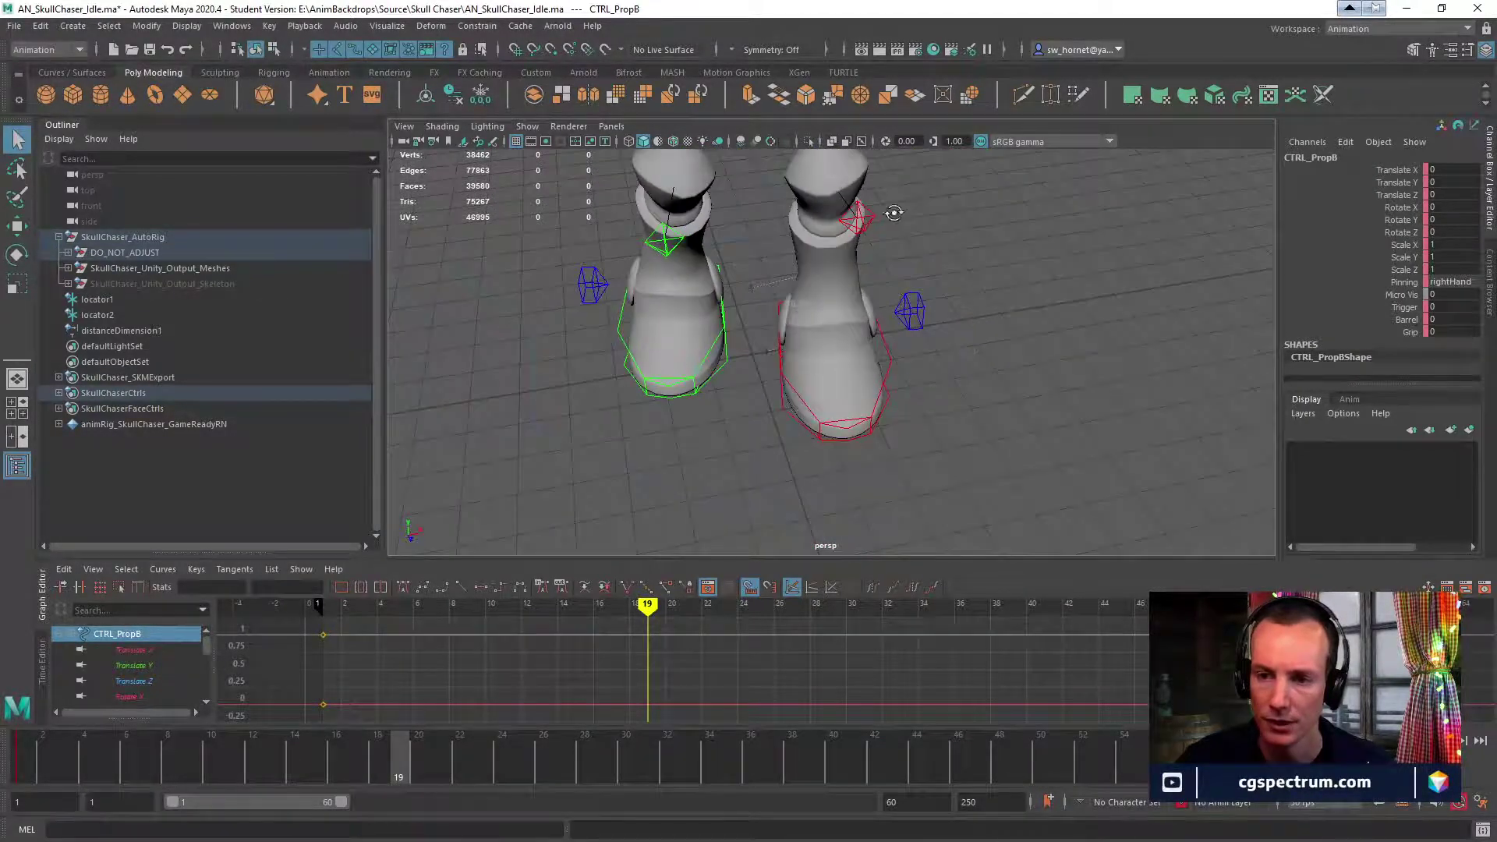
{"action": "middle_click_drag", "start_coordinate": [894, 213], "coordinate": [829, 340], "text": "alt"}
{"action": "scroll", "coordinate": [828, 340], "scroll_direction": "down", "scroll_amount": 5}
{"action": "left_click_drag", "start_coordinate": [846, 340], "coordinate": [928, 262], "text": "alt"}
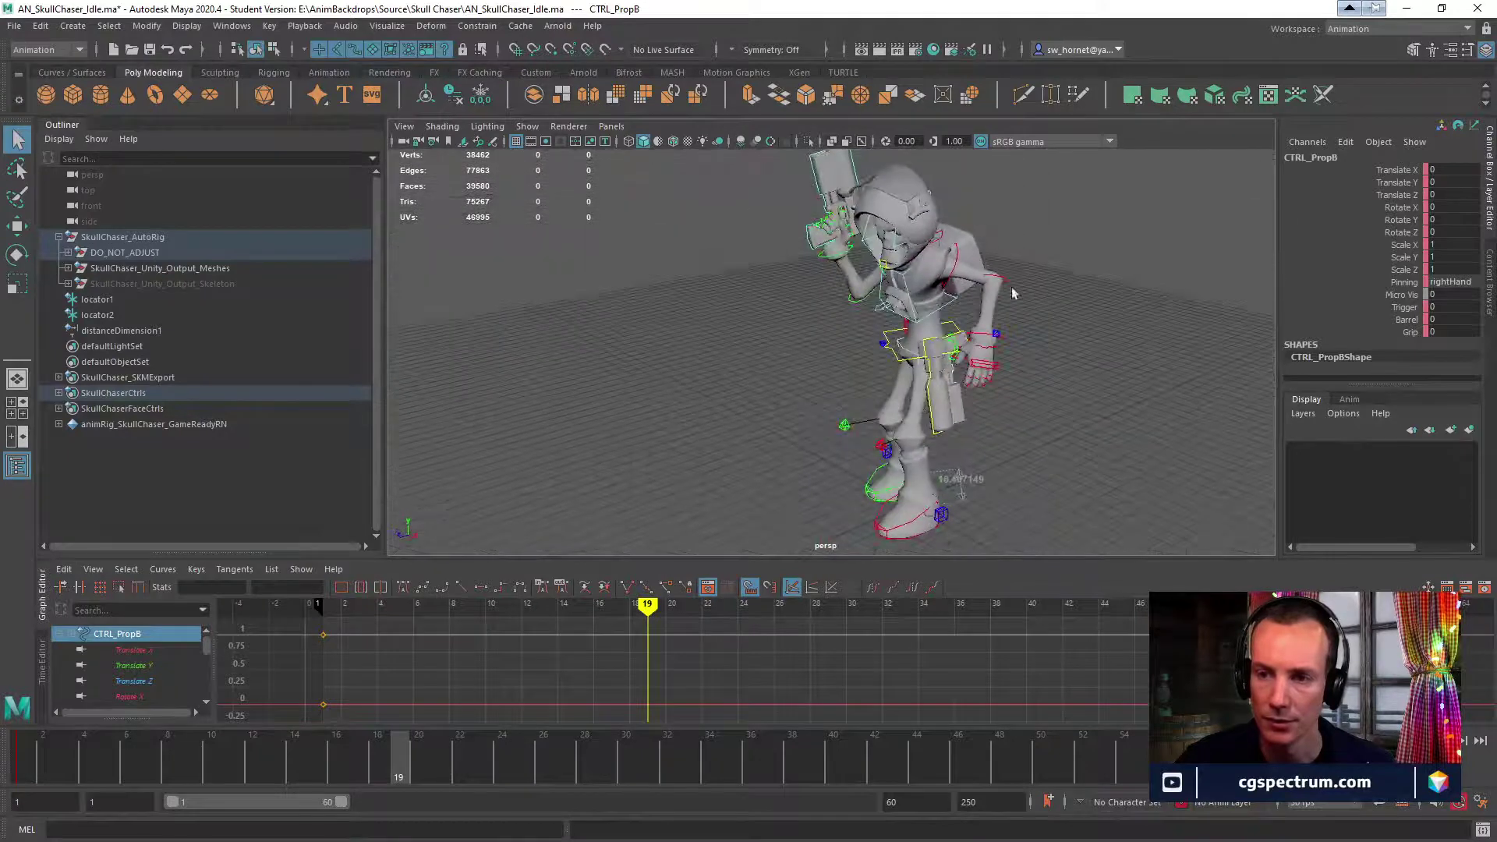
Select the CTRL_Vis control above the head, set its Prop C Vis to 1, and look through its remaining visibility channels.
{"action": "left_click", "coordinate": [876, 212]}
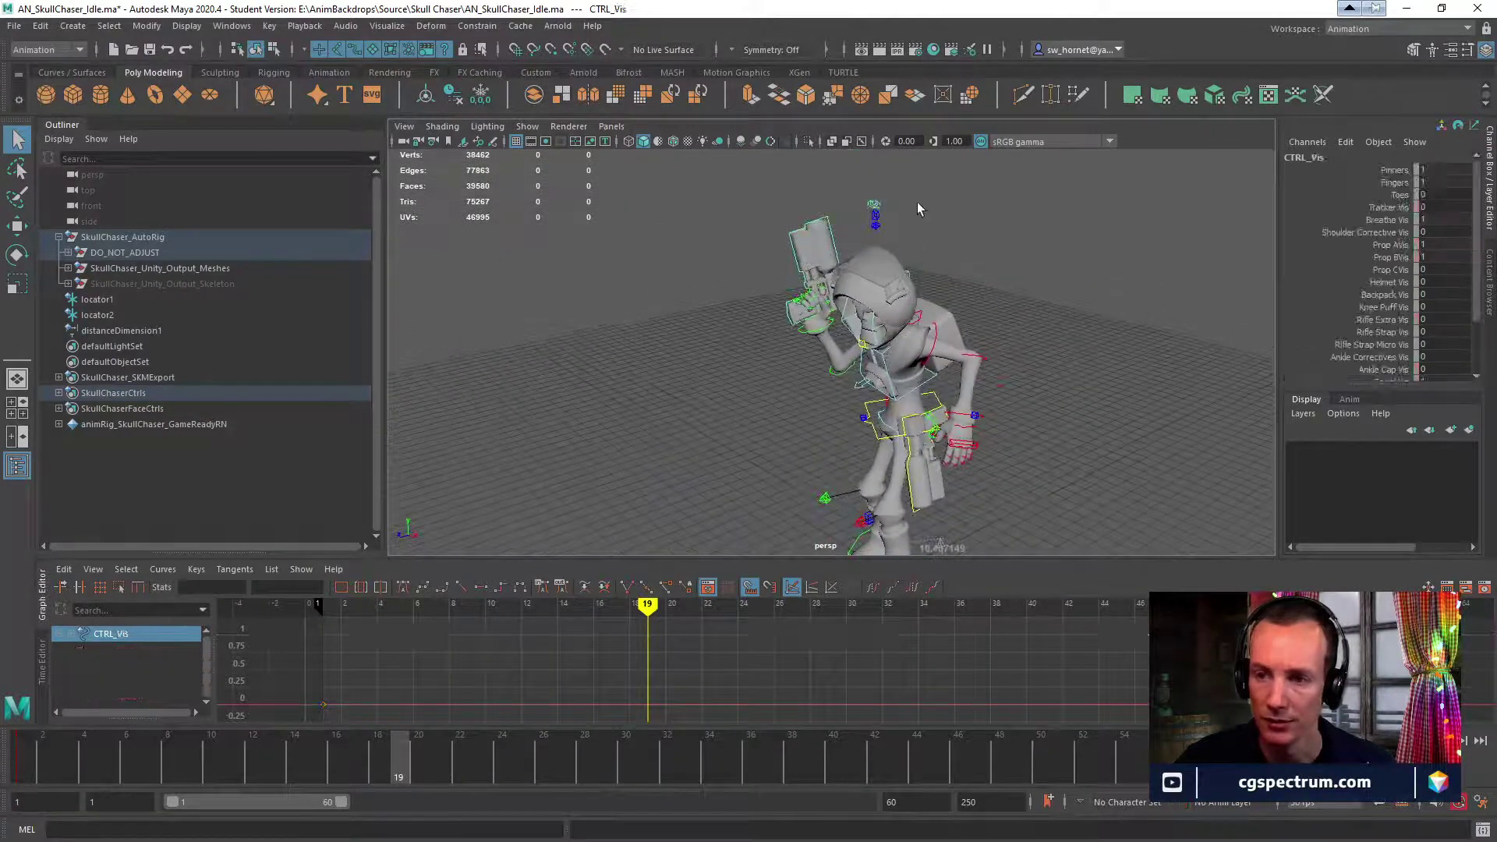
{"action": "left_click", "coordinate": [1400, 270]}
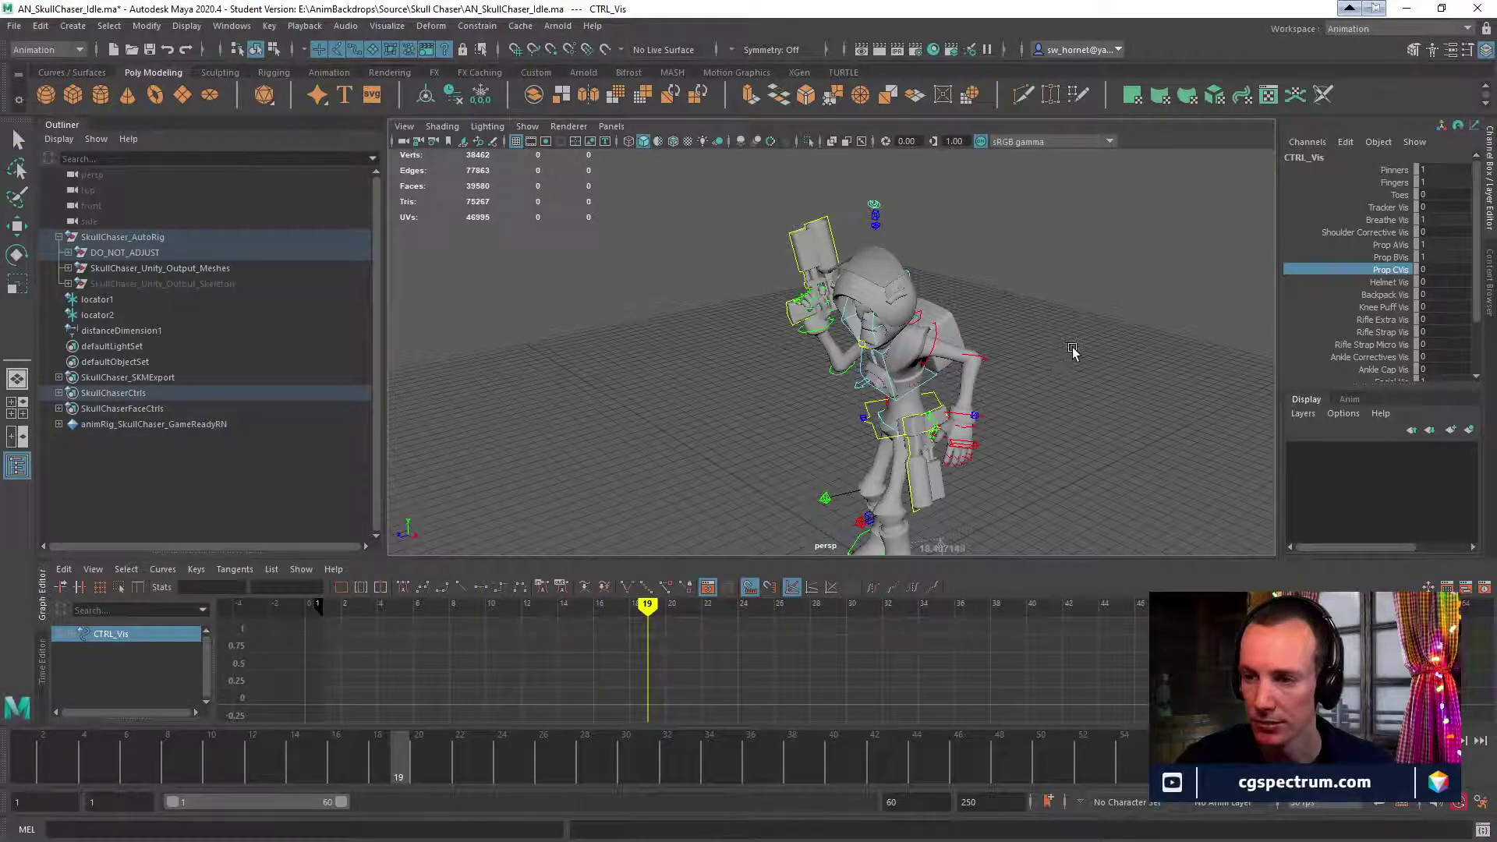
{"action": "left_click_drag", "start_coordinate": [1043, 361], "coordinate": [1017, 424], "text": "alt"}
{"action": "middle_click_drag", "start_coordinate": [1017, 425], "coordinate": [1014, 311], "text": "alt"}
{"action": "middle_click_drag", "start_coordinate": [1013, 311], "coordinate": [1093, 316]}
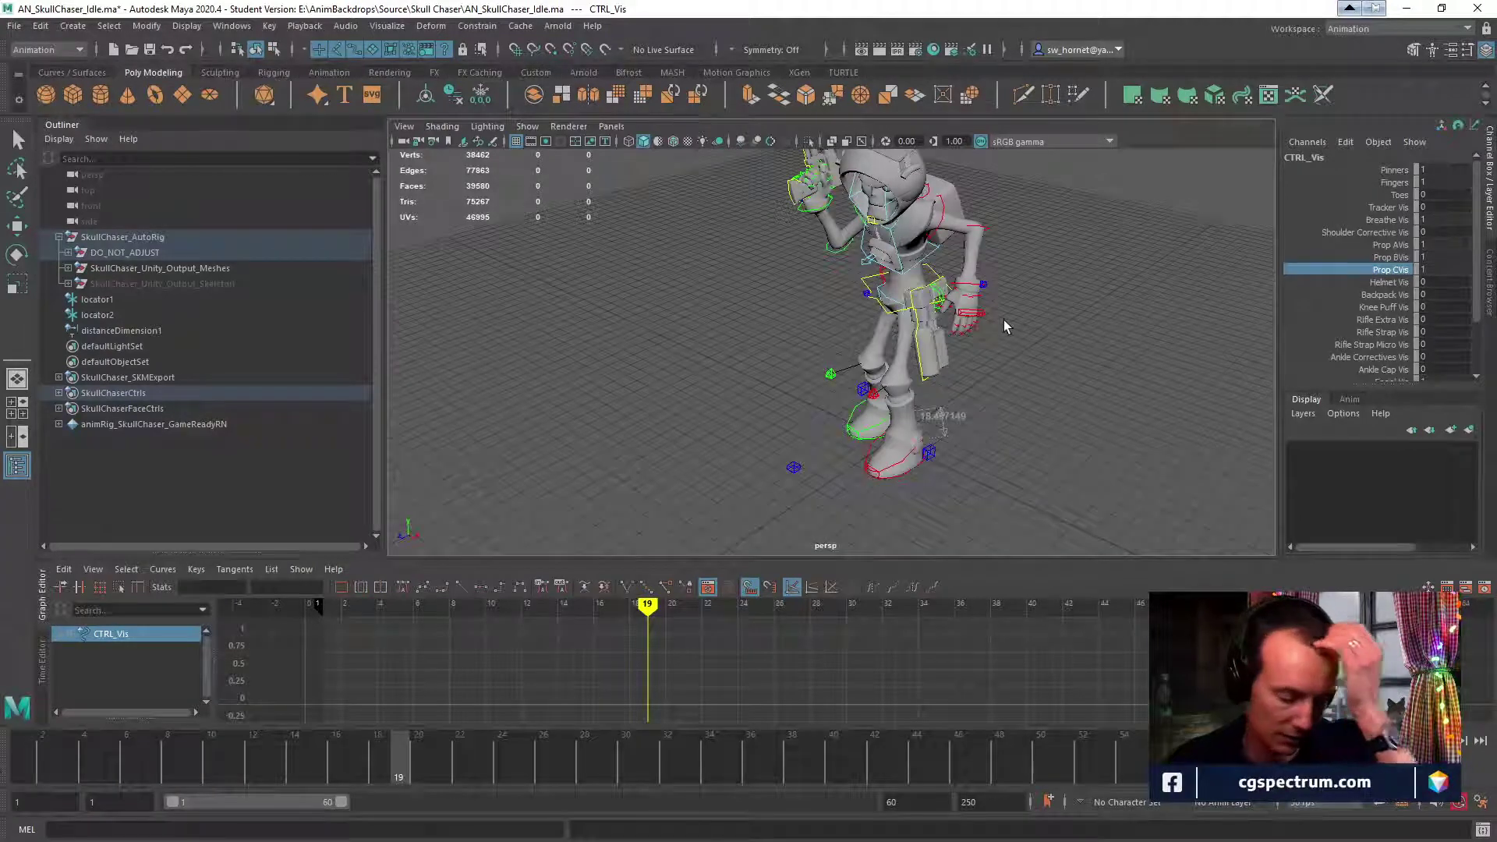
{"action": "scroll", "coordinate": [1401, 296], "scroll_direction": "down", "scroll_amount": 3}
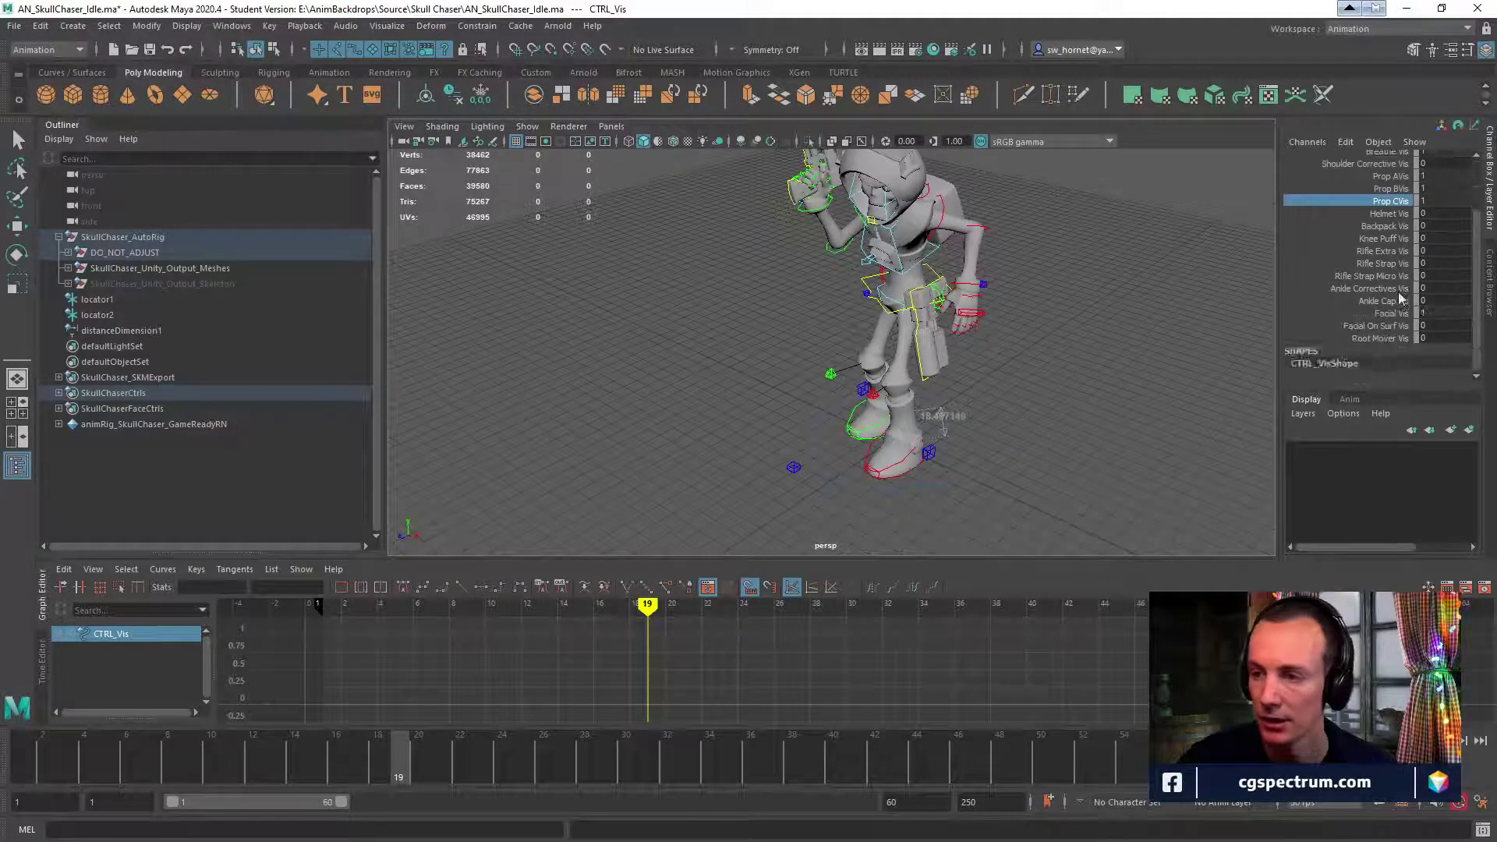
{"action": "scroll", "coordinate": [1395, 332], "scroll_direction": "up", "scroll_amount": 3}
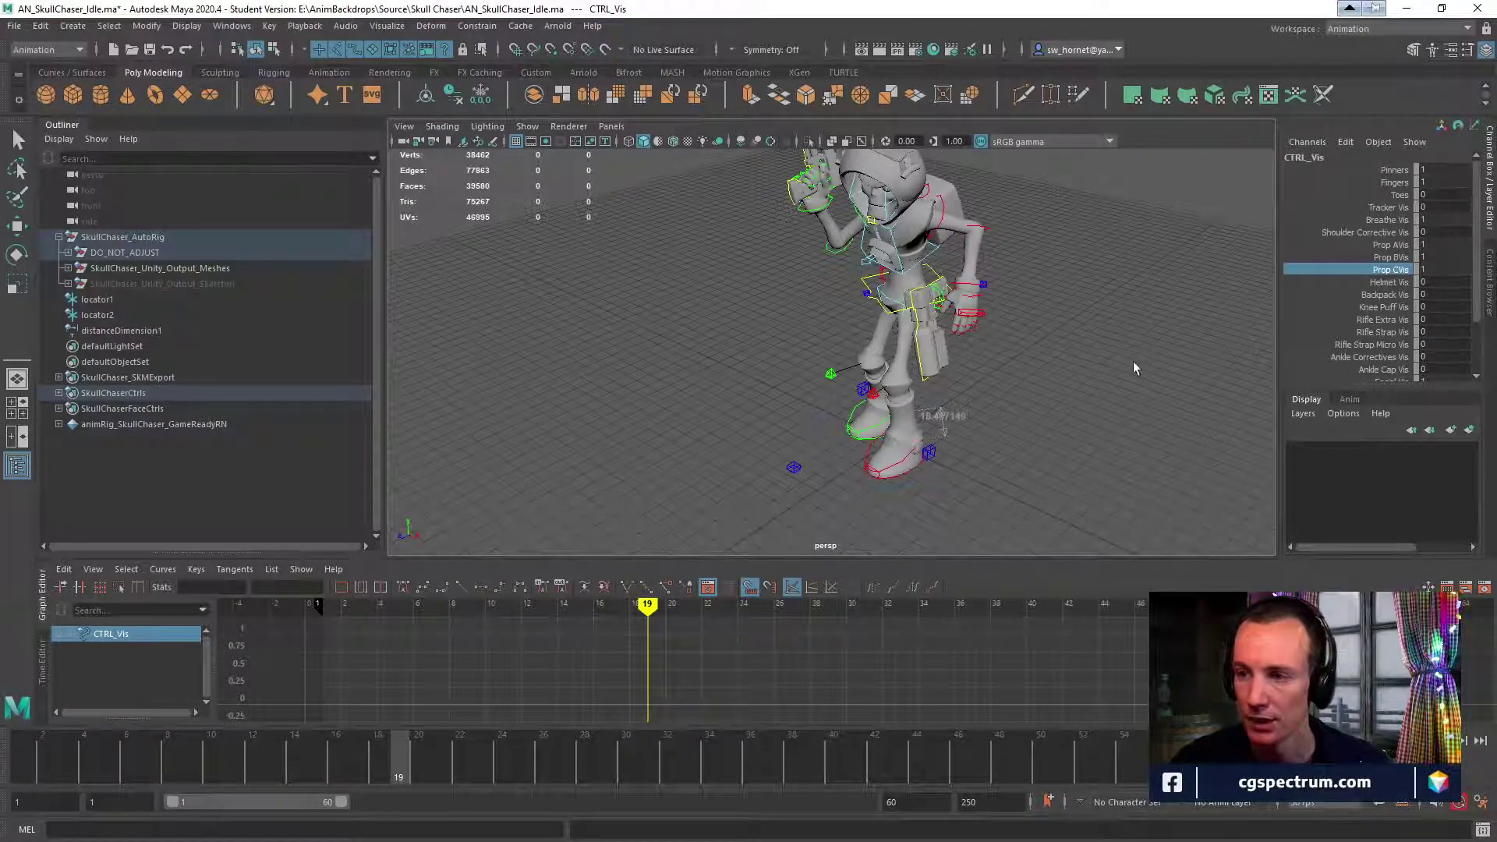
Select the CTRL_Mesh_Vis control above the head and switch its Prop B Mesh Vis off and back to 1 at frame 19.
{"action": "left_click_drag", "start_coordinate": [1136, 362], "coordinate": [1162, 271], "text": "alt"}
{"action": "middle_click_drag", "start_coordinate": [1162, 271], "coordinate": [1083, 367], "text": "alt"}
{"action": "left_click_drag", "start_coordinate": [971, 303], "coordinate": [870, 263], "text": "alt"}
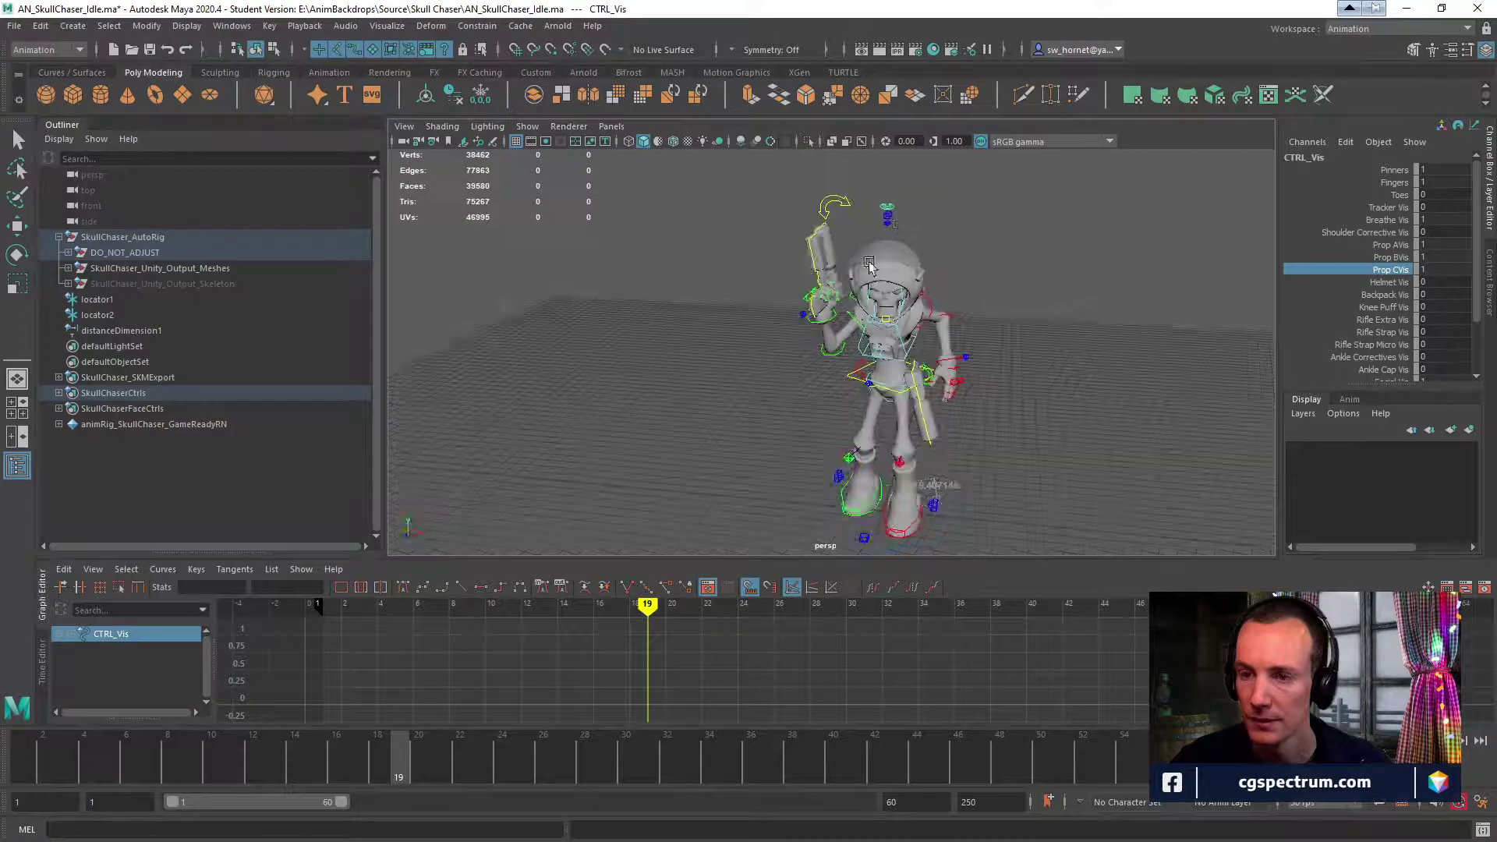
{"action": "scroll", "coordinate": [870, 265], "scroll_direction": "up", "scroll_amount": 8}
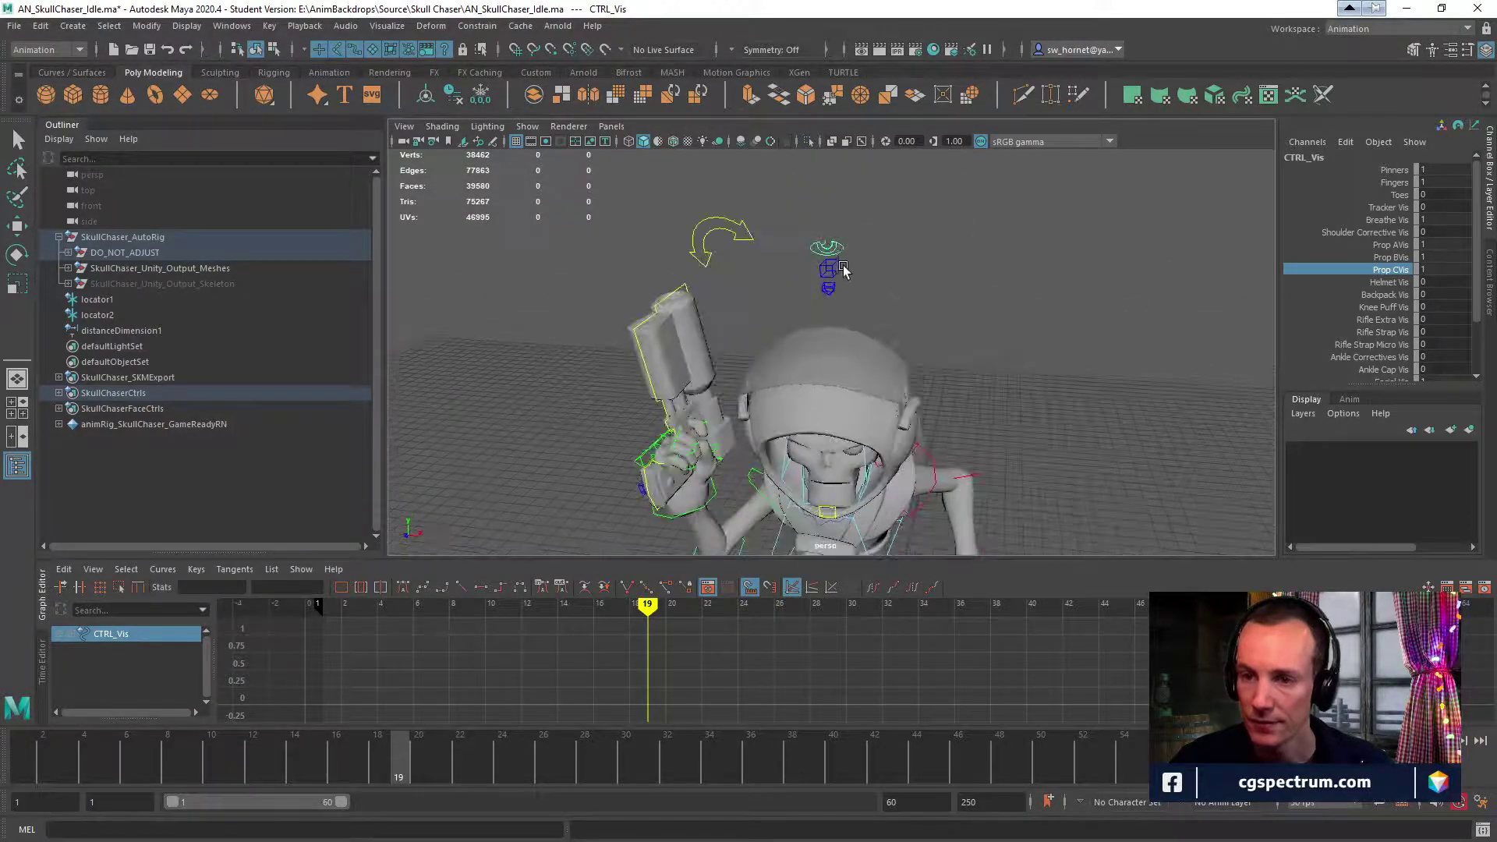
{"action": "left_click", "coordinate": [840, 269]}
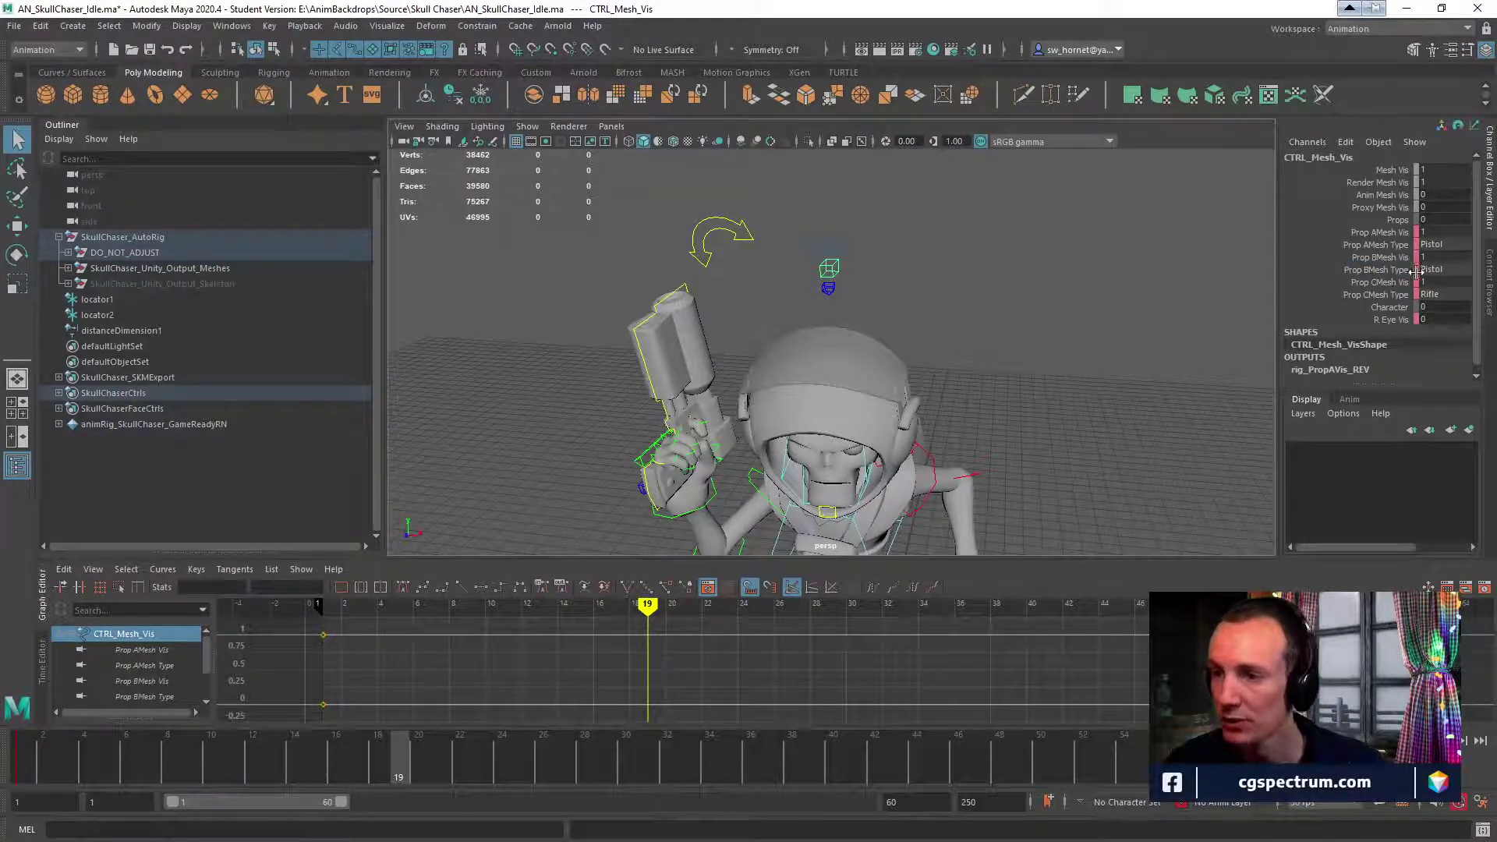
{"action": "left_click", "coordinate": [1390, 260]}
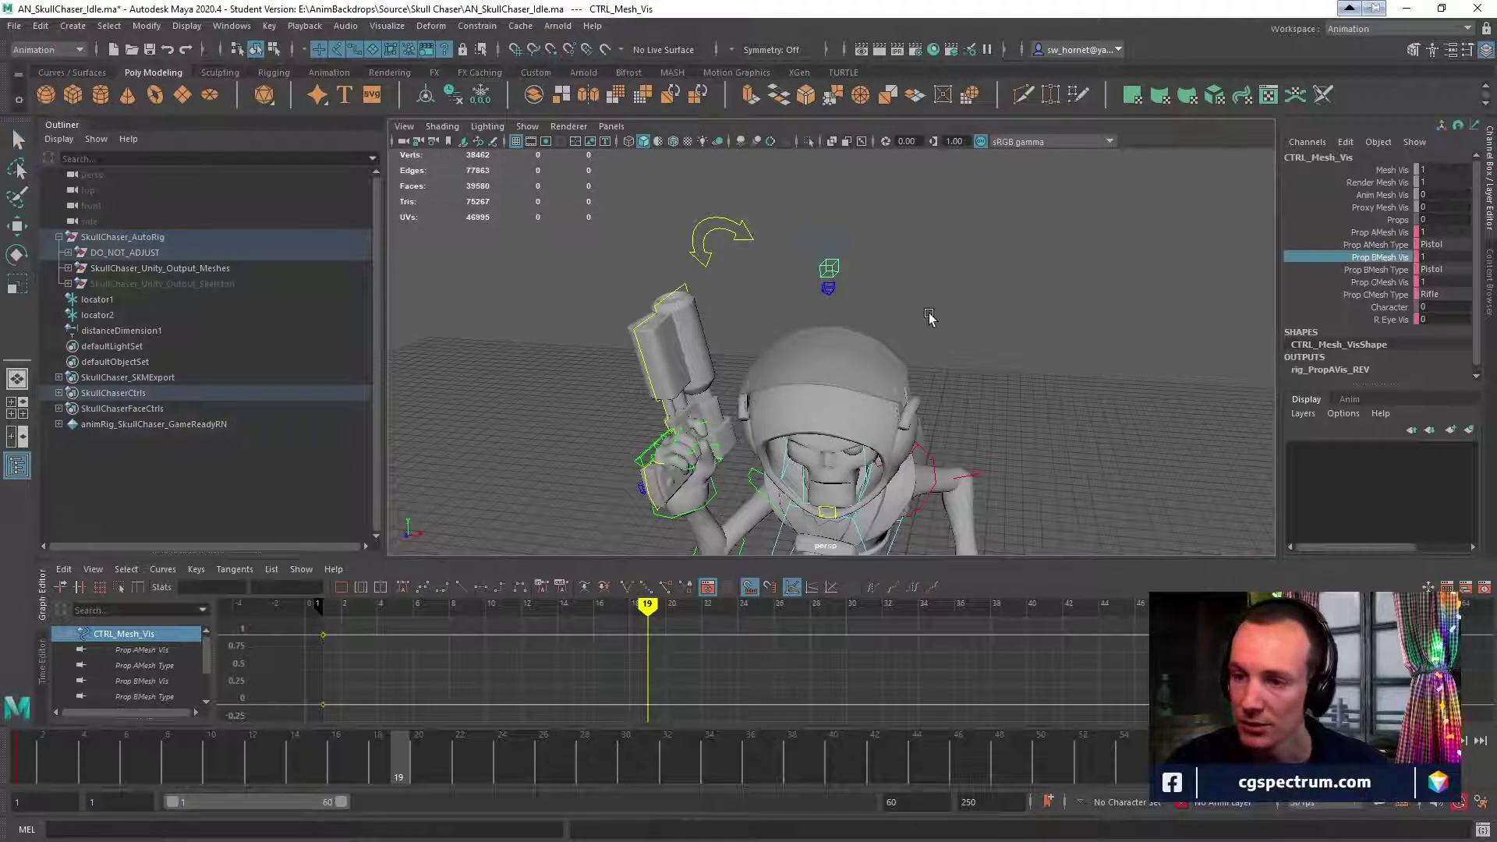
{"action": "middle_click_drag", "start_coordinate": [928, 312], "coordinate": [807, 365]}
{"action": "middle_click_drag", "start_coordinate": [914, 395], "coordinate": [902, 226], "text": "alt"}
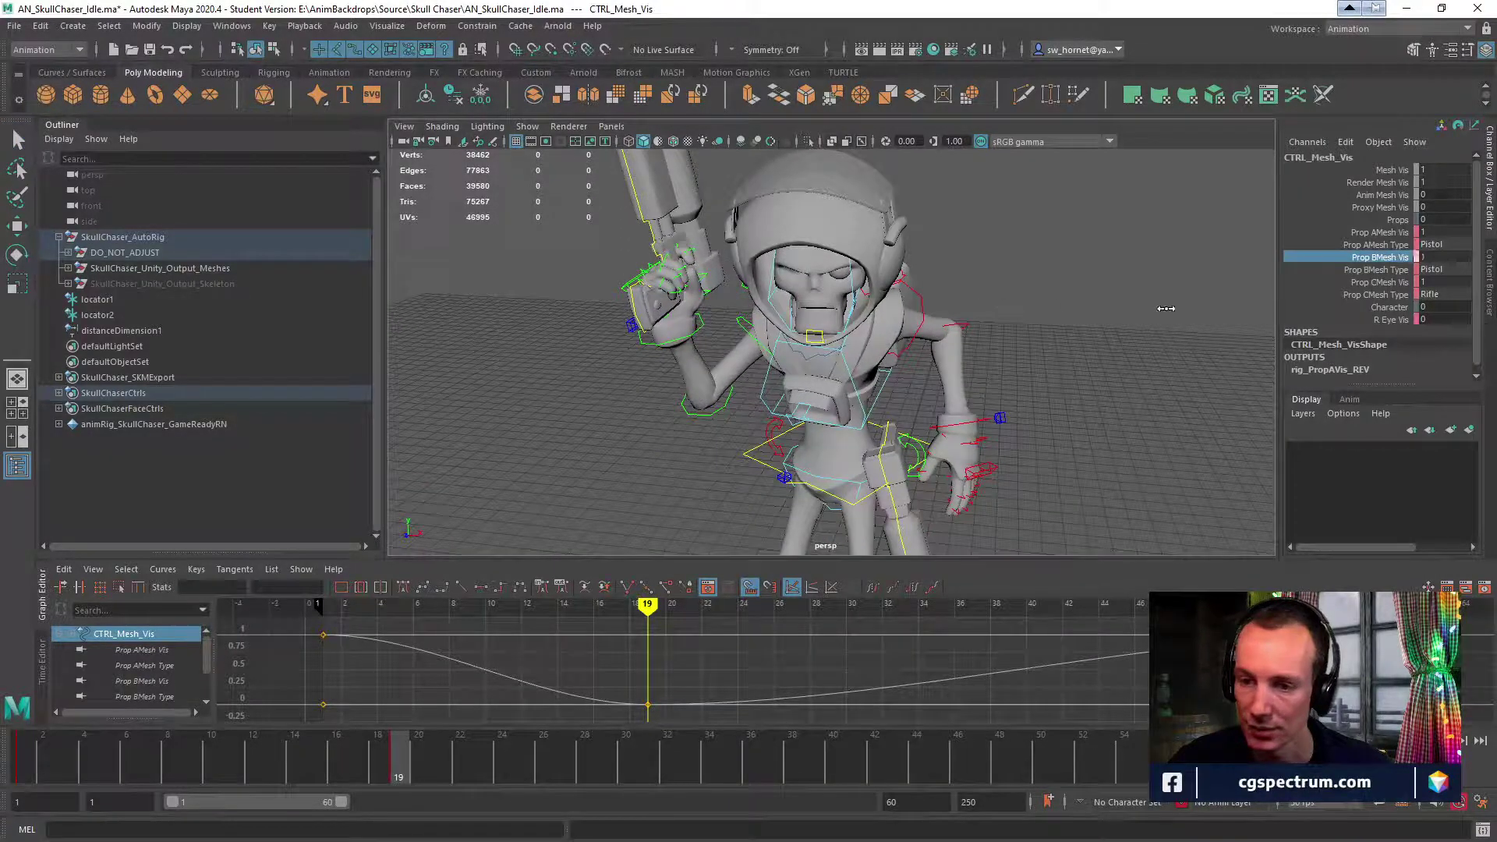
{"action": "middle_click_drag", "start_coordinate": [1166, 309], "coordinate": [1037, 311]}
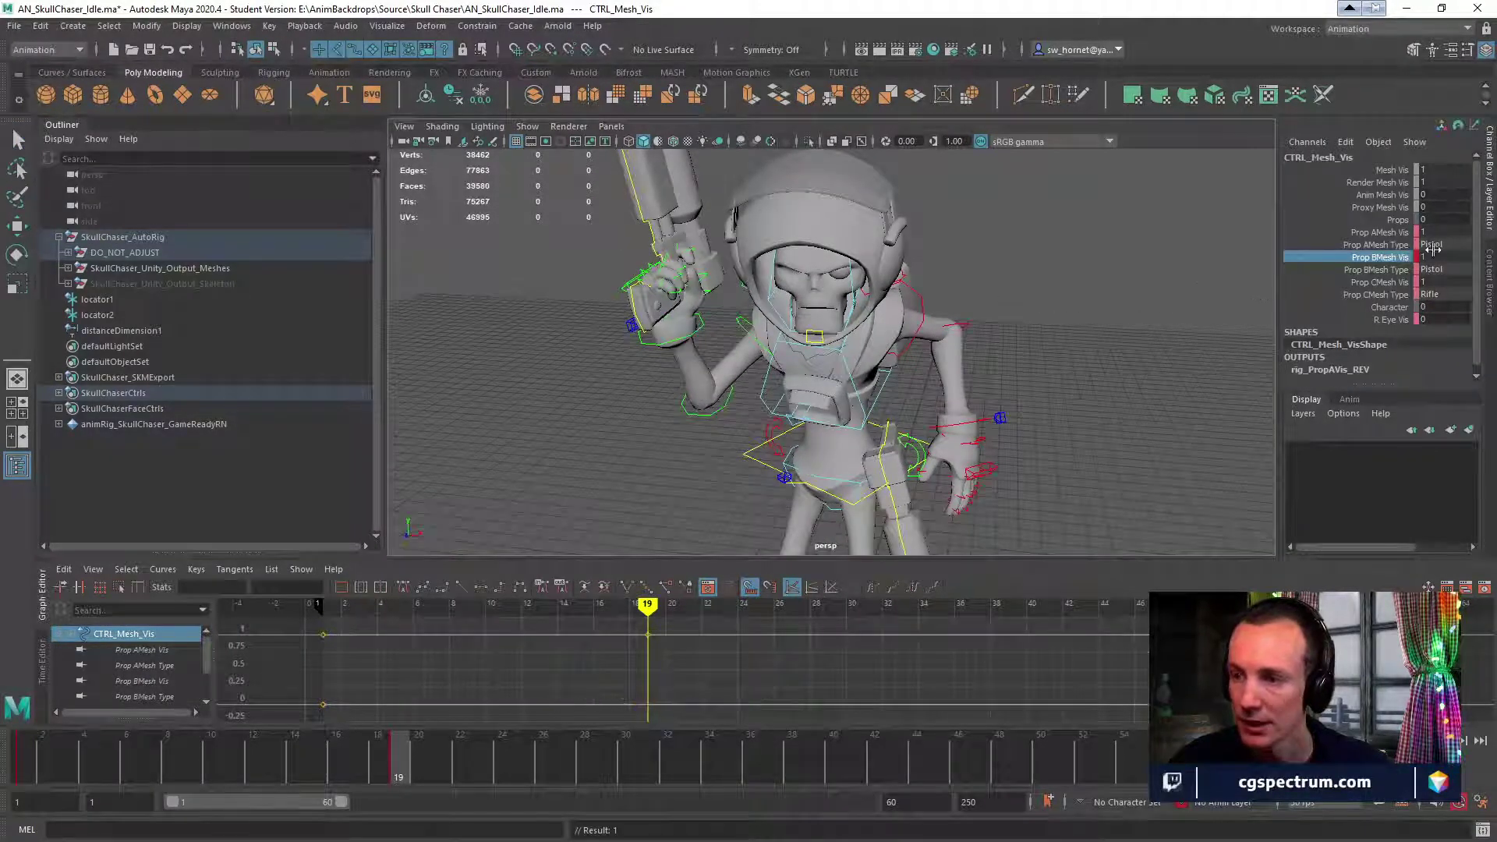
Select the tiny CTRL_PropC_Global control on the floor between the character's boots, clearing the mistaken rifle mesh selections.
{"action": "left_click_drag", "start_coordinate": [1006, 377], "coordinate": [1086, 241], "text": "alt"}
{"action": "middle_click_drag", "start_coordinate": [881, 409], "coordinate": [946, 196], "text": "alt"}
{"action": "scroll", "coordinate": [945, 196], "scroll_direction": "up", "scroll_amount": 8}
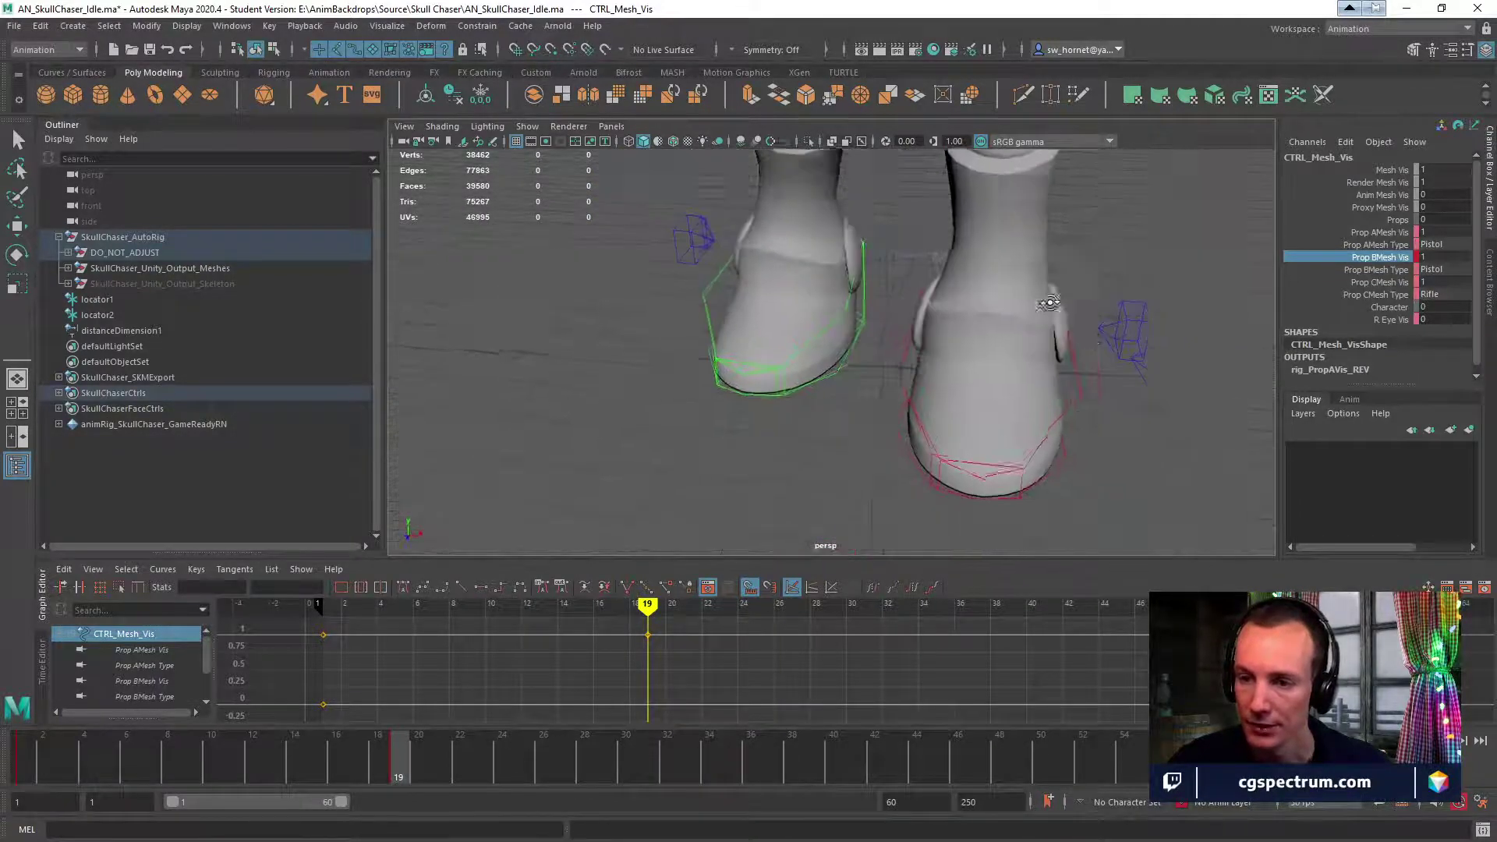
{"action": "left_click", "coordinate": [876, 388]}
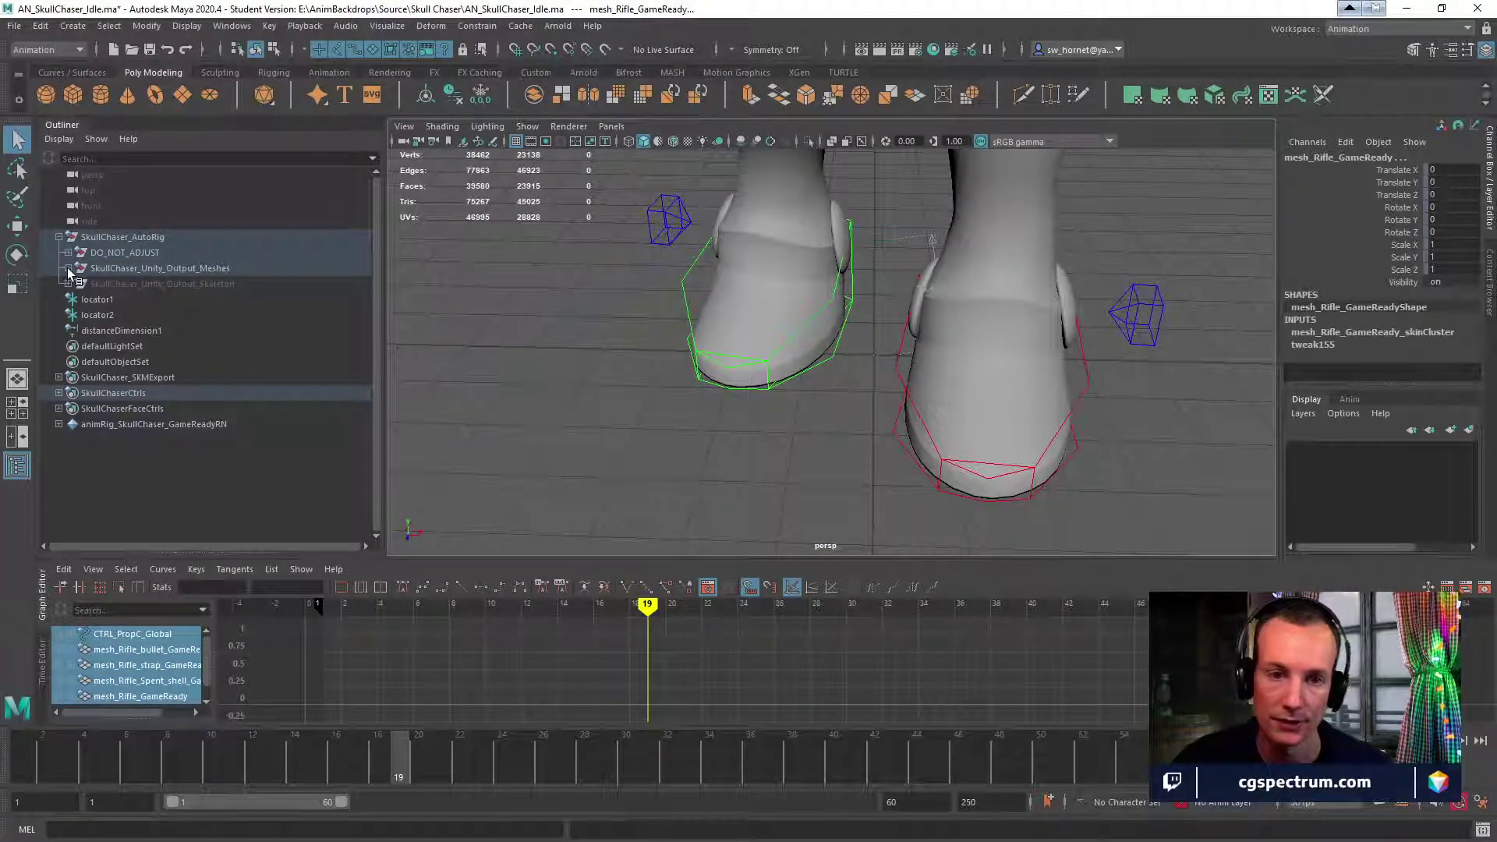
{"action": "scroll", "coordinate": [879, 400], "scroll_direction": "up", "scroll_amount": 1}
{"action": "left_click", "coordinate": [876, 362]}
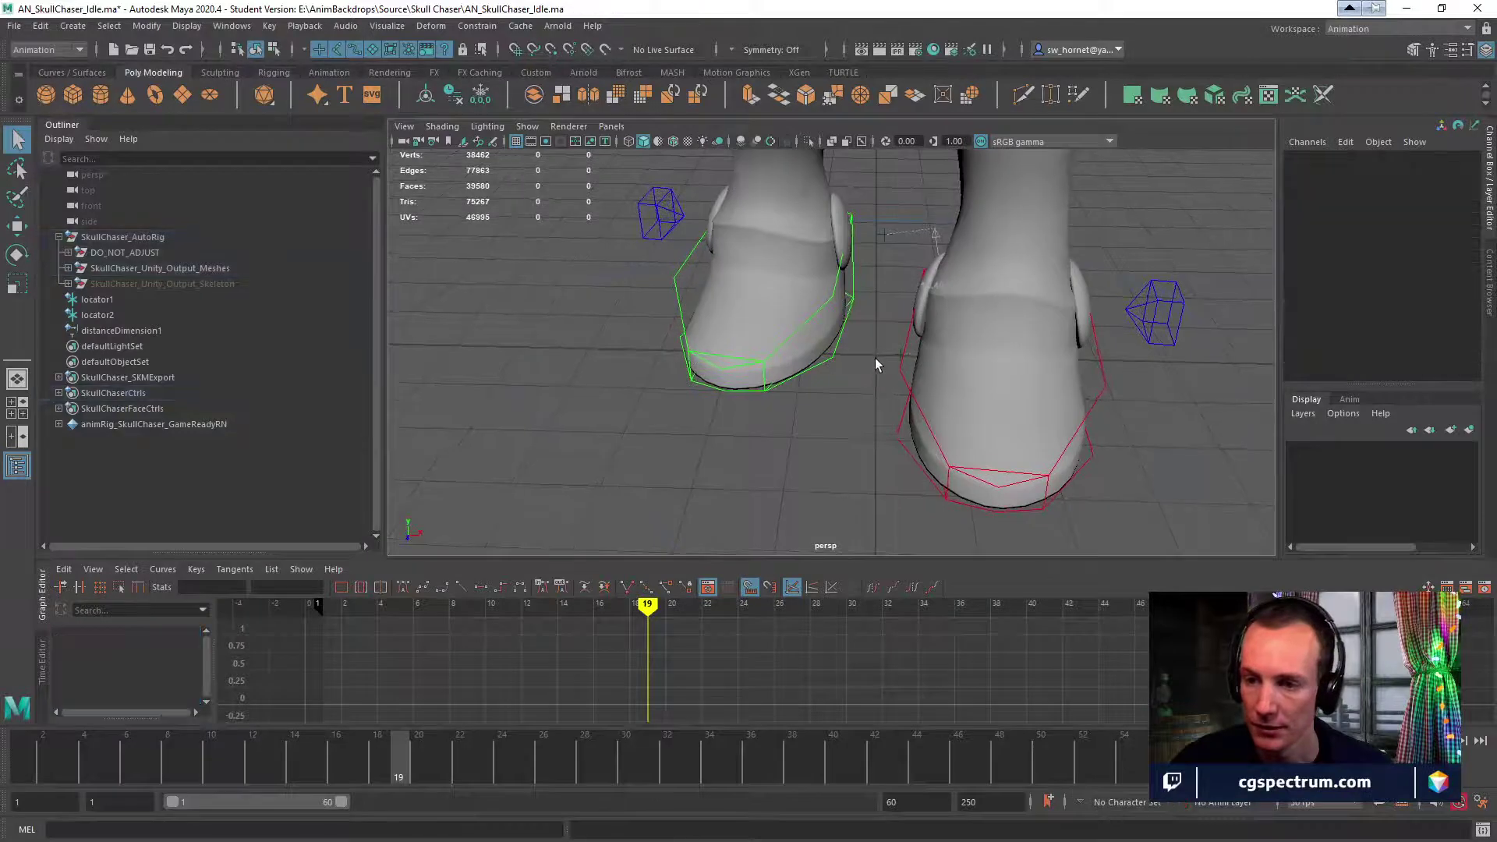
{"action": "key", "text": "ctrl+z"}
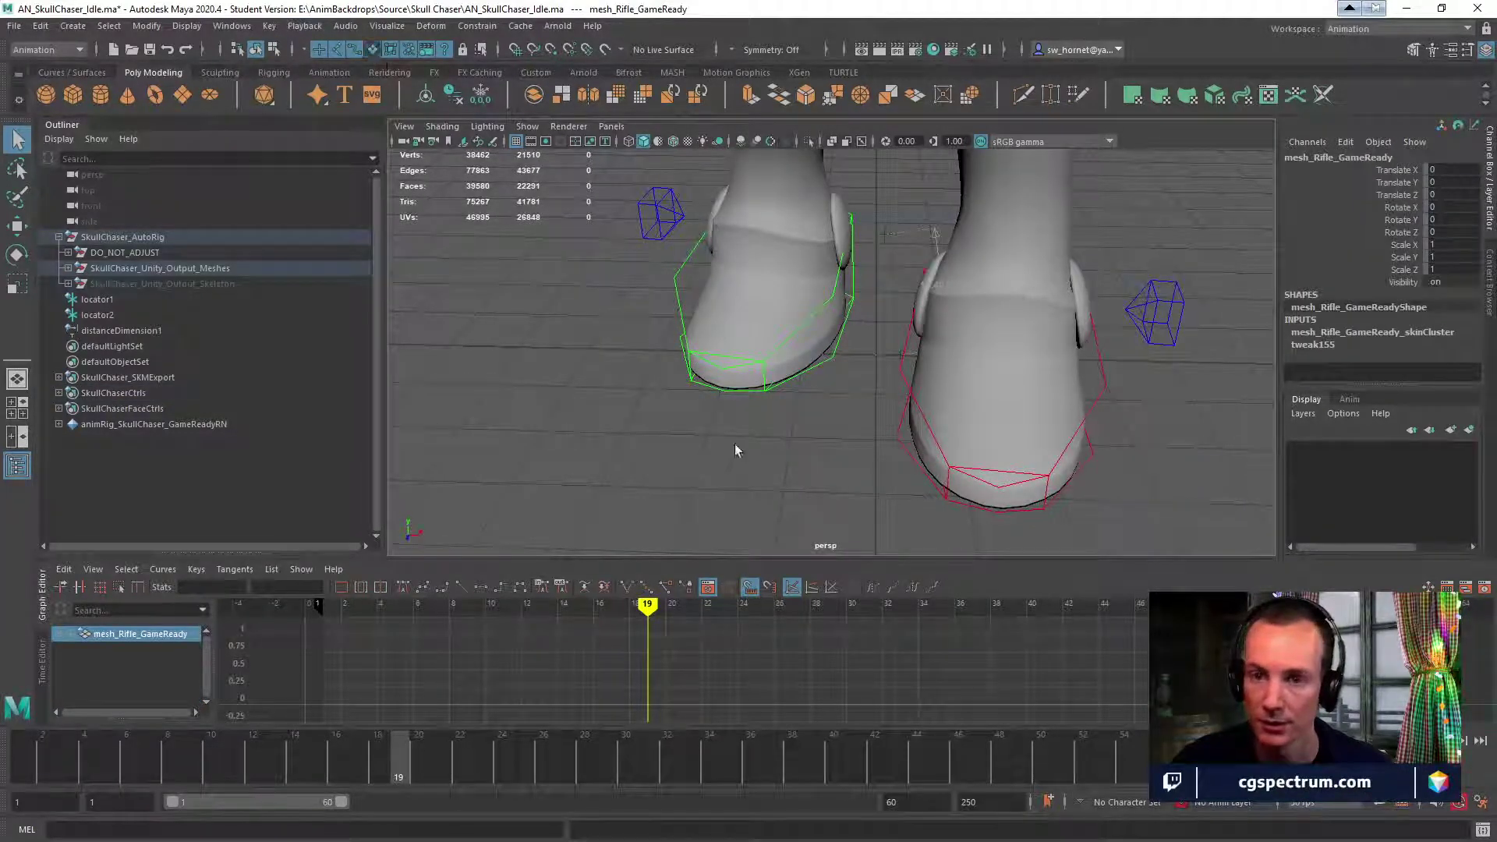
{"action": "left_click", "coordinate": [871, 370]}
{"action": "left_click", "coordinate": [877, 355]}
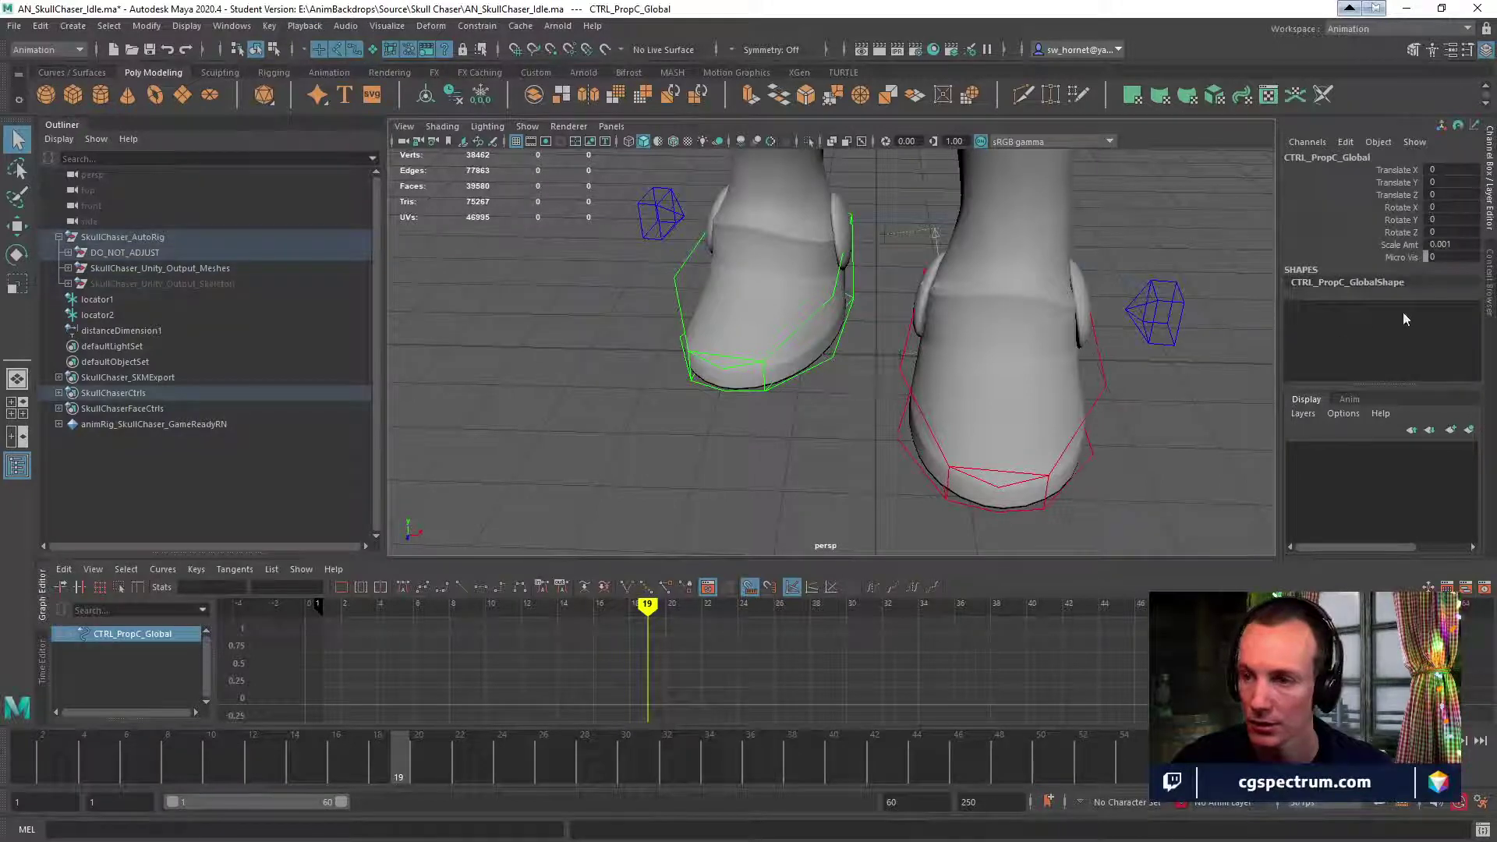
Set the Scale Amt of CTRL_PropC_Global to 1 and view the rifle at the character's feet.
{"action": "left_click", "coordinate": [1443, 245]}
{"action": "type", "text": "1"}
{"action": "key", "text": "Return"}
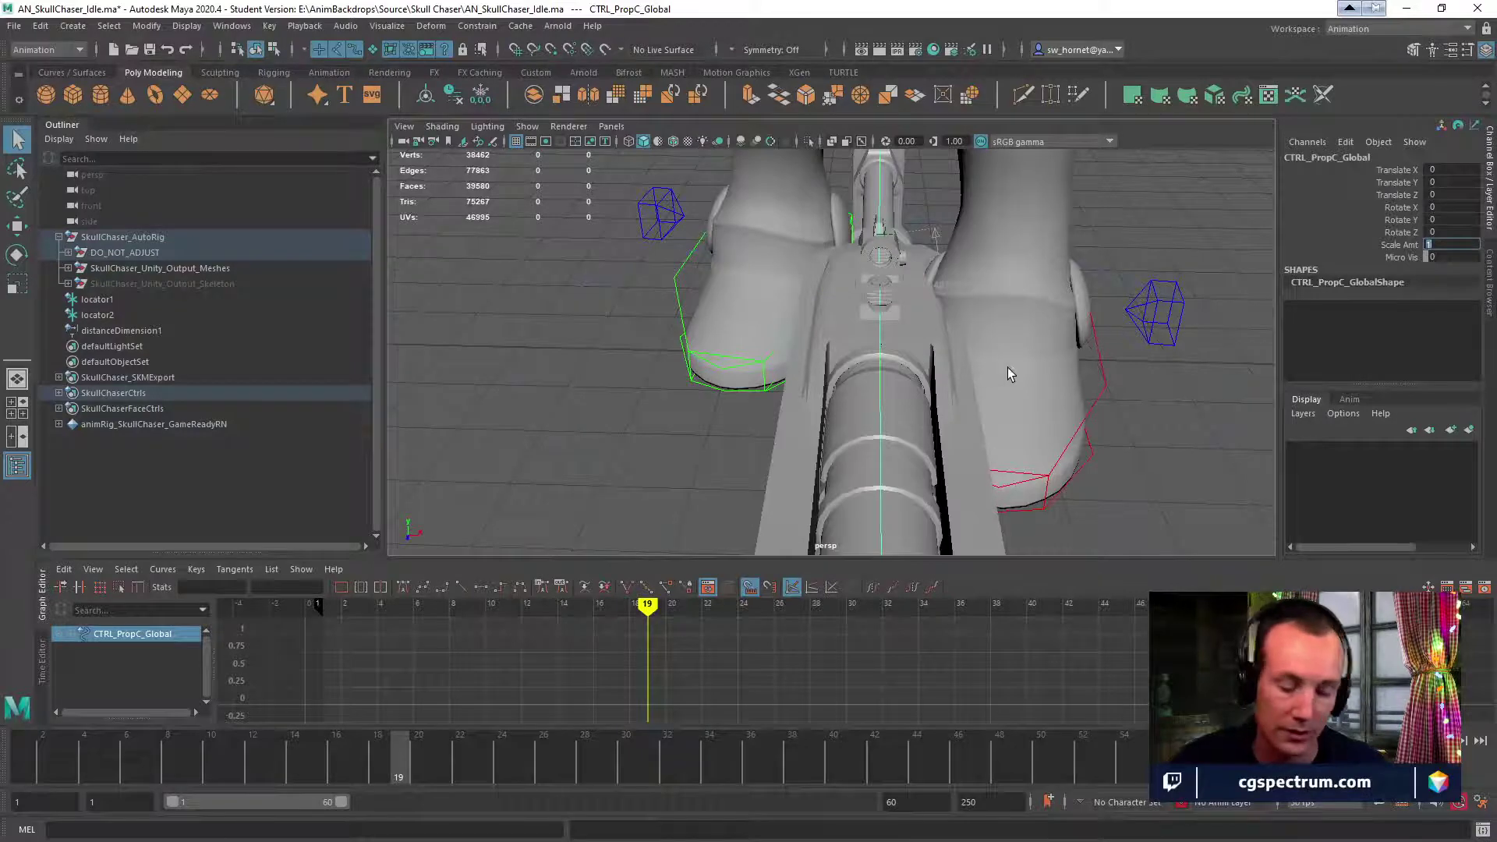
{"action": "left_click_drag", "start_coordinate": [1008, 367], "coordinate": [558, 457], "text": "alt"}
{"action": "right_click_drag", "start_coordinate": [559, 457], "coordinate": [807, 513], "text": "alt"}
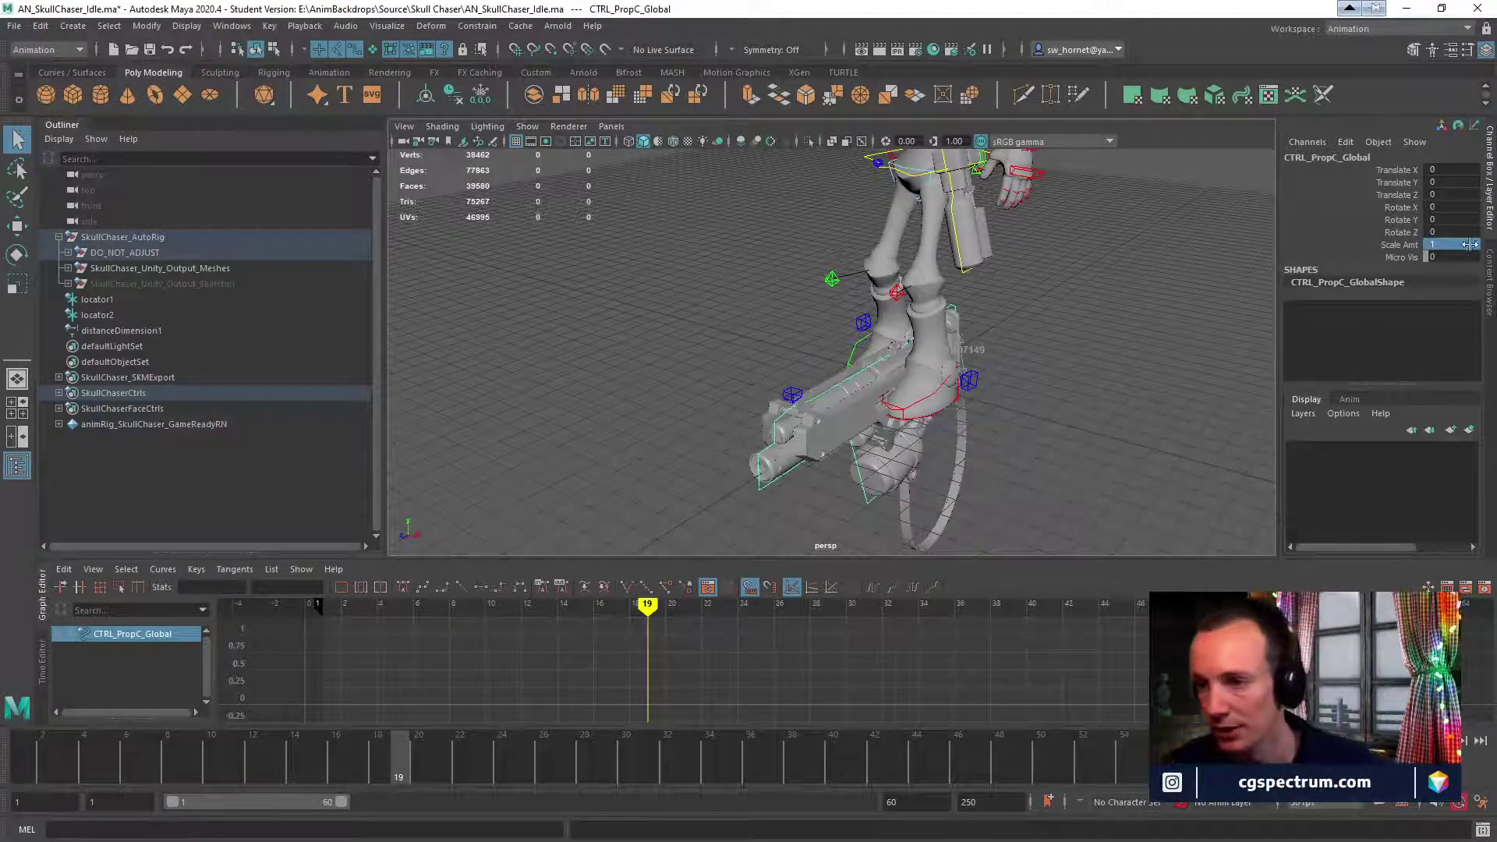
Set the Scale Amt of CTRL_PropC_Global back to 0.001 and deselect the control.
{"action": "type", "text": "00.001"}
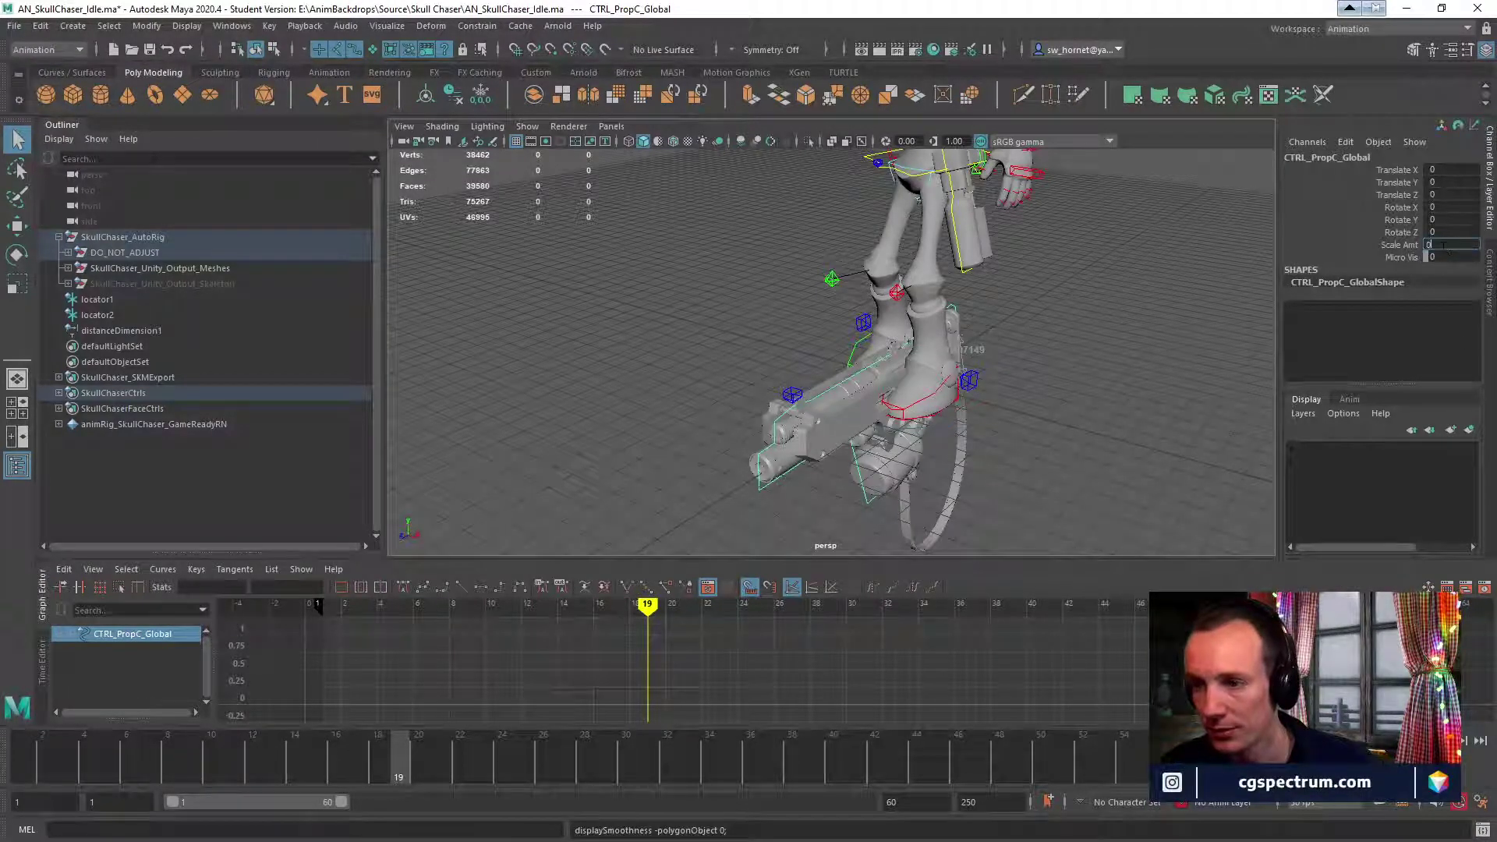
{"action": "key", "text": "Return"}
{"action": "left_click_drag", "start_coordinate": [1045, 460], "coordinate": [1190, 340], "text": "alt"}
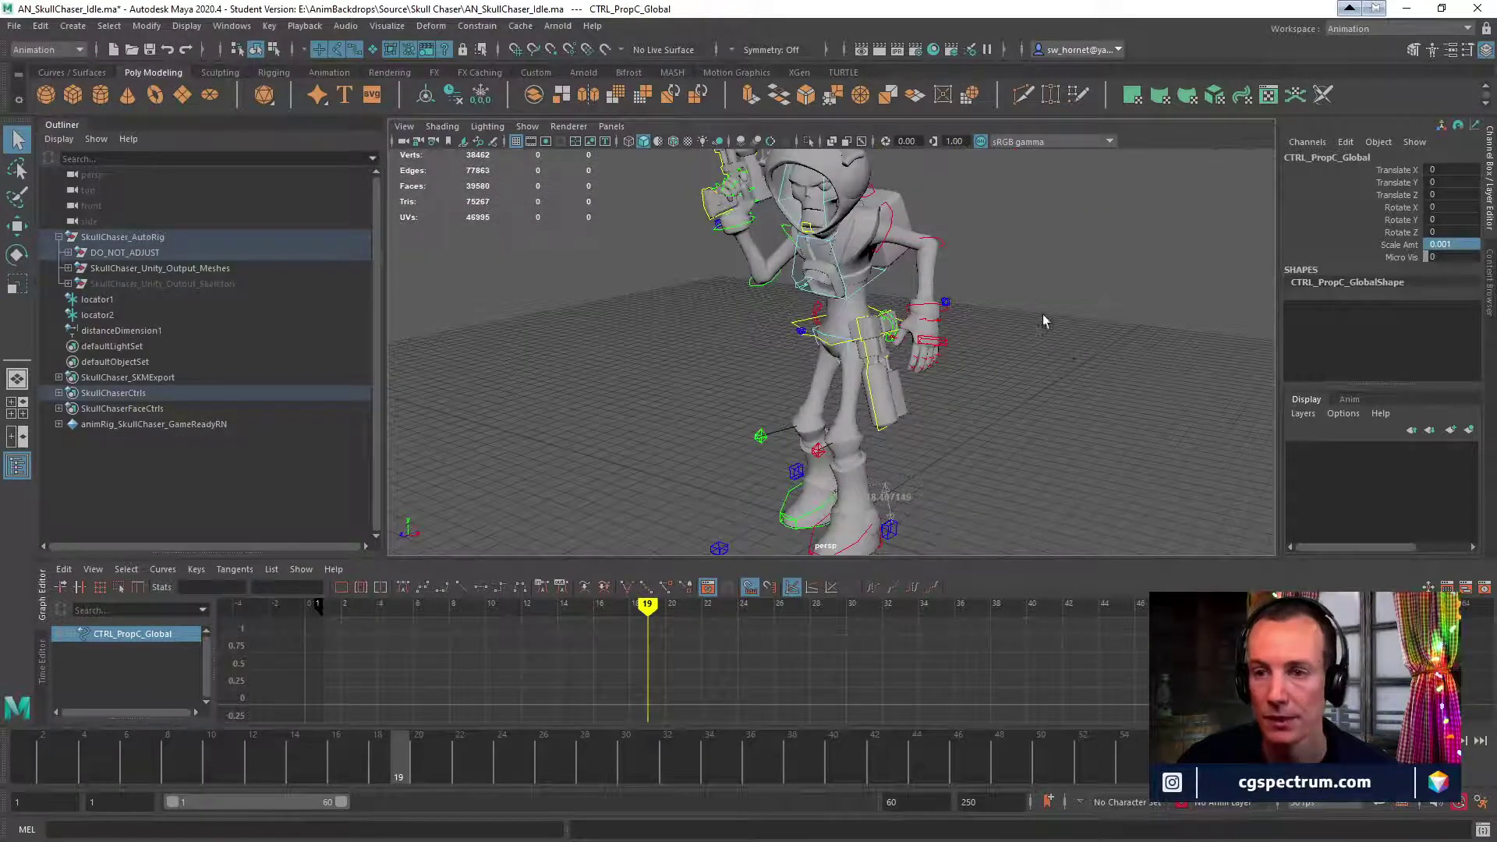
{"action": "left_click", "coordinate": [1037, 316]}
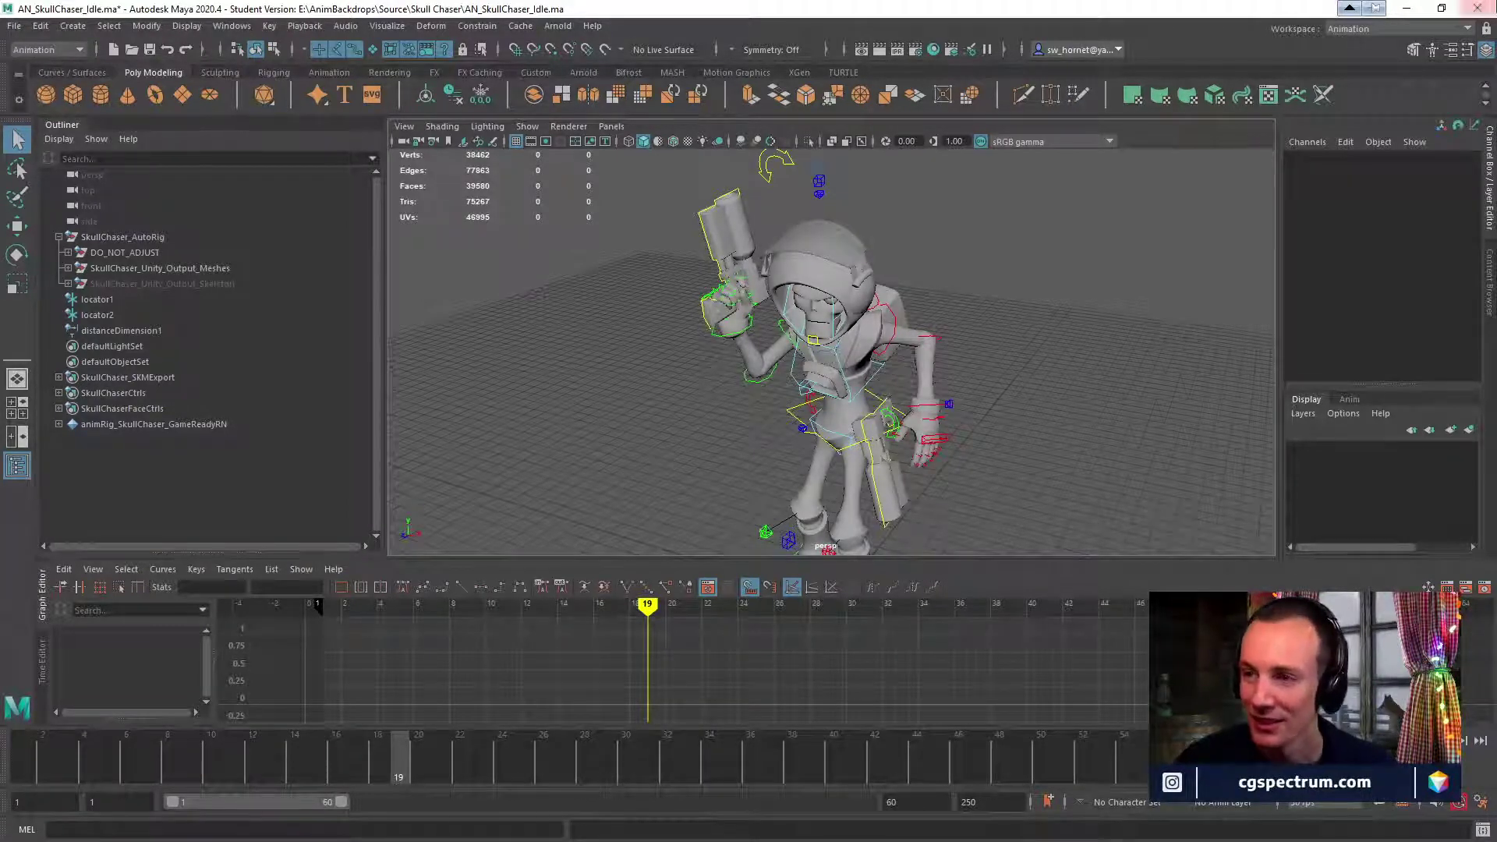
Reduce the Maya window, switch back to Unreal Editor and close all open animation, material and skeletal mesh asset editors.
{"action": "left_click", "coordinate": [1445, 10]}
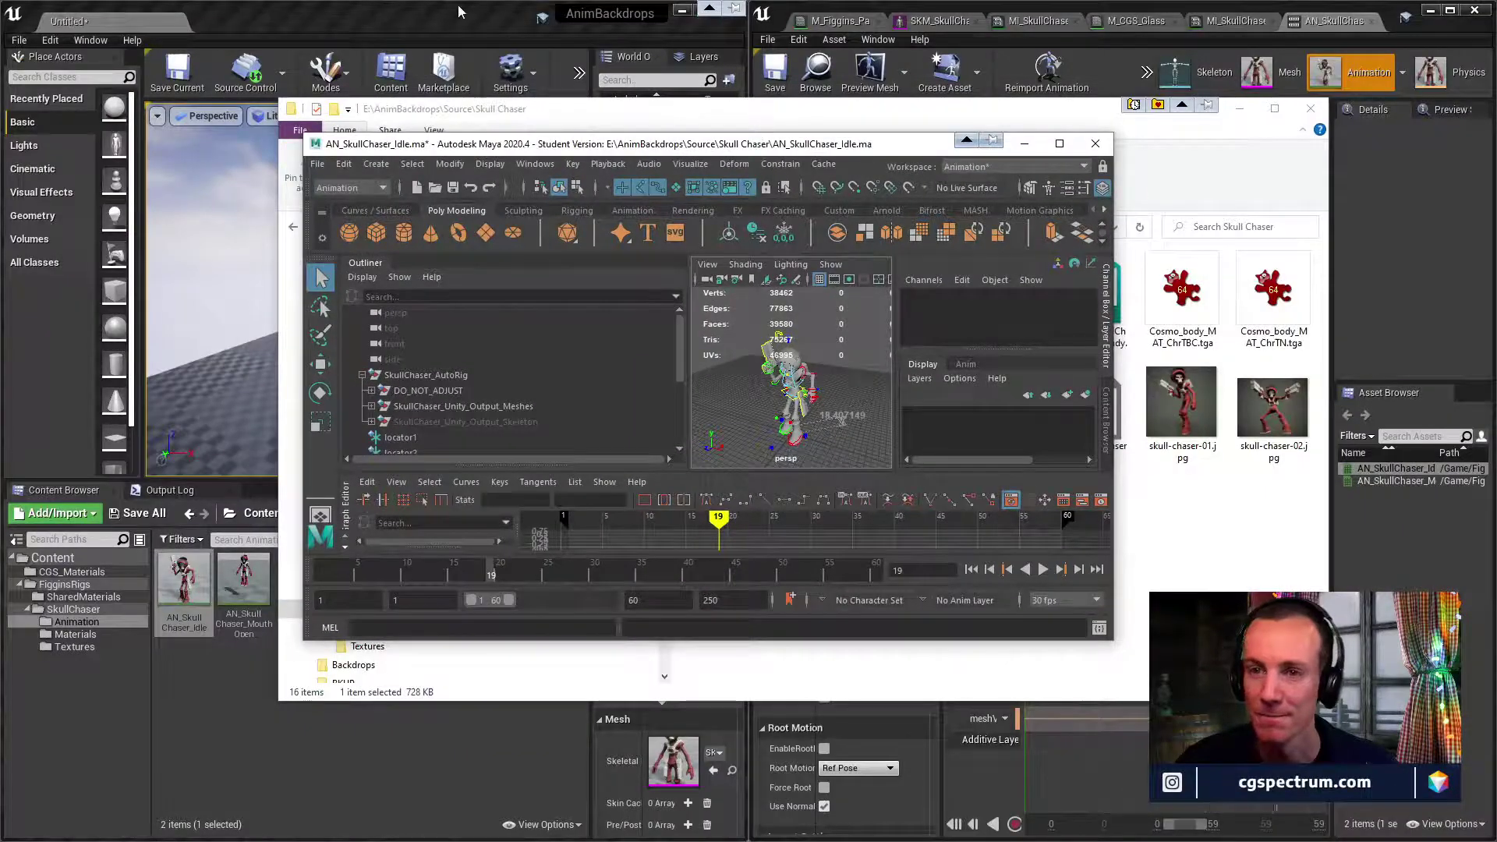
{"action": "left_click", "coordinate": [508, 26]}
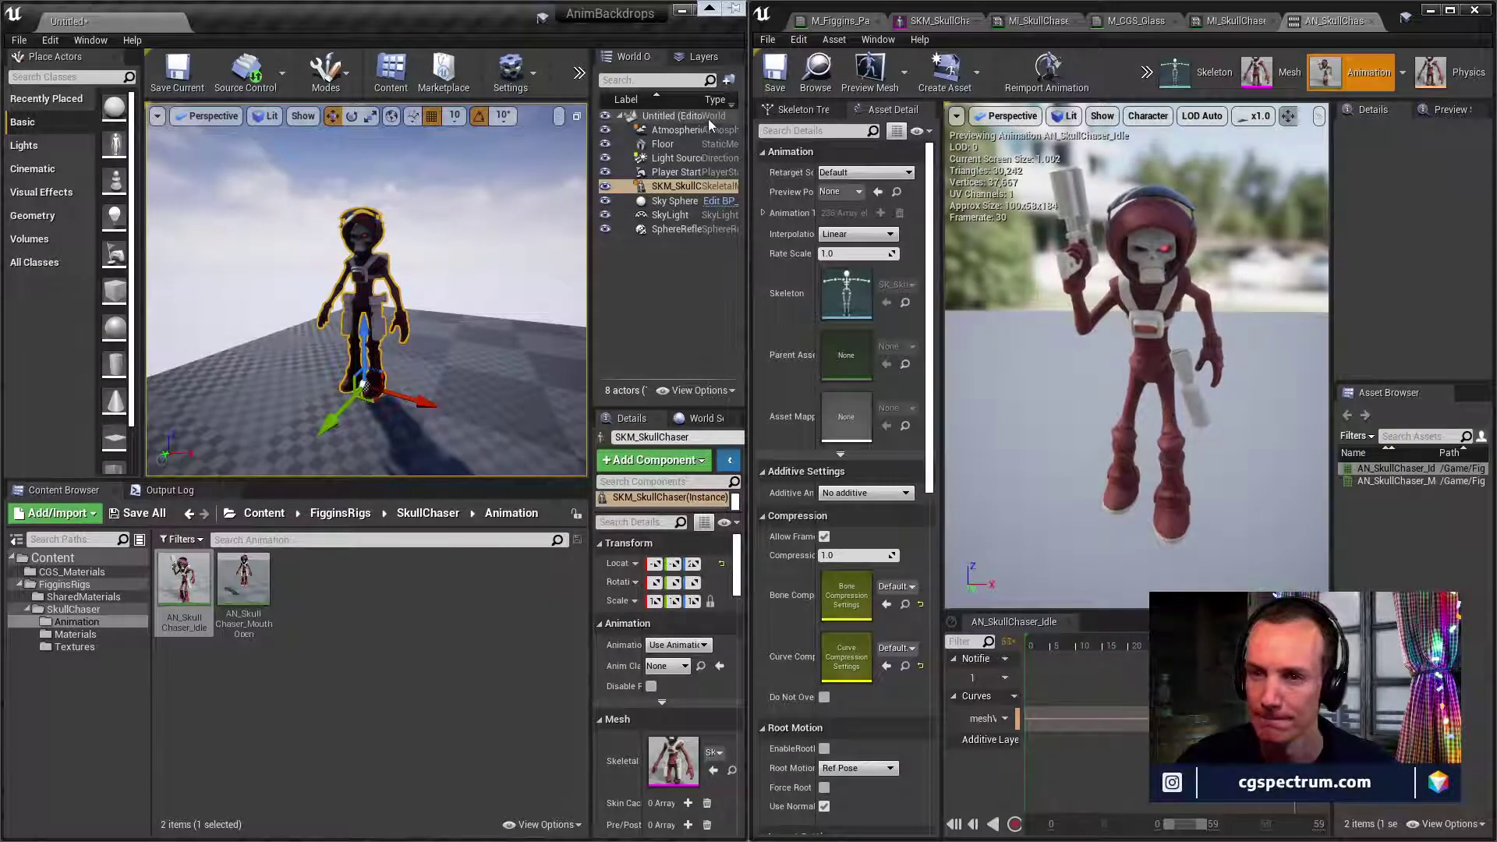
{"action": "left_click", "coordinate": [1370, 21]}
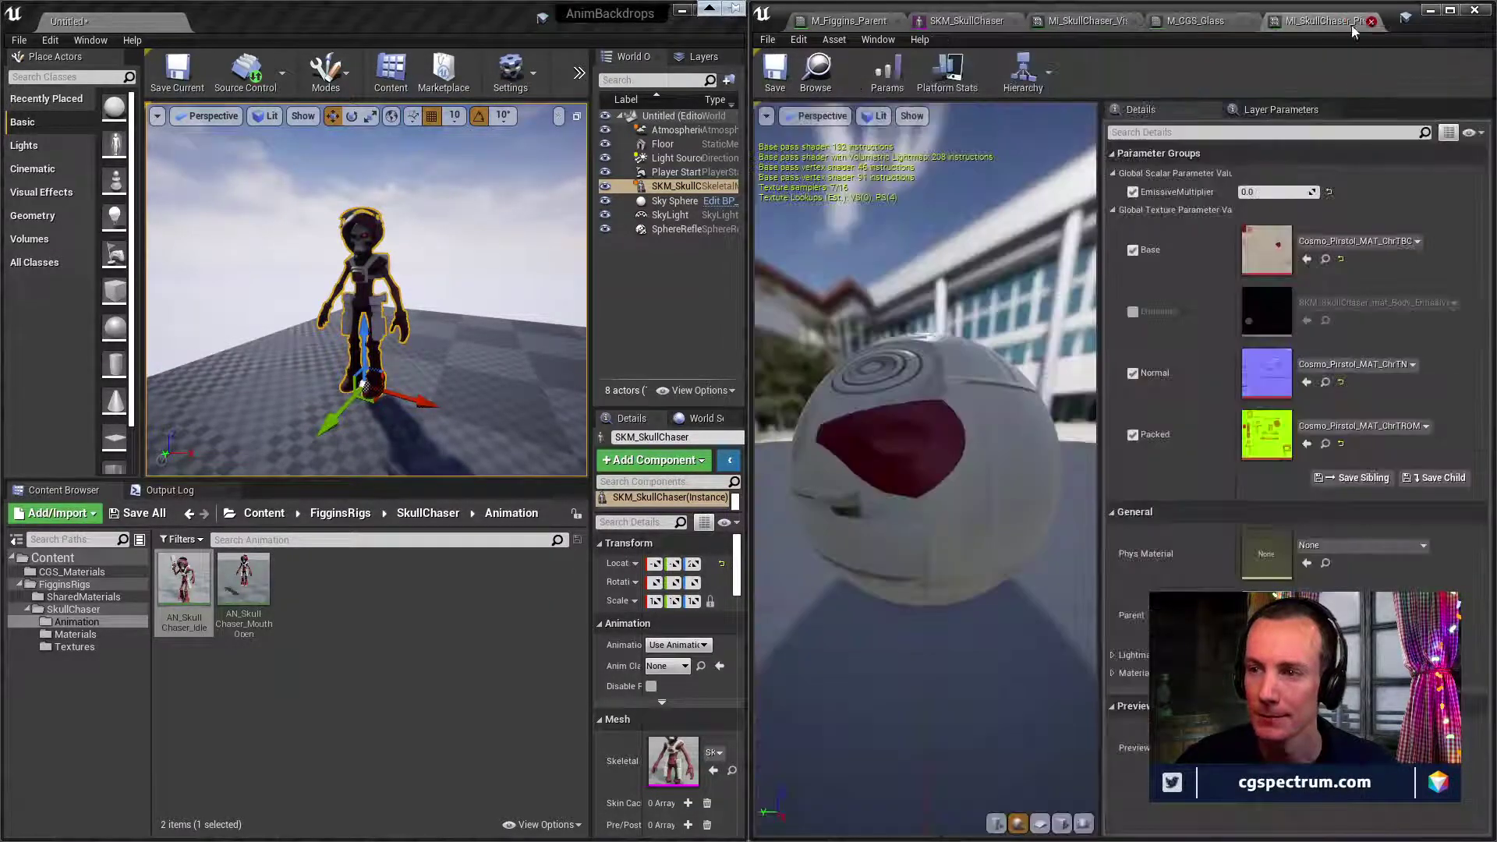
{"action": "left_click", "coordinate": [1370, 21]}
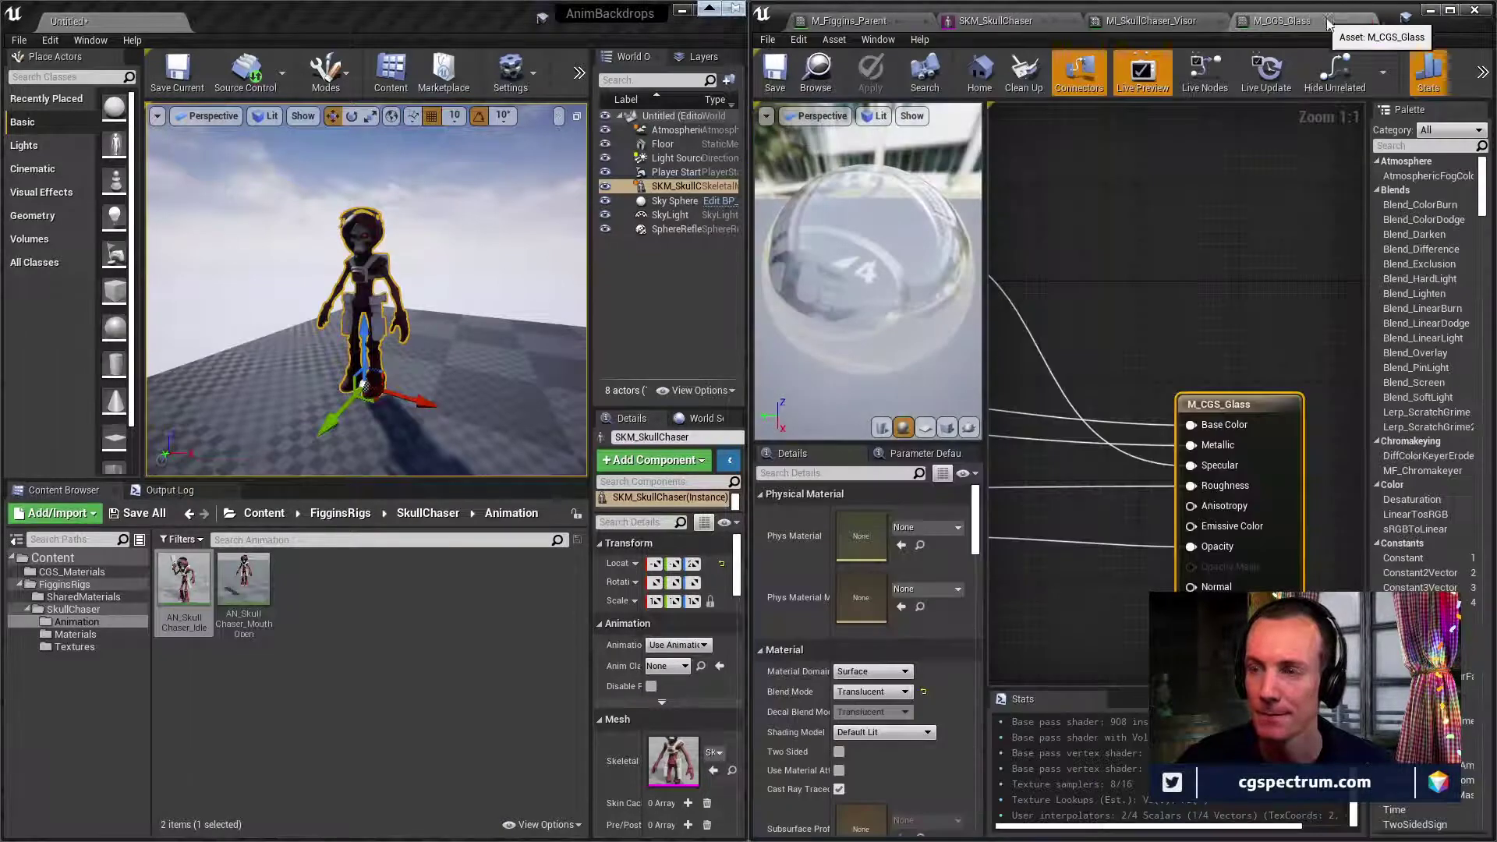
{"action": "left_click", "coordinate": [1370, 21]}
{"action": "left_click", "coordinate": [1221, 24]}
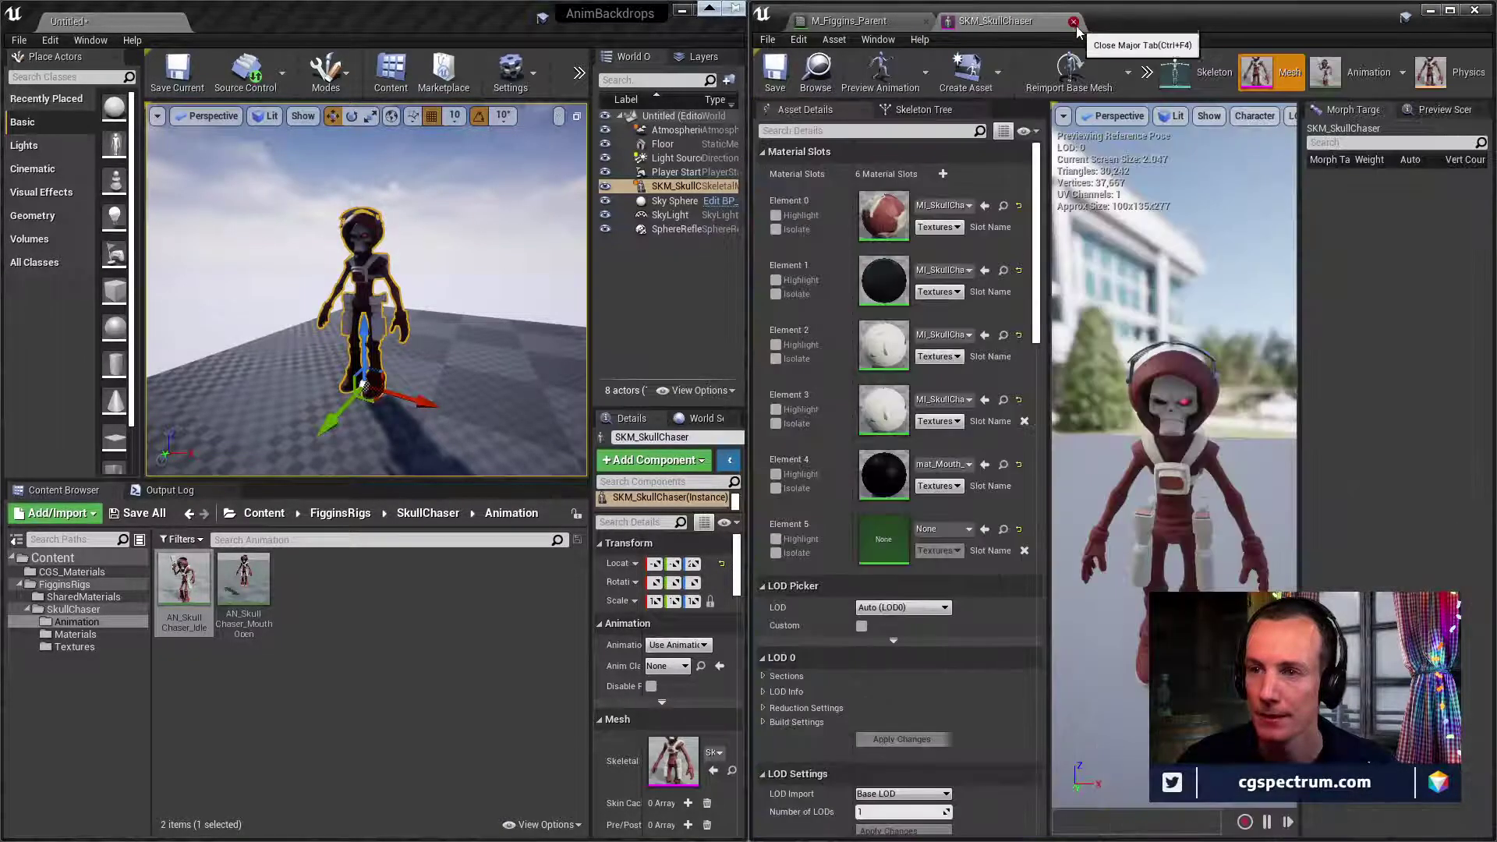
{"action": "left_click", "coordinate": [1075, 21]}
{"action": "left_click", "coordinate": [938, 21]}
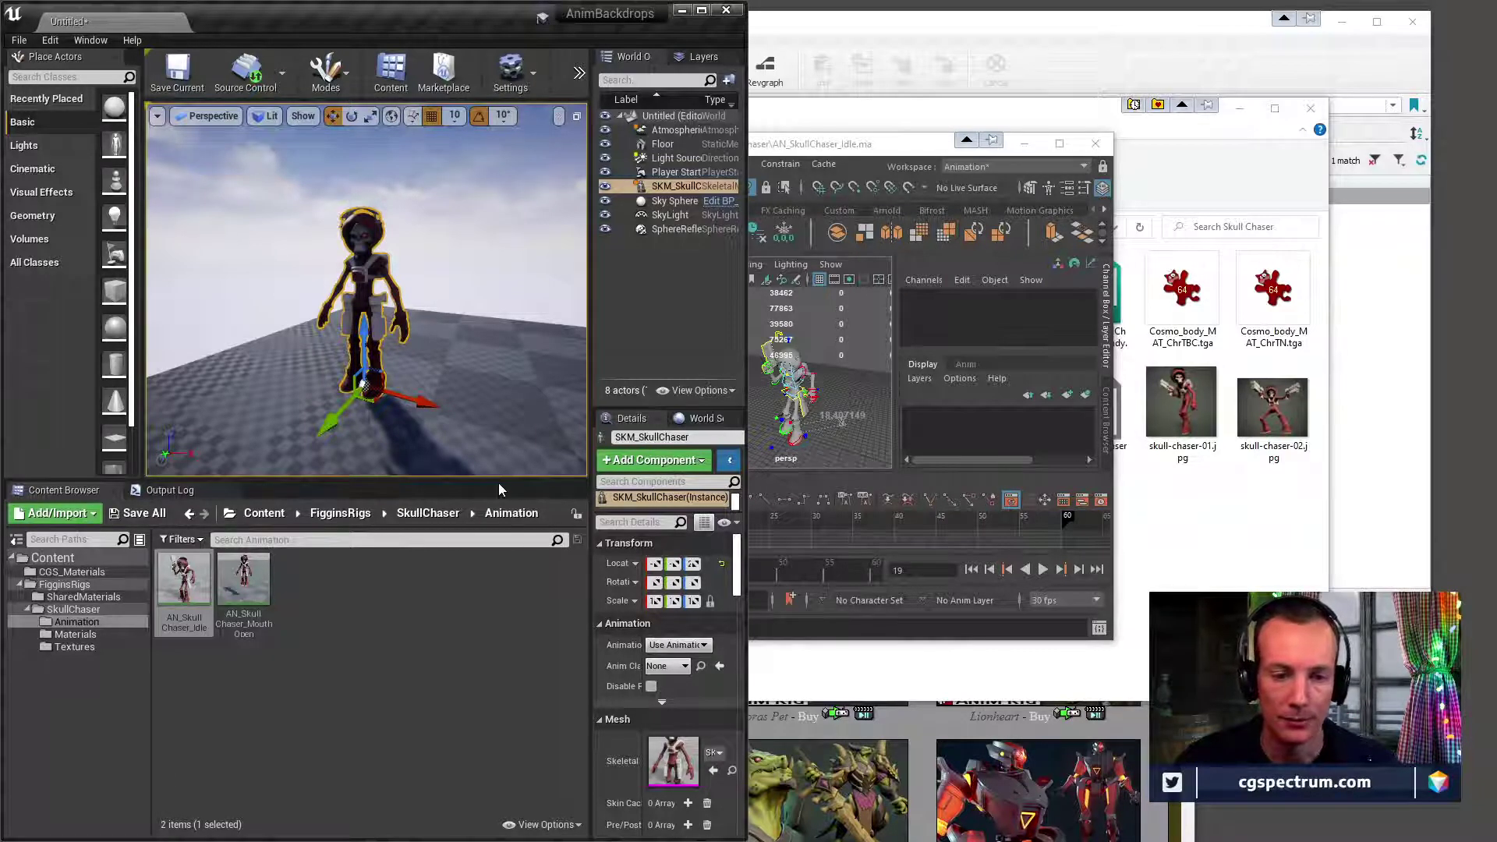
Switch to the Chrome browser and look through the ARKit framework page from its Overview to the Geotracking topics.
{"action": "left_click", "coordinate": [883, 128]}
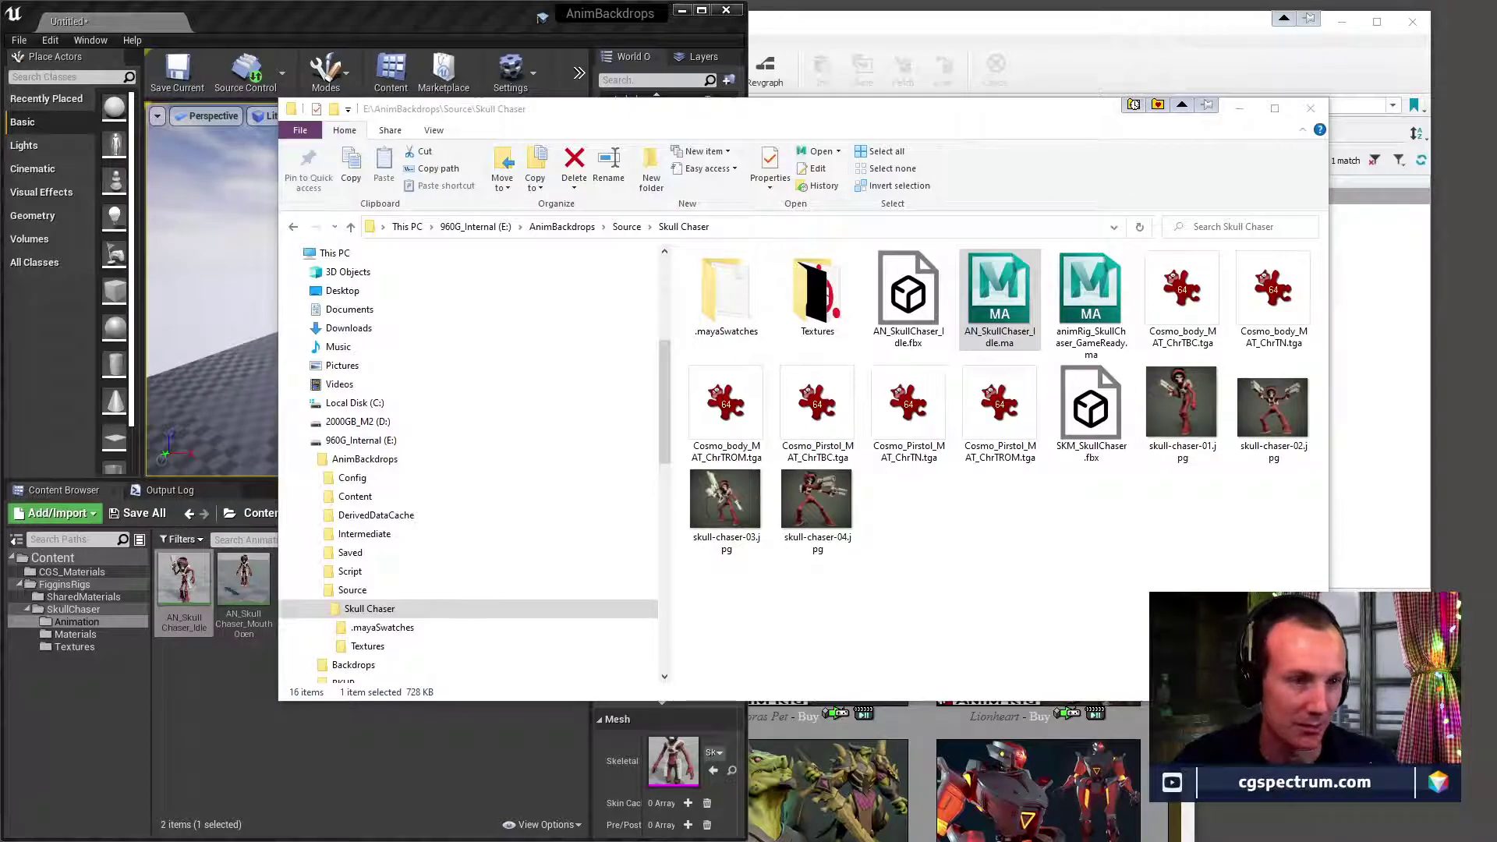
{"action": "left_click_drag", "start_coordinate": [975, 841], "coordinate": [982, 27]}
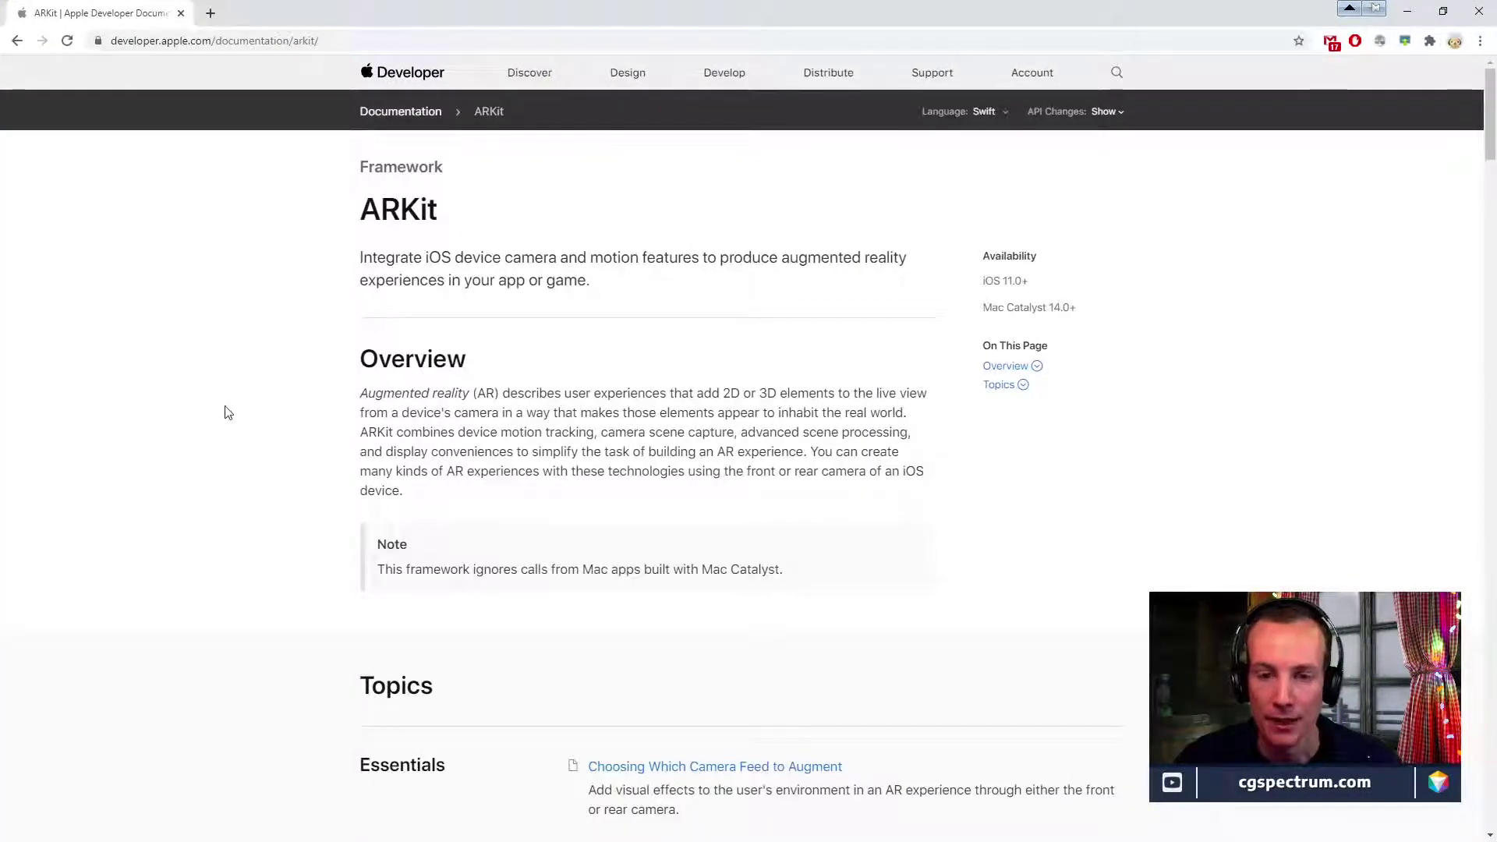
{"action": "scroll", "coordinate": [228, 413], "scroll_direction": "down", "scroll_amount": 3}
{"action": "scroll", "coordinate": [232, 412], "scroll_direction": "up", "scroll_amount": 1}
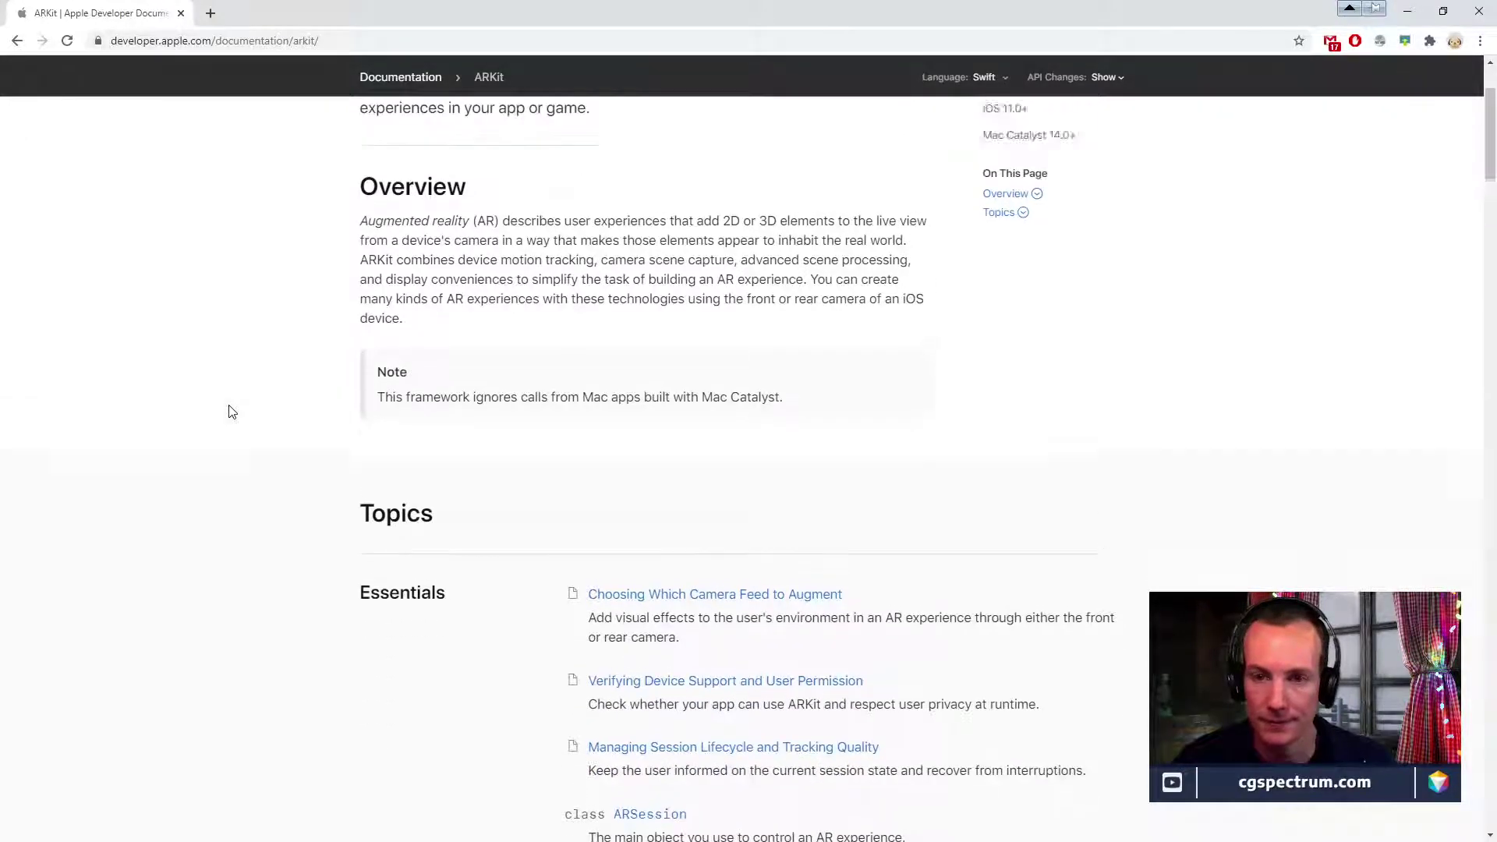
{"action": "scroll", "coordinate": [232, 411], "scroll_direction": "up", "scroll_amount": 3}
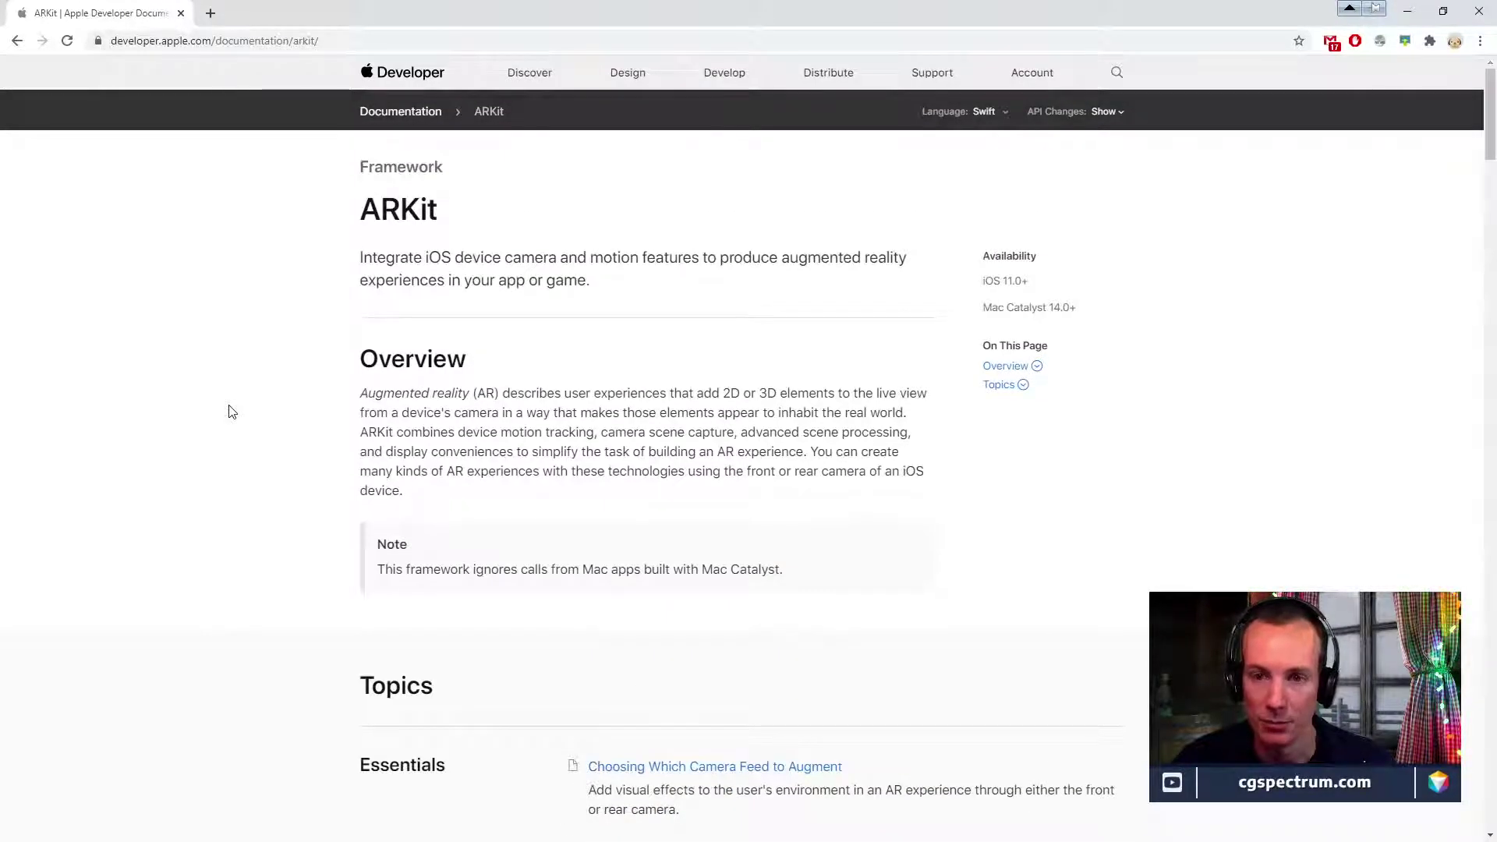
{"action": "scroll", "coordinate": [257, 382], "scroll_direction": "down", "scroll_amount": 1}
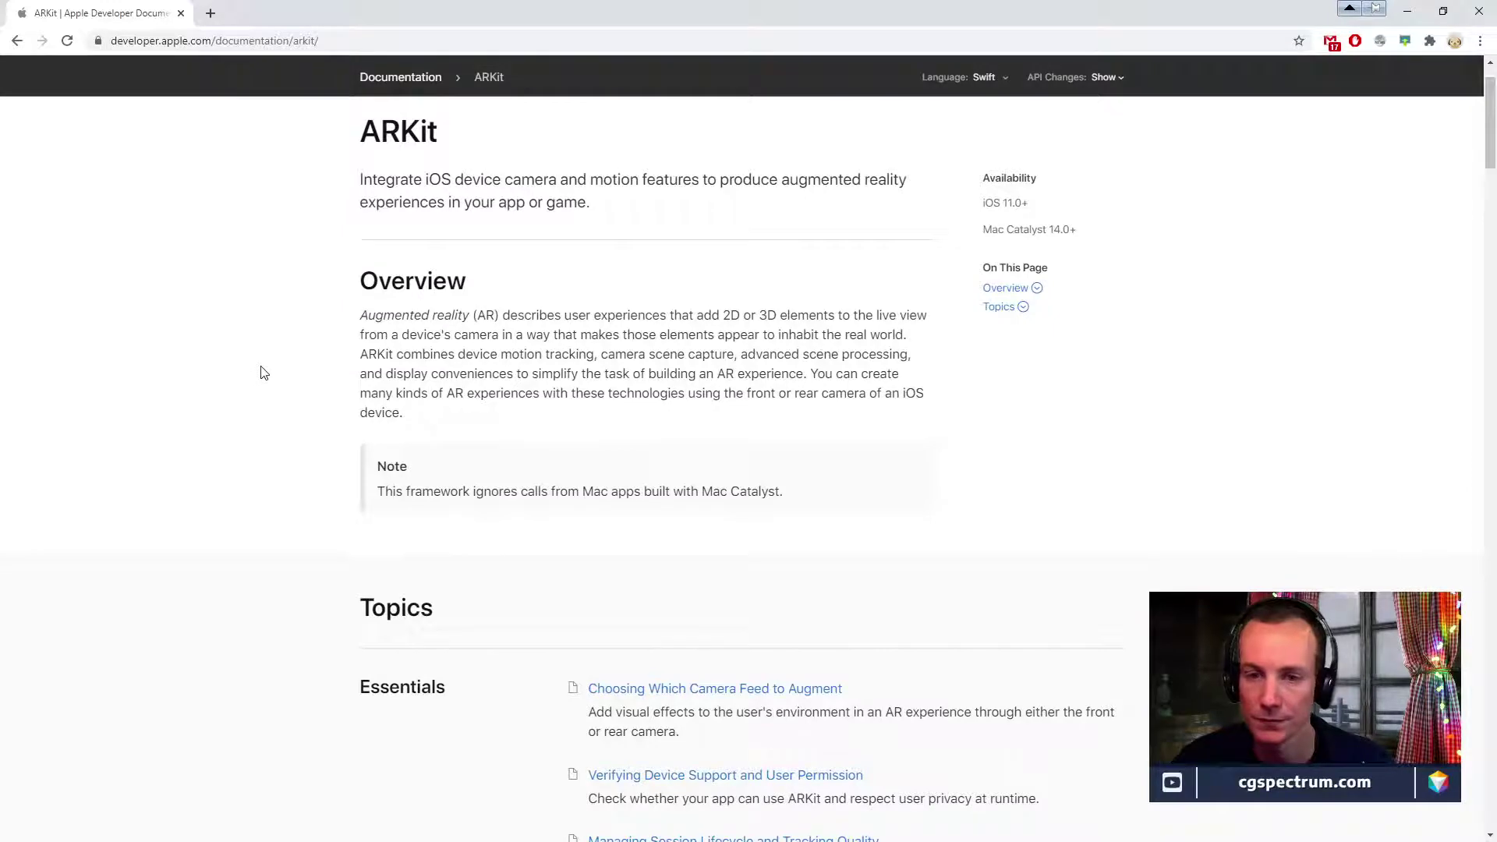
{"action": "scroll", "coordinate": [263, 374], "scroll_direction": "down", "scroll_amount": 5}
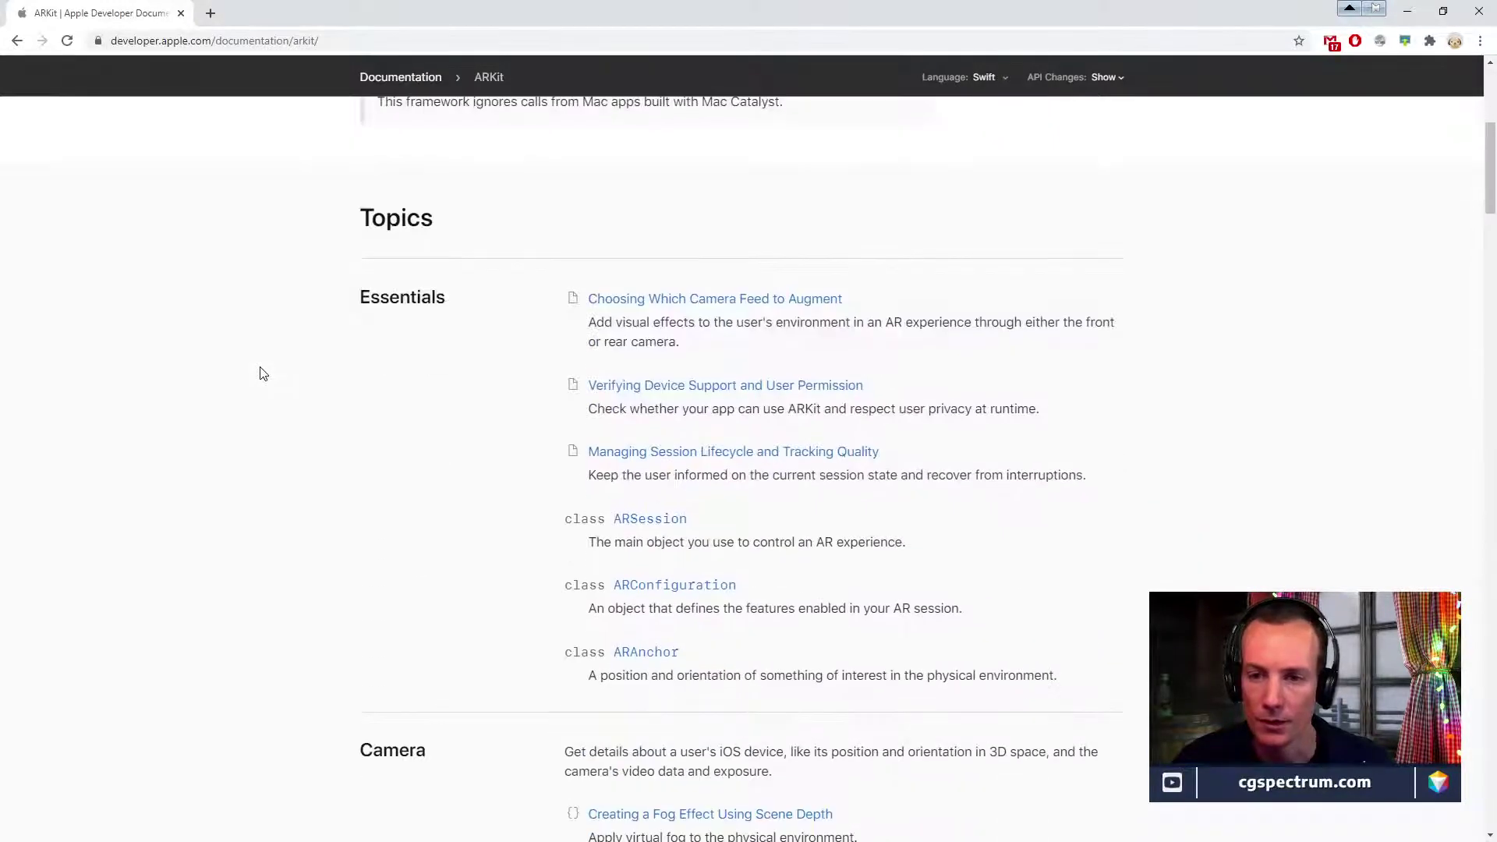
{"action": "scroll", "coordinate": [263, 374], "scroll_direction": "down", "scroll_amount": 2}
{"action": "scroll", "coordinate": [263, 373], "scroll_direction": "up", "scroll_amount": 2}
{"action": "scroll", "coordinate": [263, 374], "scroll_direction": "down", "scroll_amount": 2}
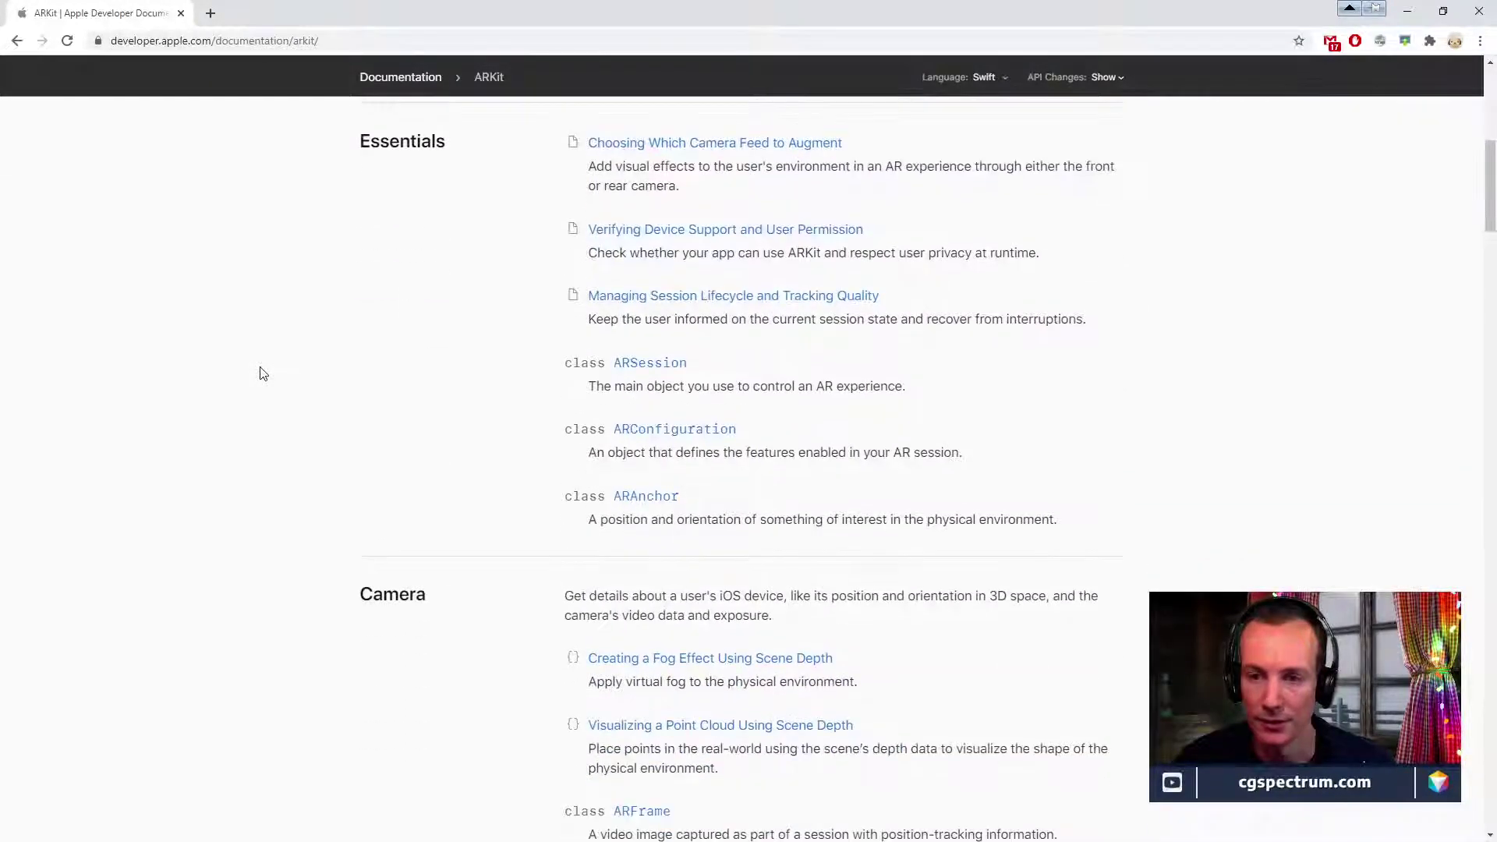
{"action": "scroll", "coordinate": [263, 374], "scroll_direction": "down", "scroll_amount": 2}
{"action": "scroll", "coordinate": [263, 373], "scroll_direction": "down", "scroll_amount": 3}
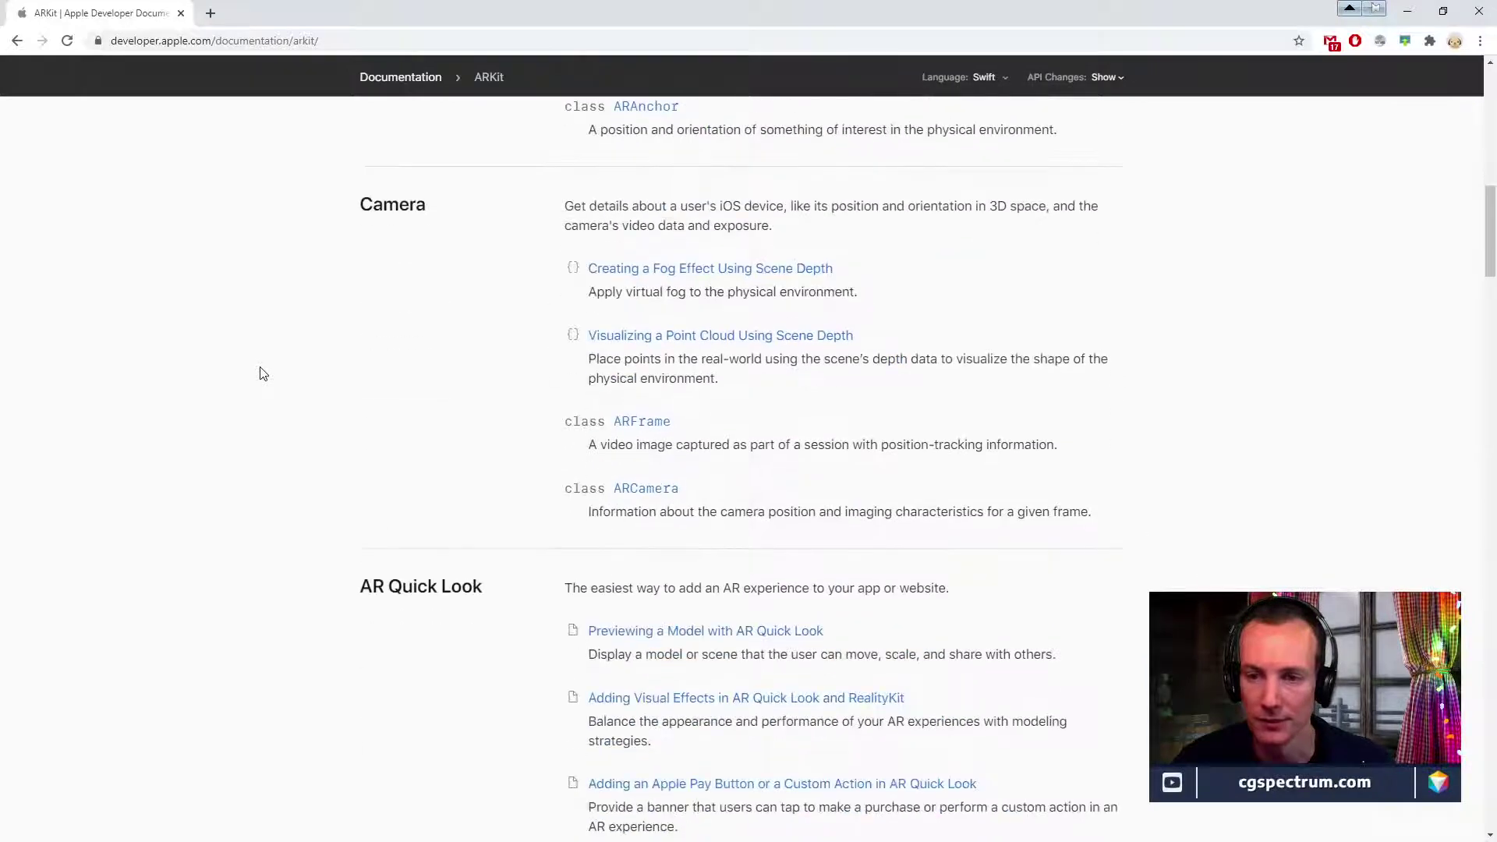
{"action": "scroll", "coordinate": [264, 373], "scroll_direction": "down", "scroll_amount": 3}
{"action": "scroll", "coordinate": [264, 373], "scroll_direction": "up", "scroll_amount": 3}
{"action": "scroll", "coordinate": [264, 373], "scroll_direction": "down", "scroll_amount": 4}
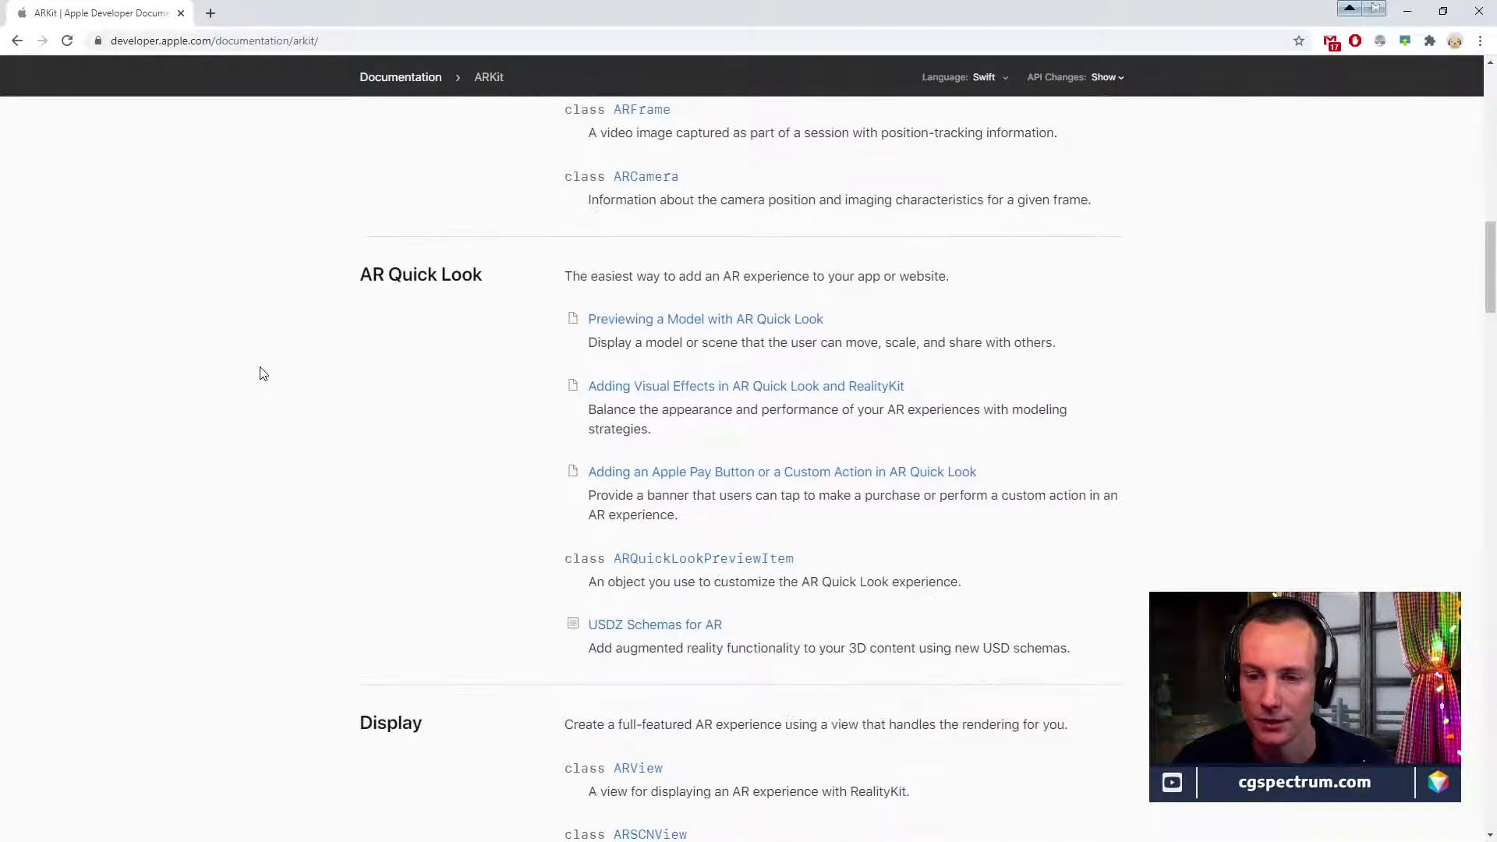
{"action": "scroll", "coordinate": [264, 374], "scroll_direction": "down", "scroll_amount": 6}
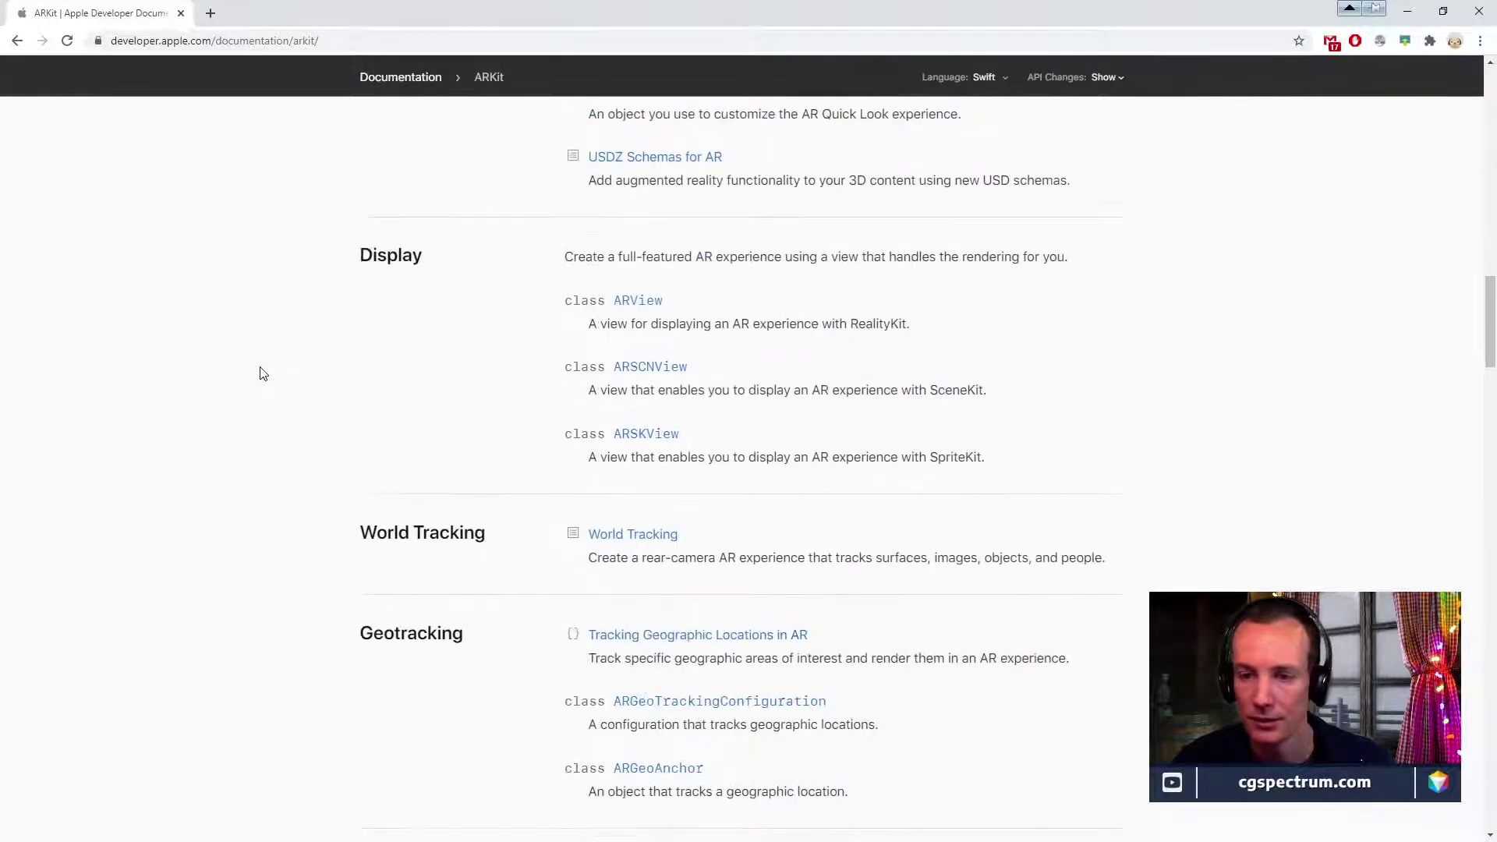
{"action": "scroll", "coordinate": [257, 371], "scroll_direction": "up", "scroll_amount": 6}
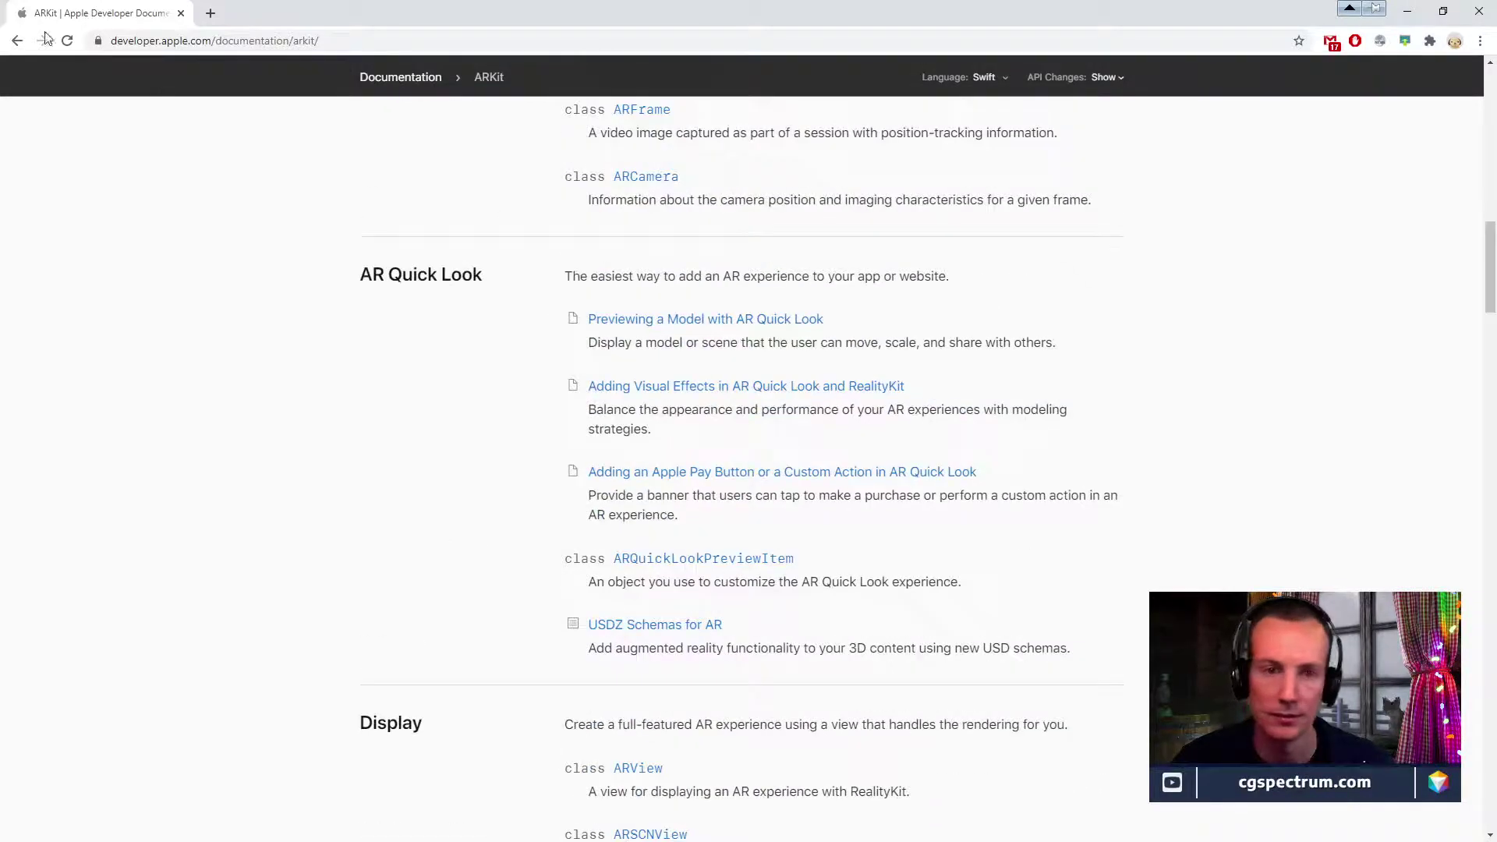
Leave the ARKit page, look up "apple" and open the suggested ARFaceAnchor.BlendShapeLocation documentation page.
{"action": "left_click", "coordinate": [16, 41]}
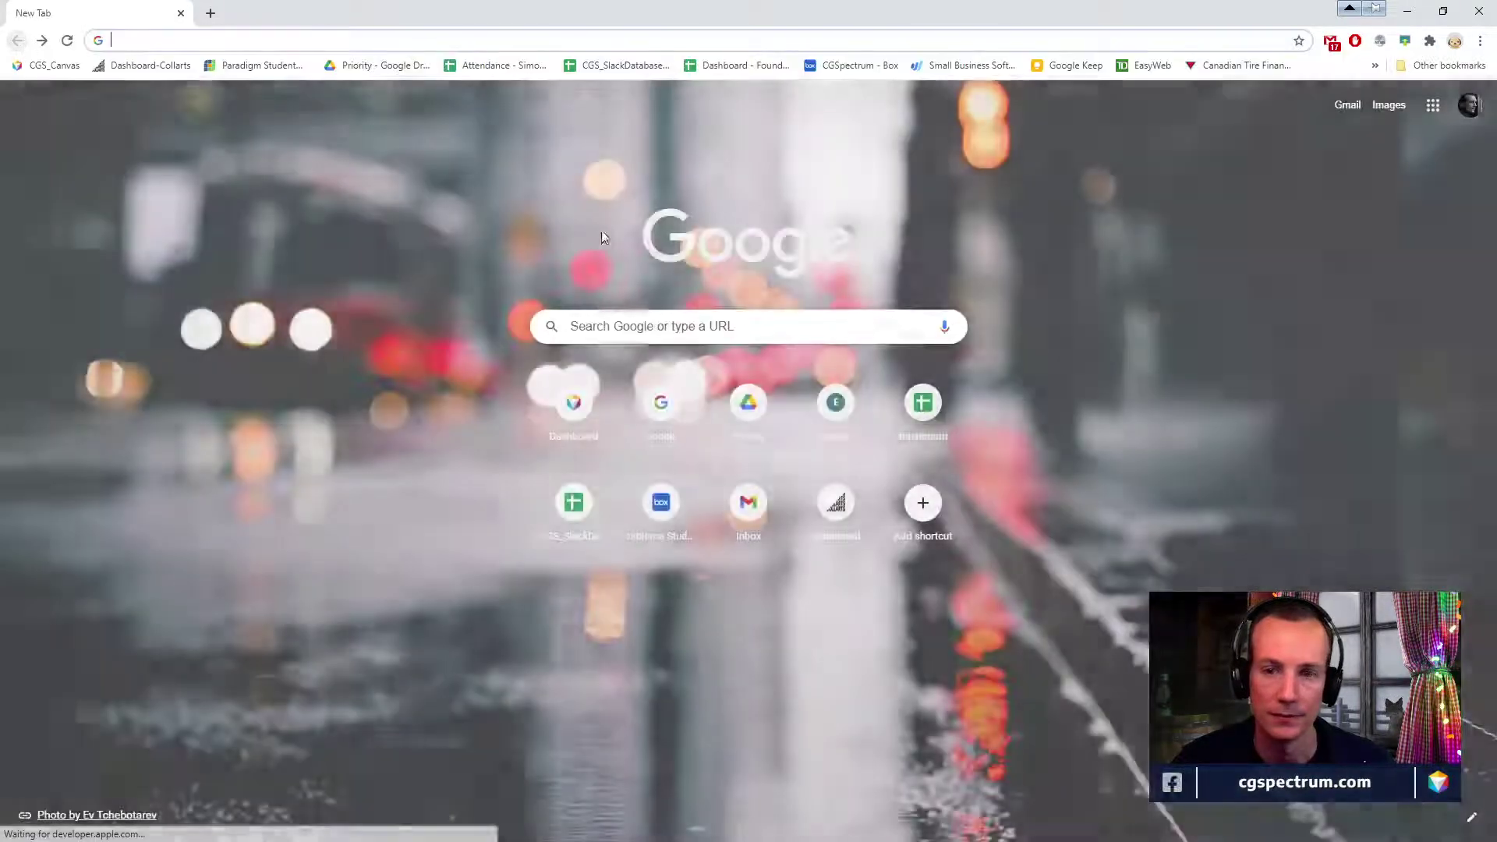
{"action": "left_click", "coordinate": [612, 323]}
{"action": "type", "text": "apple"}
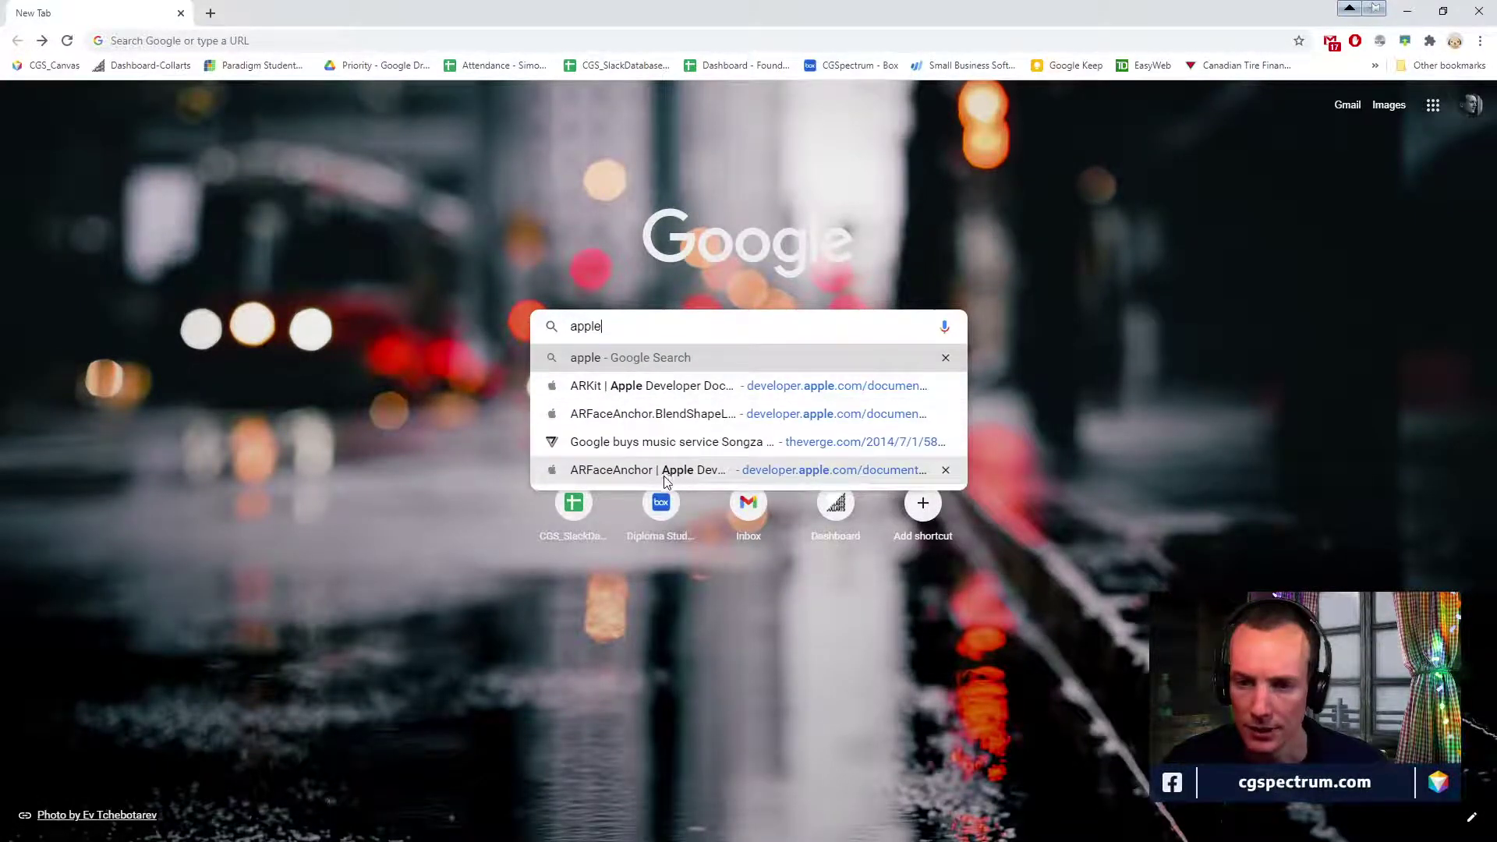
{"action": "left_click", "coordinate": [670, 418]}
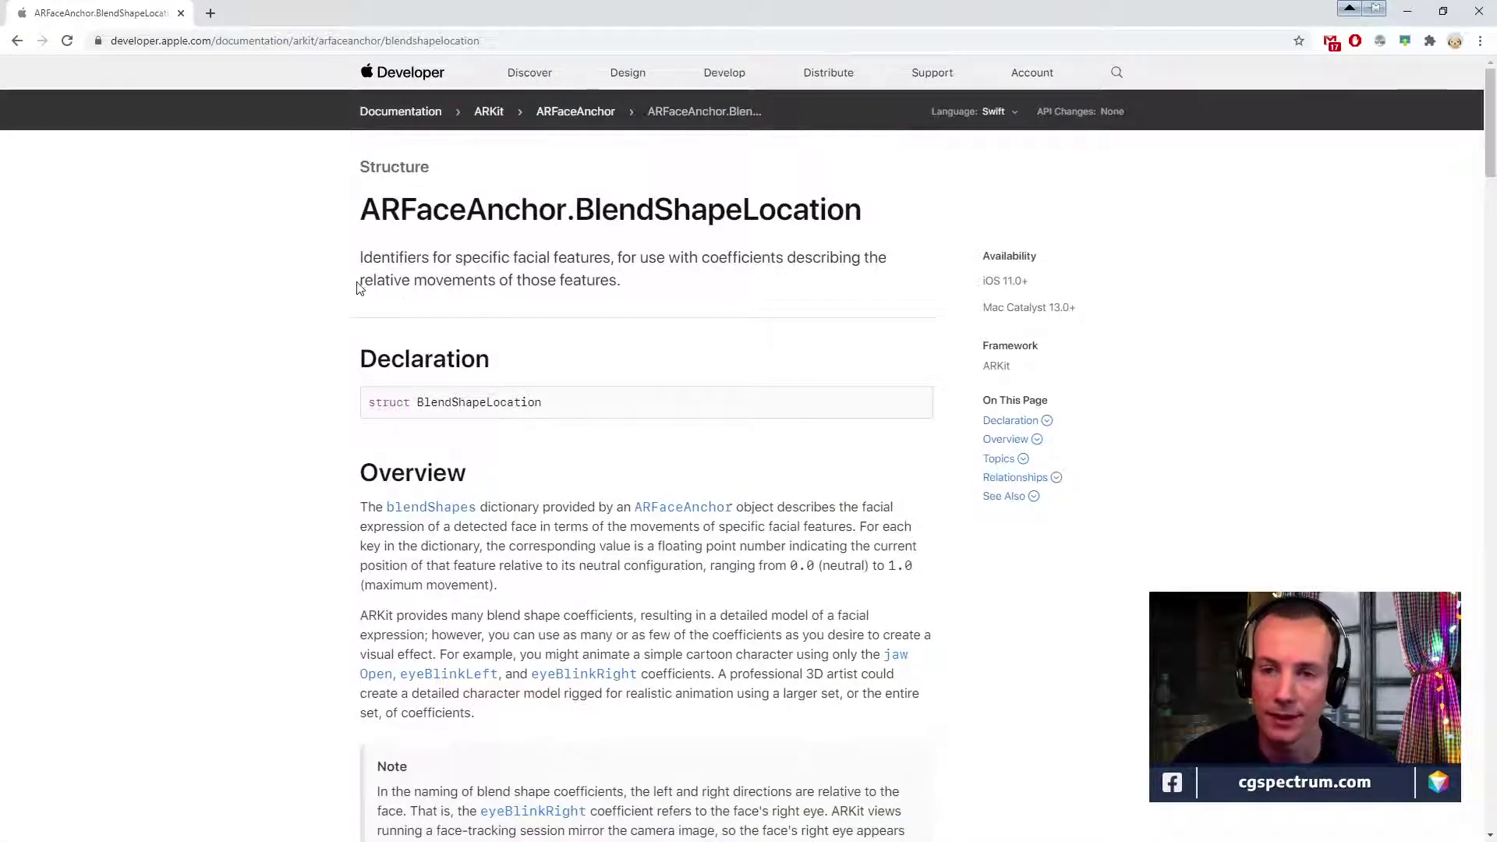
Read the Declaration, Overview and Note on blend shape coefficients in the BlendShapeLocation documentation.
{"action": "scroll", "coordinate": [338, 364], "scroll_direction": "down", "scroll_amount": 5}
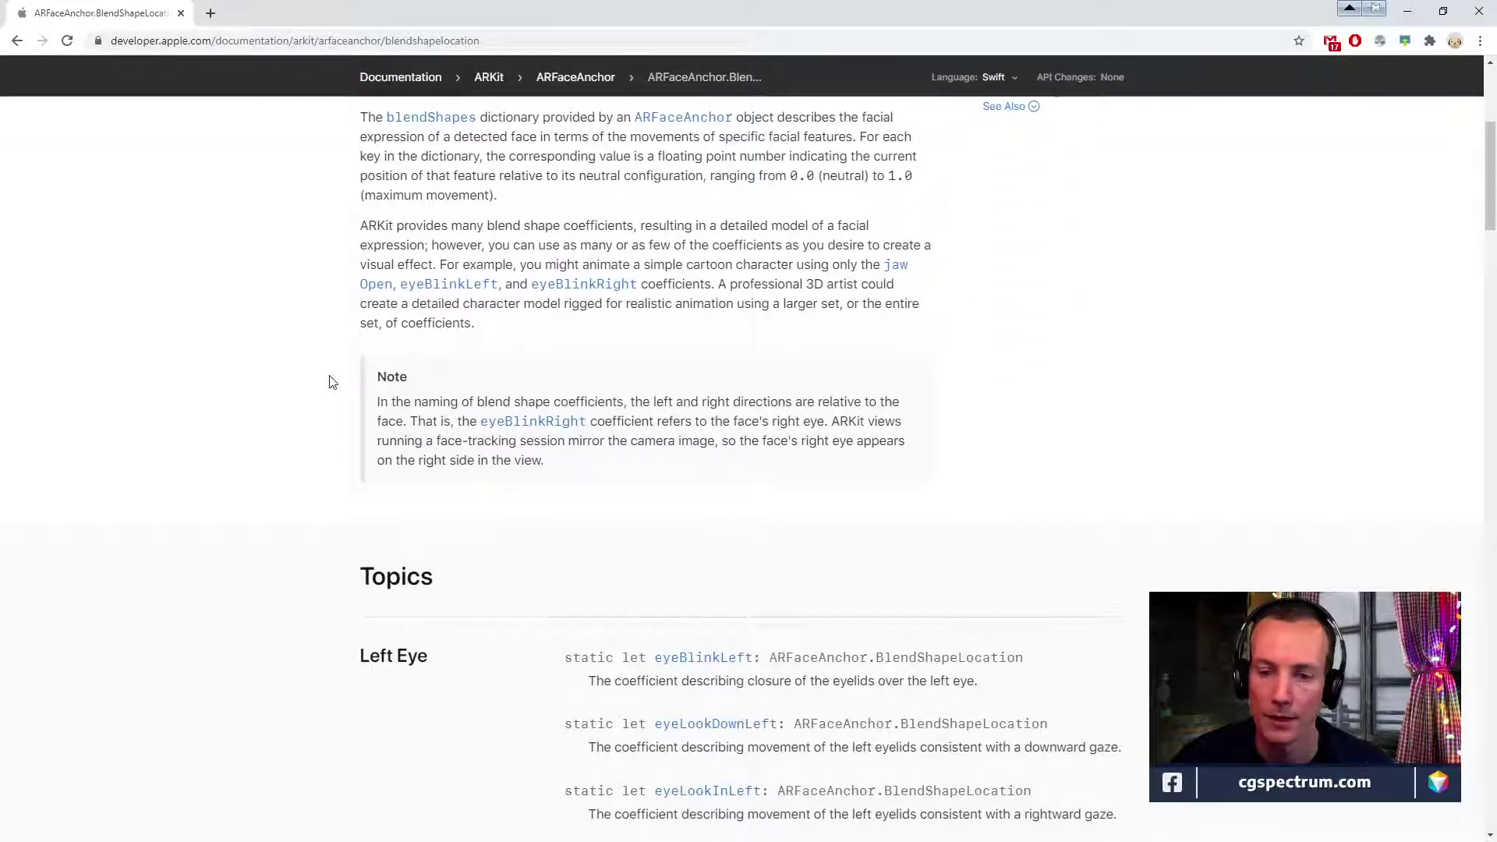
{"action": "scroll", "coordinate": [329, 381], "scroll_direction": "down", "scroll_amount": 5}
{"action": "scroll", "coordinate": [328, 387], "scroll_direction": "up", "scroll_amount": 10}
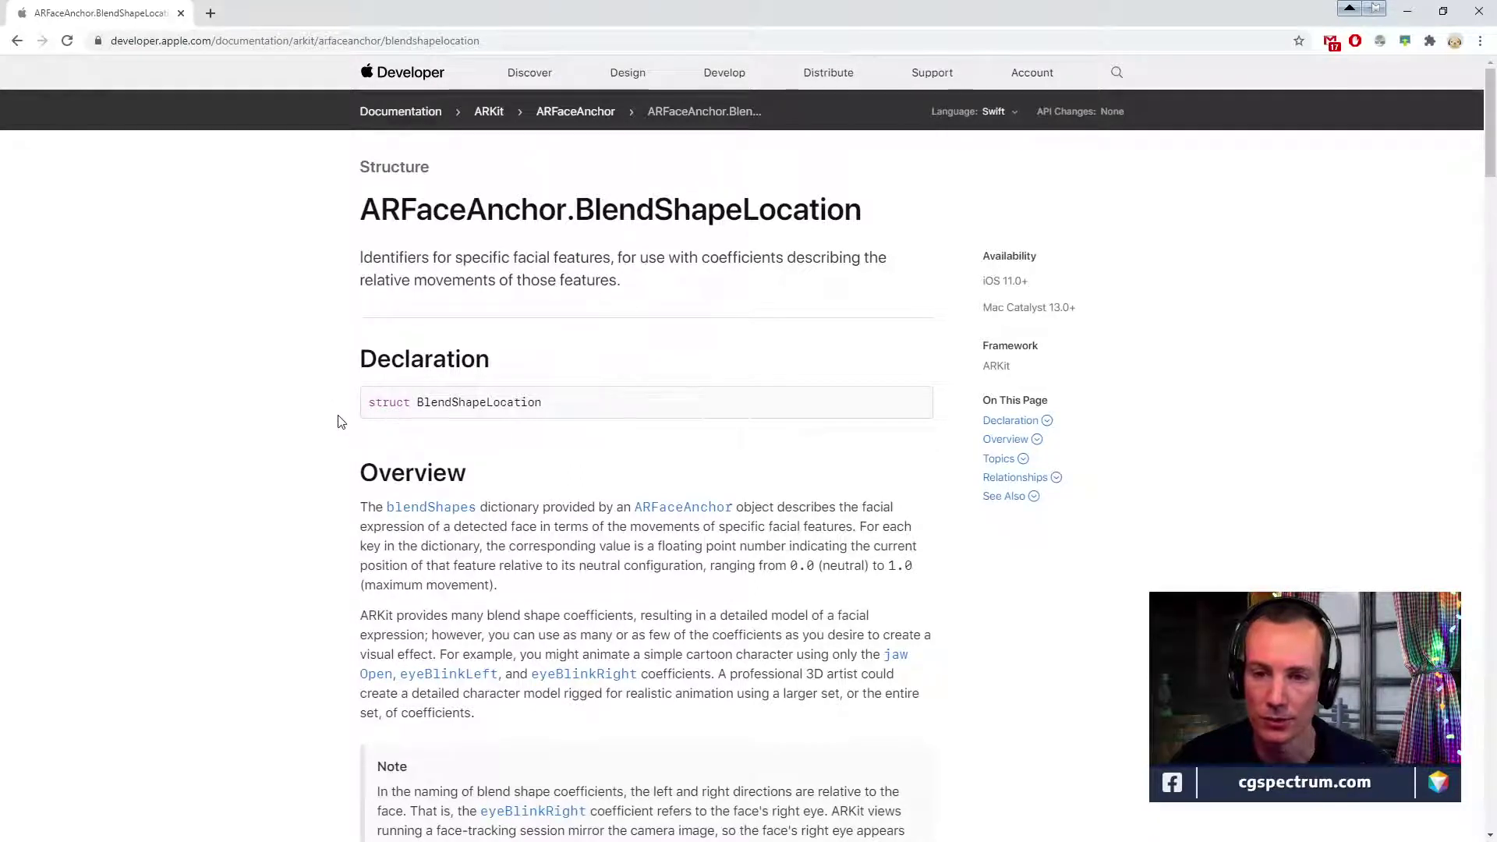
{"action": "scroll", "coordinate": [338, 422], "scroll_direction": "down", "scroll_amount": 1}
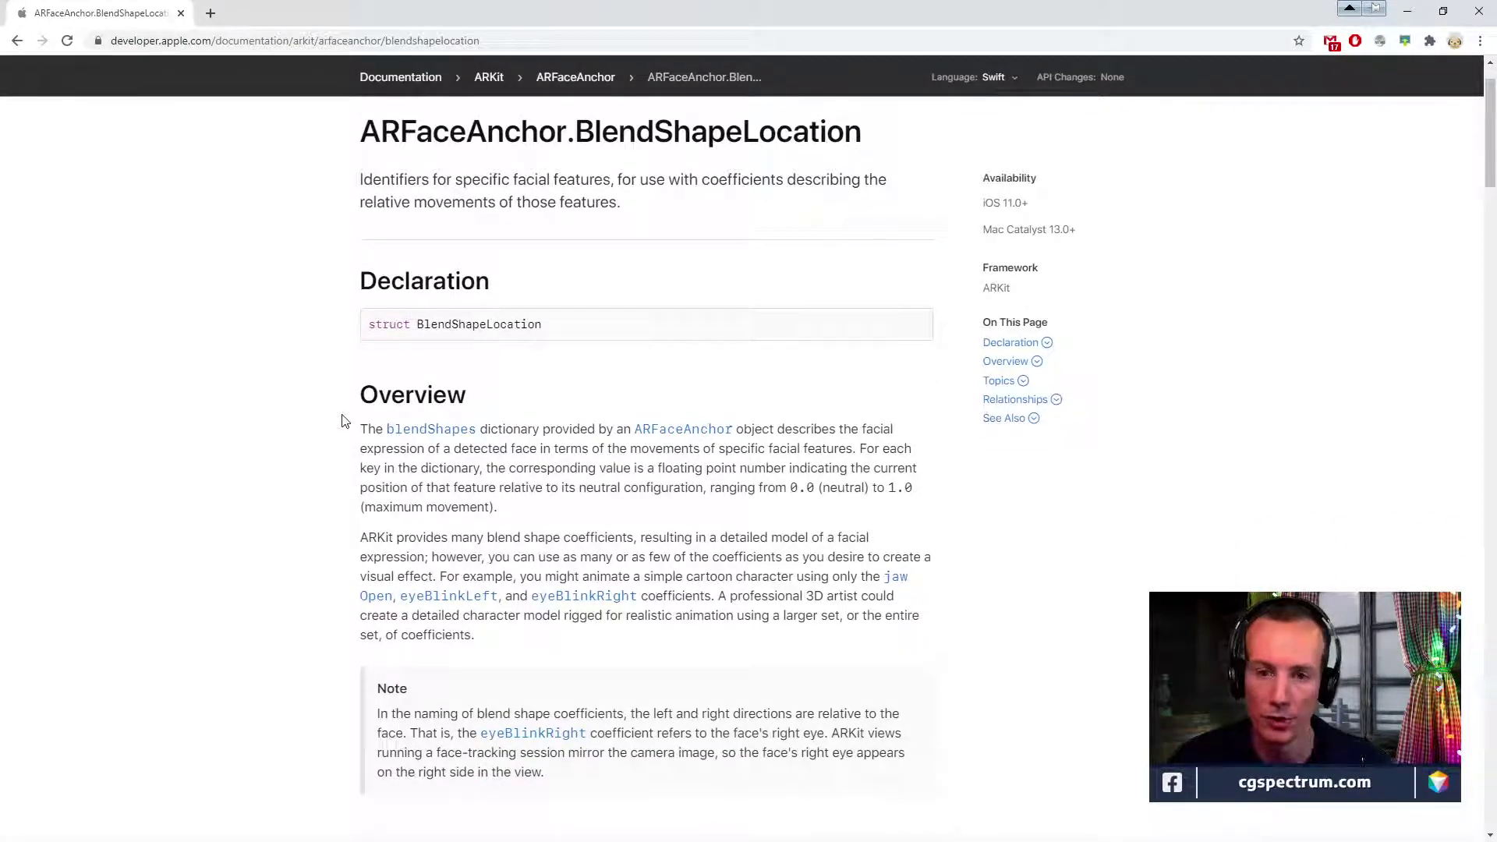
{"action": "scroll", "coordinate": [343, 428], "scroll_direction": "down", "scroll_amount": 2}
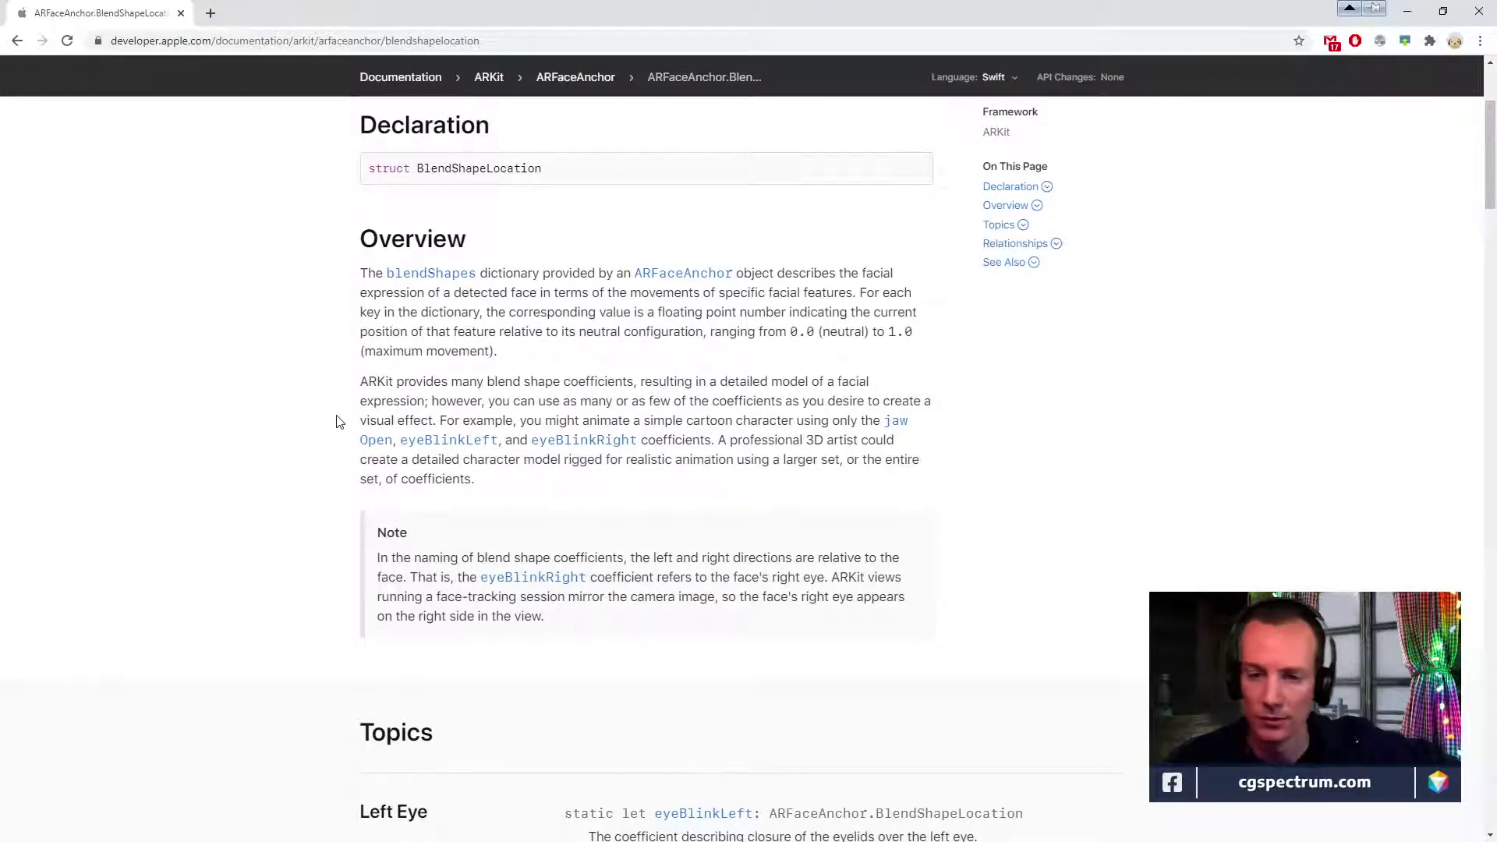
{"action": "scroll", "coordinate": [312, 413], "scroll_direction": "down", "scroll_amount": 1}
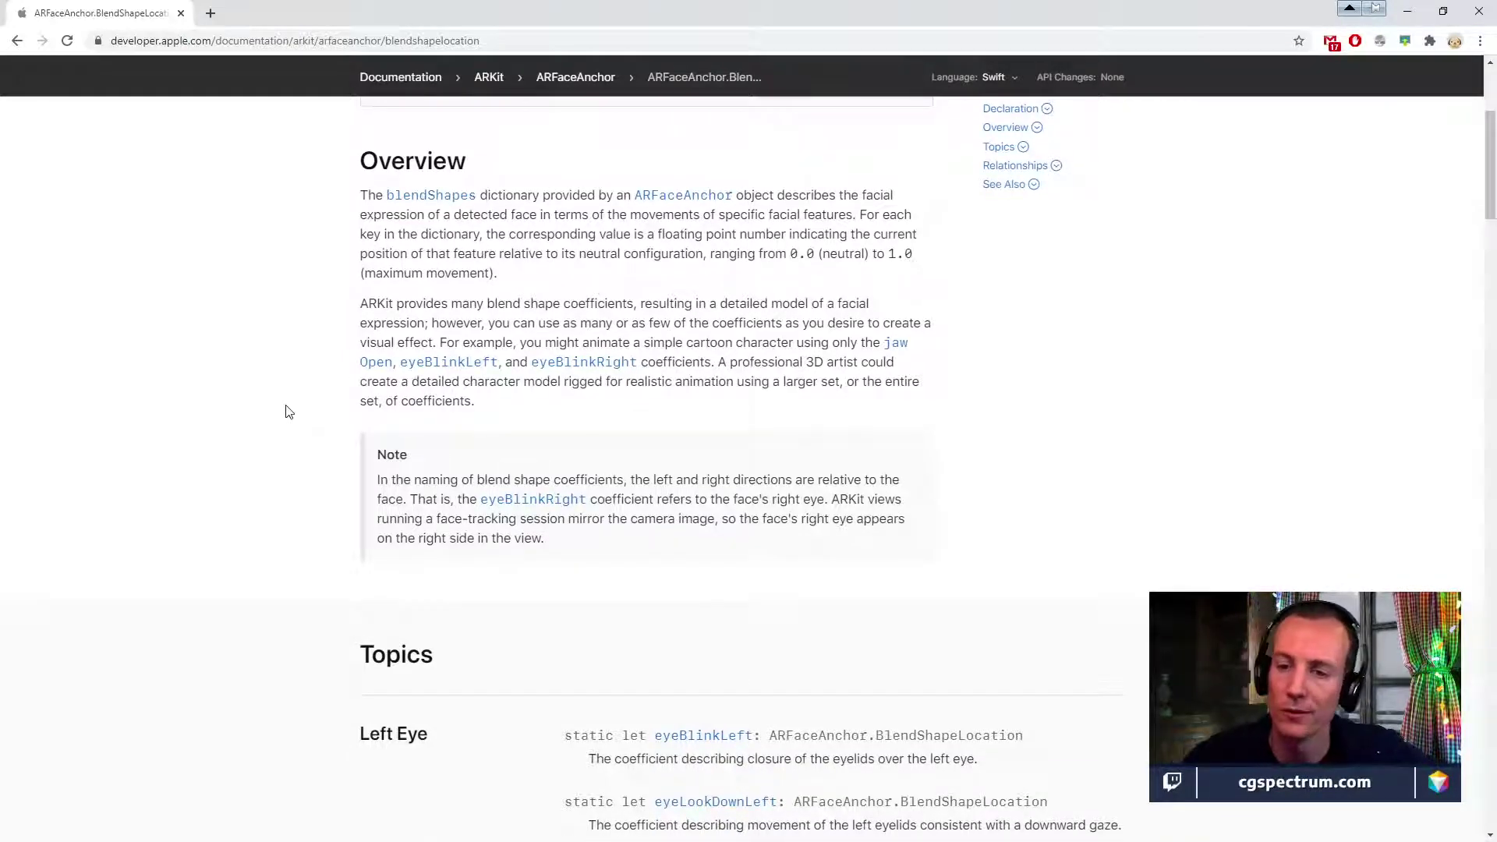
{"action": "scroll", "coordinate": [290, 419], "scroll_direction": "down", "scroll_amount": 1}
{"action": "scroll", "coordinate": [295, 430], "scroll_direction": "down", "scroll_amount": 2}
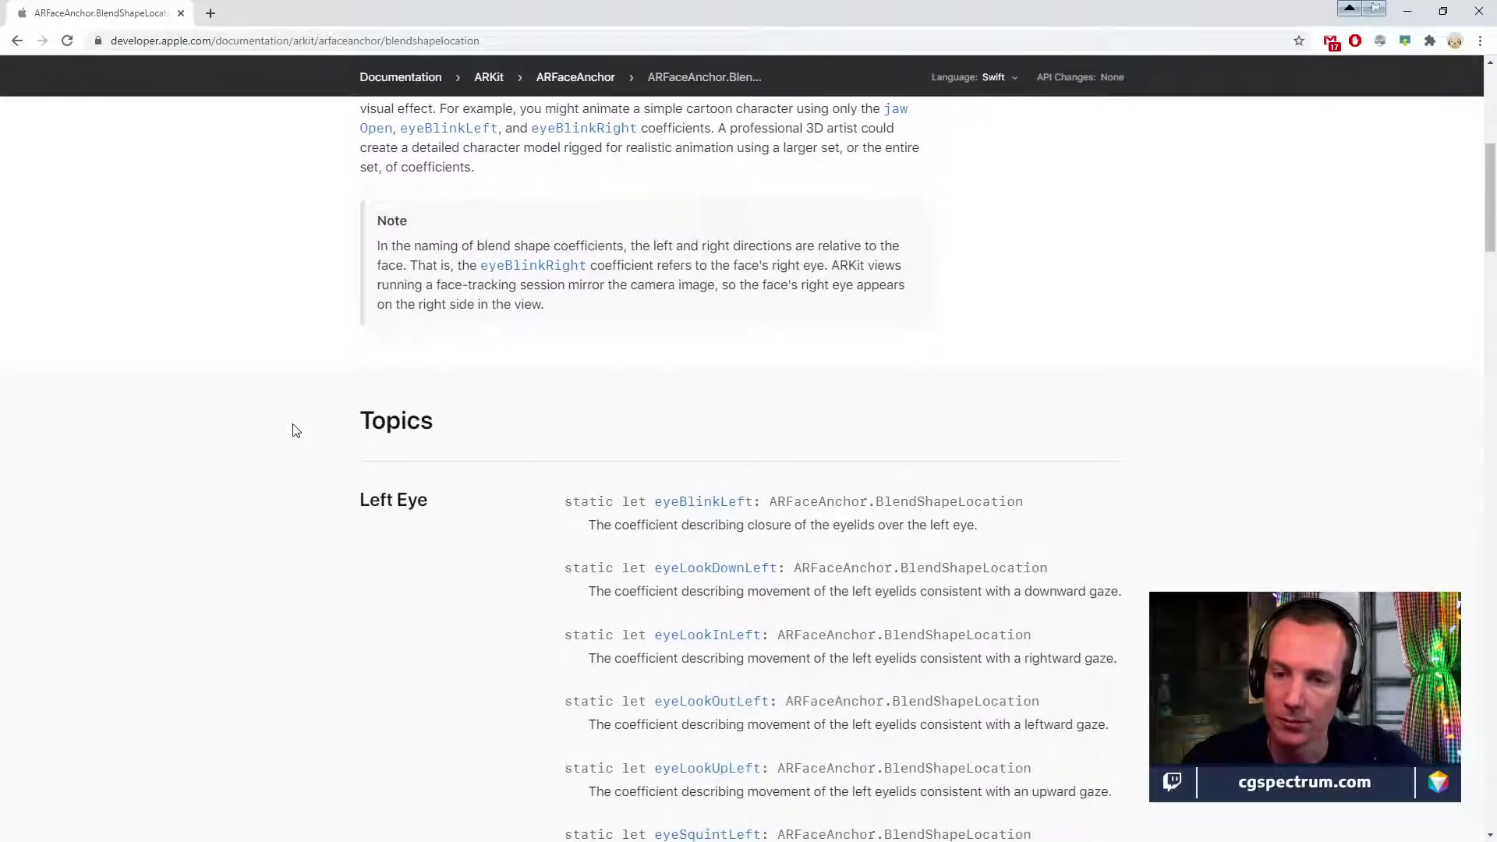
Read through the Left Eye, Right Eye, and Mouth and Jaw blend shape coefficients in the Topics list.
{"action": "scroll", "coordinate": [295, 430], "scroll_direction": "down", "scroll_amount": 3}
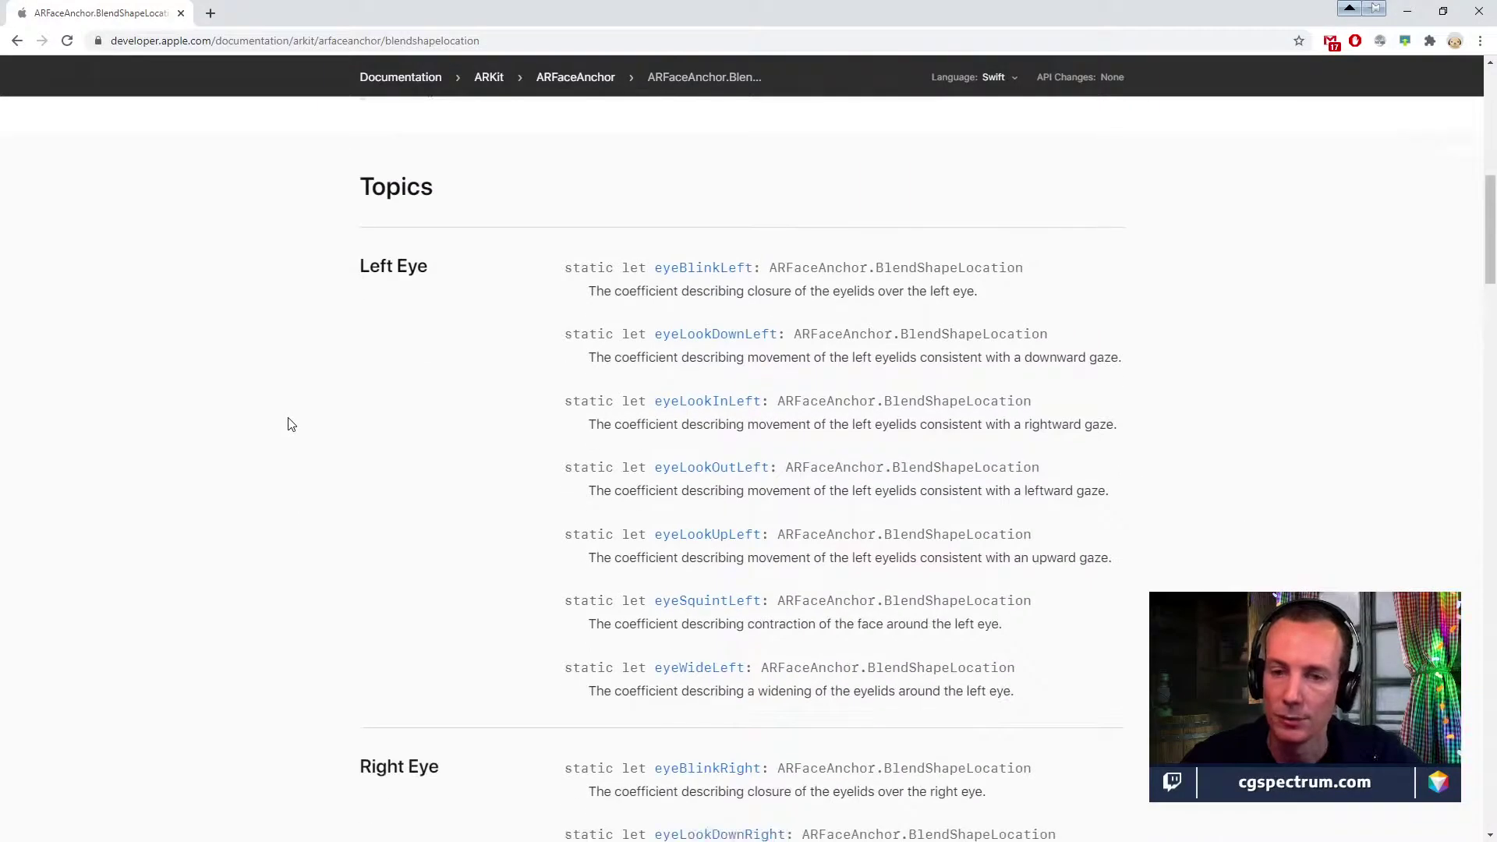
{"action": "scroll", "coordinate": [293, 415], "scroll_direction": "up", "scroll_amount": 2}
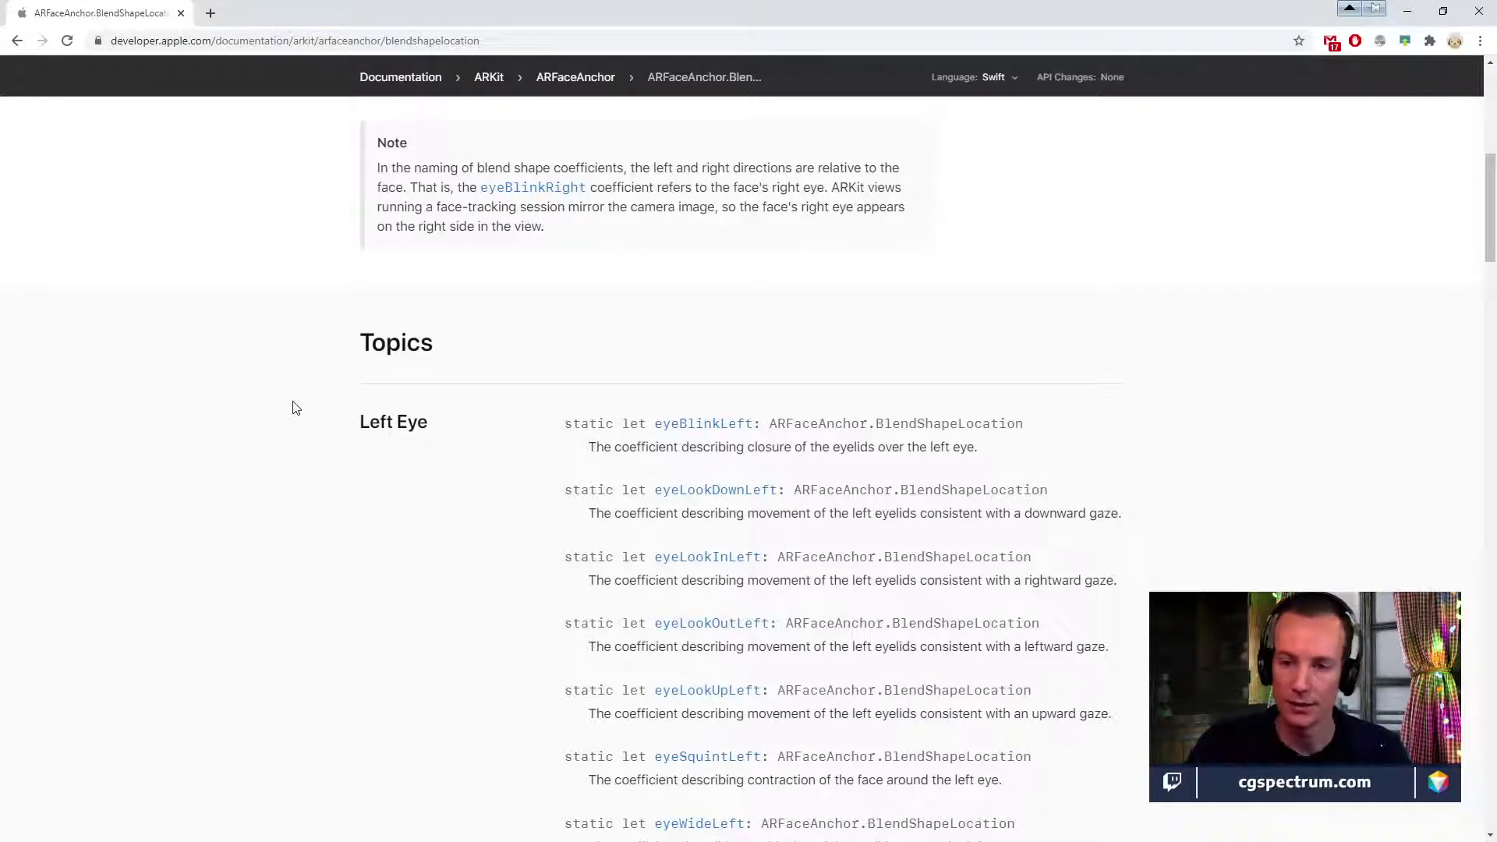
{"action": "scroll", "coordinate": [783, 466], "scroll_direction": "down", "scroll_amount": 2}
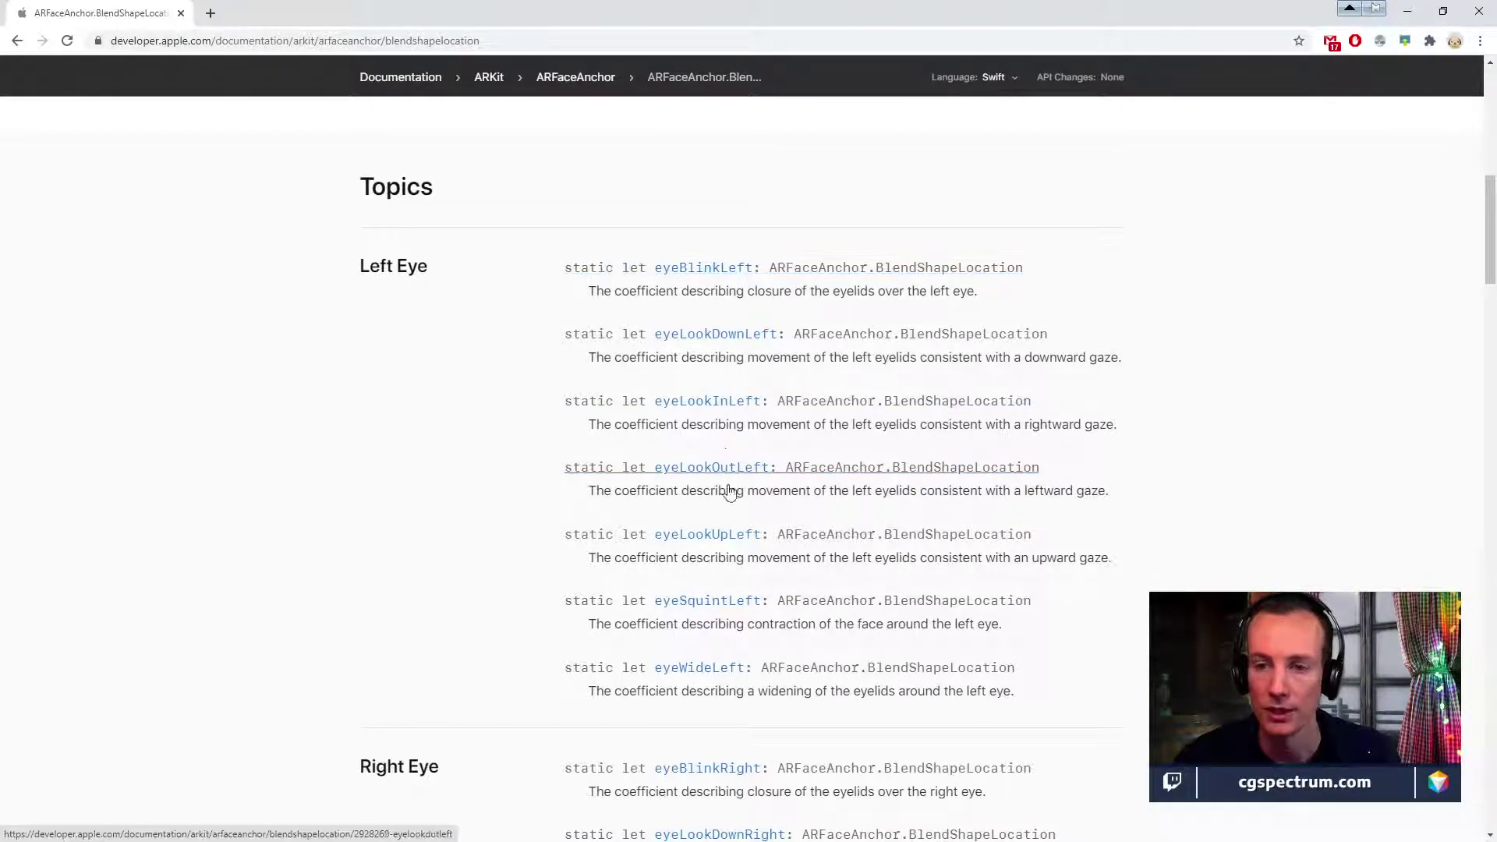
{"action": "scroll", "coordinate": [733, 582], "scroll_direction": "down", "scroll_amount": 2}
{"action": "scroll", "coordinate": [732, 582], "scroll_direction": "up", "scroll_amount": 2}
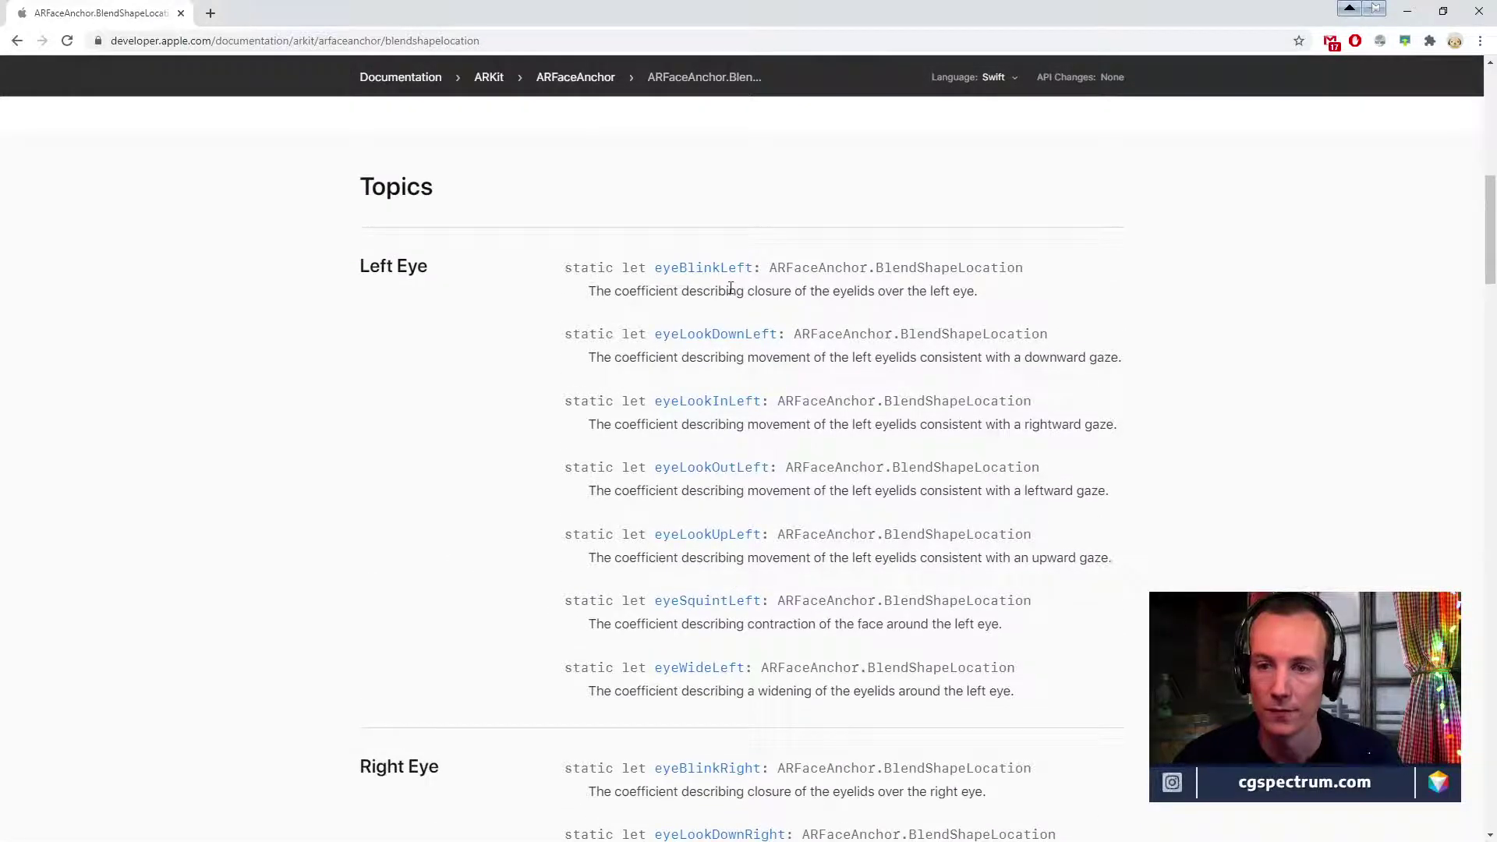
{"action": "scroll", "coordinate": [733, 485], "scroll_direction": "down", "scroll_amount": 1}
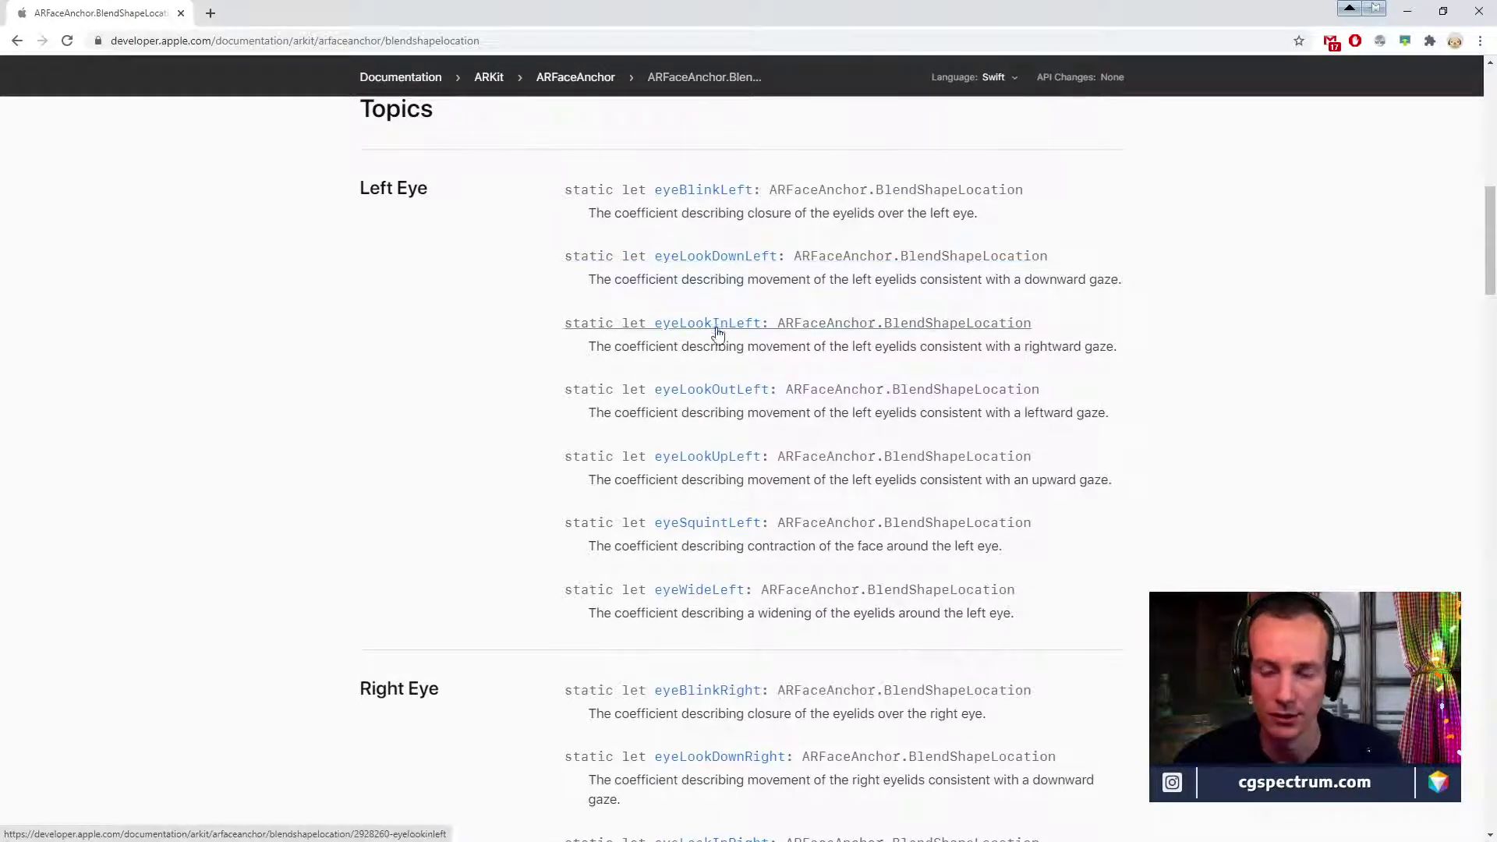
{"action": "scroll", "coordinate": [710, 515], "scroll_direction": "down", "scroll_amount": 6}
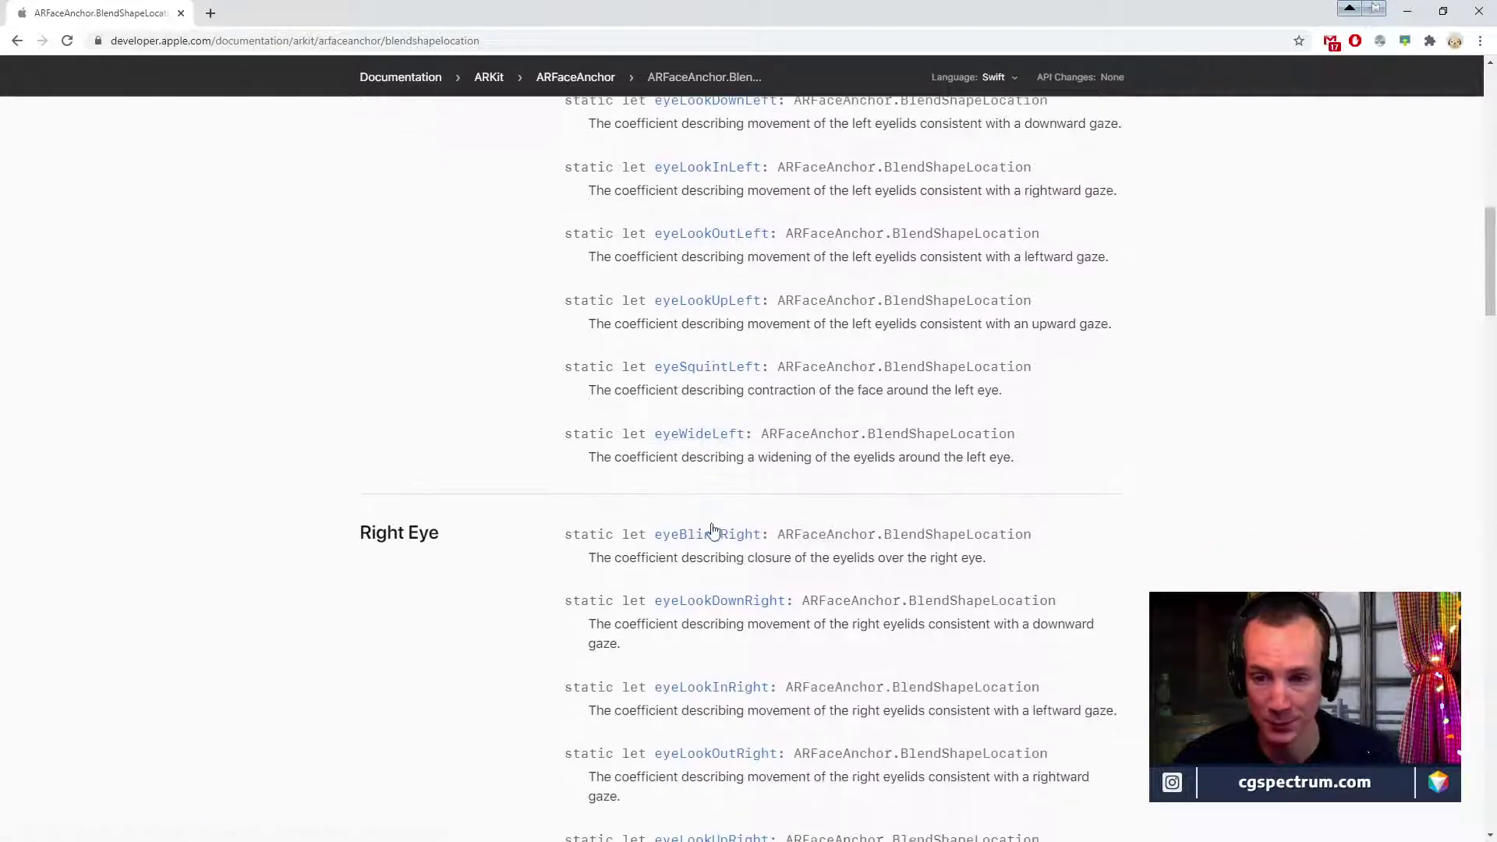
{"action": "scroll", "coordinate": [718, 538], "scroll_direction": "down", "scroll_amount": 5}
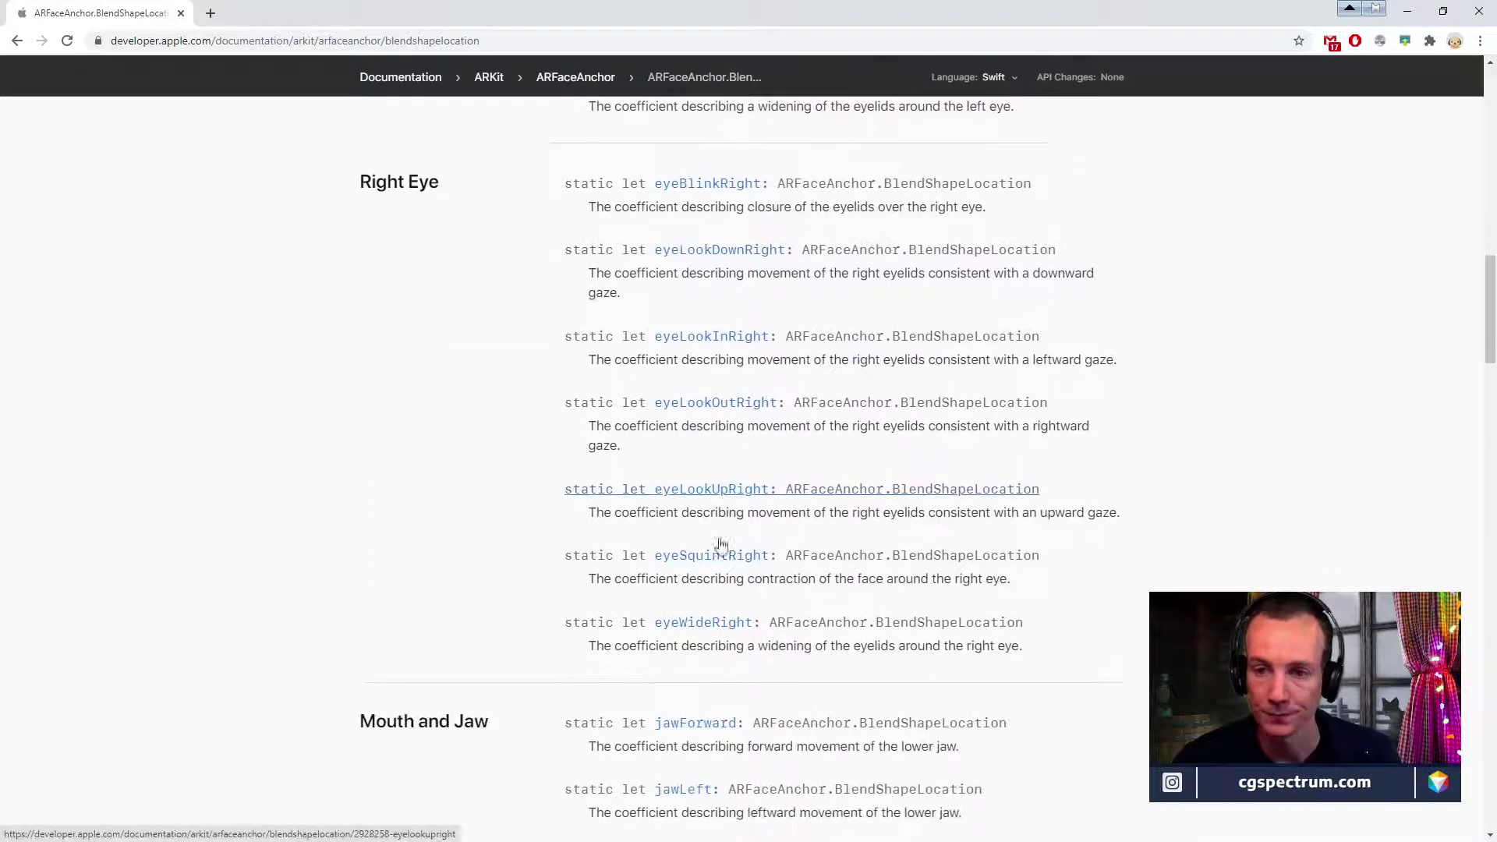
{"action": "scroll", "coordinate": [698, 507], "scroll_direction": "down", "scroll_amount": 1}
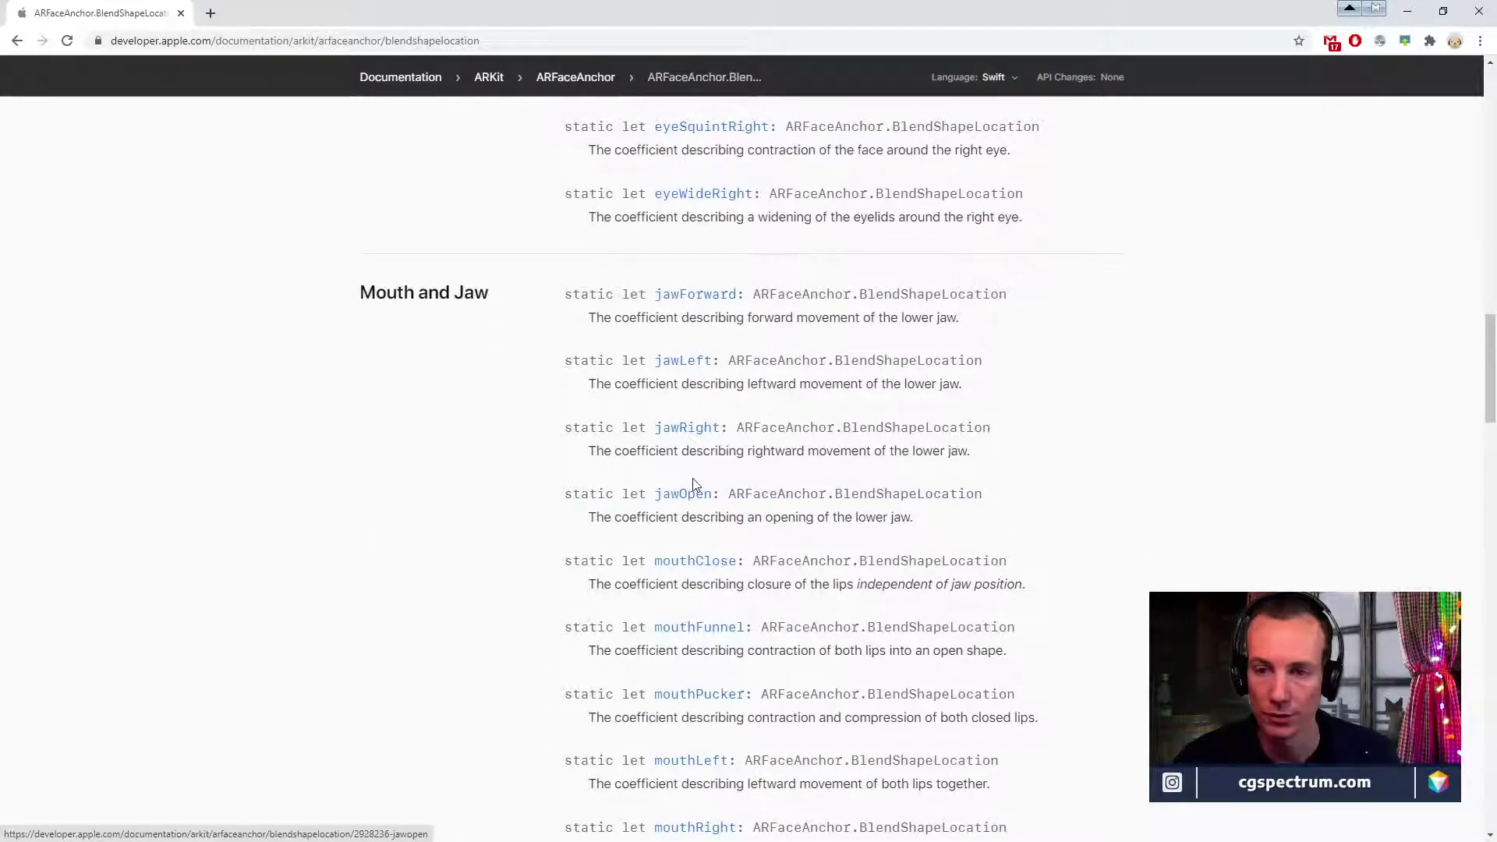
{"action": "scroll", "coordinate": [696, 491], "scroll_direction": "down", "scroll_amount": 1}
{"action": "scroll", "coordinate": [696, 492], "scroll_direction": "down", "scroll_amount": 2}
{"action": "scroll", "coordinate": [695, 492], "scroll_direction": "up", "scroll_amount": 3}
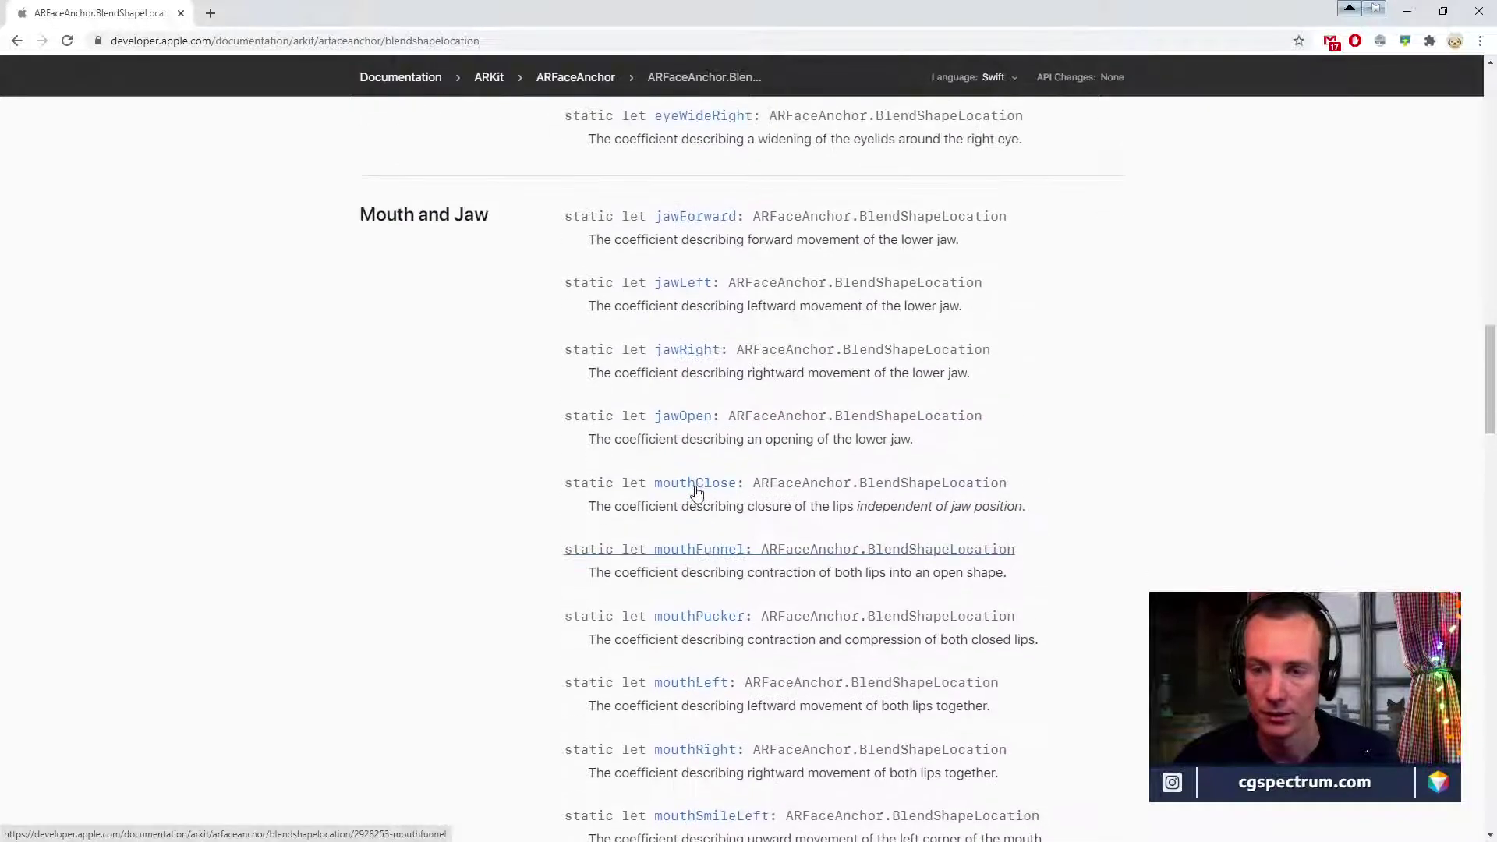
Open the jawForward coefficient's page and examine the Discussion figure comparing values 0.0 and 1.0.
{"action": "left_click", "coordinate": [718, 298]}
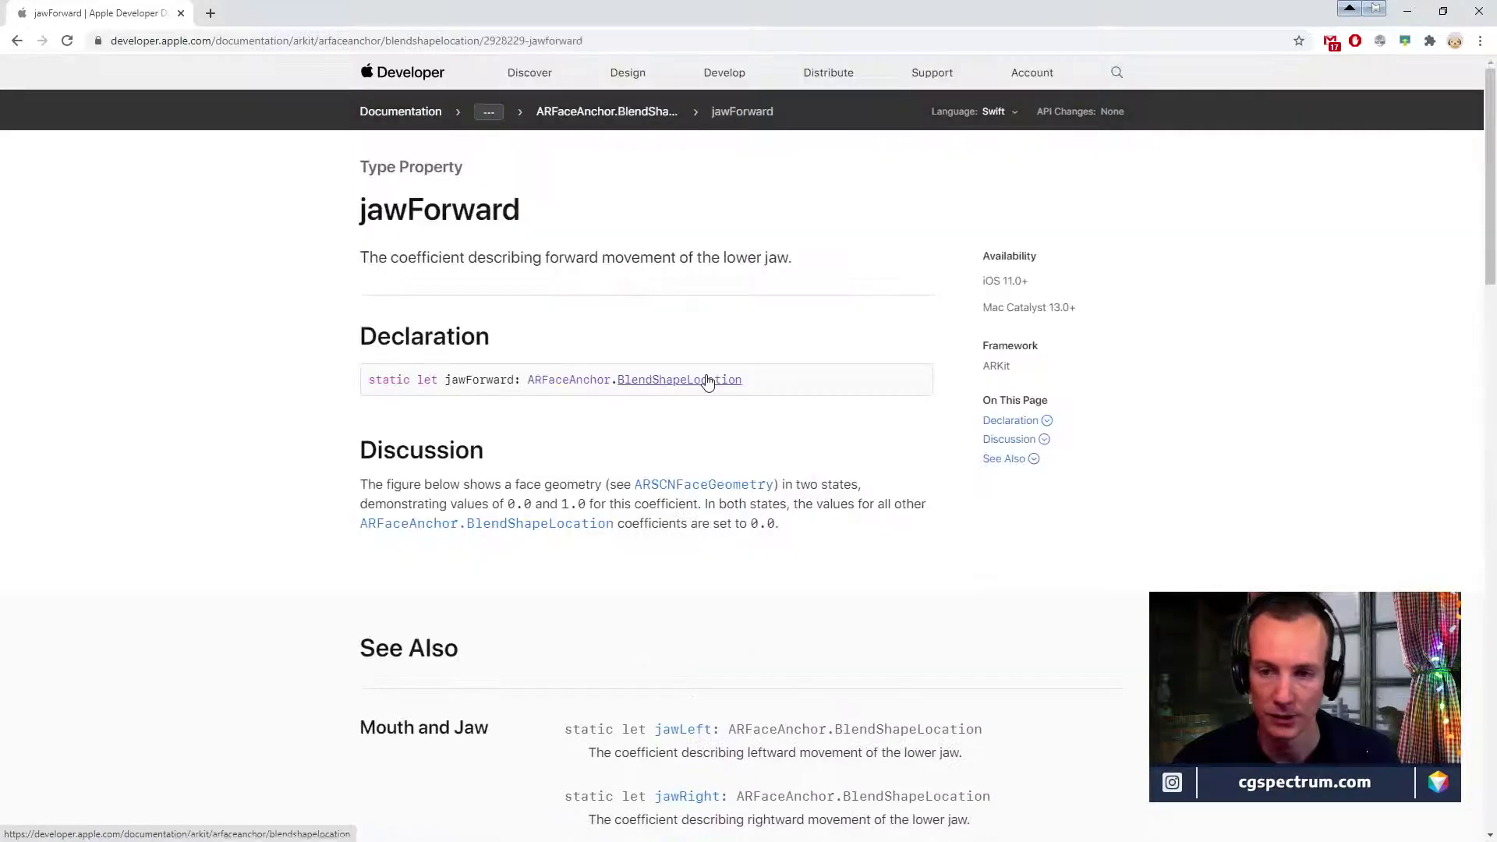
{"action": "scroll", "coordinate": [839, 478], "scroll_direction": "down", "scroll_amount": 1}
{"action": "scroll", "coordinate": [829, 605], "scroll_direction": "down", "scroll_amount": 2}
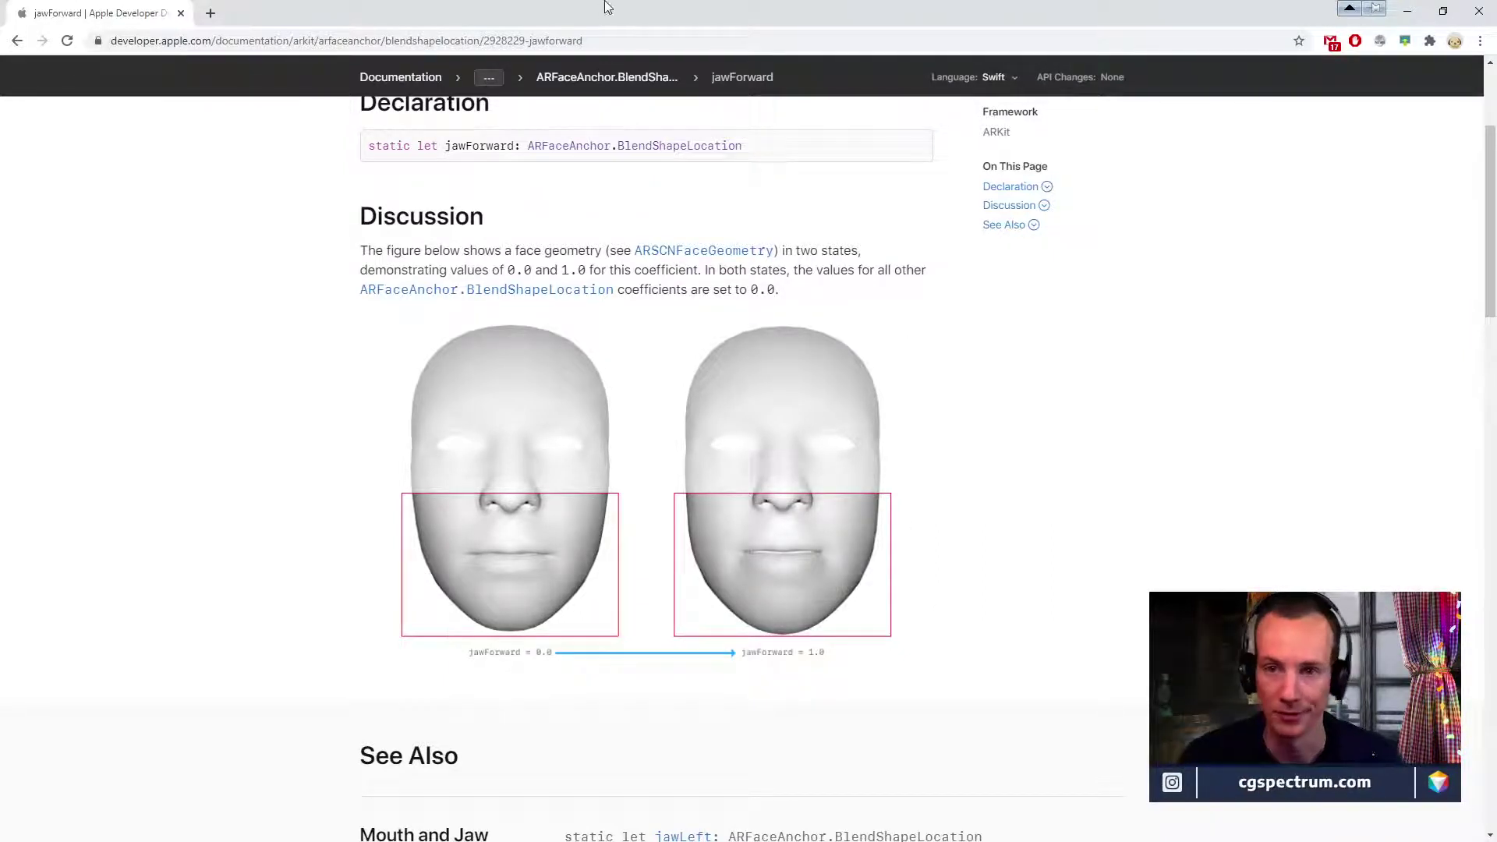
Move the browser window out of the way, switch to Maya at full size and select the CTRL_Vis control above the character's head.
{"action": "left_click_drag", "start_coordinate": [620, 13], "coordinate": [0, 168]}
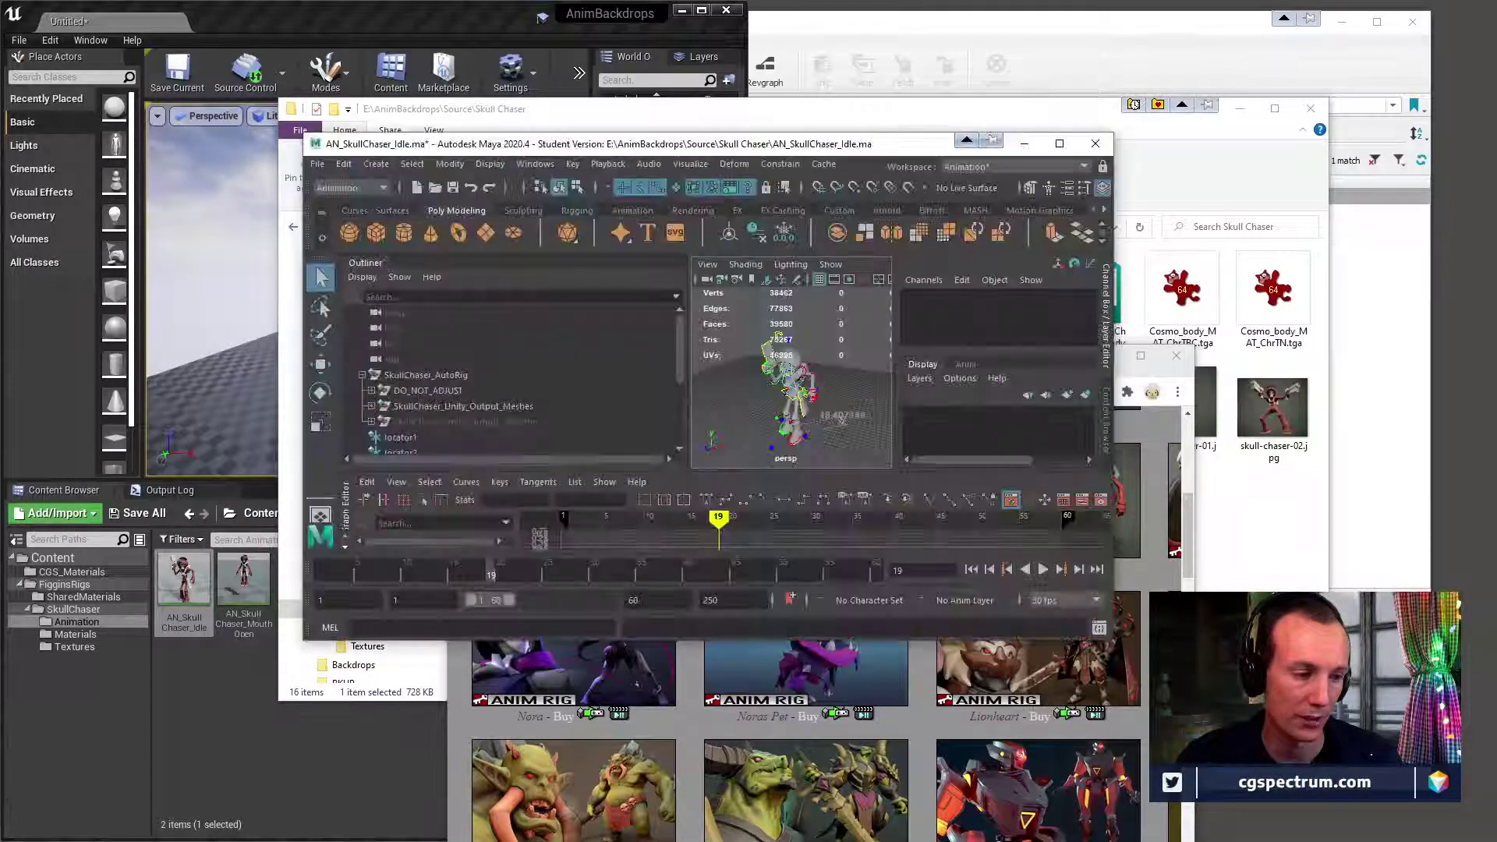
{"action": "double_click", "coordinate": [879, 148]}
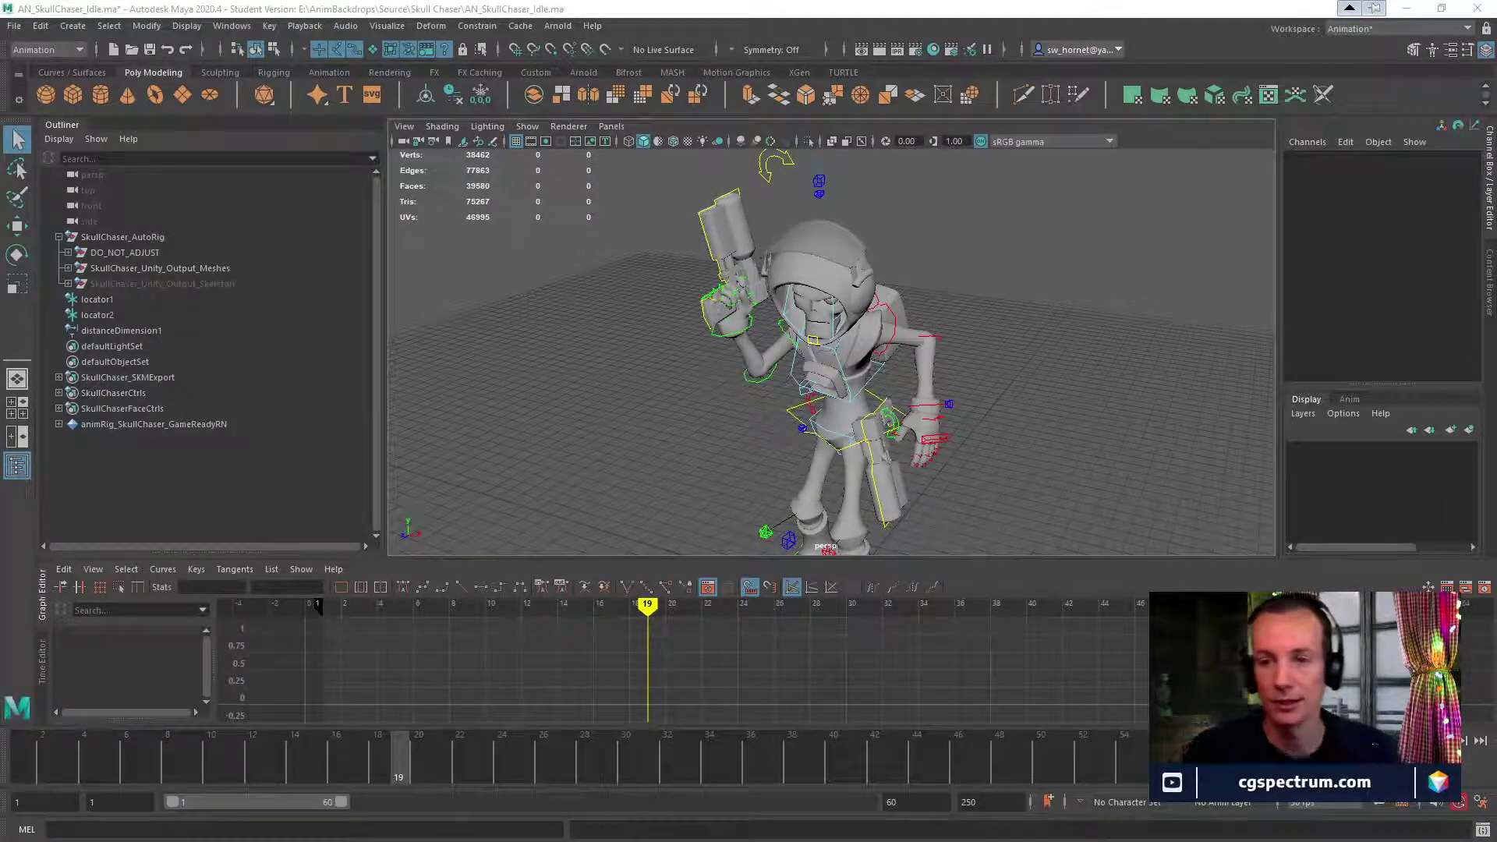
{"action": "left_click", "coordinate": [821, 173]}
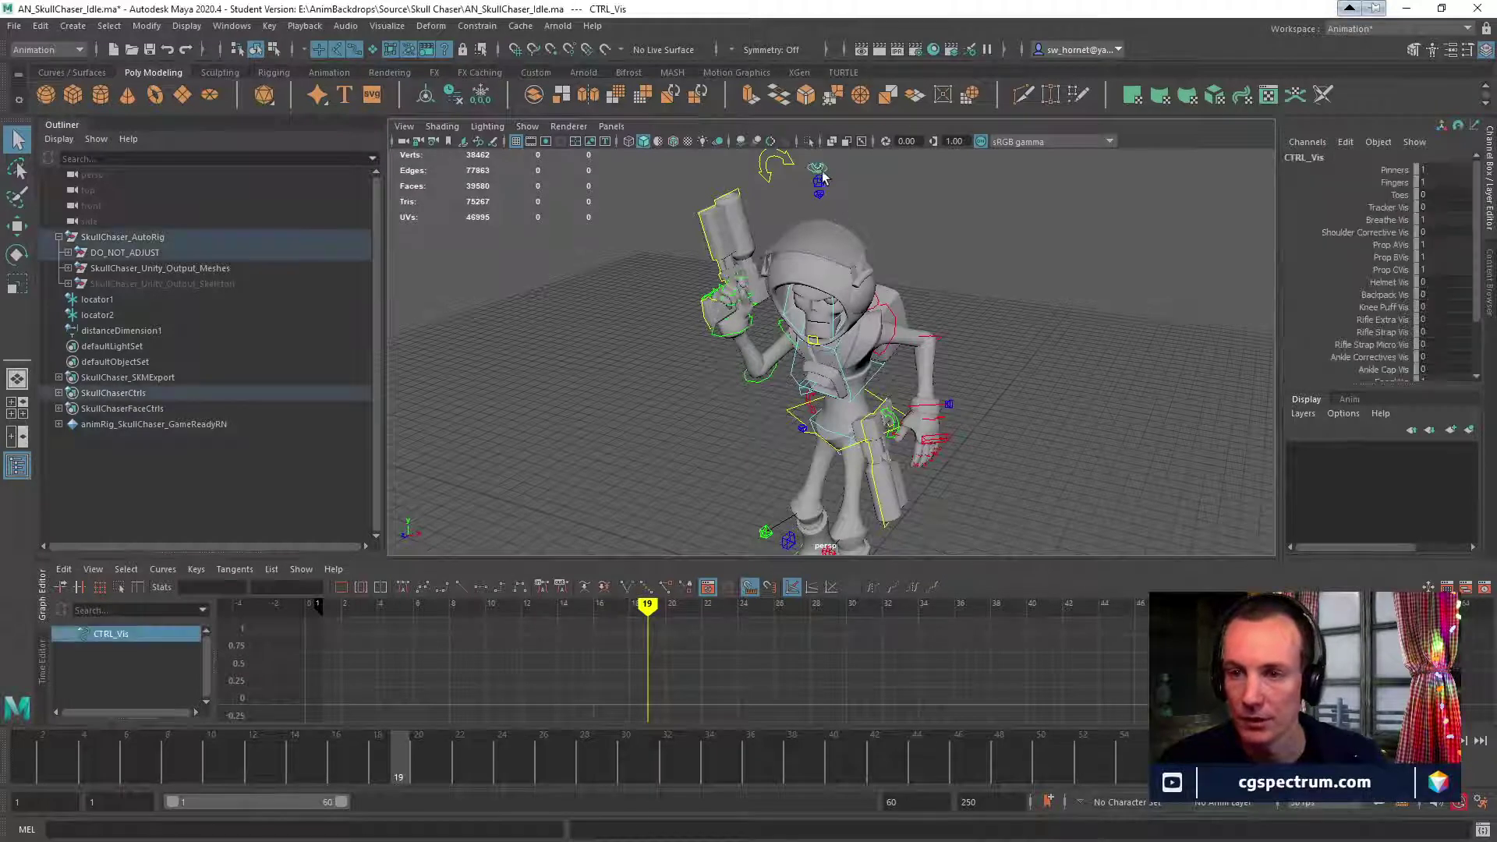
Review the visibility attributes of CTRL_Vis and set Facial On Surf Vis to 1.
{"action": "mouse_move", "coordinate": [888, 295]}
{"action": "right_mouse_down"}
{"action": "mouse_move", "coordinate": [889, 265]}
{"action": "mouse_move", "coordinate": [885, 286]}
{"action": "right_mouse_up"}
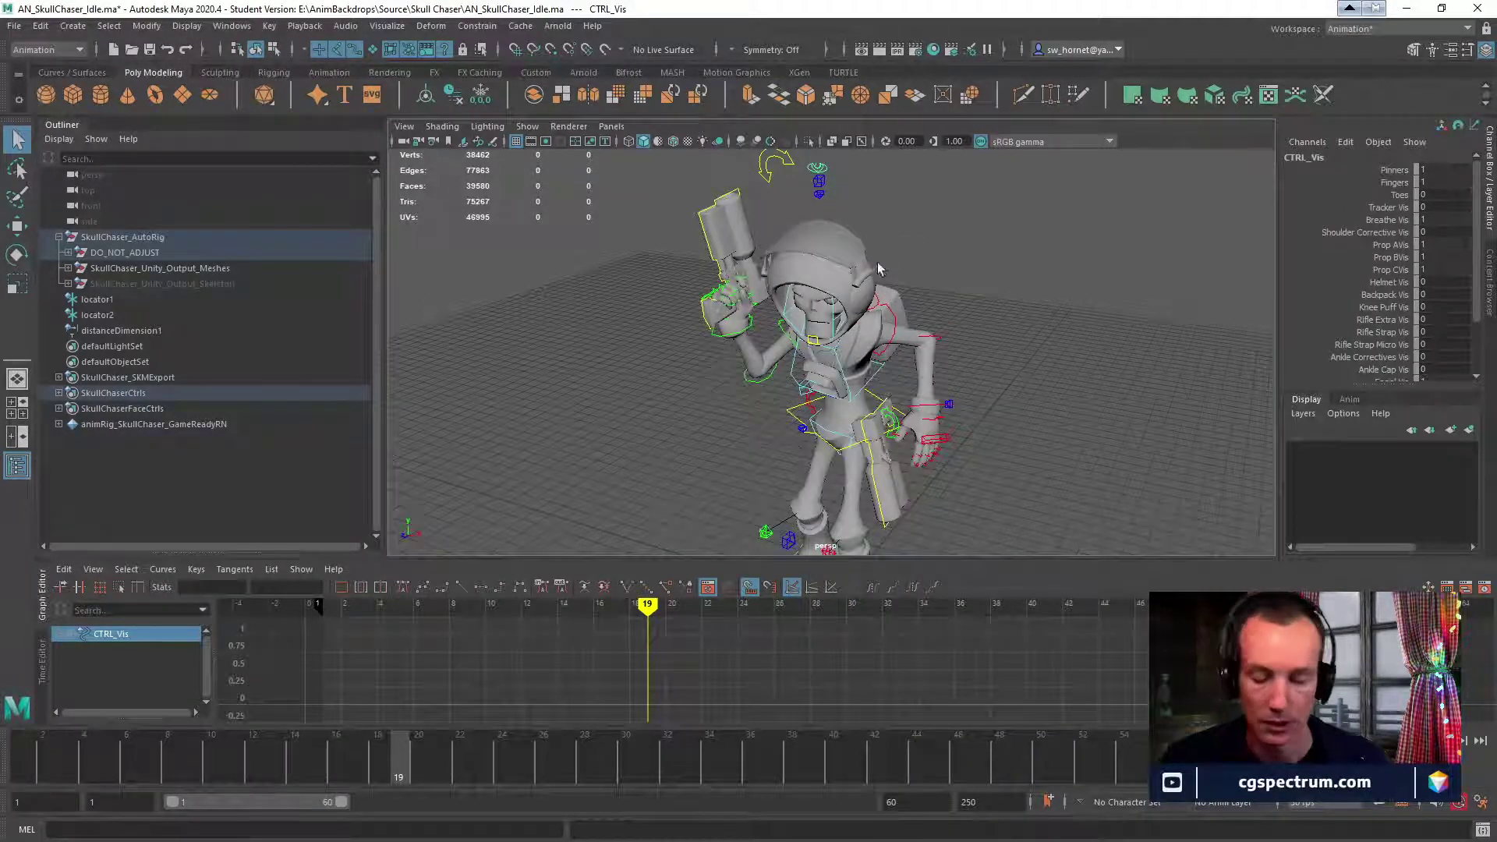
{"action": "middle_click_drag", "start_coordinate": [888, 204], "coordinate": [900, 268], "text": "alt"}
{"action": "right_click_drag", "start_coordinate": [900, 269], "coordinate": [1003, 305], "text": "alt"}
{"action": "left_click_drag", "start_coordinate": [1003, 304], "coordinate": [872, 268], "text": "alt"}
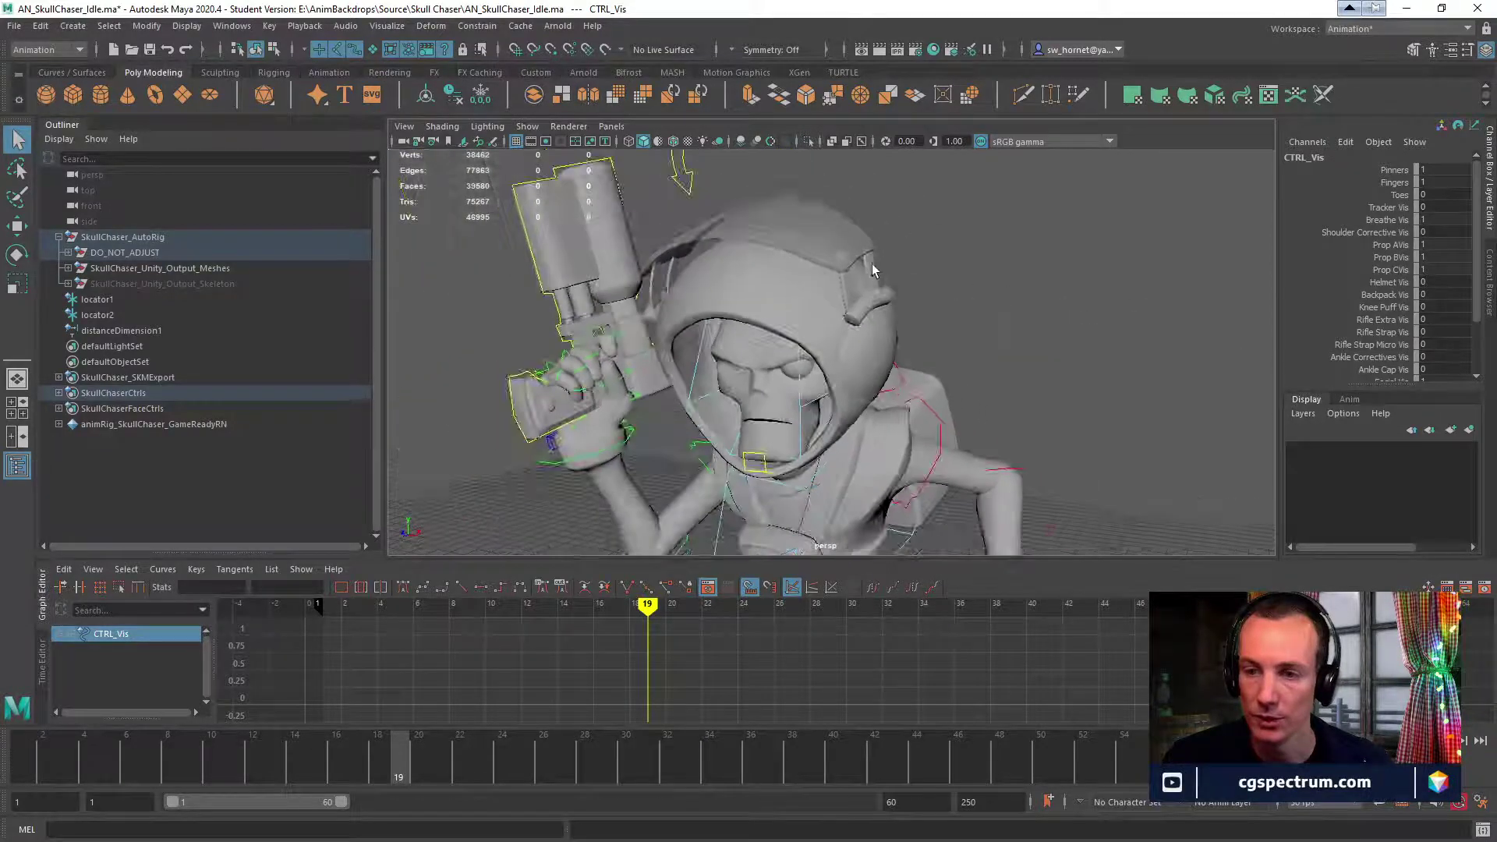
{"action": "middle_click_drag", "start_coordinate": [873, 267], "coordinate": [886, 304], "text": "alt"}
{"action": "right_click_drag", "start_coordinate": [885, 304], "coordinate": [828, 292], "text": "alt"}
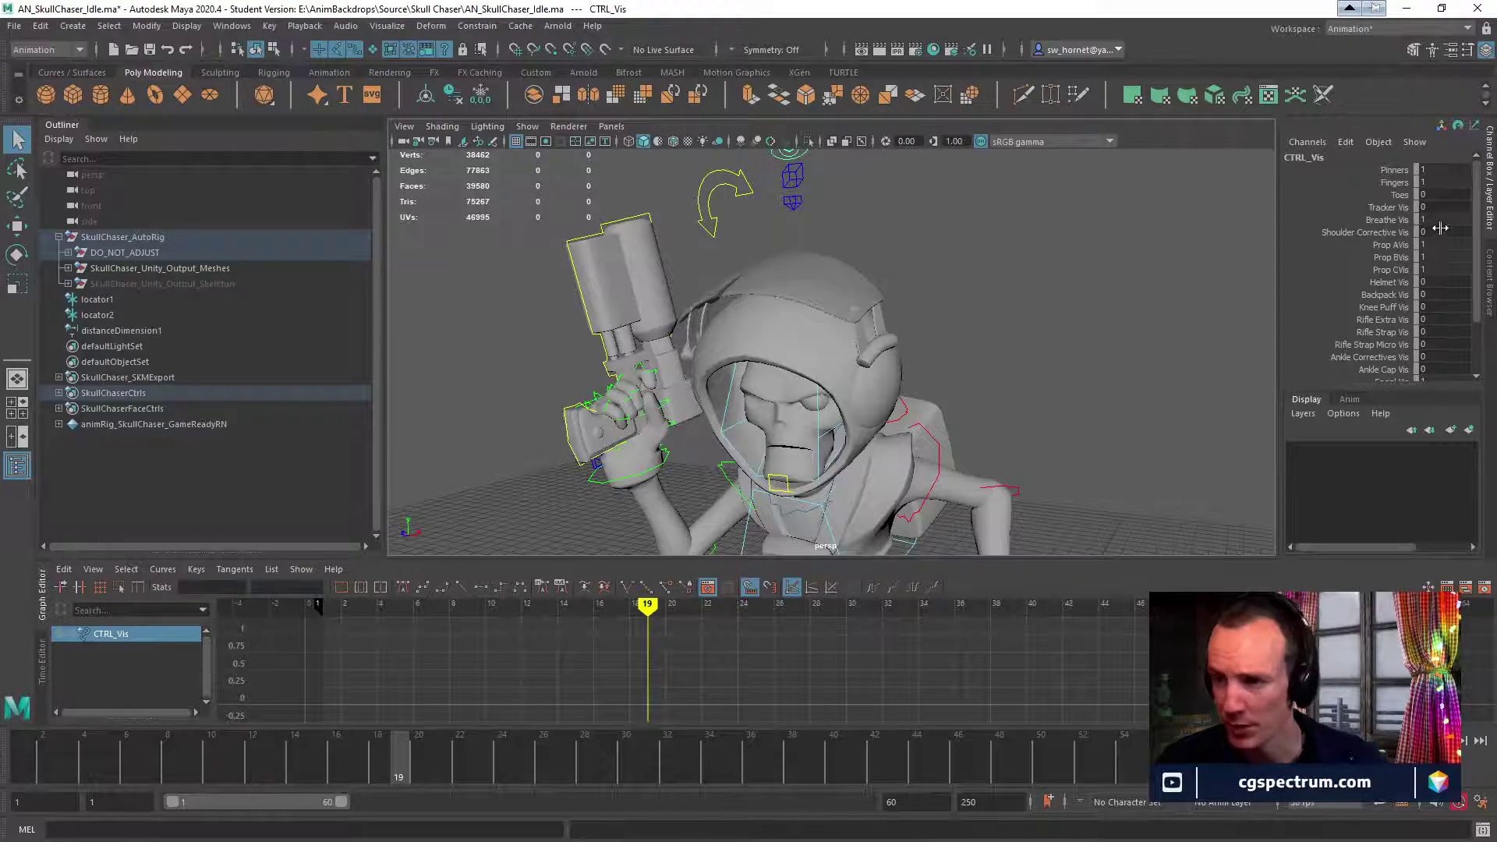
{"action": "scroll", "coordinate": [1453, 266], "scroll_direction": "down", "scroll_amount": 3}
{"action": "scroll", "coordinate": [1452, 268], "scroll_direction": "up", "scroll_amount": 3}
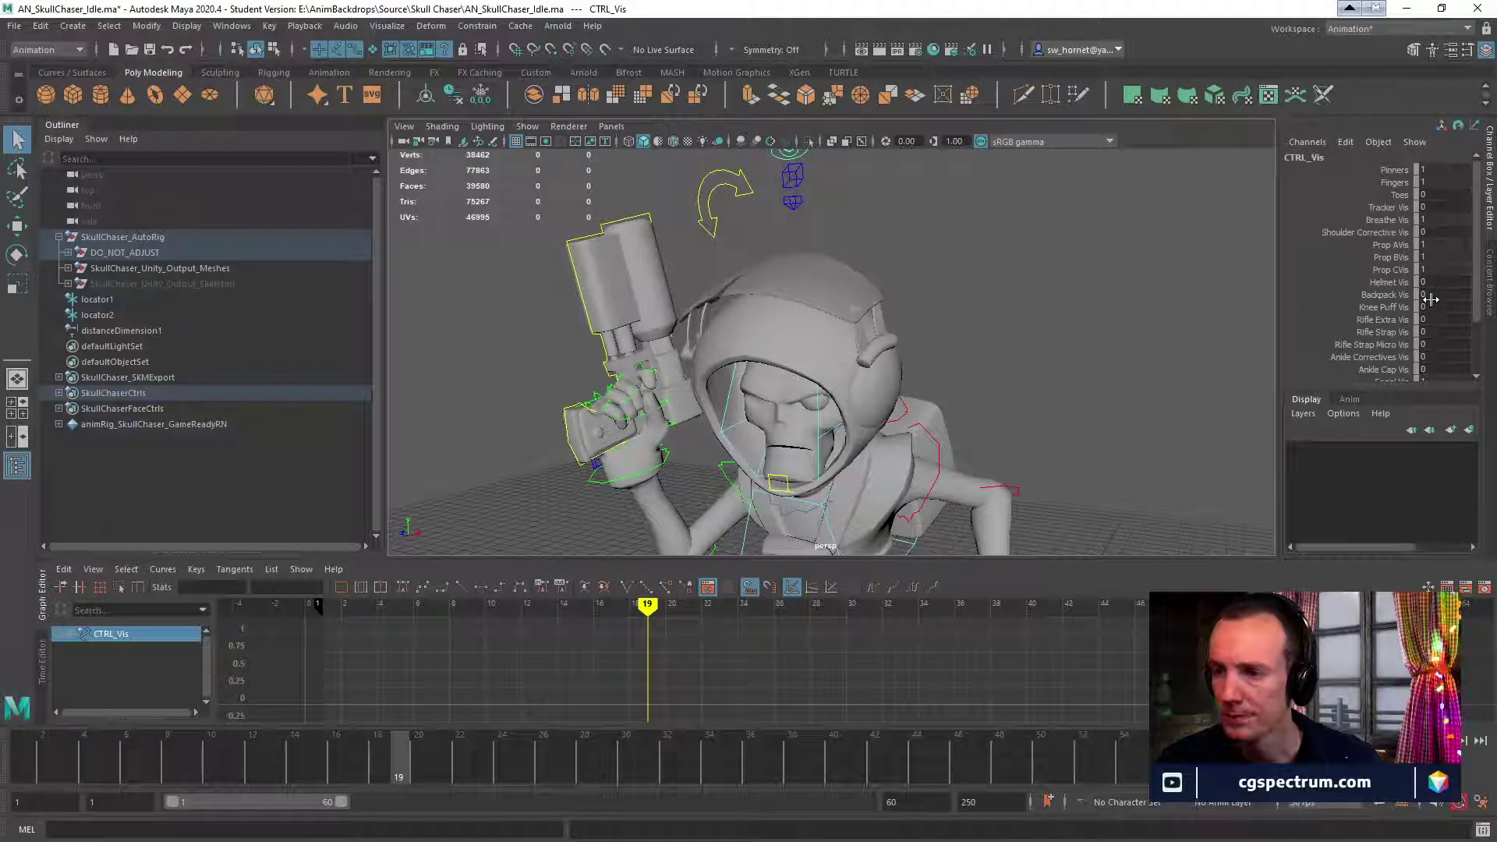
{"action": "scroll", "coordinate": [1431, 300], "scroll_direction": "down", "scroll_amount": 3}
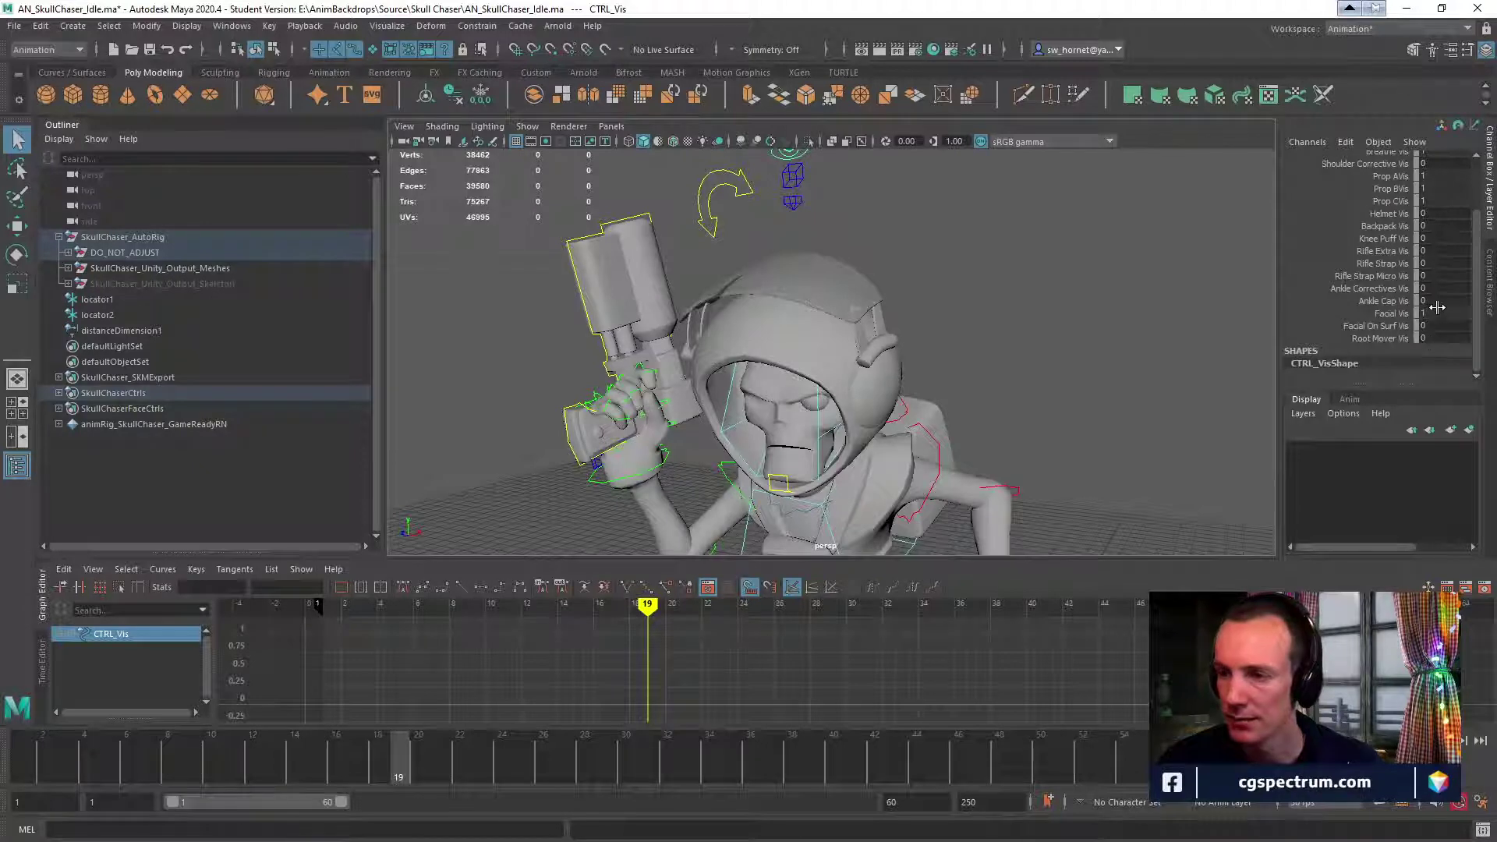
{"action": "scroll", "coordinate": [1439, 284], "scroll_direction": "up", "scroll_amount": 2}
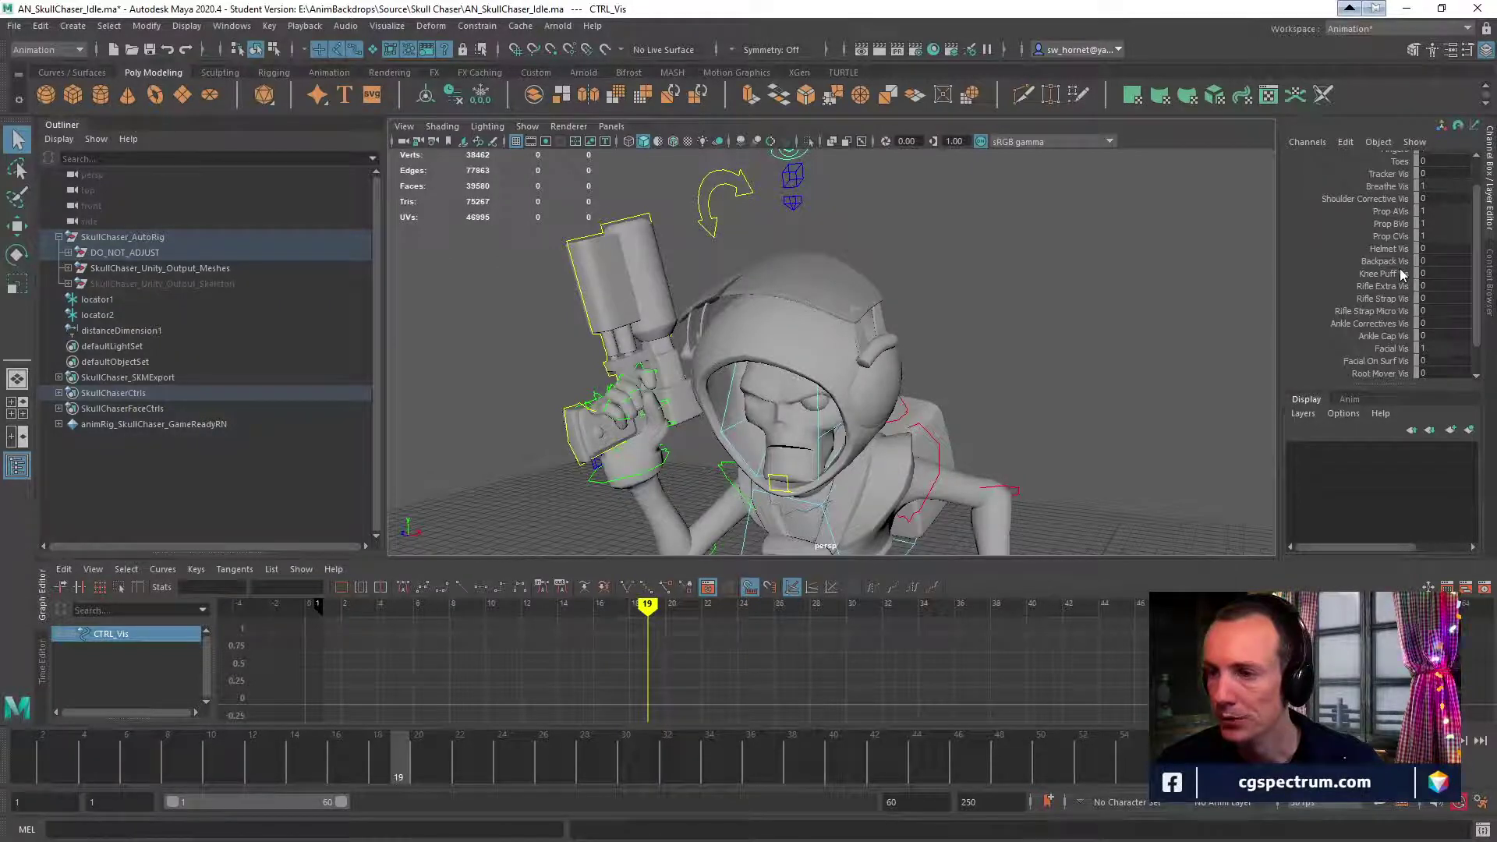
{"action": "scroll", "coordinate": [1400, 268], "scroll_direction": "up", "scroll_amount": 2}
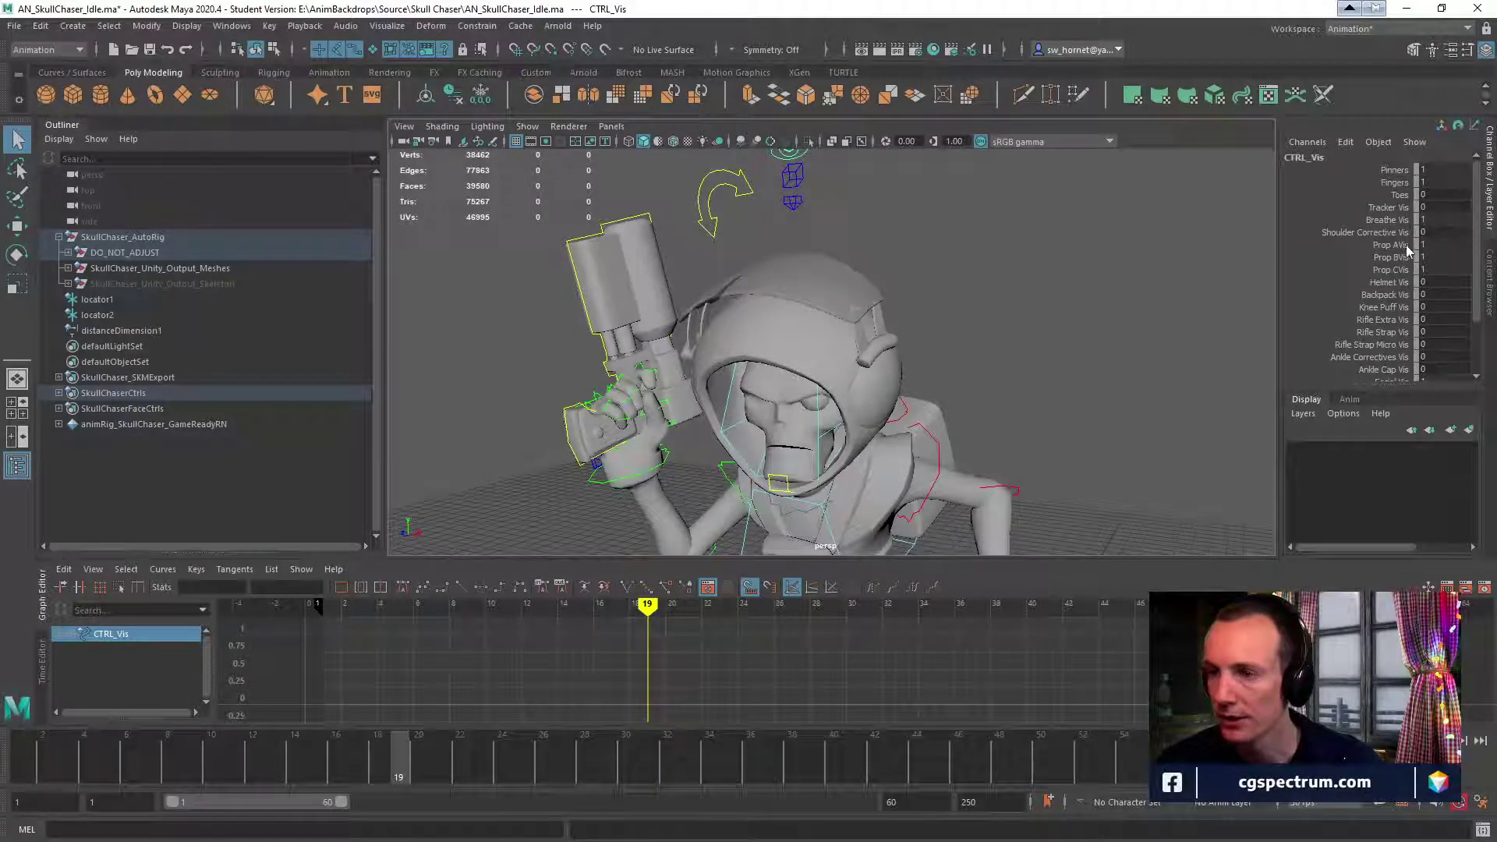
{"action": "scroll", "coordinate": [1415, 282], "scroll_direction": "down", "scroll_amount": 3}
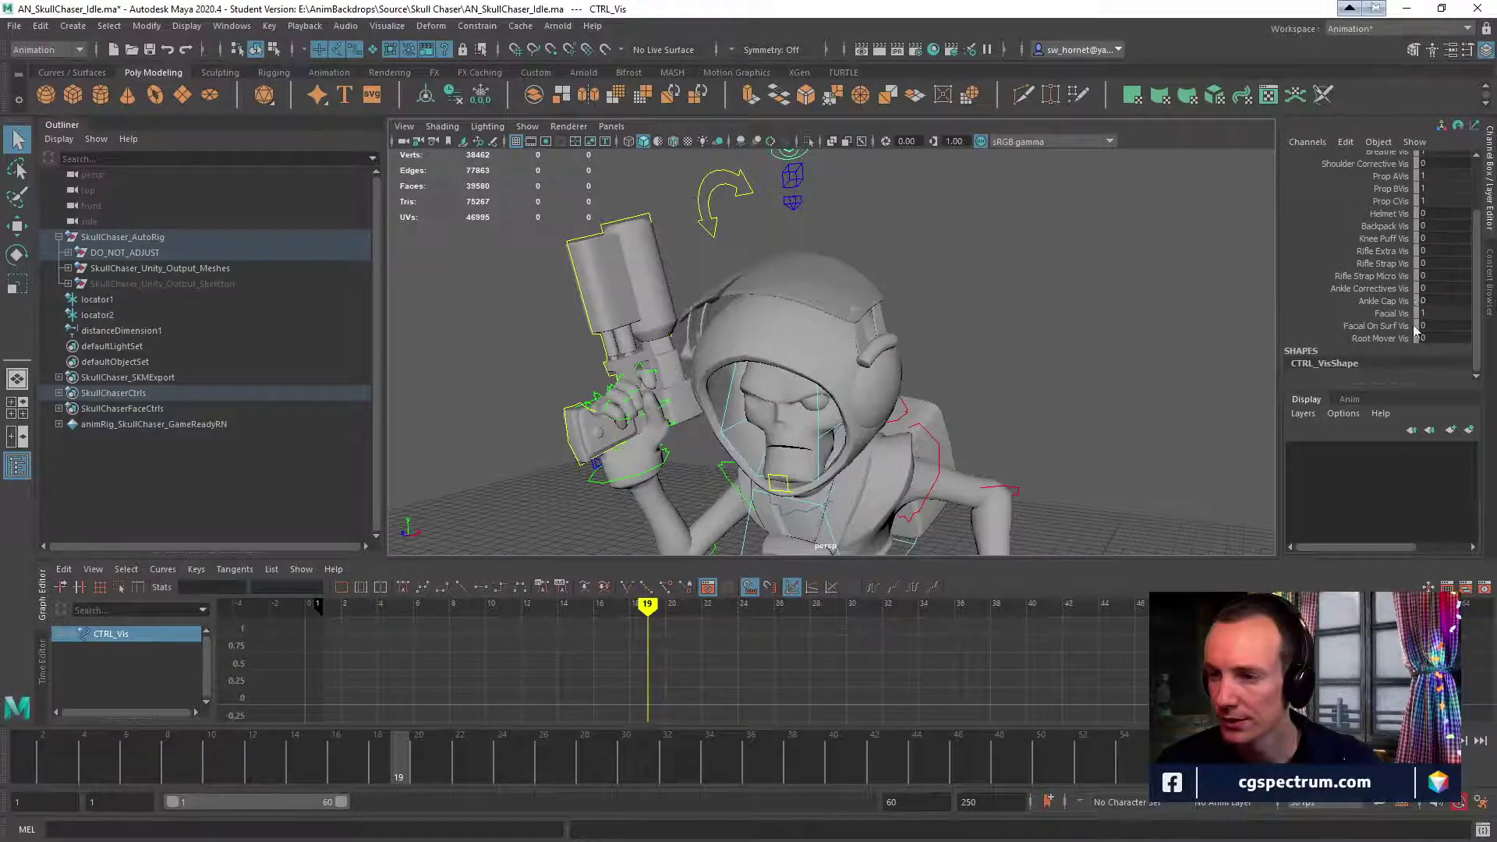
{"action": "left_click", "coordinate": [1377, 325]}
{"action": "middle_click_drag", "start_coordinate": [1073, 348], "coordinate": [1140, 349]}
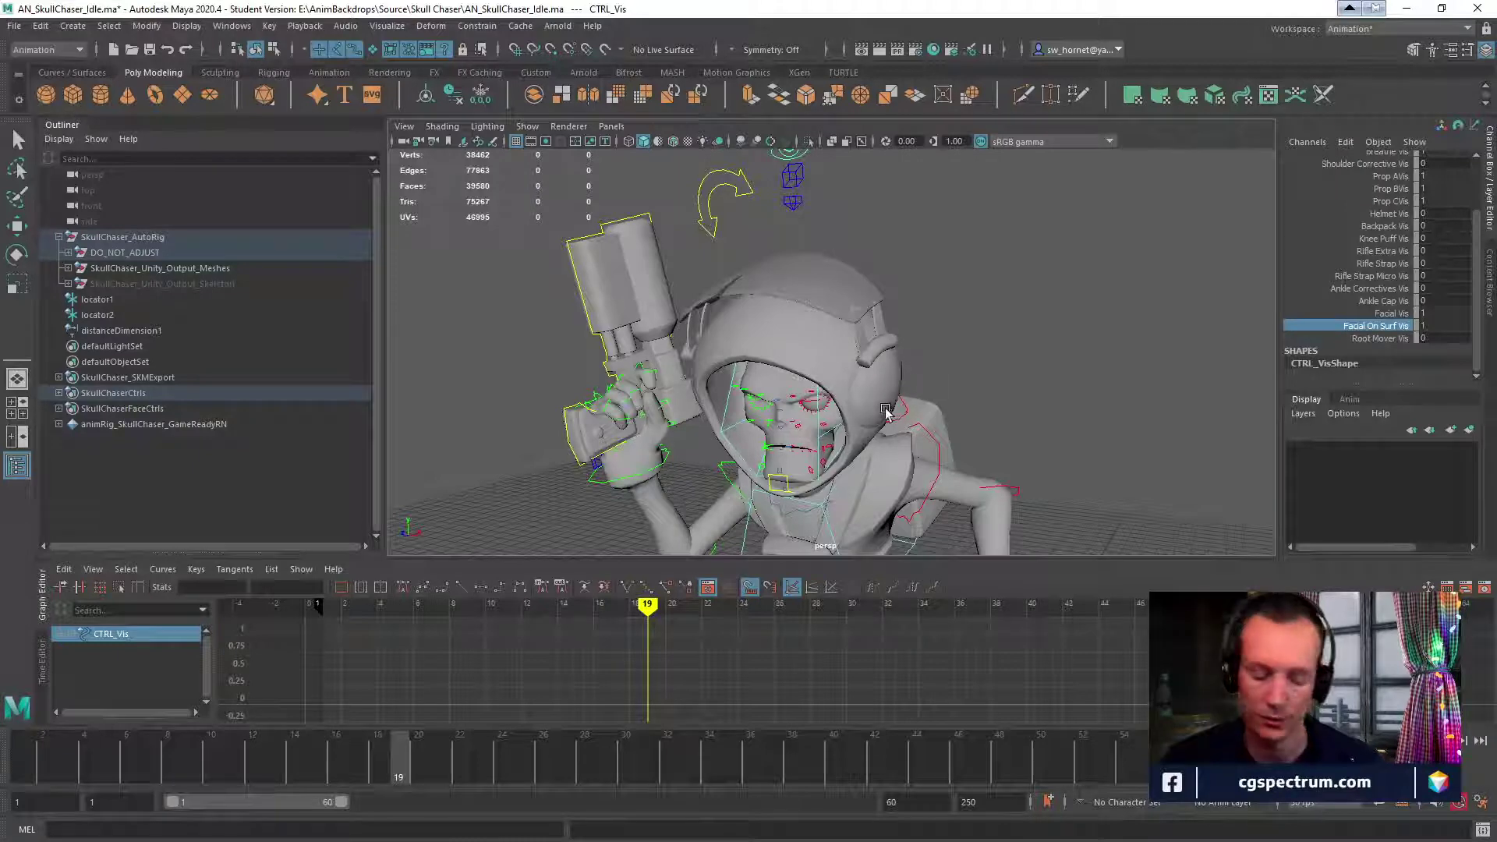
Try rotating the CTRL_SkullChaser_Fc_Jaw_Global control to open the character's jaw, and undo the rotation.
{"action": "right_click_drag", "start_coordinate": [858, 328], "coordinate": [1143, 395], "text": "alt"}
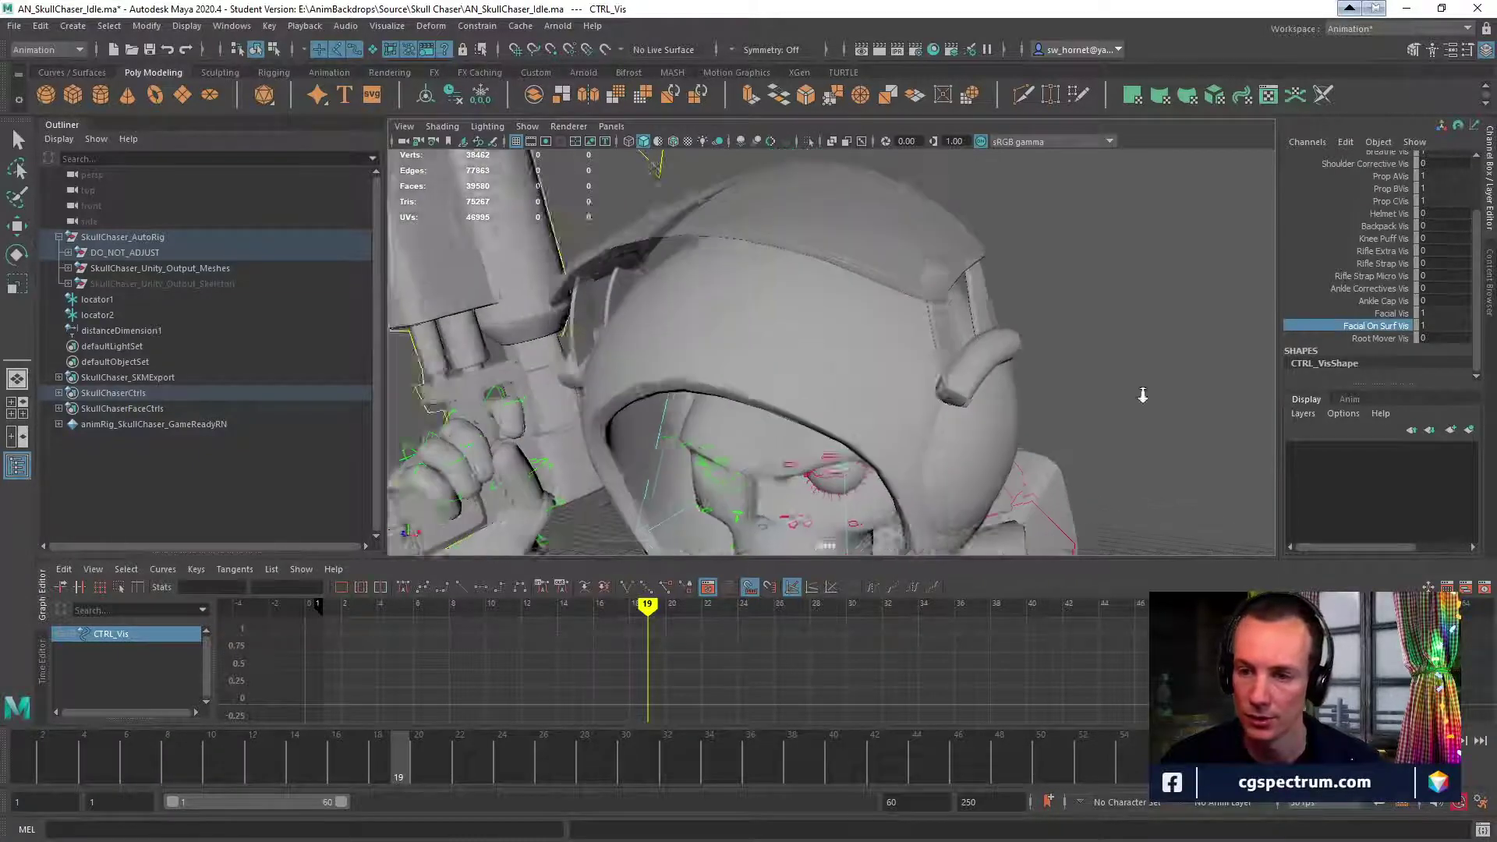
{"action": "middle_click_drag", "start_coordinate": [982, 437], "coordinate": [1033, 250], "text": "alt"}
{"action": "right_click_drag", "start_coordinate": [897, 249], "coordinate": [985, 254], "text": "alt"}
{"action": "middle_click_drag", "start_coordinate": [966, 246], "coordinate": [968, 288], "text": "alt"}
{"action": "left_click_drag", "start_coordinate": [969, 288], "coordinate": [951, 289], "text": "alt"}
{"action": "right_click_drag", "start_coordinate": [951, 289], "coordinate": [927, 291], "text": "alt"}
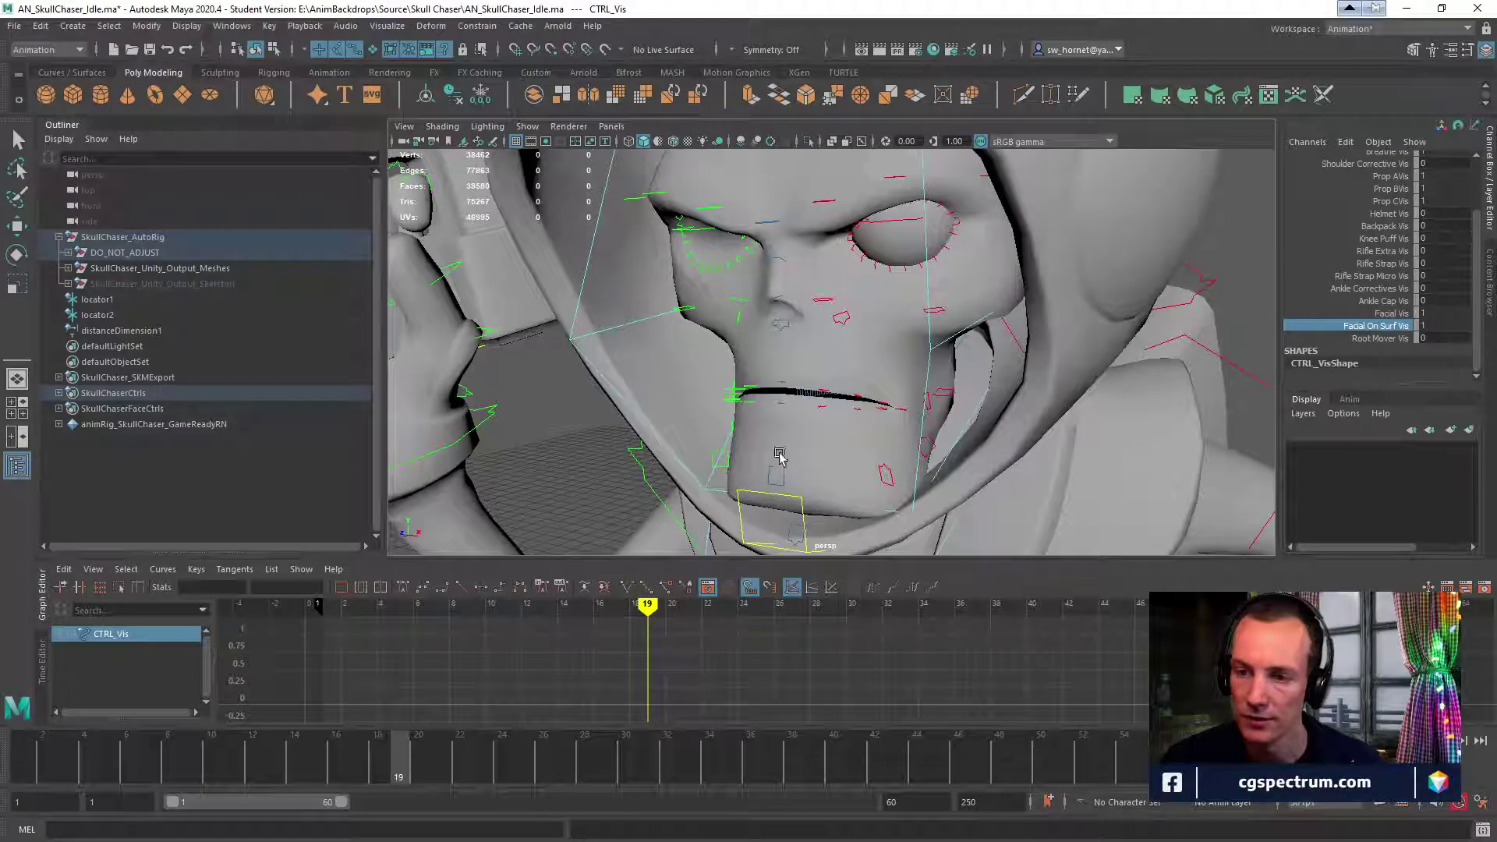
{"action": "left_click", "coordinate": [802, 507]}
{"action": "middle_click_drag", "start_coordinate": [802, 507], "coordinate": [799, 451], "text": "alt"}
{"action": "key", "text": "e"}
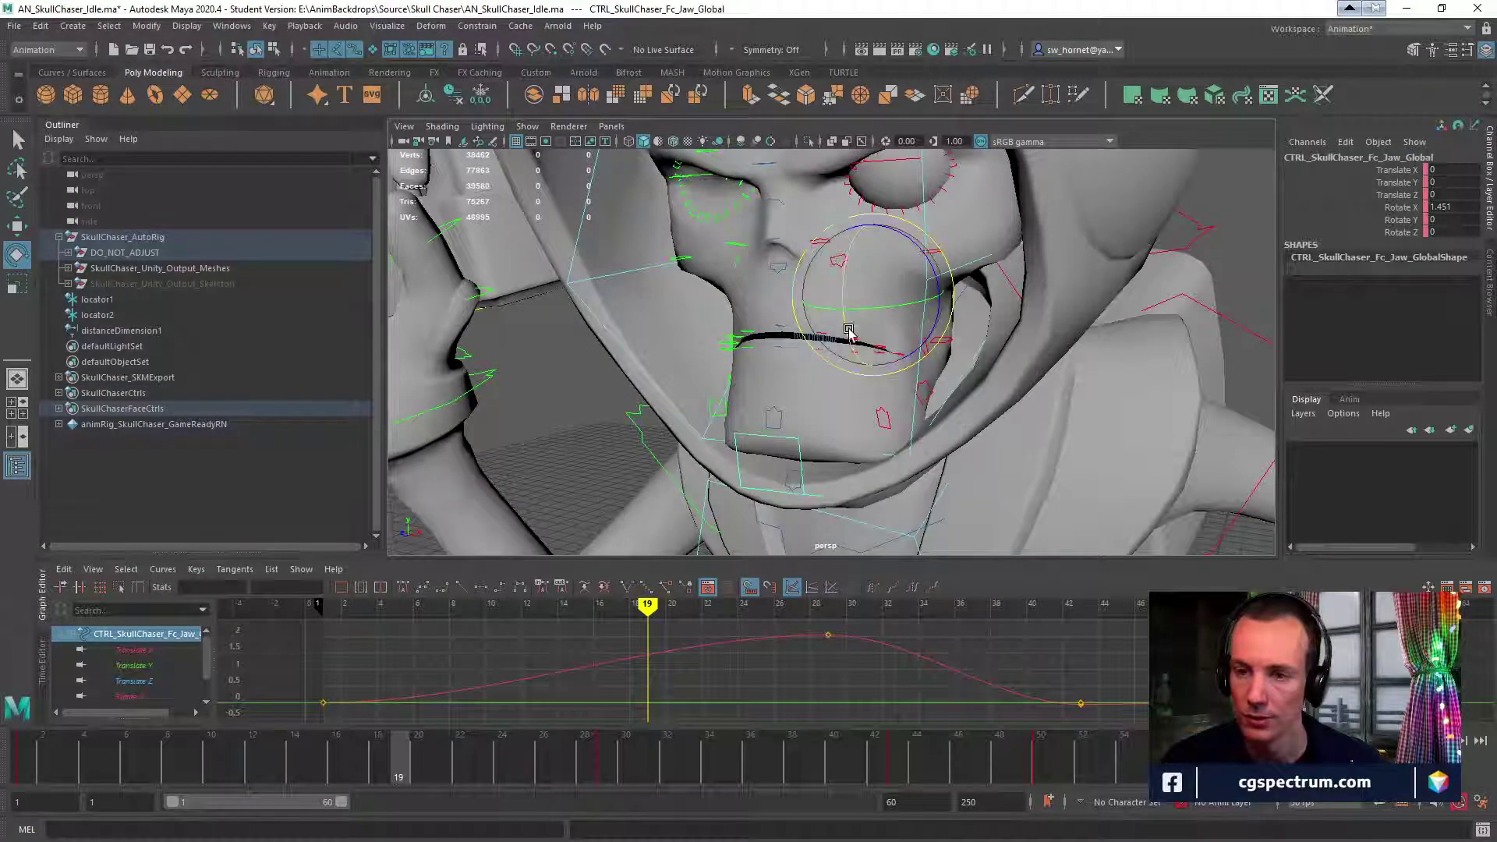
{"action": "left_click_drag", "start_coordinate": [849, 331], "coordinate": [853, 367]}
{"action": "key", "text": "ctrl+z"}
Create a new scene without saving the changes to AN_SkullChaser_Idle.ma.
{"action": "left_click", "coordinate": [21, 27]}
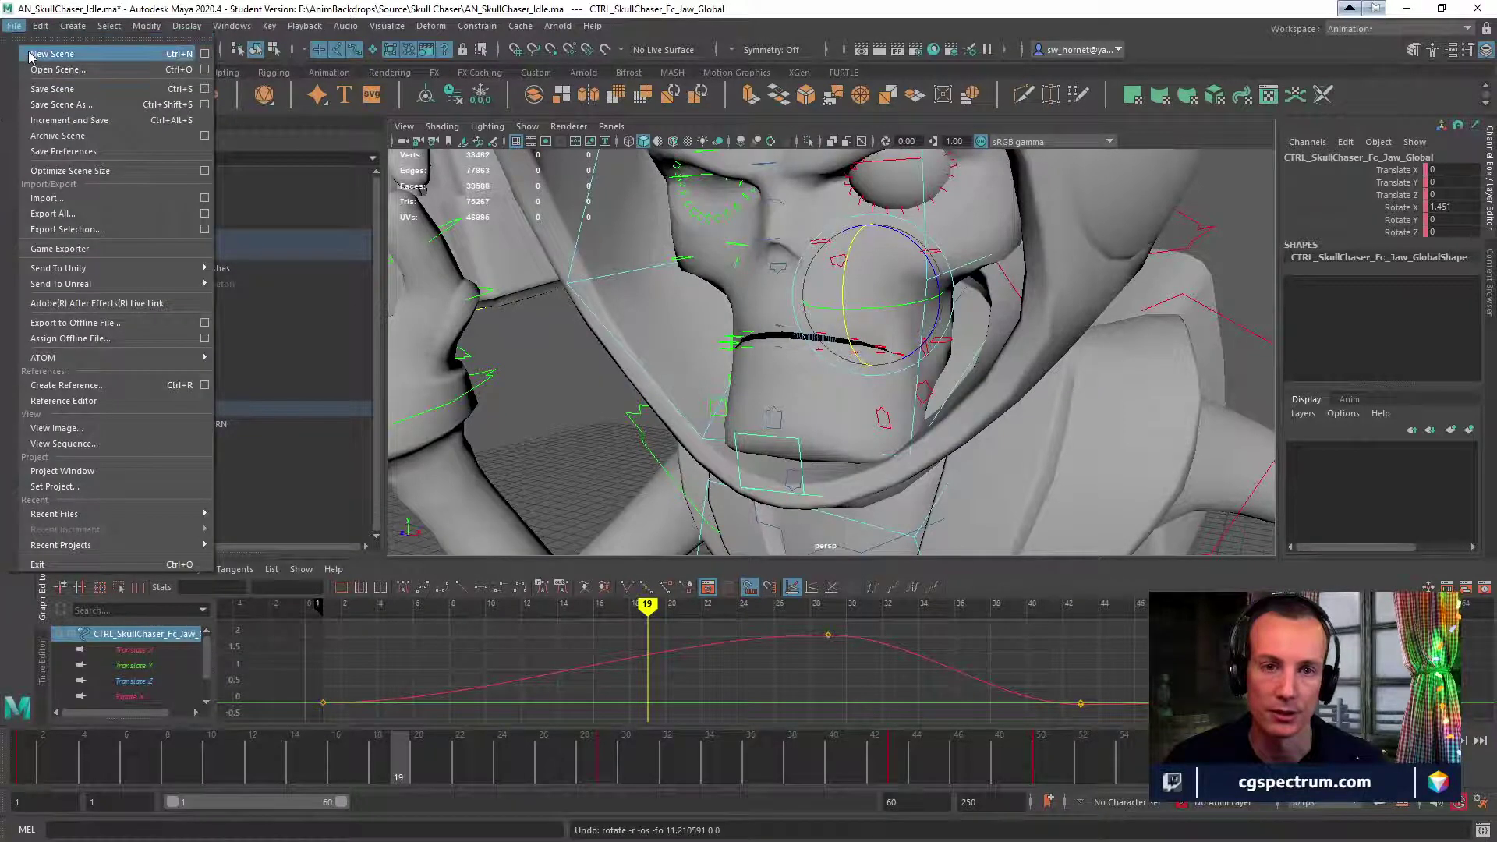
{"action": "left_click", "coordinate": [29, 53]}
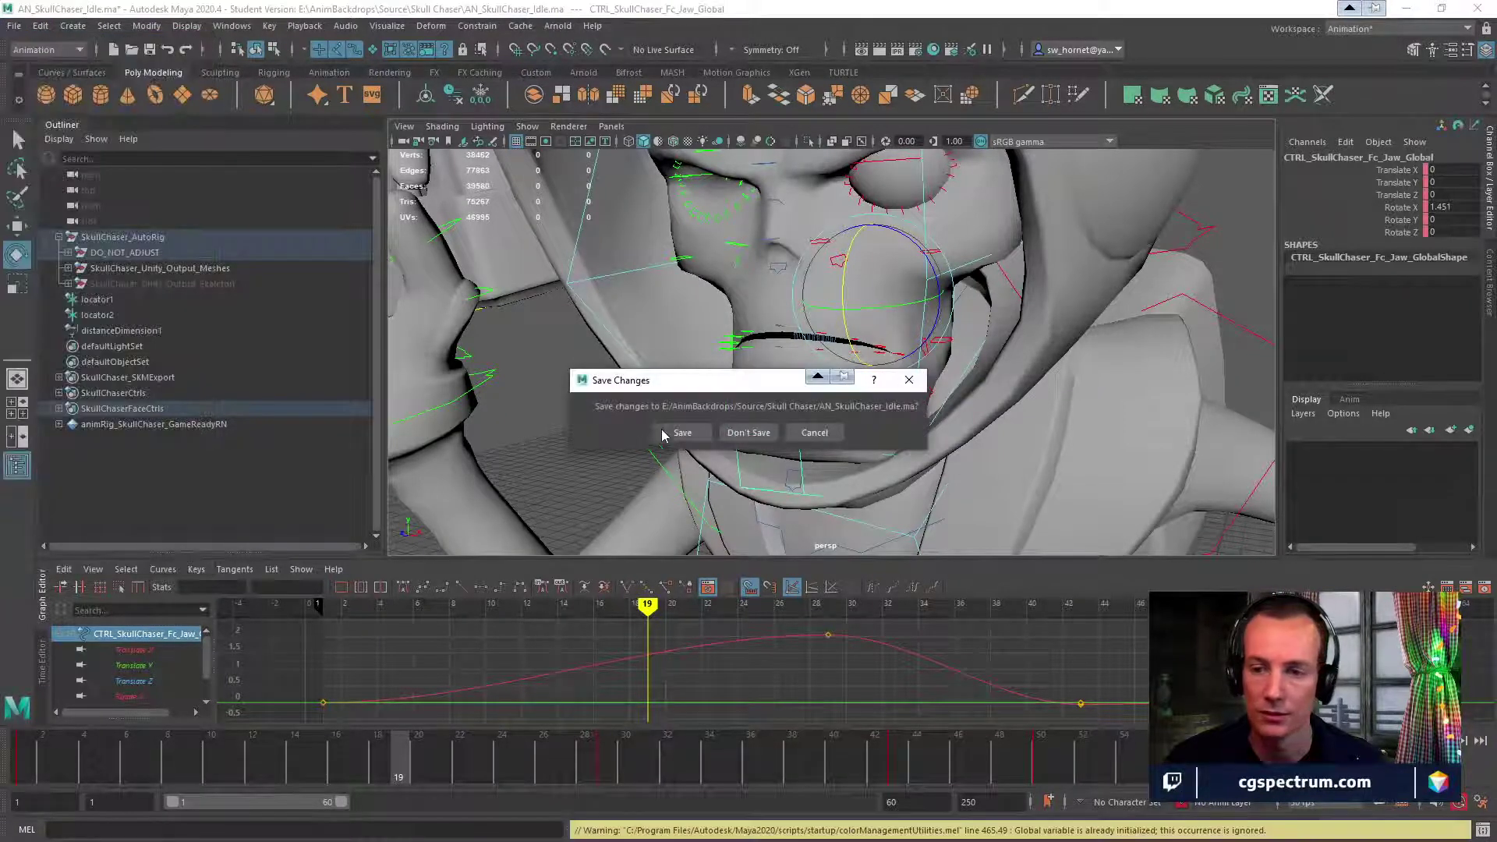
{"action": "left_click", "coordinate": [772, 436]}
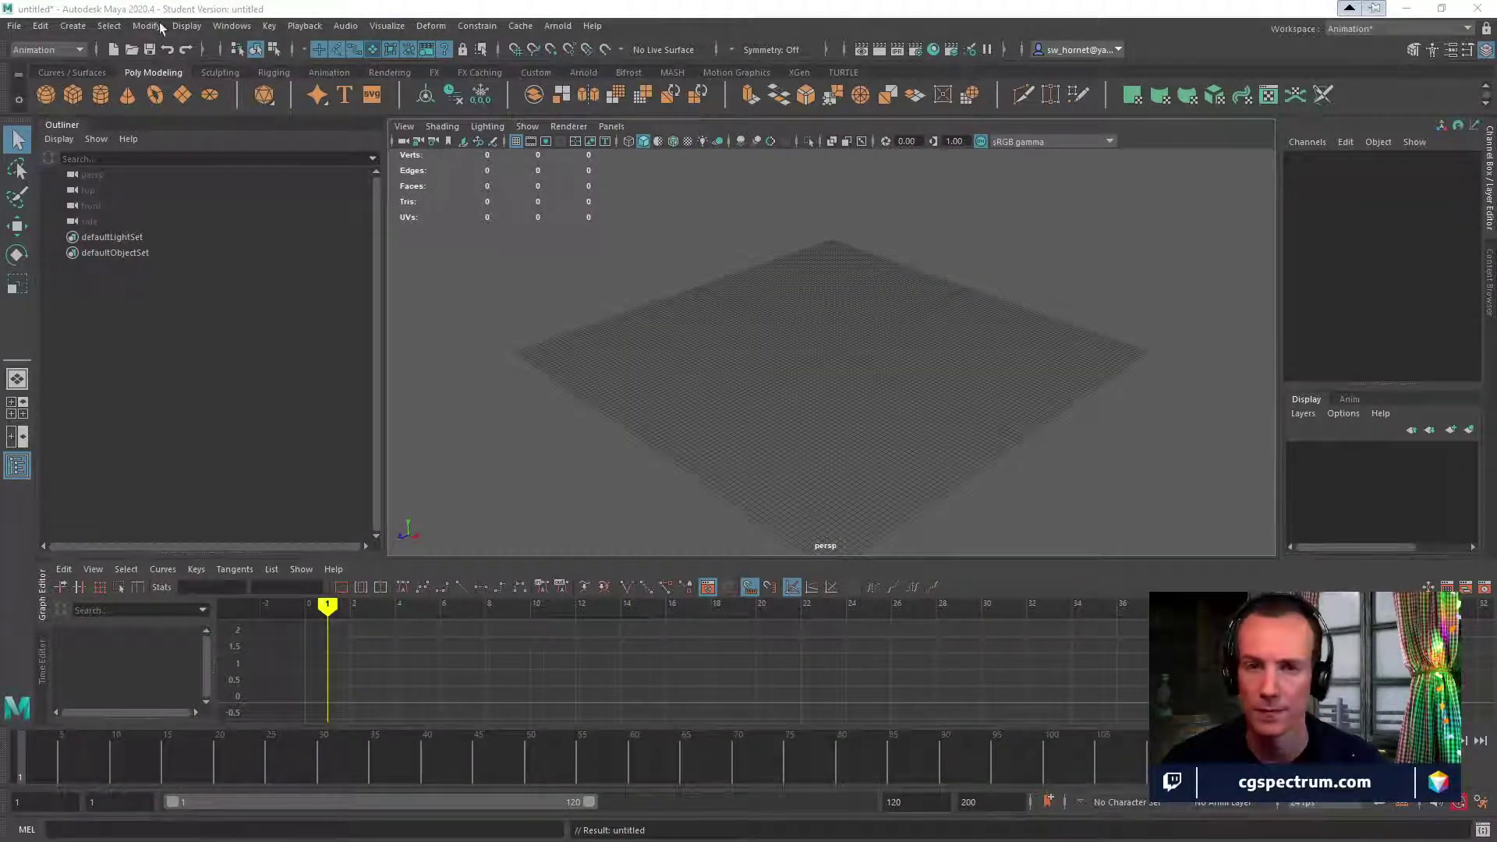
Reference animRig_SkullChaser_GameReady.ma from the Source bookmark's Skull Chaser folder into the scene, continuing past the student version notice, and close the Reference Editor.
{"action": "left_click", "coordinate": [14, 25]}
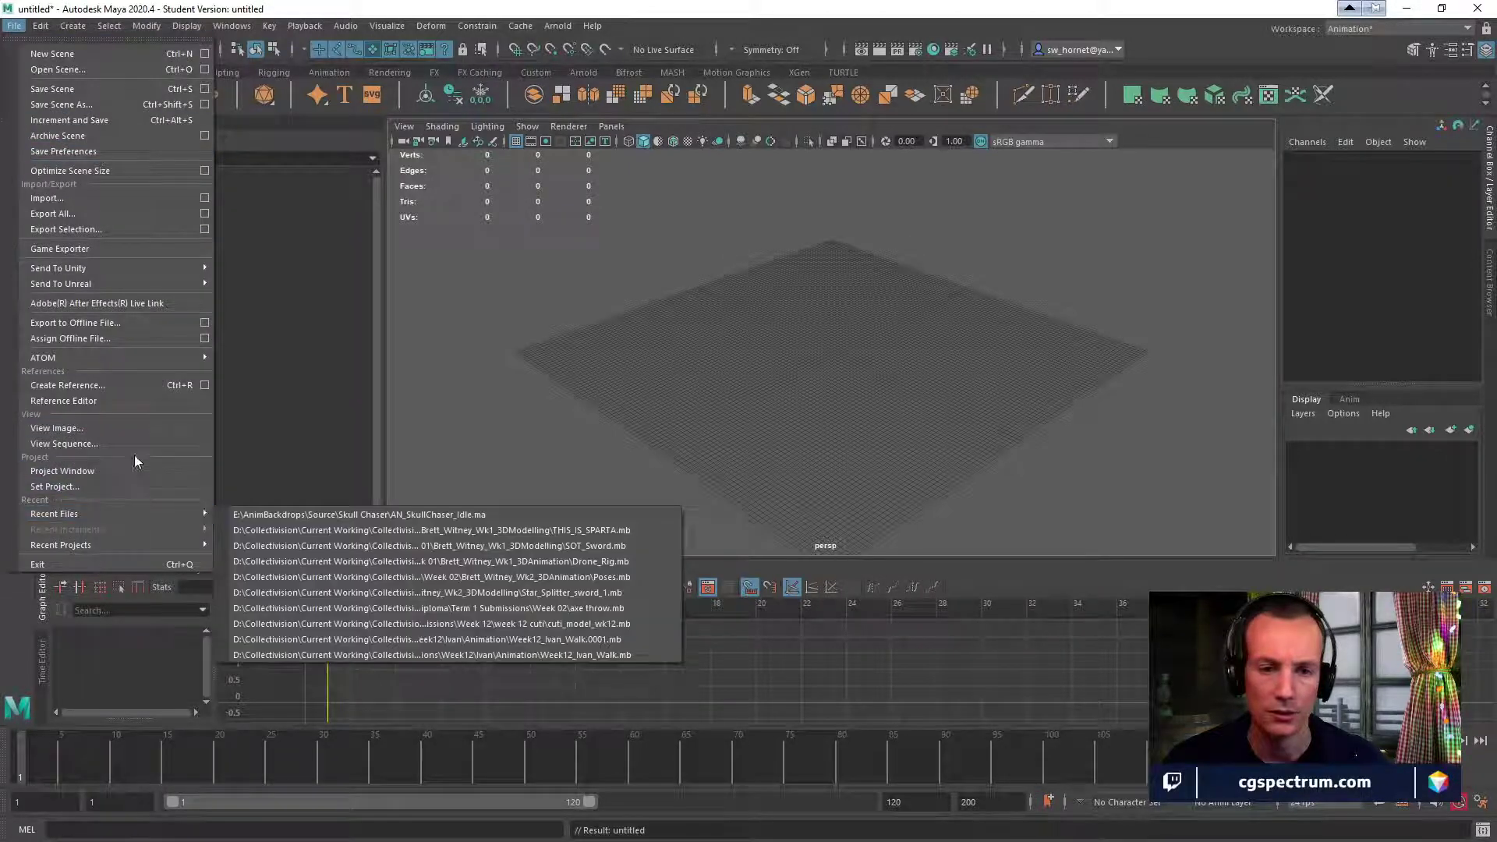
{"action": "left_click", "coordinate": [128, 401]}
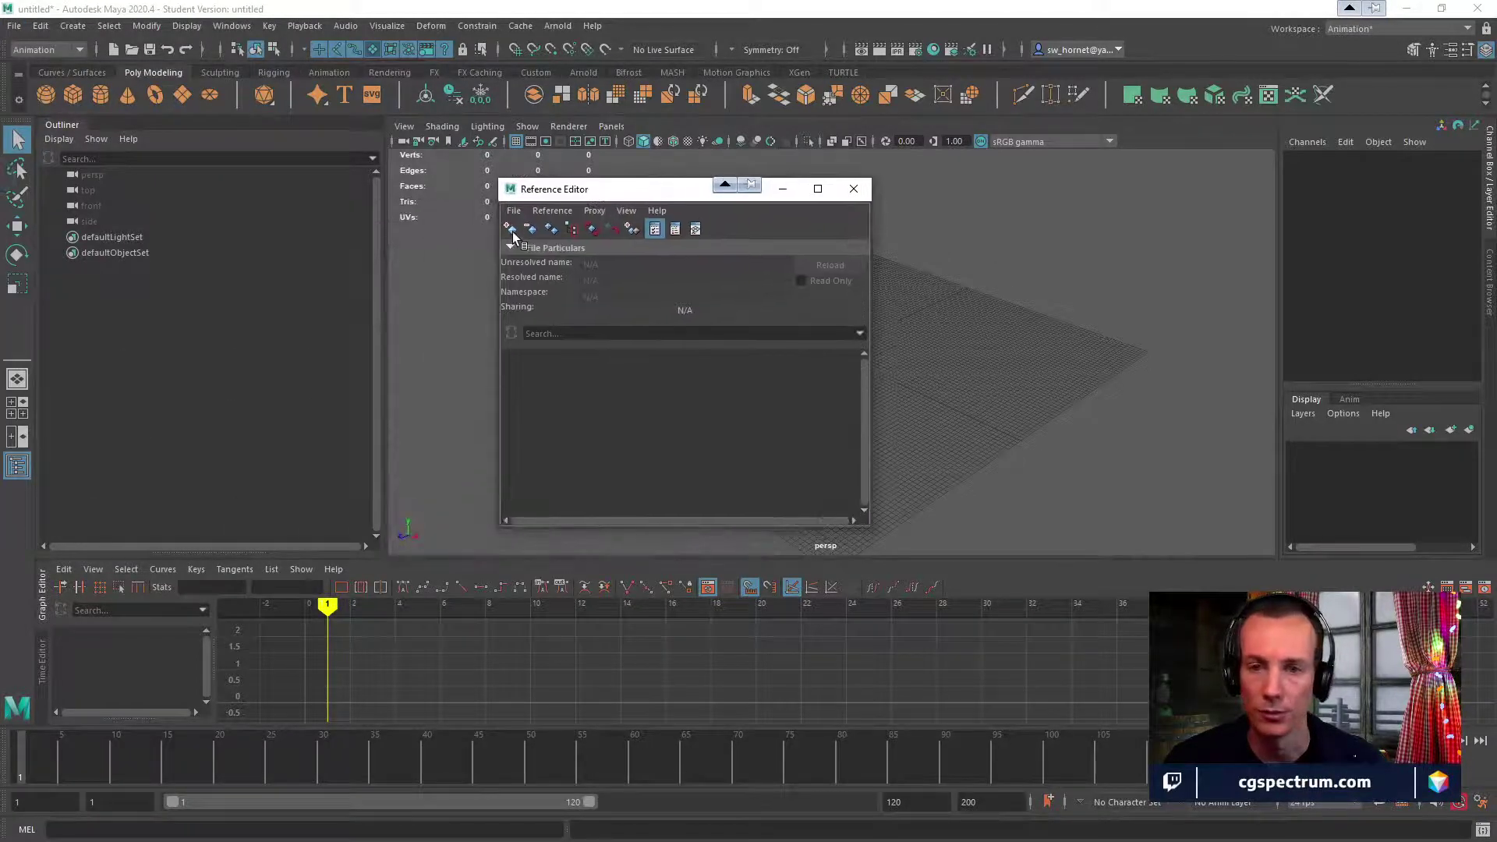
{"action": "left_click", "coordinate": [512, 230]}
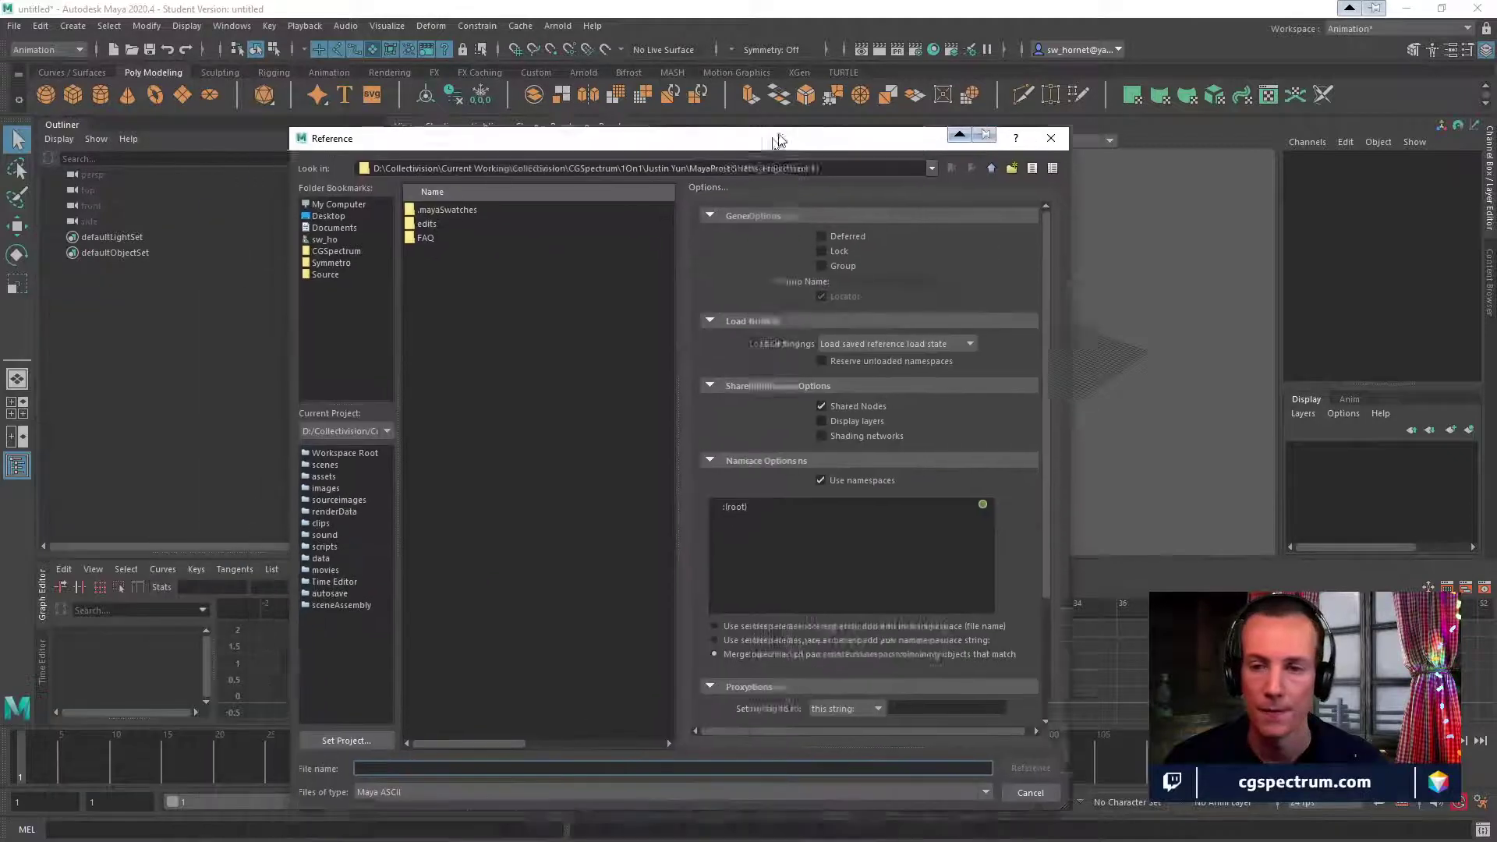
{"action": "left_click", "coordinate": [395, 226]}
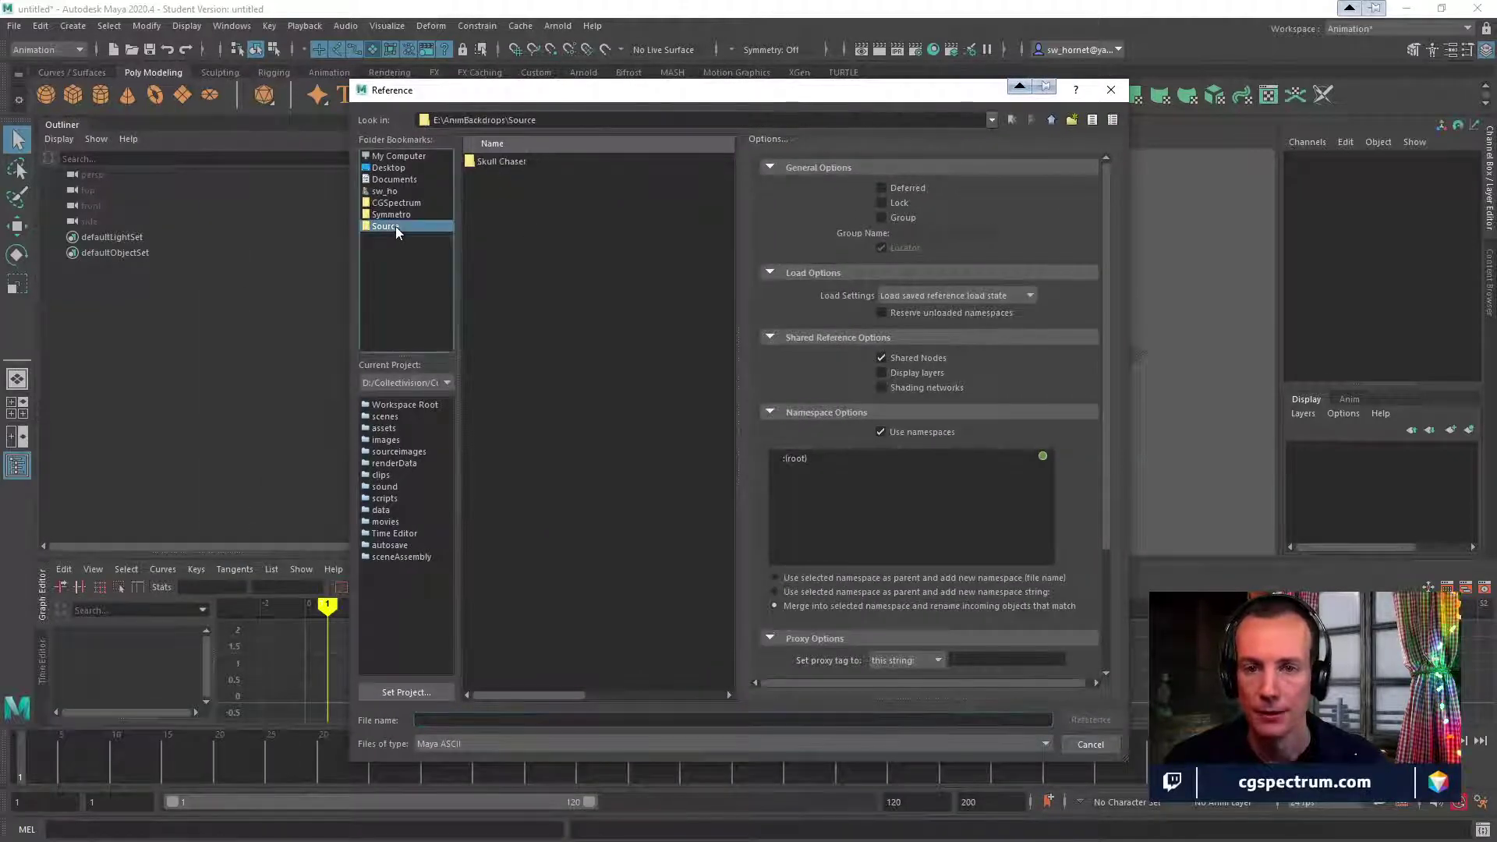
{"action": "double_click", "coordinate": [508, 159]}
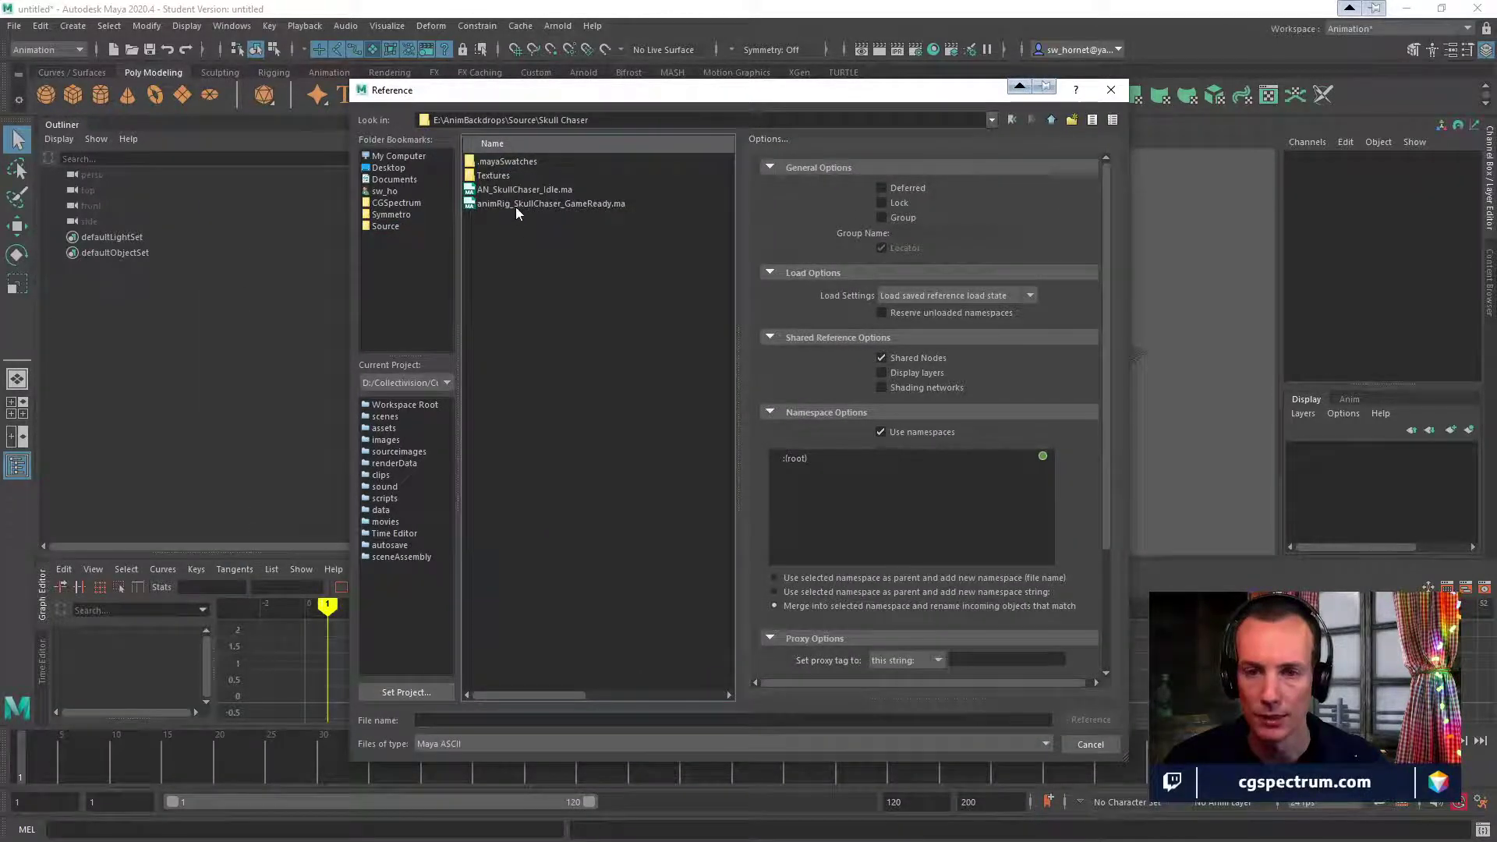
{"action": "left_click", "coordinate": [513, 205]}
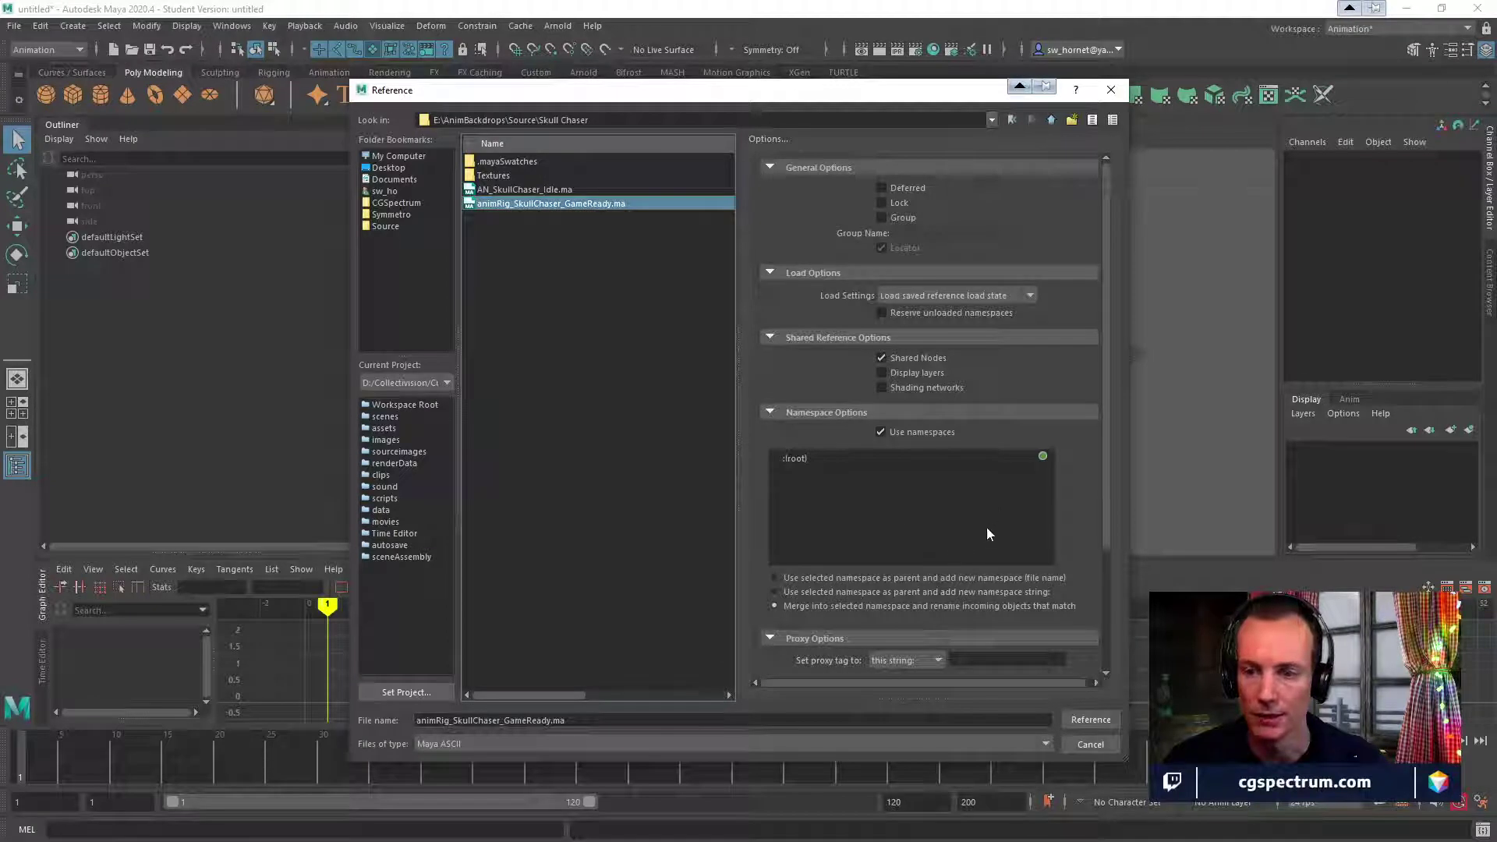
{"action": "left_click", "coordinate": [1091, 719]}
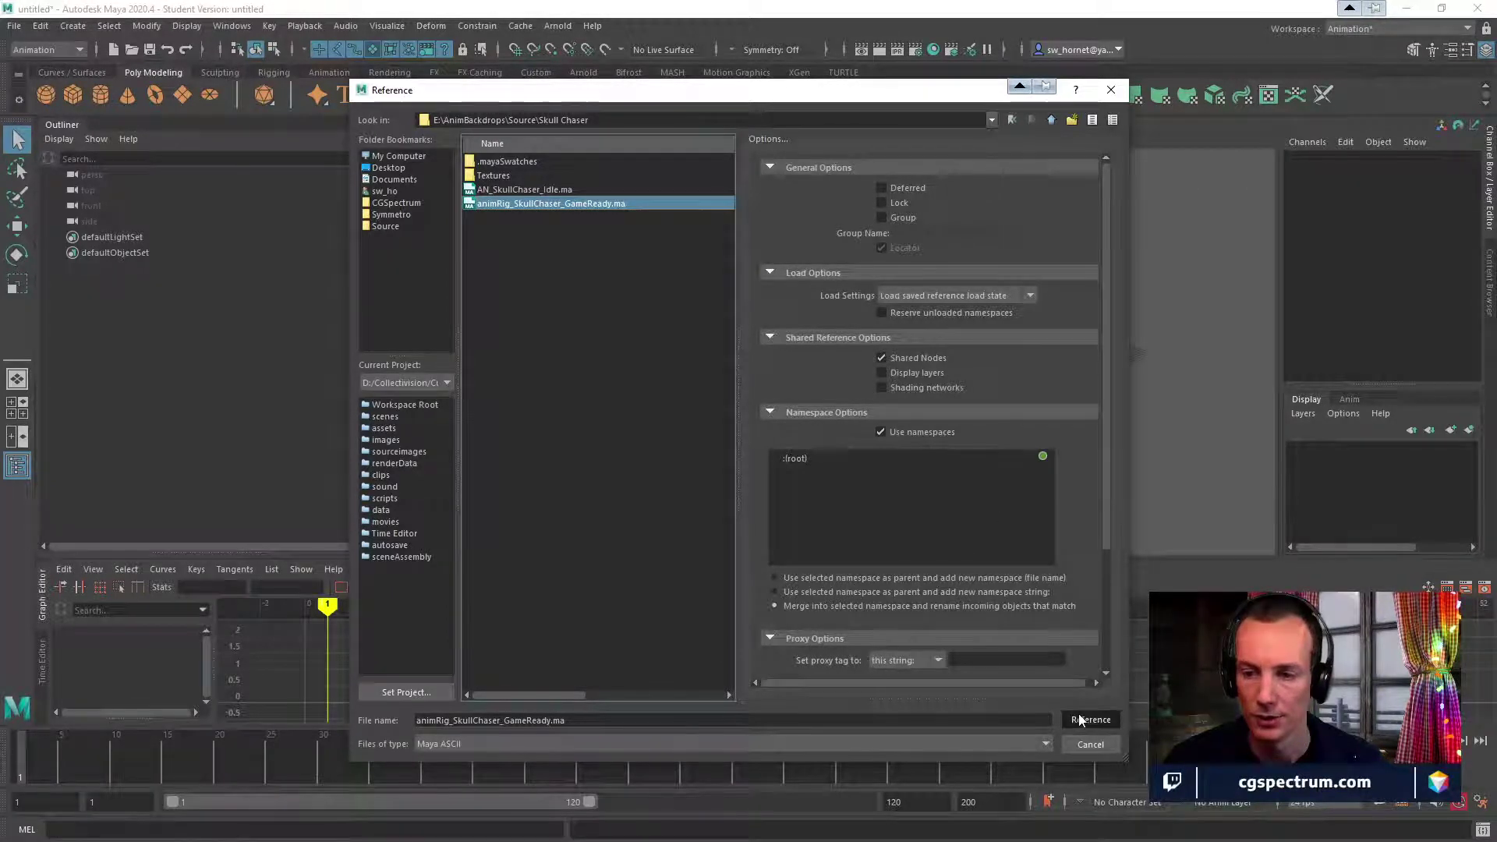
{"action": "left_click", "coordinate": [697, 442]}
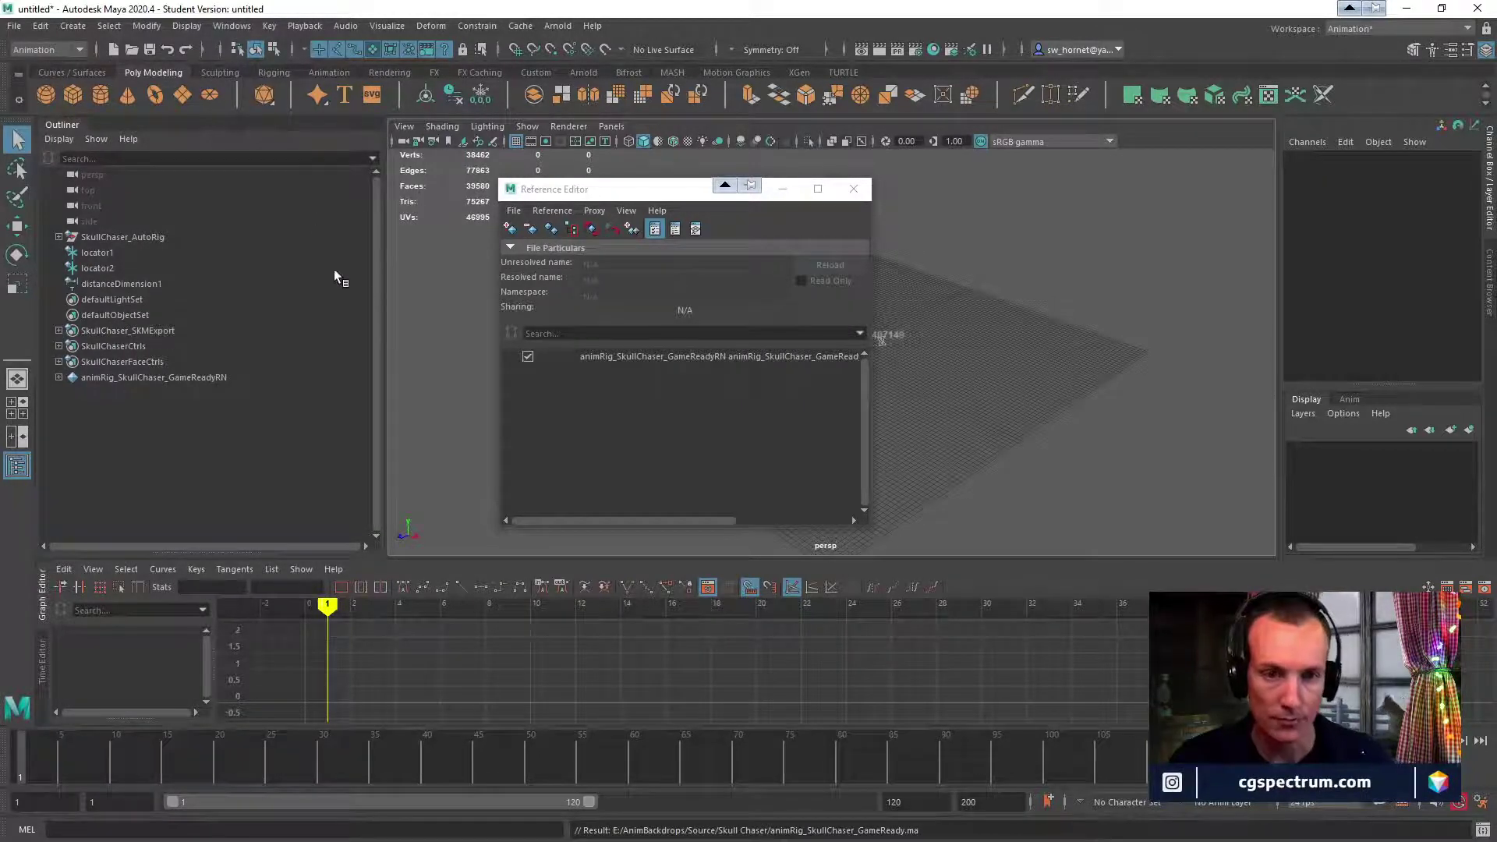
{"action": "left_click", "coordinate": [854, 190]}
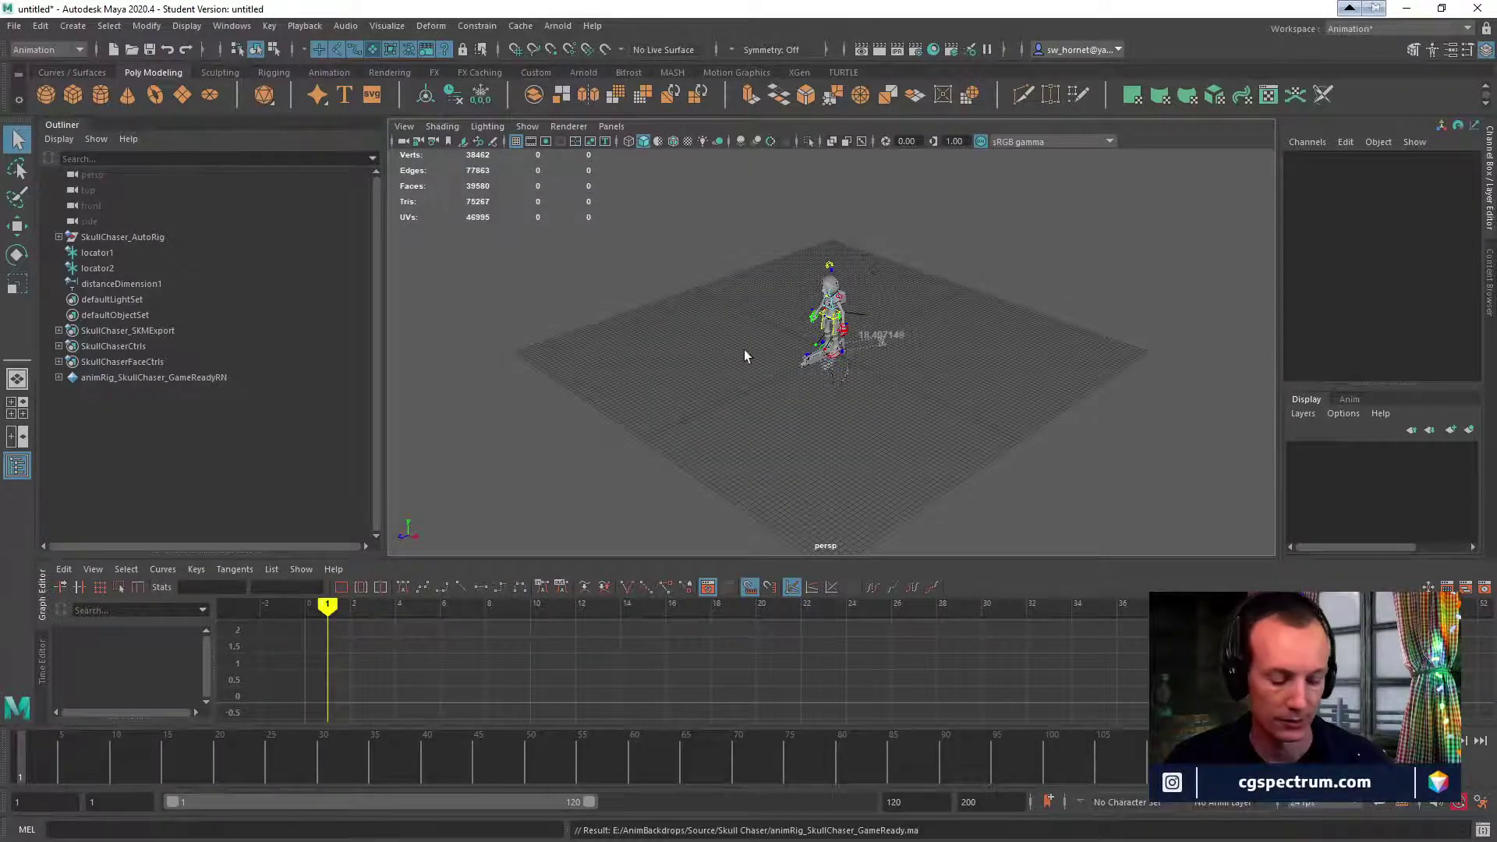
Examine the referenced Skull Chaser character and its body controls up close from several angles.
{"action": "right_click_drag", "start_coordinate": [768, 339], "coordinate": [1023, 260], "text": "alt"}
{"action": "middle_click_drag", "start_coordinate": [1022, 261], "coordinate": [982, 312], "text": "alt"}
{"action": "right_click_drag", "start_coordinate": [982, 311], "coordinate": [926, 218], "text": "alt"}
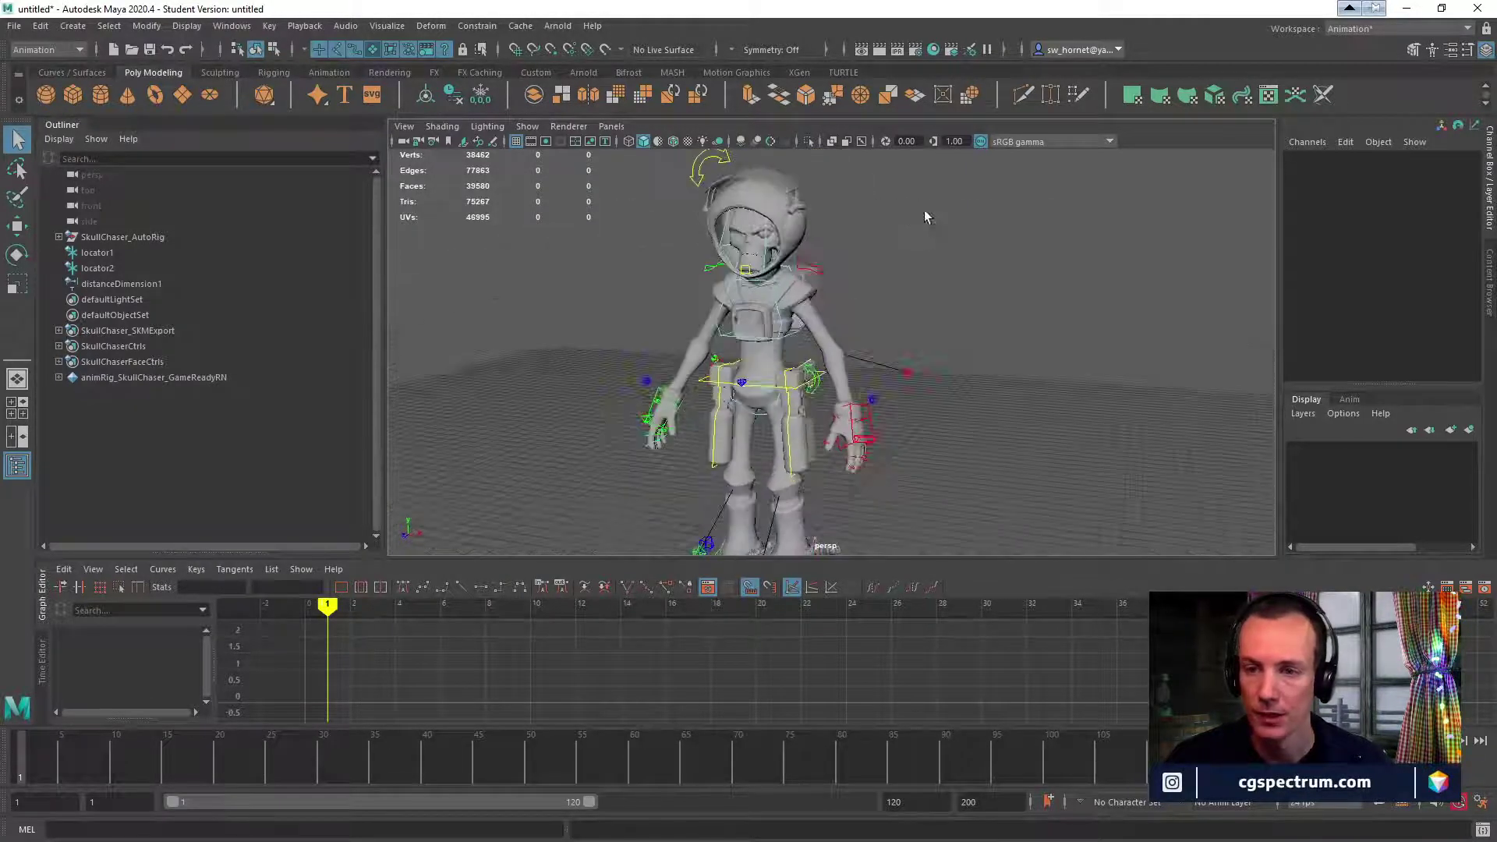
{"action": "middle_click_drag", "start_coordinate": [925, 218], "coordinate": [989, 244], "text": "alt"}
{"action": "right_click_drag", "start_coordinate": [988, 244], "coordinate": [1086, 330], "text": "alt"}
{"action": "left_click_drag", "start_coordinate": [1086, 330], "coordinate": [713, 254], "text": "alt"}
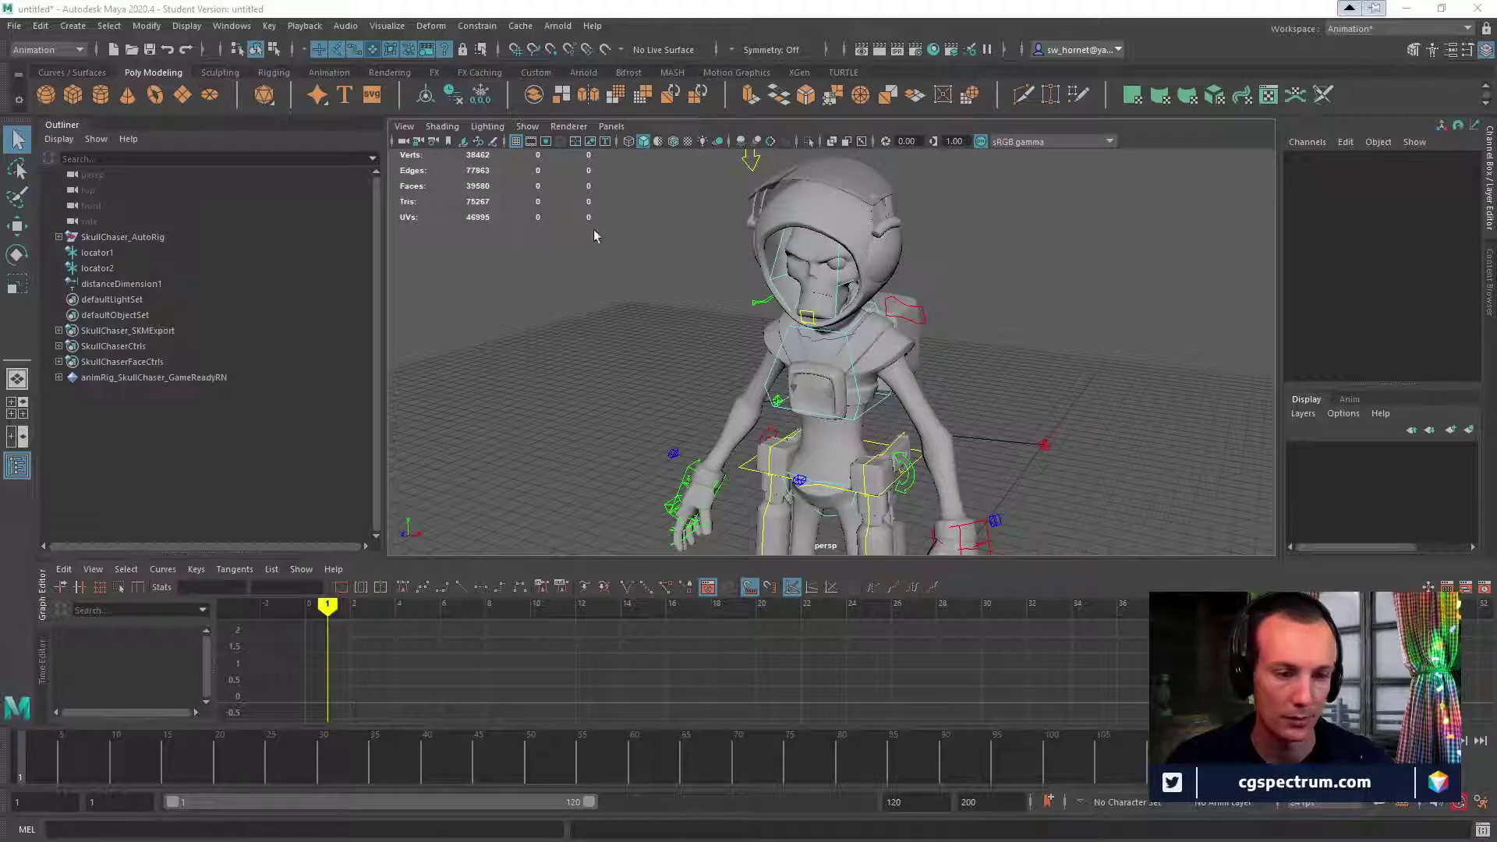
{"action": "left_click", "coordinate": [827, 8]}
{"action": "left_click_drag", "start_coordinate": [821, 264], "coordinate": [762, 304], "text": "alt"}
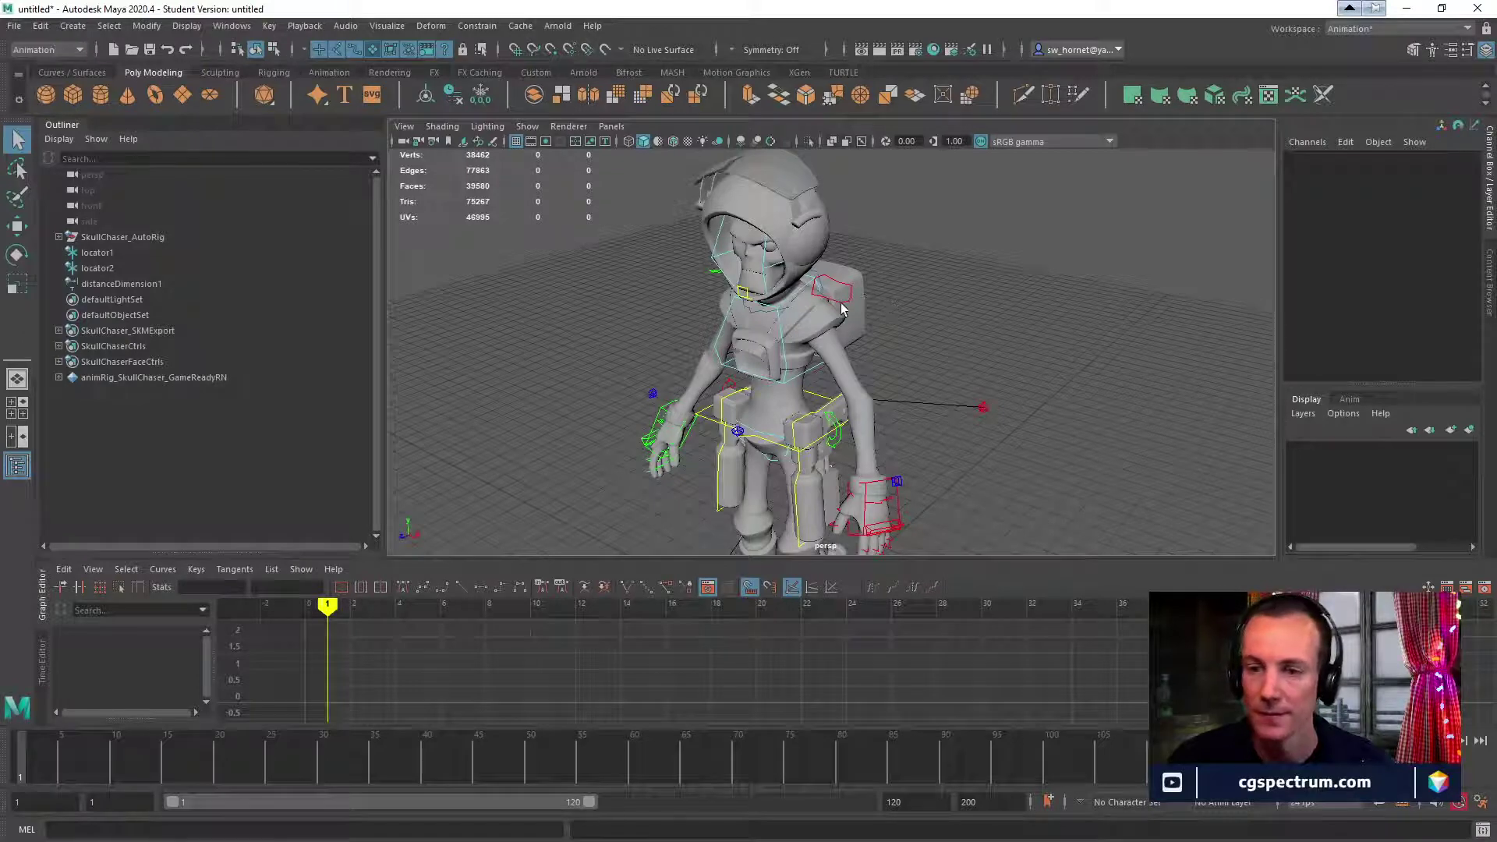
{"action": "left_click_drag", "start_coordinate": [840, 301], "coordinate": [874, 352], "text": "alt"}
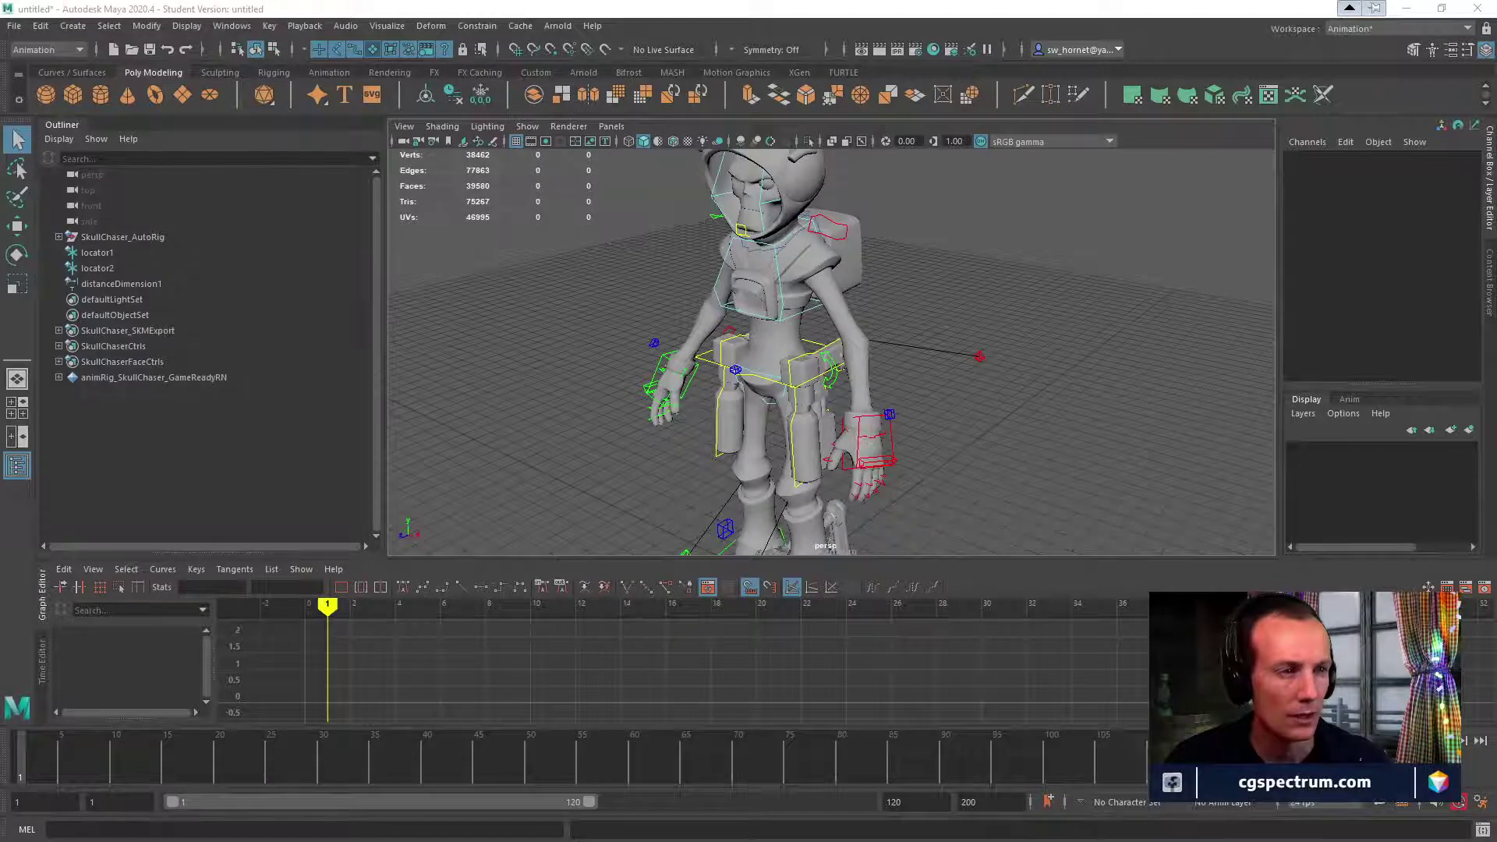
Bring up GeForce Experience and review the installed NVIDIA driver and the Game Ready and Studio Driver preference options.
{"action": "left_click_drag", "start_coordinate": [0, 174], "coordinate": [839, 85]}
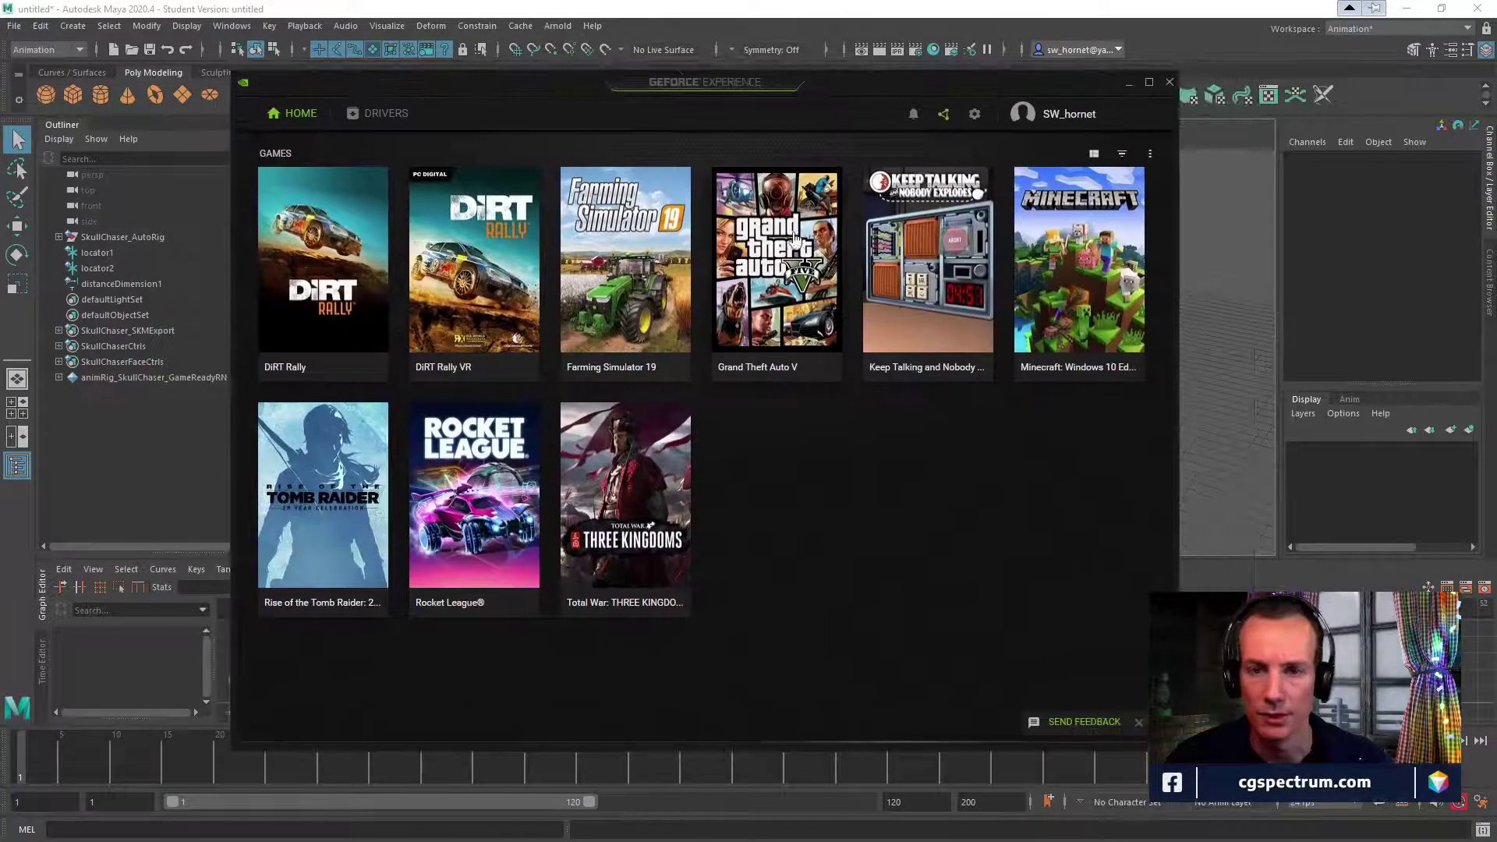
{"action": "left_click", "coordinate": [377, 113]}
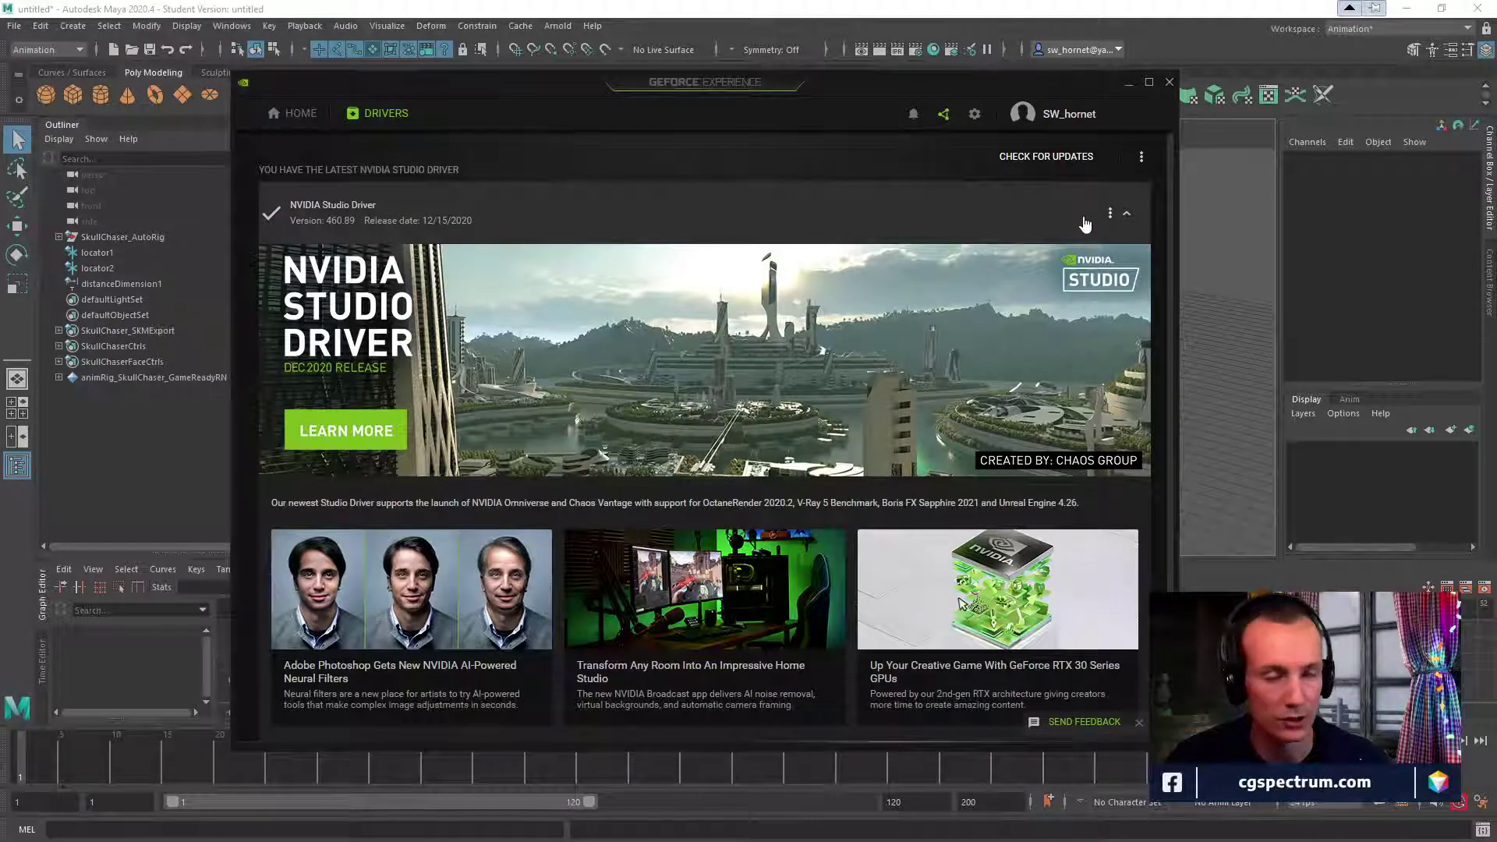
{"action": "left_click", "coordinate": [1142, 158]}
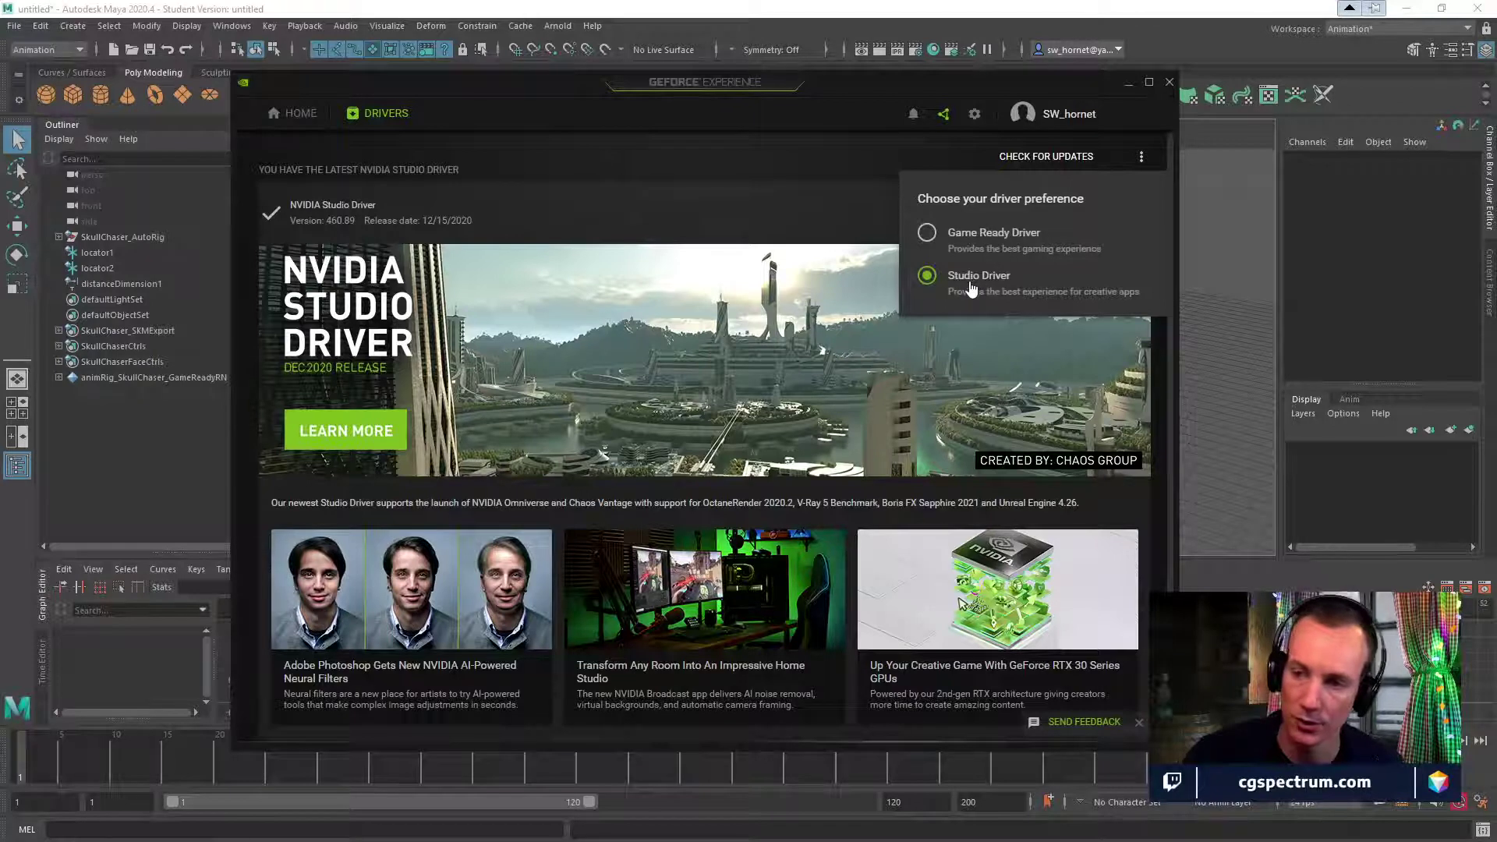
{"action": "left_click", "coordinate": [782, 179]}
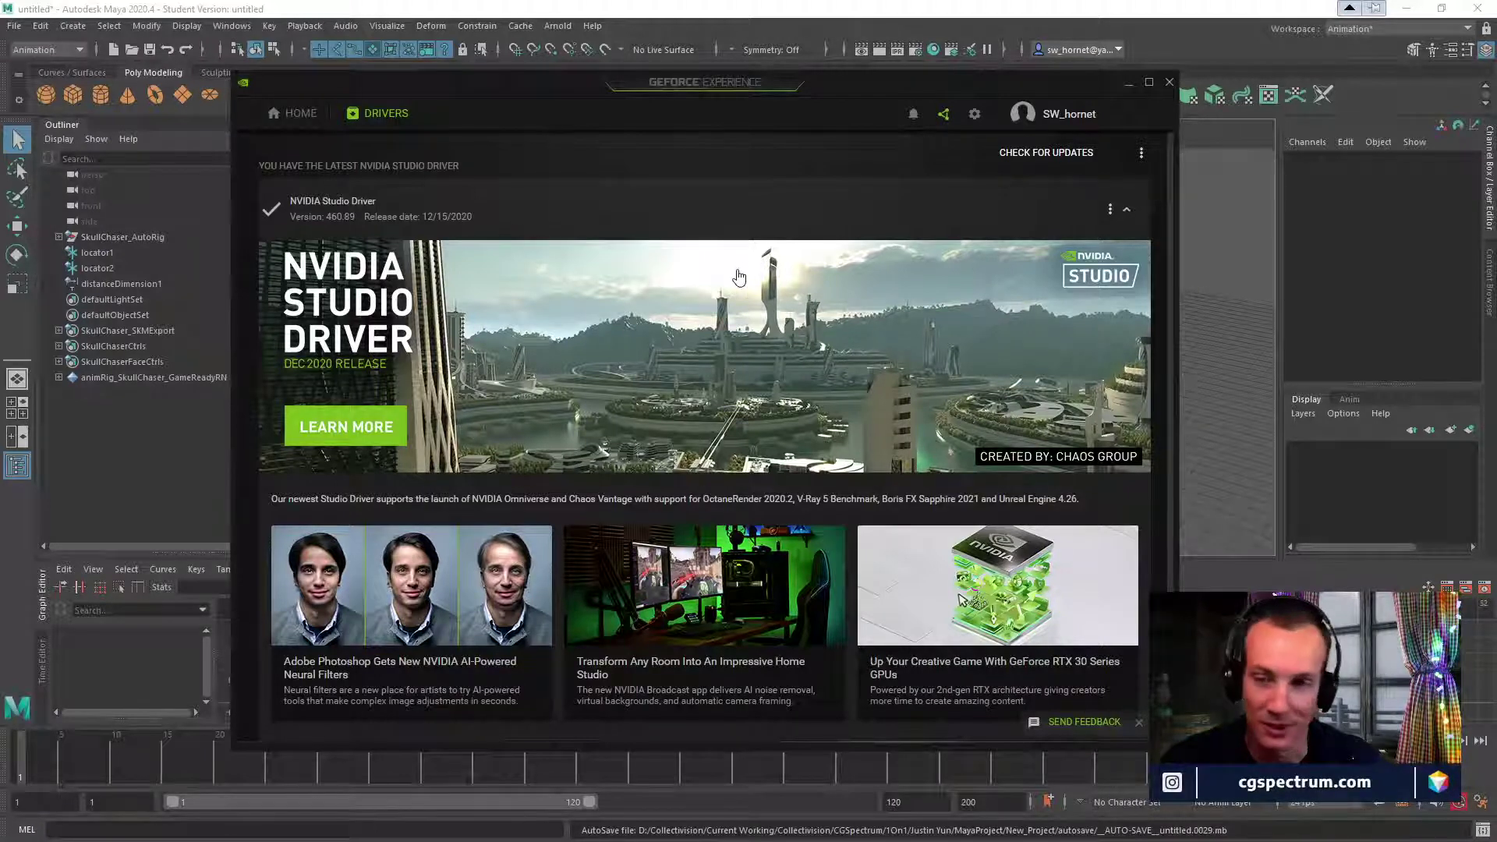
Move the GeForce Experience window out of the way and continue past Maya's Student Version File notice.
{"action": "left_click_drag", "start_coordinate": [1062, 94], "coordinate": [0, 133]}
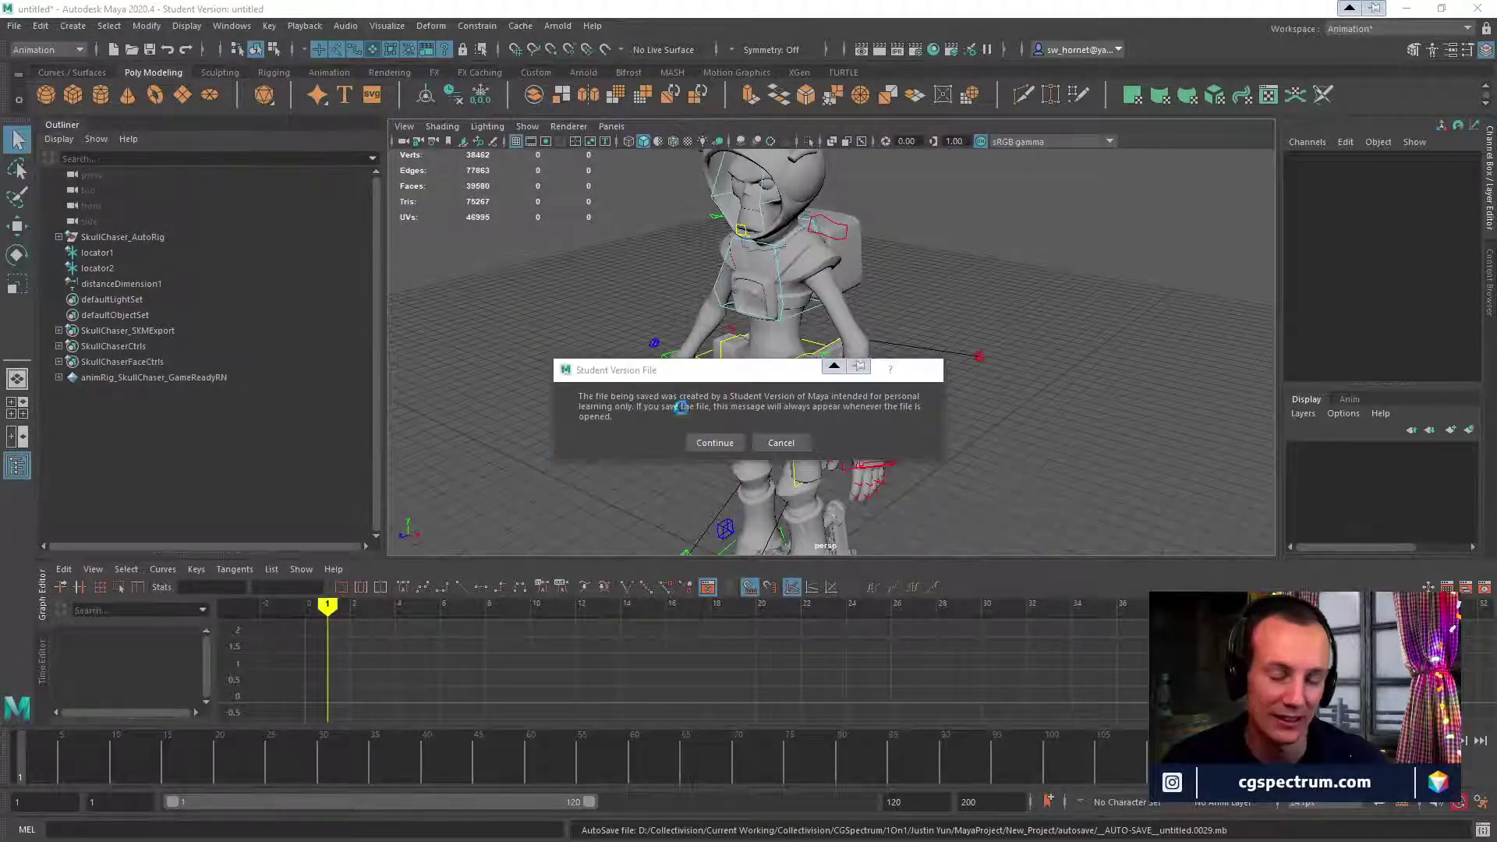
{"action": "left_click", "coordinate": [719, 441]}
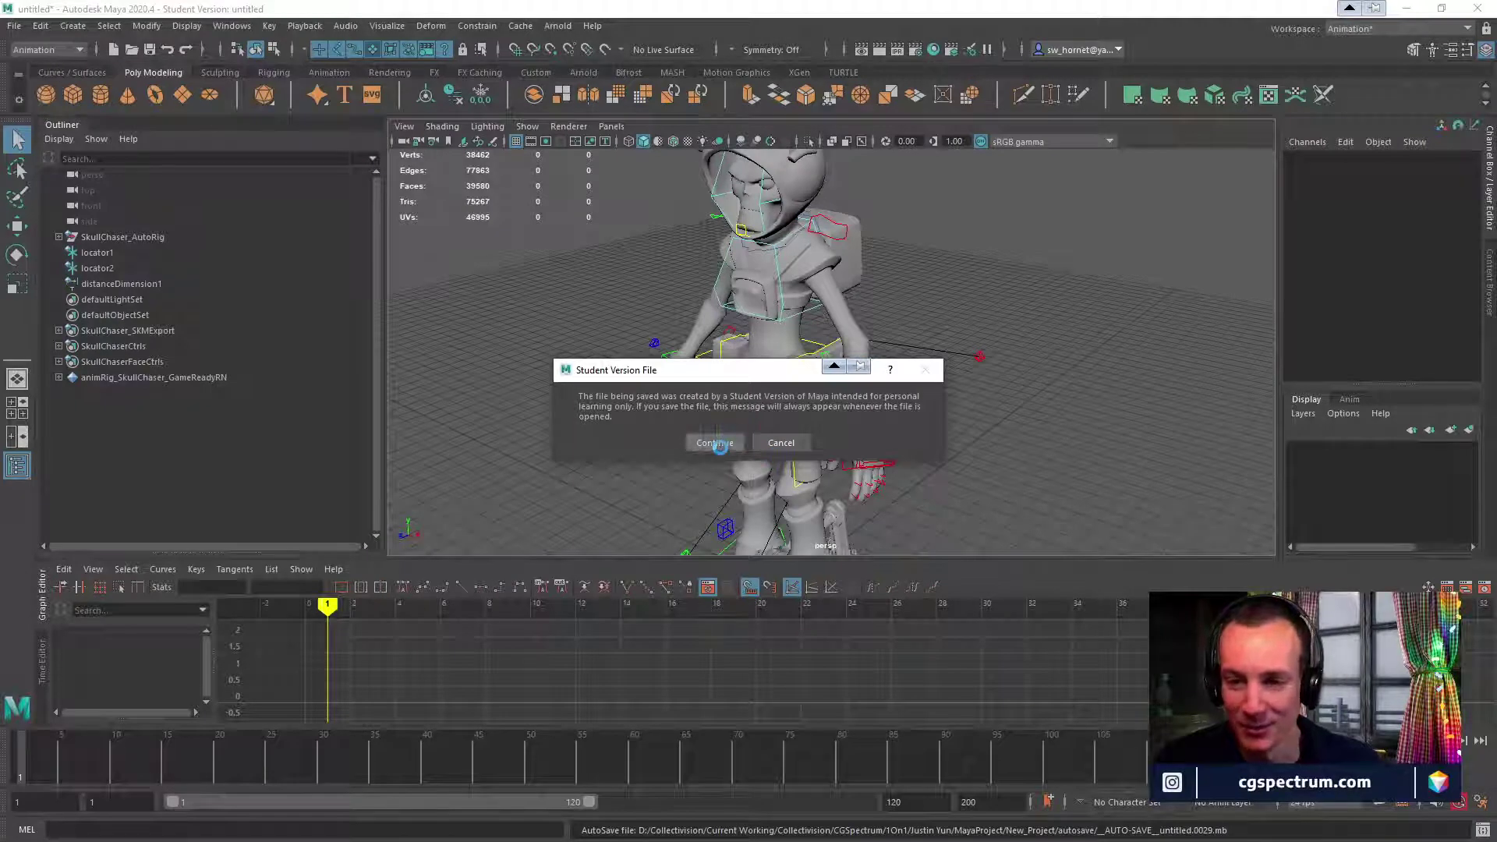
{"action": "left_click", "coordinate": [715, 442]}
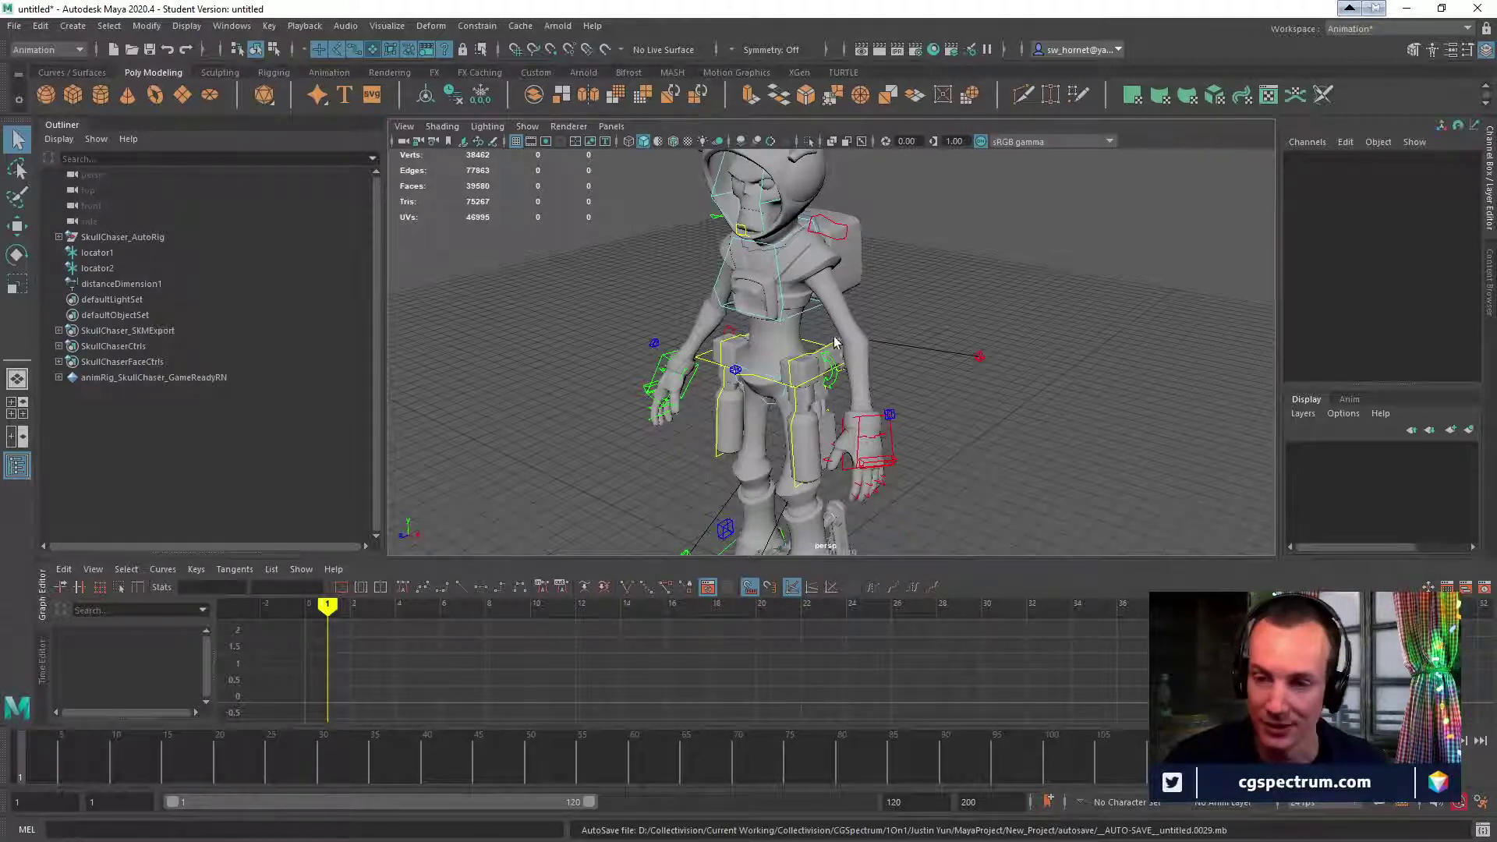
Select the CTRL_PropC_Global control of the gun at the character's feet and set its Scale Amt to 0.001.
{"action": "mouse_move", "coordinate": [864, 354]}
{"action": "left_mouse_down", "text": "alt"}
{"action": "mouse_move", "coordinate": [925, 351]}
{"action": "mouse_move", "coordinate": [856, 384]}
{"action": "mouse_move", "coordinate": [876, 341]}
{"action": "mouse_move", "coordinate": [863, 385]}
{"action": "mouse_move", "coordinate": [765, 310]}
{"action": "mouse_move", "coordinate": [841, 337]}
{"action": "left_mouse_up", "text": "alt"}
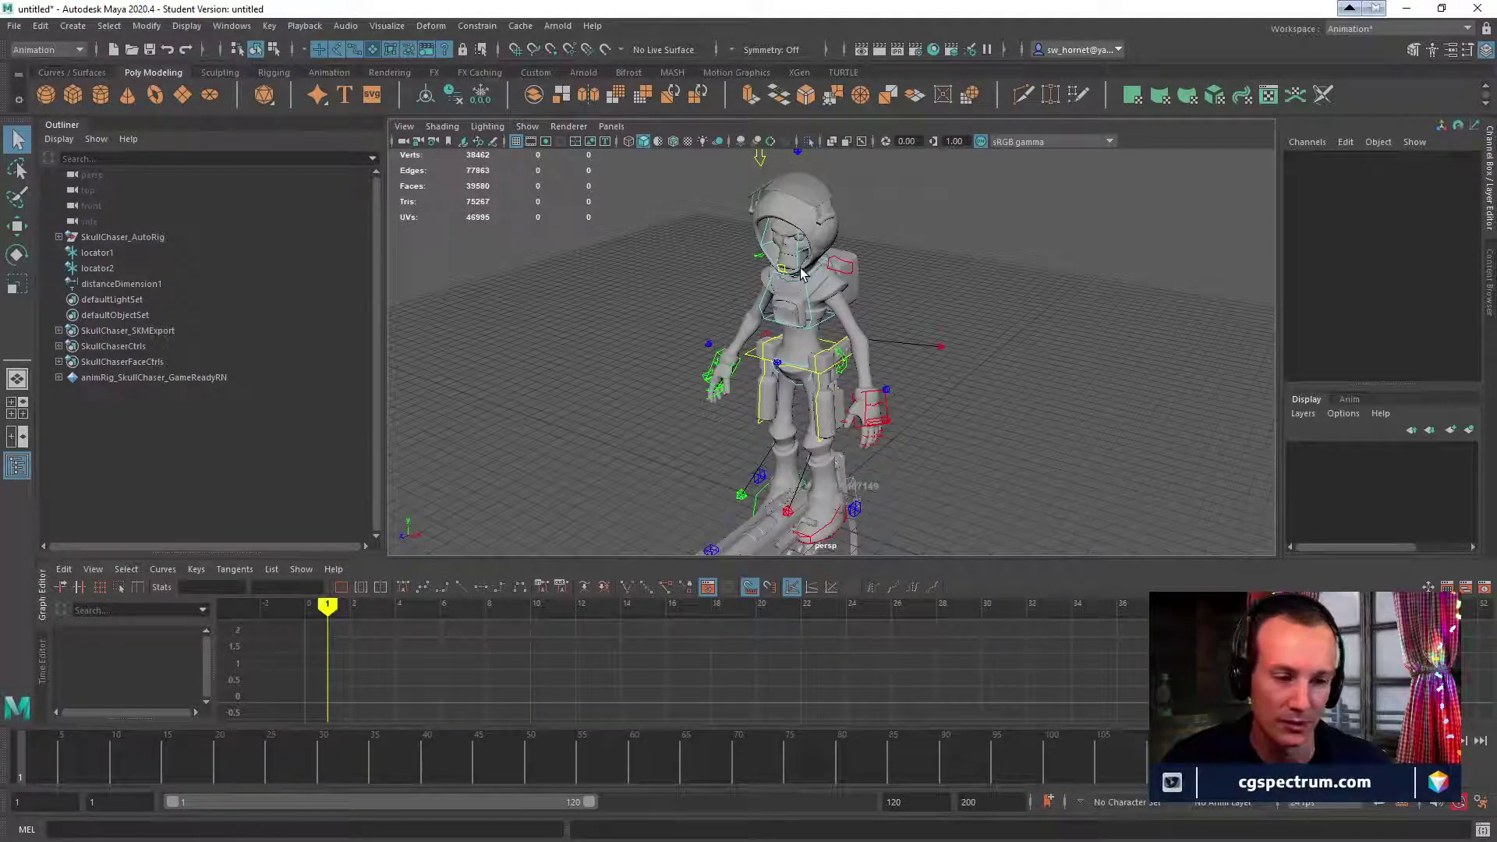
{"action": "left_click_drag", "start_coordinate": [909, 309], "coordinate": [998, 316], "text": "alt"}
{"action": "middle_click_drag", "start_coordinate": [996, 320], "coordinate": [978, 288], "text": "alt"}
{"action": "left_click_drag", "start_coordinate": [978, 288], "coordinate": [966, 294], "text": "alt"}
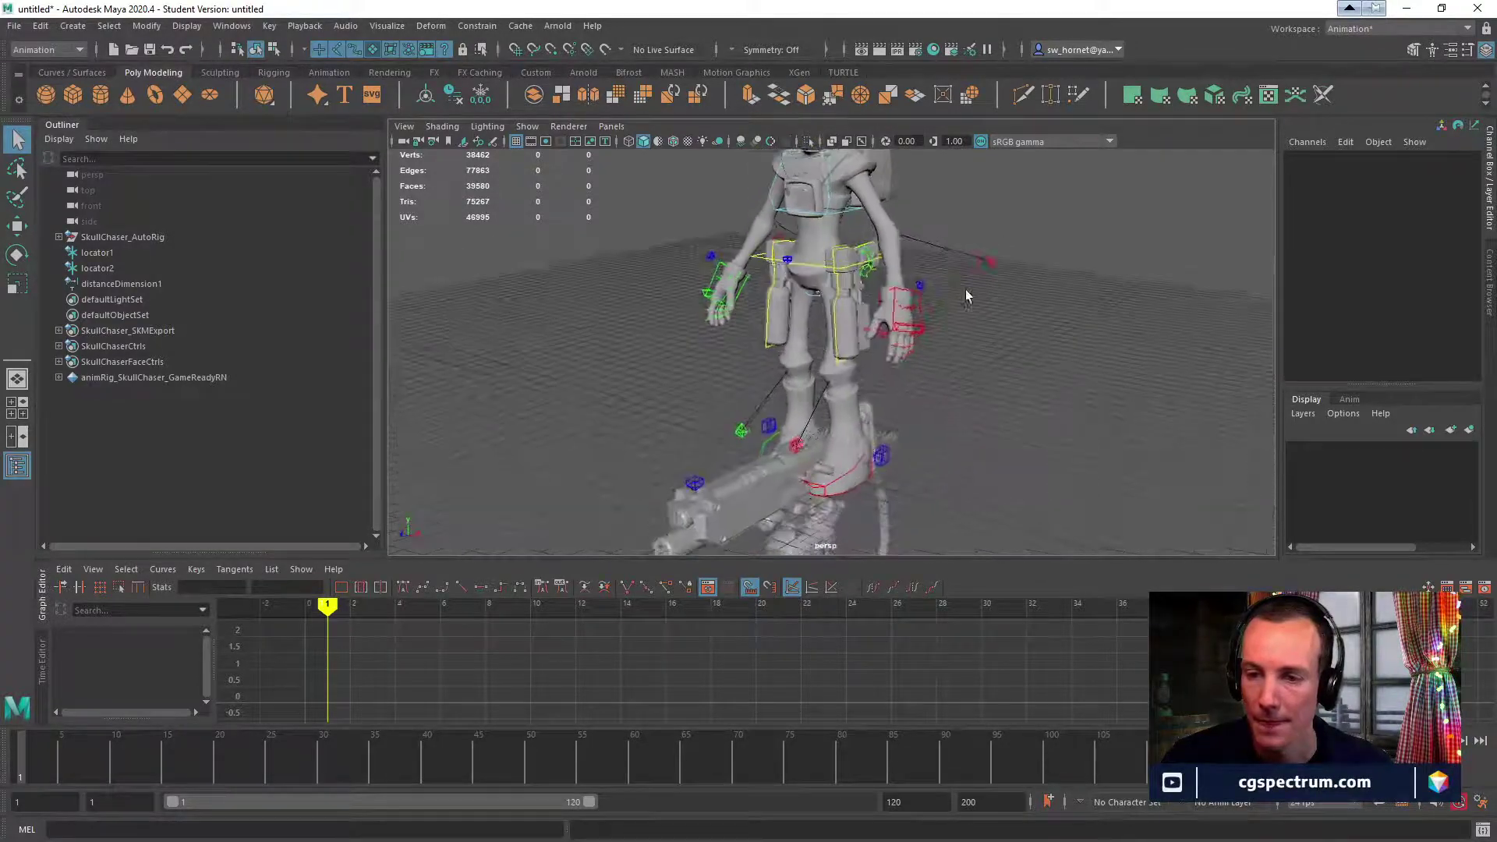
{"action": "right_click_drag", "start_coordinate": [966, 293], "coordinate": [913, 301], "text": "alt"}
{"action": "middle_click_drag", "start_coordinate": [928, 243], "coordinate": [906, 195], "text": "alt"}
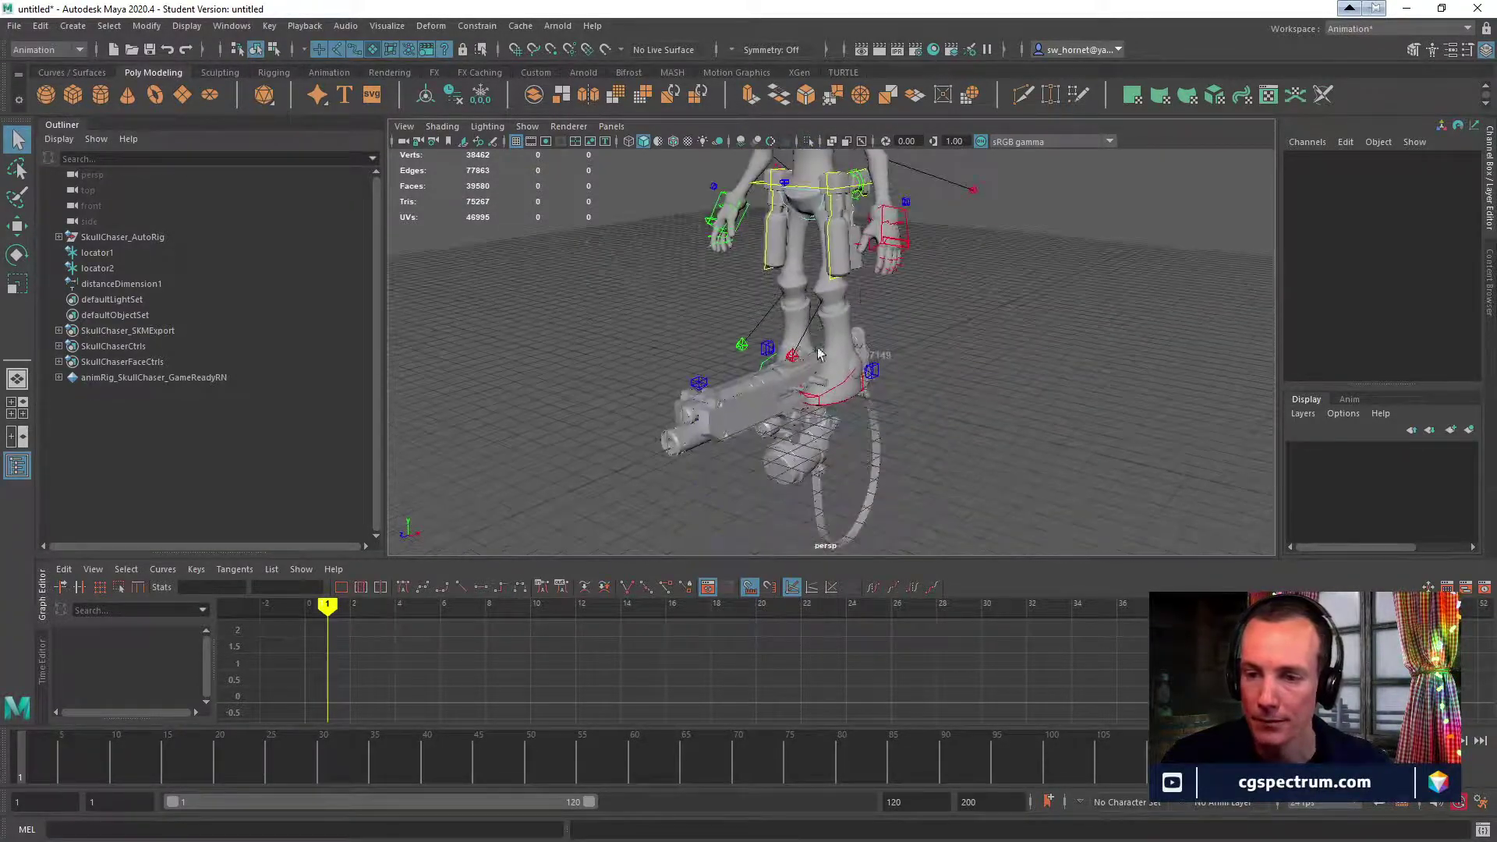
{"action": "left_click", "coordinate": [737, 383]}
{"action": "left_click_drag", "start_coordinate": [904, 347], "coordinate": [959, 335], "text": "alt"}
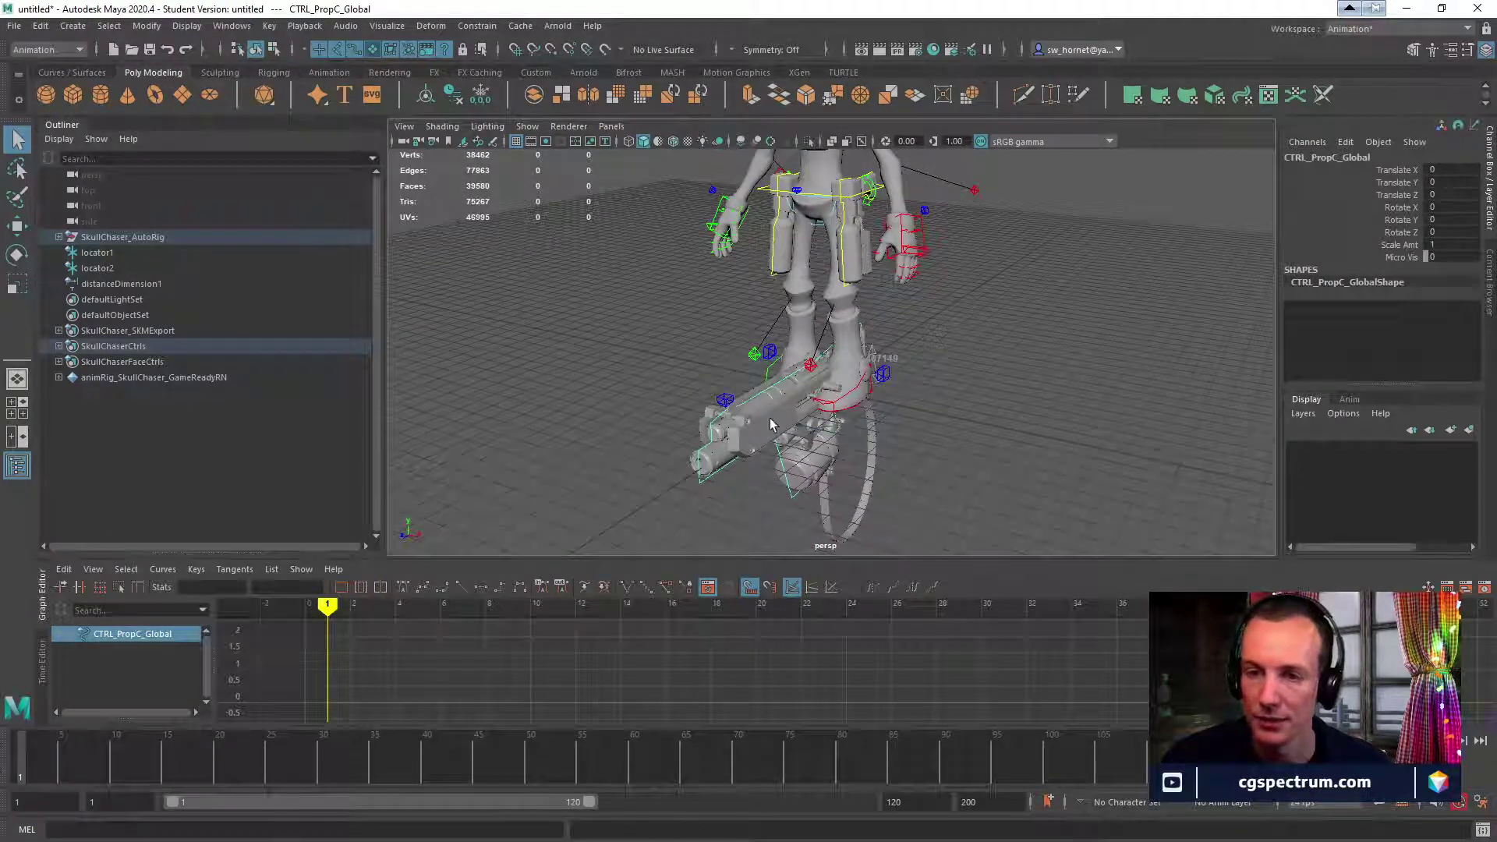
{"action": "double_click", "coordinate": [1452, 245]}
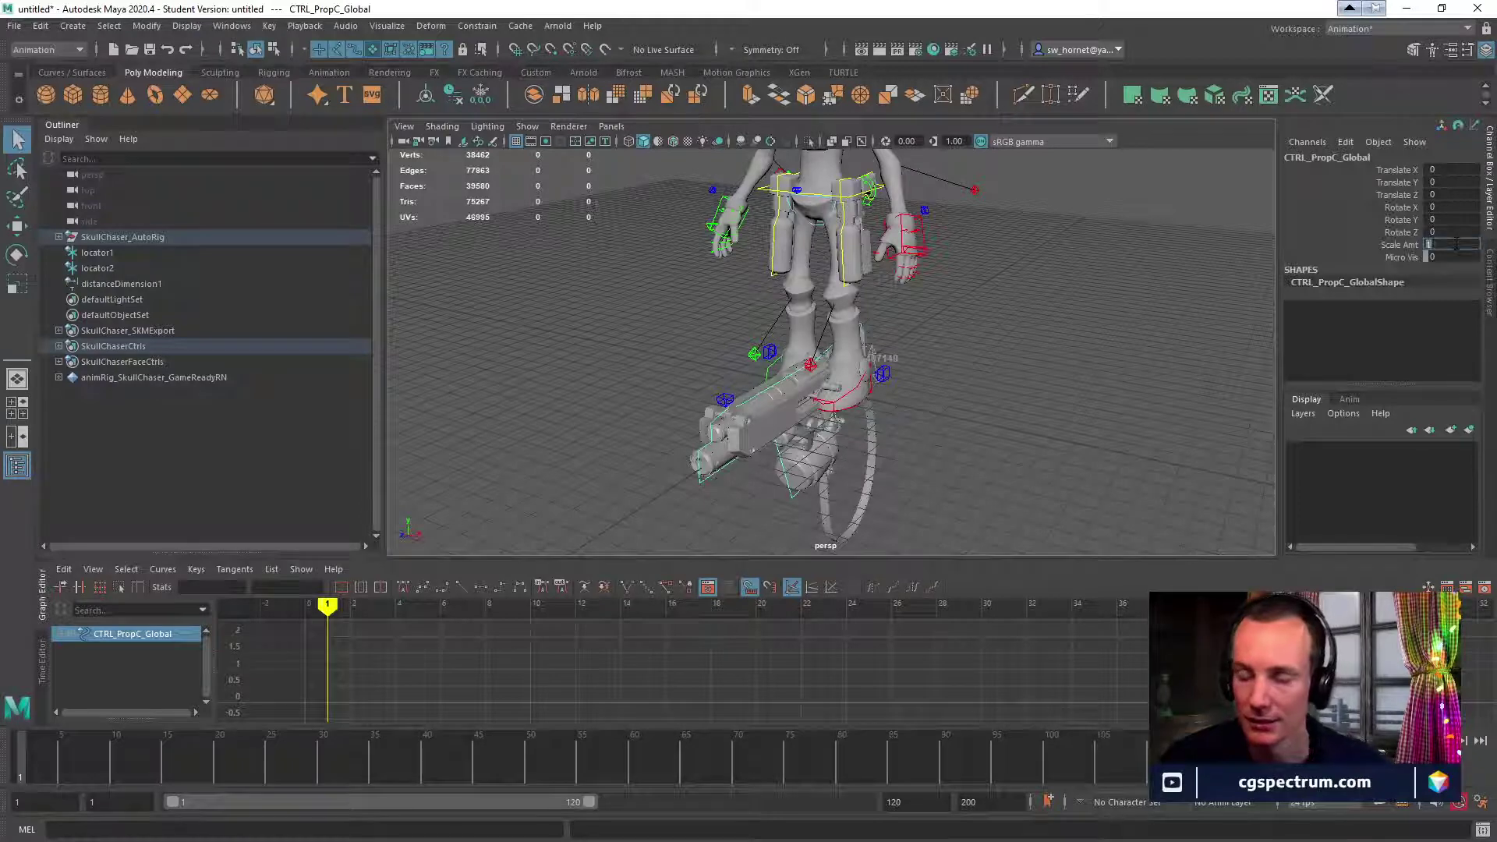
{"action": "type", "text": "0.001"}
{"action": "key", "text": "Return"}
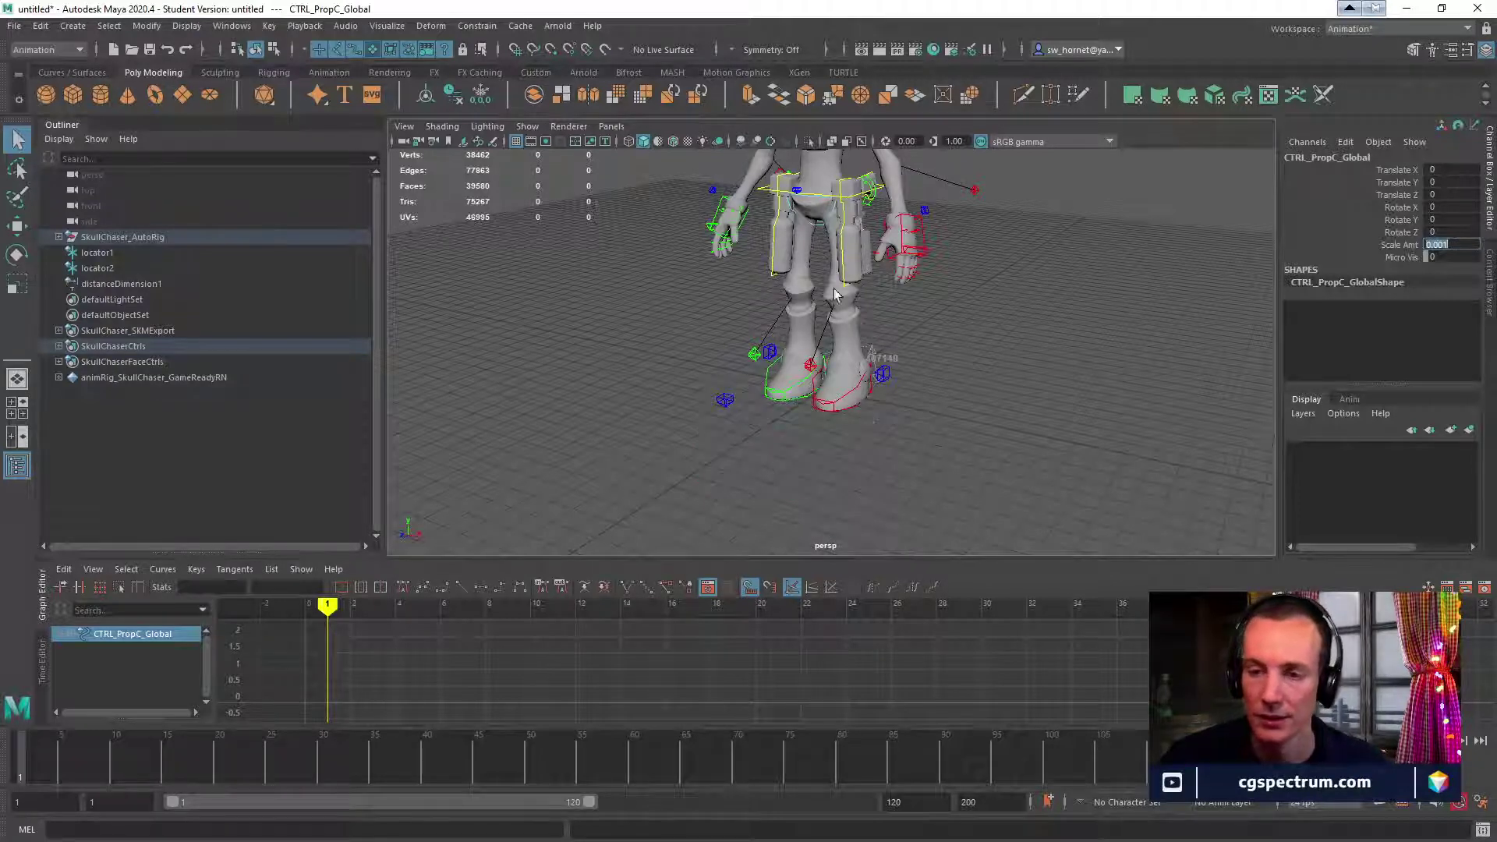
Restore the gun prop by setting the Scale Amt of CTRL_PropC_Global back to 1.
{"action": "left_click_drag", "start_coordinate": [939, 250], "coordinate": [1040, 363], "text": "alt"}
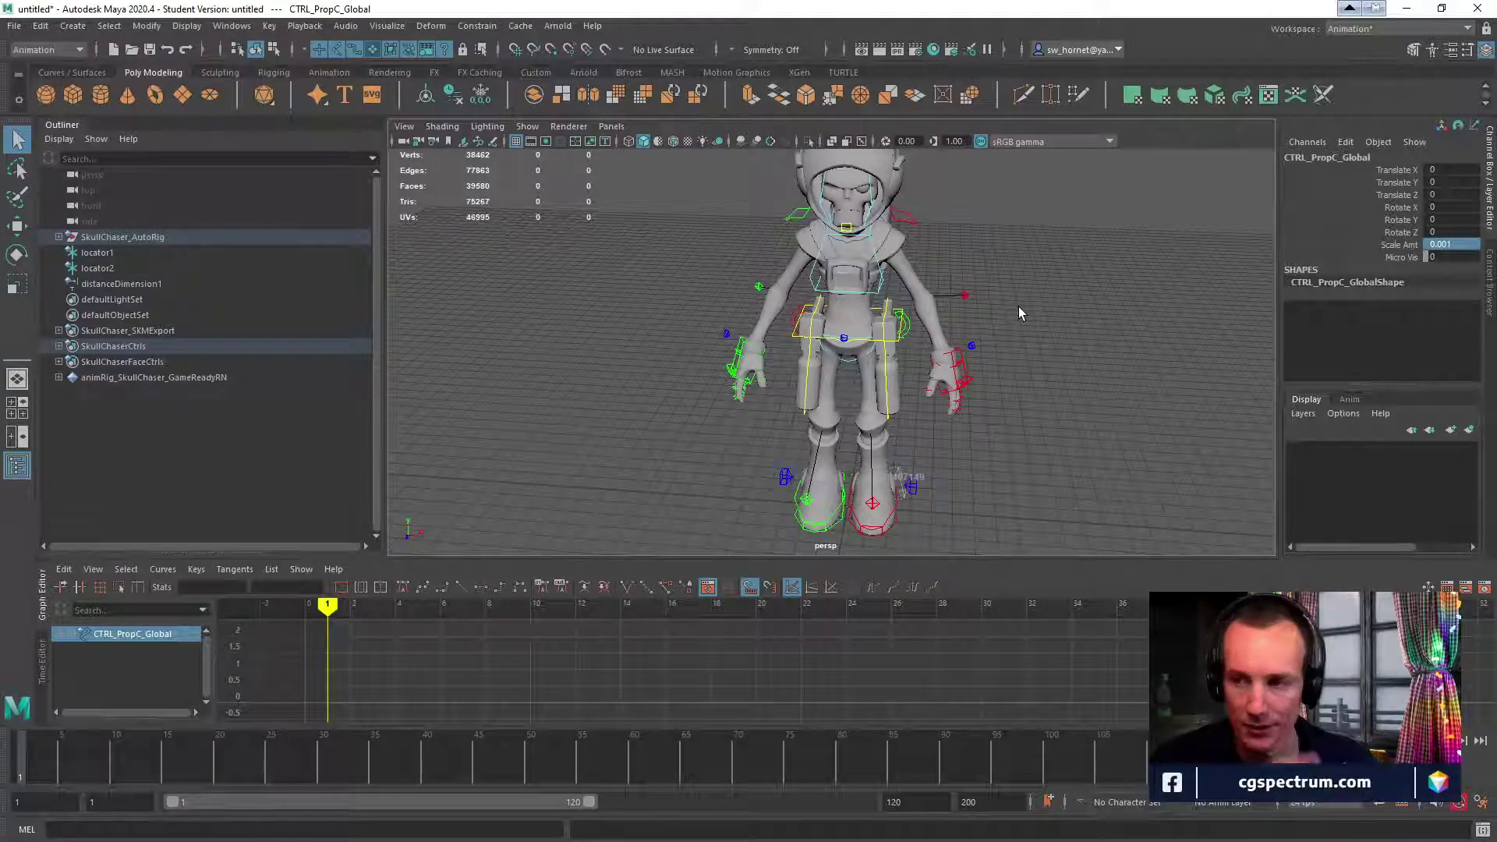
{"action": "key", "text": "1"}
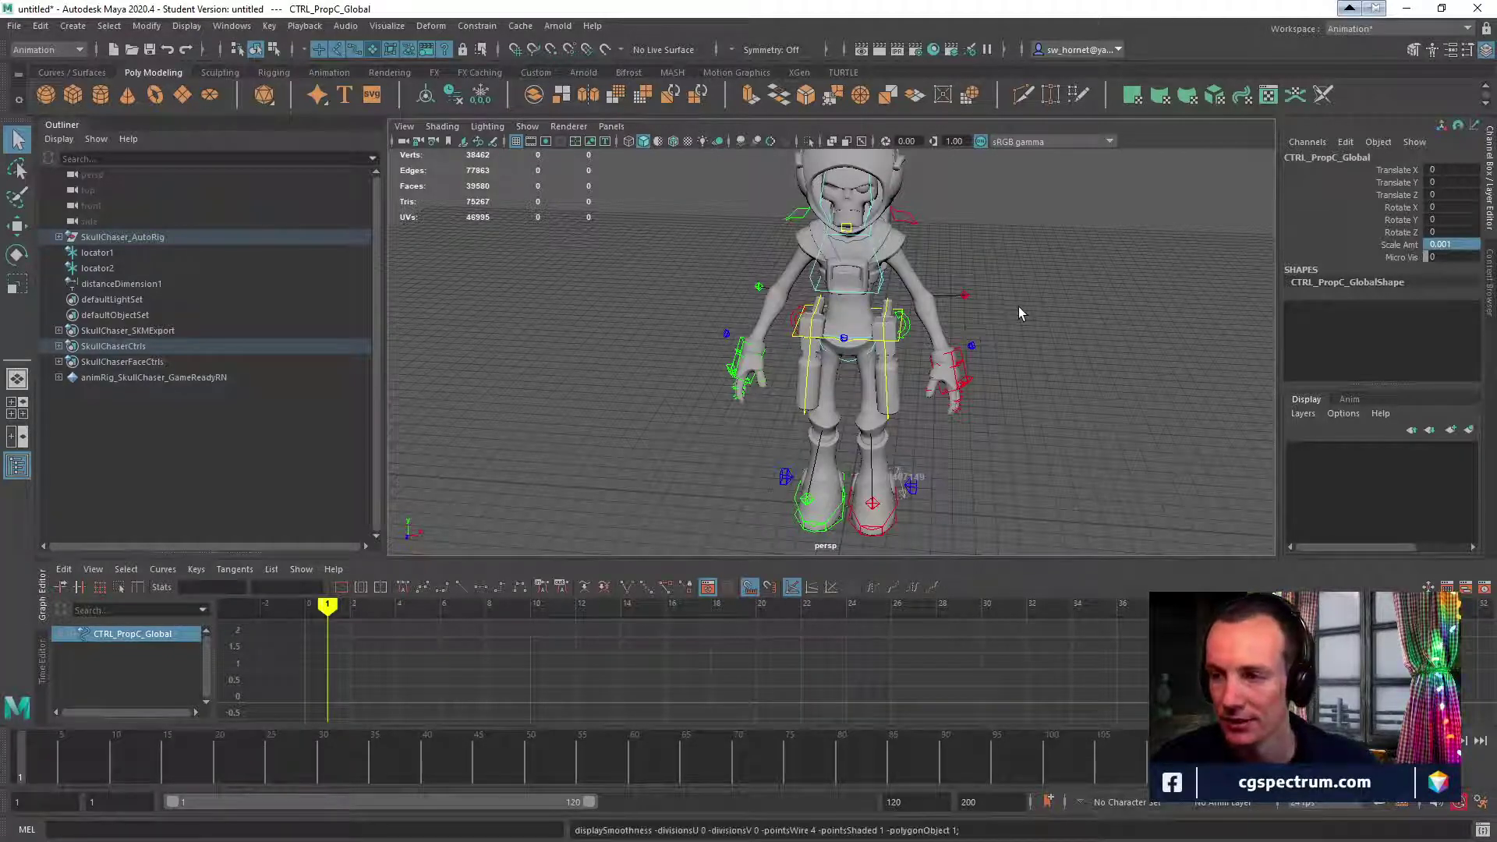
{"action": "double_click", "coordinate": [1451, 244]}
{"action": "type", "text": "1"}
{"action": "key", "text": "Return"}
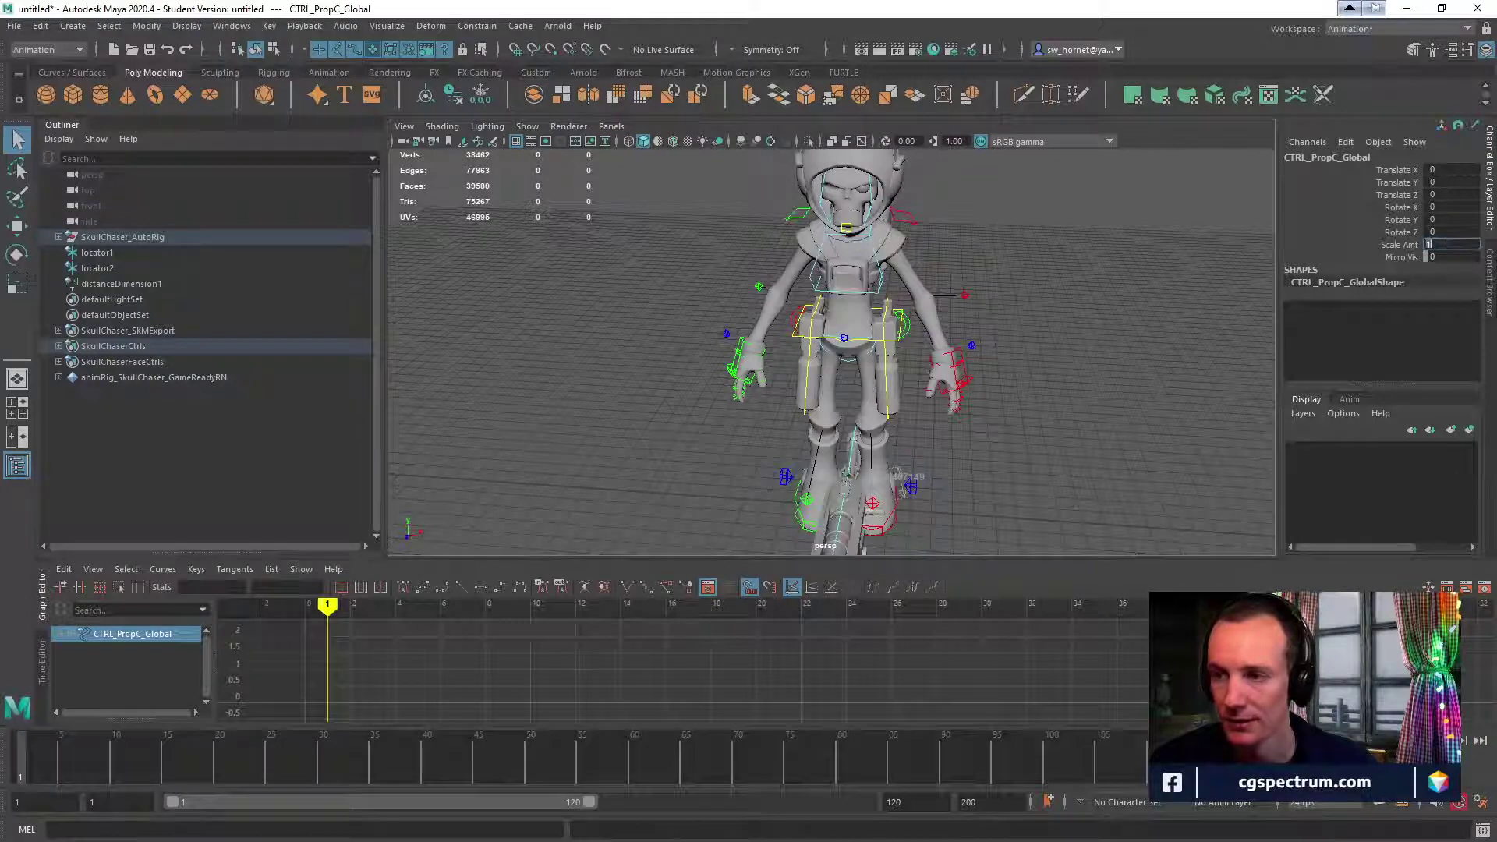
Select the mesh_Head_GameReady mesh and examine its face wireframe inside the helmet from several angles.
{"action": "left_click_drag", "start_coordinate": [1010, 217], "coordinate": [958, 294], "text": "alt"}
{"action": "right_click_drag", "start_coordinate": [957, 294], "coordinate": [1008, 354], "text": "alt"}
{"action": "left_click_drag", "start_coordinate": [1009, 354], "coordinate": [1089, 394], "text": "alt"}
{"action": "right_click_drag", "start_coordinate": [1006, 246], "coordinate": [1045, 288], "text": "alt"}
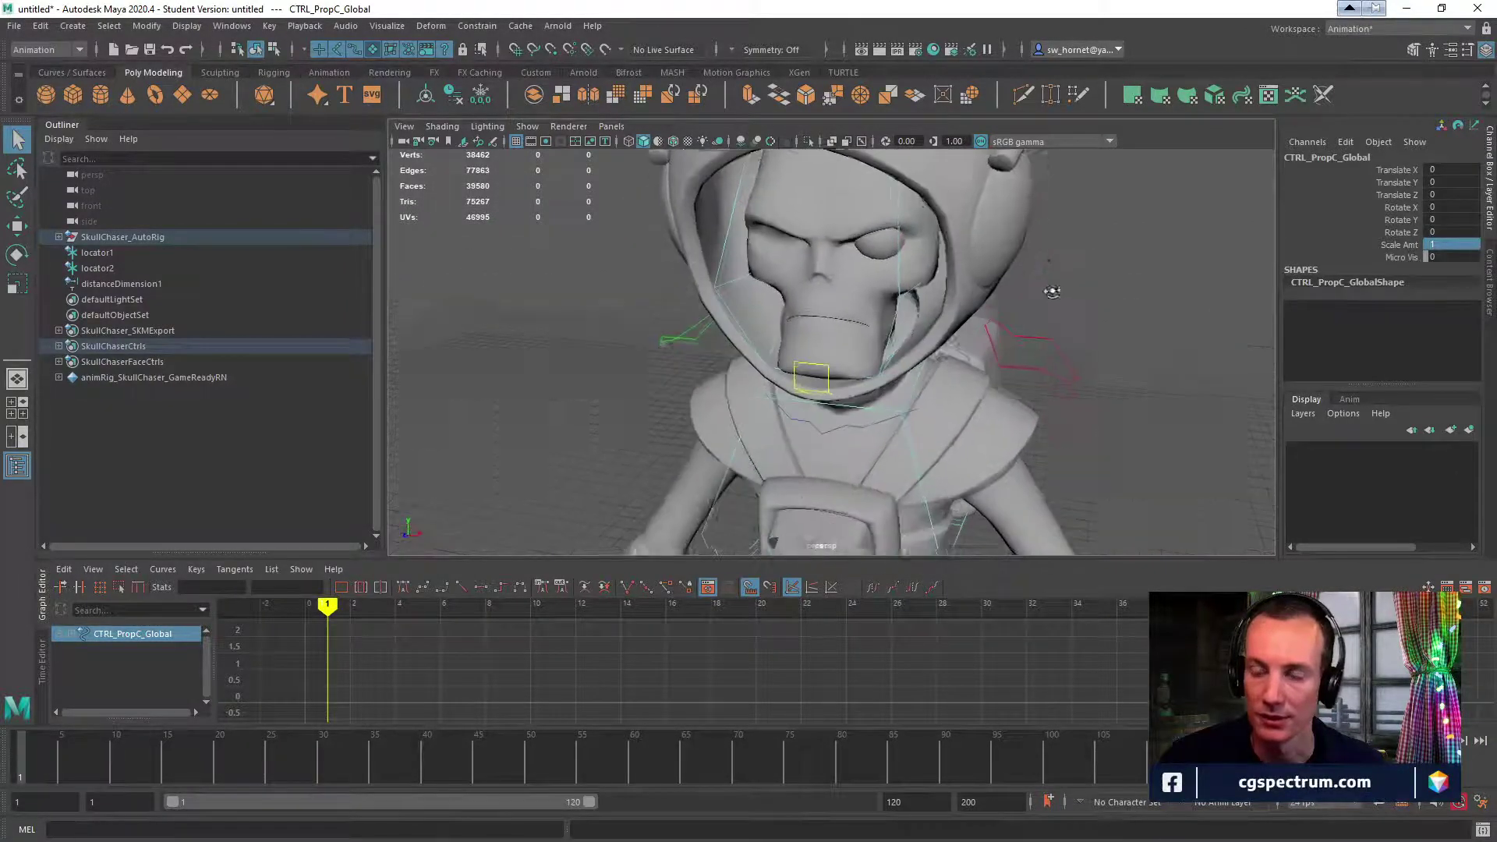
{"action": "middle_click_drag", "start_coordinate": [1046, 288], "coordinate": [1049, 357], "text": "alt"}
{"action": "right_click_drag", "start_coordinate": [1049, 357], "coordinate": [1103, 354], "text": "alt"}
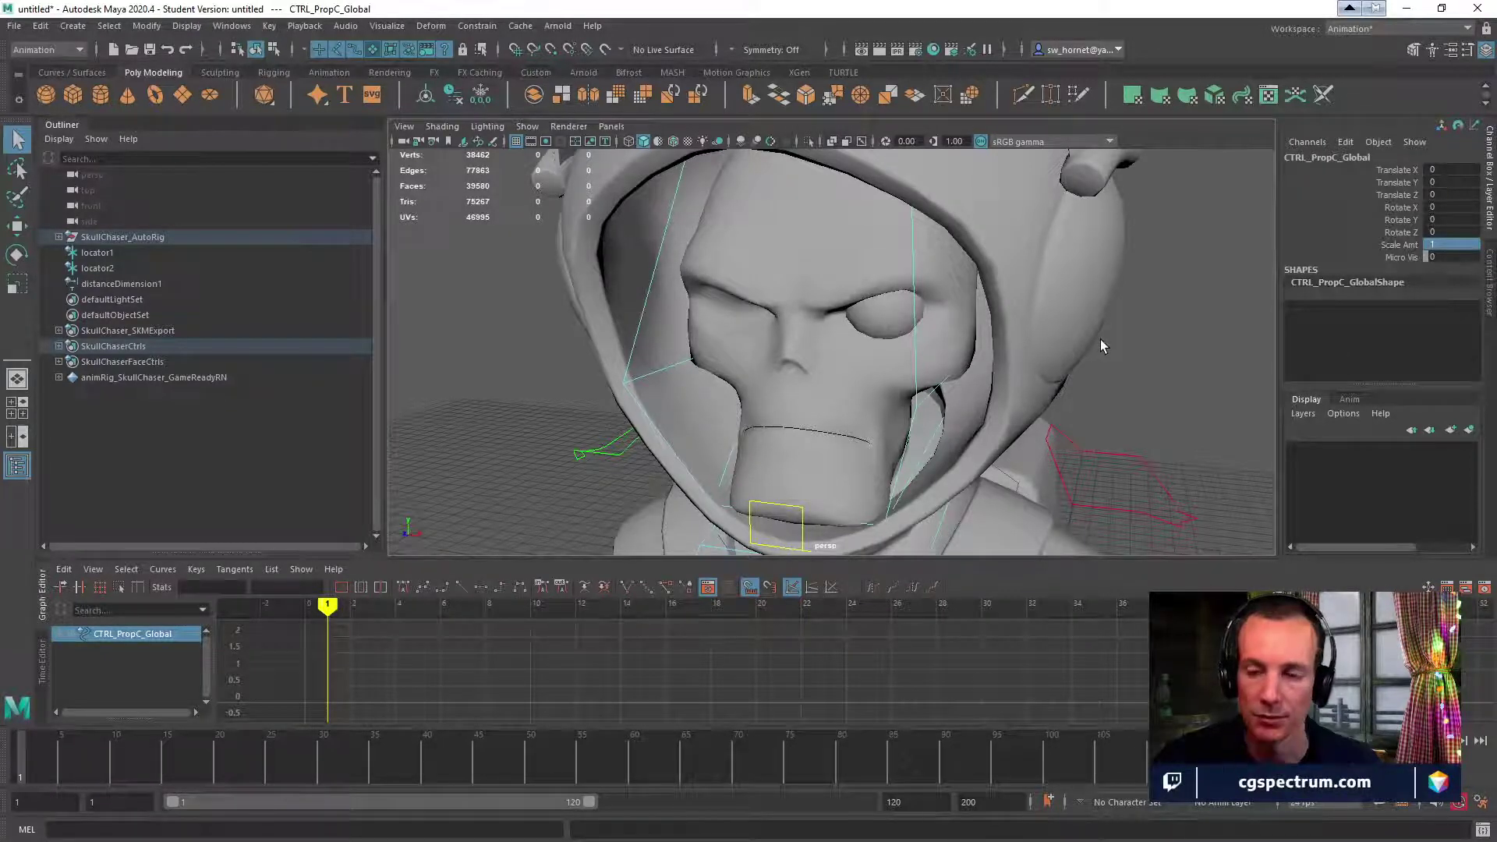
{"action": "left_click", "coordinate": [896, 343]}
{"action": "left_click", "coordinate": [895, 343]}
{"action": "key", "text": "f"}
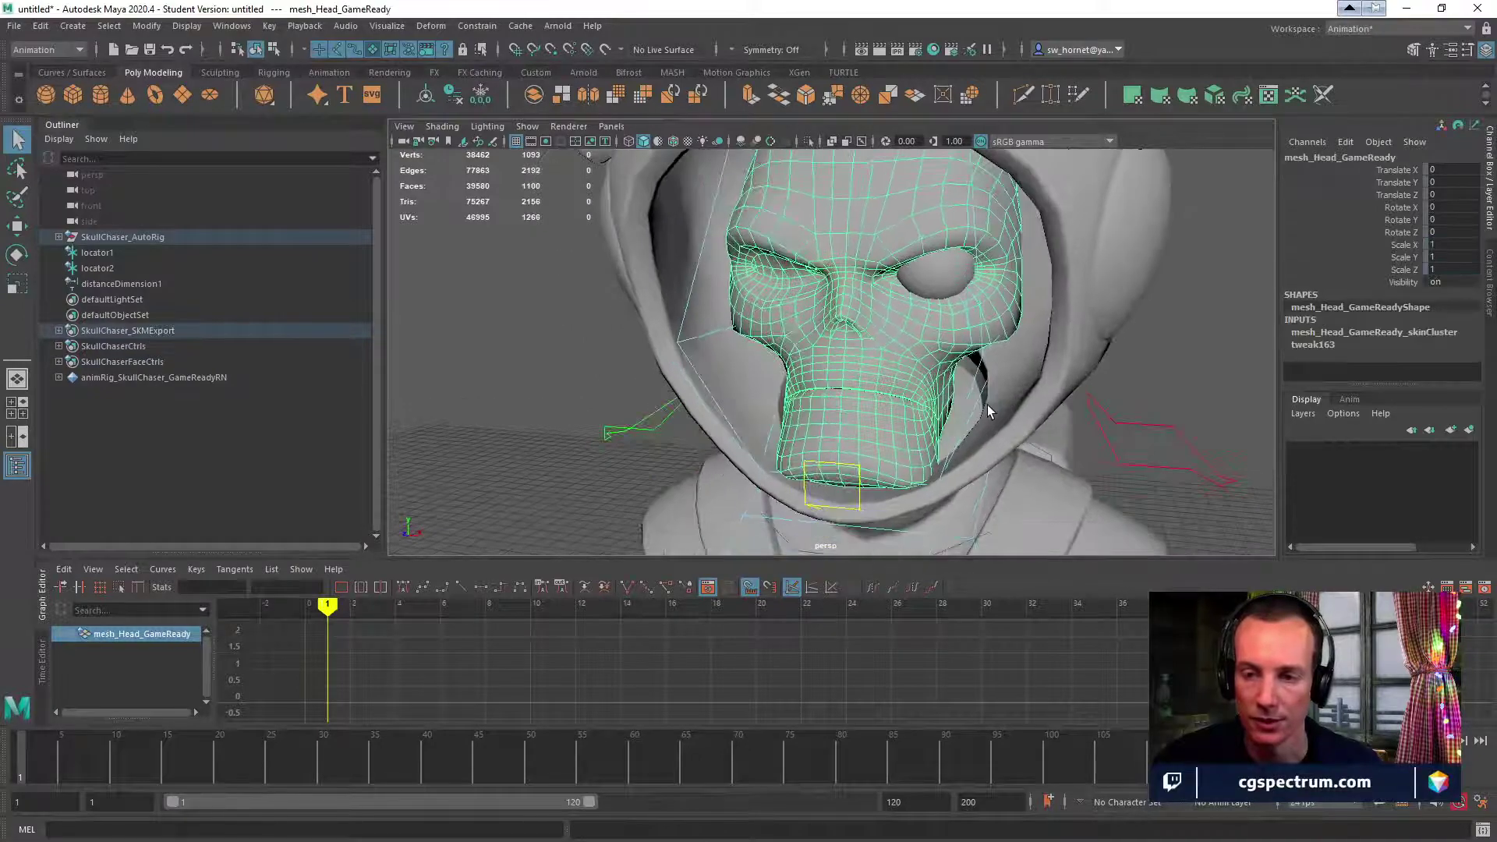
{"action": "left_click_drag", "start_coordinate": [909, 332], "coordinate": [566, 400], "text": "alt"}
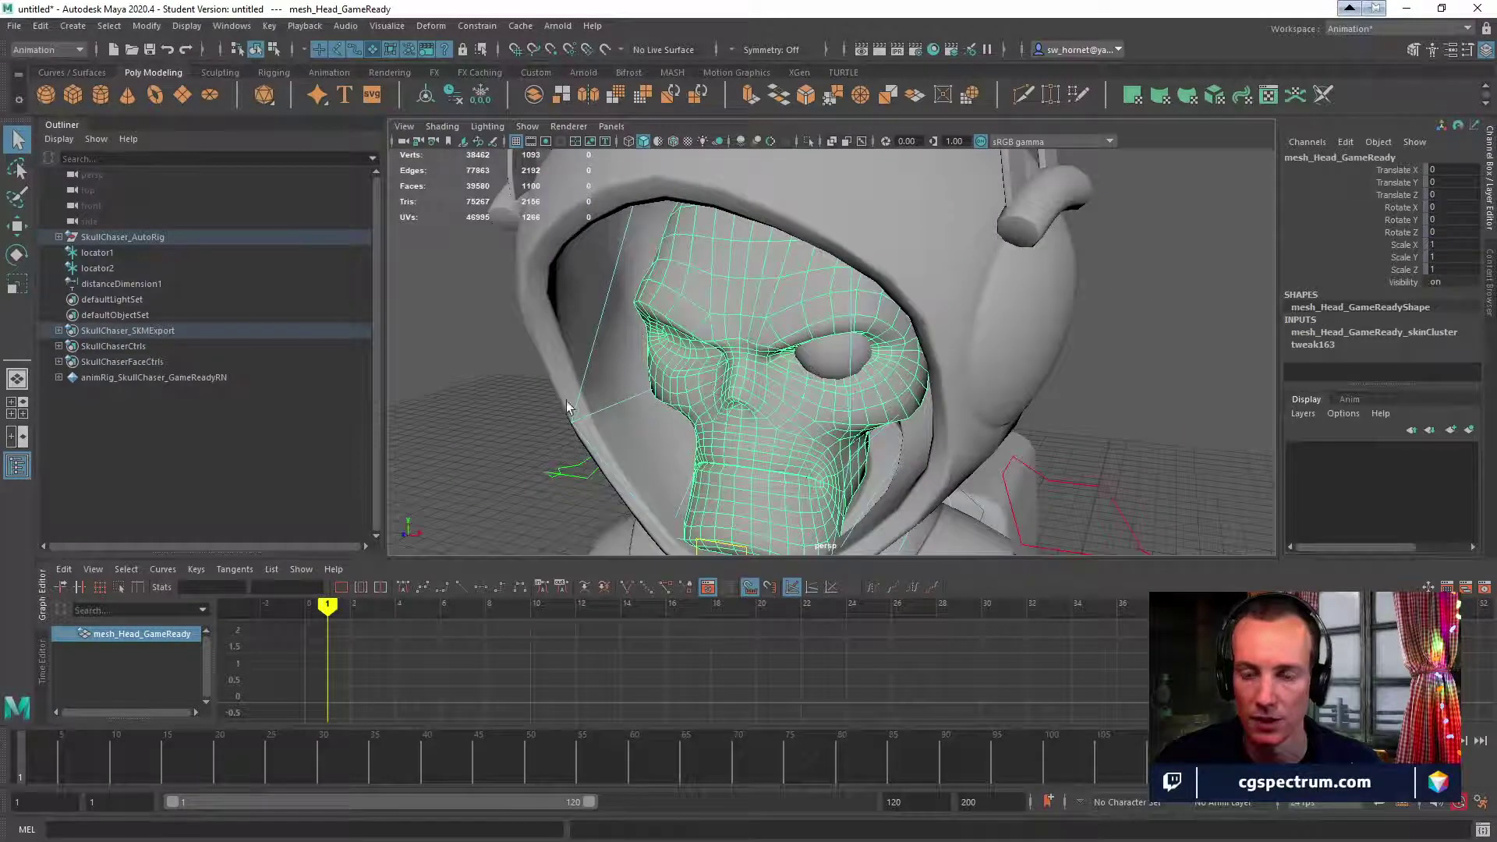
{"action": "left_click_drag", "start_coordinate": [786, 479], "coordinate": [779, 422], "text": "alt"}
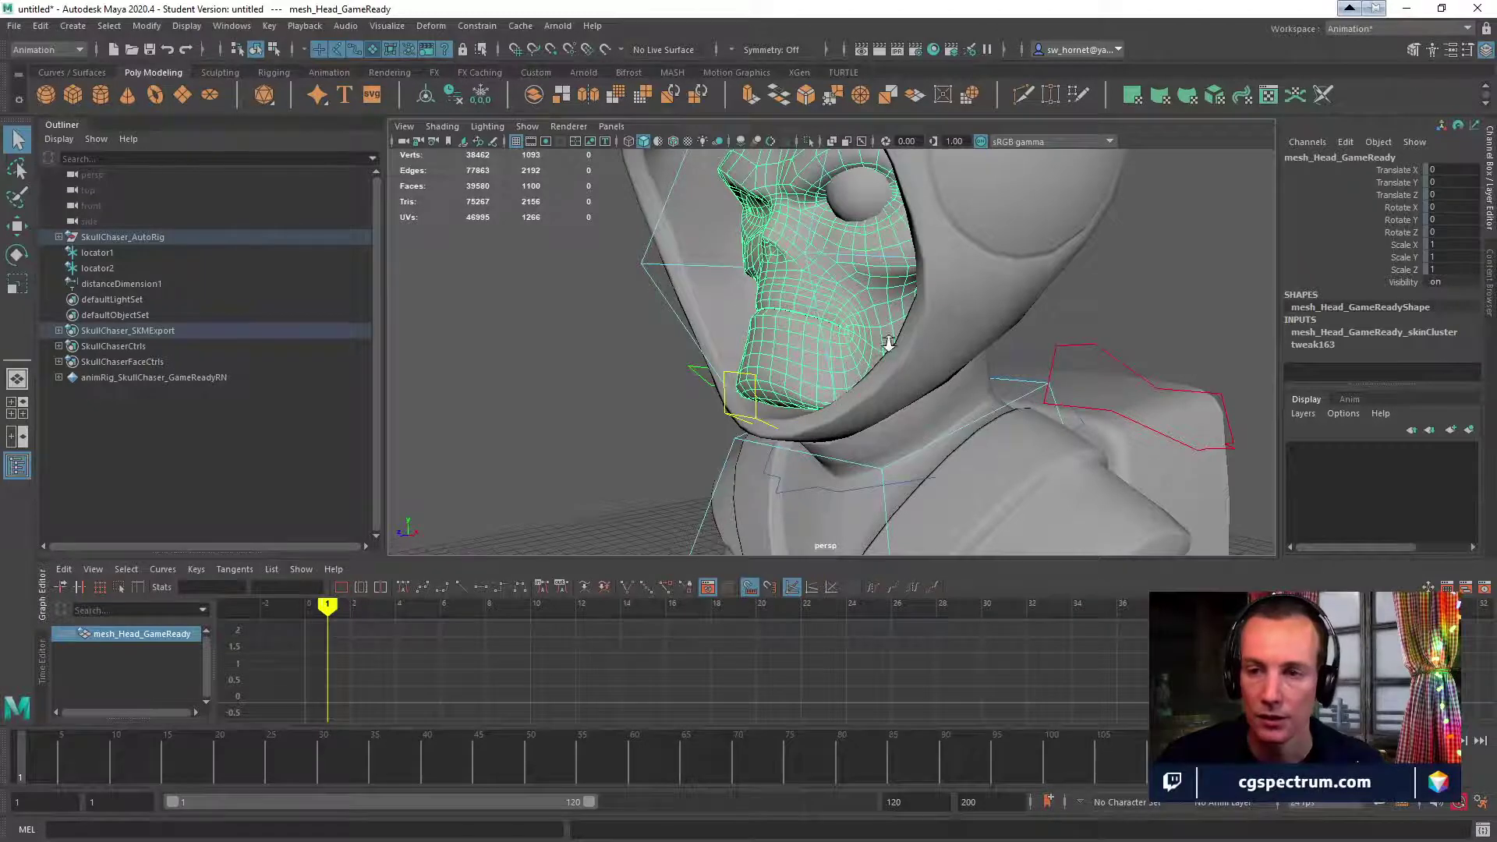
{"action": "scroll", "coordinate": [668, 351], "scroll_direction": "down", "scroll_amount": 10}
{"action": "left_click_drag", "start_coordinate": [770, 393], "coordinate": [796, 355], "text": "alt"}
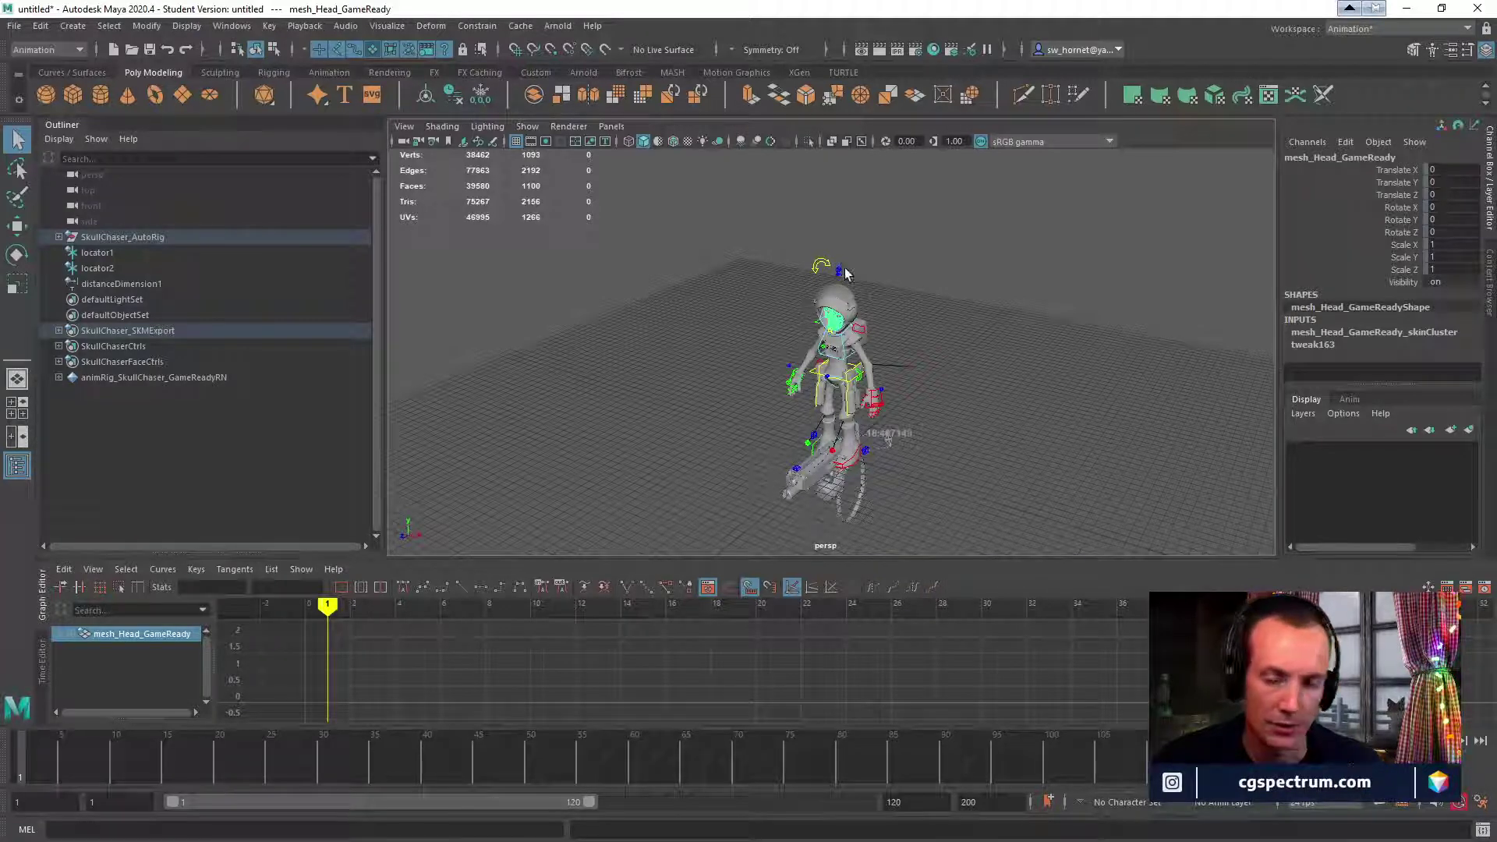
Select the CTRL_Vis control above the helmet and set its Facial On Surf Vis to 1.
{"action": "left_click_drag", "start_coordinate": [909, 343], "coordinate": [966, 346], "text": "alt"}
{"action": "right_click_drag", "start_coordinate": [966, 346], "coordinate": [1027, 315], "text": "alt"}
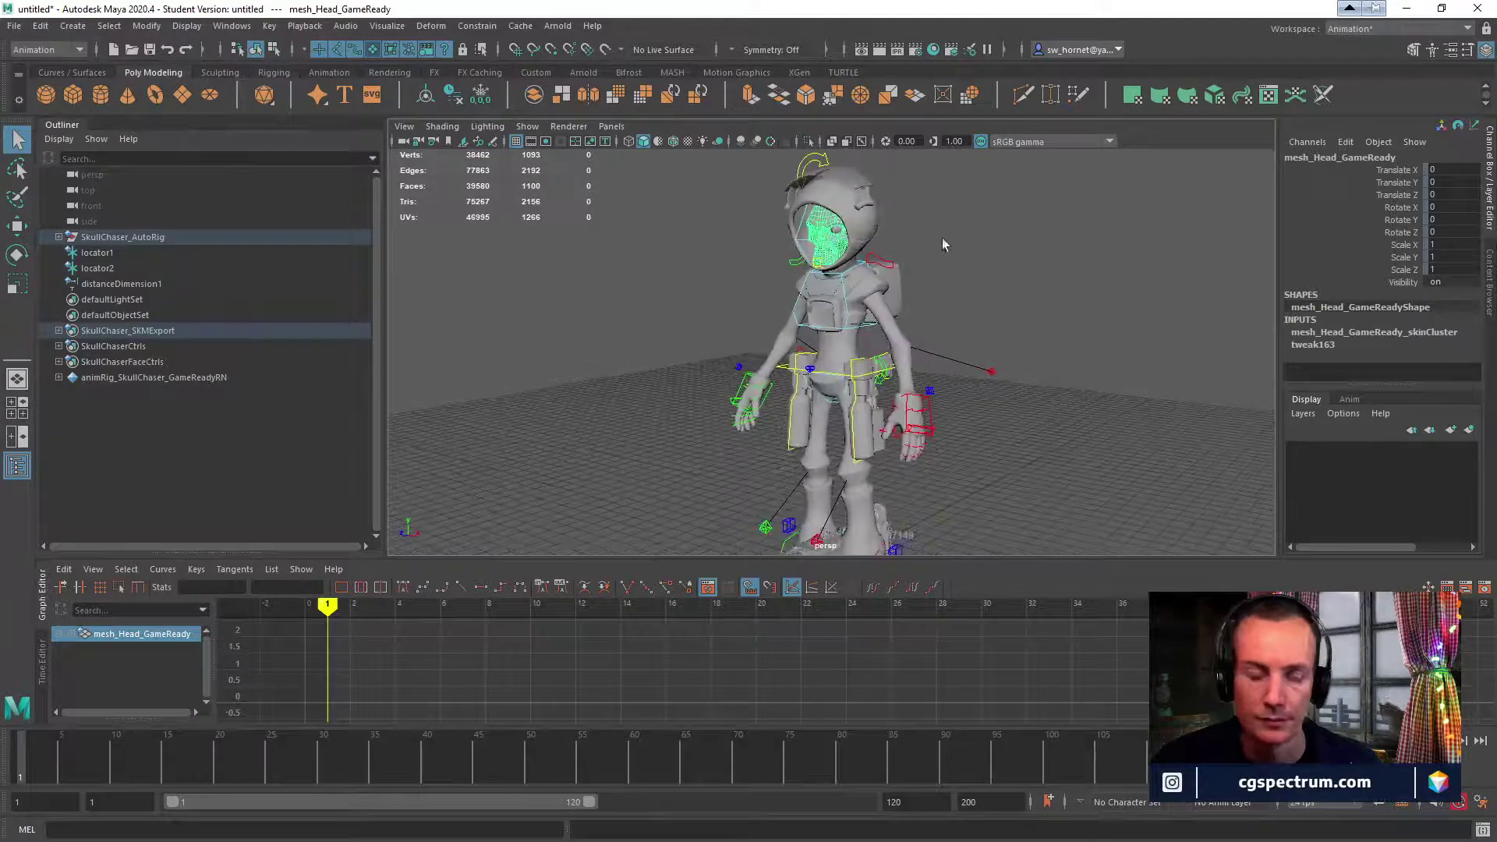
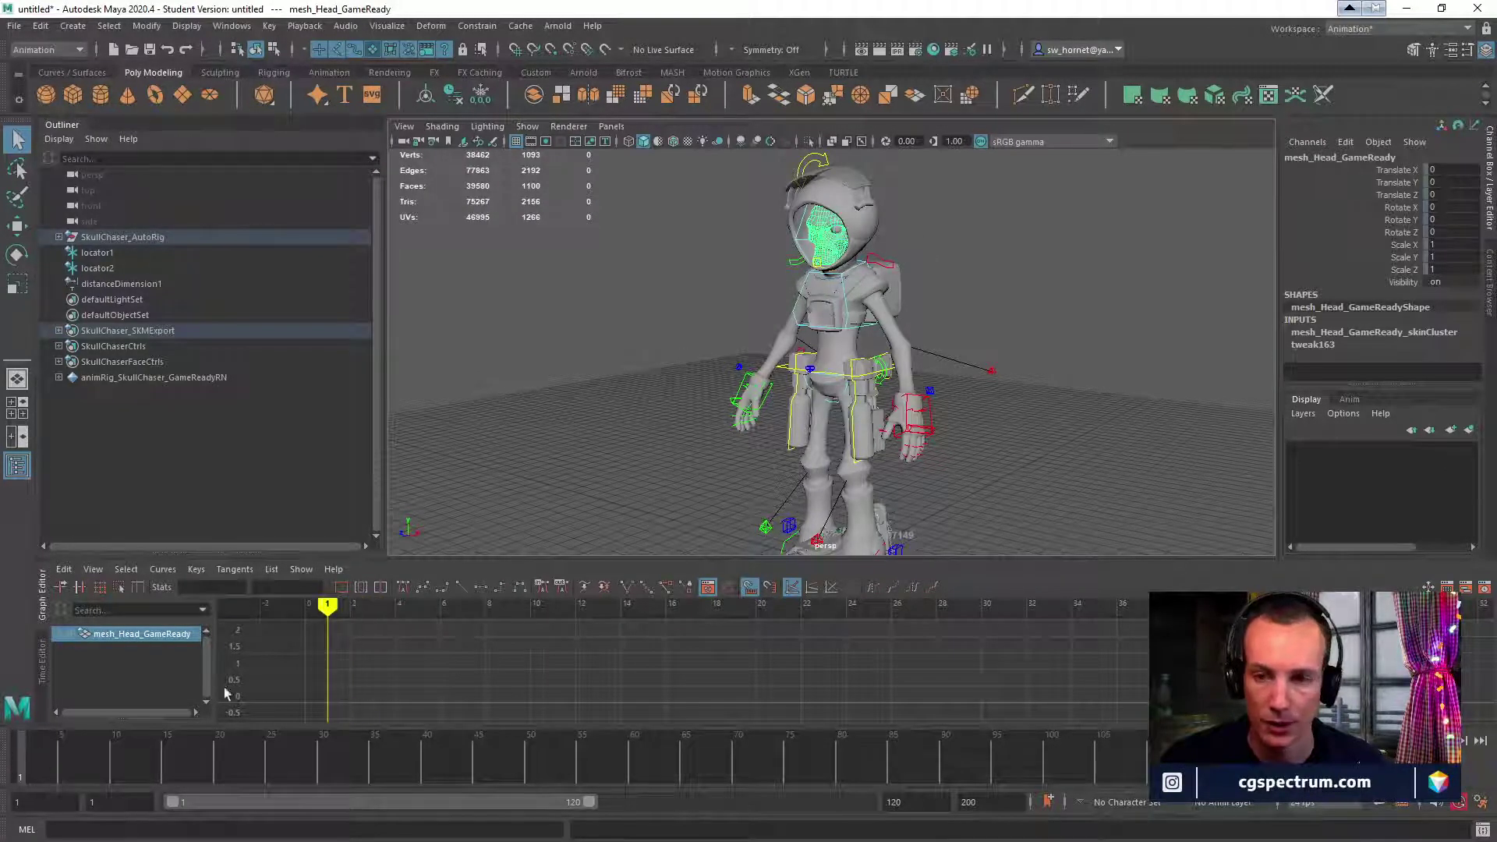
{"action": "key", "text": "f"}
{"action": "left_click_drag", "start_coordinate": [932, 404], "coordinate": [831, 266], "text": "alt"}
{"action": "left_click", "coordinate": [869, 193]}
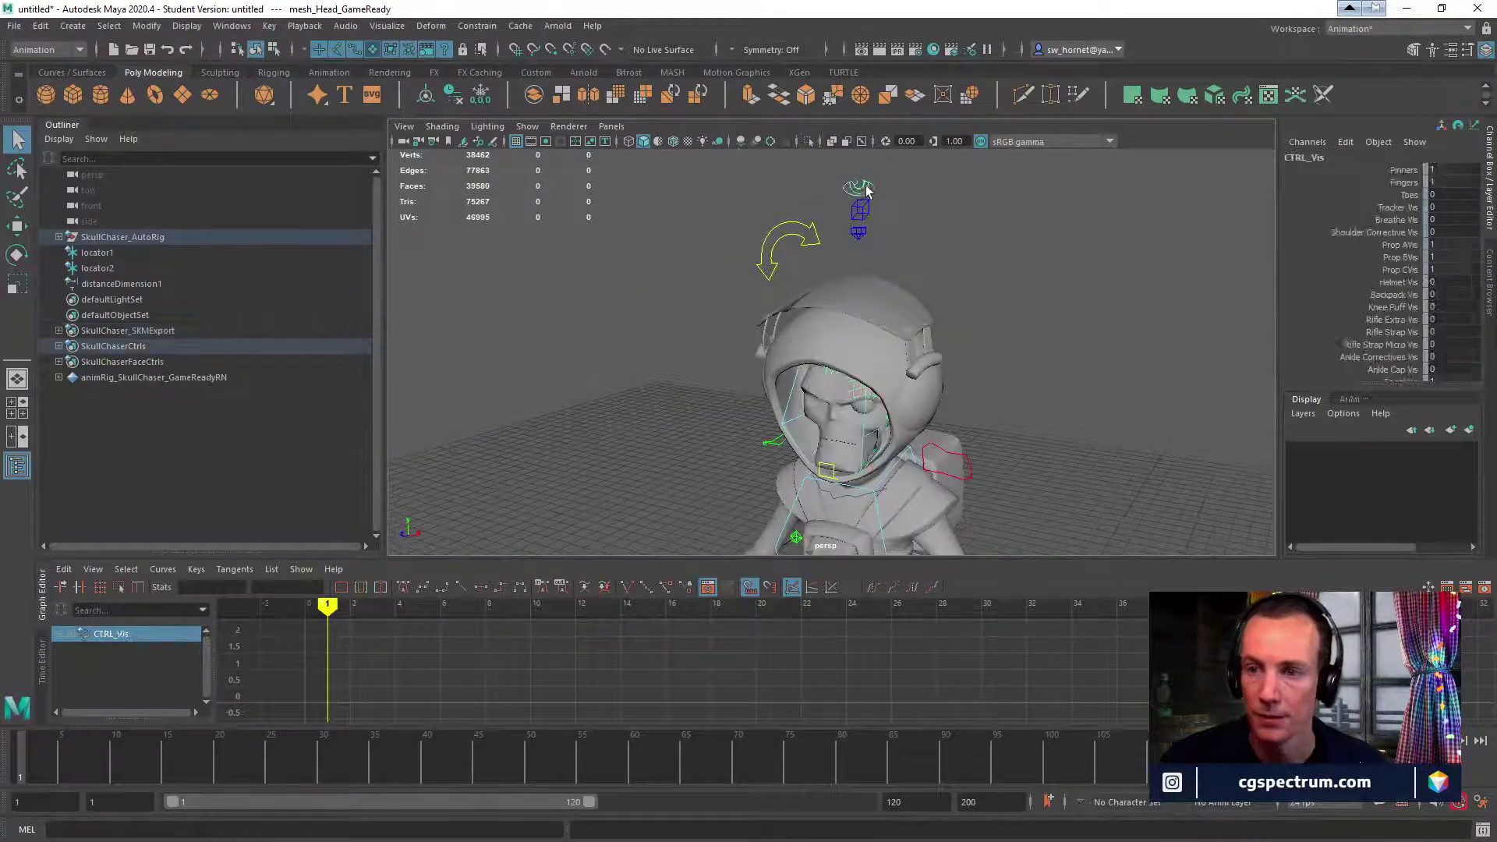
{"action": "scroll", "coordinate": [1427, 307], "scroll_direction": "down", "scroll_amount": 3}
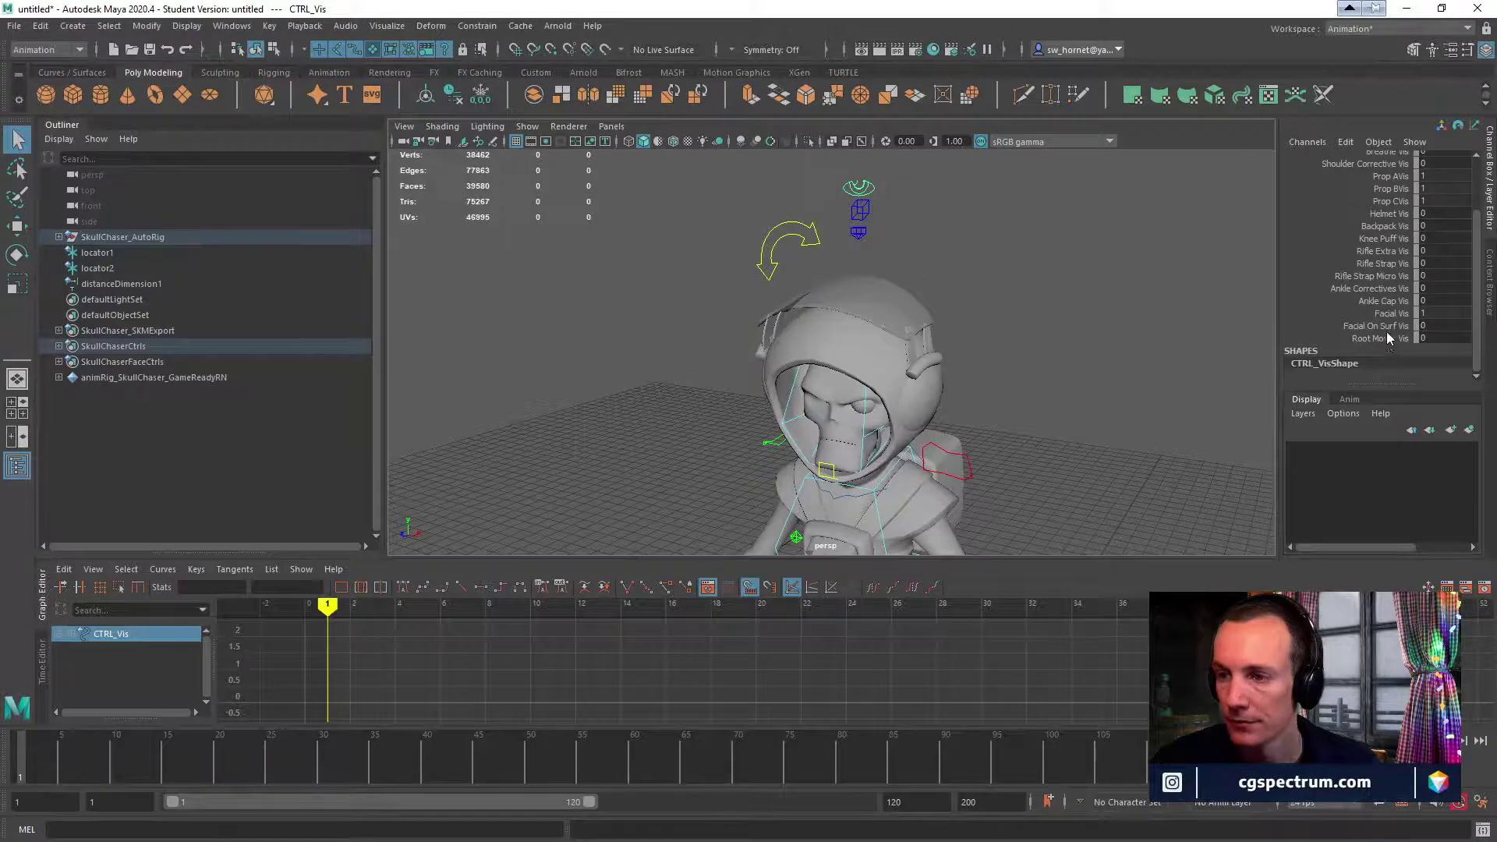
{"action": "left_click", "coordinate": [1376, 326]}
{"action": "middle_click_drag", "start_coordinate": [1039, 368], "coordinate": [1126, 373]}
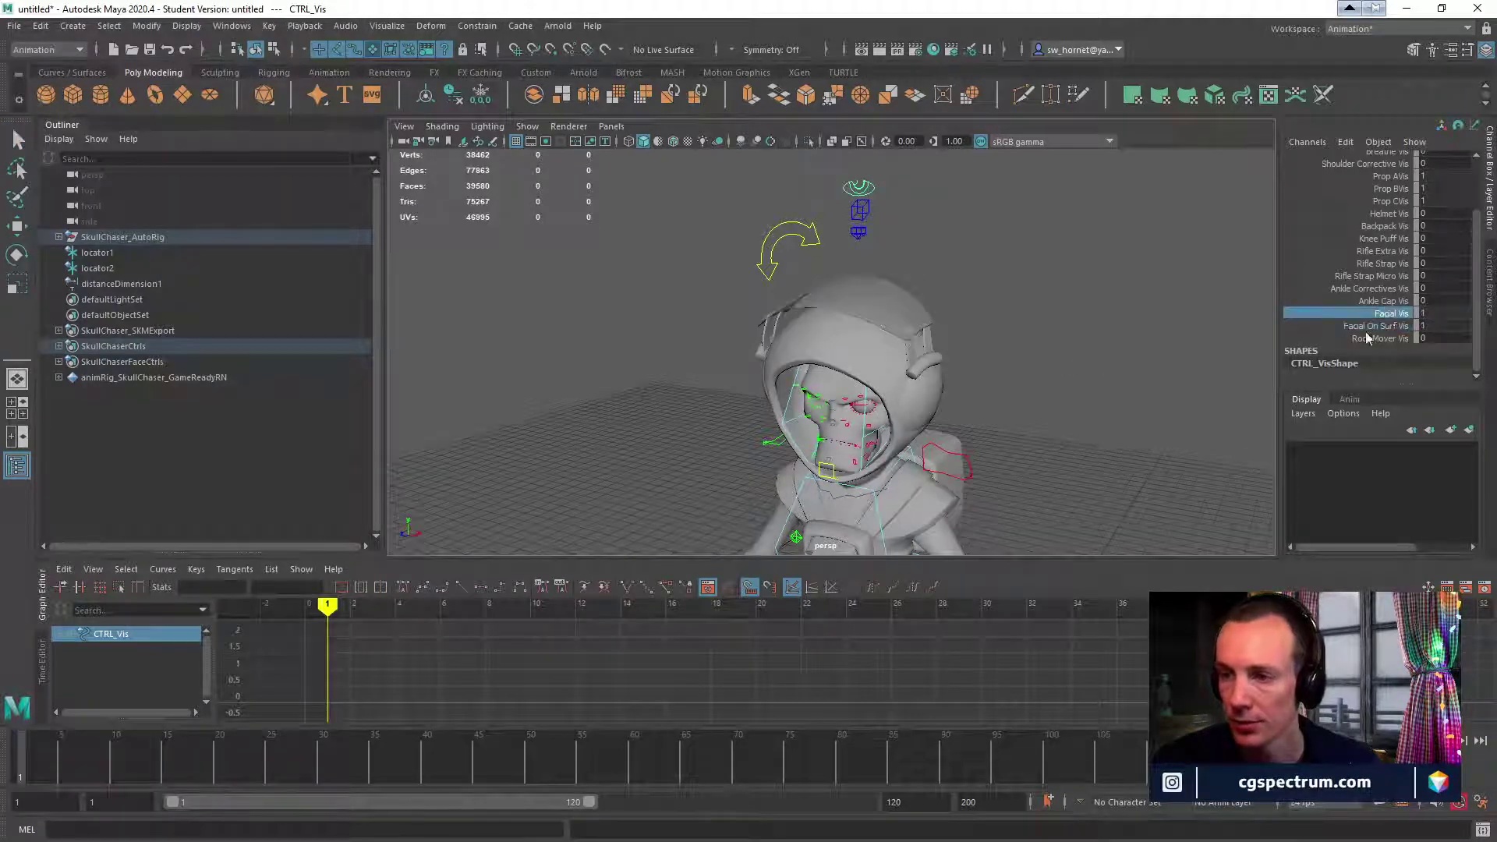
Try setting Facial Vis to 0 on CTRL_Vis, then restore it to 1.
{"action": "left_click", "coordinate": [1391, 312]}
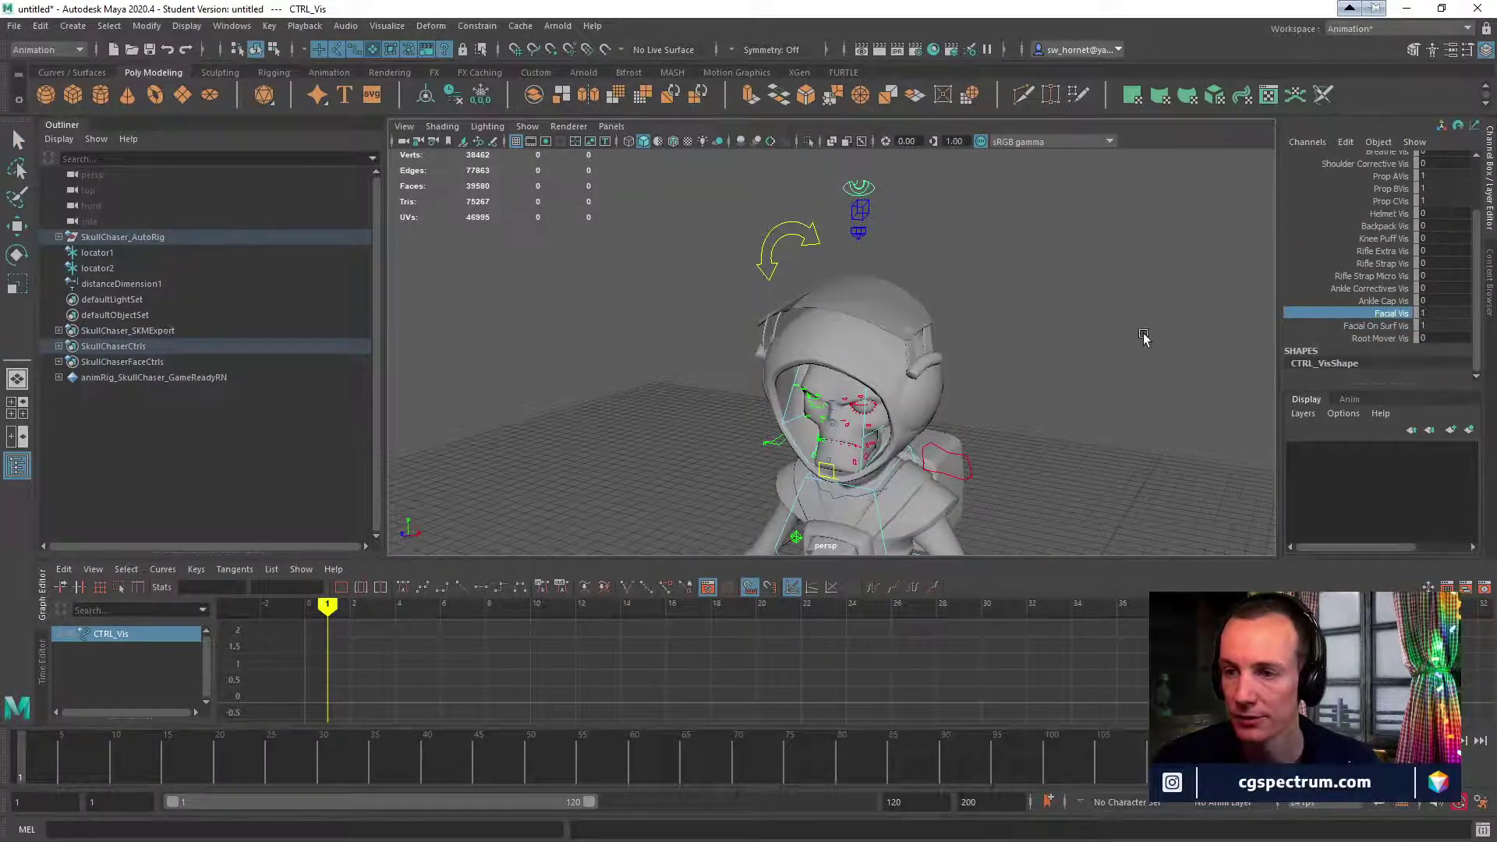
{"action": "left_click_drag", "start_coordinate": [1143, 337], "coordinate": [922, 350], "text": "alt"}
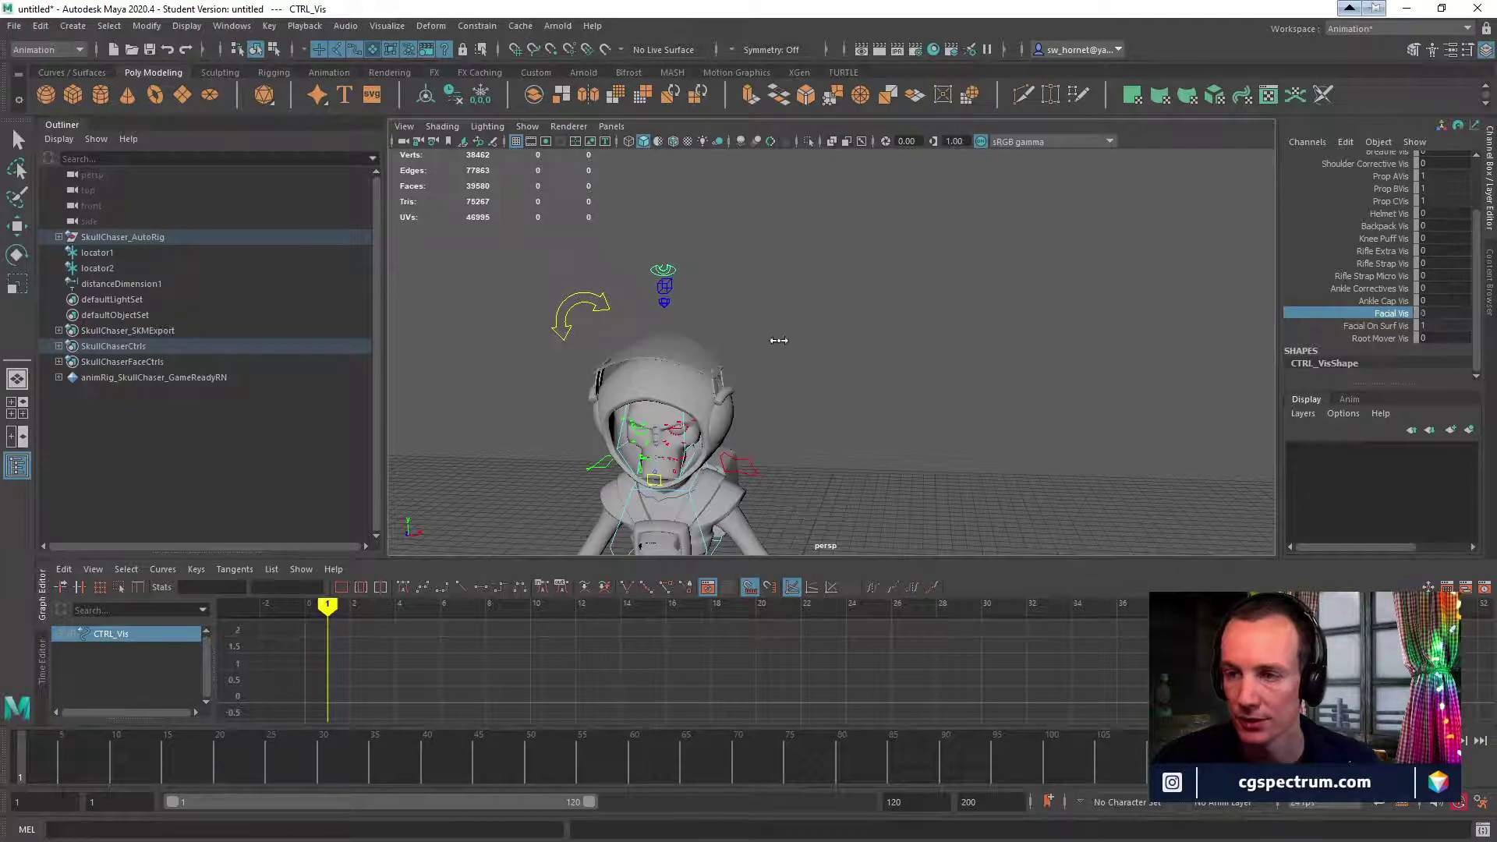
{"action": "middle_click_drag", "start_coordinate": [778, 340], "coordinate": [1040, 325]}
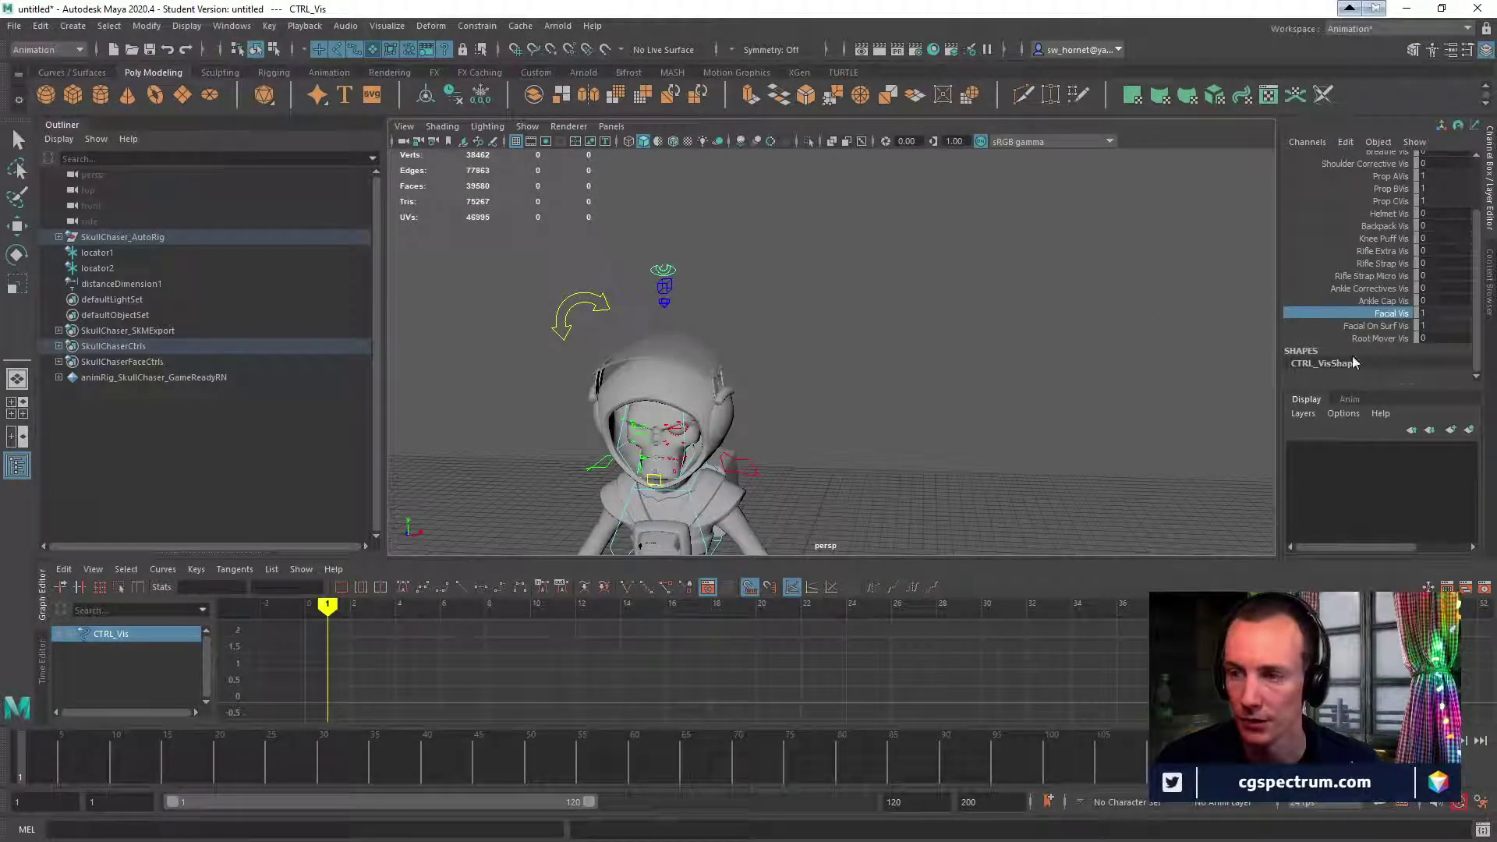
Examine the on-surface facial controls around the character's eyes, nose and mouth up close.
{"action": "left_click_drag", "start_coordinate": [1042, 377], "coordinate": [1244, 422], "text": "alt"}
{"action": "left_click_drag", "start_coordinate": [1012, 412], "coordinate": [1059, 414], "text": "alt"}
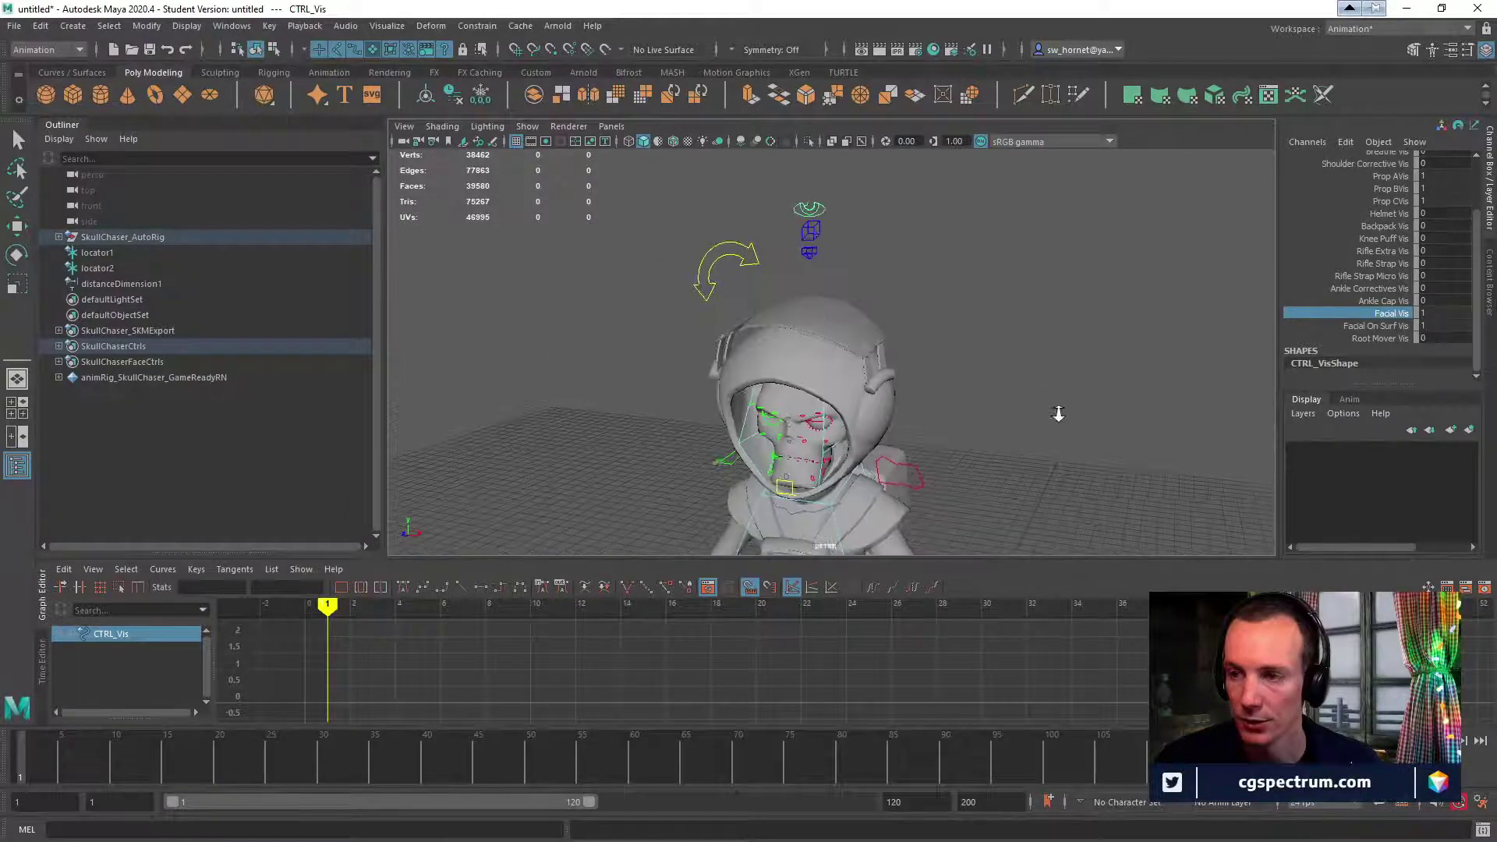
{"action": "right_click_drag", "start_coordinate": [1059, 414], "coordinate": [967, 476], "text": "alt"}
{"action": "middle_click_drag", "start_coordinate": [967, 476], "coordinate": [1013, 414], "text": "alt"}
{"action": "right_click_drag", "start_coordinate": [1013, 414], "coordinate": [1089, 523], "text": "alt"}
{"action": "middle_click_drag", "start_coordinate": [1089, 522], "coordinate": [1004, 380], "text": "alt"}
{"action": "mouse_move", "coordinate": [1004, 381]}
{"action": "left_mouse_down", "text": "alt"}
{"action": "mouse_move", "coordinate": [1042, 415]}
{"action": "mouse_move", "coordinate": [1019, 368]}
{"action": "mouse_move", "coordinate": [1063, 374]}
{"action": "mouse_move", "coordinate": [1006, 368]}
{"action": "left_mouse_up", "text": "alt"}
Start saving the scene under a new name in the Source\Skull Chaser folder, using AN_SkullChaser_Idle.ma as the base file name.
{"action": "left_click", "coordinate": [14, 30]}
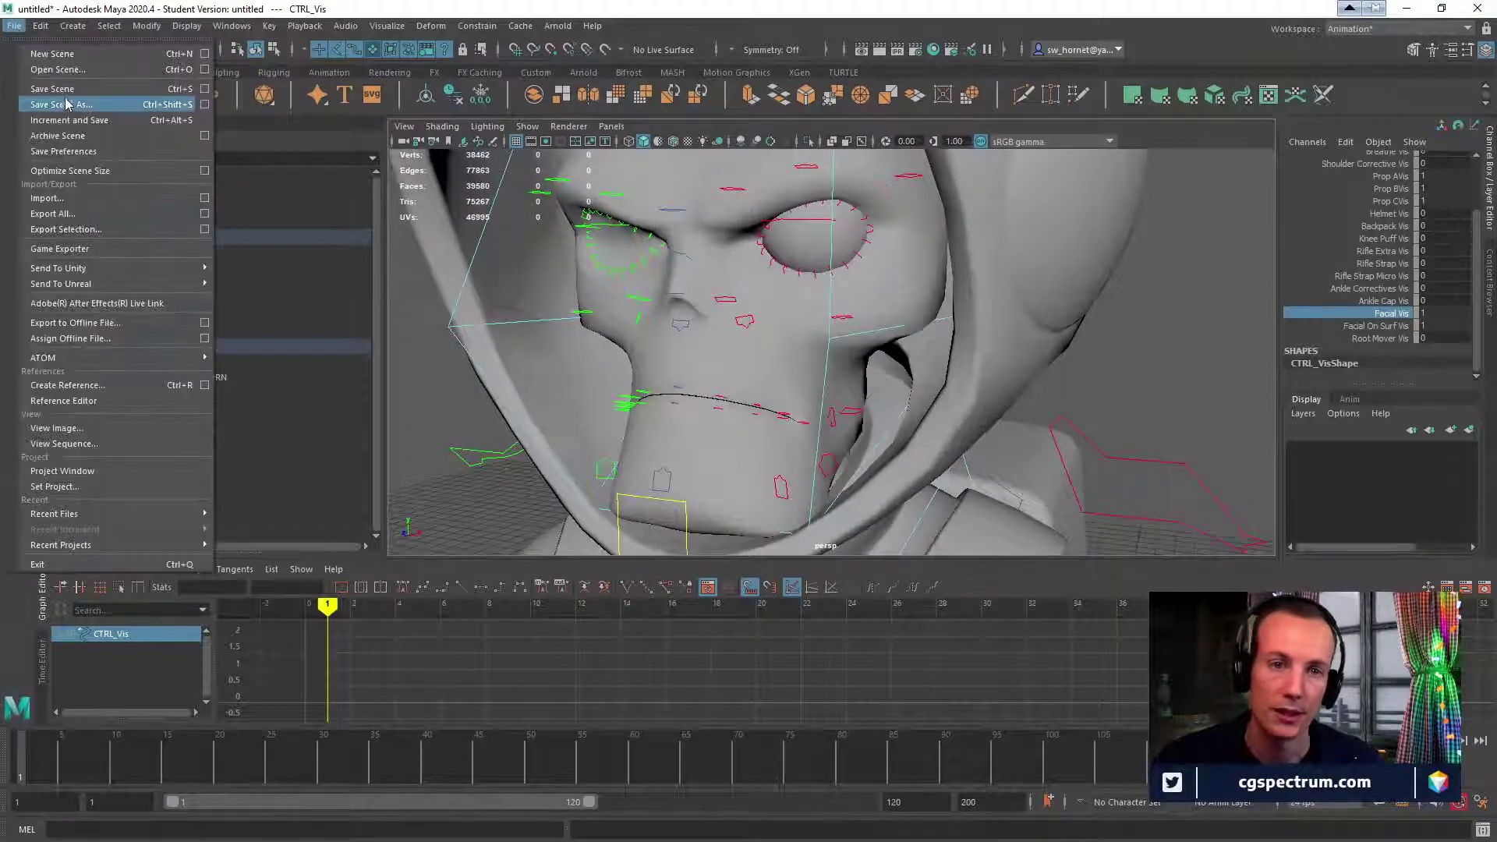
{"action": "key", "text": "Escape"}
{"action": "key", "text": "ctrl+shift+s"}
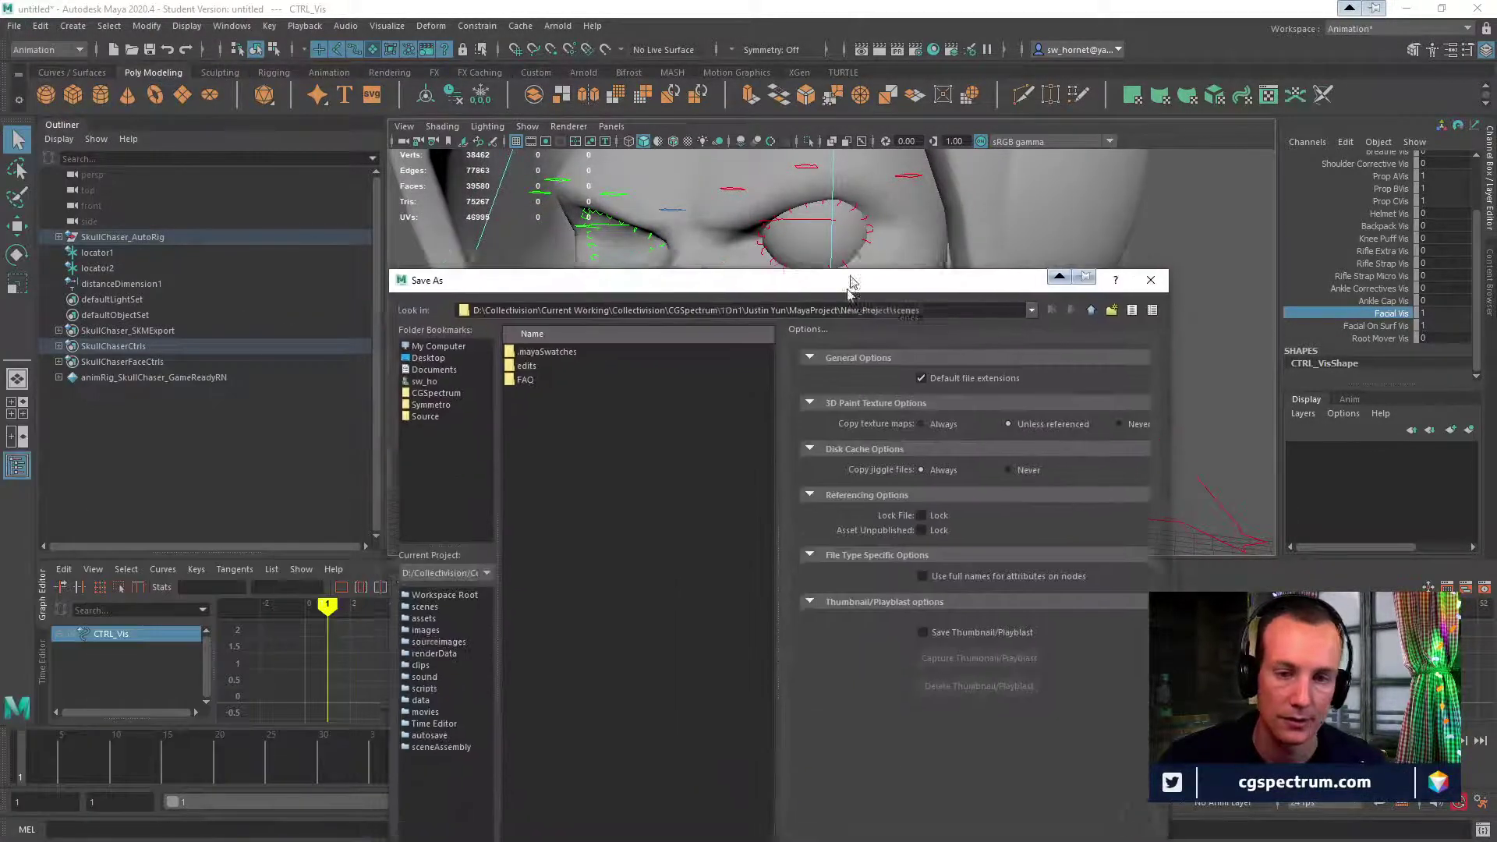
{"action": "left_click", "coordinate": [433, 362]}
{"action": "double_click", "coordinate": [549, 297]}
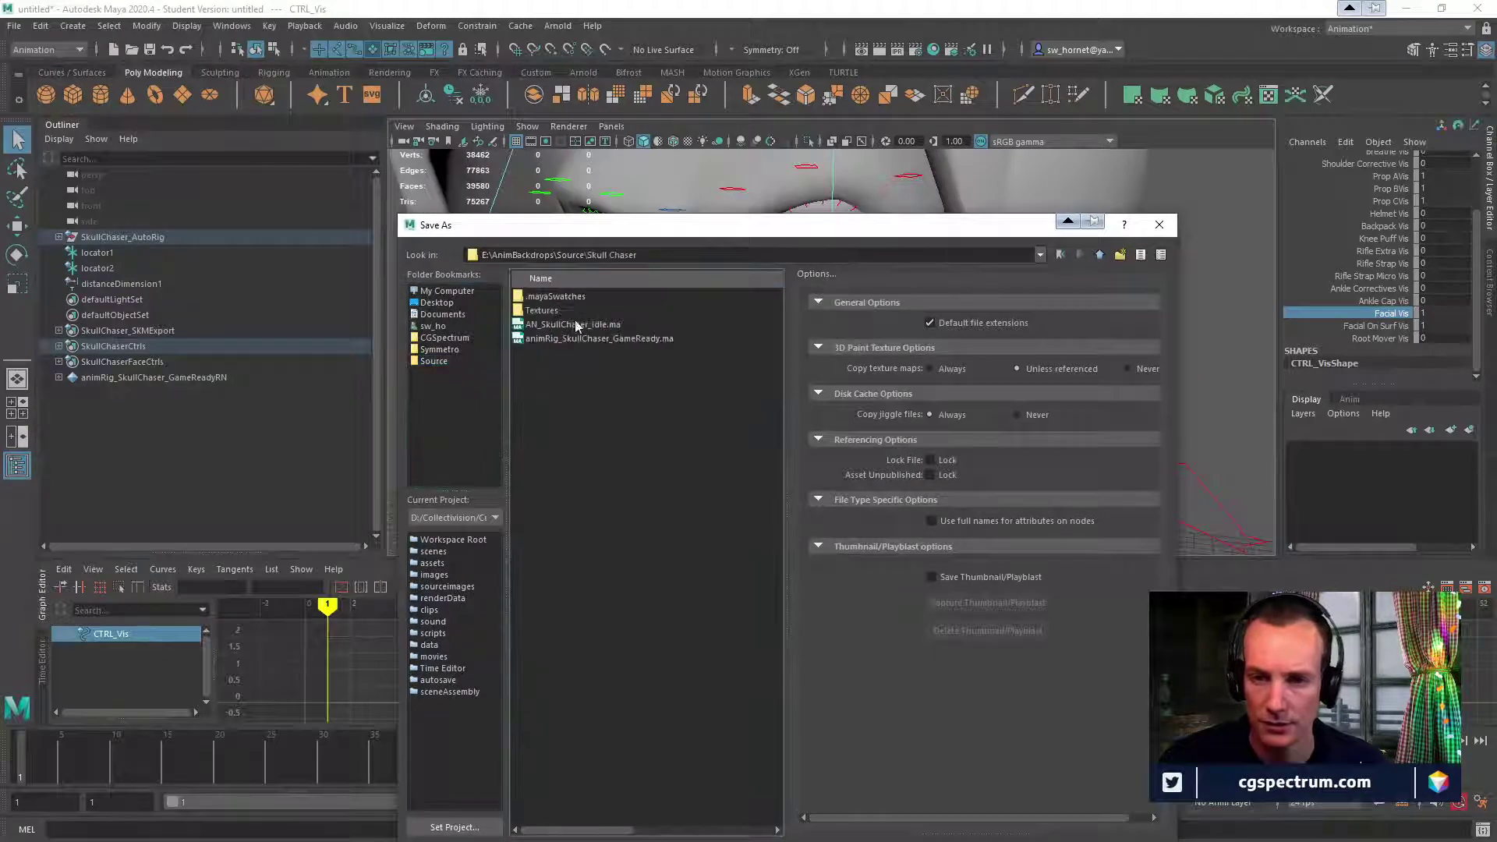
{"action": "left_click", "coordinate": [561, 325]}
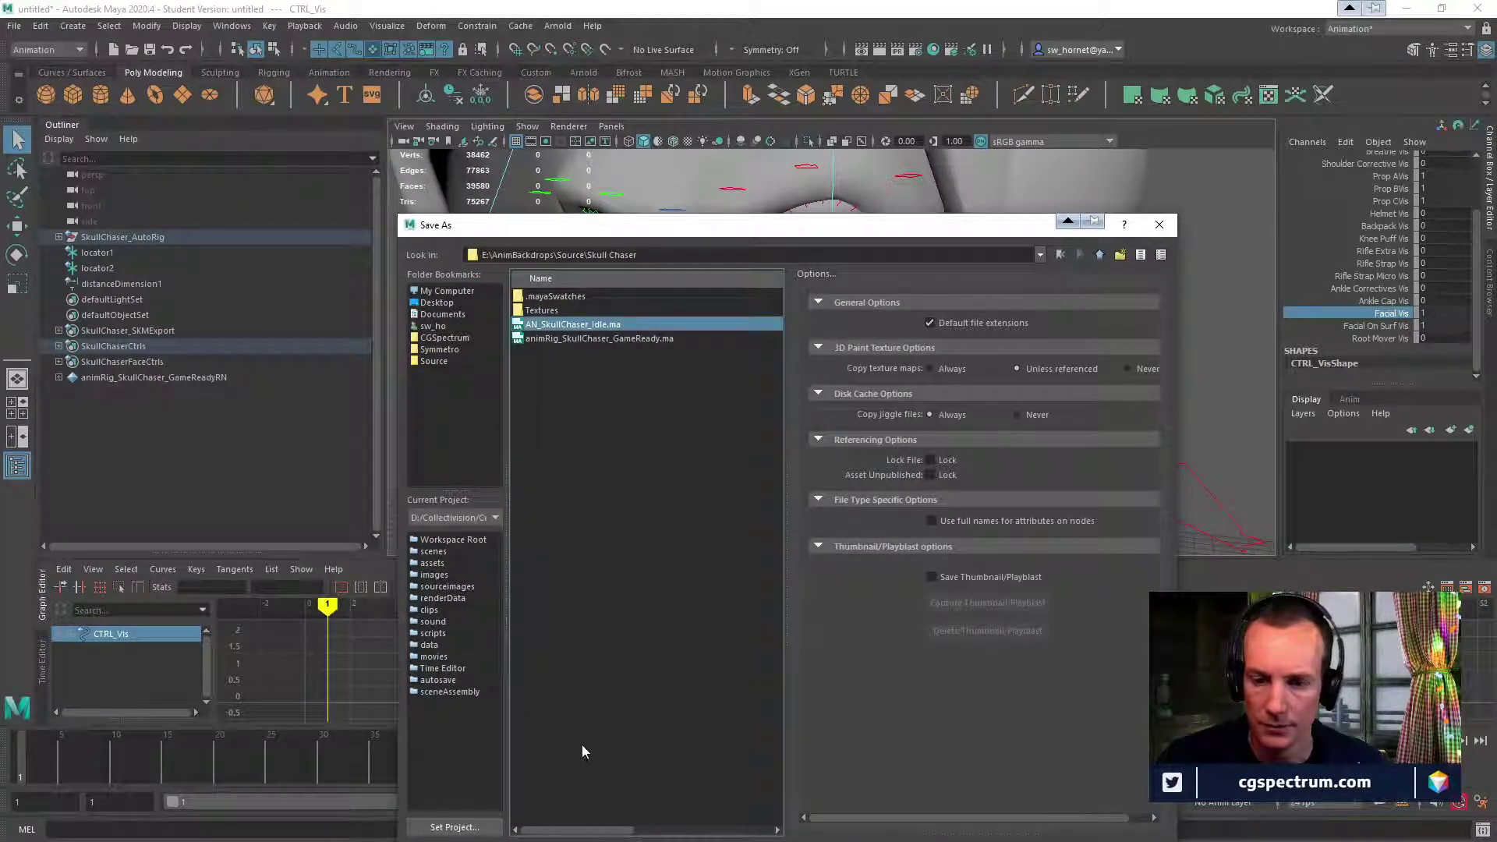
Change the file name to AN_SkullChaser_FacePoses.ma, save the scene and continue past the Student Version File notice.
{"action": "left_click", "coordinate": [491, 719]}
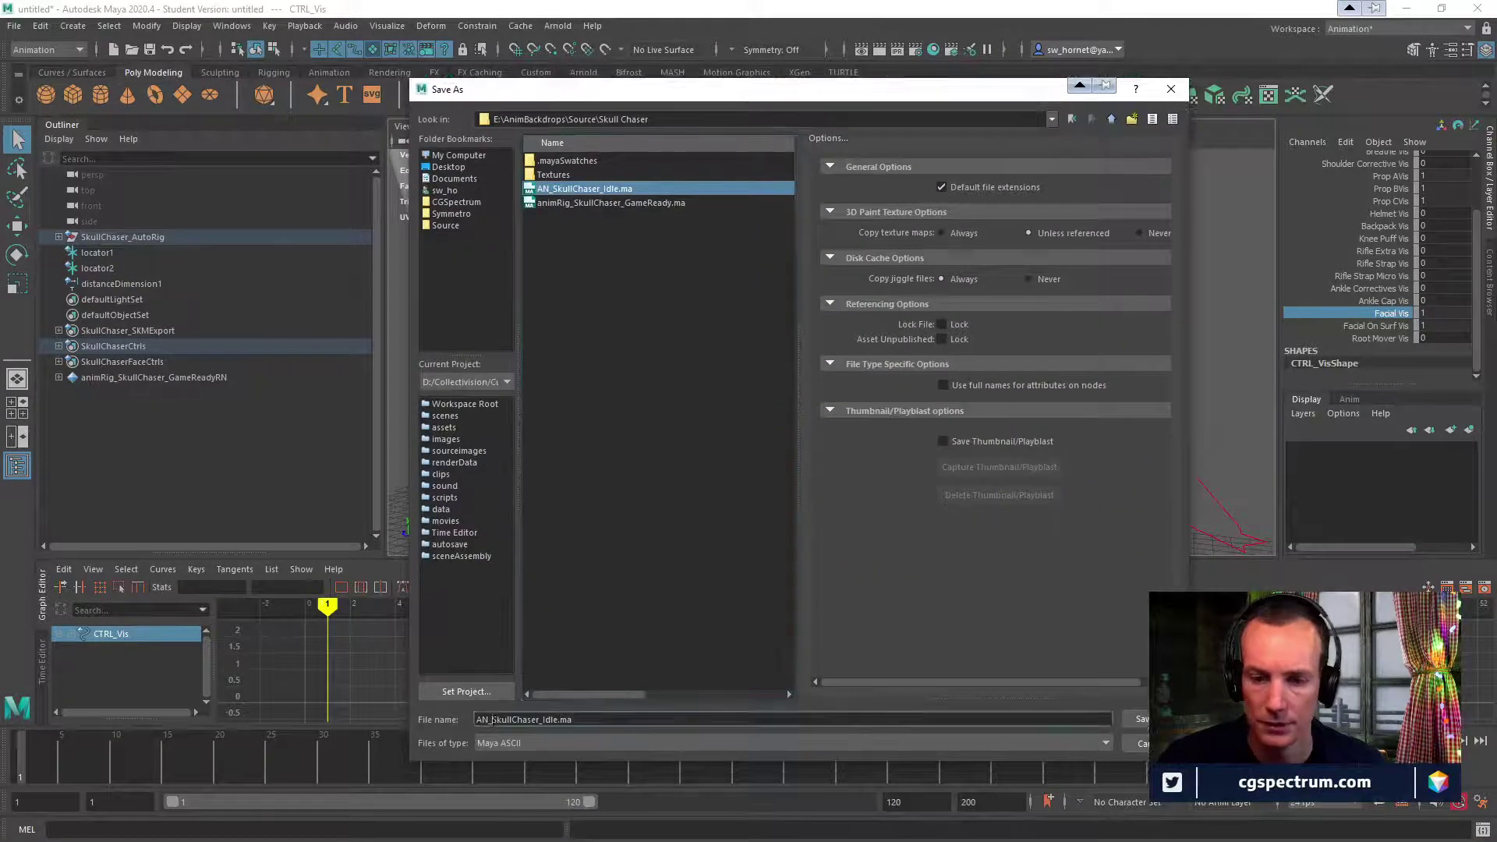
{"action": "left_click_drag", "start_coordinate": [491, 719], "coordinate": [543, 719]}
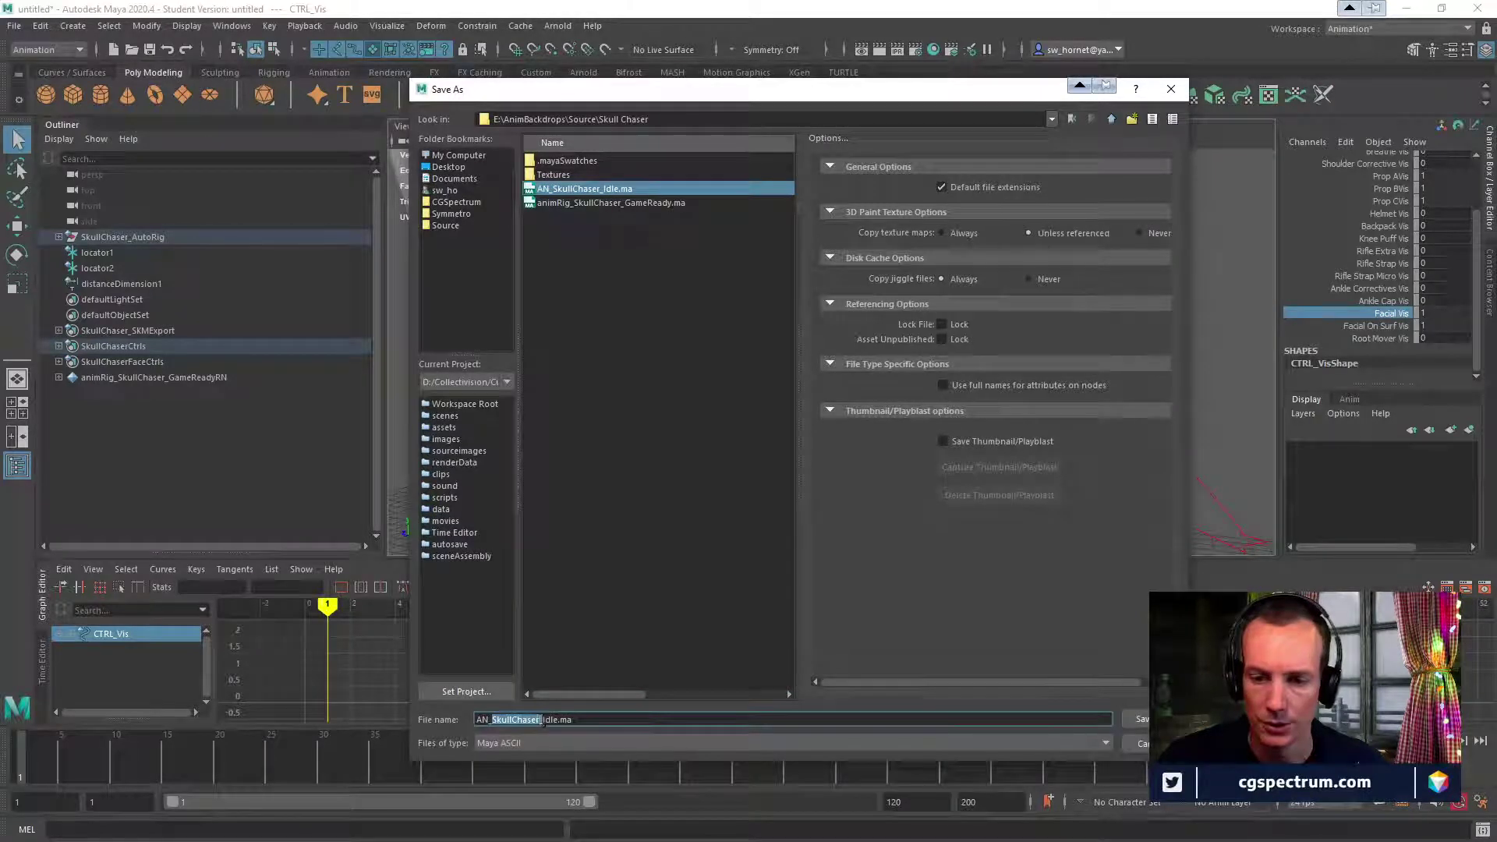
{"action": "left_click", "coordinate": [557, 719]}
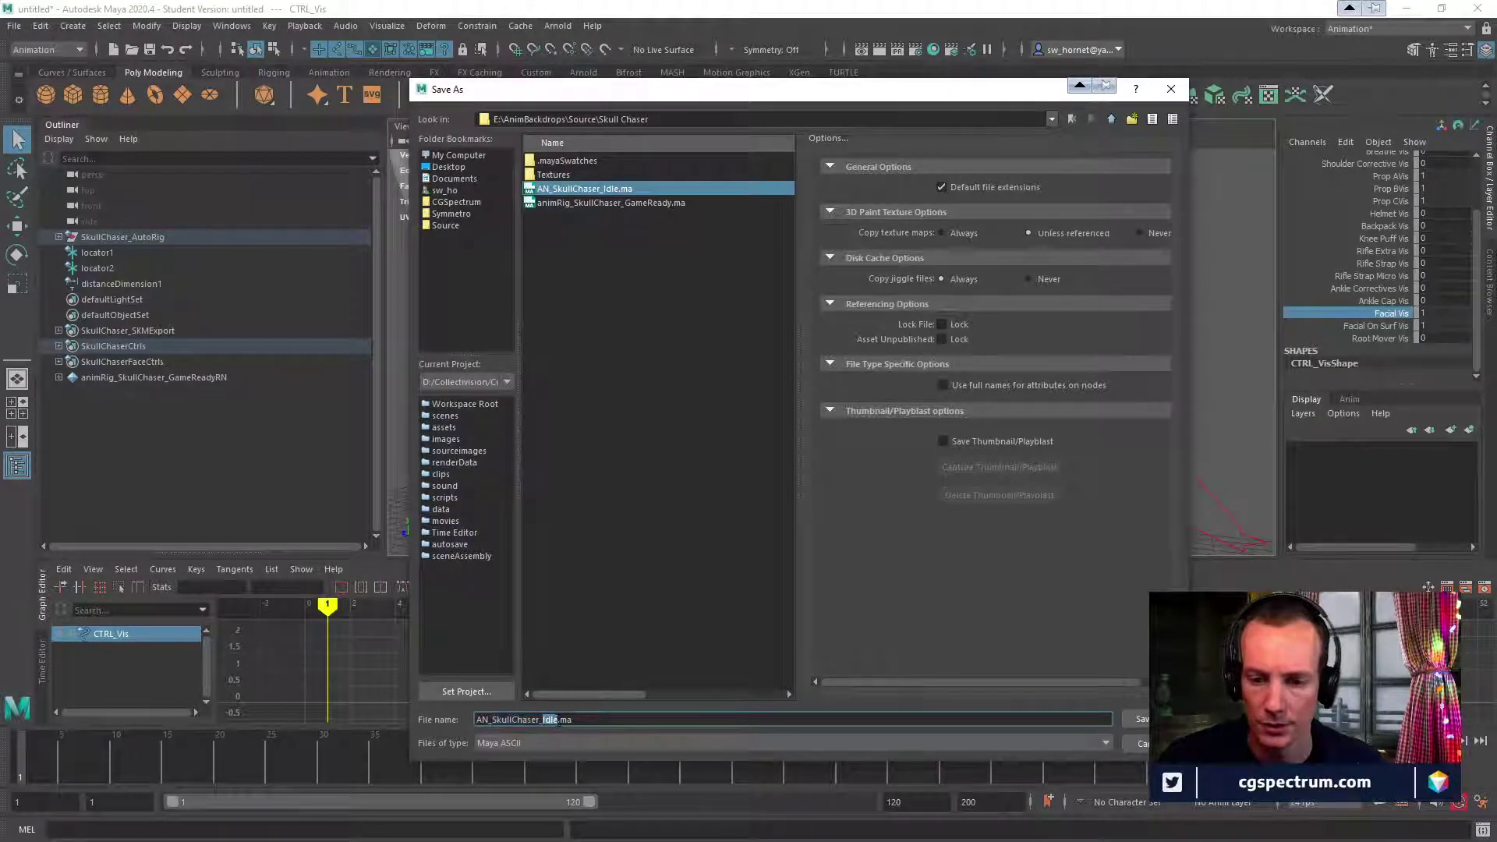
{"action": "left_click_drag", "start_coordinate": [556, 720], "coordinate": [561, 722]}
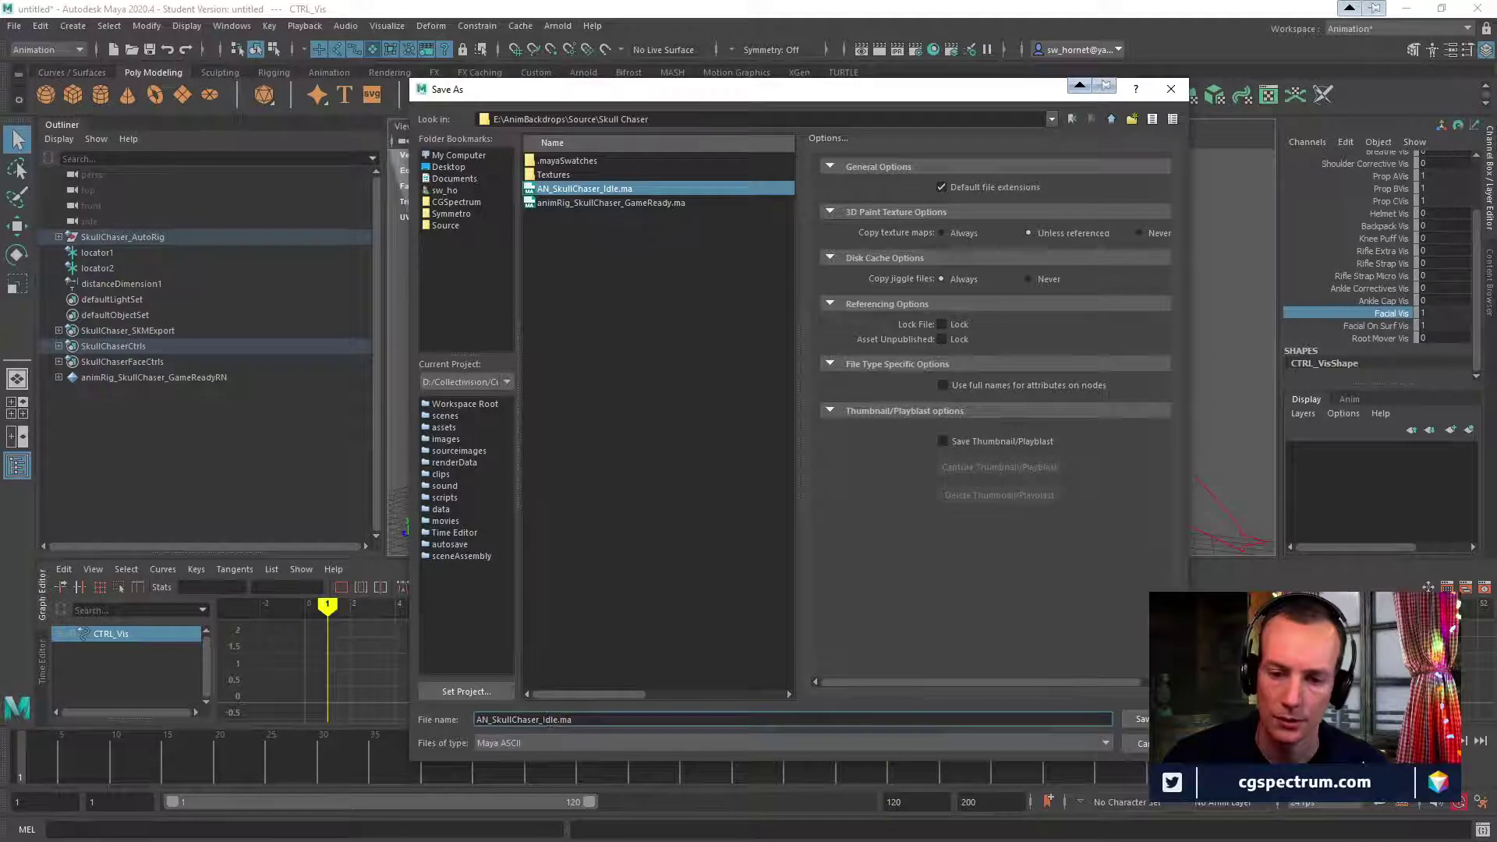
{"action": "key", "text": "Left"}
{"action": "key", "text": "Left"}
{"action": "key", "text": "Left"}
{"action": "key", "text": "Left"}
{"action": "type", "text": "Face"}
{"action": "key", "text": "shift+Right"}
{"action": "key", "text": "shift+Right"}
{"action": "key", "text": "shift+Right"}
{"action": "key", "text": "shift+Right"}
{"action": "type", "text": "Poses"}
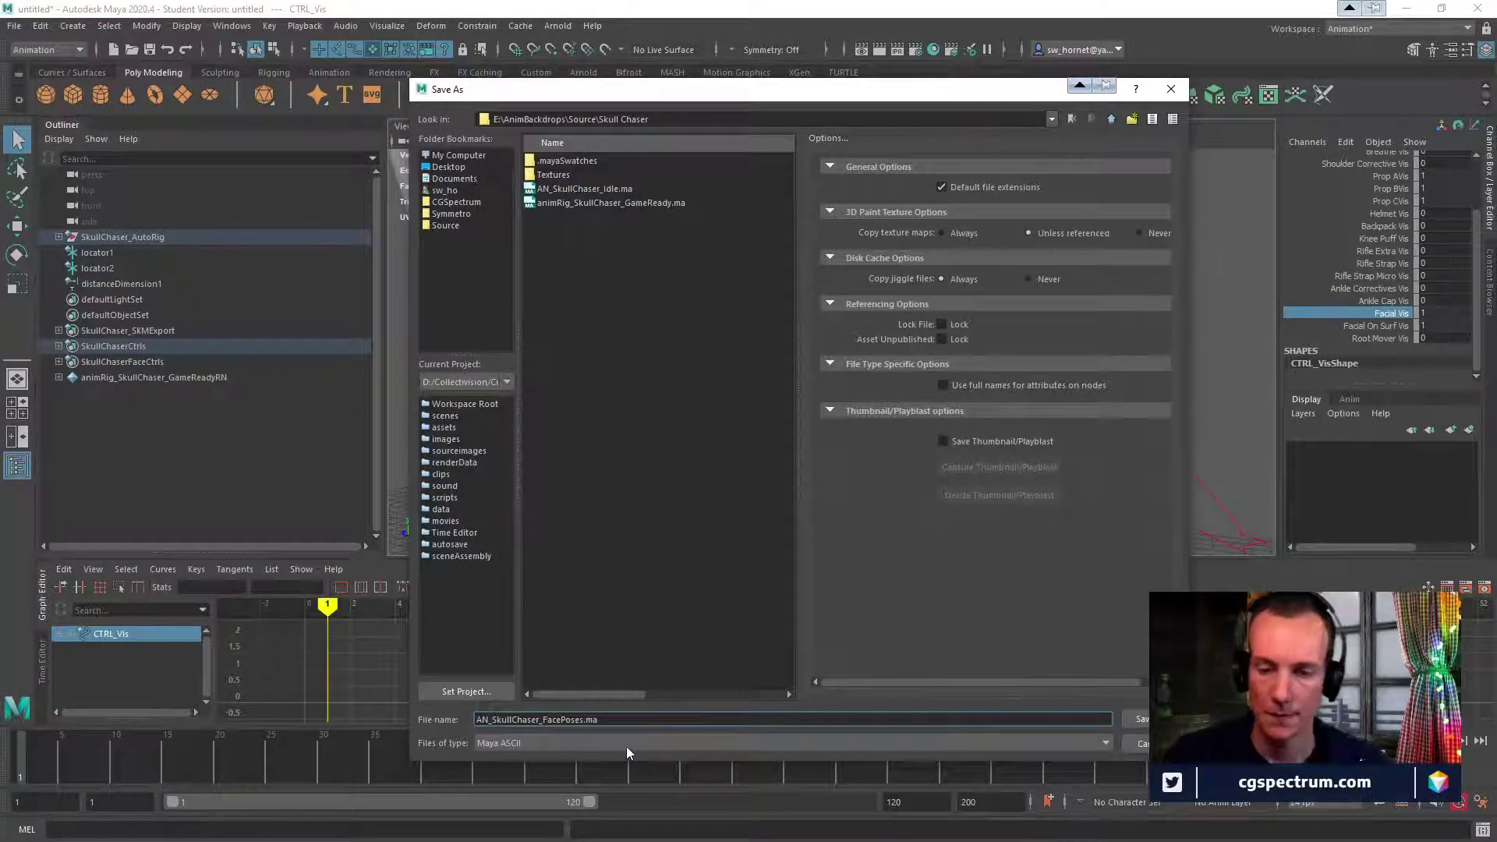
{"action": "left_click", "coordinate": [1132, 719]}
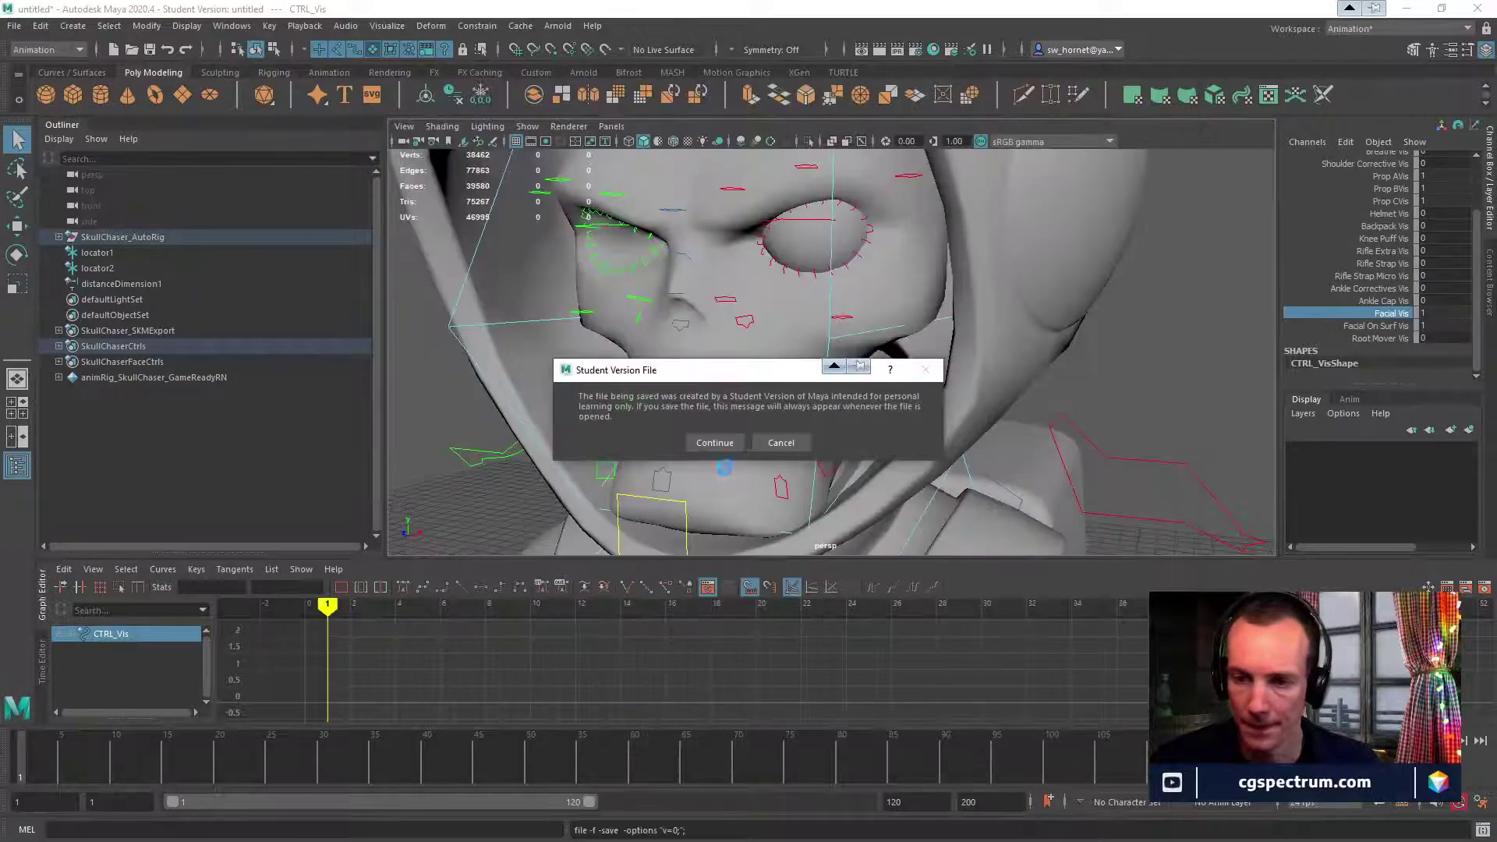
{"action": "left_click", "coordinate": [716, 443]}
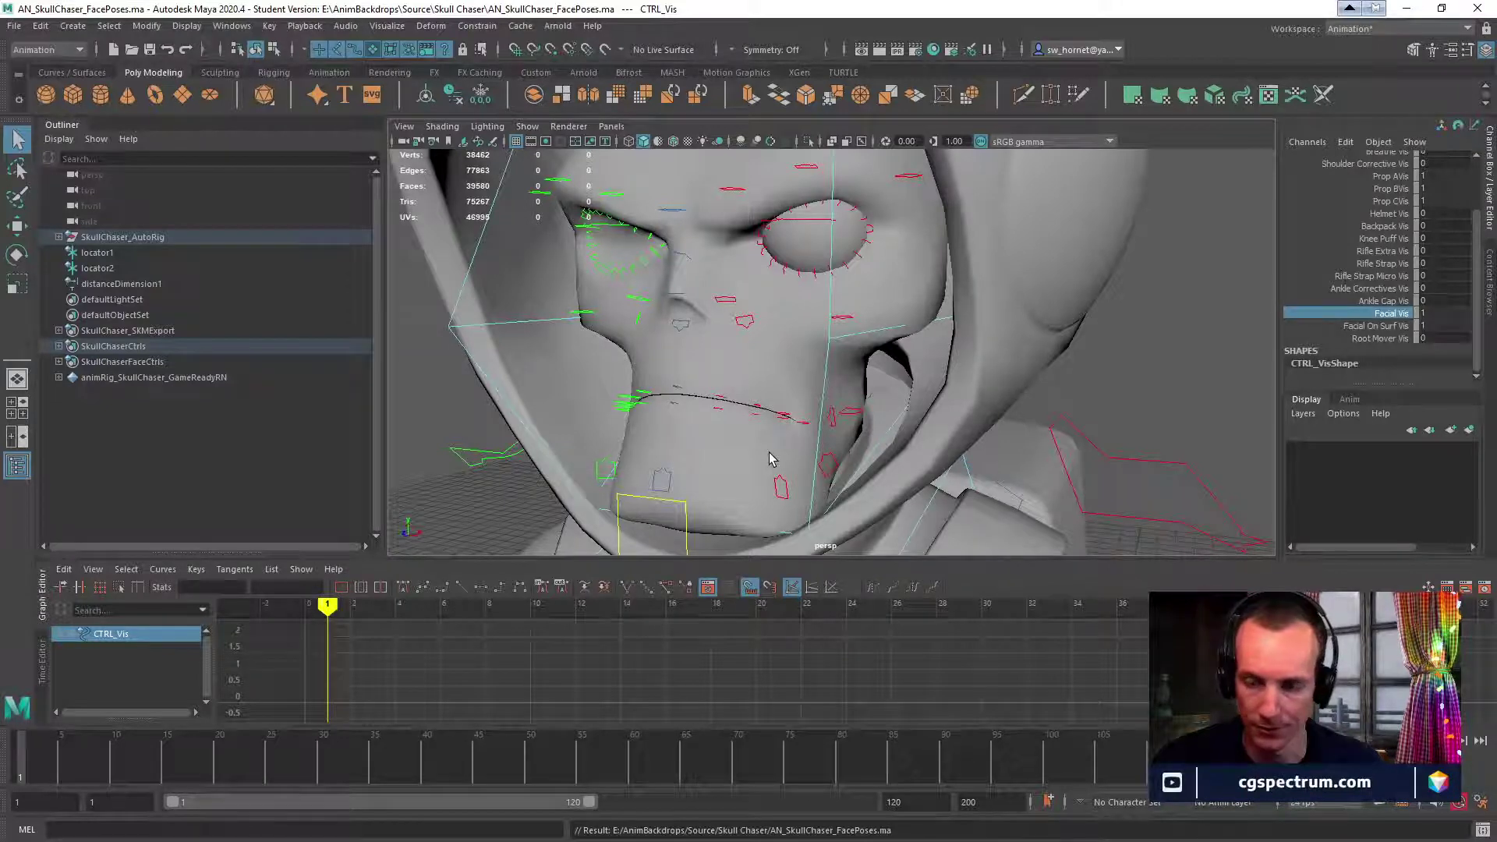
Select the CTRL_SkullChaser_Fc_Jaw_Global control at the chin and examine the mouth and jaw controls from several angles.
{"action": "left_click_drag", "start_coordinate": [784, 413], "coordinate": [855, 324], "text": "alt"}
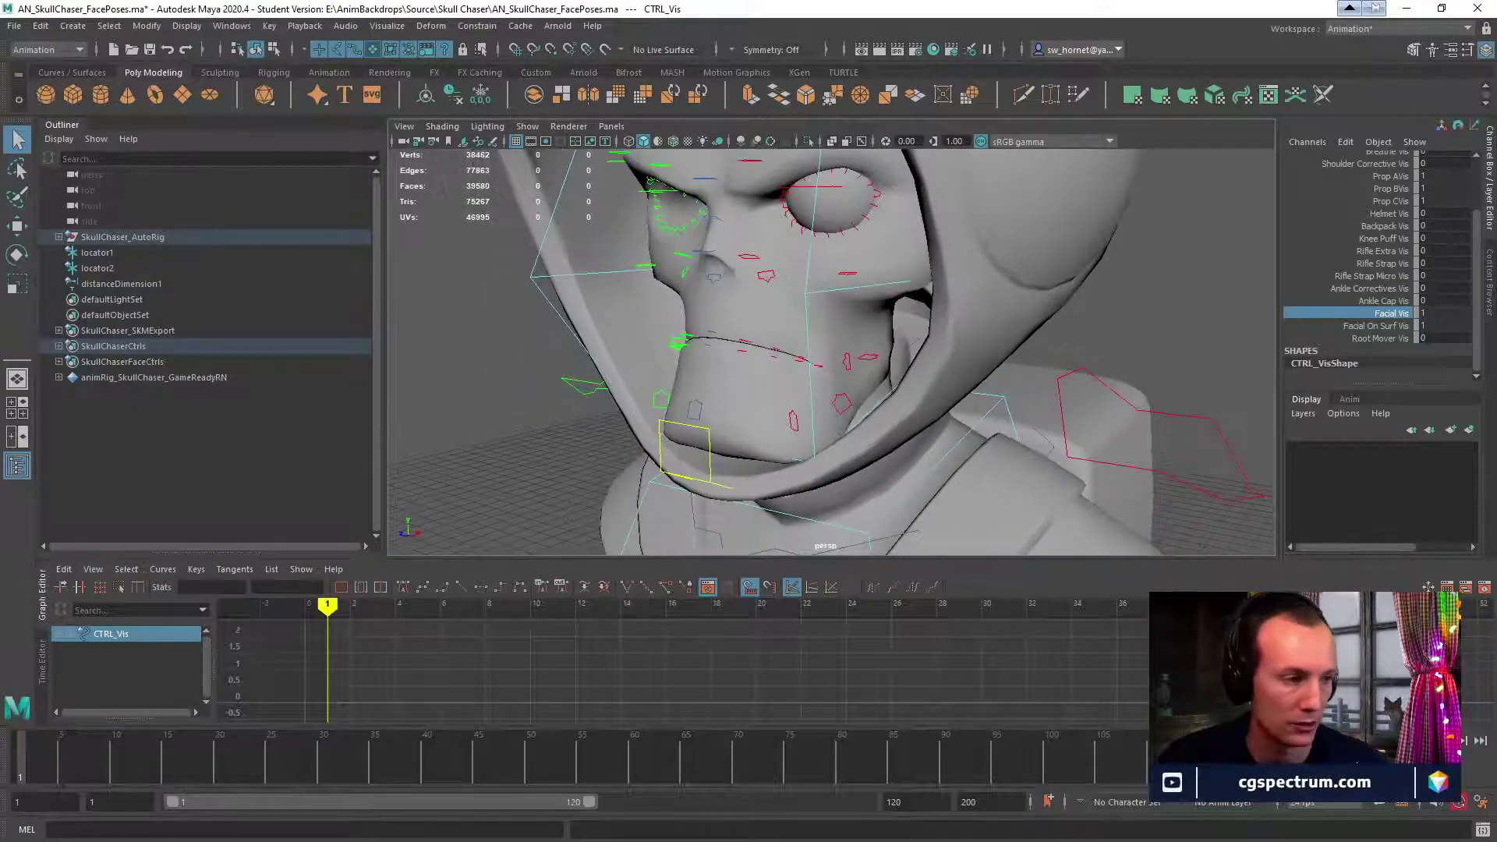
{"action": "left_click_drag", "start_coordinate": [642, 321], "coordinate": [824, 304], "text": "alt"}
{"action": "left_click", "coordinate": [677, 327]}
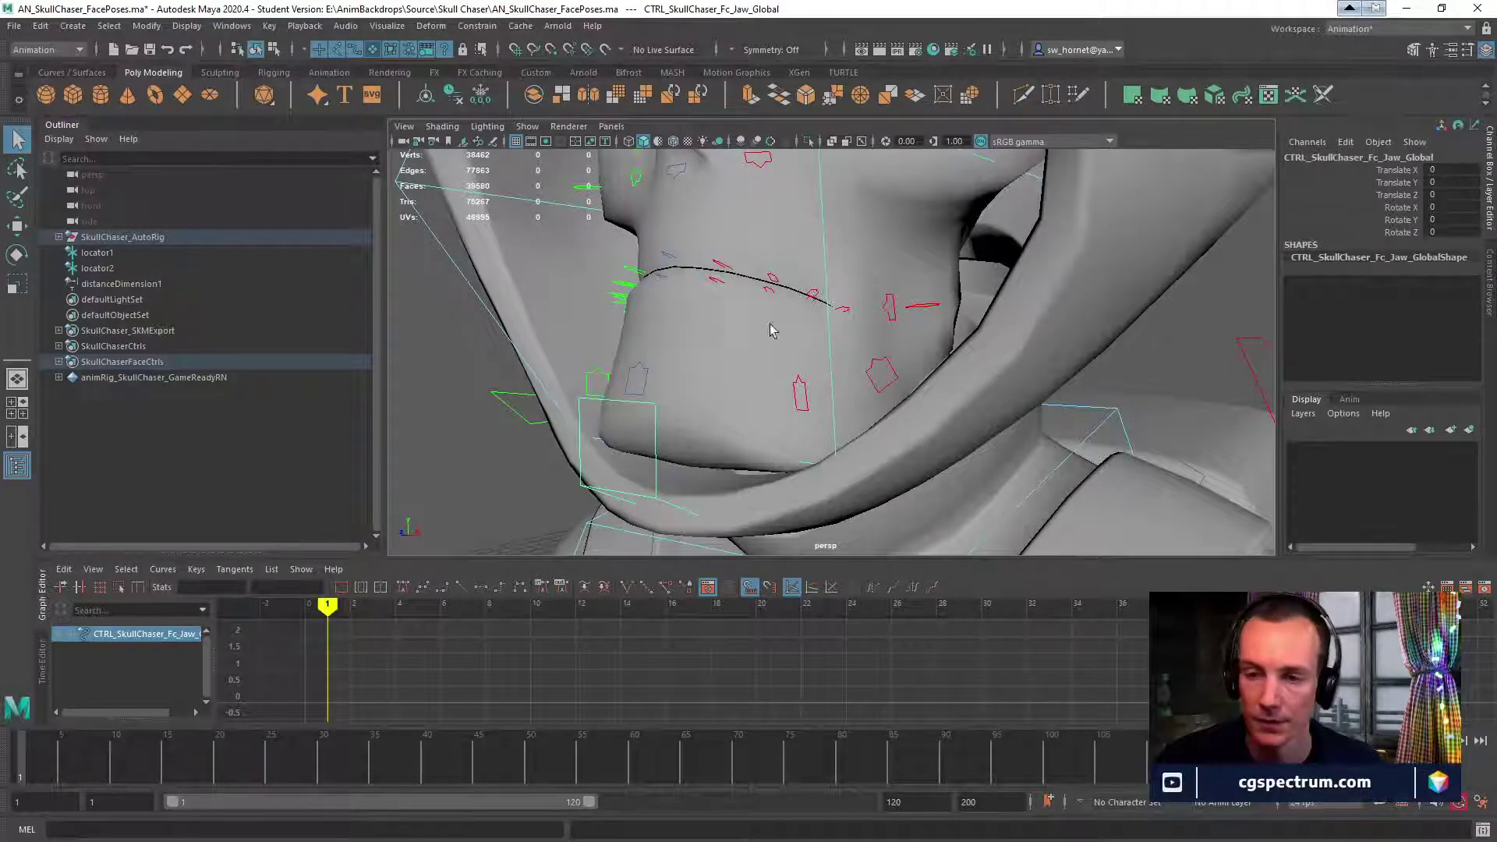
{"action": "mouse_move", "coordinate": [770, 330]}
{"action": "left_mouse_down", "text": "alt"}
{"action": "mouse_move", "coordinate": [789, 298]}
{"action": "mouse_move", "coordinate": [789, 334]}
{"action": "mouse_move", "coordinate": [760, 324]}
{"action": "left_mouse_up", "text": "alt"}
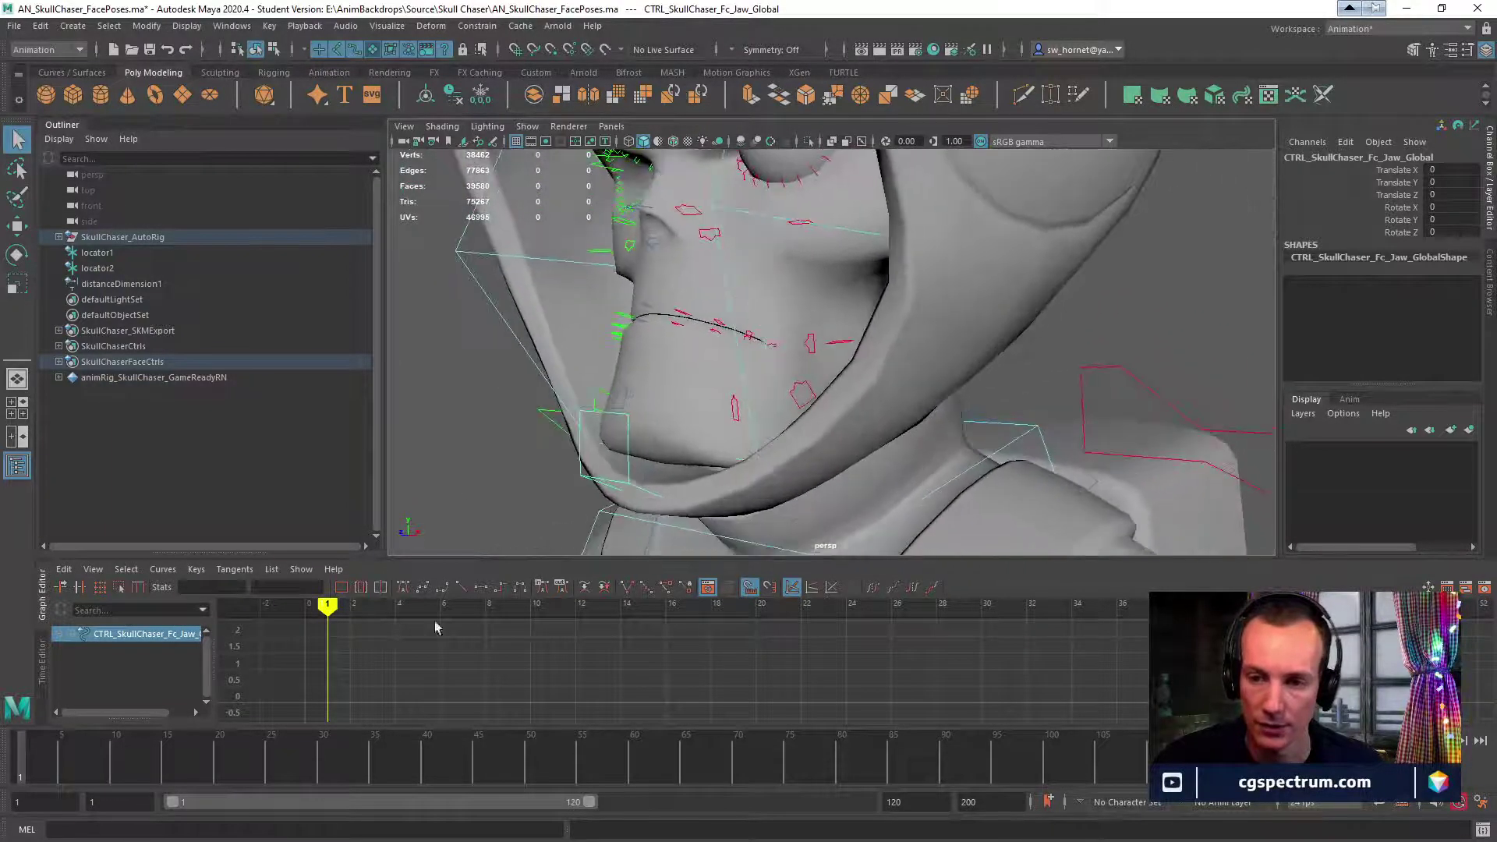
{"action": "left_click_drag", "start_coordinate": [46, 775], "coordinate": [20, 772]}
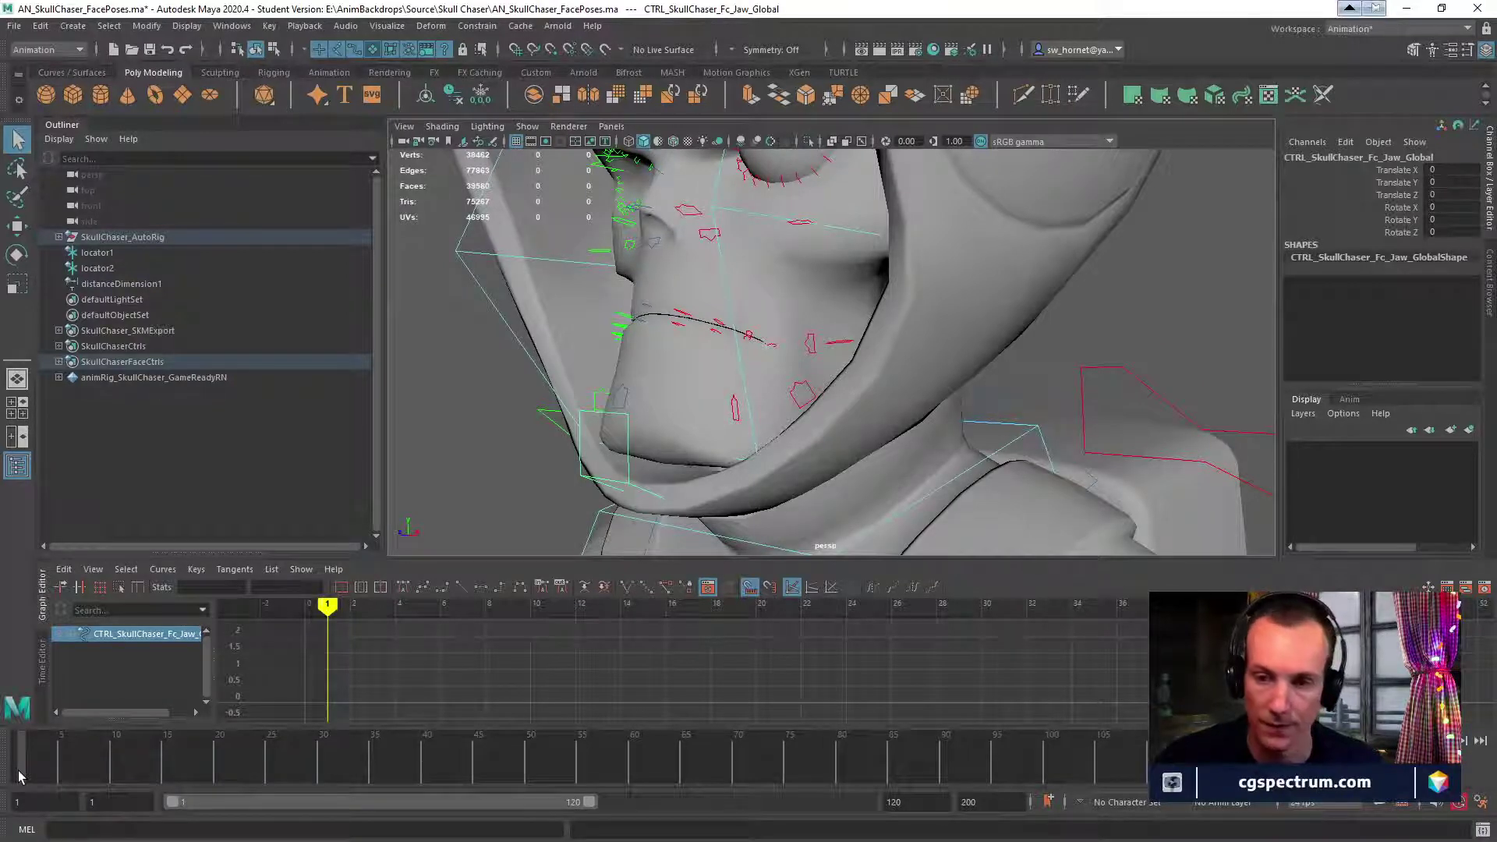
{"action": "left_click_drag", "start_coordinate": [881, 312], "coordinate": [979, 311], "text": "alt"}
{"action": "right_click_drag", "start_coordinate": [979, 311], "coordinate": [762, 313], "text": "alt"}
{"action": "mouse_move", "coordinate": [761, 314]}
{"action": "left_mouse_down", "text": "alt"}
{"action": "mouse_move", "coordinate": [727, 301]}
{"action": "mouse_move", "coordinate": [748, 300]}
{"action": "left_mouse_up", "text": "alt"}
Try a box selection over the head controls, turn off surface selection so meshes are excluded, and clear the selection.
{"action": "left_click_drag", "start_coordinate": [709, 195], "coordinate": [885, 425]}
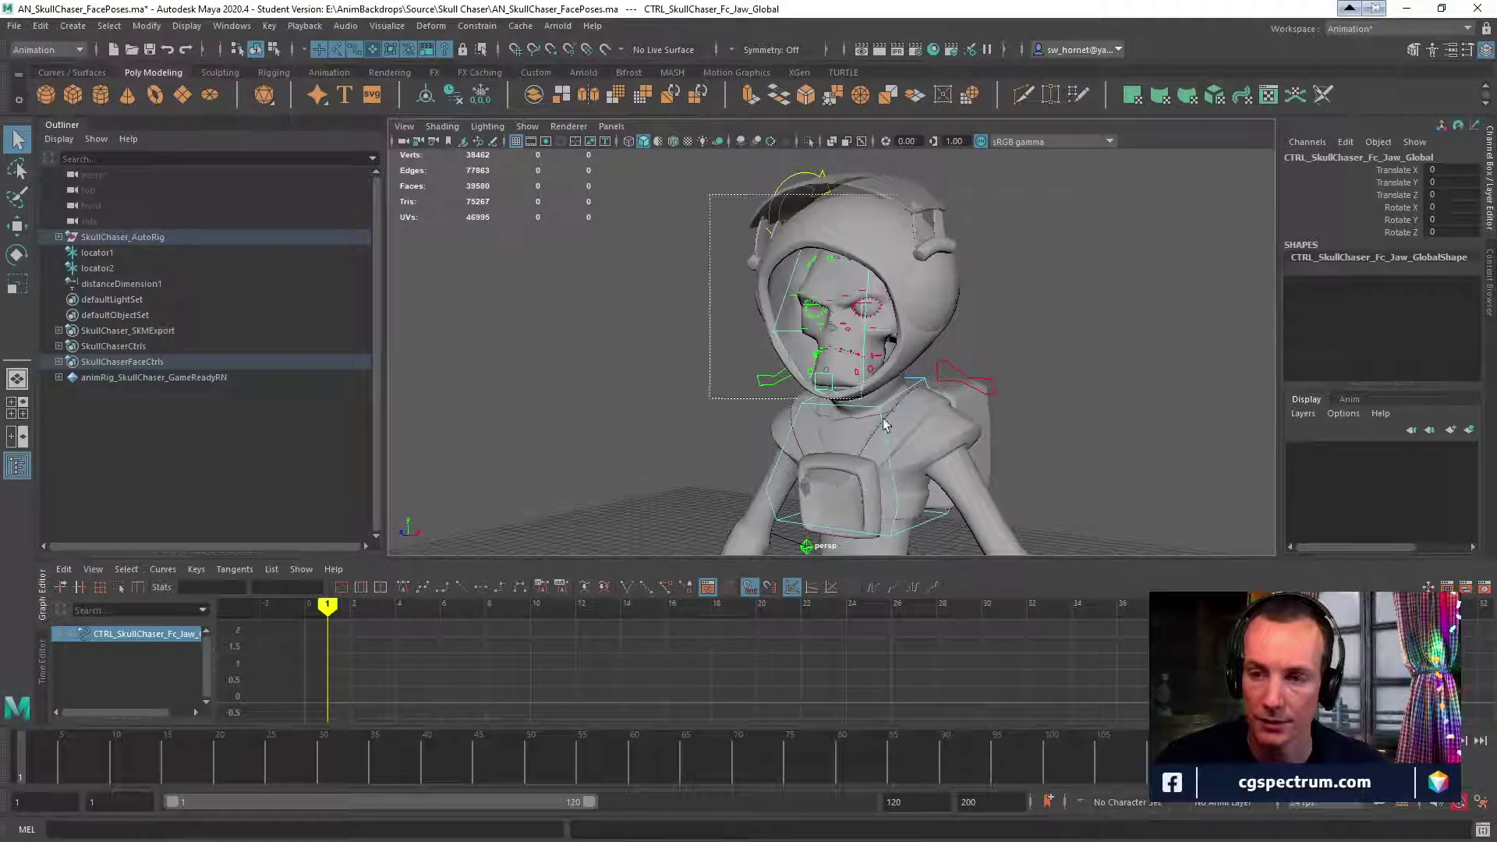
{"action": "key", "text": "4"}
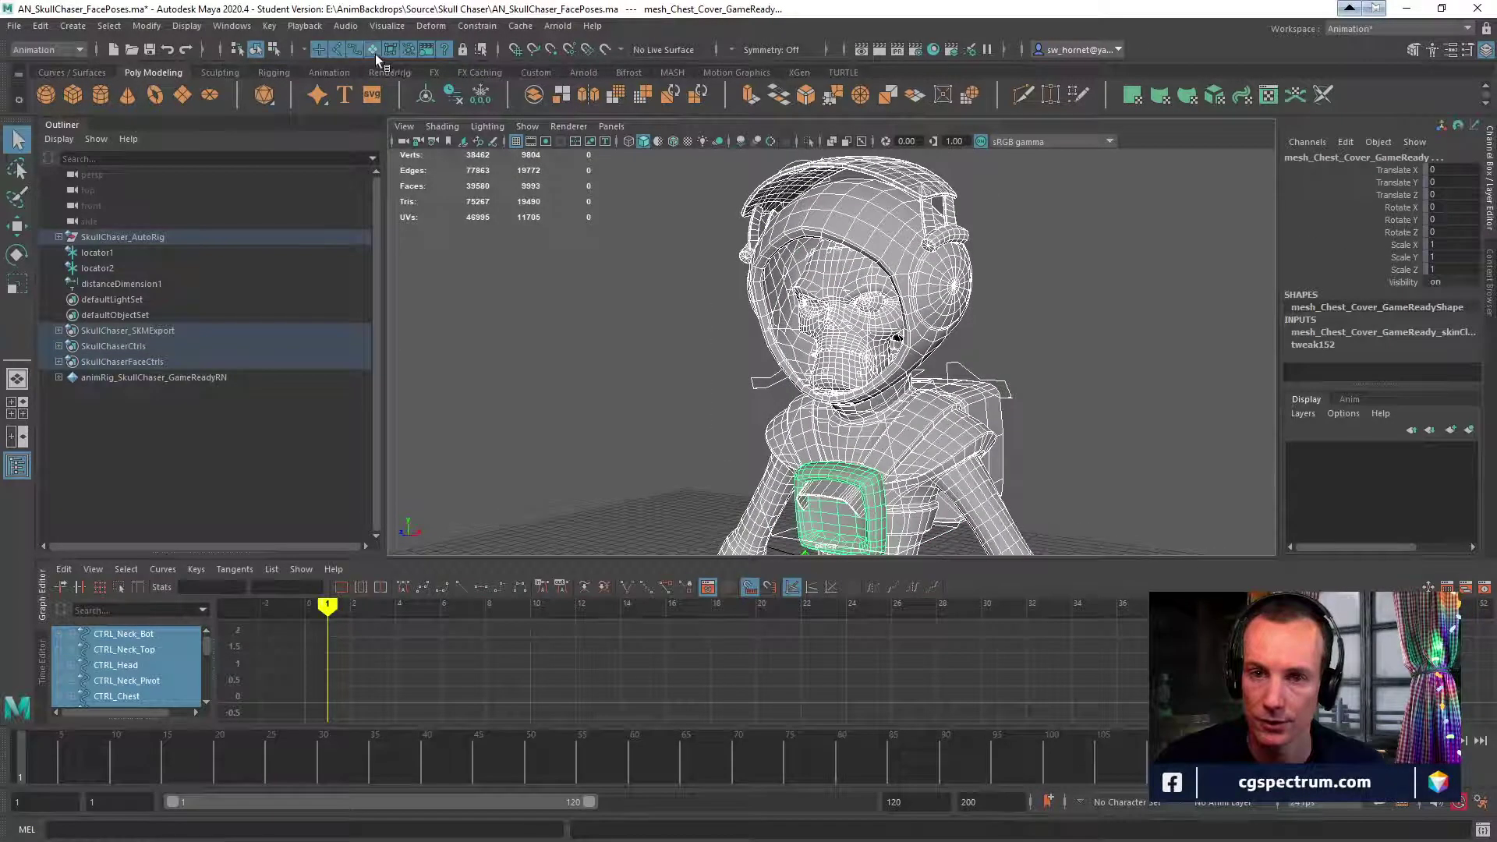
{"action": "left_click", "coordinate": [375, 53]}
{"action": "right_click_drag", "start_coordinate": [1107, 432], "coordinate": [827, 425], "text": "alt"}
{"action": "left_click", "coordinate": [762, 319]}
Box-select all the rig controls, set a key on them at frame 1 and go to frame 5.
{"action": "right_click_drag", "start_coordinate": [959, 314], "coordinate": [522, 324], "text": "alt"}
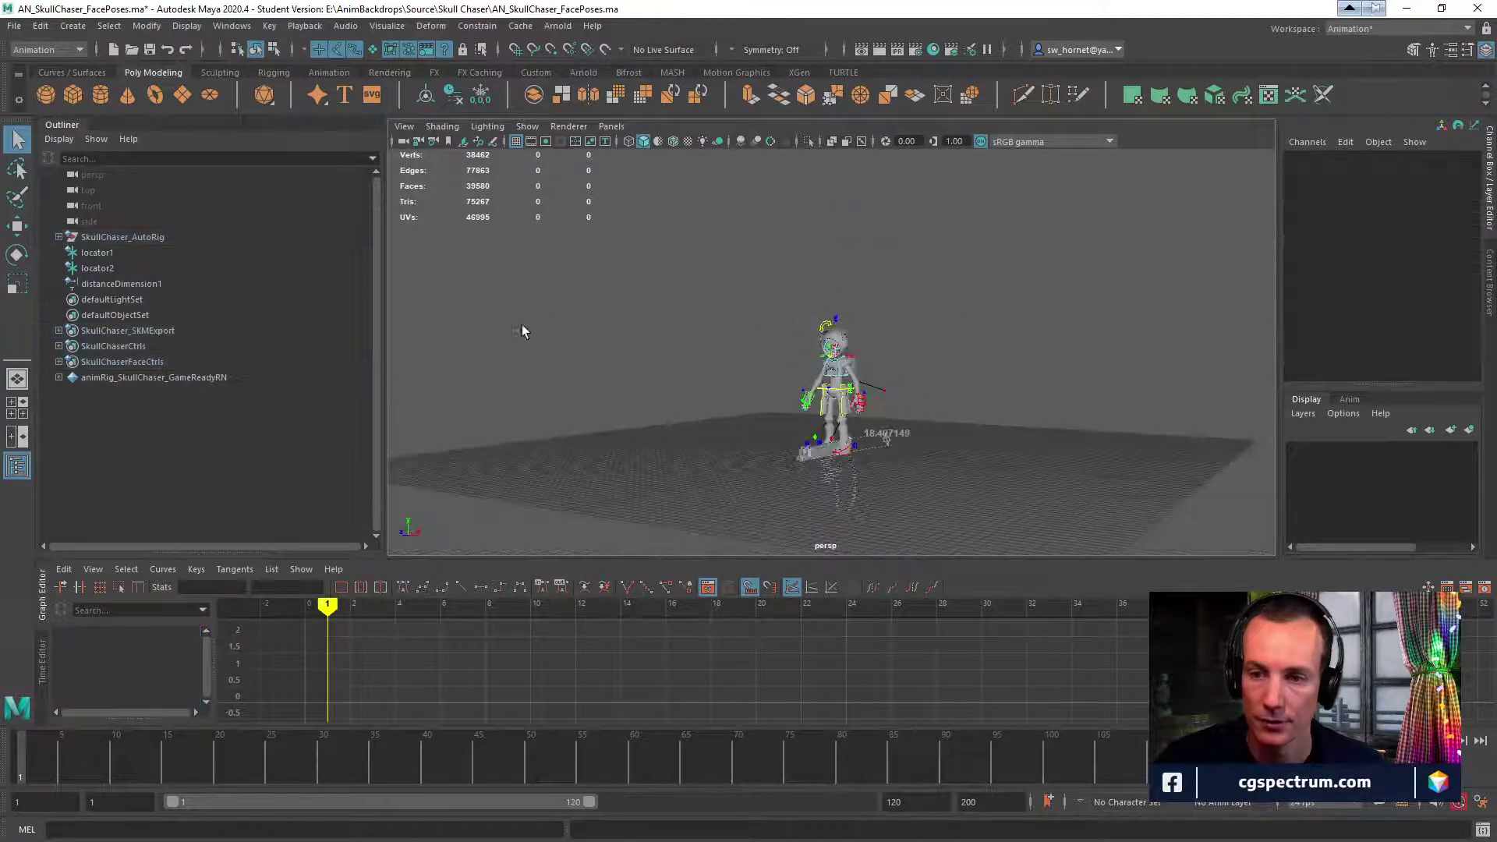
{"action": "left_click_drag", "start_coordinate": [612, 228], "coordinate": [1080, 467]}
{"action": "key", "text": "f"}
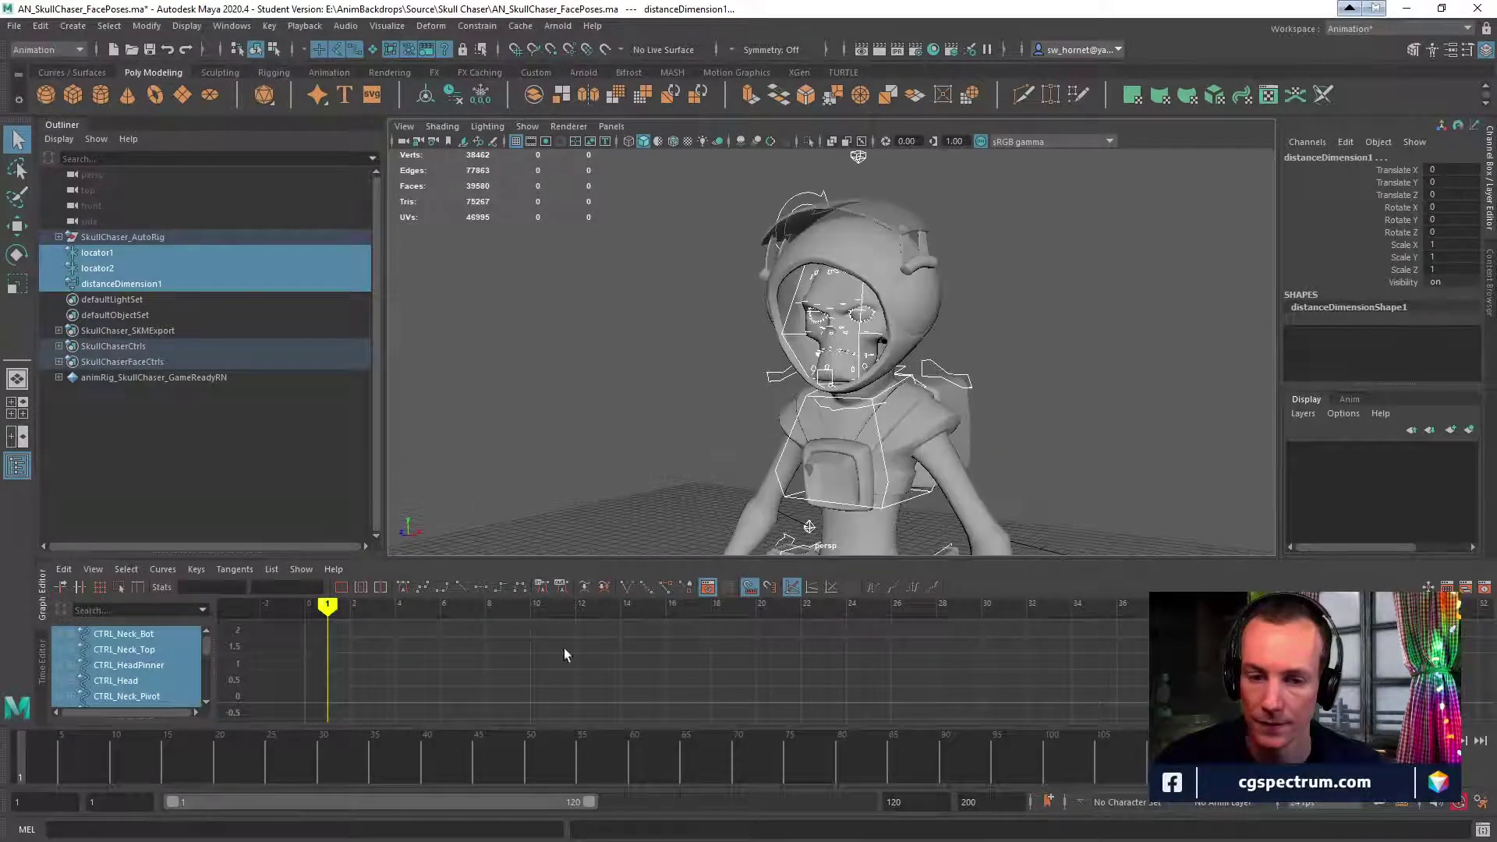
{"action": "key", "text": "s"}
{"action": "left_click_drag", "start_coordinate": [31, 763], "coordinate": [66, 772]}
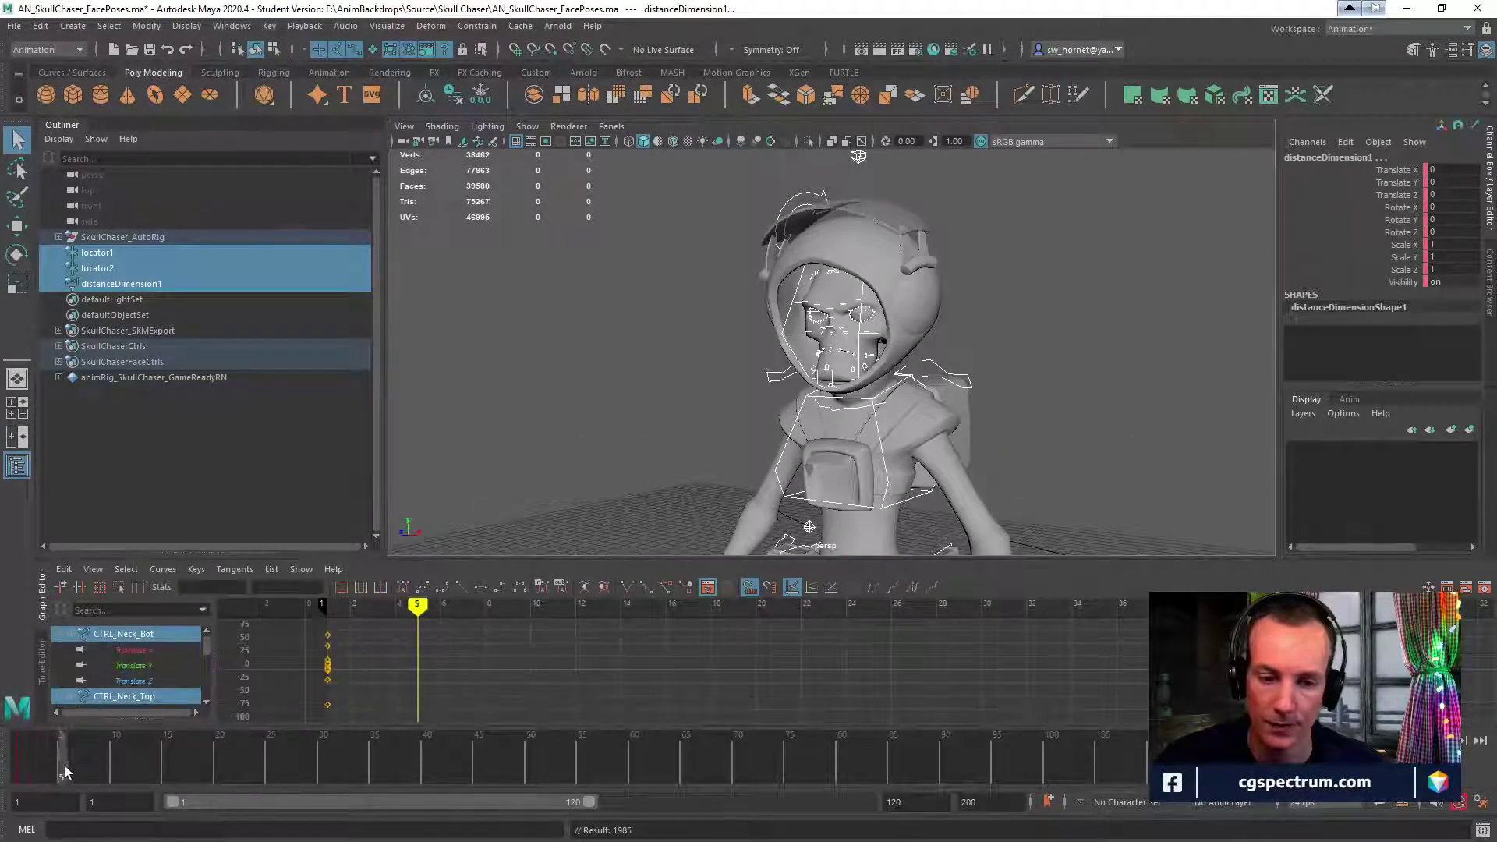
Select the CTRL_SkullChaser_Fc_Jaw_Global square control at the character's chin.
{"action": "scroll", "coordinate": [837, 411], "scroll_direction": "up", "scroll_amount": 5}
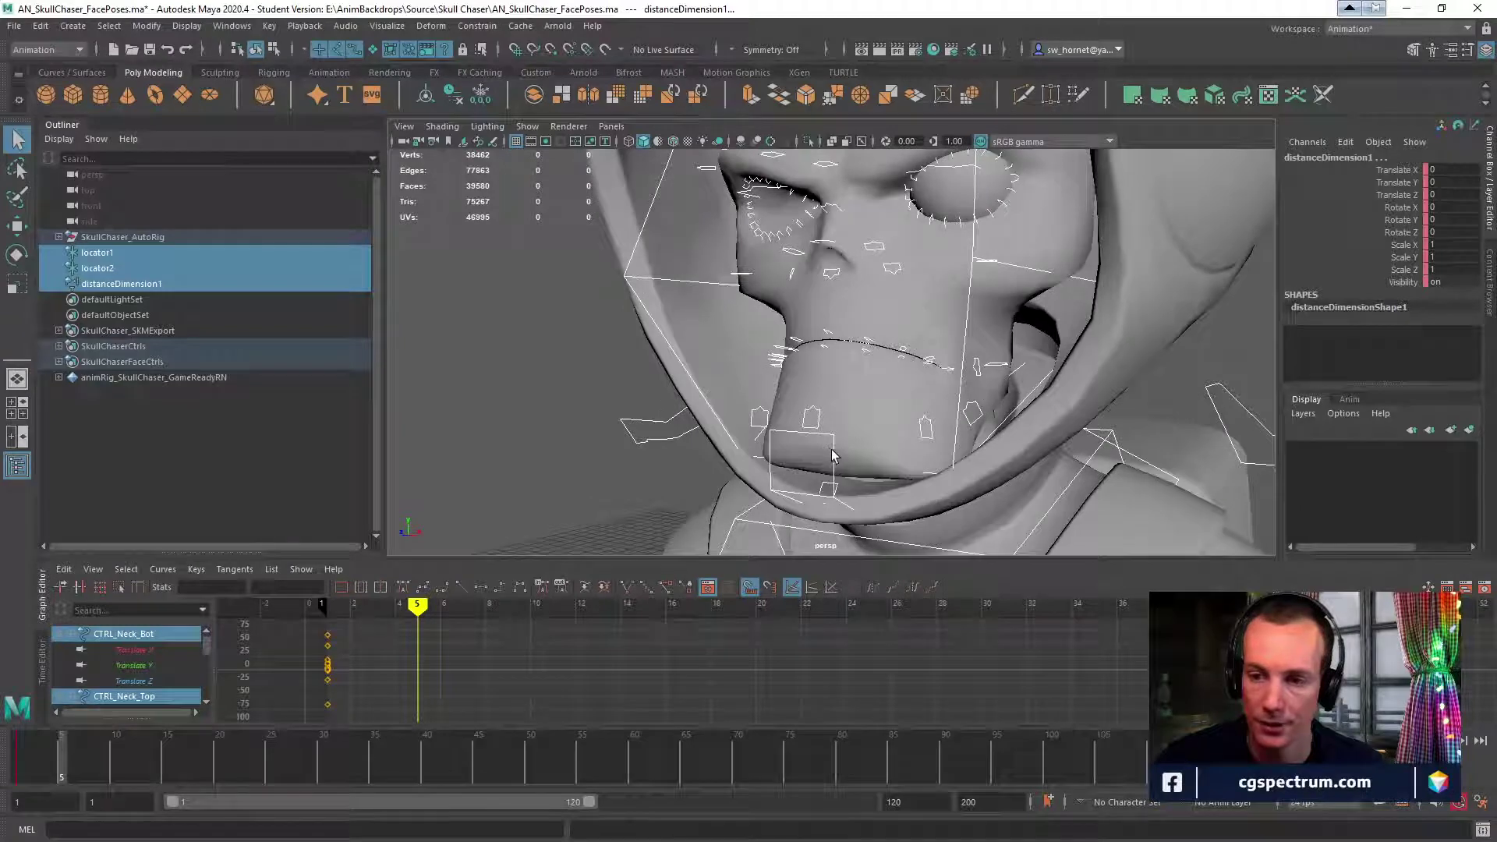
{"action": "left_click", "coordinate": [833, 456]}
{"action": "middle_click_drag", "start_coordinate": [833, 457], "coordinate": [846, 386], "text": "alt"}
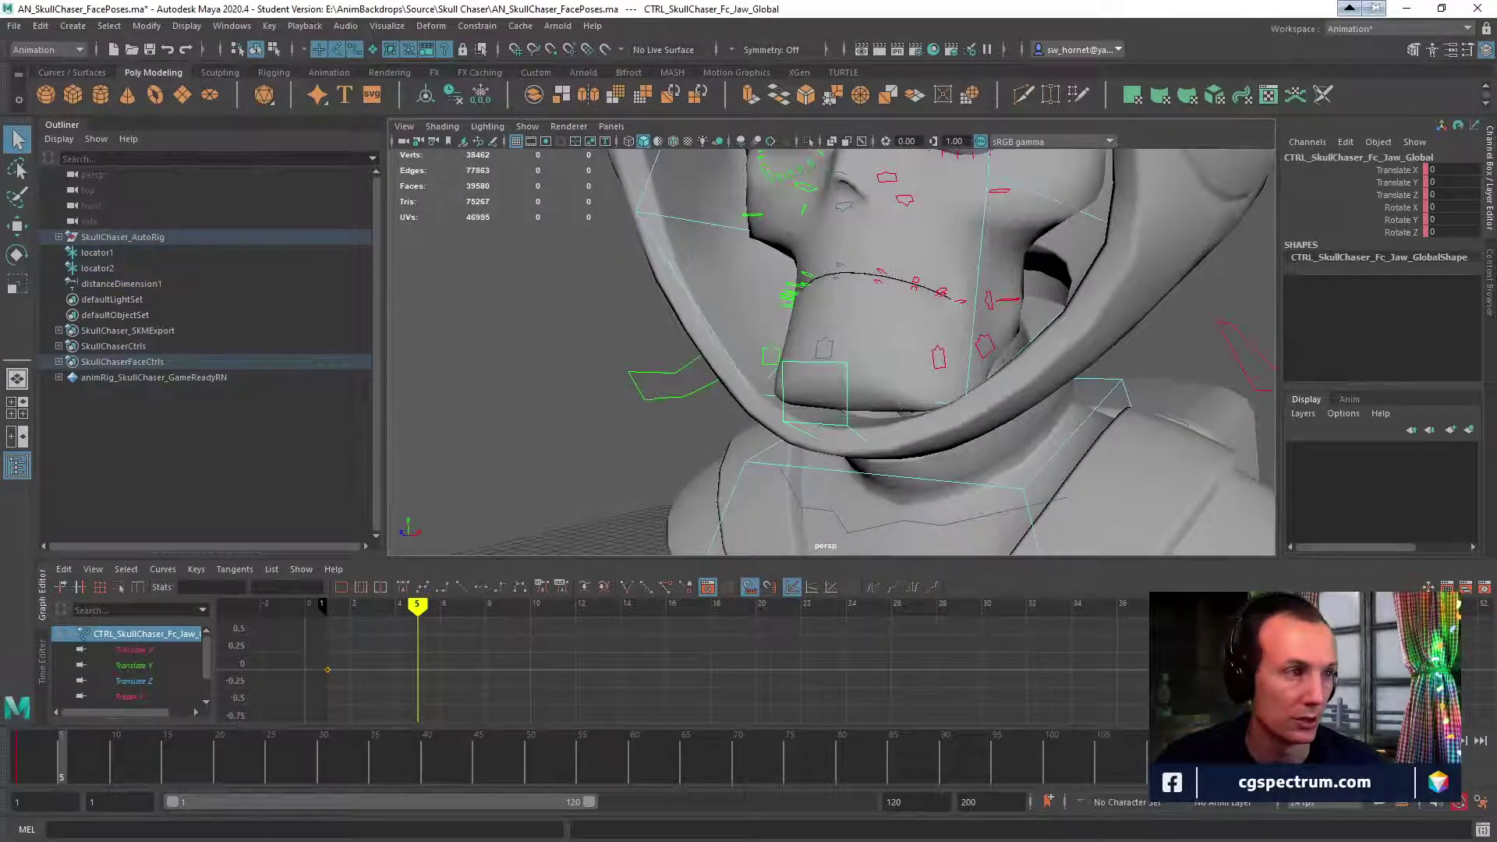
Check the jawForward reference images and related mouth and jaw shapes in Apple's ARKit documentation in the browser, and return to Maya.
{"action": "left_click_drag", "start_coordinate": [0, 180], "coordinate": [637, 30]}
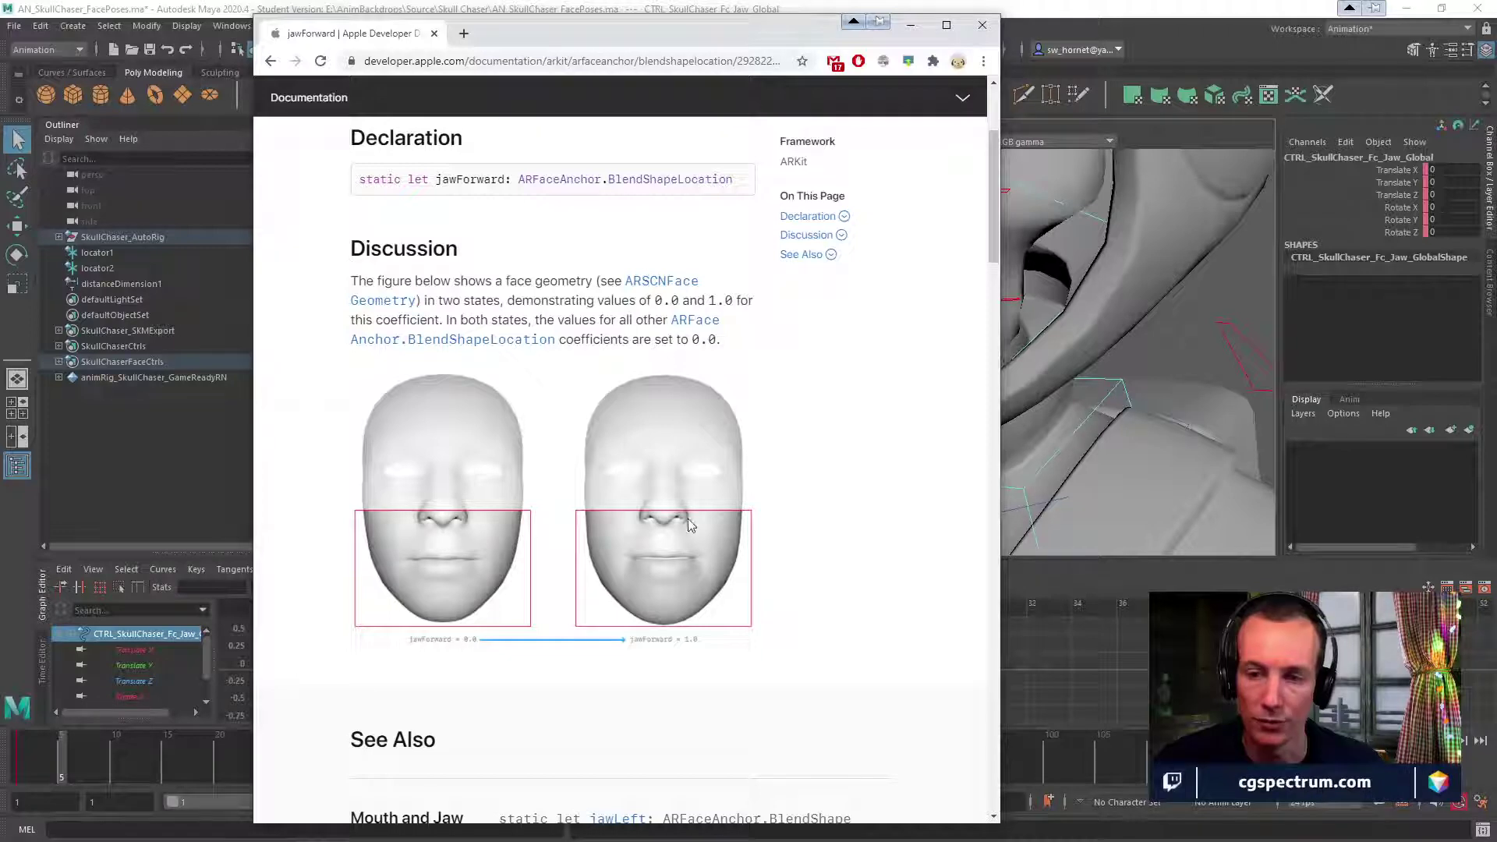
{"action": "scroll", "coordinate": [778, 615], "scroll_direction": "down", "scroll_amount": 4}
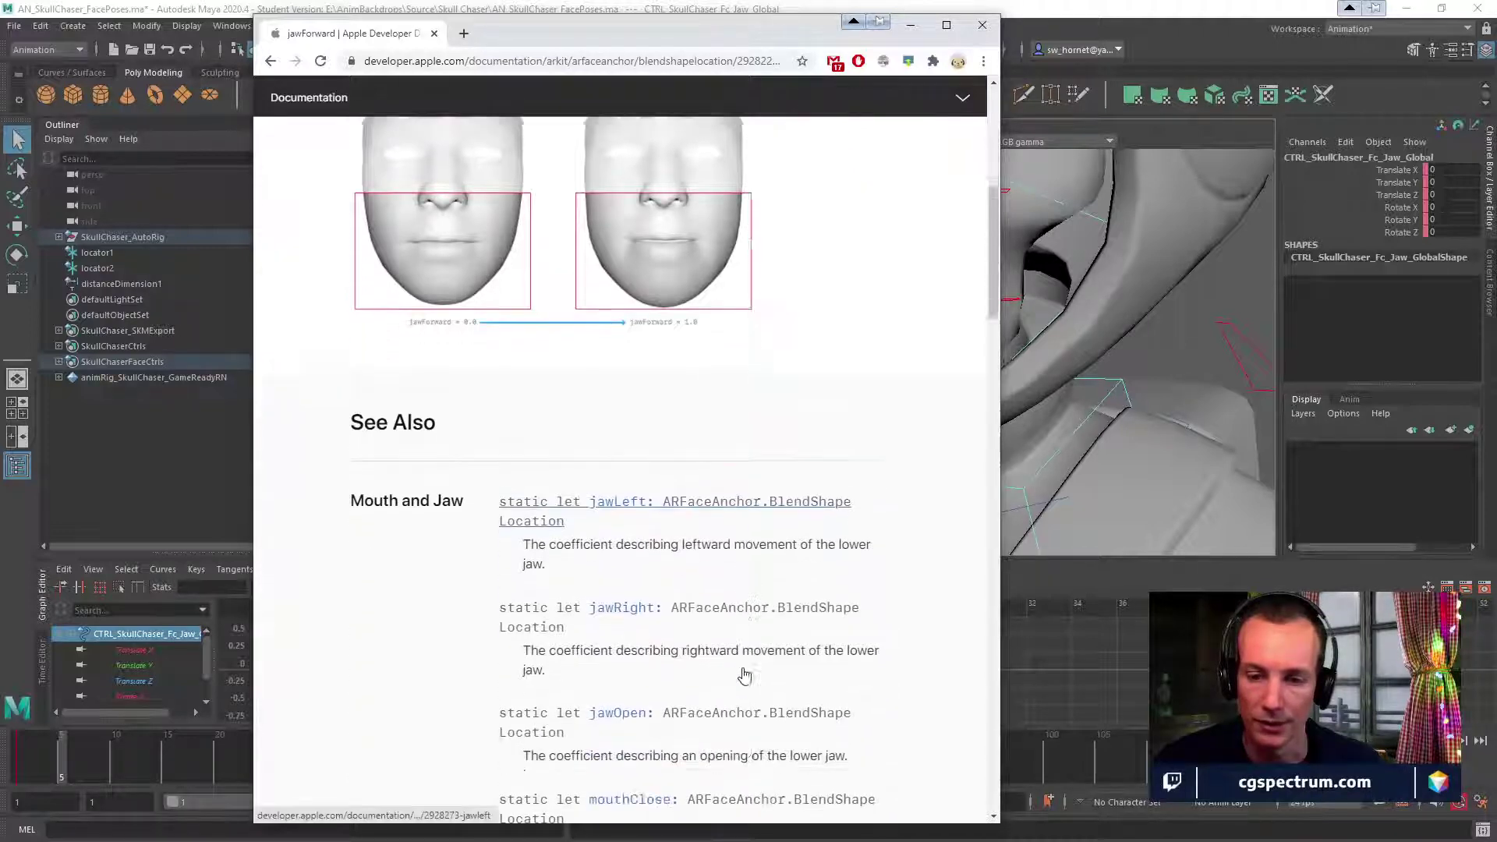
{"action": "scroll", "coordinate": [742, 671], "scroll_direction": "up", "scroll_amount": 3}
{"action": "scroll", "coordinate": [744, 670], "scroll_direction": "up", "scroll_amount": 2}
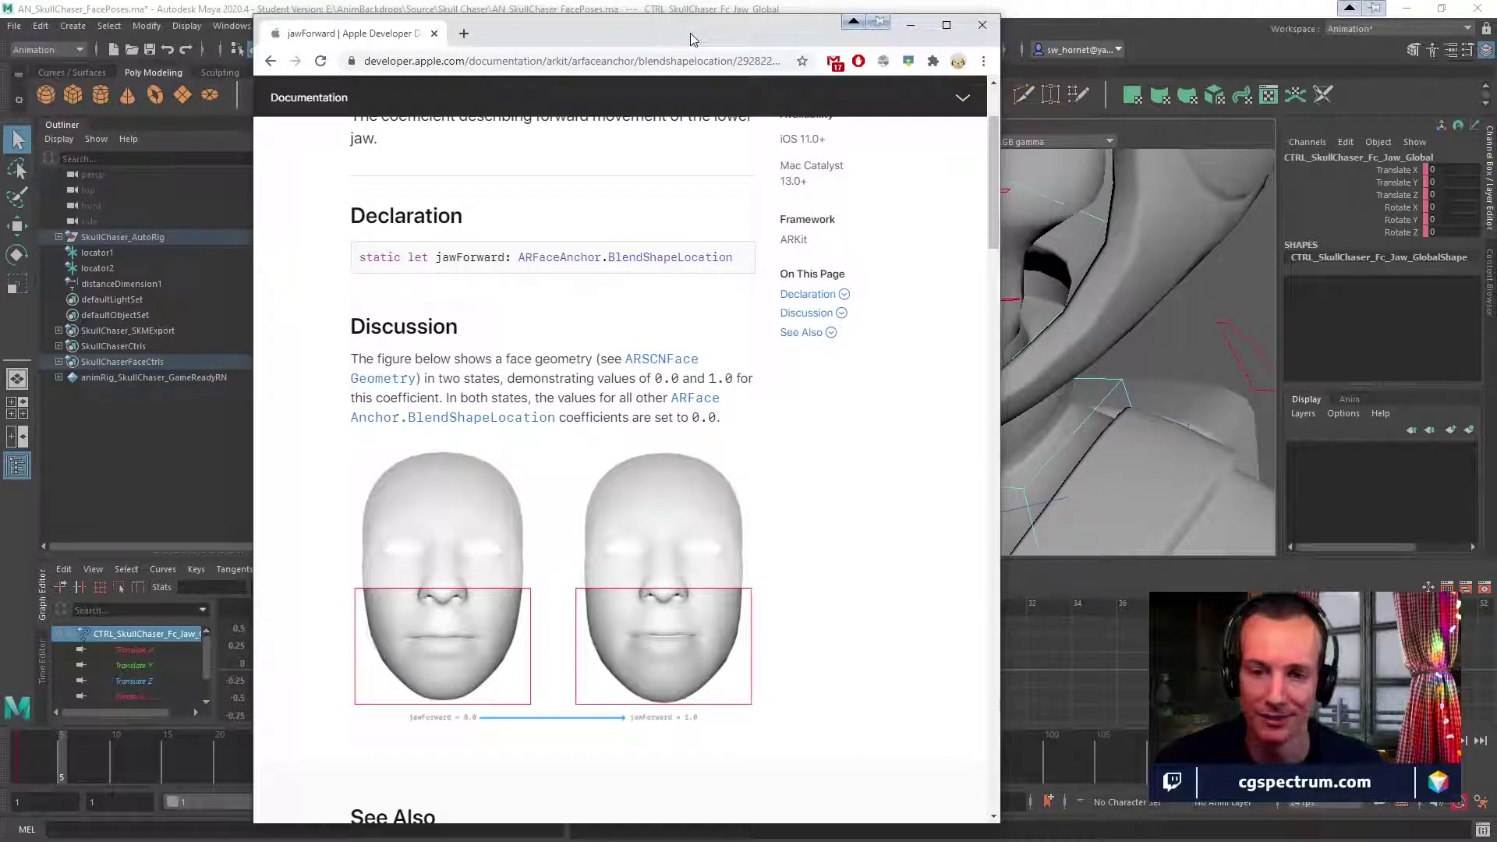
{"action": "left_click_drag", "start_coordinate": [690, 39], "coordinate": [359, 39]}
{"action": "key", "text": "alt+Tab"}
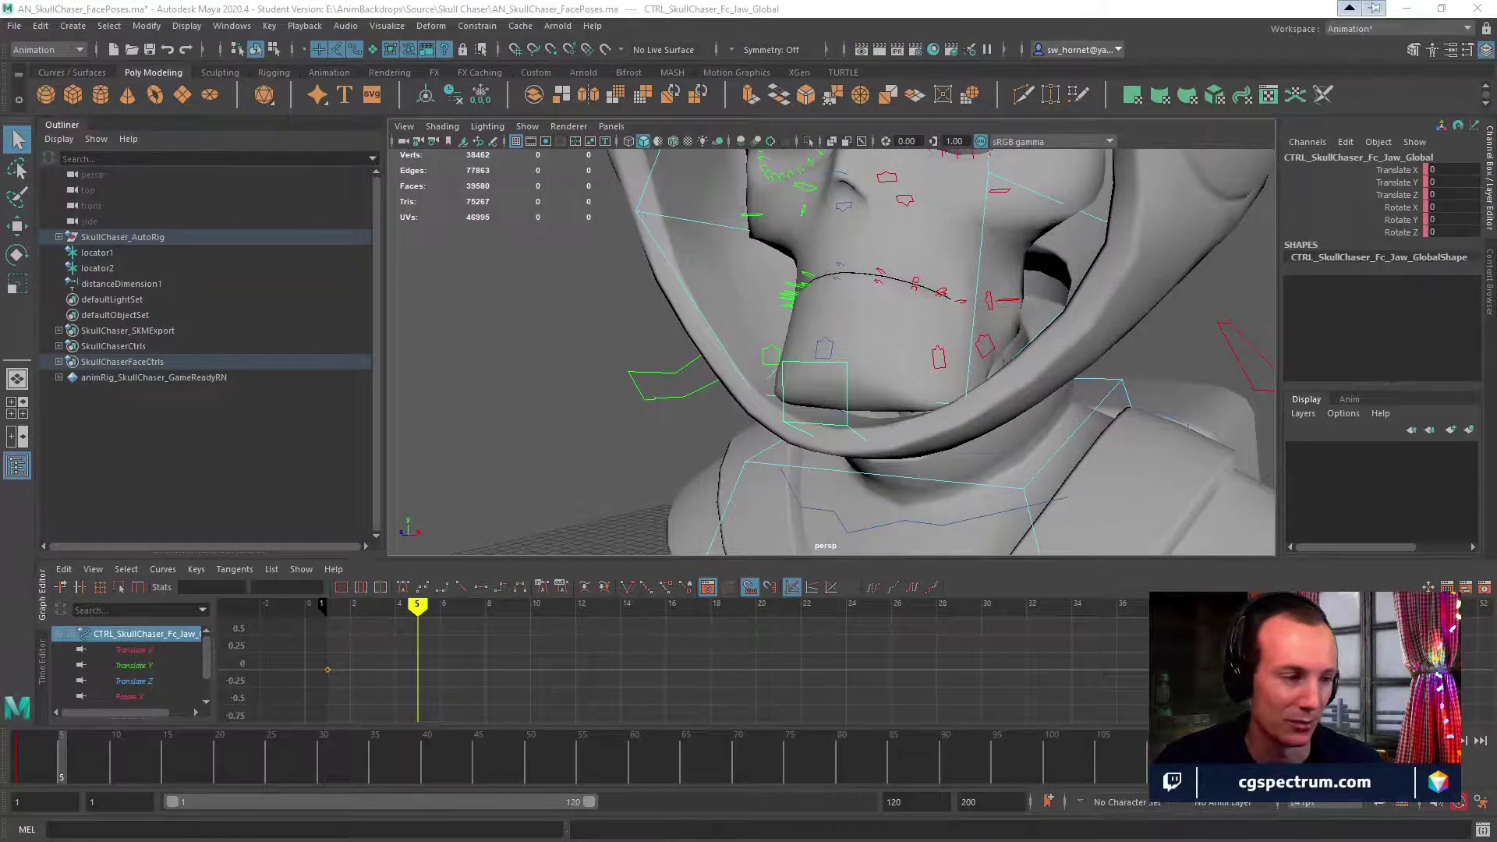
Move the jaw global control forward to about 0.156 in Translate Z and key the jawForward pose at frame 5.
{"action": "left_click_drag", "start_coordinate": [916, 303], "coordinate": [561, 401], "text": "alt"}
{"action": "key", "text": "w"}
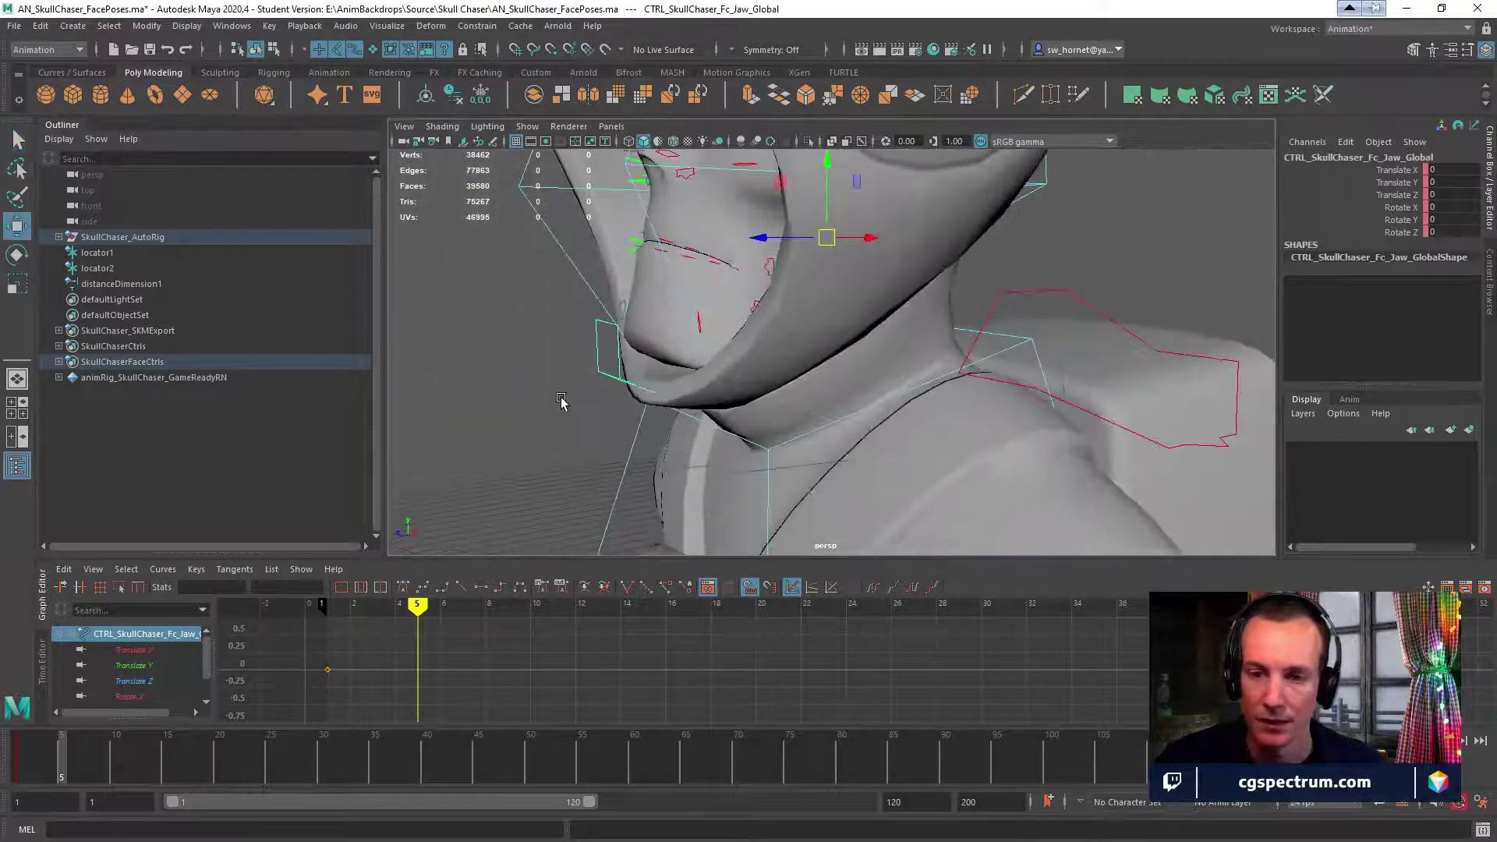
{"action": "left_click_drag", "start_coordinate": [760, 238], "coordinate": [749, 244]}
{"action": "key", "text": "s"}
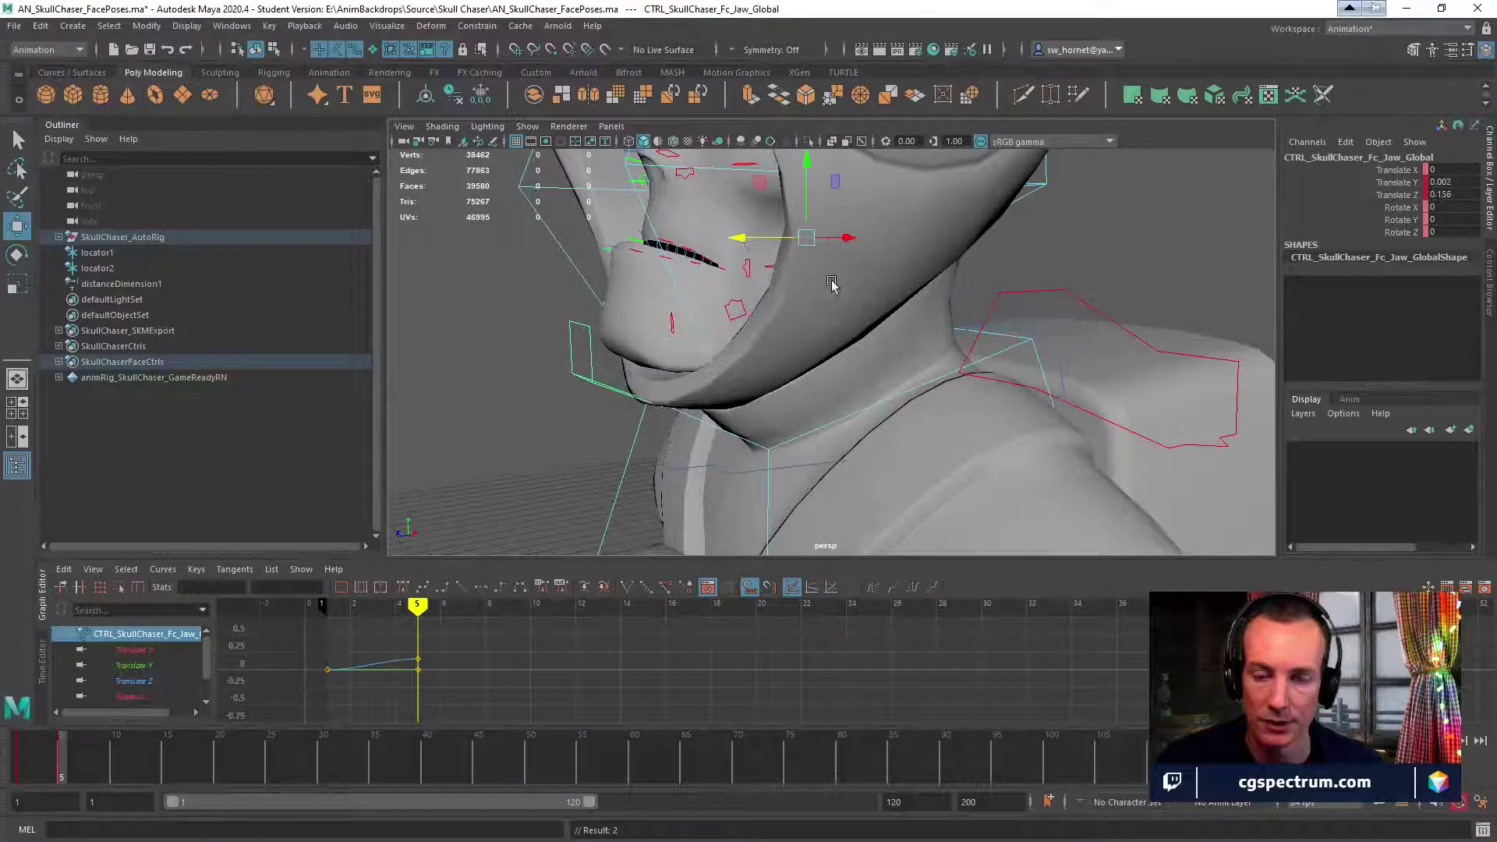
Box-select all the rig controls over the whole character.
{"action": "left_click_drag", "start_coordinate": [832, 285], "coordinate": [754, 349], "text": "alt"}
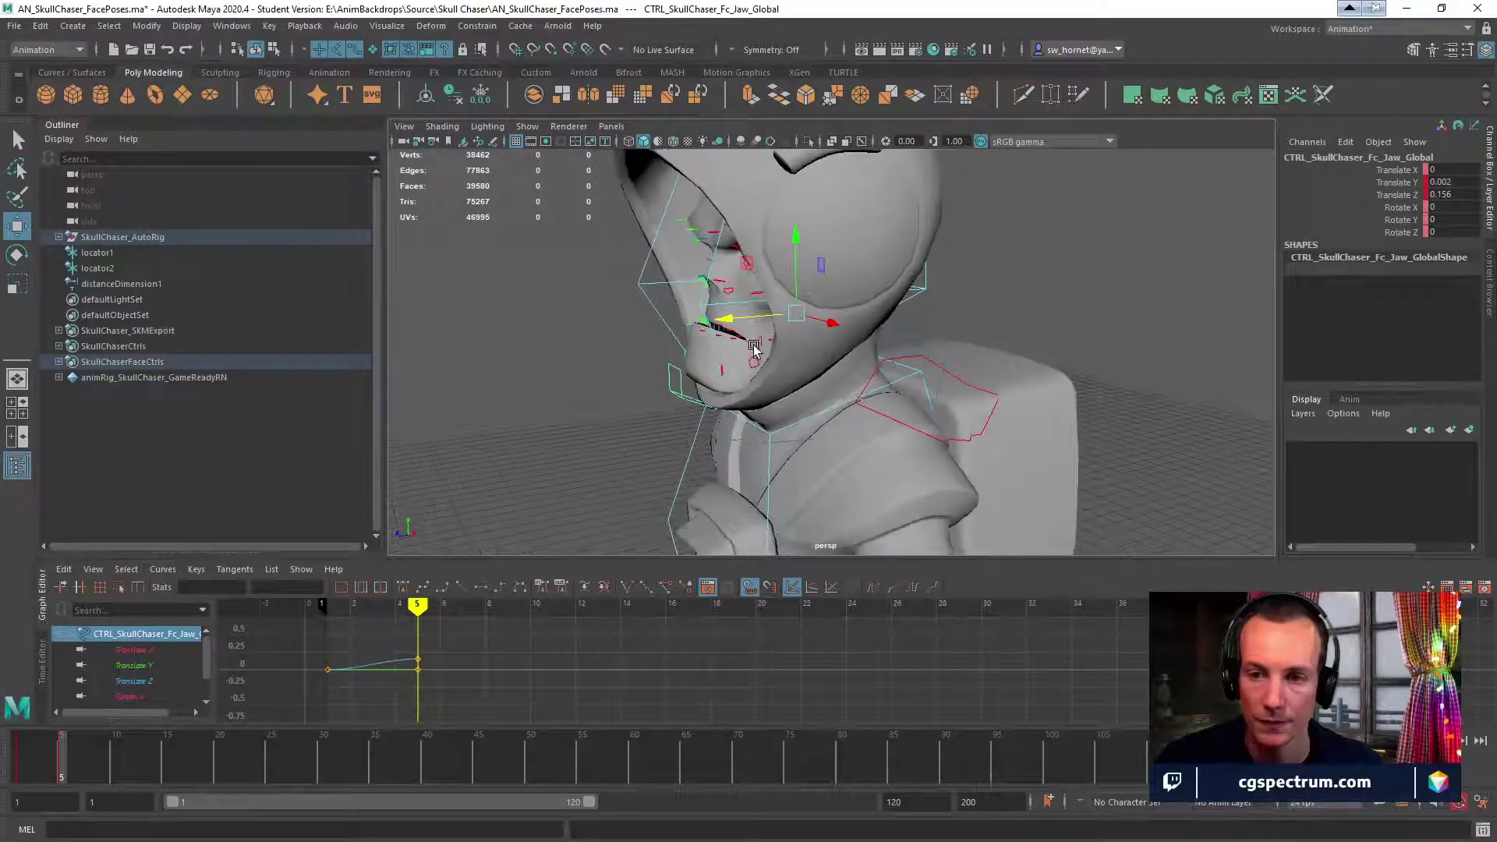
{"action": "right_click_drag", "start_coordinate": [754, 347], "coordinate": [485, 322], "text": "alt"}
{"action": "right_click_drag", "start_coordinate": [773, 281], "coordinate": [635, 298], "text": "alt"}
{"action": "right_click_drag", "start_coordinate": [795, 257], "coordinate": [665, 233], "text": "alt"}
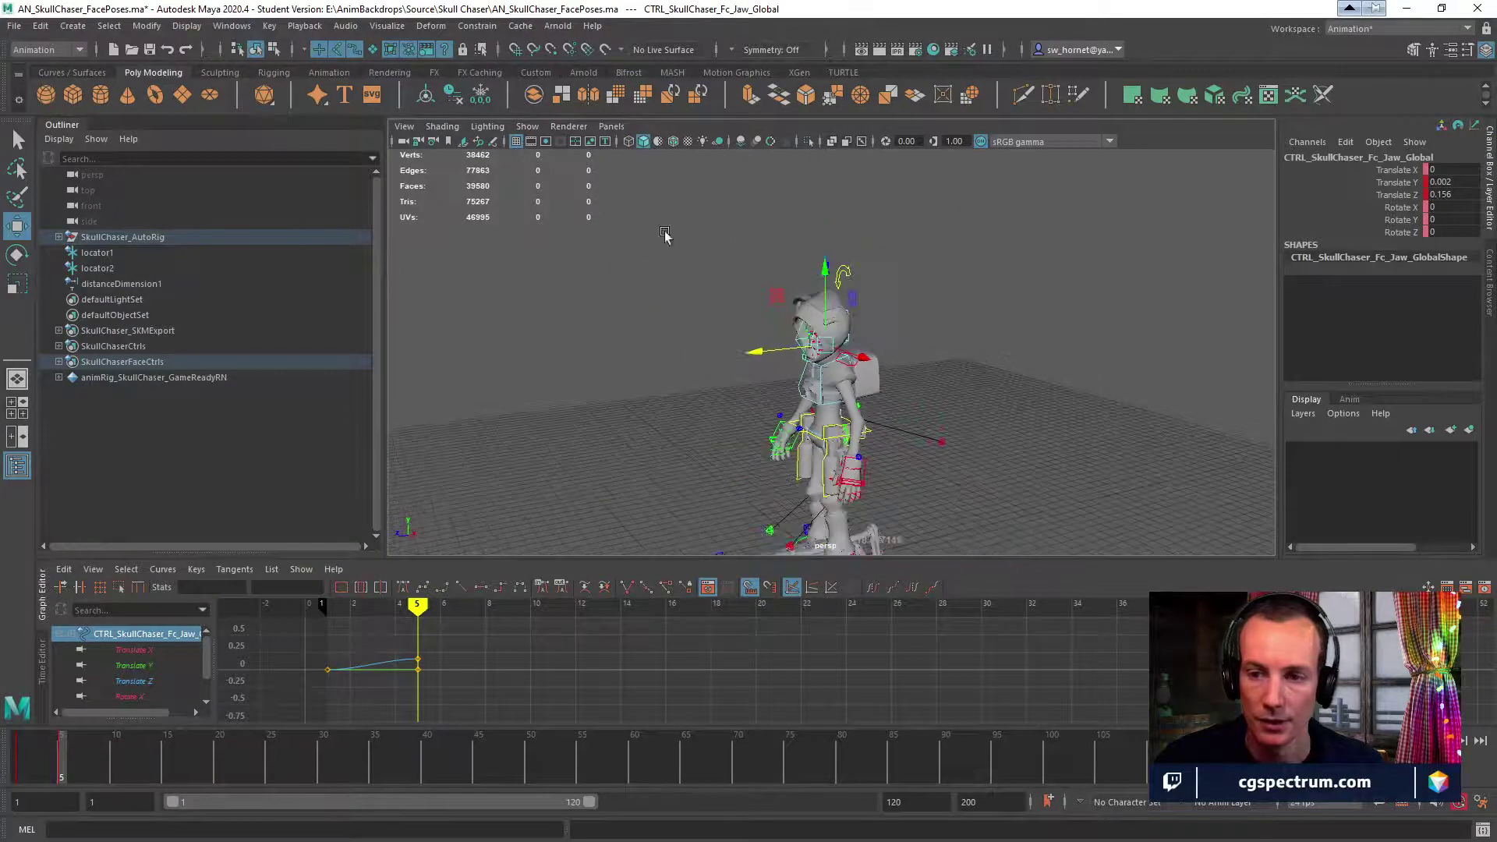
{"action": "middle_click_drag", "start_coordinate": [757, 310], "coordinate": [735, 212], "text": "alt"}
{"action": "right_click_drag", "start_coordinate": [734, 212], "coordinate": [671, 197], "text": "alt"}
{"action": "left_click_drag", "start_coordinate": [613, 168], "coordinate": [1063, 582]}
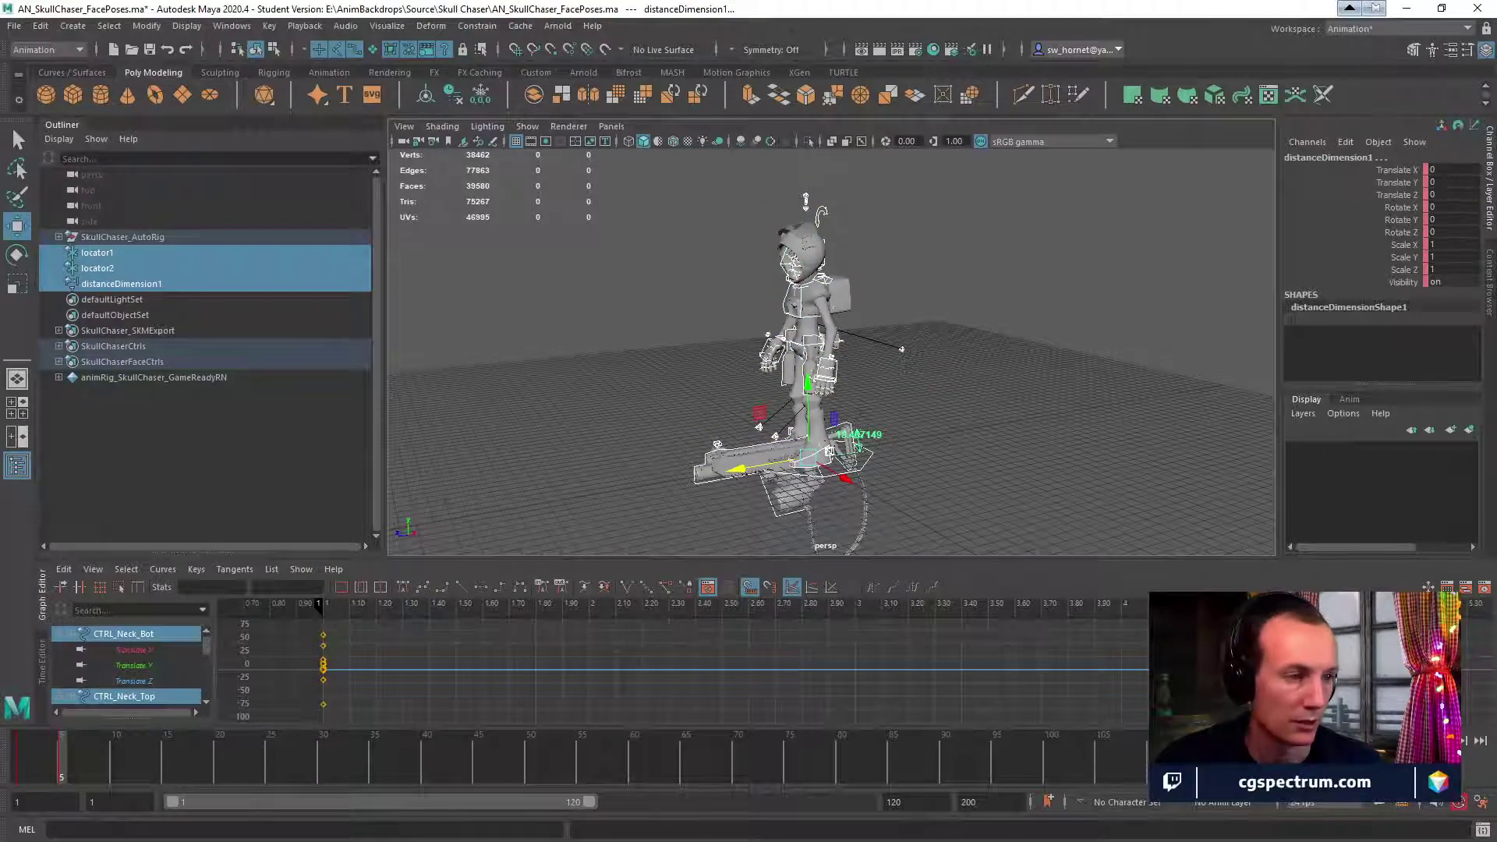
Switch to the browser, return to Apple's BlendShapeLocation page and survey the full list of ARKit blend shapes.
{"action": "key", "text": "alt+Tab"}
{"action": "scroll", "coordinate": [314, 501], "scroll_direction": "up", "scroll_amount": 2}
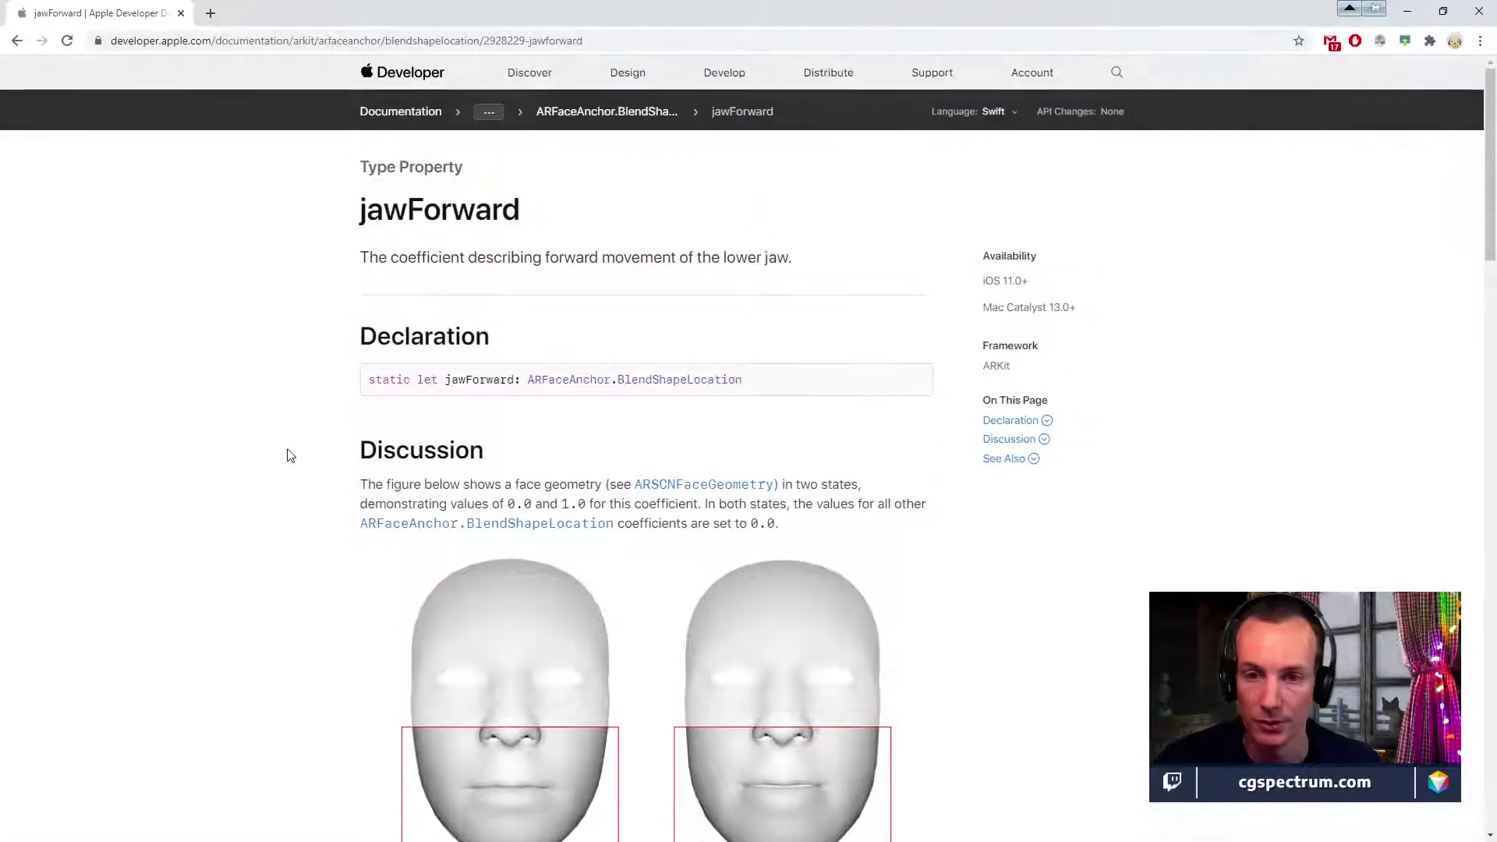
{"action": "left_click", "coordinate": [25, 41]}
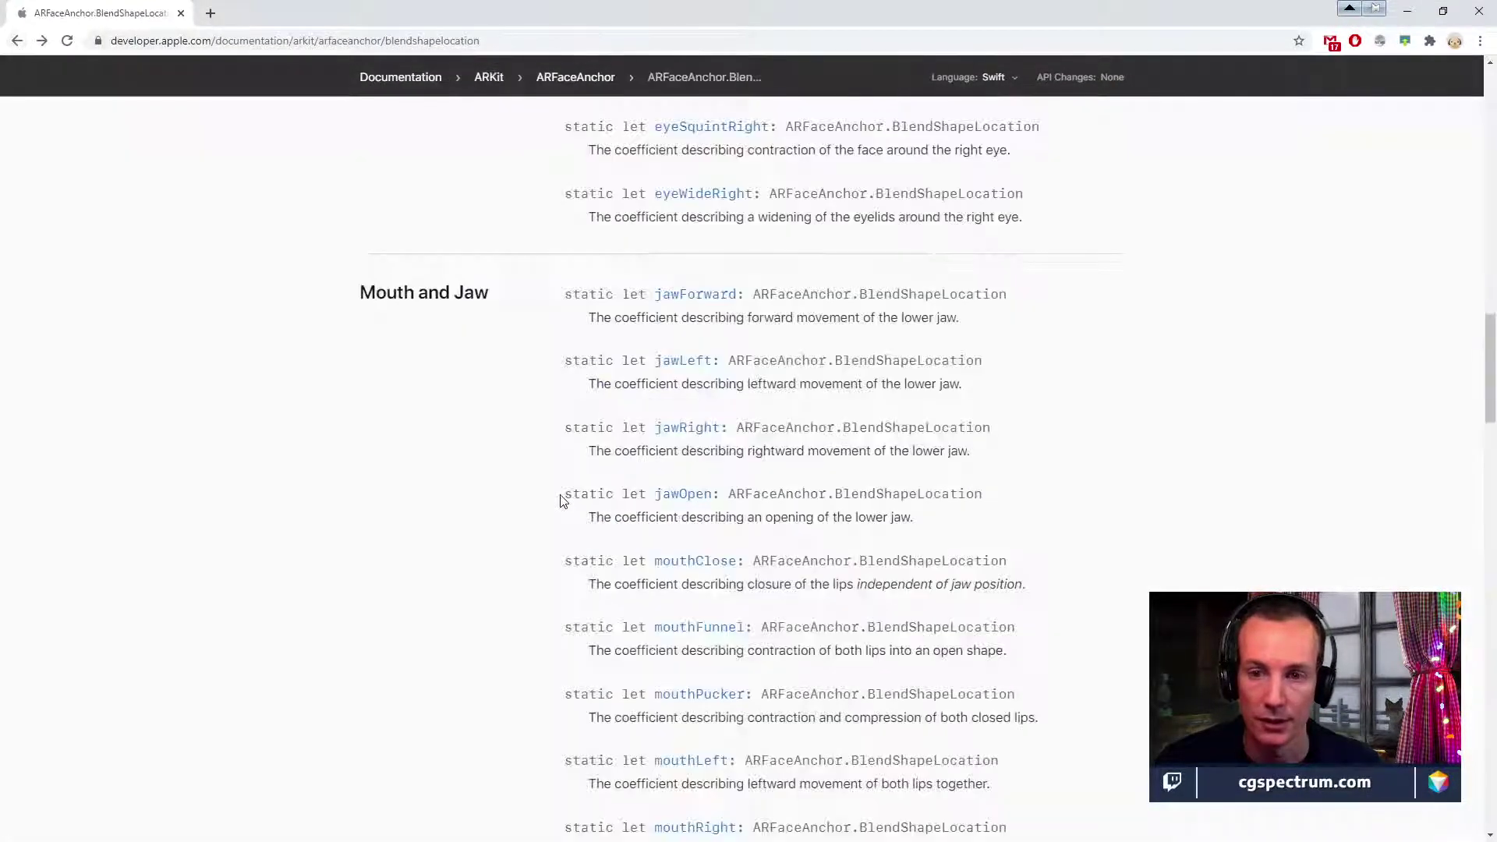
{"action": "scroll", "coordinate": [588, 502], "scroll_direction": "up", "scroll_amount": 8}
{"action": "scroll", "coordinate": [596, 500], "scroll_direction": "up", "scroll_amount": 12}
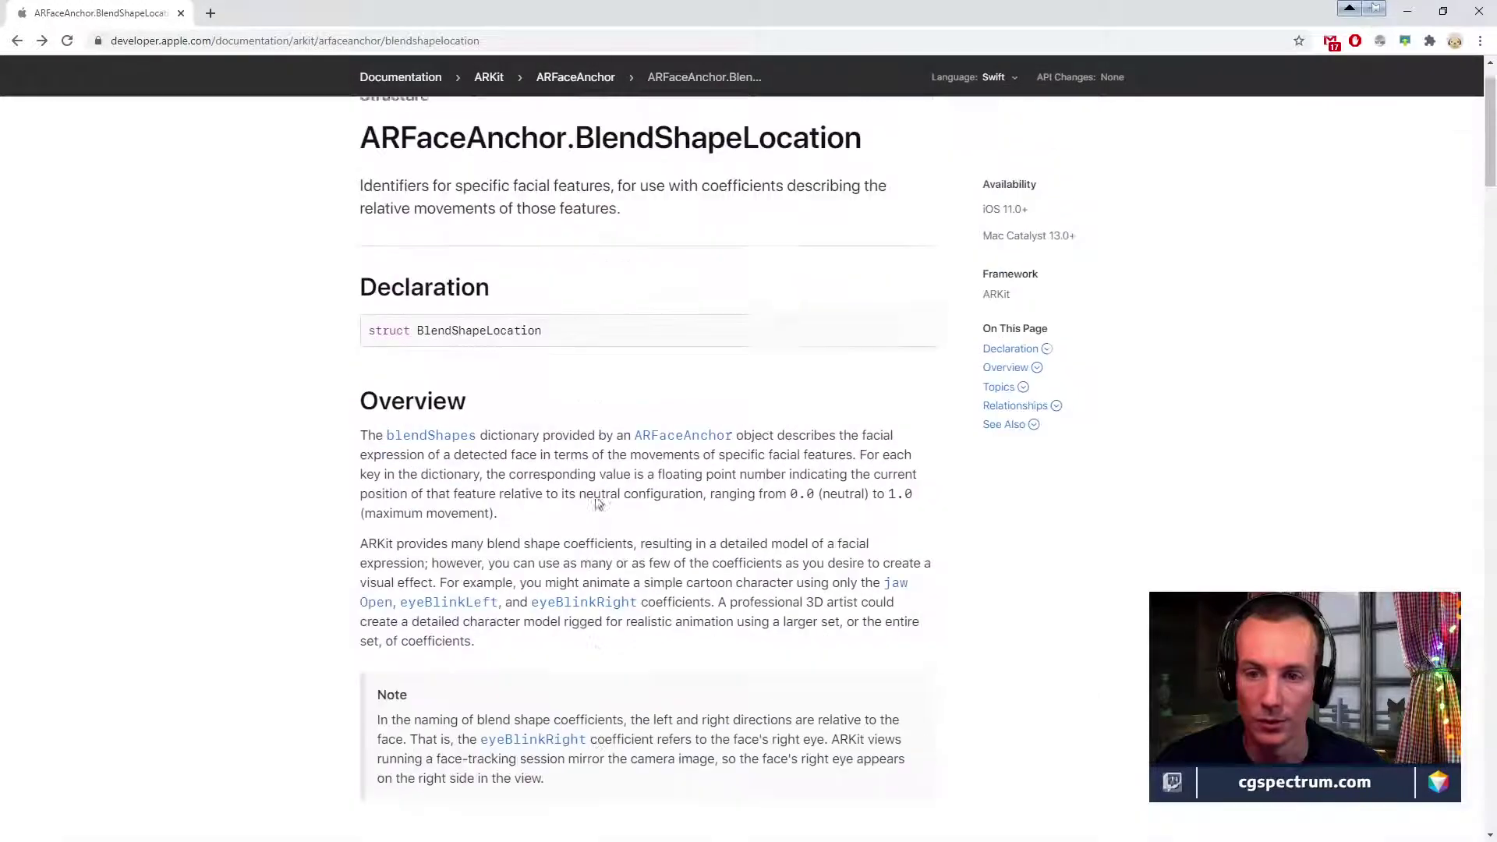
{"action": "scroll", "coordinate": [595, 494], "scroll_direction": "down", "scroll_amount": 7}
{"action": "scroll", "coordinate": [756, 436], "scroll_direction": "down", "scroll_amount": 15}
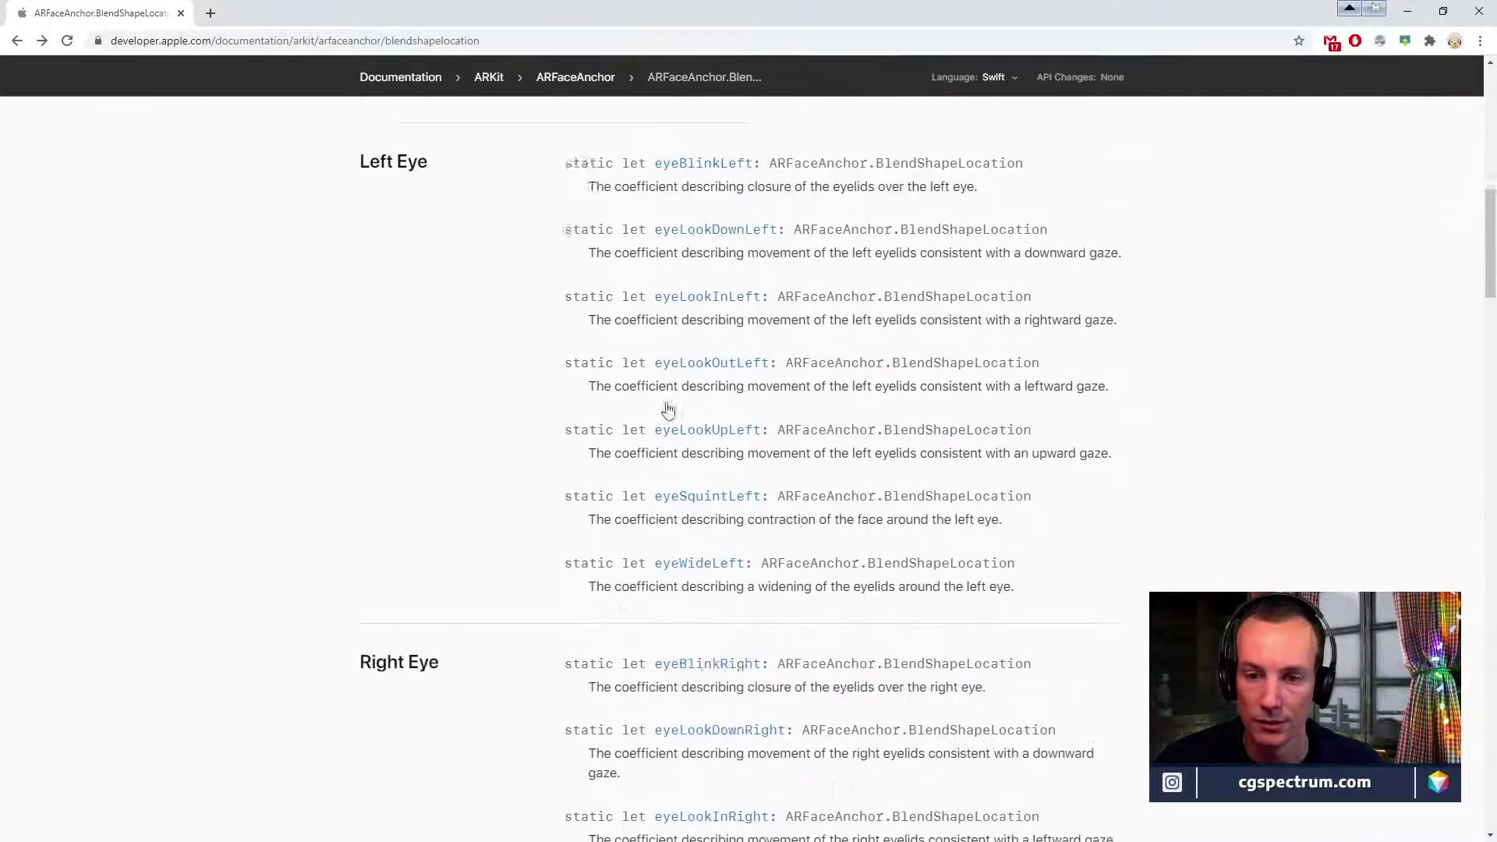
{"action": "scroll", "coordinate": [757, 491], "scroll_direction": "down", "scroll_amount": 20}
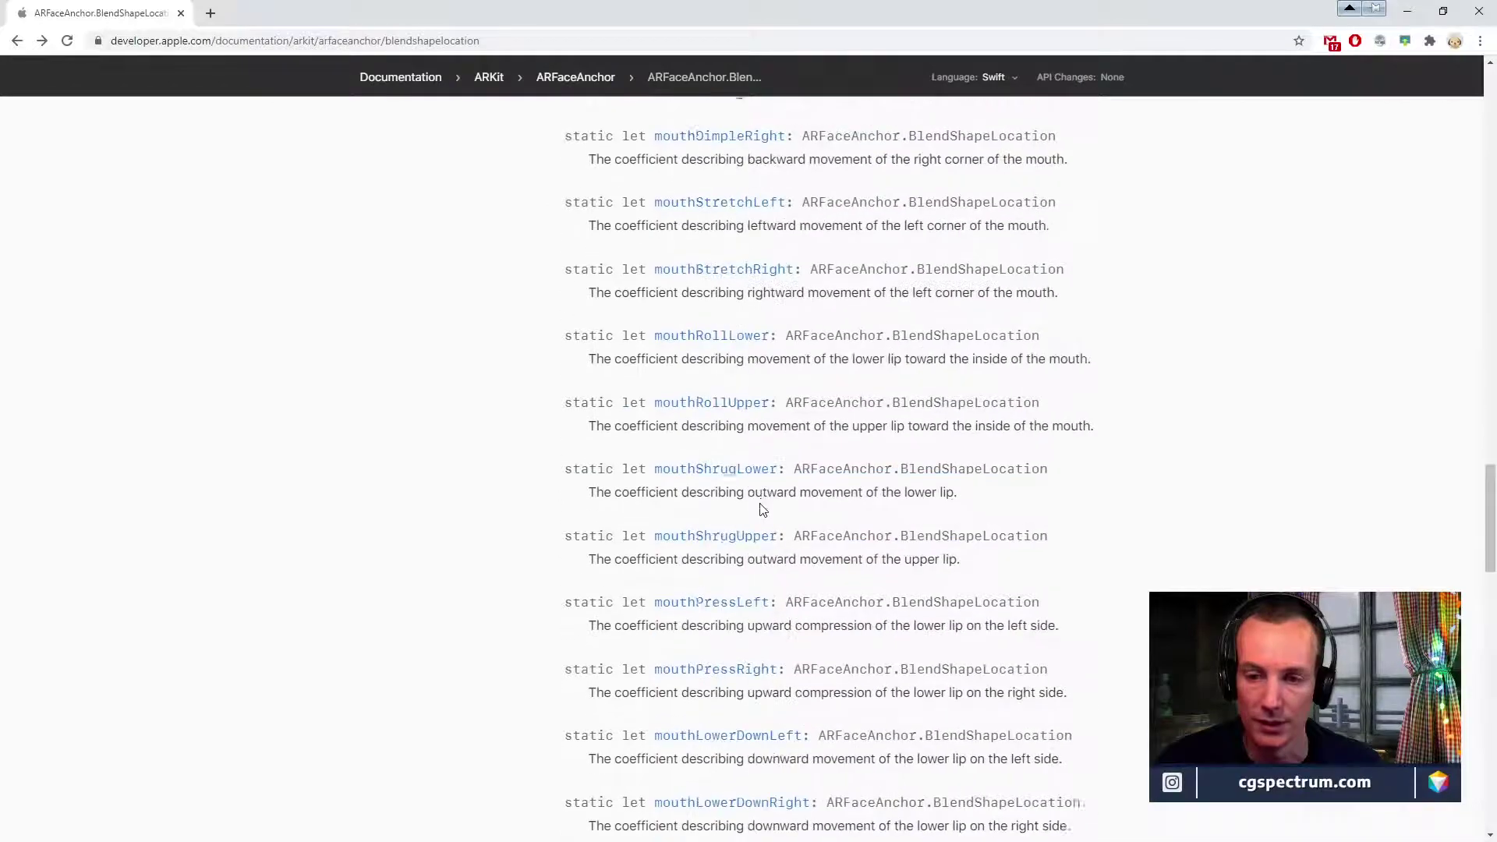
{"action": "scroll", "coordinate": [762, 508], "scroll_direction": "down", "scroll_amount": 5}
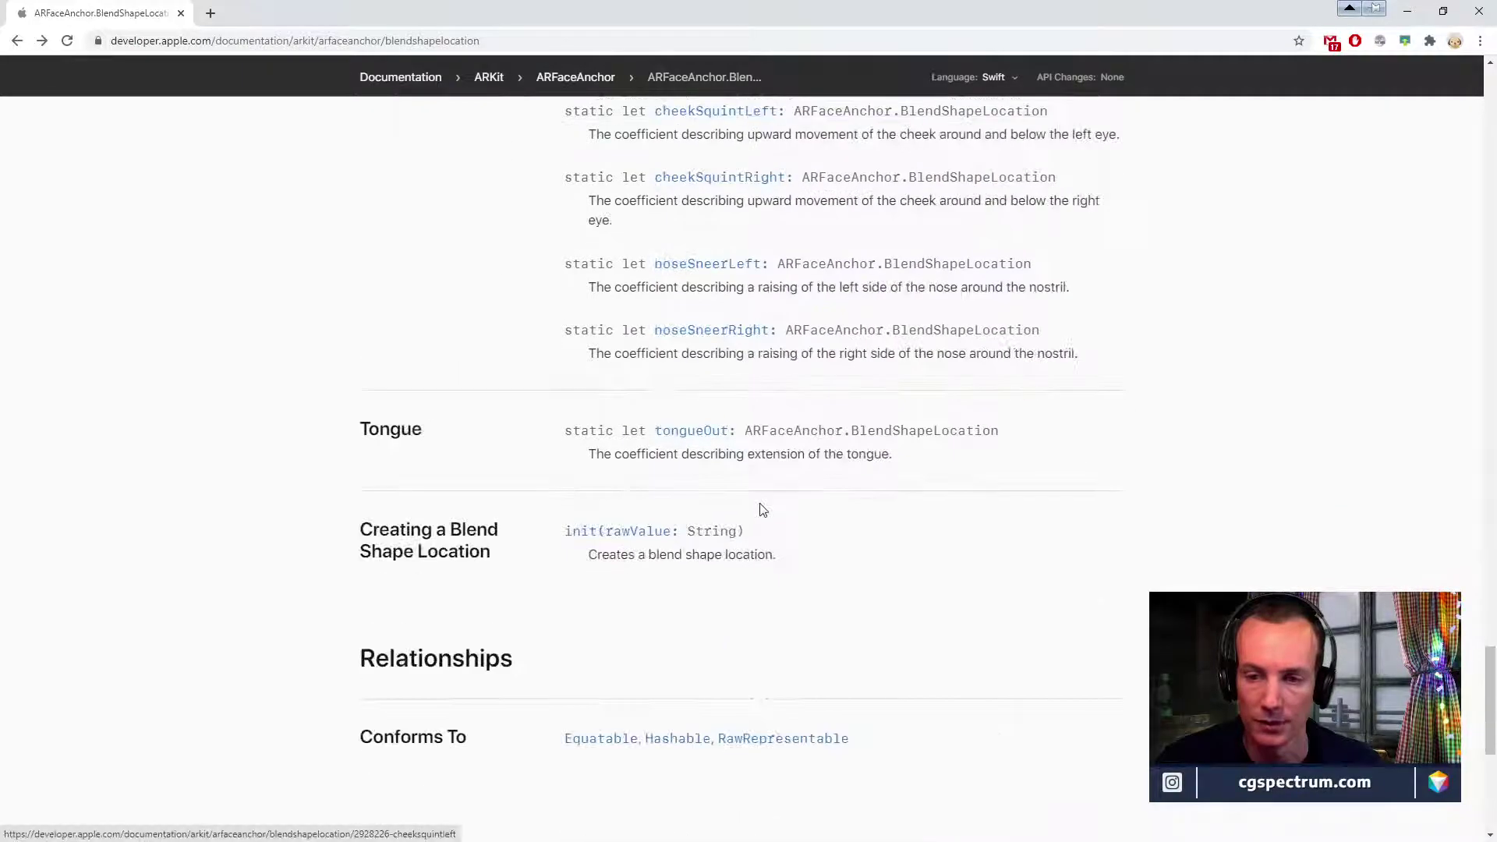
{"action": "scroll", "coordinate": [762, 507], "scroll_direction": "up", "scroll_amount": 2}
{"action": "scroll", "coordinate": [761, 504], "scroll_direction": "down", "scroll_amount": 3}
{"action": "scroll", "coordinate": [761, 504], "scroll_direction": "down", "scroll_amount": 5}
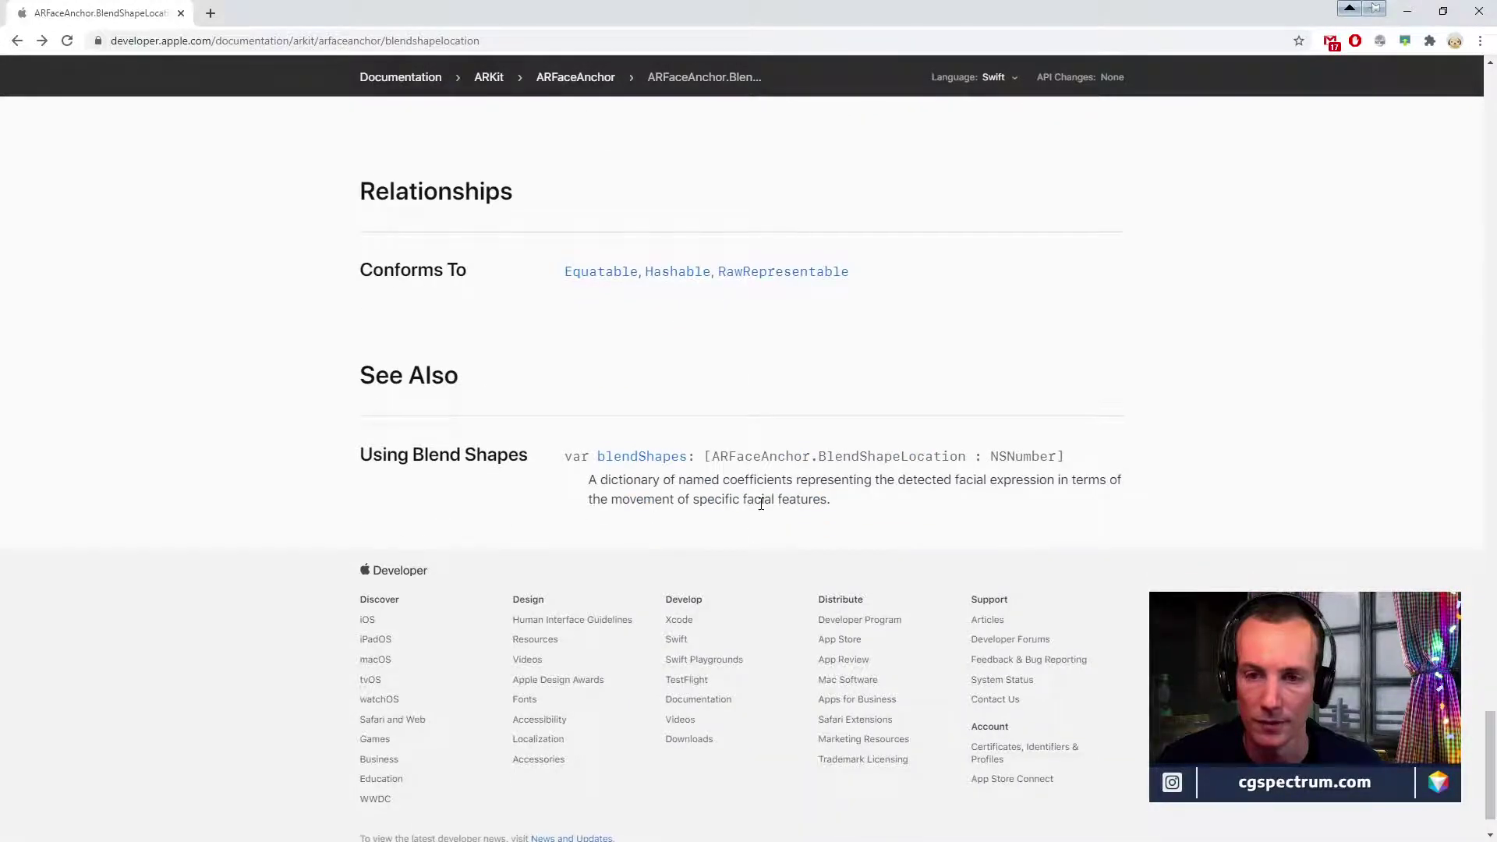
{"action": "scroll", "coordinate": [760, 503], "scroll_direction": "up", "scroll_amount": 13}
{"action": "scroll", "coordinate": [761, 503], "scroll_direction": "up", "scroll_amount": 20}
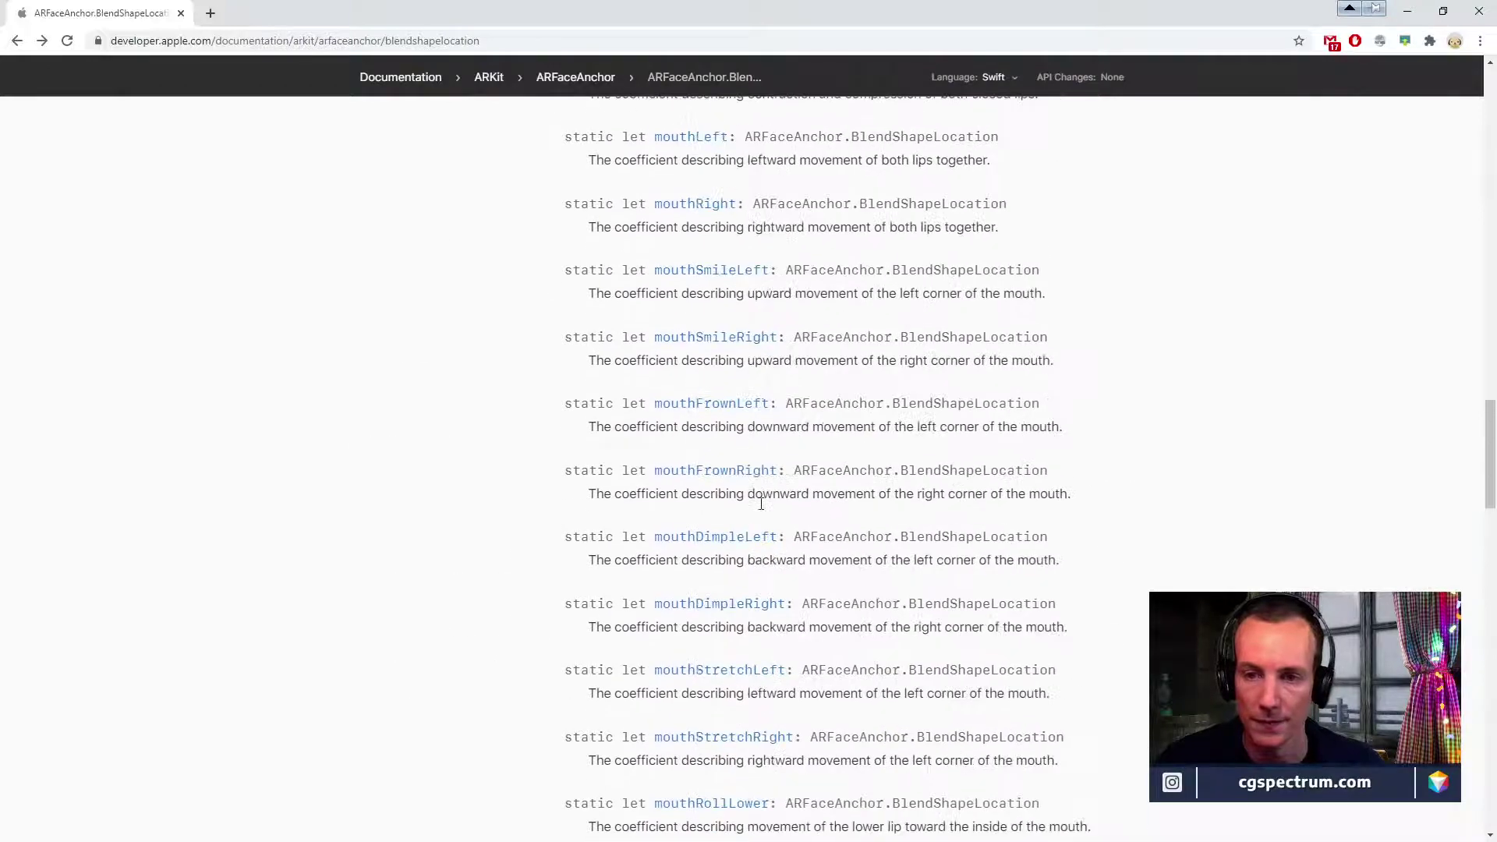
{"action": "scroll", "coordinate": [753, 499], "scroll_direction": "up", "scroll_amount": 10}
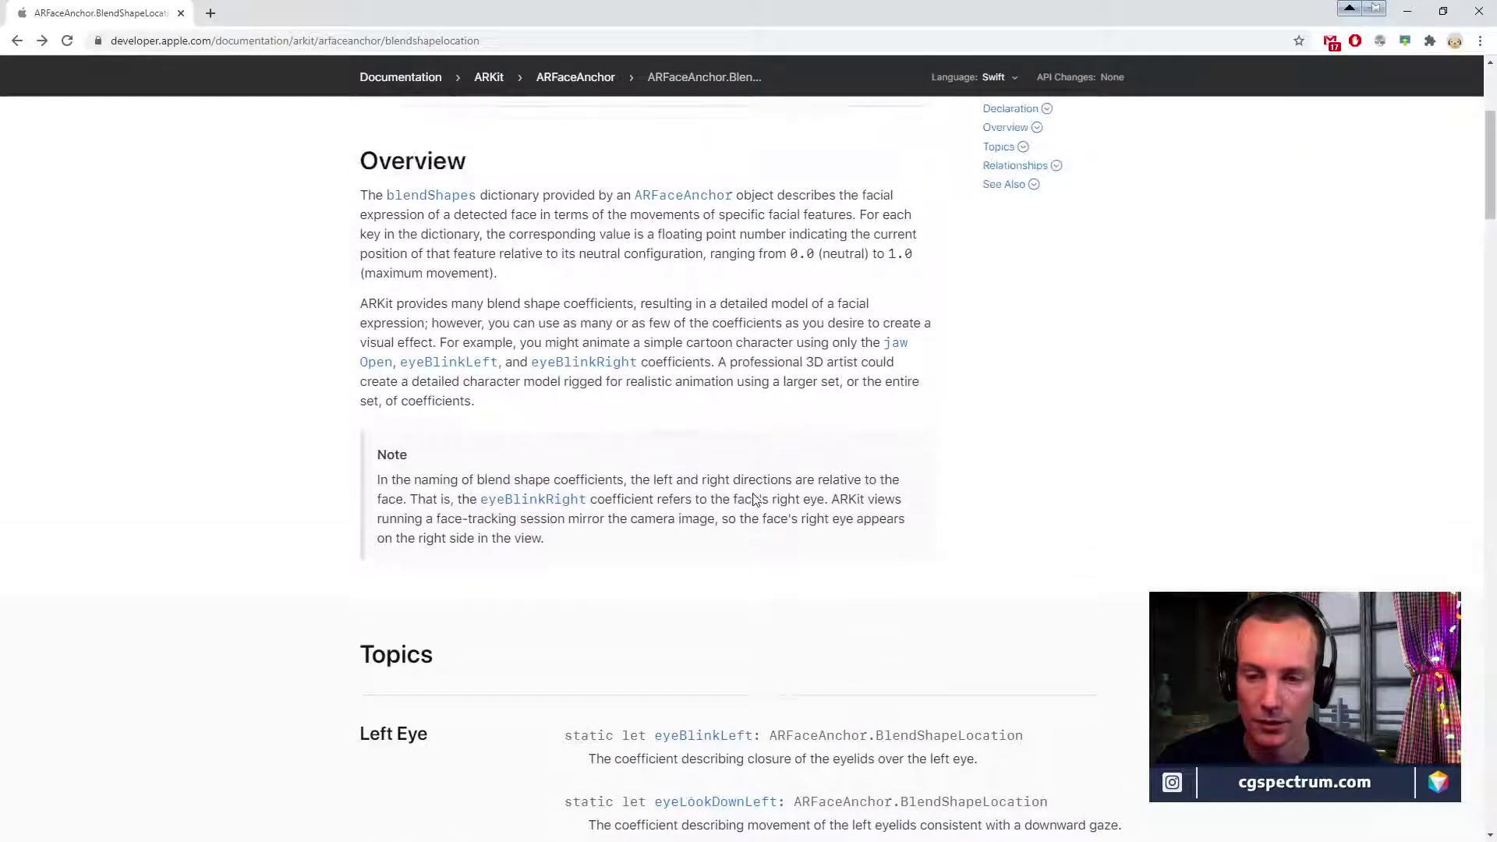
Go through the Left Eye and Right Eye blend shapes up to the Mouth and Jaw section, and return to Maya.
{"action": "scroll", "coordinate": [752, 496], "scroll_direction": "down", "scroll_amount": 5}
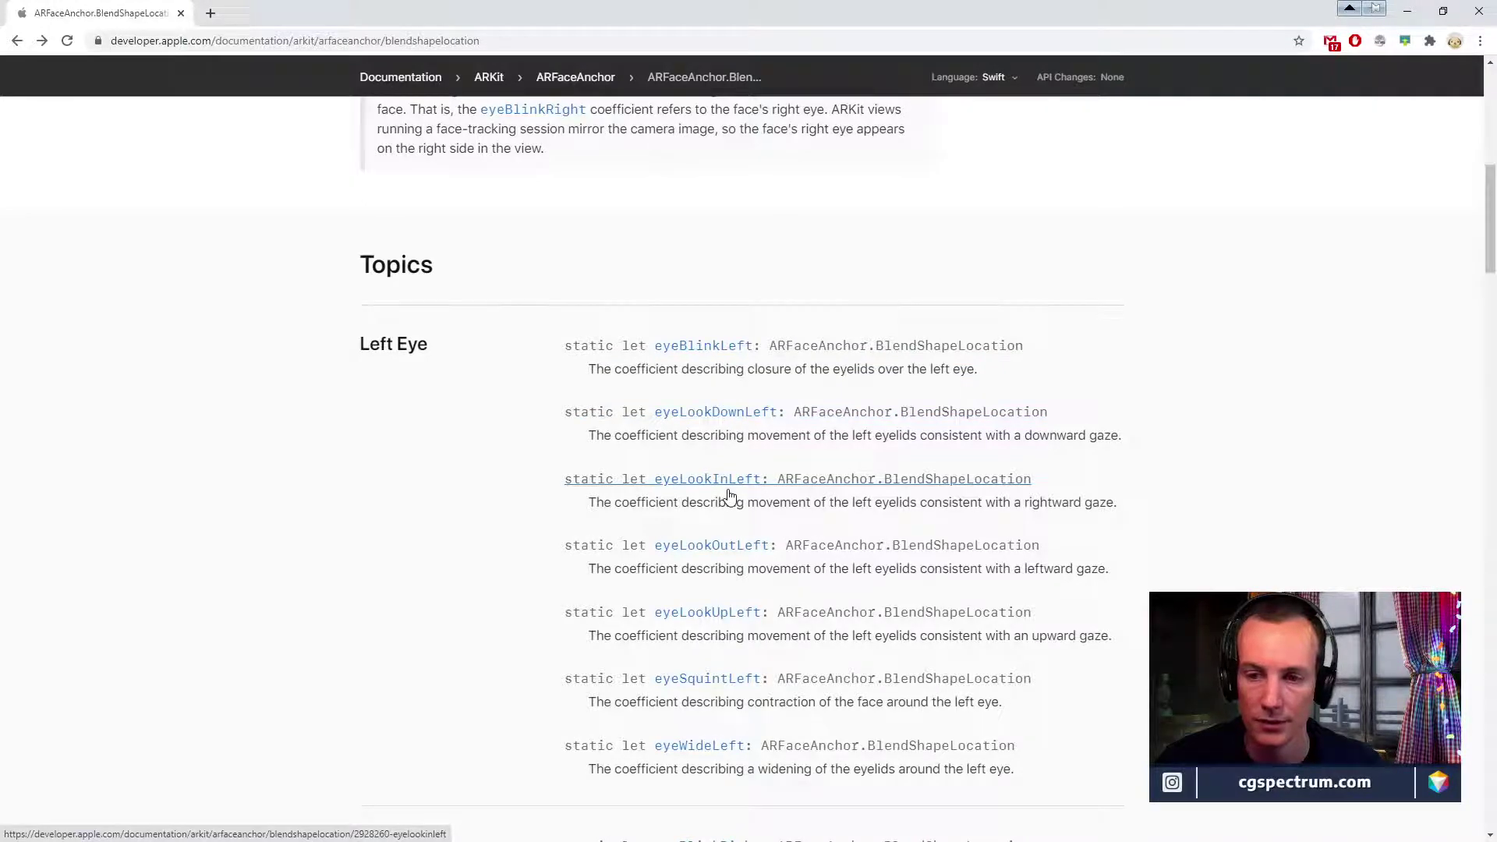
{"action": "scroll", "coordinate": [725, 538], "scroll_direction": "down", "scroll_amount": 1}
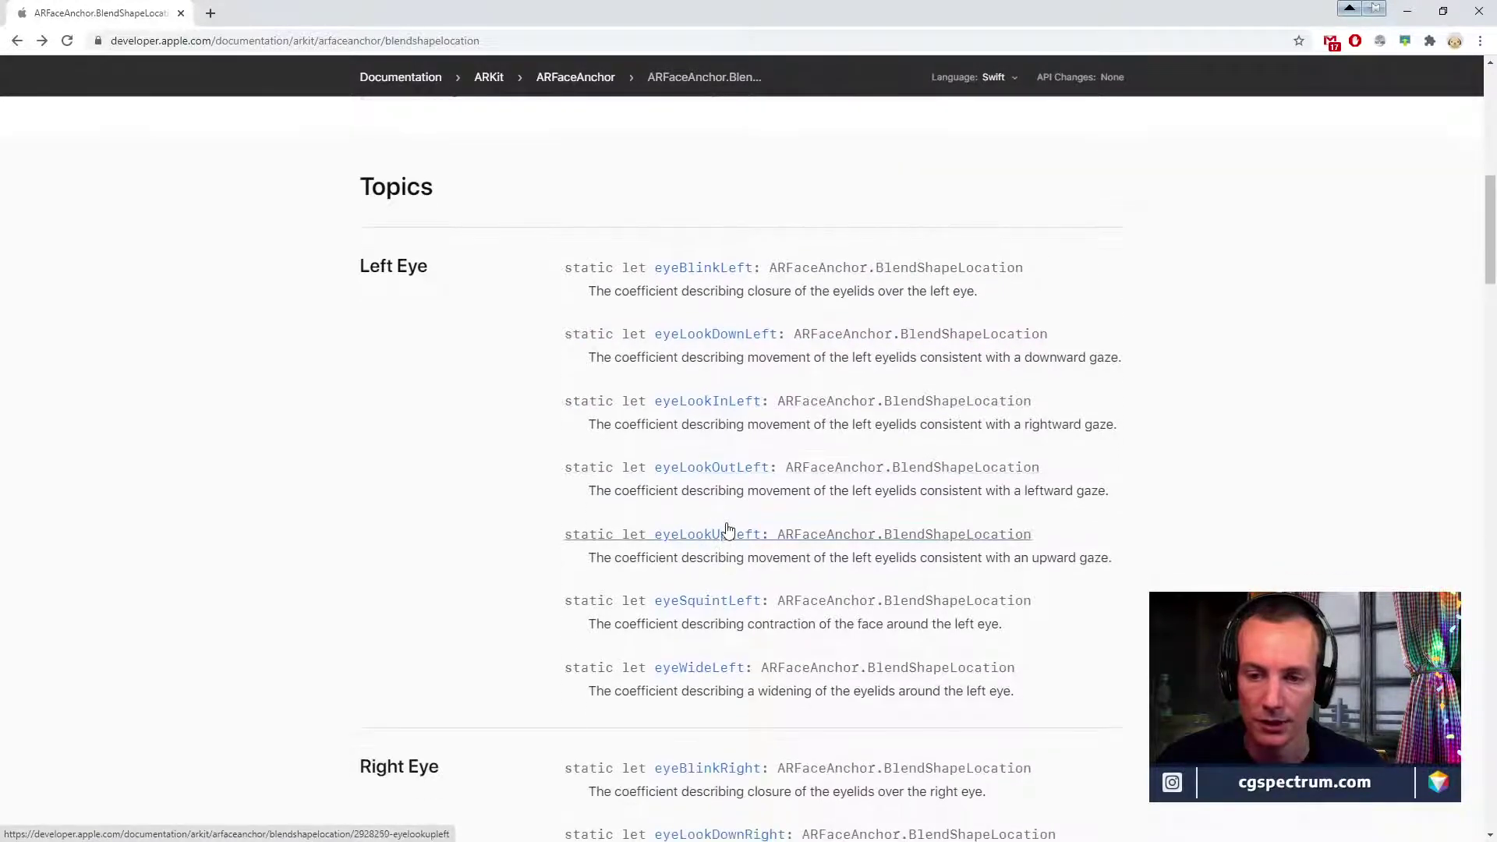
{"action": "scroll", "coordinate": [725, 552], "scroll_direction": "down", "scroll_amount": 1}
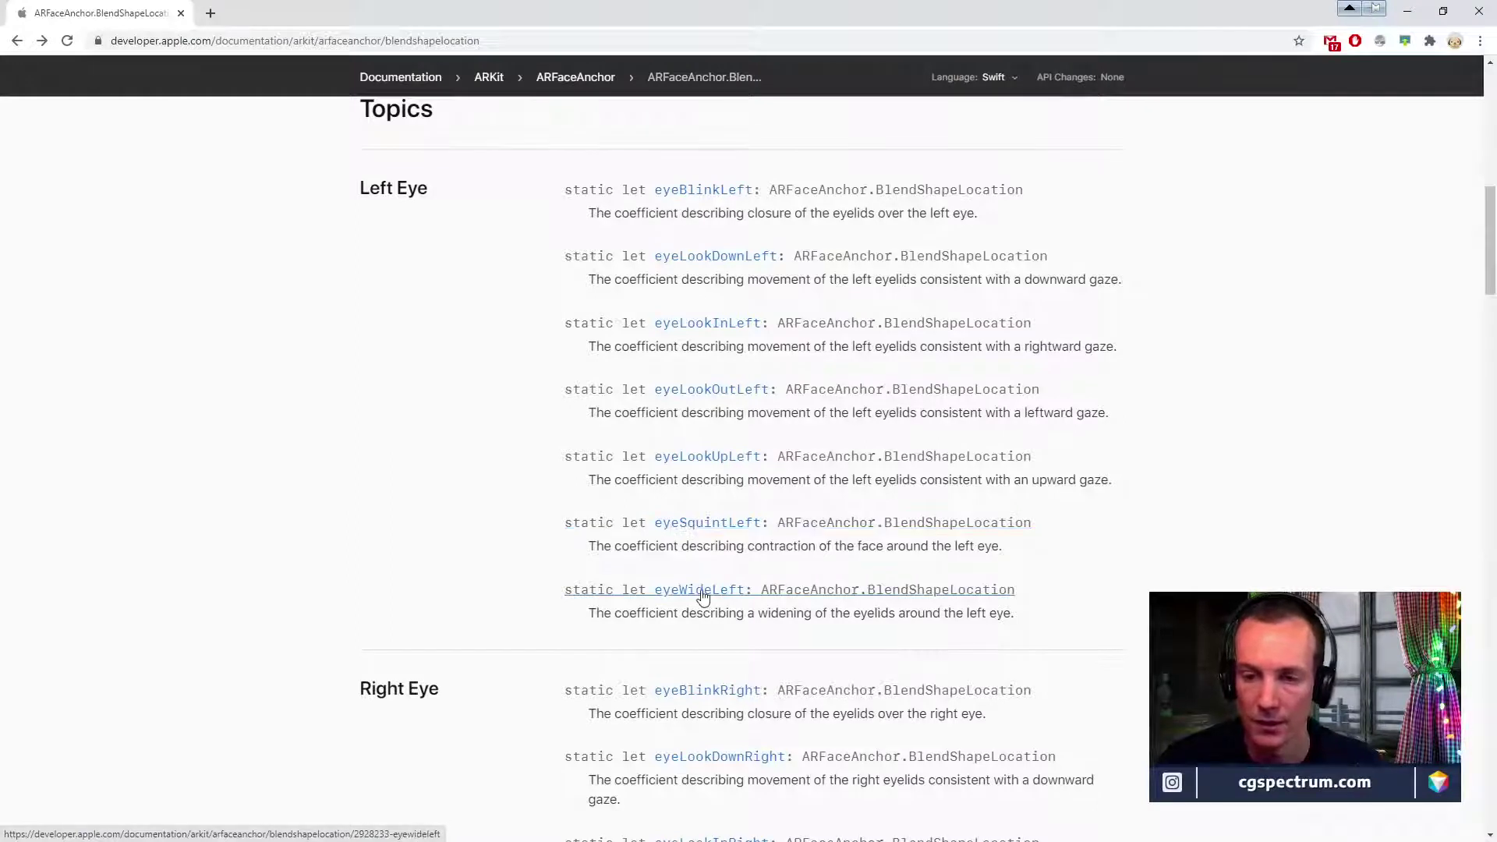
{"action": "scroll", "coordinate": [701, 595], "scroll_direction": "down", "scroll_amount": 3}
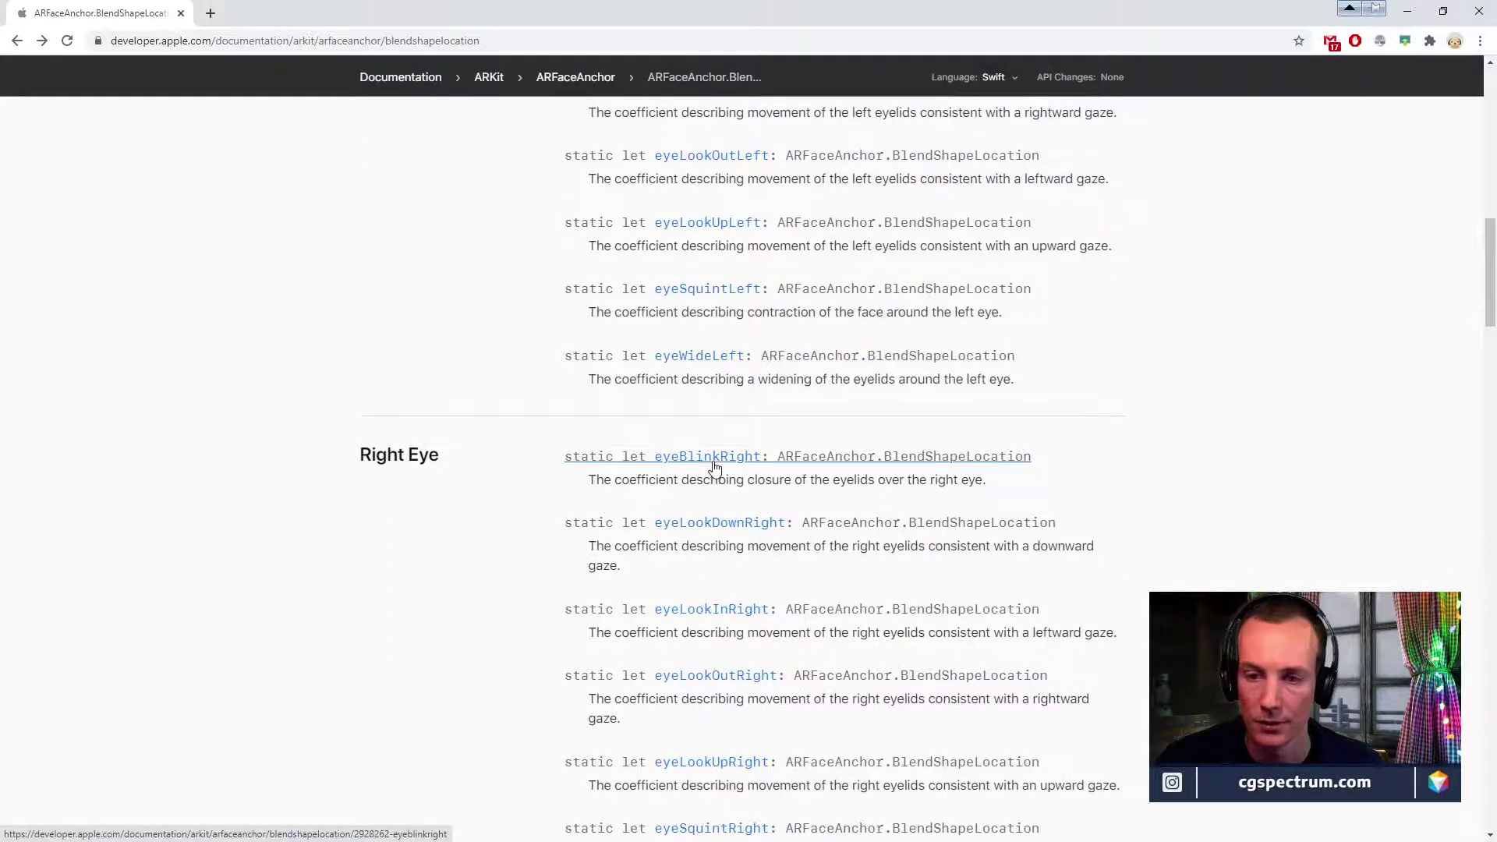
{"action": "scroll", "coordinate": [716, 511], "scroll_direction": "down", "scroll_amount": 2}
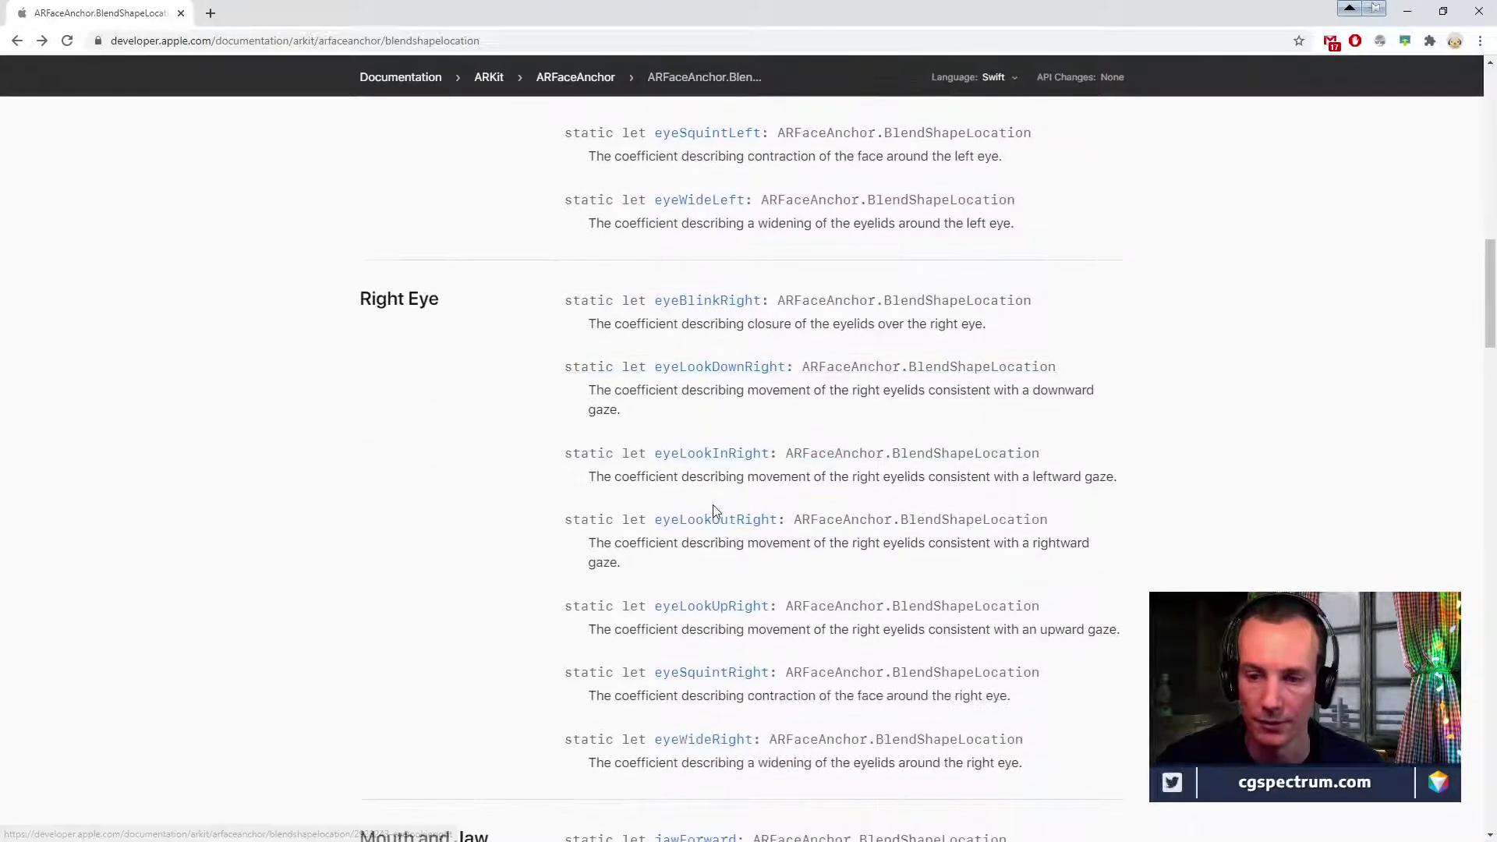
{"action": "scroll", "coordinate": [713, 589], "scroll_direction": "down", "scroll_amount": 2}
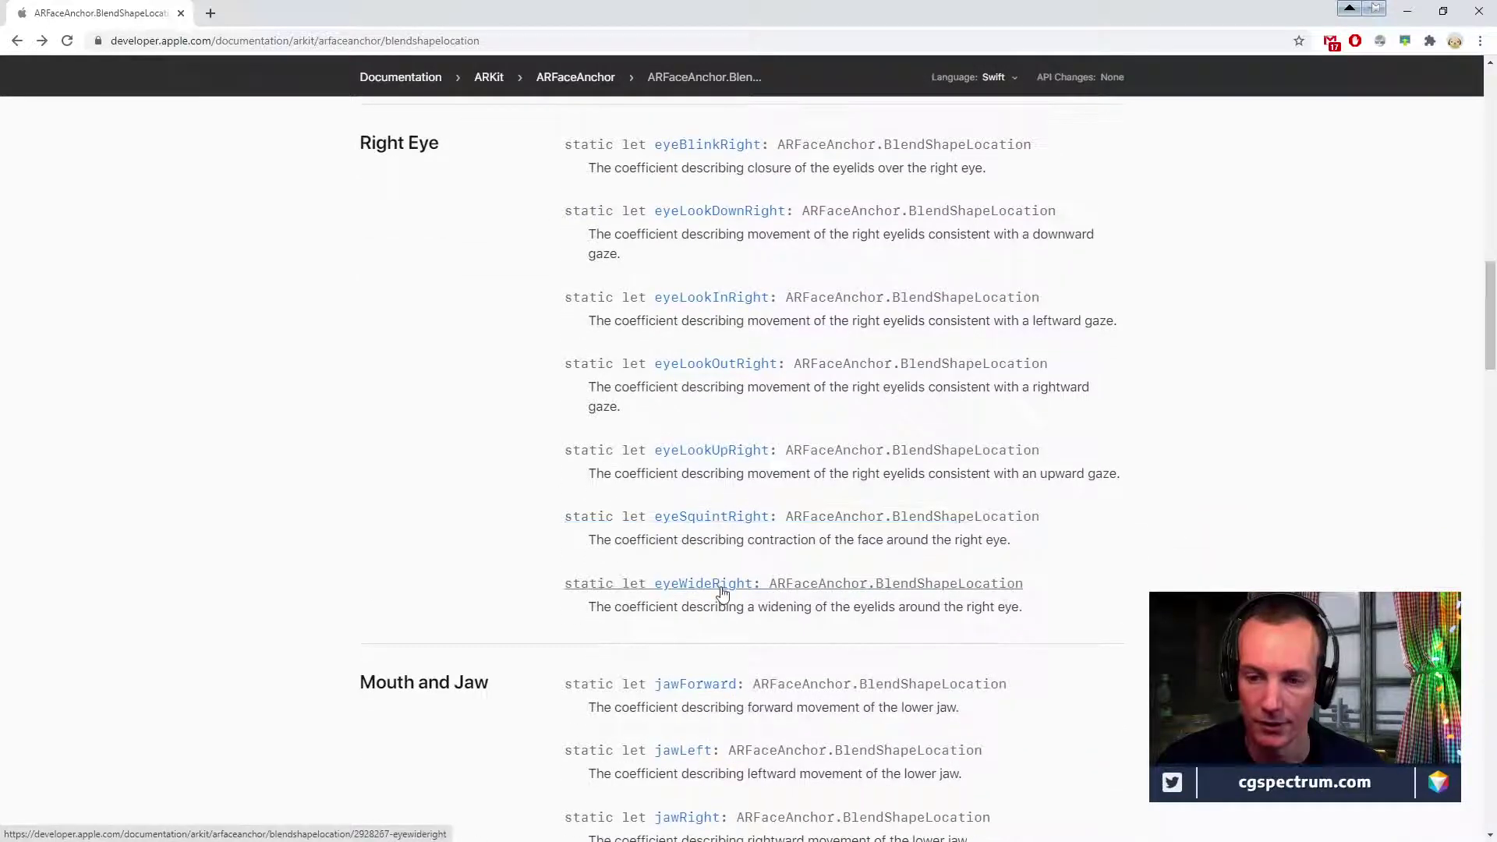
{"action": "scroll", "coordinate": [723, 594], "scroll_direction": "down", "scroll_amount": 2}
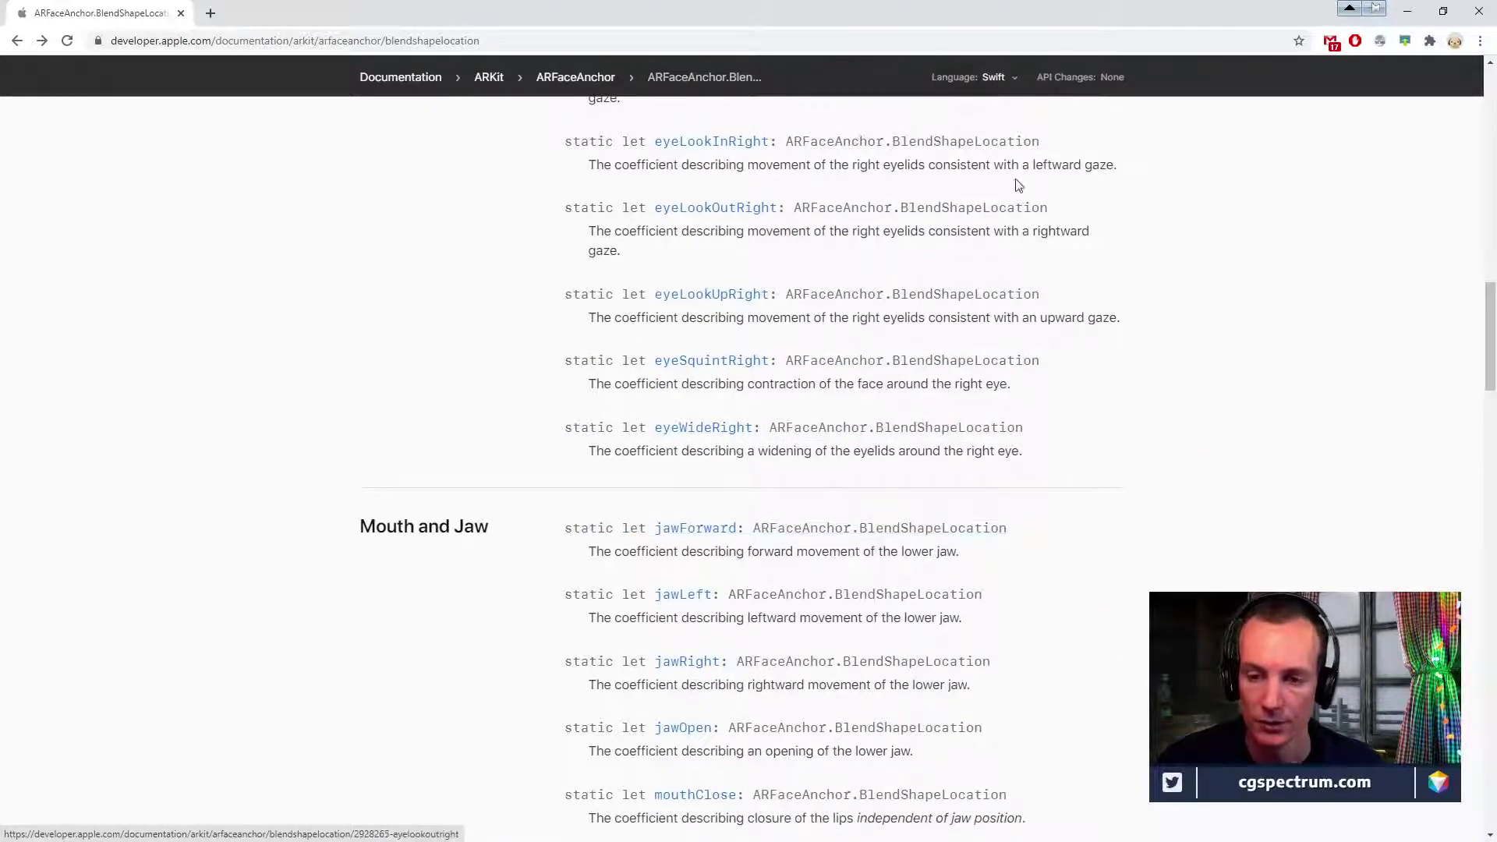
{"action": "left_click_drag", "start_coordinate": [923, 7], "coordinate": [0, 277]}
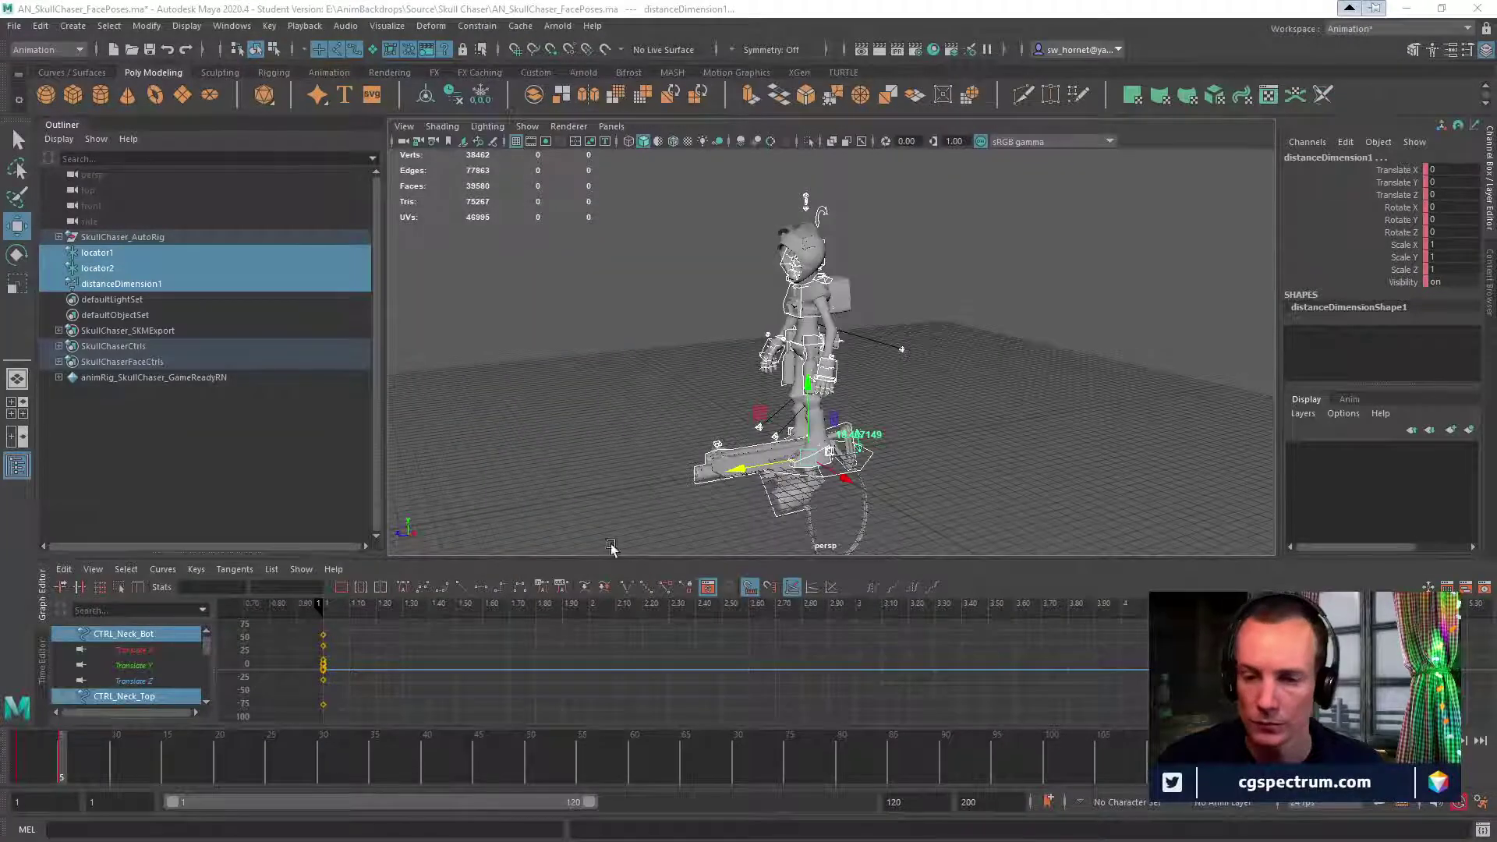
Shift the selected controls' keys from frame 5 to frame 75 on the timeline.
{"action": "left_click", "coordinate": [63, 774]}
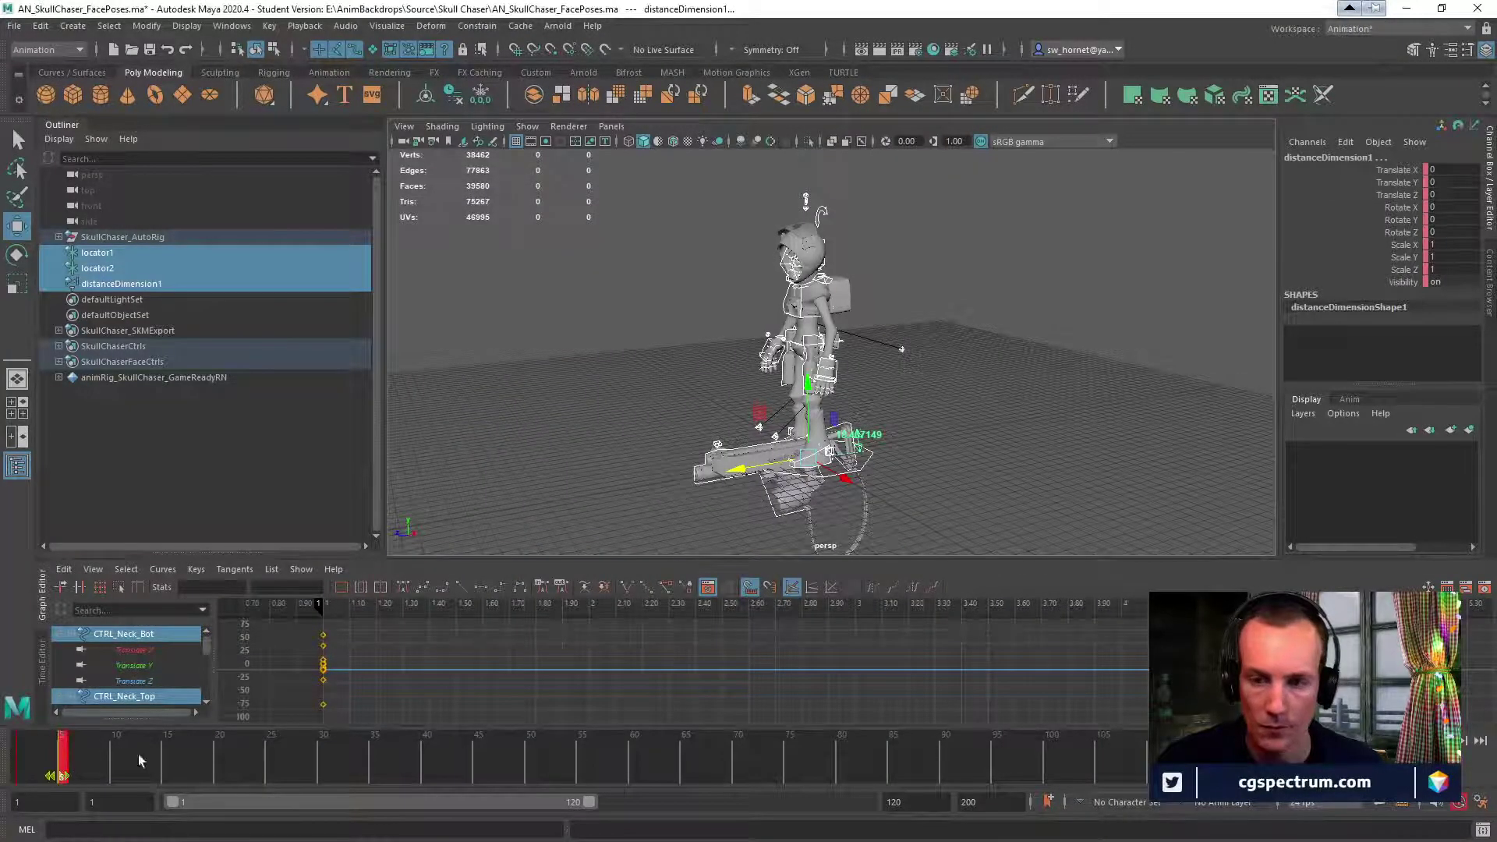
{"action": "left_click_drag", "start_coordinate": [63, 782], "coordinate": [337, 782]}
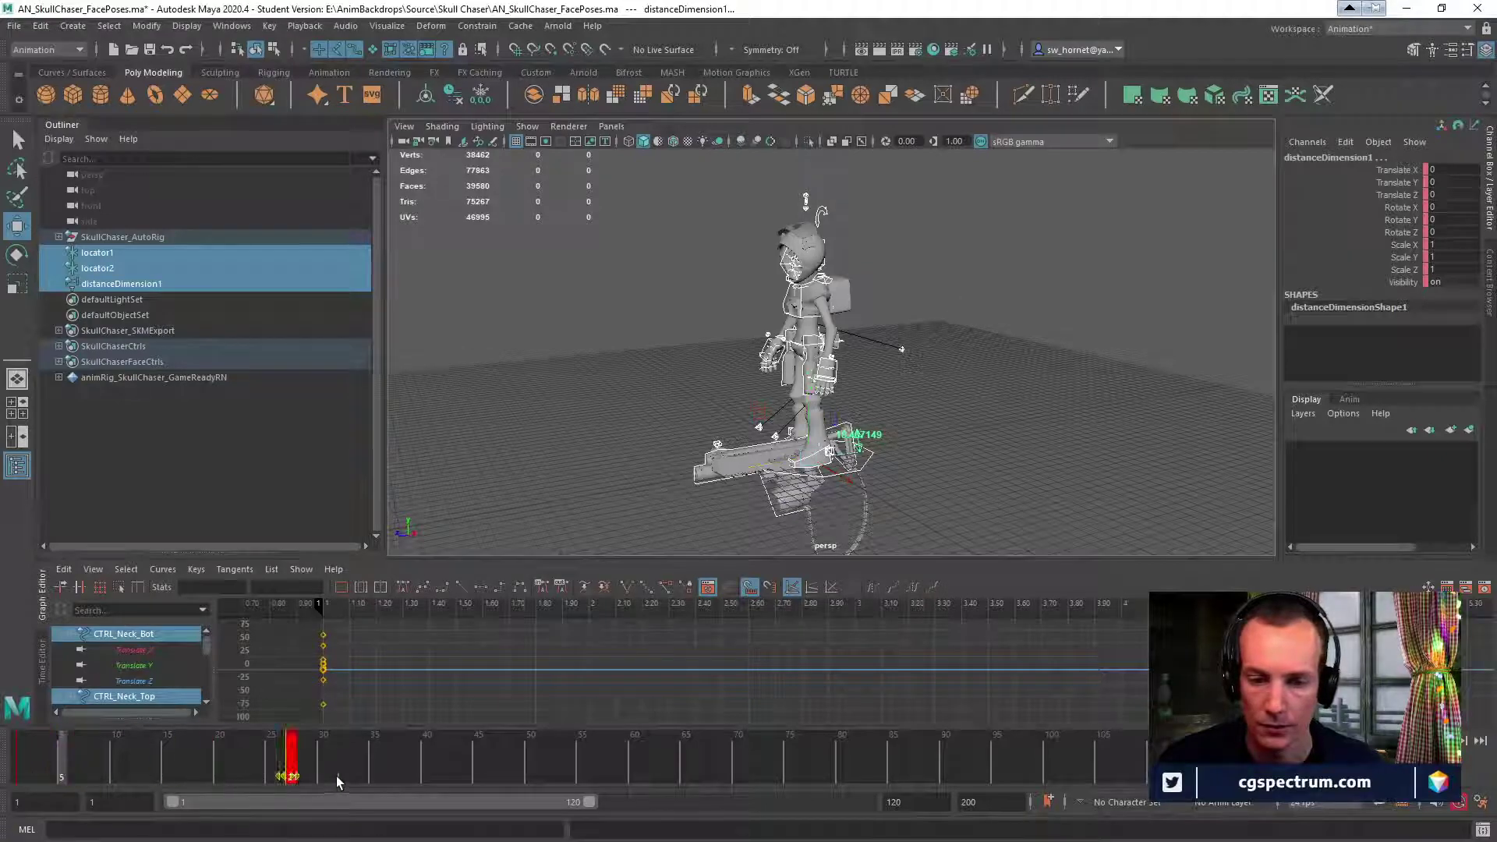
{"action": "mouse_move", "coordinate": [747, 770]}
{"action": "left_mouse_down"}
{"action": "mouse_move", "coordinate": [988, 776]}
{"action": "mouse_move", "coordinate": [765, 789]}
{"action": "mouse_move", "coordinate": [785, 791]}
{"action": "left_mouse_up"}
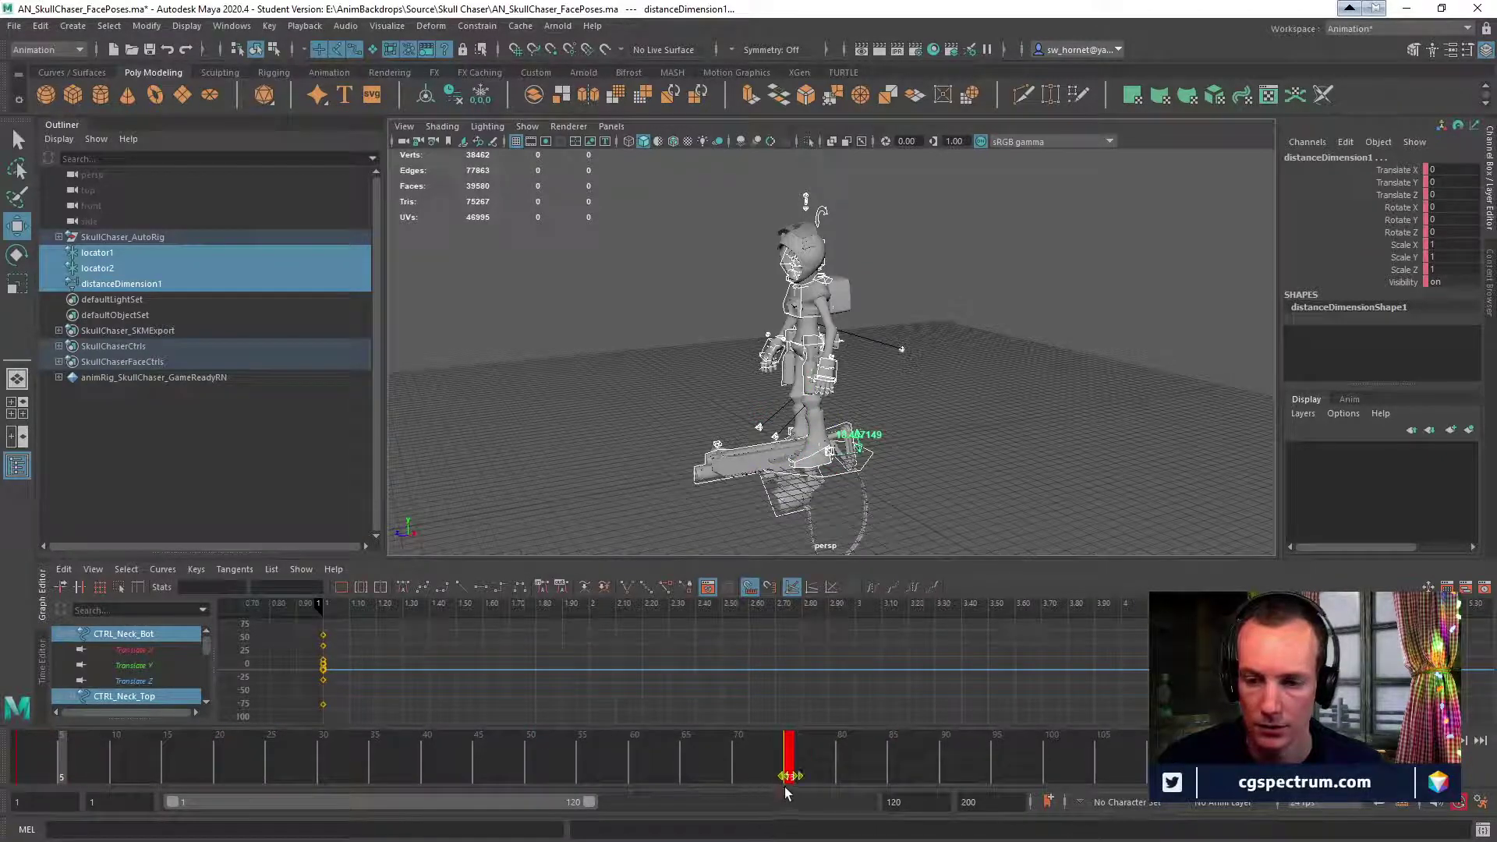
Scrub the timeline back to frame 1 while checking the animation on the character's head.
{"action": "right_click_drag", "start_coordinate": [839, 417], "coordinate": [1129, 408], "text": "alt"}
{"action": "left_click_drag", "start_coordinate": [827, 382], "coordinate": [929, 297], "text": "alt"}
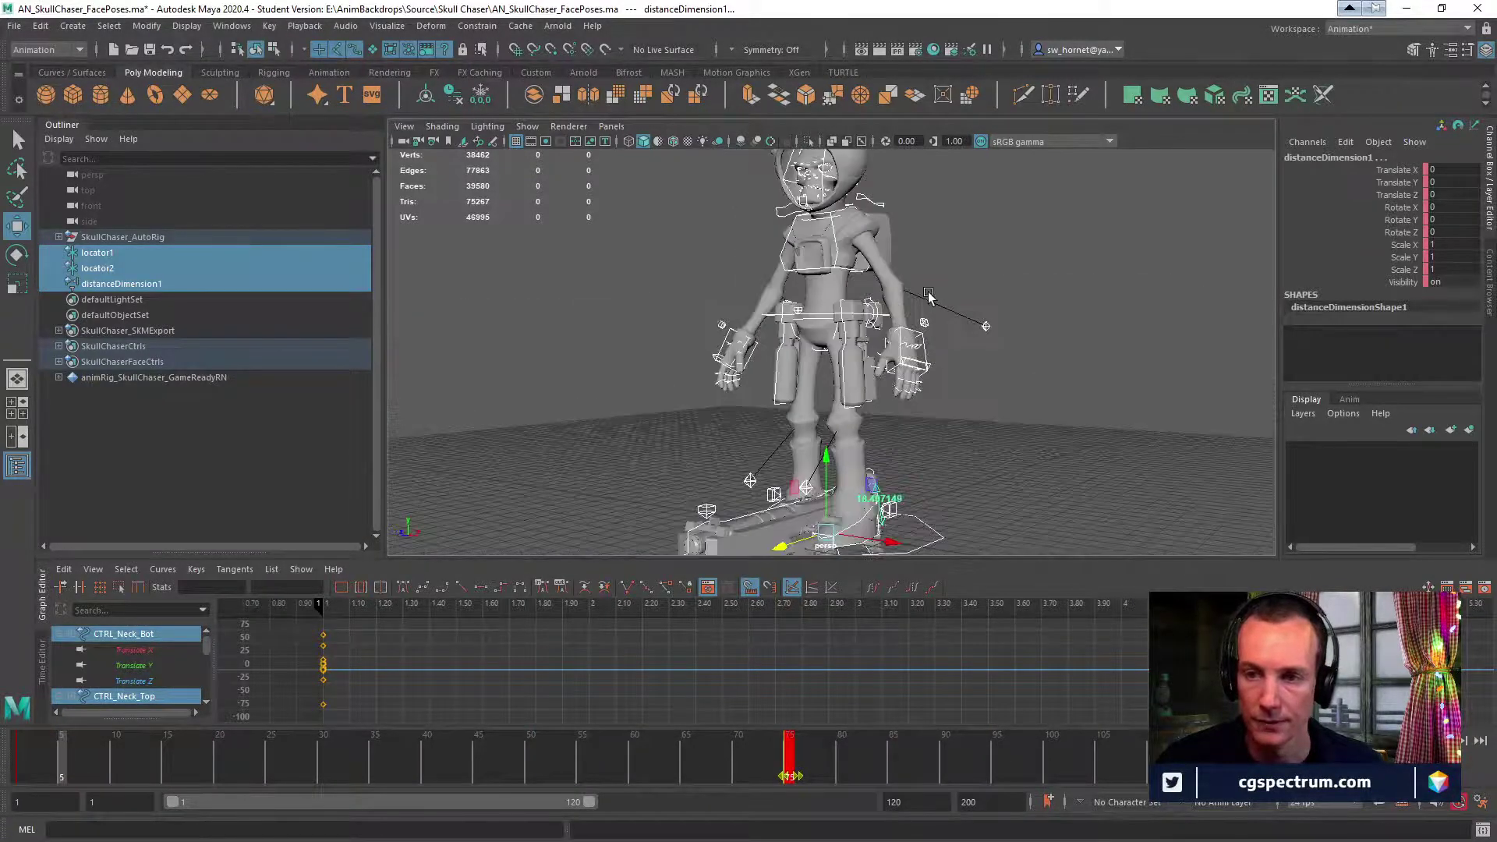
{"action": "middle_click_drag", "start_coordinate": [928, 297], "coordinate": [935, 472], "text": "alt"}
{"action": "right_click_drag", "start_coordinate": [935, 472], "coordinate": [1007, 488], "text": "alt"}
{"action": "left_click_drag", "start_coordinate": [714, 773], "coordinate": [15, 781]}
{"action": "left_click_drag", "start_coordinate": [921, 334], "coordinate": [902, 348], "text": "alt"}
{"action": "right_click_drag", "start_coordinate": [902, 348], "coordinate": [995, 409], "text": "alt"}
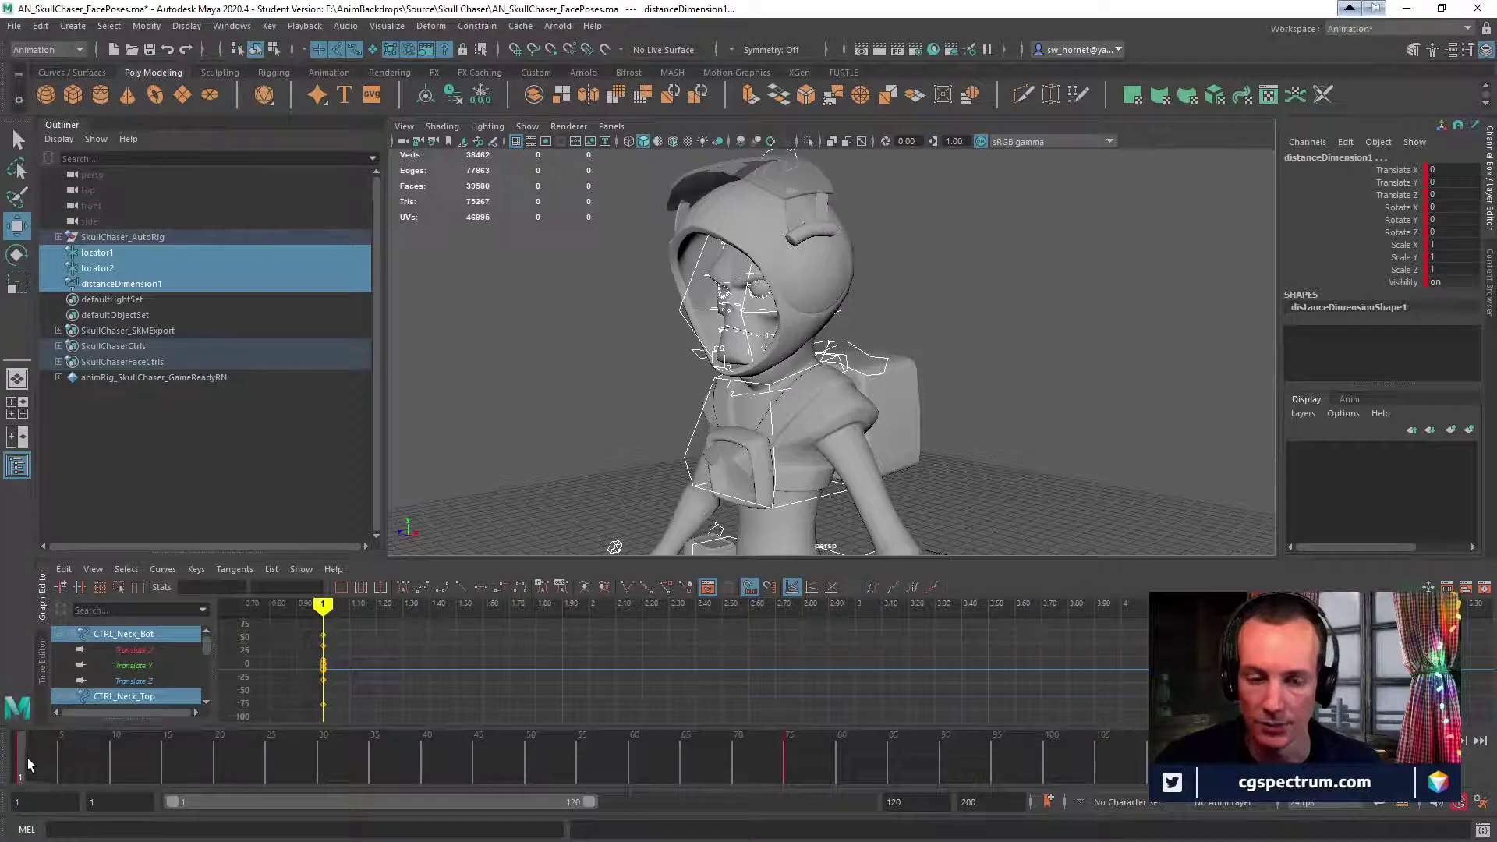
{"action": "left_click_drag", "start_coordinate": [37, 775], "coordinate": [21, 778]}
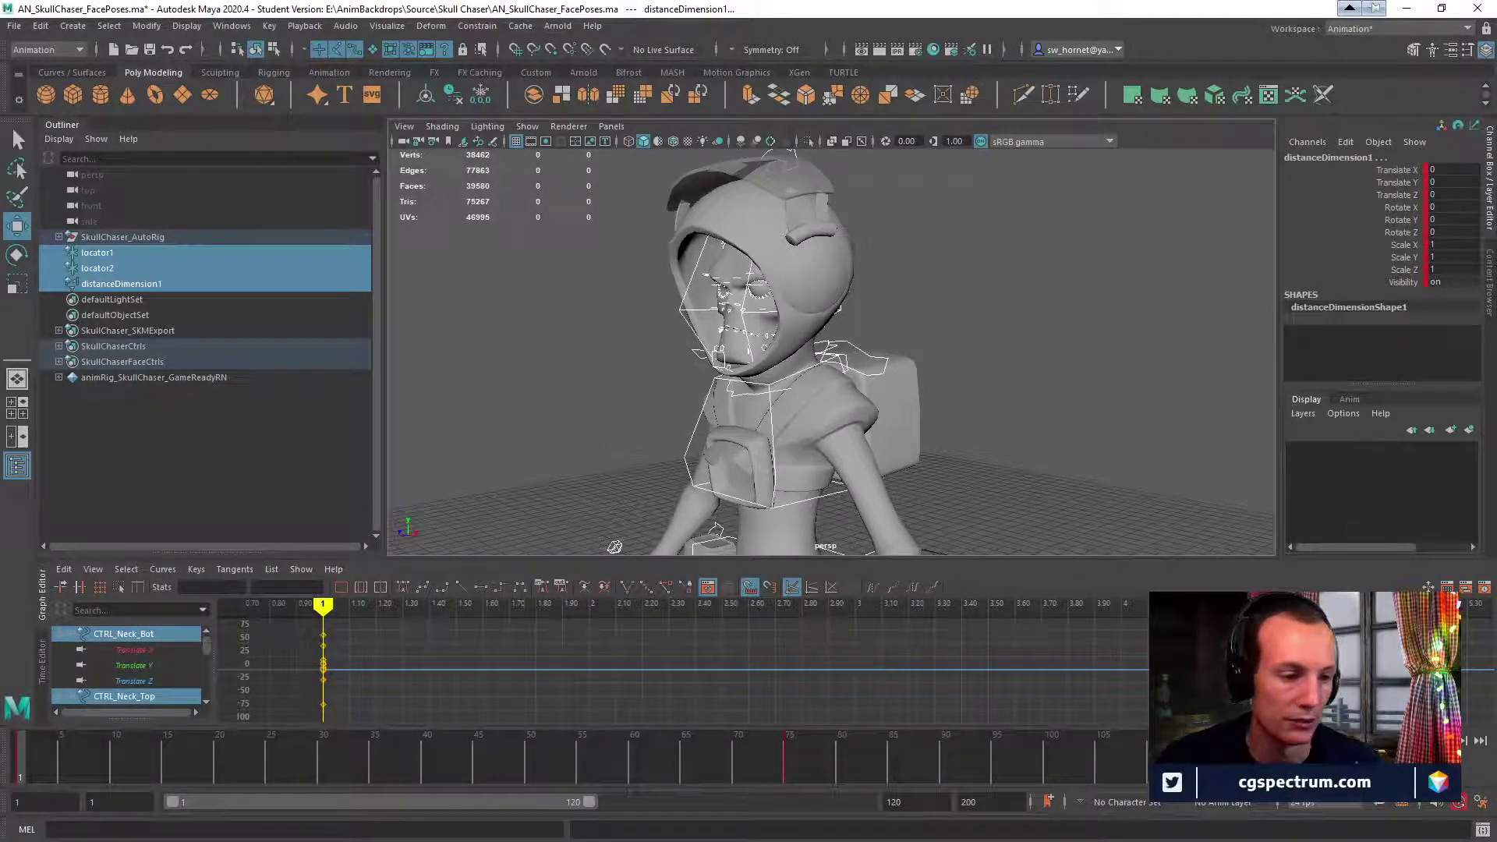
Review the eye and Mouth and Jaw blend shapes in the browser's ARKit documentation again, and return to Maya.
{"action": "key", "text": "alt+Tab"}
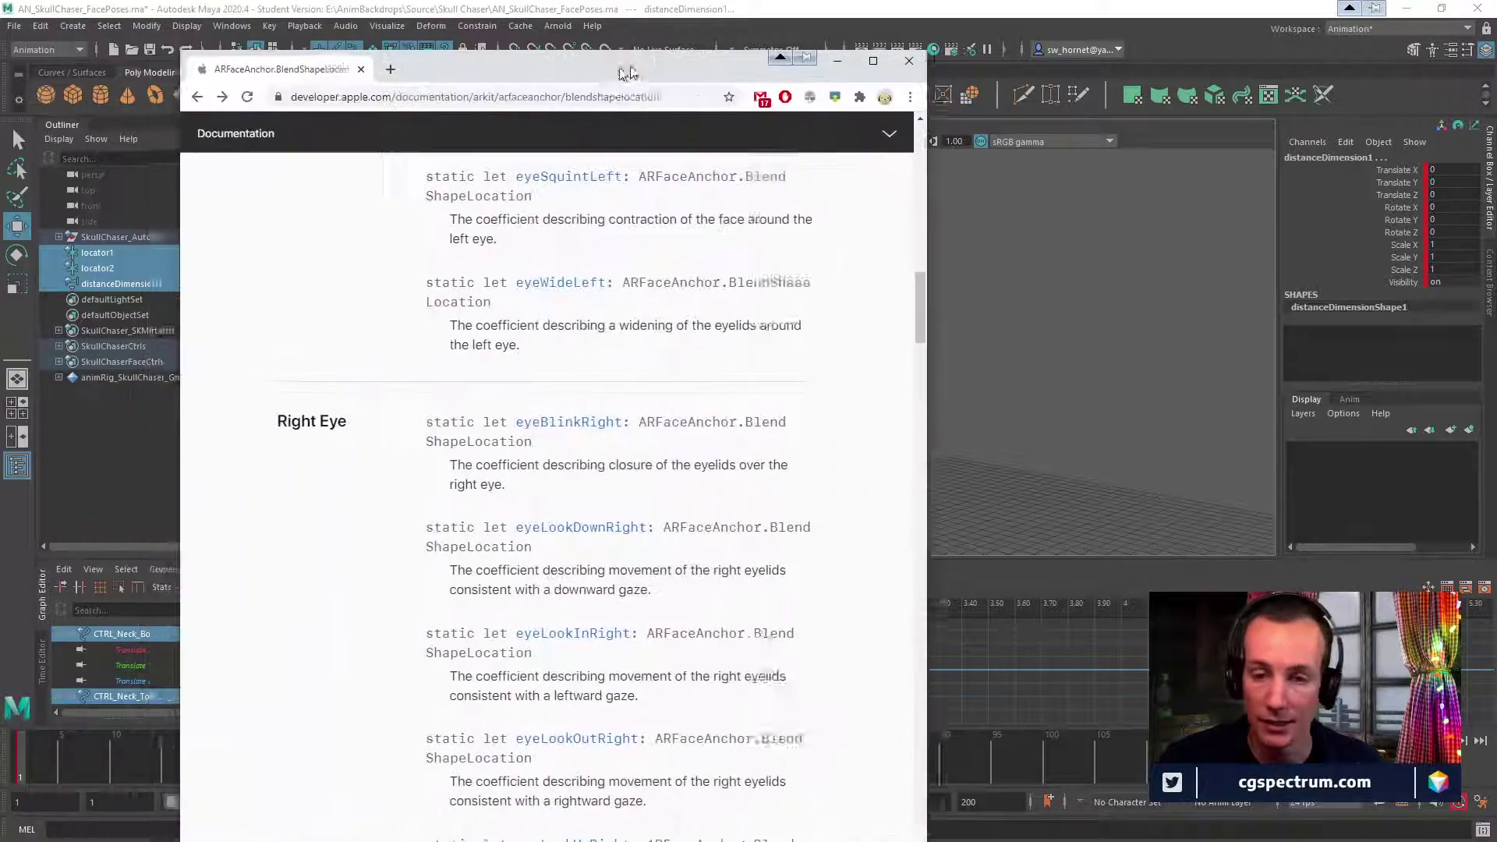
{"action": "scroll", "coordinate": [745, 499], "scroll_direction": "down", "scroll_amount": 2}
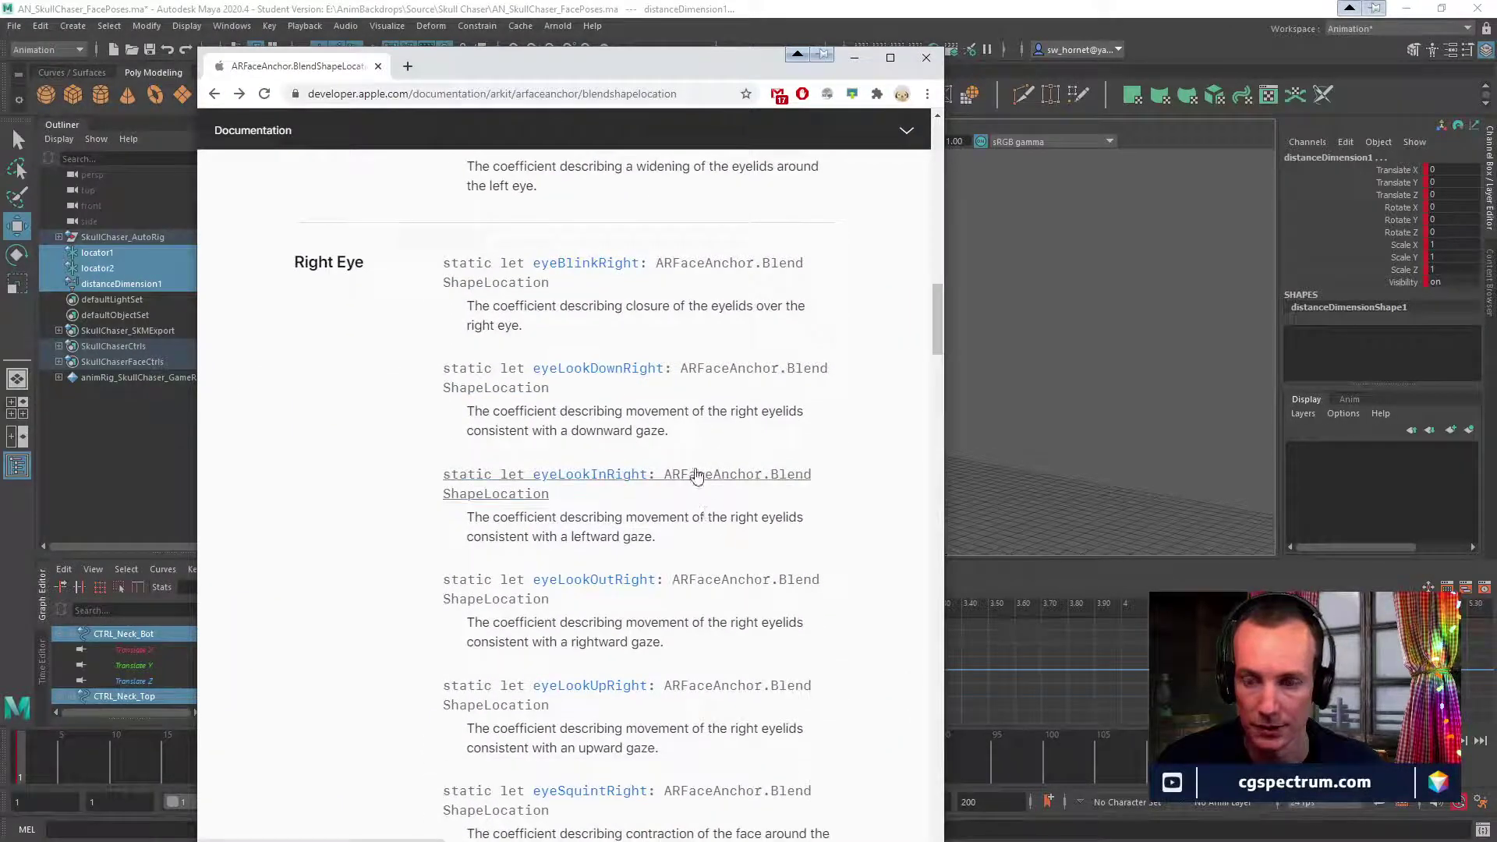
{"action": "scroll", "coordinate": [696, 475], "scroll_direction": "up", "scroll_amount": 3}
{"action": "scroll", "coordinate": [696, 476], "scroll_direction": "down", "scroll_amount": 2}
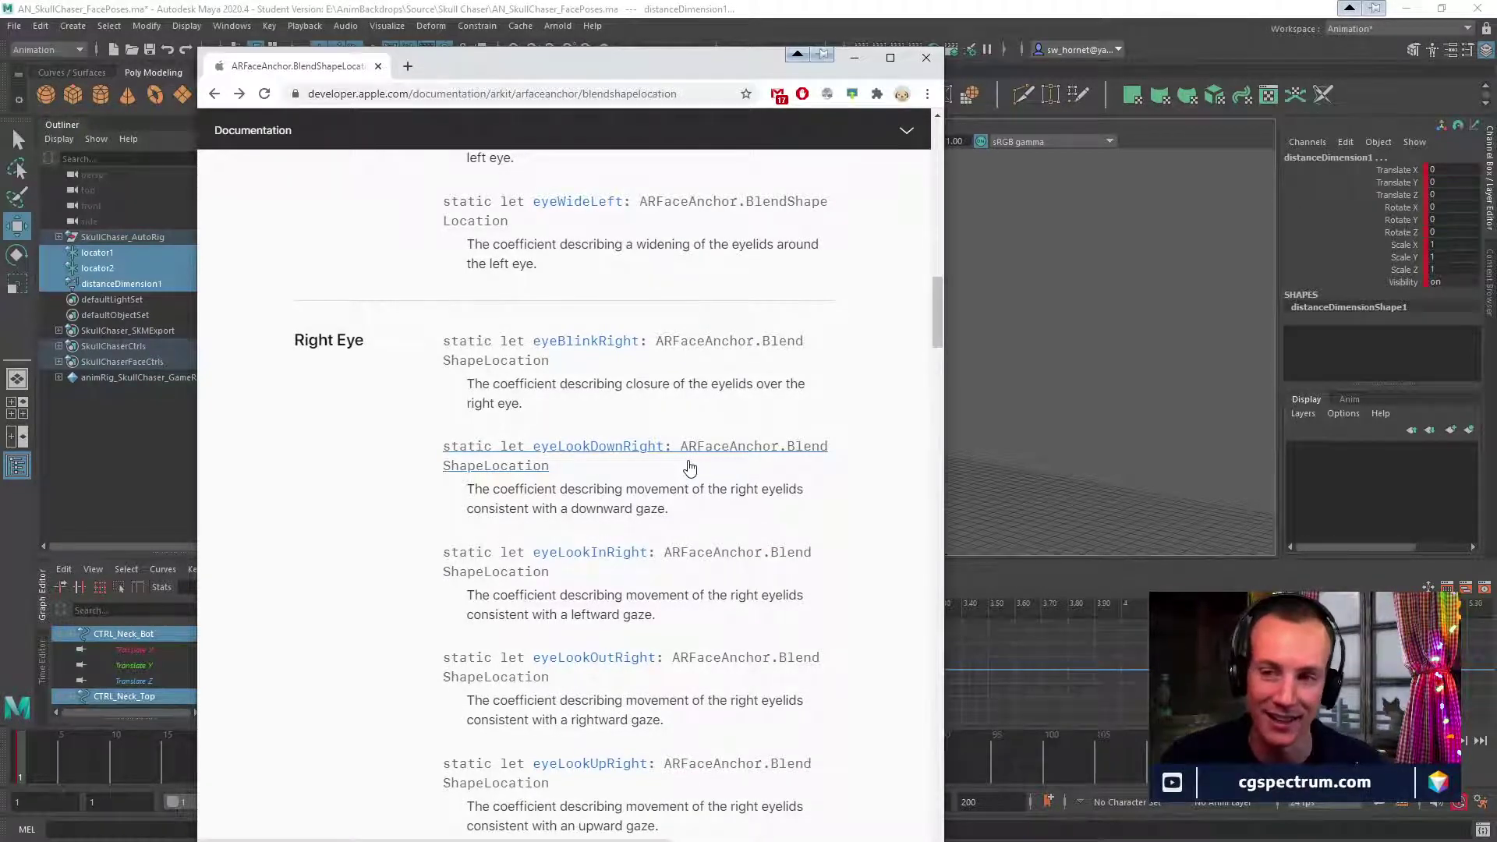
{"action": "scroll", "coordinate": [667, 411], "scroll_direction": "up", "scroll_amount": 10}
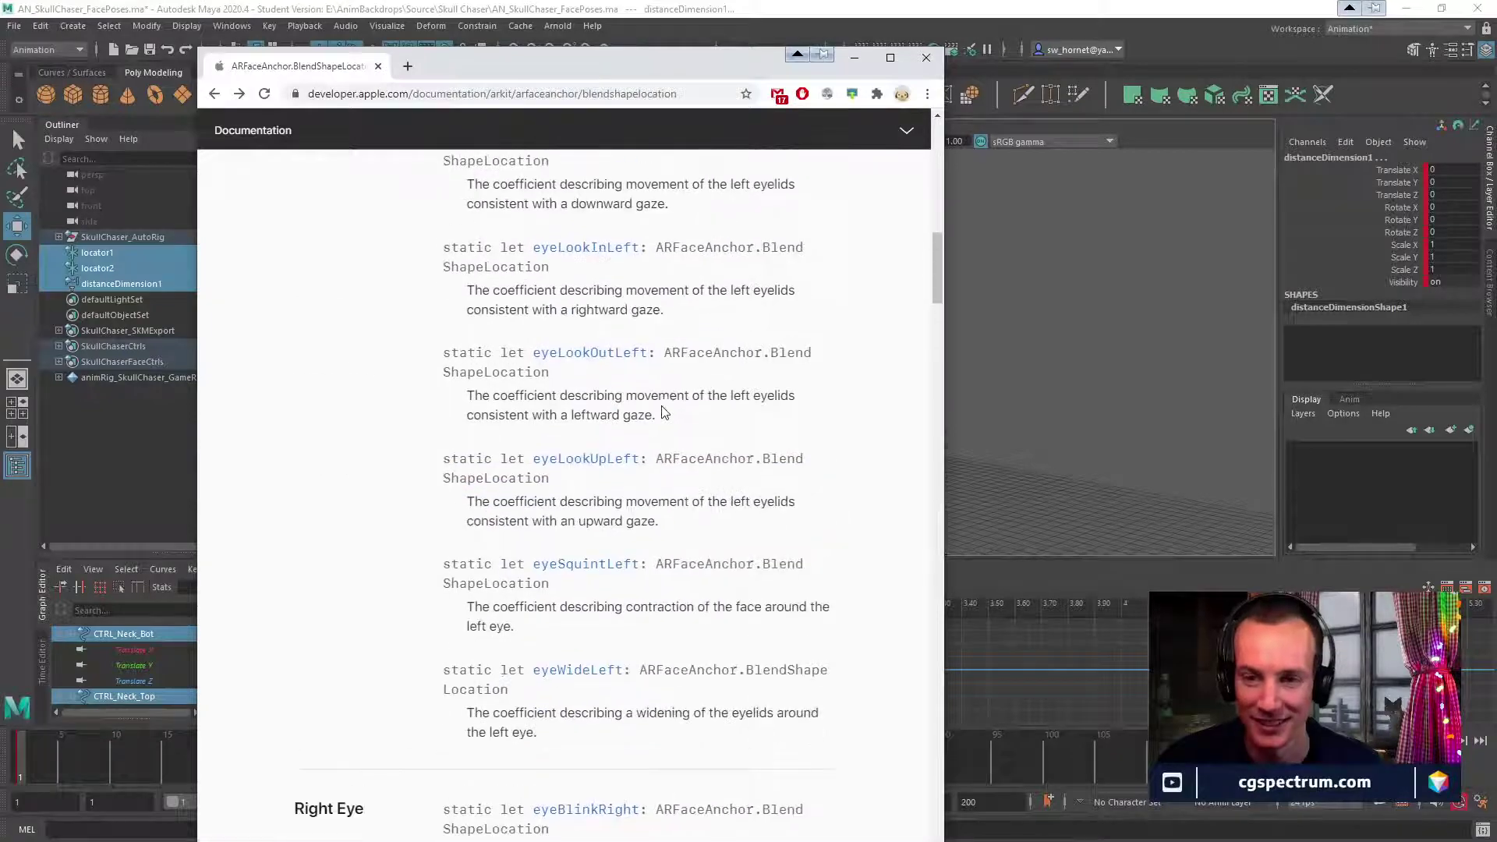
{"action": "scroll", "coordinate": [662, 411], "scroll_direction": "down", "scroll_amount": 5}
{"action": "scroll", "coordinate": [663, 411], "scroll_direction": "down", "scroll_amount": 15}
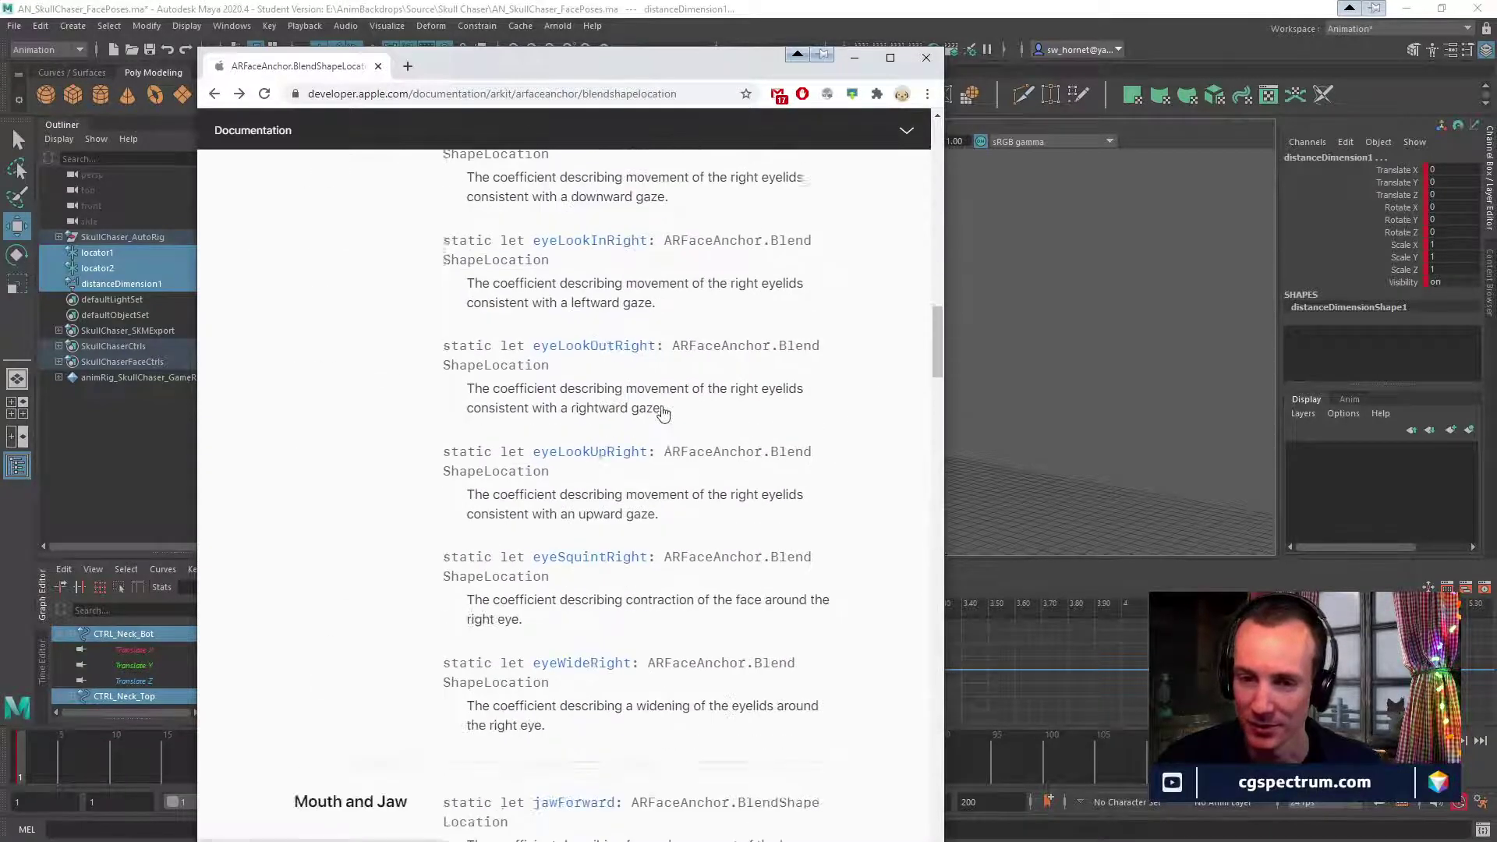
{"action": "scroll", "coordinate": [665, 411], "scroll_direction": "down", "scroll_amount": 1}
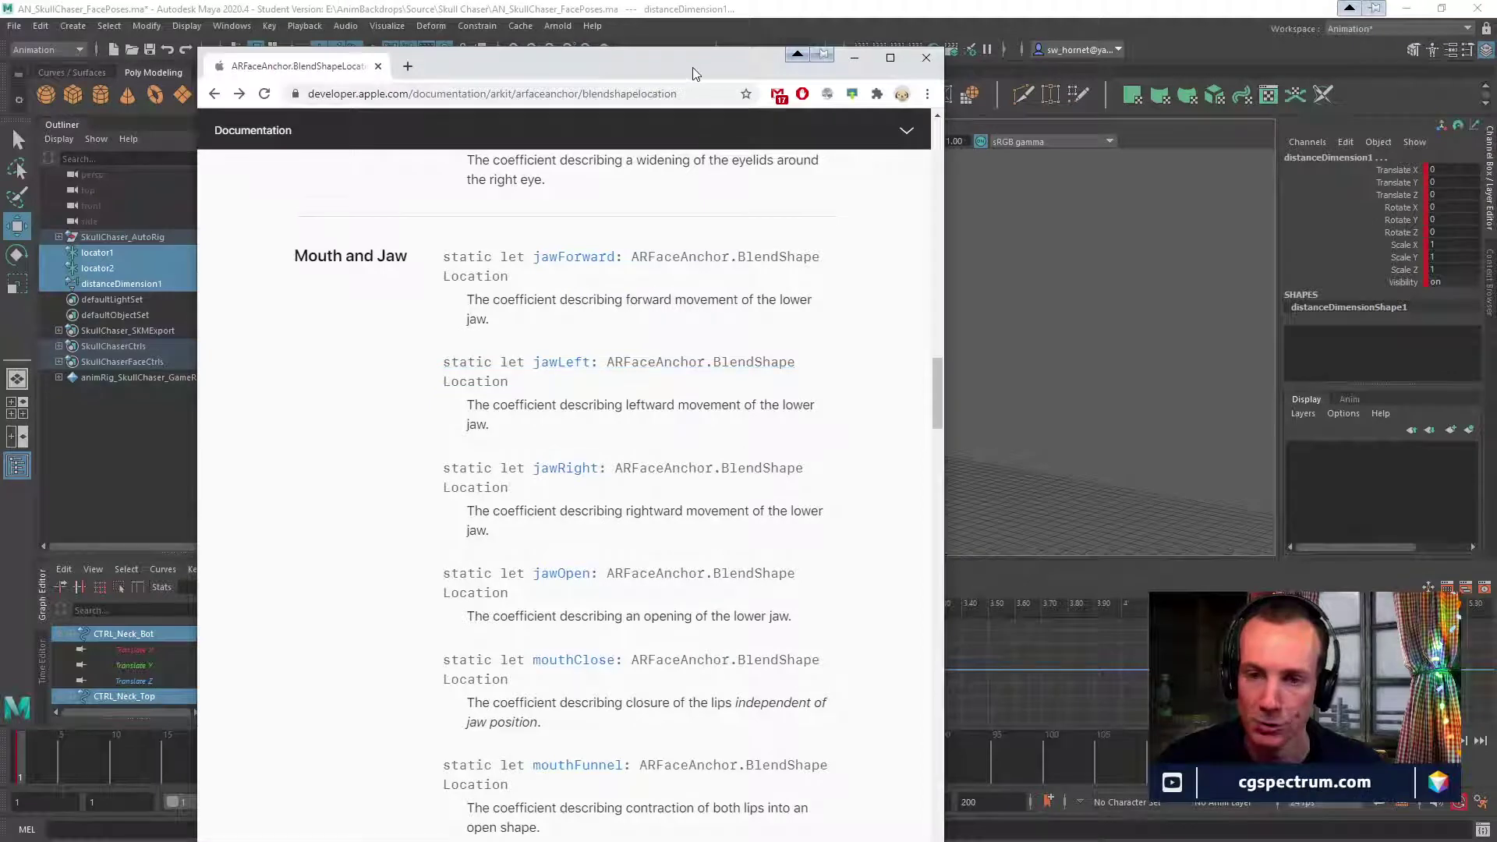
{"action": "left_click_drag", "start_coordinate": [693, 68], "coordinate": [0, 71]}
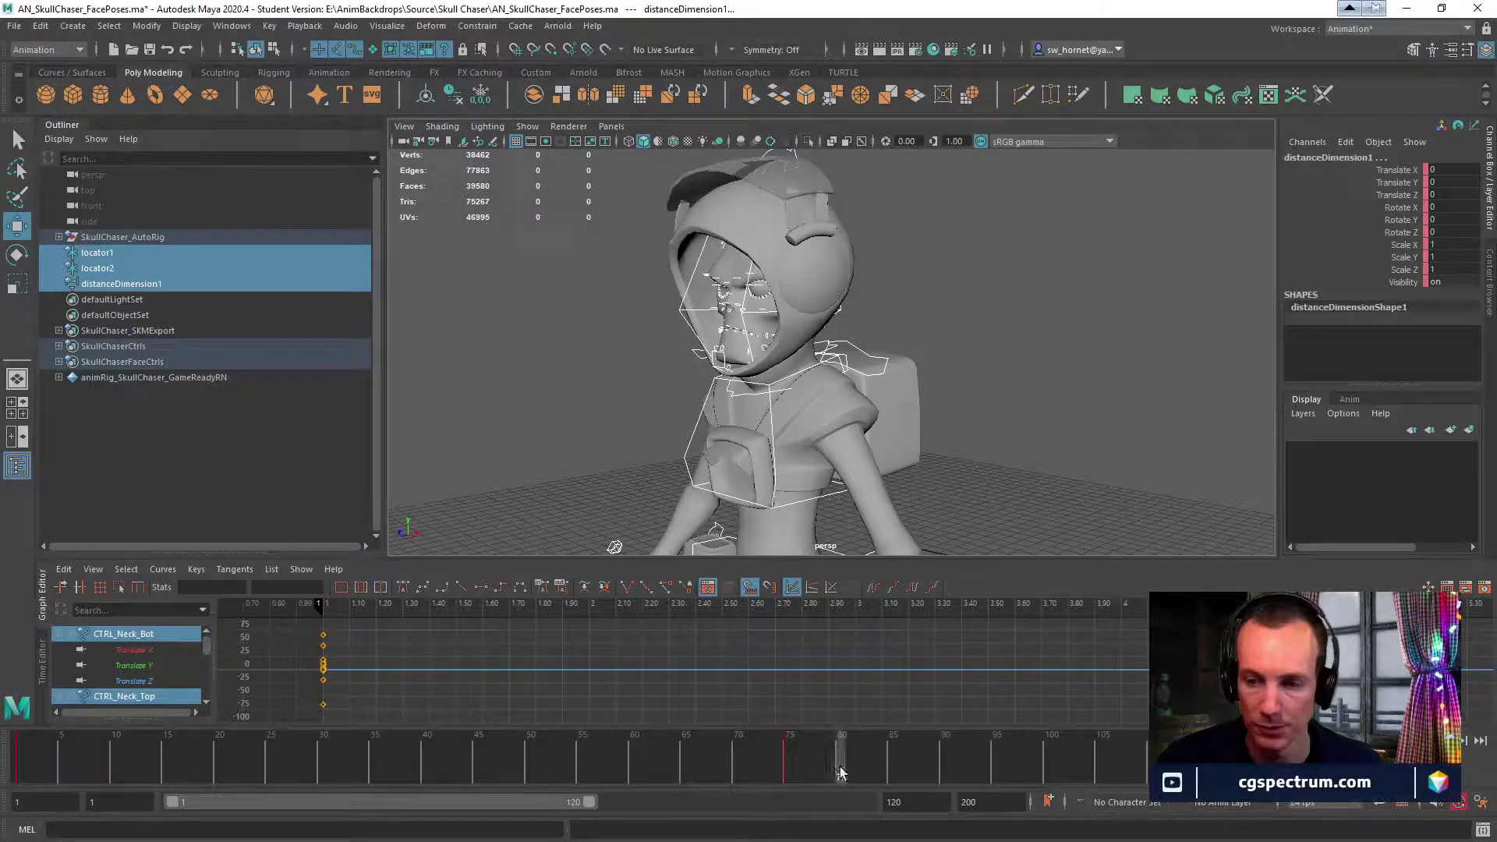
Key all the controls at frame 80, move the global jaw control sideways to Translate X 0.135, and key it.
{"action": "key", "text": "s"}
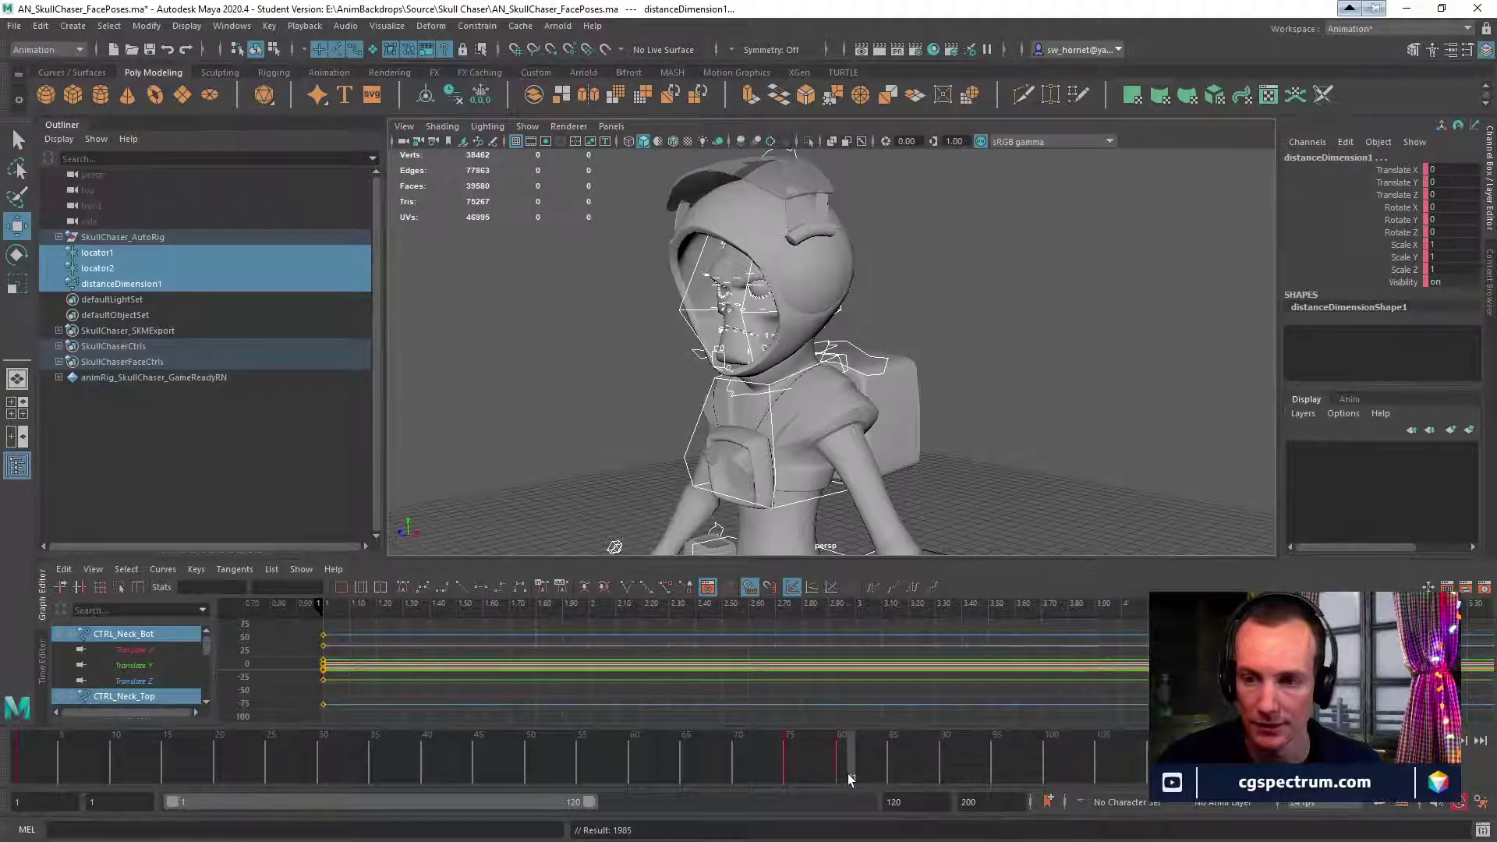
{"action": "mouse_move", "coordinate": [849, 774]}
{"action": "left_mouse_down"}
{"action": "mouse_move", "coordinate": [808, 775]}
{"action": "mouse_move", "coordinate": [840, 777]}
{"action": "left_mouse_up"}
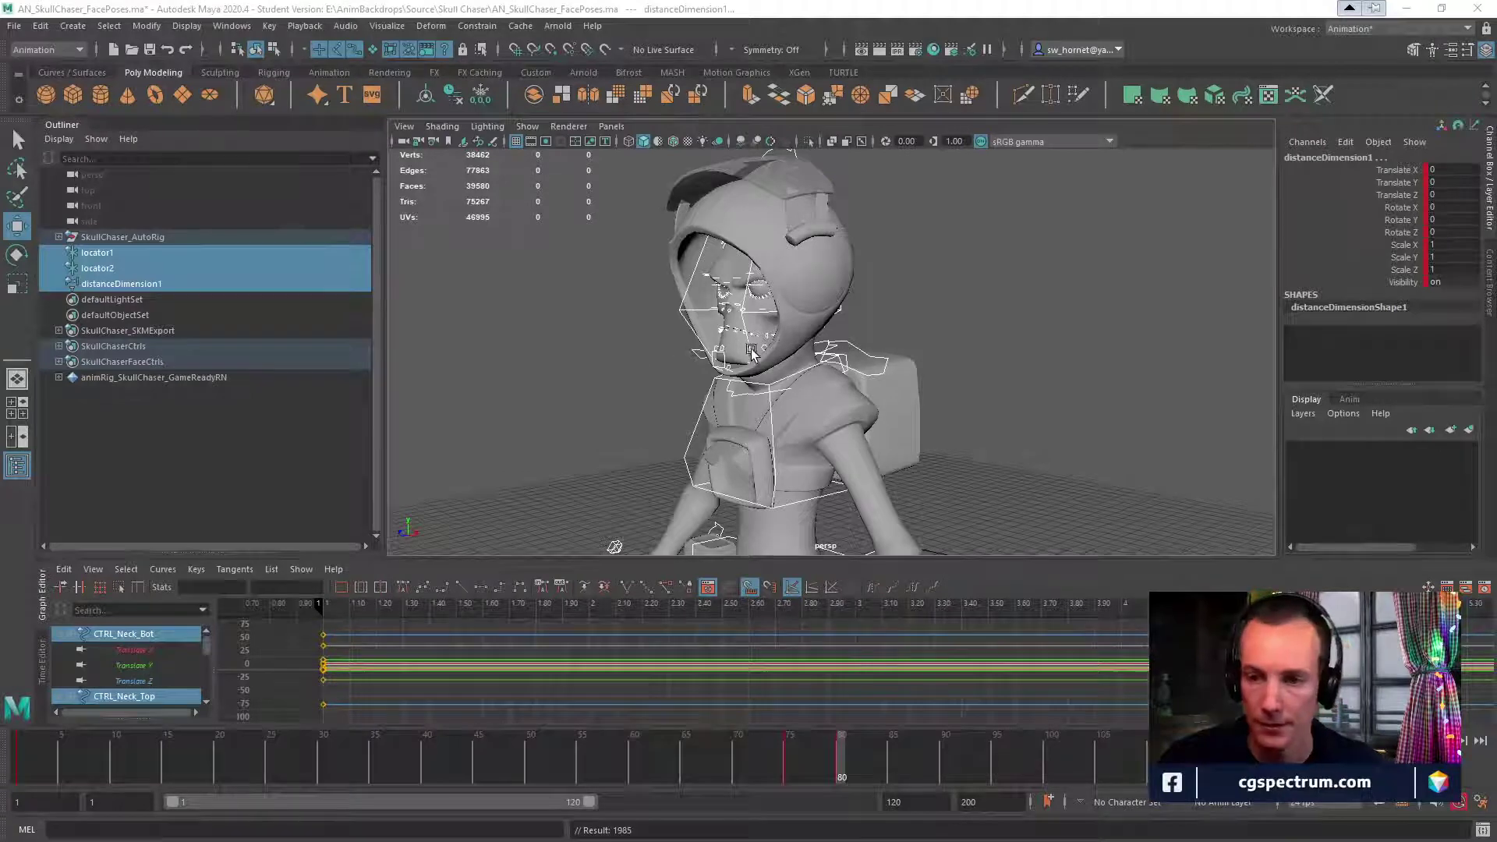
{"action": "left_click_drag", "start_coordinate": [752, 352], "coordinate": [803, 374], "text": "alt"}
{"action": "left_click", "coordinate": [829, 409]}
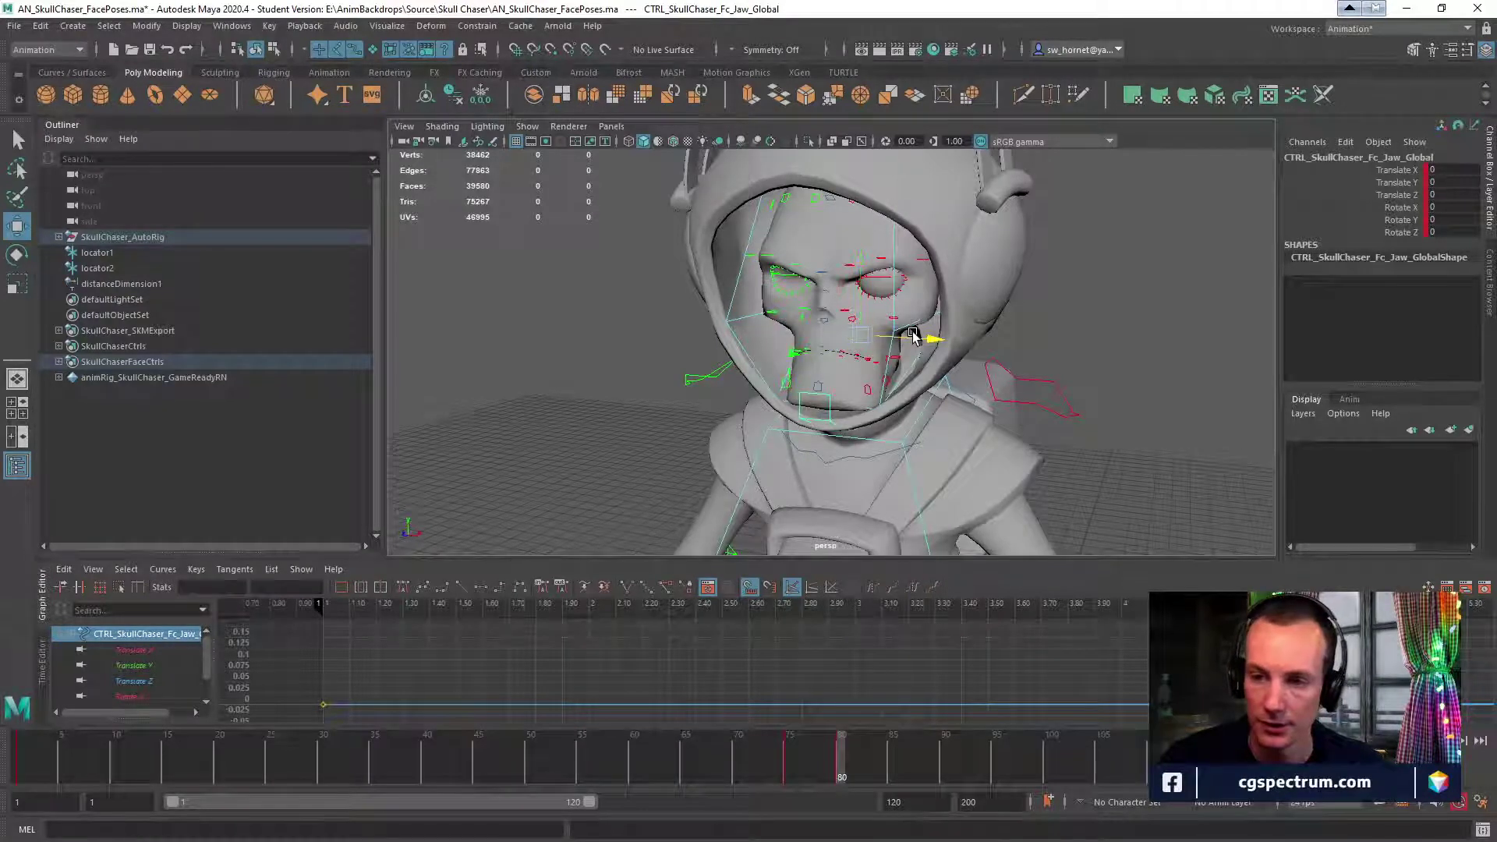
{"action": "left_click_drag", "start_coordinate": [913, 335], "coordinate": [923, 337]}
{"action": "key", "text": "s"}
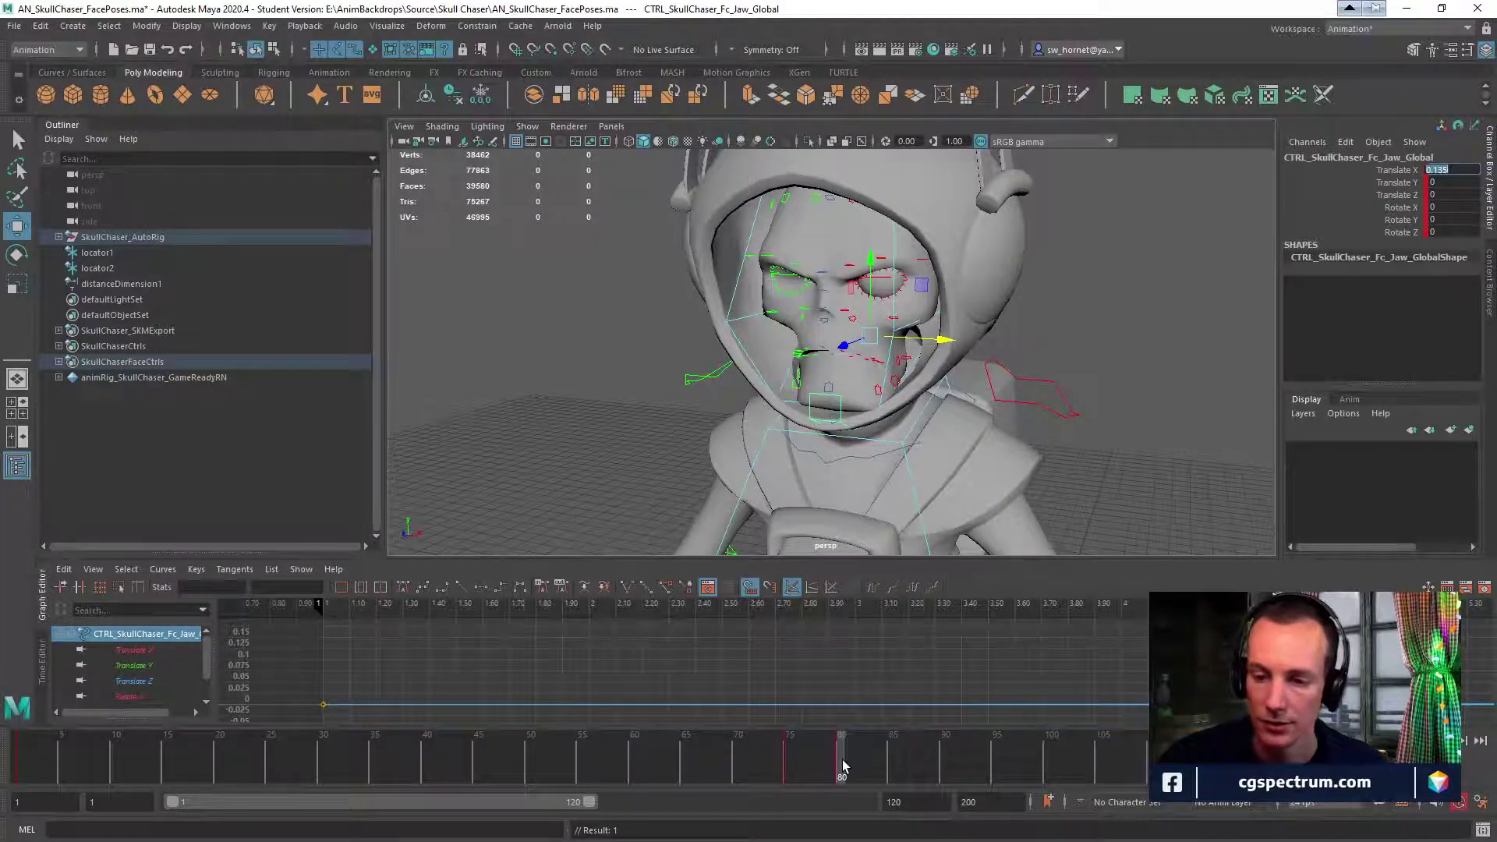
Select all the rig controls and key them at every fifth frame from frame 5 through frame 105.
{"action": "left_click", "coordinate": [16, 768]}
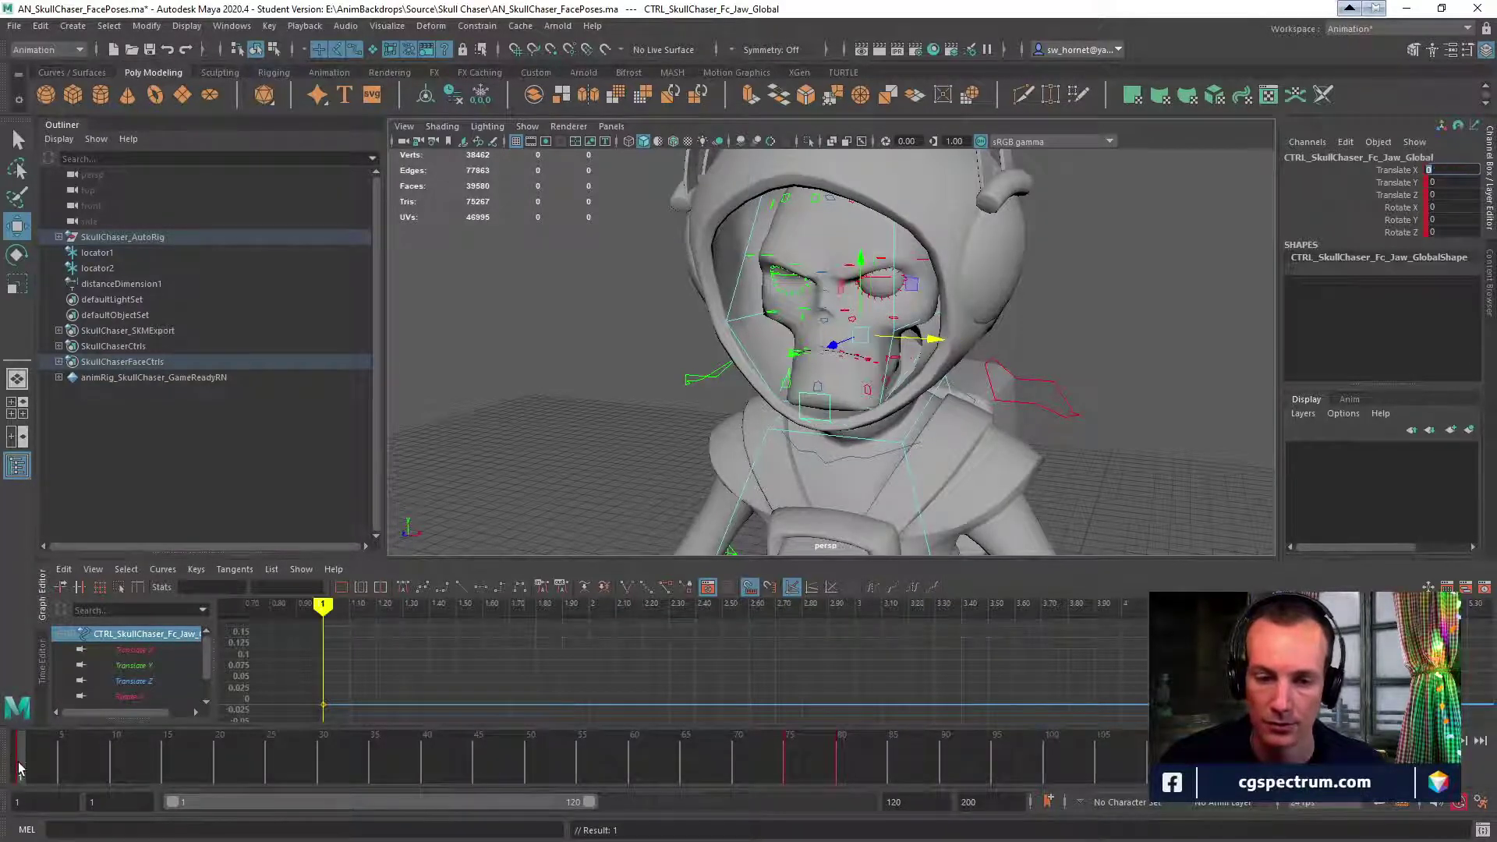
{"action": "mouse_move", "coordinate": [19, 768]}
{"action": "left_mouse_down"}
{"action": "mouse_move", "coordinate": [894, 781]}
{"action": "mouse_move", "coordinate": [544, 776]}
{"action": "left_mouse_up"}
{"action": "scroll", "coordinate": [823, 361], "scroll_direction": "down", "scroll_amount": 8}
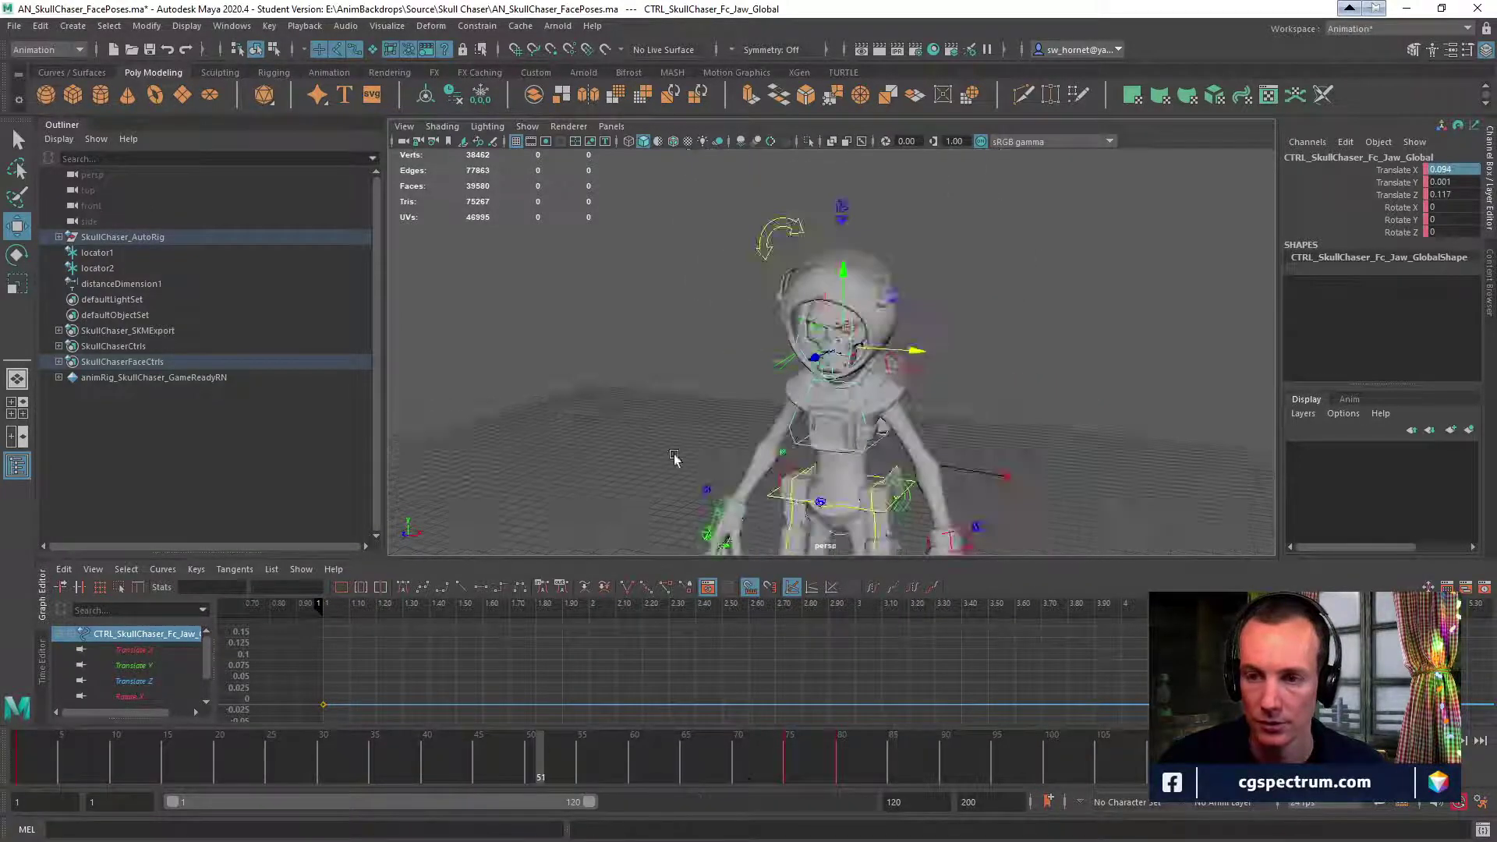
{"action": "left_click_drag", "start_coordinate": [1057, 555], "coordinate": [1059, 556]}
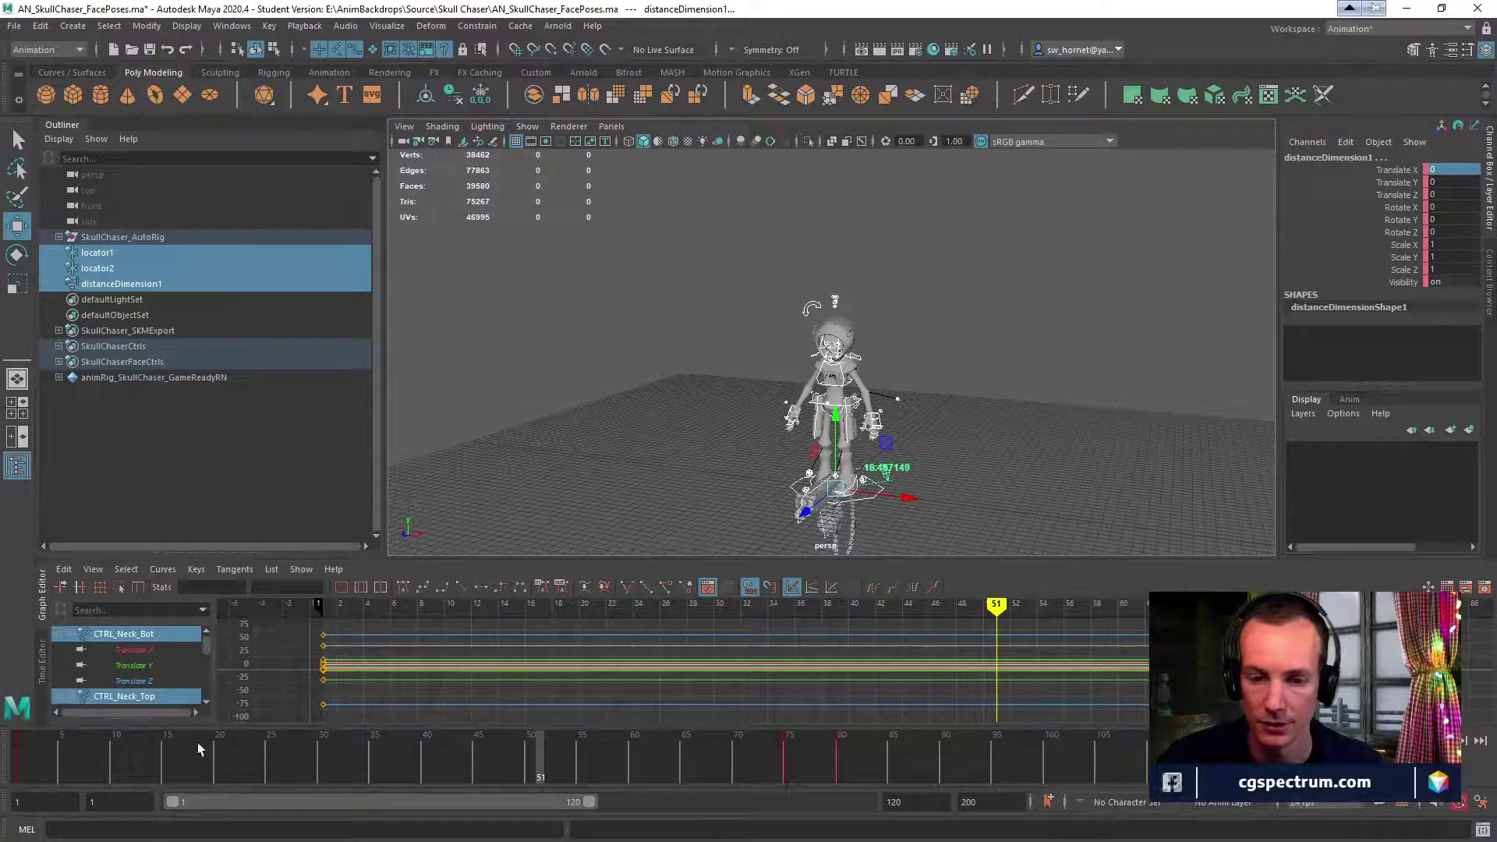
{"action": "mouse_move", "coordinate": [75, 768]}
{"action": "left_mouse_down"}
{"action": "mouse_move", "coordinate": [19, 773]}
{"action": "mouse_move", "coordinate": [1102, 780]}
{"action": "left_mouse_up"}
{"action": "key", "text": "s"}
{"action": "key", "text": "s"}
{"action": "key", "text": "s"}
{"action": "double_click", "coordinate": [221, 772]}
{"action": "left_click", "coordinate": [220, 772]}
{"action": "key", "text": "s"}
{"action": "key", "text": "s"}
{"action": "key", "text": "s"}
{"action": "key", "text": "s"}
{"action": "key", "text": "s"}
{"action": "key", "text": "s"}
{"action": "key", "text": "s"}
{"action": "key", "text": "s"}
{"action": "key", "text": "s"}
{"action": "key", "text": "s"}
{"action": "key", "text": "s"}
{"action": "key", "text": "s"}
{"action": "key", "text": "s"}
{"action": "key", "text": "s"}
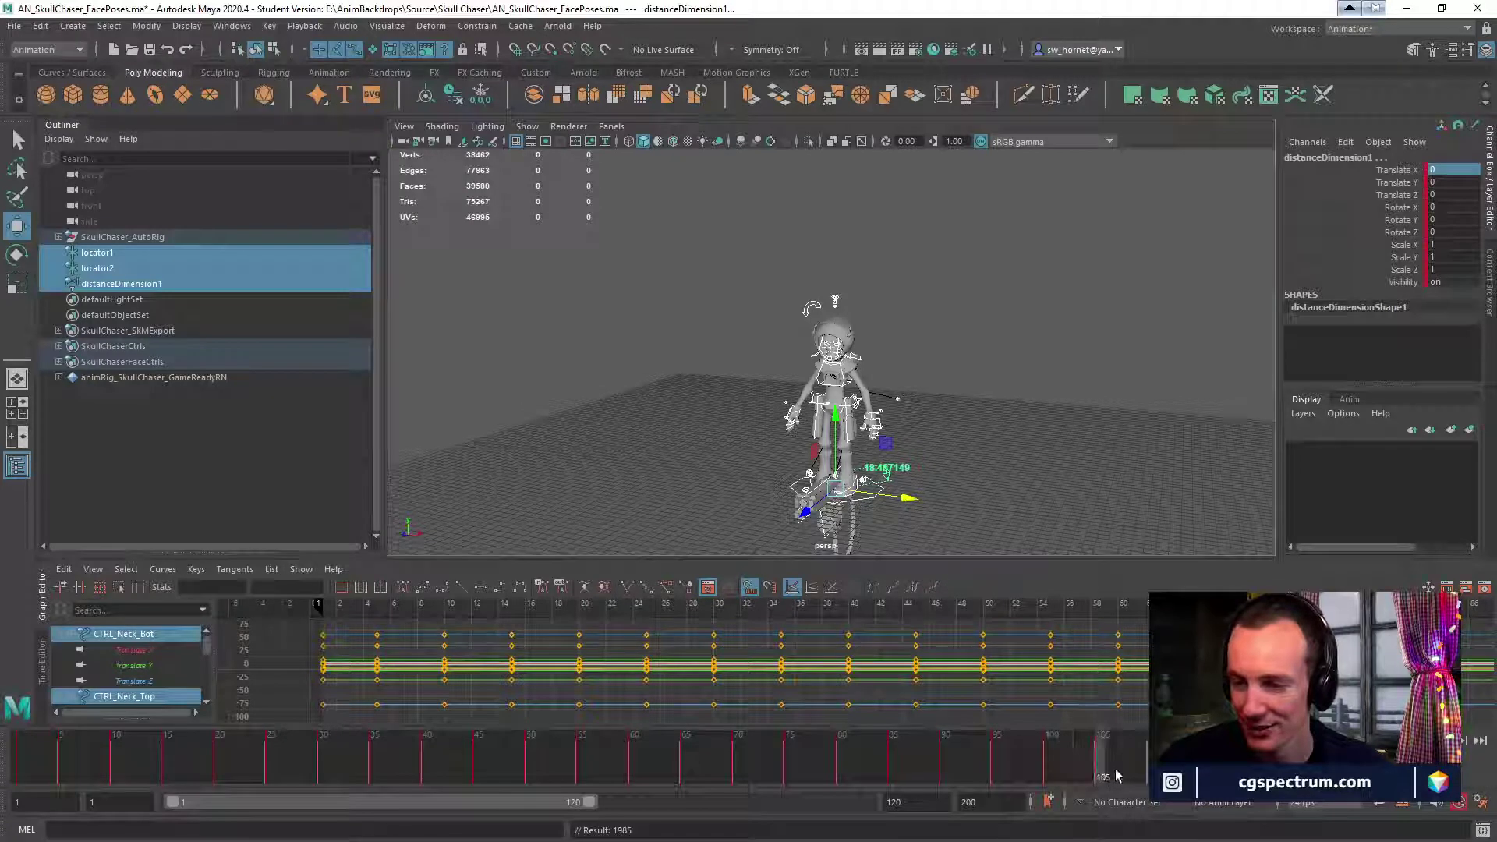
{"action": "key", "text": "s"}
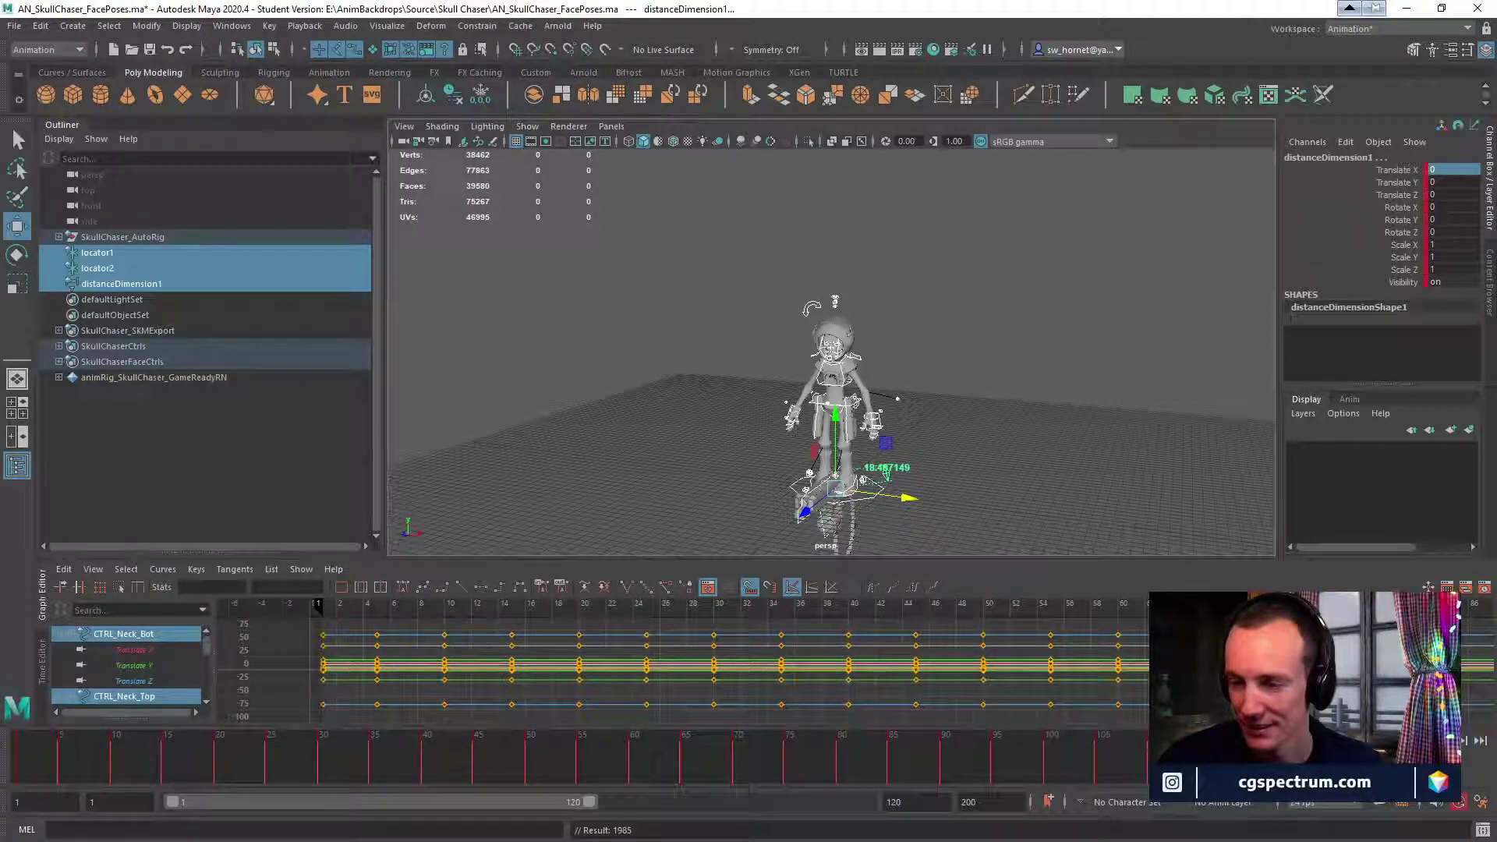
At frame 85, mirror the frame 80 jaw pose by setting the global jaw control's Translate X to -0.135.
{"action": "left_click_drag", "start_coordinate": [1141, 782], "coordinate": [727, 776]}
{"action": "right_click_drag", "start_coordinate": [877, 456], "coordinate": [1226, 428], "text": "alt"}
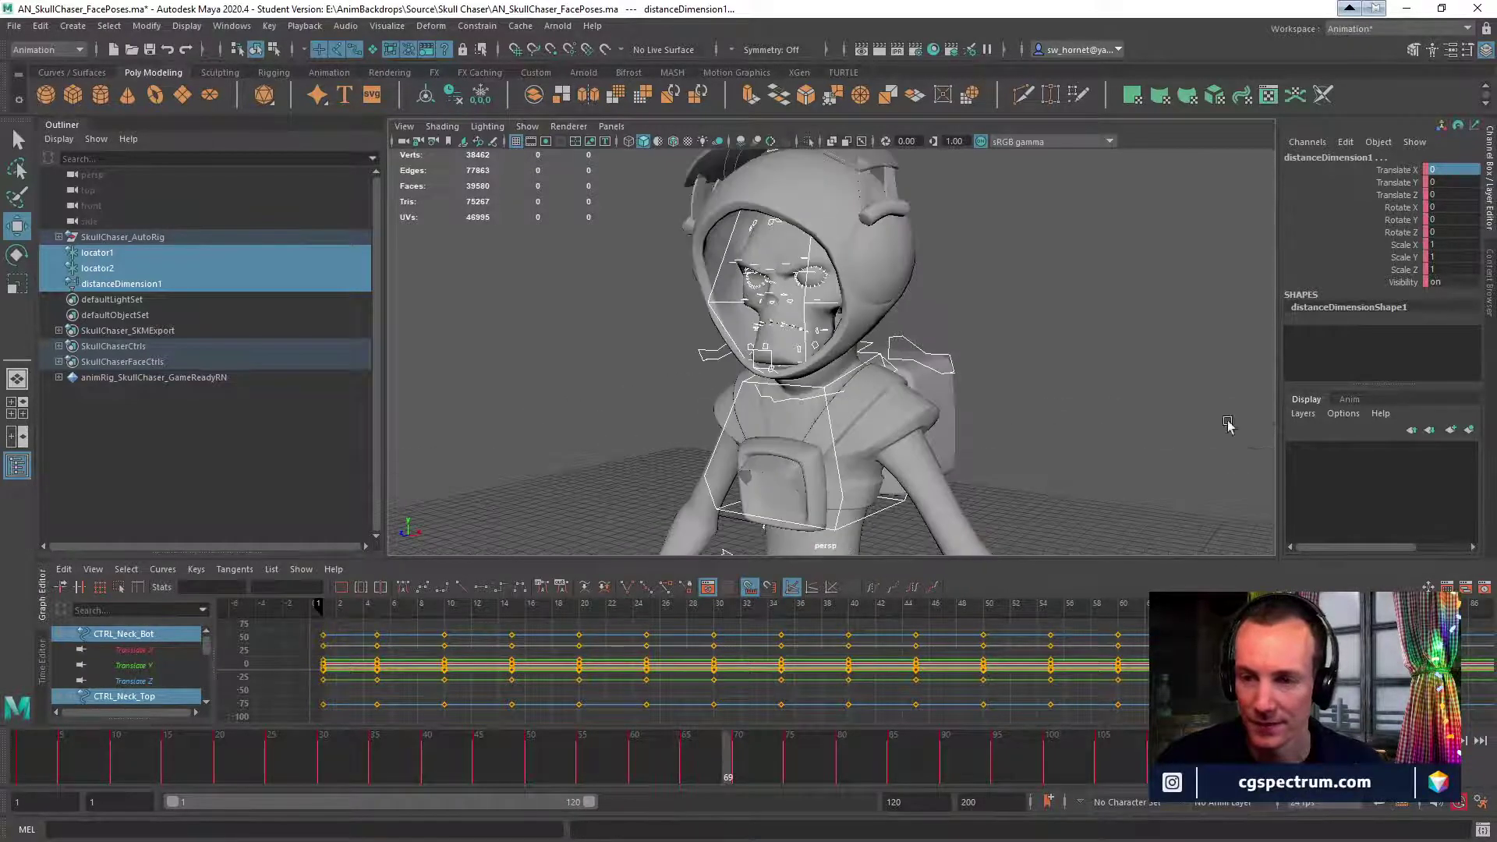
{"action": "left_click_drag", "start_coordinate": [1014, 425], "coordinate": [1100, 458], "text": "alt"}
{"action": "right_click_drag", "start_coordinate": [1100, 457], "coordinate": [1146, 460], "text": "alt"}
{"action": "left_click_drag", "start_coordinate": [733, 760], "coordinate": [893, 781]}
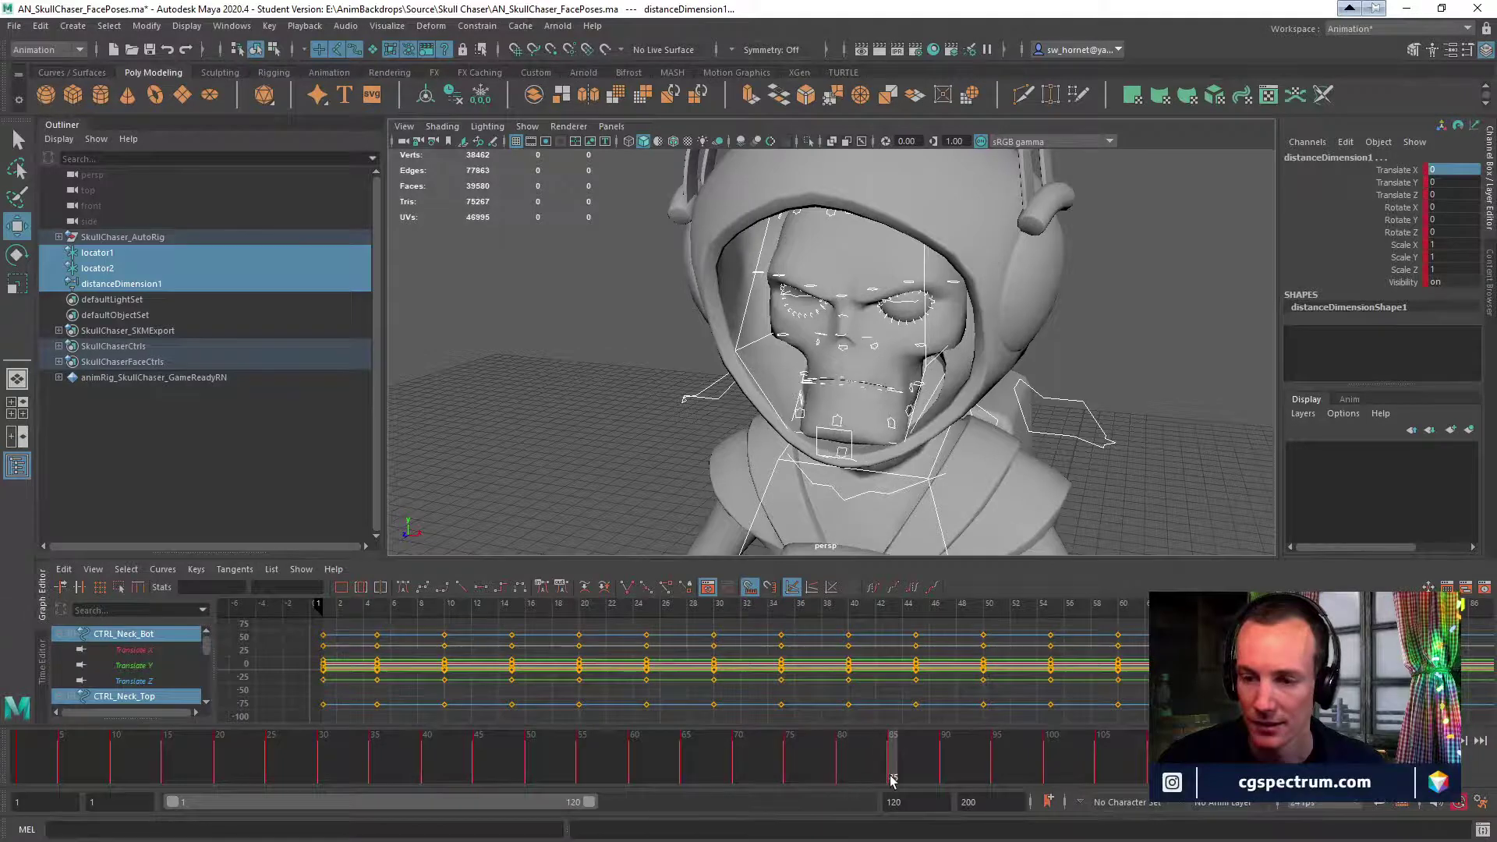
{"action": "left_click_drag", "start_coordinate": [851, 335], "coordinate": [889, 351], "text": "alt"}
{"action": "right_click_drag", "start_coordinate": [889, 351], "coordinate": [975, 393], "text": "alt"}
{"action": "middle_click_drag", "start_coordinate": [965, 349], "coordinate": [941, 326], "text": "alt"}
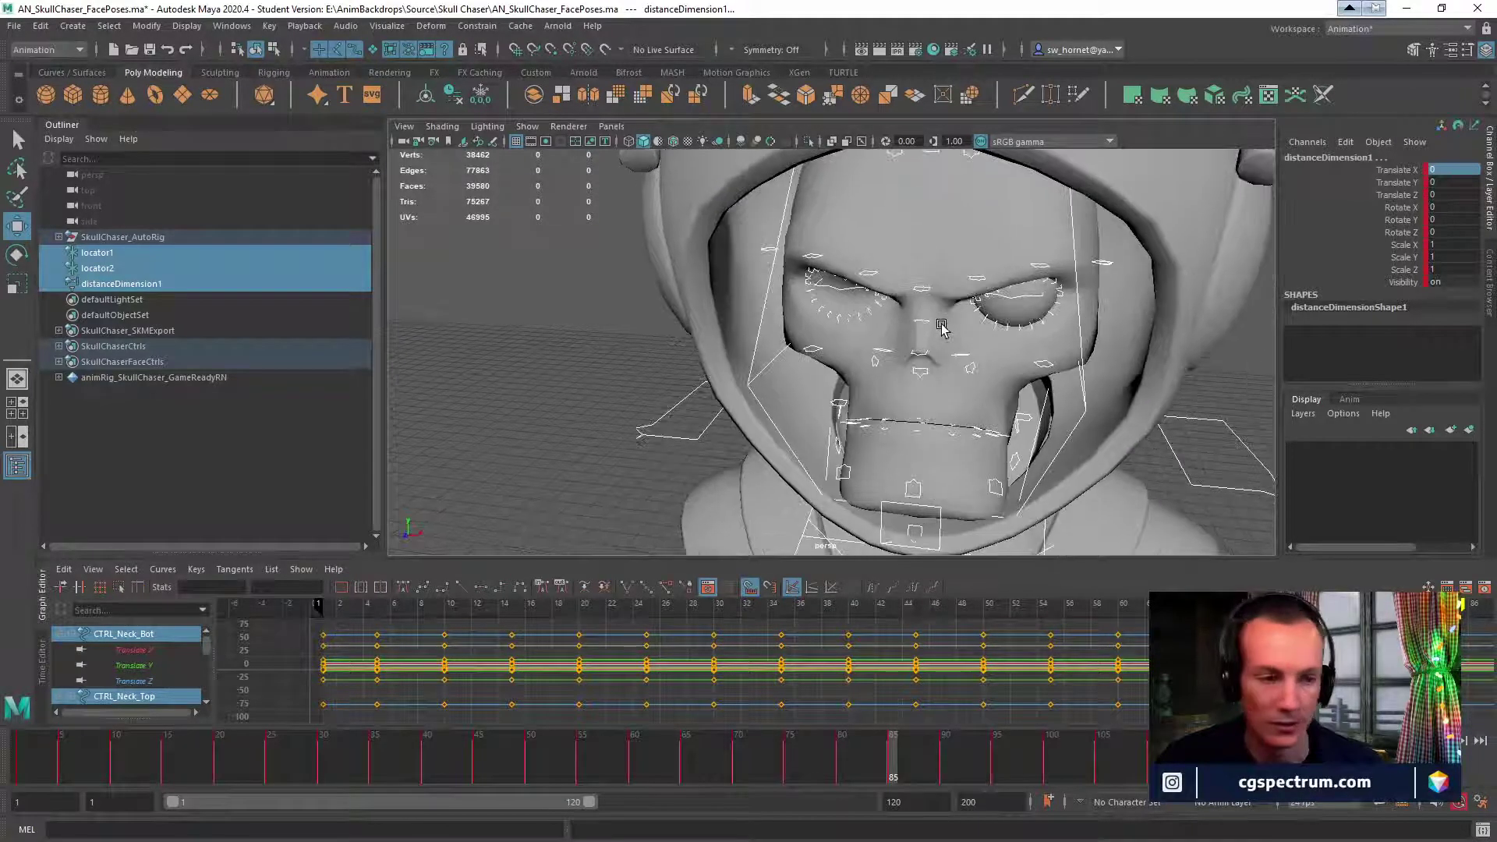
{"action": "left_click", "coordinate": [845, 782]}
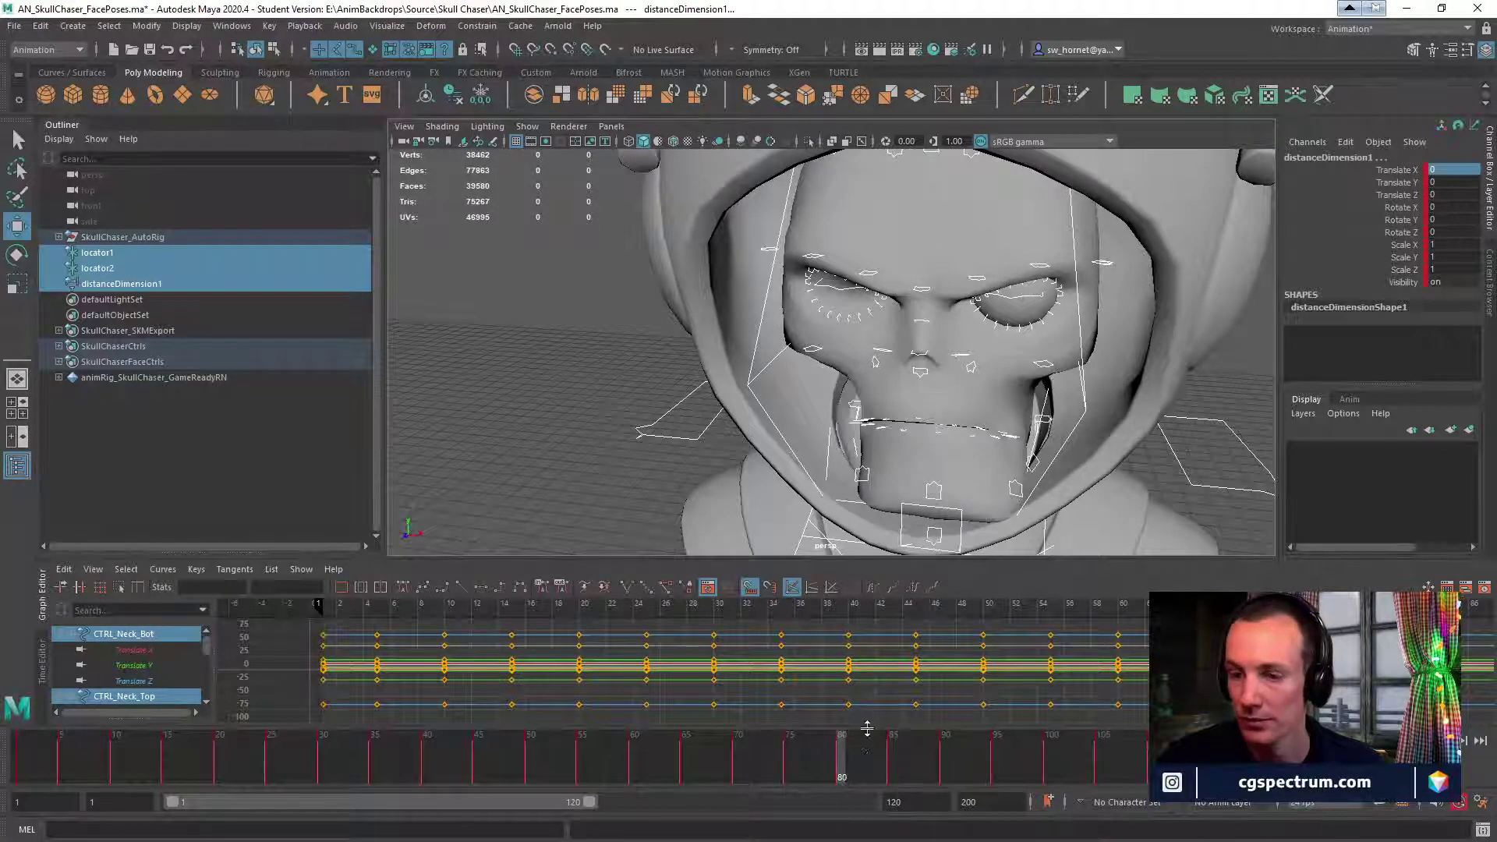
{"action": "left_click", "coordinate": [961, 520]}
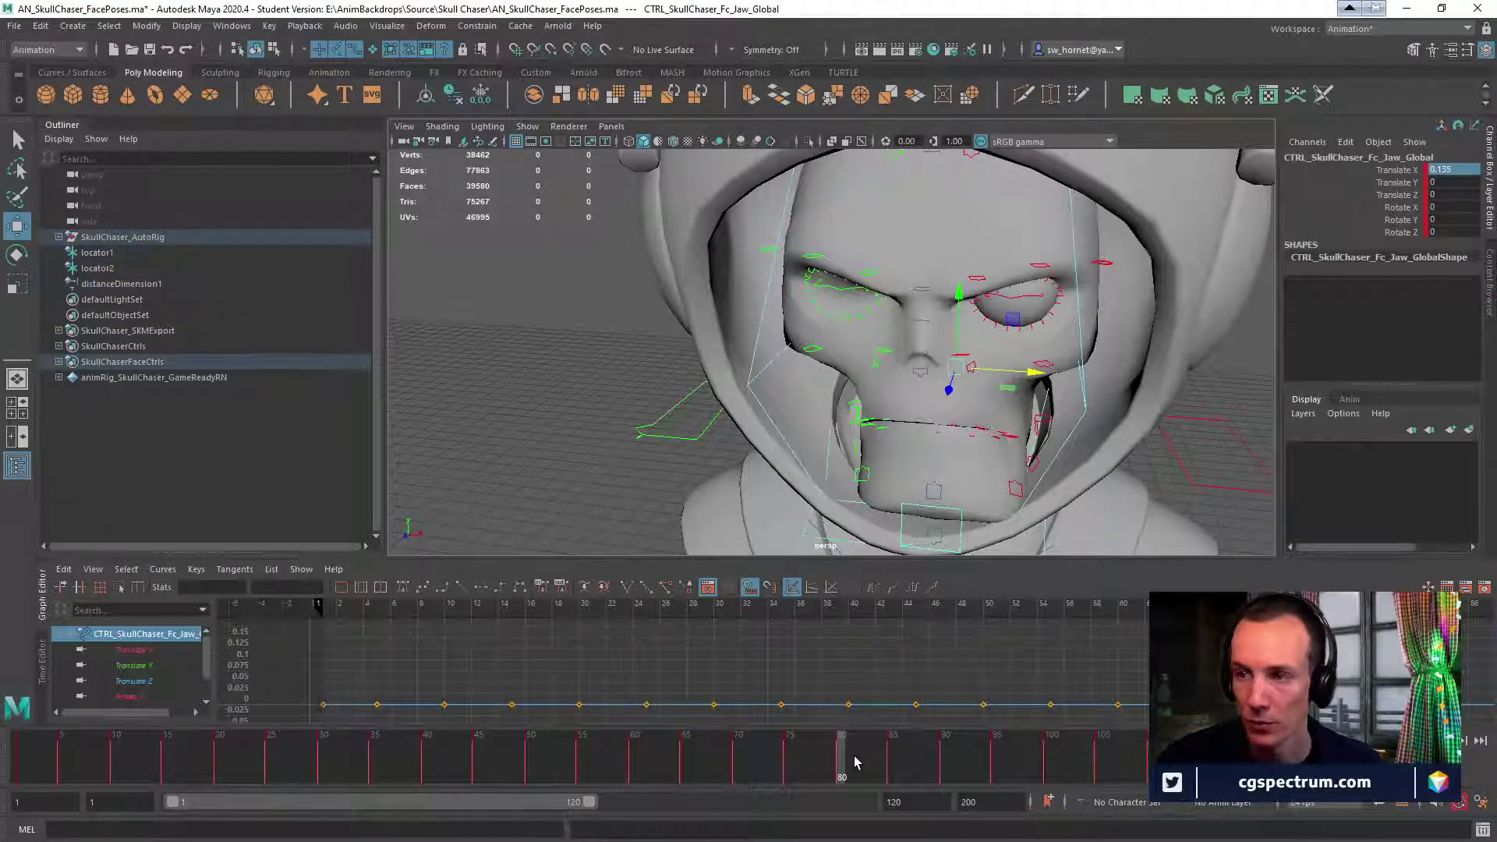
{"action": "left_click_drag", "start_coordinate": [855, 761], "coordinate": [894, 764]}
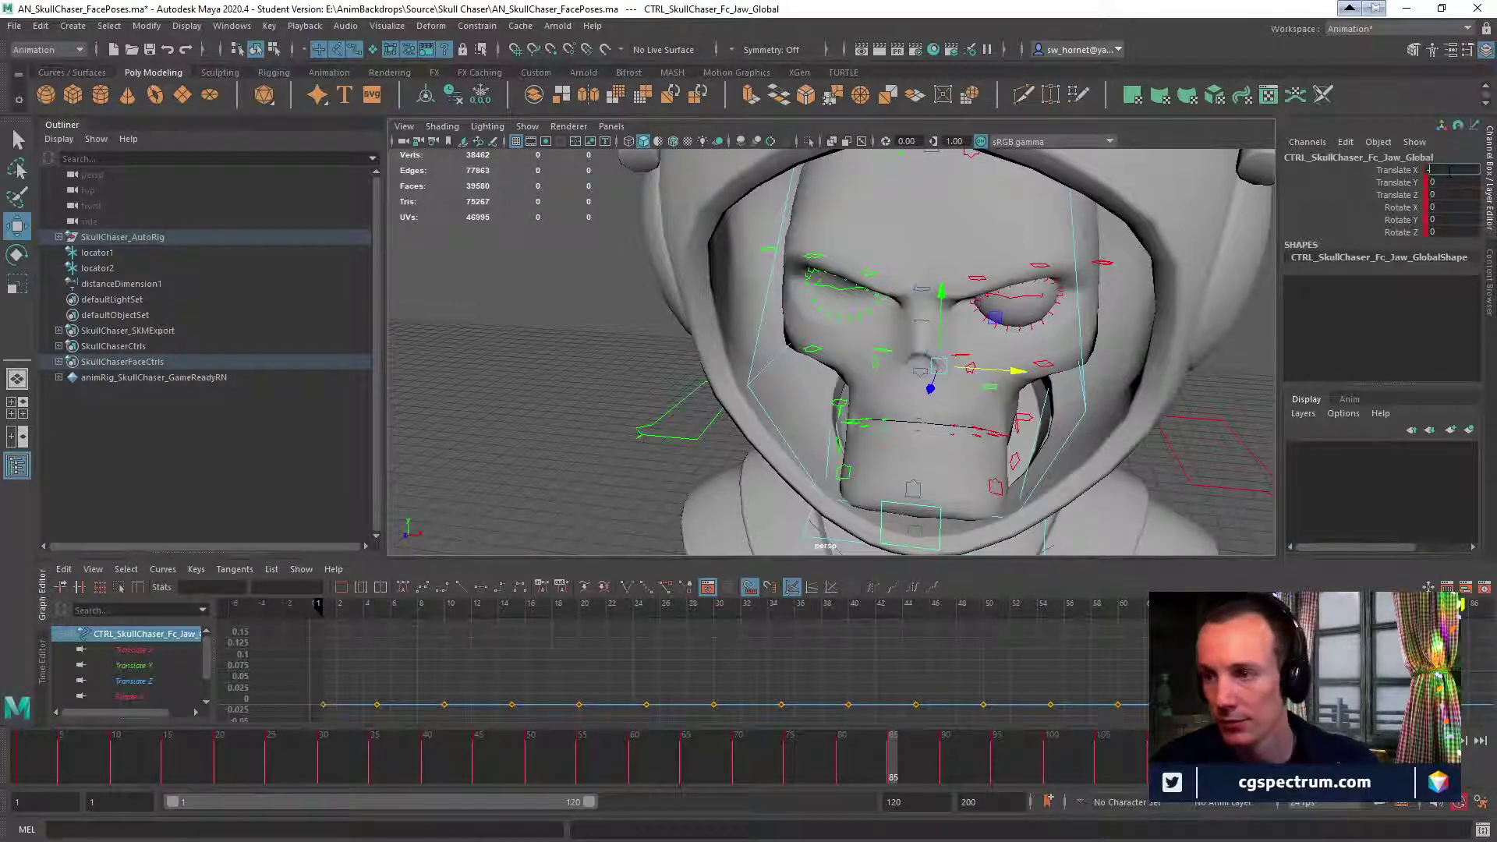
{"action": "key", "text": "Return"}
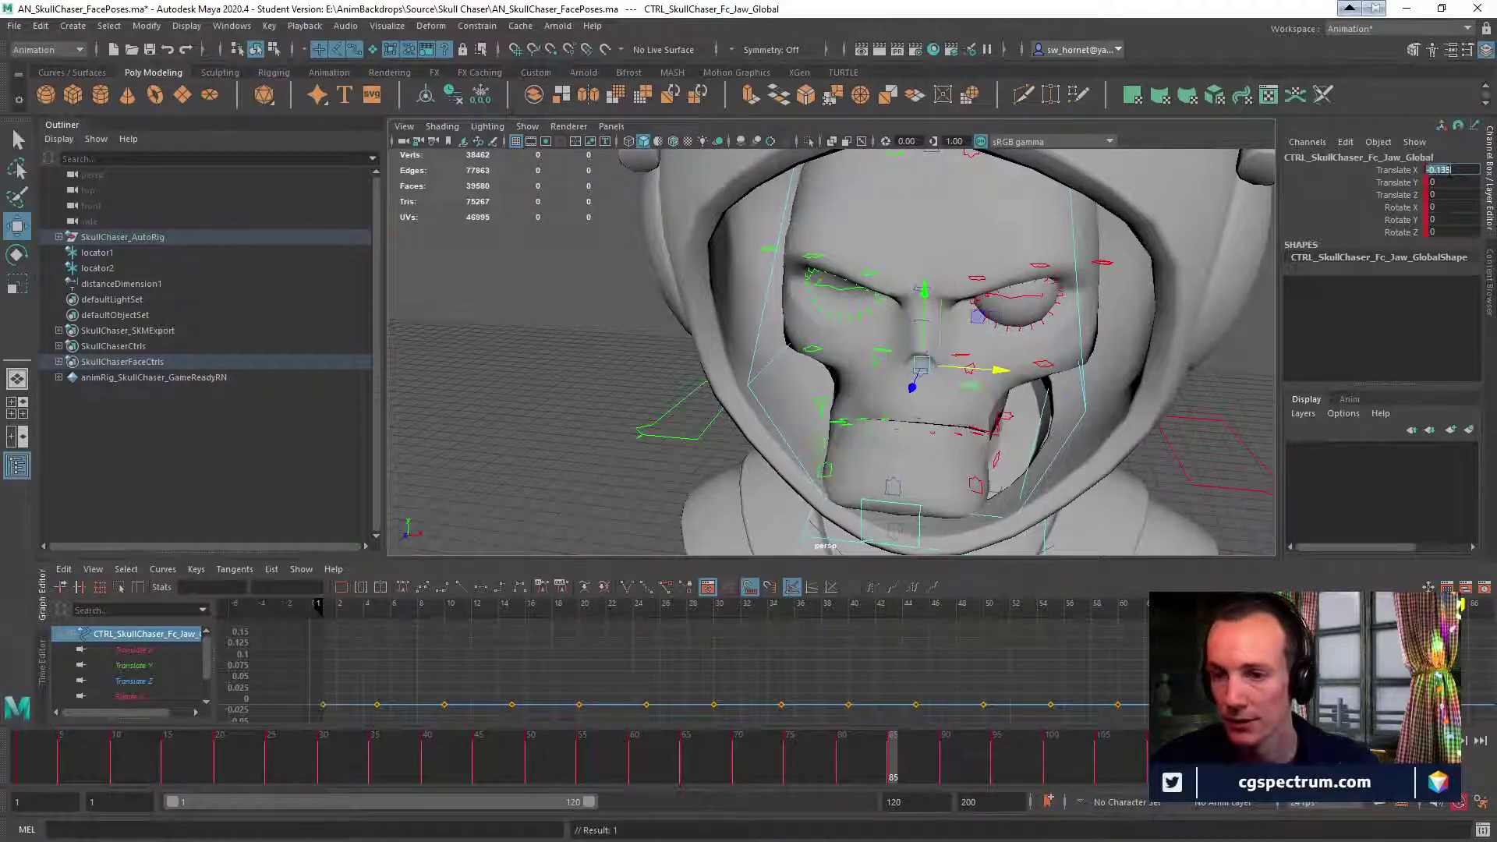
{"action": "mouse_move", "coordinate": [993, 334]}
{"action": "left_mouse_down", "text": "alt"}
{"action": "mouse_move", "coordinate": [988, 367]}
{"action": "mouse_move", "coordinate": [1002, 309]}
{"action": "mouse_move", "coordinate": [985, 306]}
{"action": "left_mouse_up", "text": "alt"}
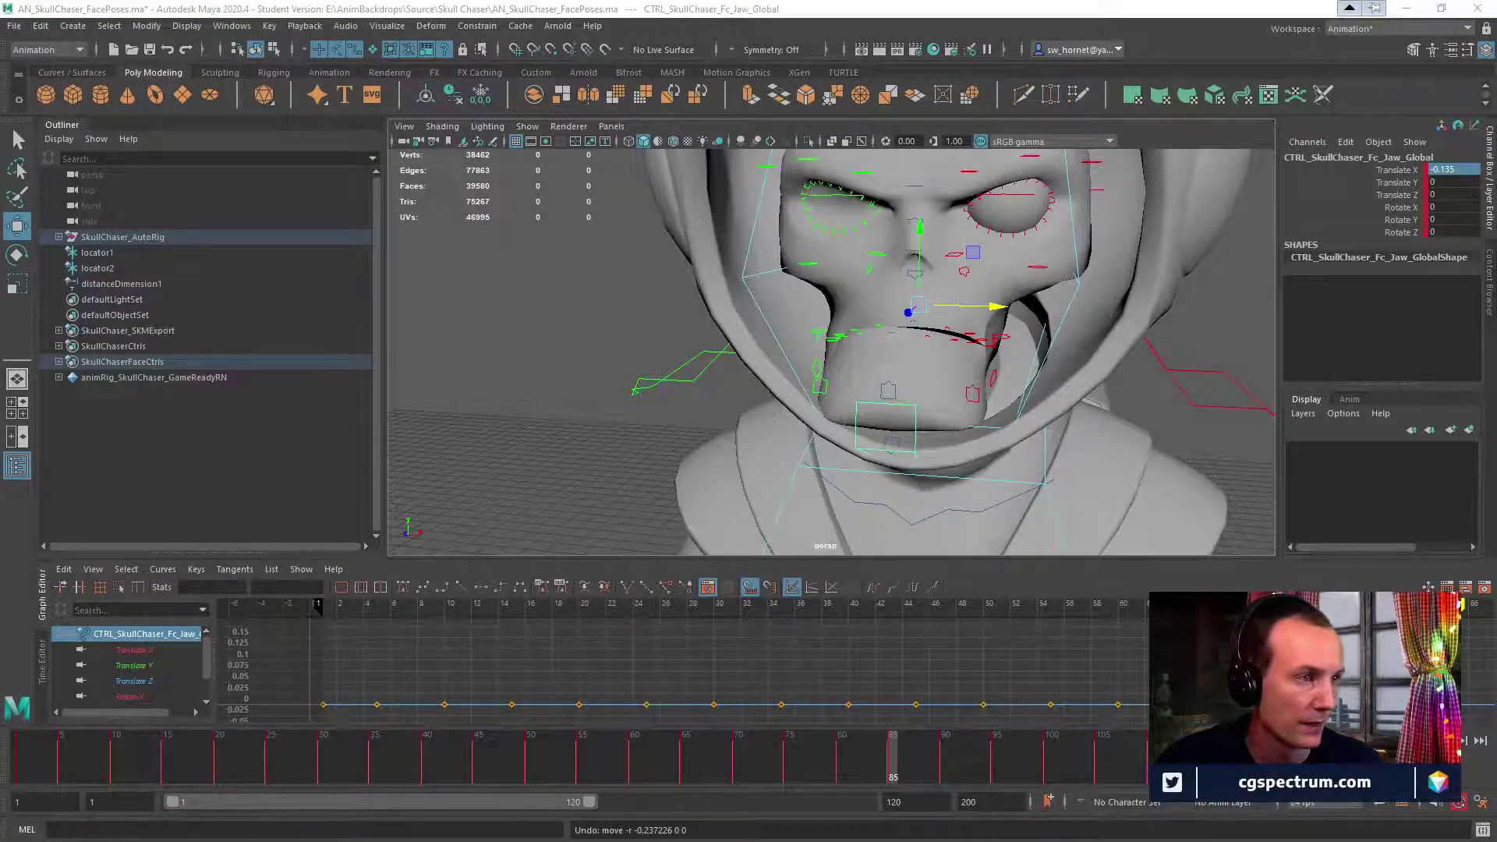
At frame 90, open the mouth by rotating the global jaw control to about 27.7 degrees on Rotate X.
{"action": "left_click_drag", "start_coordinate": [1496, 93], "coordinate": [1496, 32]}
{"action": "scroll", "coordinate": [877, 456], "scroll_direction": "down", "scroll_amount": 1}
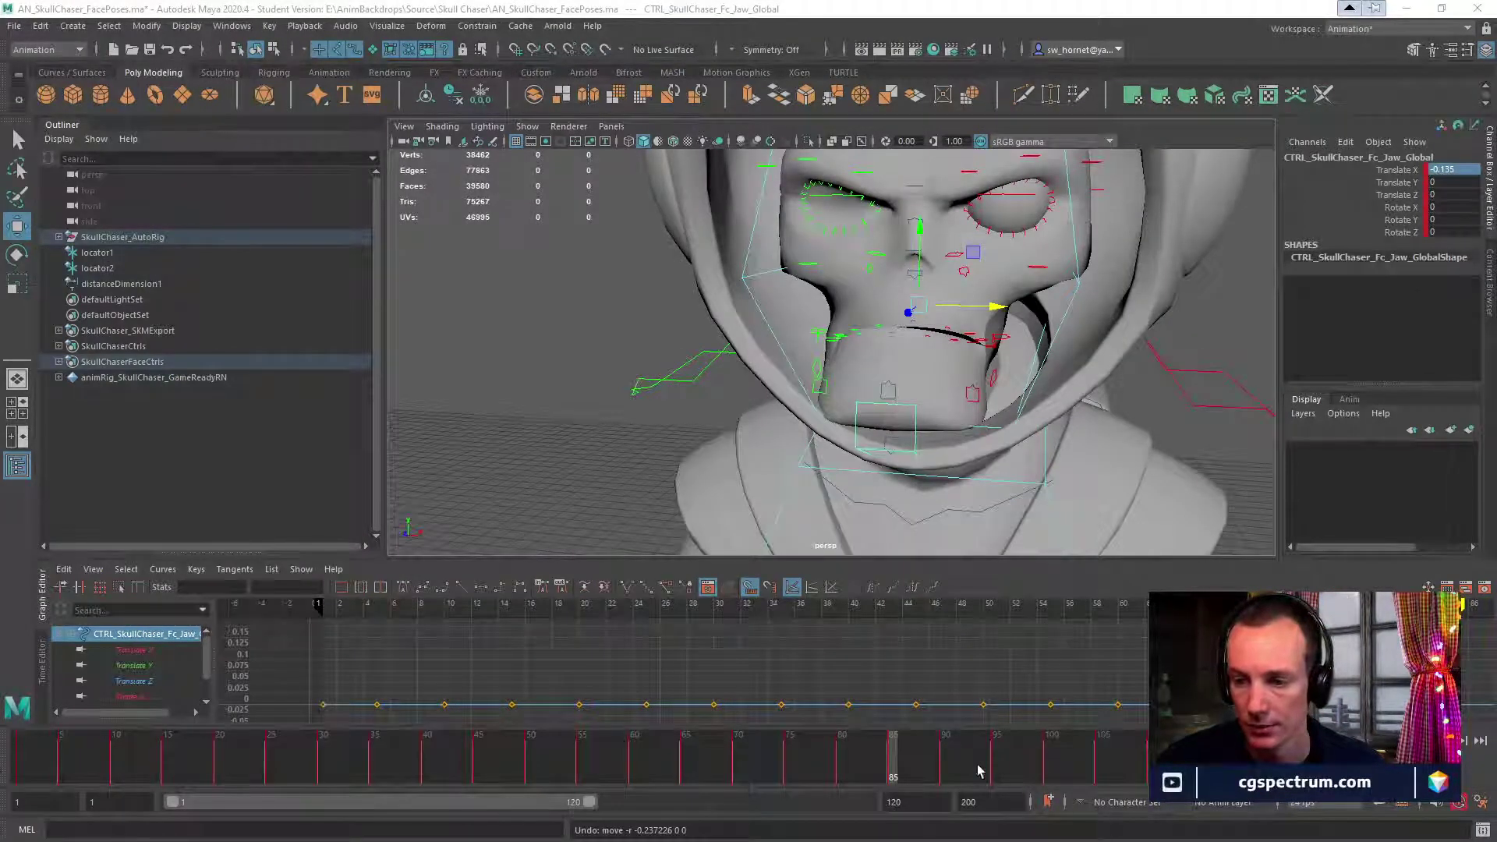
{"action": "left_click", "coordinate": [946, 764]}
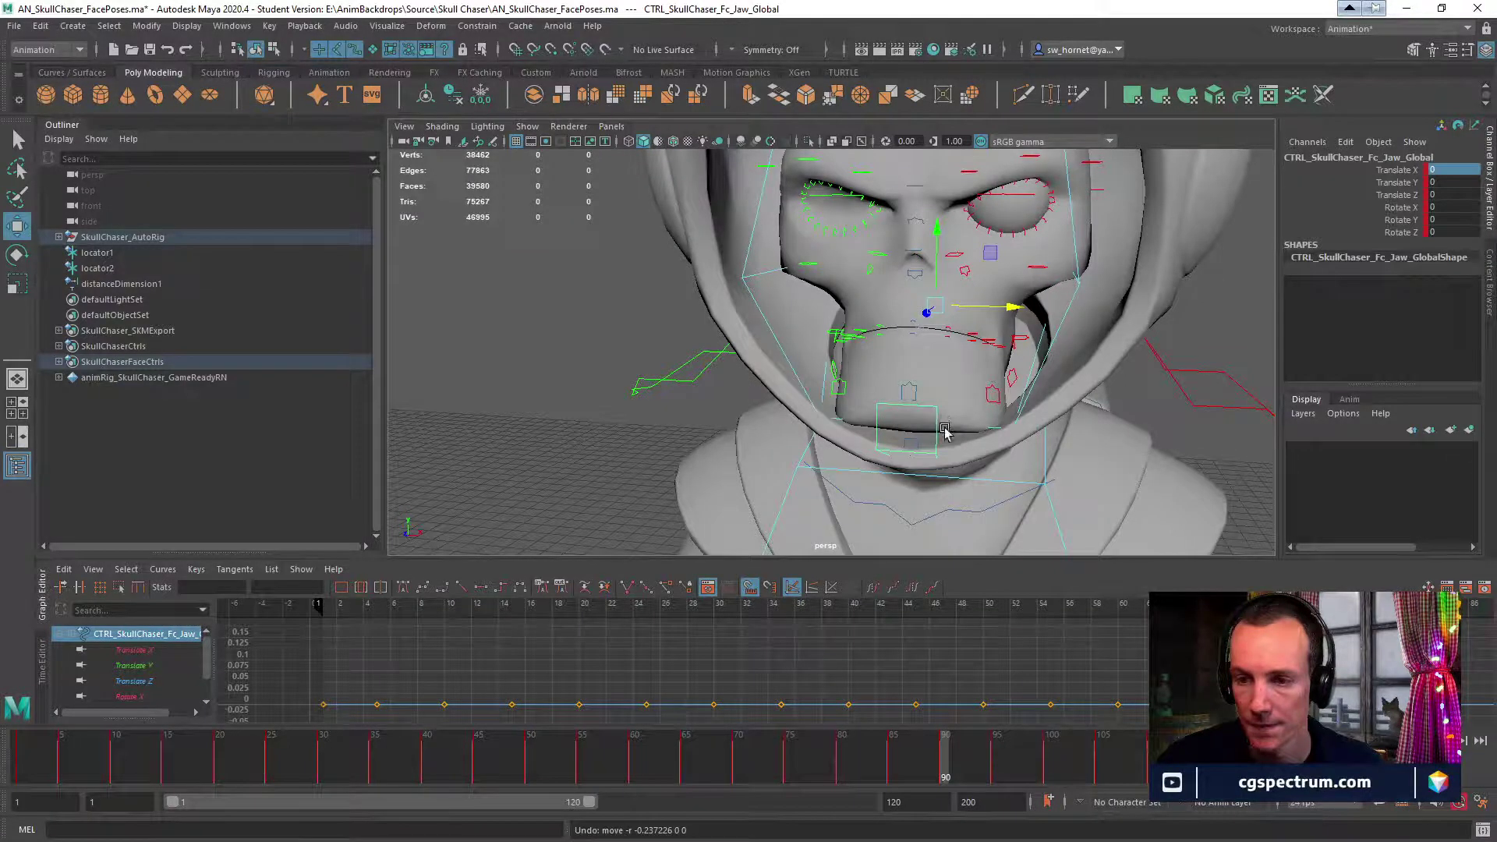
{"action": "key", "text": "e"}
{"action": "left_click_drag", "start_coordinate": [935, 323], "coordinate": [941, 366]}
{"action": "left_click_drag", "start_coordinate": [1103, 421], "coordinate": [1052, 412], "text": "alt"}
{"action": "right_click_drag", "start_coordinate": [1052, 412], "coordinate": [972, 418], "text": "alt"}
{"action": "middle_click_drag", "start_coordinate": [972, 418], "coordinate": [1042, 469], "text": "alt"}
{"action": "left_click_drag", "start_coordinate": [1022, 422], "coordinate": [997, 395], "text": "alt"}
{"action": "middle_click_drag", "start_coordinate": [997, 395], "coordinate": [988, 455], "text": "alt"}
{"action": "right_click_drag", "start_coordinate": [988, 454], "coordinate": [875, 438], "text": "alt"}
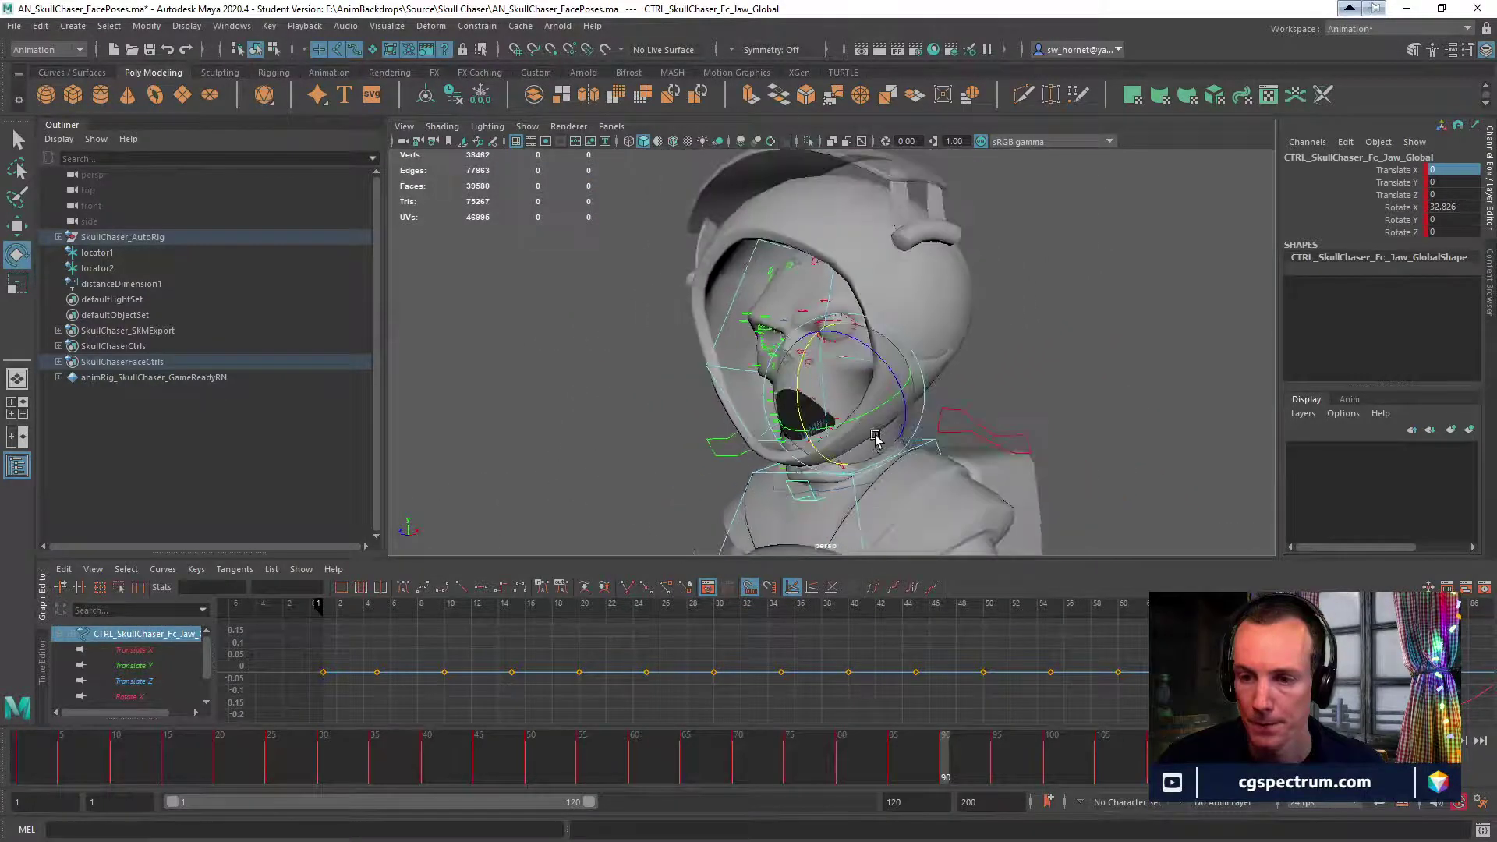
{"action": "left_click_drag", "start_coordinate": [876, 439], "coordinate": [827, 407], "text": "alt"}
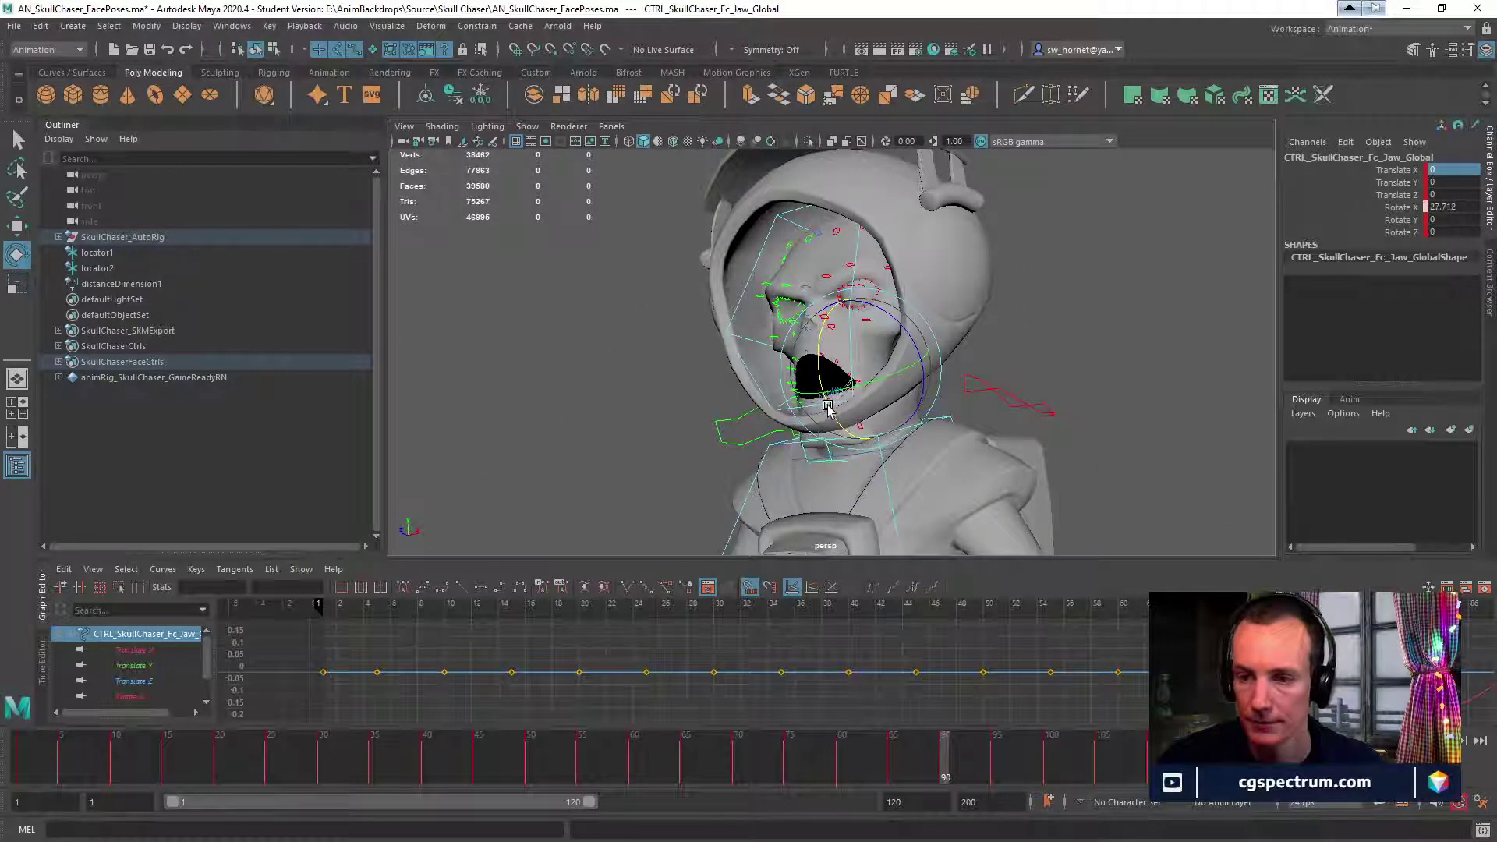
{"action": "middle_click_drag", "start_coordinate": [962, 381], "coordinate": [979, 424], "text": "alt"}
{"action": "mouse_move", "coordinate": [979, 424]}
{"action": "left_mouse_down", "text": "alt"}
{"action": "mouse_move", "coordinate": [984, 335]}
{"action": "mouse_move", "coordinate": [982, 411]}
{"action": "left_mouse_up", "text": "alt"}
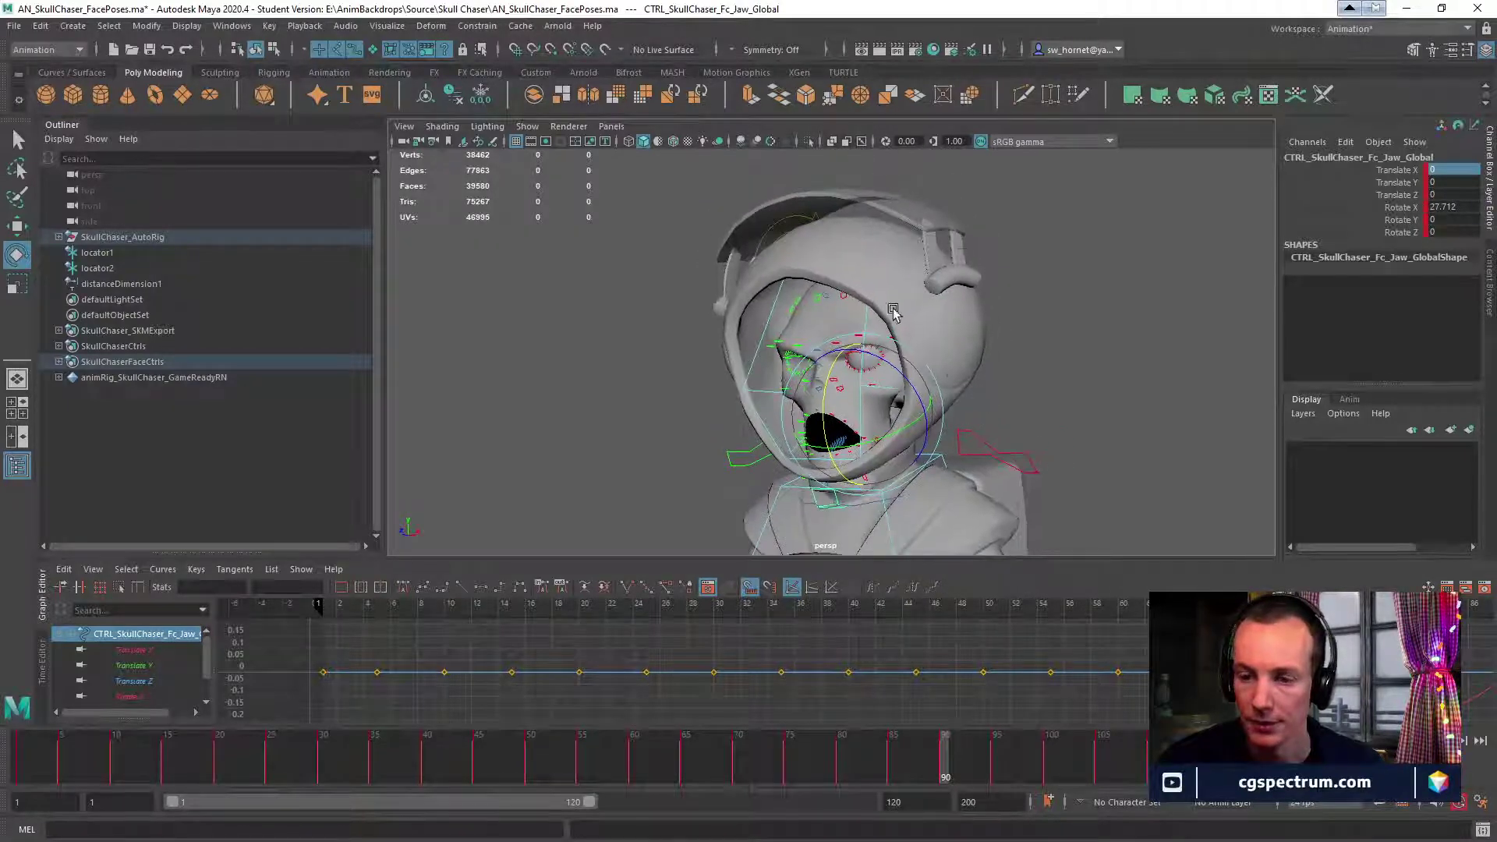
{"action": "left_click_drag", "start_coordinate": [893, 311], "coordinate": [896, 203], "text": "alt"}
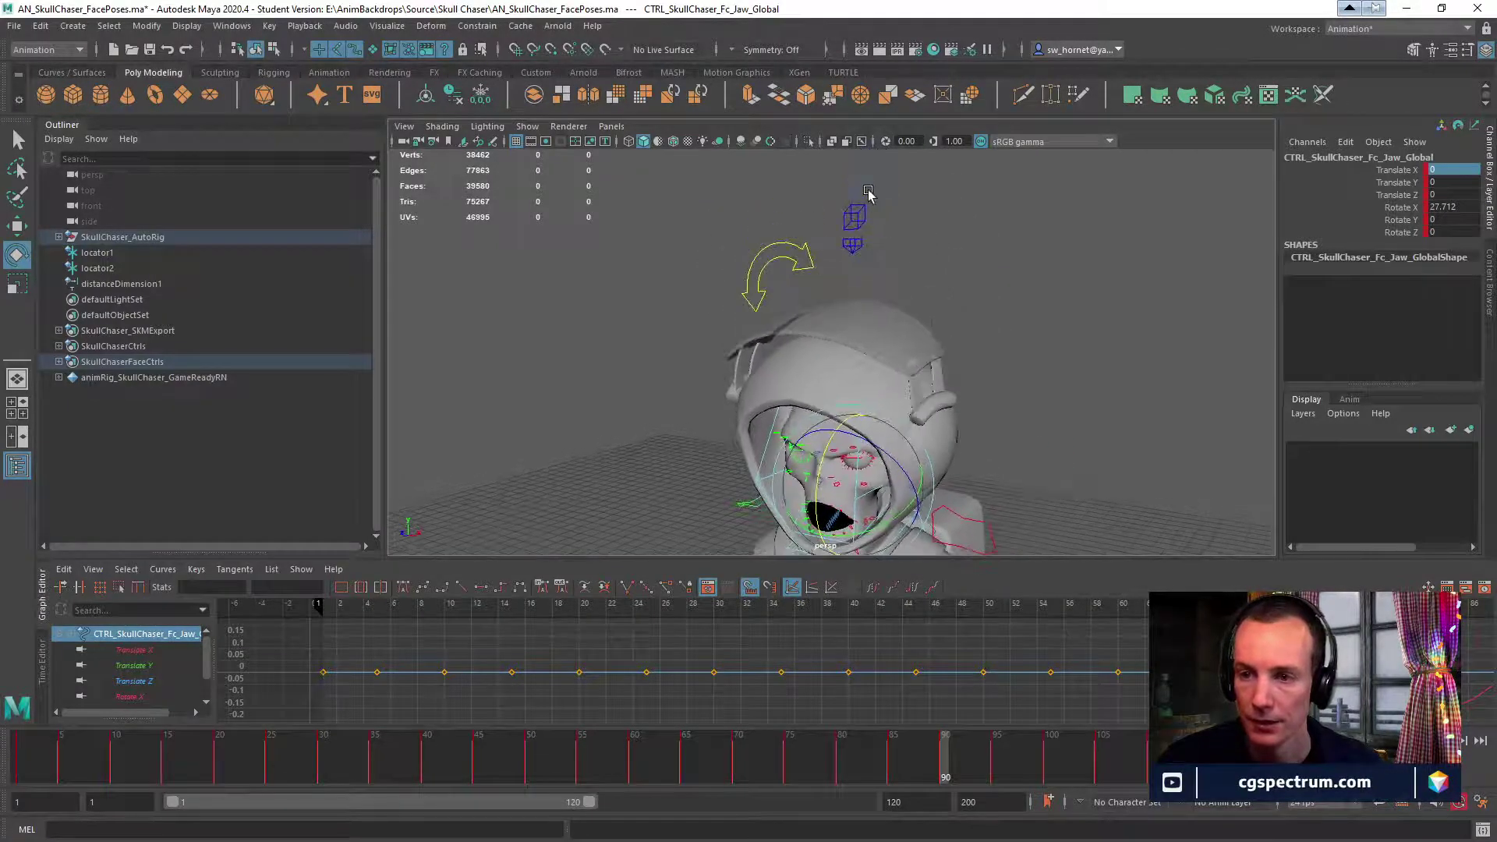
Show the helmet controls by turning on Helmet Vis on the rig's visibility control.
{"action": "left_click", "coordinate": [896, 193]}
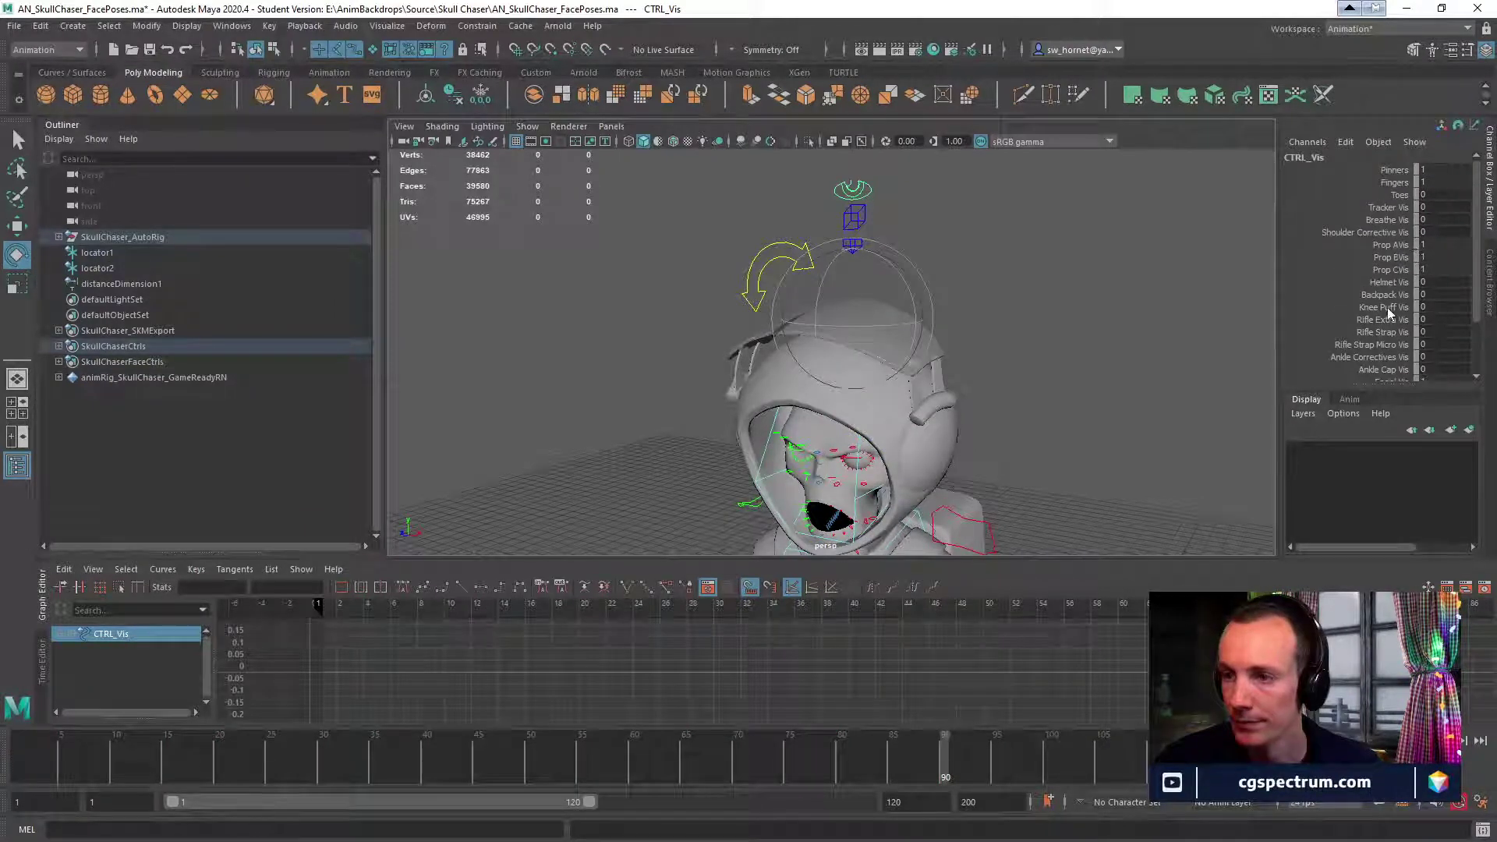
{"action": "left_click", "coordinate": [1393, 284]}
{"action": "middle_click_drag", "start_coordinate": [975, 315], "coordinate": [1160, 314]}
Select the helm base control and try a slight rotation of the helmet with it.
{"action": "middle_click_drag", "start_coordinate": [1062, 417], "coordinate": [1071, 288], "text": "alt"}
{"action": "right_click_drag", "start_coordinate": [1071, 288], "coordinate": [1149, 350], "text": "alt"}
{"action": "left_click_drag", "start_coordinate": [1006, 359], "coordinate": [929, 327], "text": "alt"}
{"action": "middle_click_drag", "start_coordinate": [955, 367], "coordinate": [919, 321], "text": "alt"}
{"action": "left_click_drag", "start_coordinate": [919, 320], "coordinate": [892, 343], "text": "alt"}
{"action": "left_click", "coordinate": [805, 359]}
{"action": "key", "text": "e"}
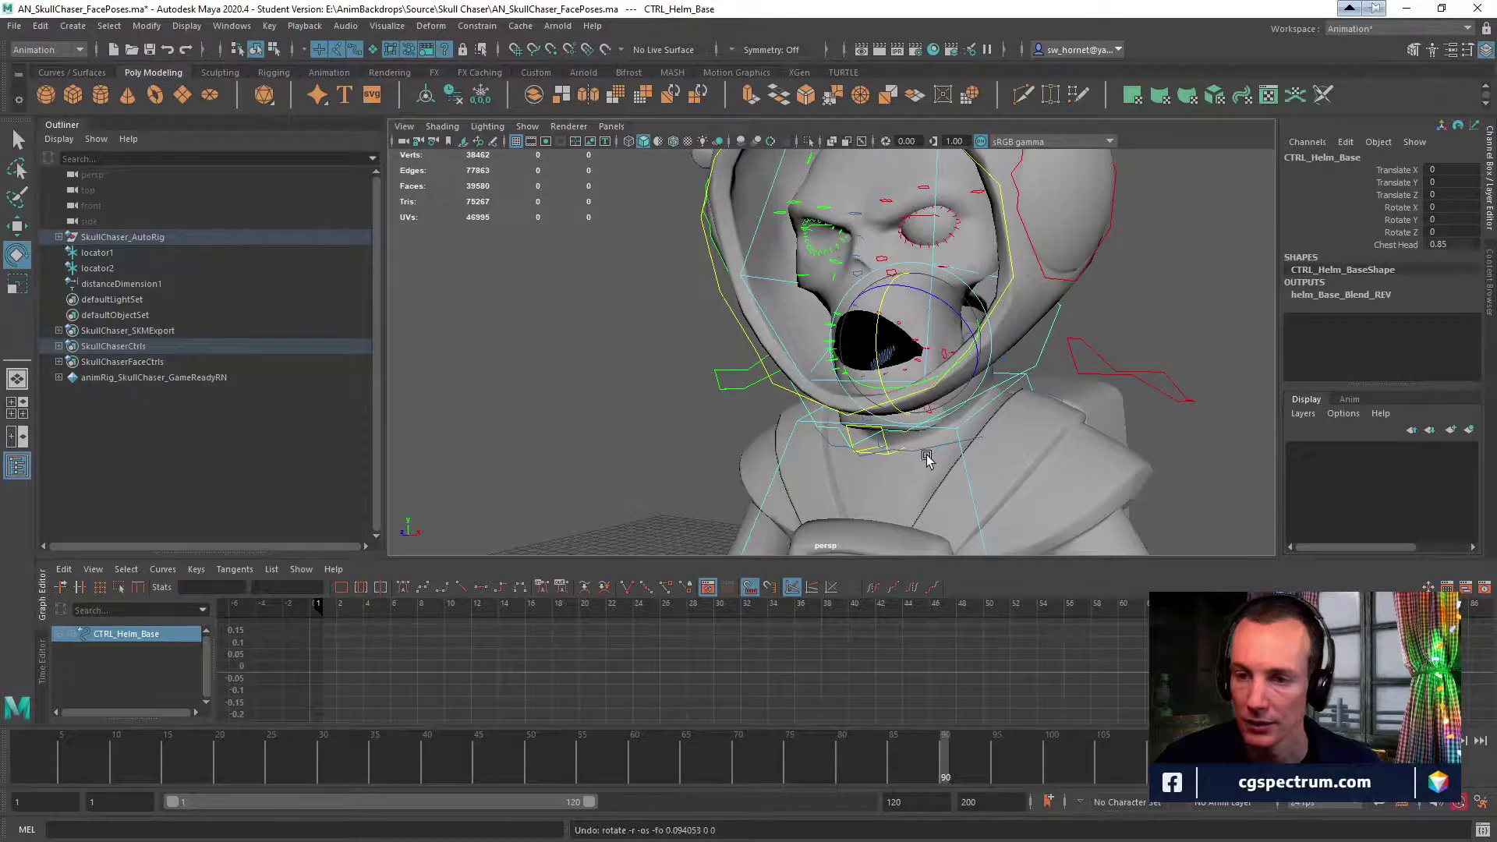
{"action": "left_click_drag", "start_coordinate": [851, 413], "coordinate": [837, 397], "text": "alt"}
{"action": "left_click_drag", "start_coordinate": [900, 355], "coordinate": [1155, 444], "text": "alt"}
{"action": "left_click", "coordinate": [985, 361]}
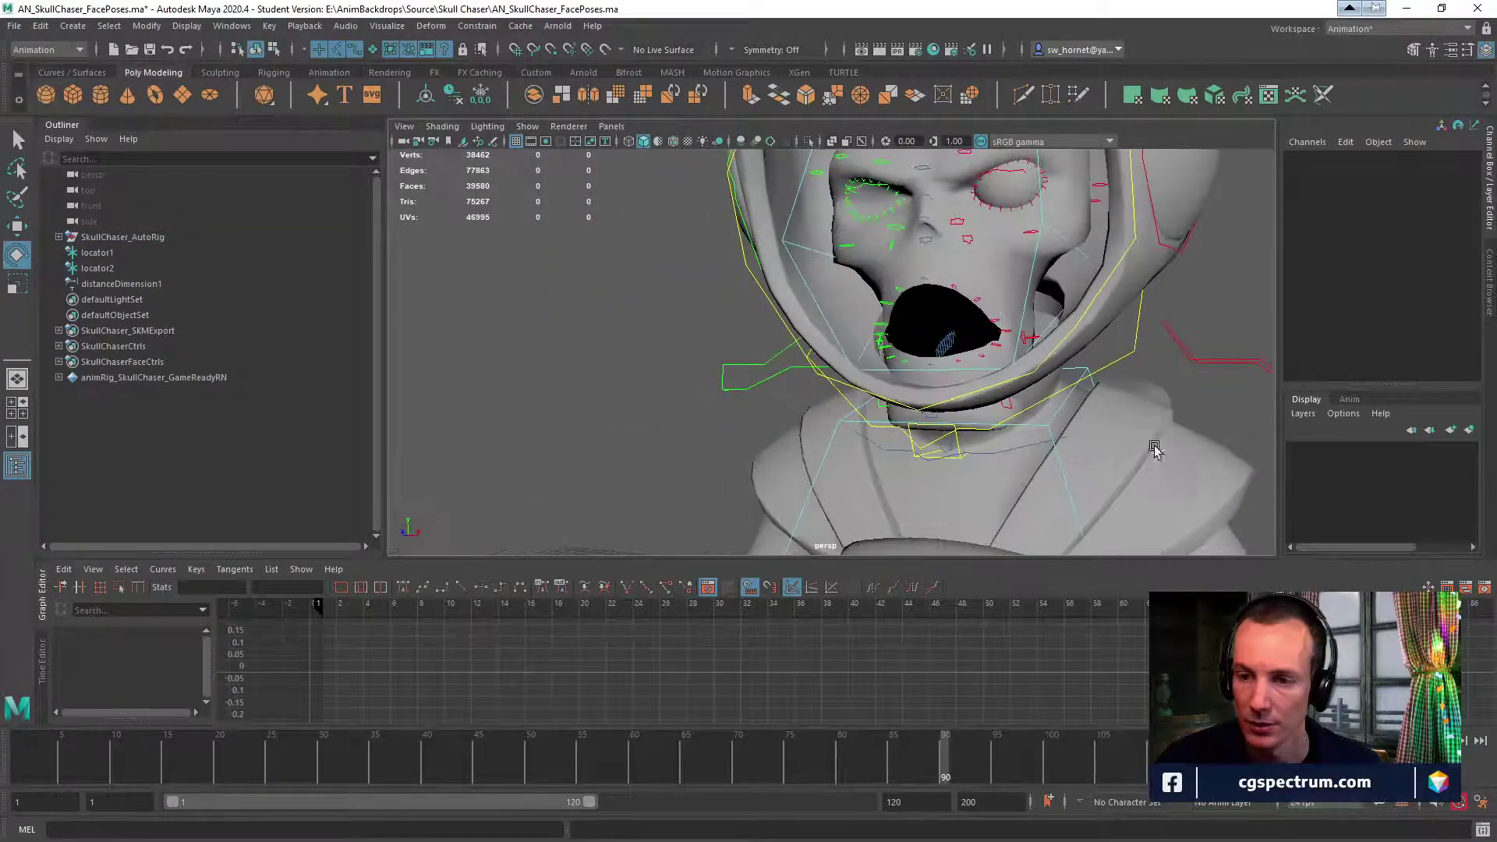
{"action": "left_click_drag", "start_coordinate": [897, 390], "coordinate": [938, 401], "text": "alt"}
{"action": "left_click", "coordinate": [900, 446]}
{"action": "key", "text": "ctrl+z"}
{"action": "left_click_drag", "start_coordinate": [1074, 311], "coordinate": [963, 320], "text": "alt"}
{"action": "left_click", "coordinate": [895, 427]}
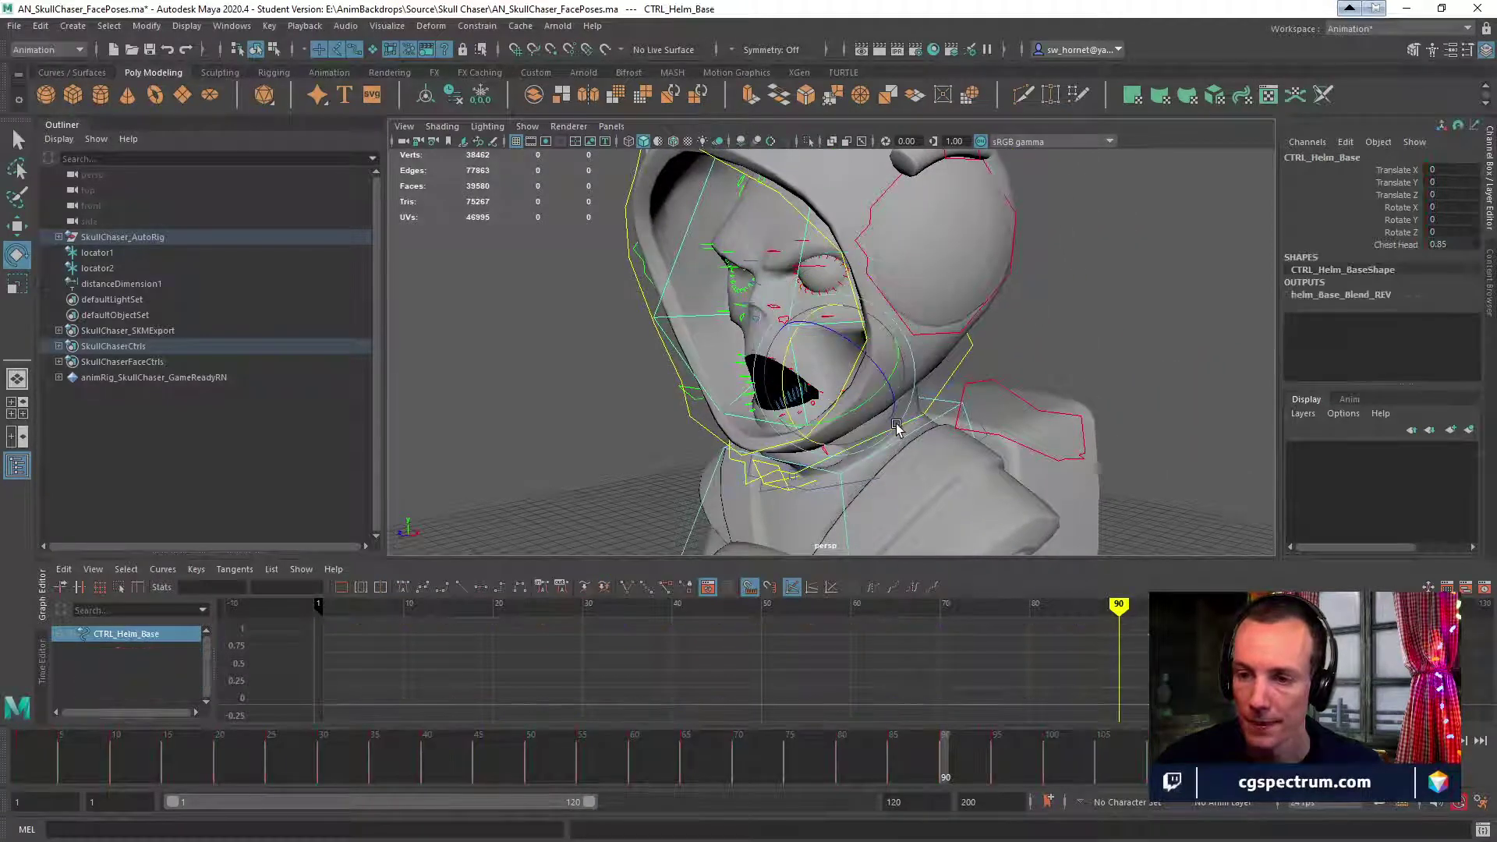
Try rotating the main helmet control about its X axis.
{"action": "left_click", "coordinate": [804, 214]}
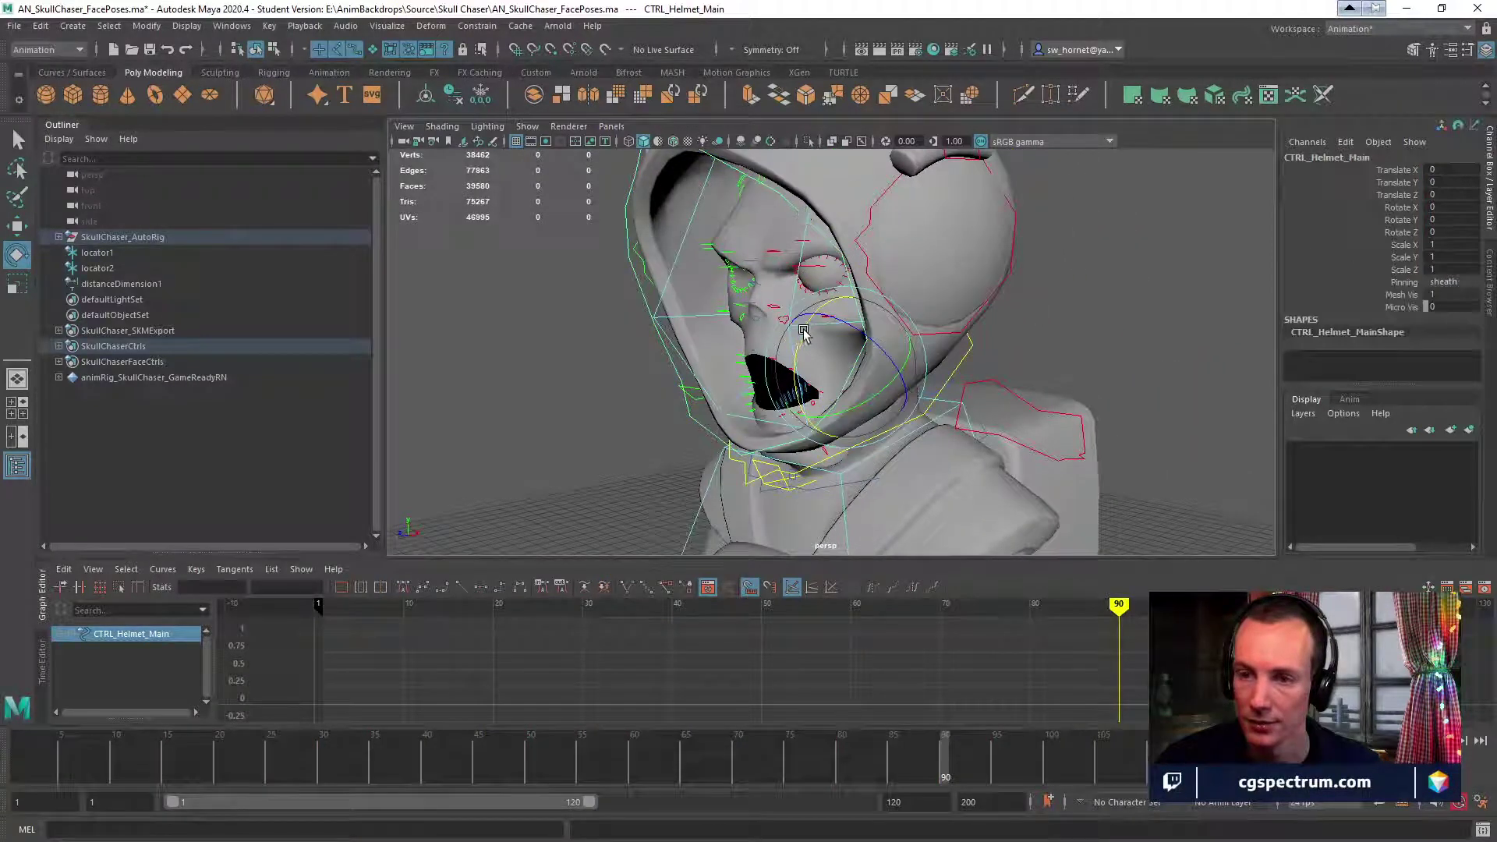
{"action": "left_click_drag", "start_coordinate": [804, 332], "coordinate": [791, 369]}
{"action": "key", "text": "ctrl+z"}
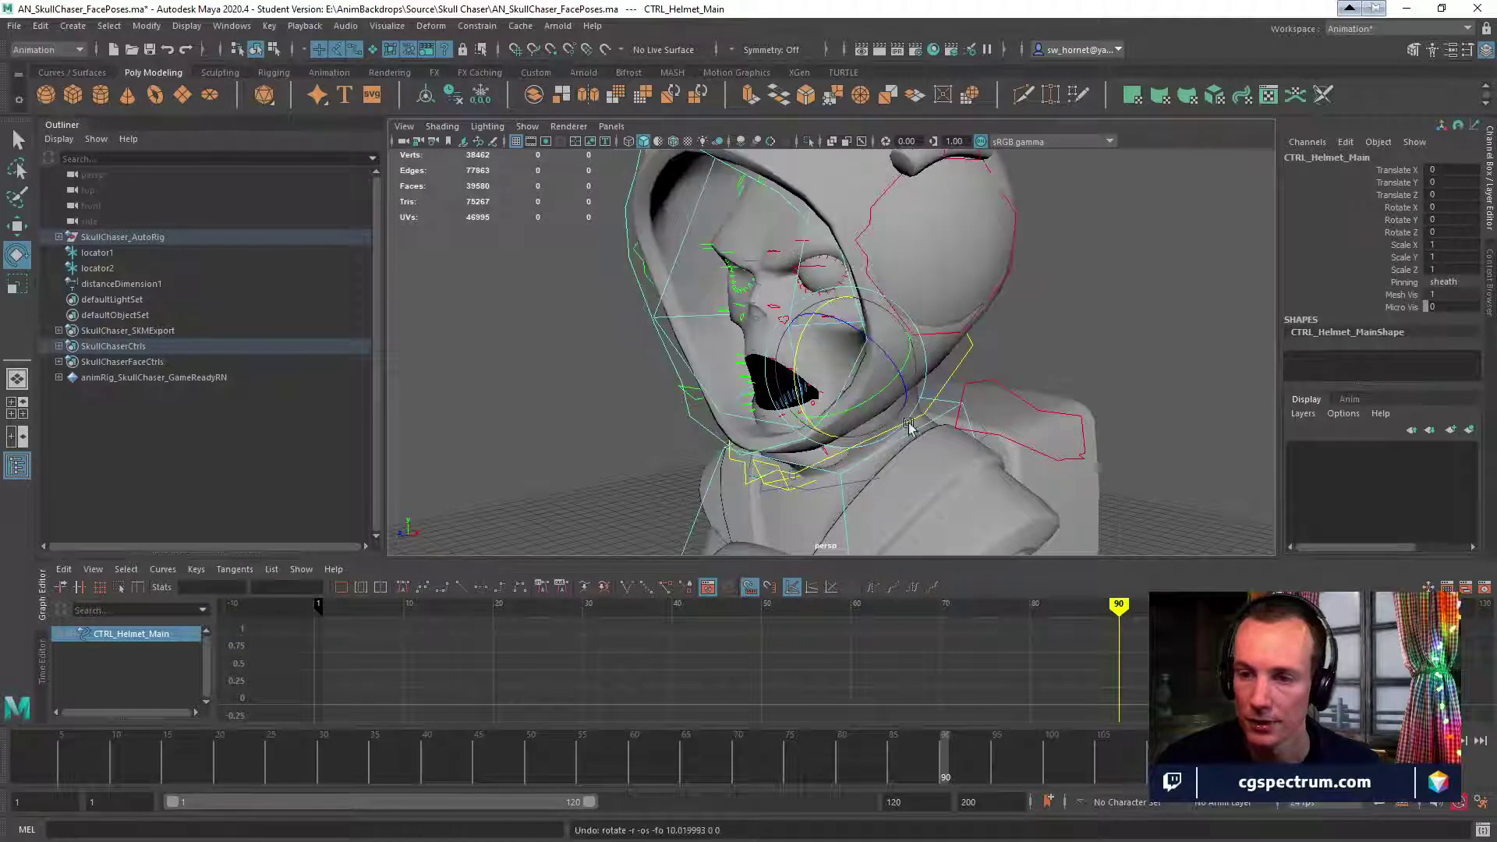
Try rotating the helm base control about X to test how the whole helmet follows.
{"action": "left_click", "coordinate": [942, 398]}
{"action": "mouse_move", "coordinate": [791, 335]}
{"action": "left_mouse_down"}
{"action": "mouse_move", "coordinate": [783, 376]}
{"action": "mouse_move", "coordinate": [788, 361]}
{"action": "left_mouse_up"}
{"action": "left_click_drag", "start_coordinate": [863, 311], "coordinate": [850, 343], "text": "alt"}
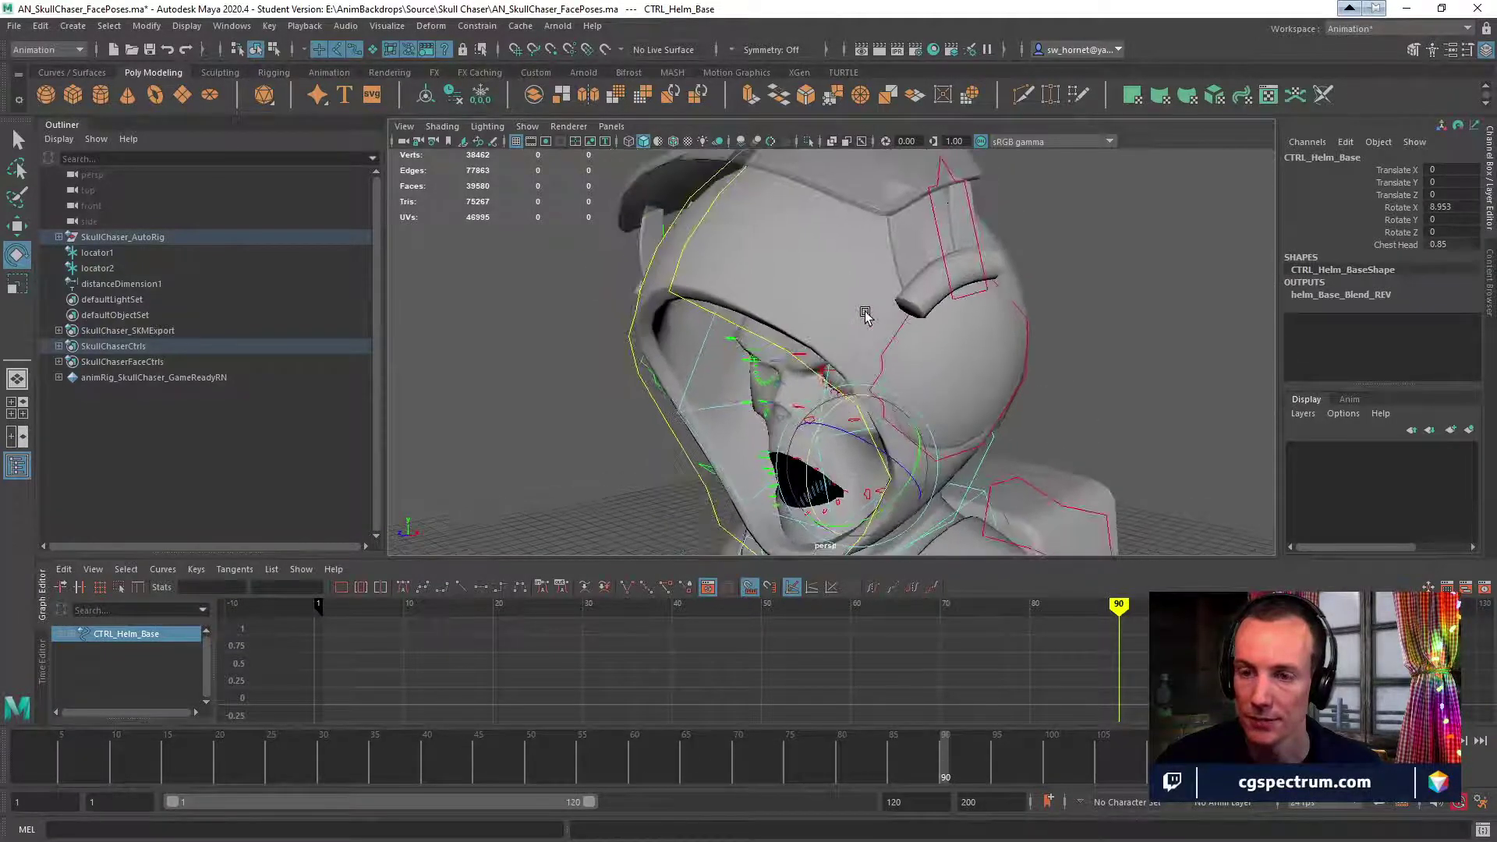
{"action": "scroll", "coordinate": [840, 388], "scroll_direction": "down", "scroll_amount": 4}
{"action": "key", "text": "ctrl+z"}
{"action": "left_click", "coordinate": [995, 387]}
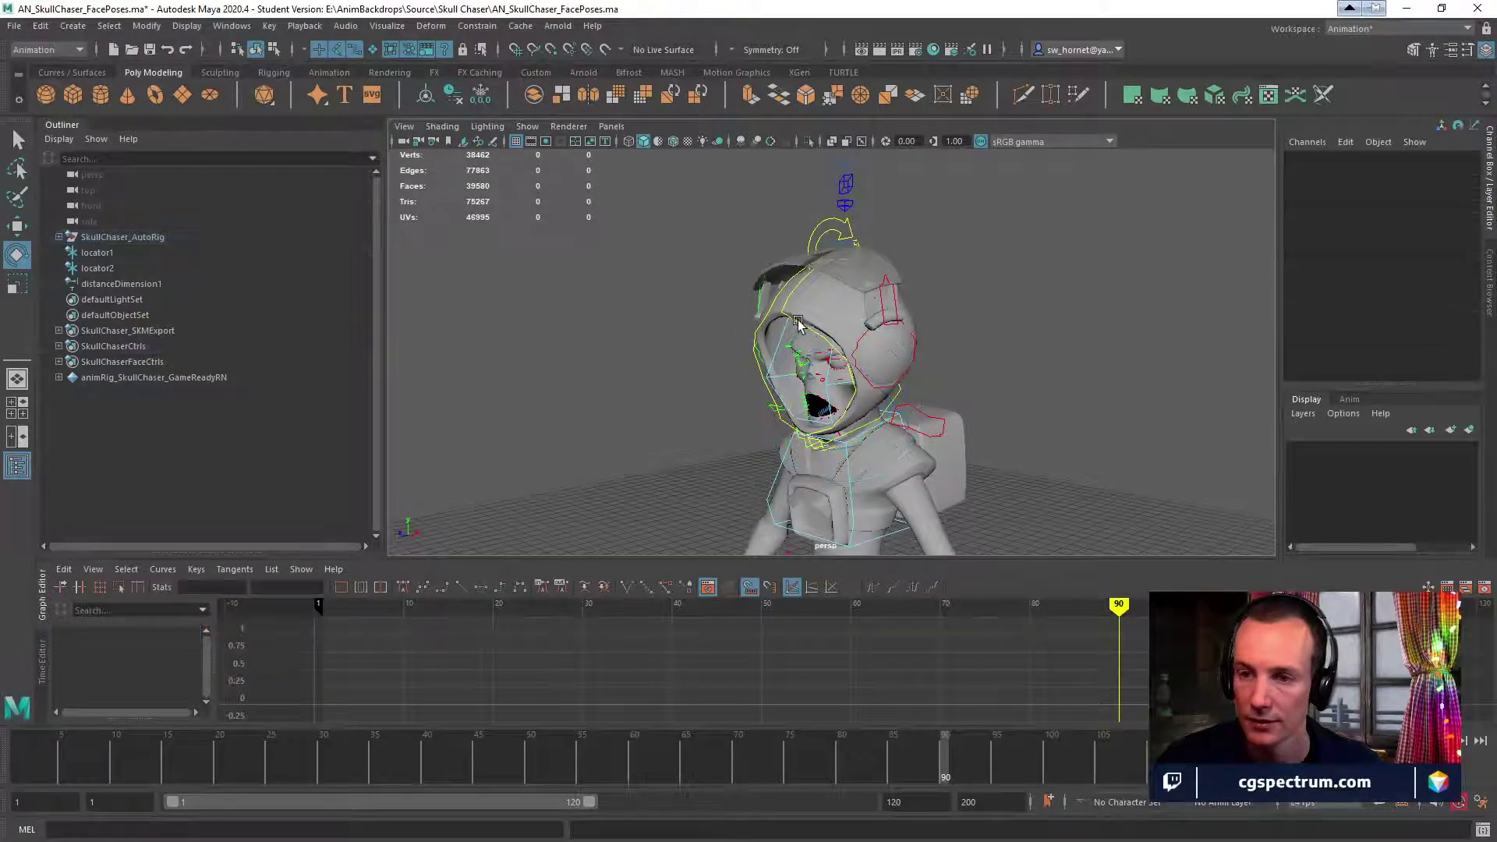
{"action": "left_click", "coordinate": [802, 328]}
{"action": "left_click_drag", "start_coordinate": [804, 367], "coordinate": [855, 404]}
{"action": "left_click", "coordinate": [959, 413]}
{"action": "left_click", "coordinate": [898, 398]}
{"action": "left_click", "coordinate": [996, 368]}
{"action": "left_click", "coordinate": [805, 428]}
{"action": "key", "text": "ctrl+z"}
Try moving the helm base control to test how it shifts the helmet around the open jaw.
{"action": "right_click_drag", "start_coordinate": [855, 405], "coordinate": [1153, 418], "text": "alt"}
{"action": "left_click_drag", "start_coordinate": [1154, 418], "coordinate": [853, 370], "text": "alt"}
{"action": "right_click_drag", "start_coordinate": [853, 370], "coordinate": [943, 409], "text": "alt"}
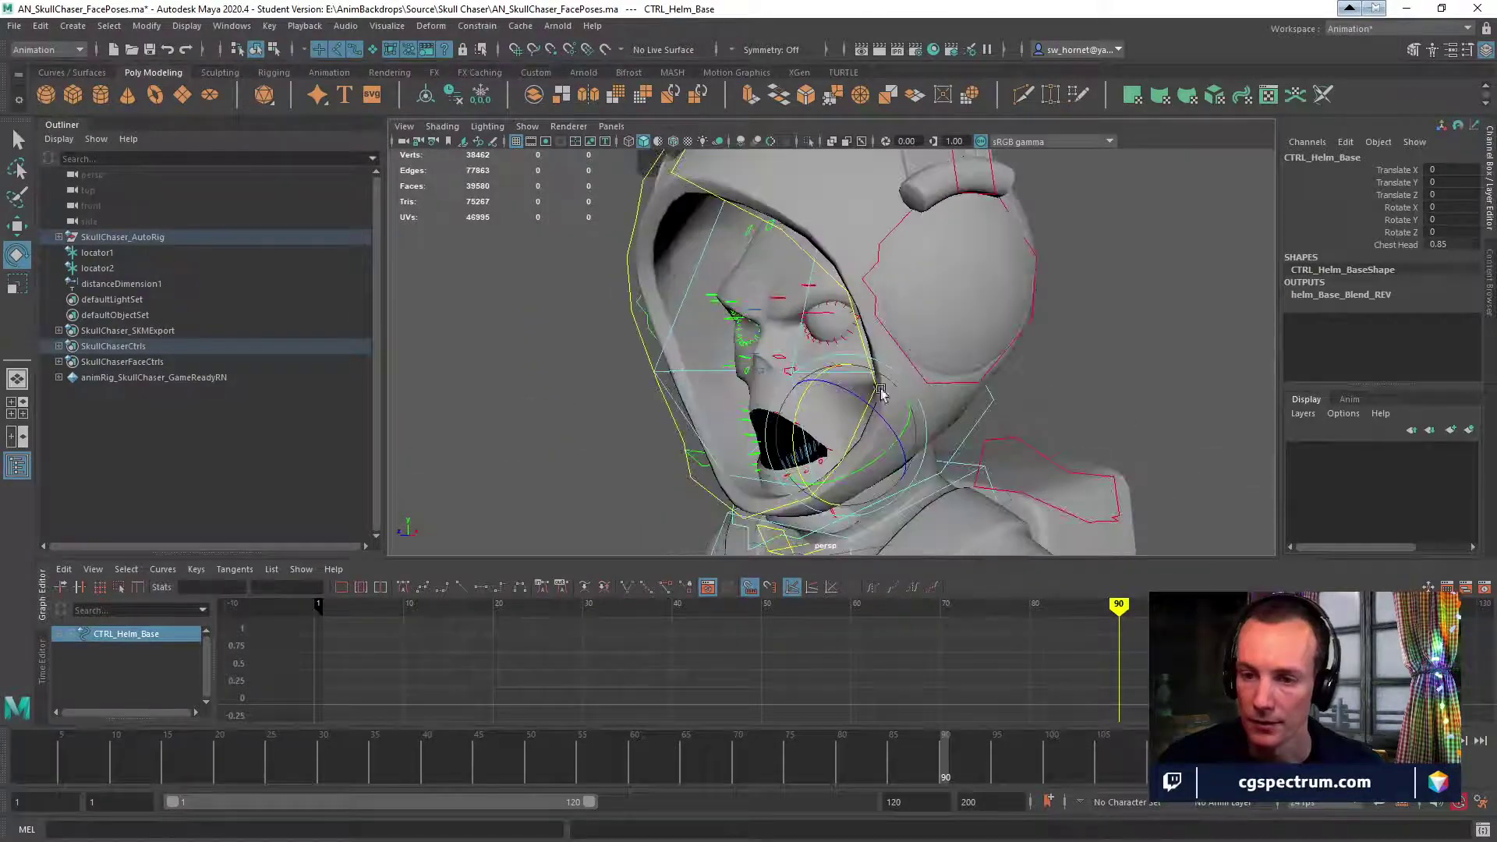
{"action": "key", "text": "w"}
{"action": "left_click_drag", "start_coordinate": [842, 367], "coordinate": [976, 414]}
{"action": "key", "text": "ctrl+z"}
{"action": "key", "text": "ctrl+z"}
{"action": "key", "text": "ctrl+z"}
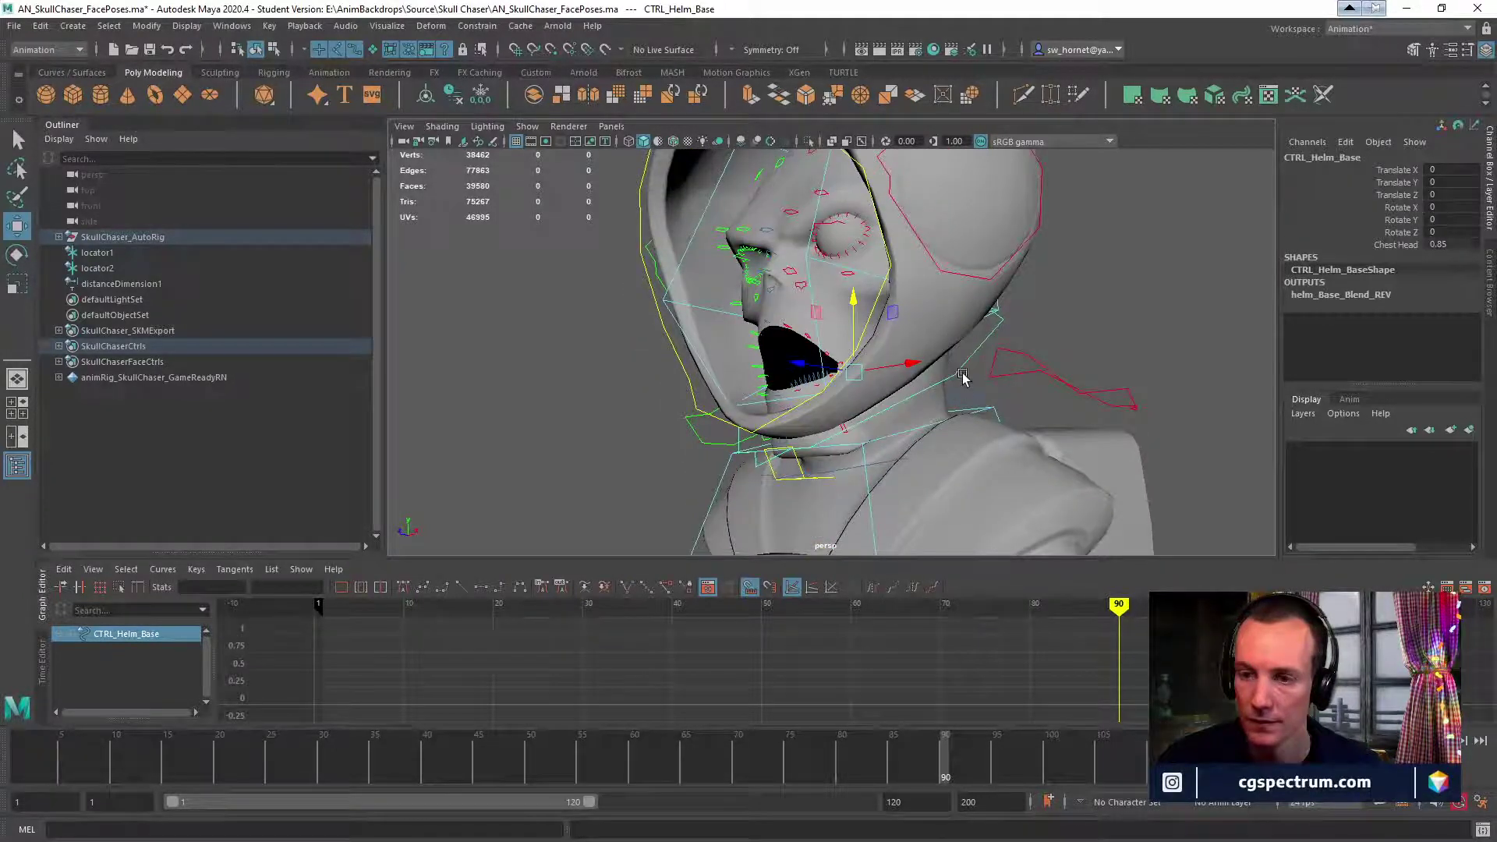
Try moving the main helmet control away from its default position.
{"action": "left_click", "coordinate": [986, 358]}
{"action": "left_click", "coordinate": [850, 364]}
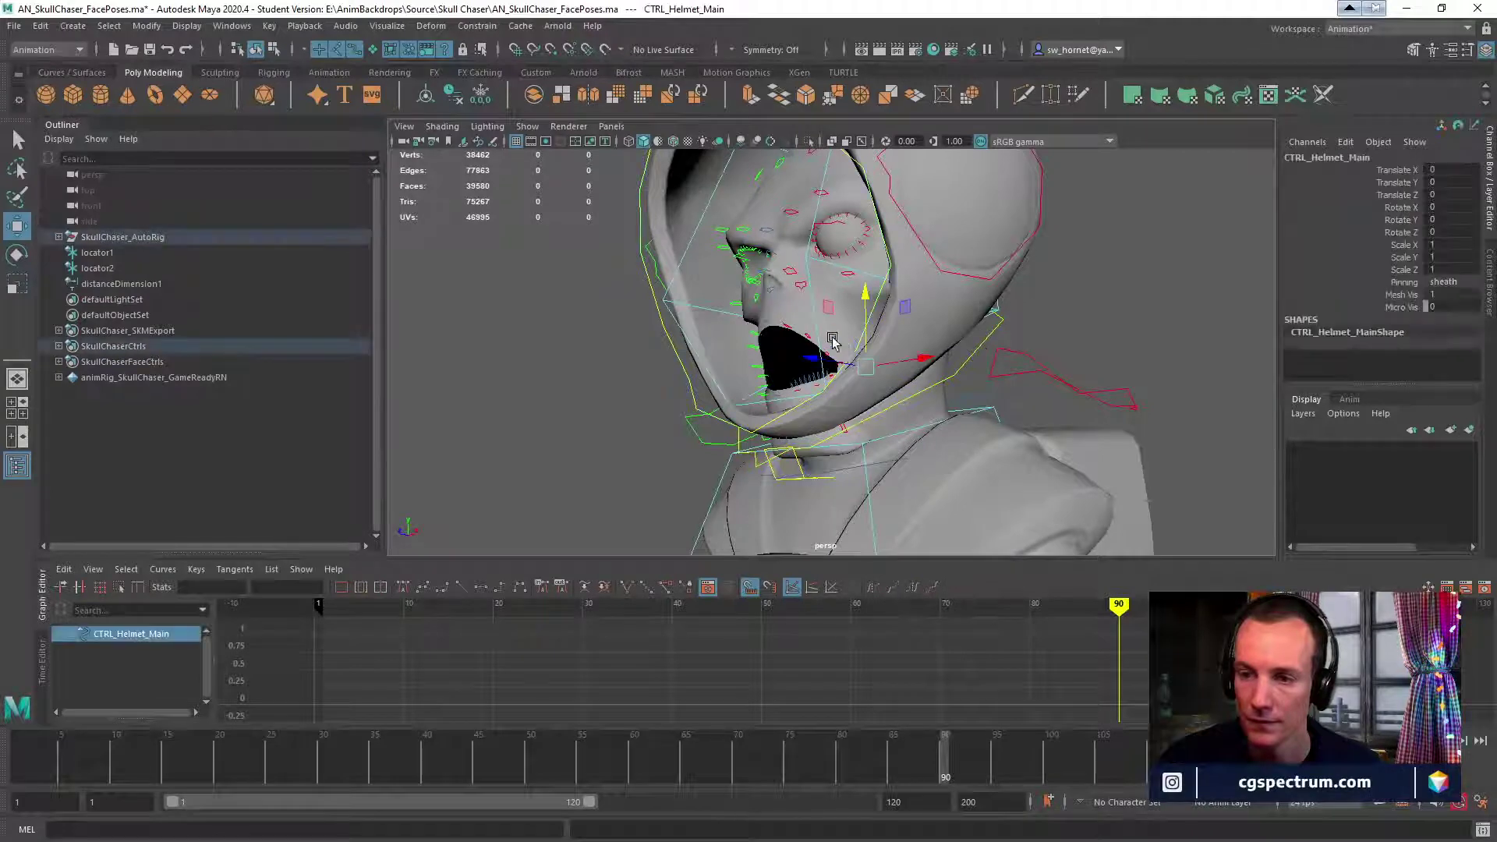
{"action": "left_click_drag", "start_coordinate": [871, 303], "coordinate": [819, 233]}
{"action": "key", "text": "ctrl+z"}
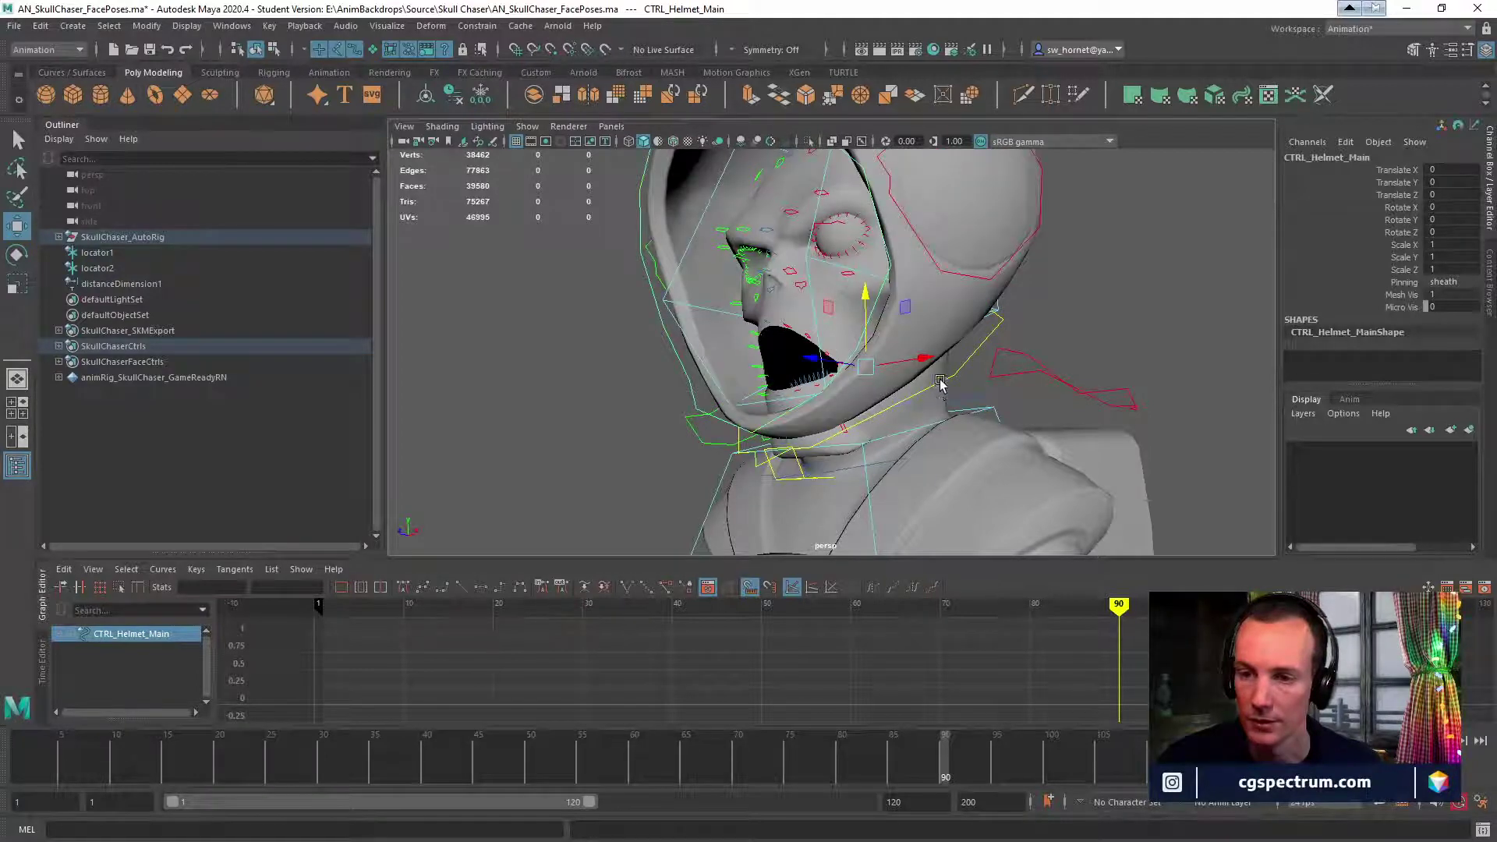
Select the helm base control by its outline at the neck and try tilting it.
{"action": "left_click", "coordinate": [940, 382]}
{"action": "key", "text": "e"}
{"action": "left_click_drag", "start_coordinate": [815, 327], "coordinate": [795, 353]}
{"action": "key", "text": "ctrl+z"}
{"action": "key", "text": "ctrl+z"}
{"action": "key", "text": "ctrl+z"}
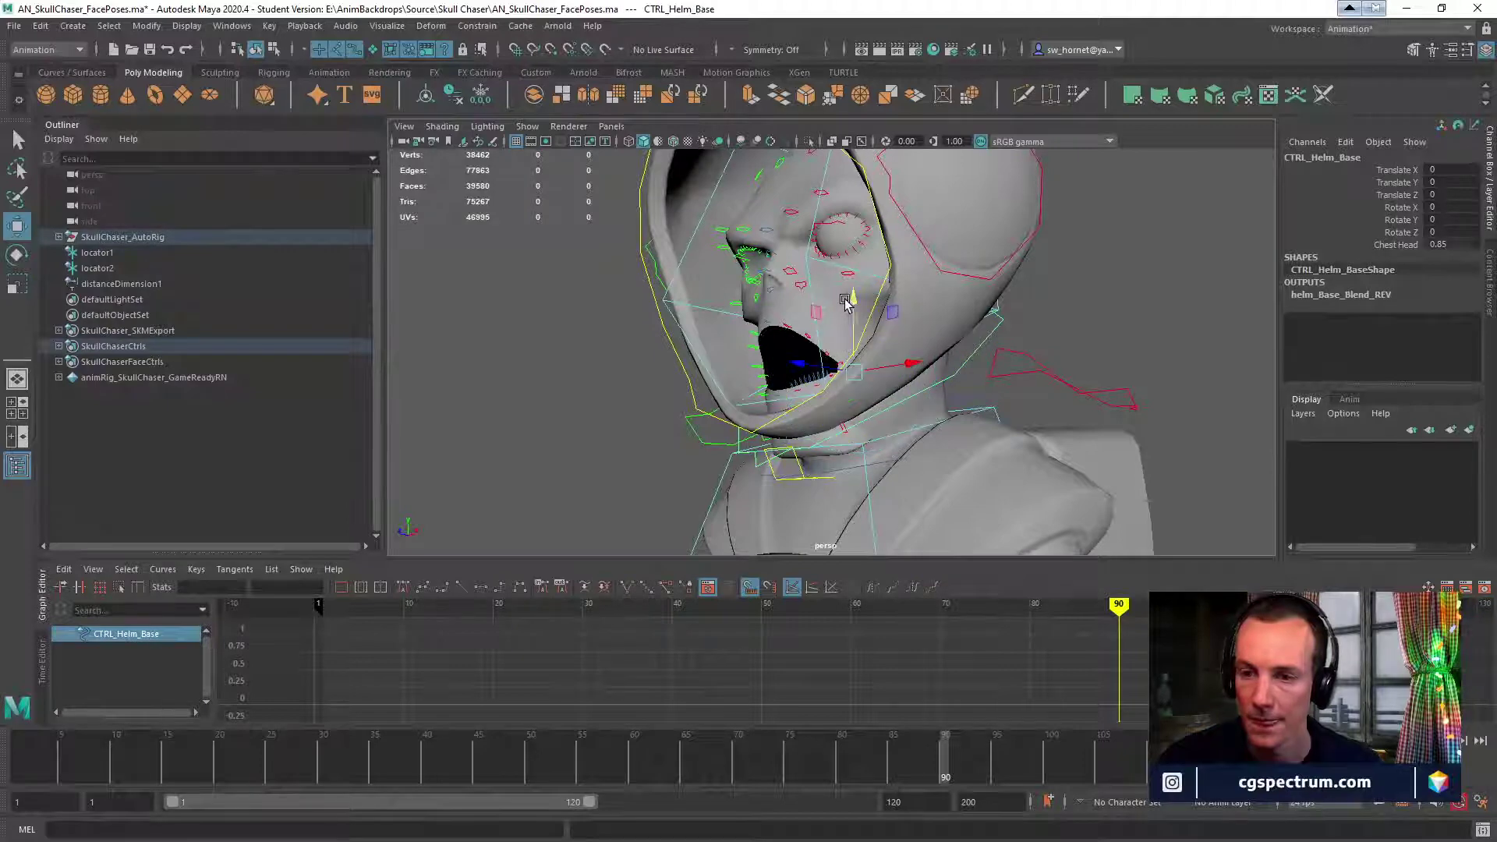
Try nudging the helm base control slightly, and try rotating the main helmet control.
{"action": "mouse_move", "coordinate": [845, 303]}
{"action": "left_mouse_down"}
{"action": "mouse_move", "coordinate": [852, 199]}
{"action": "mouse_move", "coordinate": [851, 331]}
{"action": "mouse_move", "coordinate": [847, 310]}
{"action": "left_mouse_up"}
{"action": "key", "text": "e"}
{"action": "left_click", "coordinate": [859, 340]}
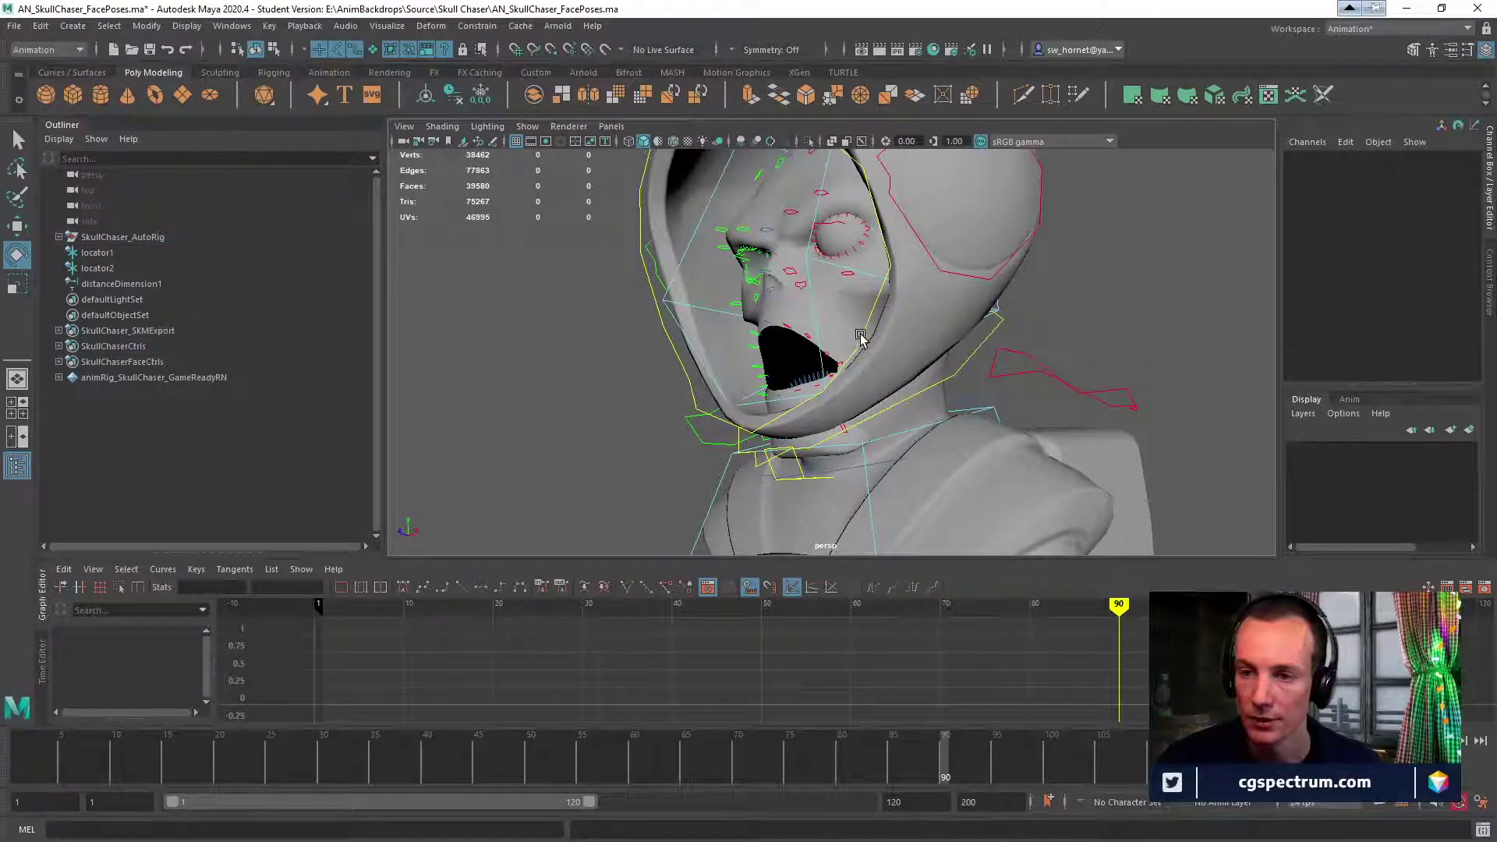
{"action": "left_click", "coordinate": [857, 339]}
{"action": "left_click_drag", "start_coordinate": [827, 343], "coordinate": [932, 396]}
{"action": "key", "text": "ctrl+z"}
{"action": "key", "text": "w"}
{"action": "key", "text": "ctrl+z"}
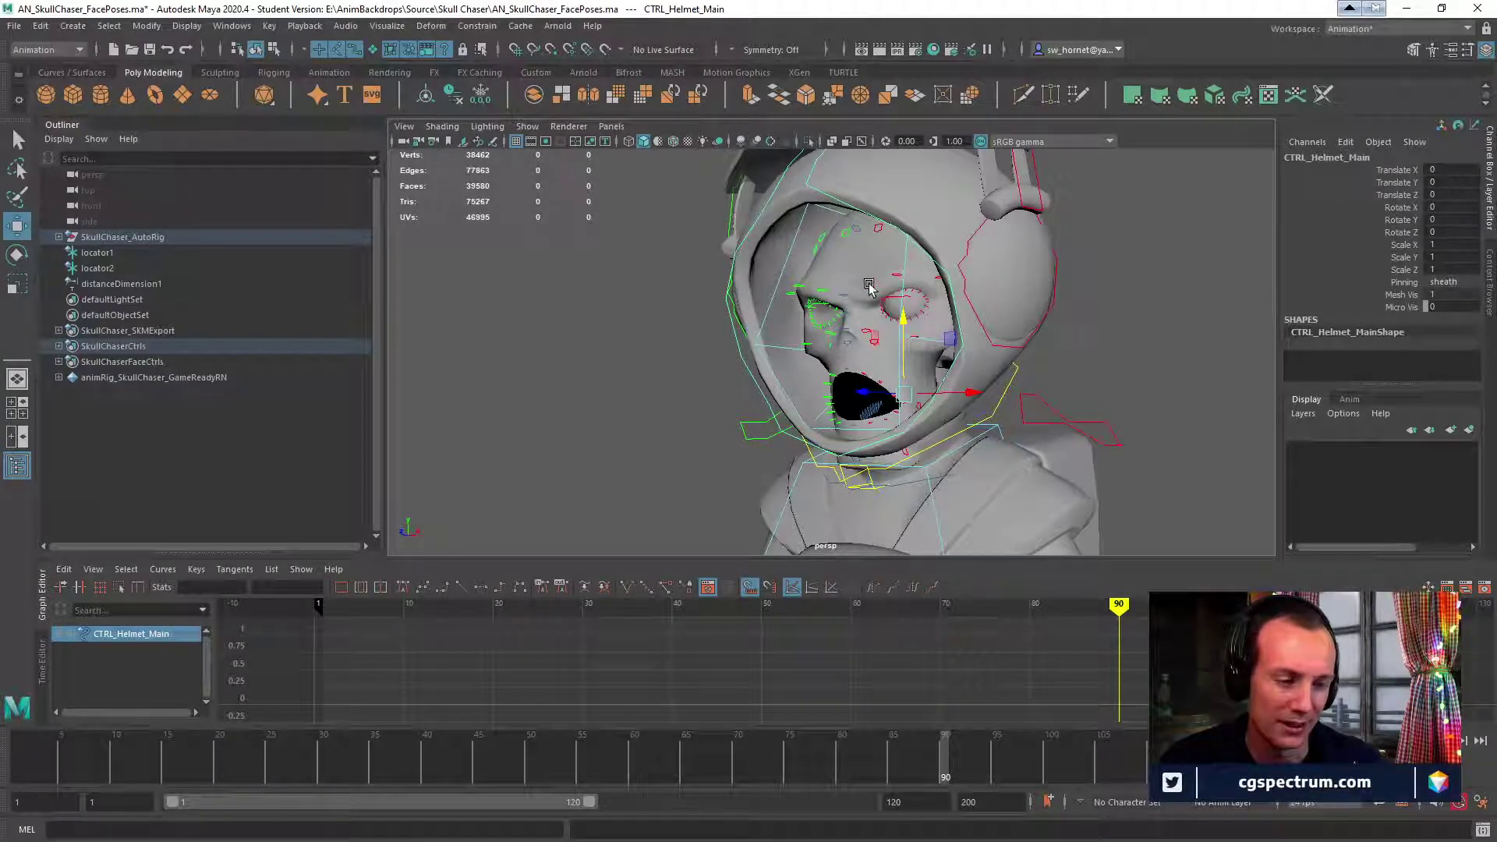
Select the main helmet and helm base controls together and key them at every fifth frame from 90 back to 65.
{"action": "left_click_drag", "start_coordinate": [860, 279], "coordinate": [892, 260], "text": "alt"}
{"action": "middle_click_drag", "start_coordinate": [892, 260], "coordinate": [856, 236], "text": "alt"}
{"action": "right_click_drag", "start_coordinate": [856, 236], "coordinate": [898, 303], "text": "alt"}
{"action": "left_click_drag", "start_coordinate": [943, 222], "coordinate": [970, 248], "text": "alt"}
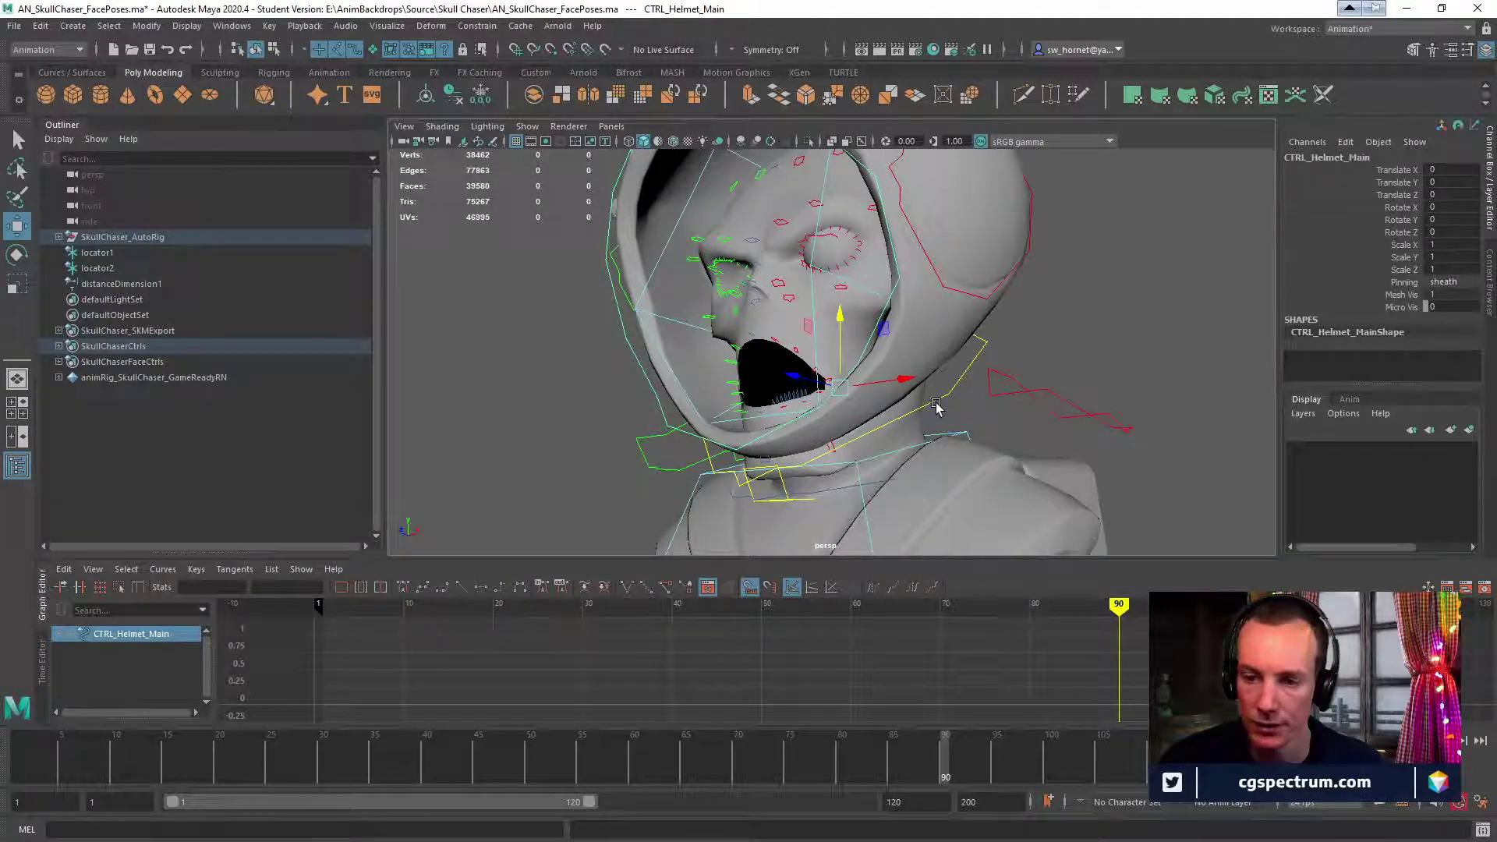
{"action": "left_click_drag", "start_coordinate": [935, 405], "coordinate": [879, 425], "text": "alt"}
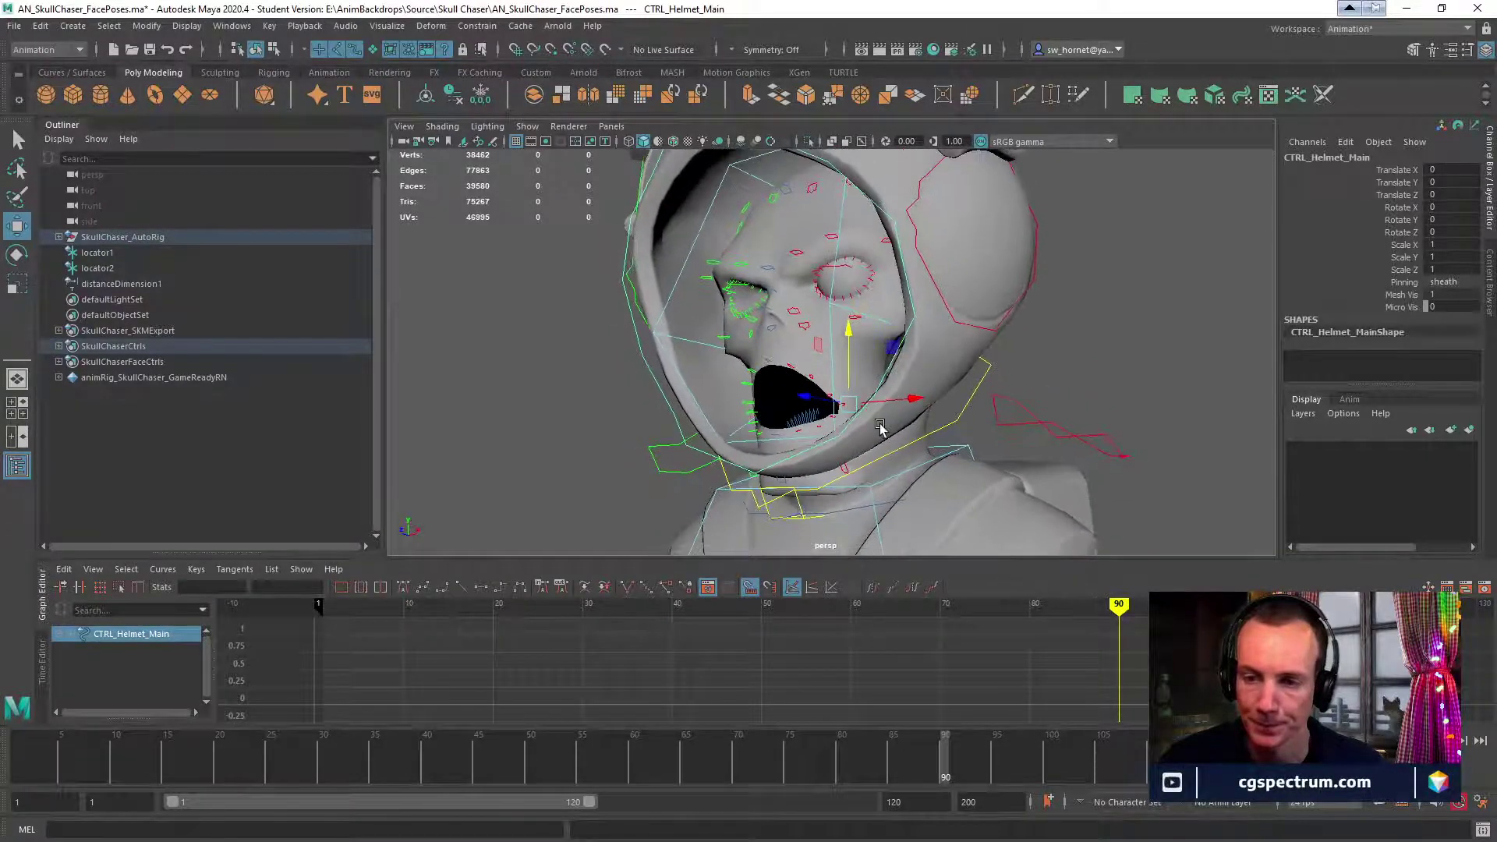
{"action": "left_click", "coordinate": [960, 421], "text": "shift"}
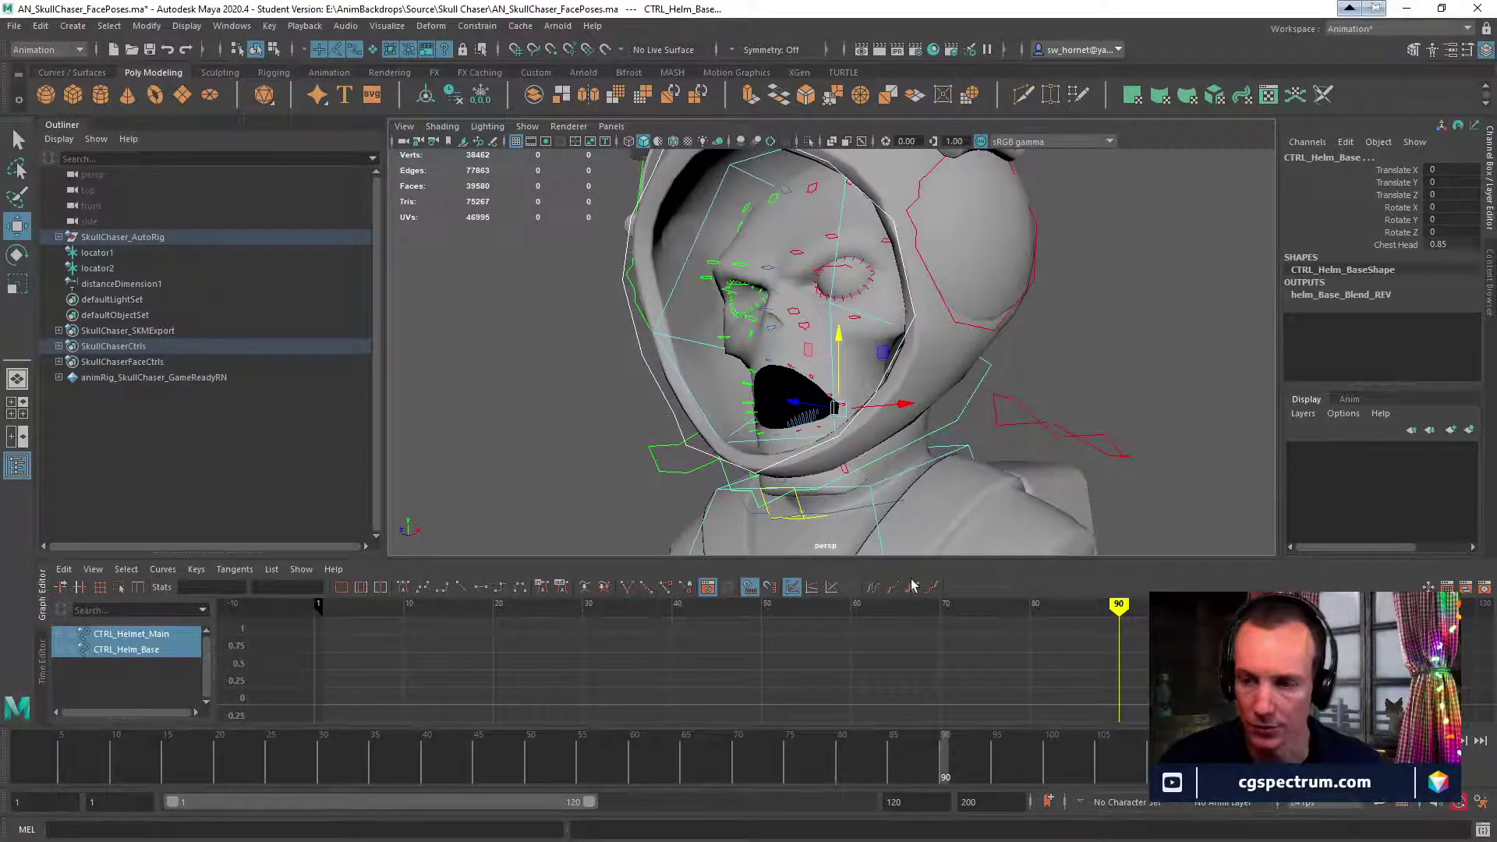
{"action": "left_click_drag", "start_coordinate": [951, 756], "coordinate": [892, 775]}
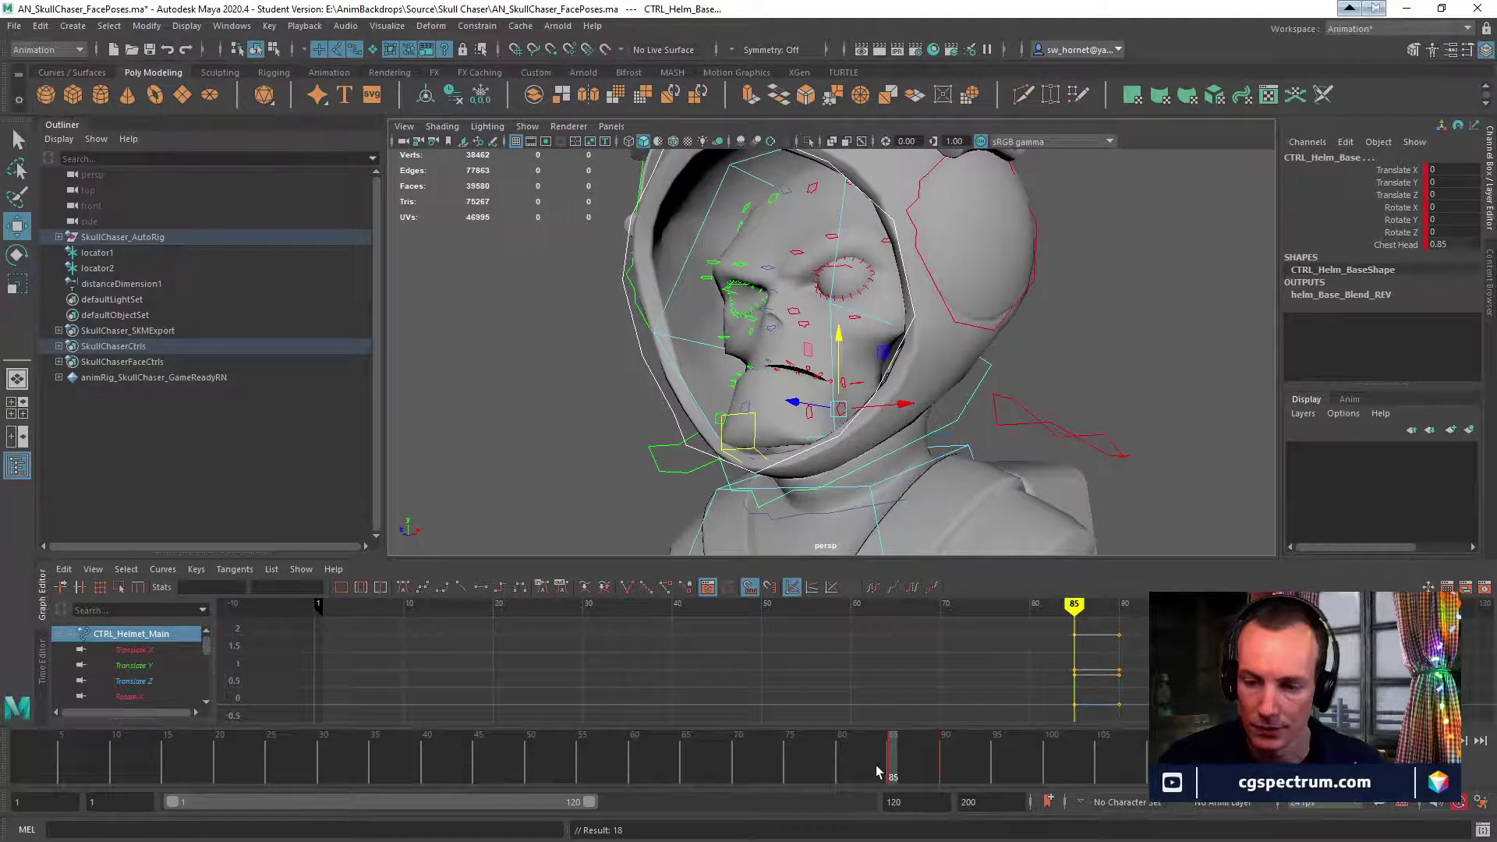
{"action": "left_click_drag", "start_coordinate": [848, 768], "coordinate": [683, 776]}
Key both helmet controls at frame 1 and at frames 95, 100 and 105.
{"action": "left_click_drag", "start_coordinate": [86, 770], "coordinate": [17, 772]}
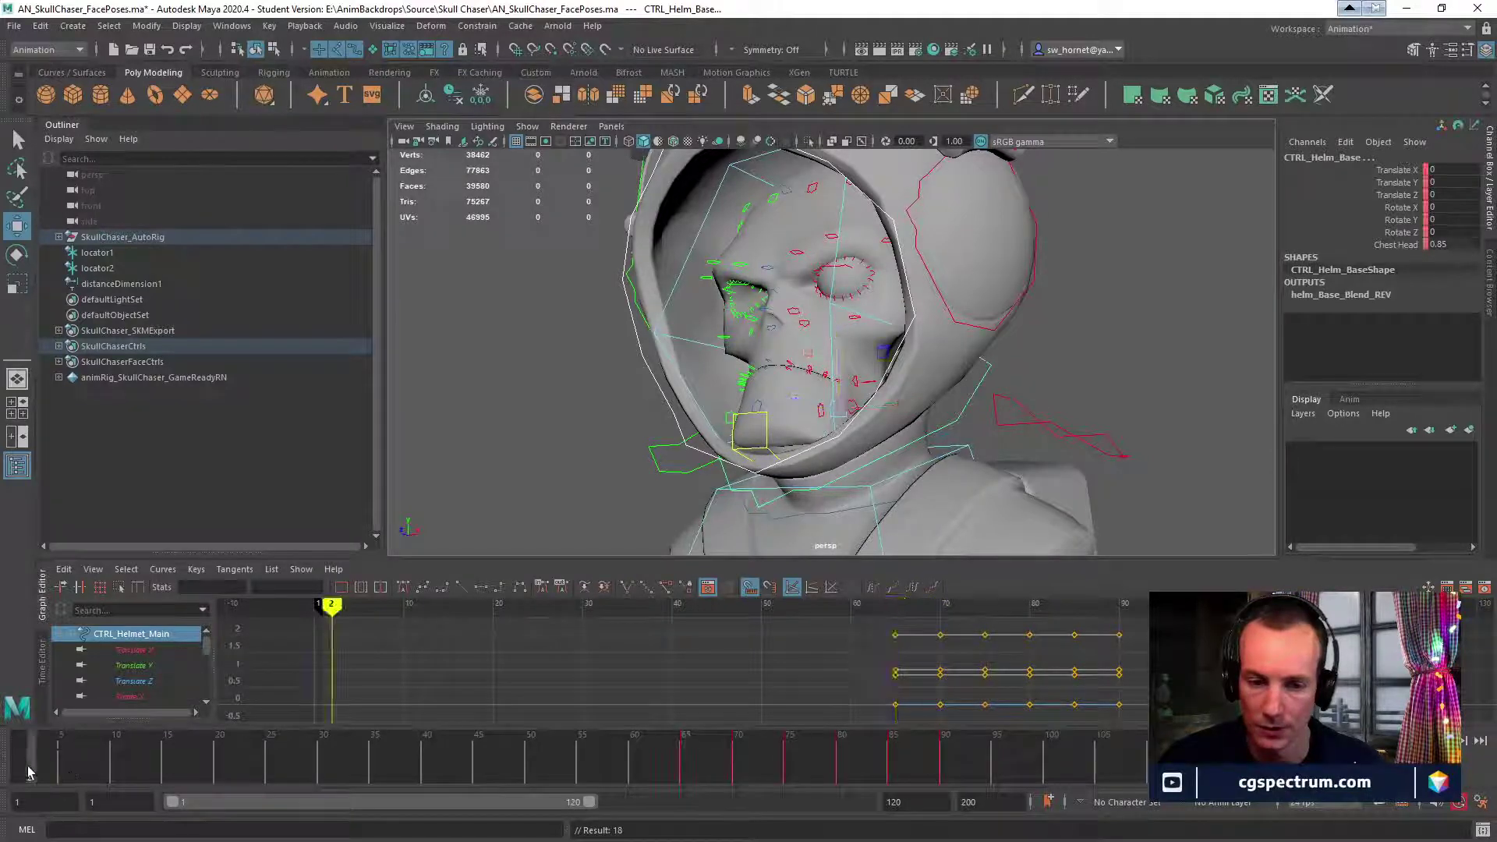
{"action": "key", "text": "s"}
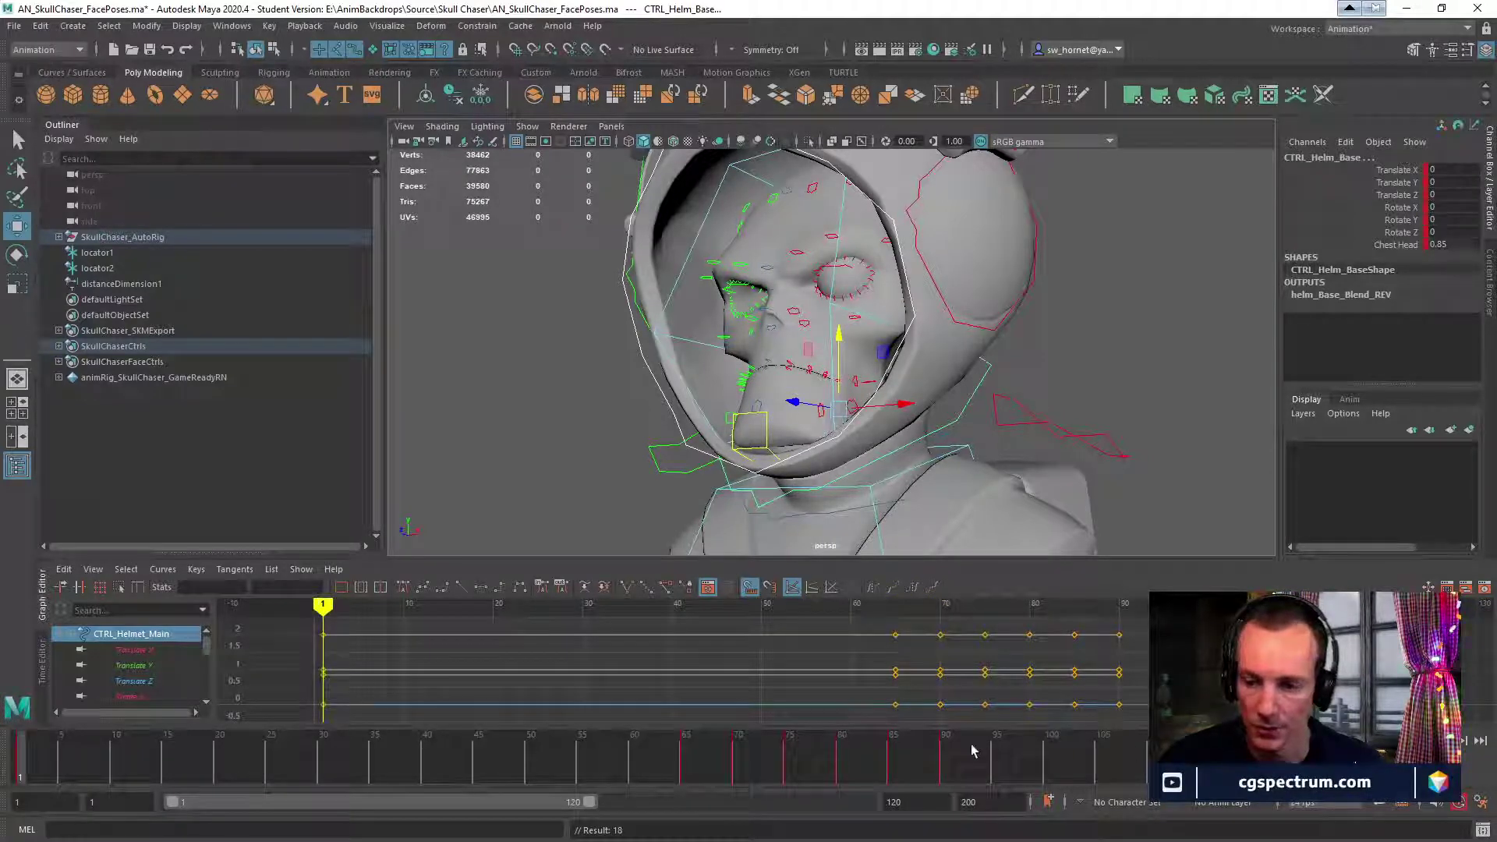
{"action": "left_click", "coordinate": [1102, 772]}
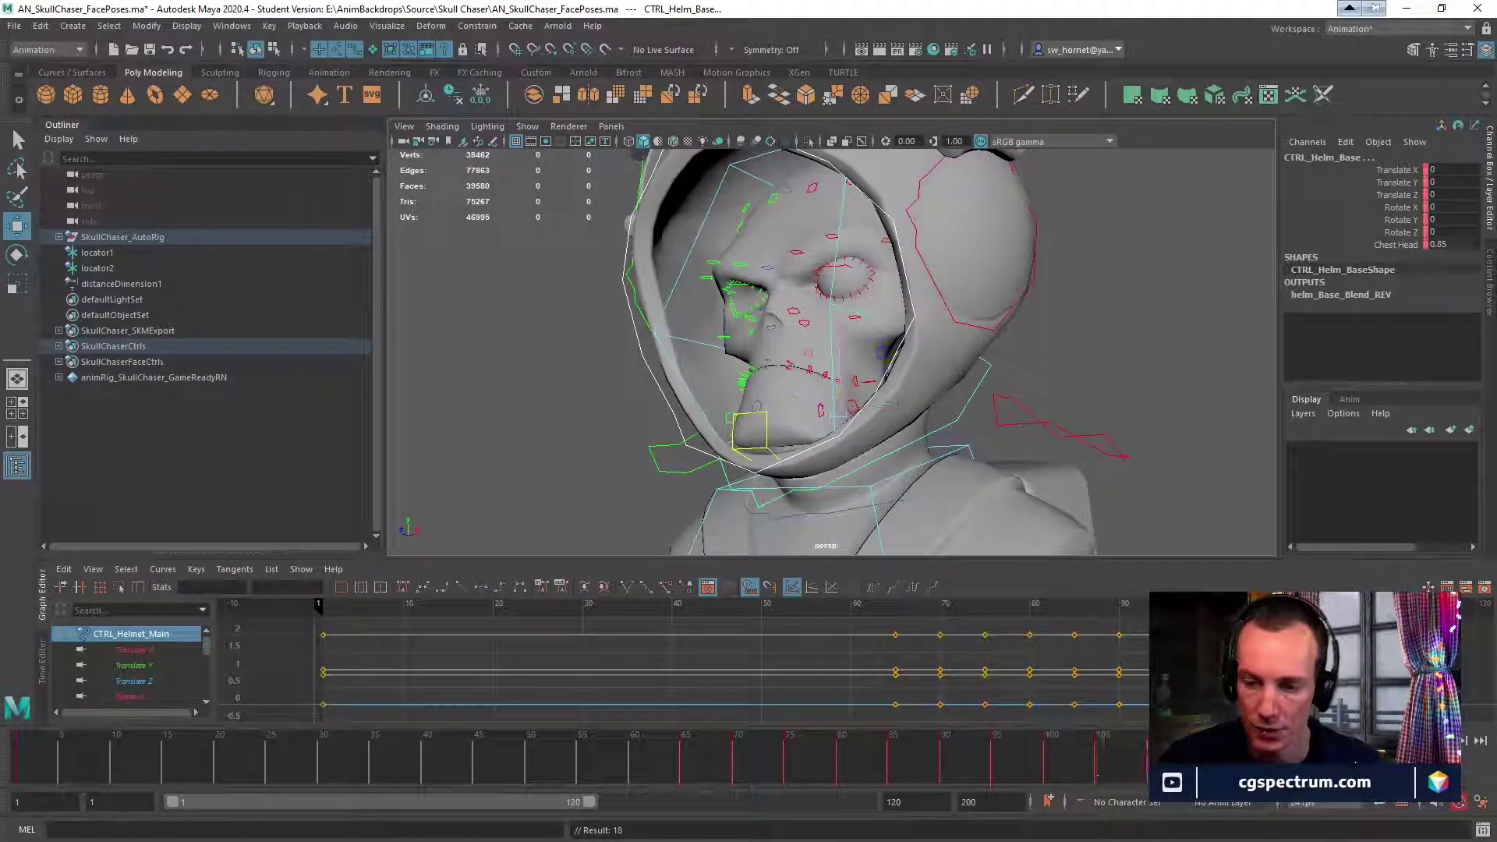
At frame 90, move the global jaw control forward to about 0.115 in Translate Z.
{"action": "mouse_move", "coordinate": [987, 770]}
{"action": "left_mouse_down"}
{"action": "mouse_move", "coordinate": [886, 777]}
{"action": "mouse_move", "coordinate": [945, 780]}
{"action": "left_mouse_up"}
{"action": "left_click_drag", "start_coordinate": [904, 530], "coordinate": [776, 474], "text": "alt"}
{"action": "scroll", "coordinate": [979, 432], "scroll_direction": "up", "scroll_amount": 5}
{"action": "left_click", "coordinate": [739, 481]}
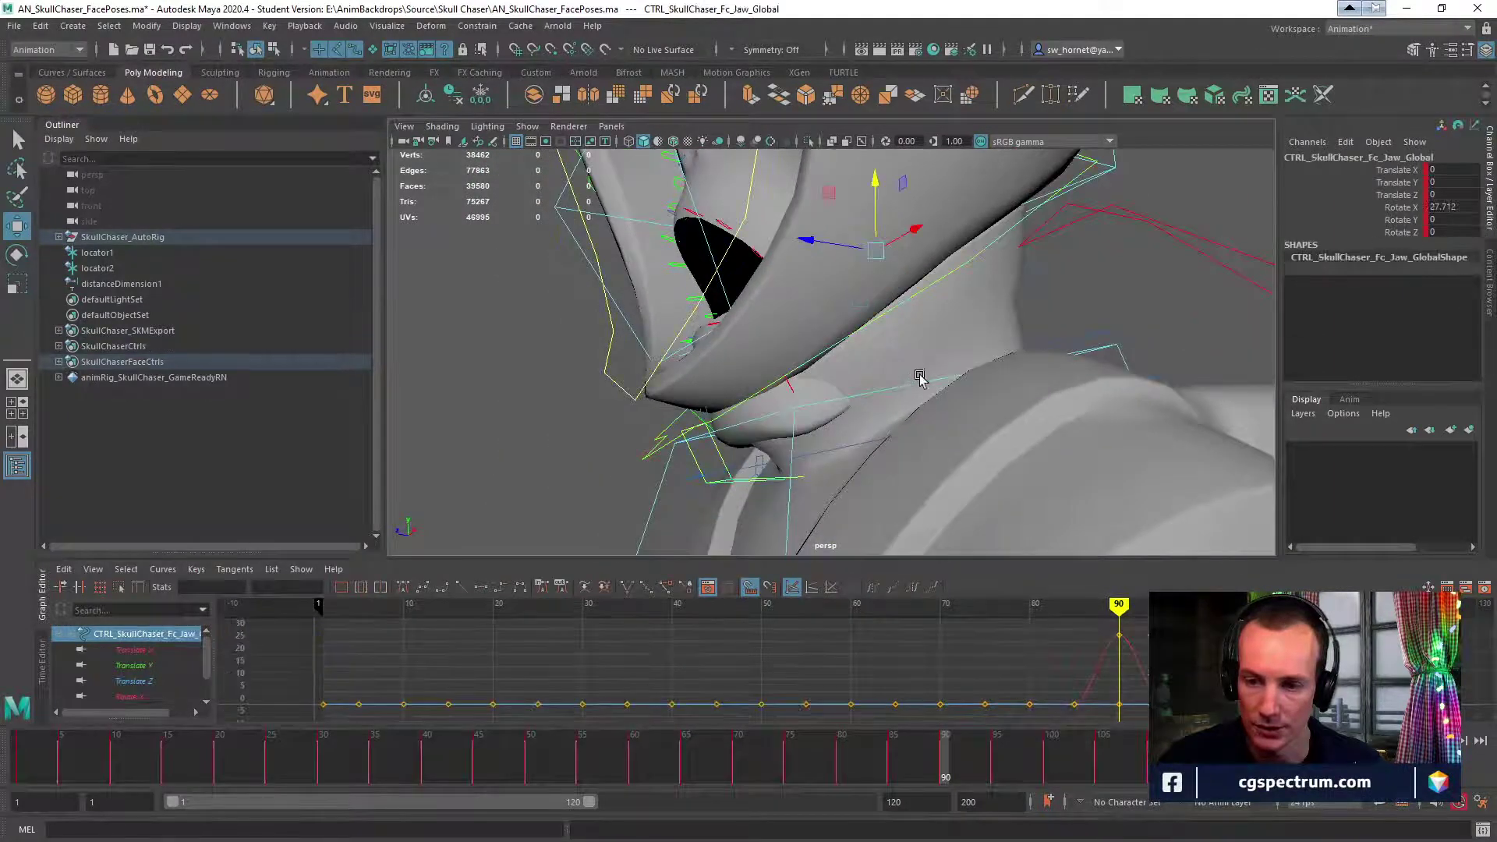
{"action": "left_click_drag", "start_coordinate": [918, 374], "coordinate": [934, 403], "text": "alt"}
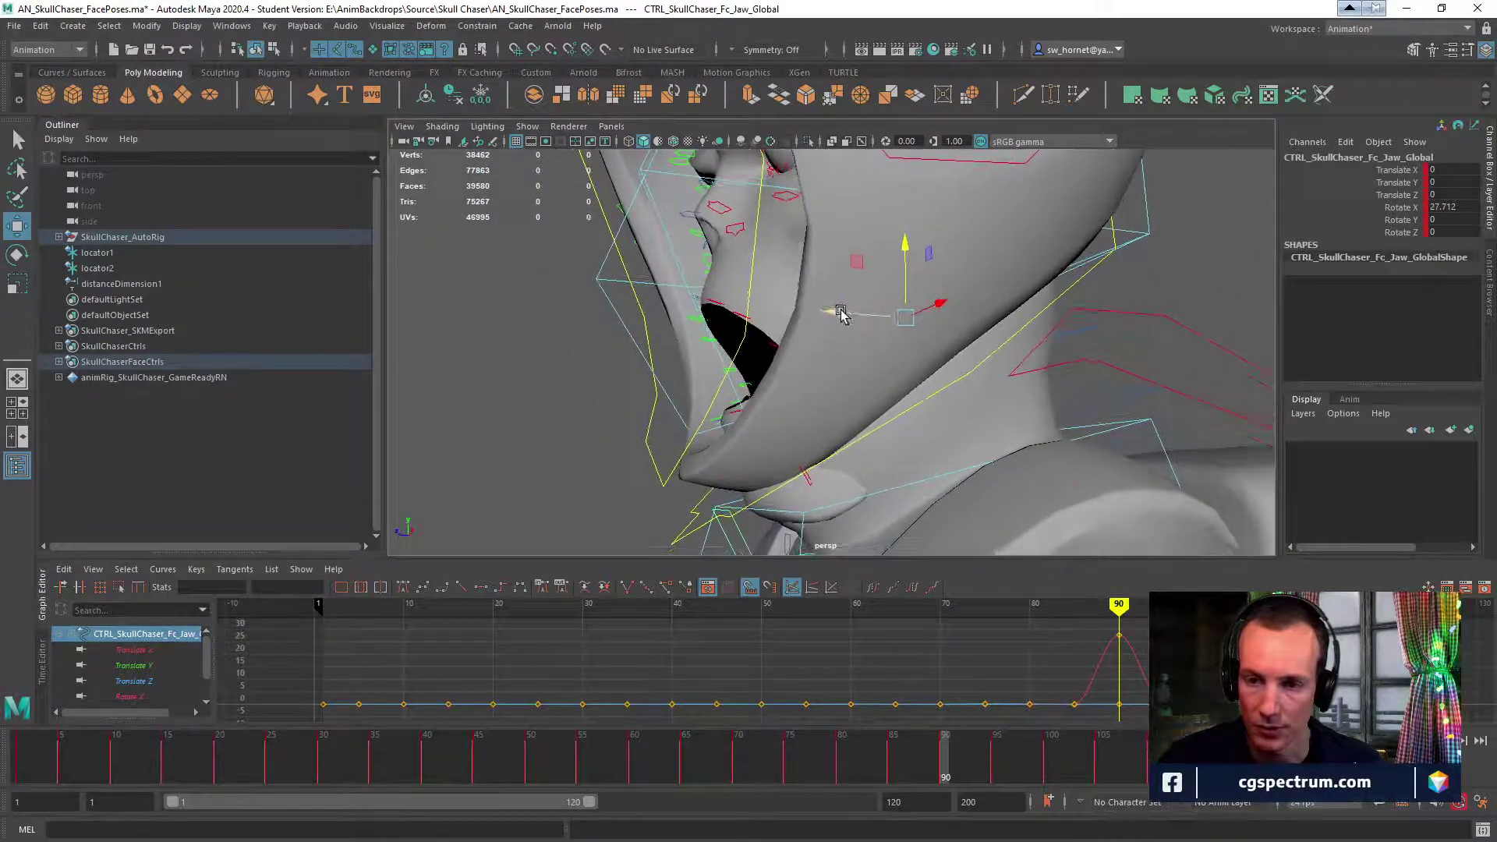
{"action": "left_click_drag", "start_coordinate": [840, 313], "coordinate": [823, 312]}
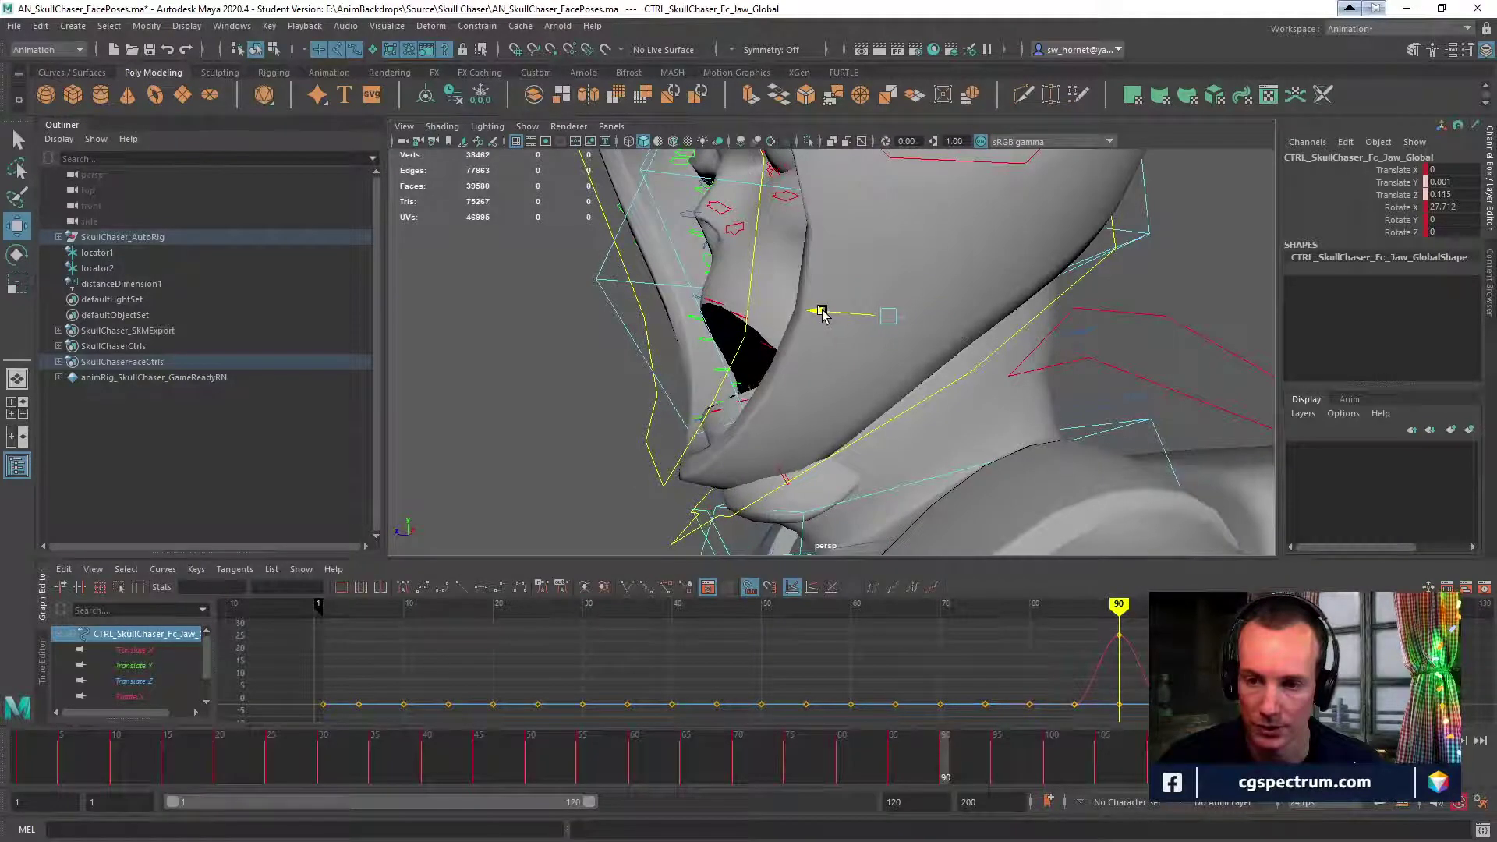
{"action": "left_click_drag", "start_coordinate": [887, 388], "coordinate": [927, 320], "text": "alt"}
{"action": "mouse_move", "coordinate": [939, 774]}
{"action": "left_mouse_down"}
{"action": "mouse_move", "coordinate": [893, 774]}
{"action": "mouse_move", "coordinate": [948, 772]}
{"action": "left_mouse_up"}
Lower the main helmet control at frame 90 to about -0.198 in Translate Y and 0.157 in Translate Z.
{"action": "left_click_drag", "start_coordinate": [964, 403], "coordinate": [933, 411], "text": "alt"}
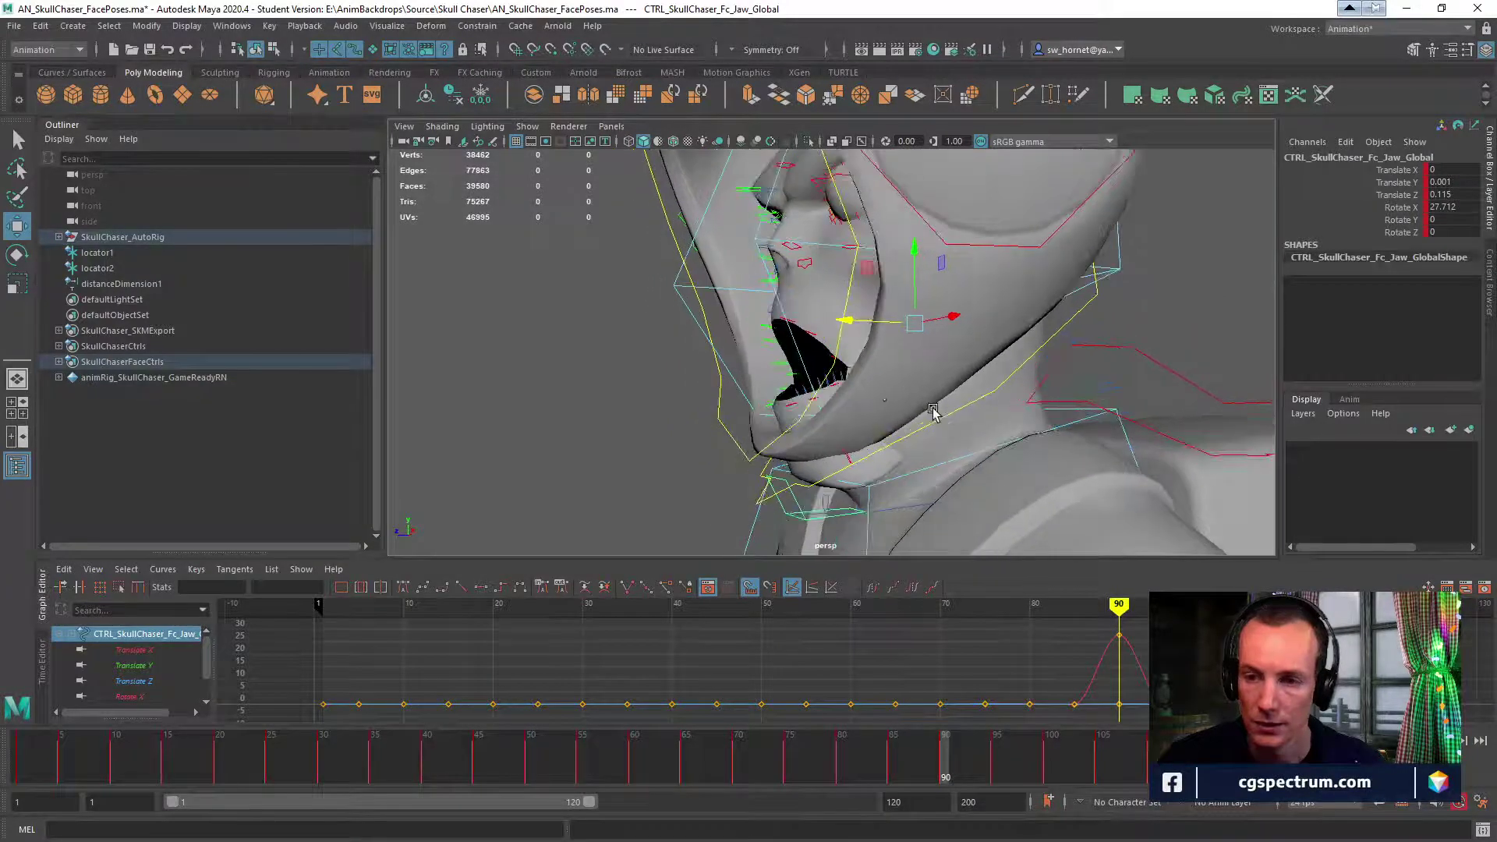
{"action": "left_click", "coordinate": [1035, 323]}
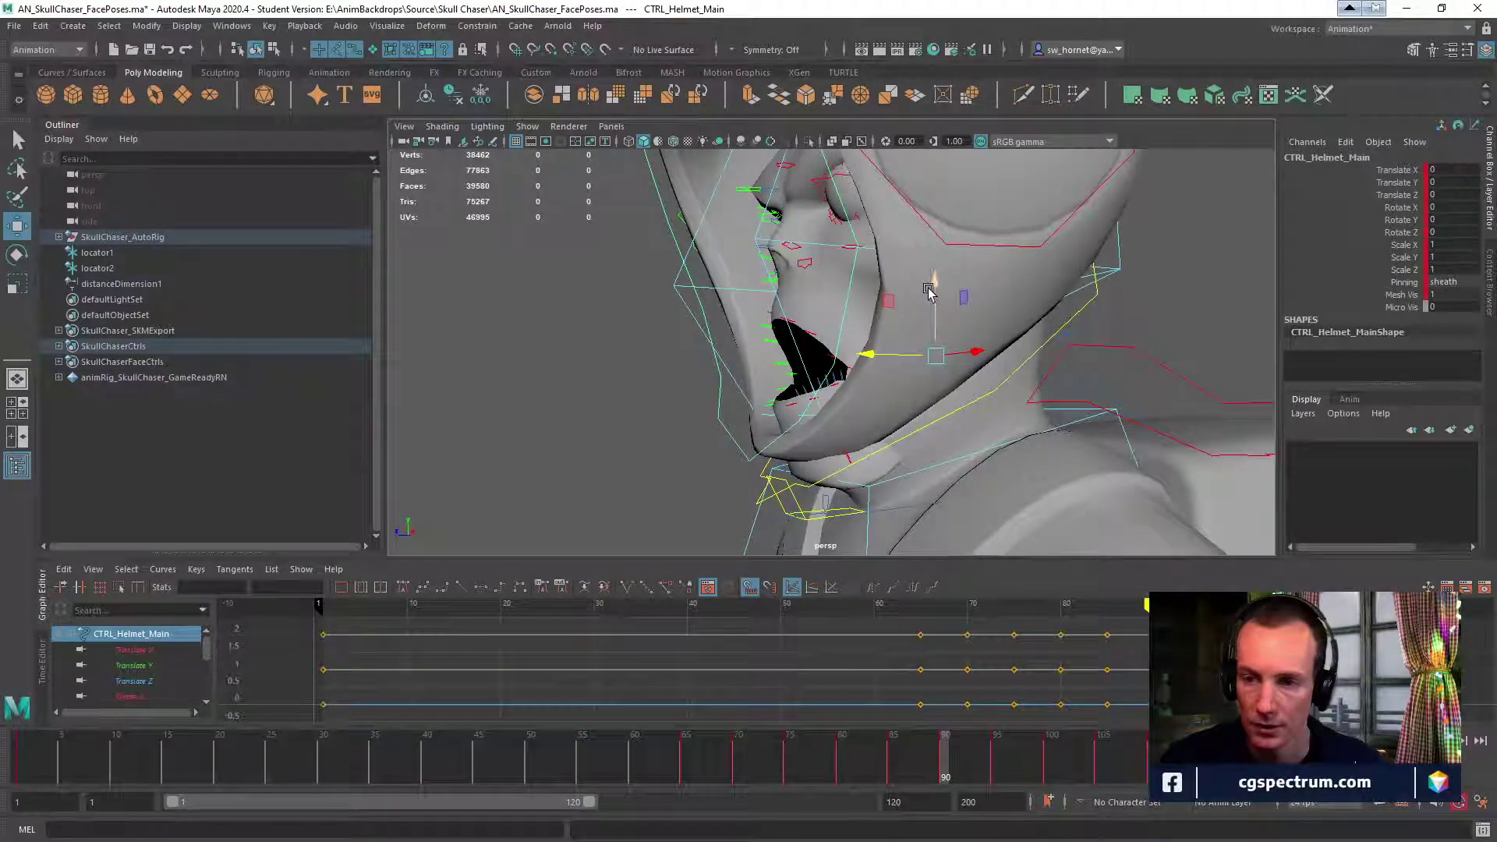
{"action": "left_click_drag", "start_coordinate": [928, 290], "coordinate": [941, 326]}
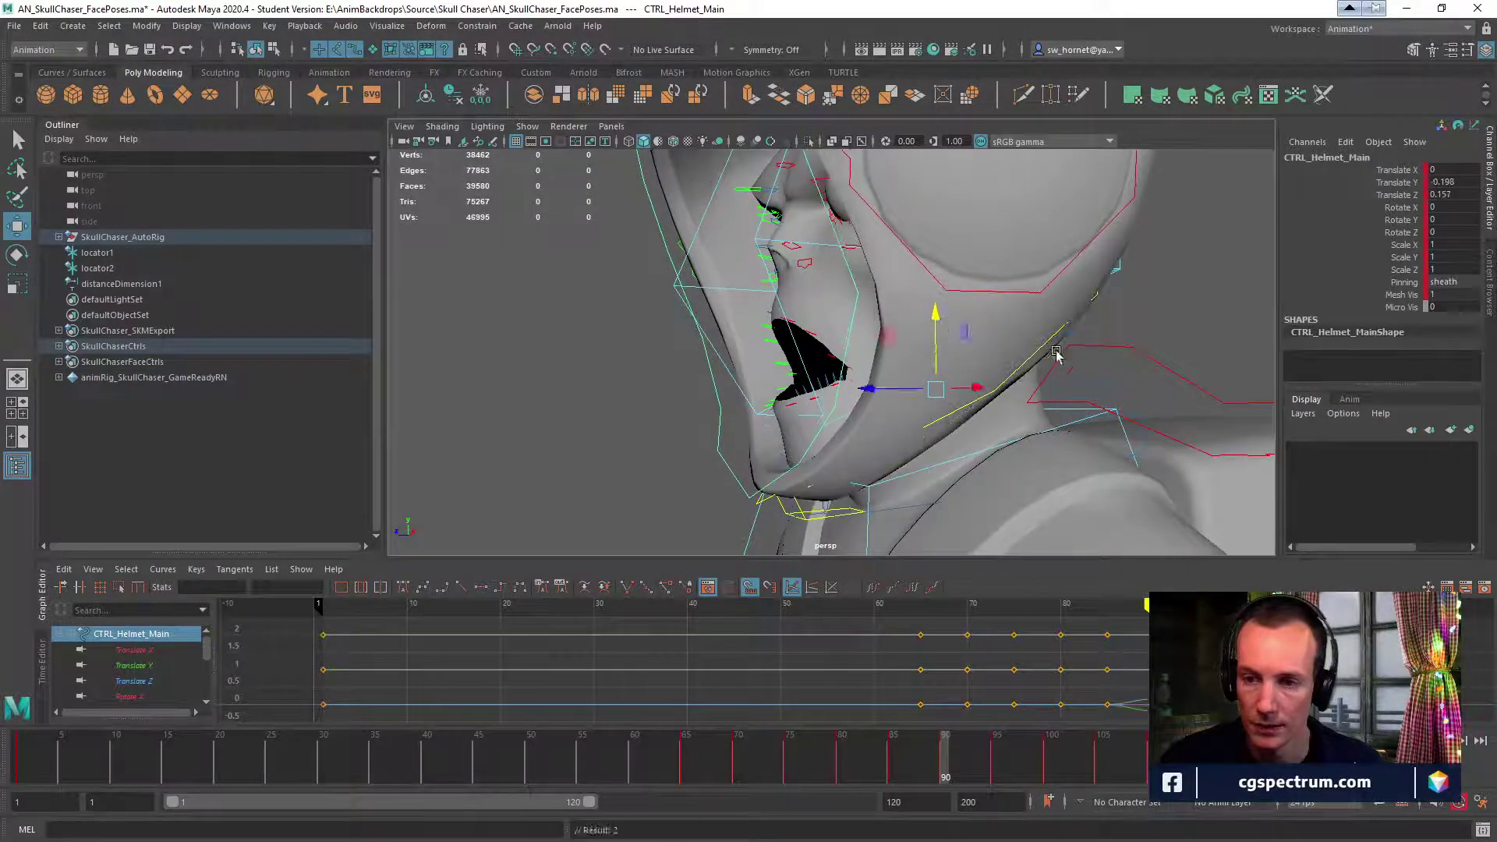
{"action": "left_click_drag", "start_coordinate": [1057, 353], "coordinate": [1107, 373], "text": "alt"}
{"action": "right_click_drag", "start_coordinate": [1107, 373], "coordinate": [1021, 401], "text": "alt"}
{"action": "mouse_move", "coordinate": [948, 766]}
{"action": "left_mouse_down"}
{"action": "mouse_move", "coordinate": [893, 771]}
{"action": "mouse_move", "coordinate": [948, 766]}
{"action": "left_mouse_up"}
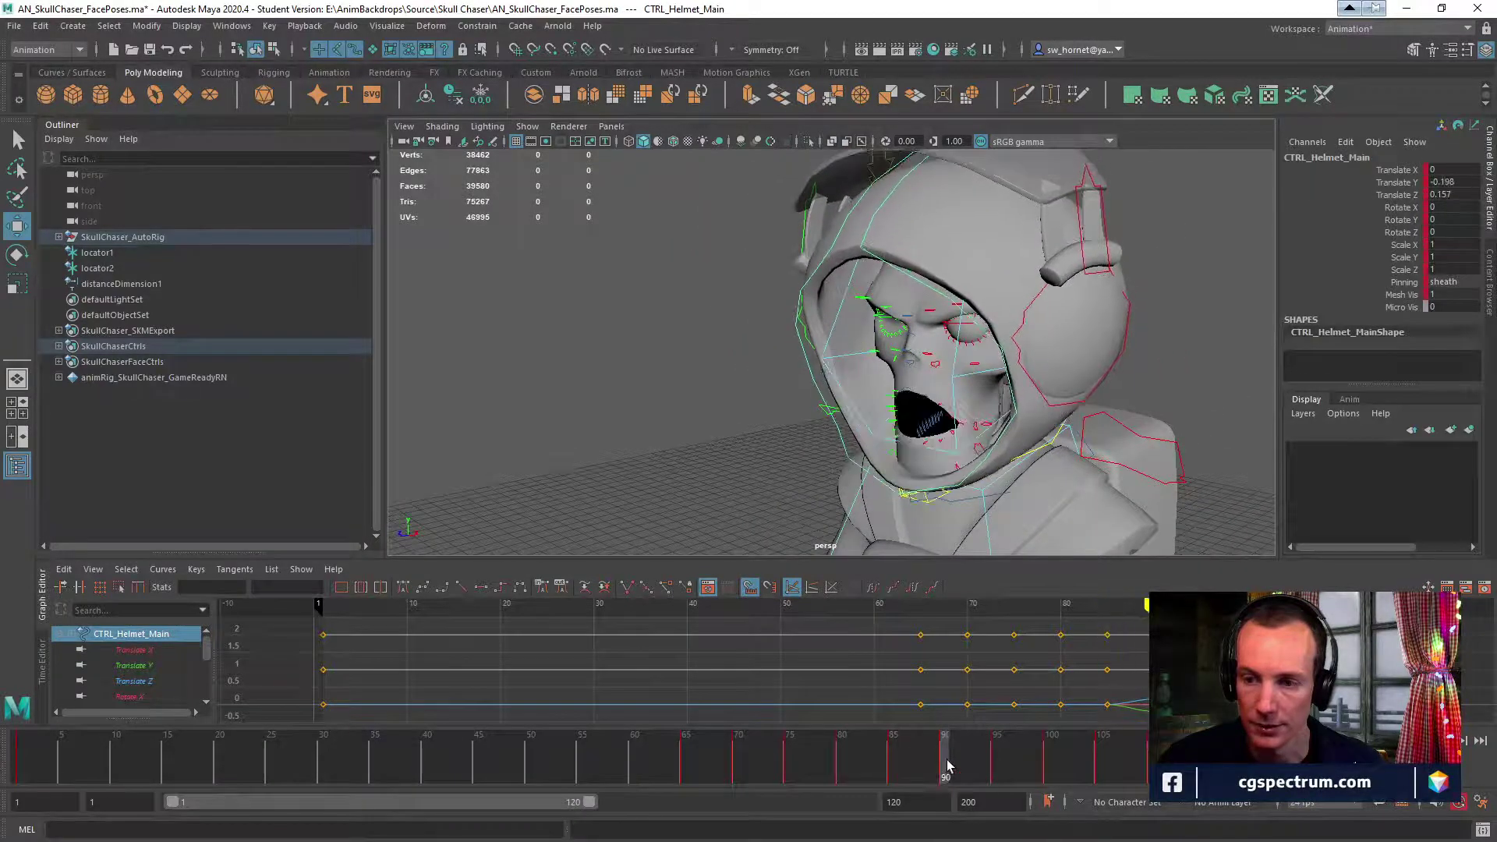
Rotate the main helmet control at frame 90 to about 3.15 in Rotate X.
{"action": "left_click_drag", "start_coordinate": [967, 521], "coordinate": [873, 342], "text": "alt"}
{"action": "key", "text": "e"}
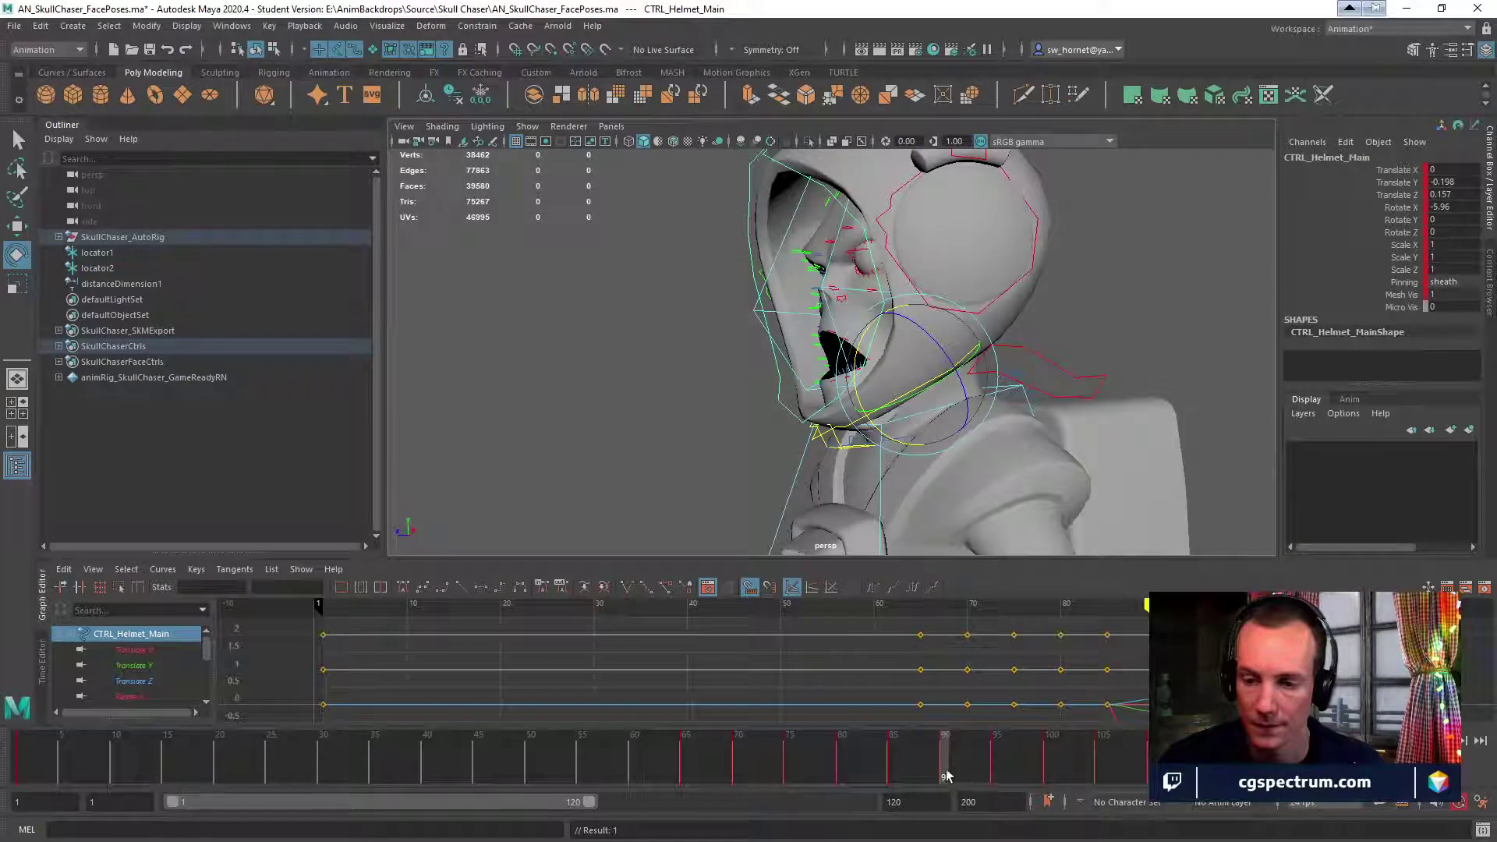
{"action": "mouse_move", "coordinate": [944, 776]}
{"action": "left_mouse_down"}
{"action": "mouse_move", "coordinate": [891, 777]}
{"action": "mouse_move", "coordinate": [947, 778]}
{"action": "left_mouse_up"}
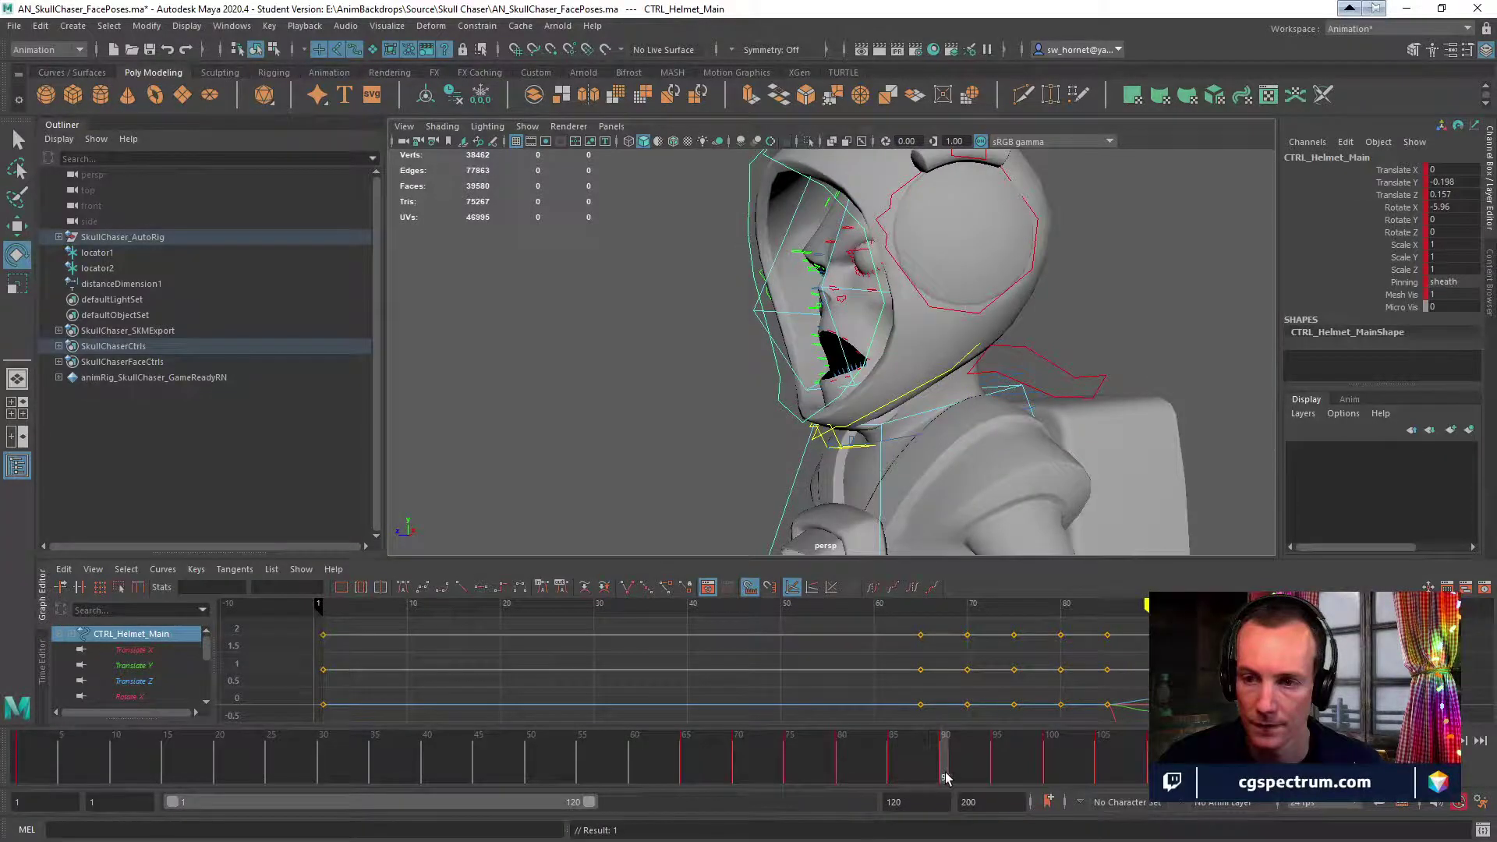
{"action": "left_click_drag", "start_coordinate": [857, 348], "coordinate": [846, 382]}
Reposition the main helmet control at frame 90 to about -0.17 in Translate Y and 0.028 in Translate Z, and scrub nearby frames to check.
{"action": "key", "text": "w"}
{"action": "left_click_drag", "start_coordinate": [744, 425], "coordinate": [917, 461]}
{"action": "mouse_move", "coordinate": [958, 753]}
{"action": "left_mouse_down"}
{"action": "mouse_move", "coordinate": [886, 765]}
{"action": "mouse_move", "coordinate": [928, 752]}
{"action": "mouse_move", "coordinate": [884, 749]}
{"action": "mouse_move", "coordinate": [945, 750]}
{"action": "left_mouse_up"}
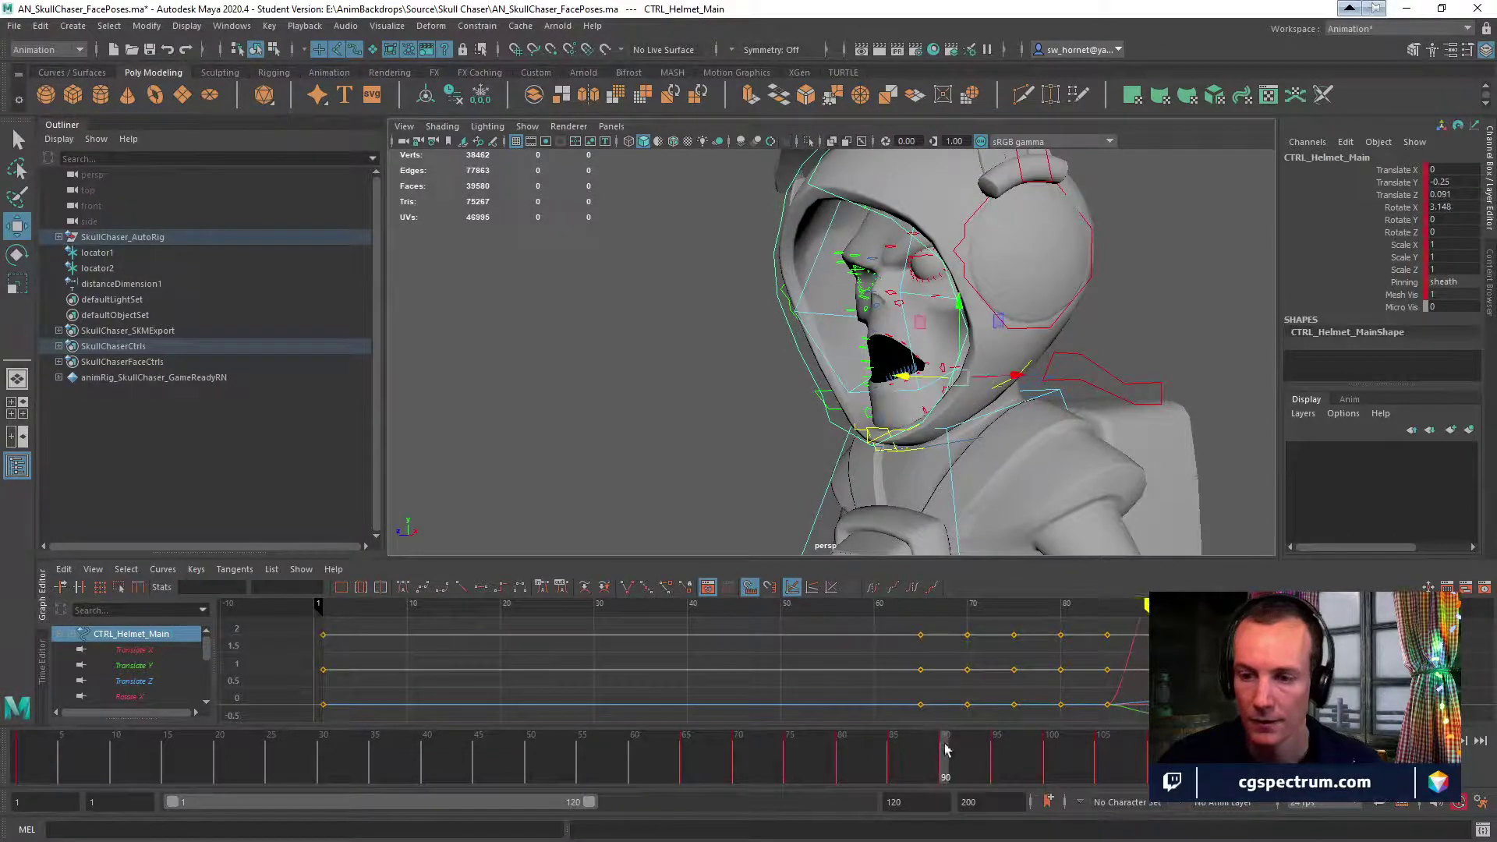
{"action": "left_click_drag", "start_coordinate": [959, 304], "coordinate": [978, 301]}
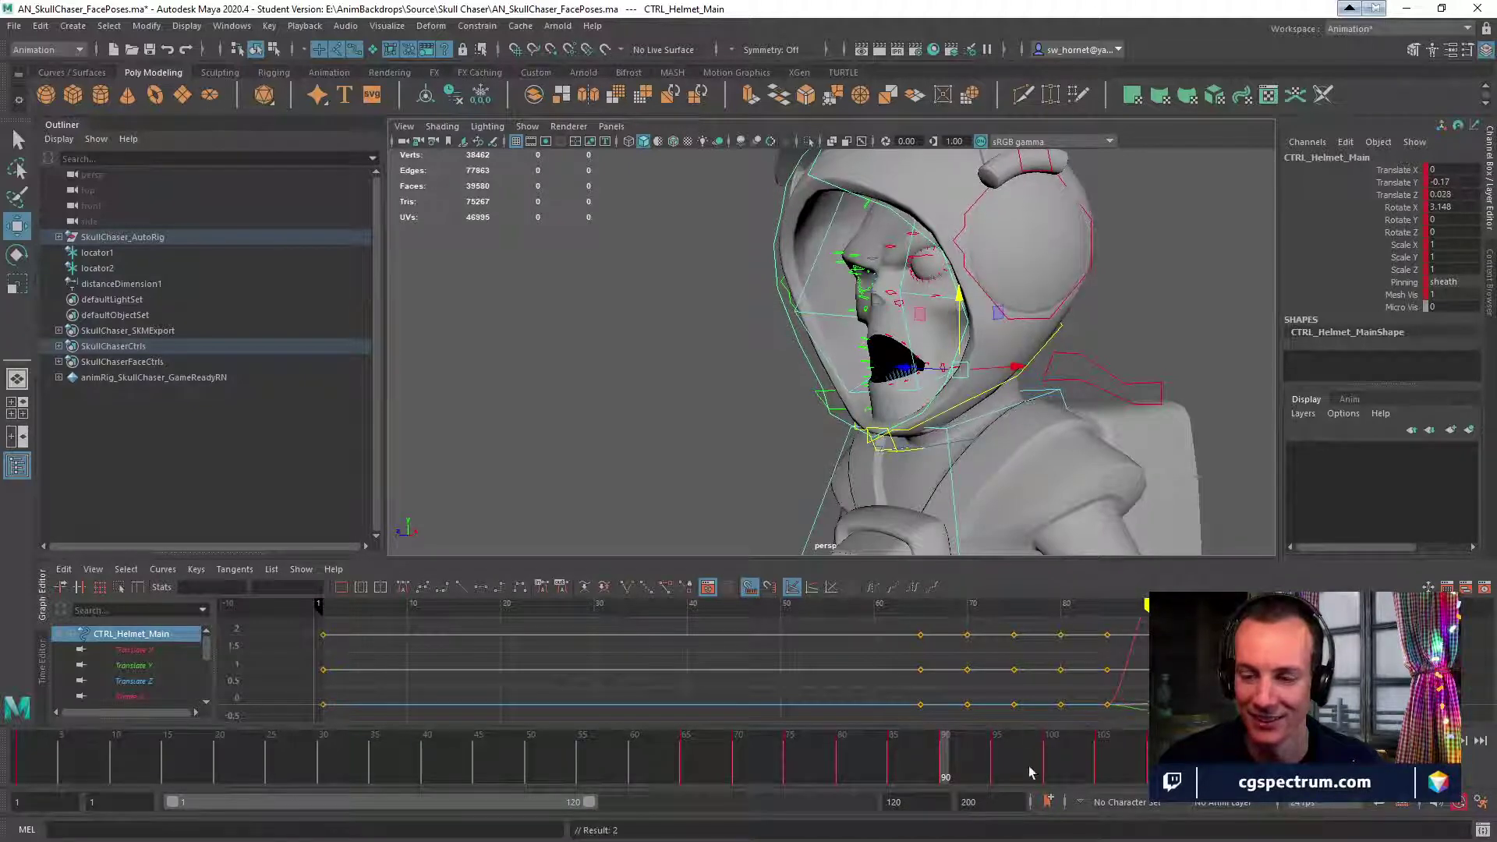
{"action": "mouse_move", "coordinate": [943, 772]}
{"action": "left_mouse_down"}
{"action": "mouse_move", "coordinate": [889, 772]}
{"action": "mouse_move", "coordinate": [946, 771]}
{"action": "mouse_move", "coordinate": [895, 772]}
{"action": "mouse_move", "coordinate": [928, 768]}
{"action": "left_mouse_up"}
{"action": "left_click_drag", "start_coordinate": [909, 452], "coordinate": [971, 483], "text": "alt"}
{"action": "right_click_drag", "start_coordinate": [971, 468], "coordinate": [874, 422], "text": "alt"}
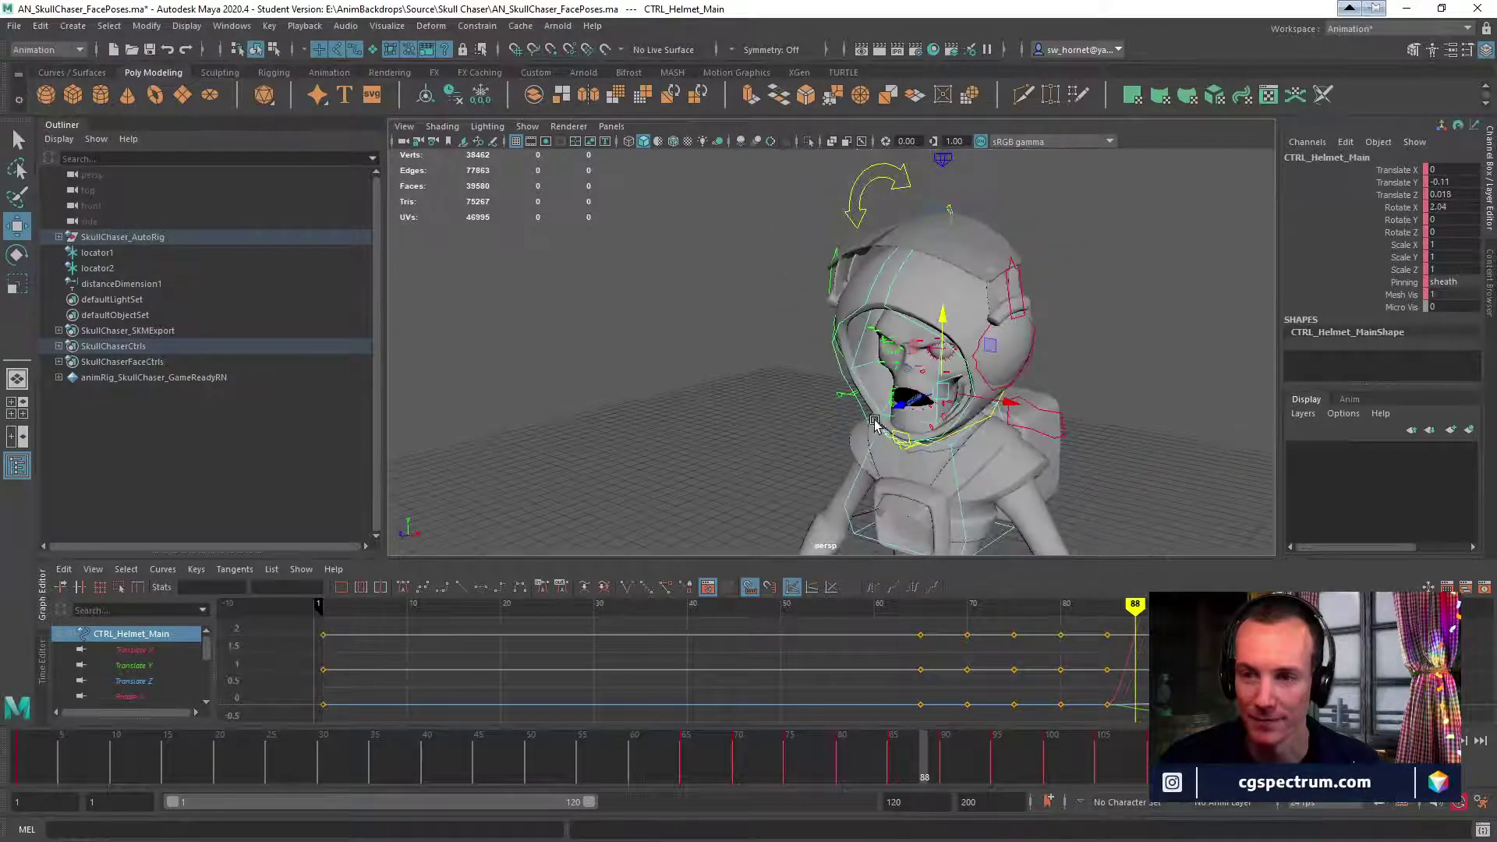
{"action": "mouse_move", "coordinate": [929, 767]}
{"action": "left_mouse_down"}
{"action": "mouse_move", "coordinate": [885, 767]}
{"action": "mouse_move", "coordinate": [981, 747]}
{"action": "mouse_move", "coordinate": [857, 767]}
{"action": "mouse_move", "coordinate": [959, 767]}
{"action": "mouse_move", "coordinate": [865, 755]}
{"action": "mouse_move", "coordinate": [945, 754]}
{"action": "mouse_move", "coordinate": [895, 768]}
{"action": "mouse_move", "coordinate": [958, 768]}
{"action": "mouse_move", "coordinate": [905, 774]}
{"action": "mouse_move", "coordinate": [943, 772]}
{"action": "left_mouse_up"}
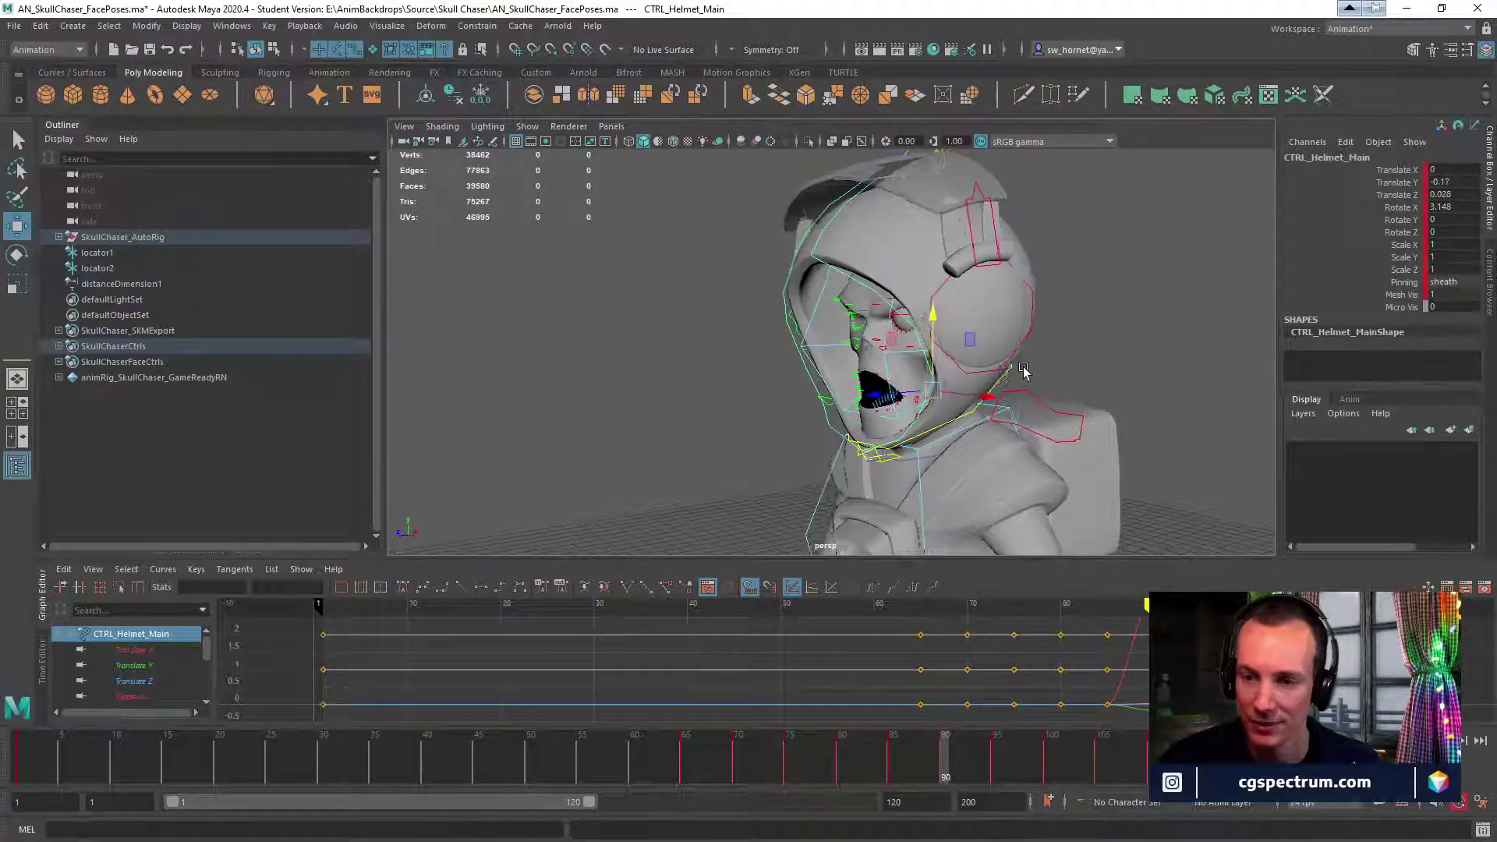
{"action": "left_click_drag", "start_coordinate": [983, 375], "coordinate": [924, 365], "text": "alt"}
{"action": "left_click_drag", "start_coordinate": [874, 322], "coordinate": [871, 328]}
{"action": "key", "text": "w"}
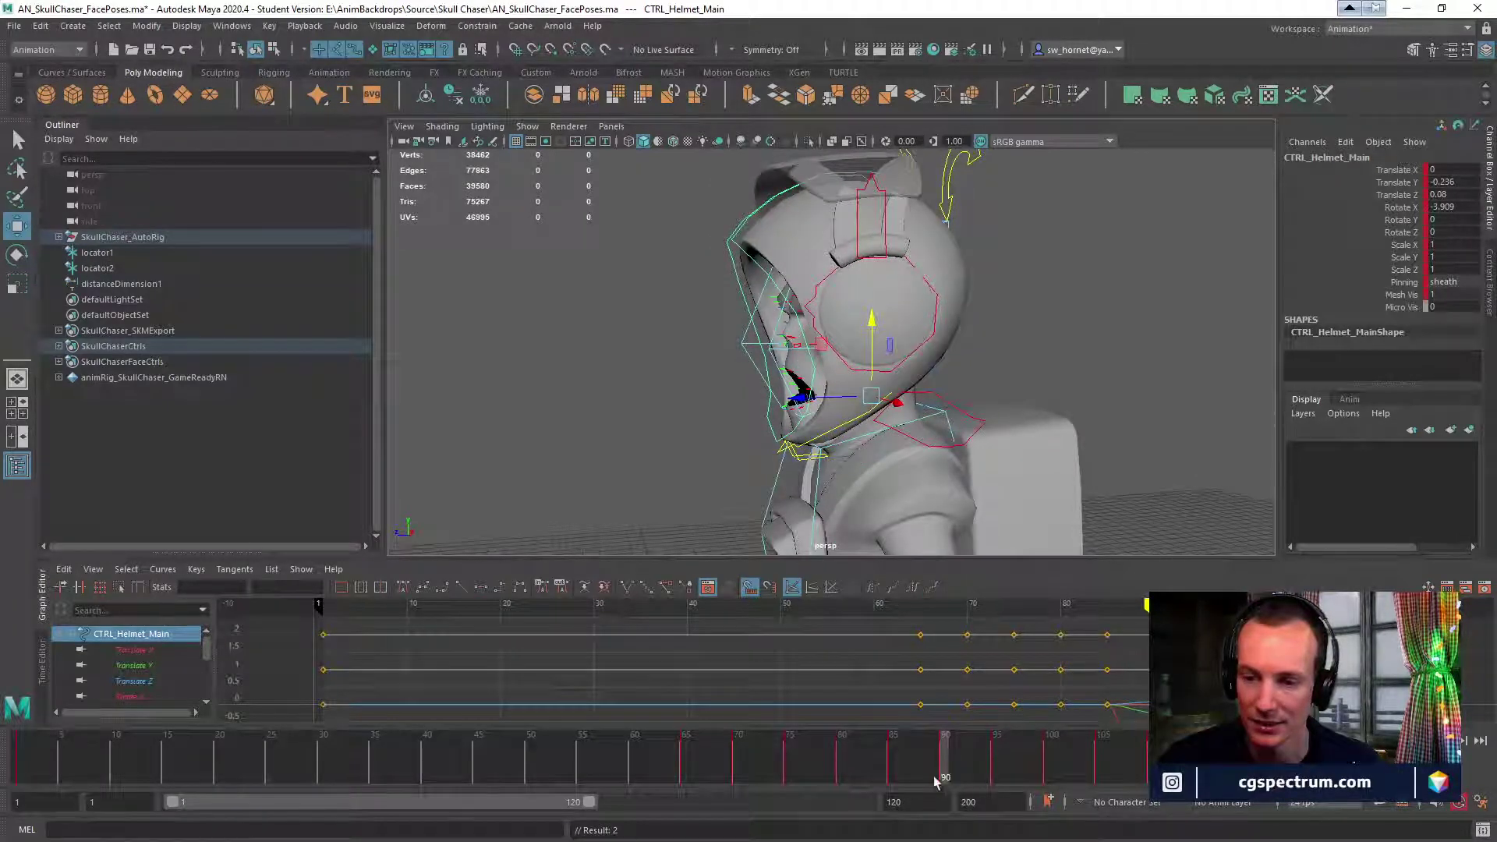
{"action": "mouse_move", "coordinate": [936, 782]}
{"action": "left_mouse_down"}
{"action": "mouse_move", "coordinate": [886, 775]}
{"action": "mouse_move", "coordinate": [944, 775]}
{"action": "left_mouse_up"}
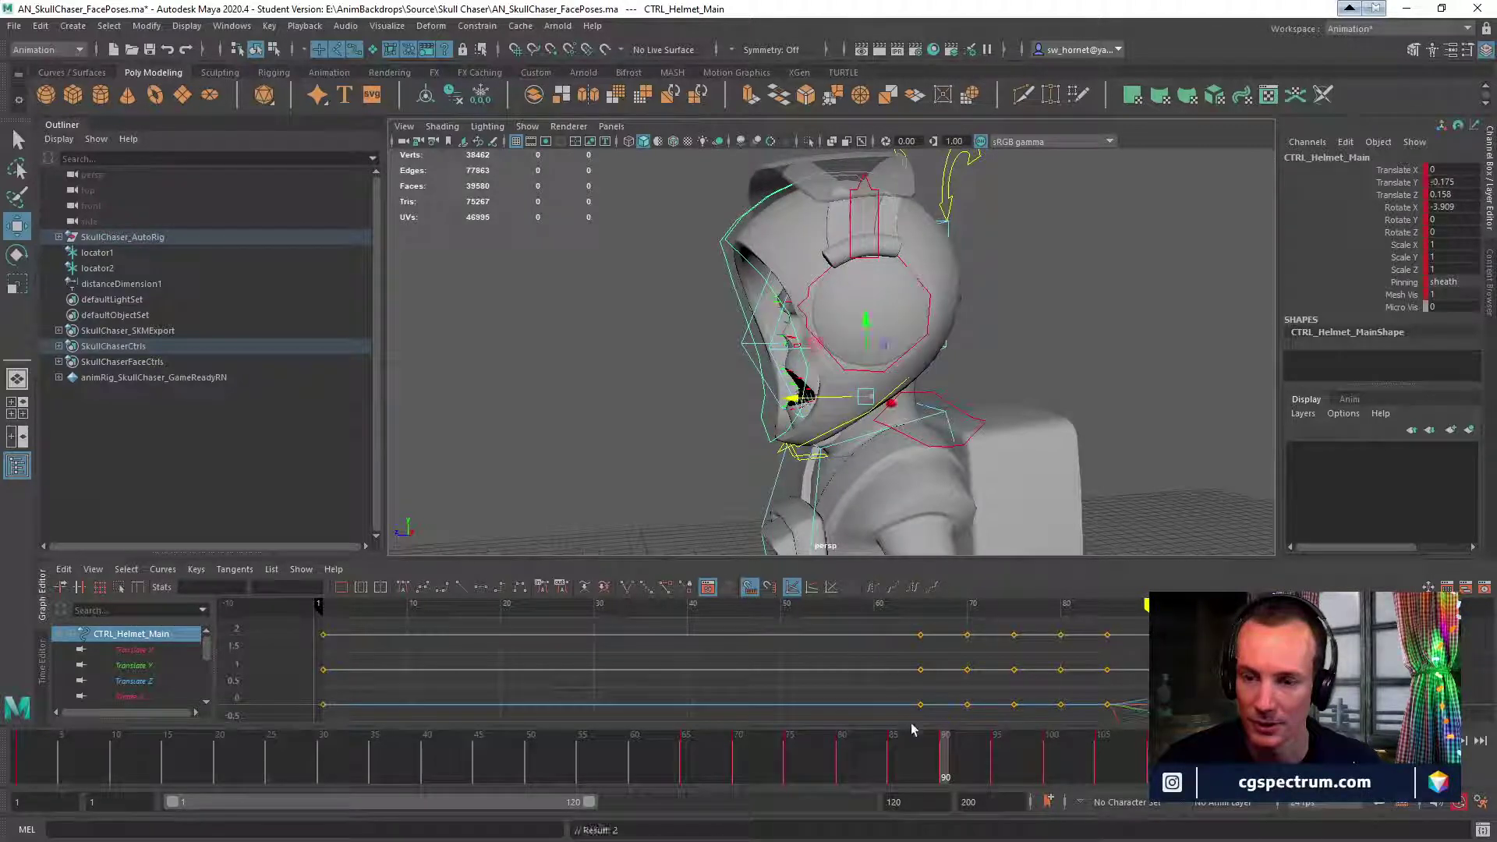
{"action": "key", "text": "ctrl+z"}
{"action": "key", "text": "ctrl+z"}
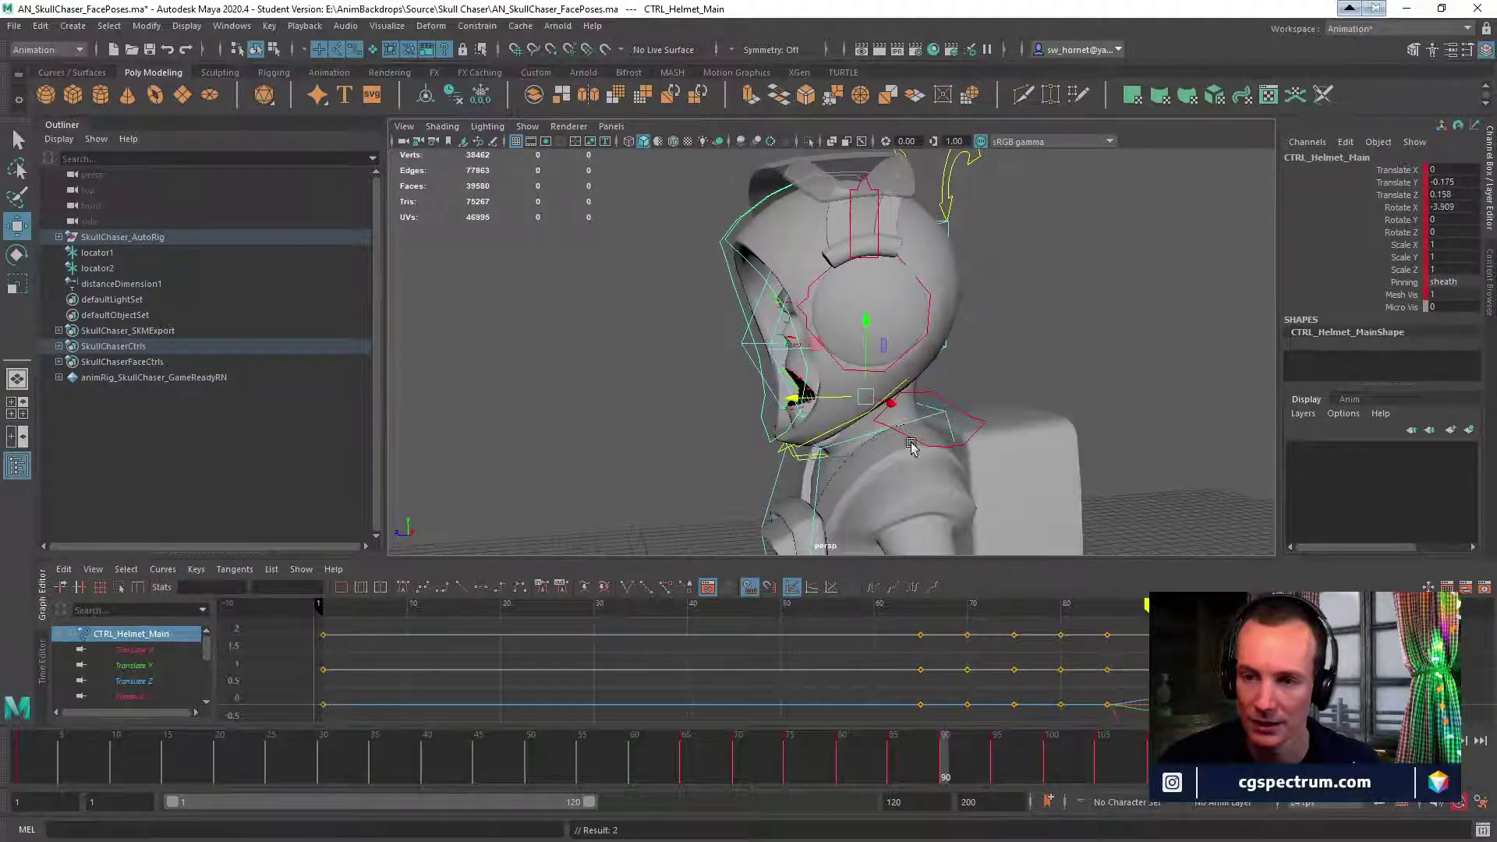
{"action": "key", "text": "ctrl+z"}
{"action": "key", "text": "ctrl+z"}
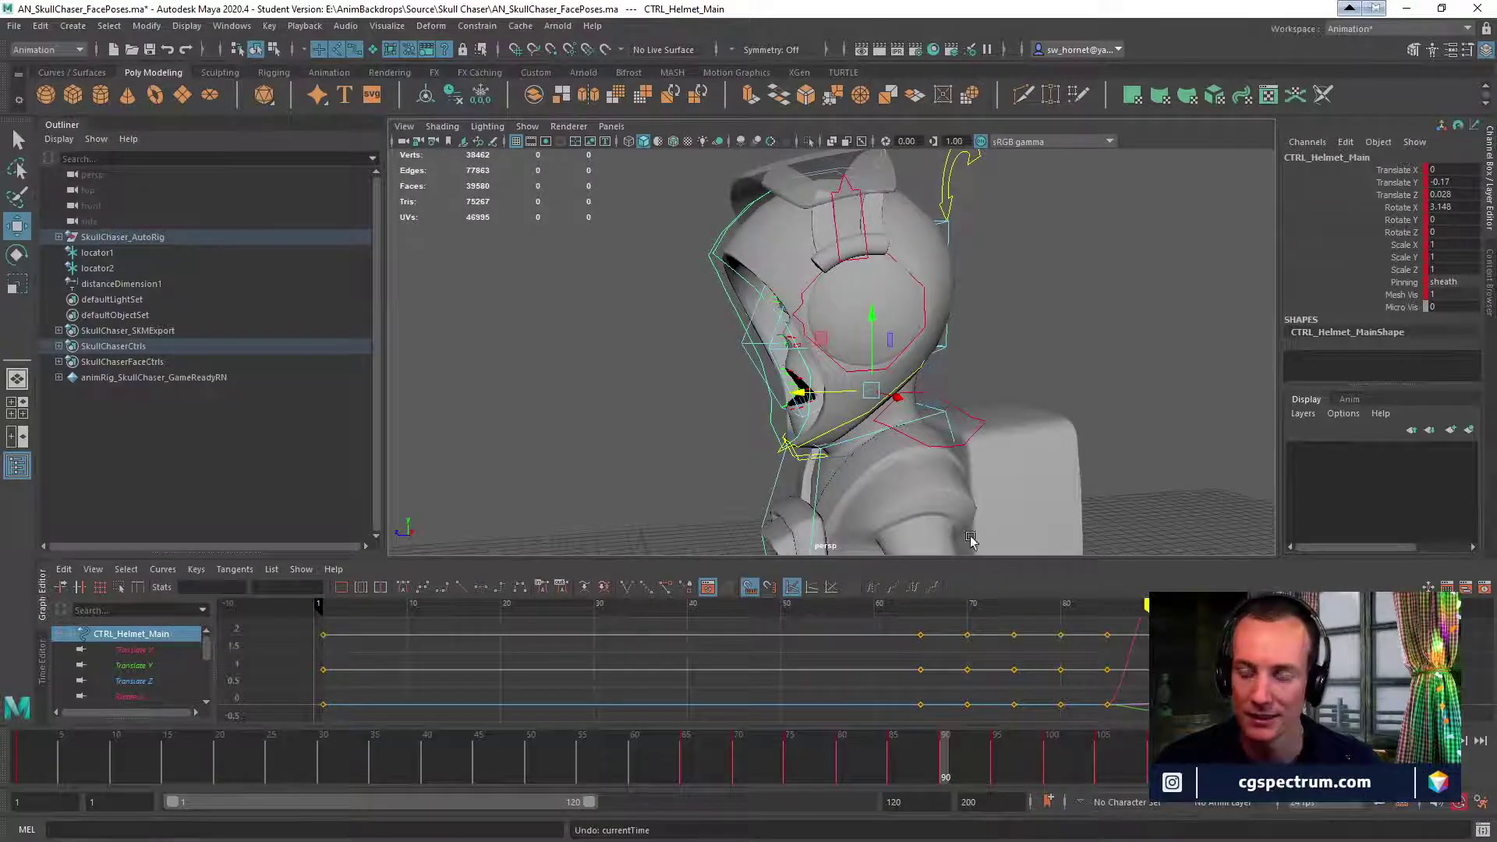
At frame 90, rotate the main helmet control to about 11.3 in Rotate X and move it to about -0.212 in Translate Y and -0.163 in Translate Z.
{"action": "mouse_move", "coordinate": [961, 752]}
{"action": "left_mouse_down"}
{"action": "mouse_move", "coordinate": [893, 760]}
{"action": "mouse_move", "coordinate": [945, 764]}
{"action": "left_mouse_up"}
{"action": "key", "text": "e"}
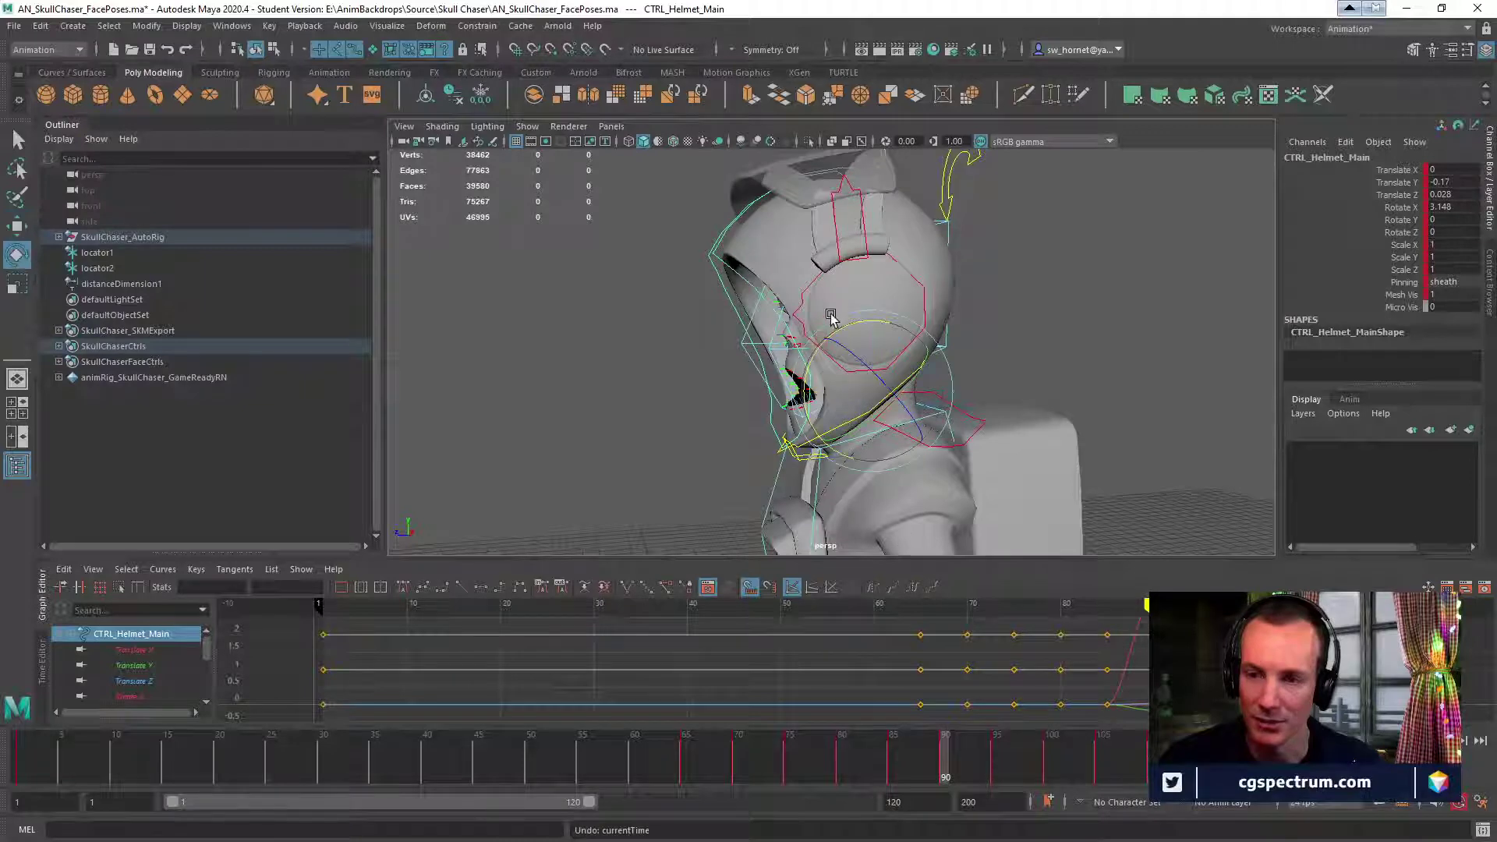
{"action": "left_click_drag", "start_coordinate": [811, 361], "coordinate": [838, 393]}
{"action": "key", "text": "w"}
{"action": "left_click_drag", "start_coordinate": [885, 316], "coordinate": [885, 321]}
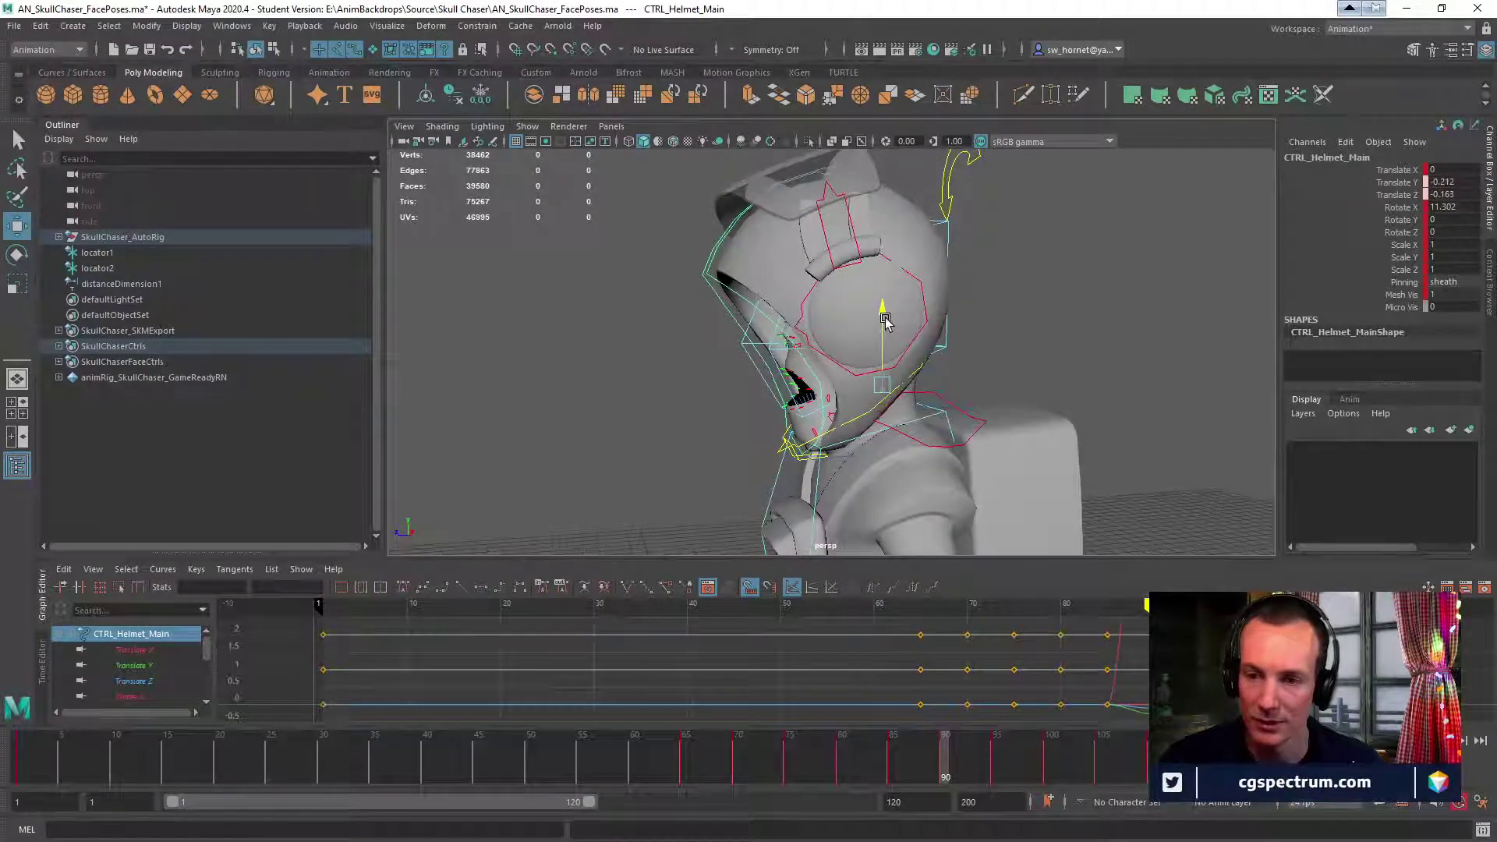
{"action": "mouse_move", "coordinate": [945, 762]}
{"action": "left_mouse_down"}
{"action": "mouse_move", "coordinate": [896, 768]}
{"action": "mouse_move", "coordinate": [967, 775]}
{"action": "mouse_move", "coordinate": [912, 784]}
{"action": "mouse_move", "coordinate": [1033, 780]}
{"action": "mouse_move", "coordinate": [852, 768]}
{"action": "mouse_move", "coordinate": [961, 751]}
{"action": "left_mouse_up"}
{"action": "left_click_drag", "start_coordinate": [1099, 351], "coordinate": [989, 336], "text": "alt"}
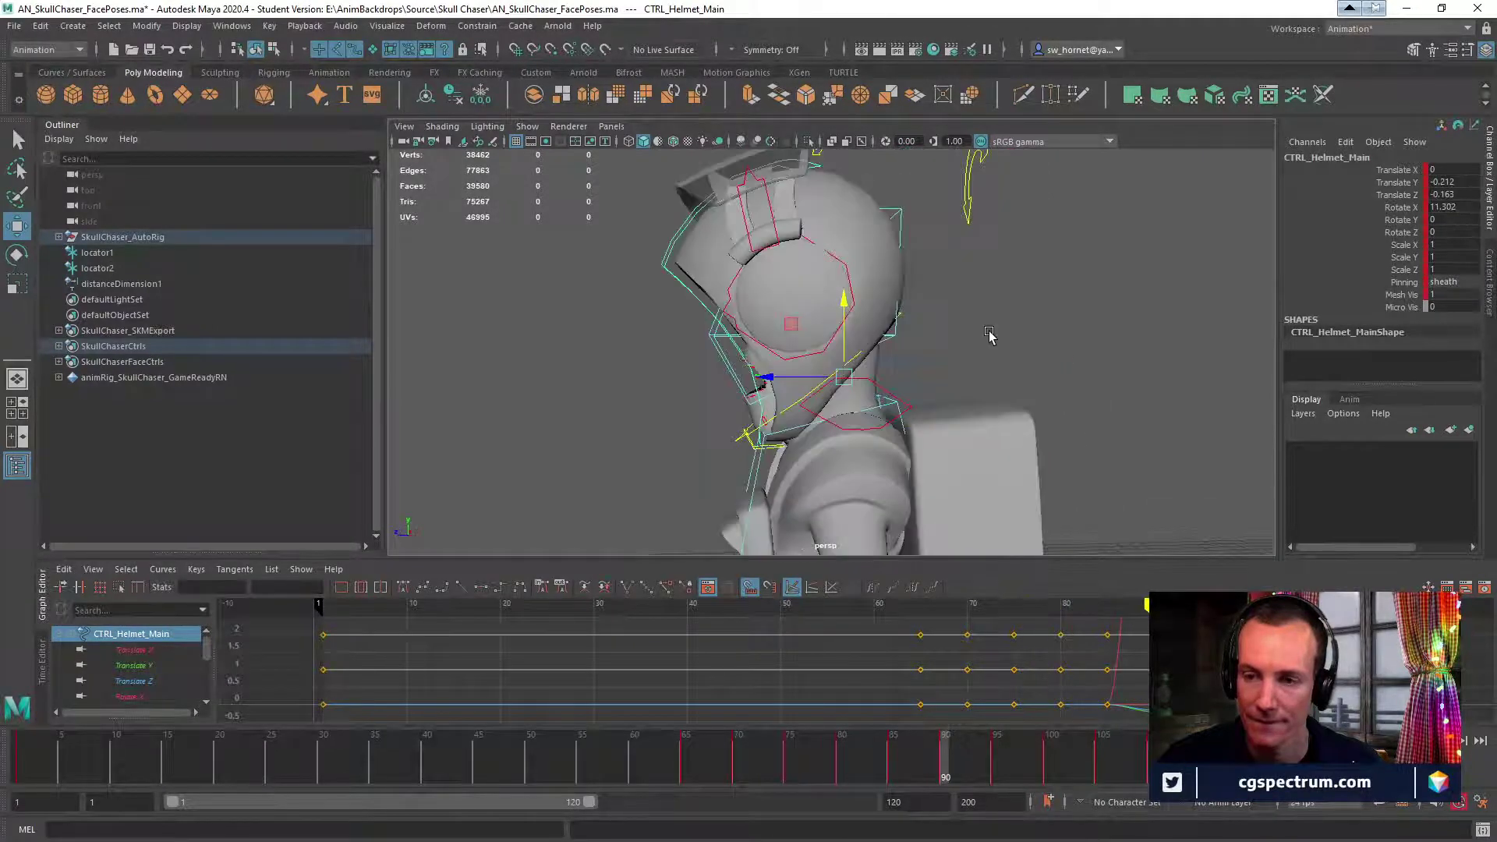
Fine-tune the main helmet control at frame 90 to about -0.231 in Translate Y and -0.148 in Translate Z, and scrub back to frame 82 to compare.
{"action": "left_click_drag", "start_coordinate": [933, 753], "coordinate": [941, 783]}
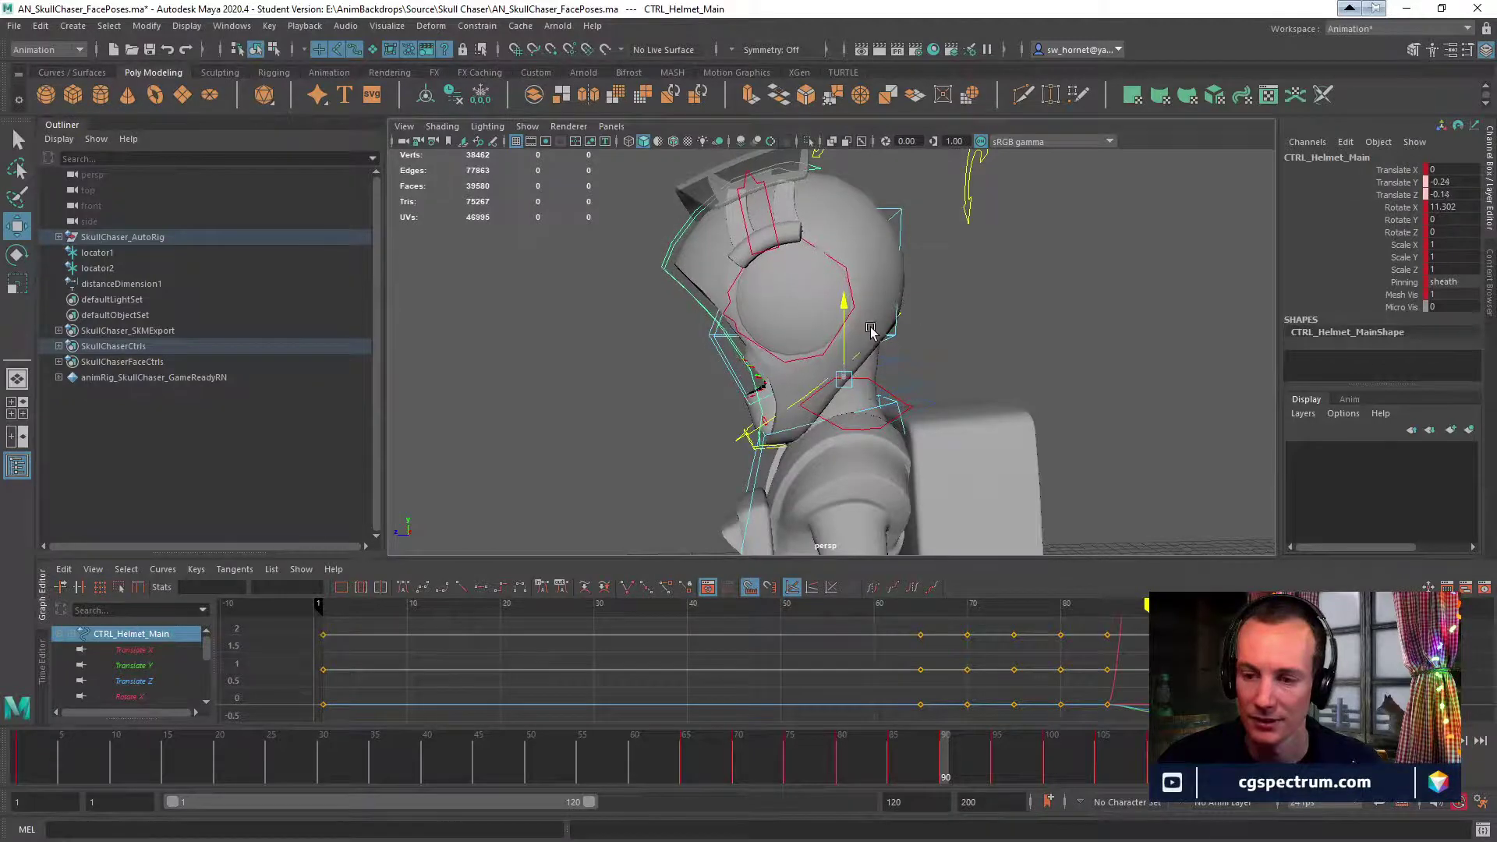
{"action": "left_click_drag", "start_coordinate": [945, 779], "coordinate": [981, 766]}
{"action": "mouse_move", "coordinate": [1078, 774]}
{"action": "left_mouse_down"}
{"action": "mouse_move", "coordinate": [817, 776]}
{"action": "mouse_move", "coordinate": [1058, 780]}
{"action": "mouse_move", "coordinate": [862, 776]}
{"action": "left_mouse_up"}
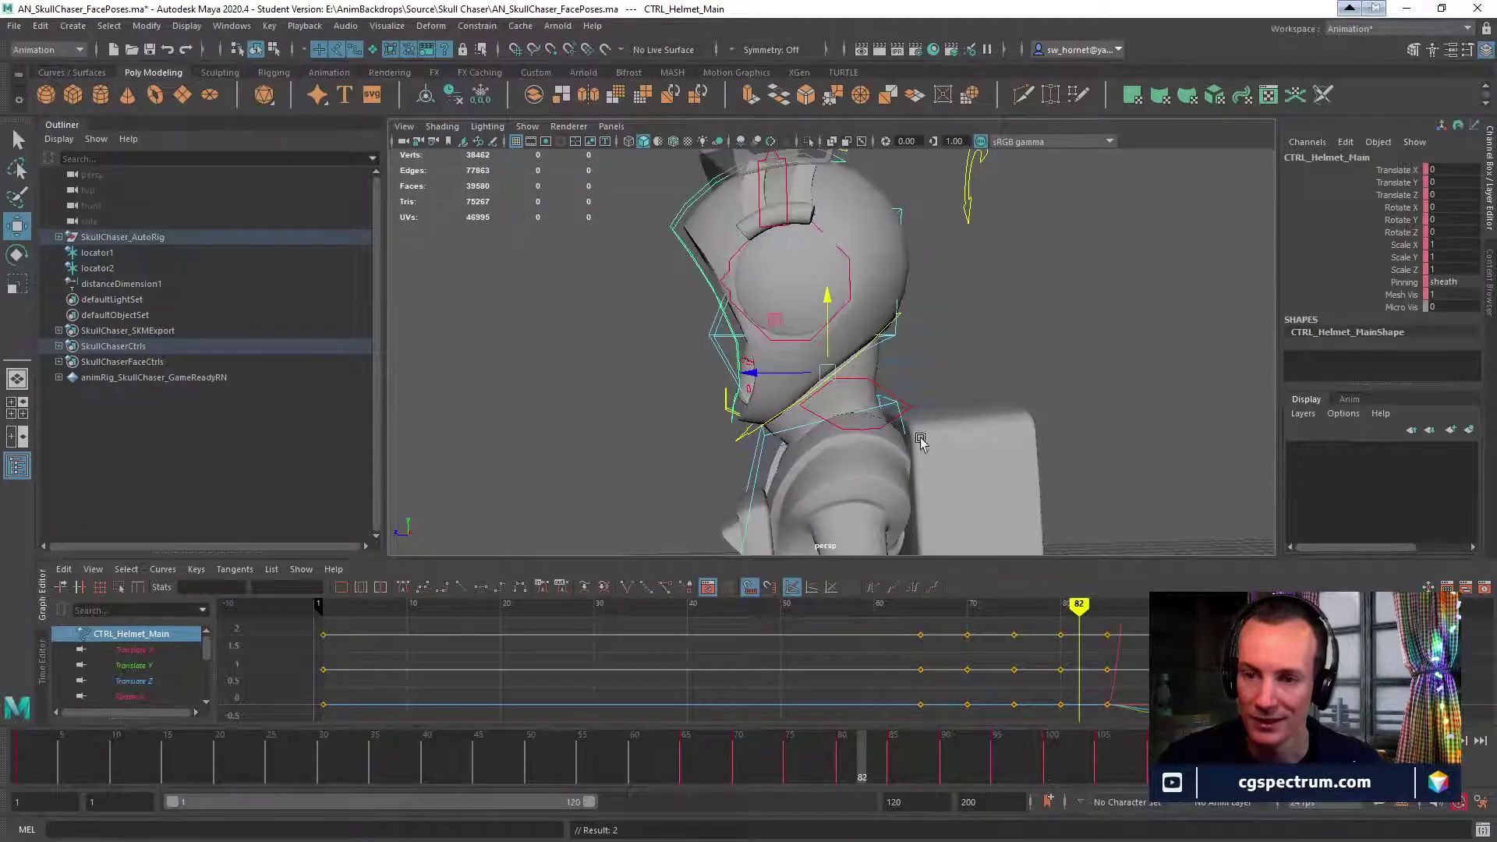
Let the autosave of the student version file proceed and scrub between frames 82 and 91 to review the open-jaw pose.
{"action": "left_click_drag", "start_coordinate": [936, 351], "coordinate": [1080, 382], "text": "alt"}
{"action": "left_click_drag", "start_coordinate": [1092, 318], "coordinate": [991, 336], "text": "alt"}
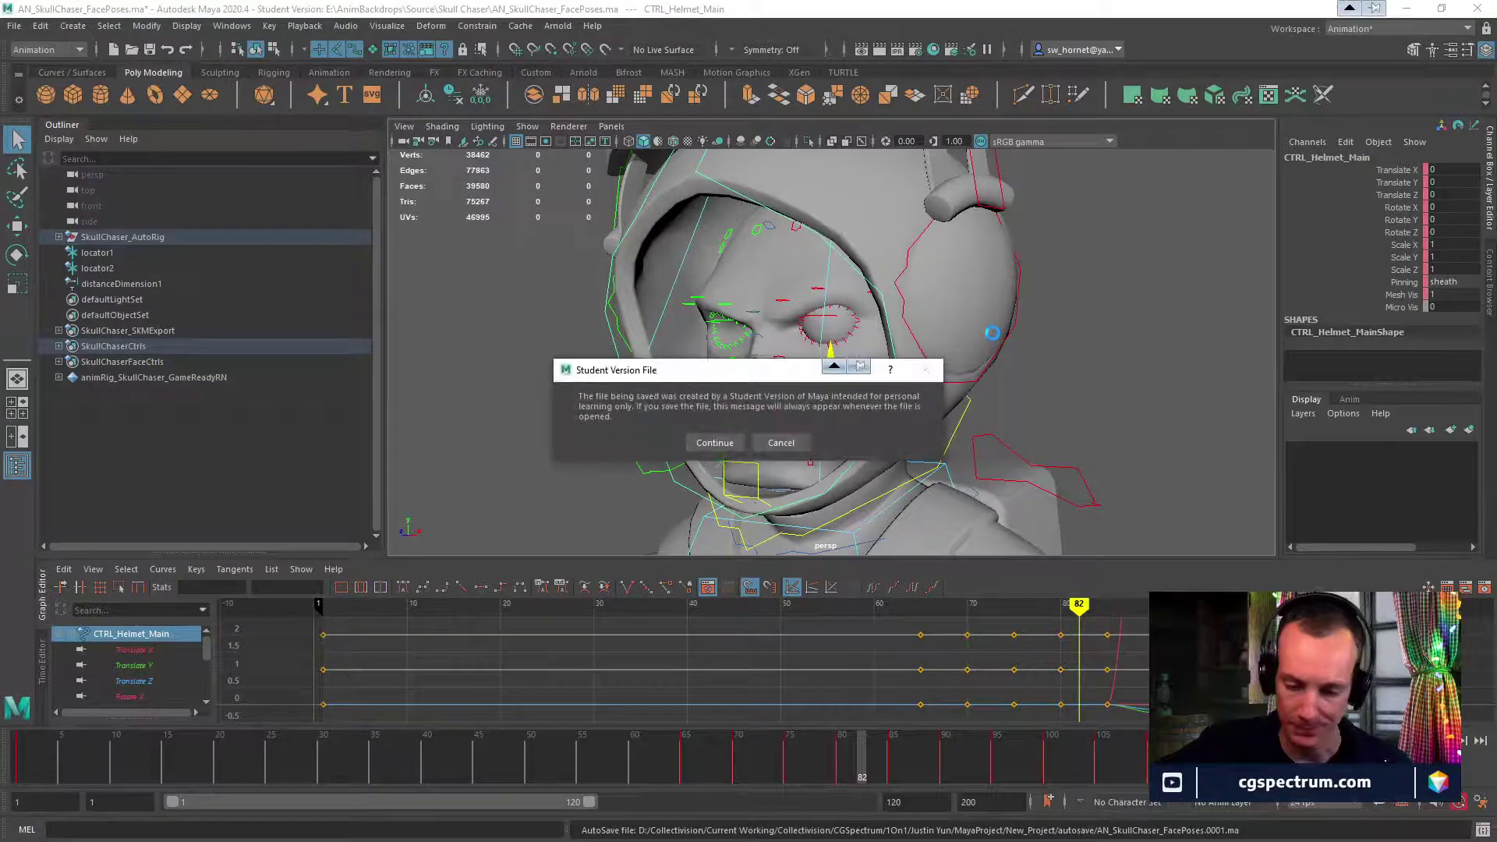
{"action": "left_click", "coordinate": [731, 437]}
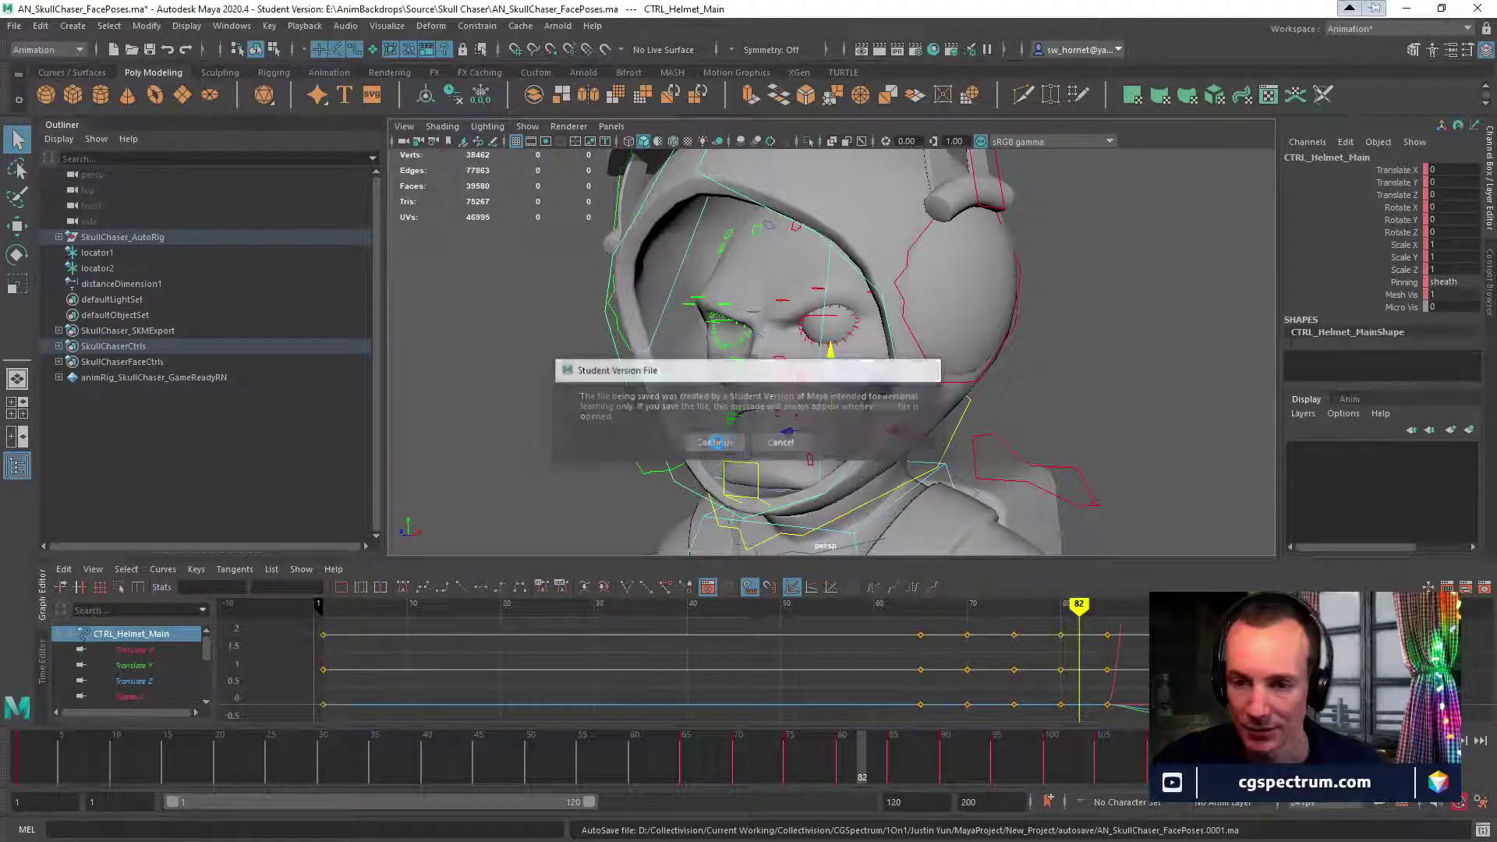
{"action": "key", "text": "w"}
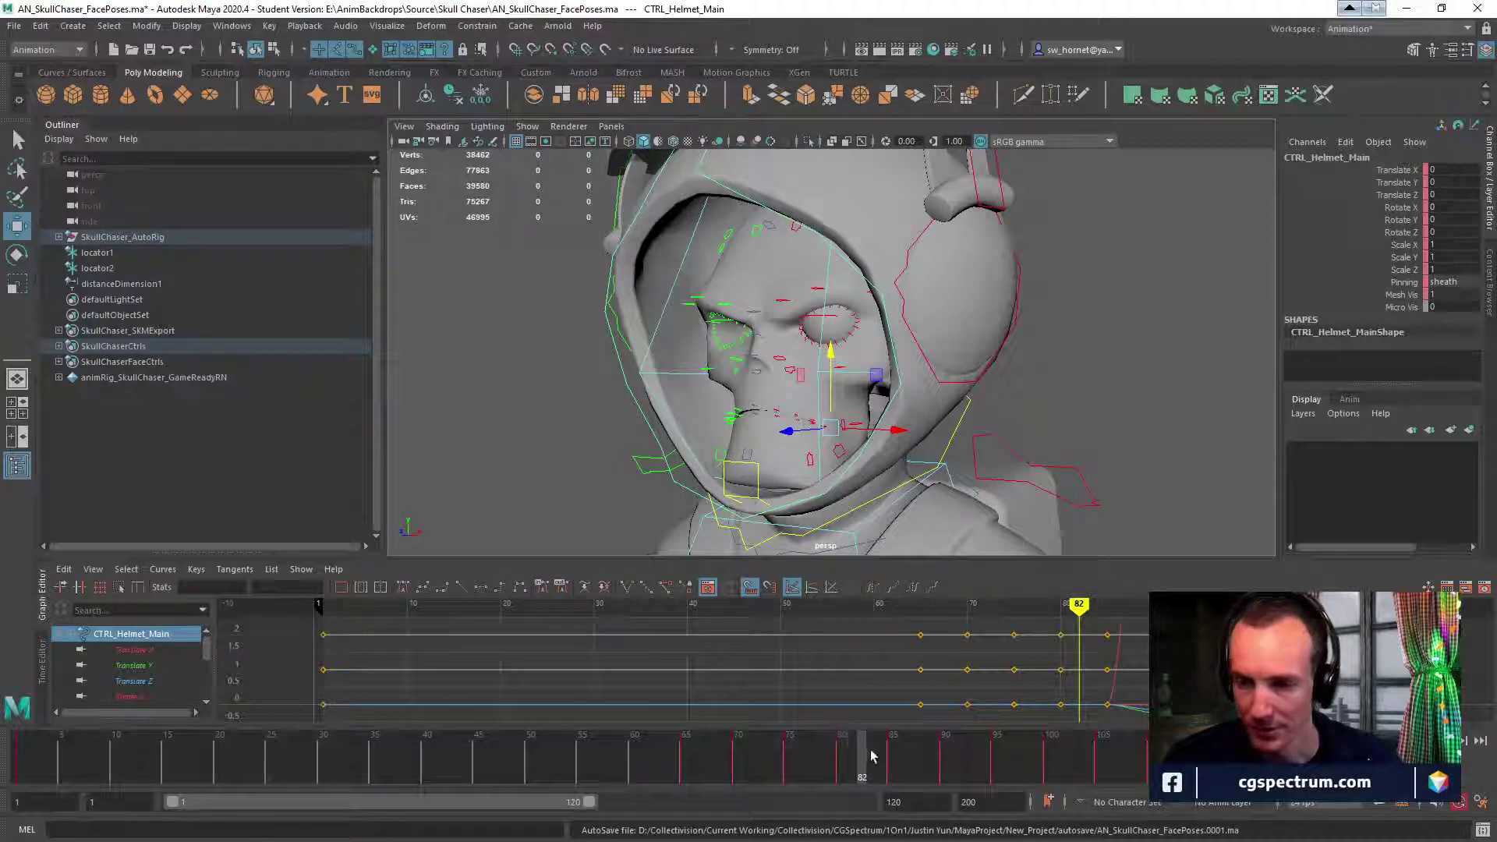
{"action": "left_click_drag", "start_coordinate": [827, 729], "coordinate": [930, 823]}
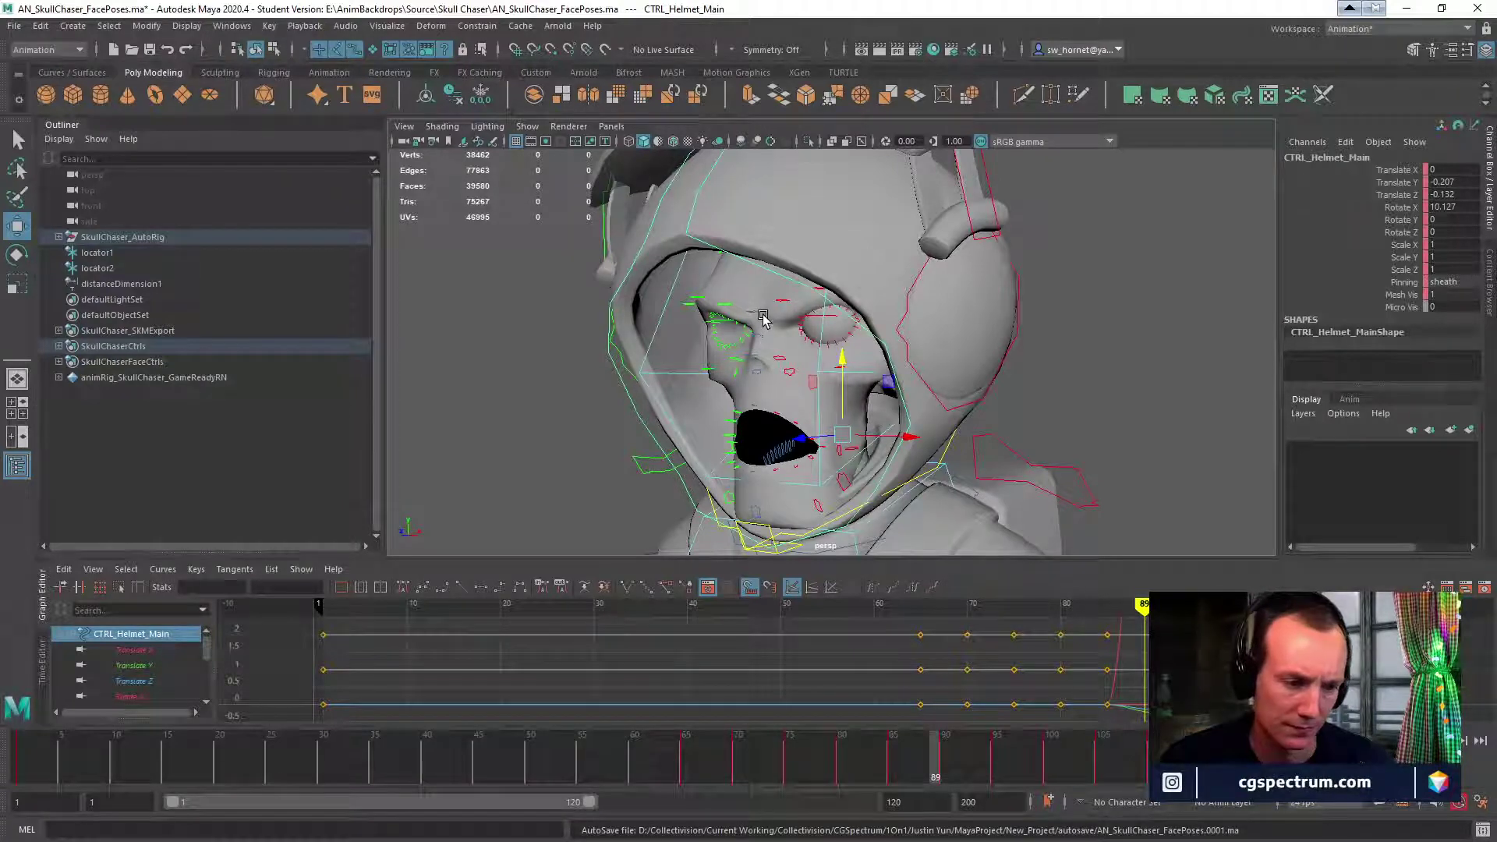
{"action": "left_click_drag", "start_coordinate": [897, 264], "coordinate": [1002, 367], "text": "alt"}
{"action": "left_click_drag", "start_coordinate": [896, 779], "coordinate": [956, 819]}
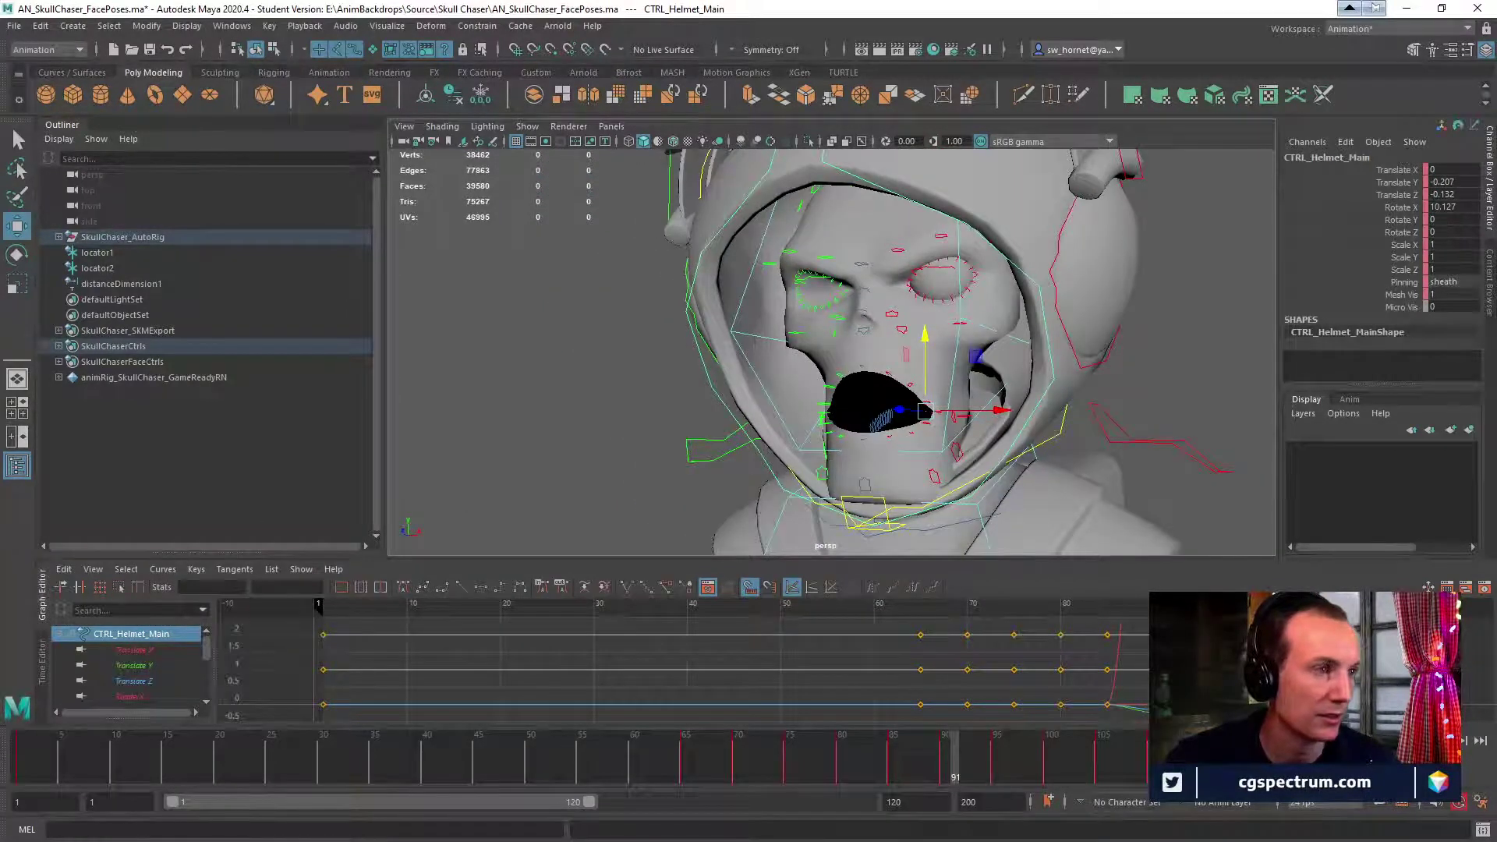
Switch to the browser's ARKit documentation, open the mouthClose blend shape page, and examine its description and reference faces.
{"action": "left_click_drag", "start_coordinate": [0, 123], "coordinate": [745, 56]}
{"action": "scroll", "coordinate": [645, 515], "scroll_direction": "down", "scroll_amount": 1}
{"action": "scroll", "coordinate": [646, 516], "scroll_direction": "down", "scroll_amount": 1}
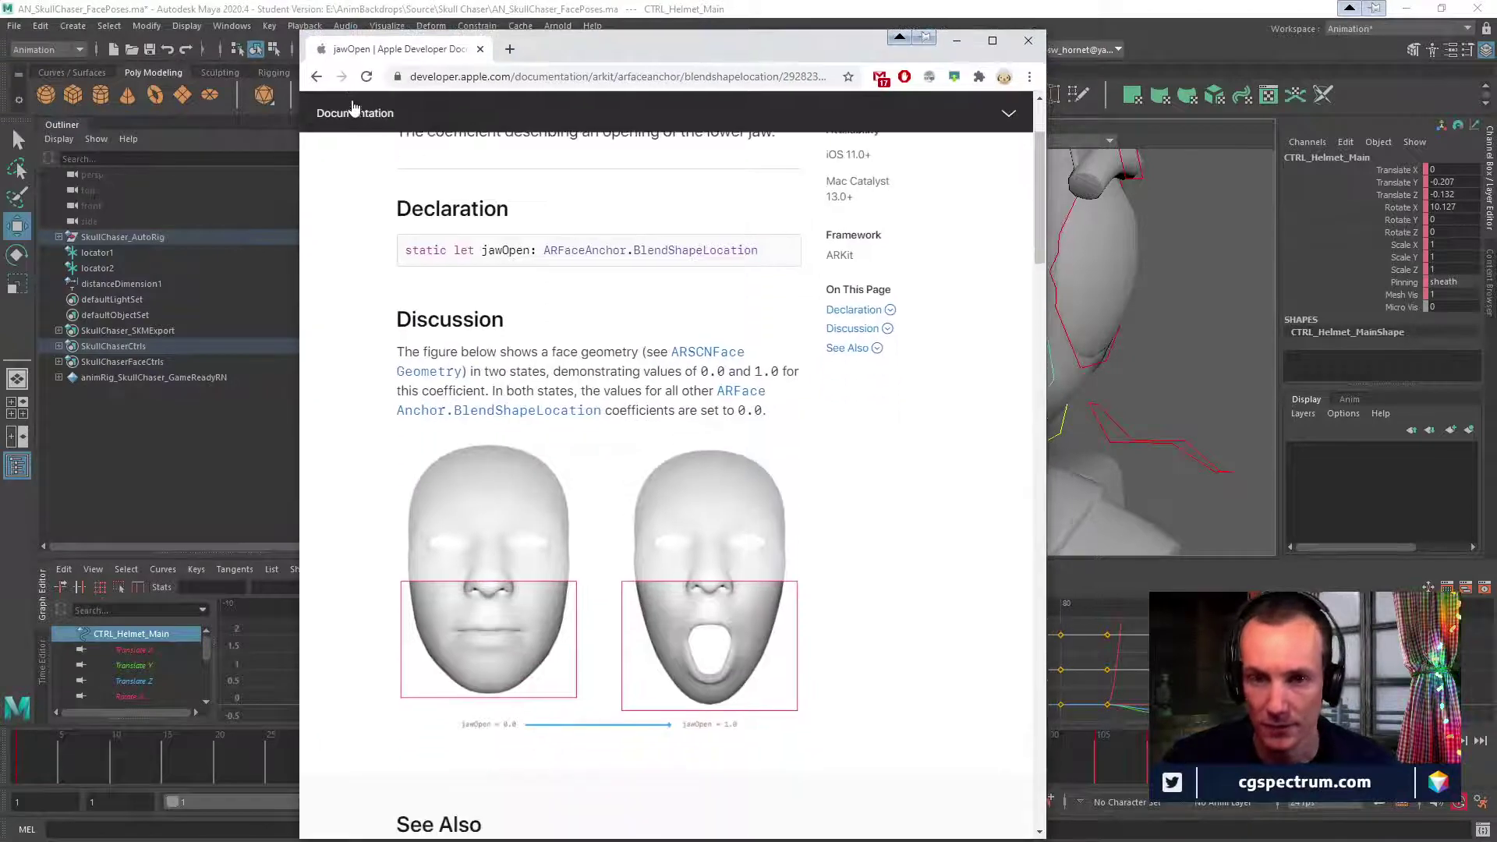
{"action": "key", "text": "alt+Left"}
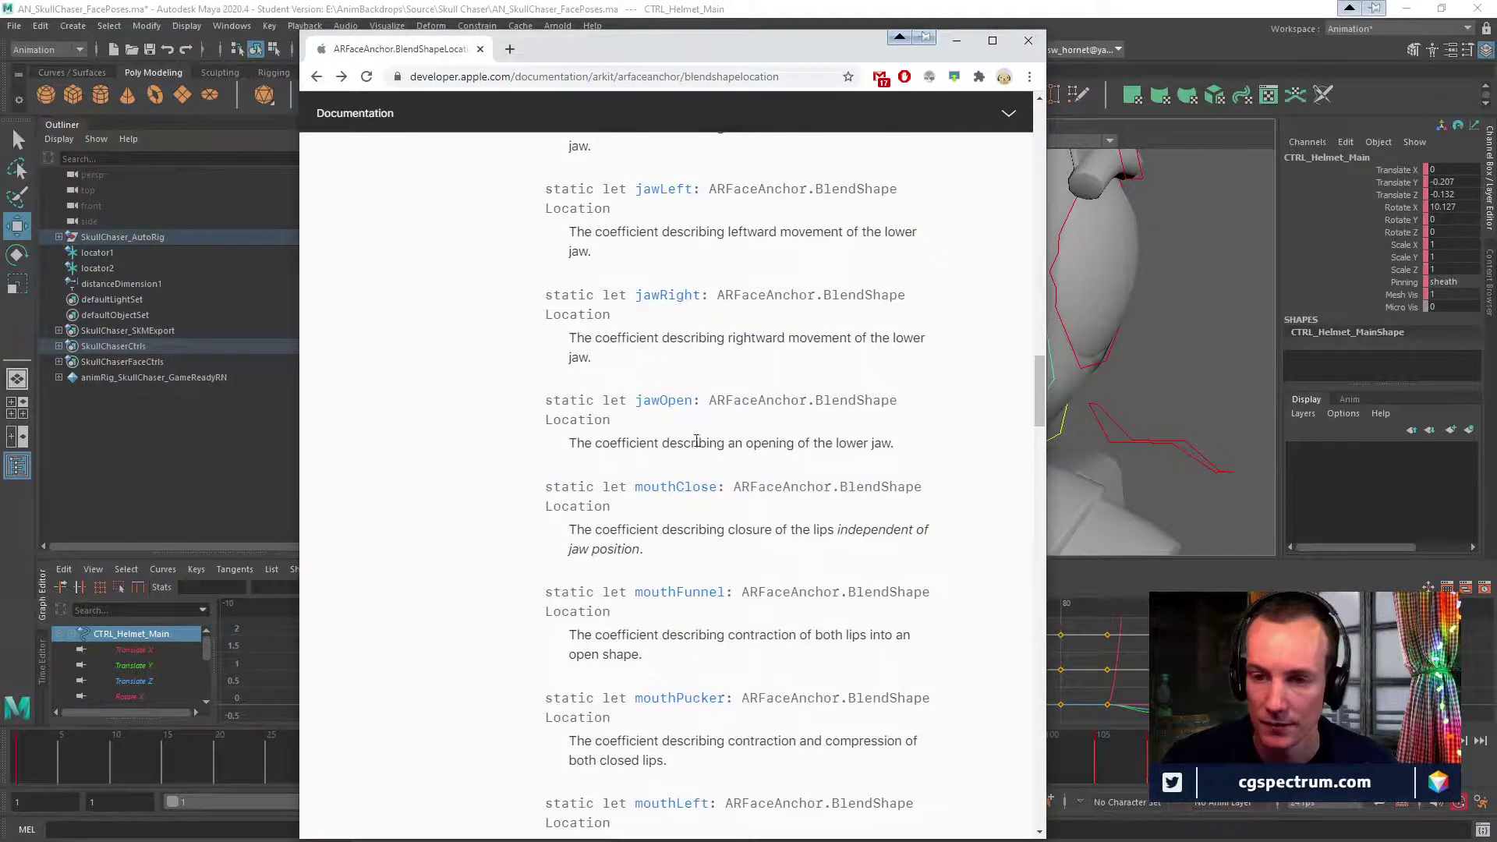
{"action": "left_click", "coordinate": [685, 494]}
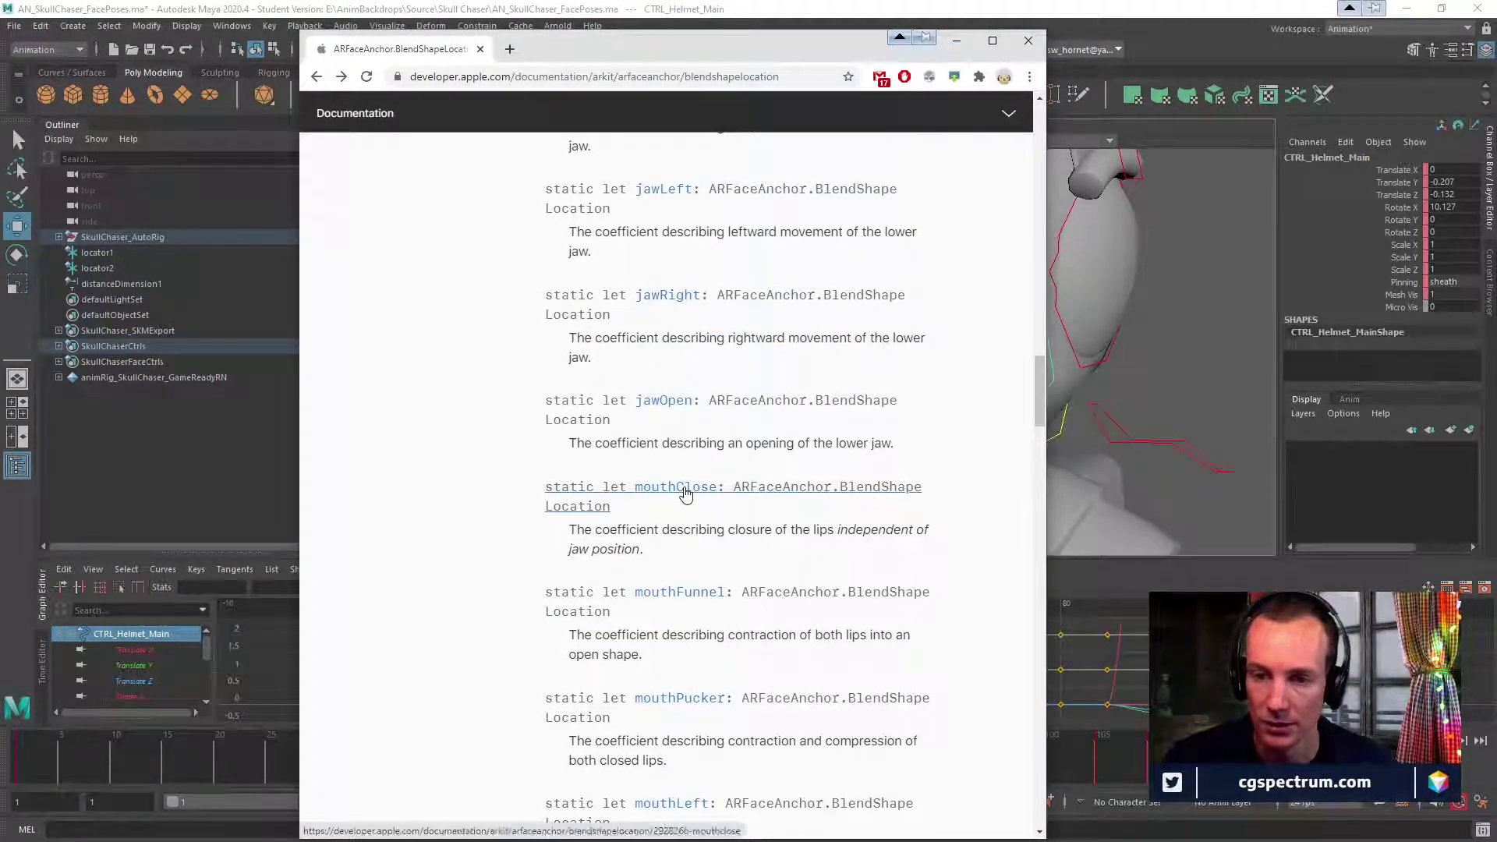
{"action": "scroll", "coordinate": [683, 480], "scroll_direction": "down", "scroll_amount": 5}
{"action": "scroll", "coordinate": [828, 514], "scroll_direction": "up", "scroll_amount": 2}
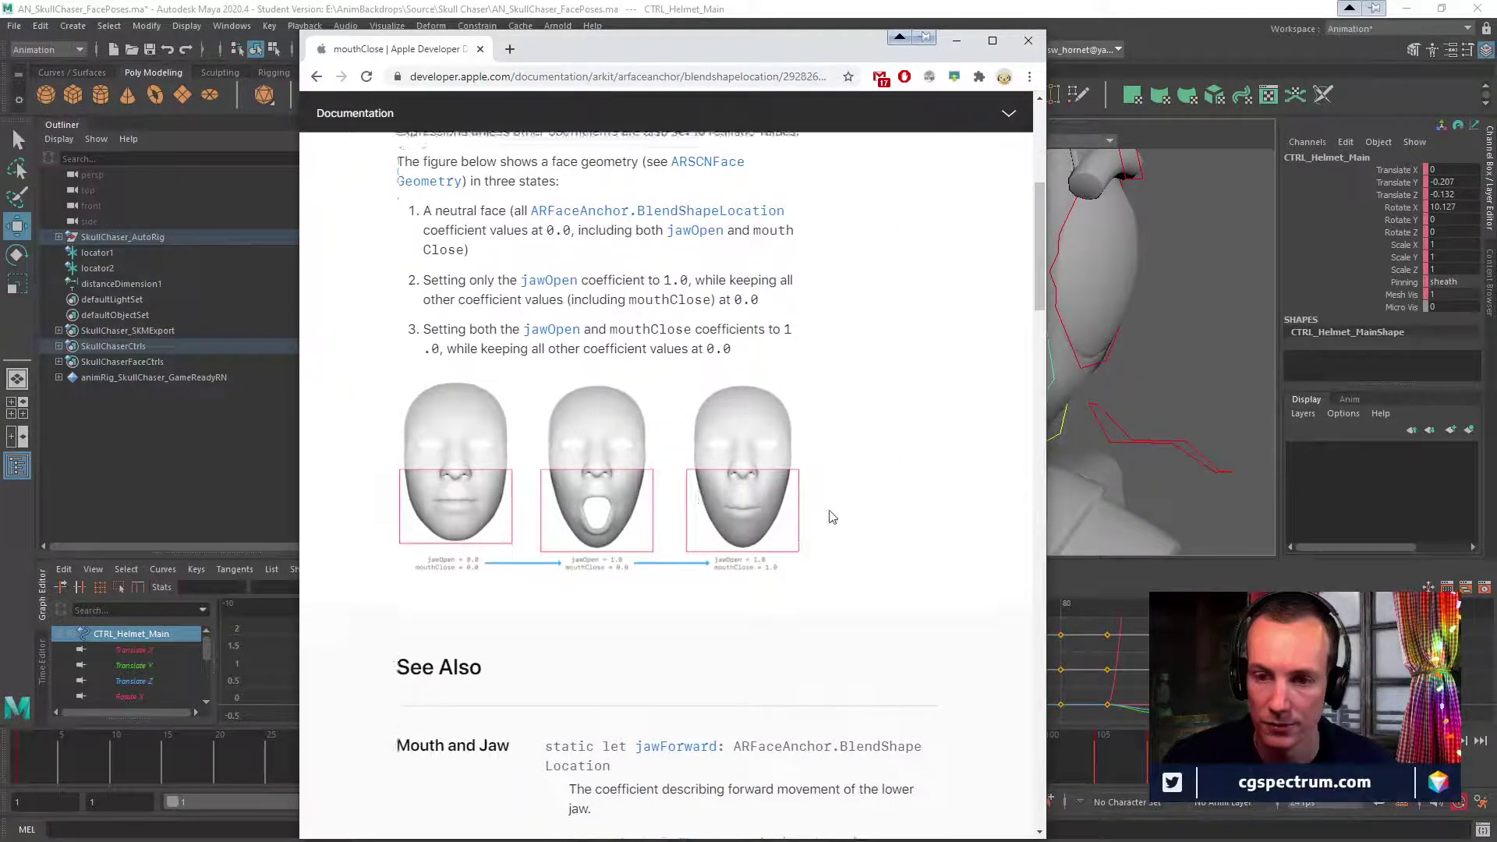
{"action": "scroll", "coordinate": [833, 517], "scroll_direction": "down", "scroll_amount": 1}
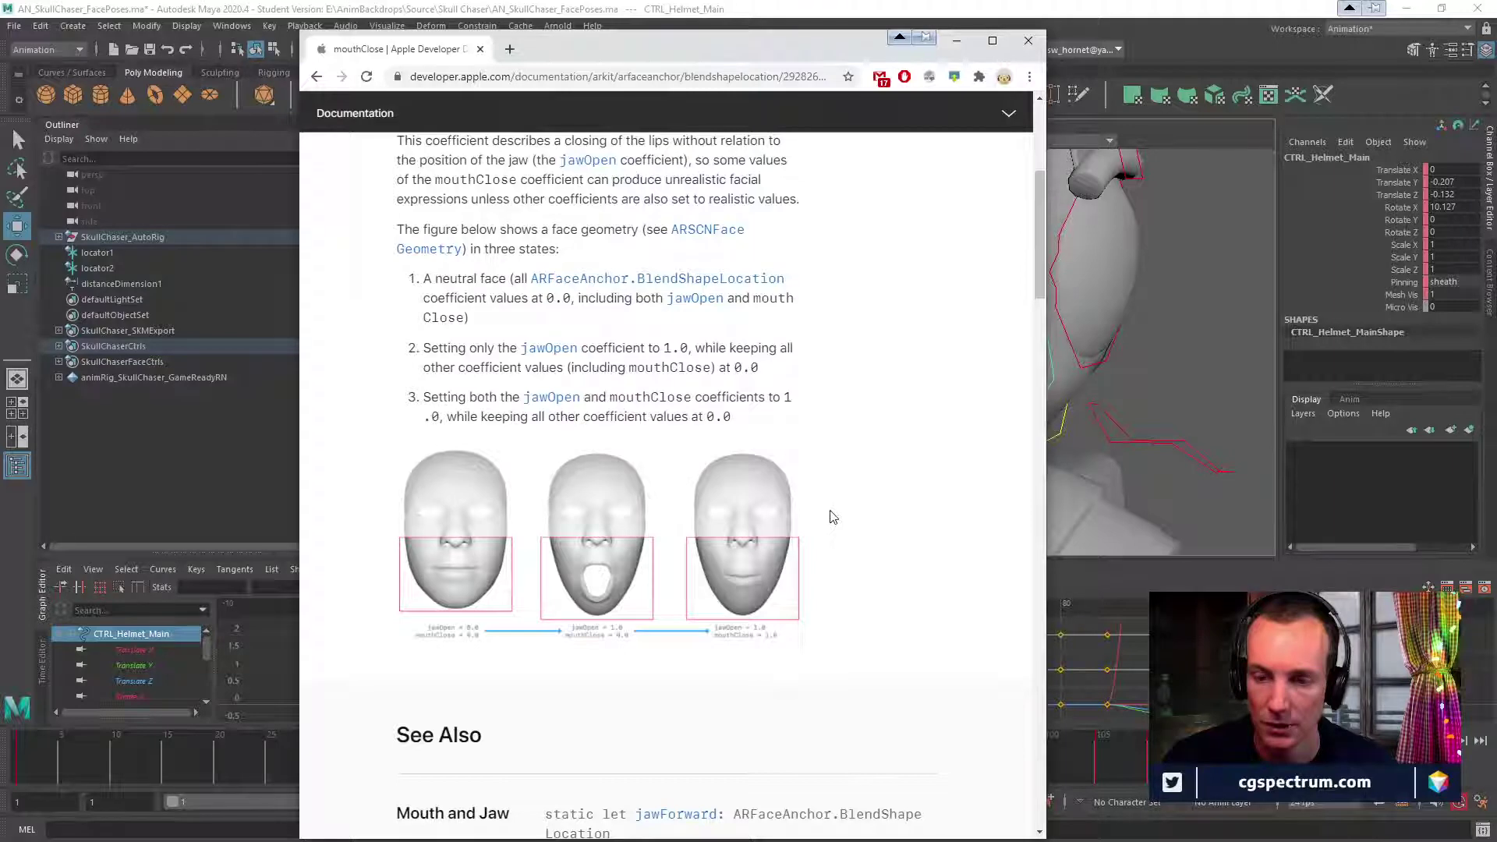
{"action": "scroll", "coordinate": [833, 516], "scroll_direction": "up", "scroll_amount": 5}
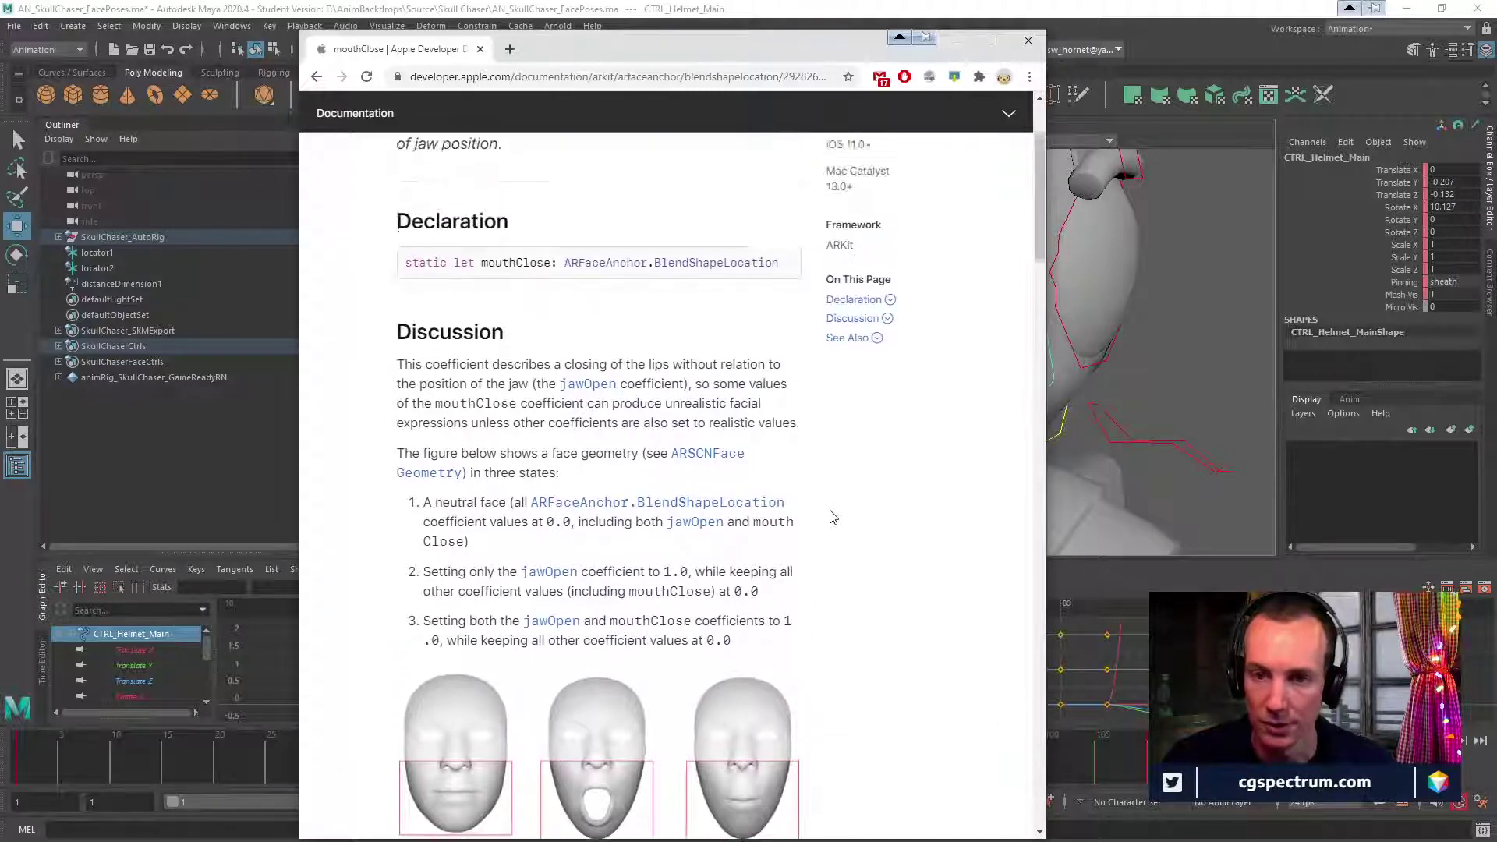
{"action": "scroll", "coordinate": [833, 517], "scroll_direction": "down", "scroll_amount": 1}
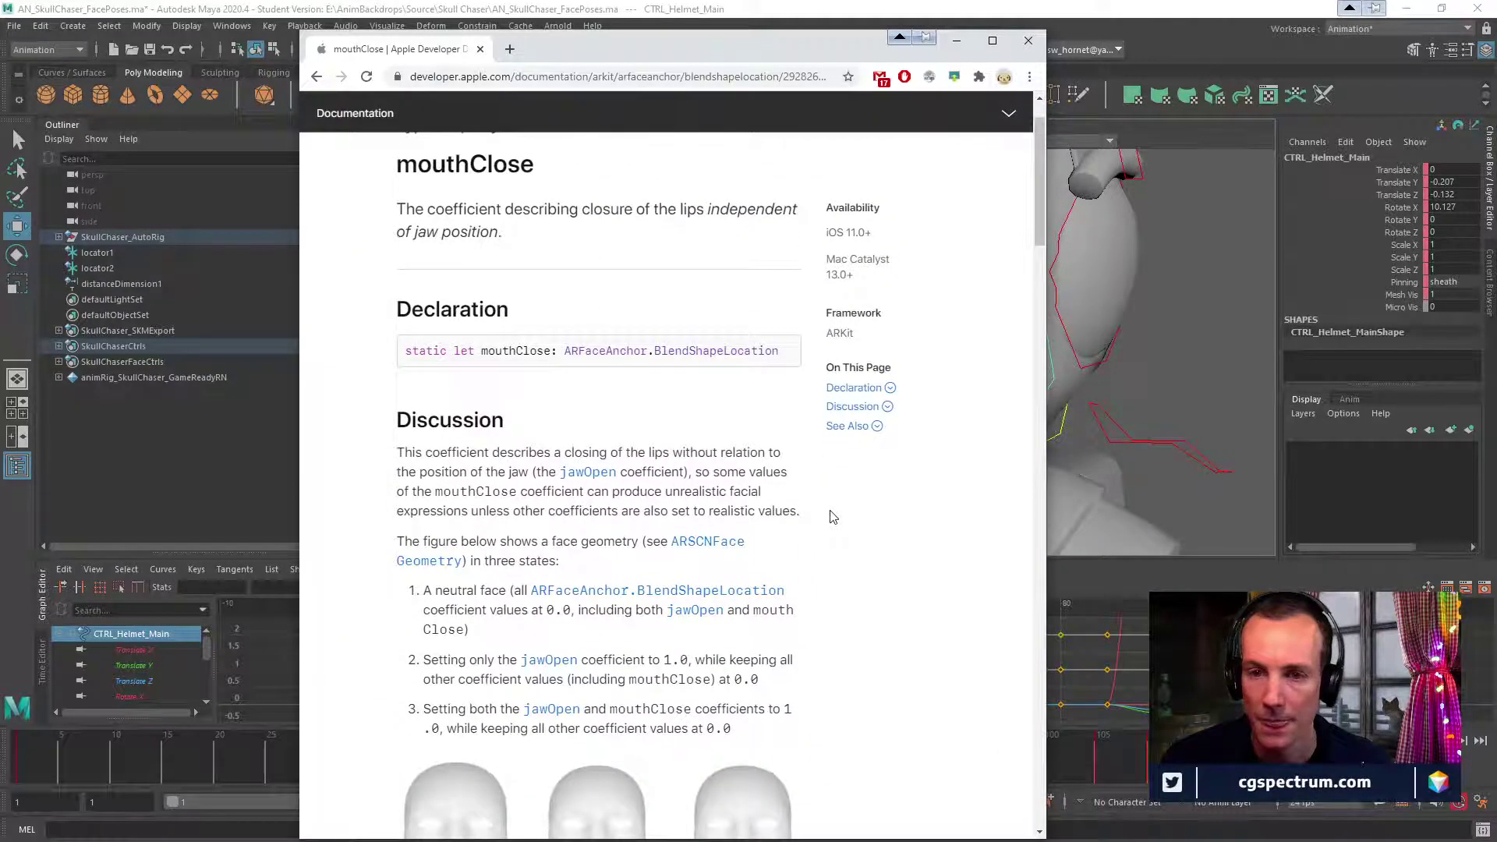
{"action": "scroll", "coordinate": [832, 517], "scroll_direction": "down", "scroll_amount": 3}
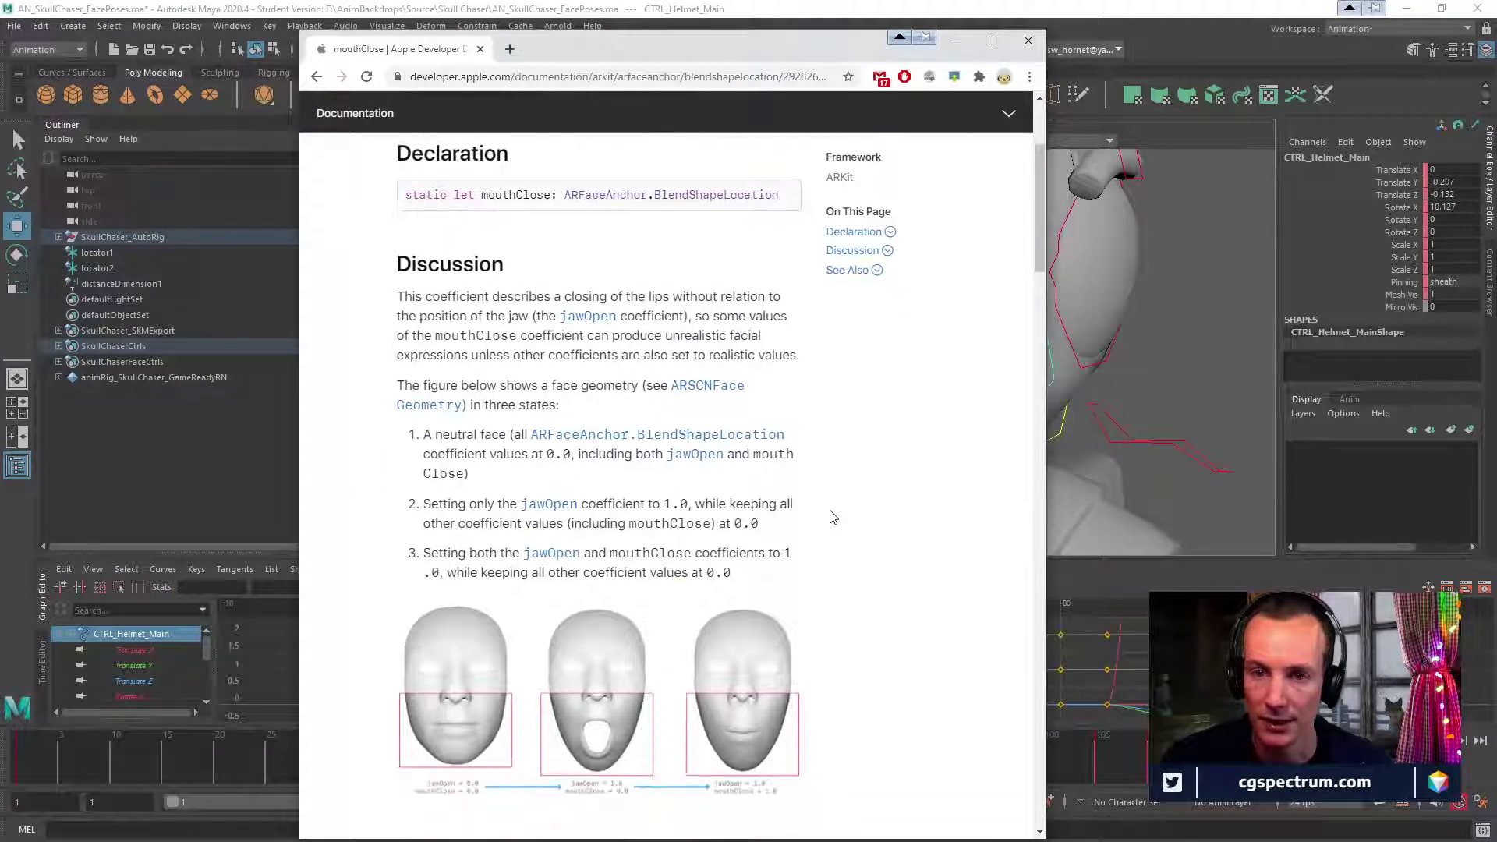
{"action": "scroll", "coordinate": [833, 517], "scroll_direction": "down", "scroll_amount": 3}
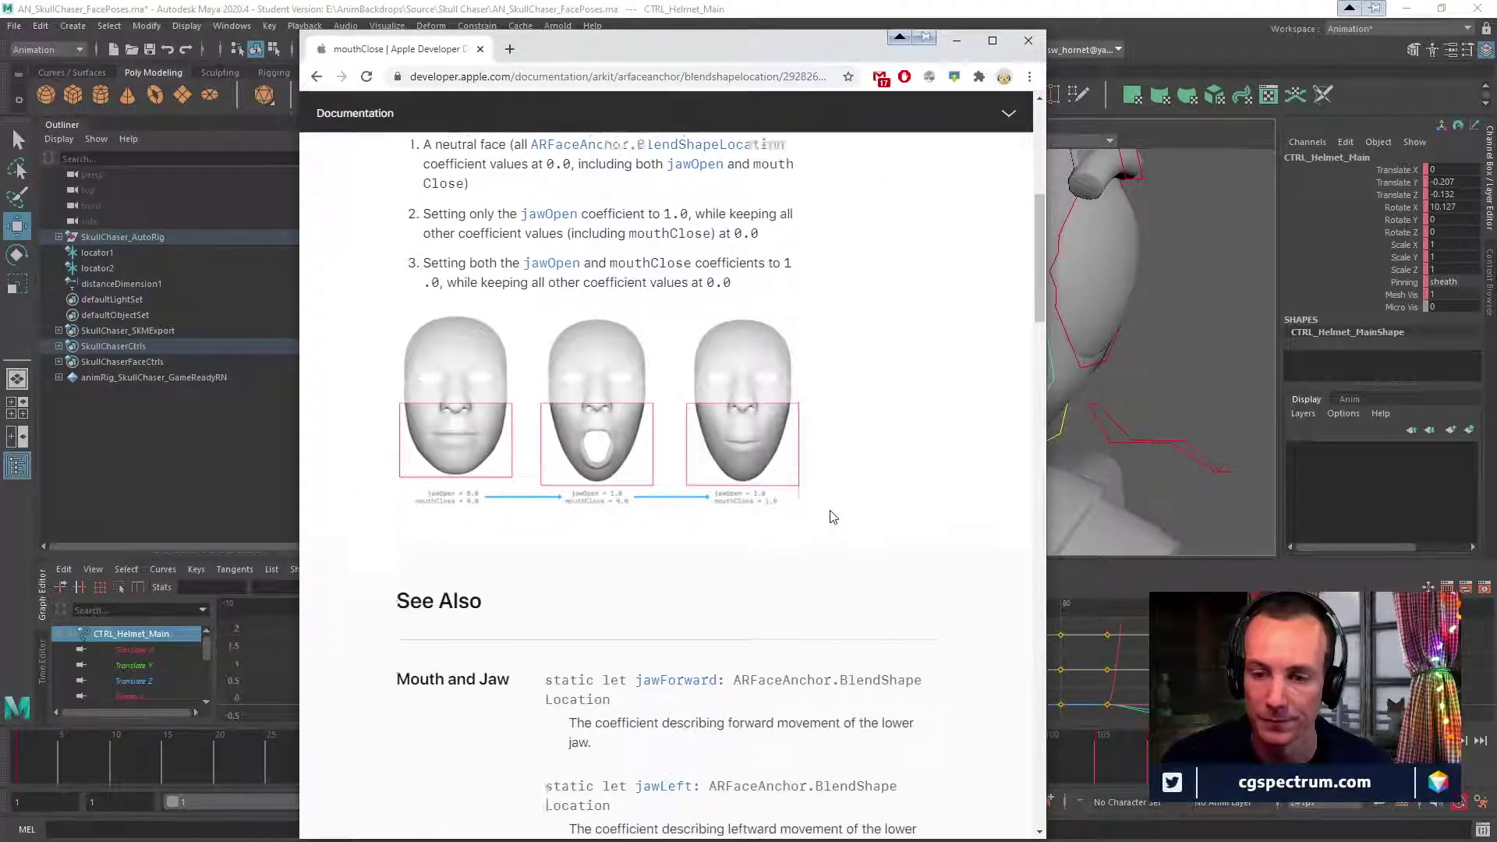
{"action": "scroll", "coordinate": [831, 514], "scroll_direction": "down", "scroll_amount": 1}
{"action": "scroll", "coordinate": [830, 499], "scroll_direction": "up", "scroll_amount": 2}
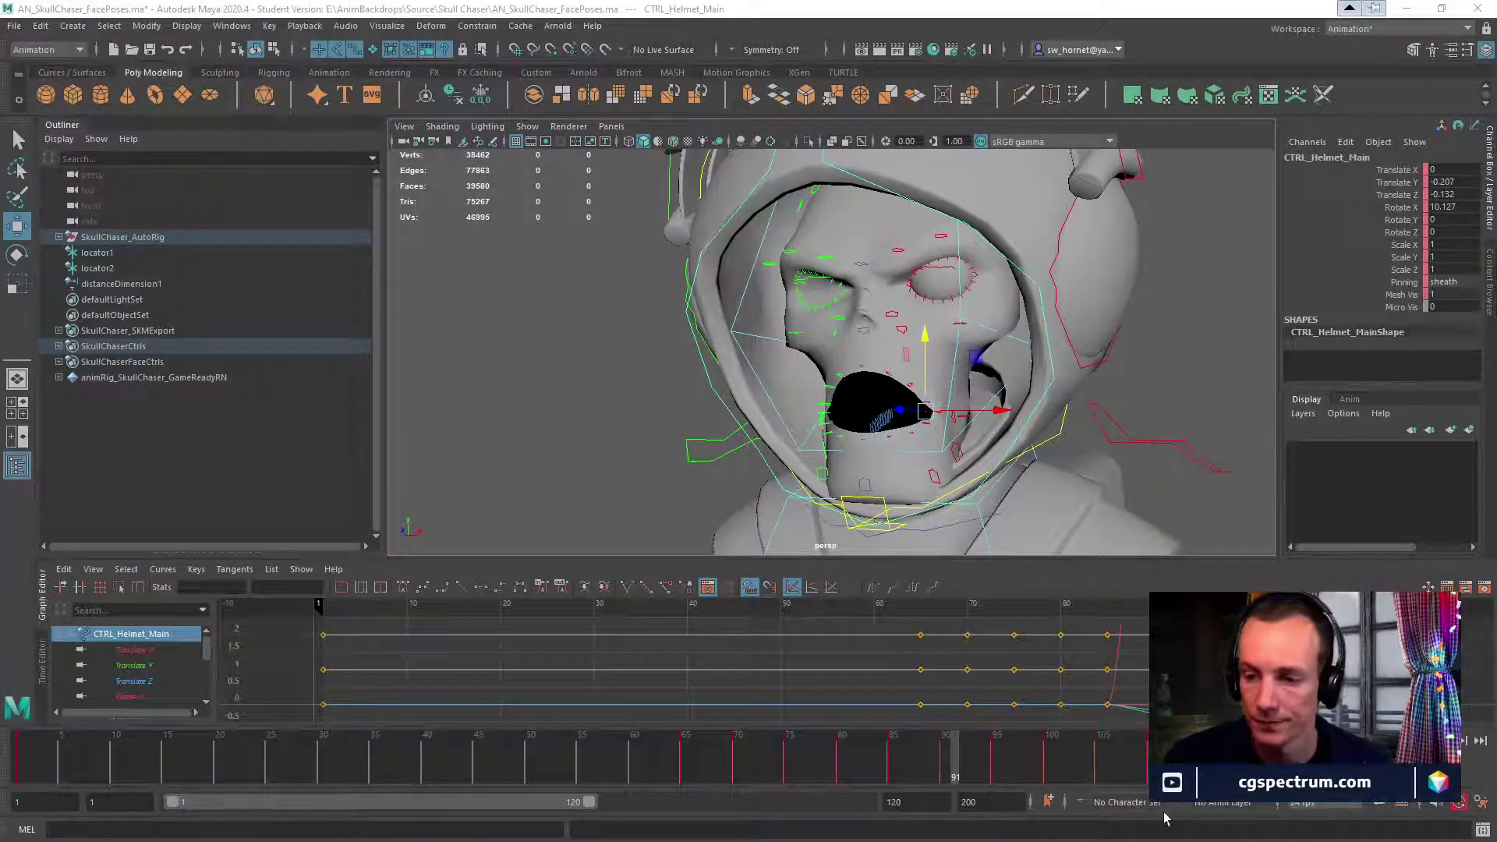
Return to Maya, select all of the character's controls, copy the open-jaw pose from frame 90 to a key at frame 95, and scrub to check it.
{"action": "mouse_move", "coordinate": [936, 772]}
{"action": "left_mouse_down"}
{"action": "mouse_move", "coordinate": [897, 773]}
{"action": "mouse_move", "coordinate": [993, 772]}
{"action": "mouse_move", "coordinate": [945, 772]}
{"action": "left_mouse_up"}
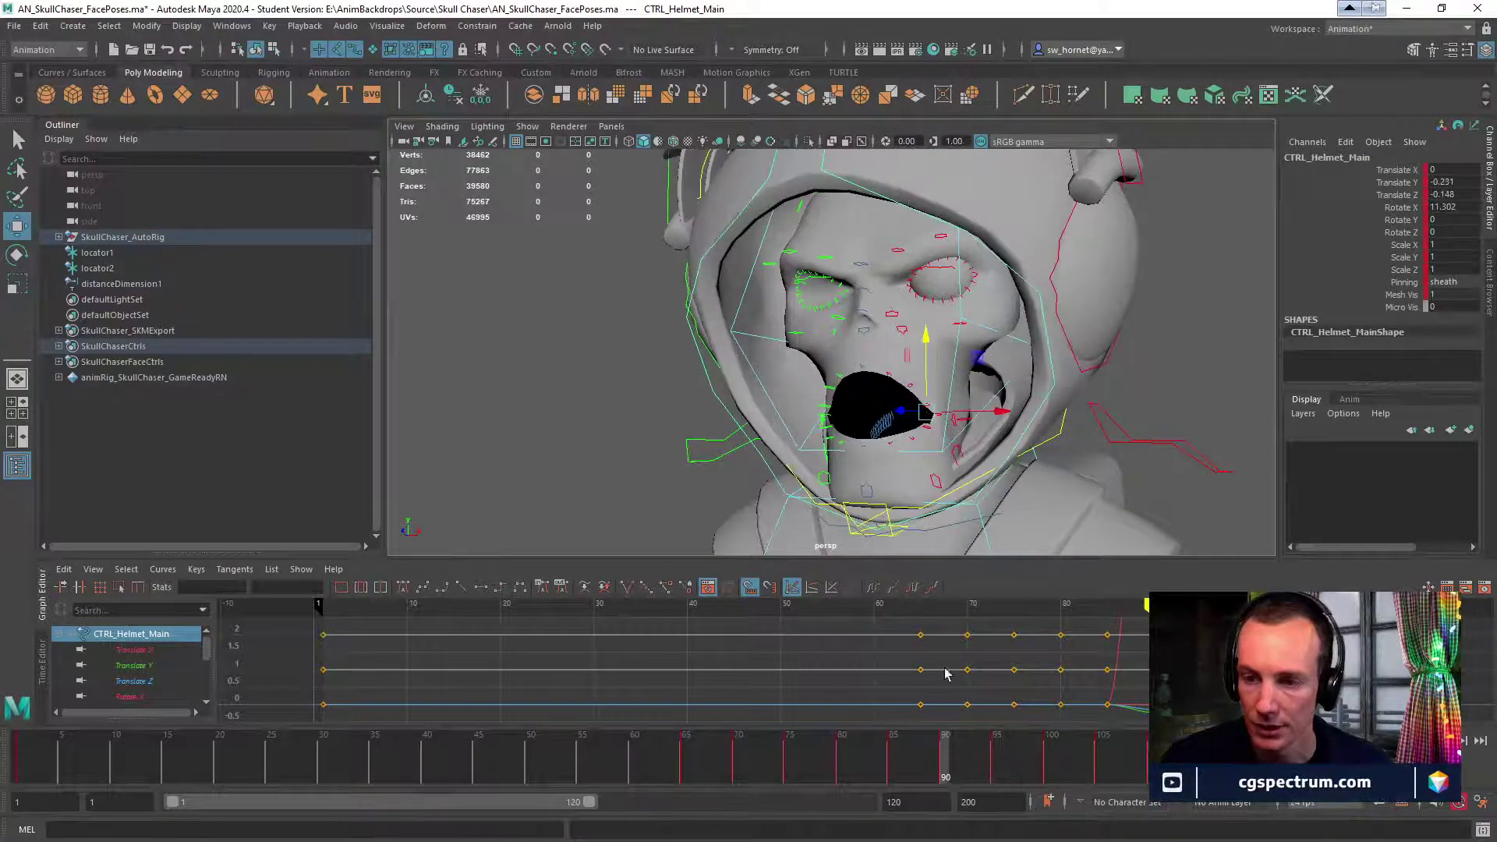
{"action": "scroll", "coordinate": [1035, 431], "scroll_direction": "down", "scroll_amount": 5}
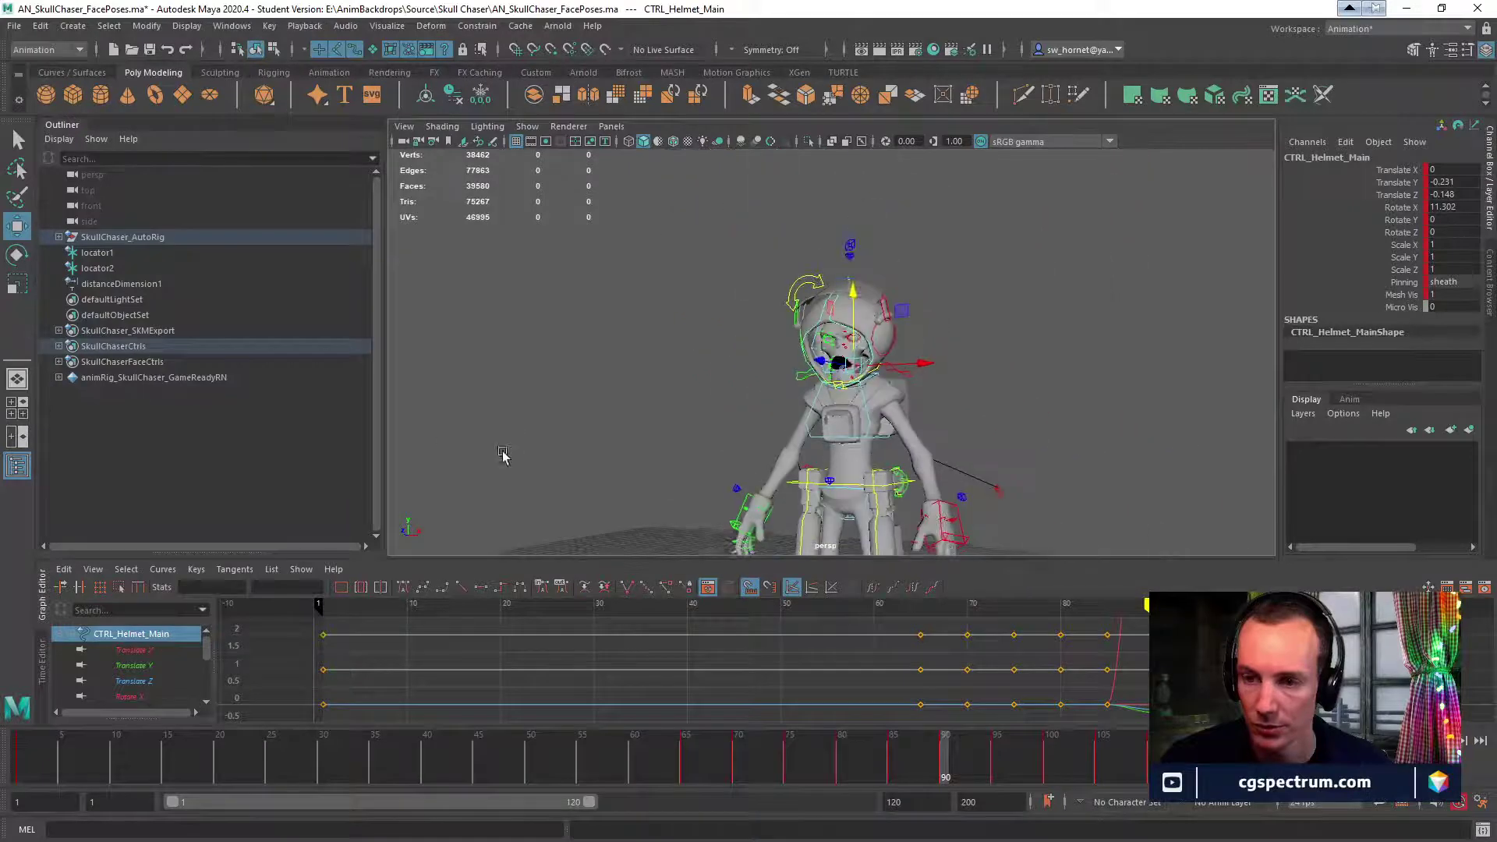
{"action": "left_click_drag", "start_coordinate": [1035, 431], "coordinate": [678, 395], "text": "alt"}
{"action": "left_click_drag", "start_coordinate": [722, 253], "coordinate": [980, 556]}
{"action": "left_click_drag", "start_coordinate": [950, 766], "coordinate": [996, 768]}
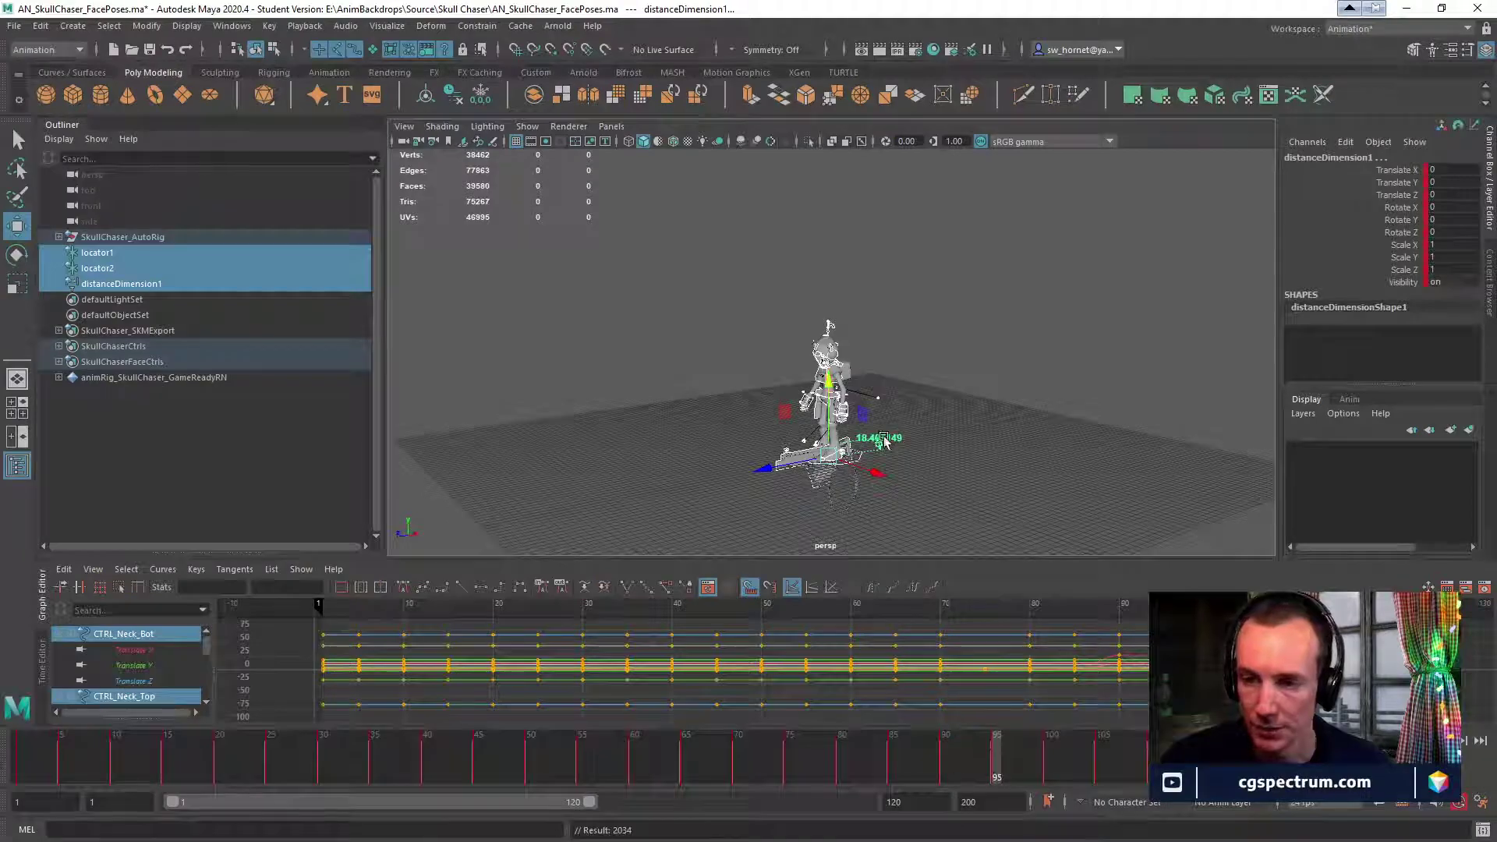
{"action": "scroll", "coordinate": [1132, 487], "scroll_direction": "up", "scroll_amount": 10}
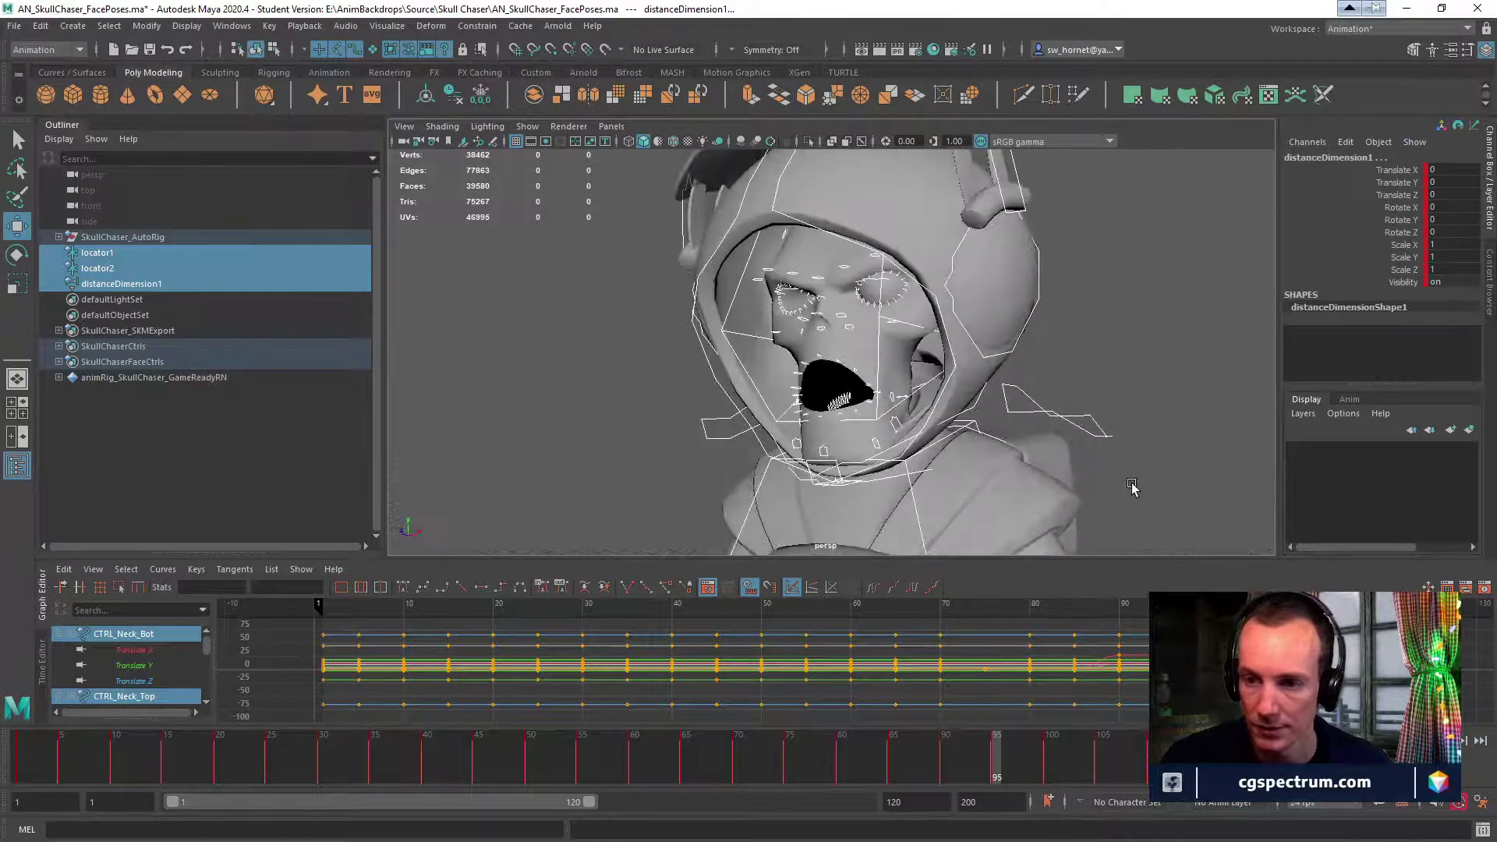
{"action": "scroll", "coordinate": [1132, 487], "scroll_direction": "up", "scroll_amount": 2}
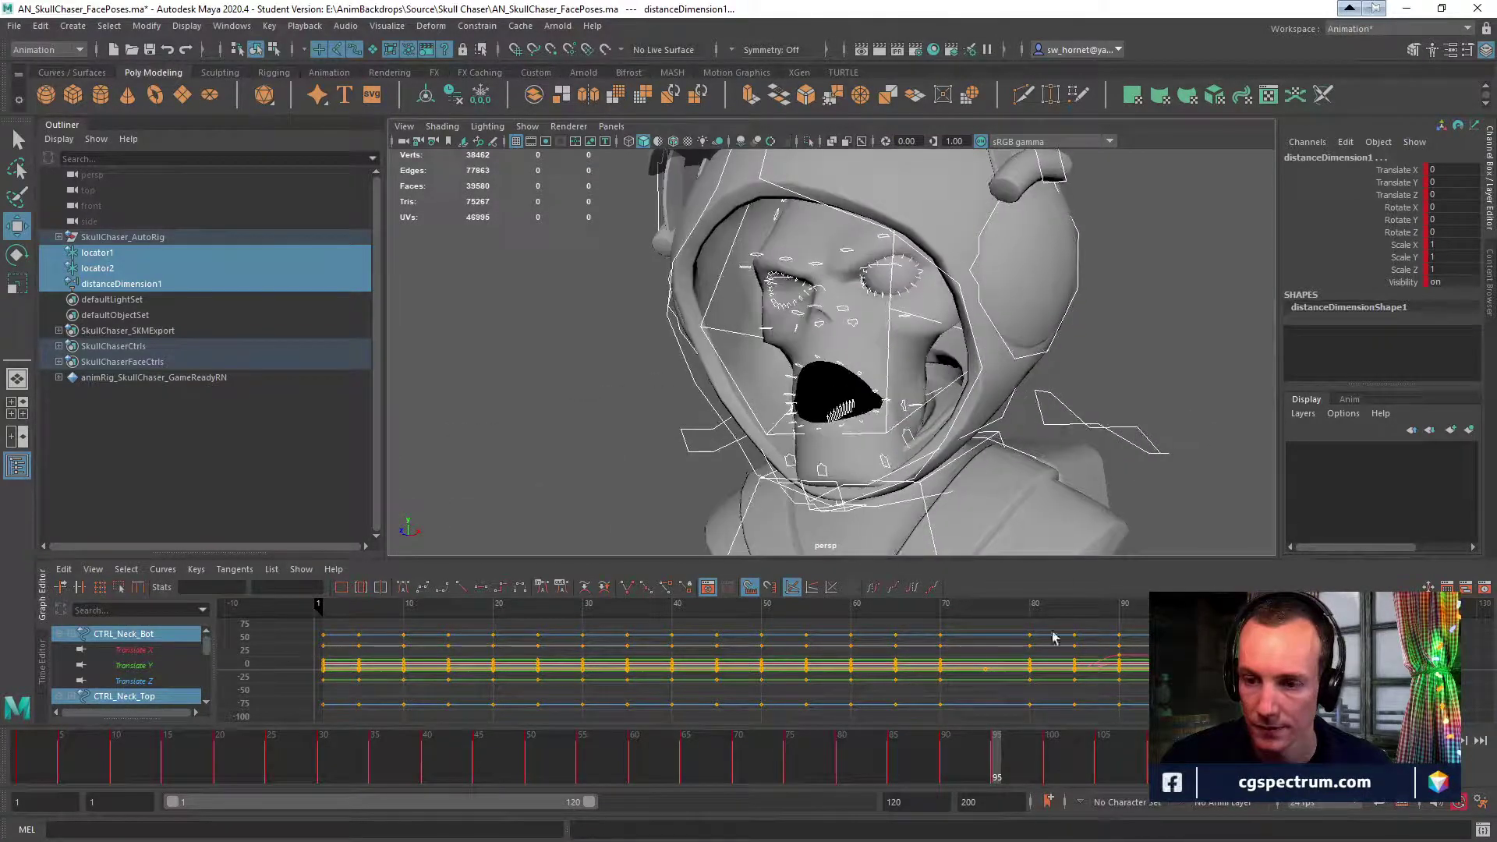
{"action": "left_click_drag", "start_coordinate": [933, 765], "coordinate": [999, 759]}
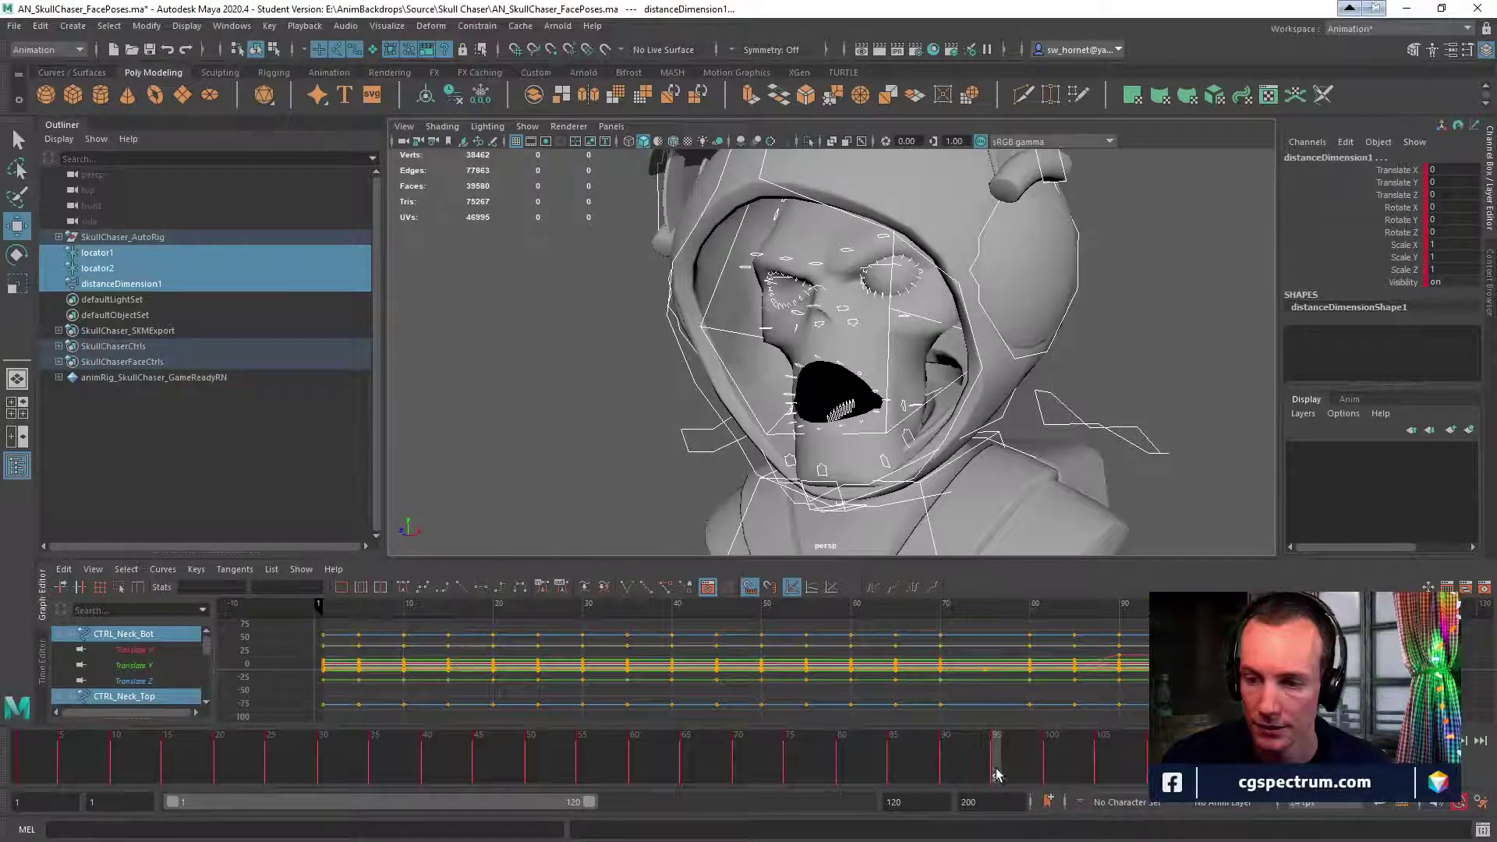
{"action": "scroll", "coordinate": [883, 463], "scroll_direction": "up", "scroll_amount": 8}
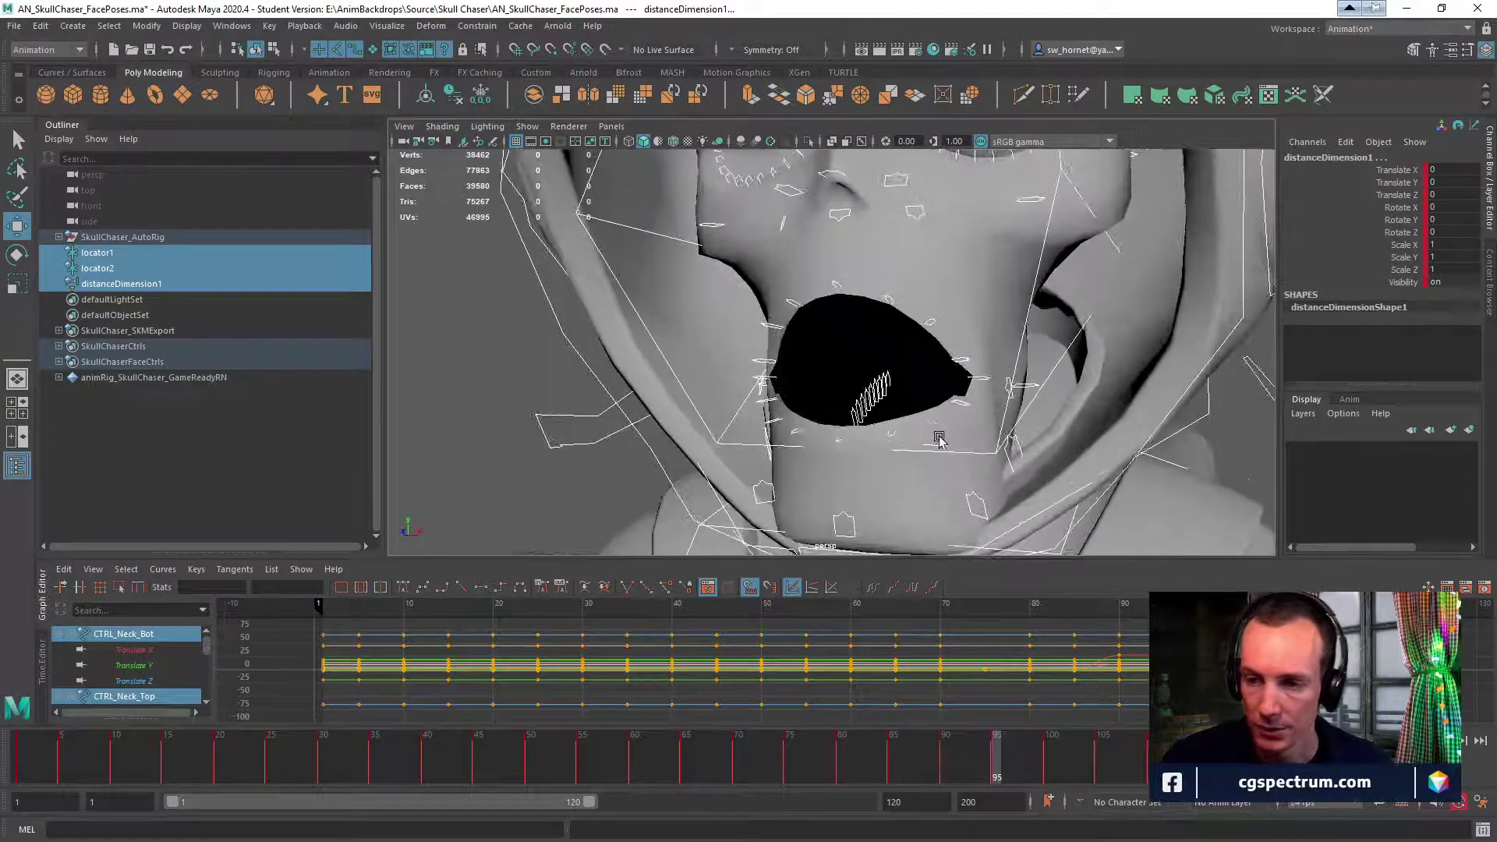
{"action": "left_click", "coordinate": [936, 428]}
{"action": "left_click", "coordinate": [930, 332]}
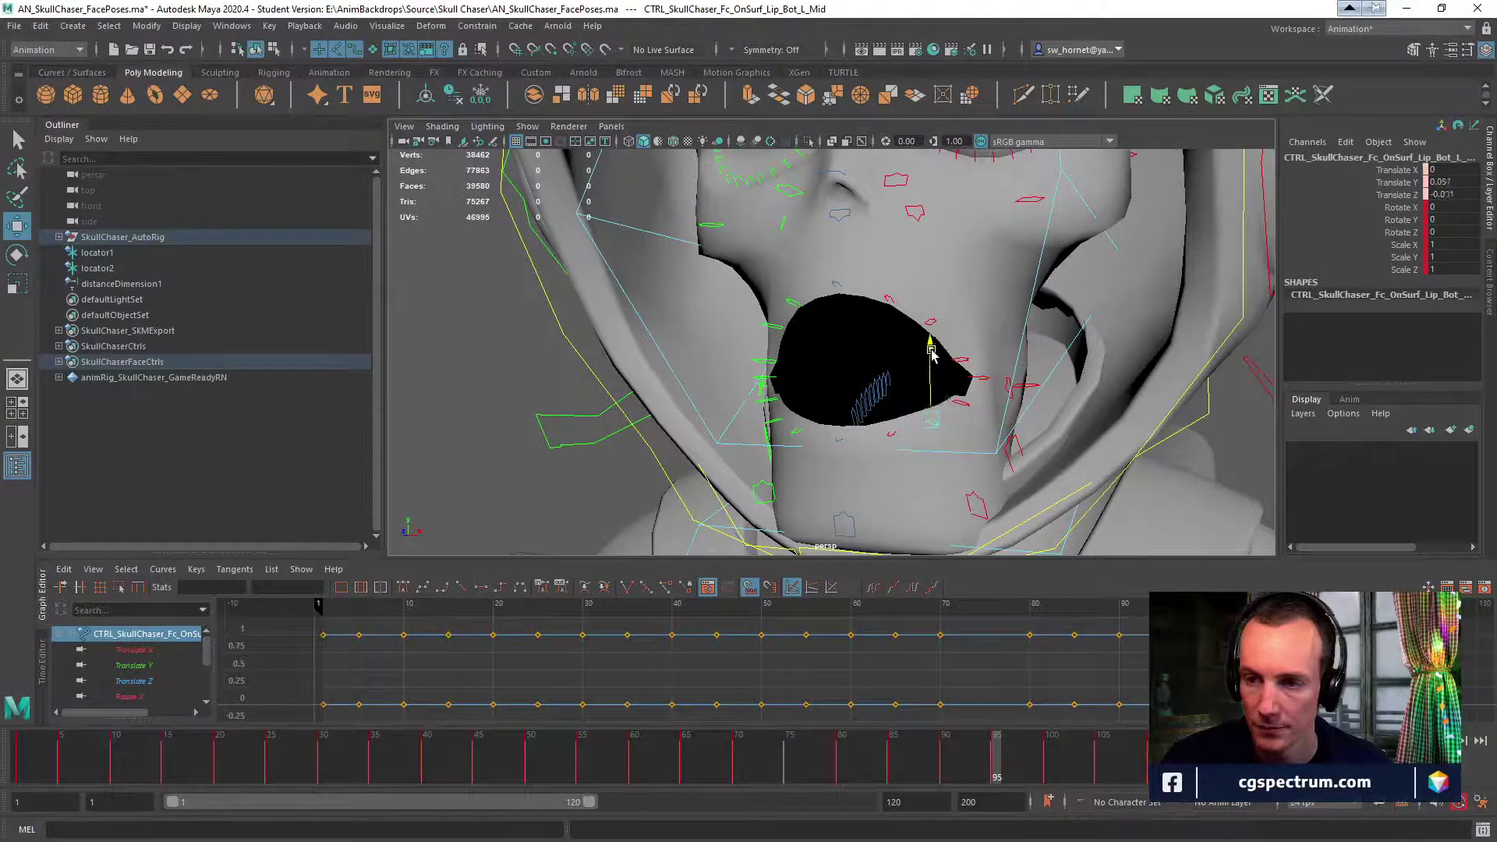
{"action": "left_click_drag", "start_coordinate": [931, 340], "coordinate": [932, 343]}
{"action": "key", "text": "ctrl+z"}
{"action": "left_click_drag", "start_coordinate": [946, 394], "coordinate": [972, 411], "text": "alt"}
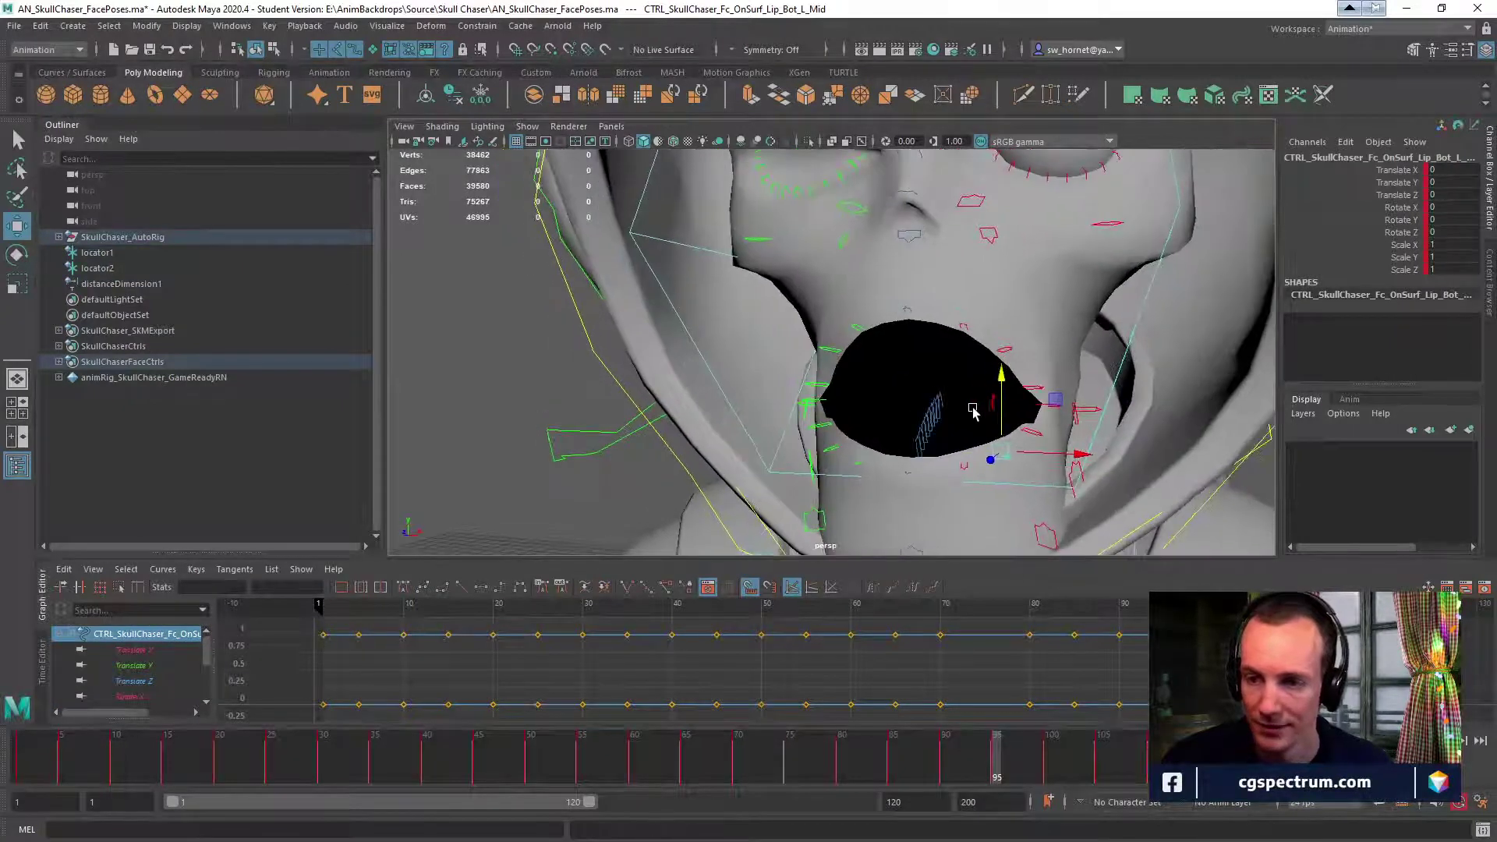
Raise all of the lower lip controls together at frame 95 to about 0.103 in Translate Y, undoing a trial scale.
{"action": "left_click", "coordinate": [837, 459]}
{"action": "left_click", "coordinate": [943, 465]}
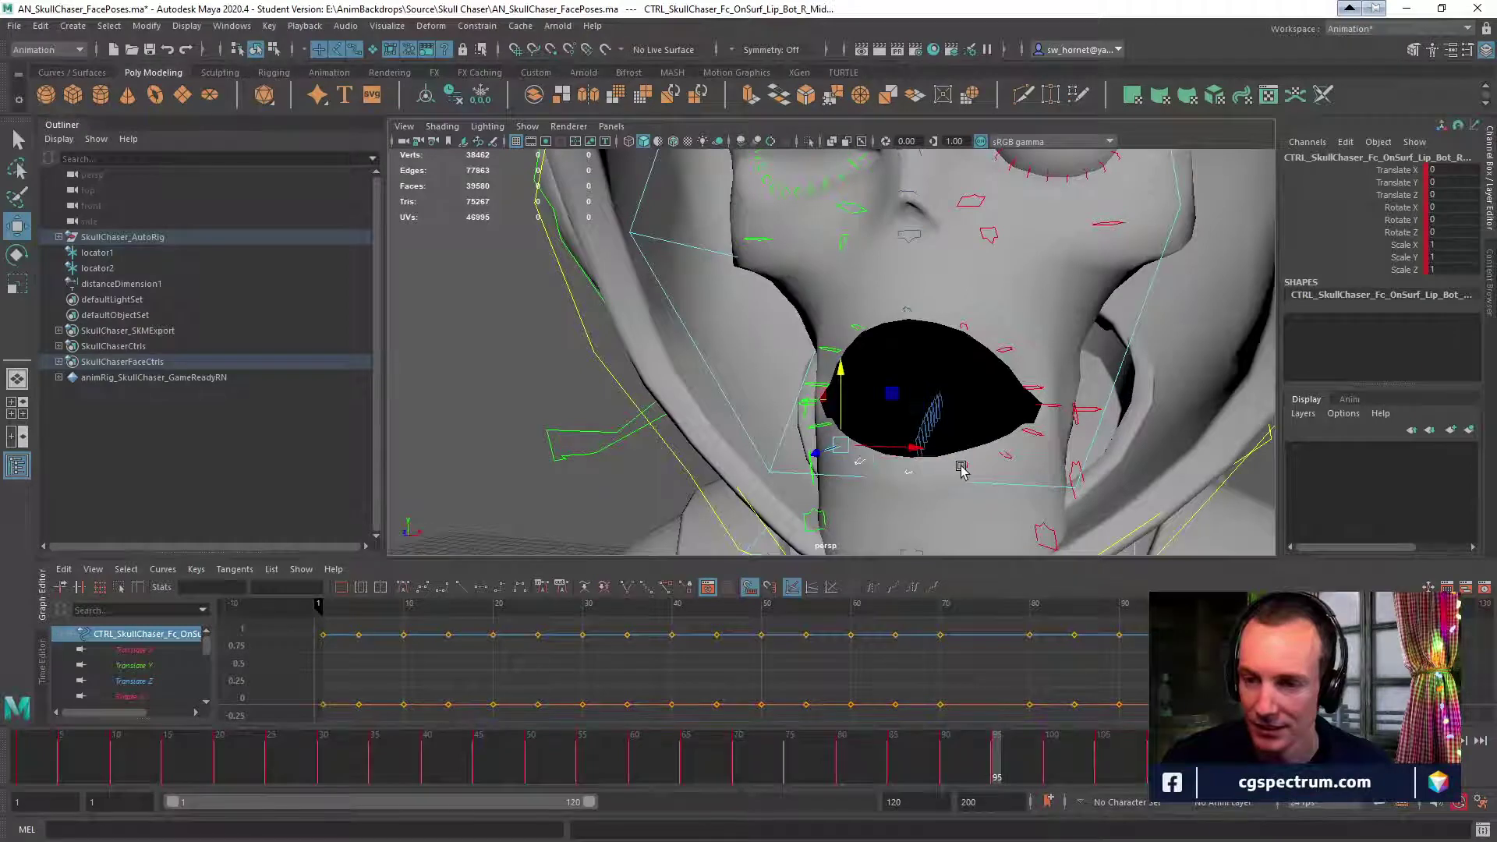
{"action": "left_click", "coordinate": [1001, 455]}
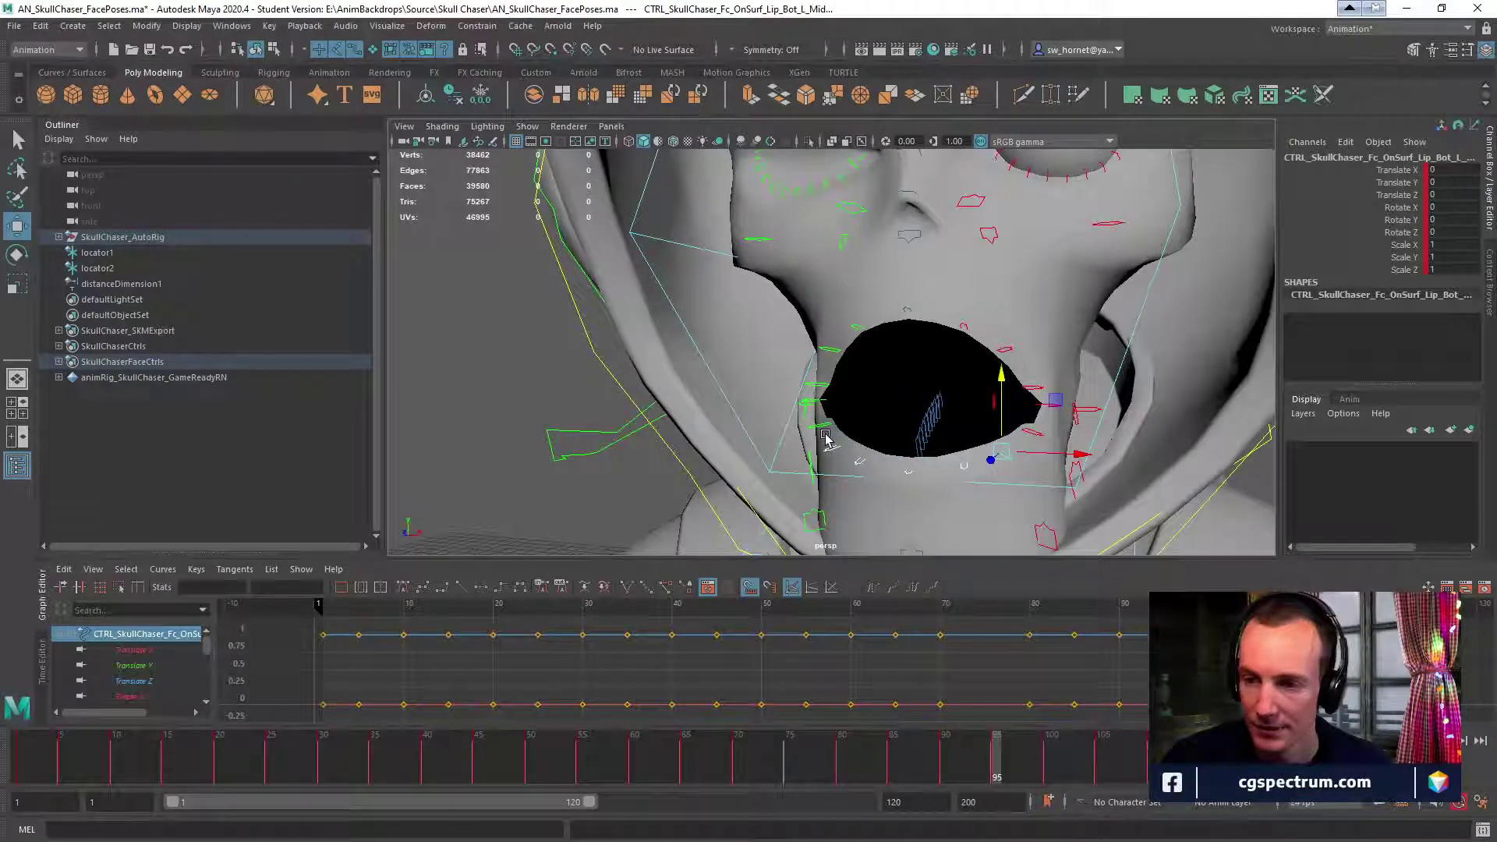
{"action": "left_click", "coordinate": [823, 429]}
{"action": "left_click", "coordinate": [1028, 433]}
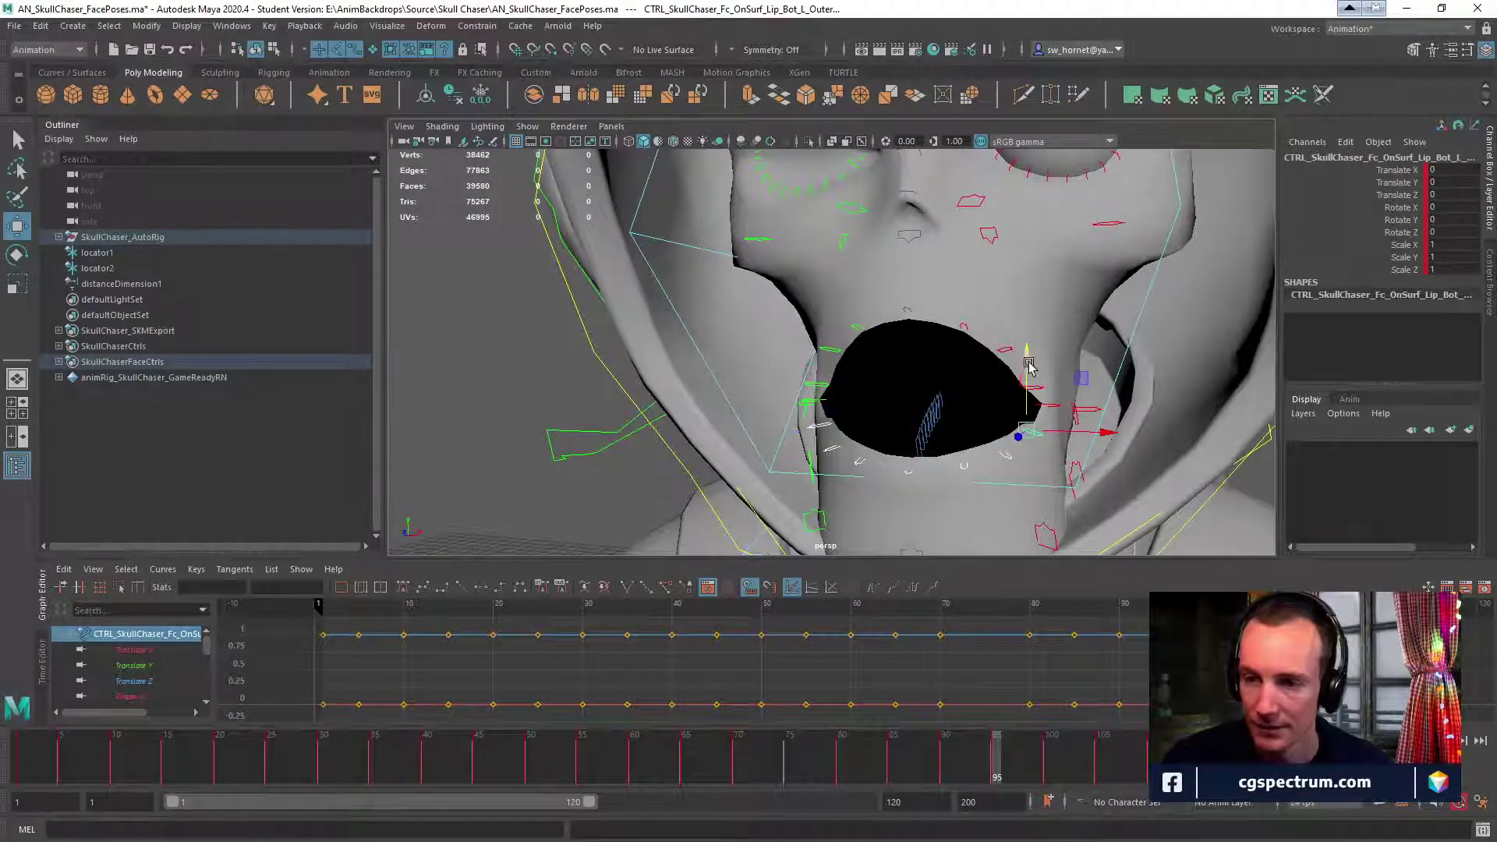
{"action": "left_click_drag", "start_coordinate": [1029, 353], "coordinate": [1028, 405]}
{"action": "key", "text": "r"}
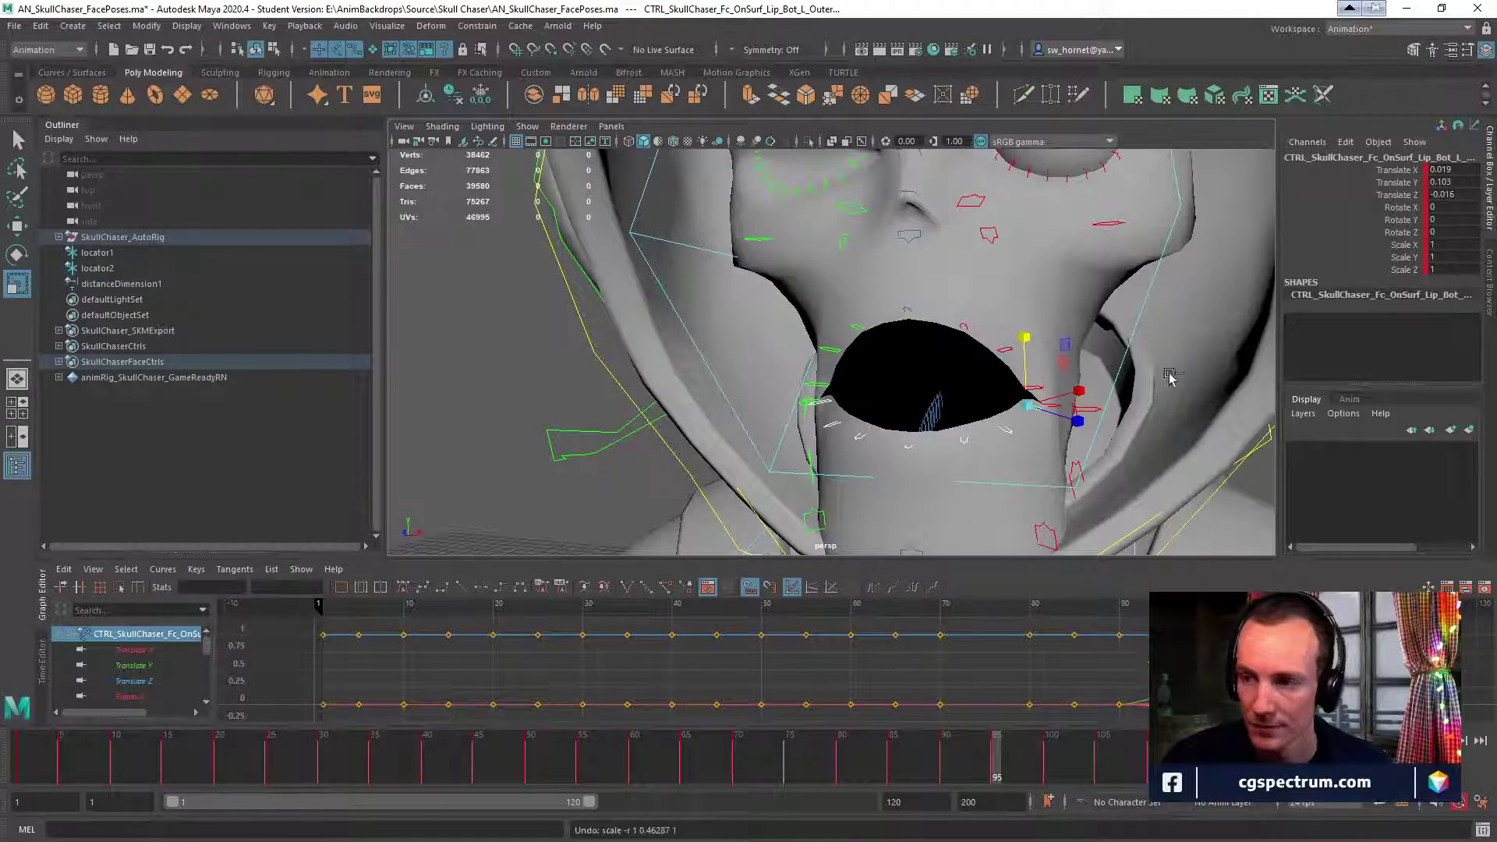
{"action": "key", "text": "ctrl+z"}
Fine-tune the lower lip controls' position to about 0.076 in Translate Y and 0.012 in Translate Z on the left outer control.
{"action": "scroll", "coordinate": [975, 445], "scroll_direction": "up", "scroll_amount": 3}
{"action": "mouse_move", "coordinate": [994, 462]}
{"action": "left_mouse_down", "text": "alt"}
{"action": "mouse_move", "coordinate": [1043, 458]}
{"action": "mouse_move", "coordinate": [996, 457]}
{"action": "left_mouse_up", "text": "alt"}
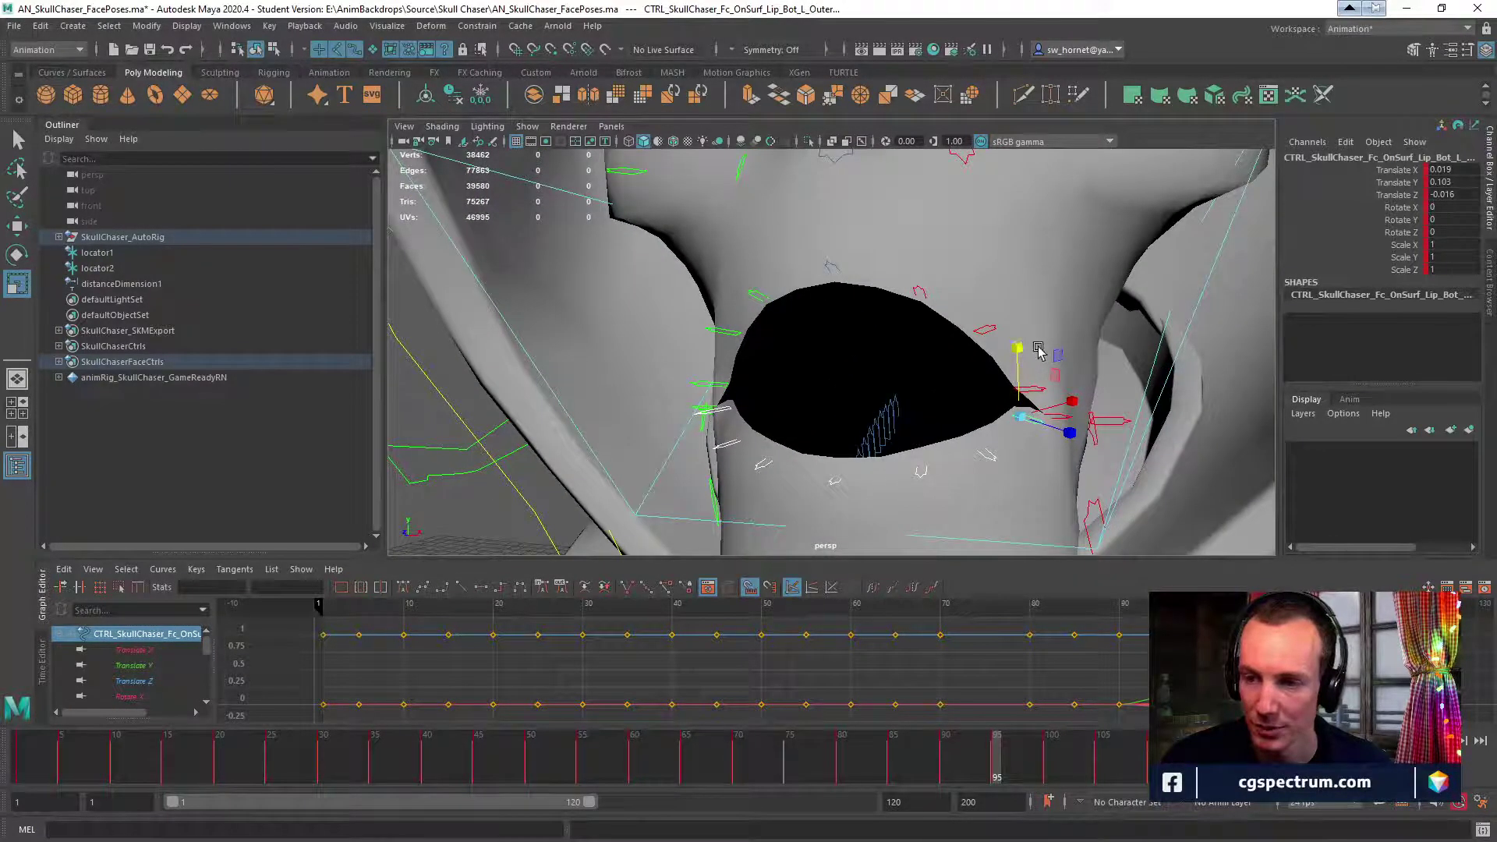
{"action": "key", "text": "w"}
{"action": "mouse_move", "coordinate": [1021, 347]}
{"action": "left_mouse_down"}
{"action": "mouse_move", "coordinate": [1022, 363]}
{"action": "mouse_move", "coordinate": [1029, 352]}
{"action": "left_mouse_up"}
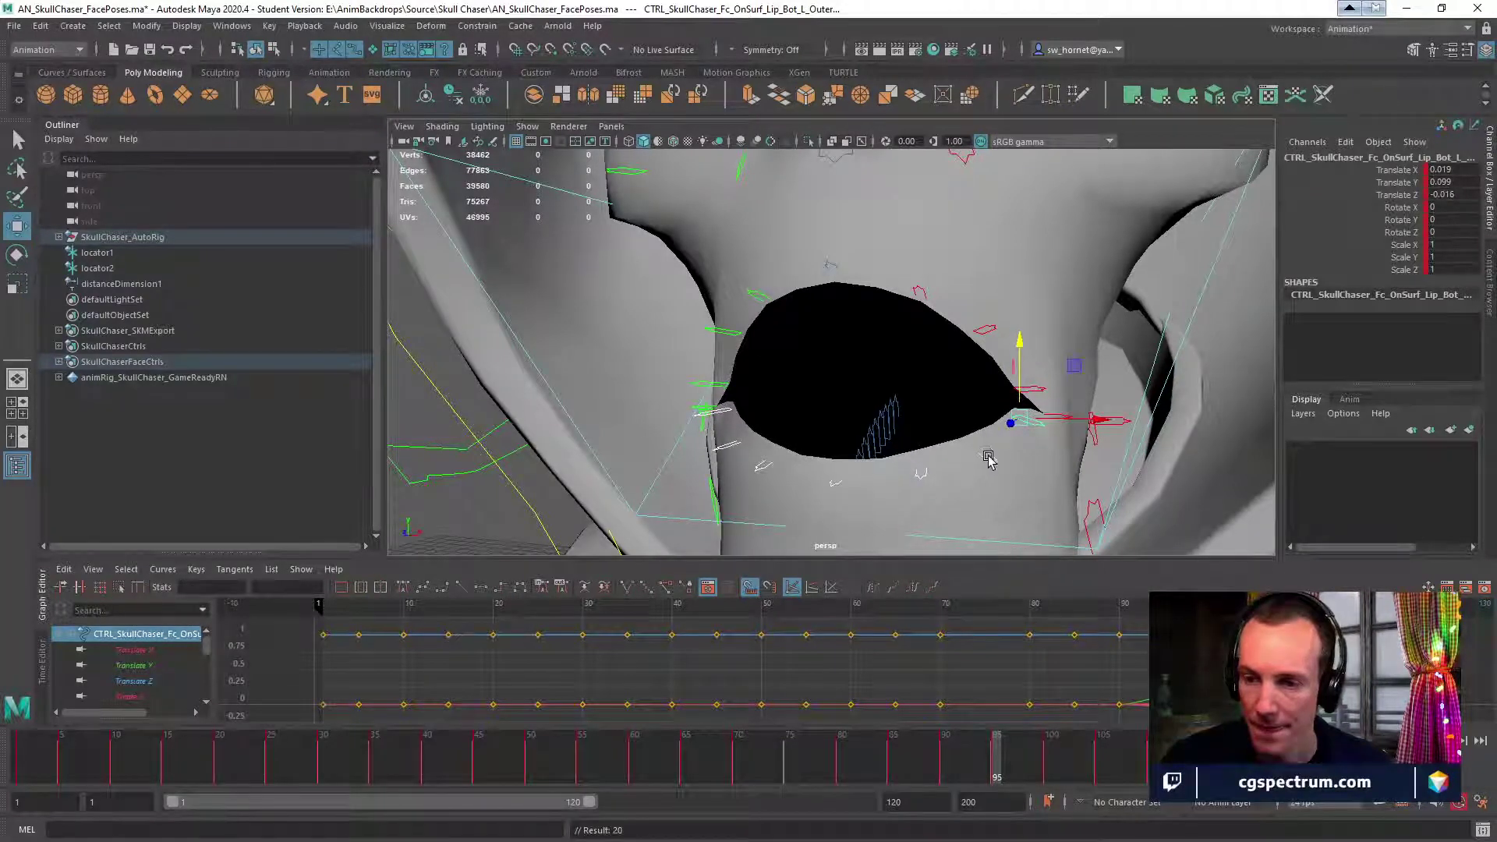
{"action": "left_click_drag", "start_coordinate": [989, 461], "coordinate": [886, 281], "text": "alt"}
Rotate the lower lip controls to tilt the lip, reaching about 6.6 in Rotate X on the left outer control.
{"action": "key", "text": "e"}
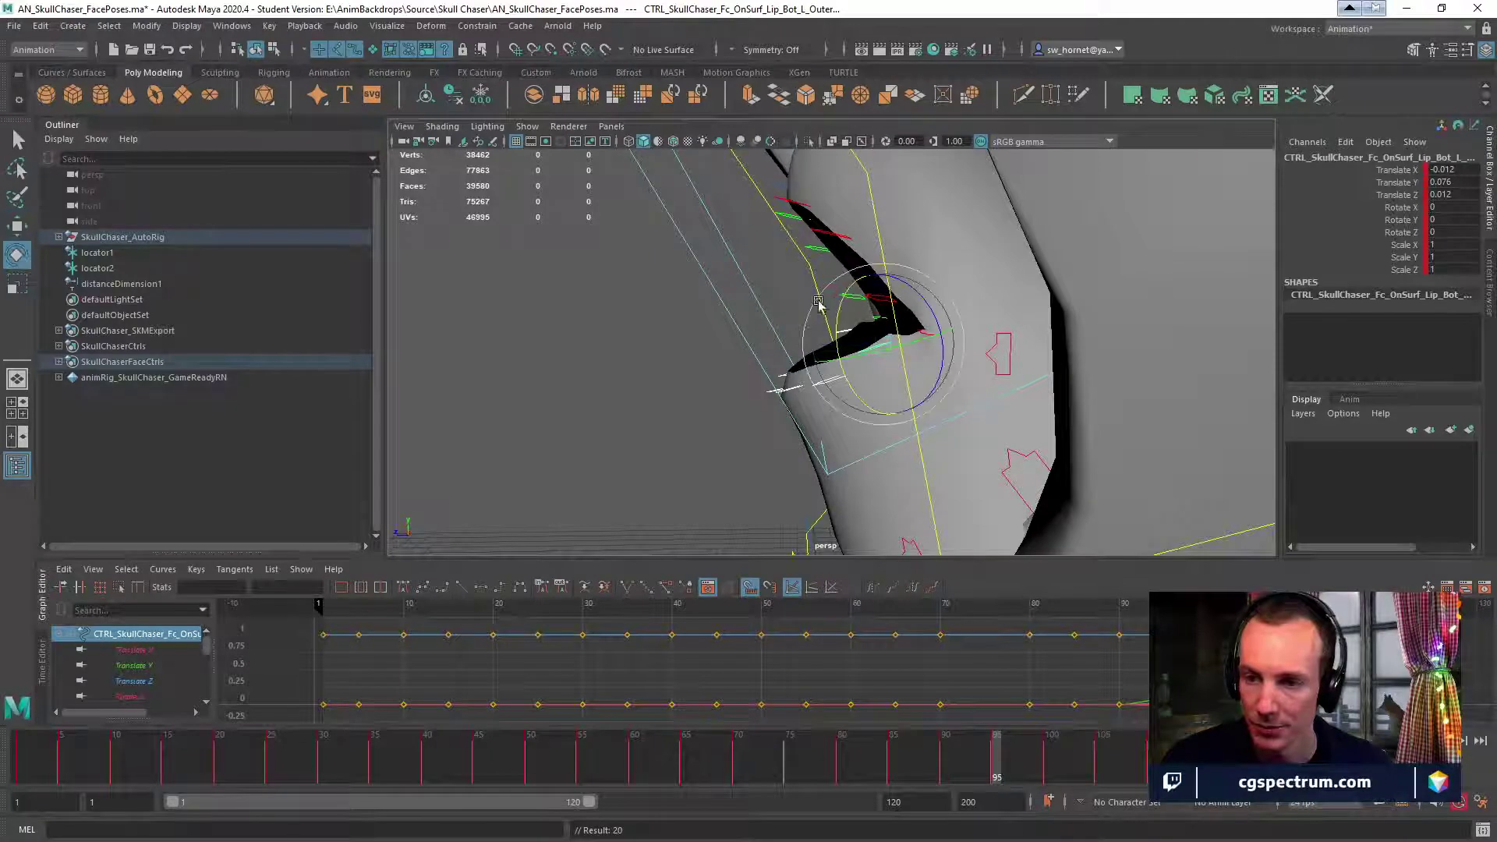
{"action": "left_click_drag", "start_coordinate": [910, 268], "coordinate": [919, 270]}
{"action": "key", "text": "ctrl+z"}
{"action": "left_click_drag", "start_coordinate": [879, 343], "coordinate": [825, 341]}
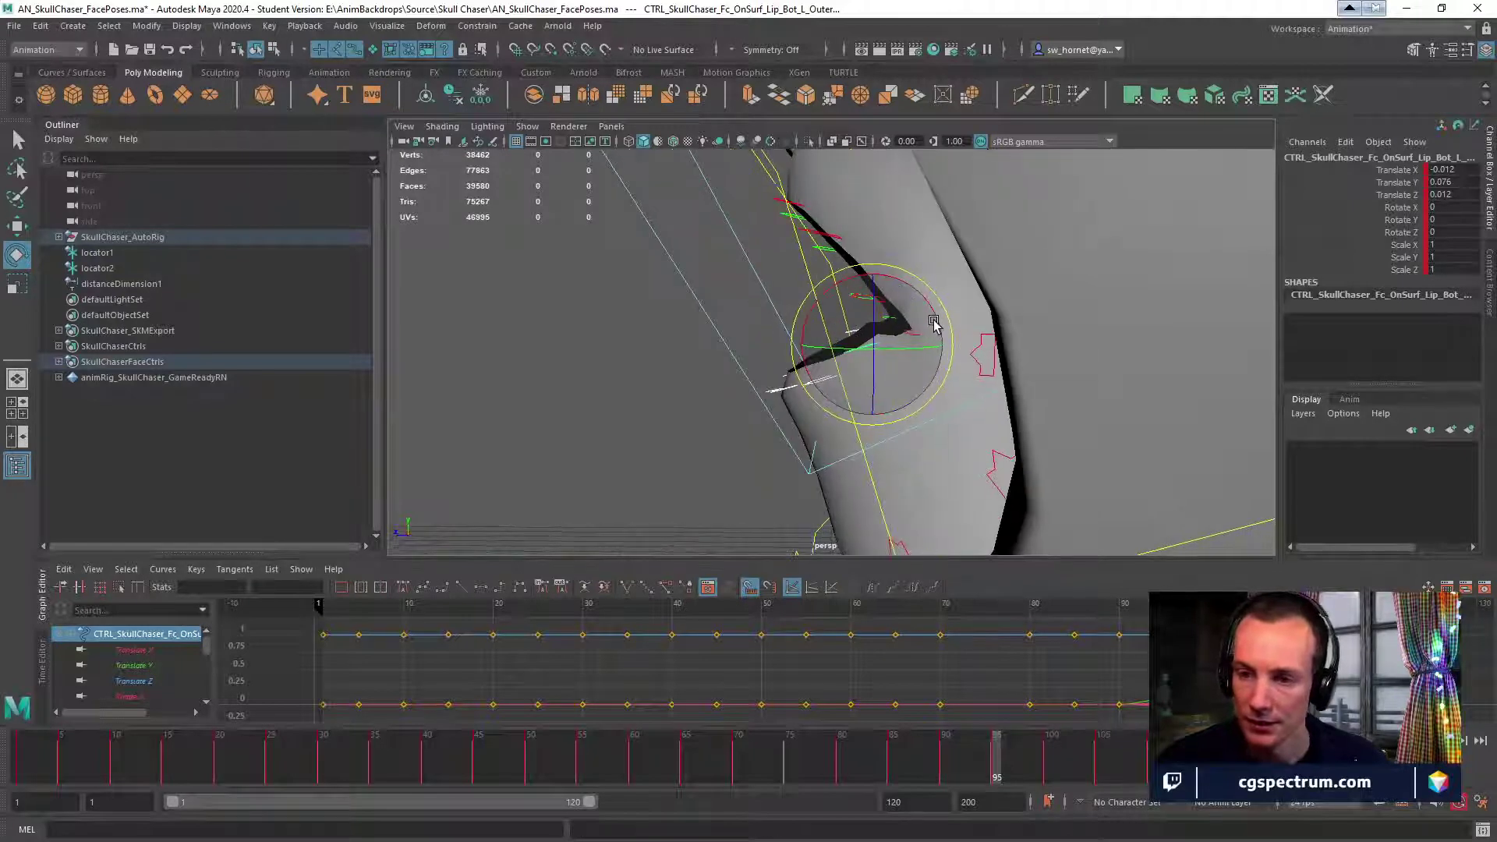
{"action": "left_click_drag", "start_coordinate": [841, 286], "coordinate": [852, 397]}
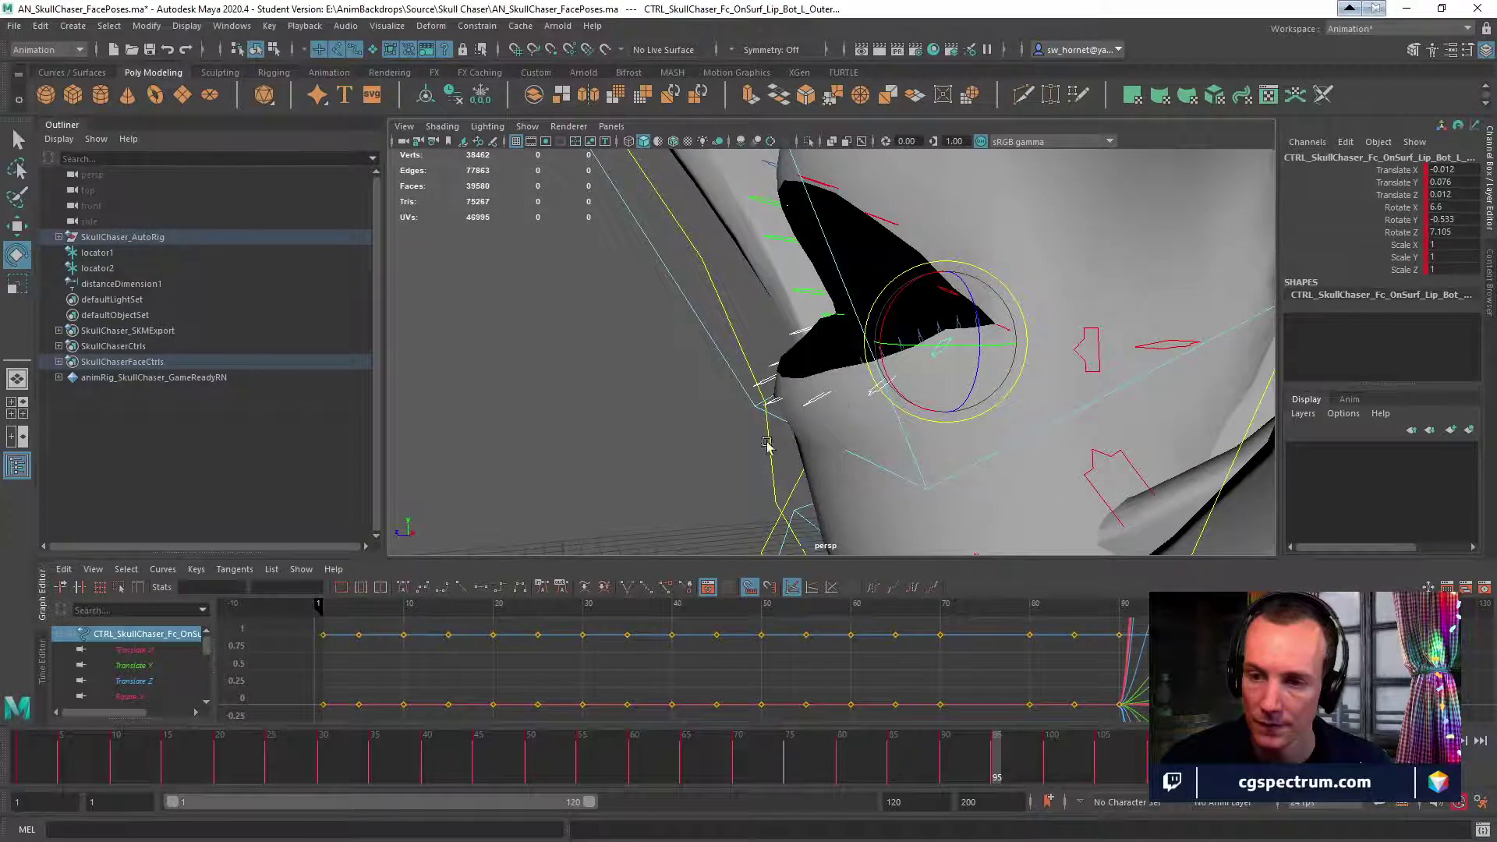
Select the lower lip's mid, inner and centre controls, raise them to about 0.135 in Translate Y and rotate the mids to 2.168 in Rotate X.
{"action": "left_click", "coordinate": [866, 386]}
{"action": "left_click", "coordinate": [881, 387]}
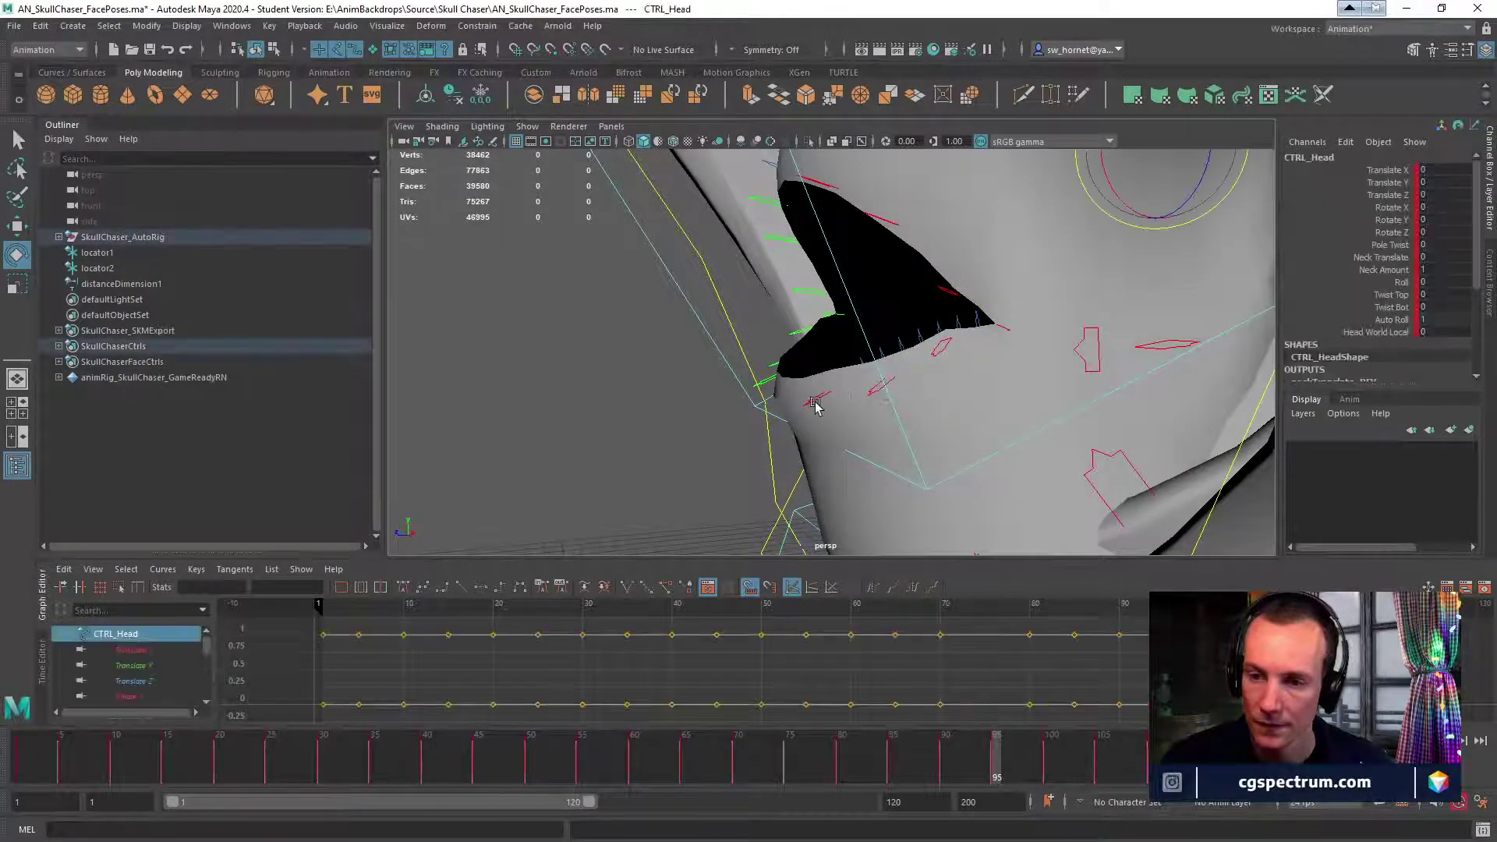
{"action": "left_click", "coordinate": [872, 392]}
{"action": "left_click_drag", "start_coordinate": [858, 397], "coordinate": [853, 414], "text": "alt"}
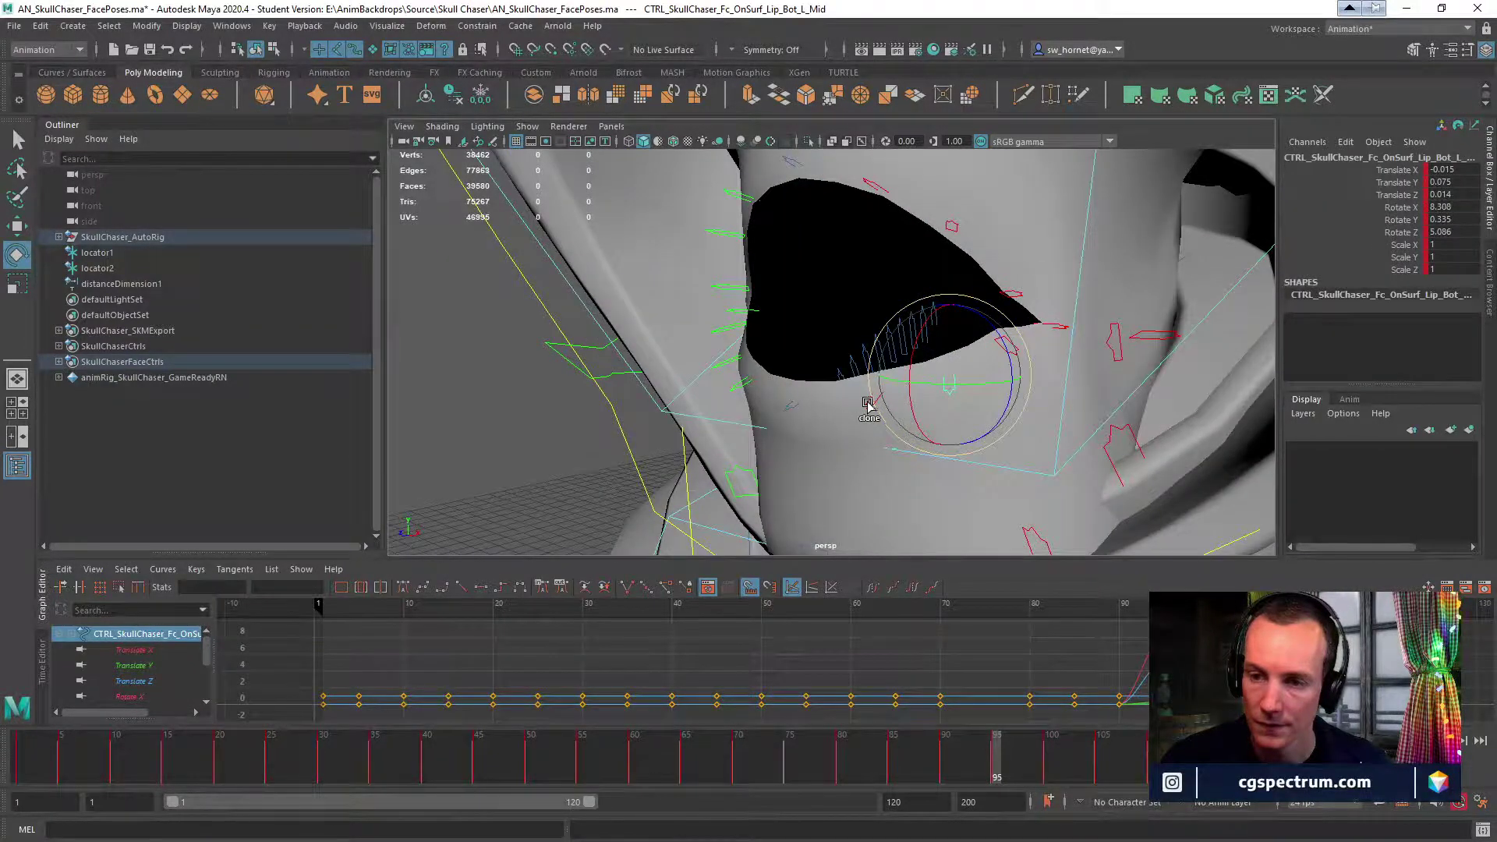
{"action": "key", "text": "w"}
{"action": "left_click", "coordinate": [856, 403]}
{"action": "left_click", "coordinate": [782, 410], "text": "shift"}
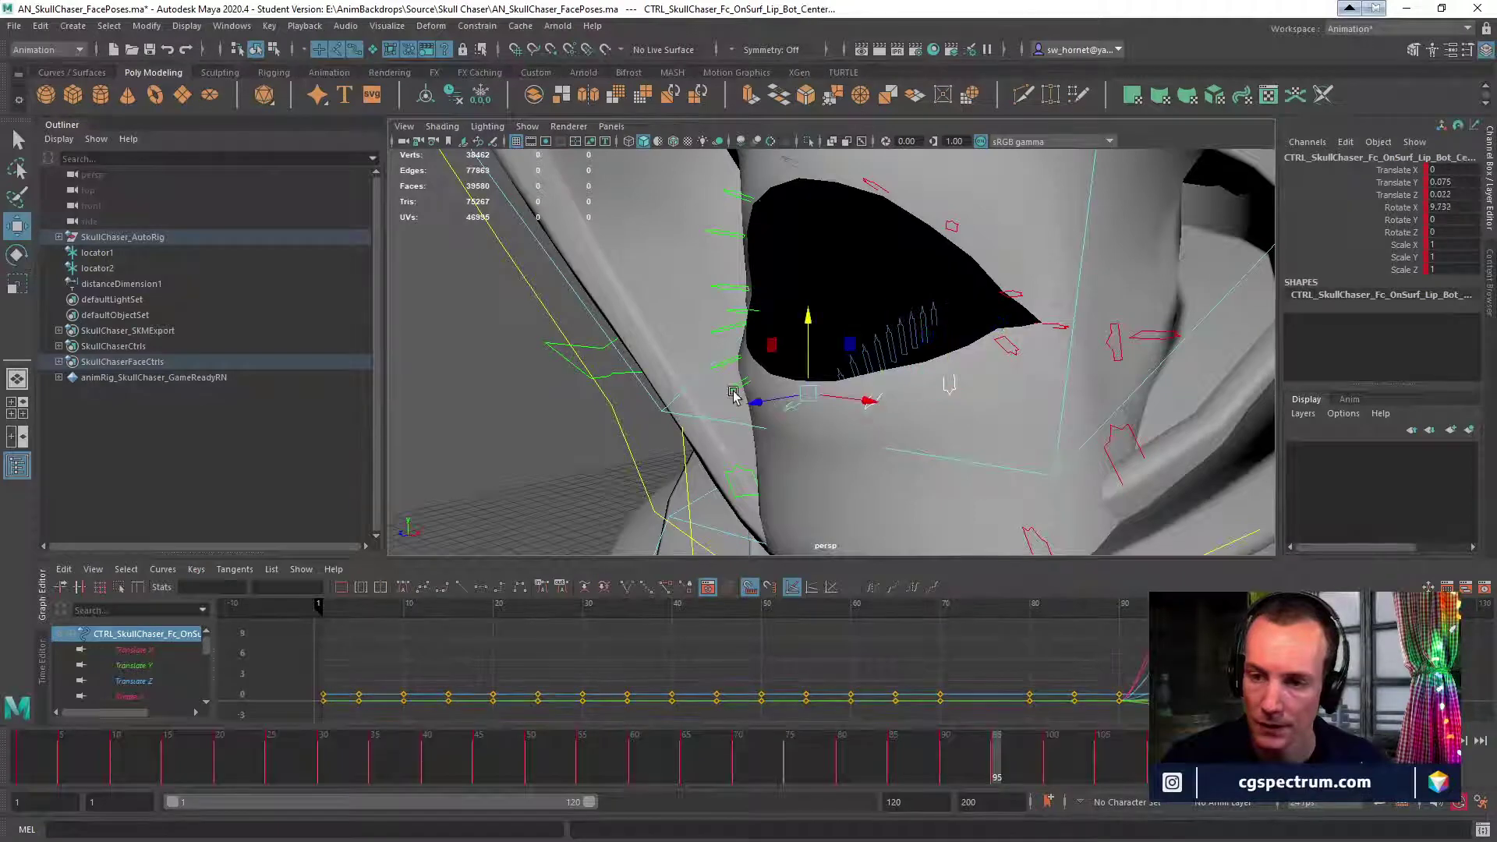
{"action": "left_click", "coordinate": [739, 384], "text": "shift"}
{"action": "left_click", "coordinate": [730, 359], "text": "shift"}
{"action": "left_click_drag", "start_coordinate": [912, 374], "coordinate": [819, 270], "text": "alt"}
{"action": "key", "text": "e"}
{"action": "key", "text": "w"}
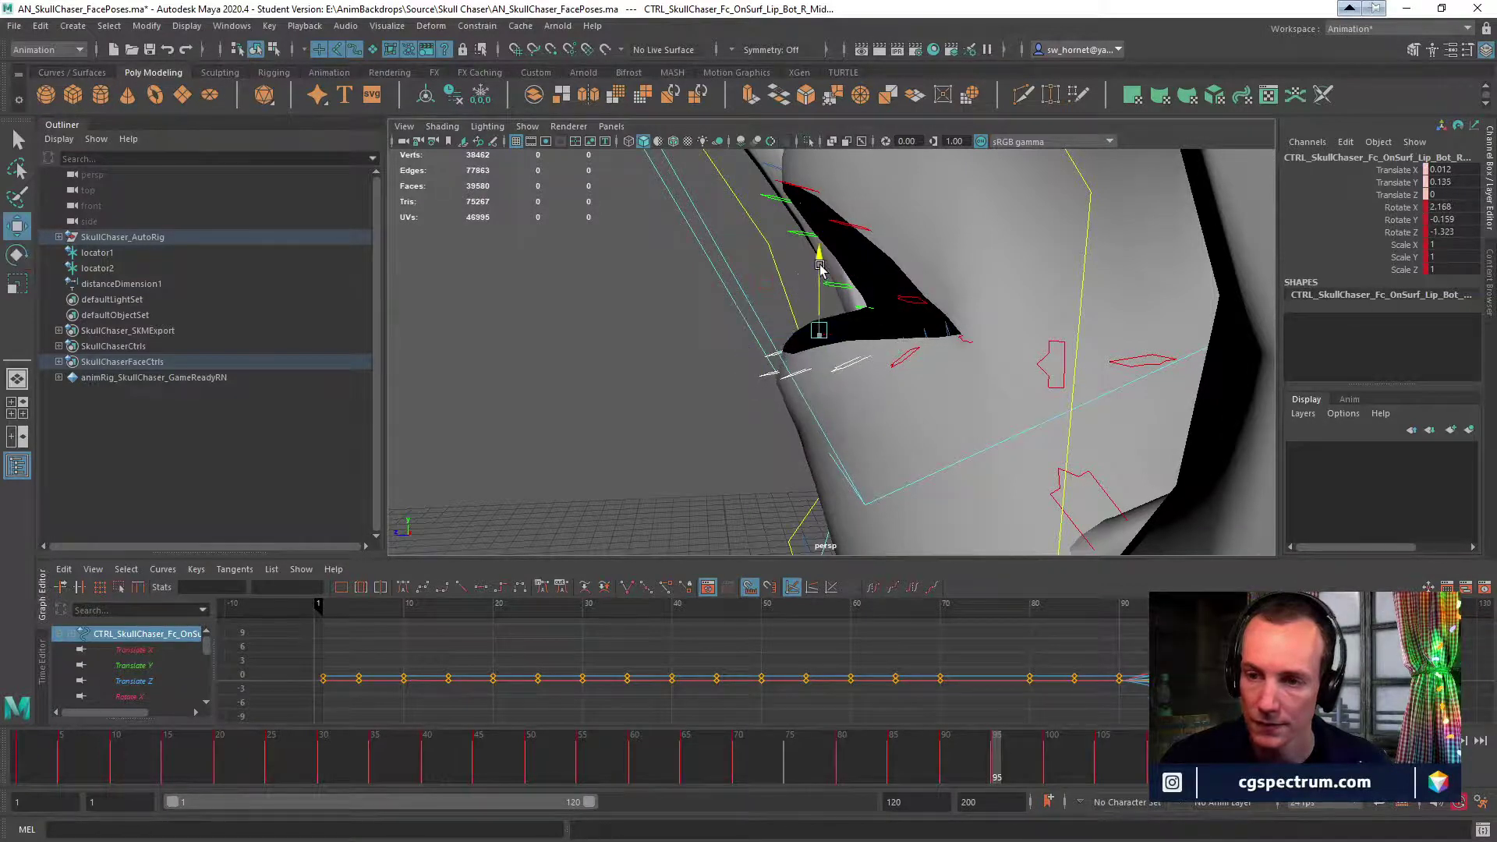
{"action": "left_click_drag", "start_coordinate": [809, 331], "coordinate": [803, 398], "text": "alt"}
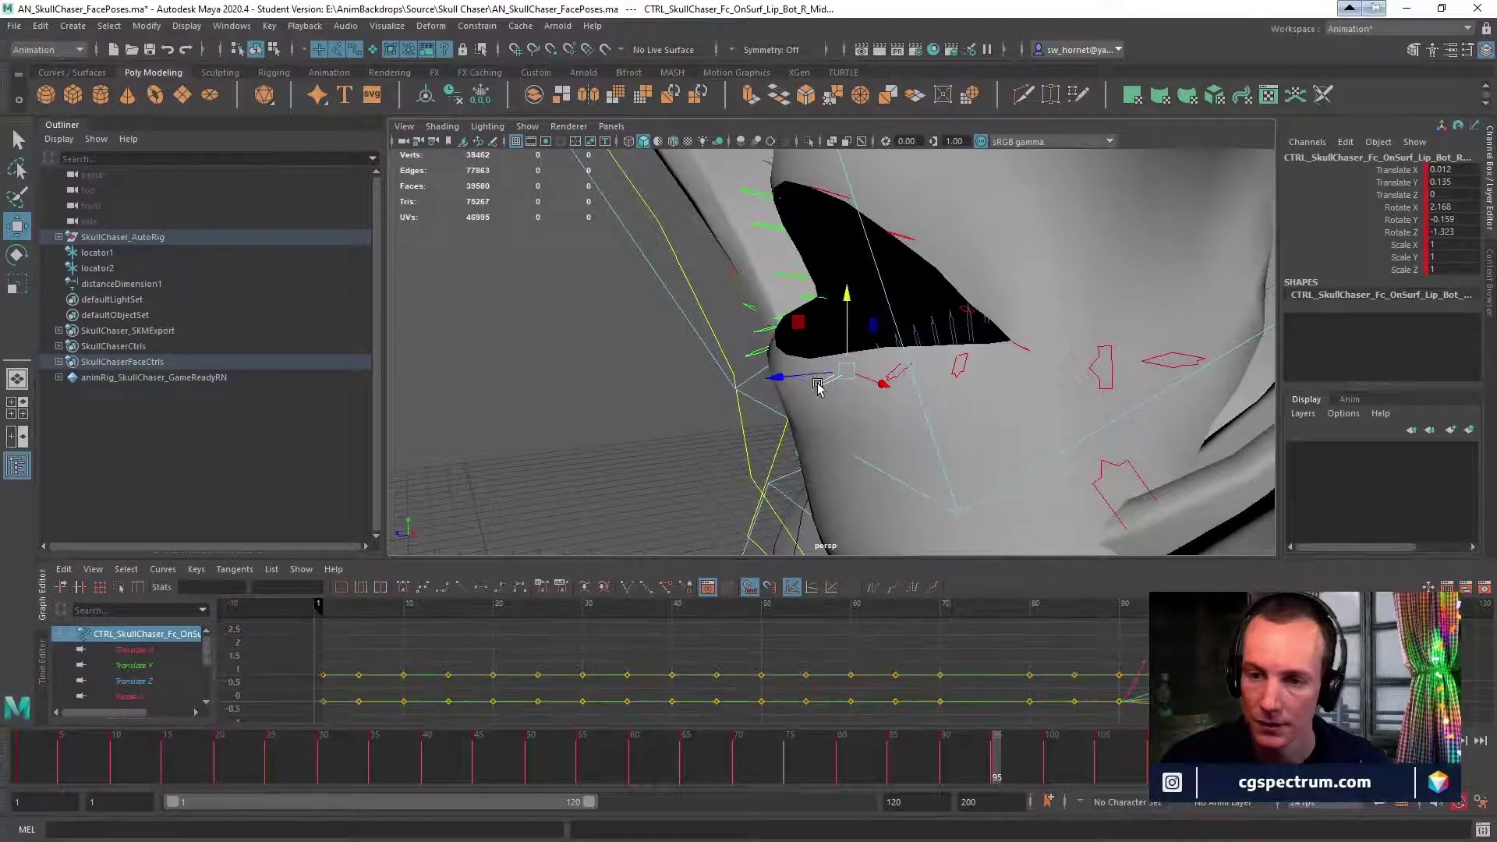
Raise the lower lip's centre and inner controls to about 0.15 in Translate Y and roll them backwards in Rotate X.
{"action": "key", "text": "w"}
{"action": "left_click", "coordinate": [748, 354]}
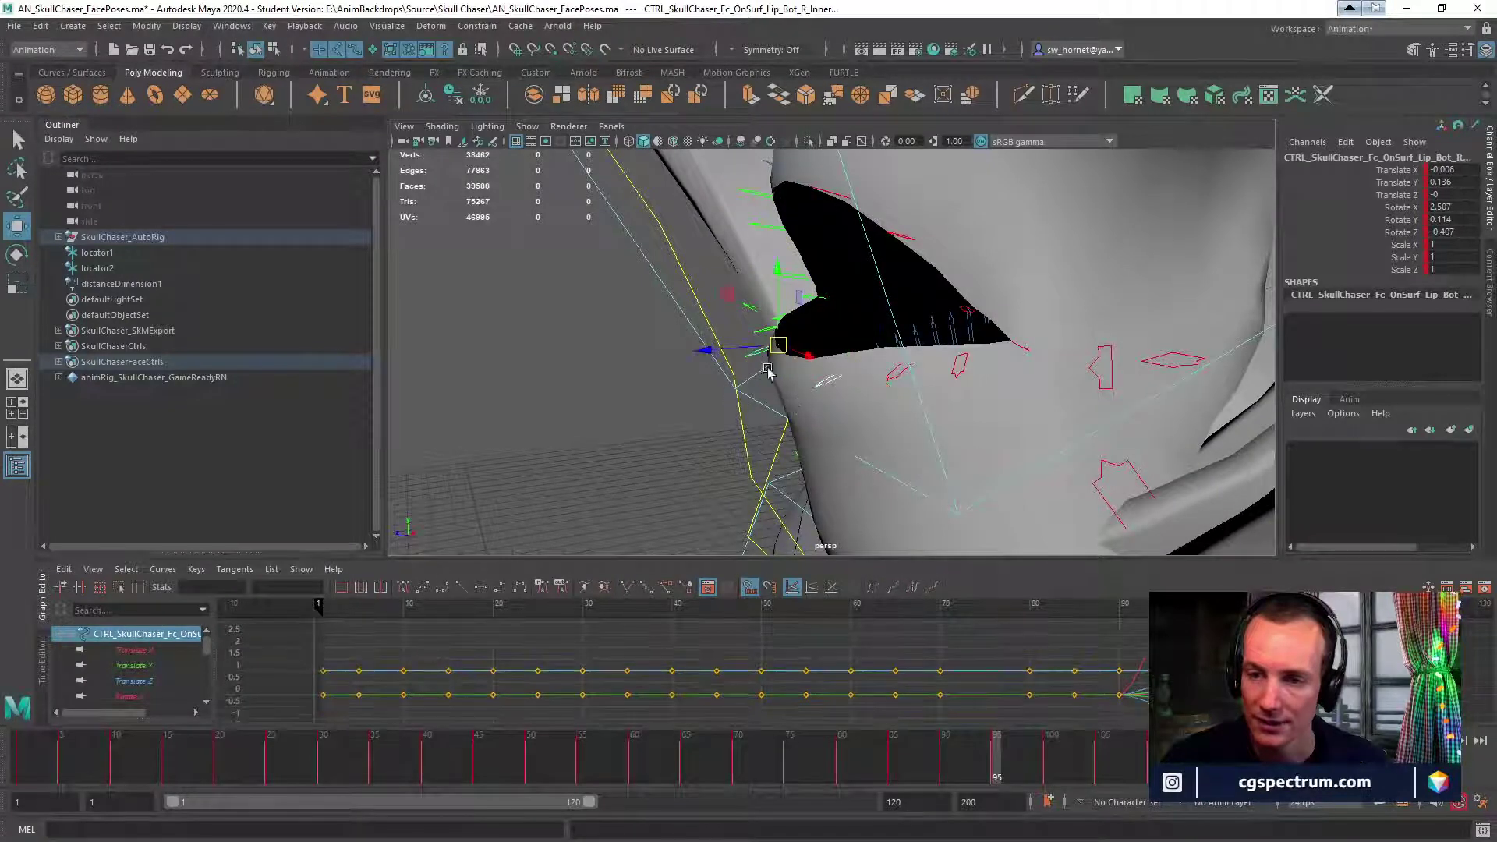
{"action": "left_click", "coordinate": [774, 379], "text": "shift"}
{"action": "left_click_drag", "start_coordinate": [950, 395], "coordinate": [879, 383], "text": "alt"}
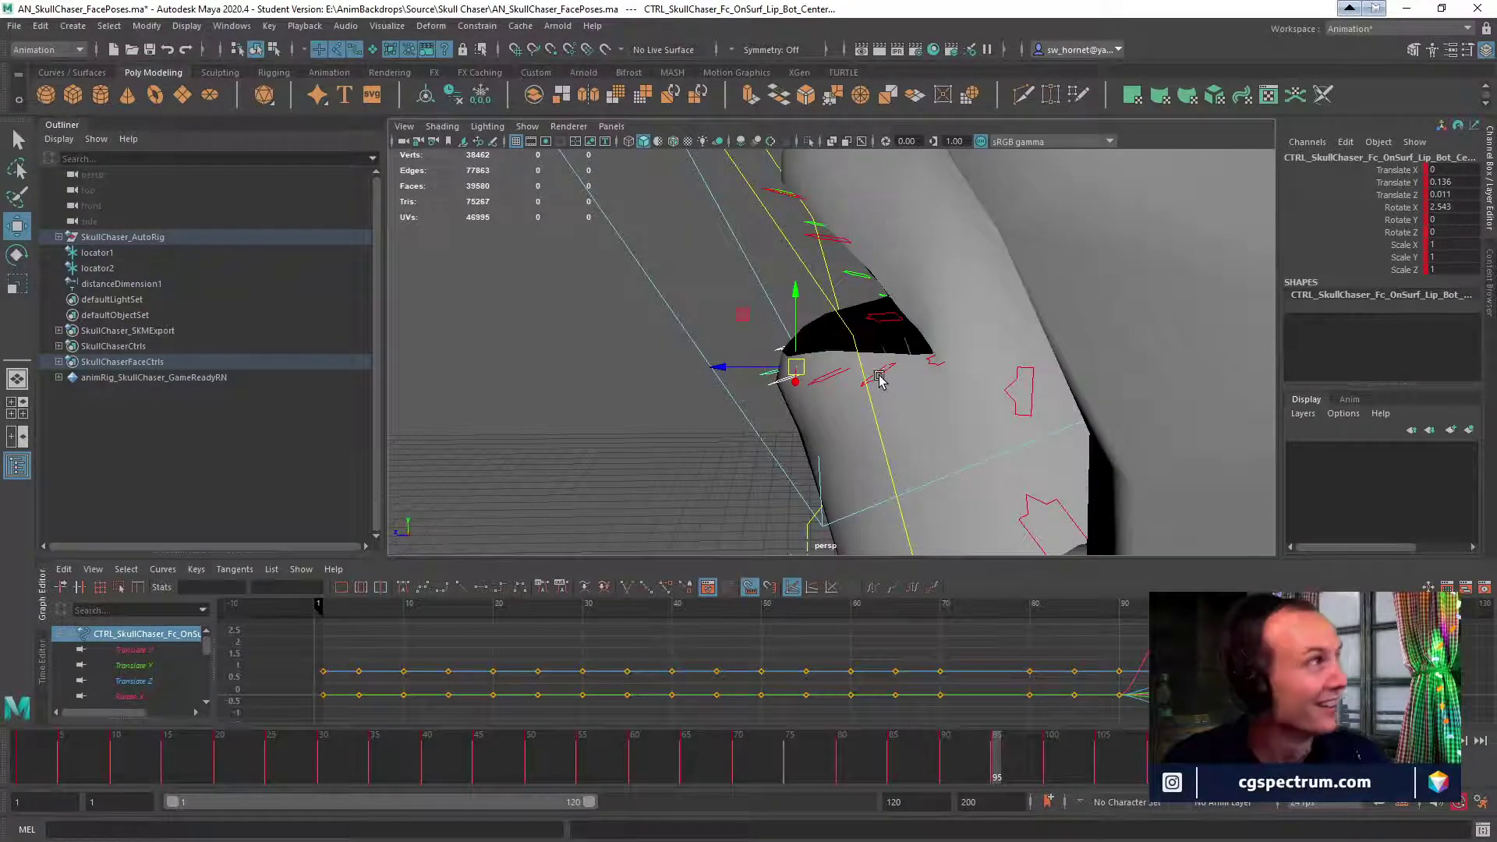
{"action": "left_click_drag", "start_coordinate": [796, 297], "coordinate": [887, 304]}
{"action": "key", "text": "e"}
Raise only the lower lip's centre control to about 0.17 in Translate Y.
{"action": "left_click", "coordinate": [696, 446]}
{"action": "left_click", "coordinate": [768, 362]}
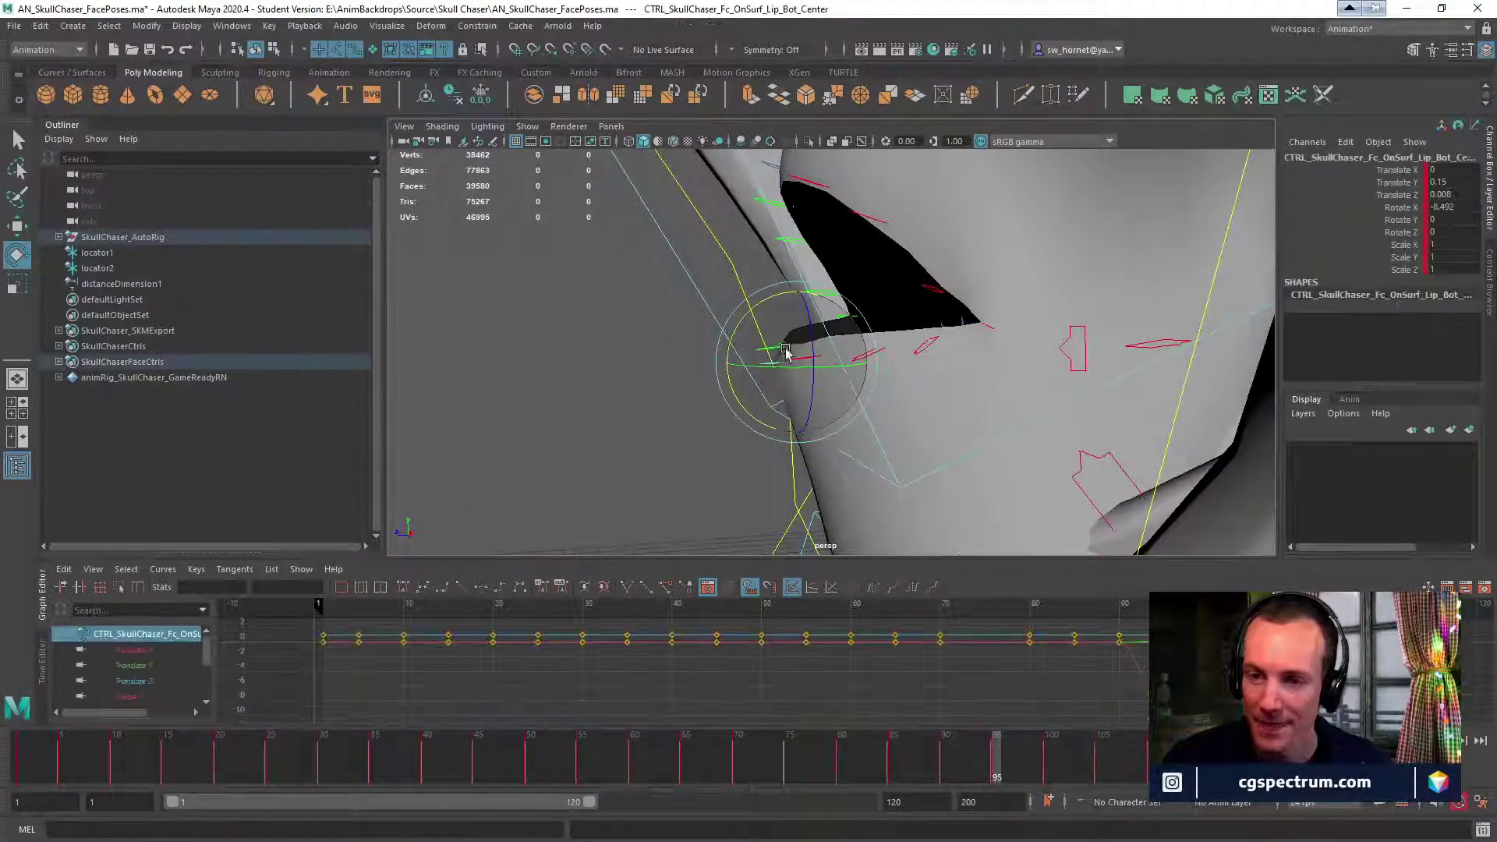
{"action": "key", "text": "w"}
{"action": "left_click_drag", "start_coordinate": [791, 307], "coordinate": [792, 290]}
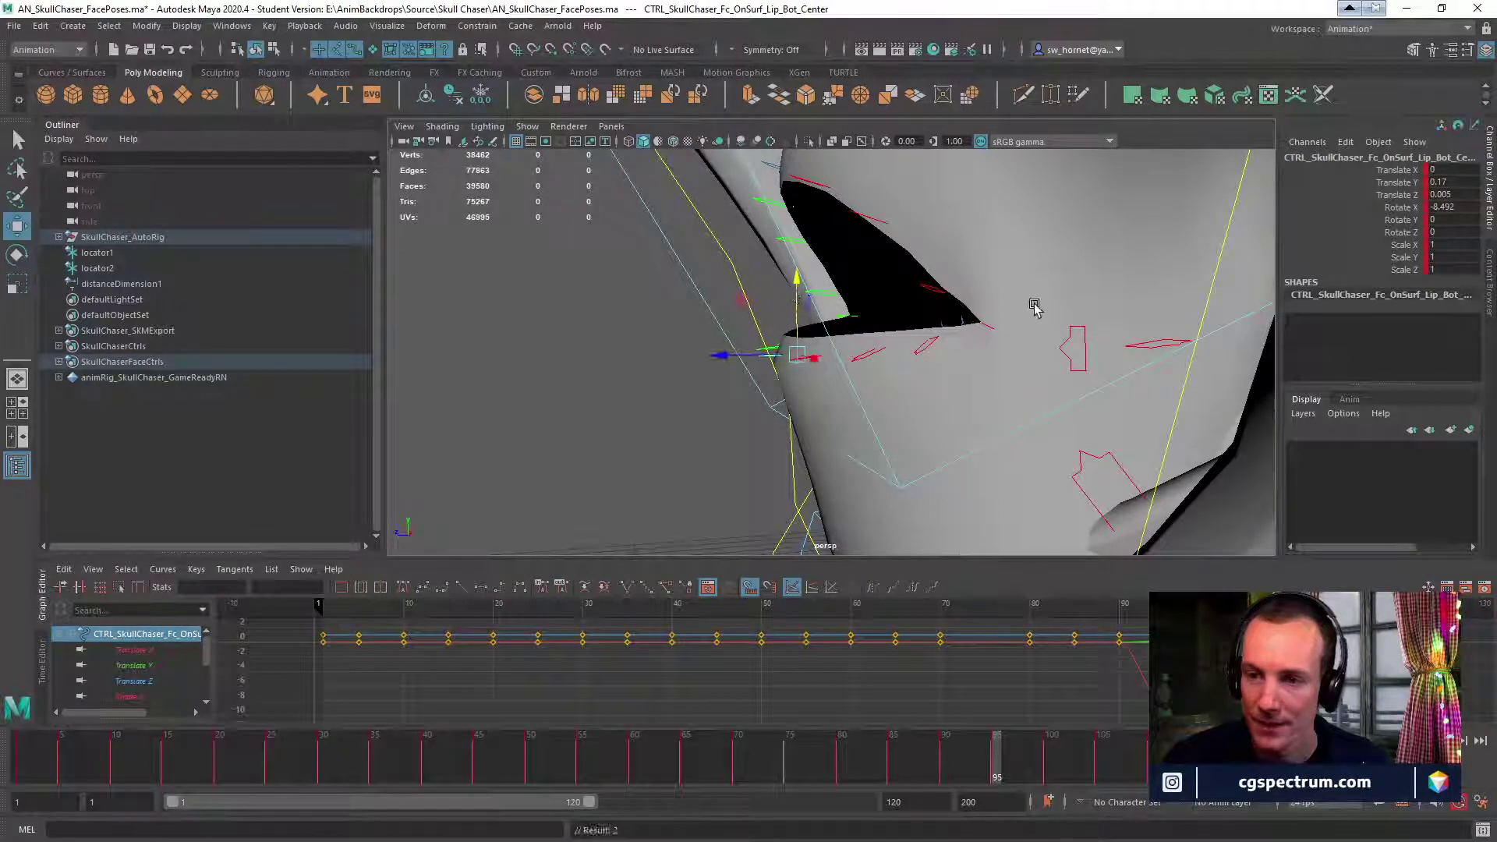
Select all of the upper lip controls, lower them to about -0.065 in Translate Y and rotate the mids to about 7.193 in Rotate X.
{"action": "left_click_drag", "start_coordinate": [1034, 304], "coordinate": [1001, 312], "text": "alt"}
{"action": "left_click", "coordinate": [889, 309]}
{"action": "left_click_drag", "start_coordinate": [889, 312], "coordinate": [908, 304], "text": "alt"}
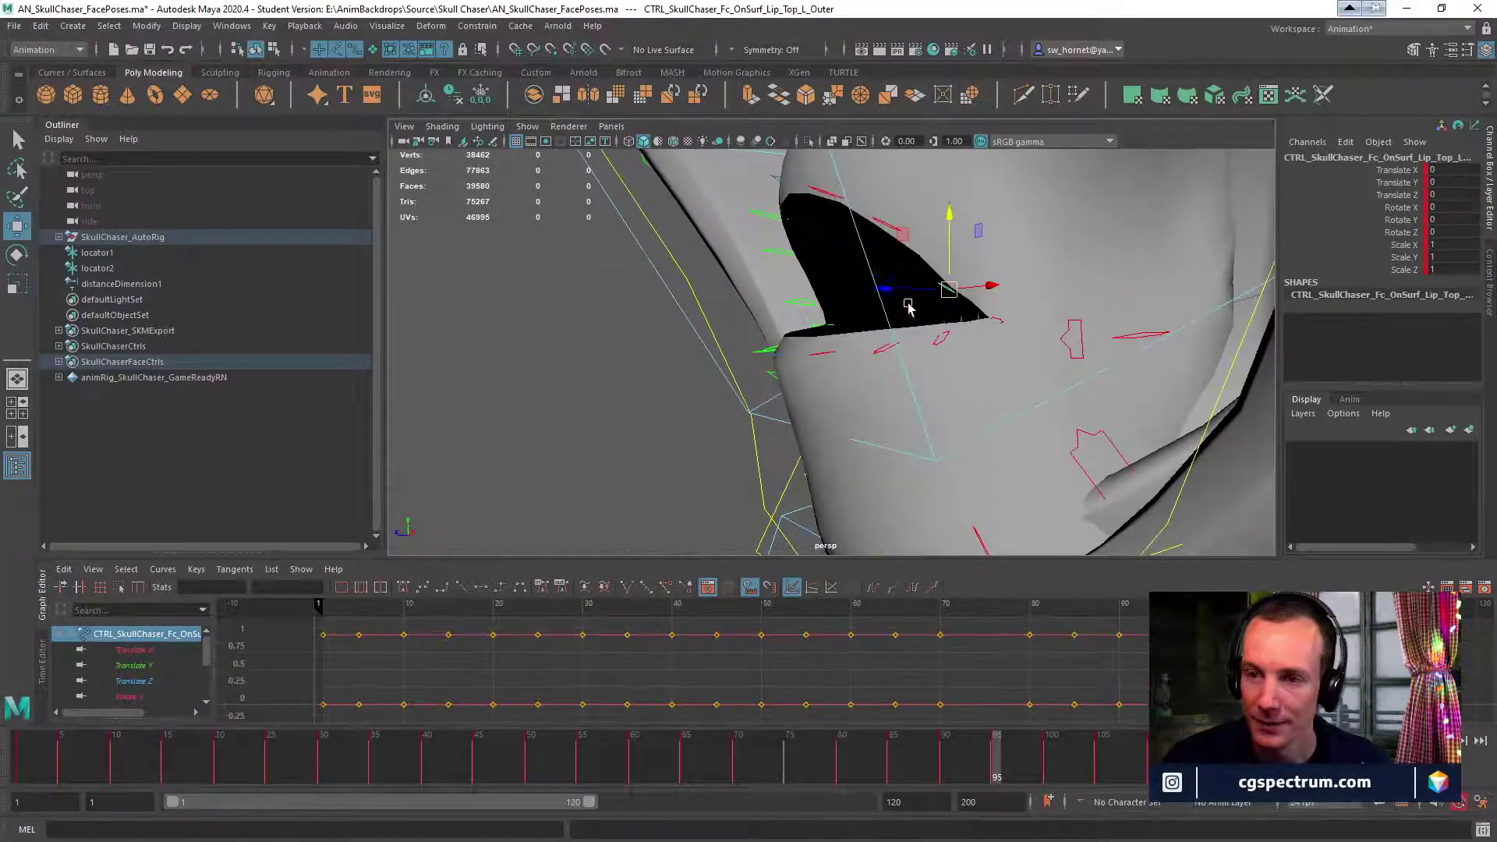
{"action": "left_click", "coordinate": [879, 217]}
{"action": "left_click_drag", "start_coordinate": [880, 219], "coordinate": [831, 198], "text": "alt"}
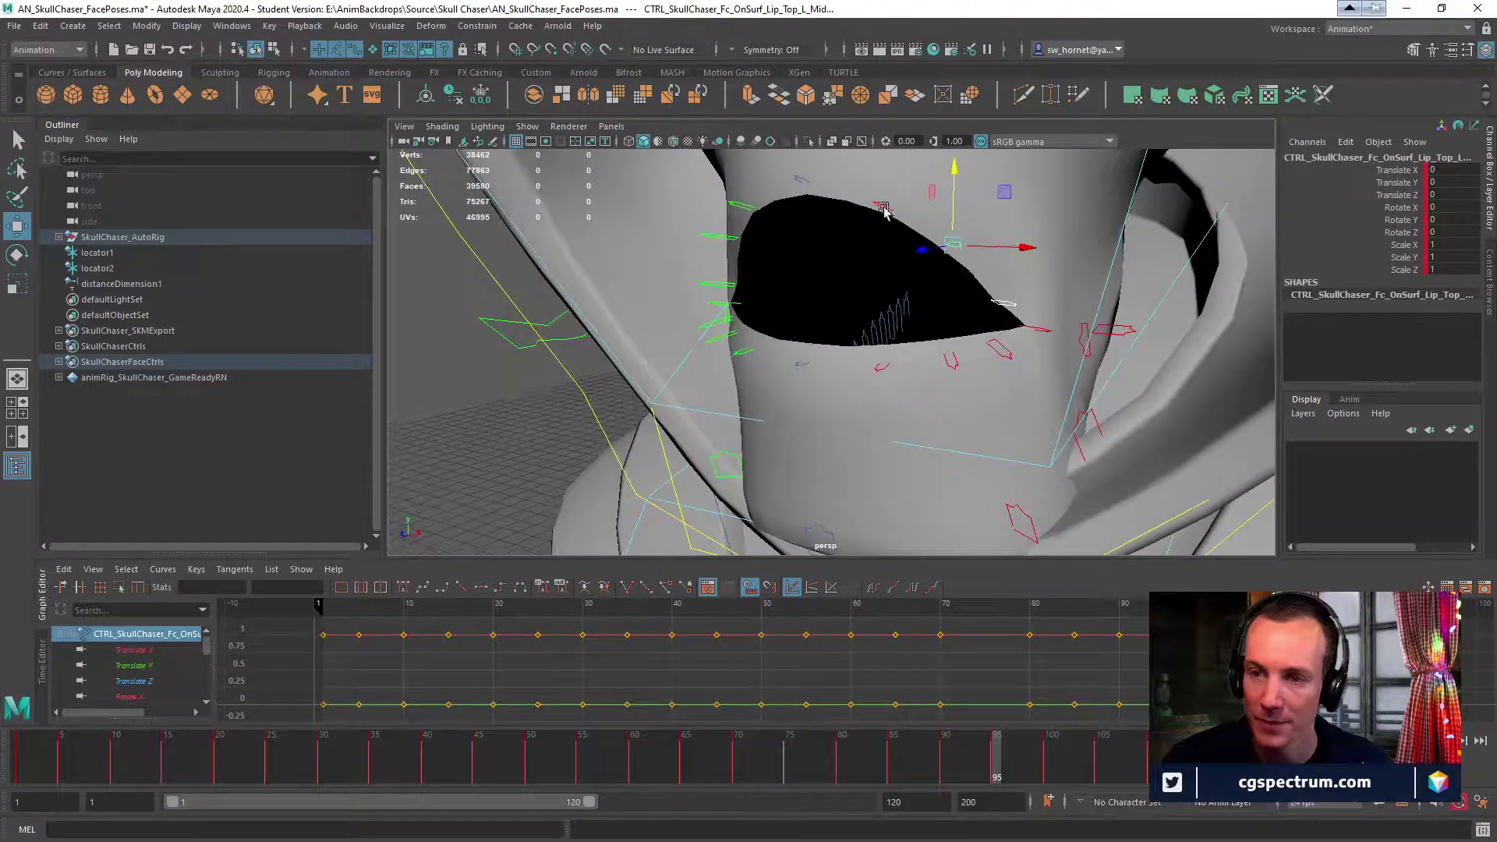
{"action": "left_click", "coordinate": [729, 240]}
{"action": "left_click_drag", "start_coordinate": [729, 240], "coordinate": [795, 270], "text": "alt"}
{"action": "left_click", "coordinate": [657, 299]}
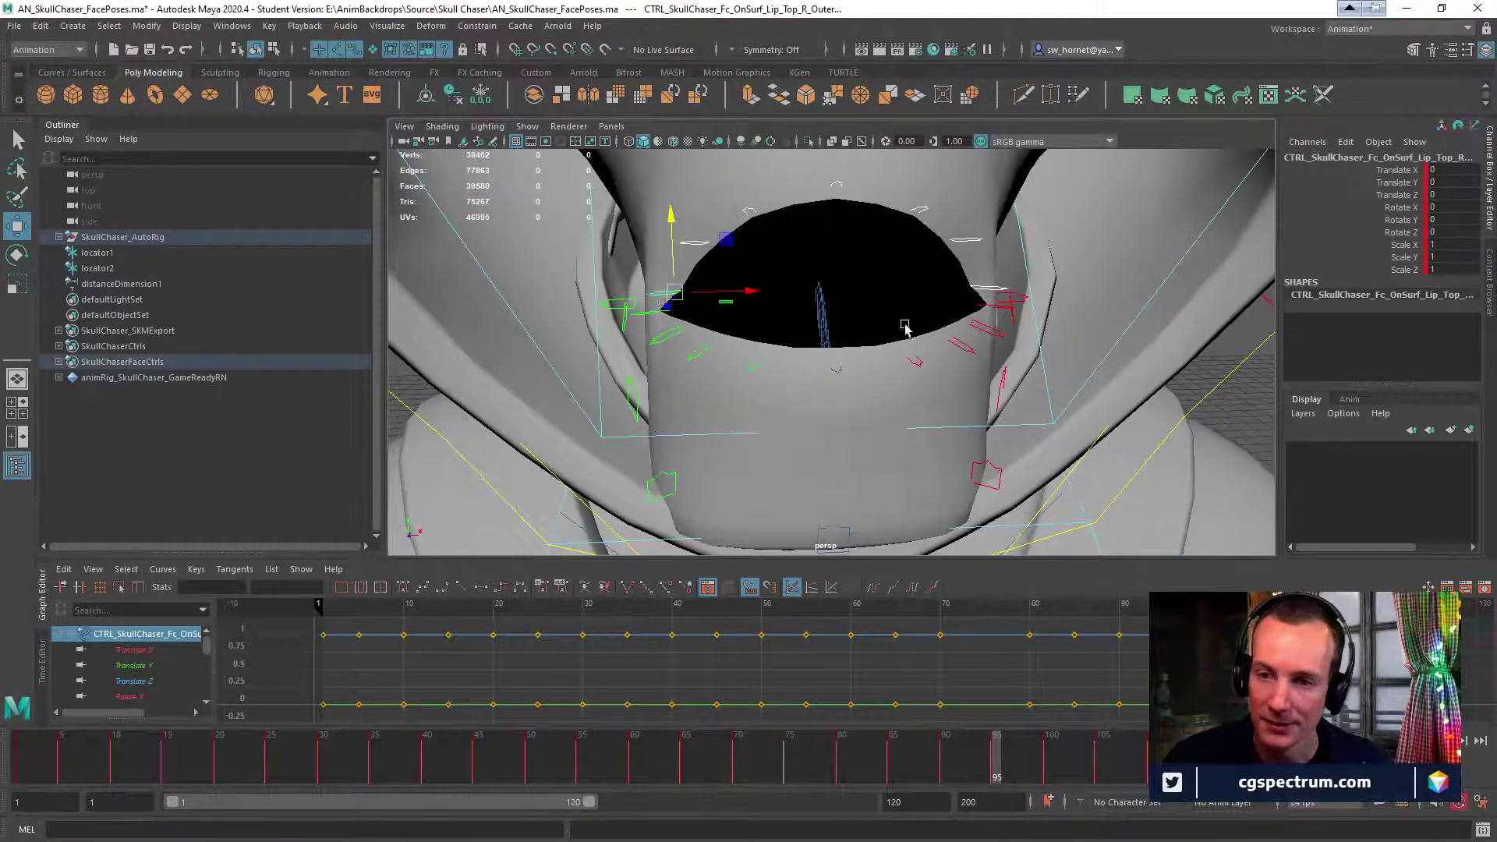
{"action": "left_click_drag", "start_coordinate": [902, 324], "coordinate": [771, 321], "text": "alt"}
{"action": "key", "text": "e"}
{"action": "key", "text": "w"}
Lower the upper lip's mid, inner and centre controls, bringing the inners to about -0.219 in Translate Y and 12.872 in Rotate X.
{"action": "left_click", "coordinate": [861, 257]}
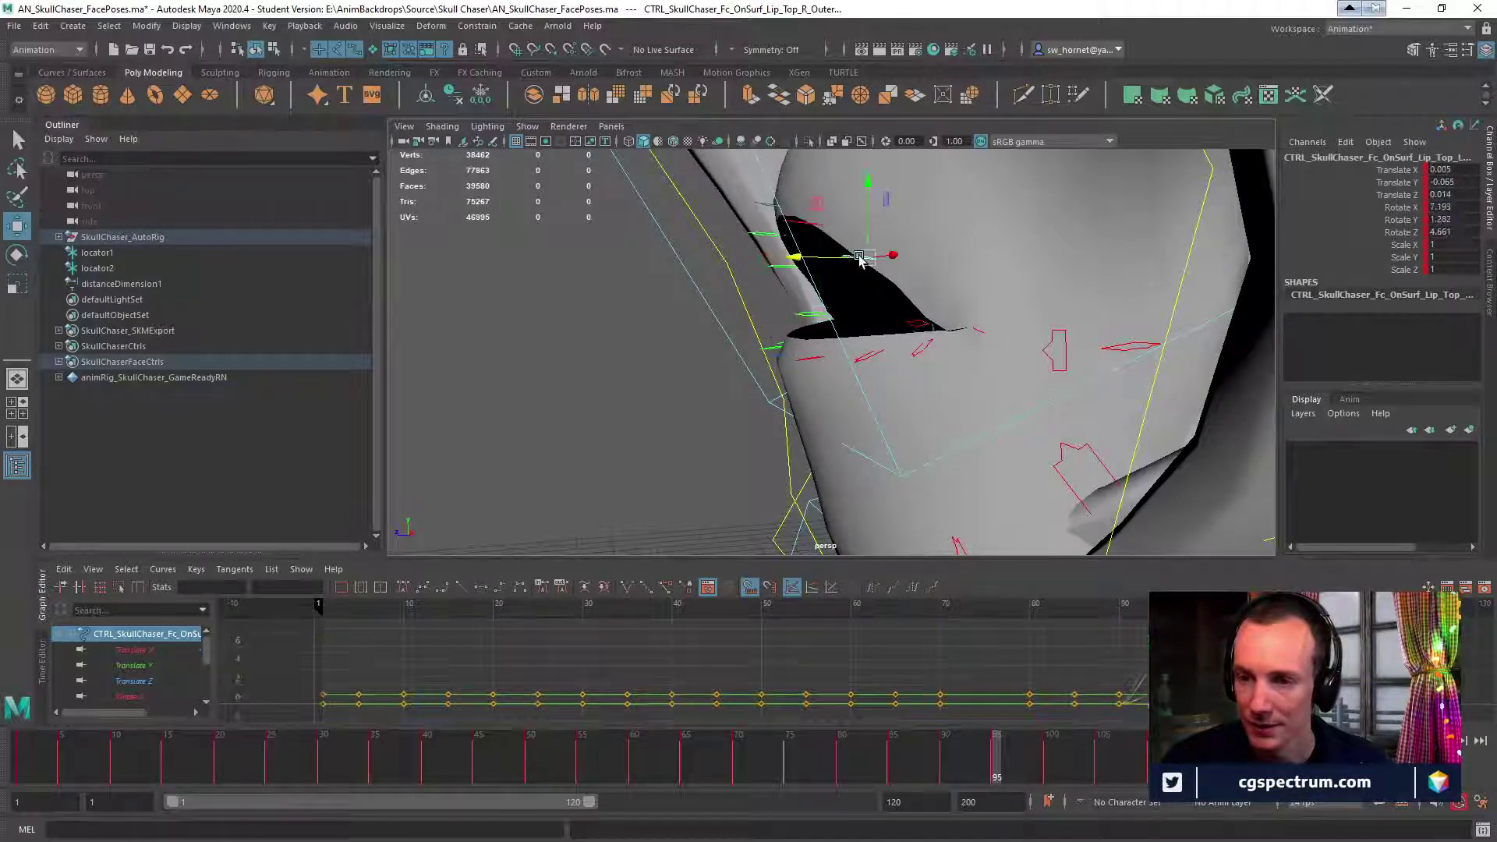
{"action": "left_click_drag", "start_coordinate": [862, 254], "coordinate": [922, 285], "text": "alt"}
{"action": "left_click", "coordinate": [861, 232]}
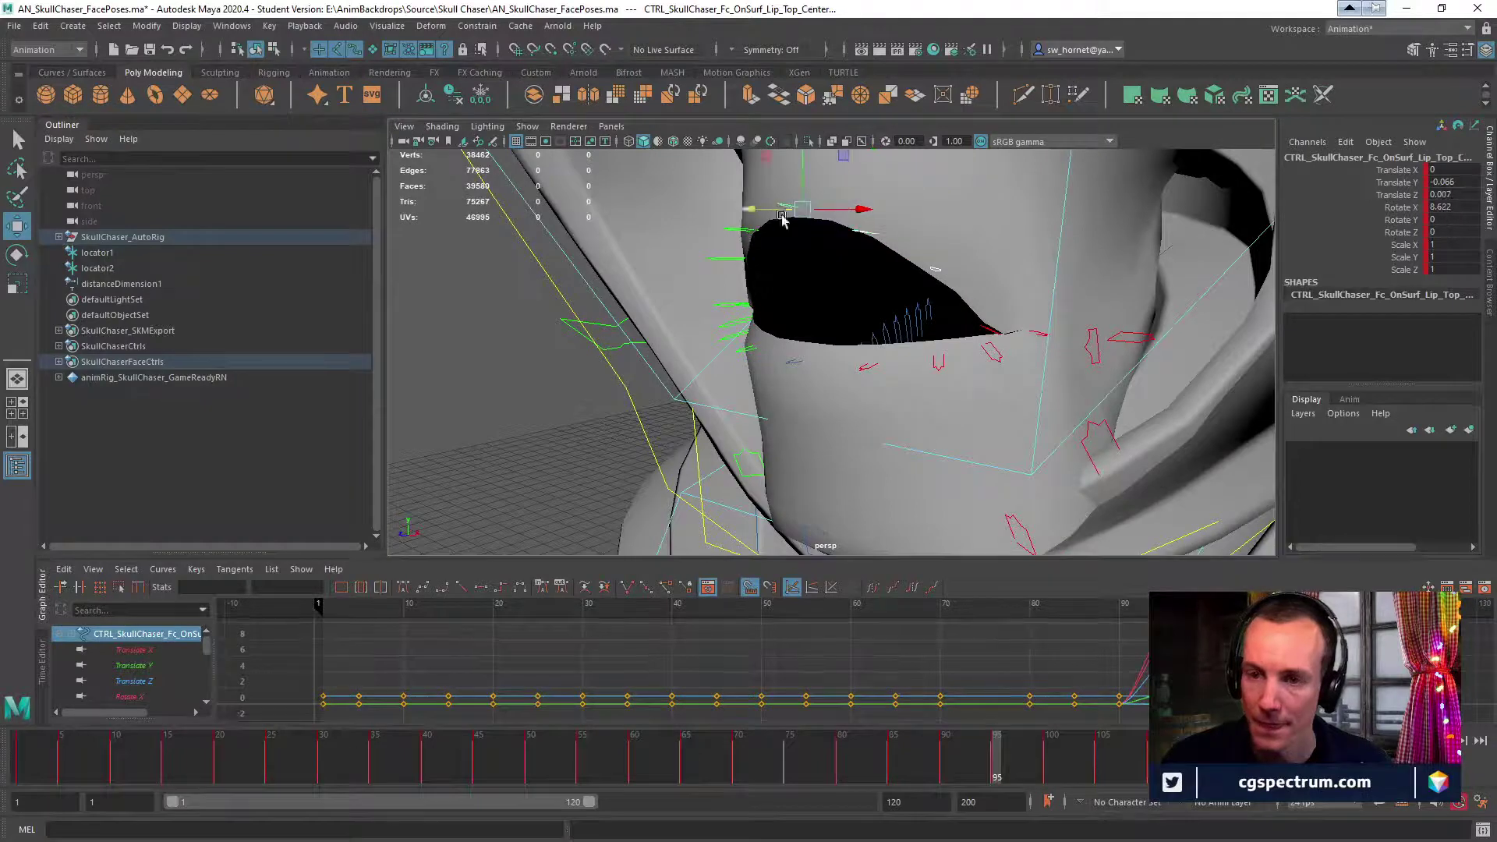
{"action": "left_click", "coordinate": [744, 233]}
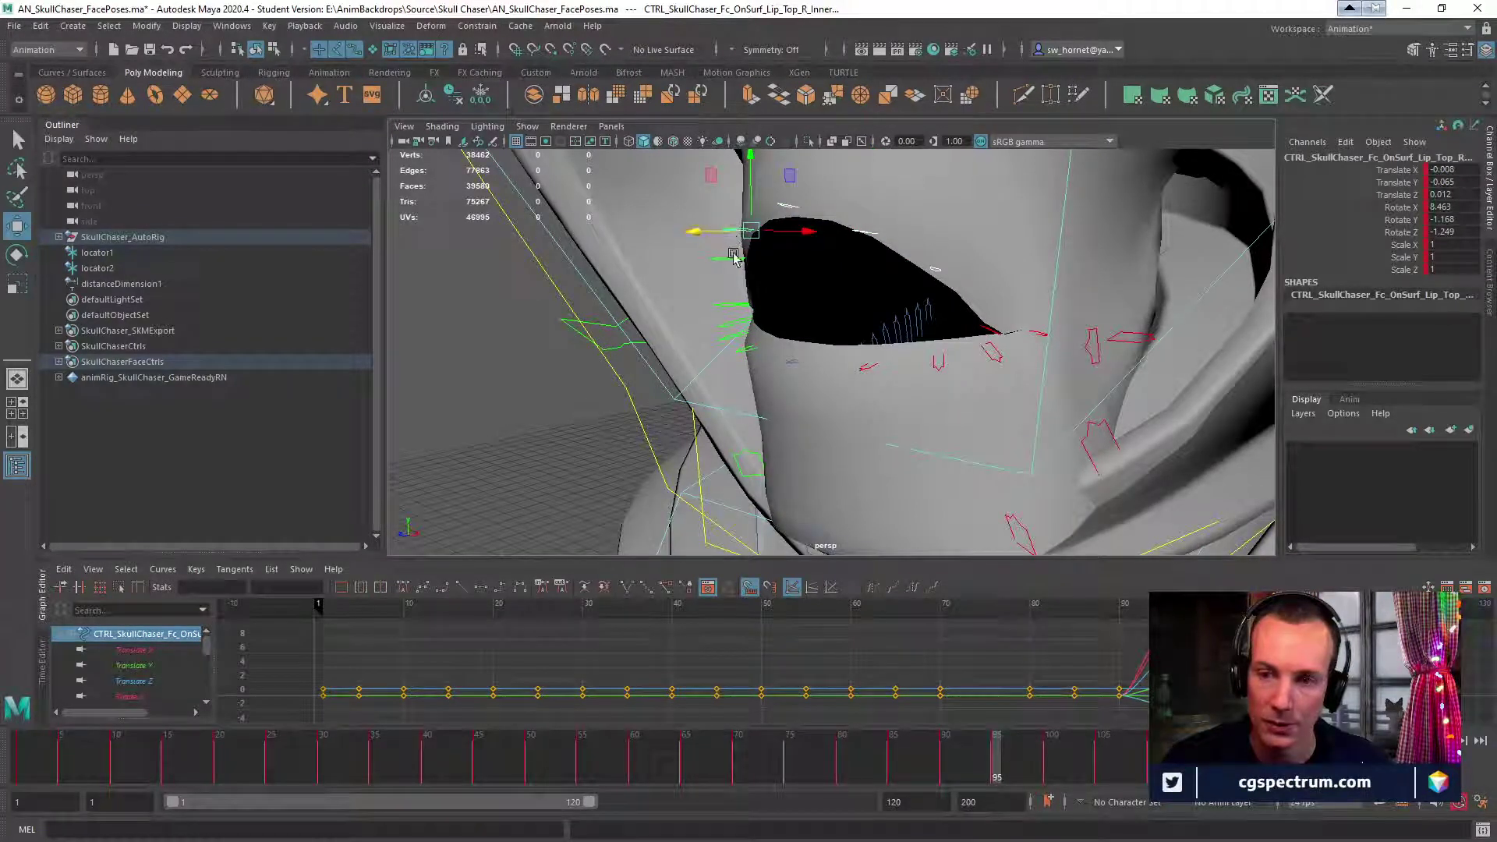
{"action": "left_click", "coordinate": [737, 258]}
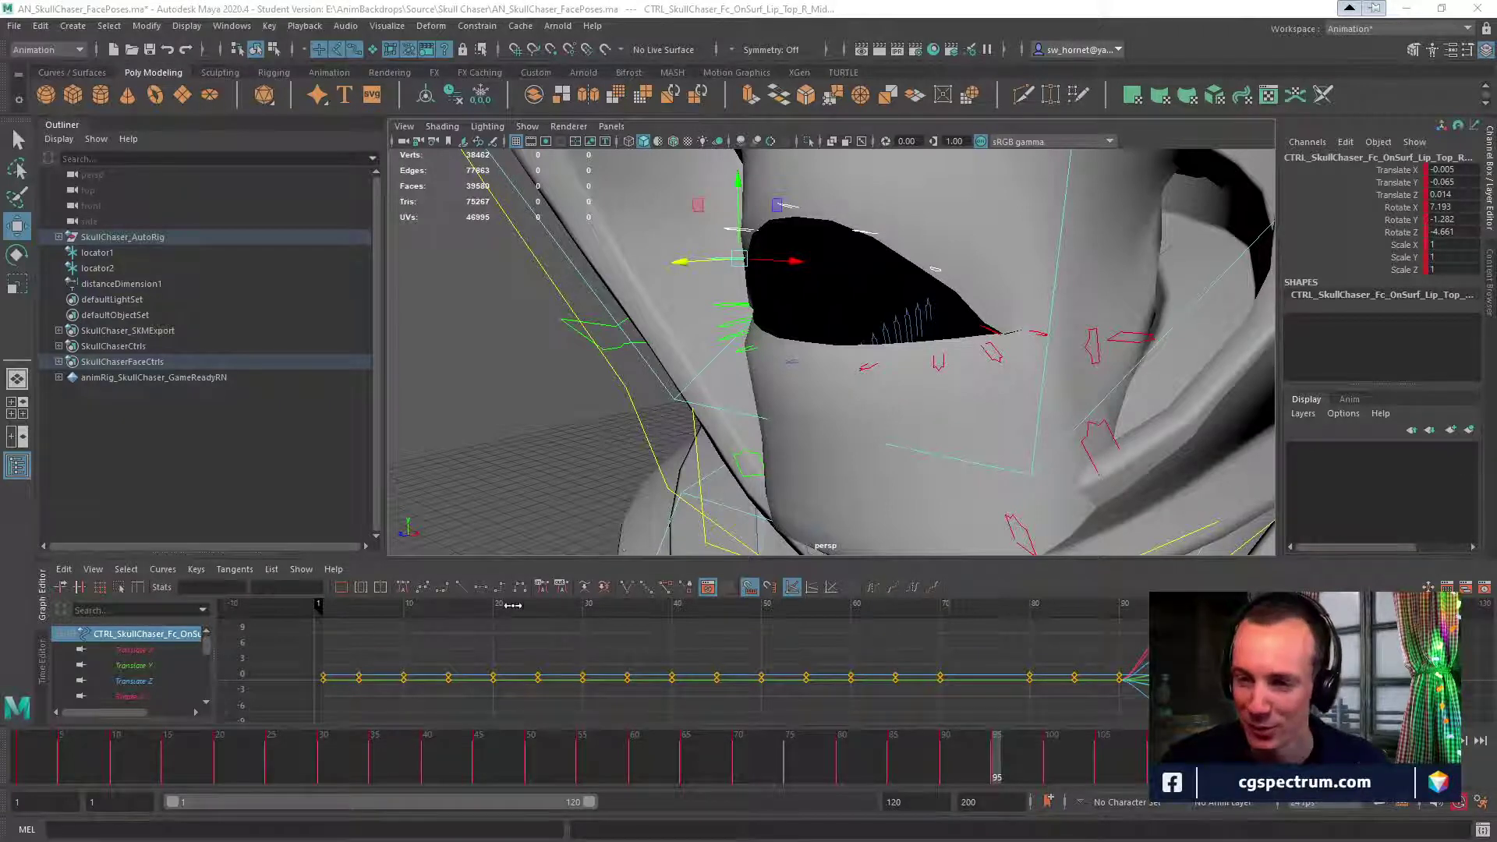
{"action": "left_click_drag", "start_coordinate": [783, 328], "coordinate": [896, 297], "text": "alt"}
{"action": "key", "text": "e"}
{"action": "key", "text": "w"}
Lower the upper lip's centre and inner controls until the inners reach about -0.302 in Translate Y.
{"action": "left_click", "coordinate": [904, 286]}
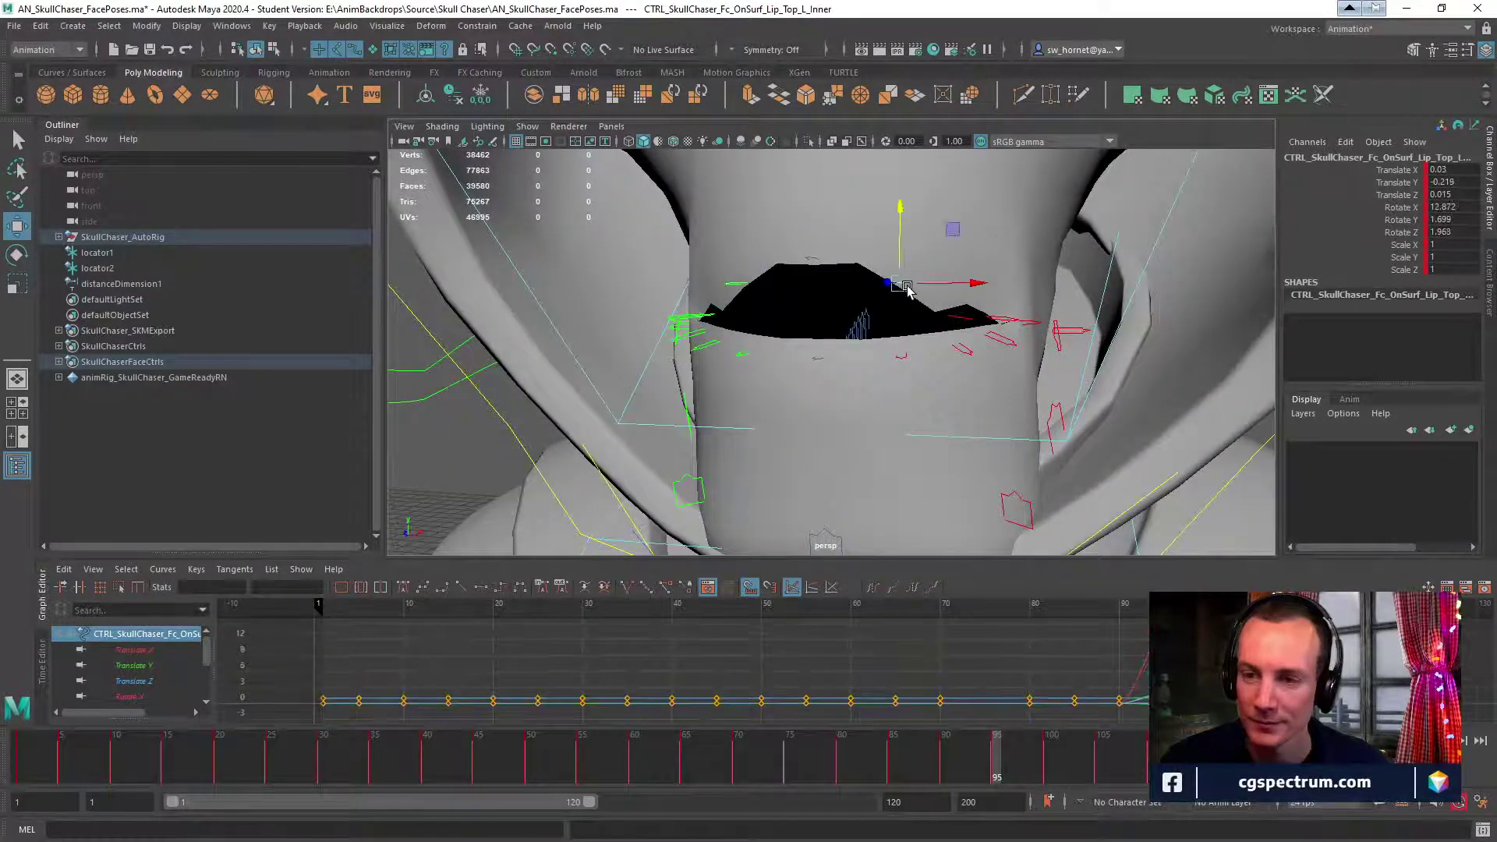
{"action": "left_click", "coordinate": [807, 260]}
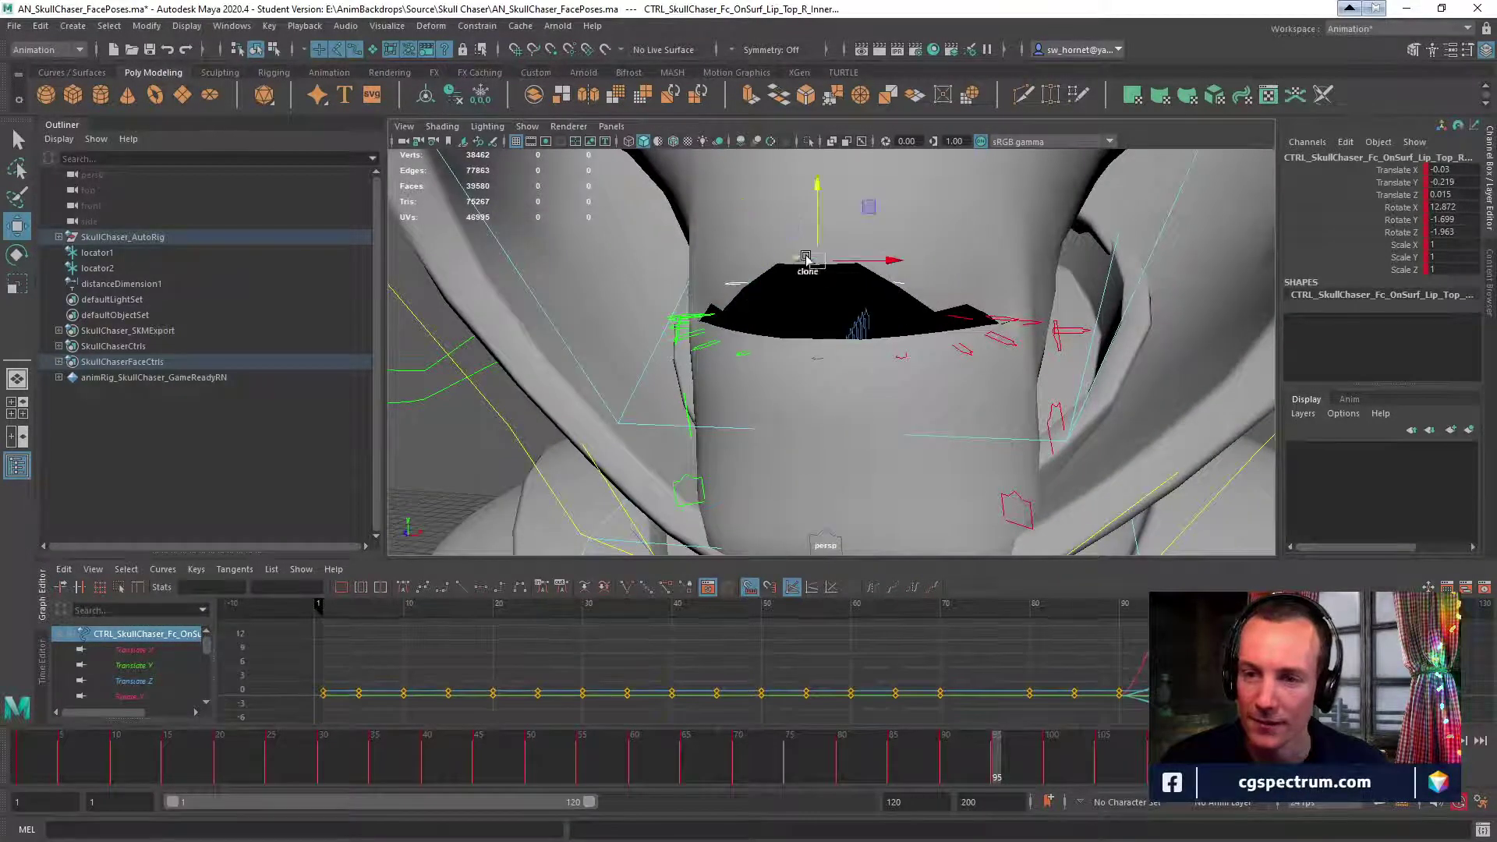
{"action": "mouse_move", "coordinate": [806, 259]}
{"action": "left_mouse_down", "text": "alt"}
{"action": "mouse_move", "coordinate": [770, 273]}
{"action": "mouse_move", "coordinate": [759, 237]}
{"action": "mouse_move", "coordinate": [792, 231]}
{"action": "mouse_move", "coordinate": [780, 251]}
{"action": "left_mouse_up", "text": "alt"}
Lower only the upper lip's centre control to about -0.373 in Translate Y and -0.05 in Translate Z, and check the lip line.
{"action": "left_click", "coordinate": [752, 285]}
{"action": "left_click", "coordinate": [755, 289]}
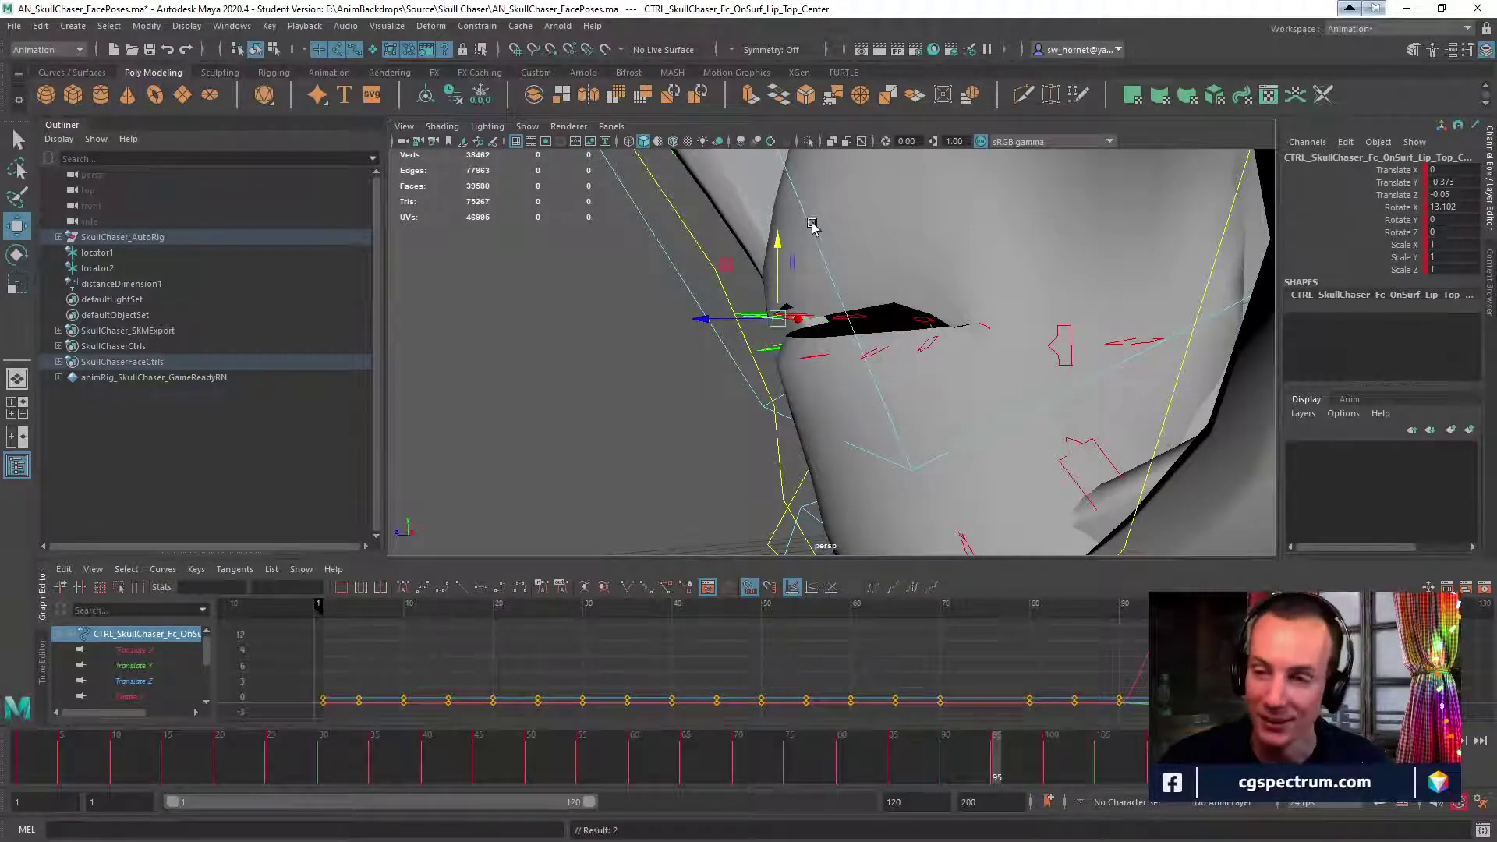
{"action": "left_click_drag", "start_coordinate": [813, 226], "coordinate": [1052, 275], "text": "alt"}
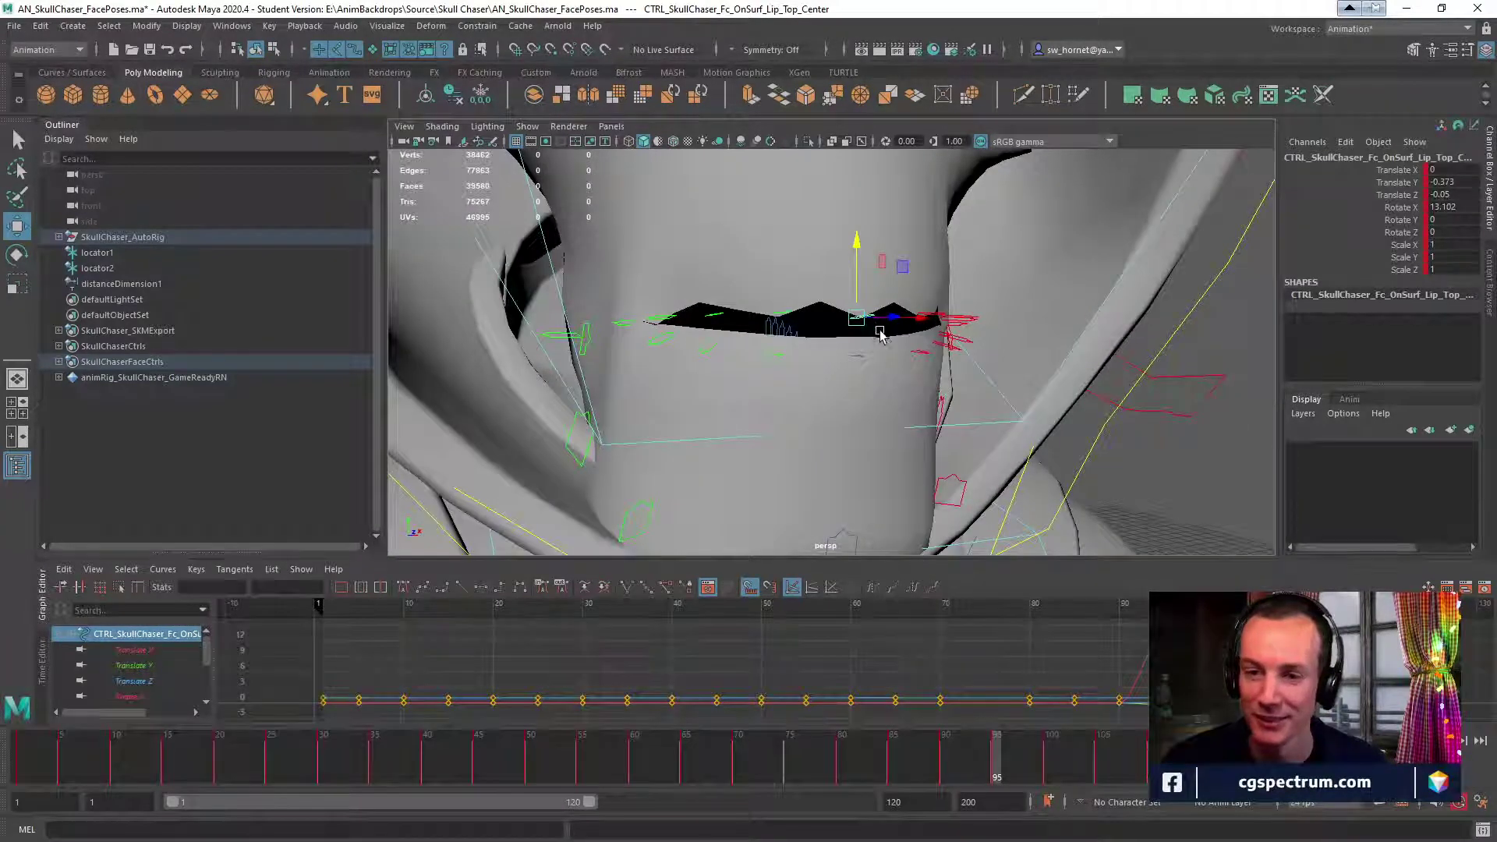
{"action": "left_click_drag", "start_coordinate": [879, 334], "coordinate": [862, 294], "text": "alt"}
Reposition the upper lip's left and right inner controls to even out its edge against the lower lip.
{"action": "left_click", "coordinate": [773, 264]}
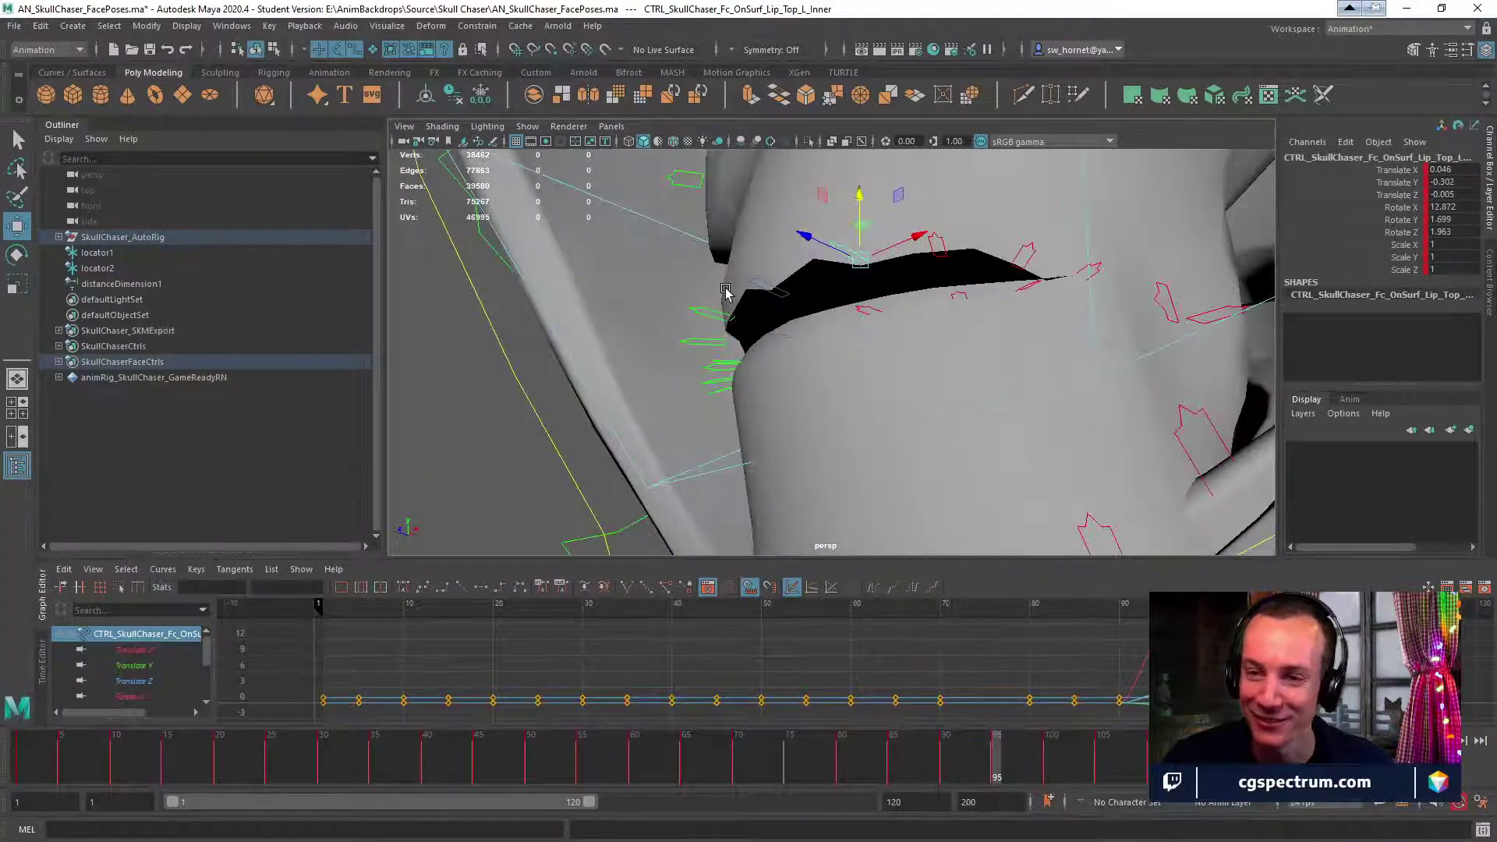
{"action": "left_click_drag", "start_coordinate": [705, 310], "coordinate": [804, 378], "text": "alt"}
{"action": "left_click", "coordinate": [686, 322]}
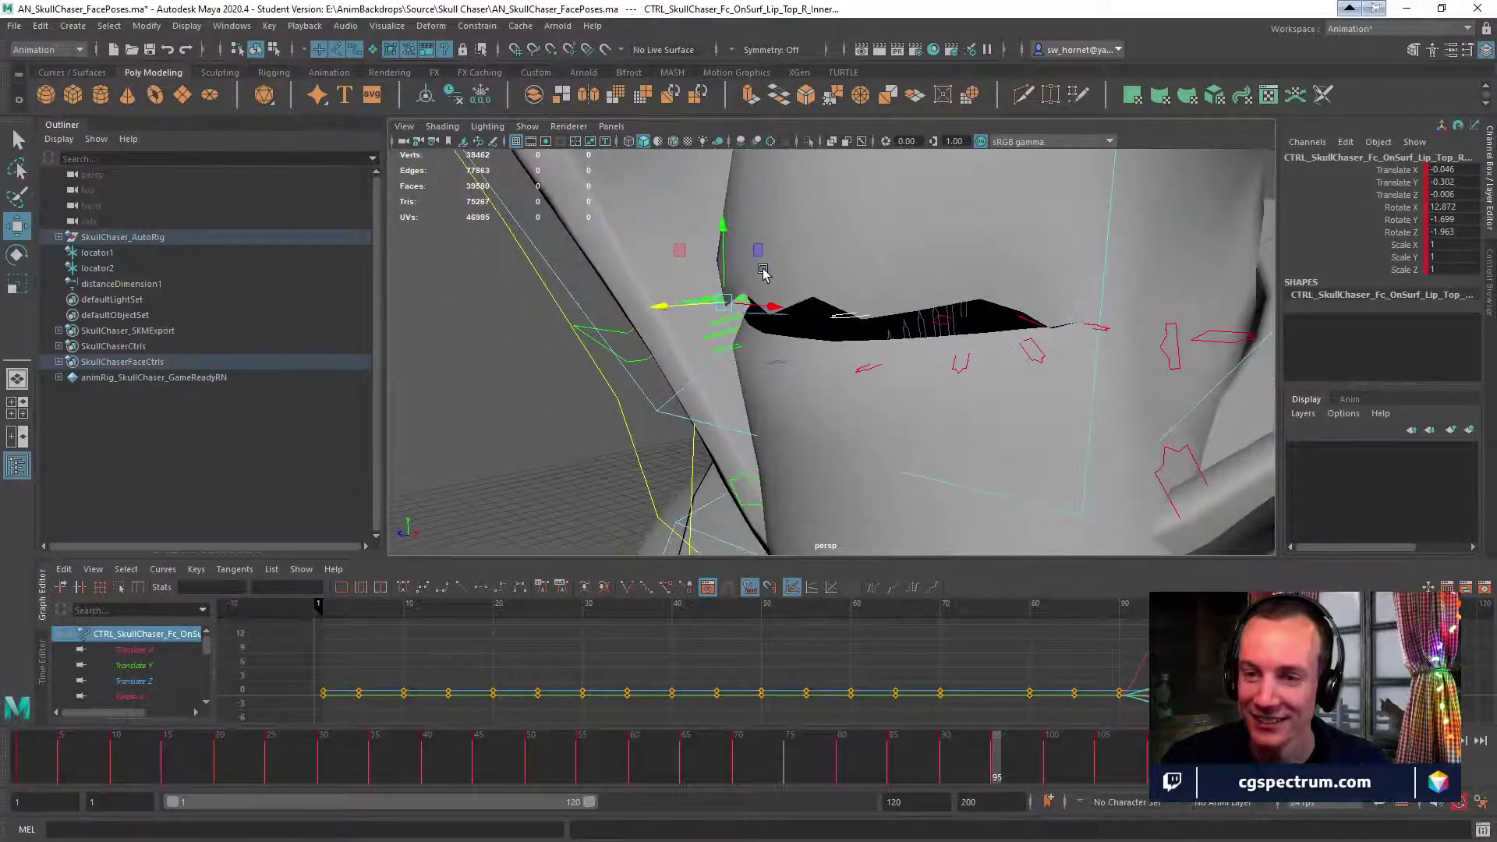
{"action": "left_click_drag", "start_coordinate": [702, 307], "coordinate": [815, 404], "text": "alt"}
Raise the lower lip's inner controls to about 0.18 in Translate Y, with Translate Z at about 0.014.
{"action": "left_click", "coordinate": [845, 343]}
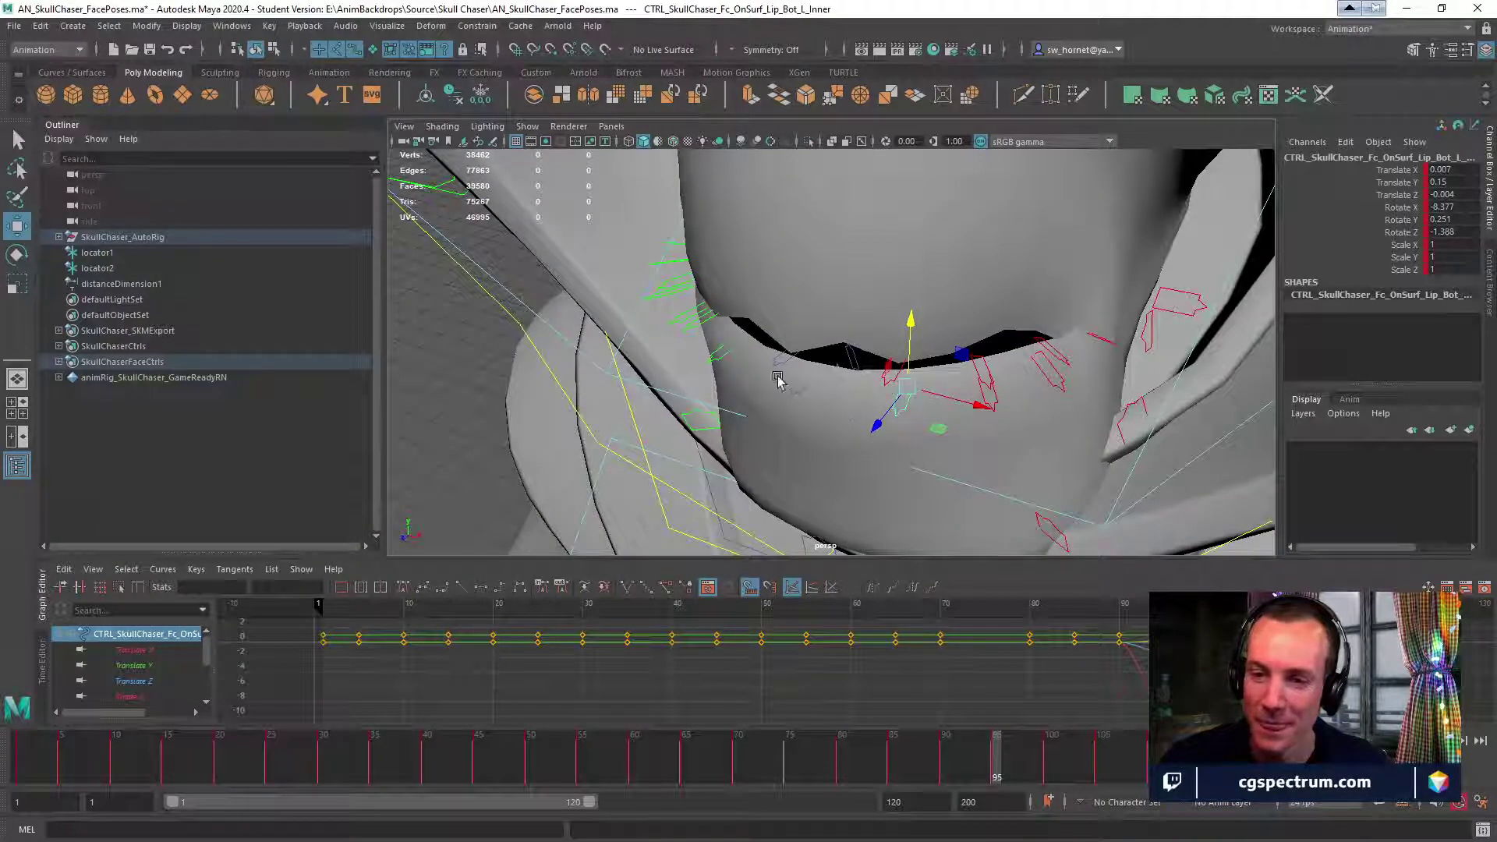
{"action": "left_click", "coordinate": [725, 364]}
{"action": "left_click_drag", "start_coordinate": [728, 361], "coordinate": [701, 334], "text": "alt"}
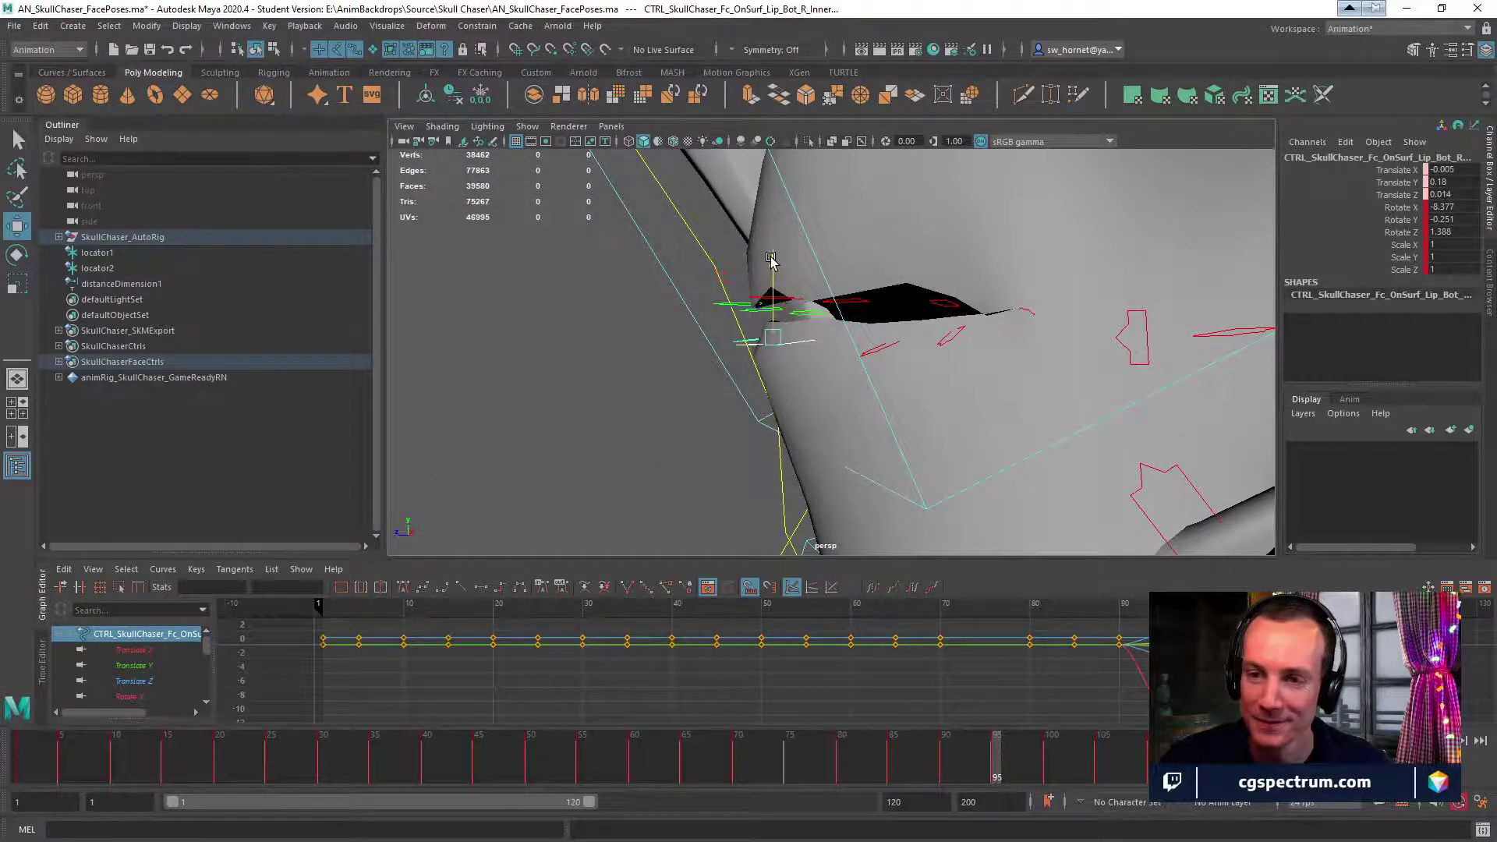
Raise the lower lip's left and right mid controls towards the upper lip, the right one to about 0.15 in Translate Y.
{"action": "left_click", "coordinate": [877, 352]}
{"action": "left_click_drag", "start_coordinate": [878, 355], "coordinate": [987, 380], "text": "alt"}
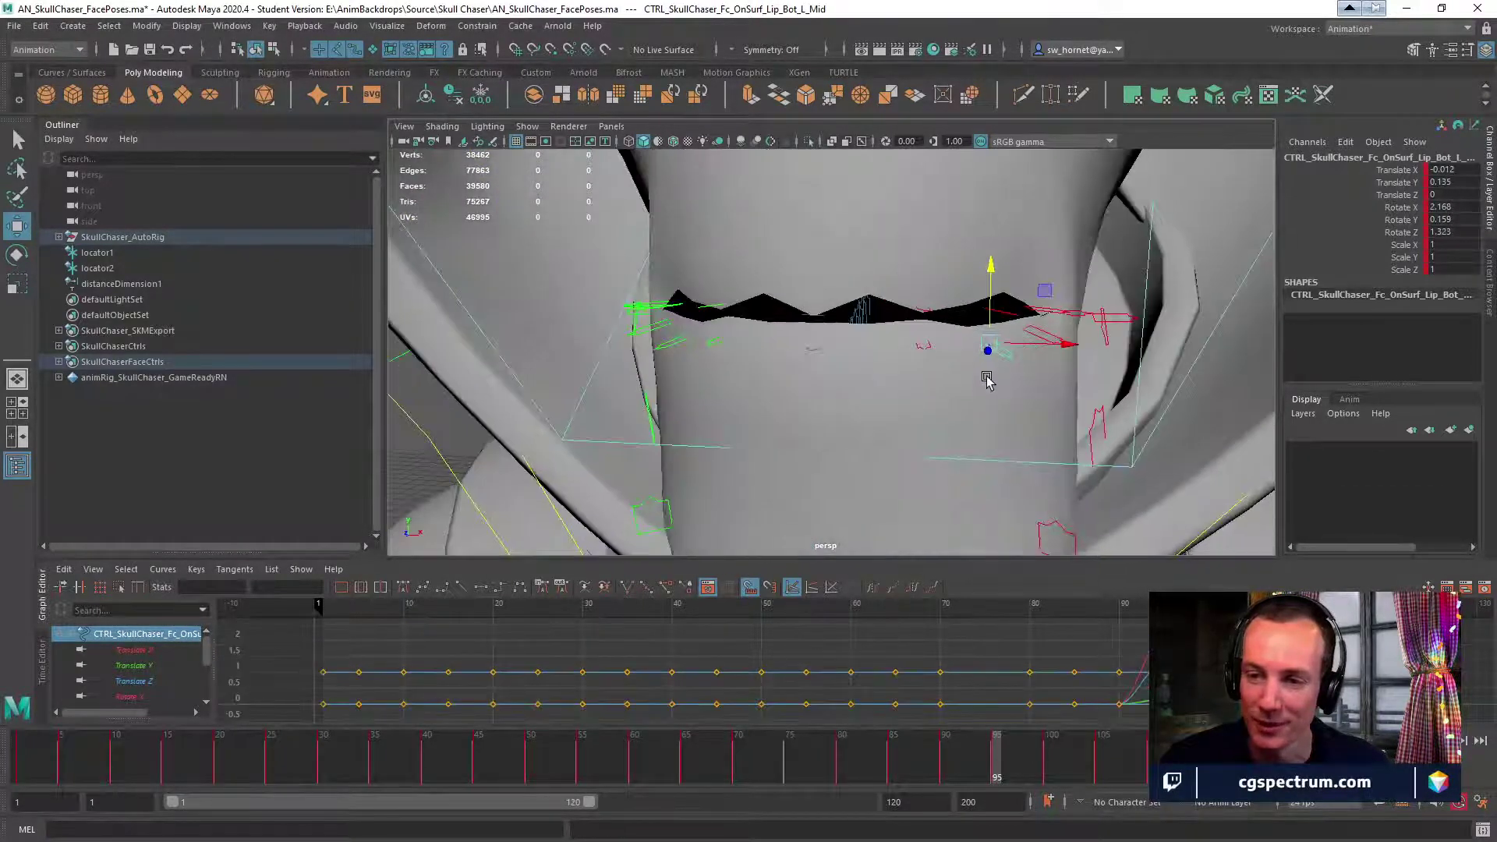
{"action": "left_click", "coordinate": [676, 343]}
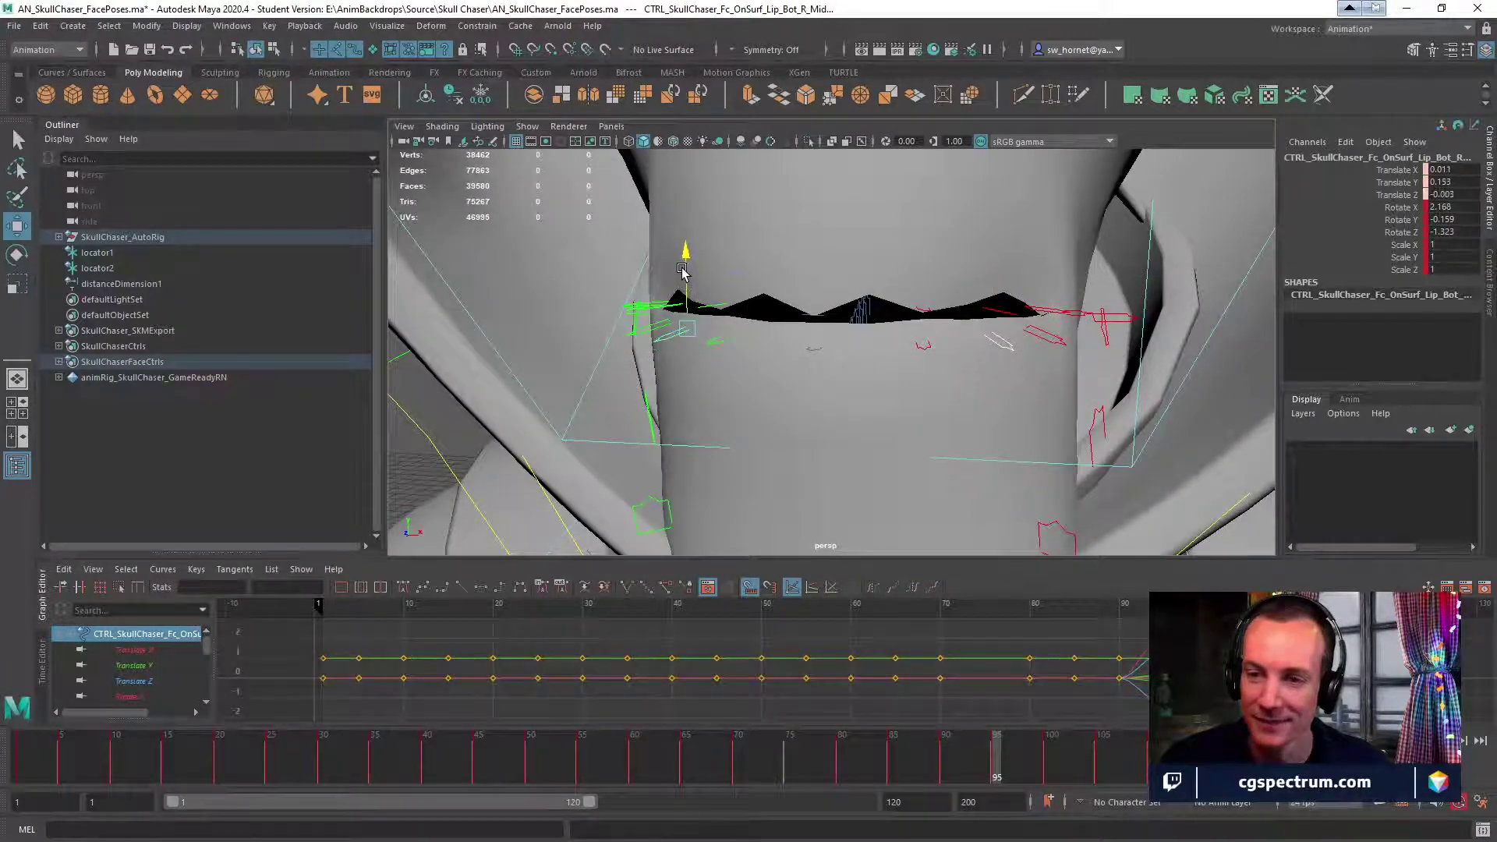
{"action": "left_click_drag", "start_coordinate": [746, 310], "coordinate": [886, 330], "text": "alt"}
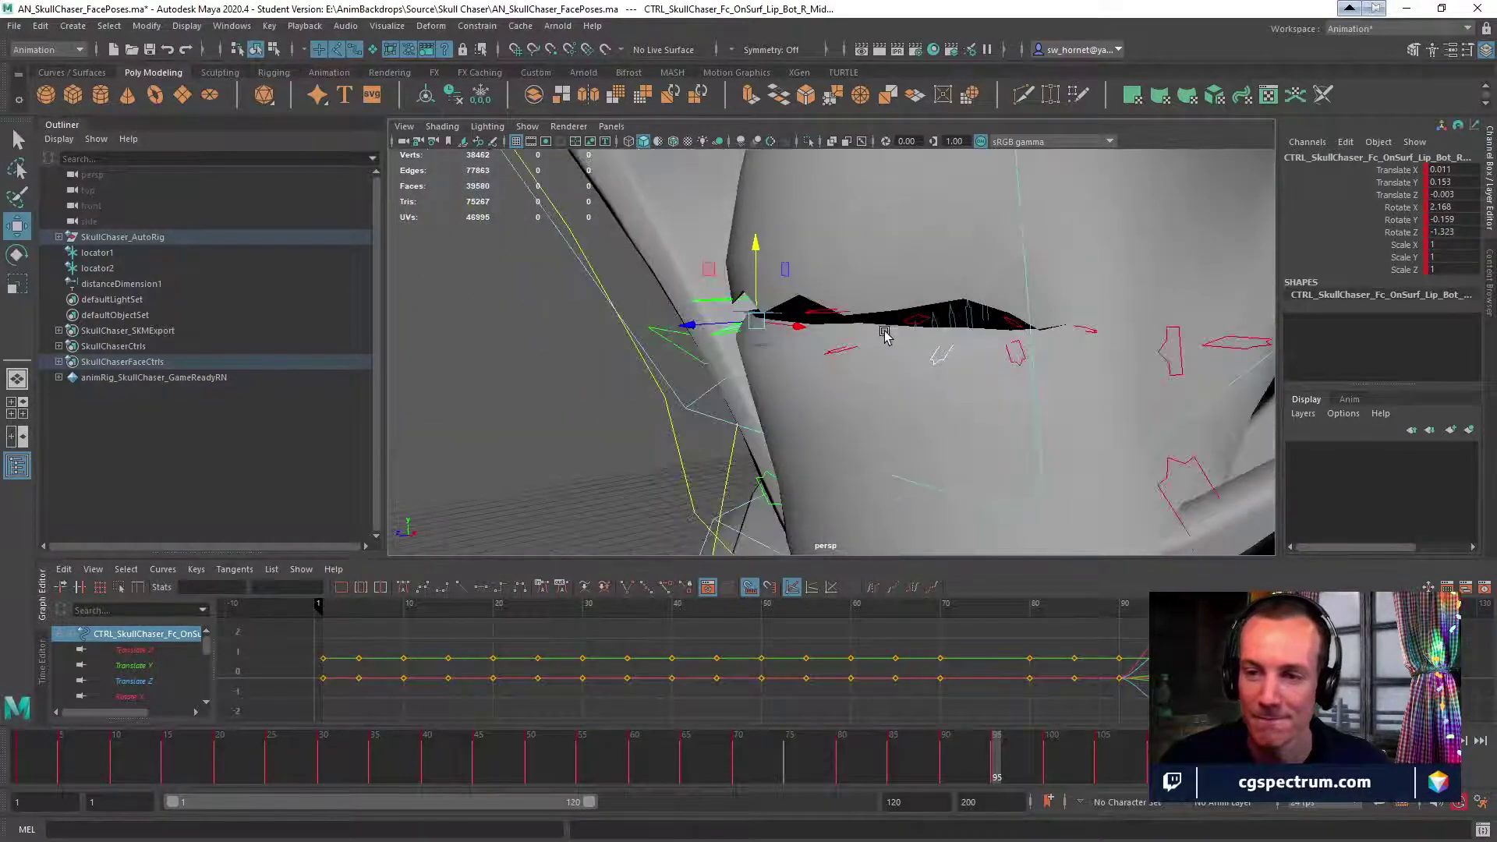
Lower the upper lip's left mid control to about -0.25 in Translate Y, with Translate Z at about 0.027.
{"action": "left_click", "coordinate": [914, 318]}
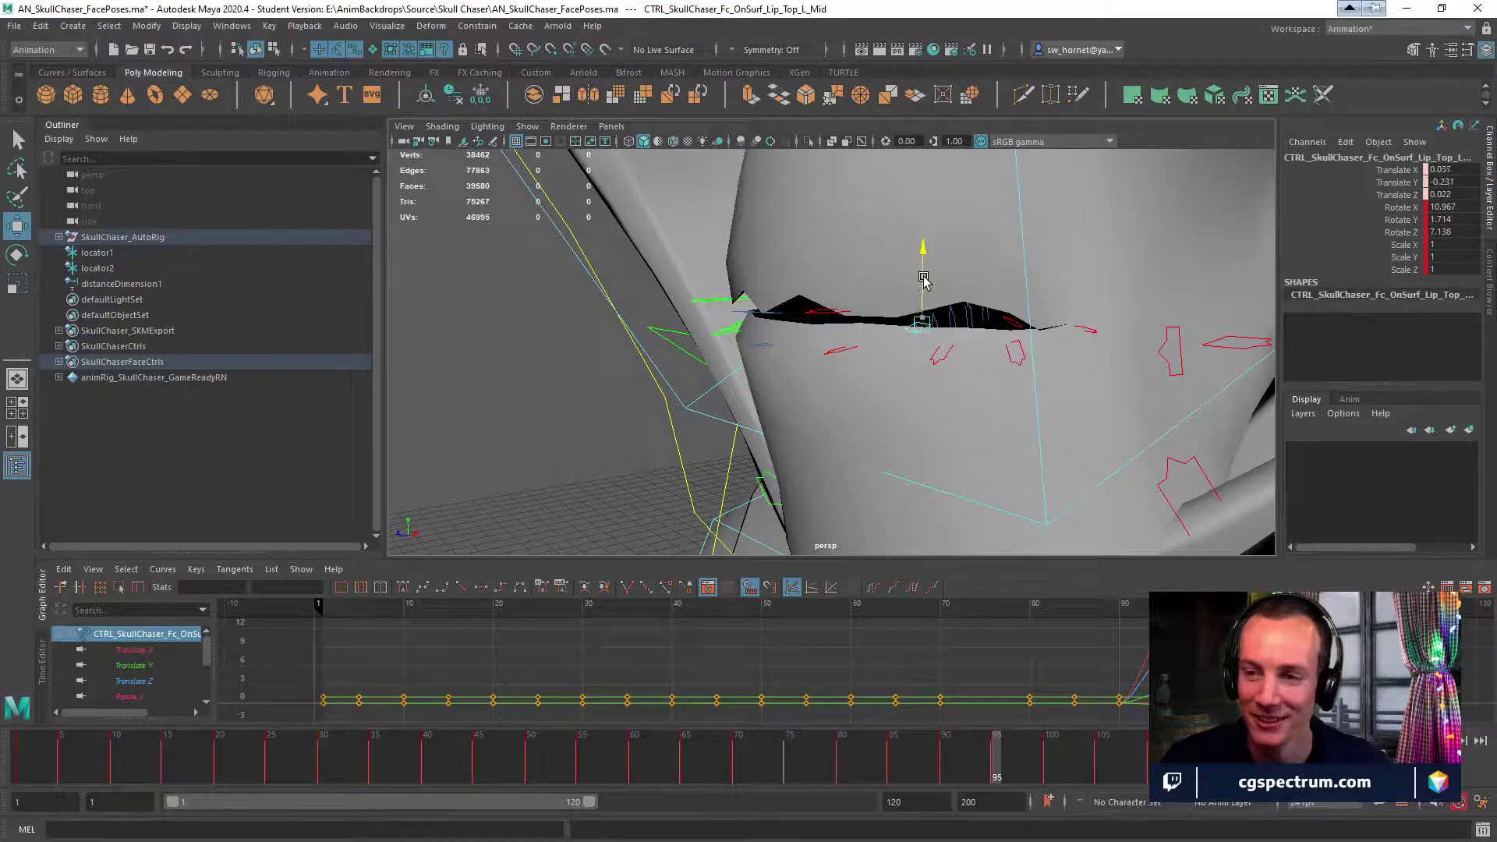
{"action": "left_click", "coordinate": [1009, 323]}
{"action": "key", "text": "e"}
{"action": "left_click_drag", "start_coordinate": [969, 269], "coordinate": [990, 321]}
{"action": "key", "text": "w"}
{"action": "key", "text": "e"}
{"action": "key", "text": "w"}
{"action": "left_click", "coordinate": [977, 324]}
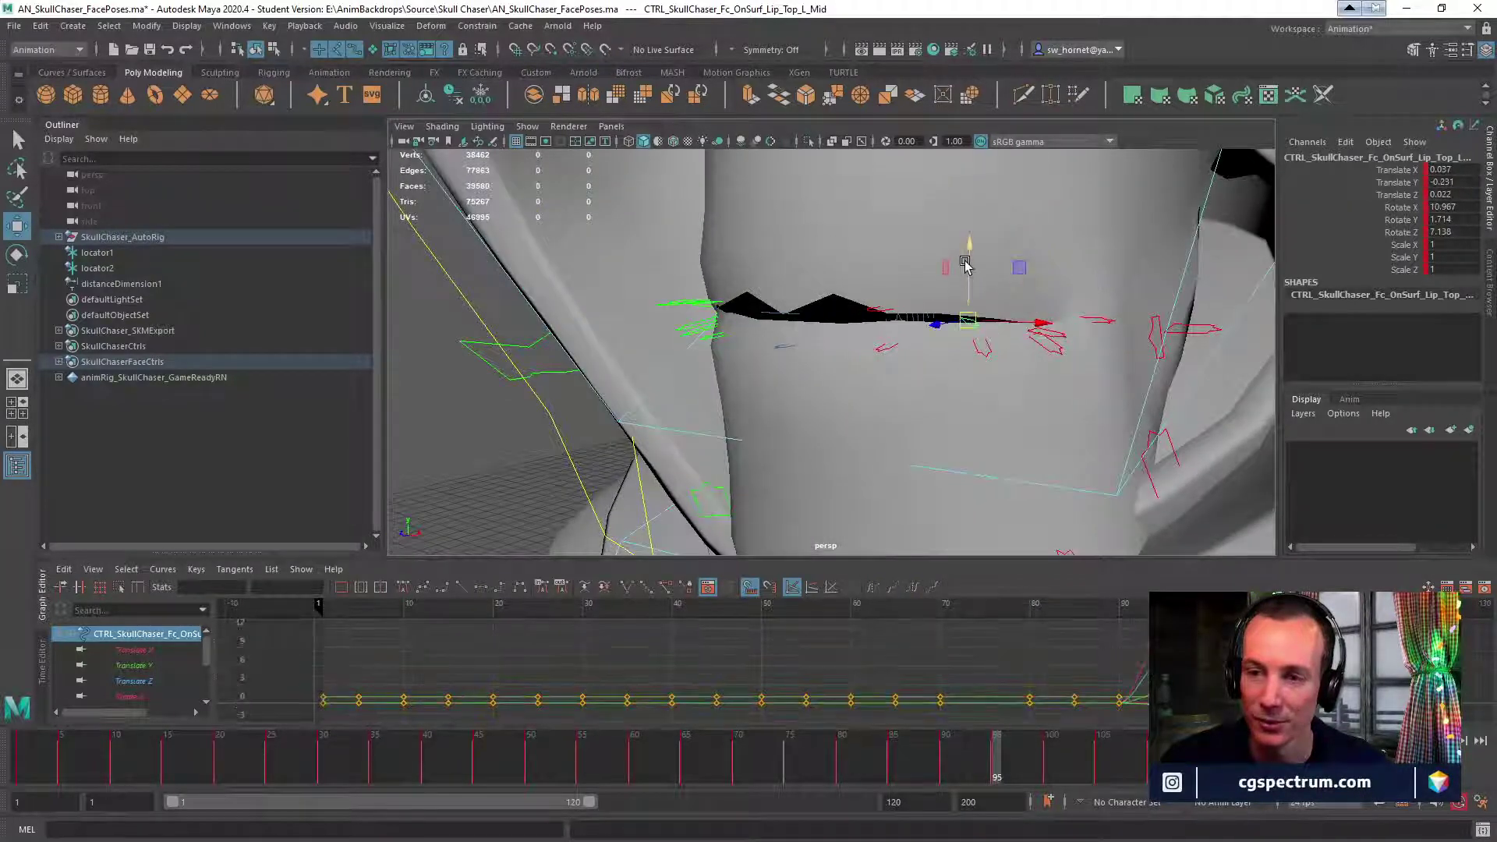
{"action": "left_click_drag", "start_coordinate": [966, 262], "coordinate": [1127, 342]}
{"action": "left_click_drag", "start_coordinate": [1018, 329], "coordinate": [951, 315]}
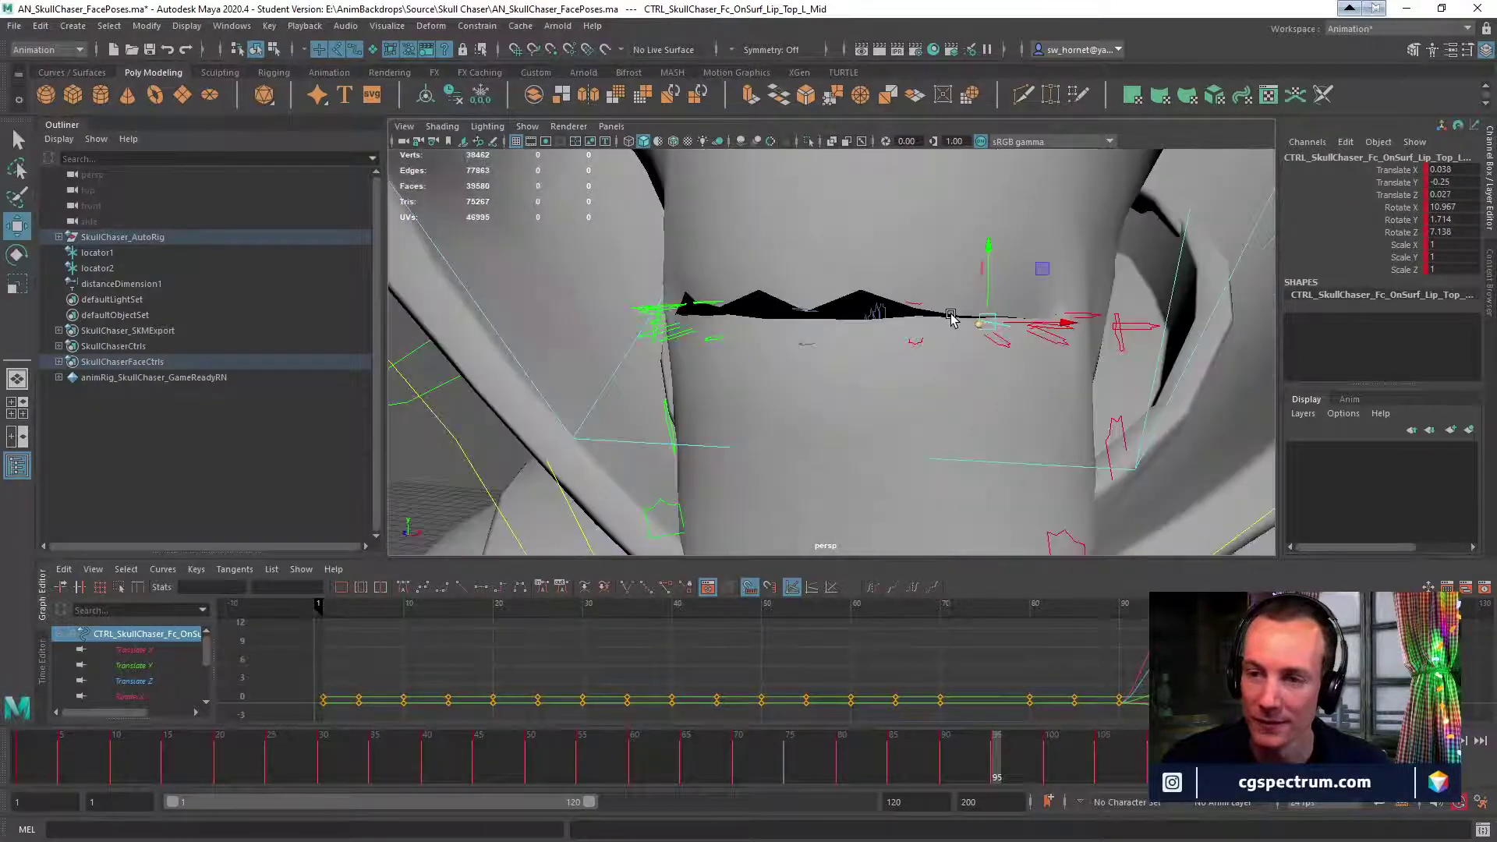
Rotate the upper lip's left inner control so its edge lies along the lower lip.
{"action": "left_click", "coordinate": [919, 304]}
{"action": "key", "text": "e"}
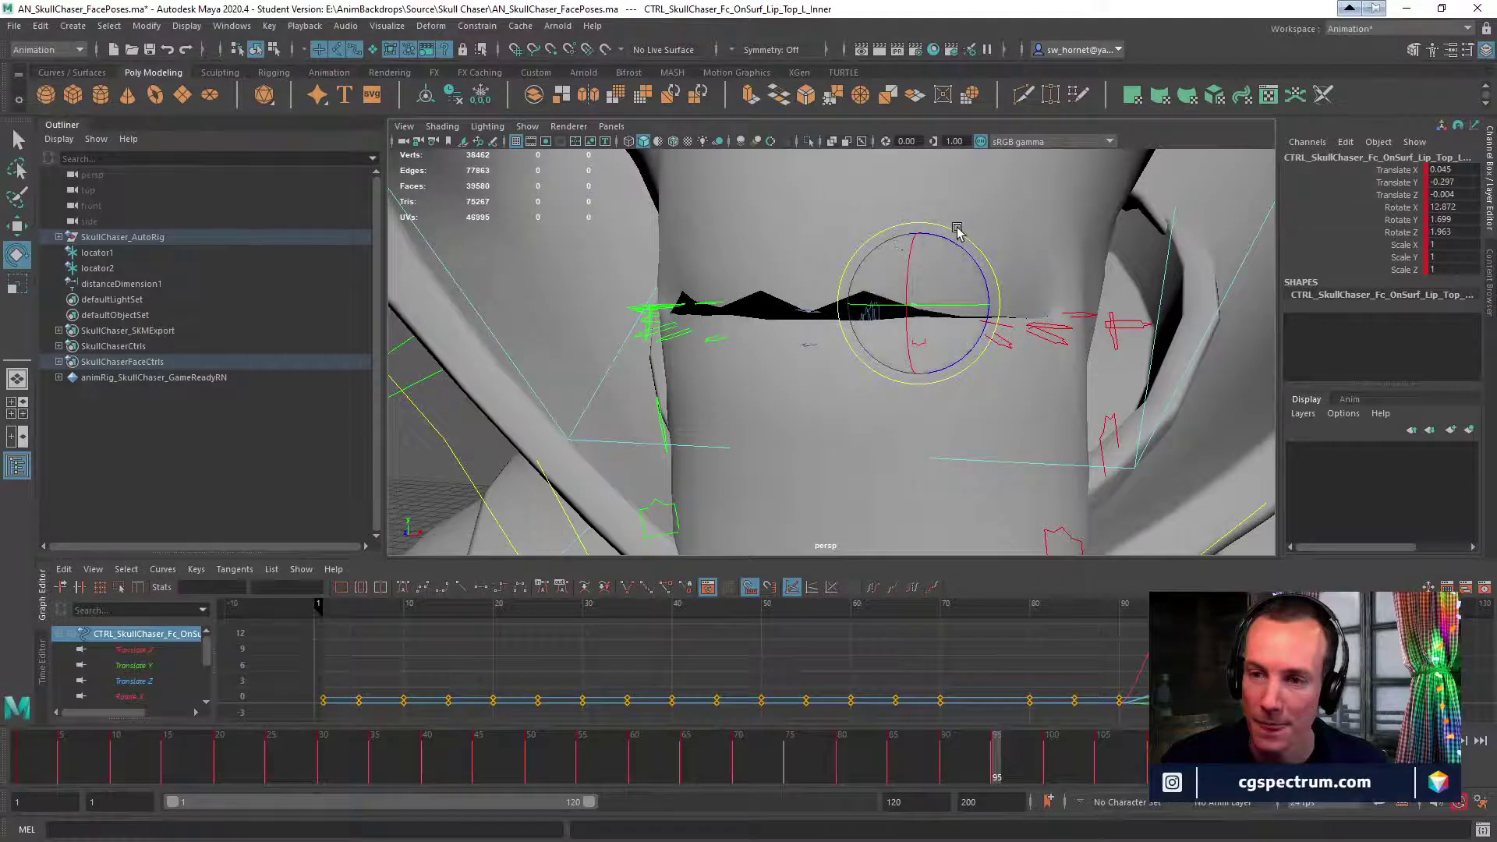
{"action": "left_click_drag", "start_coordinate": [957, 230], "coordinate": [857, 282]}
{"action": "key", "text": "w"}
{"action": "left_click", "coordinate": [879, 317]}
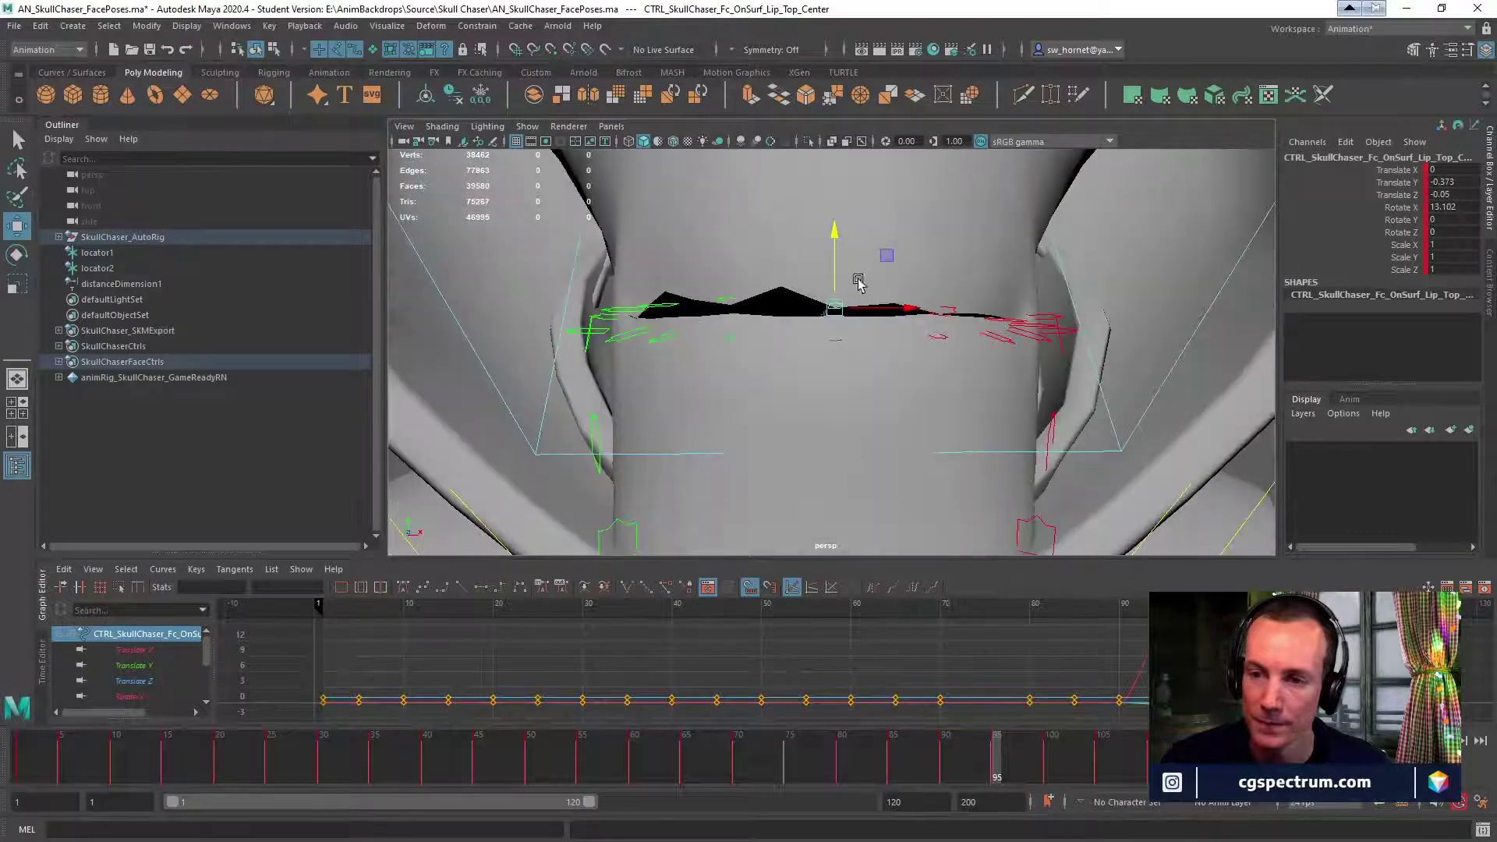
Rotate the upper lip's right inner control to about 15.6, 7.7 and -49.3 in Rotate X, Y and Z.
{"action": "left_click", "coordinate": [722, 309]}
{"action": "left_click_drag", "start_coordinate": [722, 308], "coordinate": [746, 251], "text": "alt"}
{"action": "key", "text": "e"}
{"action": "key", "text": "w"}
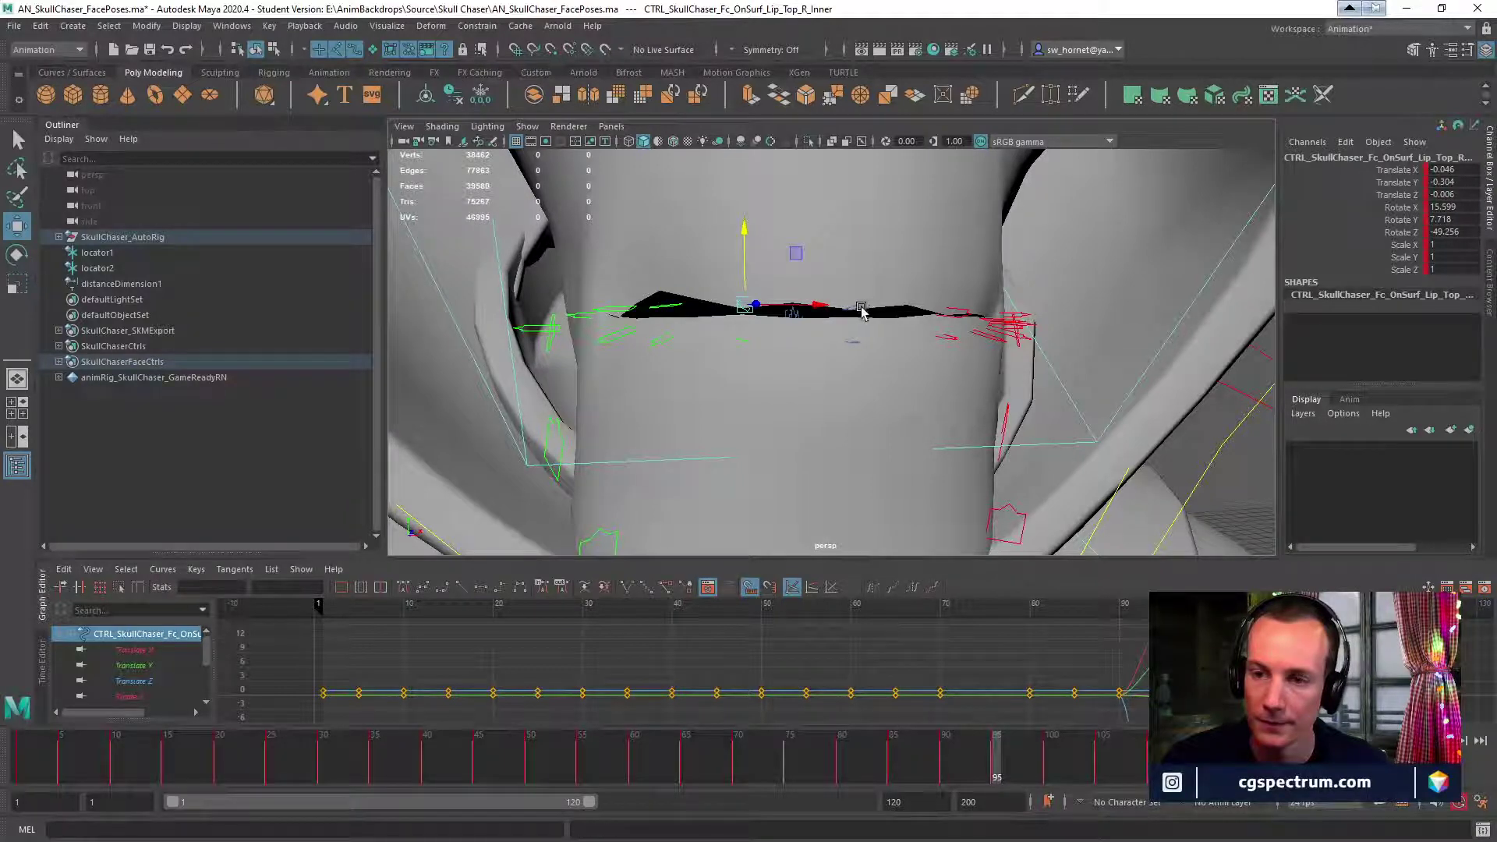
Lower the upper lip's centre control to about -0.387 in Translate Y and rotate it slightly to about 0.24 in Rotate Z.
{"action": "left_click", "coordinate": [853, 312]}
{"action": "key", "text": "e"}
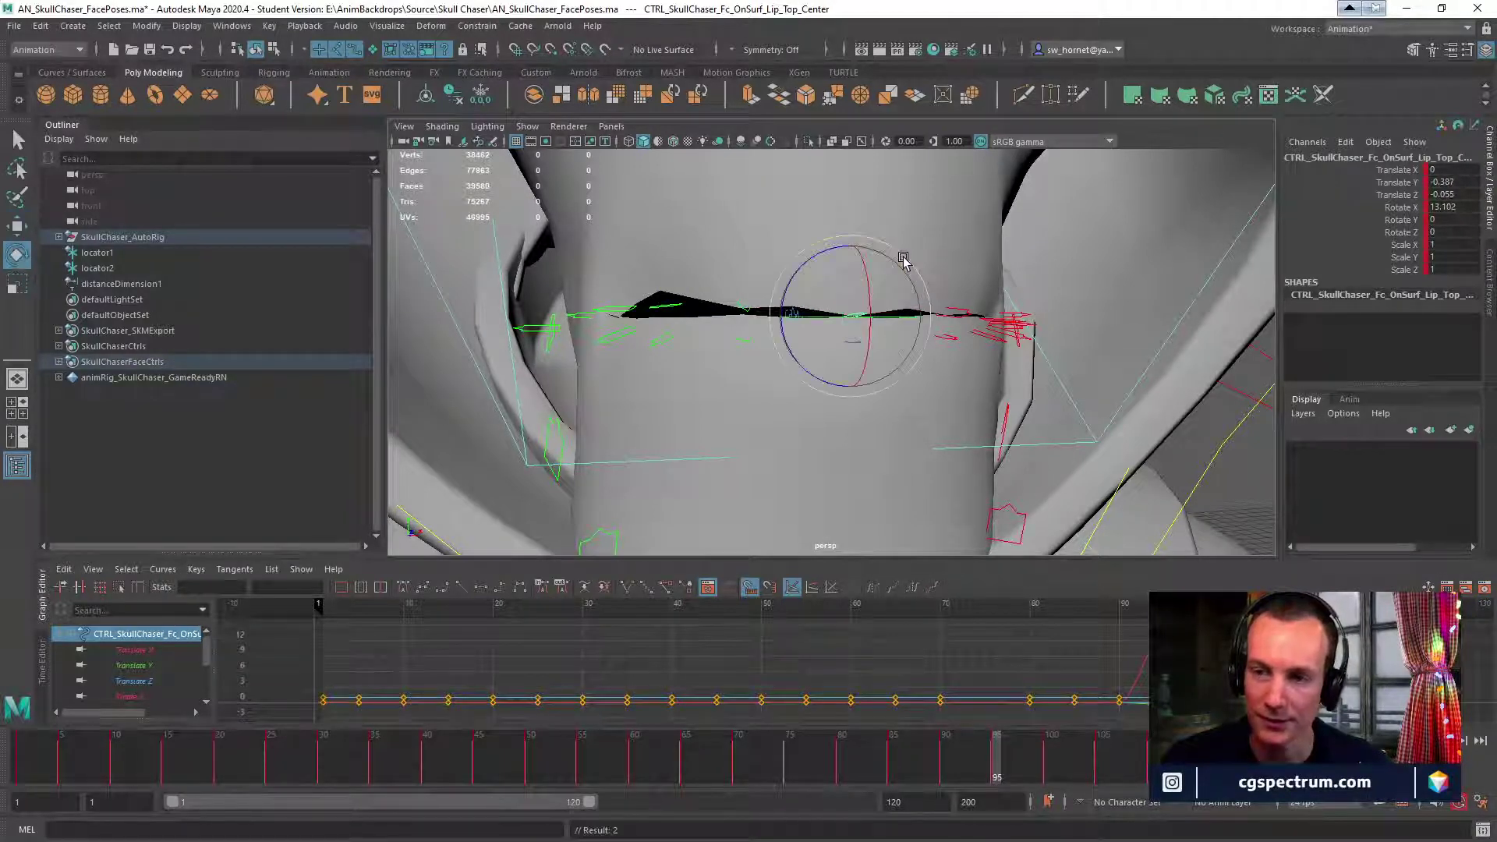
{"action": "left_click_drag", "start_coordinate": [902, 254], "coordinate": [811, 294]}
Lower the upper lip's right inner control to about -0.316 in Translate Y.
{"action": "left_click", "coordinate": [728, 328]}
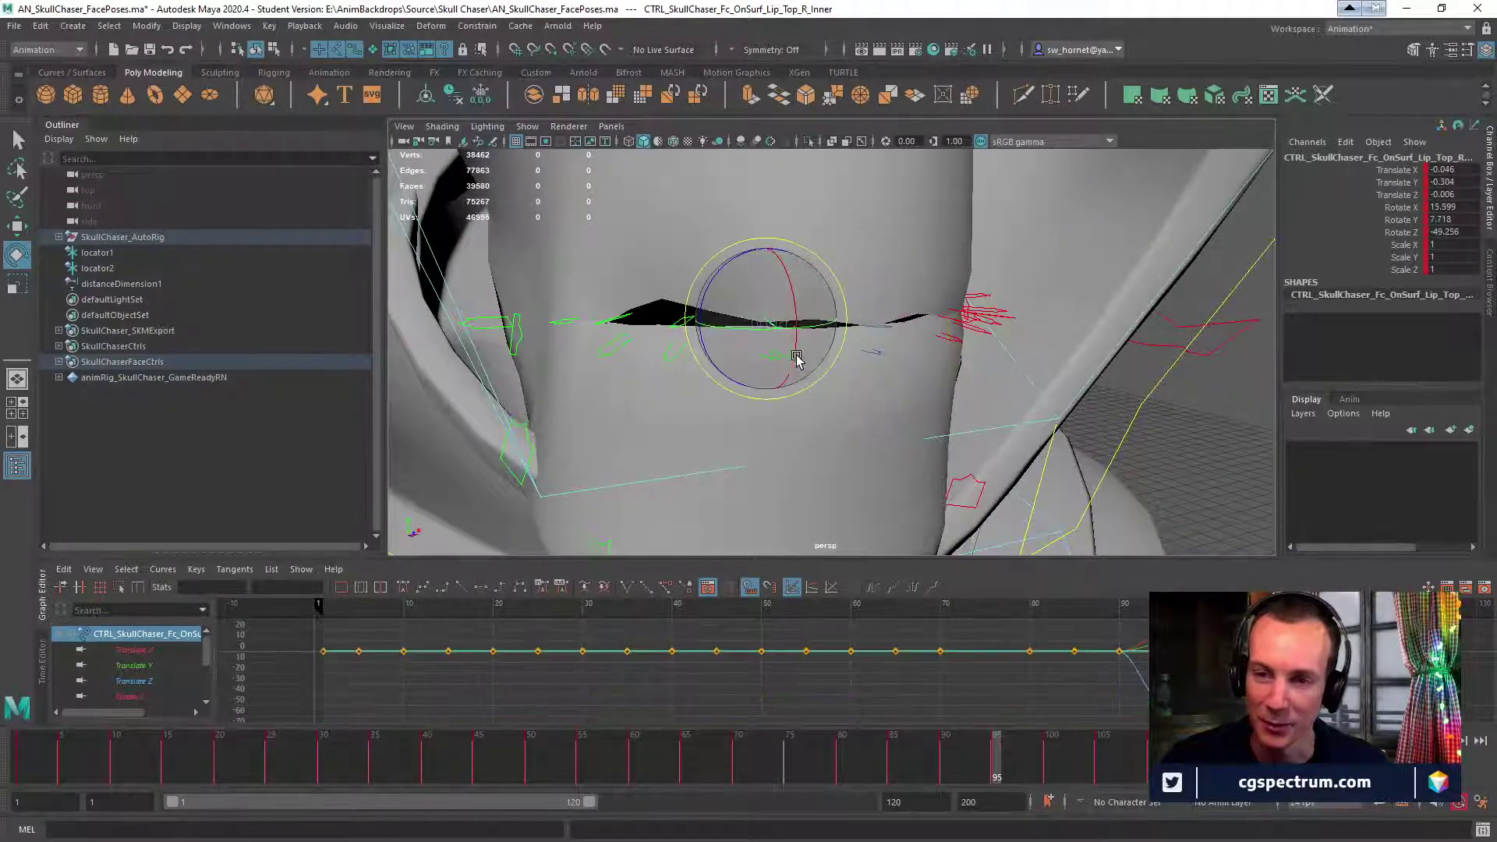
{"action": "key", "text": "w"}
{"action": "left_click_drag", "start_coordinate": [795, 348], "coordinate": [763, 251], "text": "alt"}
{"action": "left_click_drag", "start_coordinate": [766, 269], "coordinate": [735, 302], "text": "alt"}
Lower the upper lip's right mid control to narrow its gap with the lower lip.
{"action": "left_click", "coordinate": [758, 325]}
{"action": "key", "text": "e"}
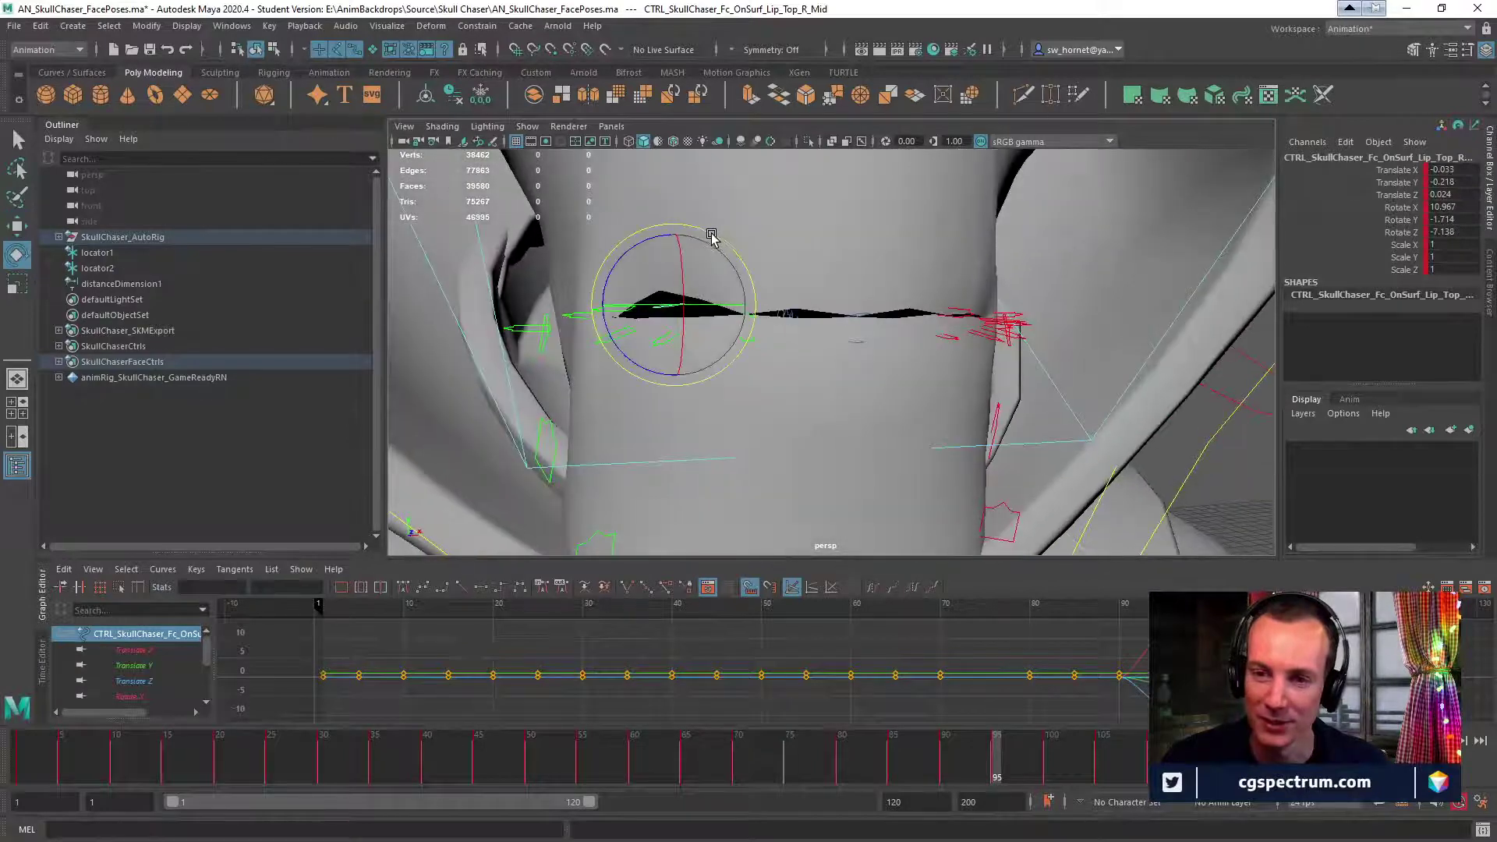
{"action": "left_click_drag", "start_coordinate": [709, 241], "coordinate": [754, 241], "text": "alt"}
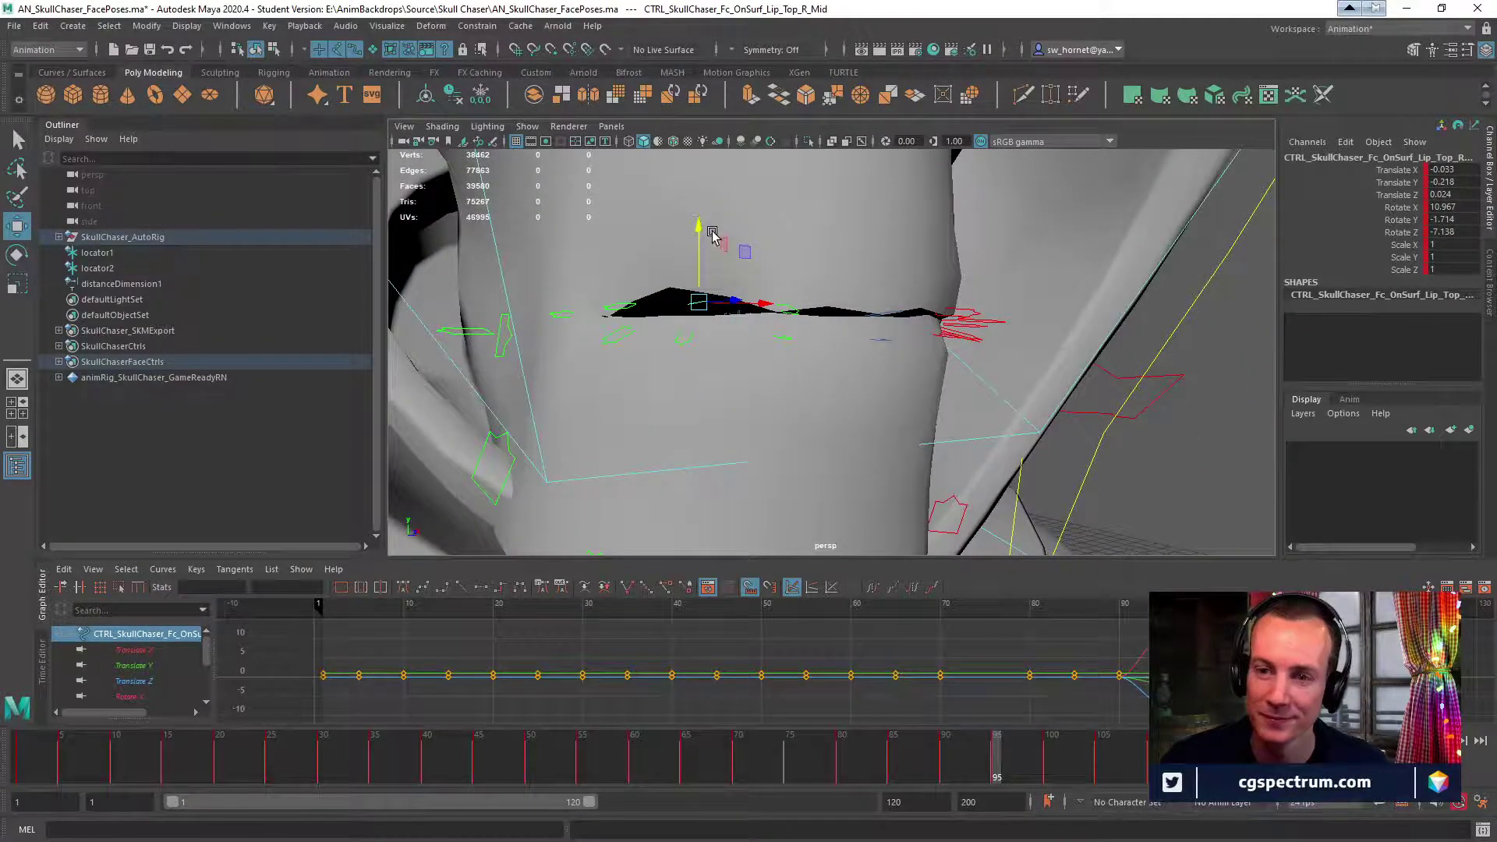
{"action": "left_click_drag", "start_coordinate": [699, 234], "coordinate": [699, 246]}
Lower the upper lip's right outer control to about -0.094 in Translate Y and rotate it to about -42 in Rotate Z.
{"action": "left_click", "coordinate": [624, 307]}
{"action": "left_click_drag", "start_coordinate": [627, 309], "coordinate": [718, 273], "text": "alt"}
{"action": "key", "text": "e"}
{"action": "key", "text": "w"}
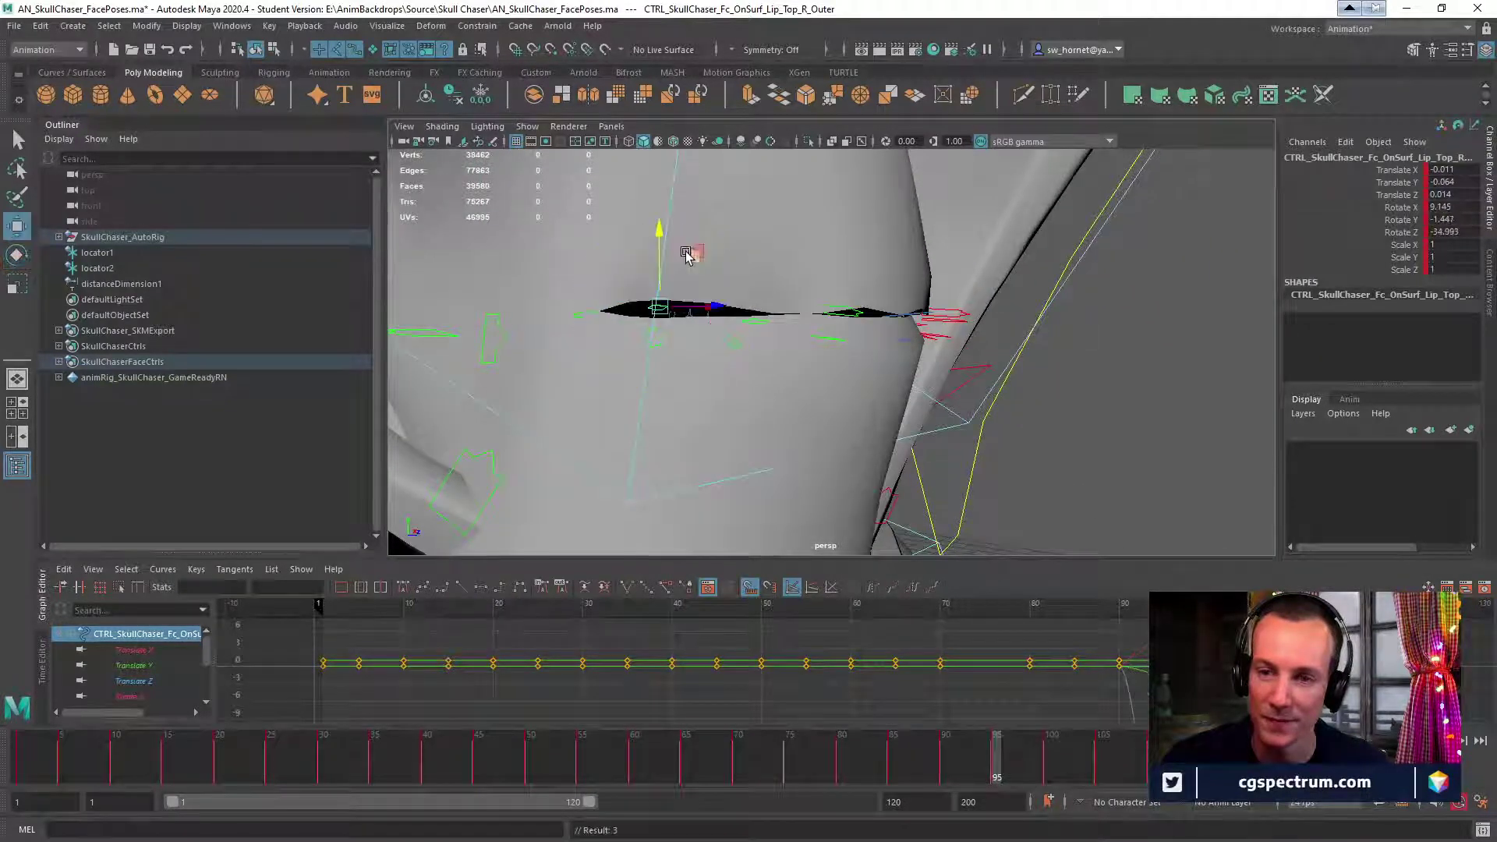
{"action": "left_click_drag", "start_coordinate": [658, 232], "coordinate": [709, 272]}
{"action": "key", "text": "e"}
{"action": "left_click_drag", "start_coordinate": [887, 304], "coordinate": [517, 418], "text": "alt"}
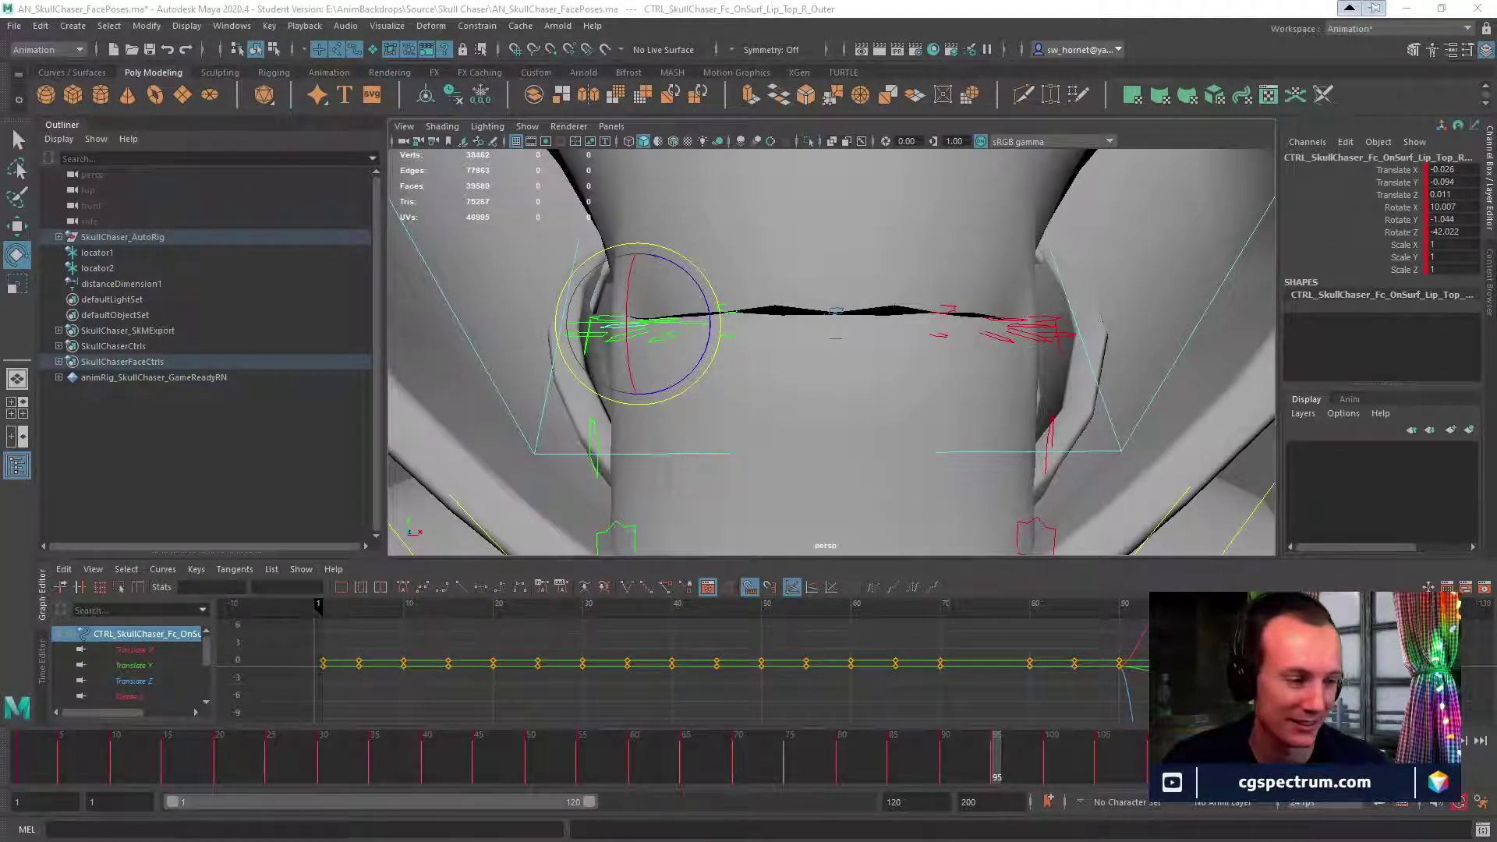
Switch to the web browser, look through the character anim rigs on the store page, and return to Maya.
{"action": "key", "text": "alt+Tab"}
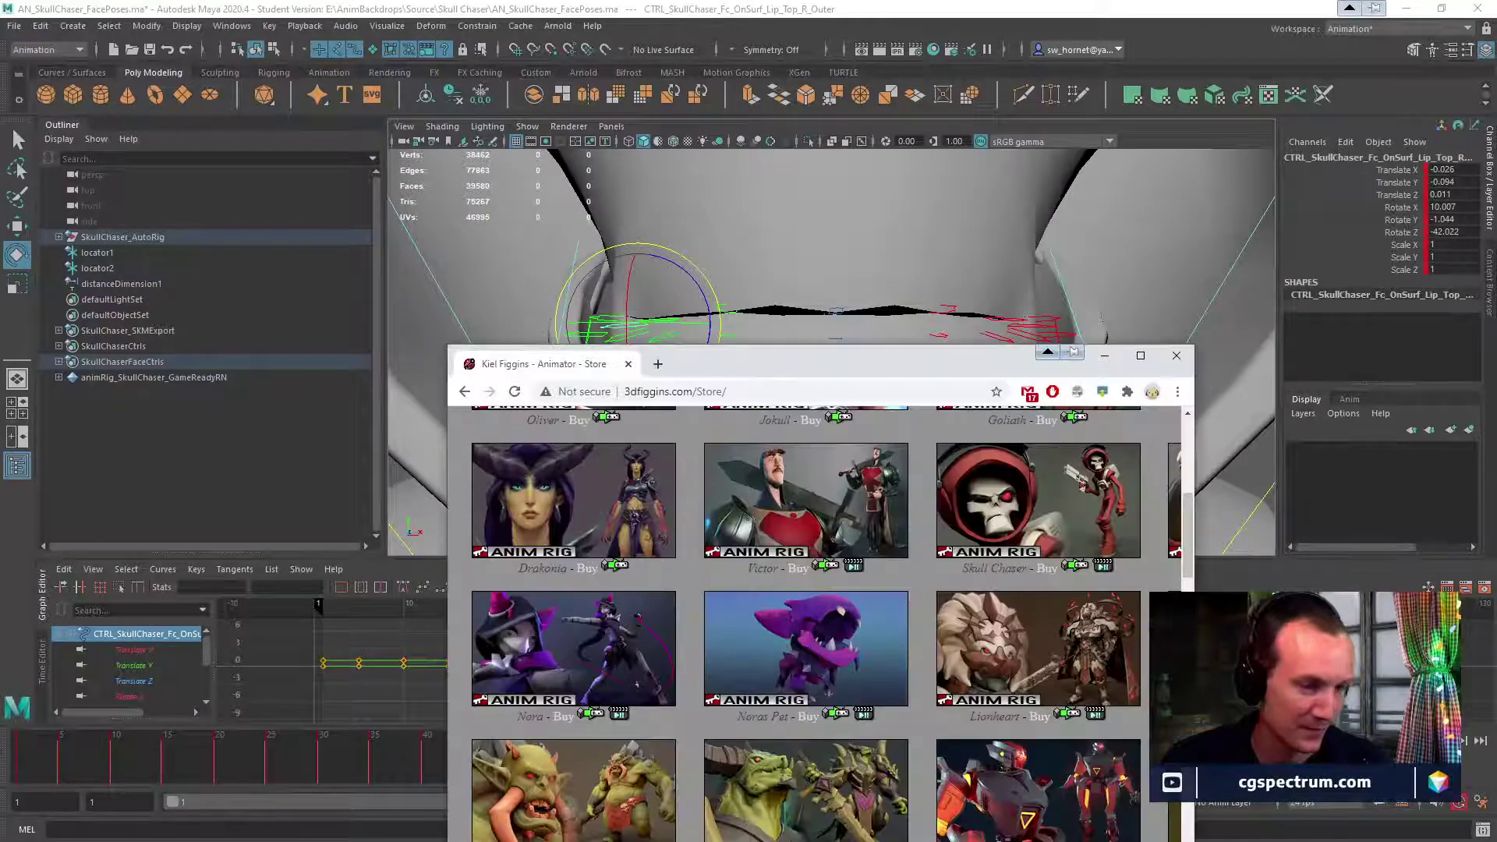
{"action": "left_click_drag", "start_coordinate": [854, 346], "coordinate": [811, 3]}
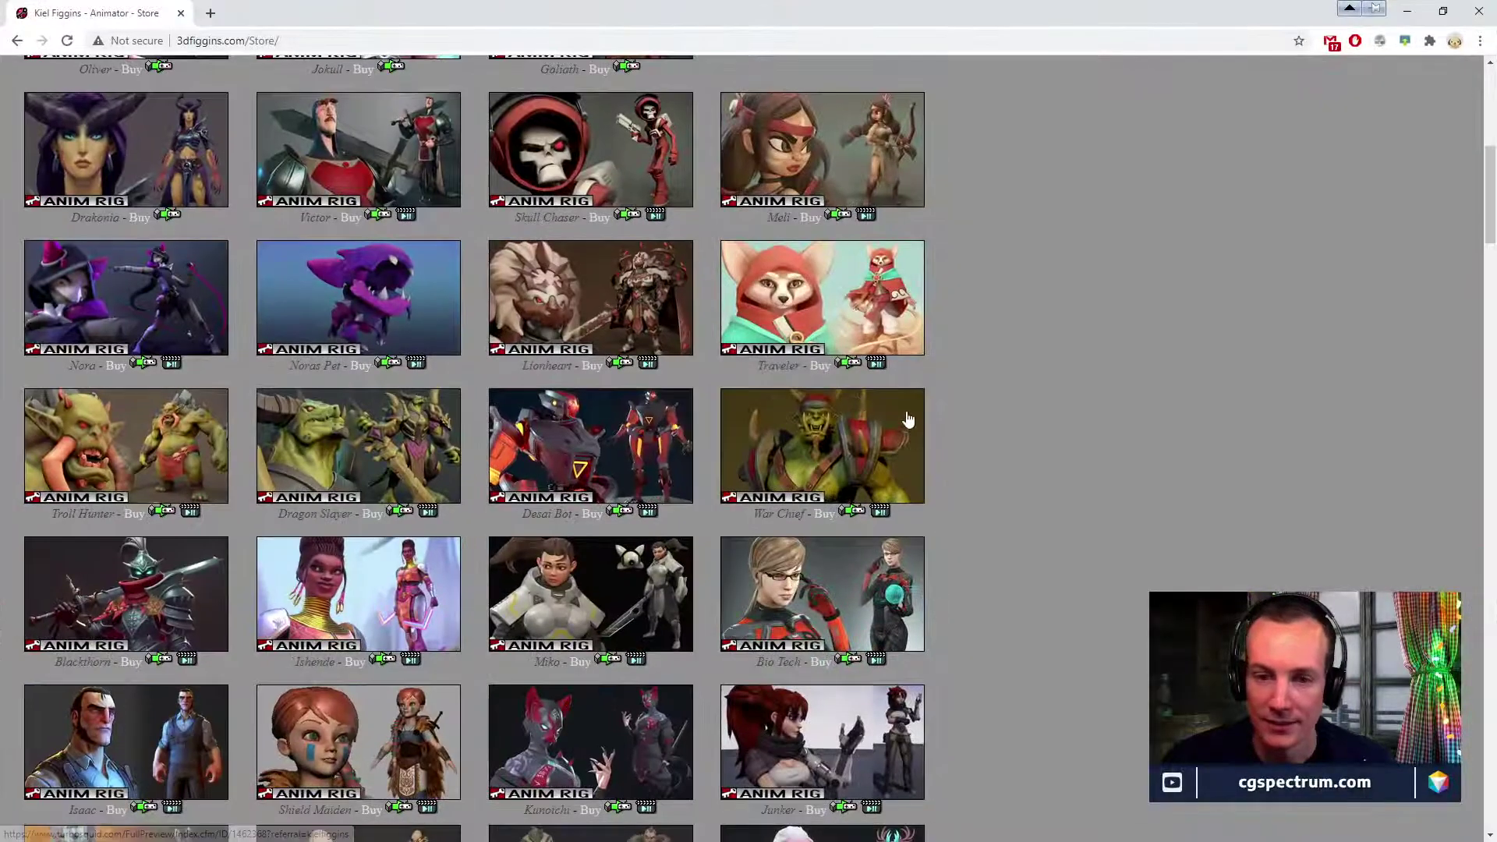
{"action": "scroll", "coordinate": [908, 425], "scroll_direction": "down", "scroll_amount": 3}
{"action": "scroll", "coordinate": [908, 425], "scroll_direction": "down", "scroll_amount": 7}
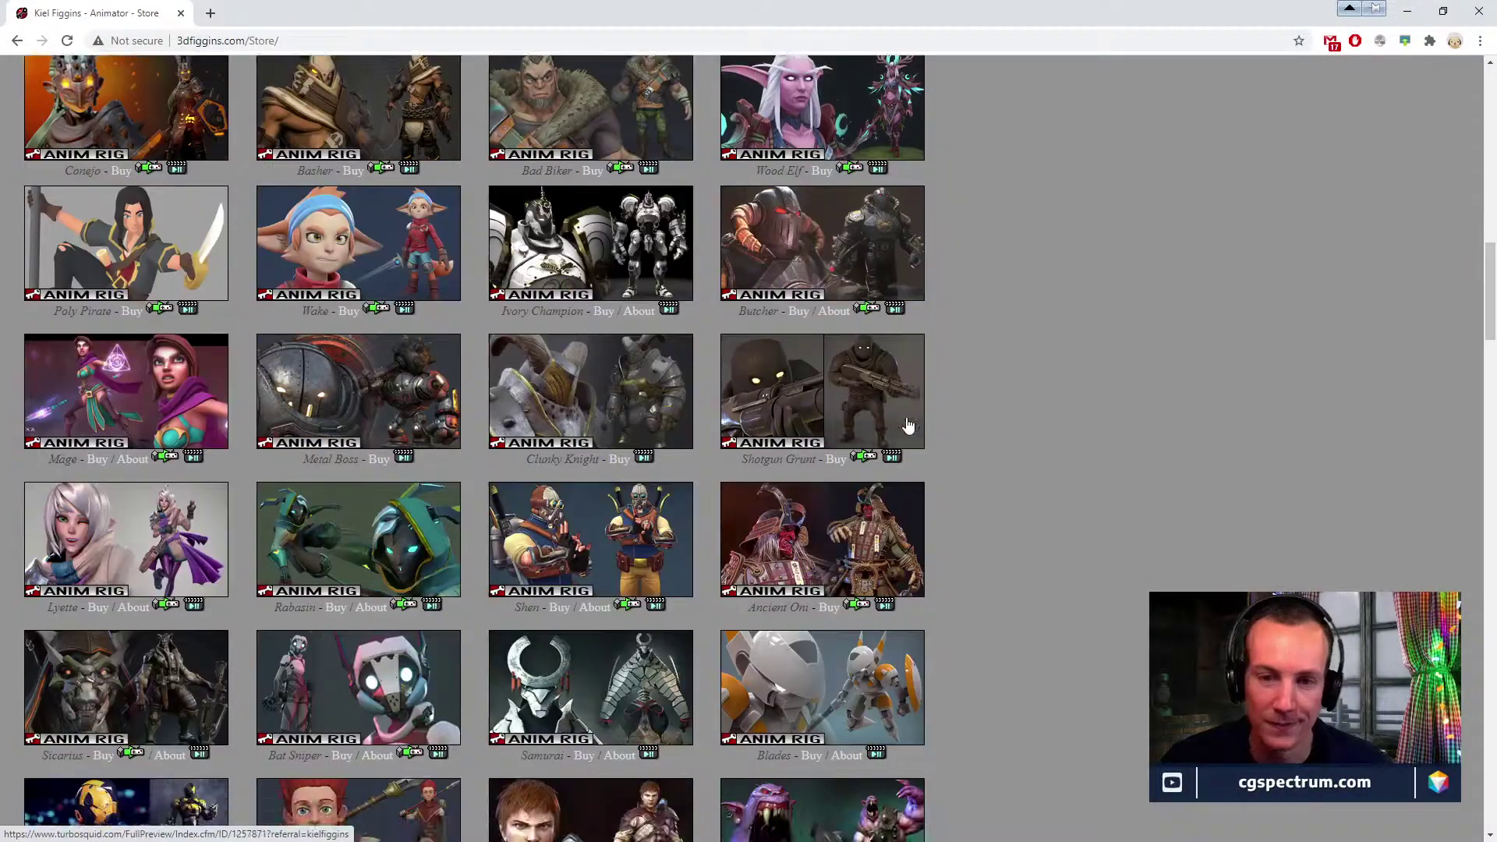
{"action": "scroll", "coordinate": [908, 425], "scroll_direction": "down", "scroll_amount": 5}
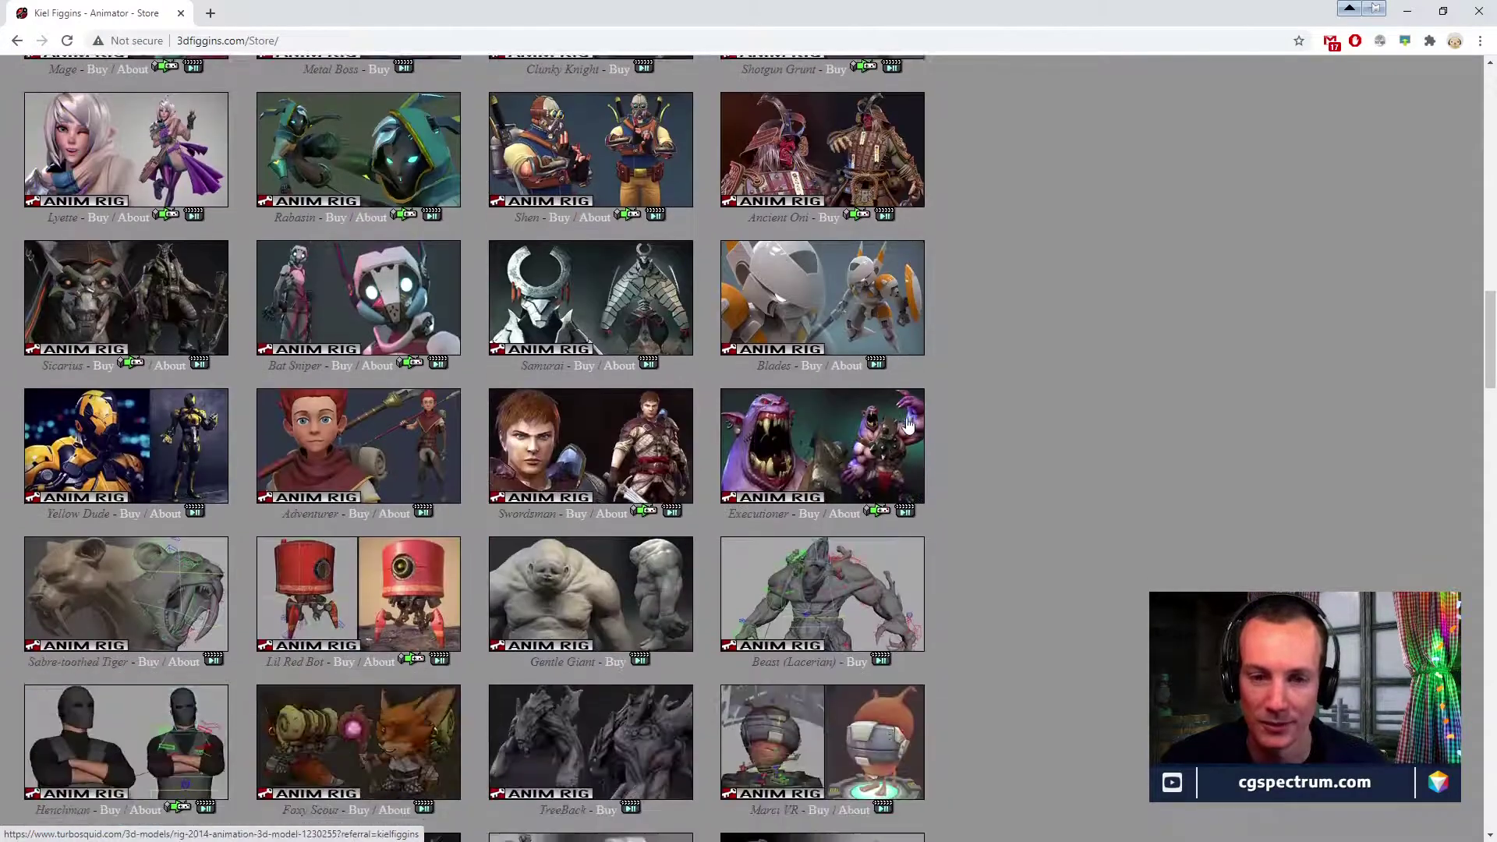
{"action": "scroll", "coordinate": [908, 425], "scroll_direction": "down", "scroll_amount": 9}
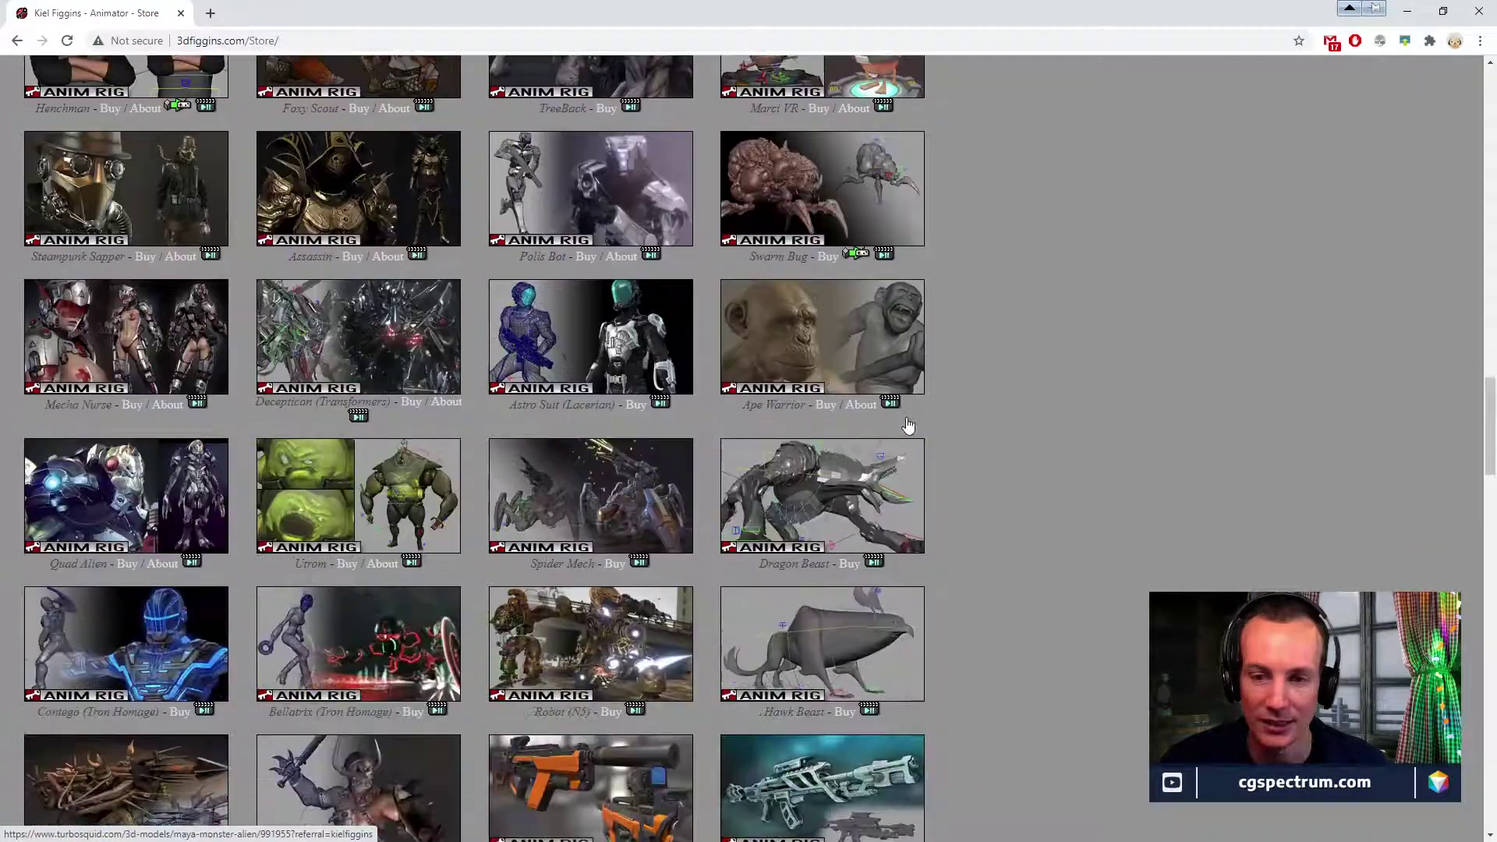
{"action": "scroll", "coordinate": [906, 418], "scroll_direction": "down", "scroll_amount": 7}
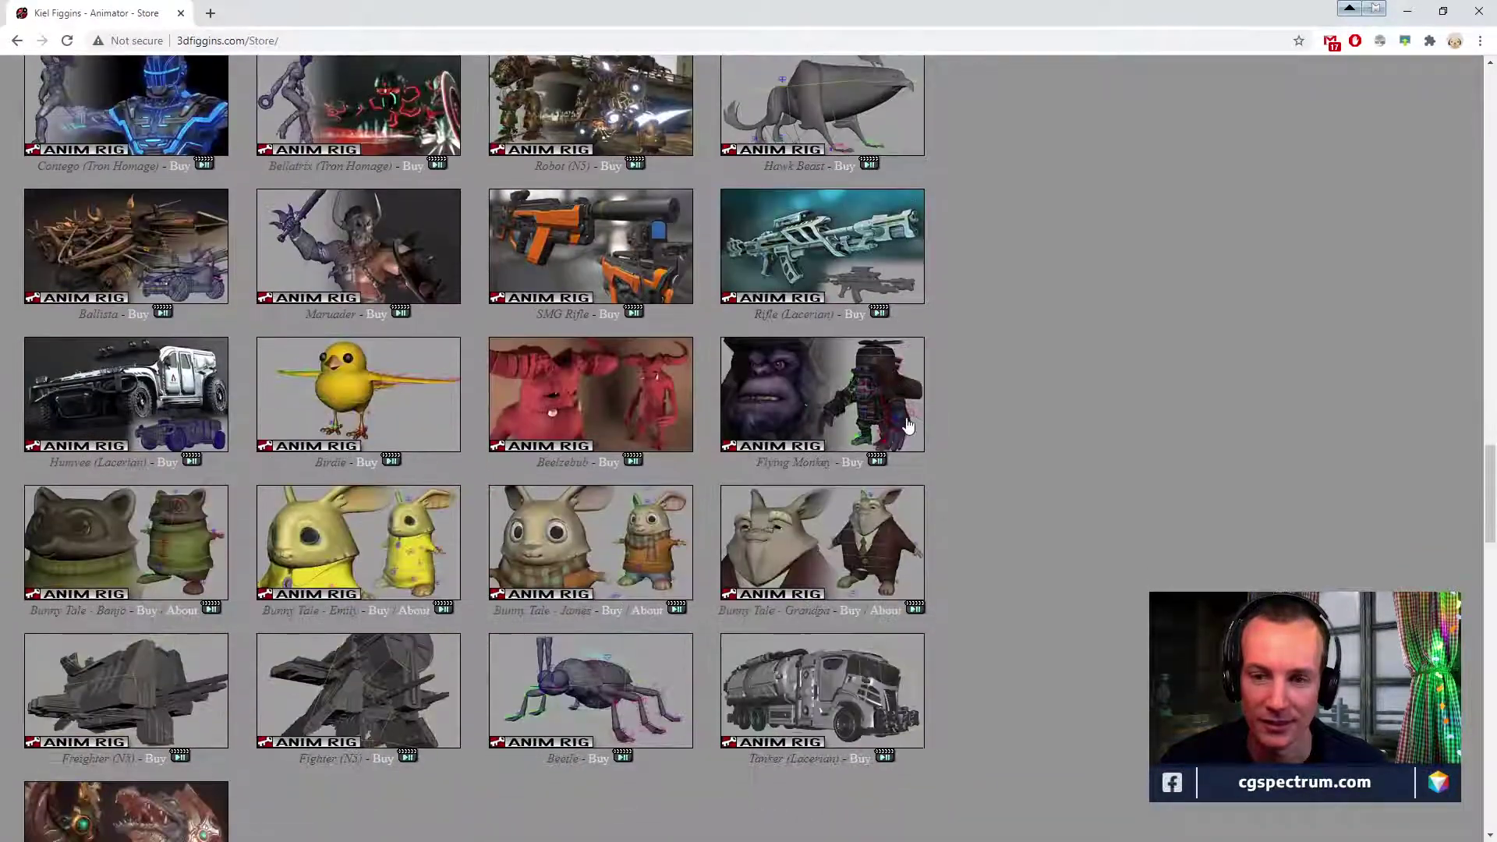
{"action": "scroll", "coordinate": [908, 425], "scroll_direction": "down", "scroll_amount": 3}
{"action": "scroll", "coordinate": [908, 425], "scroll_direction": "up", "scroll_amount": 6}
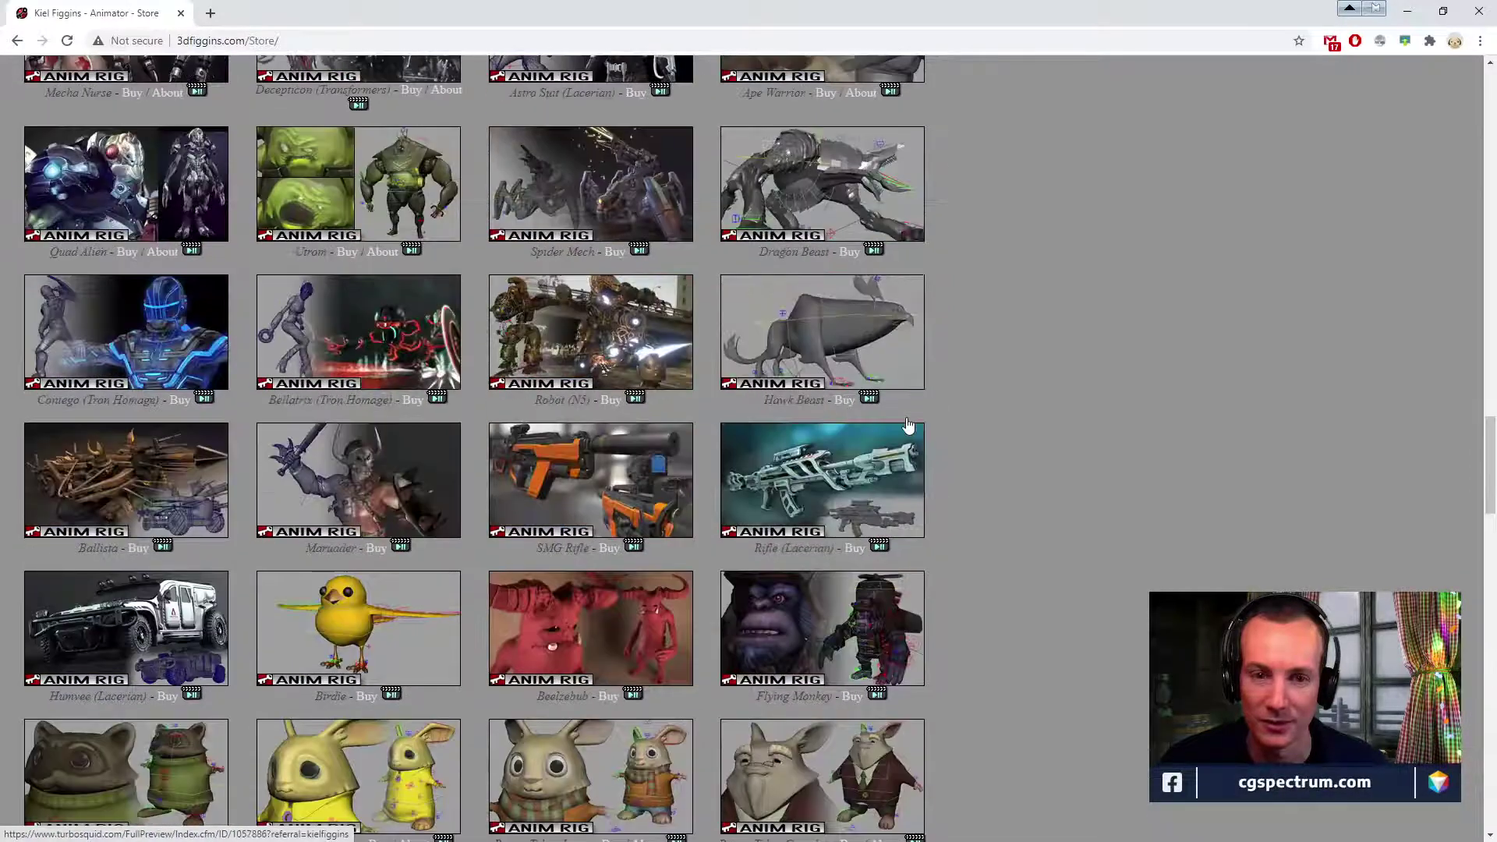
{"action": "scroll", "coordinate": [906, 418], "scroll_direction": "up", "scroll_amount": 5}
{"action": "scroll", "coordinate": [906, 418], "scroll_direction": "up", "scroll_amount": 4}
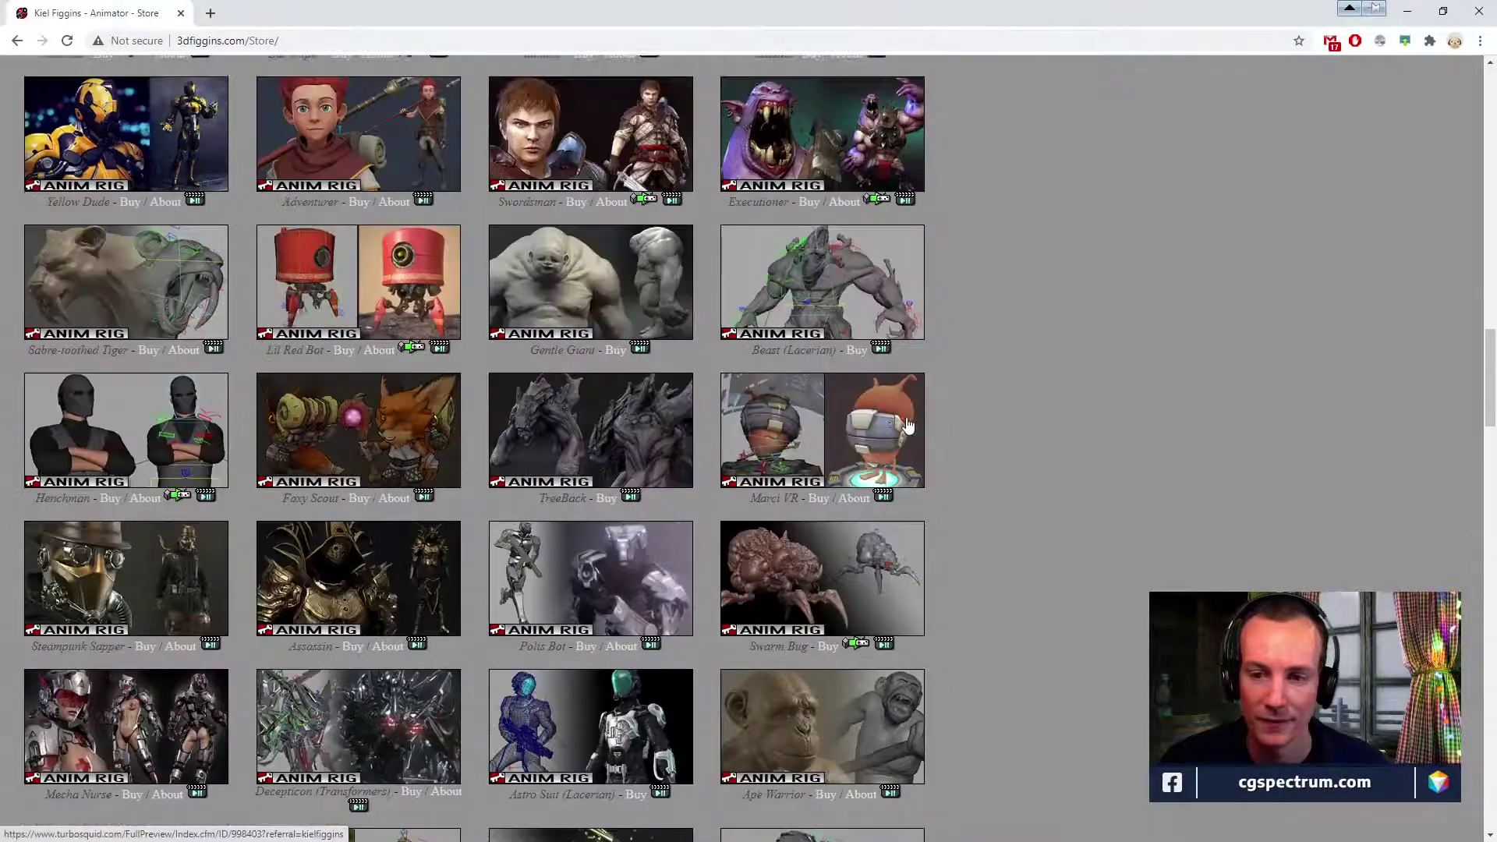
{"action": "scroll", "coordinate": [909, 425], "scroll_direction": "up", "scroll_amount": 6}
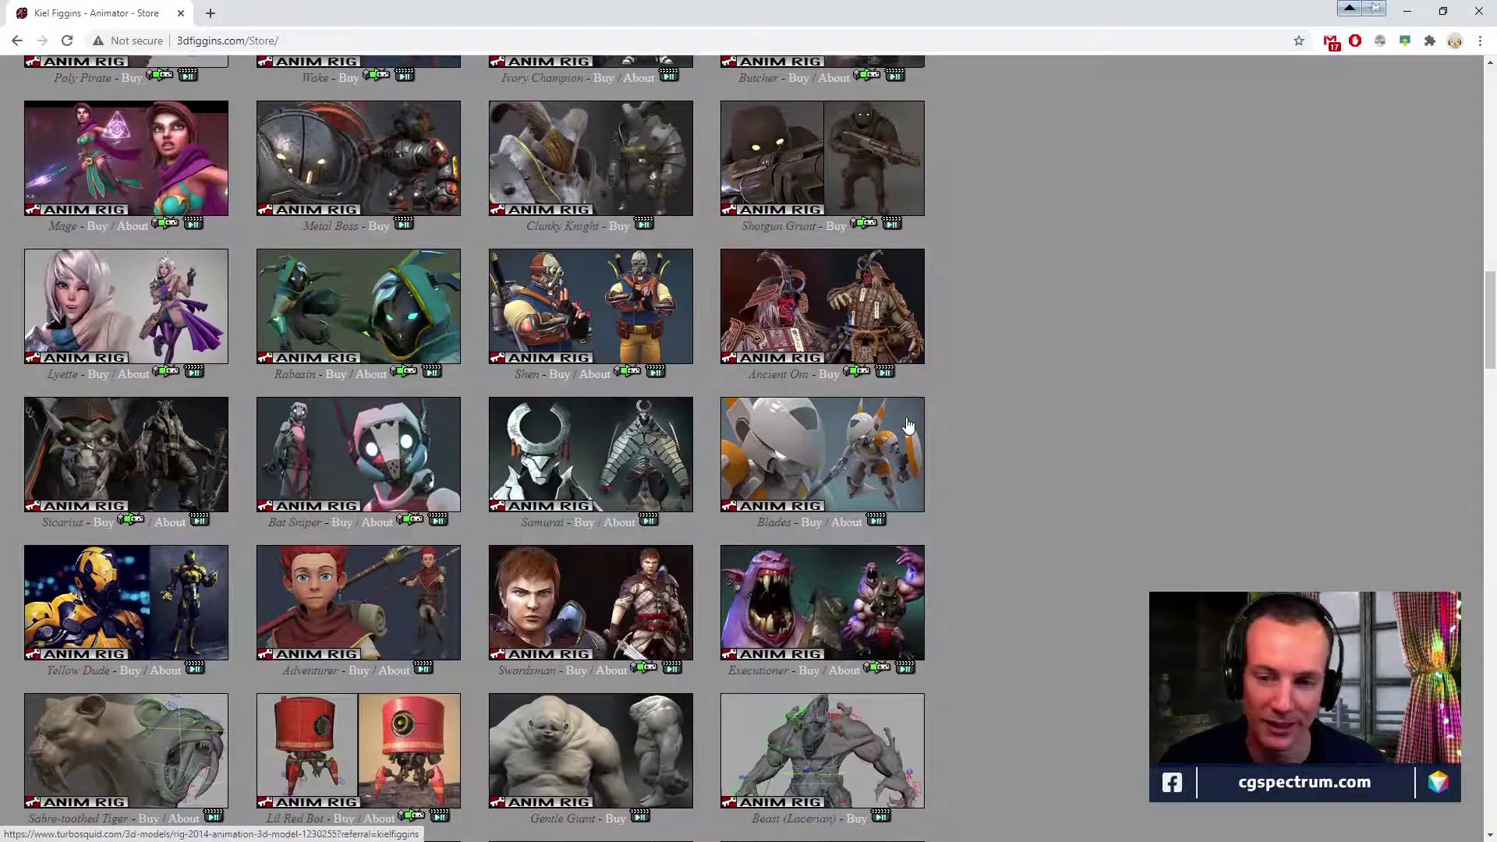
{"action": "scroll", "coordinate": [860, 415], "scroll_direction": "up", "scroll_amount": 1}
{"action": "scroll", "coordinate": [885, 401], "scroll_direction": "up", "scroll_amount": 2}
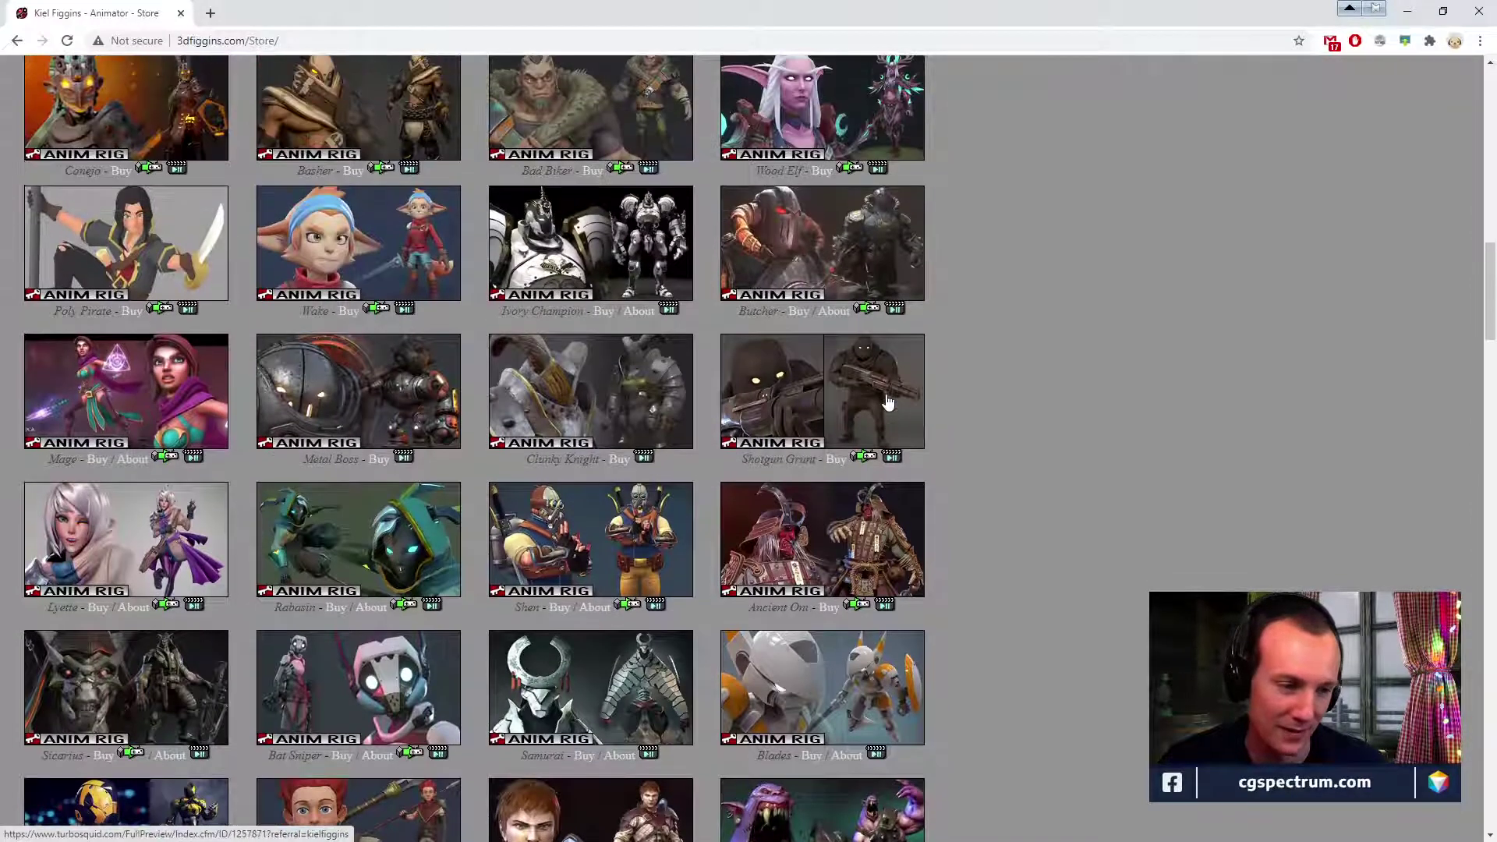
{"action": "left_click_drag", "start_coordinate": [1240, 6], "coordinate": [0, 375]}
Examine the closed mouth on the whole head, then inspect the remaining gaps in the lip line up close.
{"action": "right_click_drag", "start_coordinate": [935, 323], "coordinate": [824, 390], "text": "alt"}
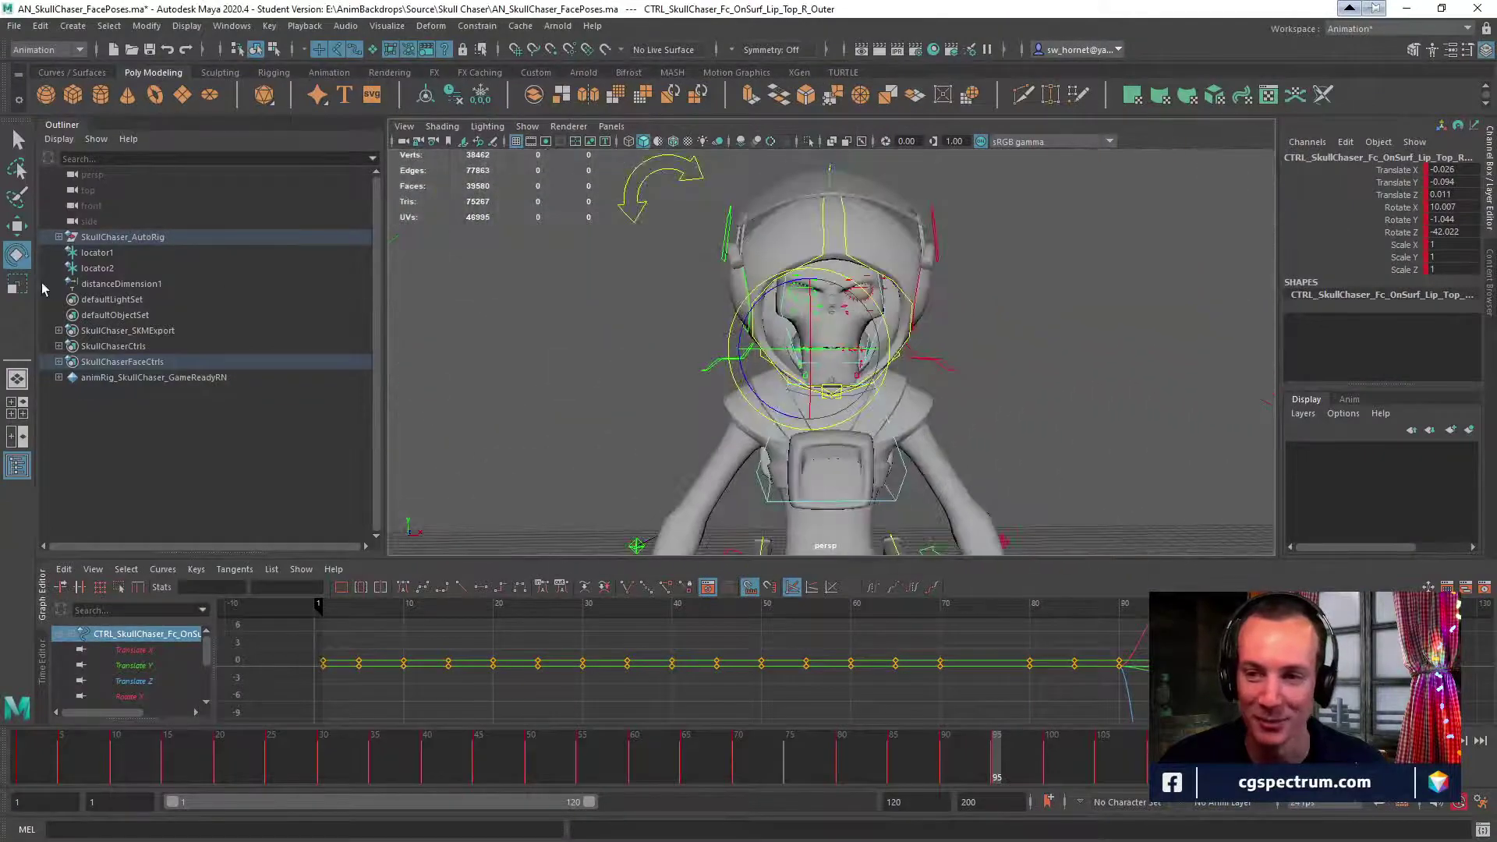
{"action": "left_click_drag", "start_coordinate": [919, 414], "coordinate": [875, 400], "text": "alt"}
{"action": "right_click_drag", "start_coordinate": [875, 401], "coordinate": [1080, 452], "text": "alt"}
{"action": "left_click_drag", "start_coordinate": [996, 290], "coordinate": [1011, 280], "text": "alt"}
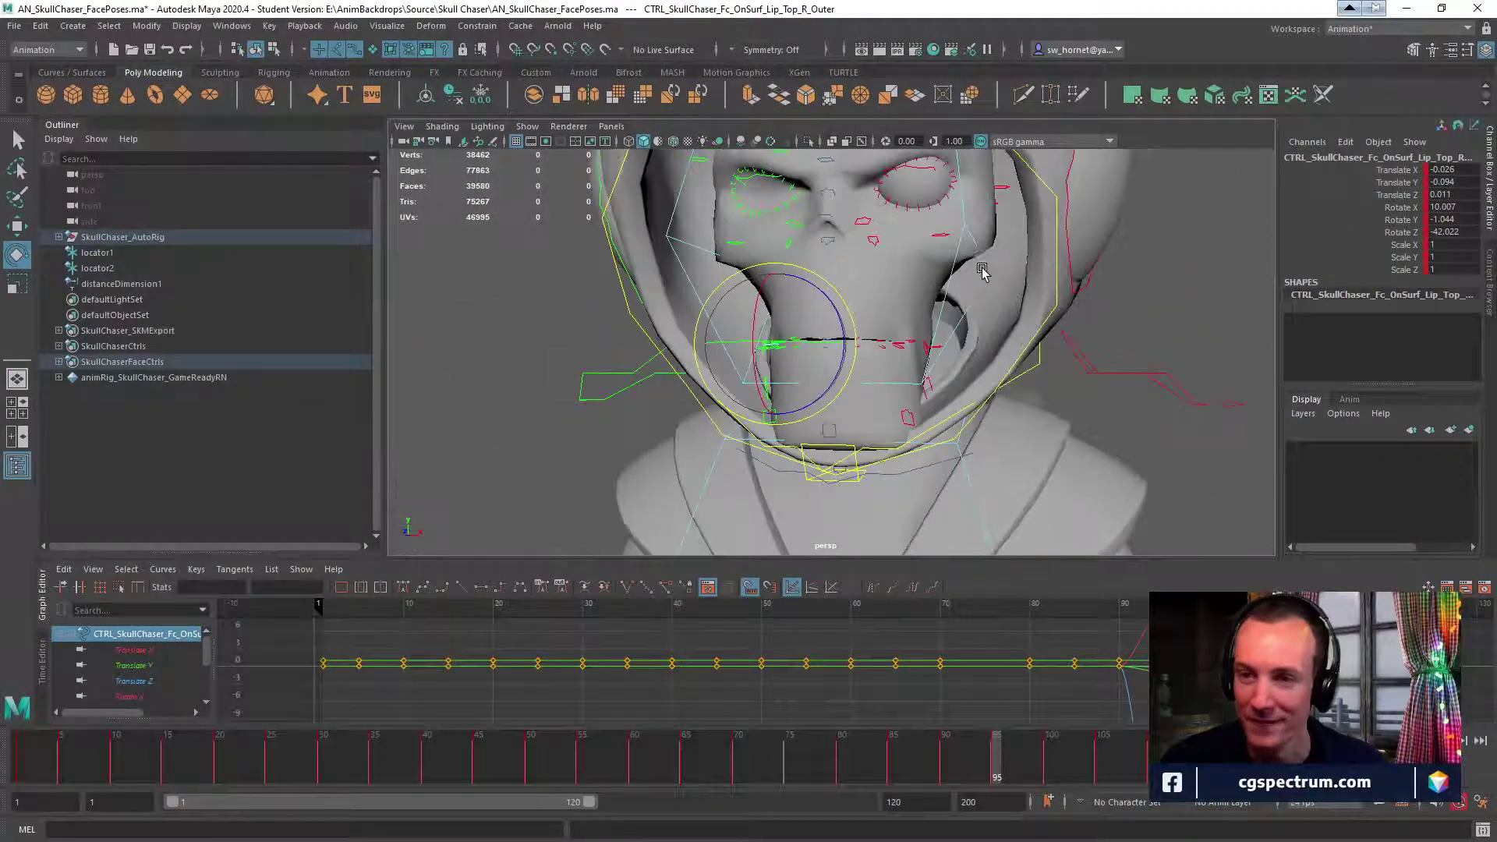
{"action": "middle_click_drag", "start_coordinate": [983, 274], "coordinate": [972, 301], "text": "alt"}
{"action": "right_click_drag", "start_coordinate": [972, 301], "coordinate": [1139, 399], "text": "alt"}
{"action": "right_click_drag", "start_coordinate": [842, 358], "coordinate": [1003, 358], "text": "alt"}
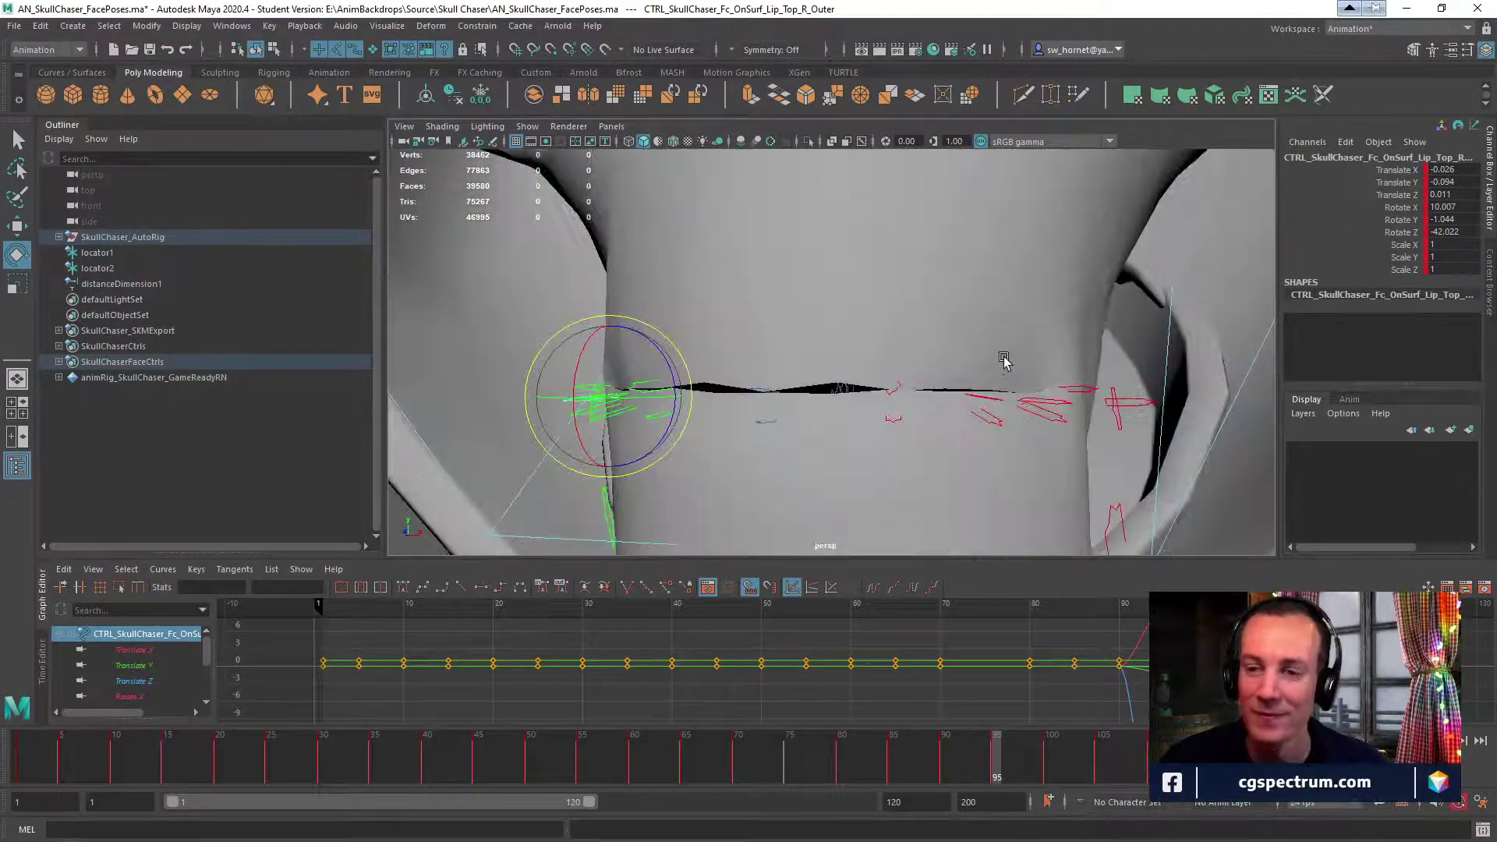
{"action": "left_click_drag", "start_coordinate": [1003, 358], "coordinate": [861, 349], "text": "alt"}
Rotate the upper lip's right and left inner controls to smooth the lip line on both sides of the centre.
{"action": "left_click", "coordinate": [695, 384]}
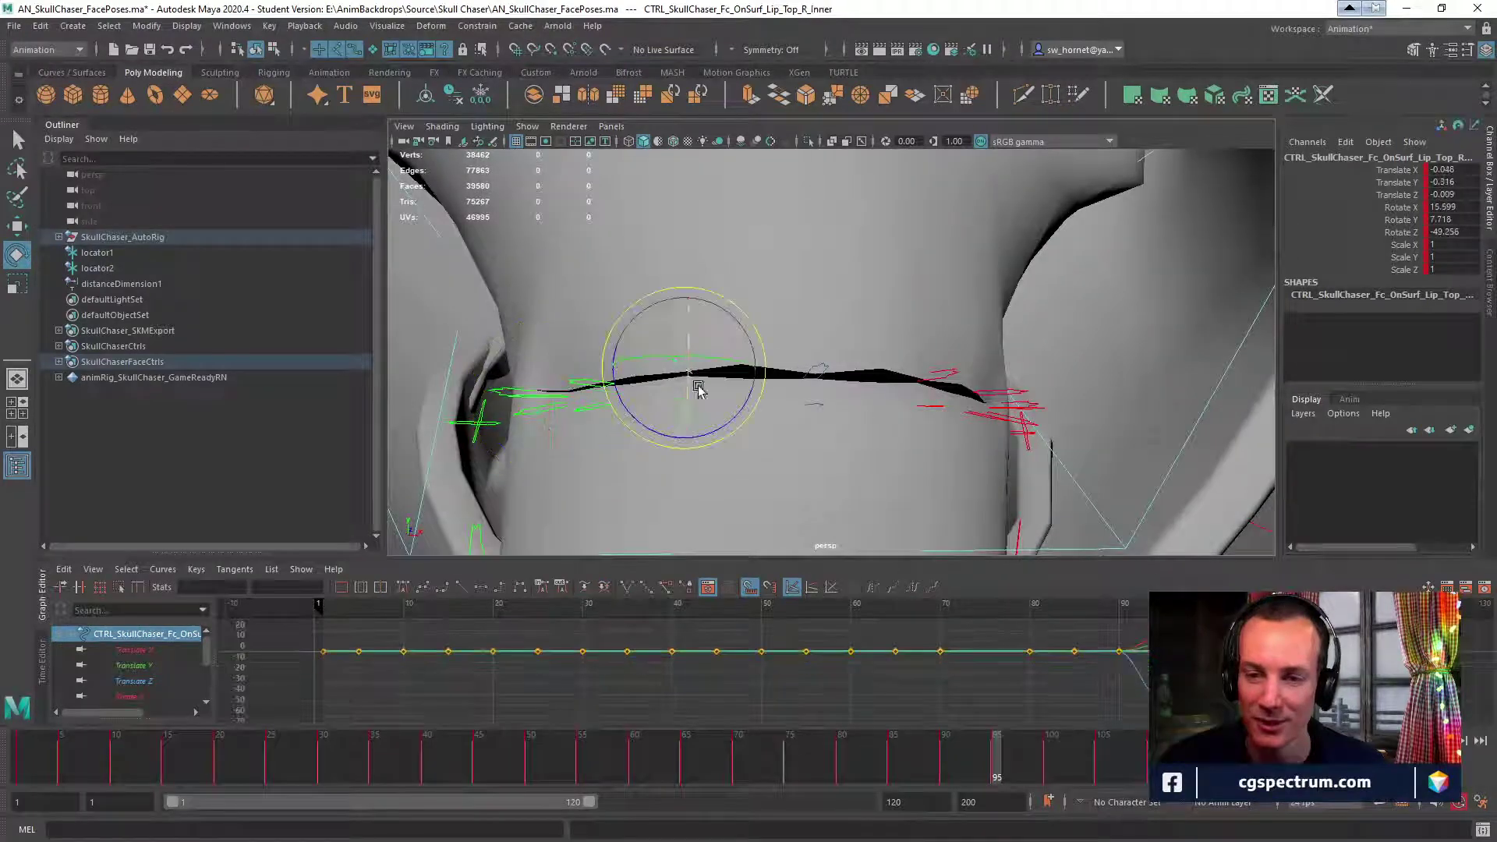
{"action": "left_click_drag", "start_coordinate": [695, 384], "coordinate": [755, 401], "text": "alt"}
{"action": "left_click_drag", "start_coordinate": [753, 326], "coordinate": [708, 313]}
{"action": "key", "text": "w"}
{"action": "left_click_drag", "start_coordinate": [955, 402], "coordinate": [897, 373], "text": "alt"}
{"action": "left_click", "coordinate": [919, 369]}
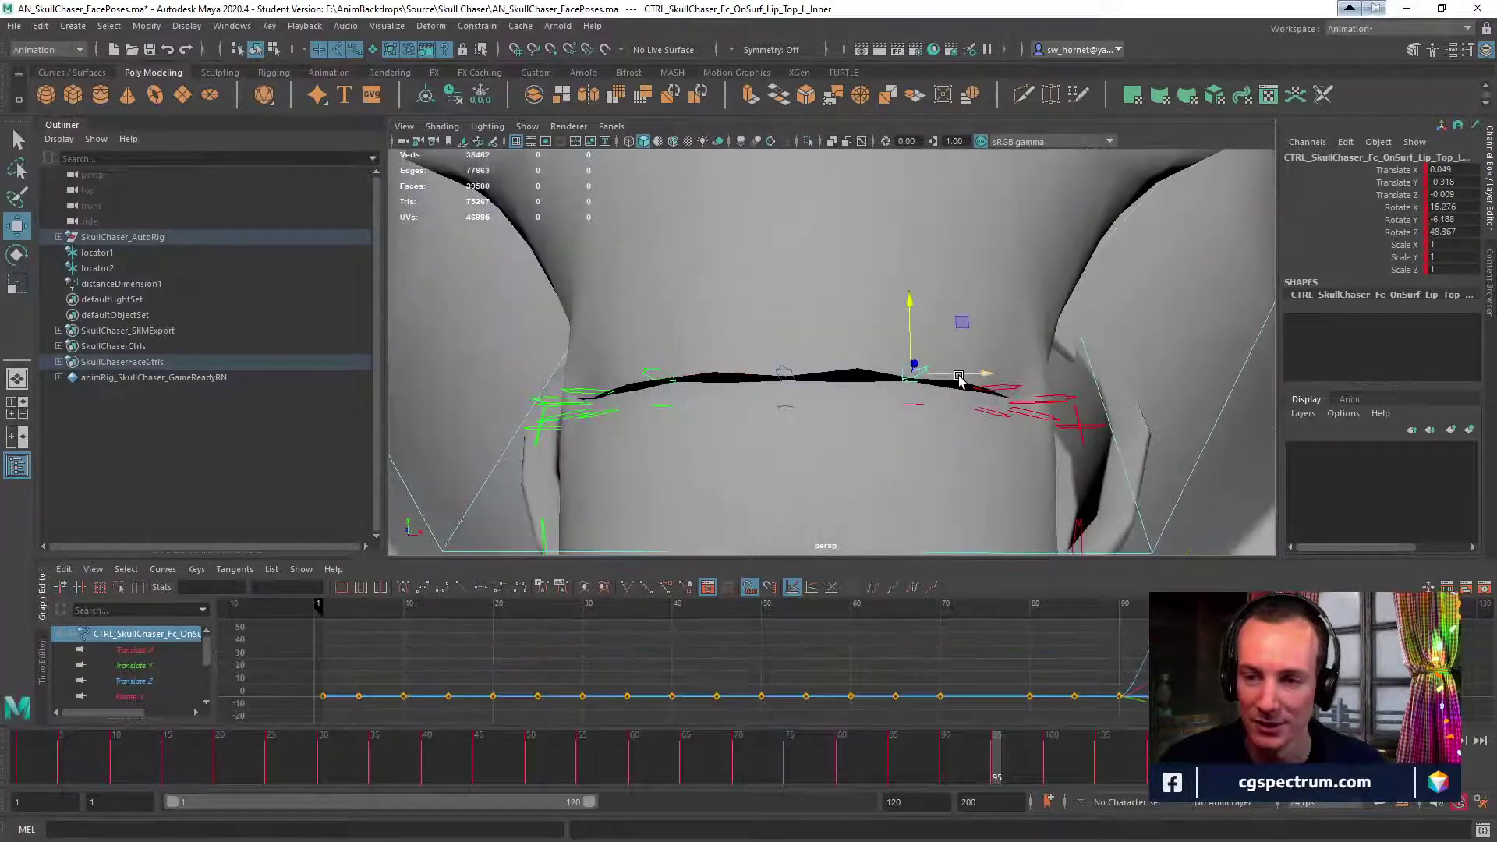
{"action": "key", "text": "e"}
{"action": "left_click_drag", "start_coordinate": [954, 331], "coordinate": [812, 393], "text": "alt"}
{"action": "key", "text": "w"}
Lower the upper lip's centre control to about -0.392 in Translate Y and -0.056 in Translate Z.
{"action": "left_click", "coordinate": [786, 384]}
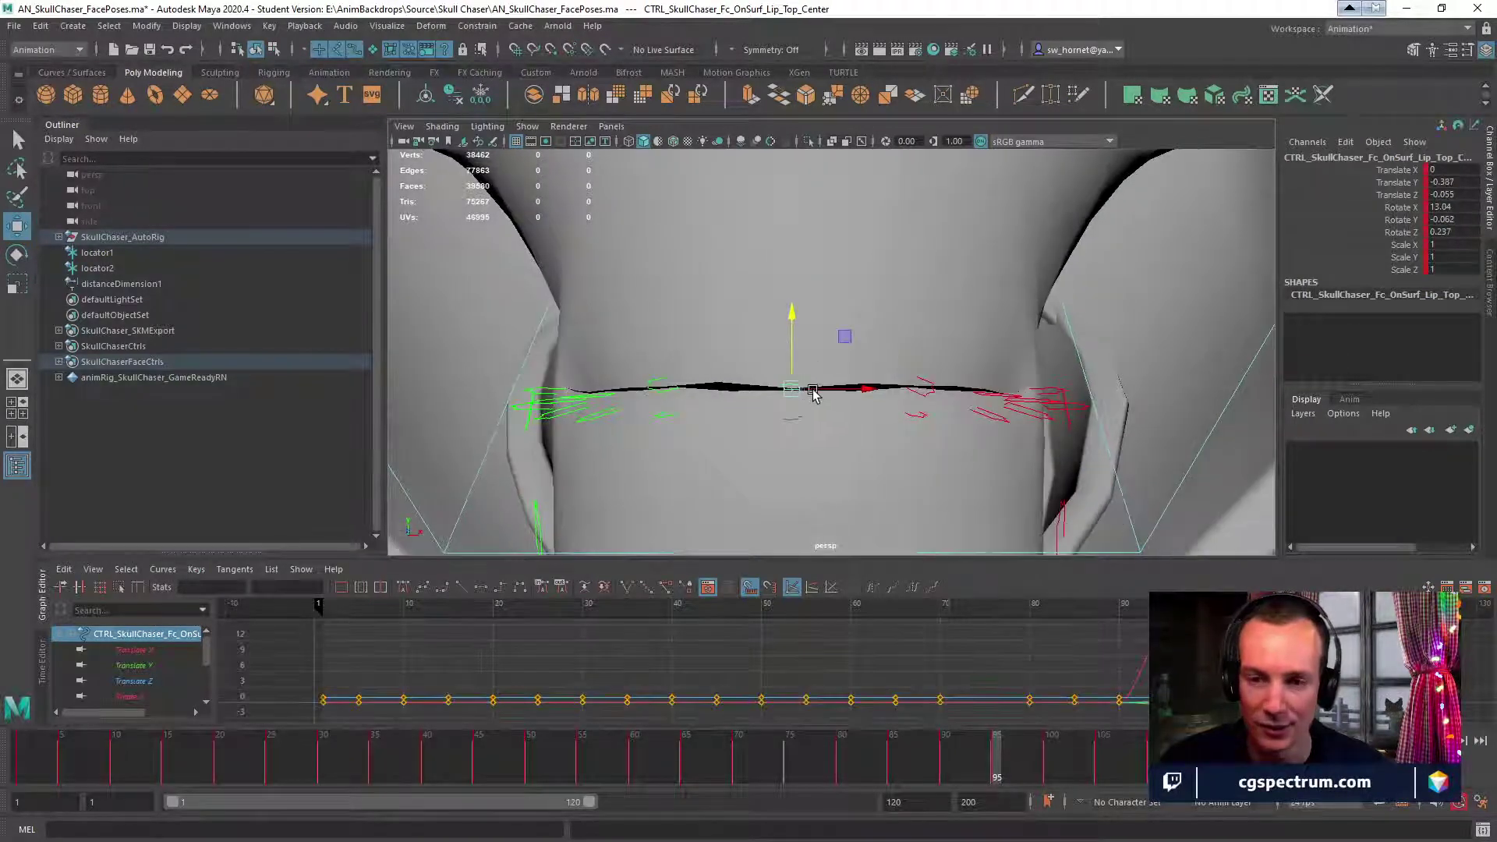
{"action": "key", "text": "e"}
{"action": "left_click_drag", "start_coordinate": [844, 325], "coordinate": [791, 331]}
{"action": "key", "text": "w"}
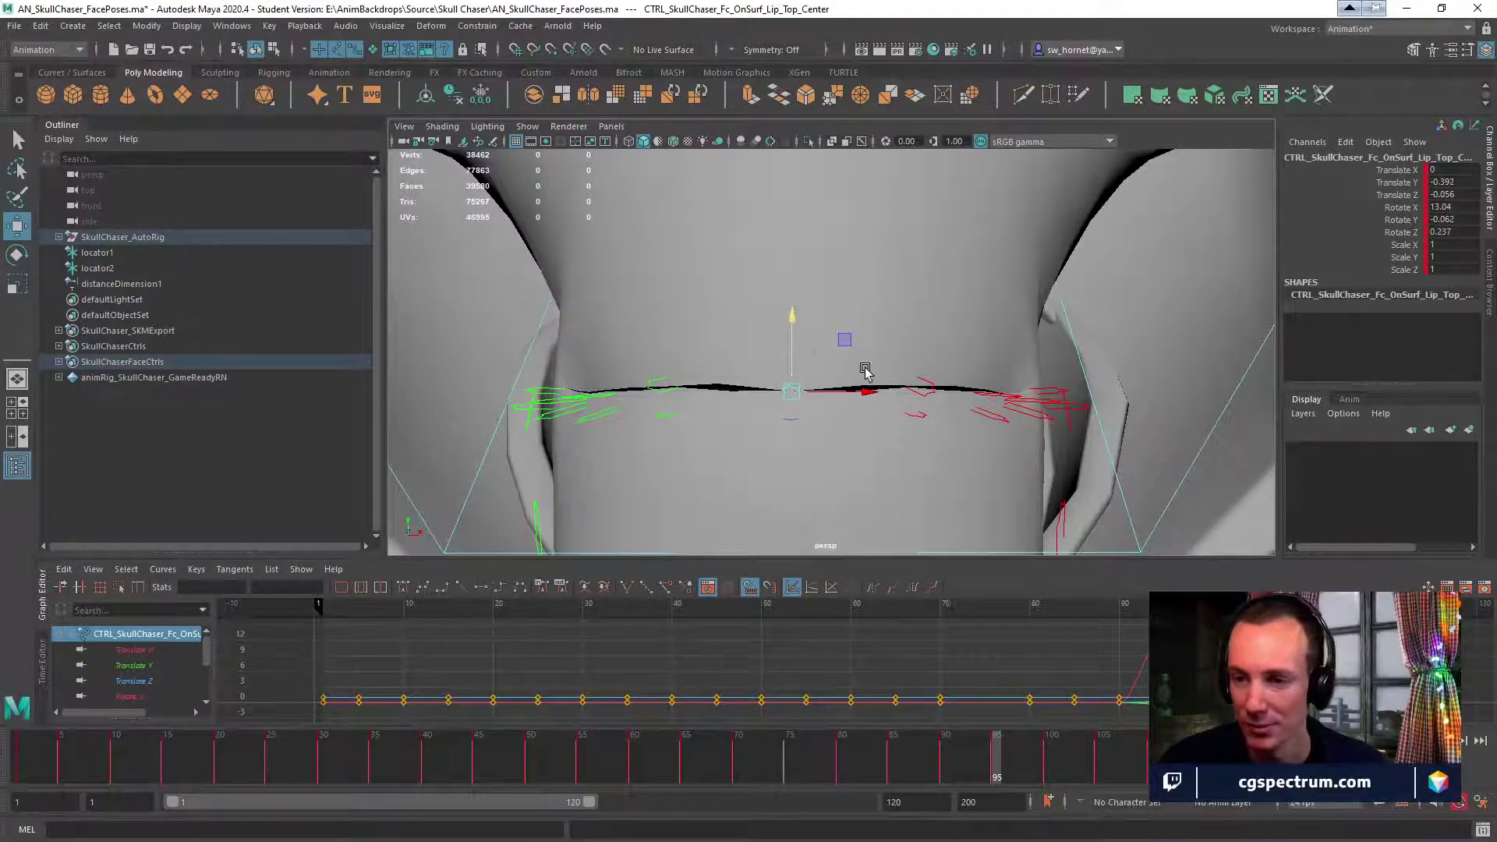
Move the upper lip's left middle control to about 0.033 in Translate X, -0.248 in Y and 0.005 in Z.
{"action": "left_click_drag", "start_coordinate": [863, 375], "coordinate": [766, 318], "text": "alt"}
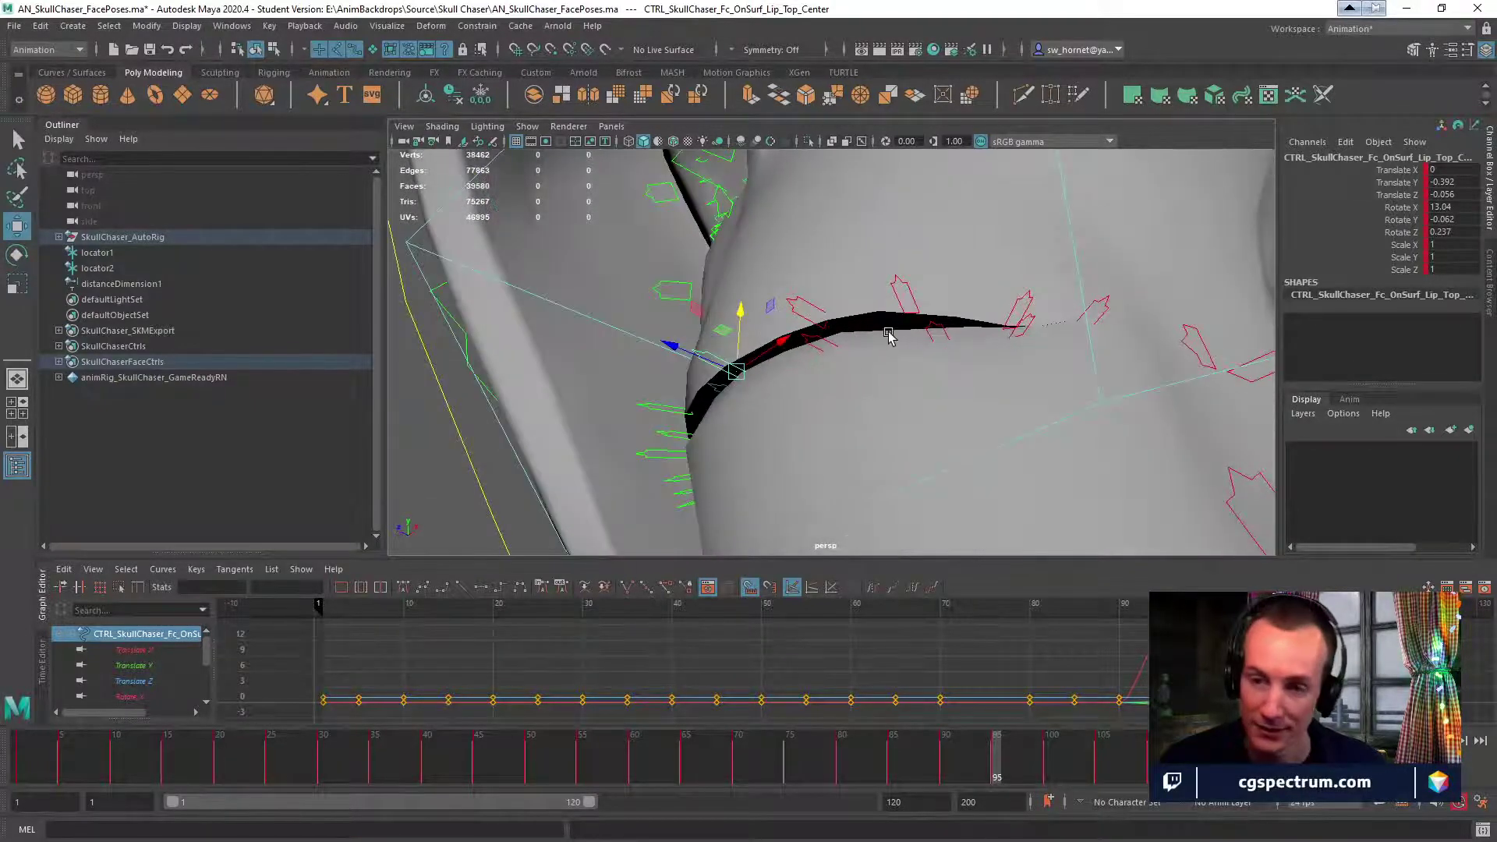
{"action": "left_click_drag", "start_coordinate": [892, 334], "coordinate": [988, 312], "text": "alt"}
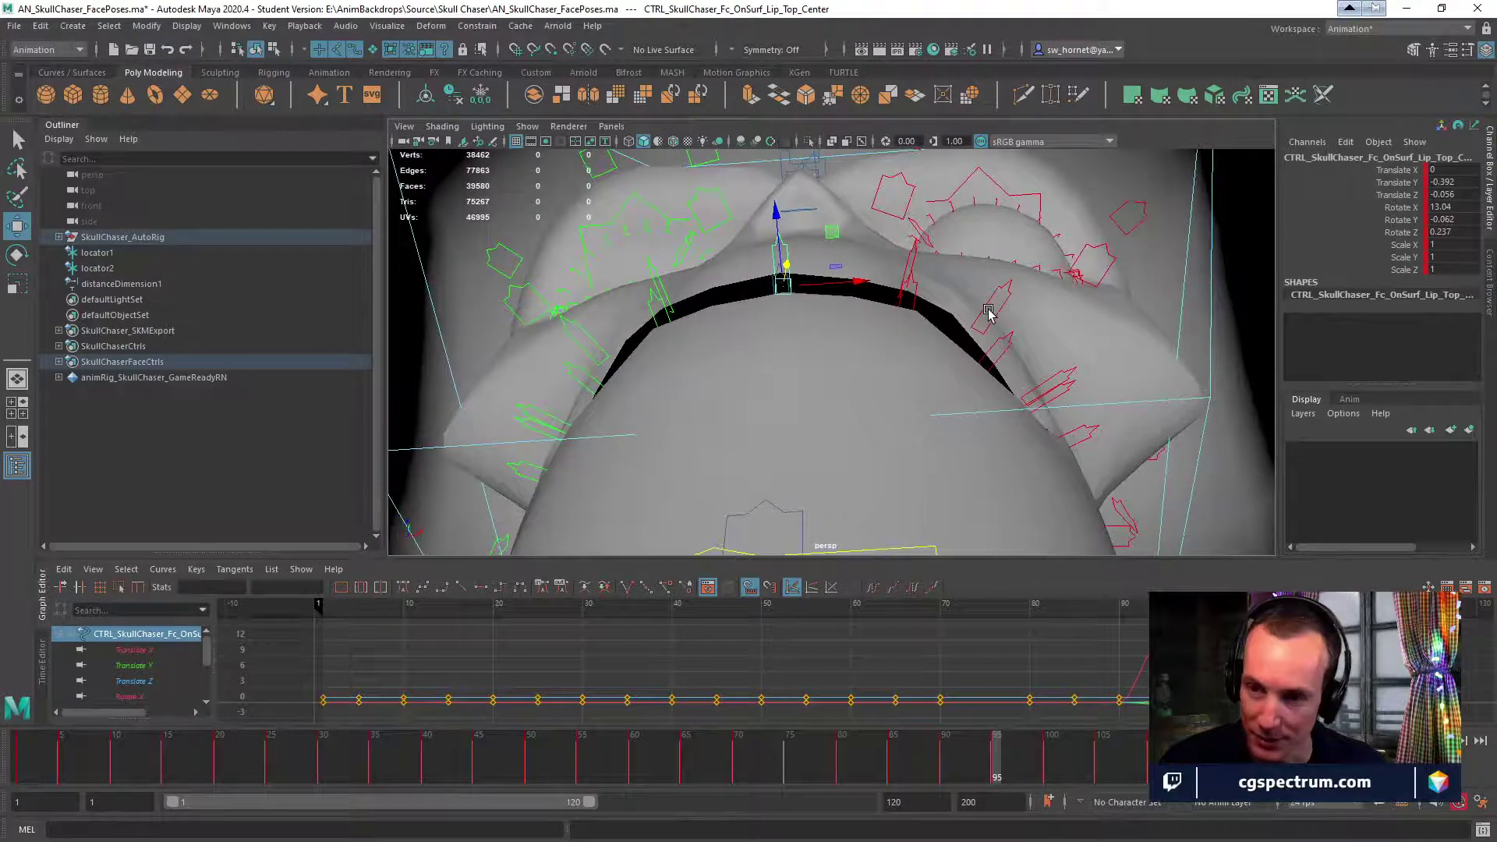
{"action": "left_click", "coordinate": [991, 304]}
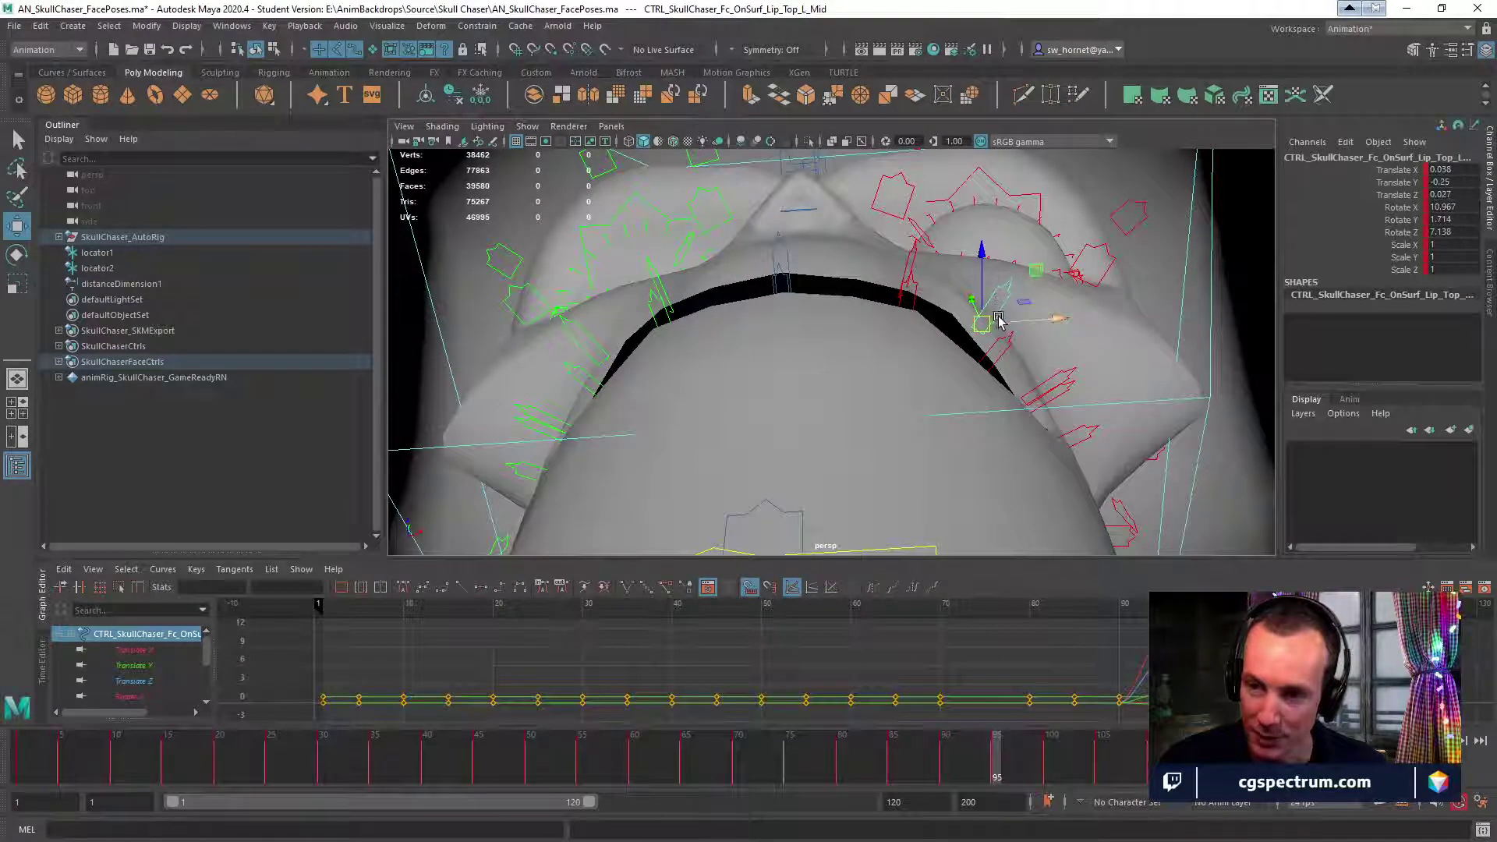
{"action": "left_click_drag", "start_coordinate": [1051, 323], "coordinate": [1043, 324]}
{"action": "left_click_drag", "start_coordinate": [974, 252], "coordinate": [980, 269]}
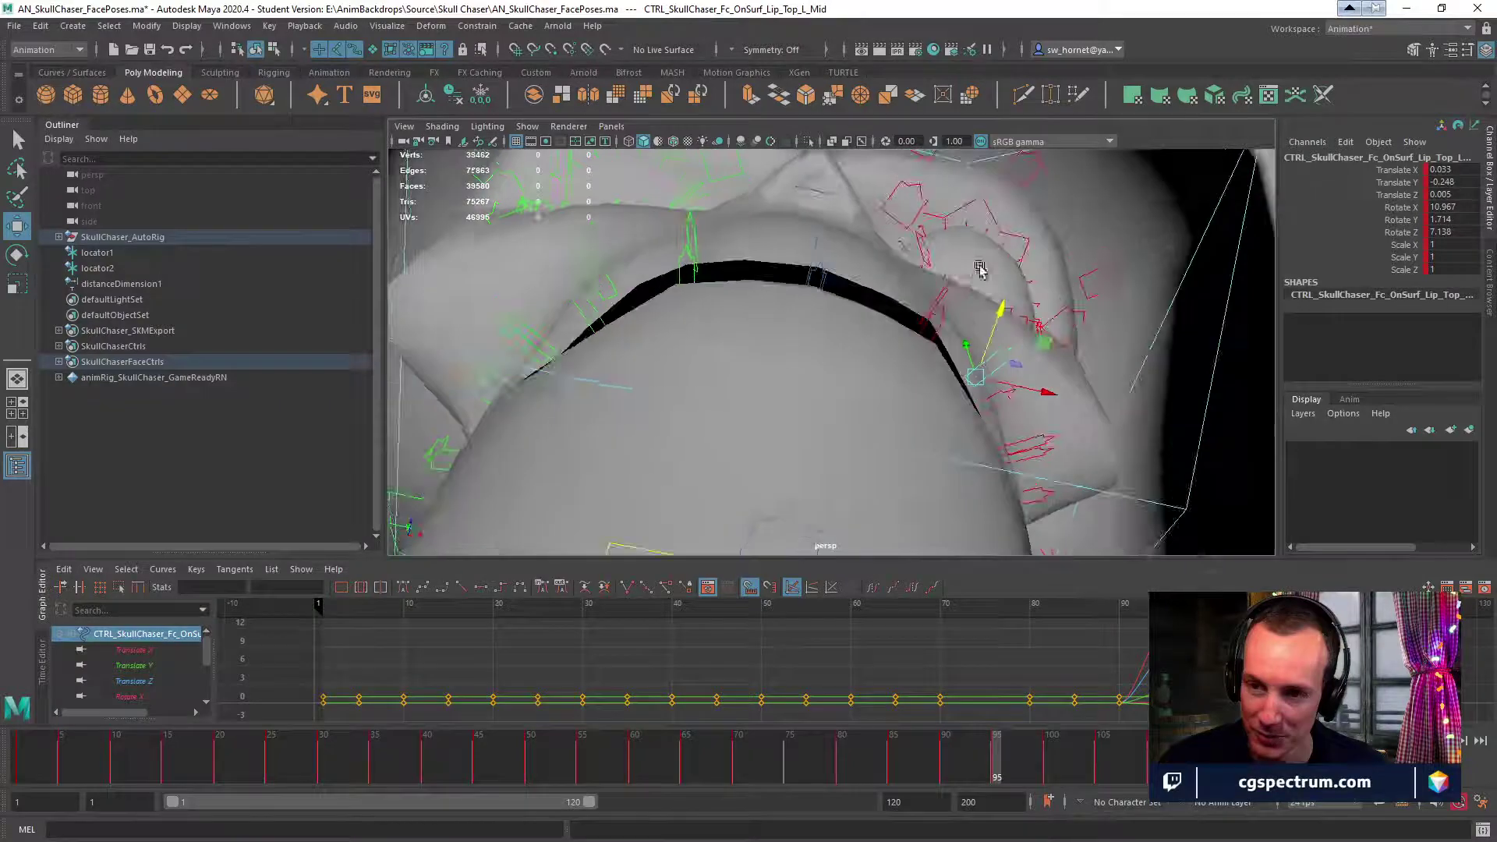
Check the neighbouring lip controls, then raise the lower lip's centre control to about 0.221 in Translate Y and key it.
{"action": "left_click", "coordinate": [938, 325]}
{"action": "left_click_drag", "start_coordinate": [940, 327], "coordinate": [809, 242], "text": "alt"}
{"action": "left_click", "coordinate": [929, 269]}
{"action": "left_click_drag", "start_coordinate": [857, 261], "coordinate": [896, 281], "text": "alt"}
{"action": "left_click", "coordinate": [664, 334]}
{"action": "left_click", "coordinate": [828, 314]}
{"action": "left_click_drag", "start_coordinate": [896, 293], "coordinate": [957, 436], "text": "alt"}
{"action": "key", "text": "e"}
{"action": "key", "text": "w"}
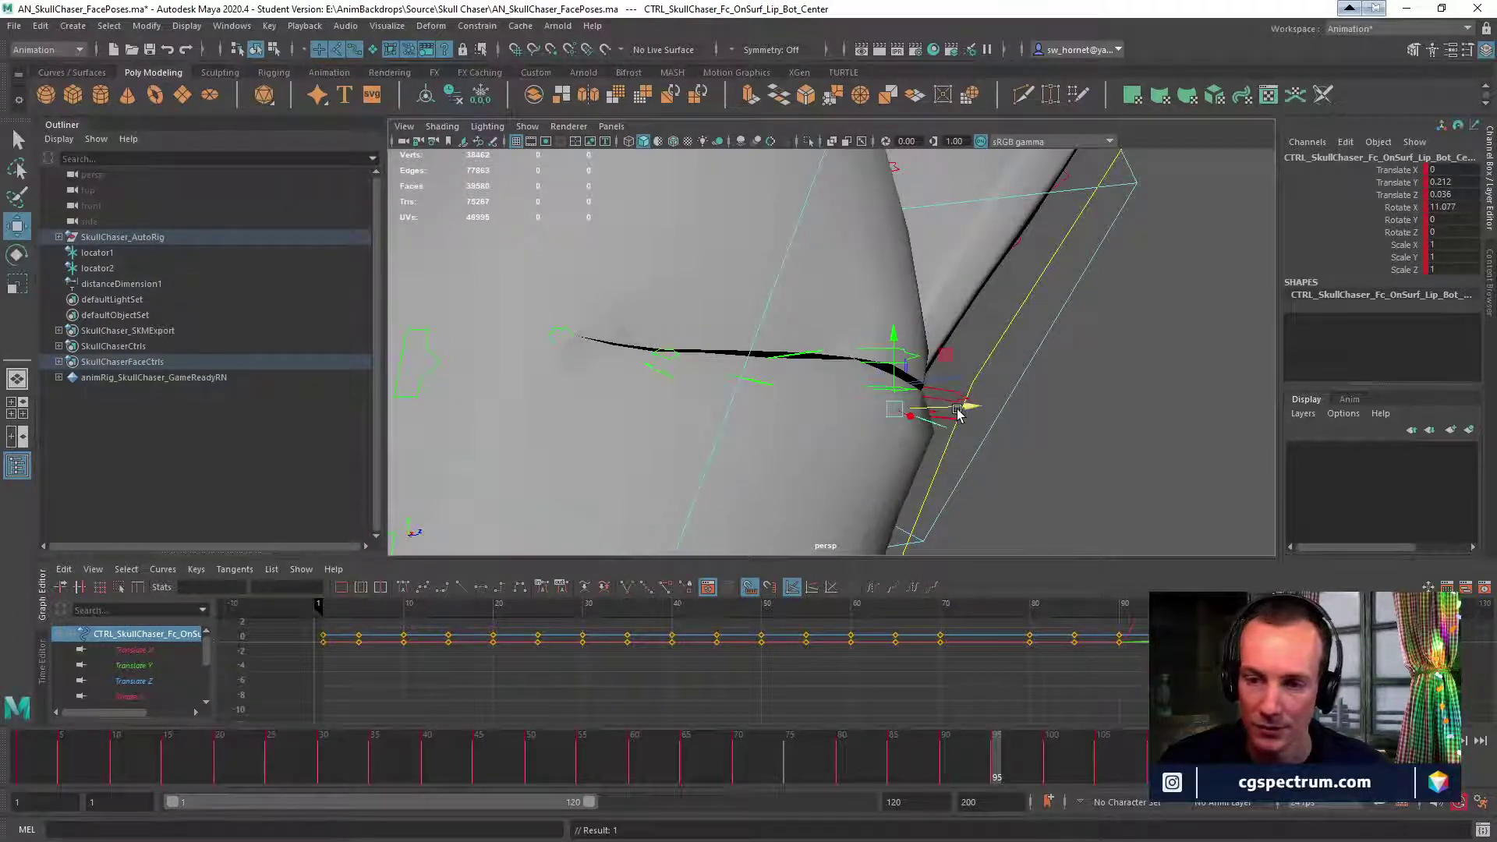
{"action": "left_click_drag", "start_coordinate": [895, 334], "coordinate": [891, 337]}
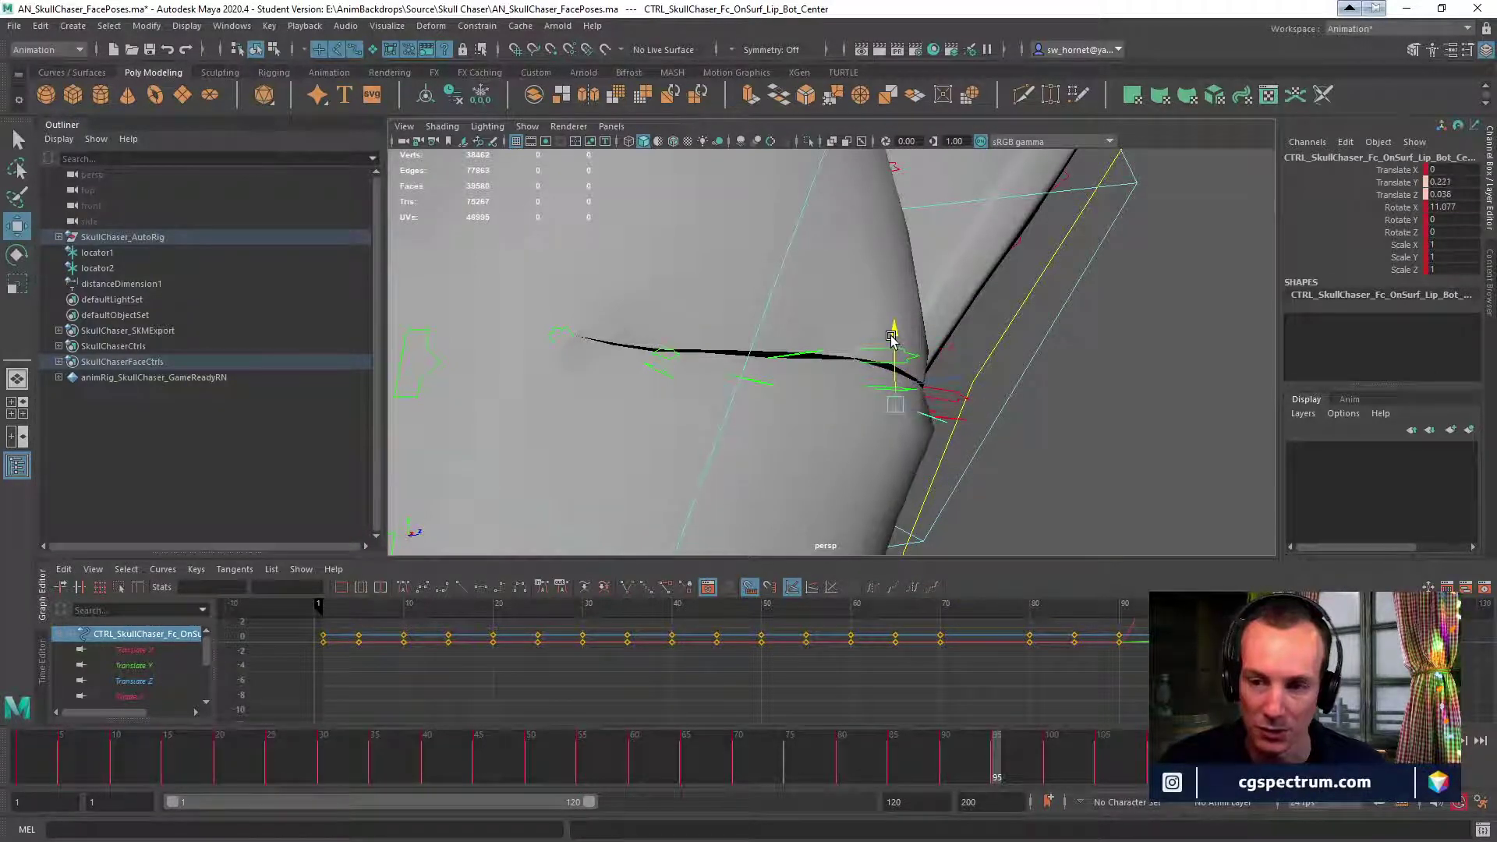
{"action": "key", "text": "s"}
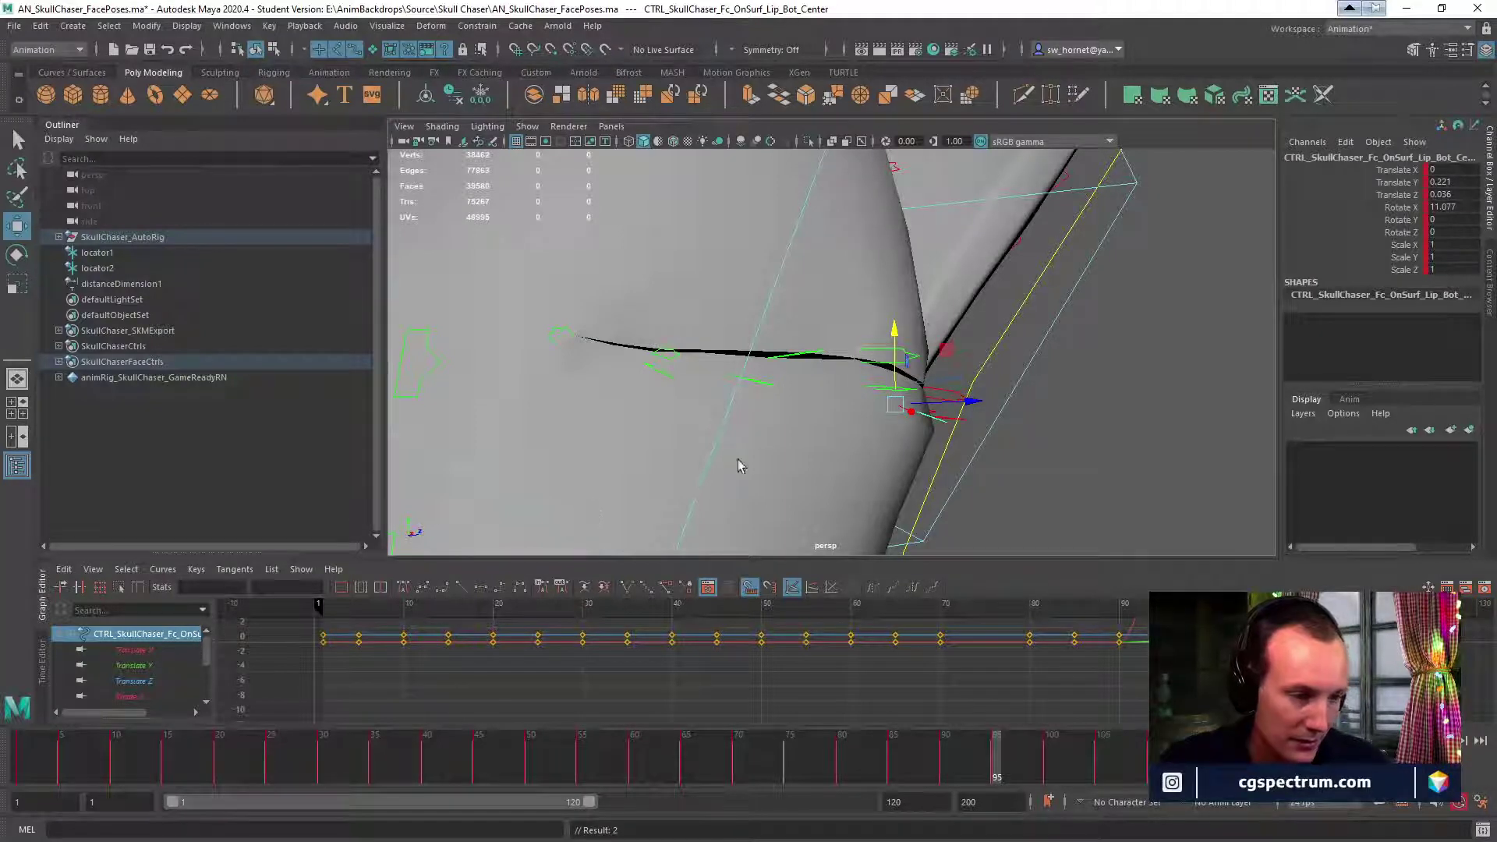
Look through the animation rigs on the store page in the browser, then view the Skull Chaser source folder.
{"action": "left_click_drag", "start_coordinate": [1037, 358], "coordinate": [982, 406], "text": "alt"}
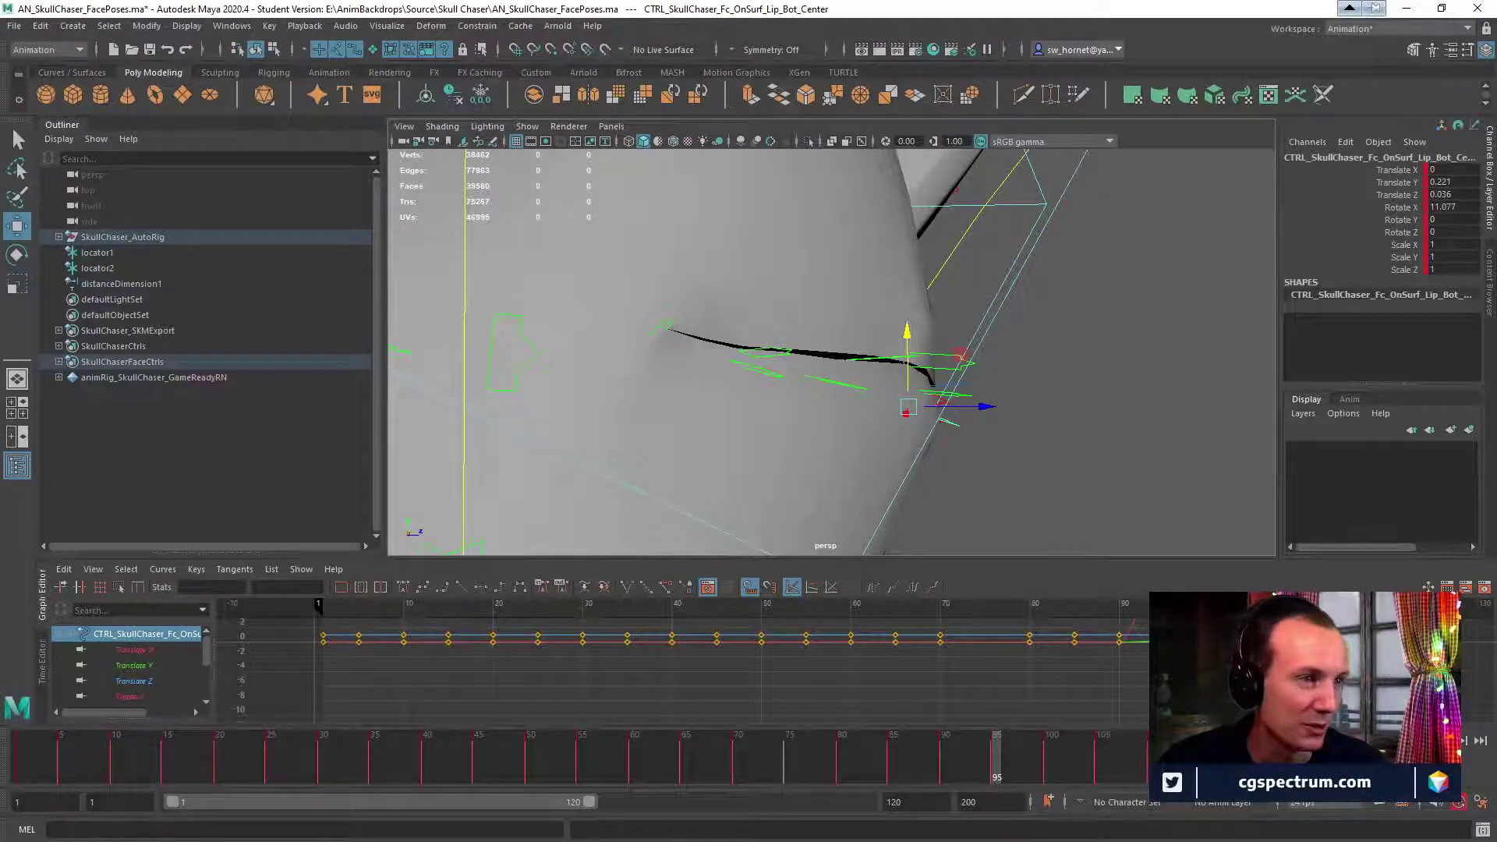
{"action": "left_click_drag", "start_coordinate": [0, 234], "coordinate": [785, 129]}
{"action": "scroll", "coordinate": [828, 463], "scroll_direction": "up", "scroll_amount": 10}
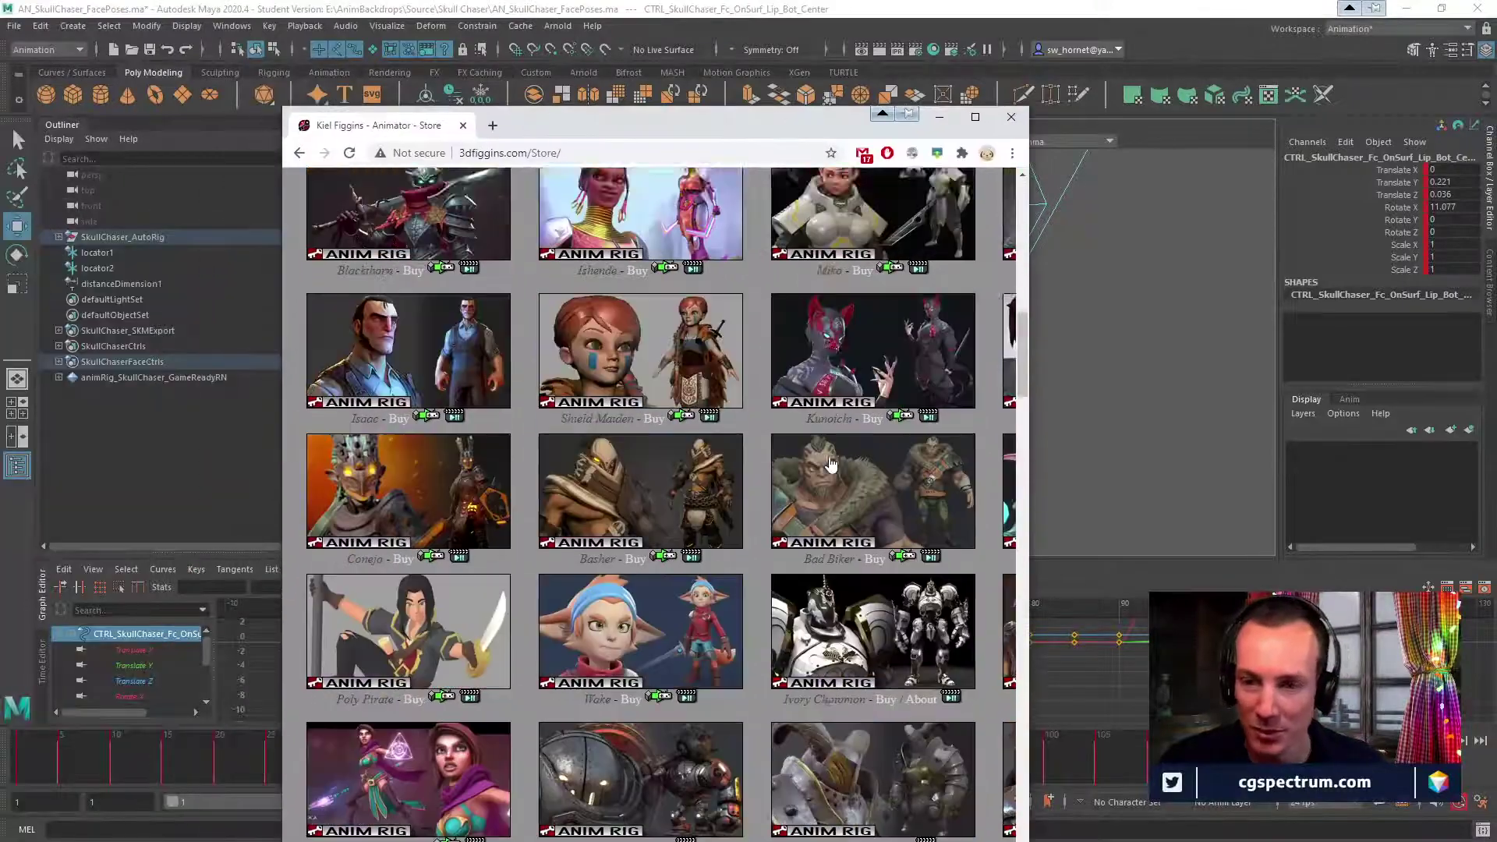
{"action": "scroll", "coordinate": [828, 463], "scroll_direction": "up", "scroll_amount": 5}
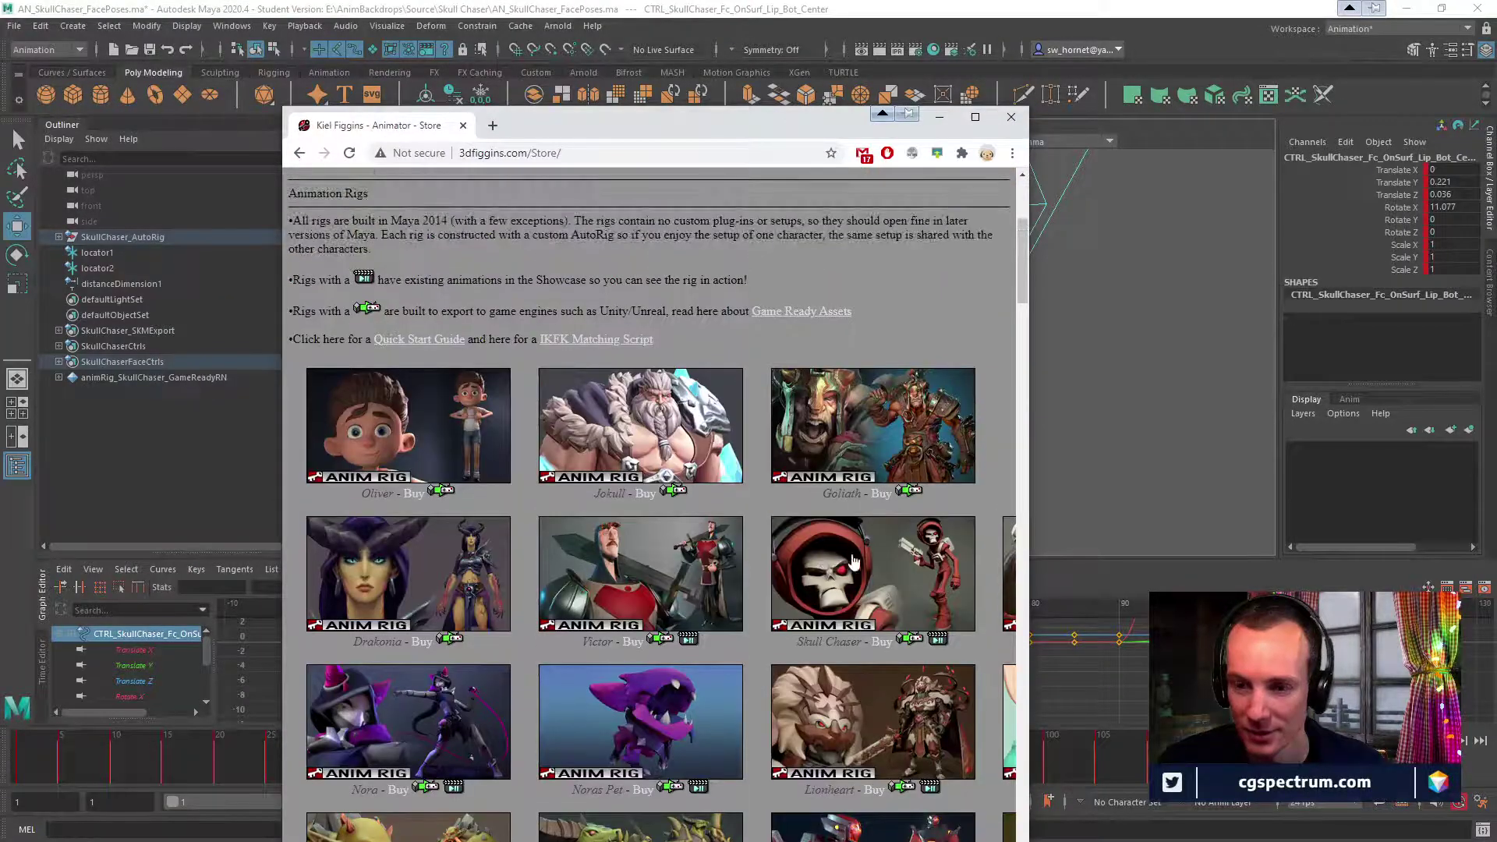
{"action": "left_click_drag", "start_coordinate": [647, 125], "coordinate": [0, 125]}
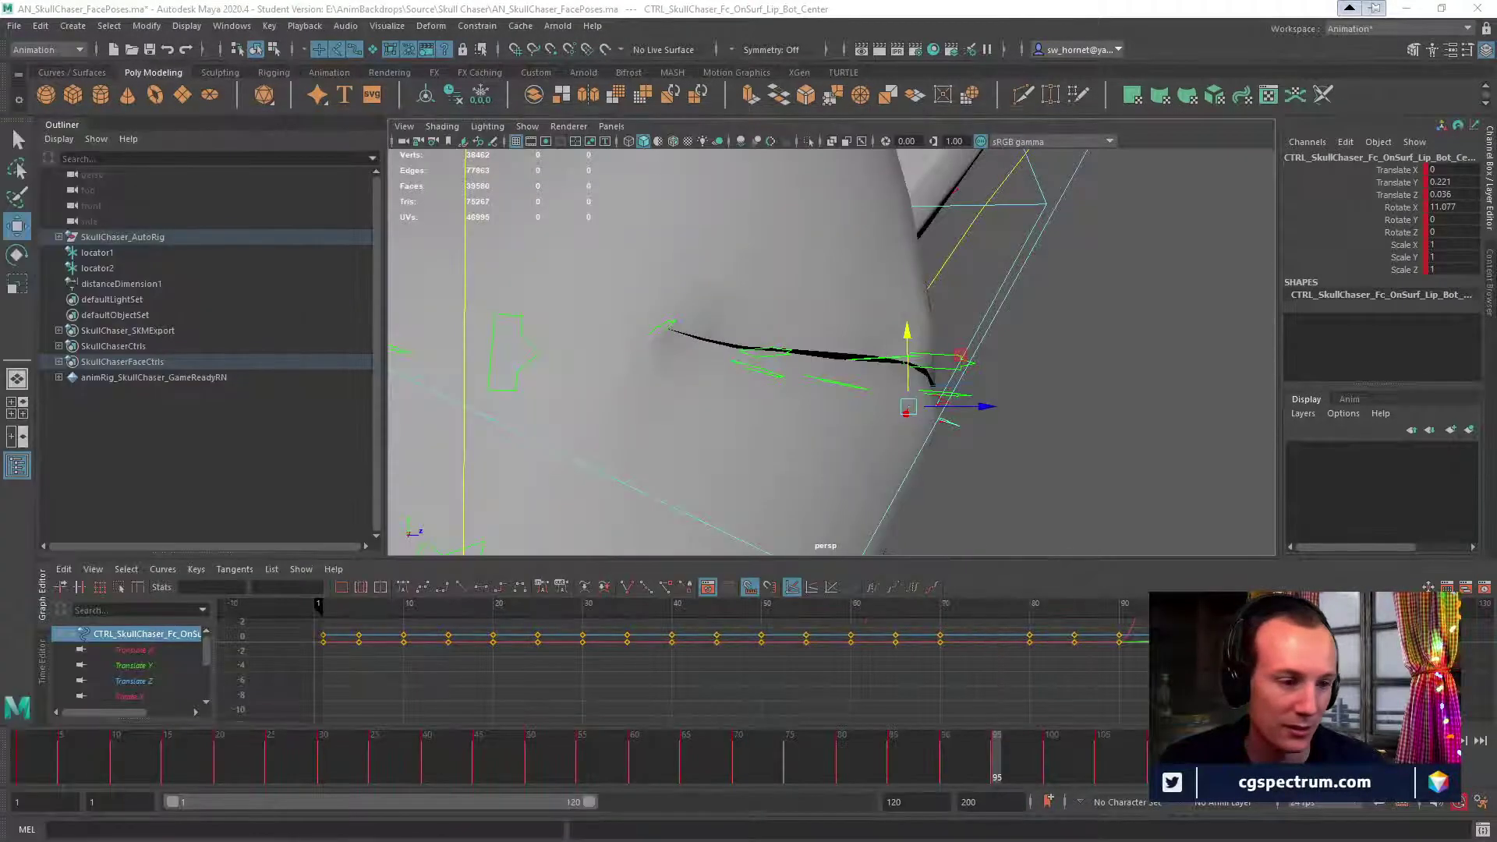
{"action": "key", "text": "alt+Tab"}
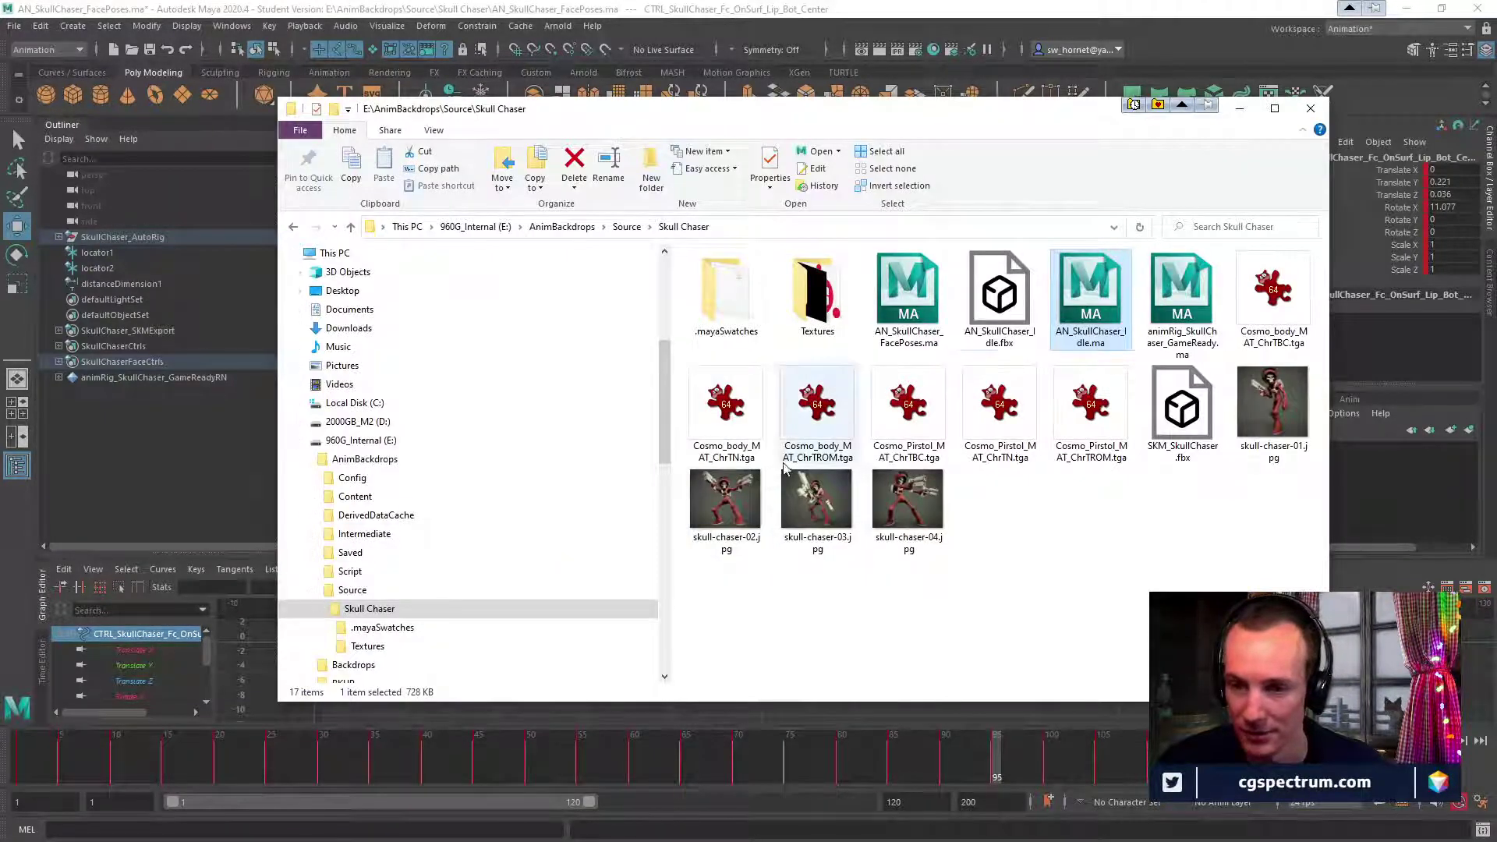
Return to Maya and inspect the right side of the lip line up close with the lower lip's right middle control selected.
{"action": "key", "text": "alt+Tab"}
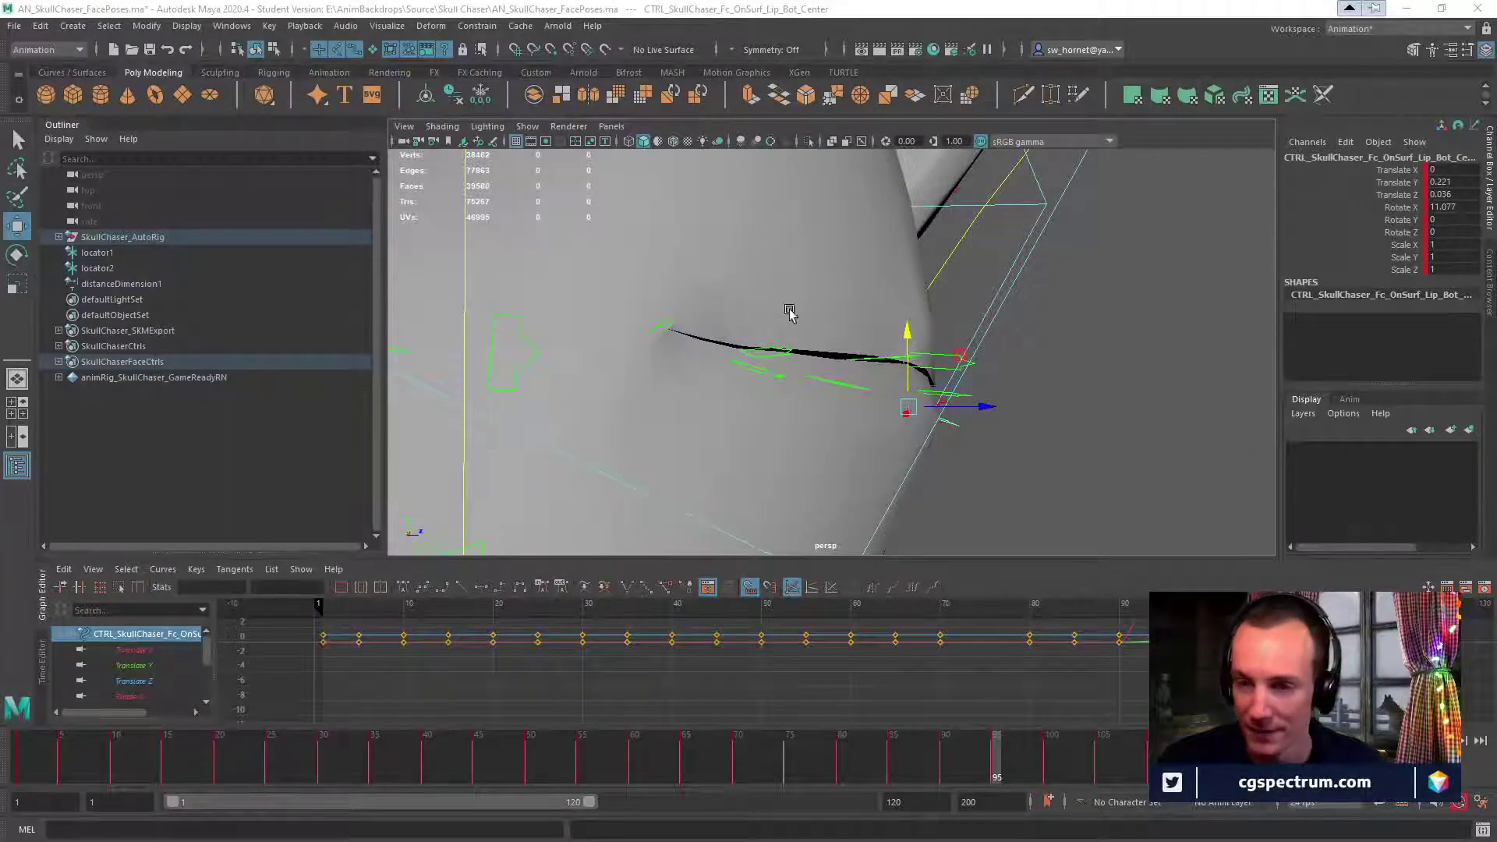
{"action": "mouse_move", "coordinate": [996, 334]}
{"action": "left_mouse_down", "text": "alt"}
{"action": "mouse_move", "coordinate": [876, 387]}
{"action": "mouse_move", "coordinate": [881, 366]}
{"action": "mouse_move", "coordinate": [969, 324]}
{"action": "mouse_move", "coordinate": [993, 338]}
{"action": "left_mouse_up", "text": "alt"}
{"action": "left_click", "coordinate": [843, 407]}
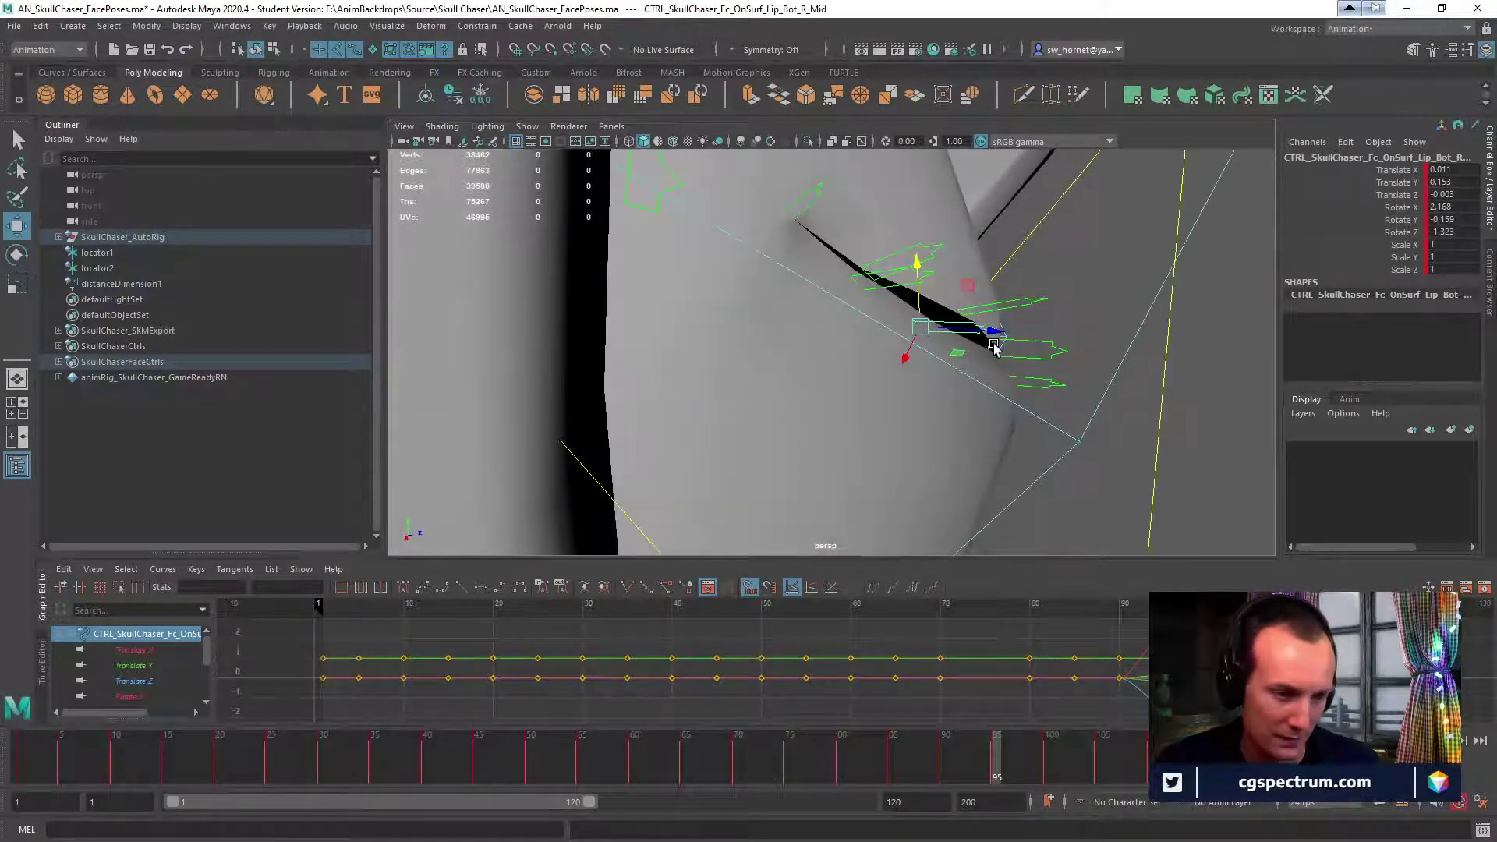
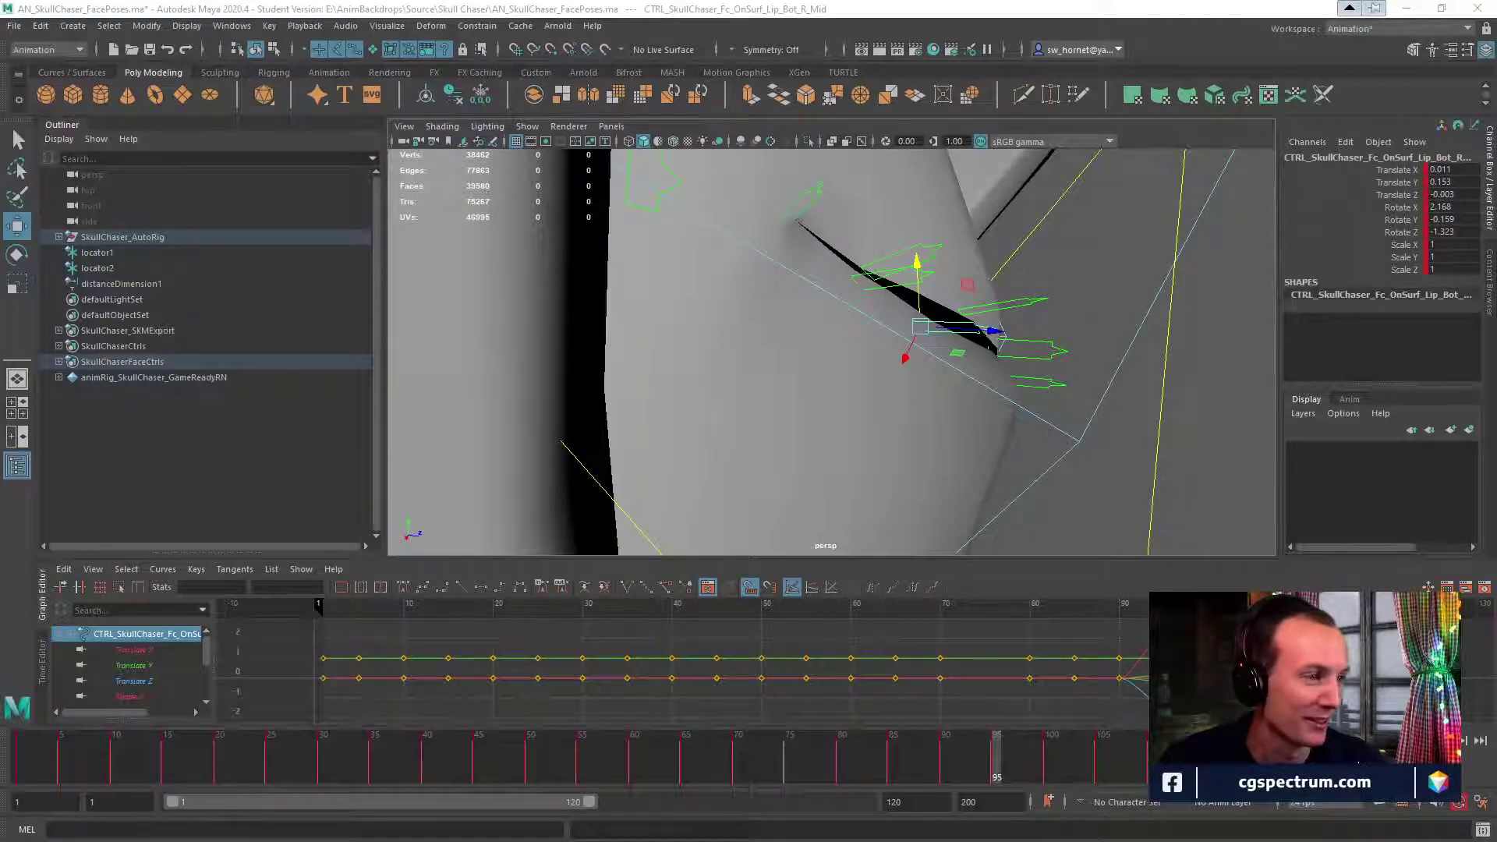
Switch to the web browser and search Google for images of "aaron blaise disney".
{"action": "left_click_drag", "start_coordinate": [0, 147], "coordinate": [347, 145]}
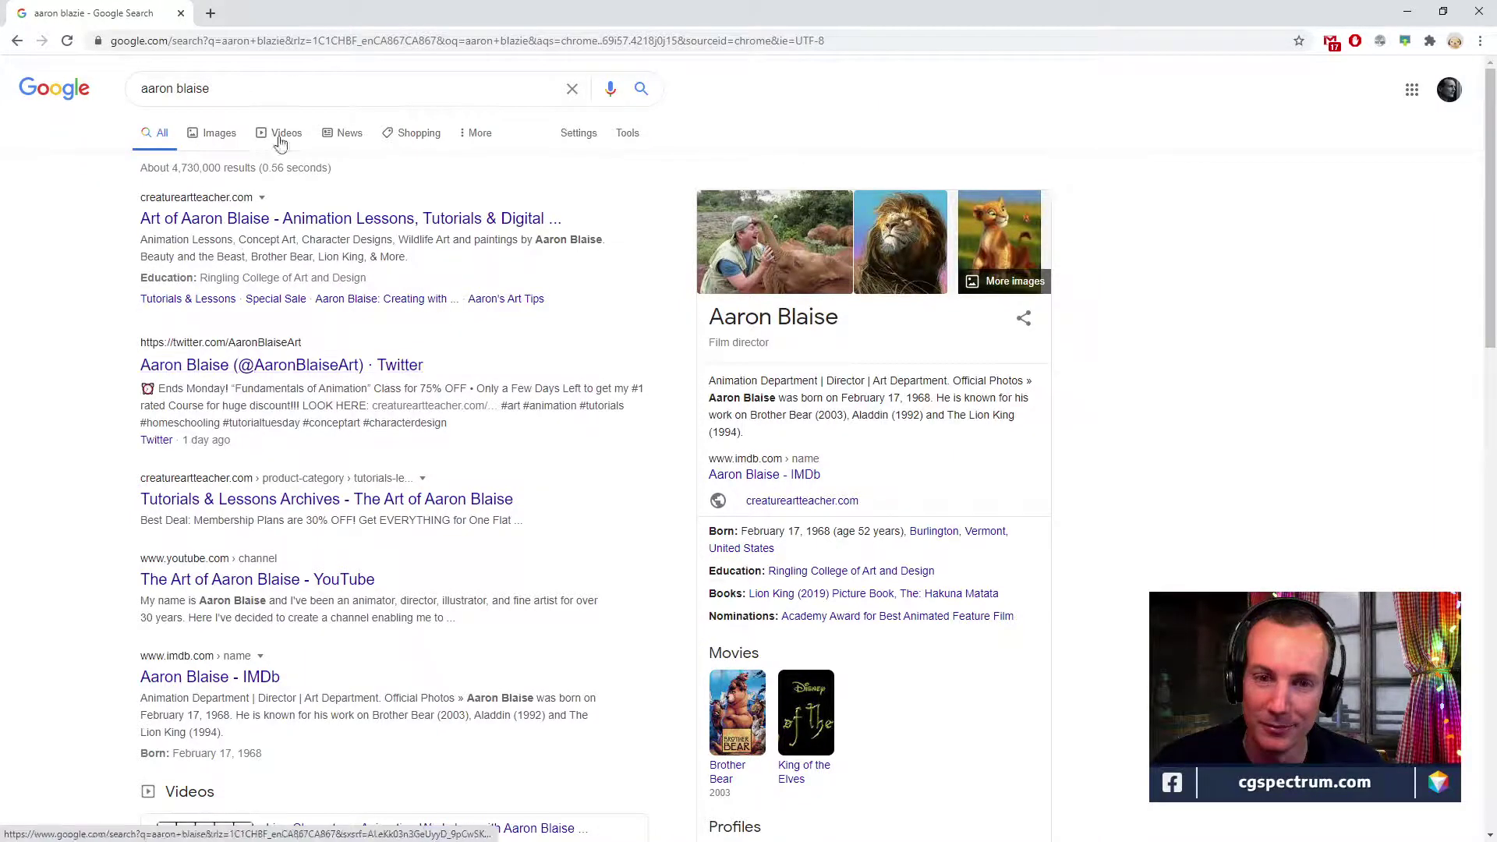
{"action": "left_click", "coordinate": [234, 91]}
{"action": "type", "text": "di"}
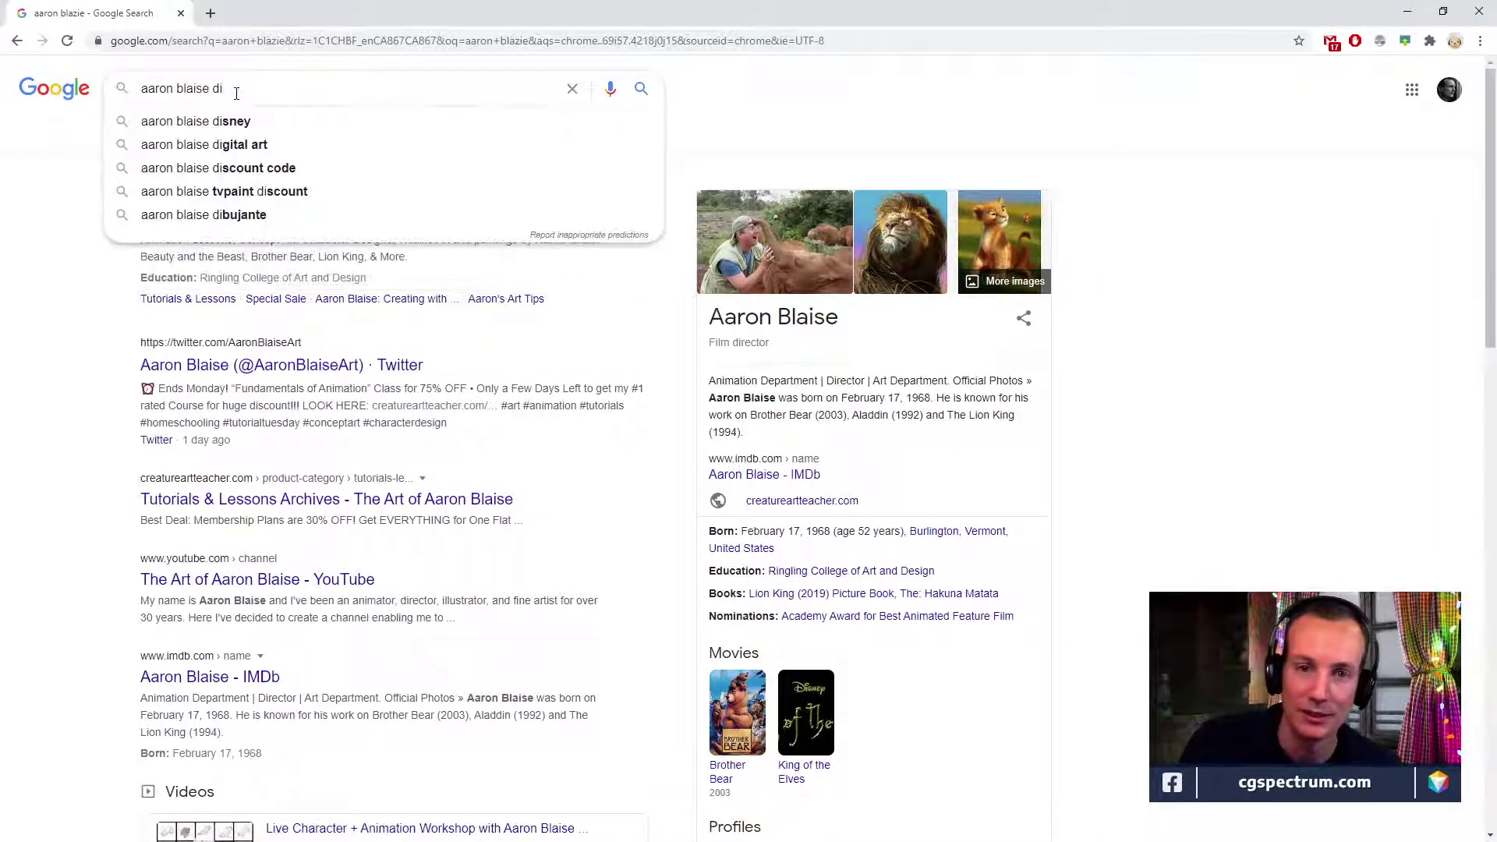
{"action": "key", "text": "Down"}
{"action": "key", "text": "Return"}
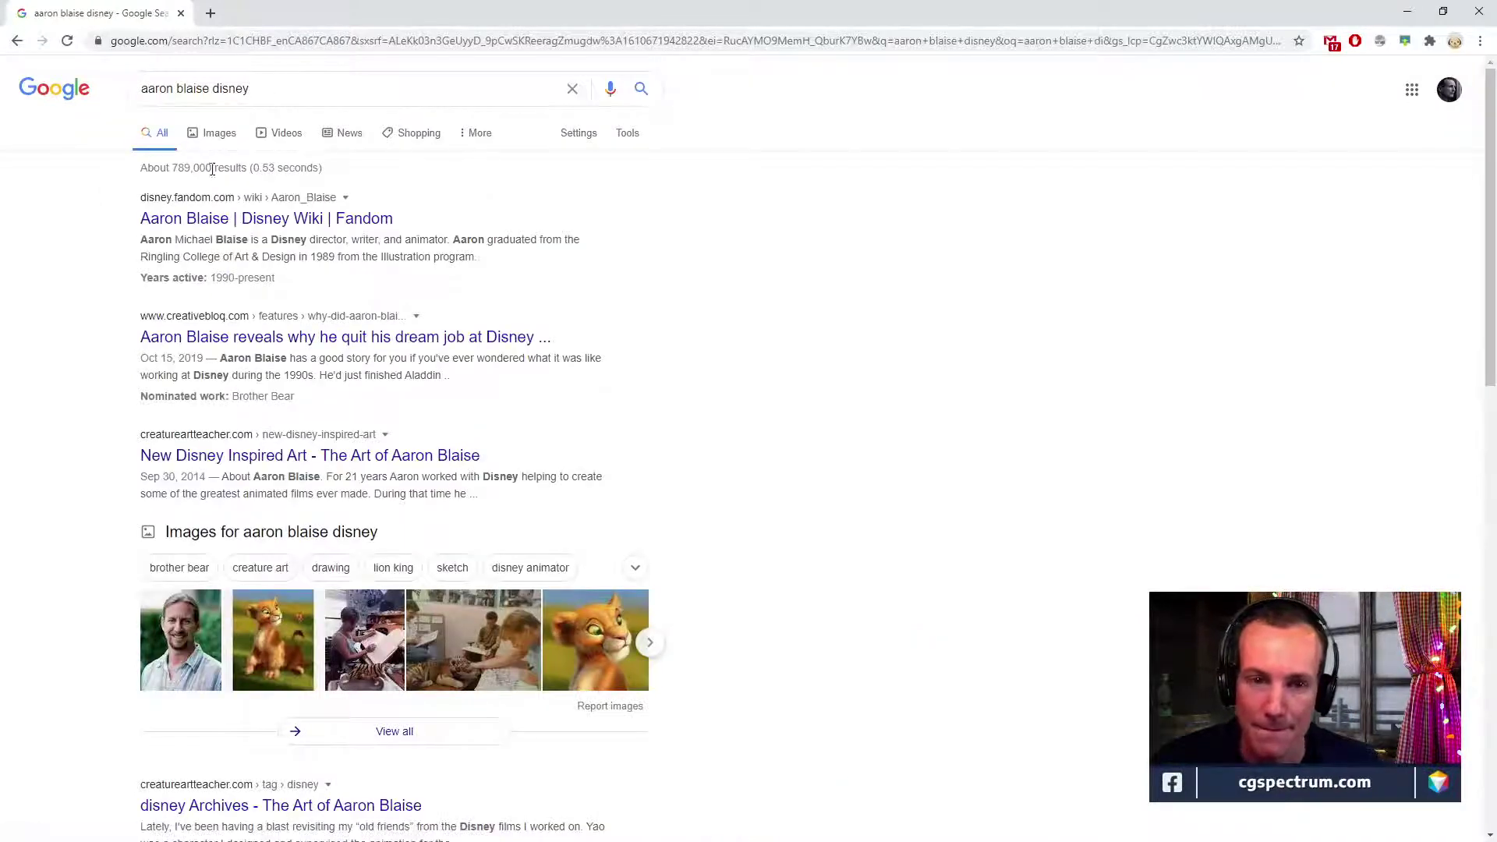
{"action": "left_click", "coordinate": [219, 134]}
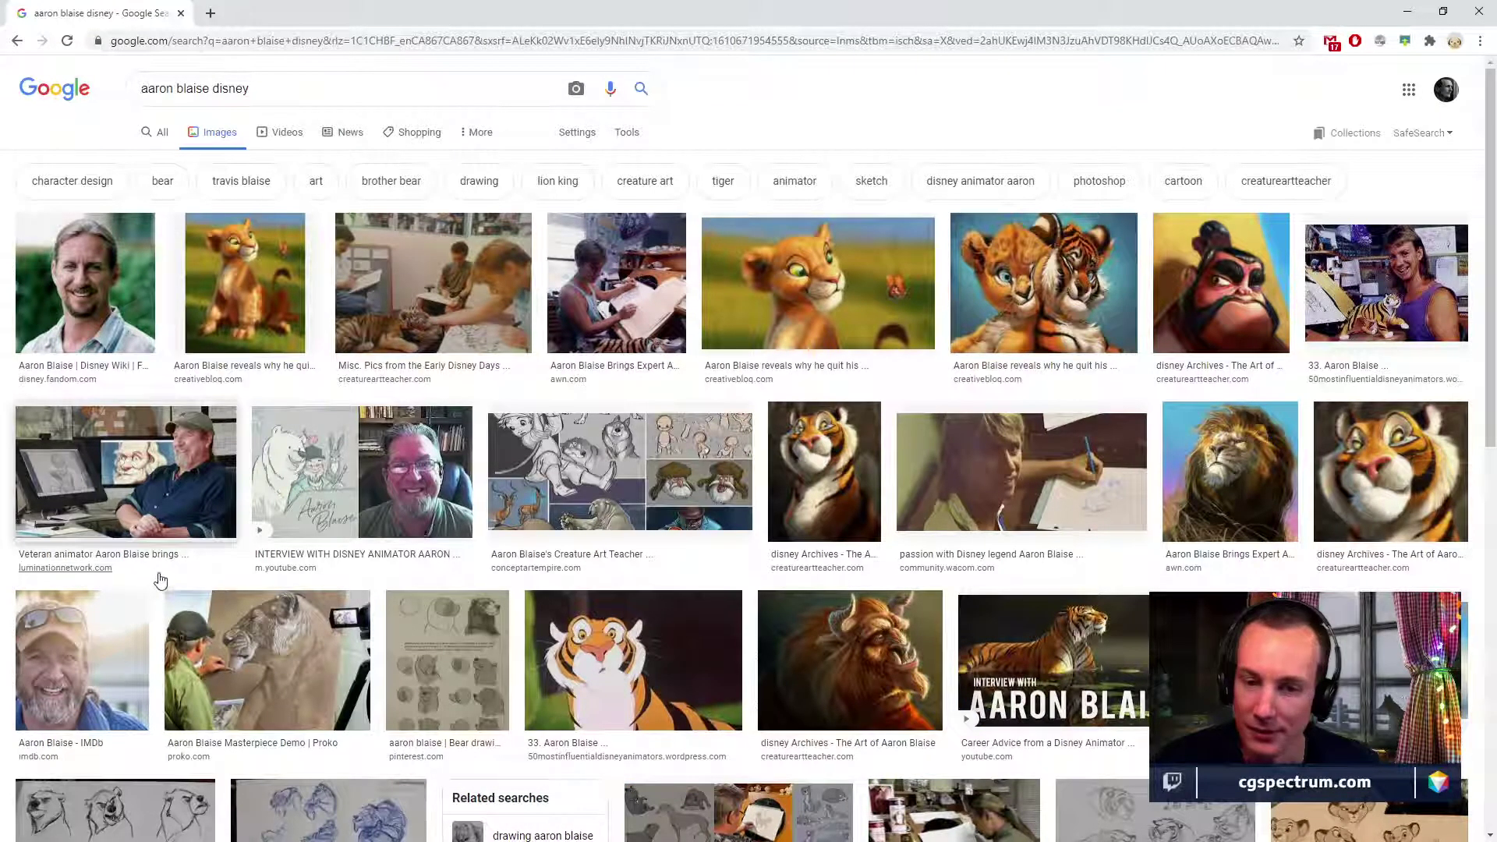
Look through the Aaron Blaise image results for his animal paintings and character sketches.
{"action": "scroll", "coordinate": [131, 699], "scroll_direction": "down", "scroll_amount": 1}
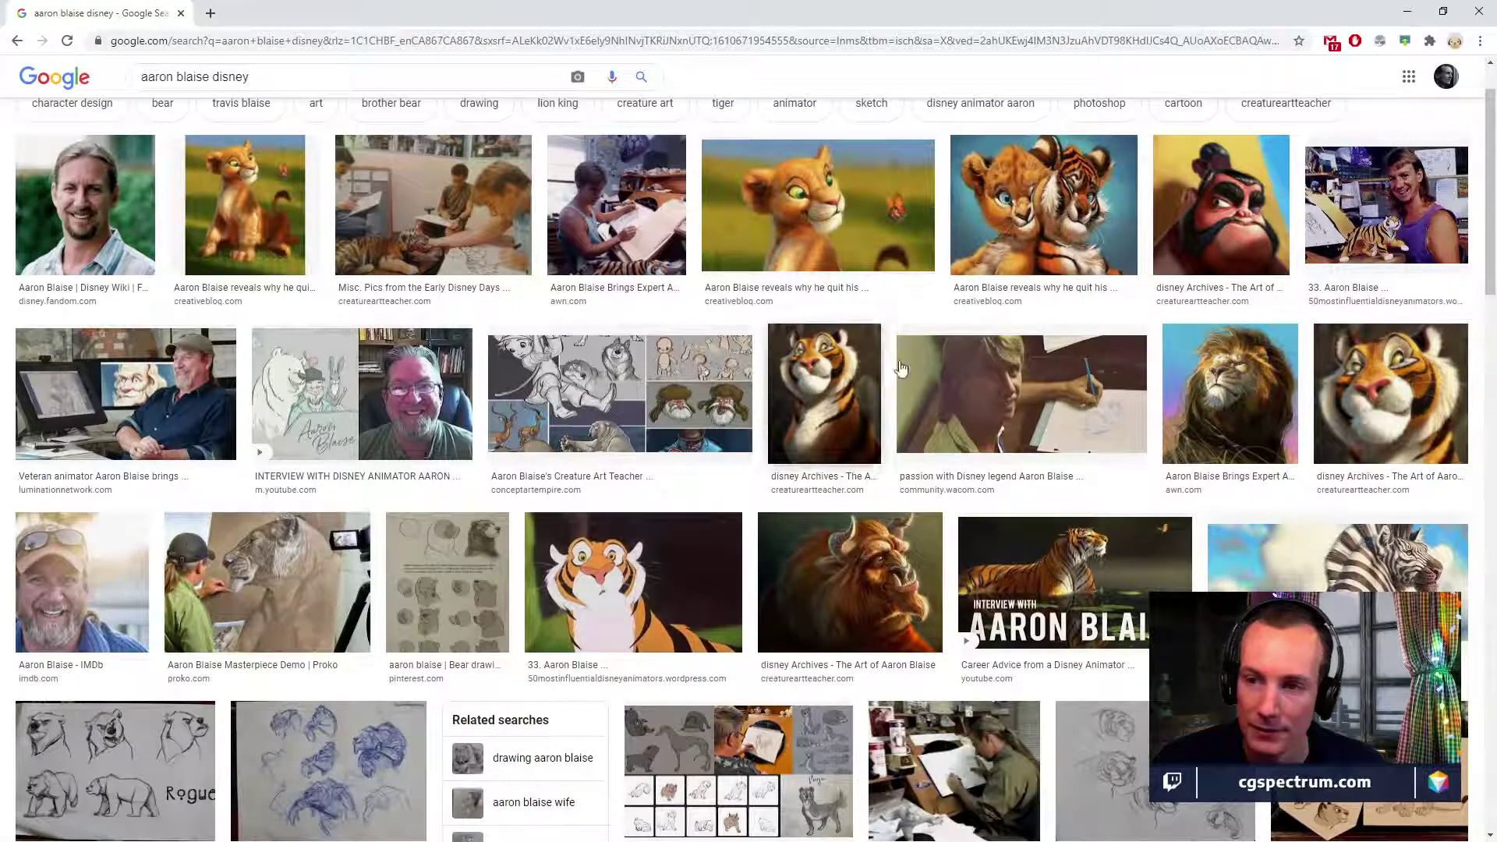
{"action": "scroll", "coordinate": [1117, 398], "scroll_direction": "down", "scroll_amount": 7}
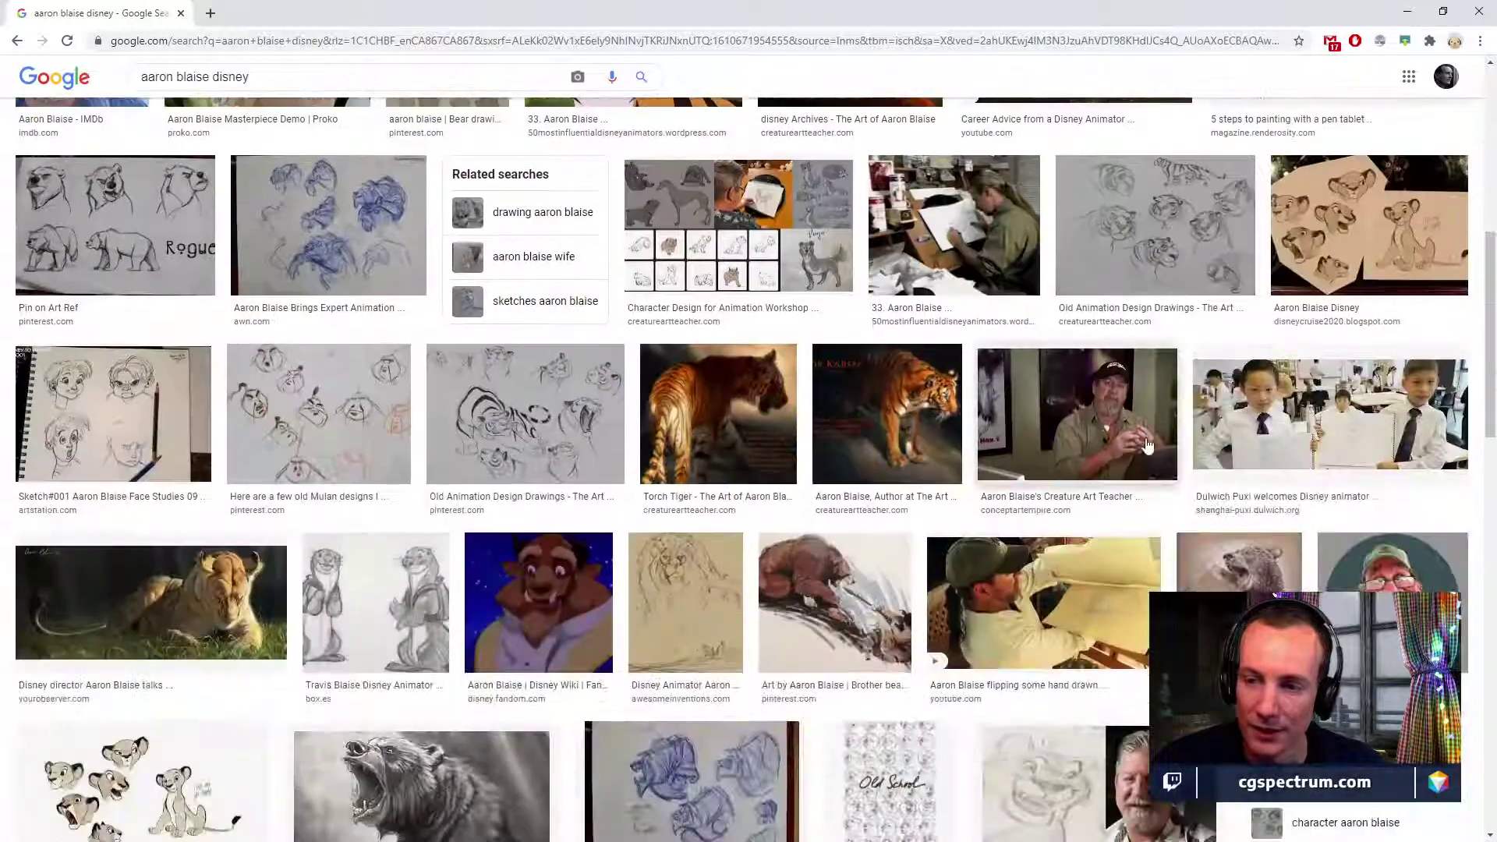
{"action": "scroll", "coordinate": [1148, 473], "scroll_direction": "up", "scroll_amount": 9}
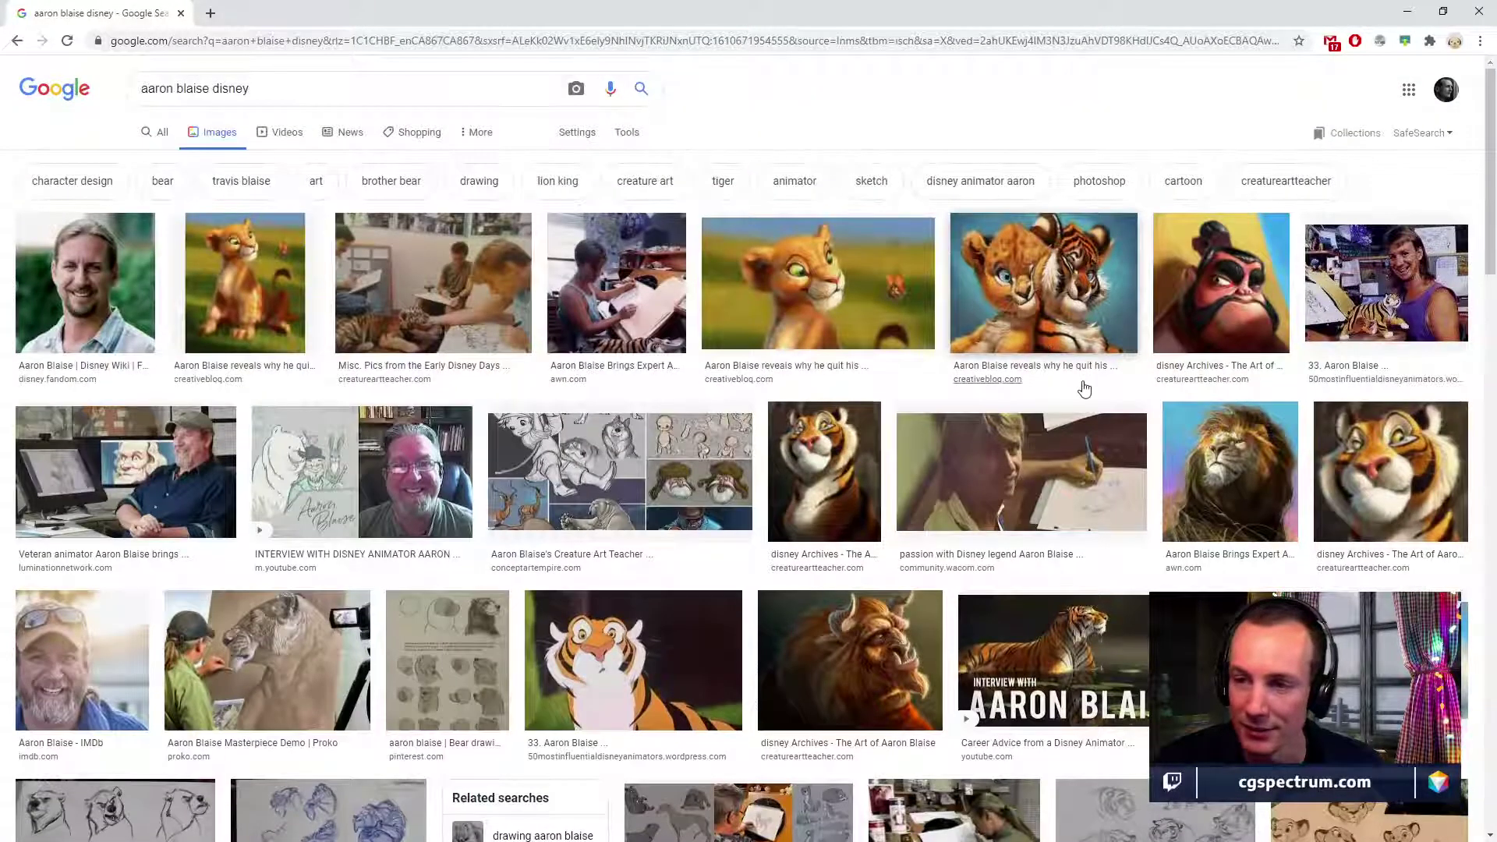
{"action": "scroll", "coordinate": [1079, 391], "scroll_direction": "down", "scroll_amount": 6}
{"action": "scroll", "coordinate": [1102, 424], "scroll_direction": "down", "scroll_amount": 14}
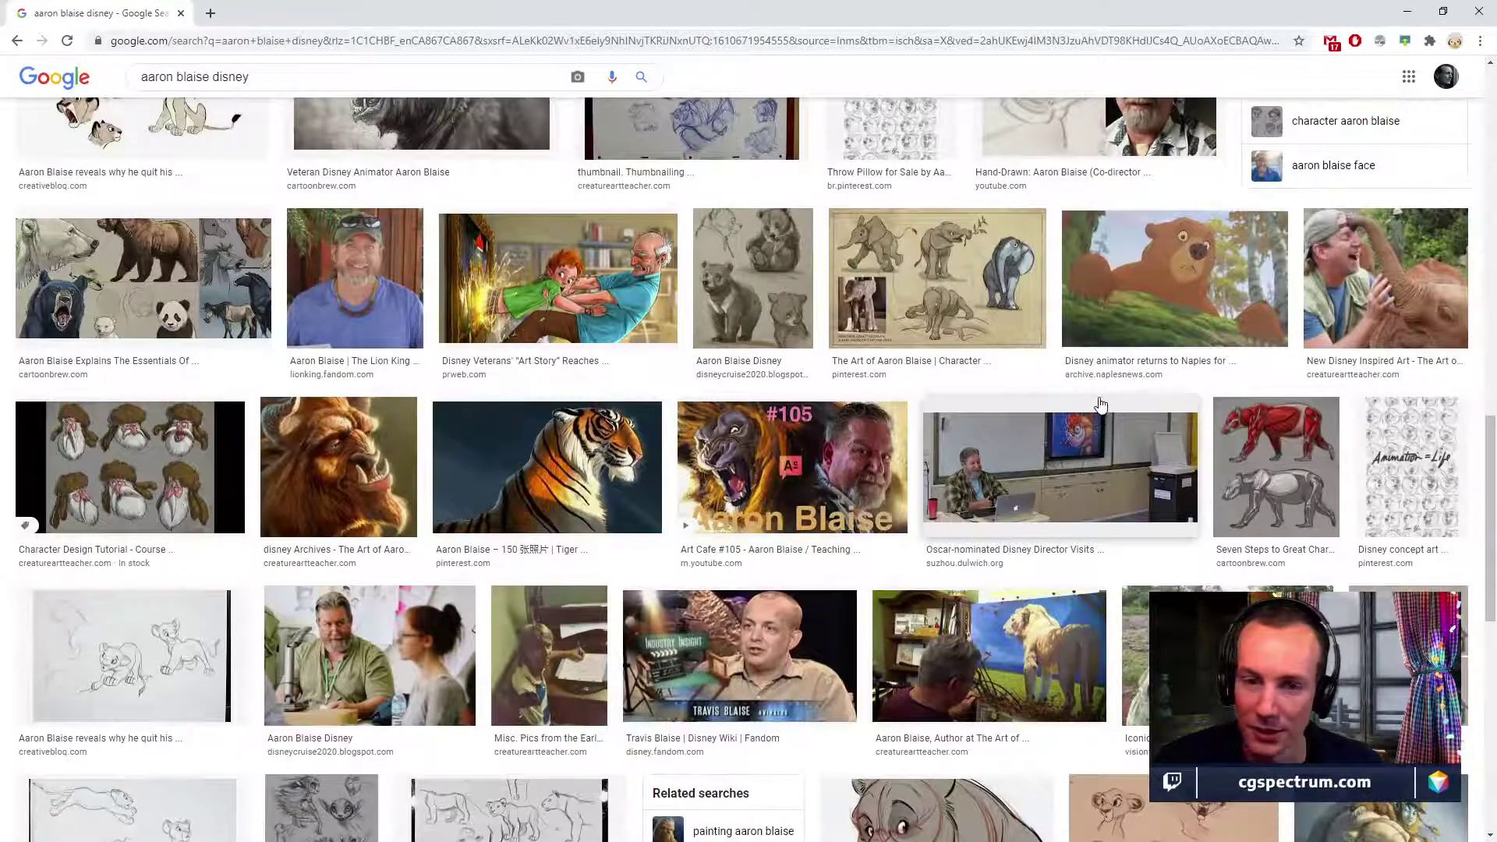
{"action": "scroll", "coordinate": [1099, 405], "scroll_direction": "down", "scroll_amount": 5}
{"action": "scroll", "coordinate": [1011, 313], "scroll_direction": "up", "scroll_amount": 5}
{"action": "scroll", "coordinate": [1012, 313], "scroll_direction": "down", "scroll_amount": 8}
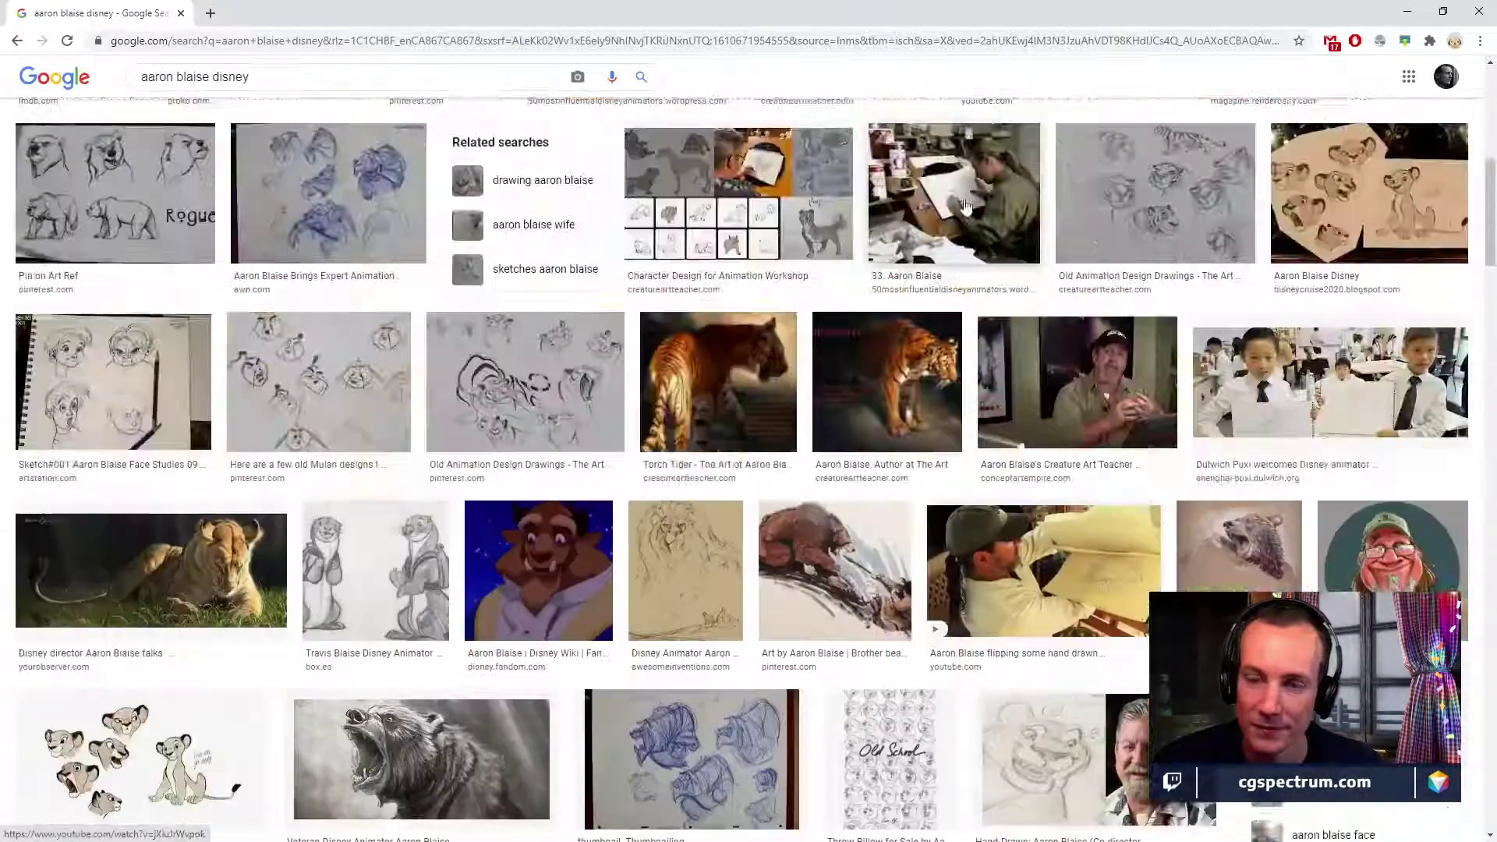
{"action": "scroll", "coordinate": [1011, 314], "scroll_direction": "up", "scroll_amount": 2}
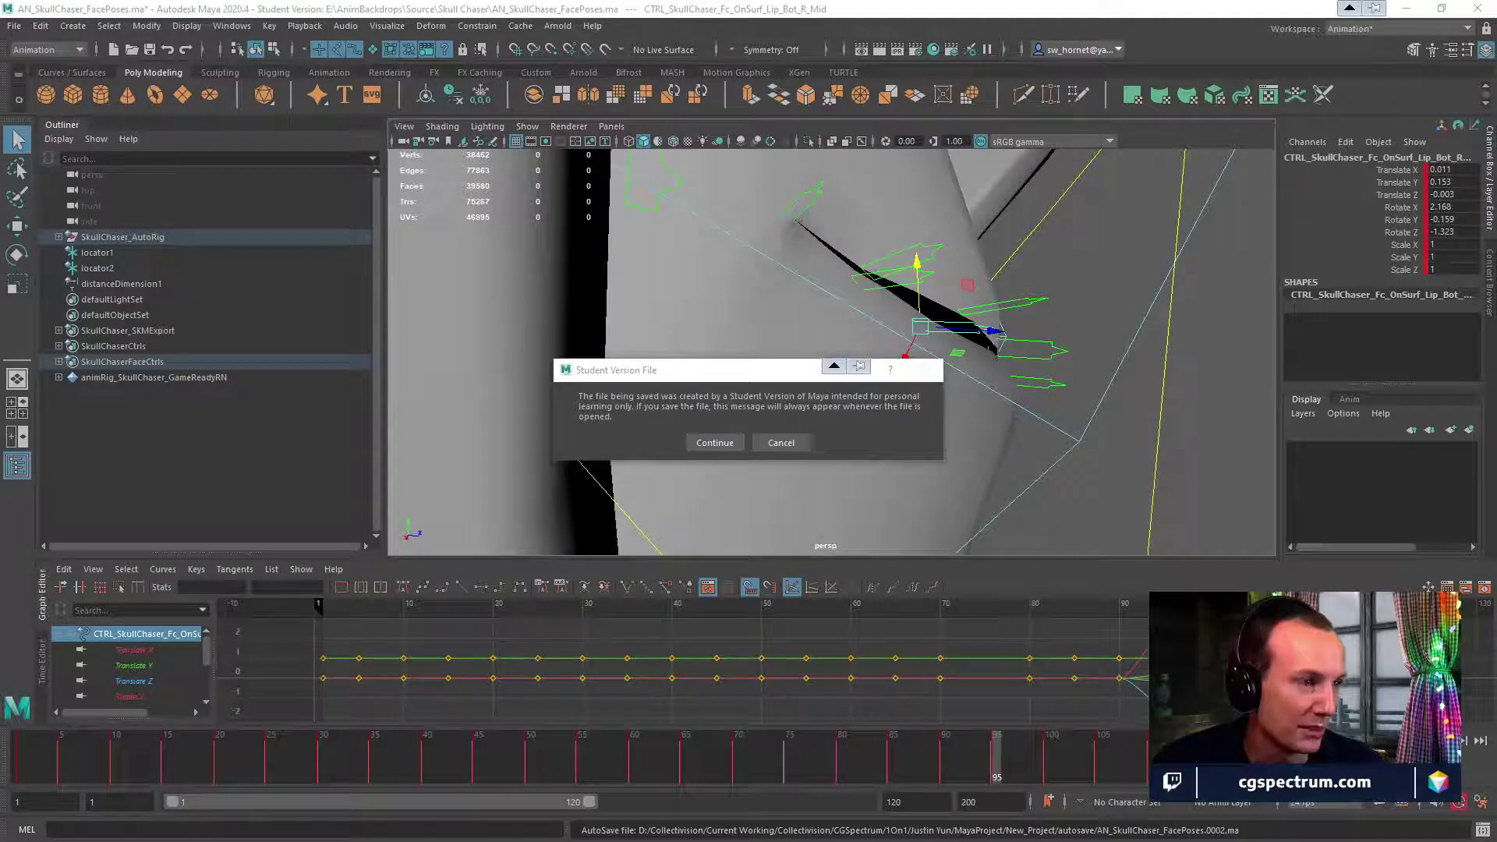
View the Google image results for "skeleduder" in the browser, then return to Maya.
{"action": "left_click_drag", "start_coordinate": [0, 136], "coordinate": [772, 110]}
{"action": "scroll", "coordinate": [733, 472], "scroll_direction": "up", "scroll_amount": 6}
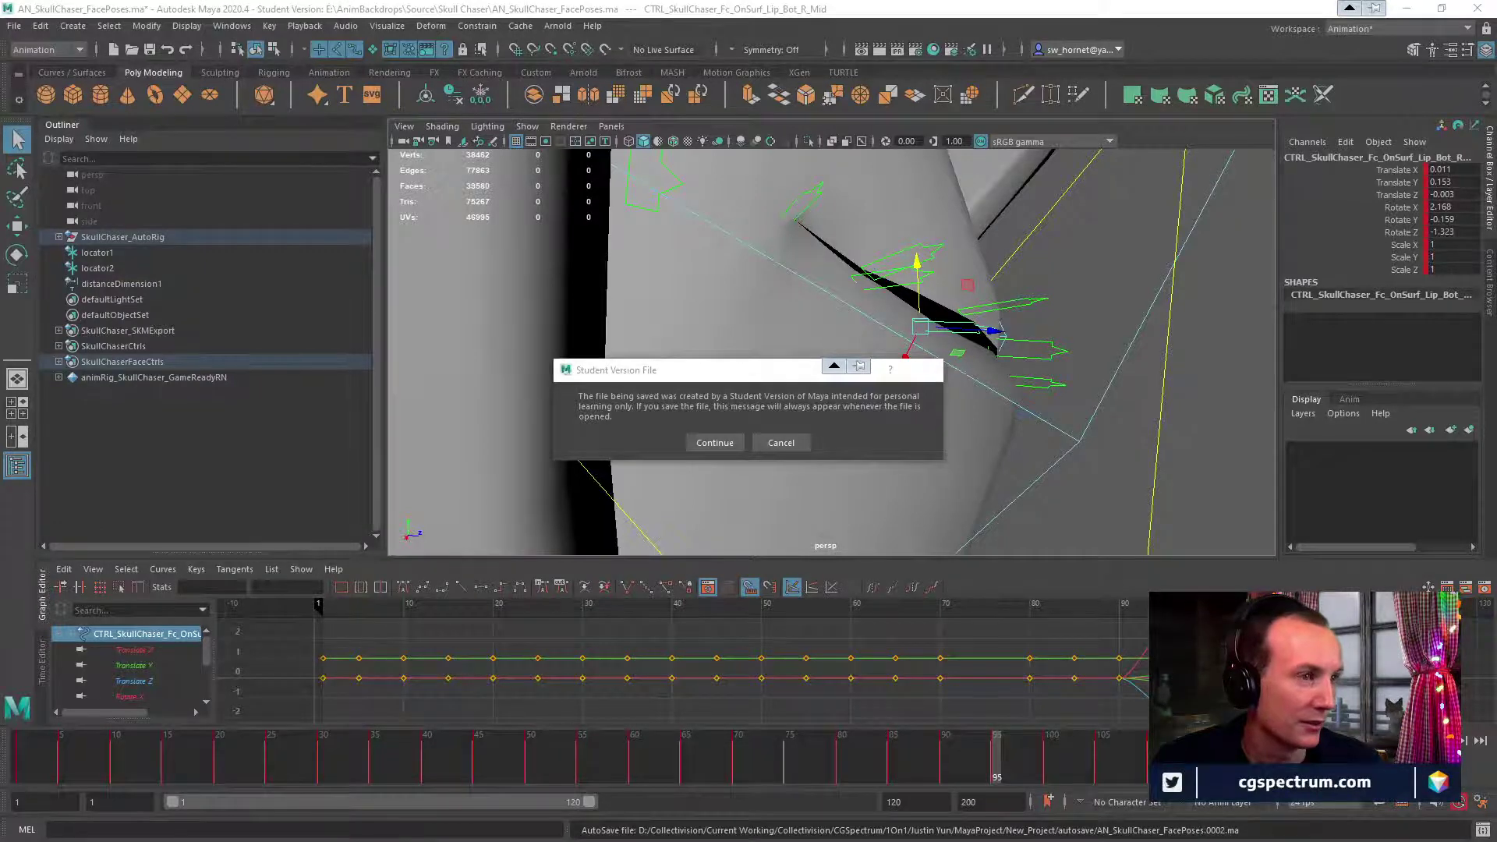
{"action": "left_click_drag", "start_coordinate": [0, 93], "coordinate": [749, 30]}
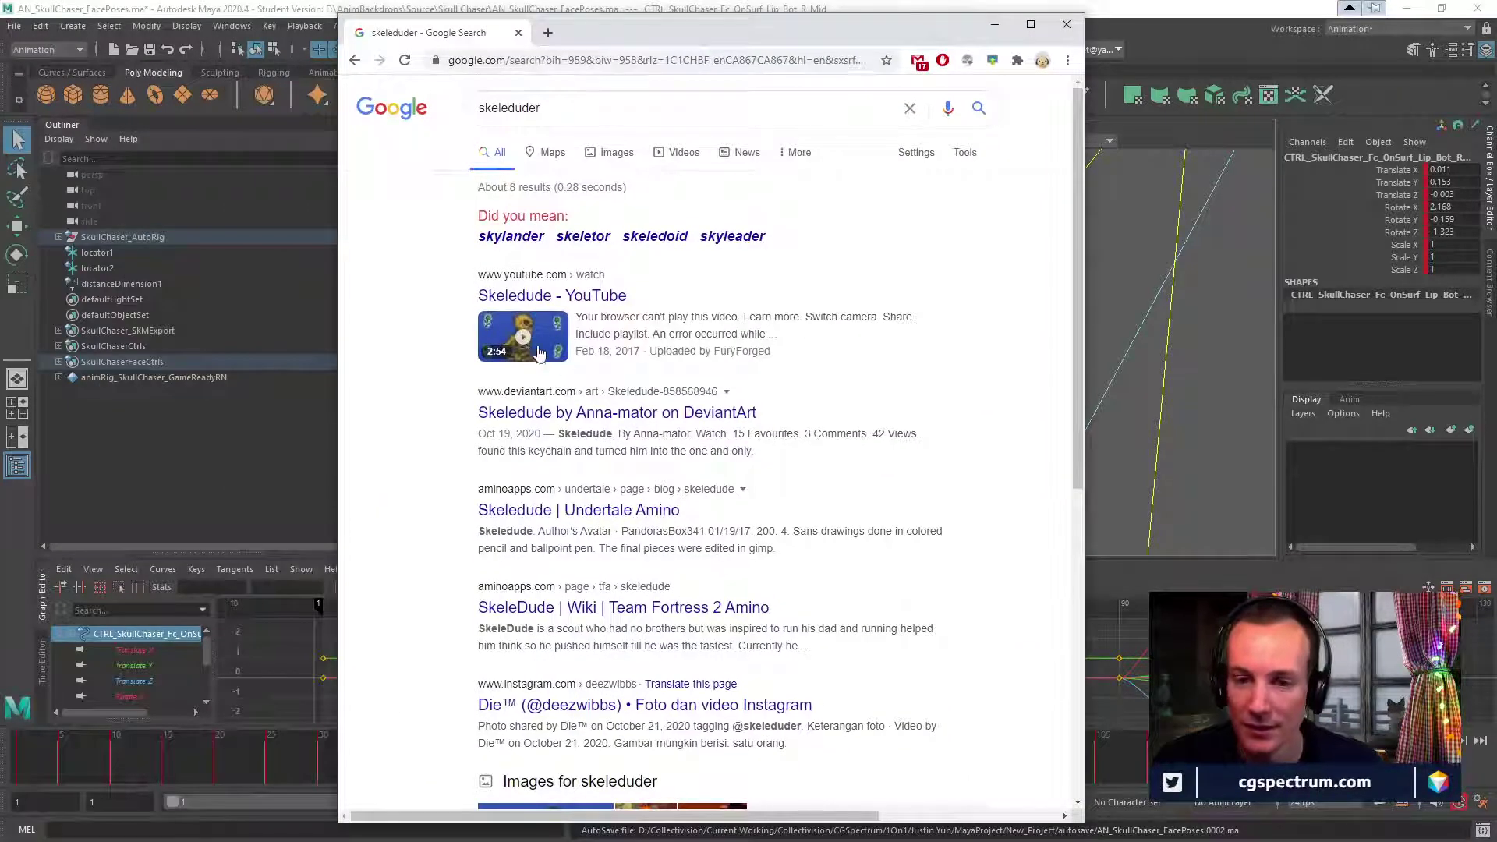
{"action": "left_click", "coordinate": [596, 153]}
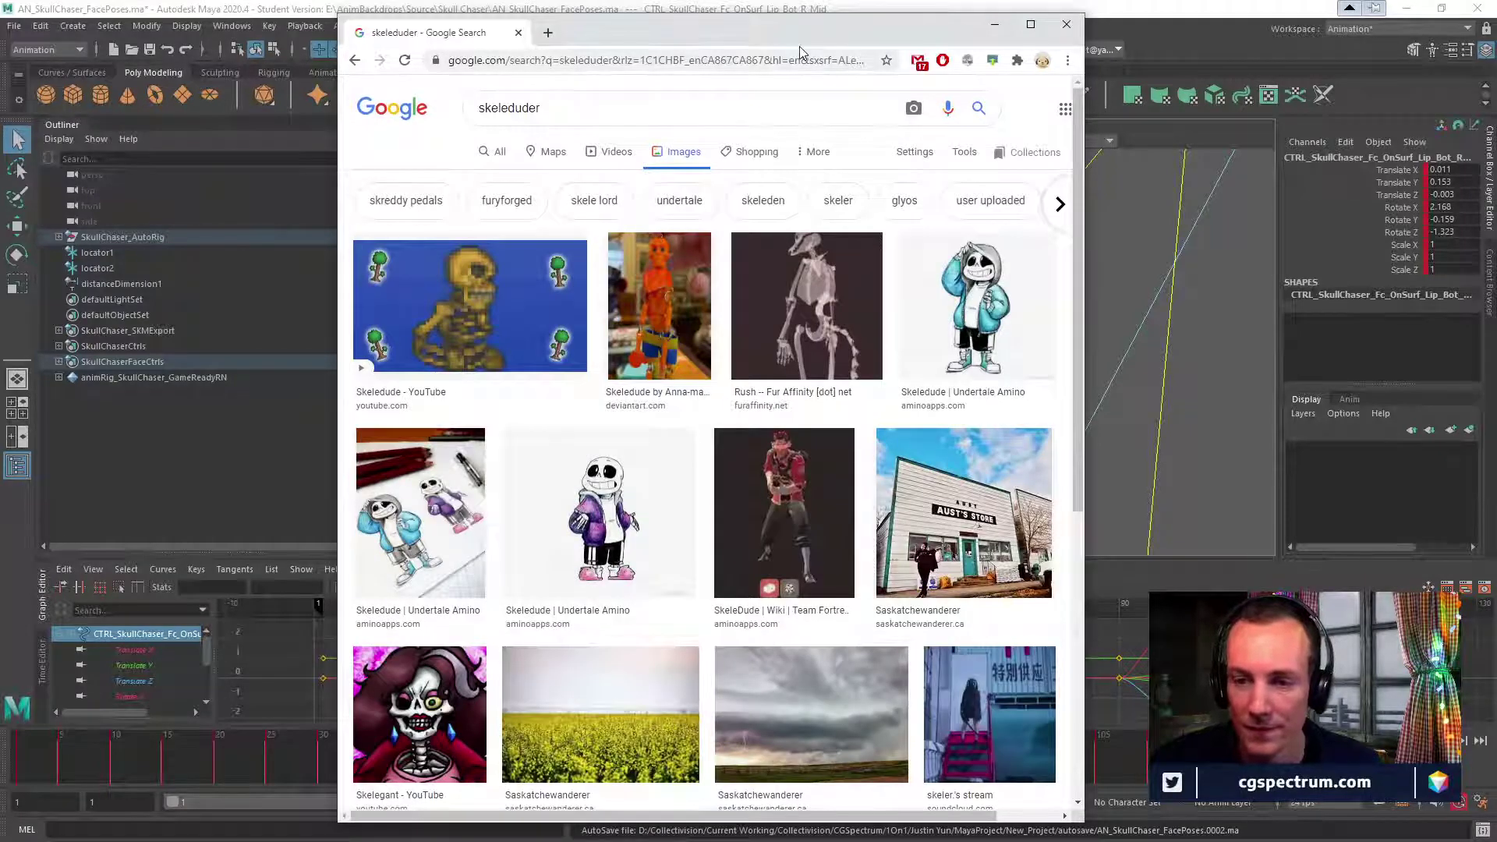
{"action": "left_click_drag", "start_coordinate": [733, 31], "coordinate": [0, 116]}
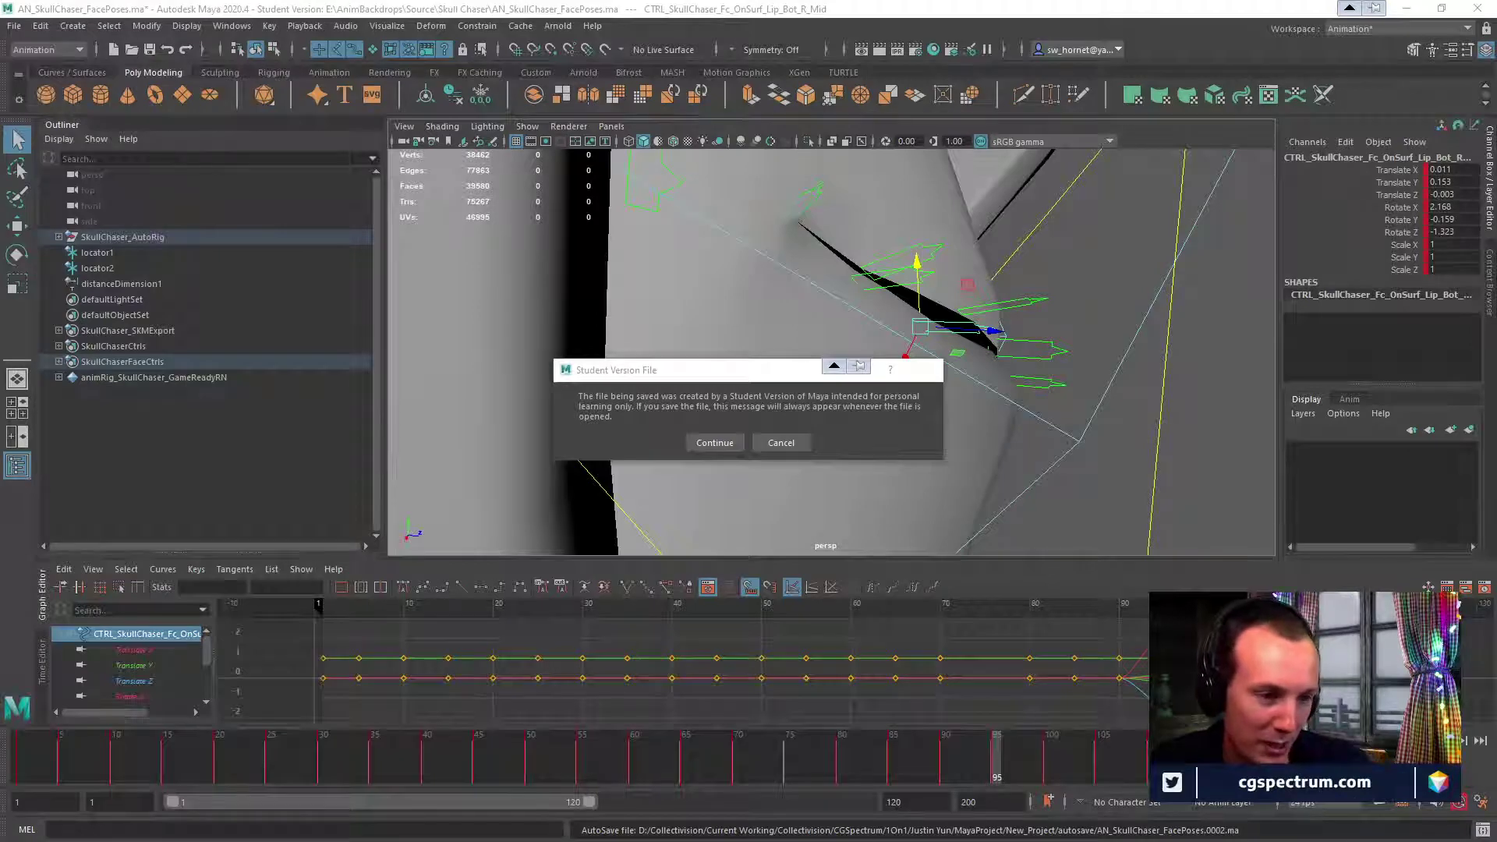
Accept the student version notice so the scene save continues.
{"action": "left_click", "coordinate": [721, 440]}
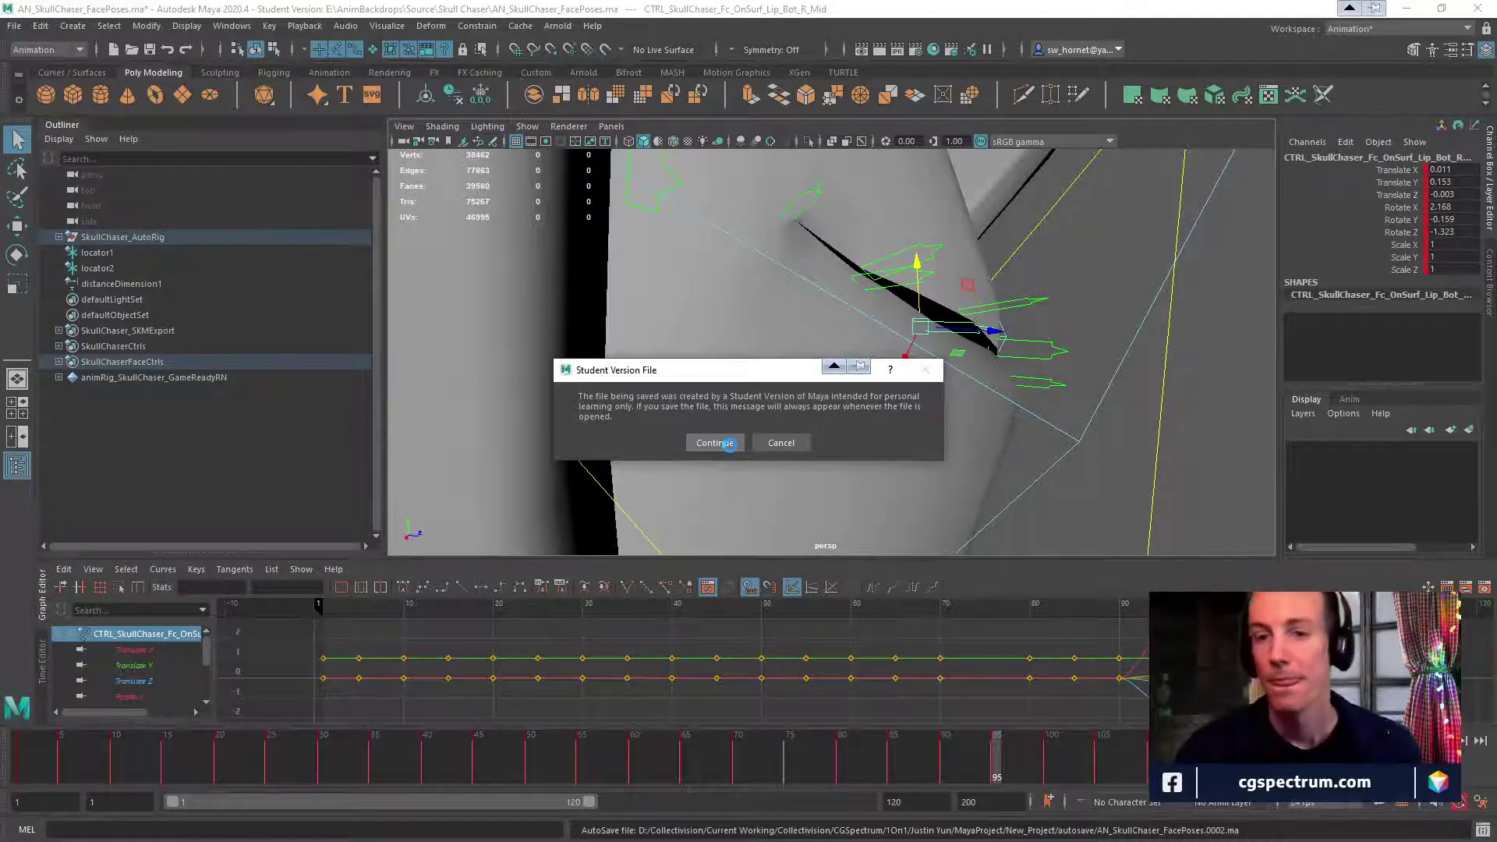
{"action": "left_click", "coordinate": [715, 442]}
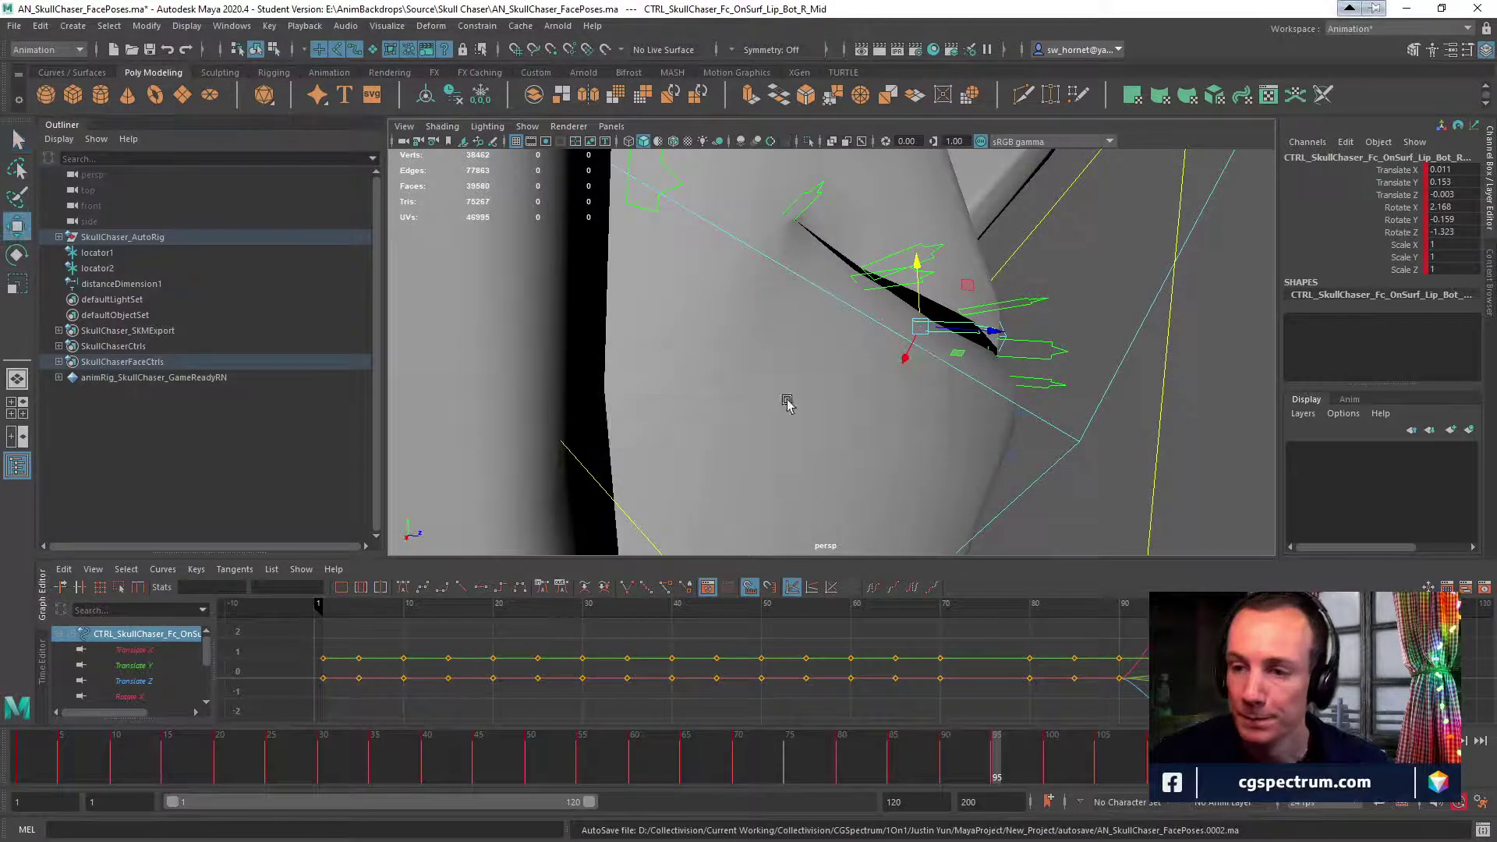
Adjust the depth of the lower lip's right inner control against the mouth's side profile.
{"action": "left_click_drag", "start_coordinate": [785, 400], "coordinate": [1047, 422], "text": "alt"}
{"action": "key", "text": "w"}
{"action": "left_click", "coordinate": [756, 294]}
{"action": "right_click_drag", "start_coordinate": [1047, 422], "coordinate": [1096, 398], "text": "alt"}
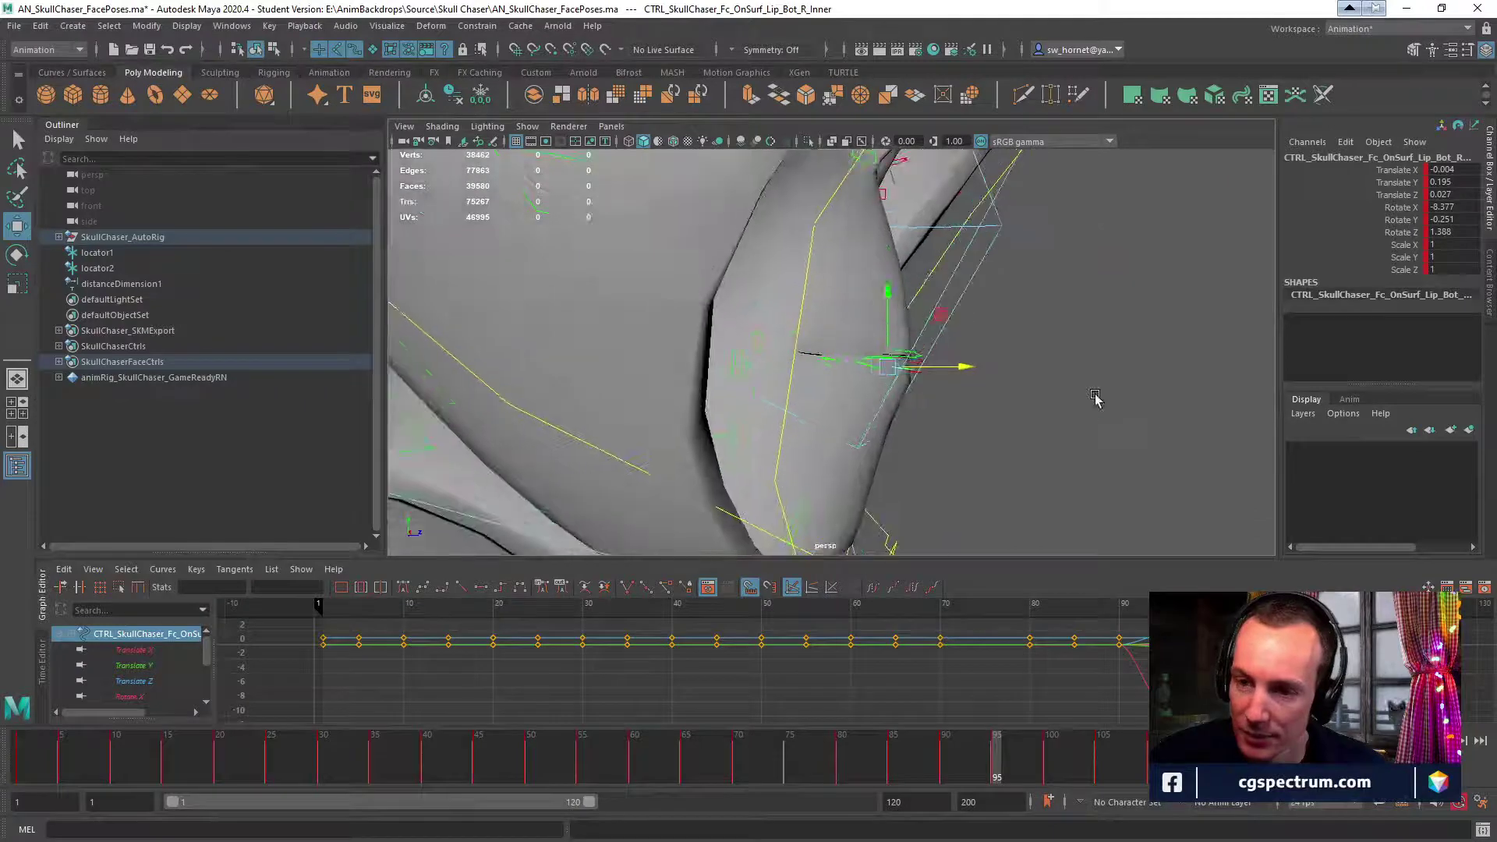
{"action": "left_click_drag", "start_coordinate": [969, 367], "coordinate": [738, 392]}
Inspect the lower lip controls up close, then select the lower lip's left mid control and scrub from frame 95 back to frame 89.
{"action": "left_click", "coordinate": [802, 314]}
{"action": "left_click", "coordinate": [835, 325]}
{"action": "left_click", "coordinate": [662, 236]}
{"action": "left_click", "coordinate": [668, 244]}
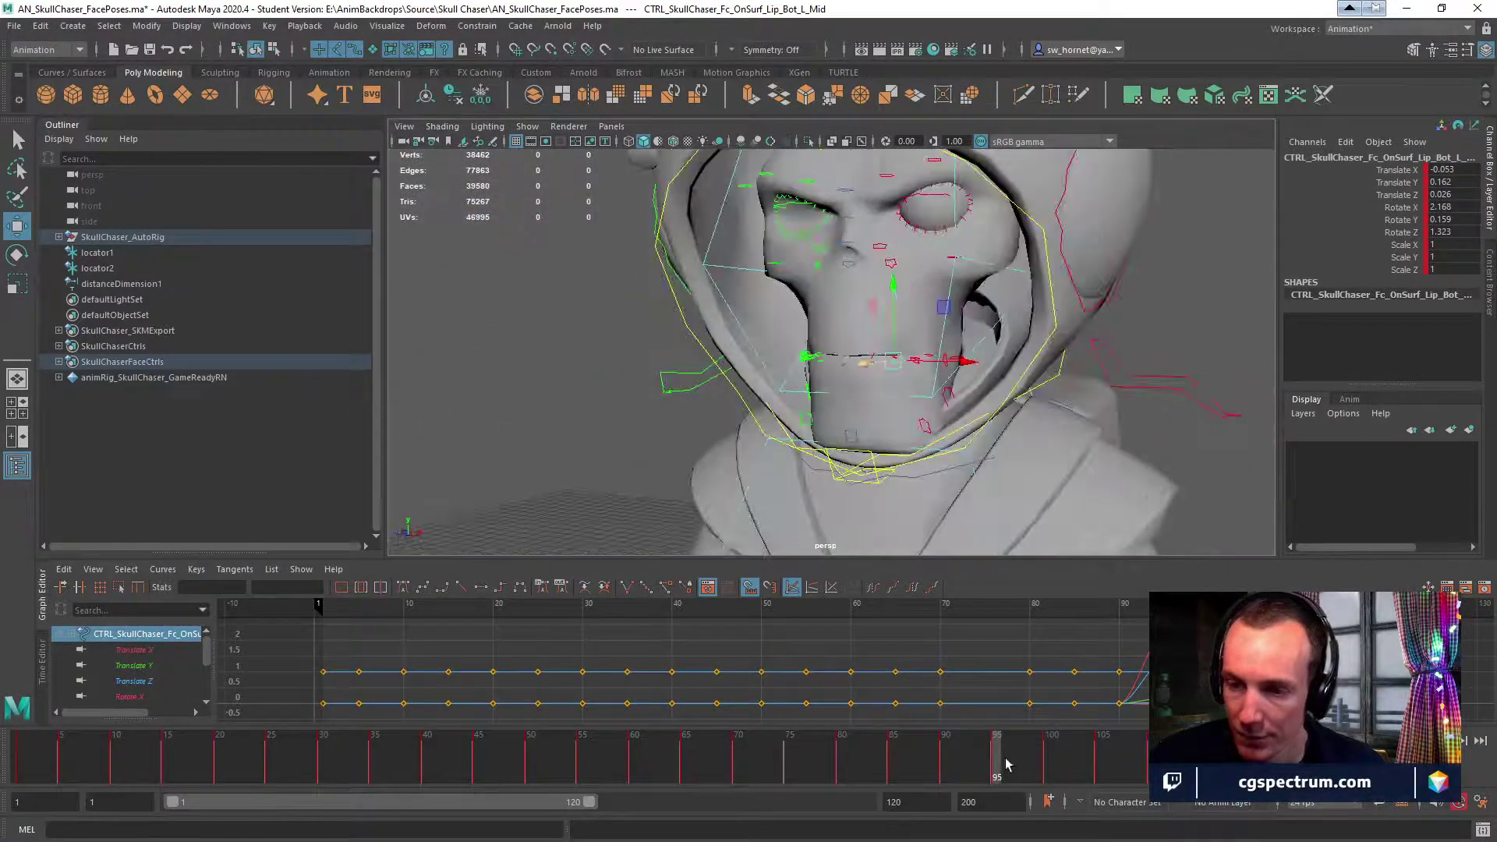
{"action": "left_click_drag", "start_coordinate": [1006, 764], "coordinate": [923, 770]}
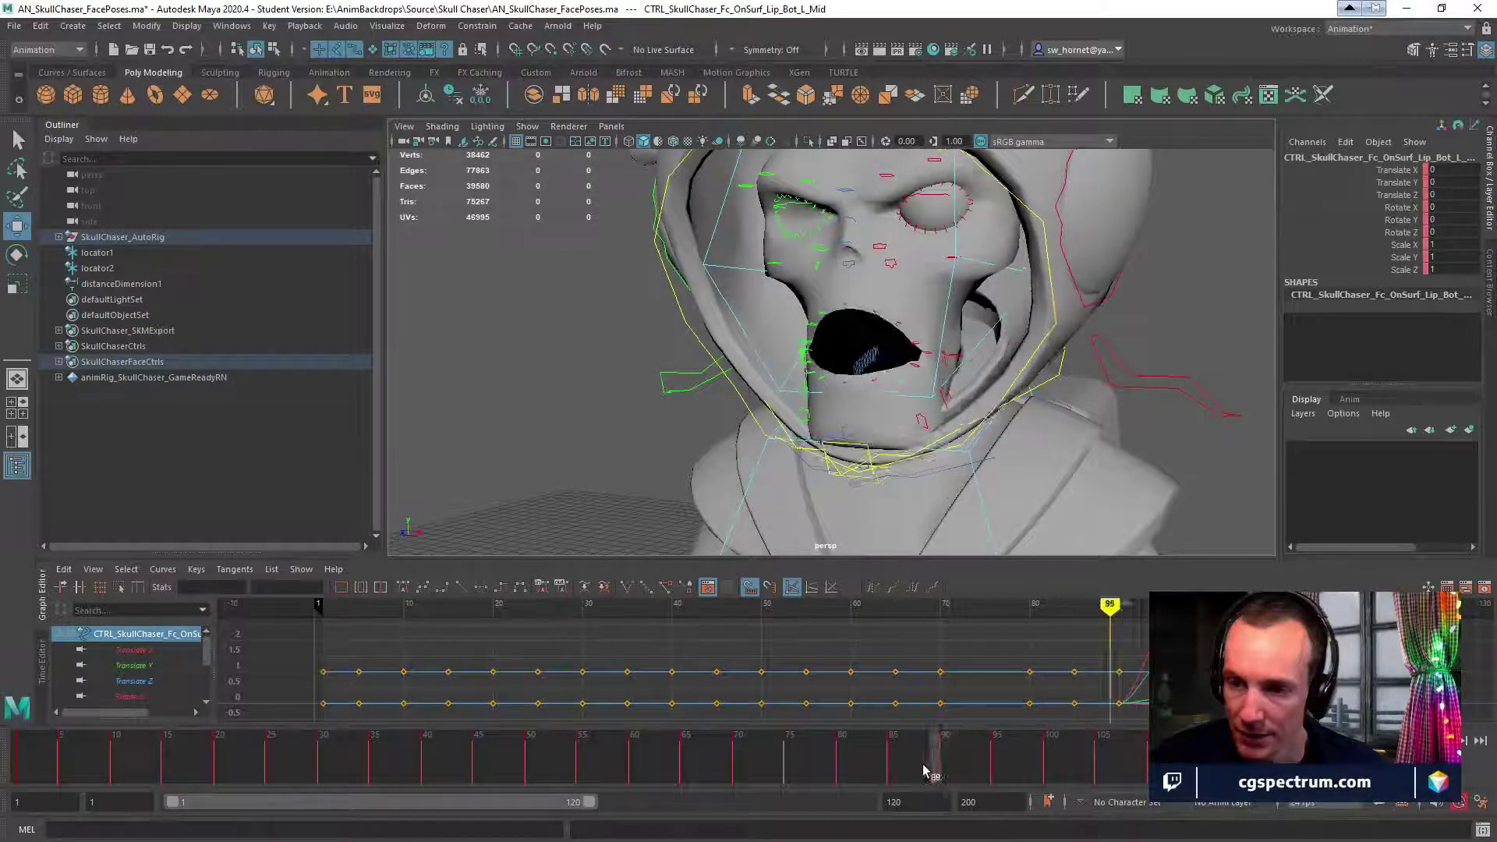
Select the left lip corner control and scrub forward to frame 93 to check how the mouth closes.
{"action": "left_click", "coordinate": [926, 344]}
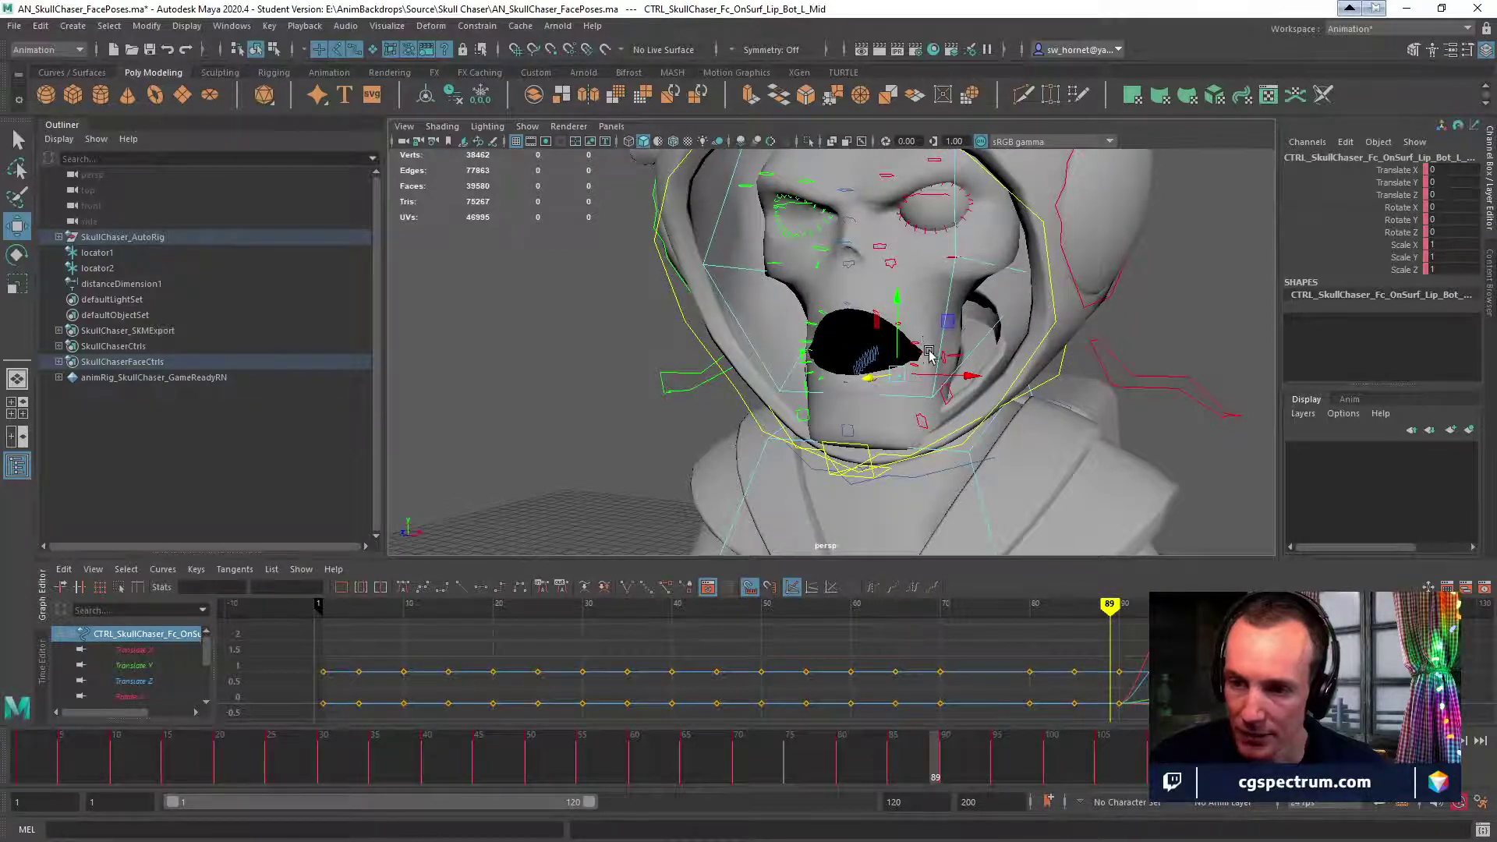
{"action": "left_click", "coordinate": [926, 354]}
{"action": "mouse_move", "coordinate": [935, 772]}
{"action": "left_mouse_down"}
{"action": "mouse_move", "coordinate": [996, 770]}
{"action": "mouse_move", "coordinate": [874, 772]}
{"action": "mouse_move", "coordinate": [935, 778]}
{"action": "left_mouse_up"}
{"action": "left_click_drag", "start_coordinate": [916, 782], "coordinate": [976, 780]}
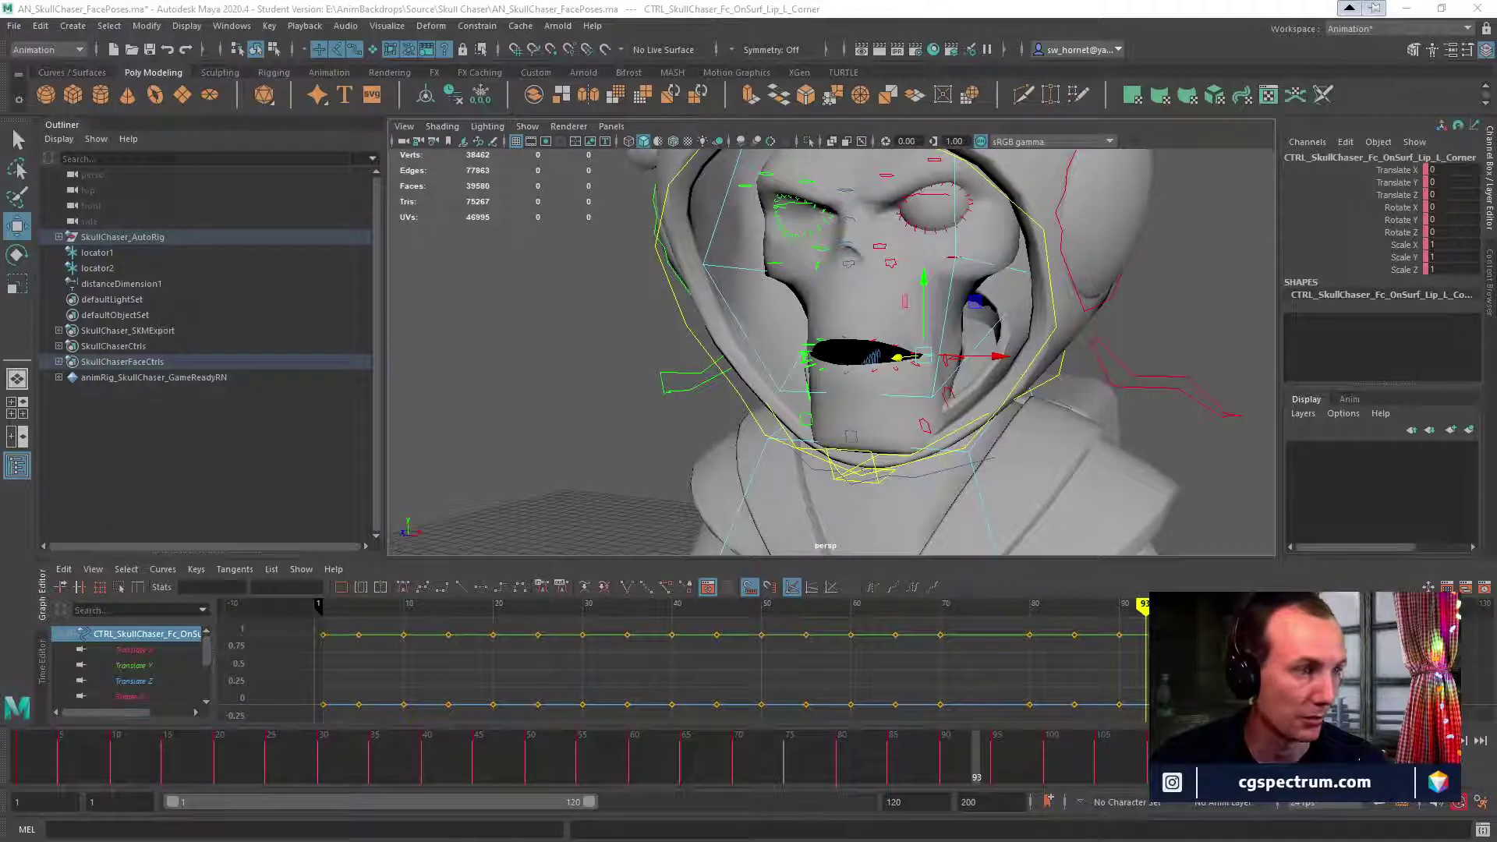
Switch to the browser and go back from the mouthClose page to the ARKit BlendShapeLocation list to review the mouth entries.
{"action": "key", "text": "alt+Tab"}
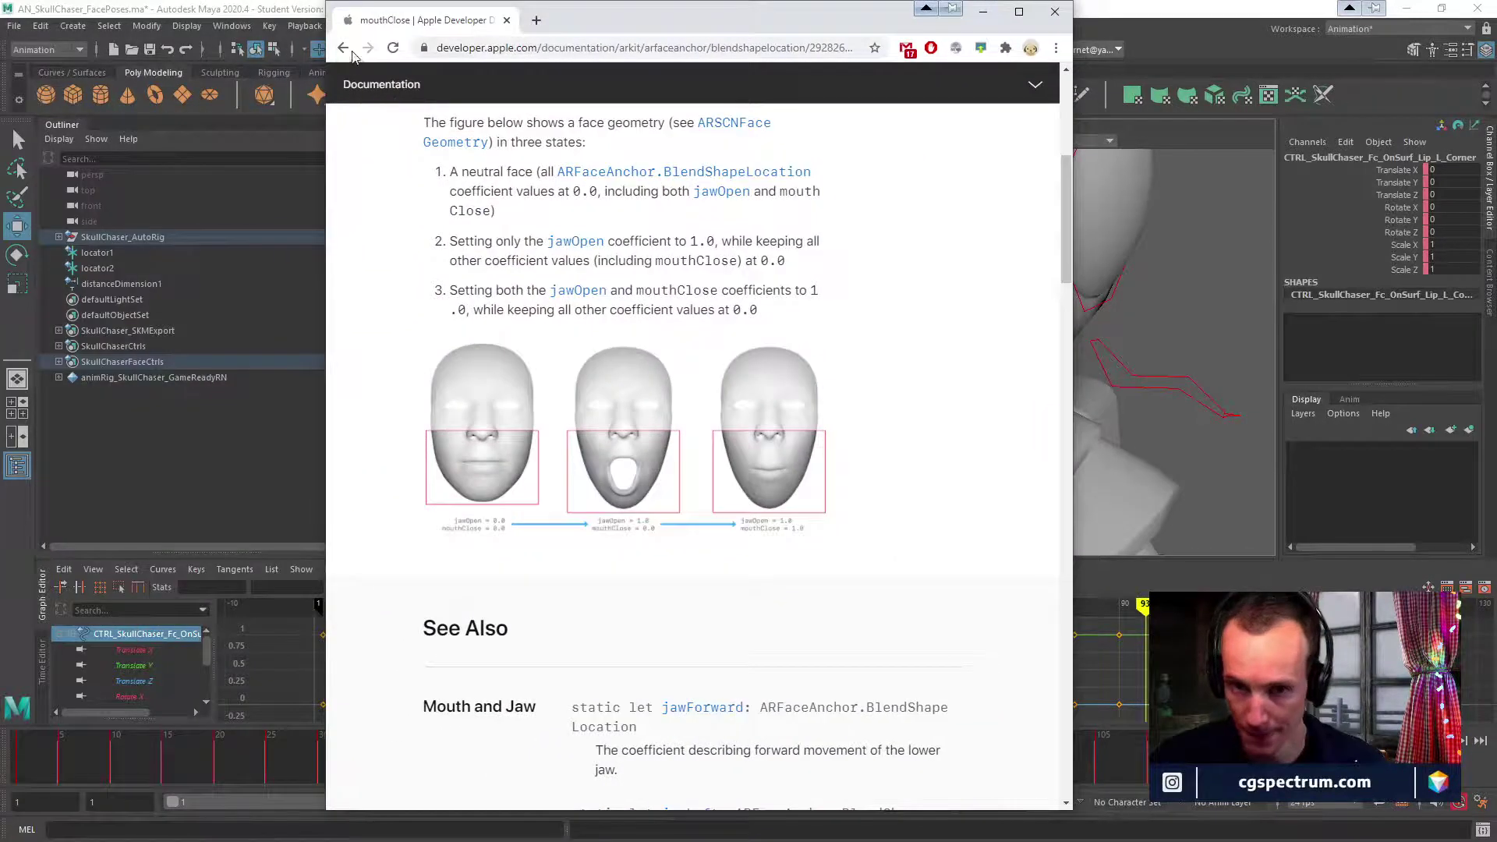
{"action": "left_click", "coordinate": [345, 48]}
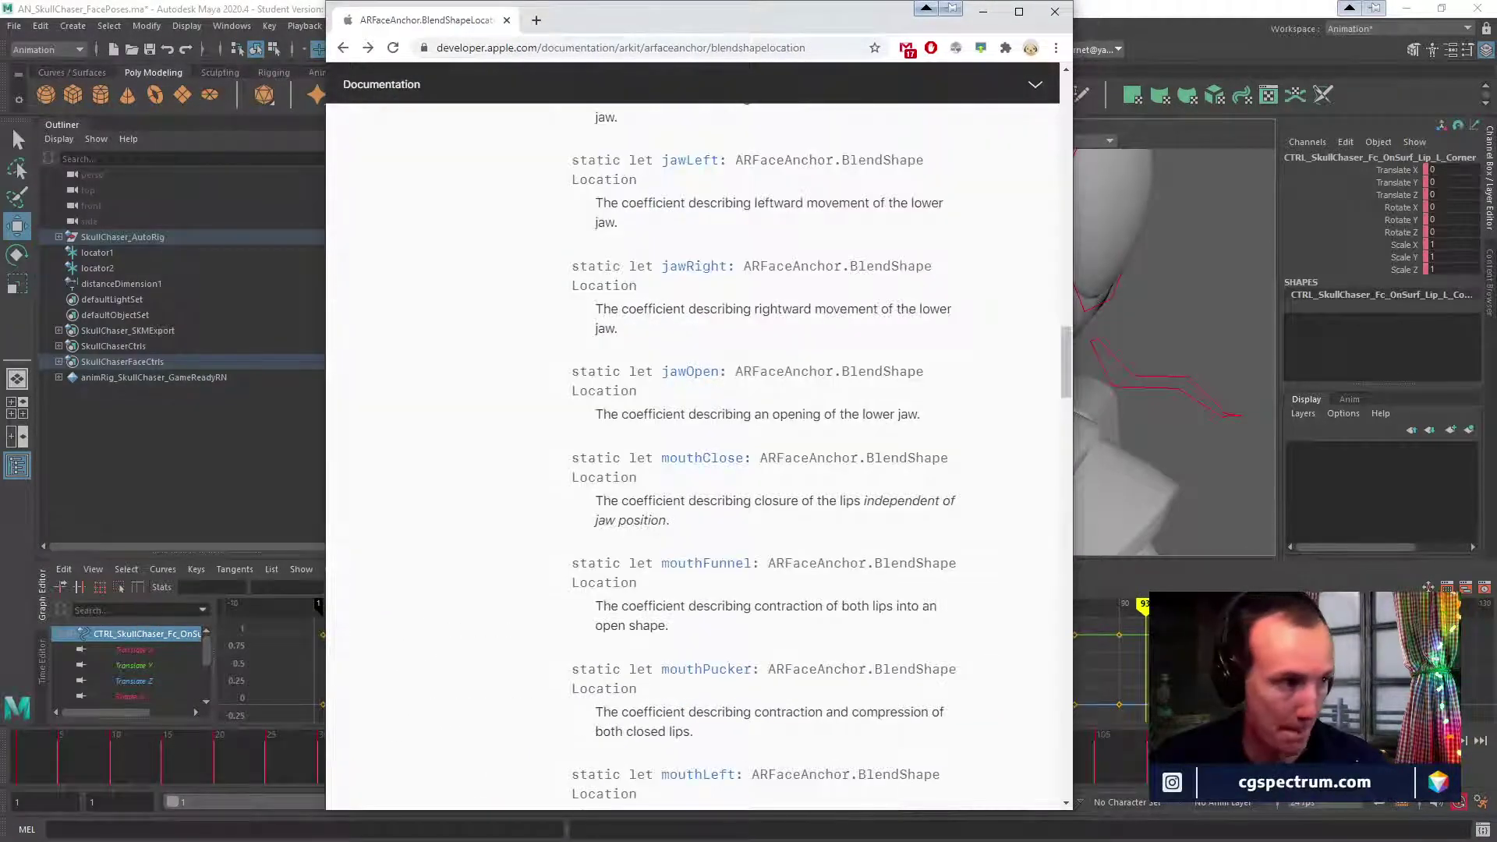
{"action": "key", "text": "alt+Tab"}
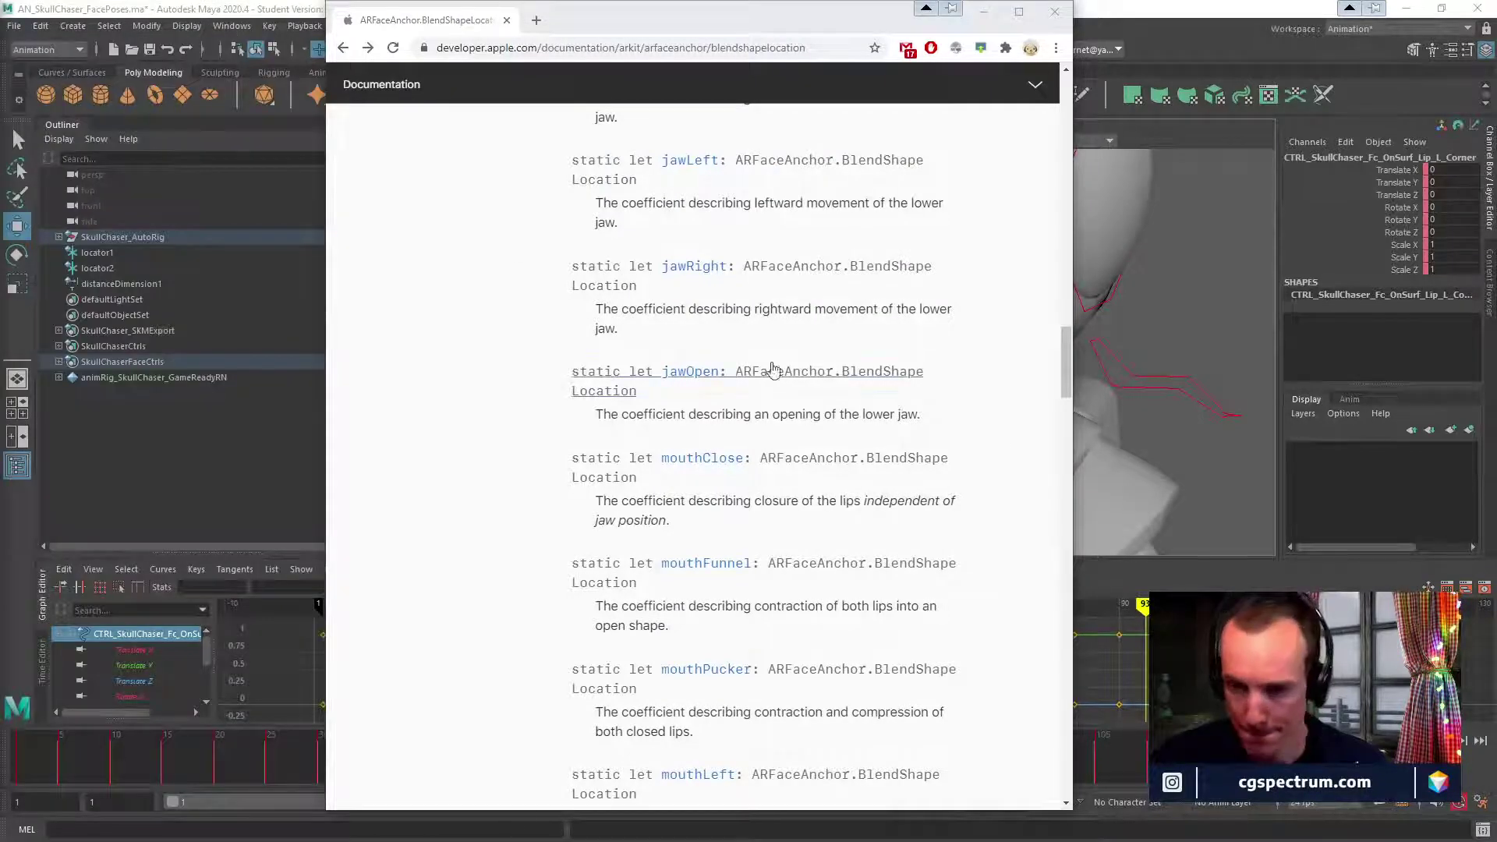
{"action": "left_click", "coordinate": [703, 348]}
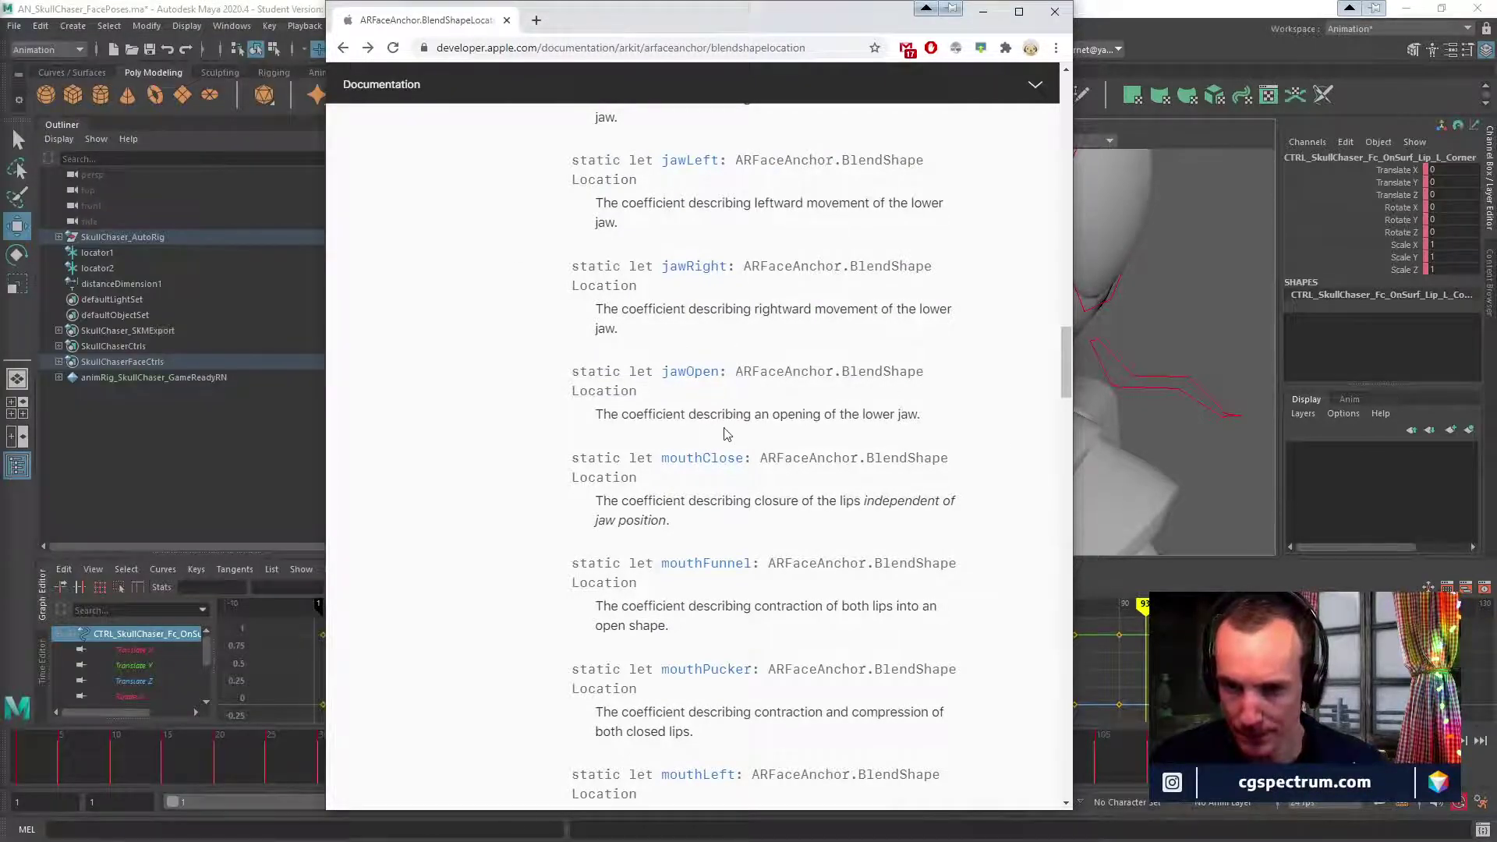
{"action": "scroll", "coordinate": [725, 435], "scroll_direction": "down", "scroll_amount": 2}
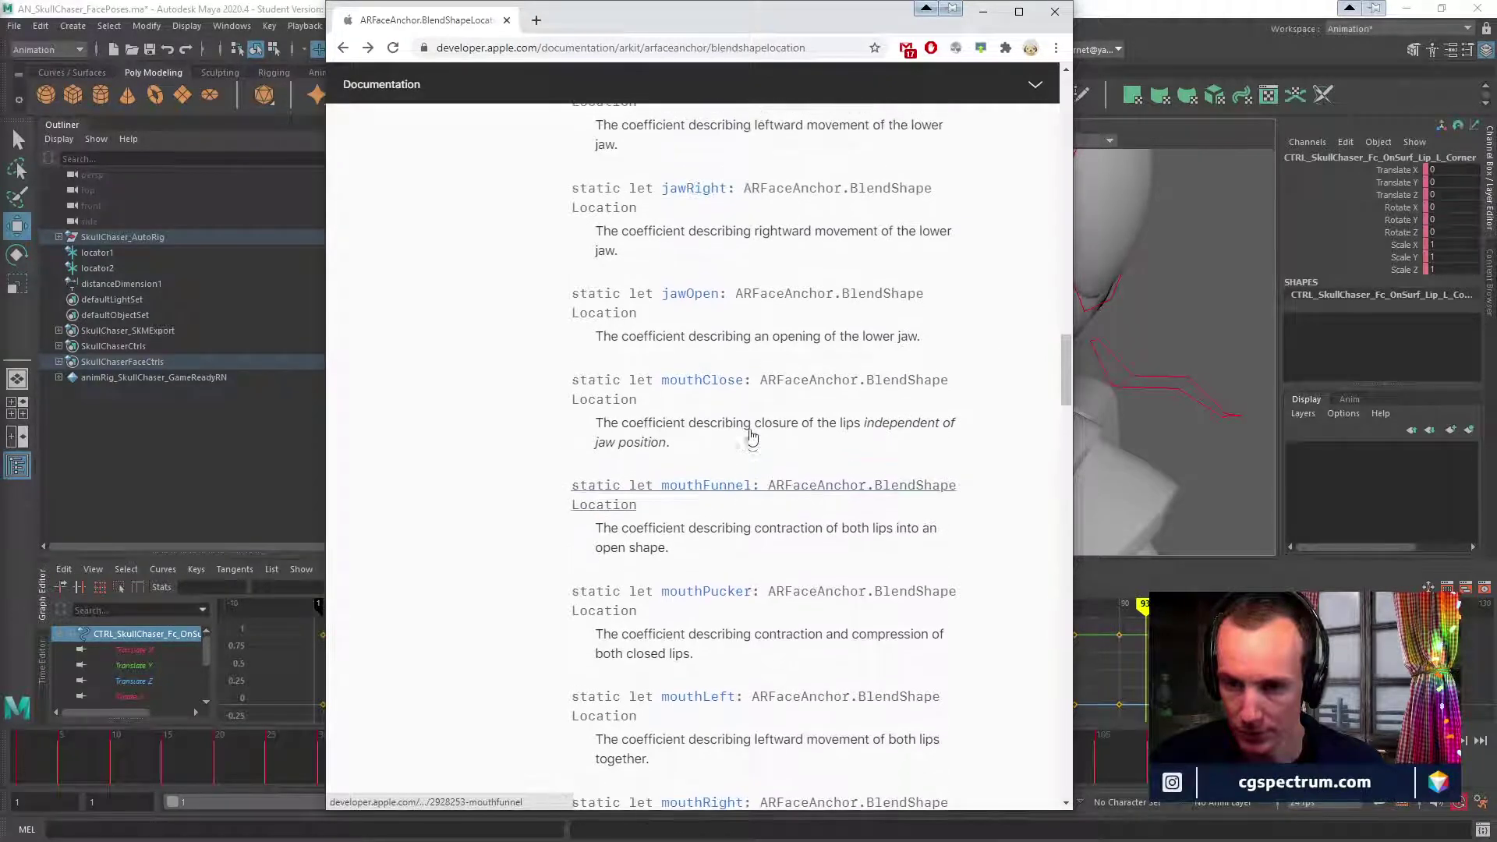
{"action": "scroll", "coordinate": [706, 337], "scroll_direction": "down", "scroll_amount": 2}
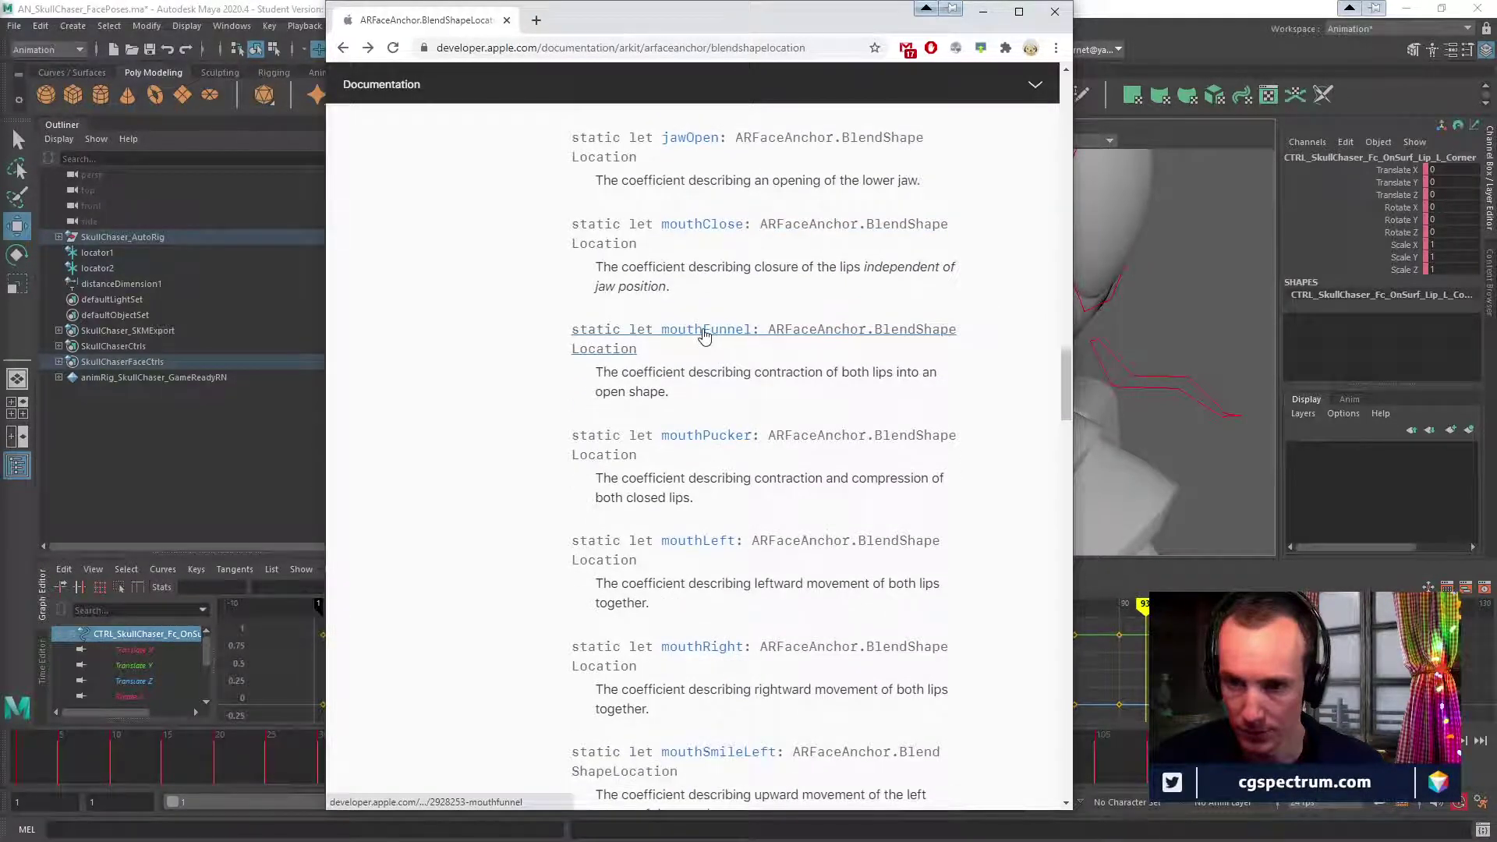
Open the mouthFunnel documentation page and study its description and the 0.0 and 1.0 face figures.
{"action": "left_click", "coordinate": [704, 336]}
{"action": "scroll", "coordinate": [678, 435], "scroll_direction": "down", "scroll_amount": 5}
{"action": "scroll", "coordinate": [917, 478], "scroll_direction": "up", "scroll_amount": 2}
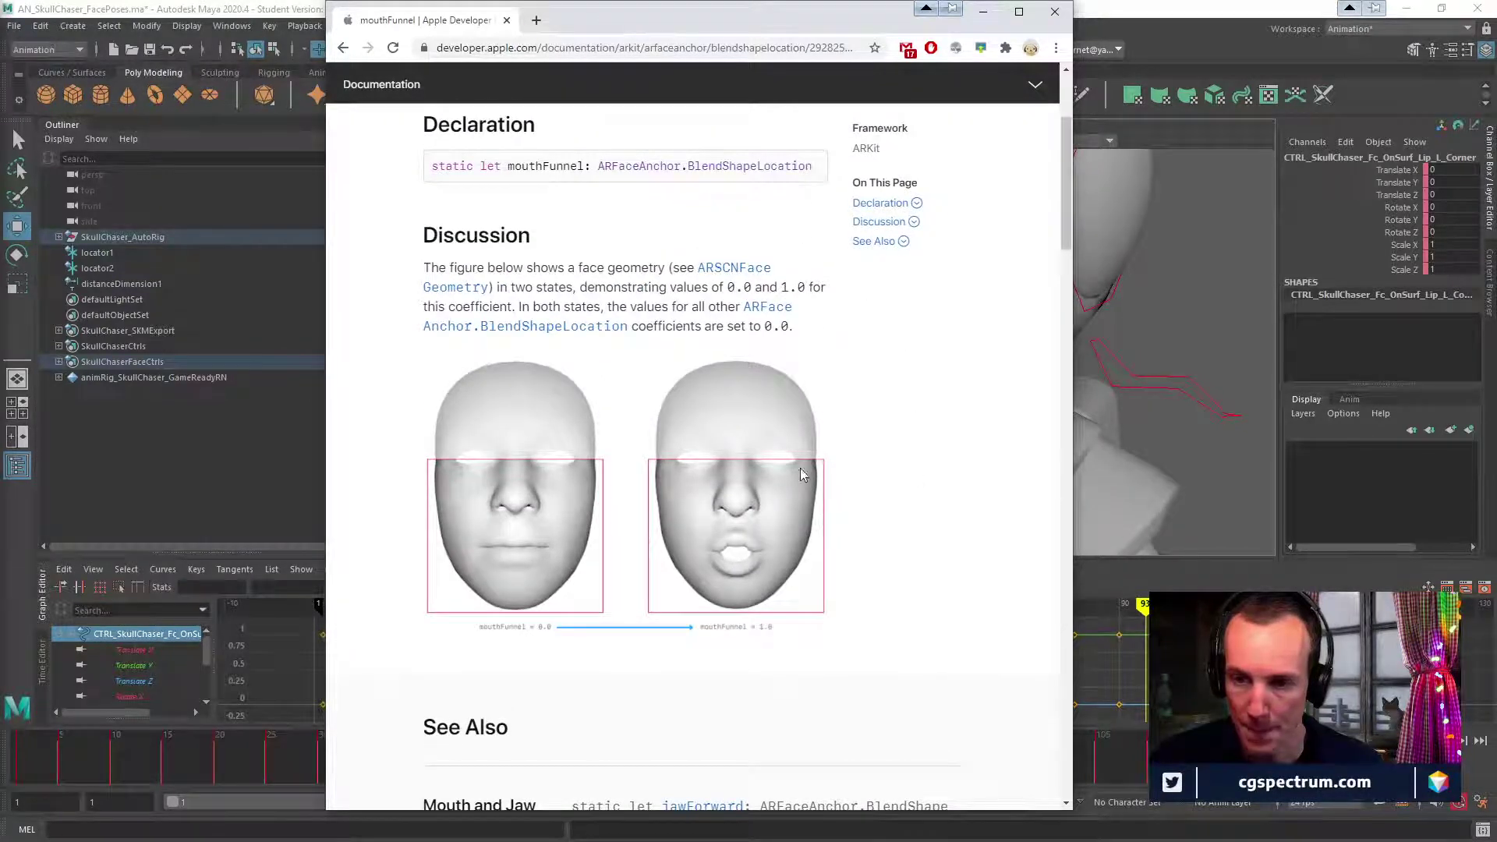
{"action": "scroll", "coordinate": [869, 485], "scroll_direction": "down", "scroll_amount": 3}
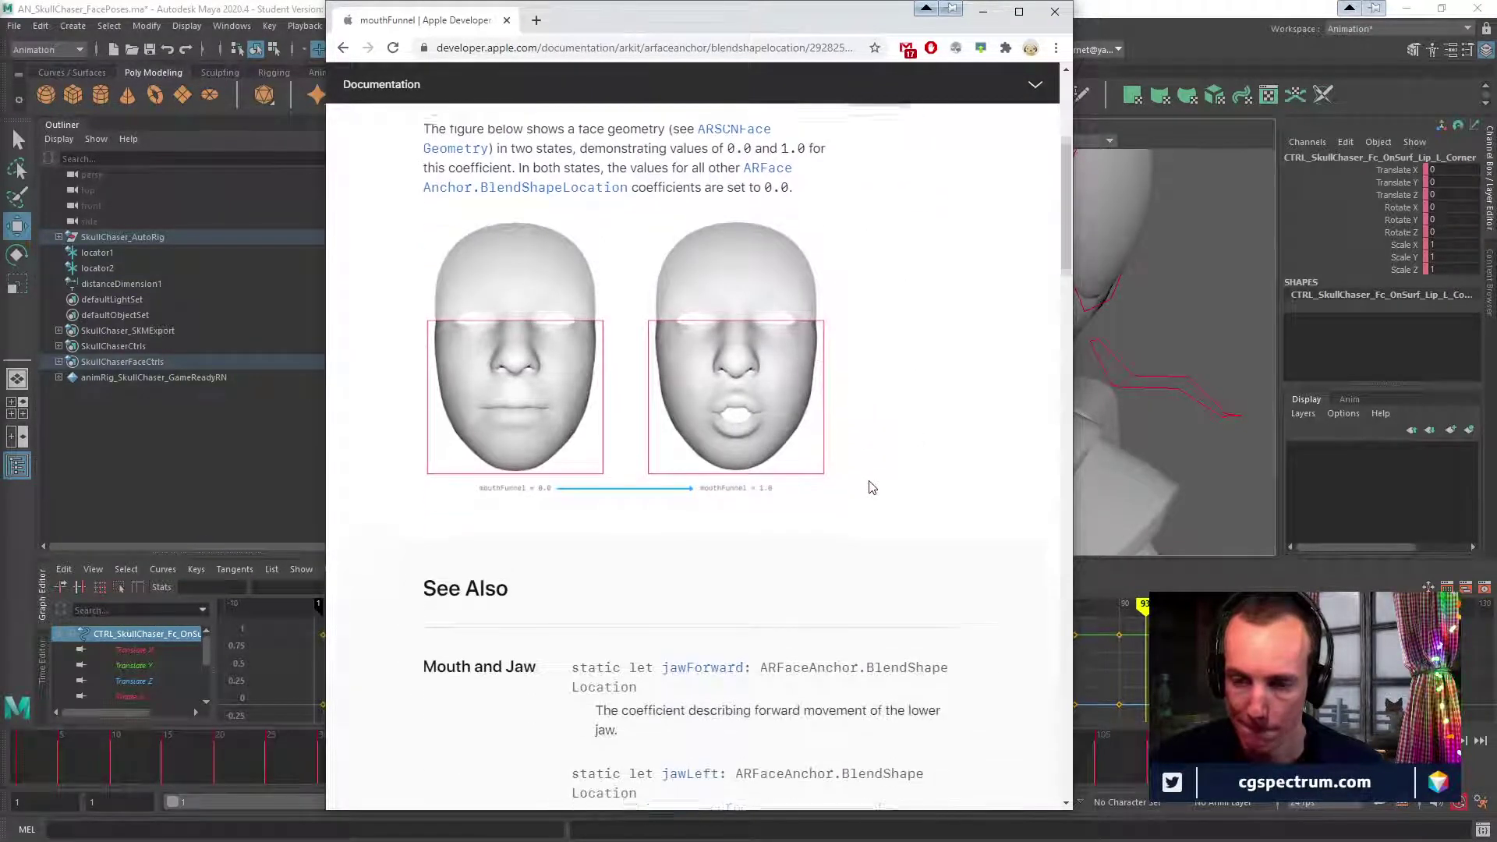
{"action": "scroll", "coordinate": [872, 487], "scroll_direction": "up", "scroll_amount": 5}
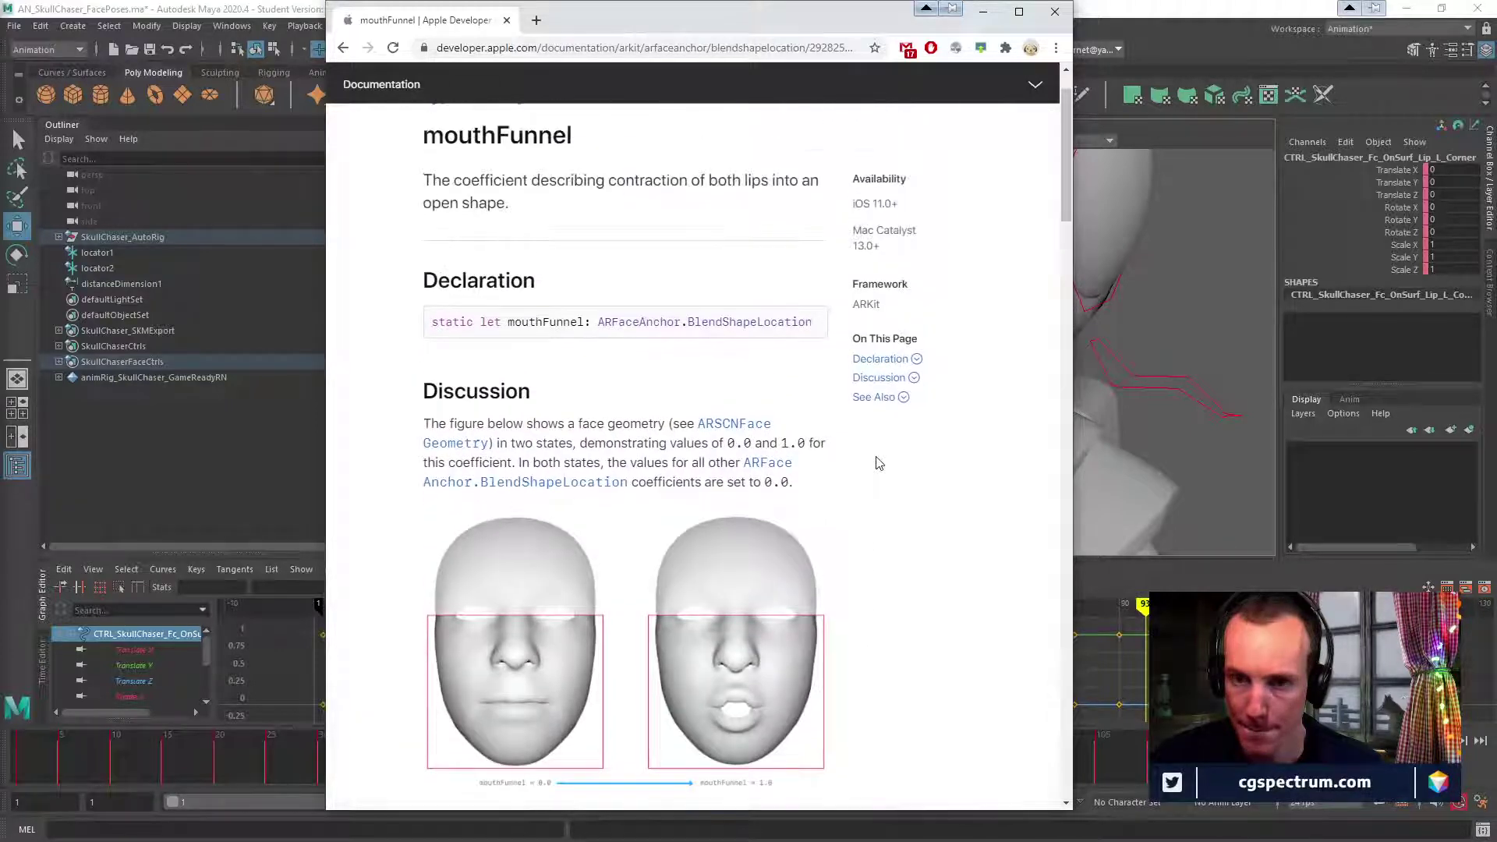
{"action": "scroll", "coordinate": [880, 442], "scroll_direction": "down", "scroll_amount": 2}
Return to Maya and examine the skull's partly open mouth from the side and close up from the front.
{"action": "key", "text": "alt+Tab"}
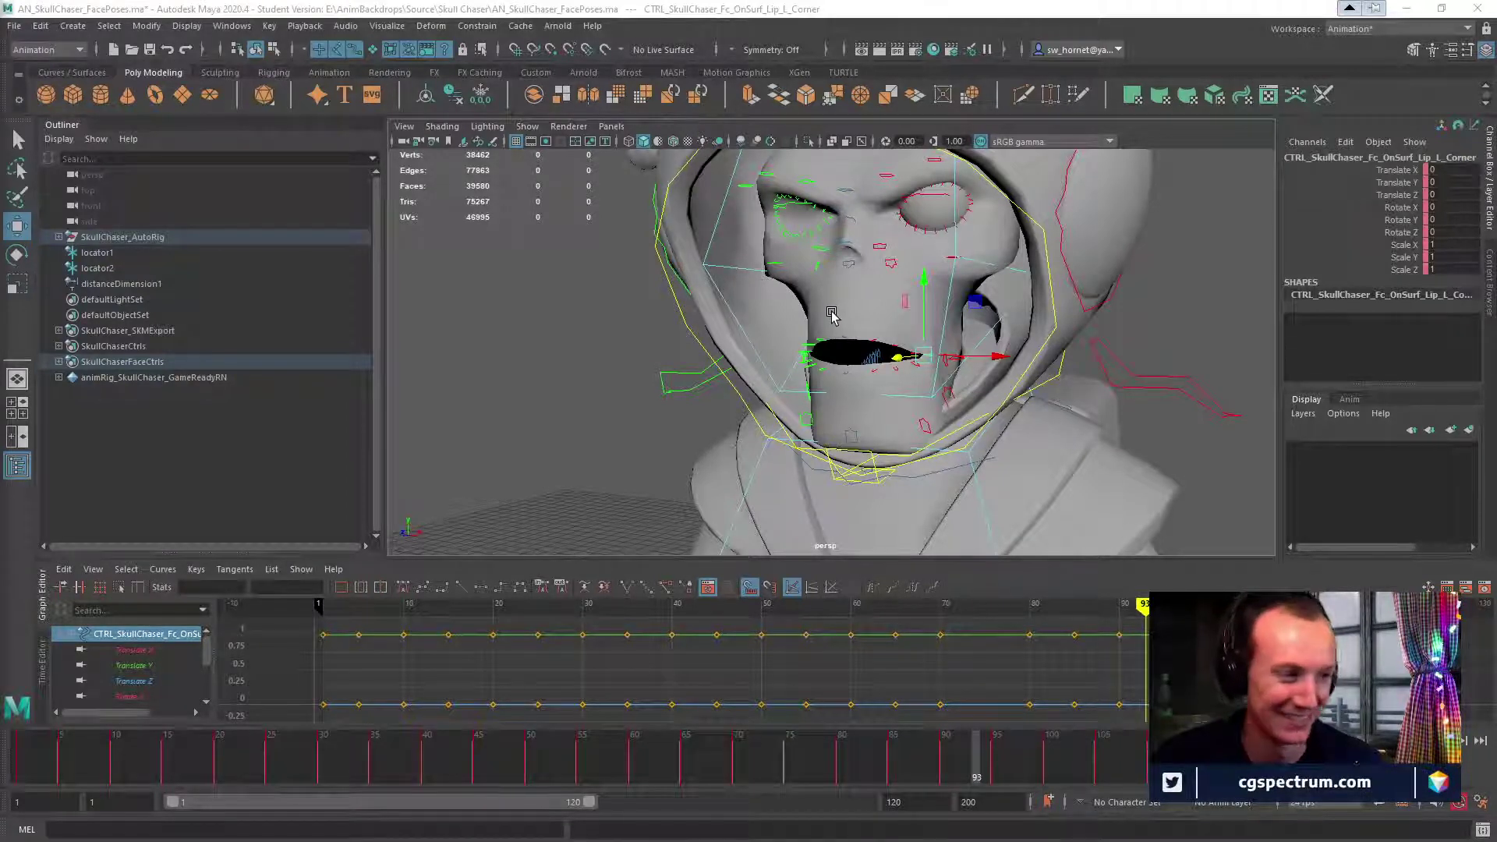
{"action": "left_click_drag", "start_coordinate": [938, 361], "coordinate": [807, 382], "text": "alt"}
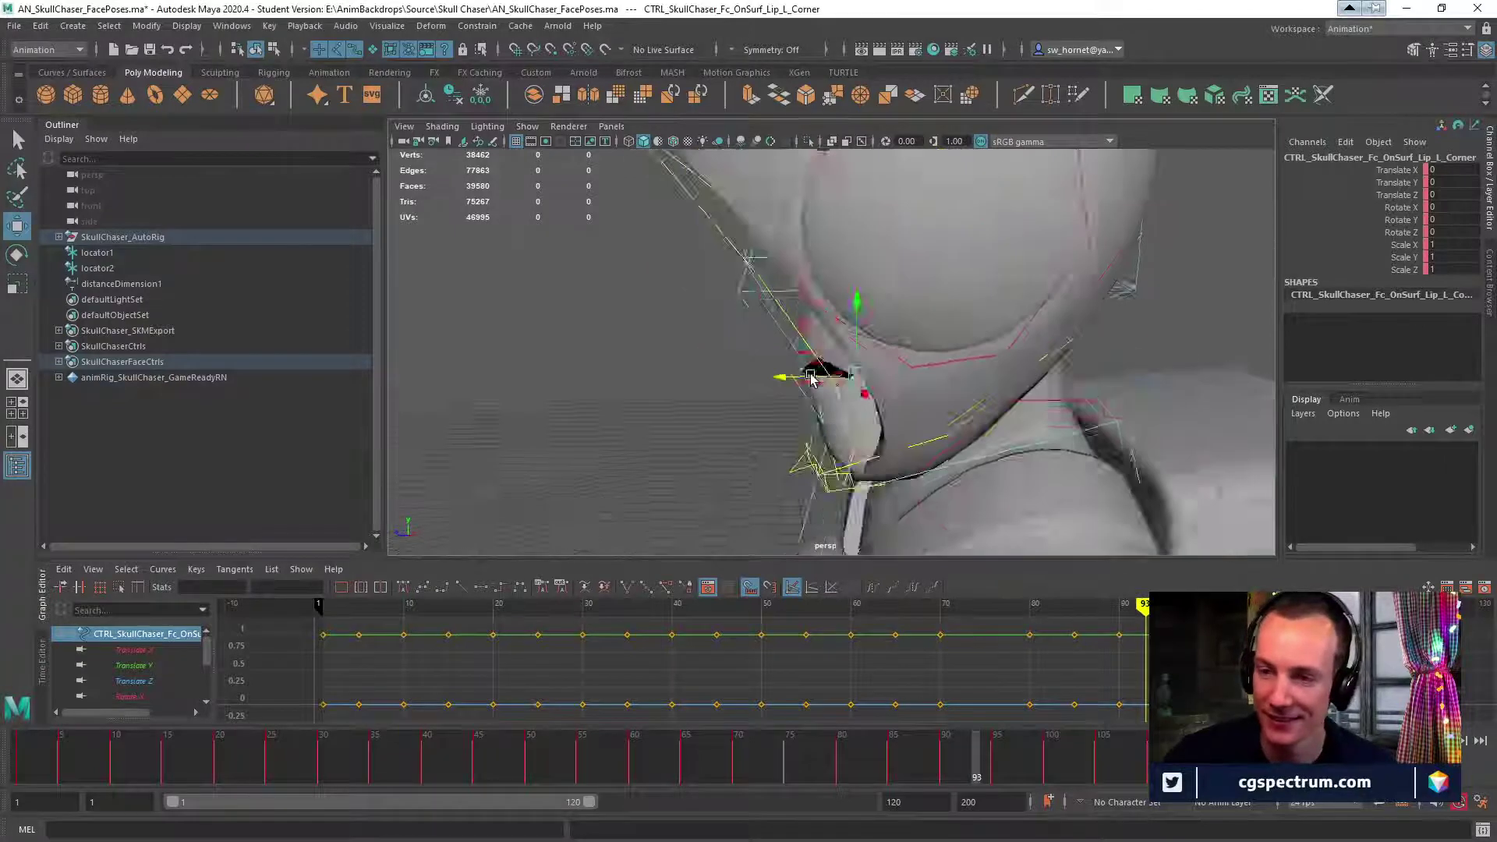
{"action": "right_click_drag", "start_coordinate": [807, 382], "coordinate": [966, 405], "text": "alt"}
{"action": "left_click_drag", "start_coordinate": [965, 405], "coordinate": [963, 374], "text": "alt"}
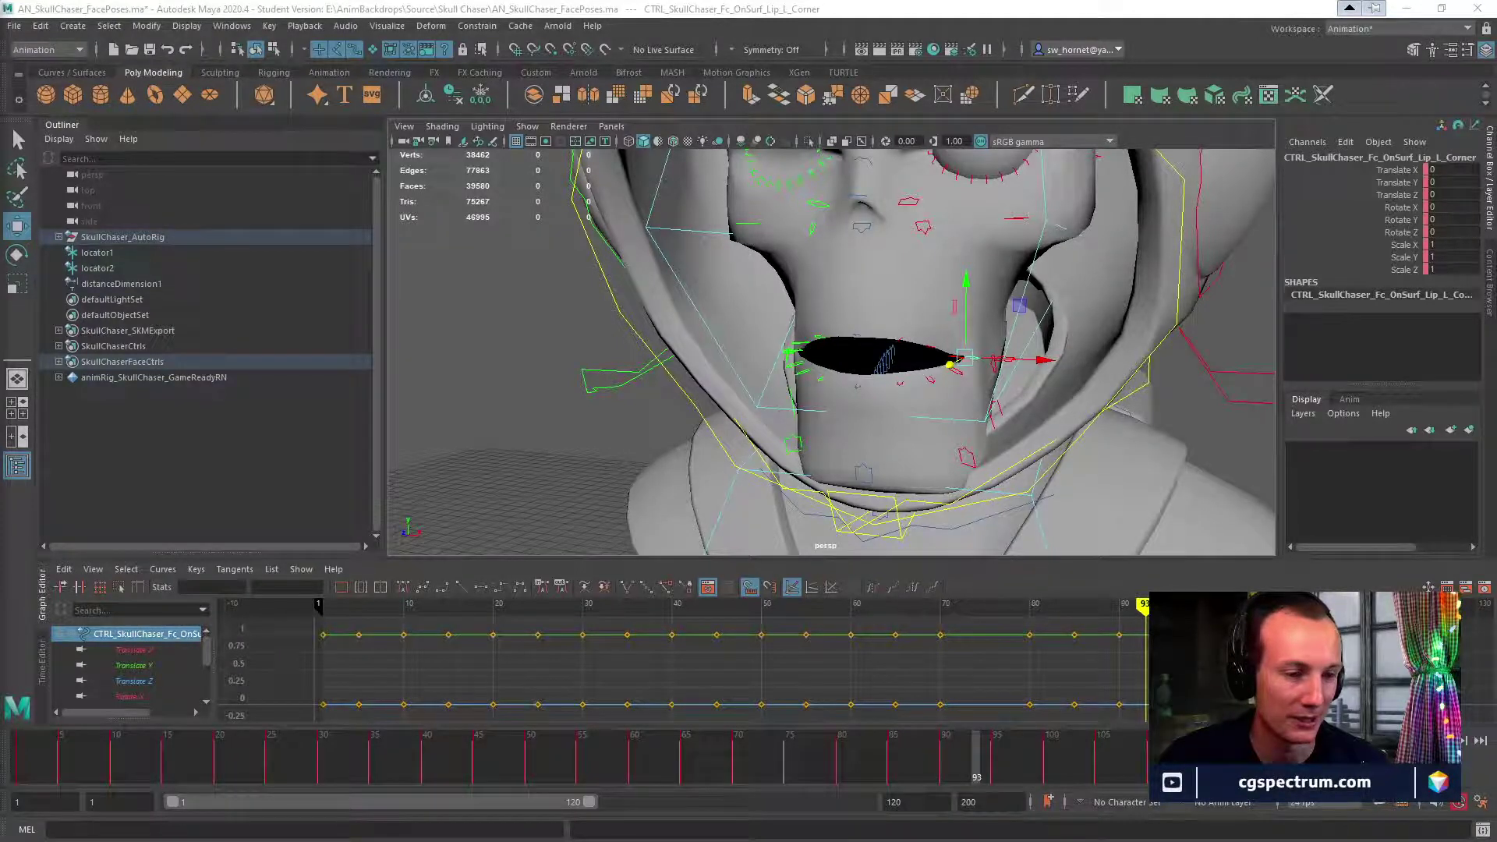
Switch back to the browser and search Google for "FACS" in a new tab.
{"action": "key", "text": "alt+Tab"}
{"action": "left_click_drag", "start_coordinate": [246, 158], "coordinate": [556, 49]}
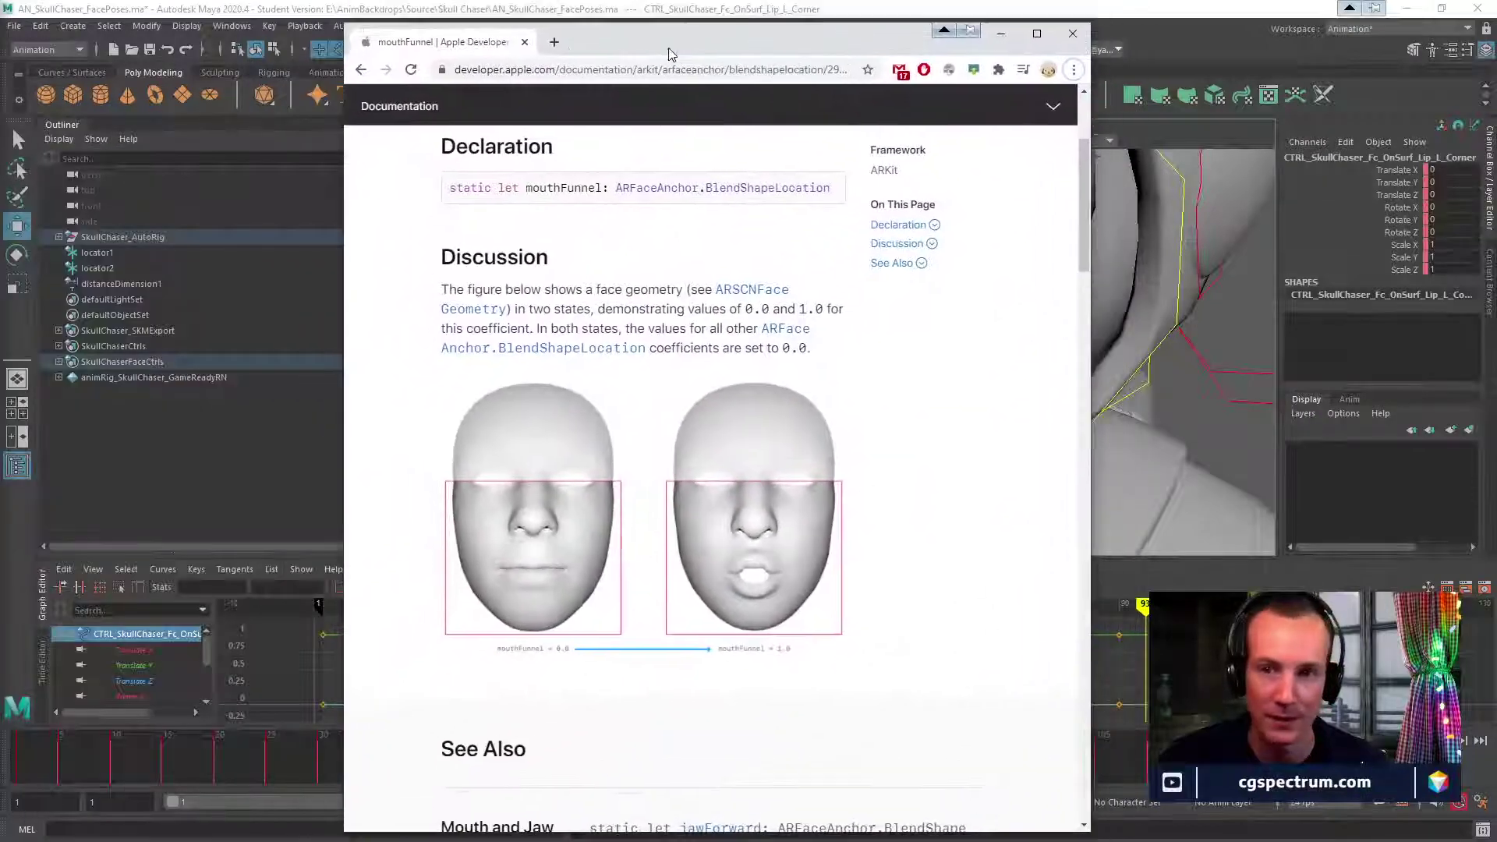
{"action": "left_click", "coordinate": [557, 49]}
{"action": "left_click", "coordinate": [602, 359]}
{"action": "type", "text": "FA"}
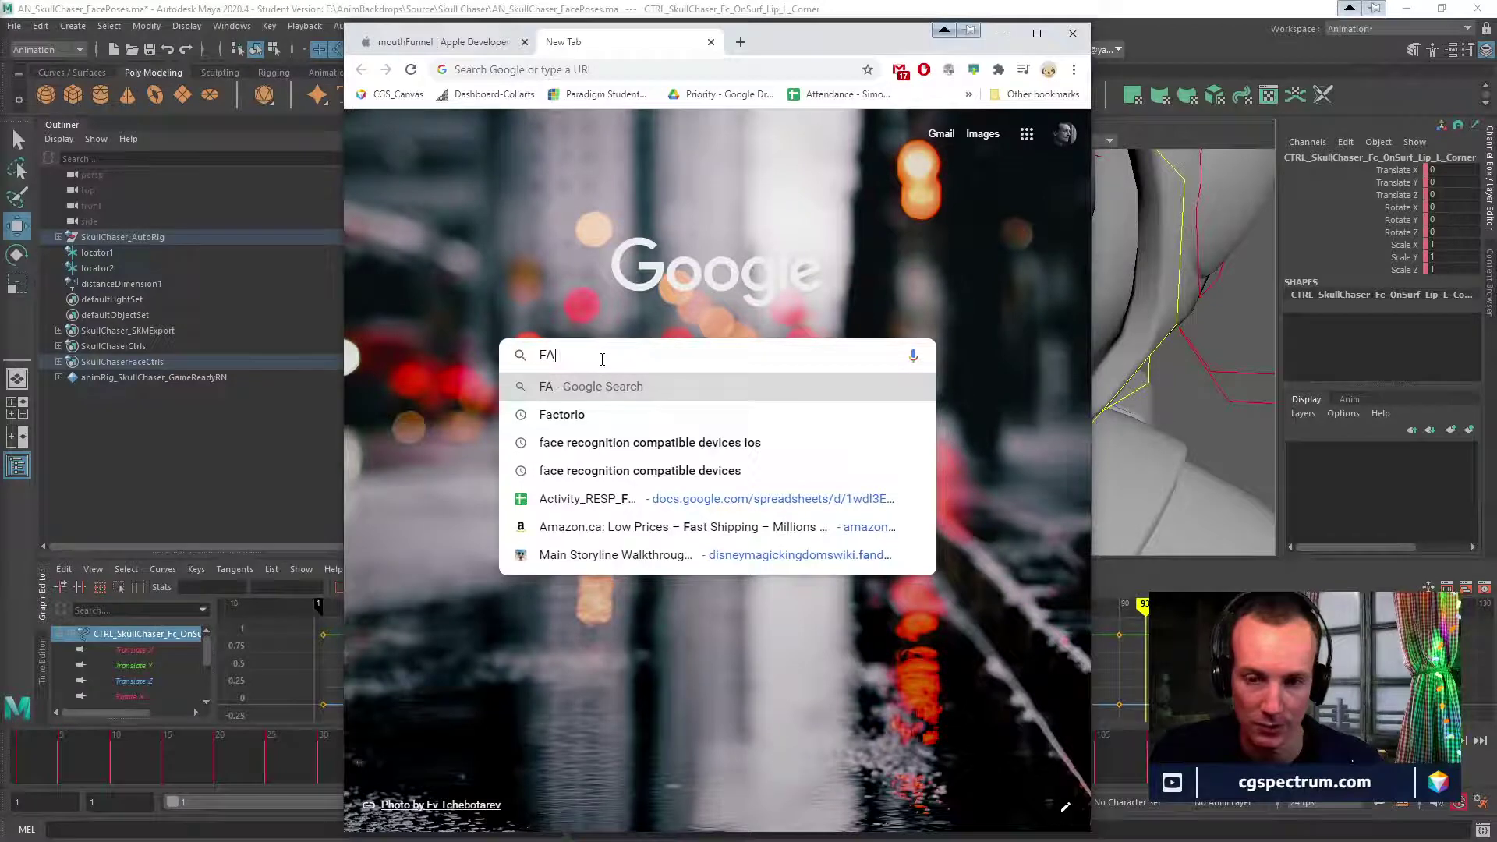
{"action": "type", "text": "CS"}
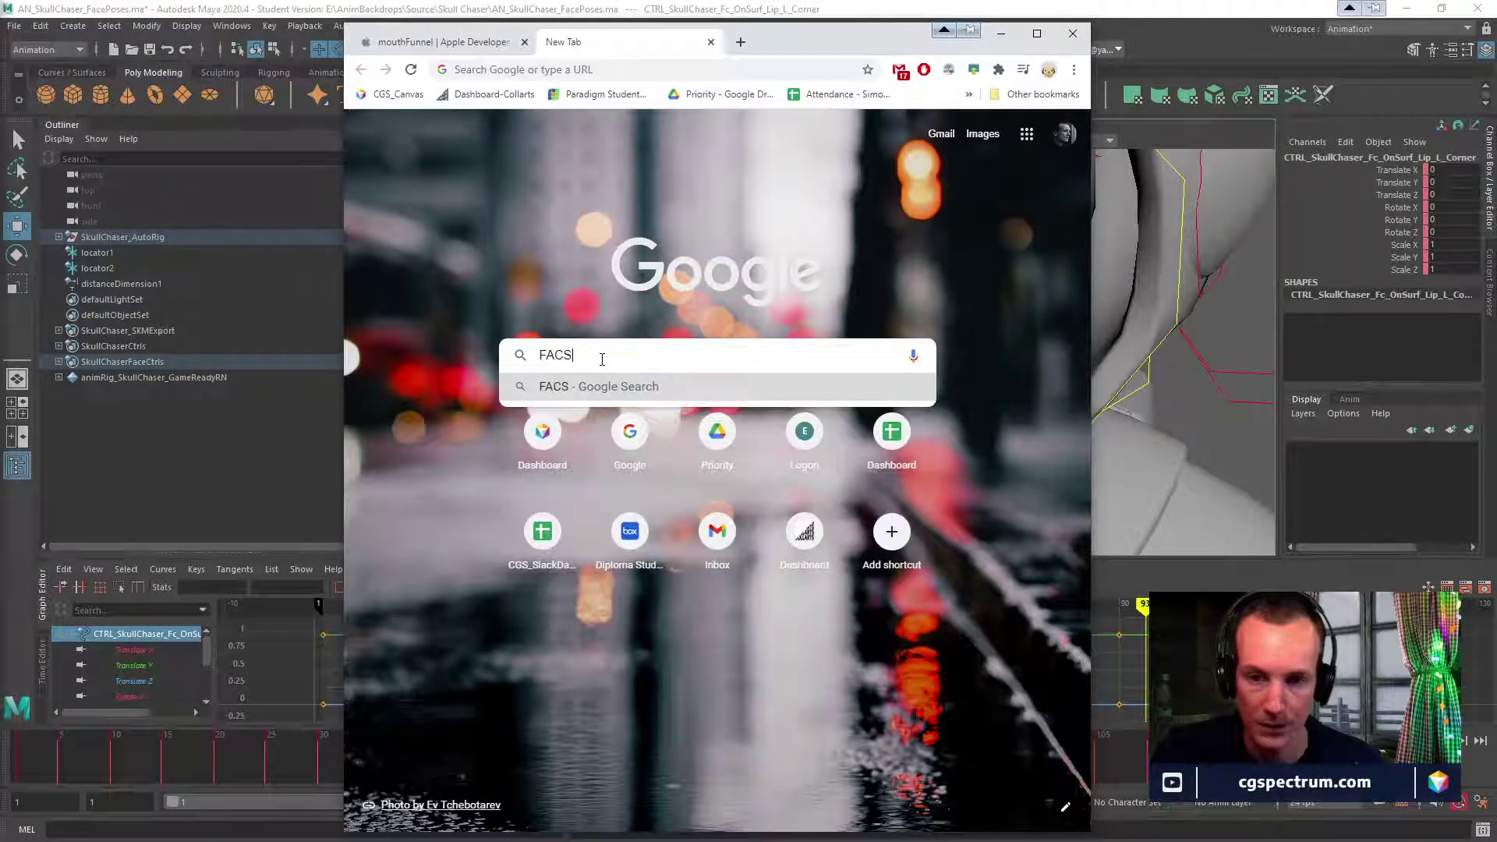
{"action": "key", "text": "Return"}
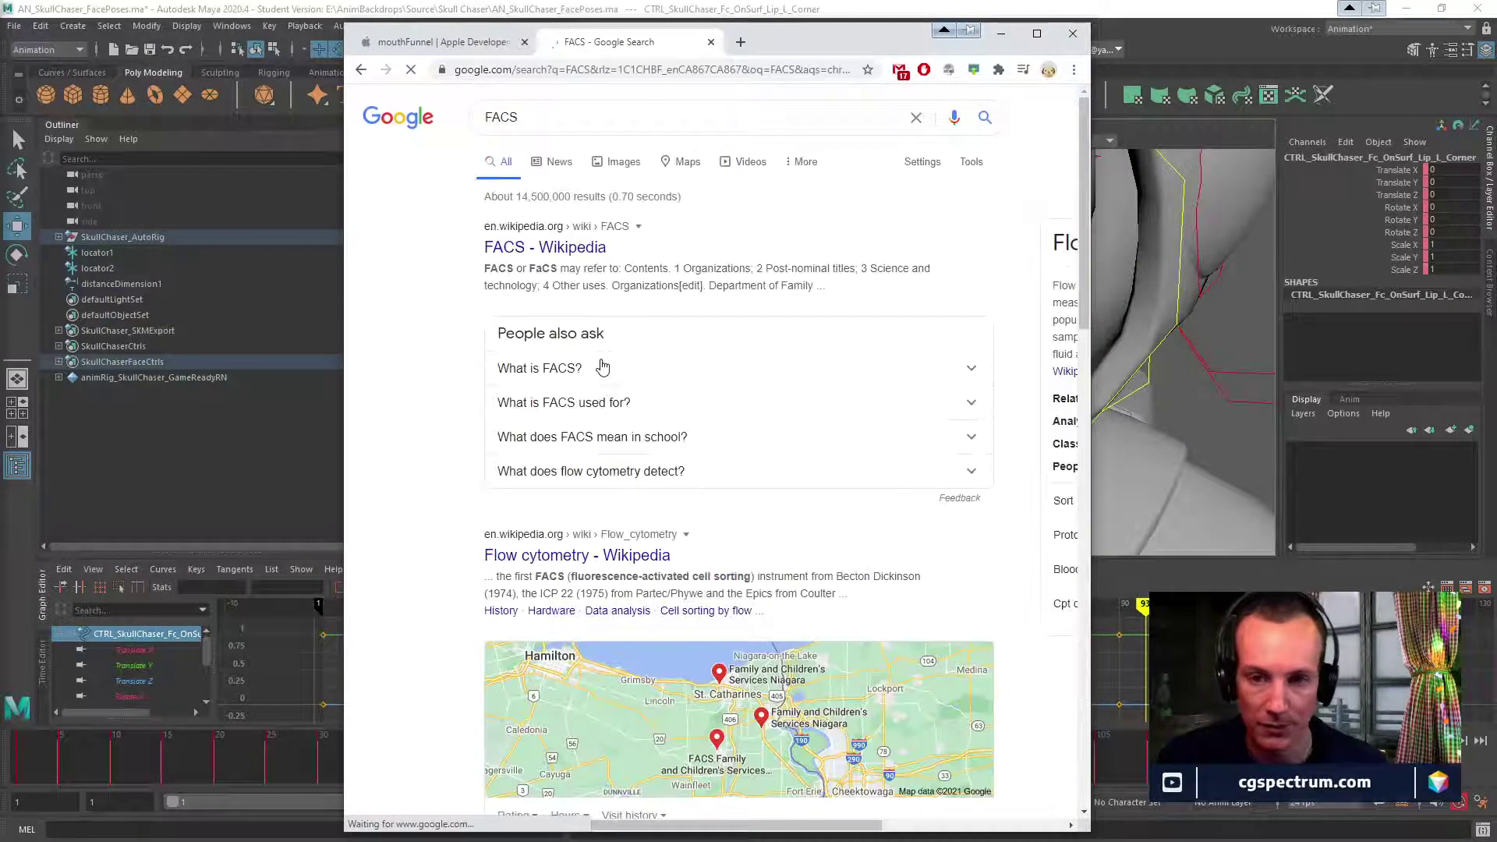
Skim the search results and refine the Google search to "FACS poses".
{"action": "scroll", "coordinate": [525, 198], "scroll_direction": "down", "scroll_amount": 3}
{"action": "scroll", "coordinate": [530, 195], "scroll_direction": "up", "scroll_amount": 3}
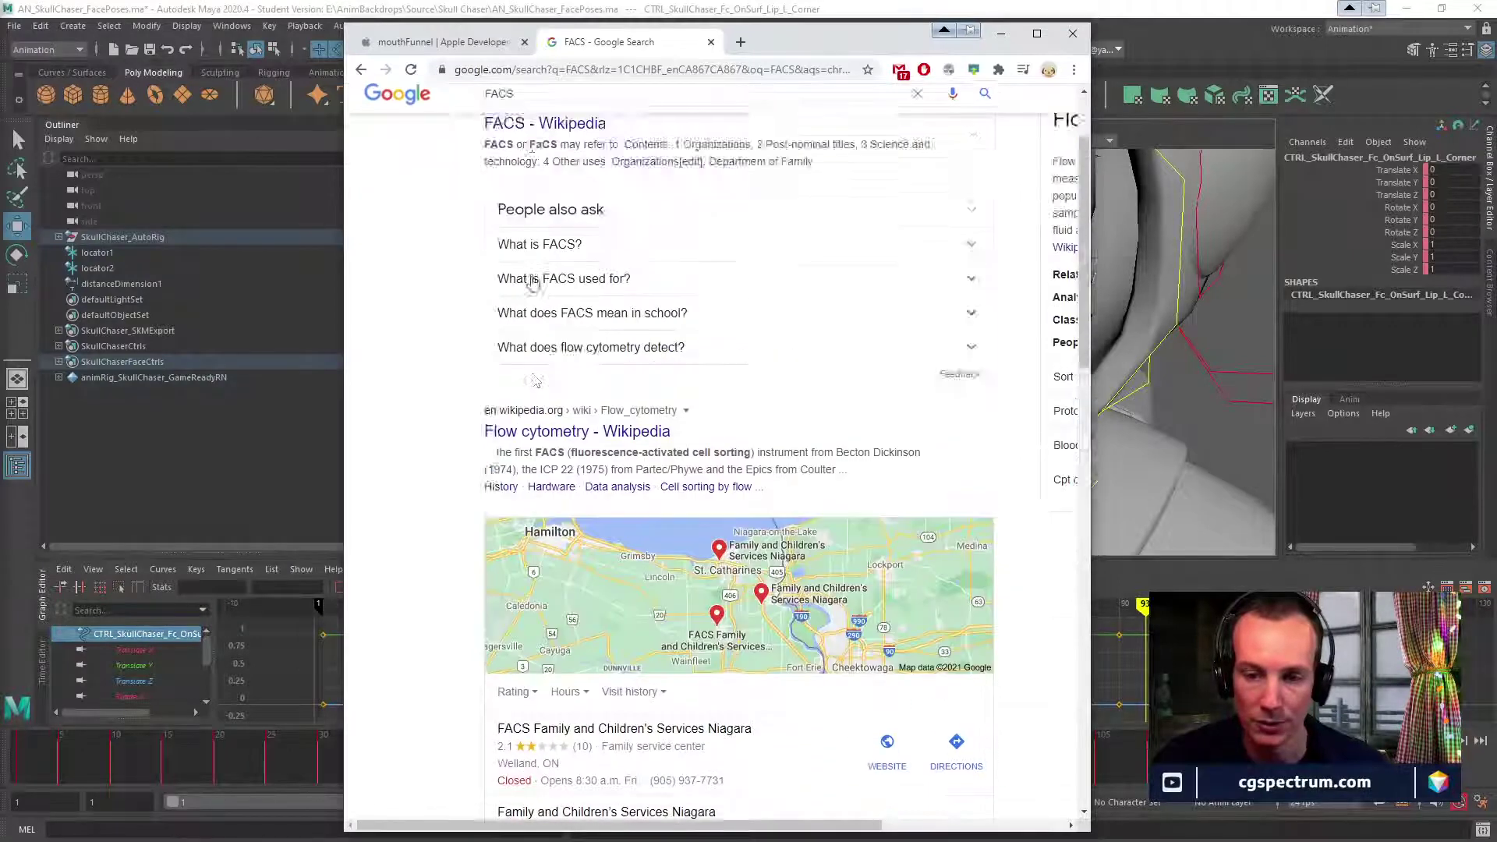
{"action": "left_click", "coordinate": [525, 121]}
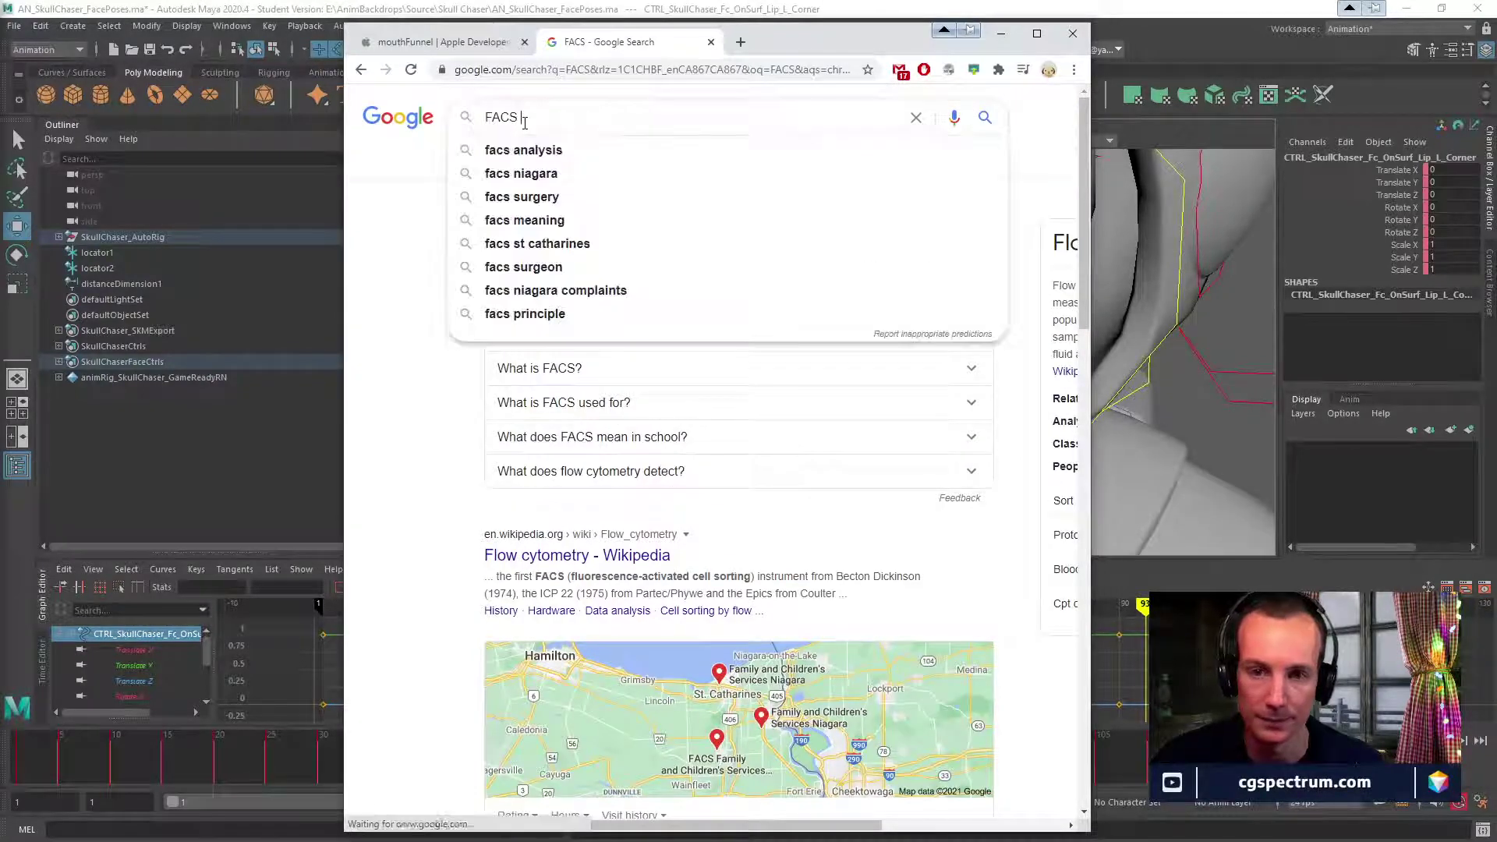
{"action": "type", "text": "poses"}
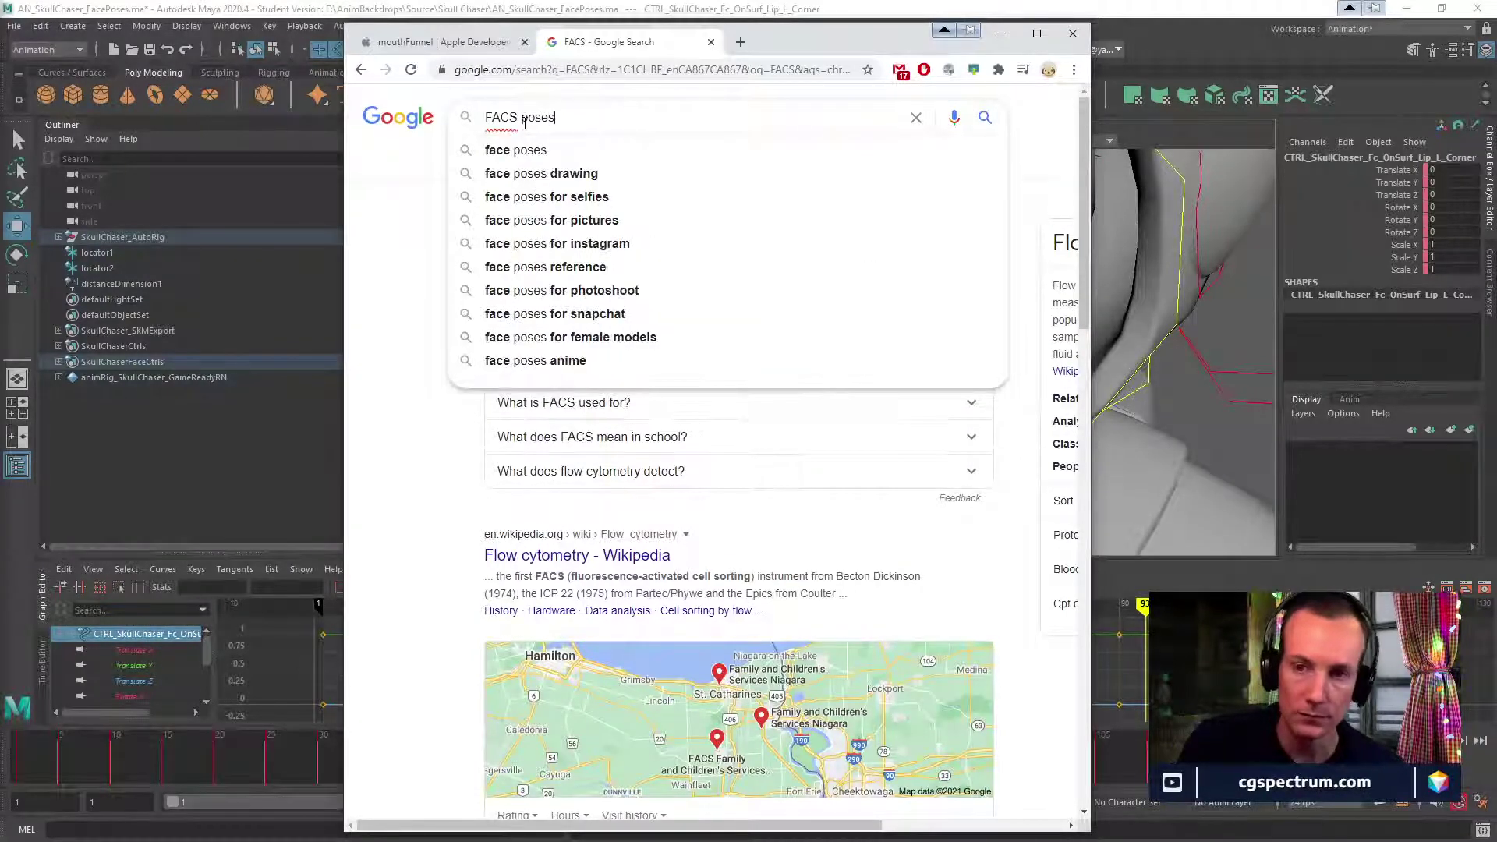
{"action": "key", "text": "Return"}
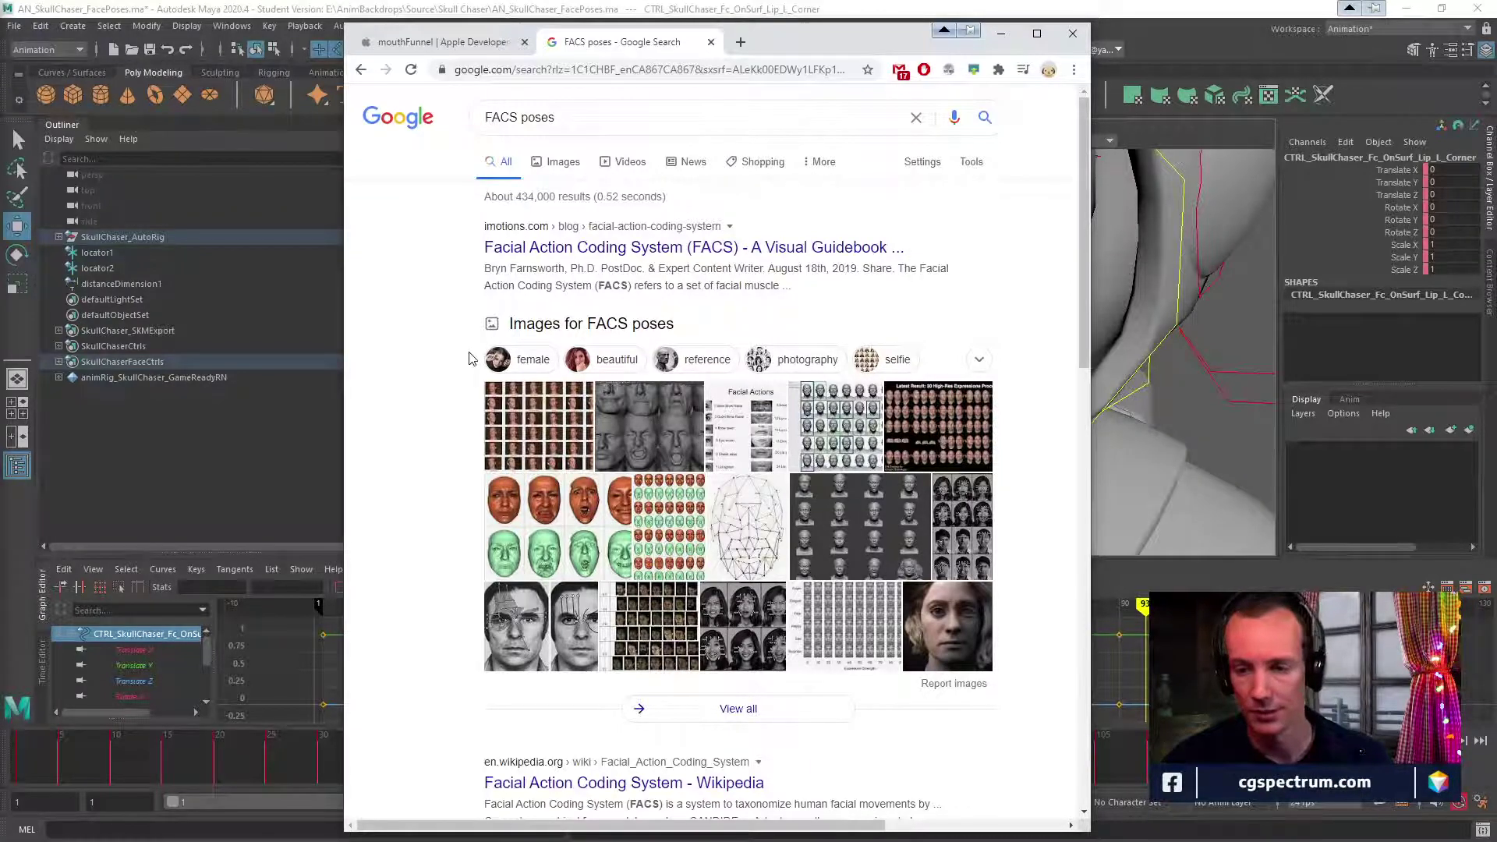
Look through the FACS poses results and the iMotions Facial Action Coding System visual guidebook, then return to the results.
{"action": "left_click_drag", "start_coordinate": [812, 48], "coordinate": [777, 28]}
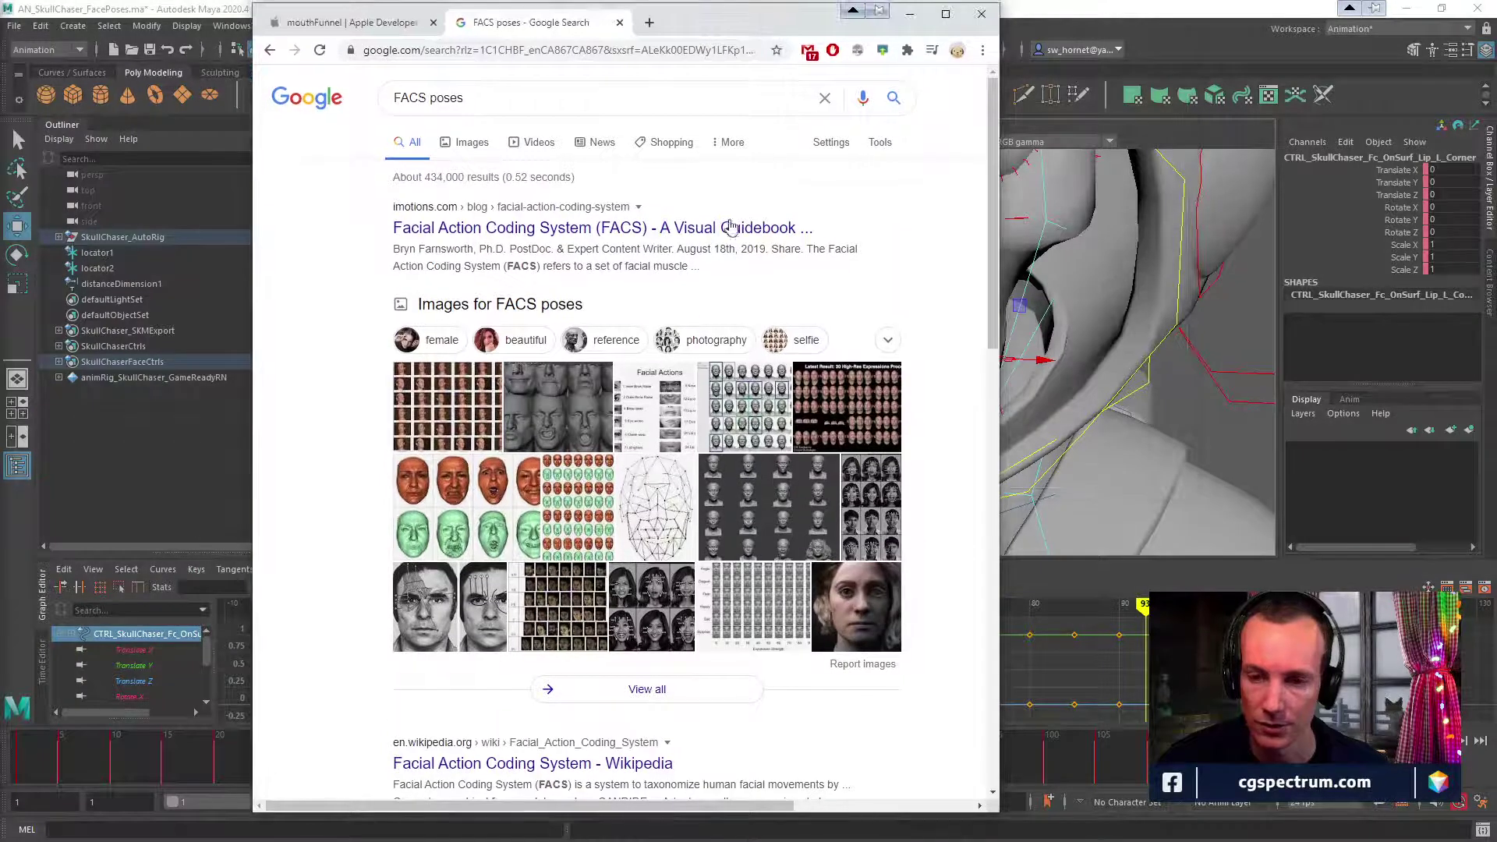
{"action": "scroll", "coordinate": [358, 535], "scroll_direction": "down", "scroll_amount": 2}
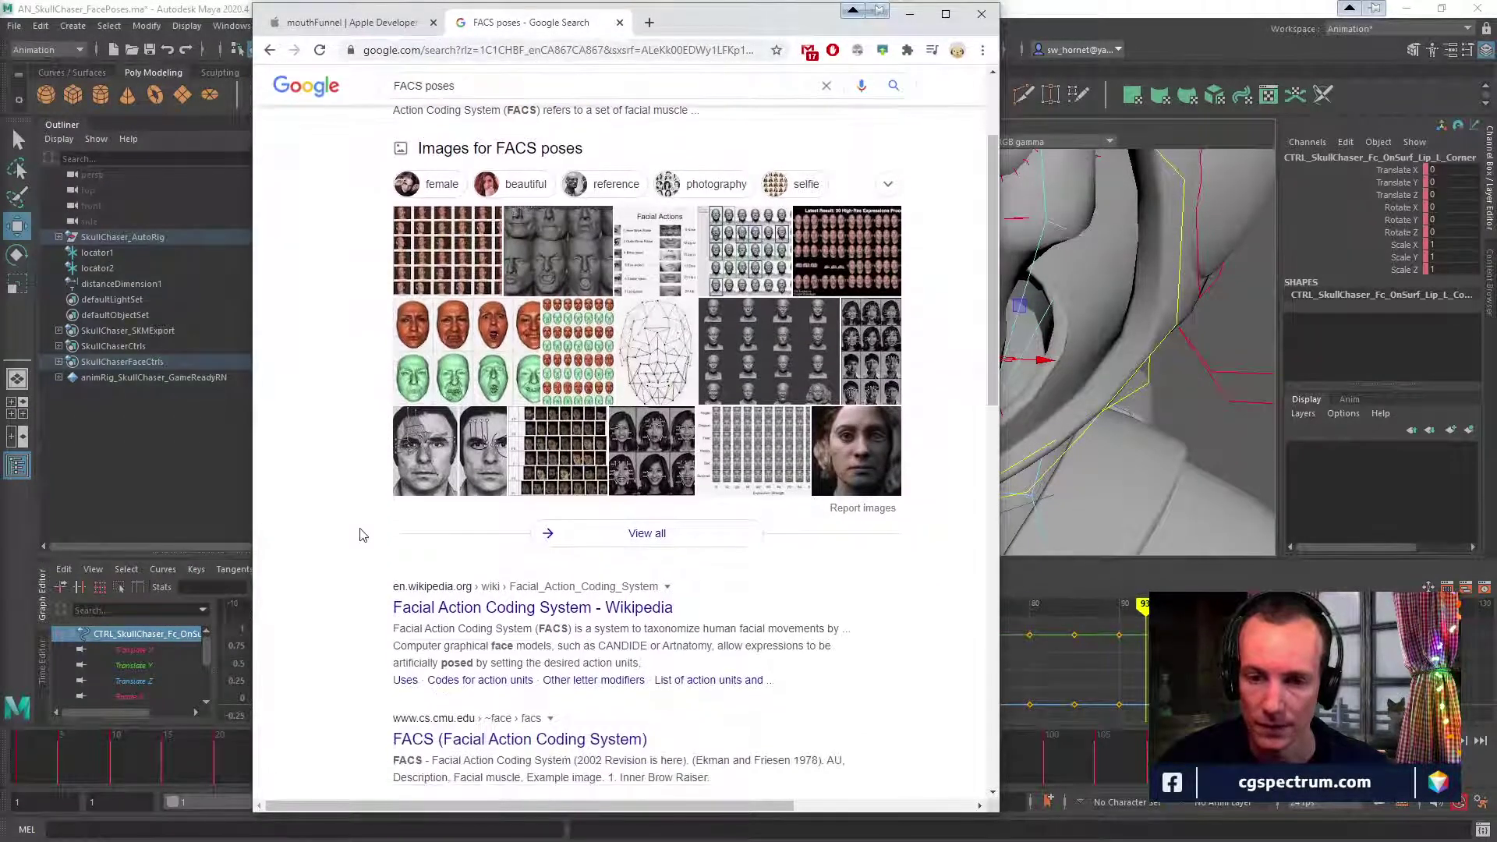
{"action": "scroll", "coordinate": [357, 535], "scroll_direction": "up", "scroll_amount": 2}
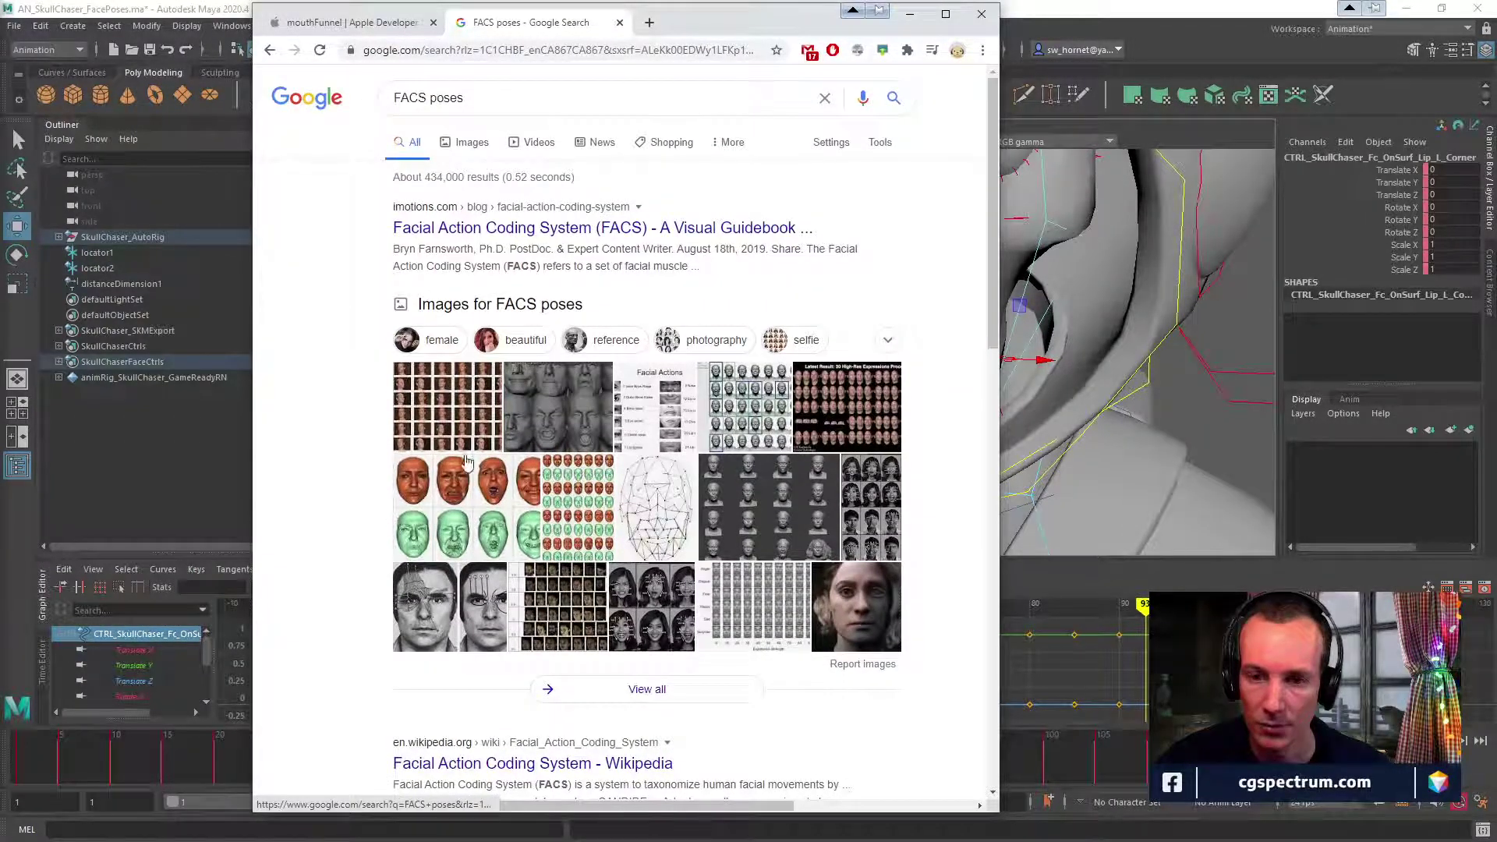
{"action": "left_click", "coordinate": [495, 228]}
{"action": "scroll", "coordinate": [347, 471], "scroll_direction": "down", "scroll_amount": 10}
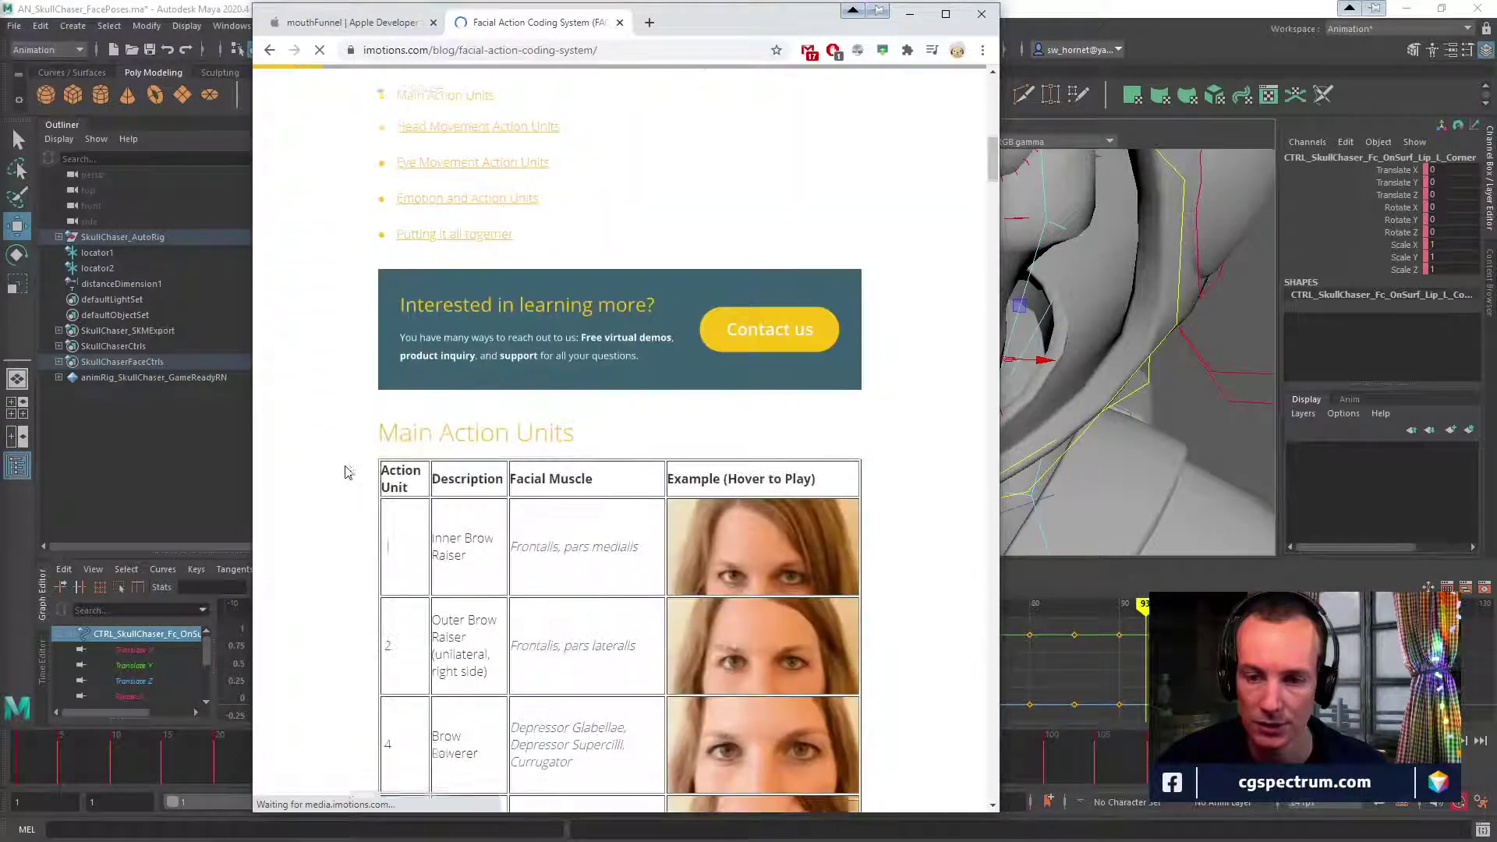
{"action": "scroll", "coordinate": [347, 472], "scroll_direction": "up", "scroll_amount": 8}
{"action": "left_click", "coordinate": [270, 50]}
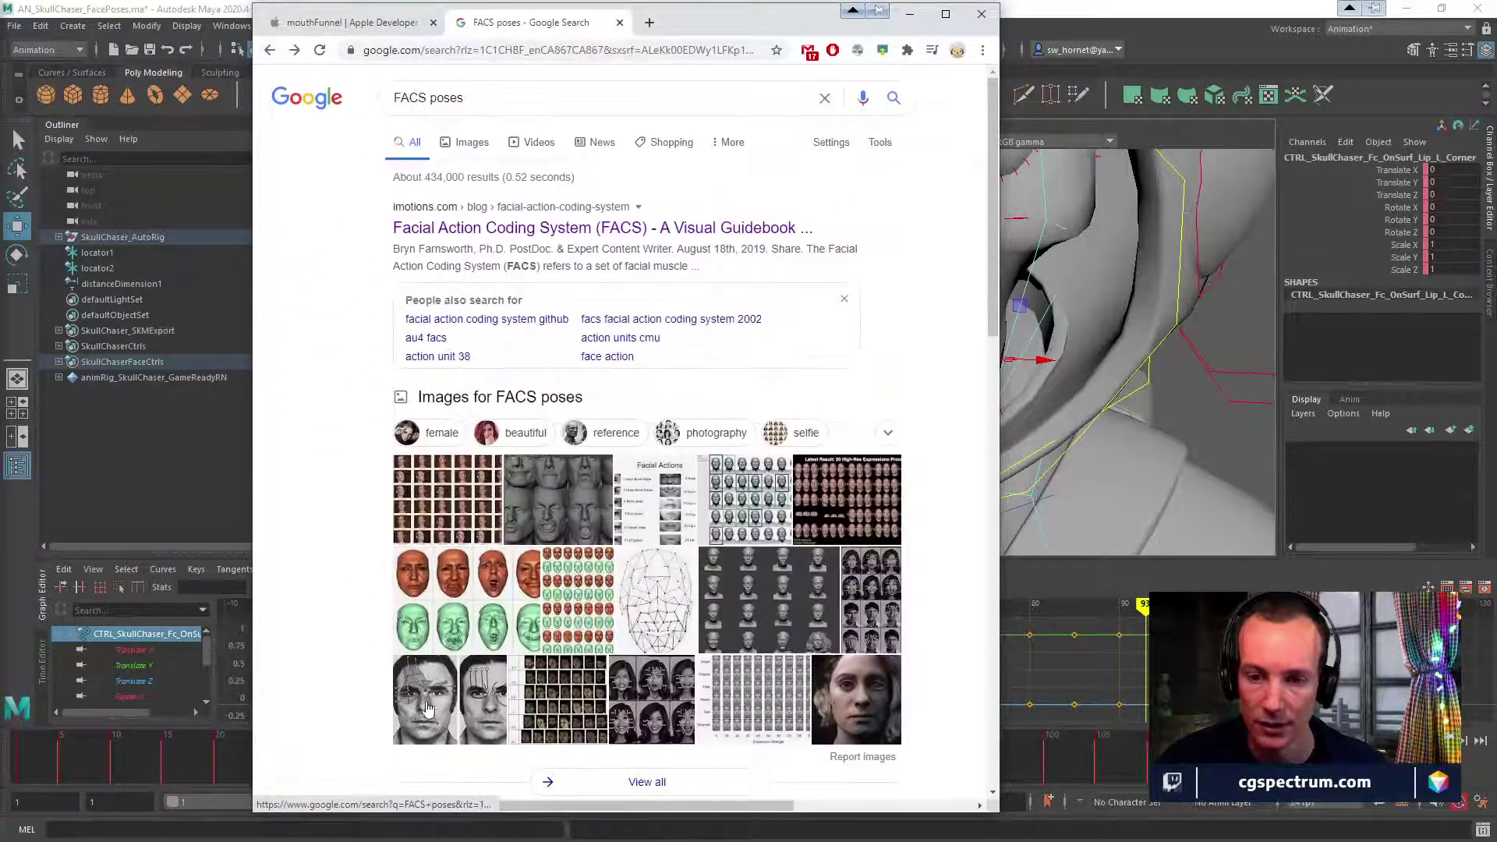
Open the cs.cmu.edu FACS page from the results and read its action unit table down to the lip actions.
{"action": "scroll", "coordinate": [388, 624], "scroll_direction": "down", "scroll_amount": 5}
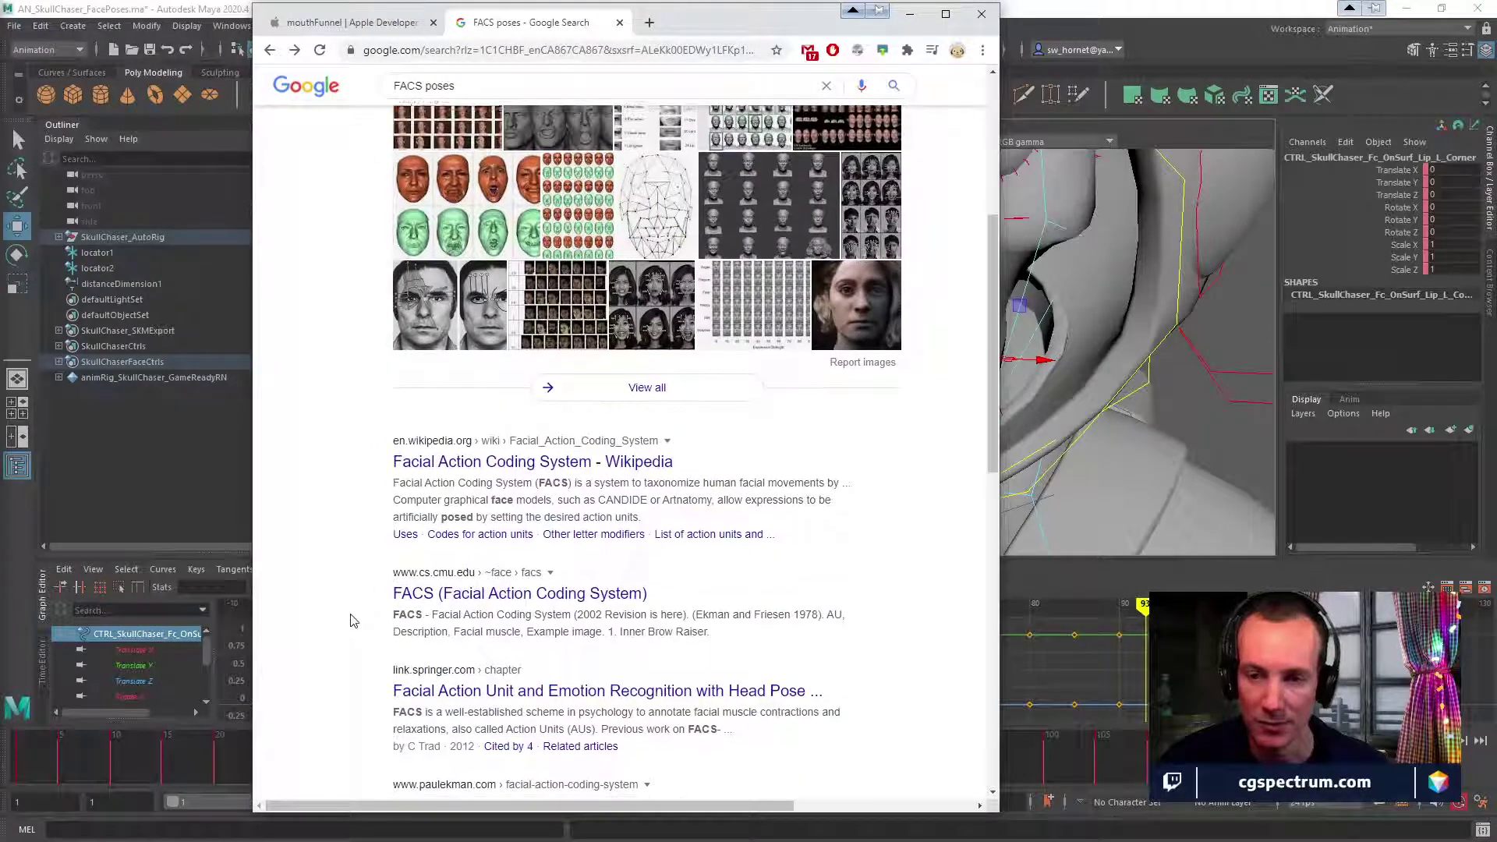
{"action": "scroll", "coordinate": [351, 620], "scroll_direction": "up", "scroll_amount": 1}
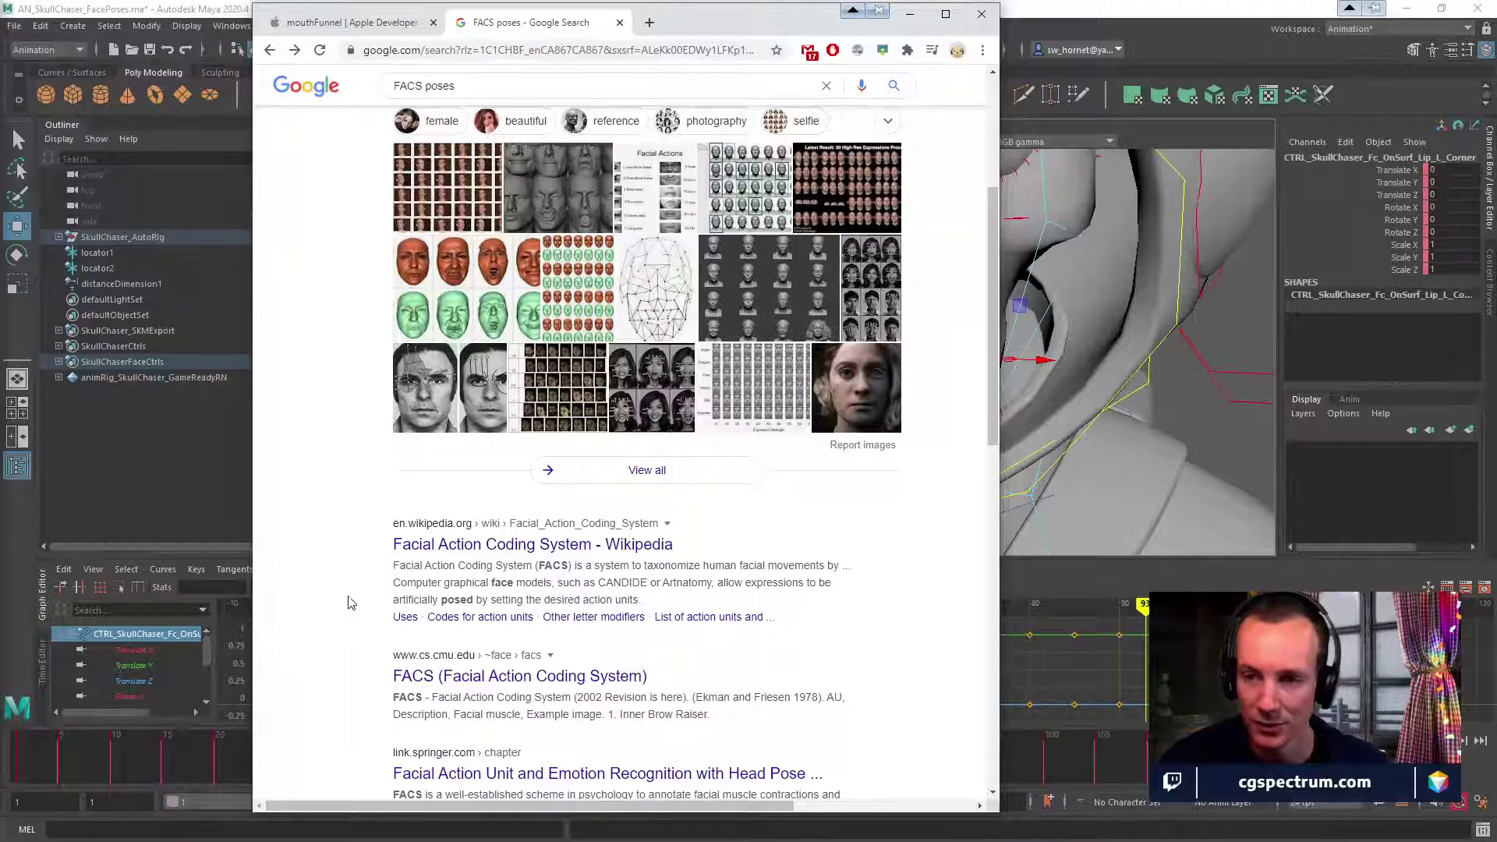
{"action": "scroll", "coordinate": [350, 603], "scroll_direction": "down", "scroll_amount": 3}
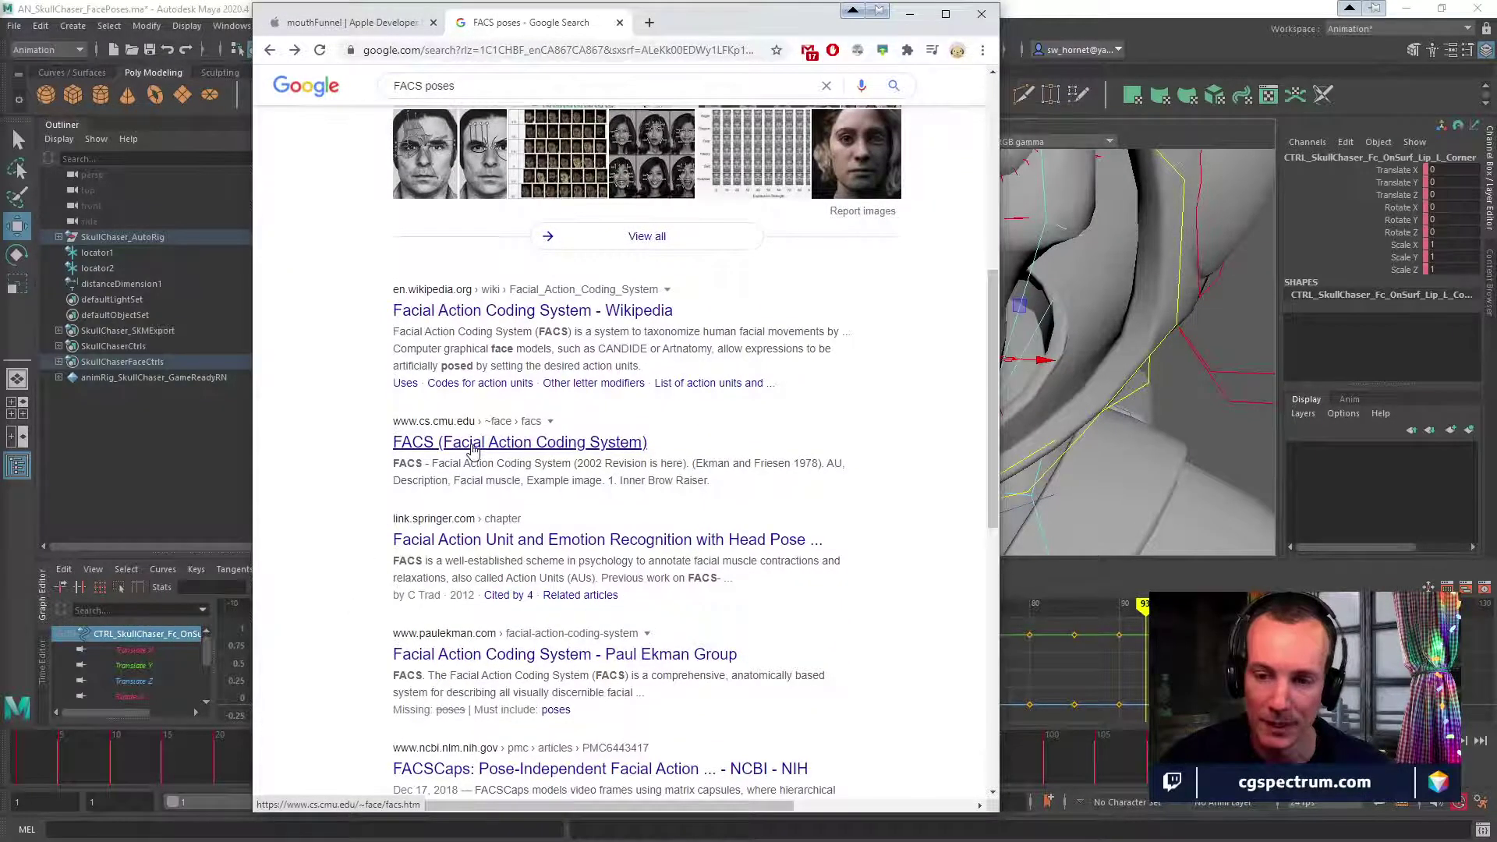
{"action": "scroll", "coordinate": [541, 471], "scroll_direction": "down", "scroll_amount": 1}
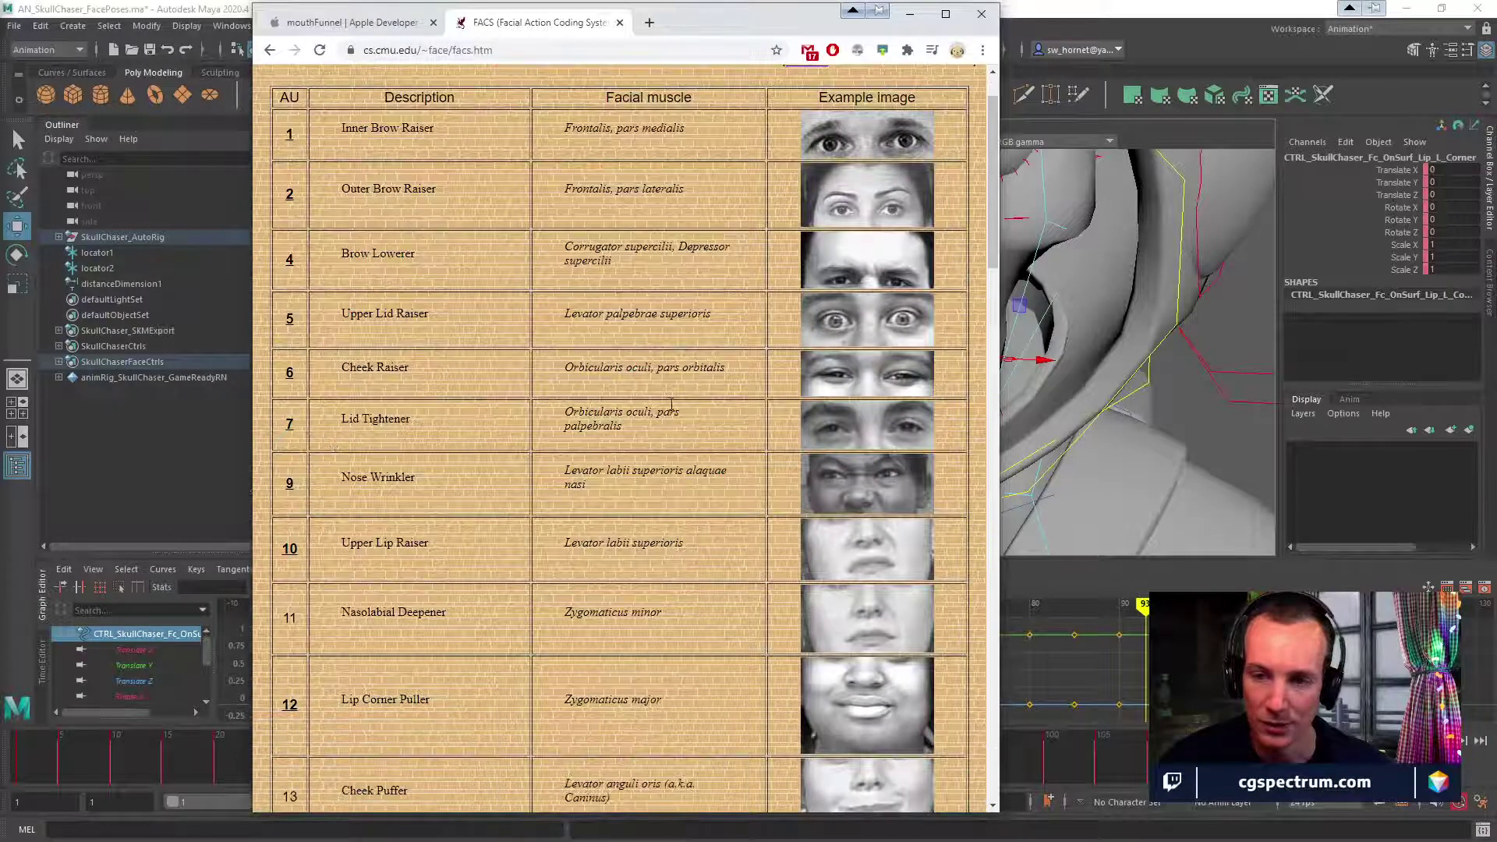
{"action": "scroll", "coordinate": [794, 443], "scroll_direction": "down", "scroll_amount": 3}
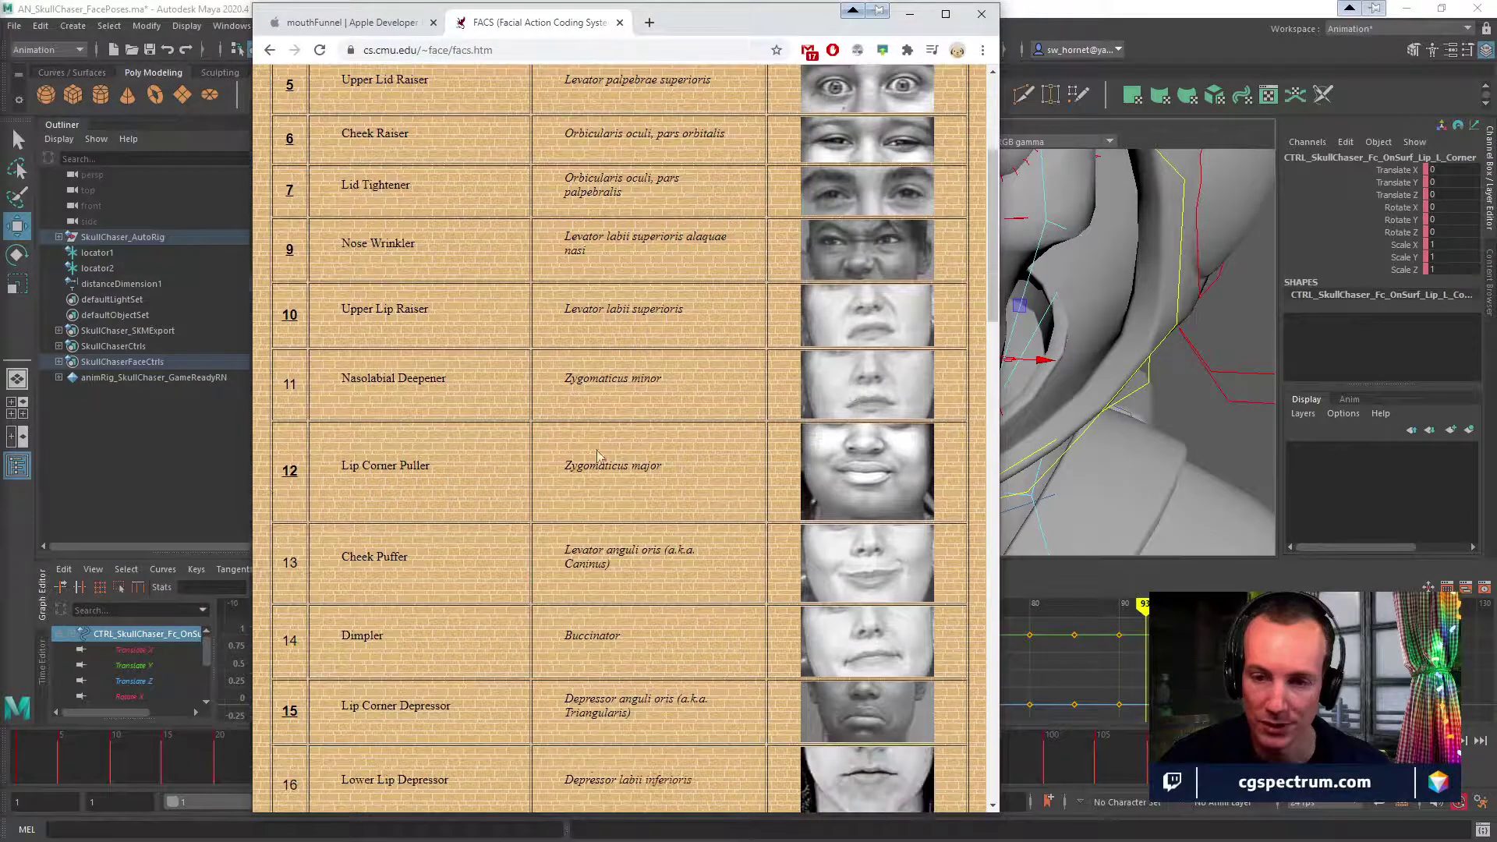
{"action": "scroll", "coordinate": [813, 530], "scroll_direction": "down", "scroll_amount": 5}
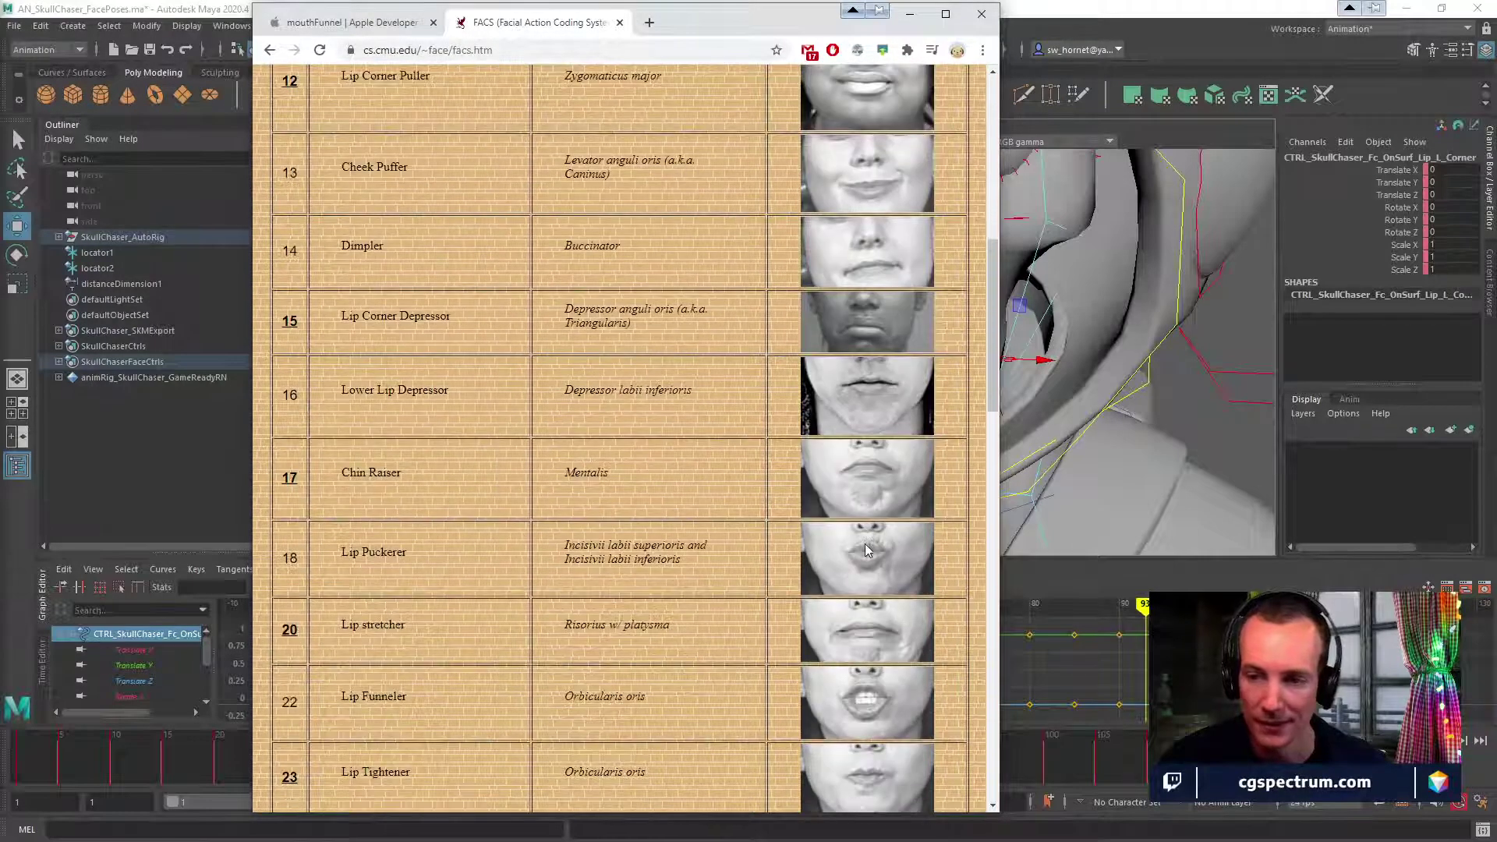
Read the rest of the cs.cmu.edu action unit table through the eye and head codes and return to the search results.
{"action": "scroll", "coordinate": [884, 558], "scroll_direction": "down", "scroll_amount": 20}
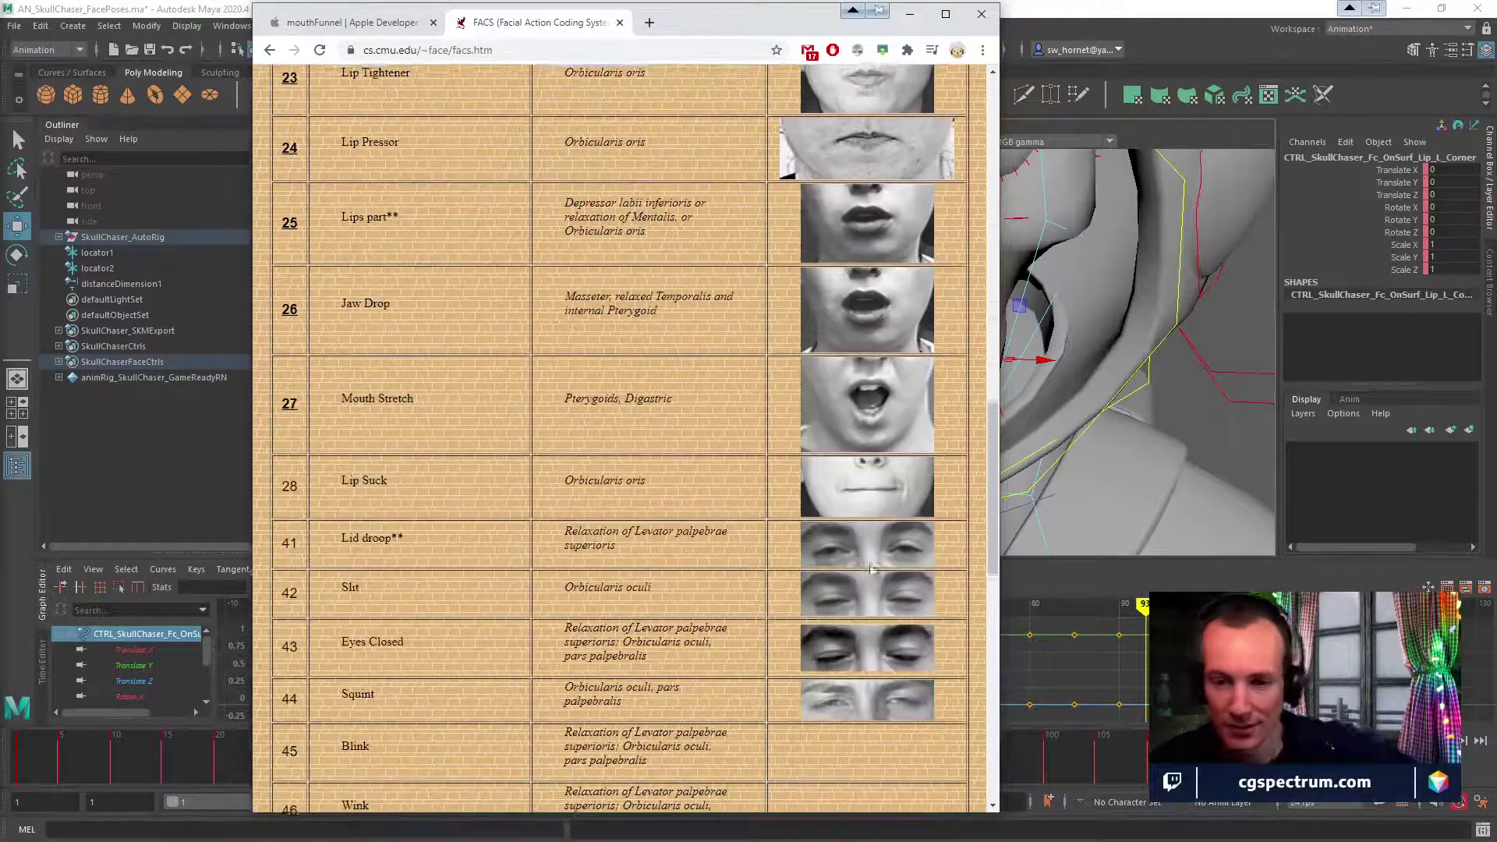
{"action": "scroll", "coordinate": [857, 565], "scroll_direction": "down", "scroll_amount": 7}
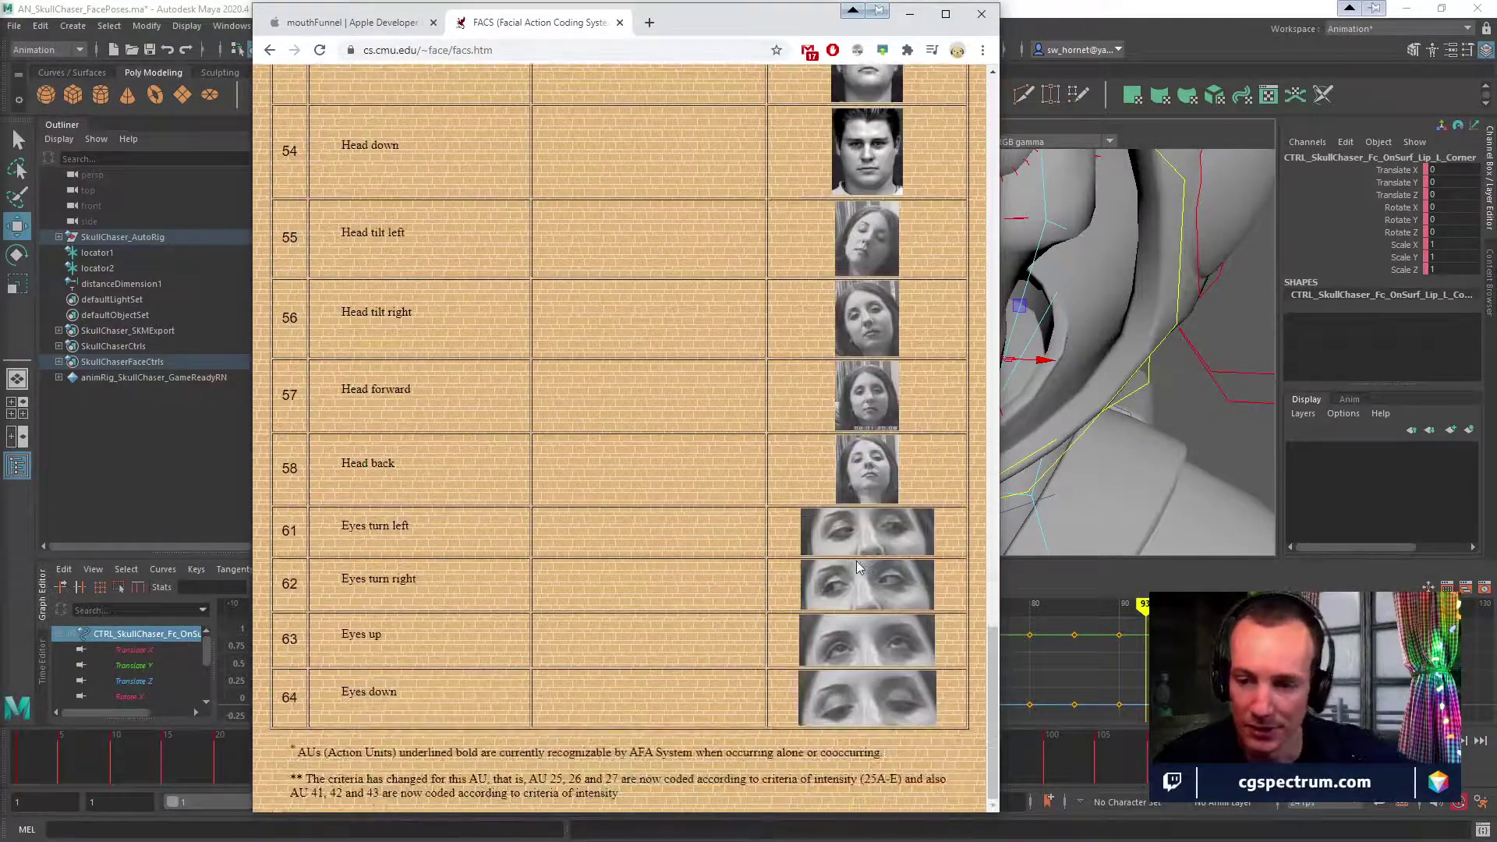
{"action": "scroll", "coordinate": [856, 559], "scroll_direction": "up", "scroll_amount": 5}
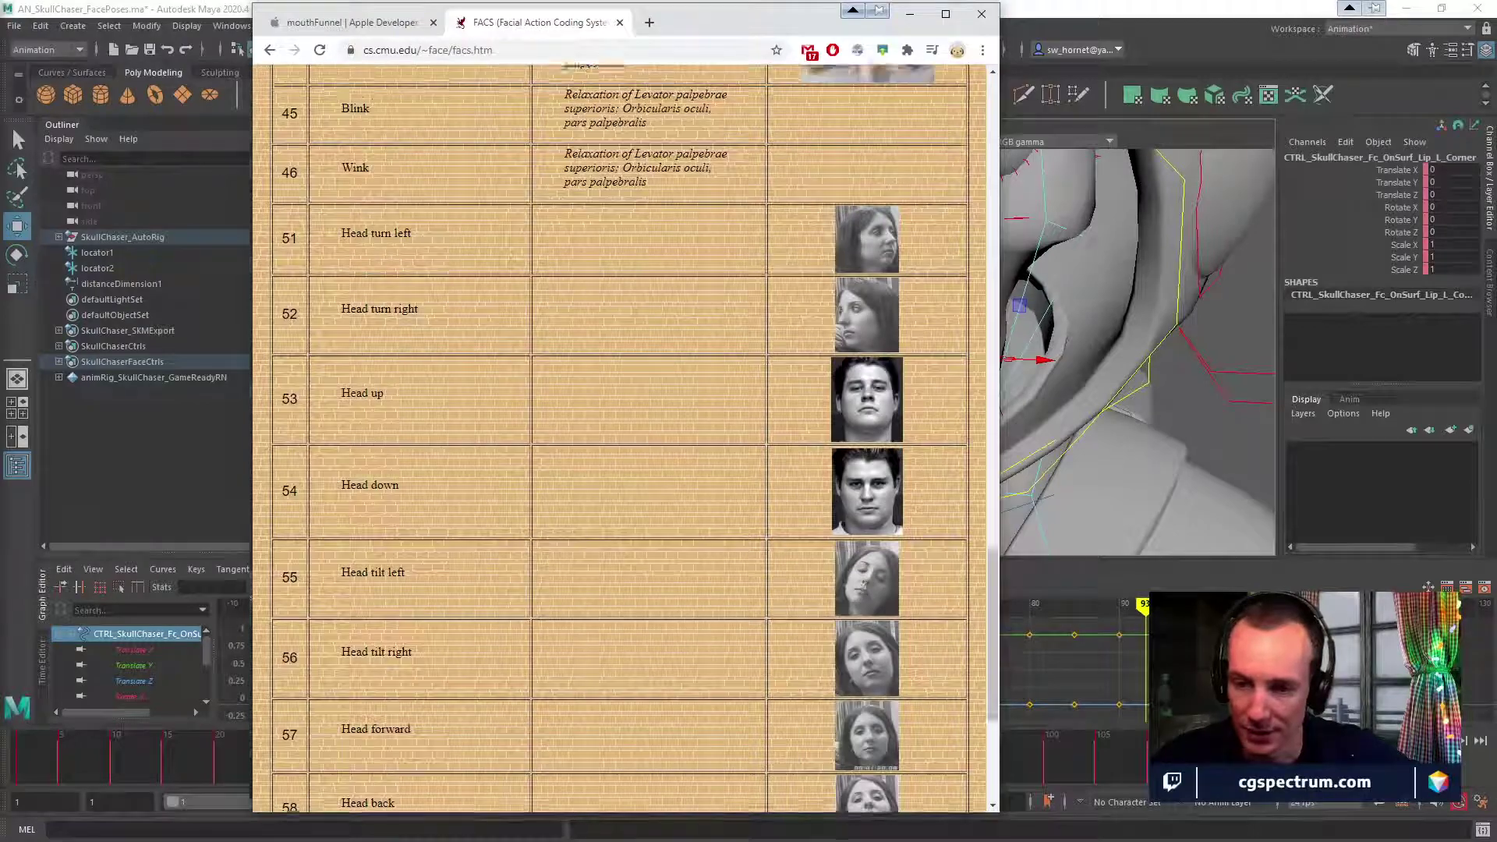
{"action": "scroll", "coordinate": [860, 560], "scroll_direction": "up", "scroll_amount": 3}
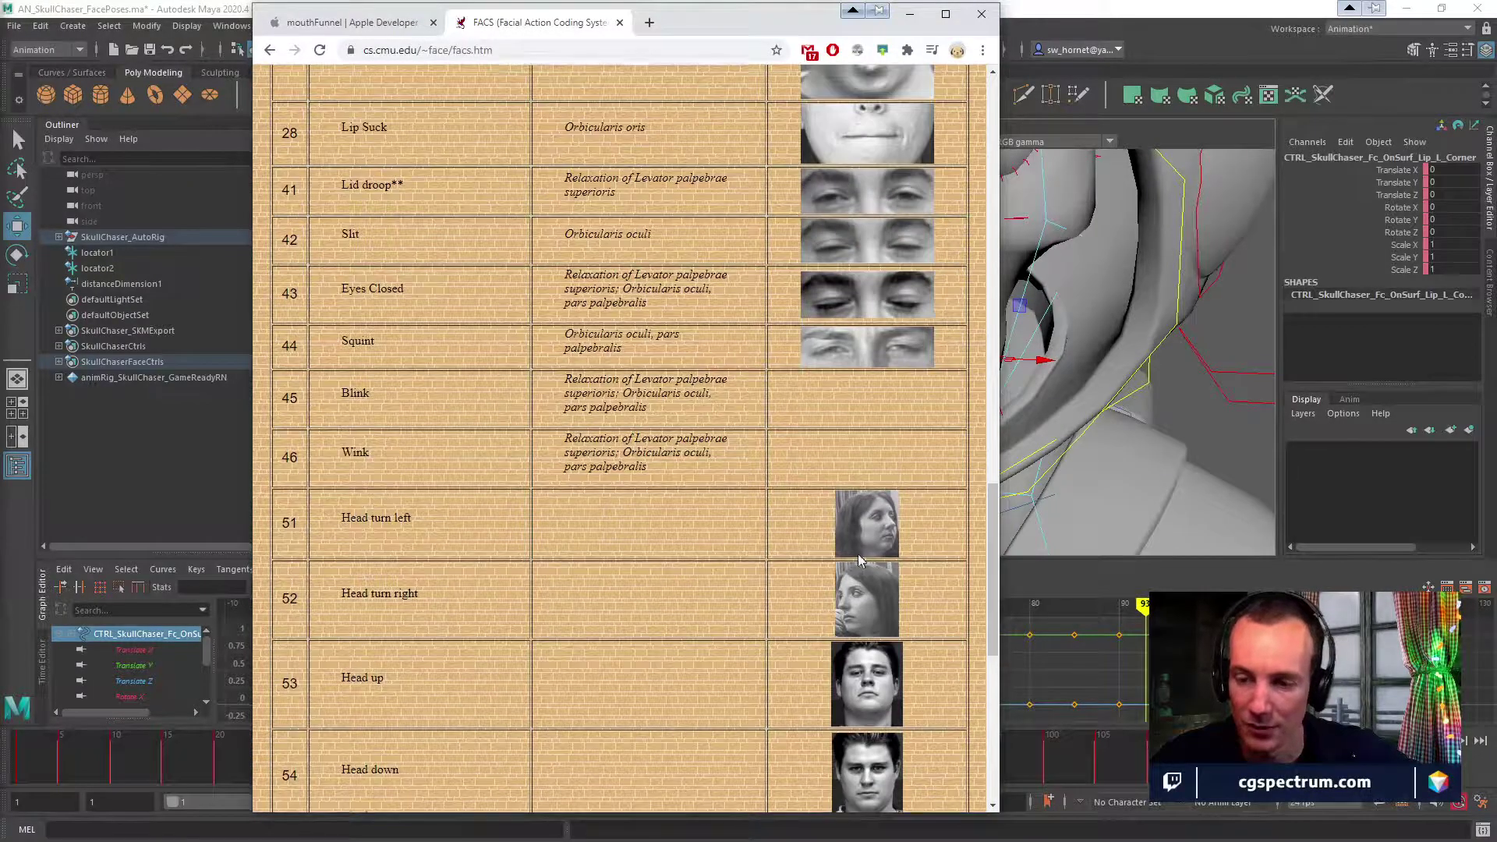
{"action": "scroll", "coordinate": [859, 560], "scroll_direction": "up", "scroll_amount": 15}
{"action": "scroll", "coordinate": [863, 554], "scroll_direction": "up", "scroll_amount": 7}
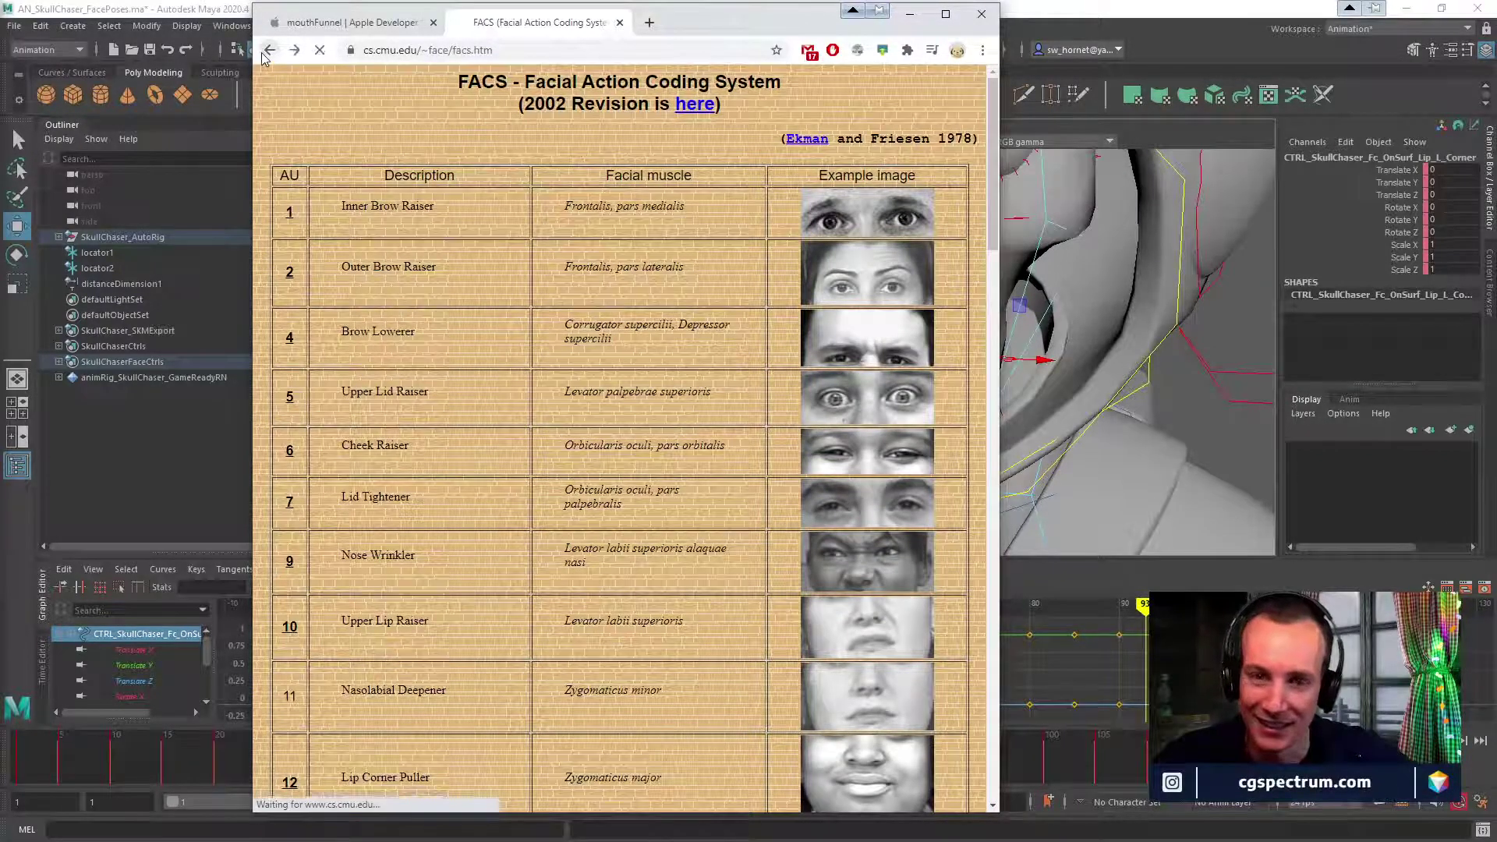
{"action": "key", "text": "alt+Left"}
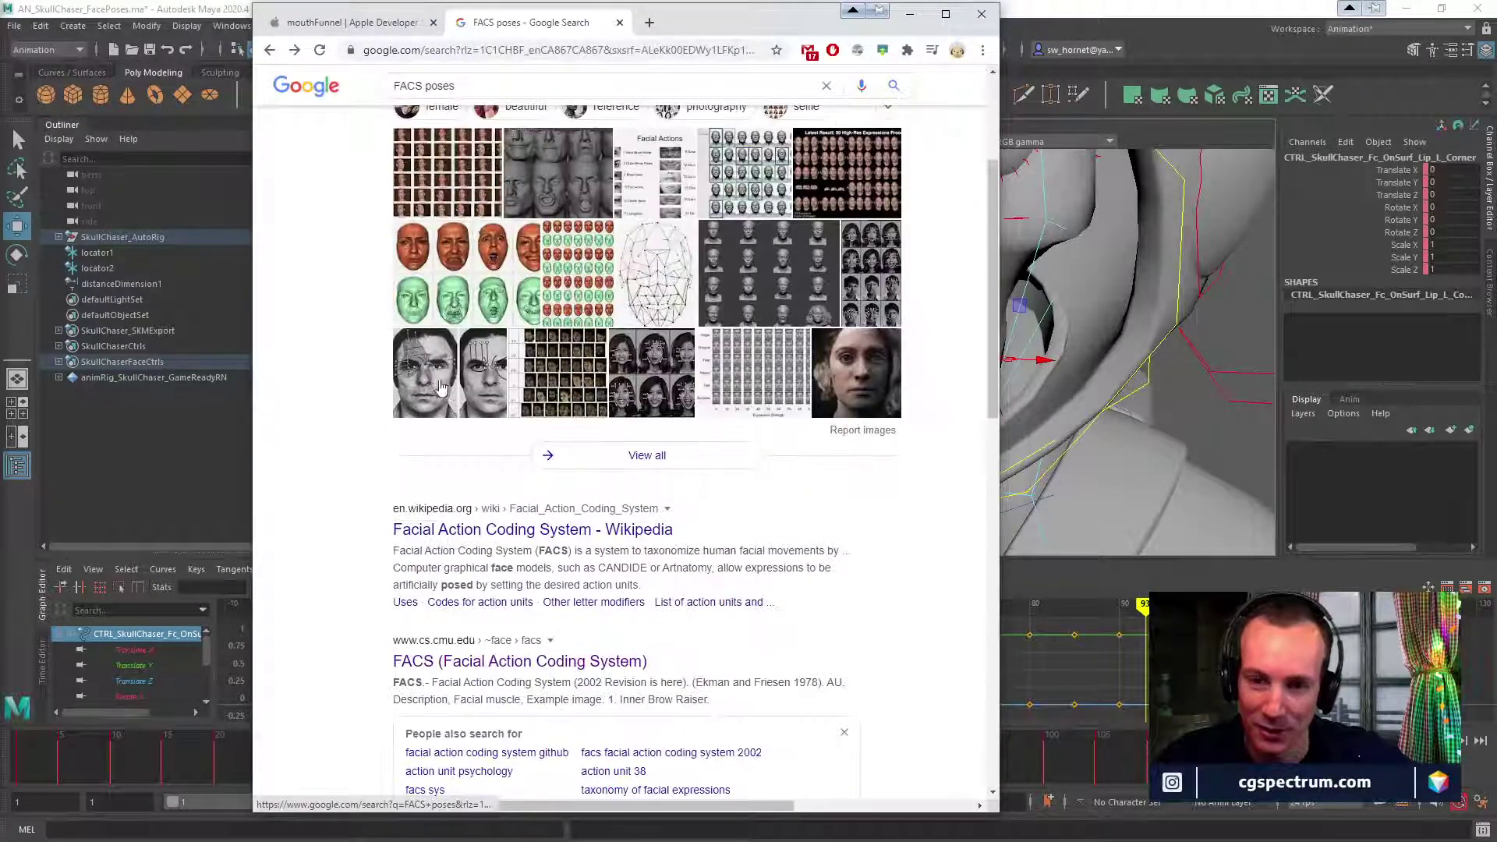
Skim the Wikipedia Facial Action Coding System article, briefly revisit the cs.cmu.edu FACS page, and return to the search results.
{"action": "scroll", "coordinate": [395, 542], "scroll_direction": "down", "scroll_amount": 1}
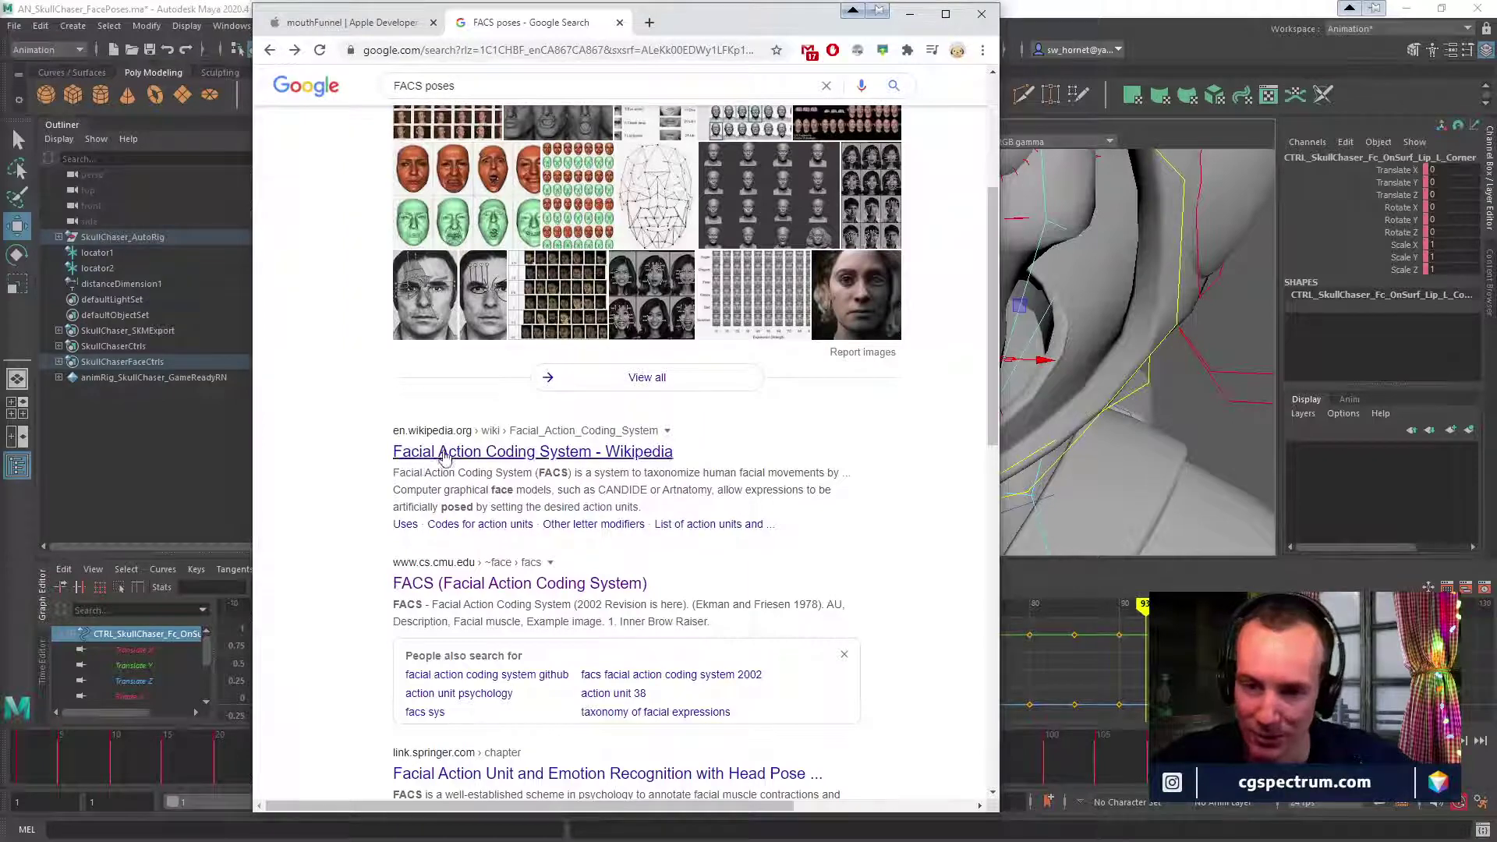
{"action": "scroll", "coordinate": [452, 460], "scroll_direction": "up", "scroll_amount": 1}
{"action": "scroll", "coordinate": [476, 437], "scroll_direction": "down", "scroll_amount": 2}
{"action": "left_click", "coordinate": [480, 378]}
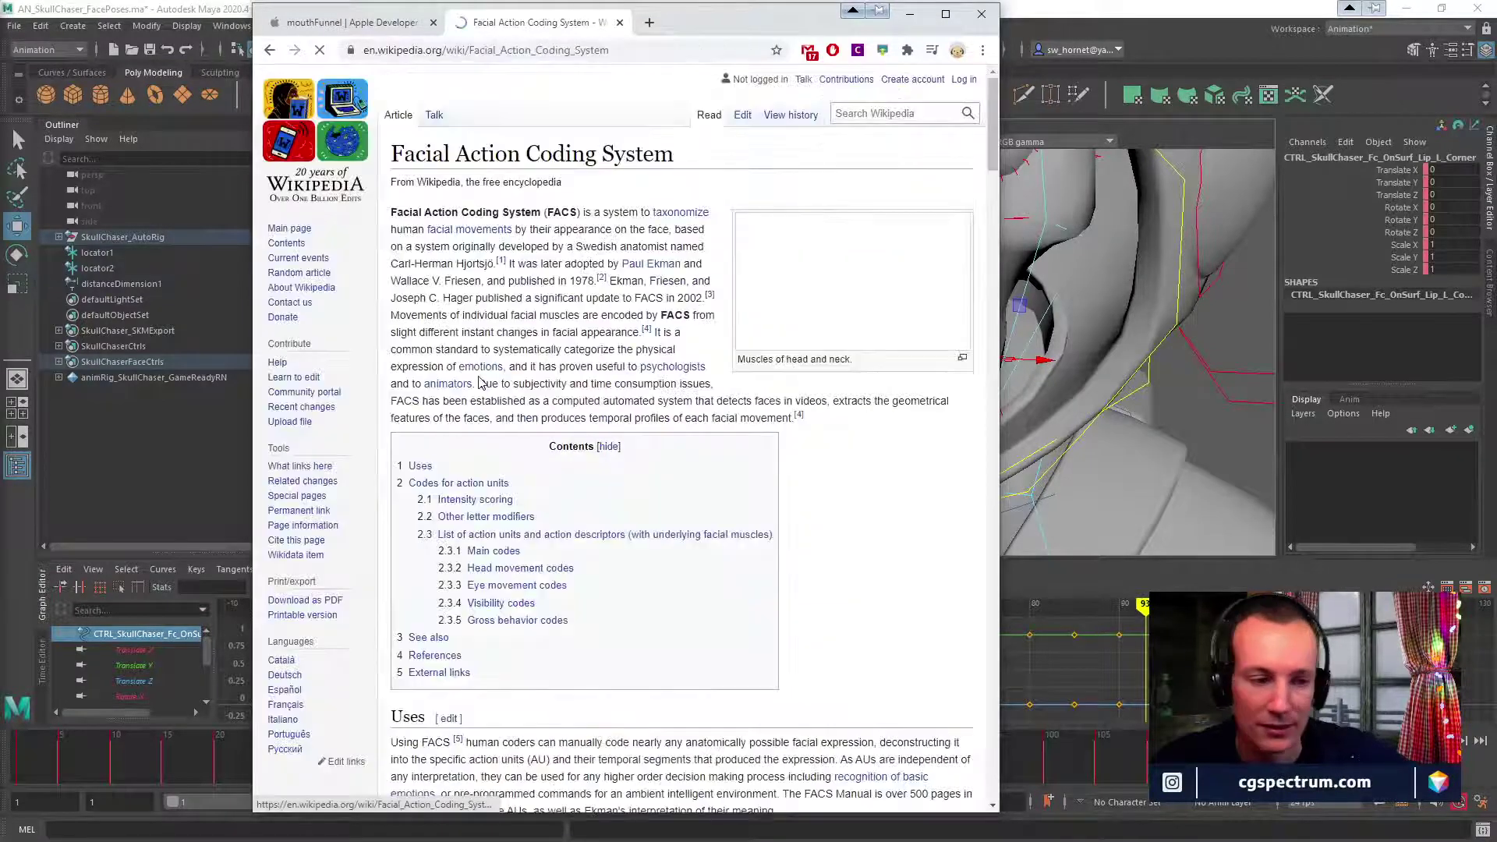
{"action": "scroll", "coordinate": [493, 350], "scroll_direction": "down", "scroll_amount": 5}
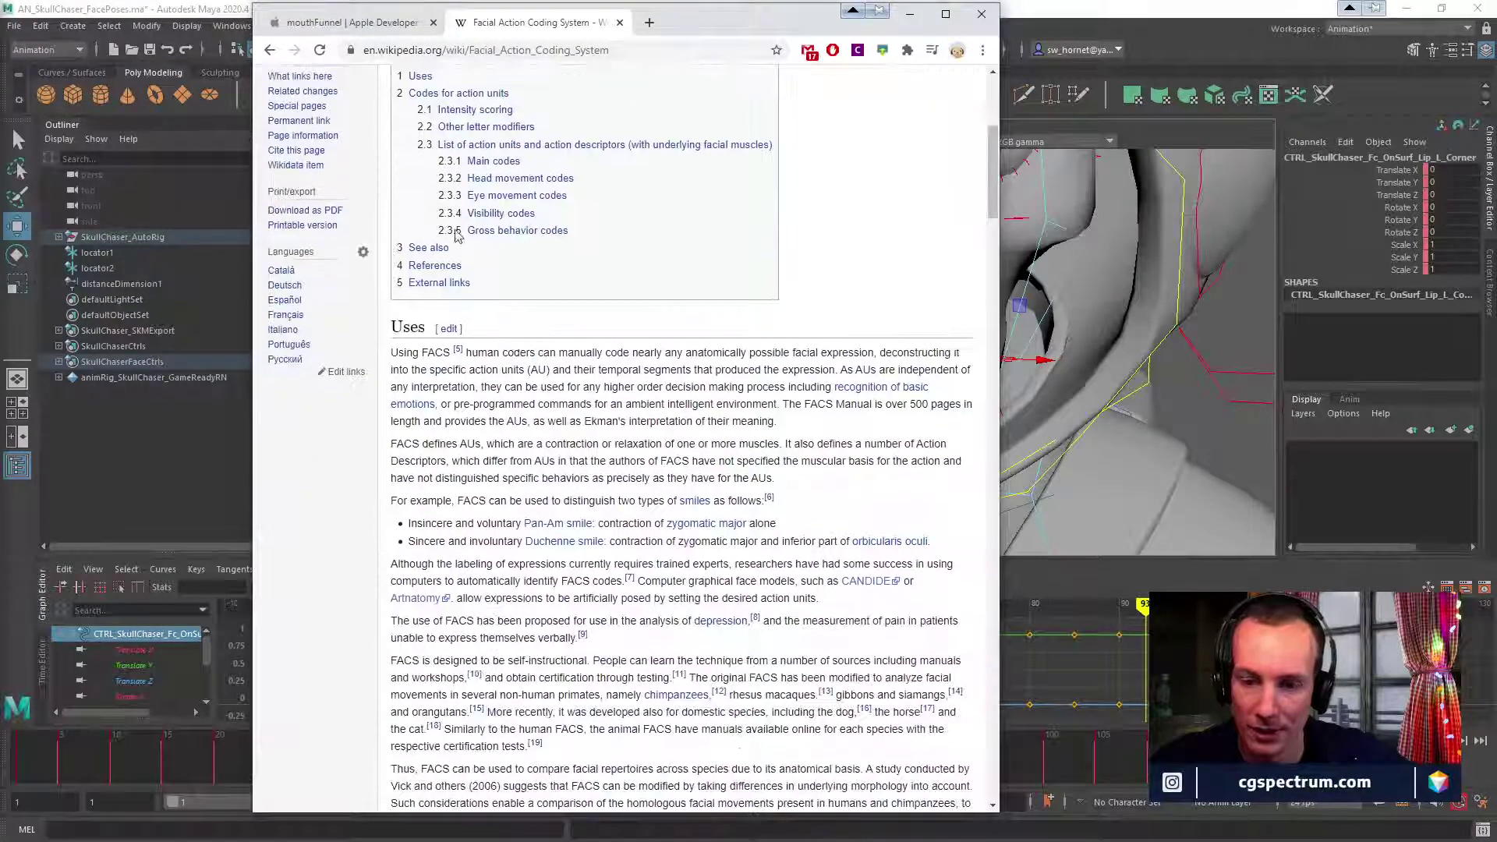
{"action": "scroll", "coordinate": [460, 238], "scroll_direction": "up", "scroll_amount": 3}
{"action": "key", "text": "alt+Left"}
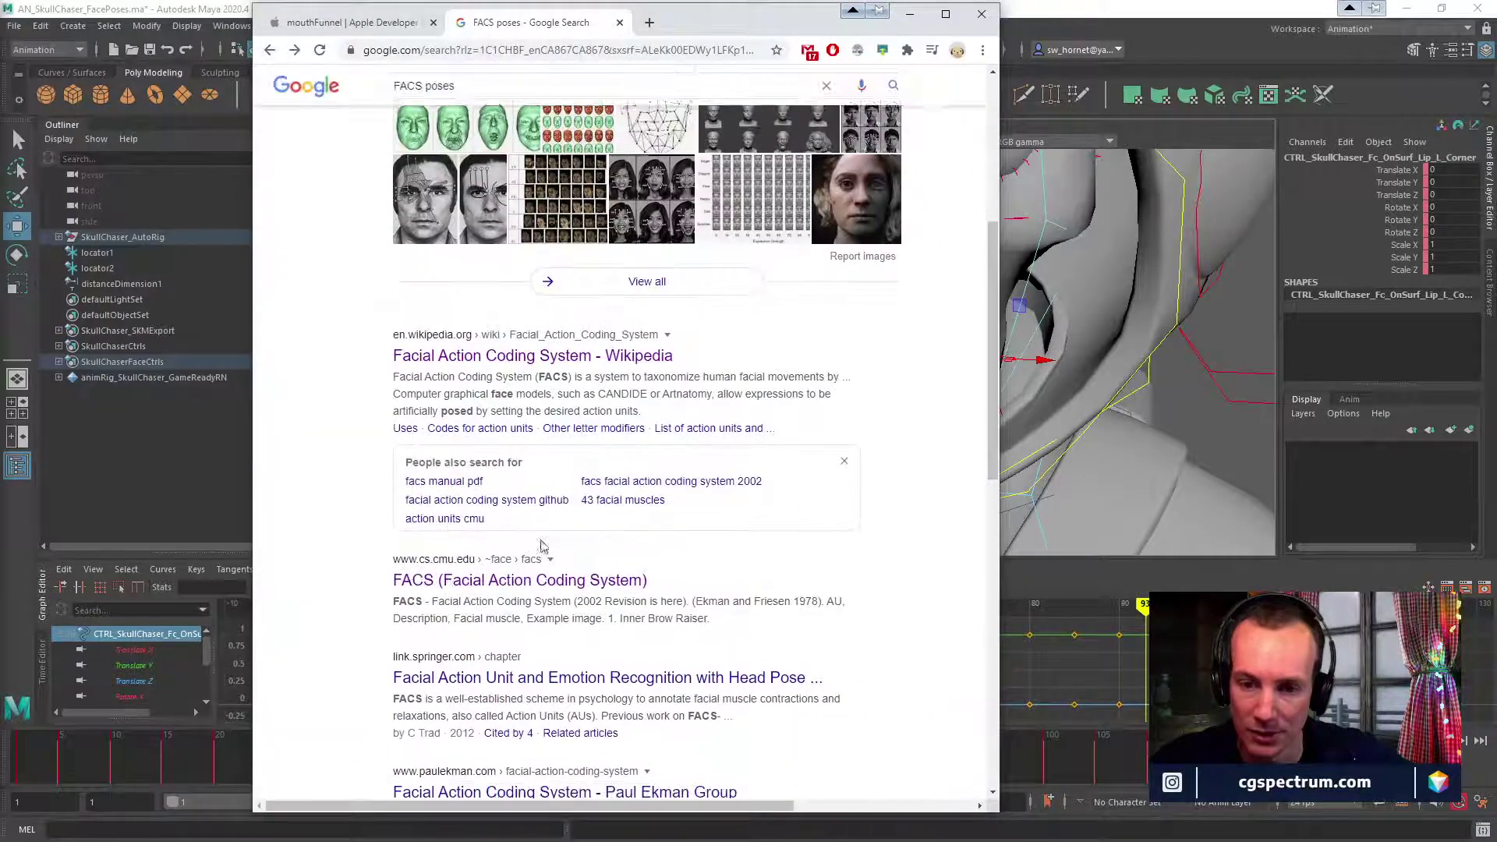
{"action": "left_click", "coordinate": [530, 446]}
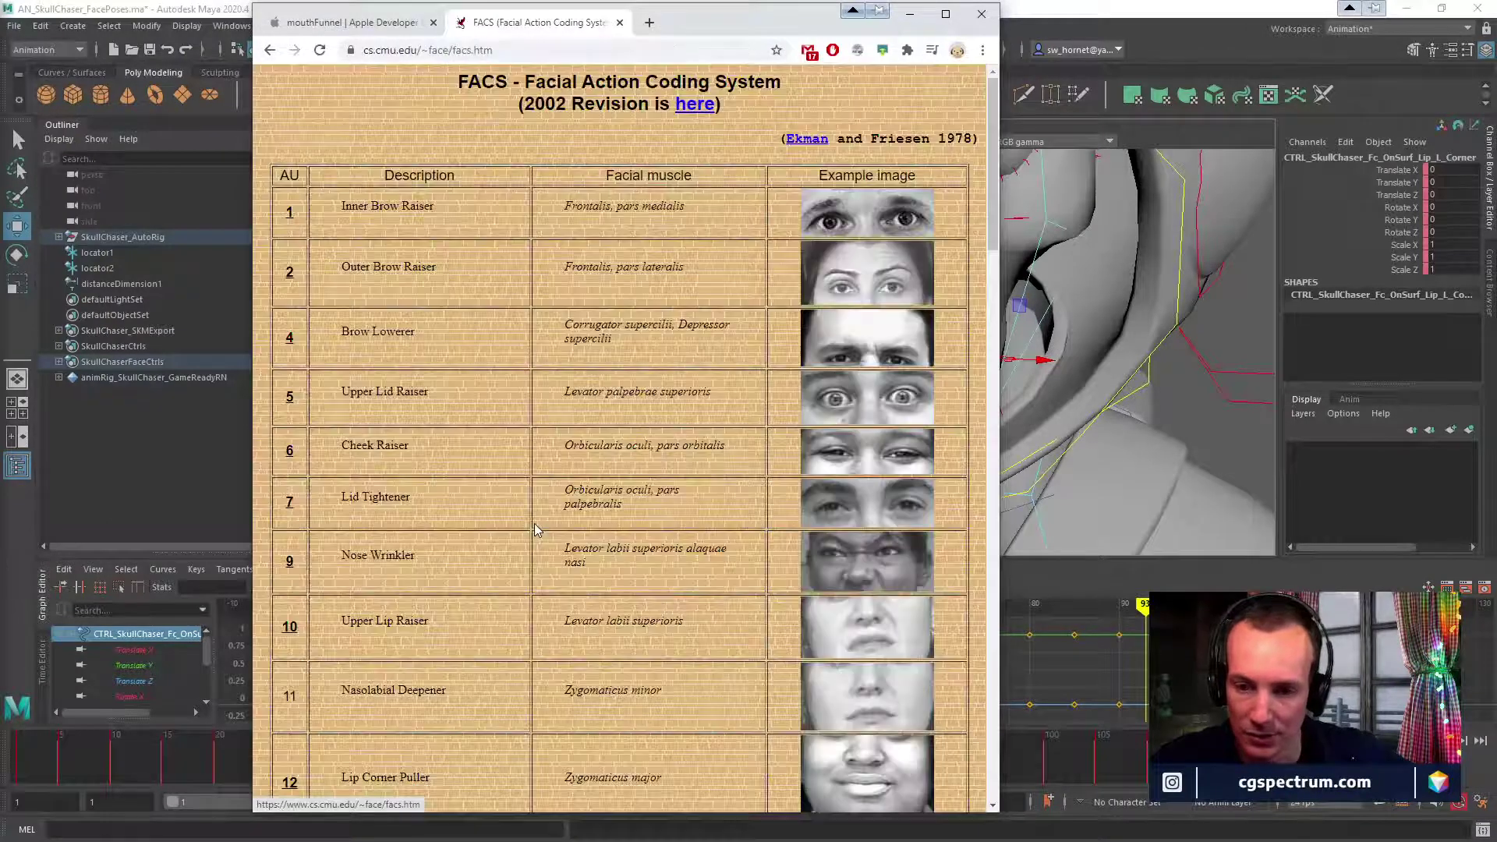
{"action": "left_click", "coordinate": [273, 49]}
{"action": "scroll", "coordinate": [546, 327], "scroll_direction": "up", "scroll_amount": 5}
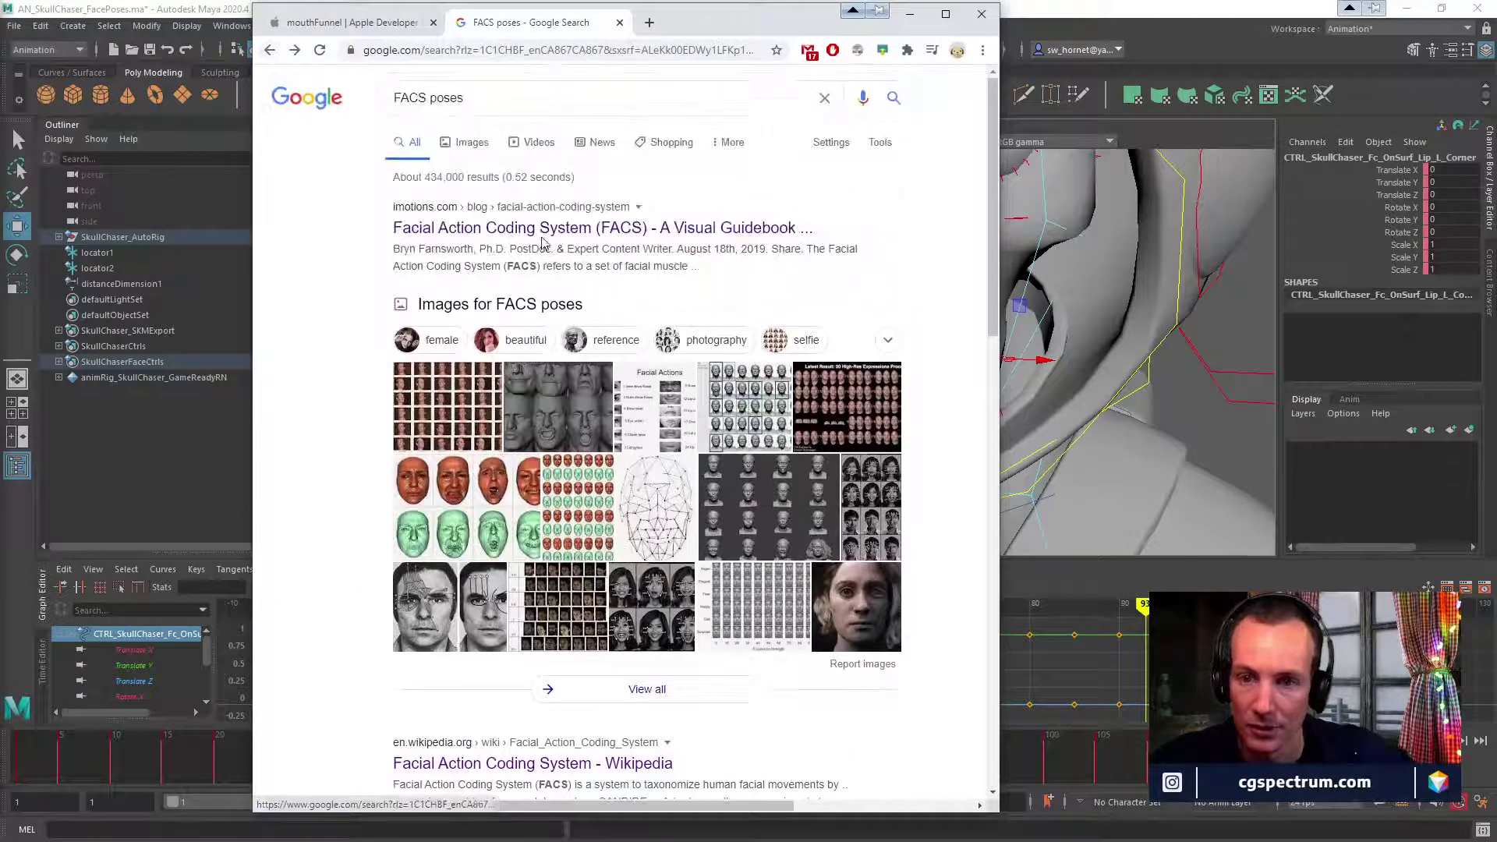
Open the iMotions FACS visual guidebook and study its Main Action Units table, including Lip Puckerer and Lip Funneler.
{"action": "left_click", "coordinate": [542, 237]}
{"action": "scroll", "coordinate": [658, 467], "scroll_direction": "down", "scroll_amount": 10}
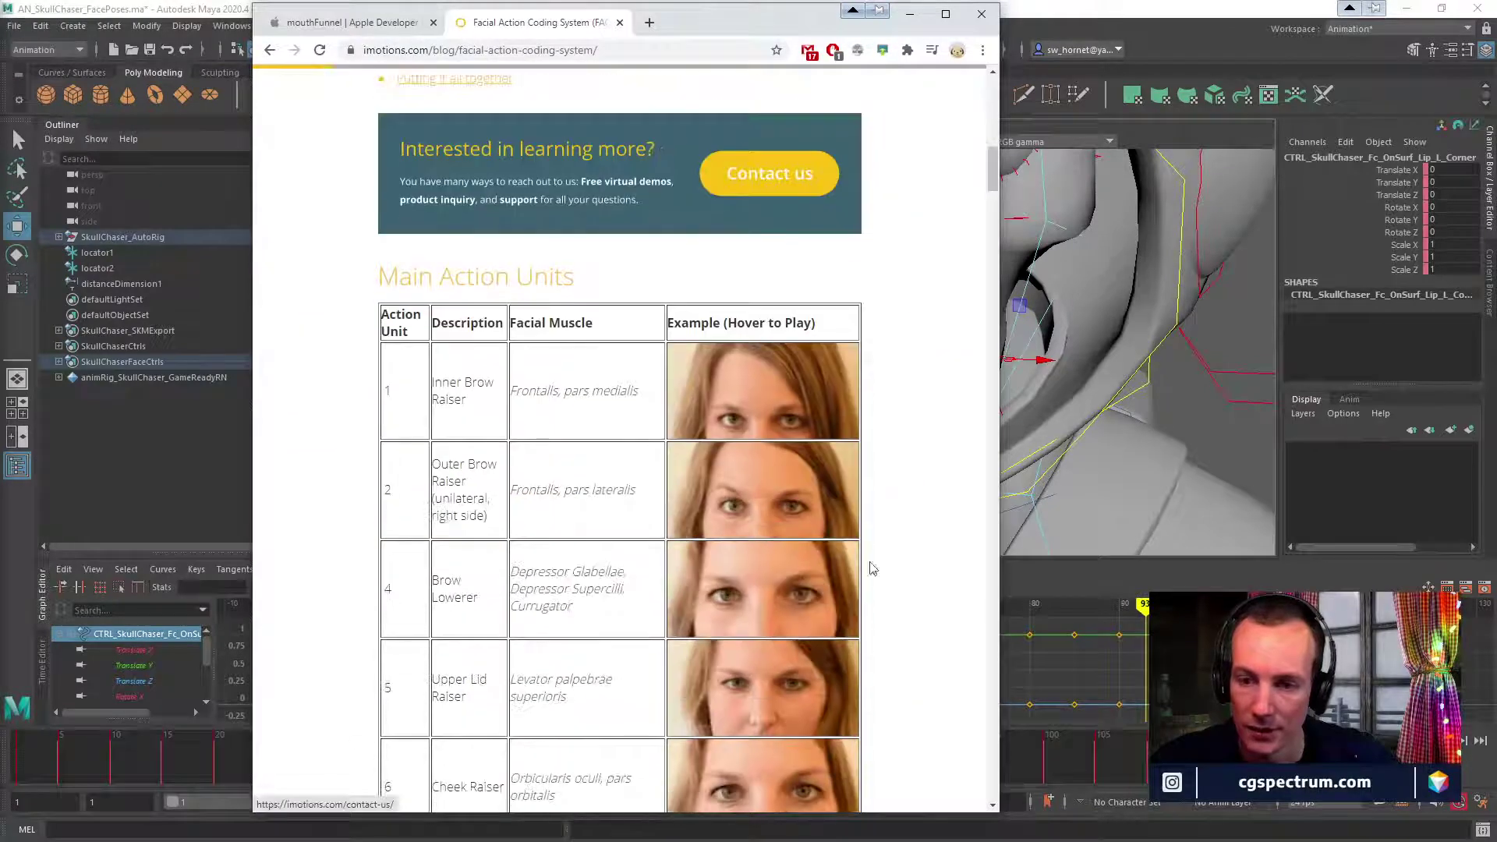
{"action": "scroll", "coordinate": [871, 568], "scroll_direction": "down", "scroll_amount": 4}
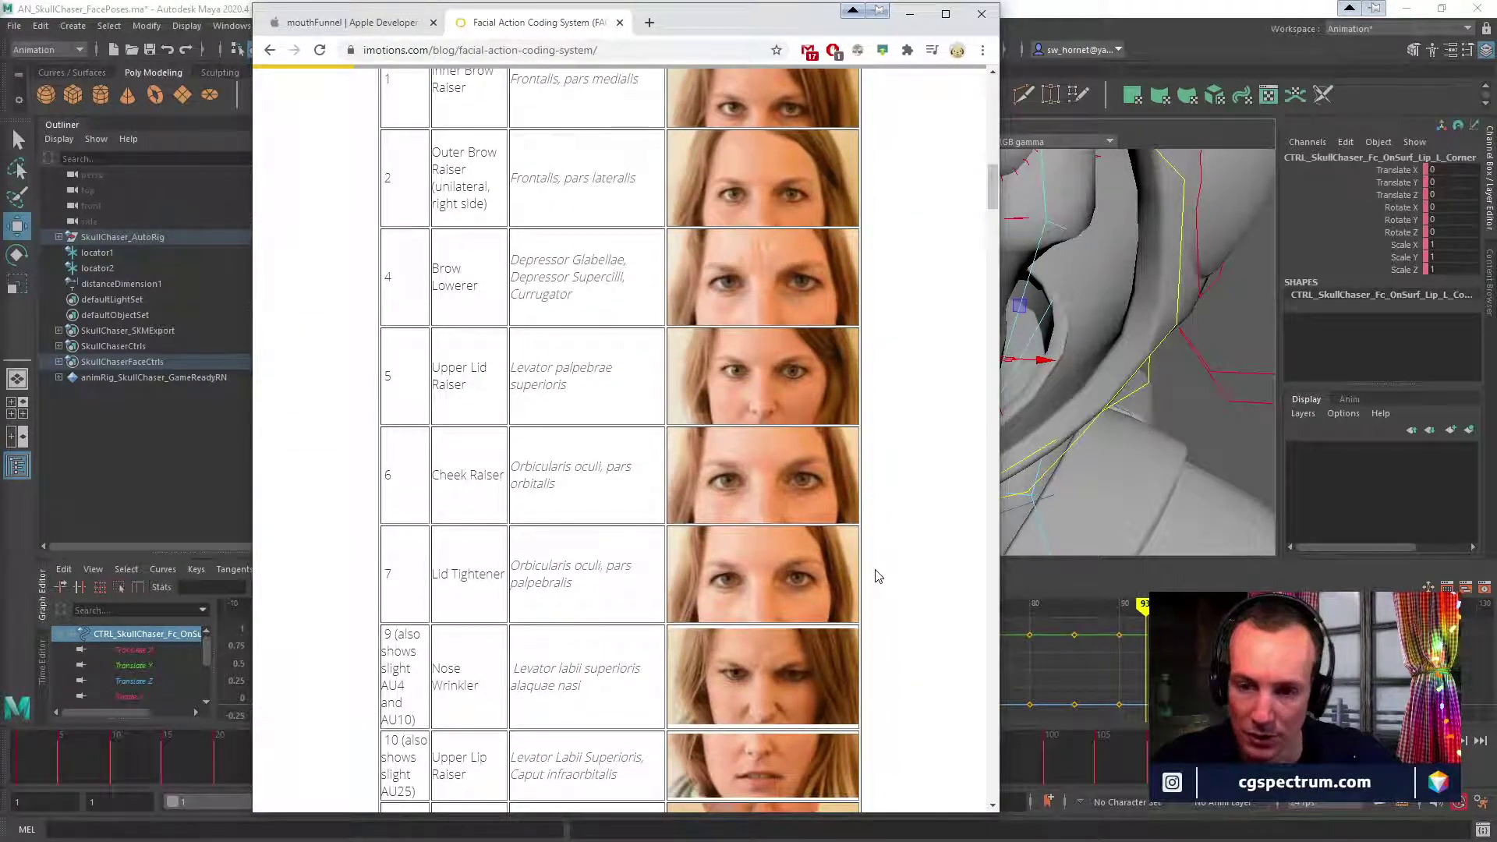
{"action": "scroll", "coordinate": [878, 576], "scroll_direction": "down", "scroll_amount": 2}
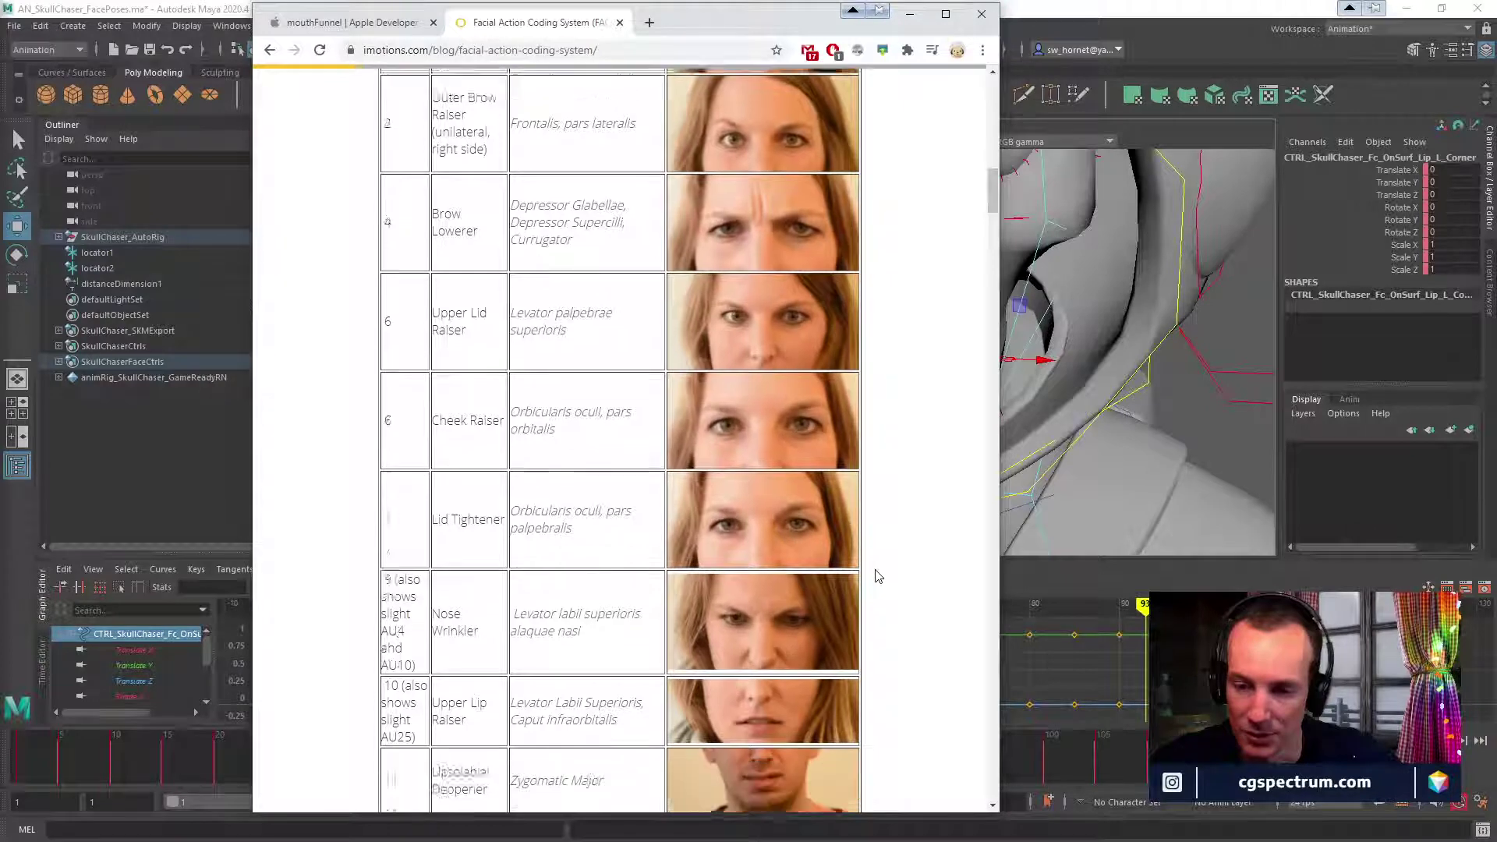
{"action": "scroll", "coordinate": [878, 576], "scroll_direction": "down", "scroll_amount": 4}
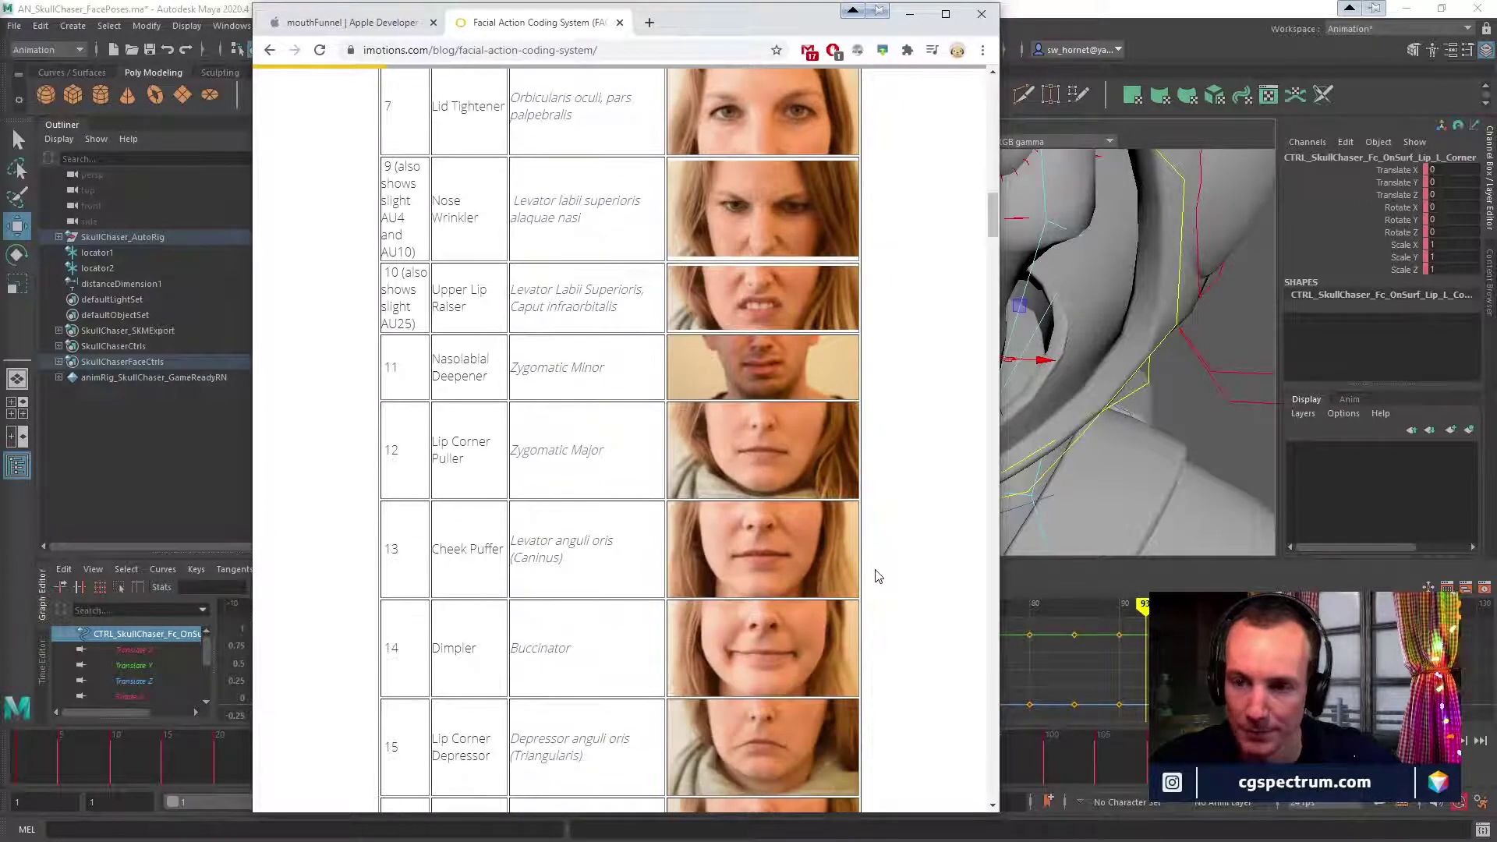
{"action": "scroll", "coordinate": [878, 576], "scroll_direction": "down", "scroll_amount": 2}
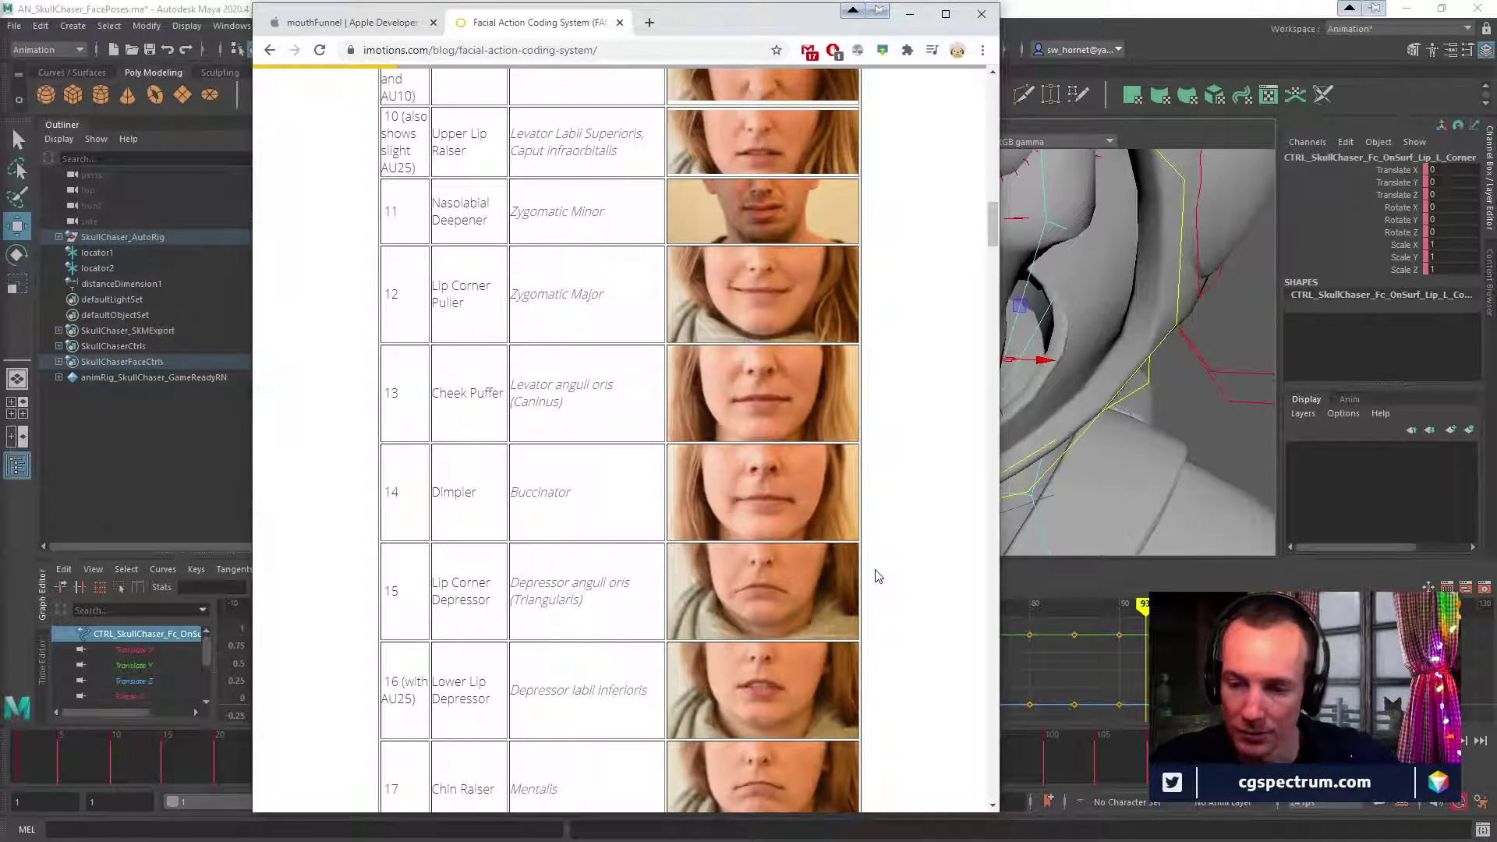
{"action": "scroll", "coordinate": [878, 576], "scroll_direction": "down", "scroll_amount": 4}
{"action": "scroll", "coordinate": [878, 576], "scroll_direction": "down", "scroll_amount": 3}
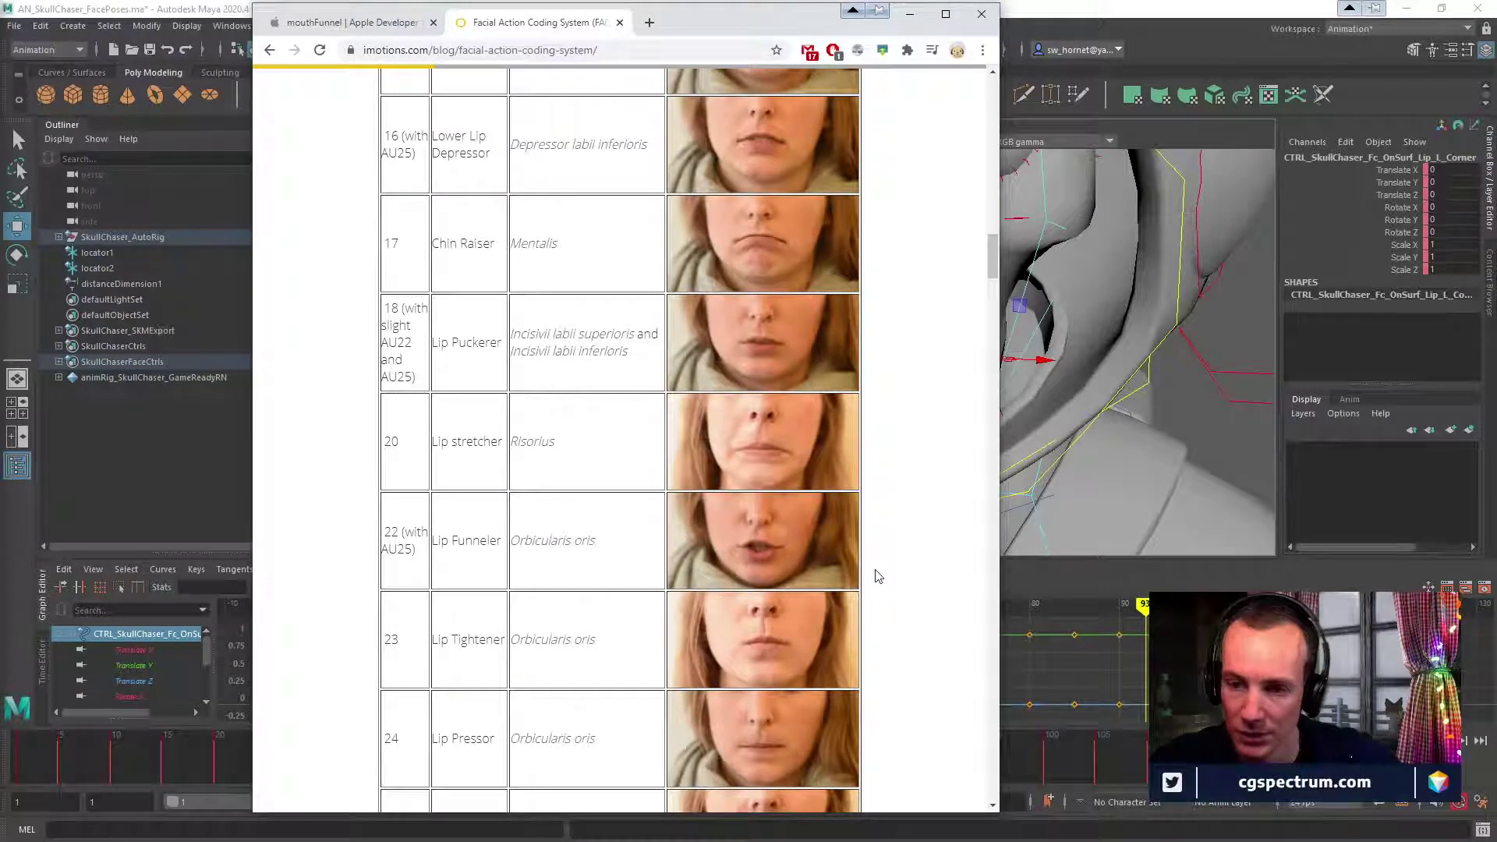
{"action": "scroll", "coordinate": [878, 576], "scroll_direction": "down", "scroll_amount": 2}
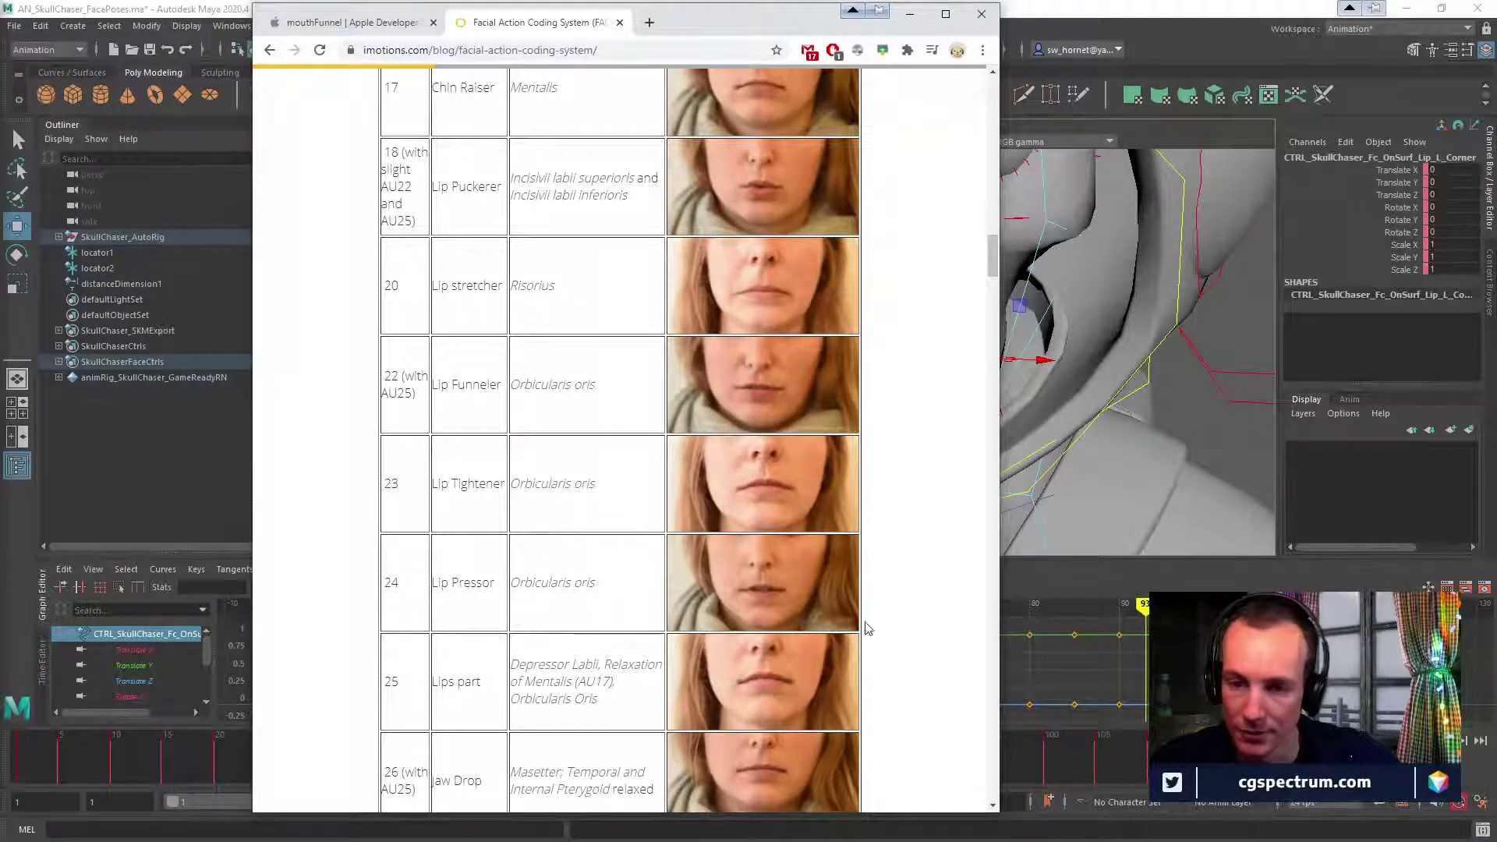
{"action": "scroll", "coordinate": [868, 626], "scroll_direction": "down", "scroll_amount": 1}
{"action": "scroll", "coordinate": [870, 628], "scroll_direction": "down", "scroll_amount": 1}
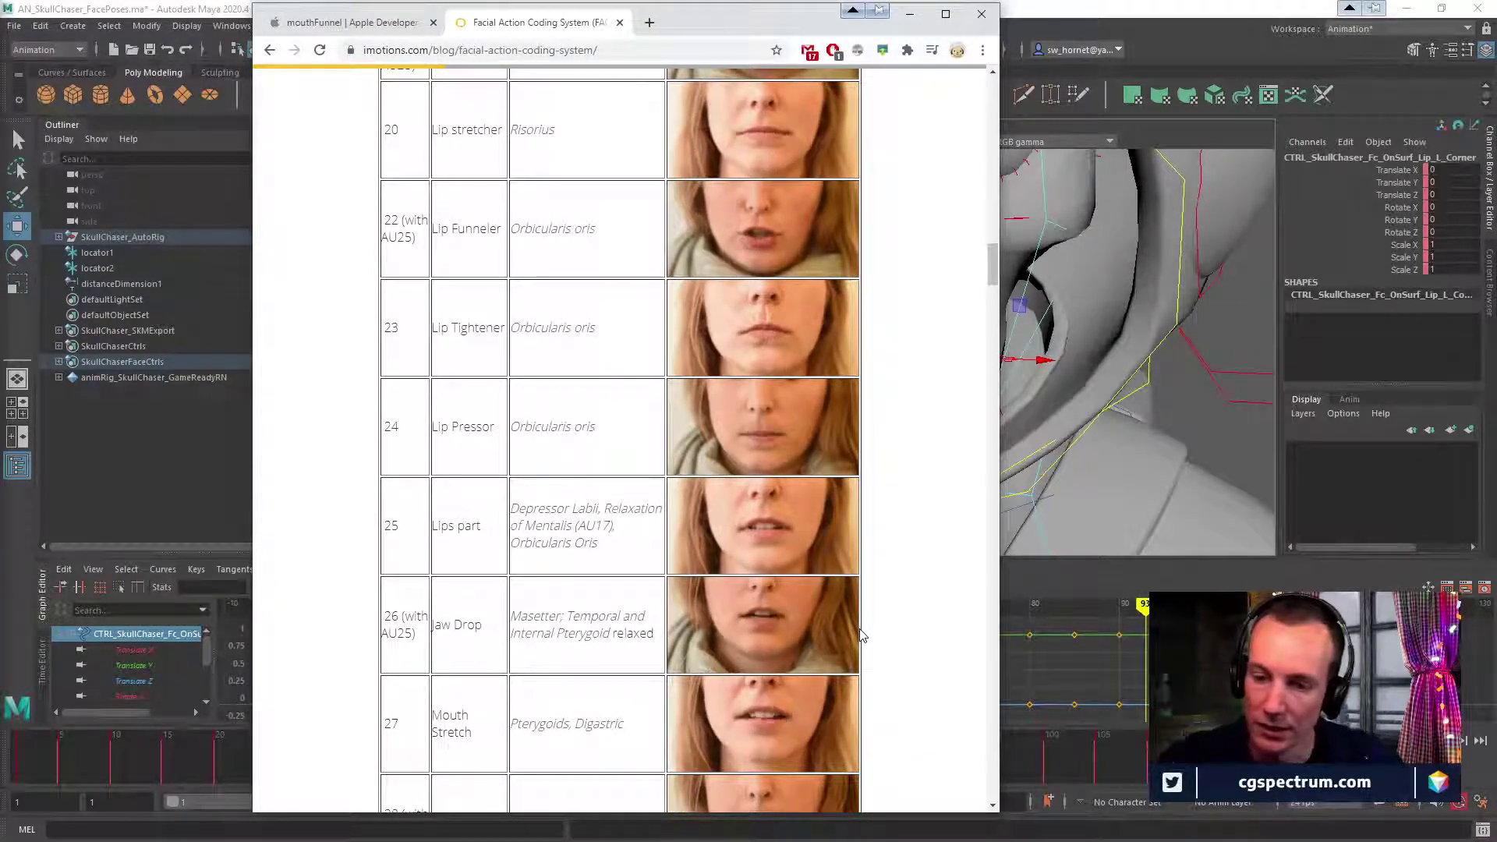
{"action": "scroll", "coordinate": [862, 635], "scroll_direction": "down", "scroll_amount": 6}
{"action": "scroll", "coordinate": [862, 636], "scroll_direction": "down", "scroll_amount": 2}
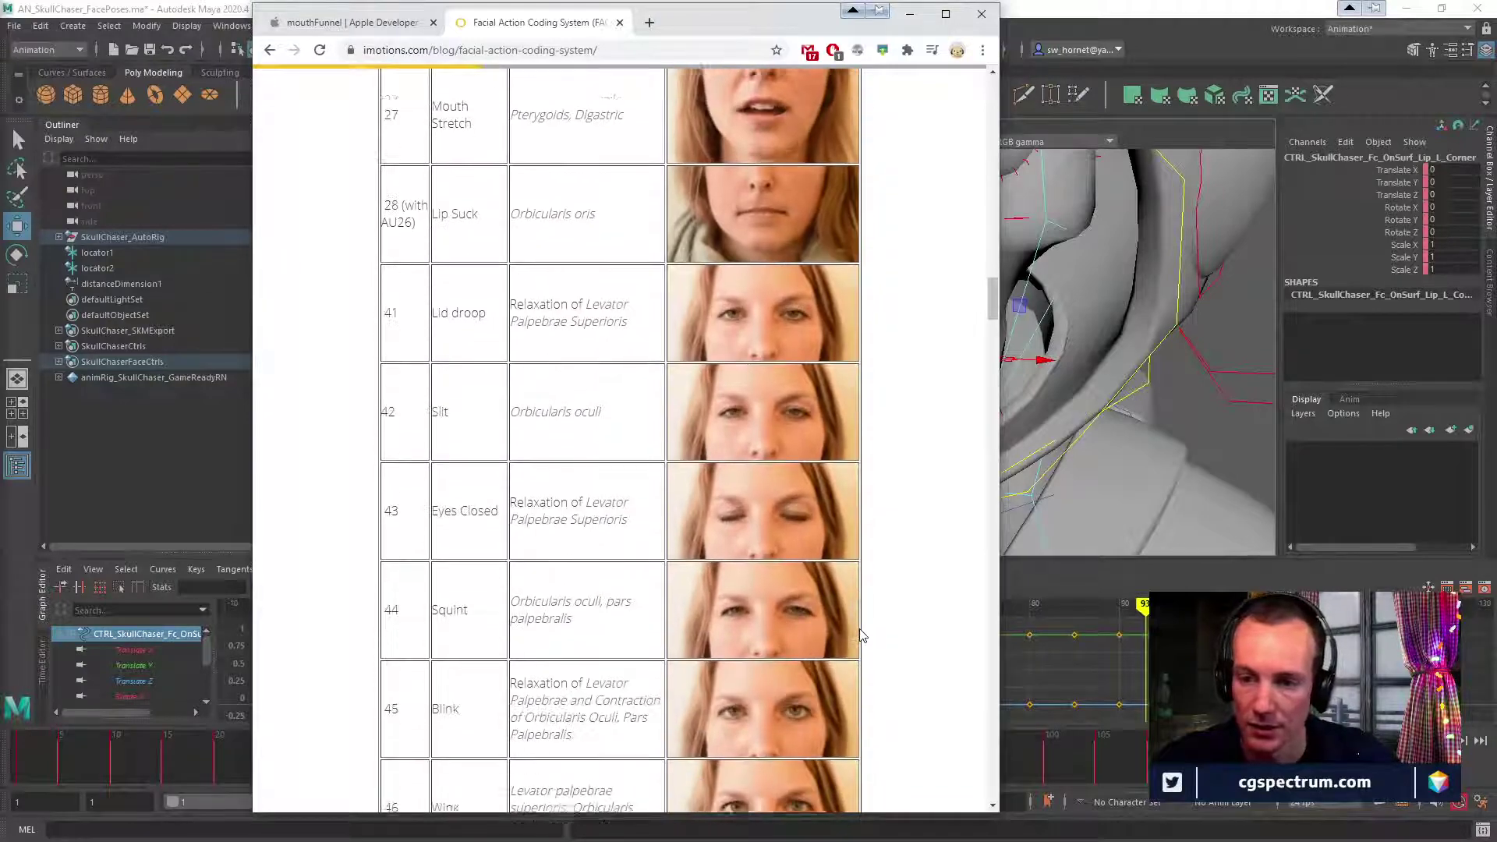
{"action": "scroll", "coordinate": [862, 636], "scroll_direction": "down", "scroll_amount": 2}
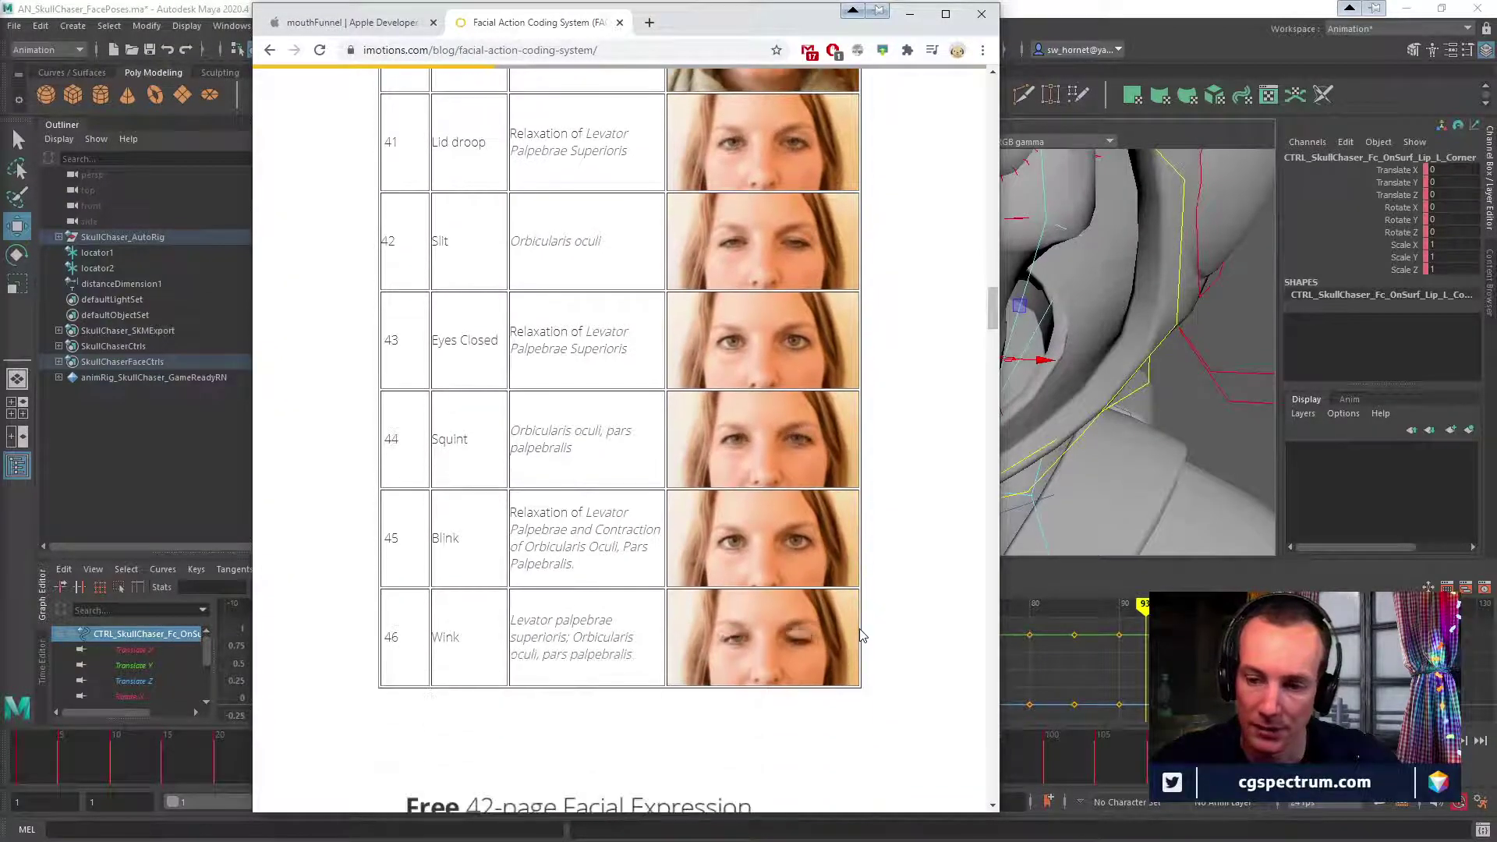
Return to the start of the Main Action Units table and move the browser window off the Maya workspace.
{"action": "scroll", "coordinate": [858, 634], "scroll_direction": "up", "scroll_amount": 11}
{"action": "scroll", "coordinate": [854, 633], "scroll_direction": "up", "scroll_amount": 20}
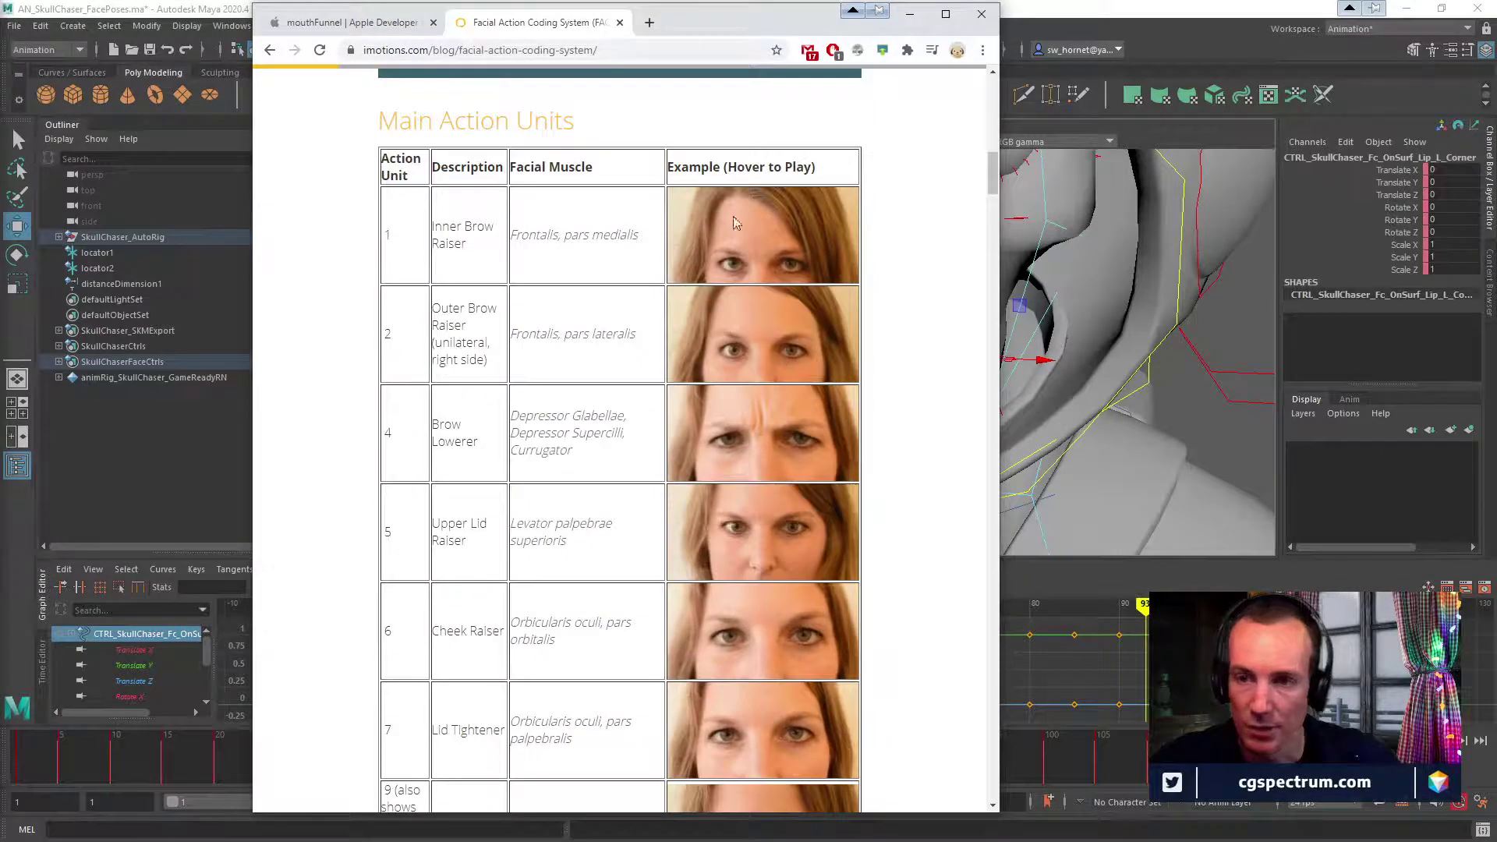
{"action": "left_click_drag", "start_coordinate": [692, 29], "coordinate": [326, 59]}
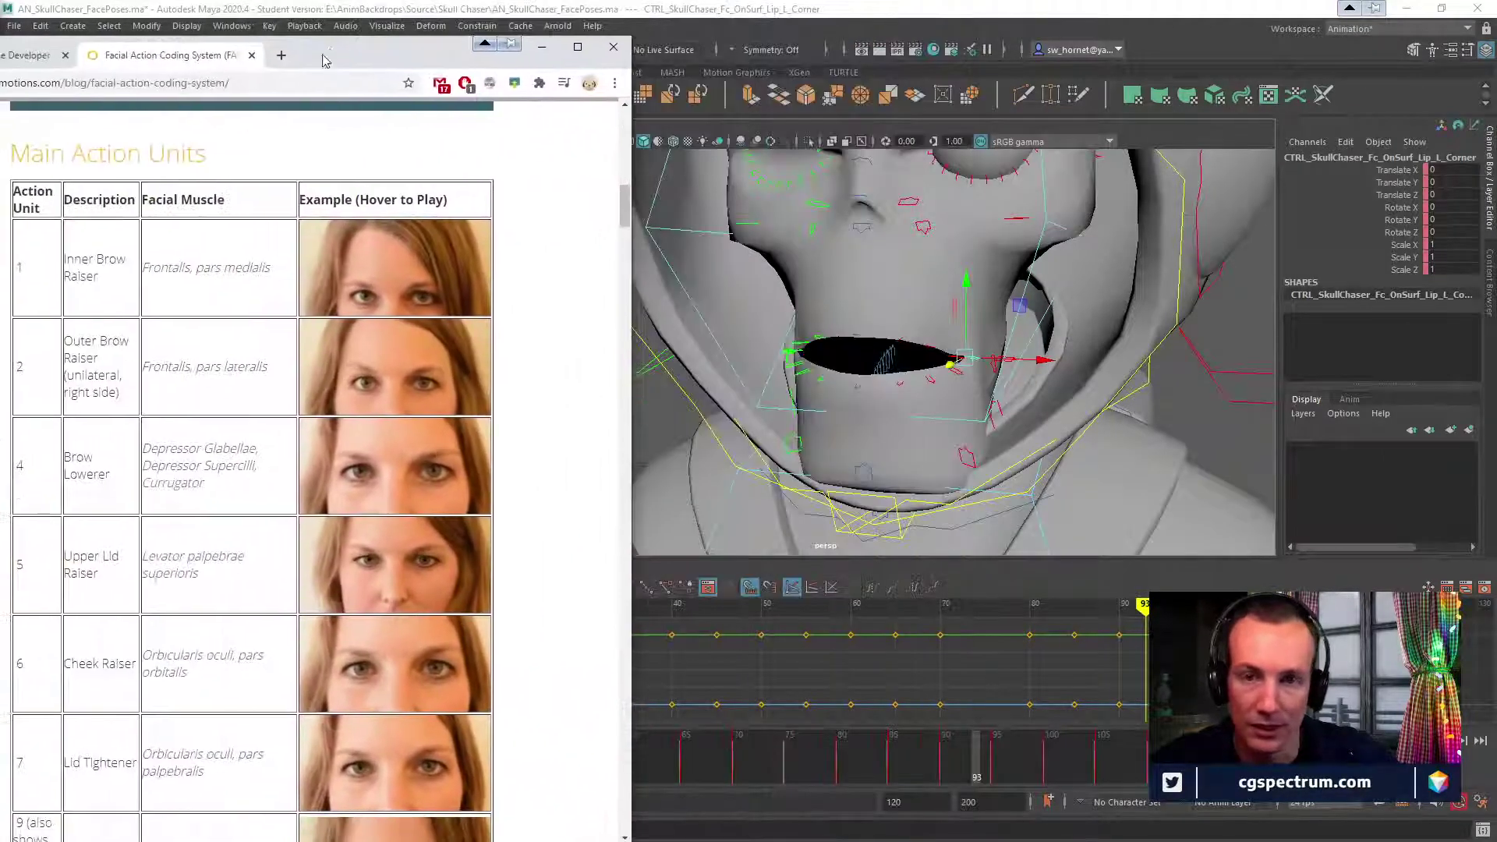
{"action": "left_click_drag", "start_coordinate": [336, 56], "coordinate": [0, 327]}
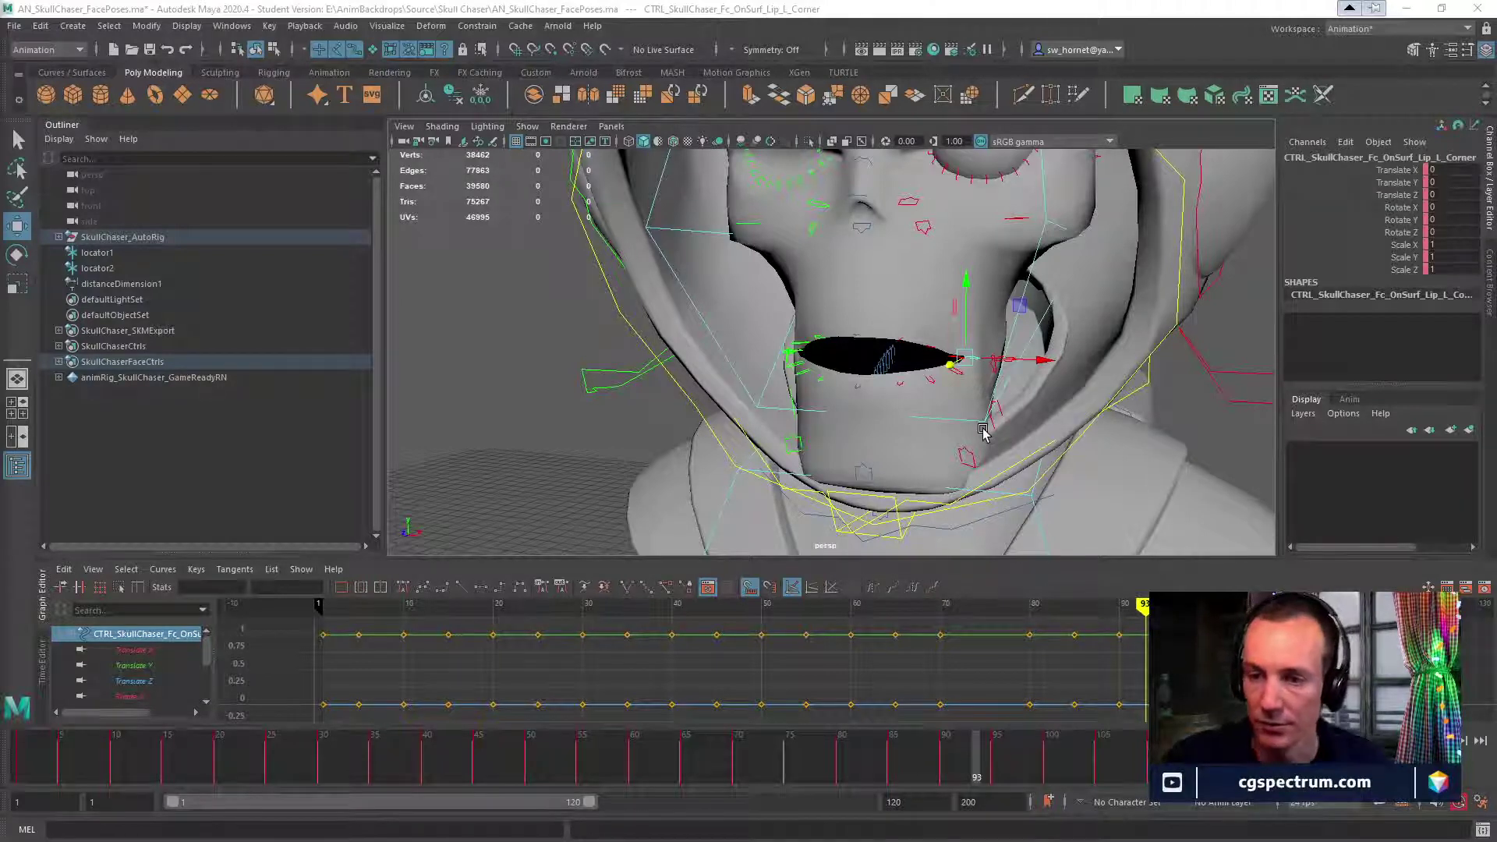
Check the closed mouth at frame 95, move to frame 100, and bring the face back into close view.
{"action": "left_click_drag", "start_coordinate": [959, 393], "coordinate": [1133, 421], "text": "alt"}
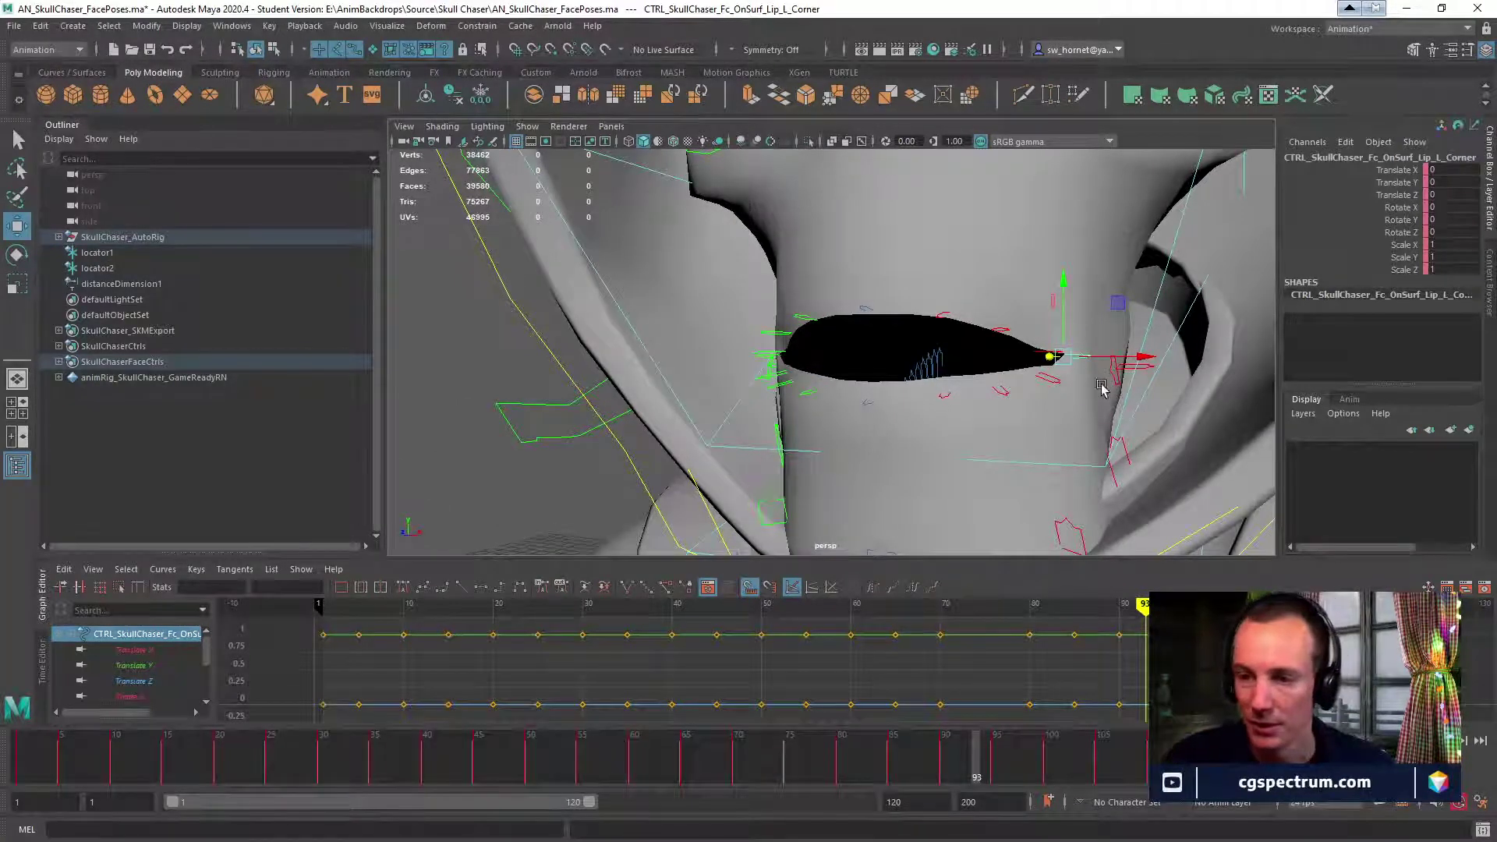
{"action": "left_click_drag", "start_coordinate": [1082, 376], "coordinate": [1089, 398], "text": "alt"}
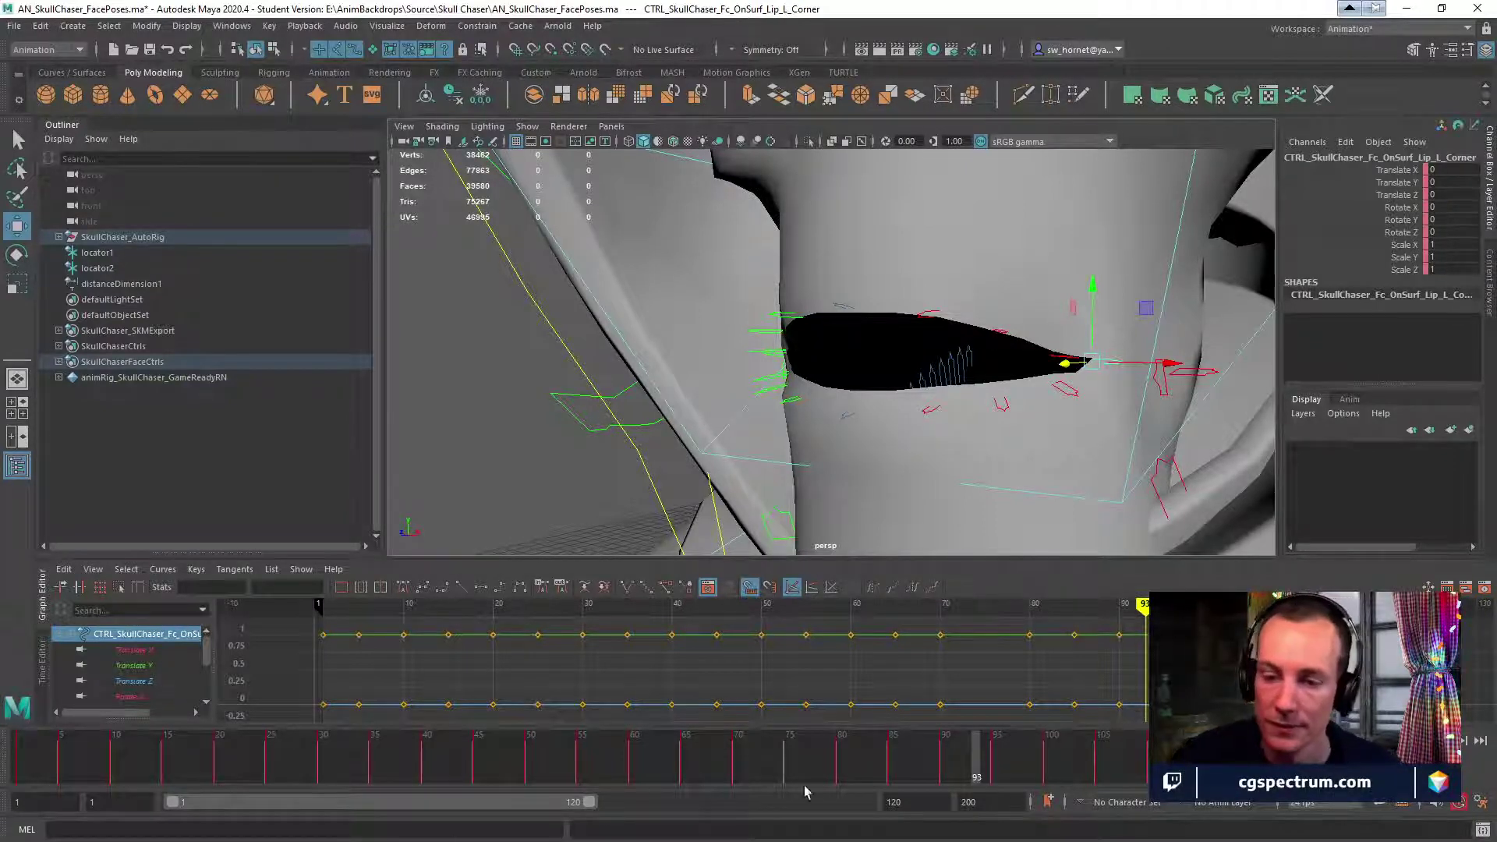
{"action": "mouse_move", "coordinate": [965, 770]}
{"action": "left_mouse_down"}
{"action": "mouse_move", "coordinate": [902, 765]}
{"action": "mouse_move", "coordinate": [1104, 786]}
{"action": "mouse_move", "coordinate": [897, 794]}
{"action": "mouse_move", "coordinate": [1050, 806]}
{"action": "mouse_move", "coordinate": [921, 797]}
{"action": "mouse_move", "coordinate": [1037, 804]}
{"action": "mouse_move", "coordinate": [943, 803]}
{"action": "mouse_move", "coordinate": [993, 802]}
{"action": "left_mouse_up"}
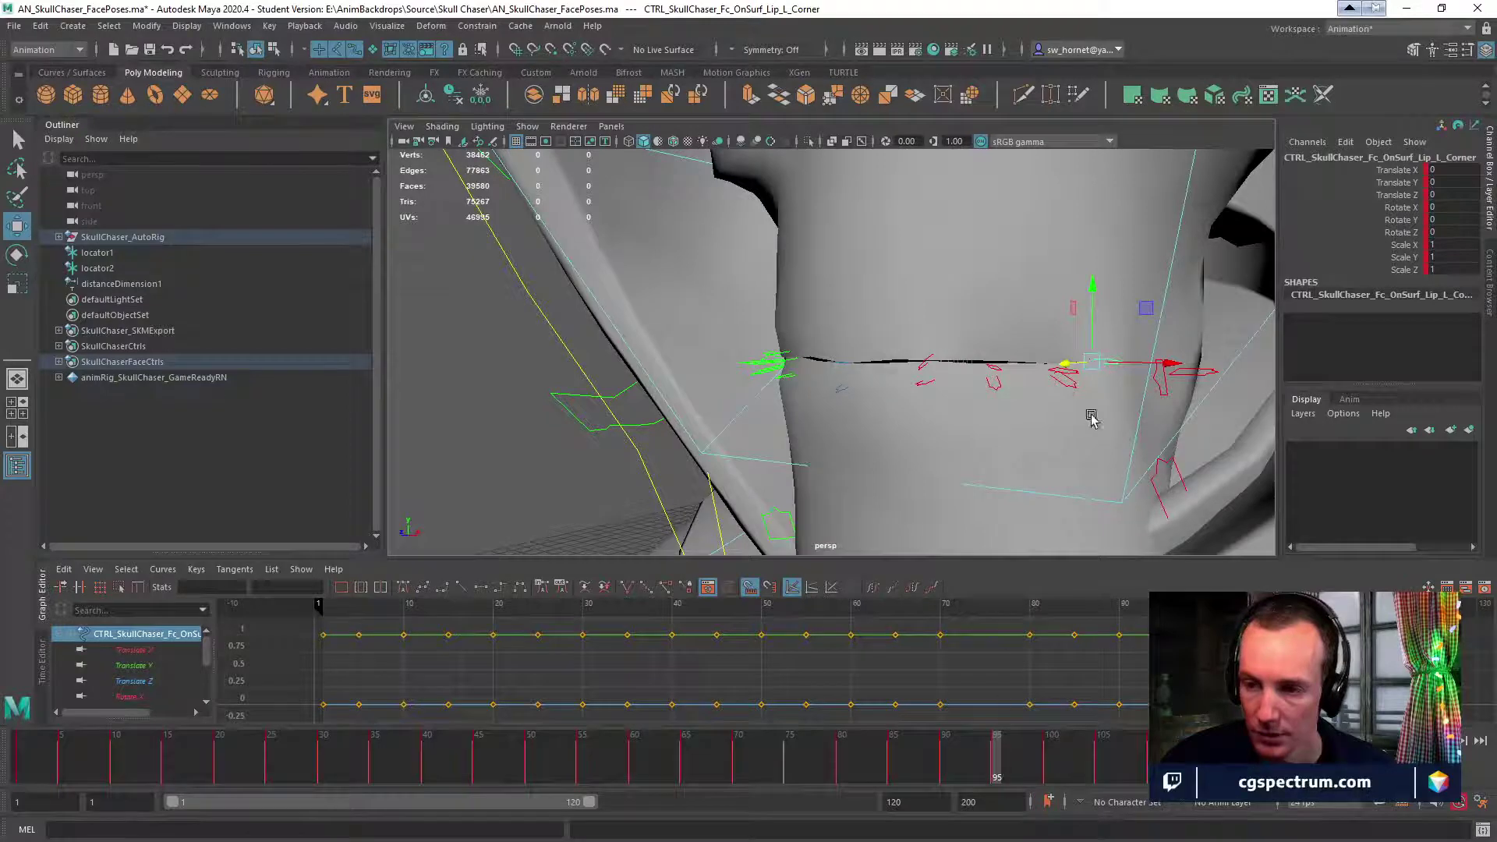
{"action": "key", "text": "a"}
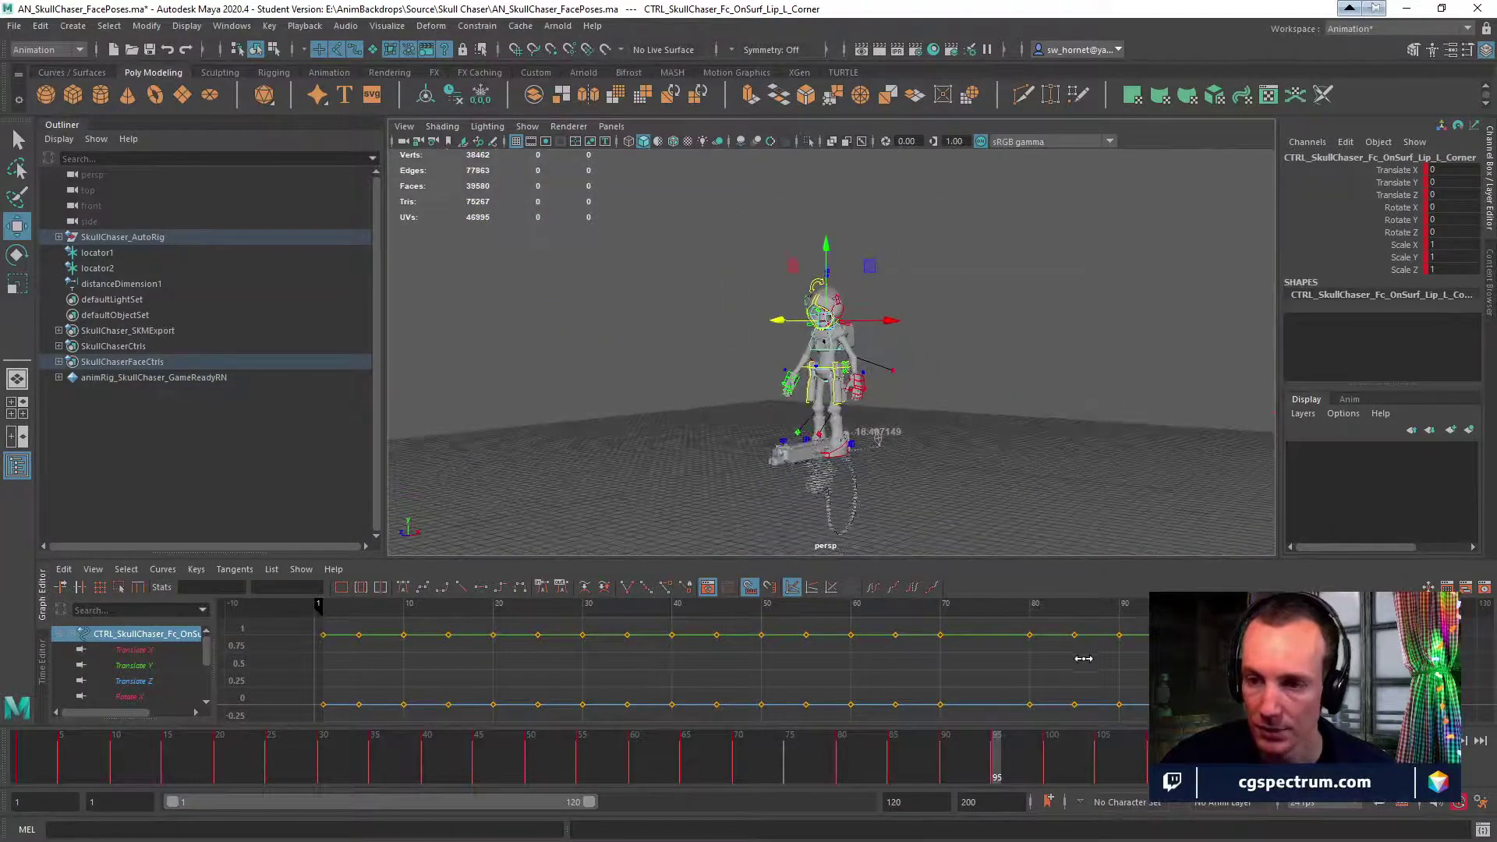
{"action": "left_click_drag", "start_coordinate": [1084, 659], "coordinate": [1082, 663]}
{"action": "left_click_drag", "start_coordinate": [998, 750], "coordinate": [1080, 761]}
{"action": "left_click", "coordinate": [1057, 764]}
{"action": "key", "text": "f"}
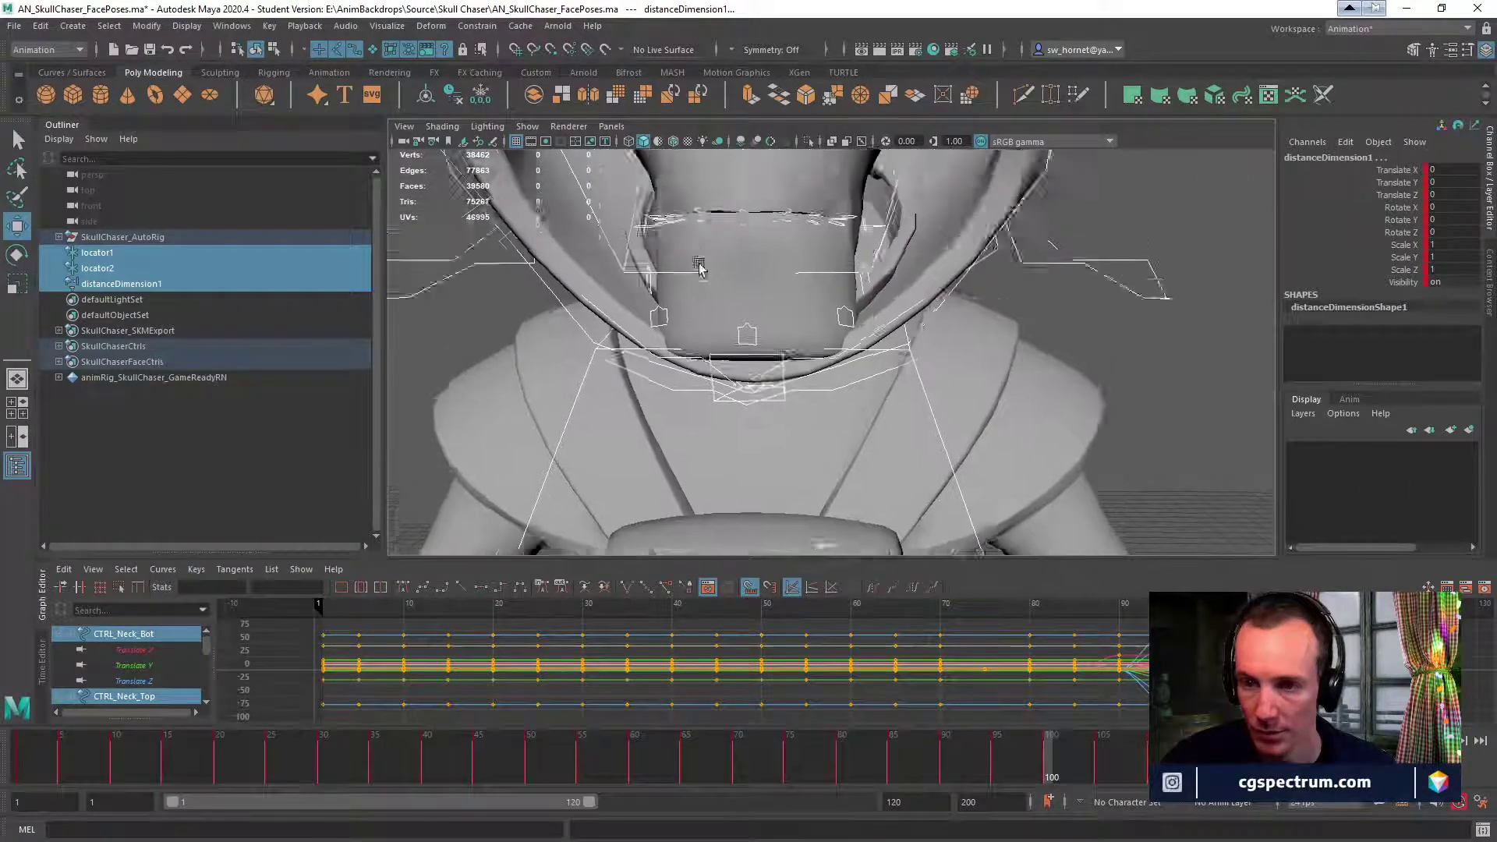
Set Translate Y and Z and Rotate X, Y and Z of the bottom and top center lip controls to 0 at frame 100.
{"action": "left_click", "coordinate": [788, 313]}
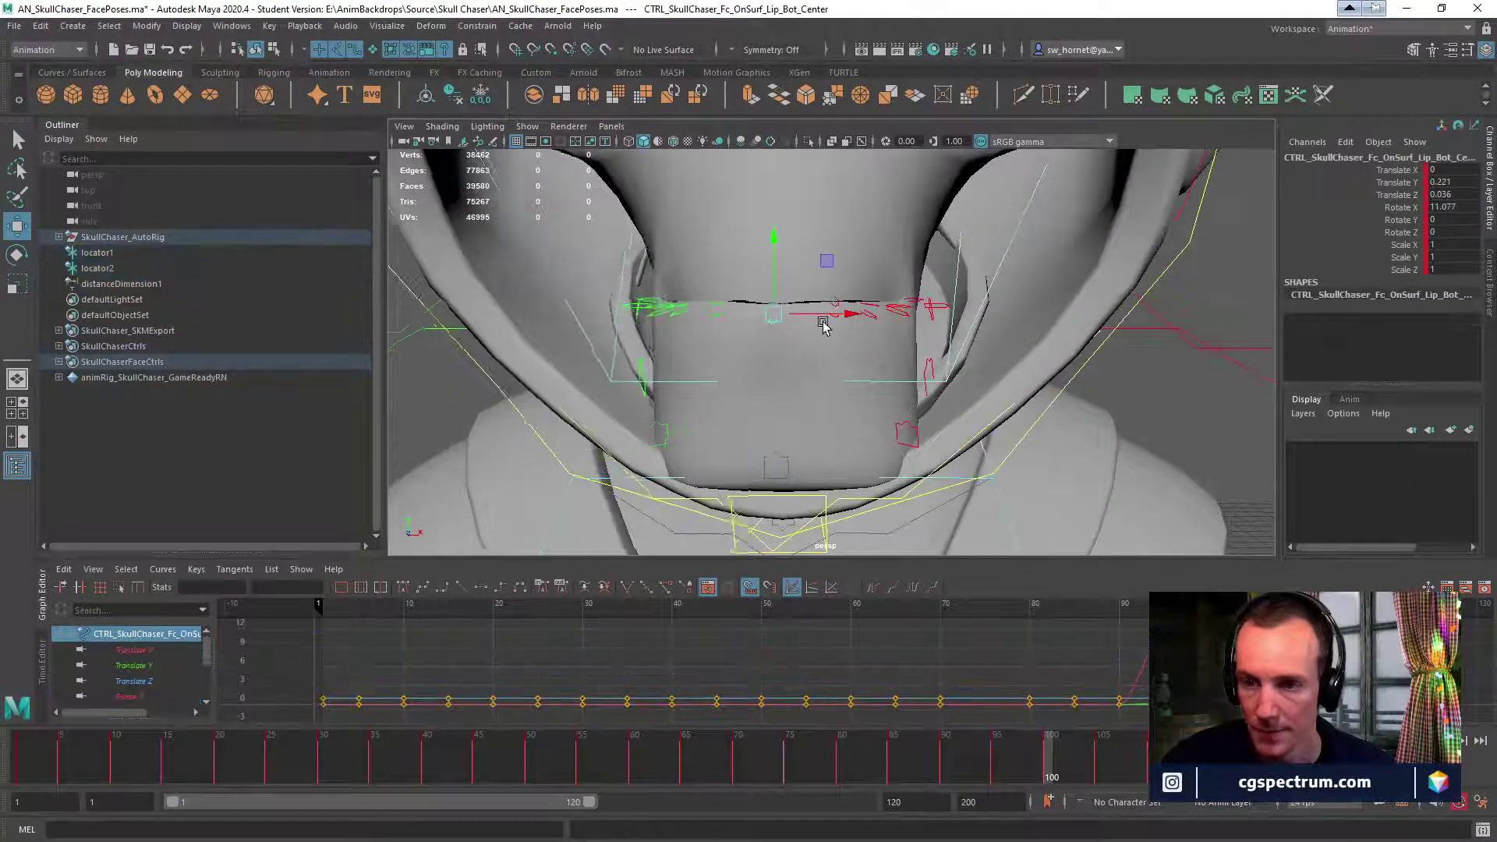
{"action": "left_click_drag", "start_coordinate": [819, 320], "coordinate": [997, 268], "text": "alt"}
{"action": "left_click", "coordinate": [995, 262]}
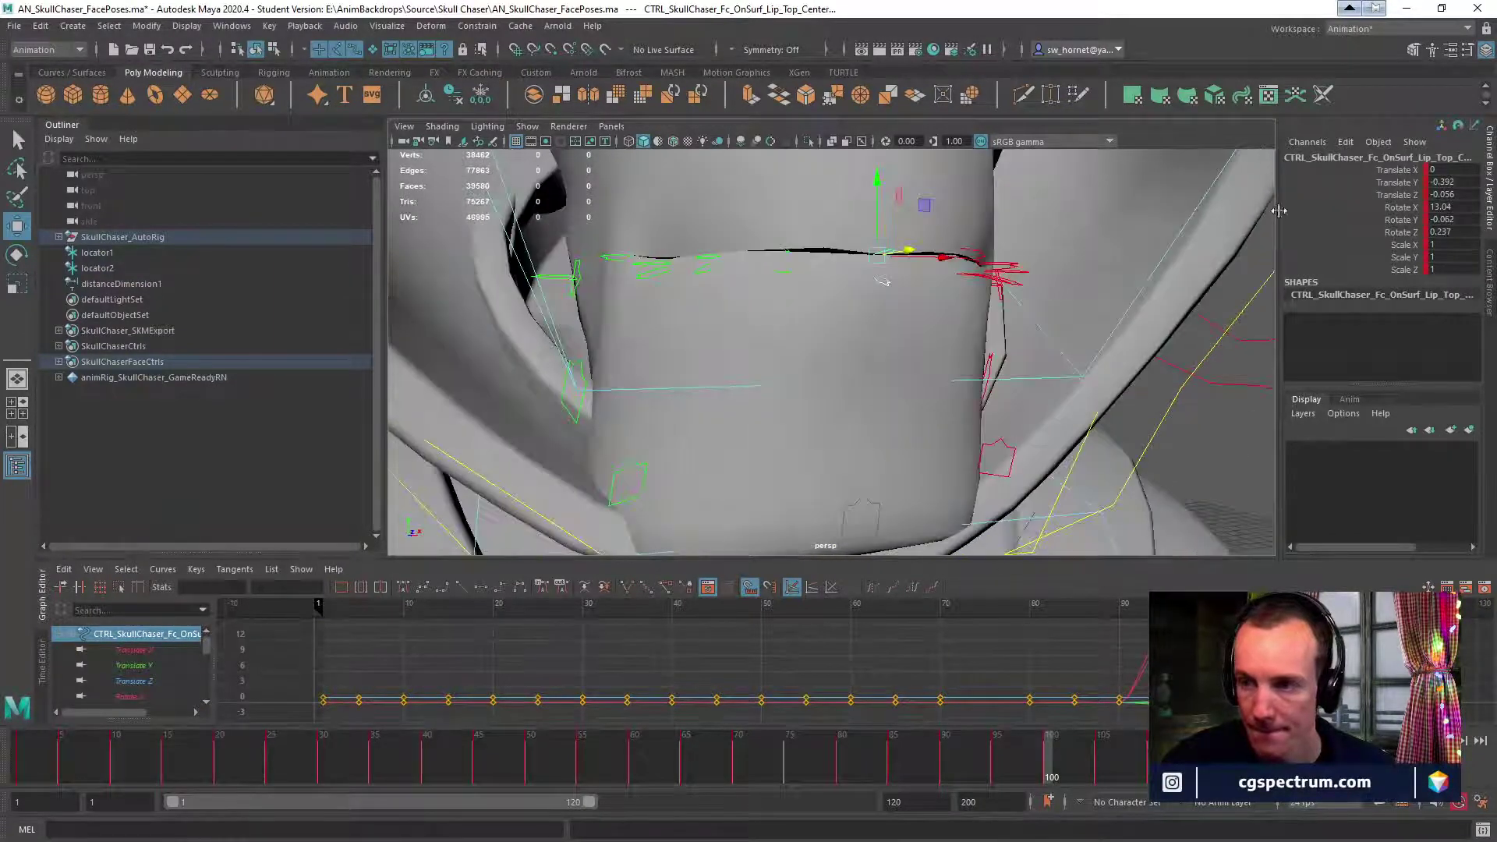
{"action": "left_click_drag", "start_coordinate": [1445, 180], "coordinate": [1445, 232]}
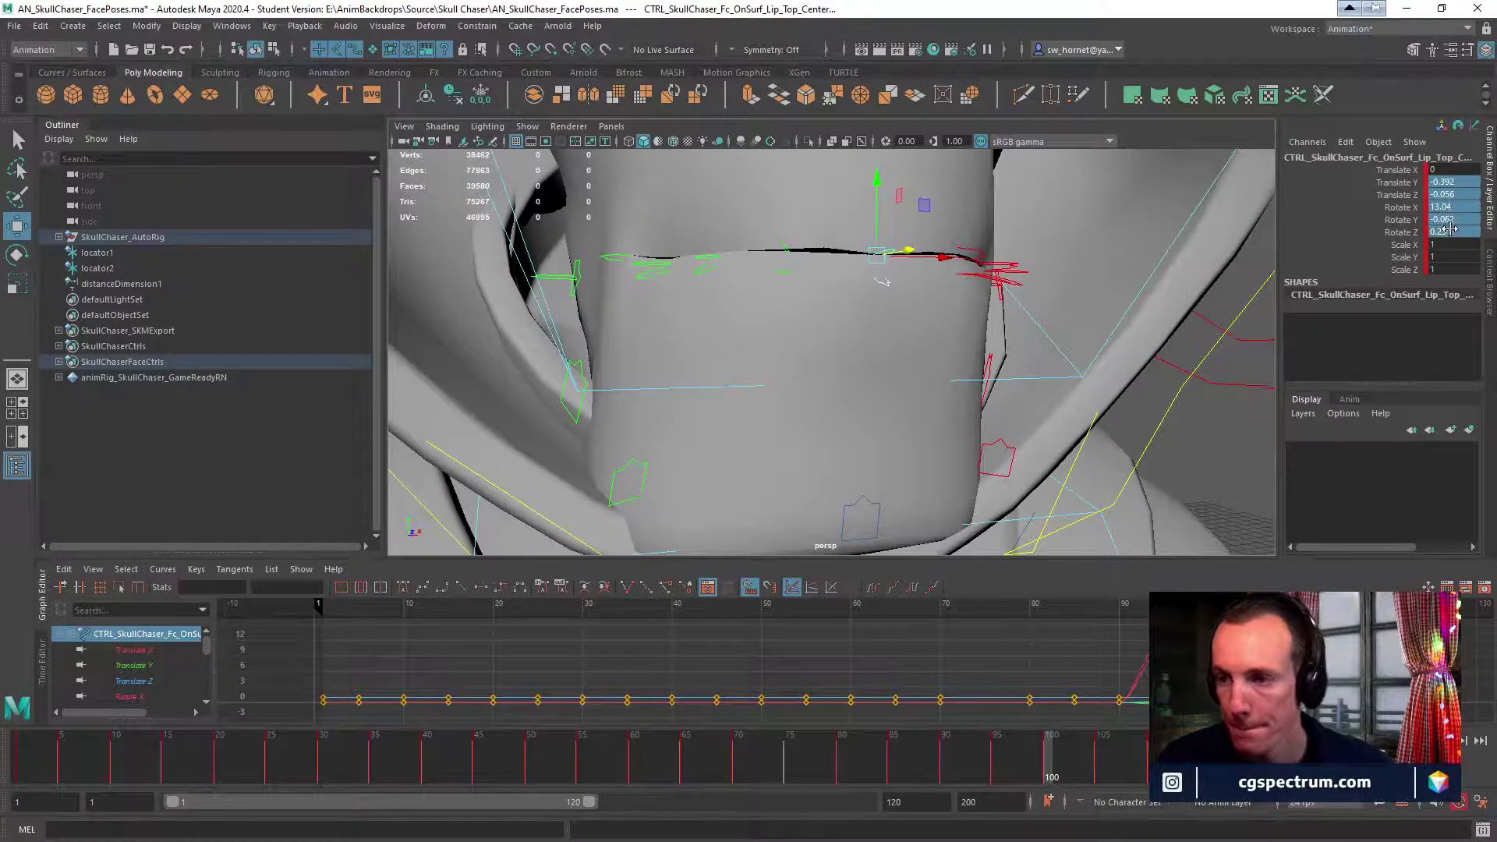
{"action": "type", "text": "0"}
{"action": "key", "text": "Return"}
Lower the top center lip control to bring the upper rim of the mouth opening down.
{"action": "left_click_drag", "start_coordinate": [952, 334], "coordinate": [928, 265], "text": "alt"}
{"action": "left_click", "coordinate": [916, 243]}
{"action": "left_click", "coordinate": [885, 243]}
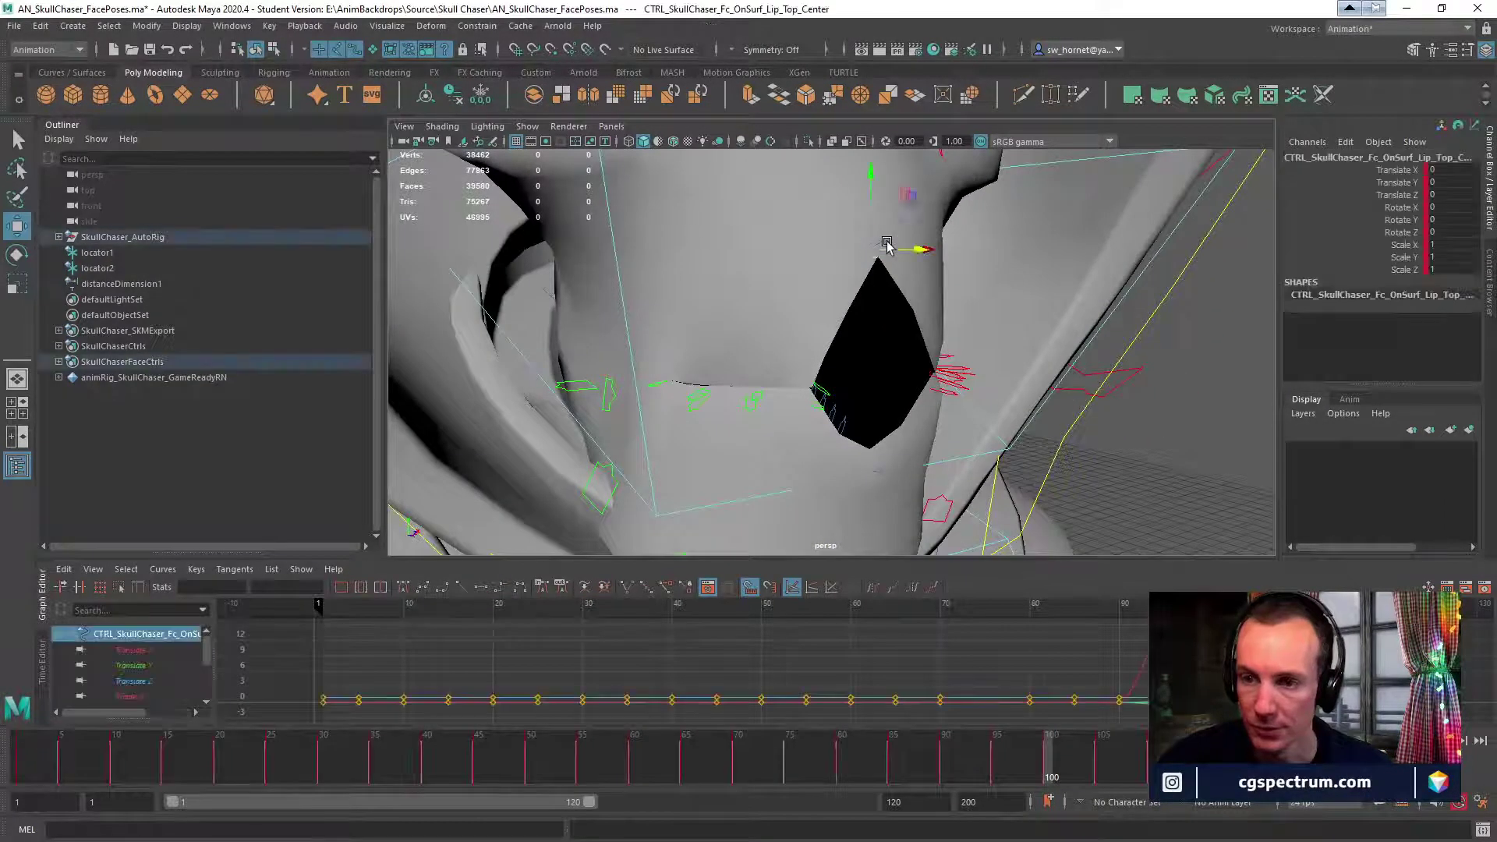
{"action": "mouse_move", "coordinate": [871, 211]}
{"action": "left_mouse_down"}
{"action": "mouse_move", "coordinate": [868, 234]}
{"action": "mouse_move", "coordinate": [923, 293]}
{"action": "mouse_move", "coordinate": [870, 236]}
{"action": "left_mouse_up"}
{"action": "key", "text": "e"}
{"action": "key", "text": "w"}
Raise the bottom center lip control to about Translate Y 0.033 and Z -0.006, and rotate it to about Rotate X 6.878.
{"action": "left_click", "coordinate": [867, 468]}
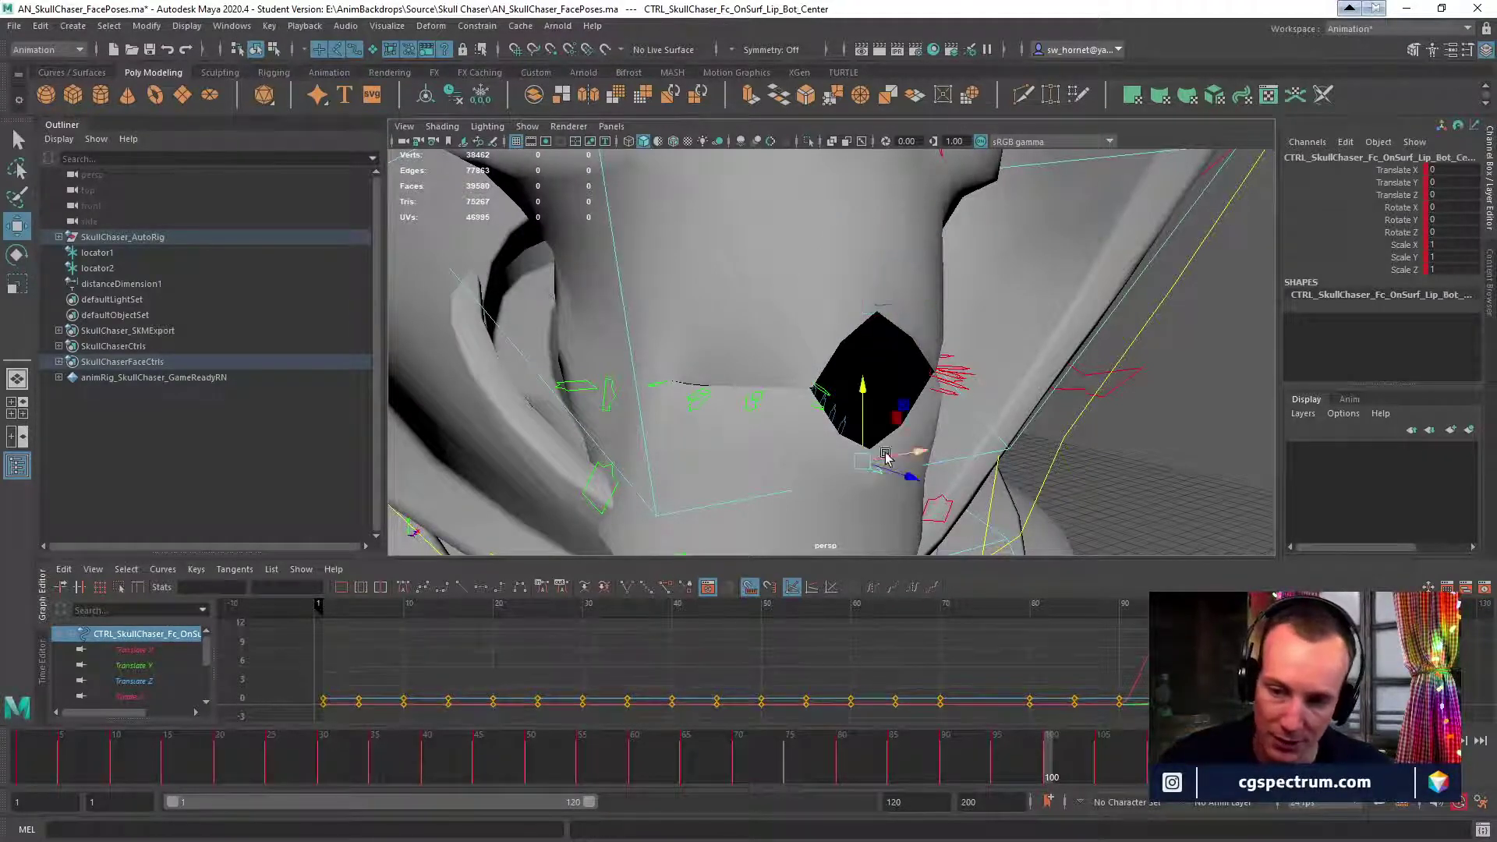
{"action": "left_click_drag", "start_coordinate": [875, 393], "coordinate": [863, 375]}
{"action": "key", "text": "e"}
{"action": "left_click_drag", "start_coordinate": [899, 422], "coordinate": [864, 356]}
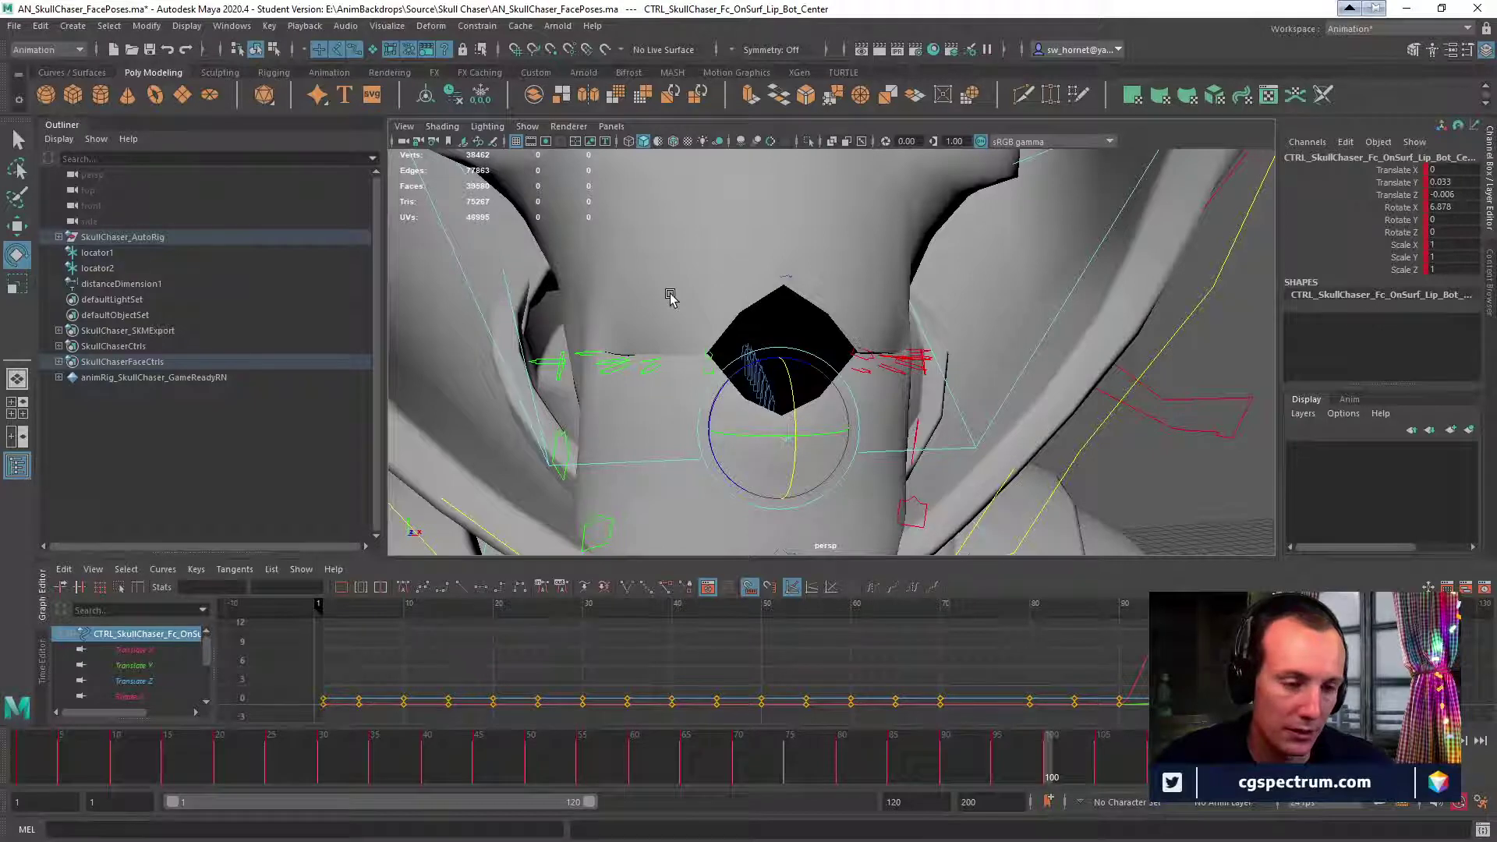
{"action": "left_click_drag", "start_coordinate": [764, 306], "coordinate": [785, 321], "text": "alt"}
{"action": "right_click_drag", "start_coordinate": [789, 324], "coordinate": [969, 401], "text": "alt"}
{"action": "left_click_drag", "start_coordinate": [969, 401], "coordinate": [1015, 399], "text": "alt"}
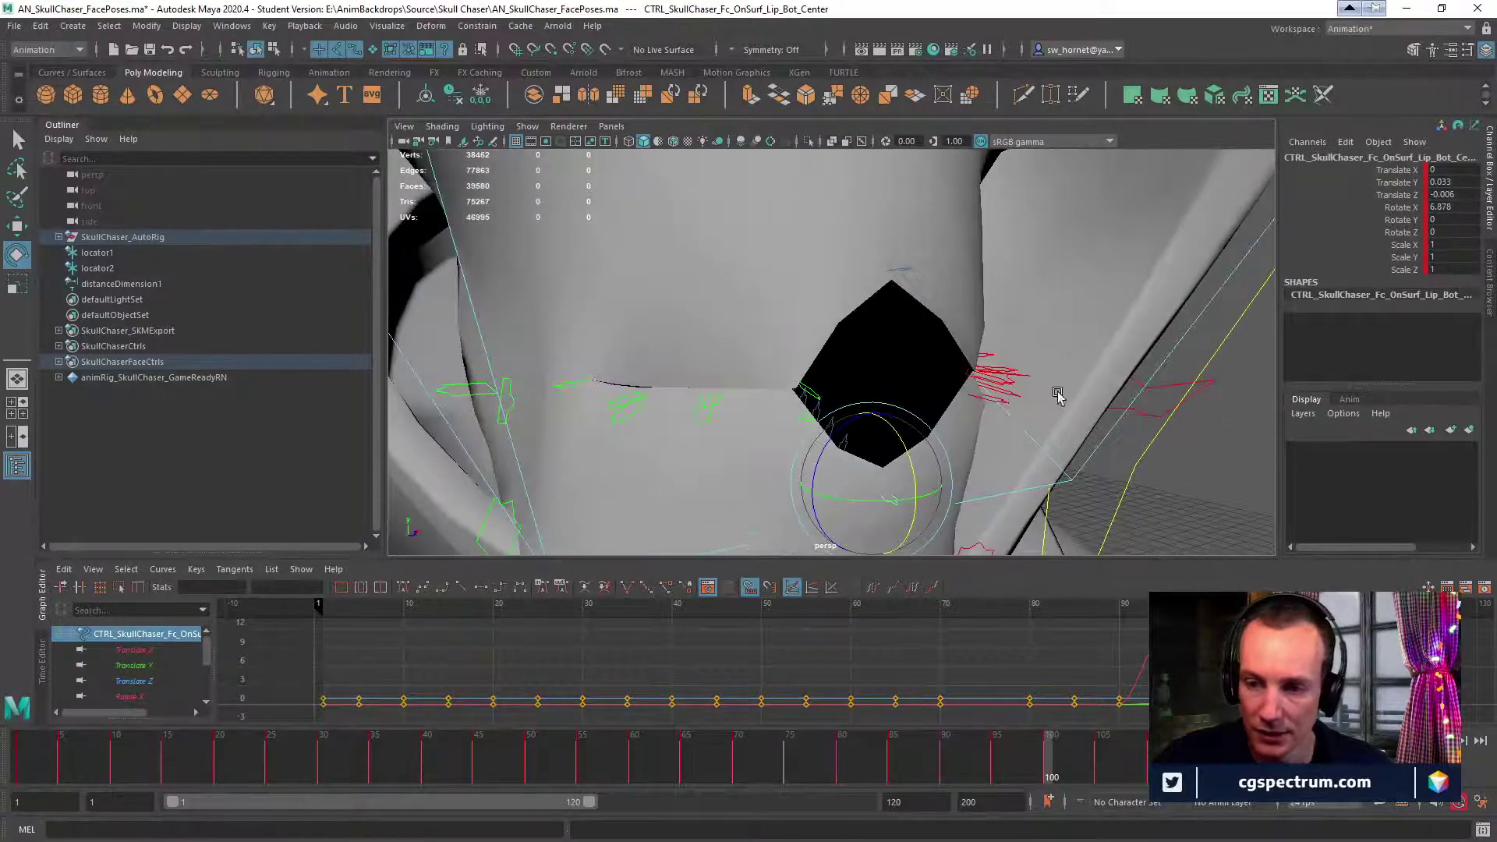
Zero Translate and Rotate X, Y and Z on the top right inner lip control, and lower it into the upper lip curve.
{"action": "left_click", "coordinate": [808, 391]}
{"action": "left_click_drag", "start_coordinate": [854, 382], "coordinate": [914, 355], "text": "alt"}
{"action": "key", "text": "w"}
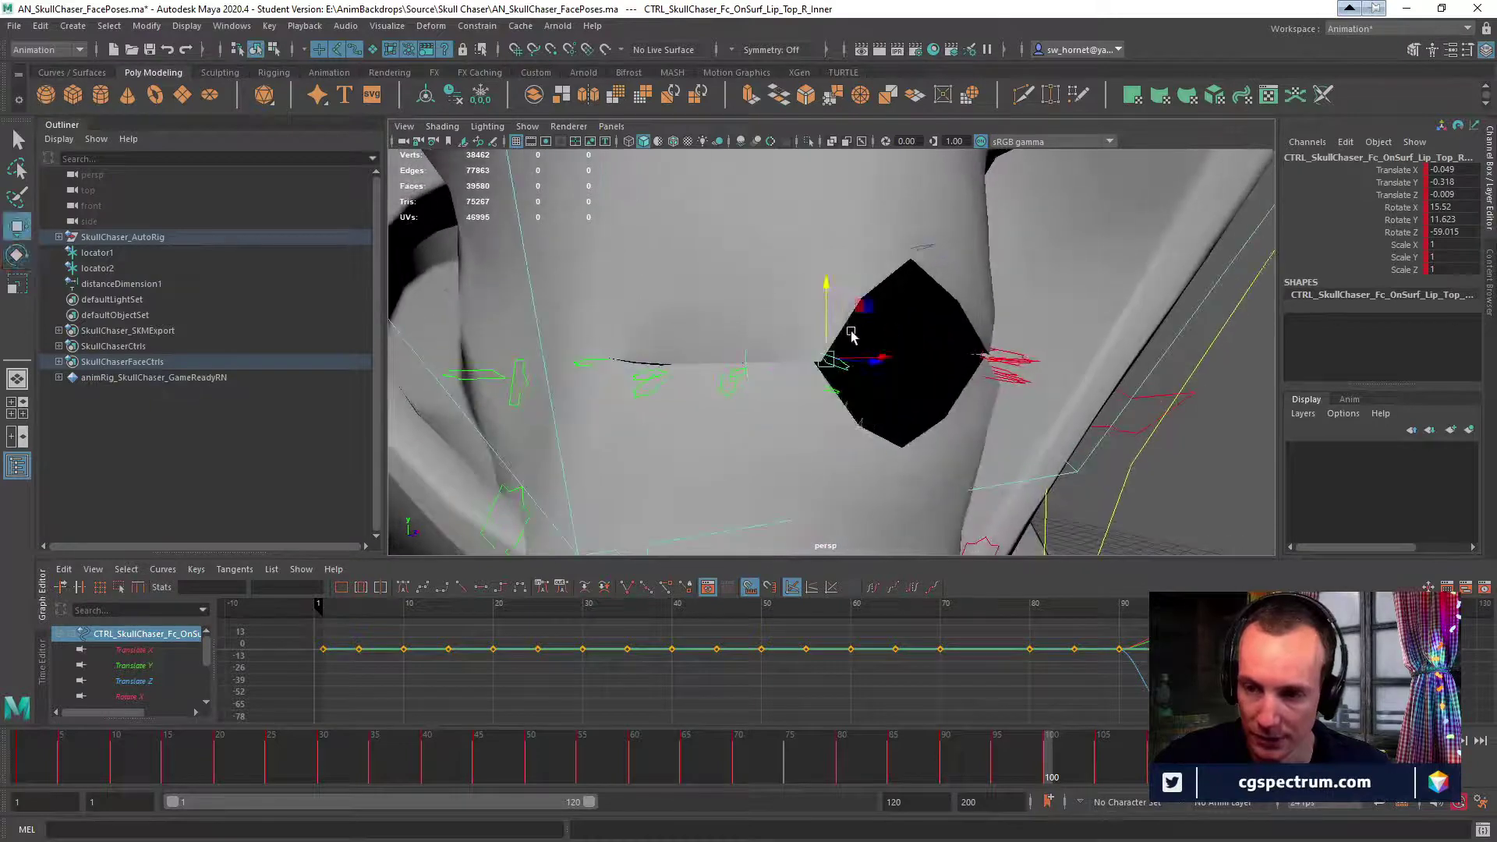
{"action": "left_click_drag", "start_coordinate": [832, 305], "coordinate": [828, 234]}
{"action": "left_click_drag", "start_coordinate": [907, 276], "coordinate": [899, 277], "text": "alt"}
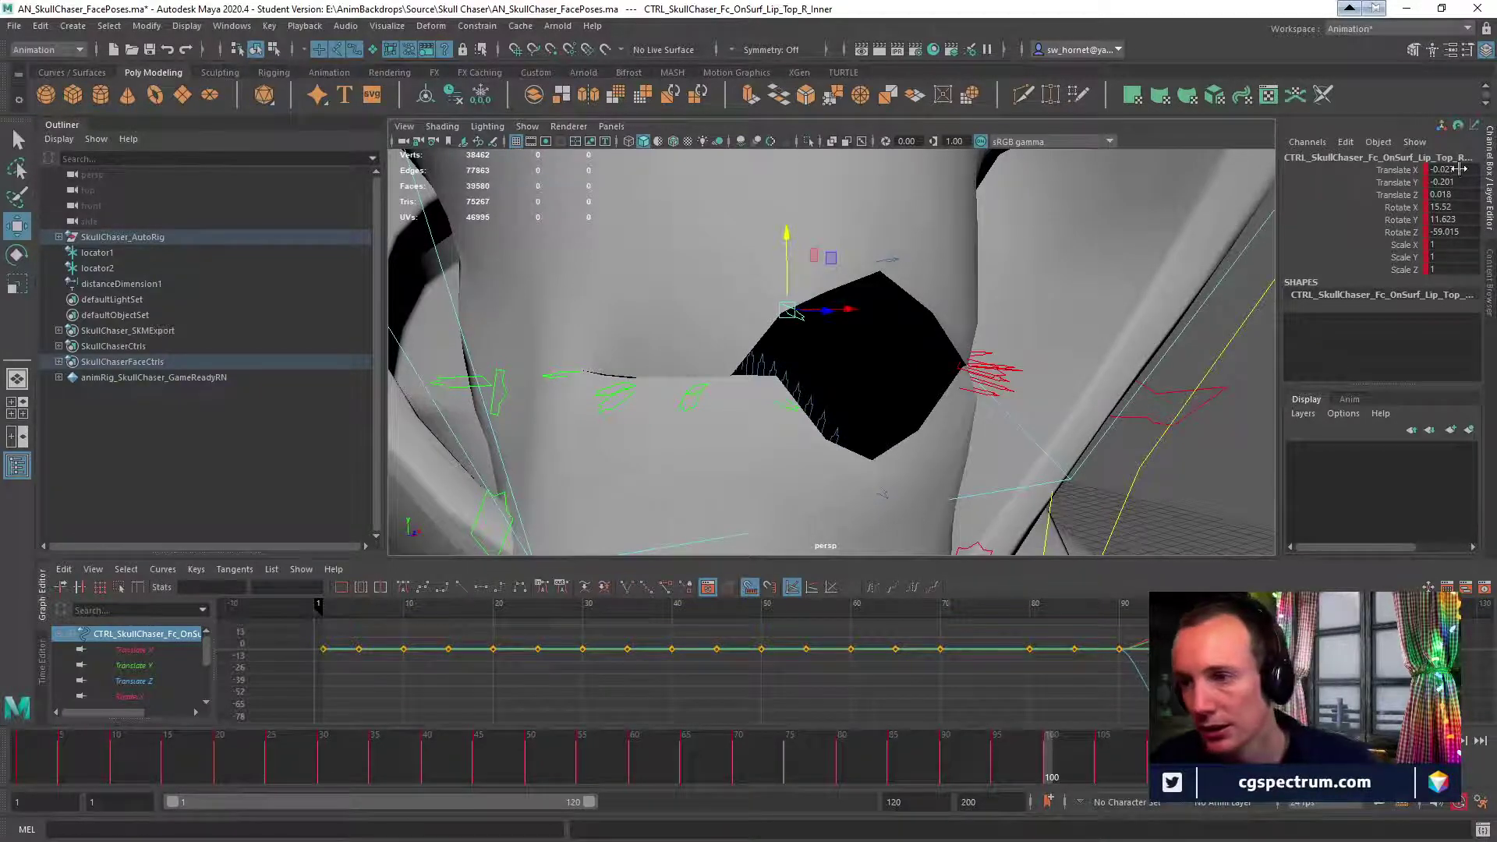
{"action": "left_click_drag", "start_coordinate": [1452, 169], "coordinate": [1451, 231]}
{"action": "type", "text": "0"}
{"action": "key", "text": "Return"}
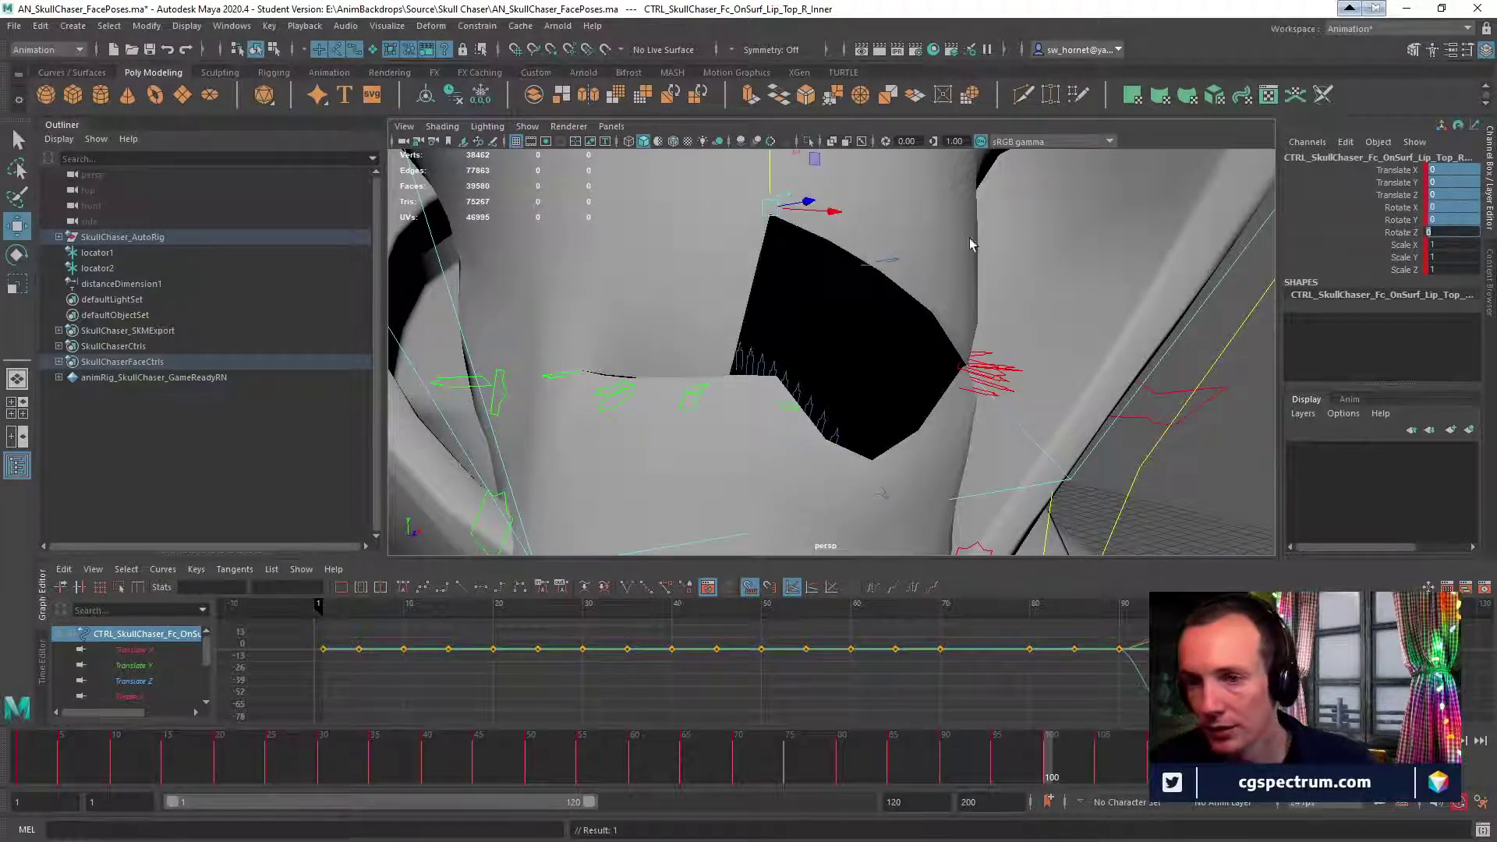
{"action": "middle_click_drag", "start_coordinate": [769, 170], "coordinate": [787, 282]}
Zero Translate and Rotate X, Y and Z on the bottom right inner lip control, and raise it to about Translate Y 0.098.
{"action": "left_click_drag", "start_coordinate": [786, 278], "coordinate": [915, 320], "text": "alt"}
{"action": "left_click", "coordinate": [729, 414]}
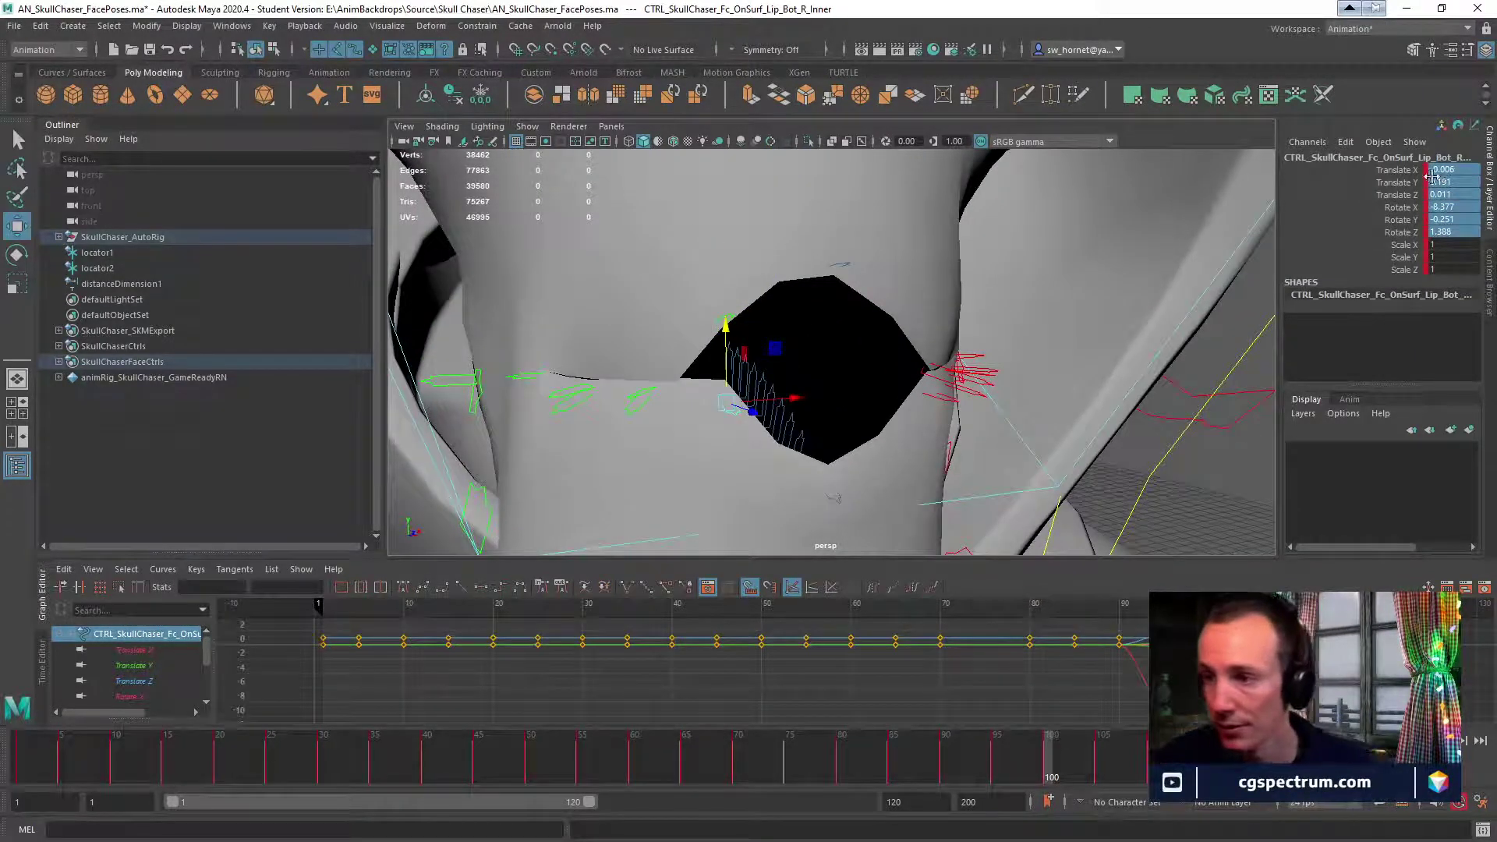
{"action": "left_click", "coordinate": [1451, 232]}
{"action": "left_click_drag", "start_coordinate": [1456, 171], "coordinate": [1451, 221]}
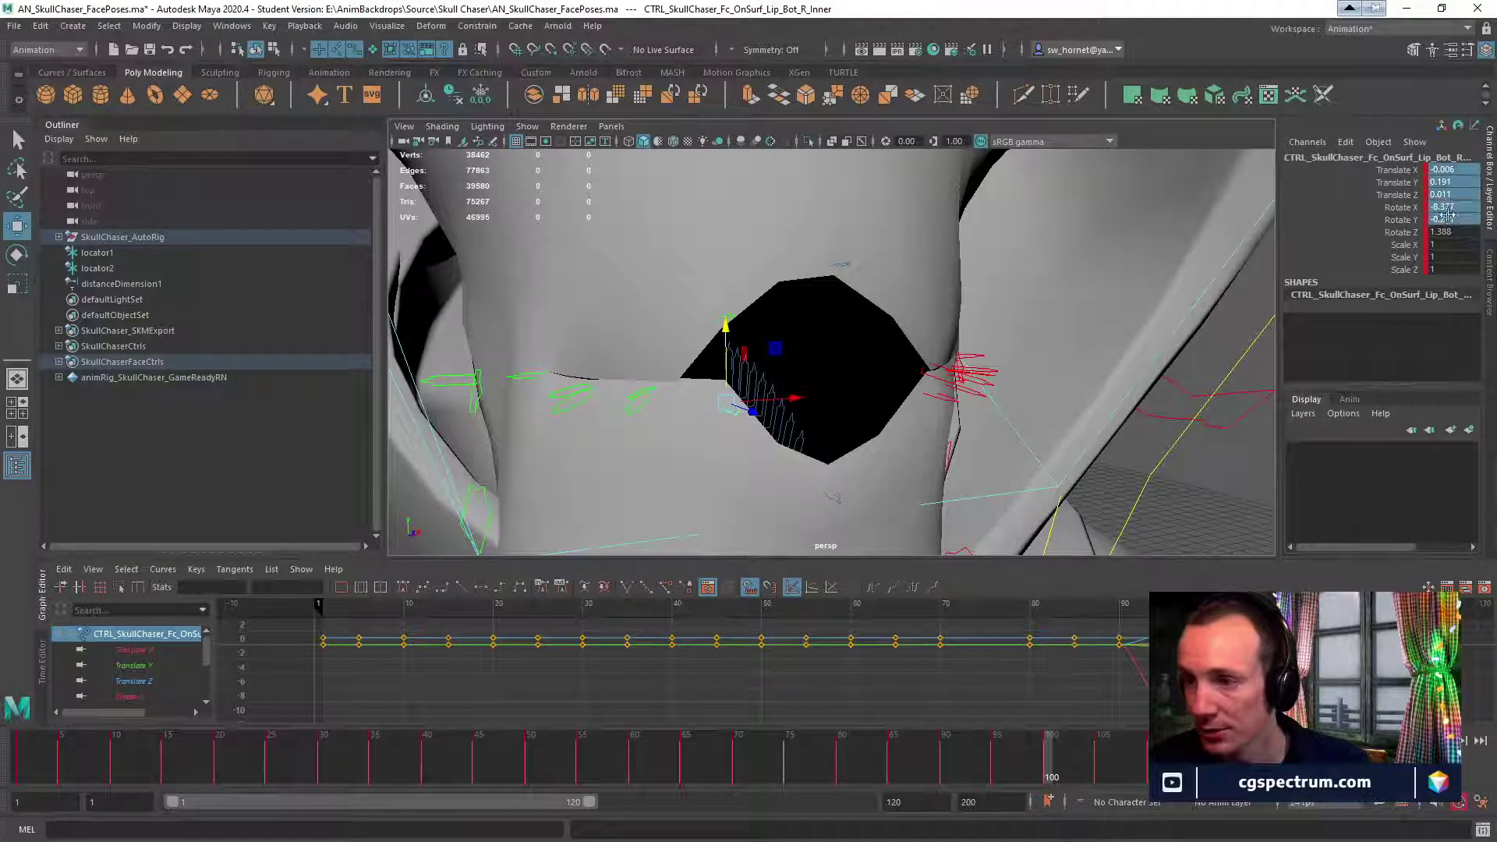
{"action": "type", "text": "0"}
{"action": "key", "text": "Return"}
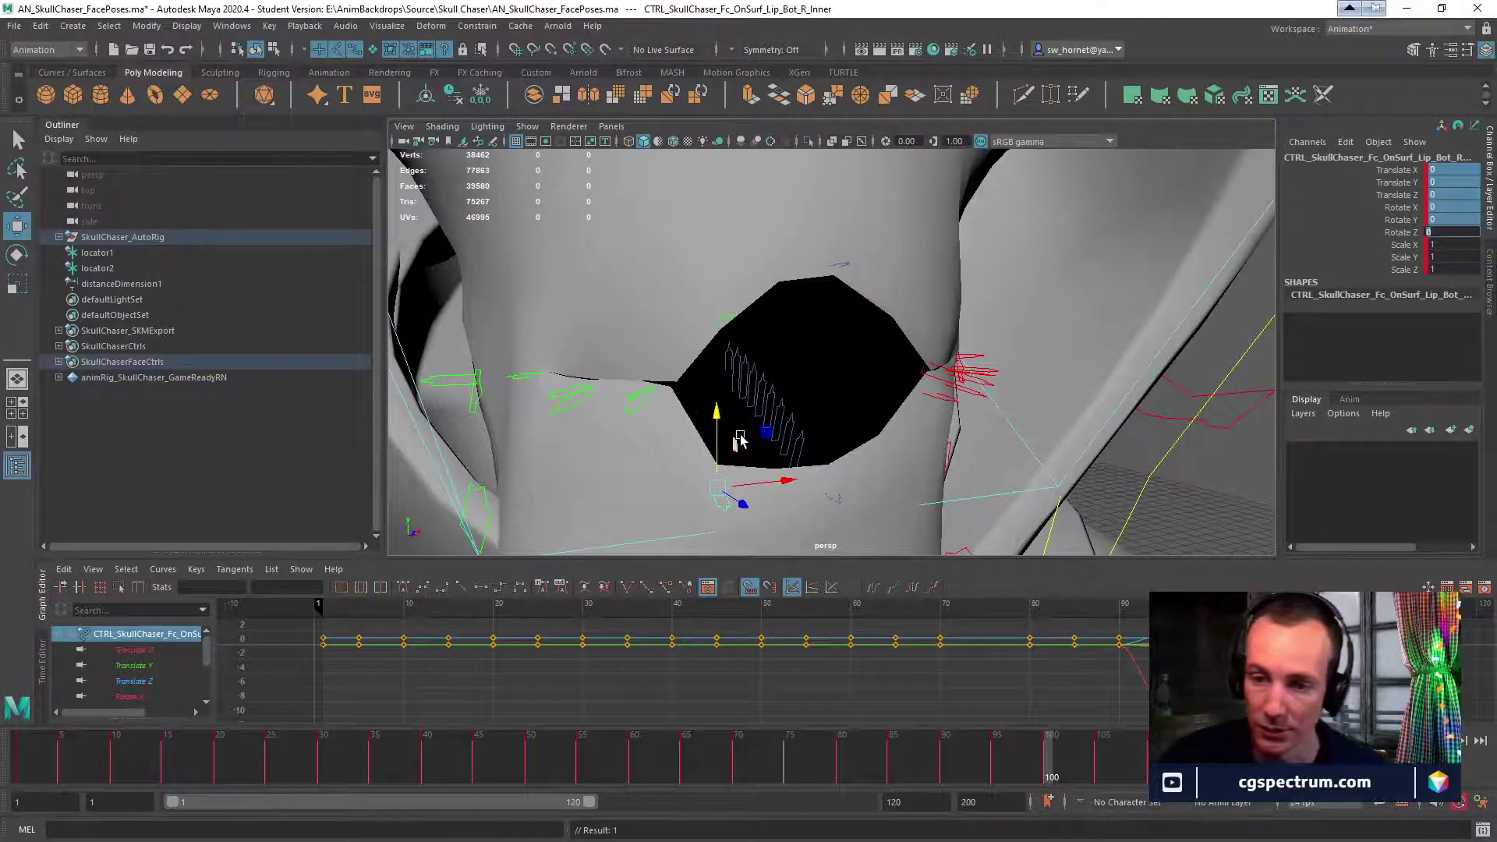
{"action": "left_click_drag", "start_coordinate": [718, 427], "coordinate": [737, 374]}
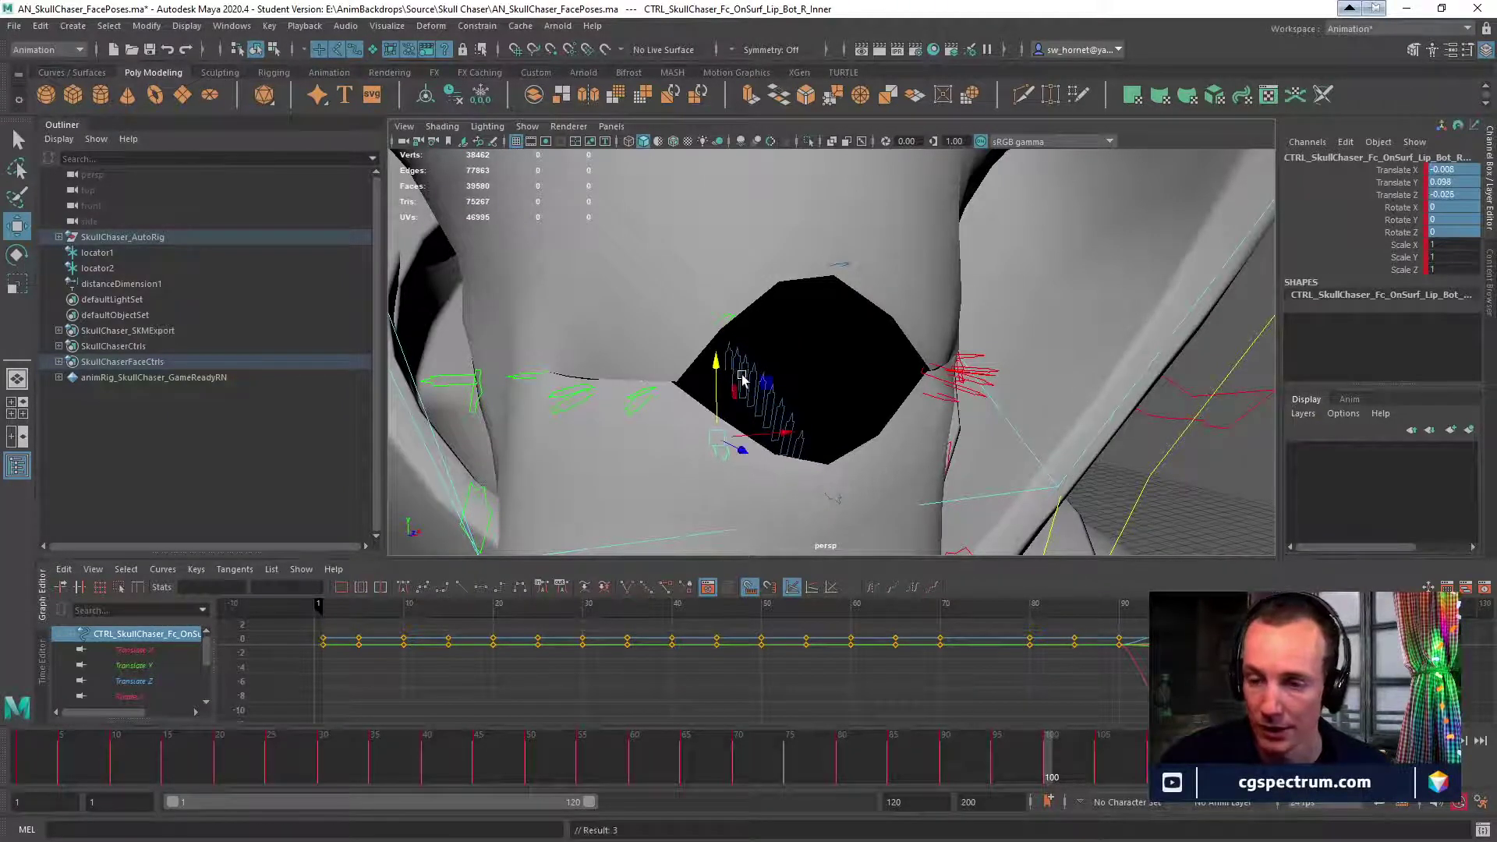
Zero the top left inner lip control, then lower it to about Translate Y -0.174 and rotate it to about 14.126, 2.503, -0.618.
{"action": "left_click_drag", "start_coordinate": [861, 405], "coordinate": [828, 406], "text": "alt"}
{"action": "left_click", "coordinate": [835, 385]}
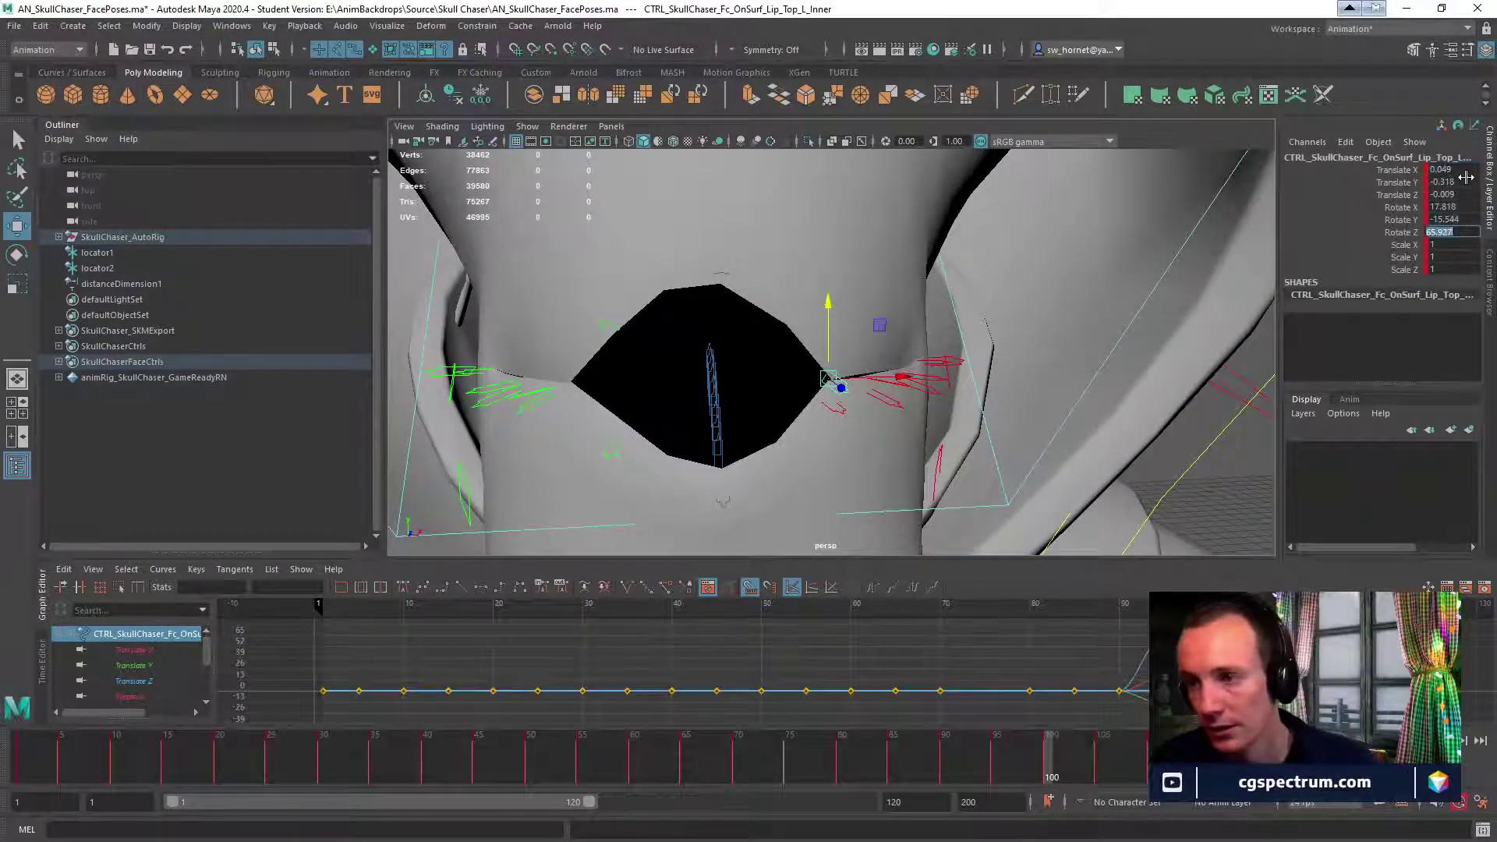
{"action": "left_click_drag", "start_coordinate": [1452, 169], "coordinate": [1455, 232]}
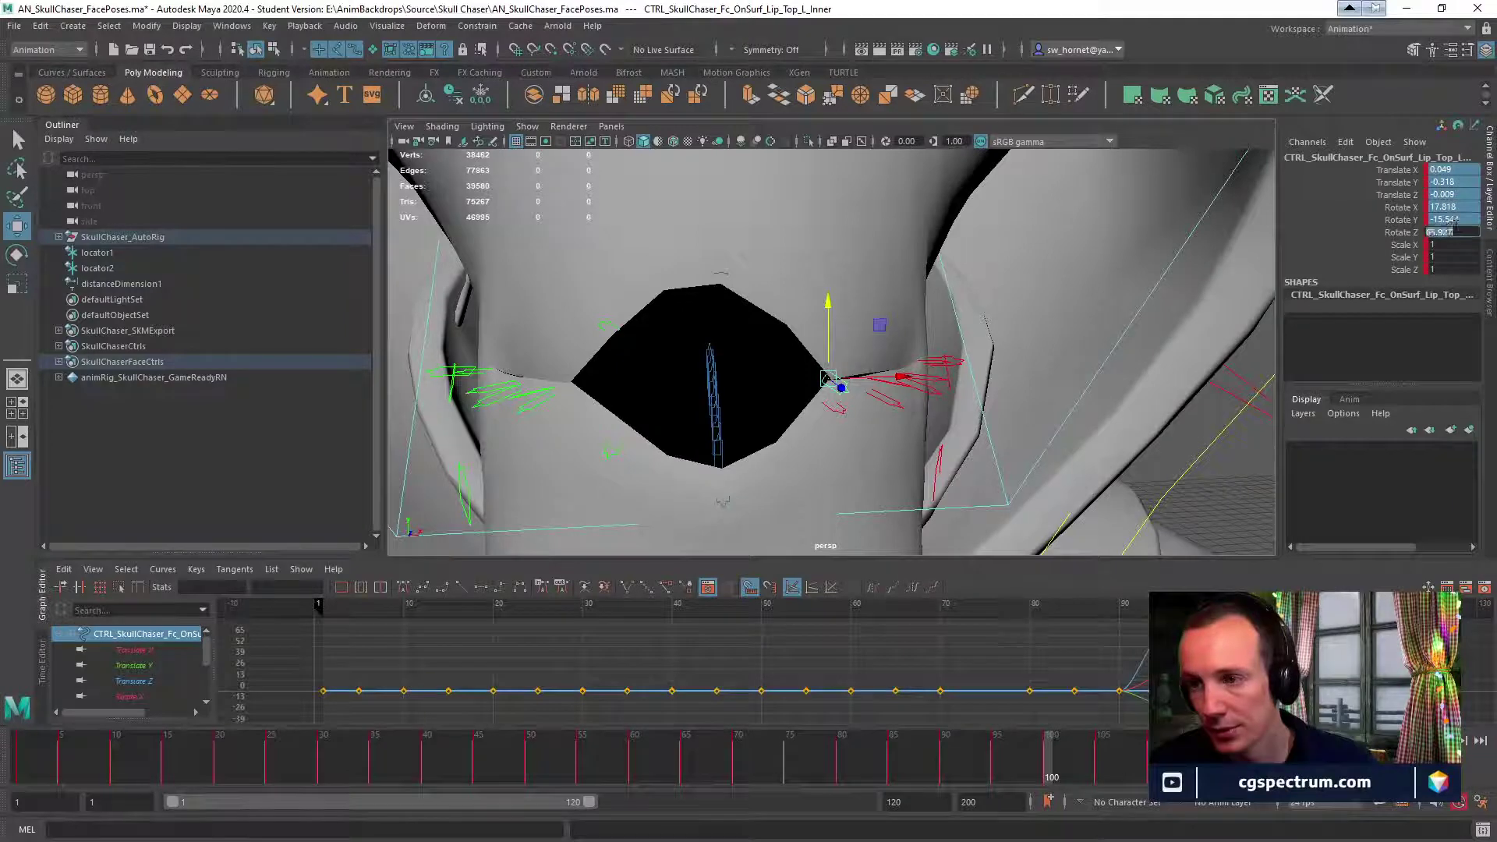
{"action": "type", "text": "0"}
{"action": "key", "text": "Return"}
{"action": "left_click_drag", "start_coordinate": [828, 172], "coordinate": [972, 260]}
{"action": "key", "text": "e"}
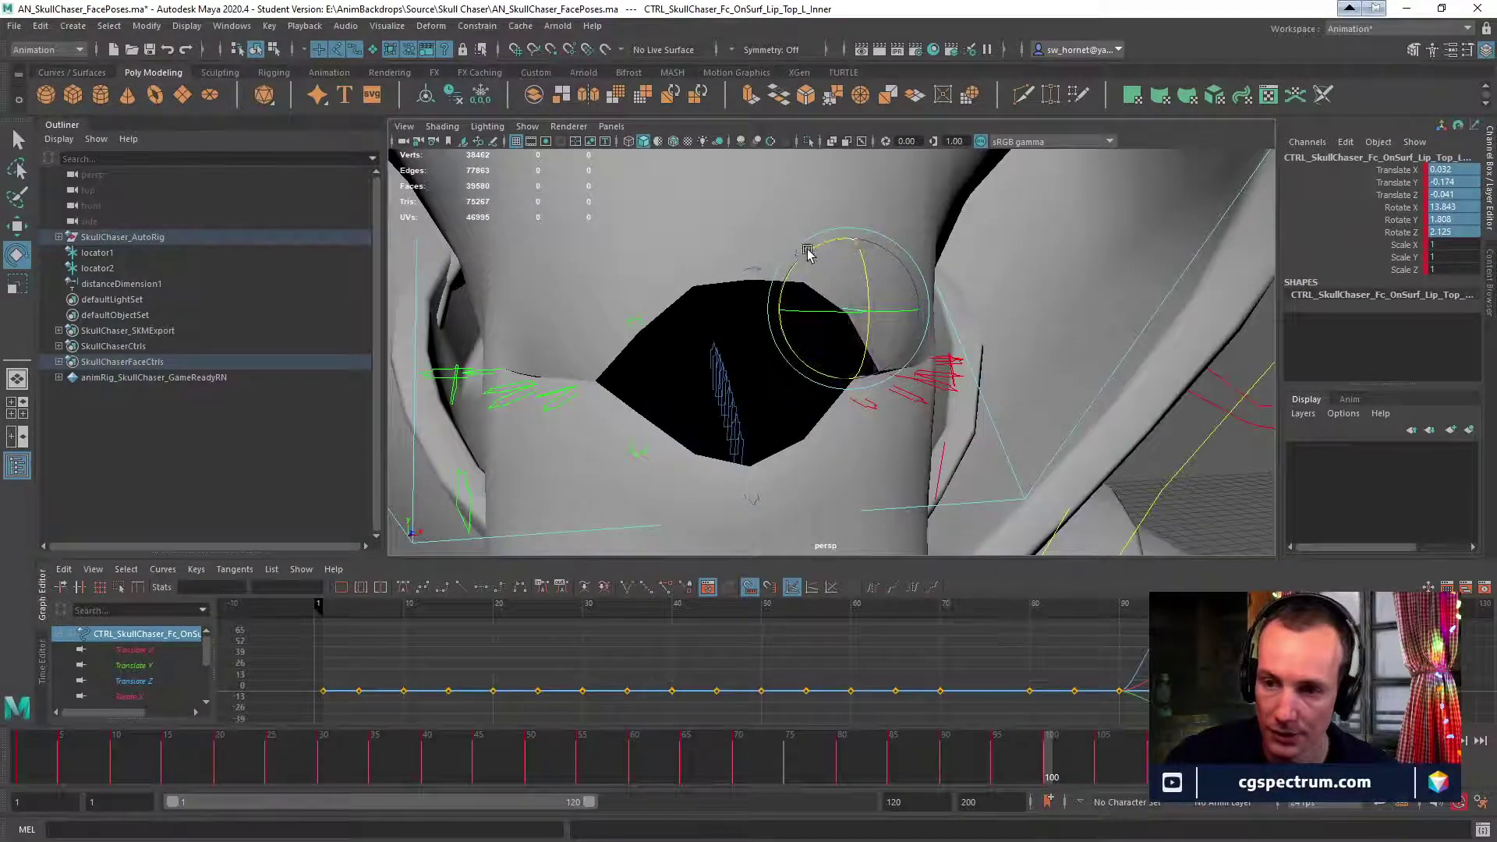
{"action": "left_click_drag", "start_coordinate": [809, 247], "coordinate": [933, 273]}
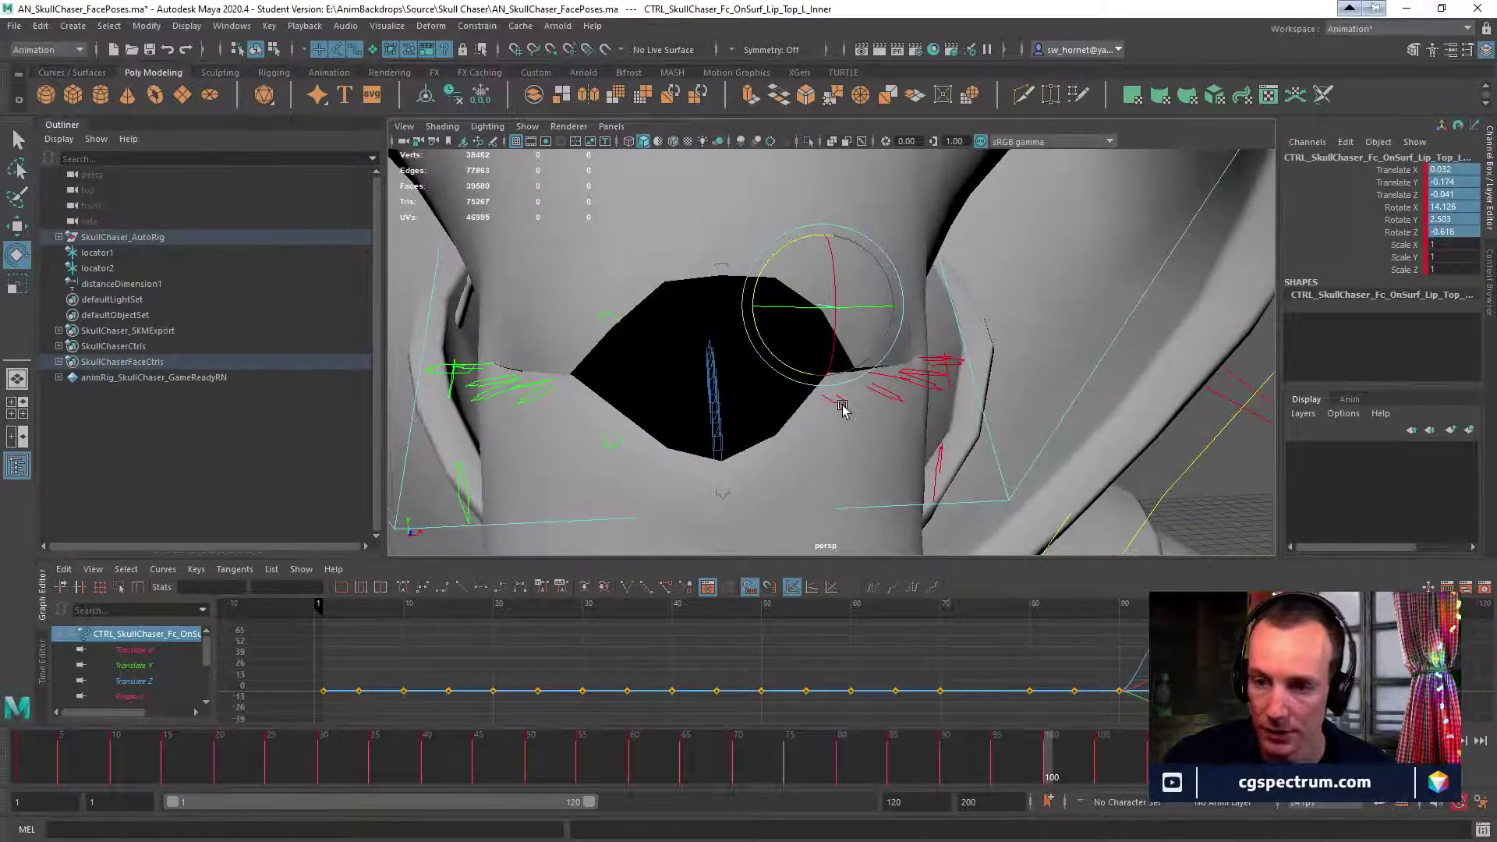
Zero Translate and Rotate X, Y and Z on the bottom left inner lip control, then raise and rotate it to round the lower lip.
{"action": "left_click", "coordinate": [846, 410]}
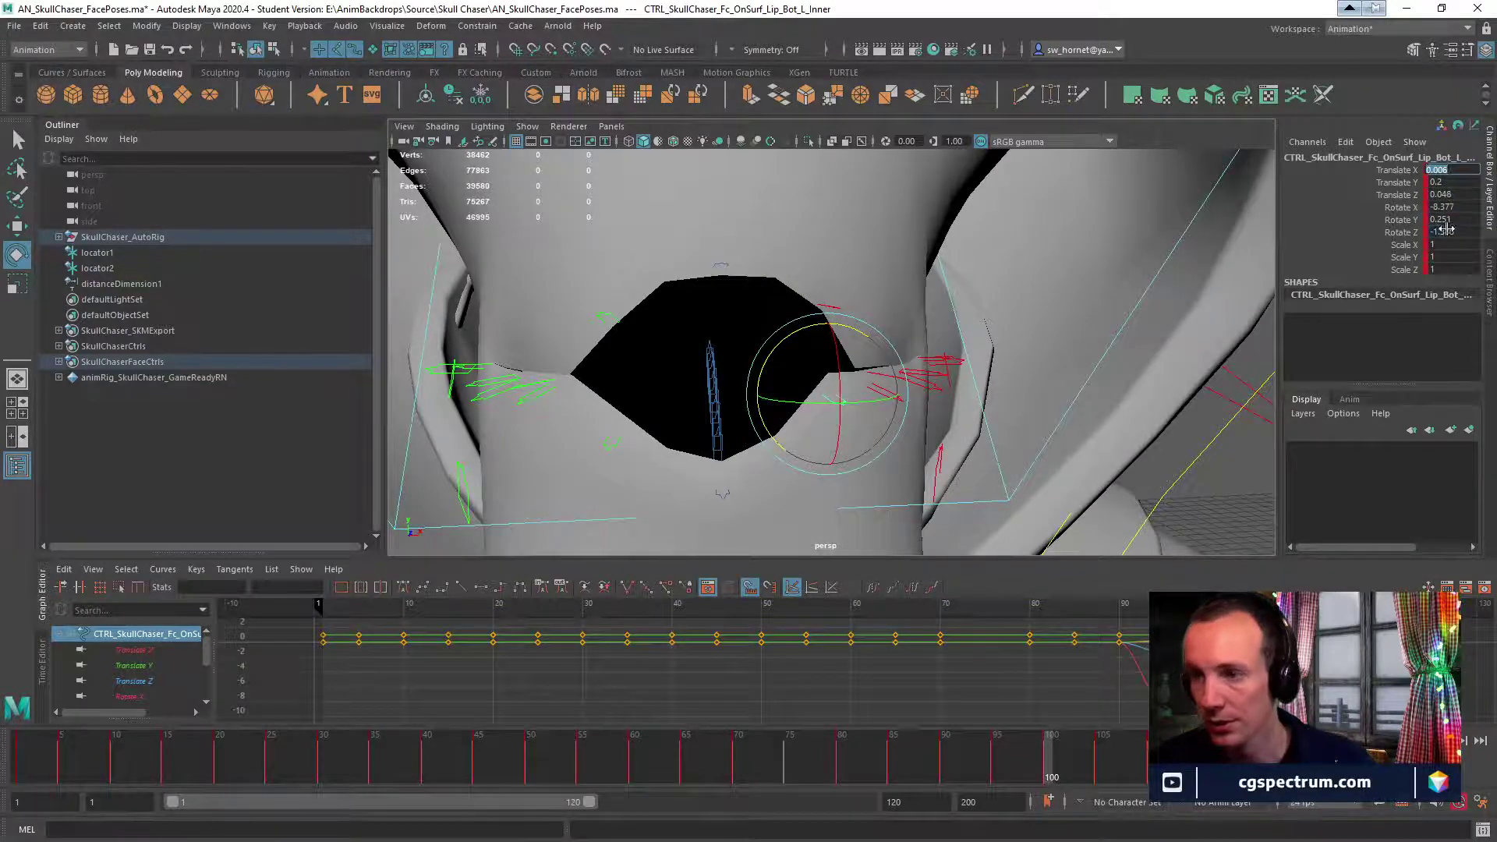
{"action": "left_click_drag", "start_coordinate": [1443, 231], "coordinate": [1442, 170]}
{"action": "type", "text": "0"}
{"action": "key", "text": "Return"}
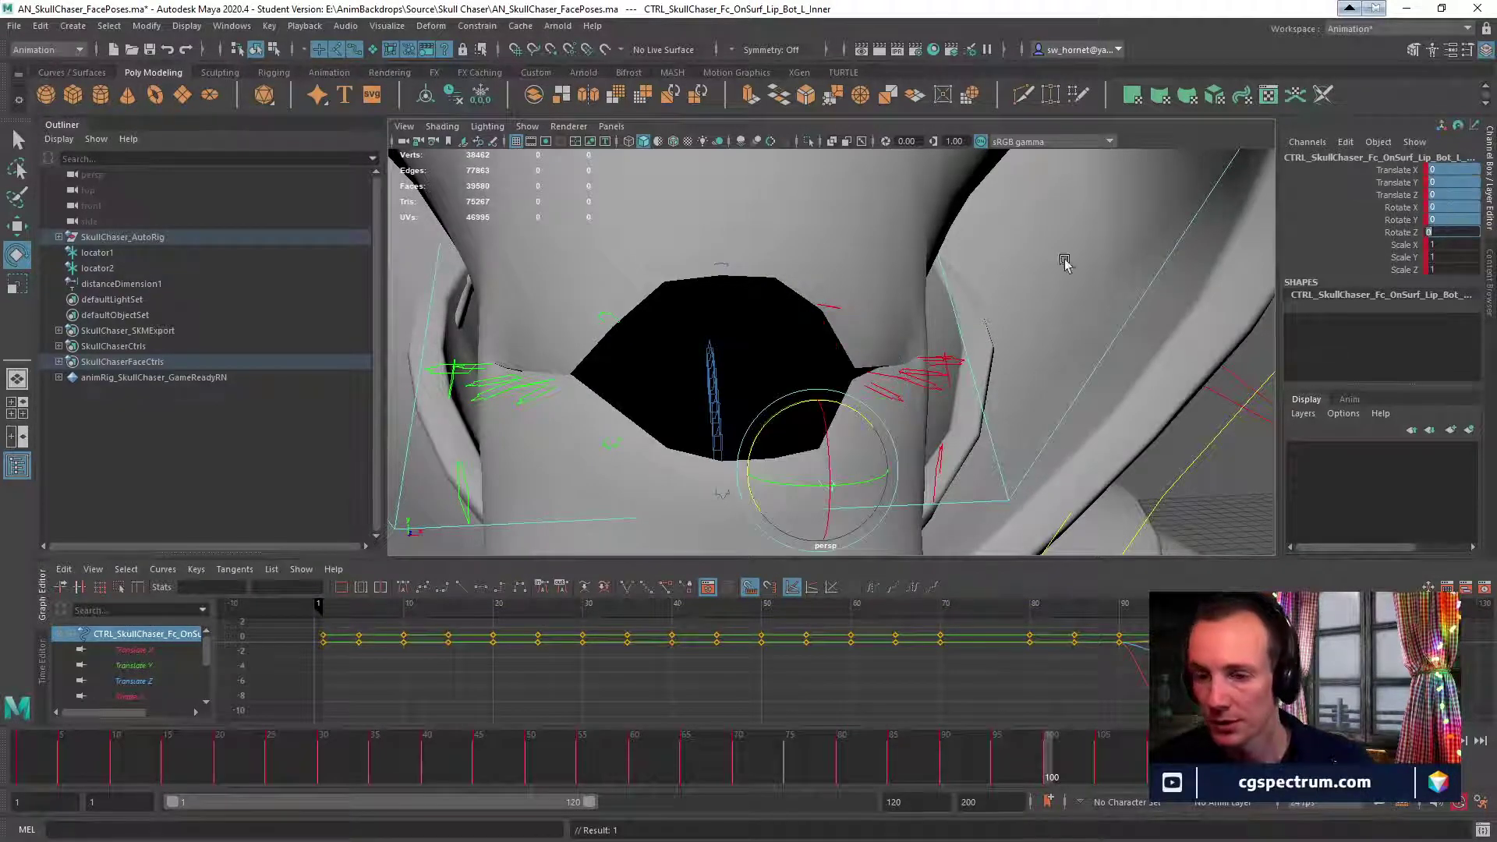
{"action": "type", "text": "w"}
{"action": "left_click_drag", "start_coordinate": [968, 355], "coordinate": [858, 328], "text": "alt"}
{"action": "key", "text": "w"}
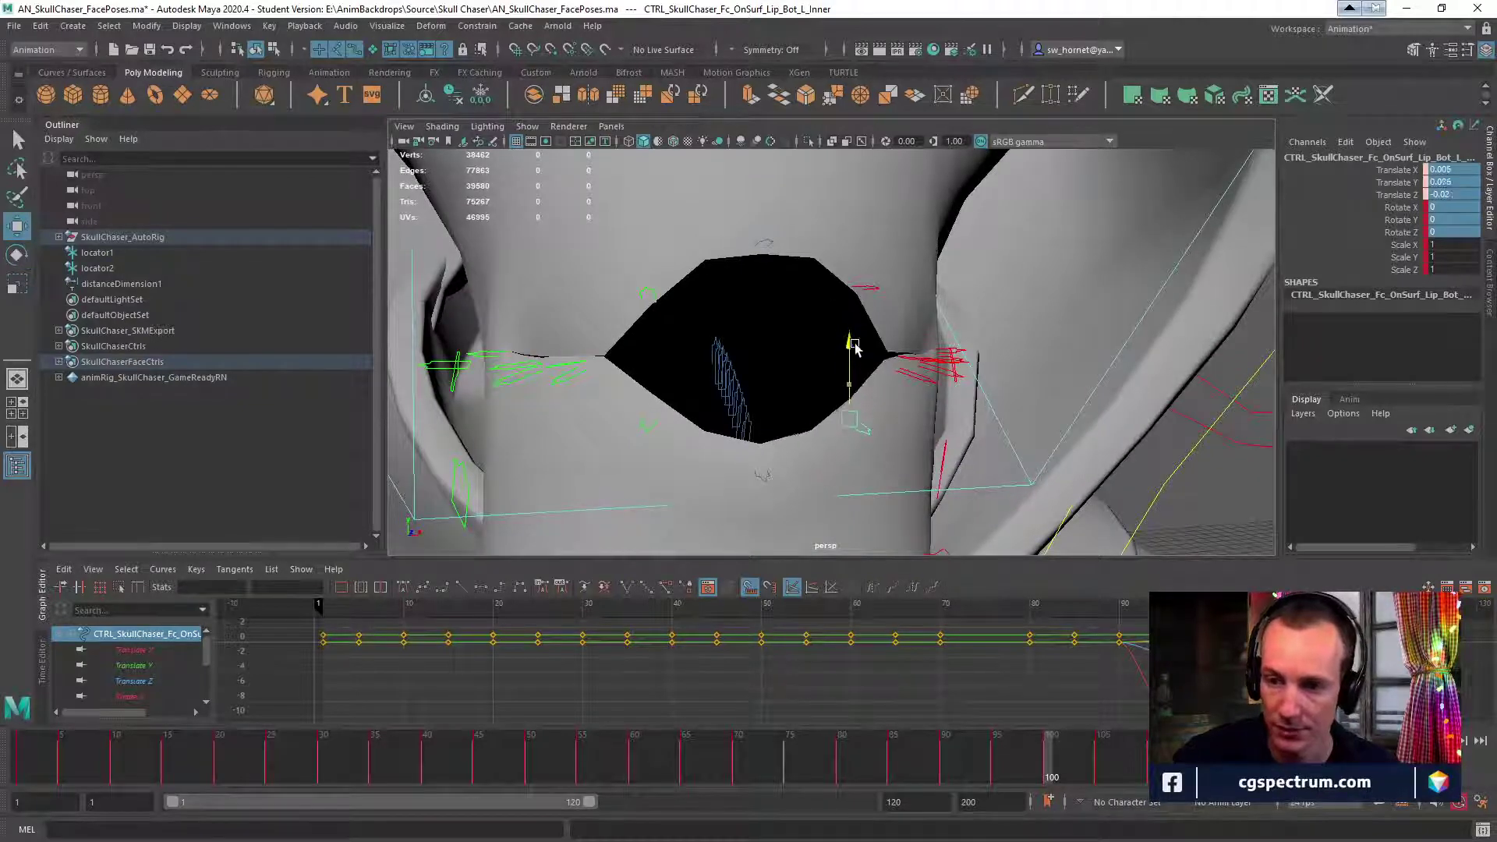
{"action": "key", "text": "e"}
{"action": "left_click_drag", "start_coordinate": [874, 392], "coordinate": [1048, 365]}
{"action": "key", "text": "w"}
Move the top left mid lip control to about Translate 0.022, -0.216, 0.01 and rotate it to about 12.74, 2.867, -0.686.
{"action": "left_click_drag", "start_coordinate": [1049, 365], "coordinate": [896, 377], "text": "alt"}
{"action": "left_click", "coordinate": [852, 359]}
{"action": "scroll", "coordinate": [896, 376], "scroll_direction": "up", "scroll_amount": 1}
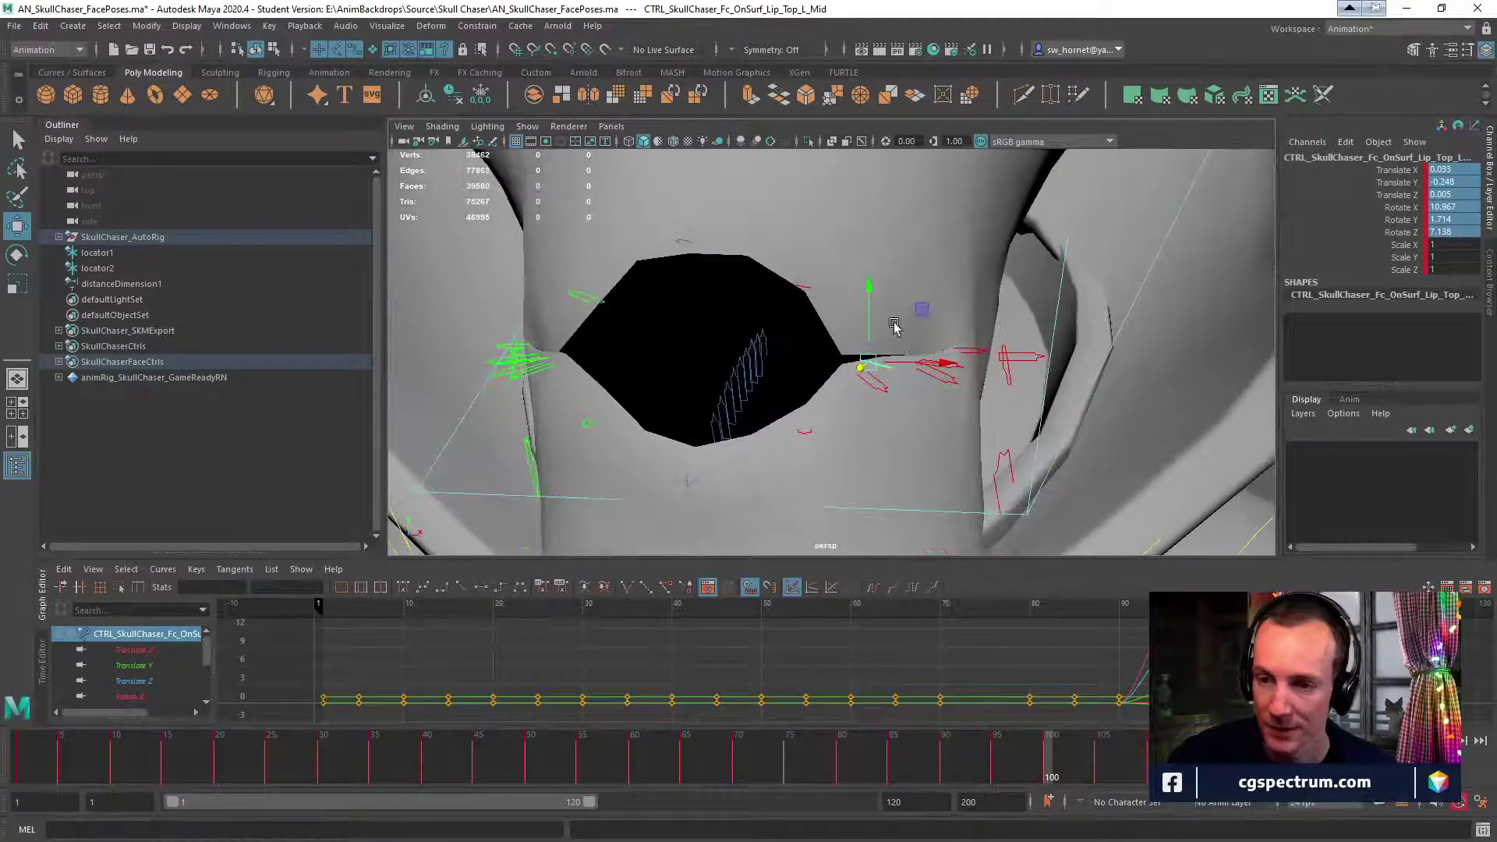
{"action": "left_click_drag", "start_coordinate": [870, 309], "coordinate": [920, 445]}
{"action": "key", "text": "e"}
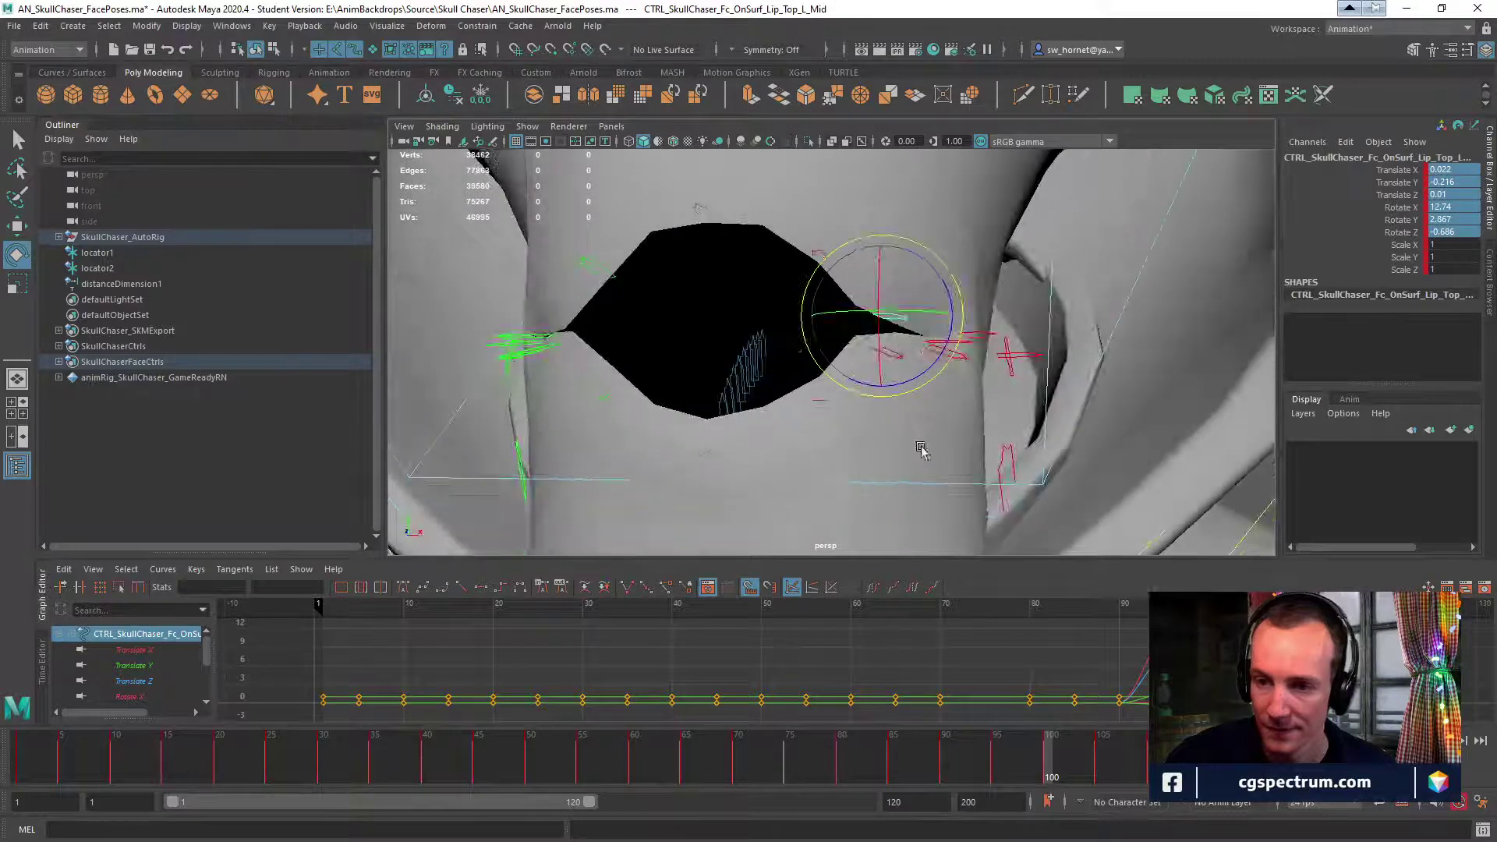
{"action": "left_click", "coordinate": [919, 445]}
Reposition the bottom left mid lip control to shape the lower lip near the mouth corner.
{"action": "left_click", "coordinate": [896, 352]}
{"action": "key", "text": "w"}
{"action": "left_click_drag", "start_coordinate": [889, 304], "coordinate": [762, 407]}
{"action": "key", "text": "e"}
{"action": "key", "text": "w"}
Raise the top right mid lip control to about Translate -0.033, -0.218, 0.024, and rotate the bottom right mid lip control.
{"action": "left_click_drag", "start_coordinate": [729, 414], "coordinate": [785, 395], "text": "alt"}
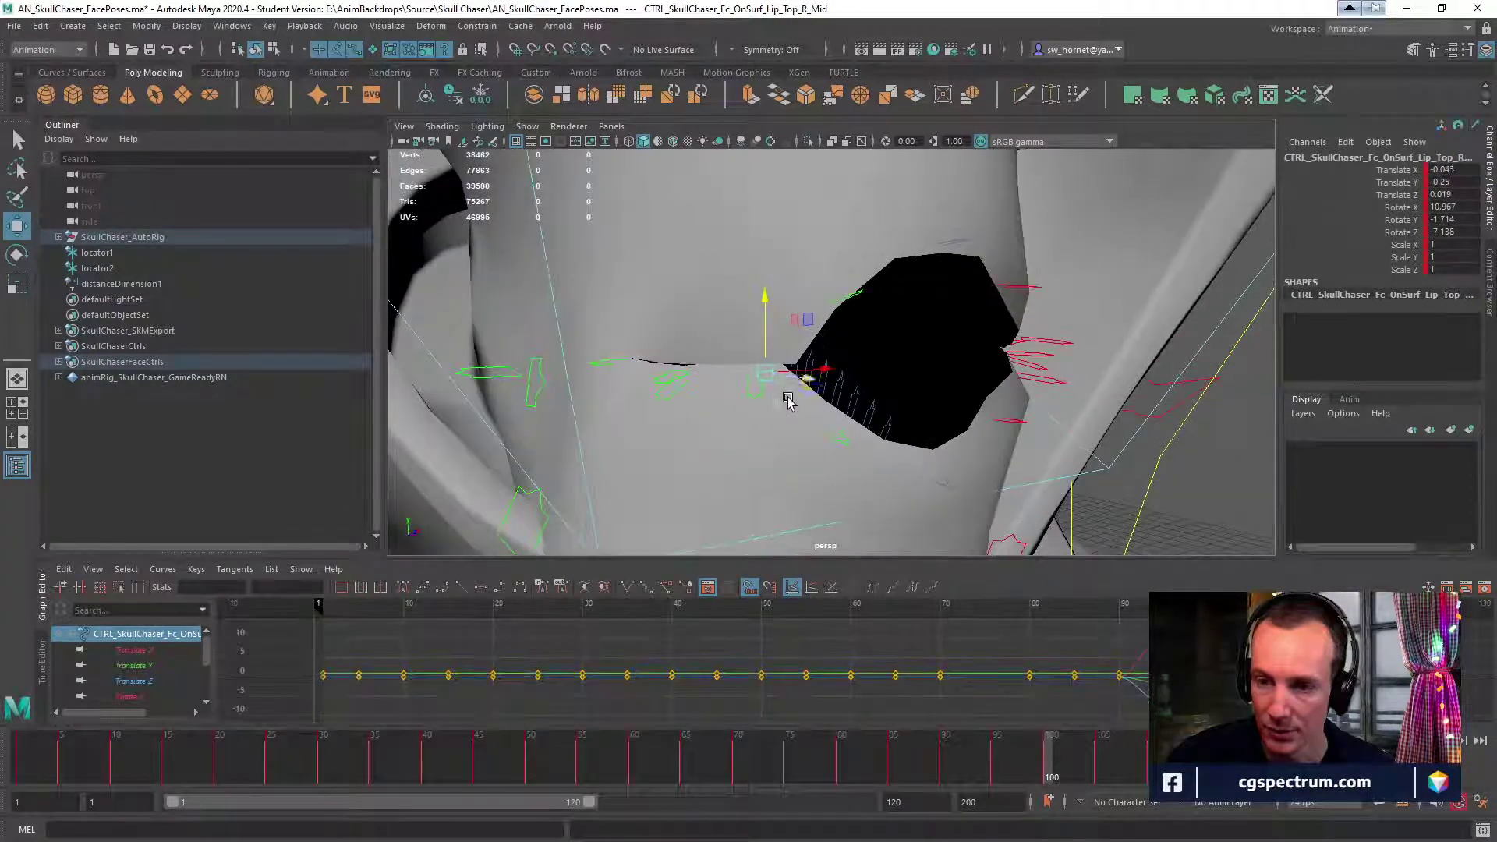
{"action": "left_click", "coordinate": [764, 319]}
{"action": "key", "text": "e"}
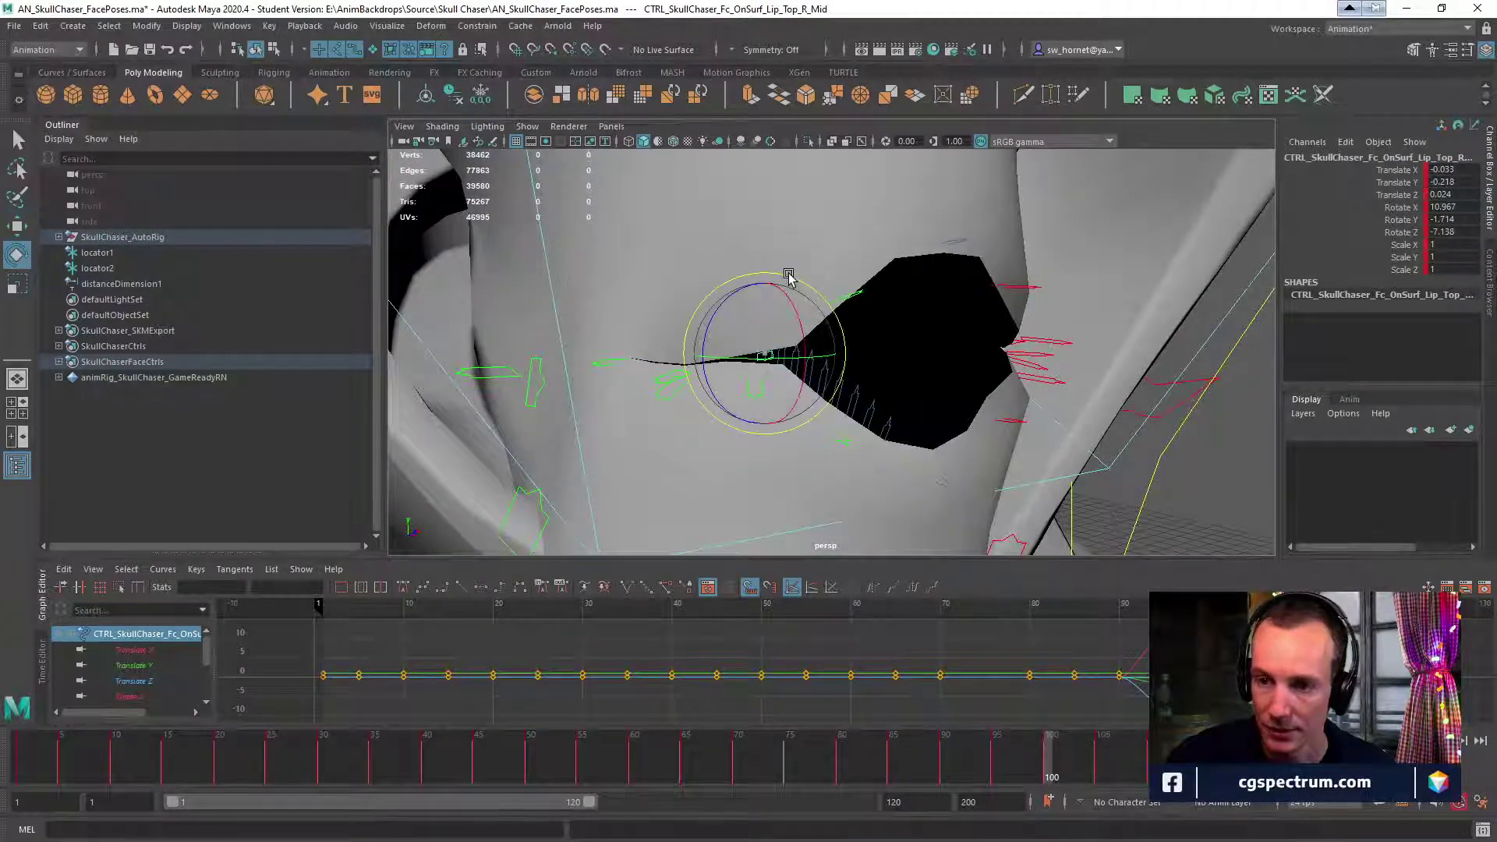
{"action": "left_click", "coordinate": [752, 434]}
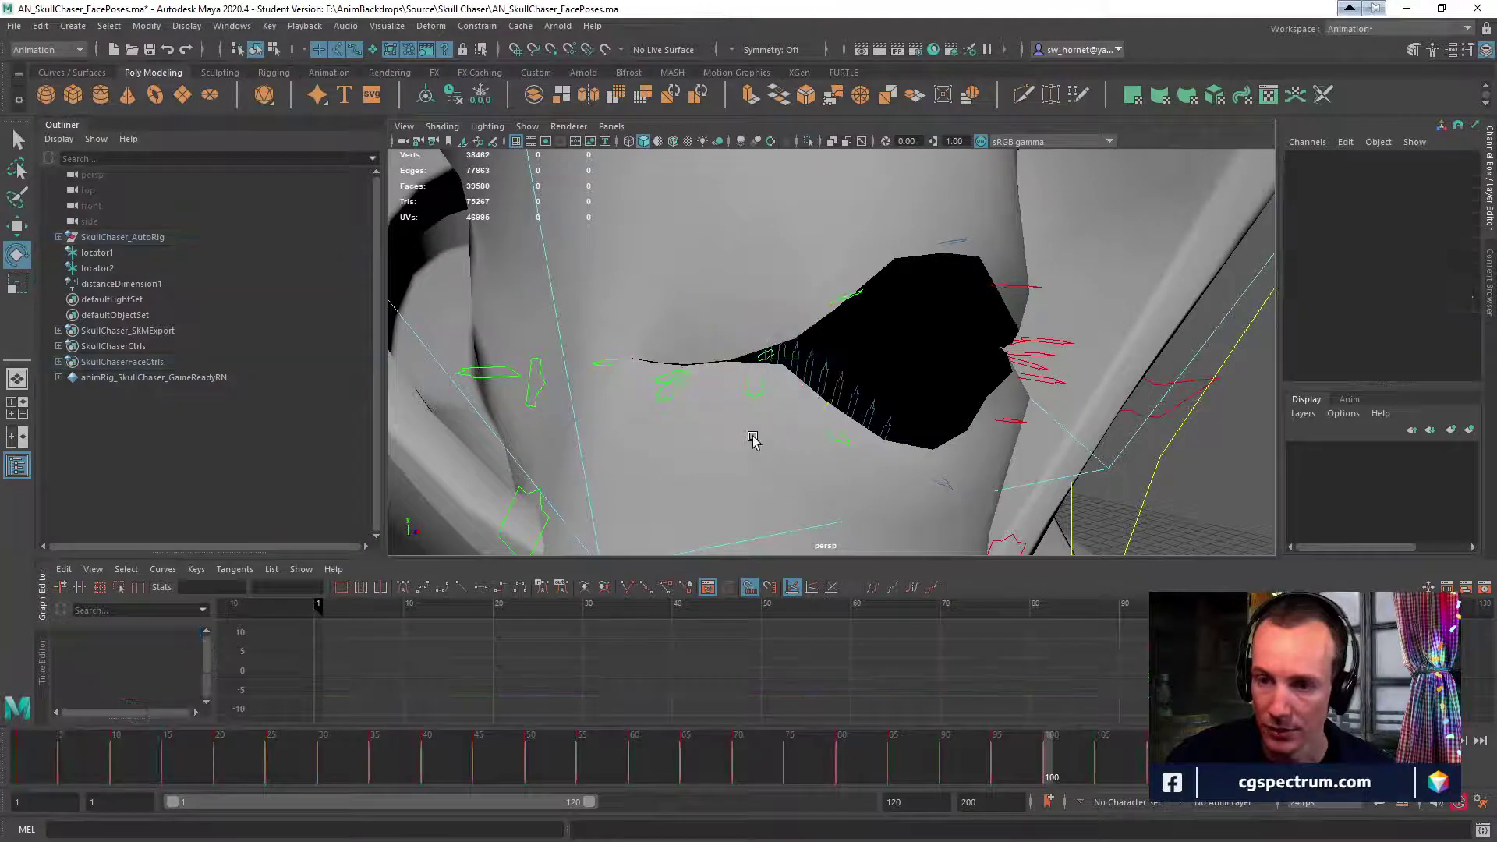
{"action": "left_click", "coordinate": [762, 394]}
{"action": "left_click_drag", "start_coordinate": [778, 297], "coordinate": [762, 326]}
{"action": "key", "text": "w"}
Rotate the bottom center lip control outward to about Rotate X 22.036.
{"action": "left_click_drag", "start_coordinate": [873, 335], "coordinate": [1035, 277], "text": "alt"}
{"action": "left_click", "coordinate": [961, 390]}
{"action": "left_click_drag", "start_coordinate": [964, 391], "coordinate": [1063, 399], "text": "alt"}
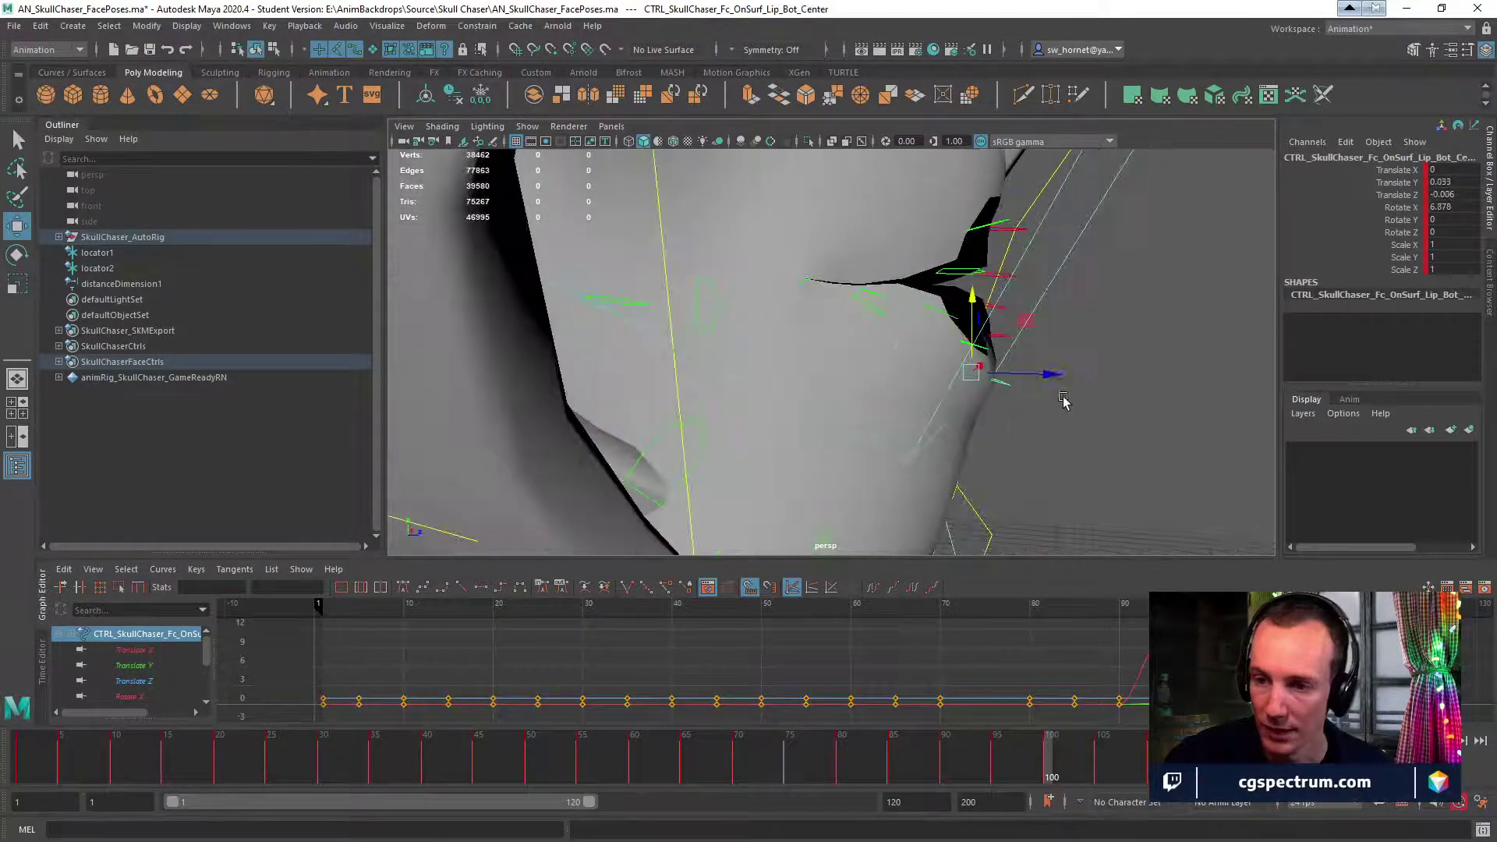
{"action": "key", "text": "e"}
{"action": "left_click_drag", "start_coordinate": [1045, 336], "coordinate": [1044, 352]}
{"action": "key", "text": "ctrl+z"}
{"action": "left_click_drag", "start_coordinate": [1044, 352], "coordinate": [1072, 350], "text": "alt"}
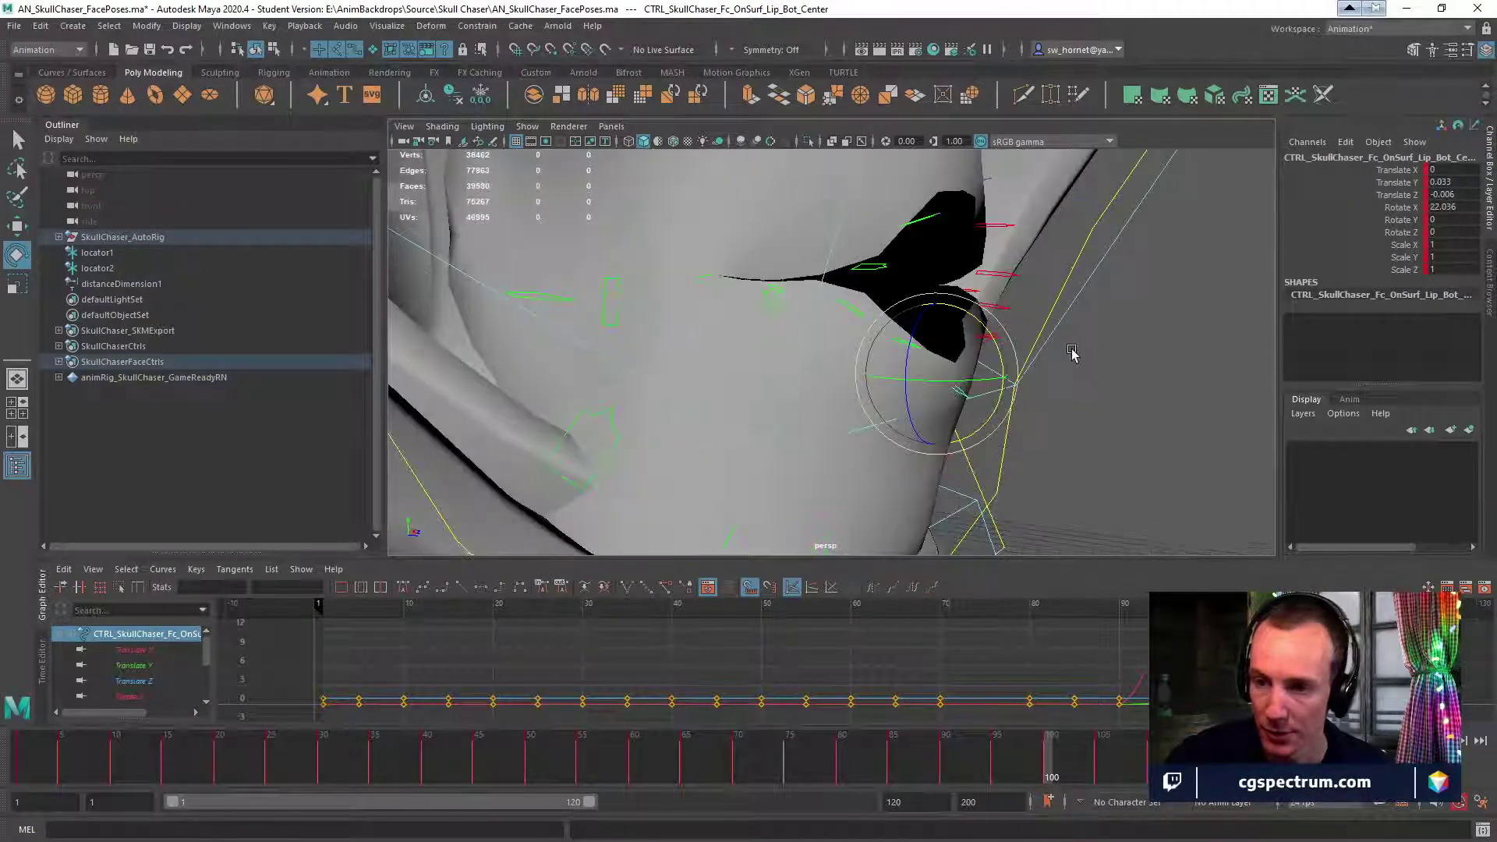
Rotate the bottom right inner lip control outward to about 5.684, -10.21, 0.915.
{"action": "middle_click_drag", "start_coordinate": [1088, 248], "coordinate": [1079, 329], "text": "alt"}
{"action": "left_click", "coordinate": [965, 258]}
{"action": "left_click_drag", "start_coordinate": [966, 259], "coordinate": [1047, 205], "text": "alt"}
{"action": "left_click_drag", "start_coordinate": [1048, 204], "coordinate": [1027, 333], "text": "alt"}
{"action": "left_click", "coordinate": [815, 354]}
{"action": "left_click_drag", "start_coordinate": [816, 350], "coordinate": [795, 499], "text": "alt"}
{"action": "left_click_drag", "start_coordinate": [803, 439], "coordinate": [655, 354]}
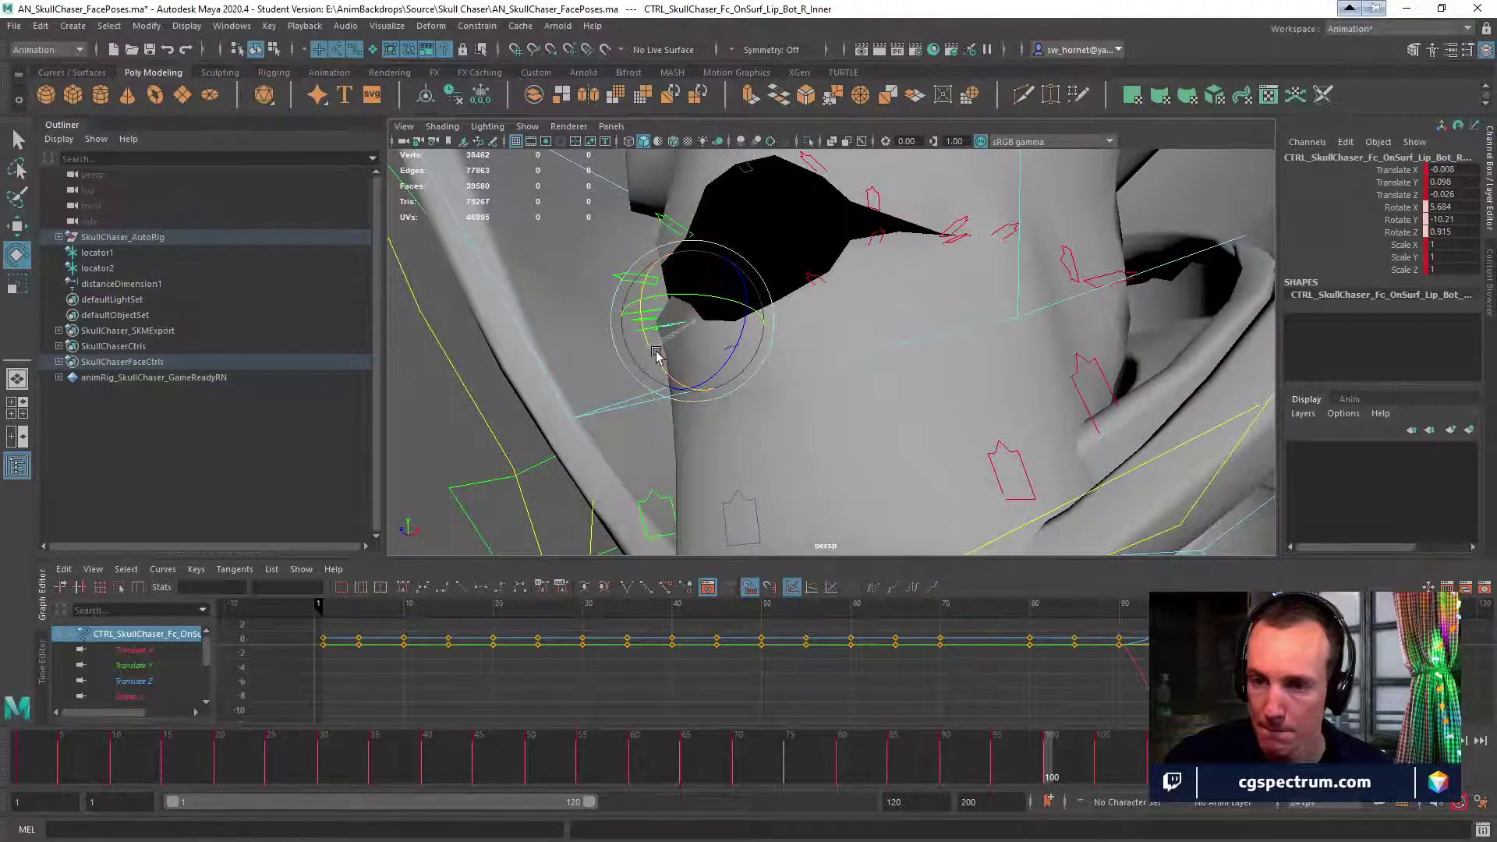
Rotate the bottom left inner lip control outward to match the opposite side of the lower lip.
{"action": "left_click", "coordinate": [815, 278]}
{"action": "left_click_drag", "start_coordinate": [815, 278], "coordinate": [543, 449], "text": "alt"}
{"action": "left_click", "coordinate": [619, 490]}
{"action": "left_click_drag", "start_coordinate": [0, 156], "coordinate": [0, 99]}
Rotate the top left inner lip control outward to about -8.909, 13.574, -9.408.
{"action": "left_click_drag", "start_coordinate": [758, 369], "coordinate": [705, 353], "text": "alt"}
{"action": "right_click_drag", "start_coordinate": [705, 353], "coordinate": [705, 273], "text": "alt"}
{"action": "left_click", "coordinate": [733, 265]}
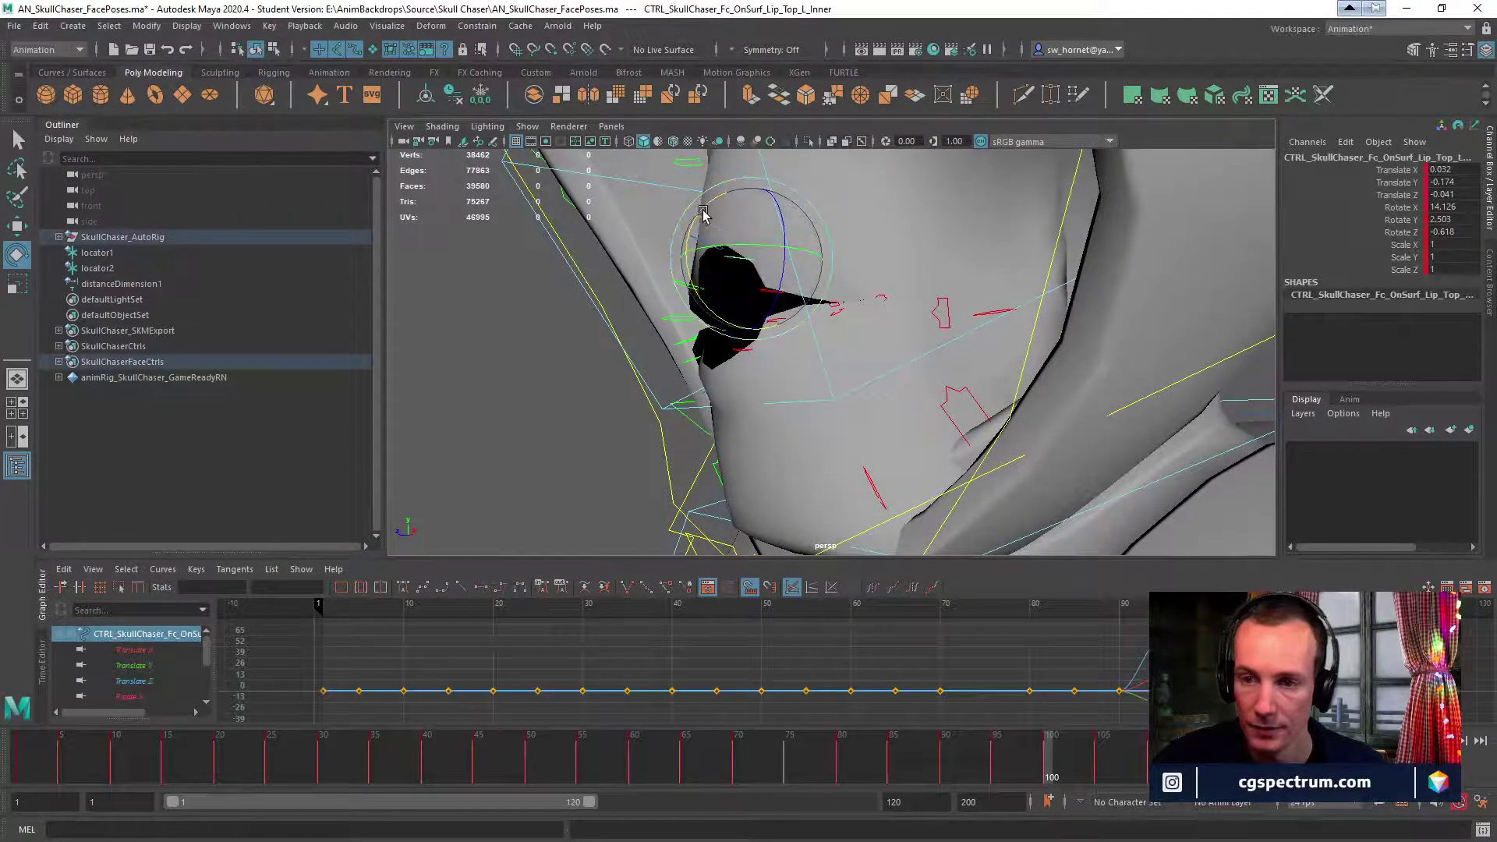
{"action": "left_click_drag", "start_coordinate": [714, 203], "coordinate": [730, 223]}
{"action": "left_click_drag", "start_coordinate": [729, 223], "coordinate": [1036, 243], "text": "alt"}
{"action": "left_click_drag", "start_coordinate": [1112, 308], "coordinate": [963, 329], "text": "alt"}
{"action": "key", "text": "ctrl+z"}
{"action": "left_click_drag", "start_coordinate": [963, 329], "coordinate": [833, 368], "text": "alt"}
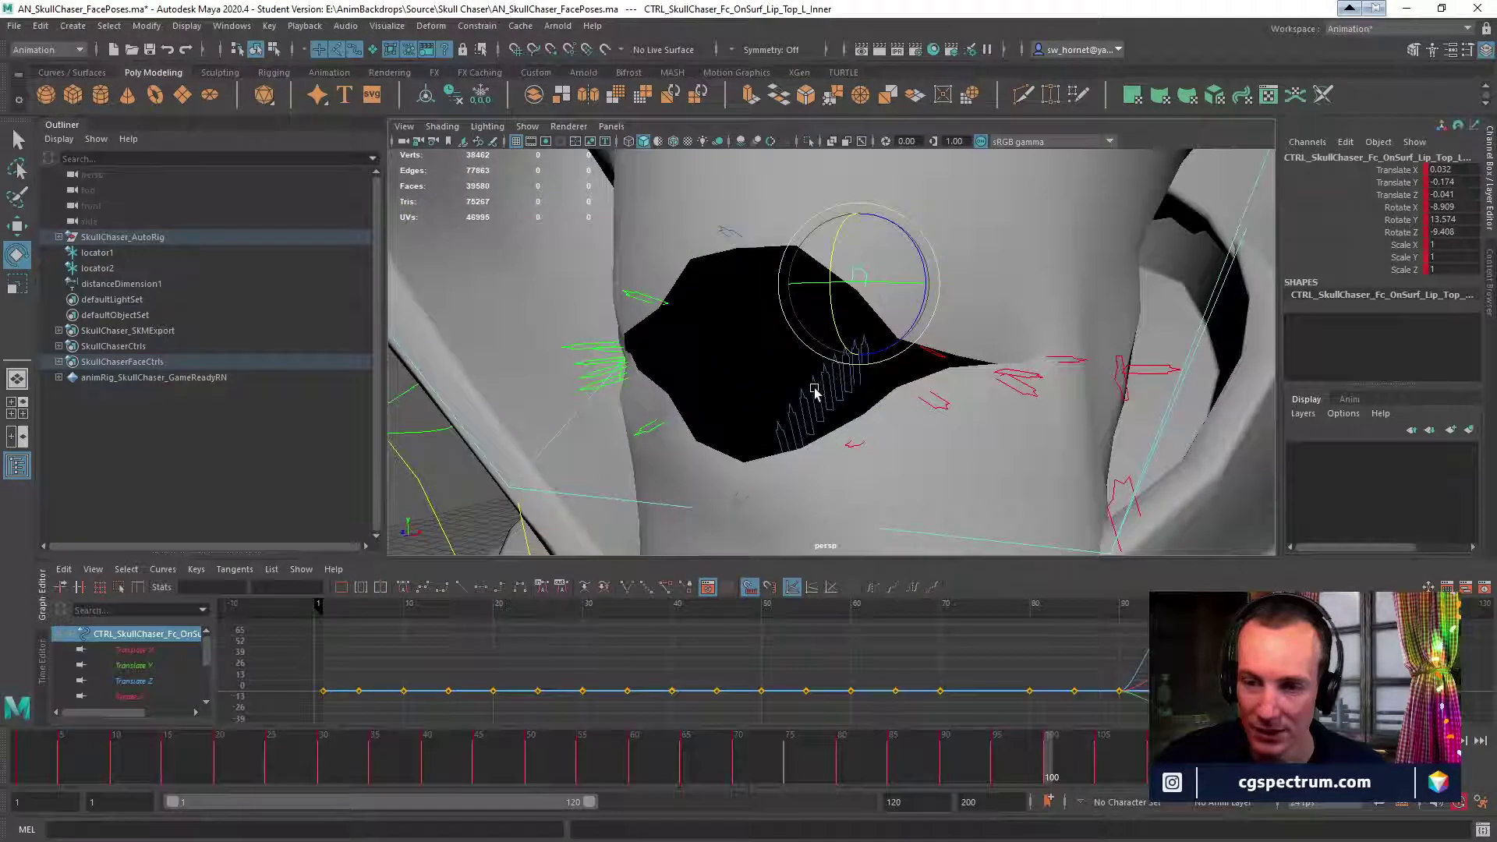
Try moving the third tongue control upward inside the open mouth, and undo the change.
{"action": "left_click", "coordinate": [815, 392]}
{"action": "left_click_drag", "start_coordinate": [886, 434], "coordinate": [806, 404], "text": "alt"}
{"action": "key", "text": "ctrl+z"}
{"action": "key", "text": "w"}
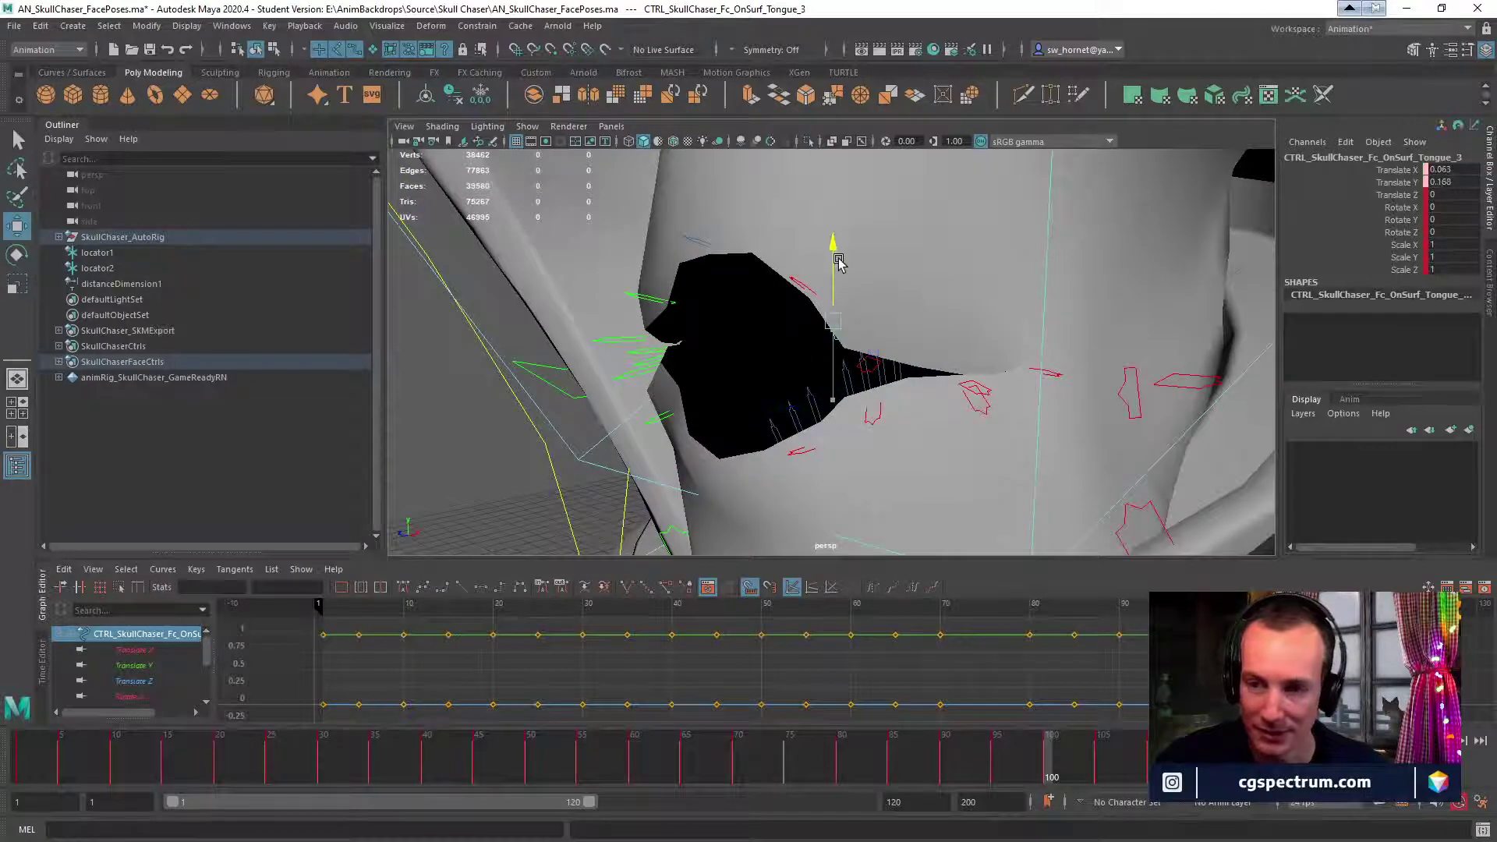
{"action": "key", "text": "ctrl+z"}
{"action": "left_click_drag", "start_coordinate": [894, 371], "coordinate": [879, 425], "text": "alt"}
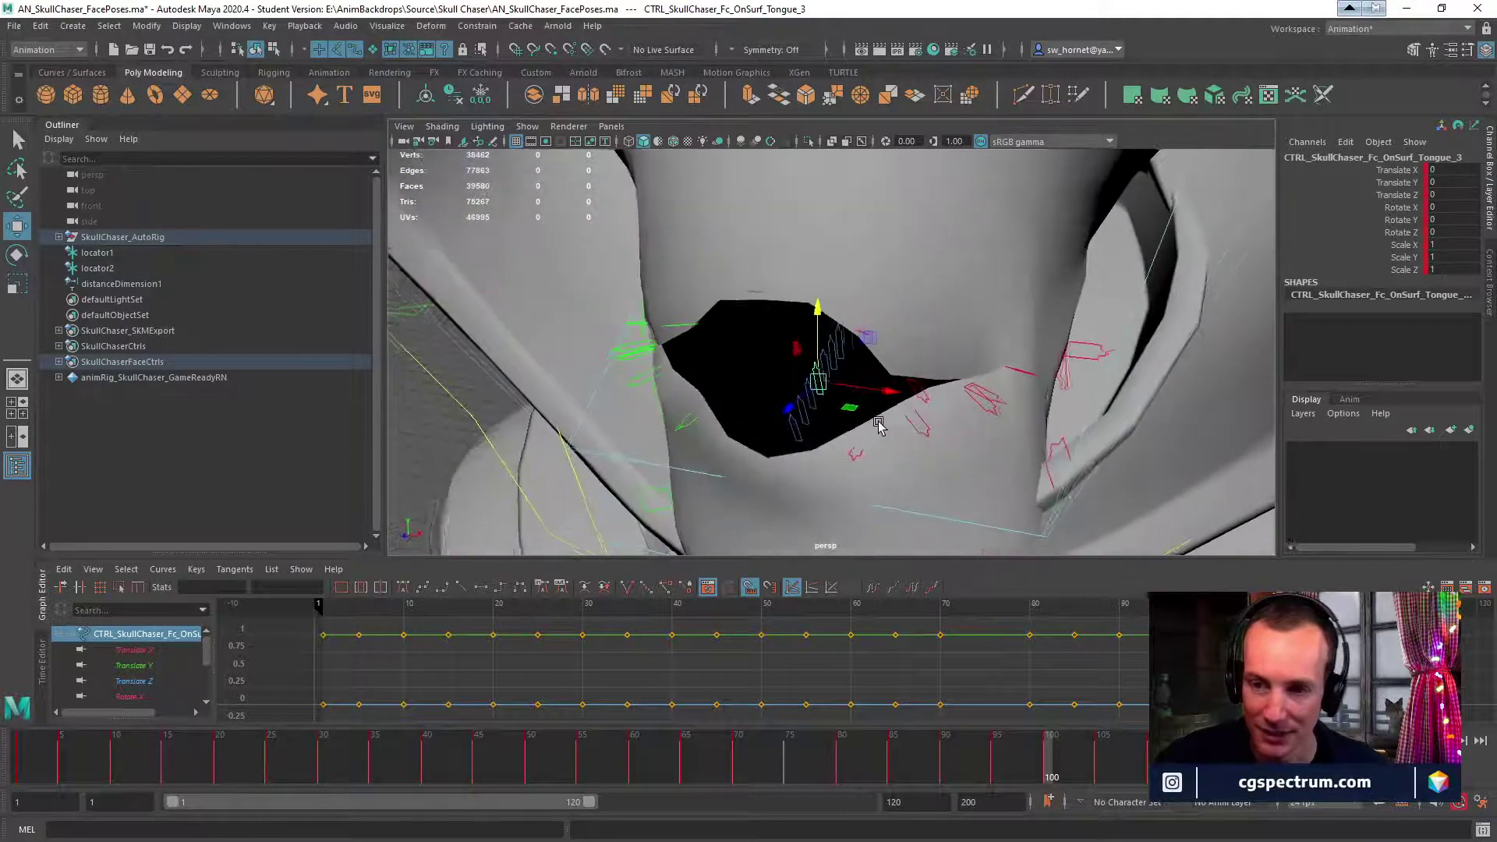
Display the viewport meshes with the default material to reveal the inside of the mouth.
{"action": "right_click_drag", "start_coordinate": [879, 425], "coordinate": [1288, 540], "text": "alt"}
{"action": "left_click_drag", "start_coordinate": [897, 441], "coordinate": [980, 454], "text": "alt"}
{"action": "right_click_drag", "start_coordinate": [979, 454], "coordinate": [619, 156], "text": "alt"}
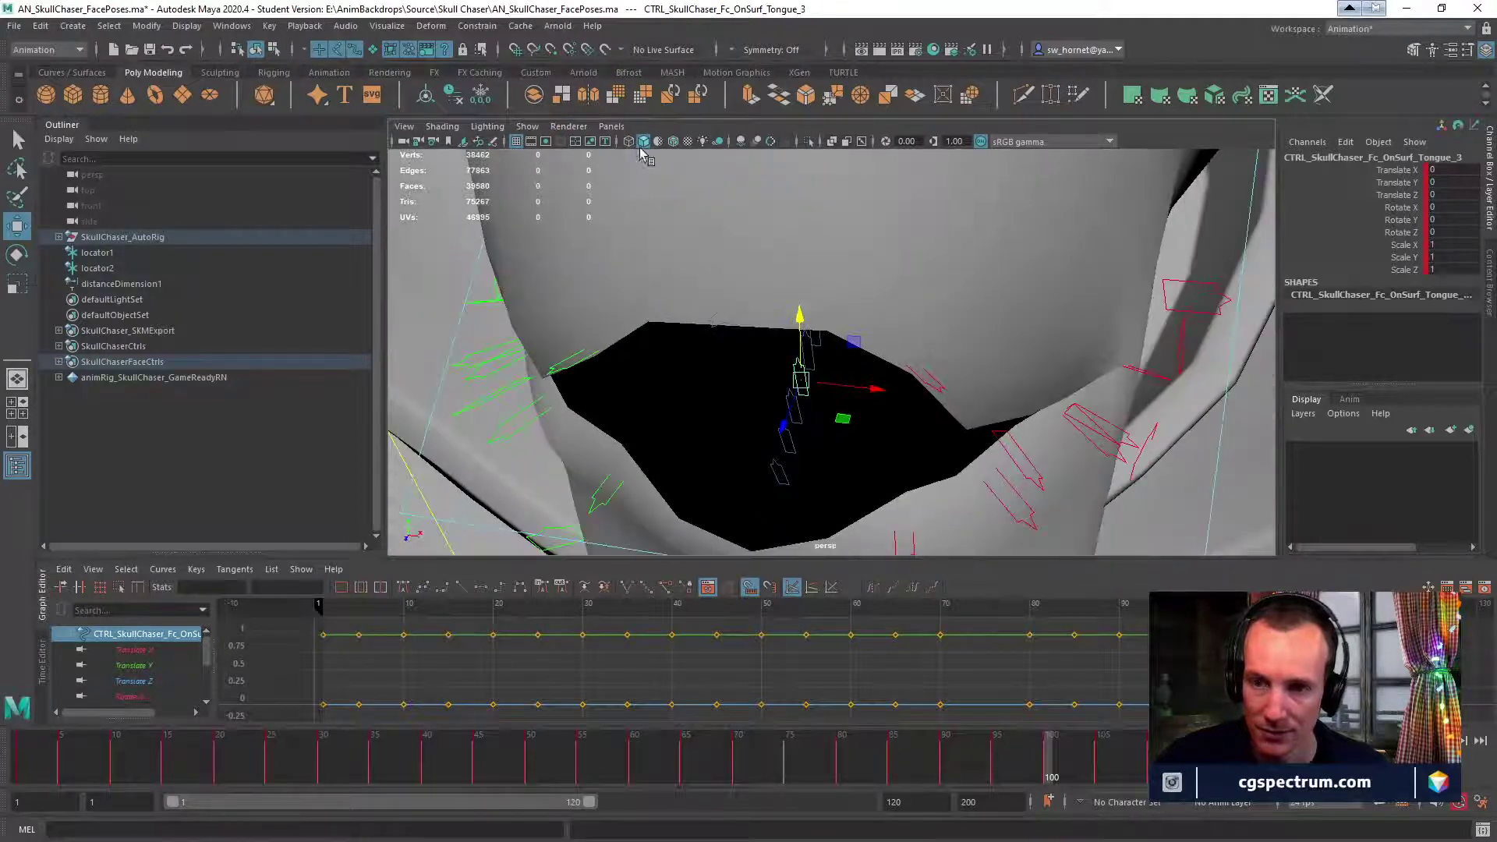
{"action": "left_click", "coordinate": [442, 127]}
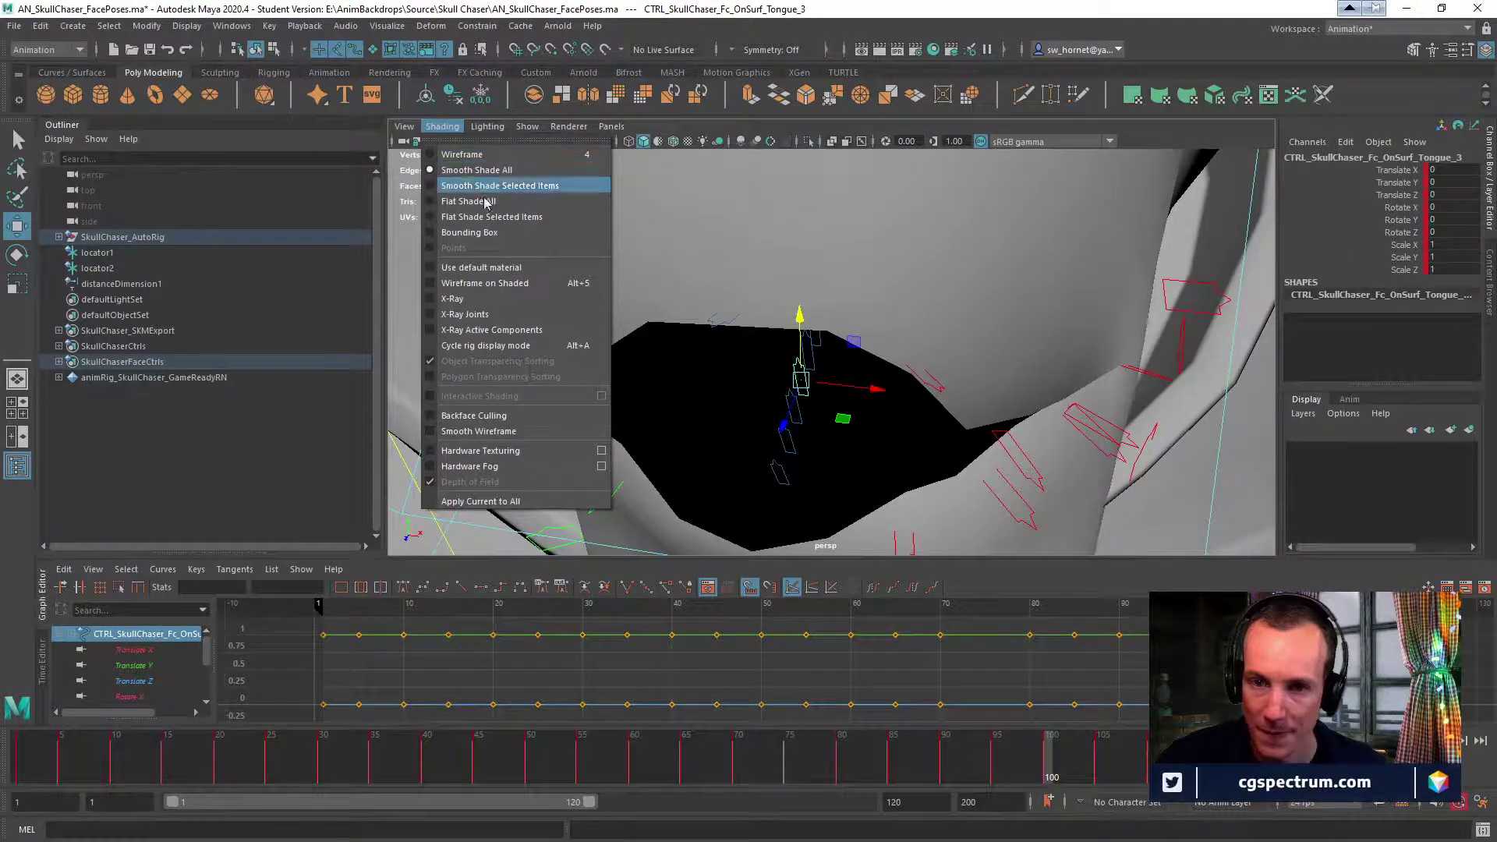
{"action": "left_click", "coordinate": [489, 273]}
{"action": "left_click_drag", "start_coordinate": [489, 273], "coordinate": [640, 311], "text": "alt"}
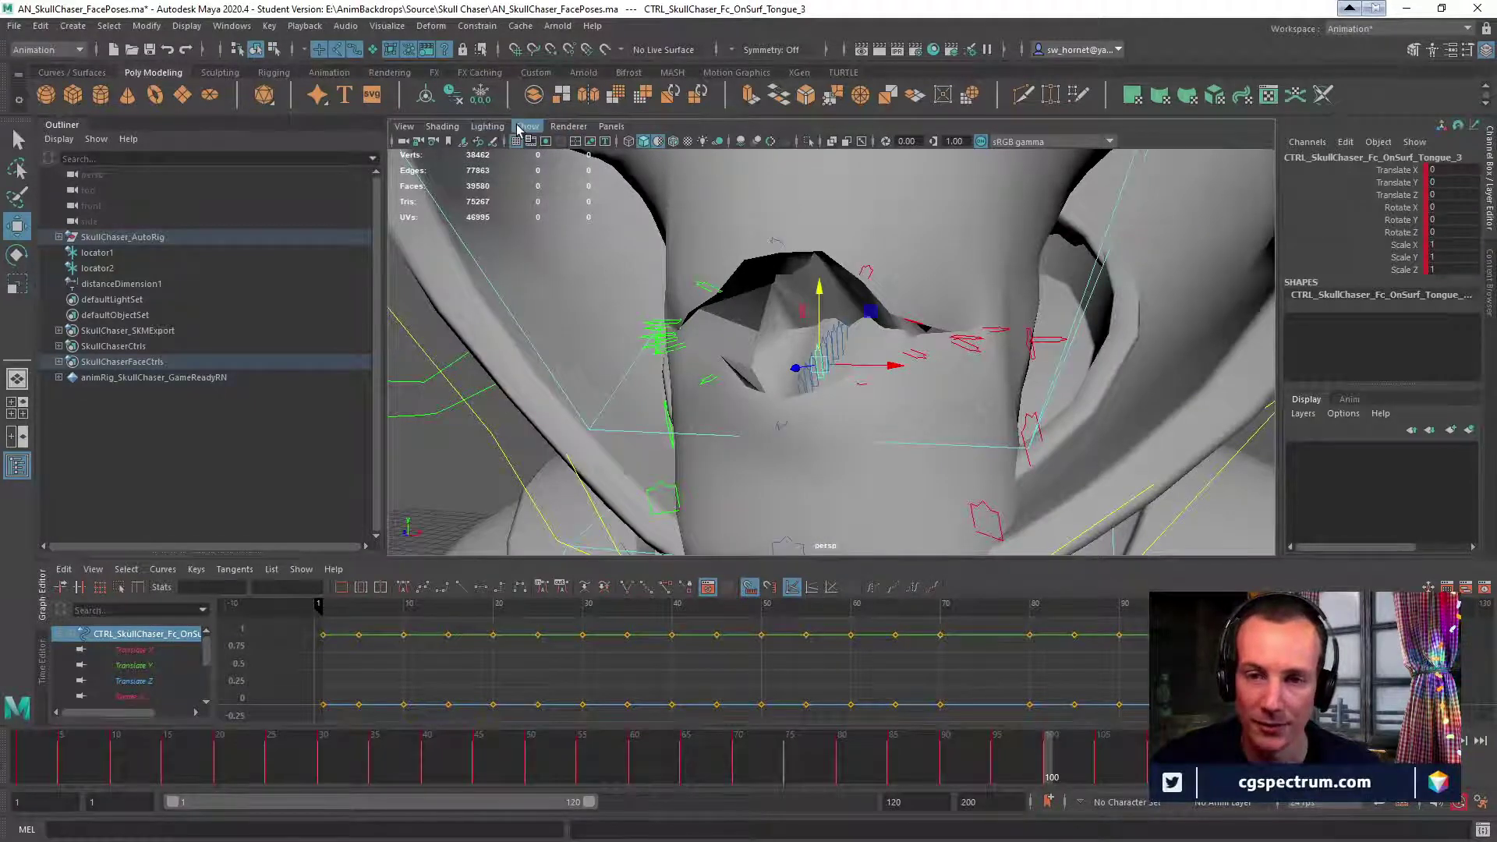
{"action": "left_click", "coordinate": [479, 141]}
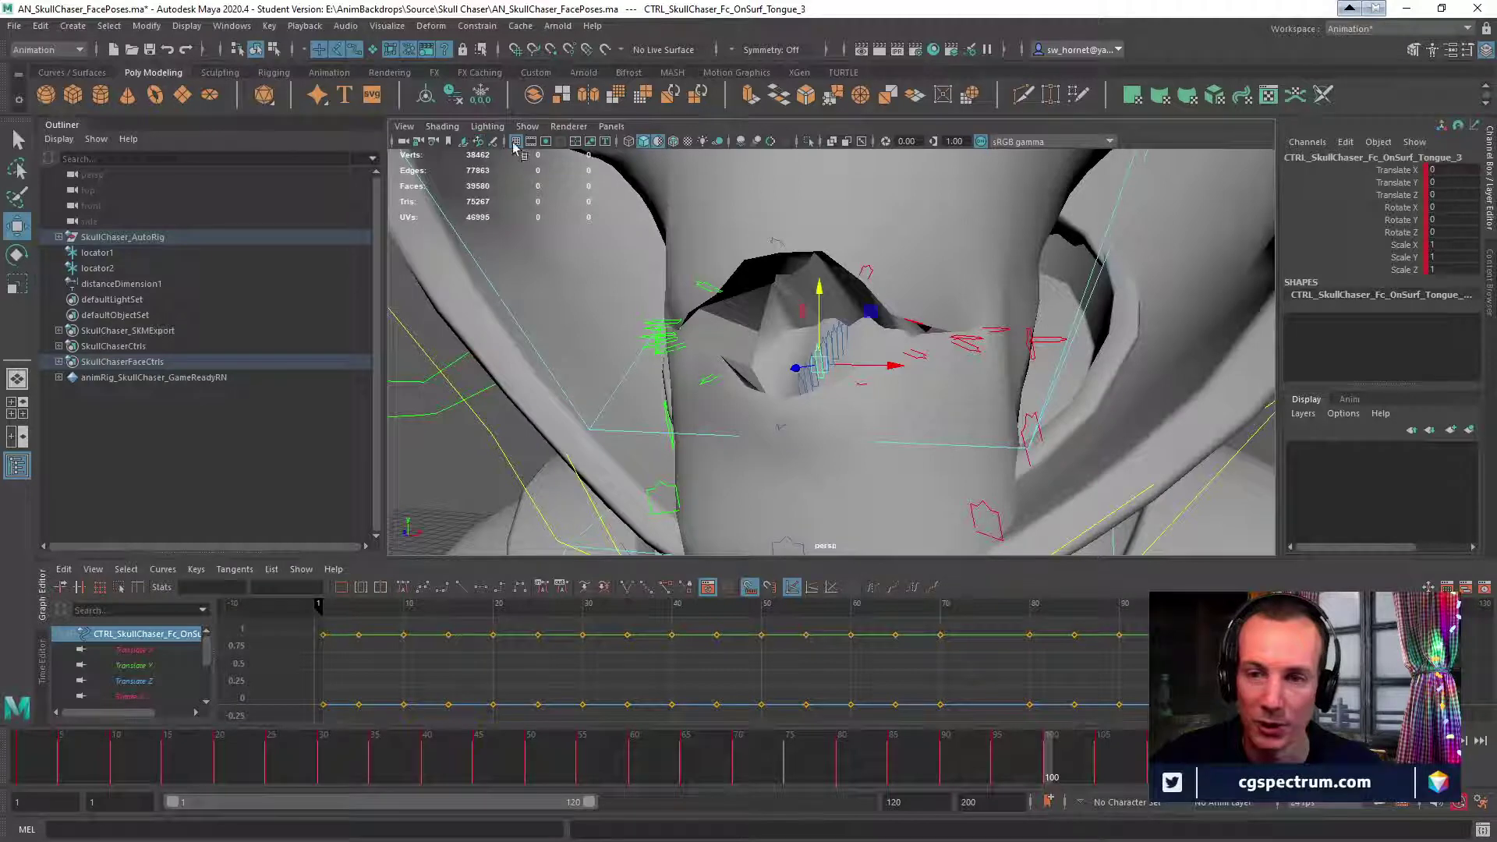
{"action": "left_click", "coordinate": [414, 128]}
{"action": "left_click", "coordinate": [407, 127]}
{"action": "left_click", "coordinate": [407, 127]}
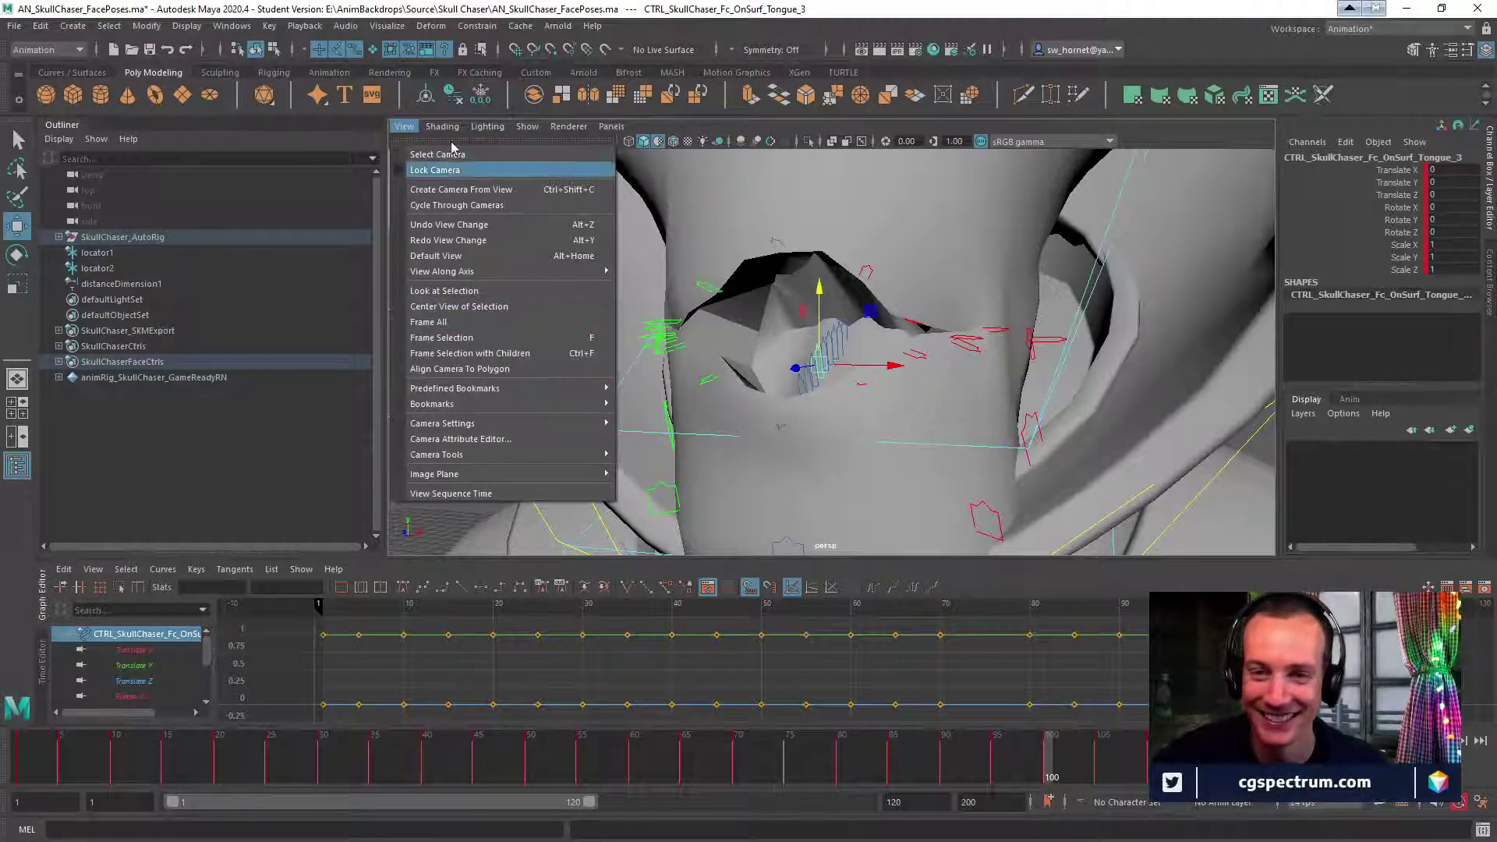
Turn off the default material display for the viewport meshes.
{"action": "mouse_move", "coordinate": [442, 126]}
{"action": "left_click", "coordinate": [470, 269]}
{"action": "right_click_drag", "start_coordinate": [853, 307], "coordinate": [742, 318], "text": "alt"}
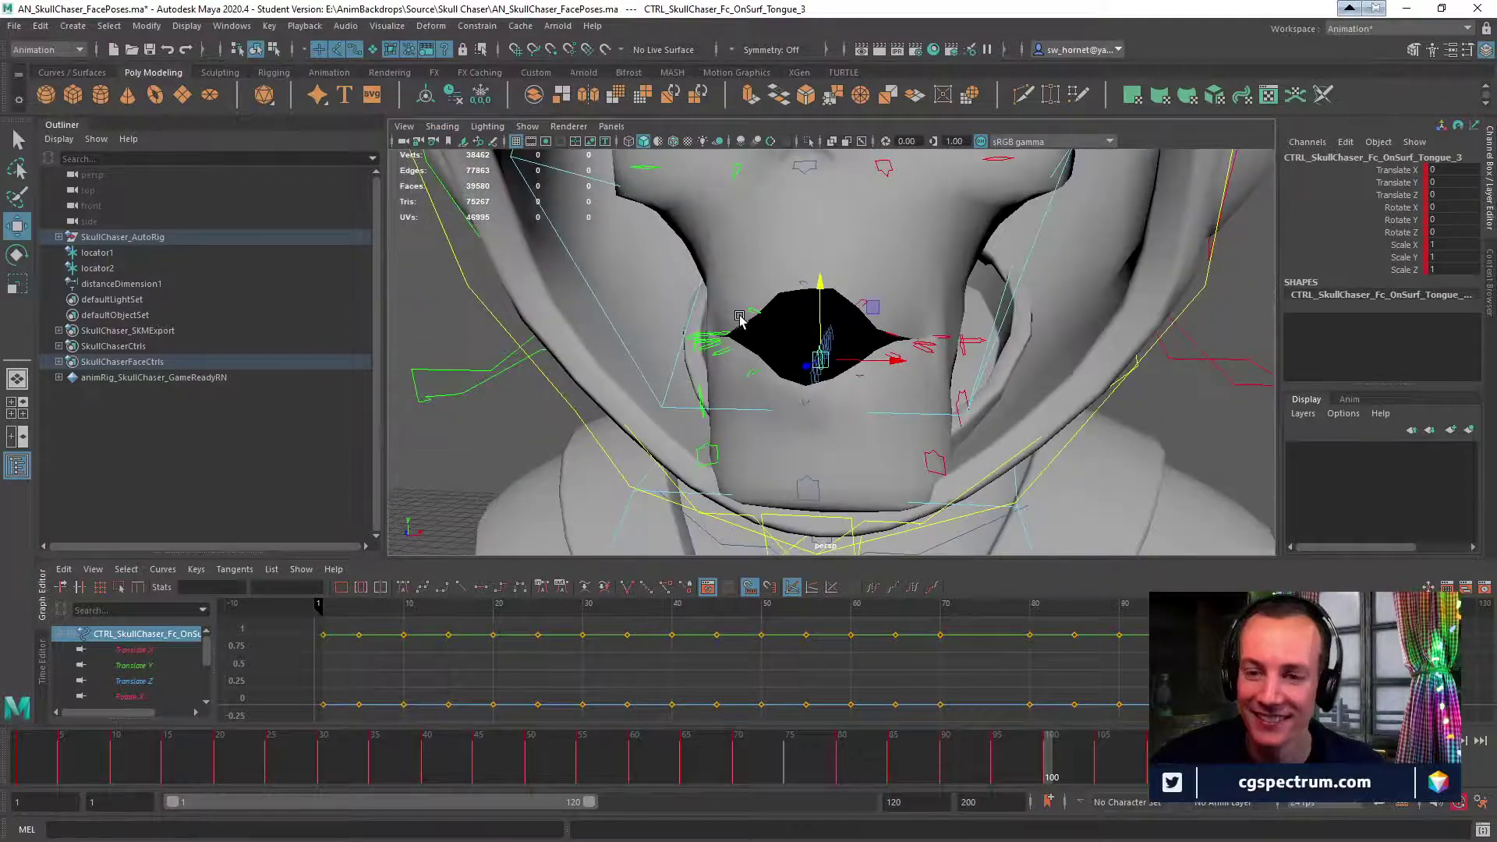
{"action": "left_click_drag", "start_coordinate": [742, 318], "coordinate": [805, 340], "text": "alt"}
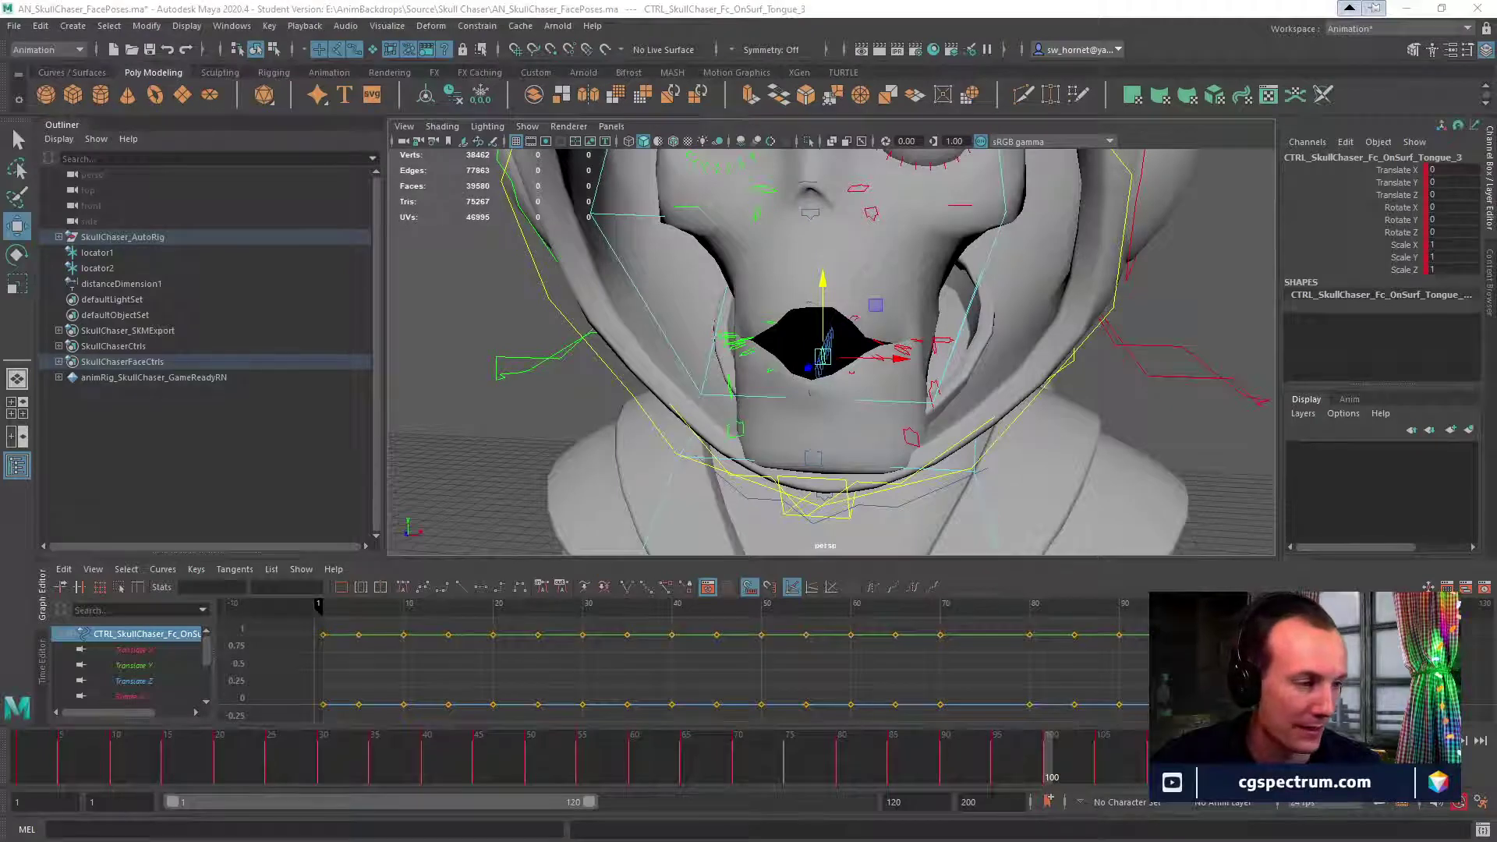
{"action": "left_click_drag", "start_coordinate": [905, 351], "coordinate": [877, 363], "text": "alt"}
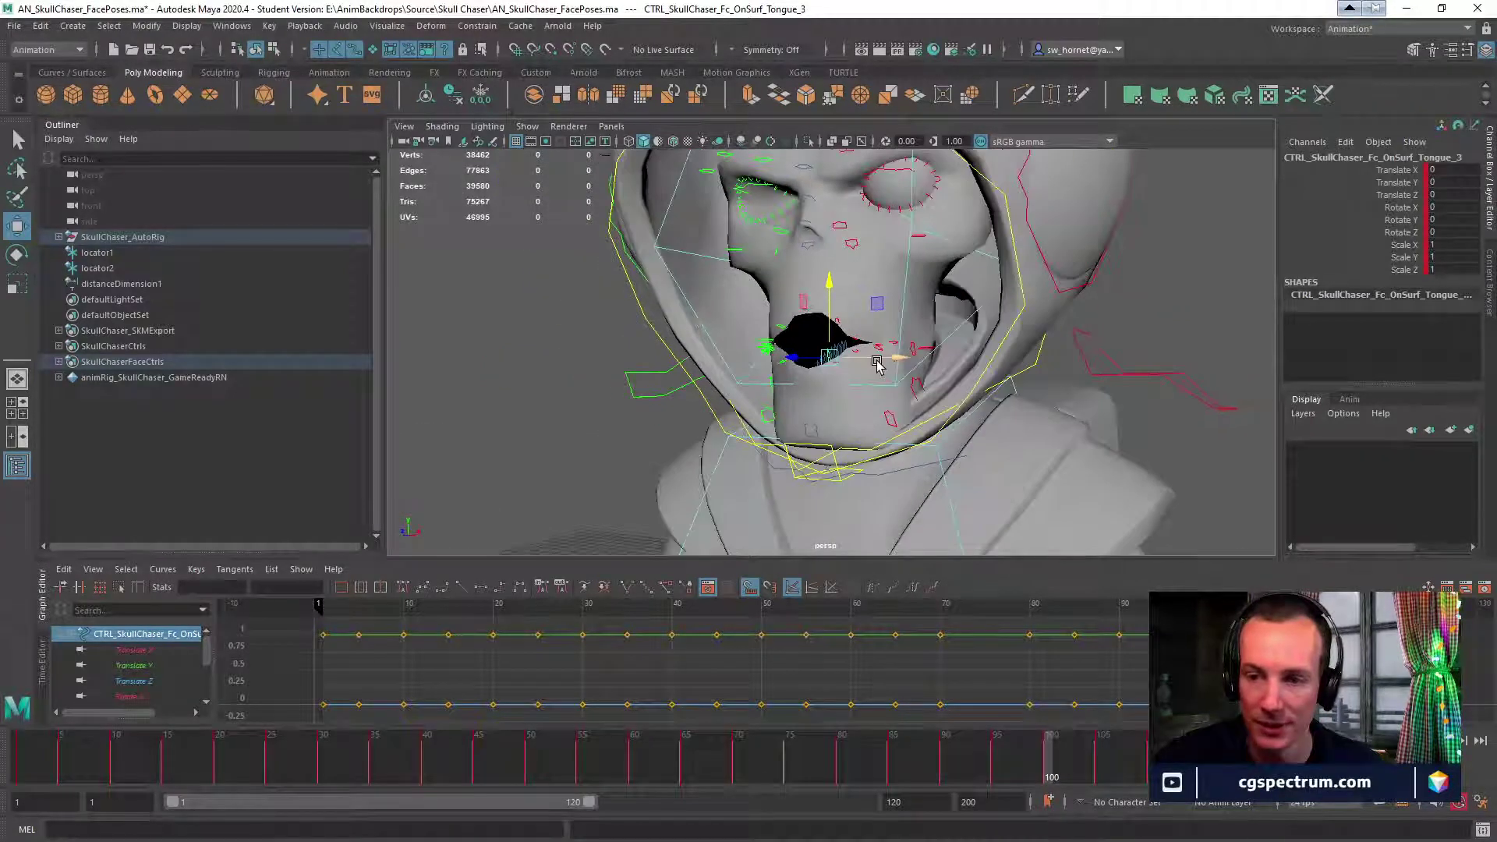
Nudge the top left mid lip control slightly upward at frame 100.
{"action": "left_click", "coordinate": [880, 337]}
{"action": "left_click_drag", "start_coordinate": [864, 287], "coordinate": [860, 279]}
{"action": "mouse_move", "coordinate": [860, 278]}
{"action": "left_mouse_down", "text": "alt"}
{"action": "mouse_move", "coordinate": [901, 276]}
{"action": "mouse_move", "coordinate": [884, 294]}
{"action": "left_mouse_up", "text": "alt"}
Switch to the Apple Developer documentation in the browser and compare the mouthPucker and mouthFunnel reference faces, then return to Maya.
{"action": "key", "text": "alt+Tab"}
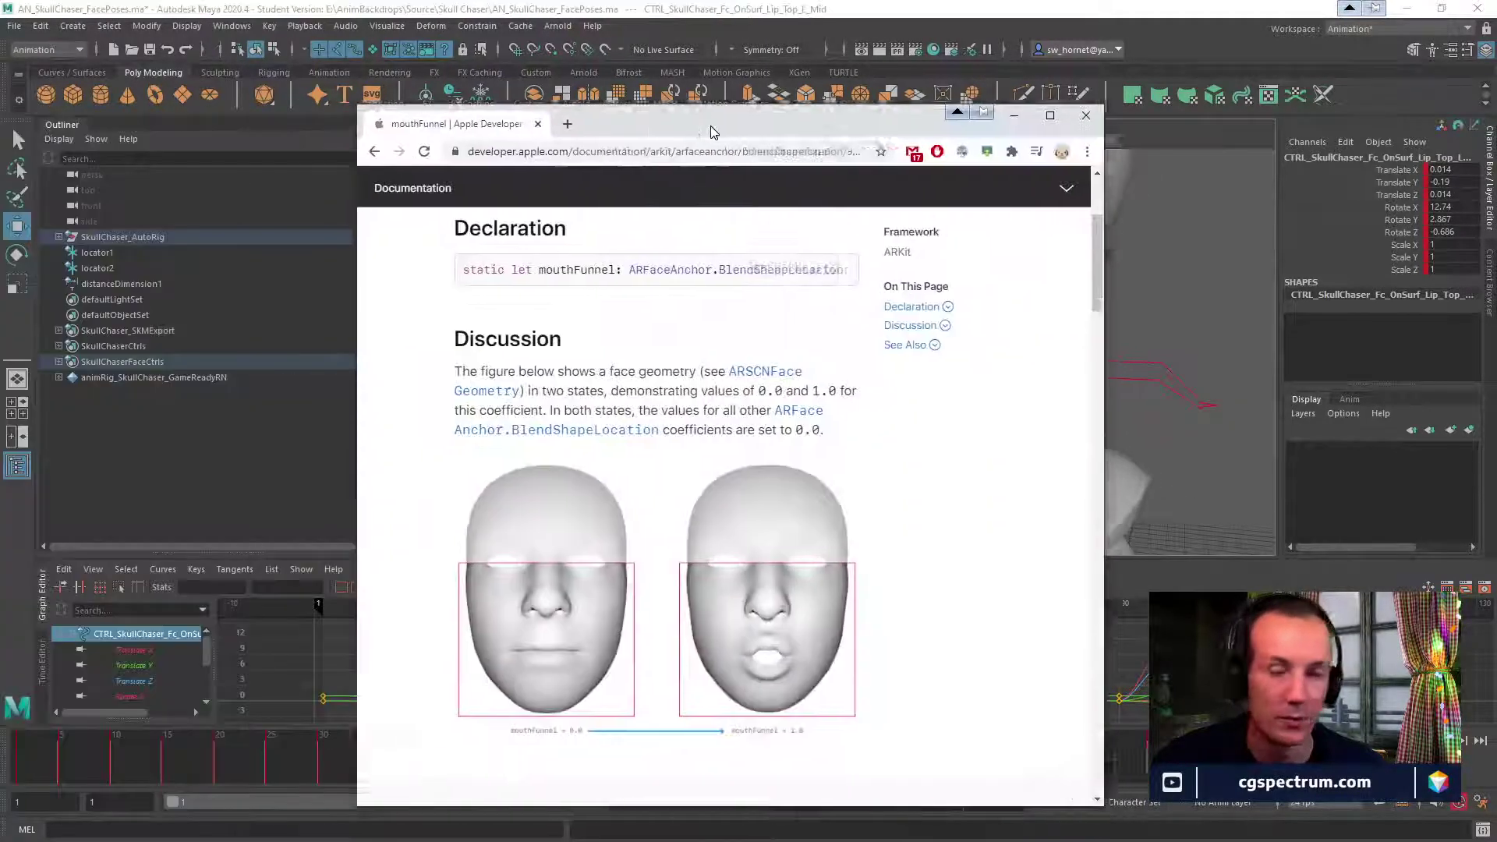
{"action": "left_click", "coordinate": [386, 81]}
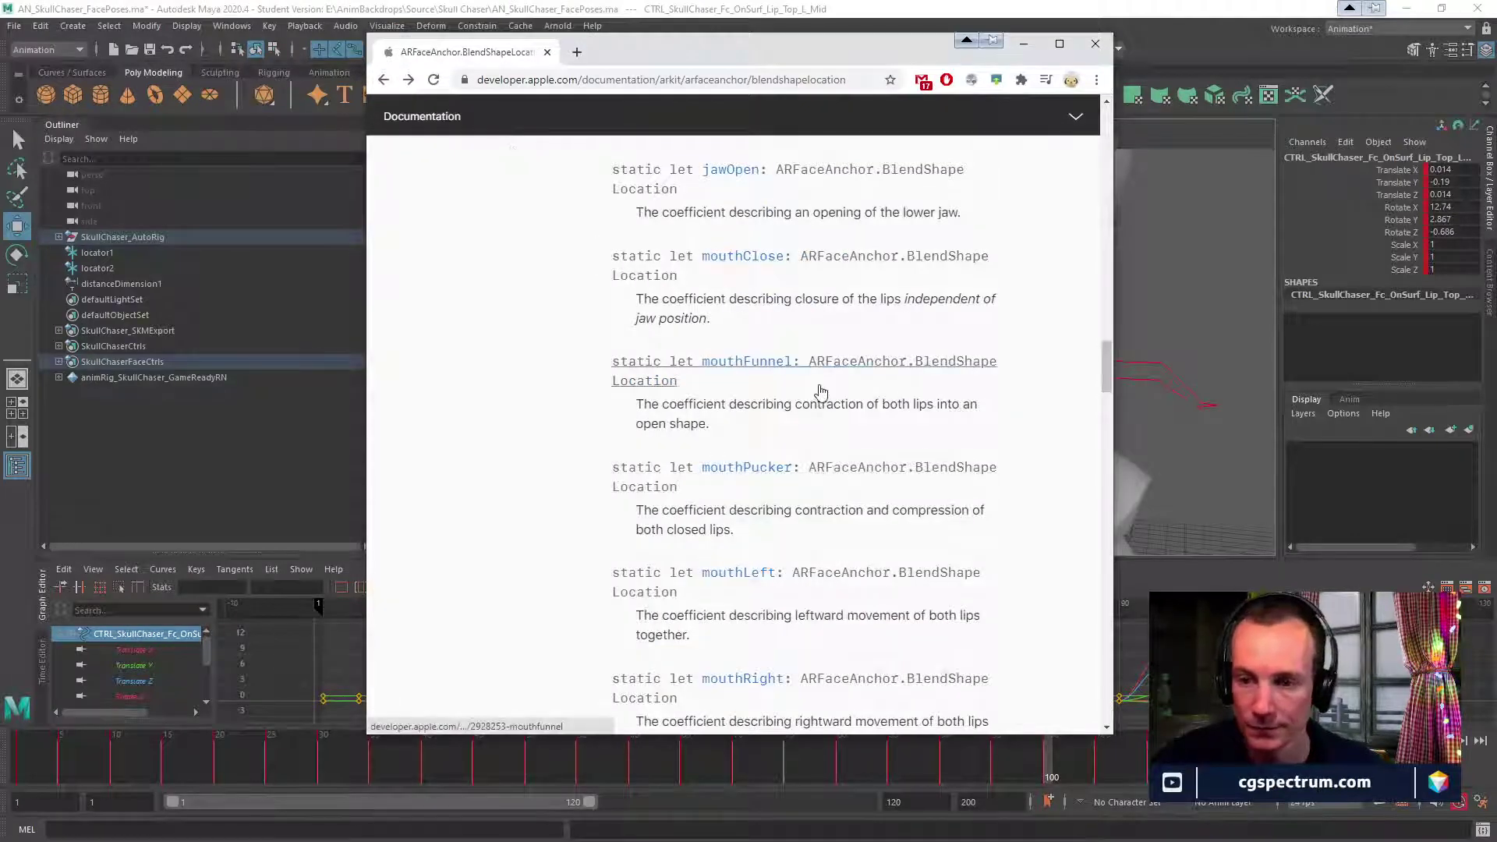
{"action": "left_click", "coordinate": [808, 463]}
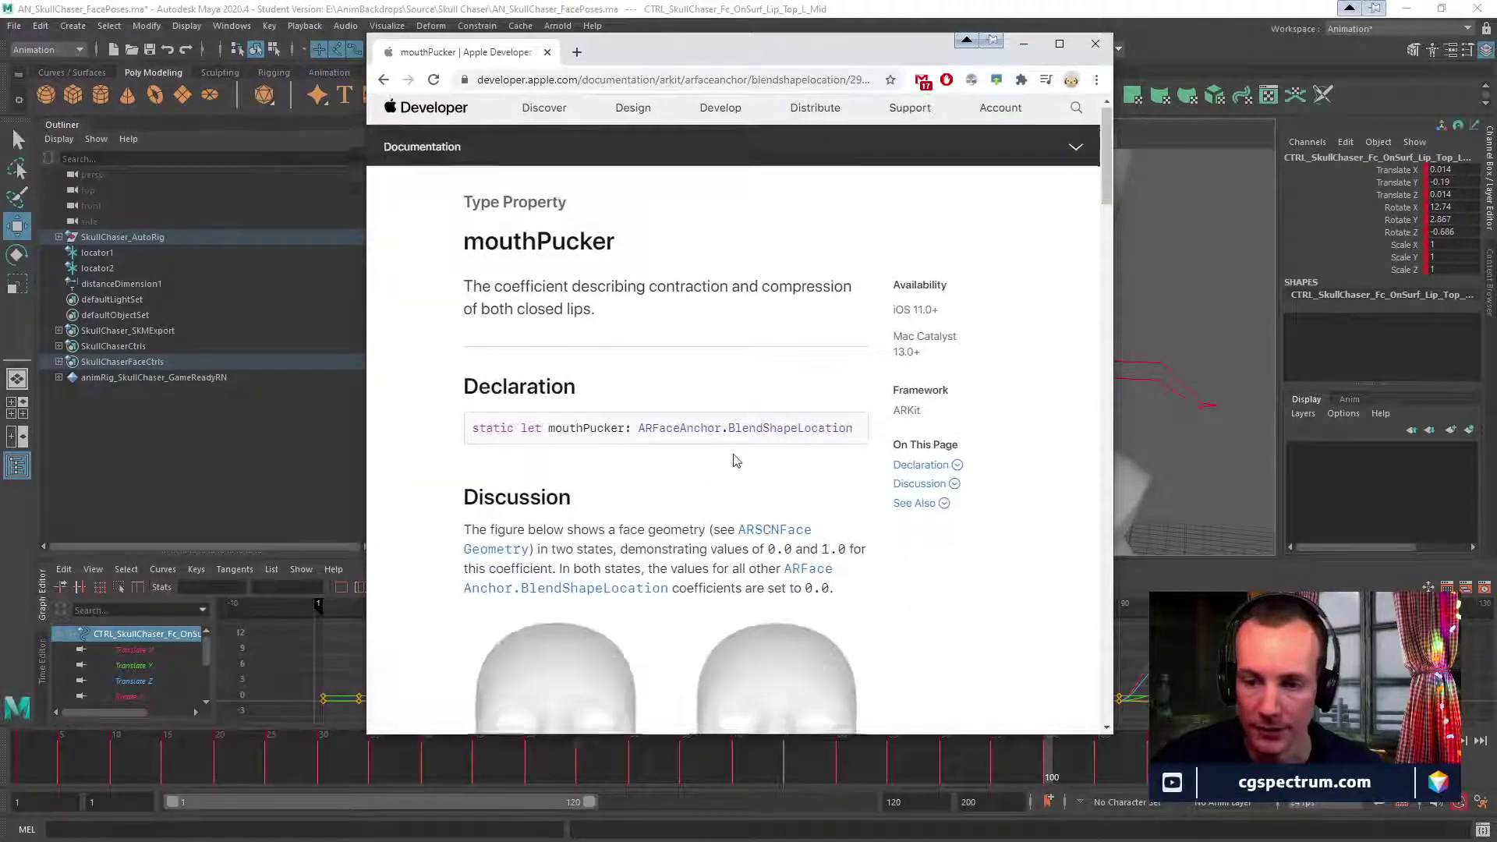
{"action": "scroll", "coordinate": [845, 475], "scroll_direction": "down", "scroll_amount": 5}
{"action": "scroll", "coordinate": [844, 474], "scroll_direction": "up", "scroll_amount": 3}
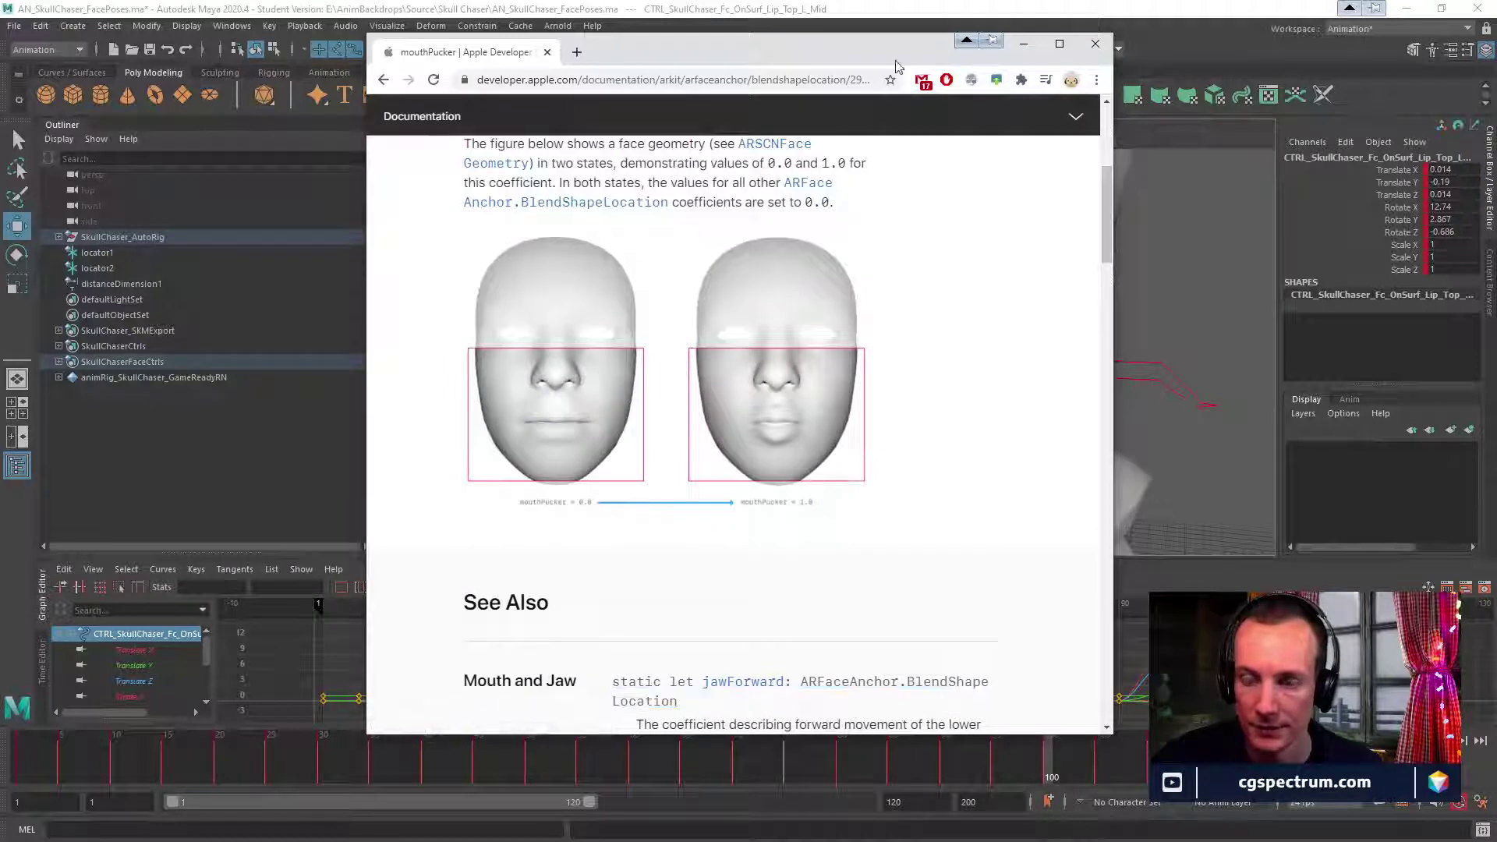
{"action": "left_click", "coordinate": [385, 80]}
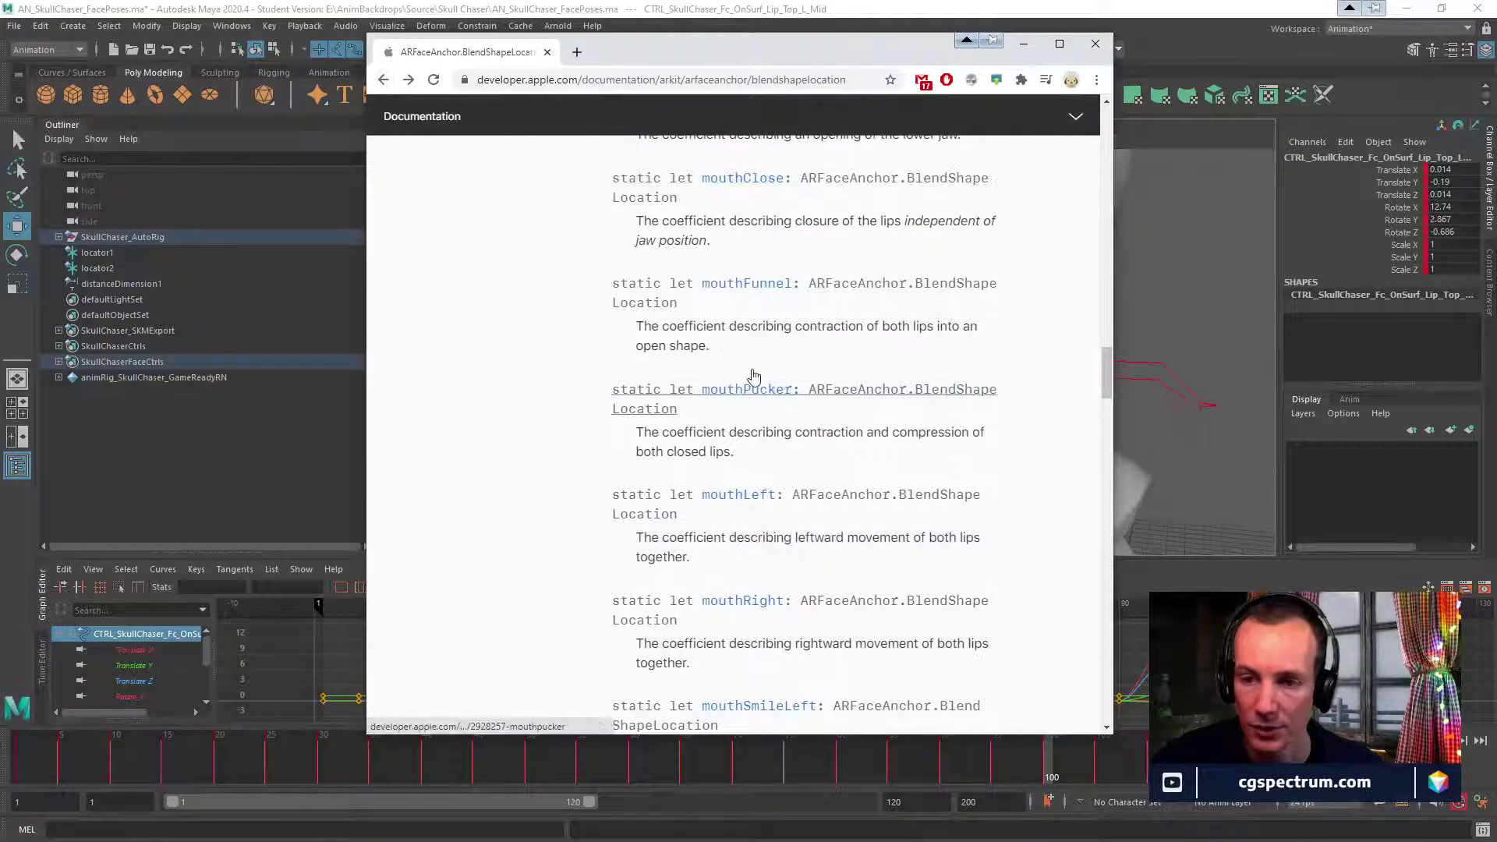
{"action": "left_click", "coordinate": [750, 284]}
{"action": "scroll", "coordinate": [811, 460], "scroll_direction": "down", "scroll_amount": 5}
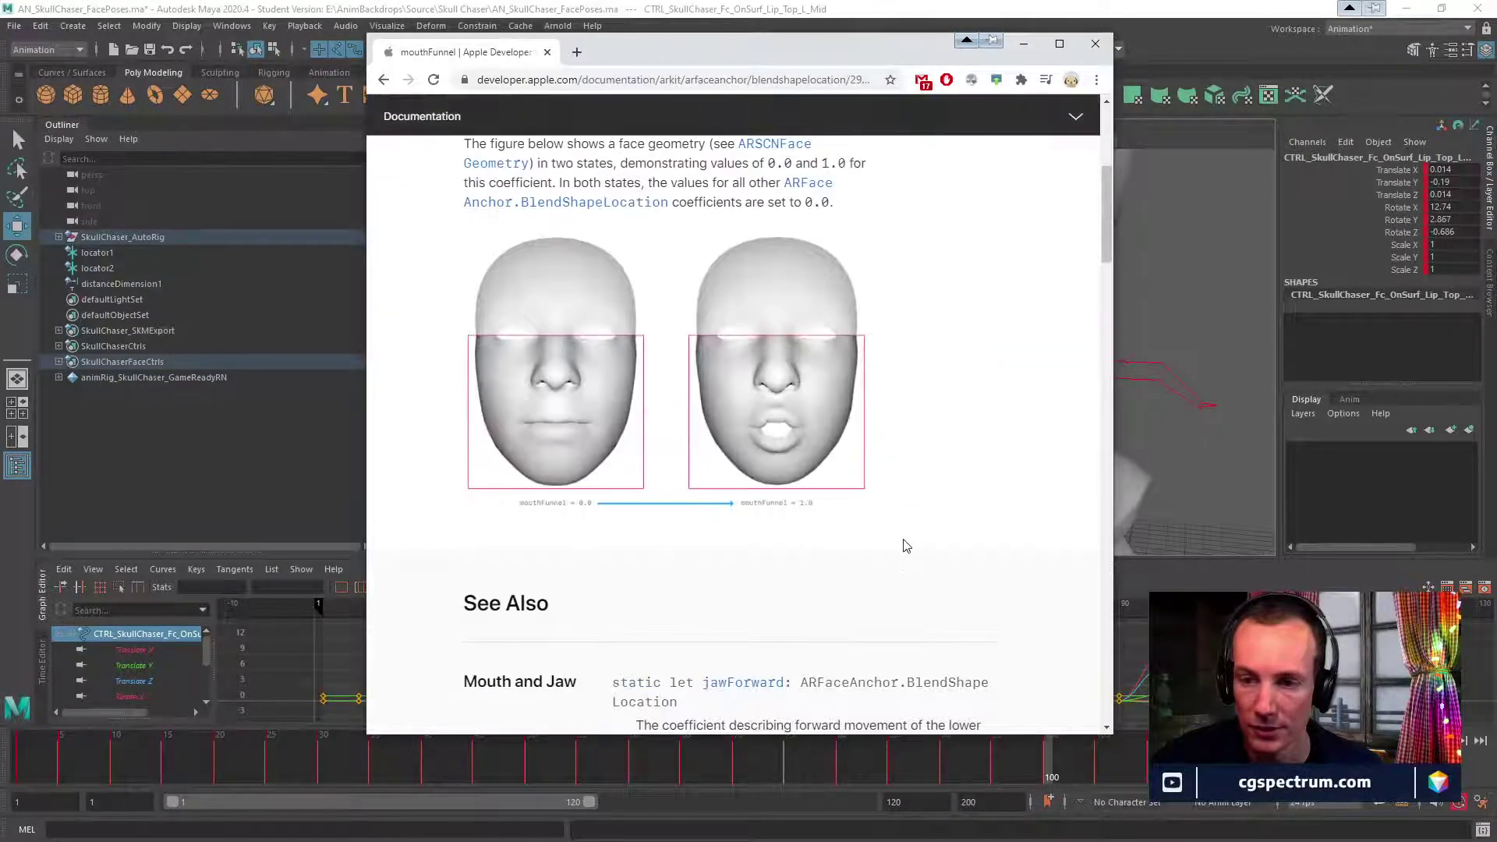
{"action": "left_click", "coordinate": [383, 80]}
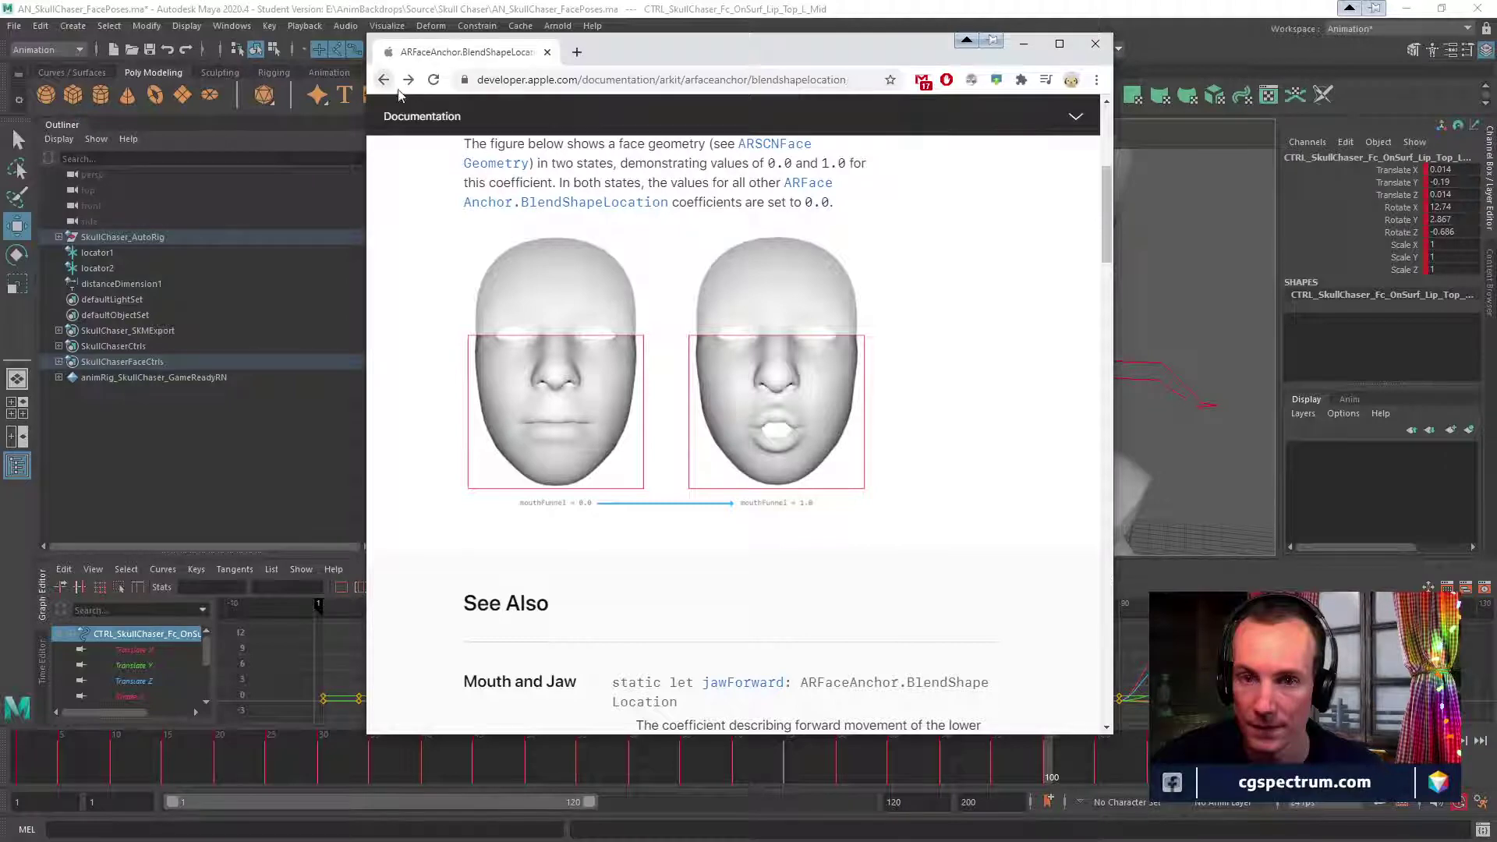
{"action": "left_click_drag", "start_coordinate": [789, 58], "coordinate": [789, 841]}
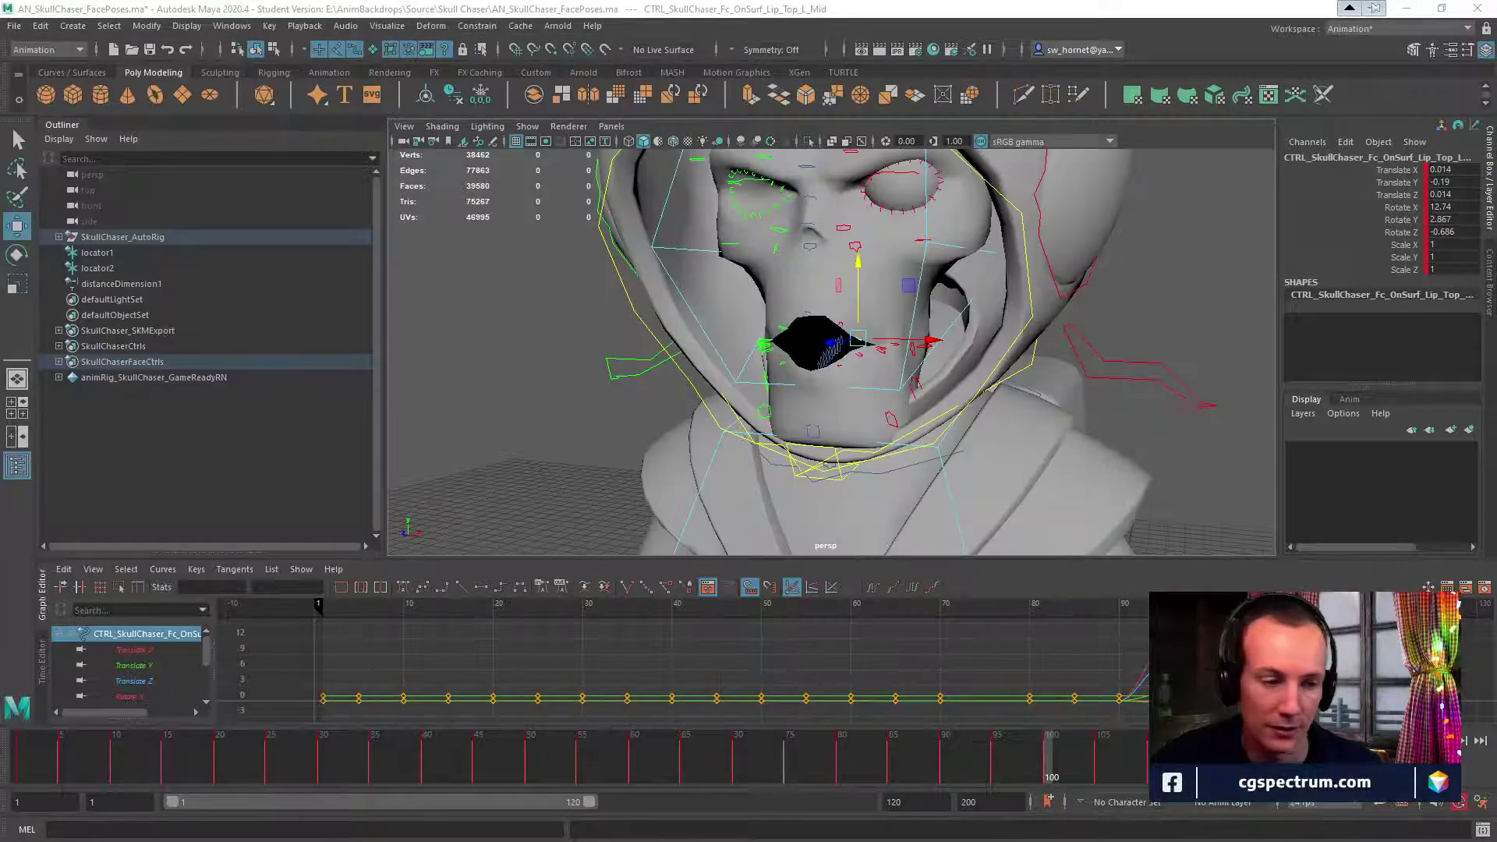
Select the main helmet and global jaw controls and move the current time to frame 102.
{"action": "left_click_drag", "start_coordinate": [862, 403], "coordinate": [845, 492], "text": "alt"}
{"action": "left_click", "coordinate": [850, 493]}
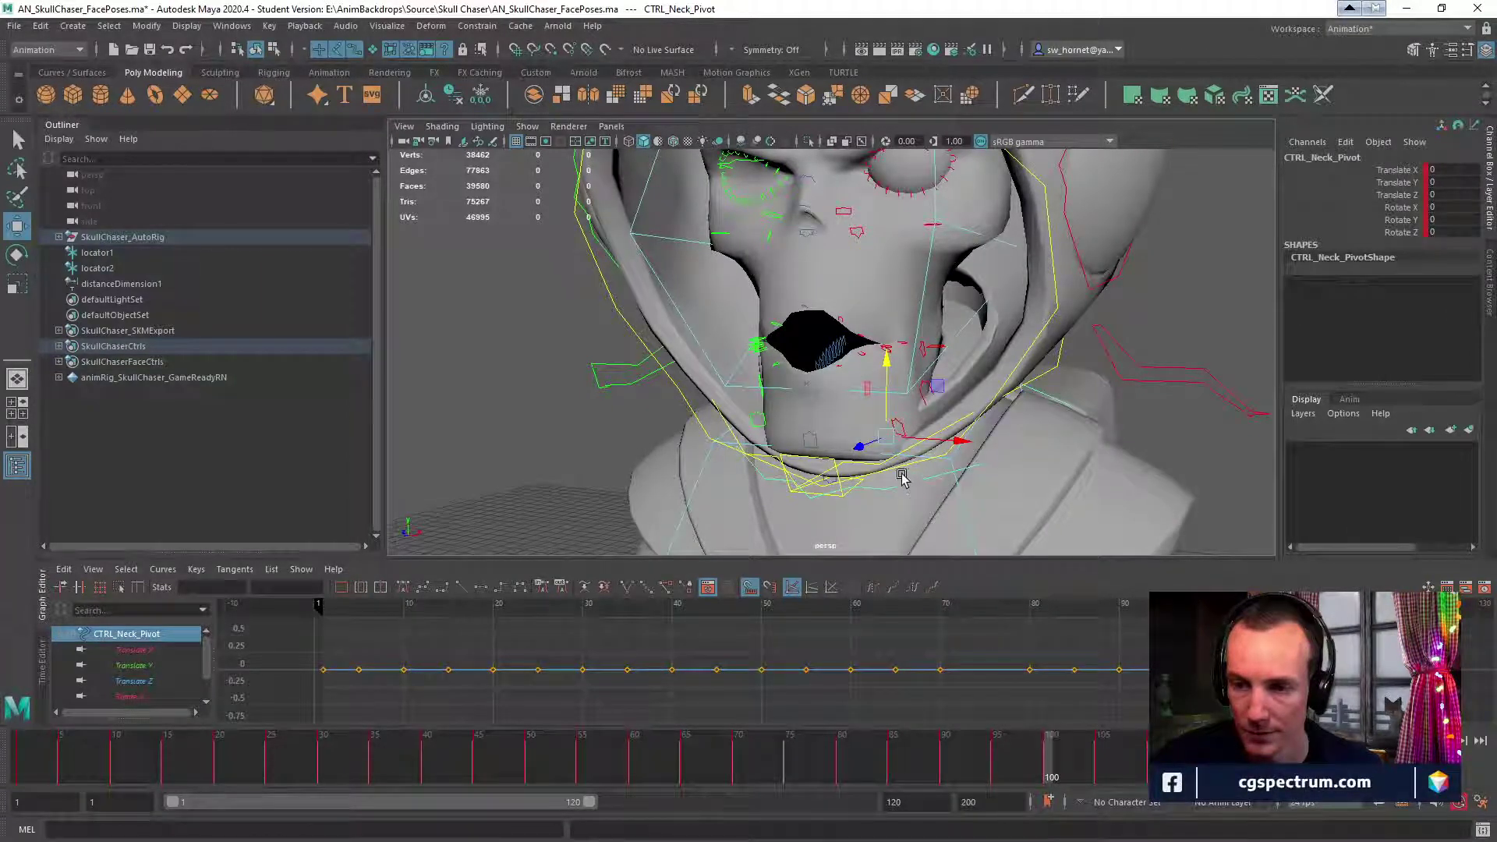
{"action": "left_click", "coordinate": [1047, 332]}
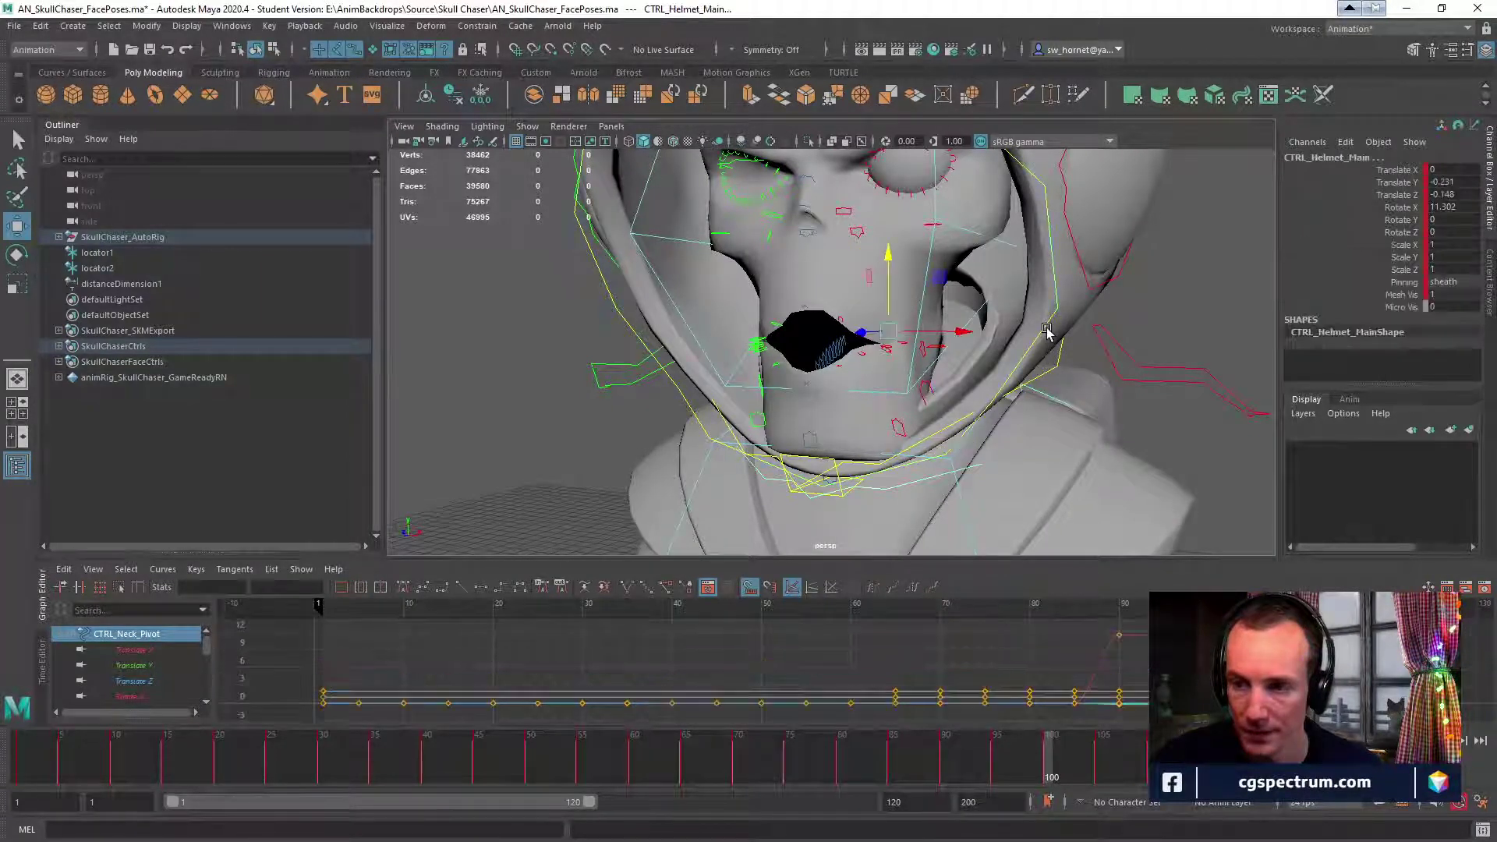
{"action": "left_click", "coordinate": [840, 481]}
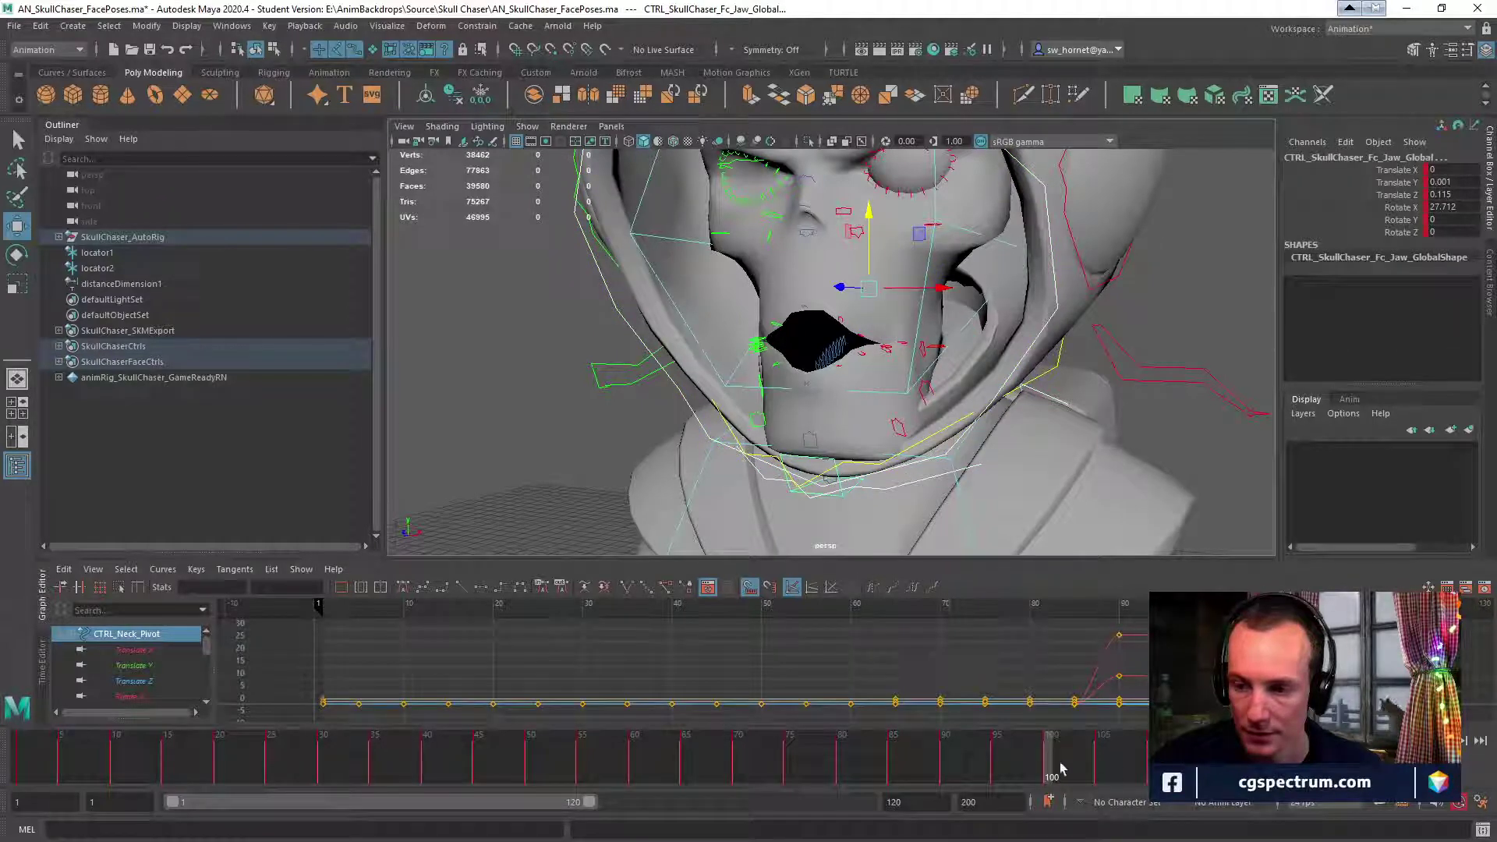
{"action": "mouse_move", "coordinate": [1056, 772]}
{"action": "left_mouse_down"}
{"action": "mouse_move", "coordinate": [1099, 774]}
{"action": "mouse_move", "coordinate": [1014, 755]}
{"action": "mouse_move", "coordinate": [1075, 754]}
{"action": "left_mouse_up"}
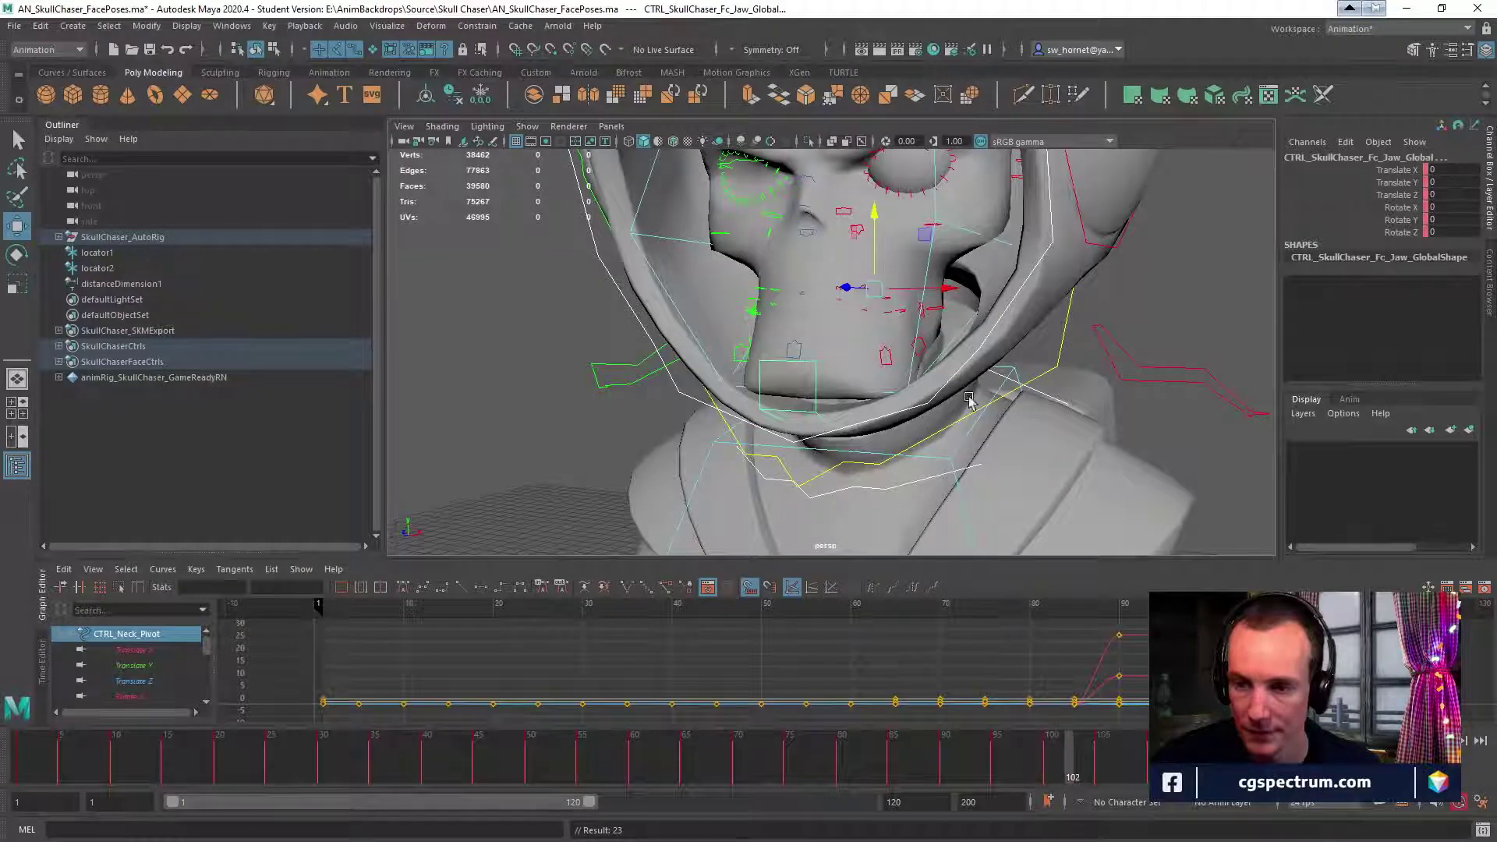
Select all of the character's controls and key their neutral pose at frames 105 and 100.
{"action": "scroll", "coordinate": [838, 421], "scroll_direction": "down", "scroll_amount": 5}
{"action": "scroll", "coordinate": [839, 421], "scroll_direction": "down", "scroll_amount": 5}
{"action": "left_click_drag", "start_coordinate": [839, 421], "coordinate": [744, 374], "text": "alt"}
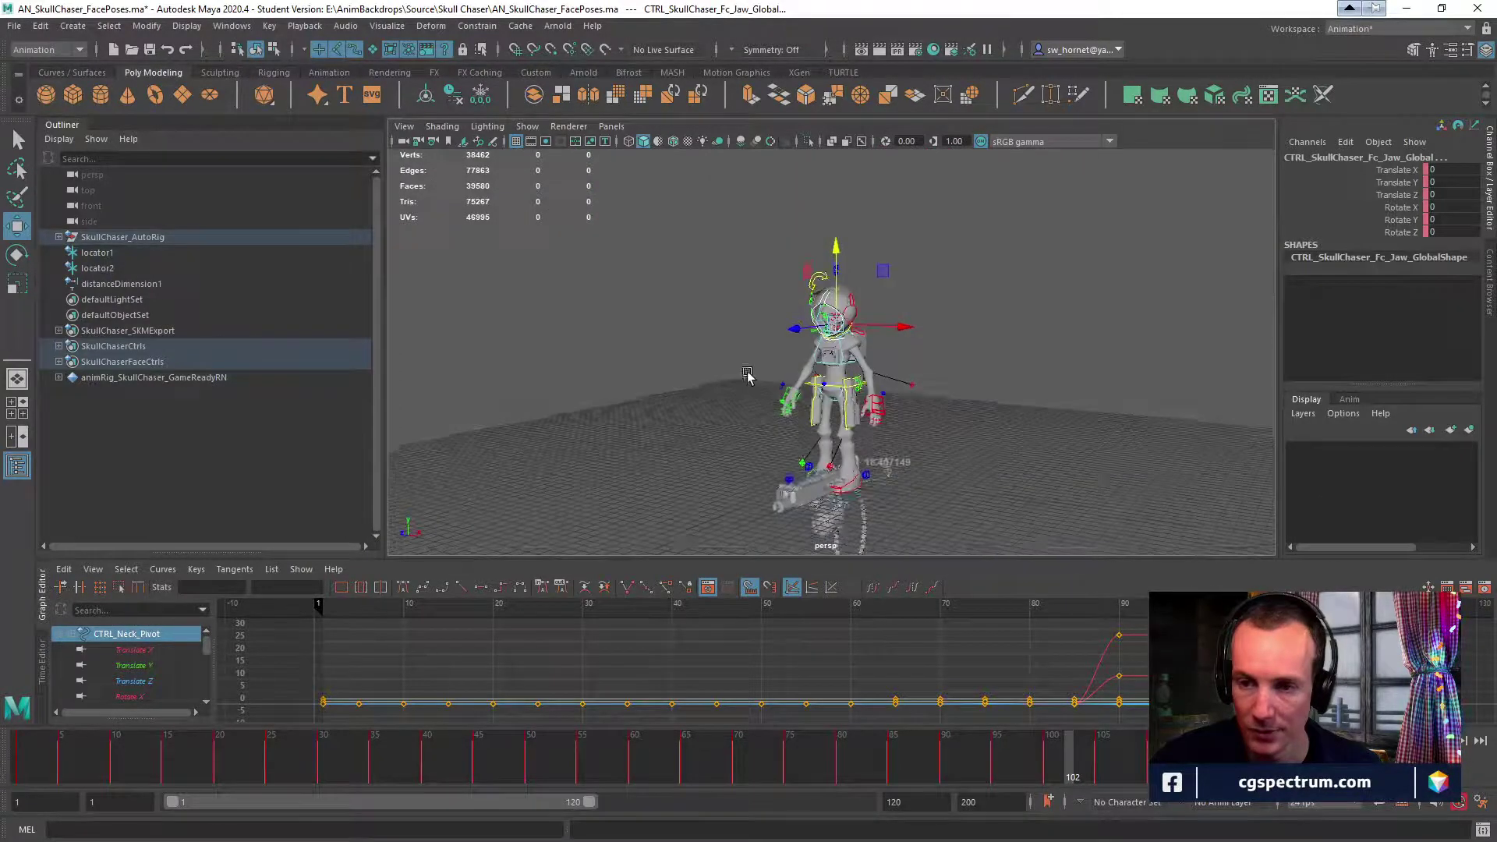
{"action": "left_click_drag", "start_coordinate": [677, 225], "coordinate": [1030, 552]}
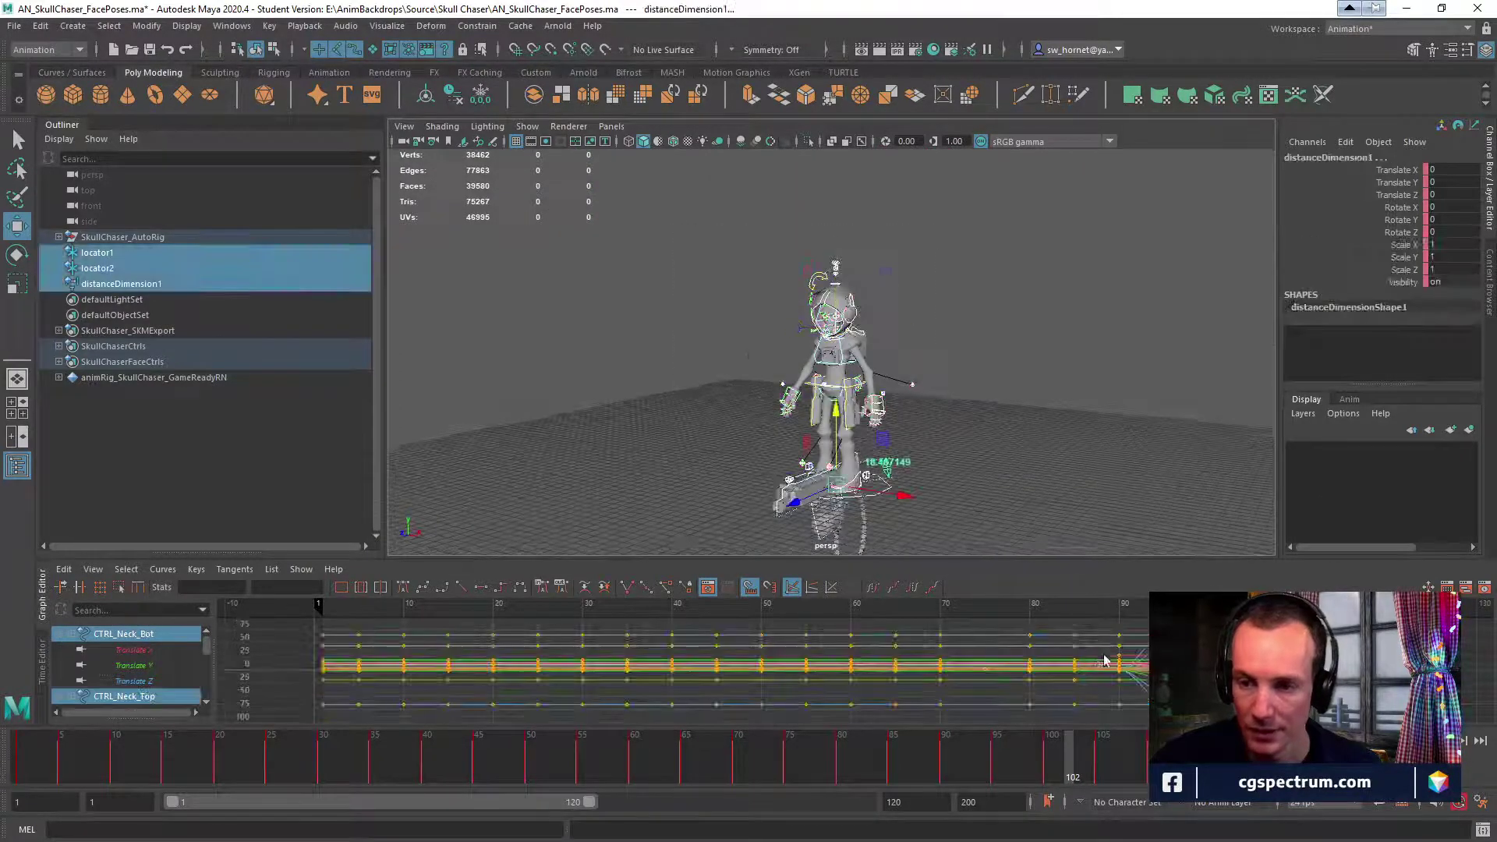
{"action": "left_click_drag", "start_coordinate": [1085, 753], "coordinate": [1102, 753]}
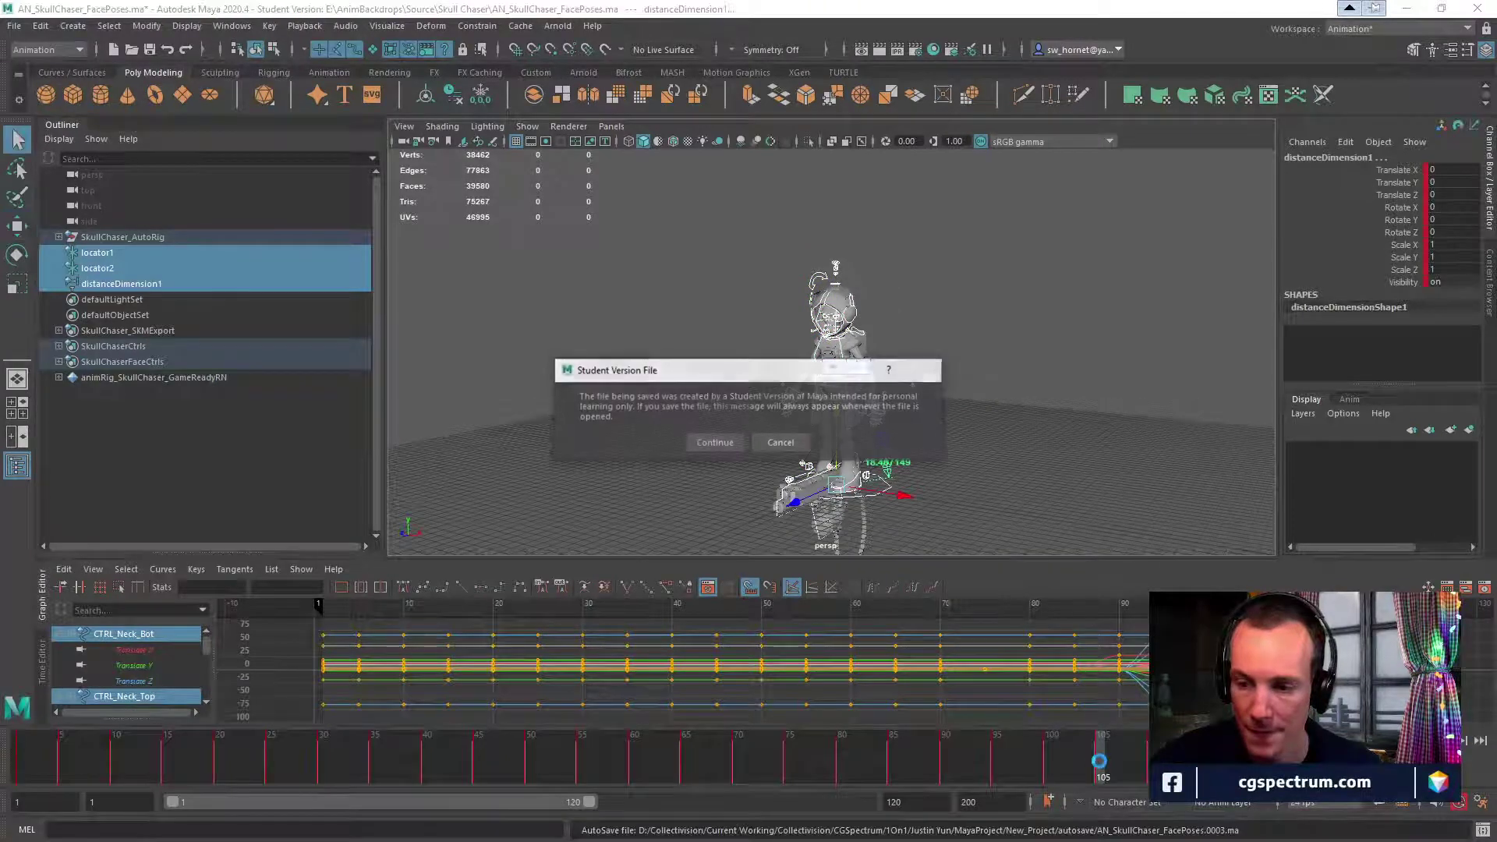
{"action": "left_click", "coordinate": [714, 443]}
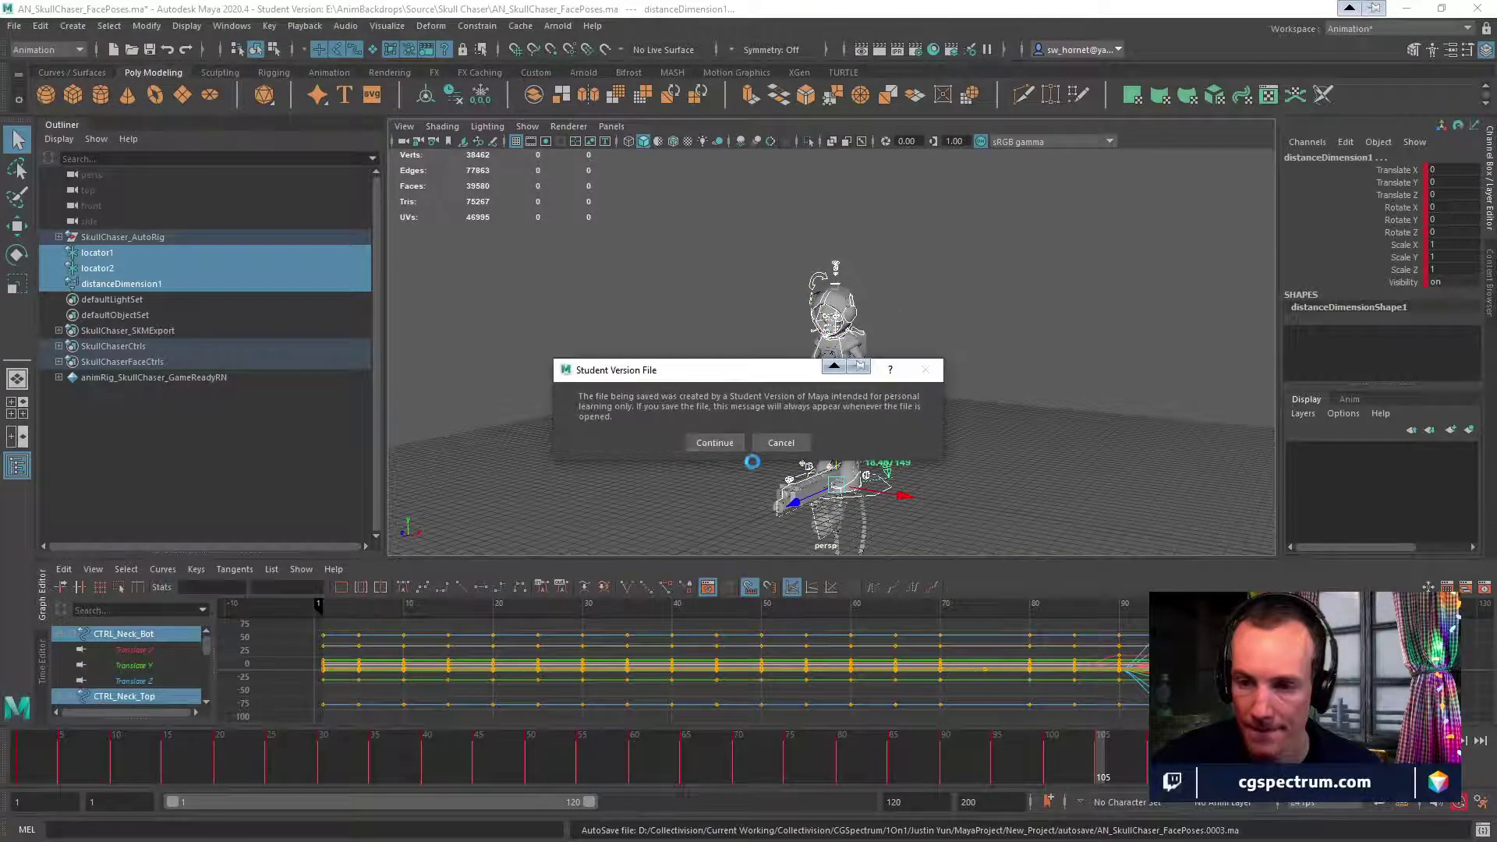
{"action": "left_click", "coordinate": [714, 442]}
{"action": "key", "text": "w"}
{"action": "left_click", "coordinate": [1048, 766]}
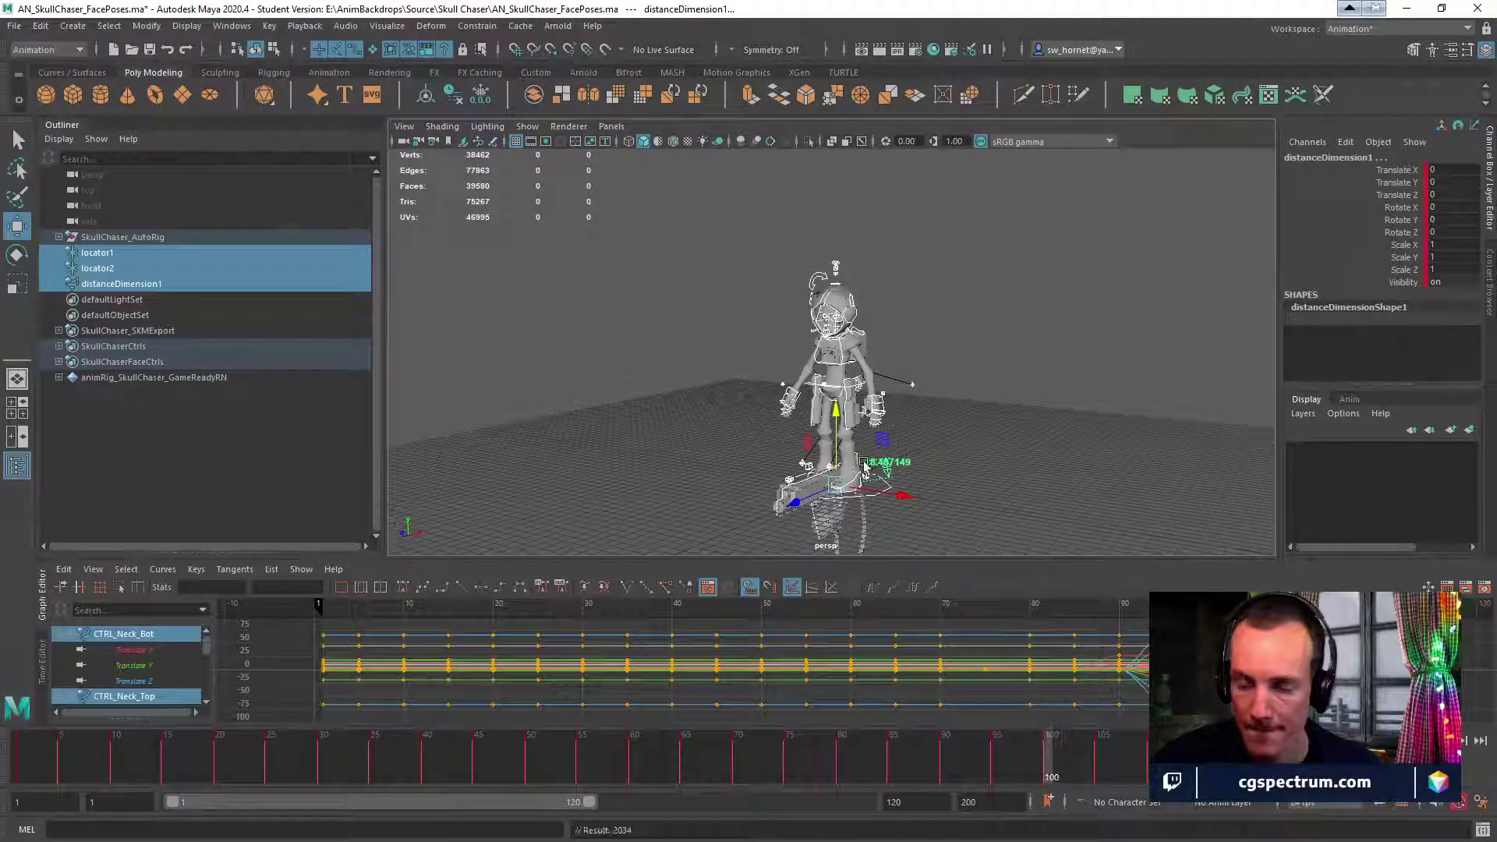
At frame 100, lower the bottom center lip control to about -0.134 in Translate Y and -0.042 in Translate Z, tilted 18.264 in Rotate X.
{"action": "scroll", "coordinate": [789, 412], "scroll_direction": "up", "scroll_amount": 10}
{"action": "middle_click_drag", "start_coordinate": [790, 412], "coordinate": [811, 577], "text": "alt"}
{"action": "right_click_drag", "start_coordinate": [1092, 453], "coordinate": [1247, 445], "text": "alt"}
{"action": "left_click_drag", "start_coordinate": [499, 448], "coordinate": [637, 431], "text": "alt"}
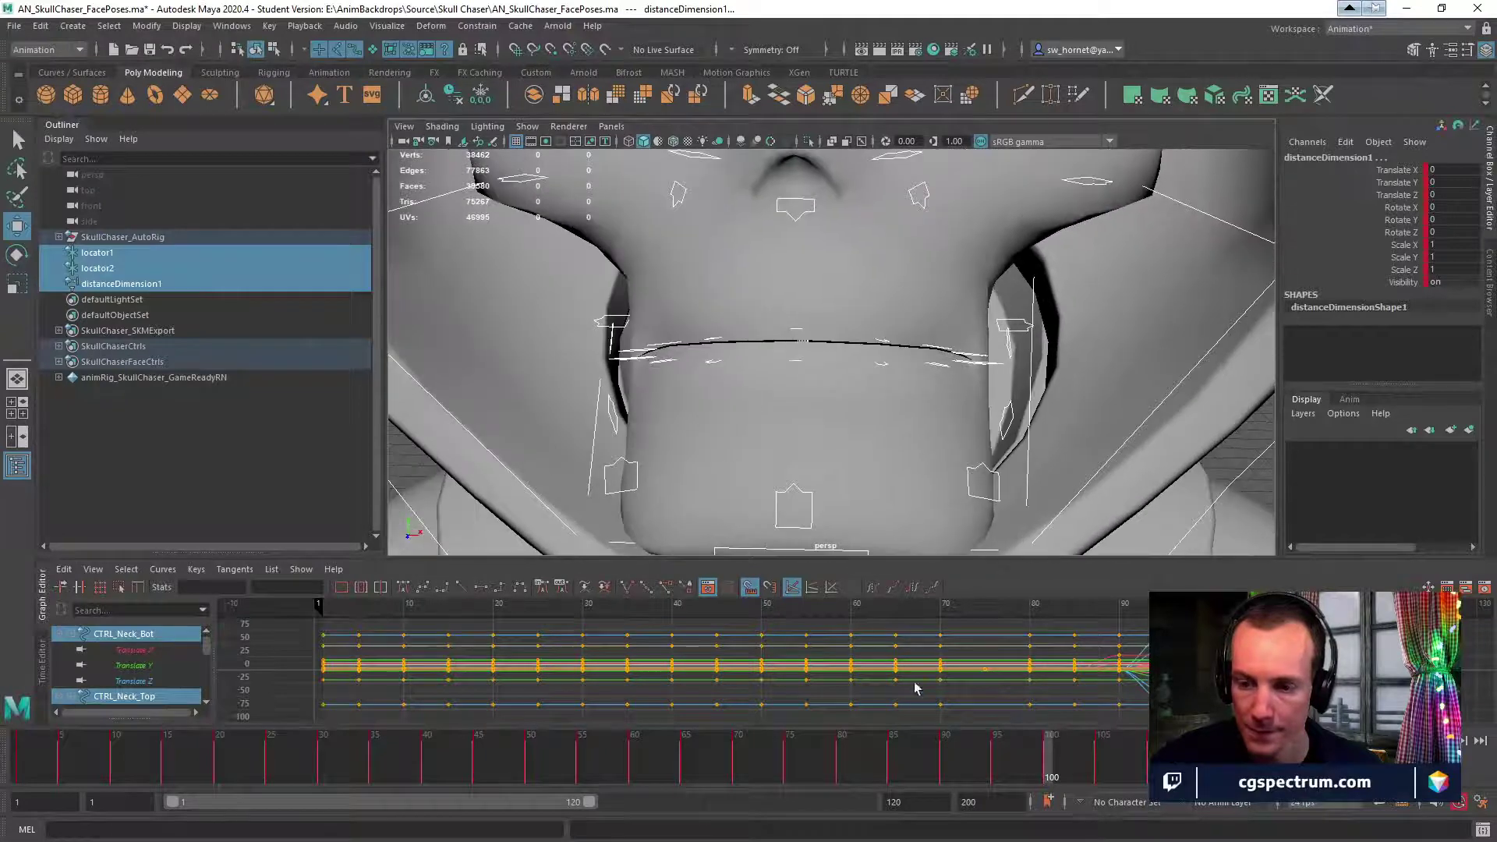
{"action": "left_click_drag", "start_coordinate": [959, 753], "coordinate": [1040, 738]}
{"action": "left_click_drag", "start_coordinate": [936, 437], "coordinate": [891, 390], "text": "alt"}
{"action": "left_click", "coordinate": [888, 337]}
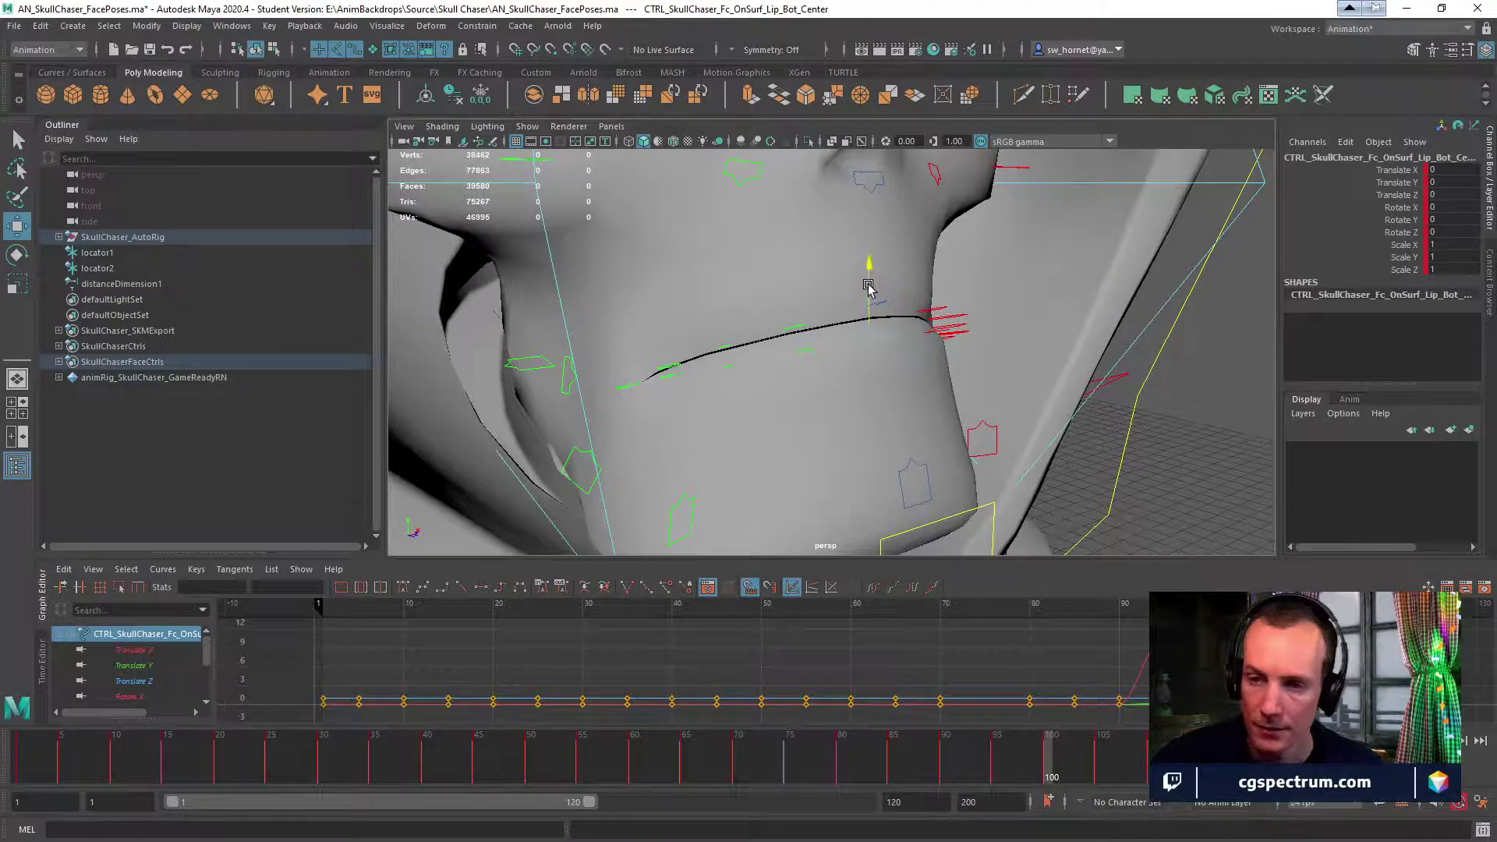
{"action": "left_click_drag", "start_coordinate": [869, 287], "coordinate": [912, 379]}
{"action": "key", "text": "e"}
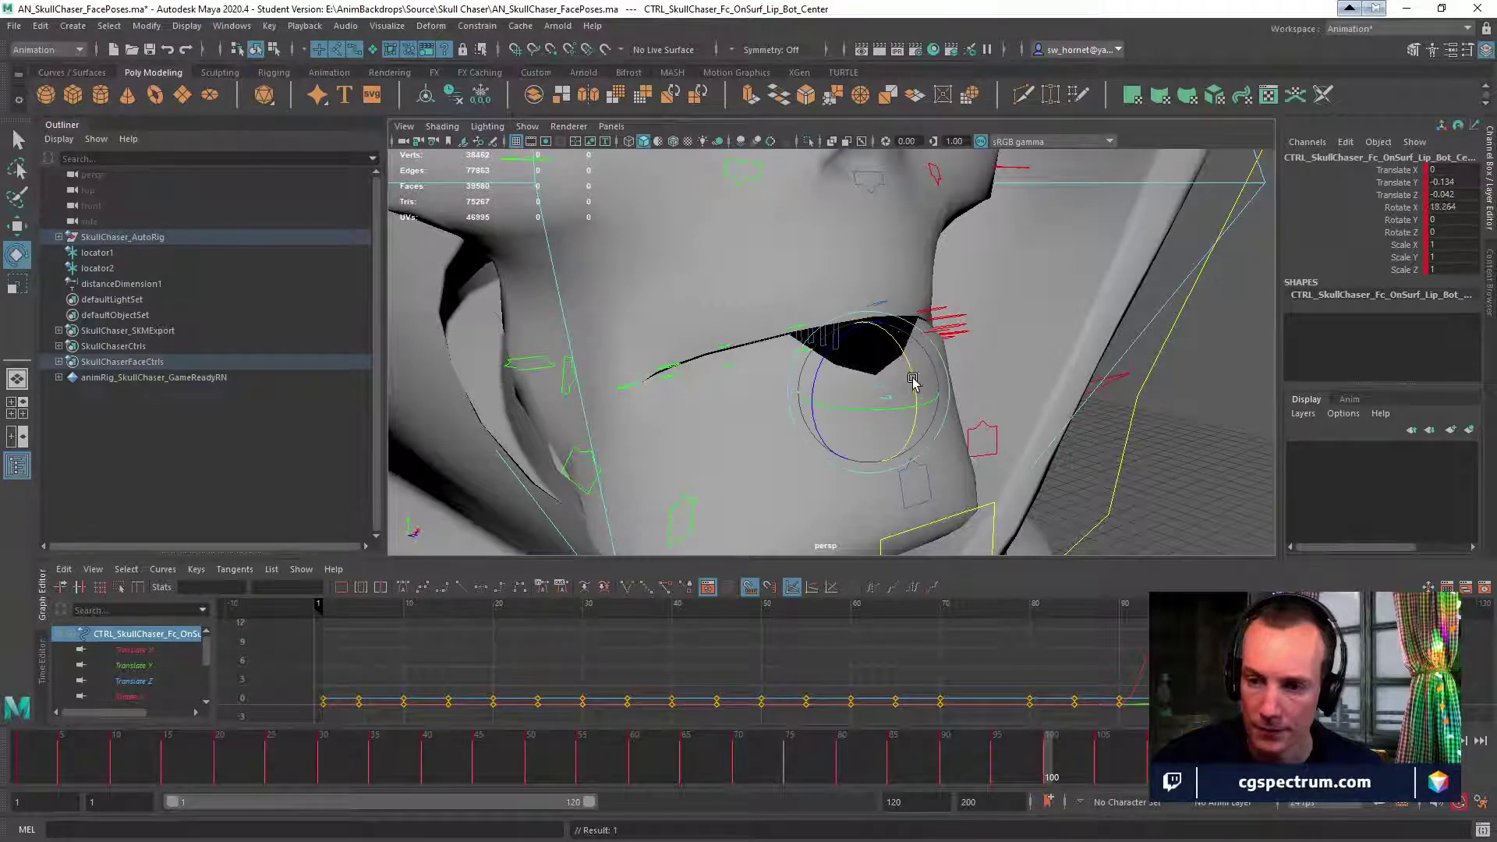
Raise the top center lip control to about 0.075 in Translate Y and 0.024 in Translate Z, and readjust the bottom center lip control.
{"action": "left_click", "coordinate": [887, 306]}
{"action": "left_click_drag", "start_coordinate": [886, 307], "coordinate": [934, 299], "text": "alt"}
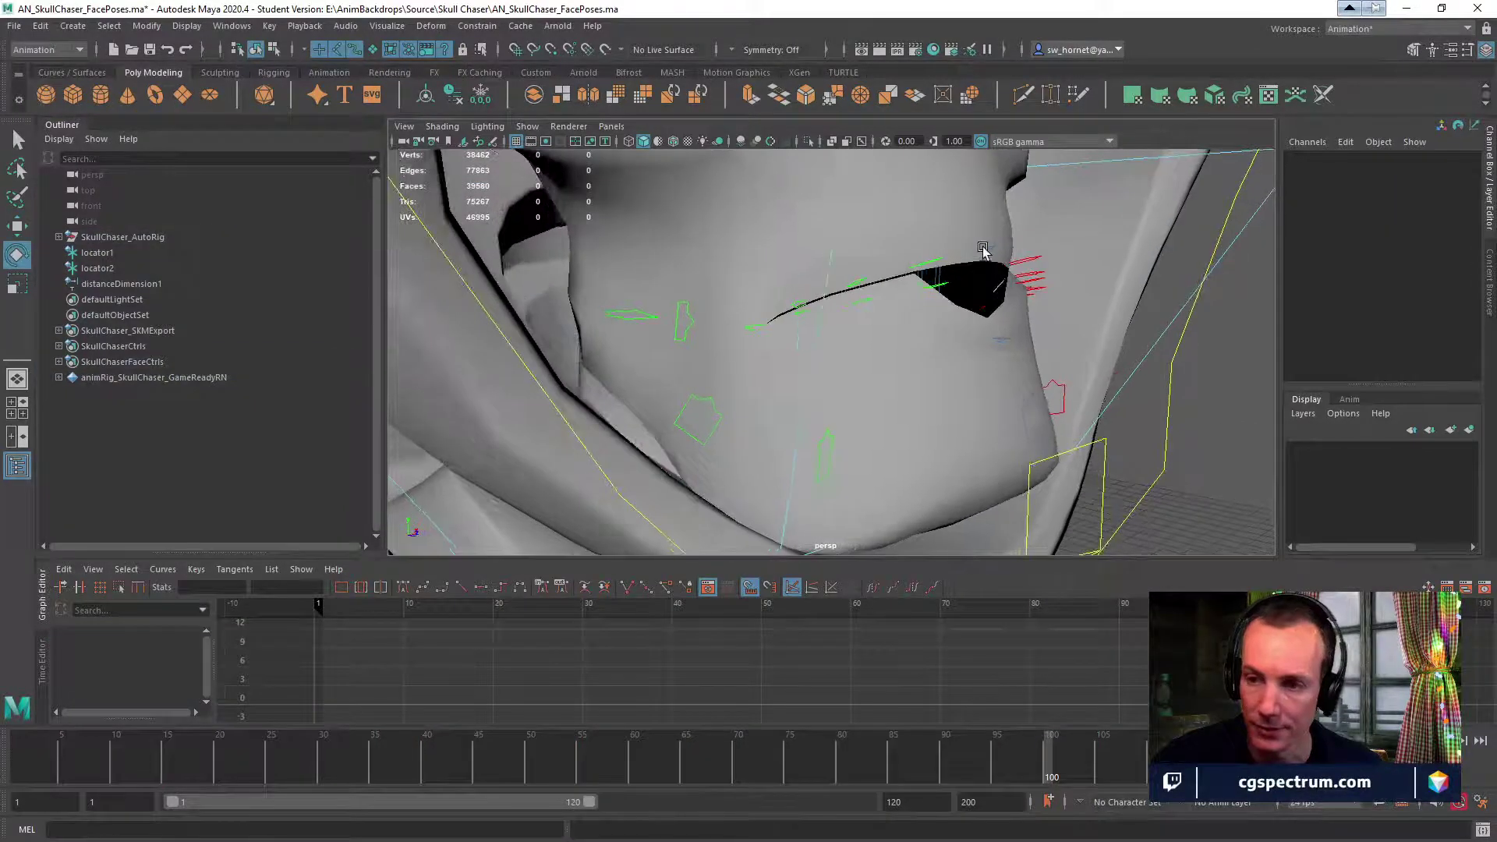
{"action": "key", "text": "w"}
{"action": "left_click_drag", "start_coordinate": [973, 197], "coordinate": [1106, 281]}
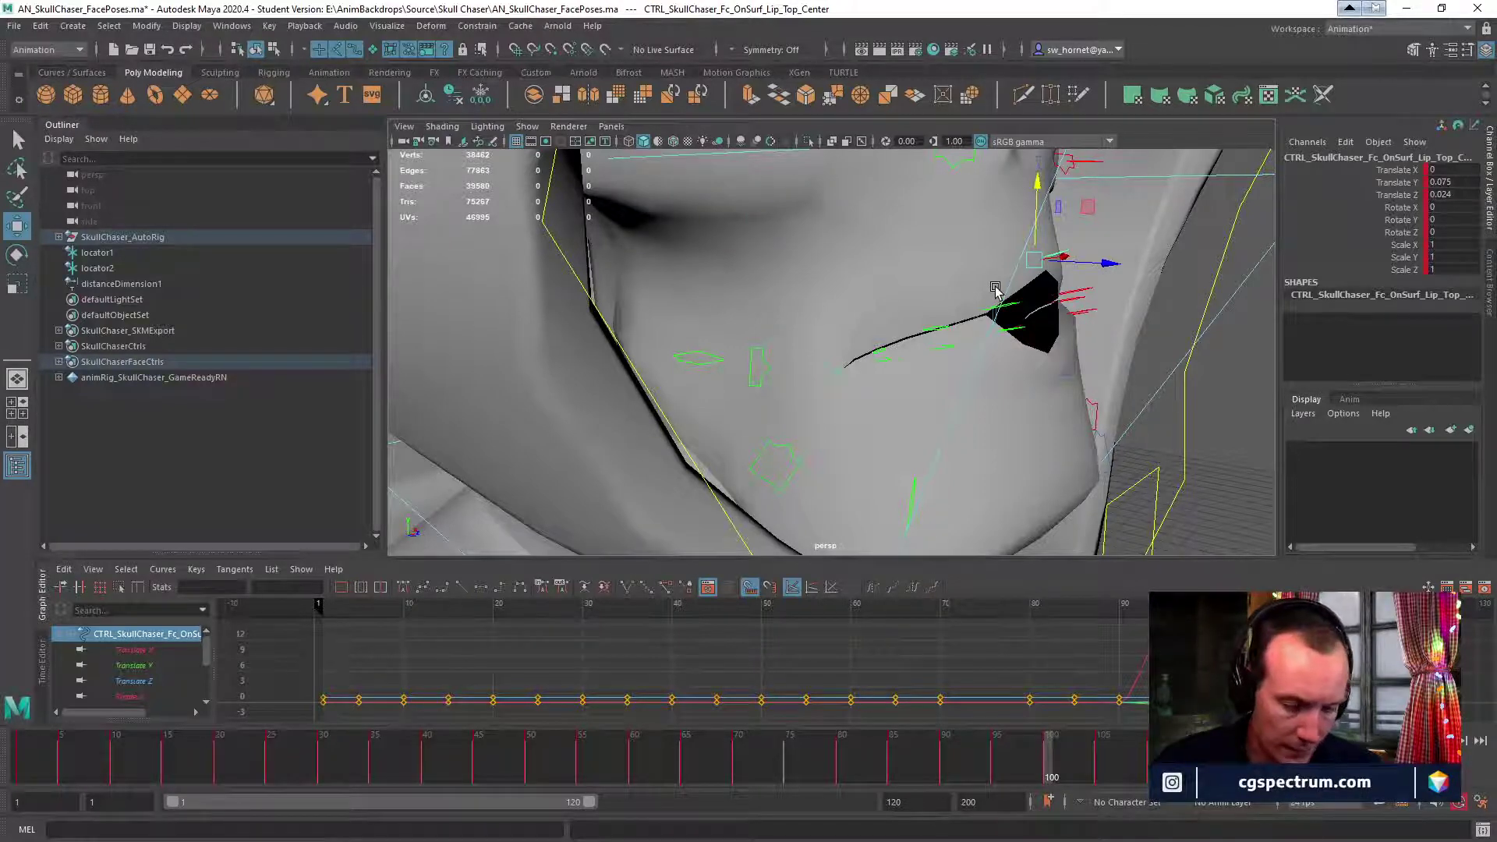
{"action": "left_click_drag", "start_coordinate": [996, 289], "coordinate": [990, 292], "text": "alt"}
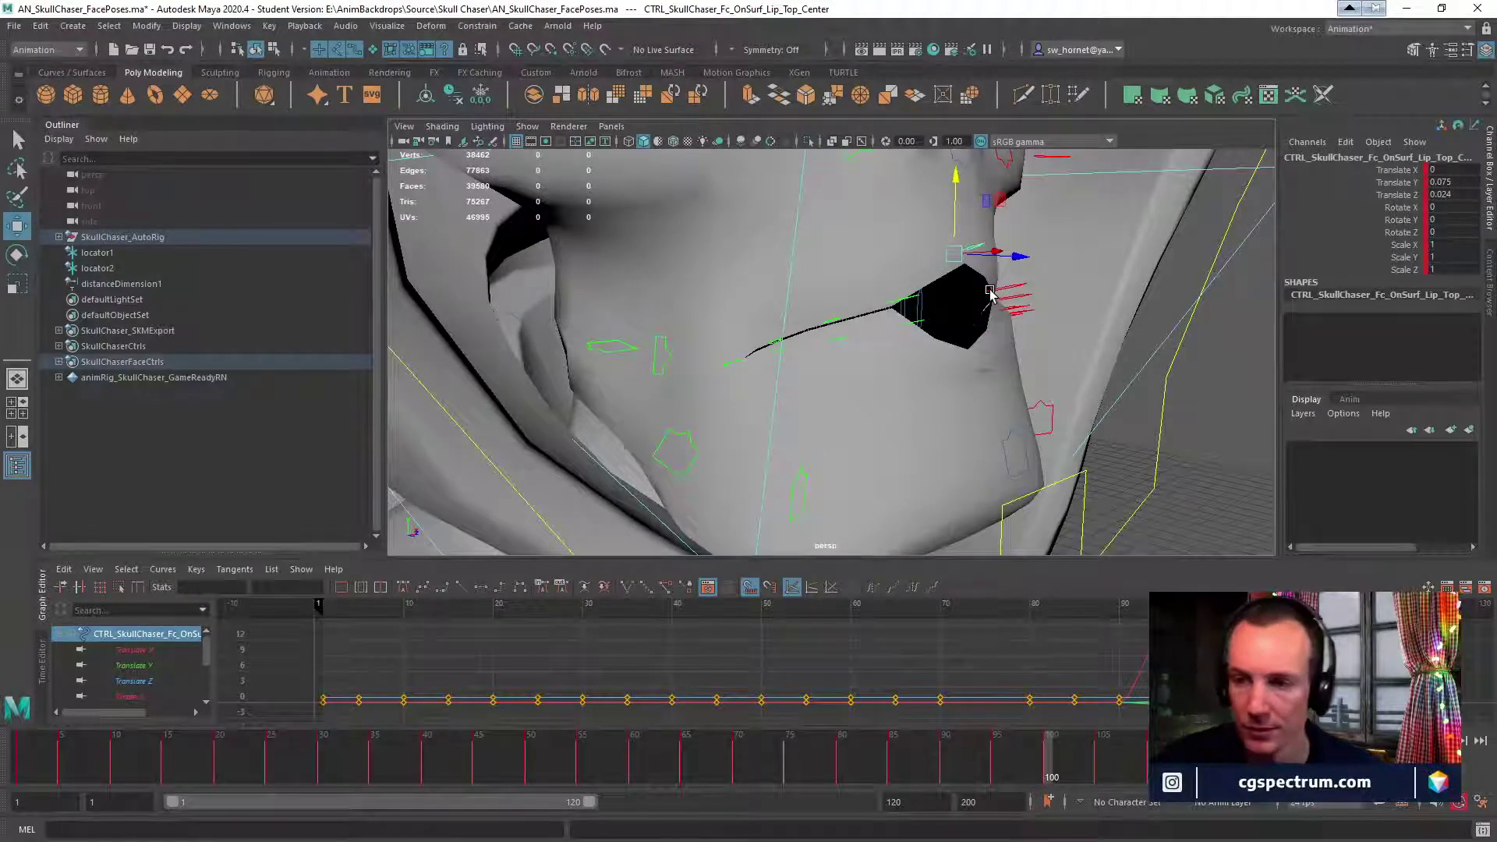
{"action": "left_click", "coordinate": [983, 374]}
{"action": "left_click_drag", "start_coordinate": [969, 302], "coordinate": [829, 343]}
Raise the top right inner lip control and lower the bottom right inner one to about -0.003, -0.054, -0.012.
{"action": "left_click", "coordinate": [855, 303]}
{"action": "left_click", "coordinate": [804, 360]}
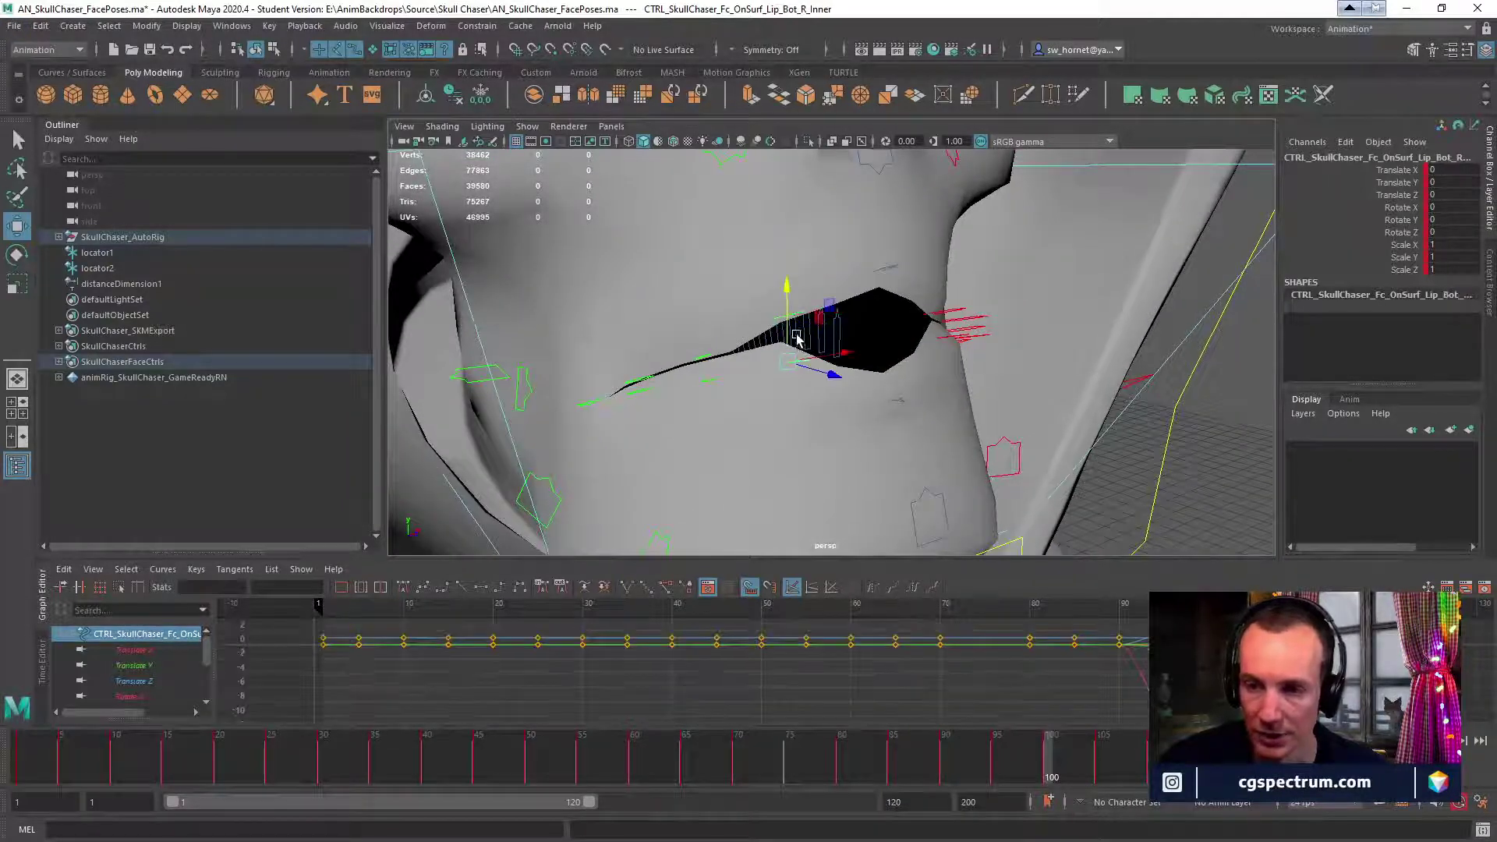
{"action": "left_click_drag", "start_coordinate": [788, 291], "coordinate": [794, 319]}
Raise the top left inner lip control and lower the bottom left inner one to about 0.003, -0.056, -0.013.
{"action": "left_click_drag", "start_coordinate": [967, 326], "coordinate": [929, 326], "text": "alt"}
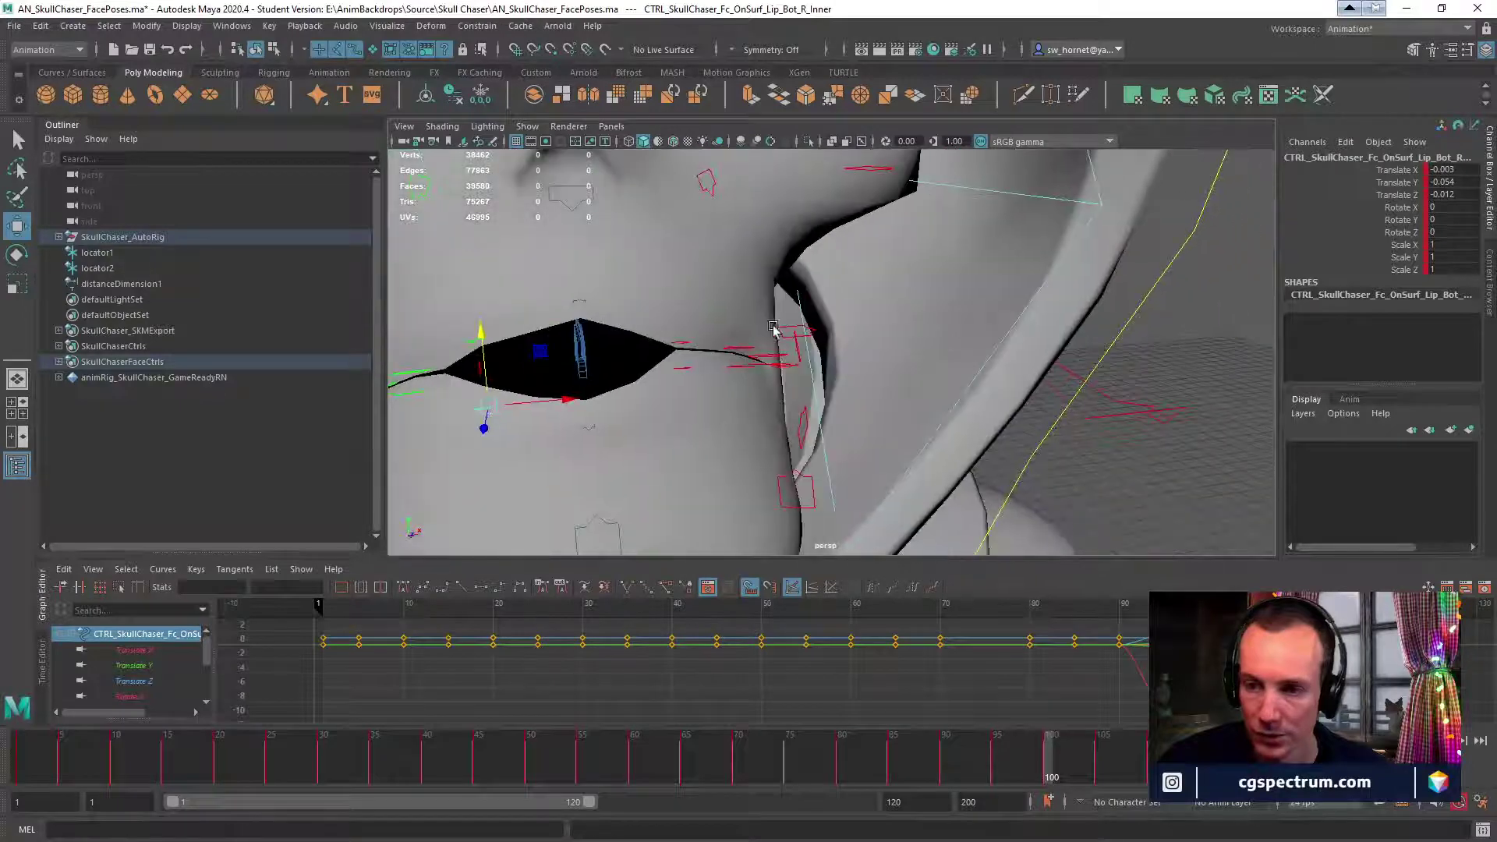
{"action": "left_click", "coordinate": [684, 346]}
{"action": "left_click_drag", "start_coordinate": [684, 346], "coordinate": [748, 336], "text": "alt"}
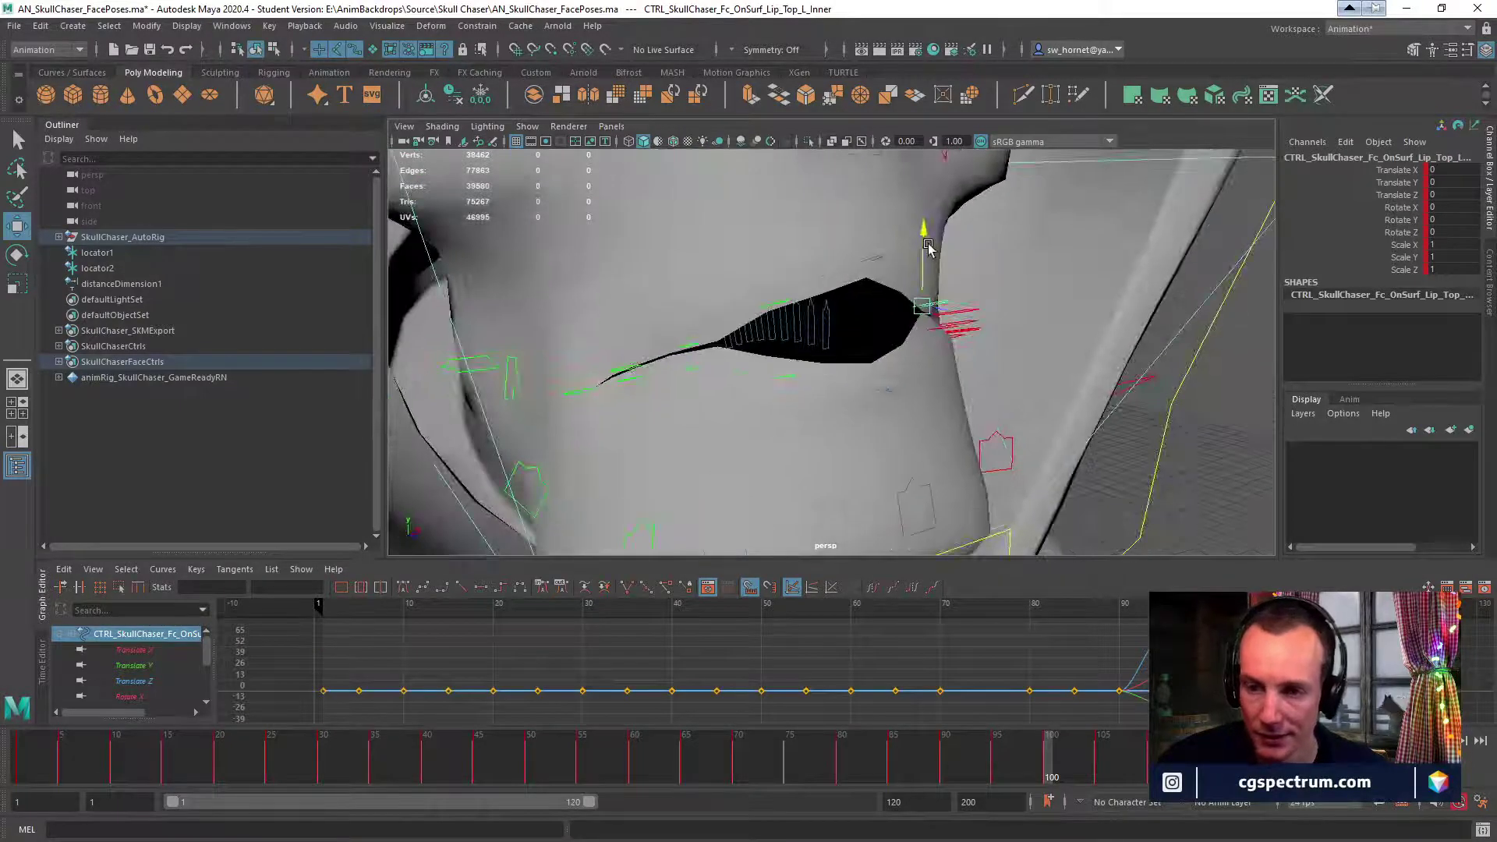
{"action": "left_click_drag", "start_coordinate": [928, 246], "coordinate": [886, 345], "text": "alt"}
{"action": "left_click", "coordinate": [802, 372]}
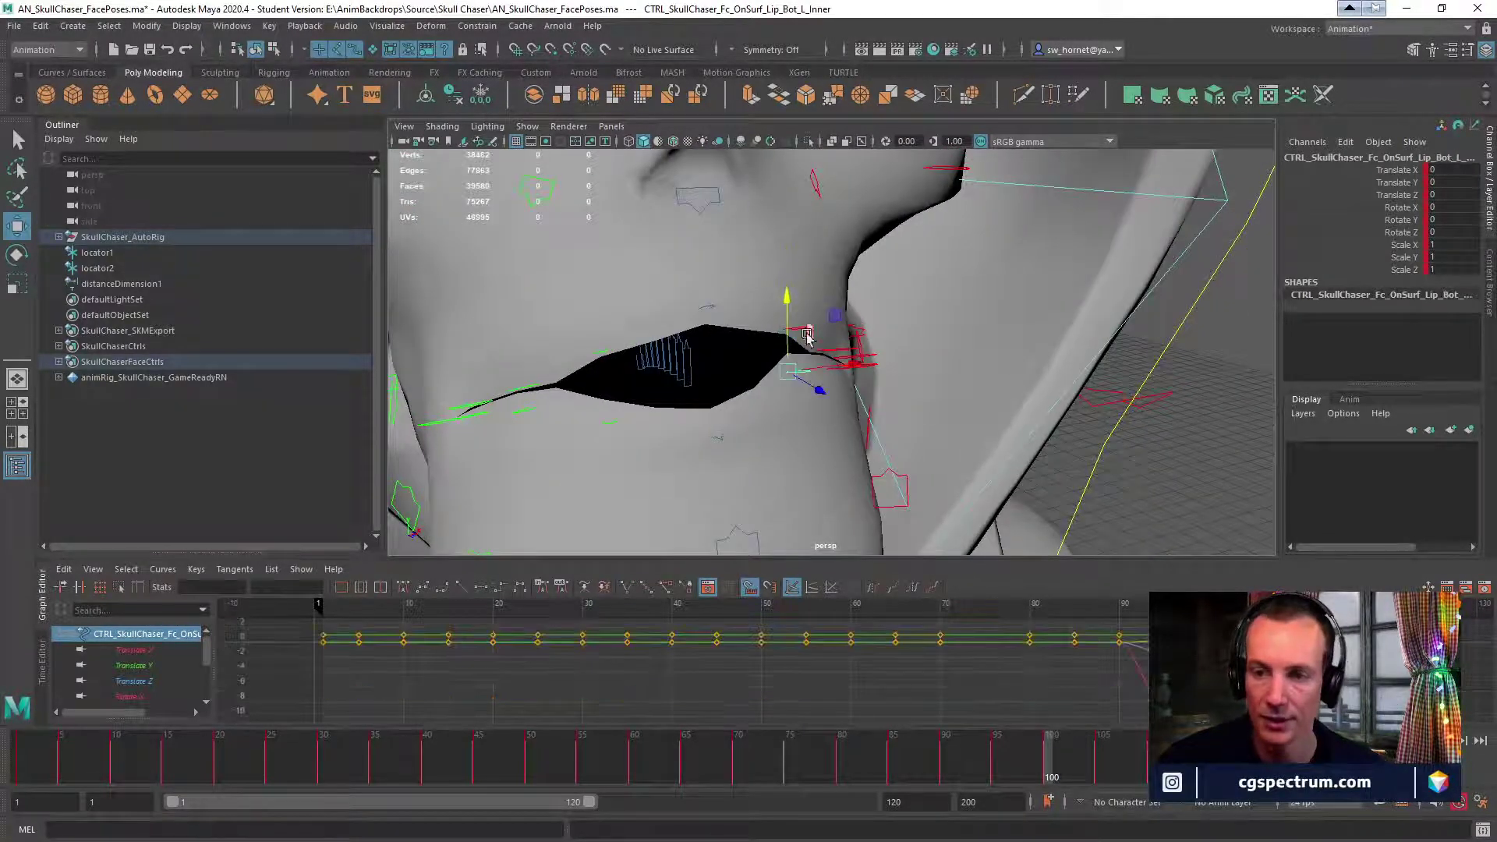
{"action": "left_click_drag", "start_coordinate": [786, 300], "coordinate": [716, 304]}
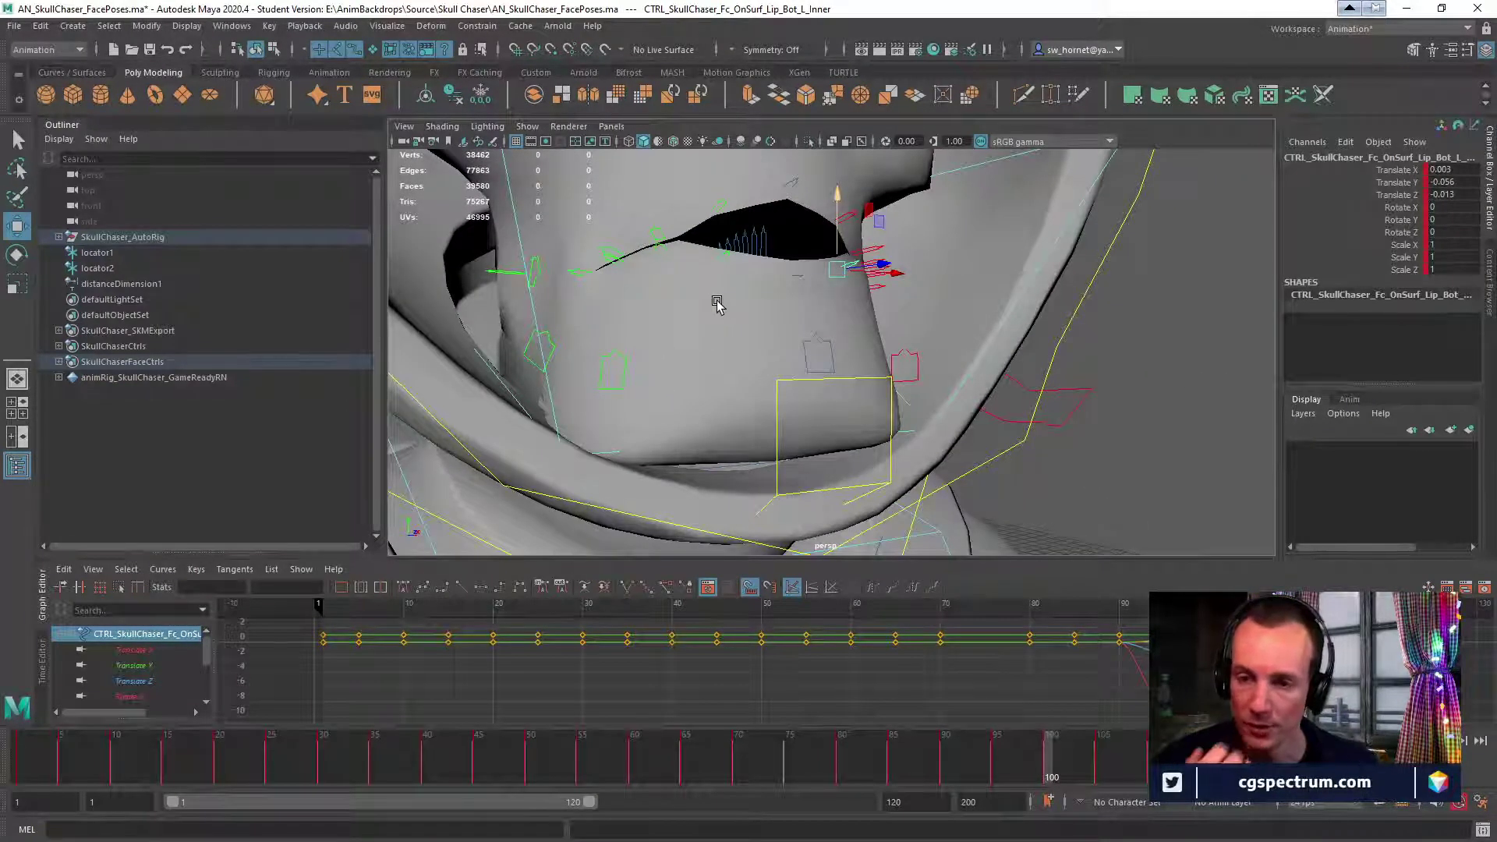
Refine the bottom center lip control's height and raise the top center lip control to about 0.086 in Translate Y and 0.027 in Translate Z.
{"action": "mouse_move", "coordinate": [759, 287]}
{"action": "left_mouse_down", "text": "alt"}
{"action": "mouse_move", "coordinate": [755, 315]}
{"action": "mouse_move", "coordinate": [740, 308]}
{"action": "left_mouse_up", "text": "alt"}
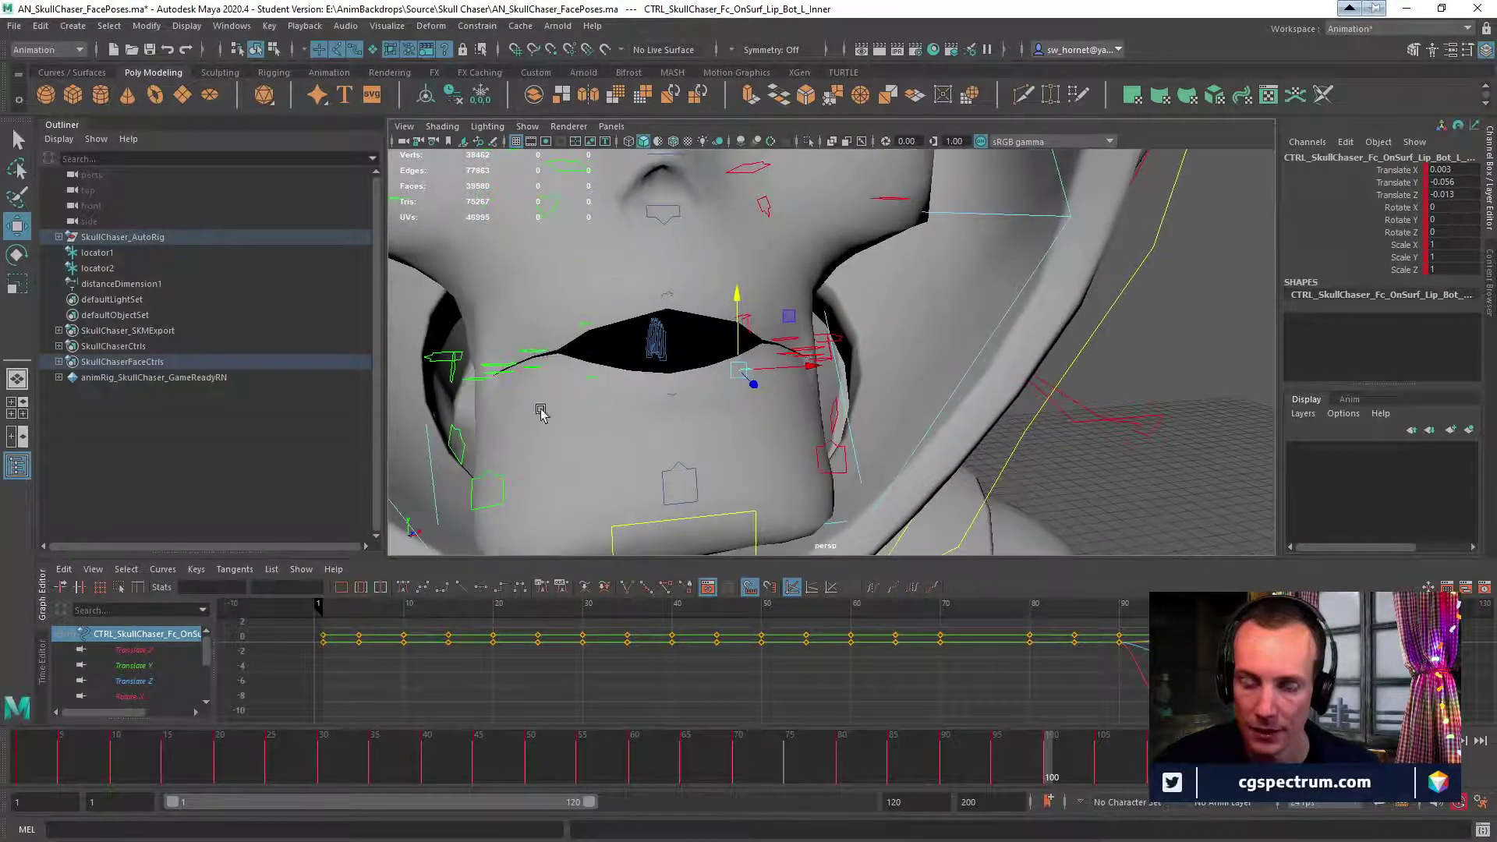
{"action": "left_click", "coordinate": [671, 396]}
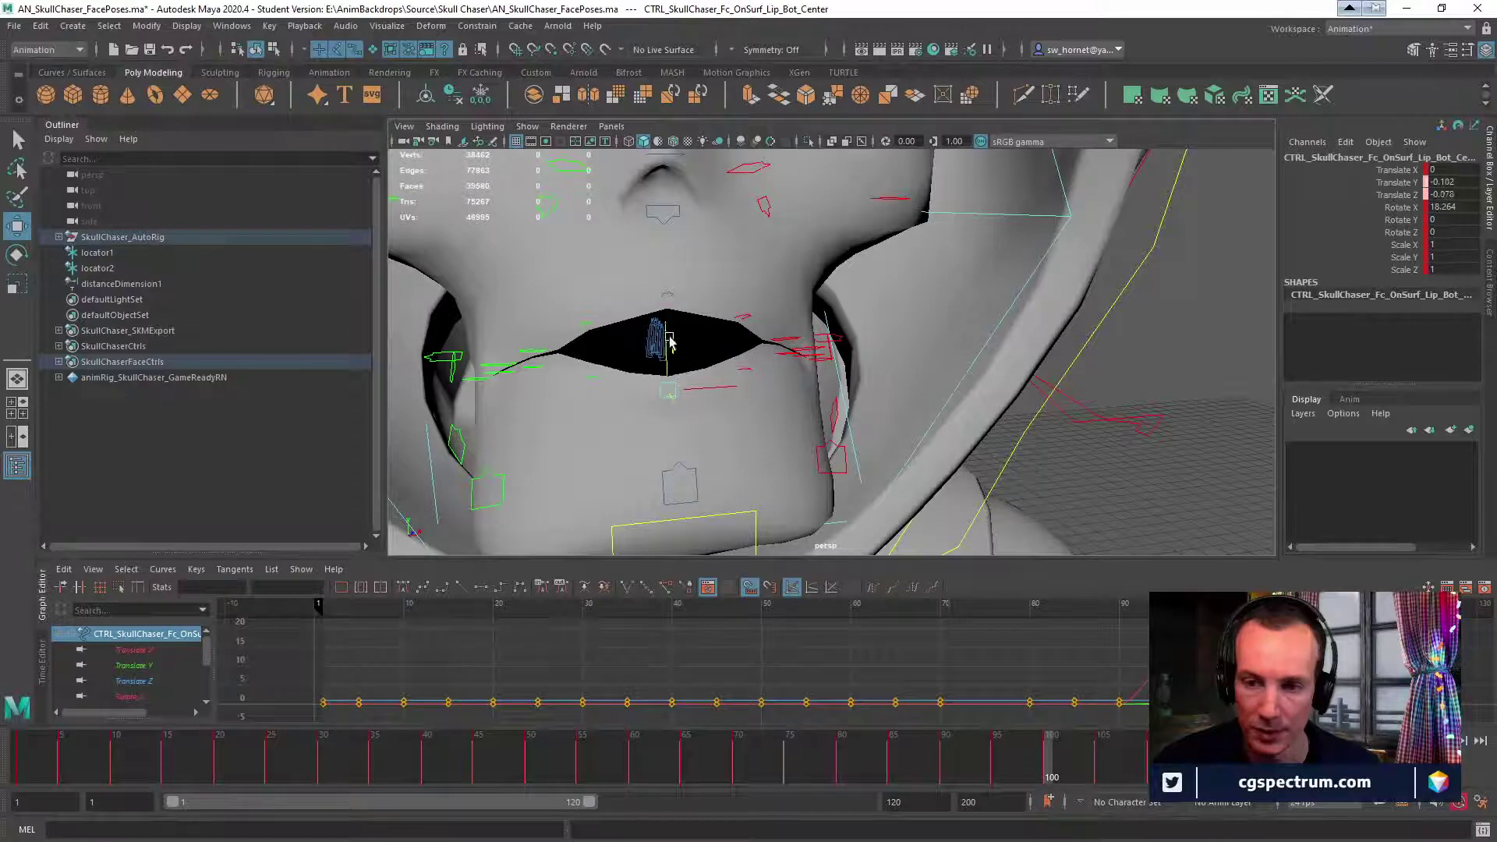
{"action": "left_click_drag", "start_coordinate": [676, 335], "coordinate": [723, 333]}
{"action": "left_click", "coordinate": [669, 293]}
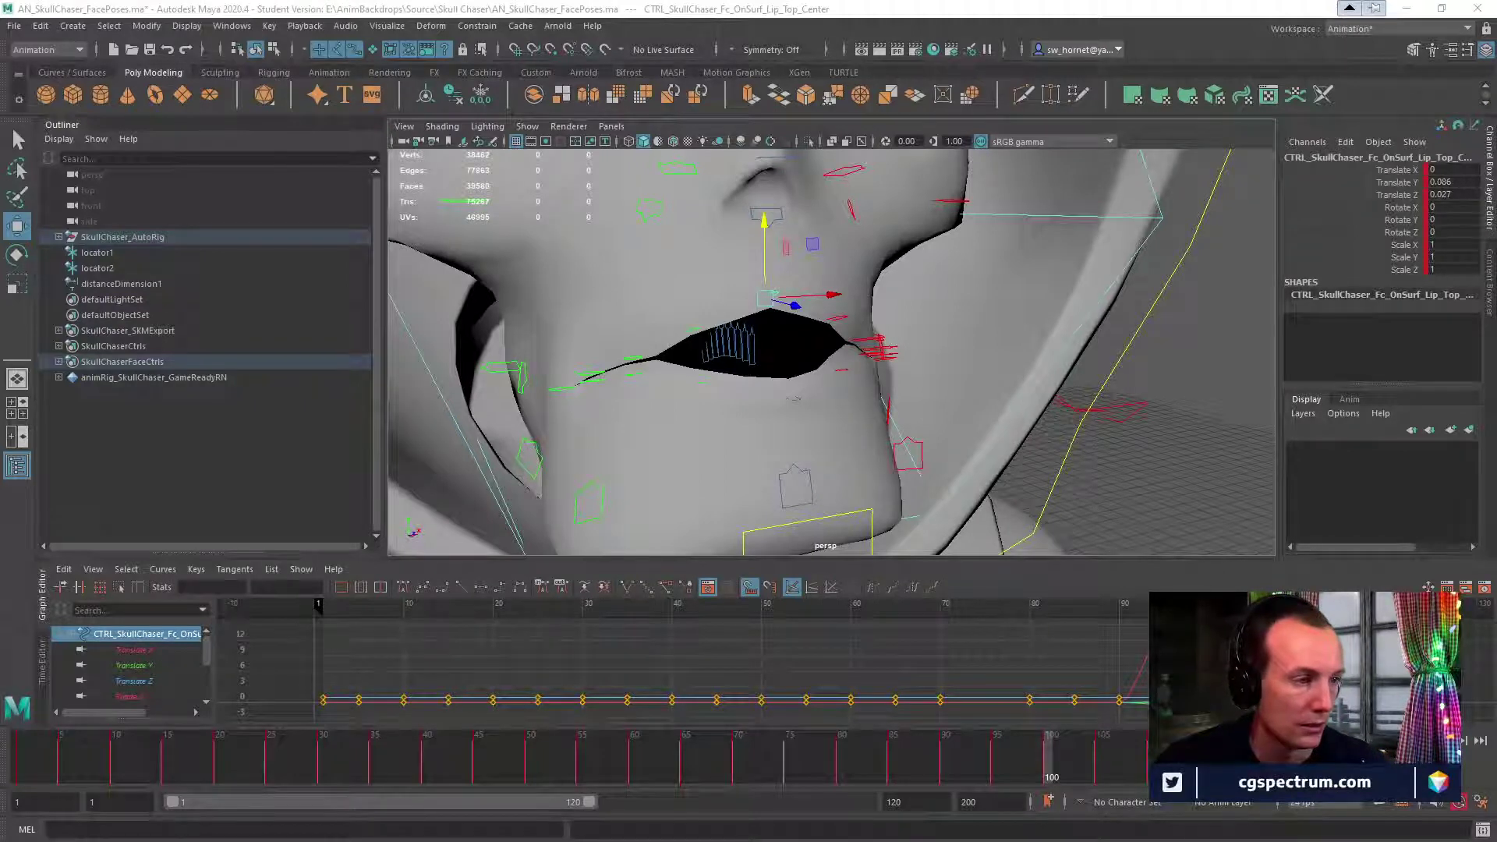
{"action": "left_click_drag", "start_coordinate": [452, 413], "coordinate": [685, 378], "text": "alt"}
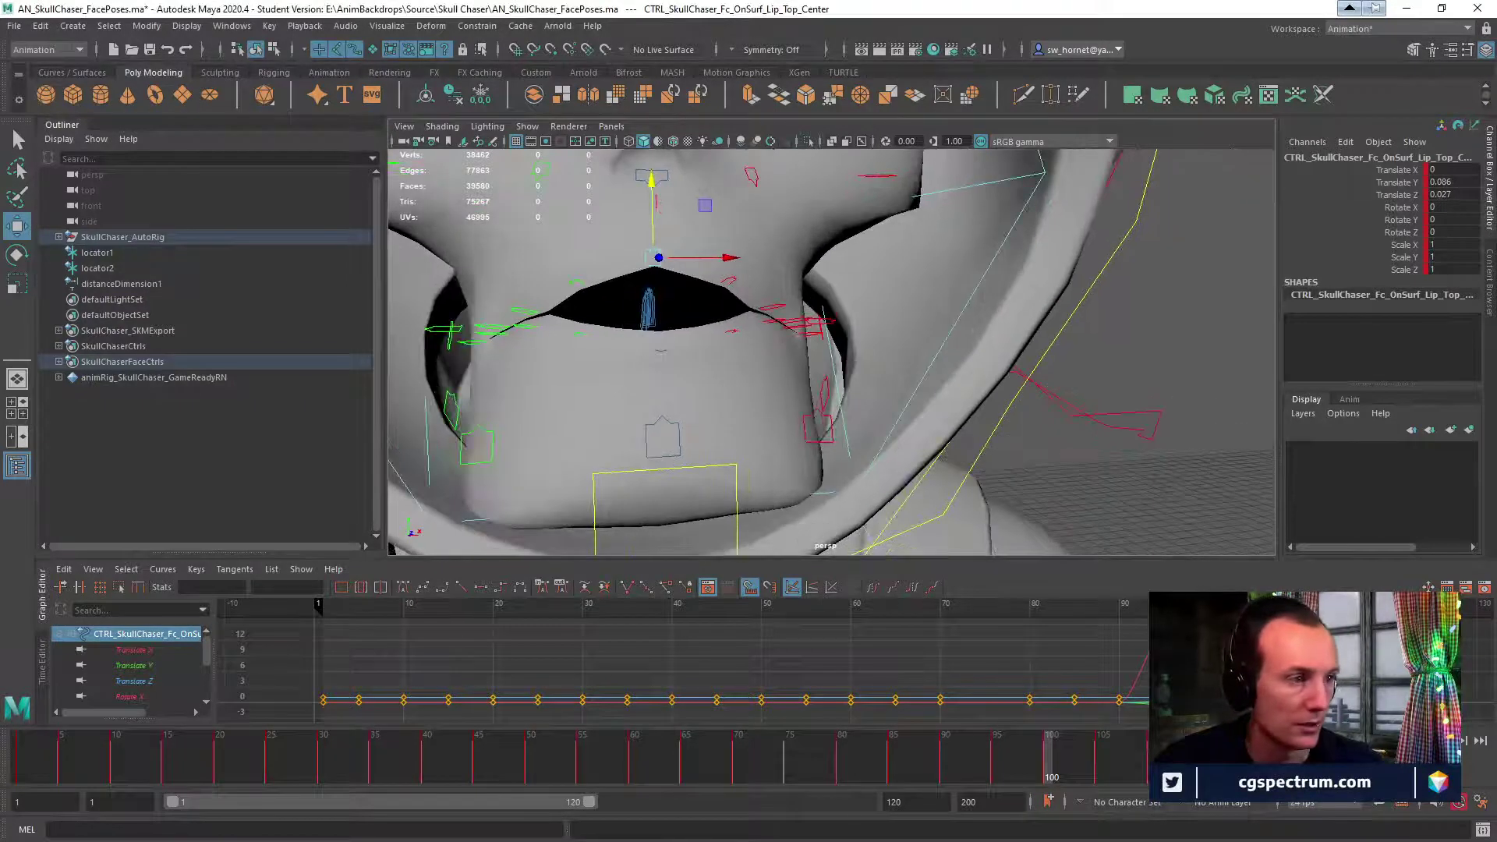
Switch to the browser and examine the mouthFunnel reference faces in Apple's ARKit documentation, moving the window aside.
{"action": "key", "text": "alt+Tab"}
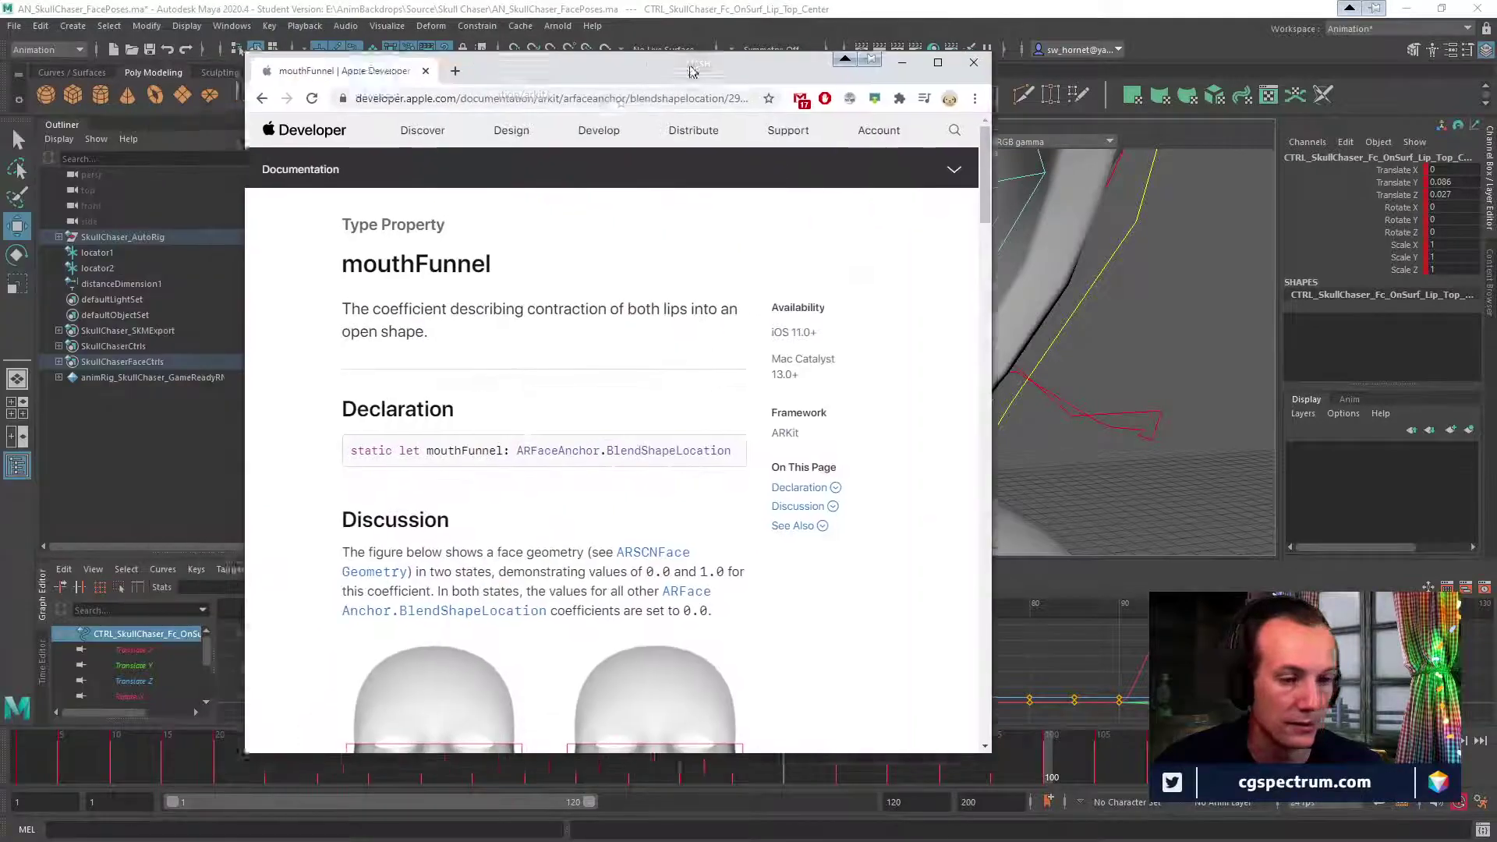
{"action": "scroll", "coordinate": [897, 536], "scroll_direction": "down", "scroll_amount": 4}
{"action": "scroll", "coordinate": [896, 536], "scroll_direction": "down", "scroll_amount": 1}
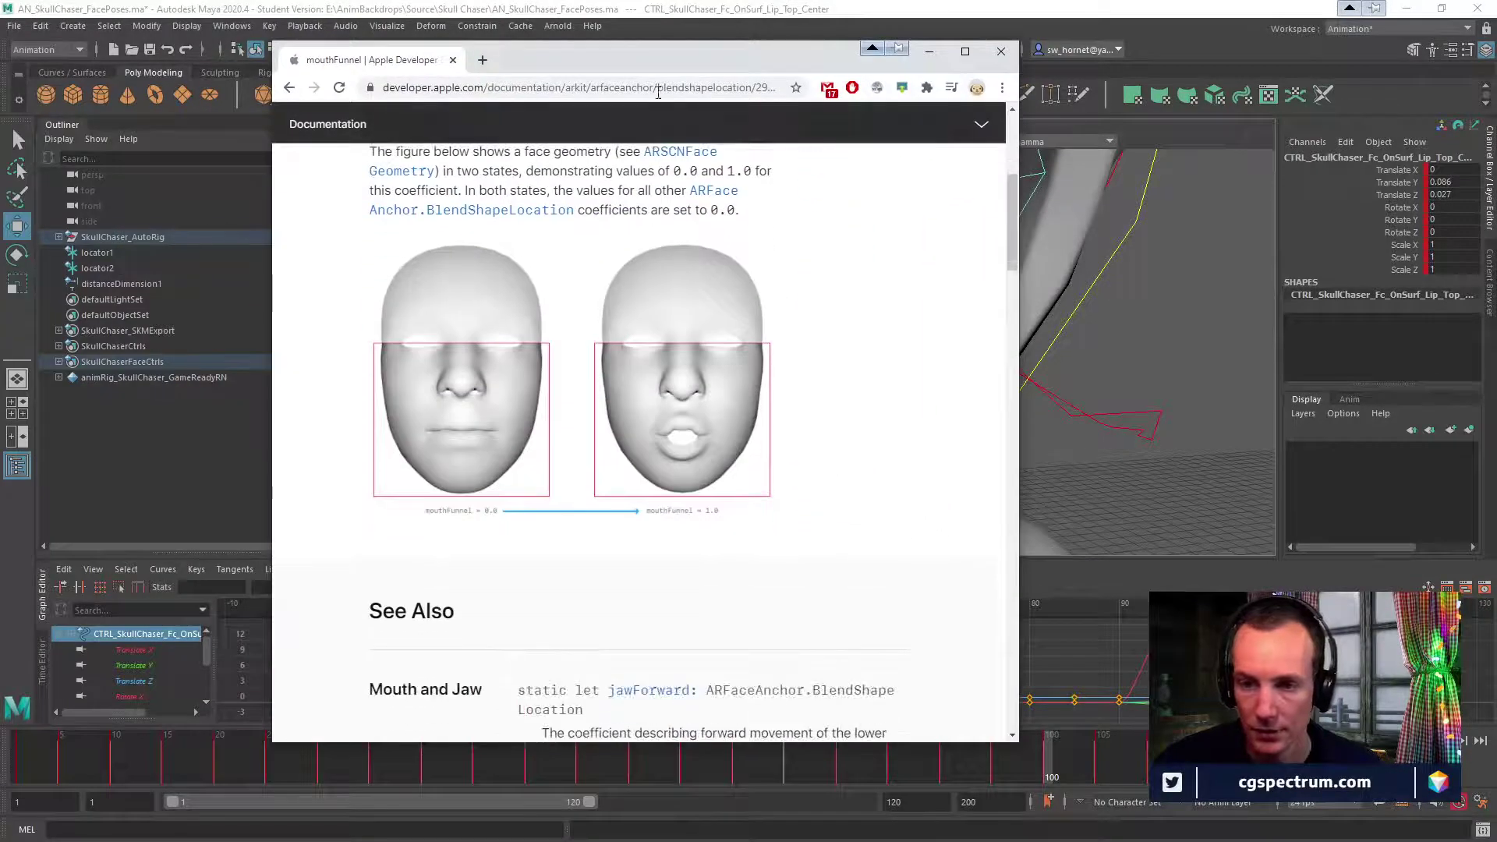
{"action": "left_click_drag", "start_coordinate": [663, 58], "coordinate": [0, 85]}
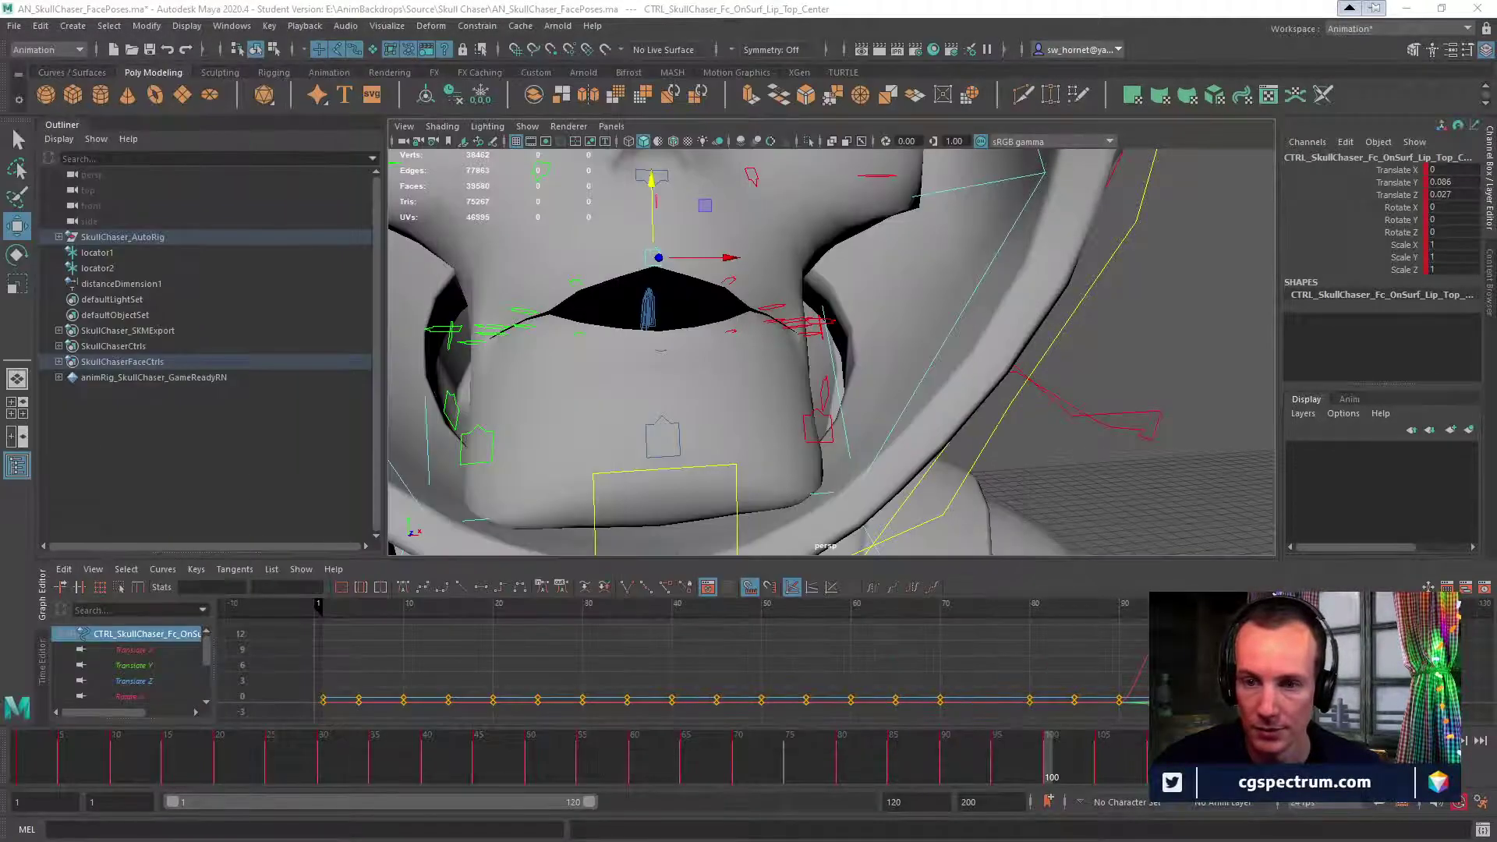
Move the top right outer and bottom right outer lip controls together to narrow the mouth corner.
{"action": "left_click", "coordinate": [575, 284]}
{"action": "left_click_drag", "start_coordinate": [575, 285], "coordinate": [720, 345], "text": "alt"}
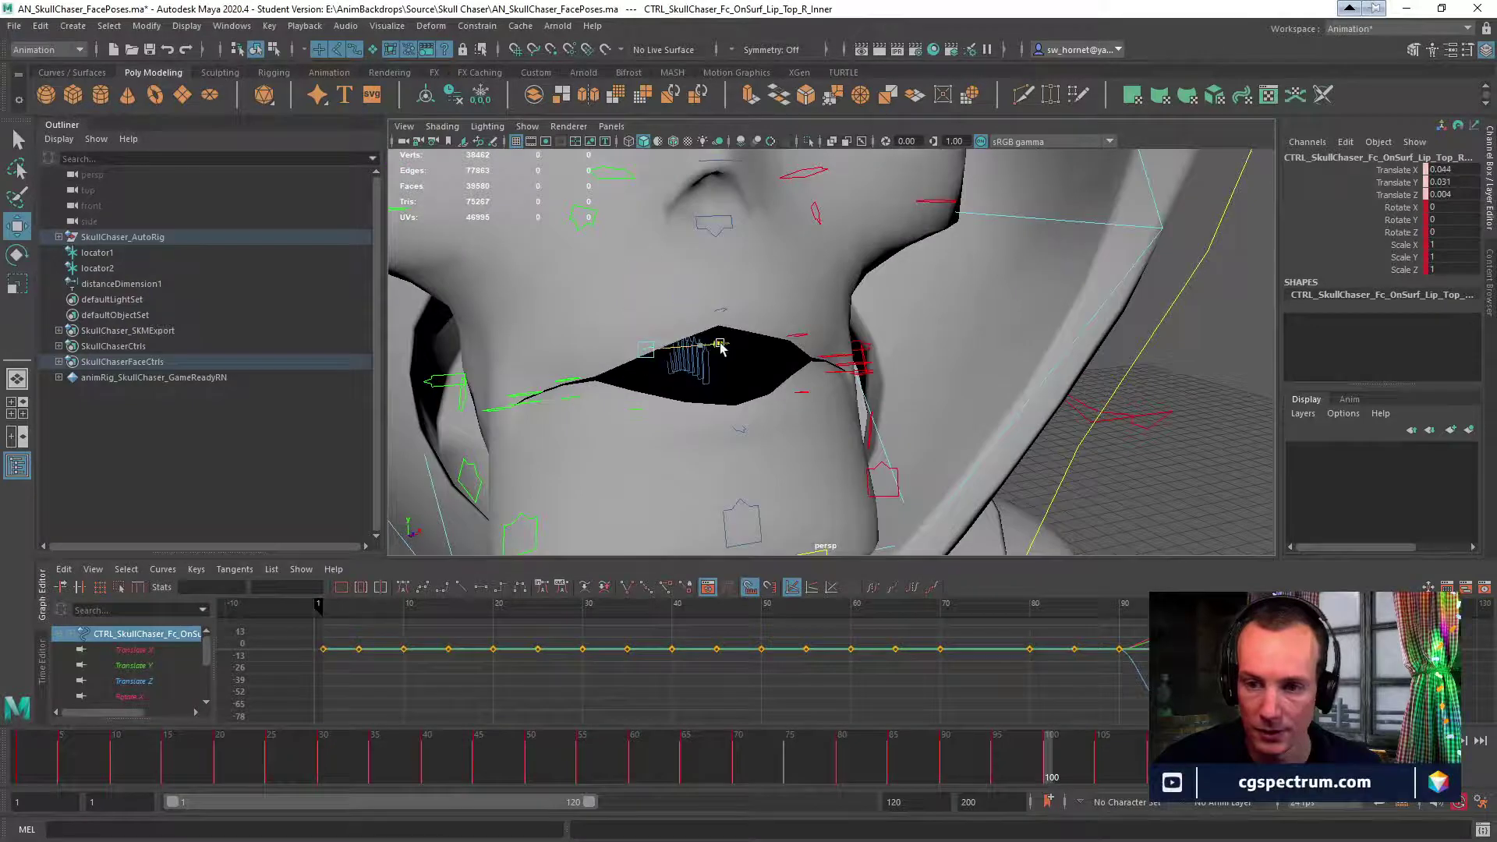
{"action": "left_click", "coordinate": [580, 380]}
{"action": "left_click_drag", "start_coordinate": [579, 380], "coordinate": [655, 394], "text": "alt"}
{"action": "left_click", "coordinate": [741, 376]}
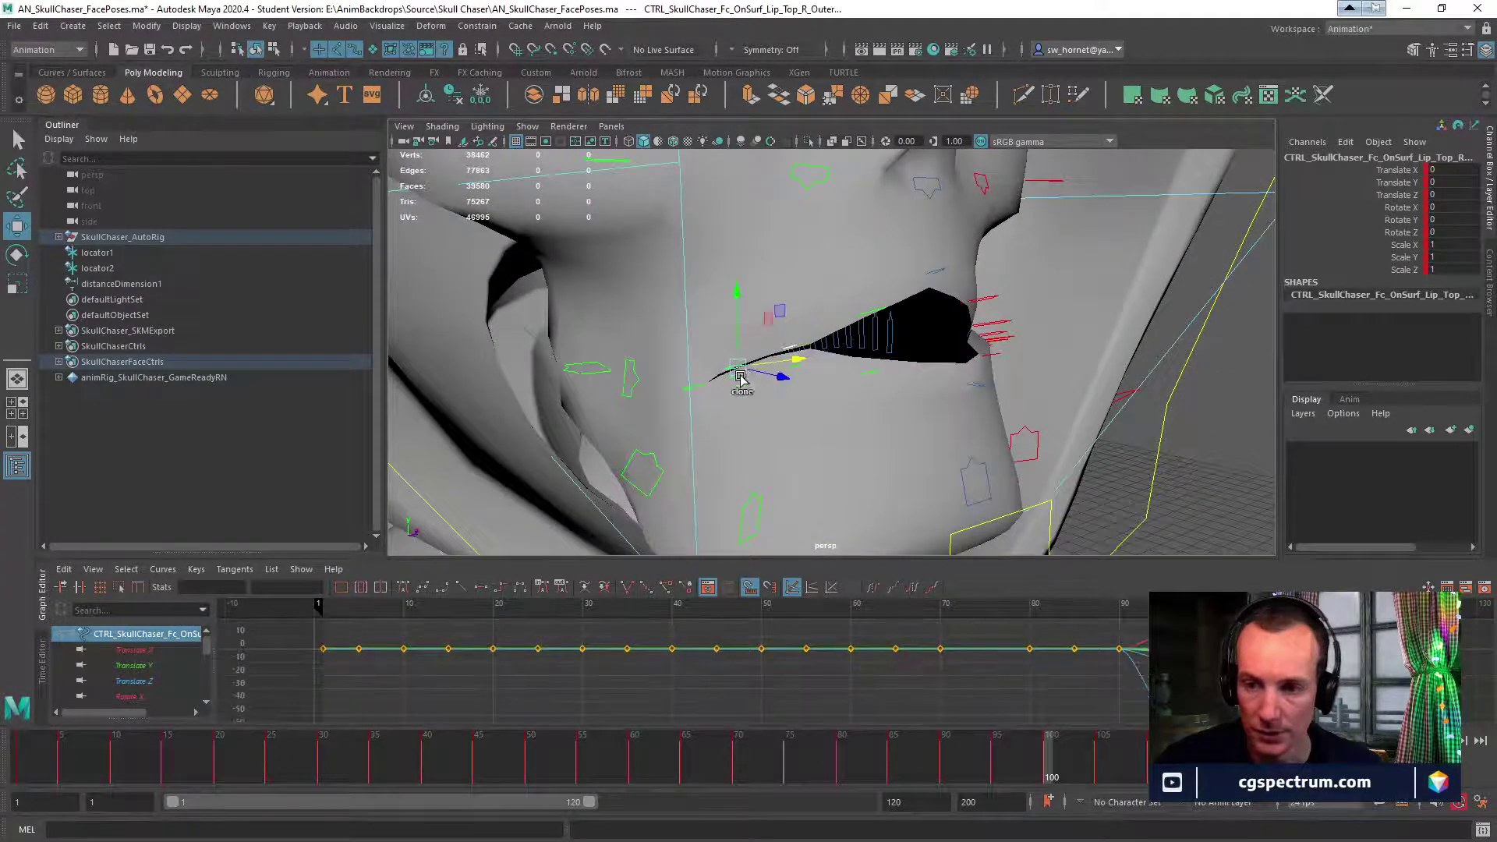
{"action": "scroll", "coordinate": [805, 377], "scroll_direction": "up", "scroll_amount": 6}
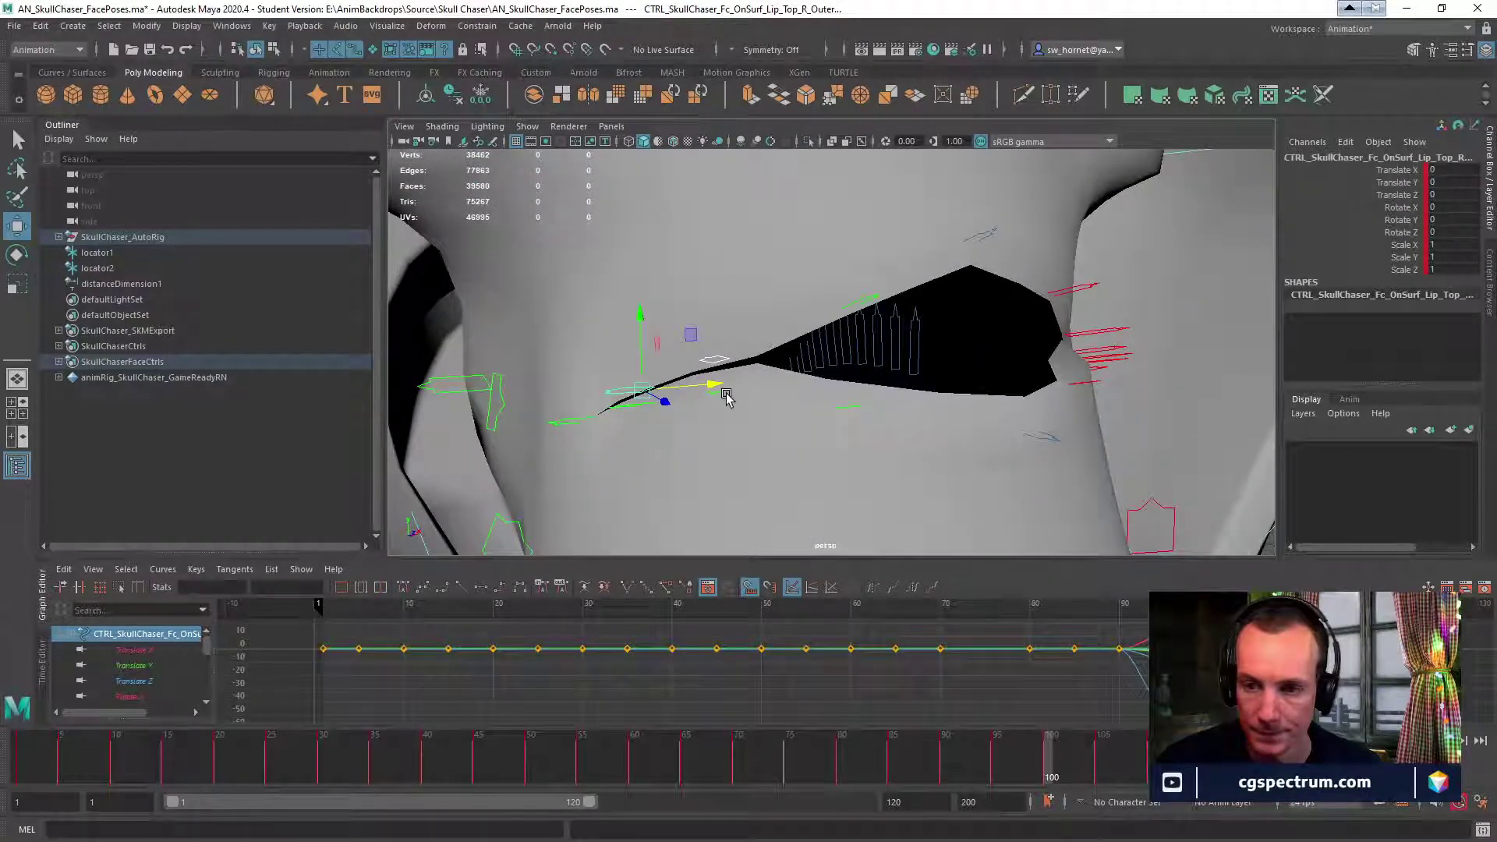
{"action": "left_click", "coordinate": [715, 395], "text": "shift"}
{"action": "left_click_drag", "start_coordinate": [684, 401], "coordinate": [677, 387], "text": "alt"}
{"action": "left_click", "coordinate": [583, 231]}
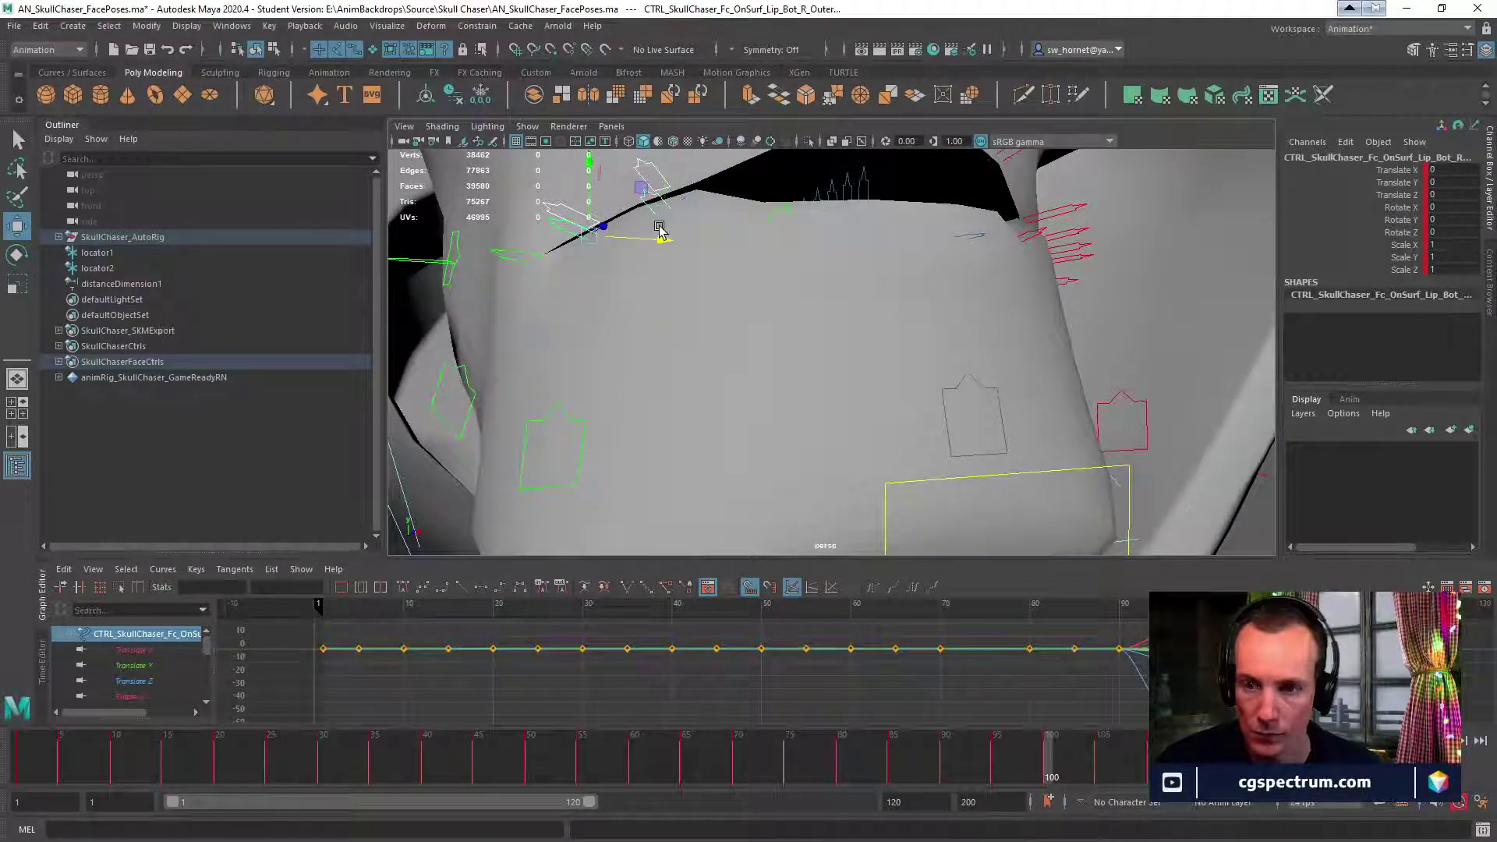
{"action": "left_click_drag", "start_coordinate": [668, 234], "coordinate": [659, 153]}
Refine the bottom right outer lip control to about 0.08, -0.017, 0.007 in Translate X, Y and Z.
{"action": "left_click_drag", "start_coordinate": [680, 285], "coordinate": [554, 302], "text": "alt"}
{"action": "left_click", "coordinate": [518, 299]}
{"action": "left_click_drag", "start_coordinate": [636, 219], "coordinate": [892, 390]}
{"action": "left_click", "coordinate": [672, 333]}
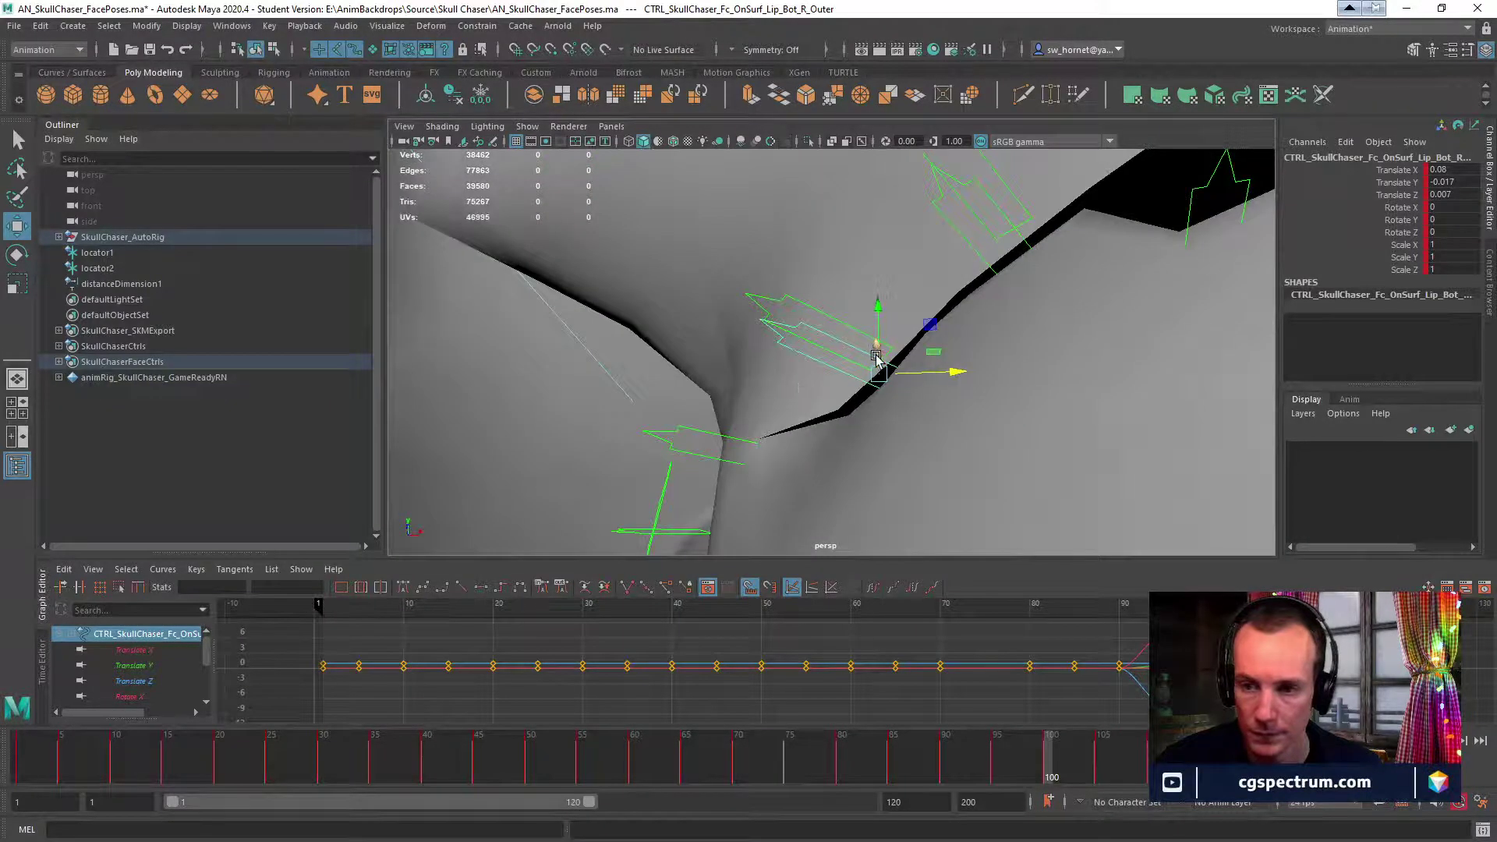
Reposition the top right outer lip control to about -0.03 in Translate Y and 0.063 in Translate Z.
{"action": "right_click_drag", "start_coordinate": [875, 354], "coordinate": [886, 317]}
{"action": "key", "text": "w"}
{"action": "left_click", "coordinate": [848, 346]}
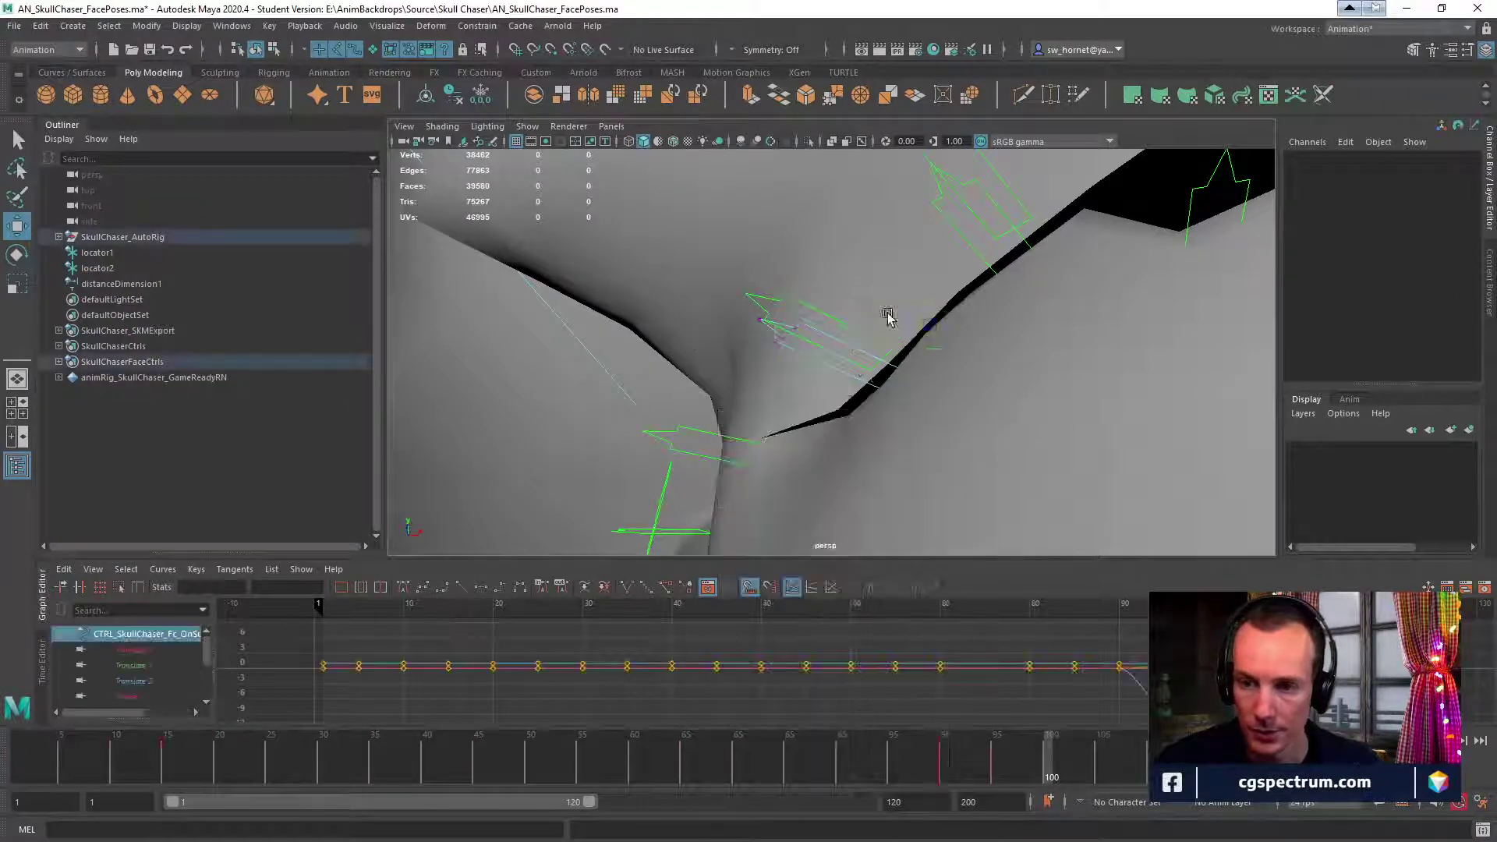
{"action": "key", "text": "w"}
{"action": "left_click_drag", "start_coordinate": [856, 346], "coordinate": [803, 310]}
{"action": "left_click", "coordinate": [826, 309]}
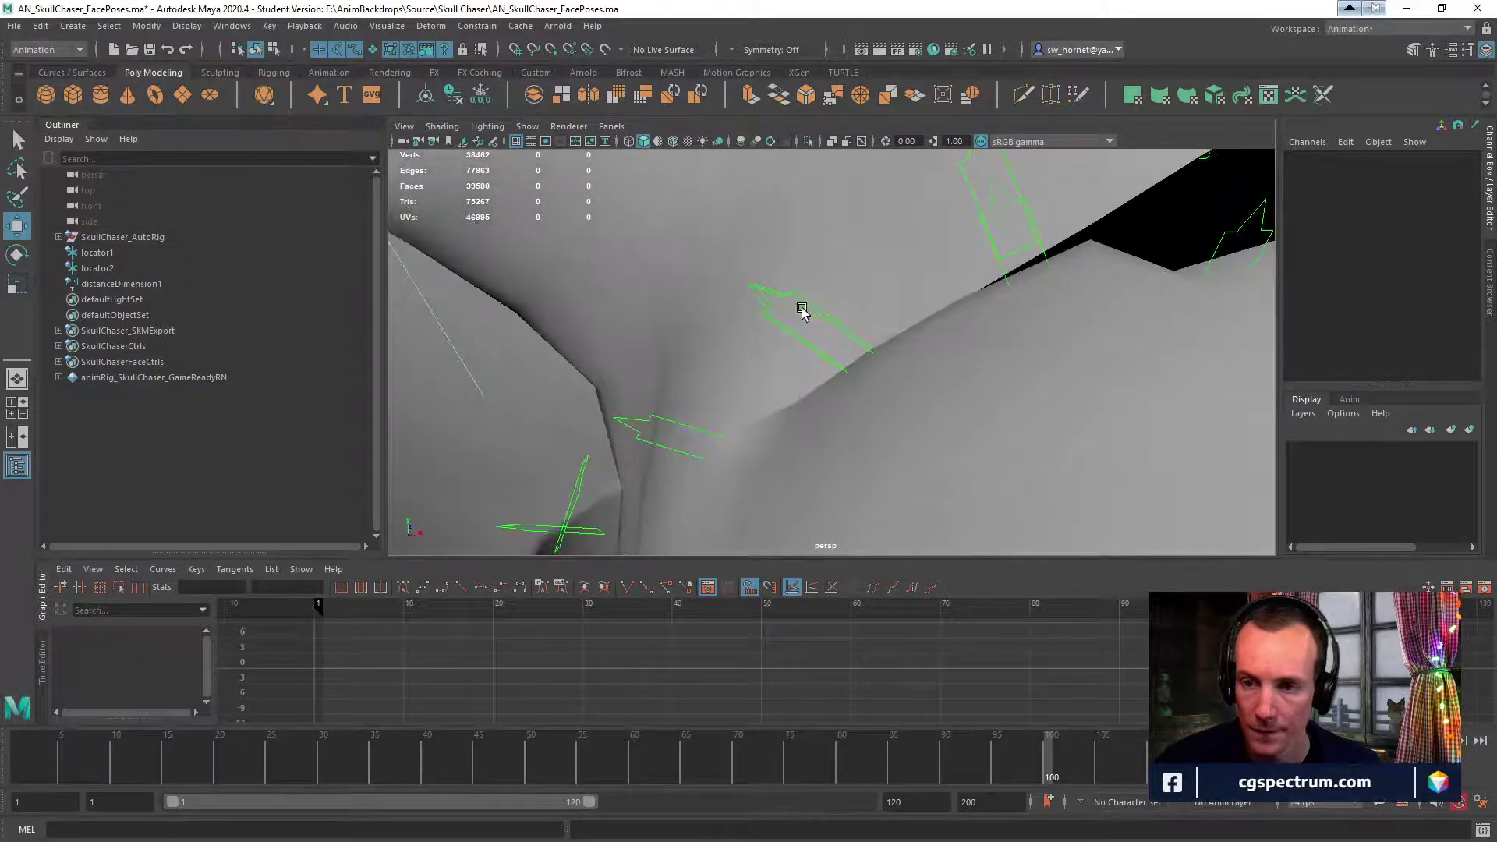
{"action": "left_click", "coordinate": [772, 307]}
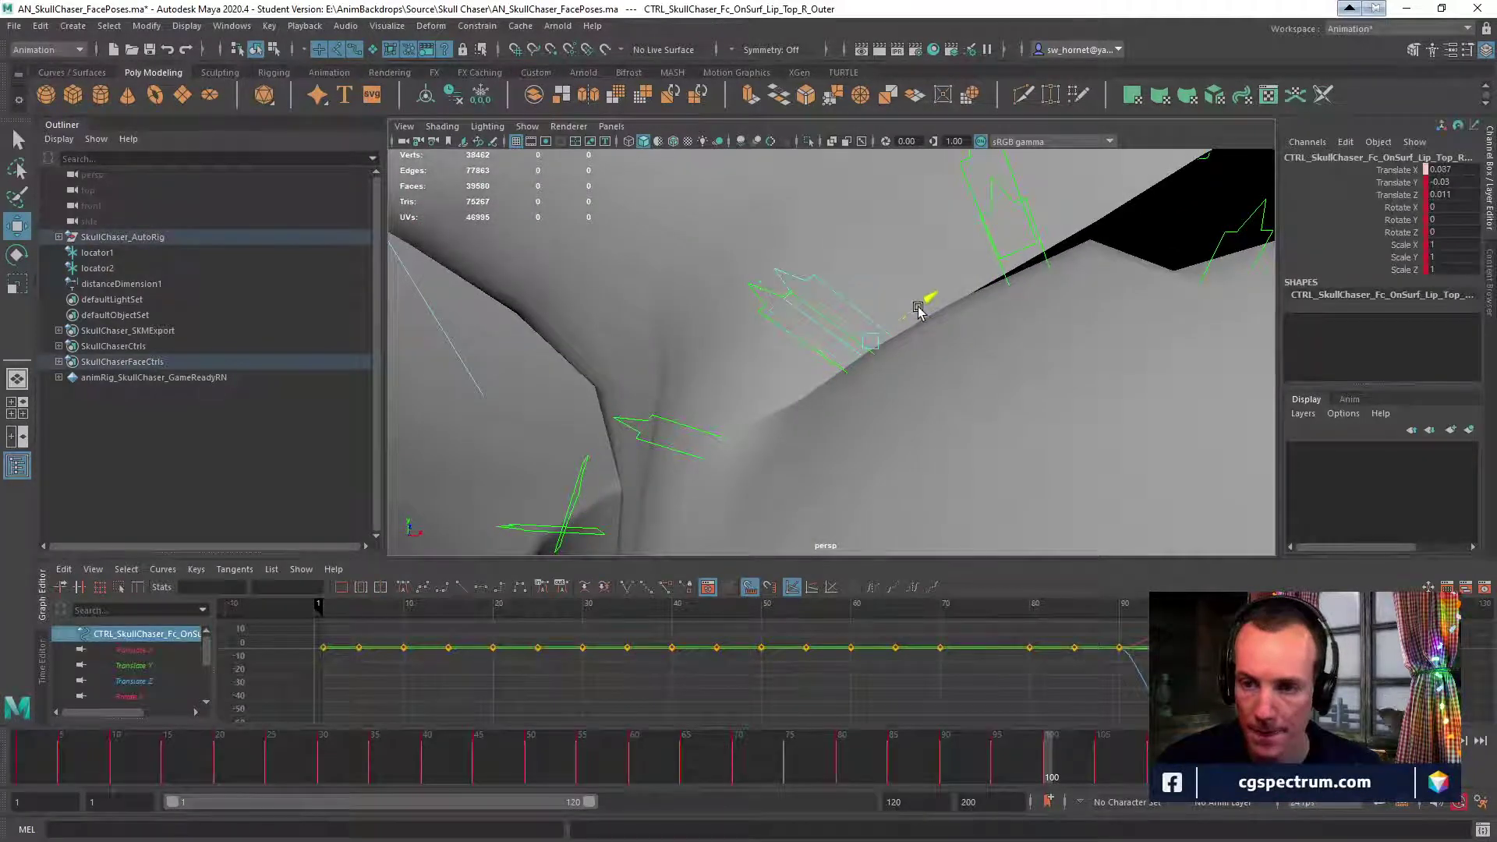
{"action": "left_click_drag", "start_coordinate": [807, 308], "coordinate": [955, 326]}
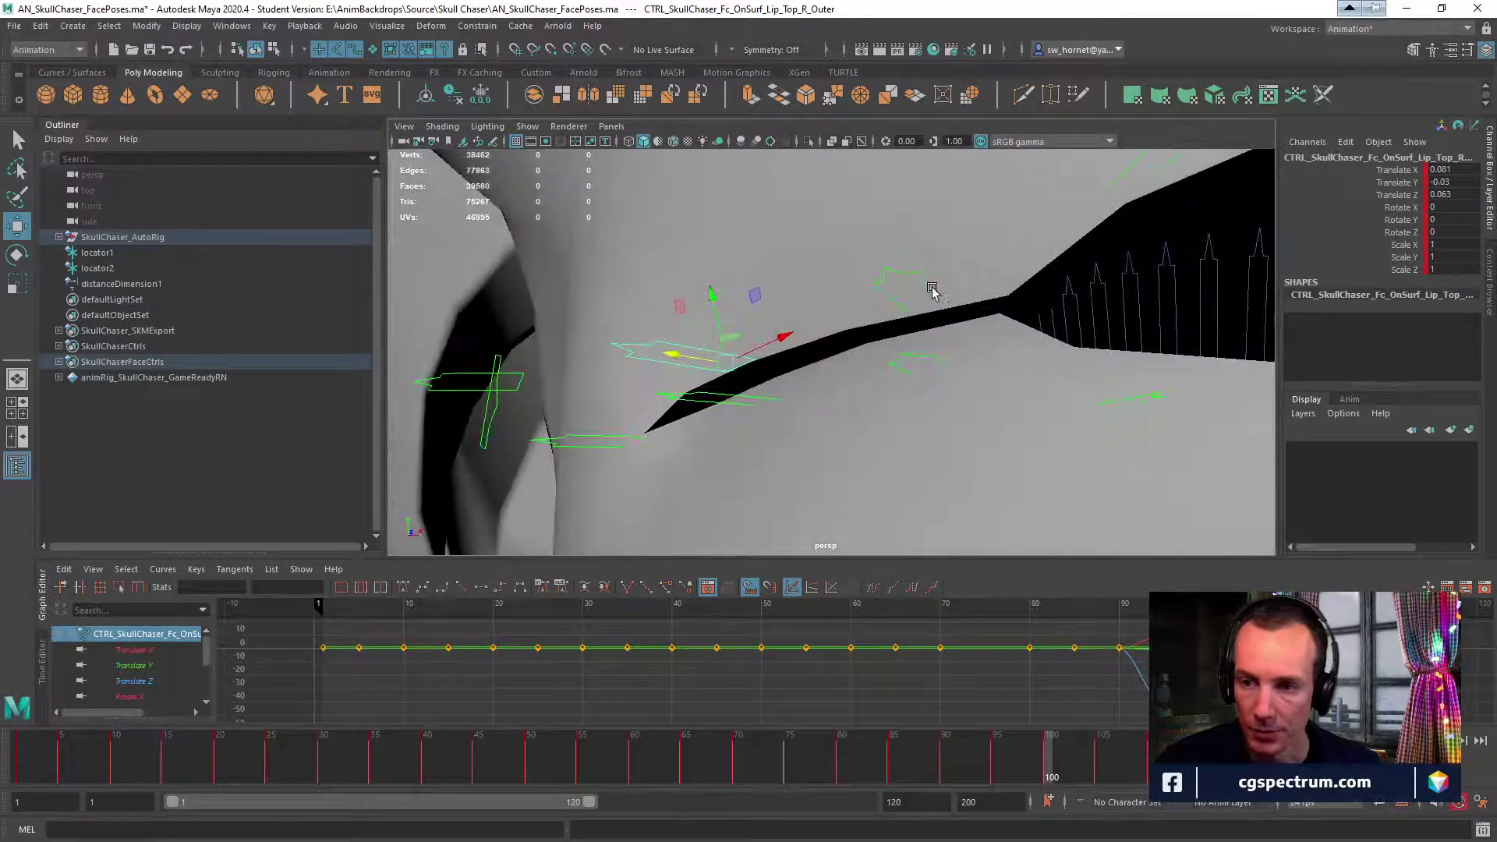
Select the top right middle lip control and activate the Rotate tool.
{"action": "left_click", "coordinate": [932, 290]}
{"action": "key", "text": "e"}
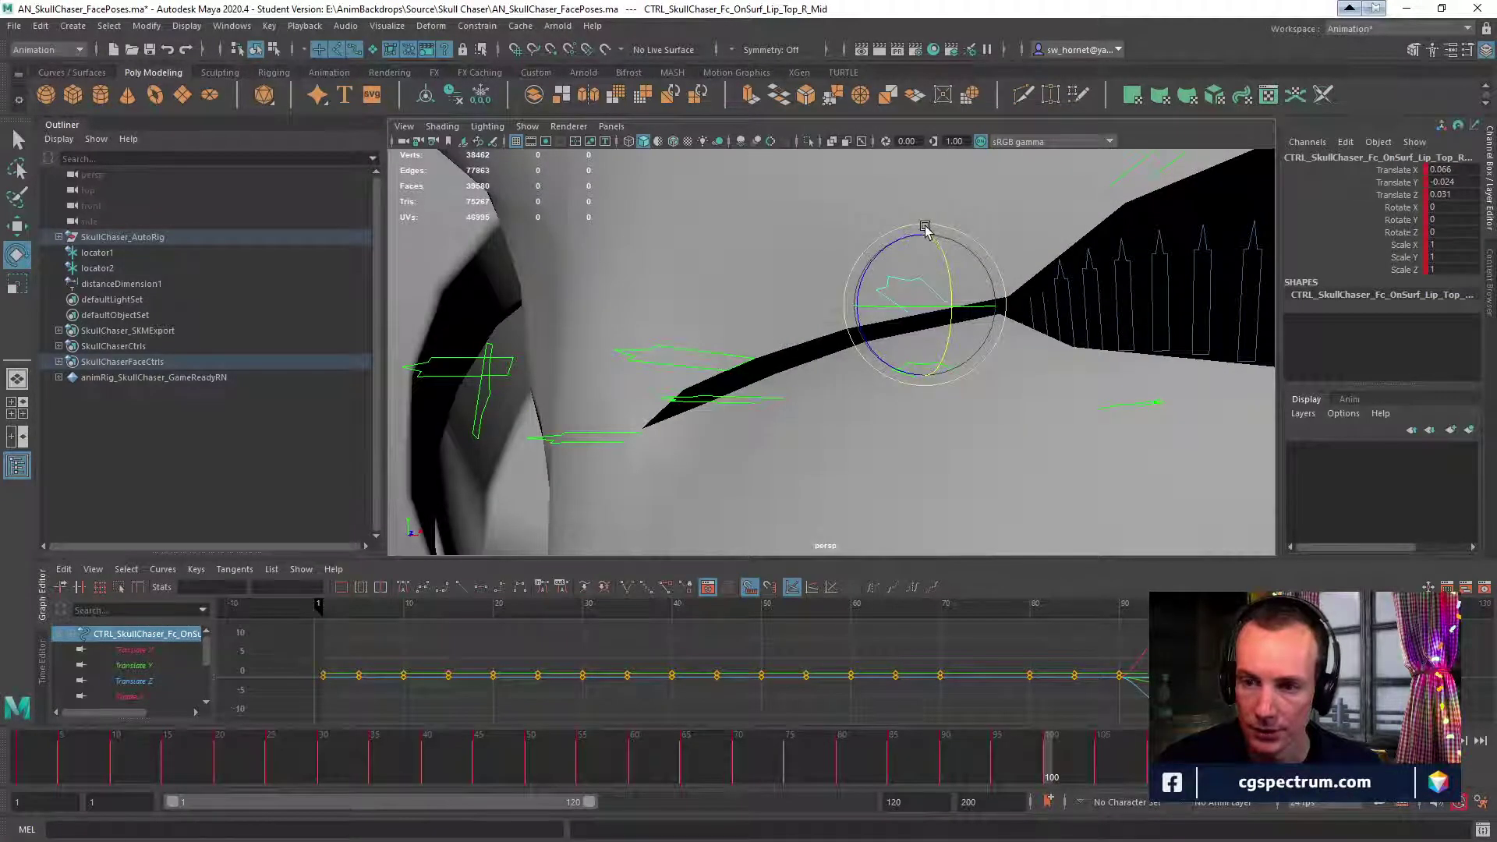
Rotate the character's upper right middle lip control to follow the lip line, and select the upper right outer lip control.
{"action": "left_click_drag", "start_coordinate": [923, 227], "coordinate": [982, 277], "text": "alt"}
{"action": "left_click_drag", "start_coordinate": [888, 230], "coordinate": [788, 294]}
{"action": "key", "text": "w"}
{"action": "left_click", "coordinate": [747, 353]}
{"action": "left_click_drag", "start_coordinate": [788, 295], "coordinate": [222, 312], "text": "alt"}
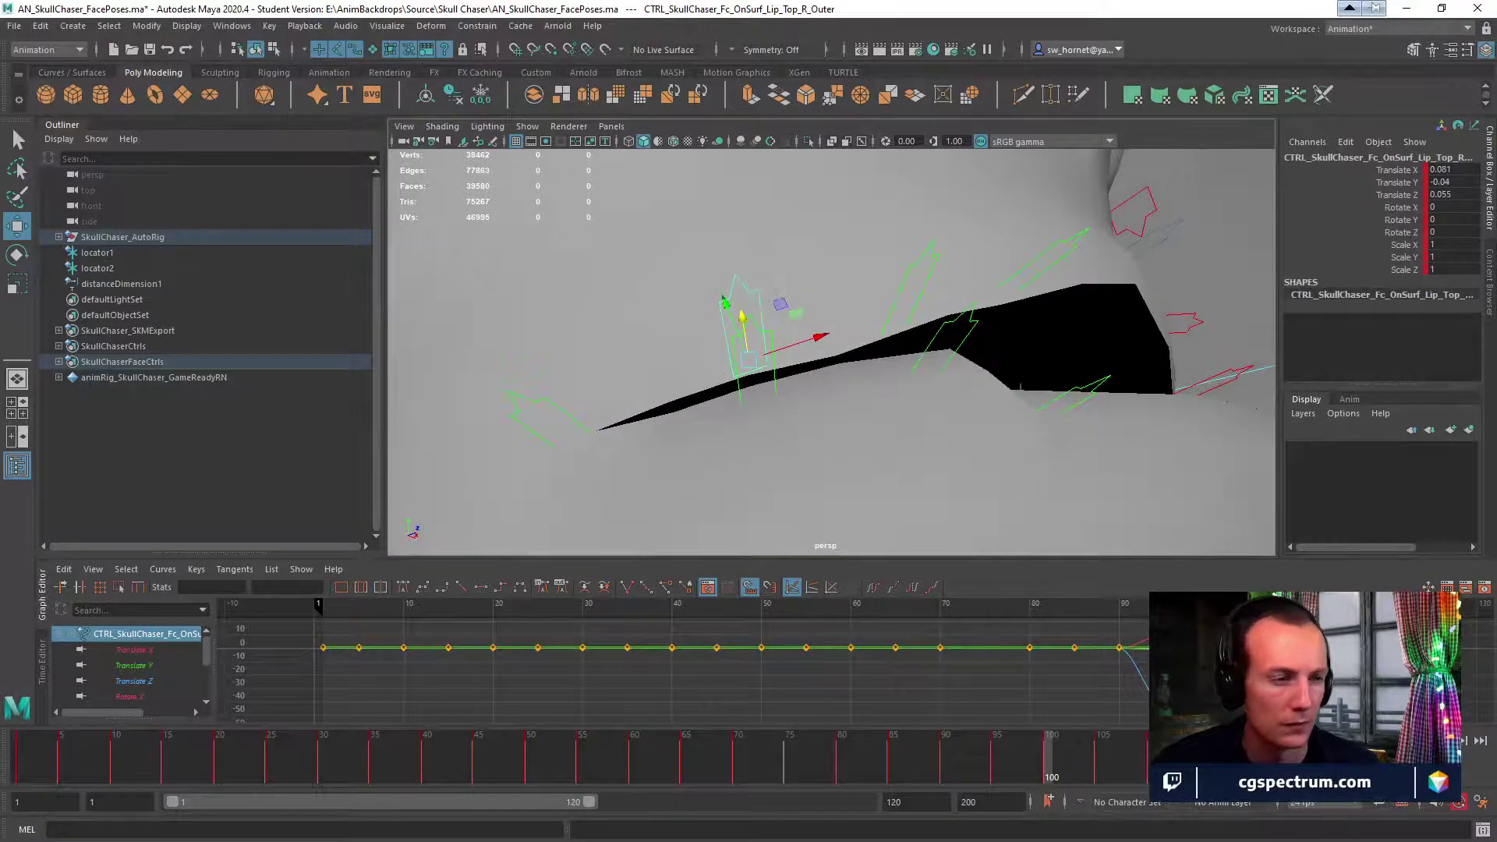
Switch to the browser and compare the mouthPucker and mouthFunnel reference pages in Apple's ARKit blend shape documentation.
{"action": "key", "text": "alt+Tab"}
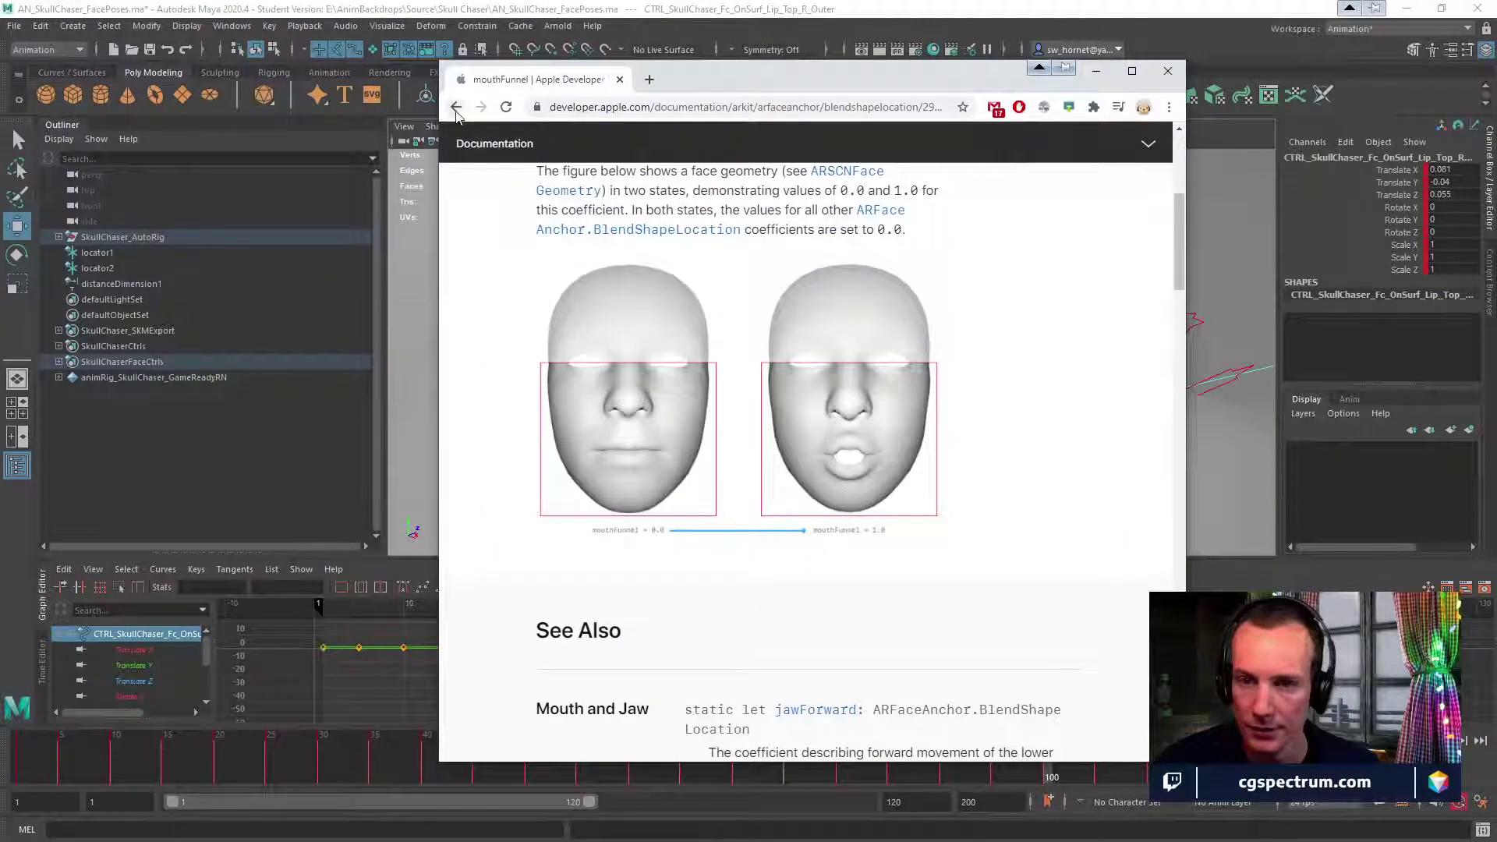
{"action": "left_click", "coordinate": [456, 108]}
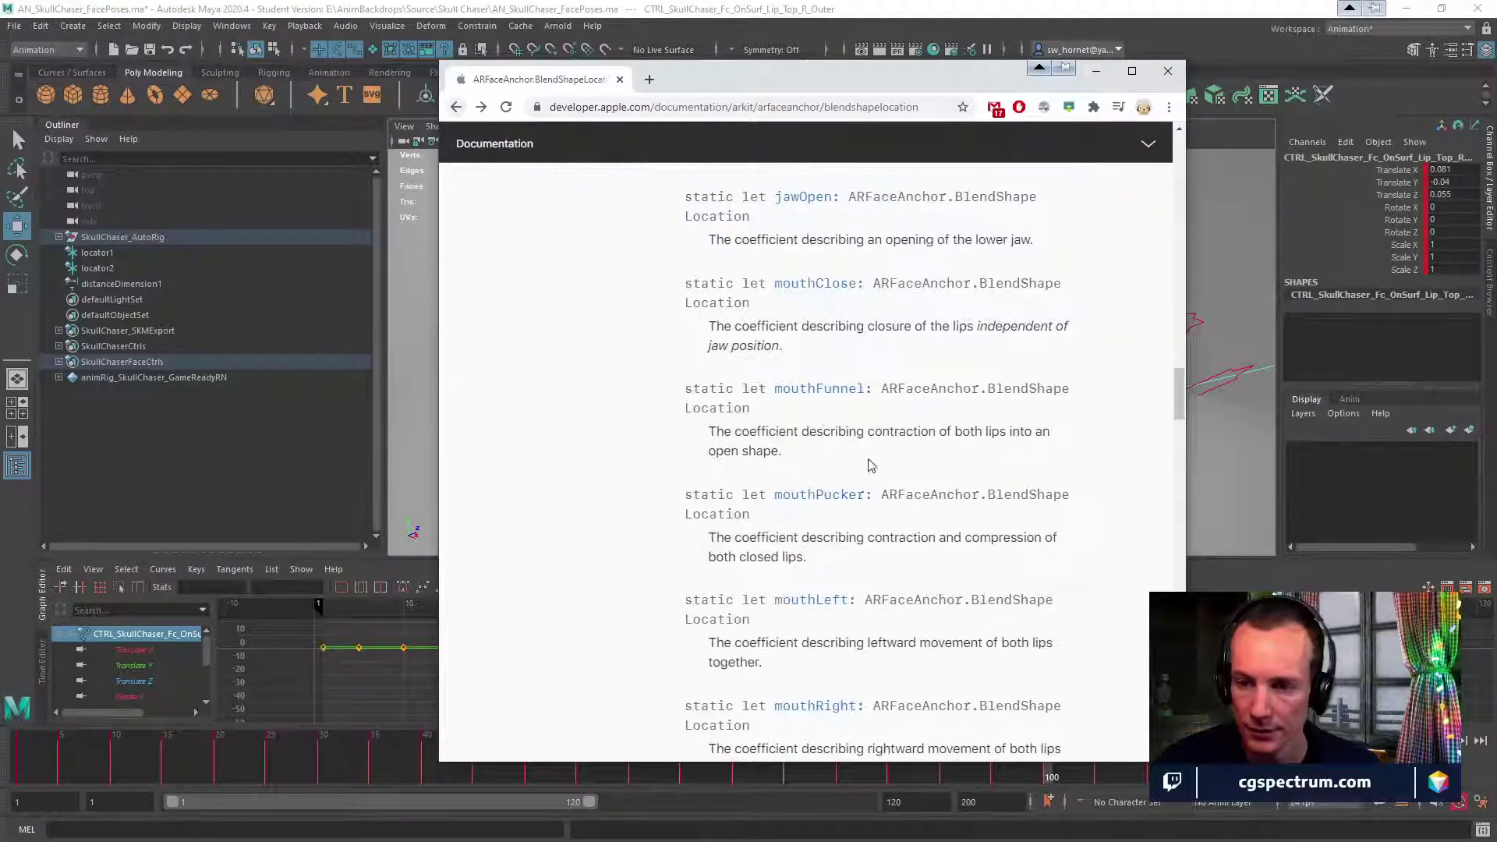
{"action": "left_click", "coordinate": [844, 505]}
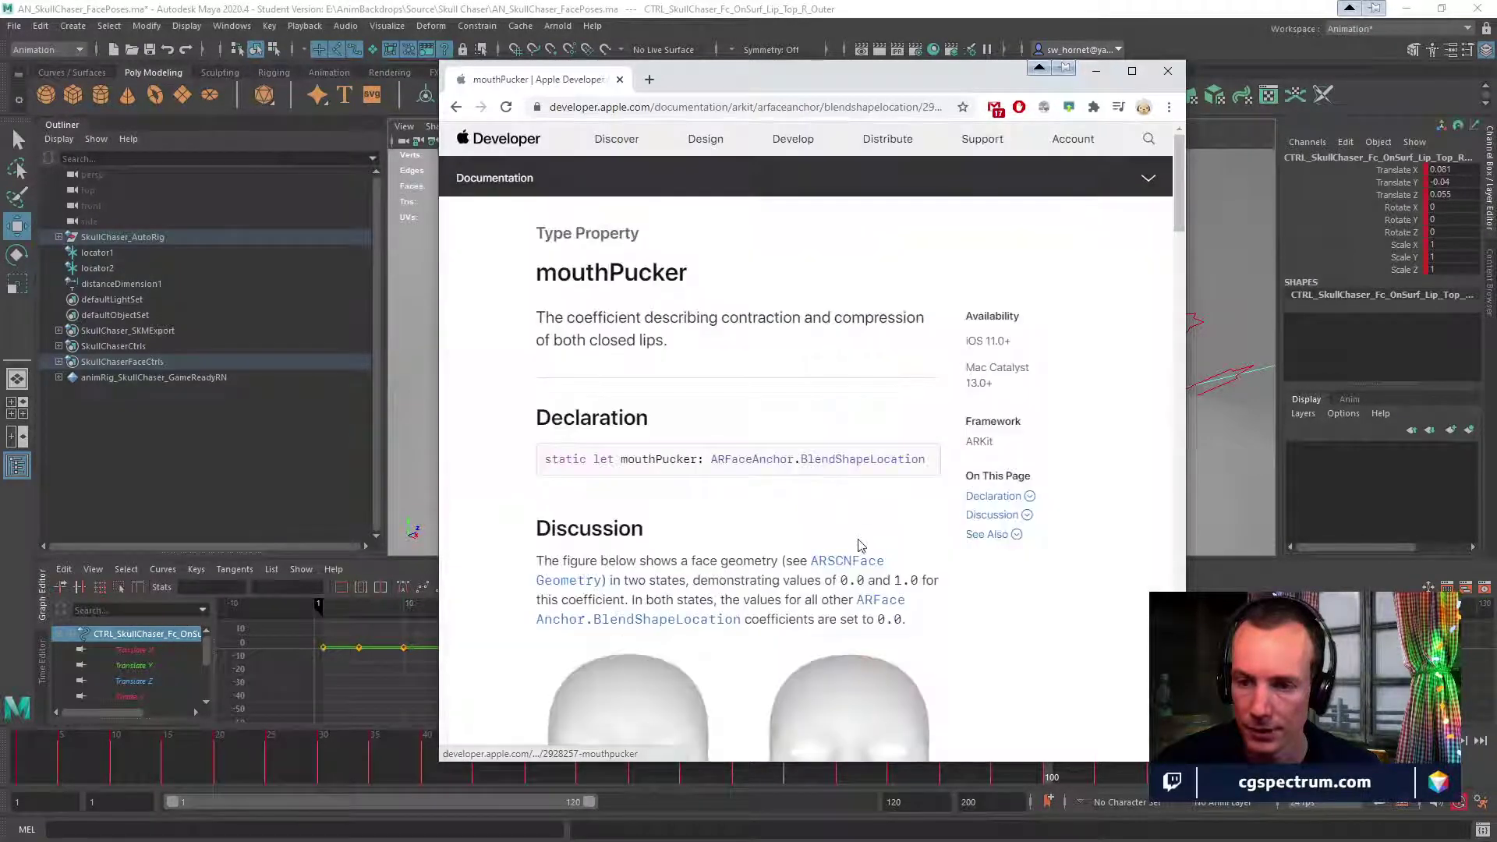
{"action": "scroll", "coordinate": [866, 545], "scroll_direction": "down", "scroll_amount": 4}
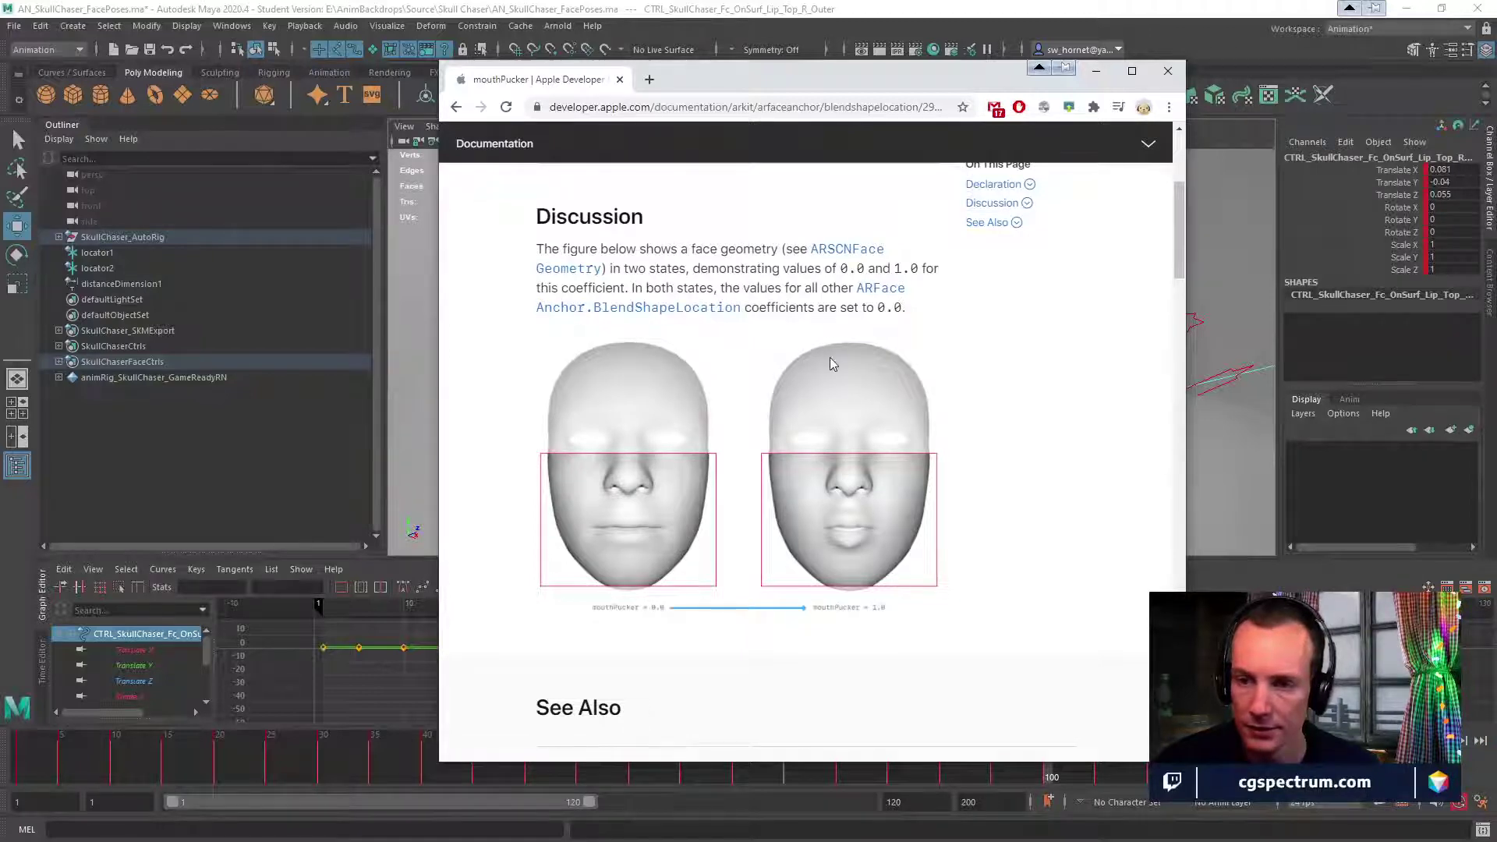
{"action": "scroll", "coordinate": [833, 364], "scroll_direction": "up", "scroll_amount": 4}
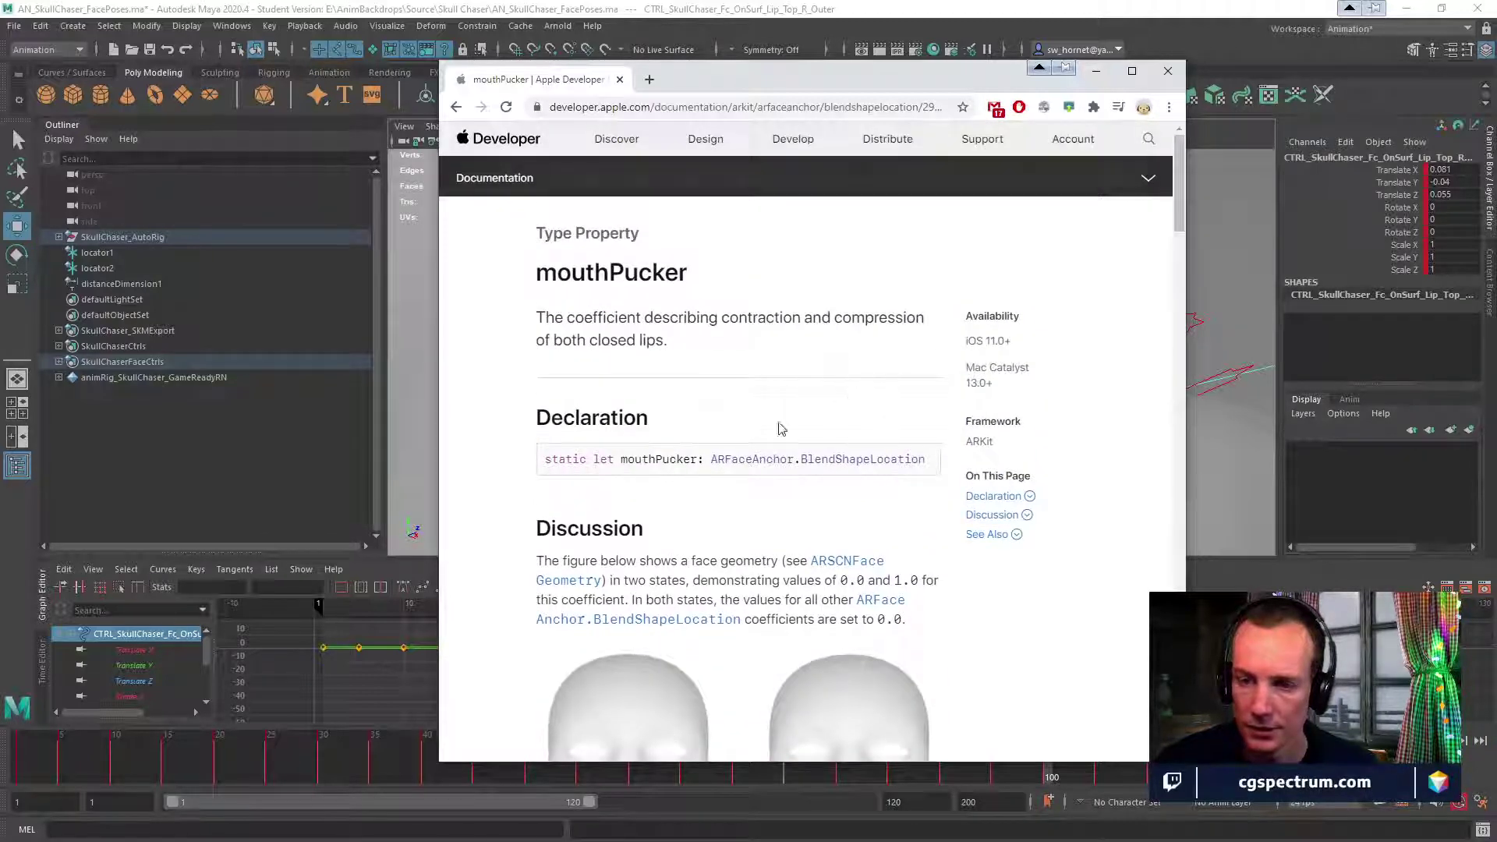
{"action": "scroll", "coordinate": [809, 436], "scroll_direction": "down", "scroll_amount": 2}
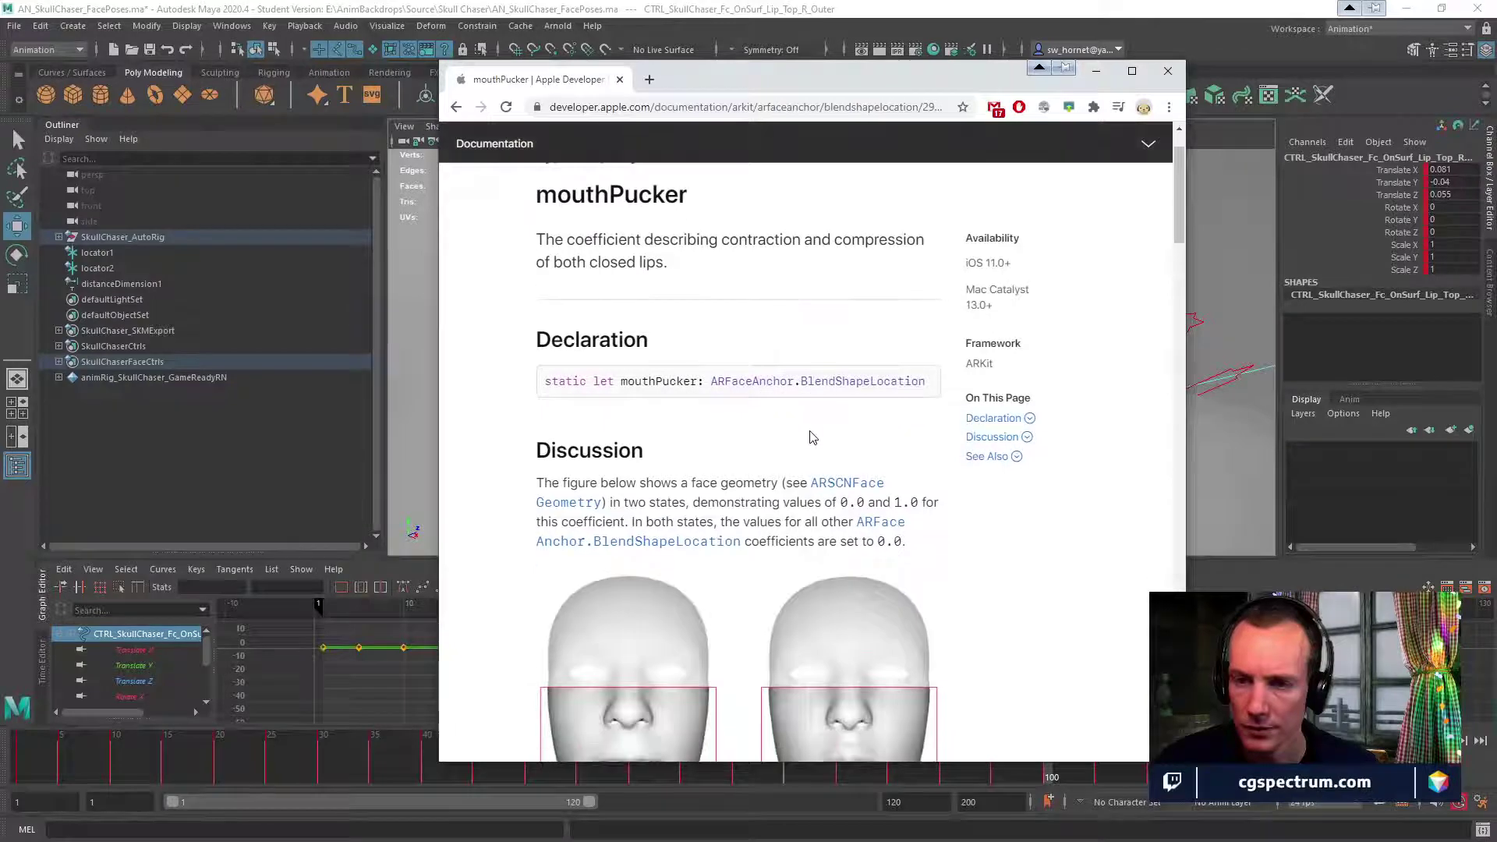
{"action": "scroll", "coordinate": [811, 437], "scroll_direction": "down", "scroll_amount": 6}
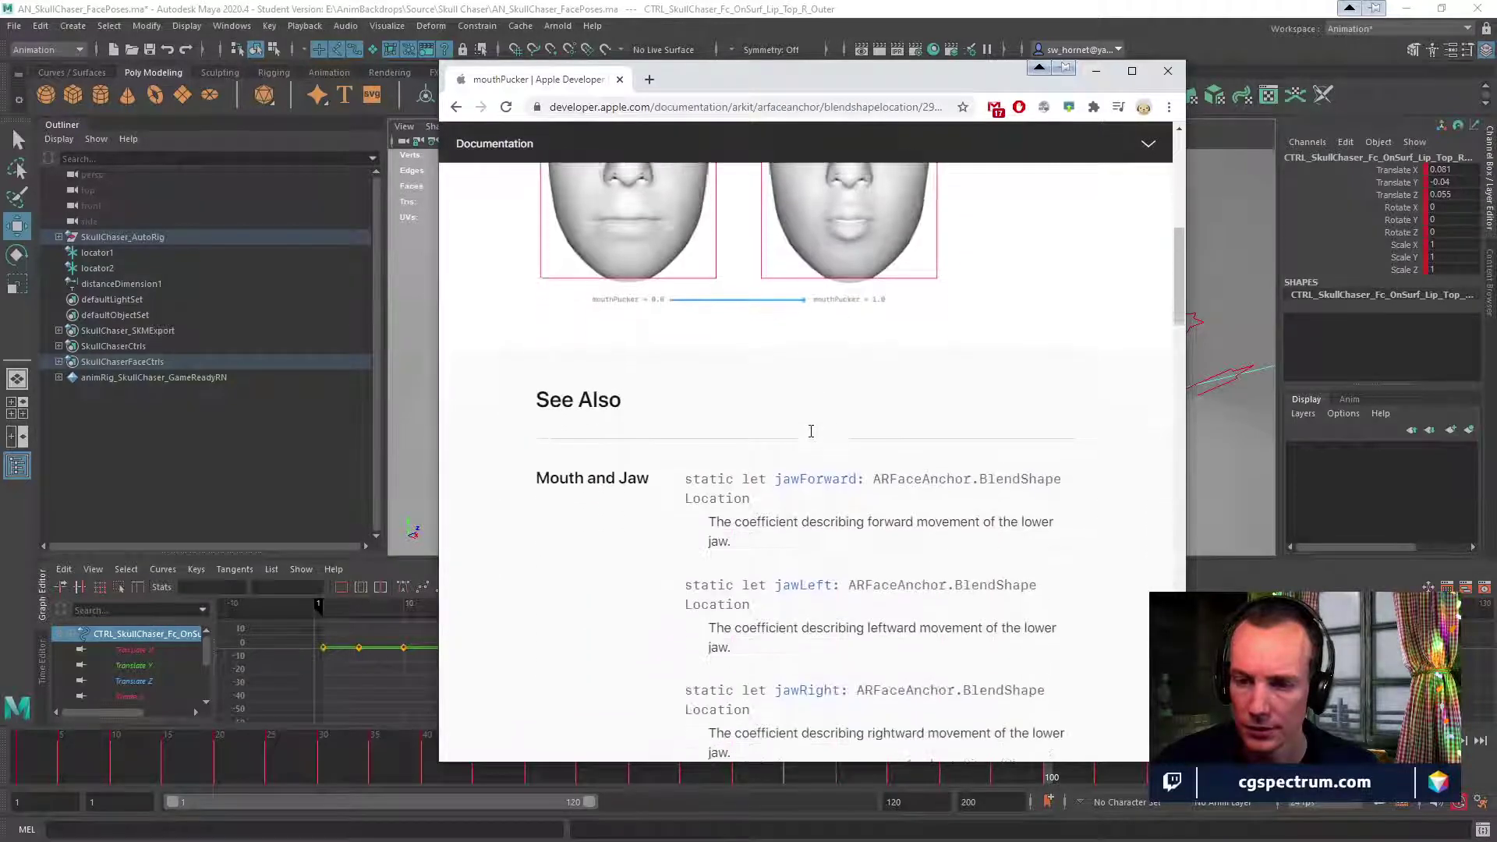
{"action": "scroll", "coordinate": [808, 429], "scroll_direction": "up", "scroll_amount": 4}
{"action": "left_click", "coordinate": [456, 107]}
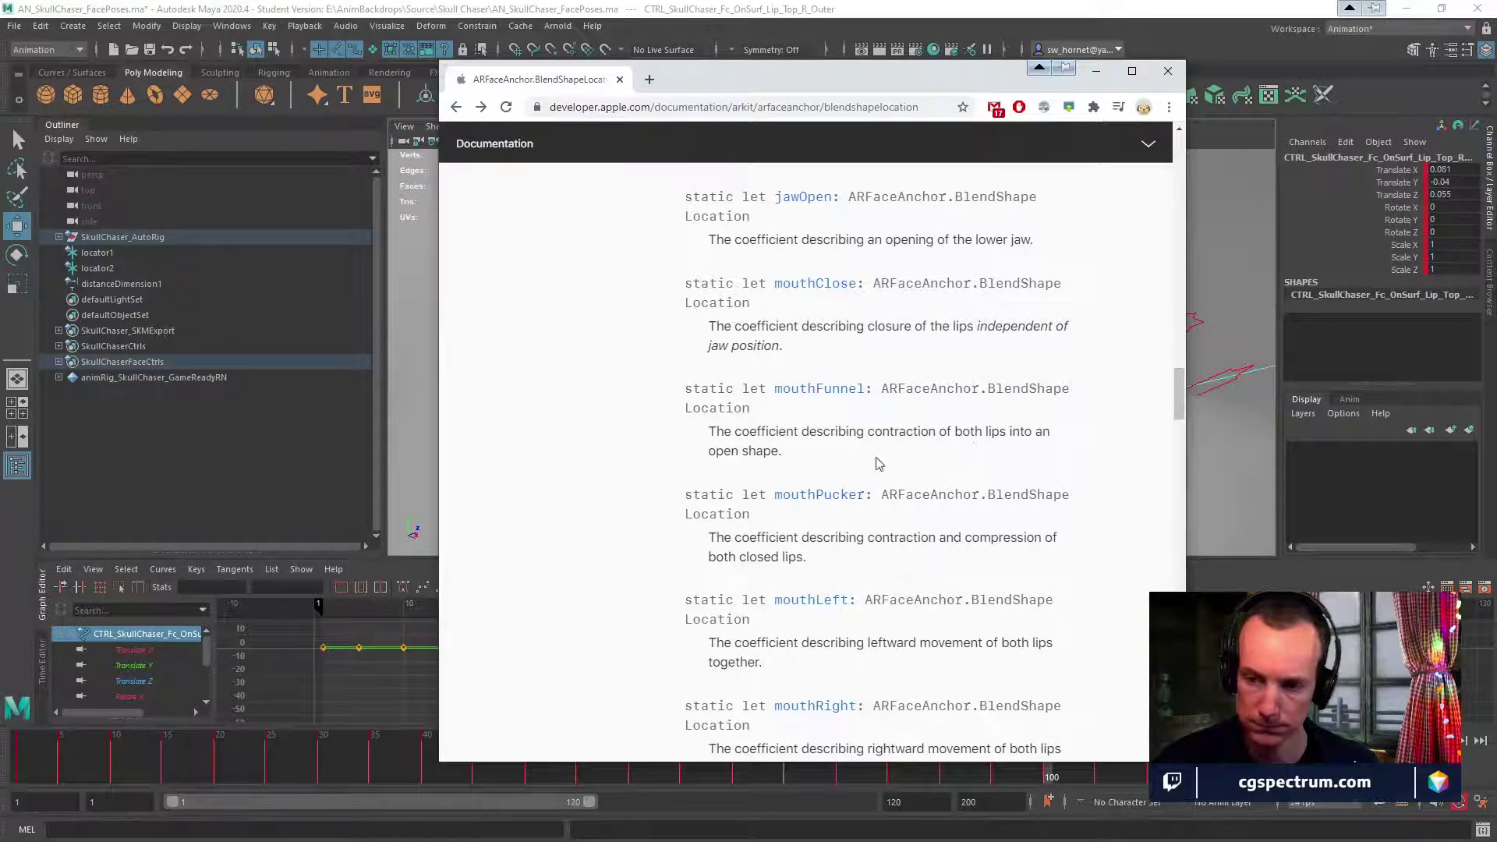
{"action": "left_click", "coordinate": [811, 393]}
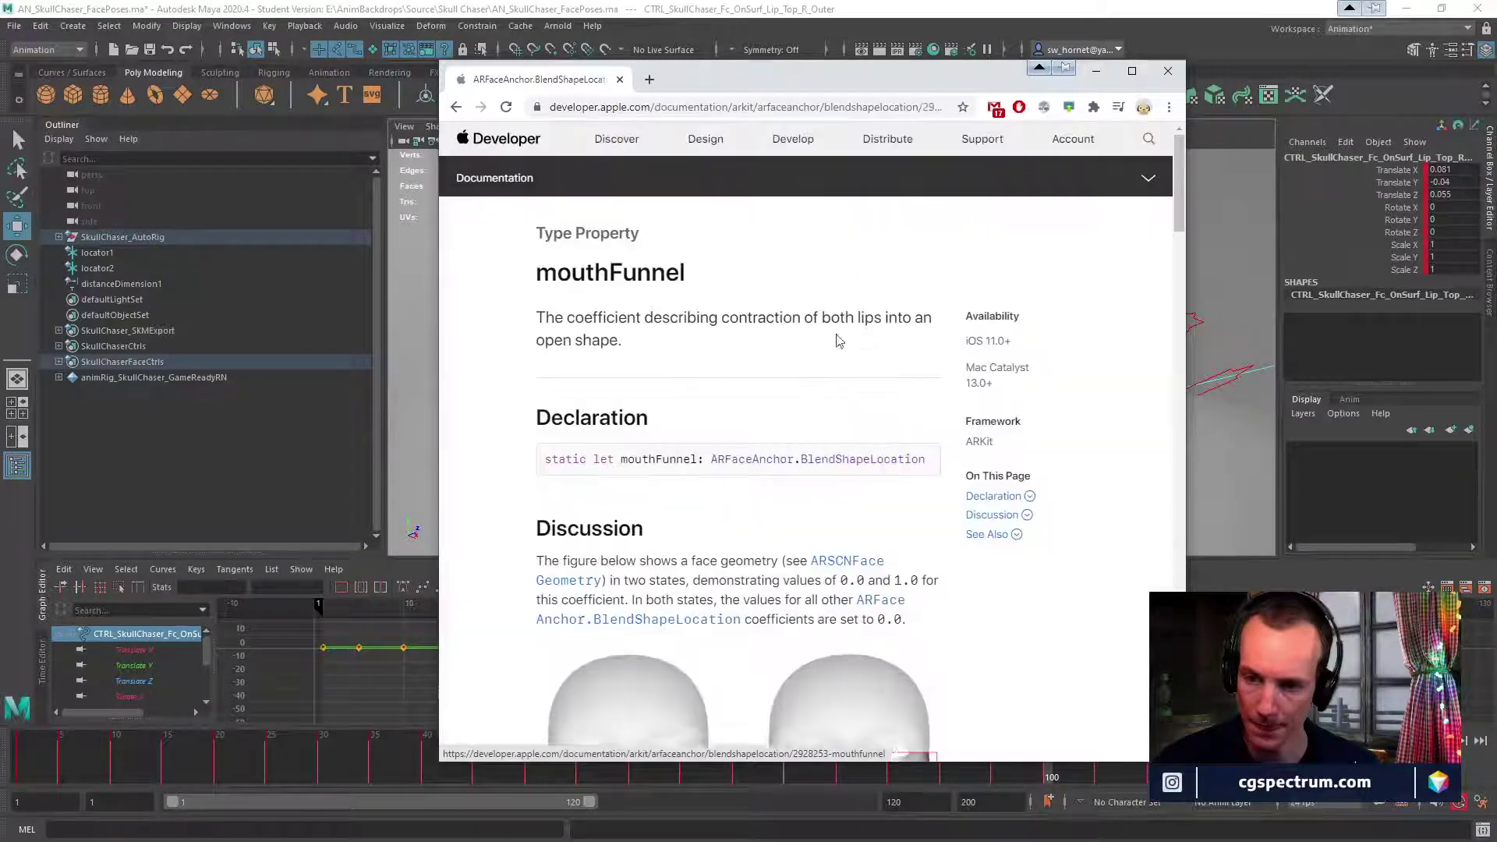
{"action": "key", "text": "alt+Tab"}
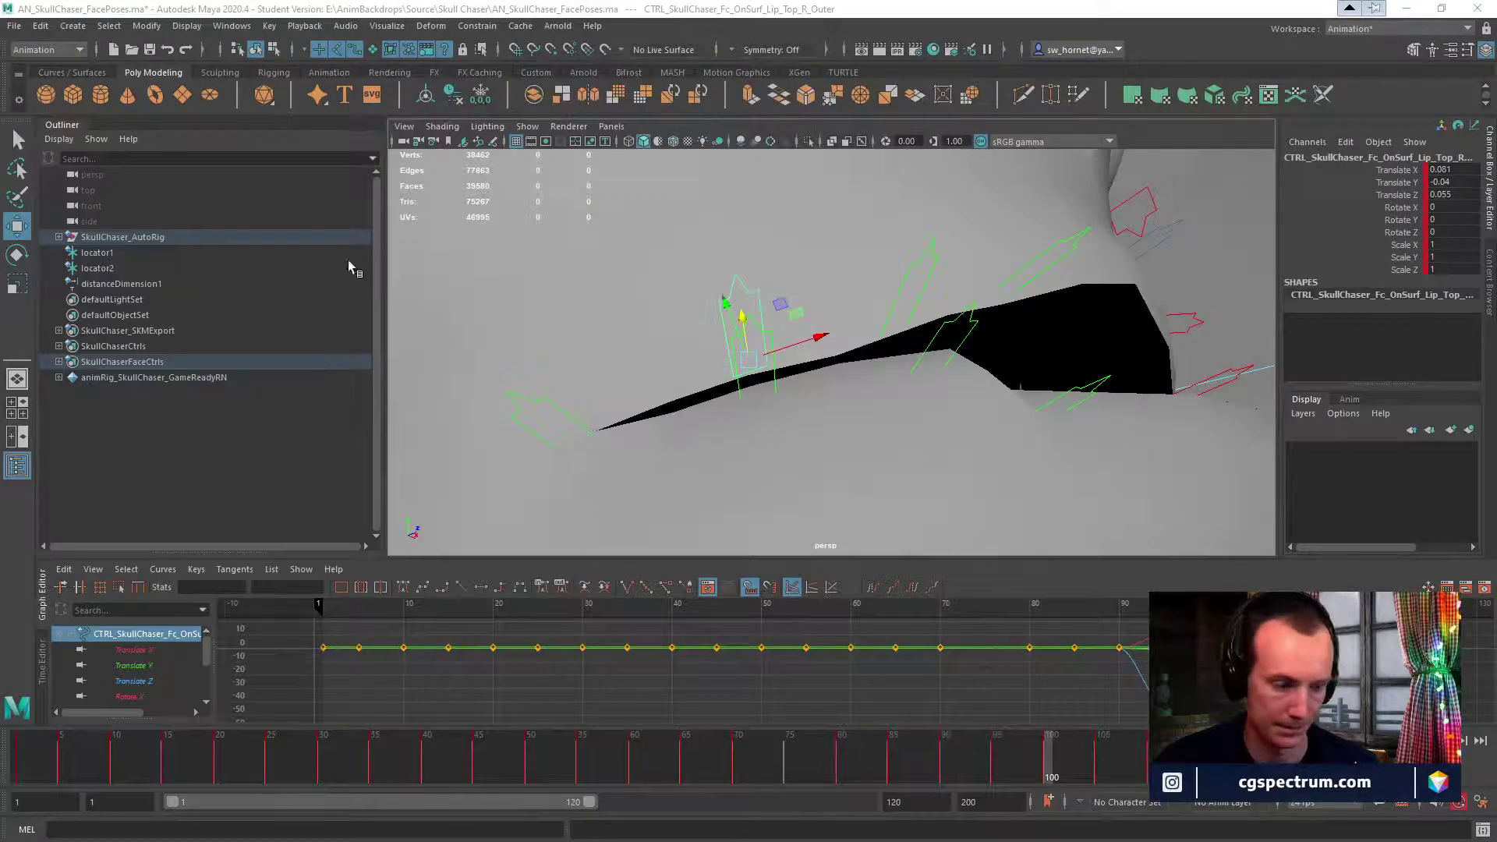
In Maya, move the lower right middle lip control to about X 0.042, Y -0.018, Z 0.031 and rotate it along the lip.
{"action": "left_click_drag", "start_coordinate": [1094, 360], "coordinate": [868, 342], "text": "alt"}
{"action": "left_click", "coordinate": [846, 367]}
{"action": "left_click_drag", "start_coordinate": [1006, 366], "coordinate": [845, 379], "text": "alt"}
{"action": "left_click", "coordinate": [825, 355]}
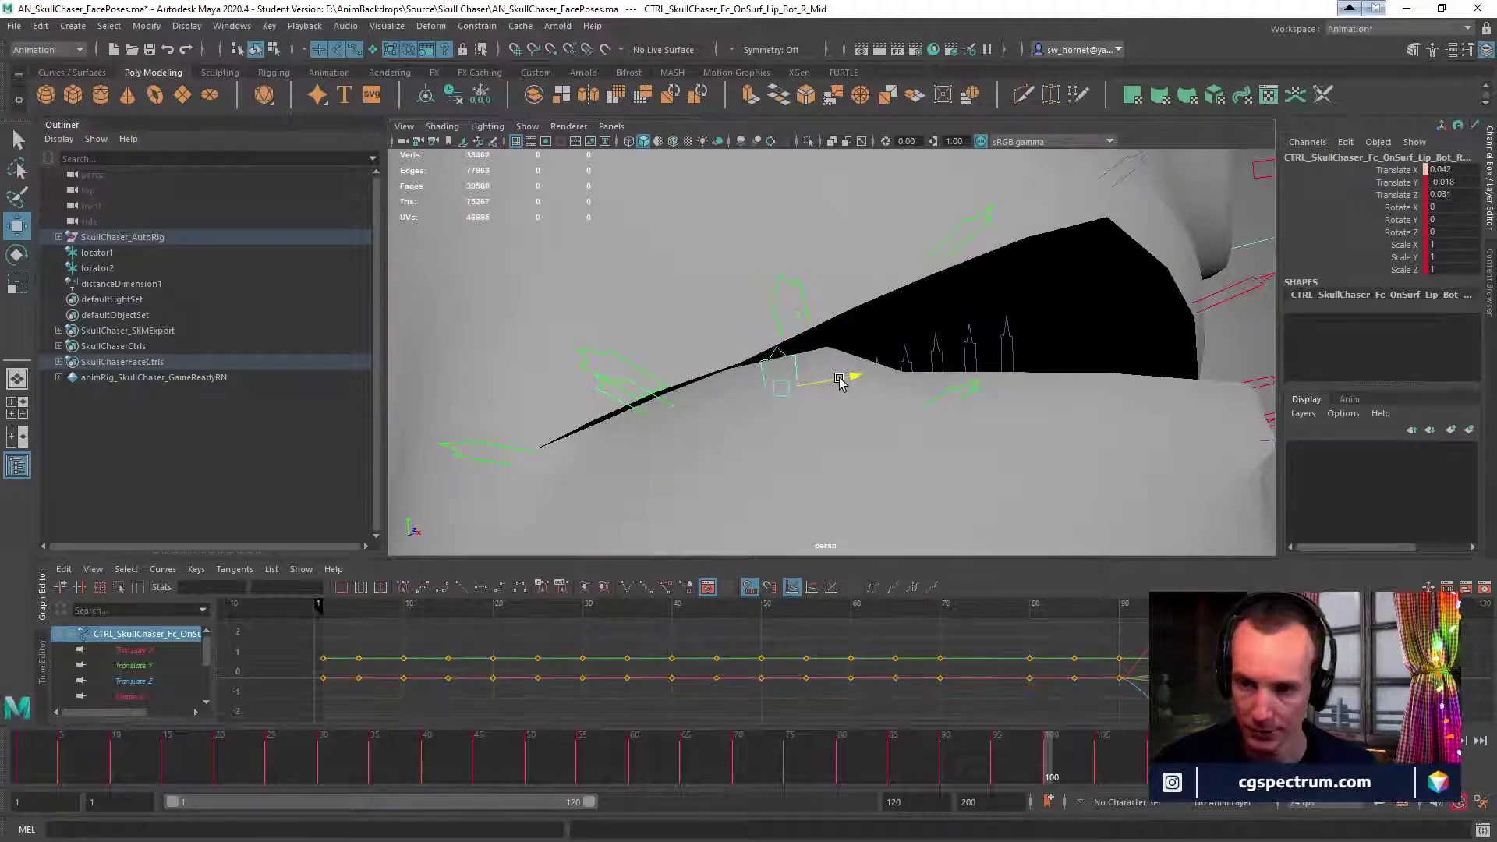
{"action": "key", "text": "e"}
{"action": "left_click_drag", "start_coordinate": [813, 311], "coordinate": [846, 334]}
Move the upper right middle lip control to about X 0.059, Y -0.014, Z 0.03.
{"action": "key", "text": "w"}
{"action": "left_click", "coordinate": [795, 277]}
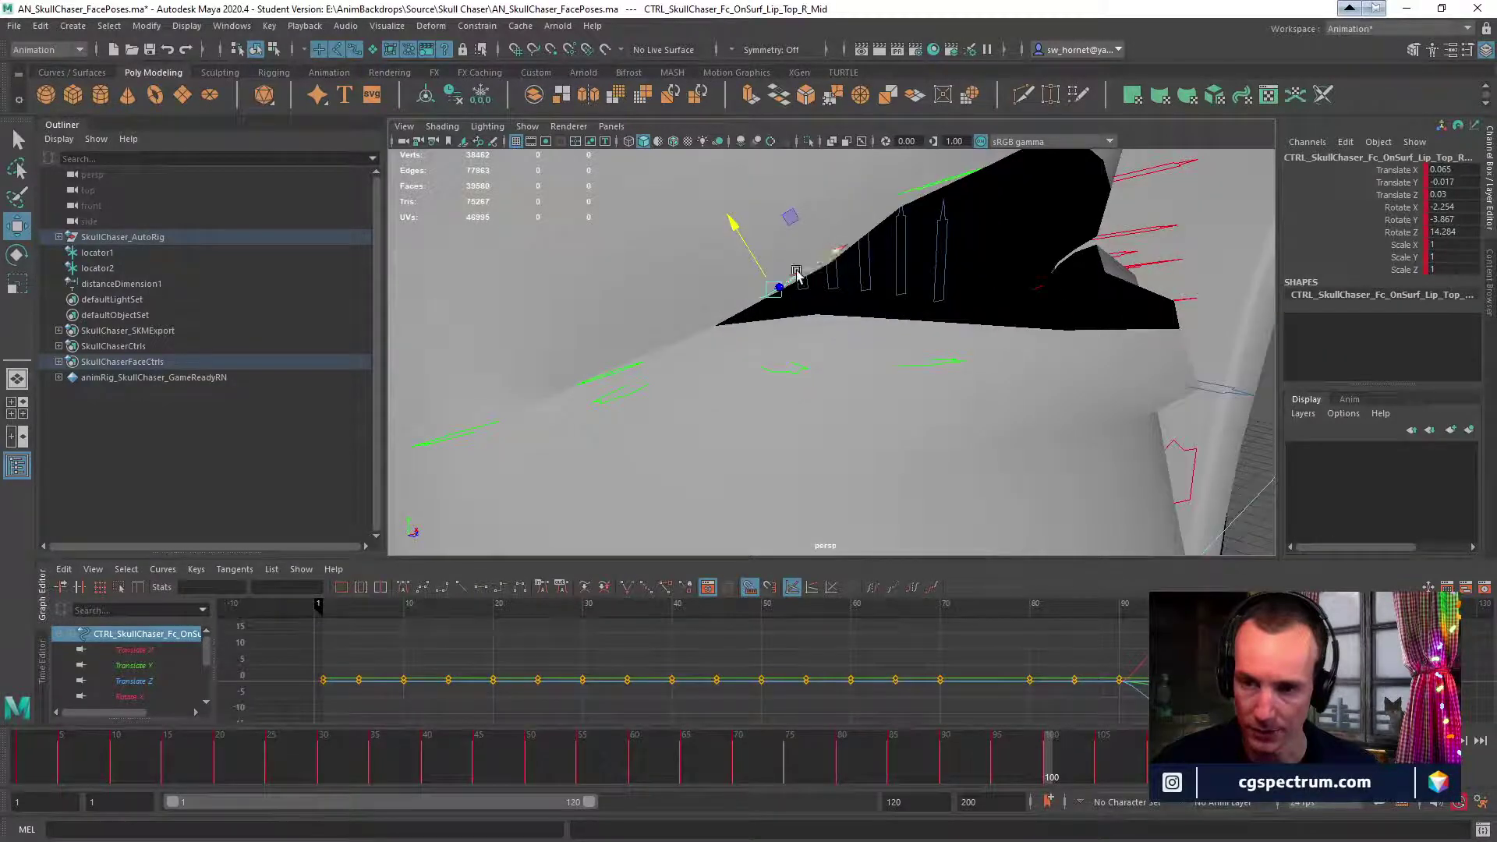
{"action": "left_click_drag", "start_coordinate": [733, 234], "coordinate": [725, 227]}
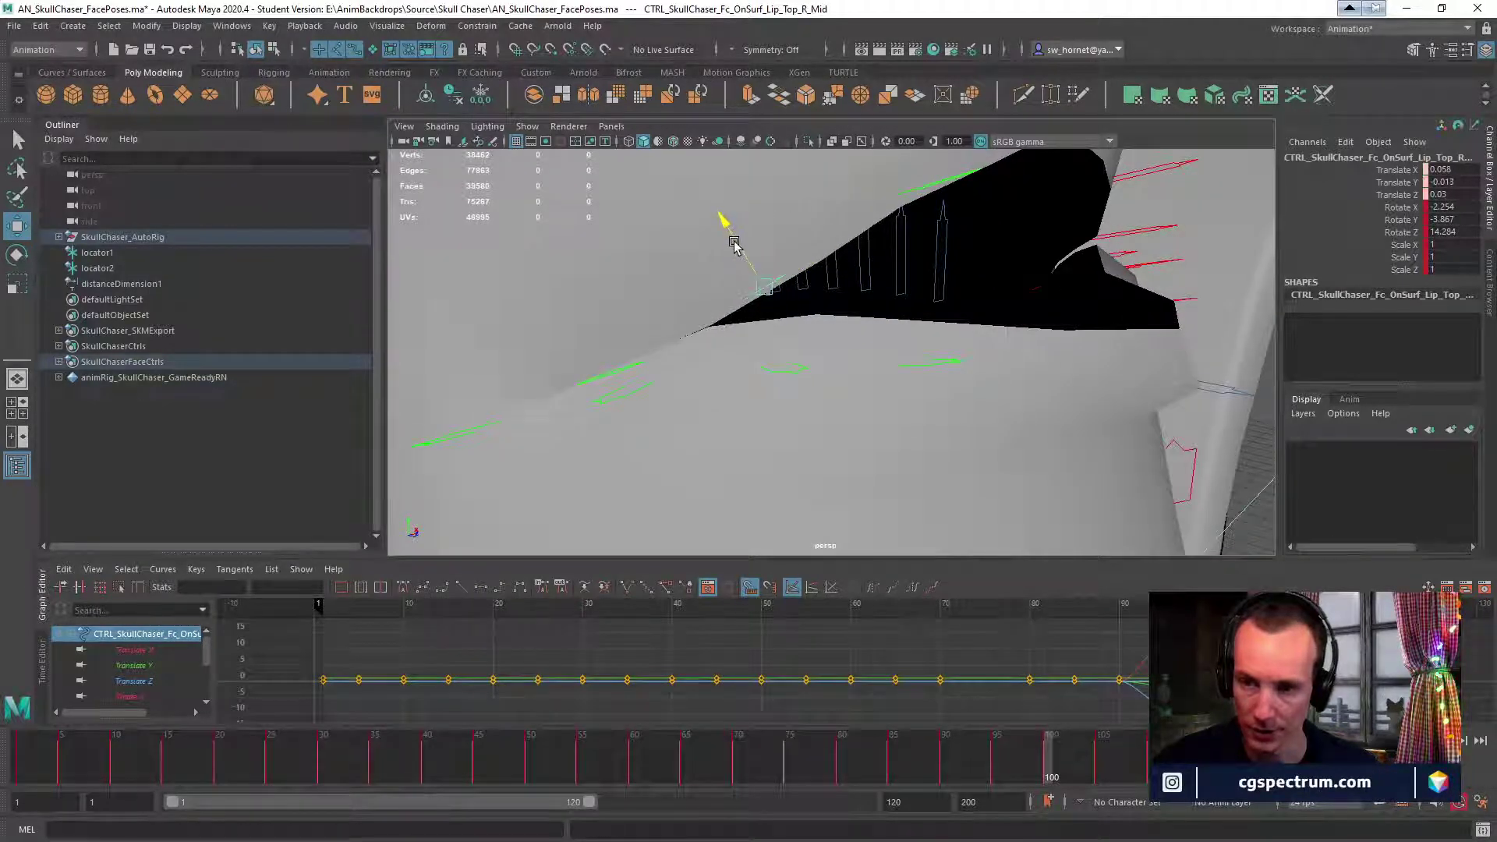
Pull the left lip corner control inward to about -0.028 in Translate X.
{"action": "left_click_drag", "start_coordinate": [873, 259], "coordinate": [1102, 282], "text": "alt"}
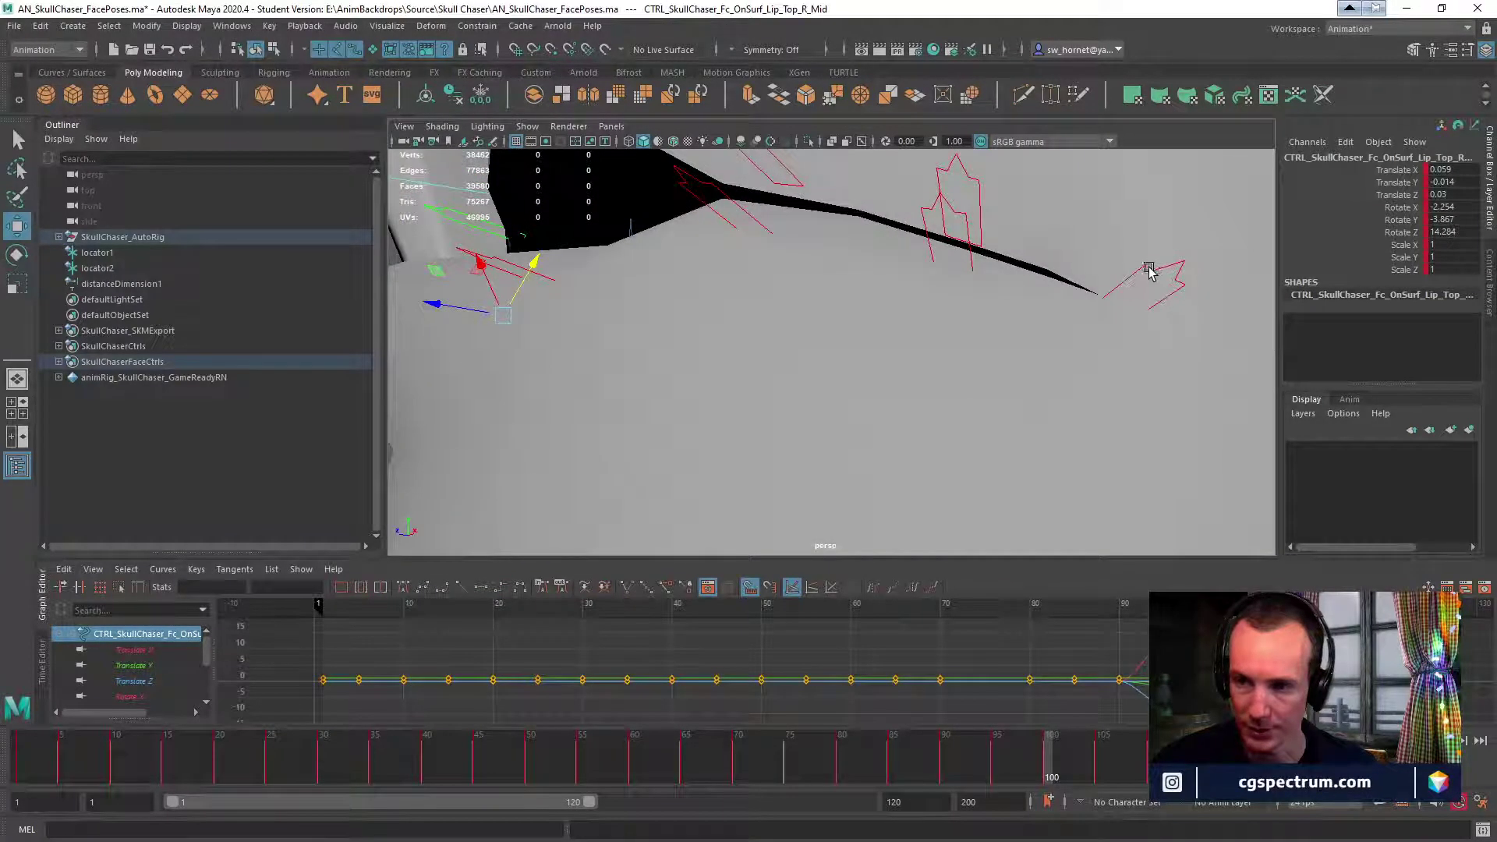
{"action": "left_click", "coordinate": [1136, 293]}
{"action": "left_click_drag", "start_coordinate": [1162, 335], "coordinate": [1123, 319]}
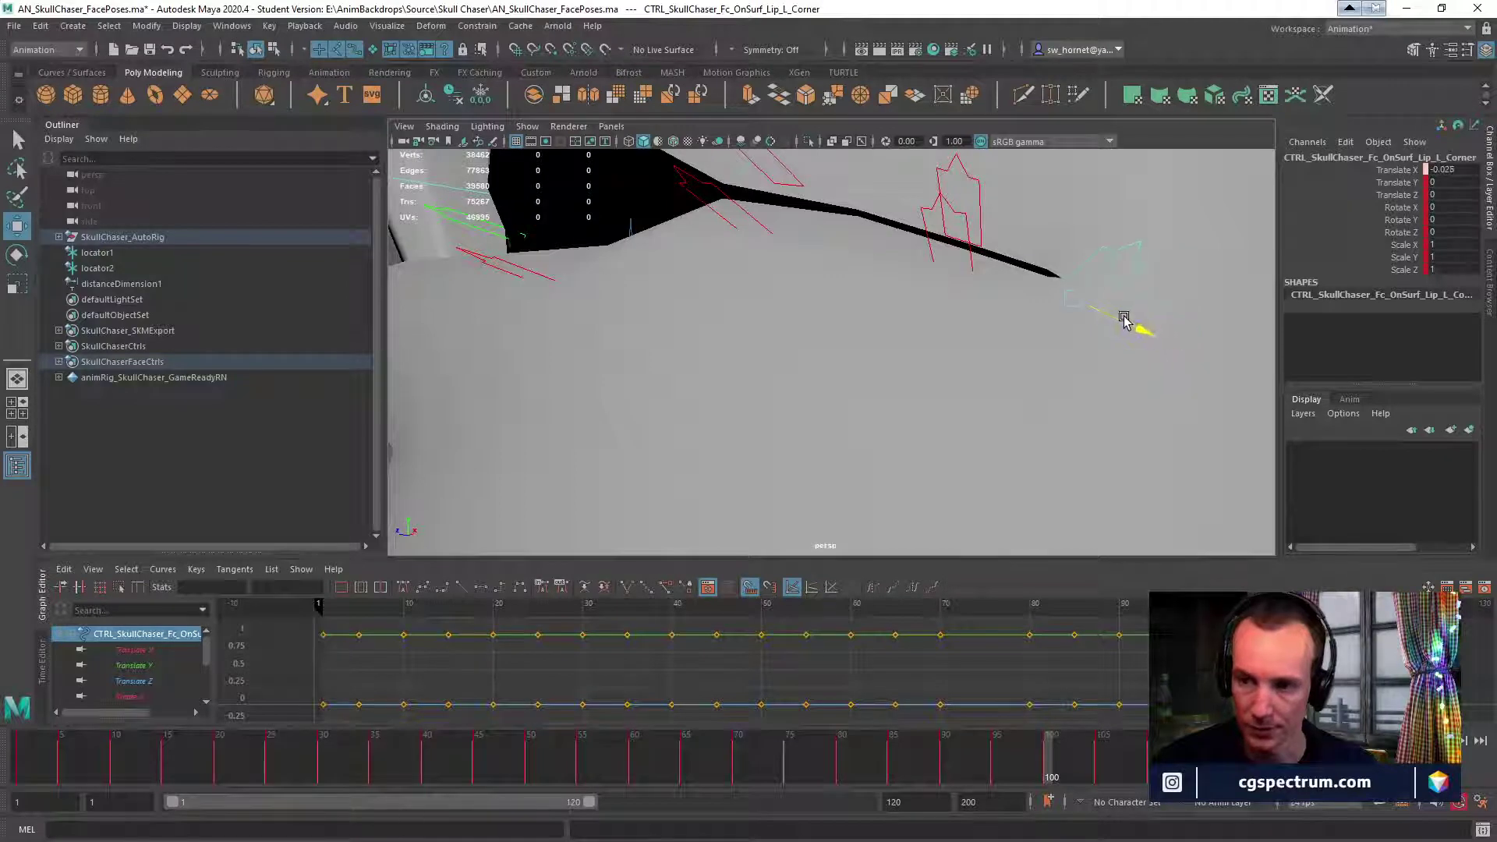
Adjust the lower left outer lip control to about -0.024 in Translate X and about 6.2 in Rotate Z.
{"action": "left_click", "coordinate": [960, 226]}
{"action": "left_click", "coordinate": [967, 215]}
{"action": "left_click_drag", "start_coordinate": [967, 217], "coordinate": [910, 251], "text": "alt"}
{"action": "key", "text": "e"}
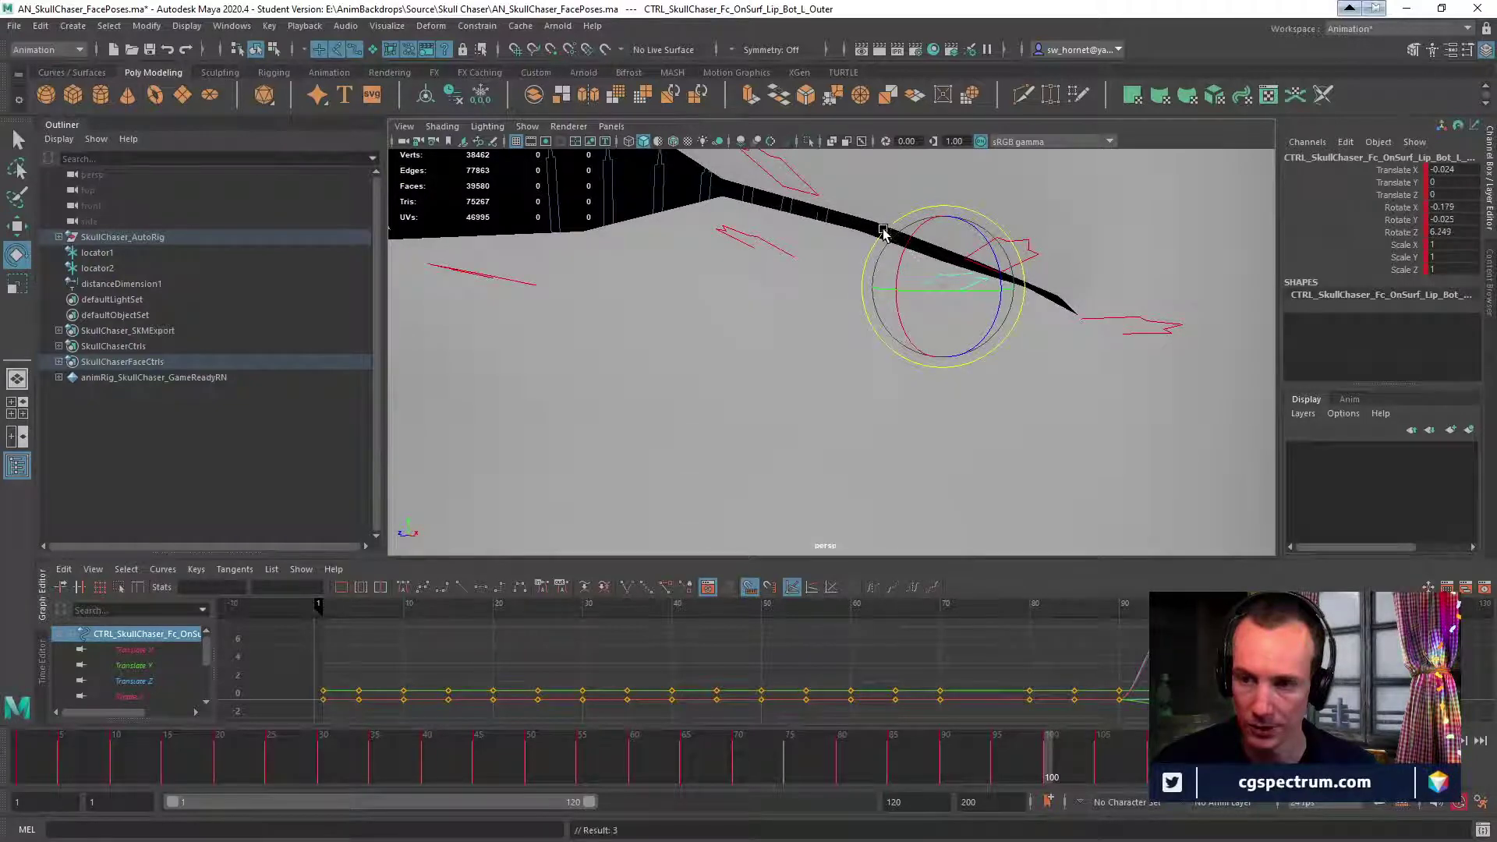
Move the upper left outer lip control to about X -0.023, Y -0.006 and tilt it to about 0.5 in Rotate Z.
{"action": "left_click", "coordinate": [1041, 257]}
{"action": "left_click_drag", "start_coordinate": [1046, 260], "coordinate": [1052, 295], "text": "alt"}
{"action": "key", "text": "w"}
{"action": "key", "text": "e"}
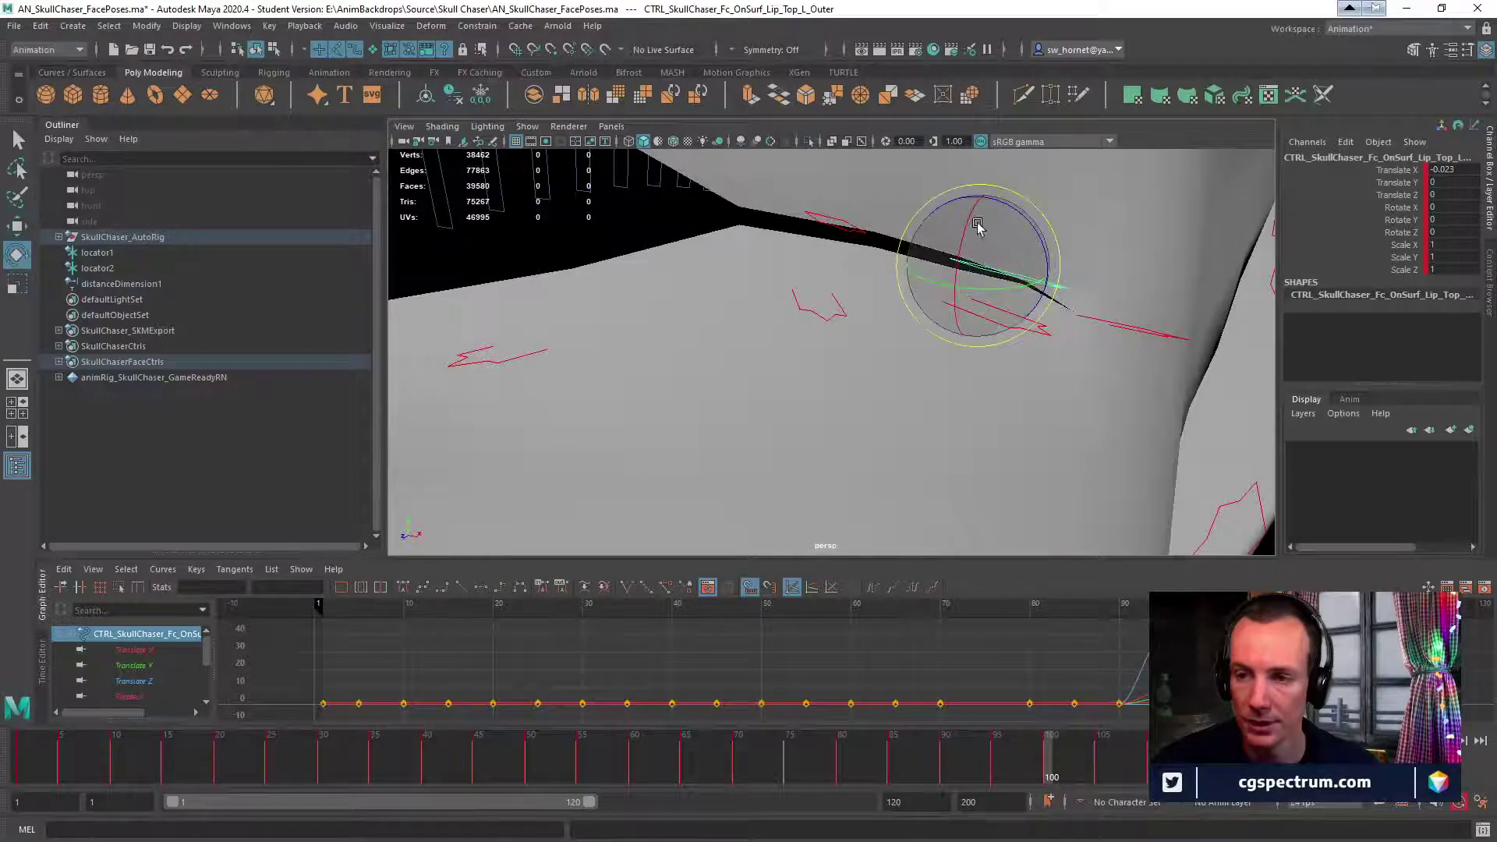
{"action": "left_click_drag", "start_coordinate": [1006, 197], "coordinate": [967, 217], "text": "alt"}
{"action": "key", "text": "ctrl+z"}
{"action": "key", "text": "w"}
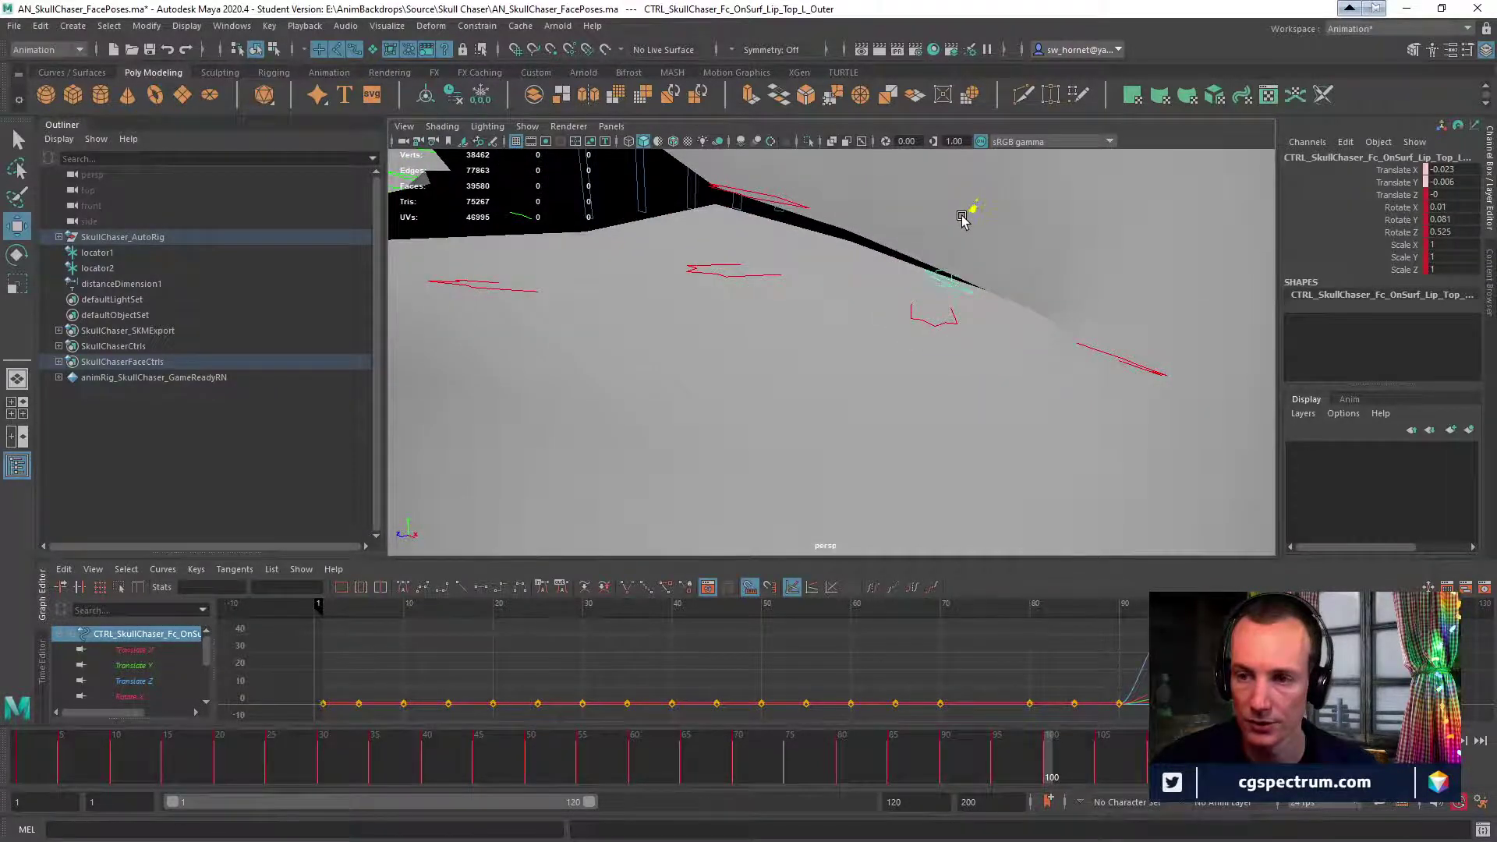
Raise the lower left outer lip control to about Y 0.001 and rotate it to about 1.9 in Rotate Z.
{"action": "left_click", "coordinate": [945, 320]}
{"action": "key", "text": "e"}
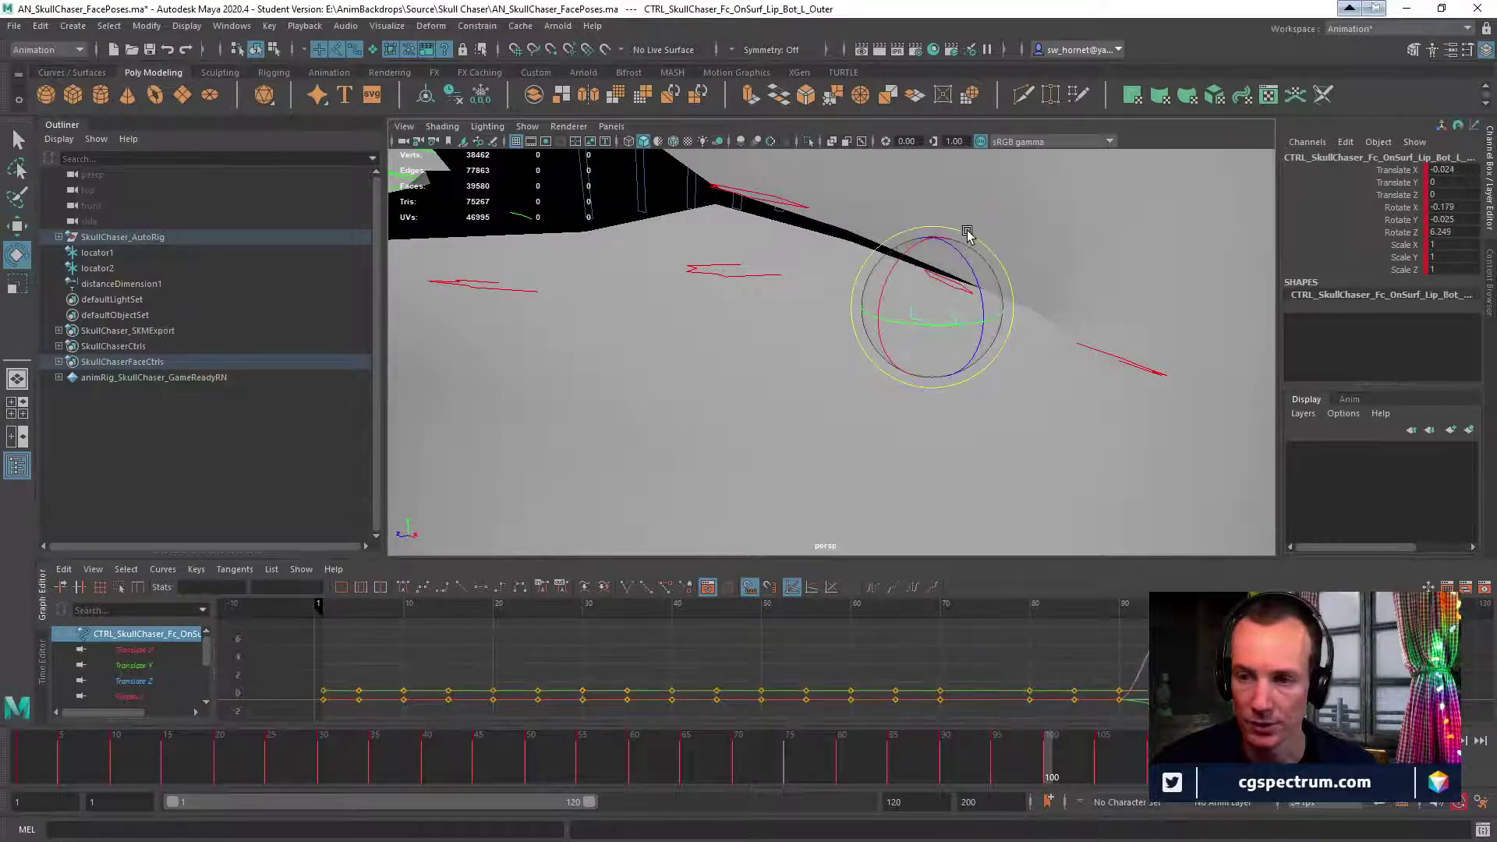
{"action": "key", "text": "w"}
{"action": "left_click_drag", "start_coordinate": [940, 248], "coordinate": [945, 242]}
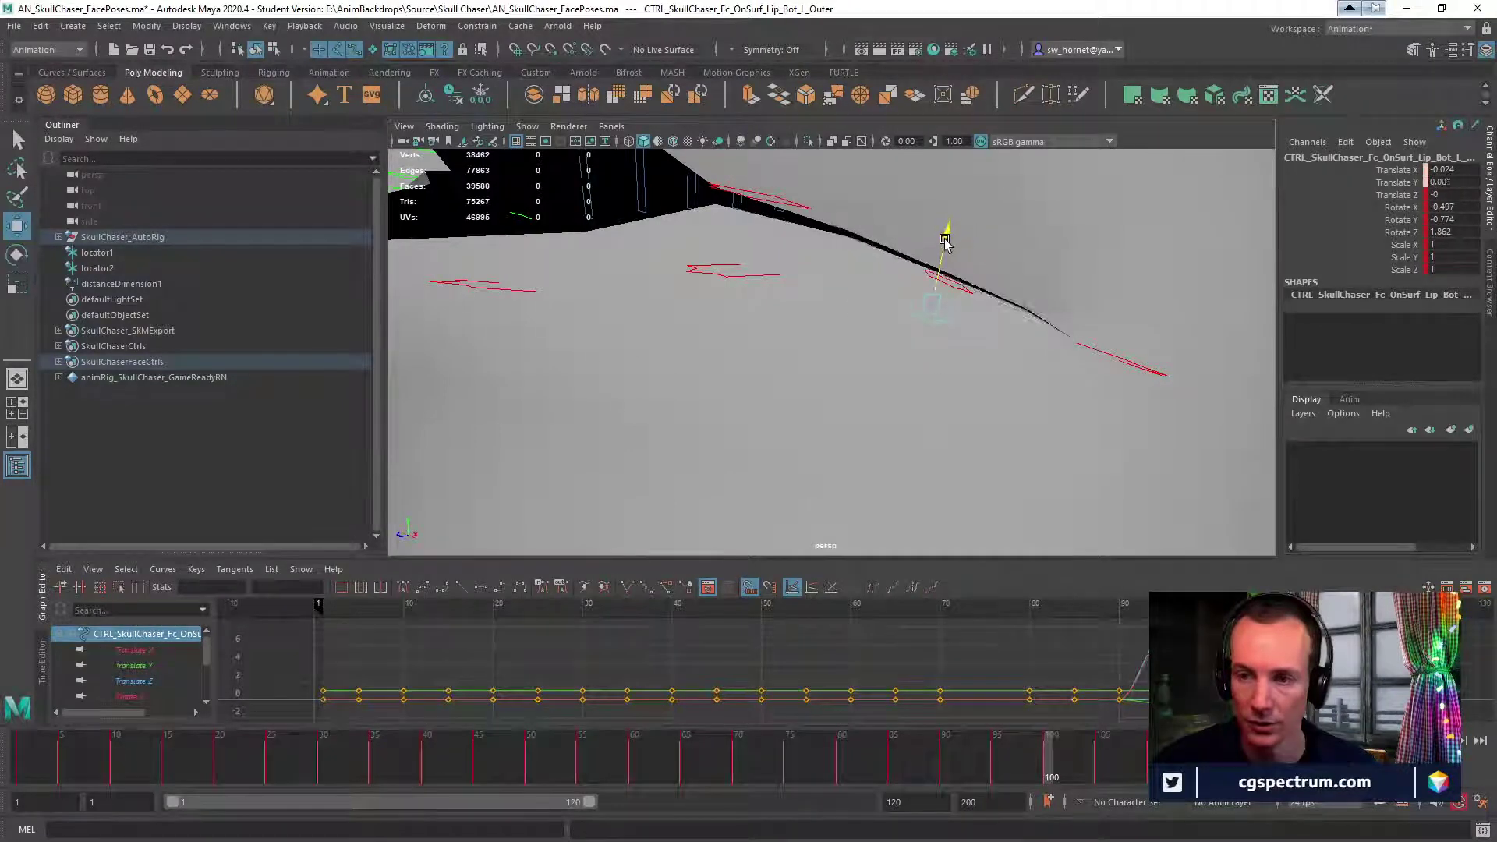
Pose the left middle lip controls, placing the lower one at about X -0.011, Z 0.007.
{"action": "right_click_drag", "start_coordinate": [945, 242], "coordinate": [1115, 267], "text": "alt"}
{"action": "left_click_drag", "start_coordinate": [1115, 268], "coordinate": [928, 322], "text": "alt"}
{"action": "left_click", "coordinate": [940, 183]}
{"action": "key", "text": "e"}
{"action": "left_click", "coordinate": [885, 241]}
{"action": "left_click", "coordinate": [879, 250]}
{"action": "key", "text": "w"}
{"action": "left_click_drag", "start_coordinate": [928, 322], "coordinate": [815, 300], "text": "alt"}
{"action": "key", "text": "e"}
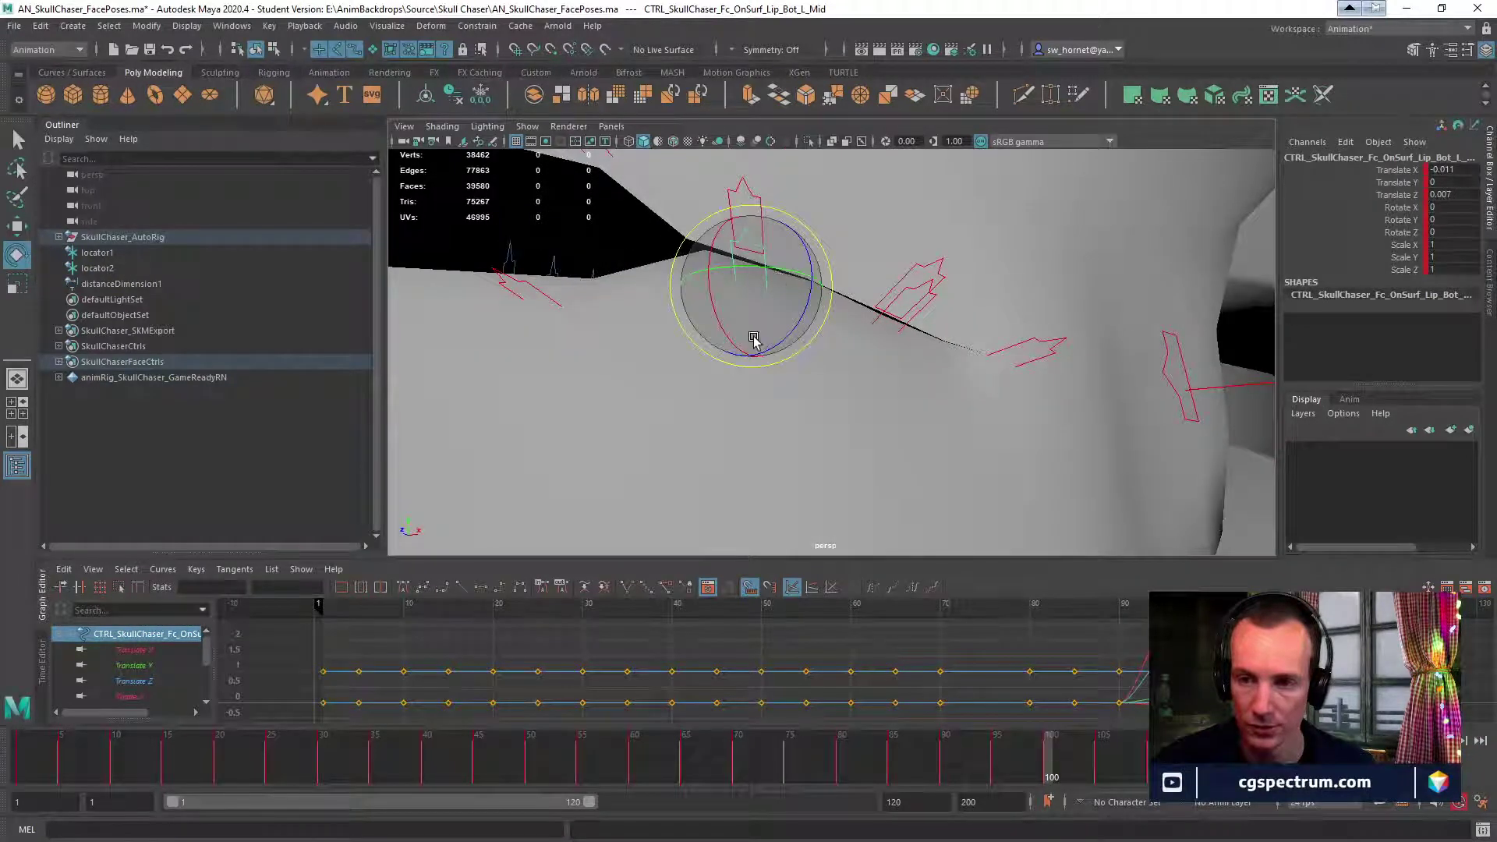
Rotate the left inner lip controls, the lower to about 3.8 and the upper to about -6.3 in Rotate Z.
{"action": "left_click_drag", "start_coordinate": [753, 340], "coordinate": [870, 354], "text": "alt"}
{"action": "left_click", "coordinate": [846, 224]}
{"action": "left_click", "coordinate": [775, 267]}
{"action": "left_click", "coordinate": [811, 425]}
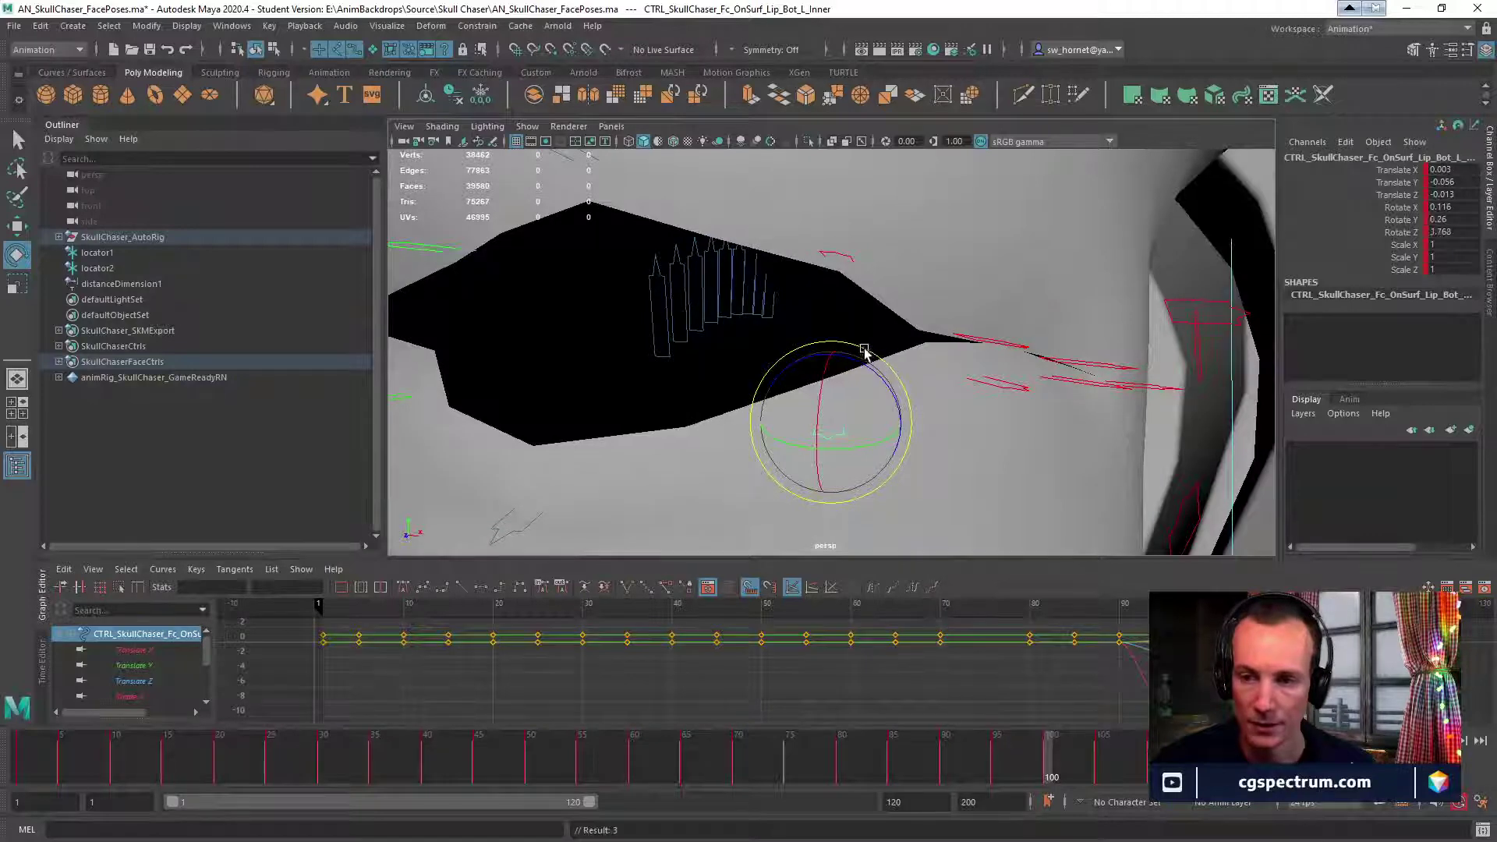
{"action": "left_click", "coordinate": [853, 261]}
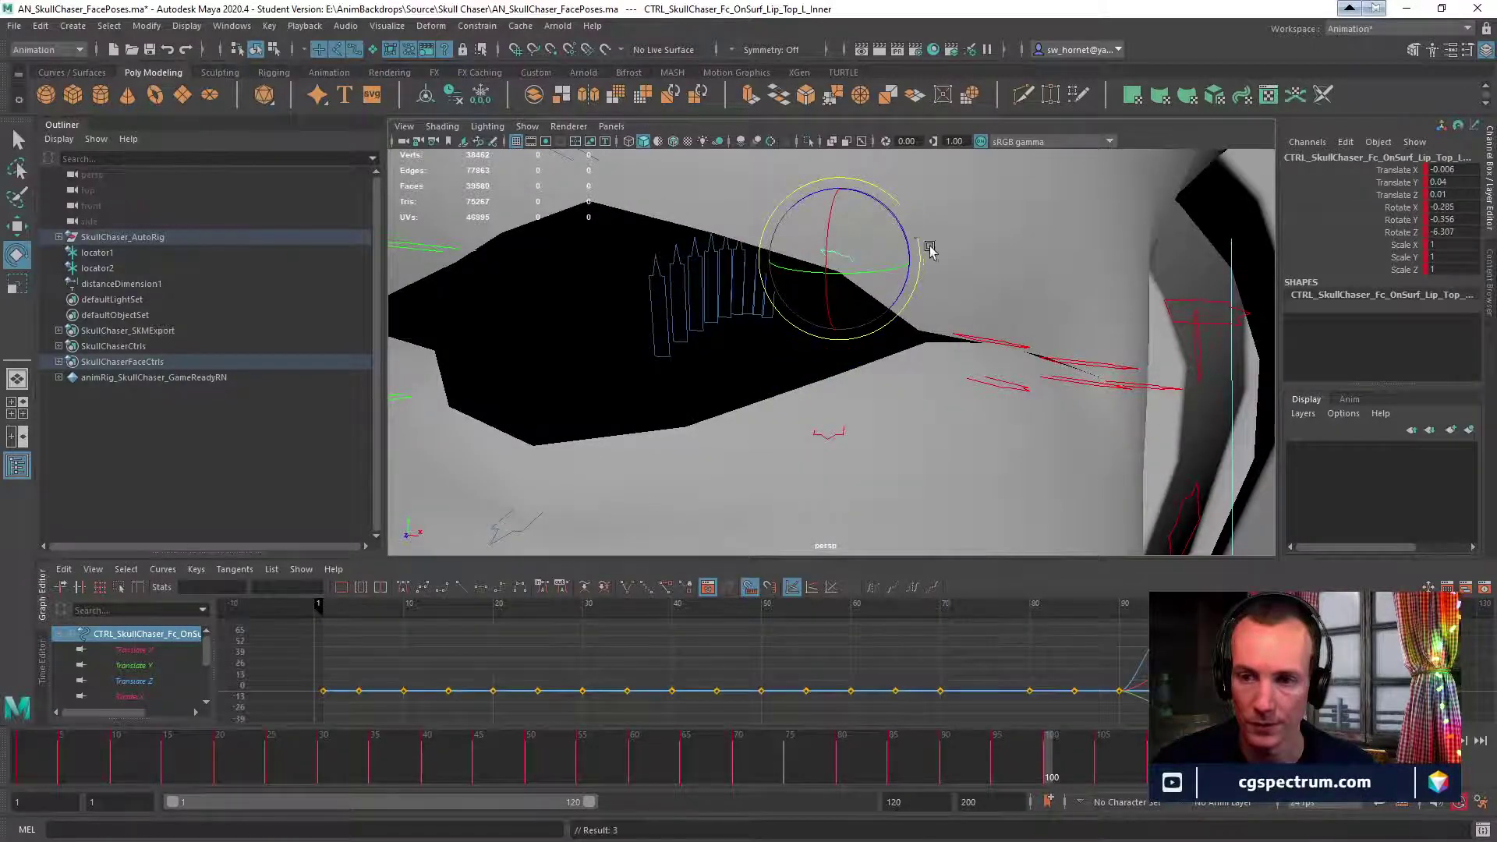
{"action": "left_click_drag", "start_coordinate": [930, 248], "coordinate": [721, 370], "text": "alt"}
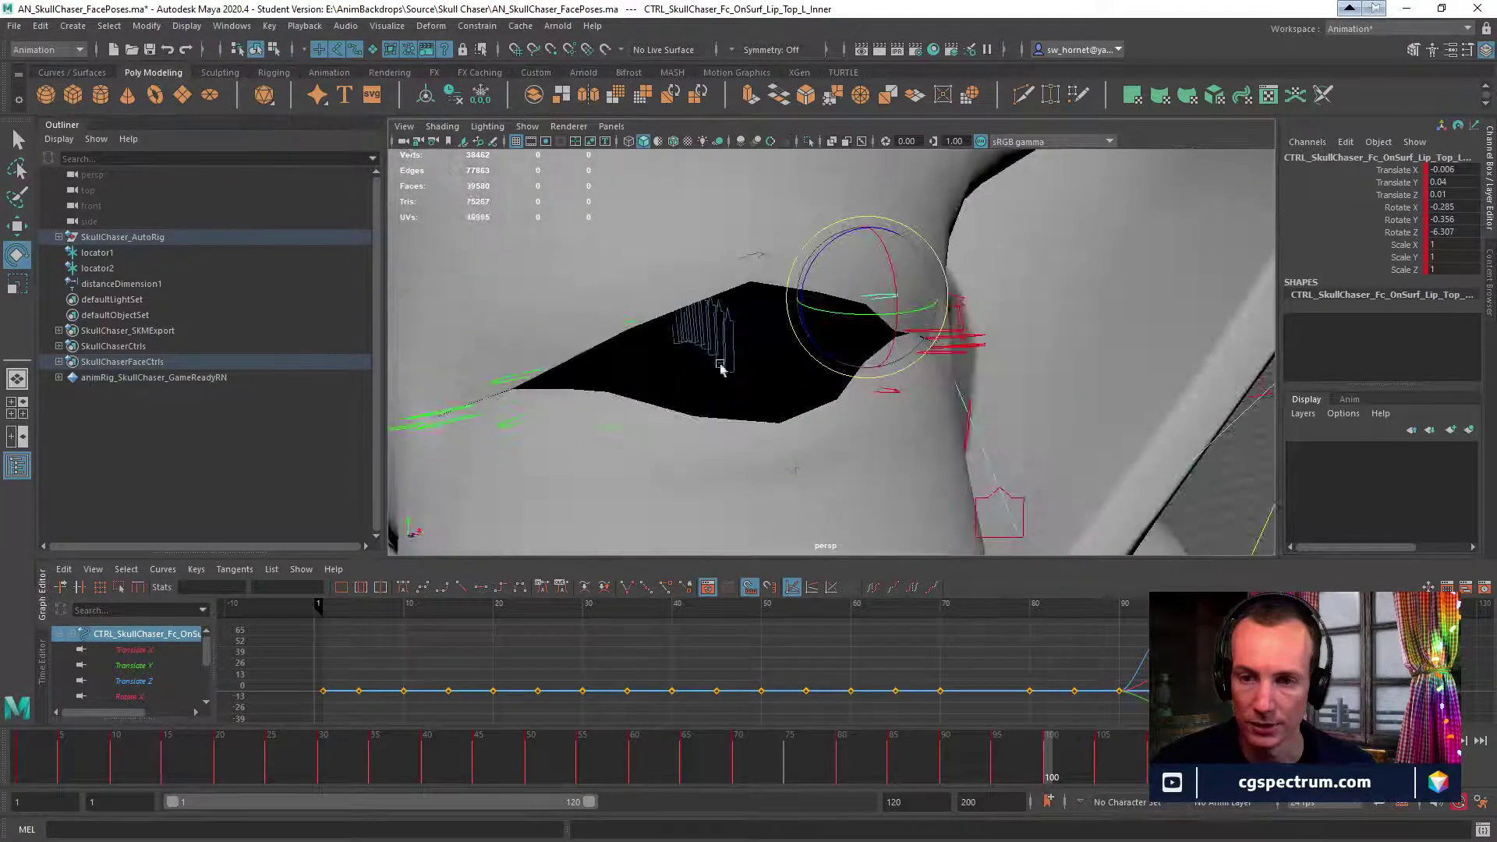
Rotate the upper right inner lip control to follow the mouth opening, and refine the neighbouring lip control on that side.
{"action": "left_click", "coordinate": [607, 332]}
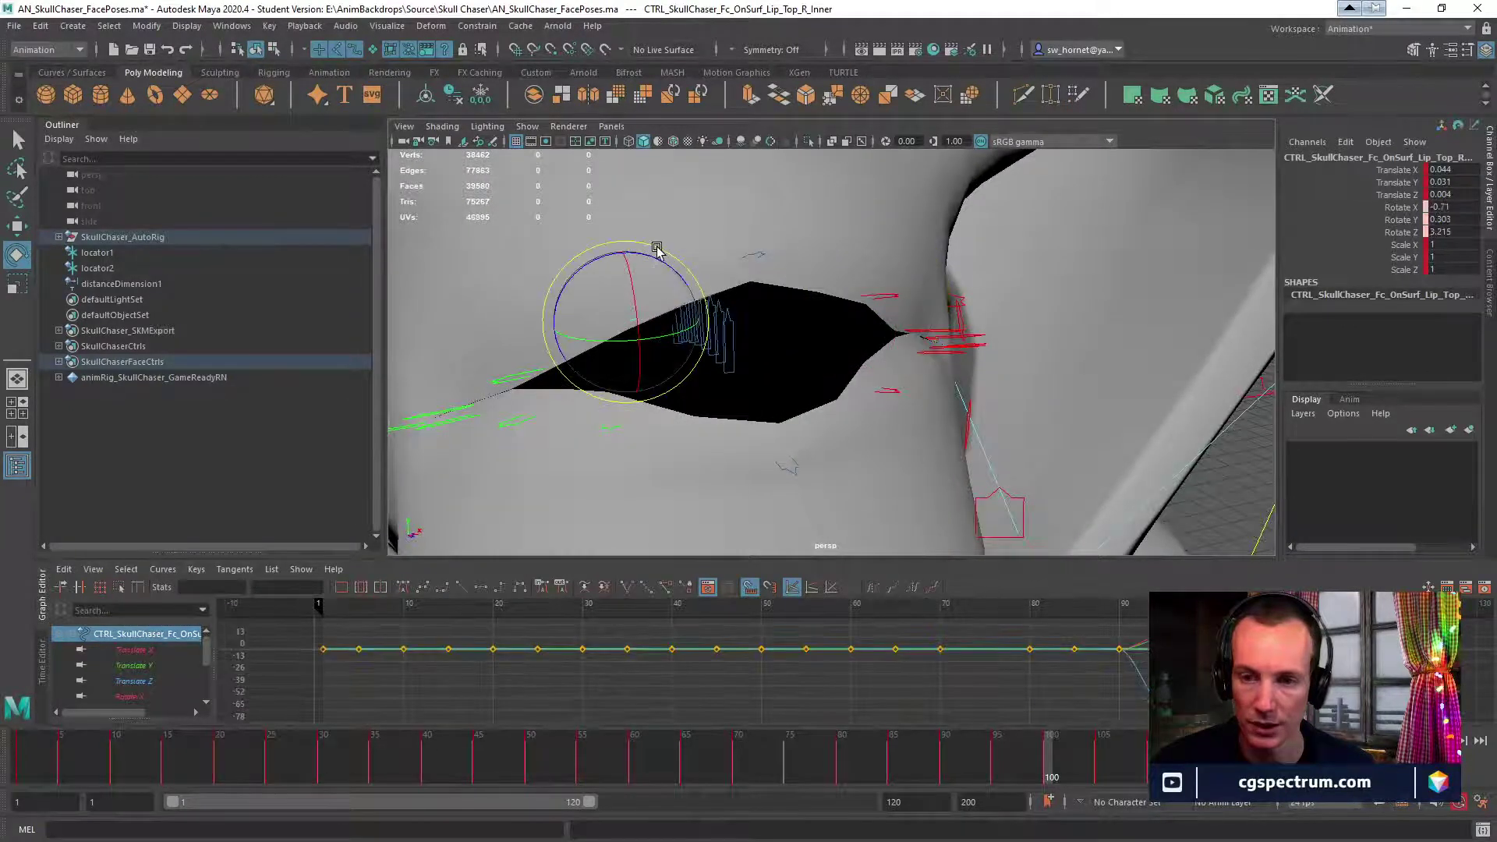
{"action": "left_click_drag", "start_coordinate": [651, 247], "coordinate": [772, 385]}
{"action": "key", "text": "w"}
{"action": "left_click", "coordinate": [529, 371]}
{"action": "key", "text": "e"}
{"action": "key", "text": "w"}
Raise the lower right inner lip control and bring it forward, to about Y -0.023, Z 0.012.
{"action": "left_click", "coordinate": [669, 405]}
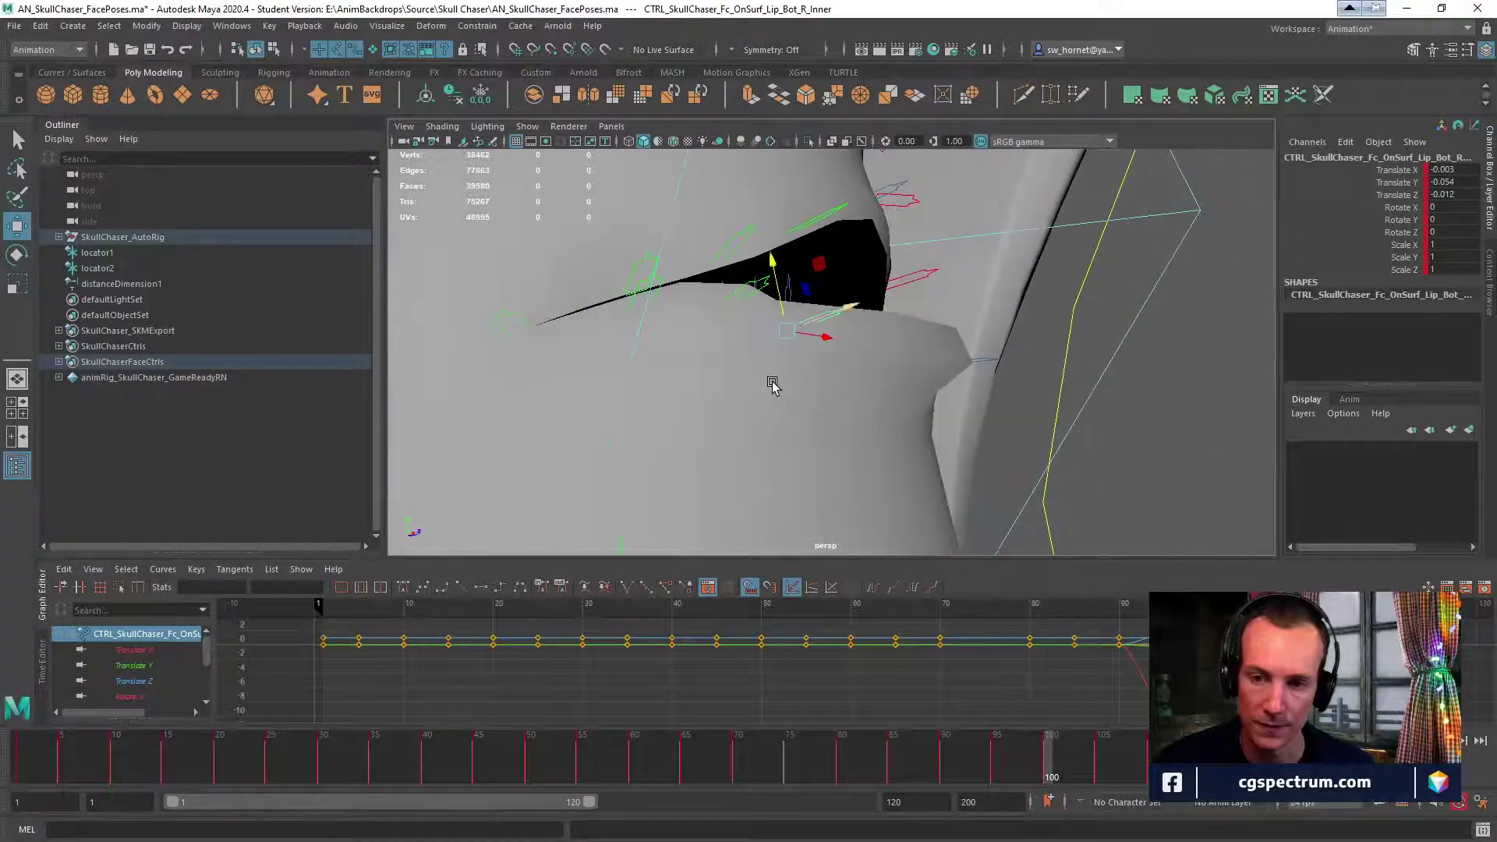
{"action": "left_click_drag", "start_coordinate": [780, 283], "coordinate": [723, 473]}
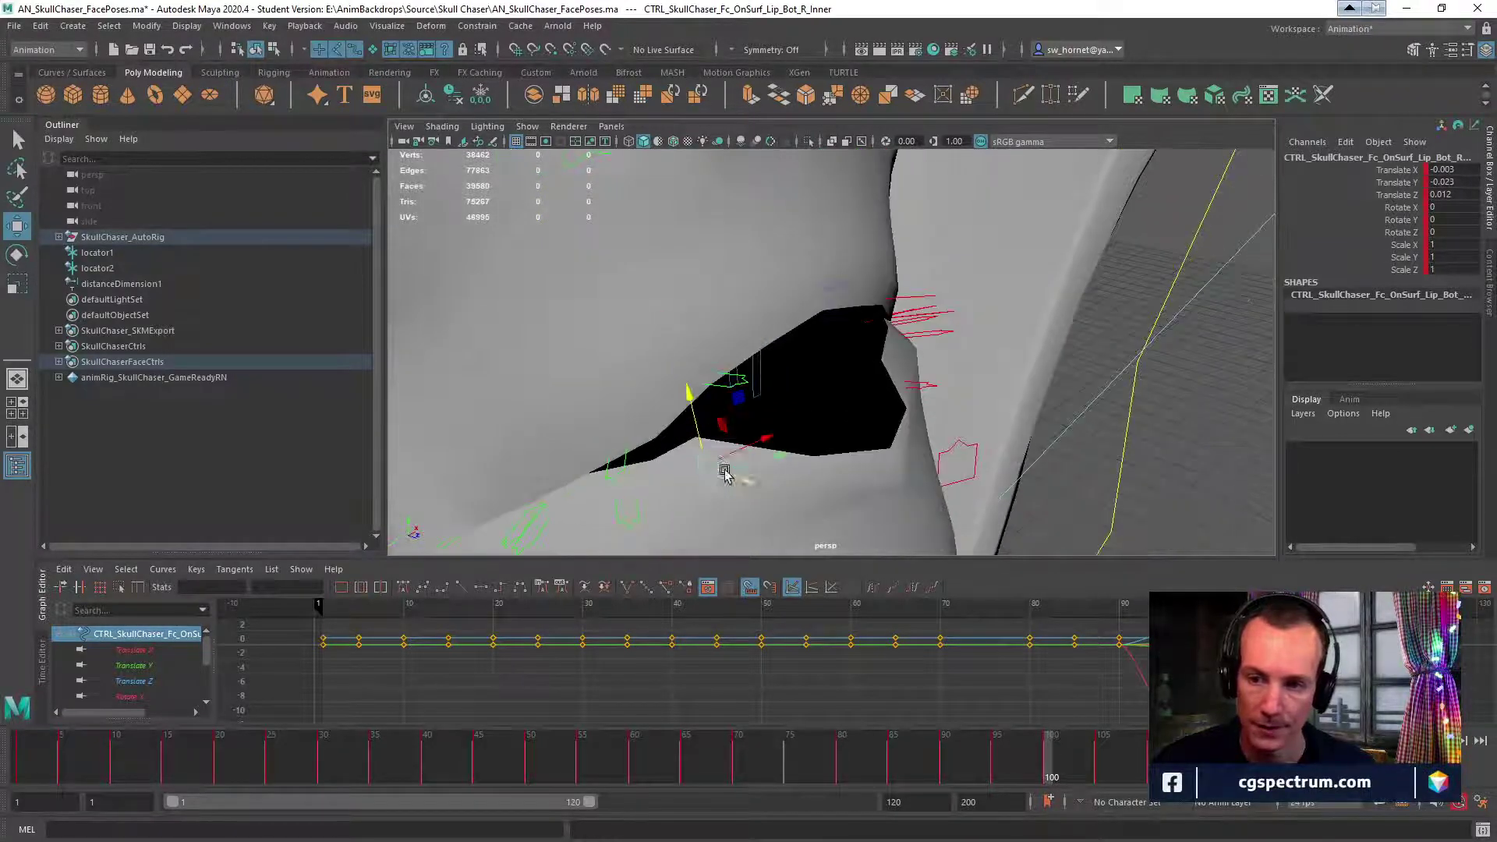
{"action": "left_click_drag", "start_coordinate": [689, 400], "coordinate": [654, 323]}
Select the lower centre lip control, recheck the mouthFunnel reference images in the browser, and move that window aside.
{"action": "left_click", "coordinate": [745, 341]}
{"action": "left_click_drag", "start_coordinate": [745, 342], "coordinate": [719, 334], "text": "alt"}
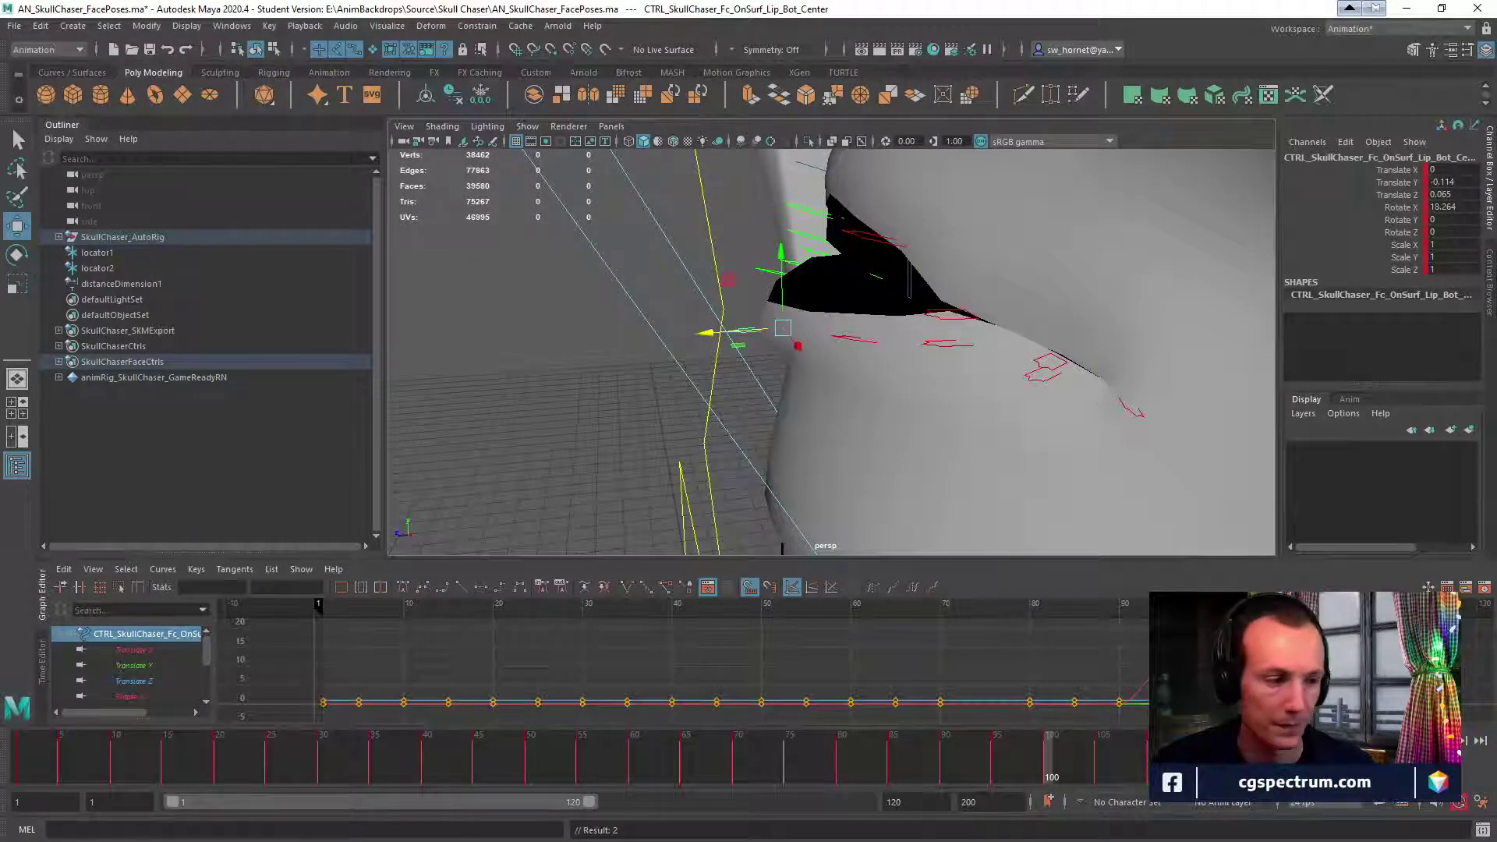
{"action": "key", "text": "alt+Tab"}
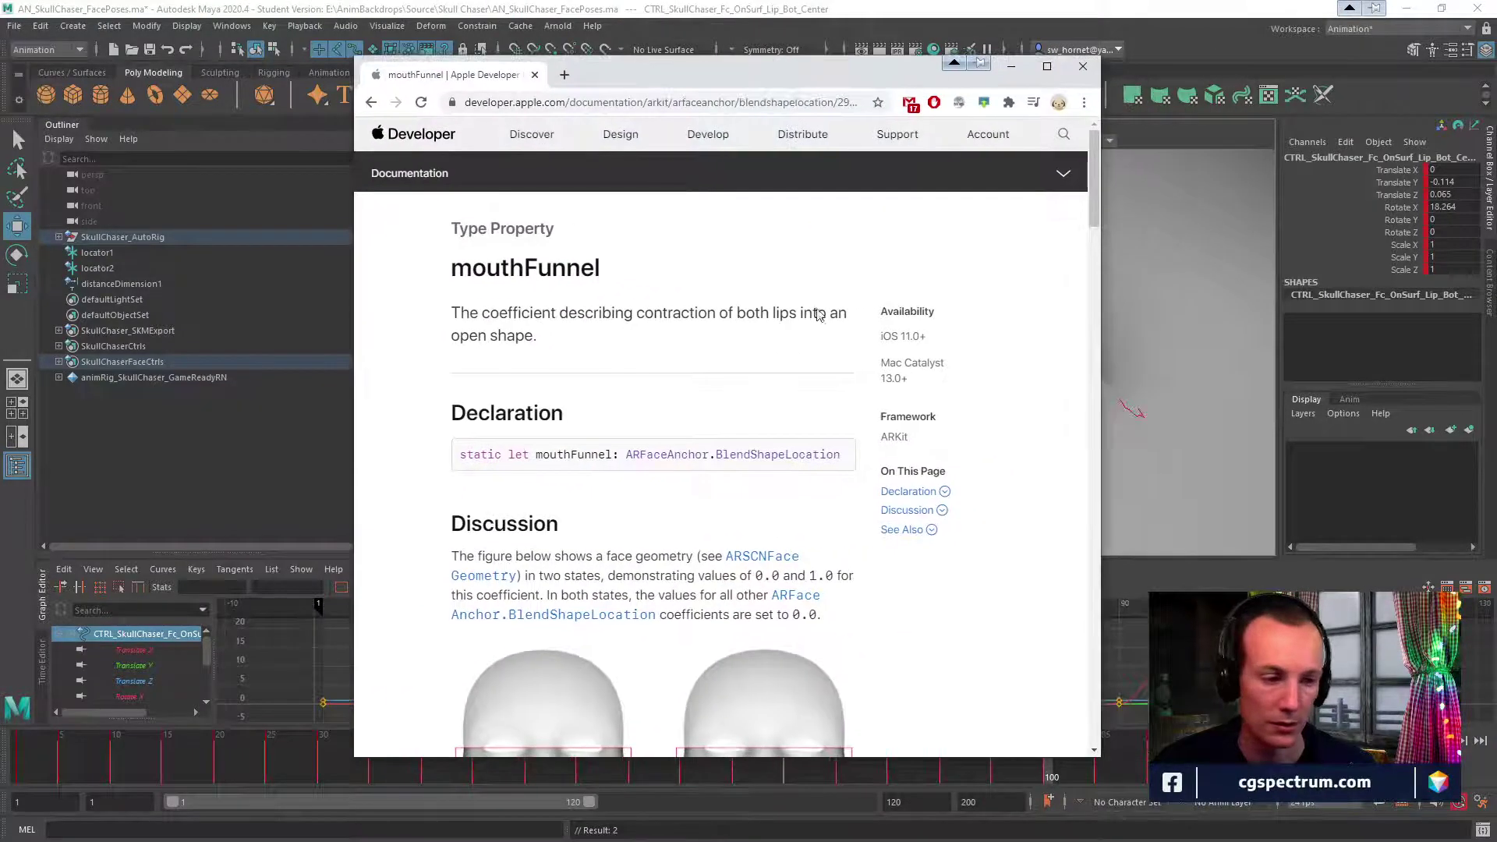
{"action": "scroll", "coordinate": [821, 458], "scroll_direction": "down", "scroll_amount": 2}
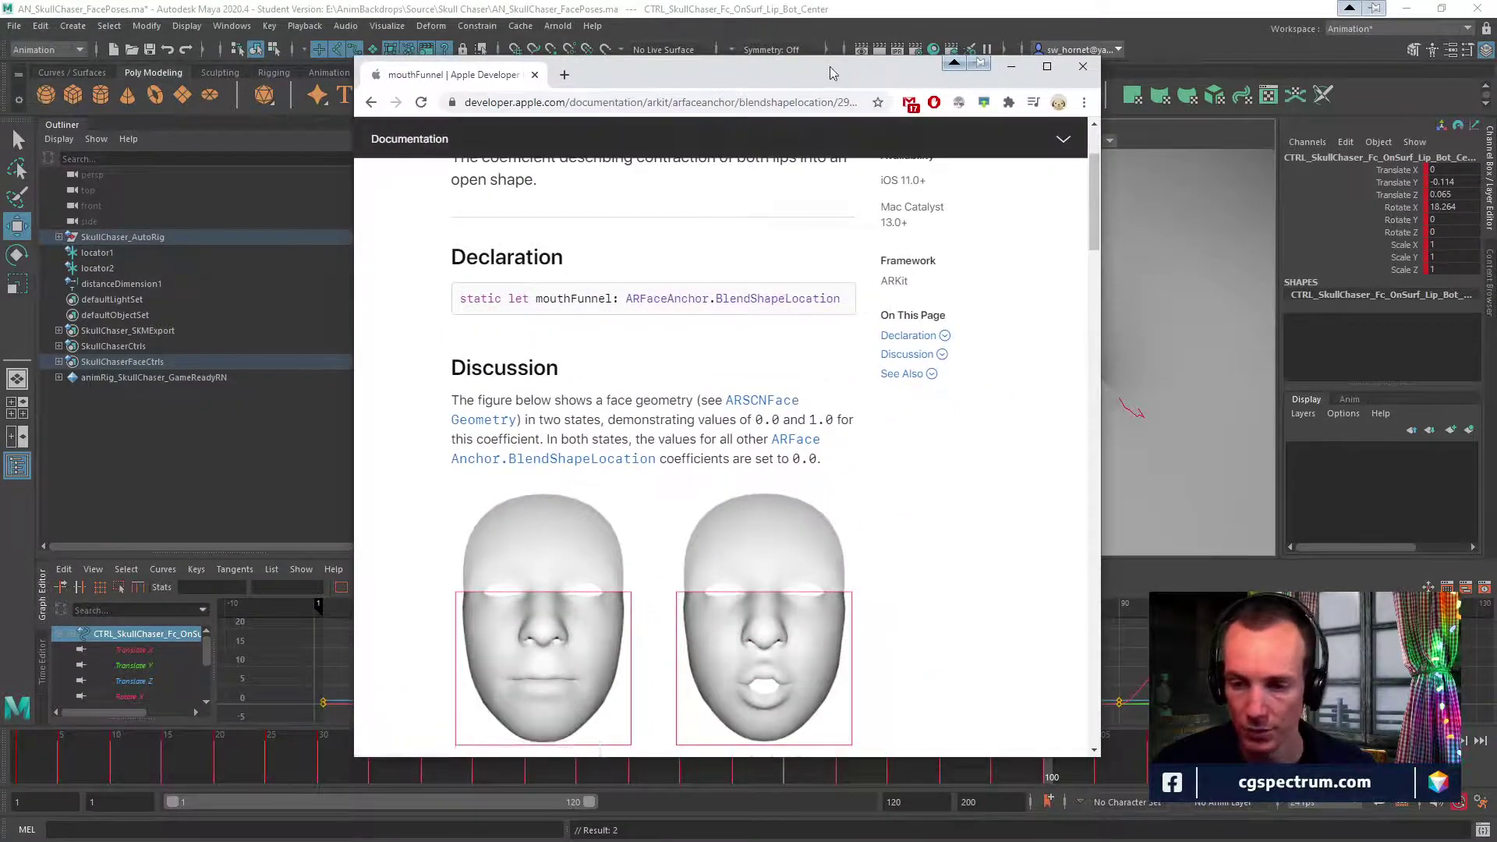
{"action": "left_click_drag", "start_coordinate": [833, 73], "coordinate": [0, 75]}
Rotate the upper centre lip control to about -7.9 in Rotate X and move it up and forward to about Y 0.088, Z 0.056.
{"action": "middle_click_drag", "start_coordinate": [814, 195], "coordinate": [790, 337], "text": "alt"}
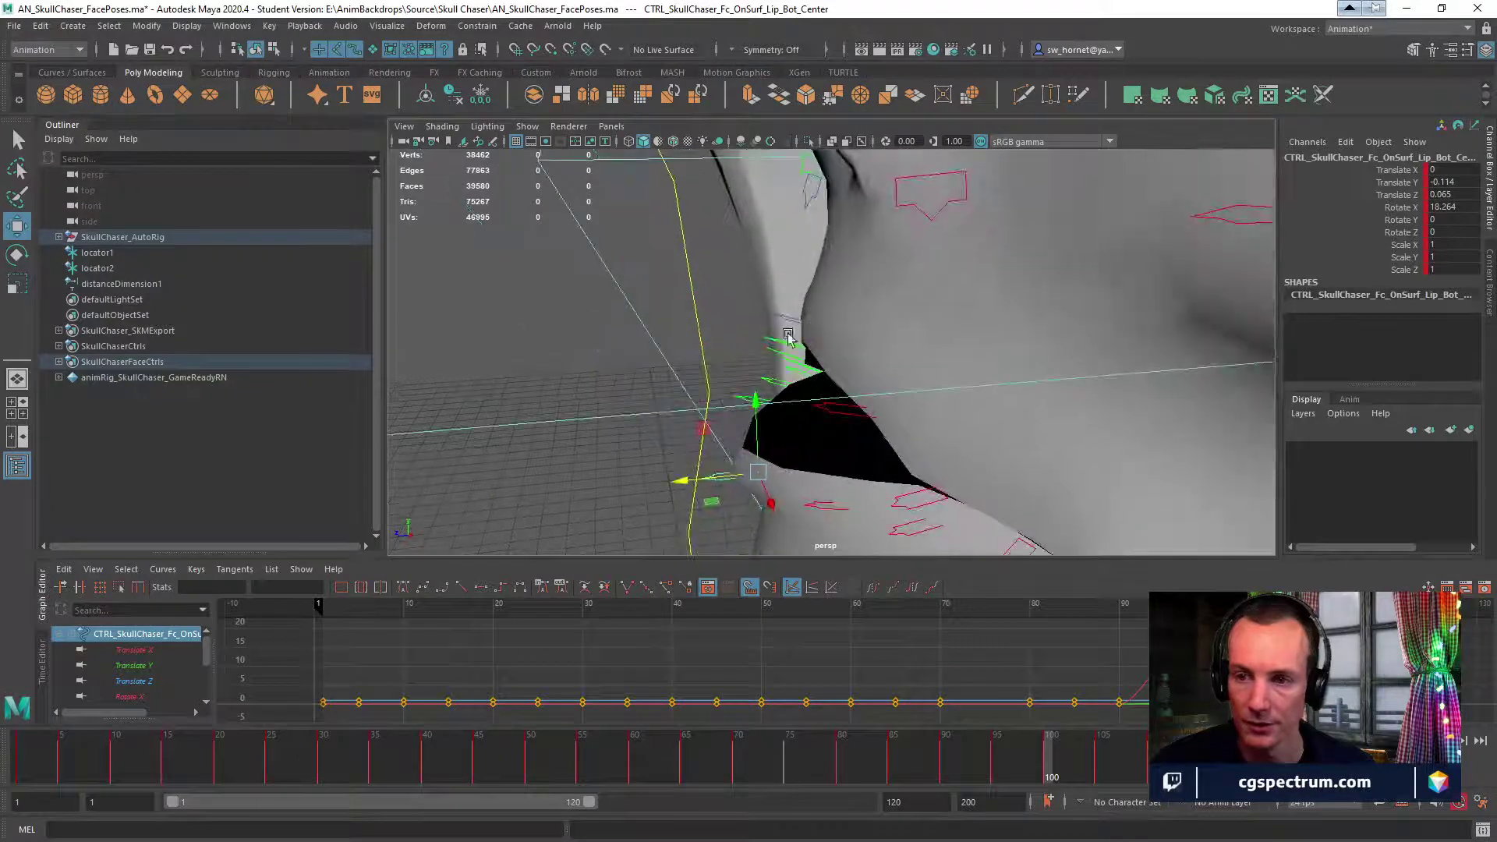
{"action": "left_click", "coordinate": [788, 337]}
{"action": "key", "text": "f"}
{"action": "key", "text": "e"}
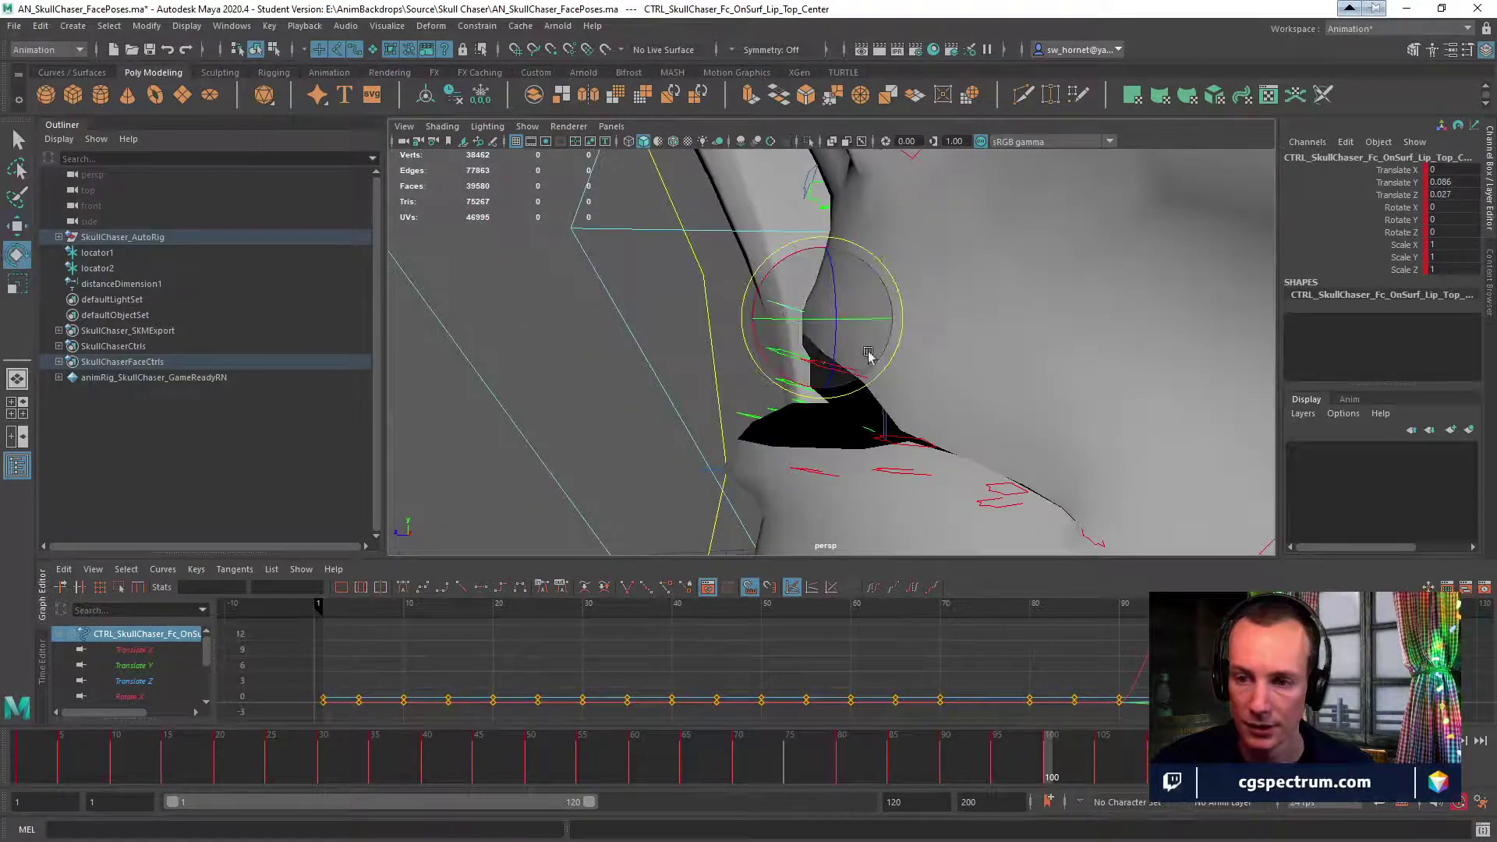
{"action": "scroll", "coordinate": [867, 356], "scroll_direction": "down", "scroll_amount": 3}
{"action": "middle_click_drag", "start_coordinate": [945, 465], "coordinate": [791, 331], "text": "alt"}
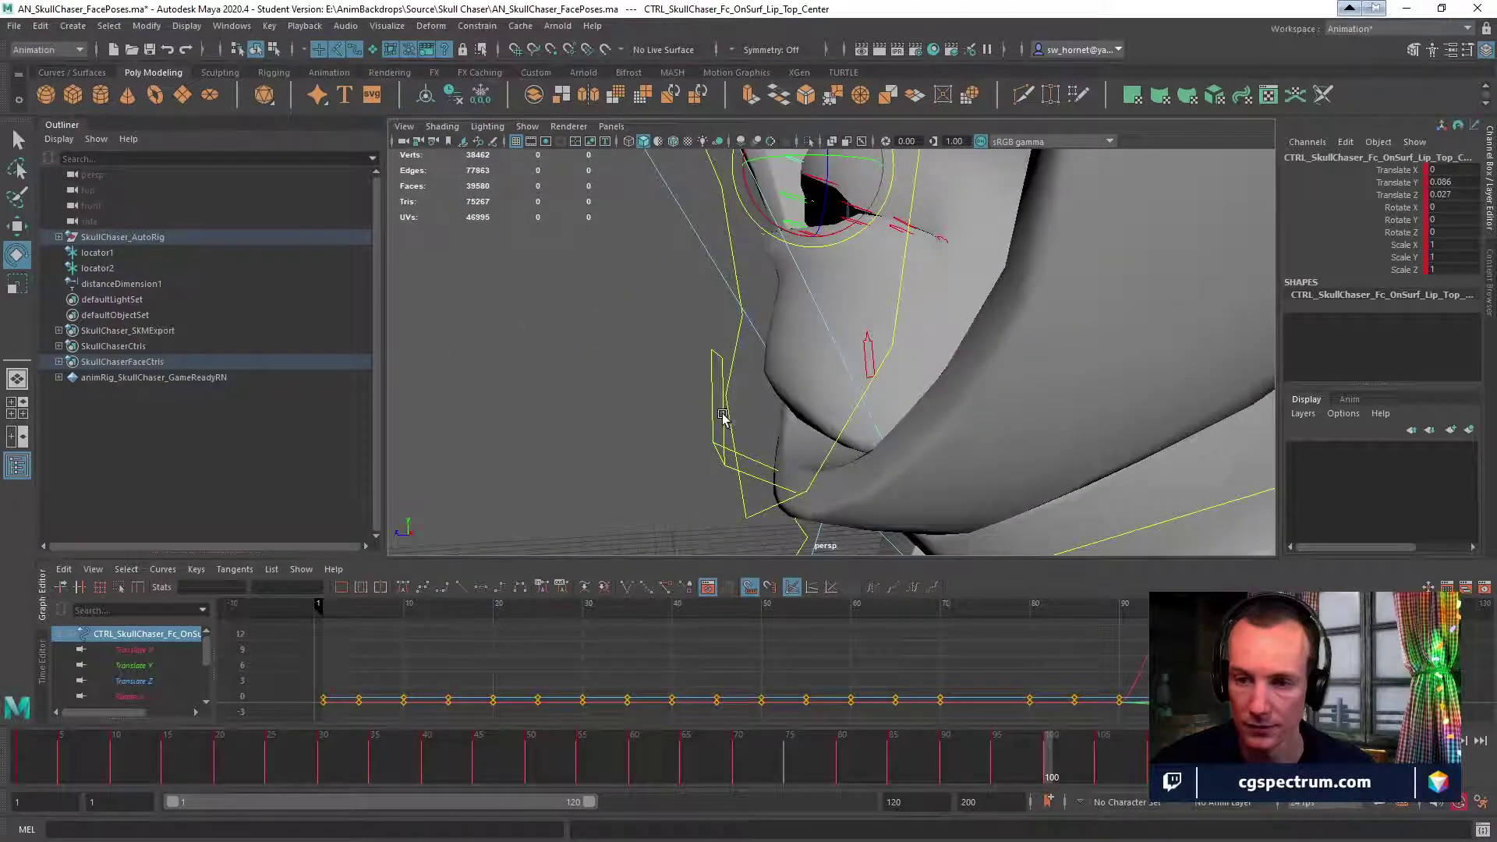
{"action": "left_click", "coordinate": [723, 418]}
{"action": "key", "text": "f"}
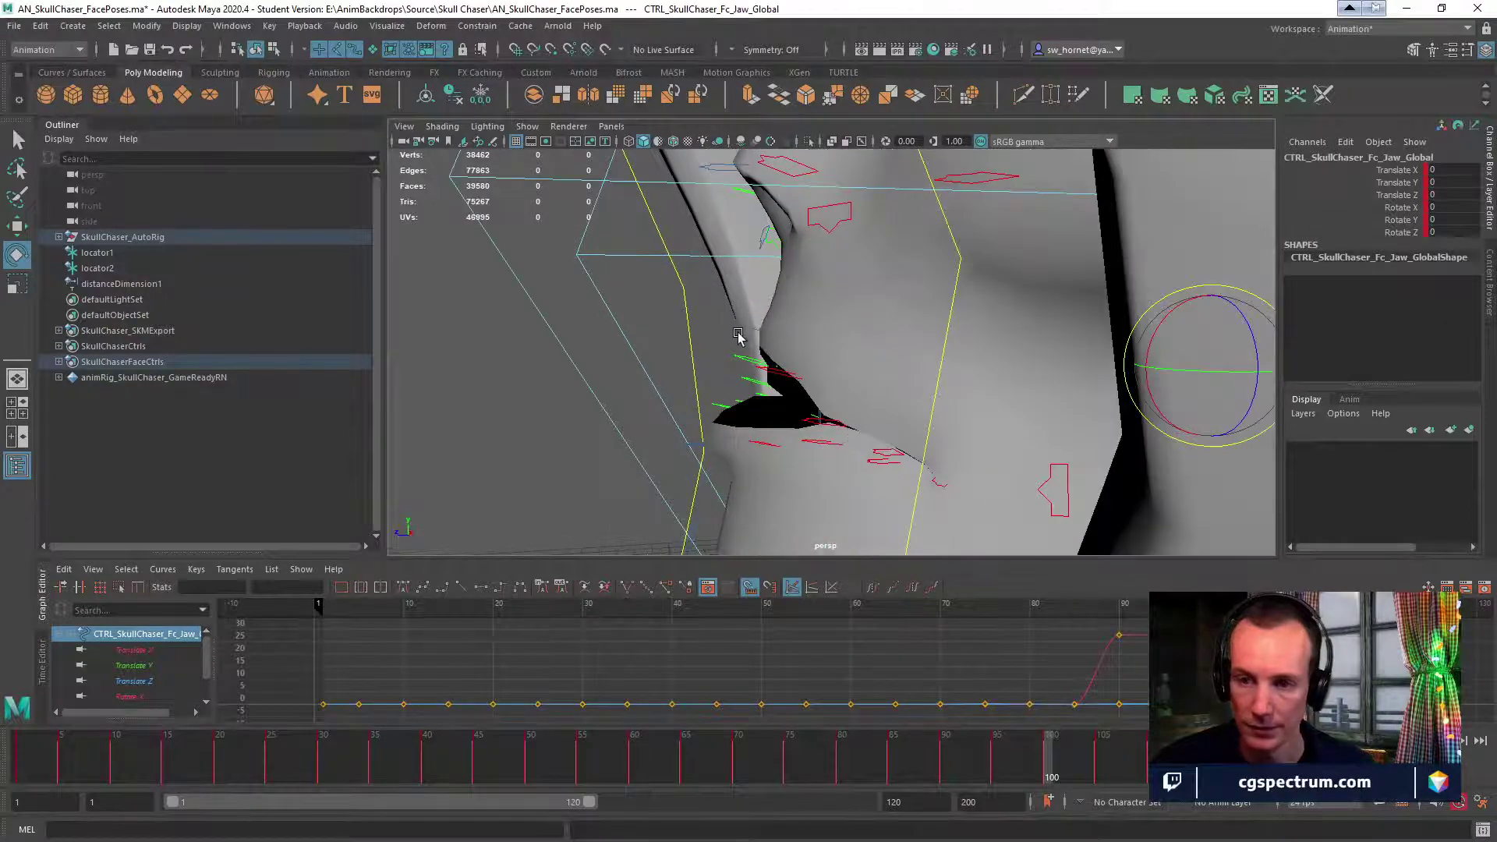
{"action": "scroll", "coordinate": [737, 335], "scroll_direction": "up", "scroll_amount": 4}
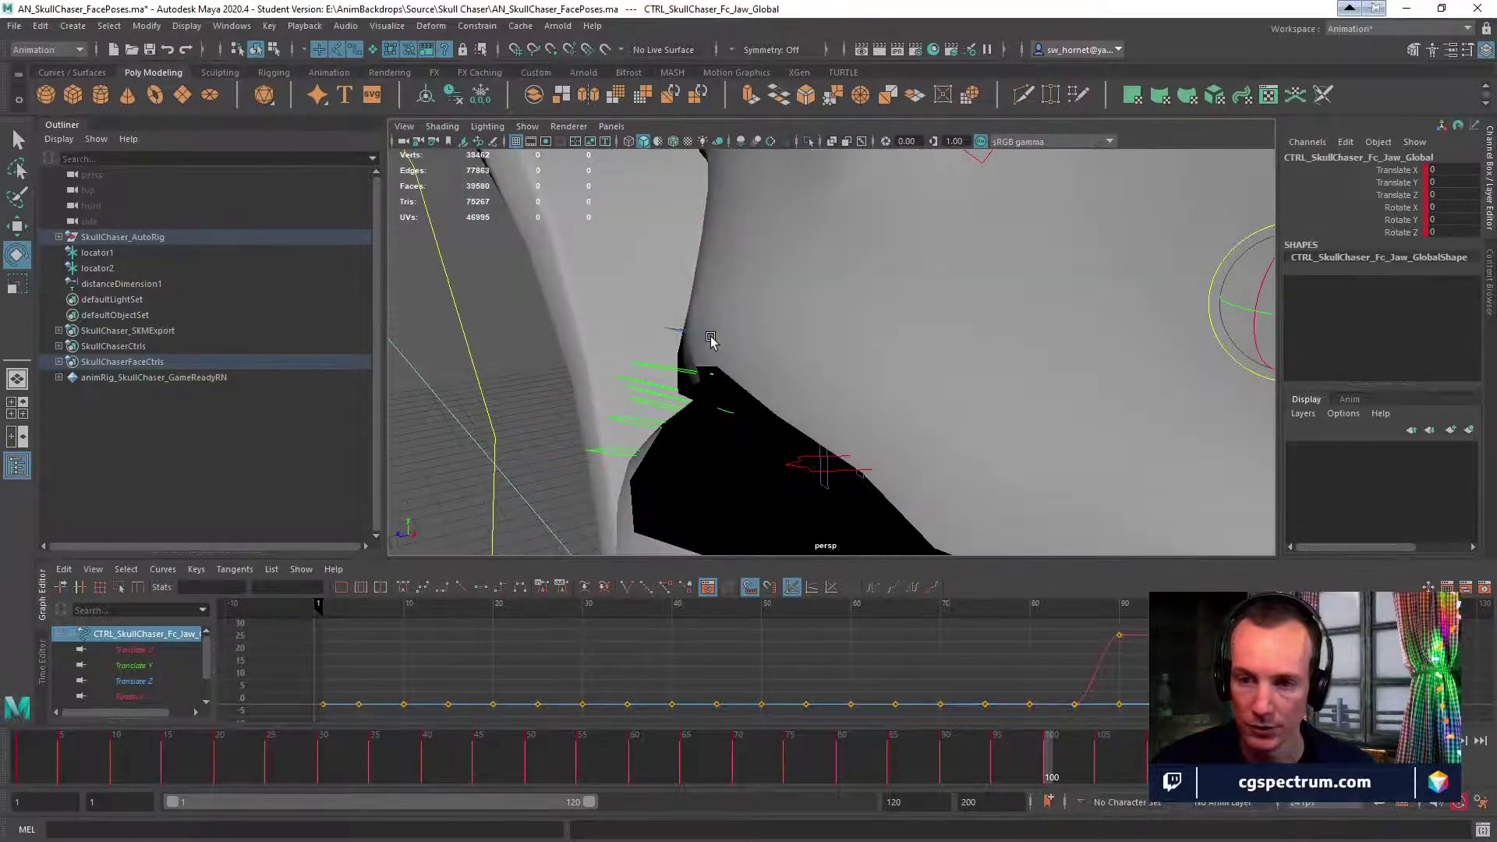
{"action": "left_click", "coordinate": [711, 341]}
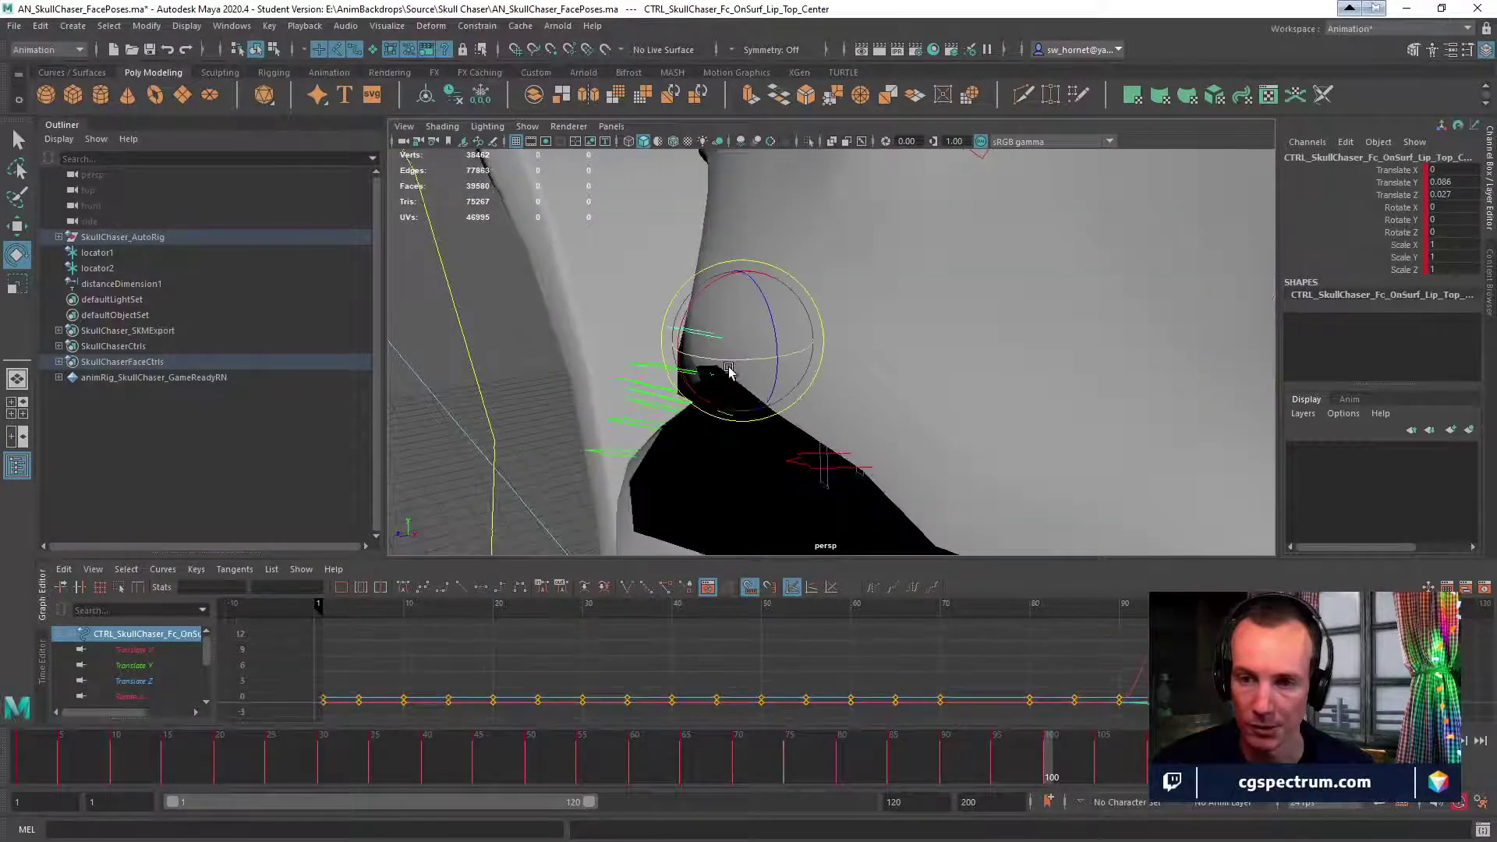
{"action": "left_click_drag", "start_coordinate": [711, 341], "coordinate": [683, 312], "text": "alt"}
{"action": "key", "text": "w"}
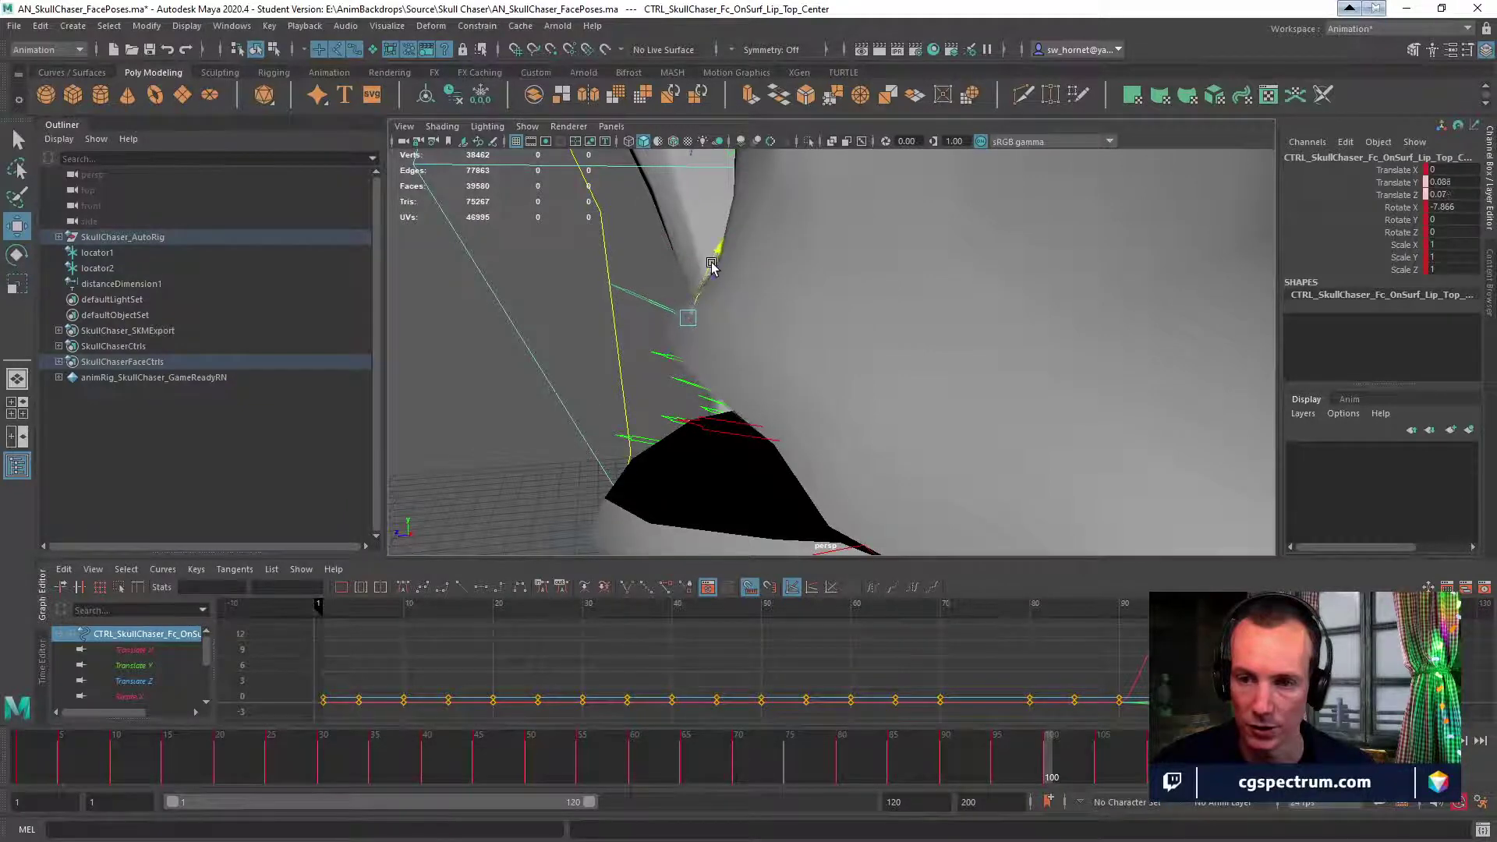
{"action": "left_click_drag", "start_coordinate": [638, 300], "coordinate": [604, 262], "text": "alt"}
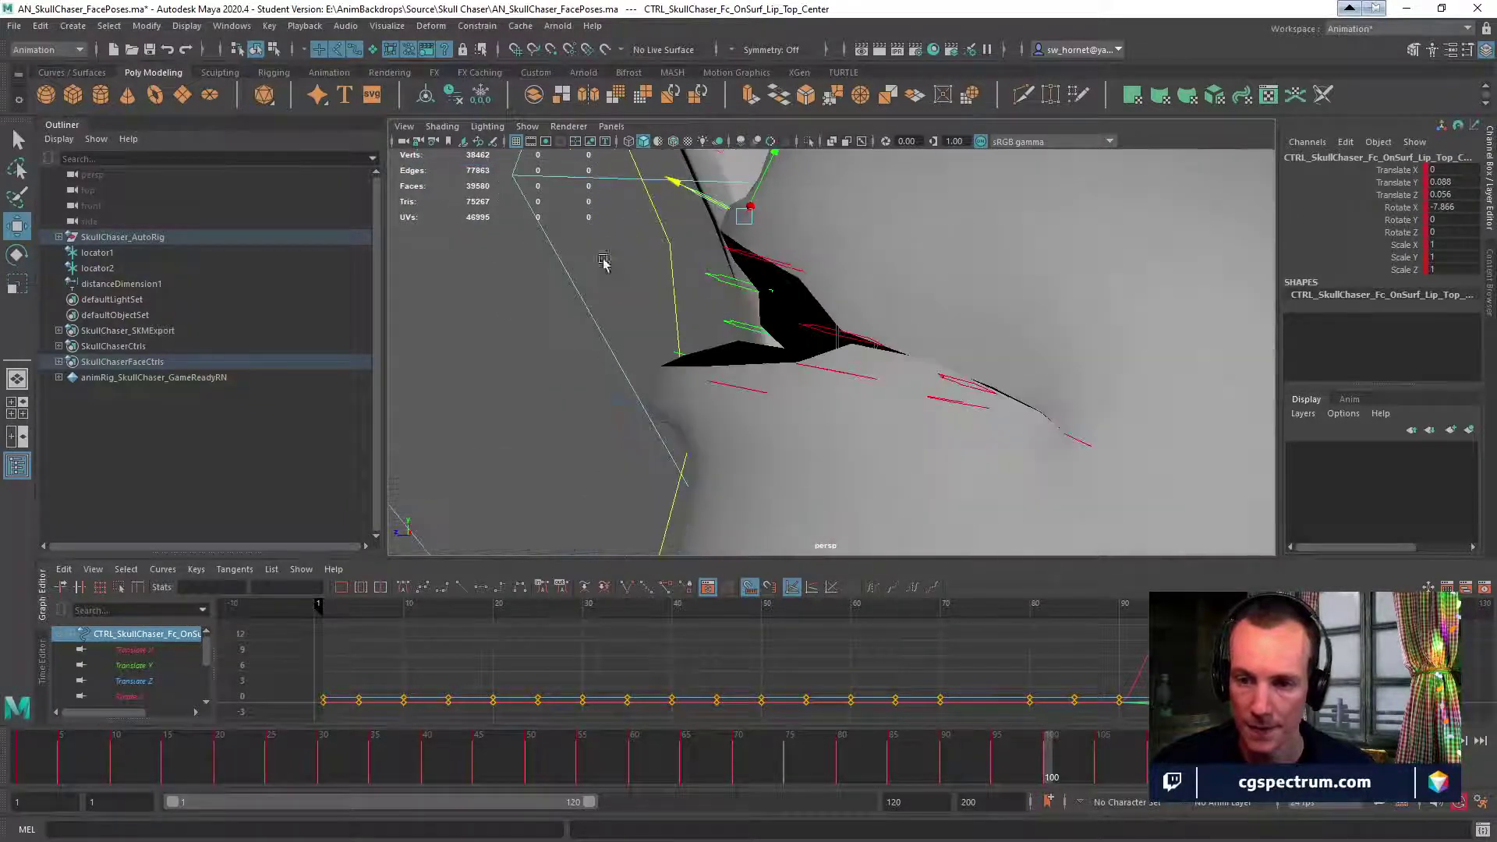
Select the lower centre and both lower inner lip controls together and push them back toward the face.
{"action": "left_click", "coordinate": [645, 407]}
{"action": "left_click_drag", "start_coordinate": [645, 407], "coordinate": [663, 450], "text": "alt"}
{"action": "left_click", "coordinate": [683, 427]}
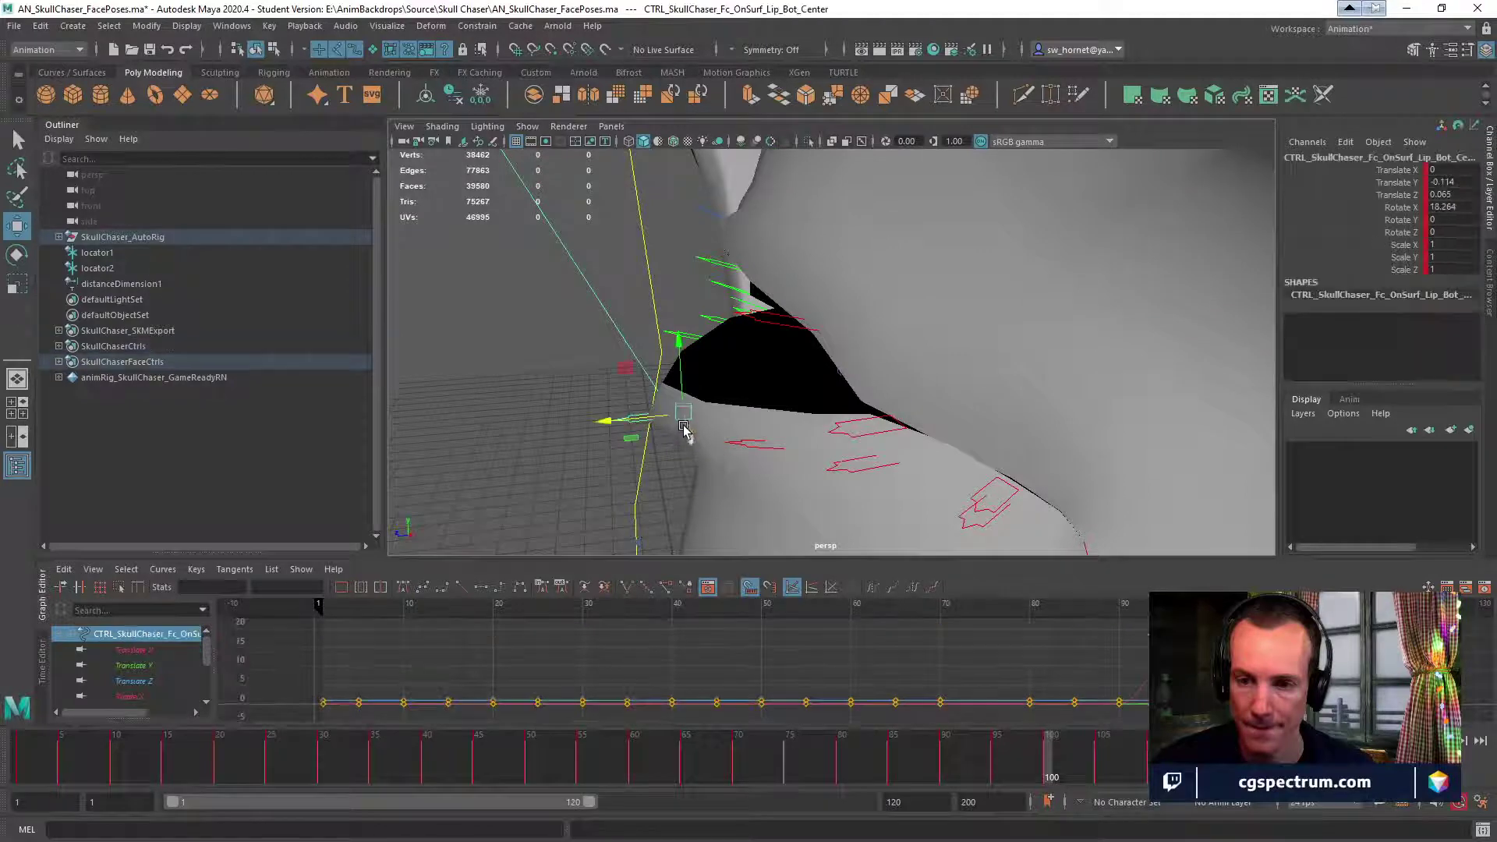
{"action": "left_click", "coordinate": [729, 441]}
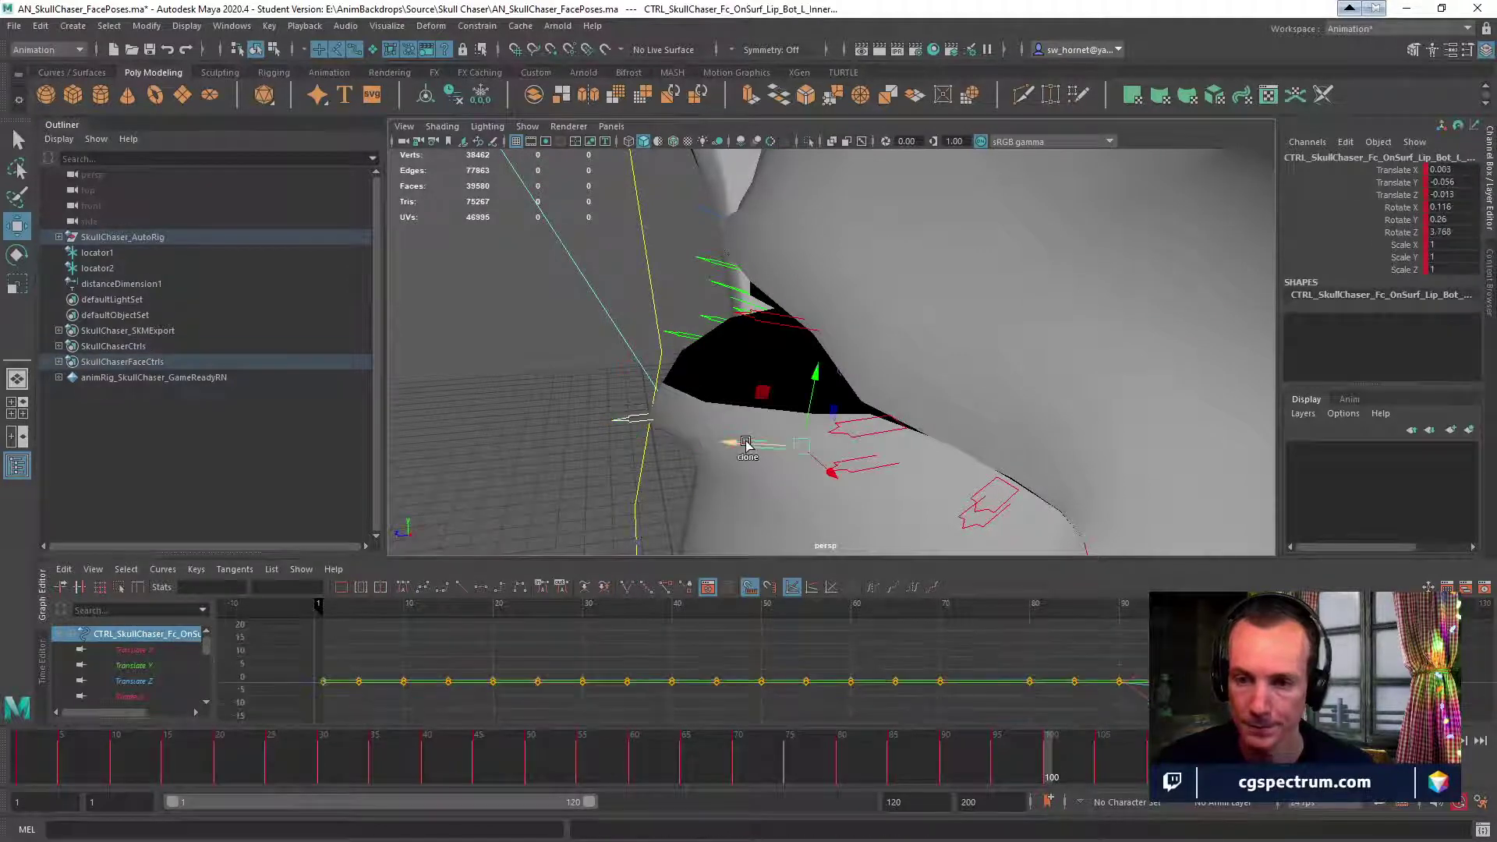
{"action": "left_click", "coordinate": [679, 342]}
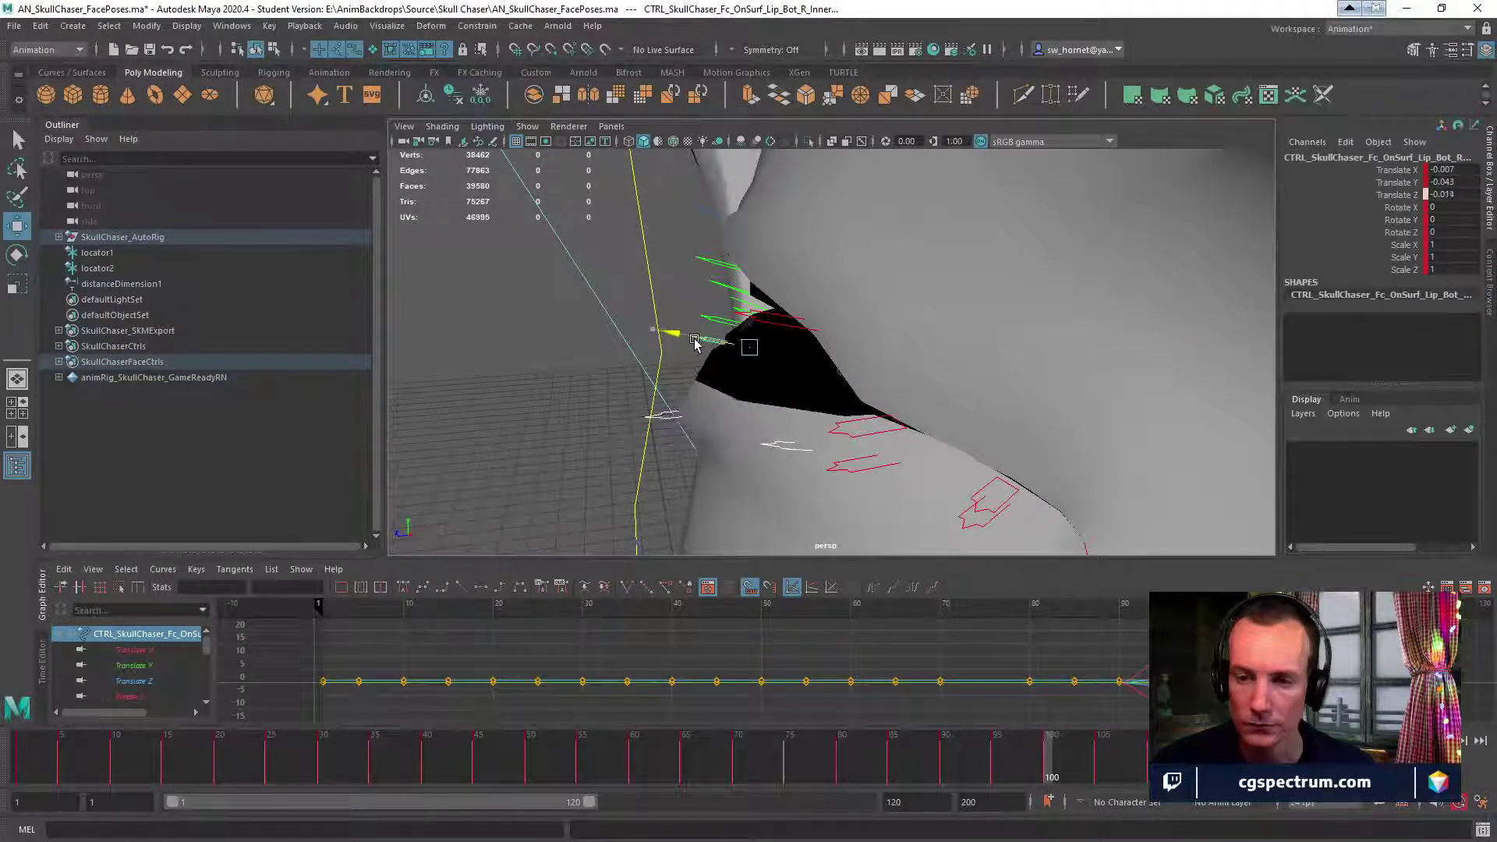
Refine the upper centre lip control's position to about Y 0.089, Z 0.061.
{"action": "left_click_drag", "start_coordinate": [700, 366], "coordinate": [846, 275], "text": "alt"}
{"action": "left_click", "coordinate": [871, 353]}
{"action": "left_click", "coordinate": [875, 345]}
{"action": "left_click", "coordinate": [871, 294]}
{"action": "left_click_drag", "start_coordinate": [846, 275], "coordinate": [1002, 509], "text": "alt"}
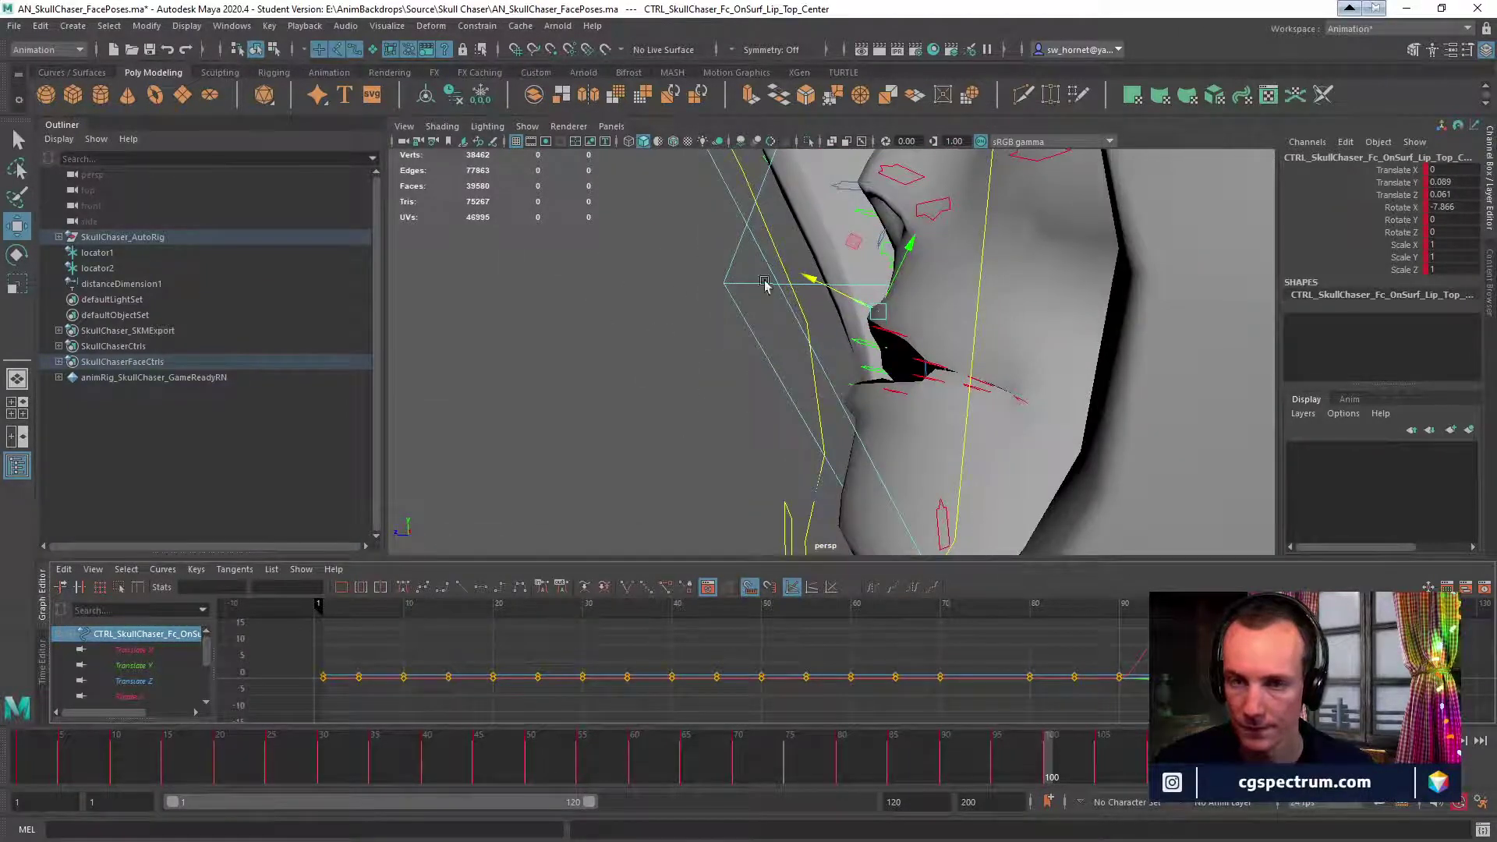
Save the AN_SkullChaser_FacePoses.ma scene, continuing past the student version notice.
{"action": "left_click", "coordinate": [14, 26]}
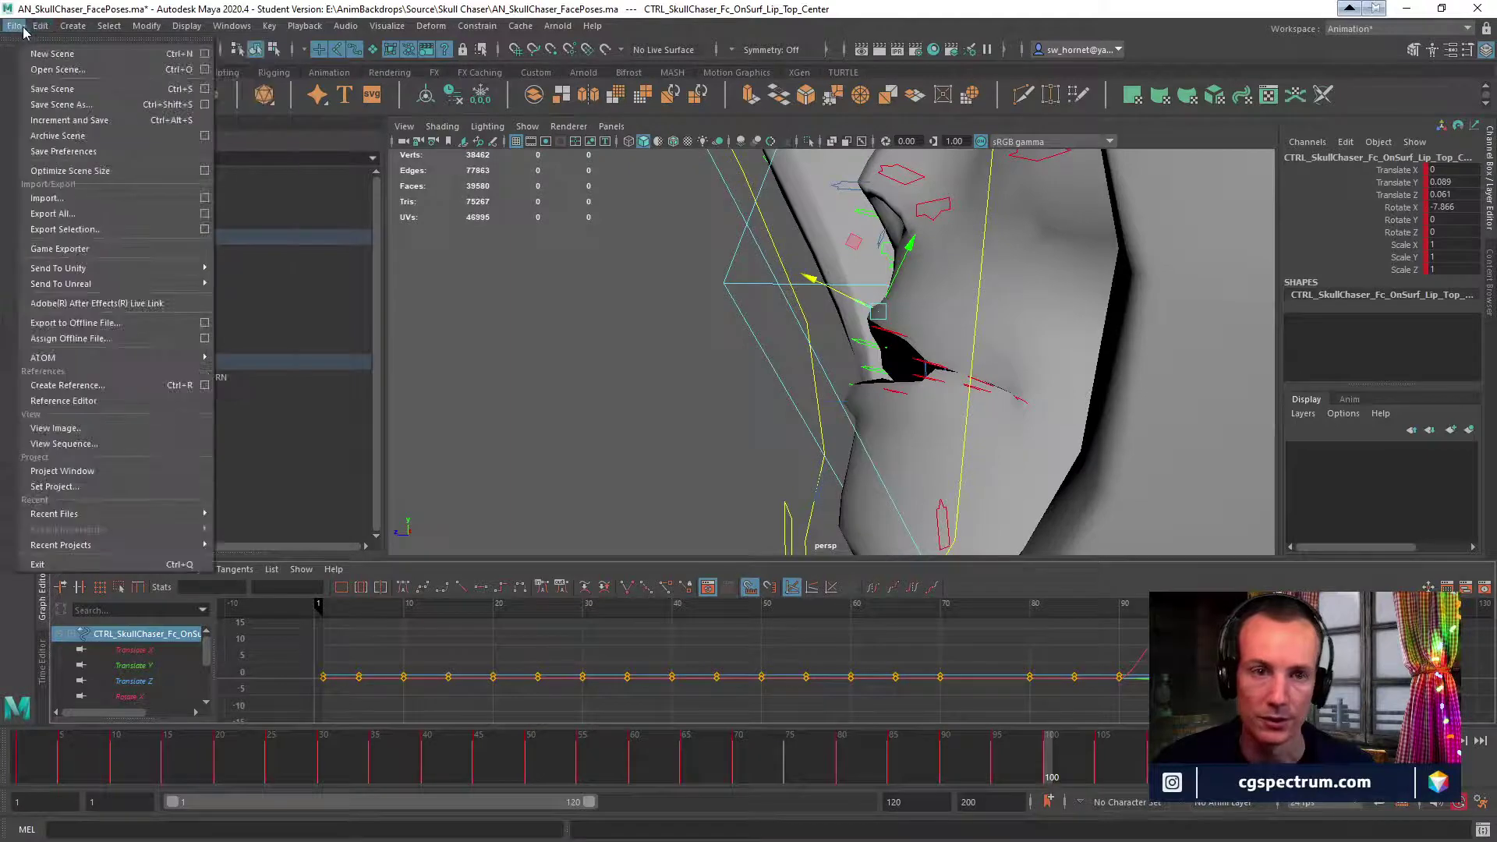
{"action": "left_click", "coordinate": [49, 103]}
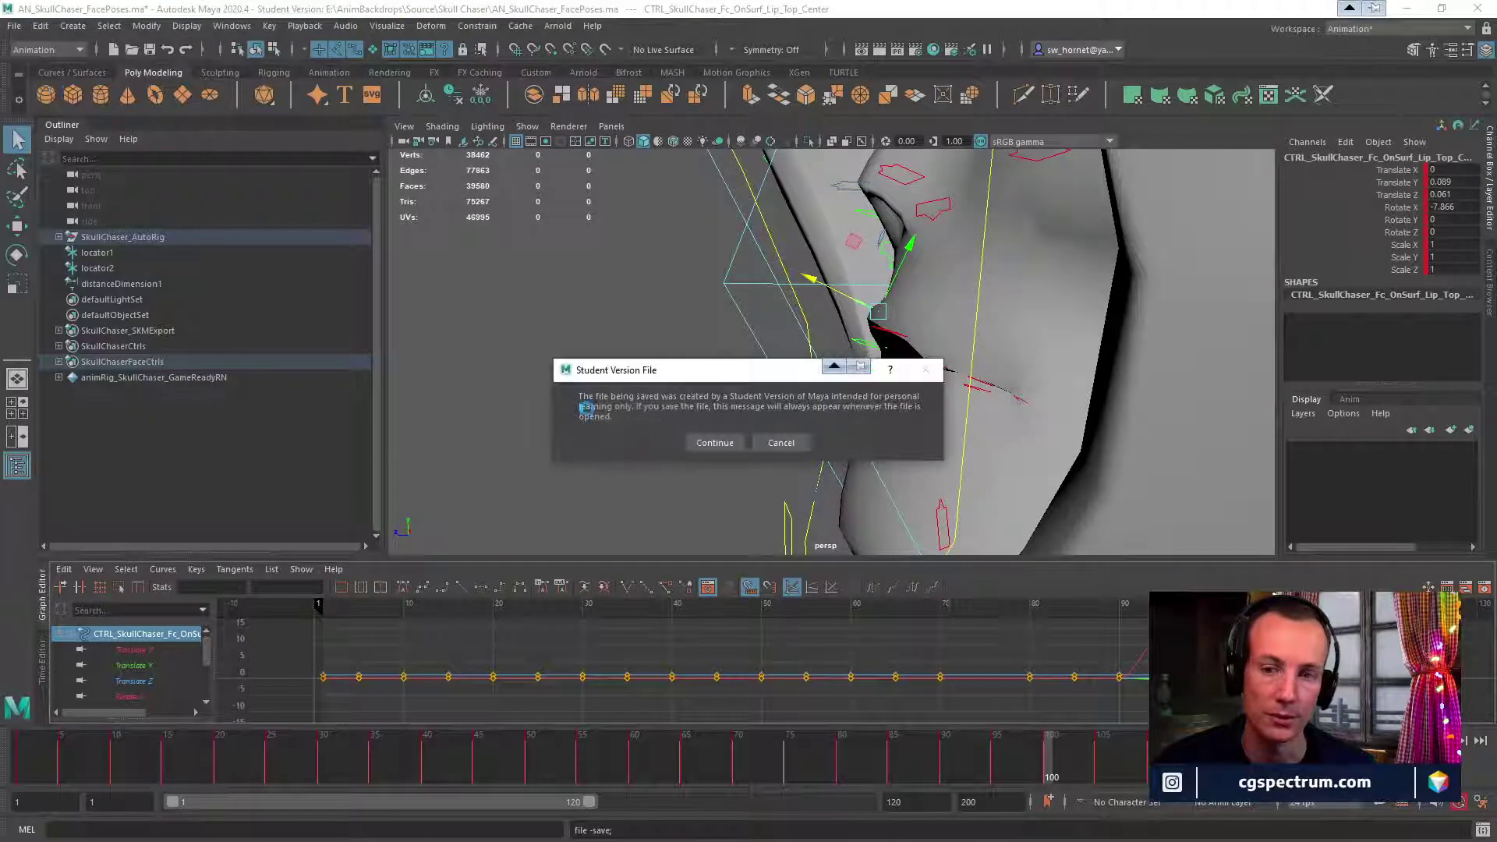
{"action": "left_click", "coordinate": [710, 446]}
{"action": "key", "text": "w"}
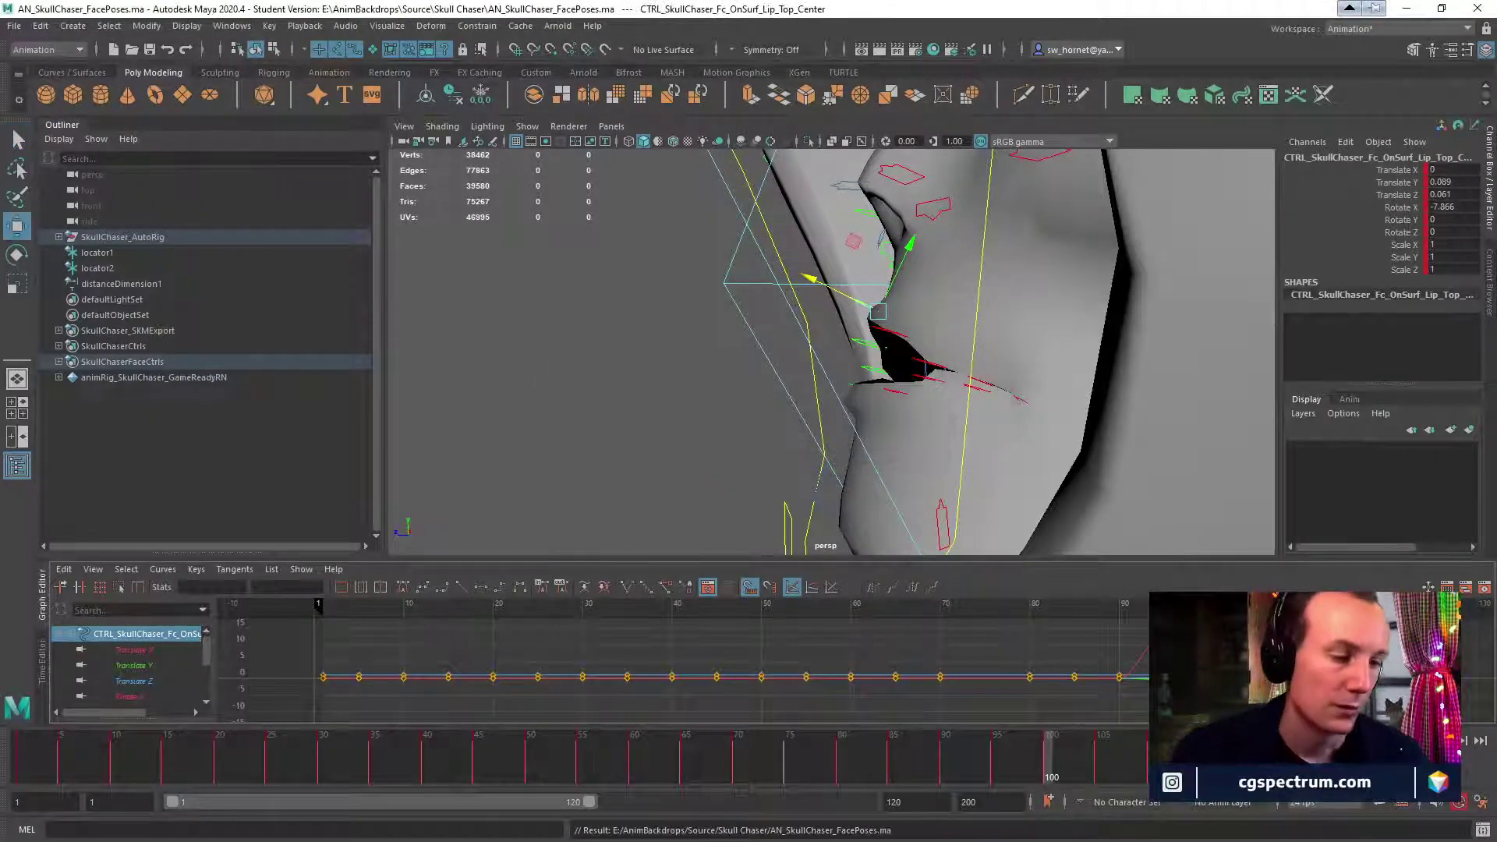
Switch to Perforce P4V, mark AN_SkullChaser_FacePoses.ma in the Skull Chaser source folder for add, and start its submission.
{"action": "key", "text": "alt+Tab"}
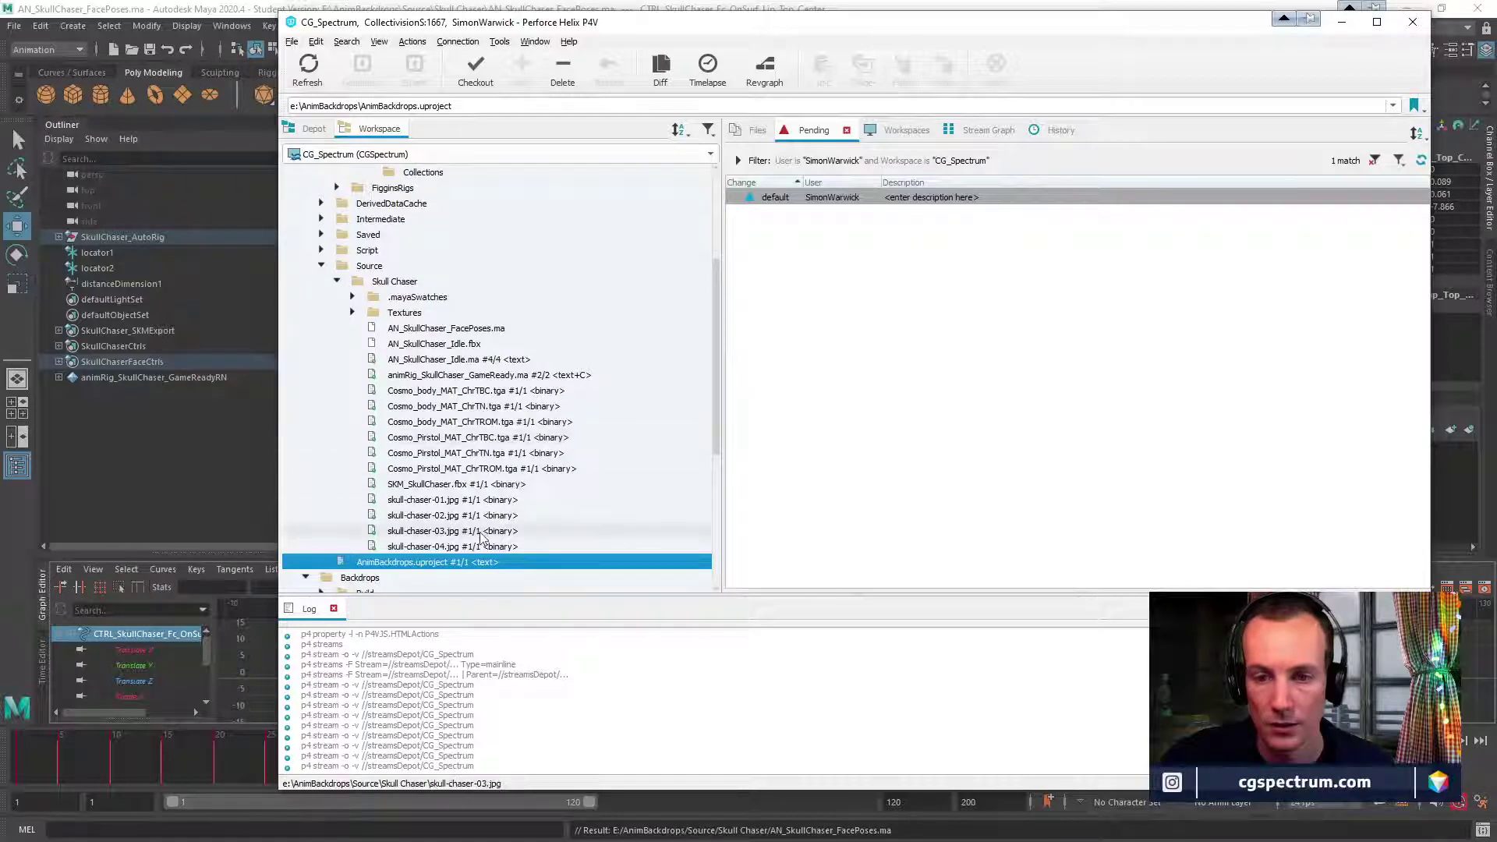
{"action": "scroll", "coordinate": [527, 488], "scroll_direction": "down", "scroll_amount": 2}
{"action": "scroll", "coordinate": [531, 488], "scroll_direction": "up", "scroll_amount": 1}
{"action": "scroll", "coordinate": [531, 488], "scroll_direction": "up", "scroll_amount": 1}
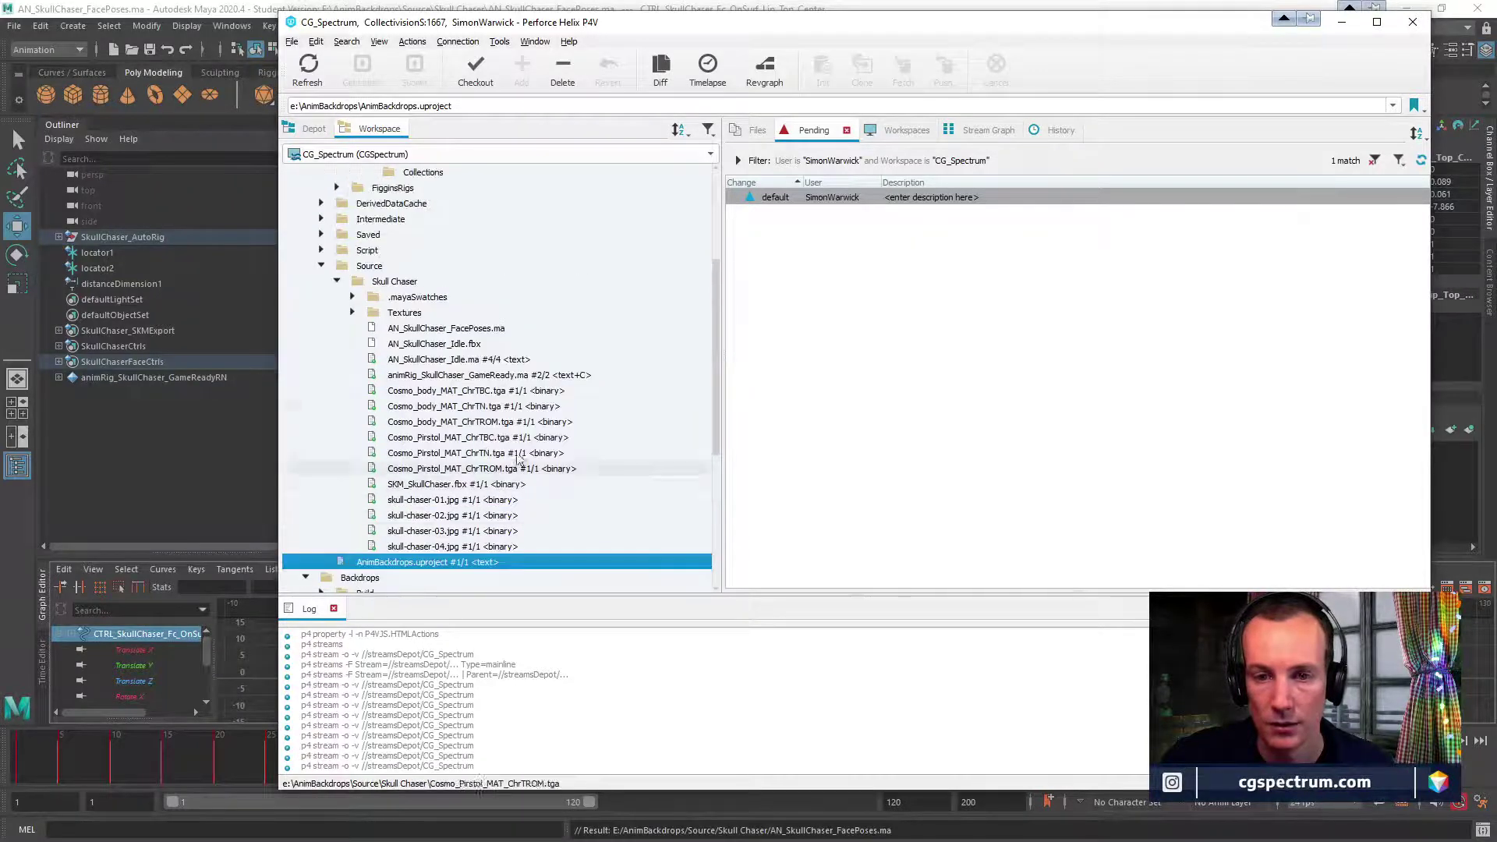
{"action": "right_click", "coordinate": [481, 331]}
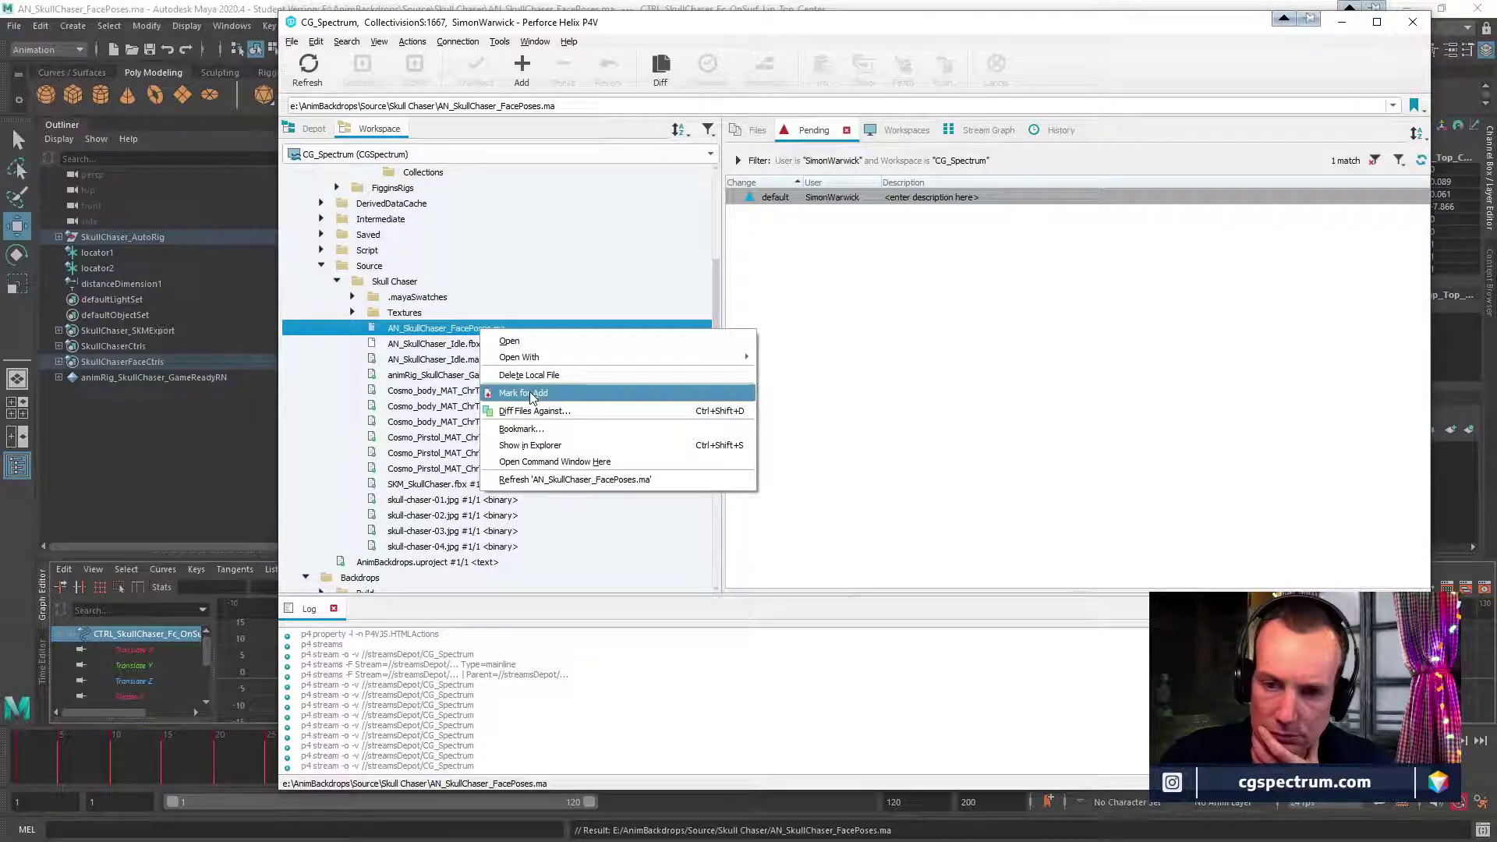
{"action": "left_click", "coordinate": [532, 394]}
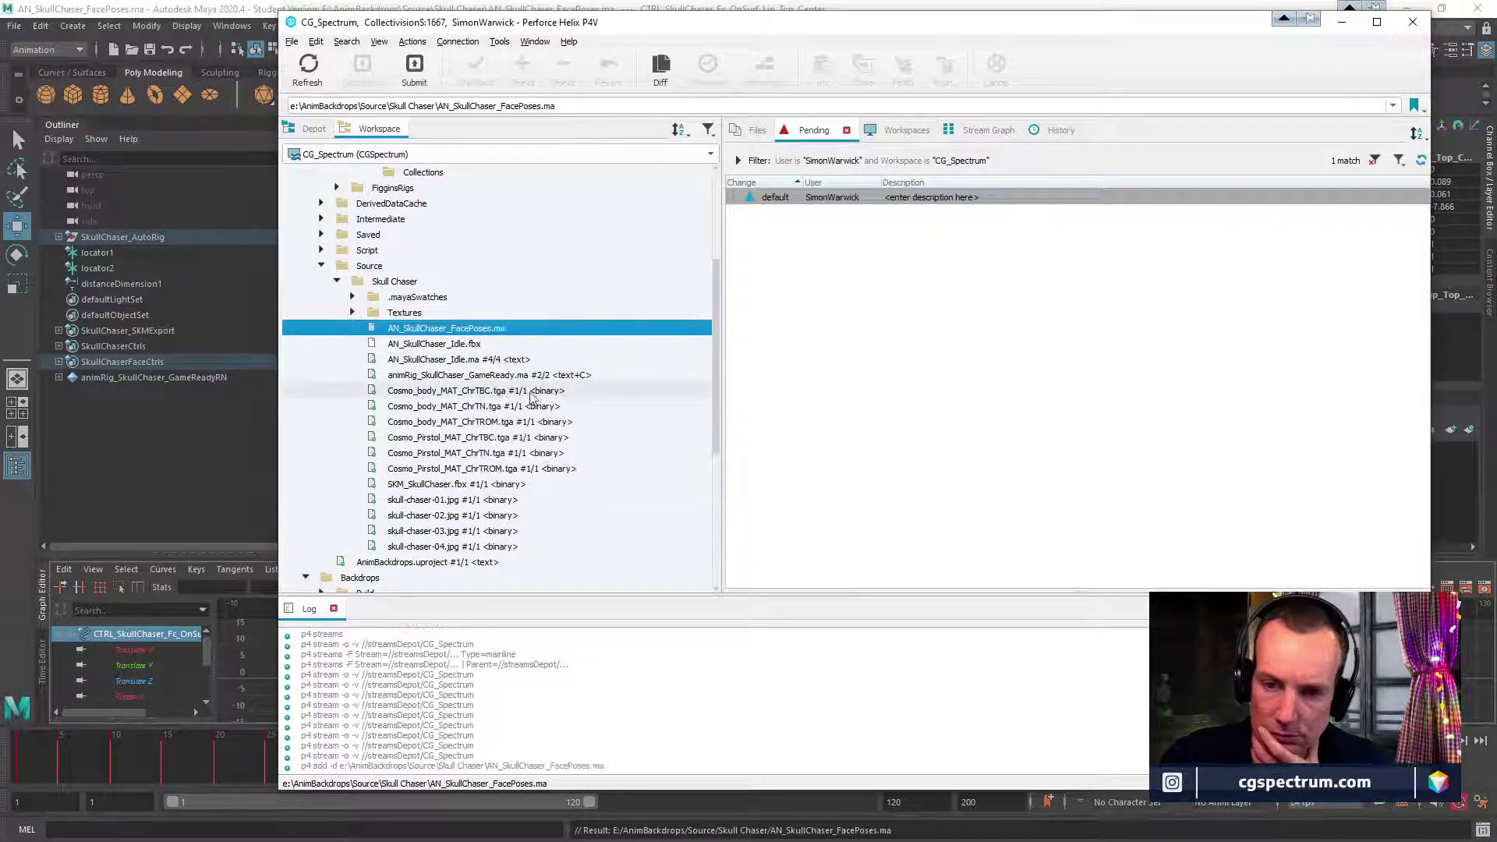
{"action": "right_click", "coordinate": [455, 332]}
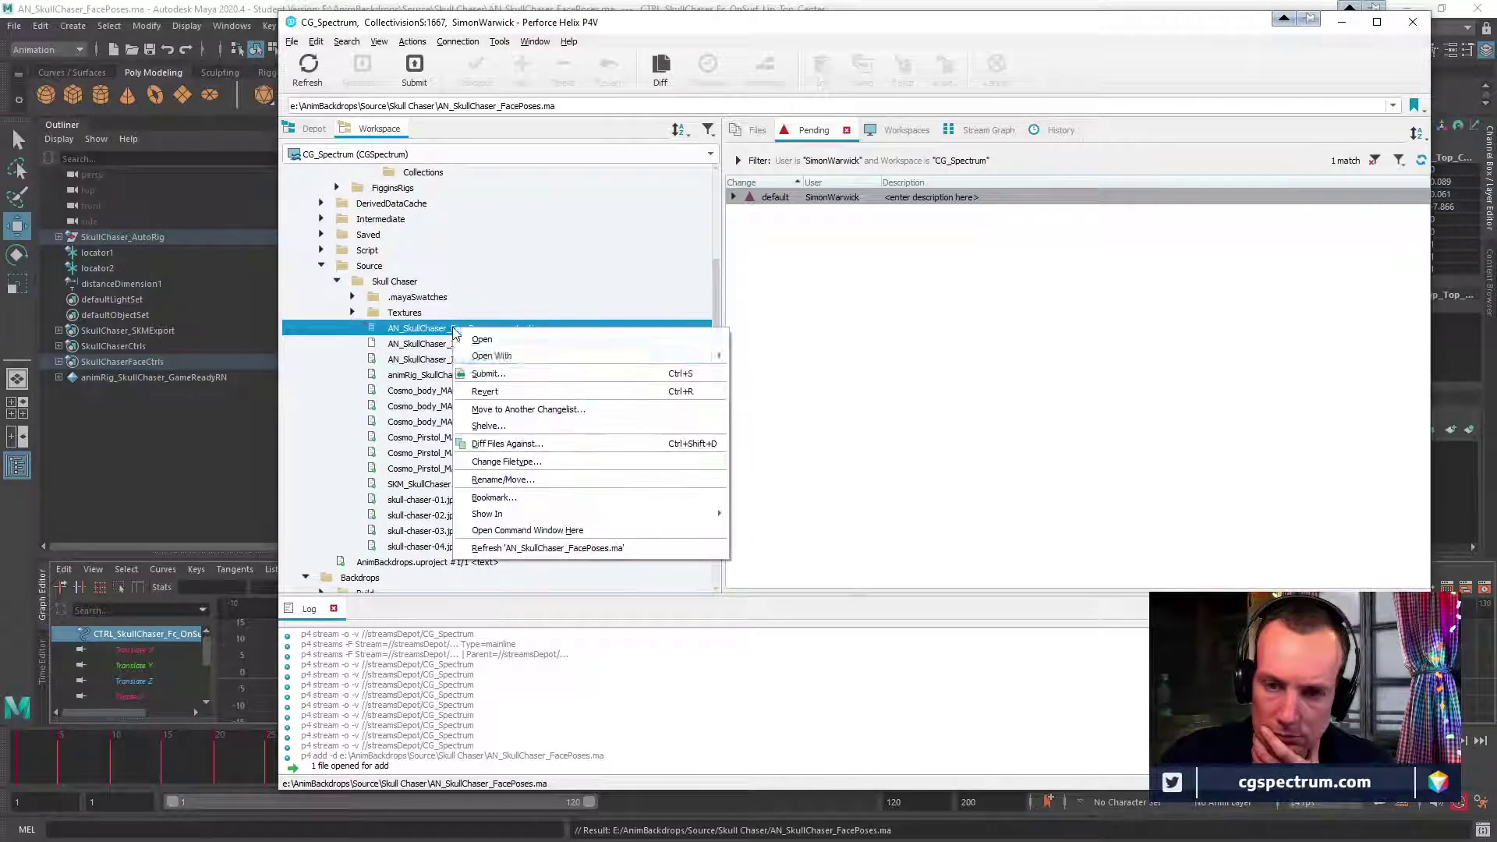
{"action": "left_click", "coordinate": [521, 377]}
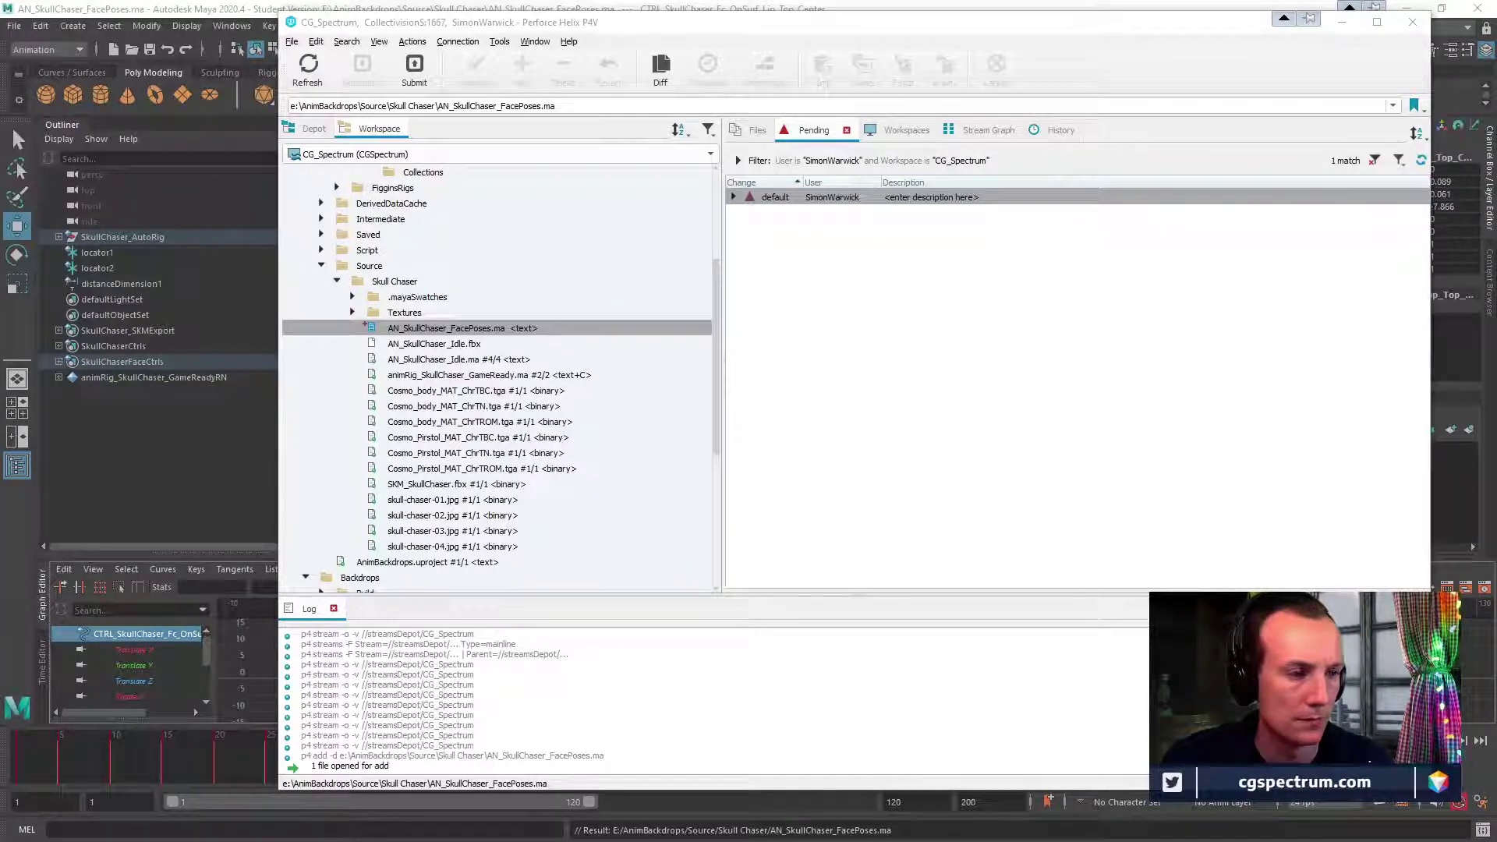
Switch back to Maya and move the timeline to frame 105 for the next face pose.
{"action": "left_click", "coordinate": [180, 6]}
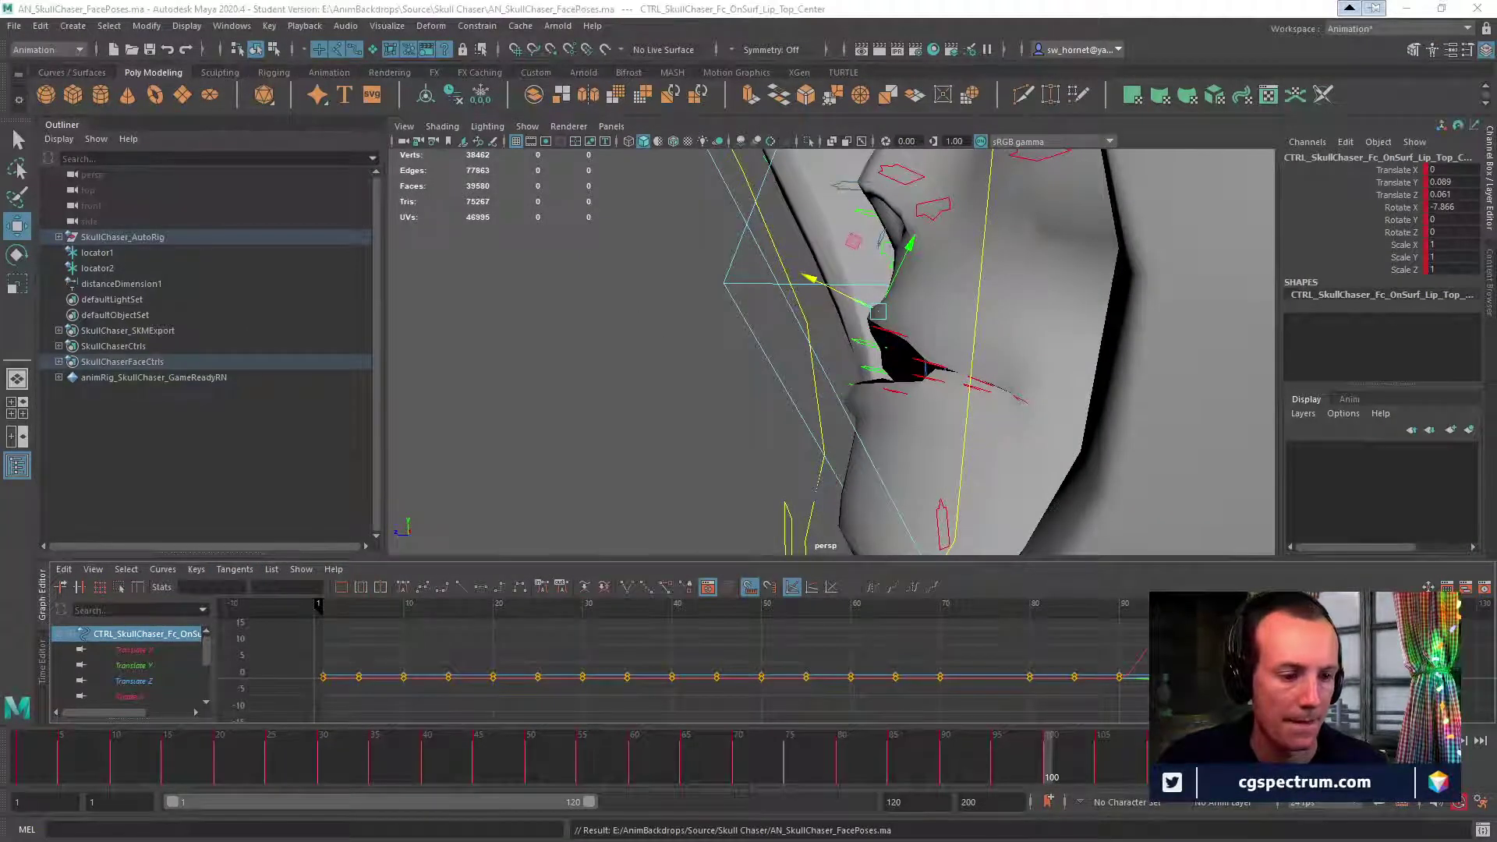
{"action": "left_click_drag", "start_coordinate": [944, 212], "coordinate": [884, 295], "text": "alt"}
{"action": "left_click", "coordinate": [1103, 770]}
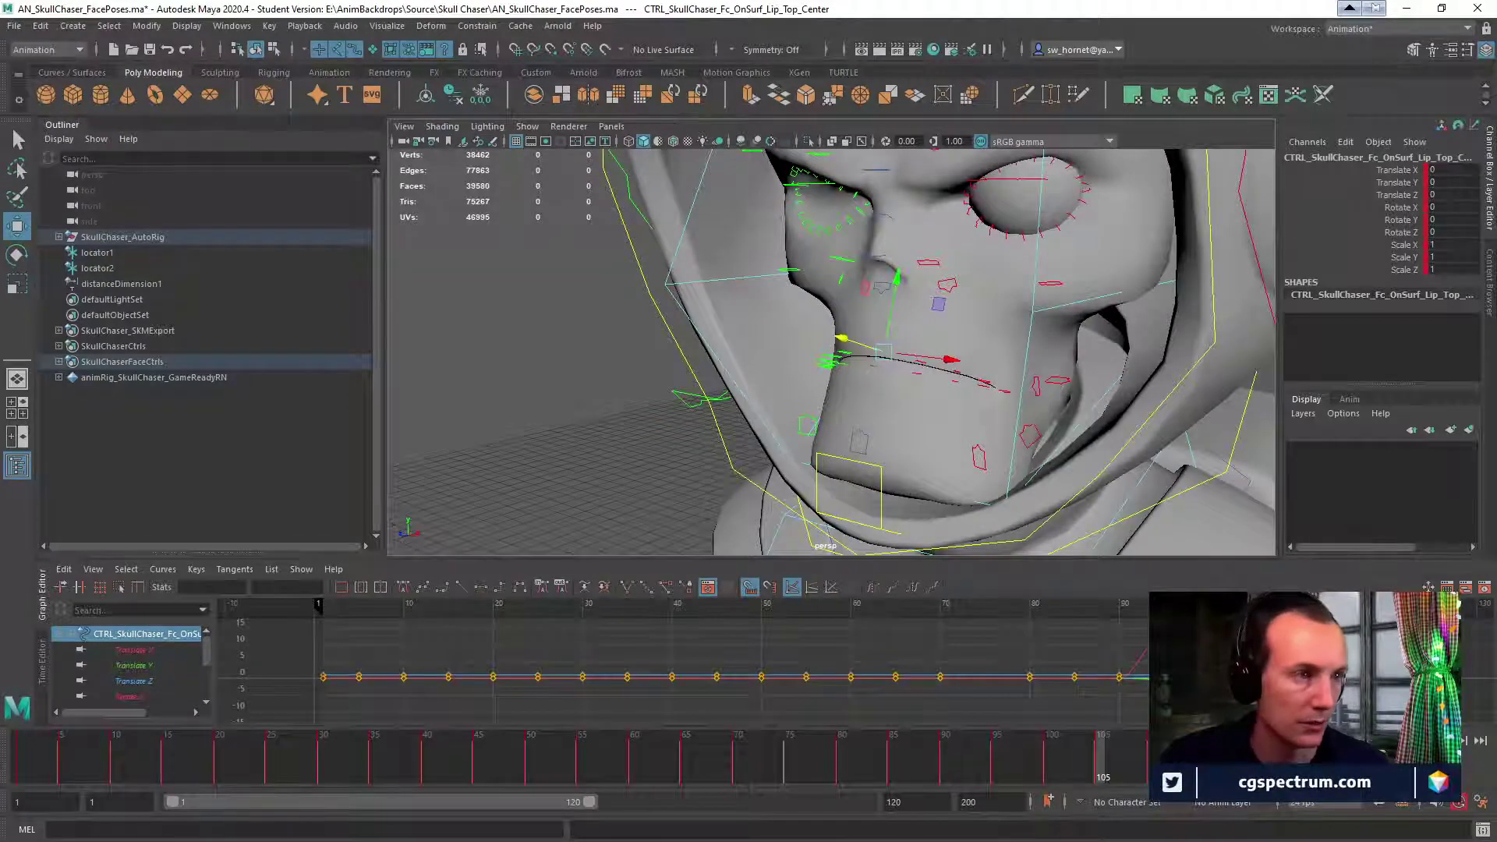
Switch to the browser, return to the ARFaceAnchor.BlendShapeLocation page, and find the mouthPucker entry among the Mouth and Jaw coefficients.
{"action": "key", "text": "alt+Tab"}
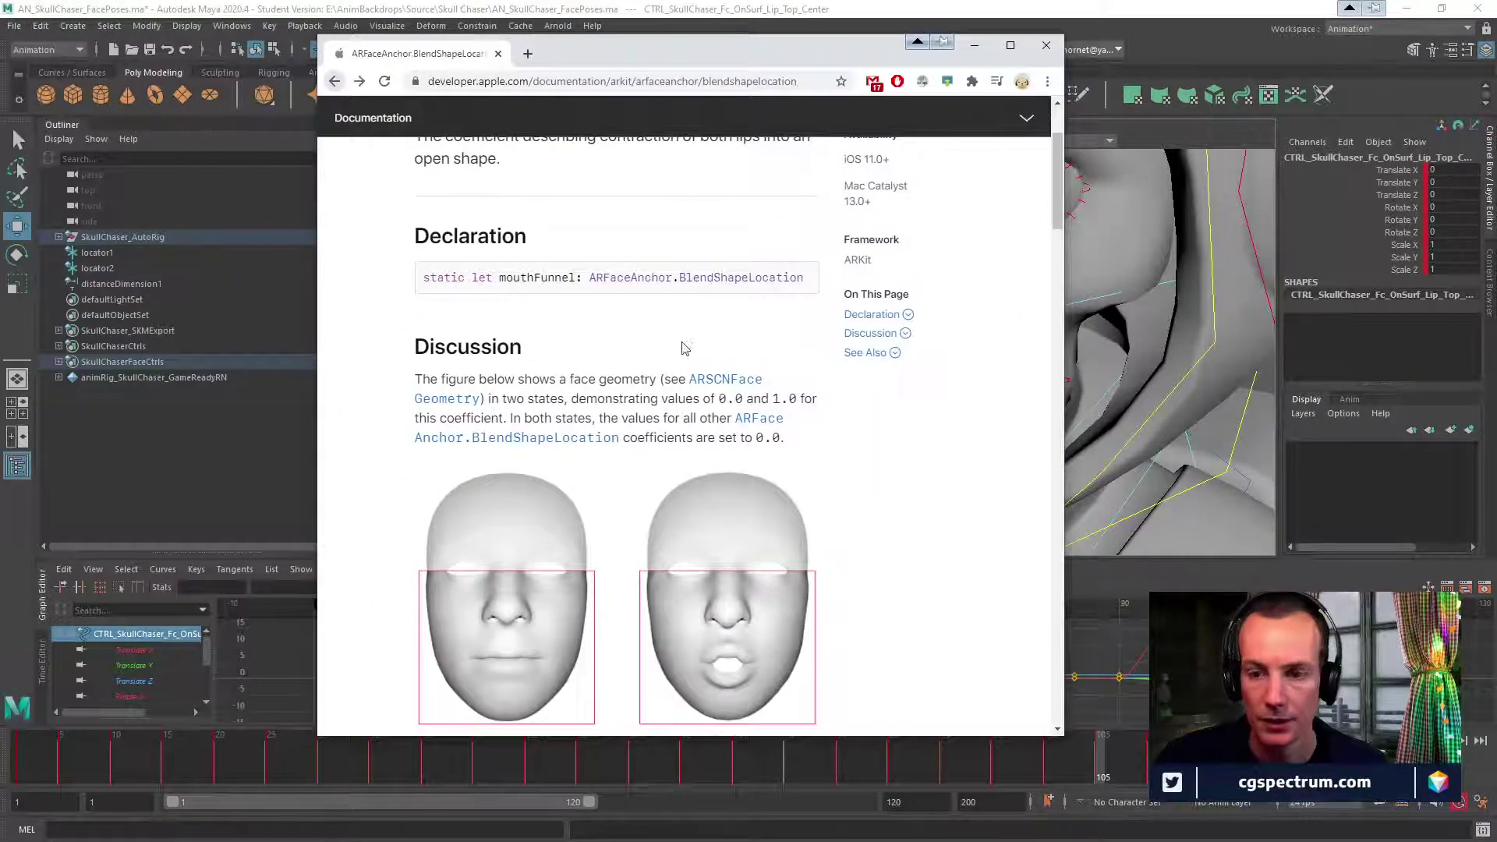
{"action": "scroll", "coordinate": [687, 351], "scroll_direction": "down", "scroll_amount": 6}
{"action": "scroll", "coordinate": [708, 374], "scroll_direction": "up", "scroll_amount": 4}
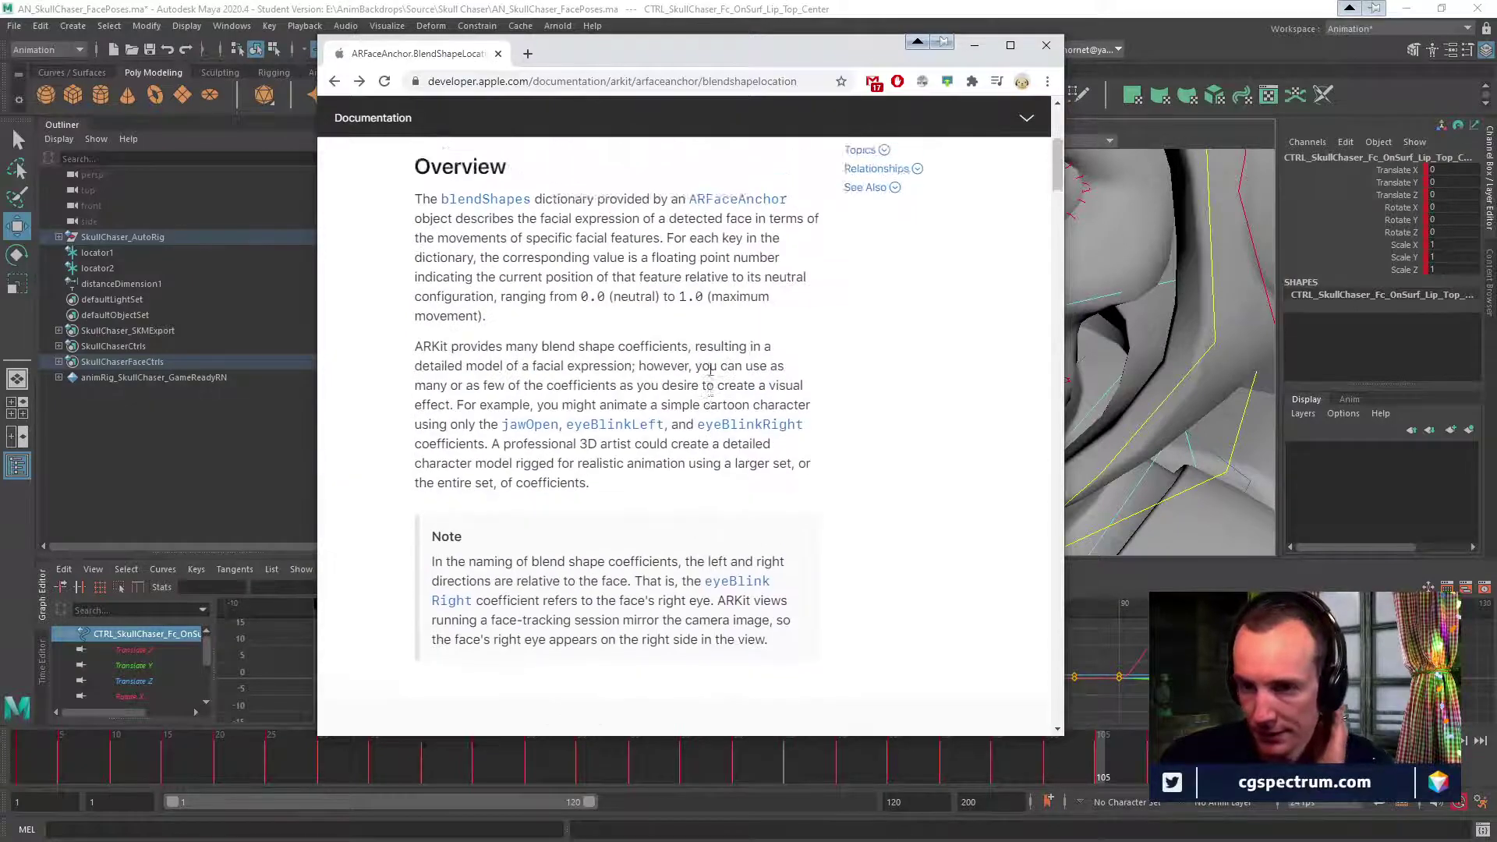
{"action": "scroll", "coordinate": [709, 370], "scroll_direction": "up", "scroll_amount": 5}
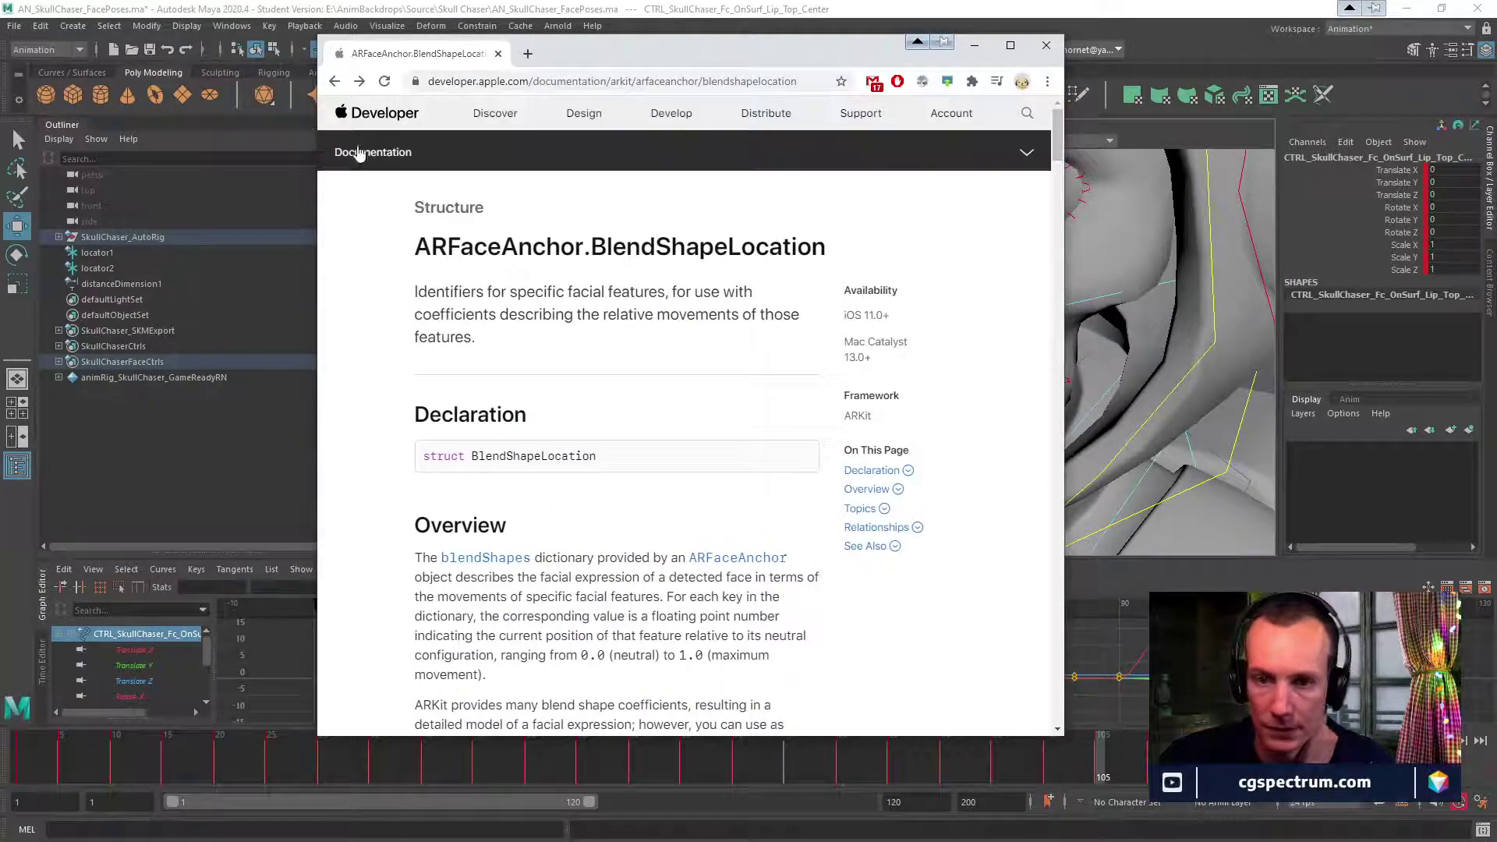
{"action": "left_click", "coordinate": [336, 82]}
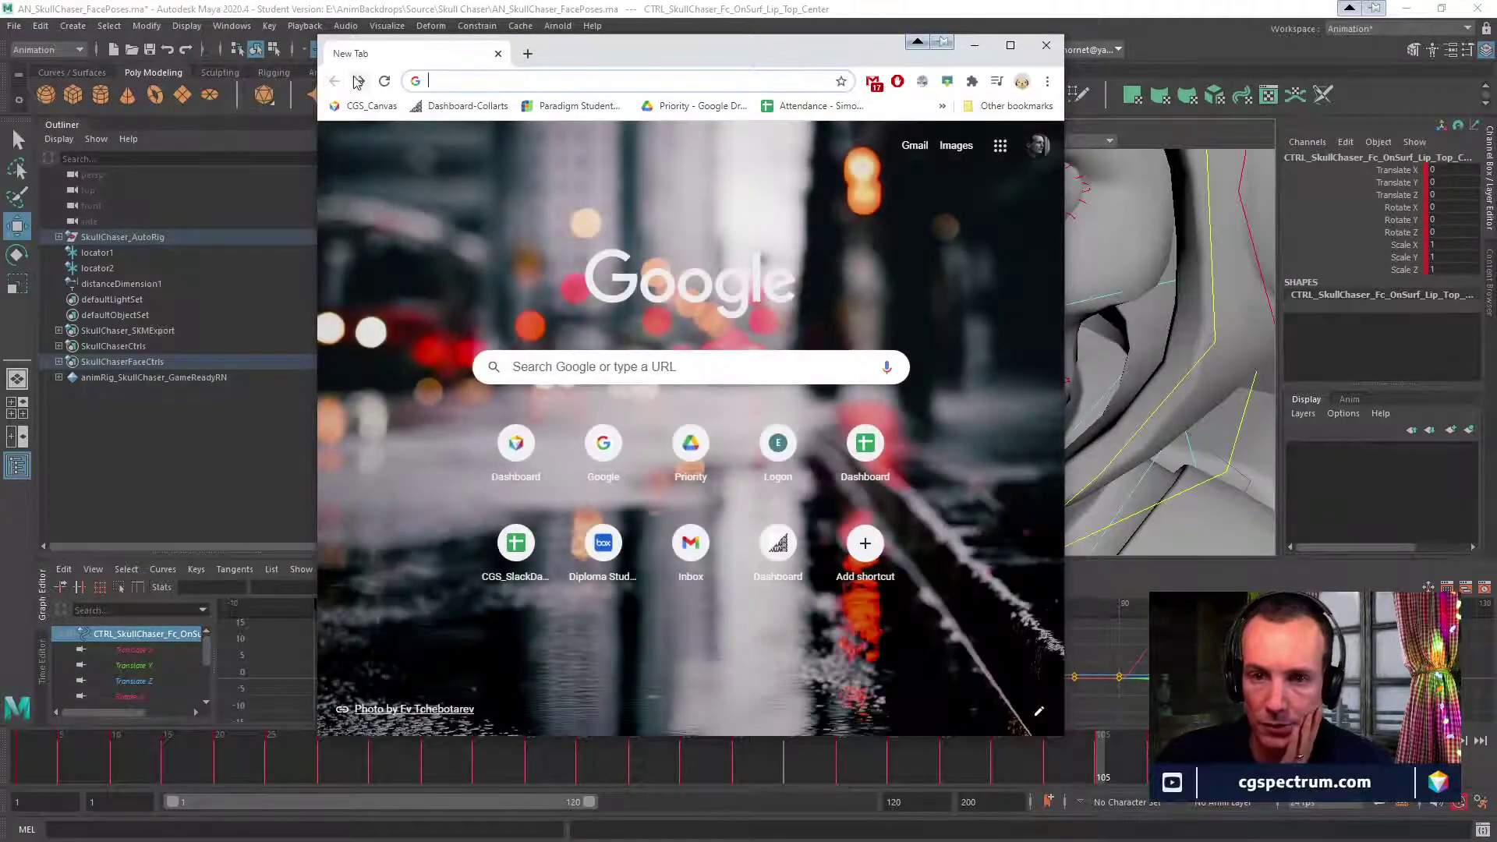
{"action": "left_click", "coordinate": [358, 82]}
{"action": "scroll", "coordinate": [500, 308], "scroll_direction": "down", "scroll_amount": 3}
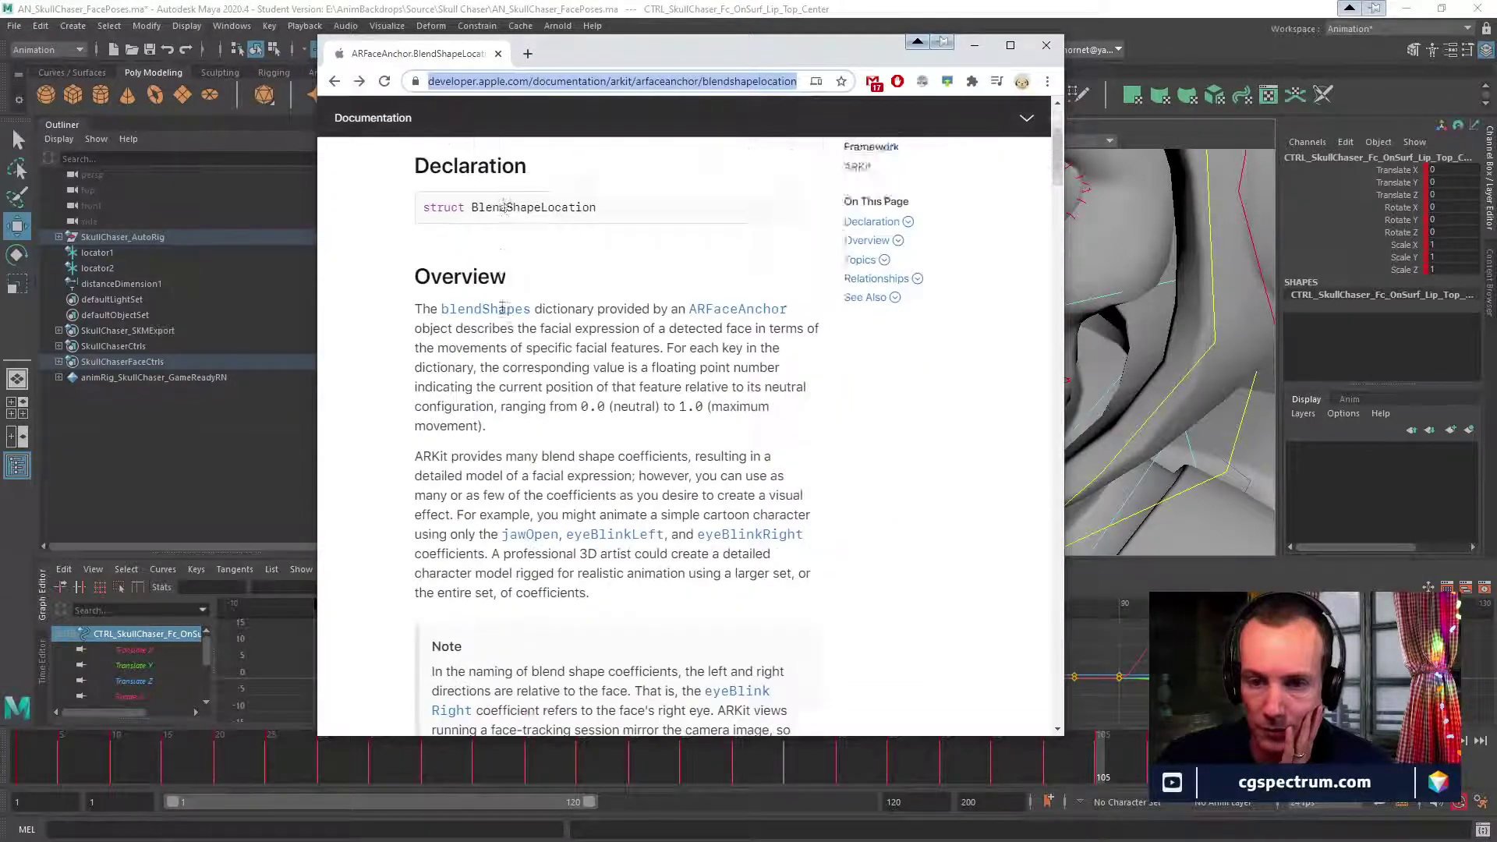
{"action": "scroll", "coordinate": [503, 309], "scroll_direction": "down", "scroll_amount": 15}
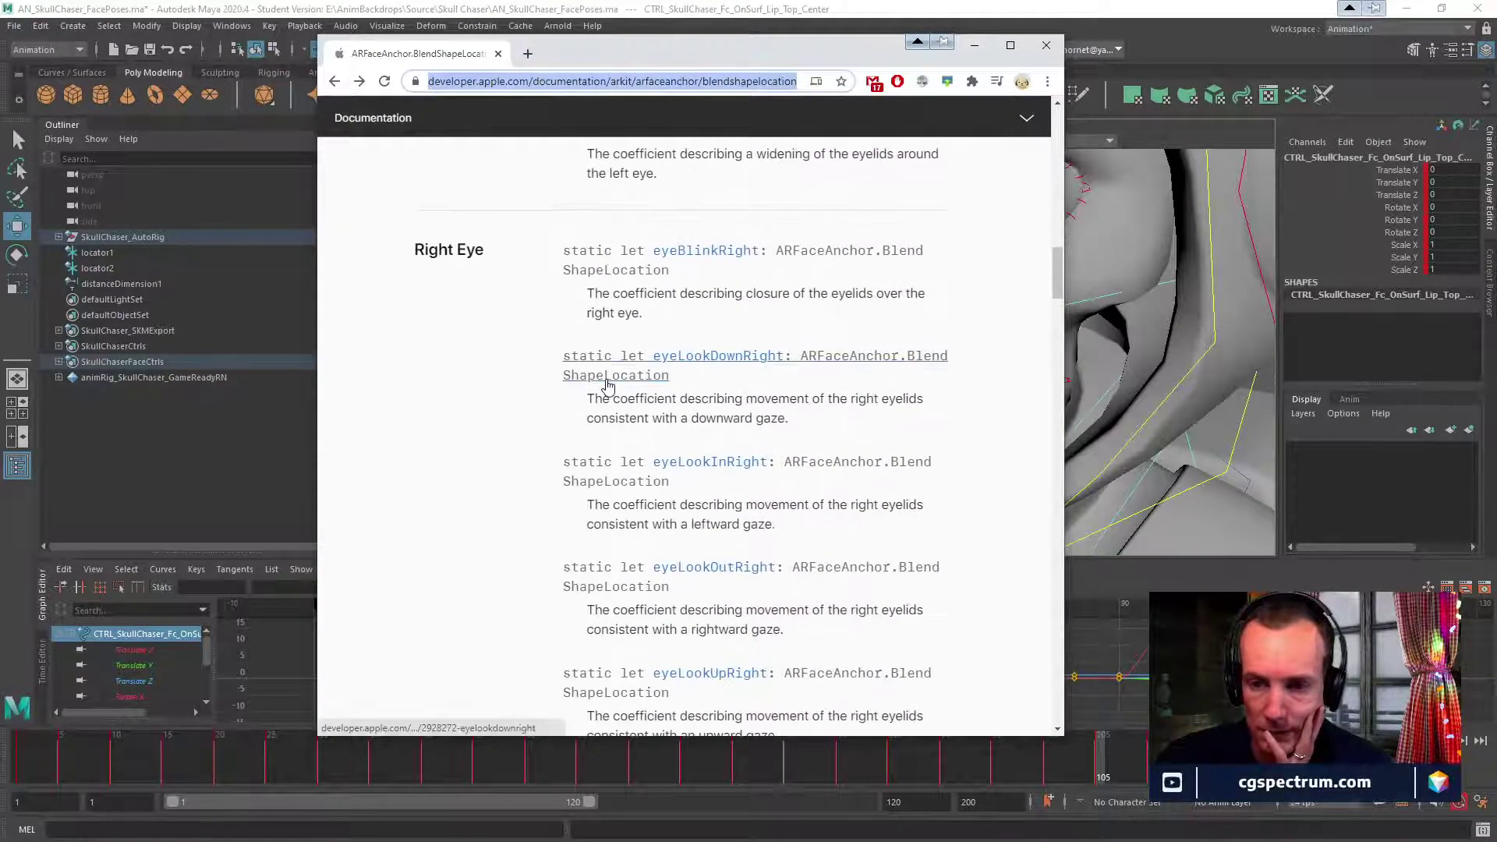
{"action": "scroll", "coordinate": [608, 385], "scroll_direction": "down", "scroll_amount": 10}
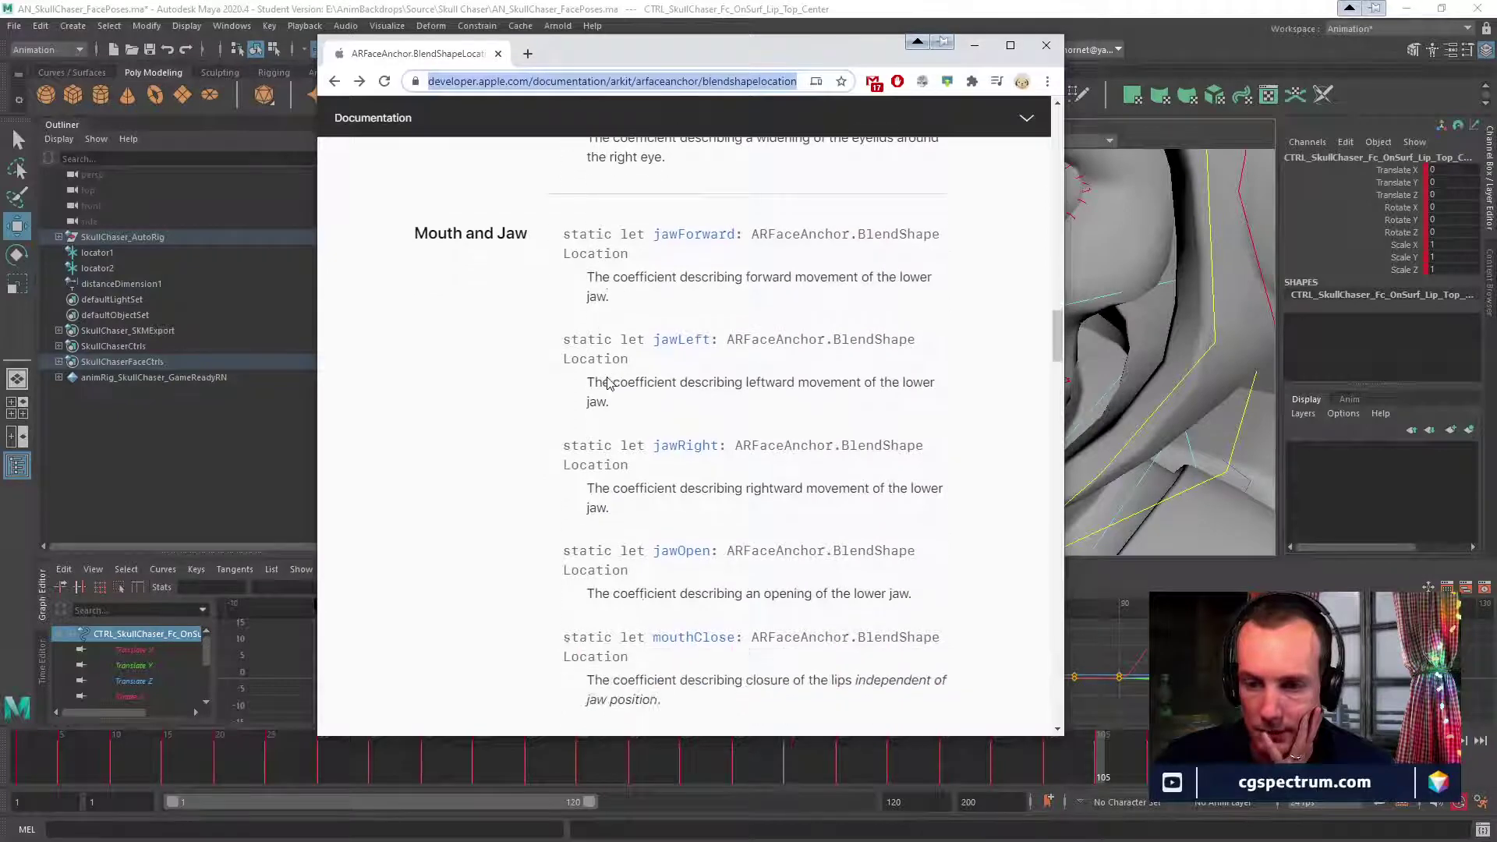
{"action": "scroll", "coordinate": [608, 384], "scroll_direction": "down", "scroll_amount": 3}
{"action": "scroll", "coordinate": [747, 441], "scroll_direction": "down", "scroll_amount": 2}
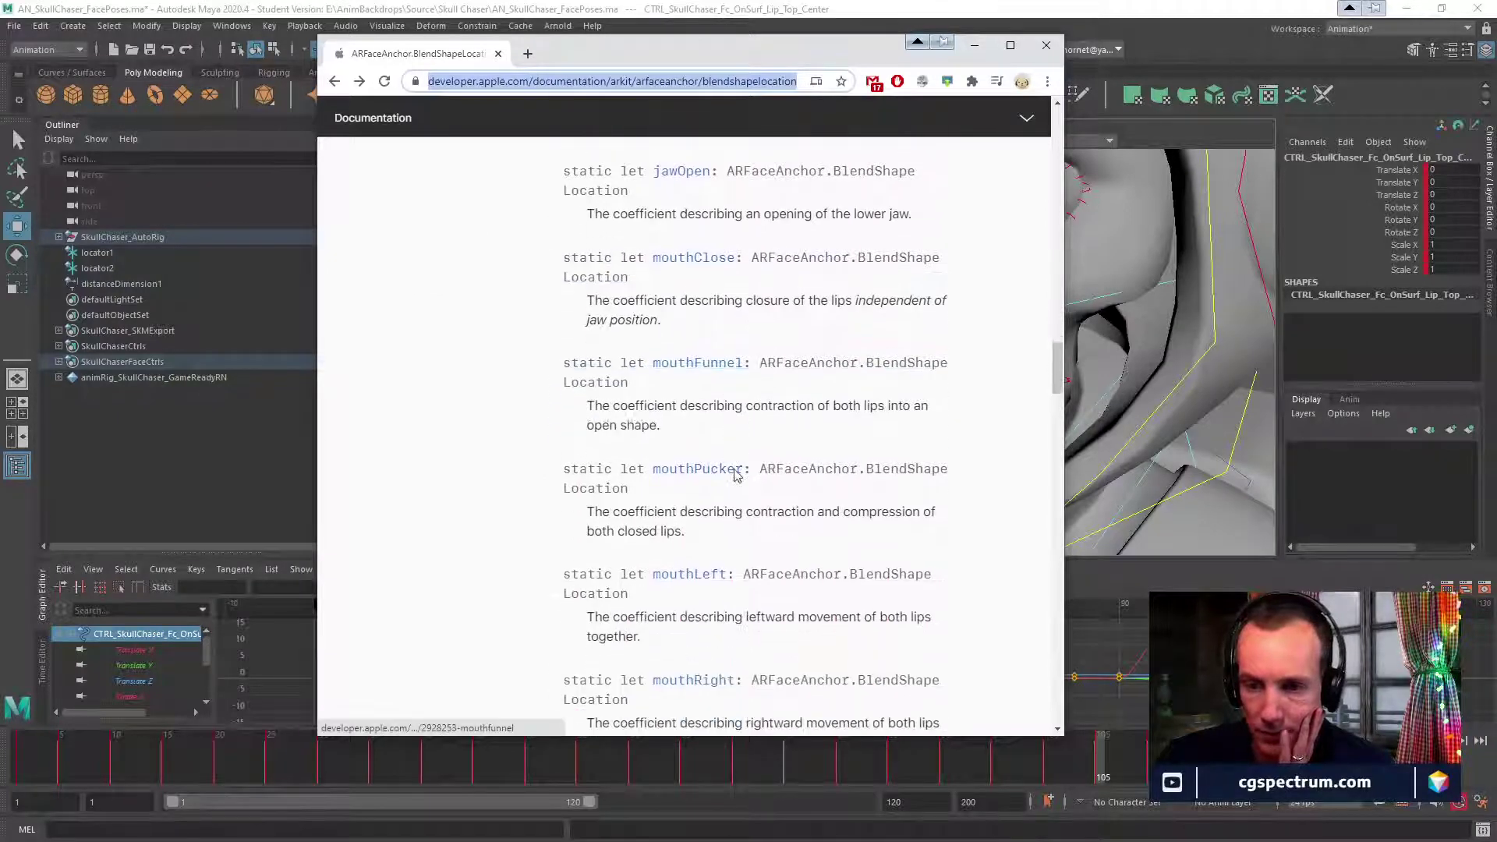
Open the mouthPucker documentation page, examine its reference face images, and return to Maya.
{"action": "left_click", "coordinate": [729, 472]}
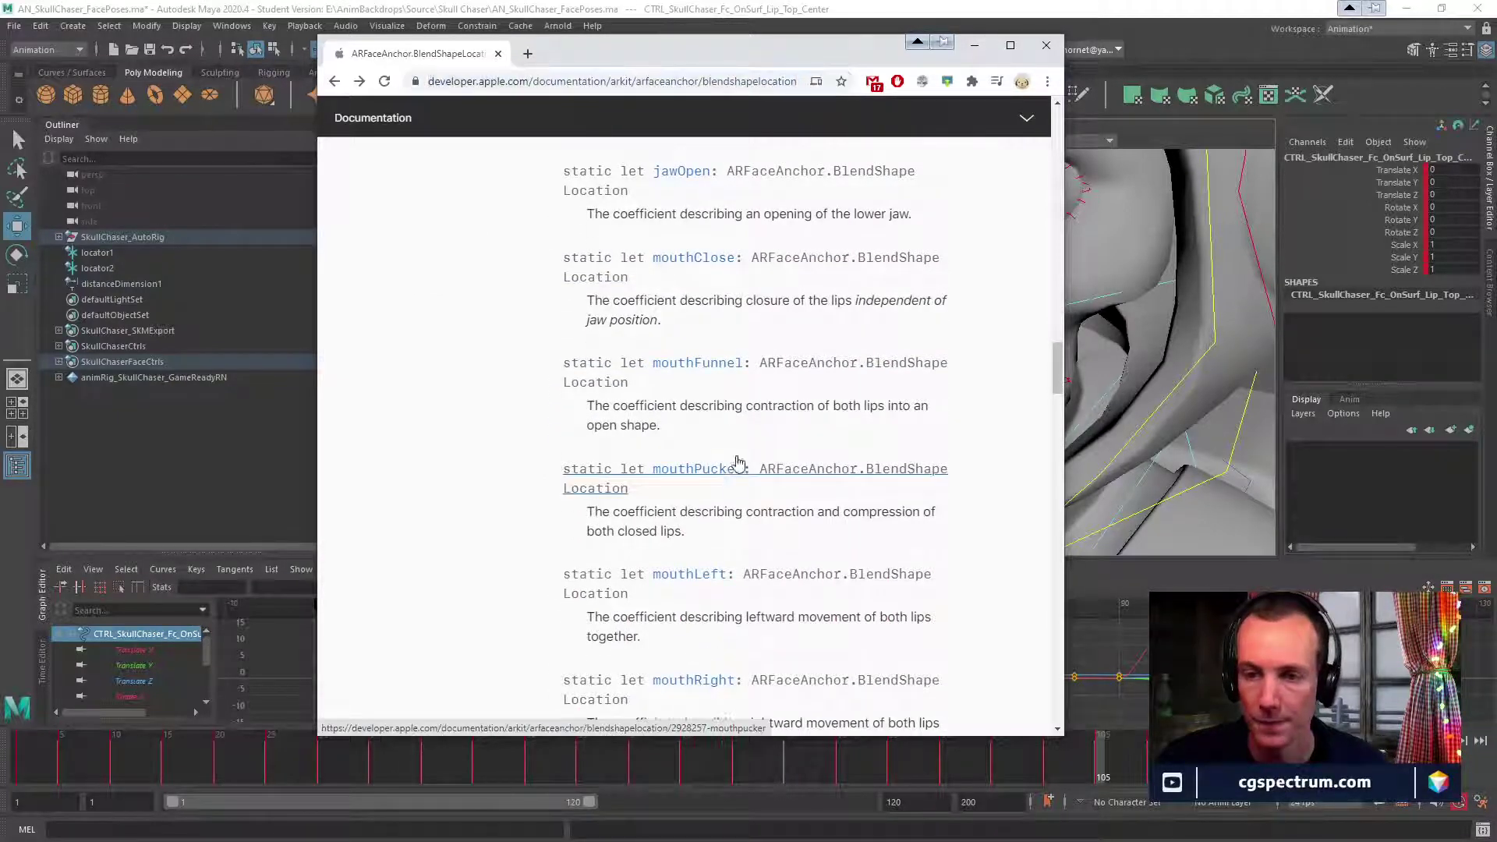
{"action": "left_click_drag", "start_coordinate": [789, 54], "coordinate": [751, 61]}
{"action": "scroll", "coordinate": [782, 394], "scroll_direction": "down", "scroll_amount": 4}
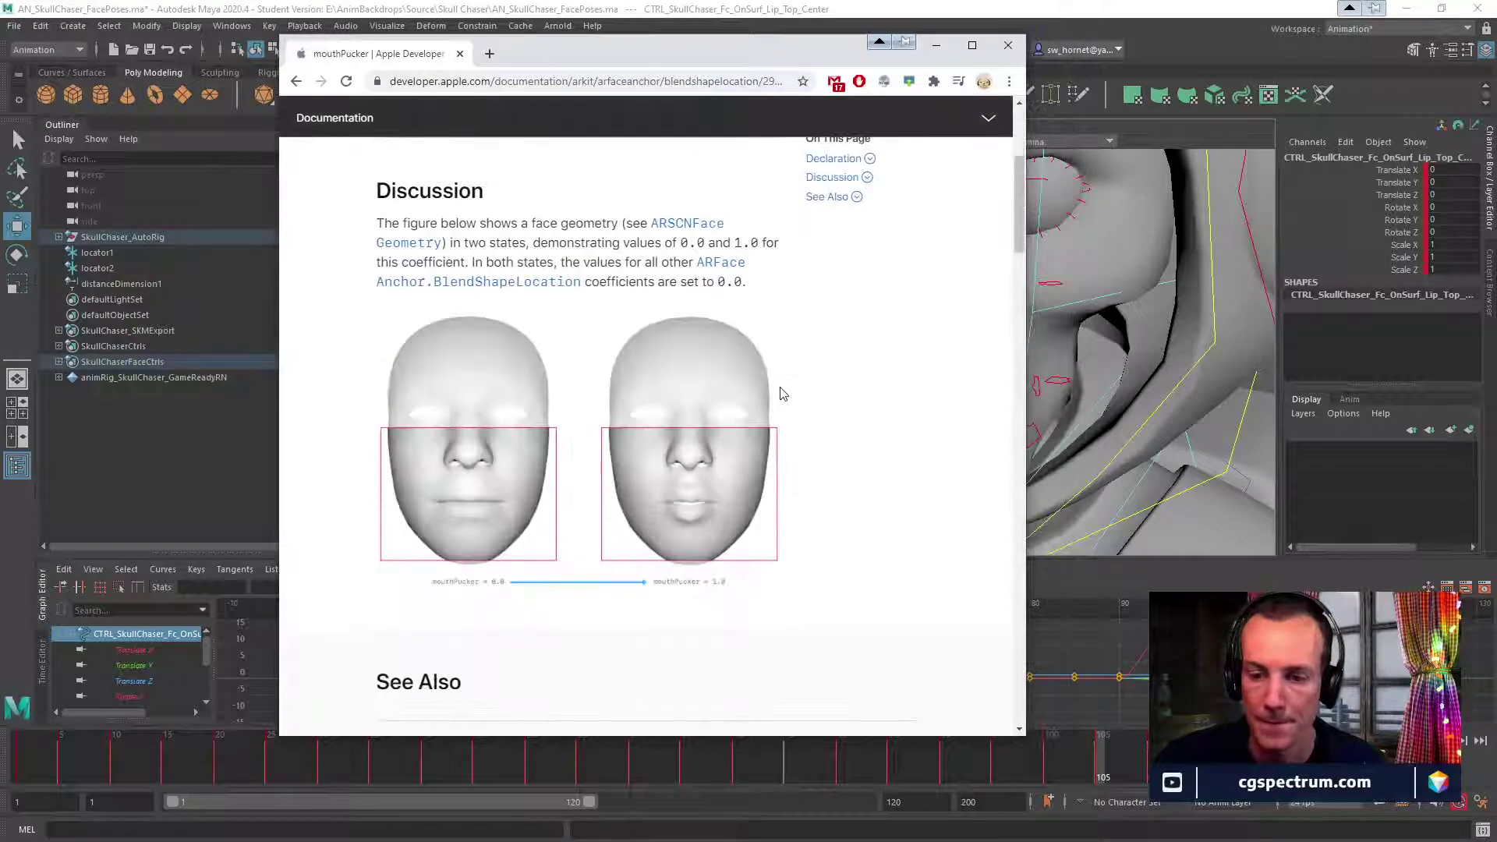
{"action": "left_click", "coordinate": [775, 33]}
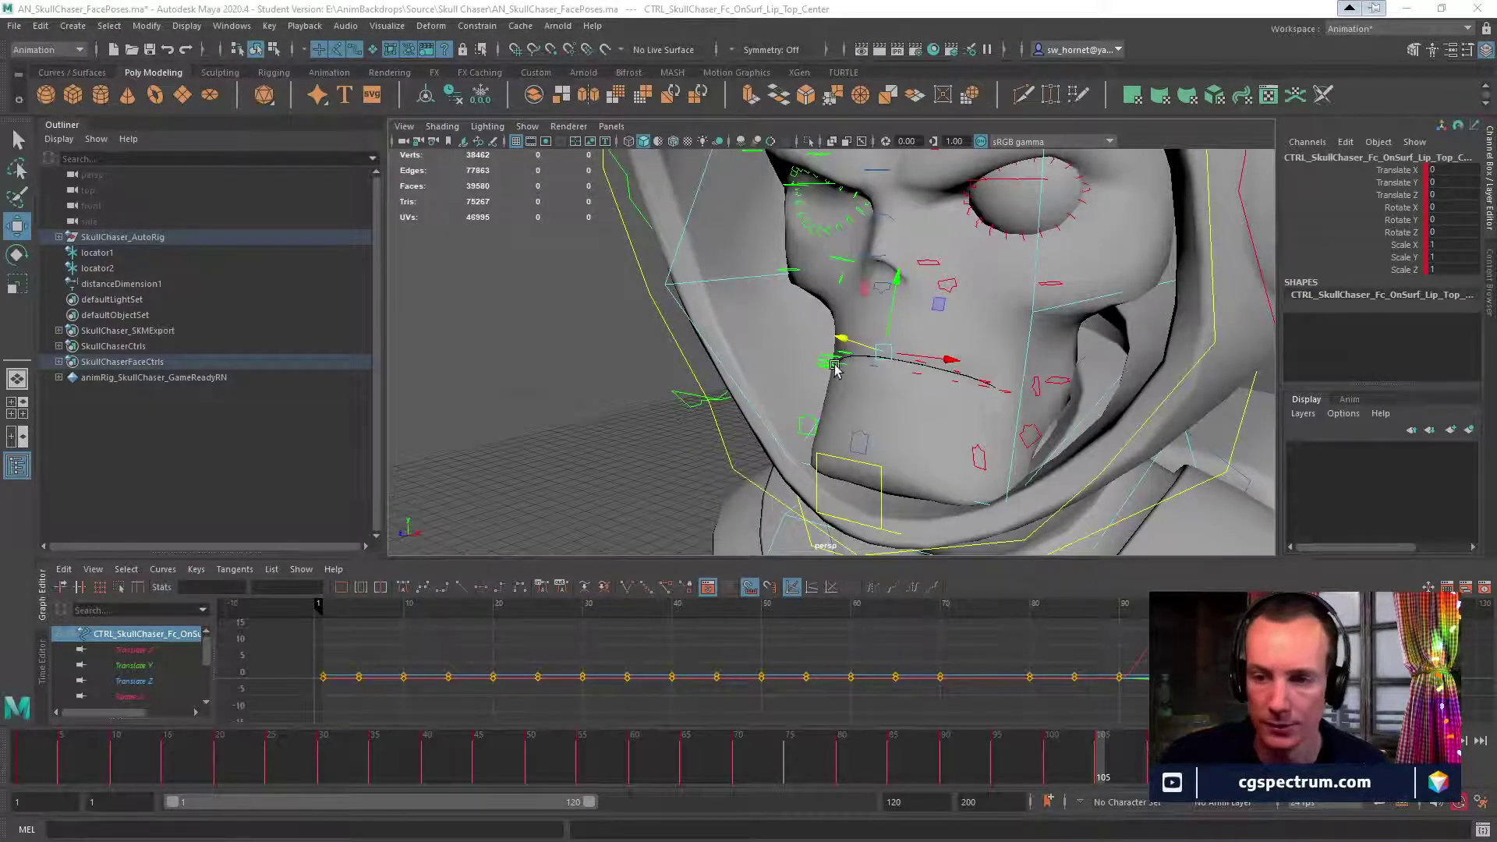
Rotate the bottom center and top center lip controls outward and push them slightly forward for the mouthPucker pose.
{"action": "left_click_drag", "start_coordinate": [834, 368], "coordinate": [850, 410], "text": "alt"}
{"action": "left_click", "coordinate": [852, 384]}
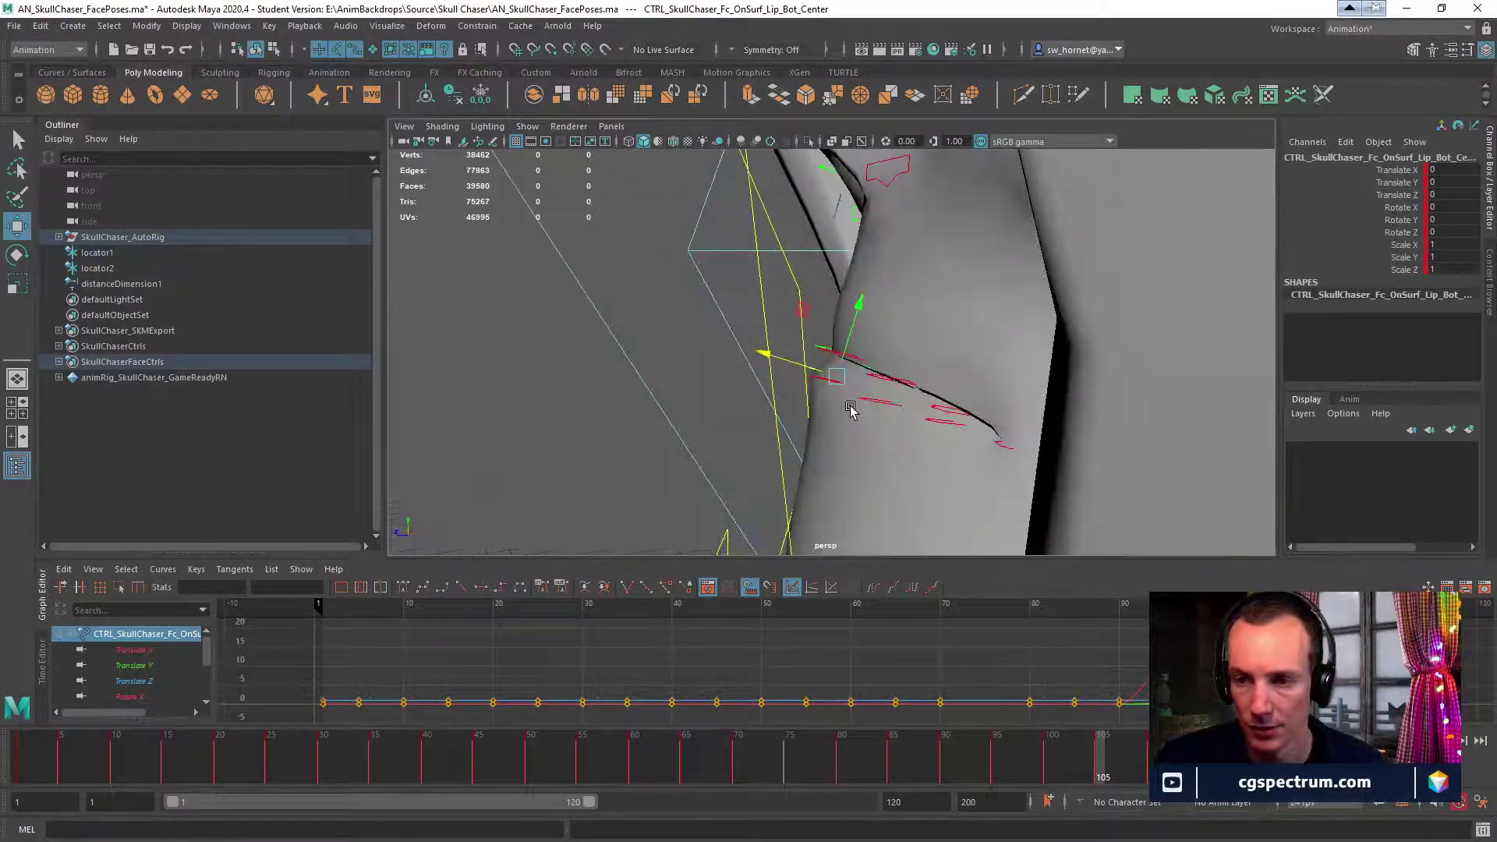
{"action": "key", "text": "e"}
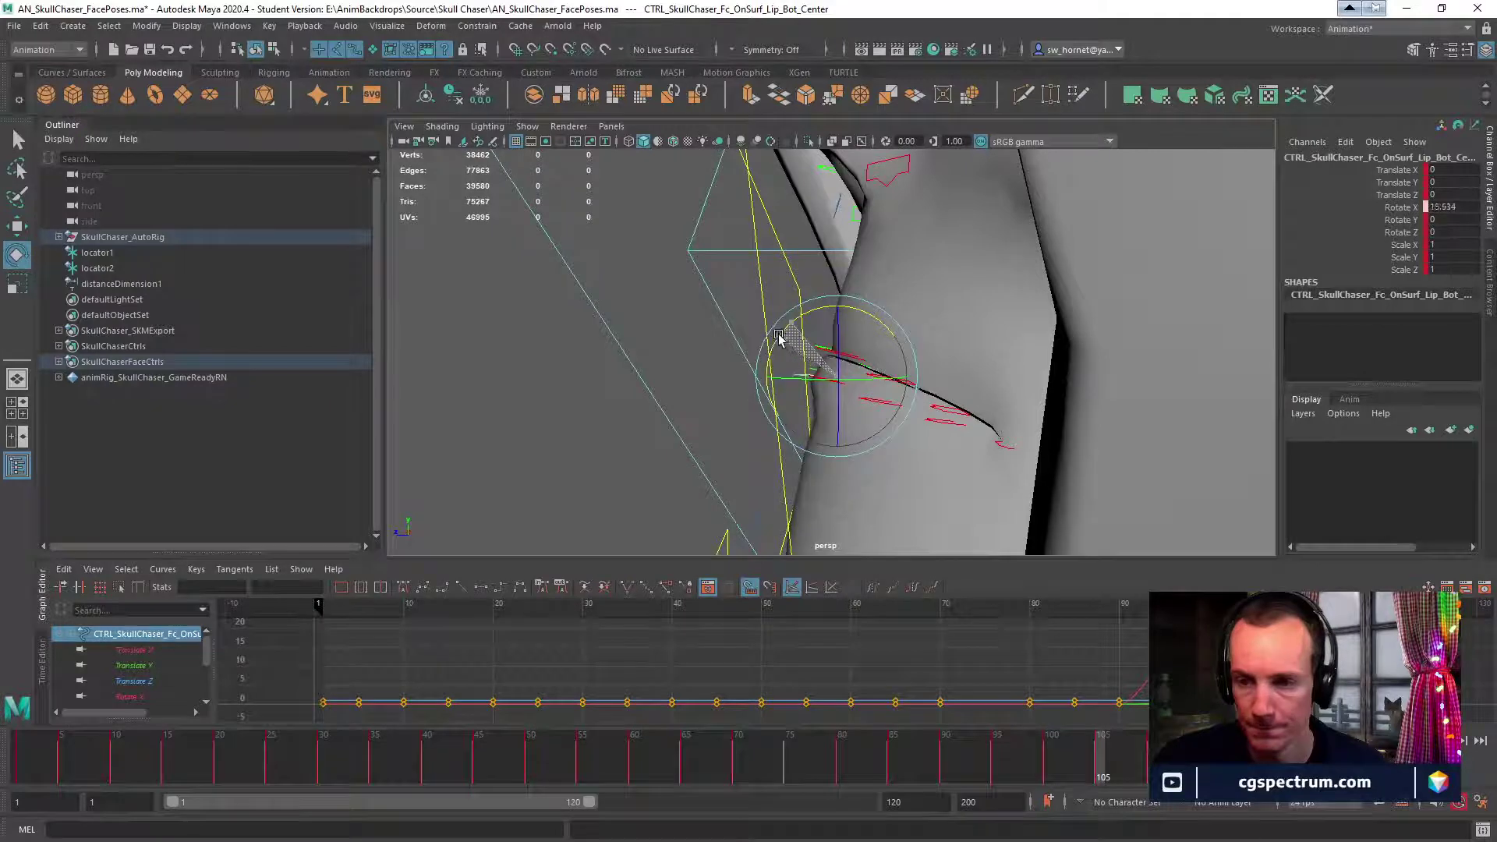
{"action": "key", "text": "w"}
{"action": "left_click_drag", "start_coordinate": [778, 337], "coordinate": [1013, 424]}
{"action": "left_click", "coordinate": [911, 347]}
{"action": "left_click_drag", "start_coordinate": [910, 347], "coordinate": [1125, 335], "text": "alt"}
{"action": "key", "text": "e"}
Rotate the bottom left inner lip control slightly outward and nudge it forward to follow the lip center.
{"action": "left_click", "coordinate": [1069, 377]}
{"action": "left_click_drag", "start_coordinate": [1068, 376], "coordinate": [938, 421], "text": "alt"}
{"action": "key", "text": "w"}
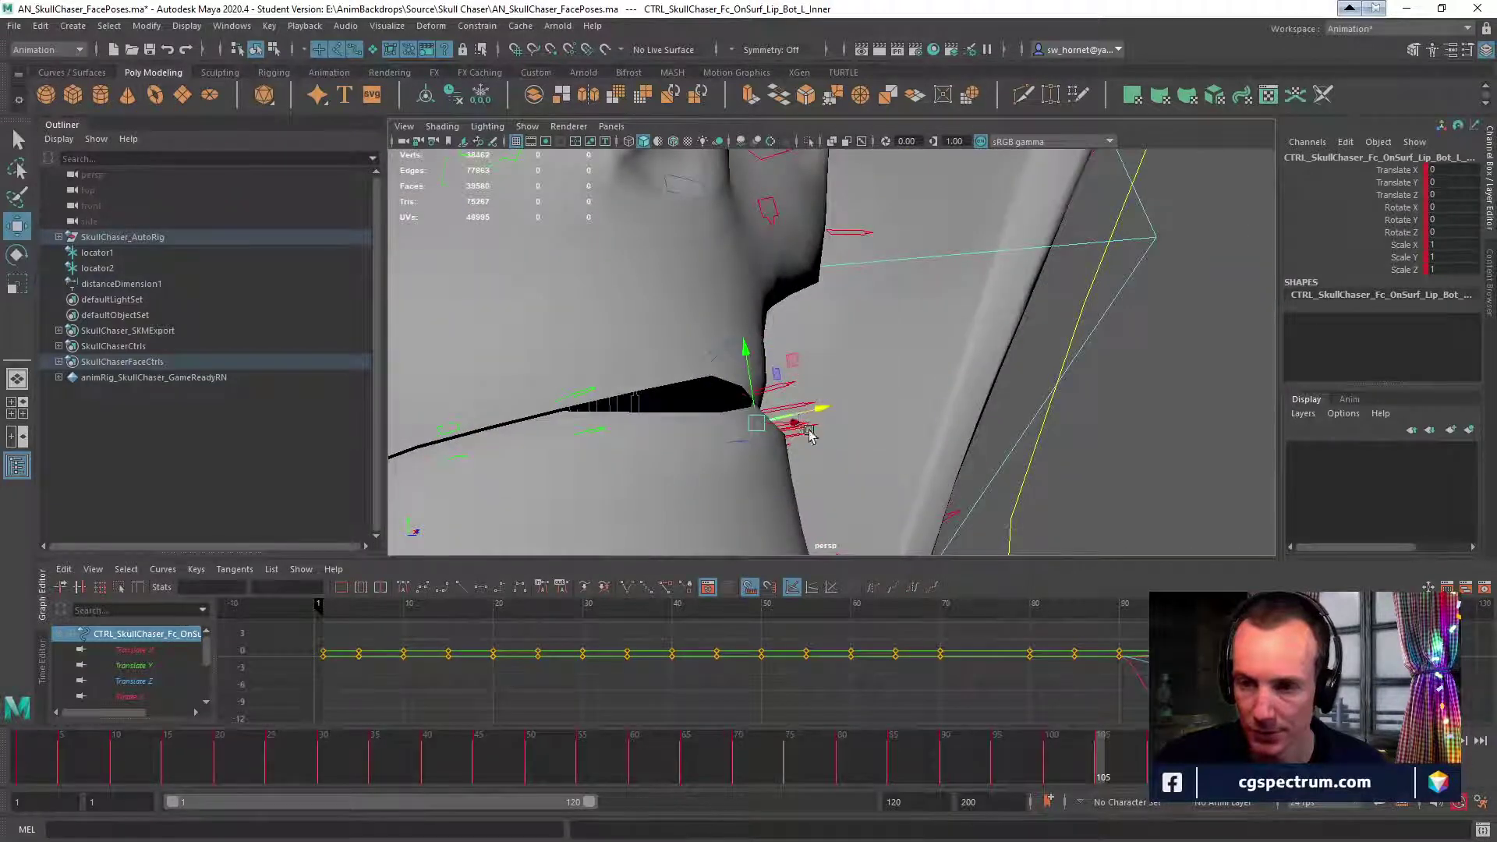
{"action": "key", "text": "e"}
{"action": "left_click_drag", "start_coordinate": [809, 434], "coordinate": [677, 412], "text": "alt"}
{"action": "key", "text": "w"}
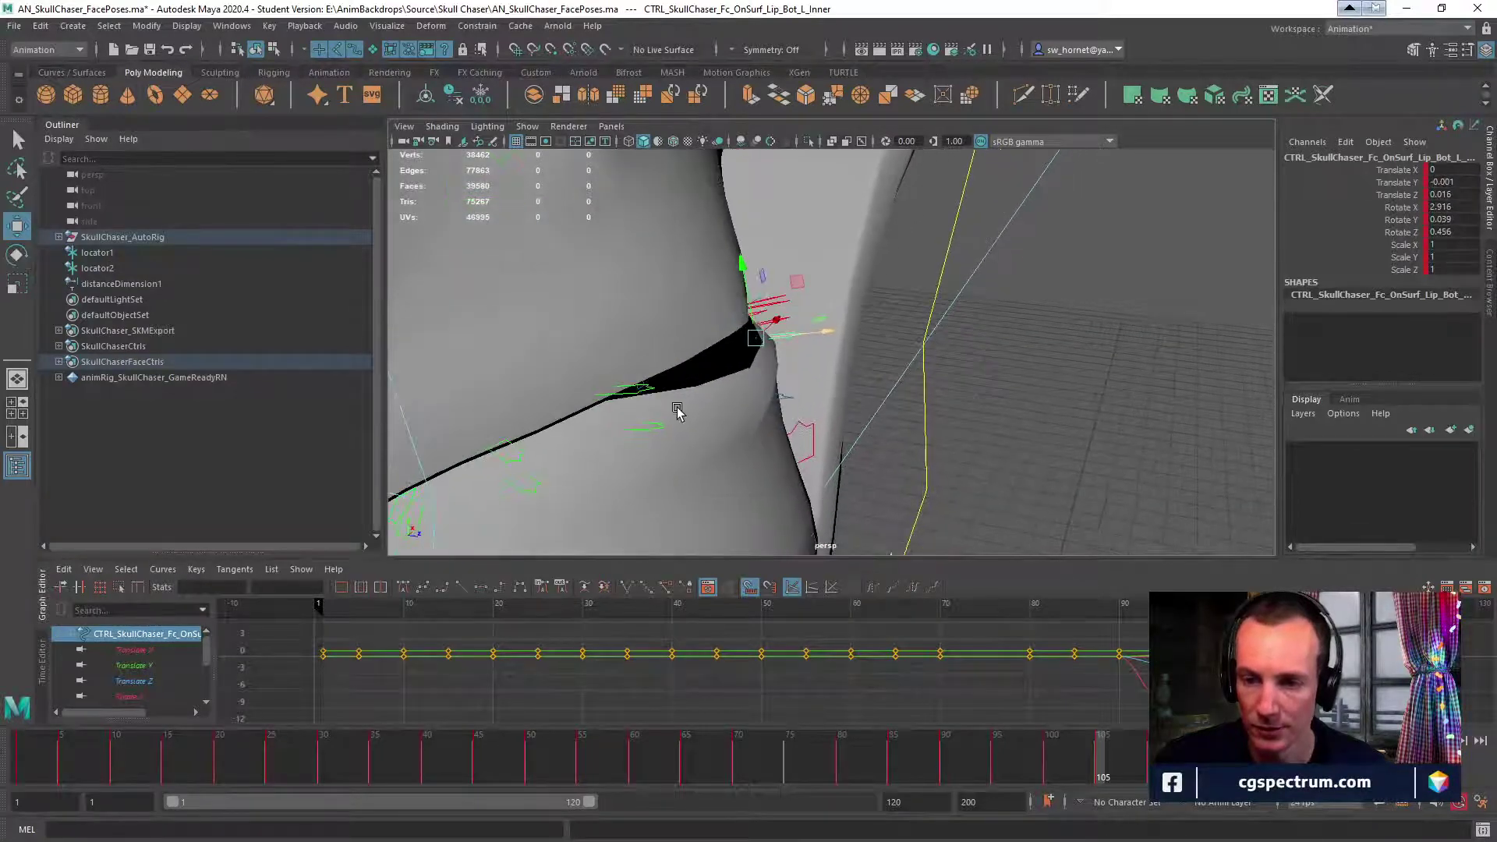
Rotate the bottom right inner lip control outward and move it slightly forward.
{"action": "left_click_drag", "start_coordinate": [598, 478], "coordinate": [655, 292], "text": "alt"}
{"action": "left_click", "coordinate": [608, 386]}
{"action": "key", "text": "e"}
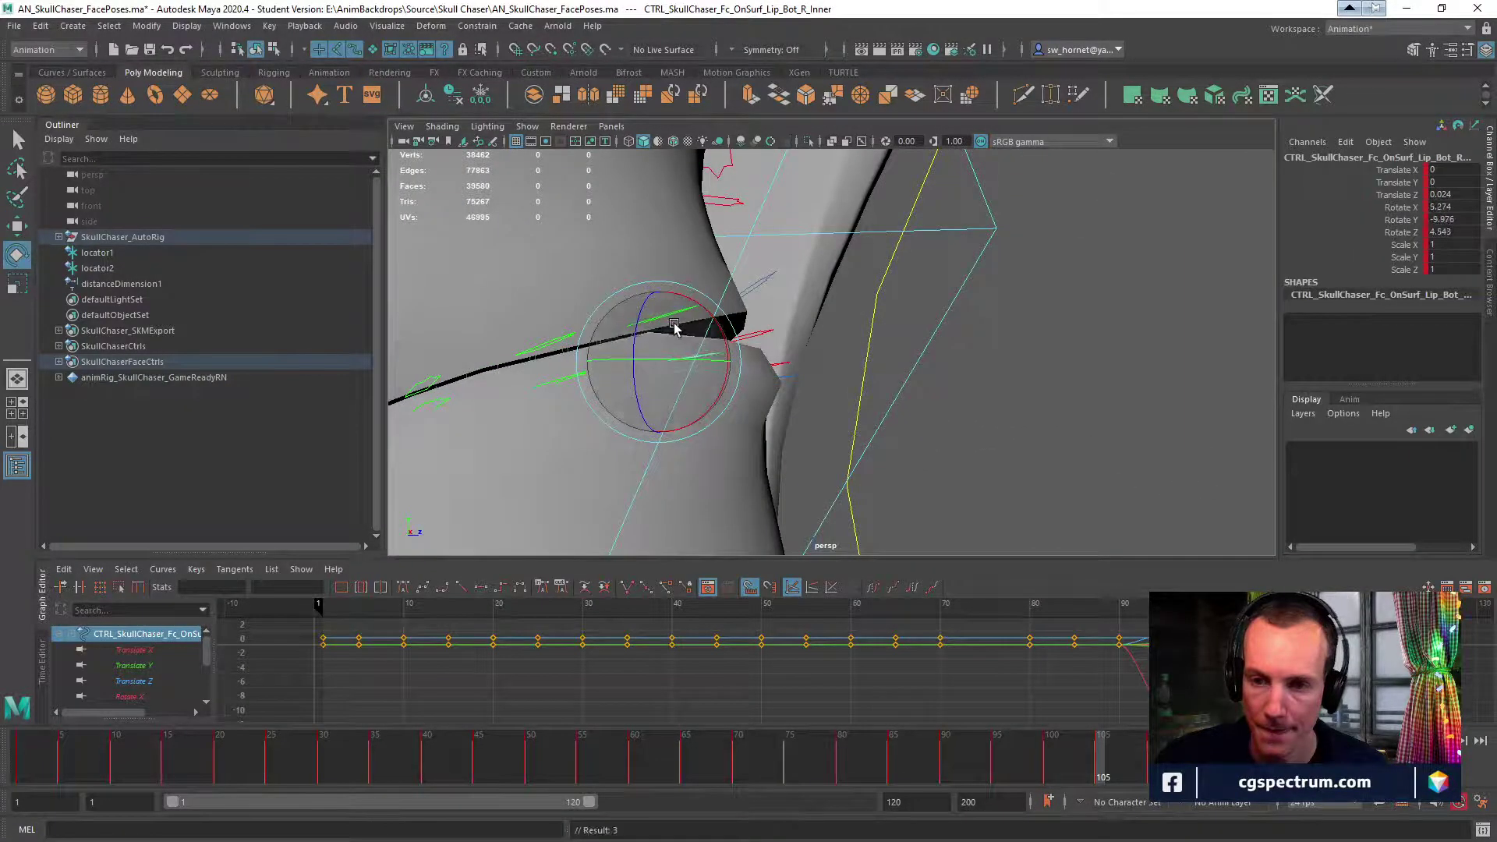
{"action": "key", "text": "w"}
Rotate the top right inner lip control outward and push it forward to match the lower lip.
{"action": "left_click", "coordinate": [665, 315]}
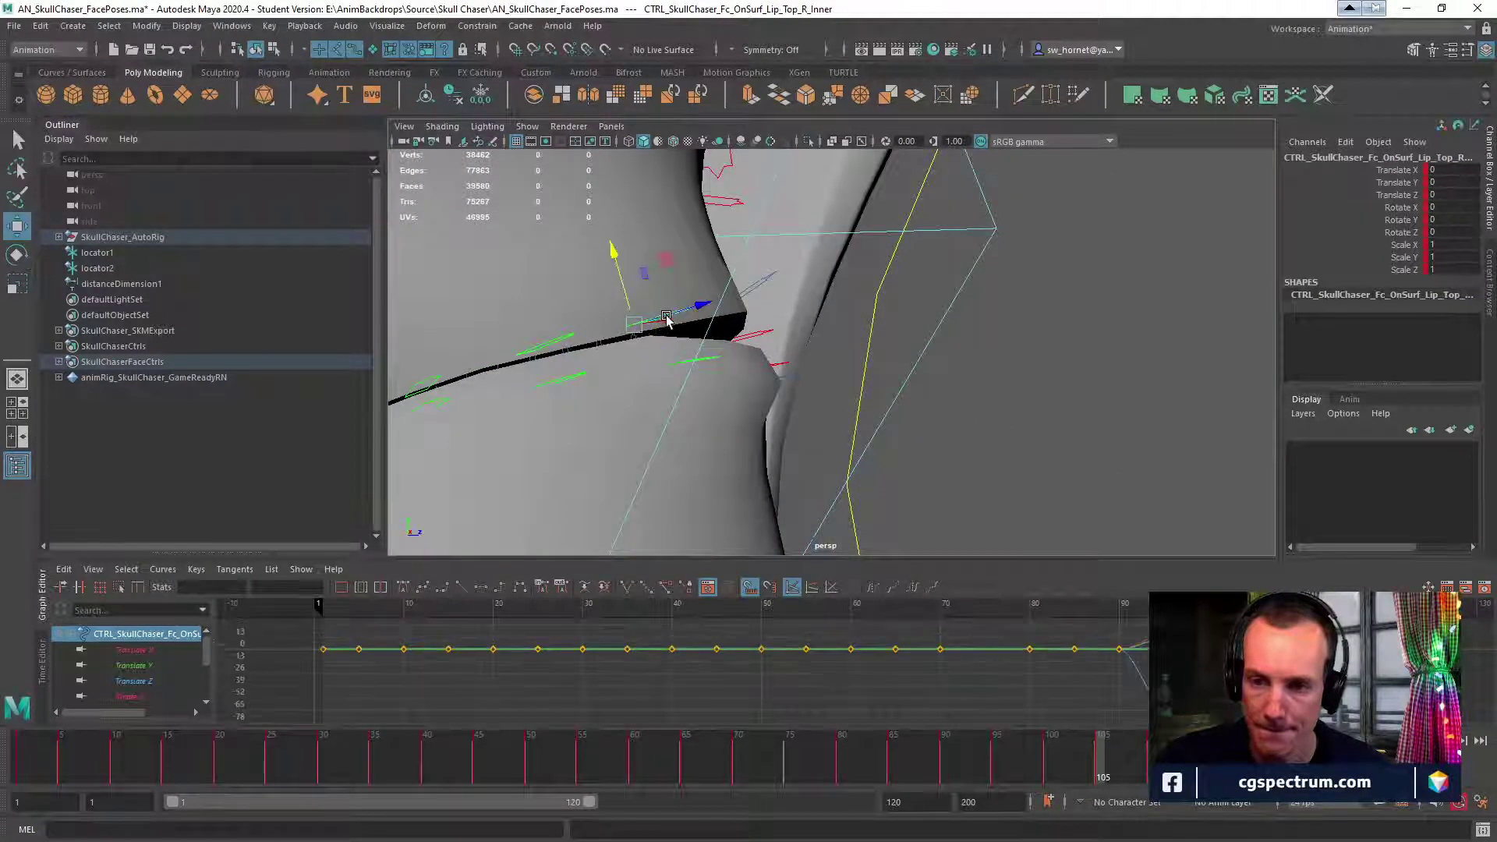
{"action": "key", "text": "e"}
{"action": "key", "text": "w"}
{"action": "left_click_drag", "start_coordinate": [684, 275], "coordinate": [905, 335]}
Rotate the top left inner lip control outward and refine the bottom left inner lip control's rotation.
{"action": "left_click", "coordinate": [899, 390]}
{"action": "key", "text": "e"}
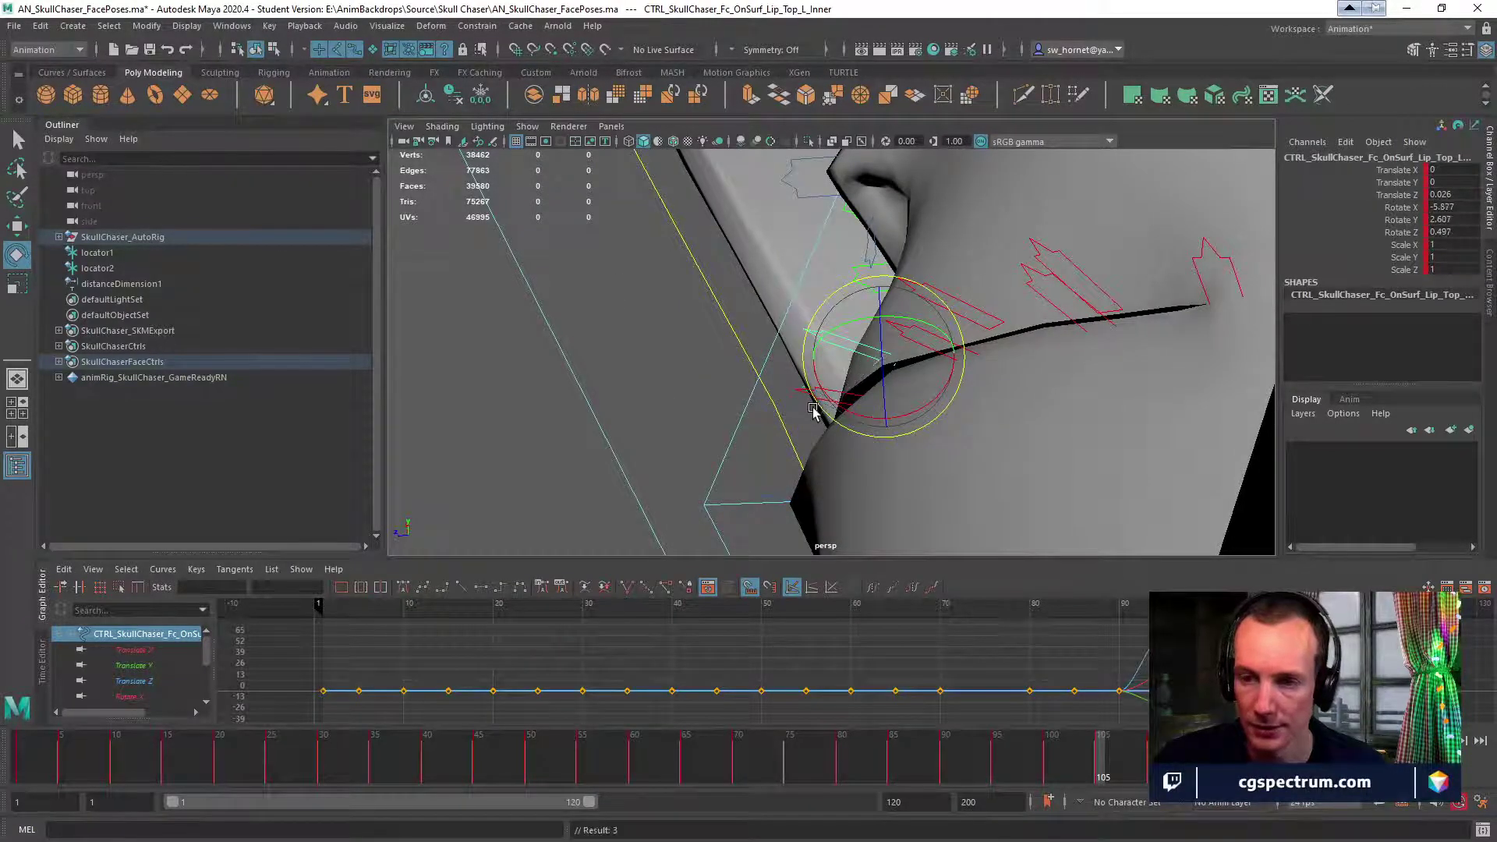
{"action": "left_click_drag", "start_coordinate": [916, 347], "coordinate": [863, 351], "text": "alt"}
{"action": "left_click", "coordinate": [826, 466]}
{"action": "left_click", "coordinate": [886, 405]}
{"action": "left_click_drag", "start_coordinate": [849, 387], "coordinate": [967, 438]}
{"action": "key", "text": "w"}
Examine the pucker pose on the face and the whole character from several distances and angles.
{"action": "left_click_drag", "start_coordinate": [699, 414], "coordinate": [784, 396], "text": "alt"}
{"action": "right_click_drag", "start_coordinate": [784, 395], "coordinate": [662, 418], "text": "alt"}
{"action": "left_click_drag", "start_coordinate": [834, 398], "coordinate": [920, 420], "text": "alt"}
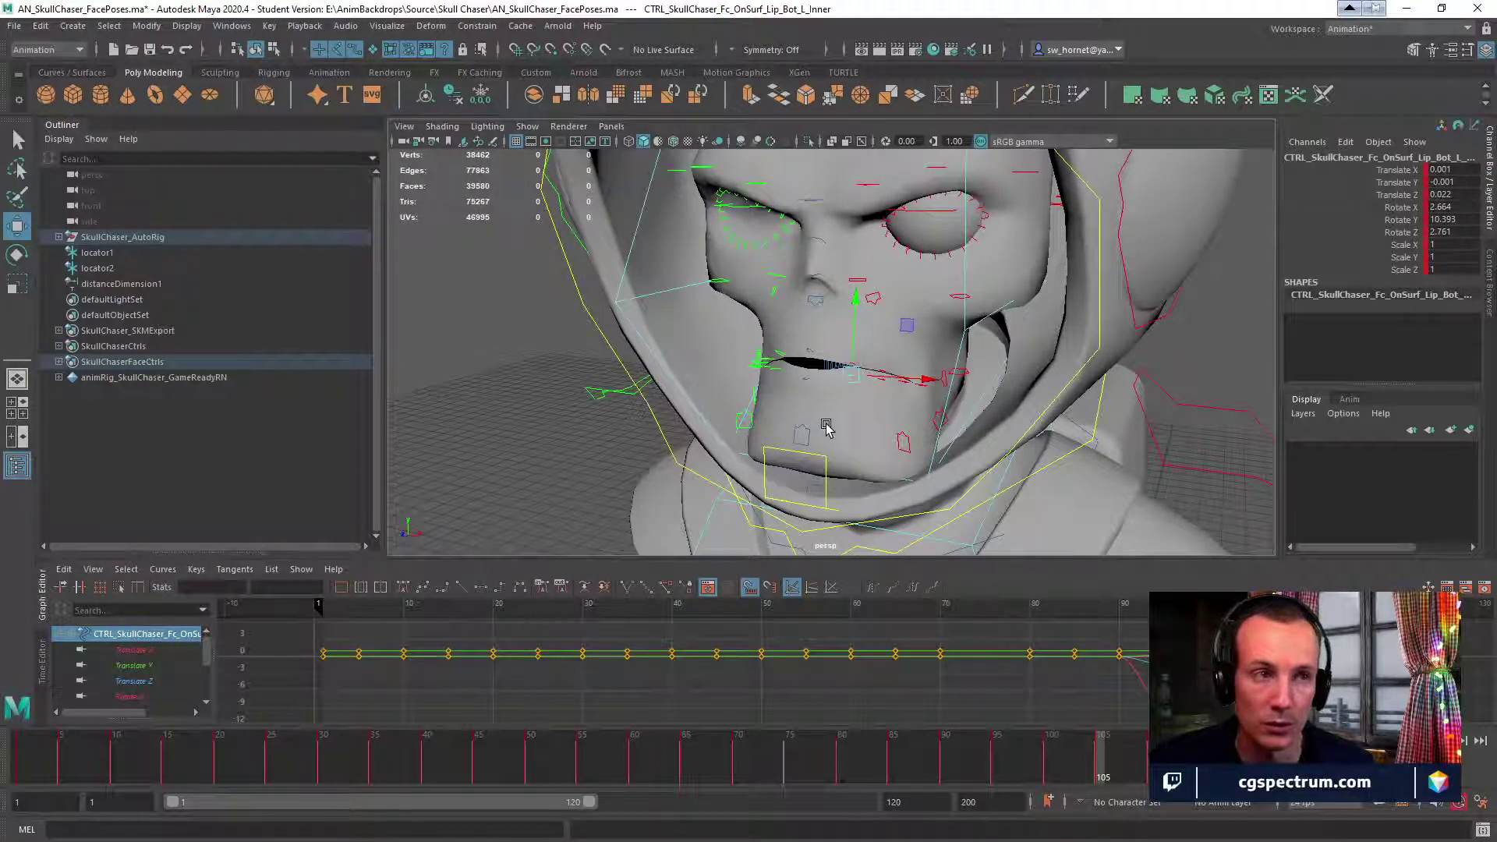
{"action": "middle_click_drag", "start_coordinate": [963, 429], "coordinate": [946, 397], "text": "alt"}
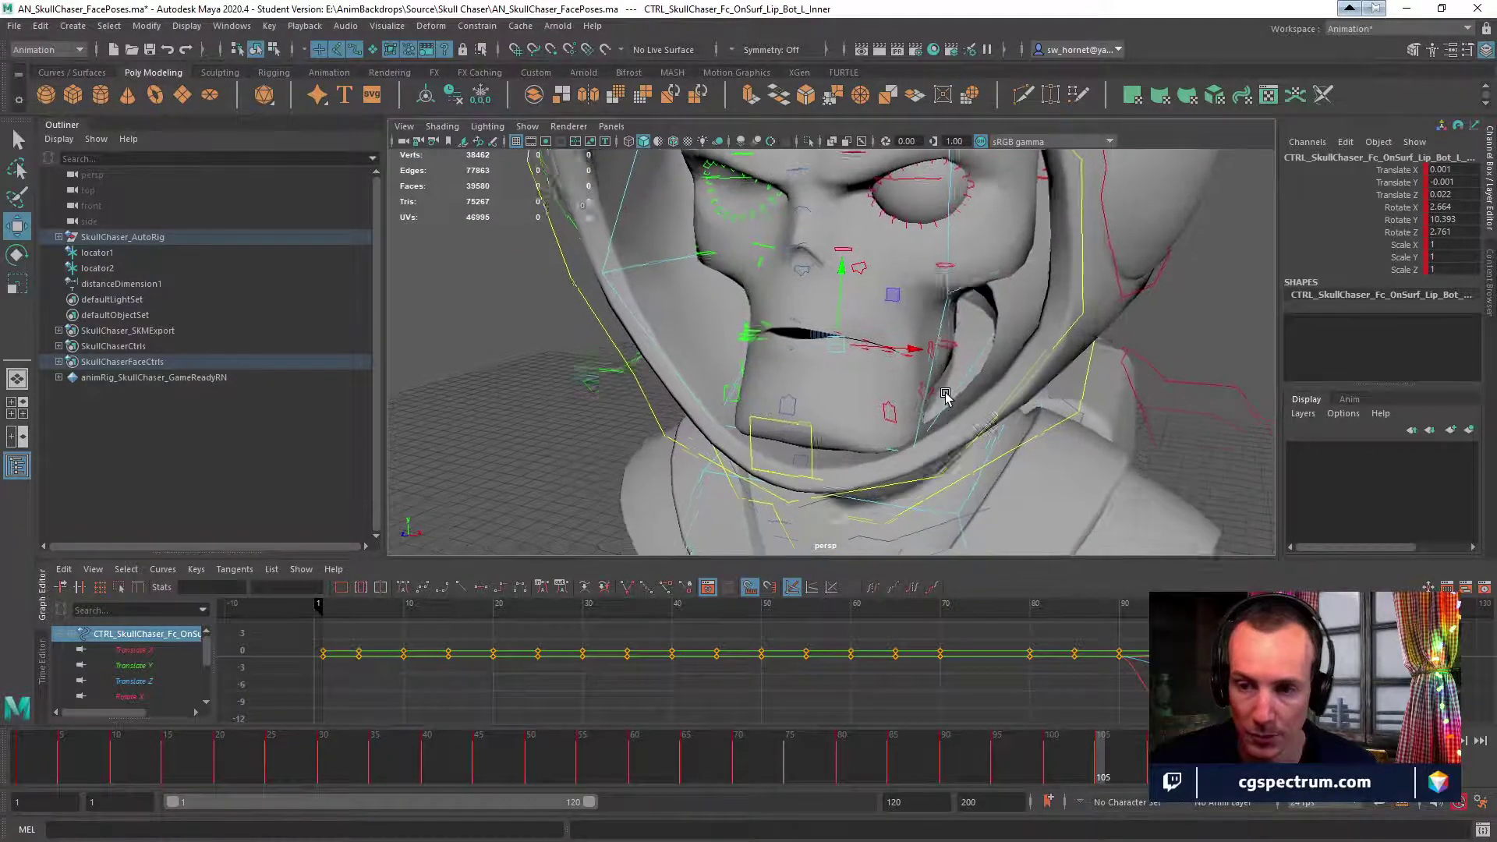
{"action": "right_click_drag", "start_coordinate": [945, 398], "coordinate": [530, 478], "text": "alt"}
{"action": "middle_click_drag", "start_coordinate": [835, 471], "coordinate": [823, 345], "text": "alt"}
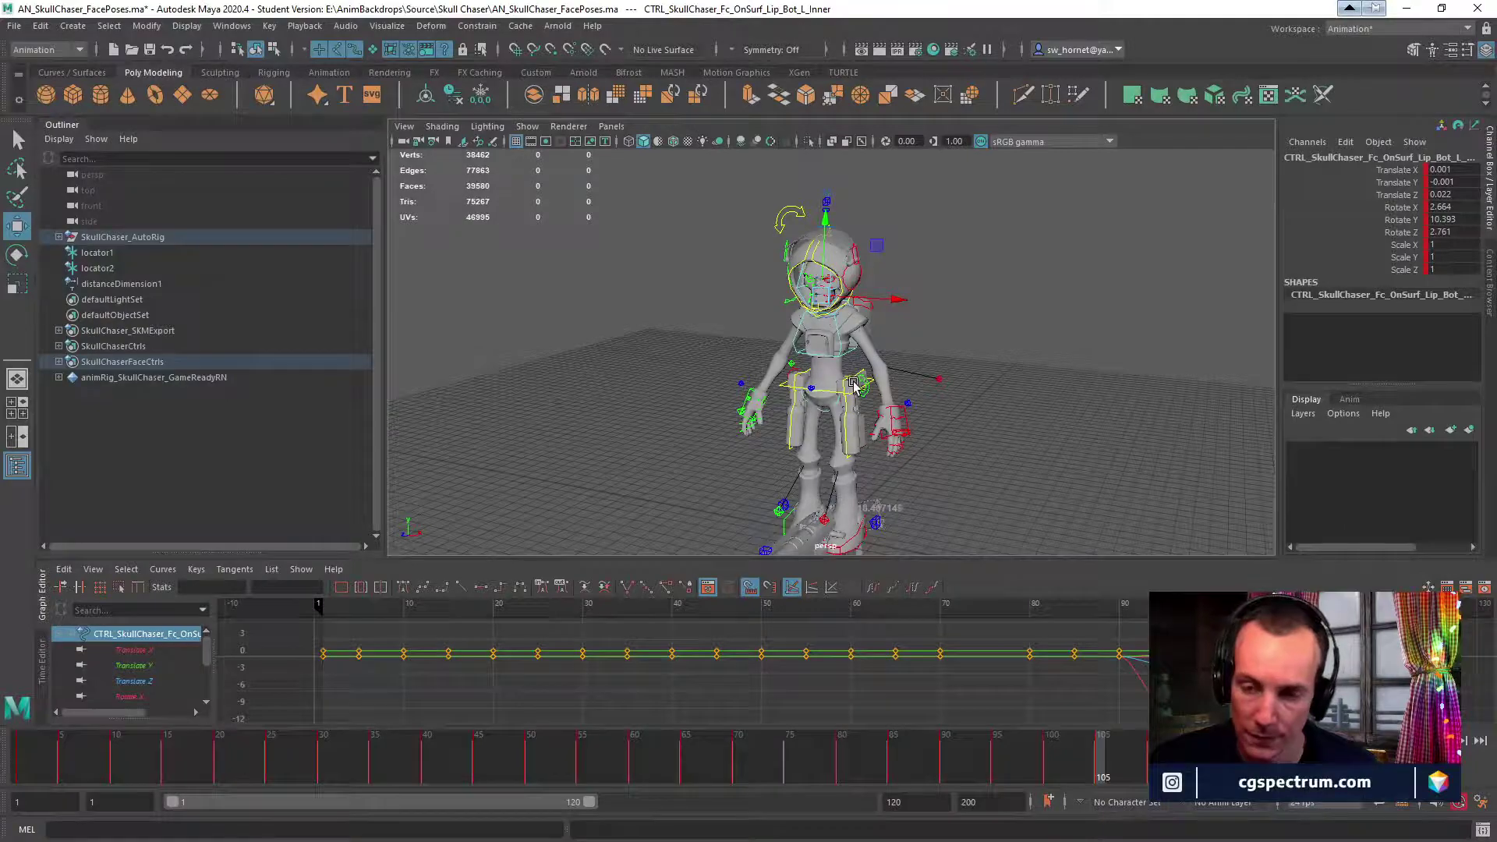
{"action": "right_click_drag", "start_coordinate": [904, 291], "coordinate": [1225, 503], "text": "alt"}
{"action": "middle_click_drag", "start_coordinate": [929, 453], "coordinate": [1040, 286], "text": "alt"}
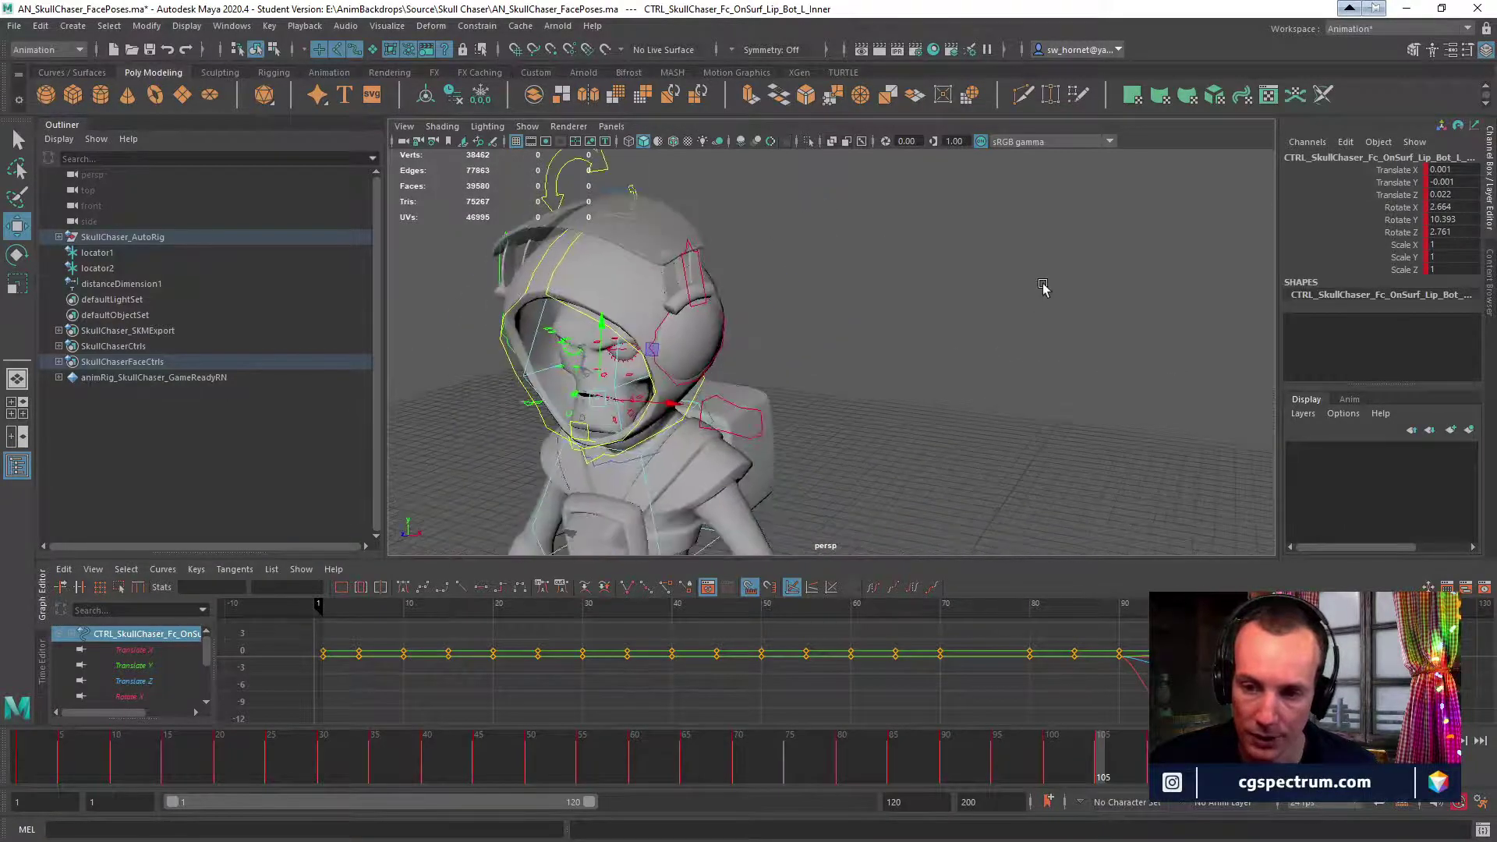
{"action": "middle_click_drag", "start_coordinate": [893, 378], "coordinate": [1001, 221], "text": "alt"}
{"action": "right_click_drag", "start_coordinate": [1003, 222], "coordinate": [850, 267], "text": "alt"}
{"action": "right_click_drag", "start_coordinate": [937, 343], "coordinate": [852, 363], "text": "alt"}
{"action": "middle_click_drag", "start_coordinate": [864, 390], "coordinate": [857, 290], "text": "alt"}
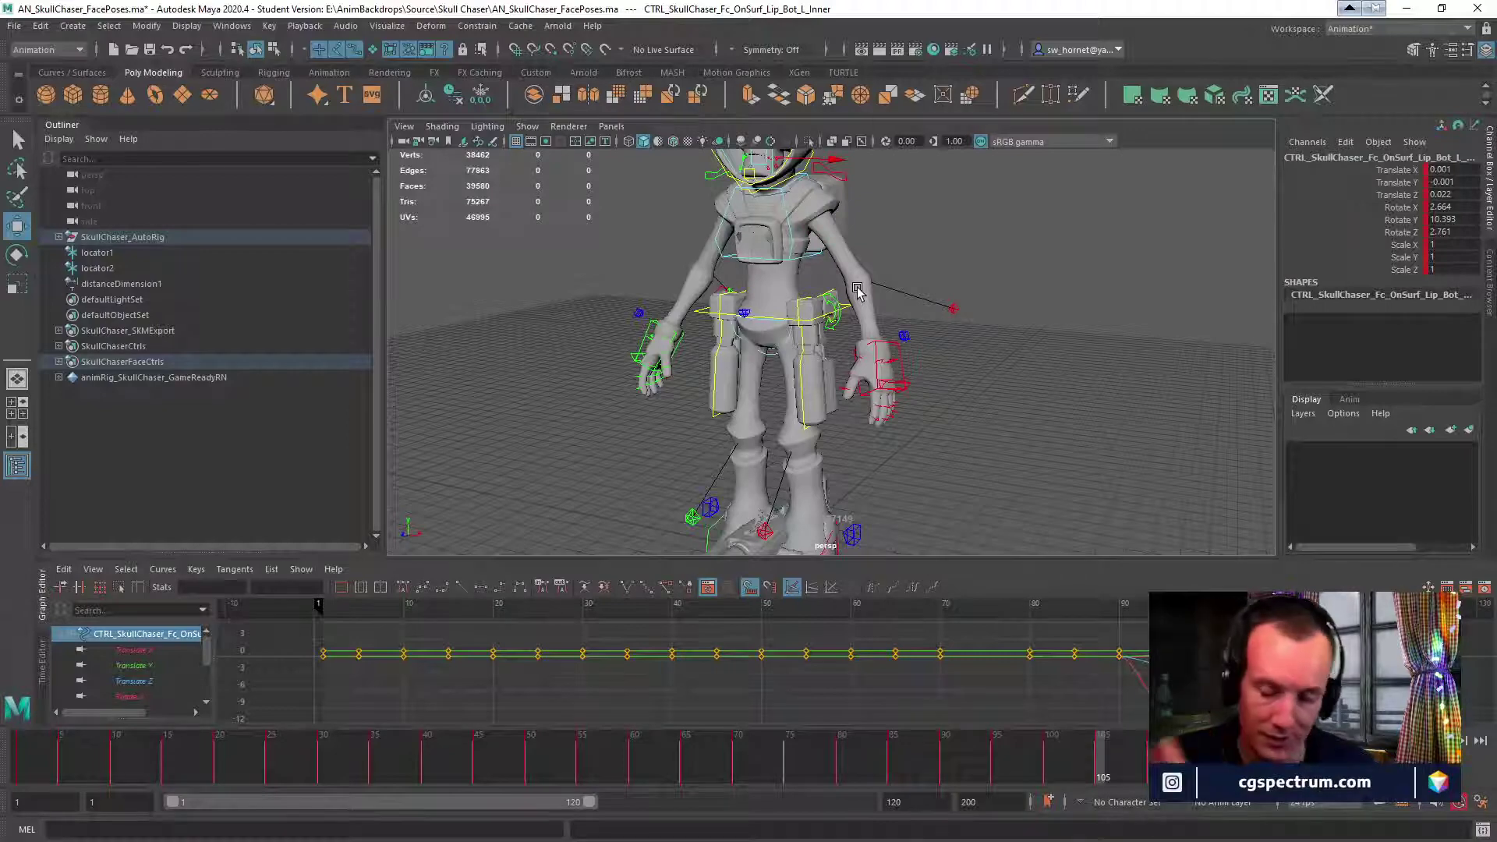
{"action": "left_click_drag", "start_coordinate": [858, 293], "coordinate": [772, 349], "text": "alt"}
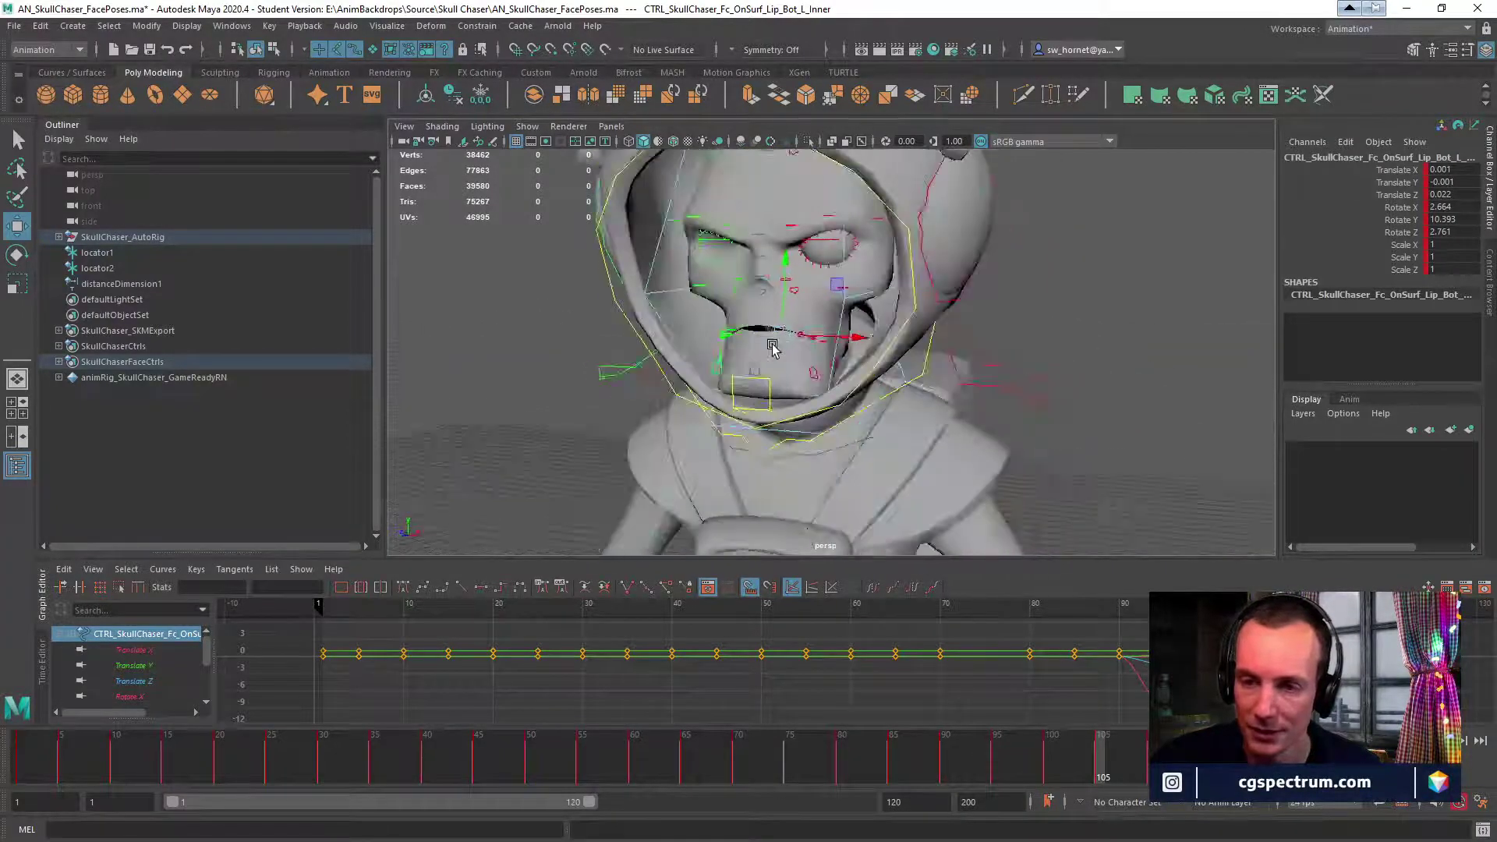
Part the lips at the middle by lowering the bottom center lip control and raising the top center one.
{"action": "right_click_drag", "start_coordinate": [772, 349], "coordinate": [732, 334], "text": "alt"}
{"action": "left_click_drag", "start_coordinate": [732, 334], "coordinate": [905, 385], "text": "alt"}
{"action": "left_click", "coordinate": [737, 357]}
{"action": "left_click_drag", "start_coordinate": [737, 358], "coordinate": [874, 300], "text": "alt"}
{"action": "left_click", "coordinate": [793, 263]}
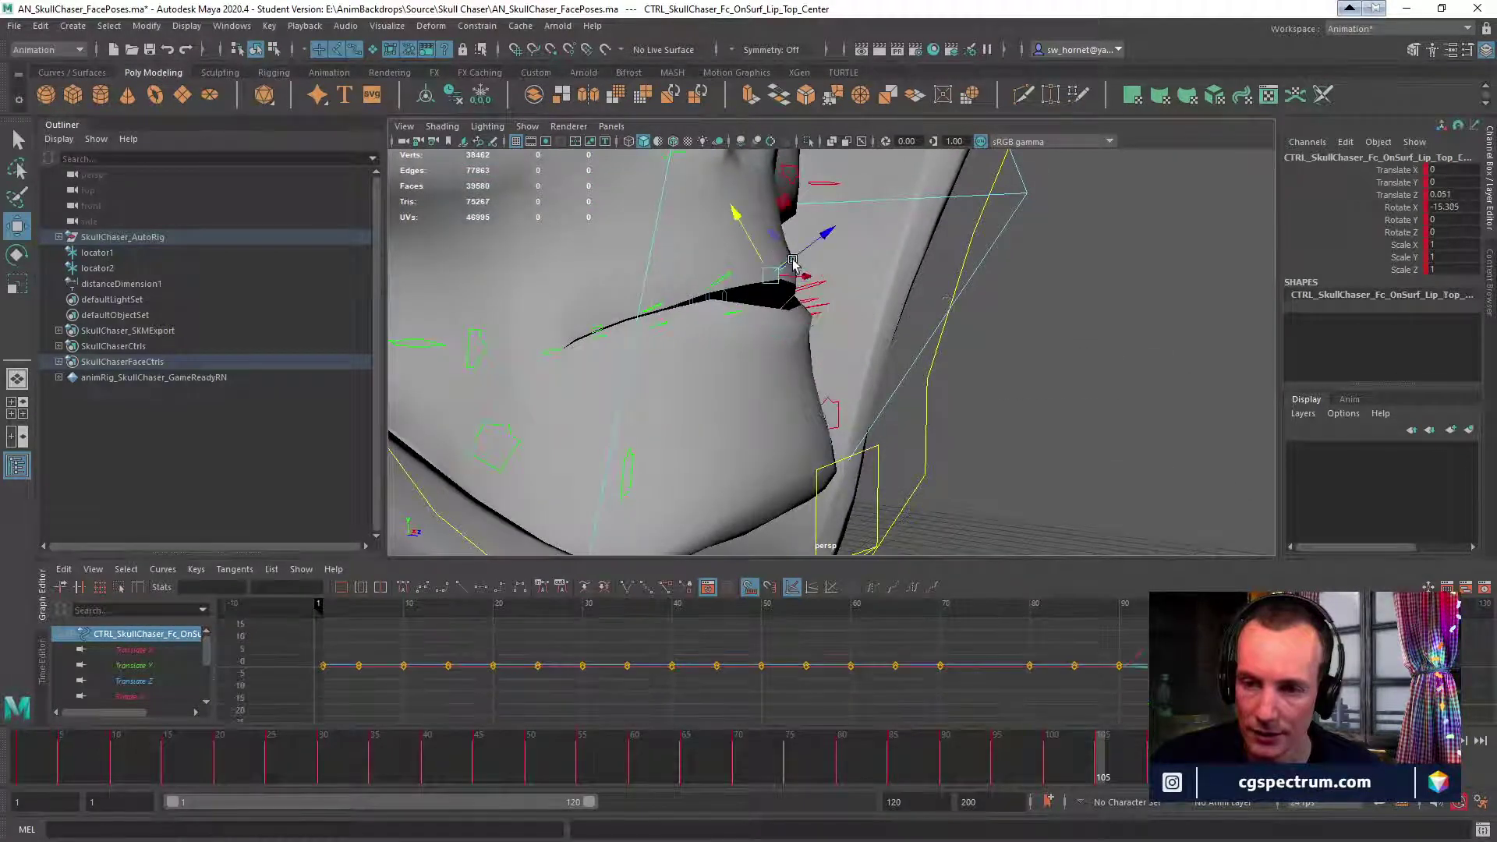
{"action": "left_click_drag", "start_coordinate": [810, 225], "coordinate": [856, 340]}
Lower the bottom right and bottom left inner lip controls to round the lower edge of the mouth opening.
{"action": "left_click", "coordinate": [746, 332]}
{"action": "left_click_drag", "start_coordinate": [747, 335], "coordinate": [811, 345], "text": "alt"}
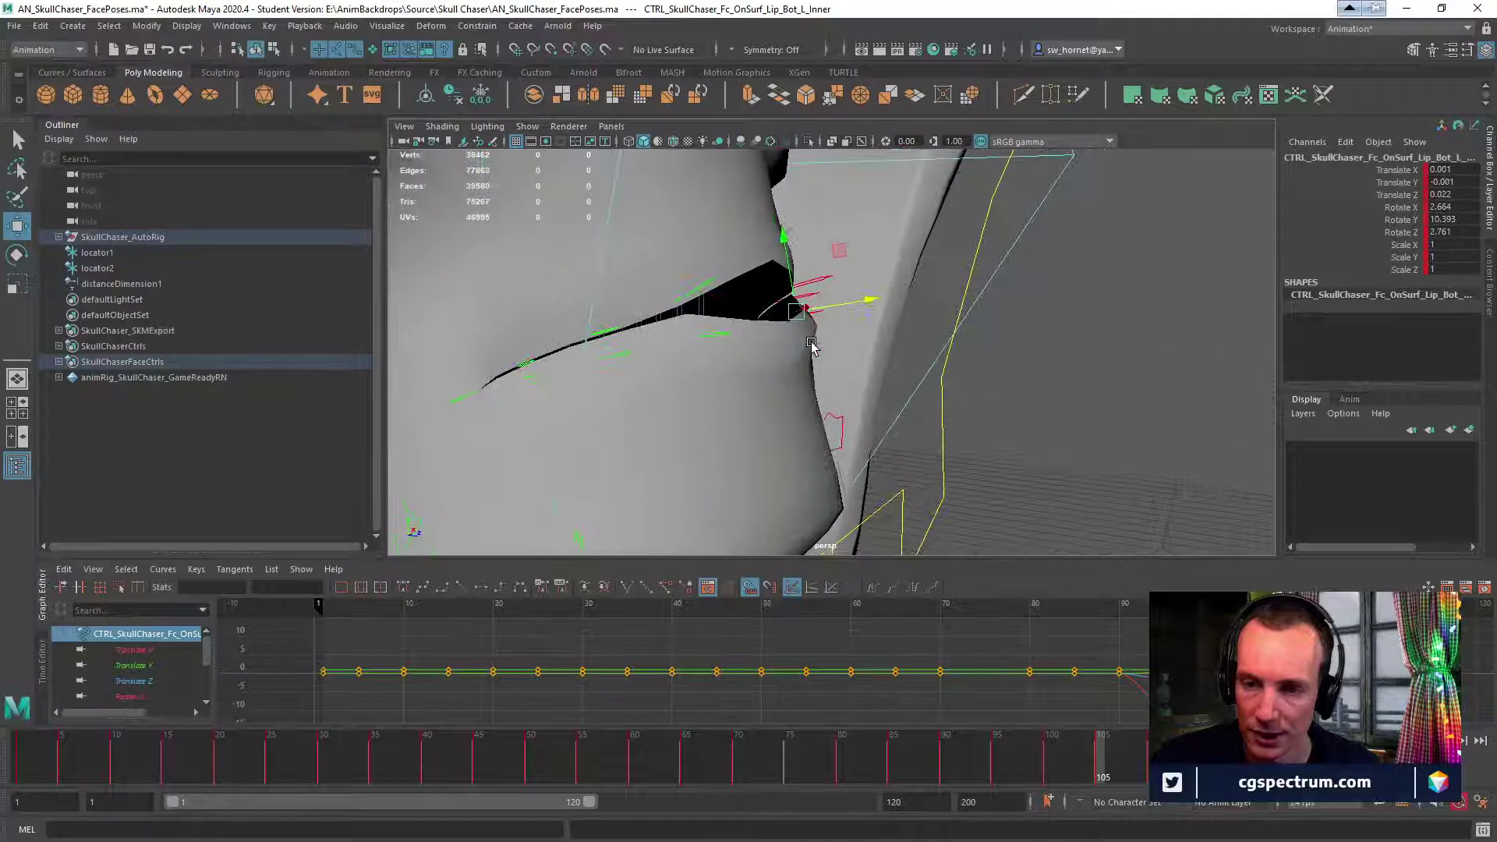
{"action": "left_click", "coordinate": [711, 334]}
{"action": "left_click_drag", "start_coordinate": [682, 280], "coordinate": [722, 300]}
{"action": "left_click", "coordinate": [697, 310]}
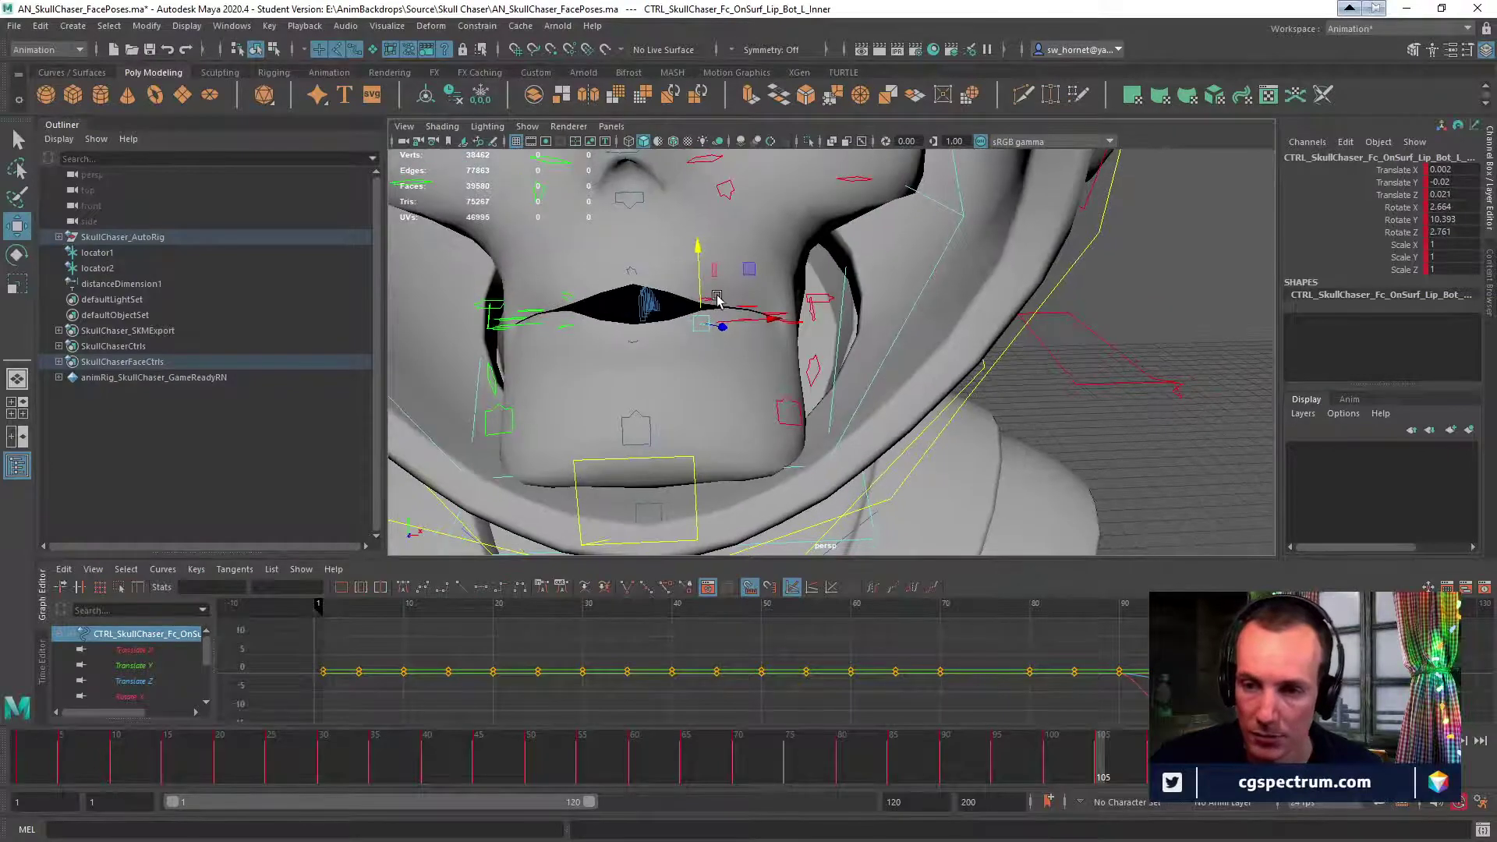
Push the top left inner lip control forward to about 0.035 in Z and check it from several views.
{"action": "left_click", "coordinate": [729, 306]}
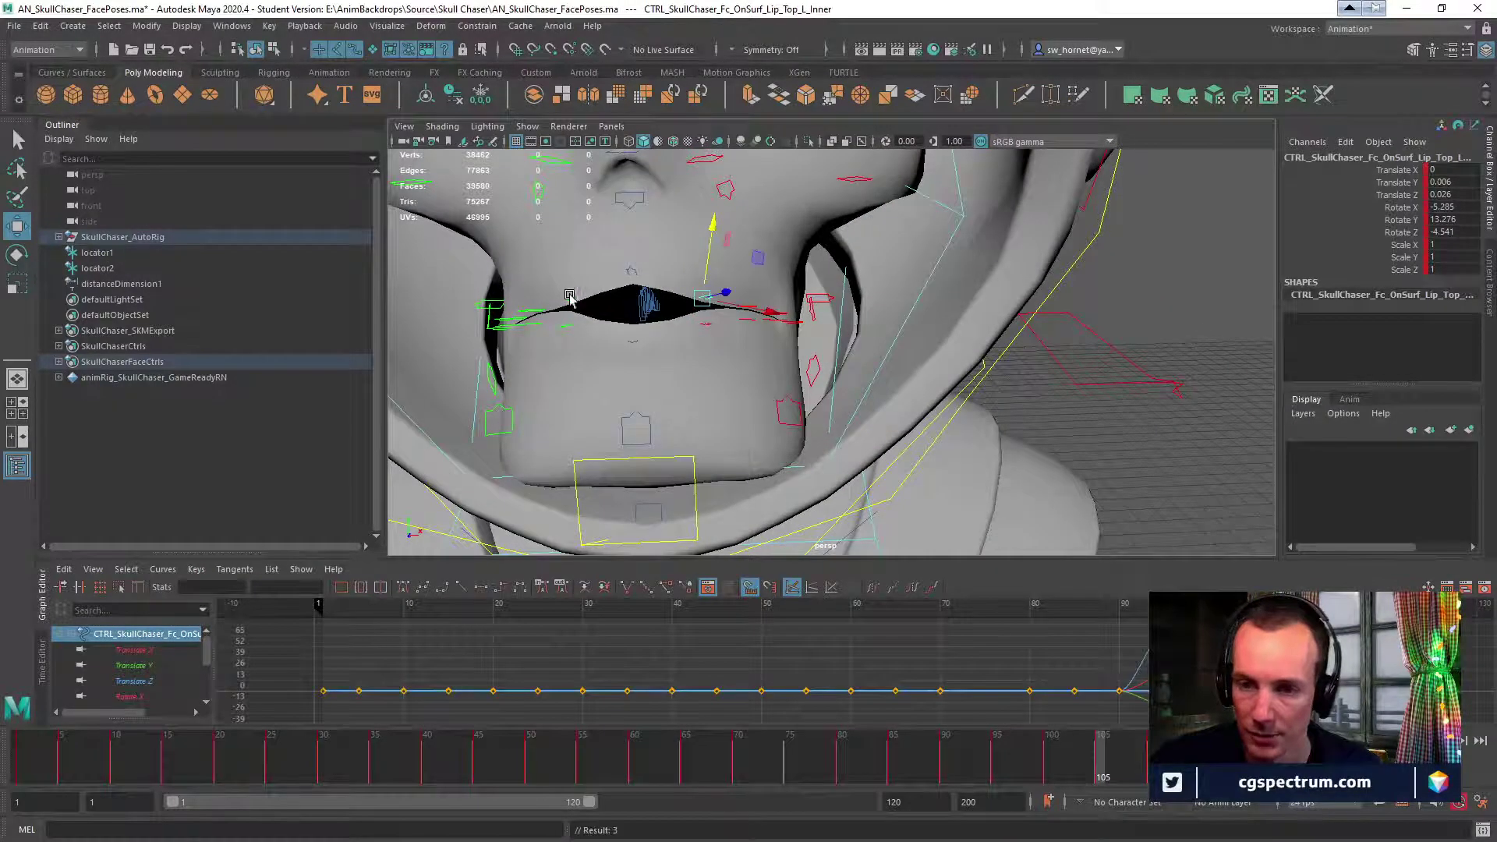
{"action": "left_click_drag", "start_coordinate": [707, 248], "coordinate": [875, 295], "text": "alt"}
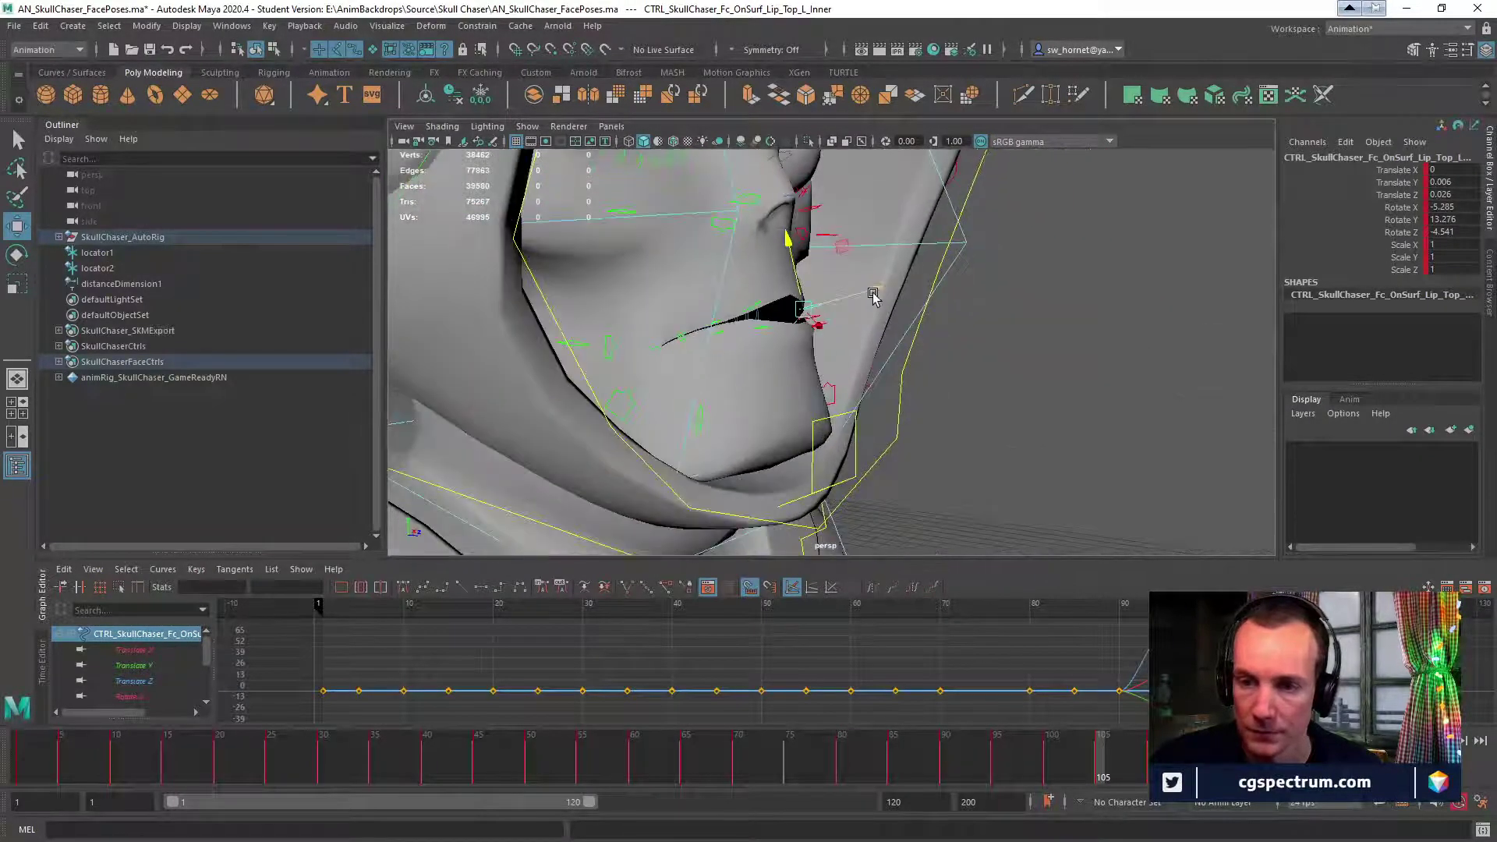
{"action": "key", "text": "bracketleft"}
{"action": "key", "text": "bracketleft"}
{"action": "key", "text": "bracketleft"}
{"action": "key", "text": "bracketleft"}
{"action": "key", "text": "bracketleft"}
{"action": "key", "text": "bracketleft"}
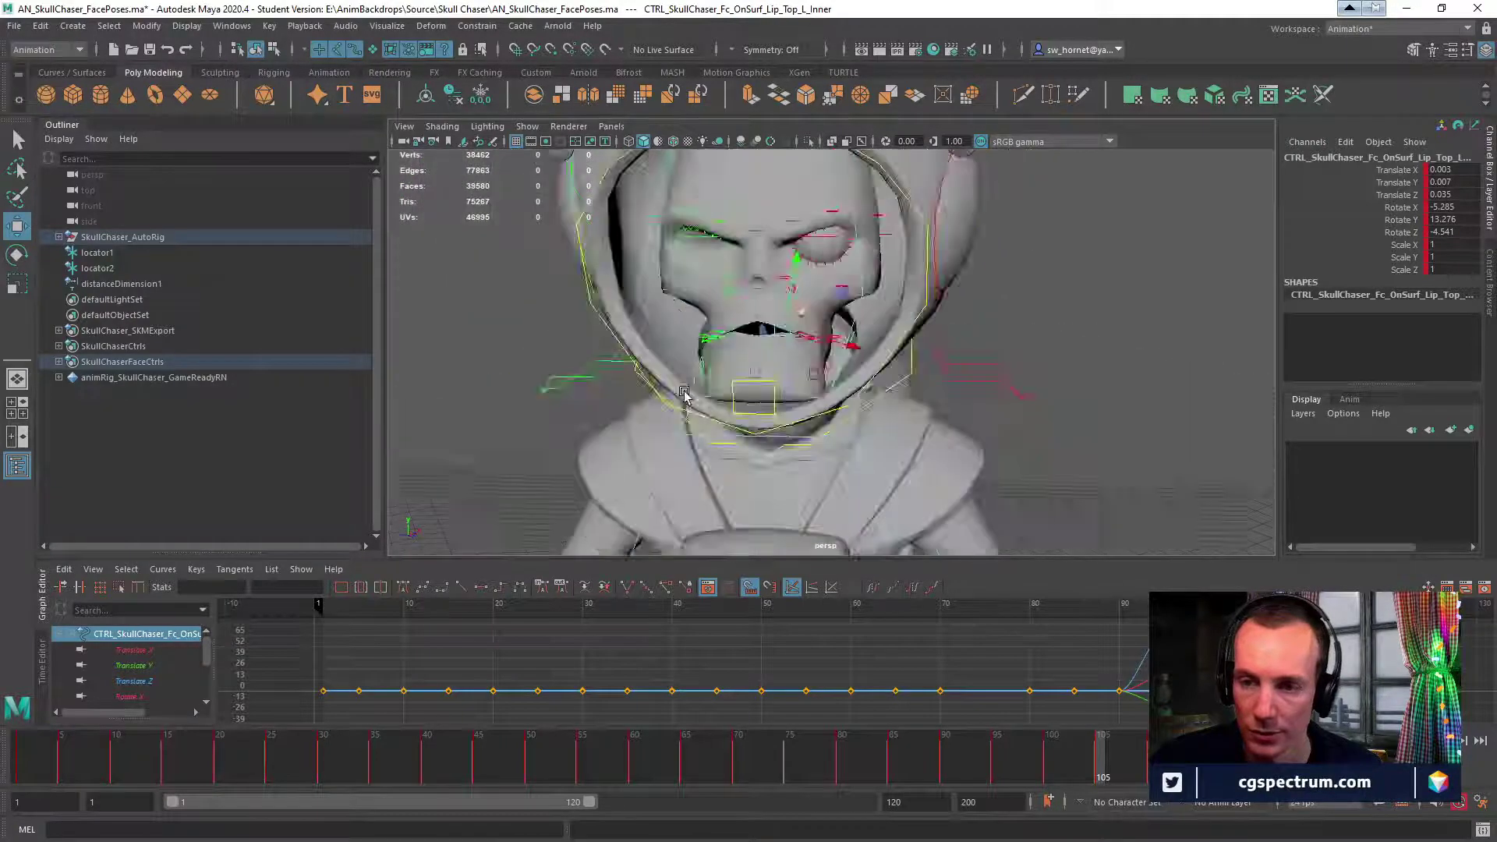
Scrub to frame 101 to compare poses, switch to the browser to examine the mouthPucker reference faces, and return to Maya.
{"action": "right_click_drag", "start_coordinate": [887, 468], "coordinate": [967, 436], "text": "alt"}
{"action": "left_click_drag", "start_coordinate": [852, 301], "coordinate": [780, 308], "text": "alt"}
{"action": "left_click_drag", "start_coordinate": [1102, 766], "coordinate": [1058, 777]}
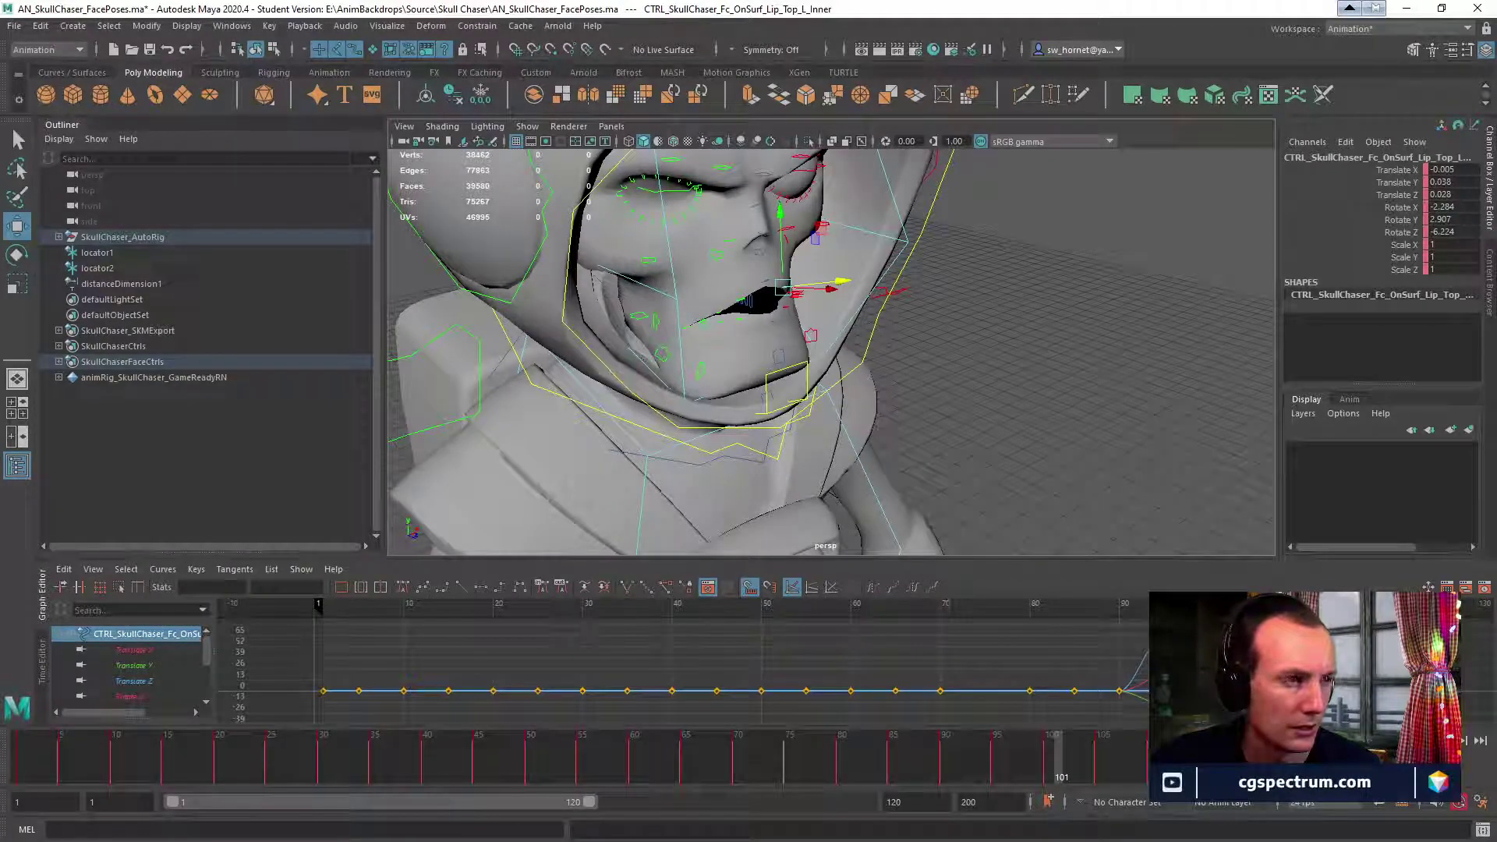
{"action": "left_click_drag", "start_coordinate": [1496, 179], "coordinate": [753, 67]}
{"action": "scroll", "coordinate": [884, 470], "scroll_direction": "down", "scroll_amount": 3}
{"action": "scroll", "coordinate": [893, 464], "scroll_direction": "up", "scroll_amount": 4}
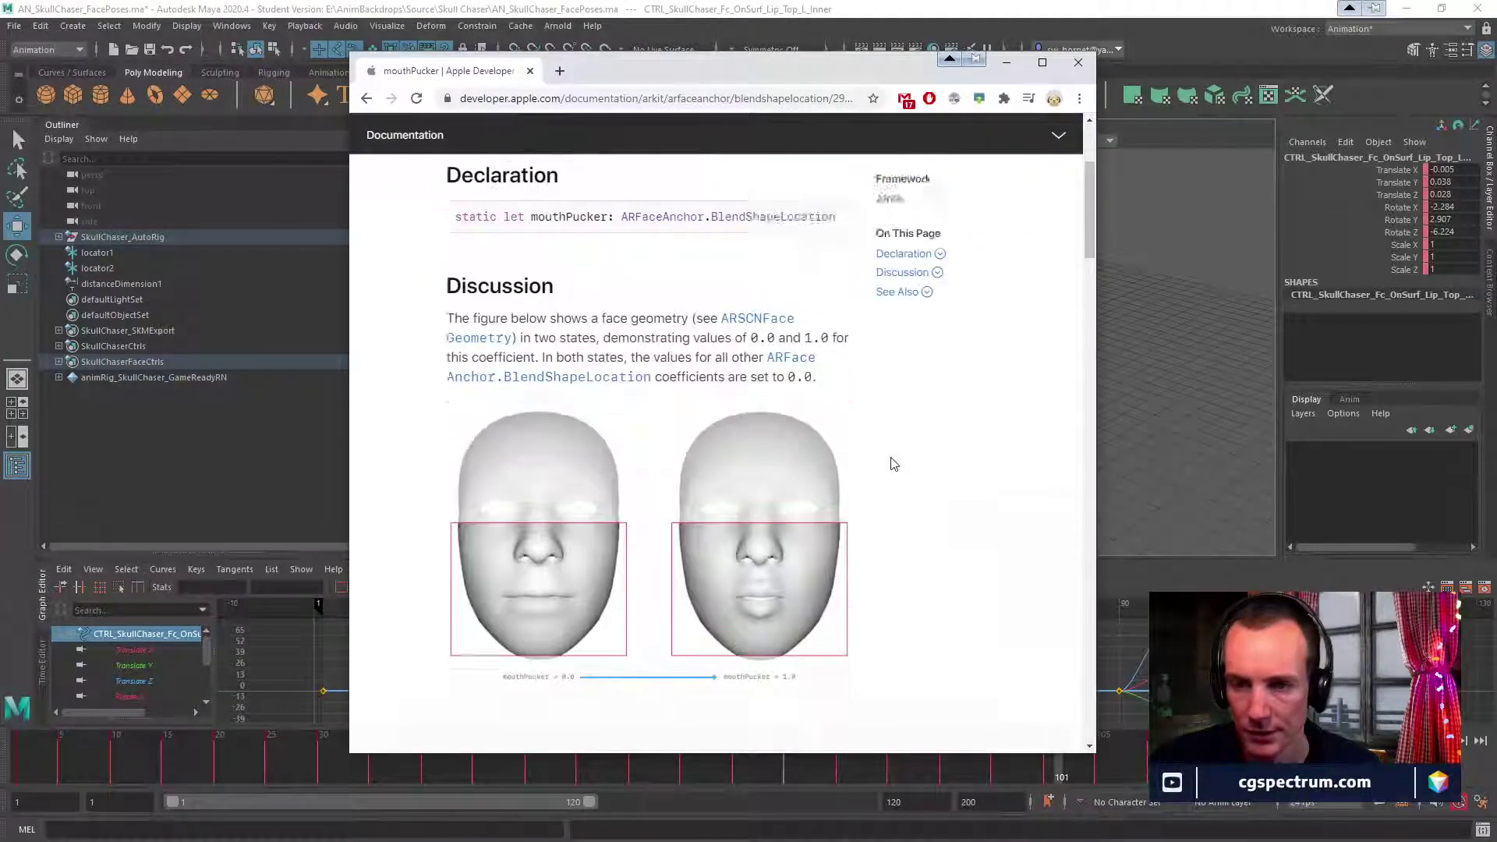
{"action": "scroll", "coordinate": [893, 464], "scroll_direction": "up", "scroll_amount": 3}
{"action": "scroll", "coordinate": [905, 263], "scroll_direction": "down", "scroll_amount": 5}
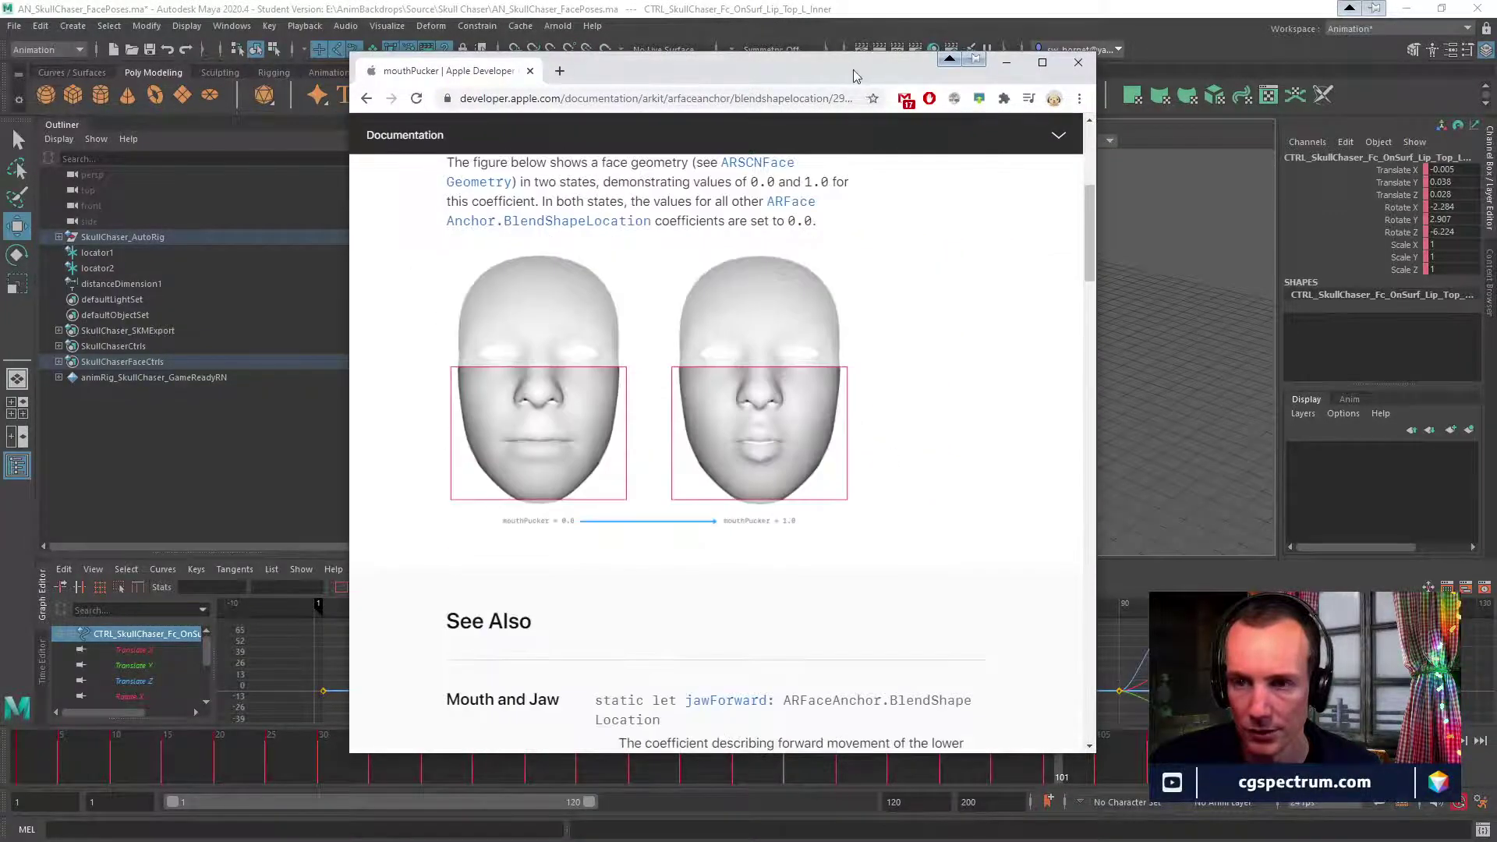
{"action": "left_click_drag", "start_coordinate": [854, 70], "coordinate": [1496, 117]}
Return to frame 105 and rotate the bottom center lip control outward to about 26.4 degrees in X.
{"action": "left_click_drag", "start_coordinate": [935, 374], "coordinate": [904, 358], "text": "alt"}
{"action": "left_click_drag", "start_coordinate": [1130, 768], "coordinate": [1103, 771]}
{"action": "scroll", "coordinate": [901, 348], "scroll_direction": "up", "scroll_amount": 6}
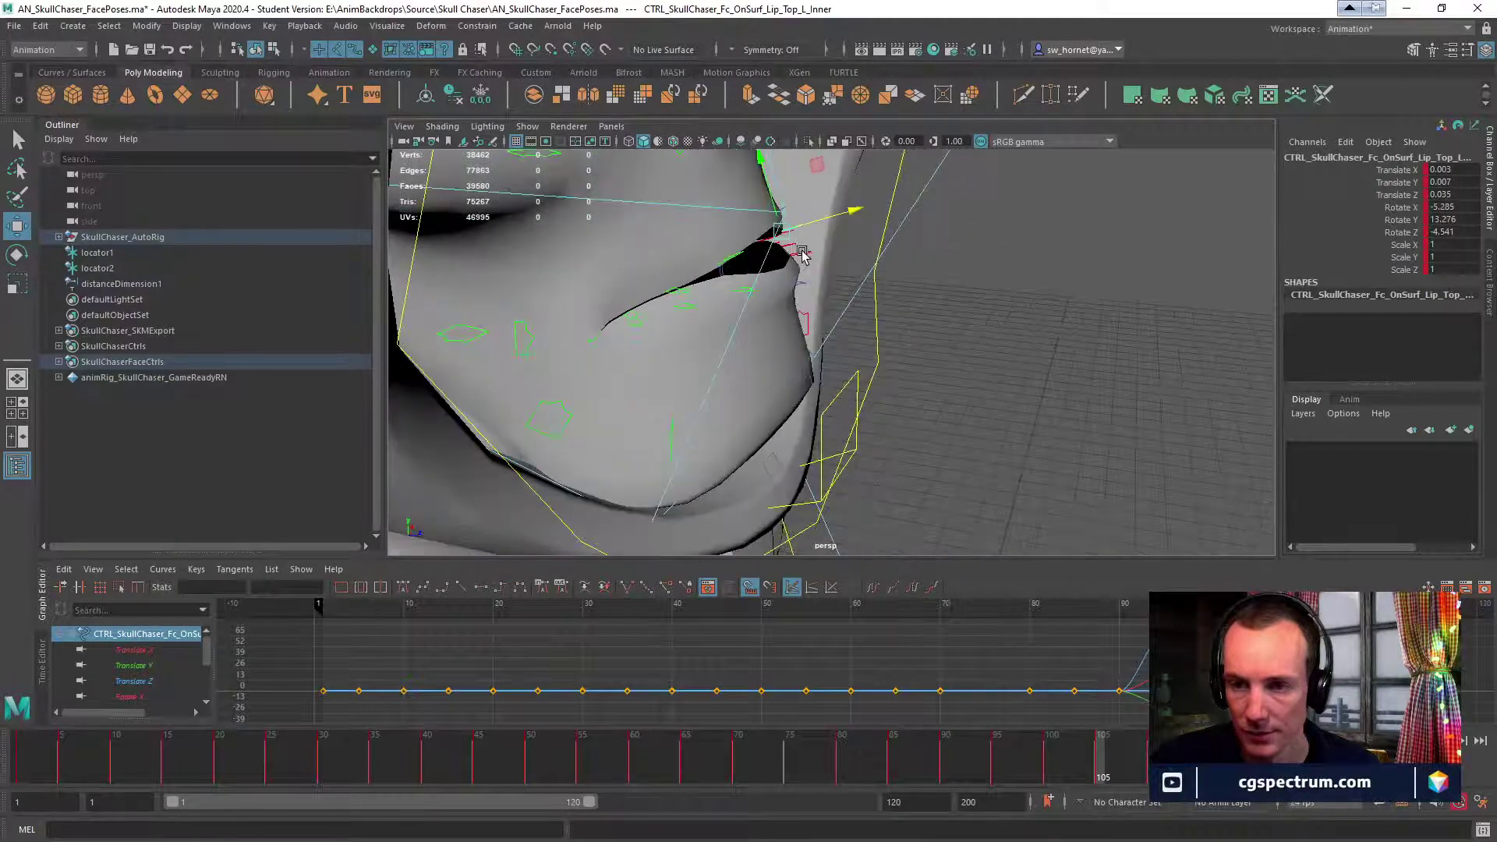
{"action": "left_click", "coordinate": [805, 284]}
{"action": "key", "text": "e"}
{"action": "left_click_drag", "start_coordinate": [833, 250], "coordinate": [794, 172]}
{"action": "key", "text": "w"}
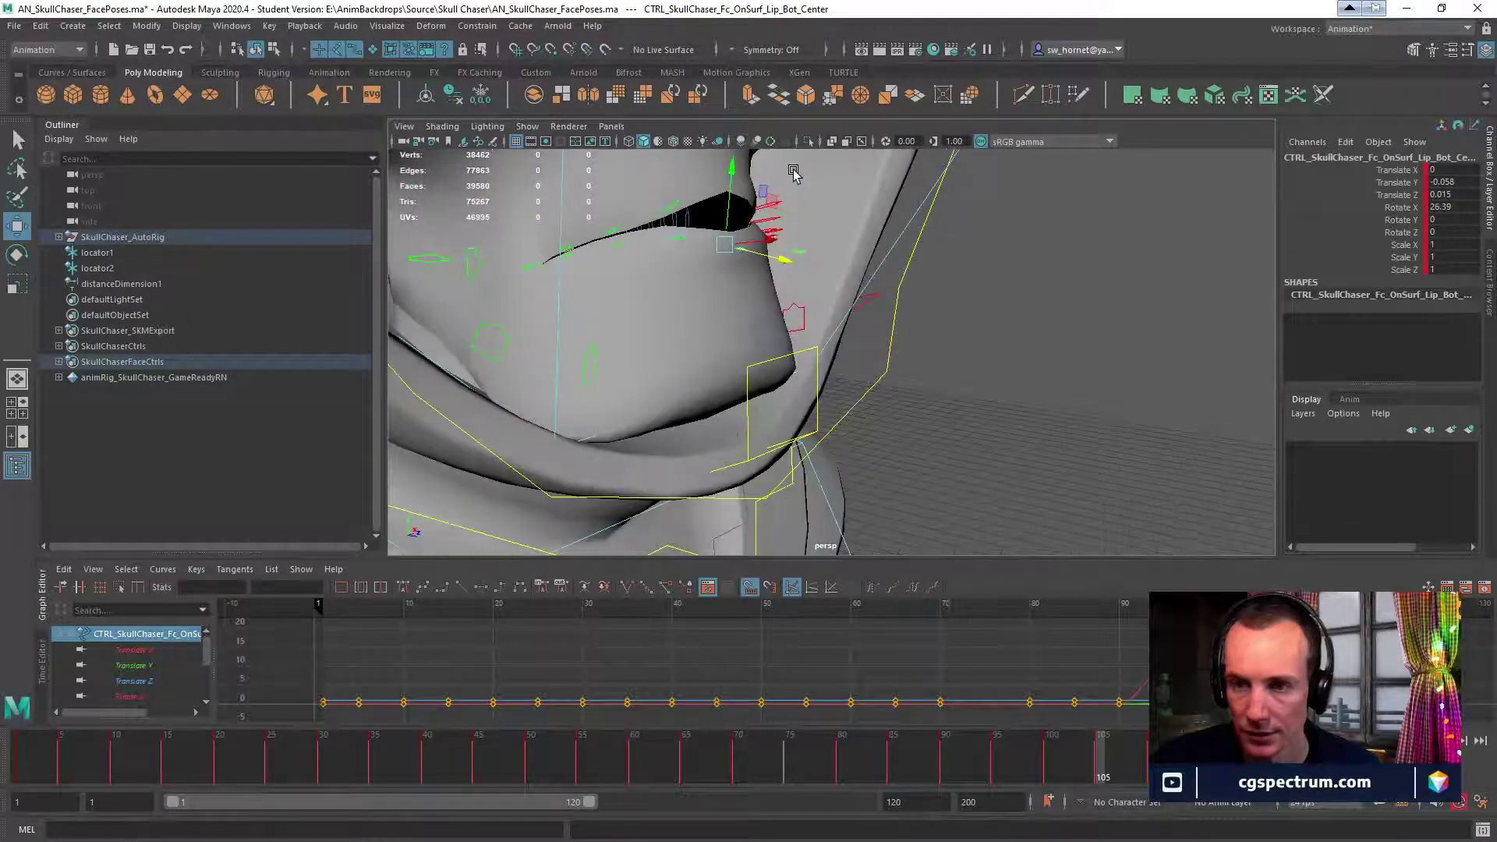
Rotate the top center lip control to about -39.2 degrees in X and move it forward to 0.09 in Z.
{"action": "left_click", "coordinate": [741, 173]}
{"action": "left_click", "coordinate": [734, 178]}
{"action": "key", "text": "e"}
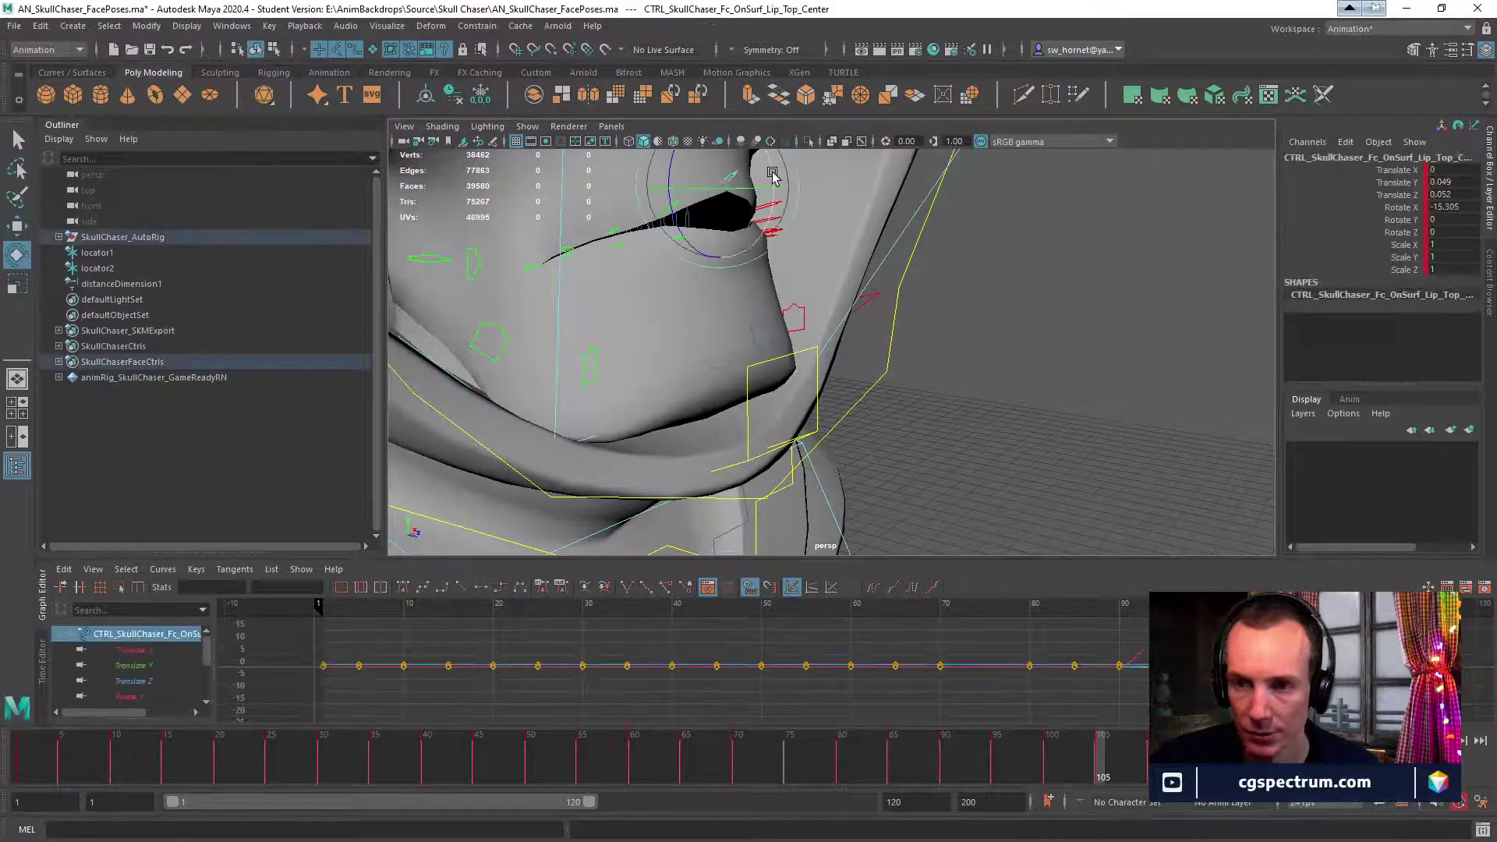
{"action": "middle_click_drag", "start_coordinate": [762, 177], "coordinate": [738, 266], "text": "alt"}
{"action": "mouse_move", "coordinate": [740, 243]}
{"action": "left_mouse_down"}
{"action": "mouse_move", "coordinate": [722, 216]}
{"action": "mouse_move", "coordinate": [672, 266]}
{"action": "mouse_move", "coordinate": [664, 251]}
{"action": "mouse_move", "coordinate": [735, 221]}
{"action": "left_mouse_up"}
{"action": "key", "text": "w"}
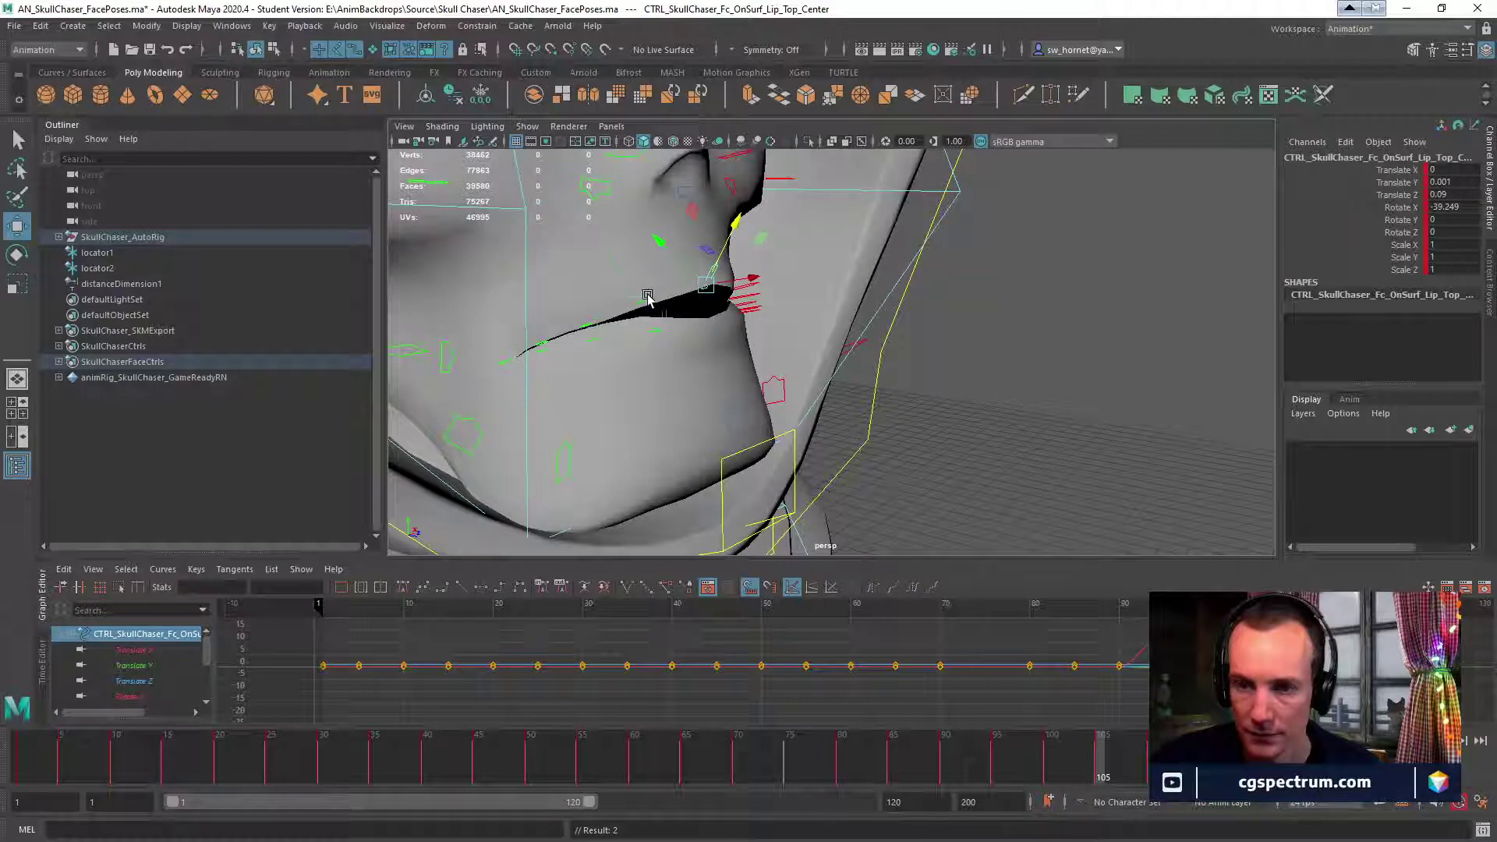
Rotate the top inner lip controls further outward and reposition them to follow the top center of the lip.
{"action": "left_click", "coordinate": [646, 295]}
{"action": "key", "text": "e"}
{"action": "left_click_drag", "start_coordinate": [682, 286], "coordinate": [735, 301]}
{"action": "left_click", "coordinate": [726, 297]}
{"action": "key", "text": "w"}
{"action": "left_click_drag", "start_coordinate": [753, 247], "coordinate": [760, 241]}
Rotate the bottom right inner lip control further outward and push it forward to follow the curled lower lip.
{"action": "left_click", "coordinate": [603, 301]}
{"action": "left_click_drag", "start_coordinate": [619, 321], "coordinate": [719, 240], "text": "alt"}
{"action": "key", "text": "e"}
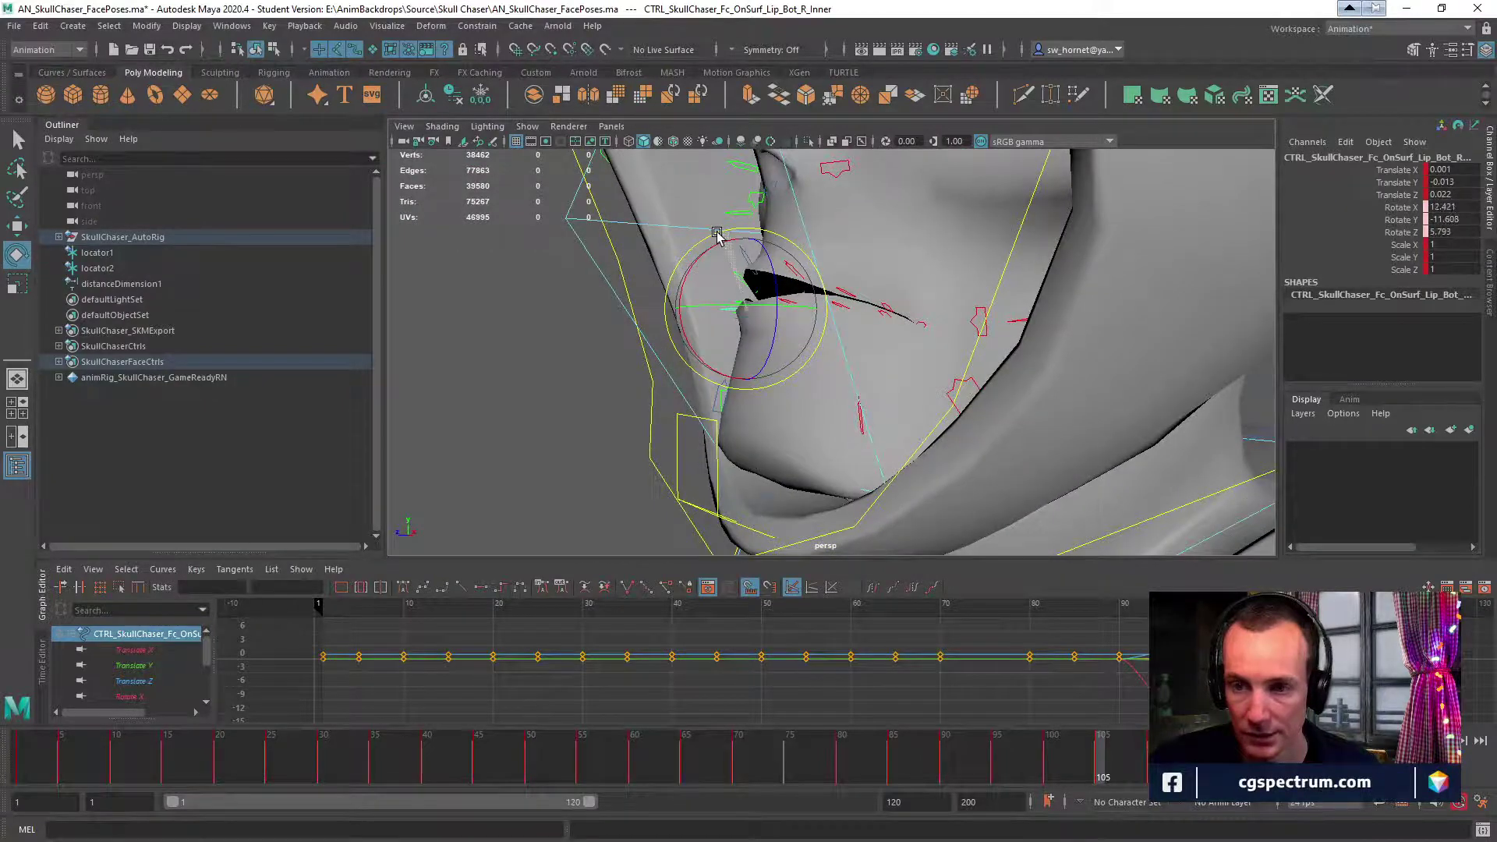
{"action": "key", "text": "w"}
{"action": "left_click_drag", "start_coordinate": [688, 312], "coordinate": [844, 411]}
Rotate and push out the bottom left inner lip control to match, and advance the timeline to the next pose.
{"action": "left_click", "coordinate": [752, 305]}
{"action": "key", "text": "e"}
{"action": "key", "text": "w"}
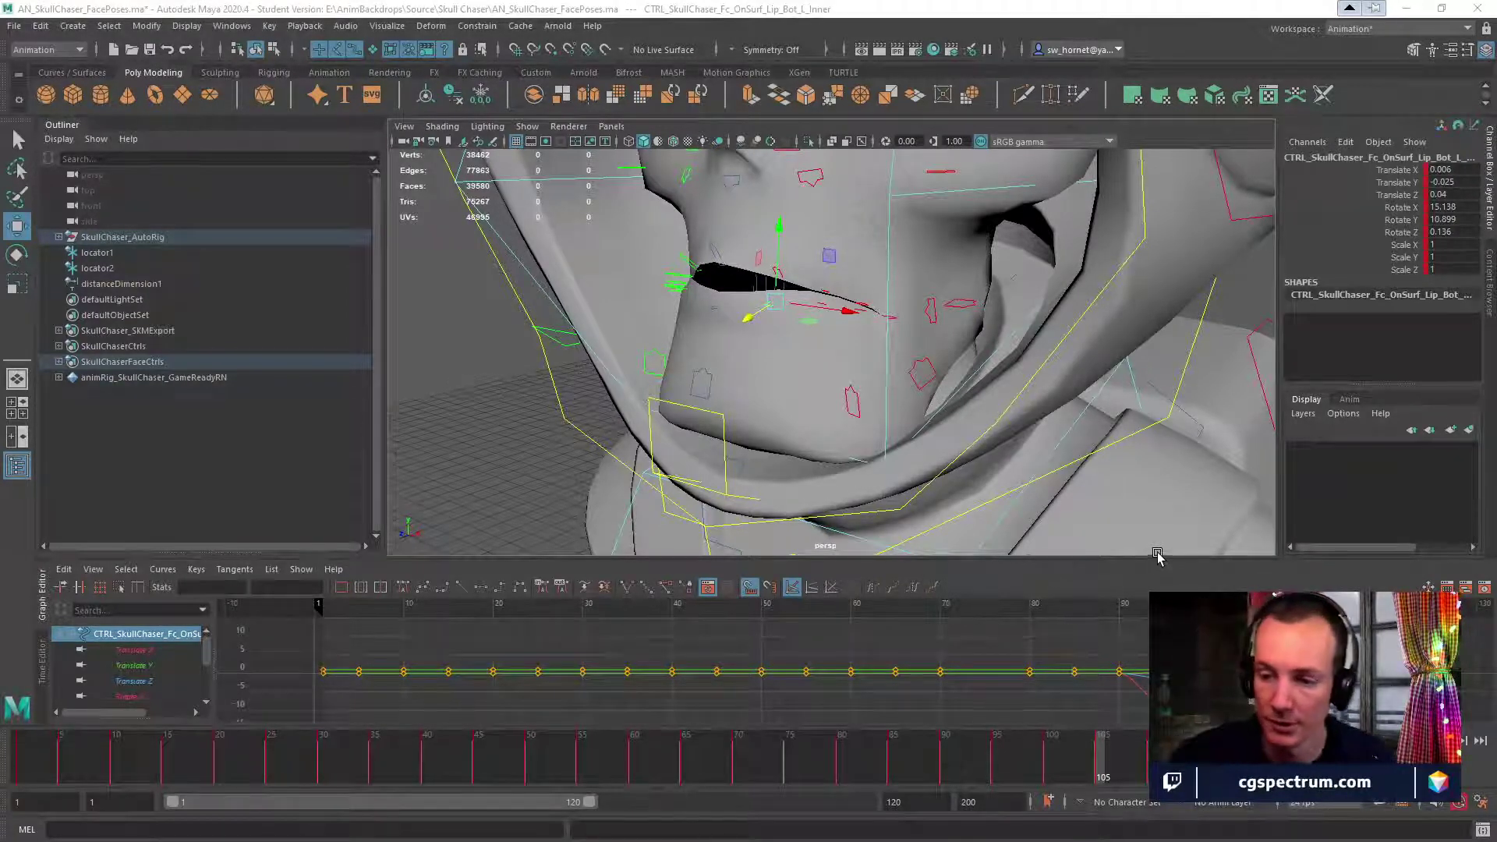
{"action": "left_click_drag", "start_coordinate": [1103, 768], "coordinate": [1153, 760]}
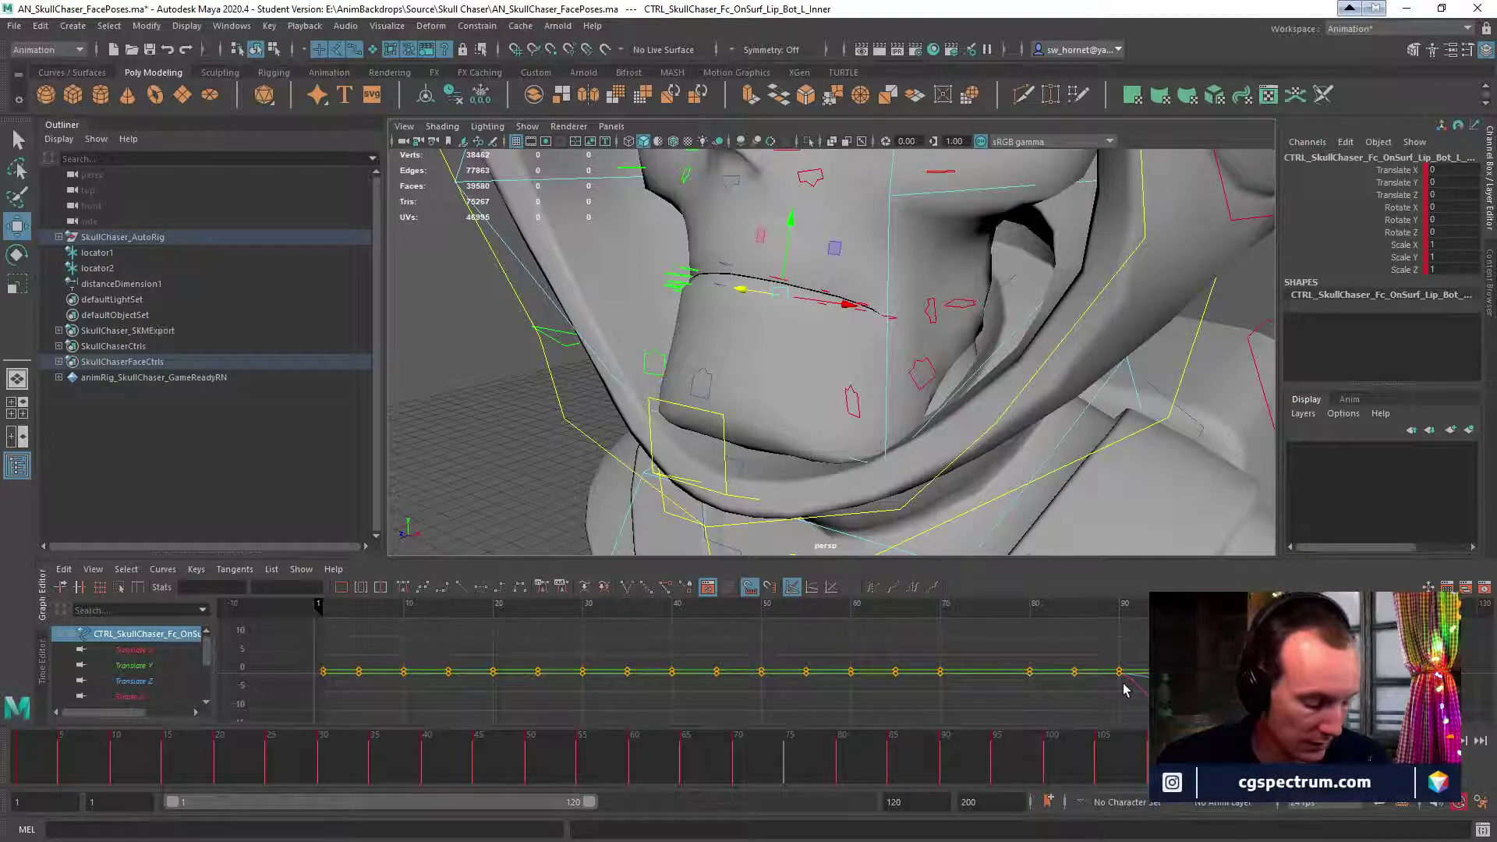
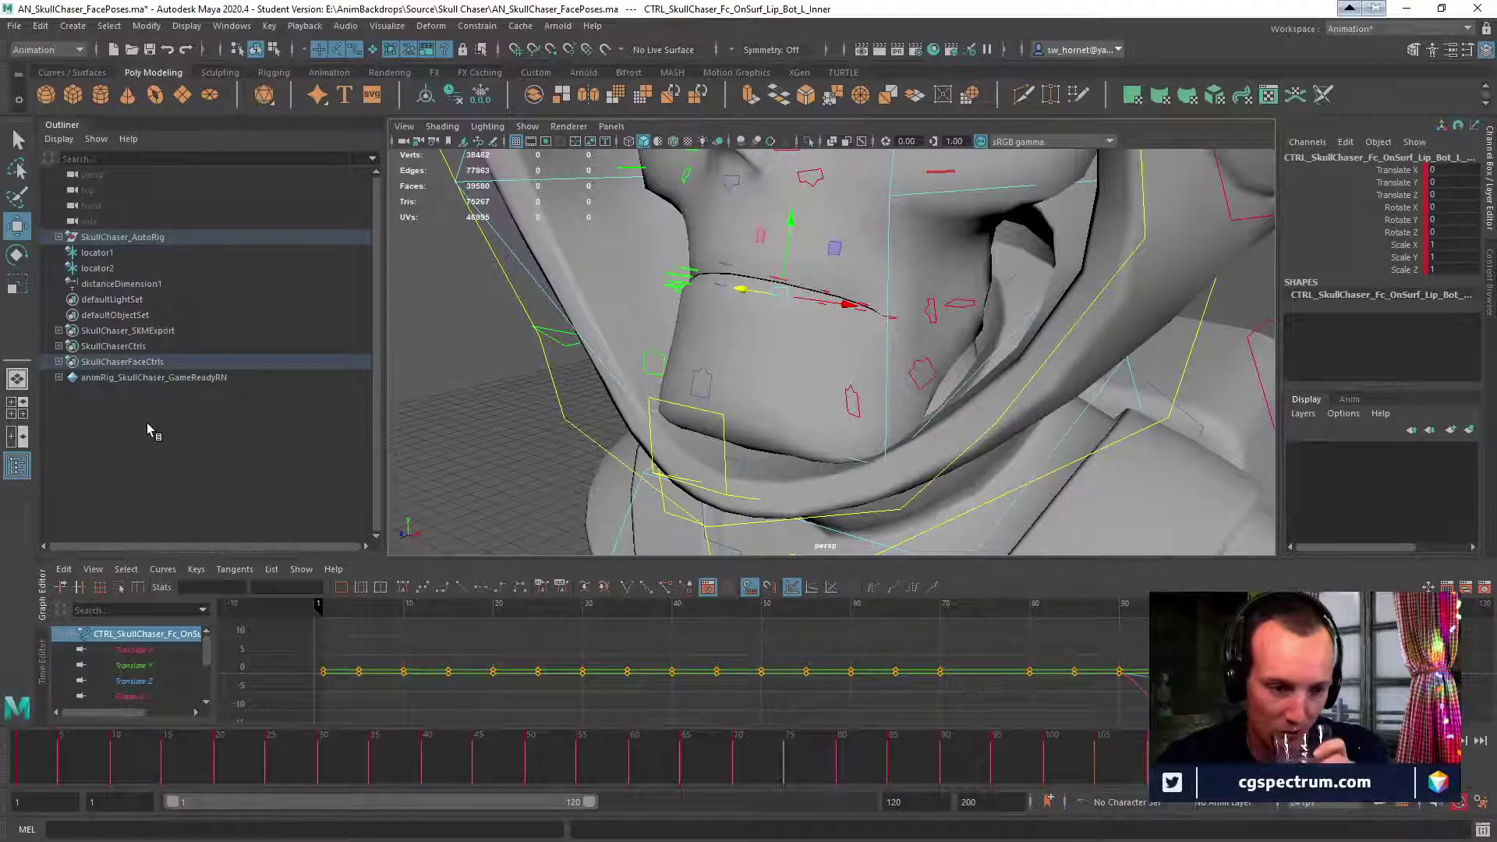
Expand SkullChaser_AutoRig in the Outliner, select SkullChaser_Unity_Output_Meshes, inspect its context options, and clear the selection.
{"action": "left_click", "coordinate": [102, 347]}
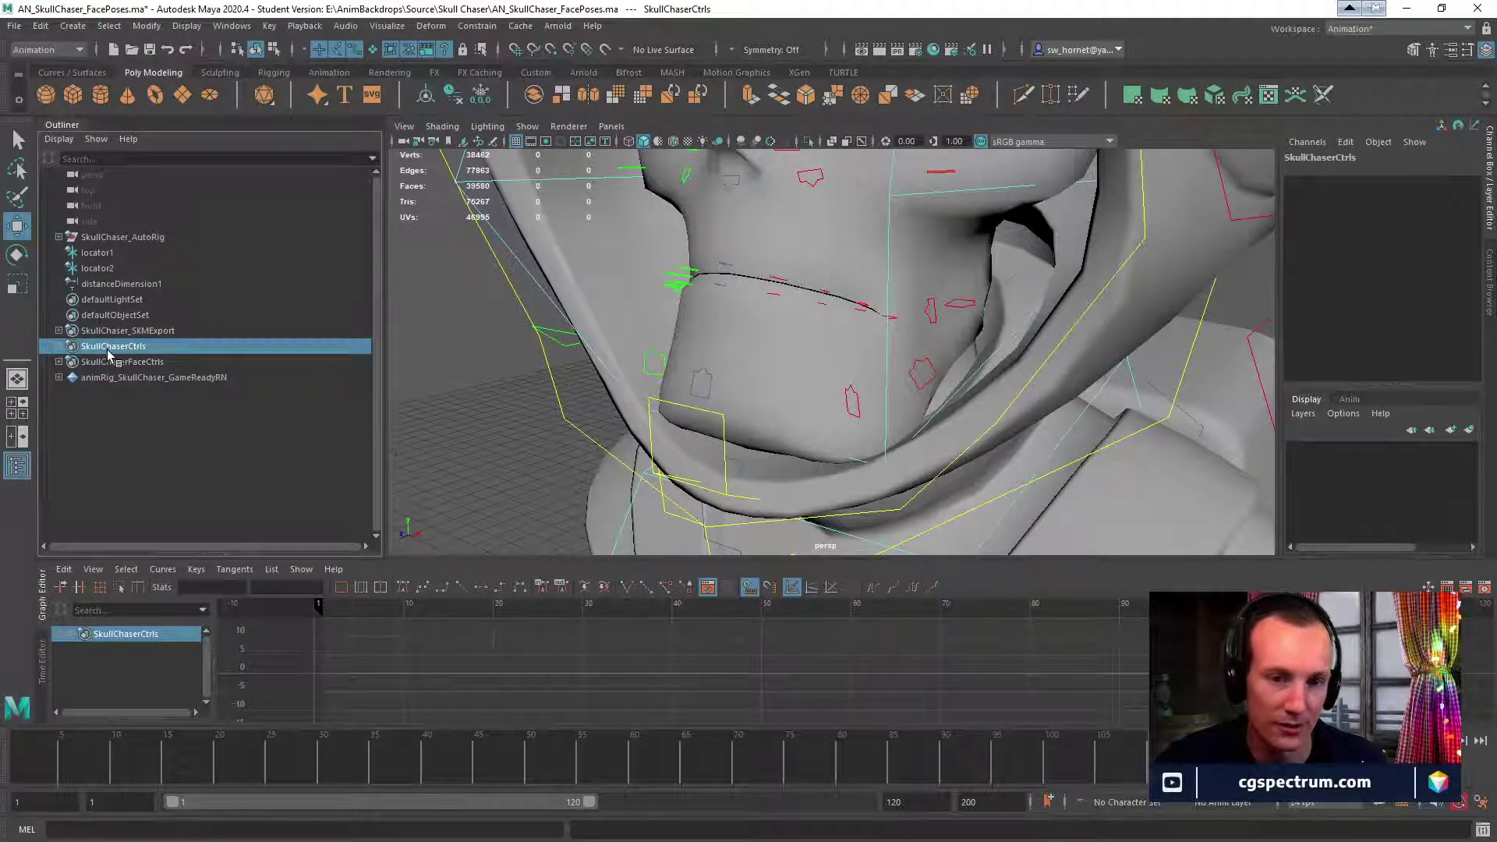
{"action": "left_click", "coordinate": [60, 237]}
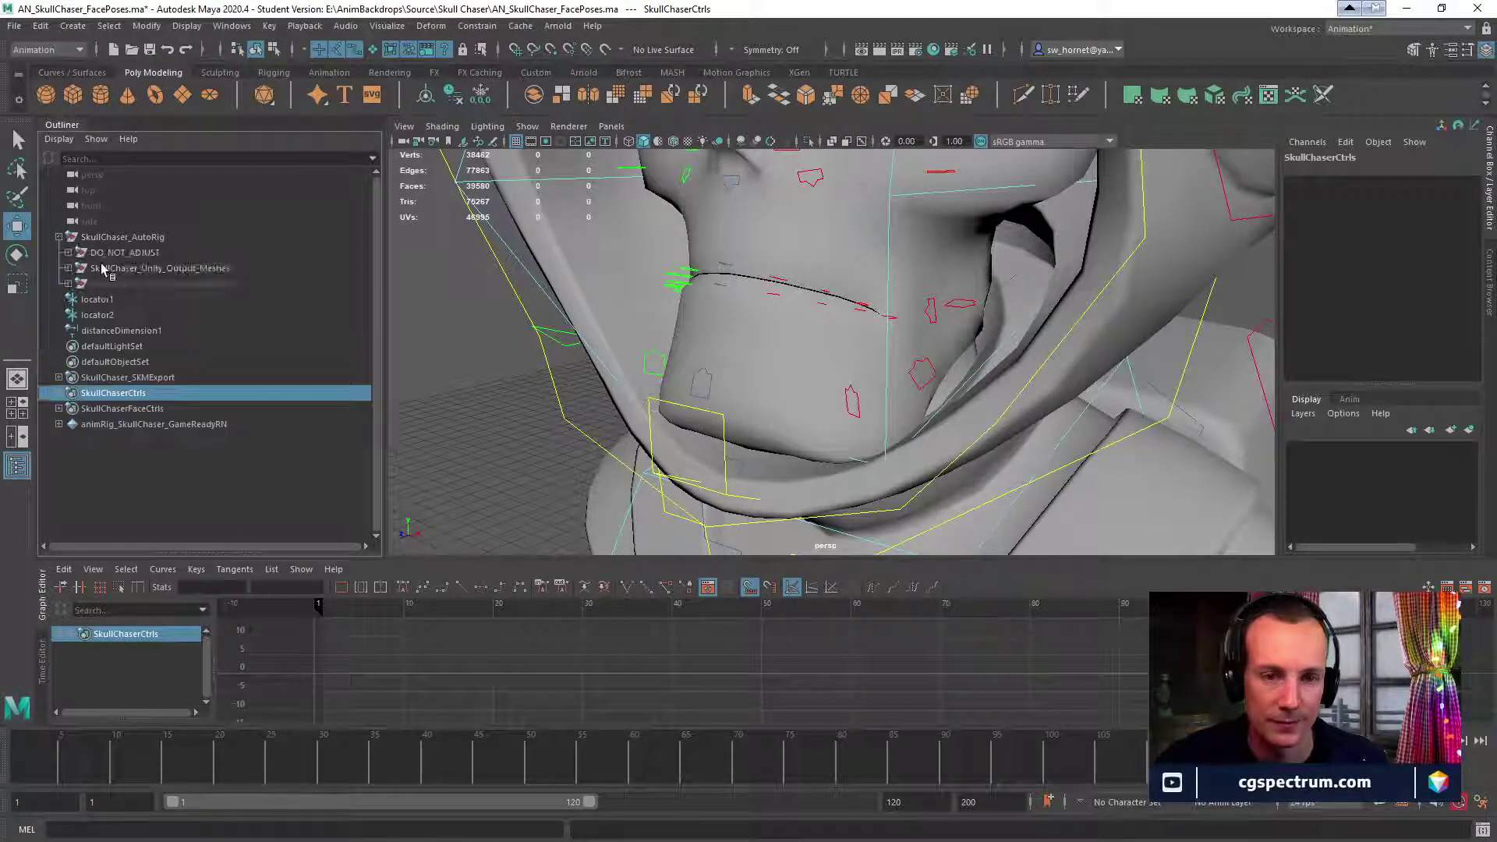
{"action": "right_click", "coordinate": [117, 273]}
{"action": "left_click", "coordinate": [116, 269]}
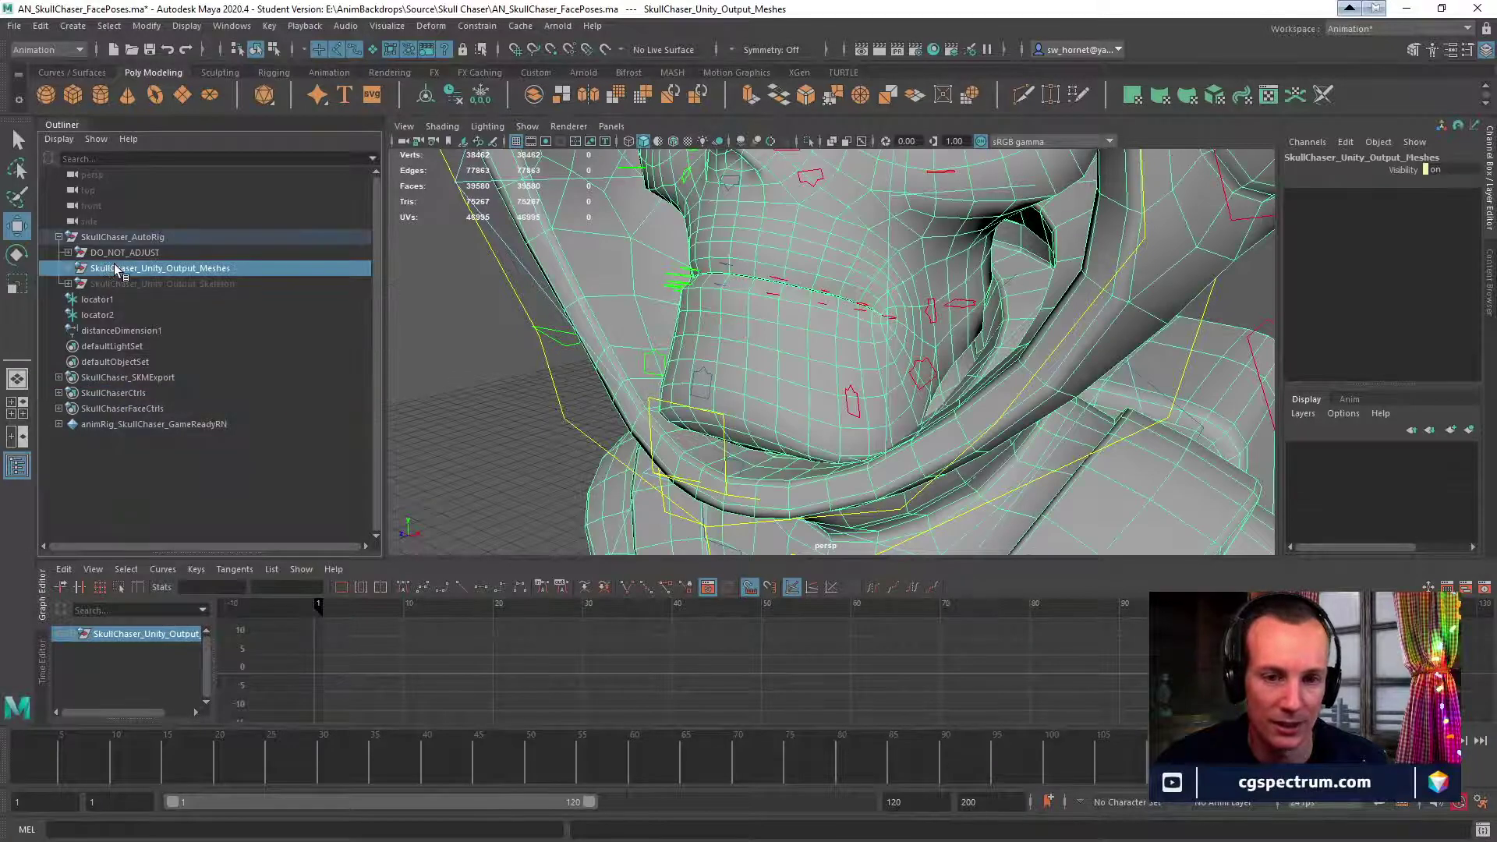
{"action": "right_click", "coordinate": [117, 268]}
{"action": "mouse_move", "coordinate": [166, 430]}
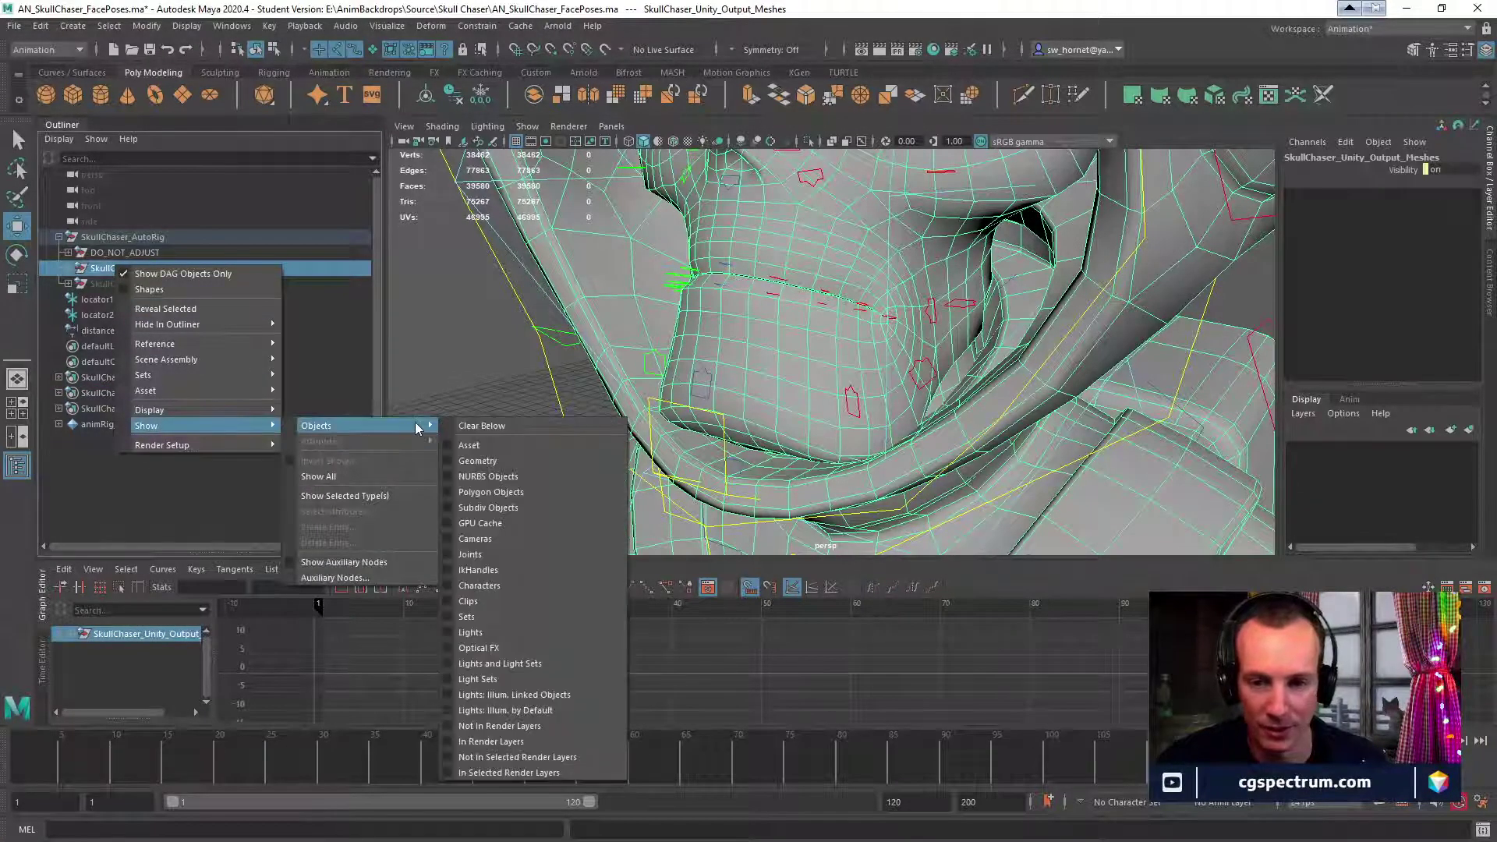
{"action": "left_click", "coordinate": [146, 517]}
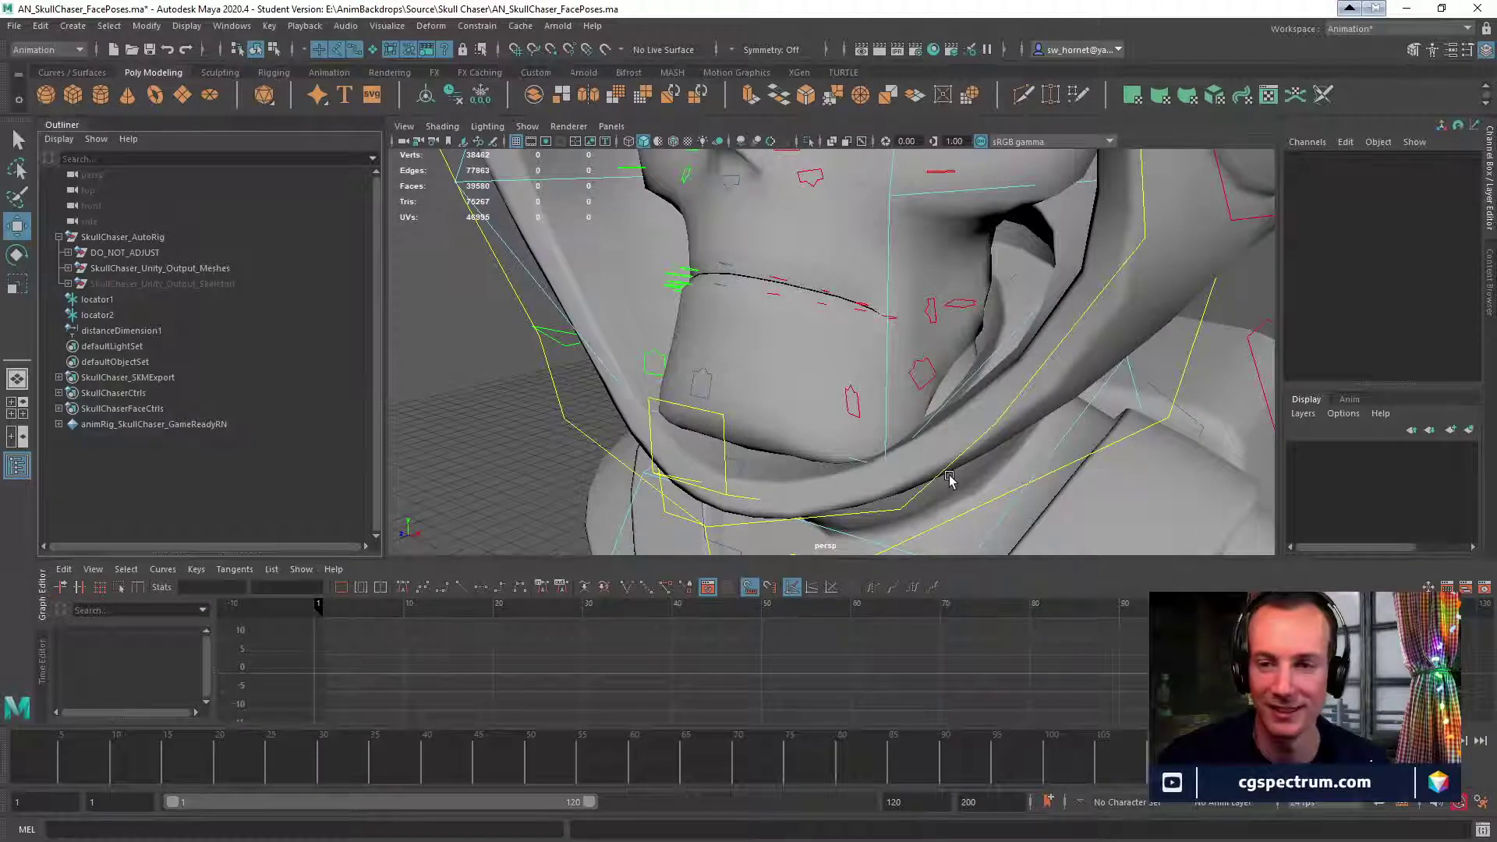
Select the SkullChaser_SKMExport set in the Outliner and inspect its member meshes and context options.
{"action": "mouse_move", "coordinate": [1140, 767]}
{"action": "left_mouse_down"}
{"action": "mouse_move", "coordinate": [1004, 795]}
{"action": "mouse_move", "coordinate": [1092, 795]}
{"action": "mouse_move", "coordinate": [1006, 801]}
{"action": "mouse_move", "coordinate": [1157, 817]}
{"action": "mouse_move", "coordinate": [1143, 810]}
{"action": "left_mouse_up"}
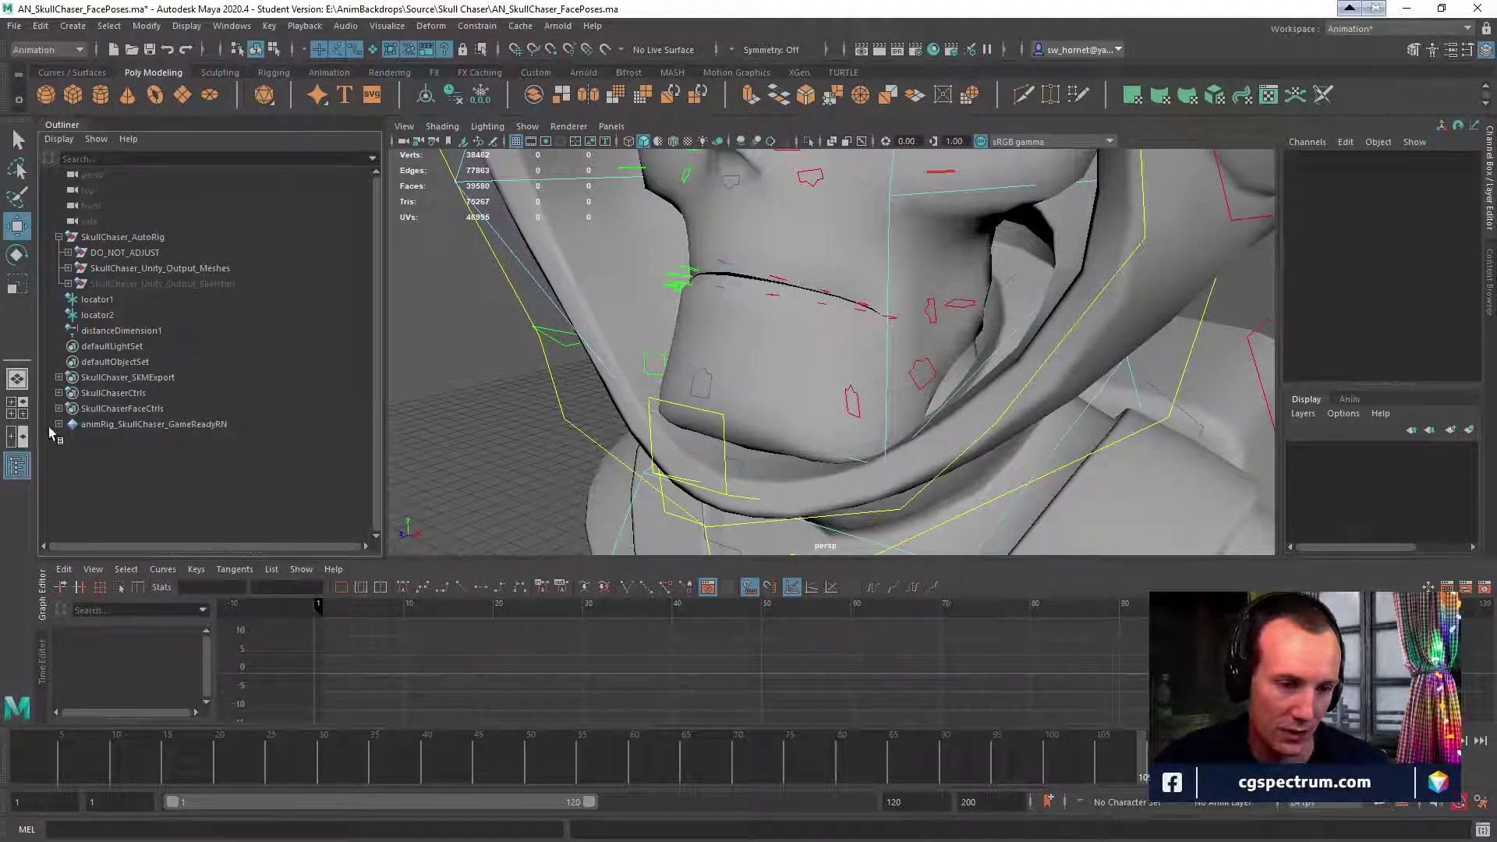
{"action": "left_click", "coordinate": [147, 378]}
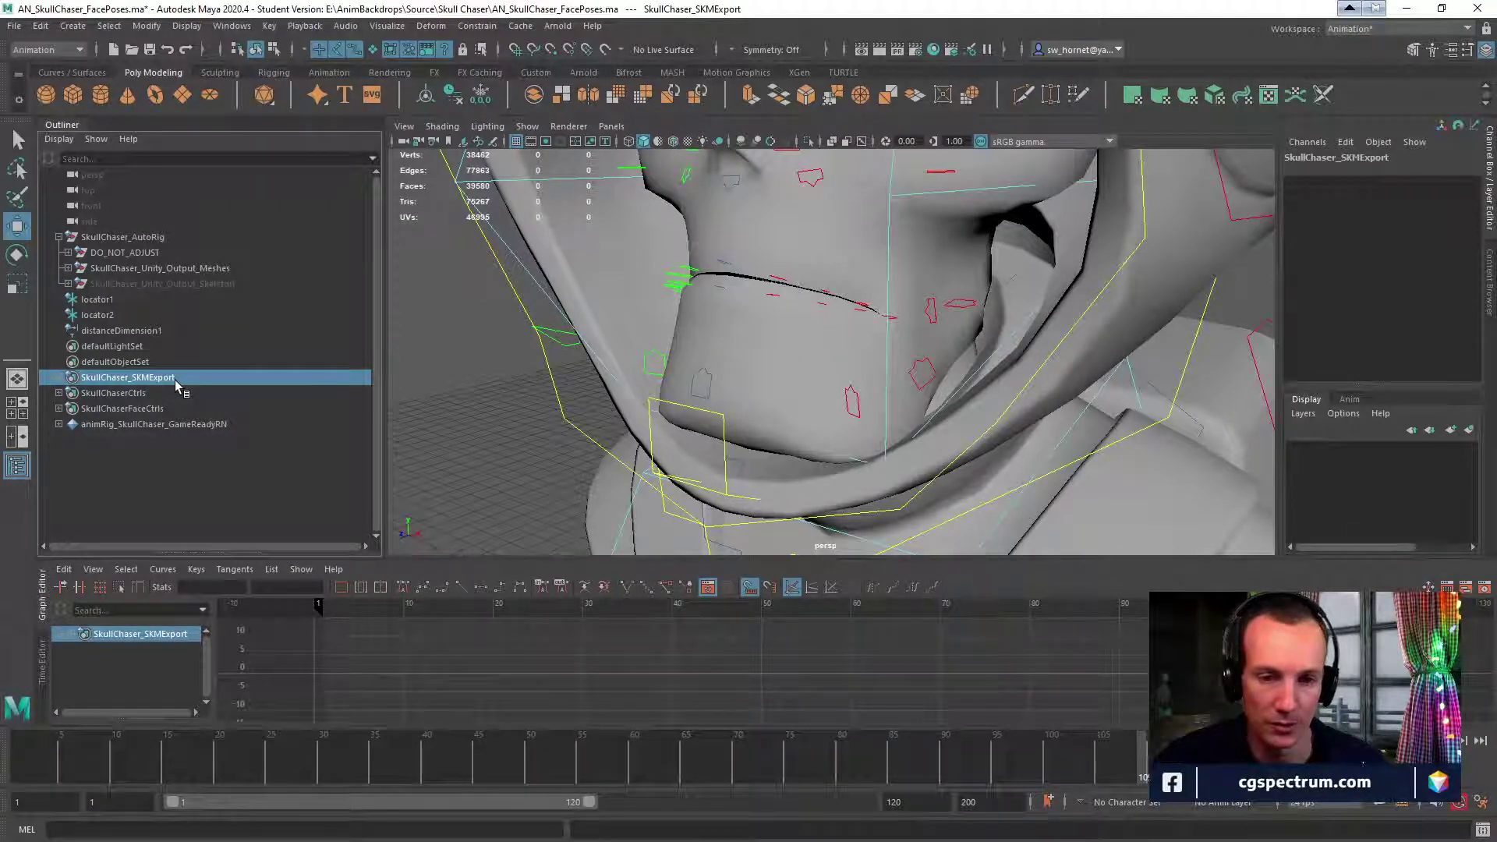
{"action": "left_click", "coordinate": [60, 378]}
{"action": "left_click", "coordinate": [60, 378]}
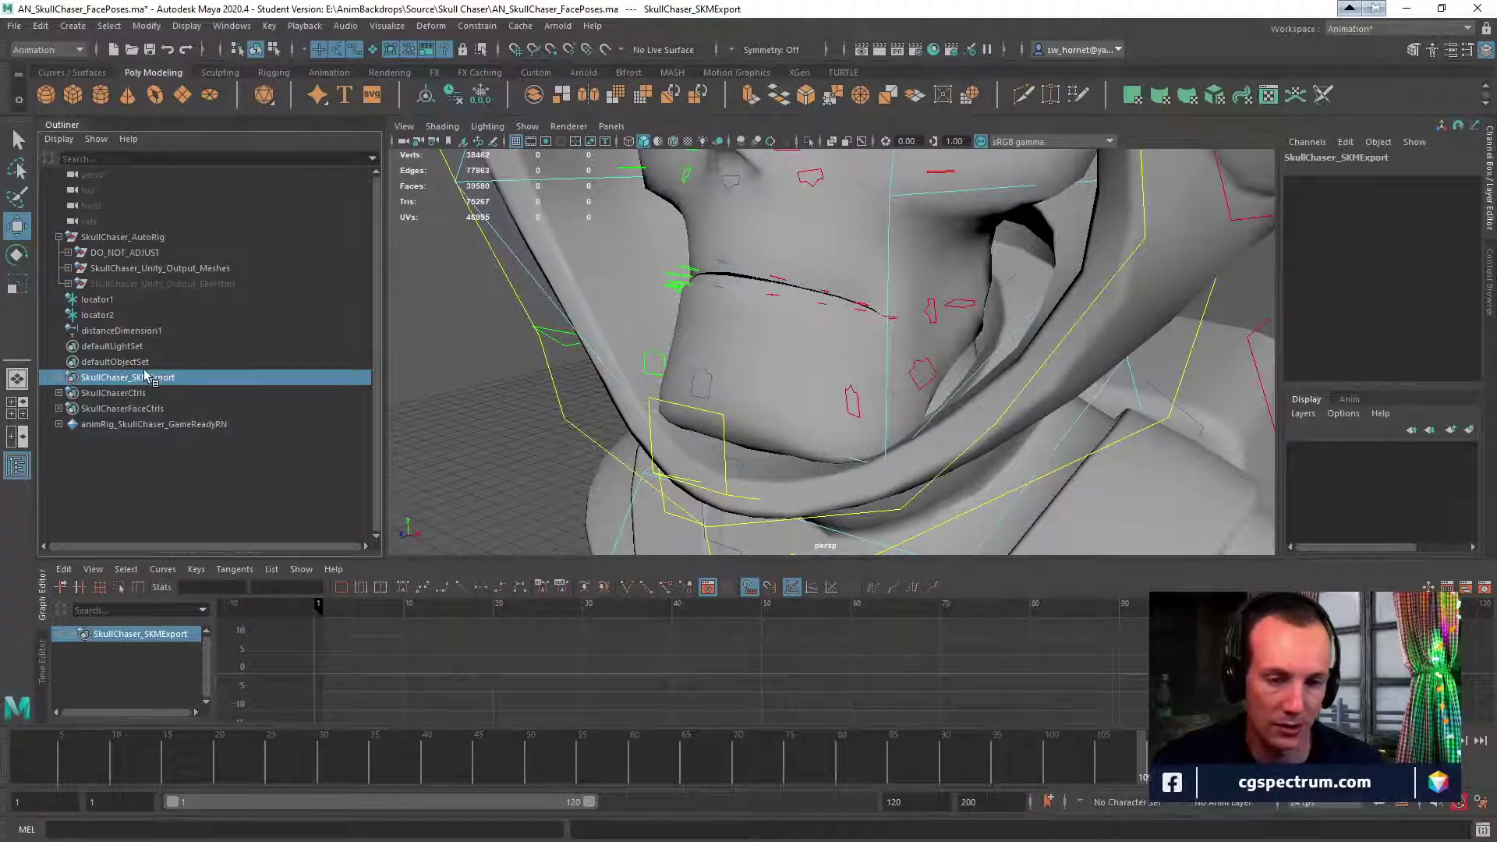
{"action": "left_click", "coordinate": [60, 378]}
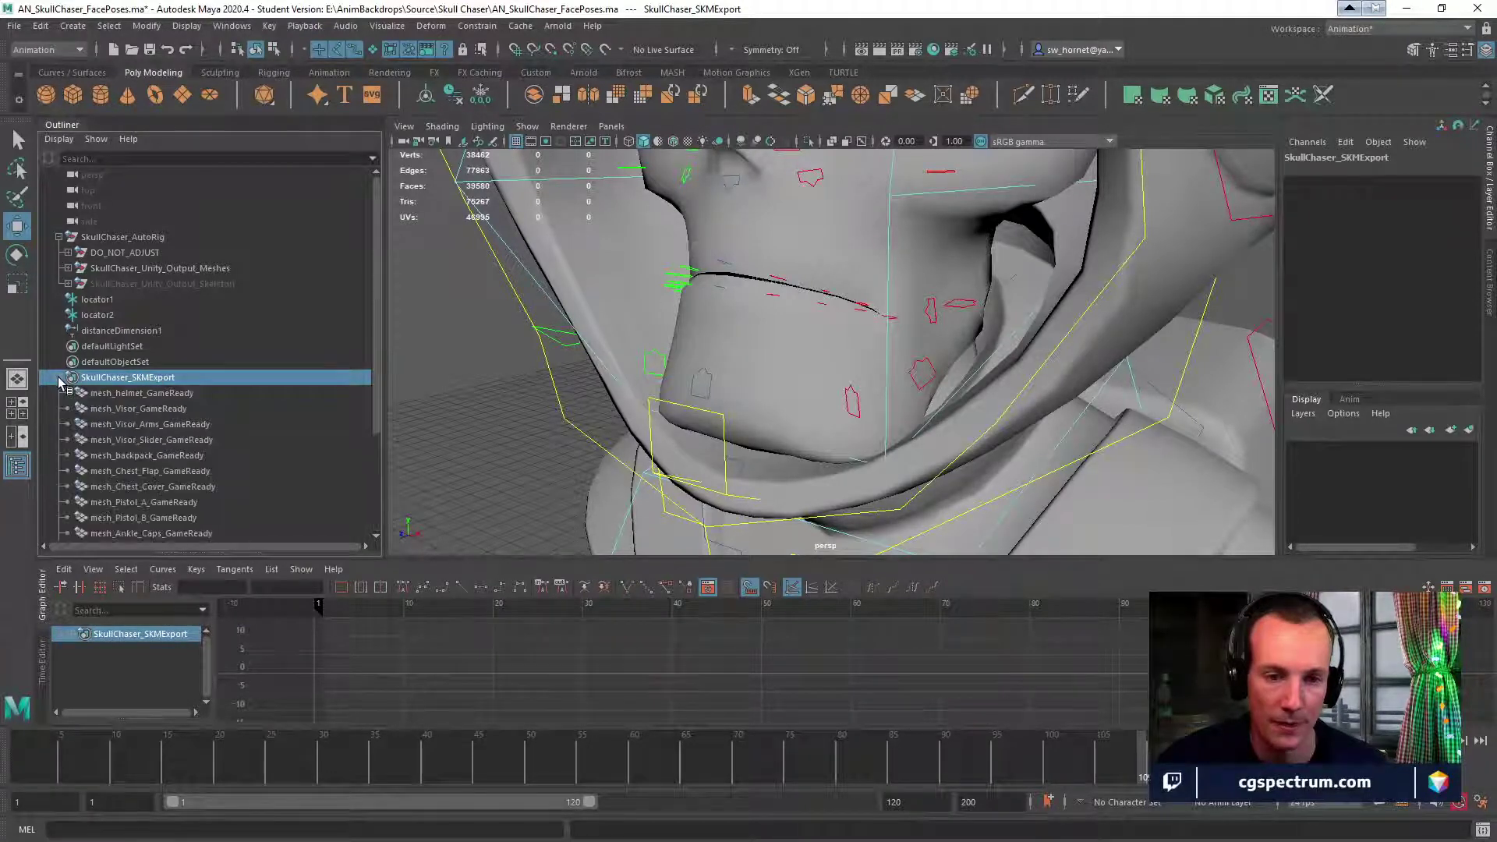
{"action": "left_click", "coordinate": [60, 378]}
{"action": "right_click", "coordinate": [130, 381]}
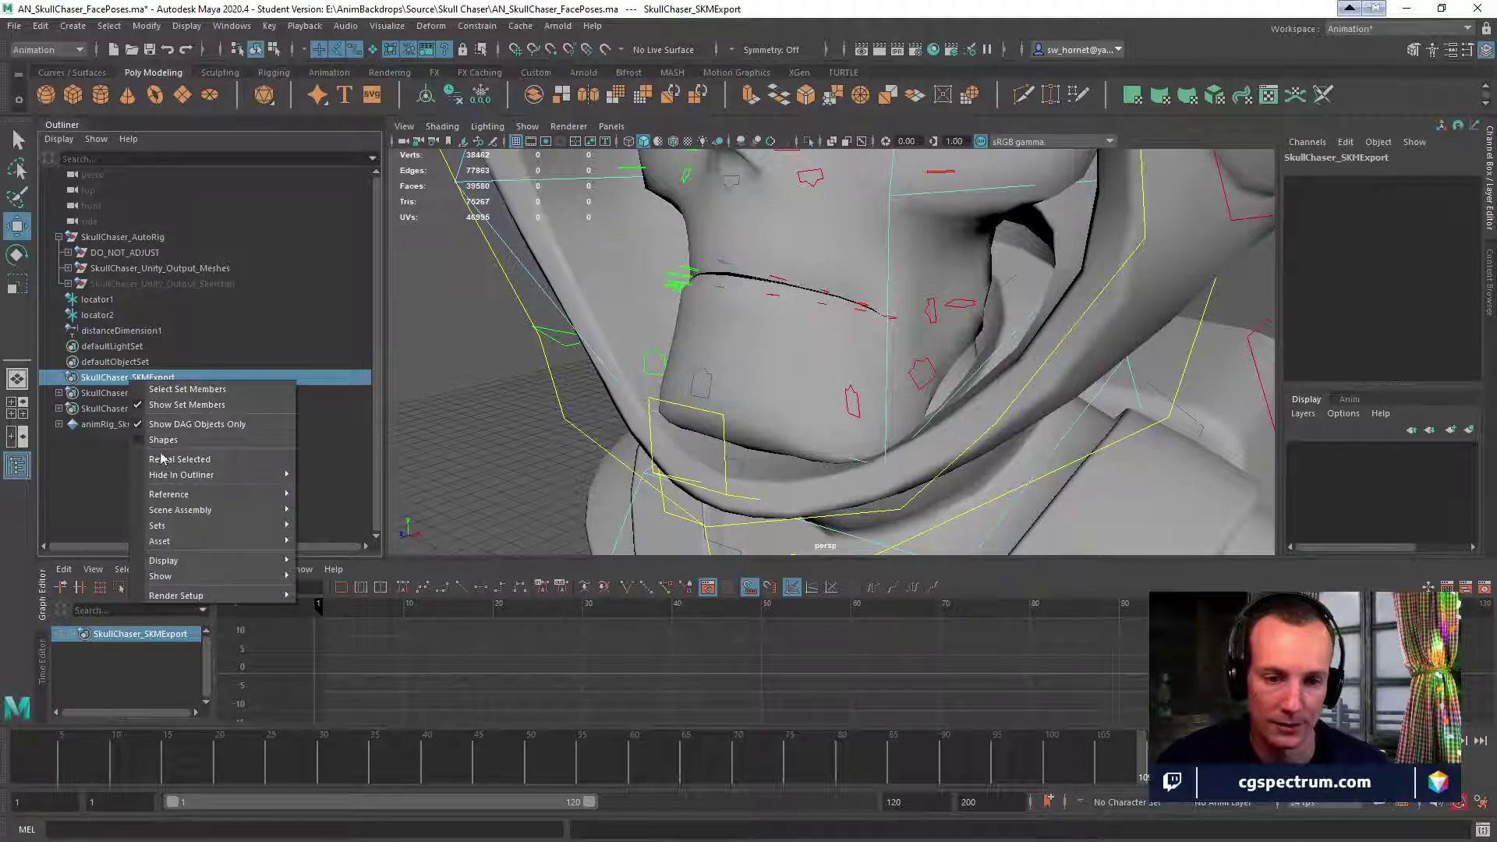
{"action": "mouse_move", "coordinate": [168, 496]}
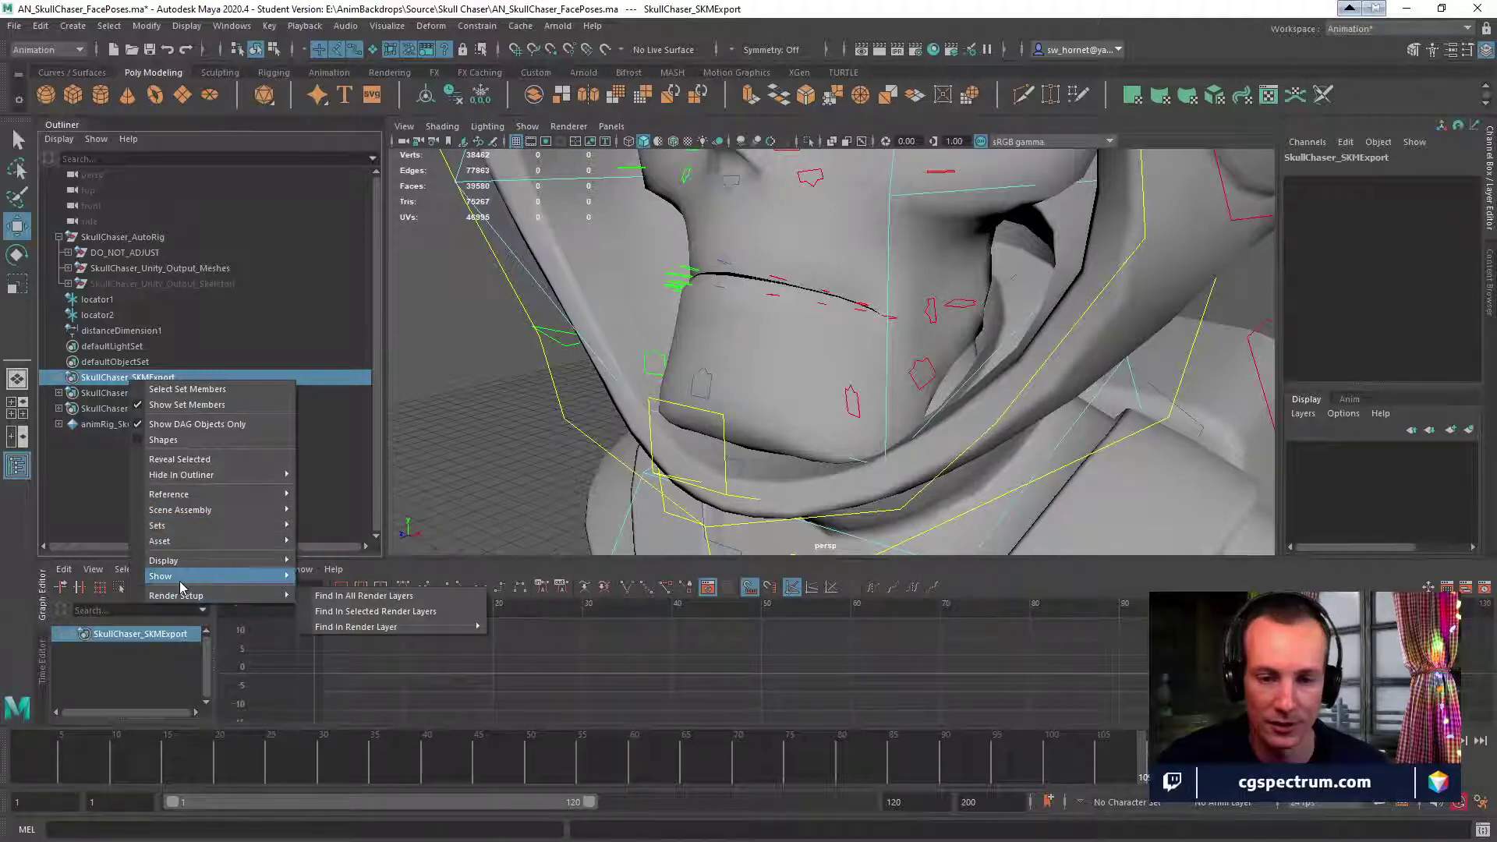
{"action": "mouse_move", "coordinate": [181, 586]}
{"action": "left_click", "coordinate": [868, 107]}
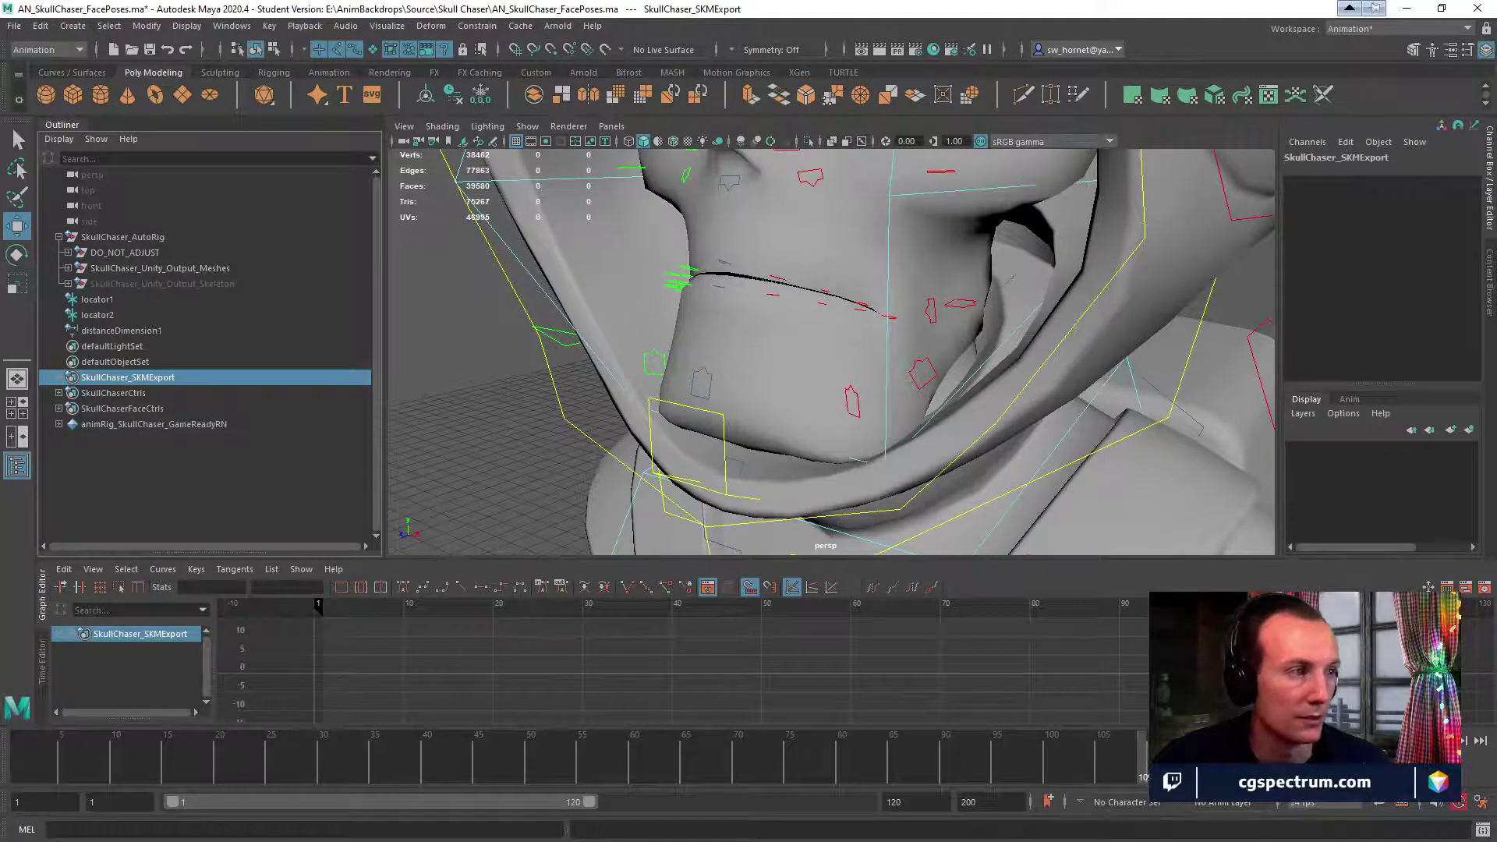
Switch to the browser's ARKit documentation, view the mouthLeft blend shape reference figure, and move the browser window out of the way.
{"action": "key", "text": "alt+Tab"}
{"action": "left_click", "coordinate": [451, 129]}
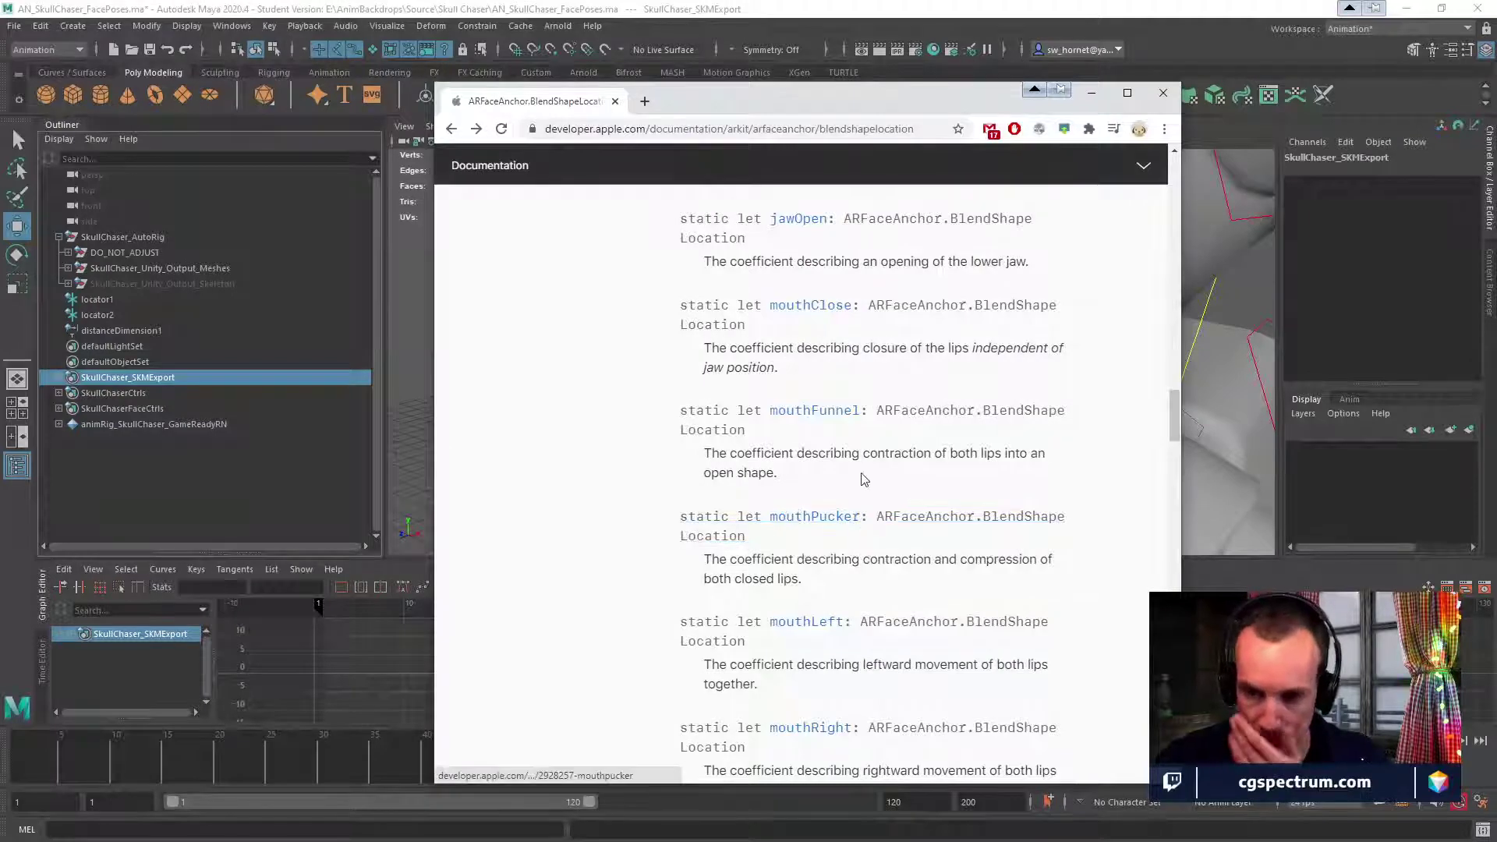
{"action": "scroll", "coordinate": [863, 484], "scroll_direction": "down", "scroll_amount": 2}
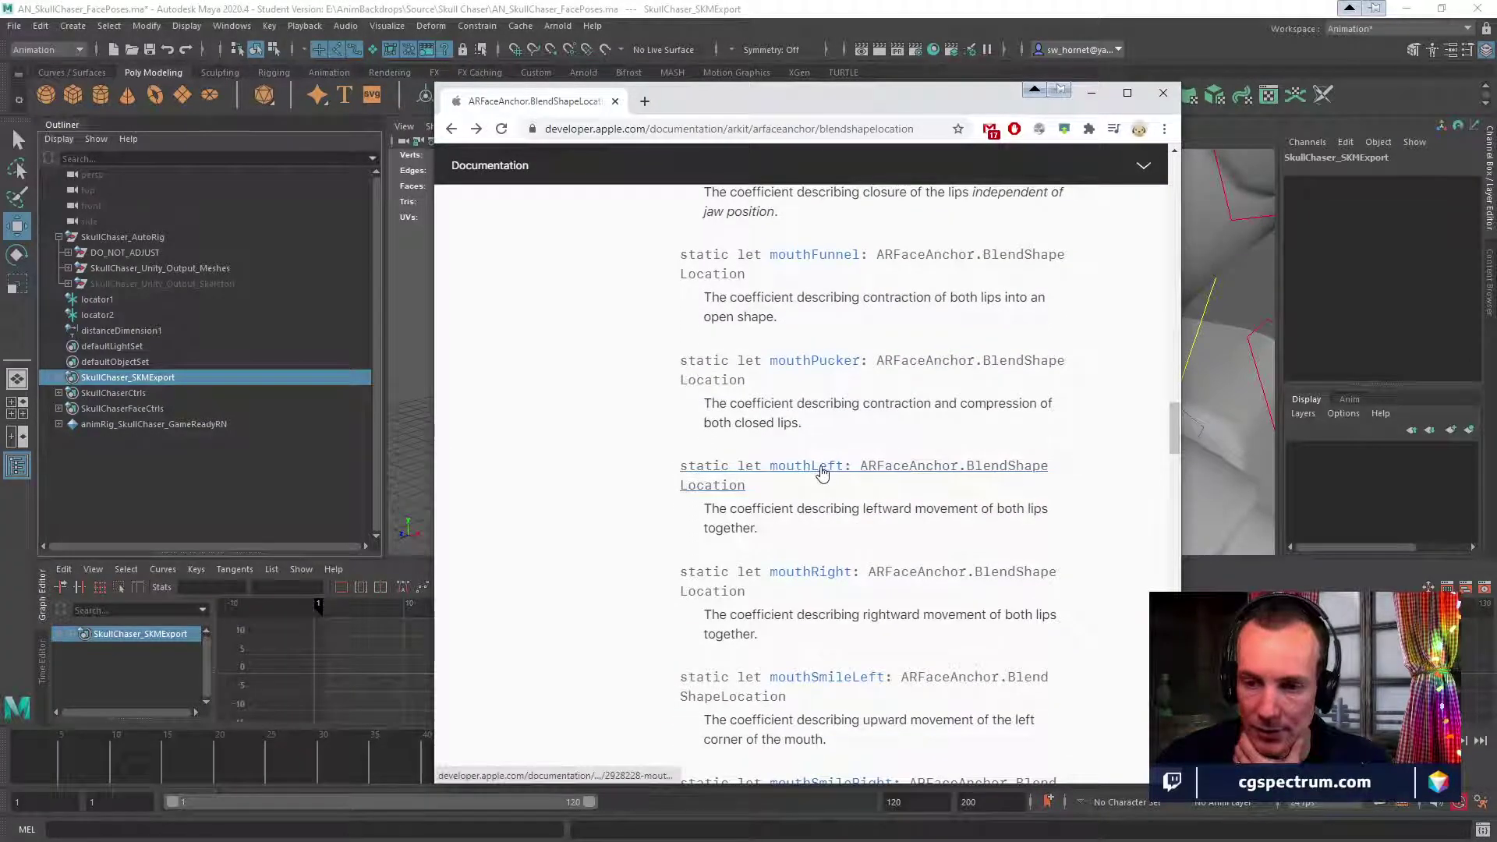
{"action": "left_click", "coordinate": [821, 467]}
{"action": "scroll", "coordinate": [826, 464], "scroll_direction": "down", "scroll_amount": 5}
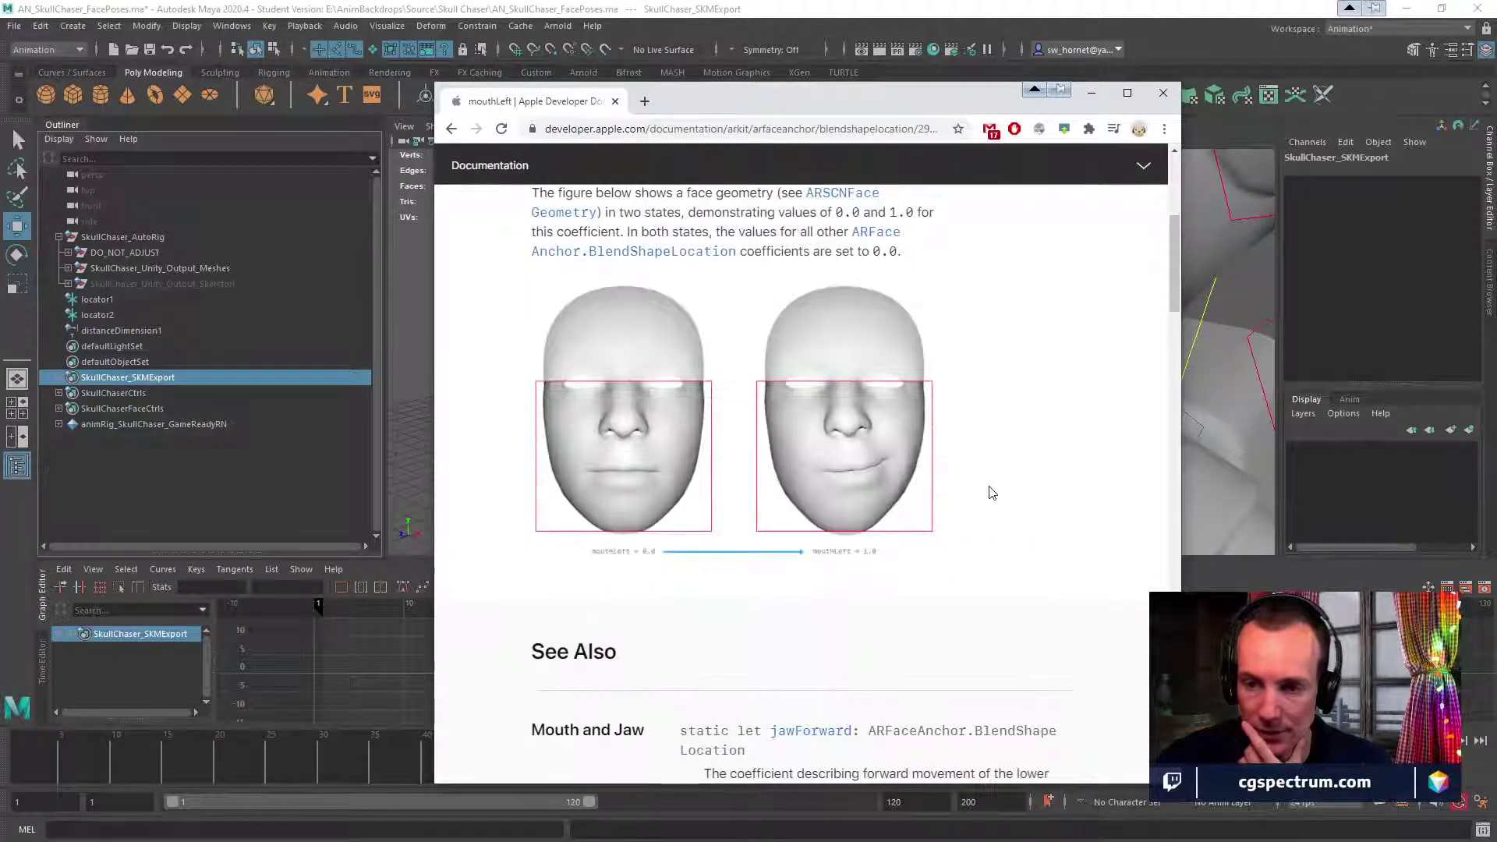
{"action": "left_click_drag", "start_coordinate": [928, 112], "coordinate": [0, 288]}
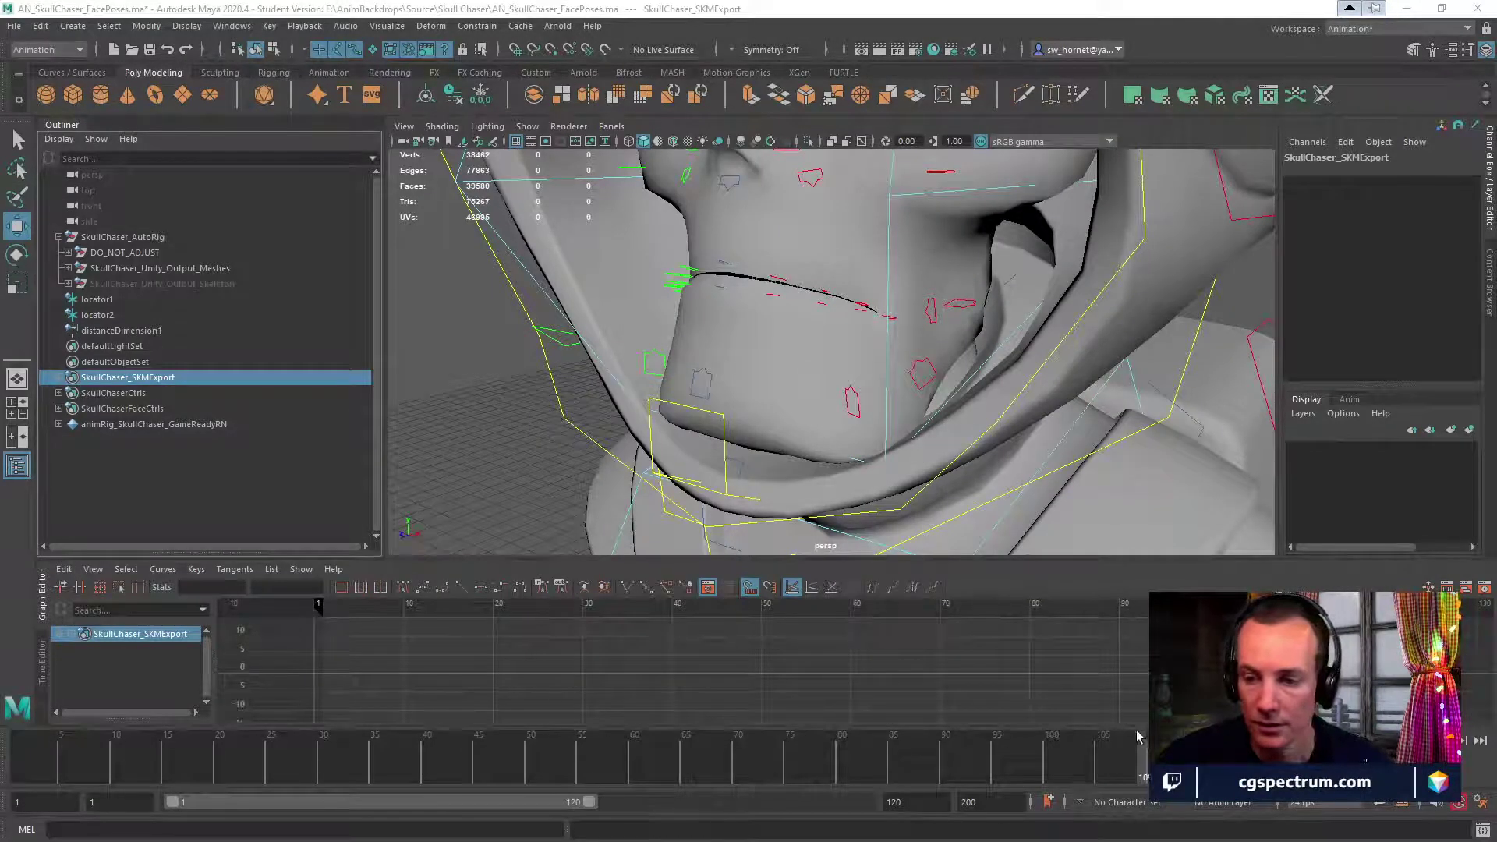
Compare the neighbouring pose on the timeline, return to the mouthLeft frame, and try raising the left lip corner control.
{"action": "left_click_drag", "start_coordinate": [1118, 761], "coordinate": [1110, 760]}
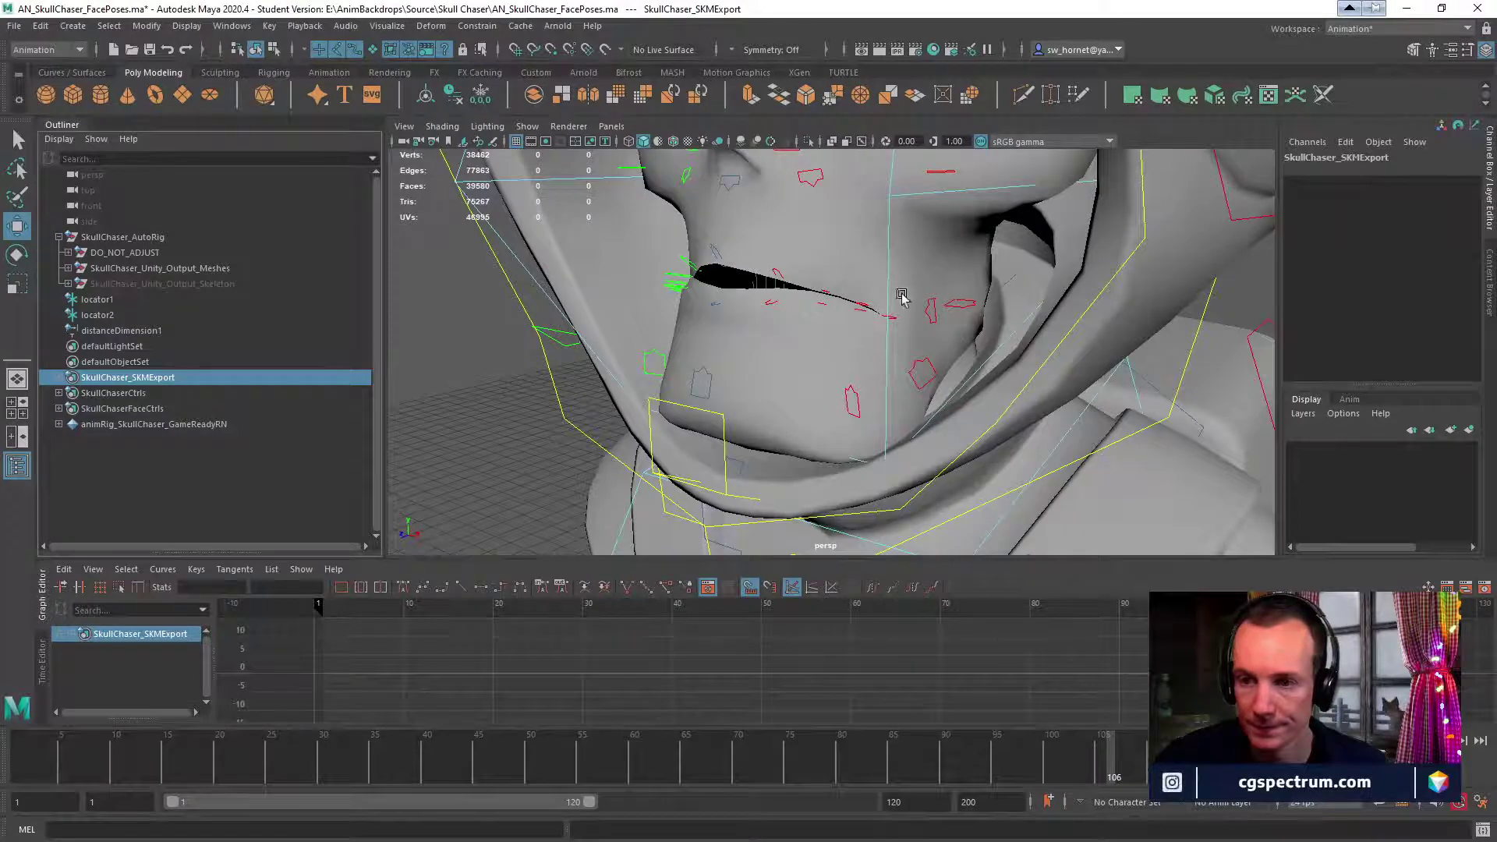
{"action": "left_click", "coordinate": [889, 316]}
{"action": "left_click_drag", "start_coordinate": [909, 333], "coordinate": [946, 350], "text": "alt"}
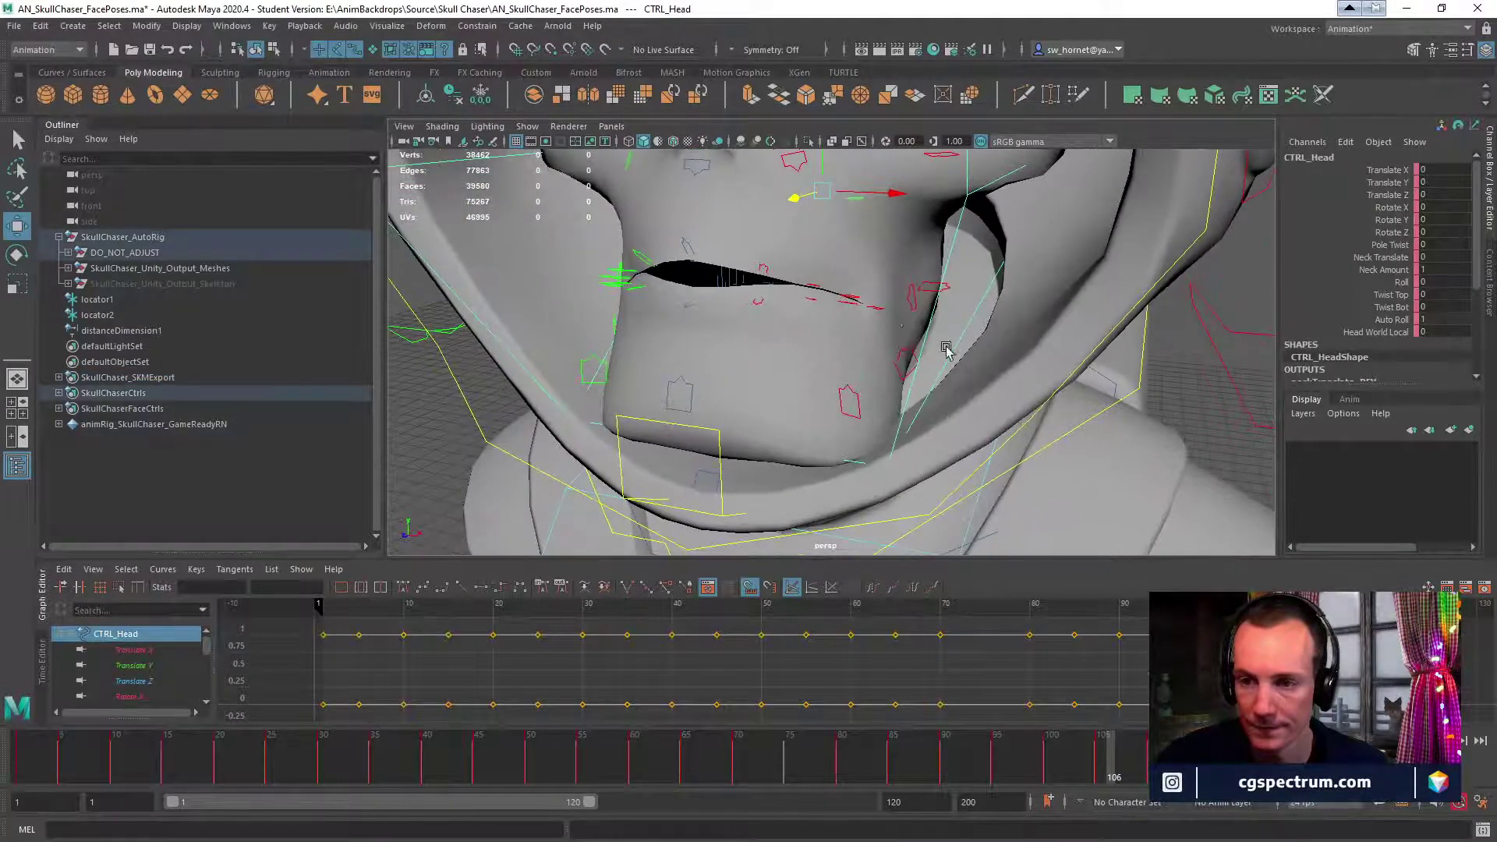
{"action": "left_click", "coordinate": [883, 308]}
{"action": "left_click_drag", "start_coordinate": [1112, 773], "coordinate": [1152, 776]}
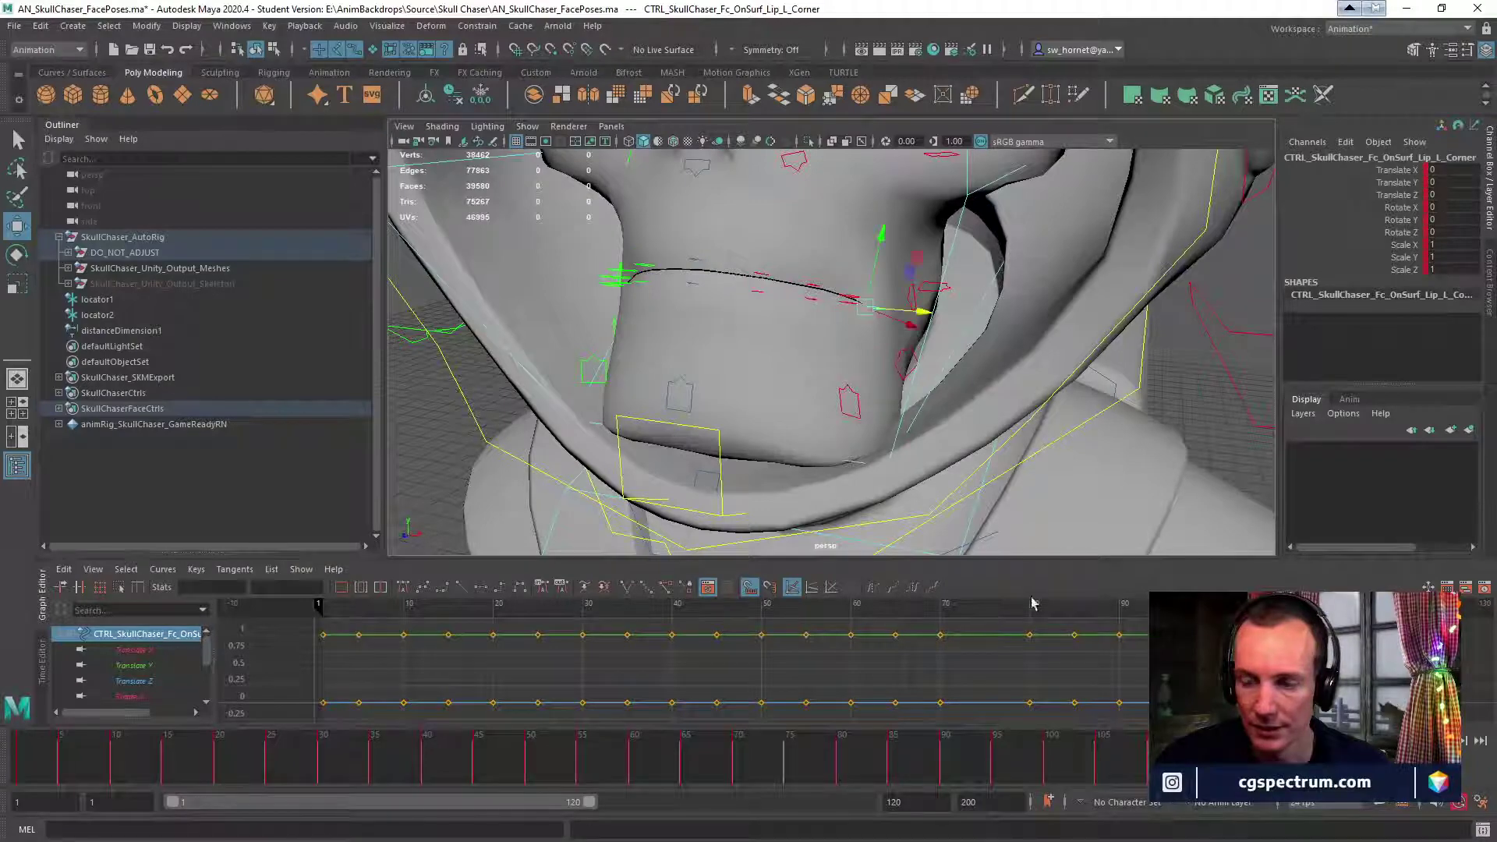
{"action": "left_click_drag", "start_coordinate": [914, 353], "coordinate": [958, 360], "text": "alt"}
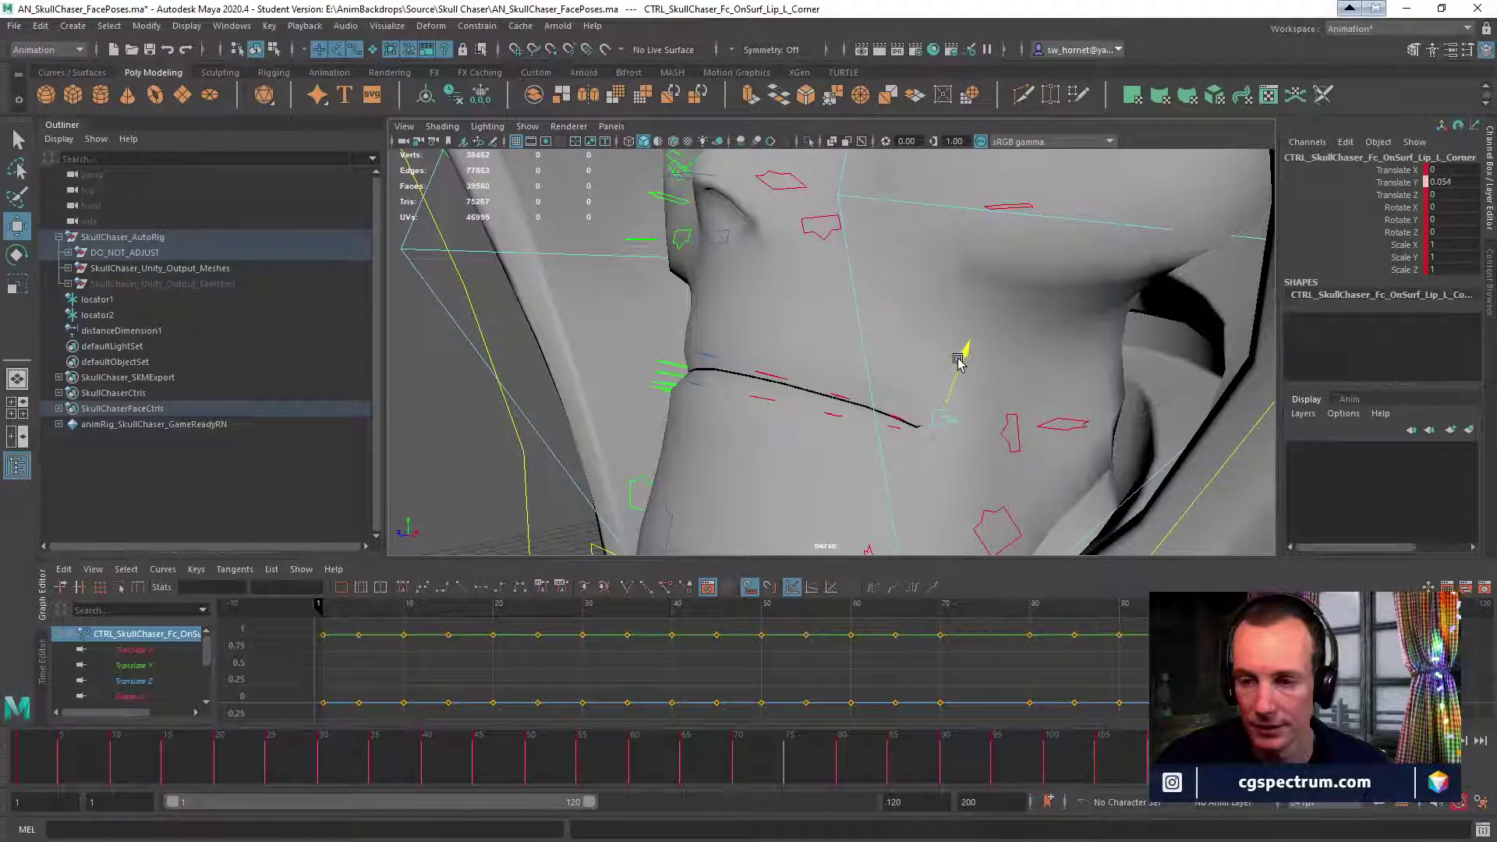
Add the left top and bottom outer and mid lip controls to the corner selection and raise them together to Translate Y 0.034.
{"action": "left_click", "coordinate": [898, 429]}
{"action": "right_click_drag", "start_coordinate": [899, 433], "coordinate": [964, 469], "text": "alt"}
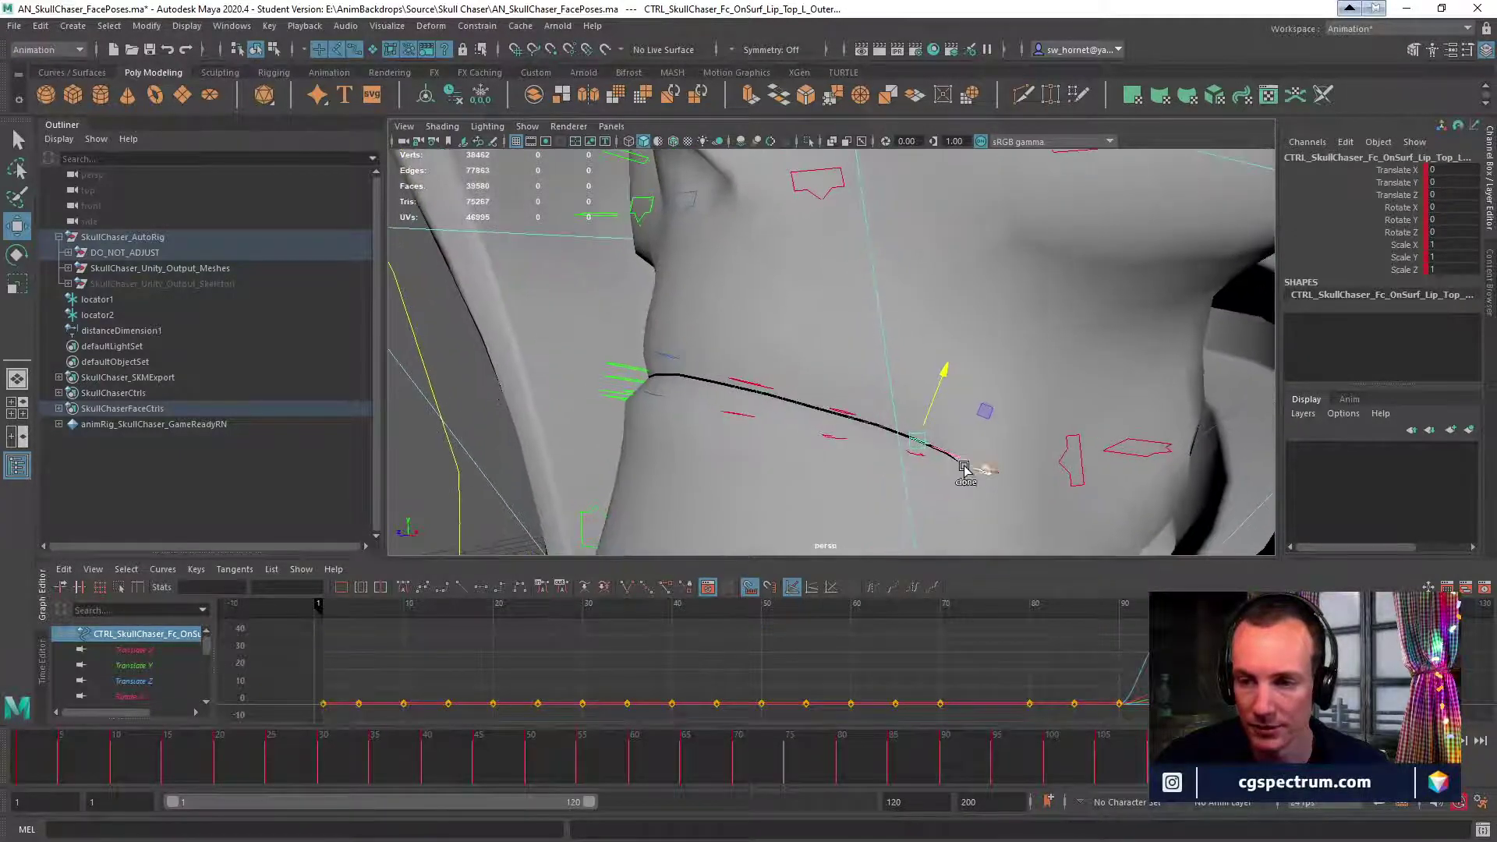
{"action": "left_click", "coordinate": [842, 427]}
{"action": "left_click", "coordinate": [841, 441]}
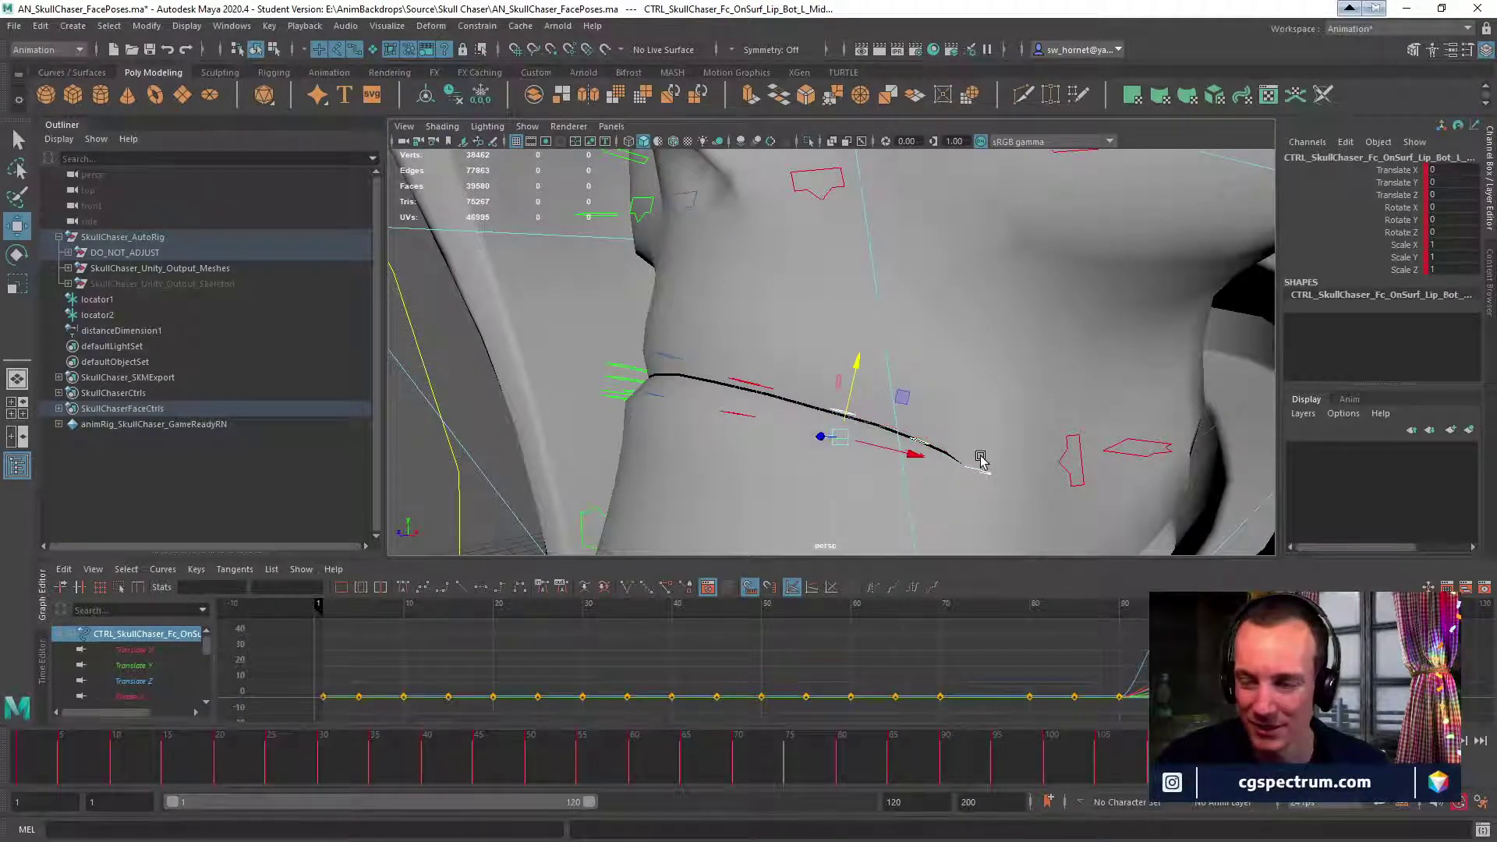
{"action": "left_click_drag", "start_coordinate": [980, 458], "coordinate": [1013, 457], "text": "alt"}
{"action": "left_click", "coordinate": [945, 470]}
{"action": "mouse_move", "coordinate": [932, 401]}
{"action": "left_mouse_down"}
{"action": "mouse_move", "coordinate": [932, 364]}
{"action": "mouse_move", "coordinate": [929, 377]}
{"action": "left_mouse_up"}
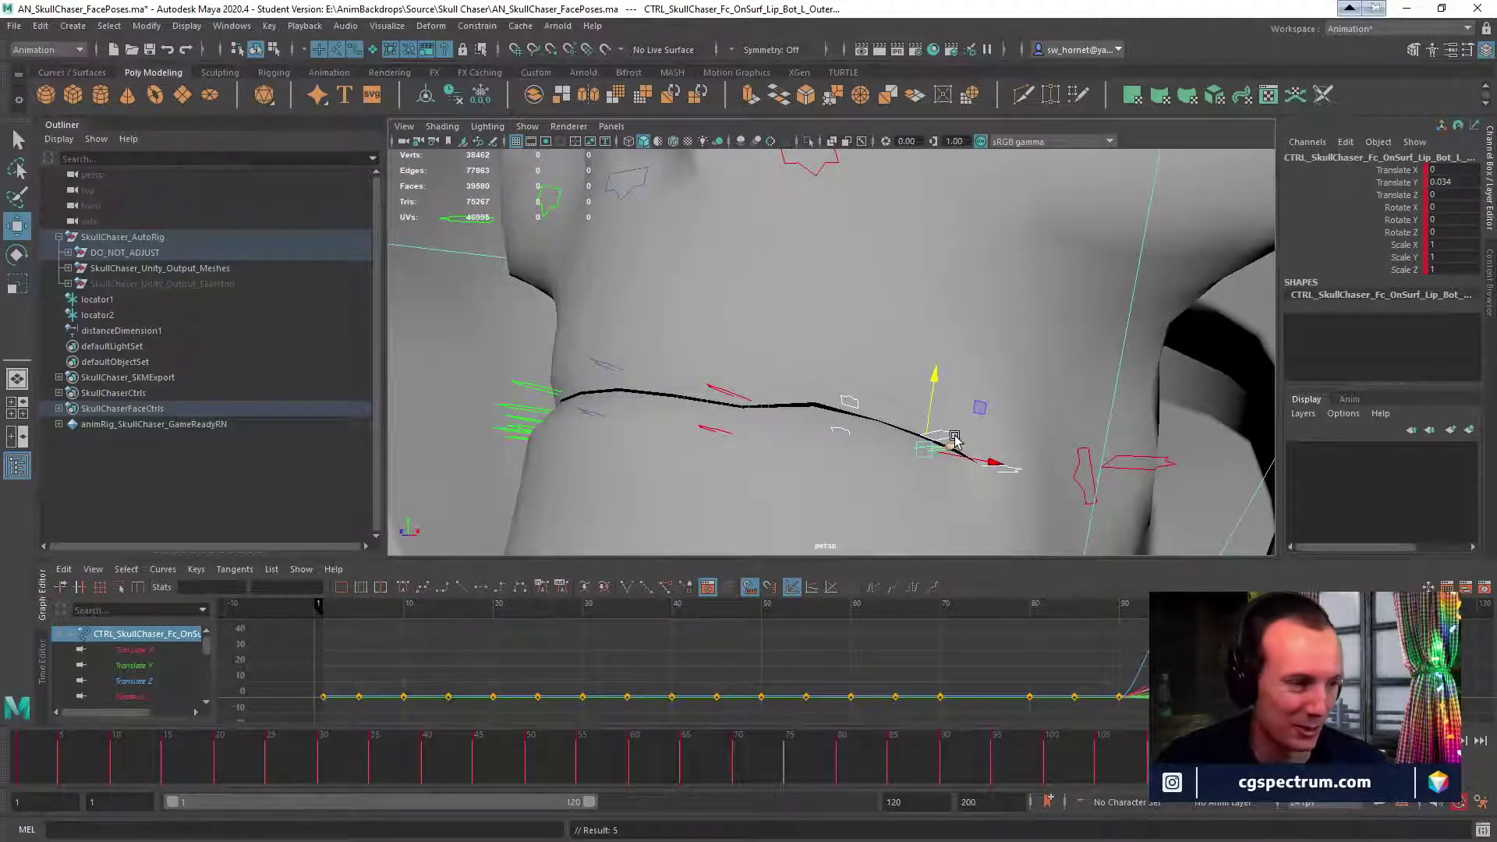
Raise the left lip corner control further, and raise and tilt the left outer lip controls about 11.6° in Z.
{"action": "left_click", "coordinate": [1008, 468]}
{"action": "left_click_drag", "start_coordinate": [1009, 468], "coordinate": [1003, 451], "text": "alt"}
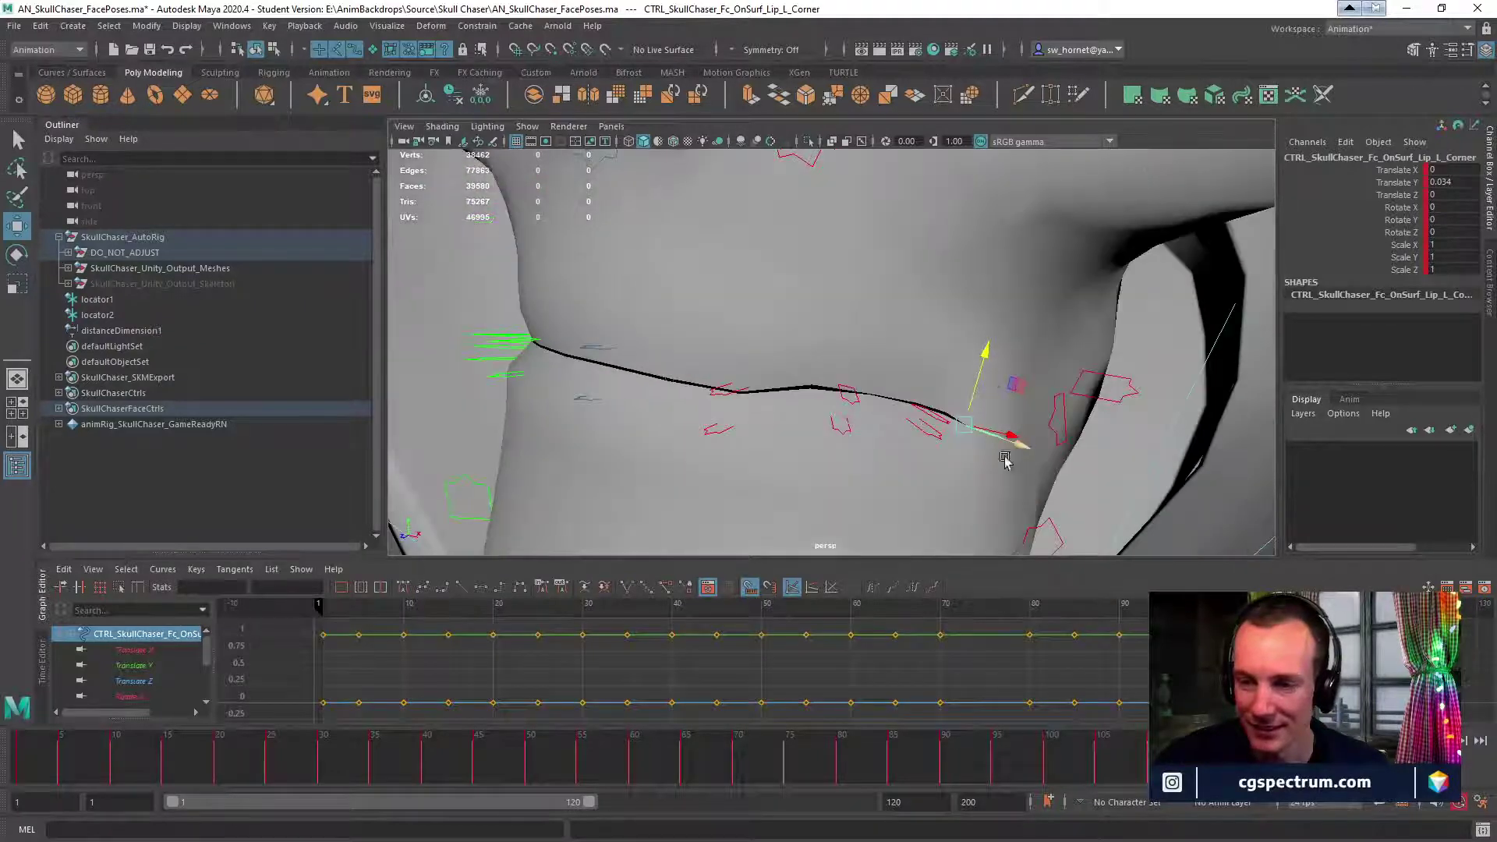
{"action": "left_click_drag", "start_coordinate": [984, 374], "coordinate": [987, 345]}
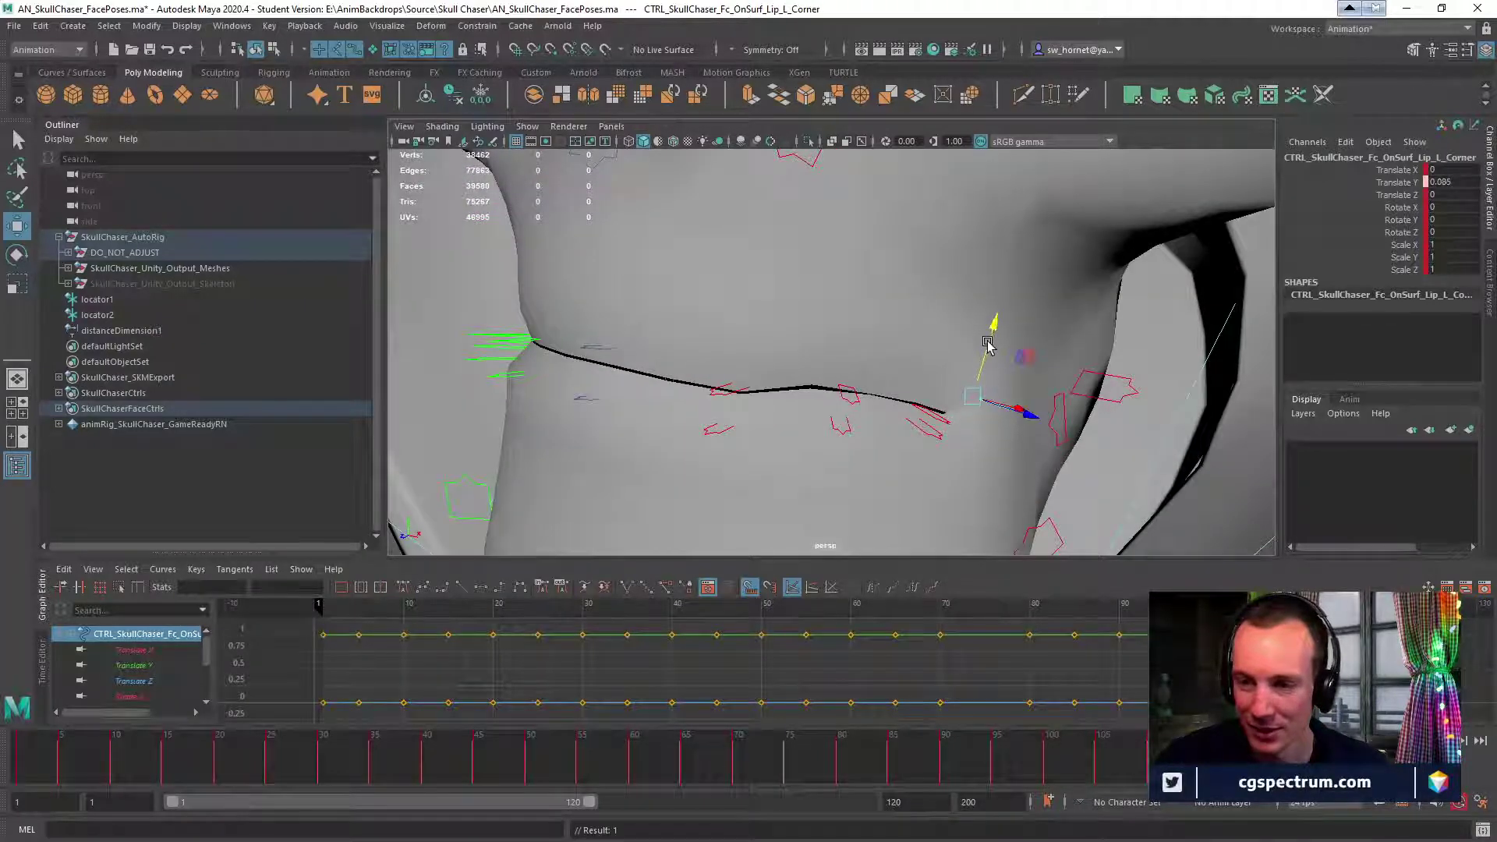
{"action": "left_click", "coordinate": [936, 425]}
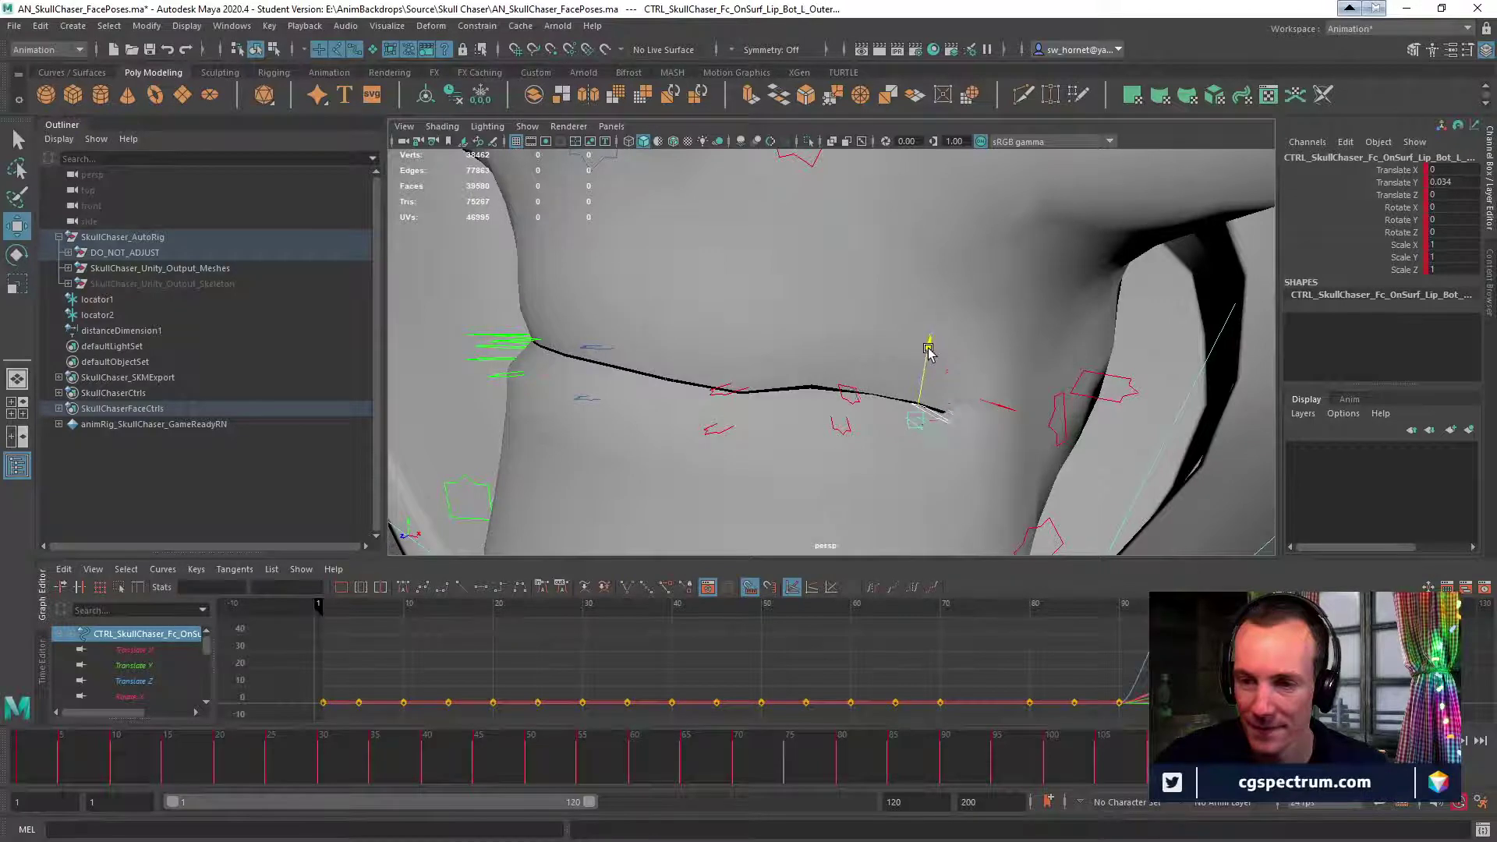
{"action": "mouse_move", "coordinate": [927, 353]}
{"action": "left_mouse_down"}
{"action": "mouse_move", "coordinate": [909, 324]}
{"action": "mouse_move", "coordinate": [913, 361]}
{"action": "left_mouse_up"}
{"action": "key", "text": "e"}
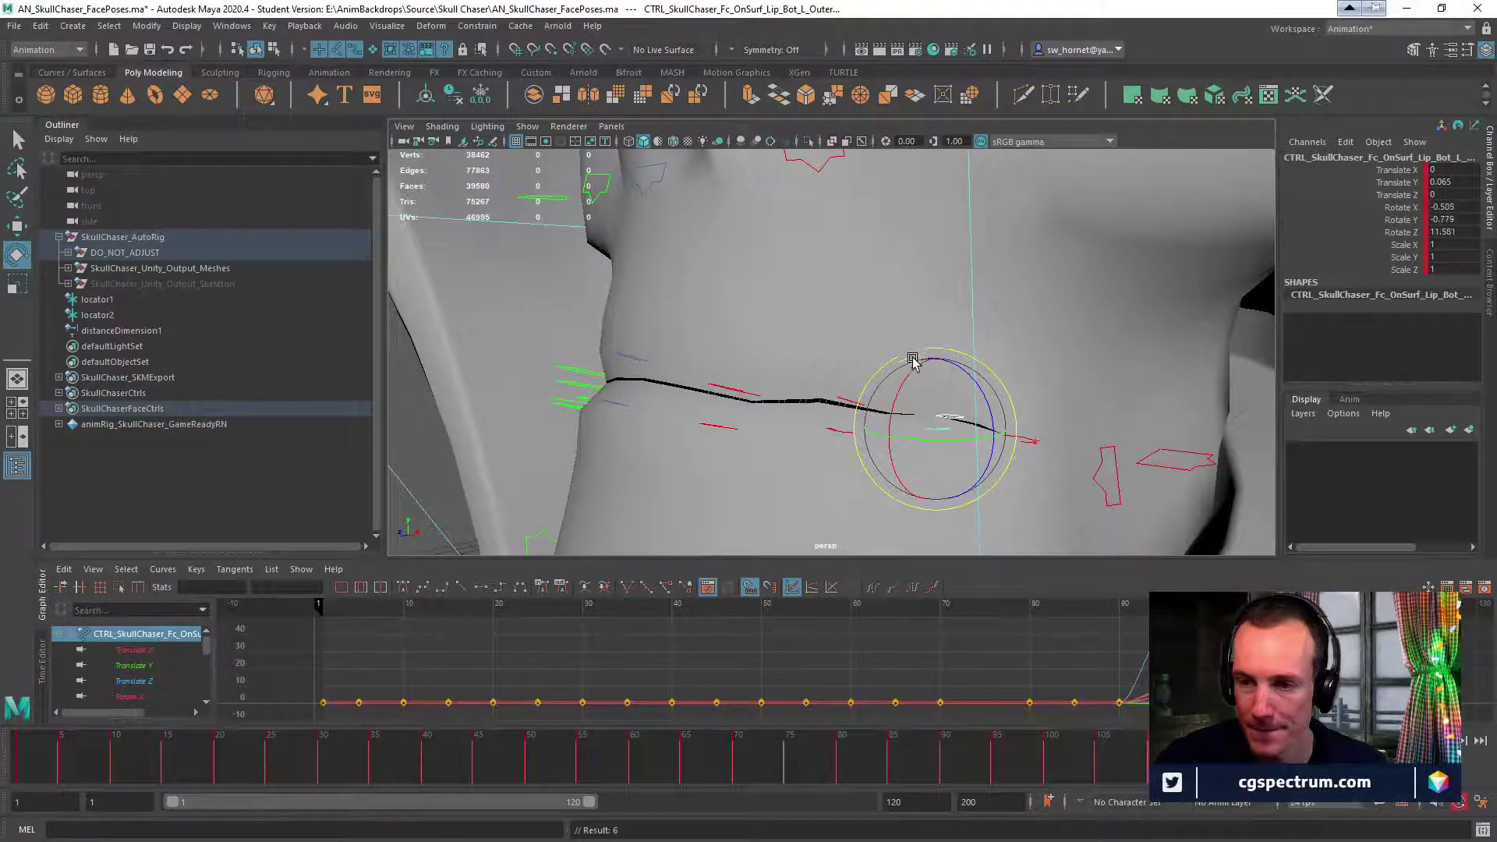
Move the left lip corner control up to Translate Y 0.108 and inward to Translate Z -0.022.
{"action": "left_click", "coordinate": [1030, 441]}
{"action": "key", "text": "w"}
{"action": "left_click_drag", "start_coordinate": [1023, 385], "coordinate": [1003, 282]}
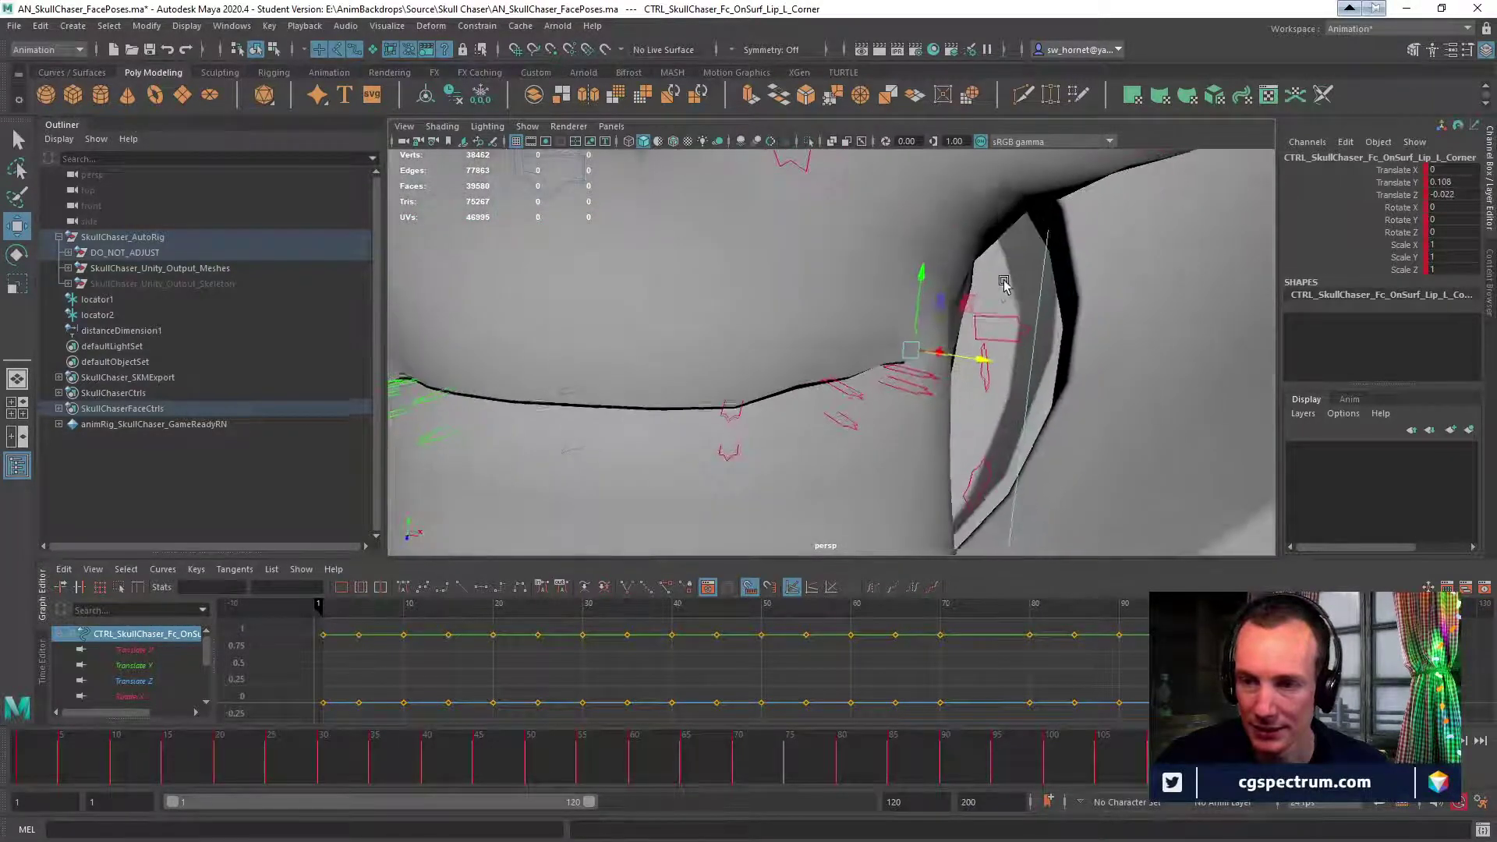
Reposition the top left outer lip control to Translate Y 0.071 and Translate Z 0.009 to follow the raised corner.
{"action": "left_click", "coordinate": [936, 377]}
{"action": "left_click_drag", "start_coordinate": [935, 377], "coordinate": [1001, 356], "text": "alt"}
{"action": "left_click", "coordinate": [1055, 401]}
{"action": "left_click_drag", "start_coordinate": [1056, 402], "coordinate": [999, 242], "text": "alt"}
{"action": "left_click", "coordinate": [1017, 222]}
{"action": "left_click_drag", "start_coordinate": [917, 308], "coordinate": [978, 392]}
{"action": "left_click_drag", "start_coordinate": [977, 392], "coordinate": [831, 470], "text": "alt"}
{"action": "left_click", "coordinate": [831, 327]}
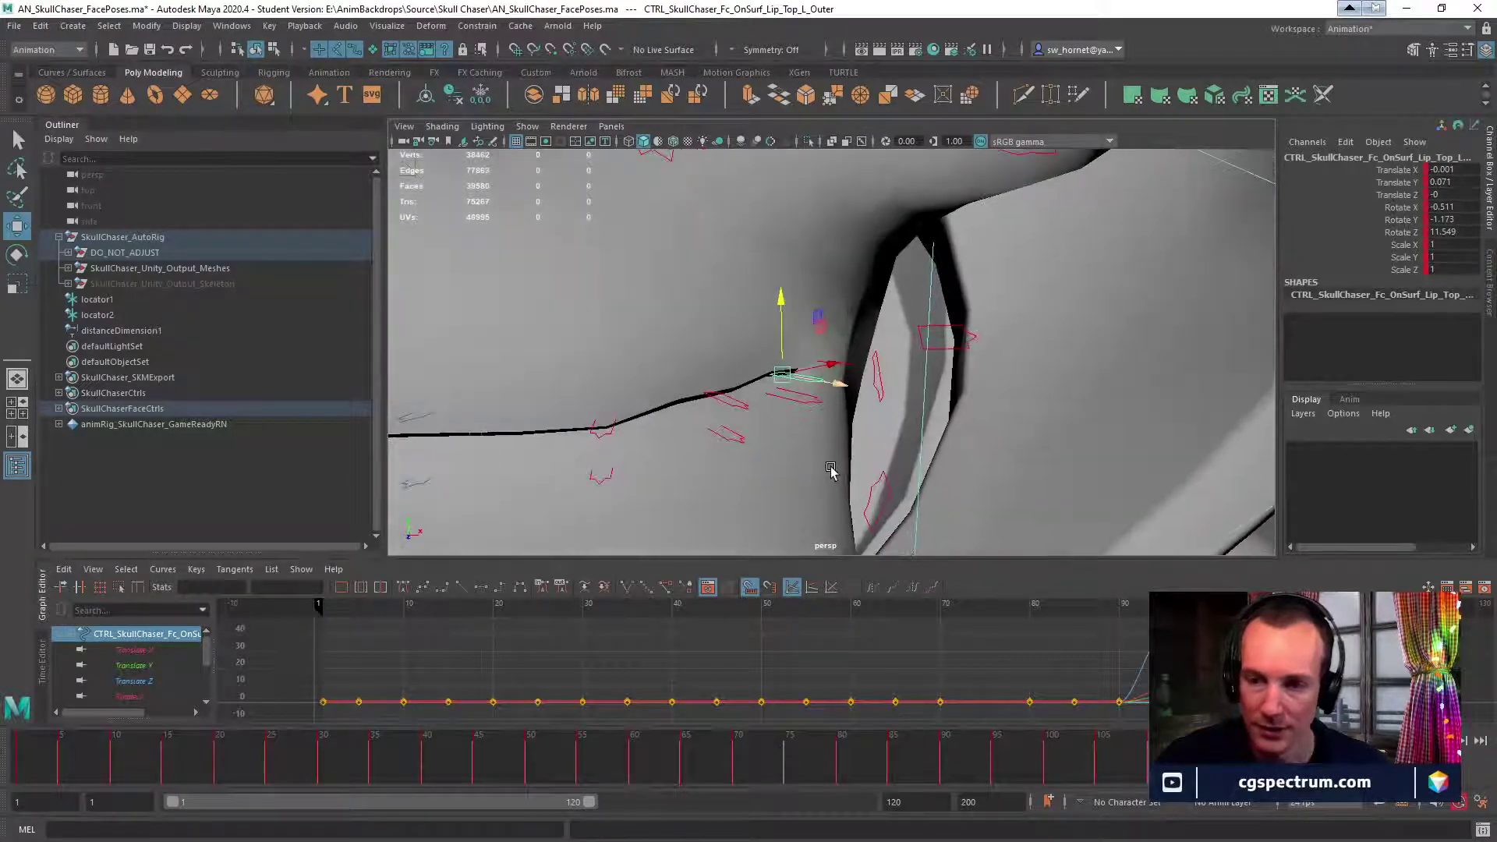
{"action": "mouse_move", "coordinate": [816, 405]}
{"action": "left_mouse_down", "text": "alt"}
{"action": "mouse_move", "coordinate": [828, 383]}
{"action": "mouse_move", "coordinate": [810, 400]}
{"action": "left_mouse_up", "text": "alt"}
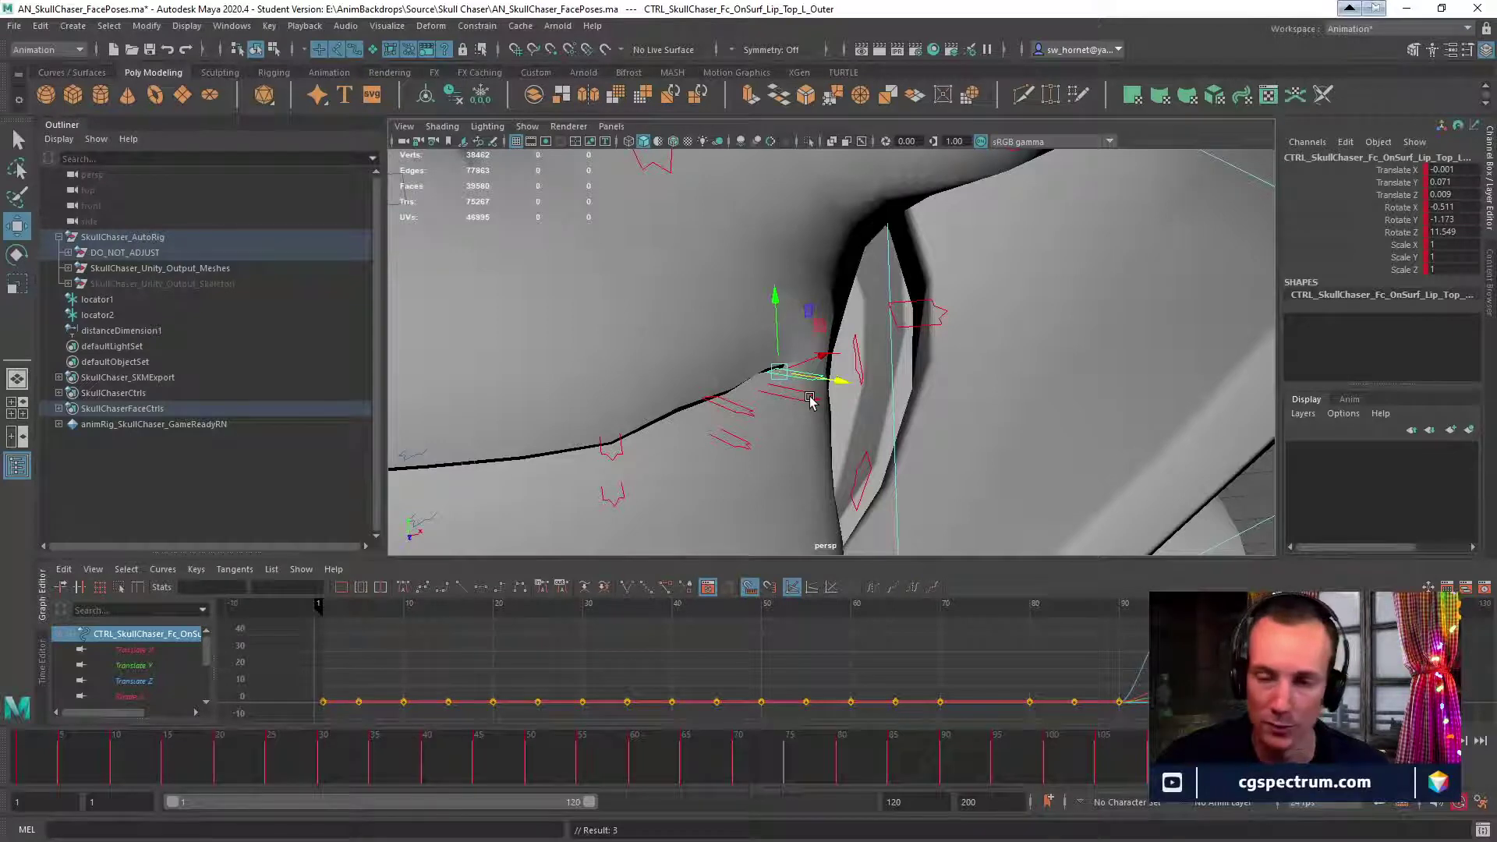
Rotate the bottom left outer lip control to about 19.6° in Z and move it to Translate Z 0.006.
{"action": "left_click", "coordinate": [809, 400]}
{"action": "key", "text": "e"}
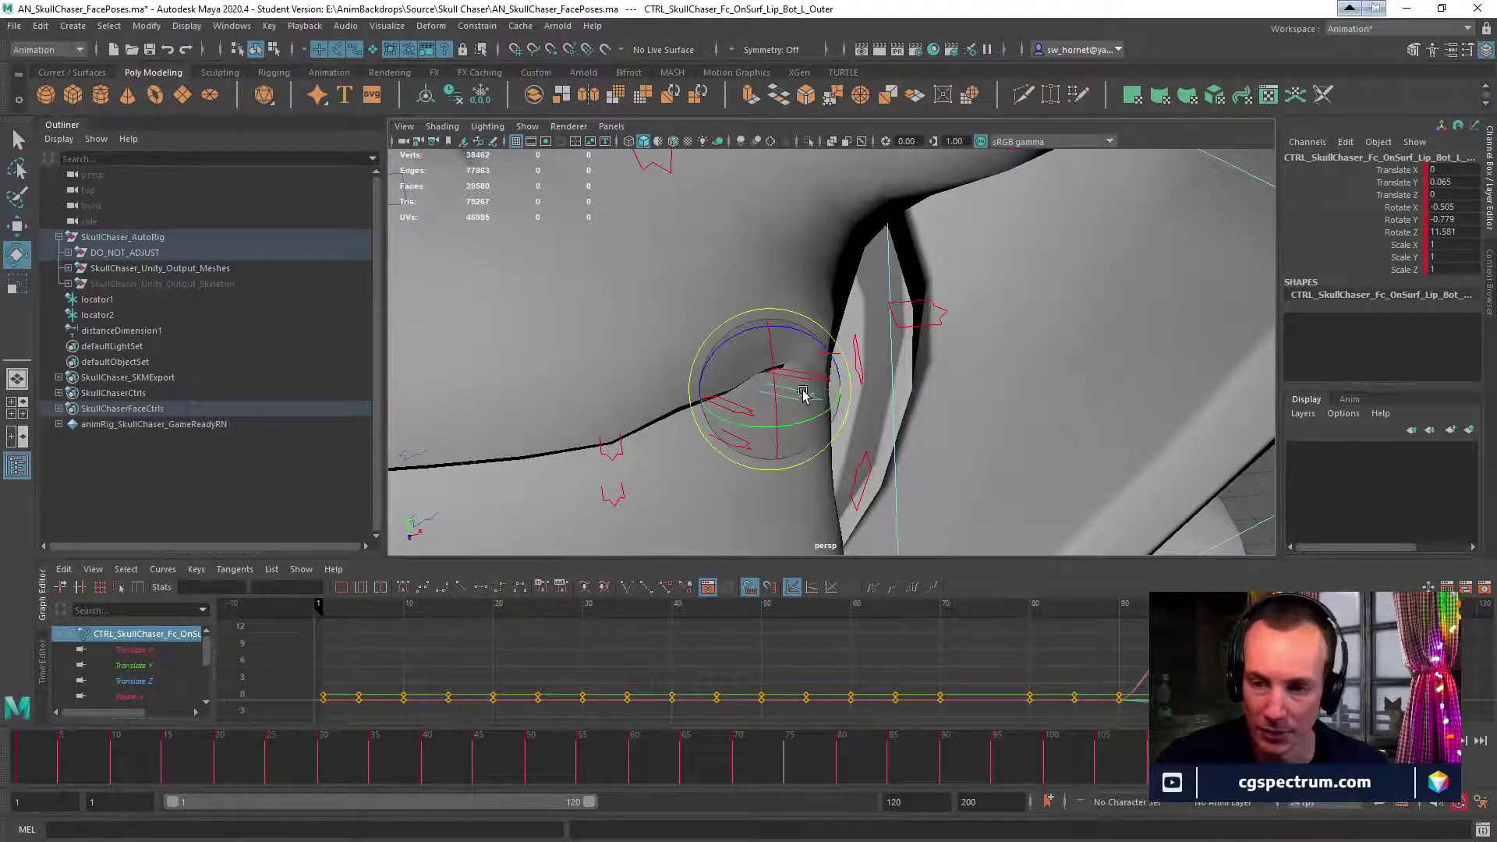
{"action": "left_click_drag", "start_coordinate": [810, 400], "coordinate": [976, 407], "text": "alt"}
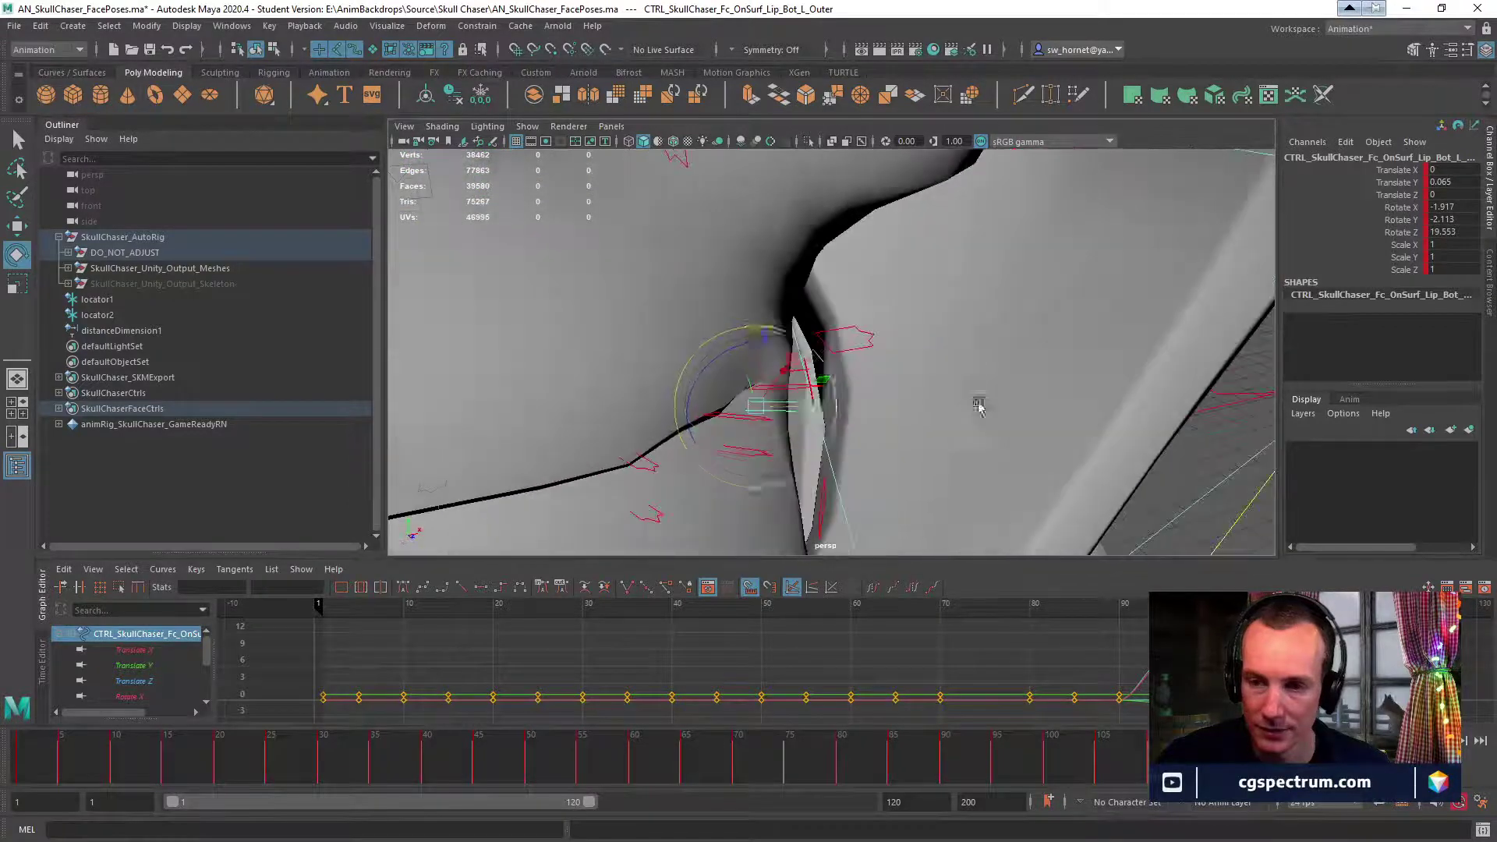
{"action": "key", "text": "w"}
{"action": "left_click_drag", "start_coordinate": [813, 392], "coordinate": [700, 342]}
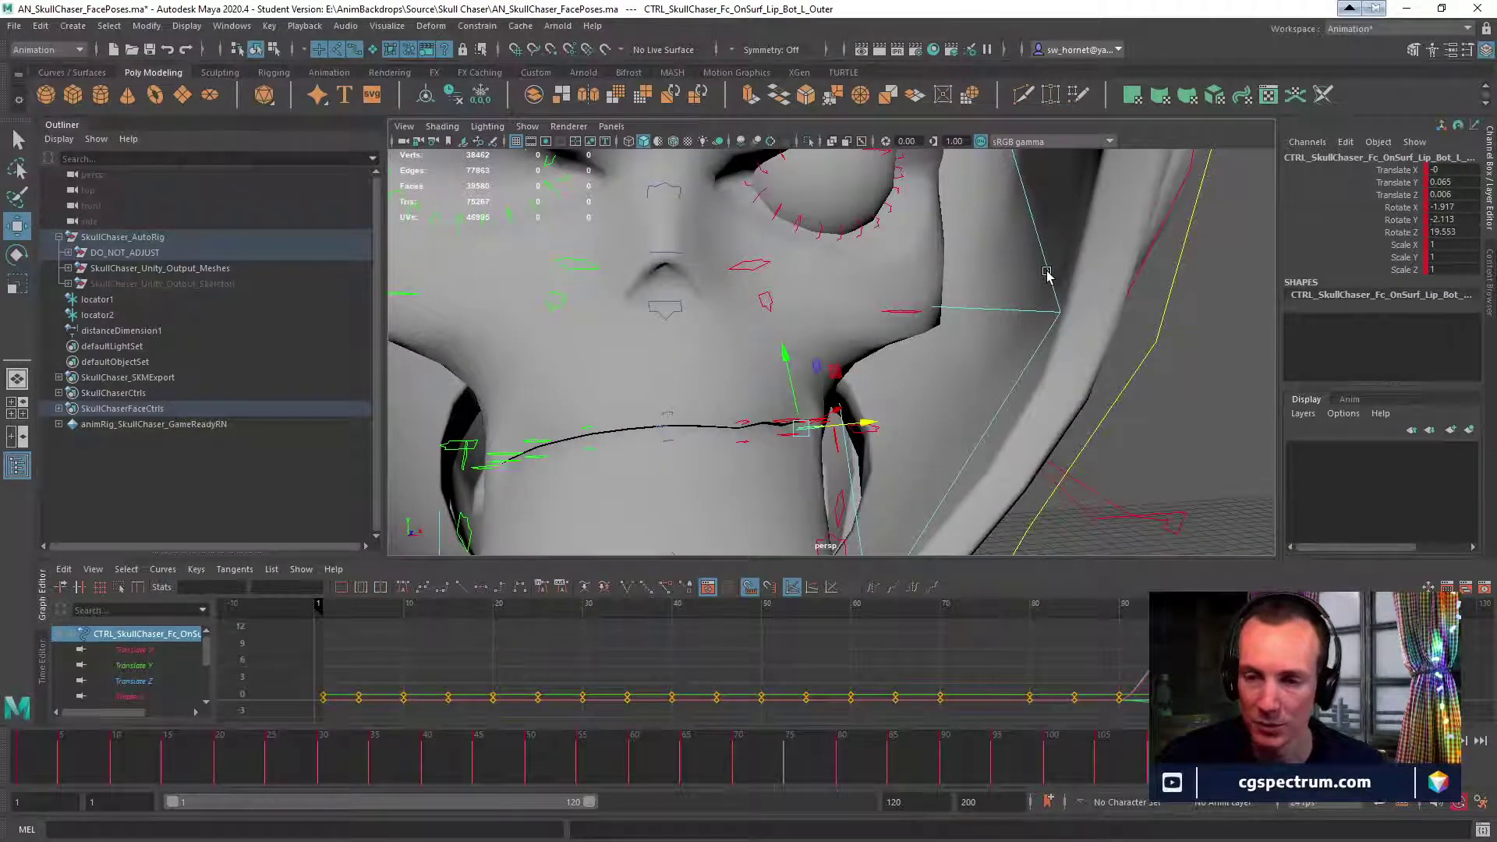
Raise the left cheekbone control to Translate Y -0.033 and scrub the timeline to compare it with the neighbouring pose.
{"action": "left_click_drag", "start_coordinate": [1144, 768], "coordinate": [1179, 771]}
{"action": "left_click", "coordinate": [903, 311]}
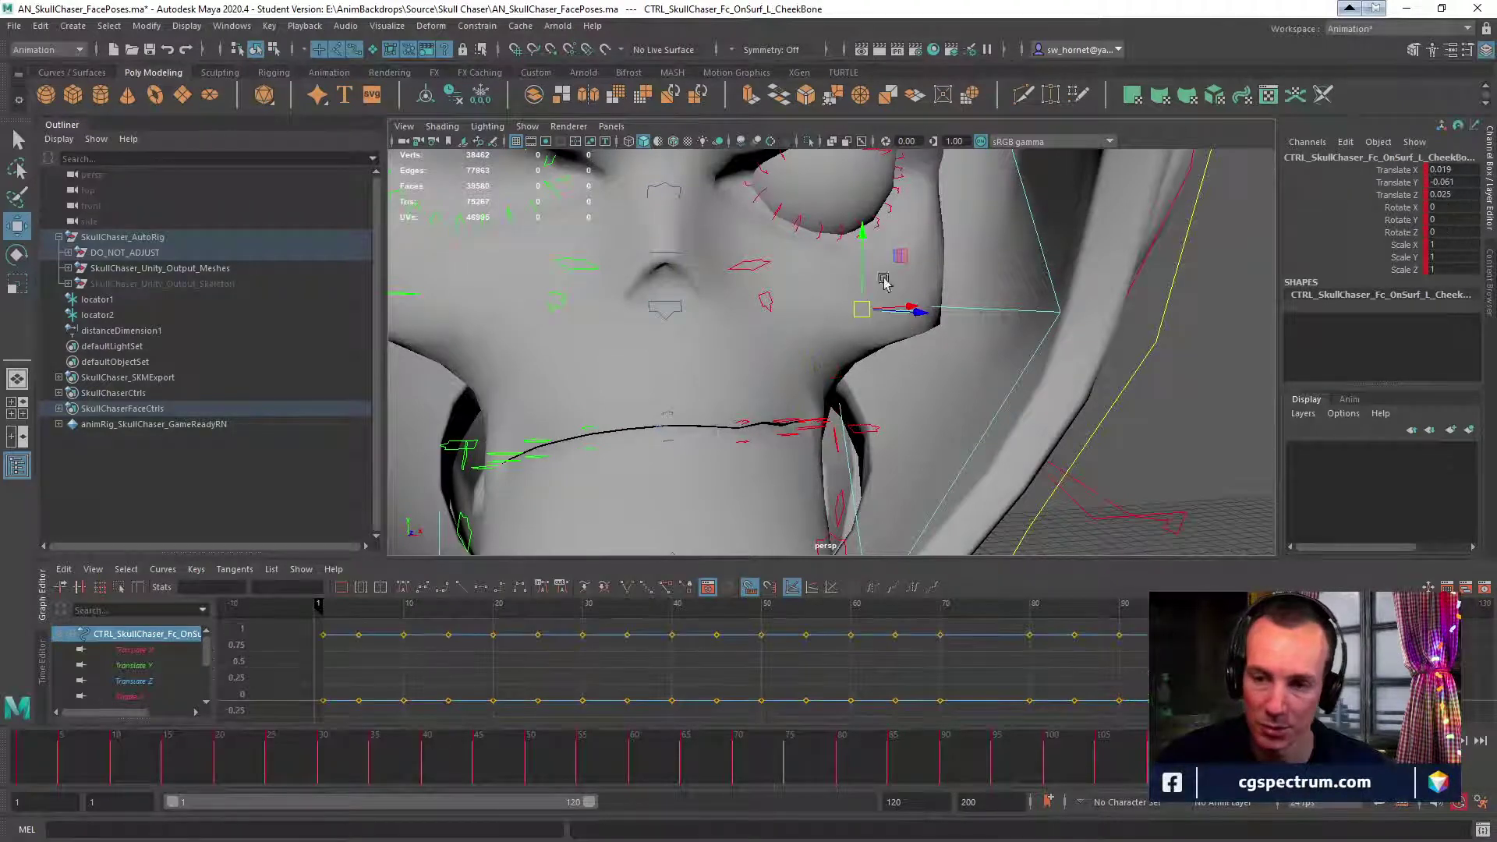
{"action": "left_click_drag", "start_coordinate": [873, 245], "coordinate": [876, 242]}
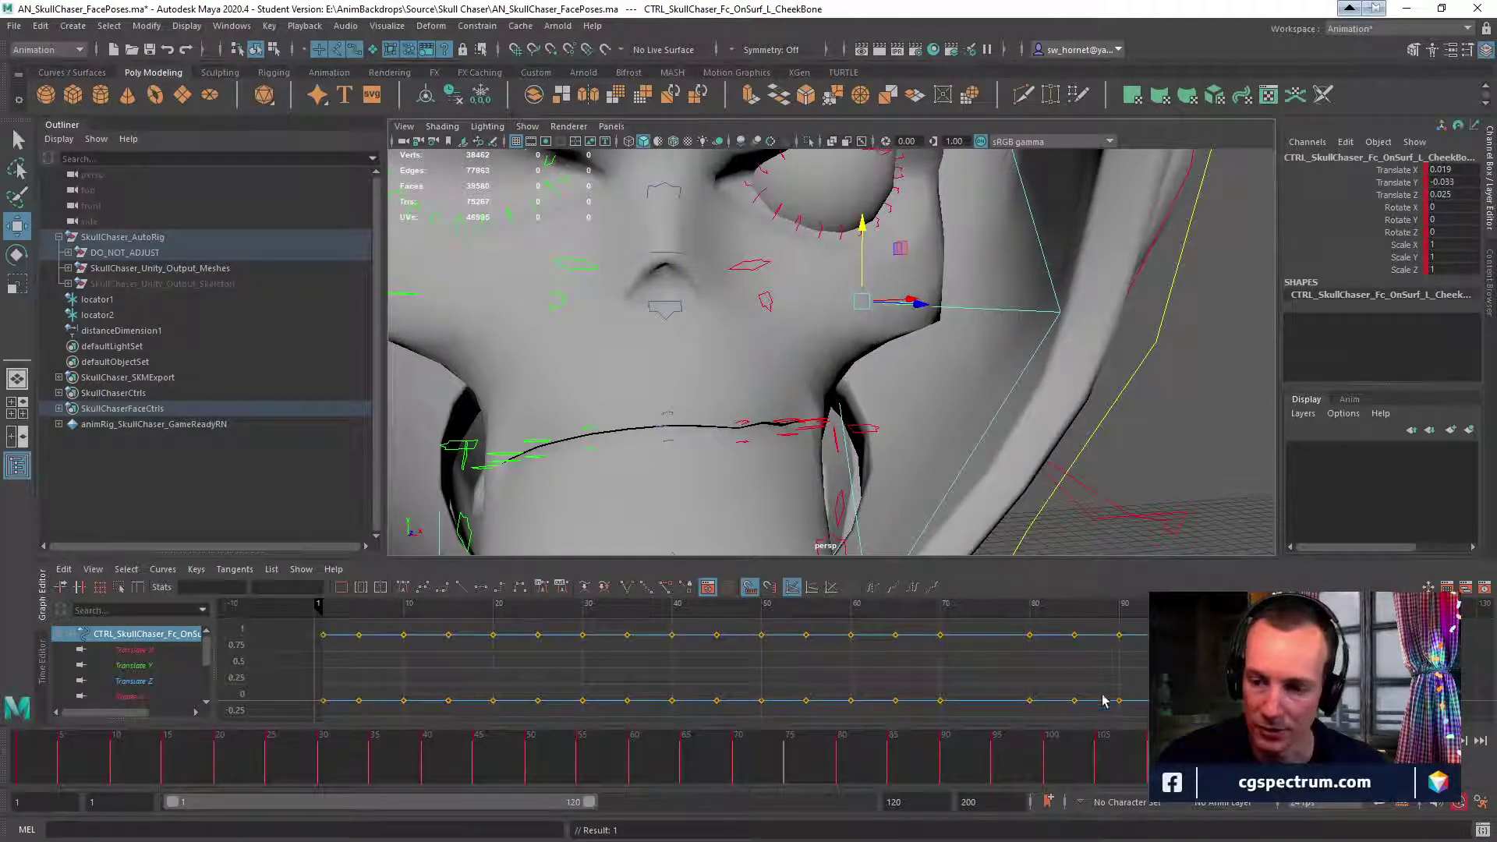
{"action": "left_click", "coordinate": [1125, 771]}
{"action": "left_click_drag", "start_coordinate": [1125, 771], "coordinate": [1148, 774]}
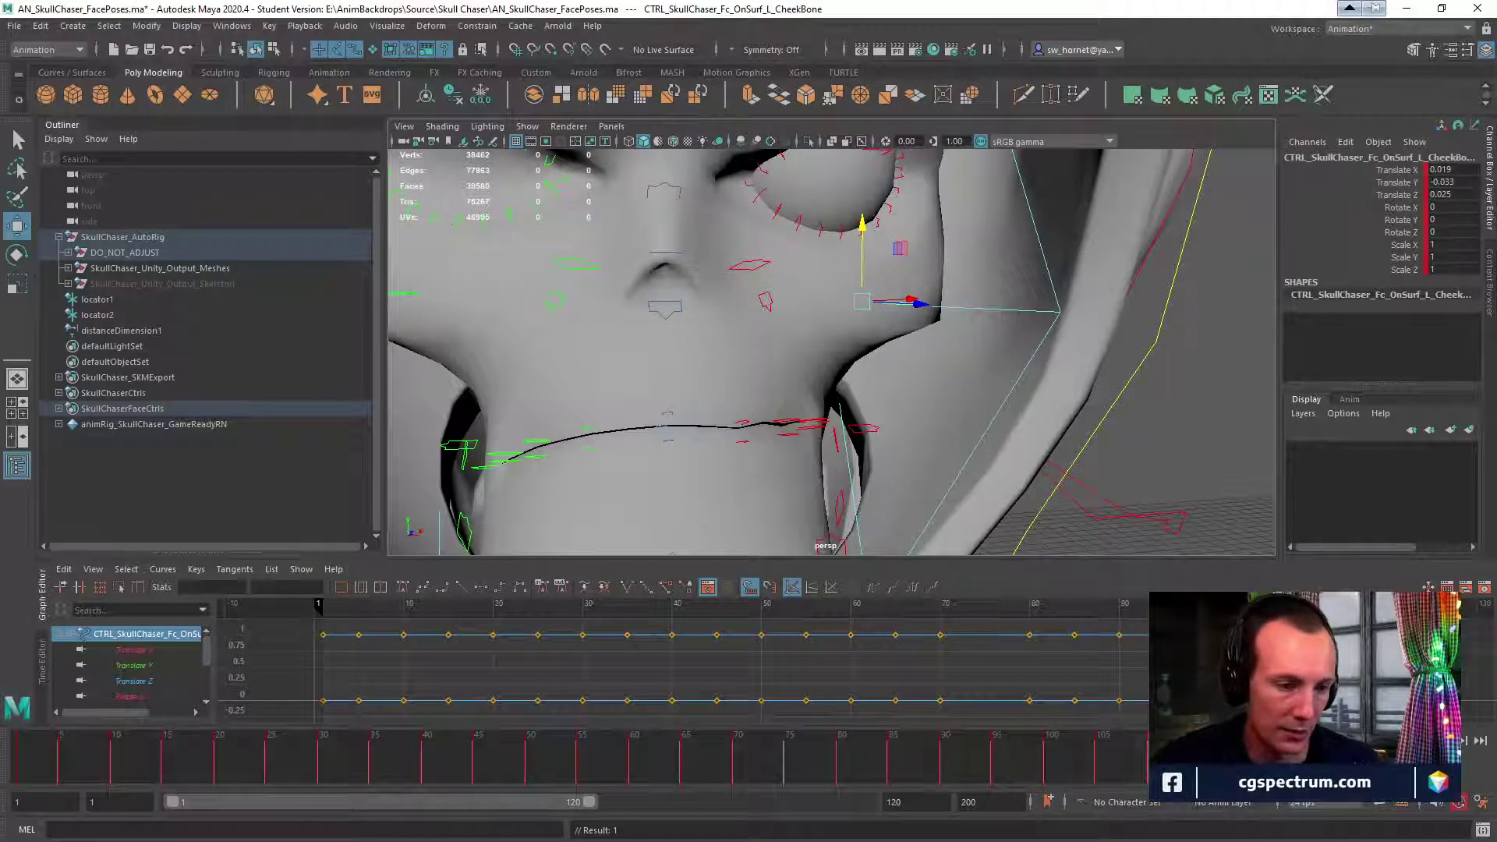
Rotate the top left mid lip control to about 10.8° in Z to smooth the raised lip line.
{"action": "left_click_drag", "start_coordinate": [616, 390], "coordinate": [762, 338], "text": "alt"}
{"action": "left_click", "coordinate": [742, 336]}
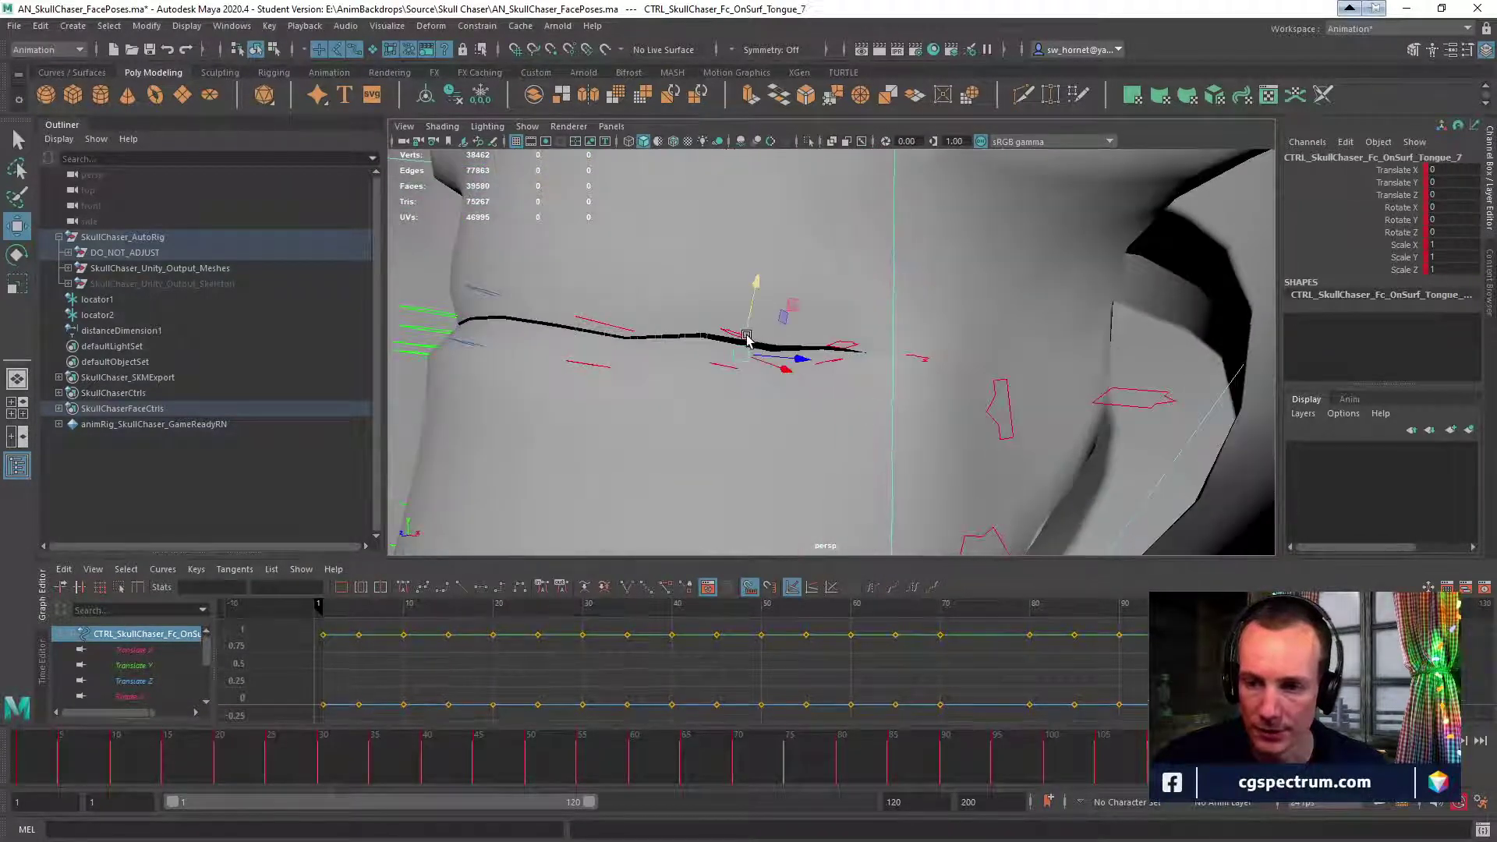
{"action": "key", "text": "e"}
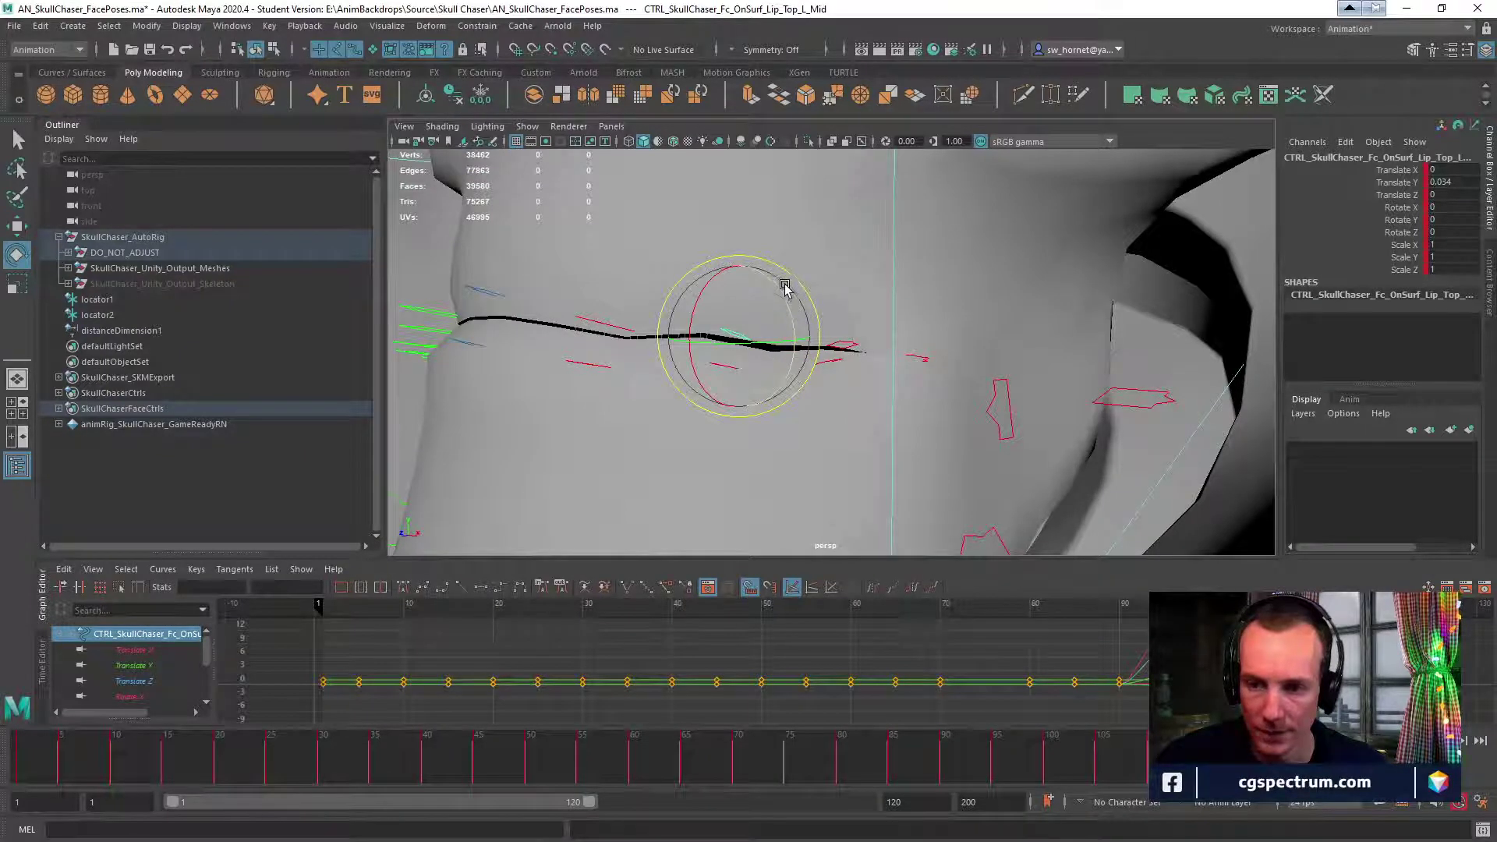
{"action": "left_click_drag", "start_coordinate": [769, 250], "coordinate": [712, 451]}
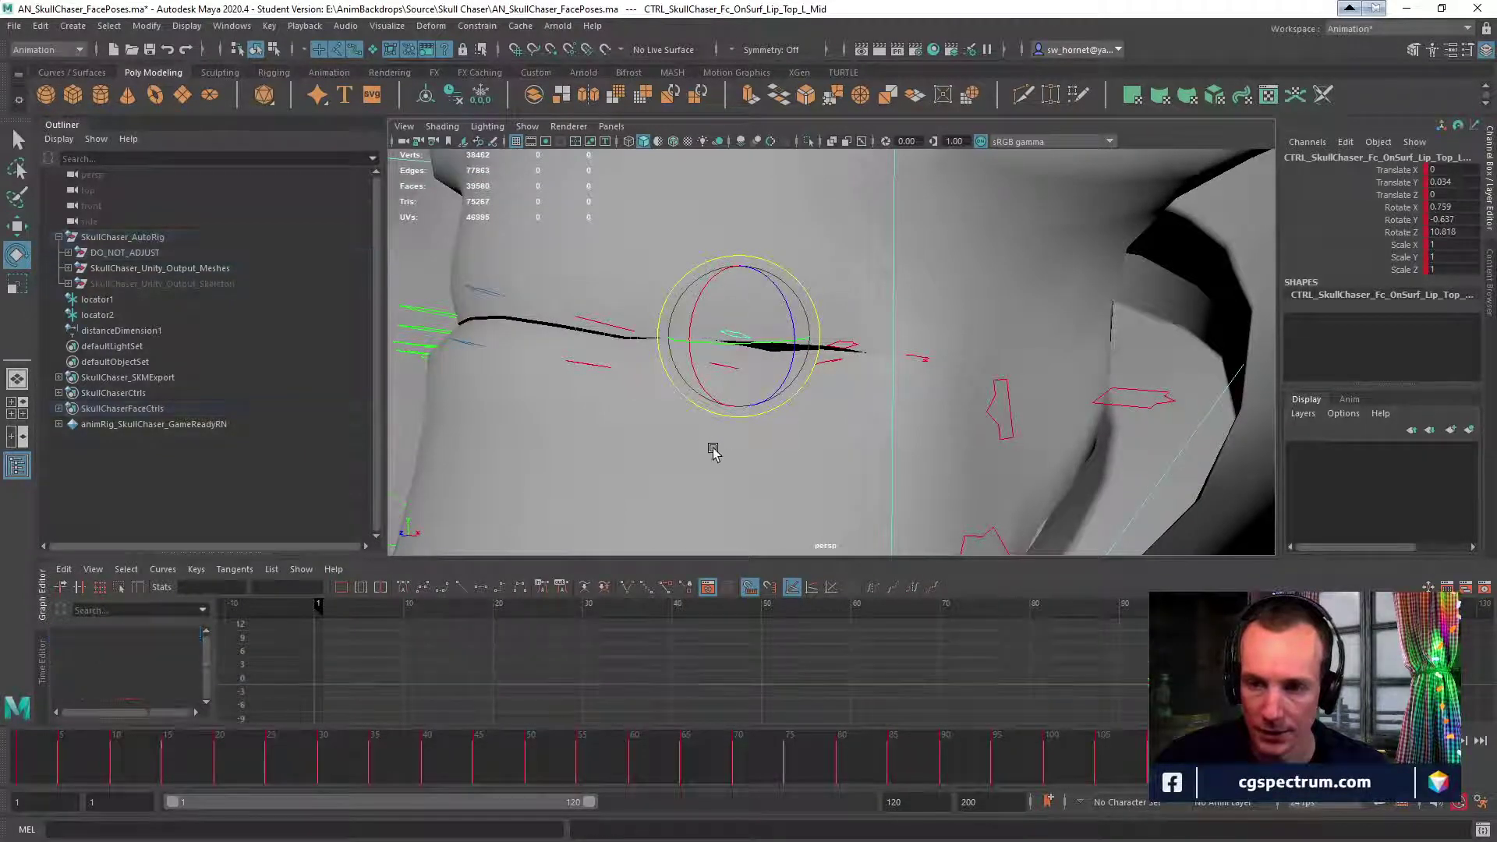
{"action": "left_click", "coordinate": [713, 451]}
{"action": "left_click", "coordinate": [722, 367]}
{"action": "left_click", "coordinate": [675, 485]}
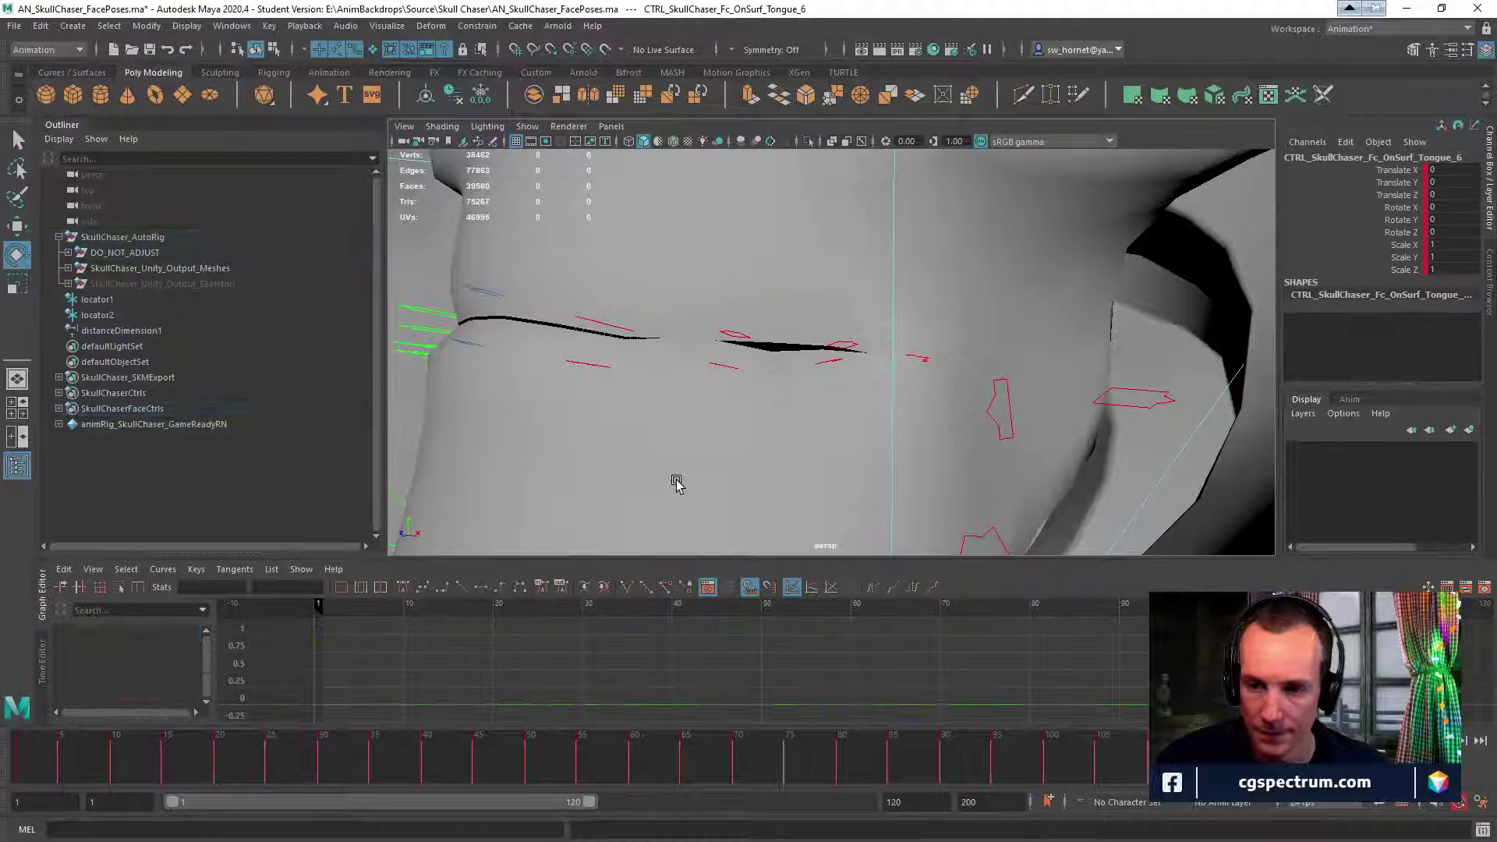
Rotate the bottom left mid lip control to about 11.7° in Z to close the gap in the lip line.
{"action": "left_click", "coordinate": [730, 370]}
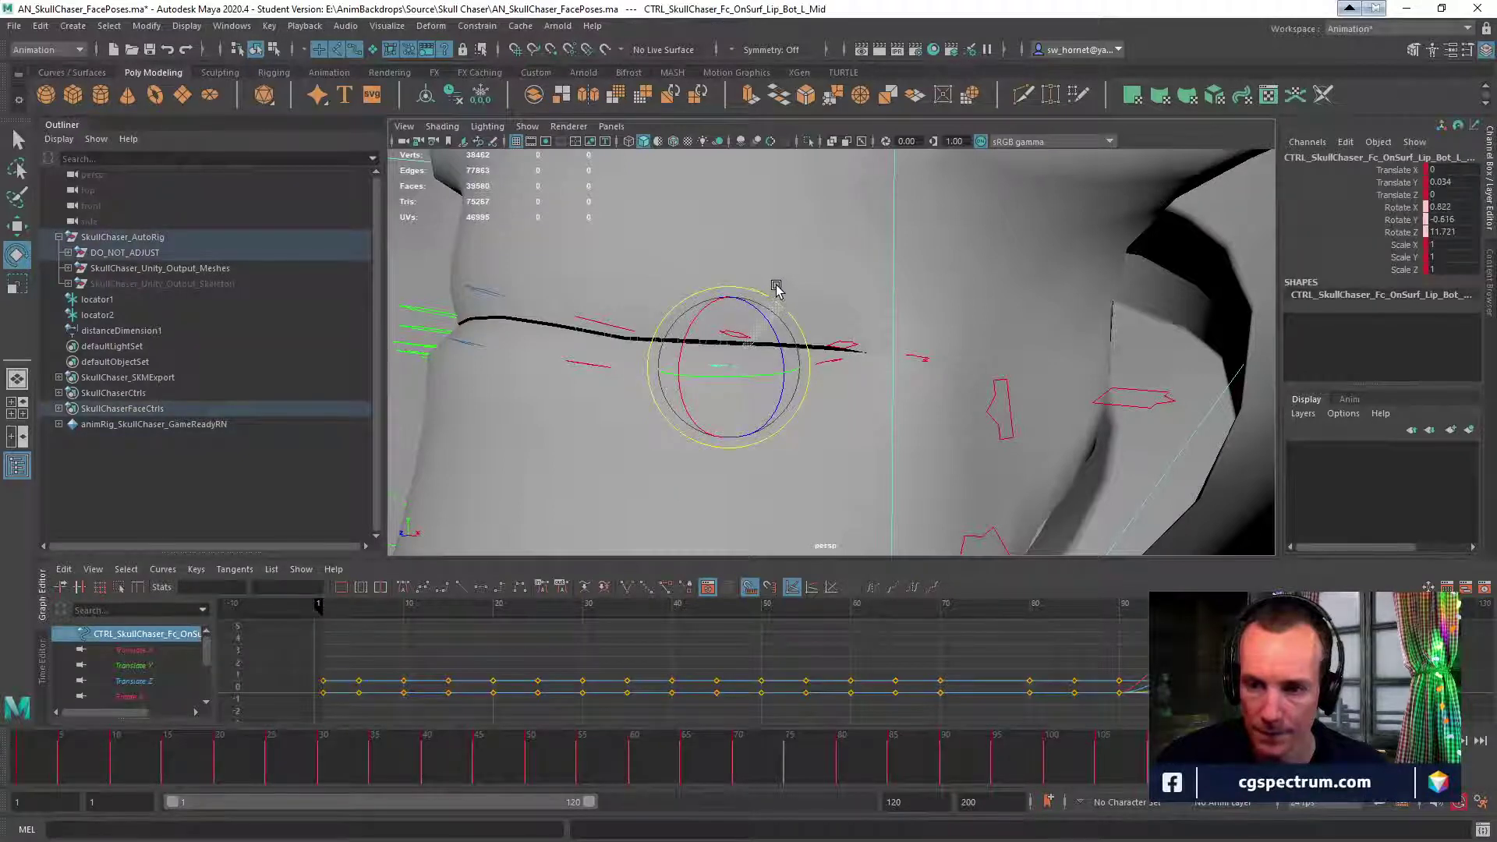
{"action": "left_click_drag", "start_coordinate": [776, 289], "coordinate": [777, 287]}
{"action": "left_click", "coordinate": [856, 345]}
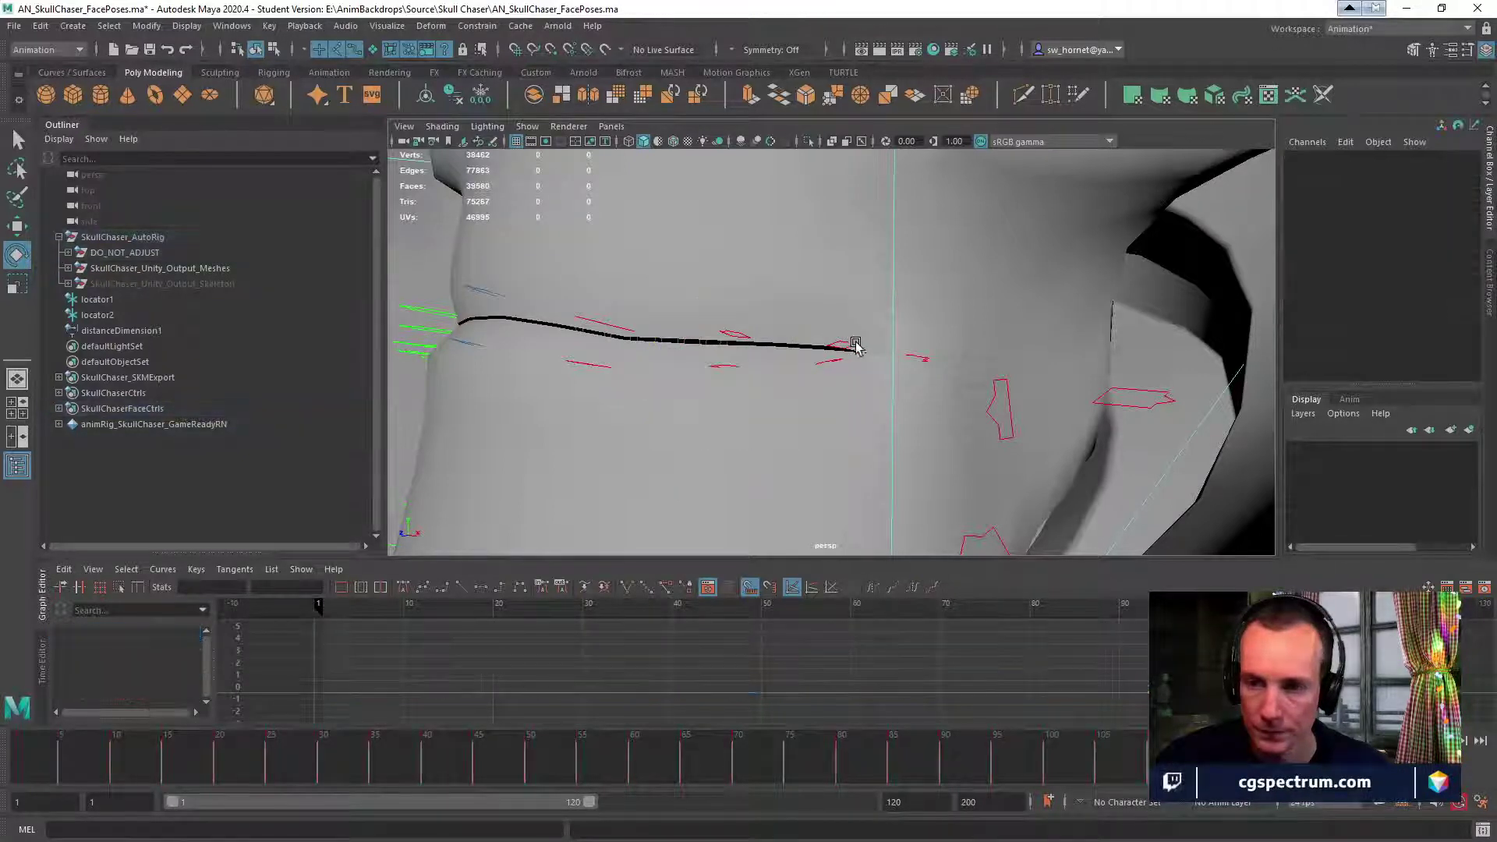
Scrub the timeline between the mouthLeft pose and its neighbour, examining the left mouth corner up close and from the front.
{"action": "left_click", "coordinate": [856, 346]}
{"action": "key", "text": "f"}
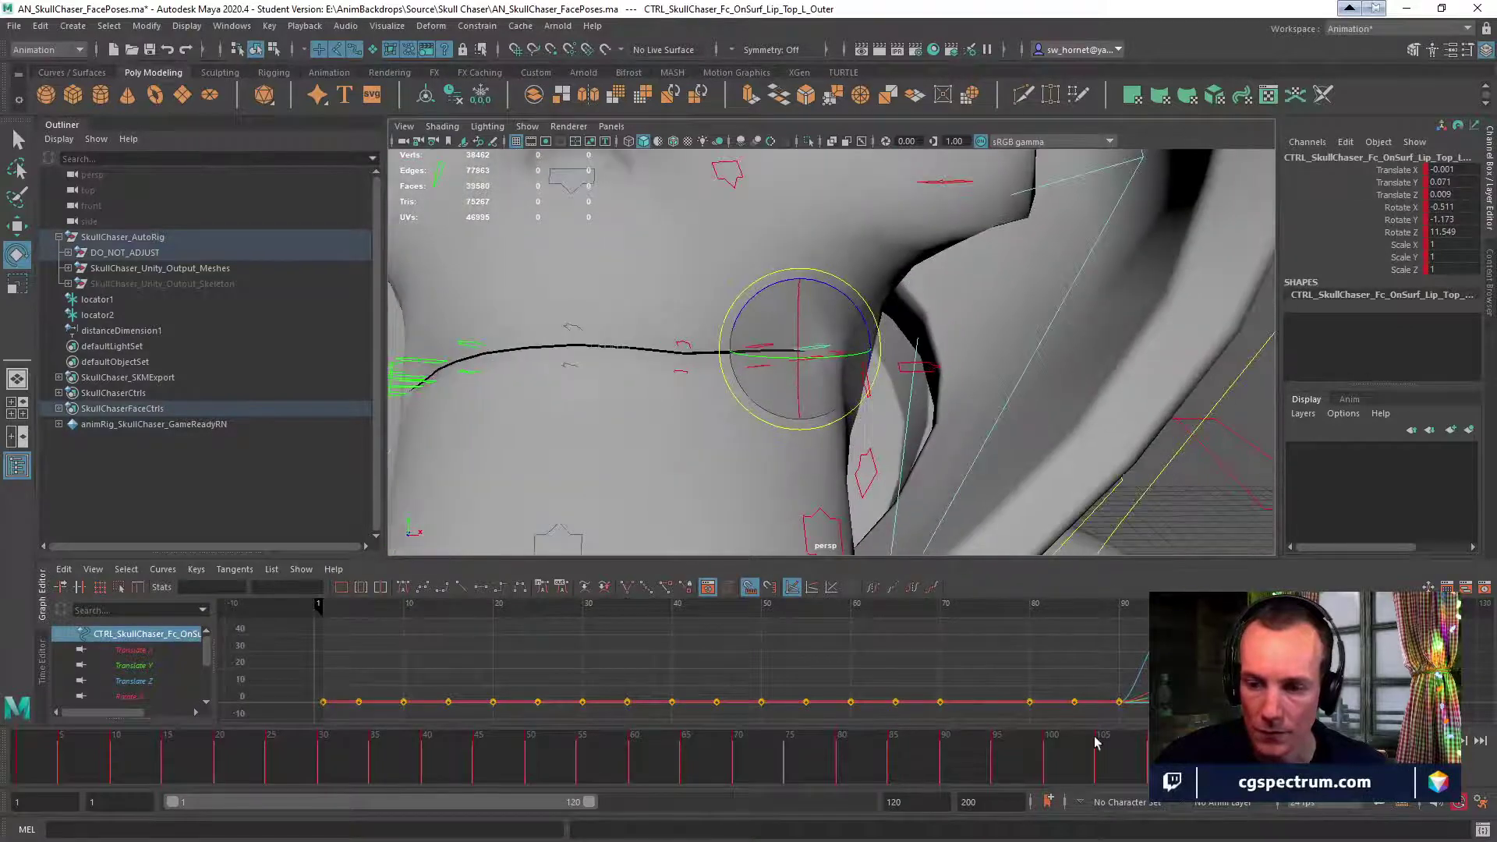
{"action": "mouse_move", "coordinate": [1154, 760]}
{"action": "left_mouse_down"}
{"action": "mouse_move", "coordinate": [1221, 761]}
{"action": "mouse_move", "coordinate": [1154, 758]}
{"action": "left_mouse_up"}
{"action": "left_click_drag", "start_coordinate": [916, 390], "coordinate": [543, 472], "text": "alt"}
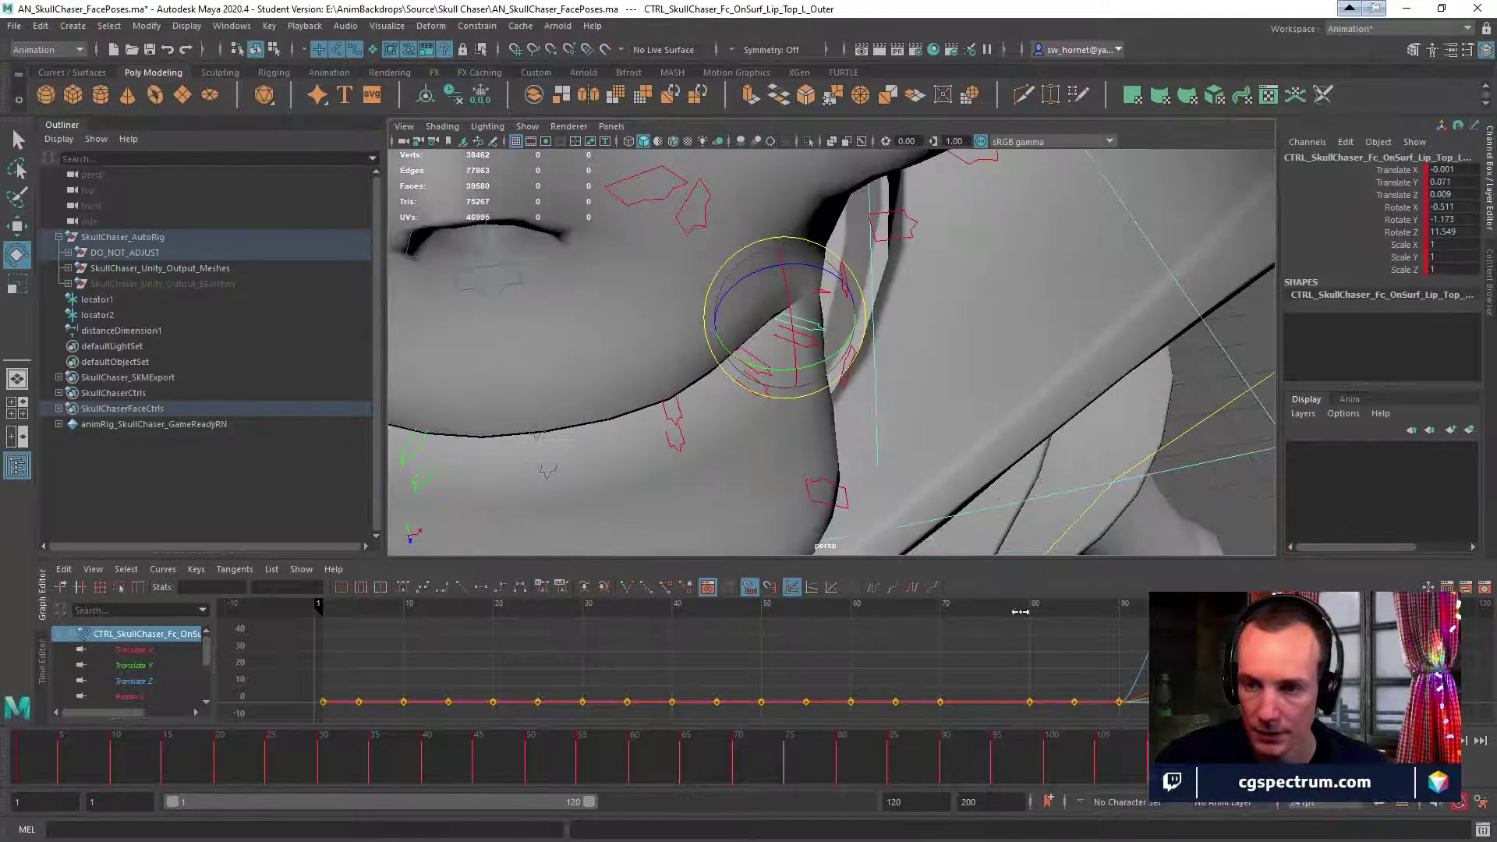
{"action": "mouse_move", "coordinate": [1156, 760]}
{"action": "left_mouse_down"}
{"action": "mouse_move", "coordinate": [1205, 761]}
{"action": "mouse_move", "coordinate": [1157, 760]}
{"action": "left_mouse_up"}
{"action": "left_click_drag", "start_coordinate": [1048, 452], "coordinate": [1042, 395], "text": "alt"}
{"action": "right_click_drag", "start_coordinate": [1043, 395], "coordinate": [783, 419], "text": "alt"}
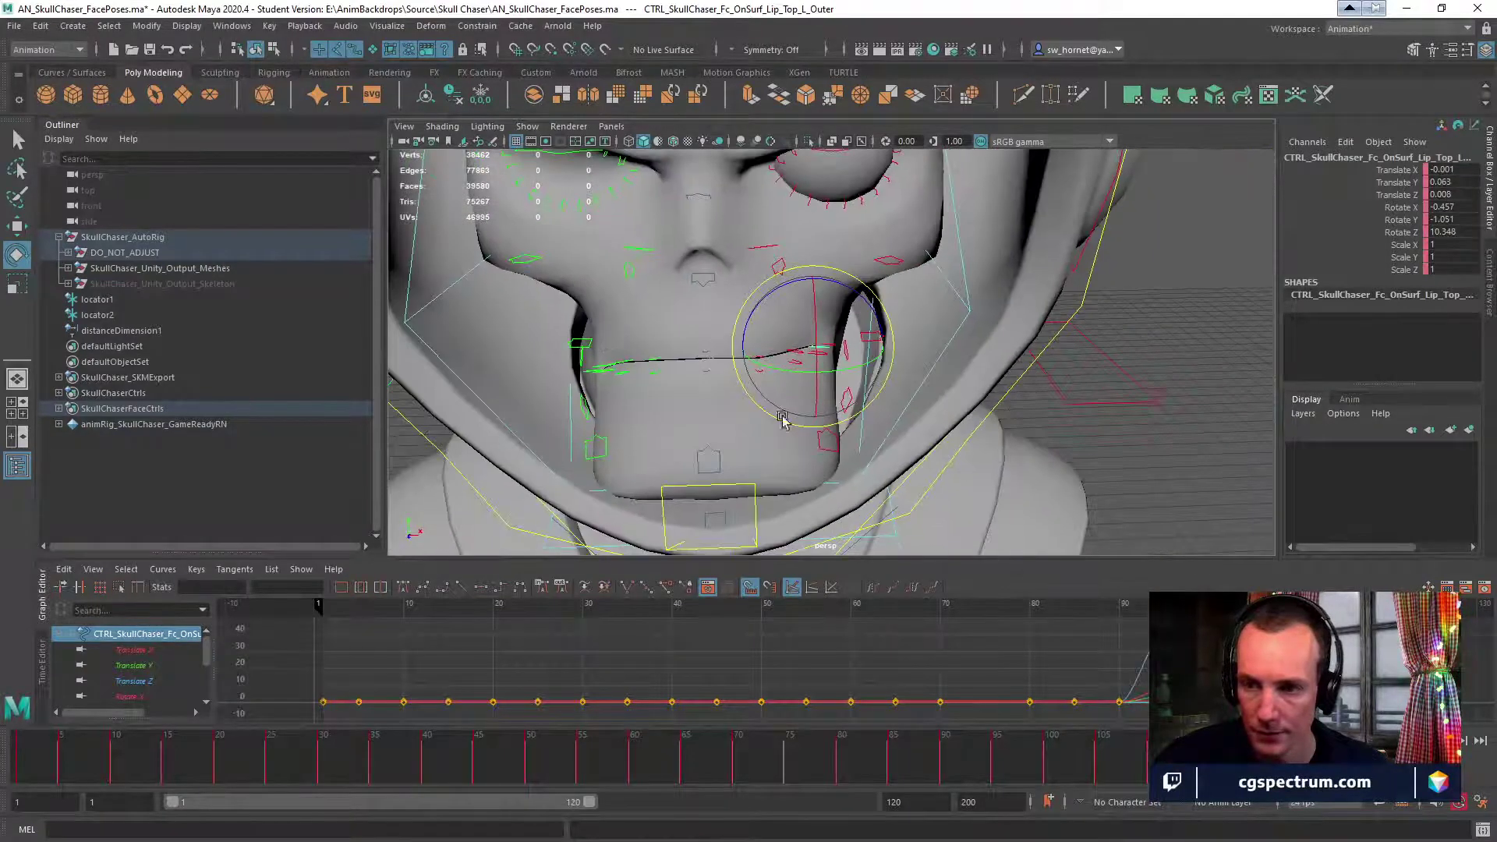
{"action": "mouse_move", "coordinate": [1203, 760]}
{"action": "left_mouse_down"}
{"action": "mouse_move", "coordinate": [1148, 761]}
{"action": "mouse_move", "coordinate": [1209, 760]}
{"action": "left_mouse_up"}
{"action": "right_click_drag", "start_coordinate": [909, 408], "coordinate": [1186, 541], "text": "alt"}
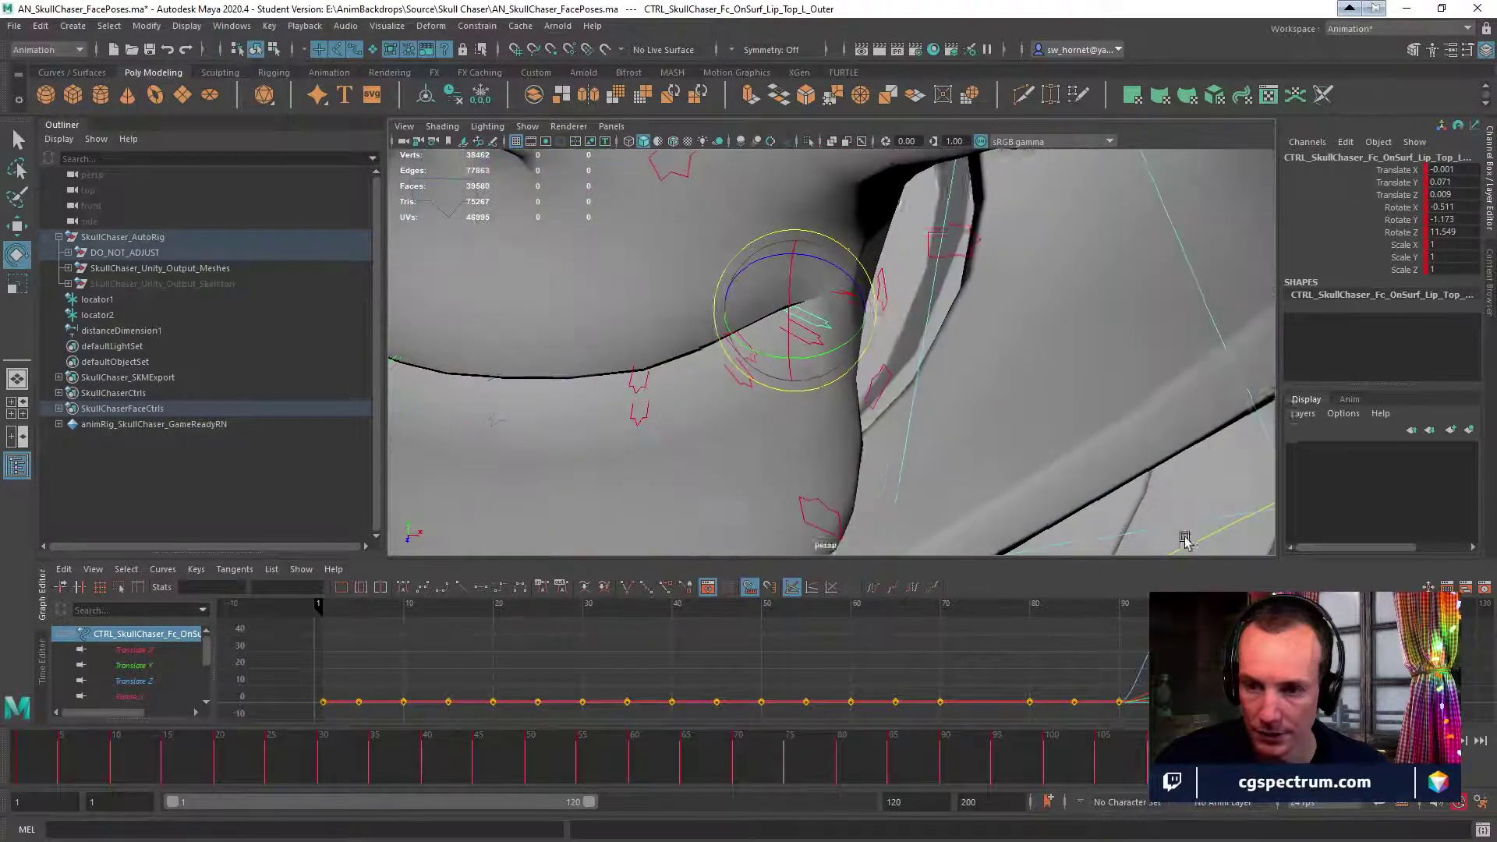
{"action": "left_click_drag", "start_coordinate": [810, 384], "coordinate": [701, 376], "text": "alt"}
Adjust the left inner lip controls so the inner lip line flows toward the raised left corner.
{"action": "left_click", "coordinate": [647, 413]}
{"action": "key", "text": "w"}
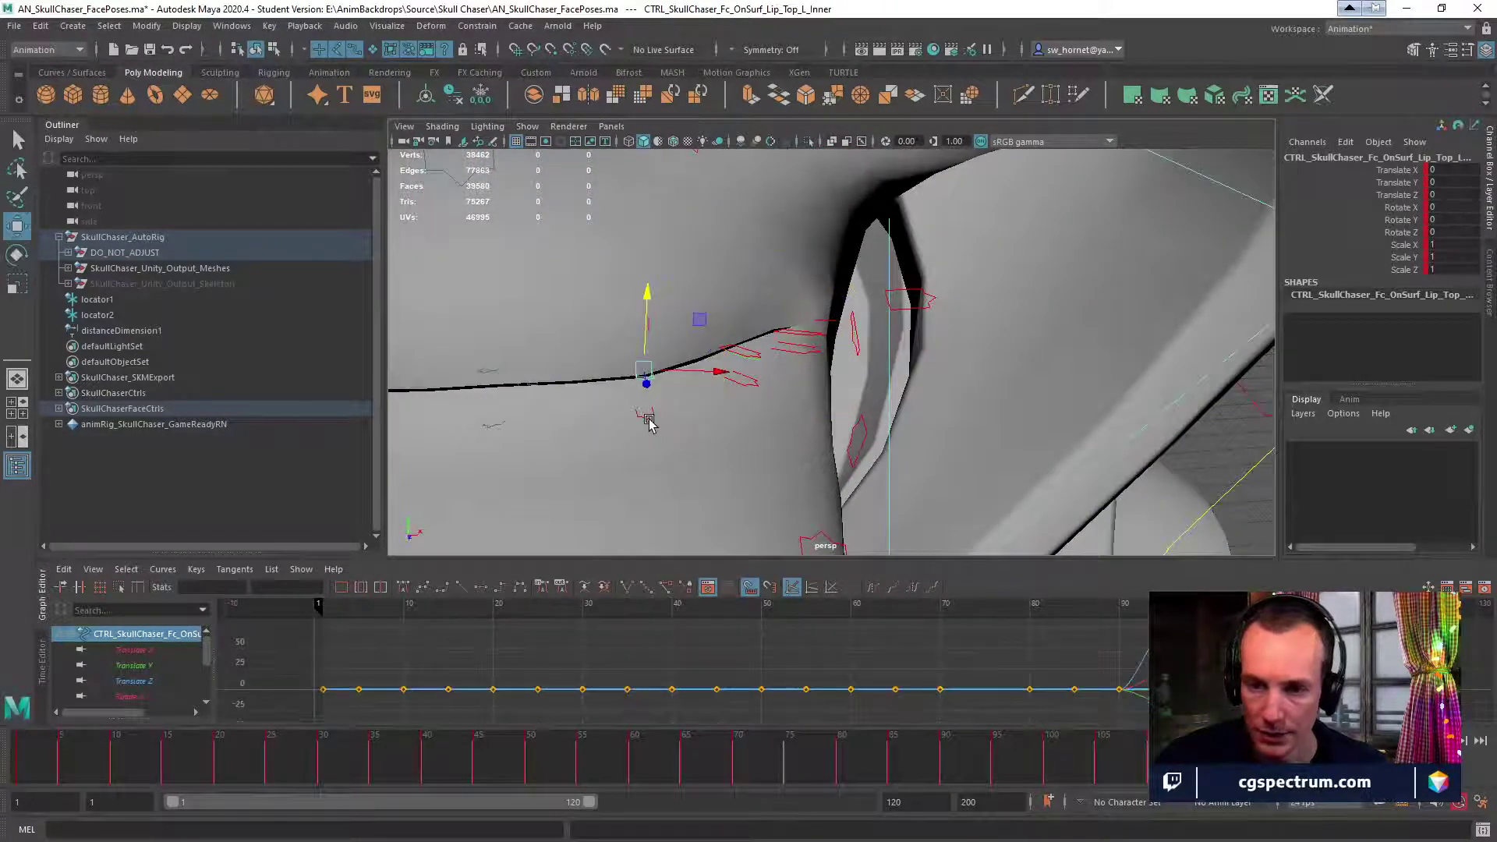
{"action": "left_click_drag", "start_coordinate": [696, 402], "coordinate": [585, 457]}
{"action": "key", "text": "e"}
Adjust the top and bottom center lip controls to carry the mouthLeft shift through the middle of the mouth.
{"action": "left_click", "coordinate": [651, 489]}
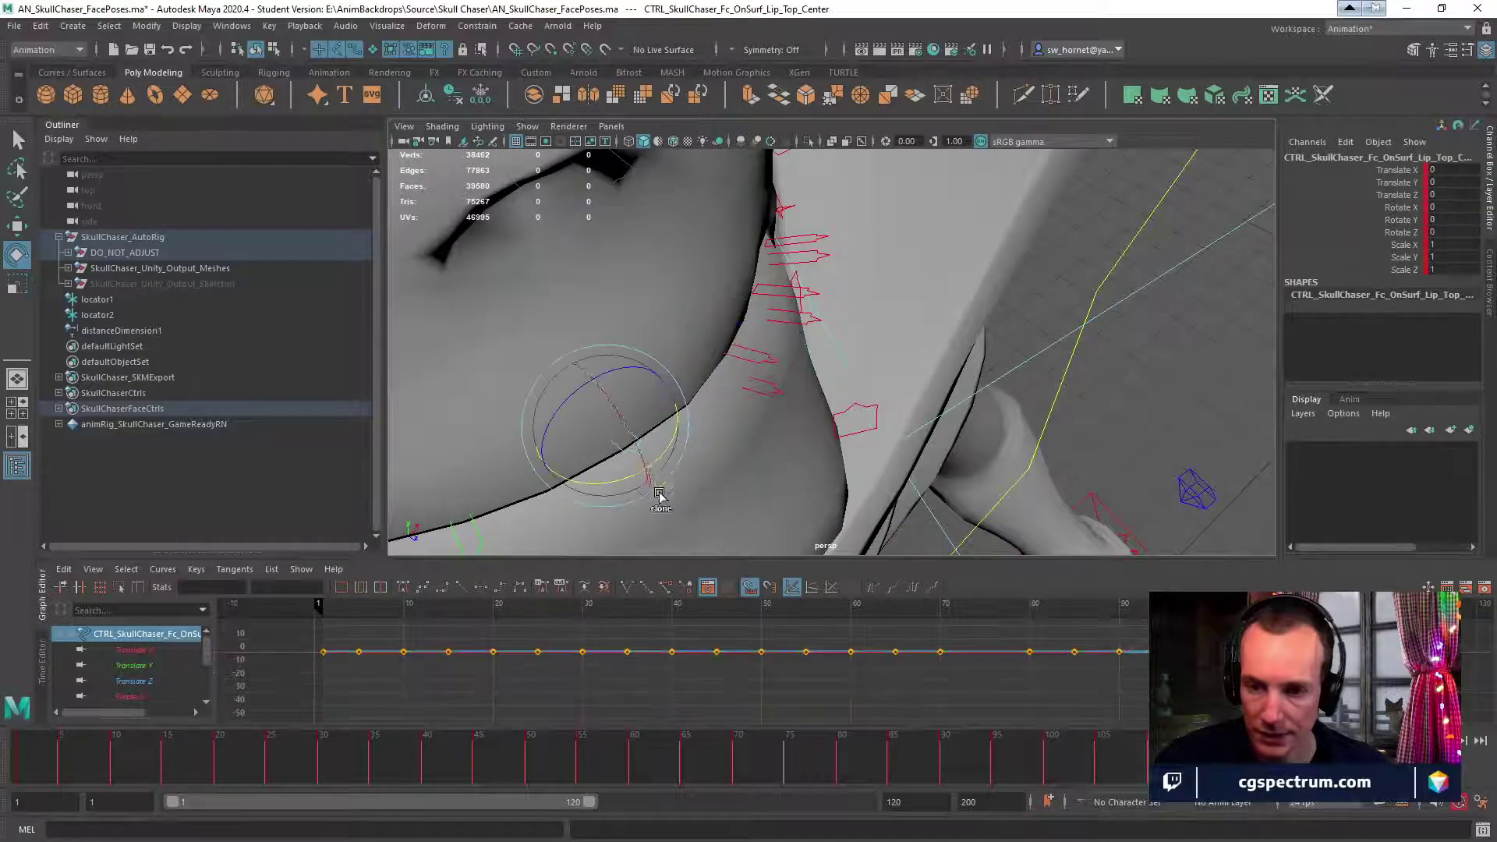
{"action": "key", "text": "w"}
{"action": "key", "text": "f"}
{"action": "left_click_drag", "start_coordinate": [506, 436], "coordinate": [713, 474], "text": "alt"}
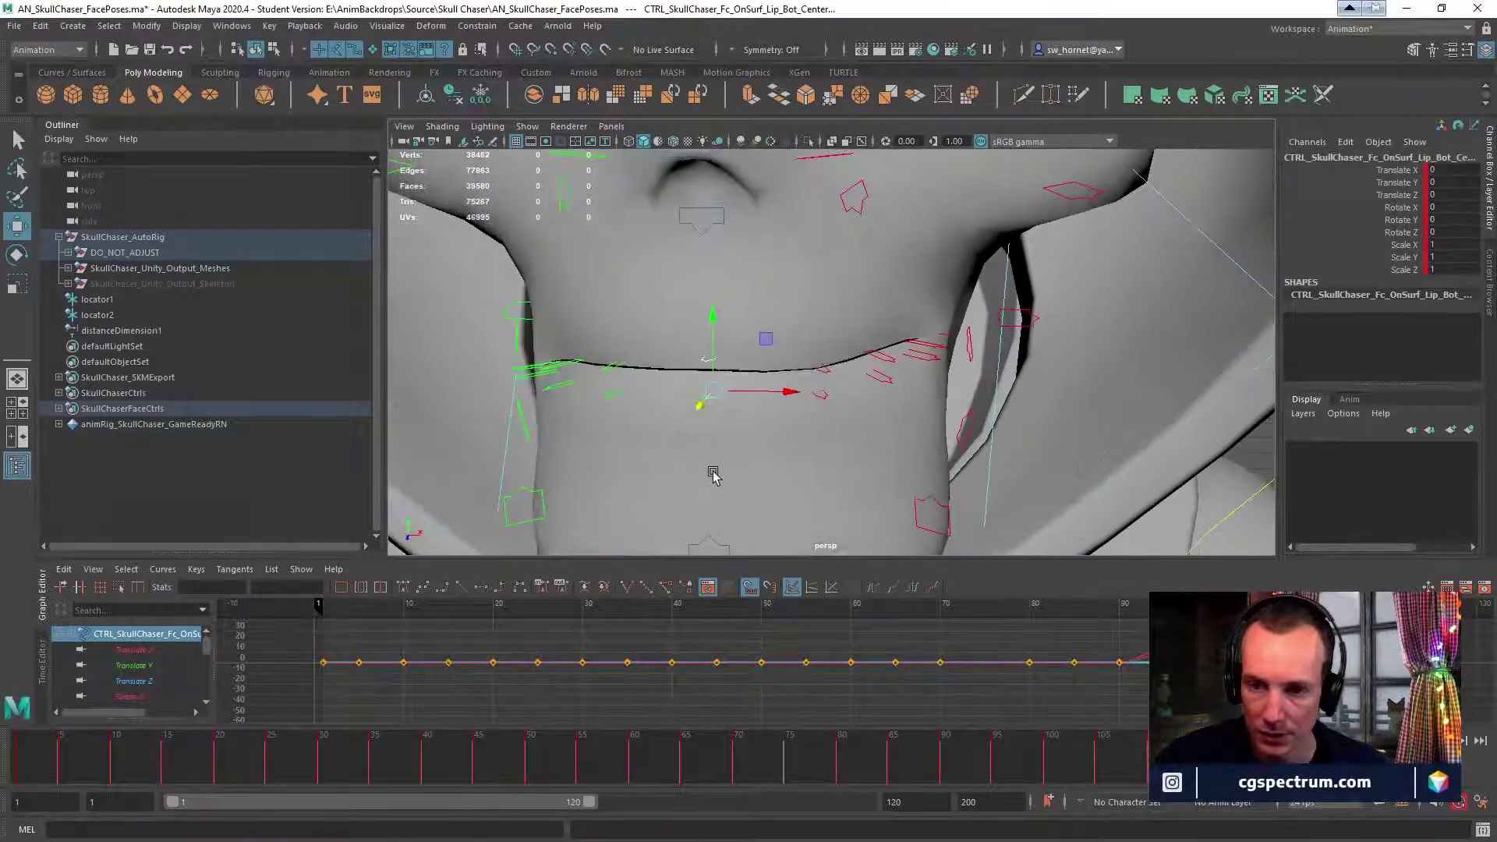
{"action": "key", "text": "e"}
{"action": "left_click_drag", "start_coordinate": [786, 396], "coordinate": [718, 263]}
Move the top lip center tendon control below the nose to Translate X 0.013 and Translate Z 0.009.
{"action": "left_click", "coordinate": [710, 339]}
{"action": "key", "text": "w"}
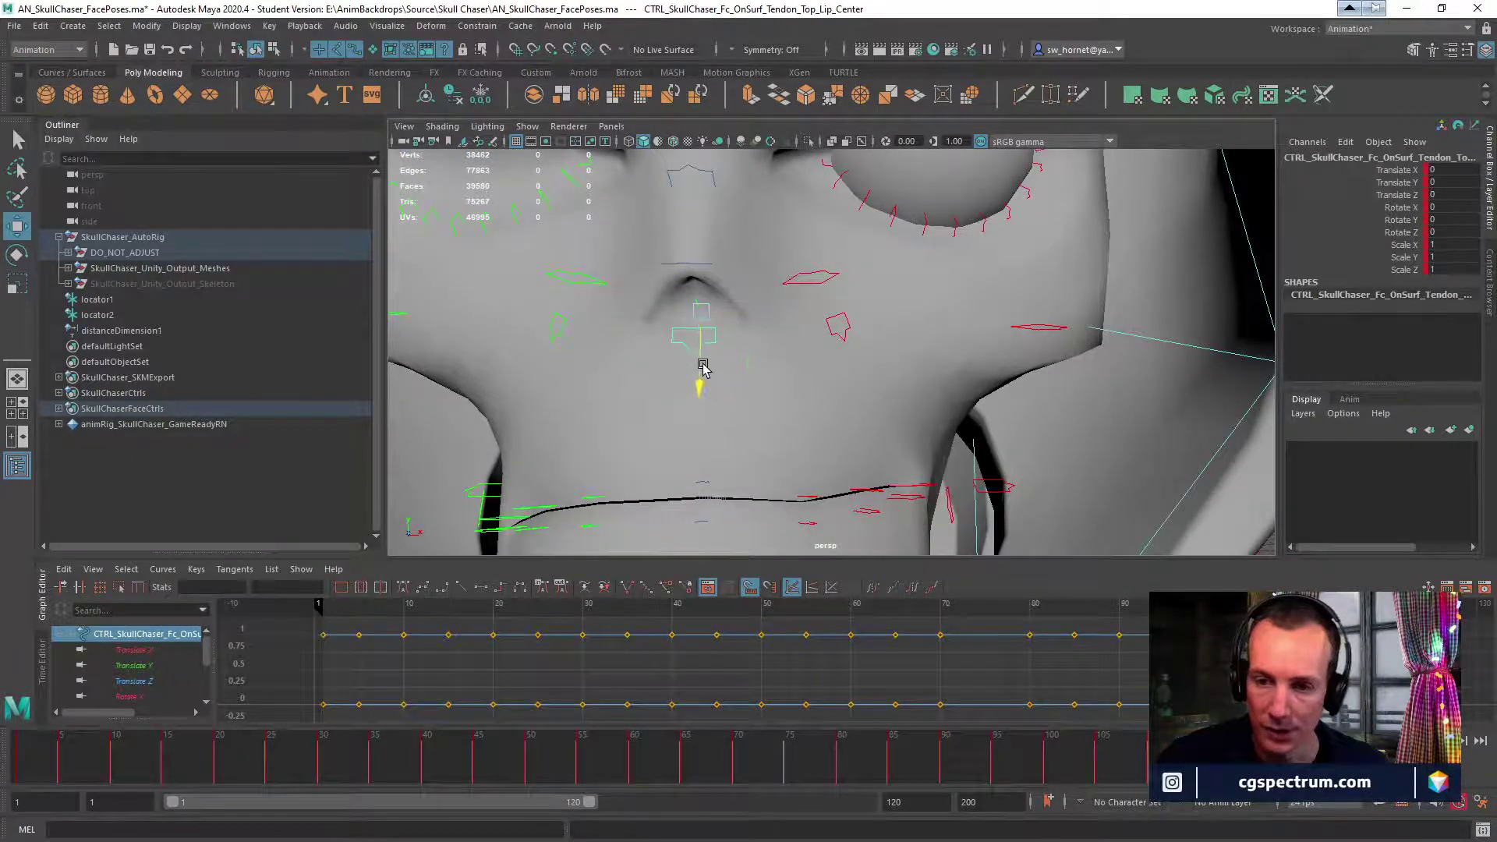
{"action": "left_click_drag", "start_coordinate": [703, 367], "coordinate": [775, 318]}
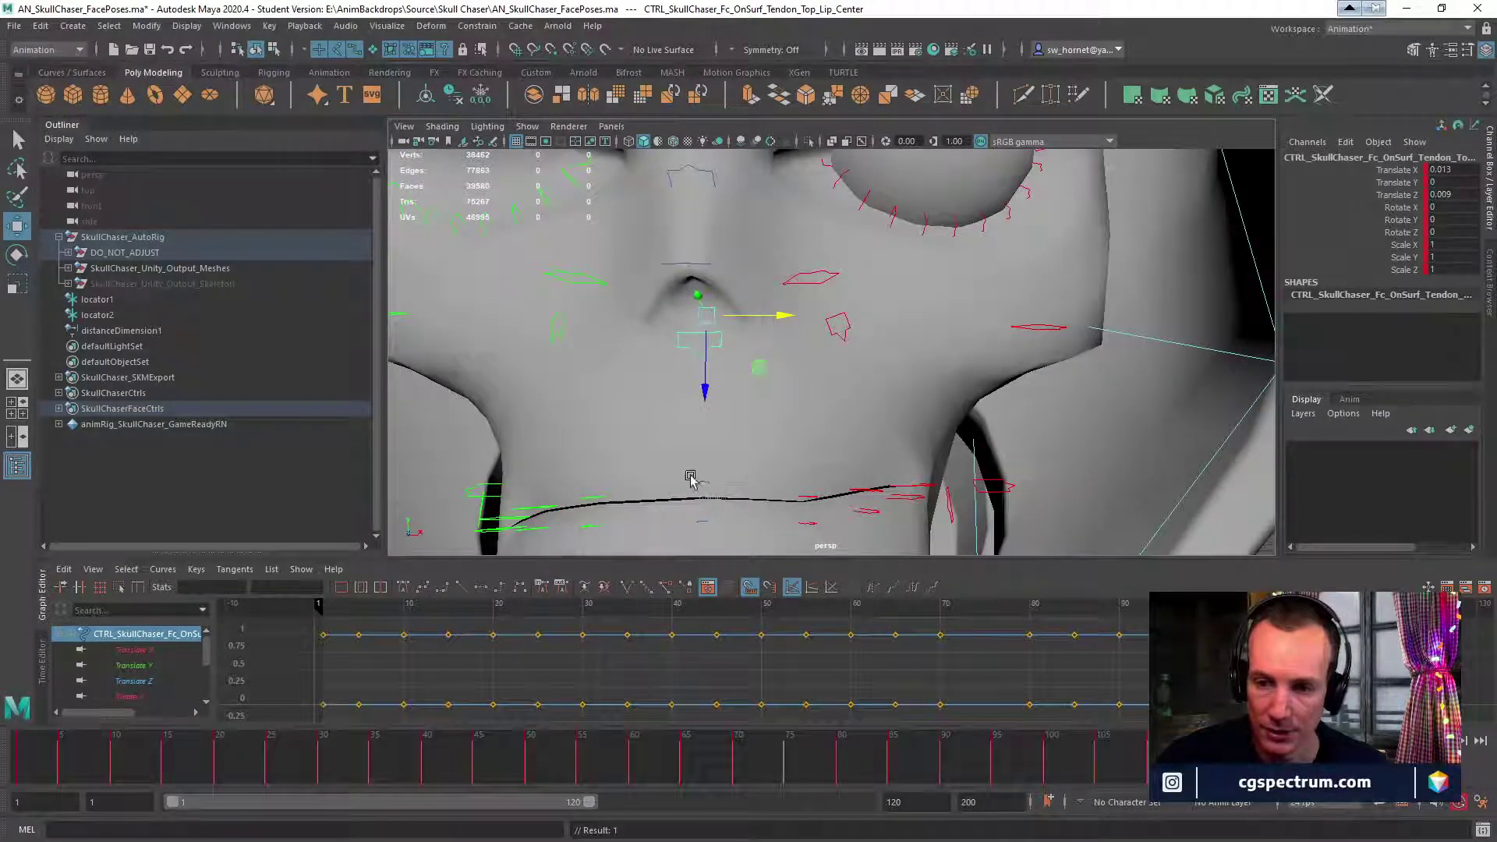
Move the top left lip tendon control beside the nose to Translate Z 0.003.
{"action": "left_click_drag", "start_coordinate": [802, 468], "coordinate": [860, 375], "text": "alt"}
{"action": "left_click", "coordinate": [847, 323]}
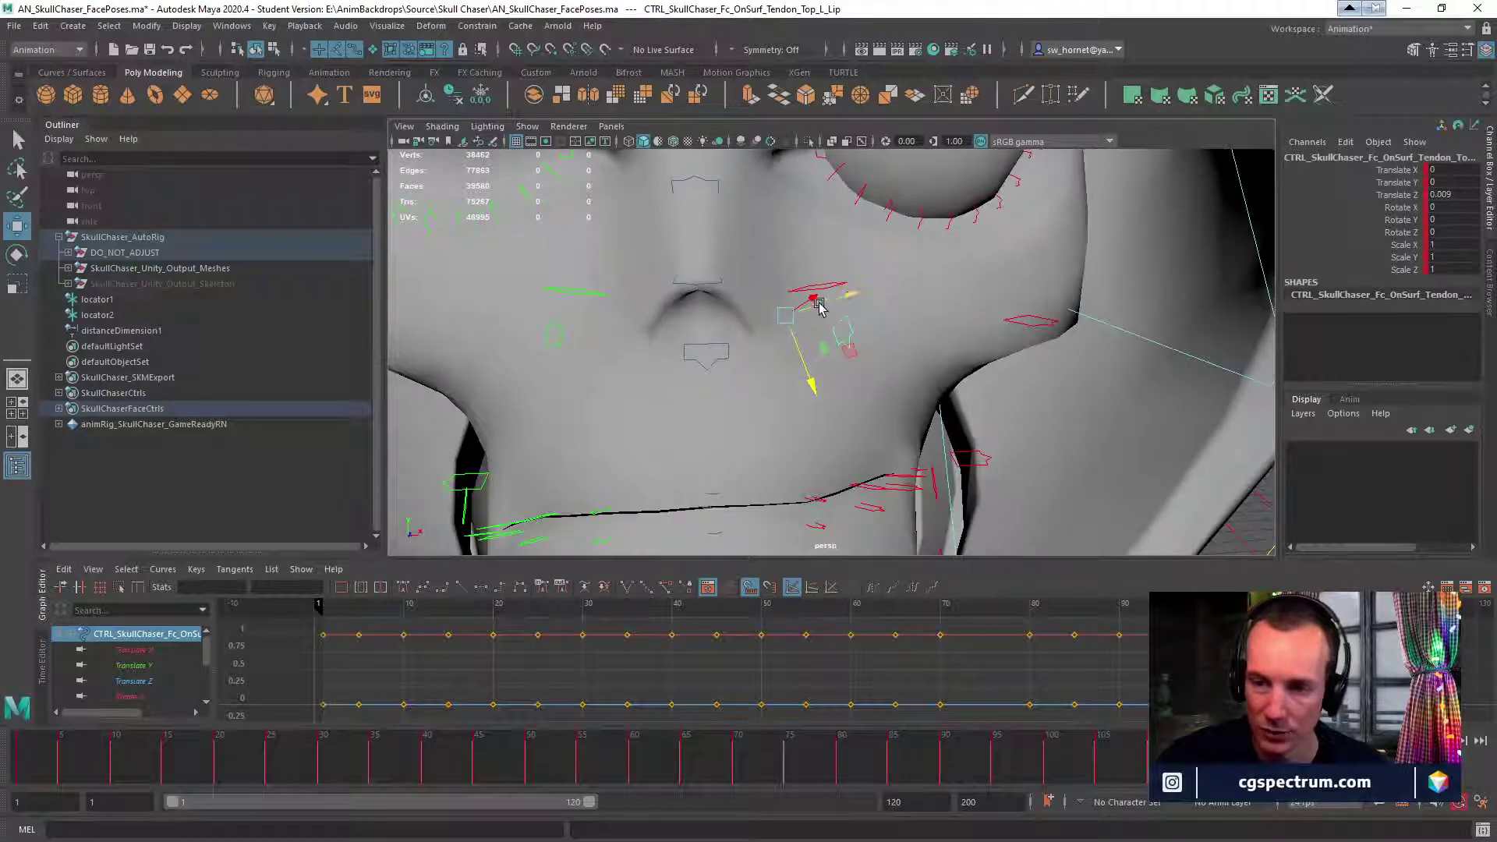
{"action": "left_click_drag", "start_coordinate": [819, 305], "coordinate": [840, 426]}
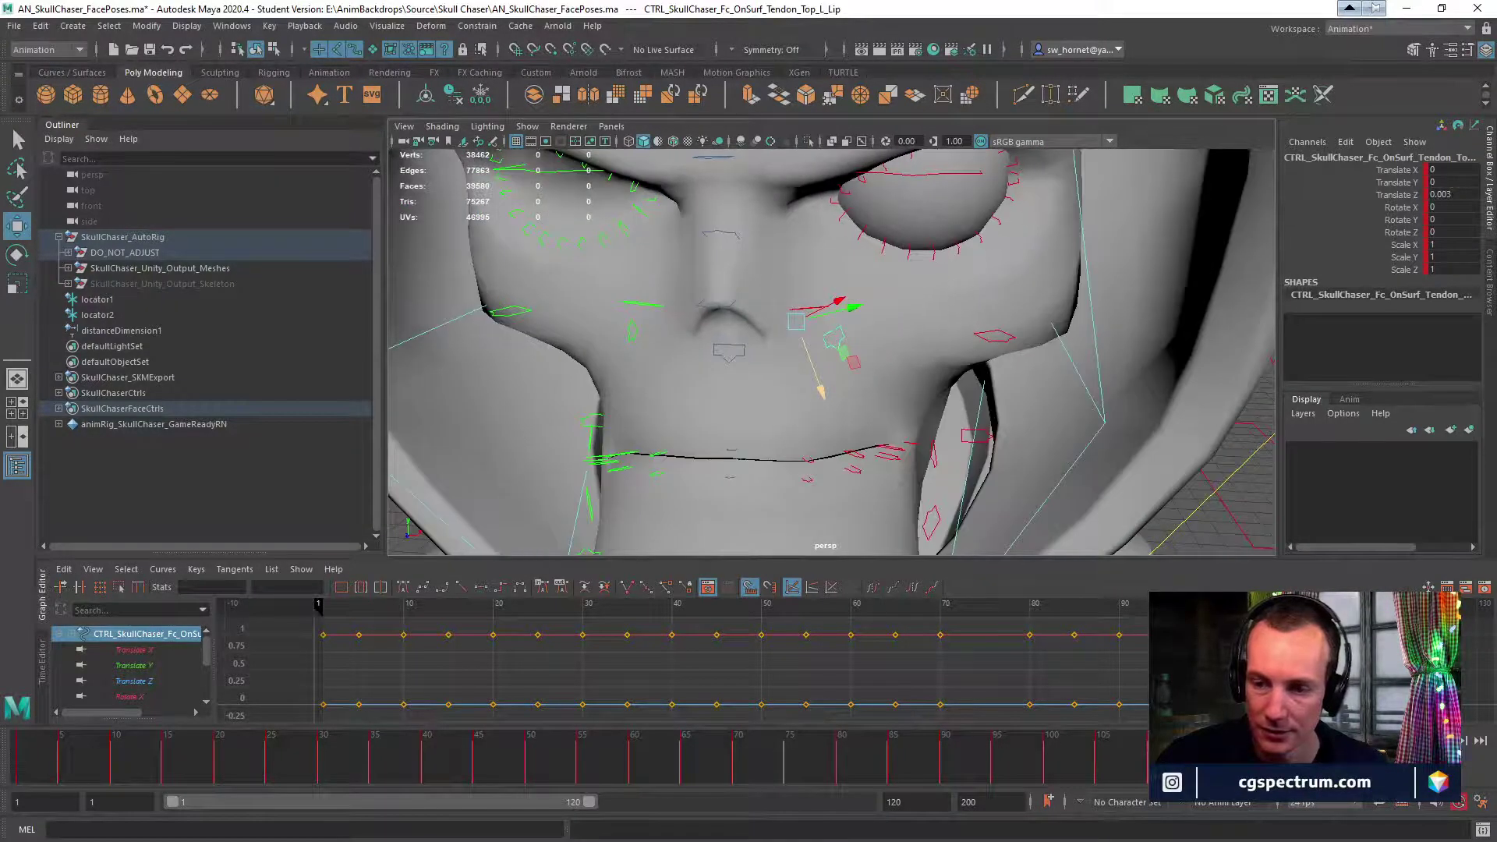
Scrub the timeline to compare the mouthLeft pose with the frames before it, accepting the student-version notice for the autosave.
{"action": "mouse_move", "coordinate": [1101, 772]}
{"action": "left_mouse_down"}
{"action": "mouse_move", "coordinate": [1166, 772]}
{"action": "mouse_move", "coordinate": [1122, 772]}
{"action": "left_mouse_up"}
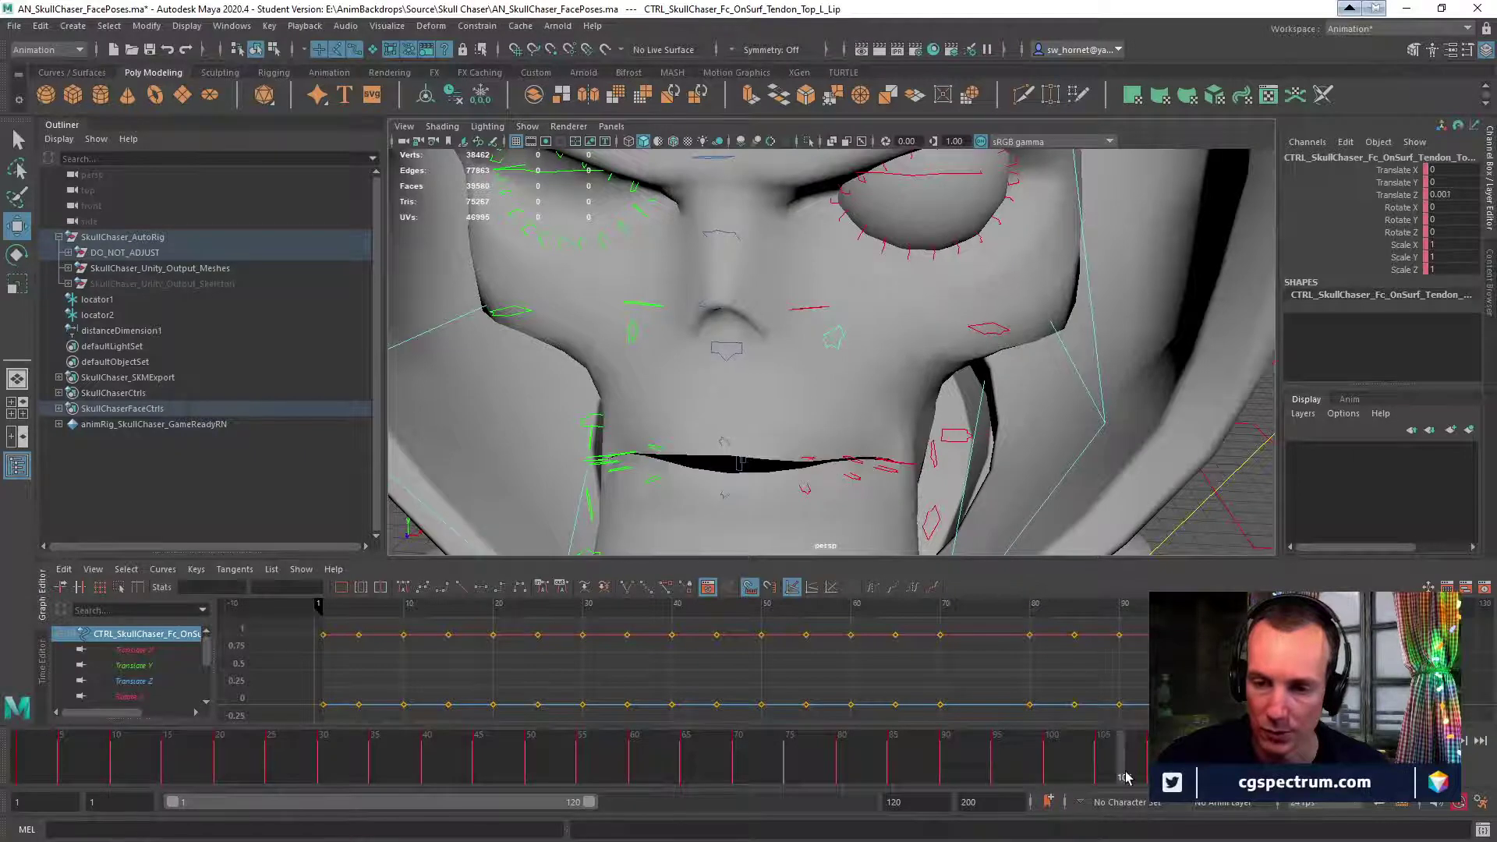
{"action": "left_click_drag", "start_coordinate": [752, 460], "coordinate": [804, 444], "text": "alt"}
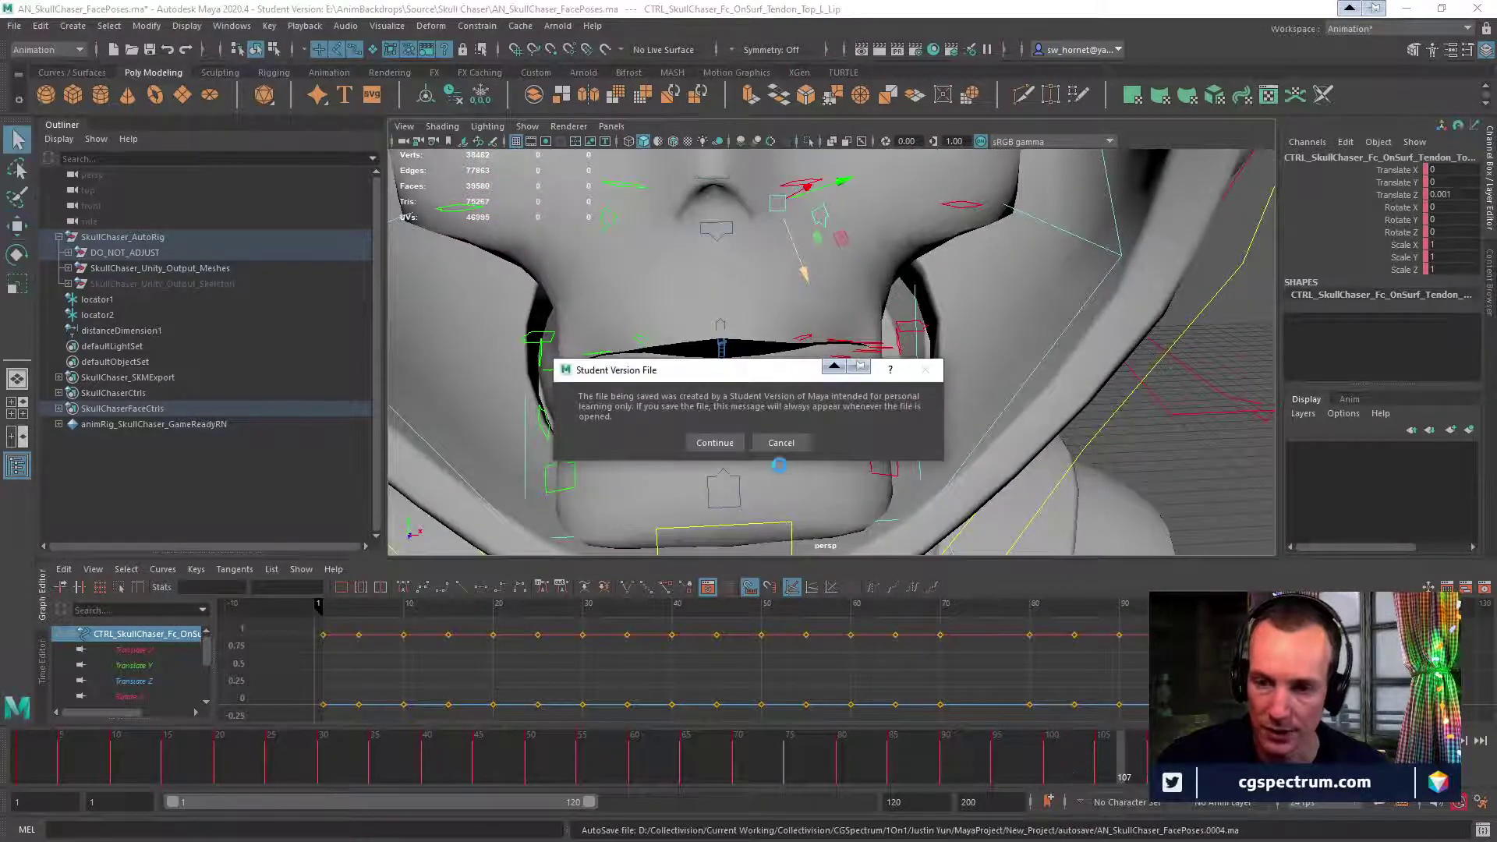
{"action": "left_click", "coordinate": [714, 443]}
{"action": "key", "text": "w"}
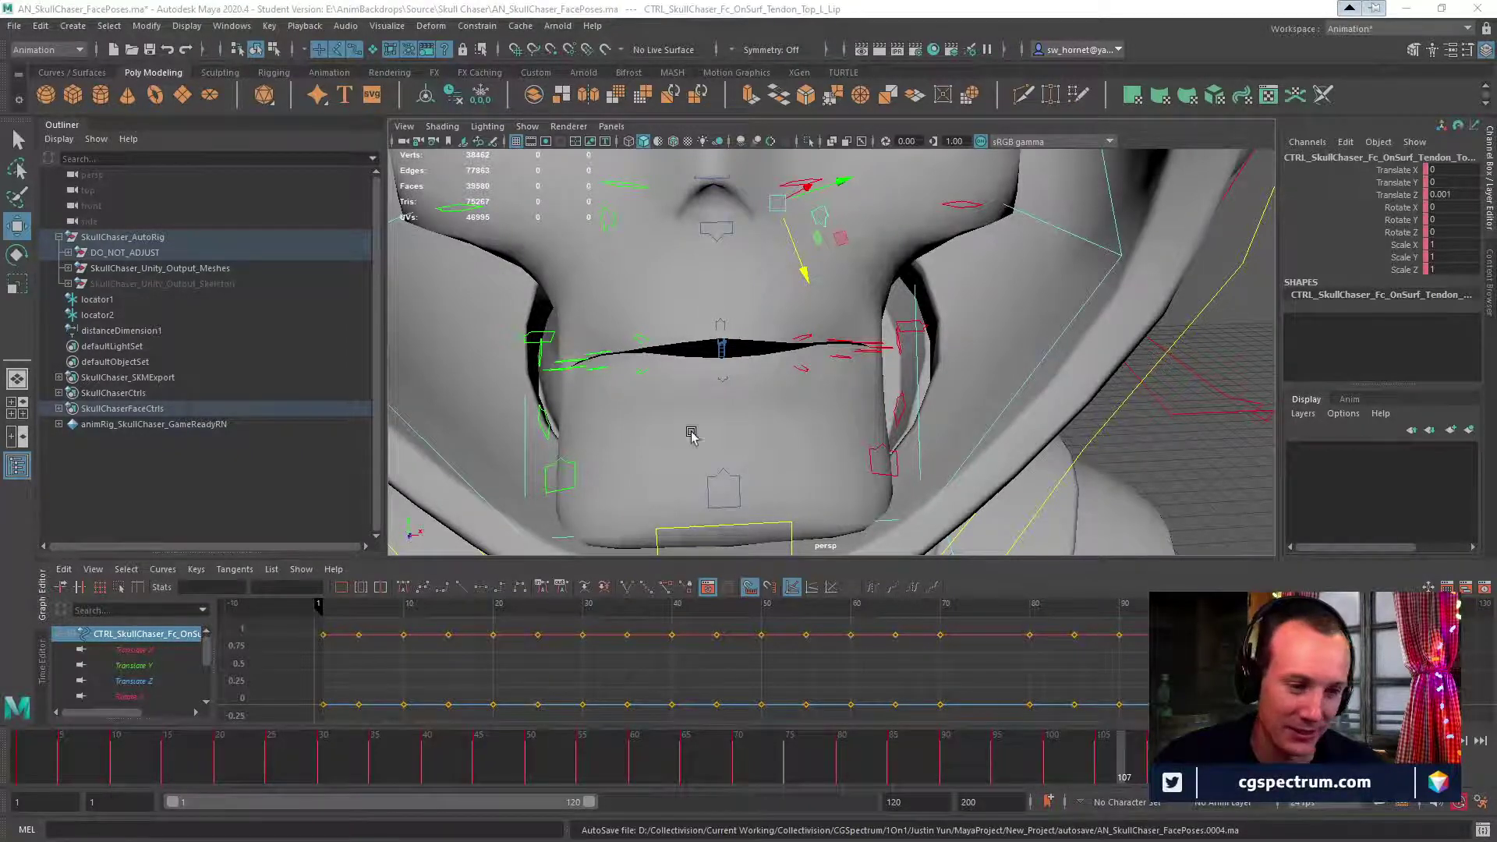
{"action": "left_click_drag", "start_coordinate": [690, 429], "coordinate": [797, 387], "text": "alt"}
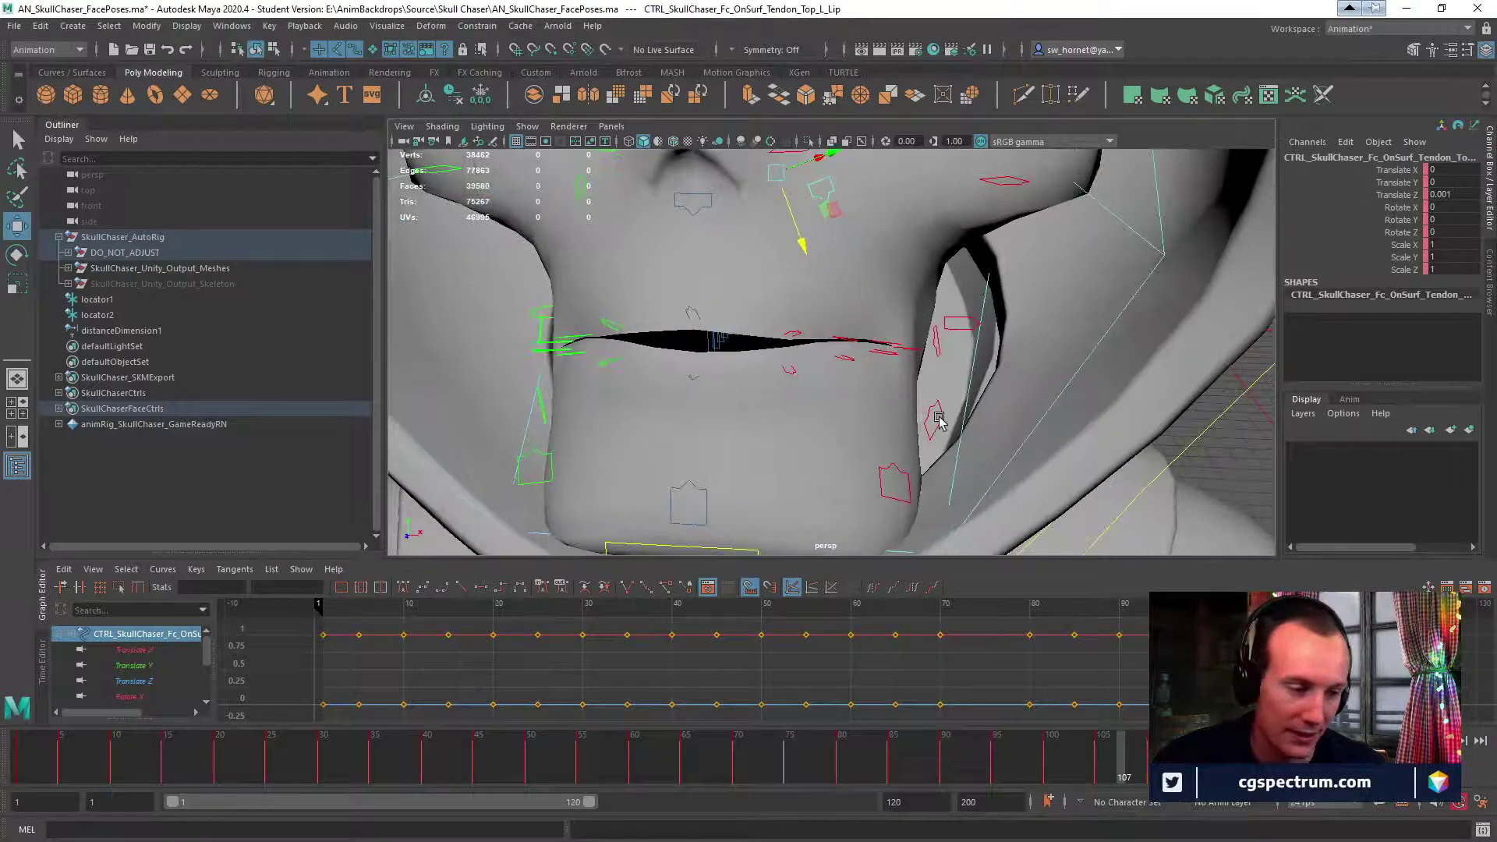
{"action": "left_click_drag", "start_coordinate": [1110, 764], "coordinate": [1154, 767]}
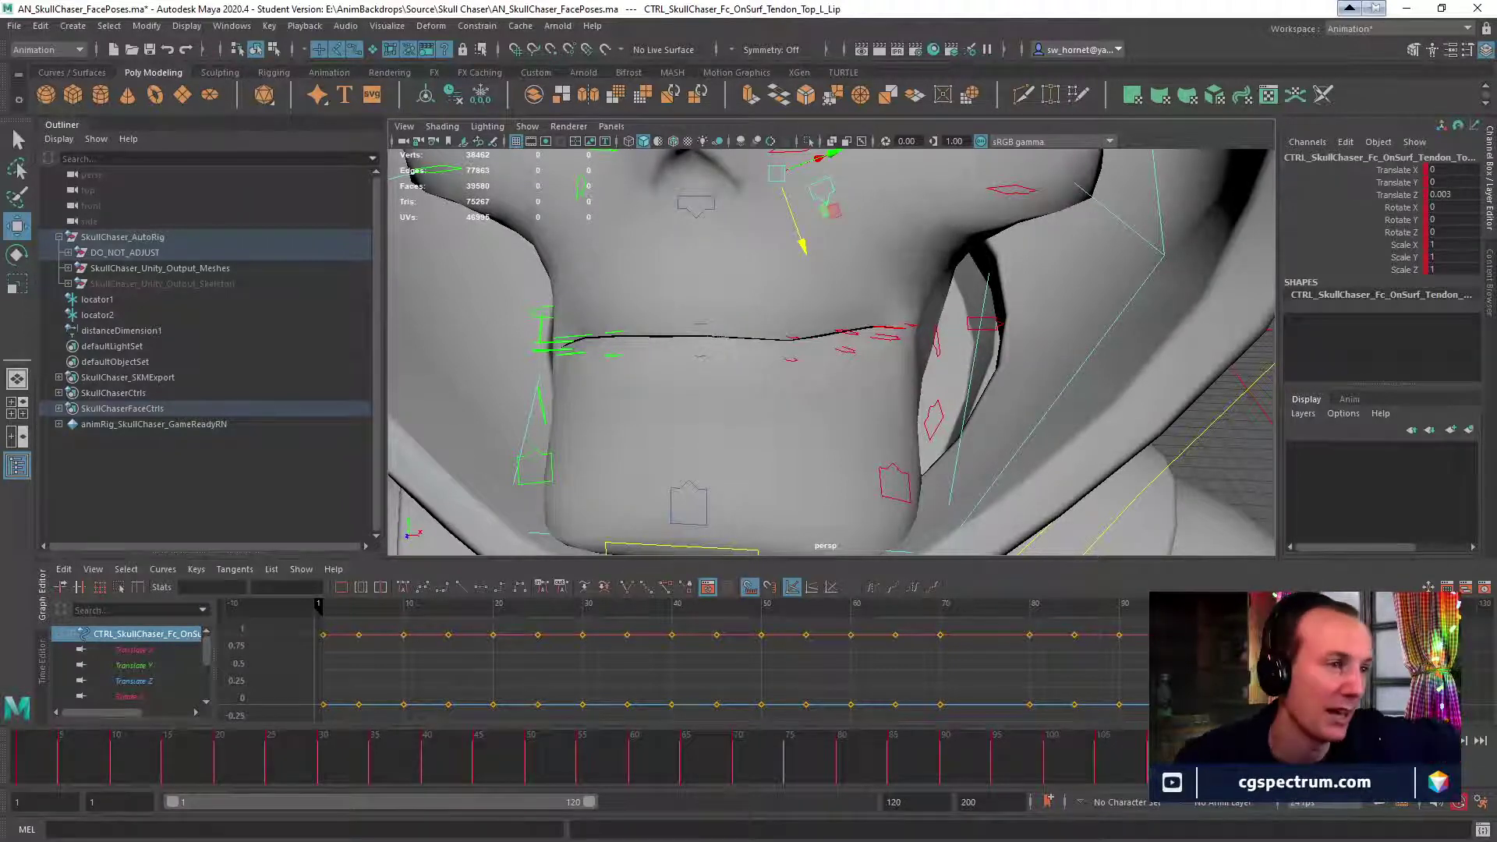
Switch to the browser to check Apple's mouthLeft reference and the Animation Rigs store page, and return to Maya.
{"action": "key", "text": "alt+Tab"}
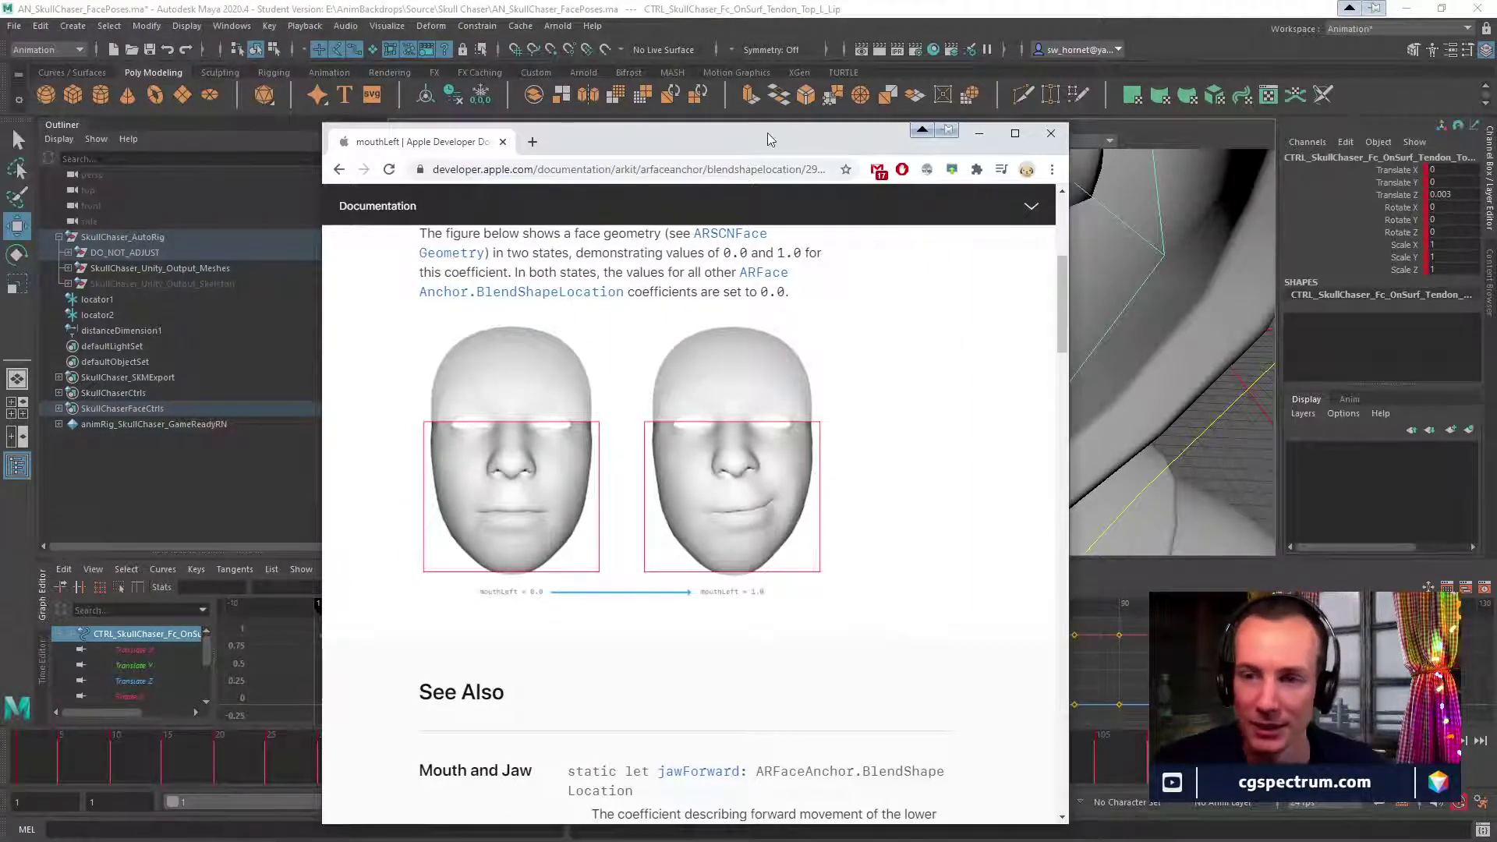
{"action": "key", "text": "alt+Tab"}
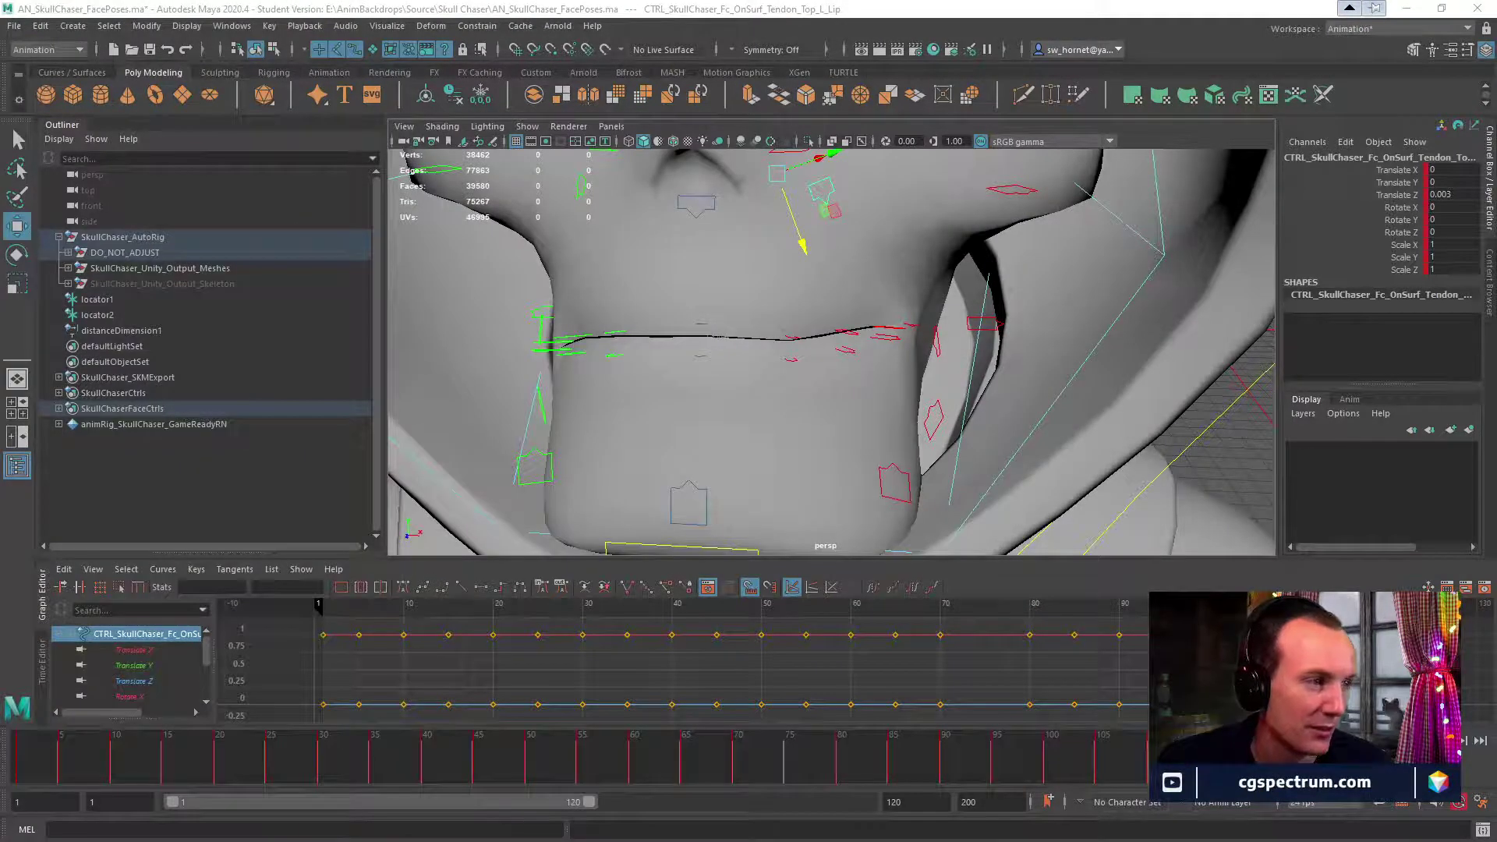
{"action": "left_click_drag", "start_coordinate": [1, 71], "coordinate": [786, 92]}
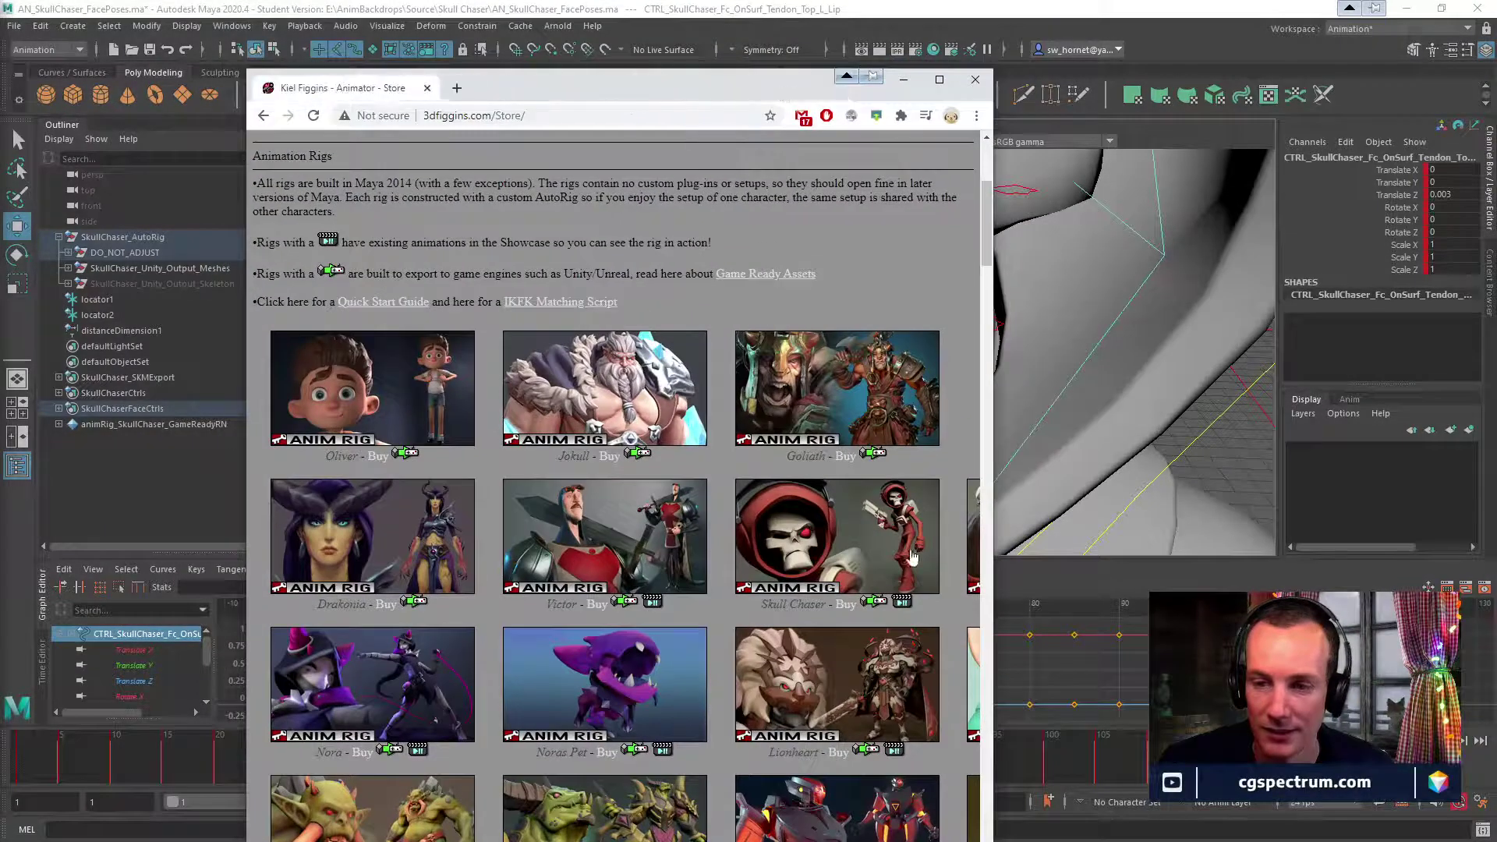
{"action": "left_click_drag", "start_coordinate": [649, 92], "coordinate": [0, 55]}
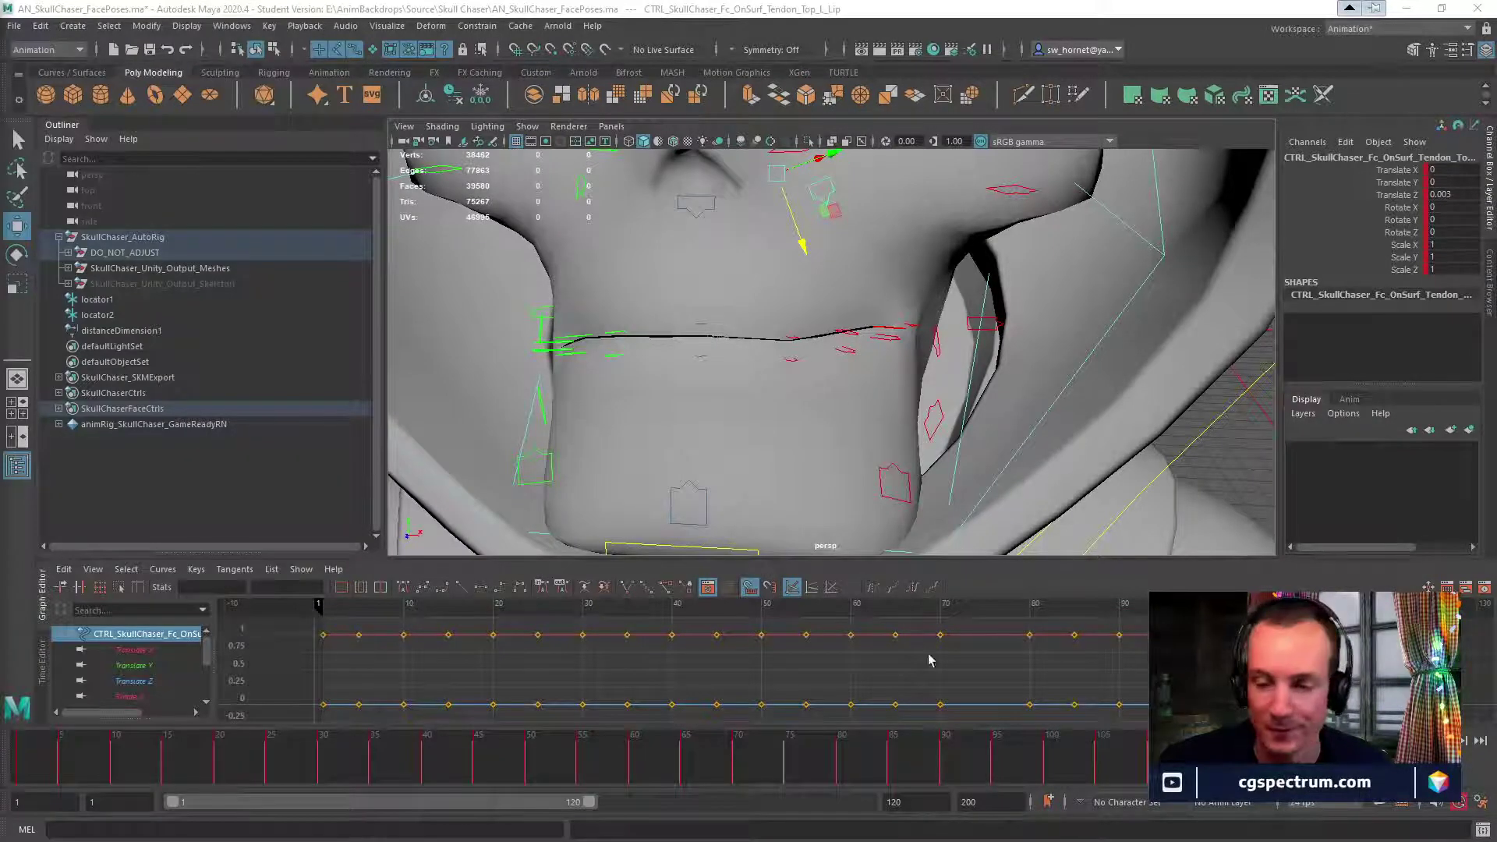
Reposition the left inner lip controls along the lip line, with the bottom one at Translate X 0.016, Y 0.01 and Z -0.013.
{"action": "left_click_drag", "start_coordinate": [1134, 768], "coordinate": [1162, 753]}
{"action": "left_click_drag", "start_coordinate": [881, 374], "coordinate": [799, 410], "text": "alt"}
{"action": "right_click_drag", "start_coordinate": [798, 411], "coordinate": [858, 380], "text": "alt"}
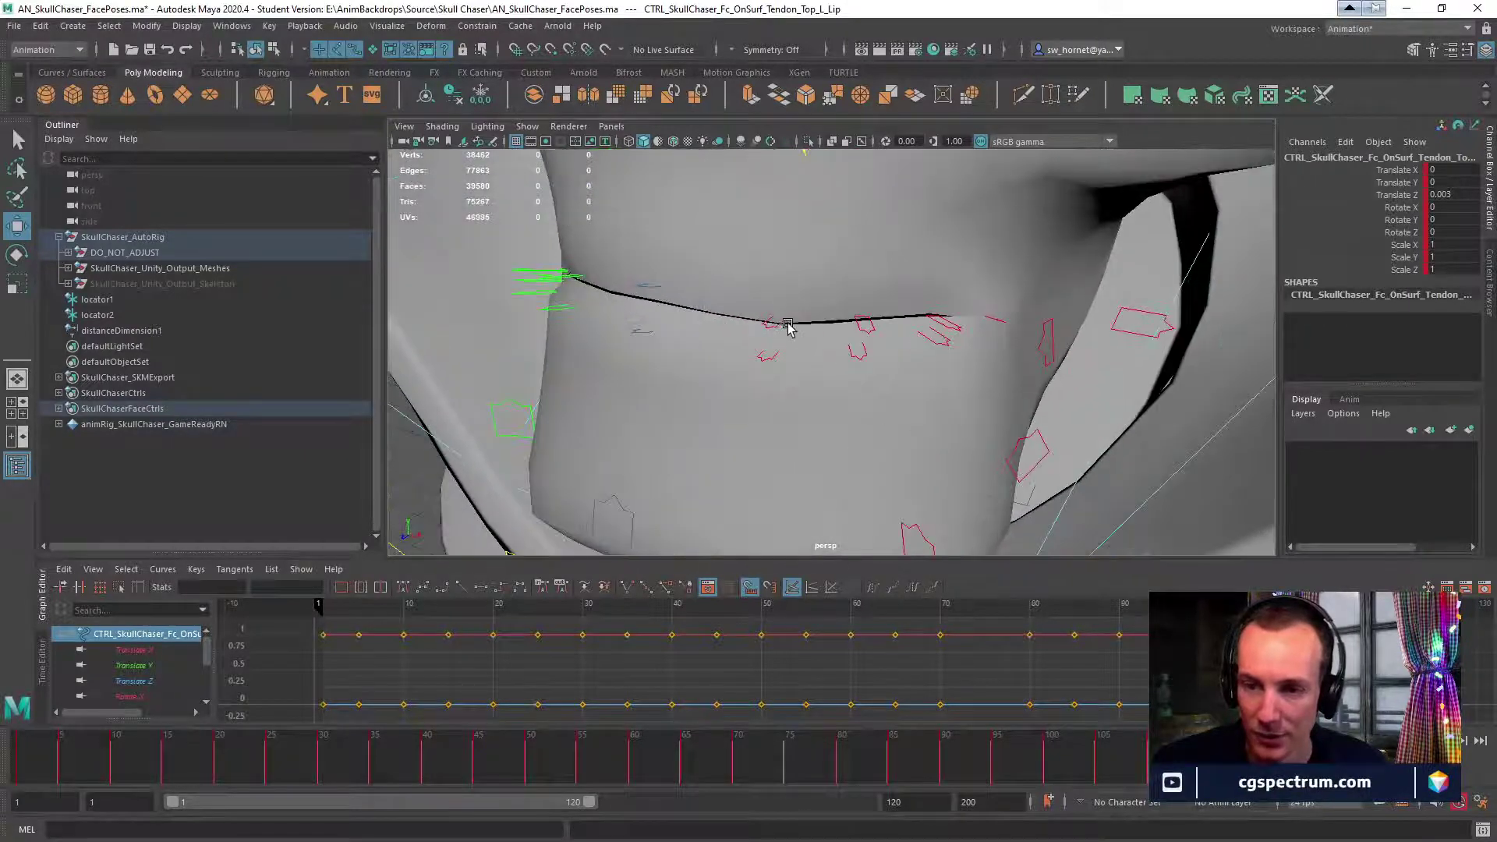
{"action": "left_click", "coordinate": [783, 323]}
{"action": "left_click_drag", "start_coordinate": [802, 349], "coordinate": [840, 378], "text": "alt"}
{"action": "left_click", "coordinate": [773, 360], "text": "shift"}
{"action": "left_click_drag", "start_coordinate": [754, 305], "coordinate": [950, 371]}
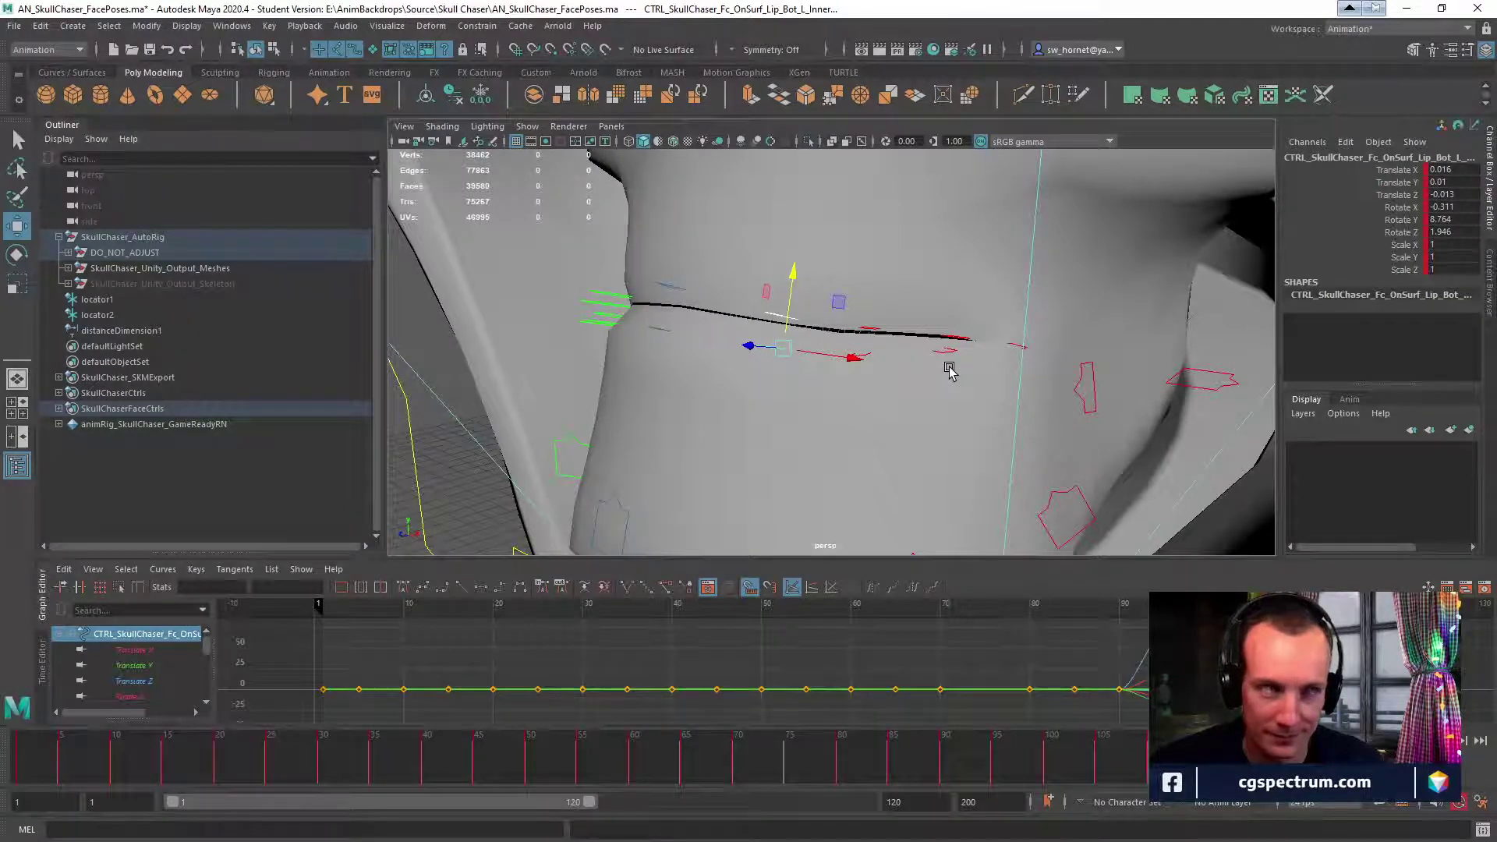
Set the left lip corner control to Translate Y 0.108 and scrub the timeline to compare it with the previous pose.
{"action": "left_click_drag", "start_coordinate": [975, 396], "coordinate": [1083, 594], "text": "alt"}
{"action": "left_click", "coordinate": [942, 359]}
{"action": "left_click", "coordinate": [838, 289]}
{"action": "left_click", "coordinate": [926, 456]}
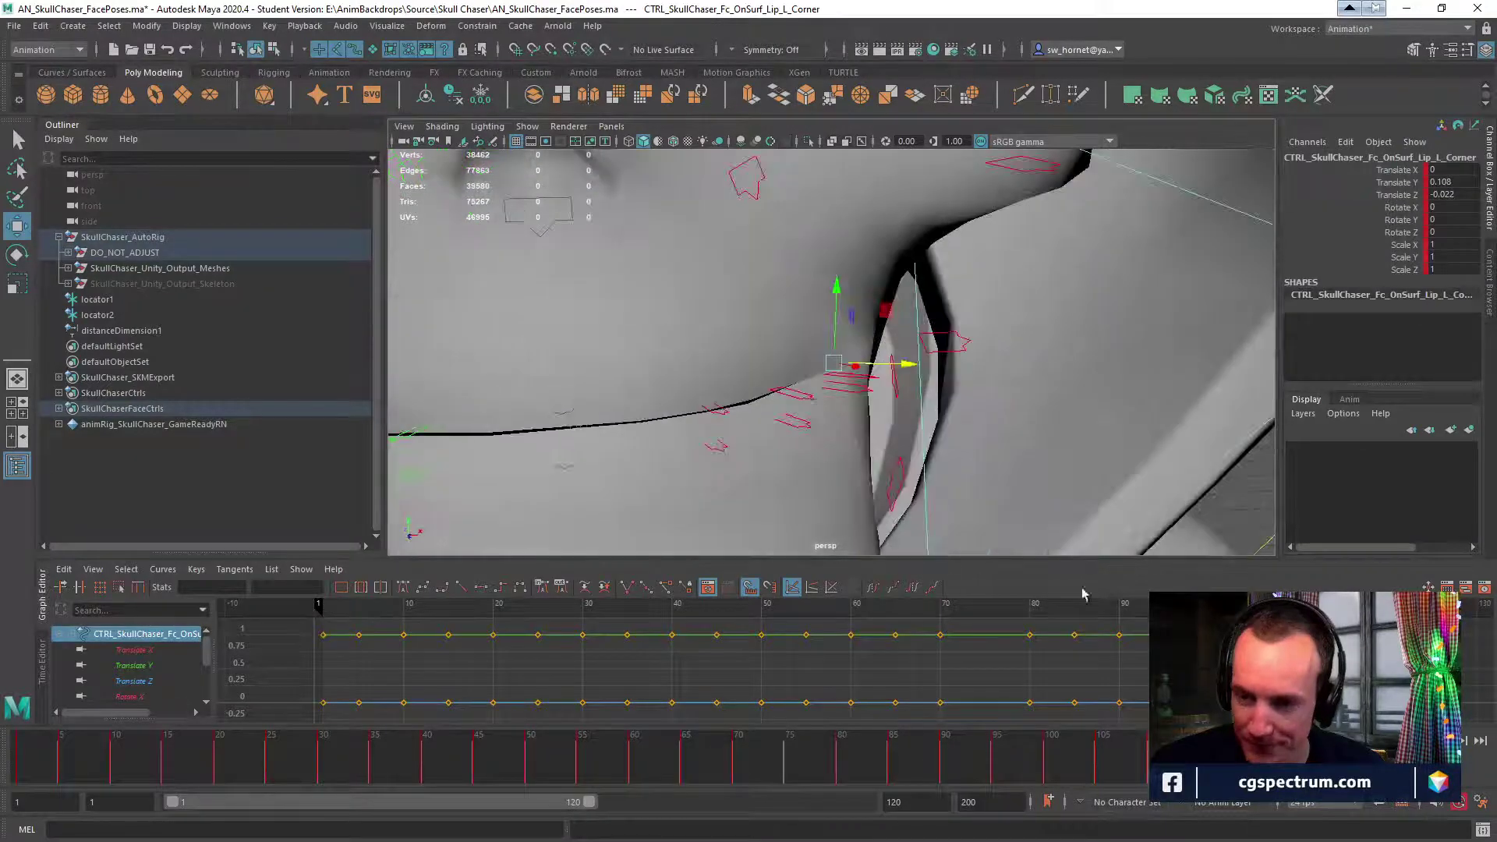
{"action": "mouse_move", "coordinate": [1145, 774]}
{"action": "left_mouse_down"}
{"action": "mouse_move", "coordinate": [1030, 768]}
{"action": "mouse_move", "coordinate": [1176, 775]}
{"action": "mouse_move", "coordinate": [1140, 775]}
{"action": "left_mouse_up"}
{"action": "scroll", "coordinate": [1004, 483], "scroll_direction": "down", "scroll_amount": 6}
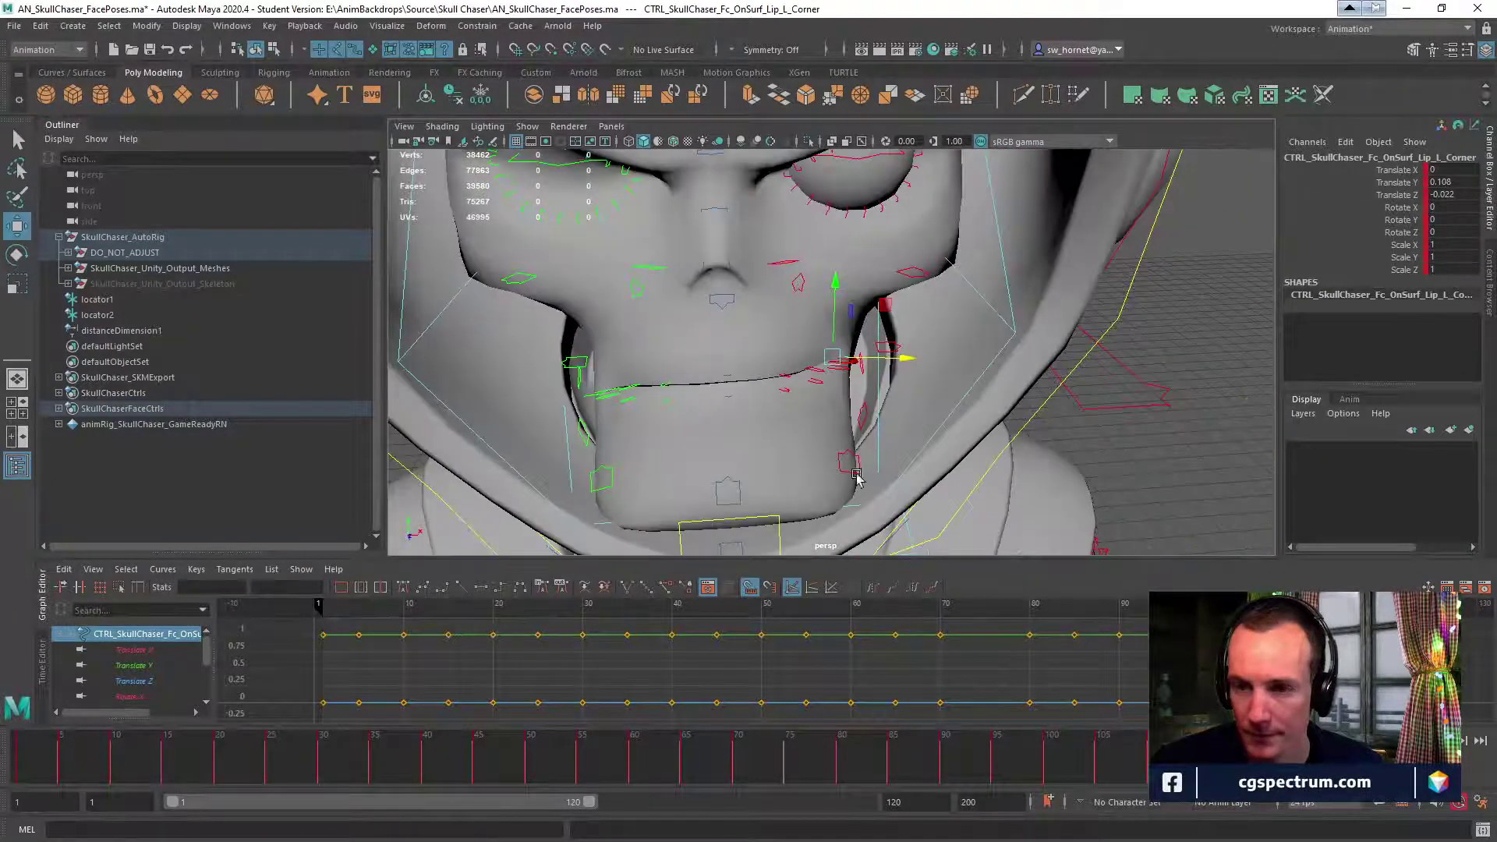
{"action": "left_click", "coordinate": [1121, 762]}
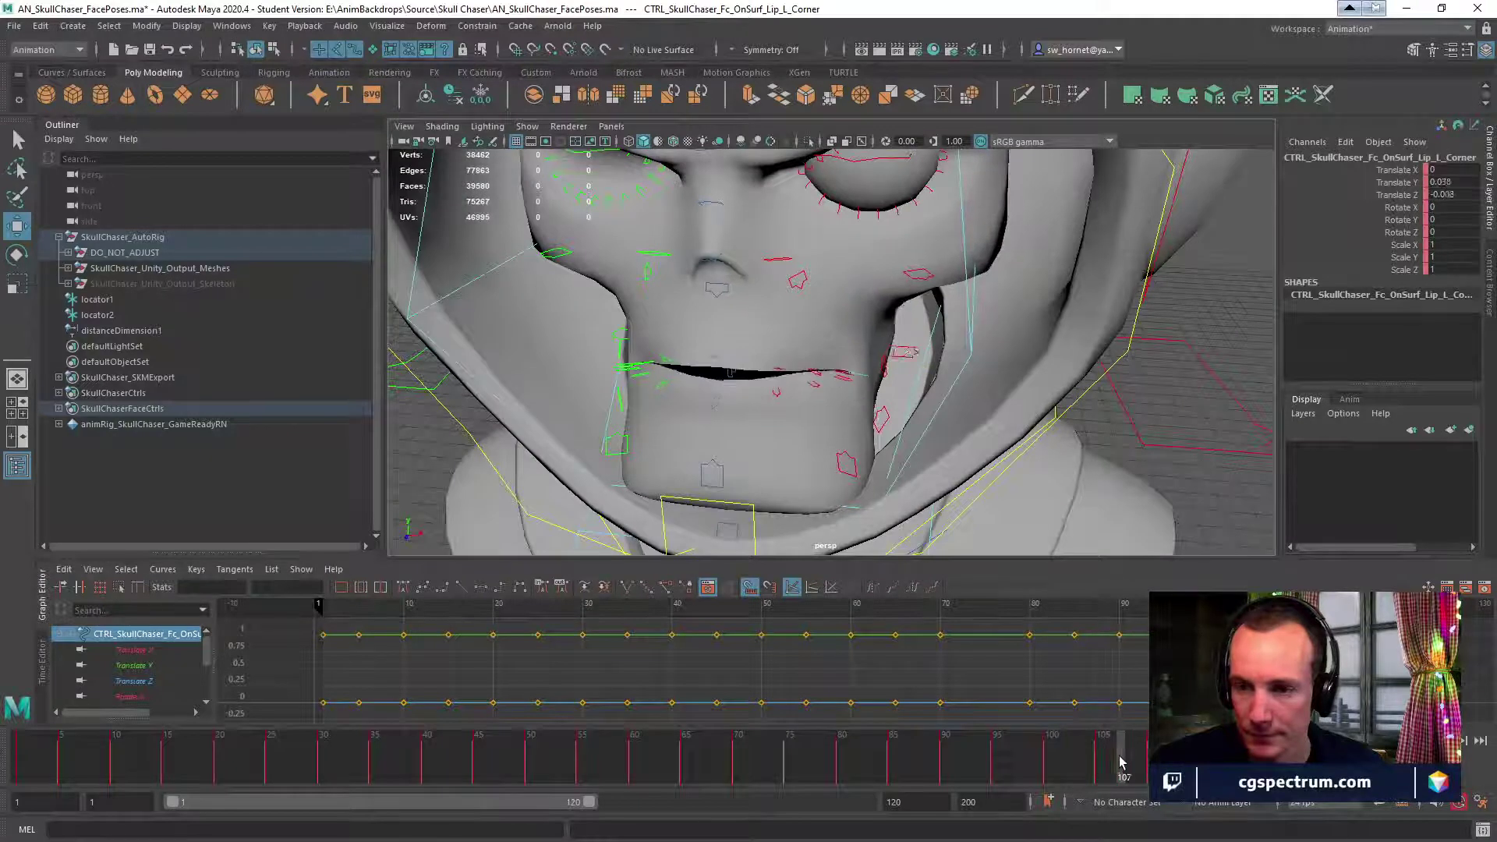
{"action": "left_click_drag", "start_coordinate": [1120, 763], "coordinate": [1144, 773]}
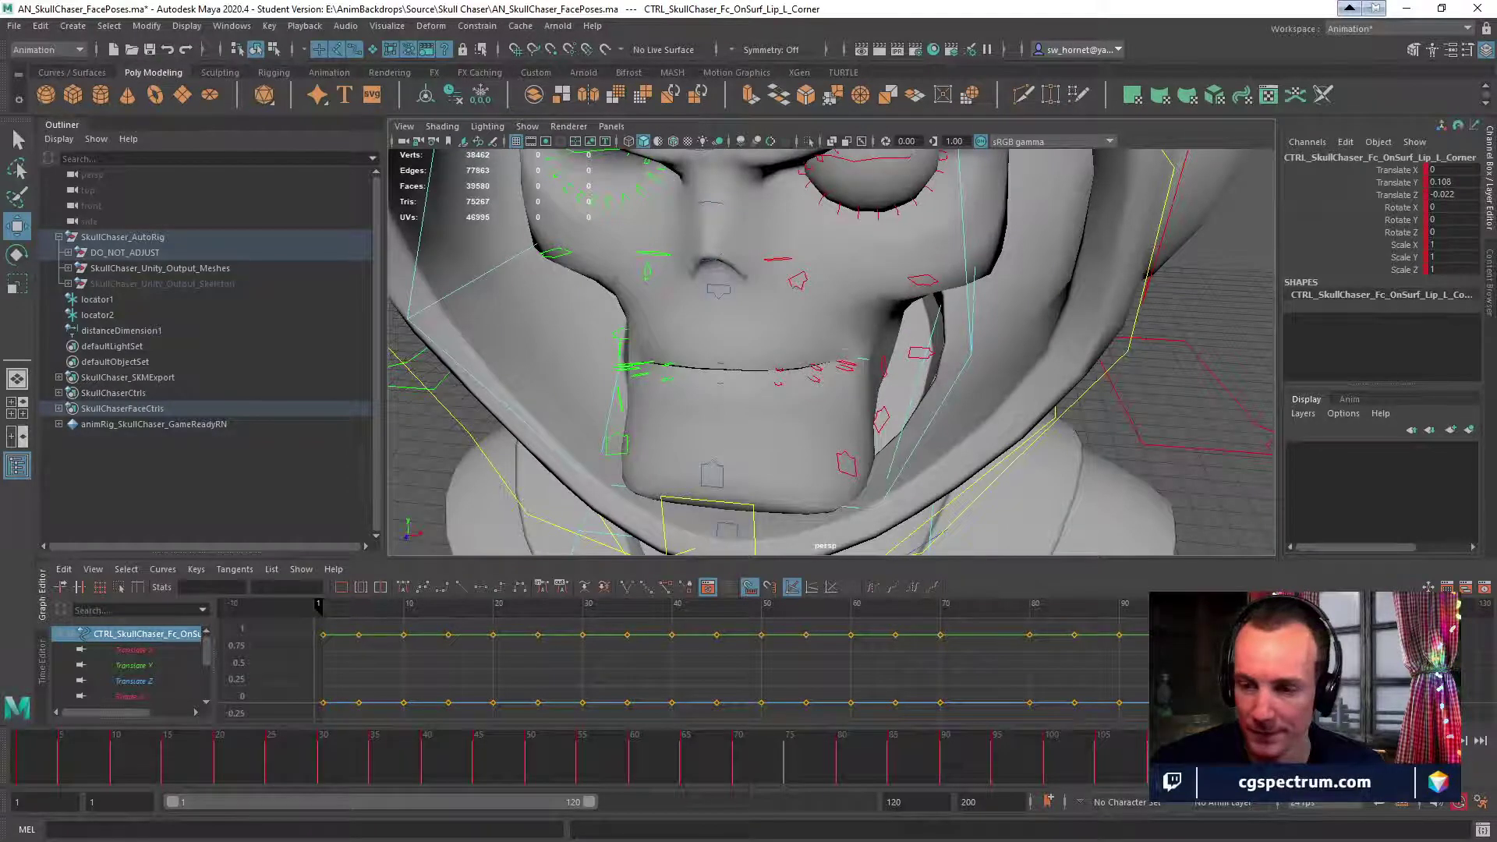
Raise the bottom left outer lip control to Translate Y 0.104, the top one to 0.106 and the left lip corner to 0.175.
{"action": "scroll", "coordinate": [911, 406], "scroll_direction": "up", "scroll_amount": 6}
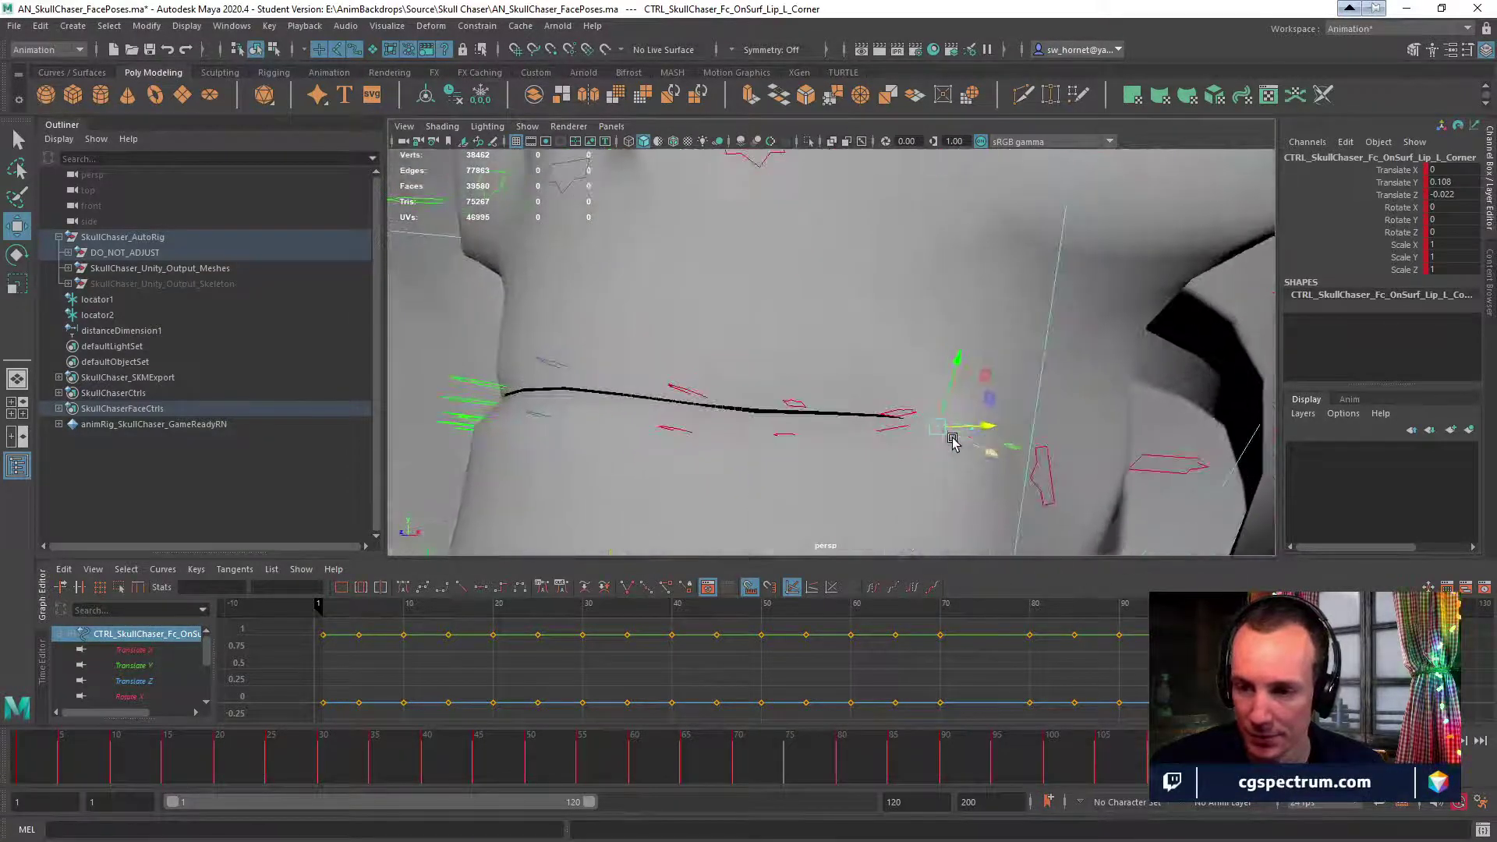
{"action": "left_click", "coordinate": [908, 424]}
{"action": "left_click", "coordinate": [894, 431]}
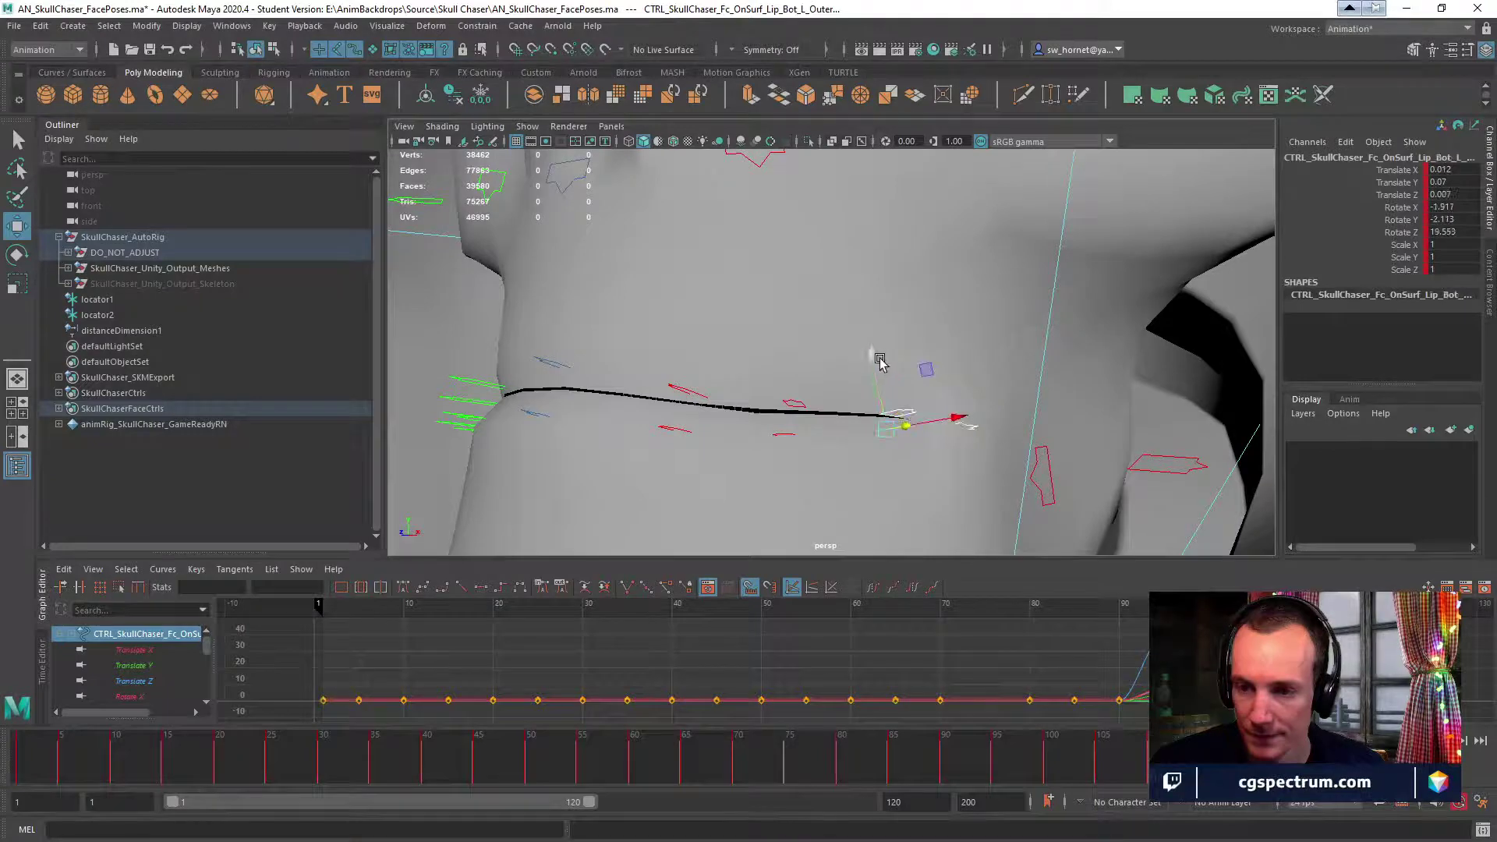
{"action": "left_click_drag", "start_coordinate": [875, 344], "coordinate": [874, 336]}
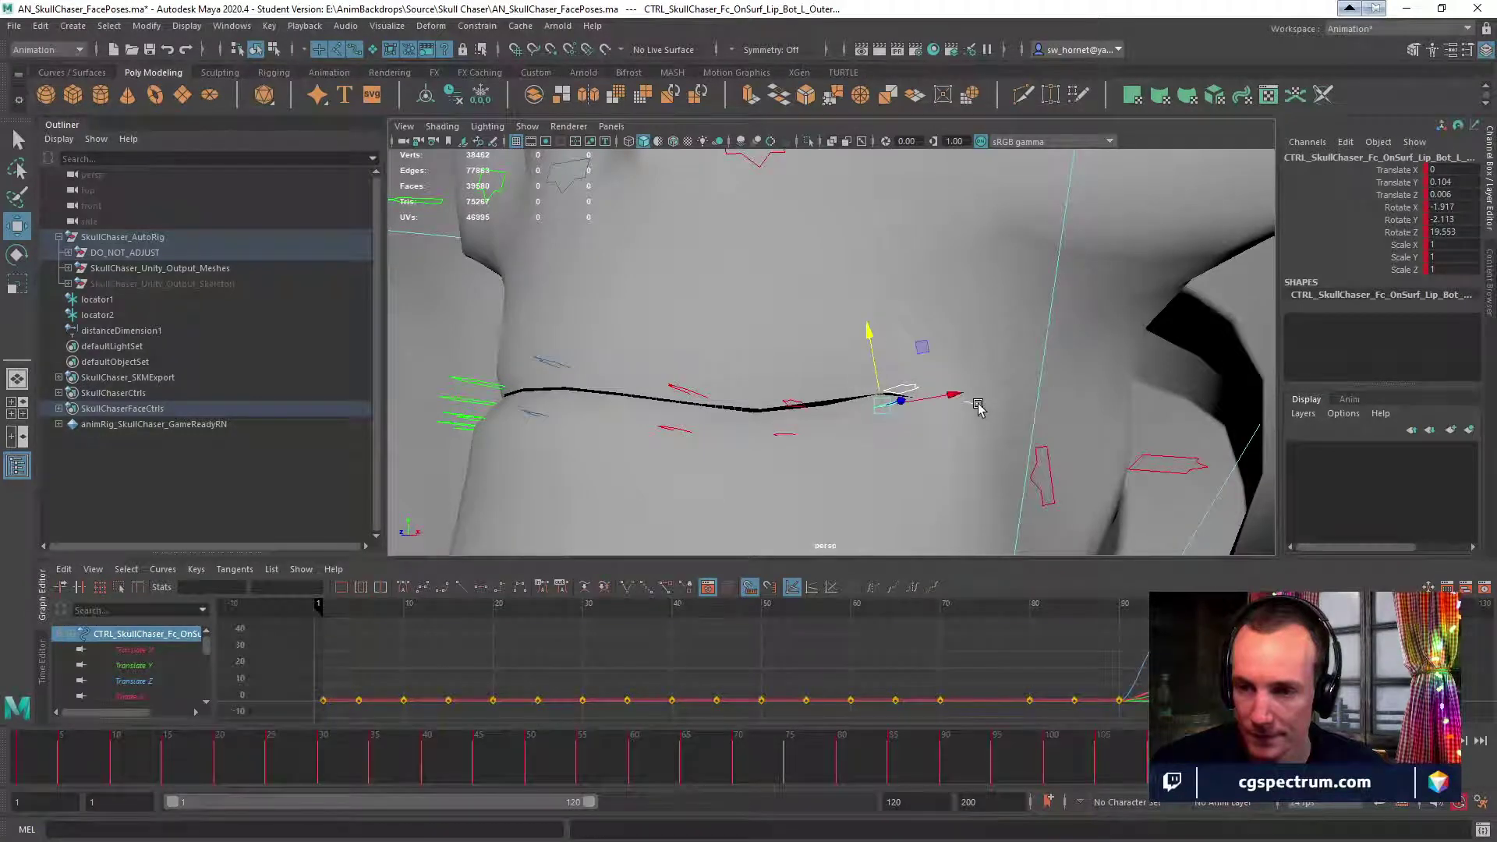
{"action": "left_click", "coordinate": [955, 360]}
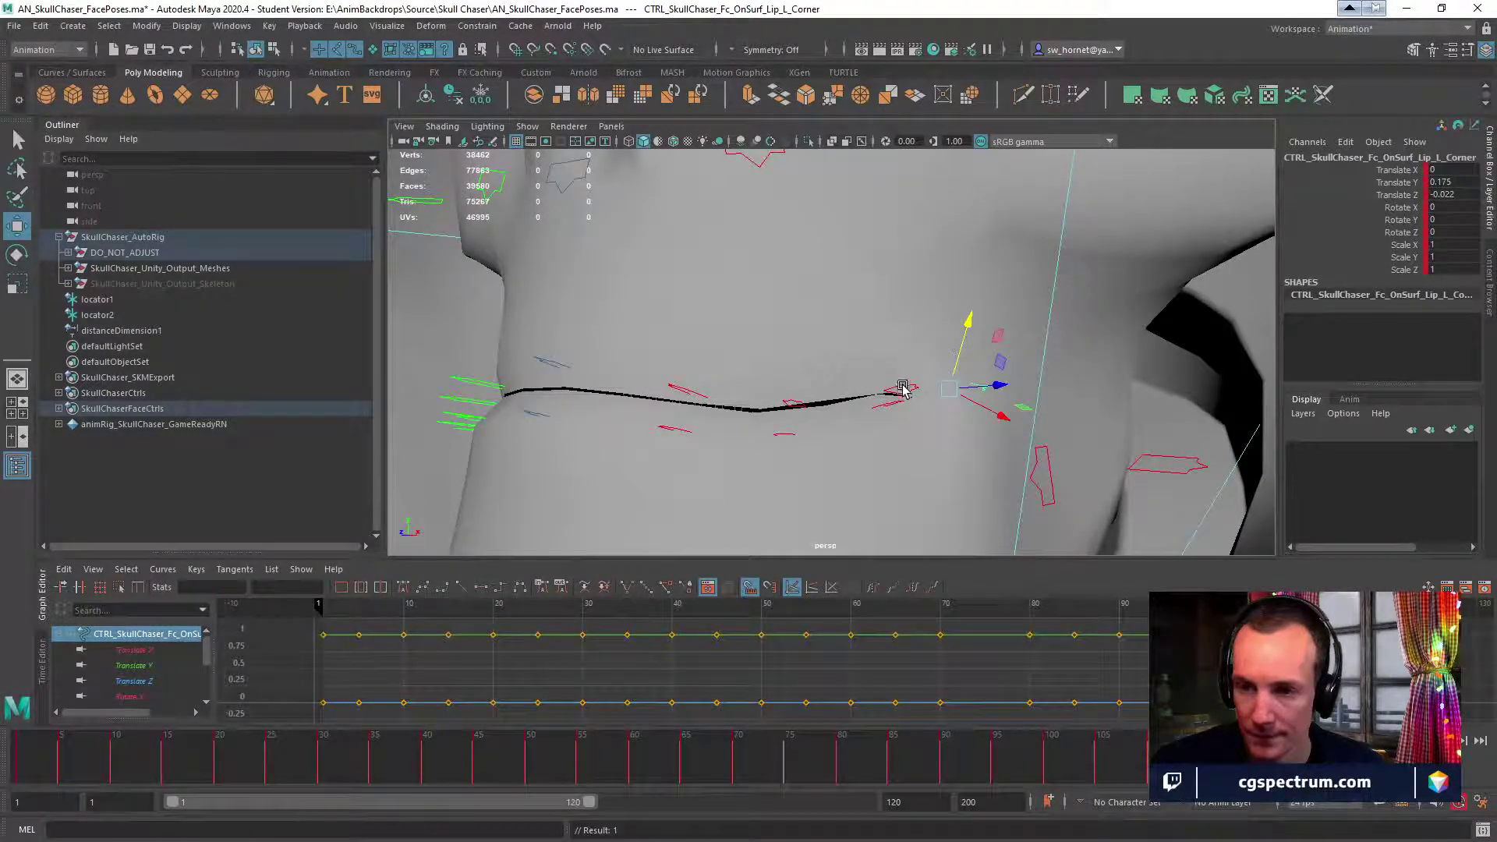
{"action": "left_click", "coordinate": [926, 458]}
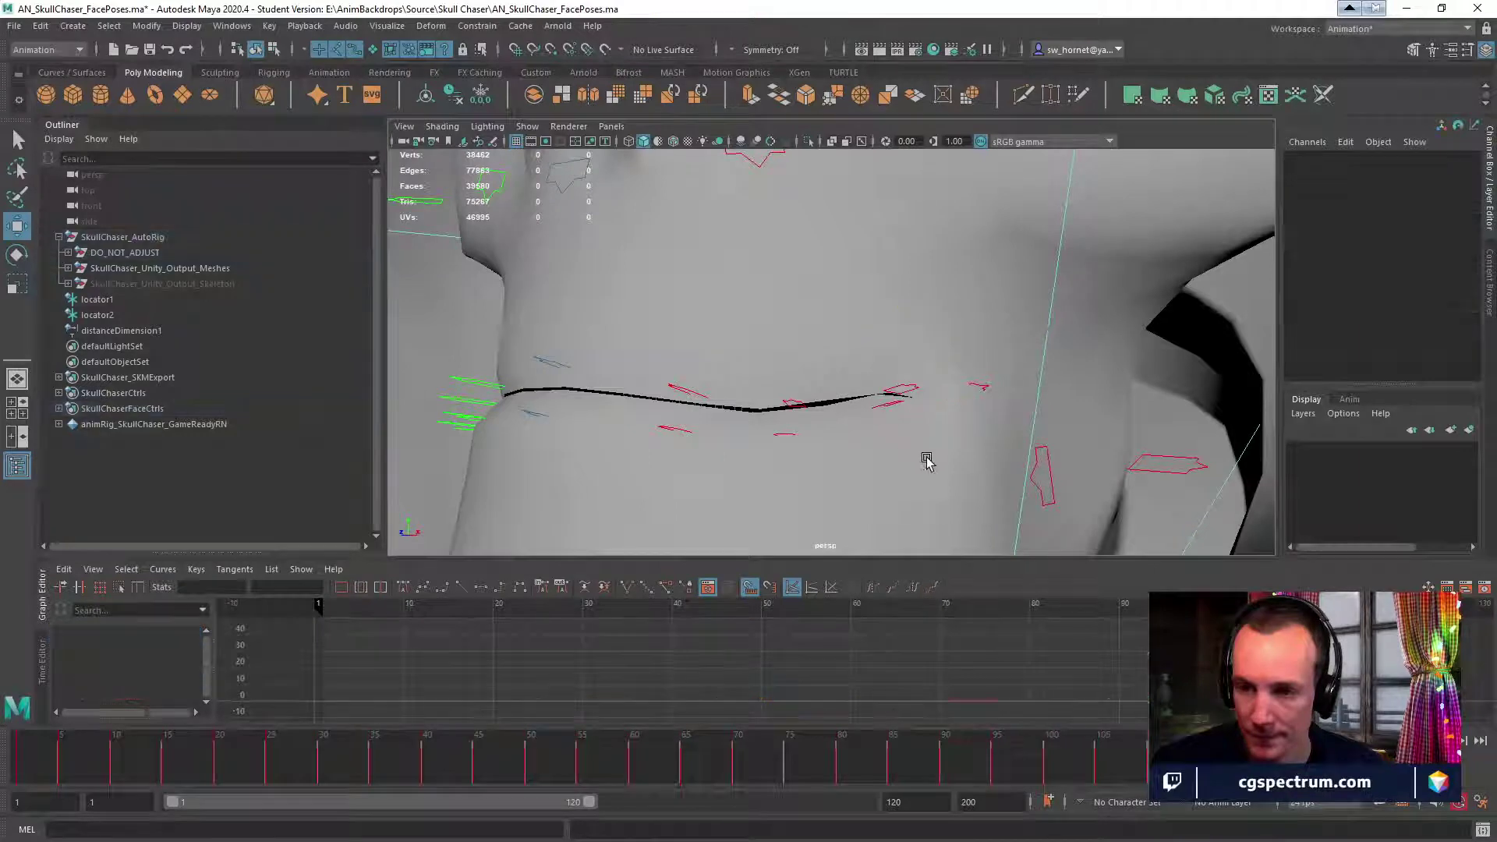
Rotate the top left outer lip control and set the bottom one to Translate X 0.004, Y 0.097 and Rotate Z 28.956.
{"action": "left_click", "coordinate": [887, 403]}
{"action": "key", "text": "e"}
{"action": "left_click_drag", "start_coordinate": [878, 310], "coordinate": [884, 320], "text": "alt"}
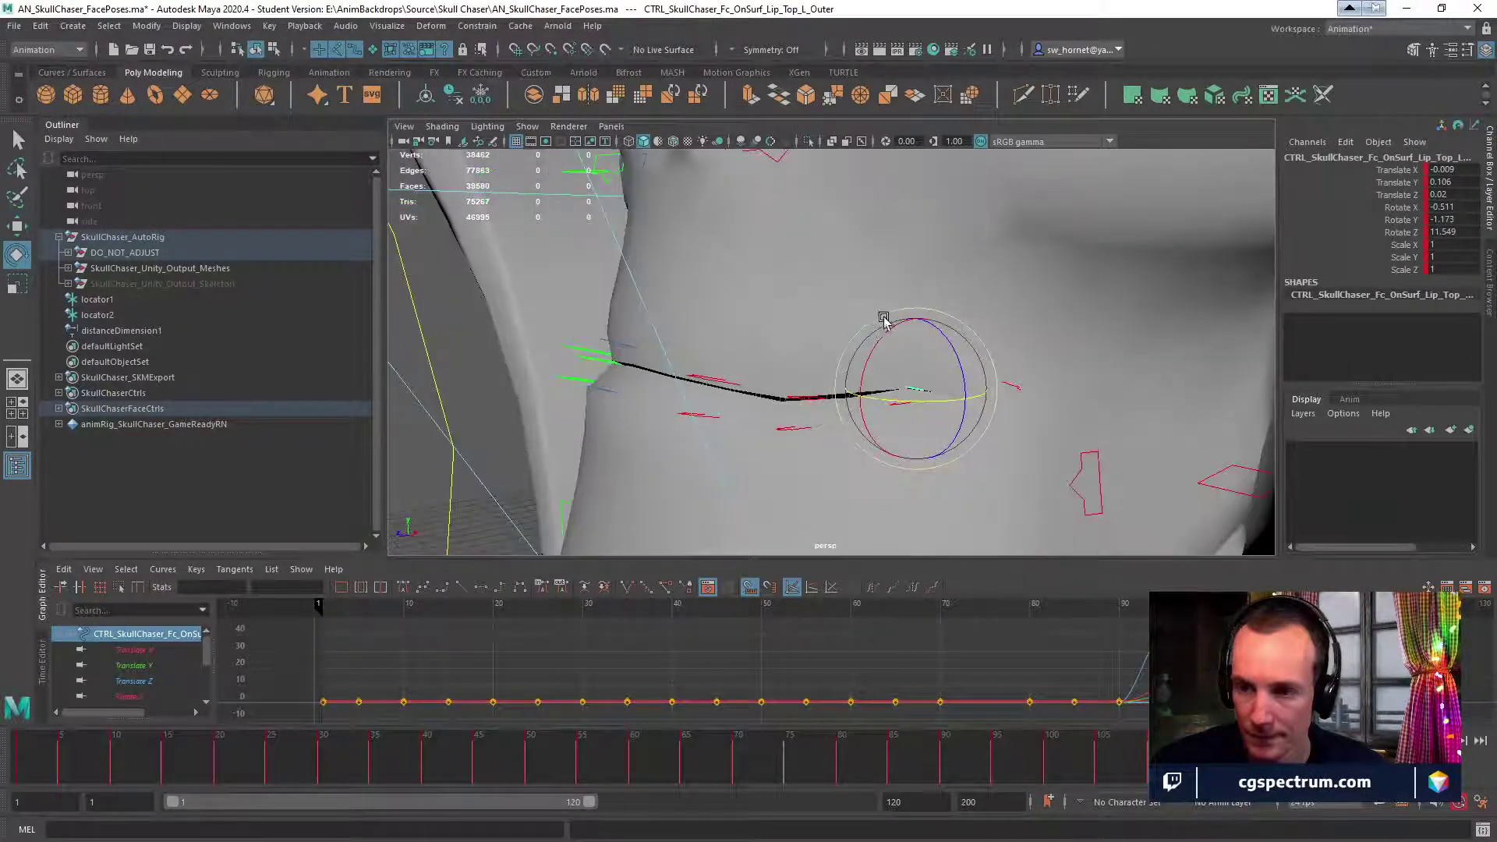
{"action": "left_click", "coordinate": [910, 439]}
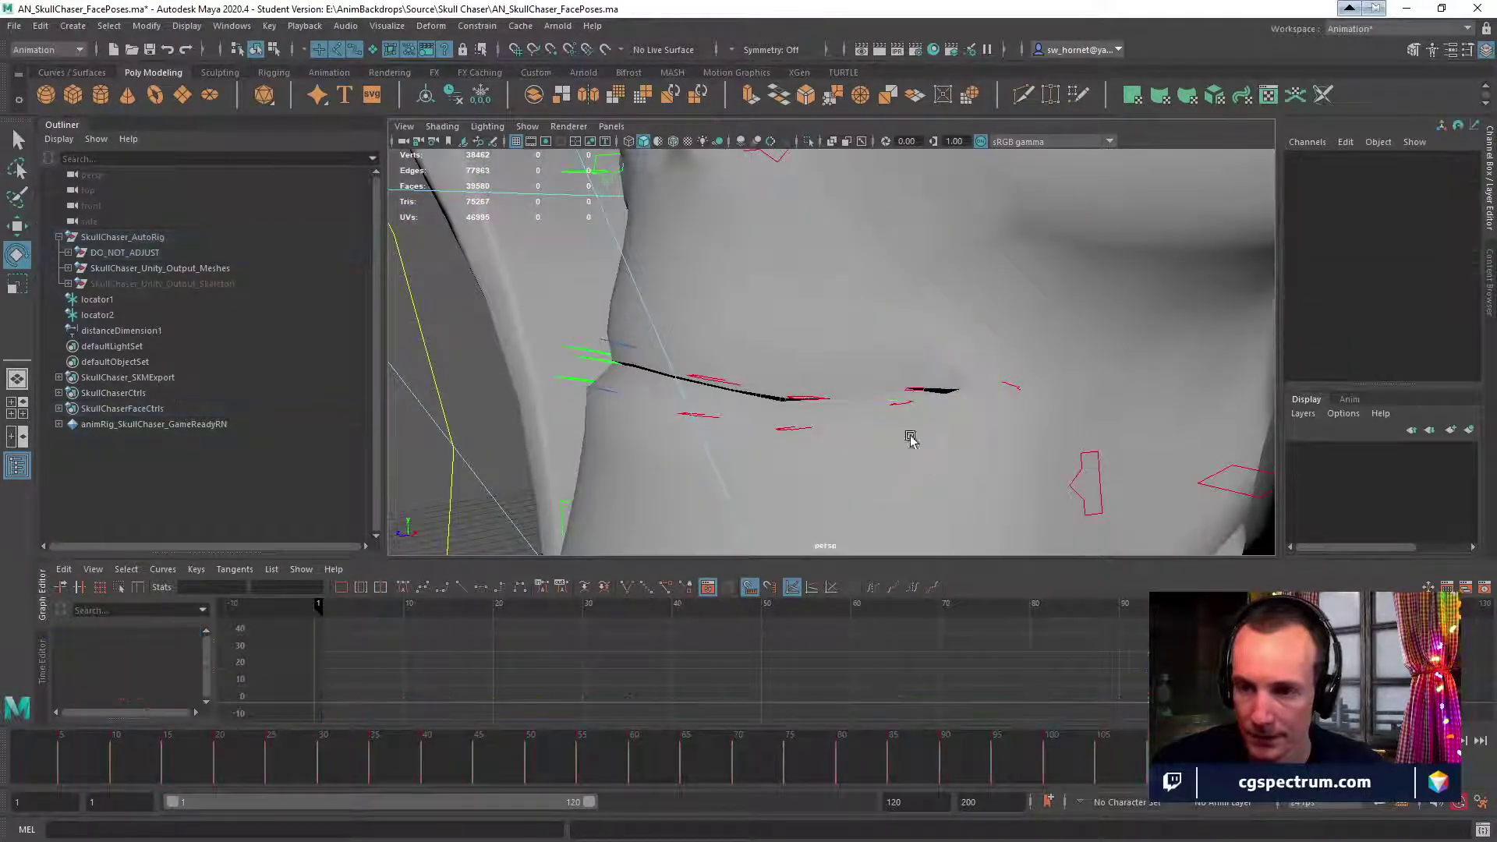
{"action": "left_click", "coordinate": [909, 405]}
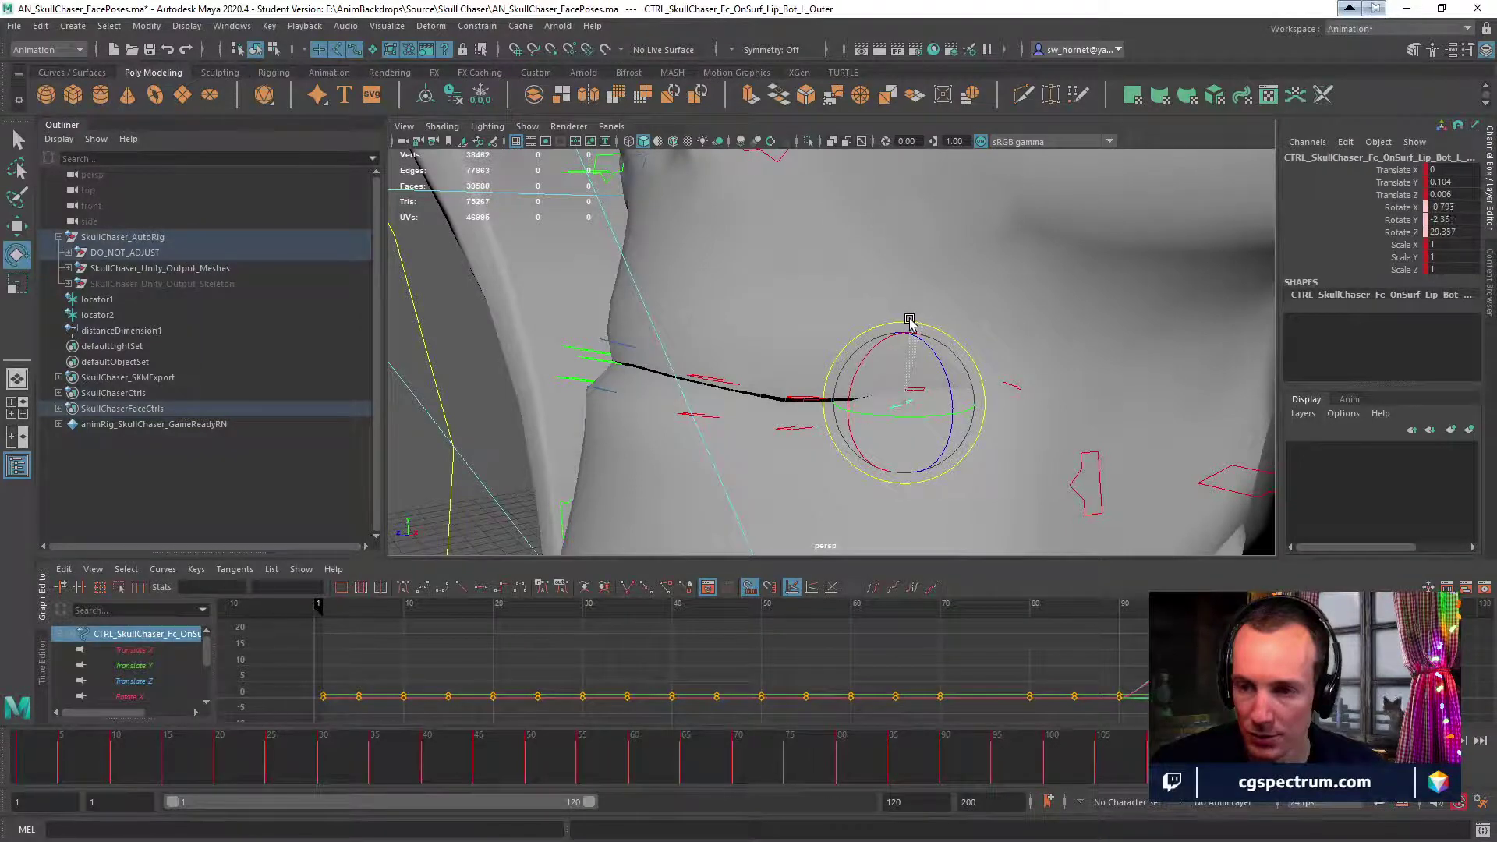
{"action": "key", "text": "w"}
{"action": "left_click_drag", "start_coordinate": [885, 333], "coordinate": [930, 337]}
{"action": "key", "text": "e"}
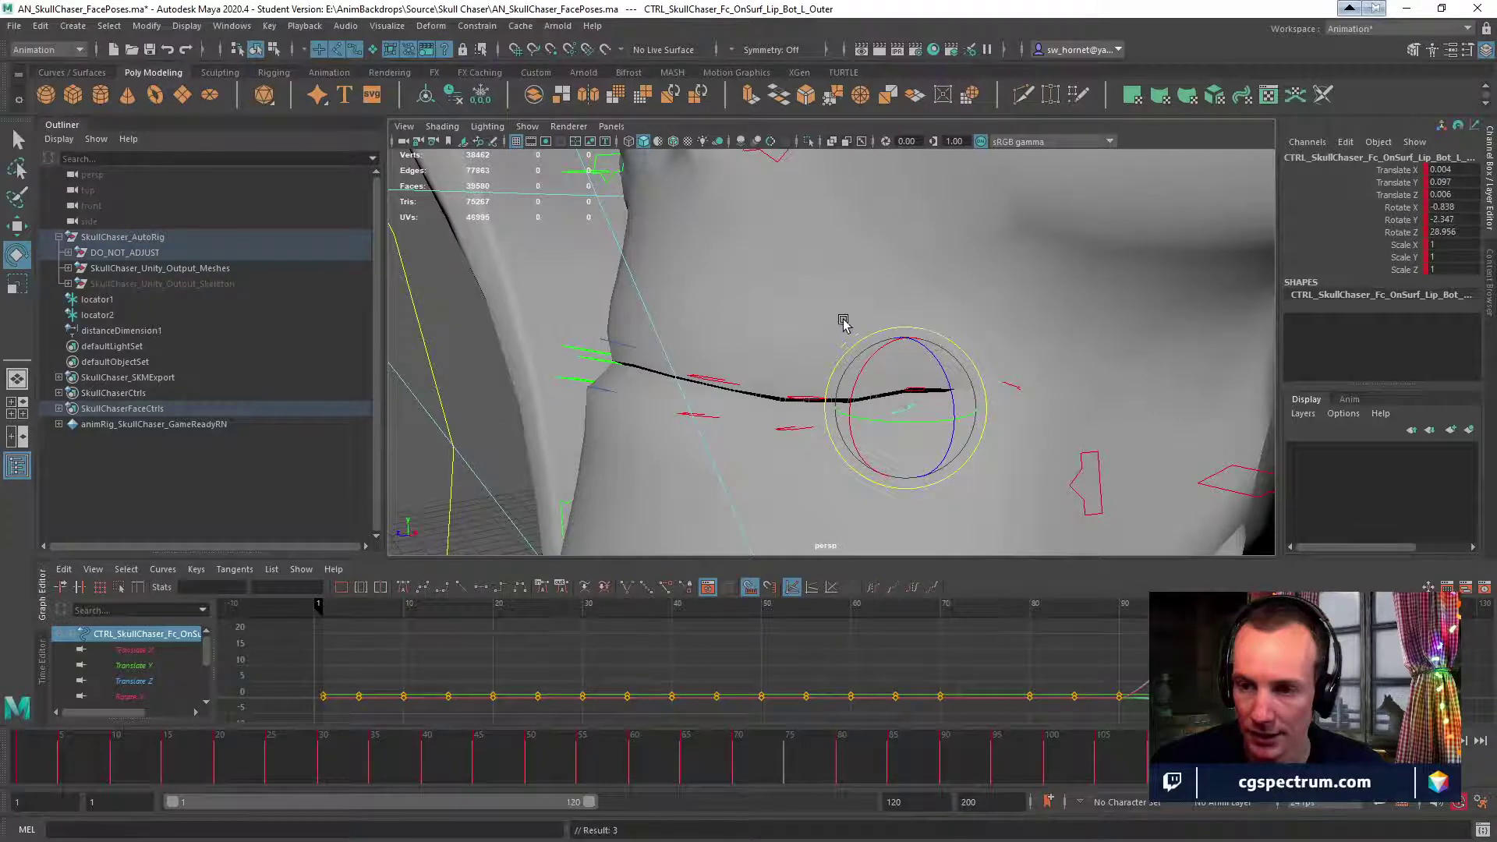
Set the top left outer lip control to Translate X -0.005, Y 0.099, Z 0.019 and Rotate Z 26, and scrub the timeline to check it.
{"action": "left_click", "coordinate": [844, 322]}
{"action": "left_click", "coordinate": [911, 390]}
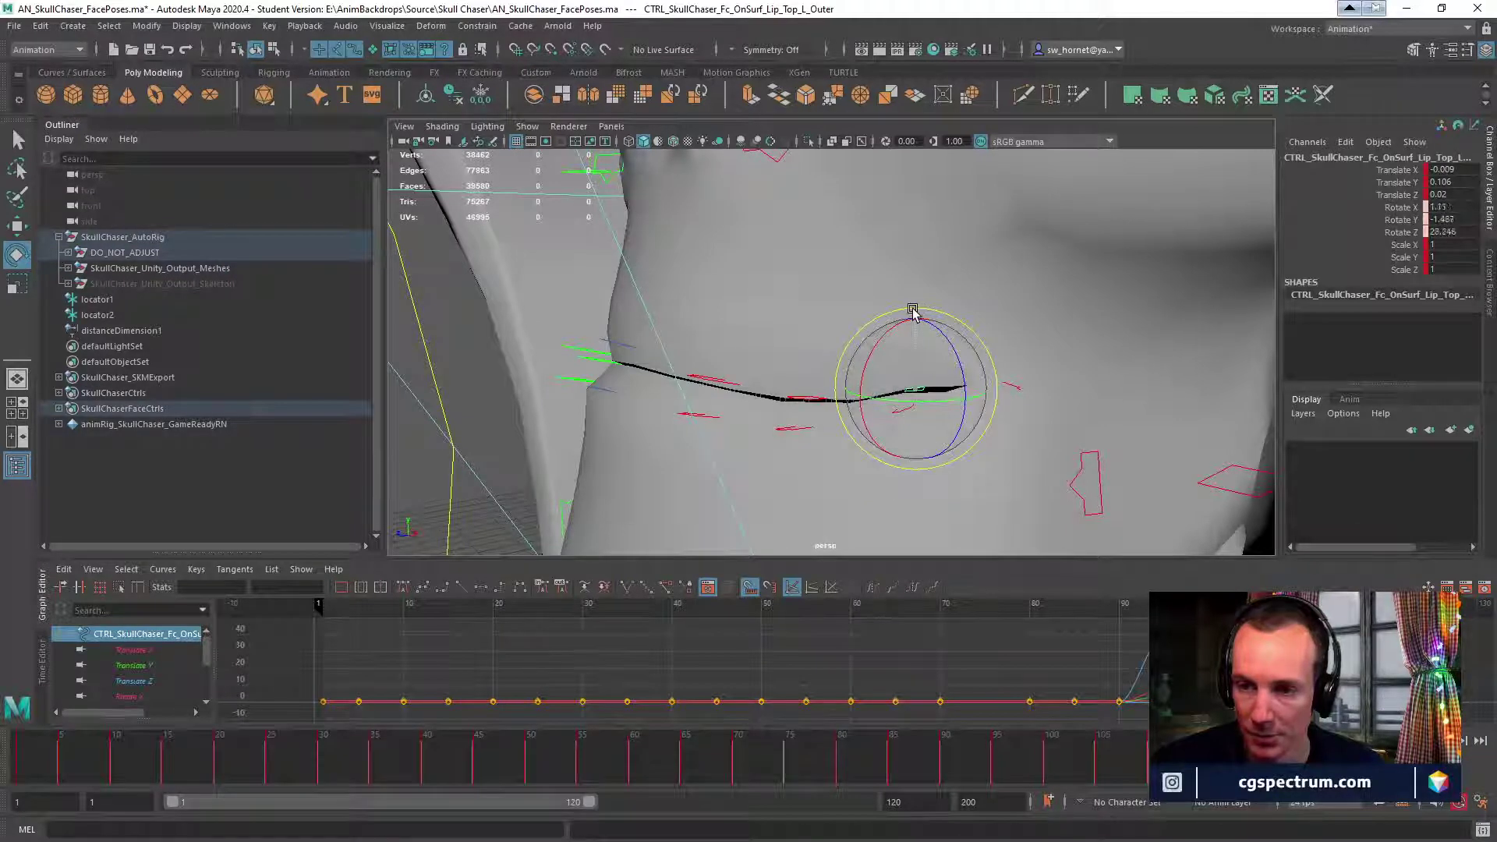
{"action": "key", "text": "w"}
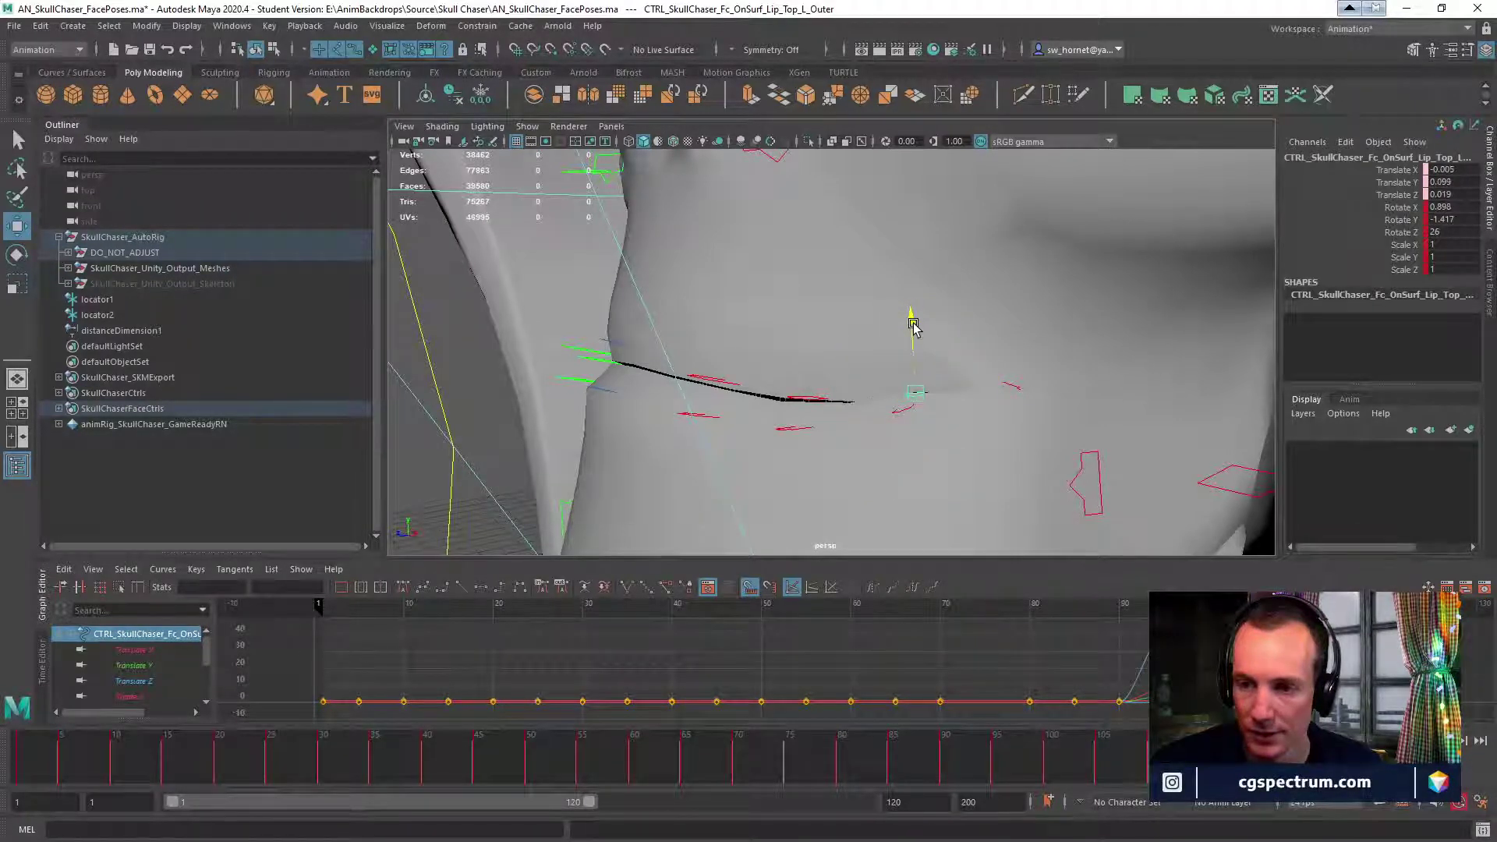
{"action": "left_click_drag", "start_coordinate": [913, 324], "coordinate": [916, 428], "text": "alt"}
{"action": "left_click_drag", "start_coordinate": [1207, 760], "coordinate": [1148, 768]}
{"action": "left_click_drag", "start_coordinate": [928, 405], "coordinate": [873, 437], "text": "alt"}
{"action": "right_click_drag", "start_coordinate": [873, 436], "coordinate": [1139, 514], "text": "alt"}
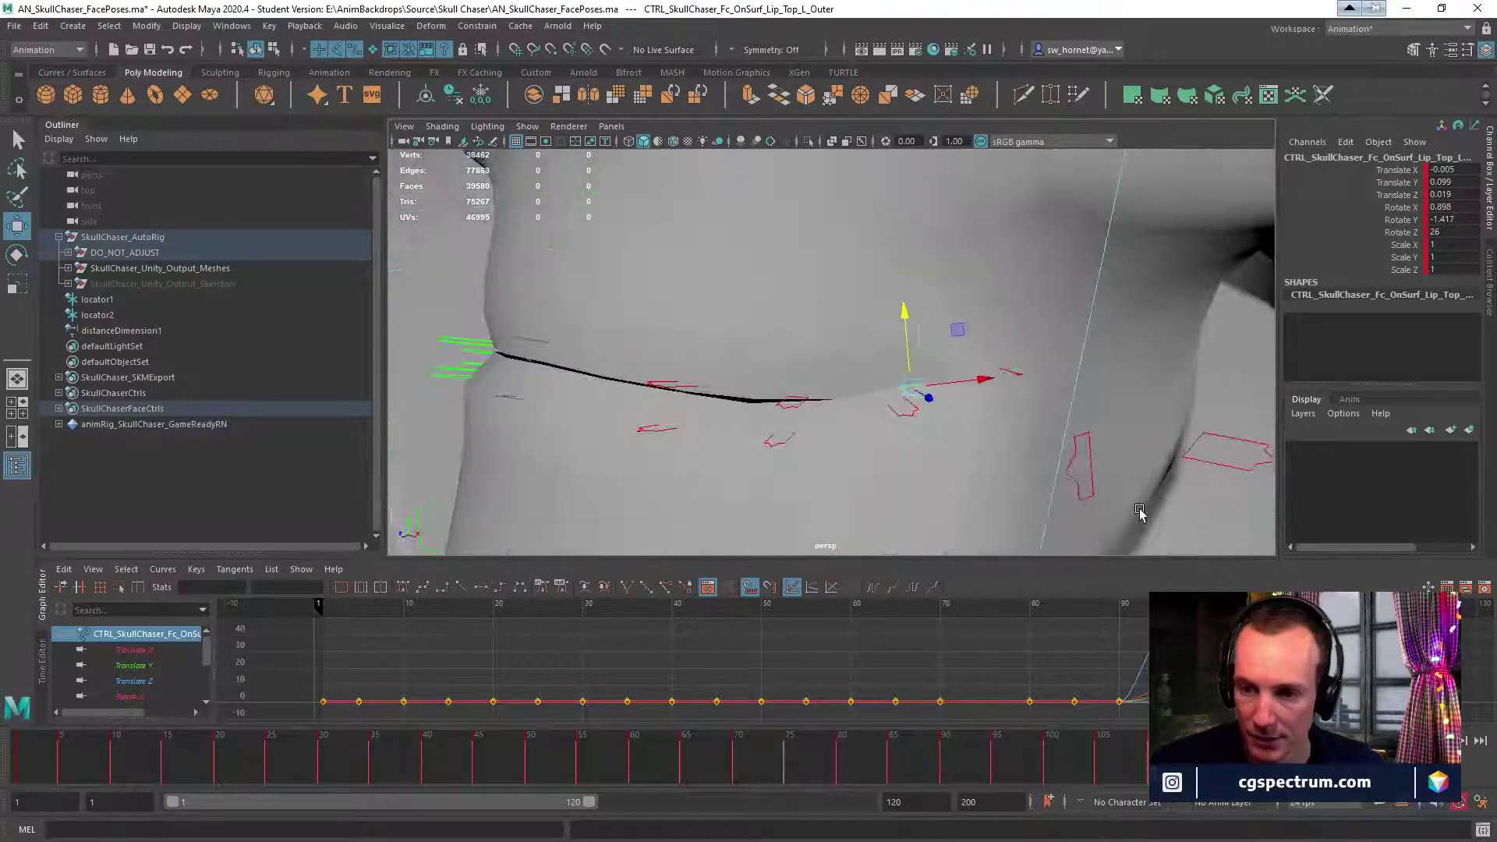
Fine-tune the left outer lip controls, with the top one at Translate X -0.004, Y 0.097, Z 0.027 and Rotate Z 27.492.
{"action": "left_click", "coordinate": [912, 410]}
{"action": "left_click_drag", "start_coordinate": [912, 413], "coordinate": [925, 431], "text": "alt"}
{"action": "left_click_drag", "start_coordinate": [873, 338], "coordinate": [874, 341]}
{"action": "left_click_drag", "start_coordinate": [877, 343], "coordinate": [896, 401], "text": "alt"}
{"action": "left_click", "coordinate": [885, 387]}
{"action": "key", "text": "e"}
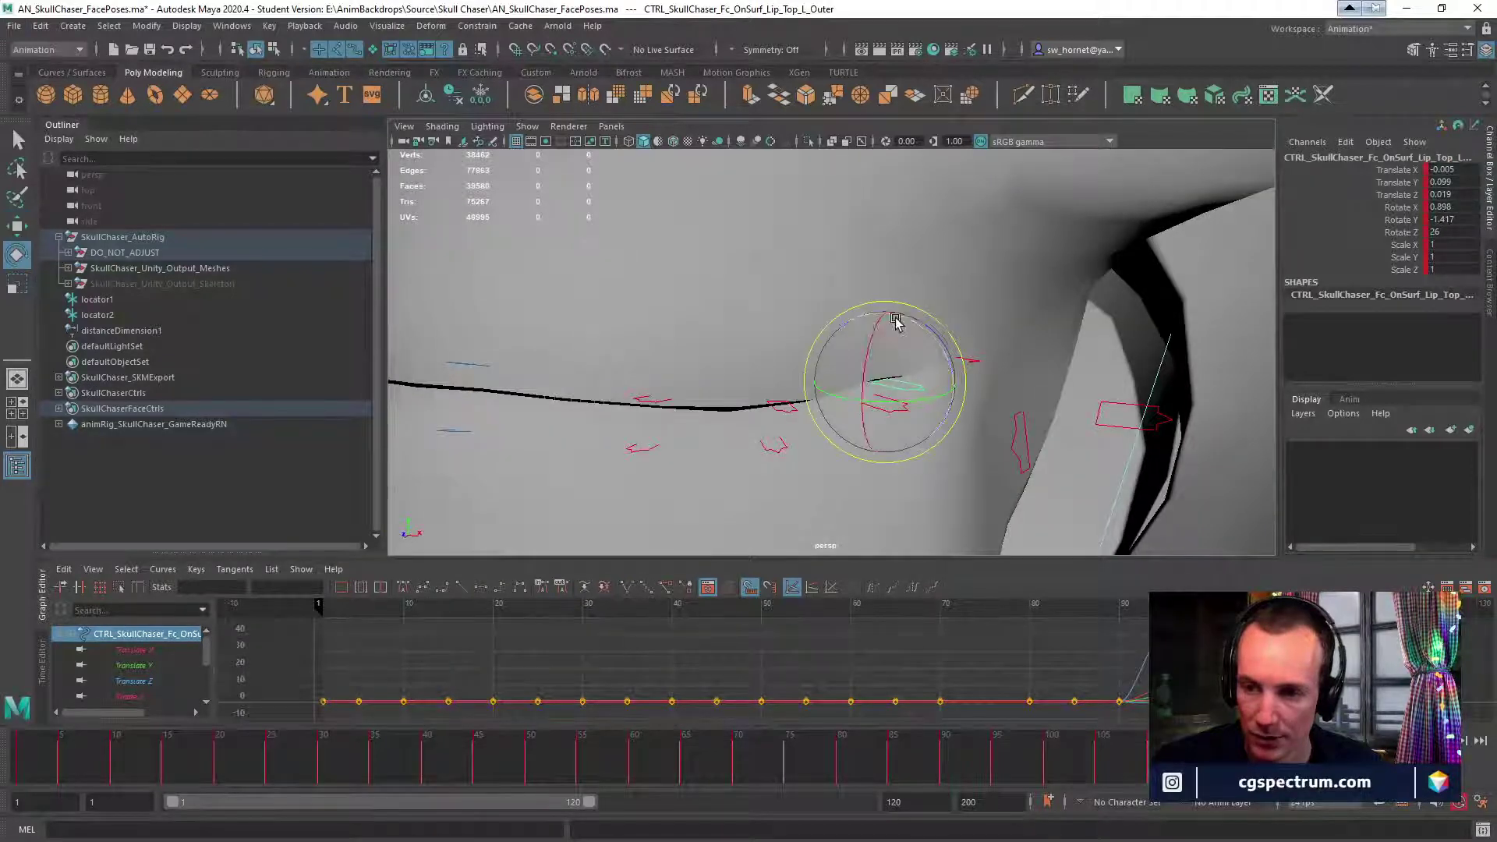
{"action": "left_click_drag", "start_coordinate": [896, 324], "coordinate": [845, 307], "text": "alt"}
{"action": "left_click_drag", "start_coordinate": [963, 332], "coordinate": [870, 368]}
{"action": "key", "text": "w"}
{"action": "key", "text": "e"}
{"action": "scroll", "coordinate": [1087, 438], "scroll_direction": "down", "scroll_amount": 4}
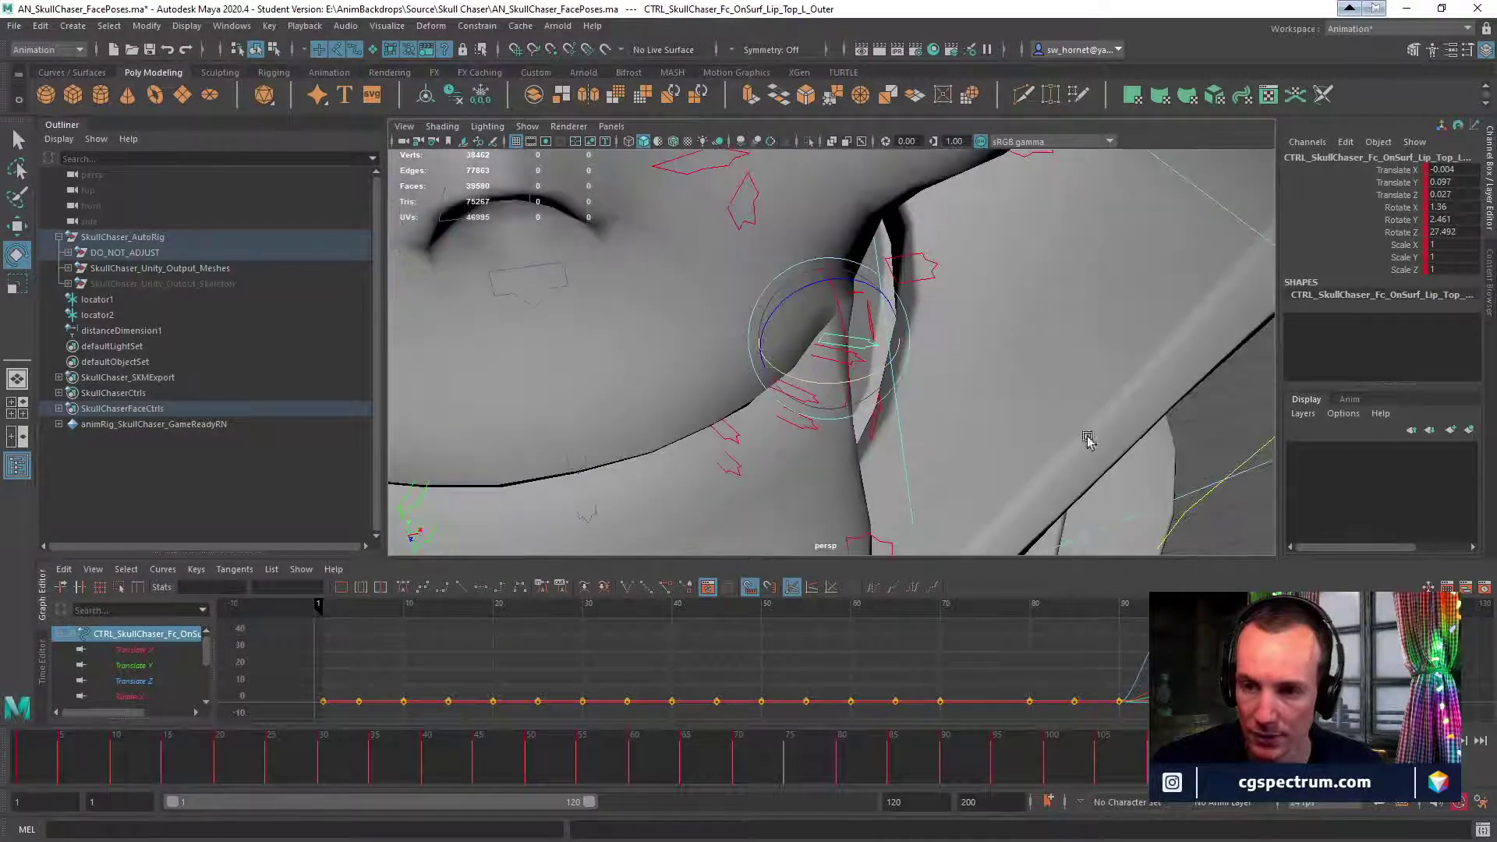
Scrub from the mouthLeft pose back to the neutral pose and examine the closed lip line from the front and up close.
{"action": "left_click_drag", "start_coordinate": [1087, 438], "coordinate": [904, 319], "text": "alt"}
{"action": "left_click_drag", "start_coordinate": [1135, 760], "coordinate": [1193, 760]}
{"action": "scroll", "coordinate": [897, 474], "scroll_direction": "down", "scroll_amount": 4}
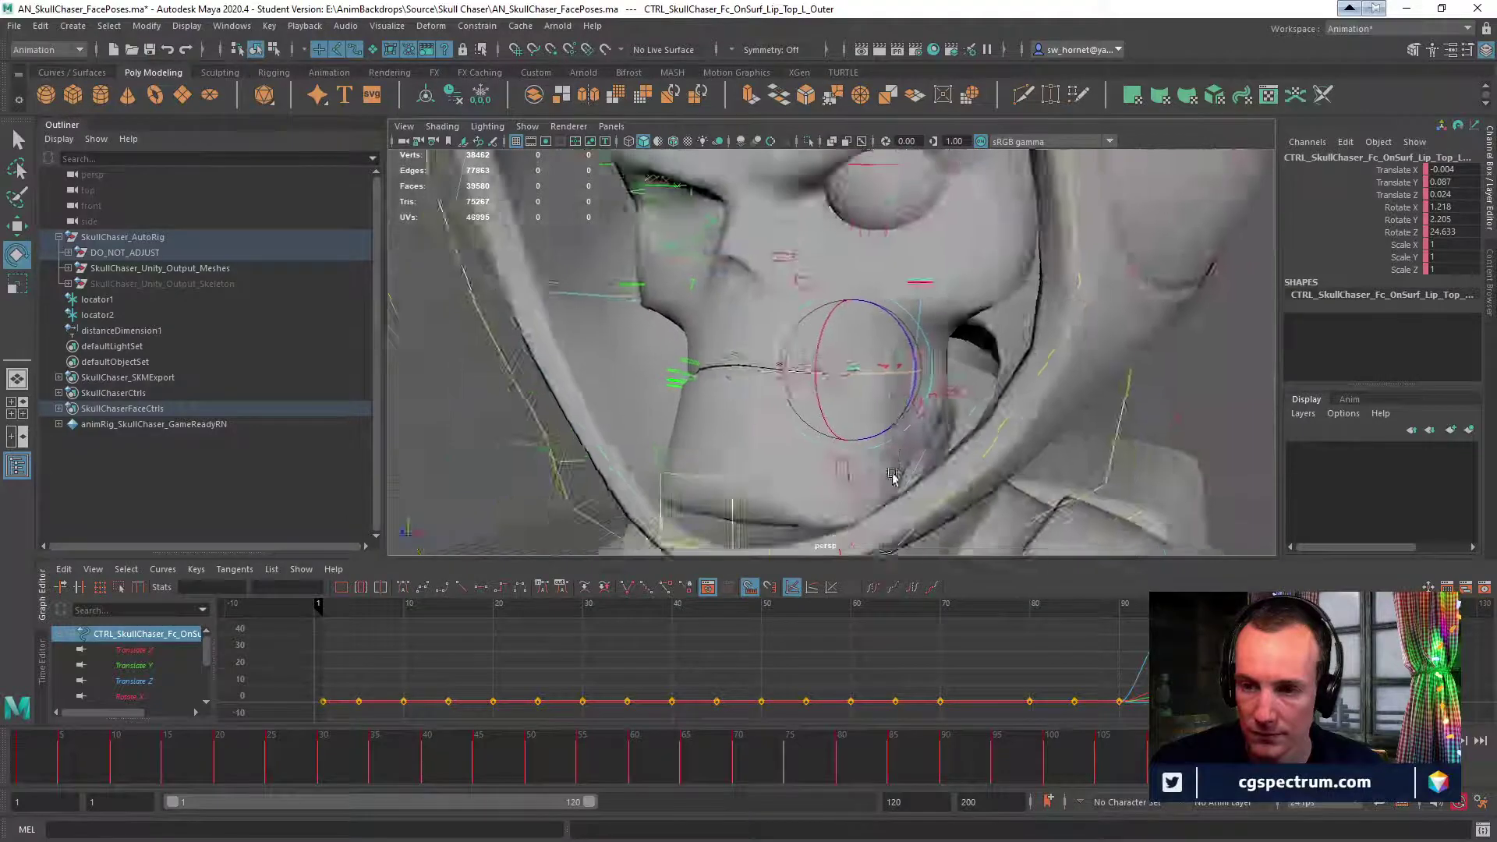
{"action": "mouse_move", "coordinate": [895, 475]}
{"action": "left_mouse_down", "text": "alt"}
{"action": "mouse_move", "coordinate": [945, 484]}
{"action": "mouse_move", "coordinate": [902, 461]}
{"action": "mouse_move", "coordinate": [915, 473]}
{"action": "left_mouse_up", "text": "alt"}
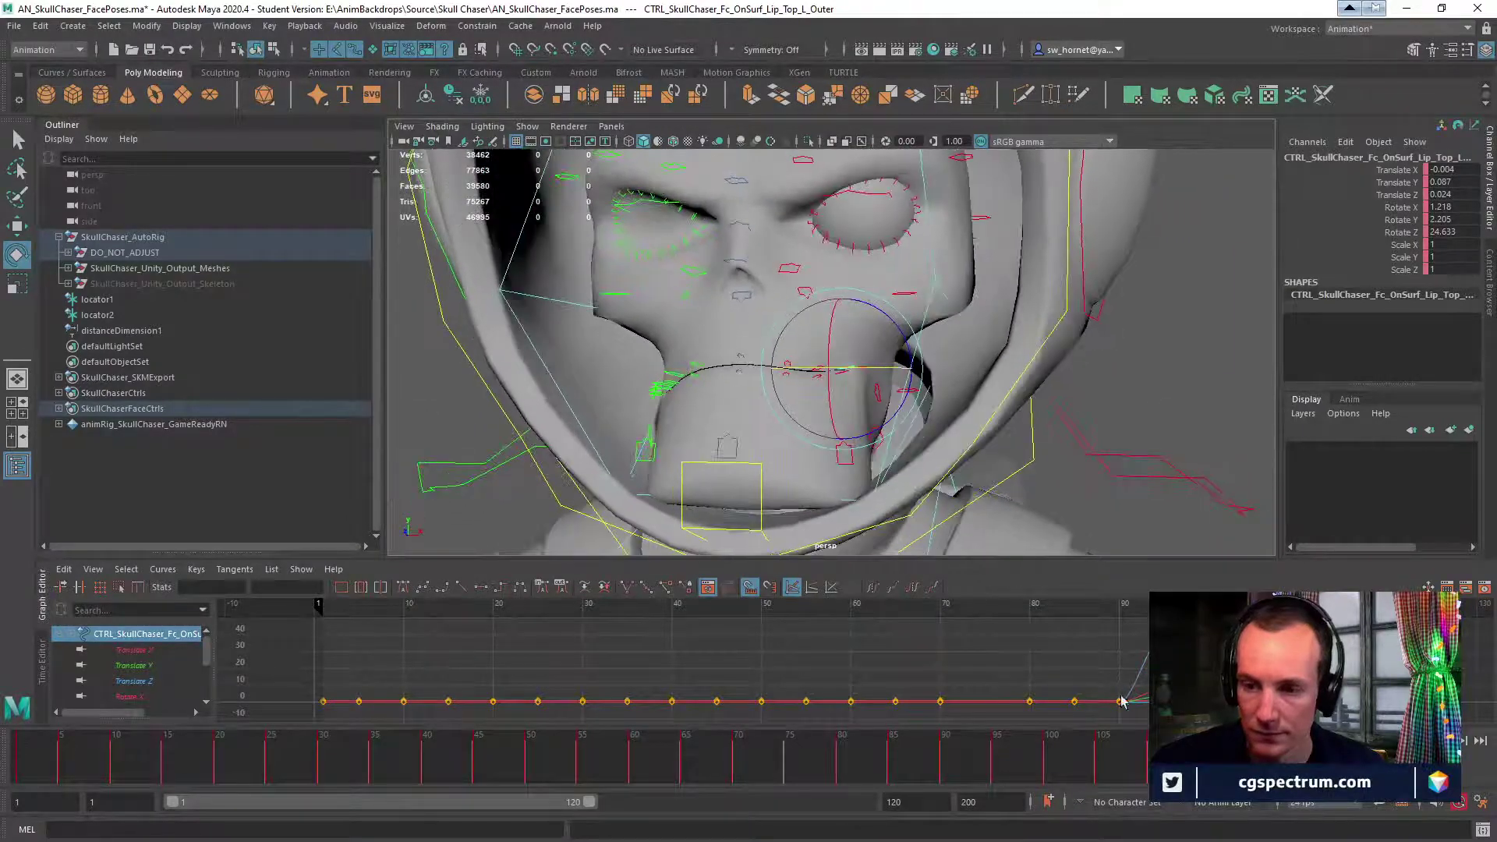
{"action": "mouse_move", "coordinate": [1154, 760]}
{"action": "left_mouse_down"}
{"action": "mouse_move", "coordinate": [1203, 761]}
{"action": "mouse_move", "coordinate": [1140, 761]}
{"action": "mouse_move", "coordinate": [1201, 761]}
{"action": "mouse_move", "coordinate": [1154, 761]}
{"action": "left_mouse_up"}
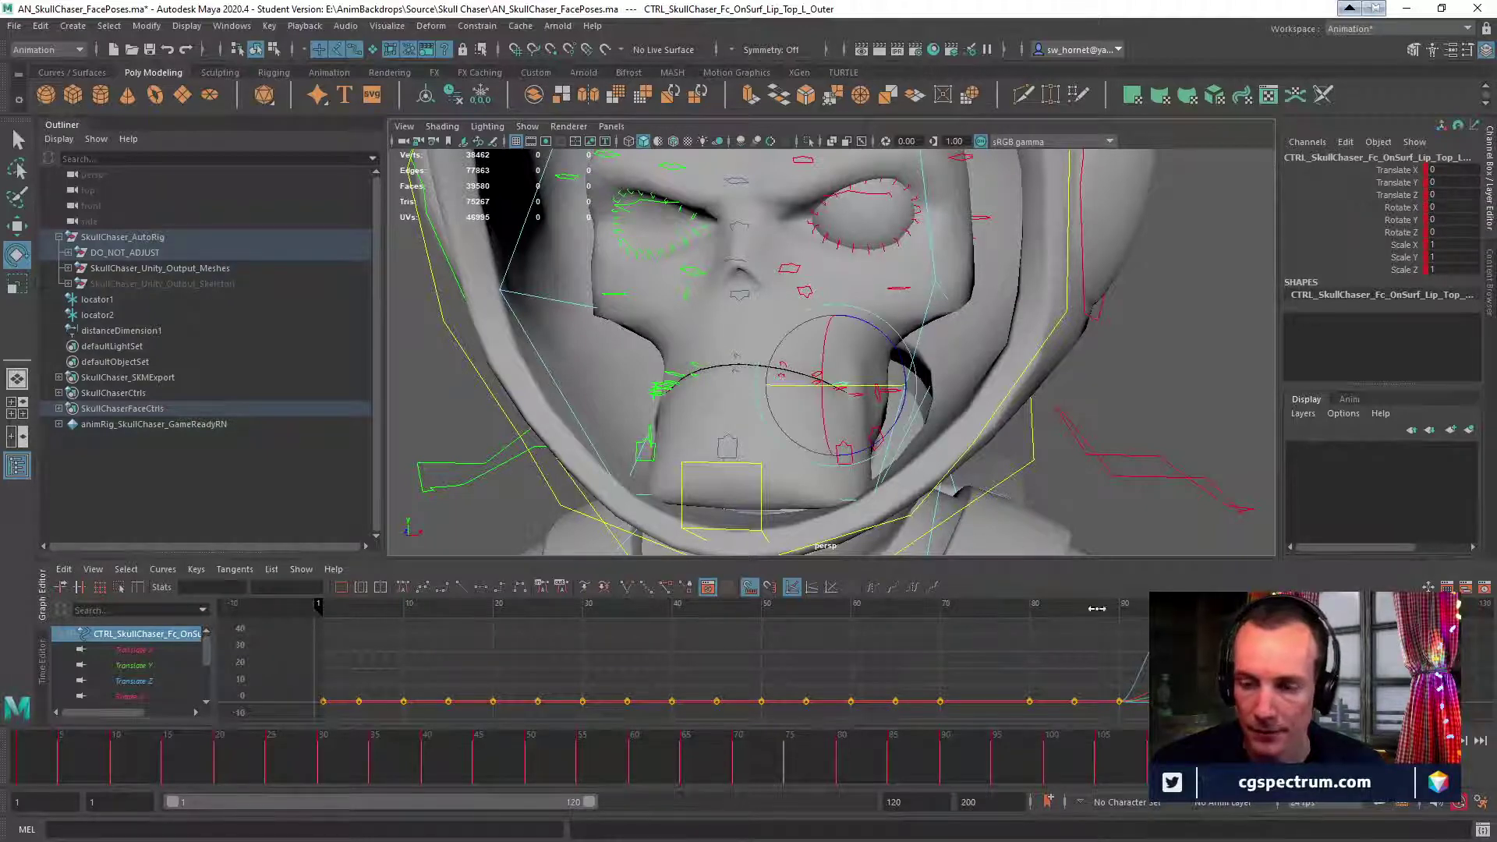
{"action": "right_click_drag", "start_coordinate": [914, 429], "coordinate": [1147, 509], "text": "alt"}
{"action": "left_click_drag", "start_coordinate": [877, 402], "coordinate": [906, 454], "text": "alt"}
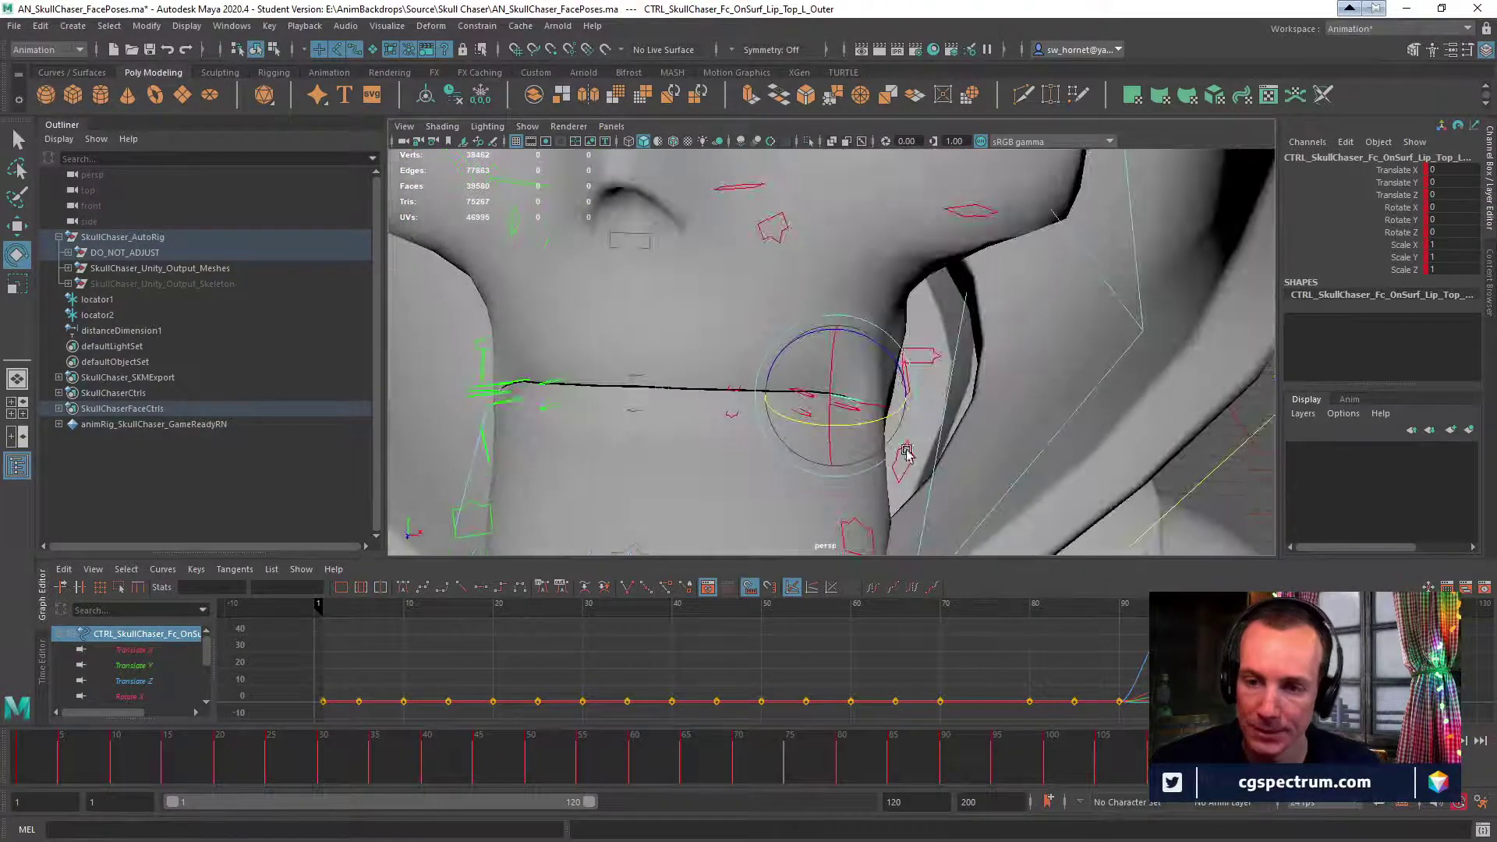
{"action": "middle_click_drag", "start_coordinate": [905, 421], "coordinate": [946, 378], "text": "alt"}
{"action": "left_click_drag", "start_coordinate": [946, 377], "coordinate": [842, 324], "text": "alt"}
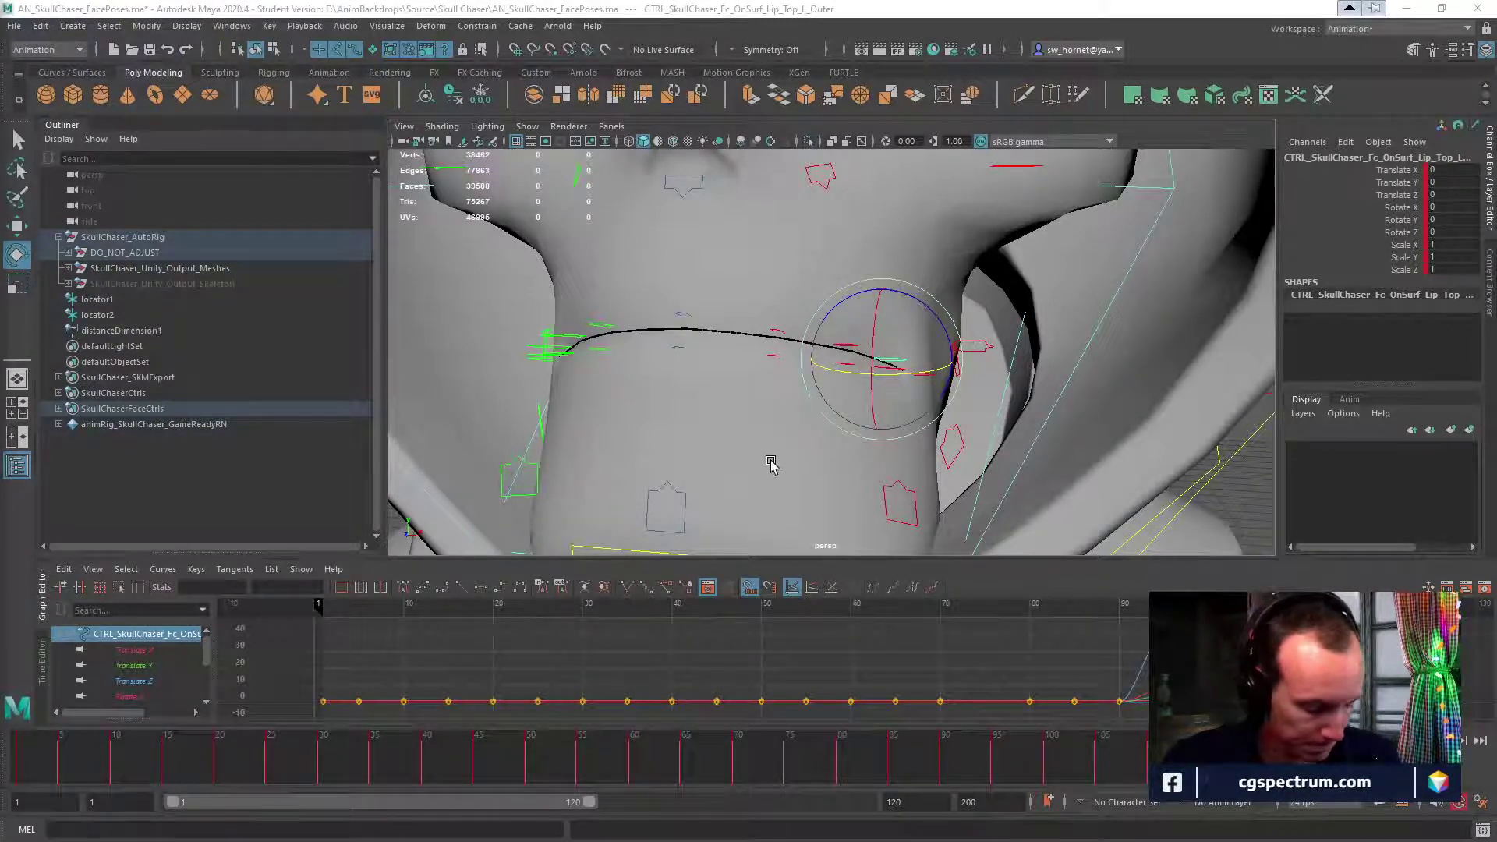
{"action": "left_click_drag", "start_coordinate": [752, 428], "coordinate": [759, 391], "text": "alt"}
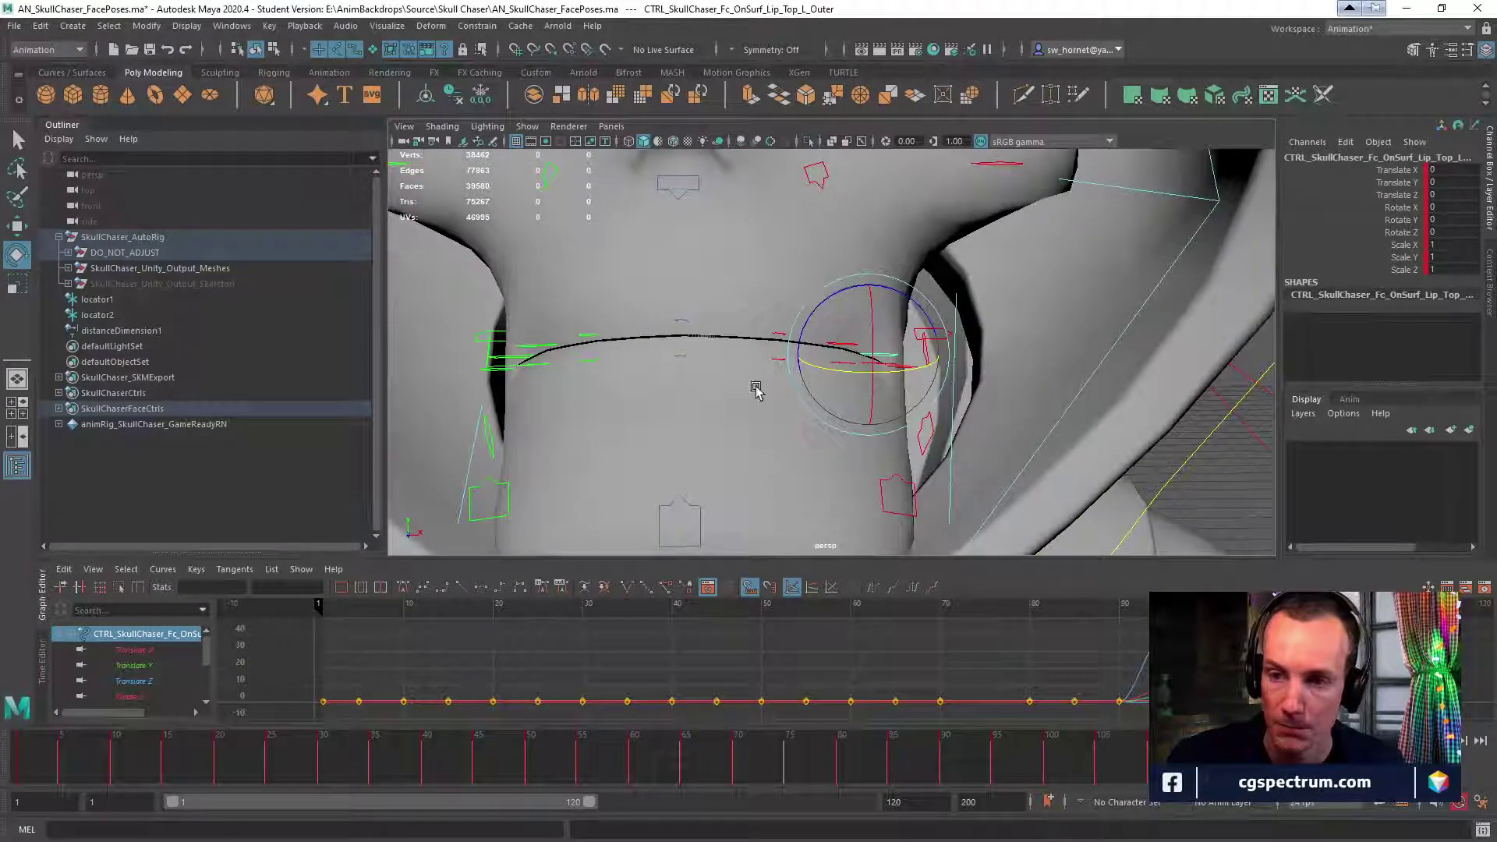
Inspect the top inner and bottom center lip controls, scrub to the mouthLeft pose, and widen the Channel Box.
{"action": "left_click", "coordinate": [776, 339]}
{"action": "left_click_drag", "start_coordinate": [916, 466], "coordinate": [845, 417], "text": "alt"}
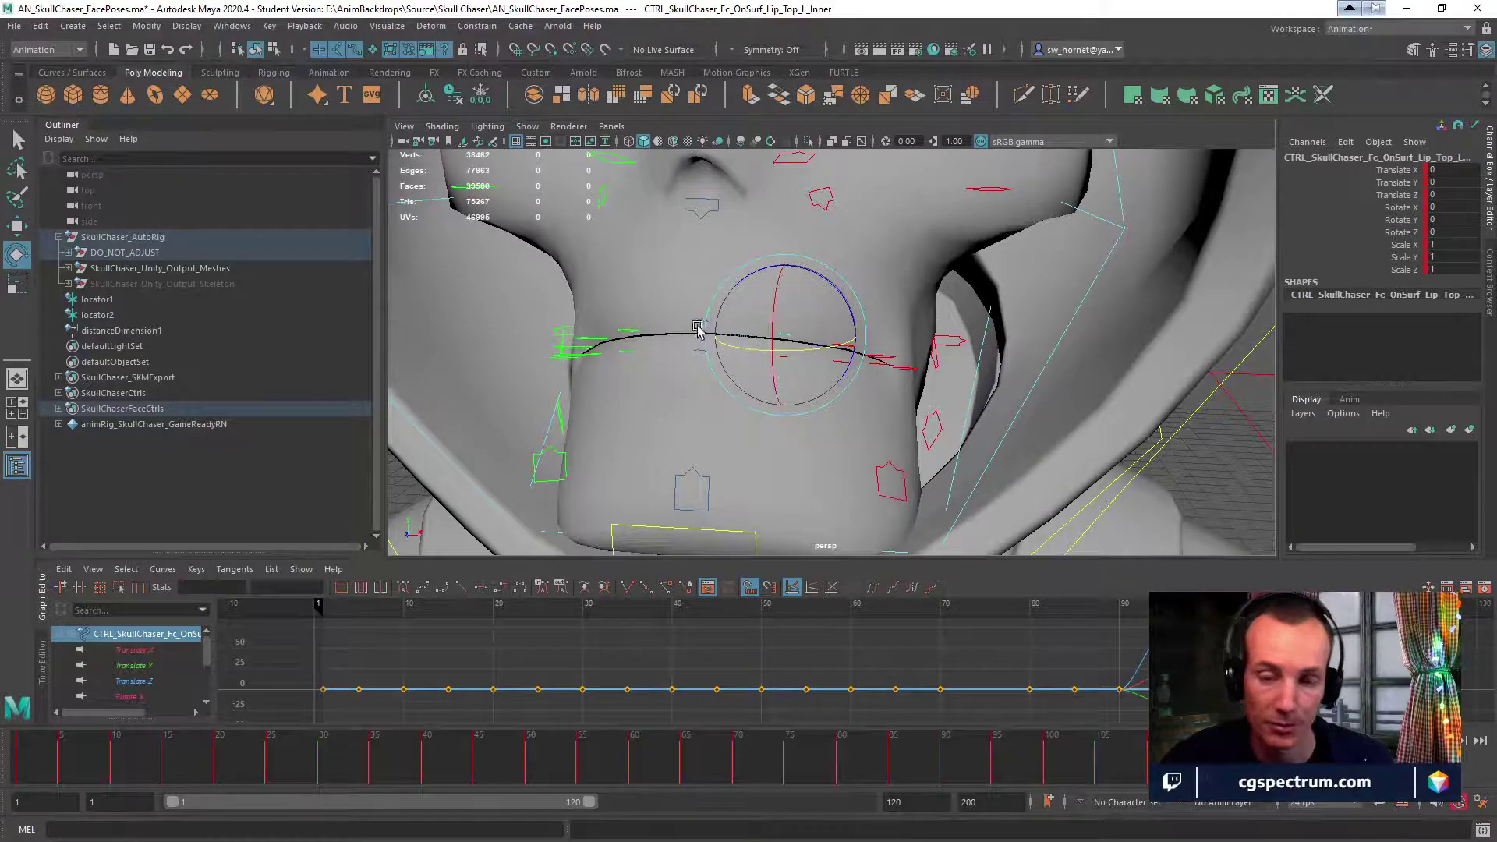
{"action": "left_click", "coordinate": [620, 334]}
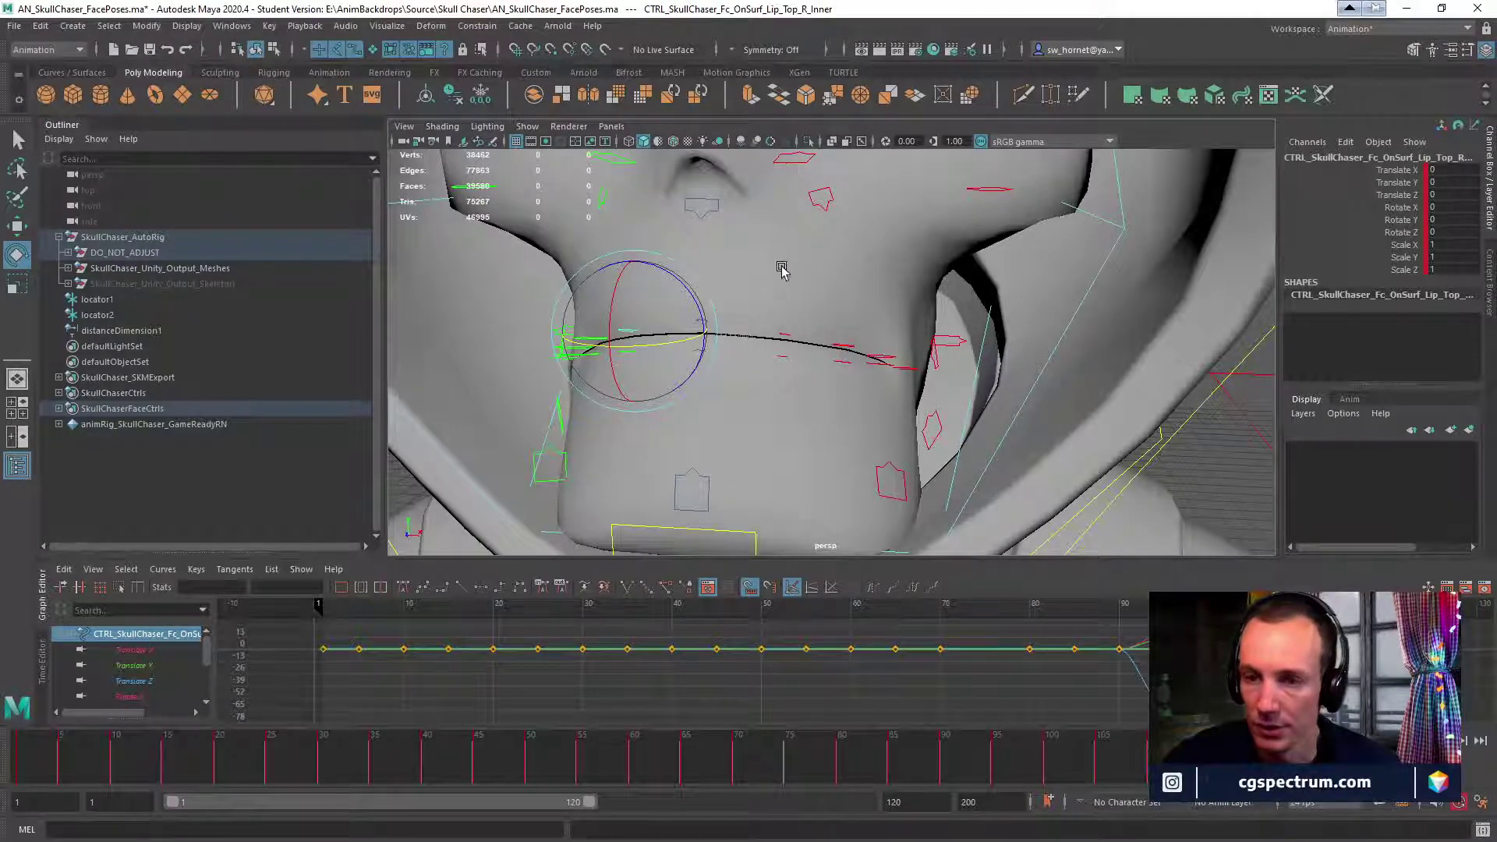
{"action": "left_click", "coordinate": [786, 338]}
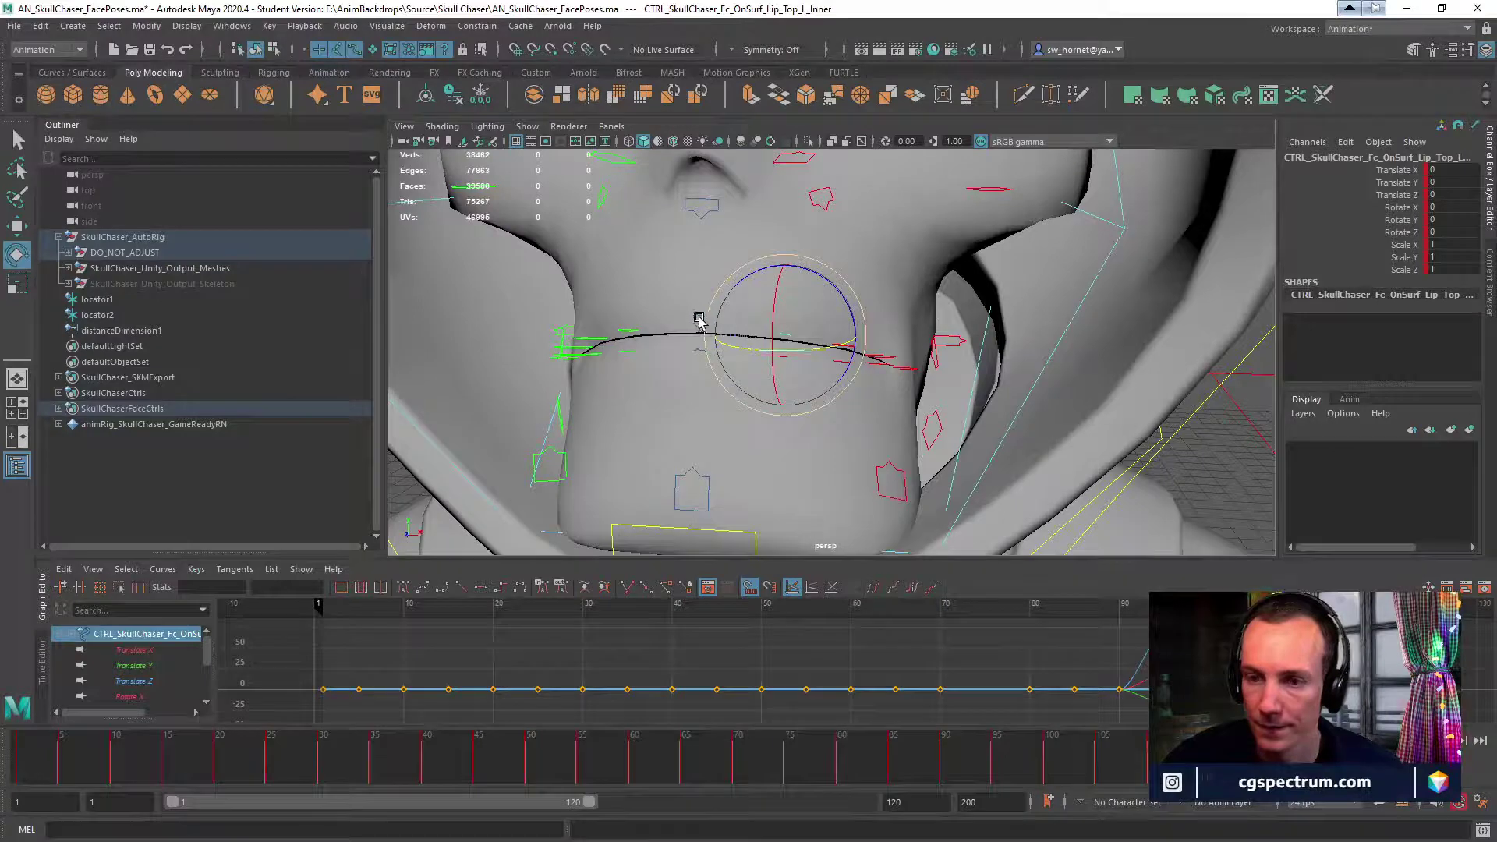
{"action": "left_click", "coordinate": [694, 351]}
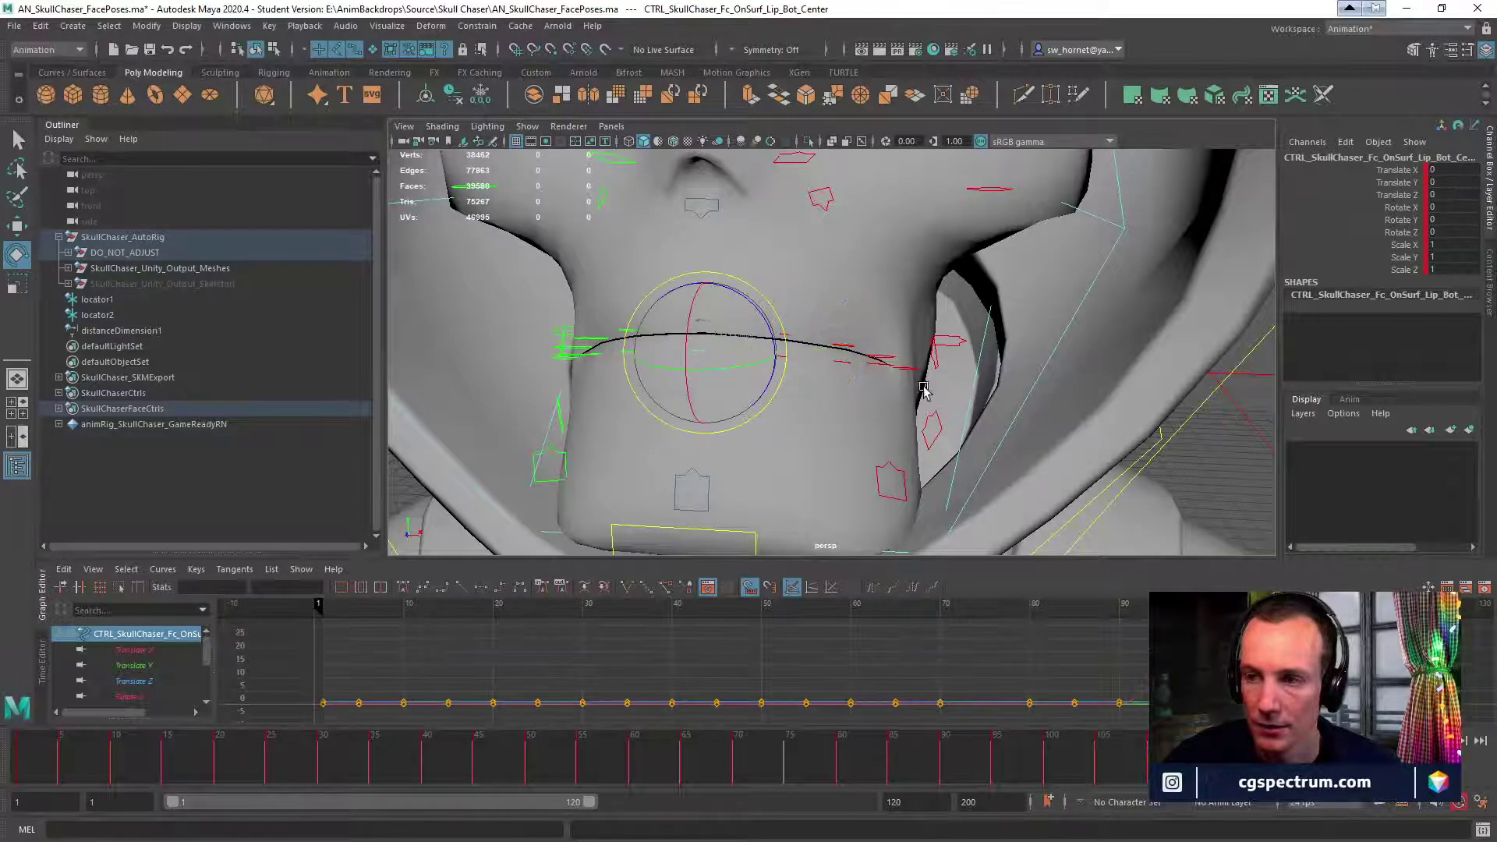
{"action": "left_click_drag", "start_coordinate": [932, 401], "coordinate": [1021, 401]}
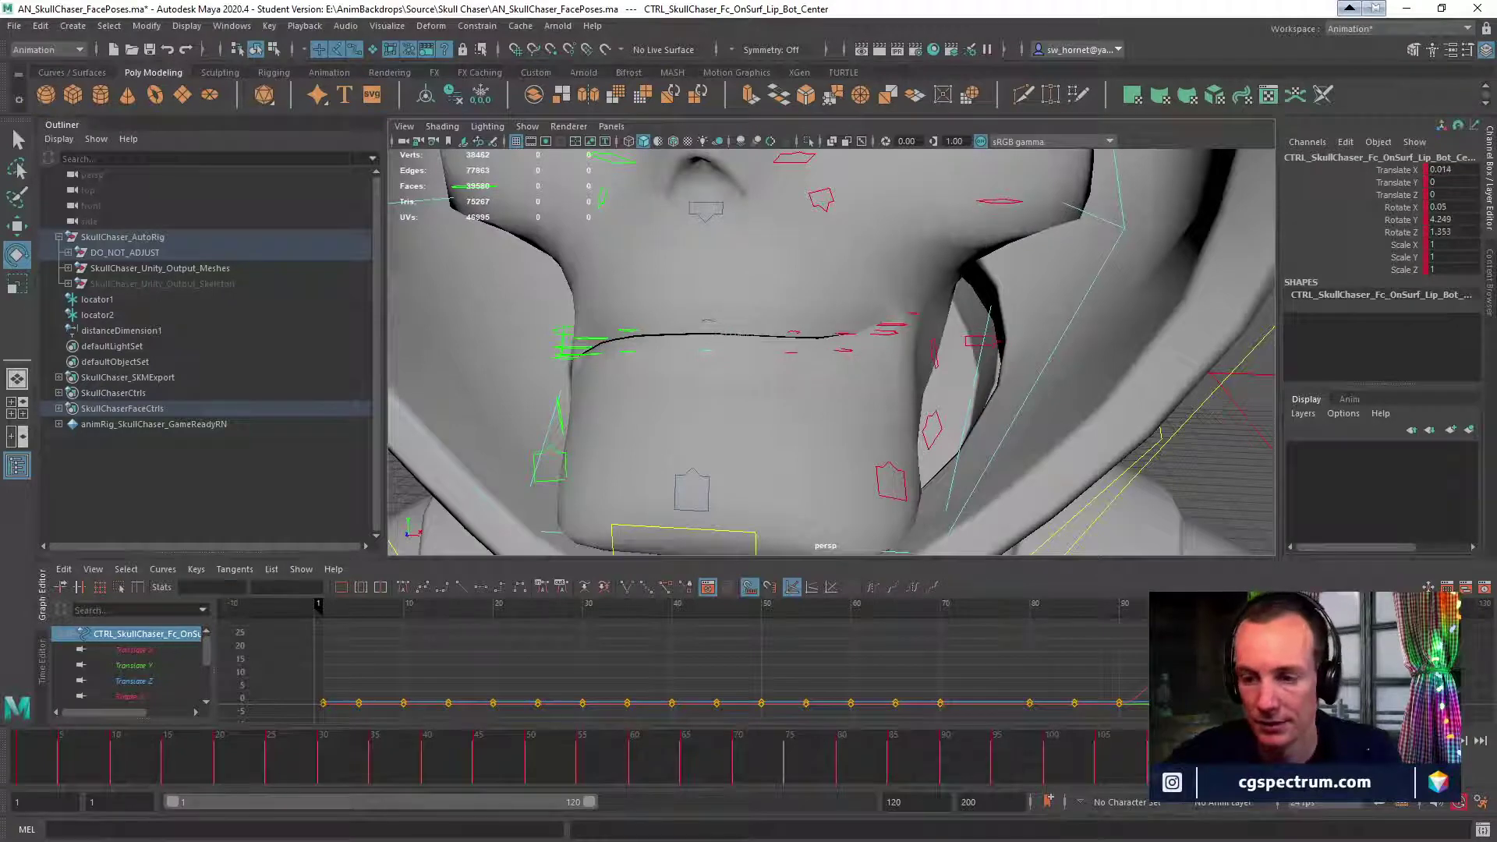
{"action": "mouse_move", "coordinate": [1154, 772]}
{"action": "left_mouse_down"}
{"action": "mouse_move", "coordinate": [1174, 772]}
{"action": "mouse_move", "coordinate": [1154, 772]}
{"action": "left_mouse_up"}
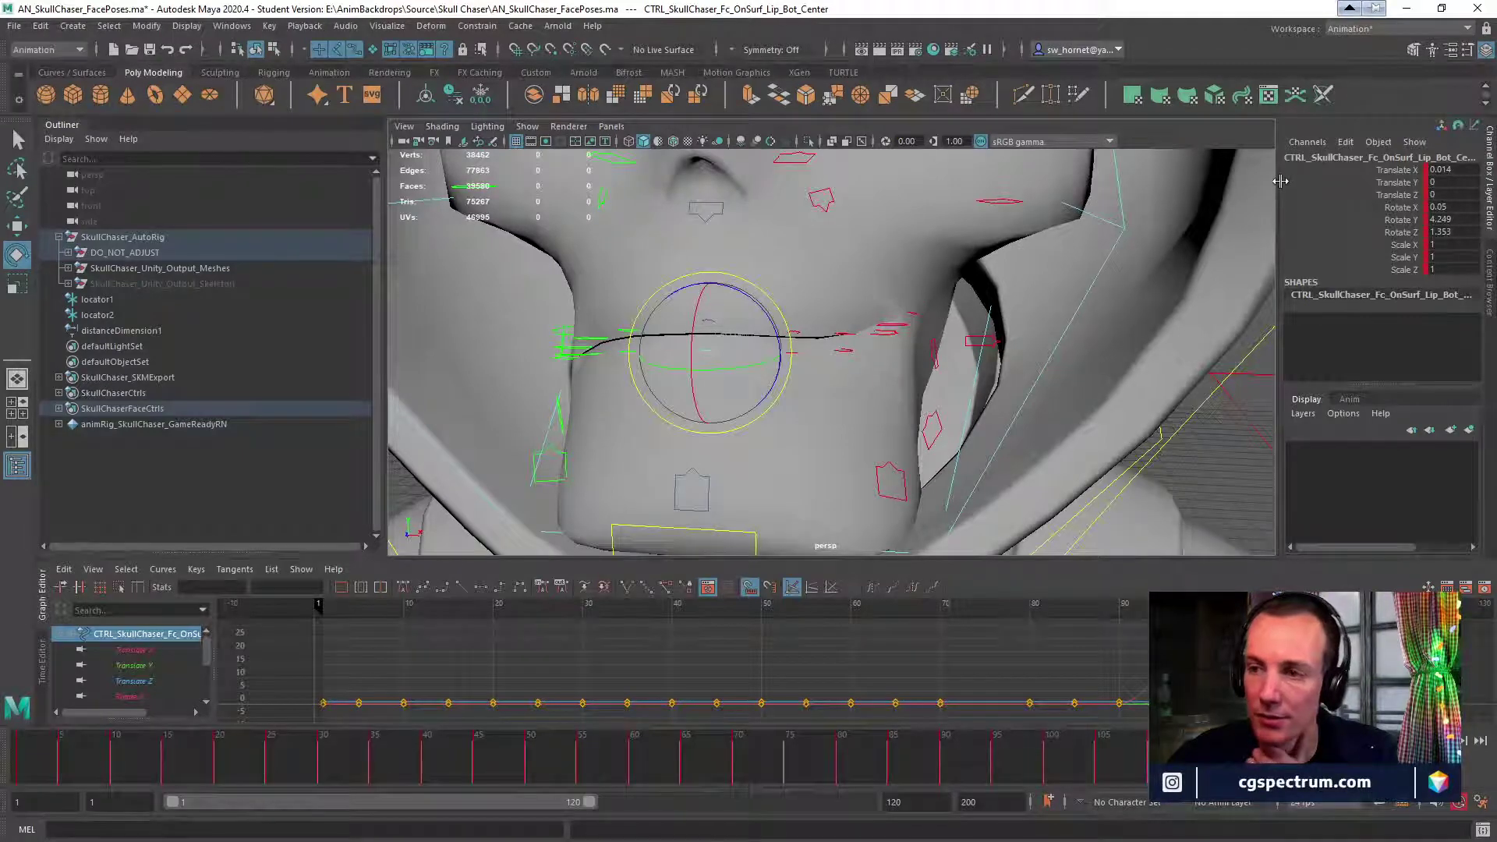
{"action": "left_click_drag", "start_coordinate": [1280, 211], "coordinate": [1130, 212]}
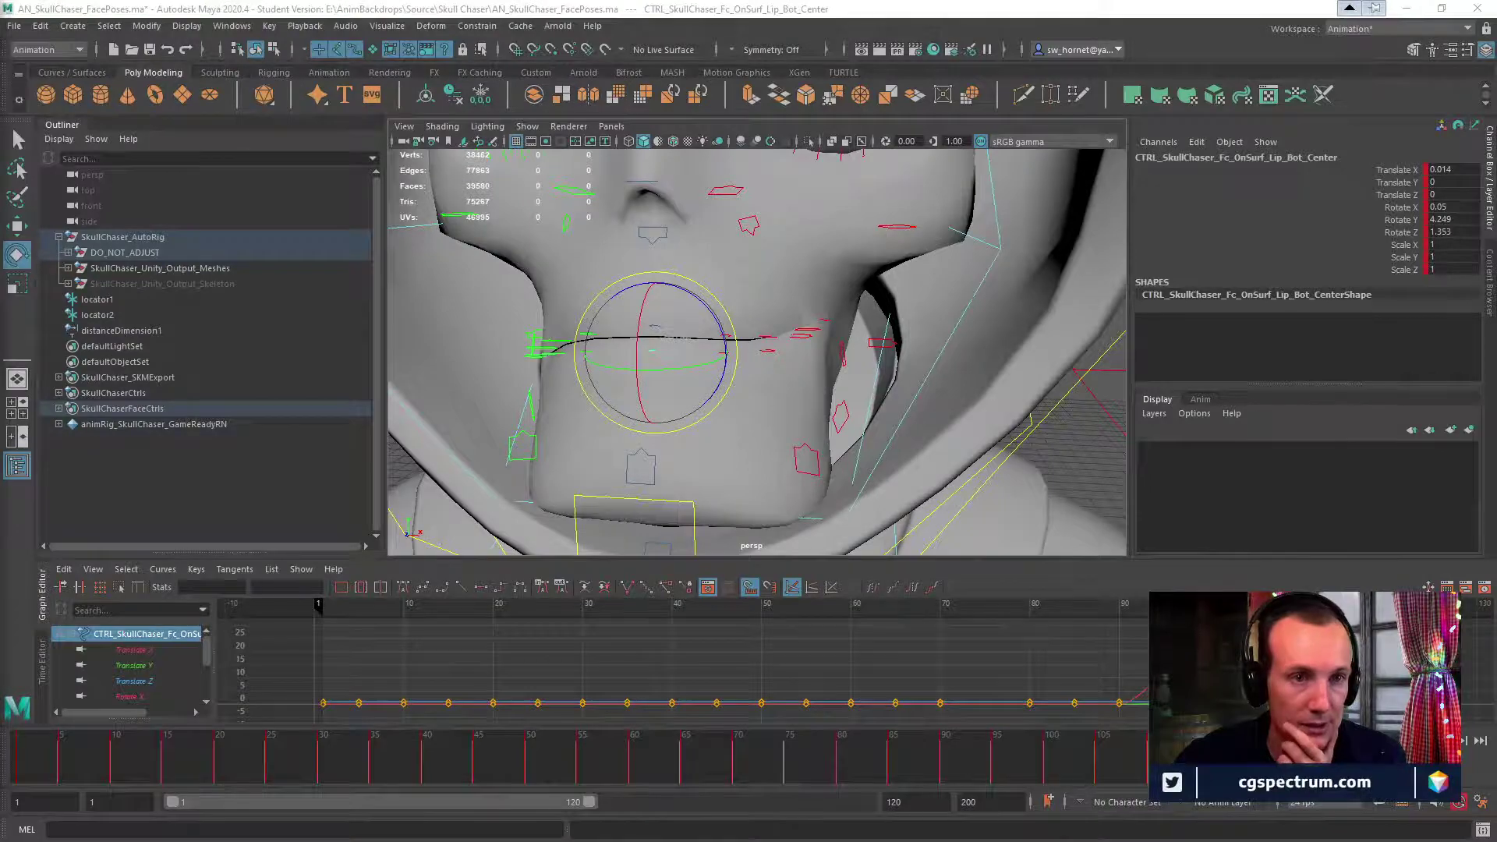
Switch to the Chrome browser, search Google for "studio library" and open the Studio Library website.
{"action": "left_click_drag", "start_coordinate": [0, 6], "coordinate": [1073, 0]}
{"action": "left_click", "coordinate": [619, 332]}
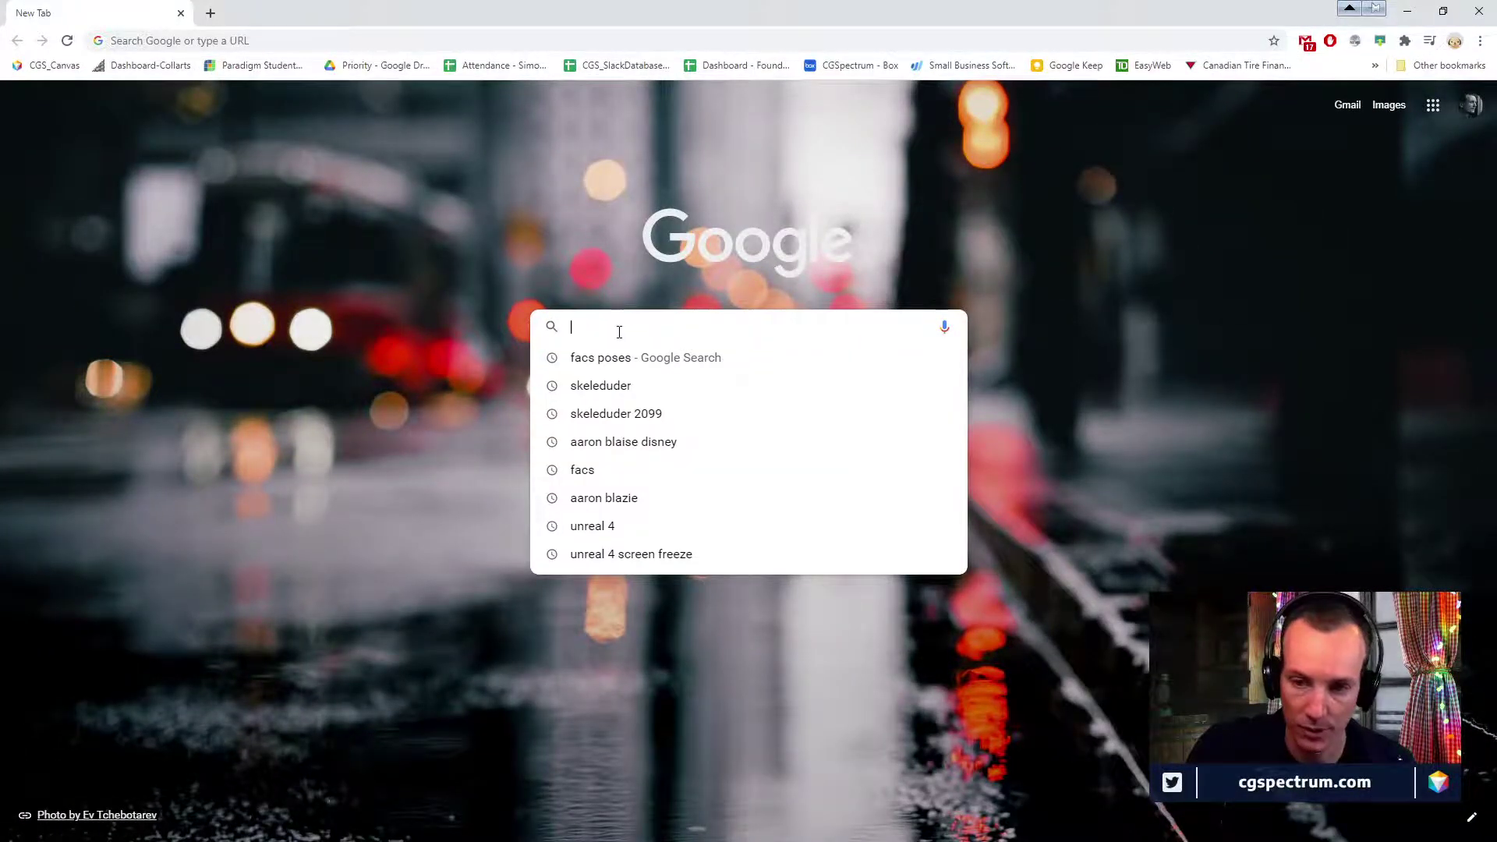
{"action": "type", "text": "studio library"}
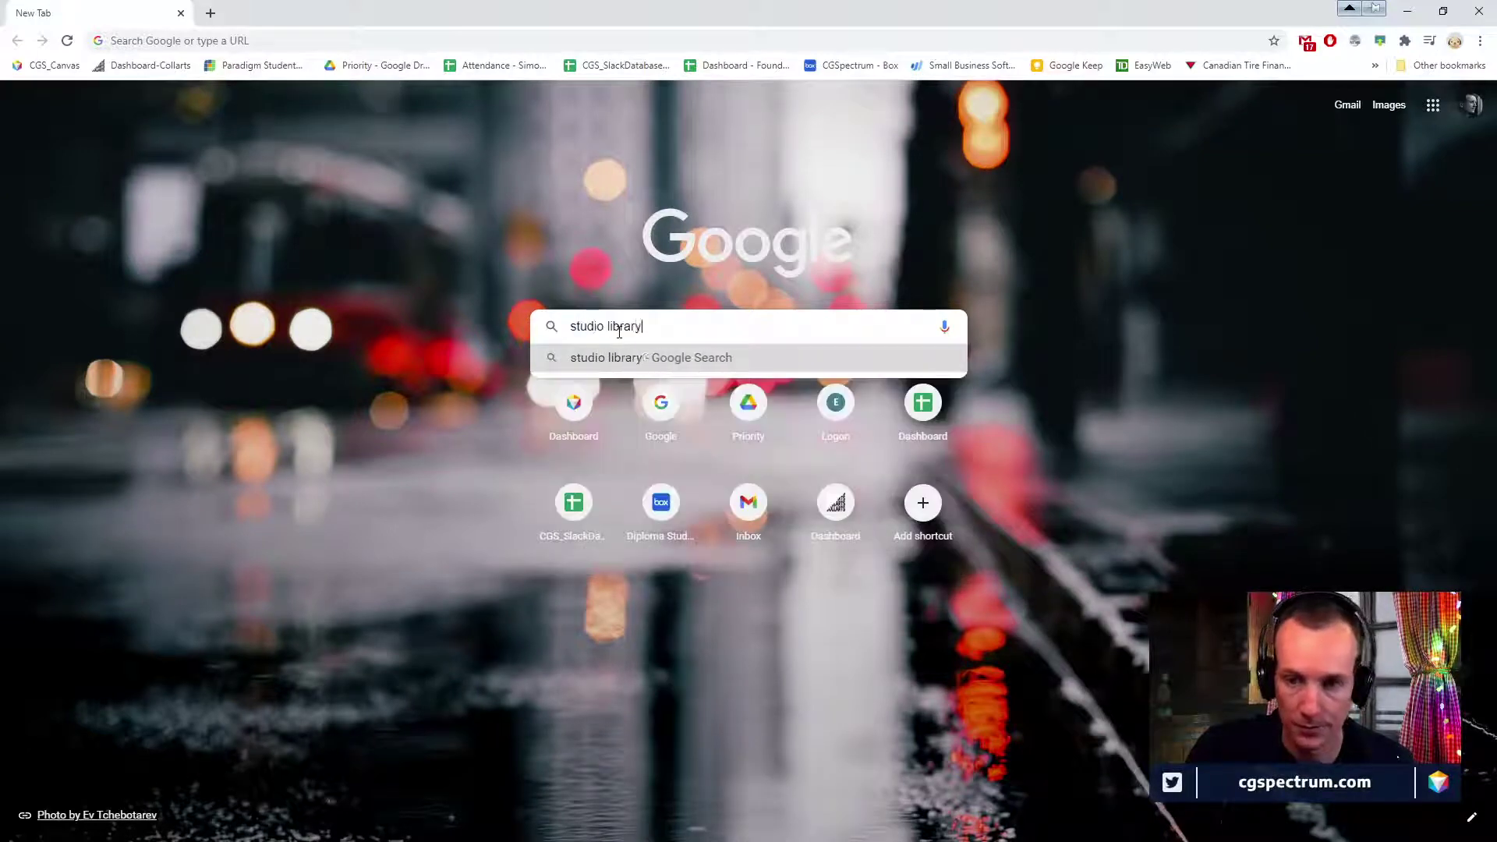
{"action": "key", "text": "Return"}
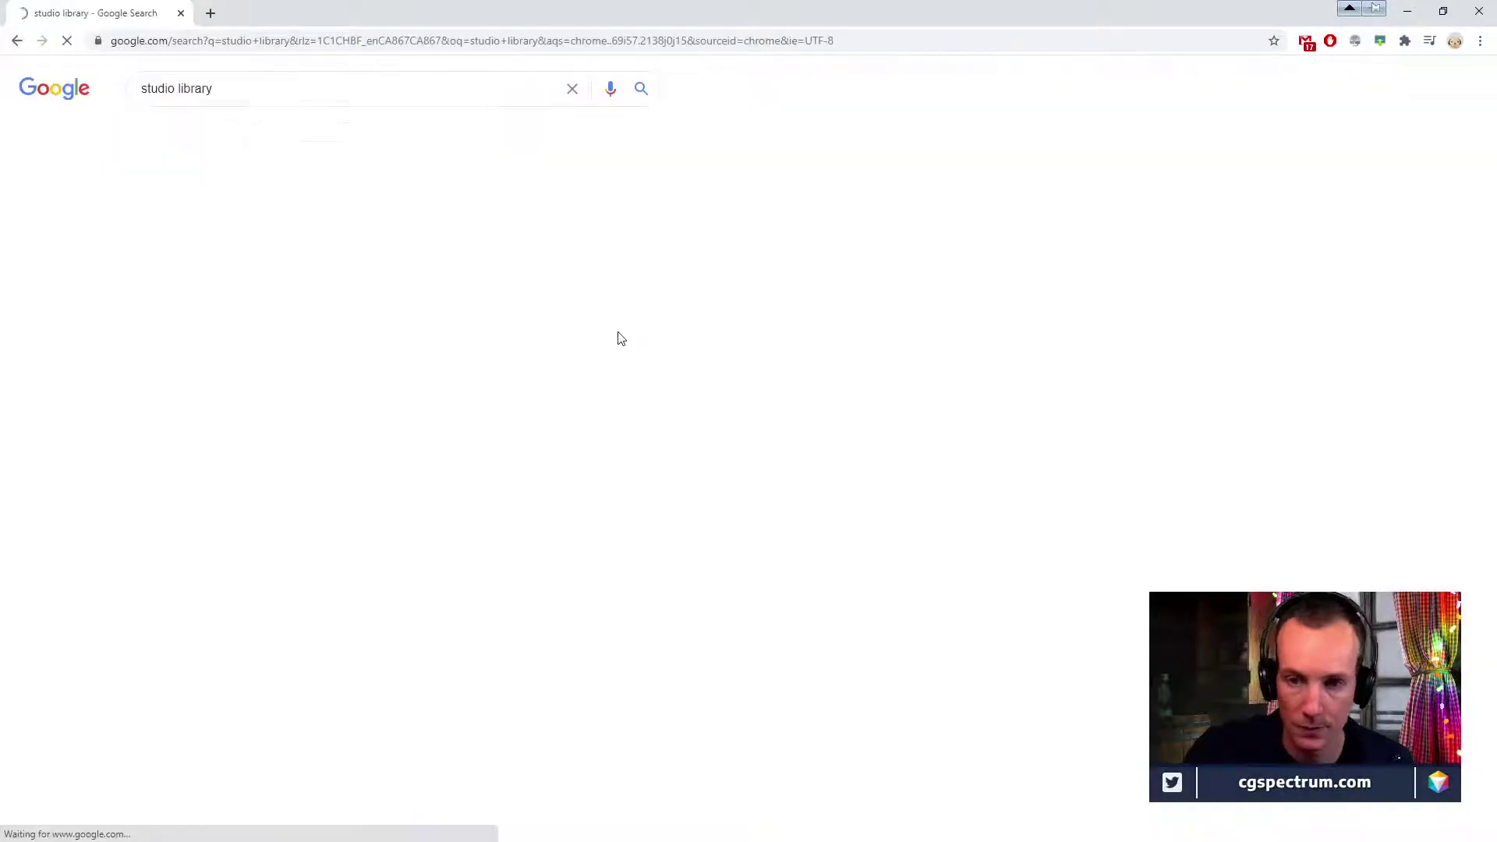
{"action": "left_click", "coordinate": [277, 219]}
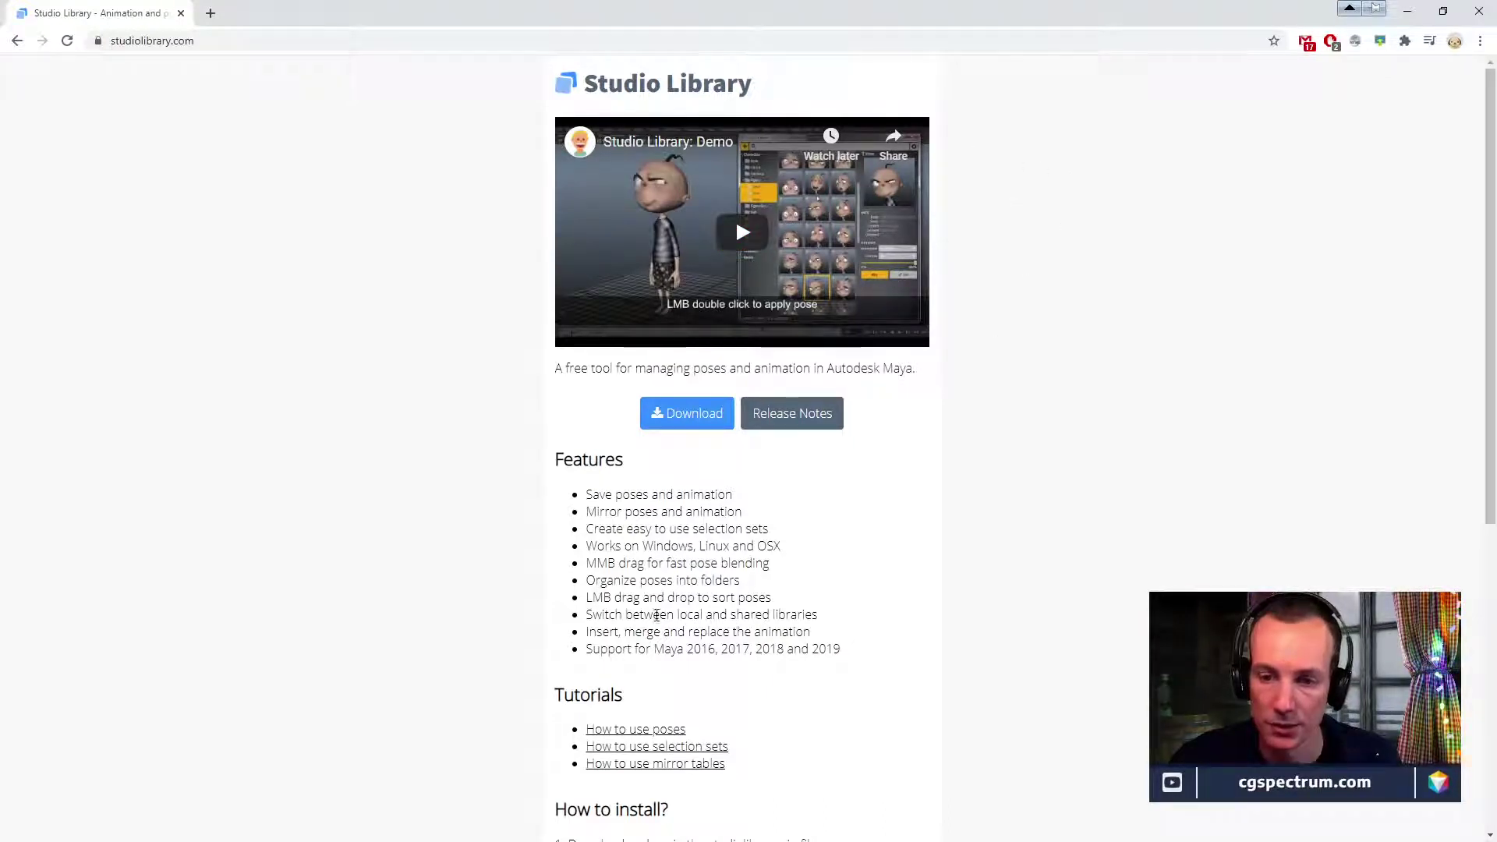
Review the features, tutorials and installation instructions on the Studio Library page.
{"action": "scroll", "coordinate": [657, 615], "scroll_direction": "down", "scroll_amount": 5}
{"action": "scroll", "coordinate": [686, 628], "scroll_direction": "up", "scroll_amount": 4}
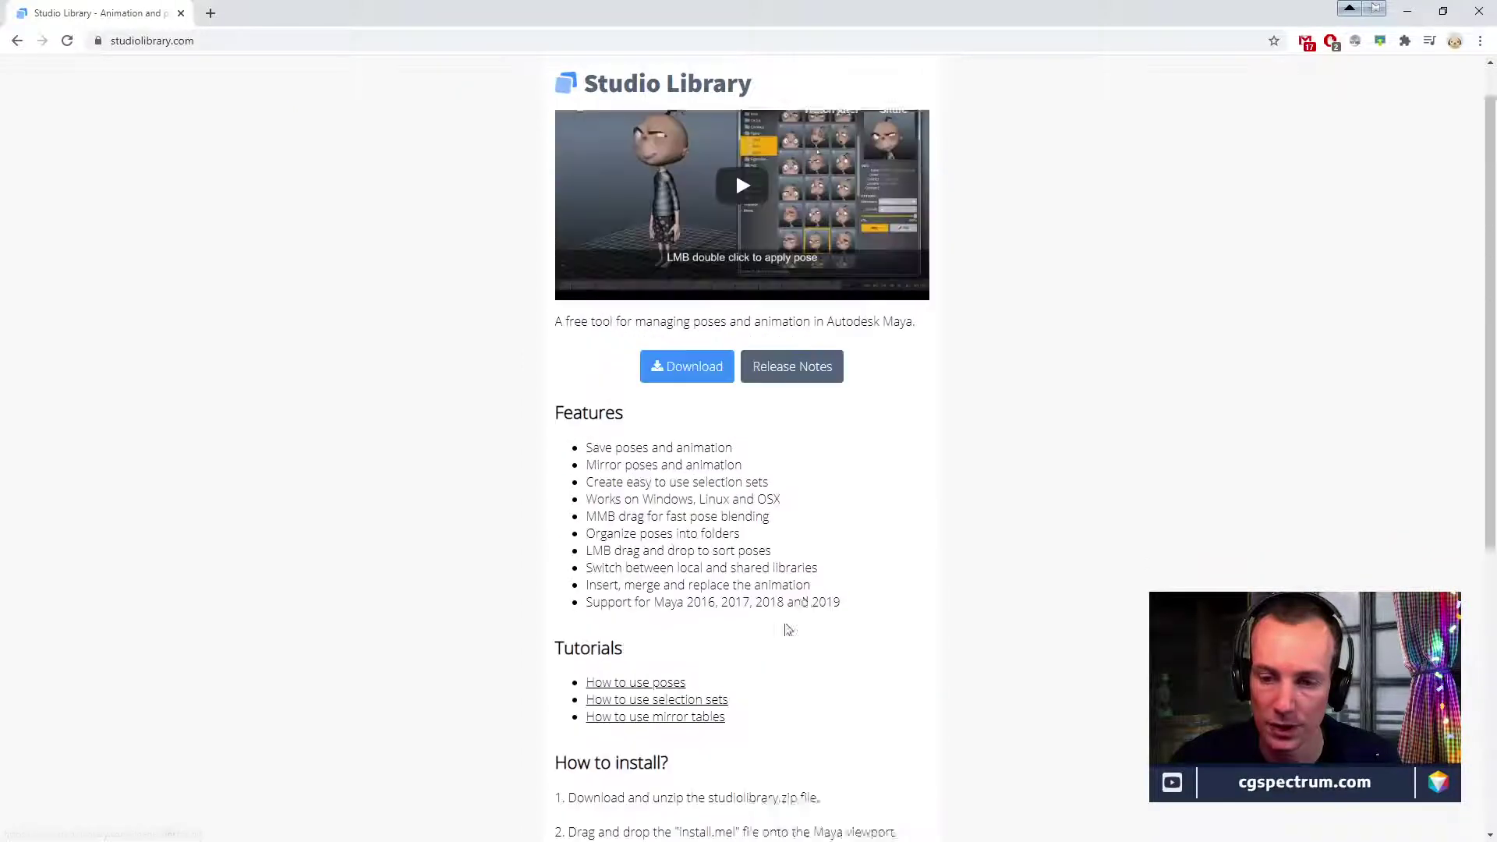
{"action": "scroll", "coordinate": [812, 658], "scroll_direction": "down", "scroll_amount": 5}
{"action": "scroll", "coordinate": [839, 652], "scroll_direction": "down", "scroll_amount": 1}
{"action": "scroll", "coordinate": [850, 636], "scroll_direction": "up", "scroll_amount": 7}
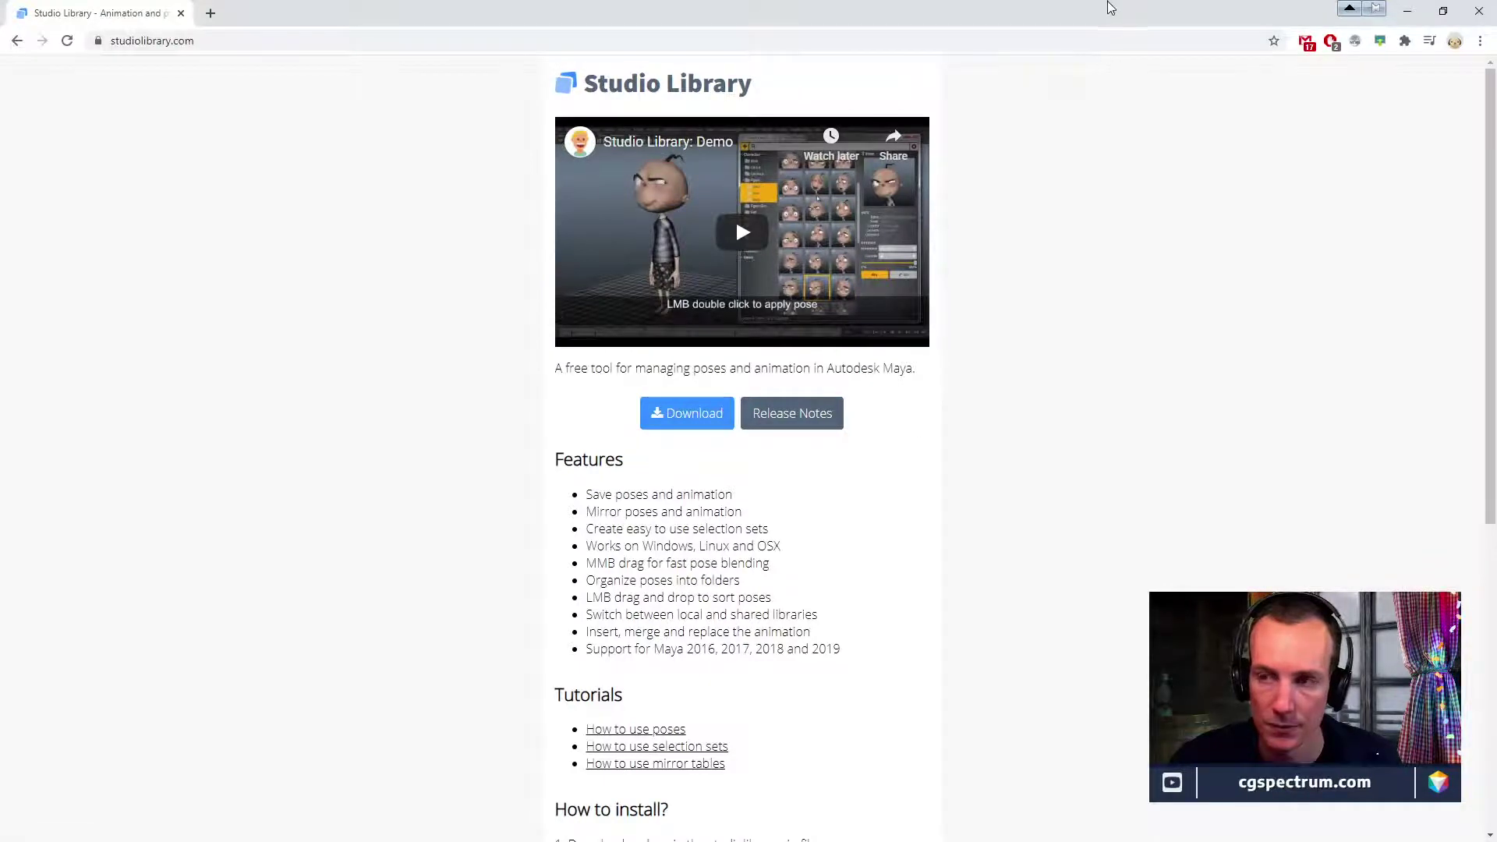
Search Google for "animbot" in a new browser tab, open the animBot website full screen and look through its home page.
{"action": "left_click_drag", "start_coordinate": [779, 11], "coordinate": [780, 545]}
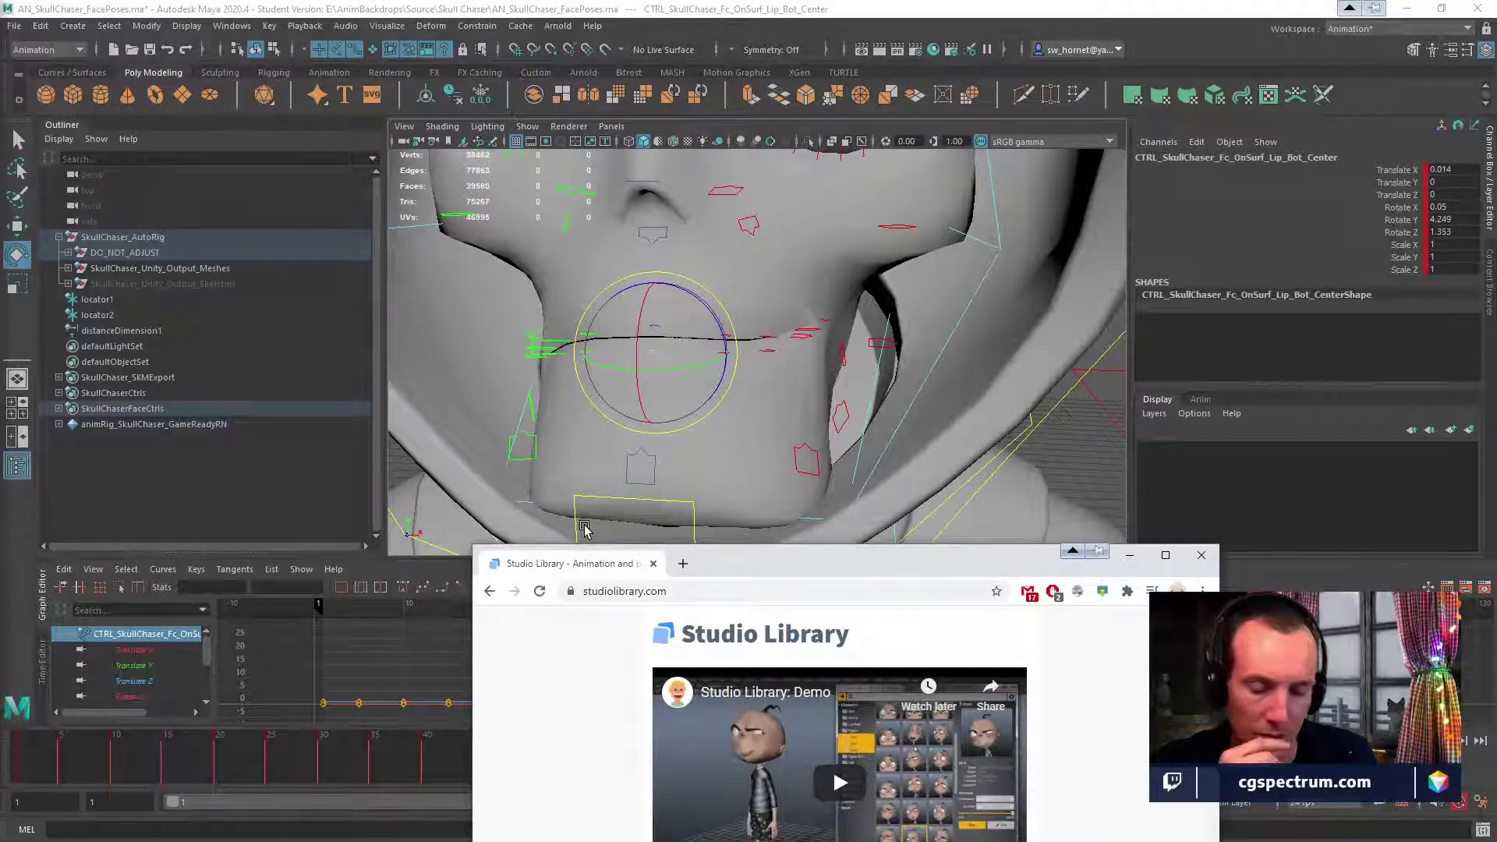
{"action": "left_click_drag", "start_coordinate": [792, 558], "coordinate": [675, 163]}
{"action": "left_click", "coordinate": [618, 170]}
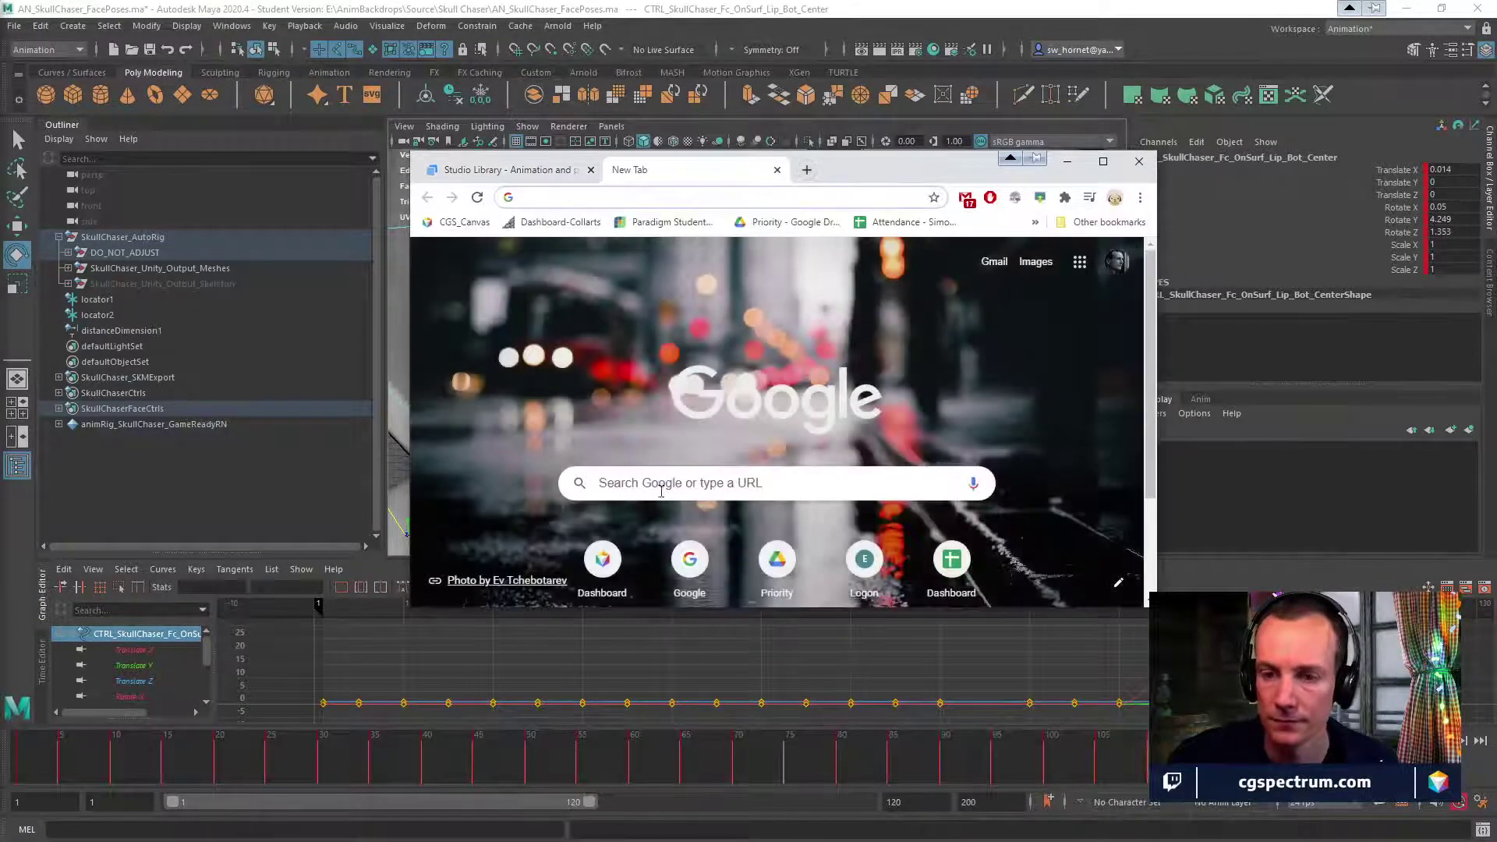
{"action": "left_click", "coordinate": [662, 485]}
{"action": "type", "text": "animbot"}
{"action": "key", "text": "Return"}
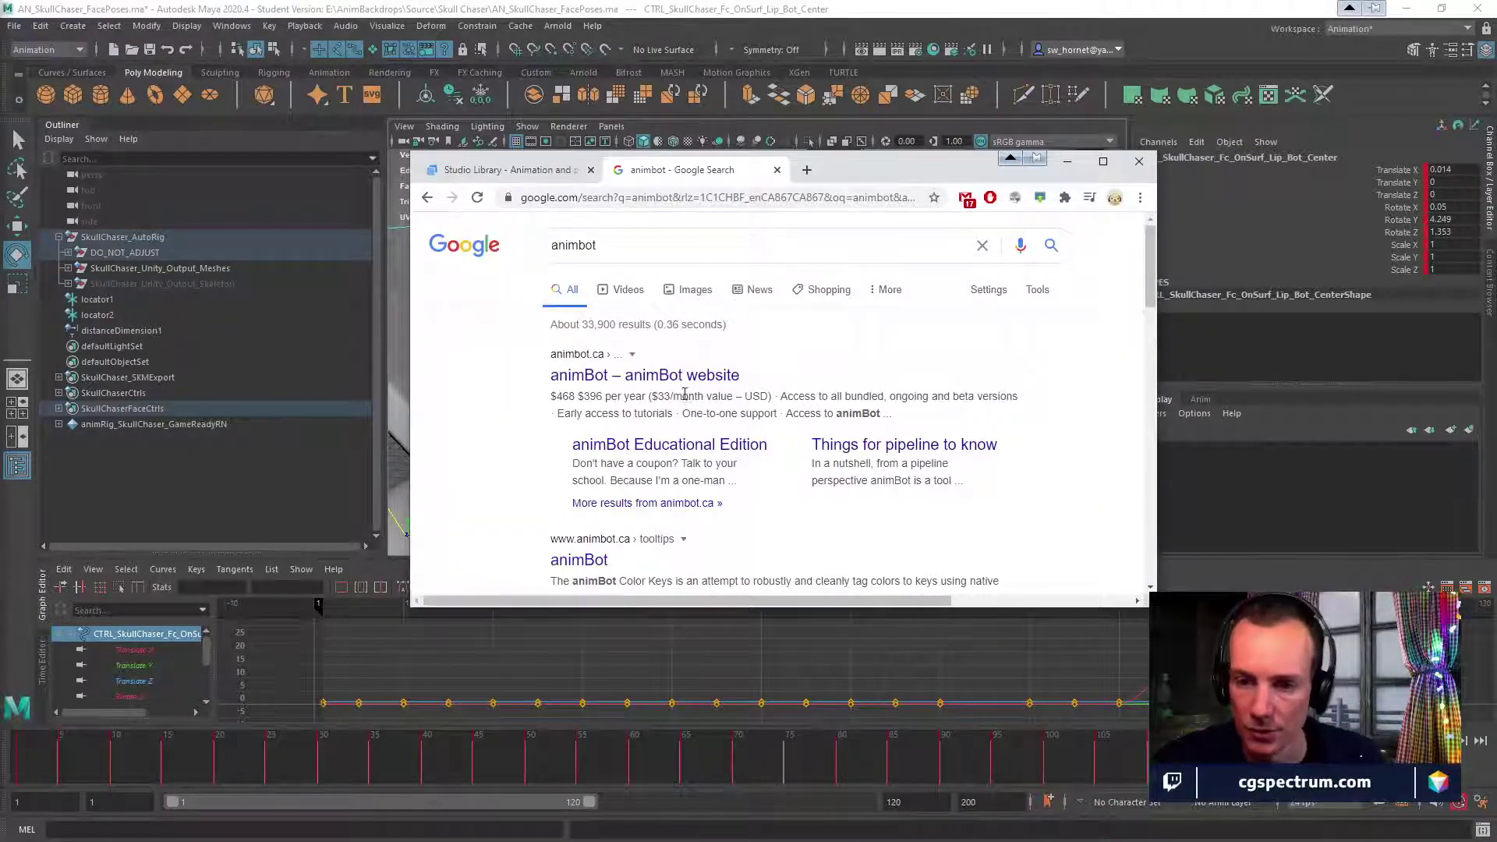
{"action": "left_click", "coordinate": [678, 387]}
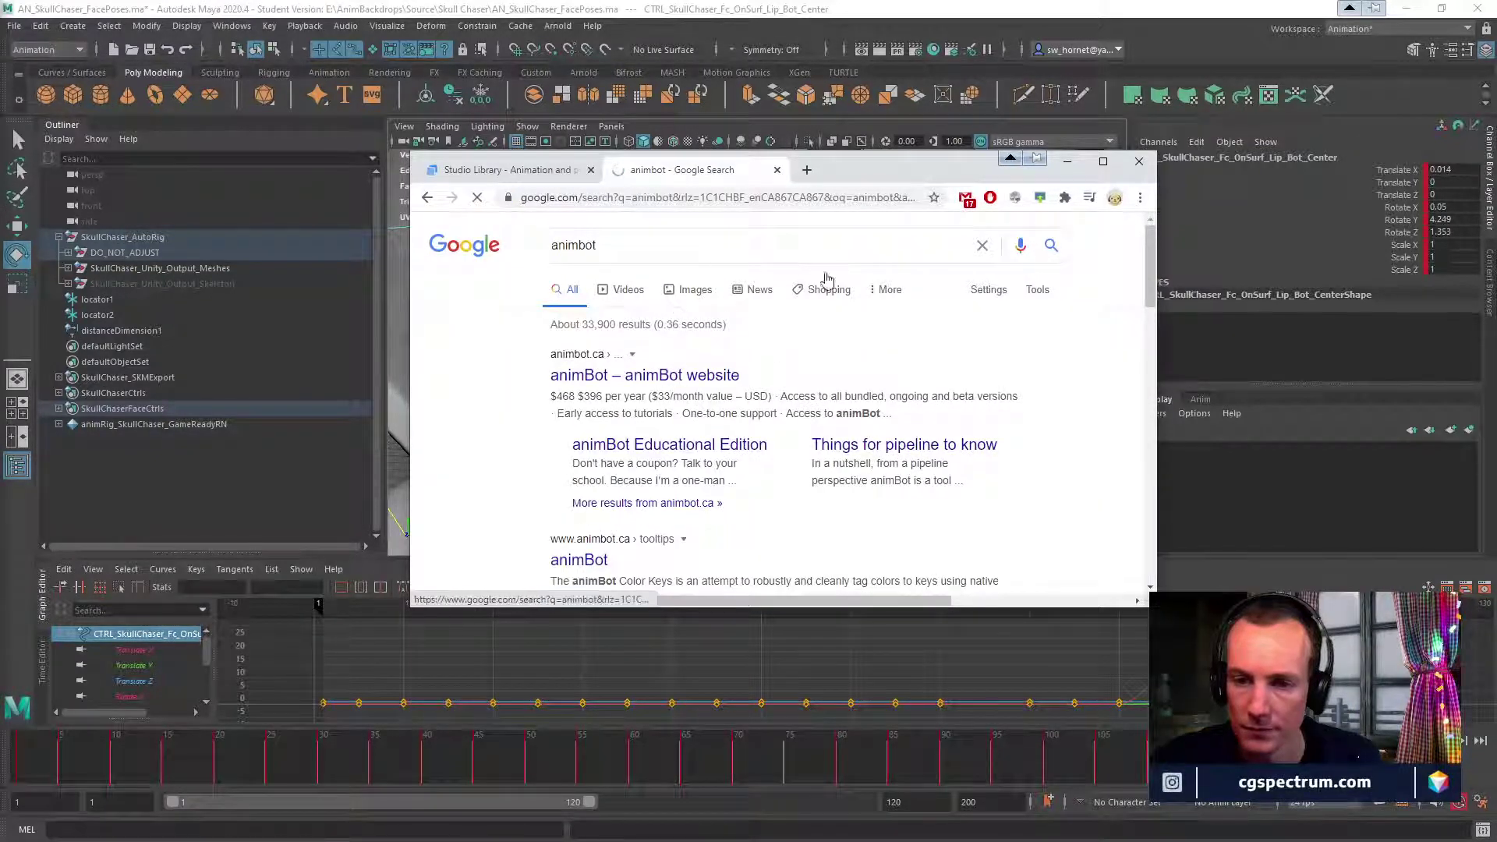
{"action": "key", "text": "super+Up"}
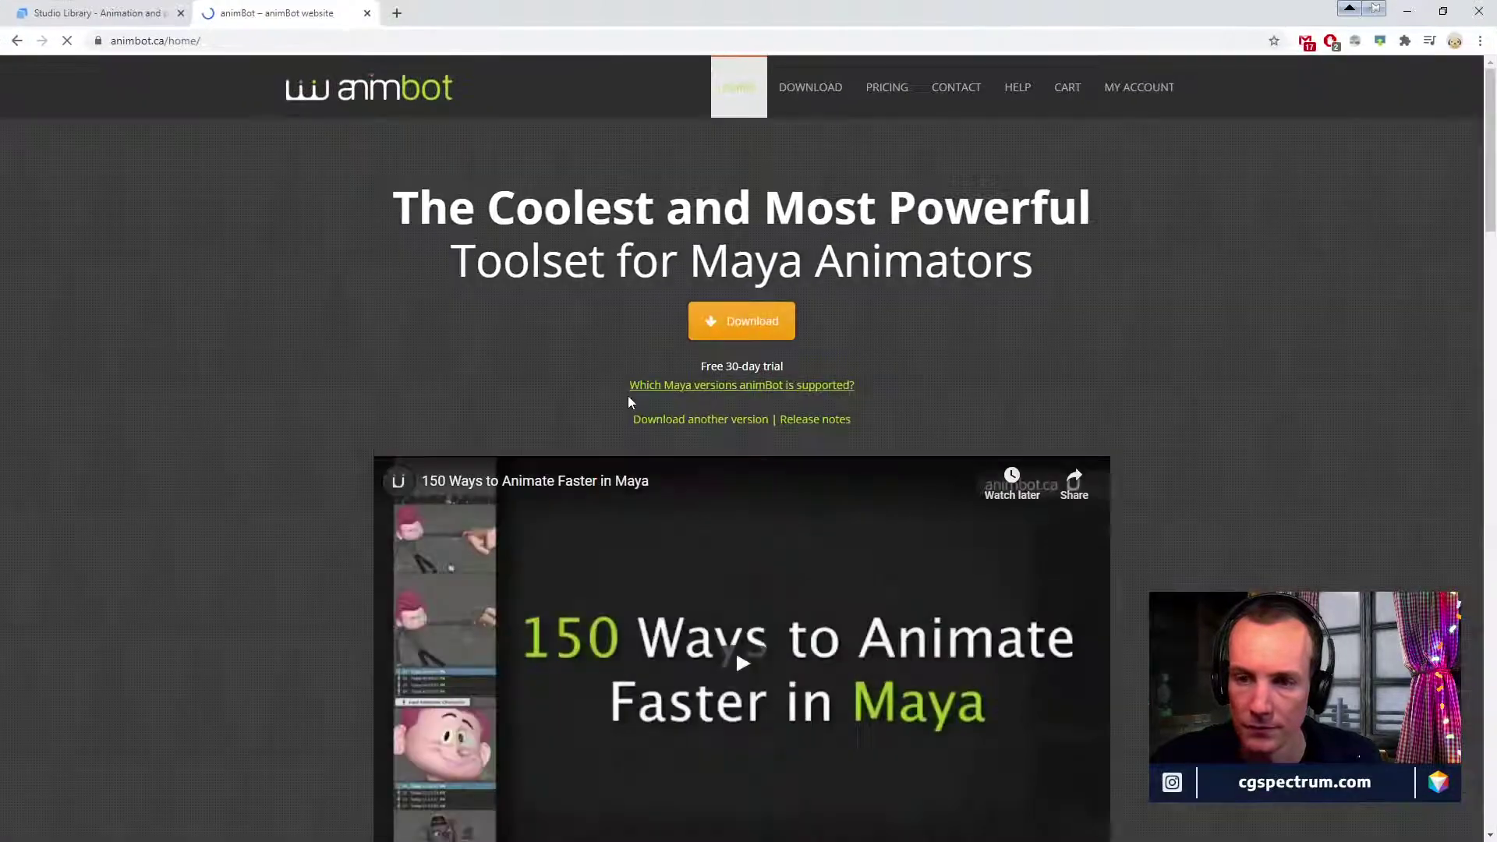
{"action": "scroll", "coordinate": [312, 368], "scroll_direction": "down", "scroll_amount": 2}
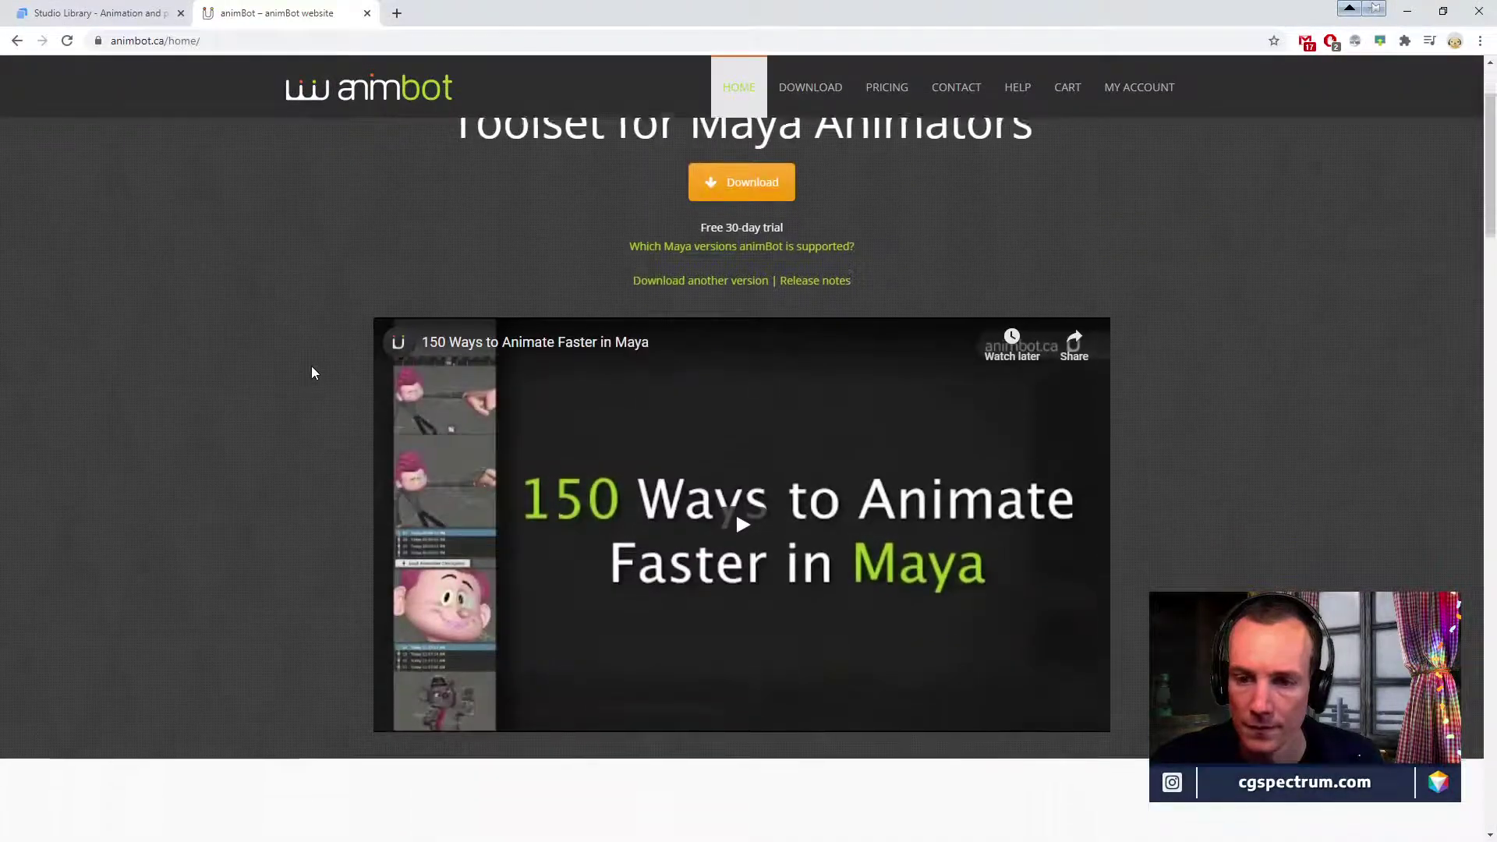
{"action": "scroll", "coordinate": [312, 372], "scroll_direction": "down", "scroll_amount": 9}
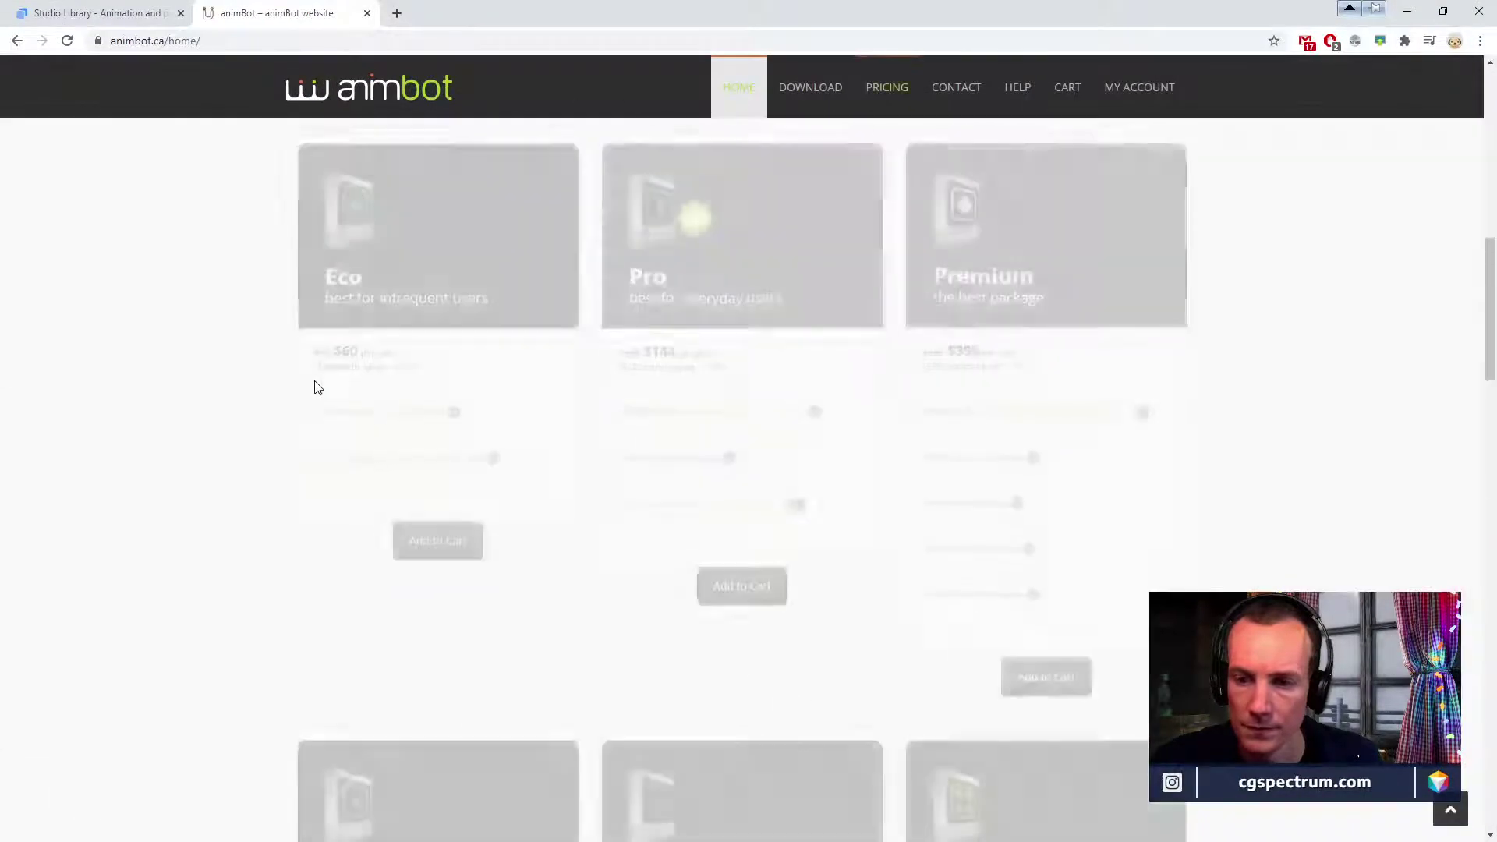
Review the animBot home page's pricing plans, from Eco, Pro and Premium to Freelancer, Lifetime and Enterprise.
{"action": "scroll", "coordinate": [208, 430], "scroll_direction": "down", "scroll_amount": 13}
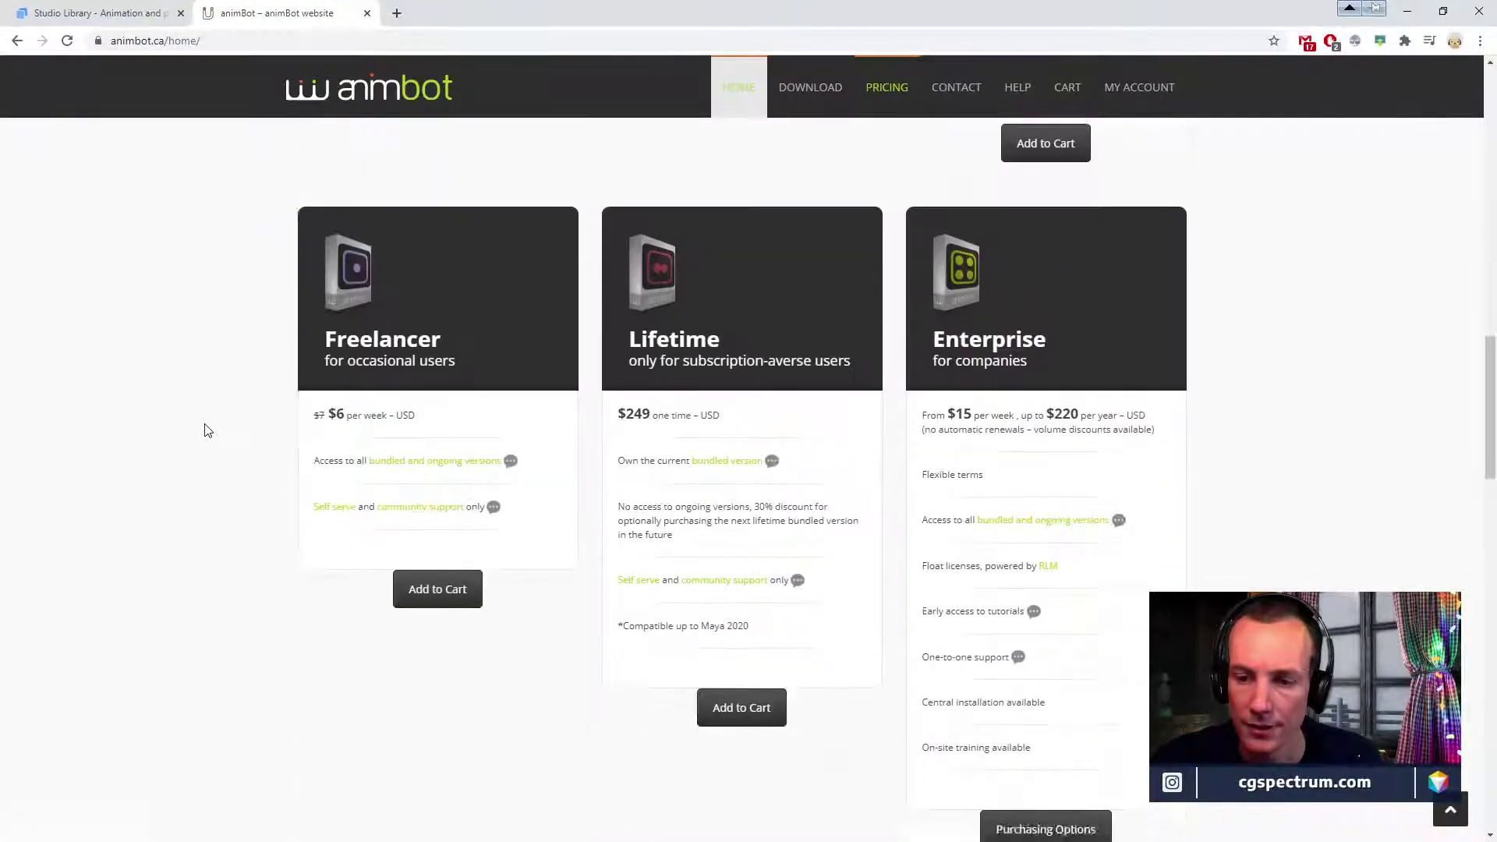
{"action": "scroll", "coordinate": [210, 469], "scroll_direction": "up", "scroll_amount": 6}
{"action": "scroll", "coordinate": [211, 468], "scroll_direction": "up", "scroll_amount": 20}
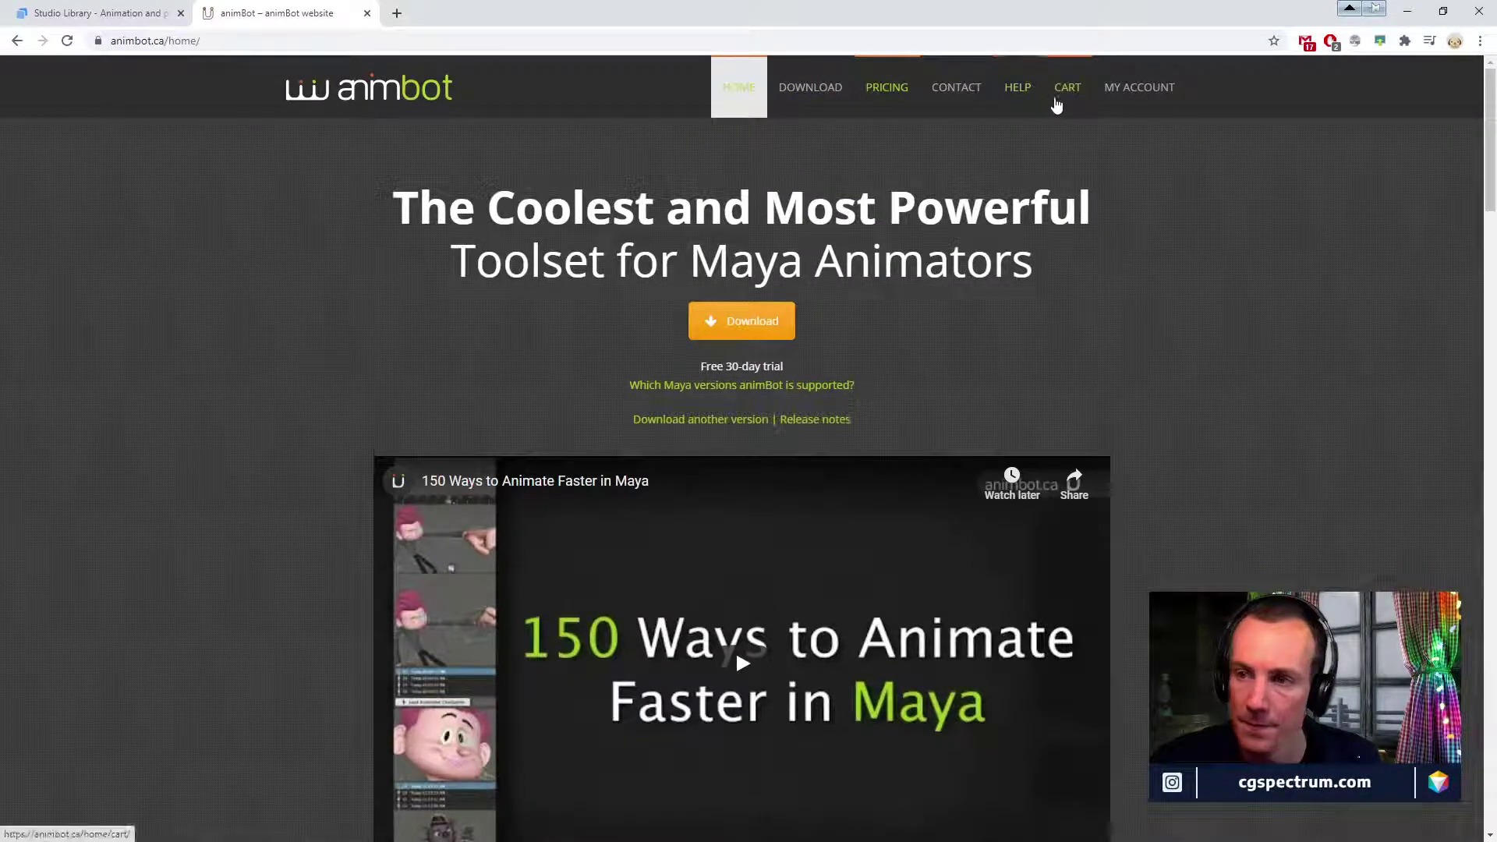
{"action": "scroll", "coordinate": [464, 324], "scroll_direction": "down", "scroll_amount": 9}
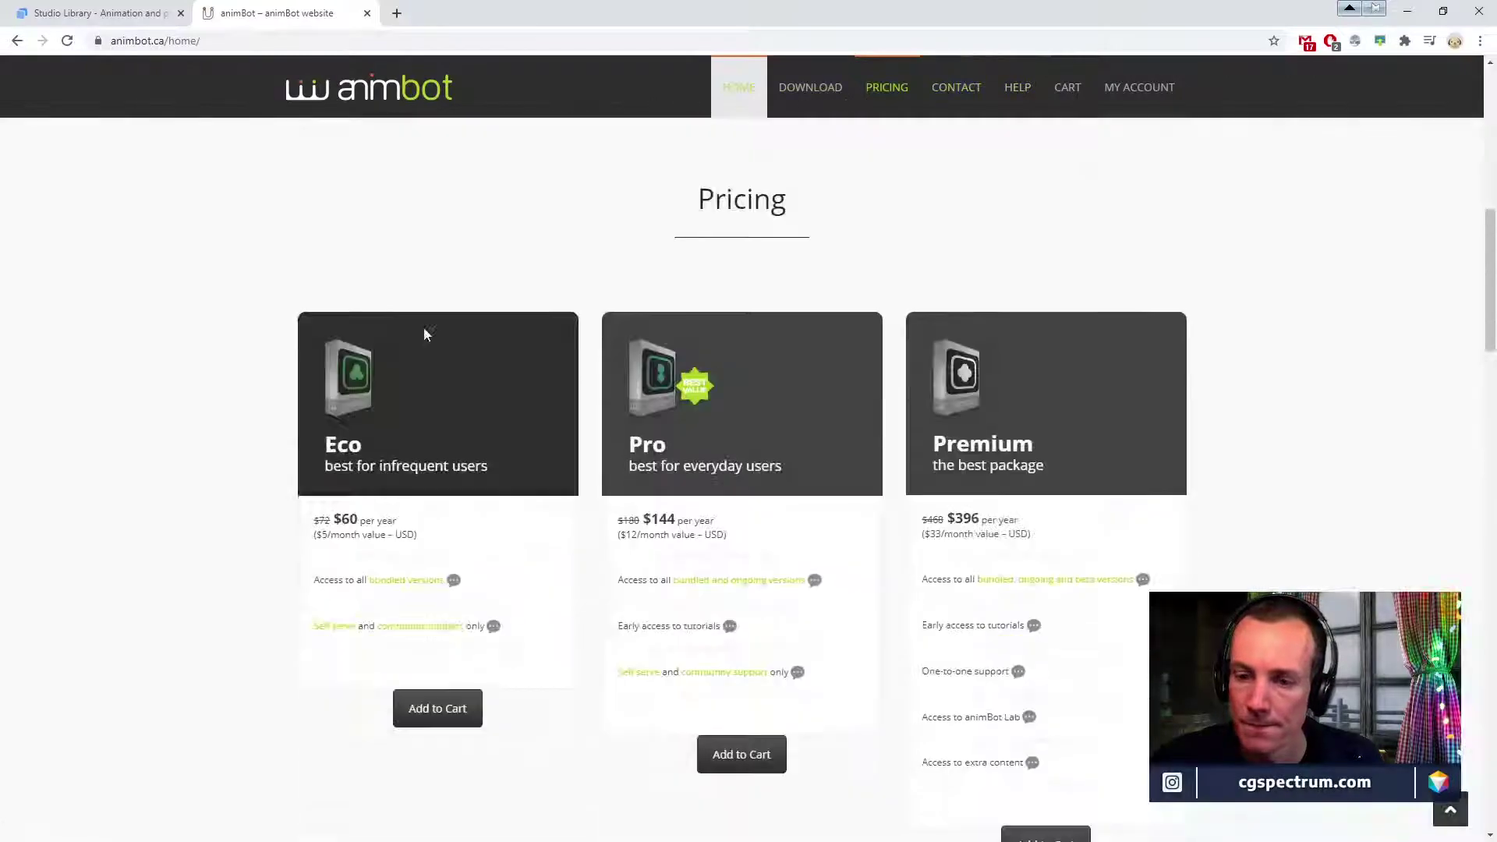
{"action": "scroll", "coordinate": [218, 401], "scroll_direction": "down", "scroll_amount": 5}
{"action": "scroll", "coordinate": [218, 400], "scroll_direction": "up", "scroll_amount": 4}
{"action": "scroll", "coordinate": [218, 401], "scroll_direction": "down", "scroll_amount": 6}
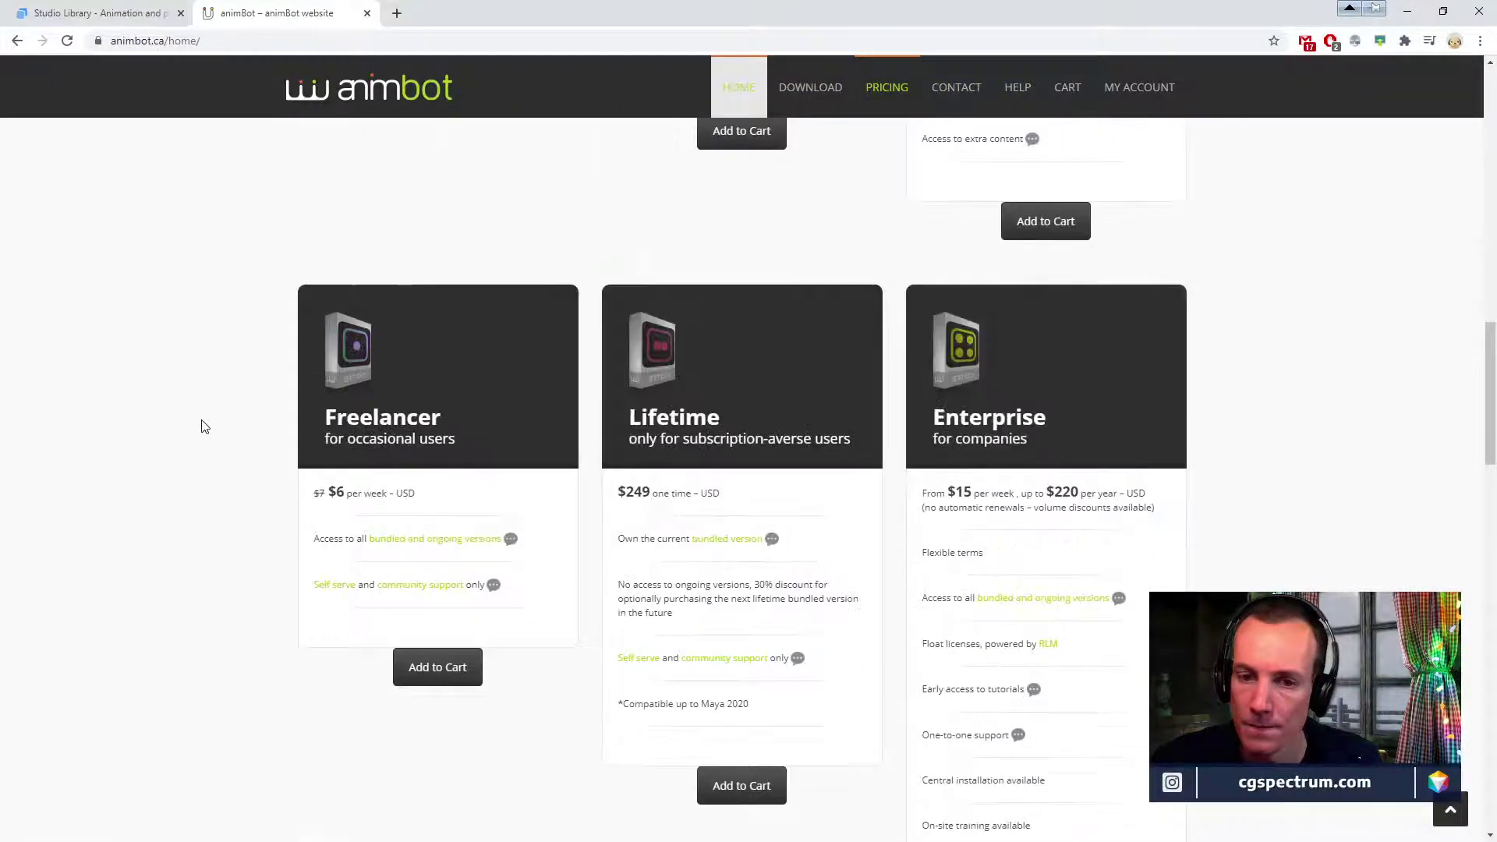
{"action": "scroll", "coordinate": [205, 422], "scroll_direction": "down", "scroll_amount": 5}
{"action": "scroll", "coordinate": [205, 422], "scroll_direction": "up", "scroll_amount": 4}
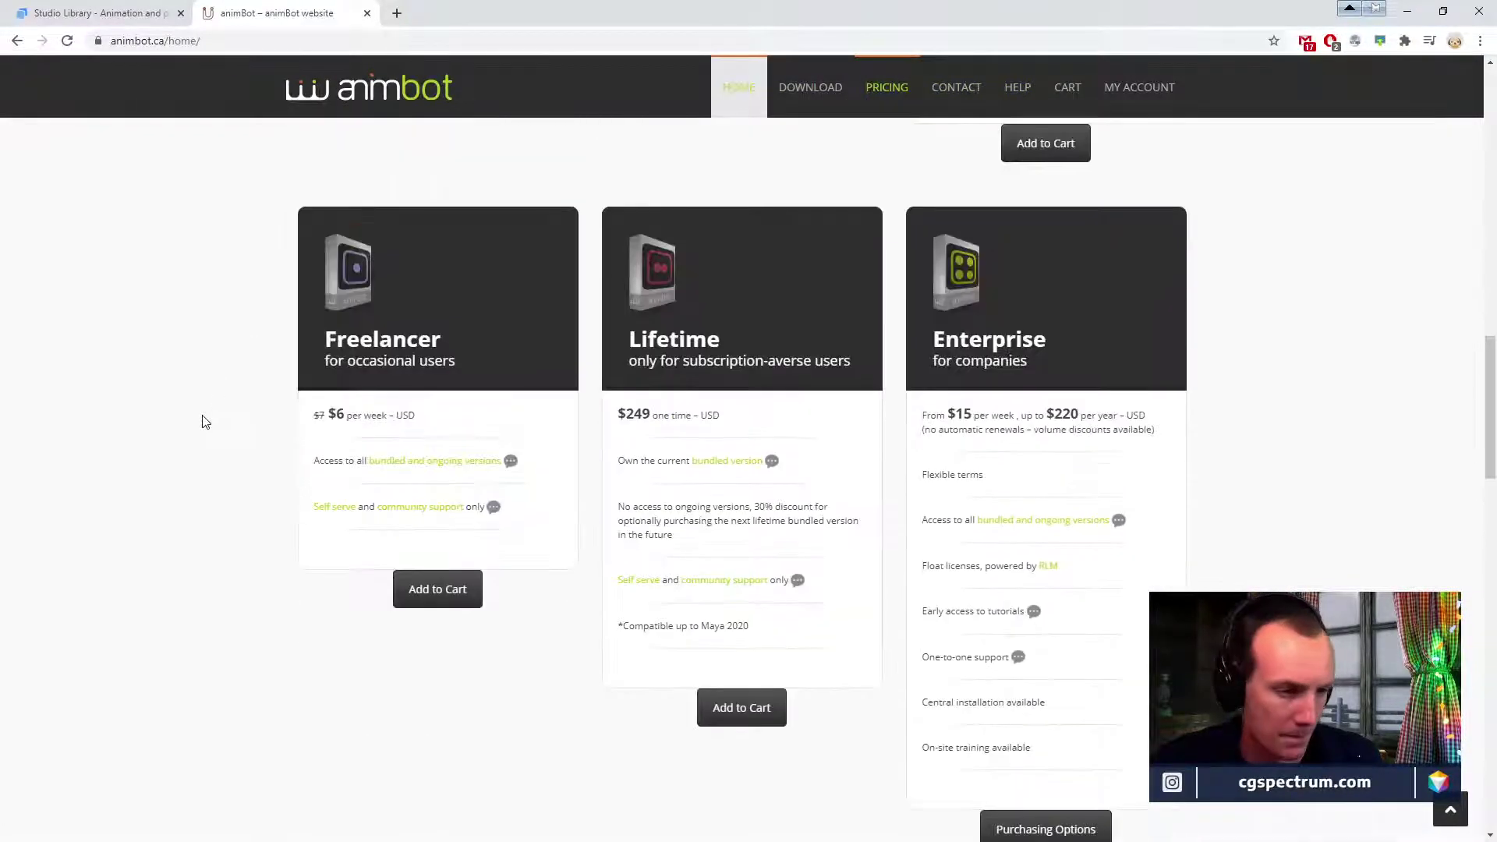
{"action": "scroll", "coordinate": [207, 421], "scroll_direction": "up", "scroll_amount": 6}
{"action": "scroll", "coordinate": [208, 420], "scroll_direction": "up", "scroll_amount": 2}
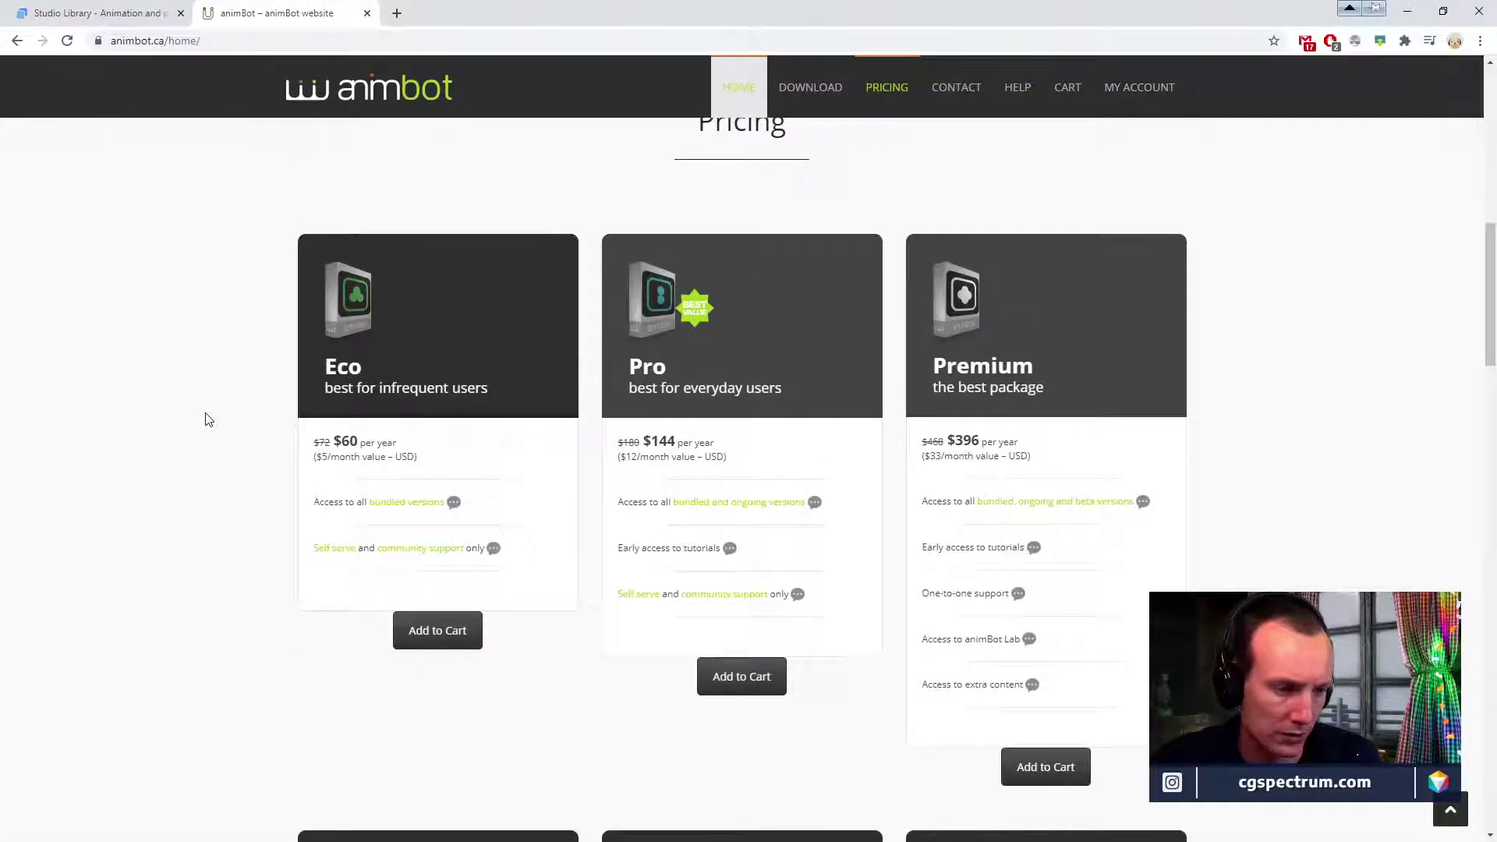
{"action": "scroll", "coordinate": [268, 407], "scroll_direction": "up", "scroll_amount": 11}
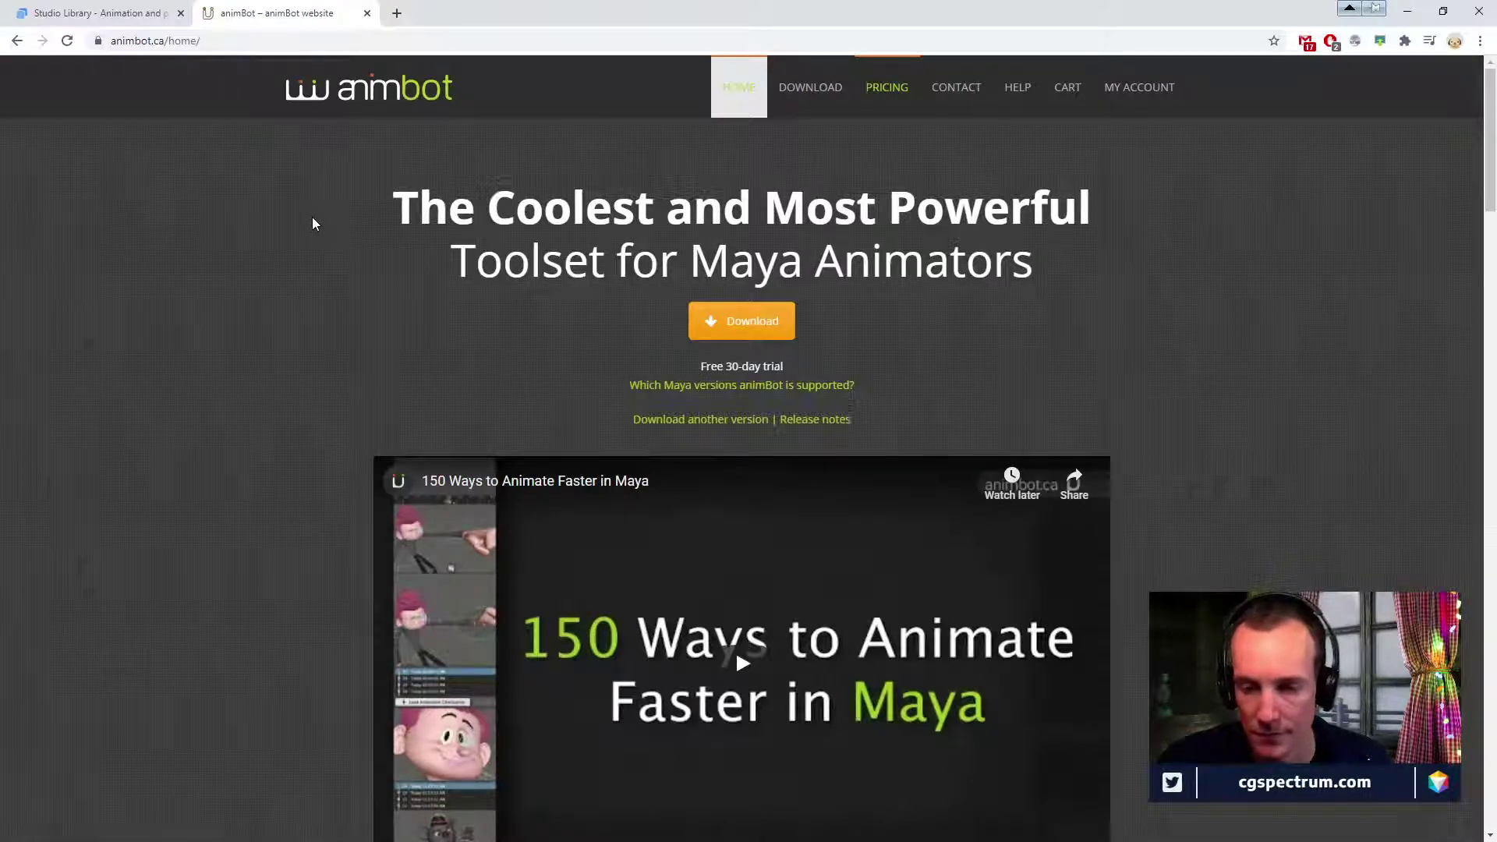
{"action": "scroll", "coordinate": [312, 222], "scroll_direction": "down", "scroll_amount": 2}
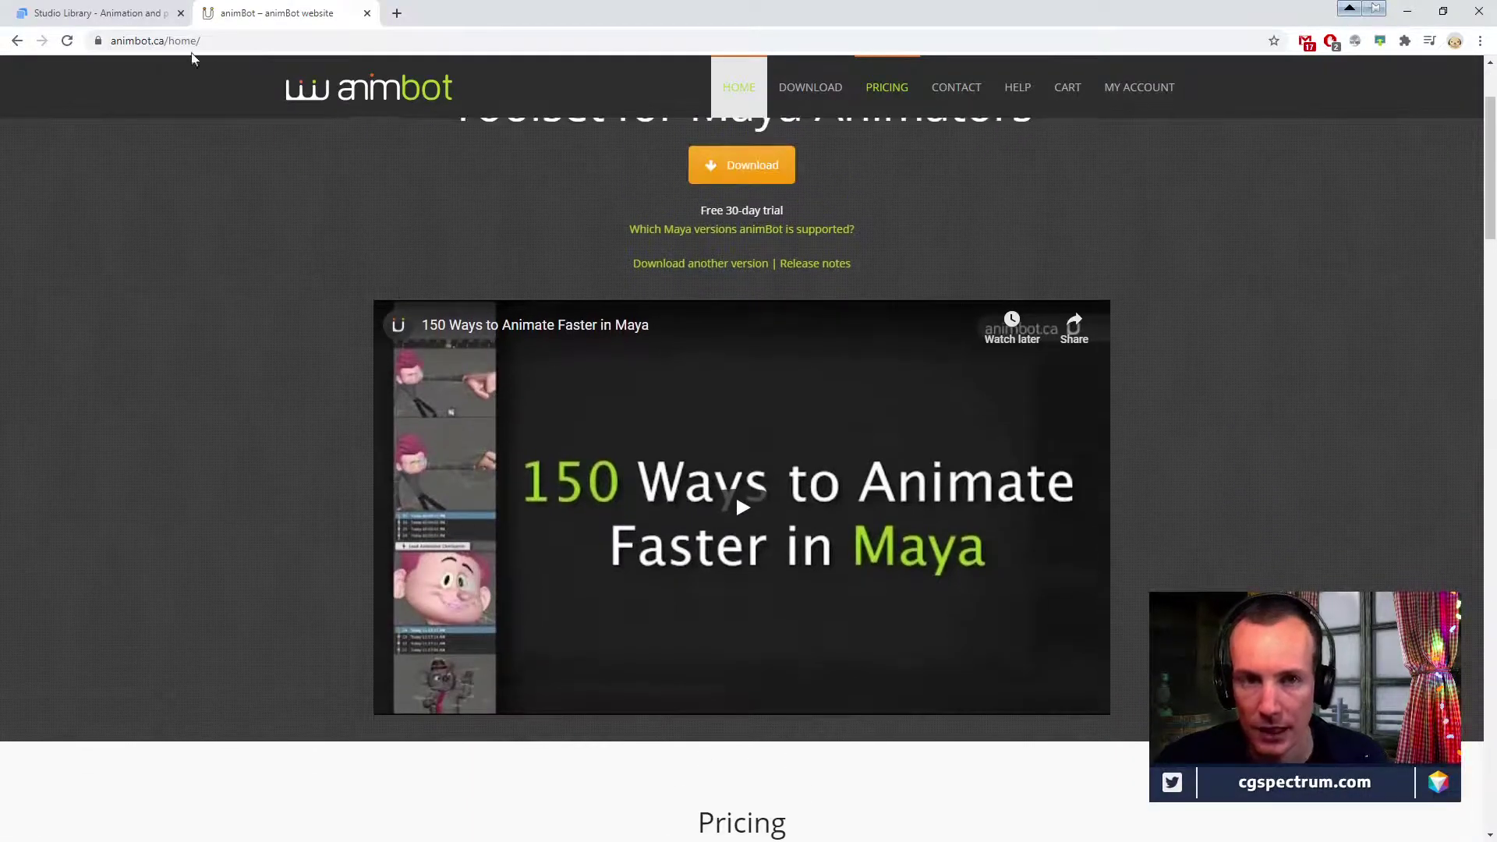
Compare the Studio Library page with the pricing section of the animBot page.
{"action": "left_click", "coordinate": [78, 12]}
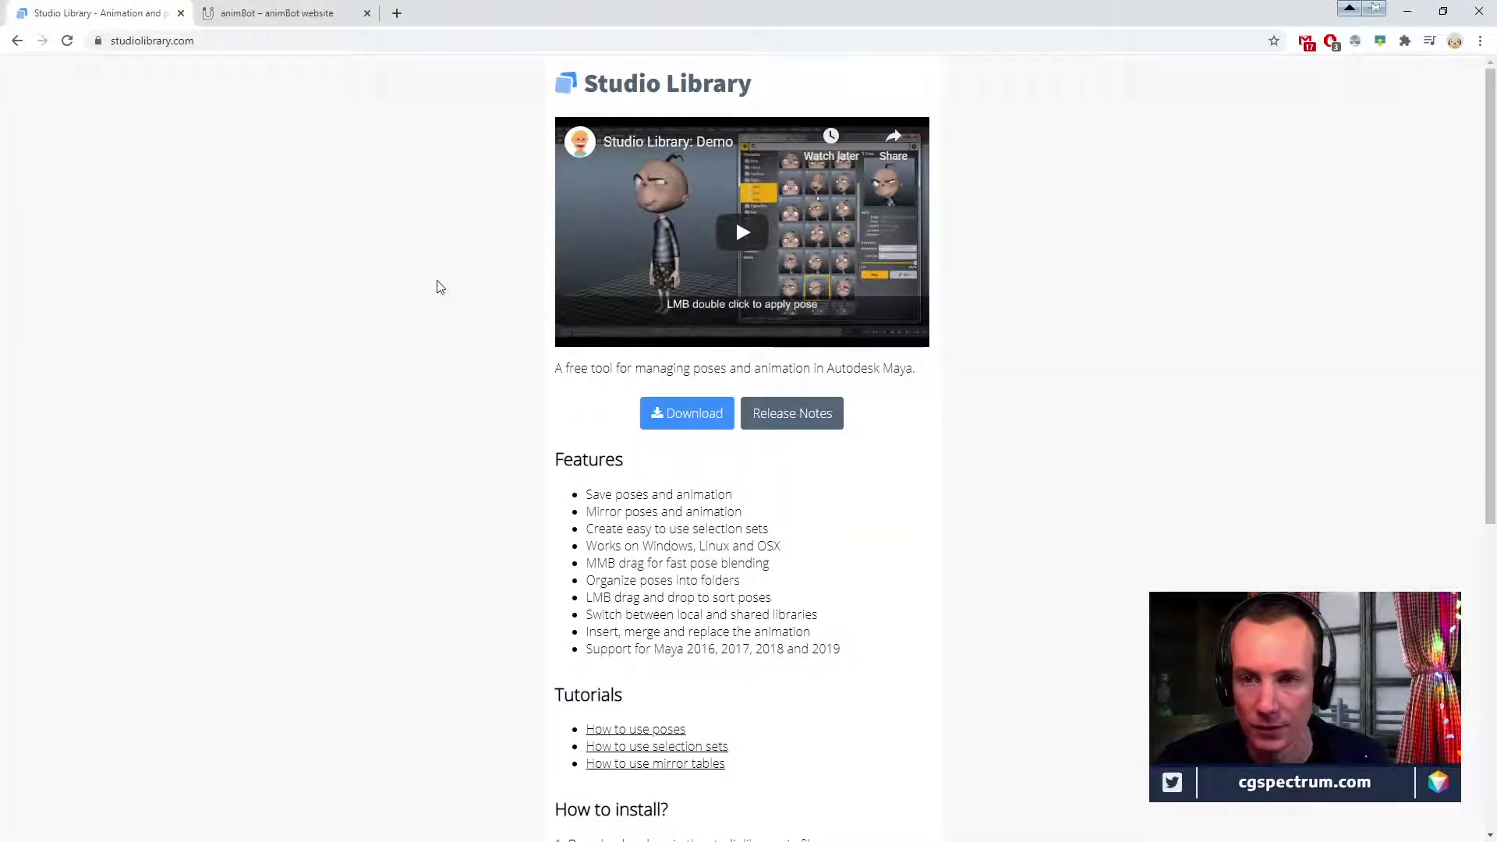
{"action": "left_click", "coordinate": [272, 12]}
{"action": "scroll", "coordinate": [279, 380], "scroll_direction": "down", "scroll_amount": 9}
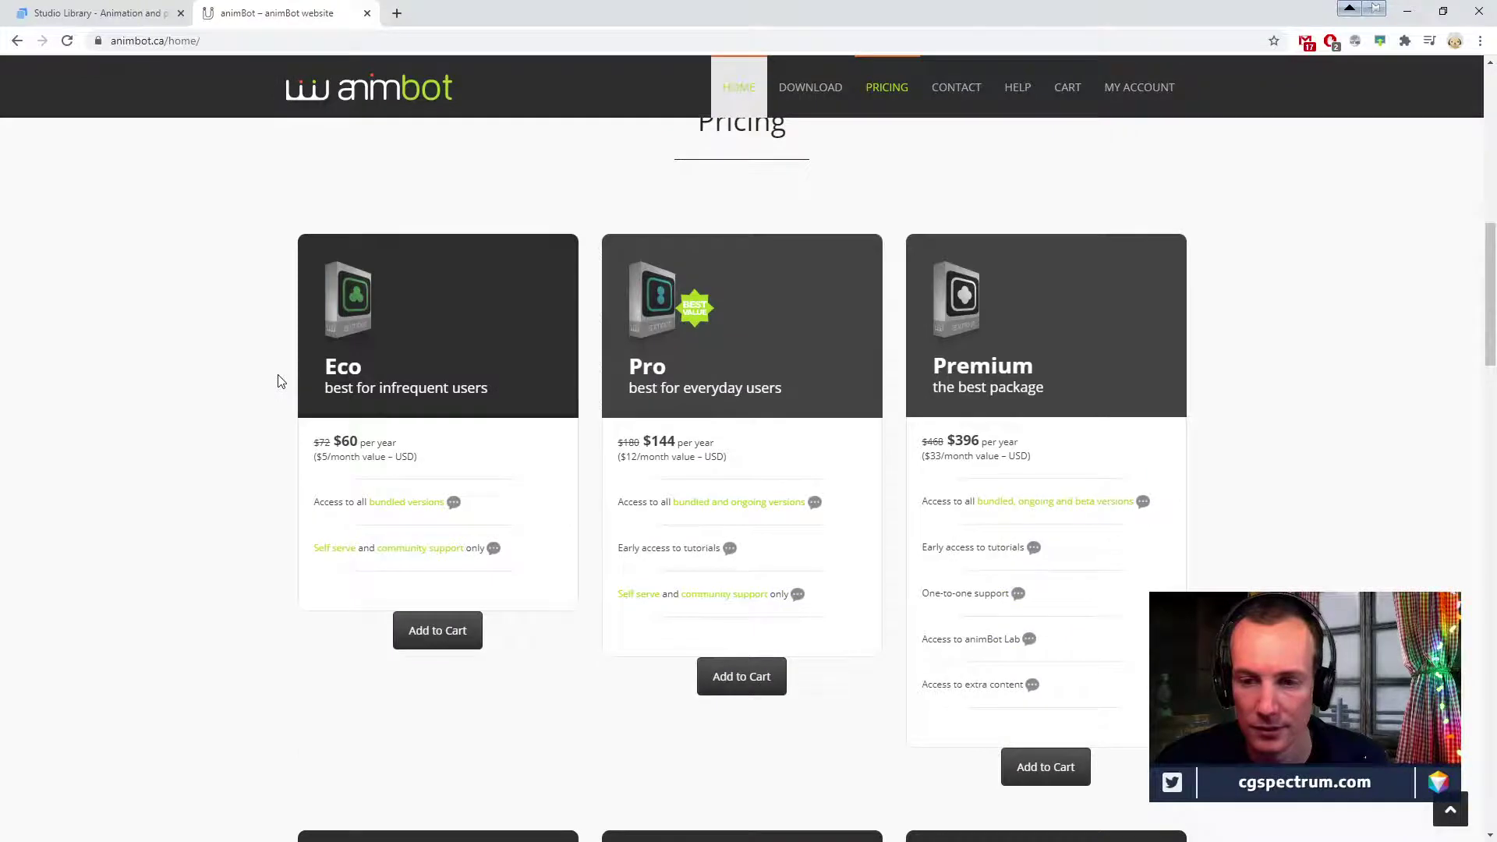
{"action": "scroll", "coordinate": [279, 381], "scroll_direction": "up", "scroll_amount": 1}
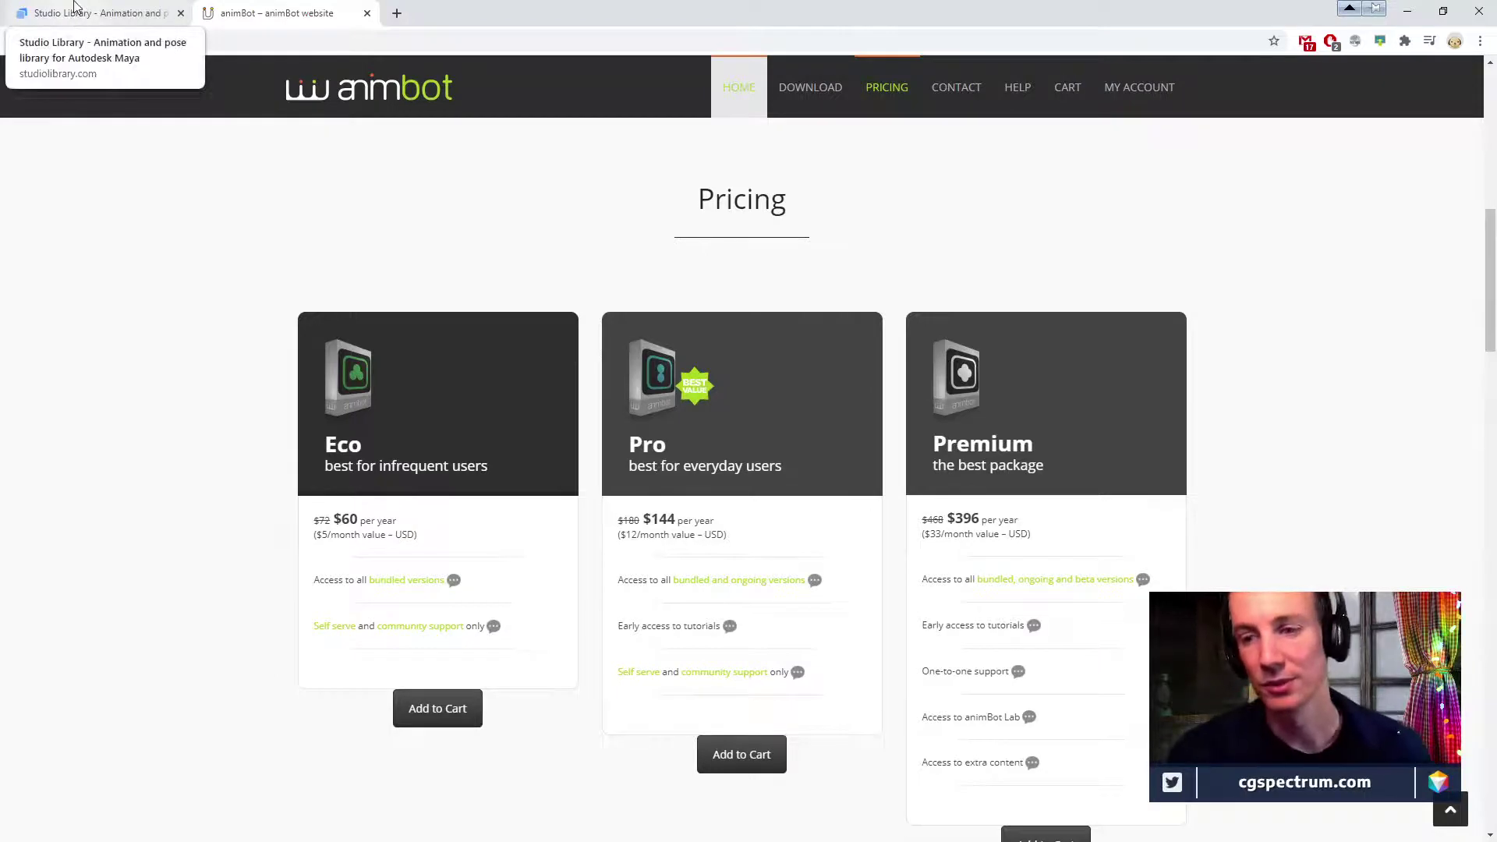
Look over the Studio Library installation instructions, download studiolibrary-2.7.1.zip and show the file in its folder.
{"action": "left_click", "coordinate": [117, 11]}
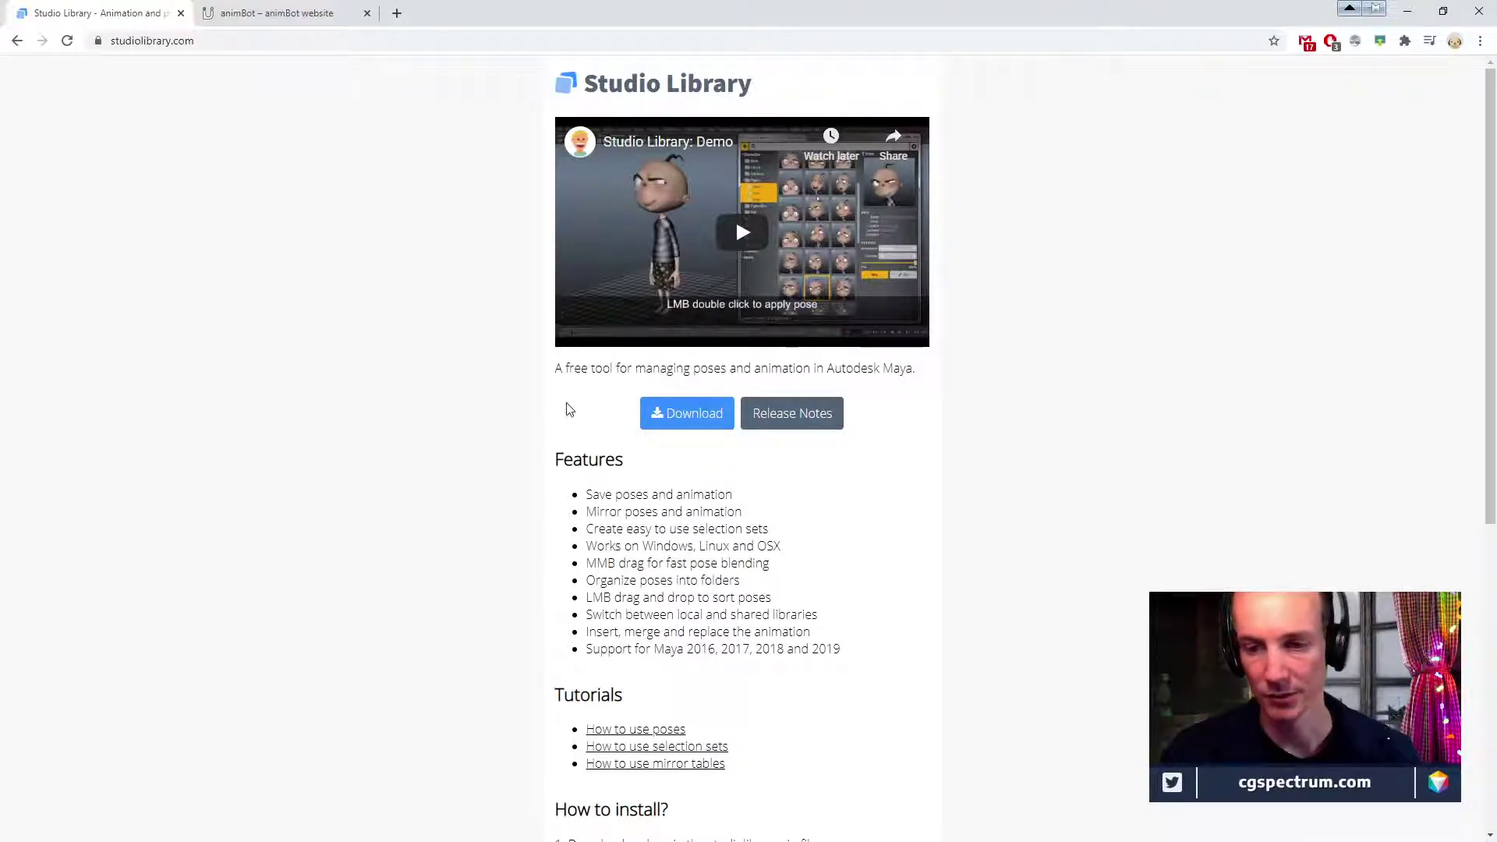
{"action": "scroll", "coordinate": [570, 410], "scroll_direction": "down", "scroll_amount": 2}
{"action": "scroll", "coordinate": [647, 386], "scroll_direction": "down", "scroll_amount": 5}
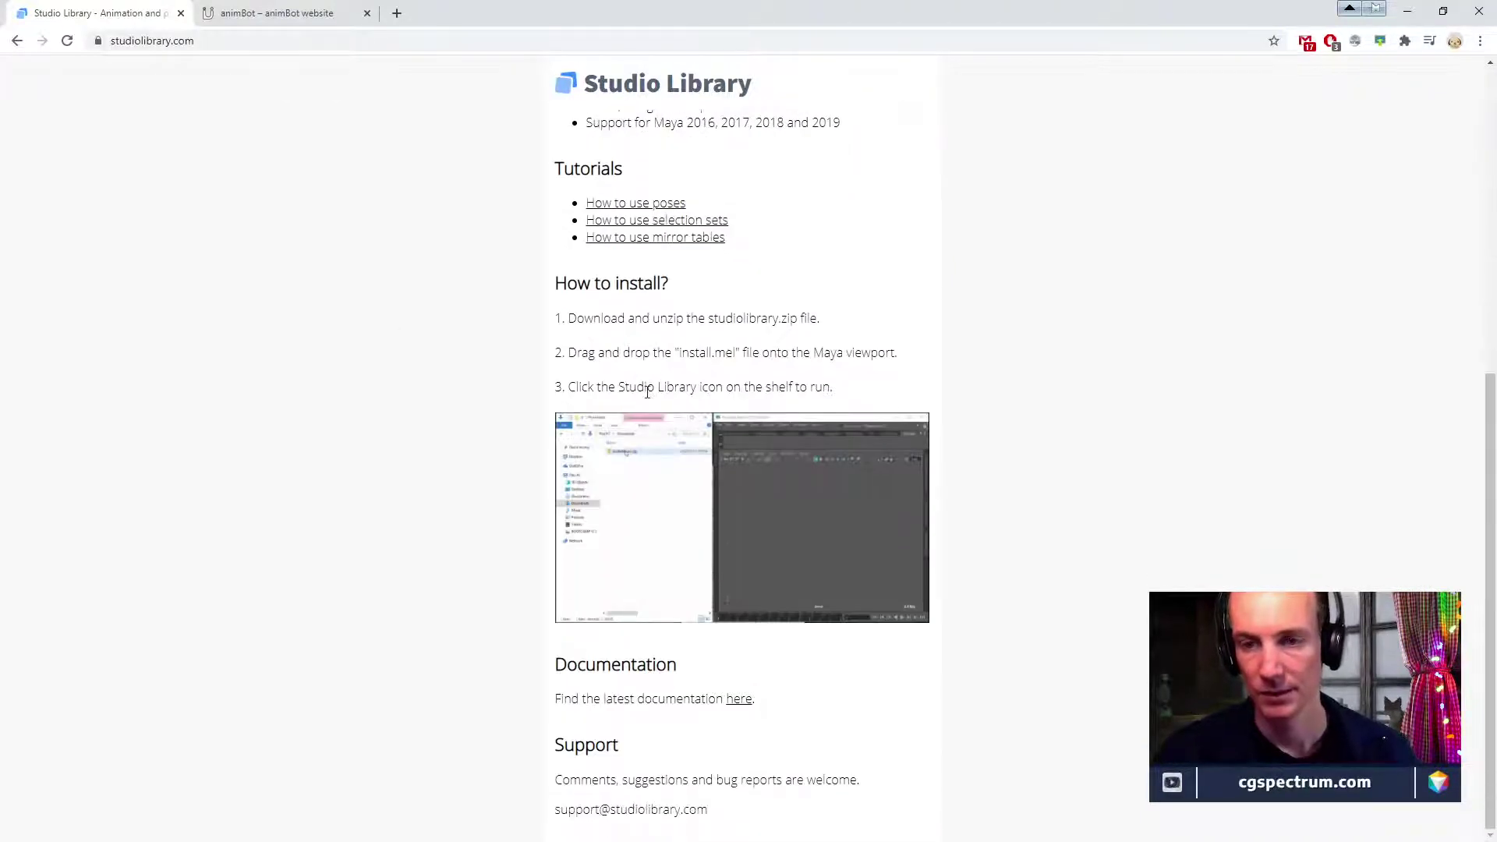
{"action": "scroll", "coordinate": [493, 445], "scroll_direction": "up", "scroll_amount": 7}
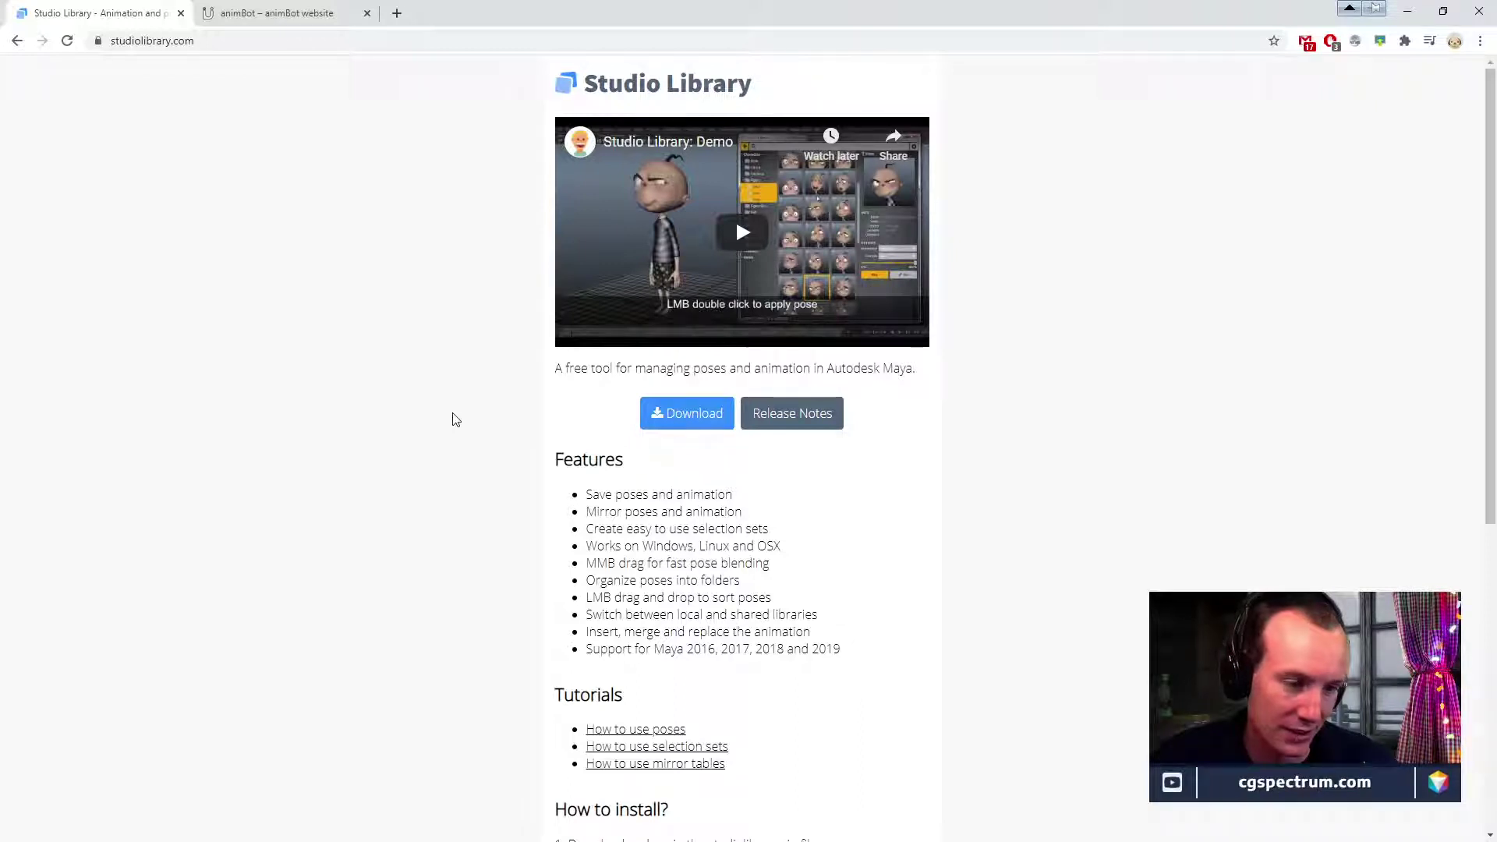
{"action": "left_click", "coordinate": [720, 425]}
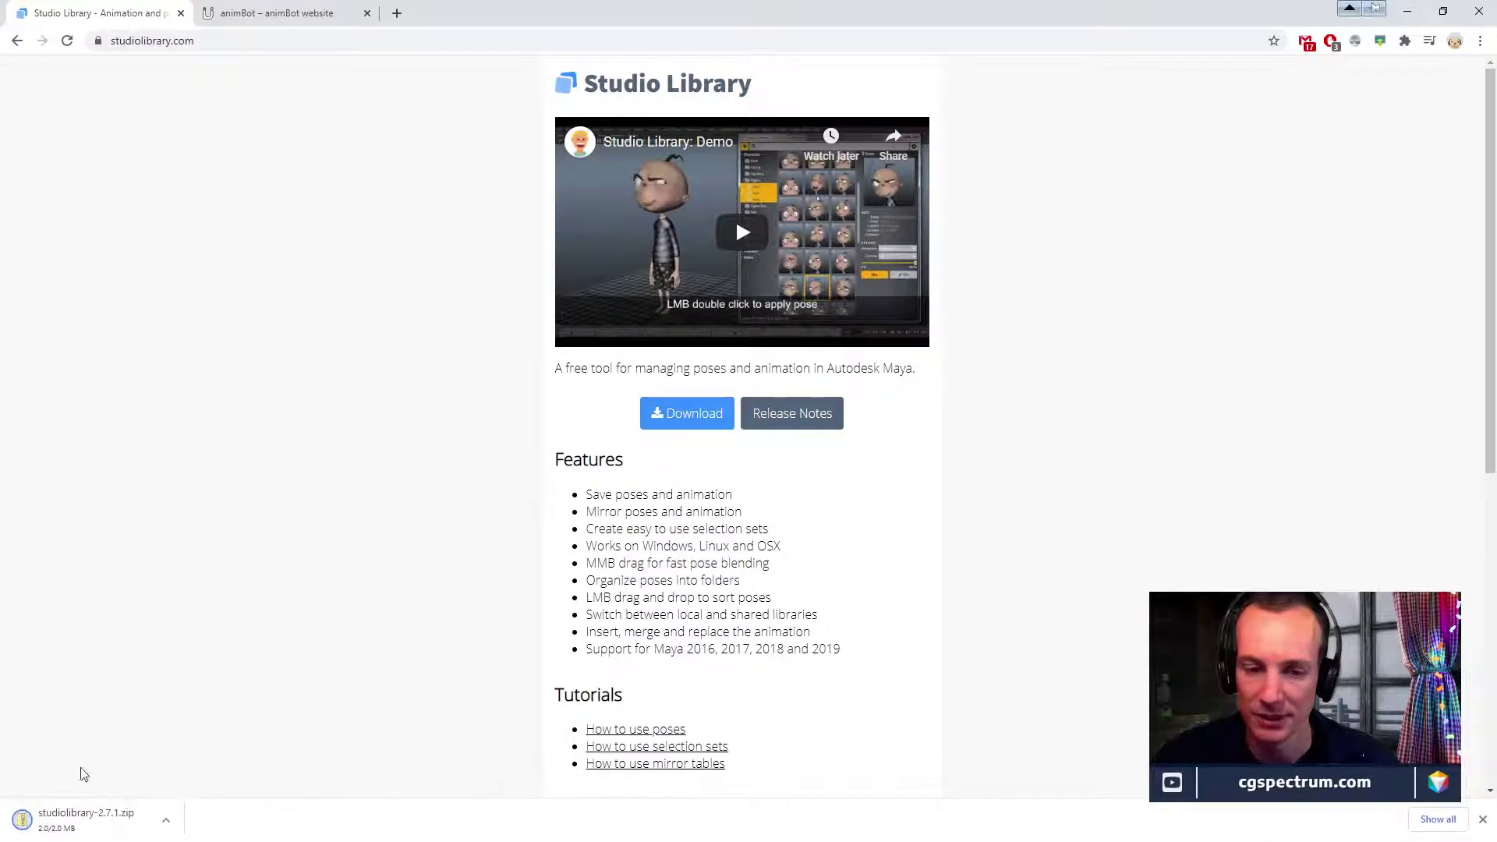
{"action": "left_click", "coordinate": [165, 819]}
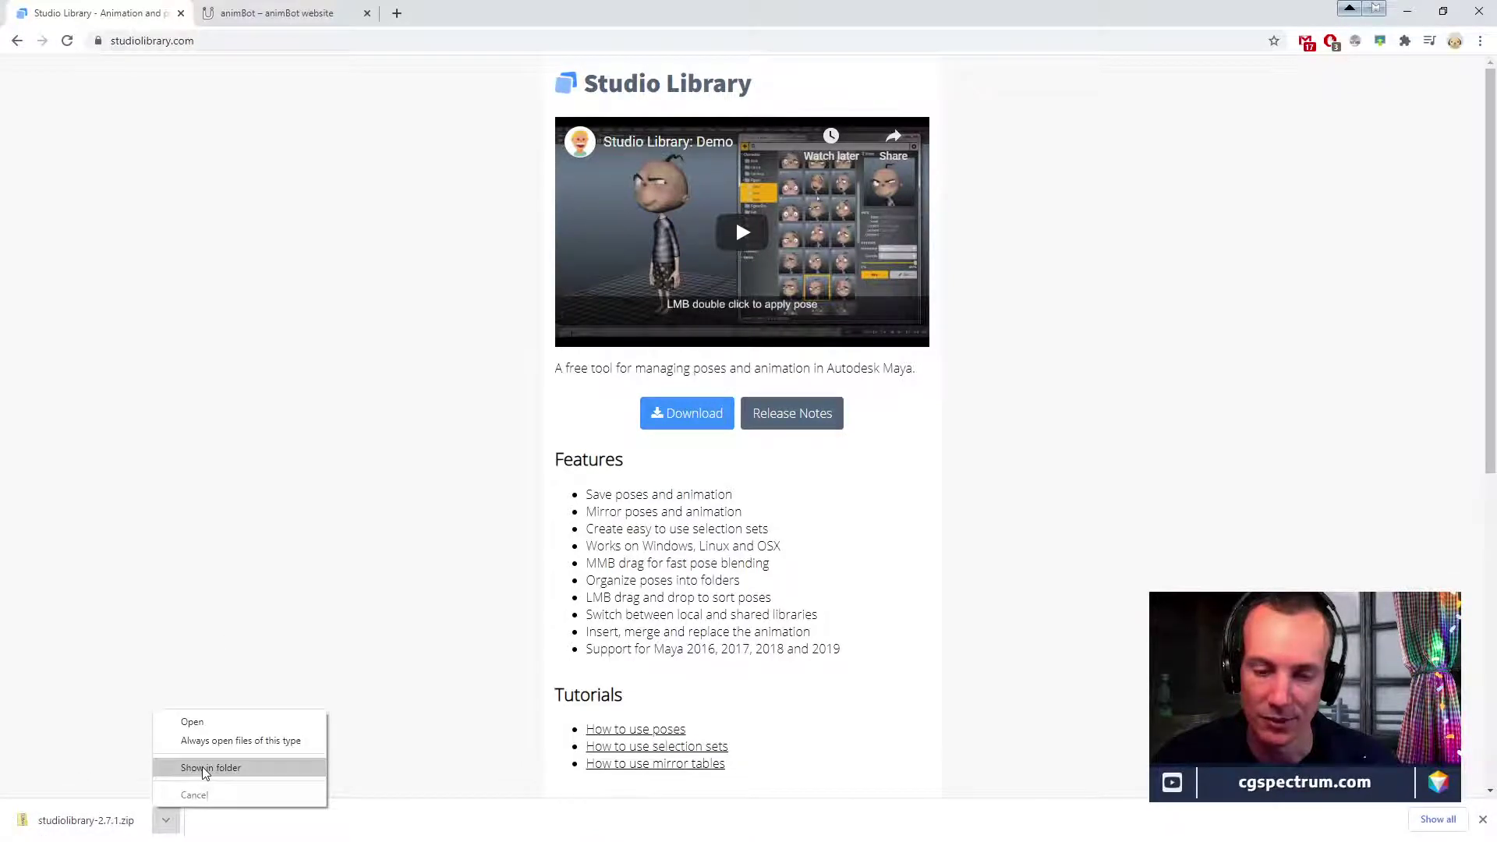
{"action": "left_click", "coordinate": [204, 769]}
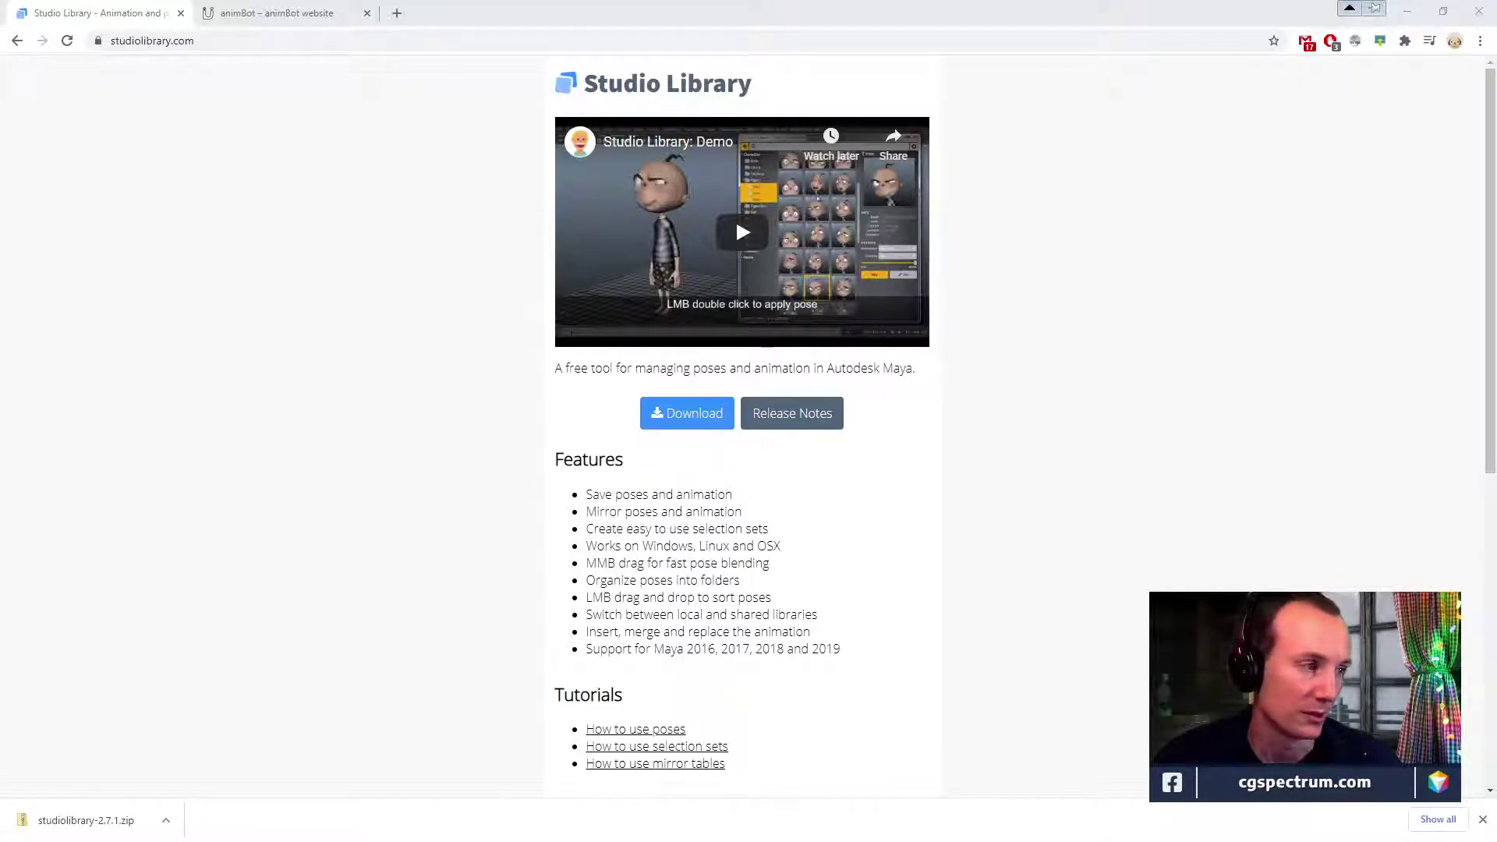
Switch to Maya and inspect the names and channel values of the bottom lip's left and right mid controls.
{"action": "key", "text": "alt+Tab"}
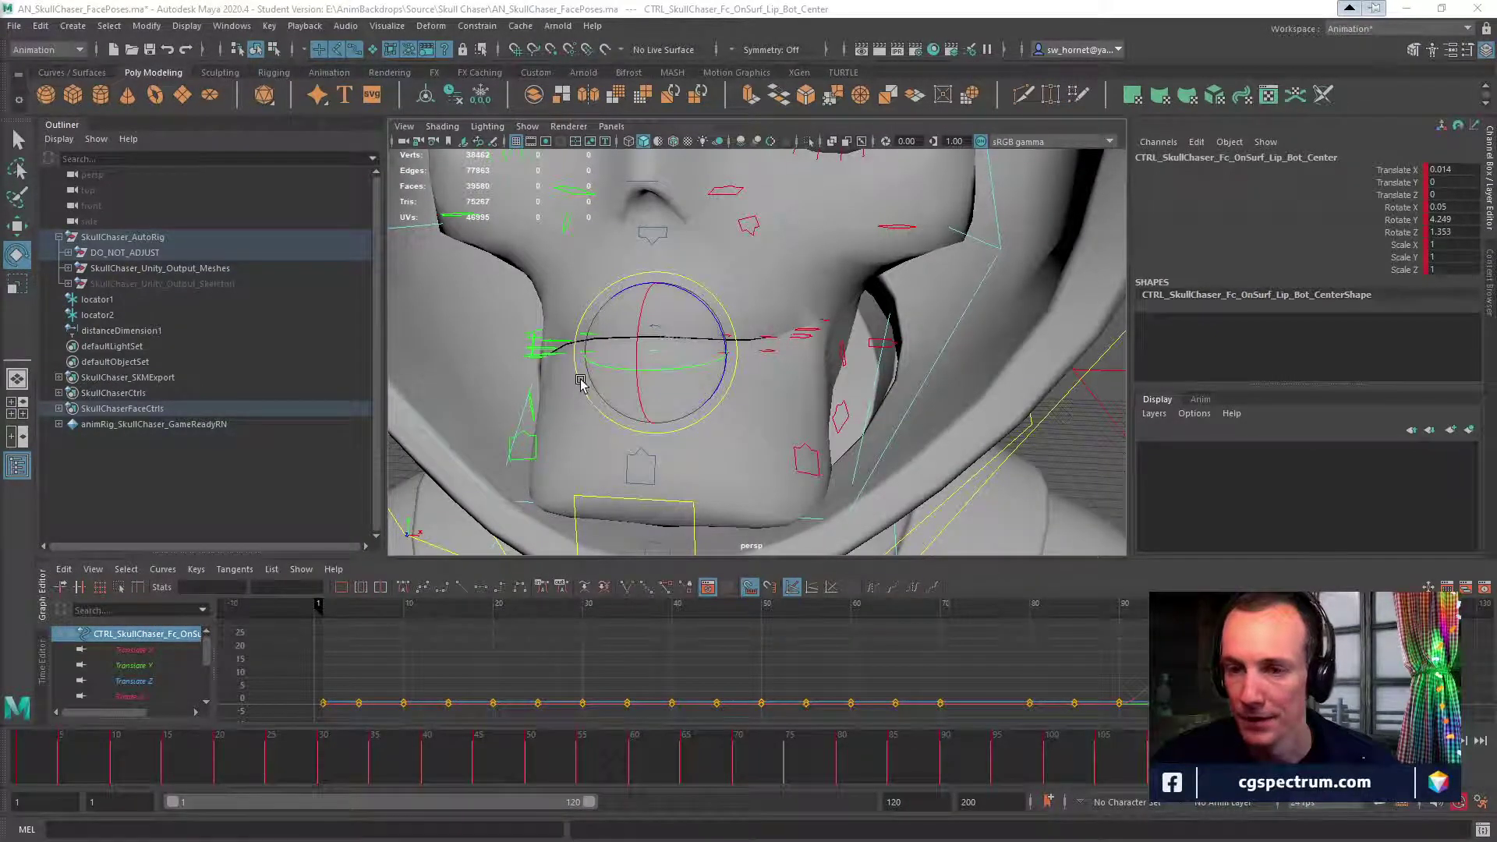
{"action": "left_click", "coordinate": [764, 361]}
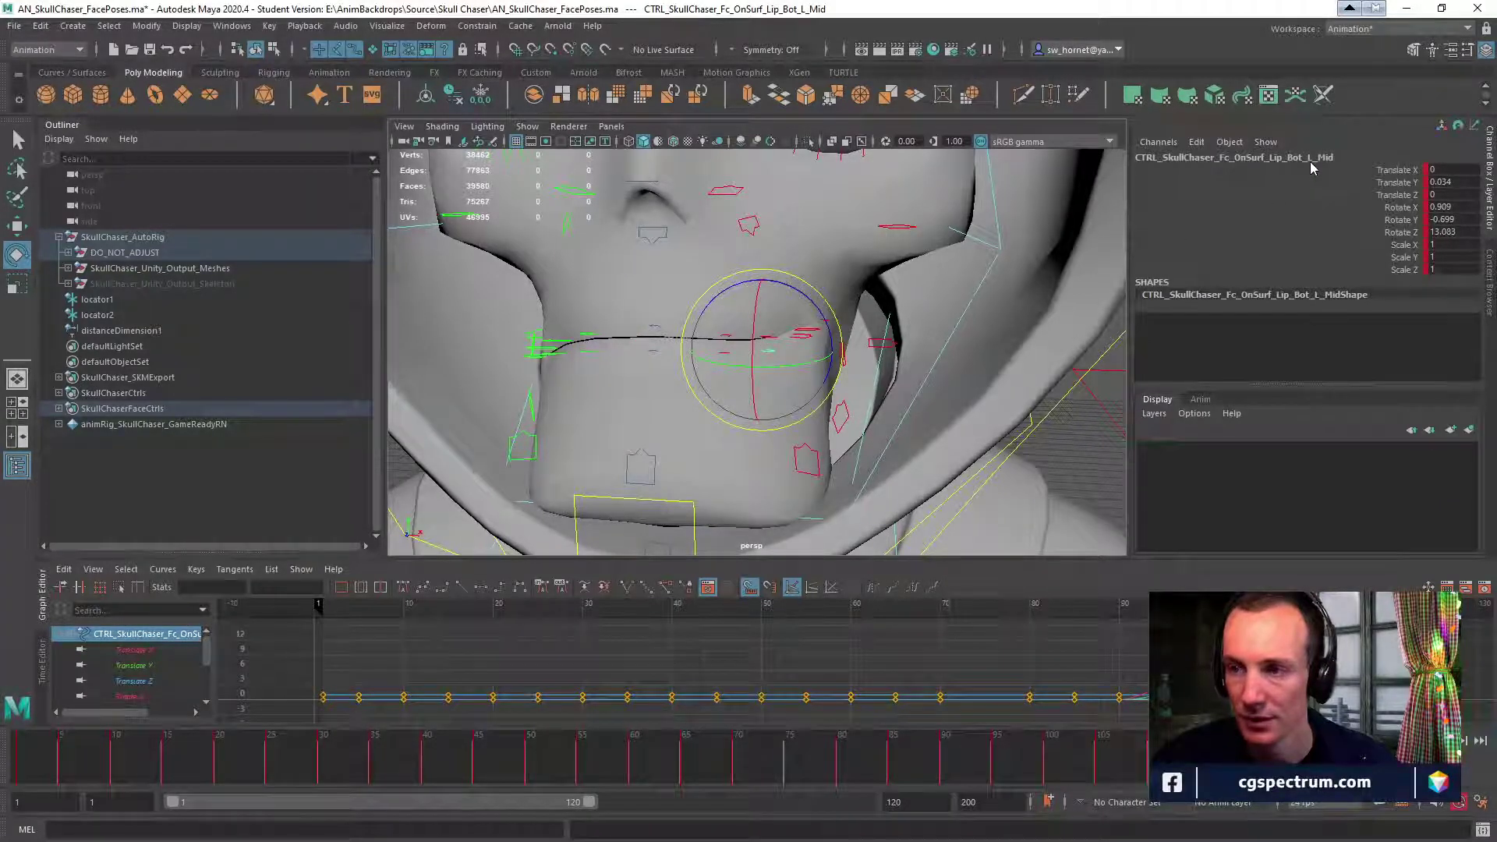
{"action": "left_click", "coordinate": [557, 362]}
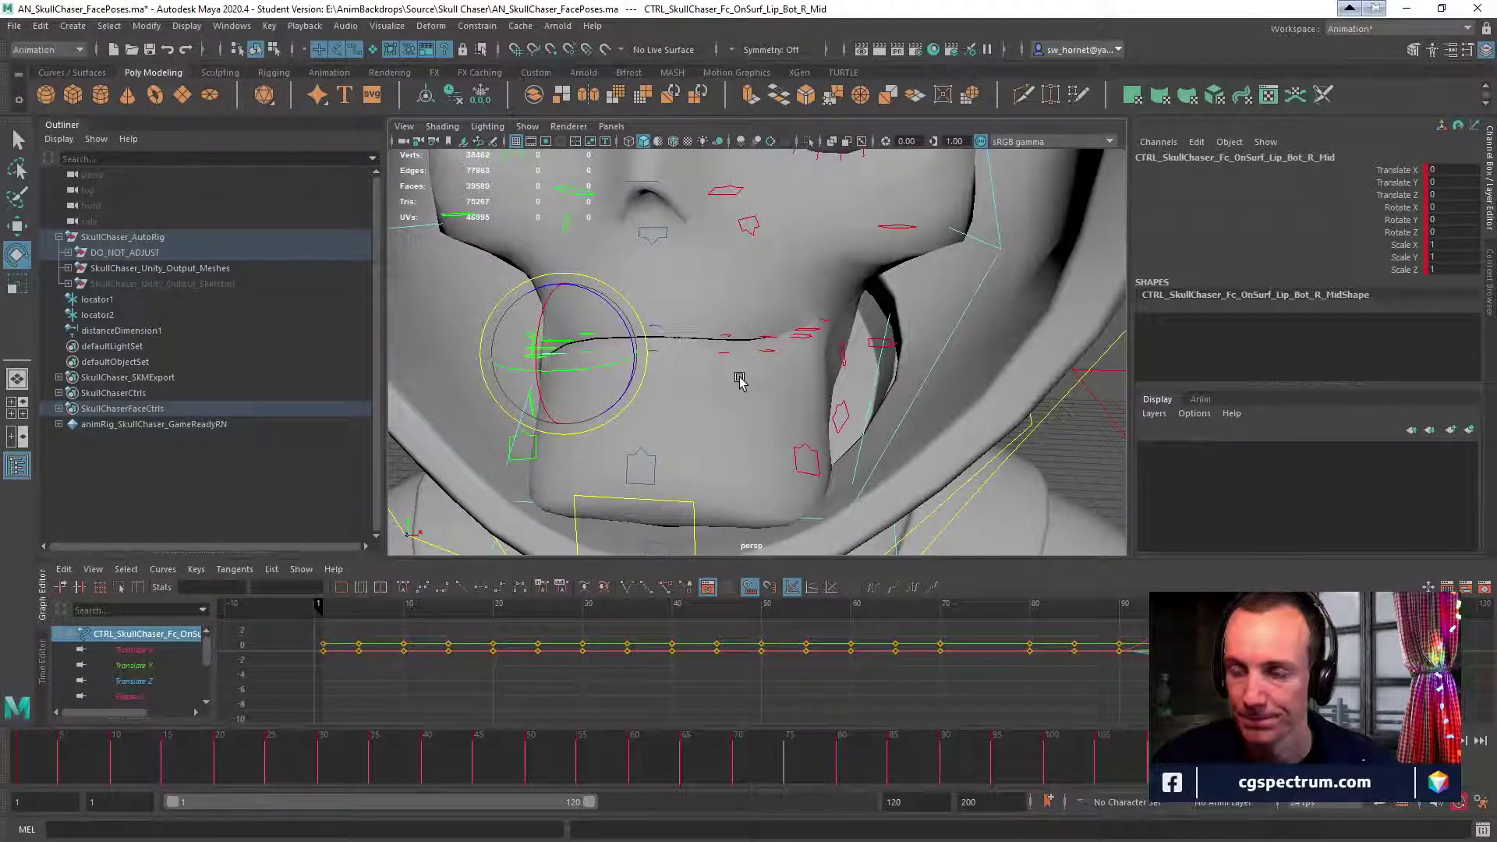
Compare the channel values of the top lip's left and right mid controls, finishing with both controls selected together.
{"action": "left_click", "coordinate": [780, 339]}
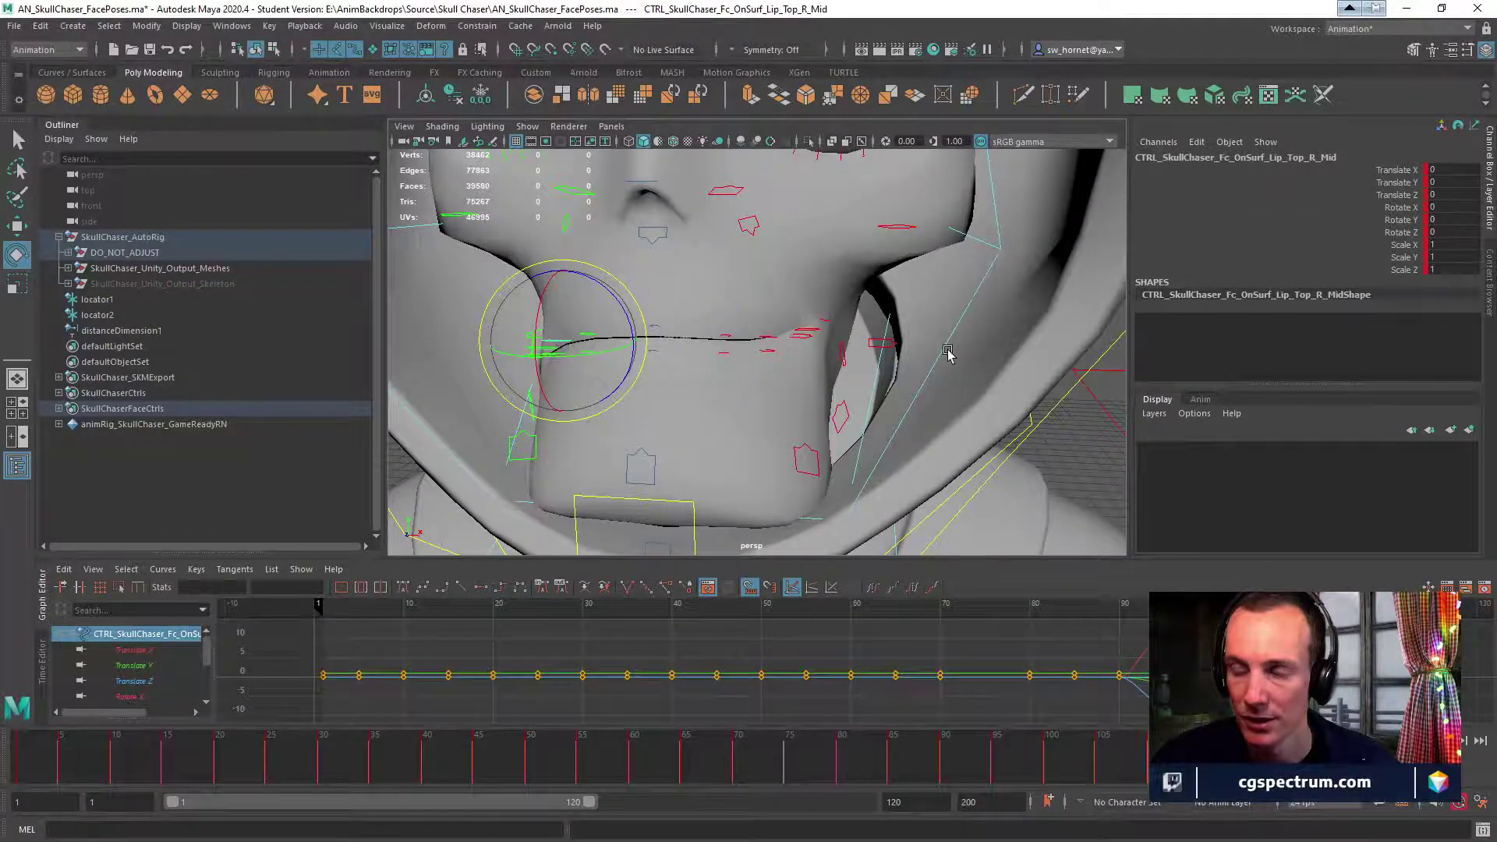
{"action": "left_click", "coordinate": [768, 337]}
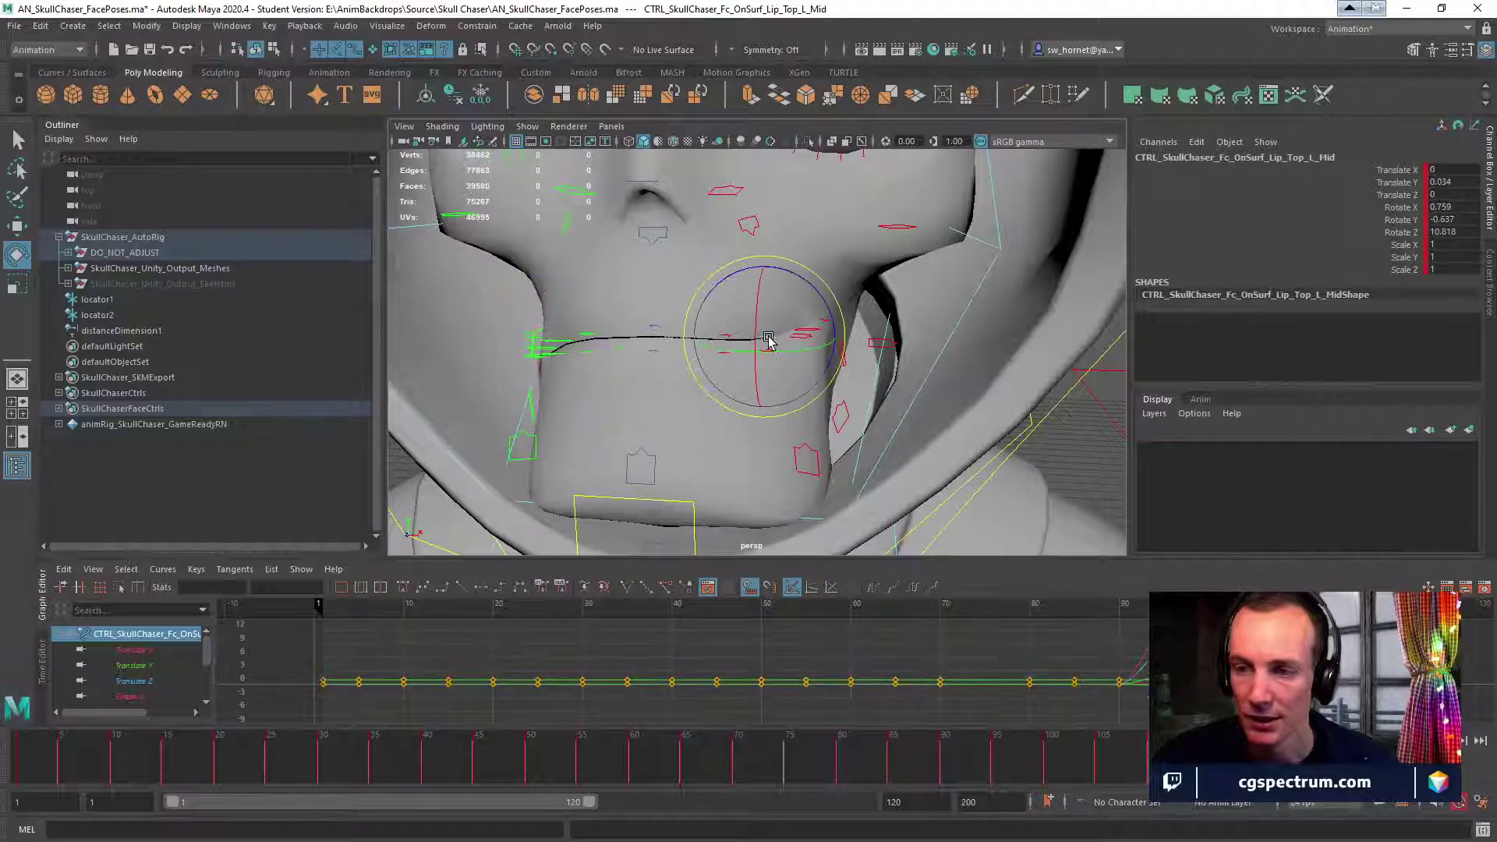
{"action": "left_click", "coordinate": [562, 341]}
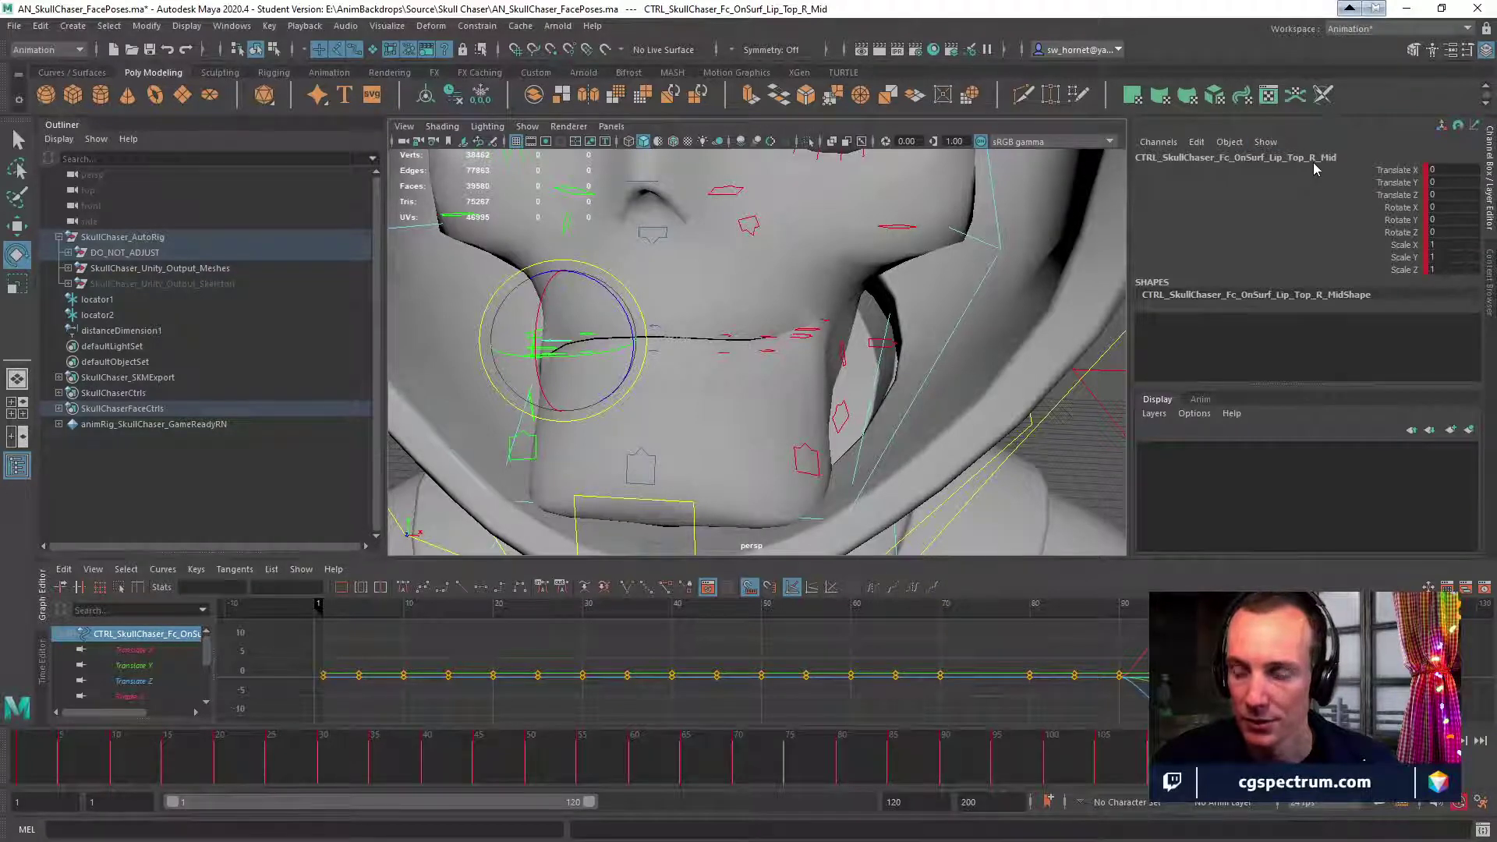
{"action": "left_click", "coordinate": [773, 340]}
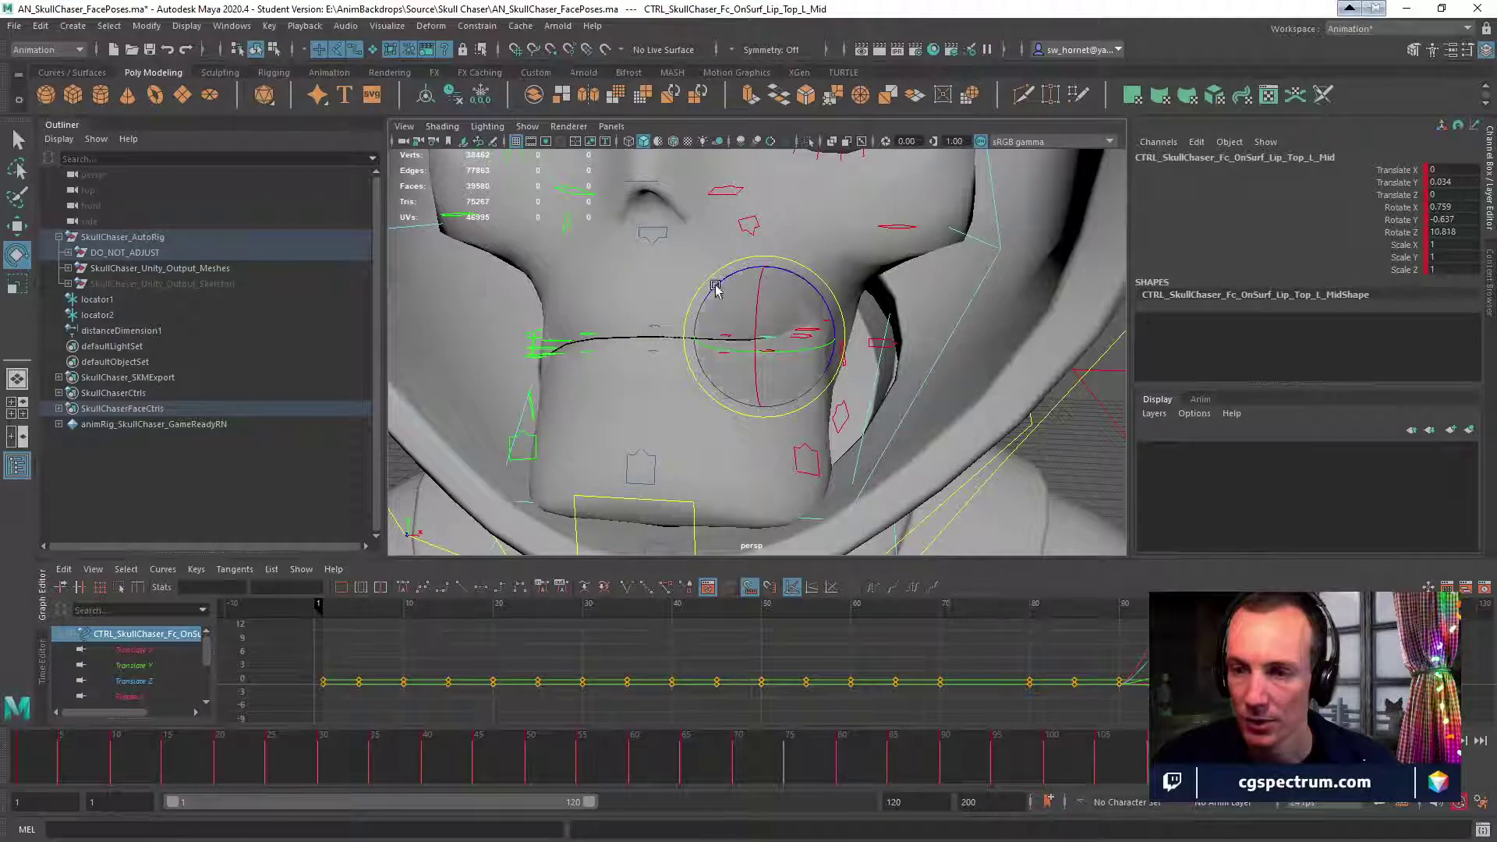
{"action": "left_click", "coordinate": [567, 341]}
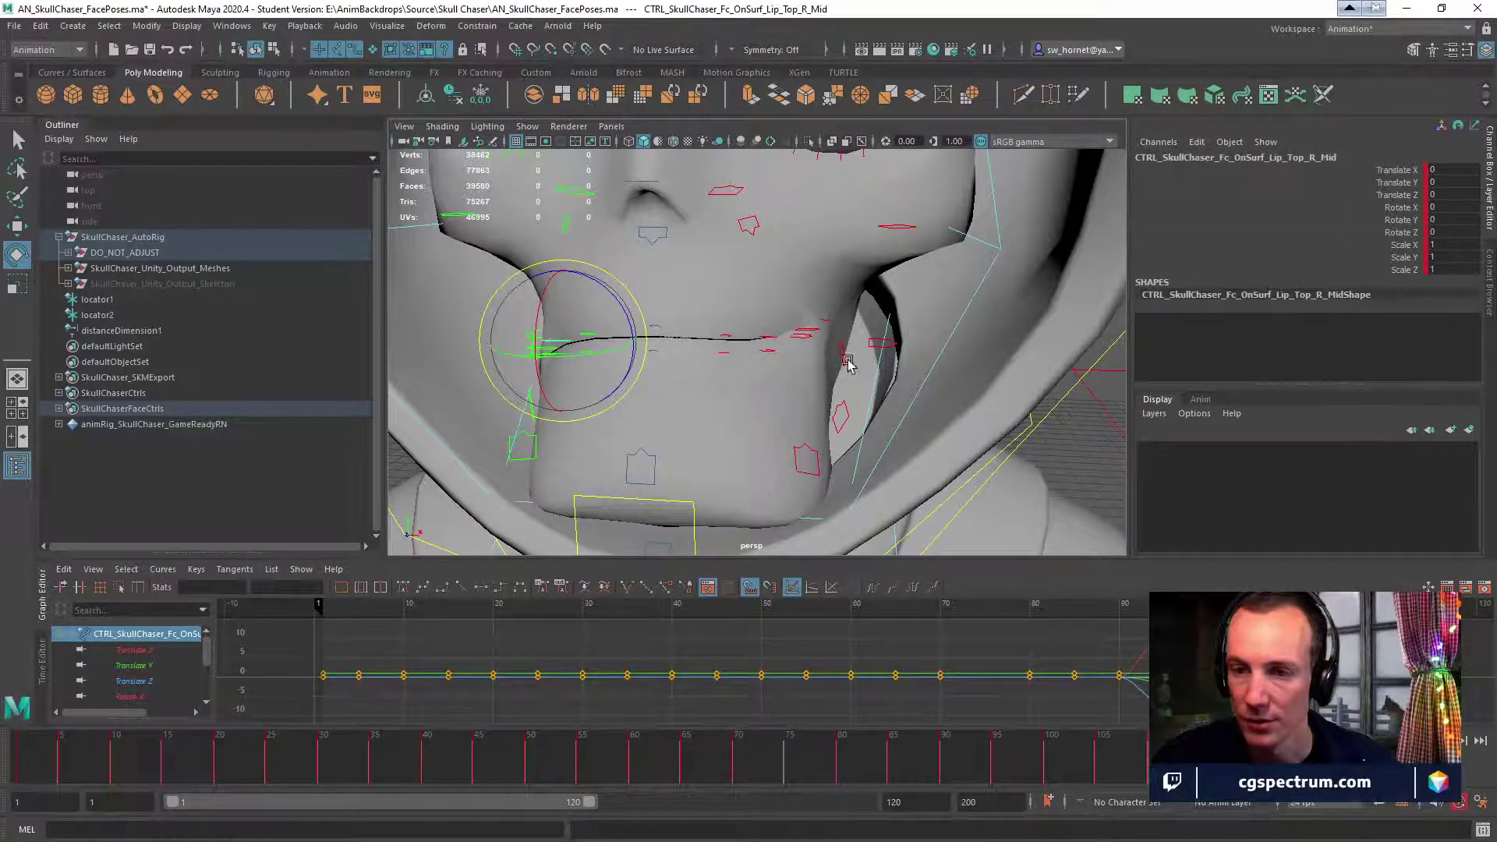
{"action": "left_click", "coordinate": [777, 344]}
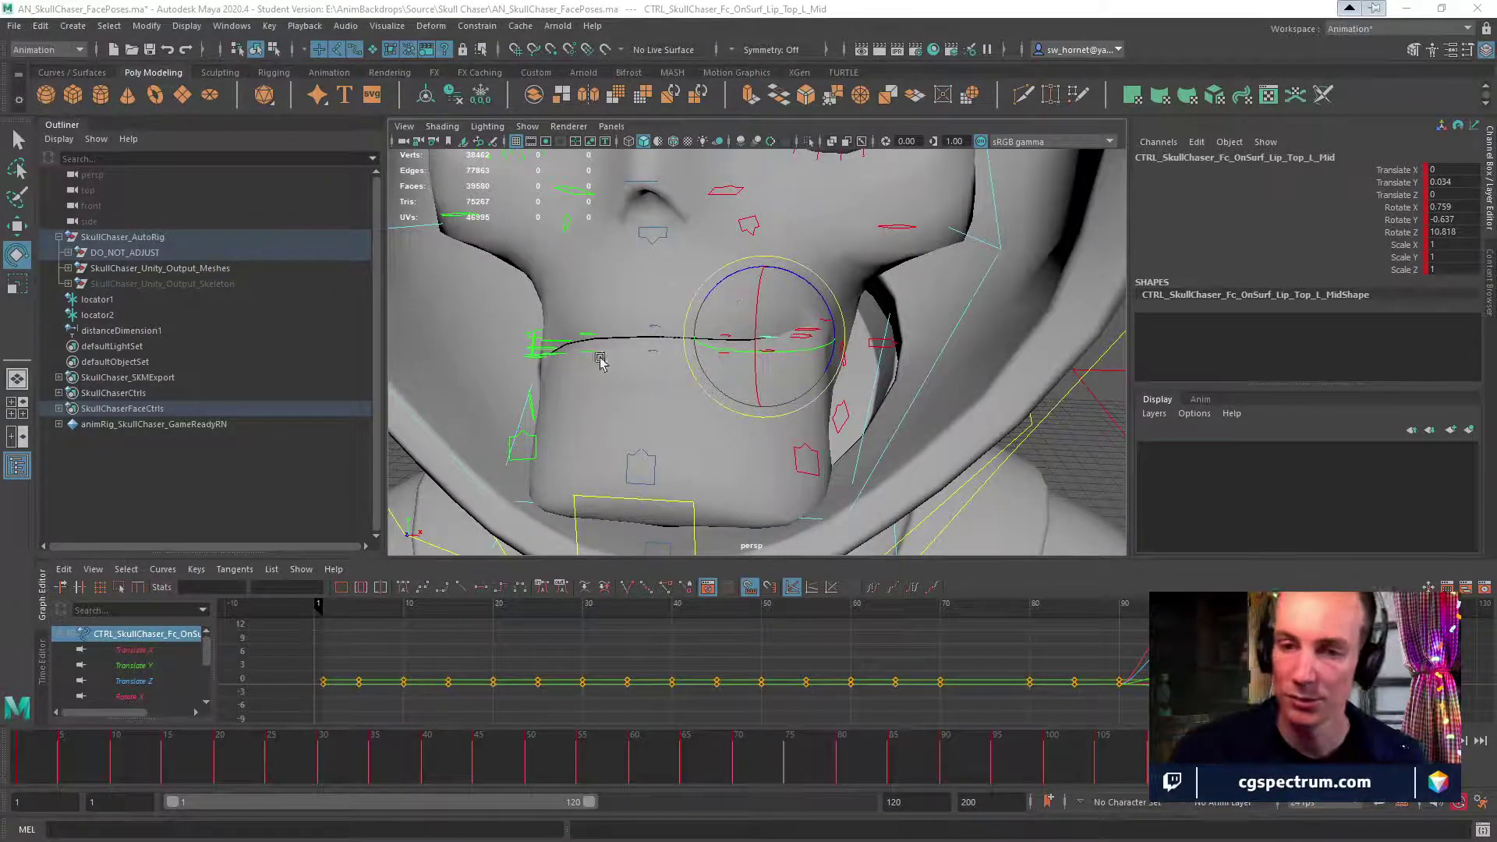
{"action": "left_click", "coordinate": [561, 341], "text": "shift"}
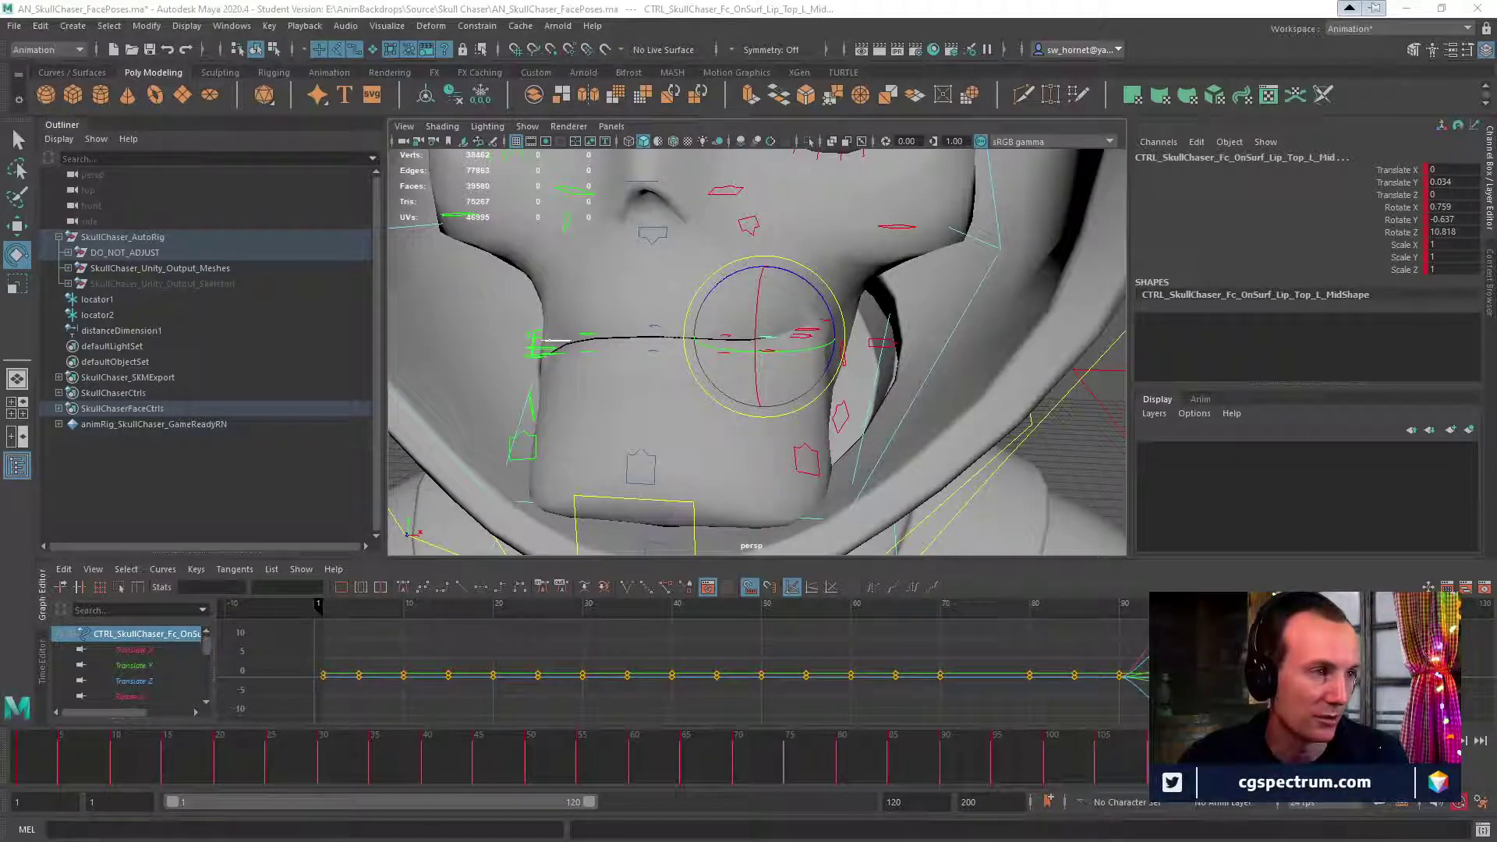
Switch to Chrome, search Google for "maya mirror control script" in a new tab and read the Reddit thread on mirroring controls.
{"action": "key", "text": "alt+Tab"}
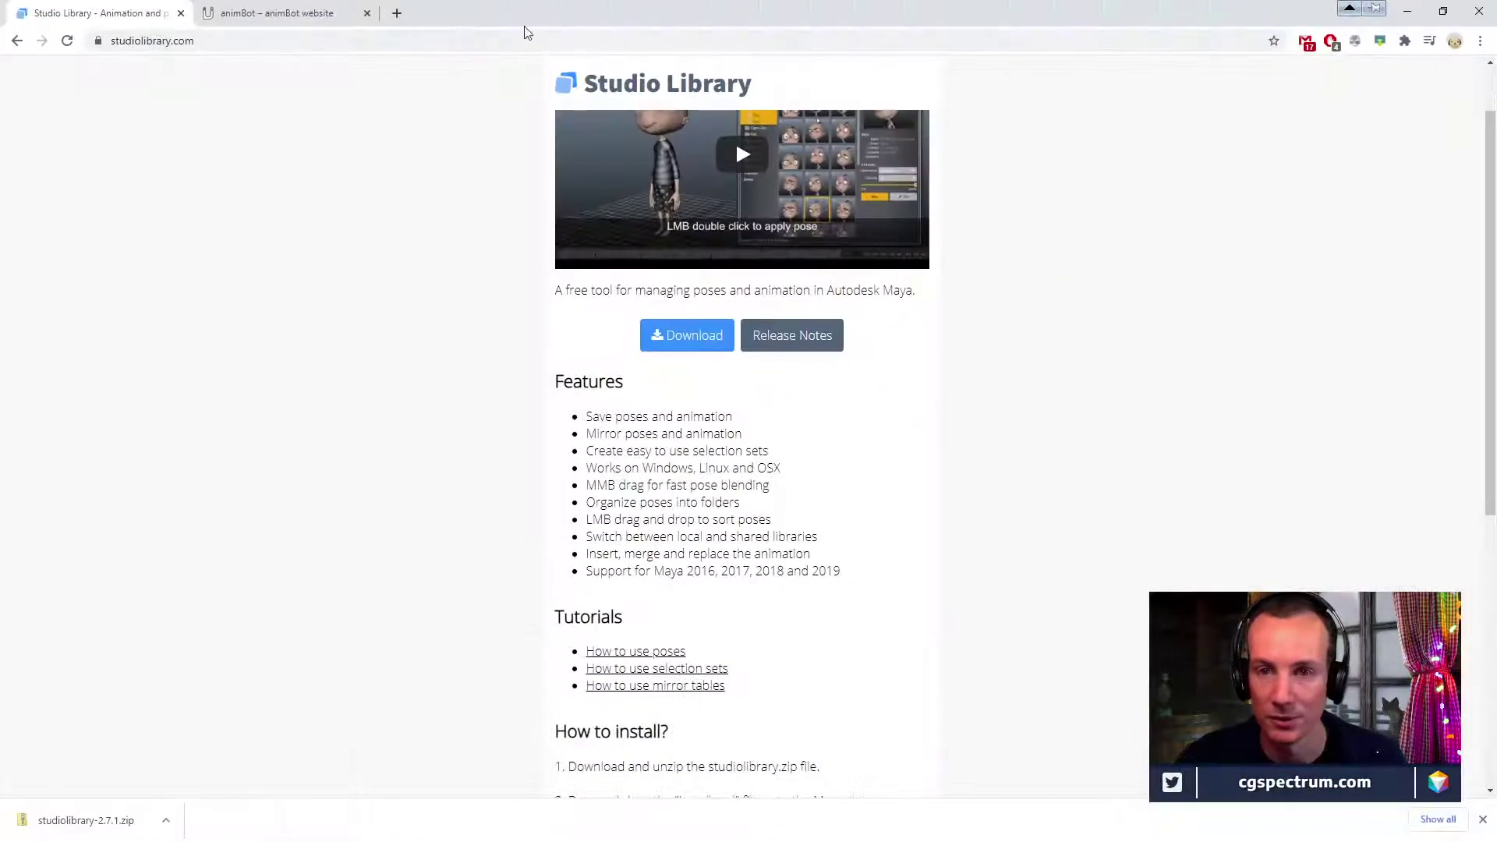
{"action": "key", "text": "ctrl+t"}
{"action": "left_click", "coordinate": [626, 327]}
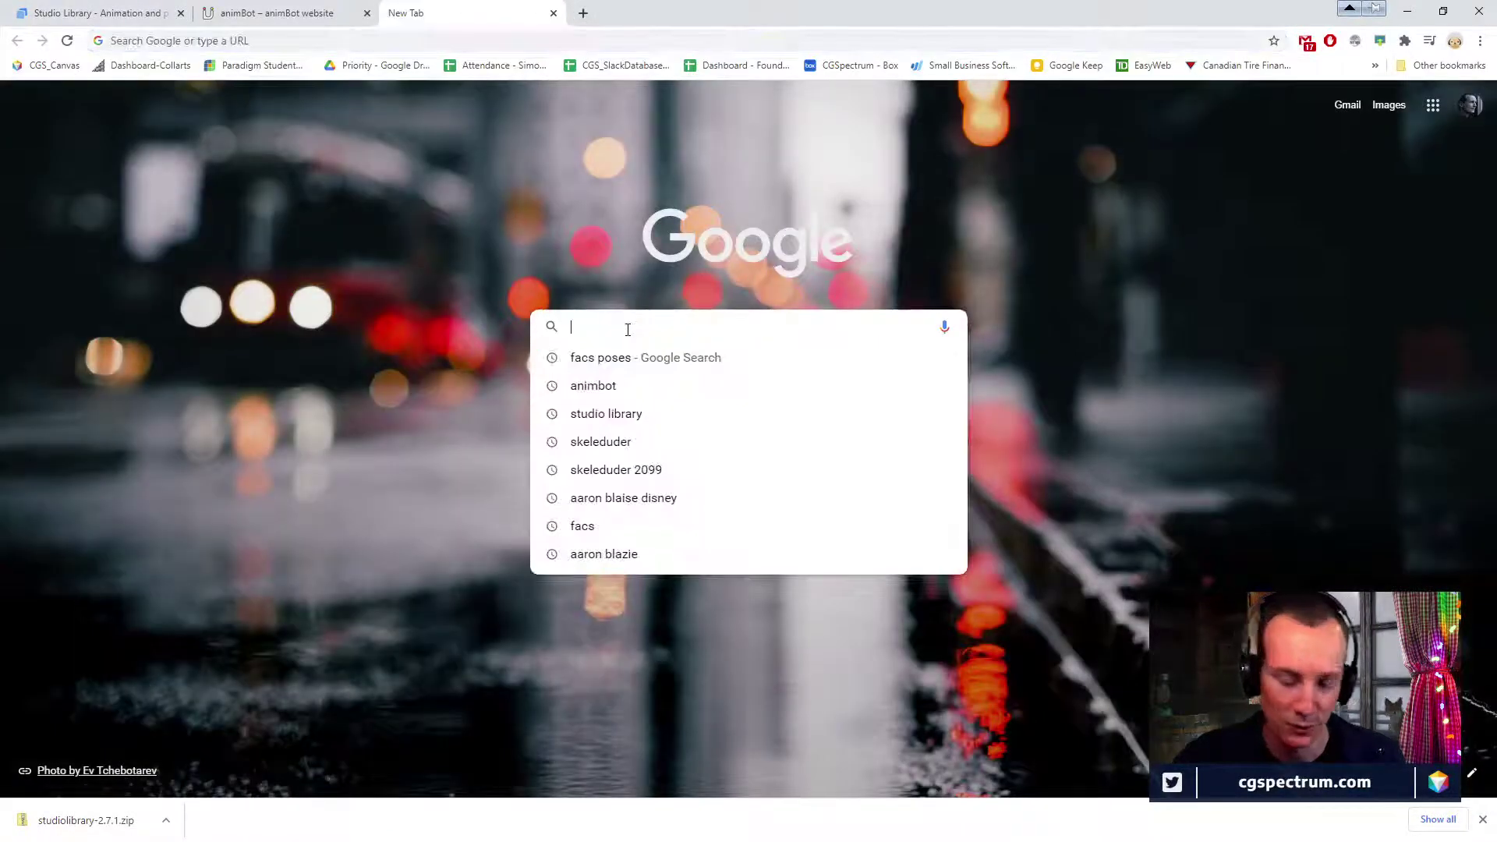
{"action": "type", "text": "maya "}
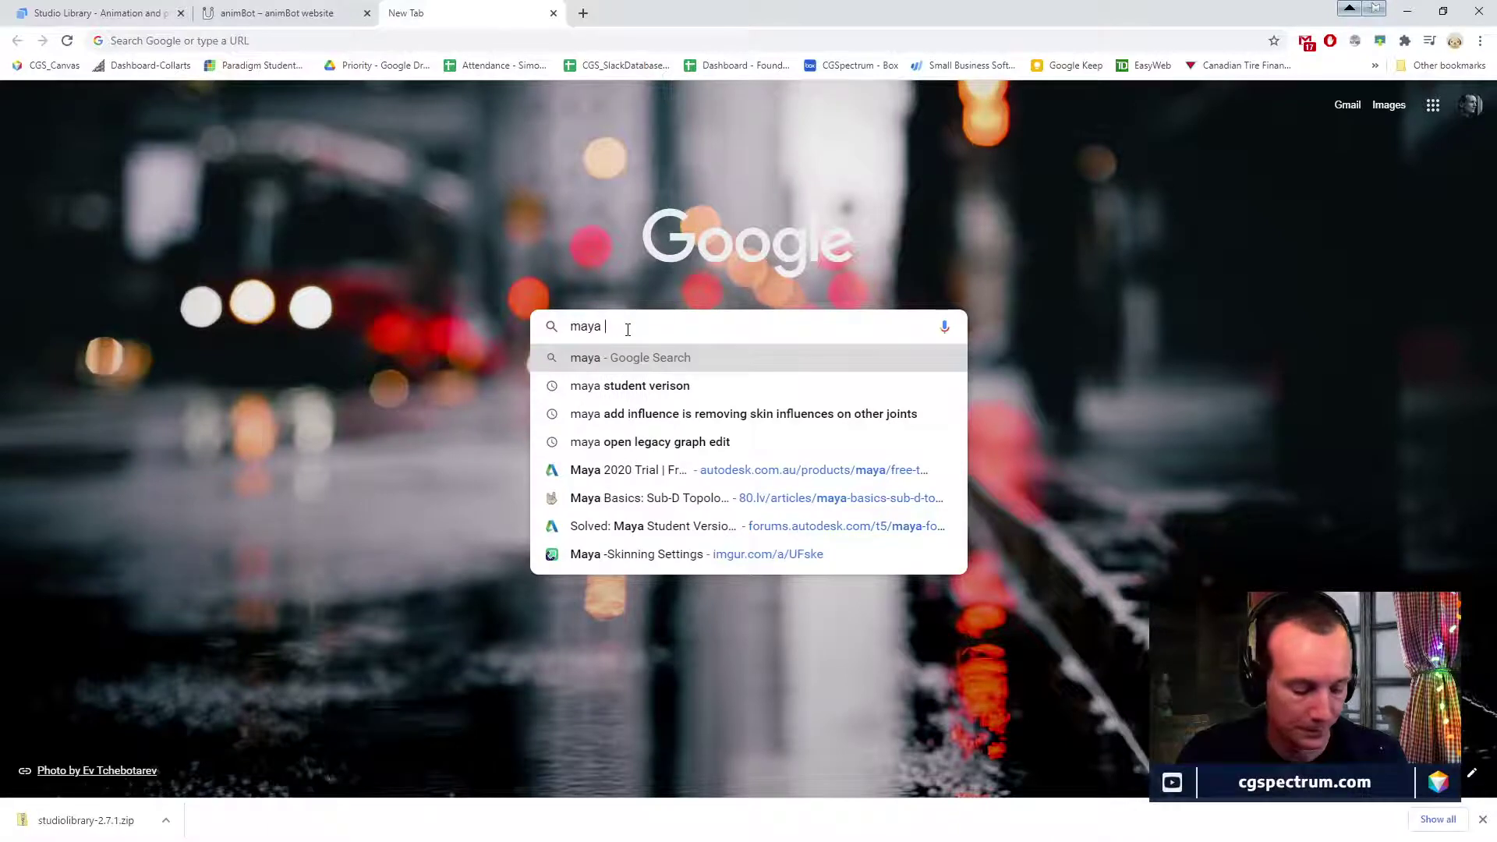
{"action": "type", "text": "mirror"}
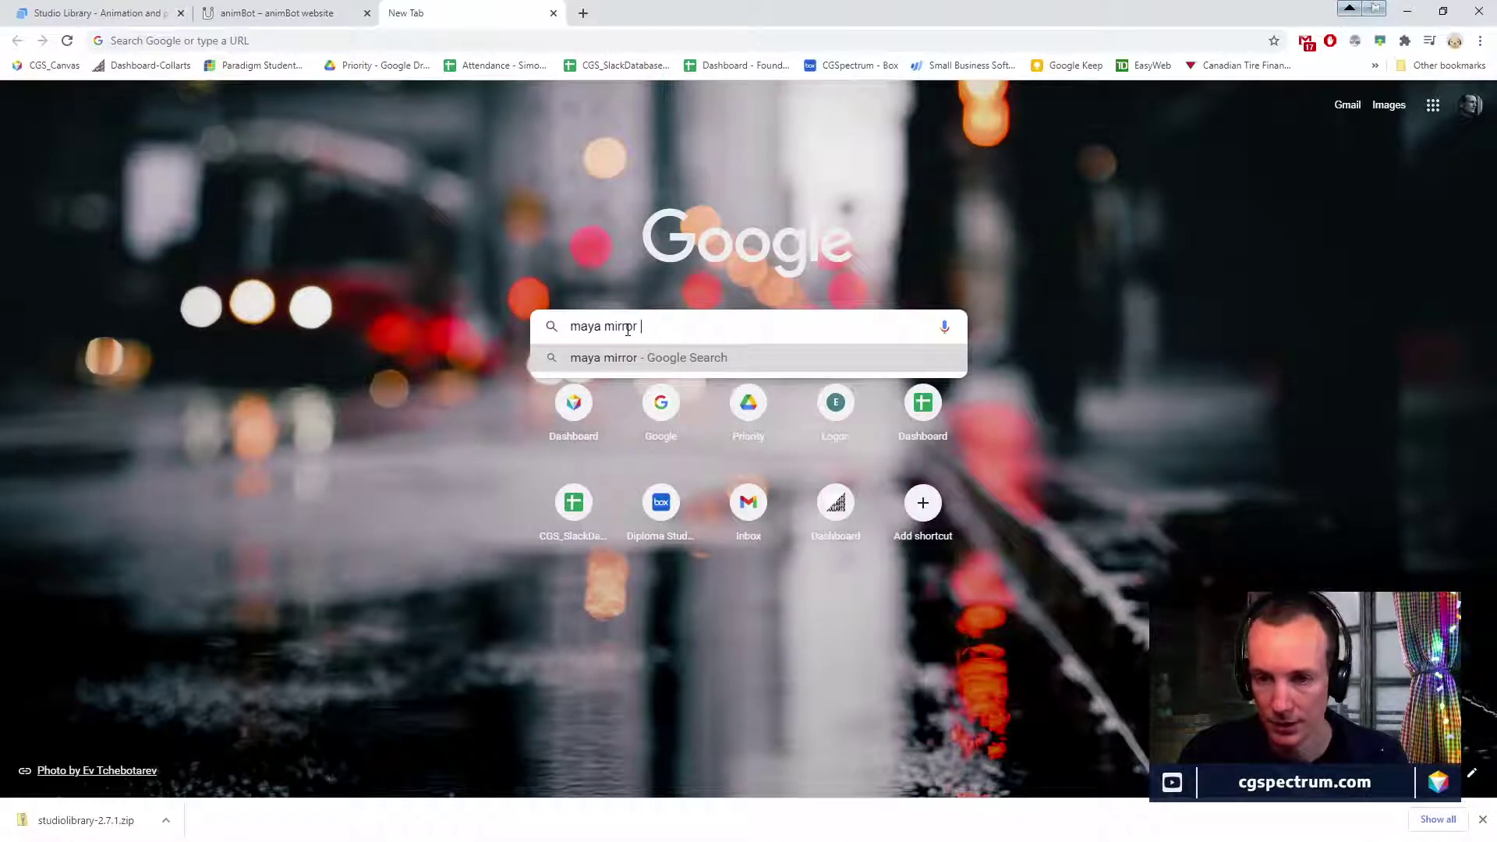
{"action": "type", "text": " control"}
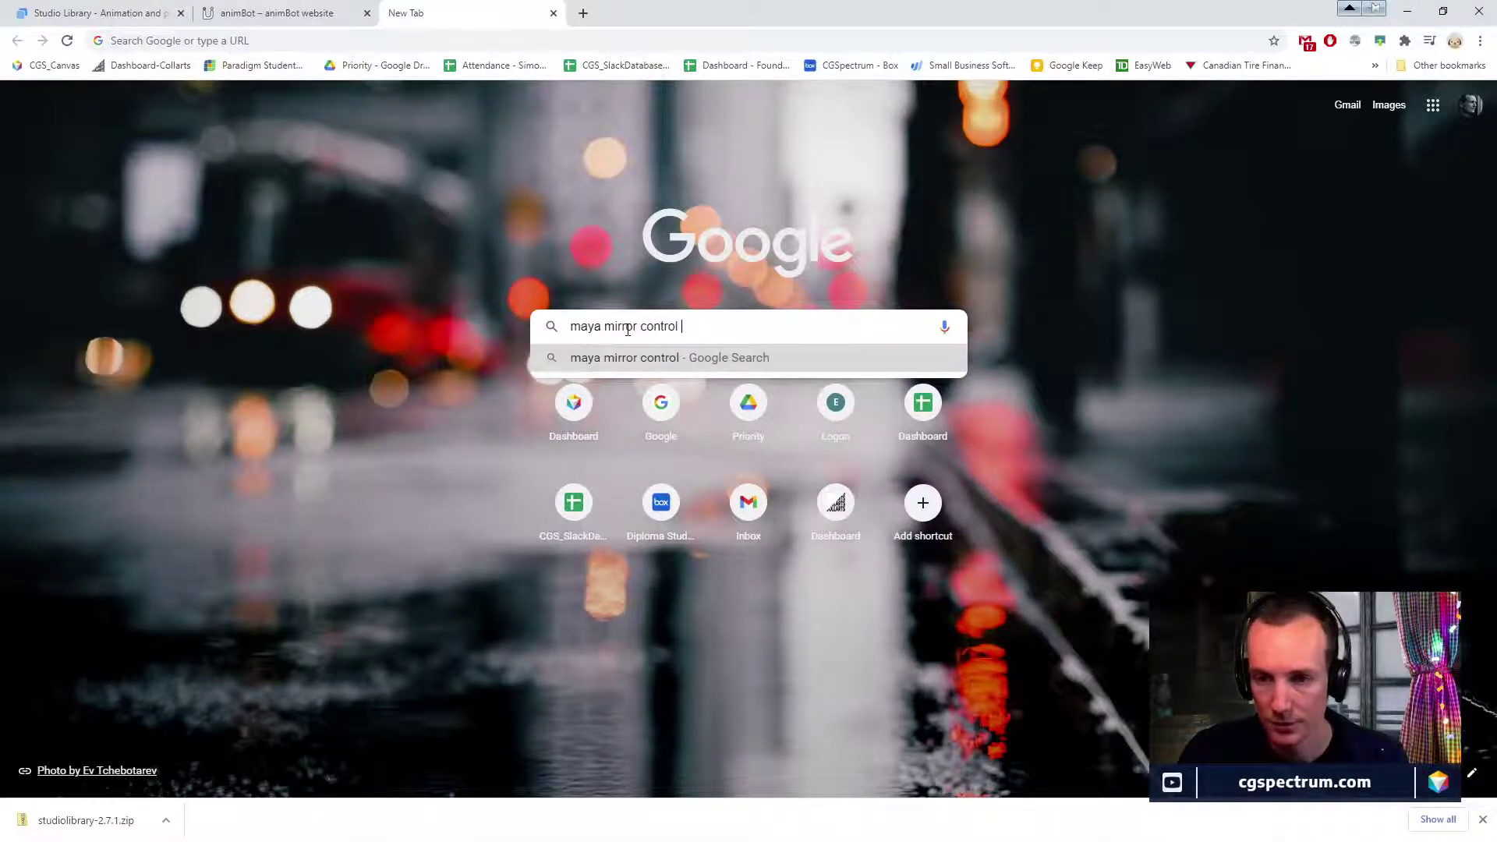
{"action": "type", "text": " script"}
{"action": "key", "text": "Return"}
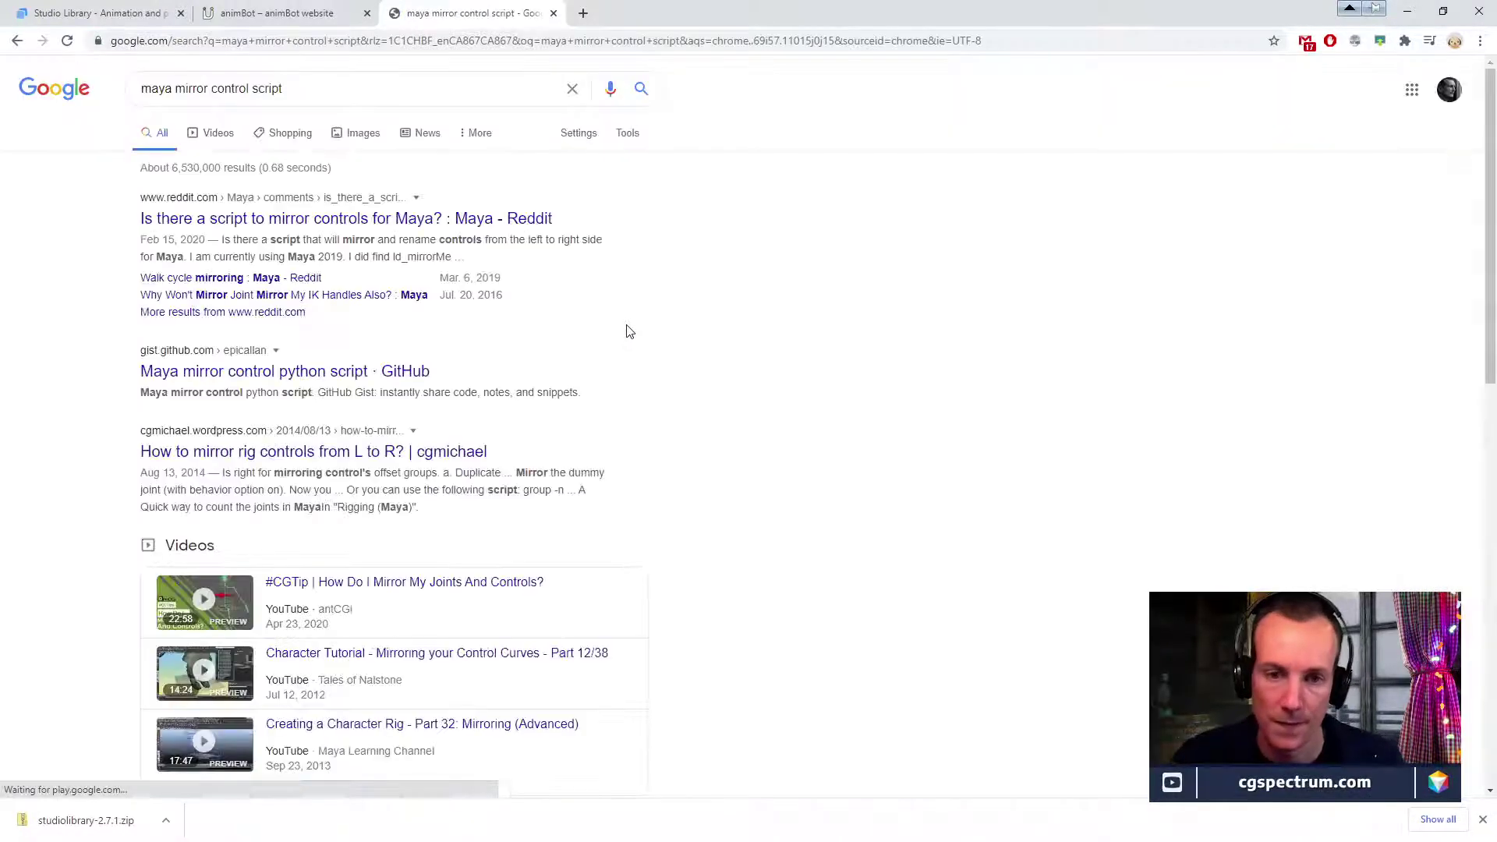
{"action": "left_click", "coordinate": [343, 223]}
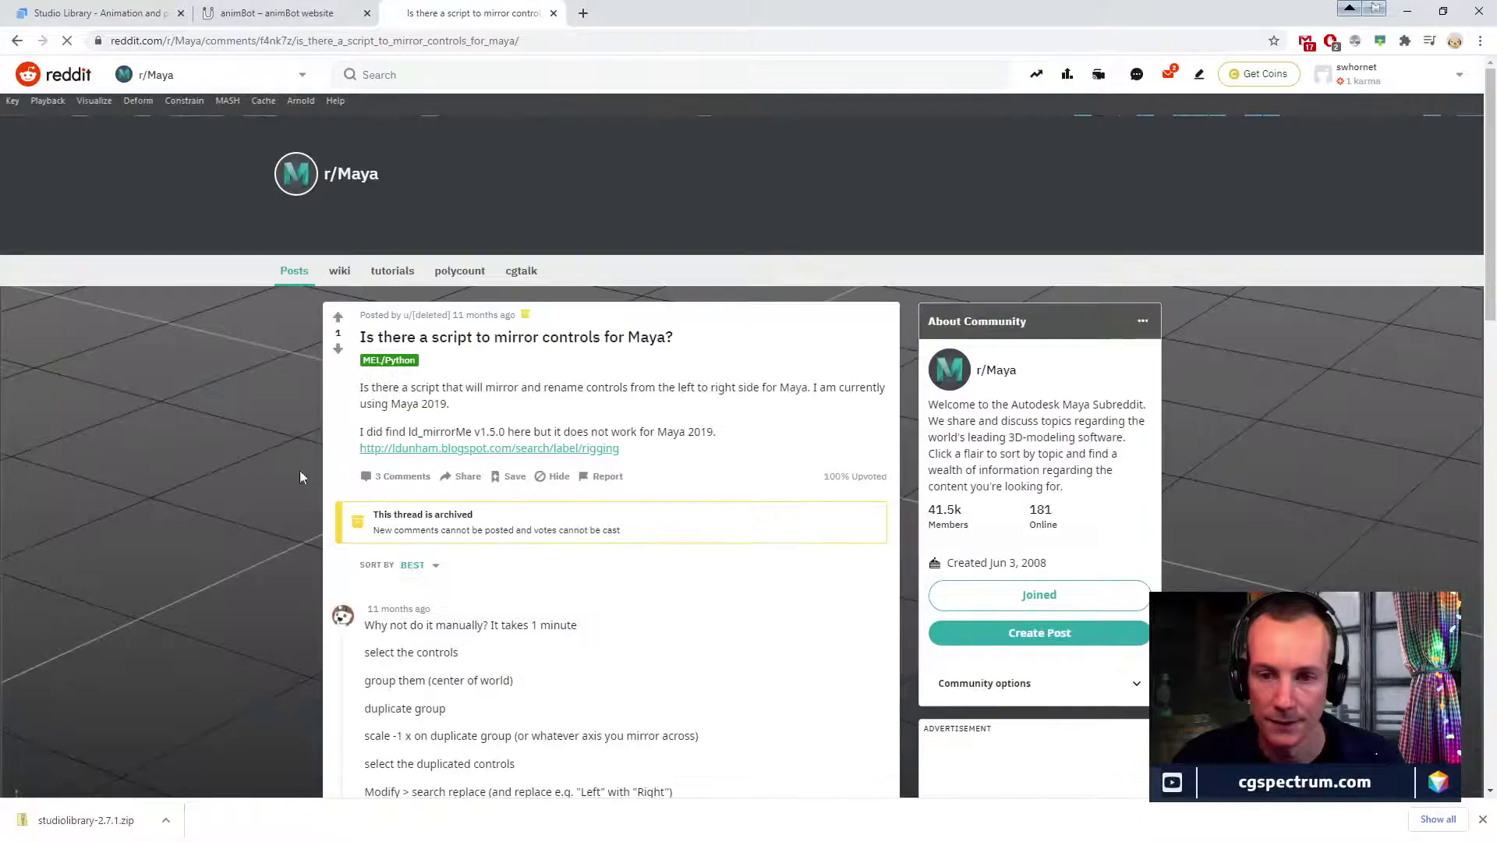
{"action": "scroll", "coordinate": [245, 478], "scroll_direction": "down", "scroll_amount": 2}
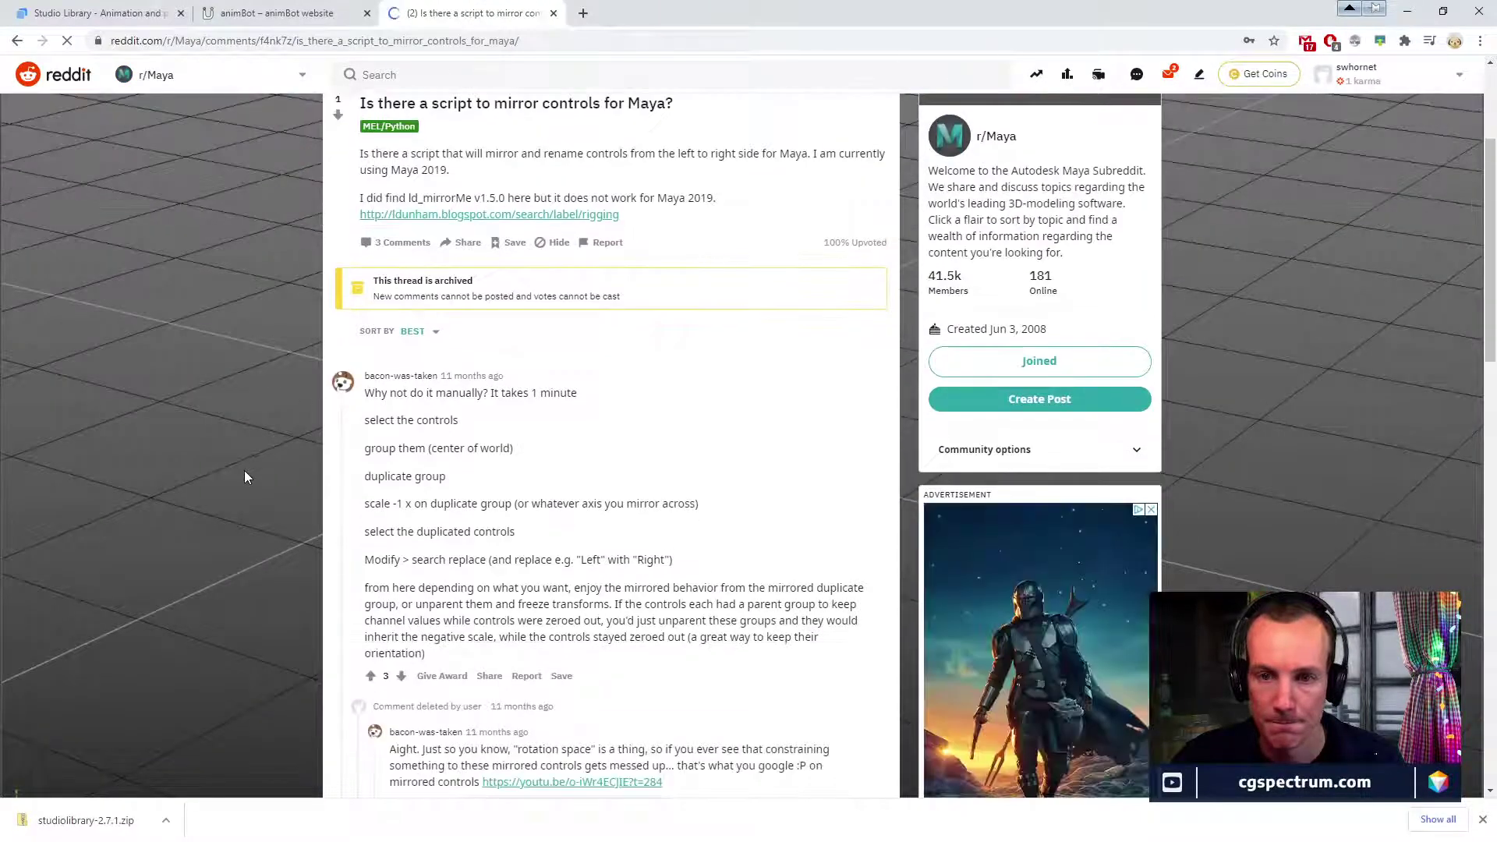
Read the Reddit comment describing how to mirror Maya controls manually by grouping, duplicating and scaling -1 in X.
{"action": "scroll", "coordinate": [245, 477], "scroll_direction": "down", "scroll_amount": 1}
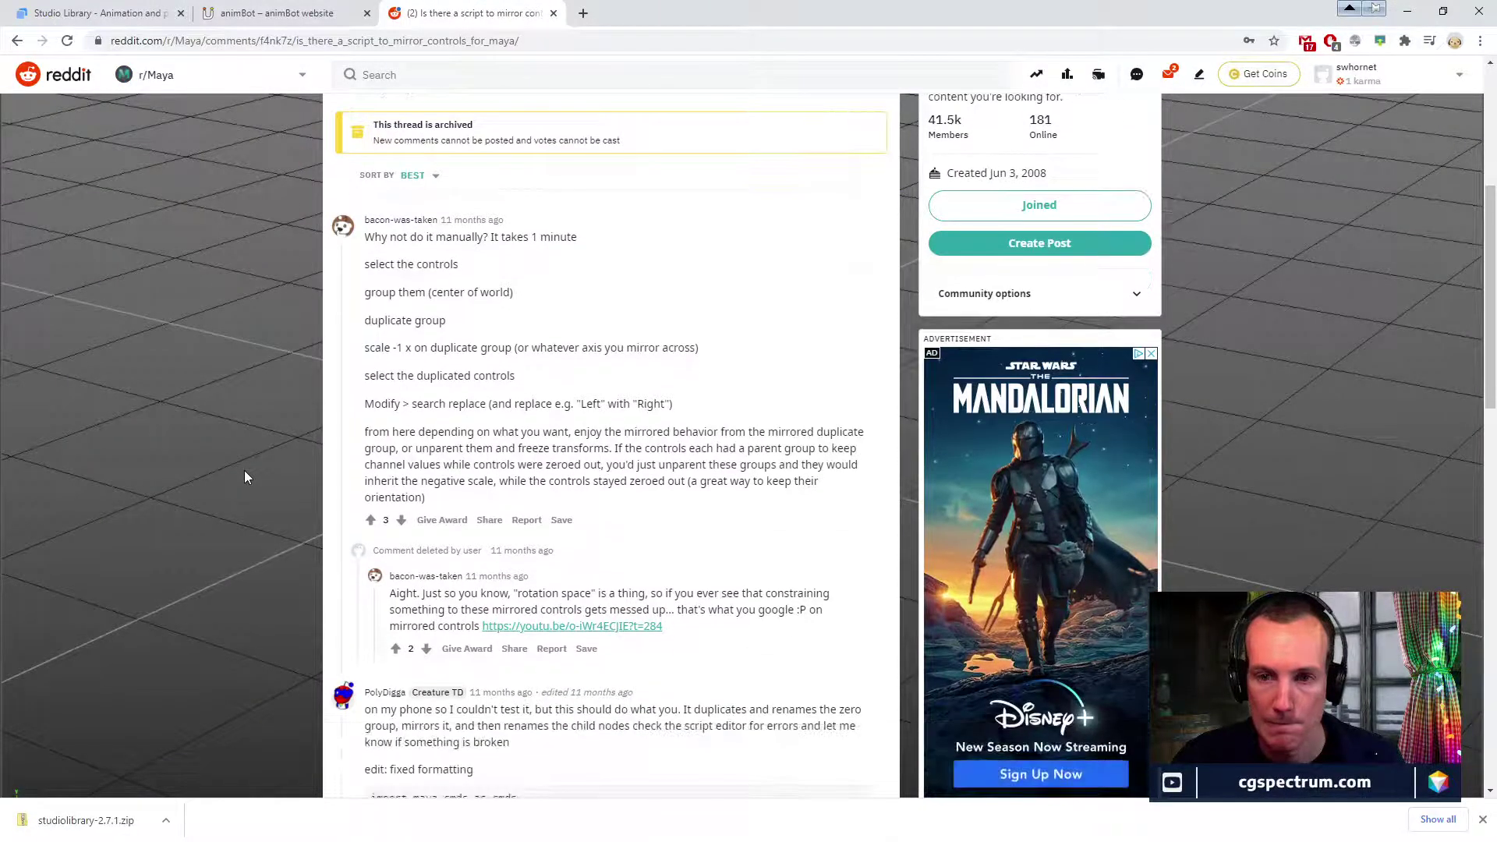
{"action": "scroll", "coordinate": [245, 478], "scroll_direction": "down", "scroll_amount": 1}
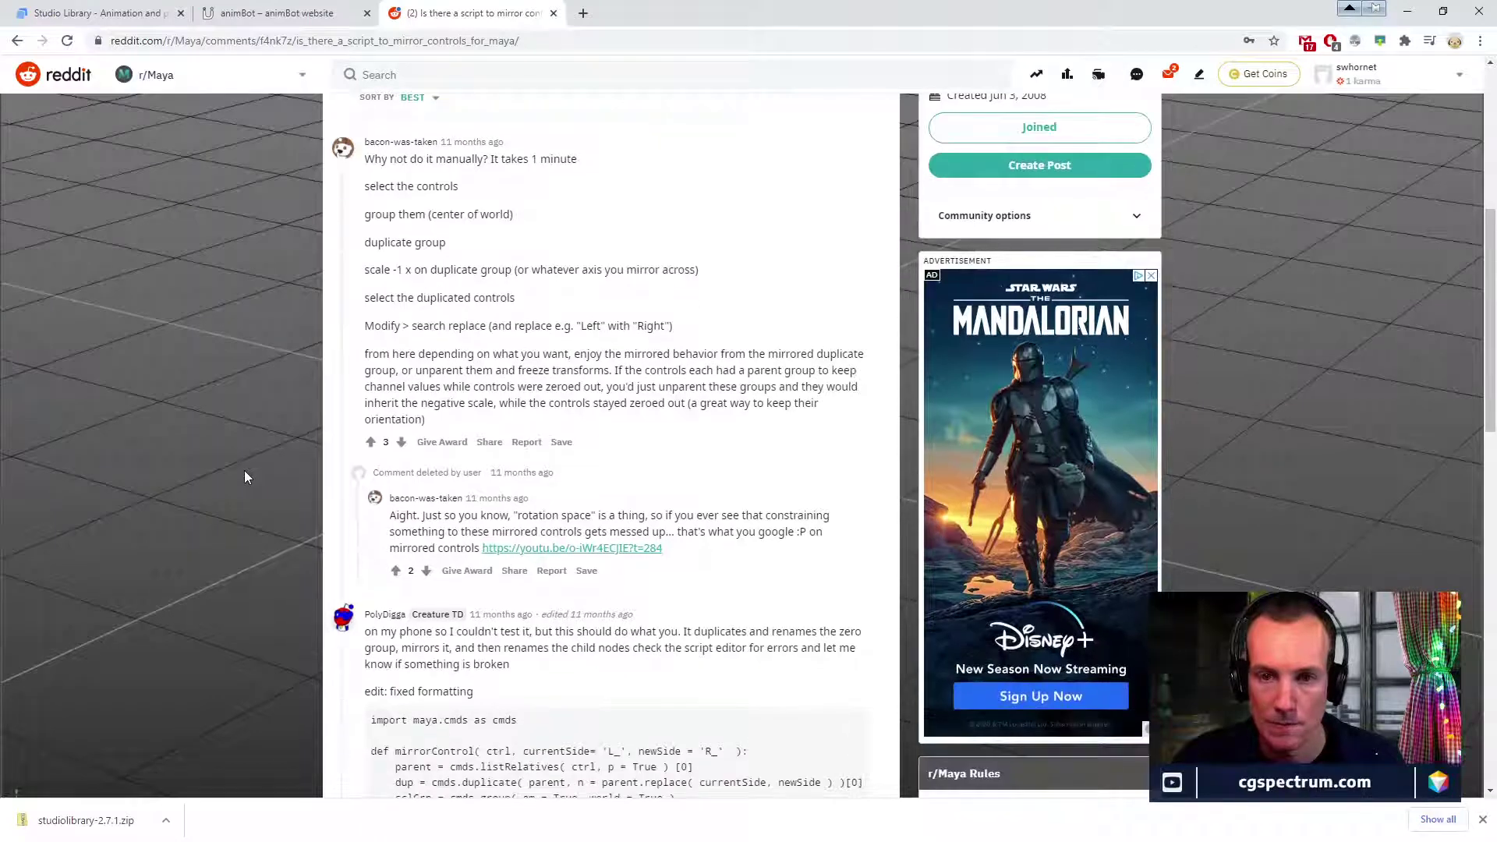
{"action": "left_click_drag", "start_coordinate": [501, 159], "coordinate": [638, 159]}
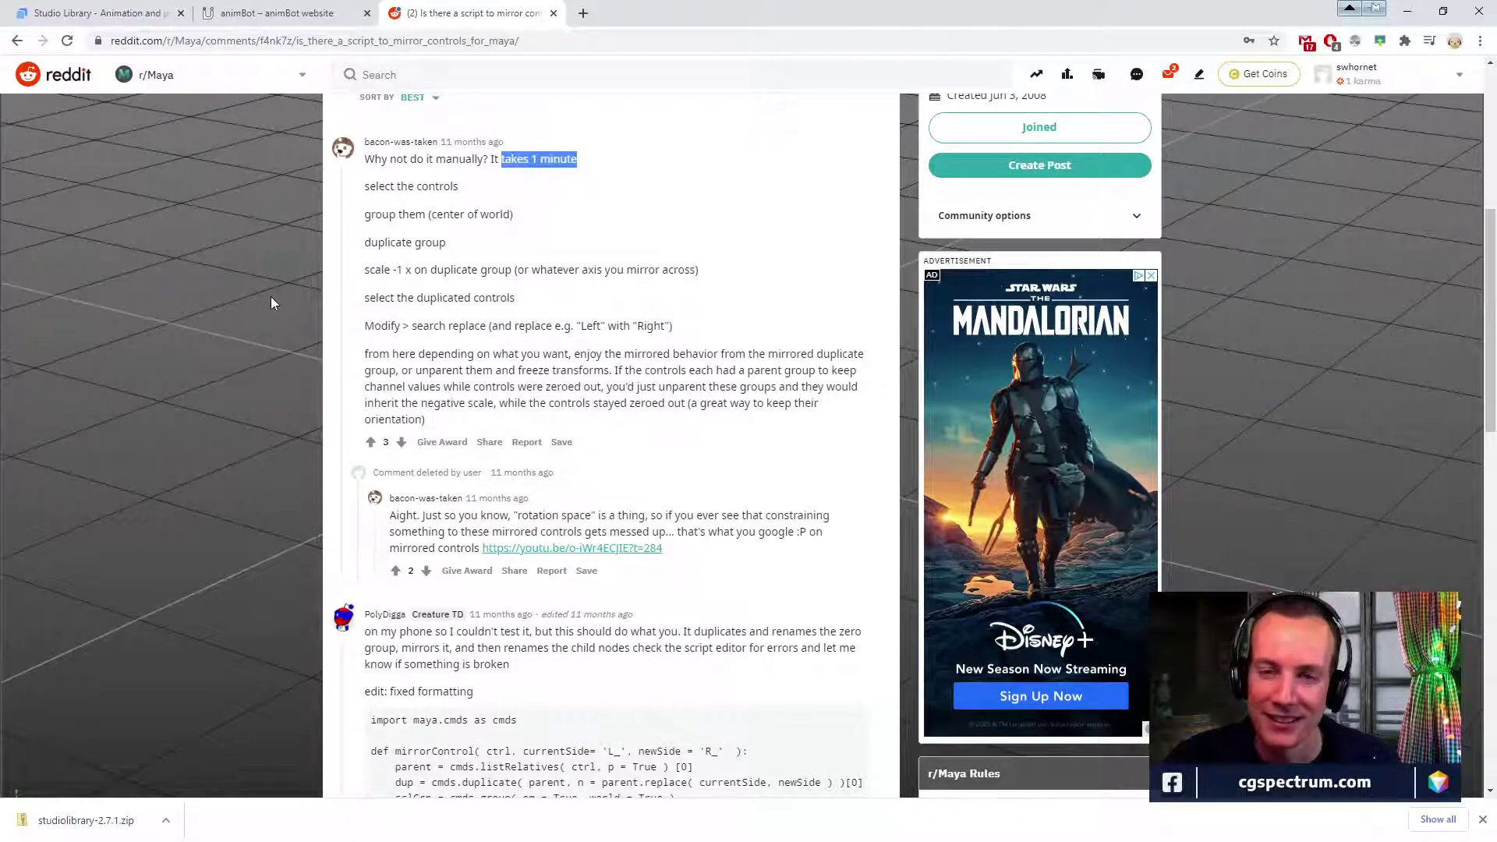
{"action": "scroll", "coordinate": [270, 333], "scroll_direction": "down", "scroll_amount": 1}
{"action": "scroll", "coordinate": [270, 333], "scroll_direction": "up", "scroll_amount": 1}
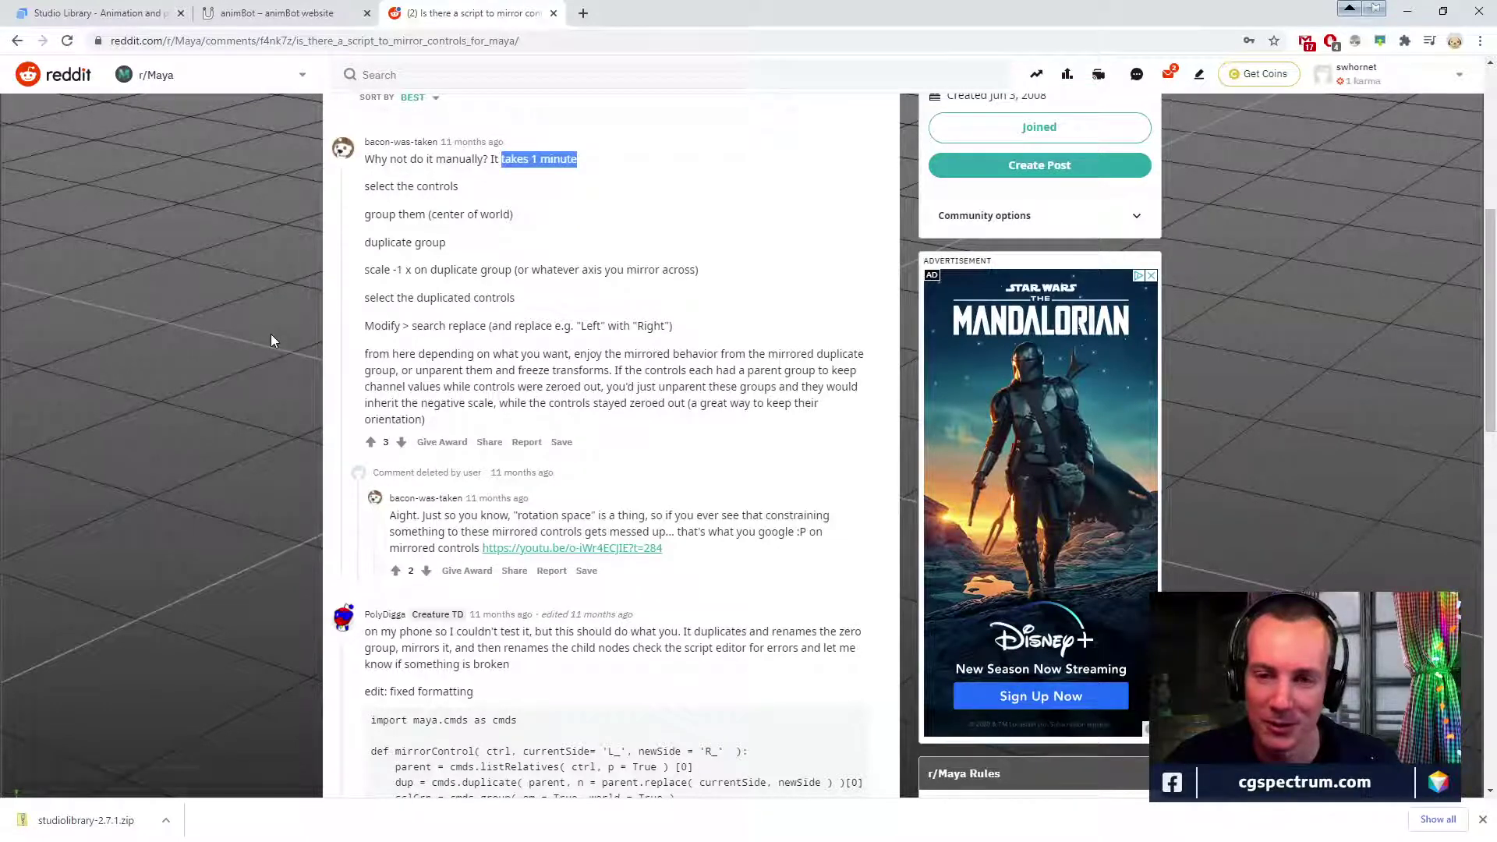
{"action": "scroll", "coordinate": [270, 335], "scroll_direction": "down", "scroll_amount": 3}
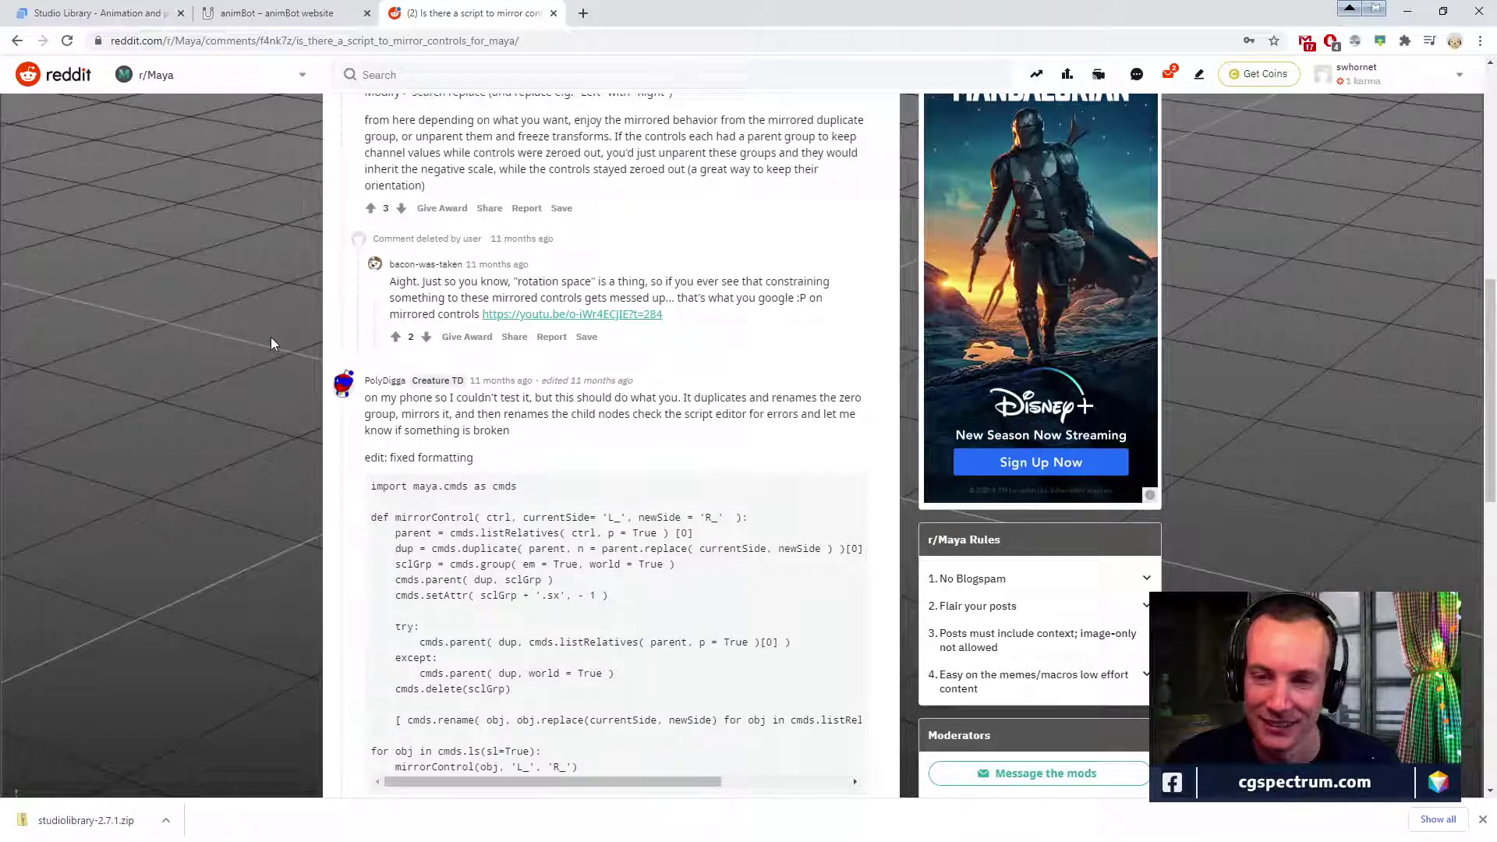
Examine the thread's mirrorControl Python script and the explanation of how it duplicates, renames and mirrors controls.
{"action": "scroll", "coordinate": [270, 337], "scroll_direction": "down", "scroll_amount": 1}
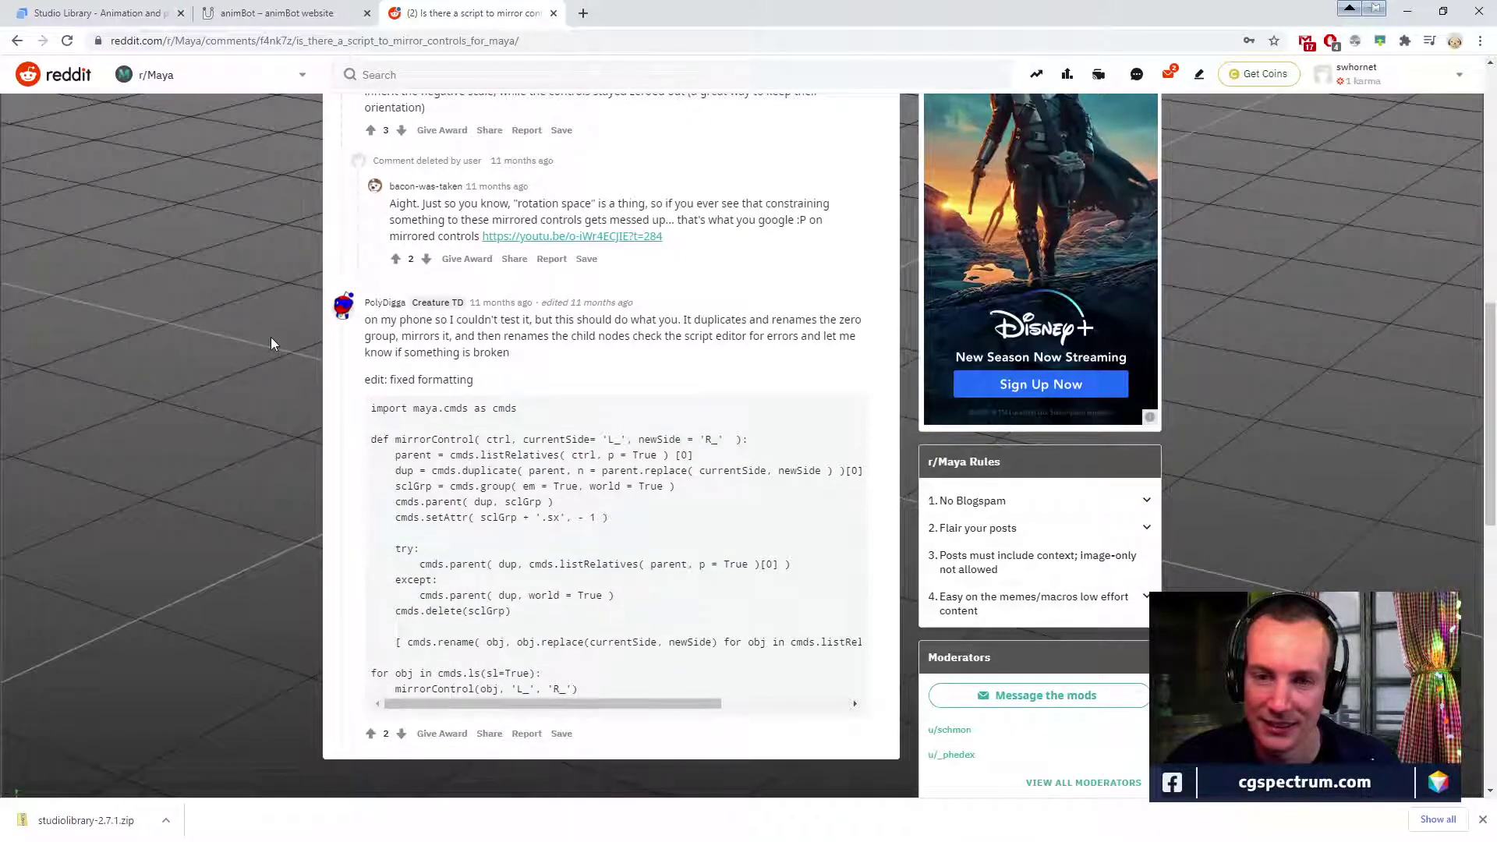
{"action": "scroll", "coordinate": [270, 336], "scroll_direction": "down", "scroll_amount": 2}
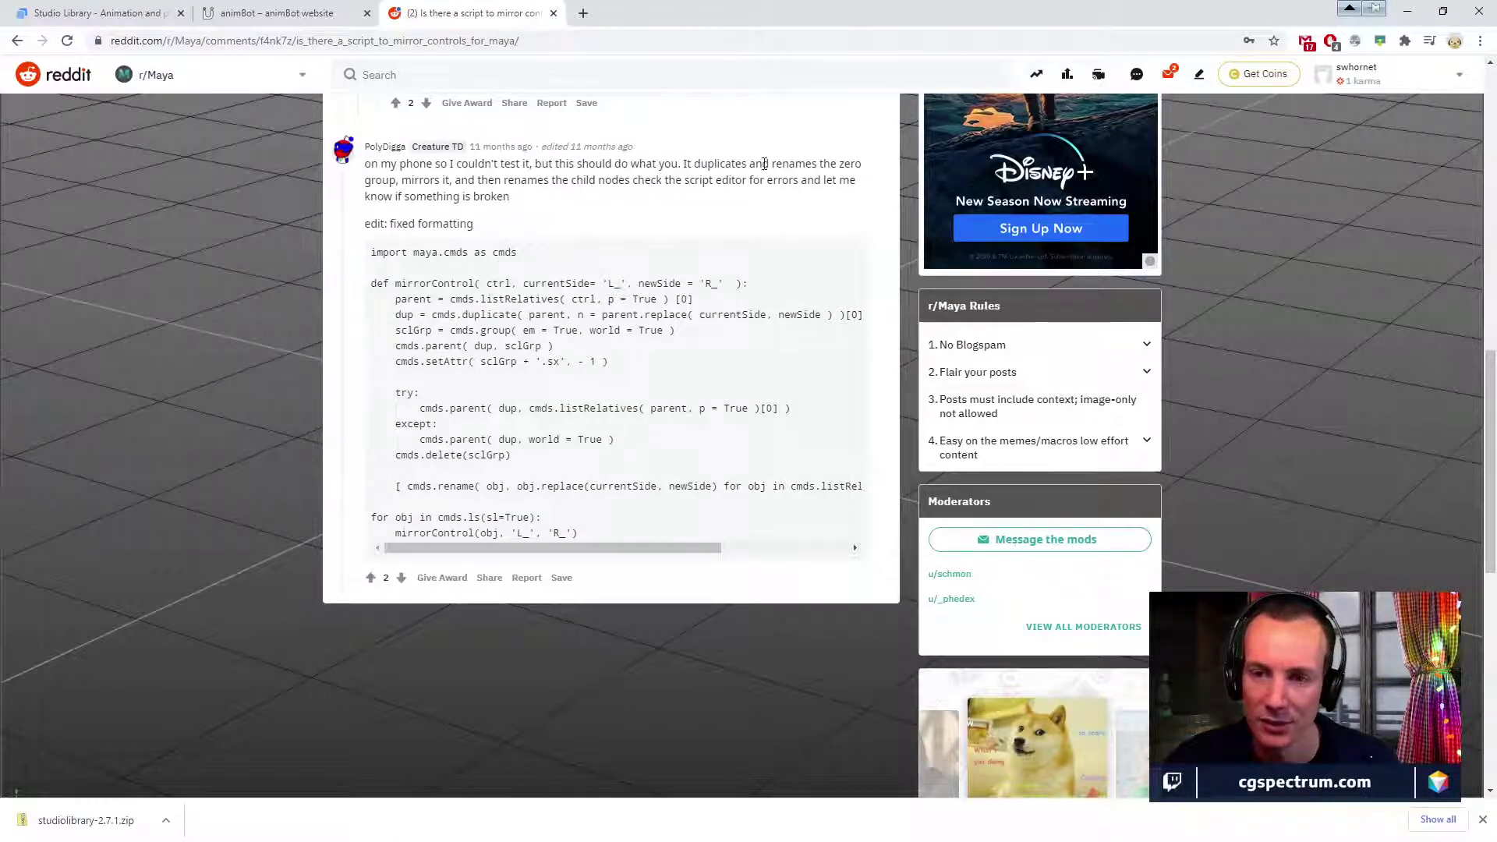
{"action": "scroll", "coordinate": [571, 272], "scroll_direction": "down", "scroll_amount": 1}
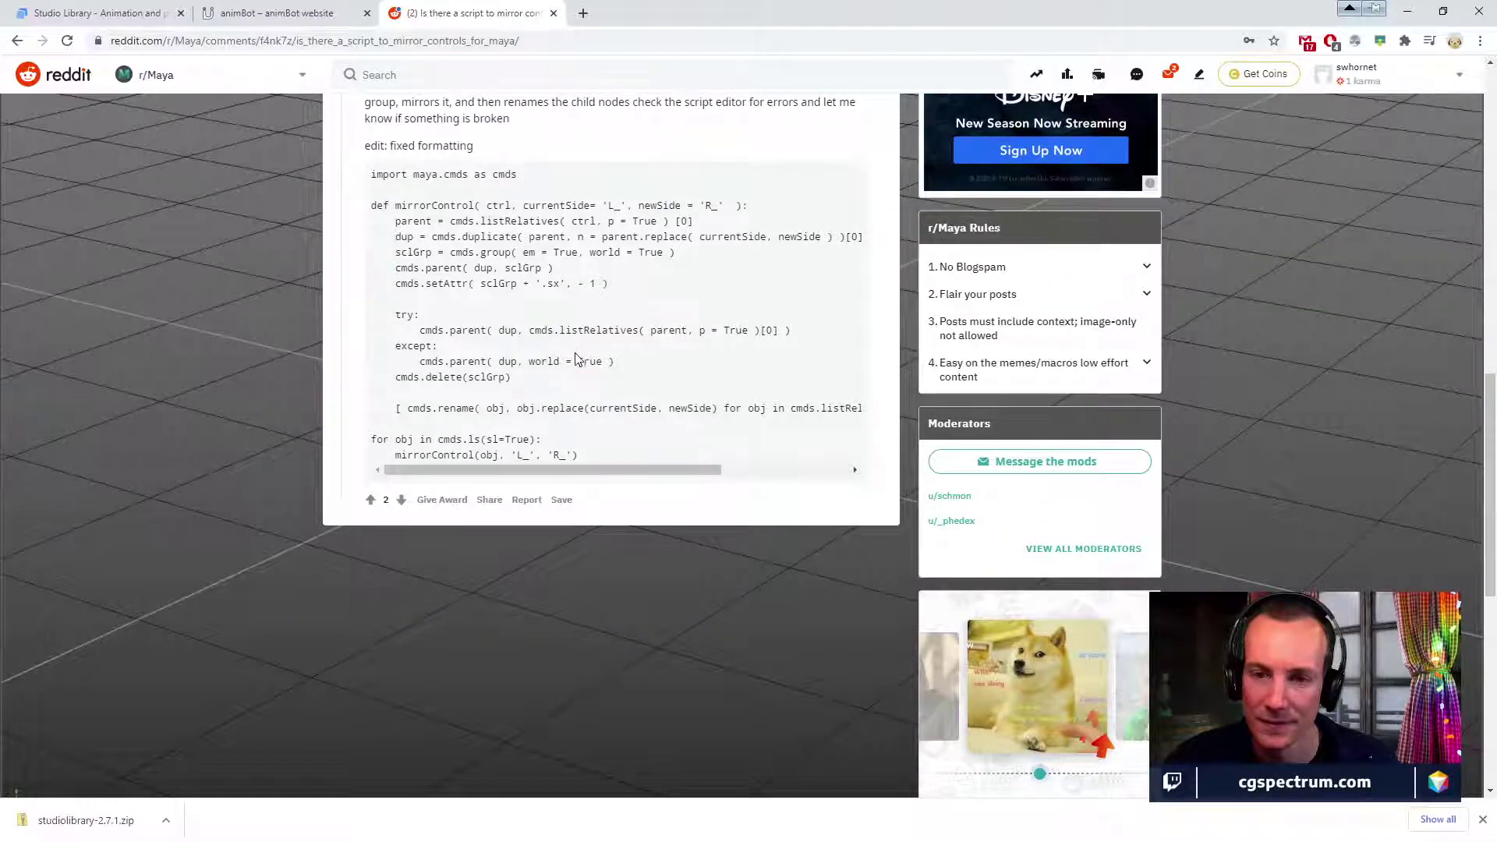
{"action": "scroll", "coordinate": [576, 366], "scroll_direction": "down", "scroll_amount": 1}
{"action": "scroll", "coordinate": [575, 370], "scroll_direction": "up", "scroll_amount": 1}
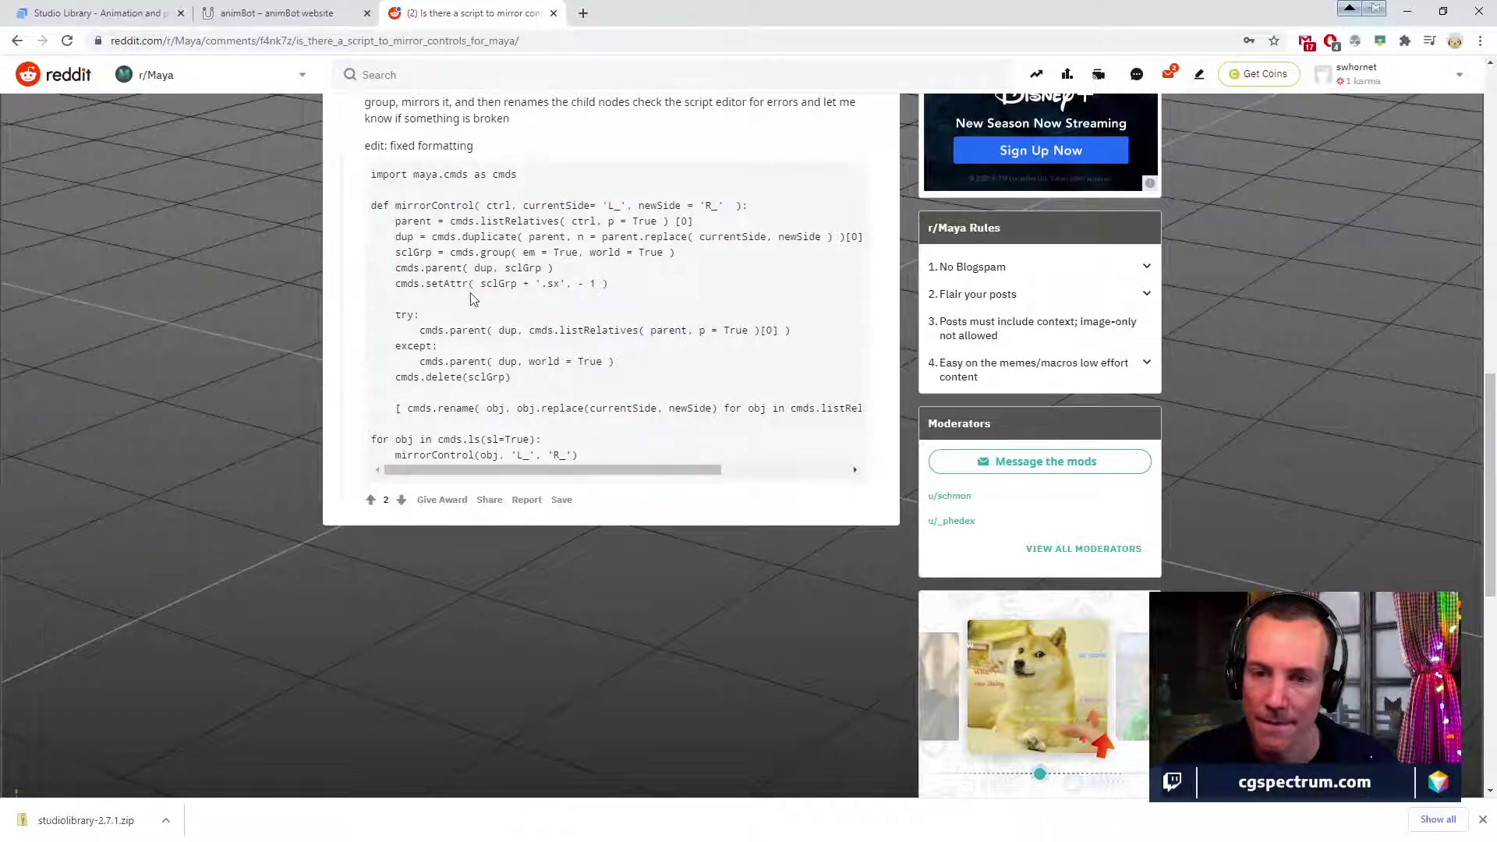
{"action": "scroll", "coordinate": [475, 401], "scroll_direction": "down", "scroll_amount": 1}
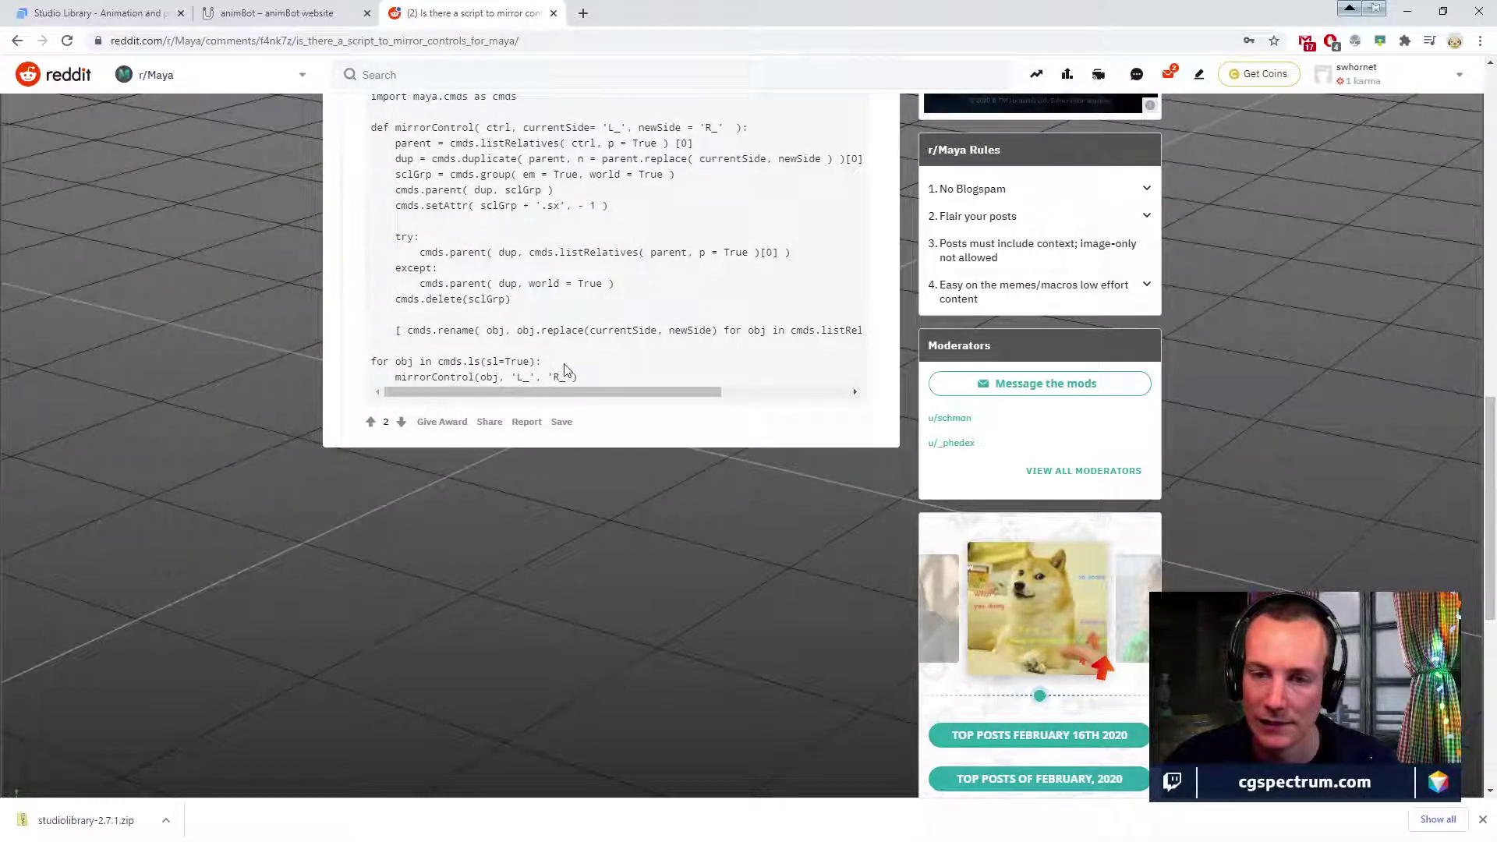
{"action": "scroll", "coordinate": [552, 343], "scroll_direction": "up", "scroll_amount": 2}
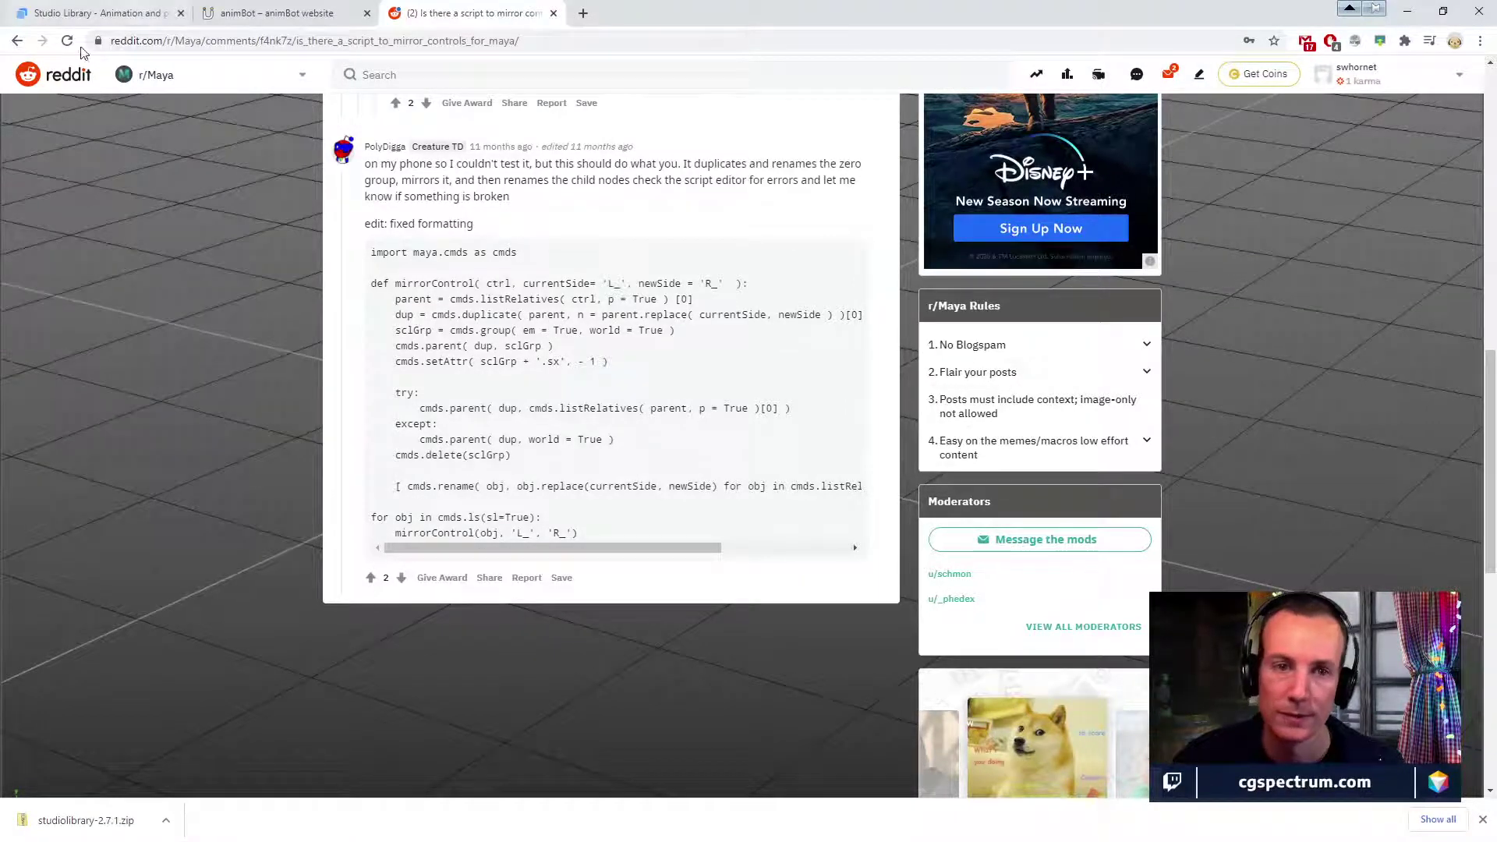
Return to the "maya mirror control script" search results and look through them for a suitable mirroring tool.
{"action": "left_click", "coordinate": [24, 42]}
{"action": "scroll", "coordinate": [468, 363], "scroll_direction": "down", "scroll_amount": 2}
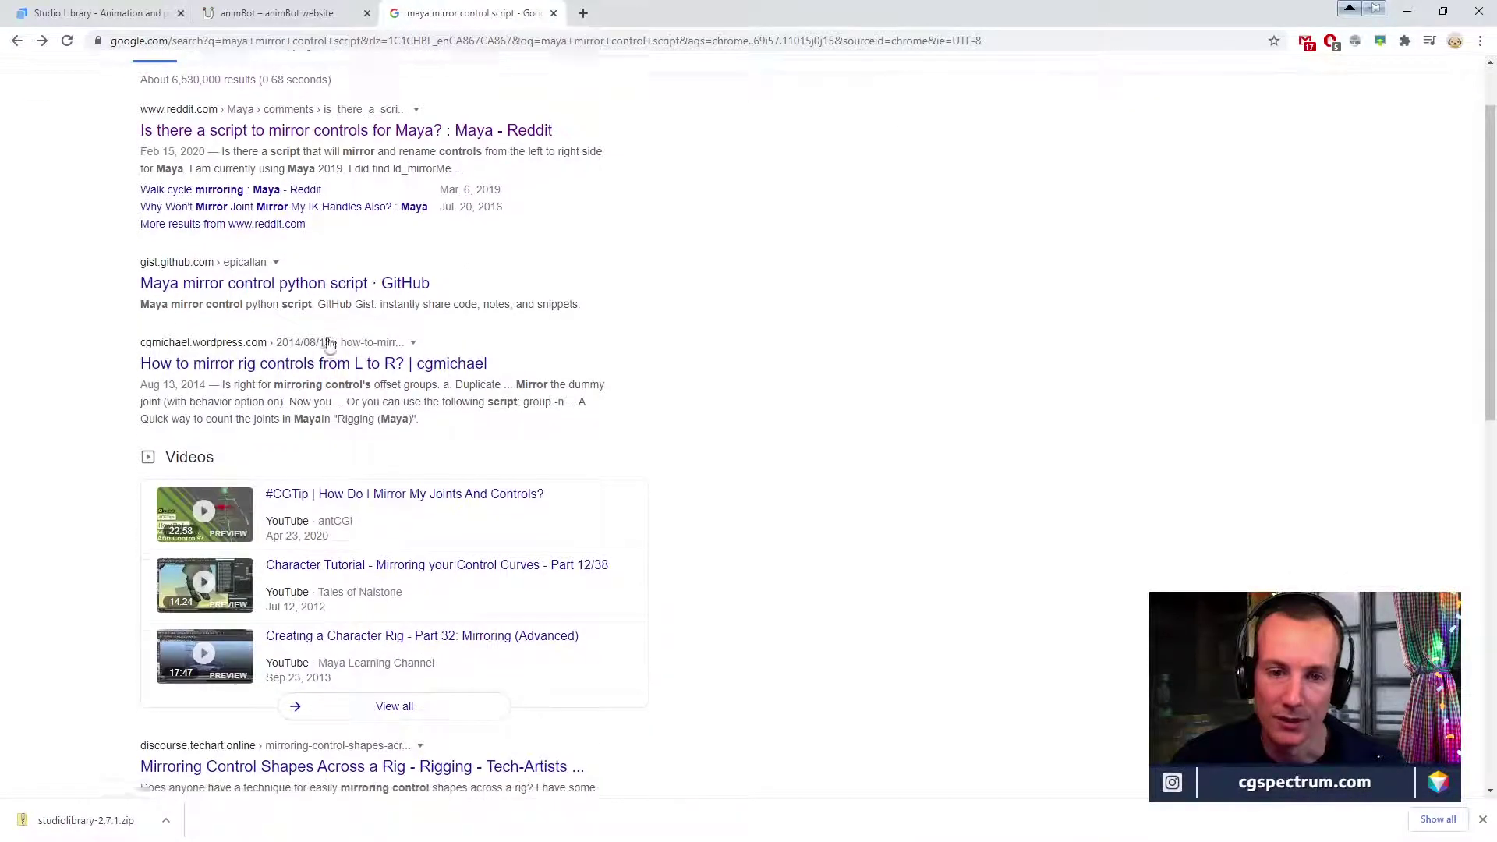
{"action": "scroll", "coordinate": [467, 359], "scroll_direction": "down", "scroll_amount": 4}
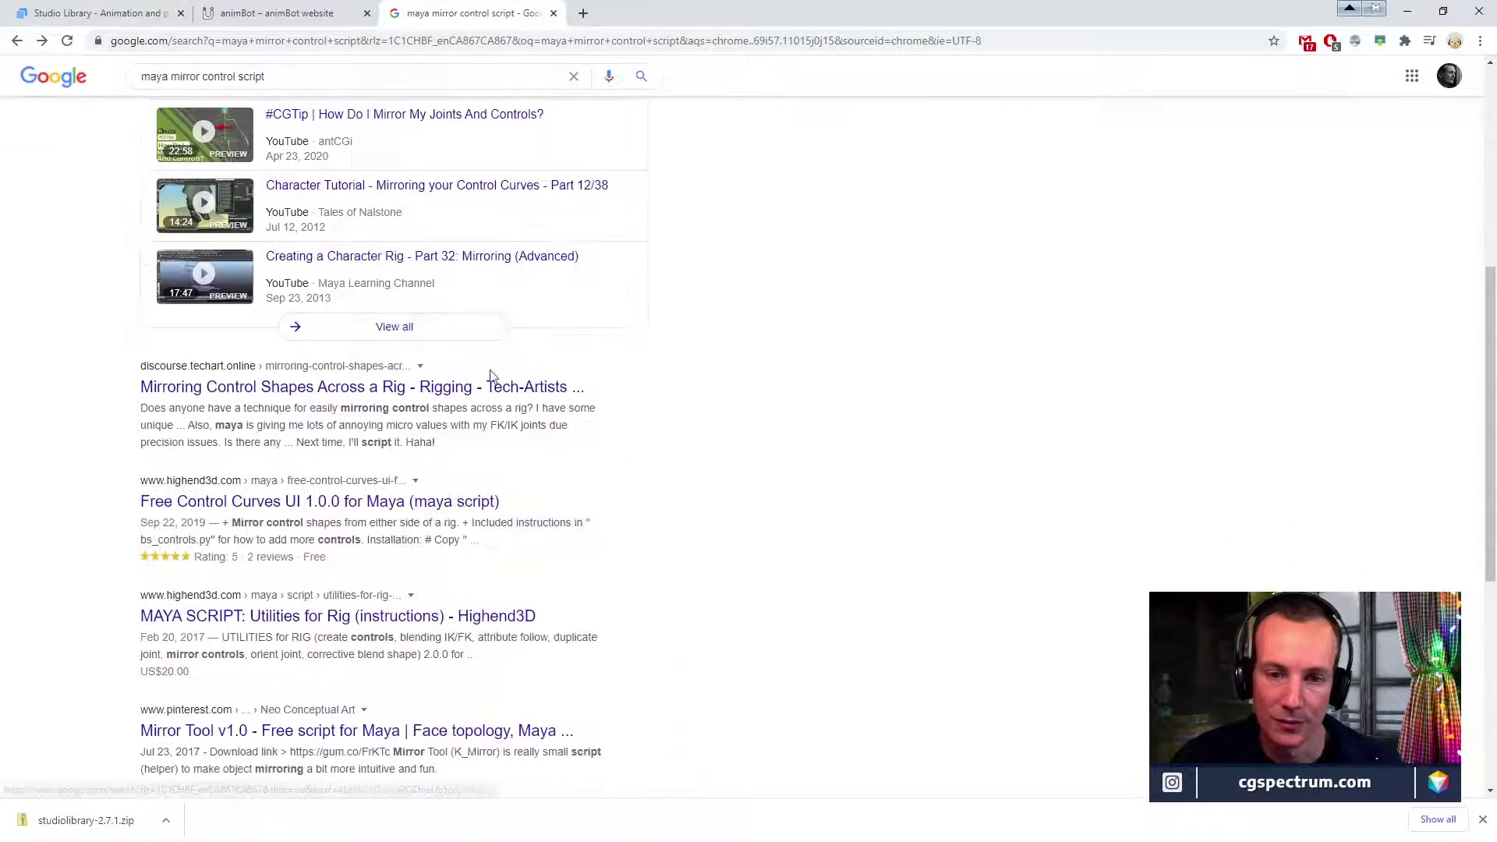
{"action": "scroll", "coordinate": [573, 425], "scroll_direction": "down", "scroll_amount": 1}
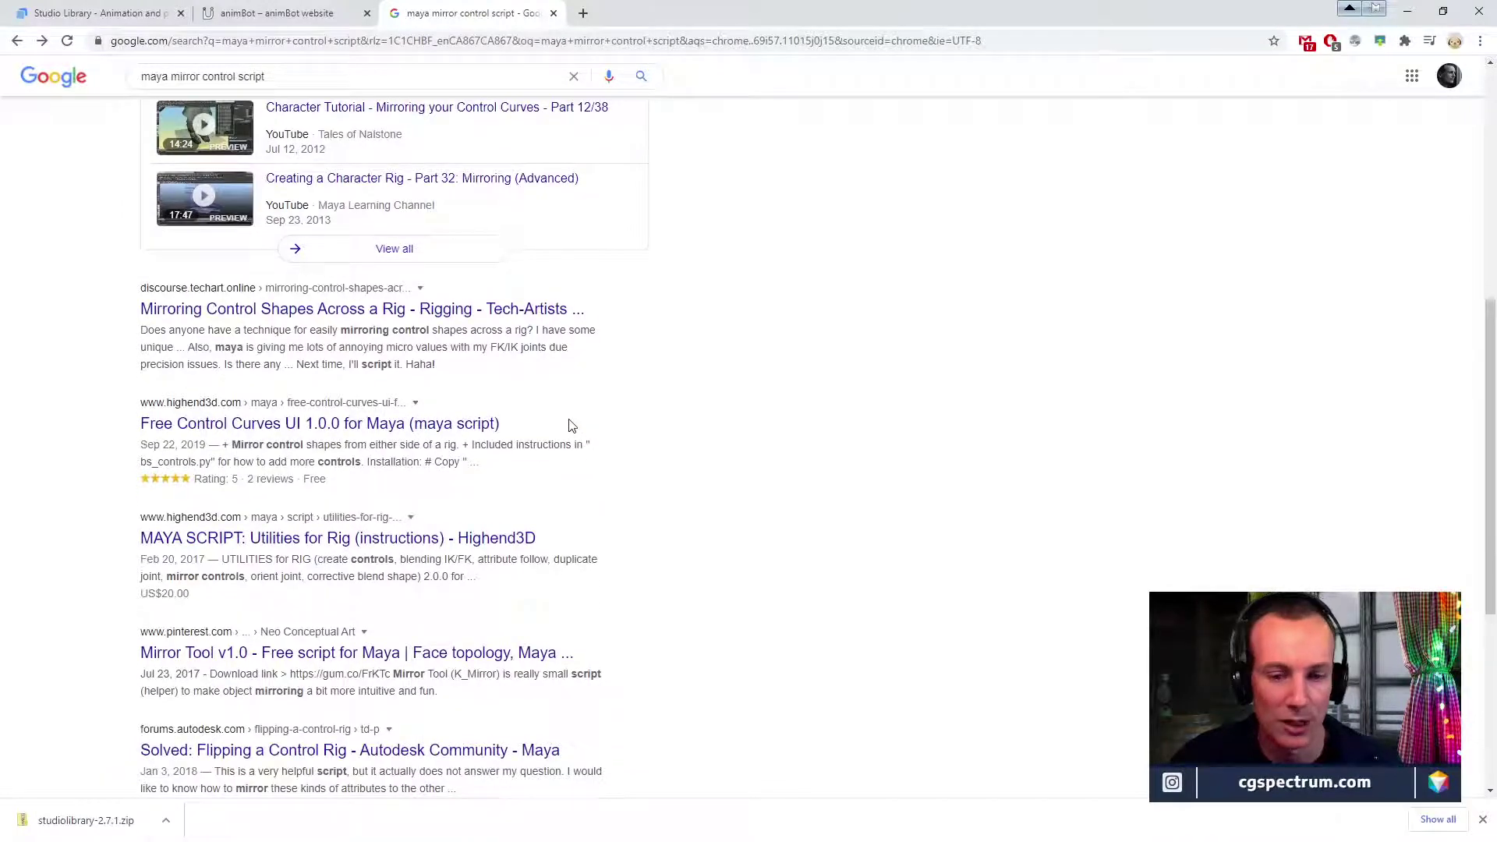
{"action": "scroll", "coordinate": [571, 426], "scroll_direction": "down", "scroll_amount": 2}
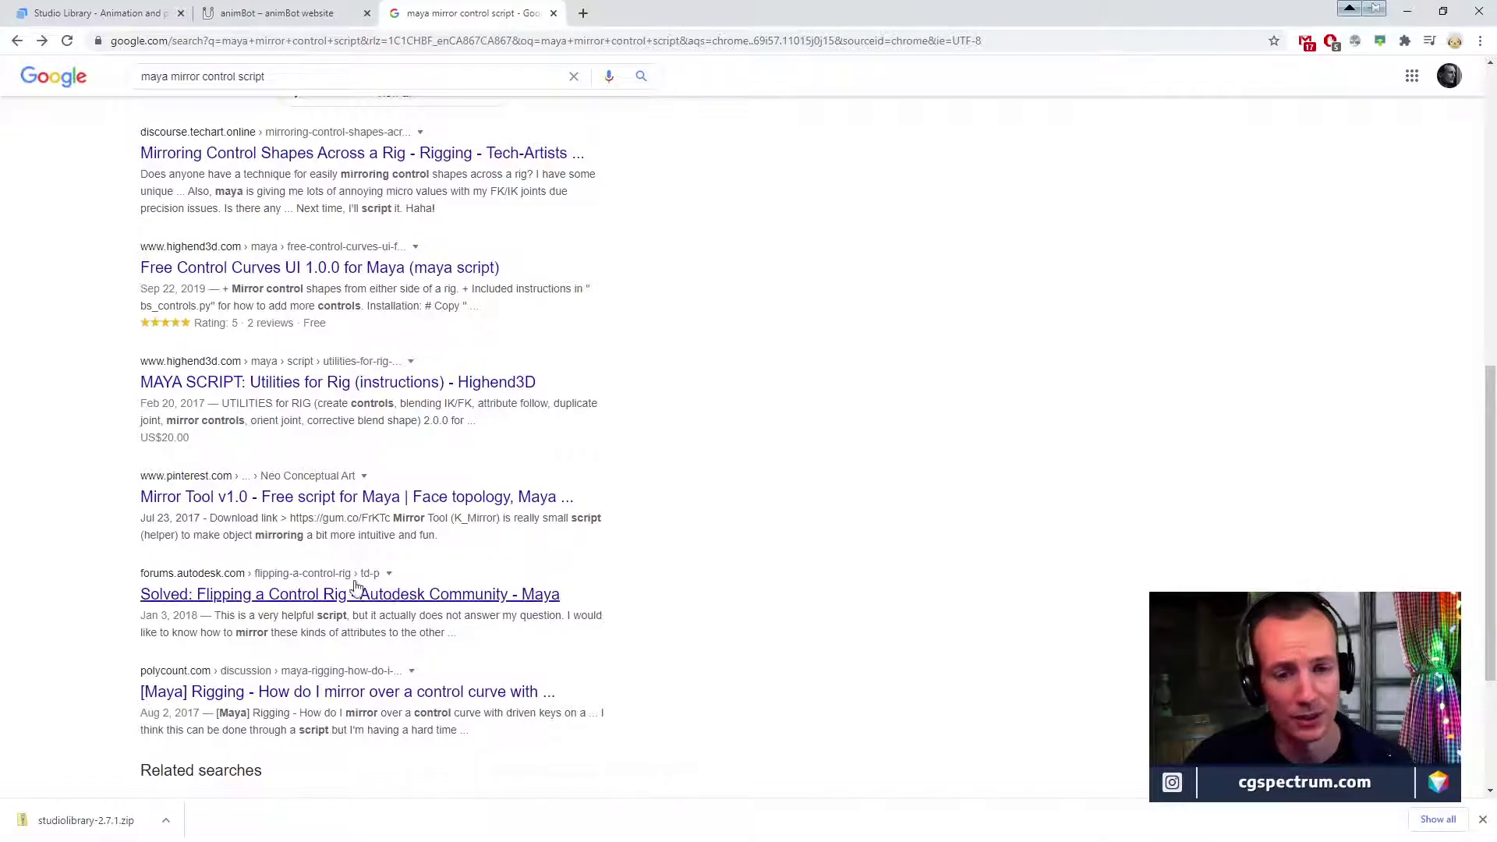
Open the Mirror Tool v1.0 result on Pinterest, read its description and briefly preview the demo video around 05:12.
{"action": "left_click", "coordinate": [325, 499]}
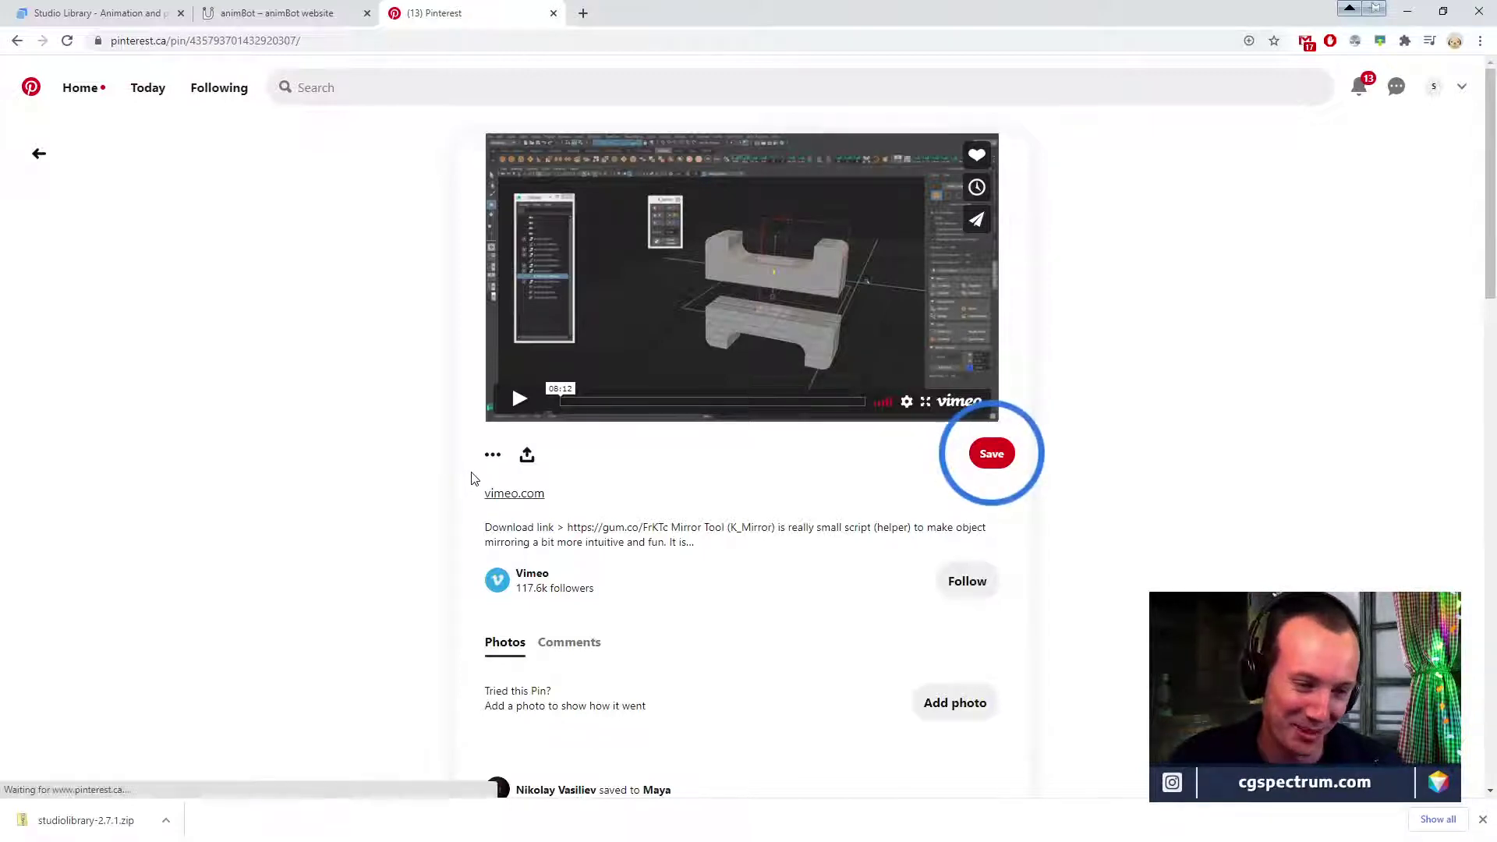
{"action": "scroll", "coordinate": [401, 457], "scroll_direction": "down", "scroll_amount": 3}
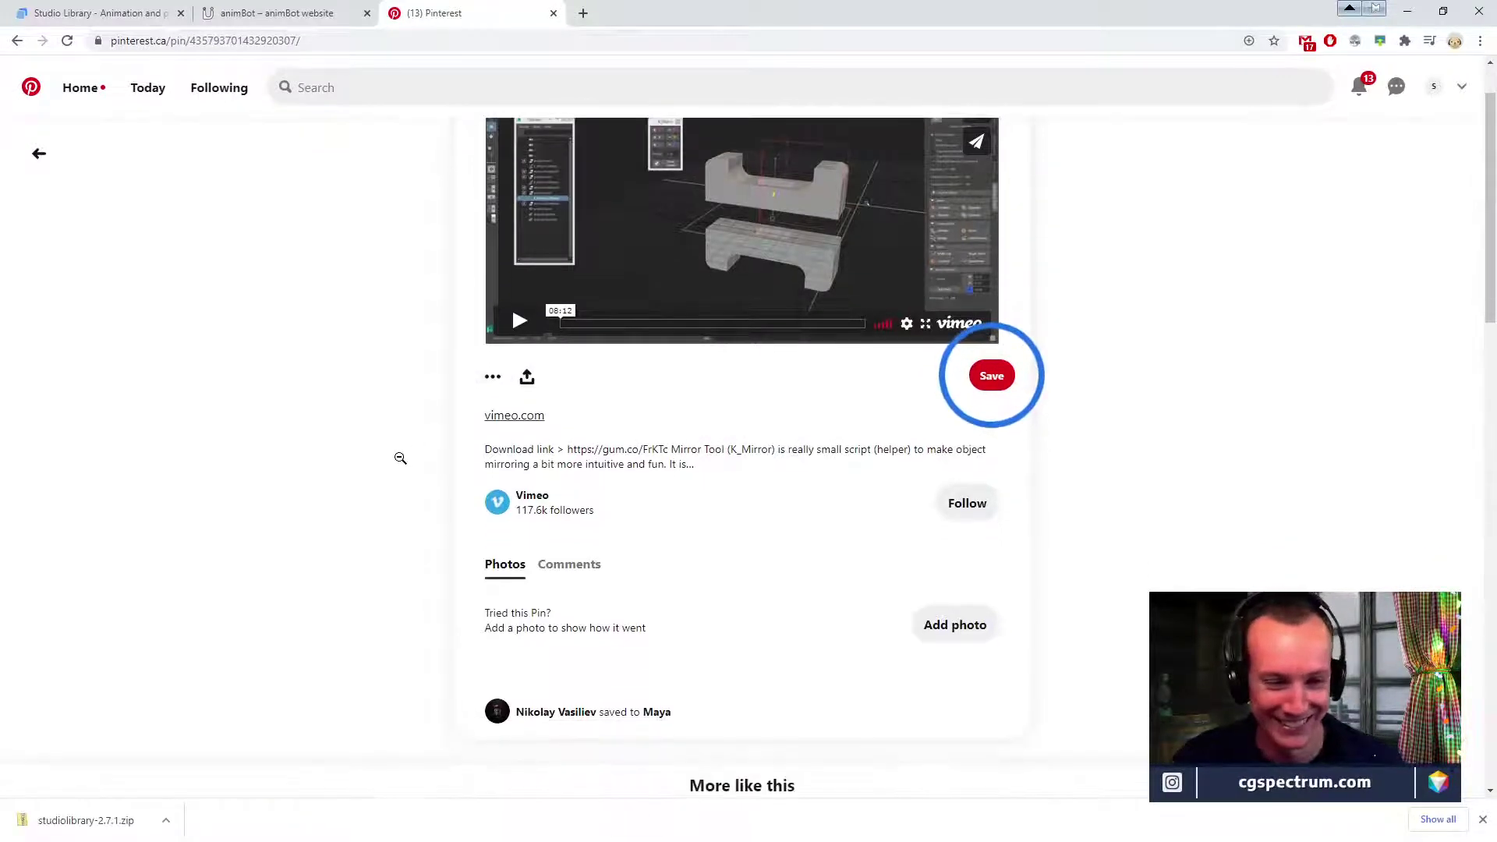
{"action": "scroll", "coordinate": [401, 458], "scroll_direction": "up", "scroll_amount": 3}
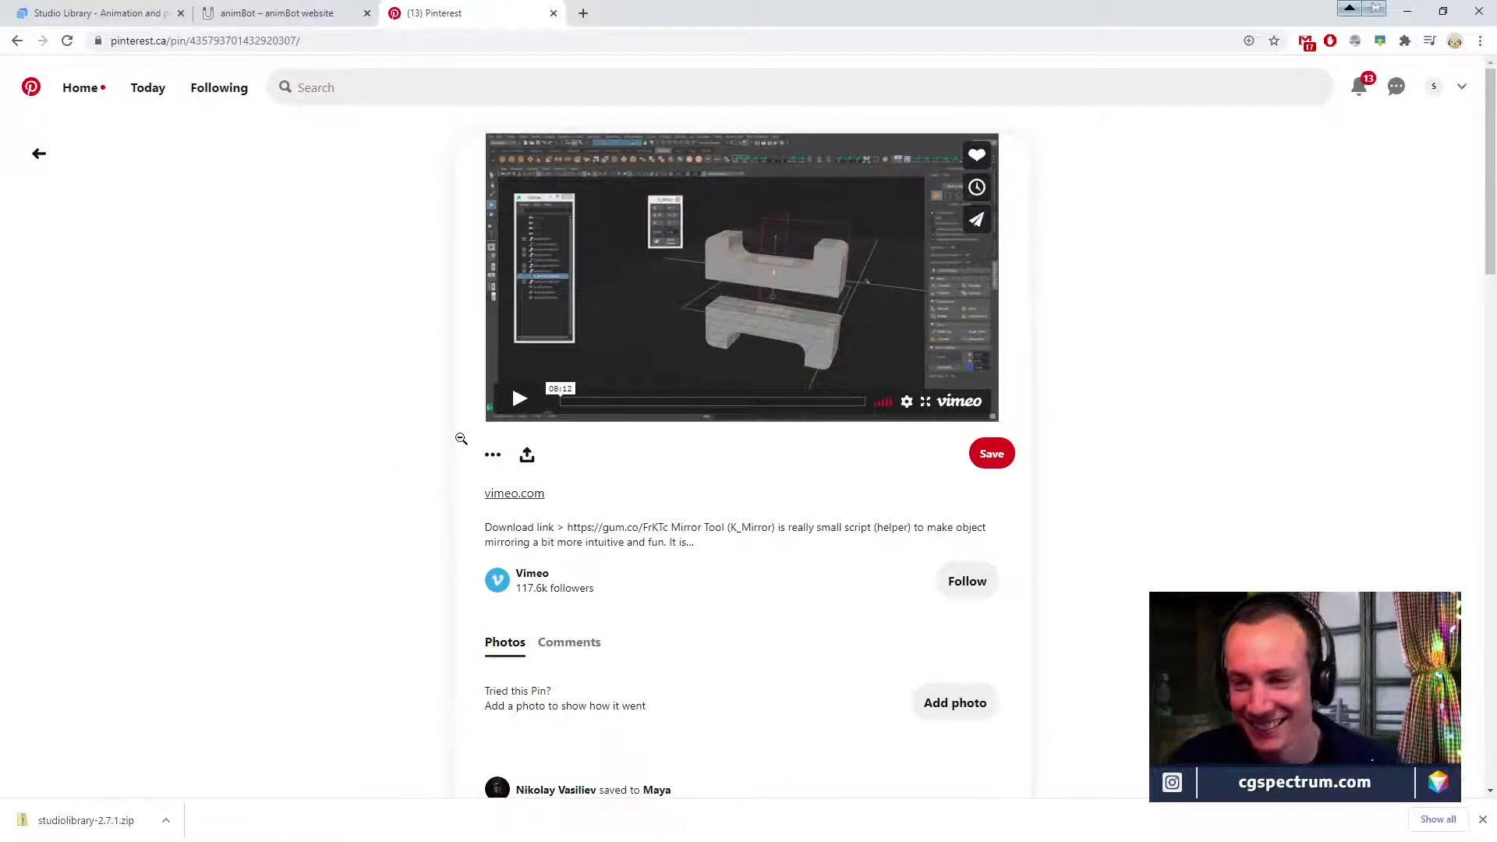
{"action": "scroll", "coordinate": [1252, 413], "scroll_direction": "down", "scroll_amount": 2}
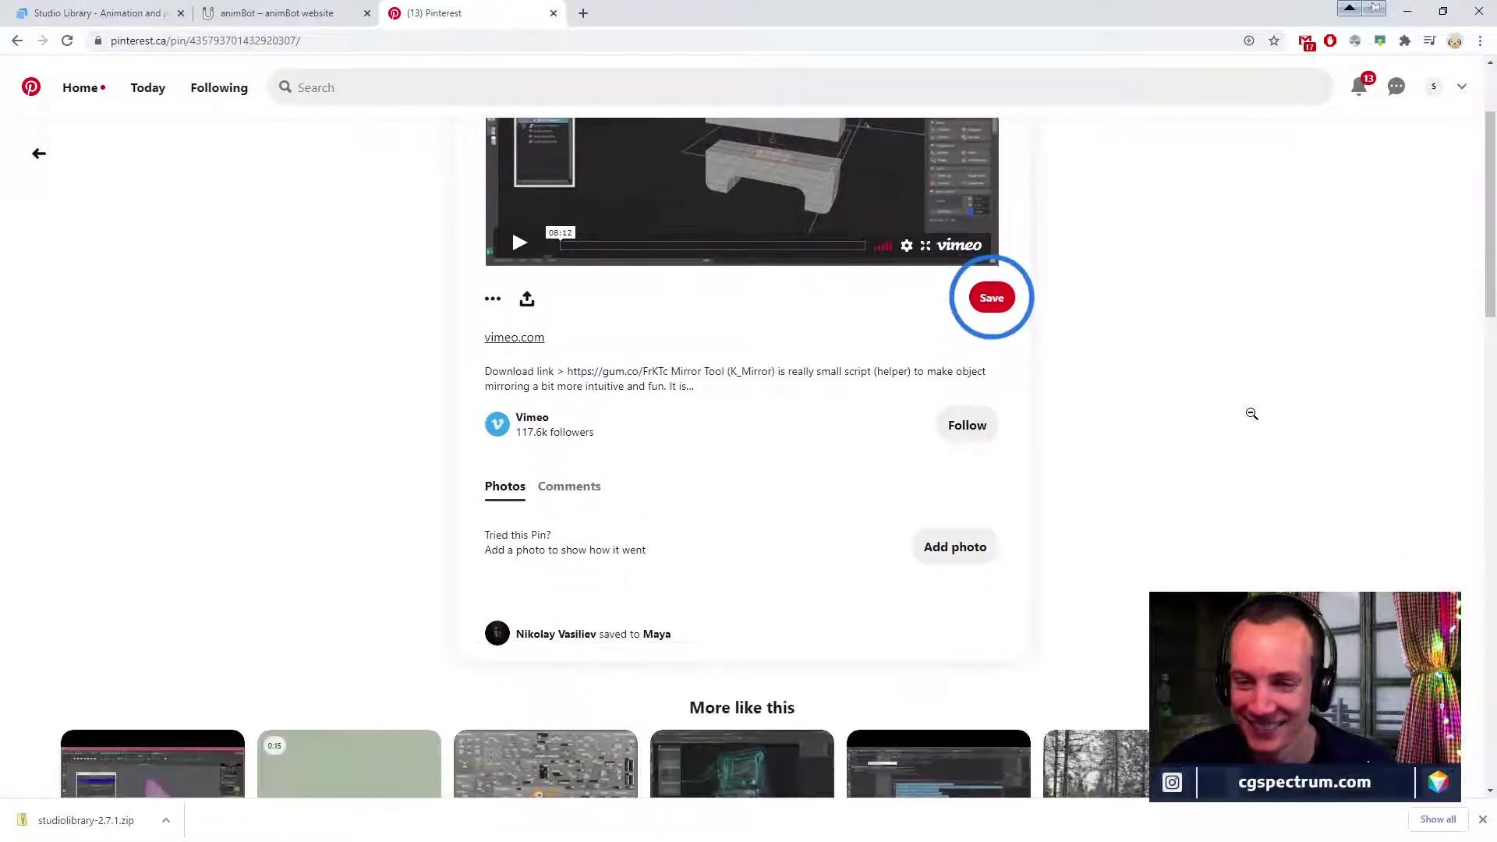
{"action": "scroll", "coordinate": [1214, 397], "scroll_direction": "up", "scroll_amount": 2}
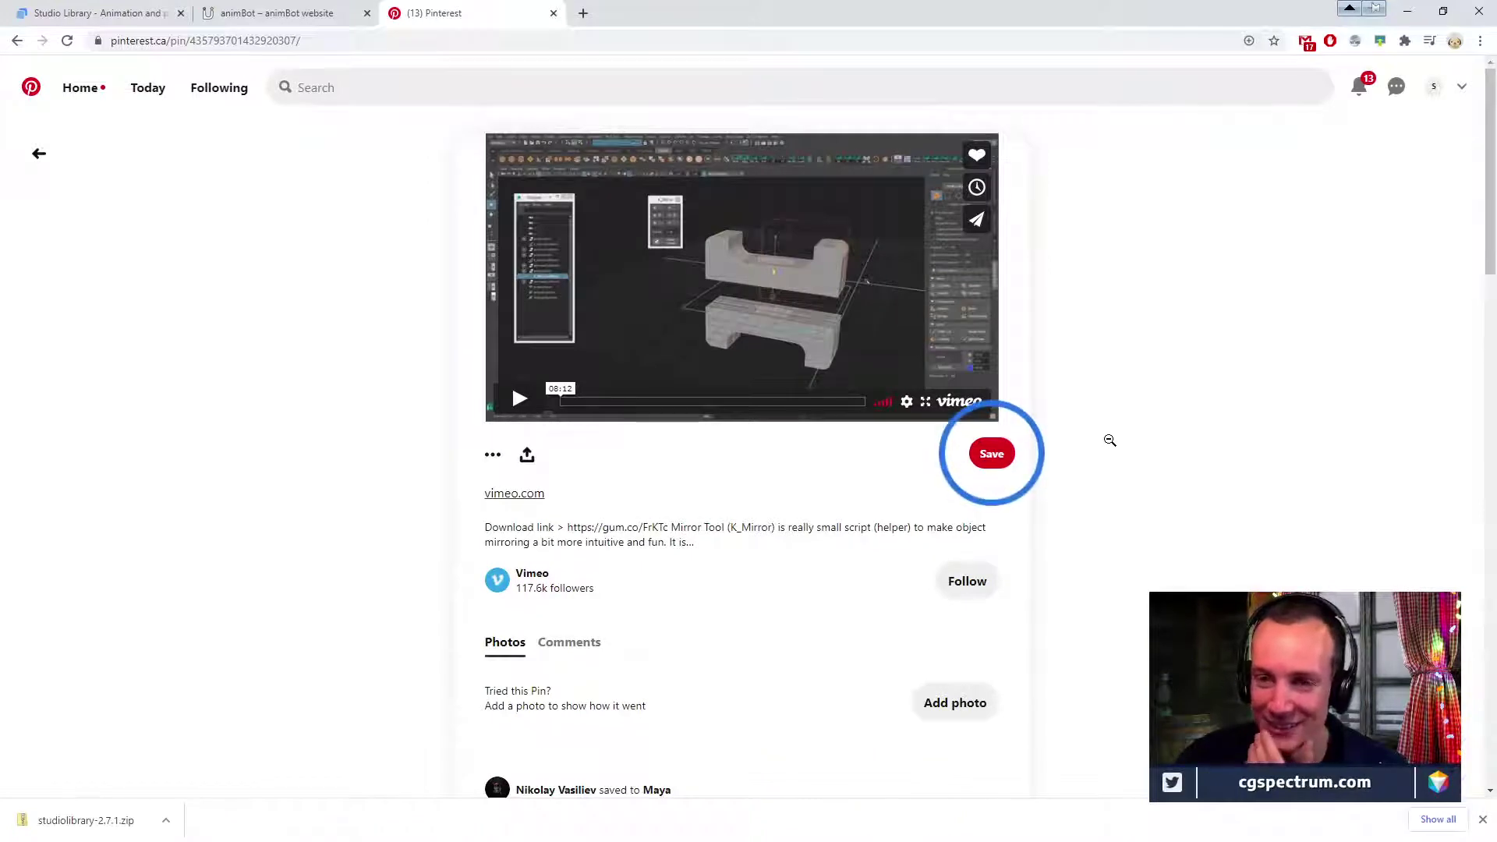
{"action": "scroll", "coordinate": [1109, 441], "scroll_direction": "down", "scroll_amount": 3}
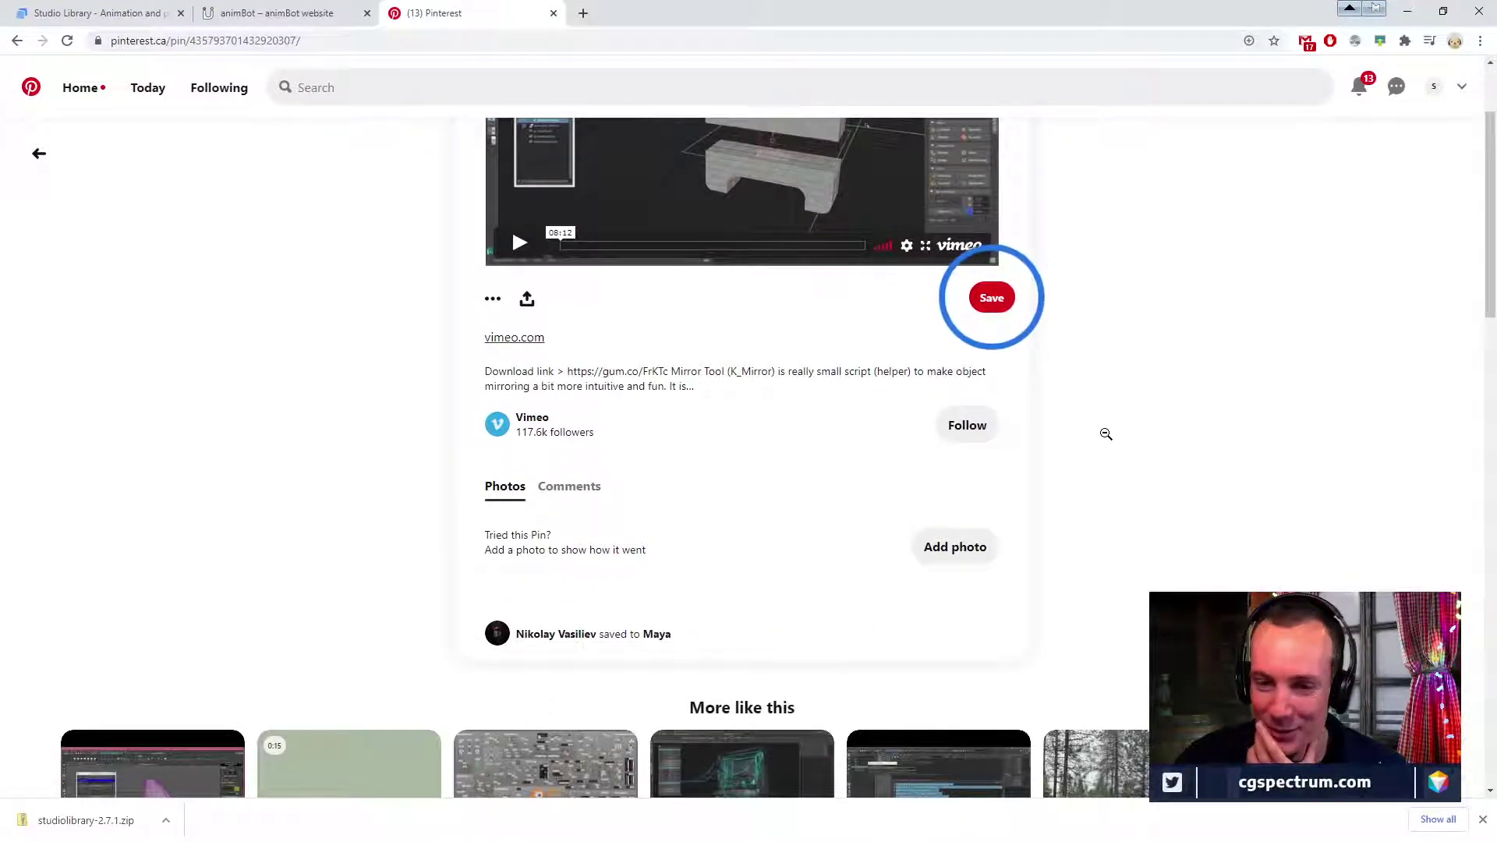
{"action": "scroll", "coordinate": [1135, 471], "scroll_direction": "up", "scroll_amount": 1}
{"action": "scroll", "coordinate": [1135, 471], "scroll_direction": "up", "scroll_amount": 2}
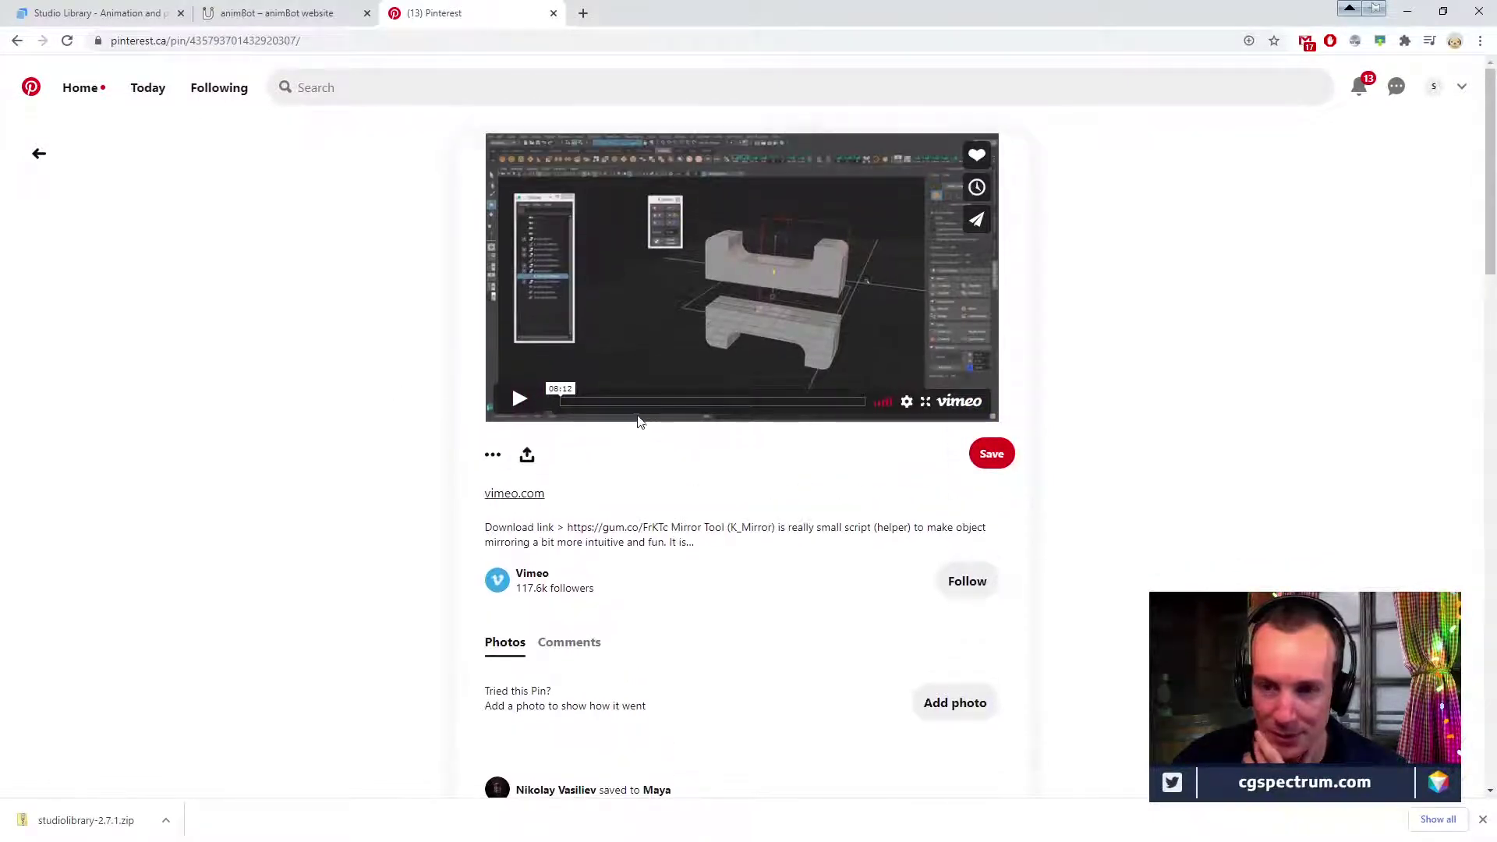
{"action": "left_click", "coordinate": [752, 402]}
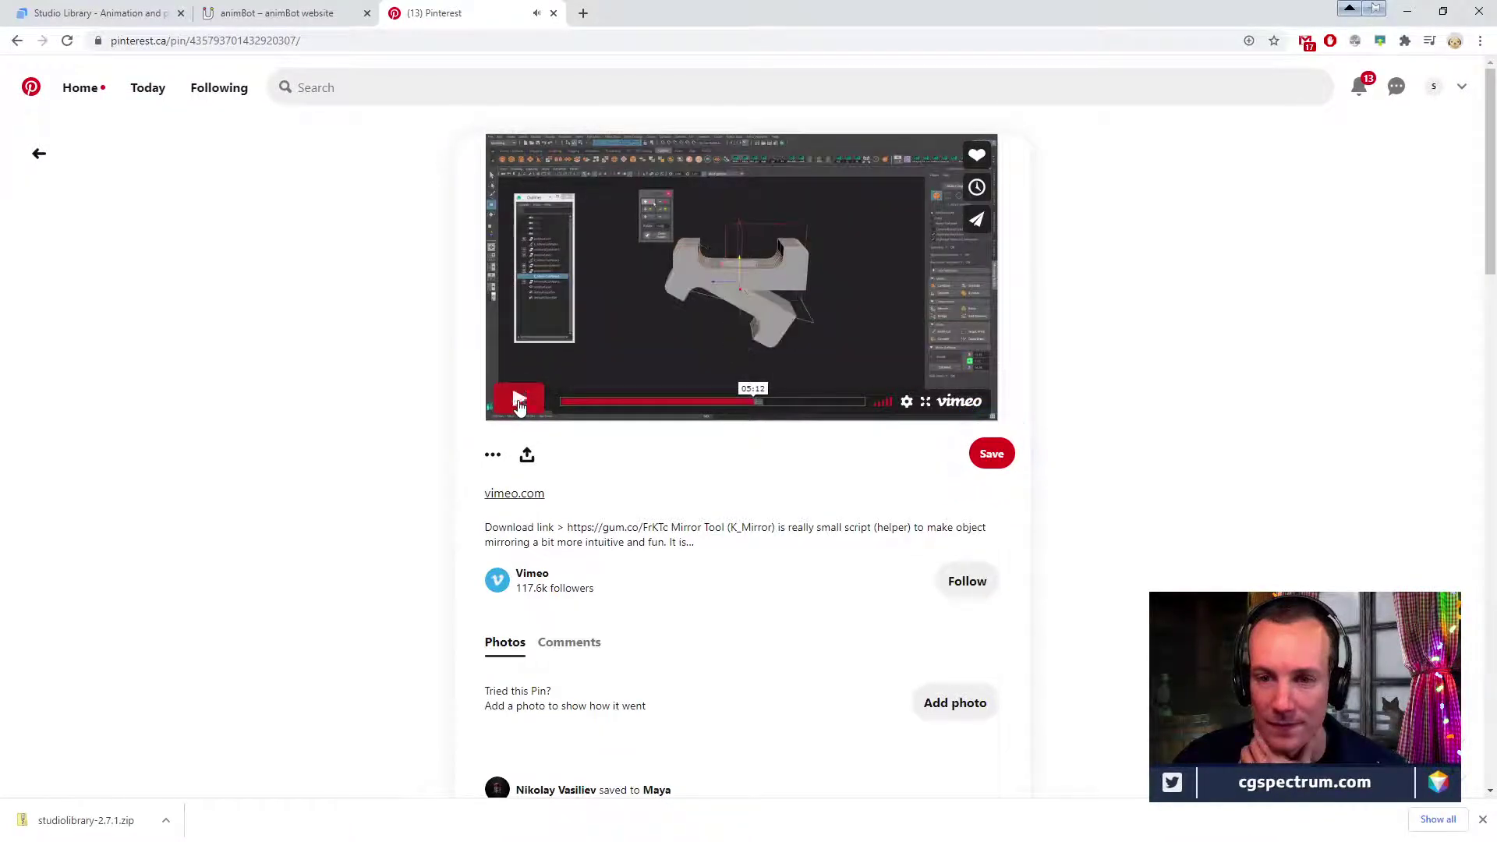
{"action": "left_click", "coordinate": [518, 399]}
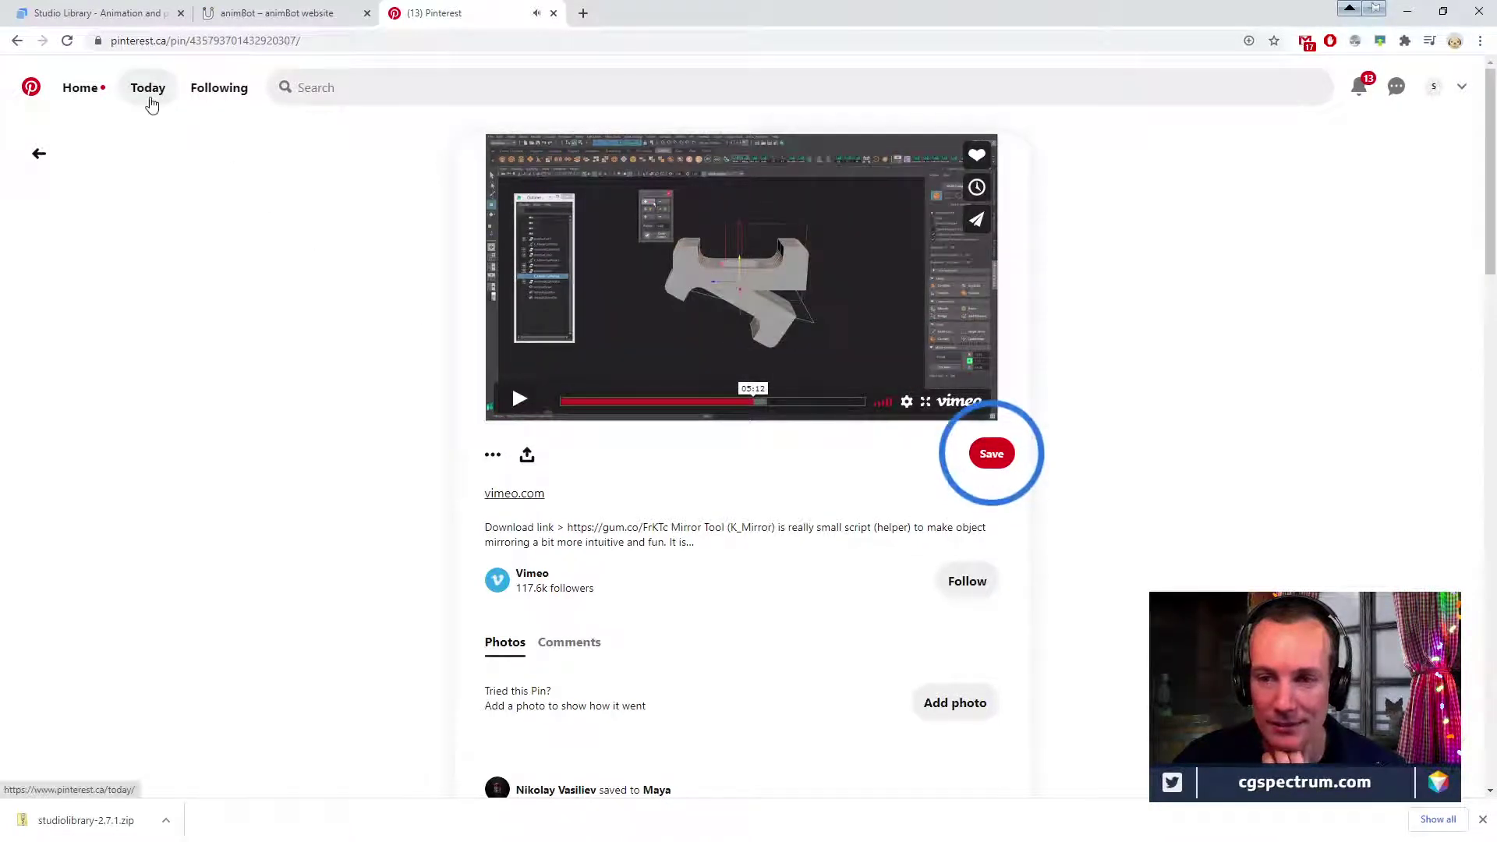
Go back to the Google results and check the remaining entries and related searches about mirroring control rigs.
{"action": "left_click", "coordinate": [17, 41]}
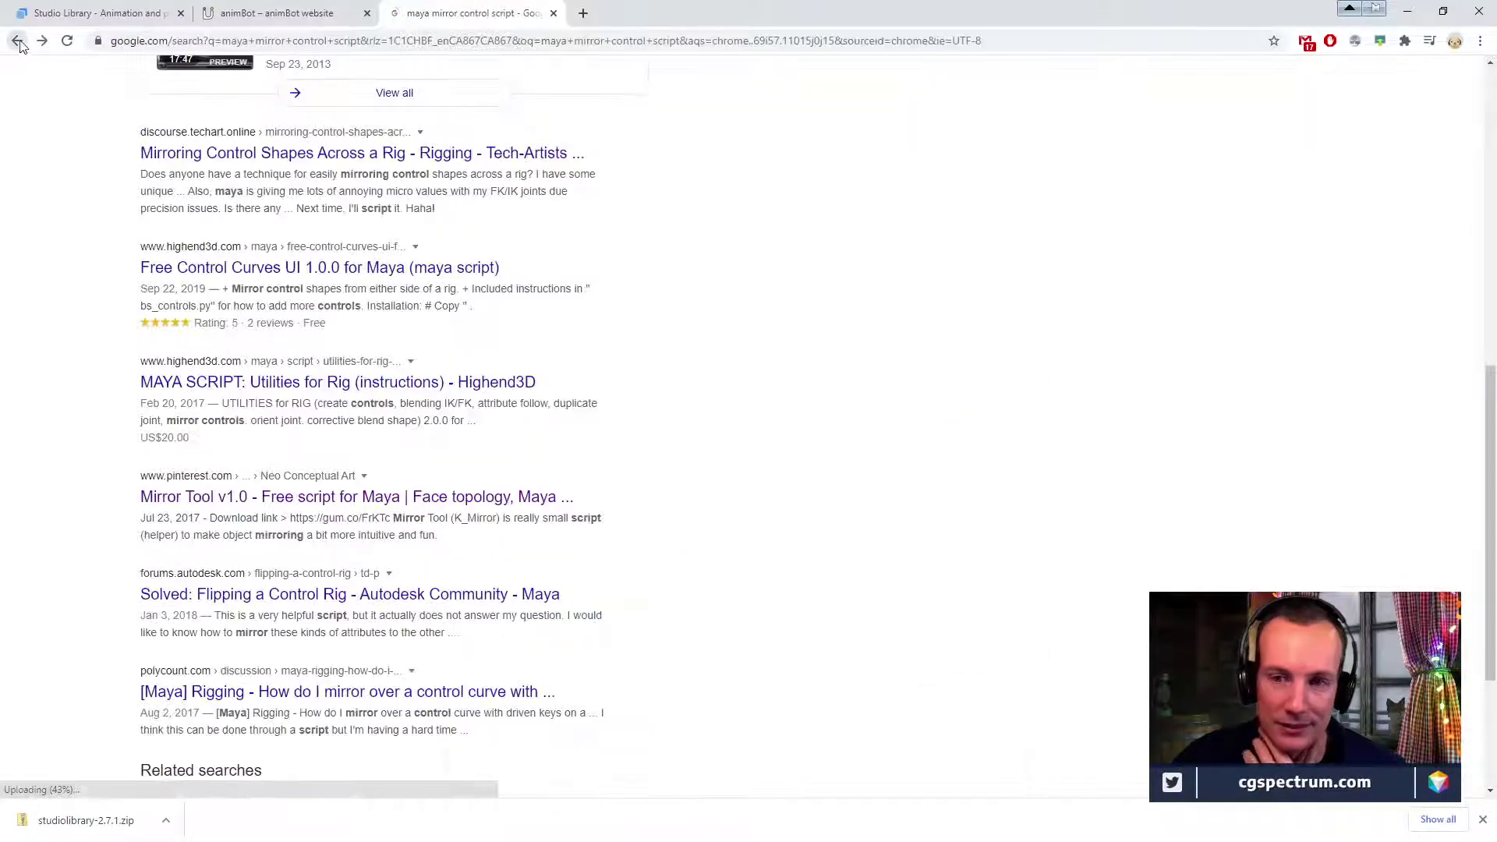
{"action": "scroll", "coordinate": [554, 366], "scroll_direction": "down", "scroll_amount": 3}
{"action": "scroll", "coordinate": [538, 409], "scroll_direction": "down", "scroll_amount": 1}
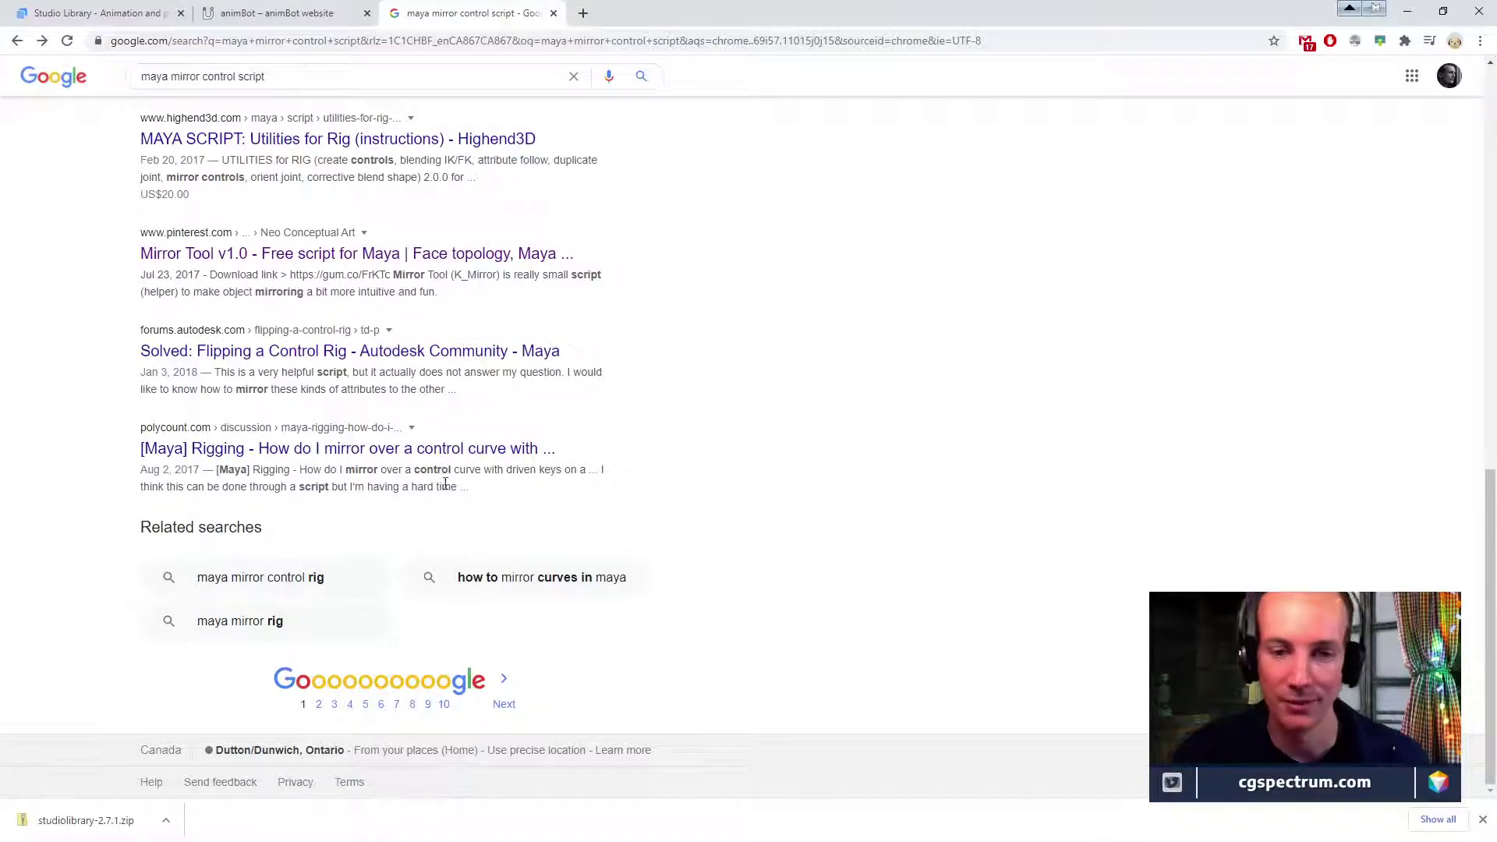
{"action": "scroll", "coordinate": [418, 370], "scroll_direction": "up", "scroll_amount": 4}
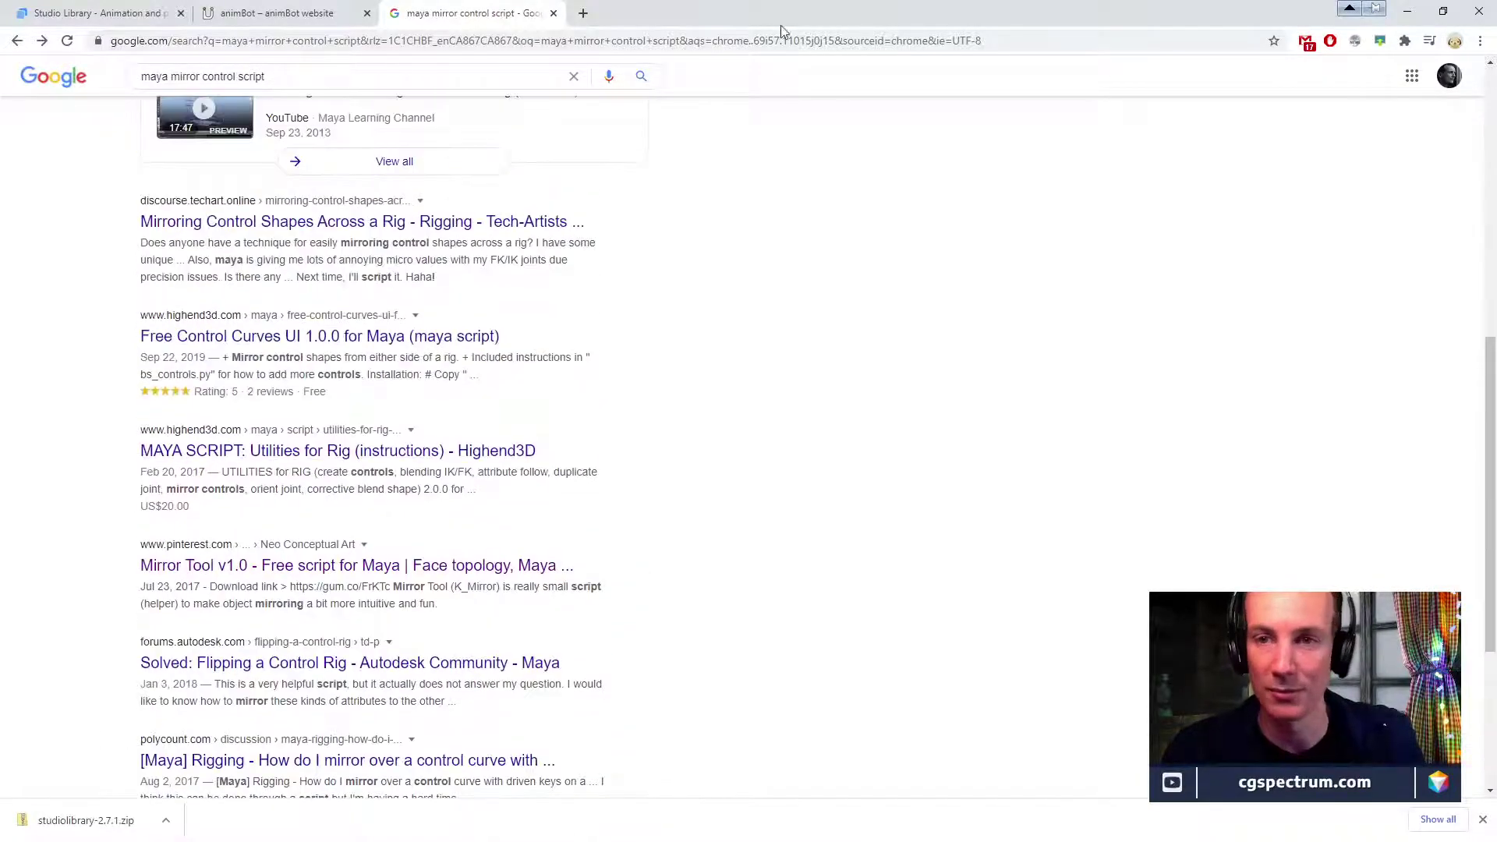
Switch to Maya, continue past the Student Version file notice and check the lip pose on the timeline.
{"action": "left_click_drag", "start_coordinate": [781, 20], "coordinate": [0, 359]}
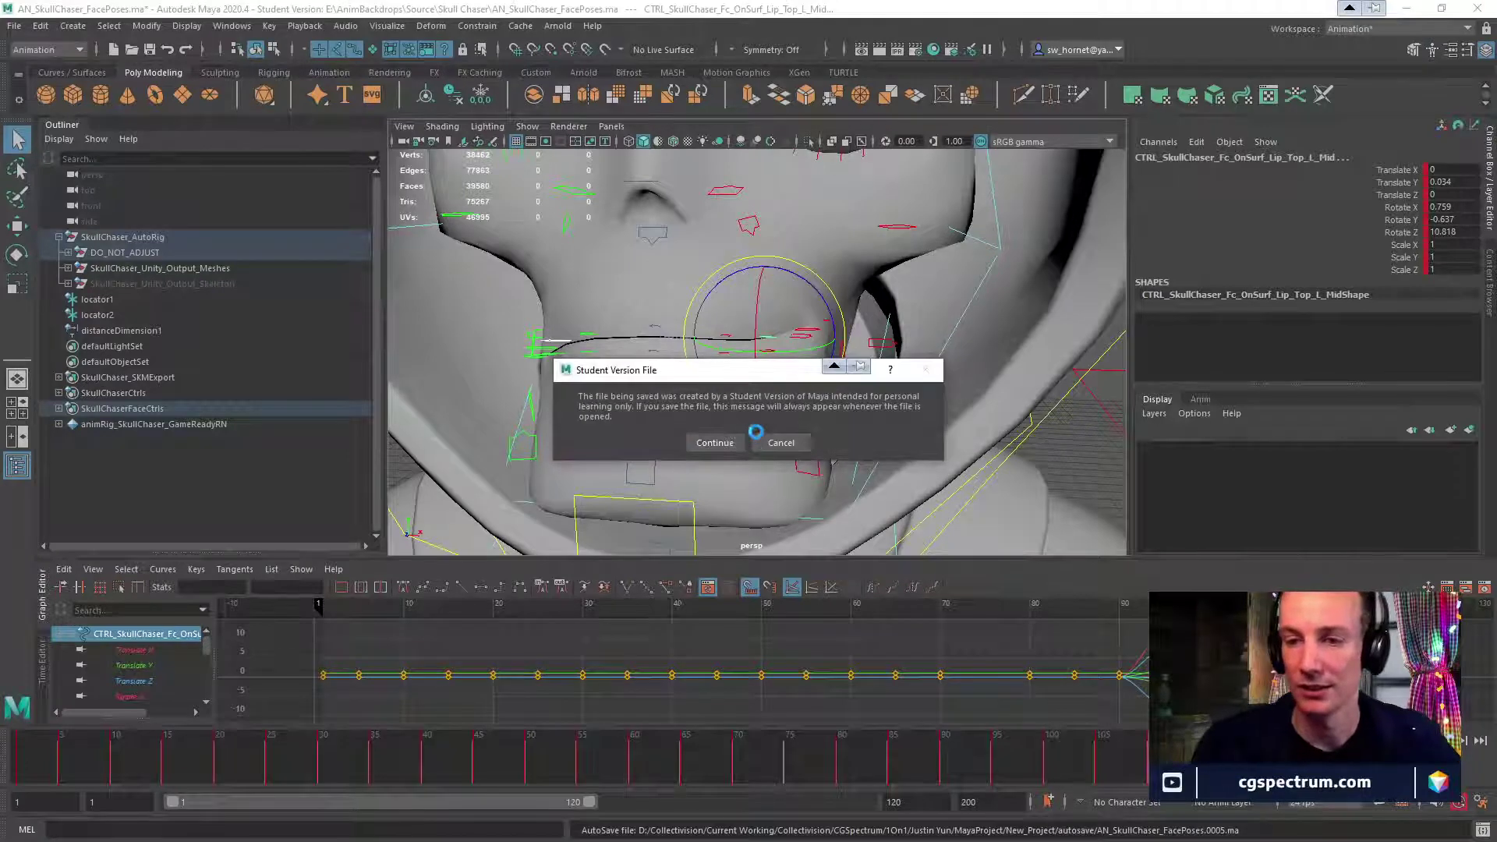
{"action": "left_click", "coordinate": [715, 442]}
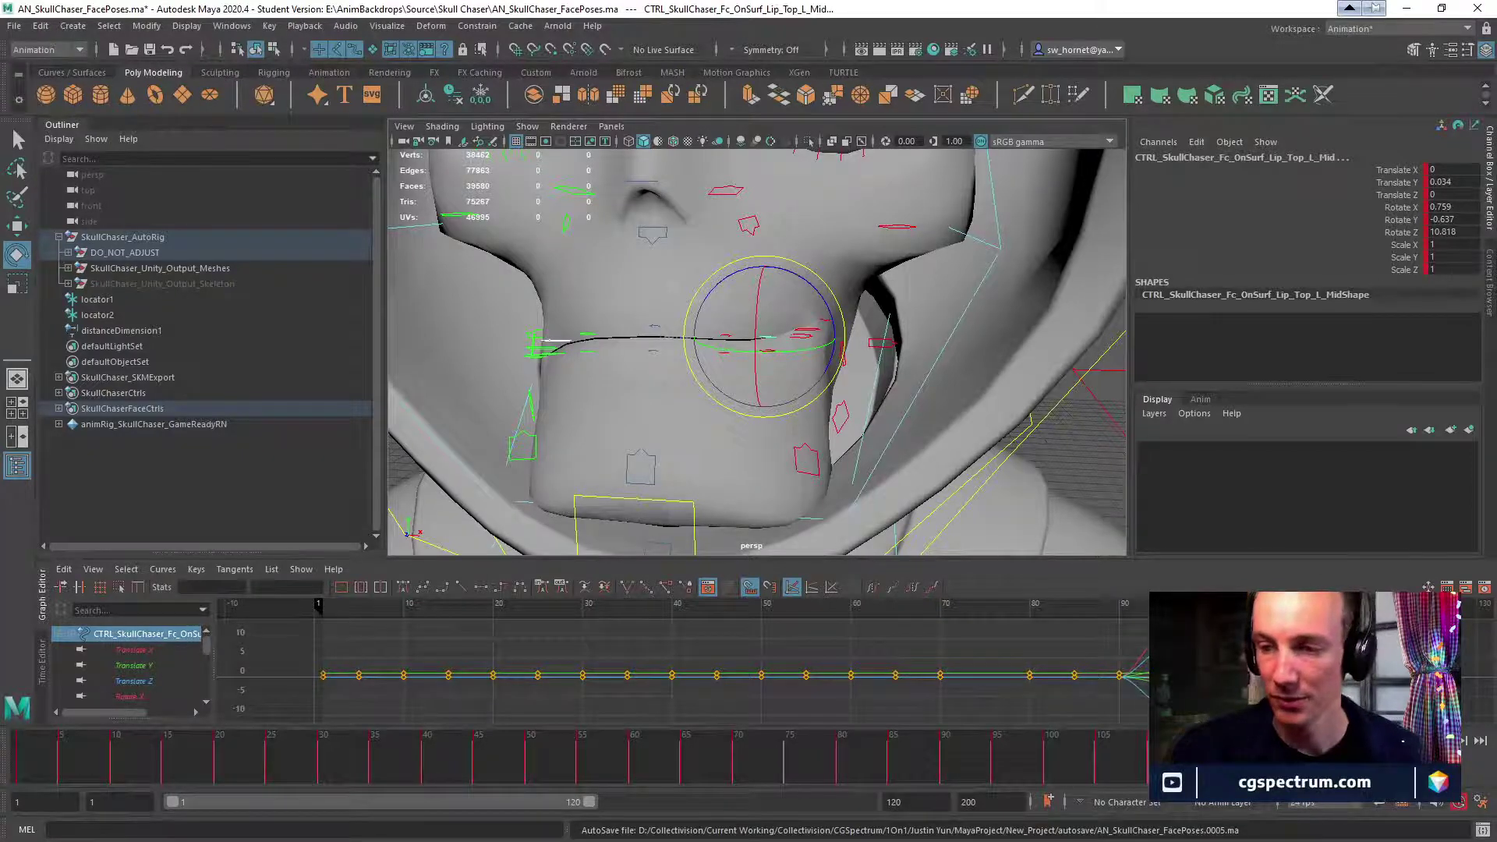
{"action": "left_click", "coordinate": [1123, 775]}
{"action": "left_click_drag", "start_coordinate": [1123, 775], "coordinate": [1193, 773]}
{"action": "left_click_drag", "start_coordinate": [803, 401], "coordinate": [1157, 358], "text": "alt"}
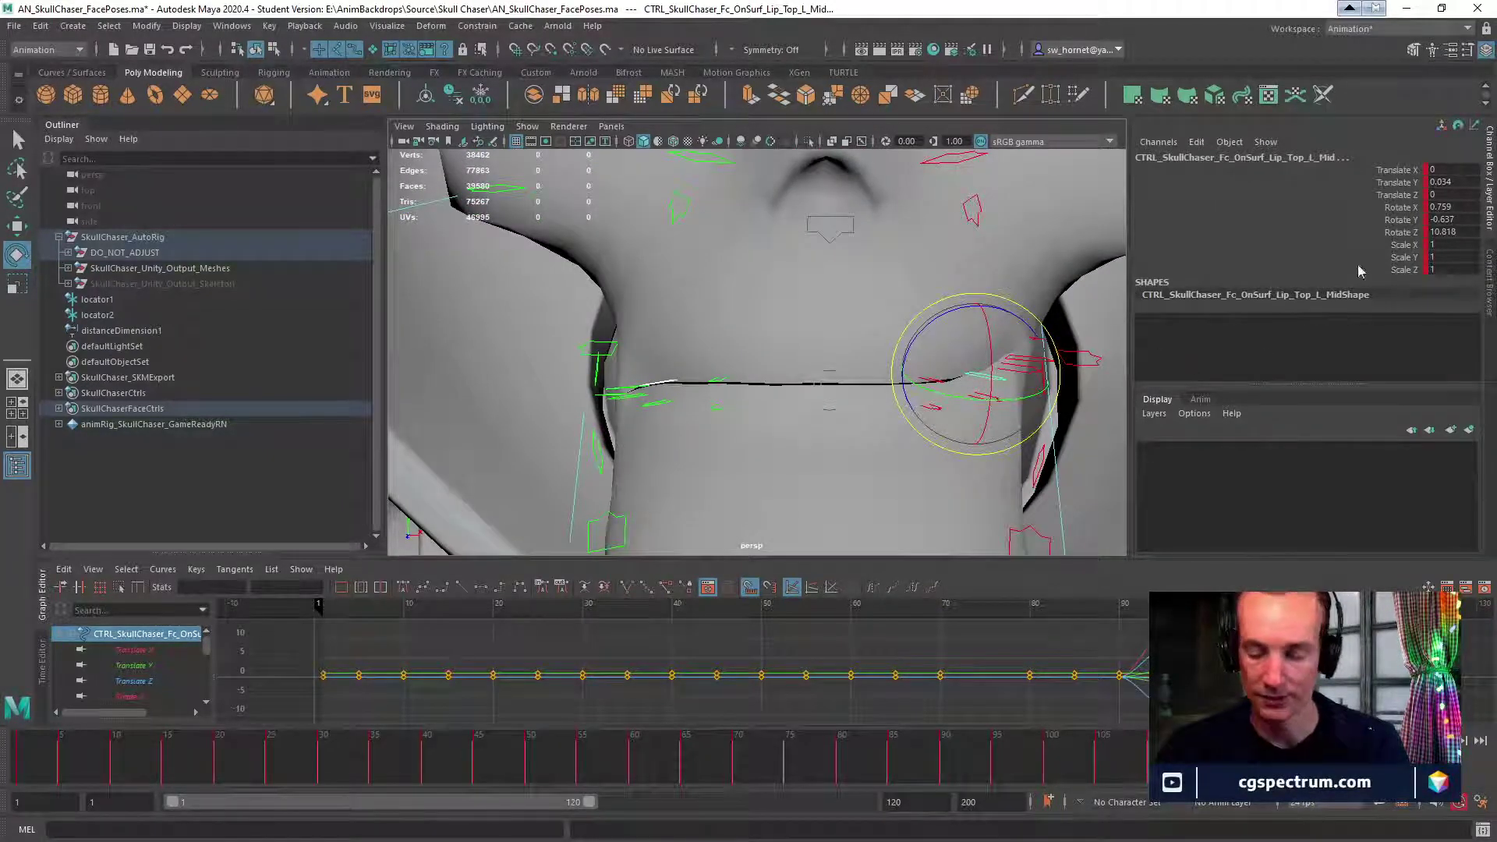
Capture the top lip's left mid control channel values with Greenshot, open the capture in its image editor and park the resized window below the channel values.
{"action": "key", "text": "ctrl+Print"}
{"action": "left_click_drag", "start_coordinate": [1336, 132], "coordinate": [1233, 292]}
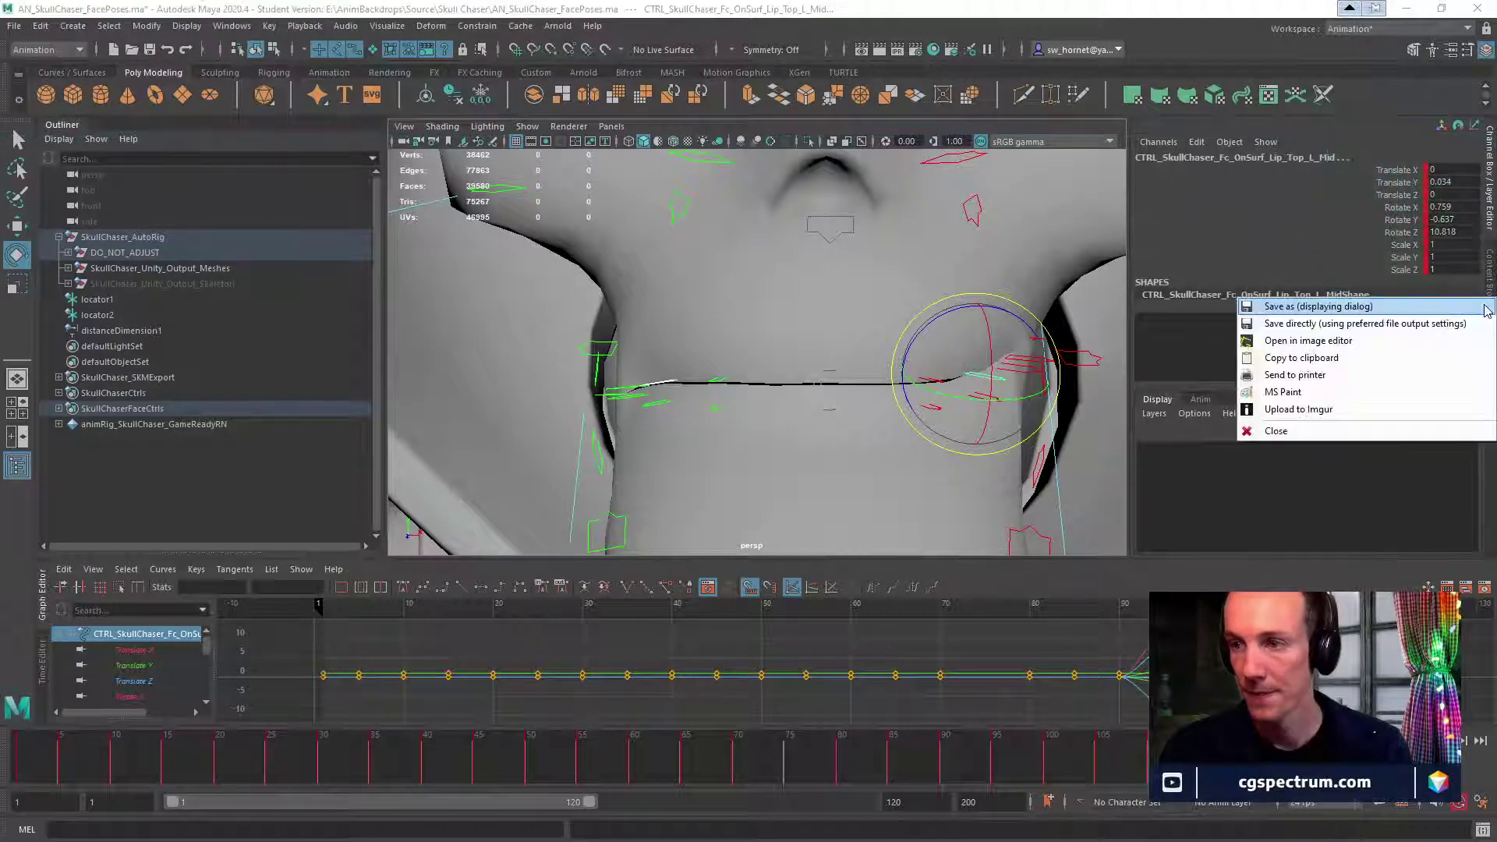
{"action": "left_click", "coordinate": [1228, 348]}
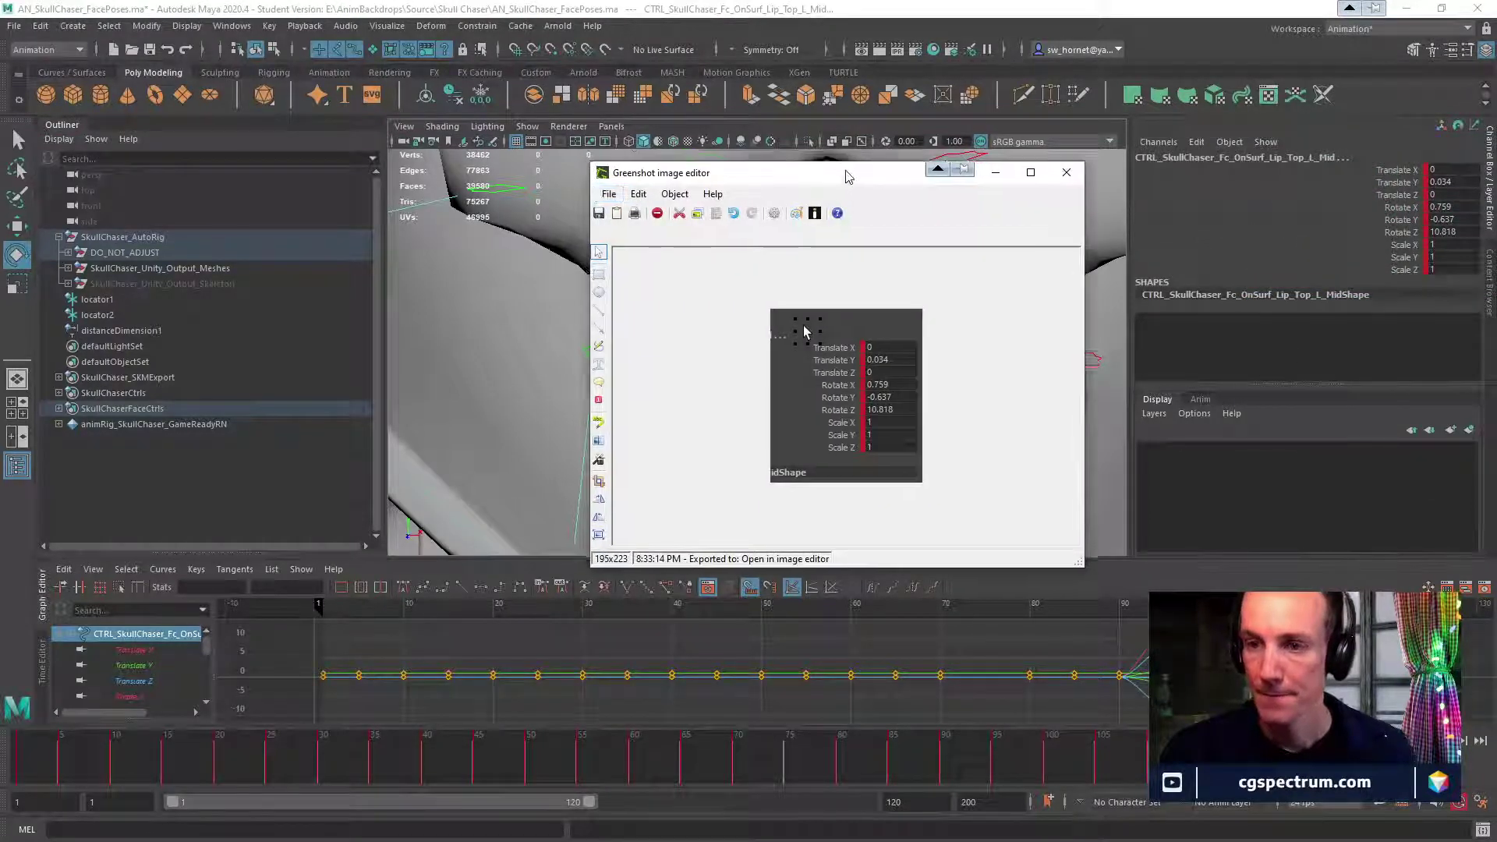
{"action": "left_click_drag", "start_coordinate": [970, 168], "coordinate": [1366, 271]}
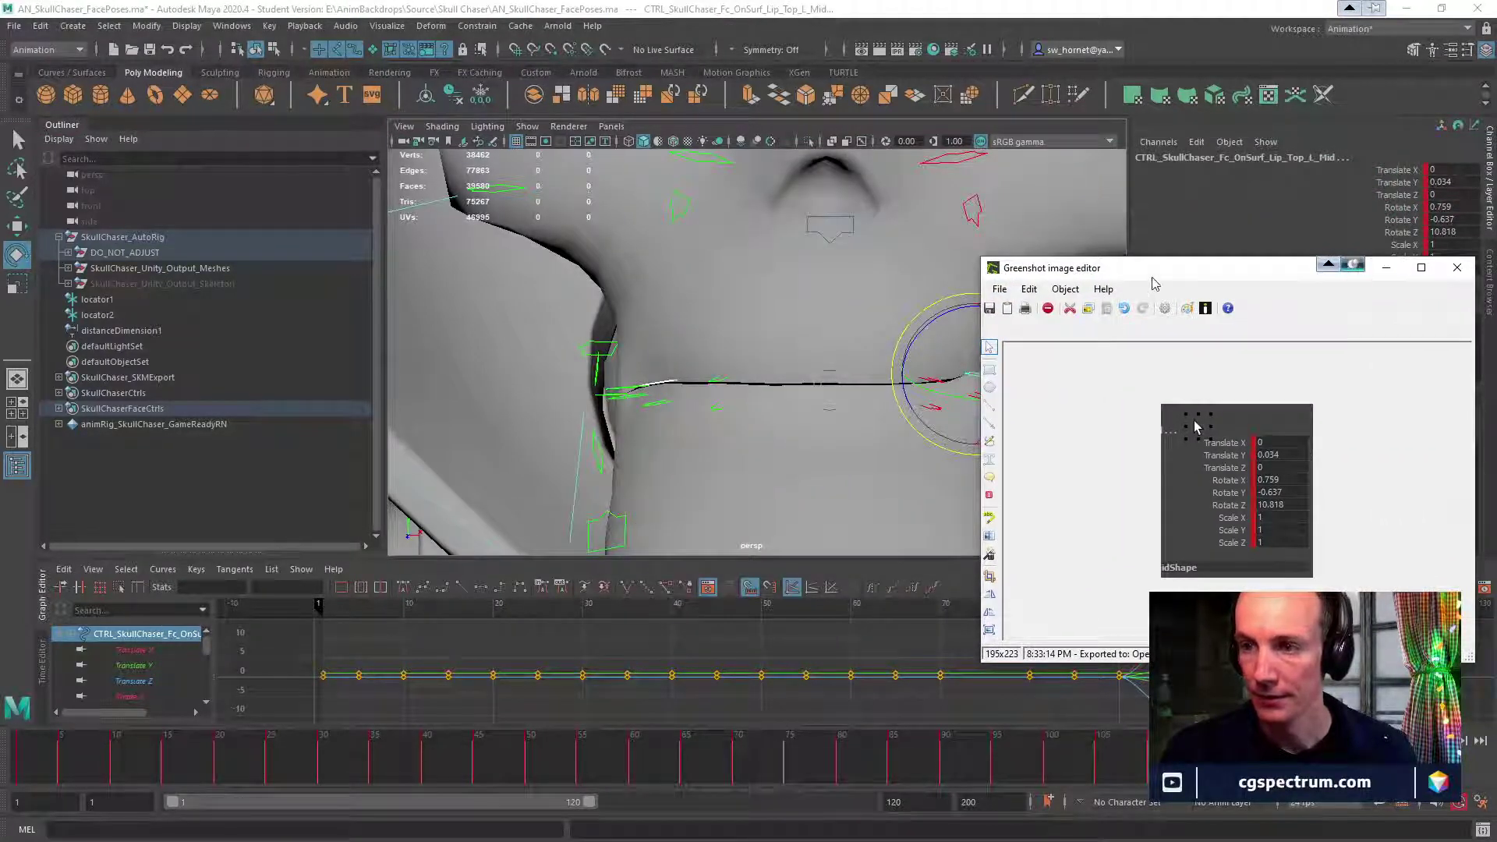
{"action": "left_click_drag", "start_coordinate": [1155, 278], "coordinate": [1156, 379]}
{"action": "left_click_drag", "start_coordinate": [985, 356], "coordinate": [1117, 395]}
Select the top lip's right mid control and park the captured reference values just below its channel values.
{"action": "left_click", "coordinate": [654, 382]}
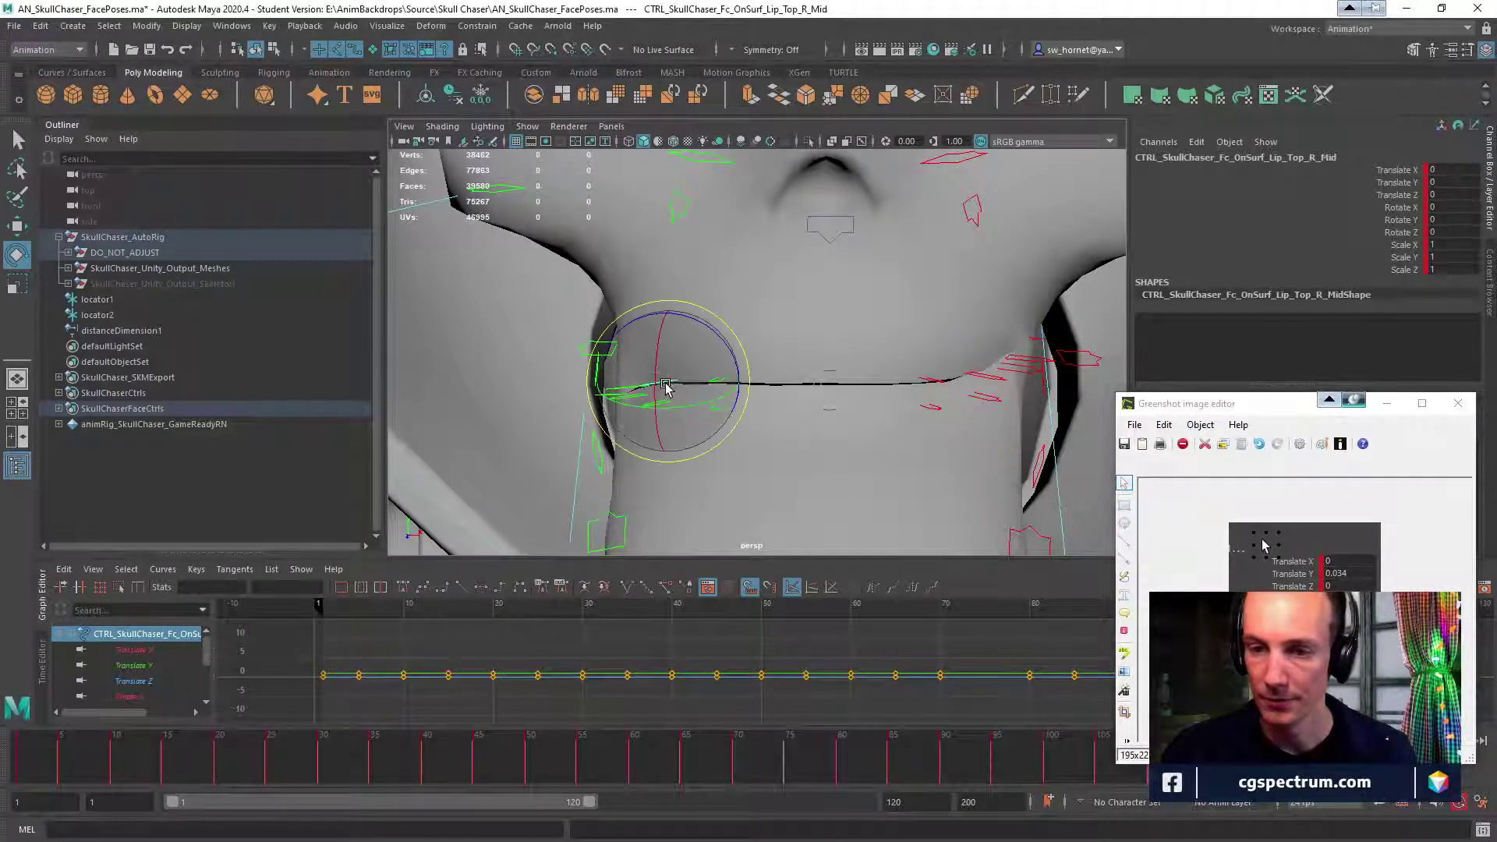
{"action": "left_click_drag", "start_coordinate": [663, 383], "coordinate": [905, 418], "text": "alt"}
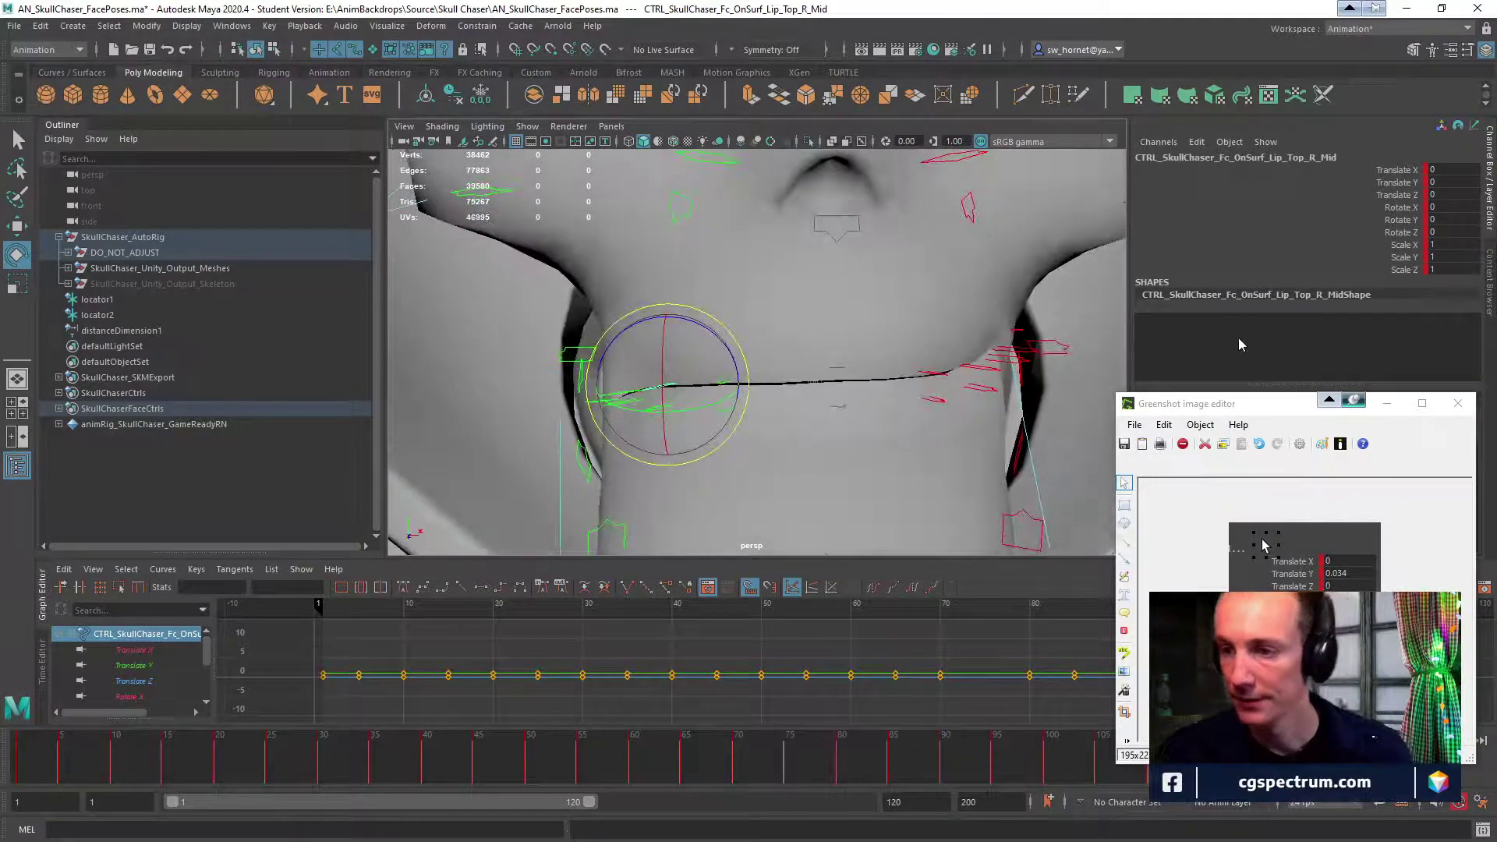
{"action": "double_click", "coordinate": [1436, 182]}
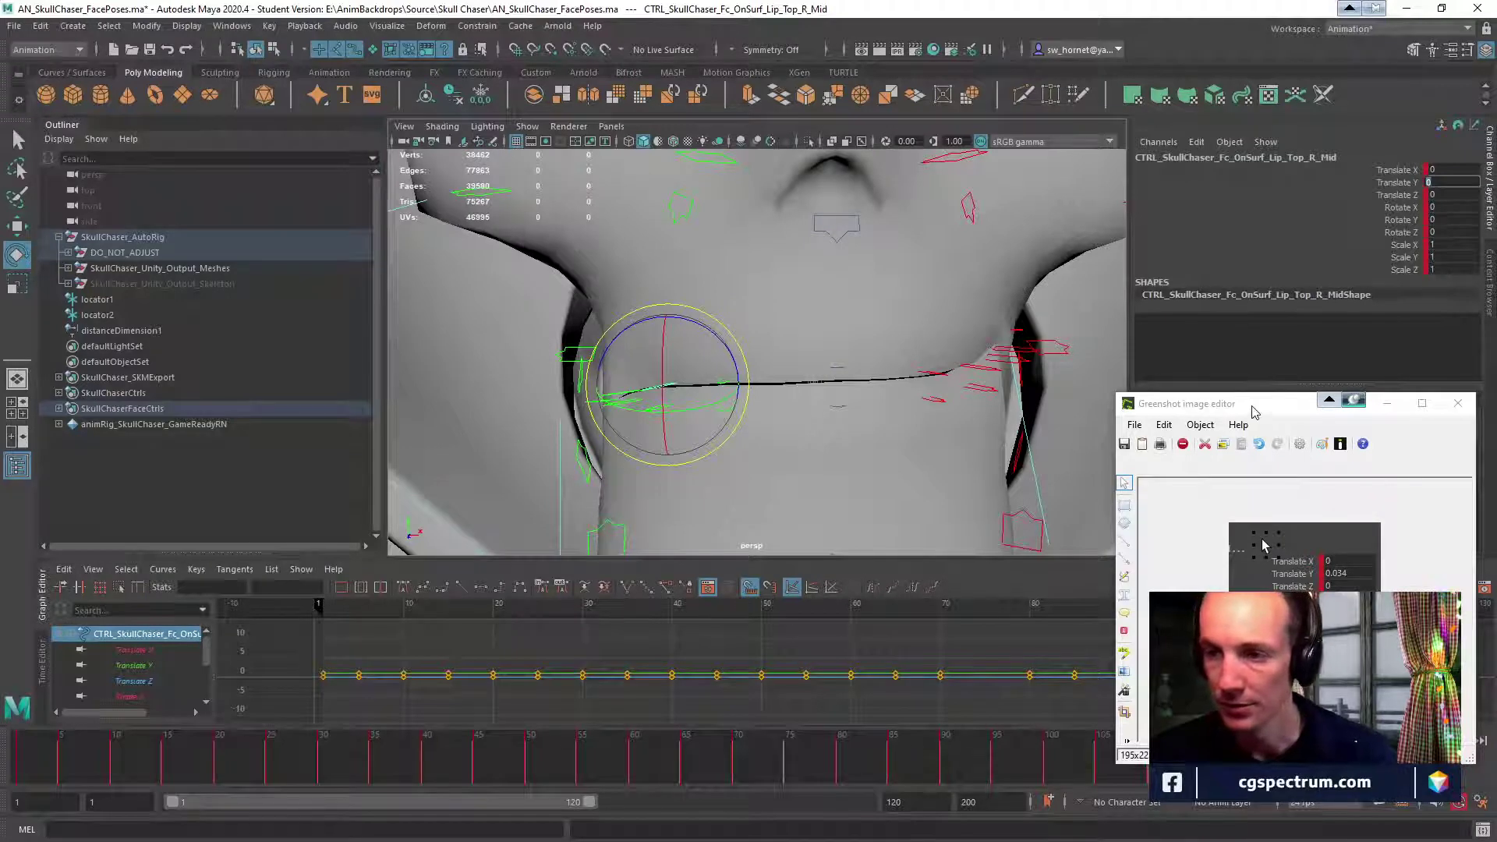
{"action": "left_click_drag", "start_coordinate": [1257, 404], "coordinate": [295, 430]}
{"action": "left_click", "coordinate": [1443, 181]}
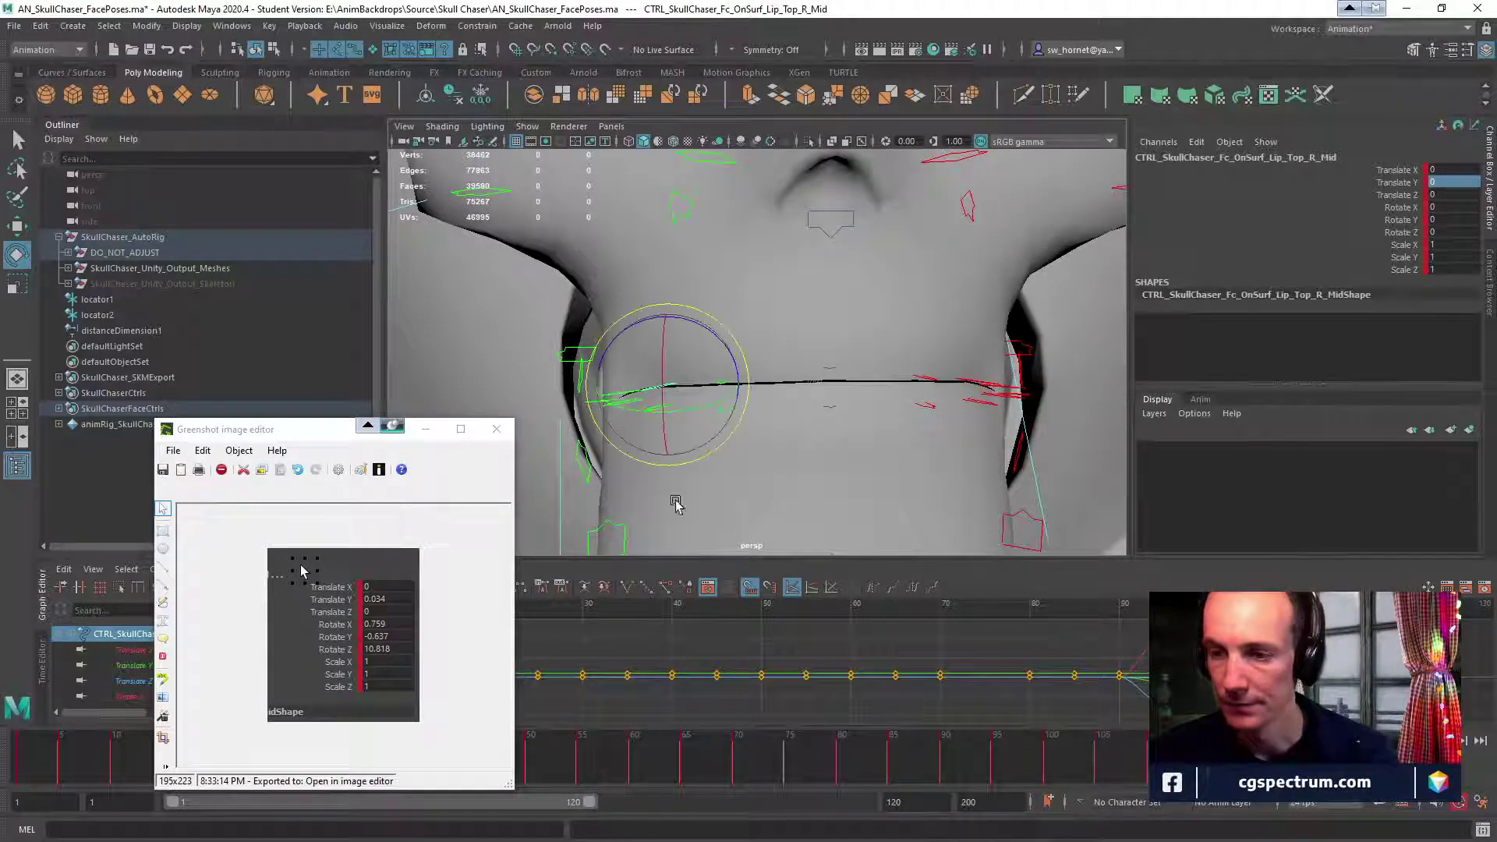
{"action": "left_click_drag", "start_coordinate": [262, 429], "coordinate": [1125, 350]}
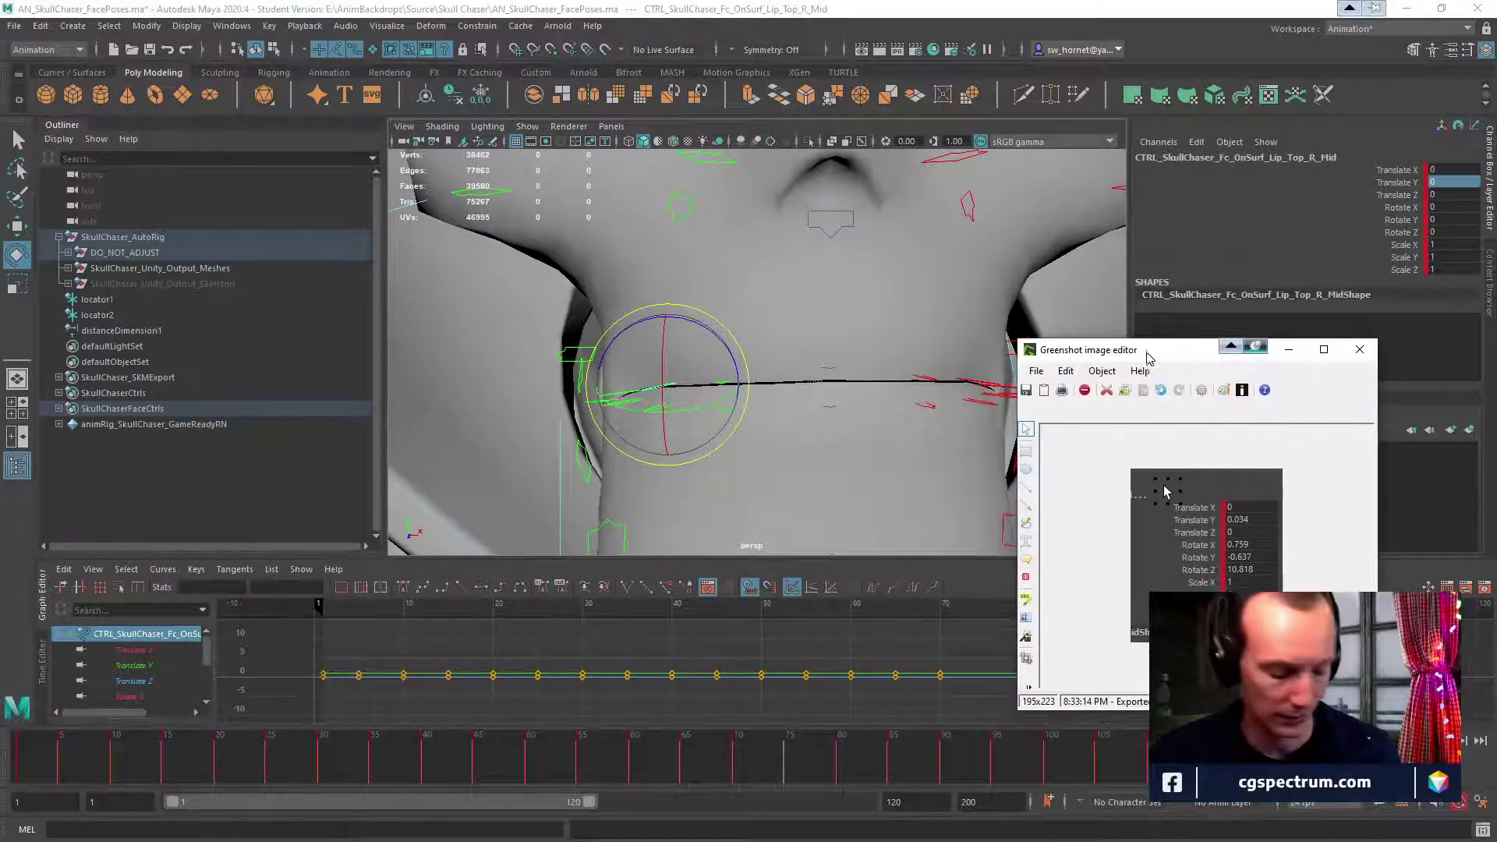
{"action": "left_click_drag", "start_coordinate": [969, 380], "coordinate": [834, 343], "text": "alt"}
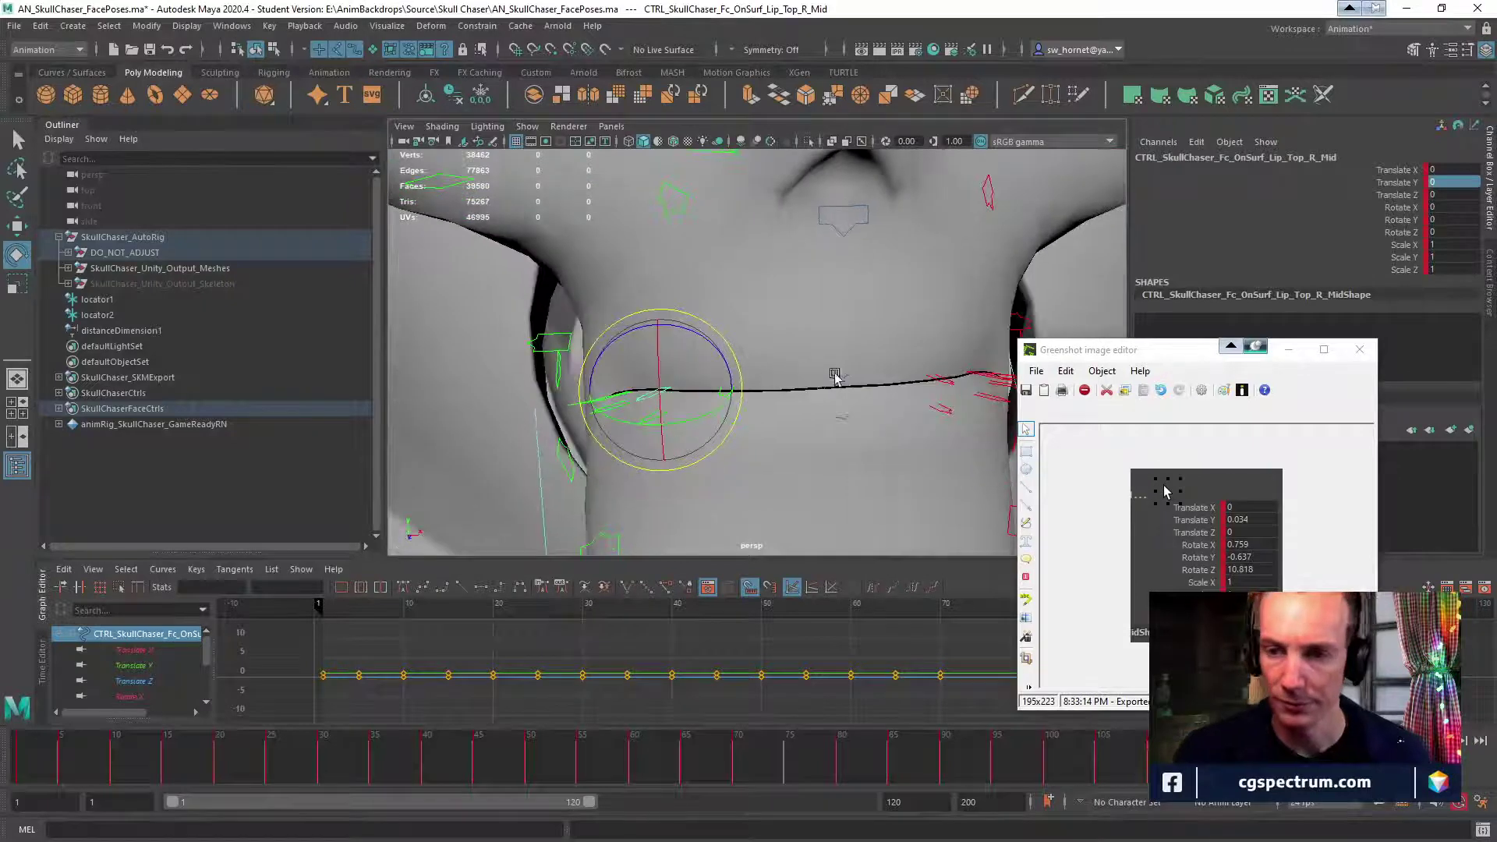
Set the right mid top lip control's Translate Y to 0.034, Rotate X to 0.759, Rotate Y to -0.637 and Rotate Z to -10.818.
{"action": "double_click", "coordinate": [1455, 183]}
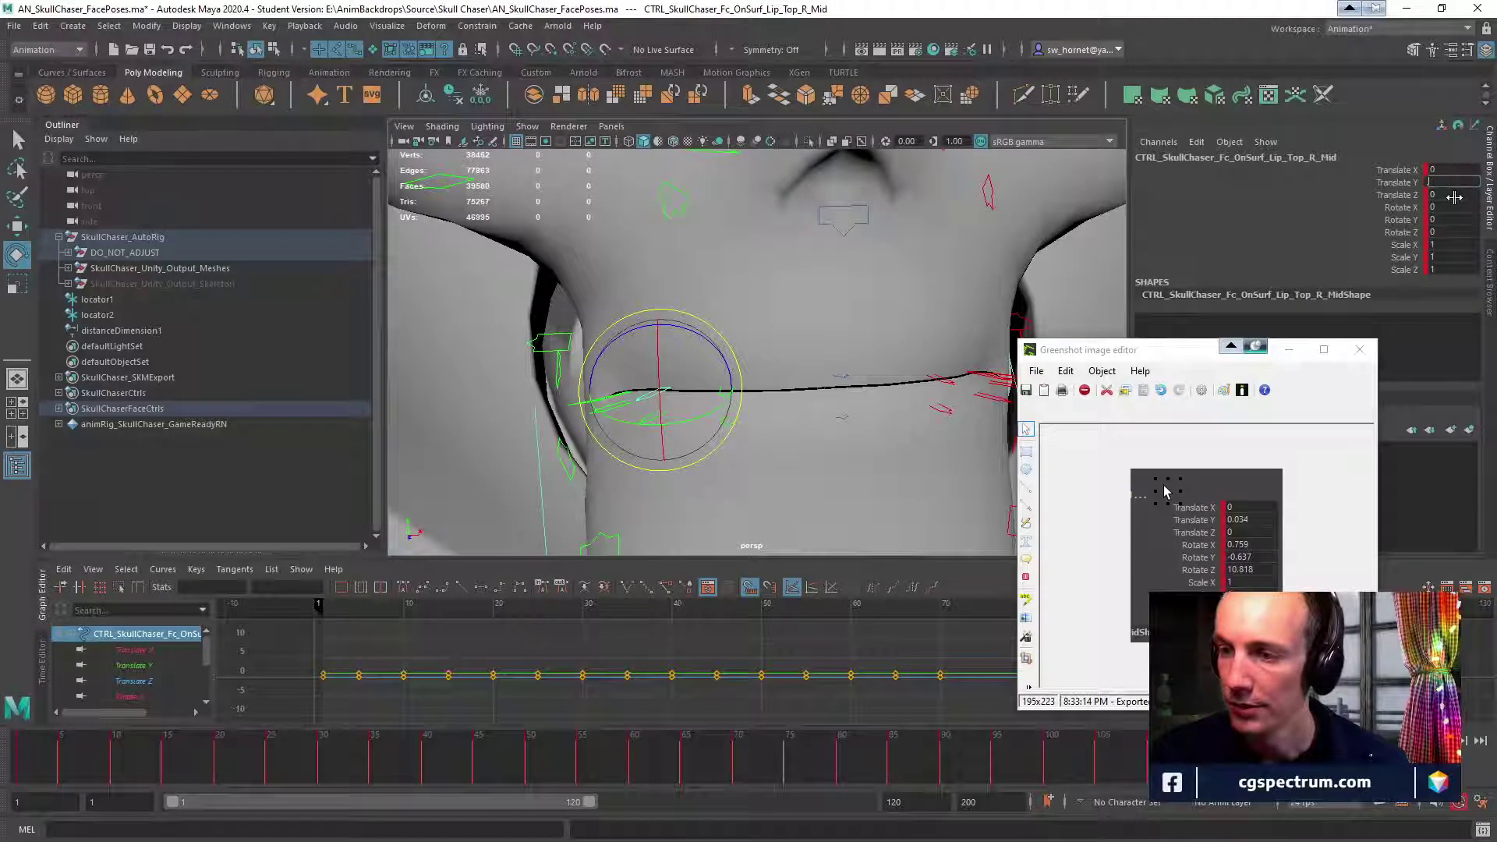
{"action": "type", "text": ".034"}
{"action": "key", "text": "Return"}
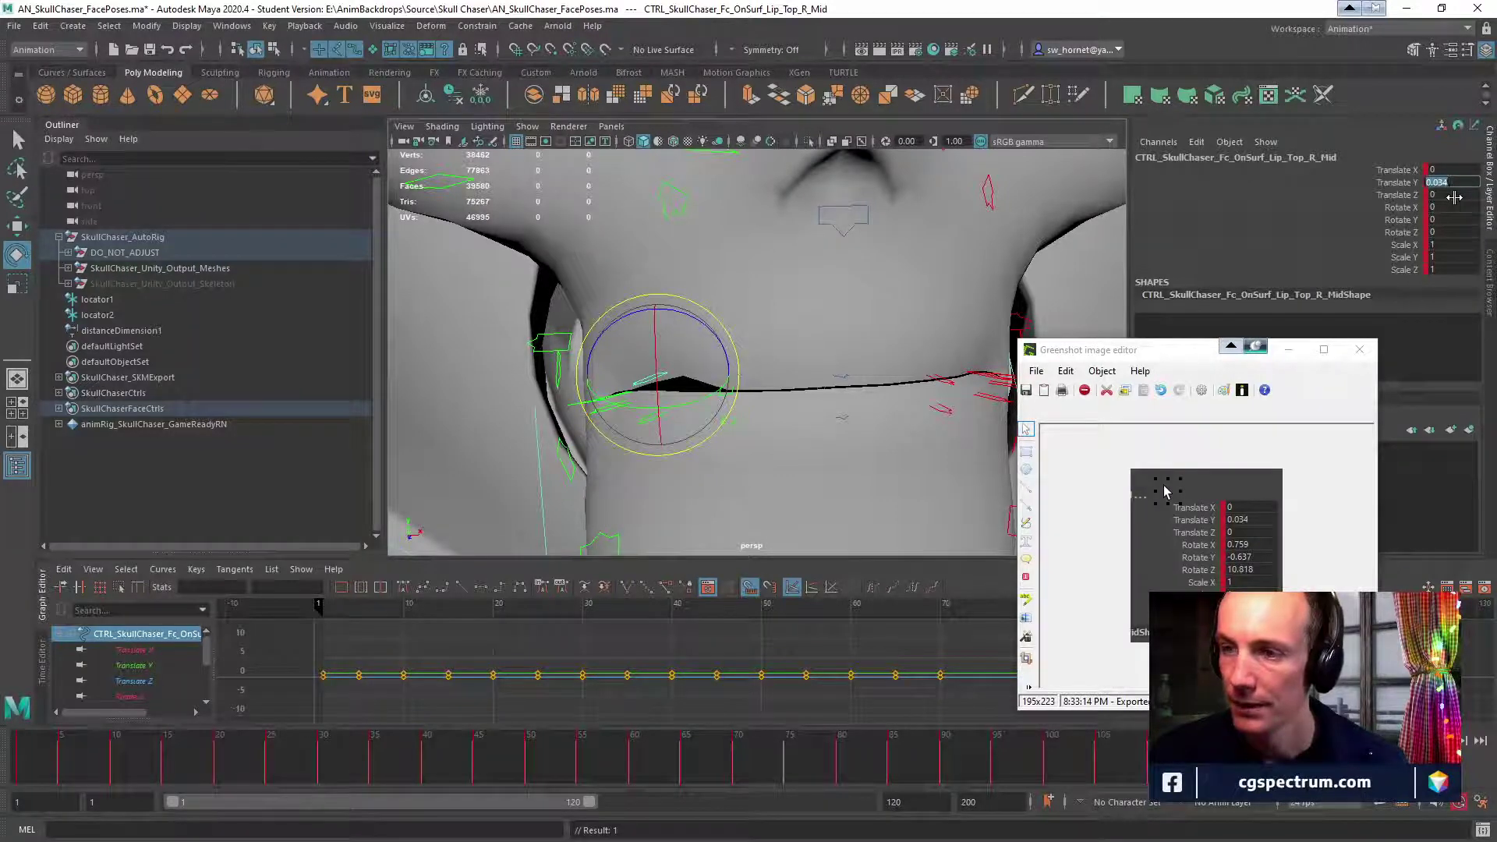
{"action": "left_click", "coordinate": [1446, 221]}
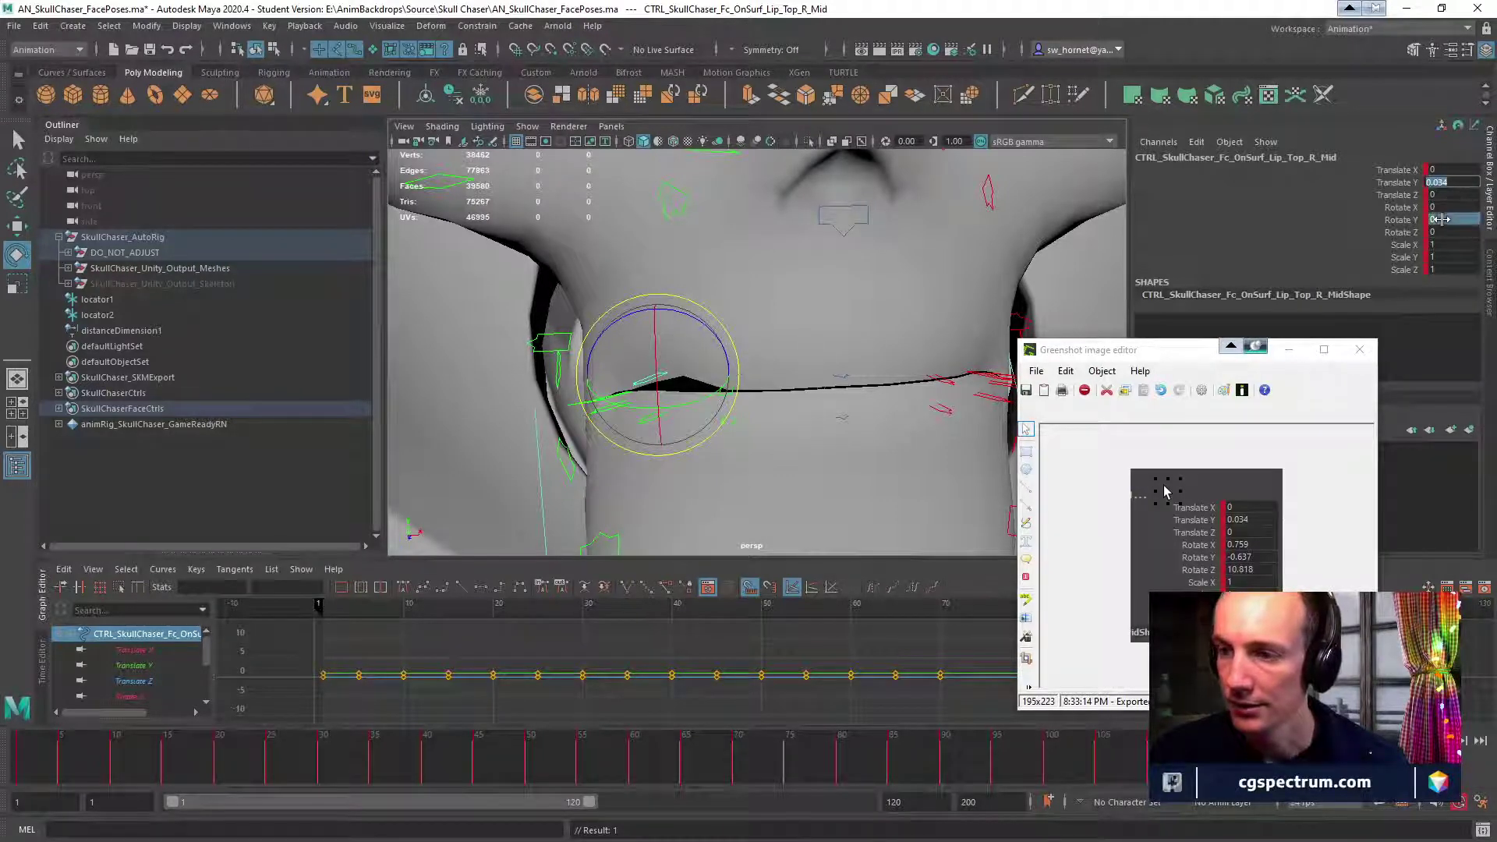
{"action": "left_click", "coordinate": [1442, 206]}
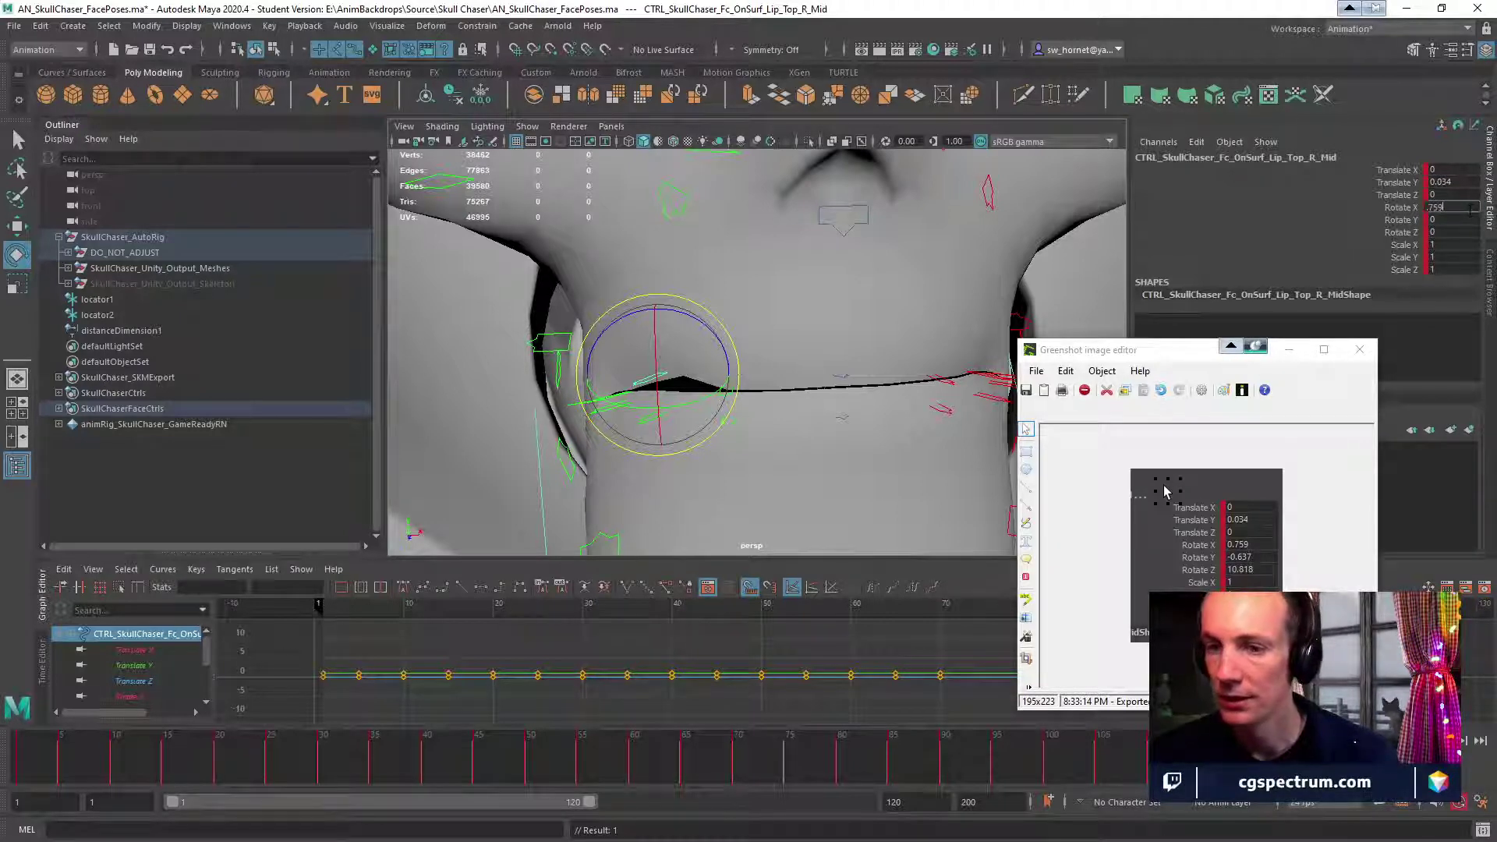
{"action": "left_click", "coordinate": [1460, 219]}
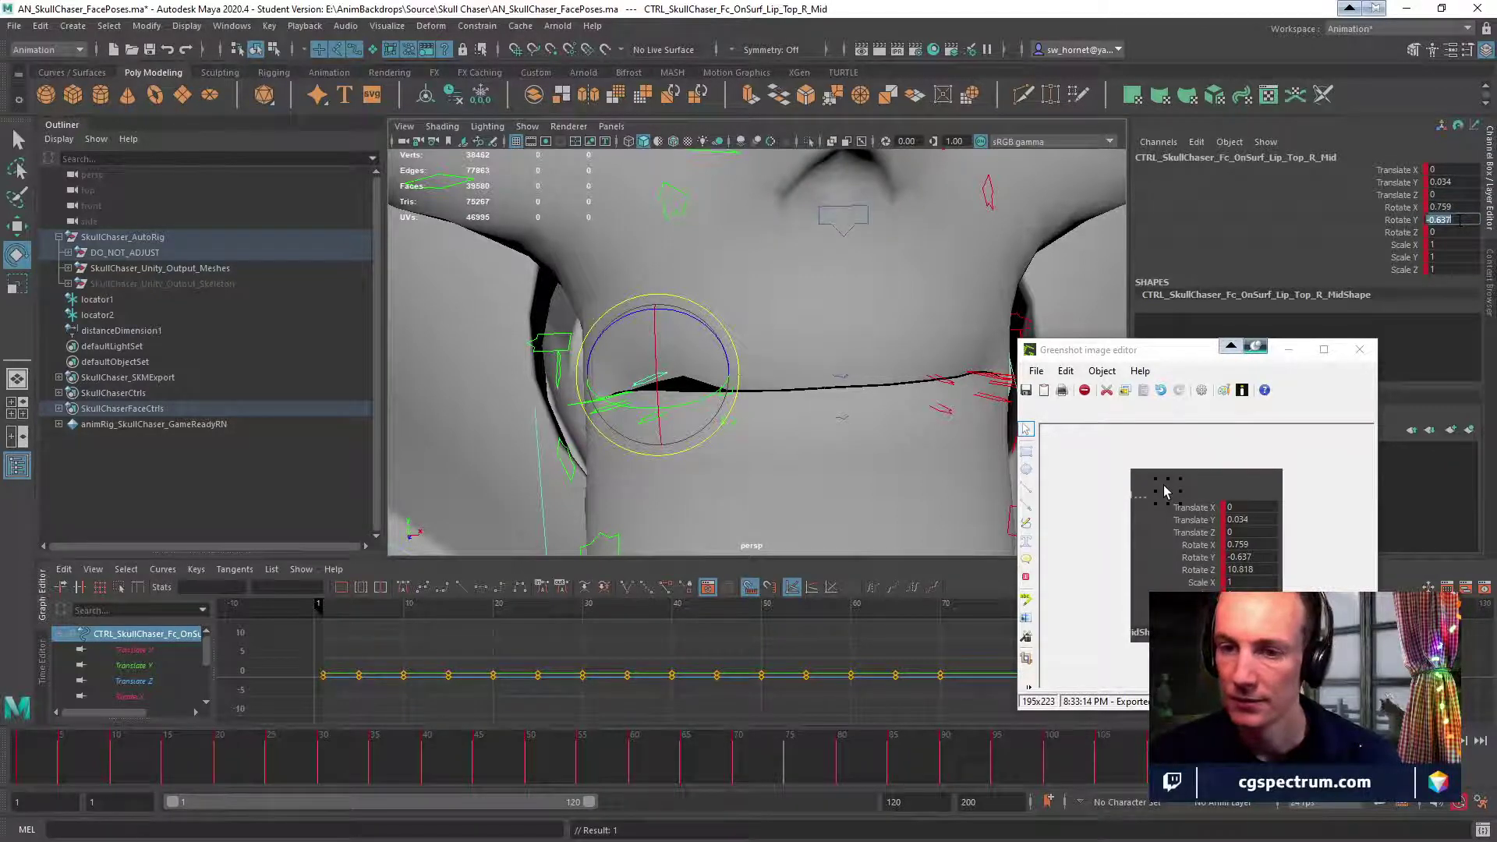
{"action": "left_click", "coordinate": [1444, 232]}
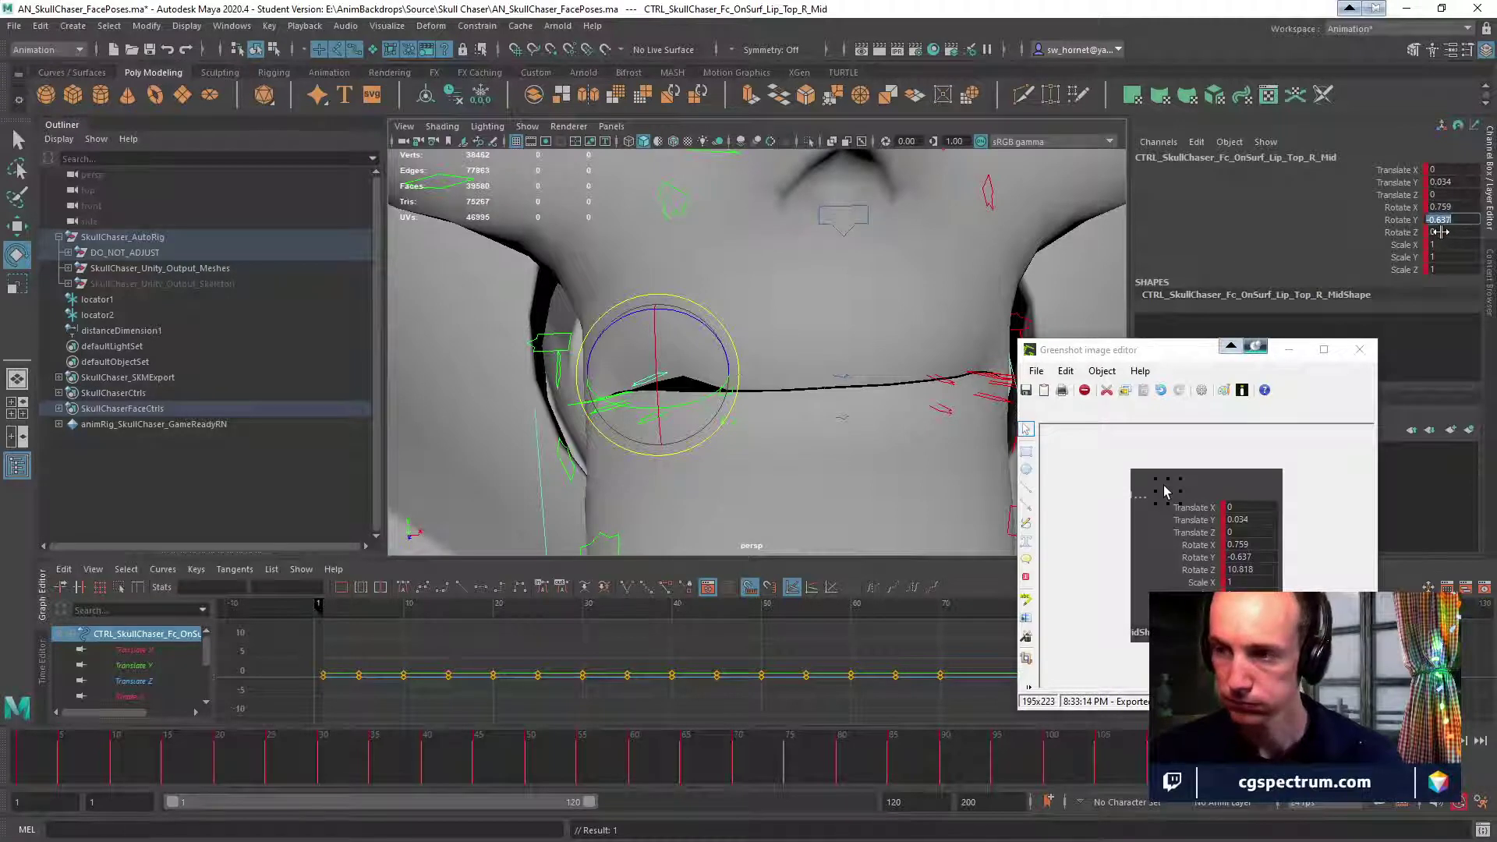
{"action": "type", "text": "10"}
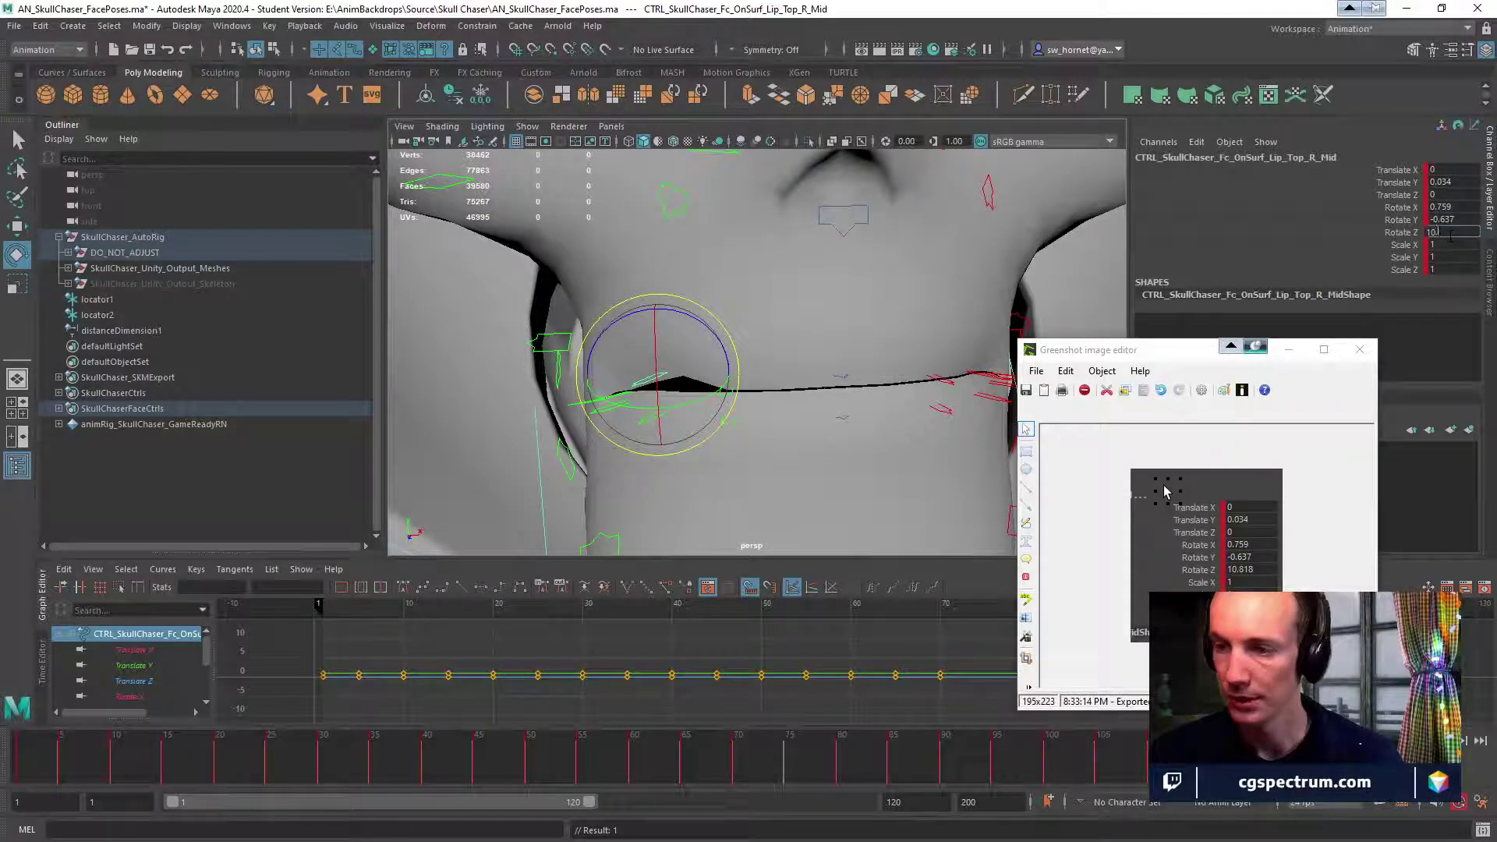
{"action": "type", "text": ".818"}
{"action": "key", "text": "Return"}
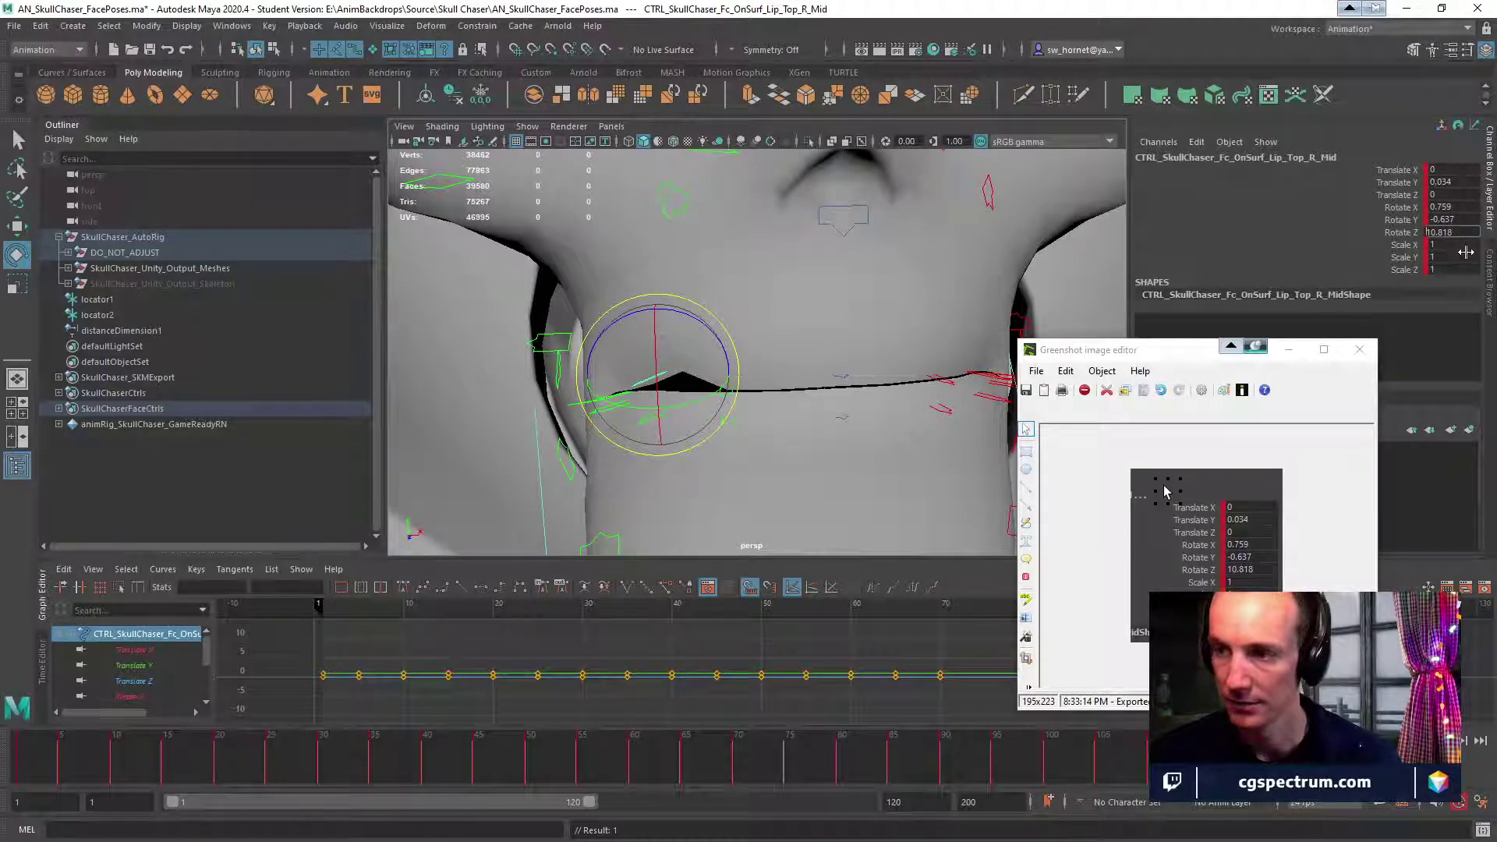
{"action": "key", "text": "Return"}
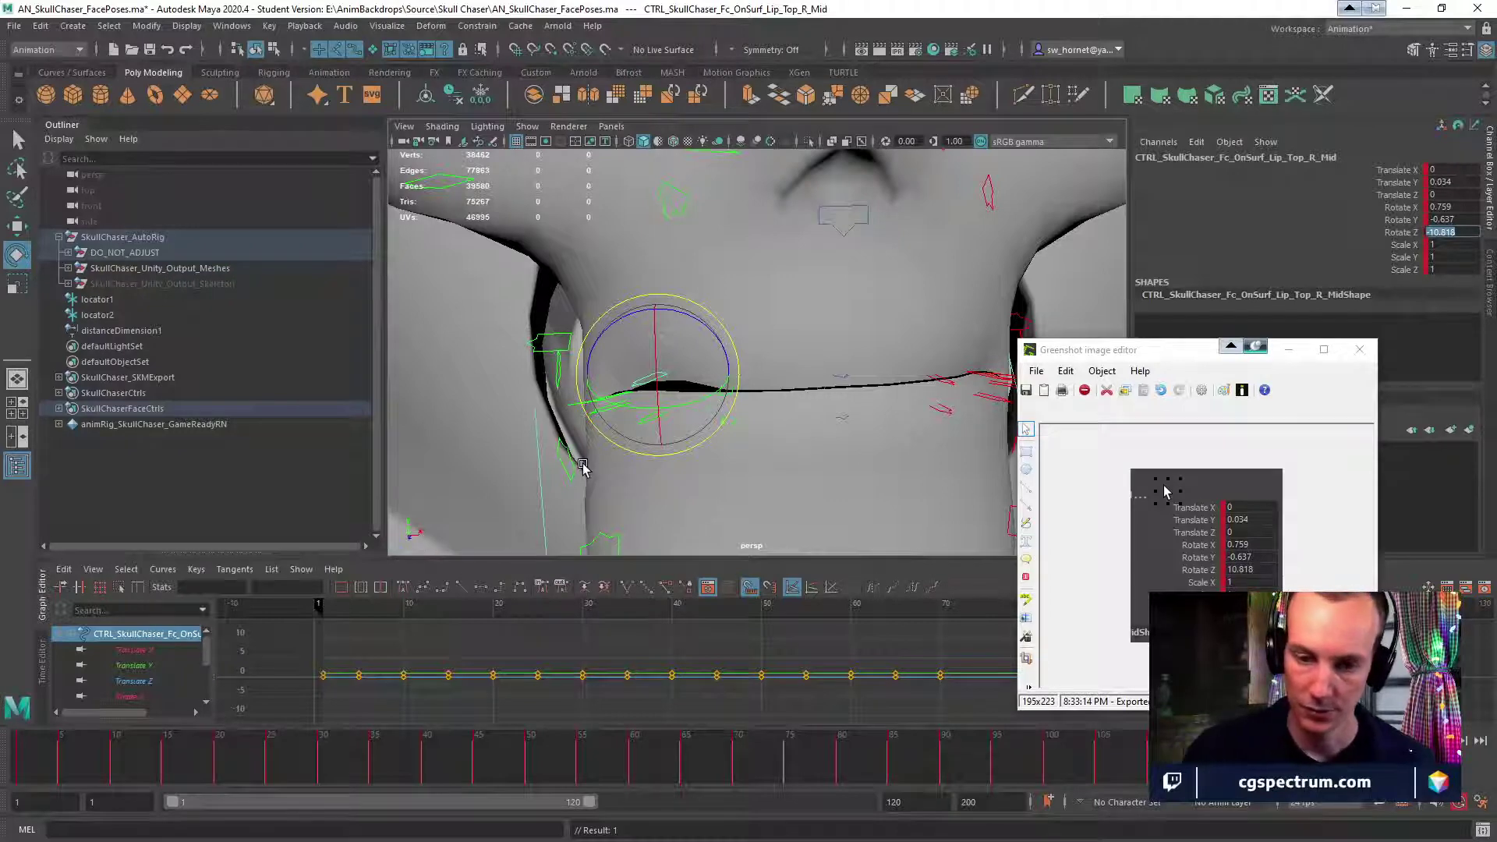
Try rotating the top lip's right mid control around its Z axis in the viewport, and undo the rotation.
{"action": "left_click_drag", "start_coordinate": [583, 450], "coordinate": [567, 481], "text": "alt"}
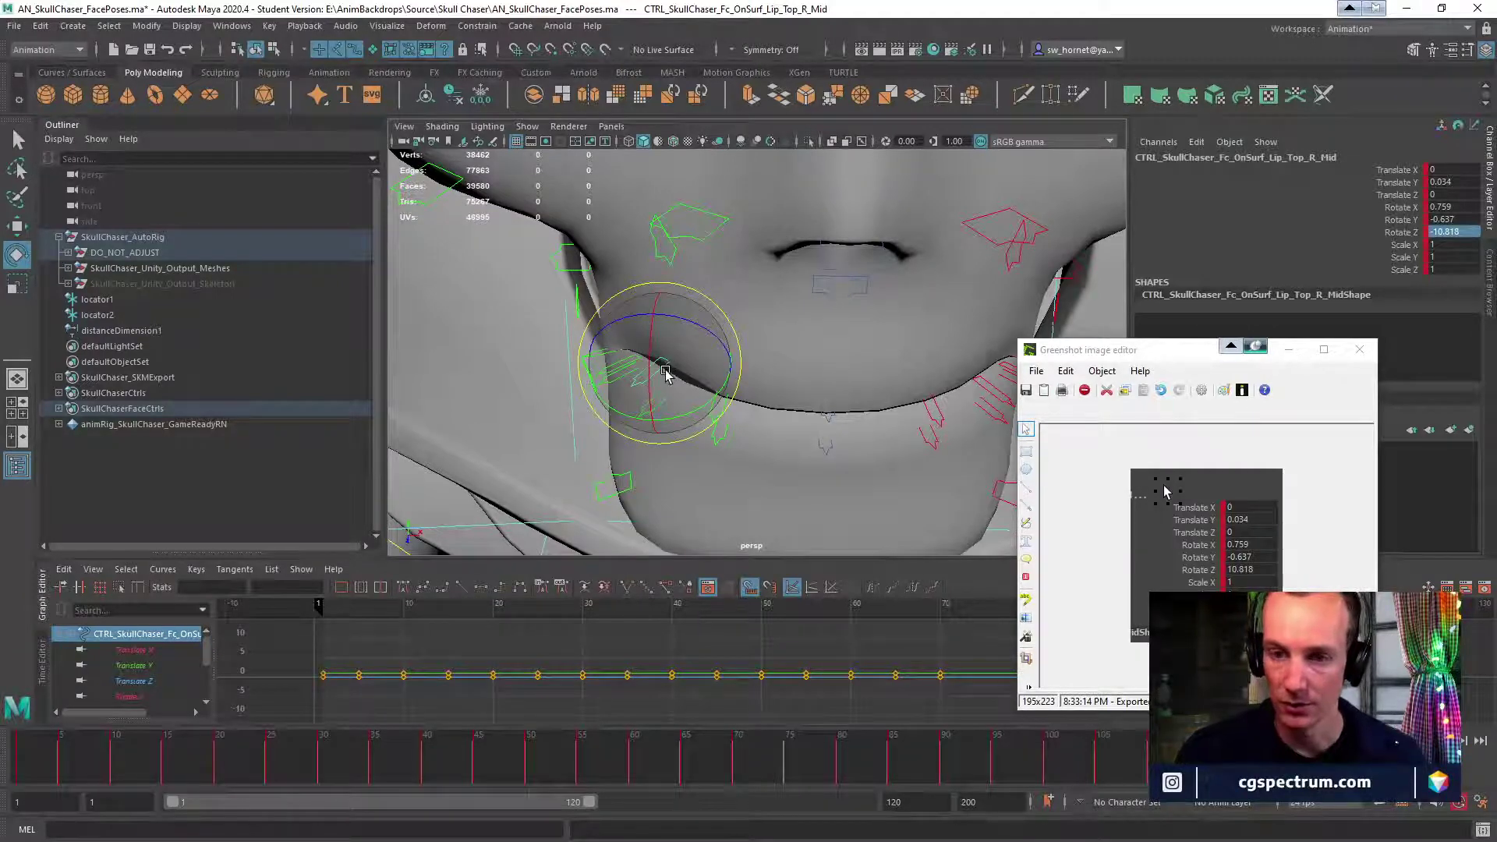
{"action": "left_click_drag", "start_coordinate": [665, 373], "coordinate": [732, 382]}
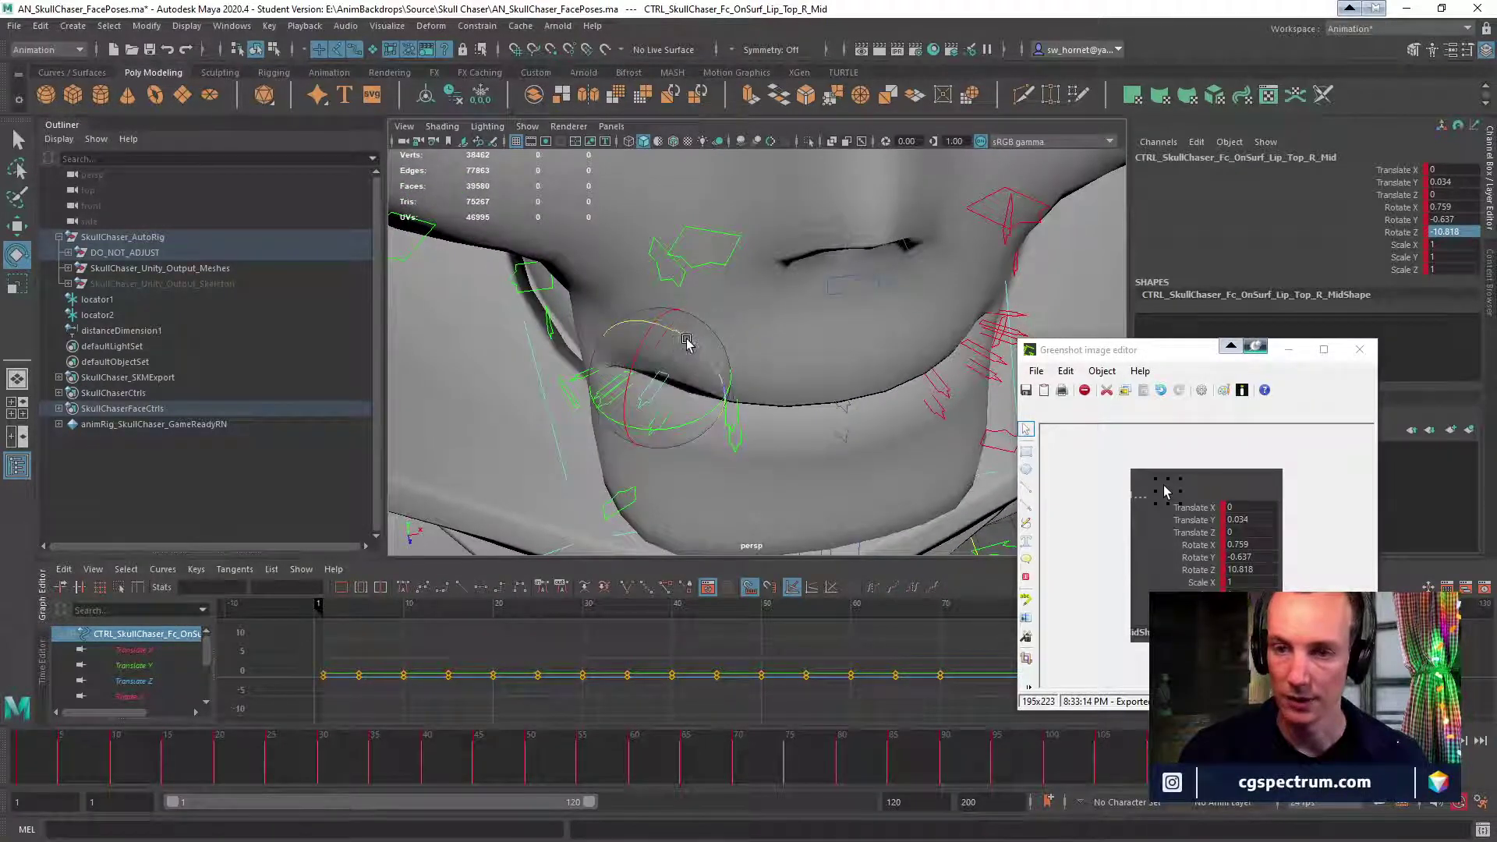
{"action": "left_click_drag", "start_coordinate": [687, 343], "coordinate": [669, 338]}
{"action": "key", "text": "ctrl+z"}
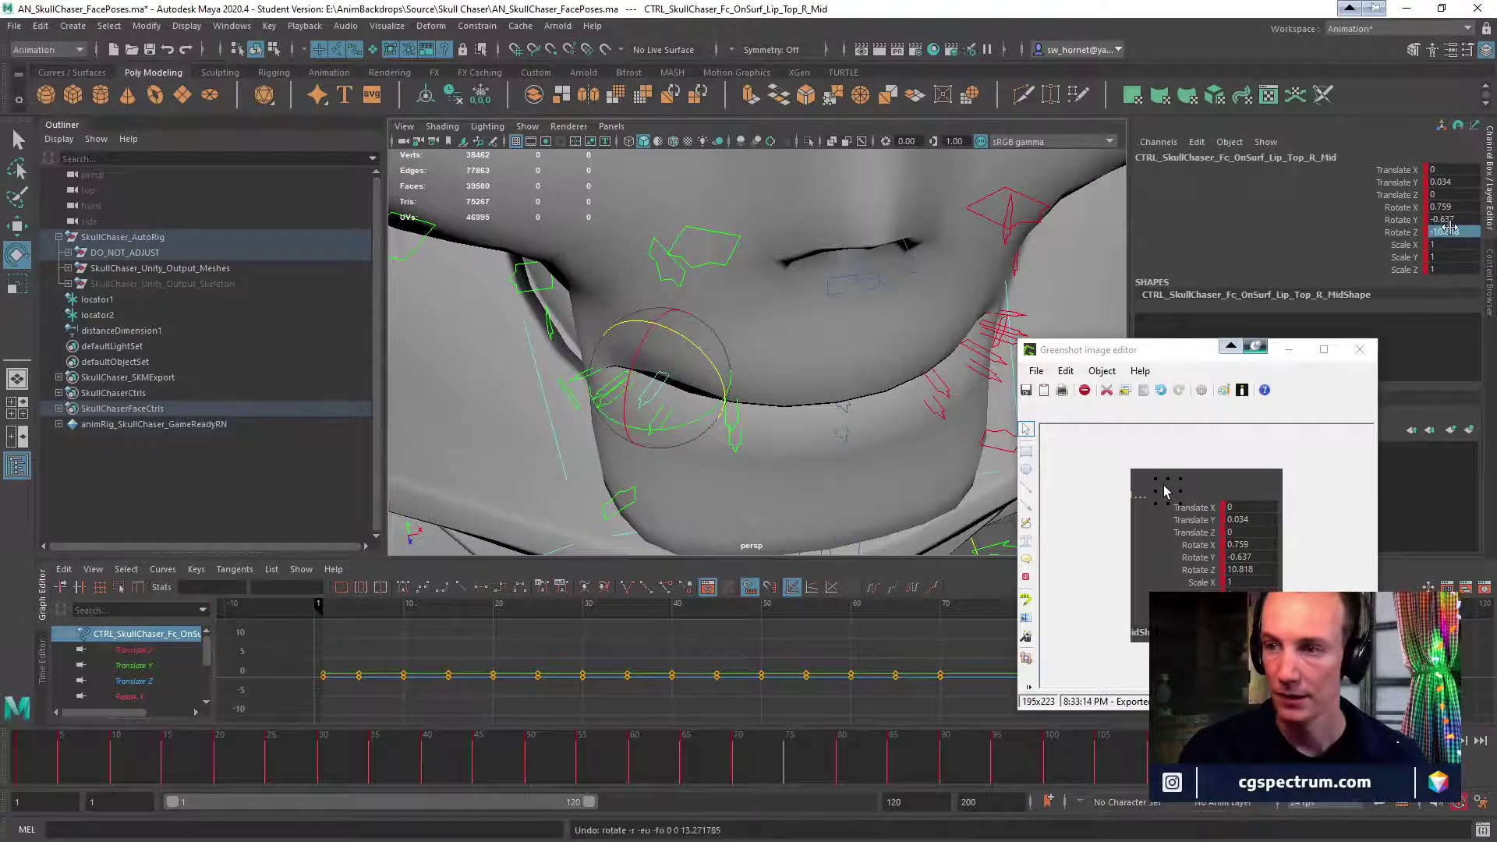
Set the right mid top lip control's Rotate Y to 0.637 and check the lip shape against the other side.
{"action": "left_click_drag", "start_coordinate": [739, 373], "coordinate": [938, 374], "text": "alt"}
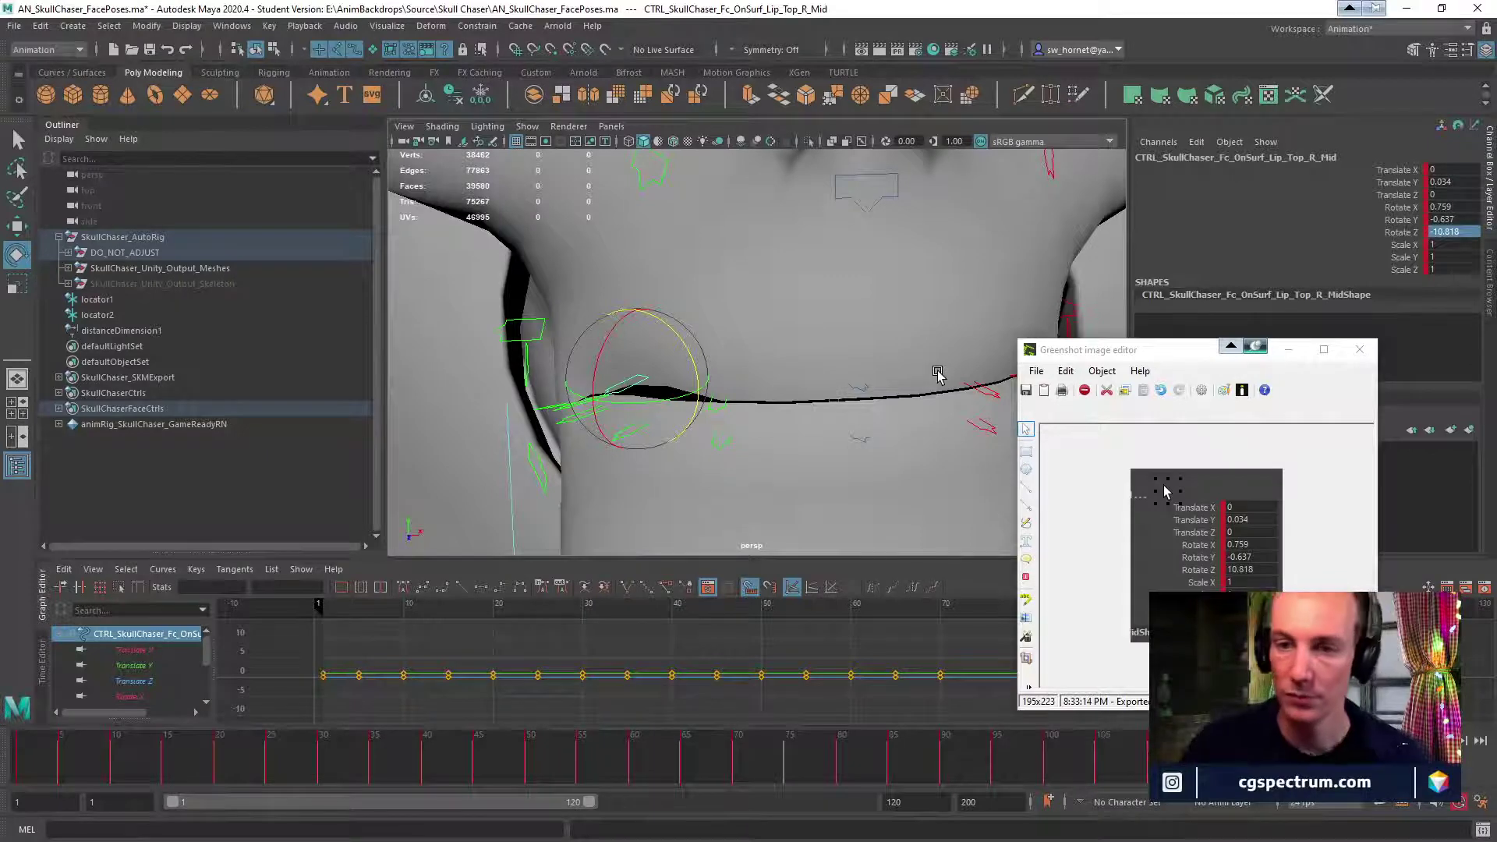
{"action": "left_click_drag", "start_coordinate": [742, 414], "coordinate": [865, 402], "text": "alt"}
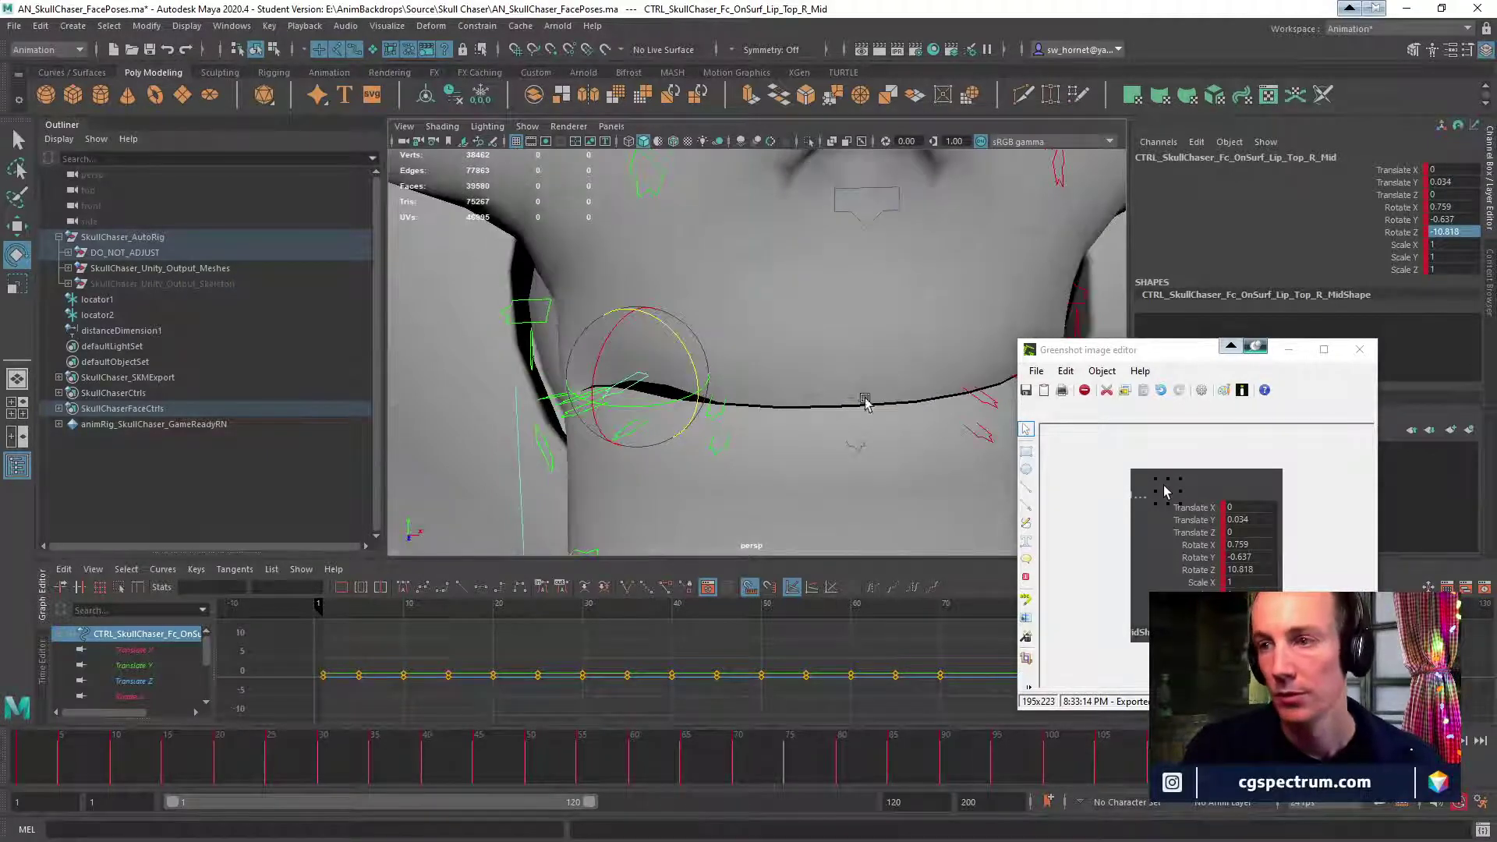
{"action": "double_click", "coordinate": [1444, 220]}
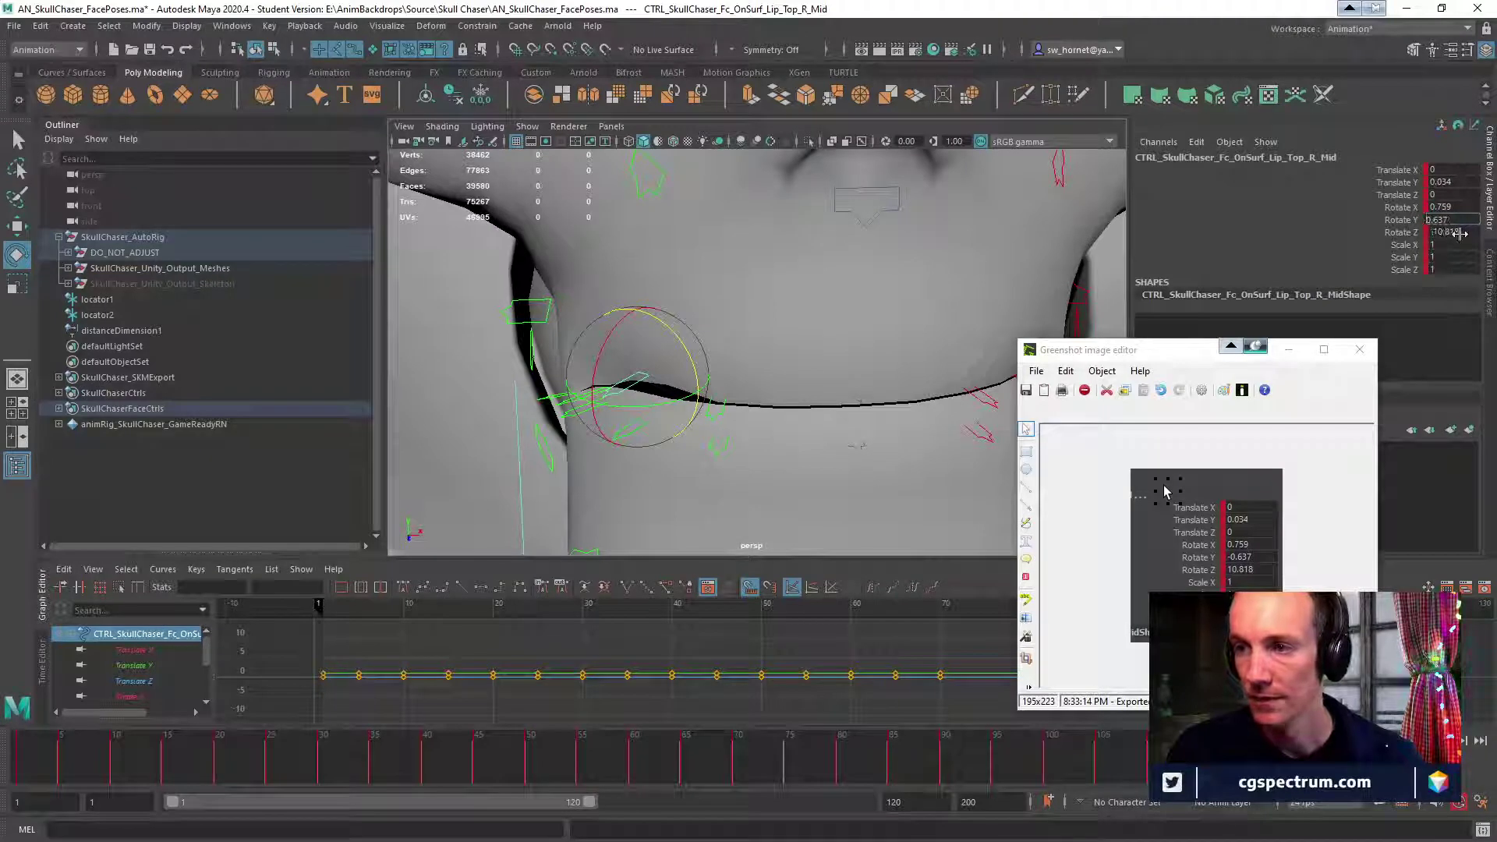
{"action": "key", "text": "Return"}
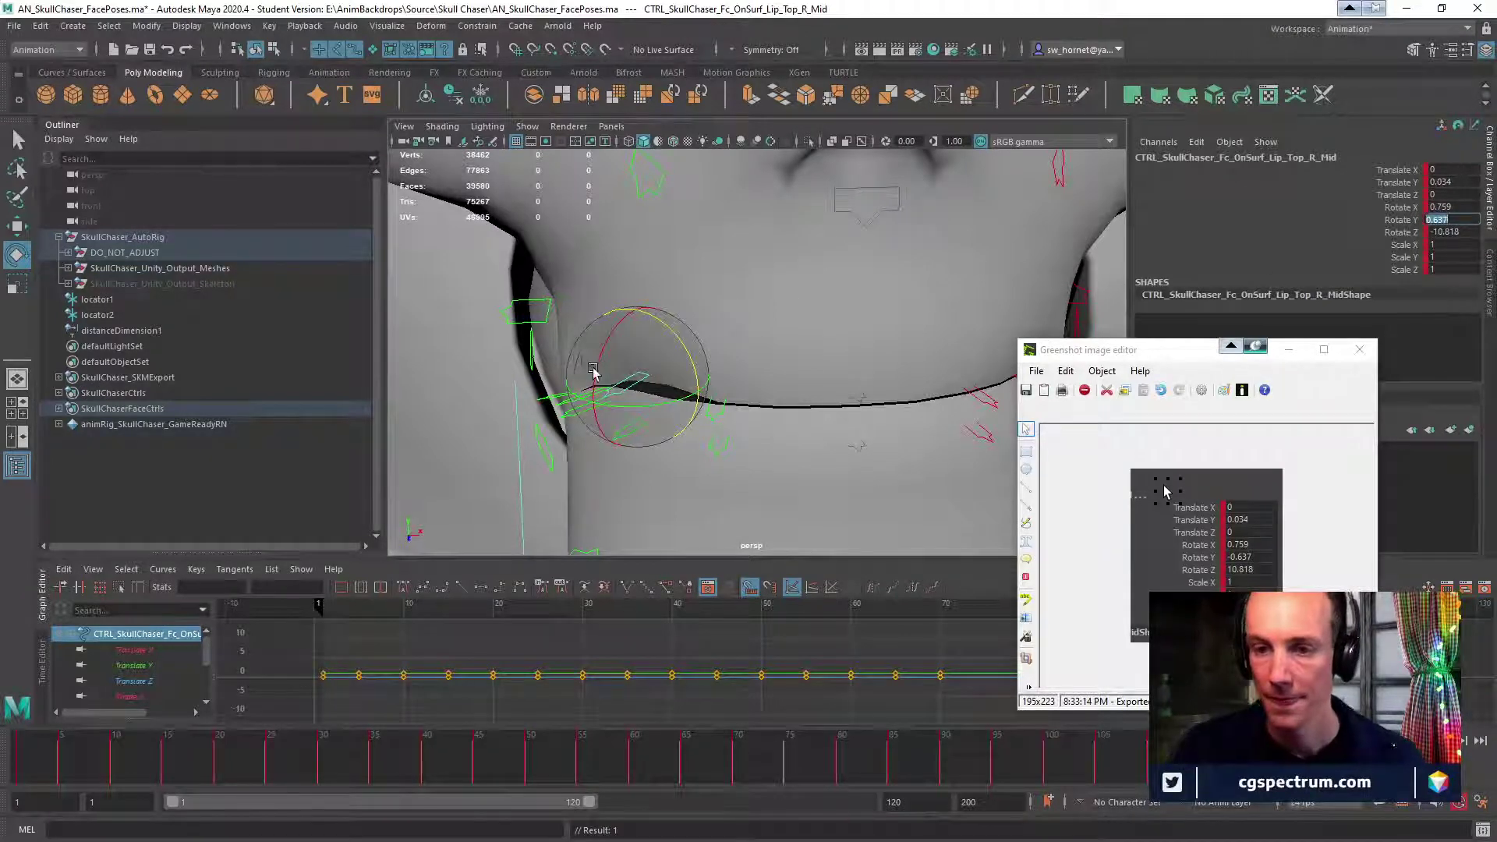
{"action": "left_click_drag", "start_coordinate": [763, 394], "coordinate": [789, 321], "text": "alt"}
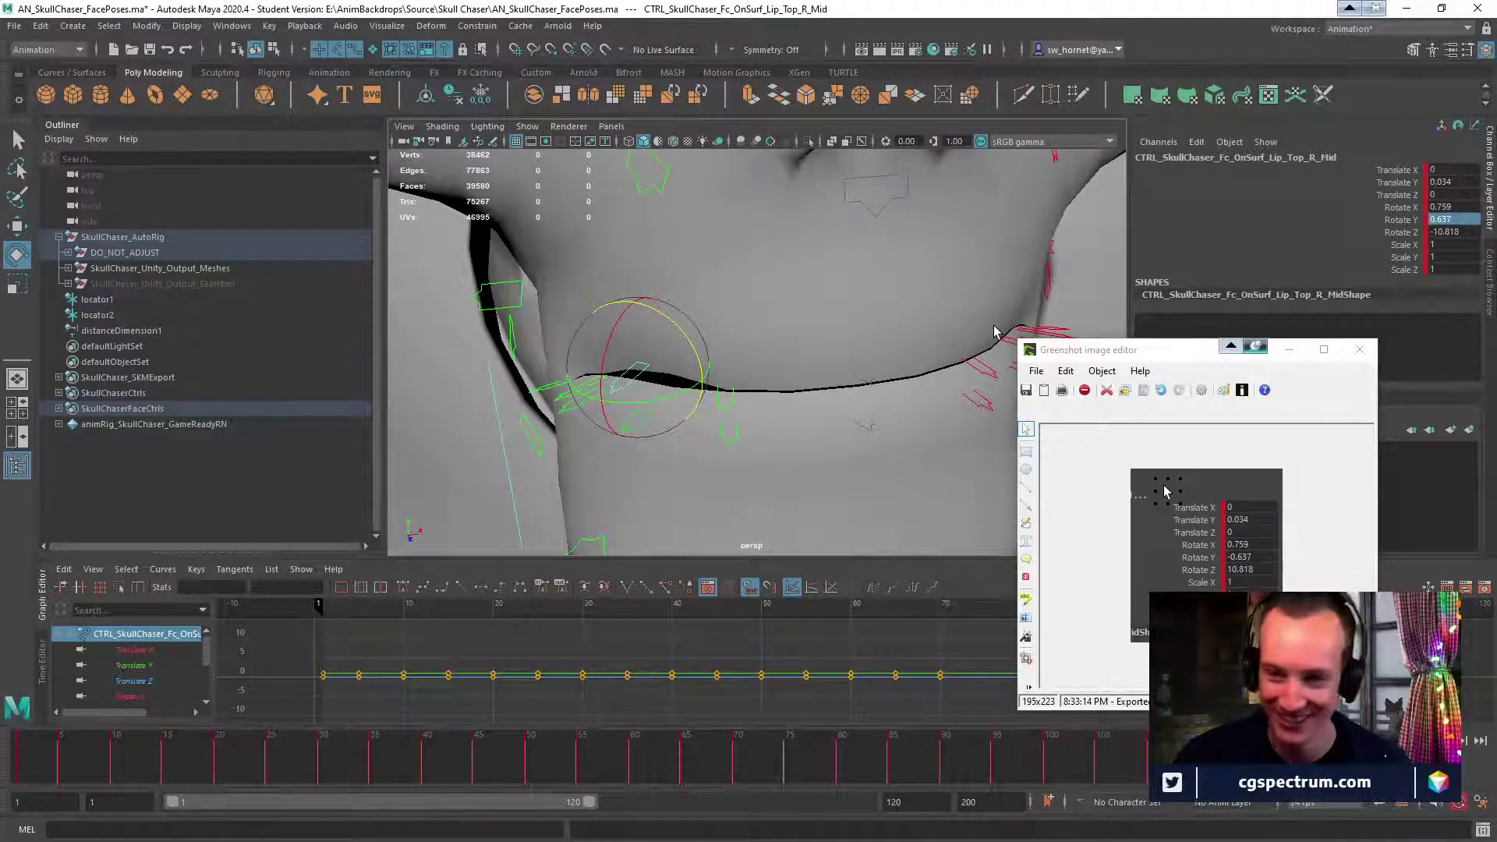
Move the reference capture out of the way, save and close the preferences, and bring up an enlarged Script Editor.
{"action": "left_click_drag", "start_coordinate": [1131, 352], "coordinate": [0, 378]}
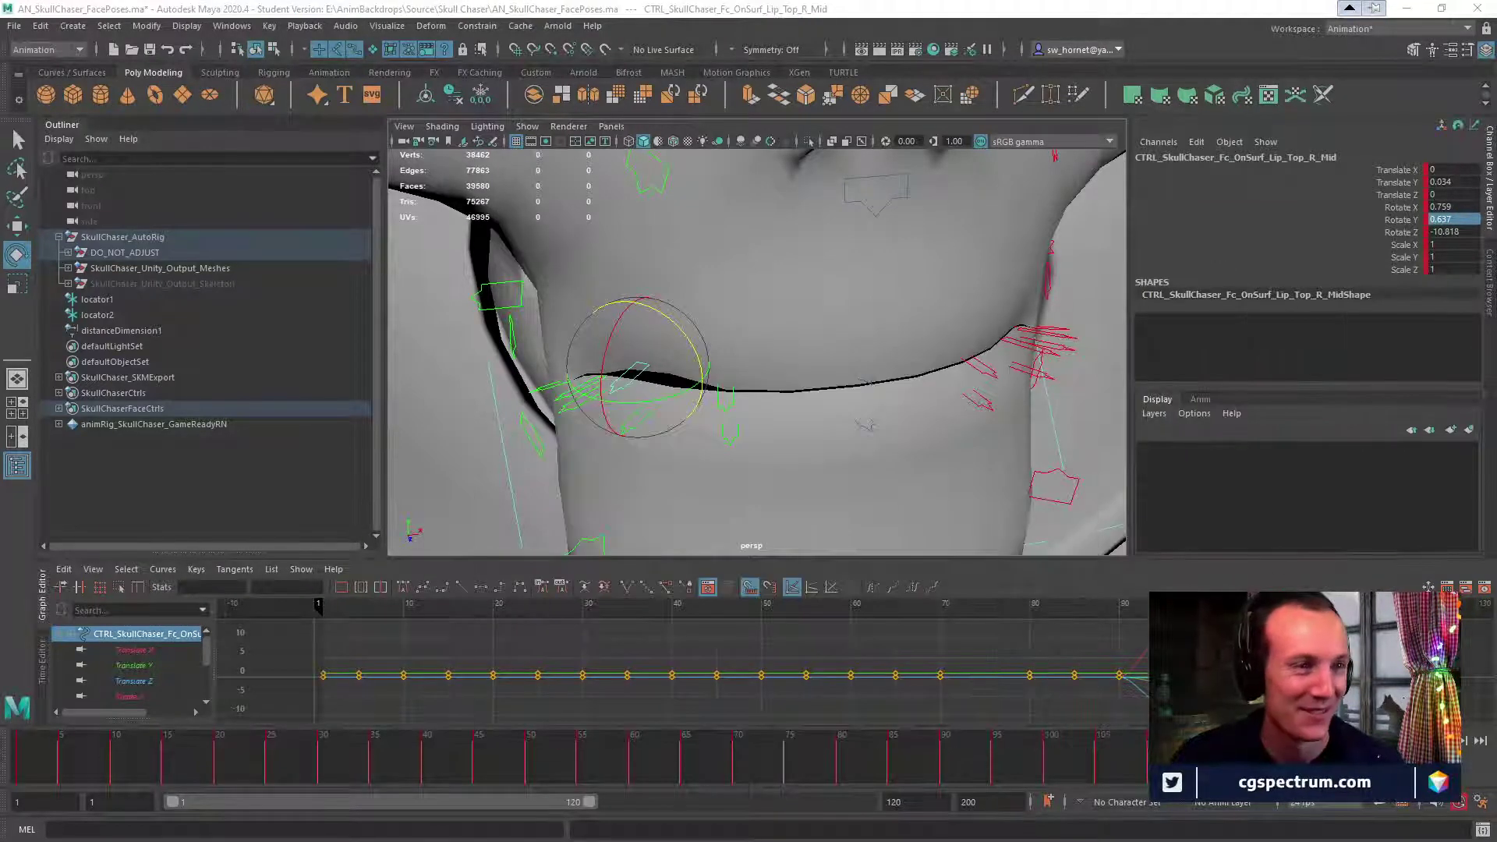
{"action": "left_click", "coordinate": [1480, 802]}
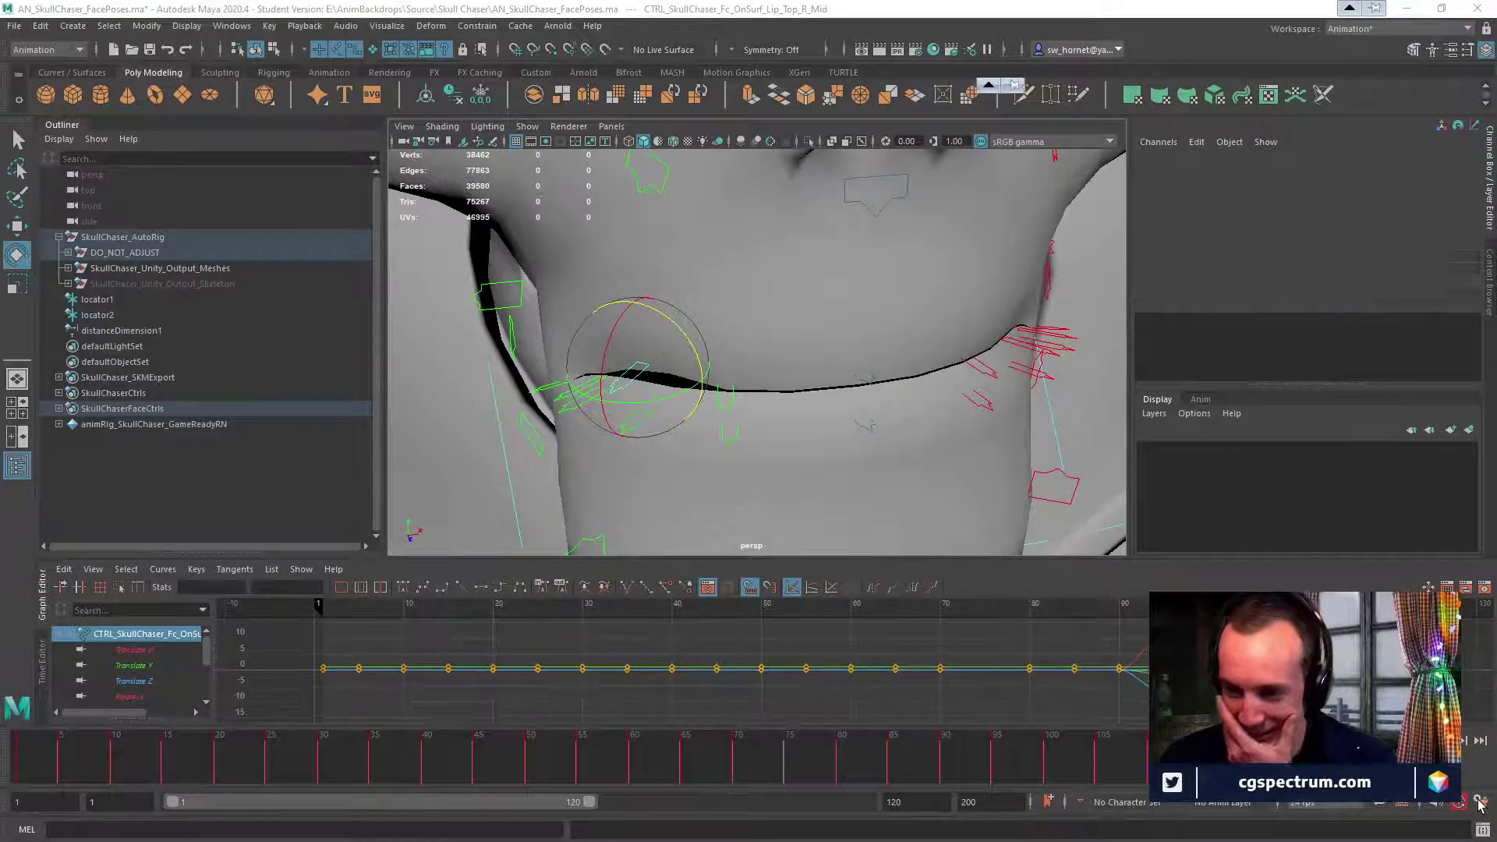
{"action": "left_click", "coordinate": [1118, 88]}
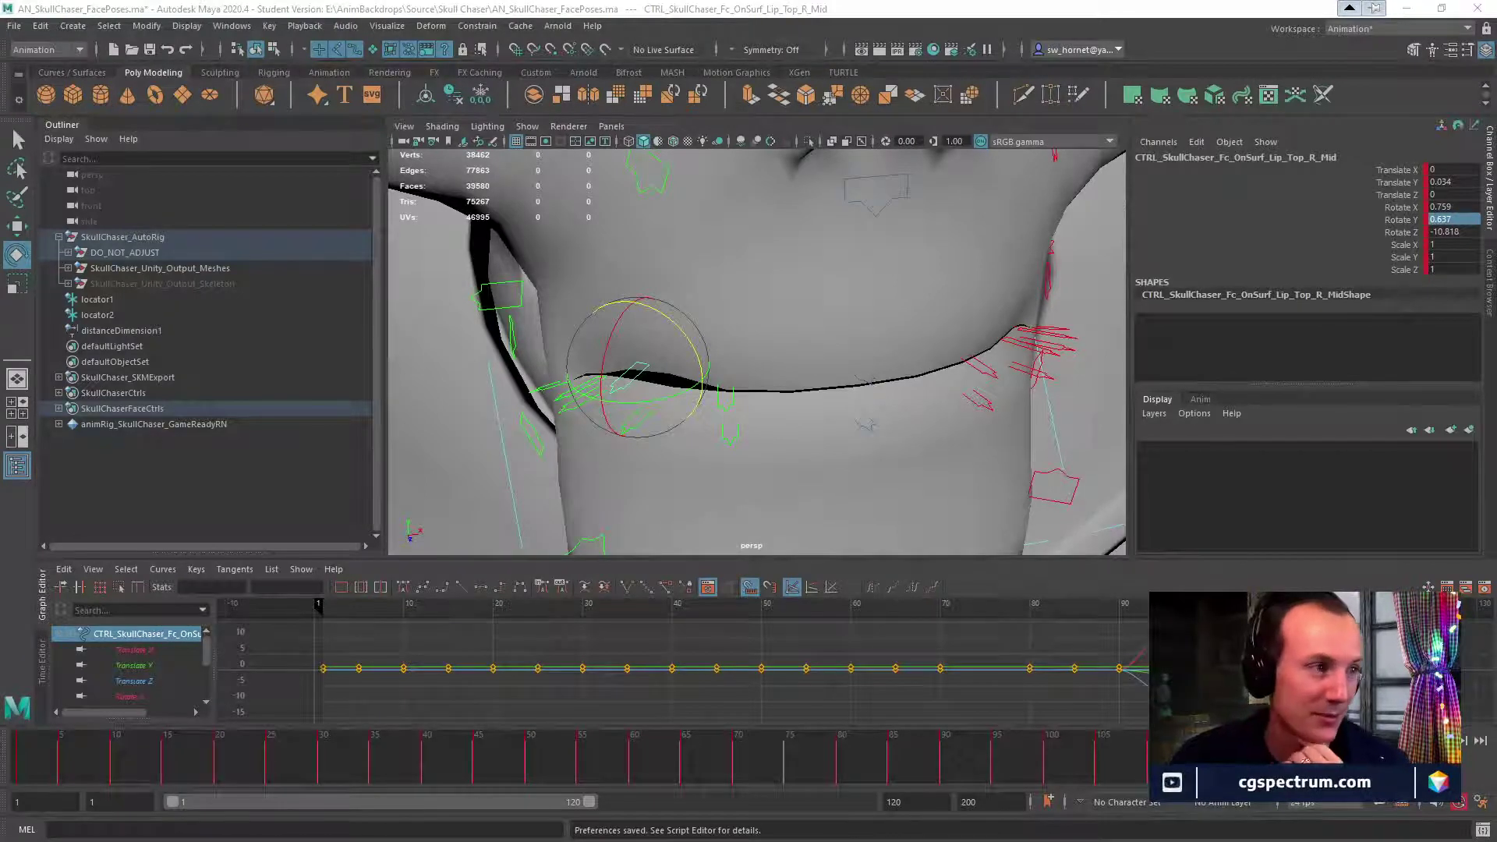
{"action": "left_click_drag", "start_coordinate": [624, 259], "coordinate": [860, 69]}
{"action": "left_click_drag", "start_coordinate": [1037, 334], "coordinate": [1373, 672]}
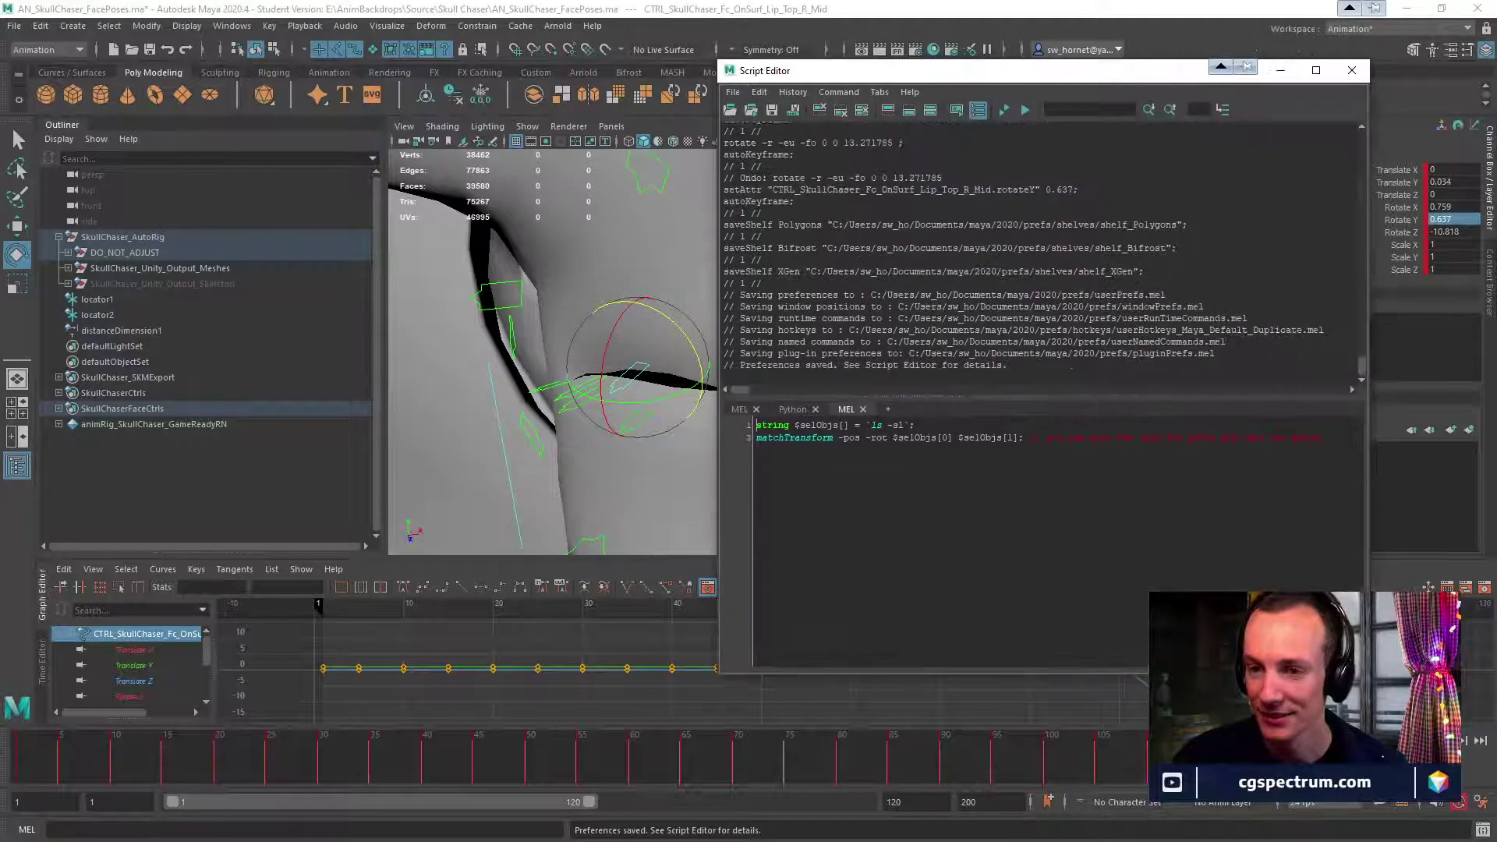
Delete the MEL script tab containing the matchTransform code and leave the empty Python tab active.
{"action": "left_click", "coordinate": [863, 409]}
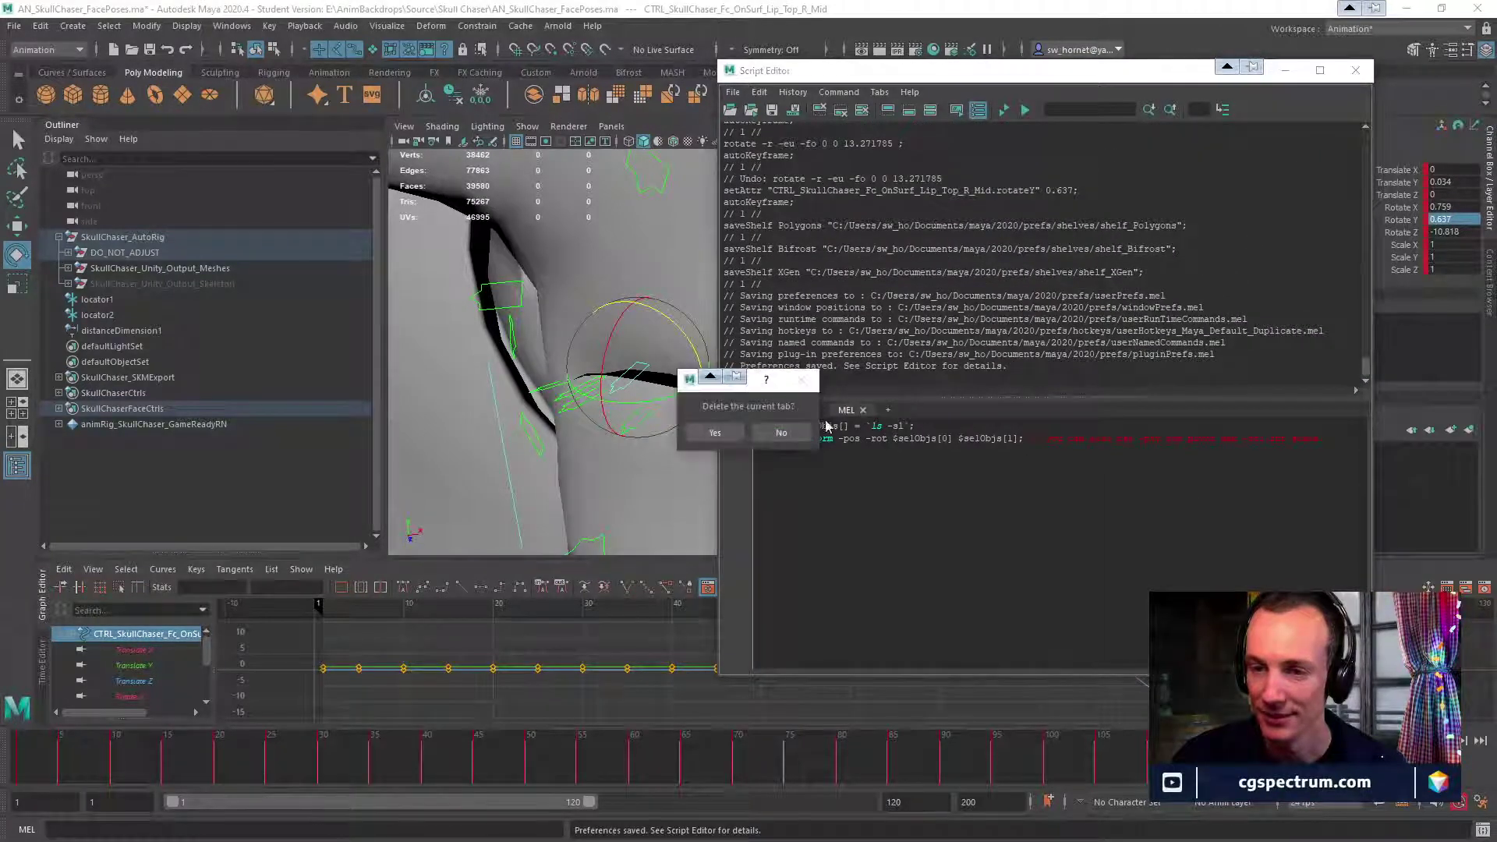
{"action": "left_click", "coordinate": [769, 428]}
{"action": "left_click", "coordinate": [793, 410]}
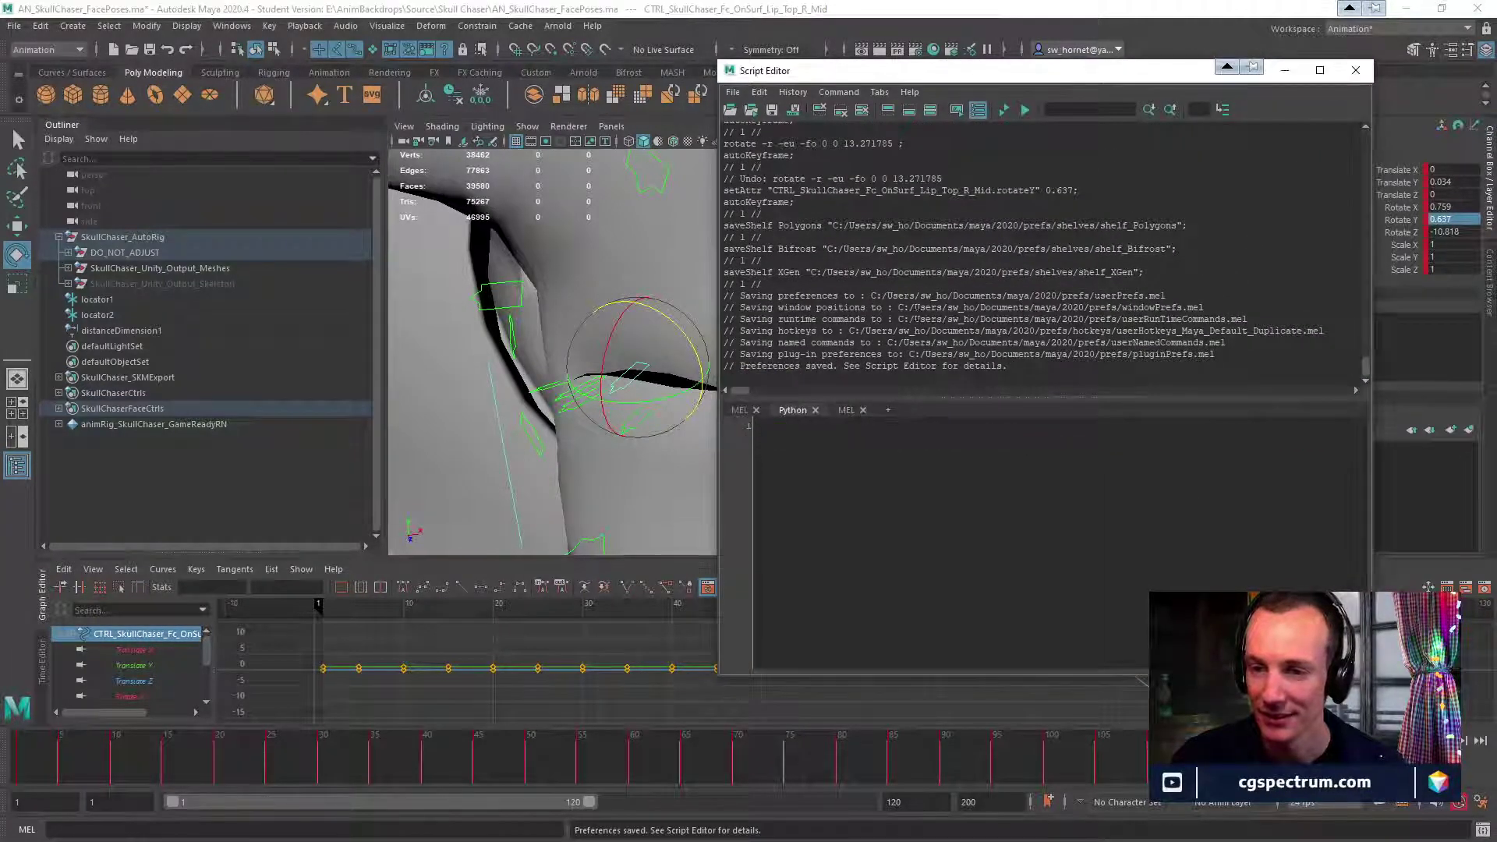
{"action": "left_click", "coordinate": [863, 411]}
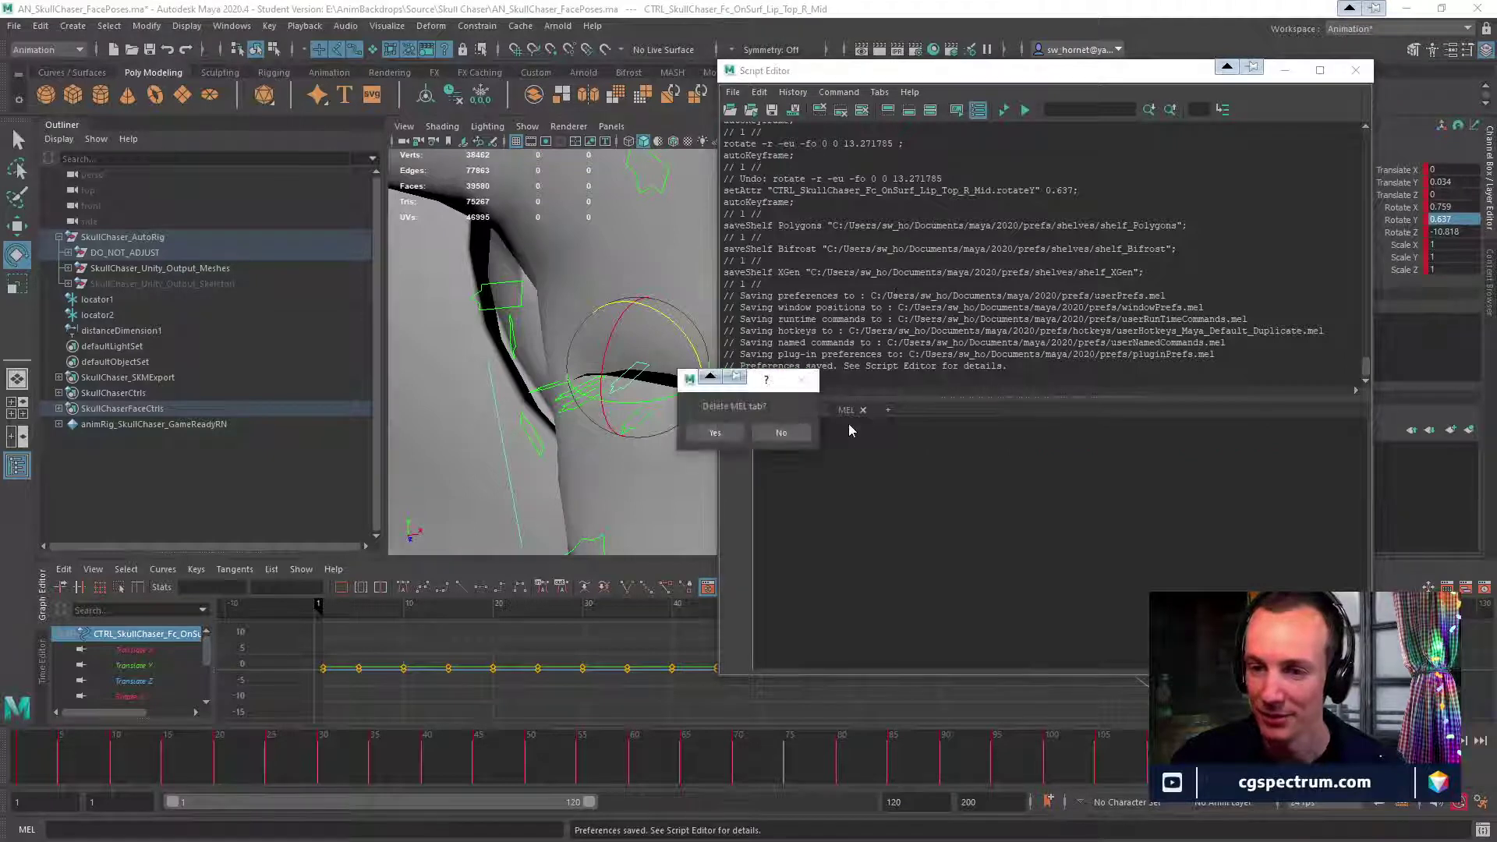
{"action": "left_click", "coordinate": [719, 435]}
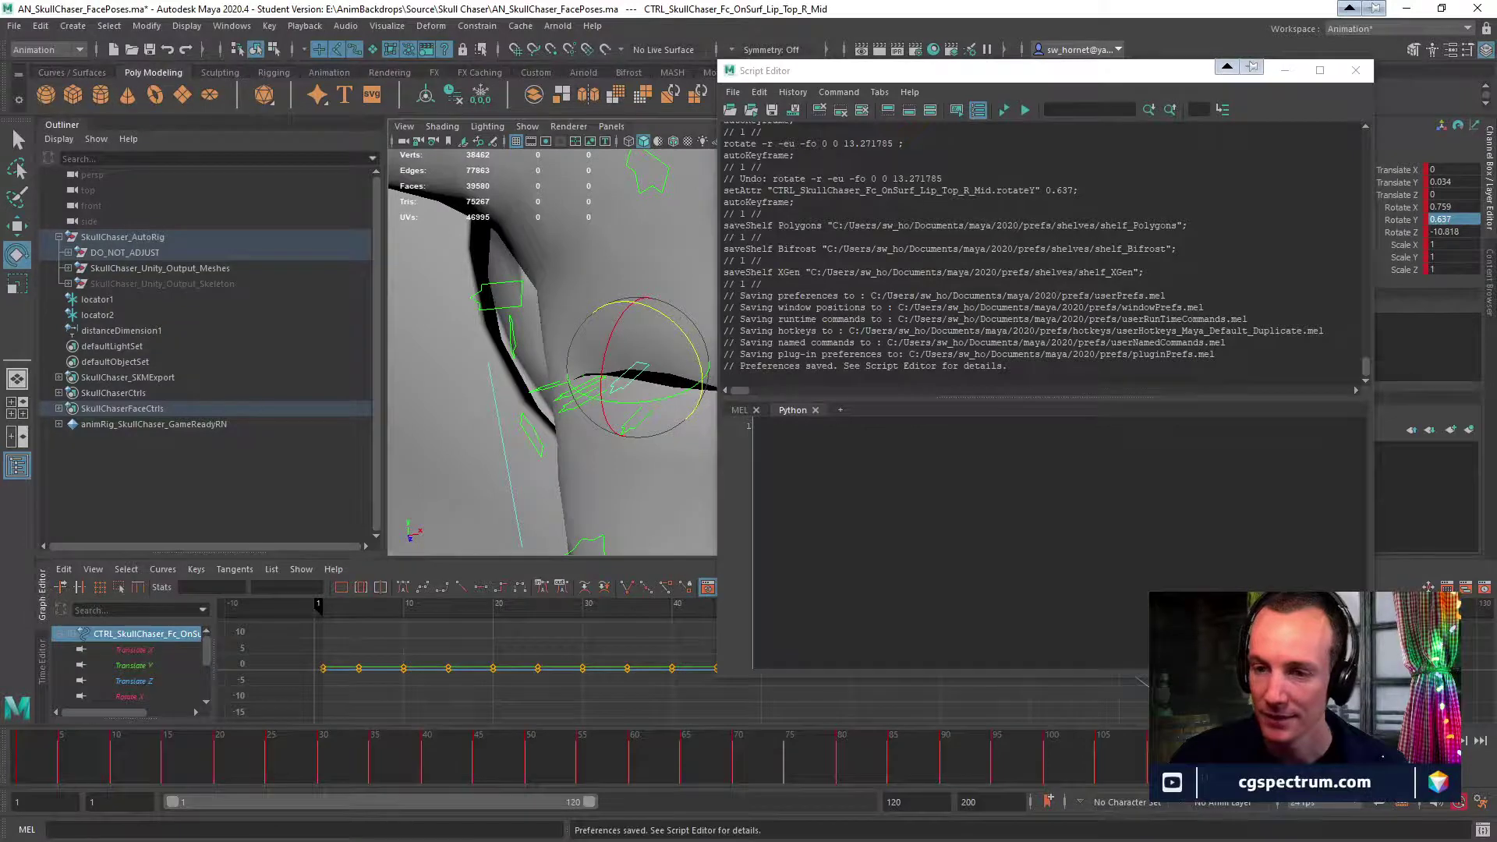
Move the Script Editor clear of the main menus and open Maya's Python Command Reference.
{"action": "left_click_drag", "start_coordinate": [995, 85], "coordinate": [1058, 261]}
{"action": "left_click", "coordinate": [591, 26]}
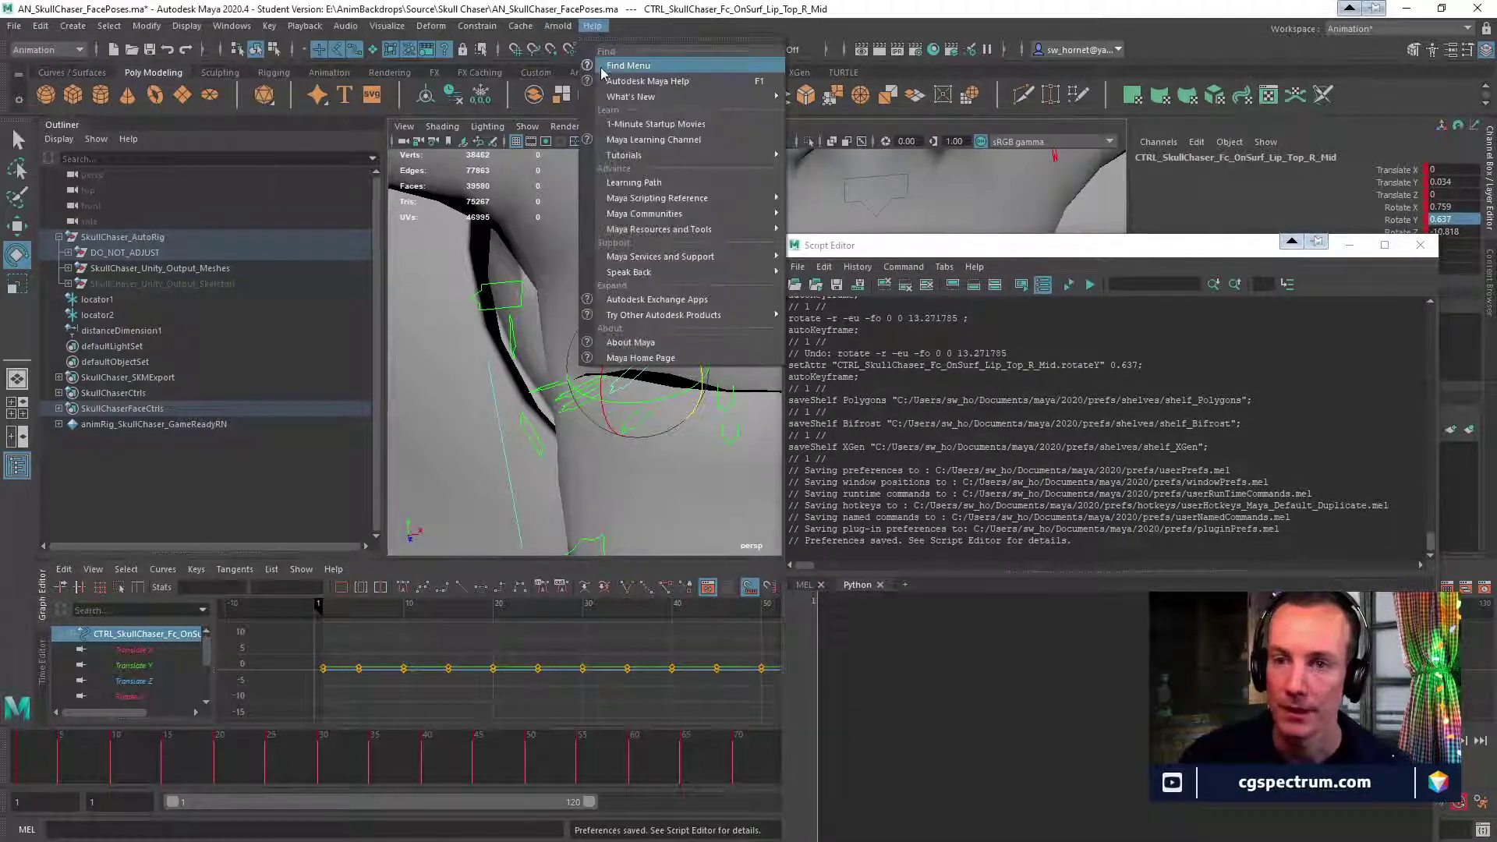
{"action": "mouse_move", "coordinate": [669, 257]}
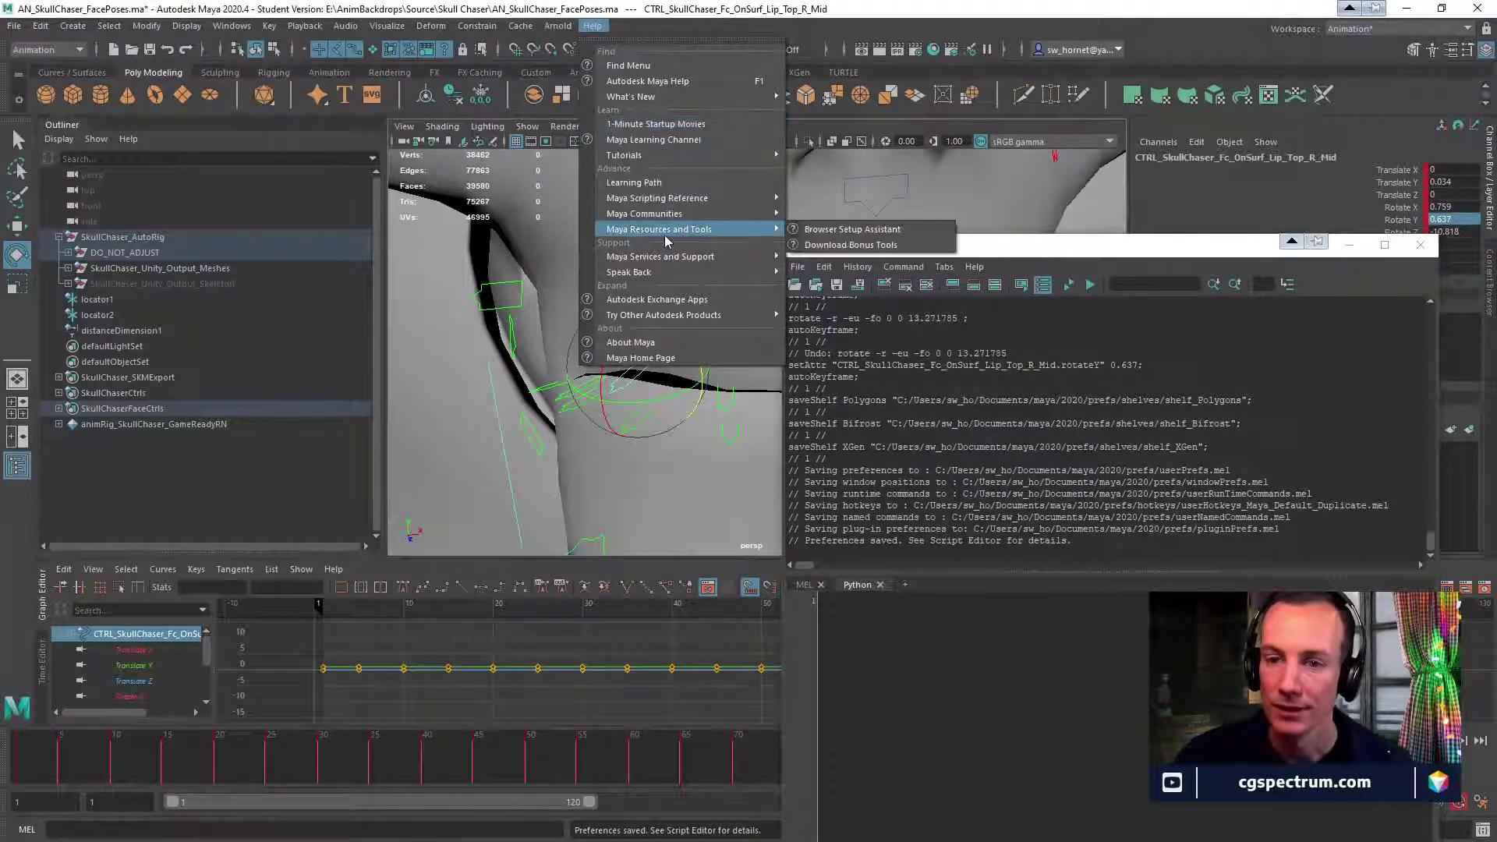
{"action": "mouse_move", "coordinate": [674, 201]}
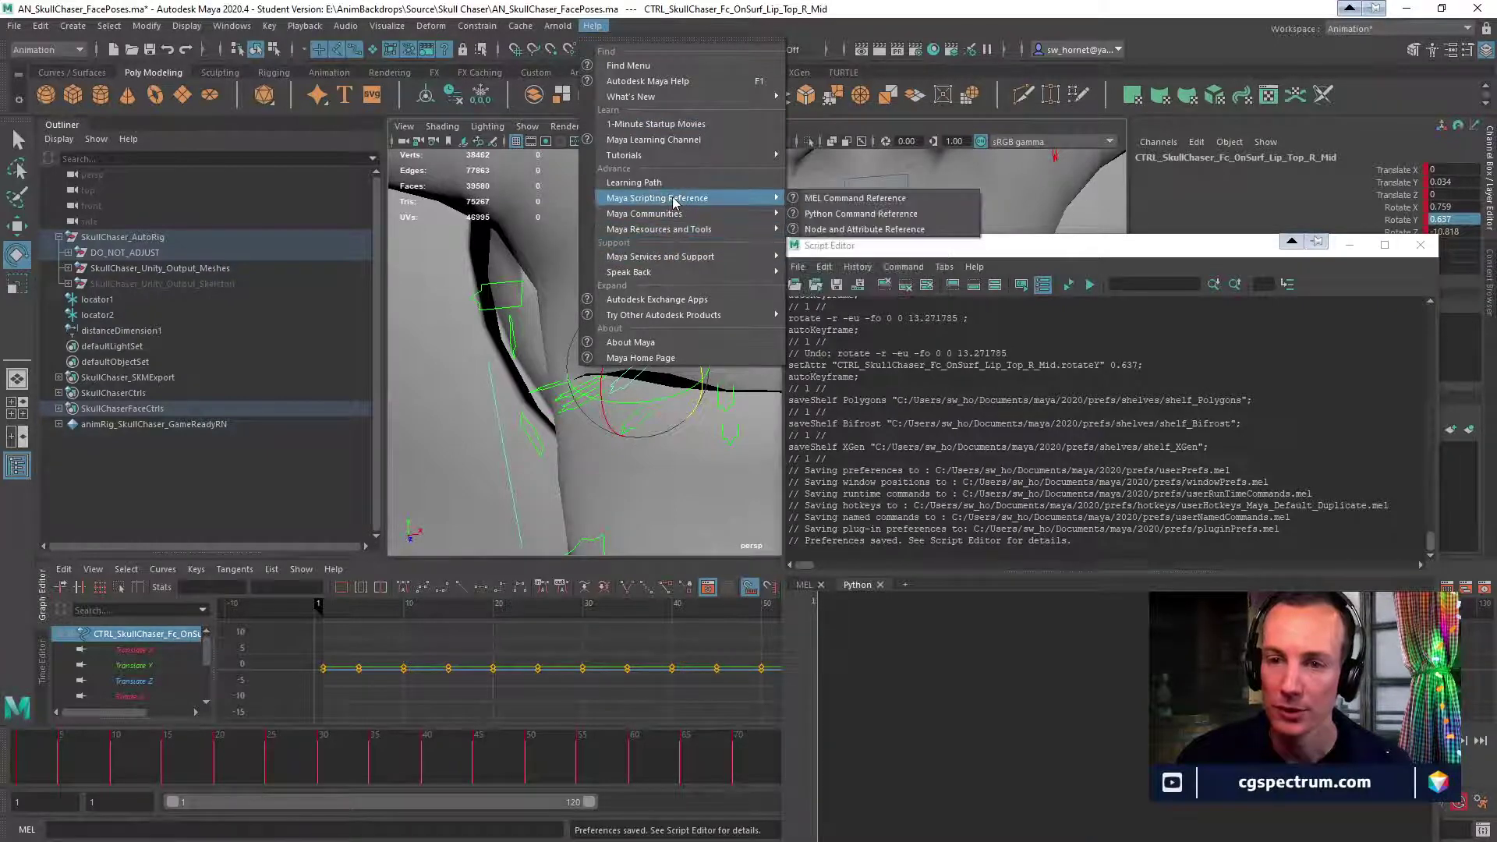
{"action": "left_click", "coordinate": [828, 214]}
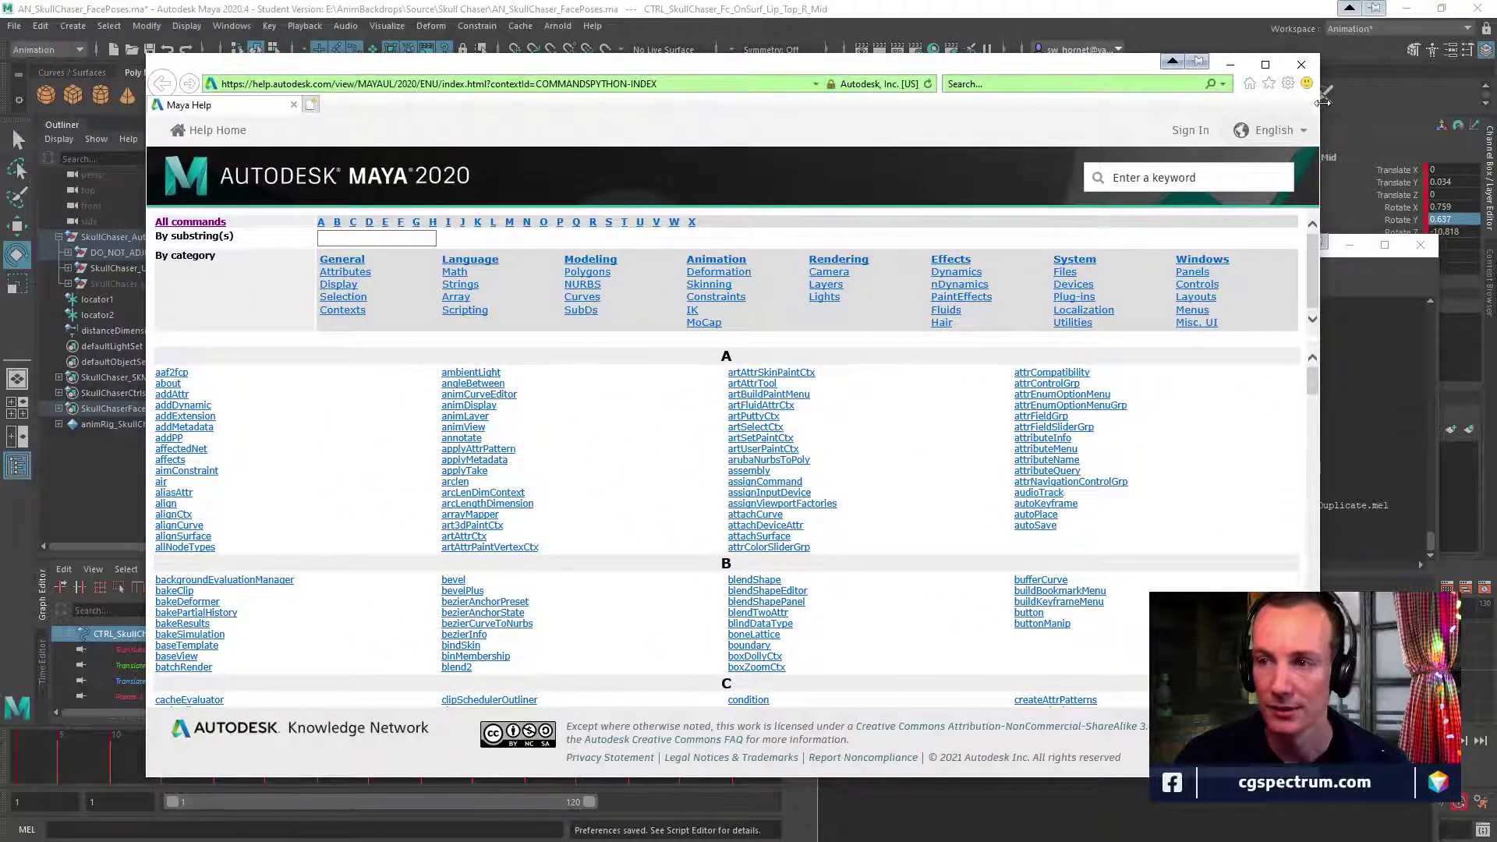
Narrow the Maya Help window, and reposition it and the Script Editor so the two sit side by side.
{"action": "left_click_drag", "start_coordinate": [1323, 102], "coordinate": [868, 103]}
{"action": "left_click_drag", "start_coordinate": [630, 72], "coordinate": [581, 67]}
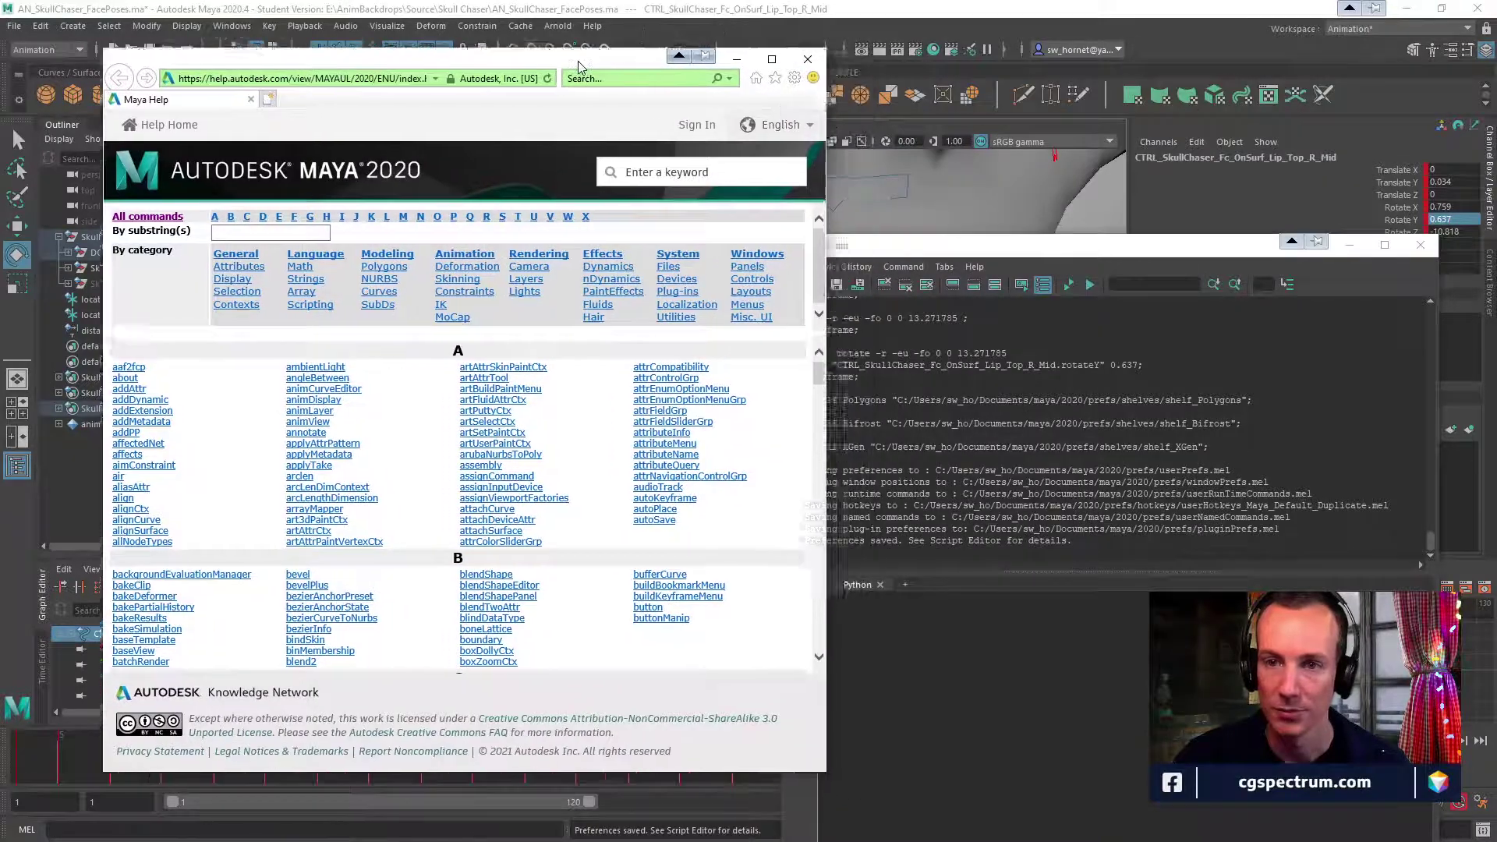
{"action": "left_click_drag", "start_coordinate": [905, 251], "coordinate": [961, 257]}
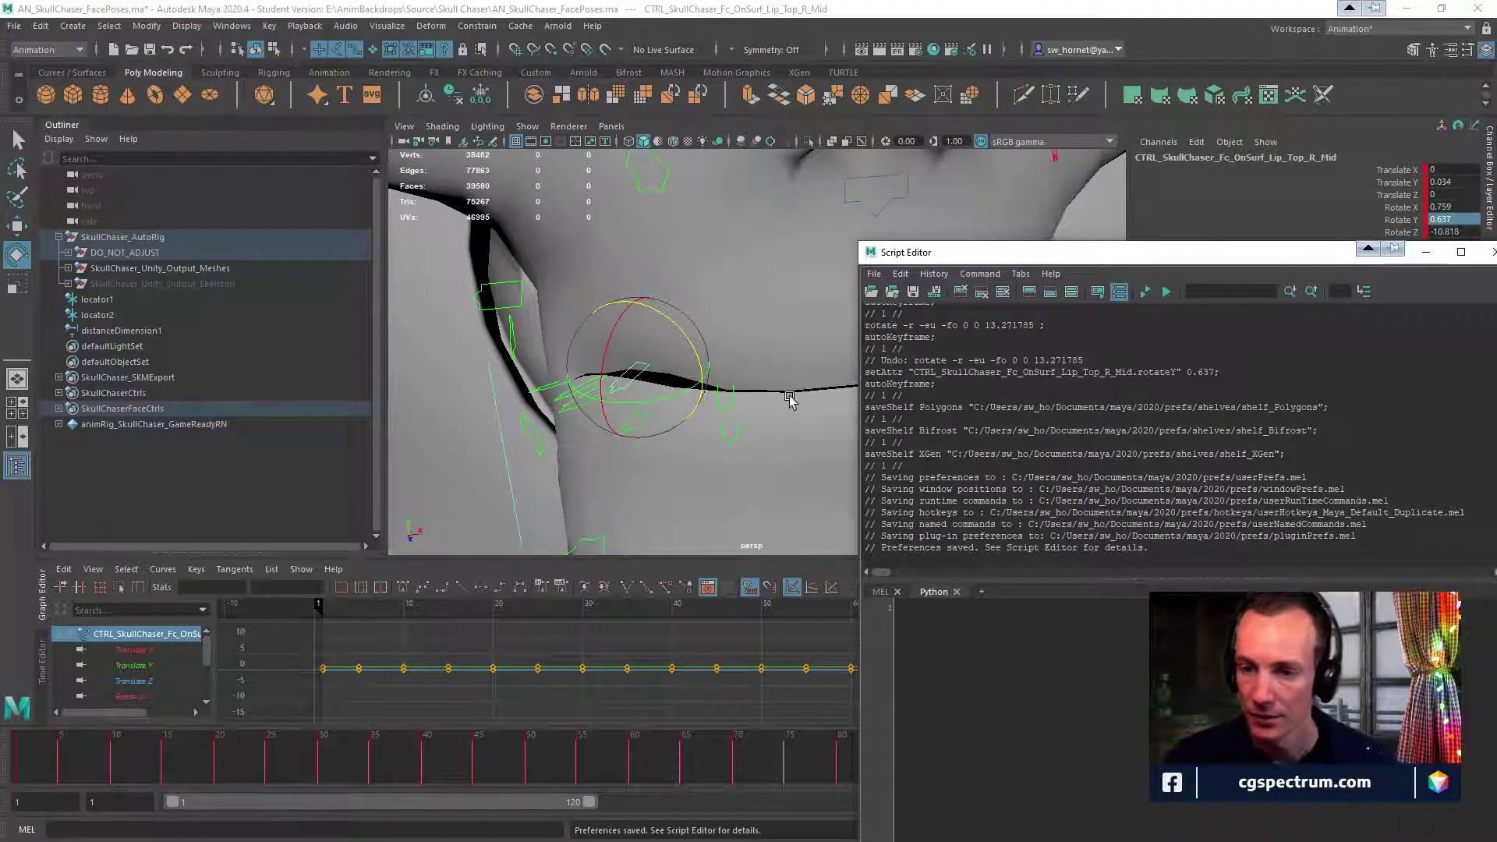
Clear all the old hand IK/FK switching code from the MEL tab and move the Script Editor clear of the channel values.
{"action": "left_click", "coordinate": [879, 594]}
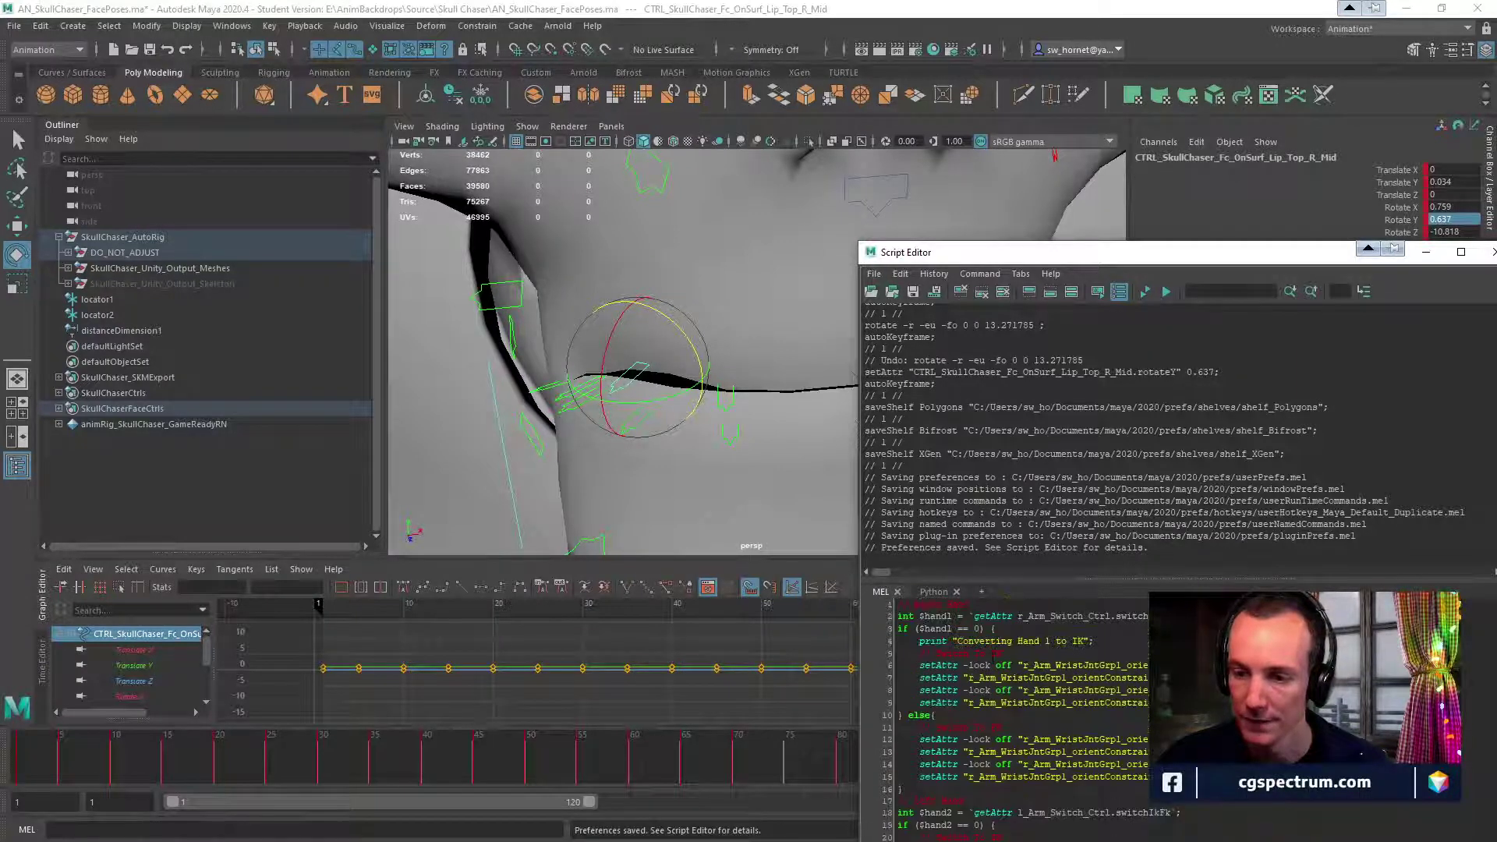
{"action": "key", "text": "ctrl+a"}
{"action": "key", "text": "Delete"}
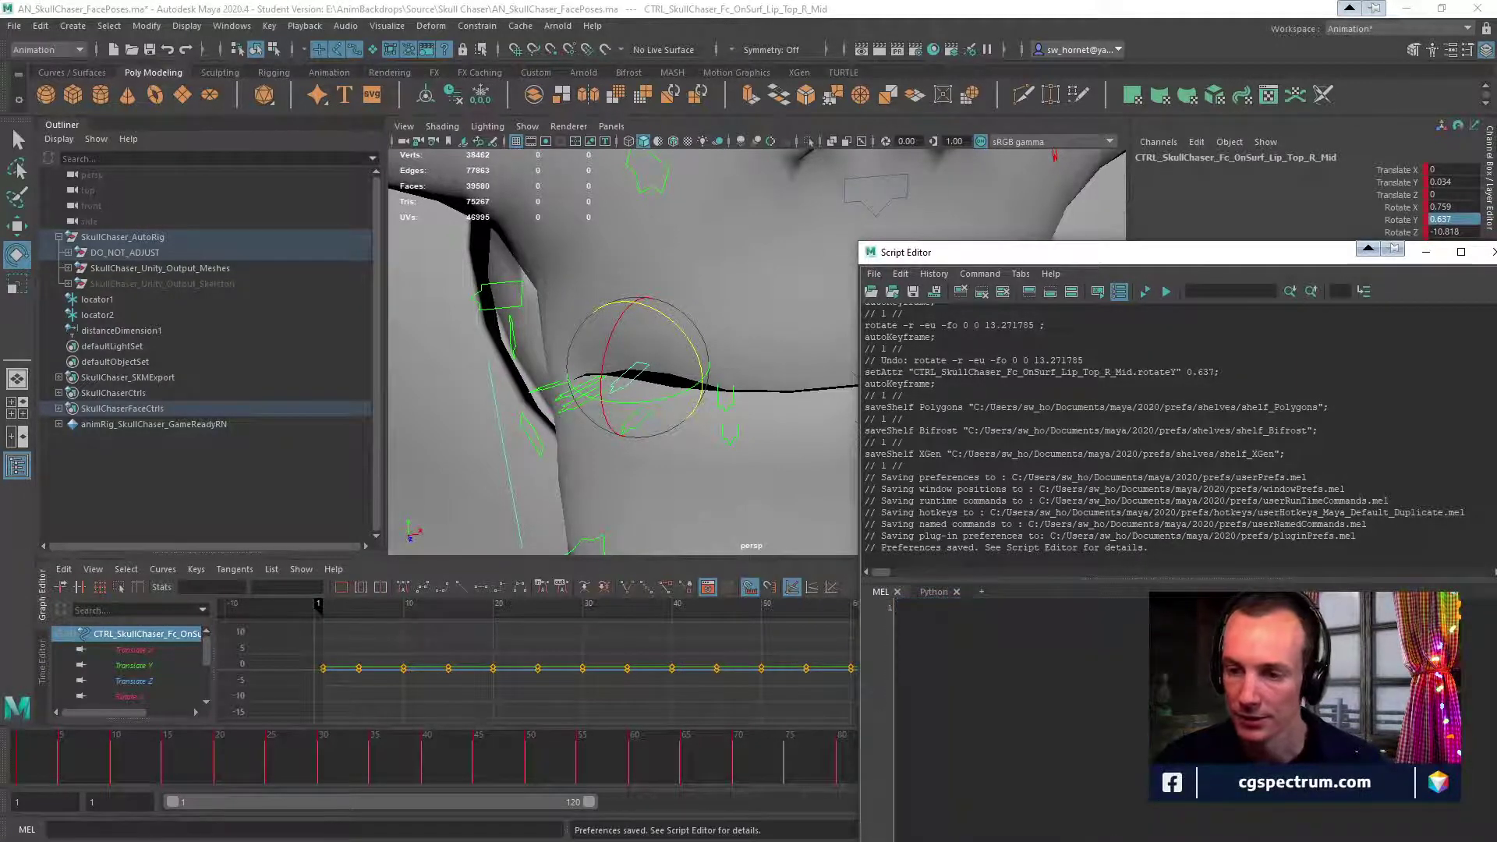
{"action": "left_click_drag", "start_coordinate": [981, 256], "coordinate": [1028, 381]}
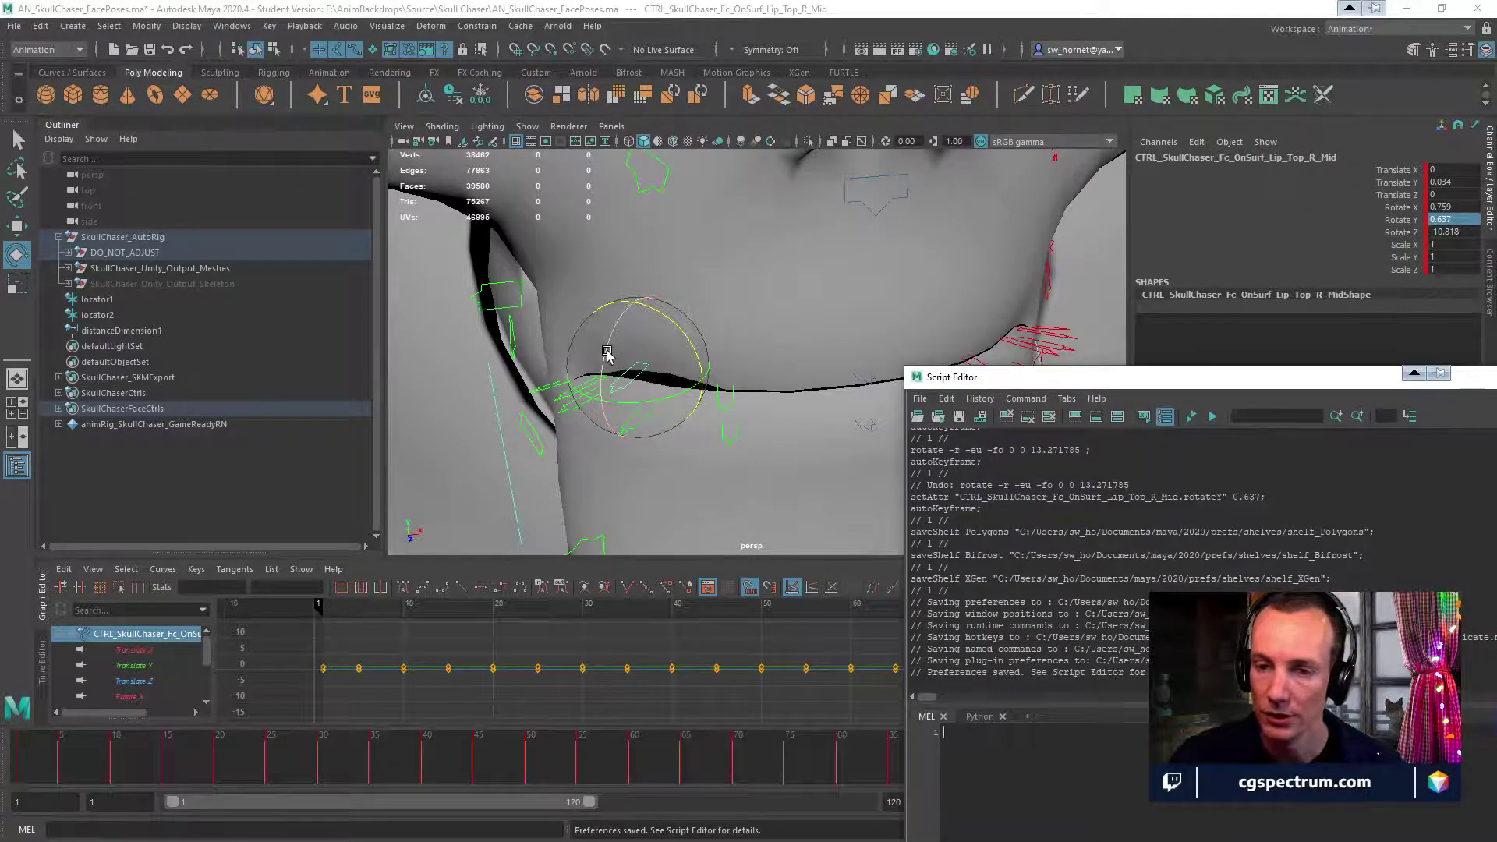
Rotate the right mid top lip control about -3.43 degrees in X and copy its logged rotate command into the empty MEL tab.
{"action": "left_click_drag", "start_coordinate": [613, 354], "coordinate": [612, 350]}
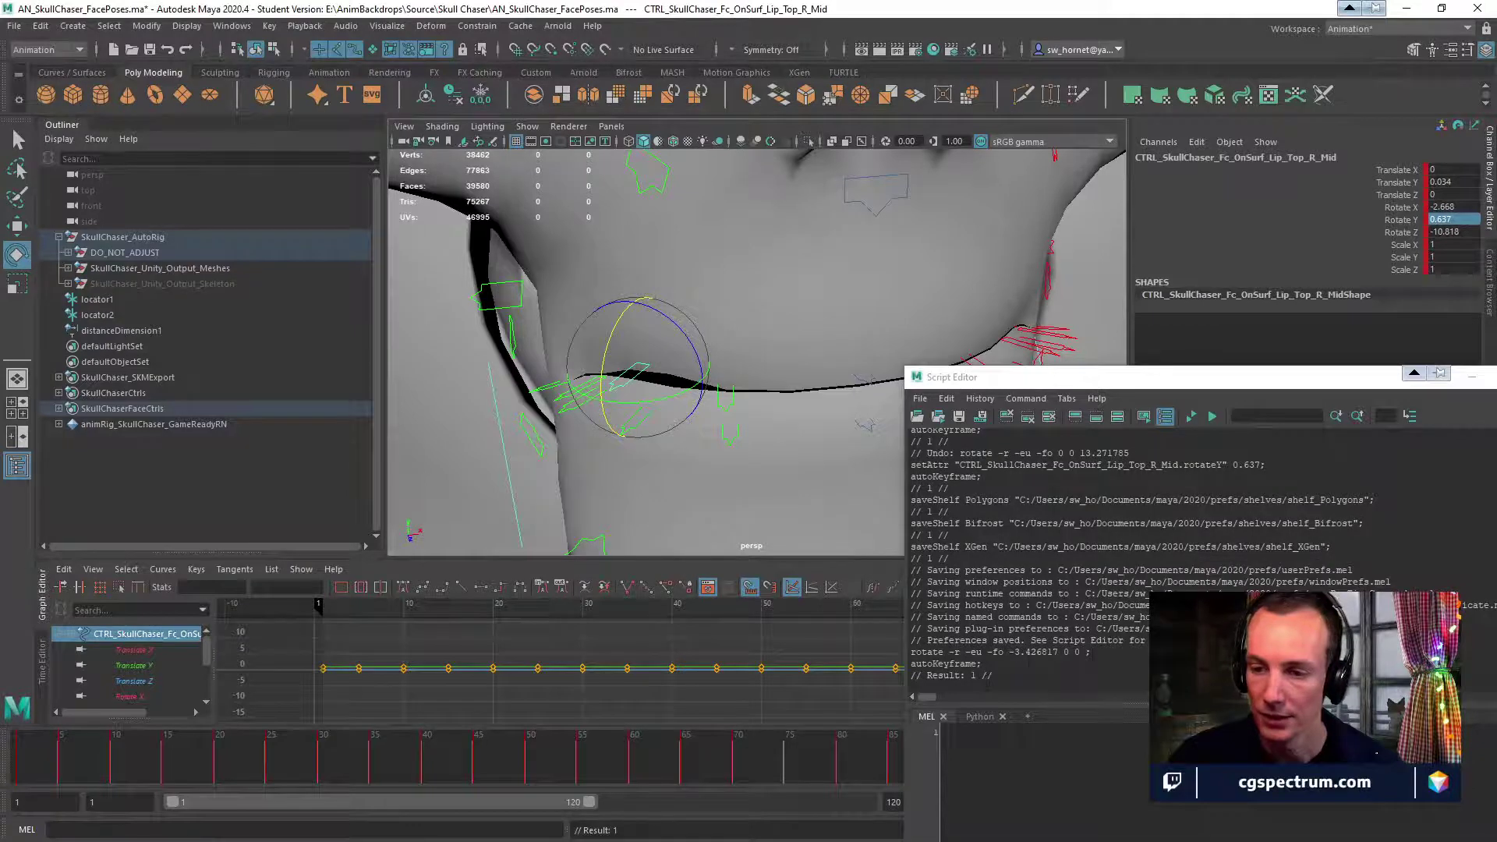
{"action": "left_click_drag", "start_coordinate": [1097, 654], "coordinate": [942, 653]}
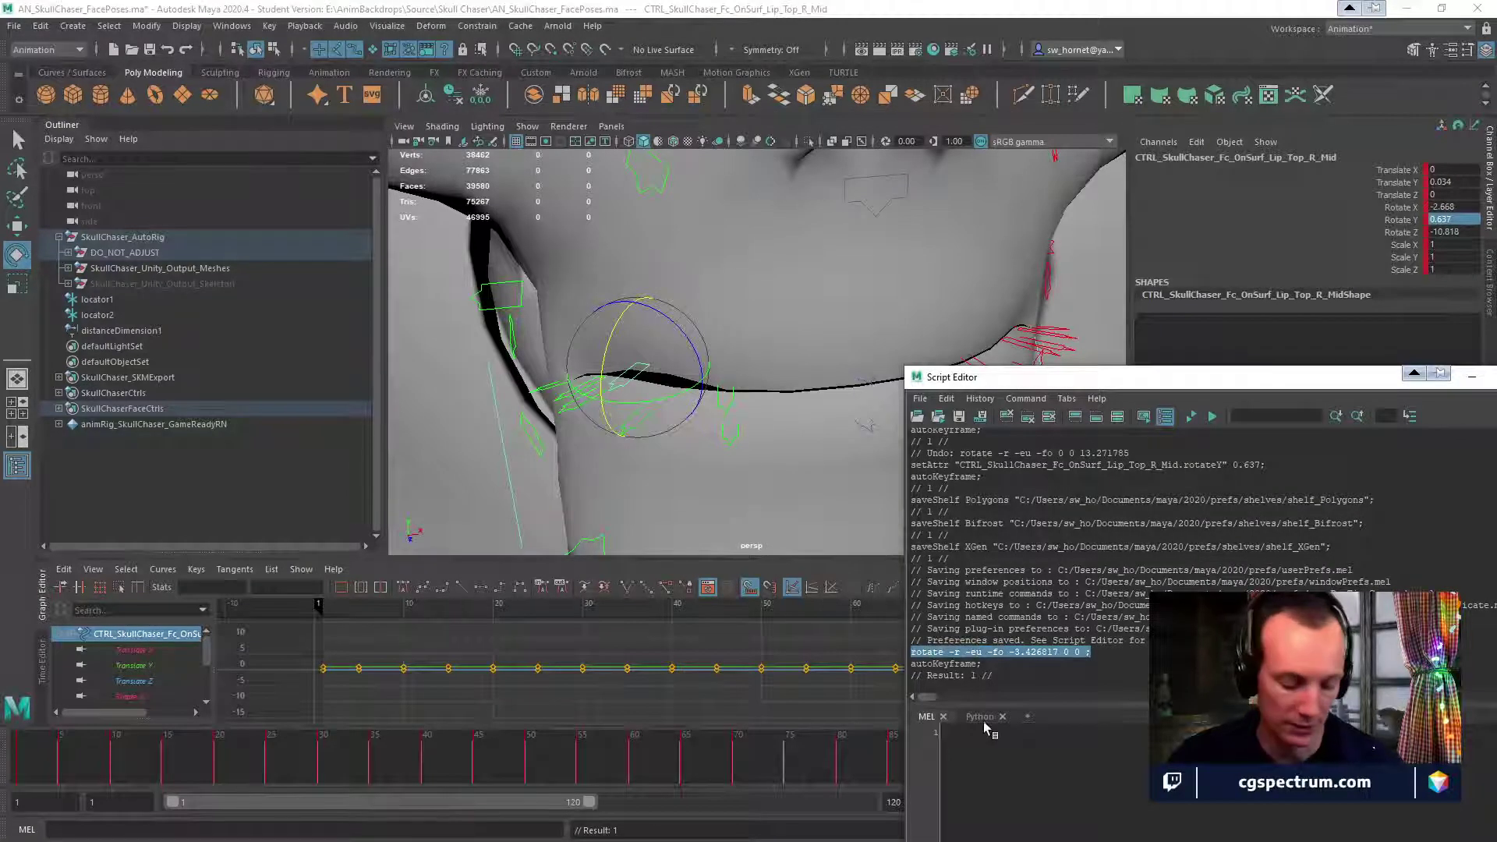
{"action": "left_click", "coordinate": [1041, 741]}
{"action": "type", "text": "rotate -r -eu -fo -3.426817 0 0 ;"}
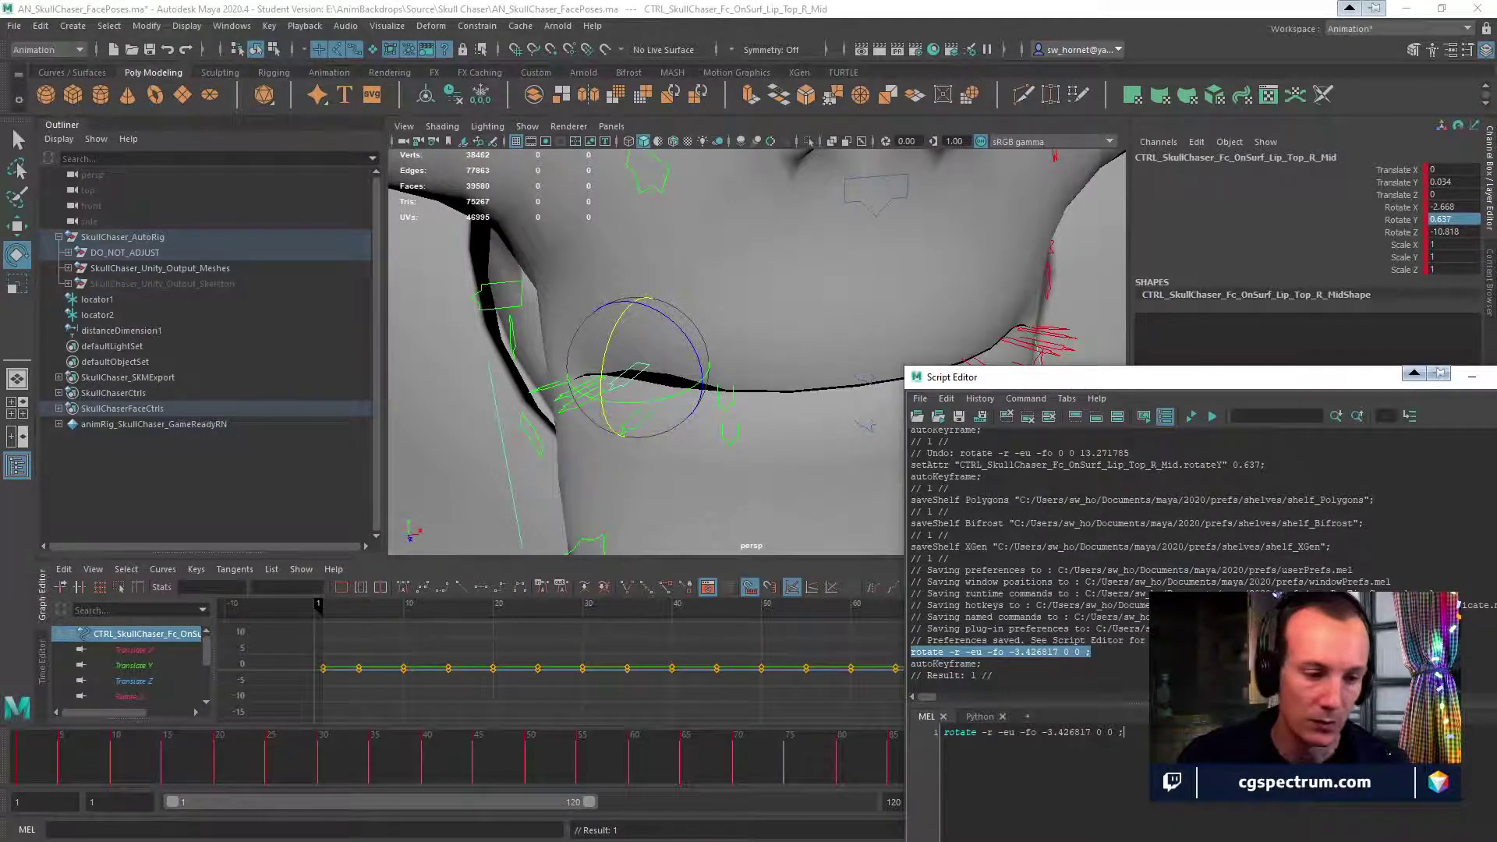
Switch back to the Maya Python Command Reference and filter the commands by the substring "rotate".
{"action": "key", "text": "alt+Tab"}
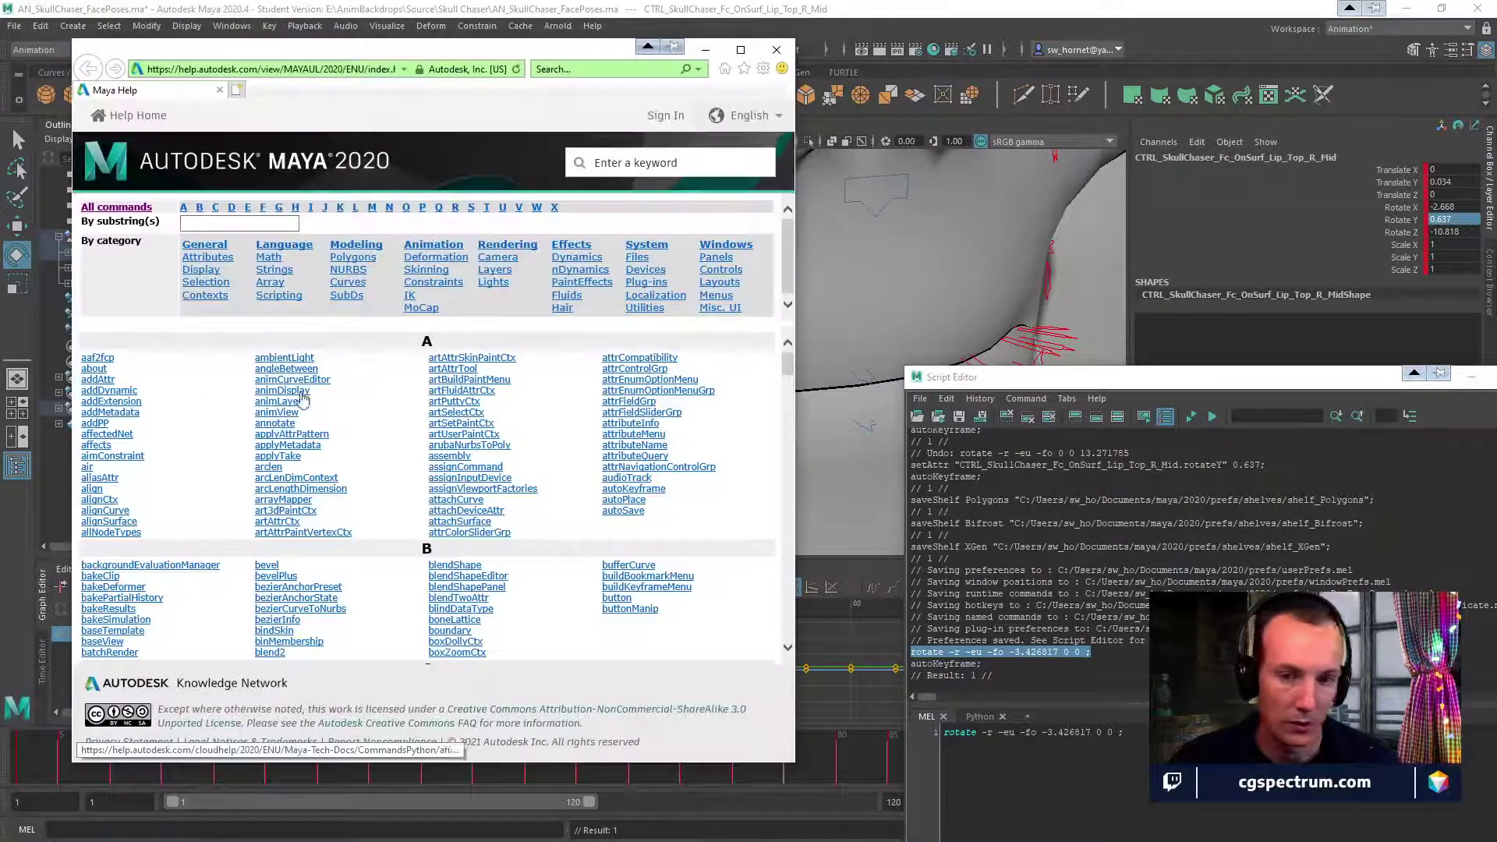
{"action": "left_click", "coordinate": [221, 222]}
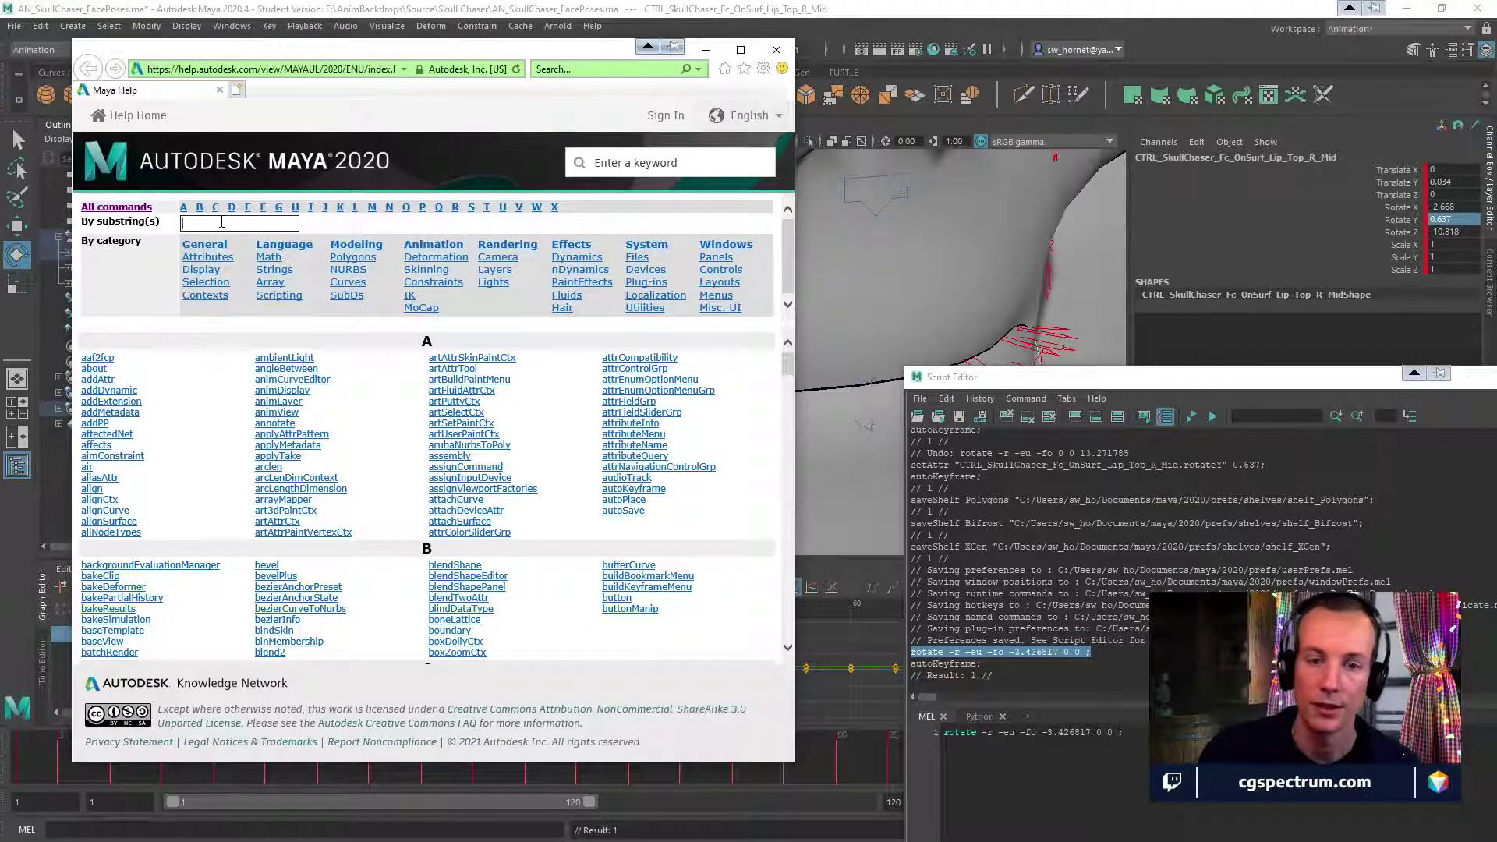
{"action": "type", "text": "rotate"}
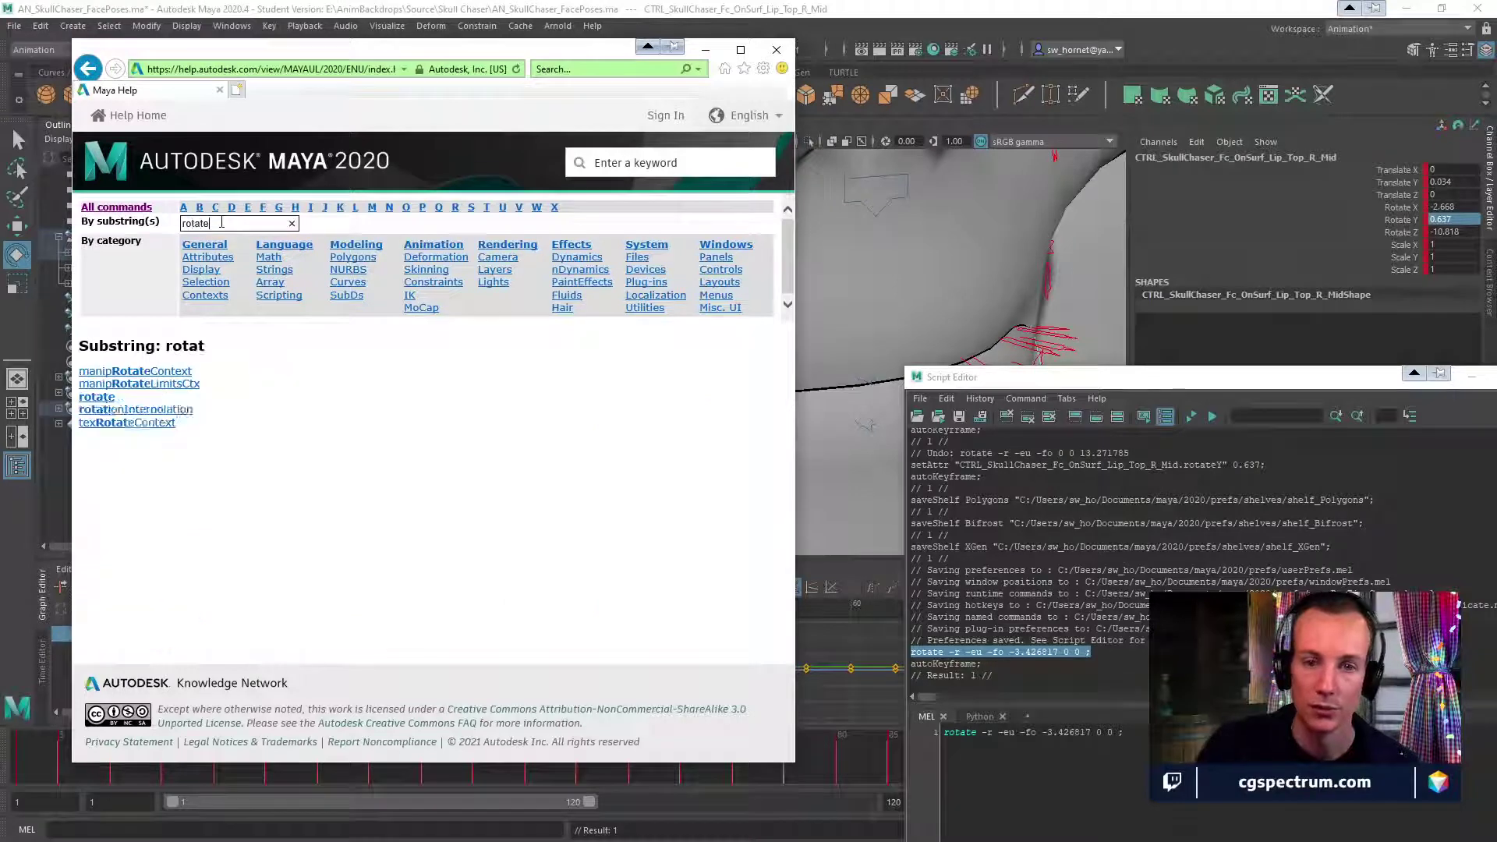
Open the rotate command's reference page and examine its flags down to the Python examples.
{"action": "left_click", "coordinate": [97, 397]}
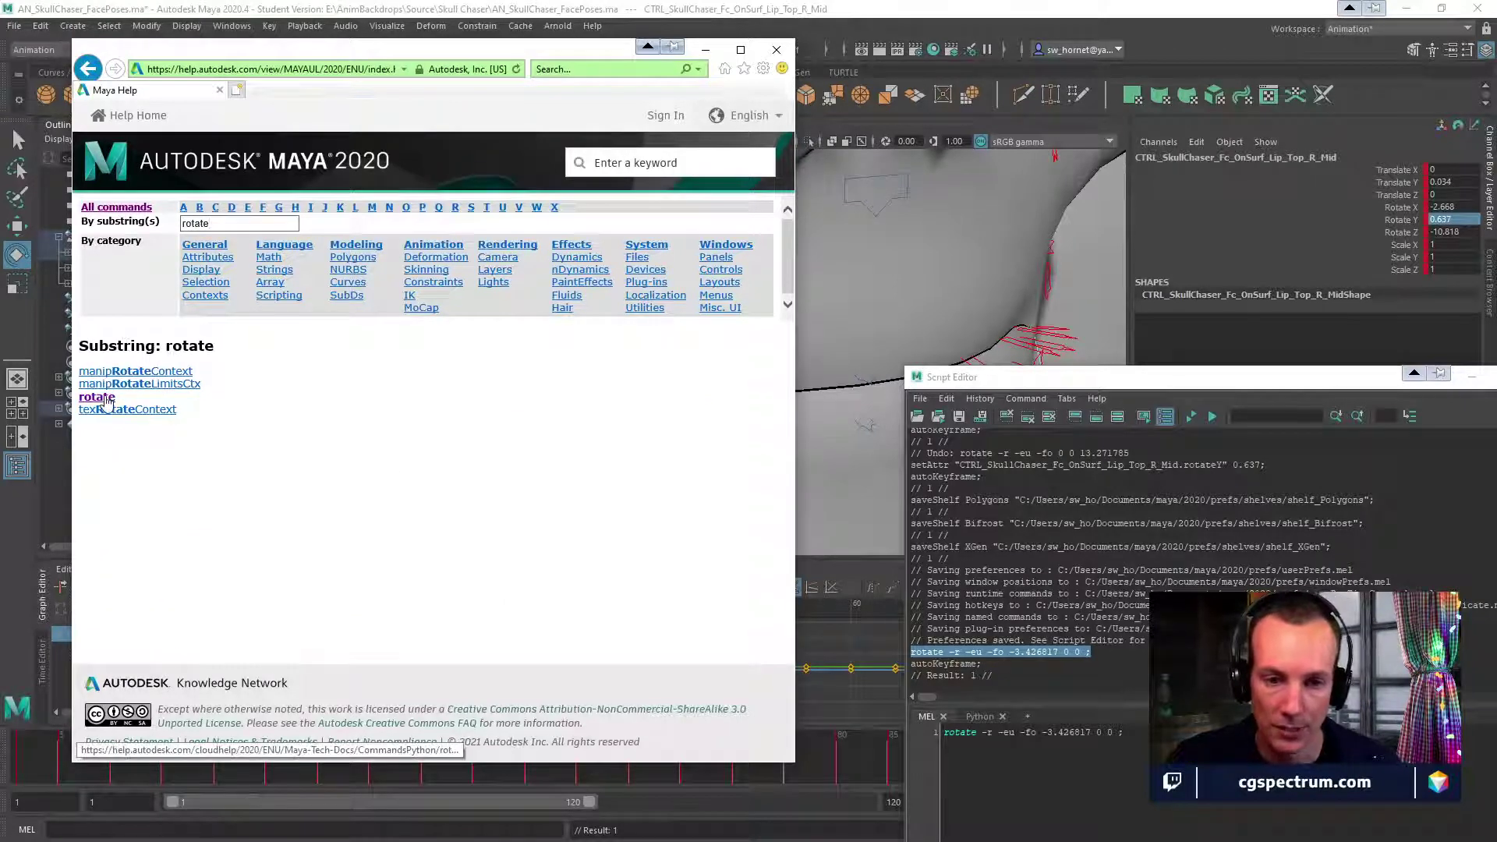
{"action": "scroll", "coordinate": [480, 453], "scroll_direction": "down", "scroll_amount": 1}
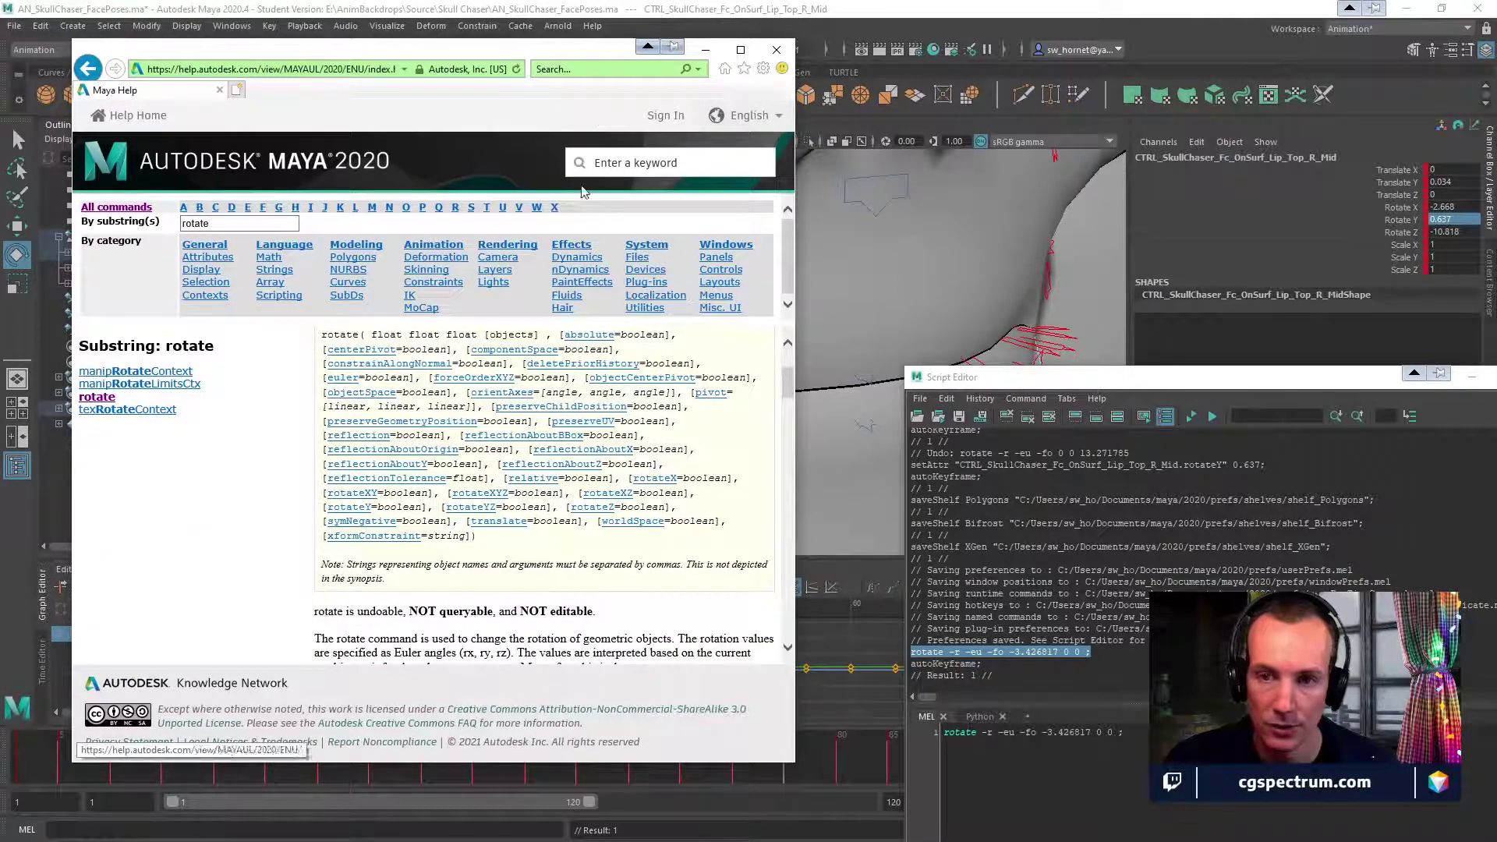
{"action": "scroll", "coordinate": [522, 466], "scroll_direction": "down", "scroll_amount": 2}
{"action": "scroll", "coordinate": [522, 466], "scroll_direction": "down", "scroll_amount": 5}
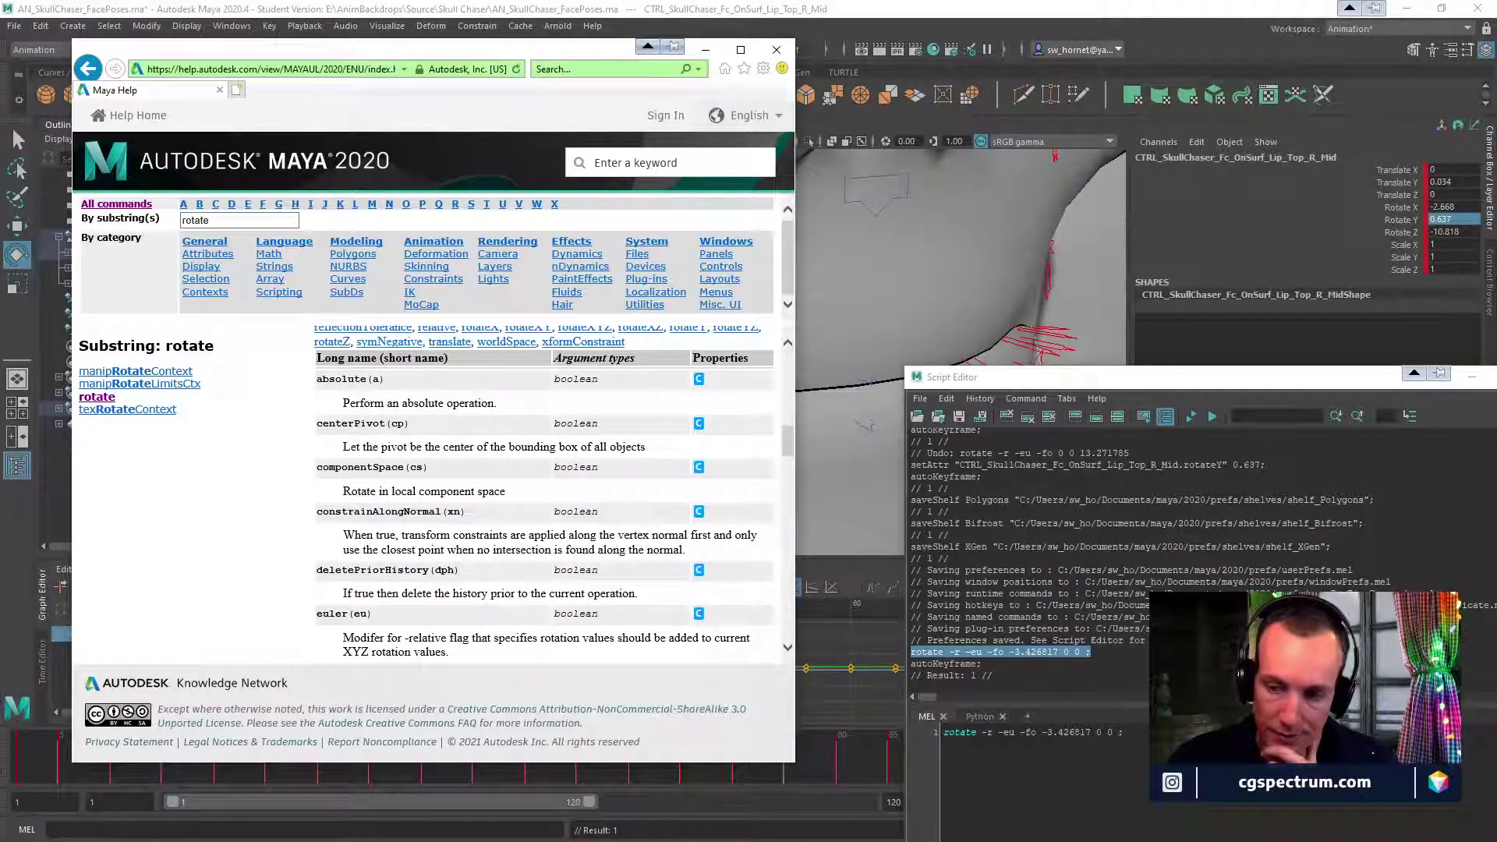
{"action": "scroll", "coordinate": [475, 522], "scroll_direction": "down", "scroll_amount": 5}
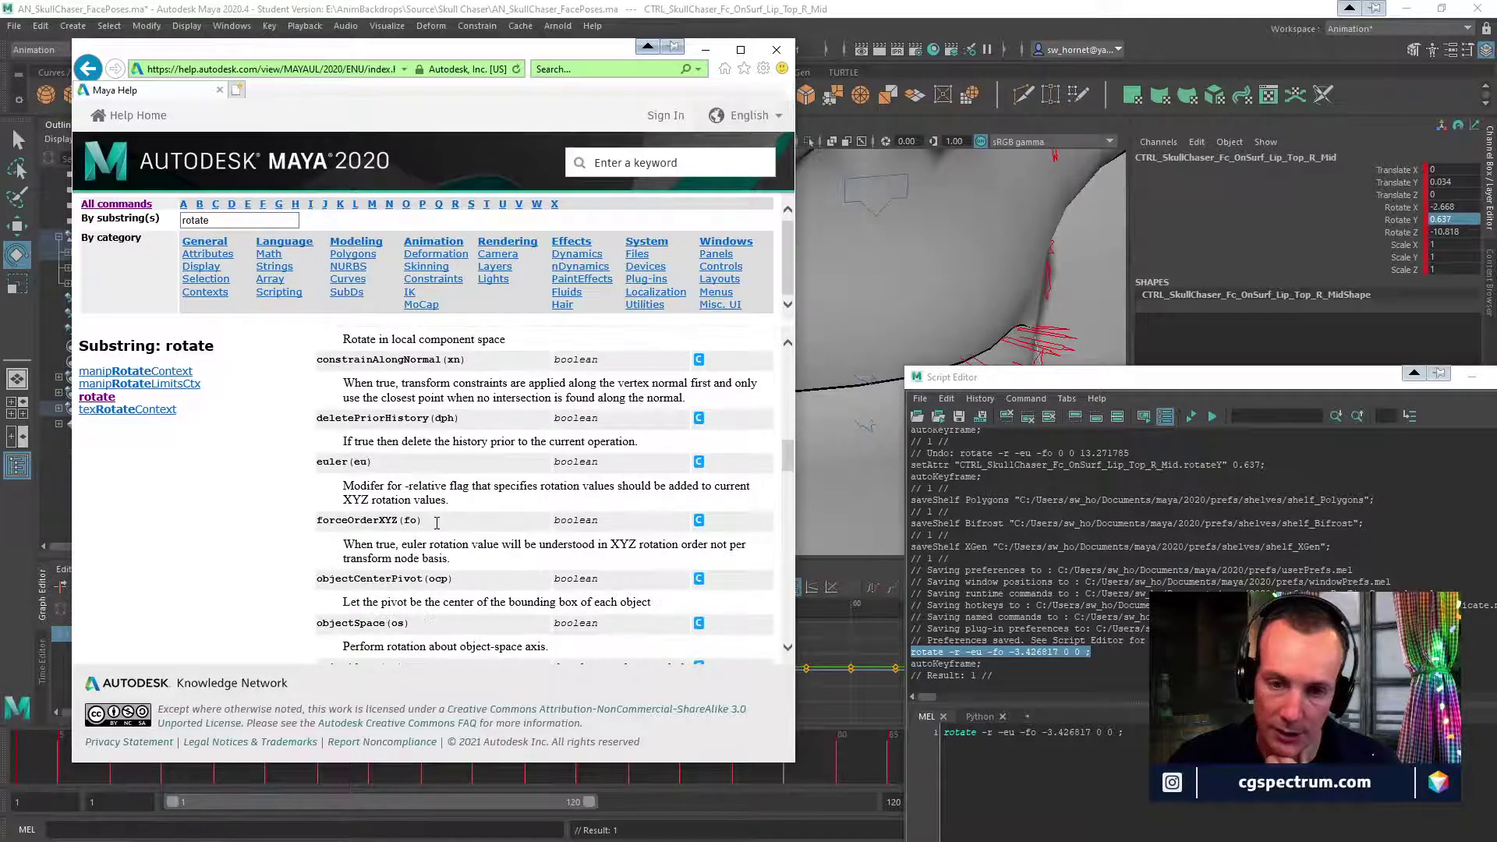
{"action": "scroll", "coordinate": [475, 521], "scroll_direction": "down", "scroll_amount": 12}
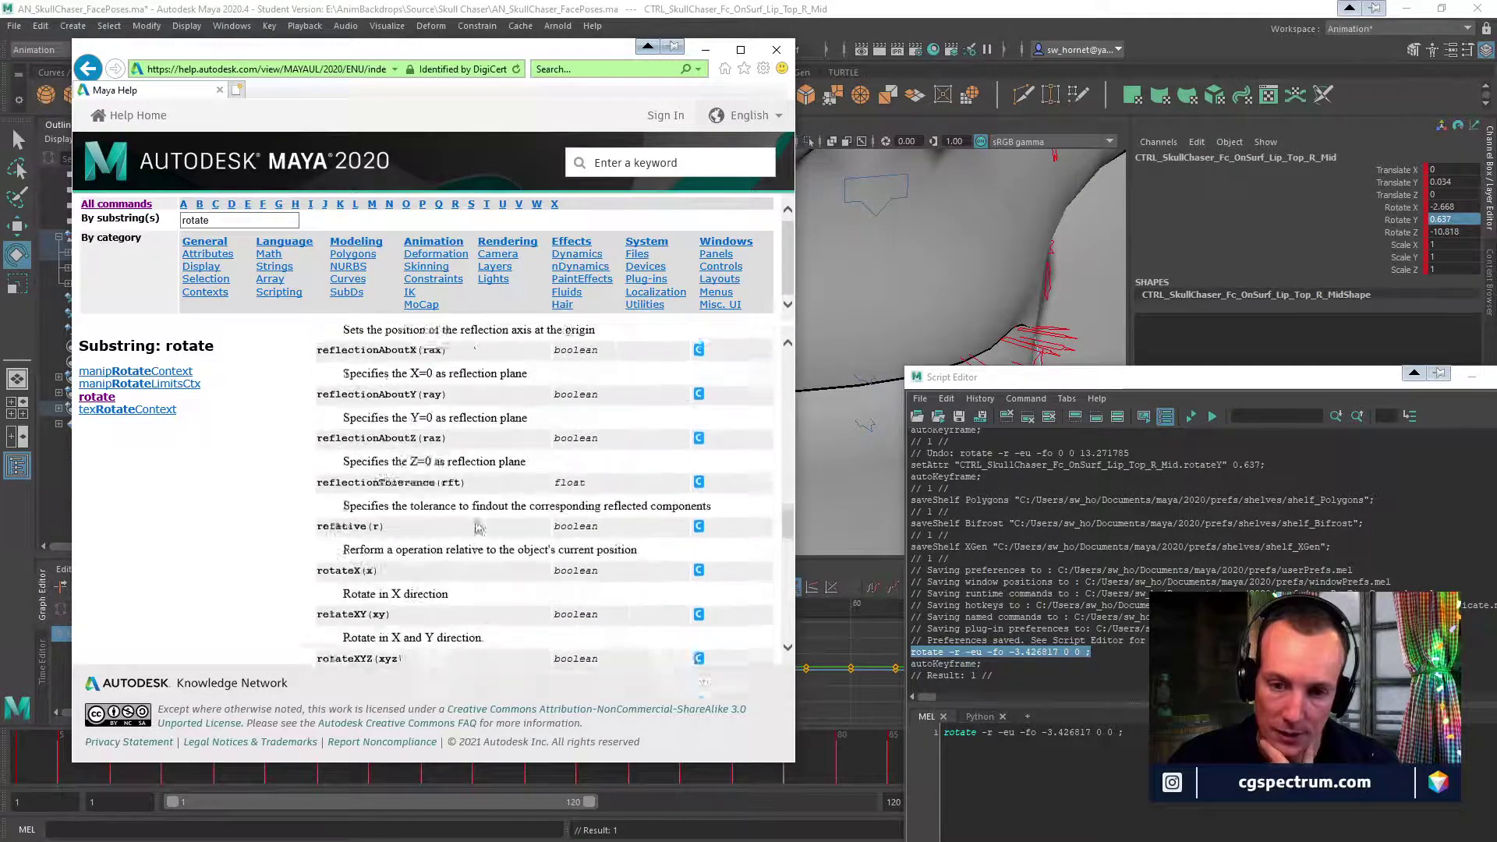
{"action": "scroll", "coordinate": [478, 517], "scroll_direction": "down", "scroll_amount": 10}
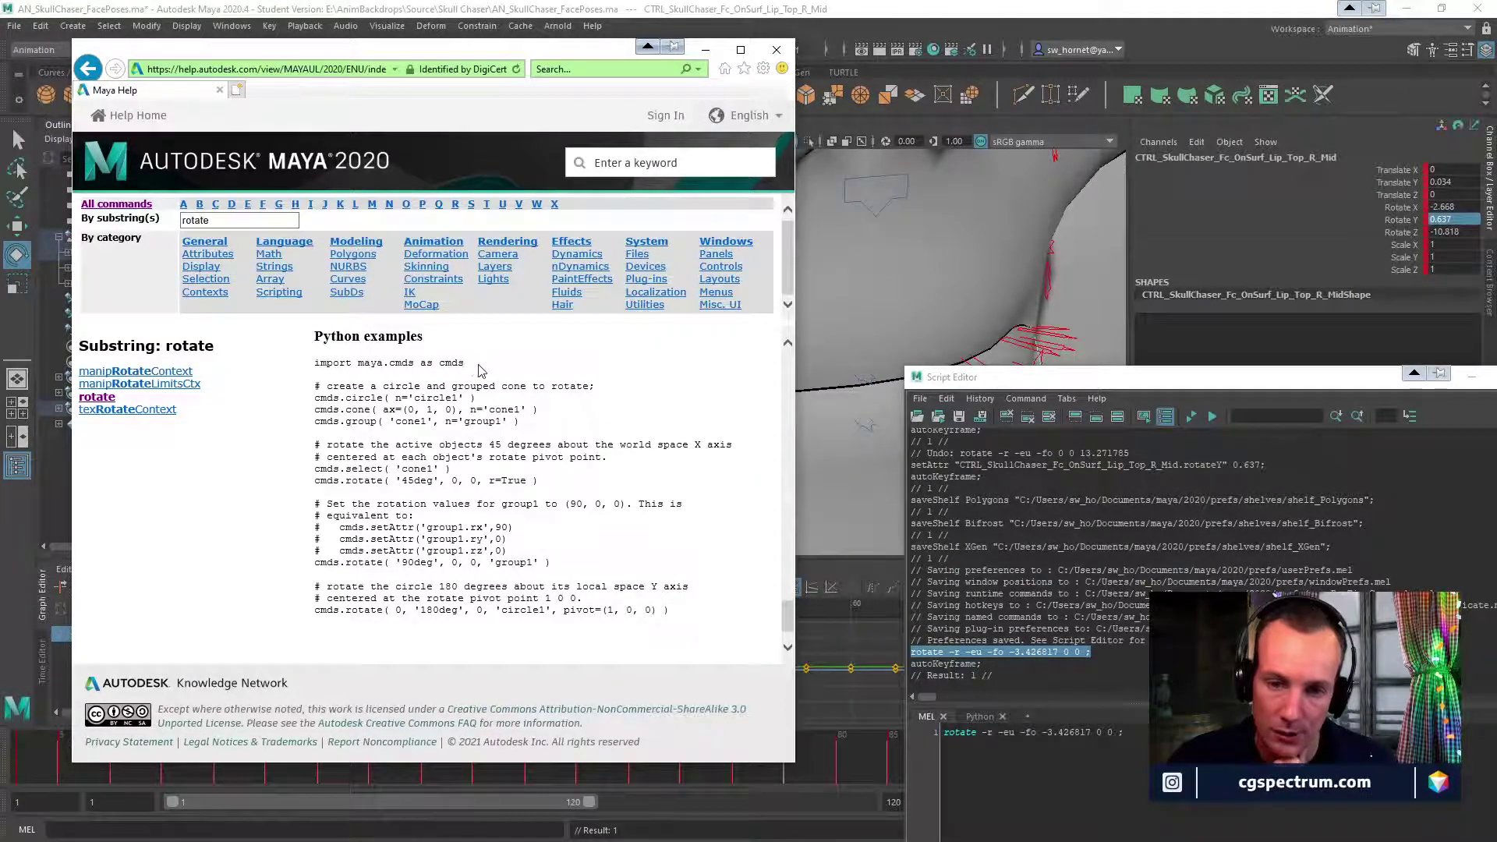
Copy the line "import maya.cmds as cmds" from the Python examples into the Python script in Maya's Script Editor.
{"action": "left_click_drag", "start_coordinate": [477, 365], "coordinate": [322, 369]}
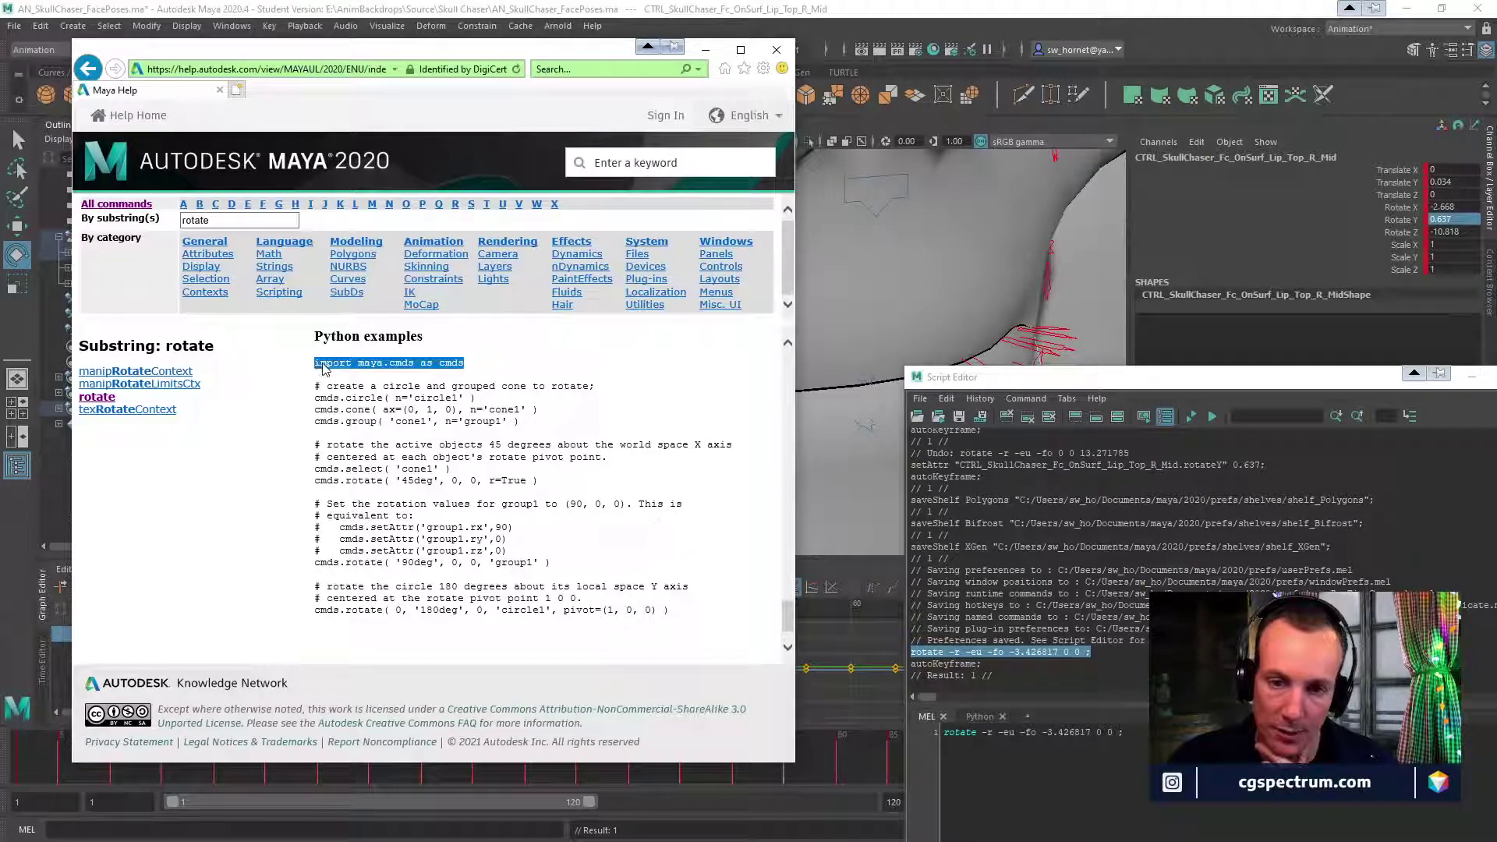
{"action": "right_click", "coordinate": [325, 369]}
{"action": "left_click", "coordinate": [343, 387]}
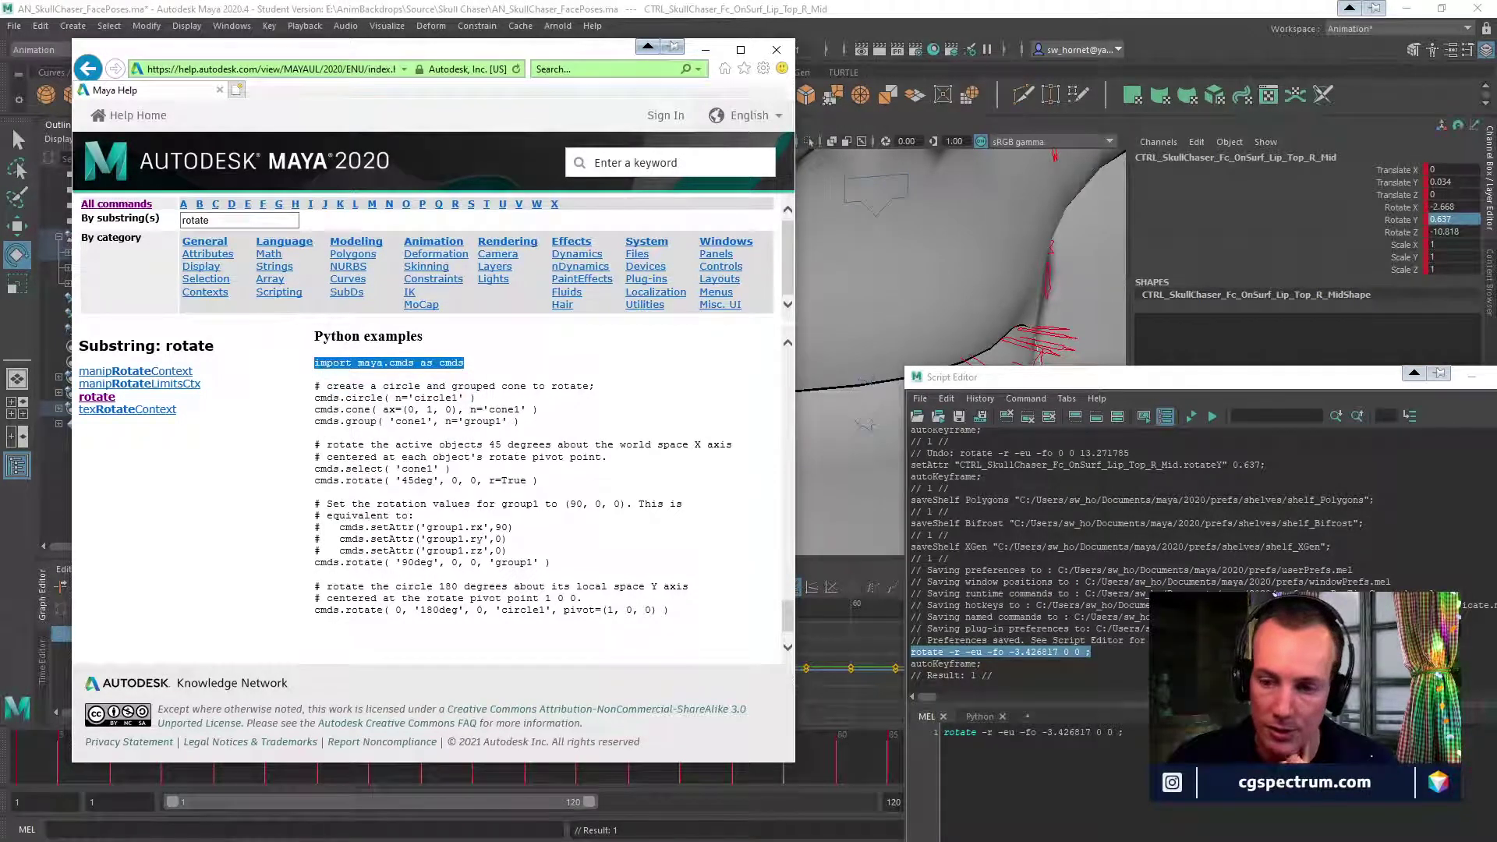
{"action": "left_click", "coordinate": [975, 718]}
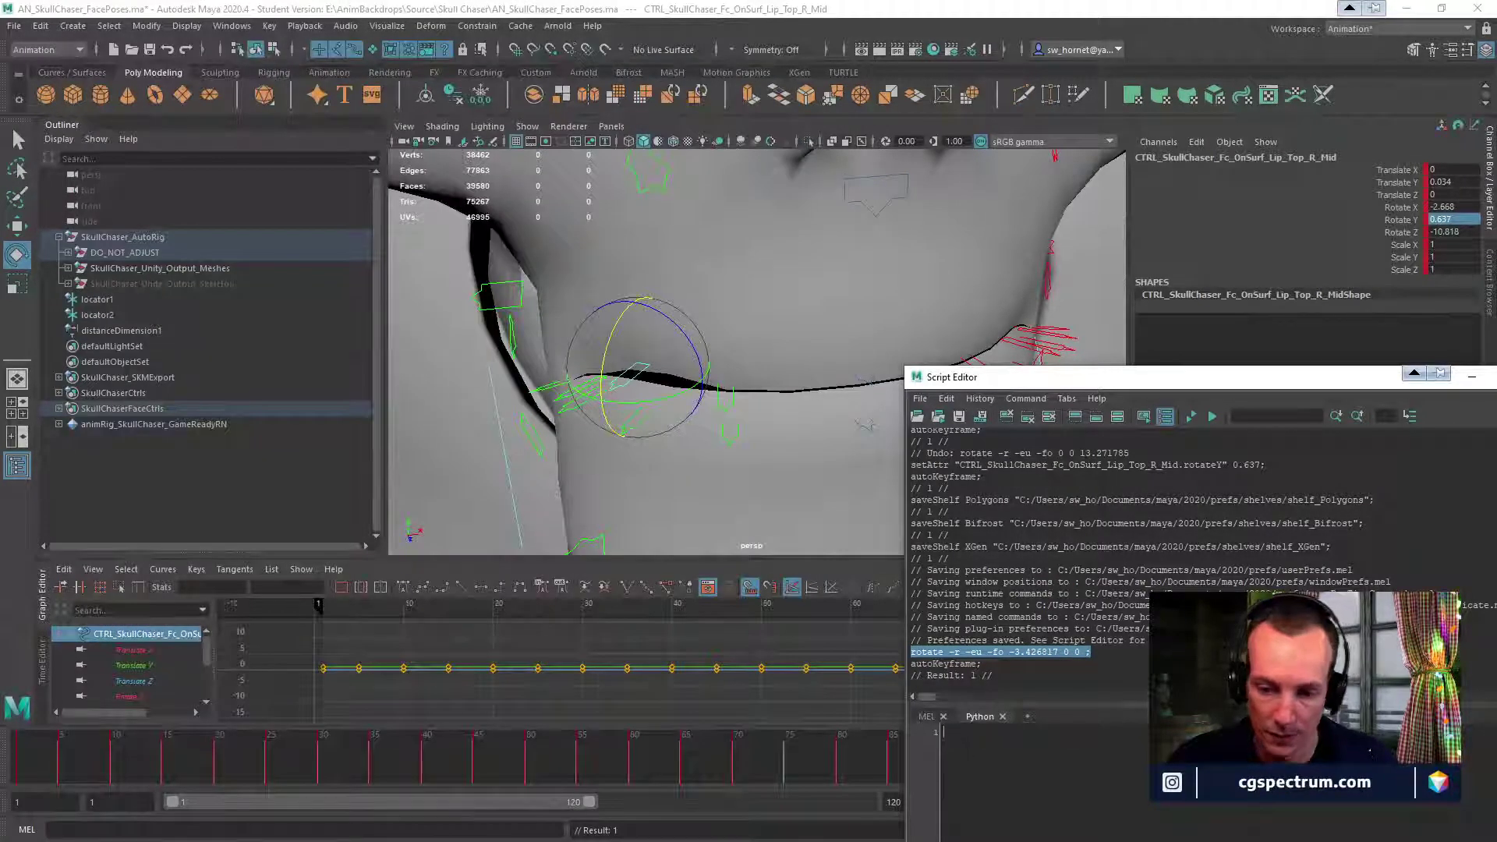
{"action": "key", "text": "ctrl+v"}
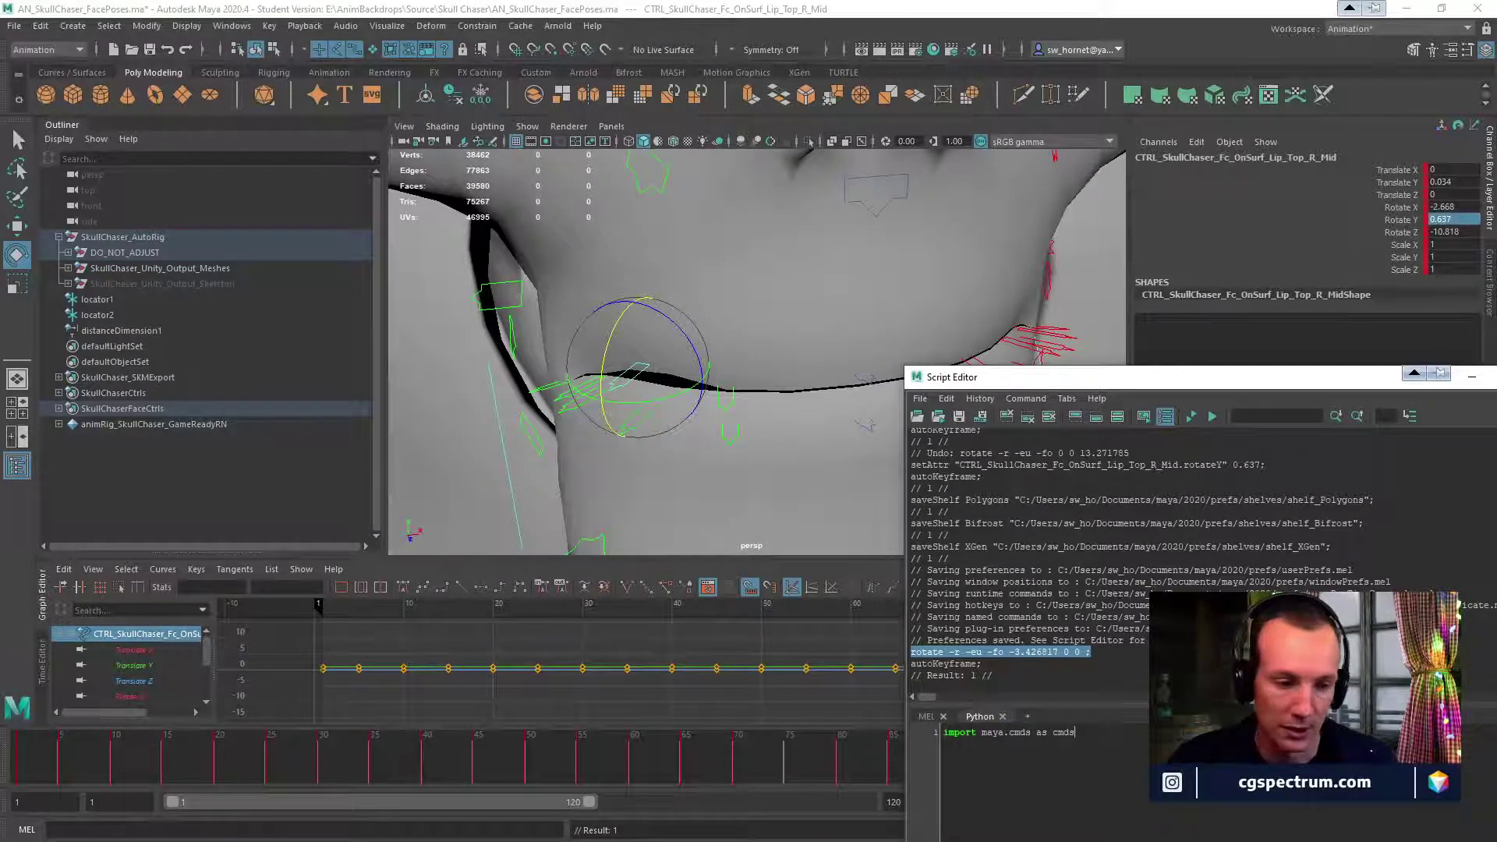
Switch back to the Maya Help browser, filter the commands by substring "sel" and open the select command's page.
{"action": "key", "text": "alt+Tab"}
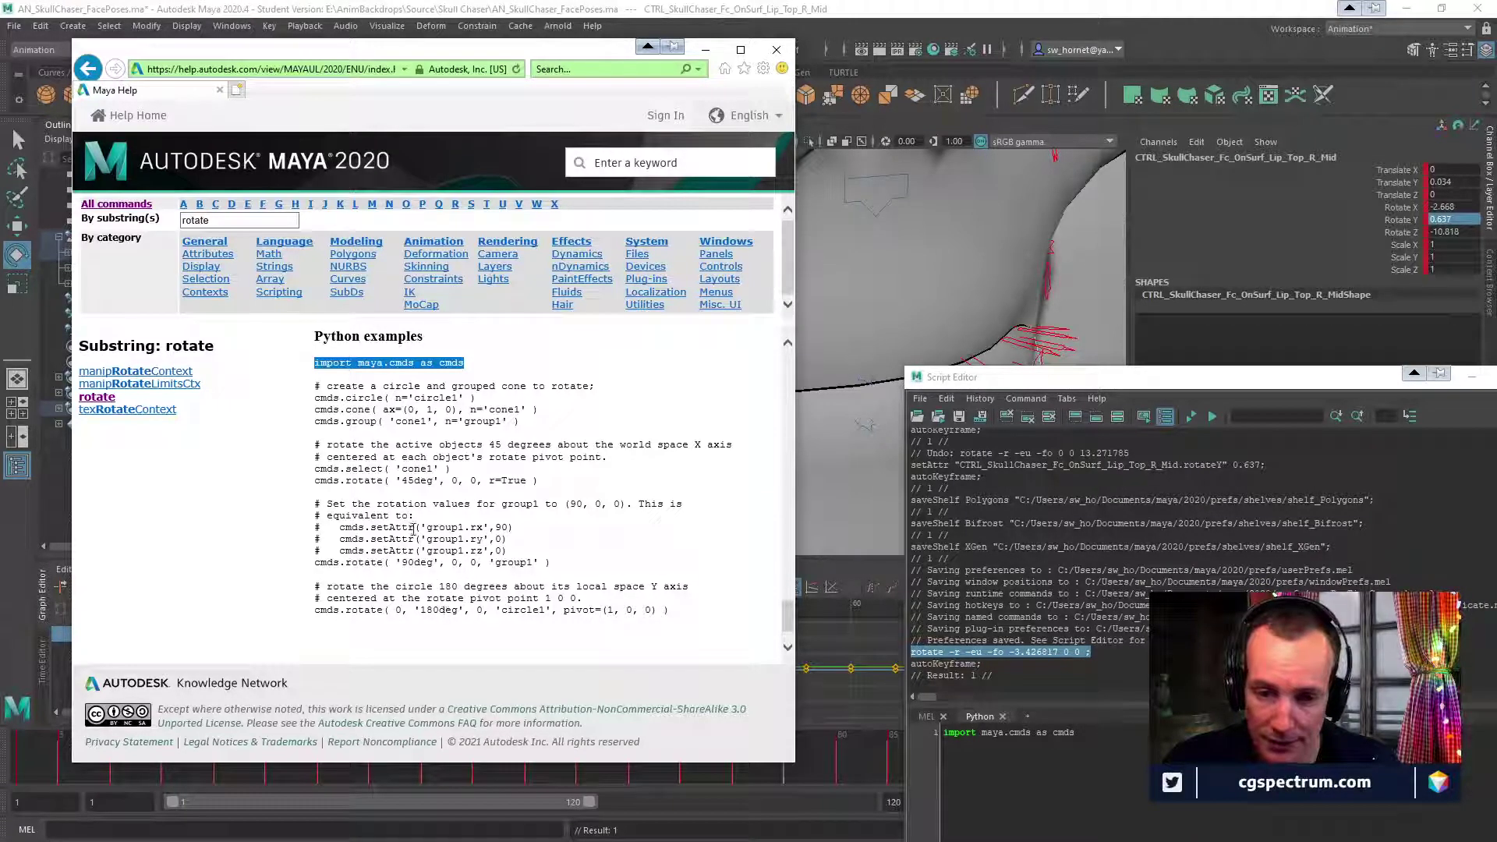
{"action": "double_click", "coordinate": [201, 221]}
{"action": "type", "text": "sel"}
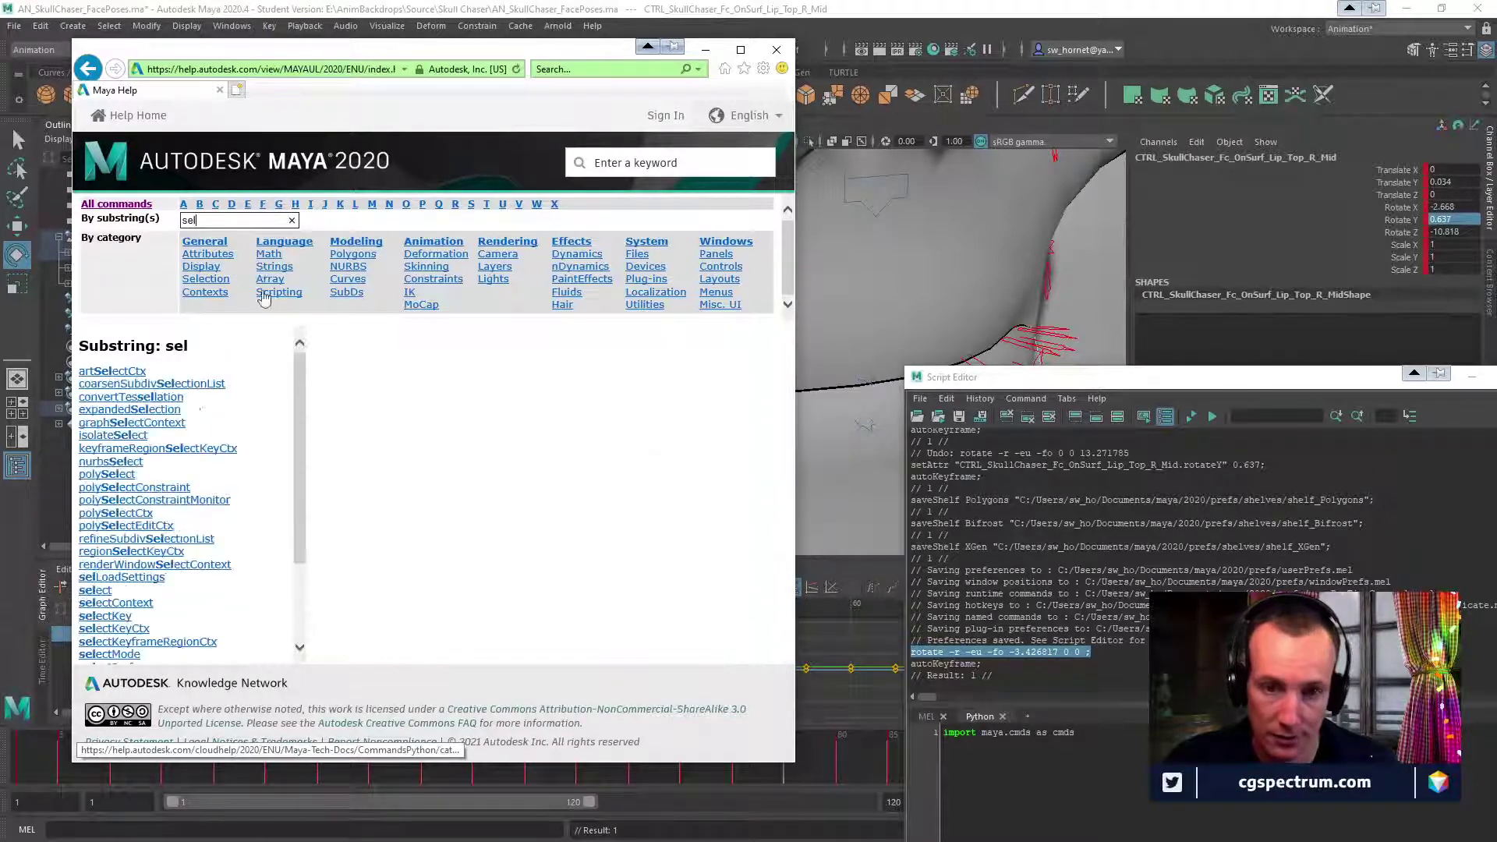
{"action": "scroll", "coordinate": [107, 598], "scroll_direction": "down", "scroll_amount": 3}
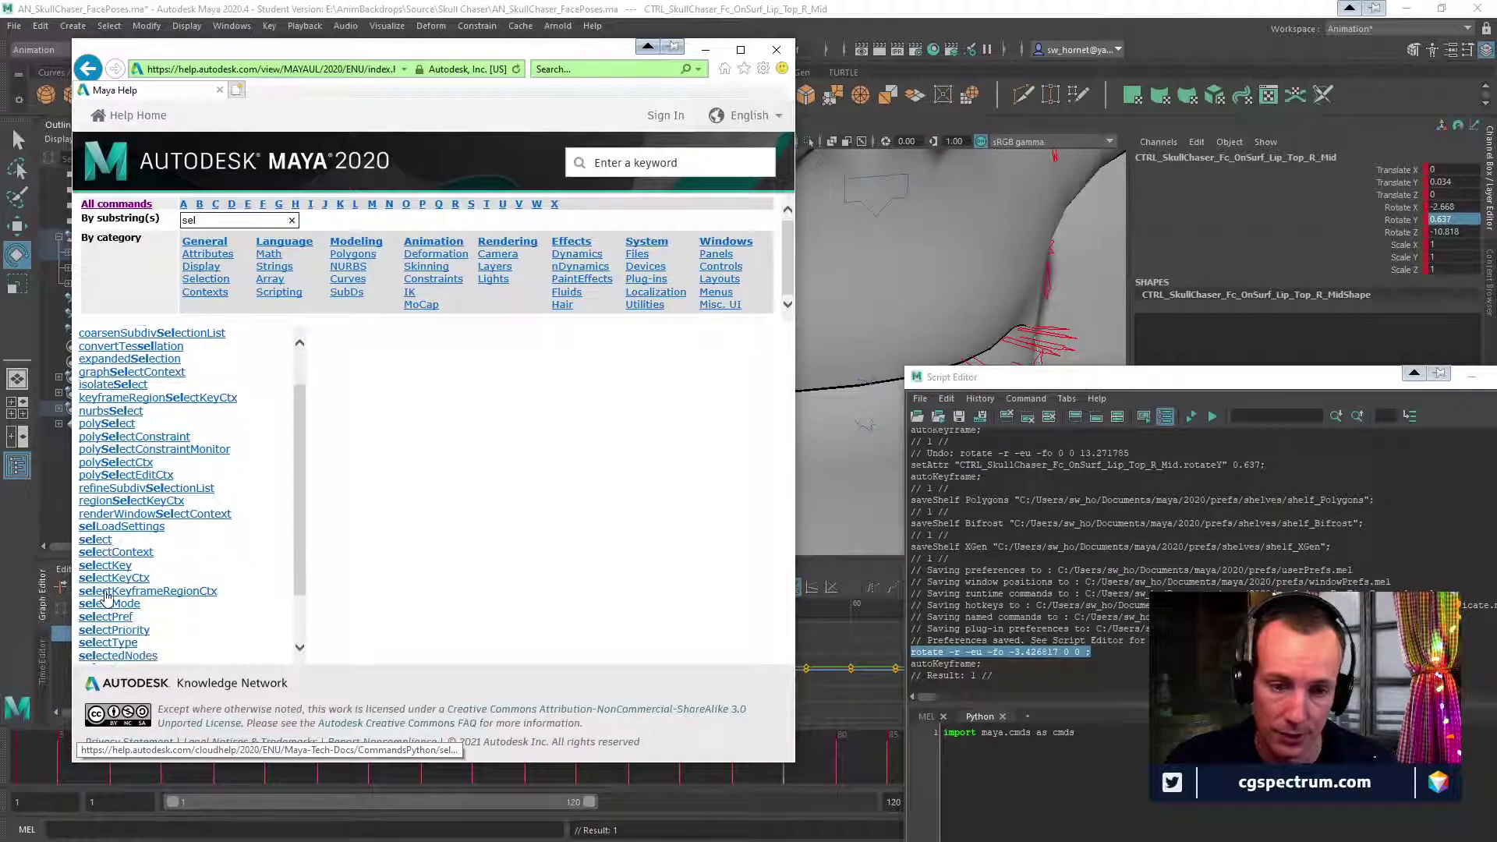
{"action": "scroll", "coordinate": [156, 626], "scroll_direction": "up", "scroll_amount": 3}
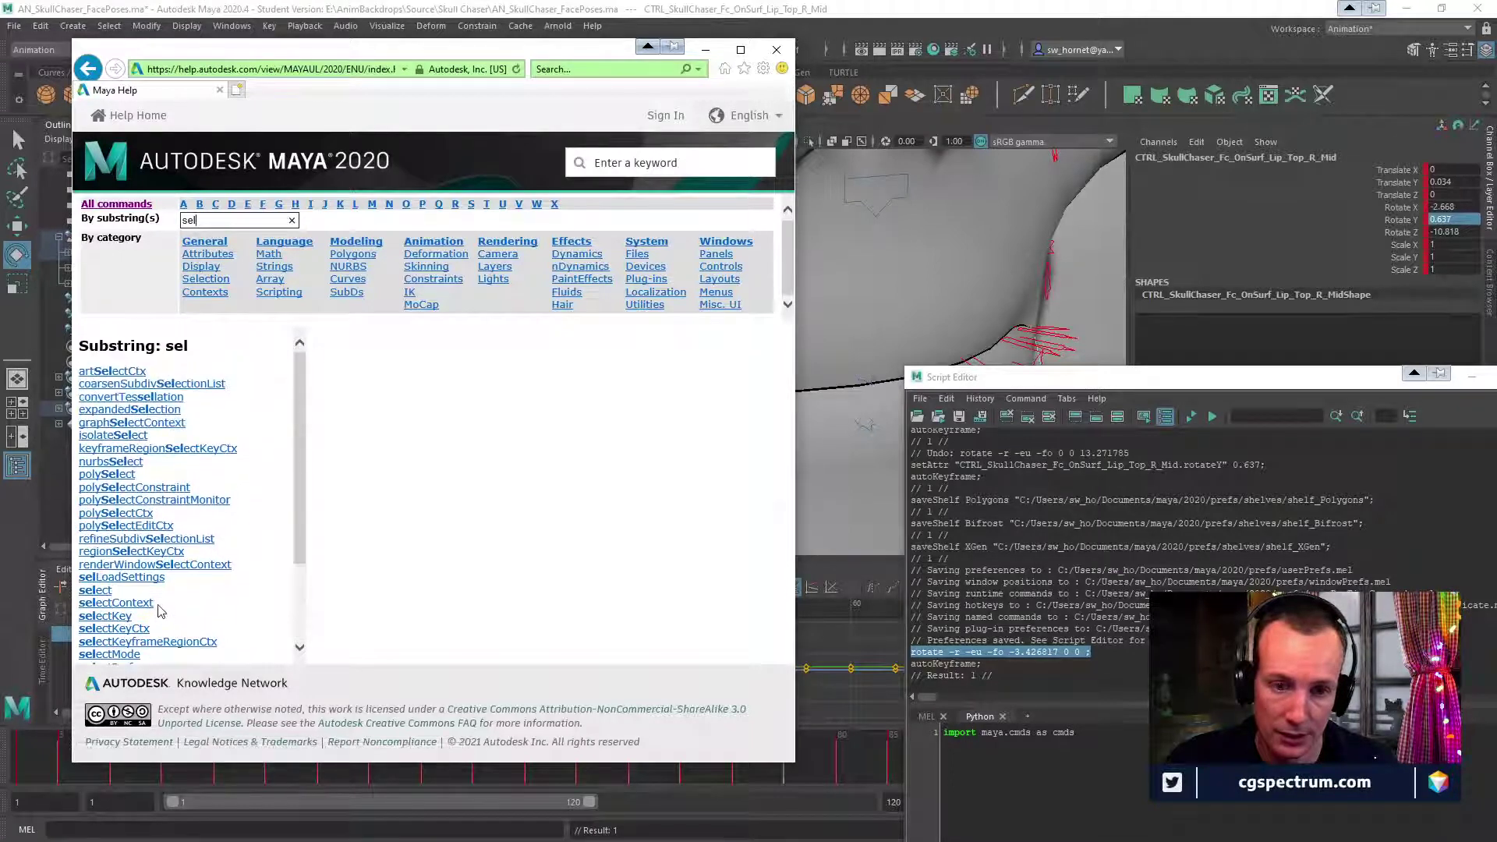
{"action": "scroll", "coordinate": [161, 612], "scroll_direction": "down", "scroll_amount": 2}
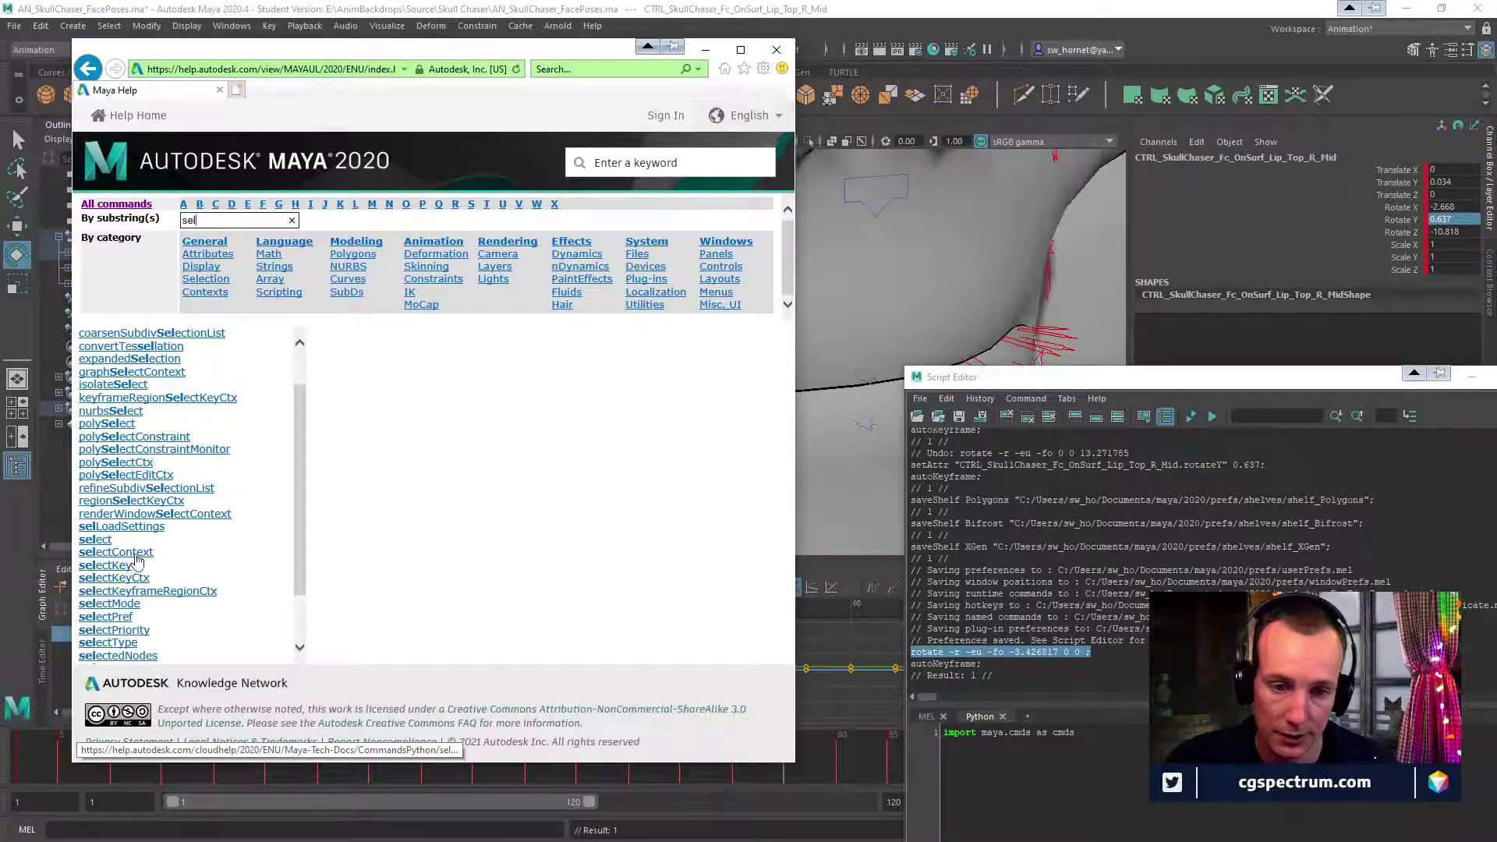
{"action": "scroll", "coordinate": [164, 558], "scroll_direction": "down", "scroll_amount": 3}
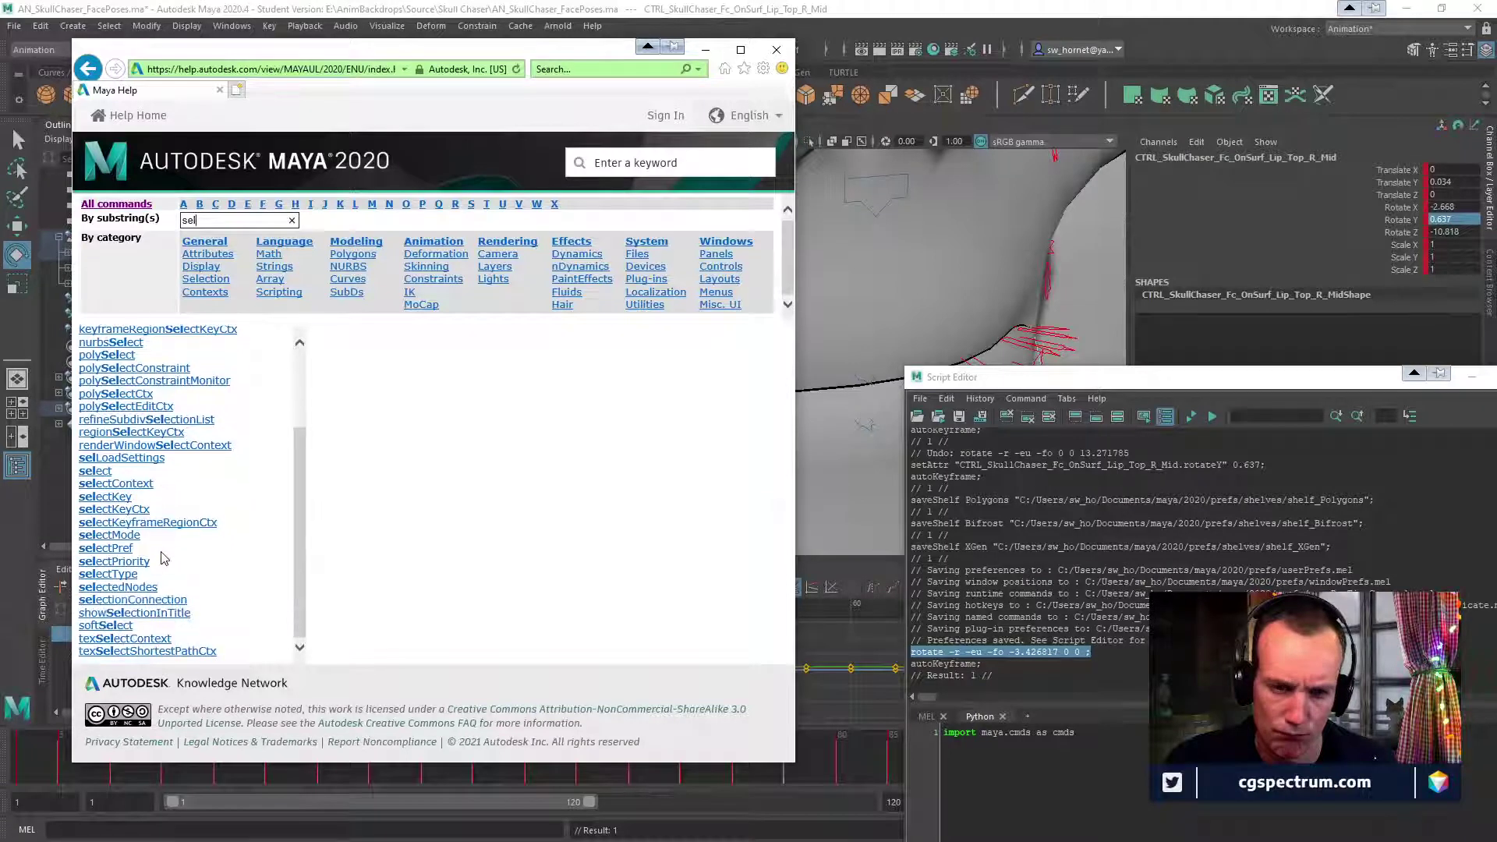
{"action": "scroll", "coordinate": [162, 558], "scroll_direction": "up", "scroll_amount": 5}
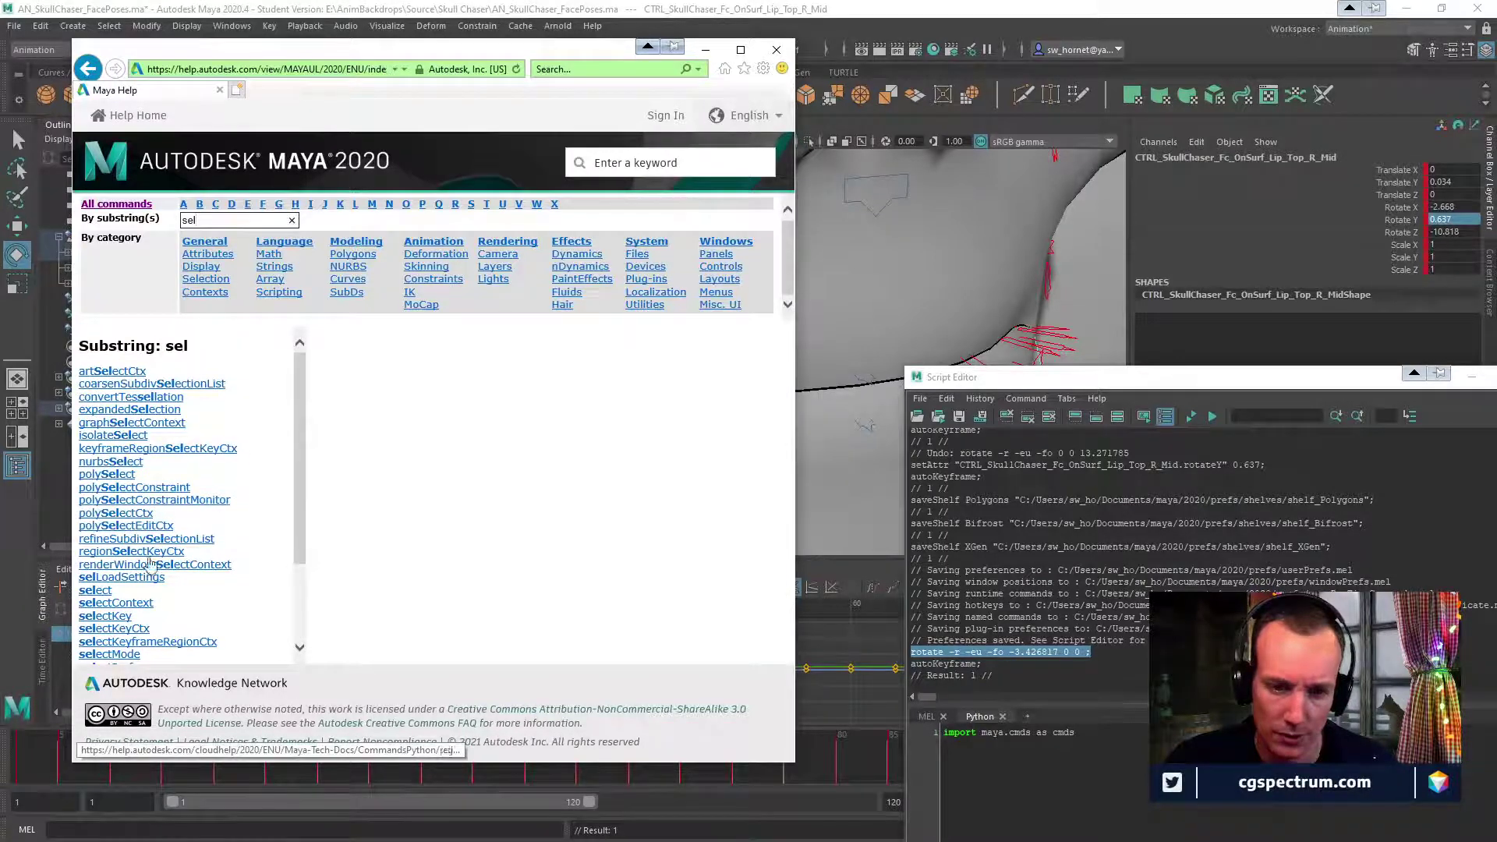
{"action": "left_click", "coordinate": [103, 591]}
Examine the select command's documentation and Python examples, and check the list of related selection commands.
{"action": "scroll", "coordinate": [503, 566], "scroll_direction": "down", "scroll_amount": 15}
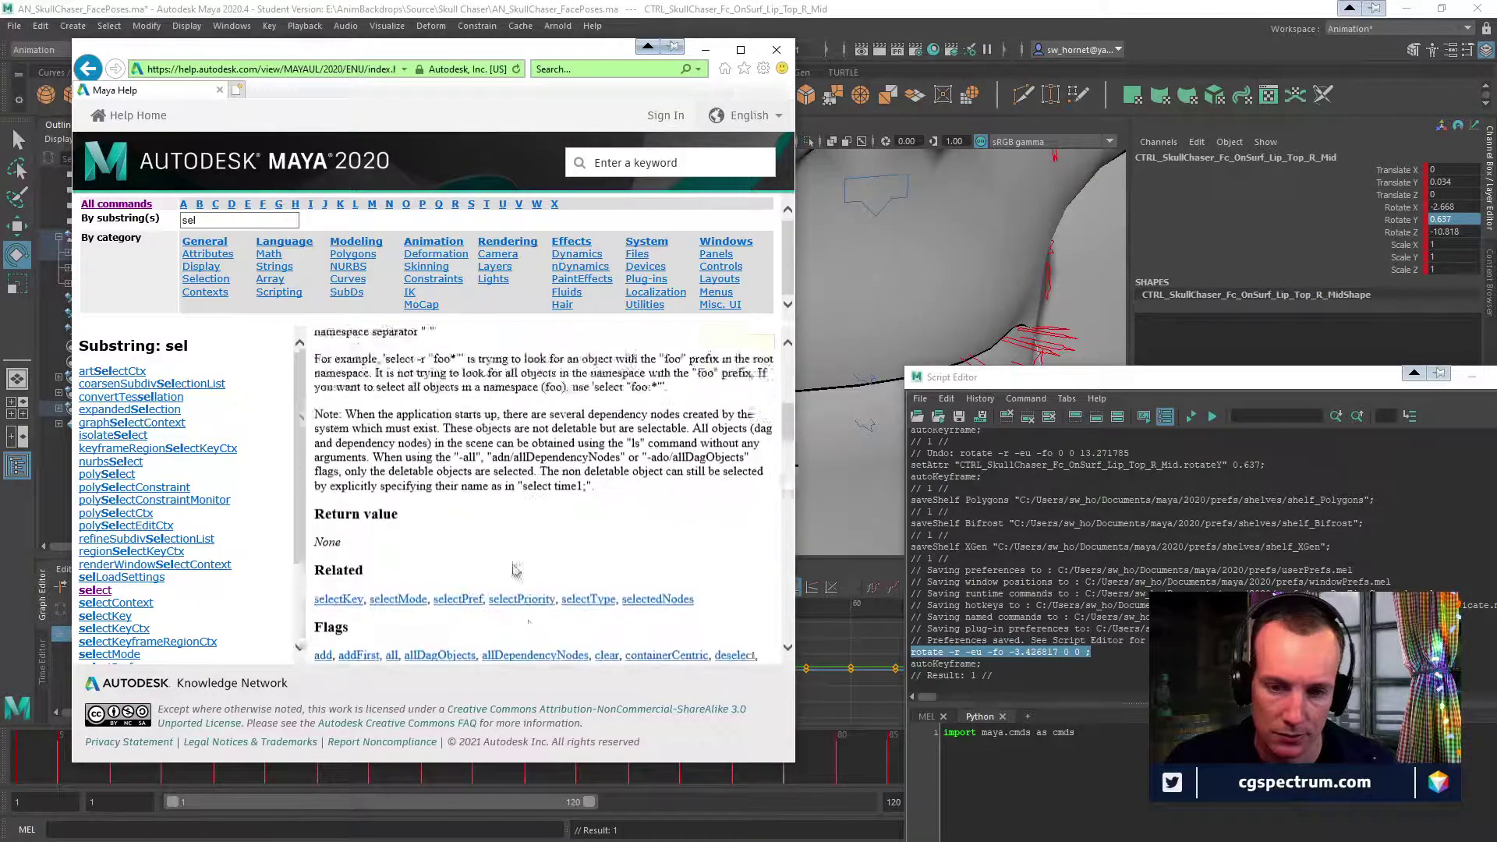
{"action": "scroll", "coordinate": [530, 605], "scroll_direction": "down", "scroll_amount": 3}
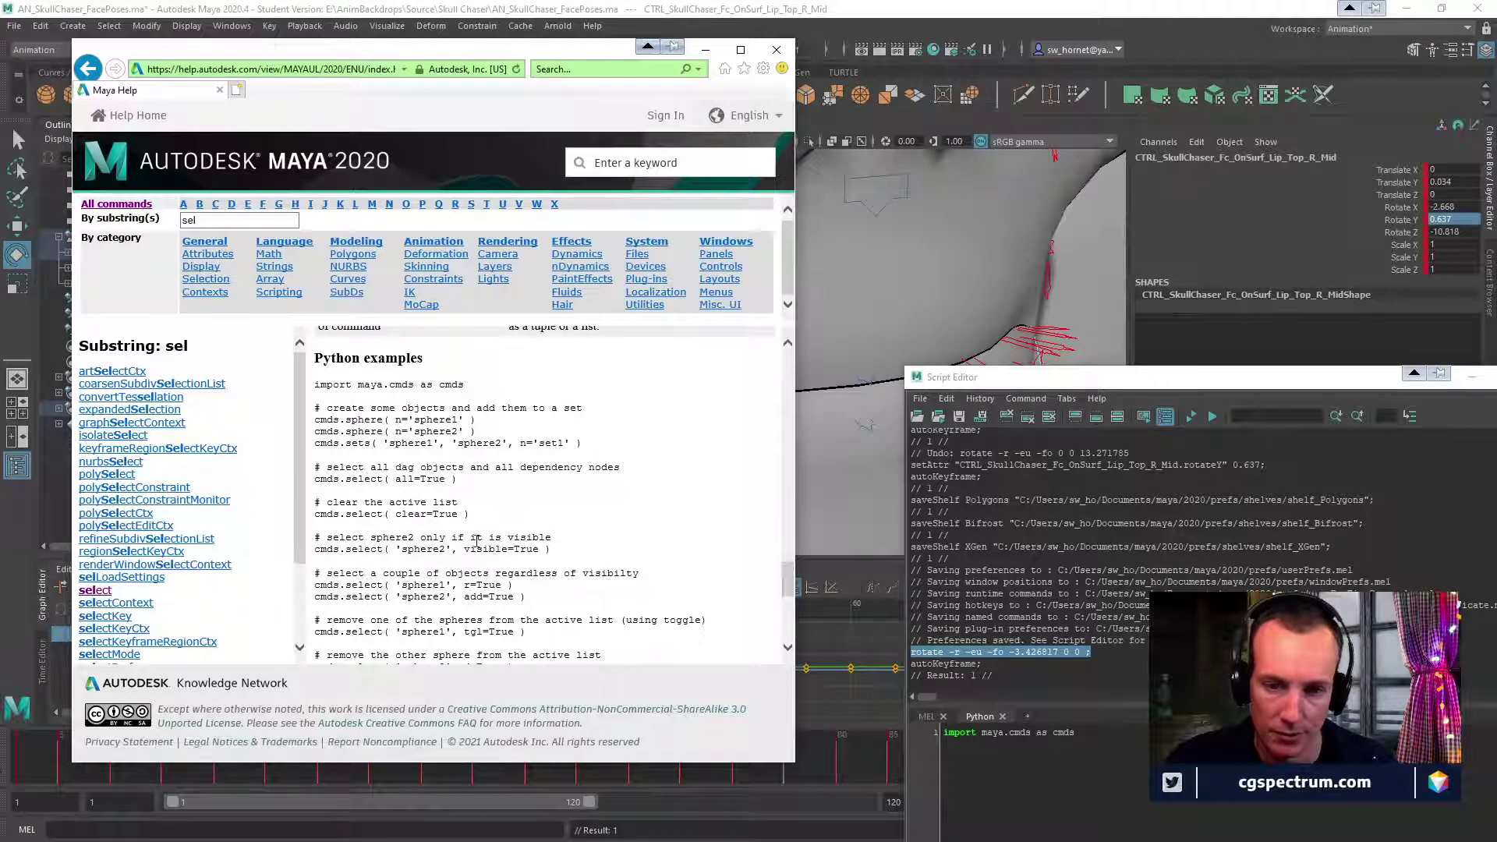
{"action": "scroll", "coordinate": [494, 529], "scroll_direction": "down", "scroll_amount": 1}
{"action": "scroll", "coordinate": [494, 529], "scroll_direction": "down", "scroll_amount": 4}
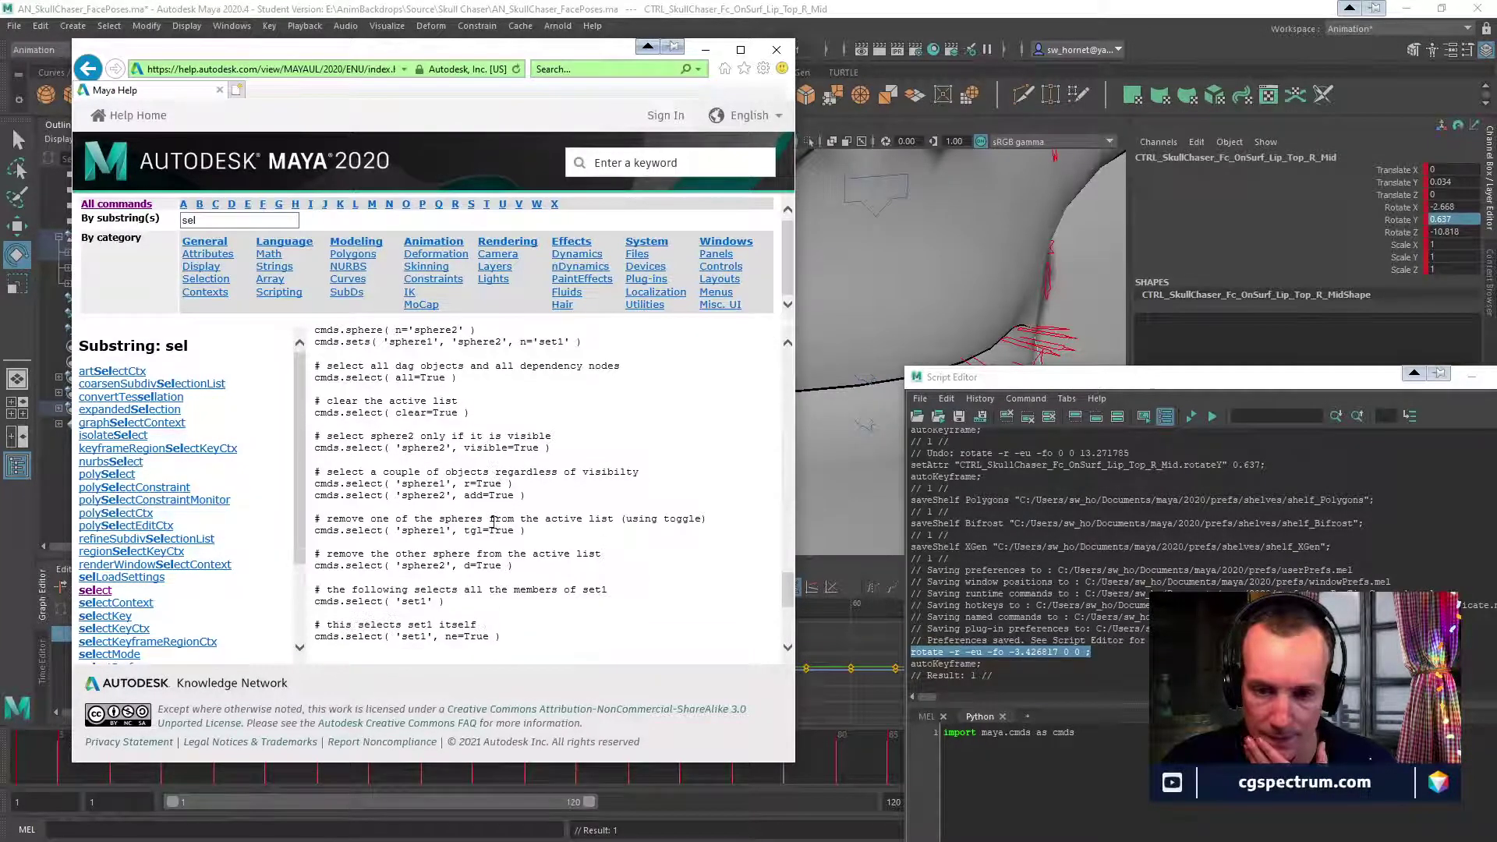
{"action": "scroll", "coordinate": [494, 522], "scroll_direction": "down", "scroll_amount": 1}
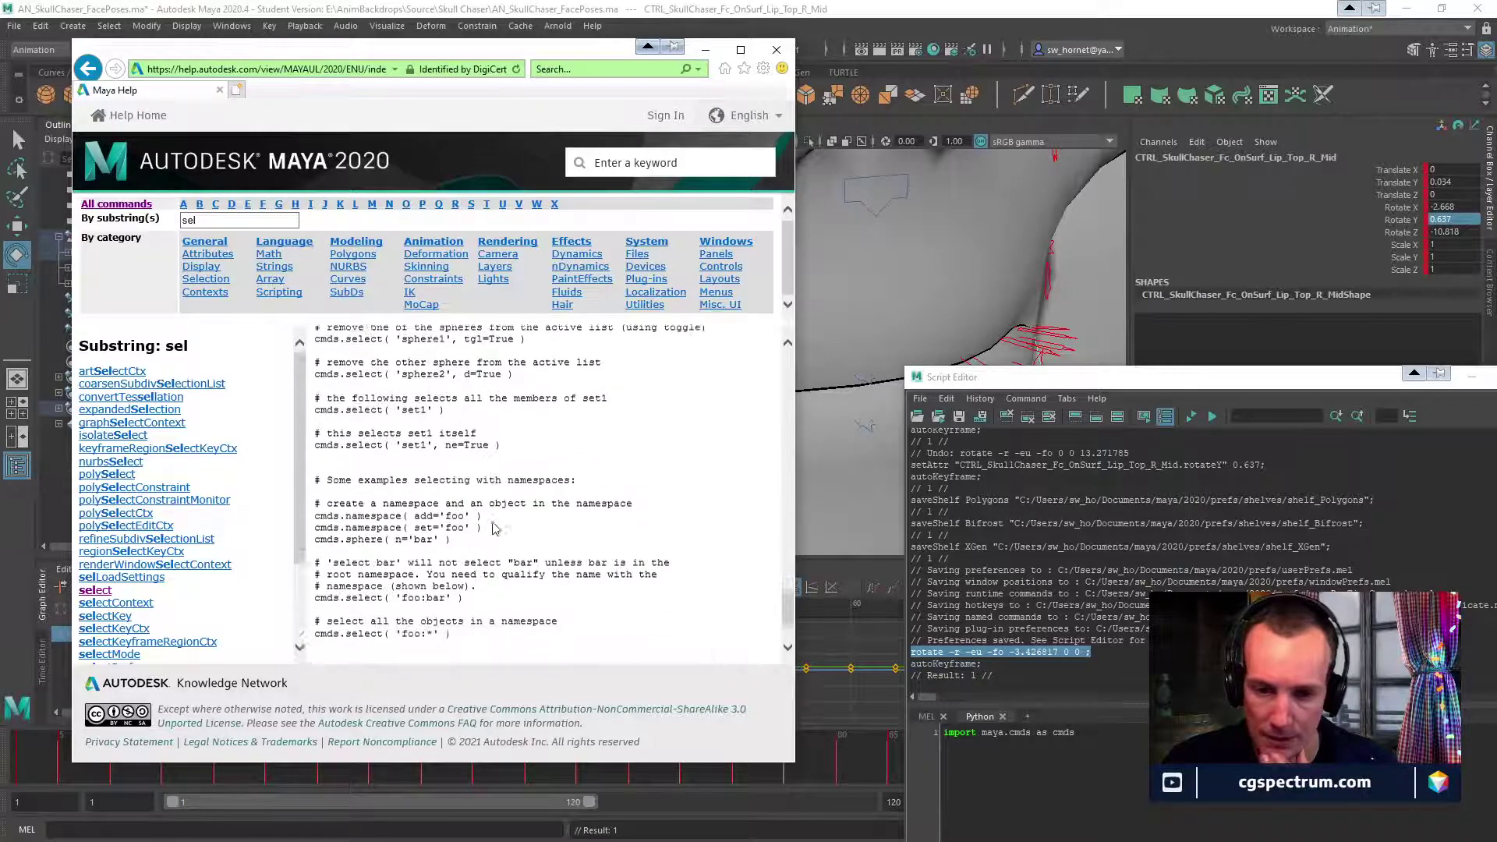
{"action": "scroll", "coordinate": [494, 526], "scroll_direction": "up", "scroll_amount": 5}
{"action": "scroll", "coordinate": [494, 529], "scroll_direction": "up", "scroll_amount": 6}
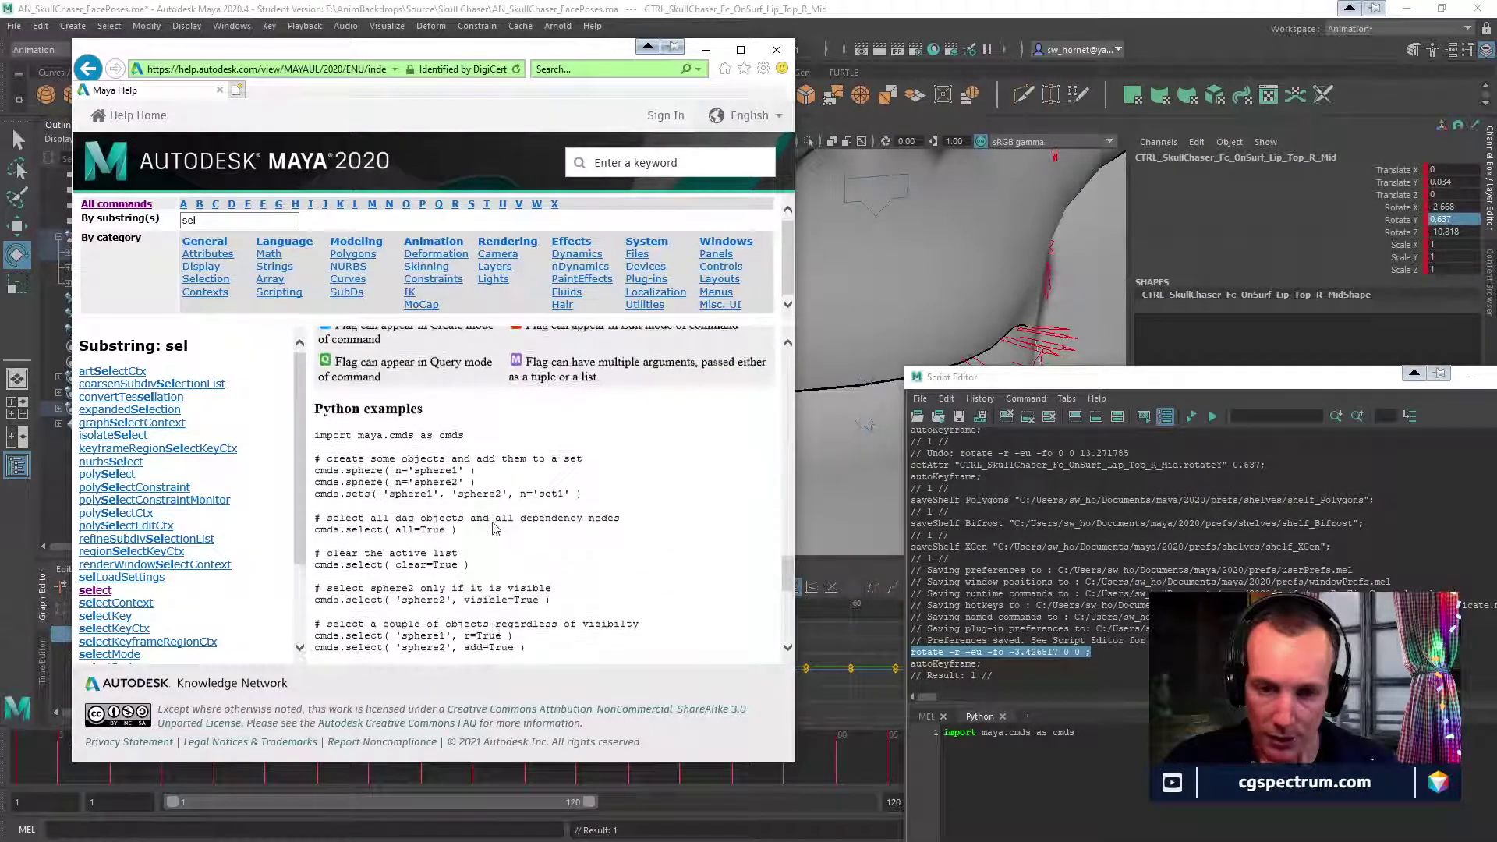
{"action": "scroll", "coordinate": [494, 528], "scroll_direction": "down", "scroll_amount": 4}
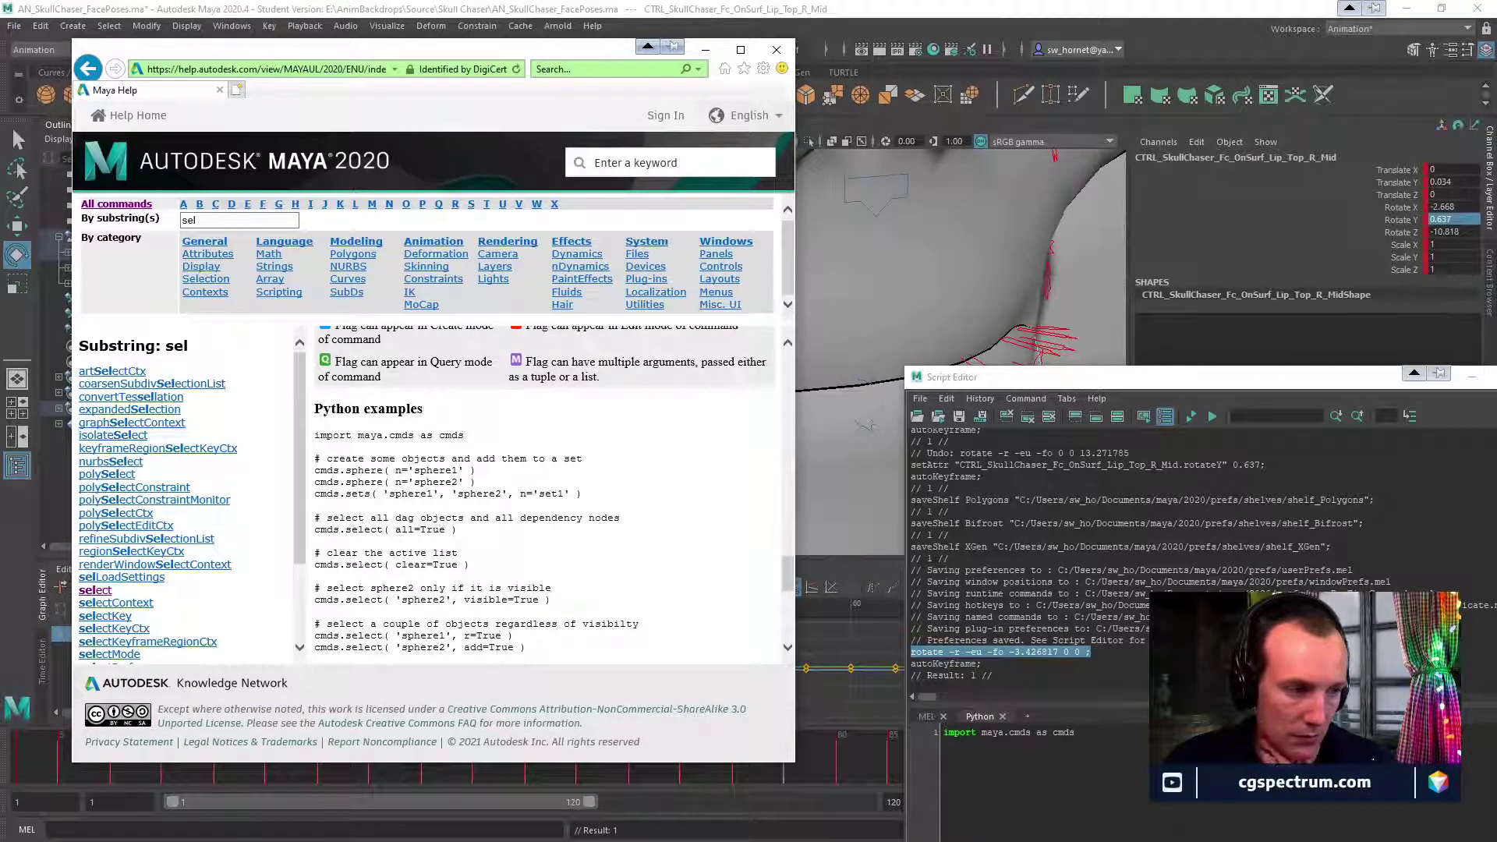
{"action": "scroll", "coordinate": [476, 559], "scroll_direction": "up", "scroll_amount": 1}
{"action": "scroll", "coordinate": [475, 559], "scroll_direction": "down", "scroll_amount": 1}
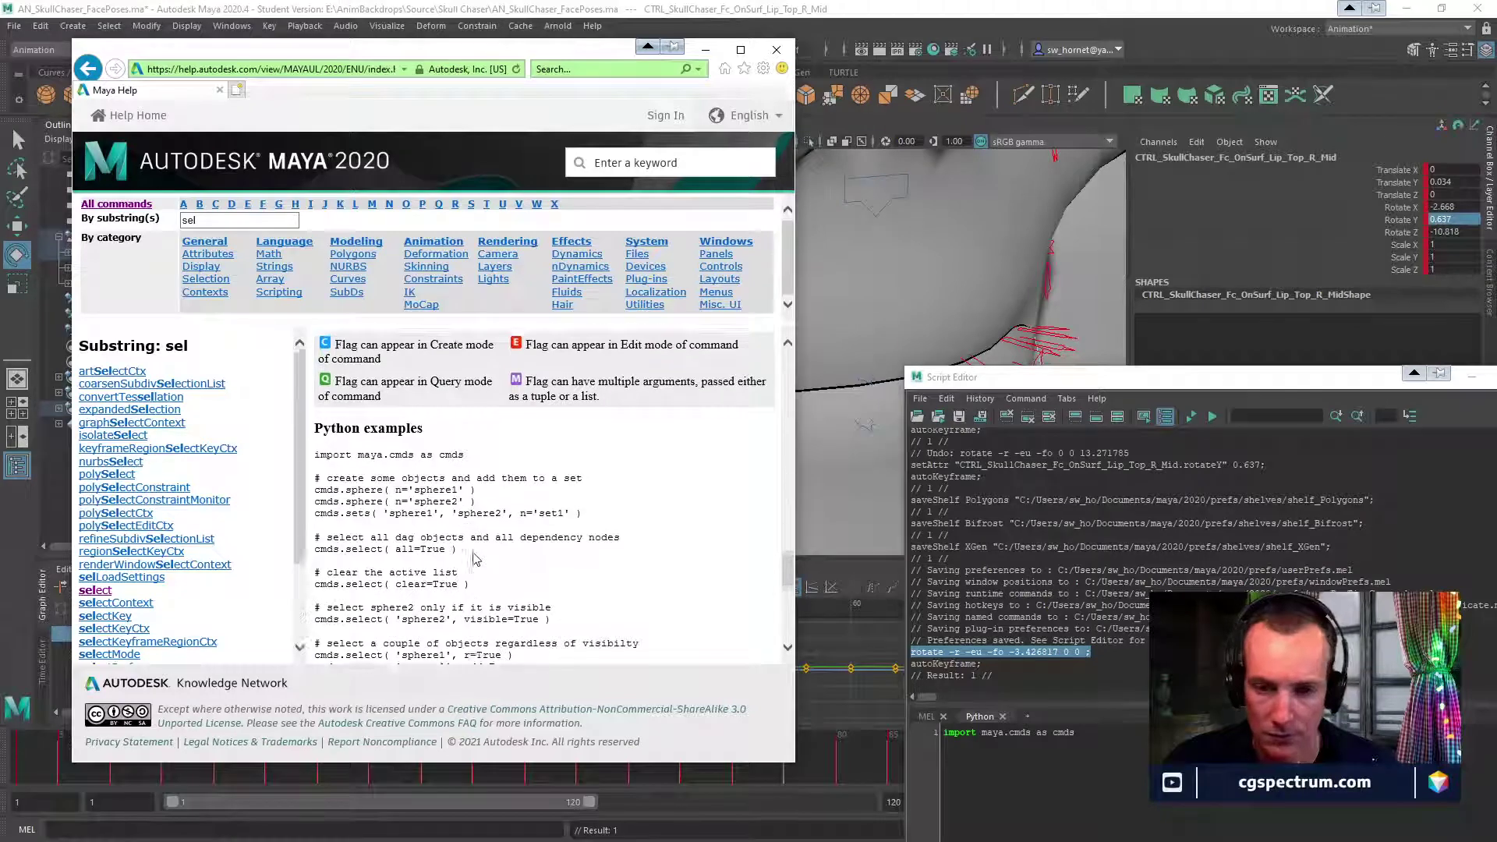
{"action": "scroll", "coordinate": [501, 567], "scroll_direction": "down", "scroll_amount": 1}
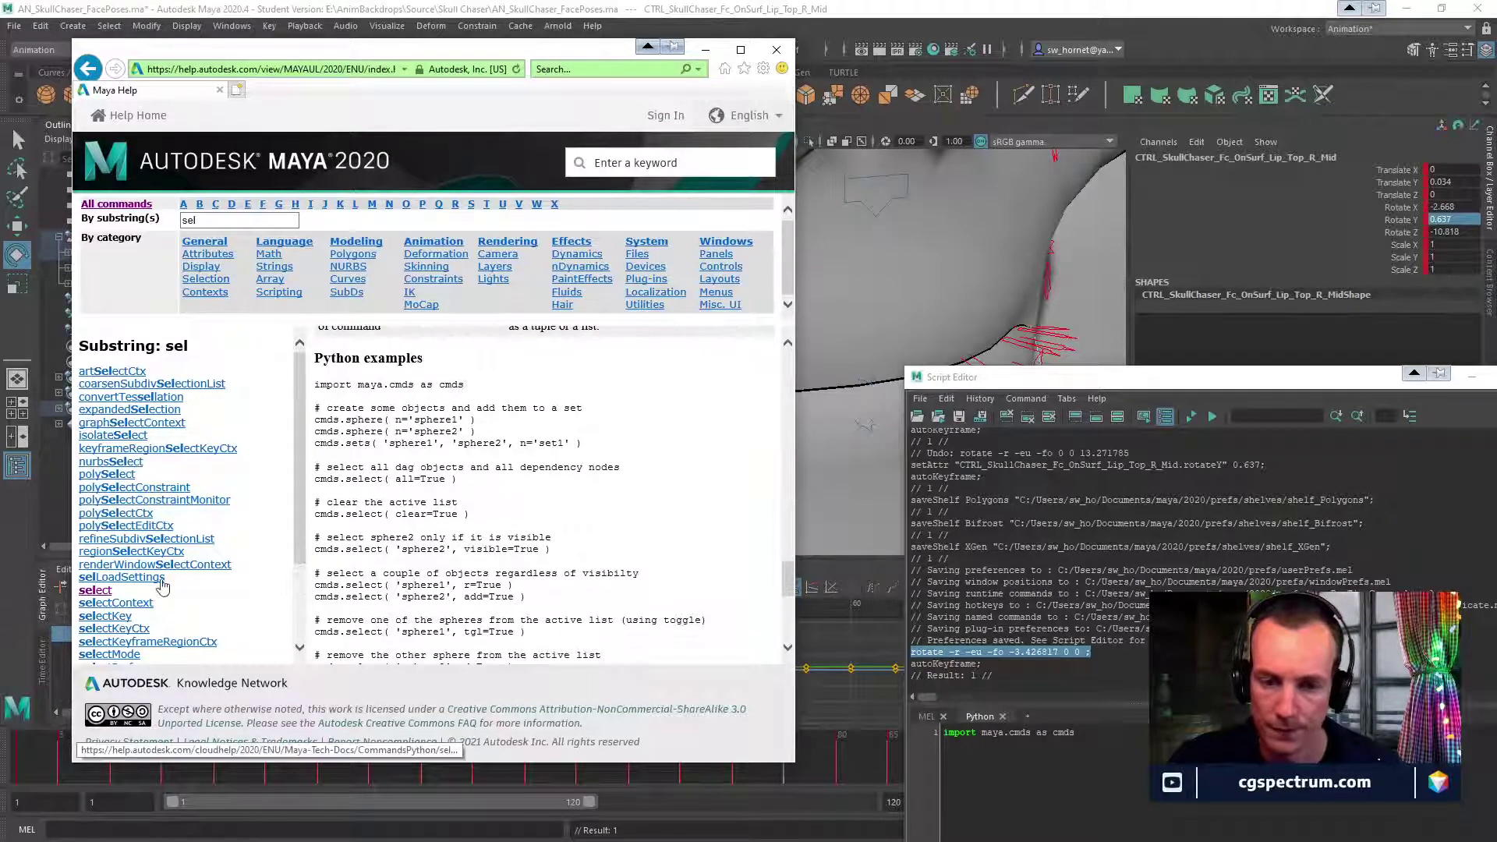
{"action": "scroll", "coordinate": [271, 359], "scroll_direction": "down", "scroll_amount": 2}
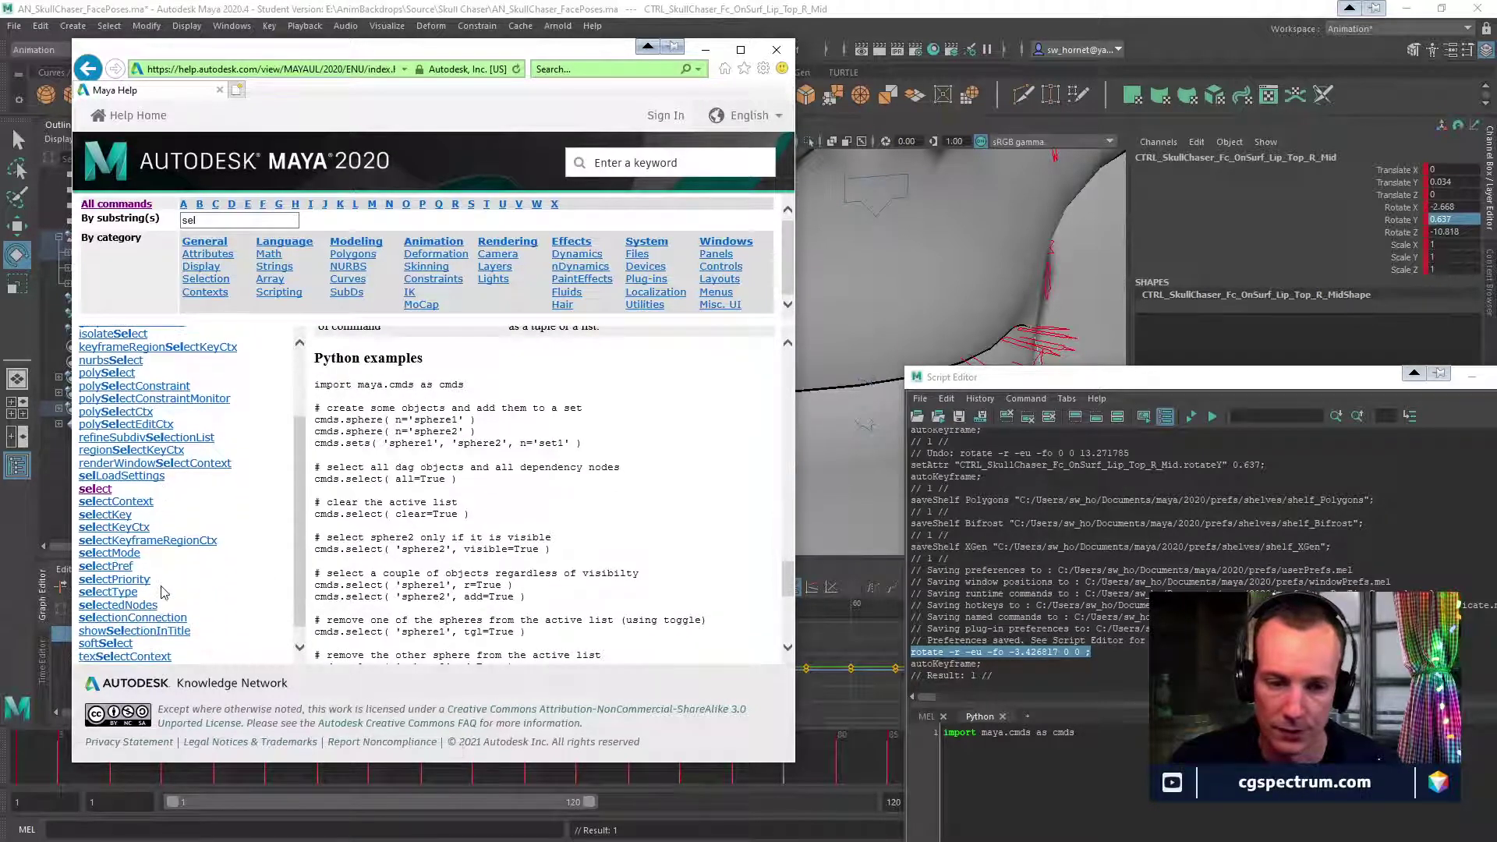
In Maya, keep the MEL script open, deselect everything and reselect the CTRL_SkullChaser_Fc_OnSurf_Lip_Top_R_Mid control to log its select command.
{"action": "left_click", "coordinate": [943, 716]}
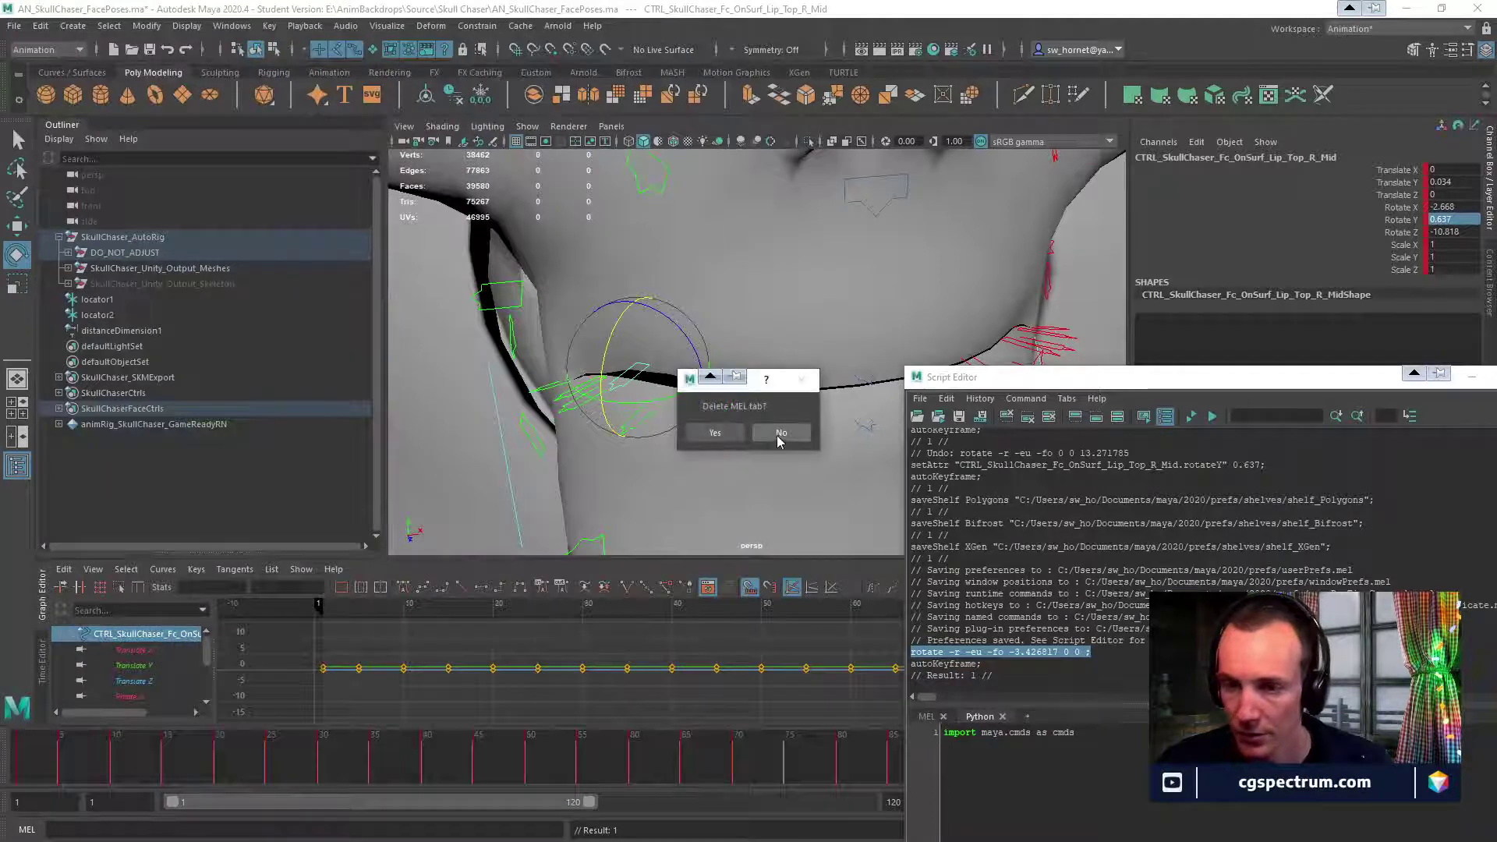
{"action": "left_click", "coordinate": [775, 431]}
{"action": "left_click", "coordinate": [927, 716]}
{"action": "left_click", "coordinate": [666, 498]}
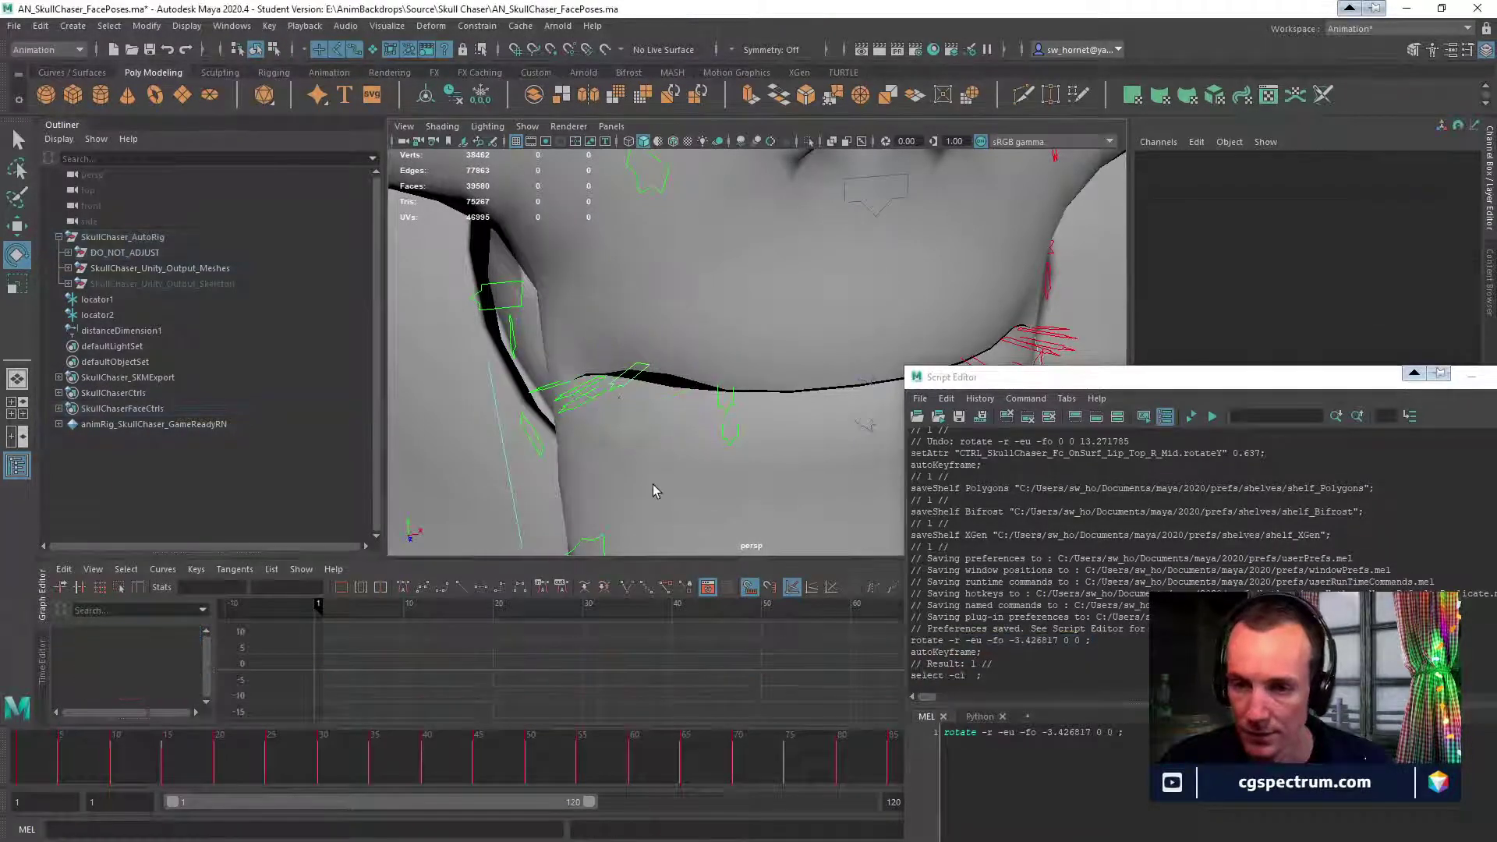
{"action": "left_click", "coordinate": [632, 386]}
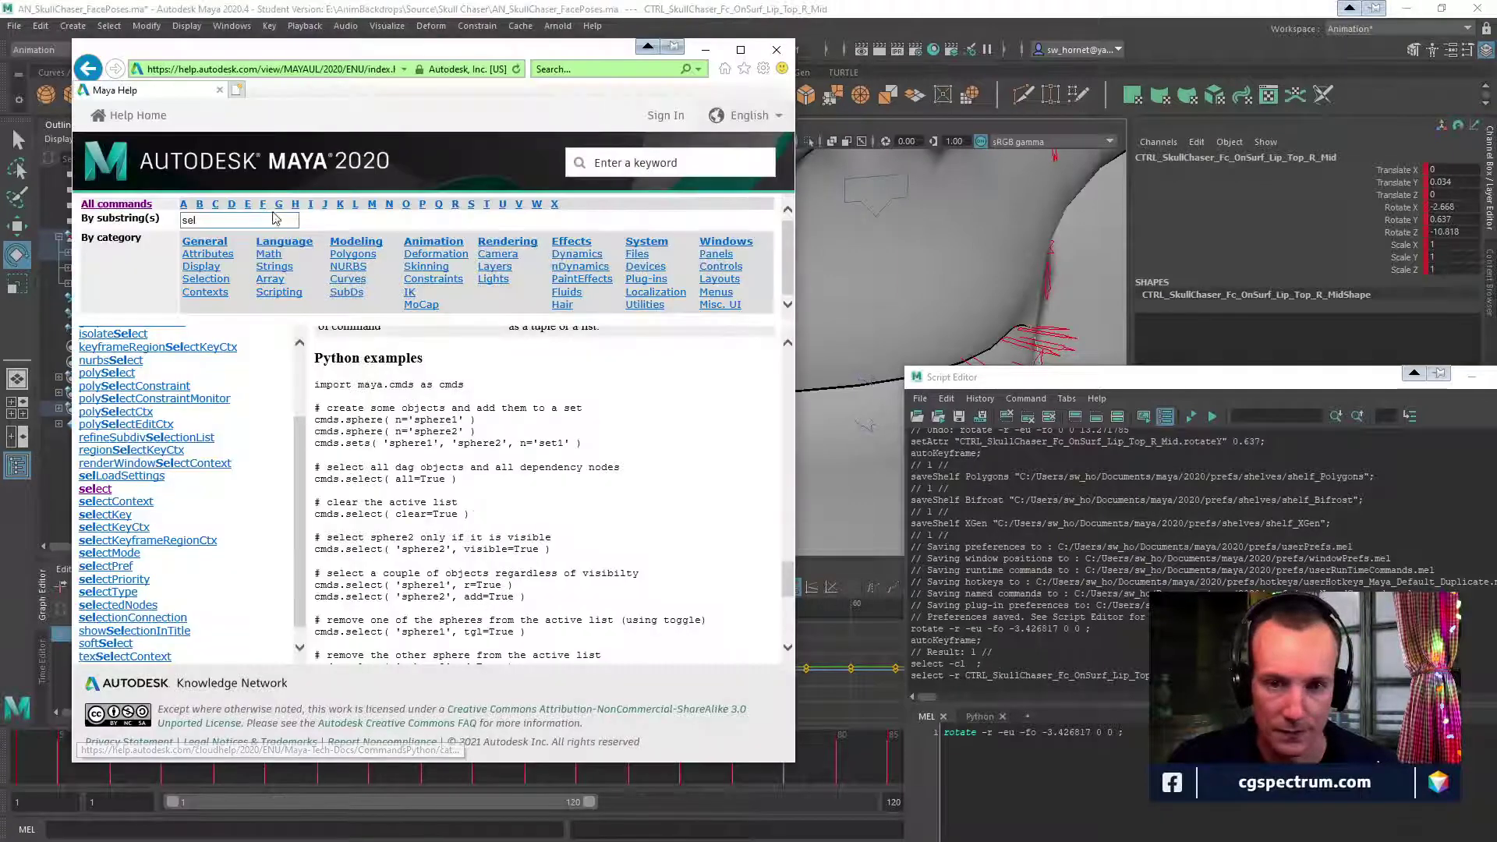
Filter the Maya Help commands by "sel" again, and clear the substring filter to list all commands.
{"action": "key", "text": "BackSpace"}
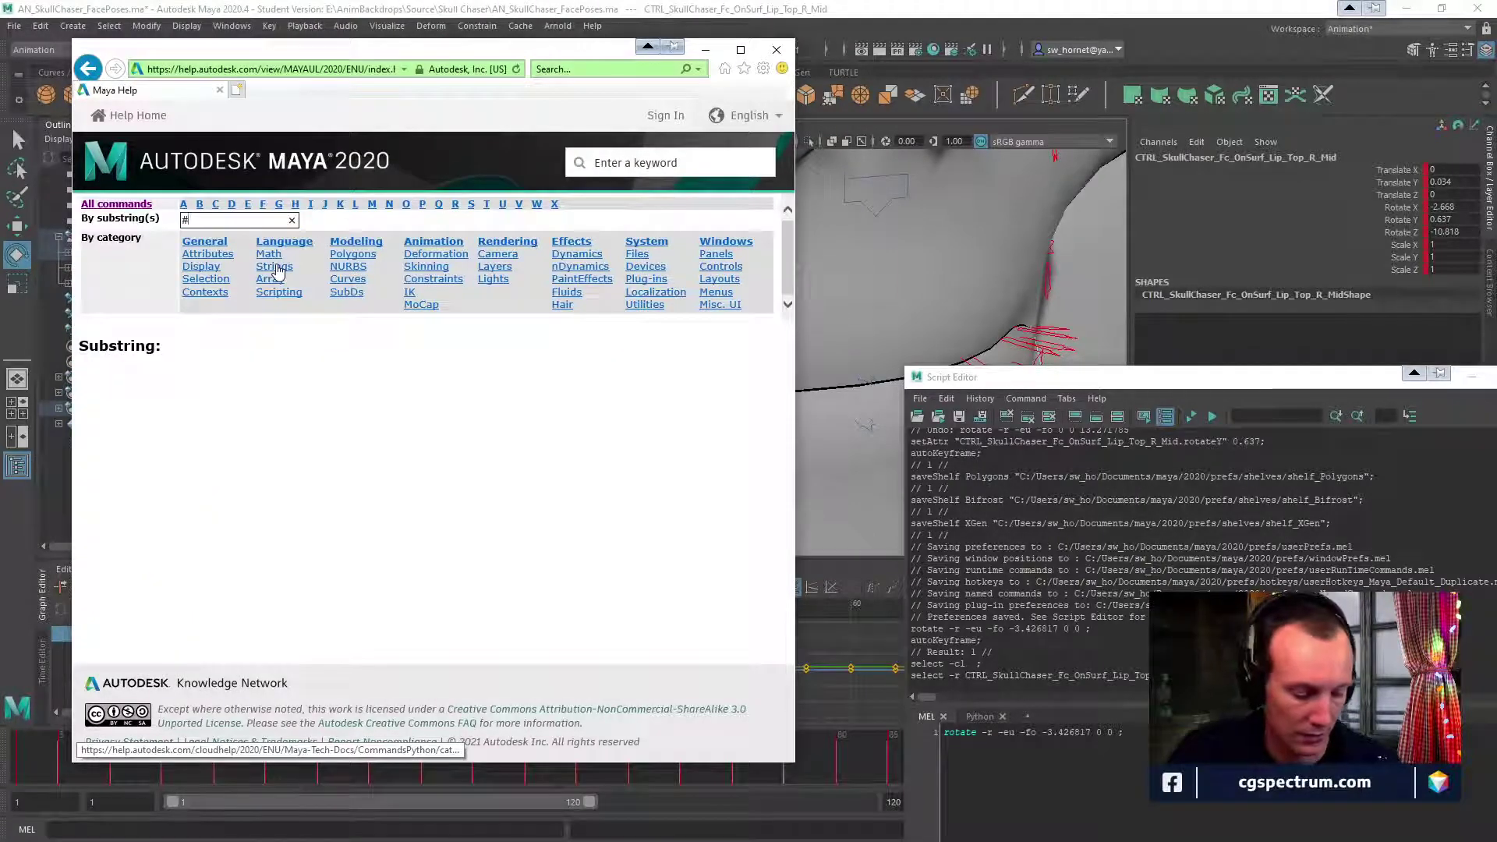
{"action": "type", "text": "s"}
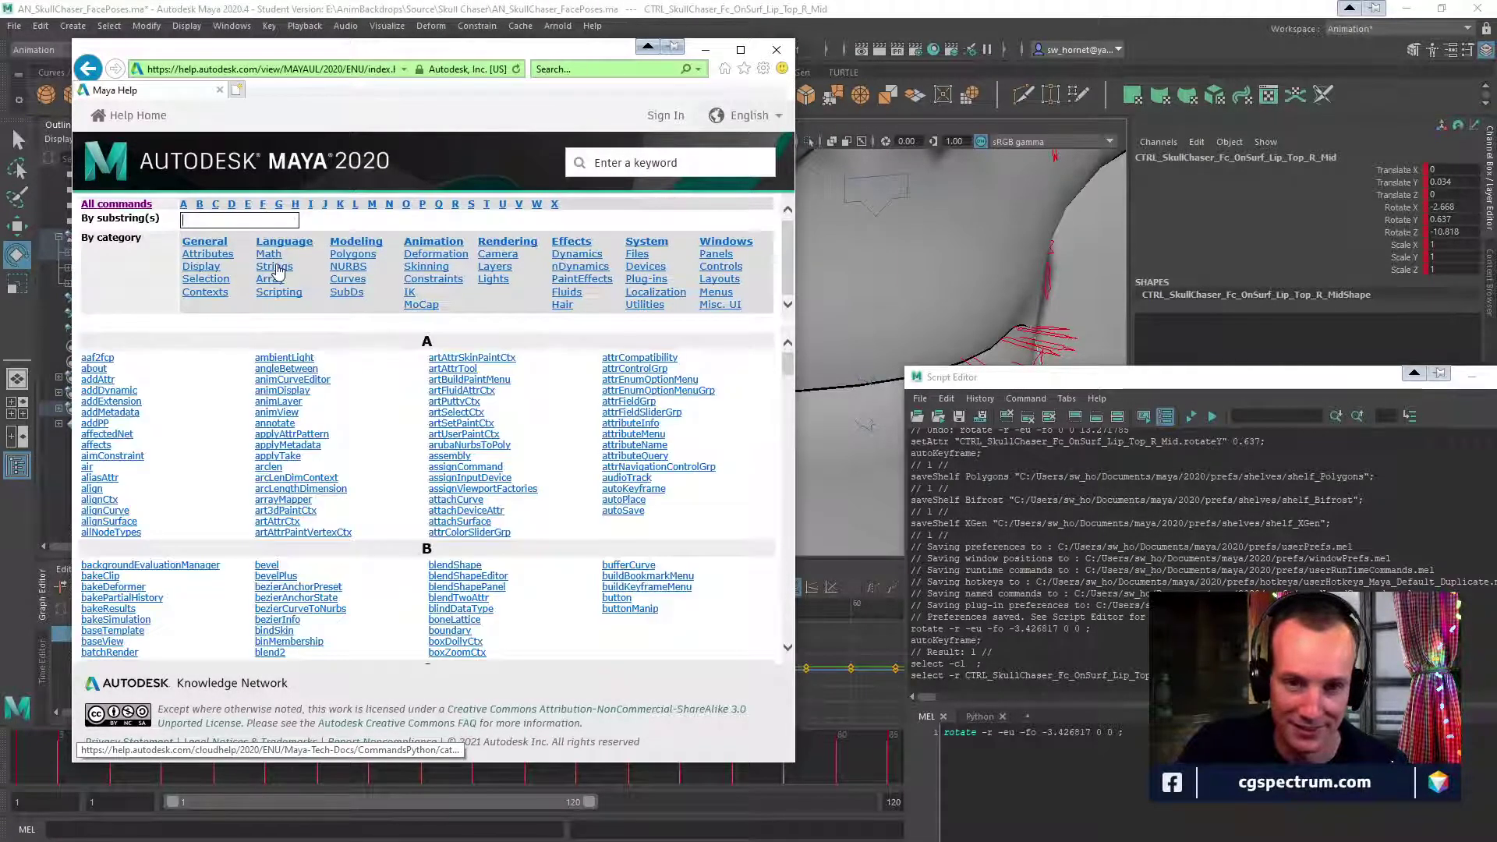
{"action": "type", "text": "sel"}
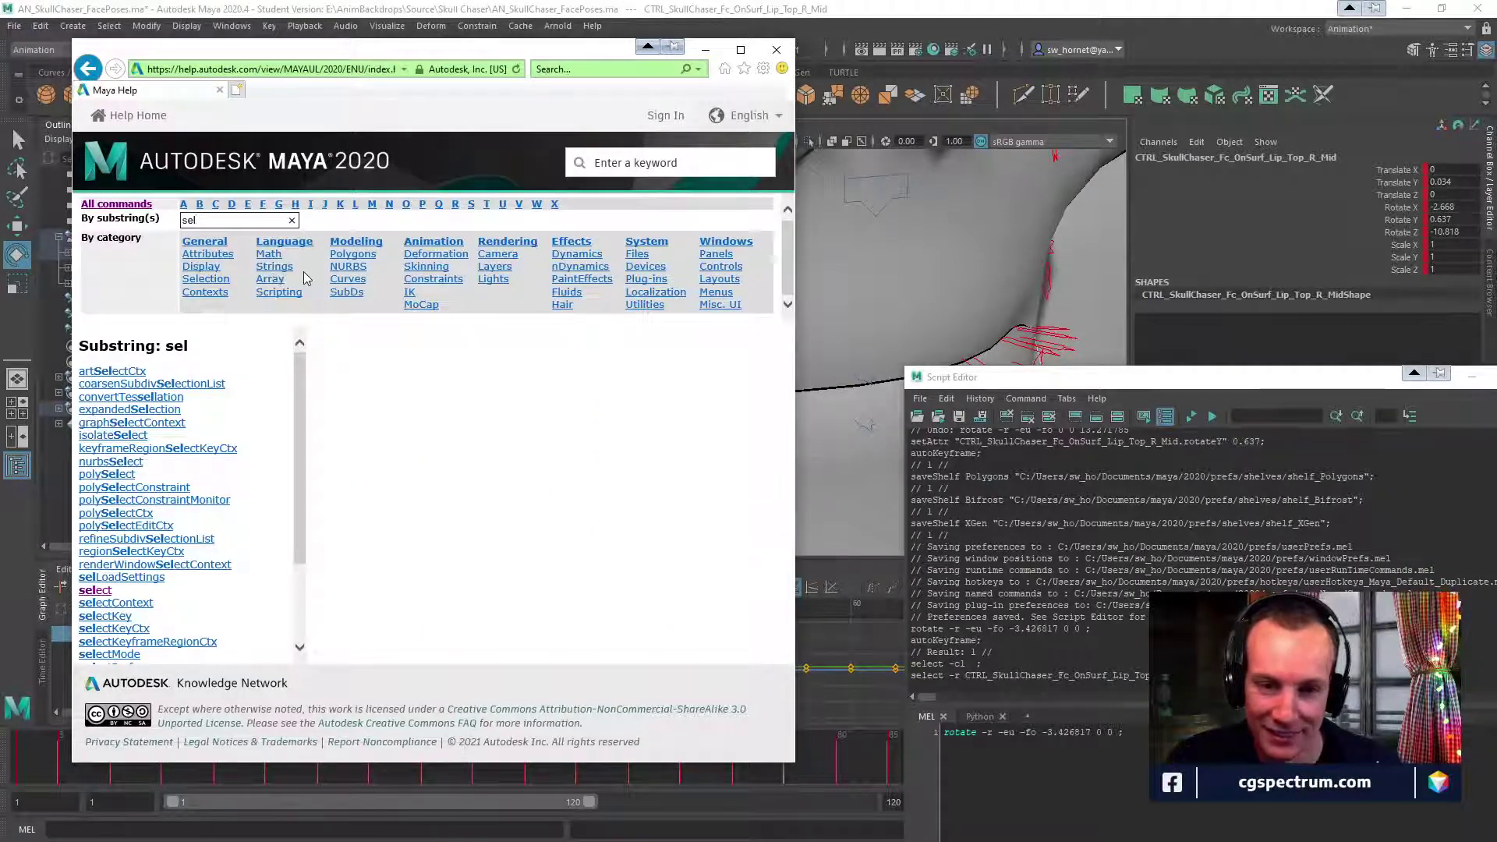
{"action": "key", "text": "BackSpace"}
{"action": "key", "text": "BackSpace"}
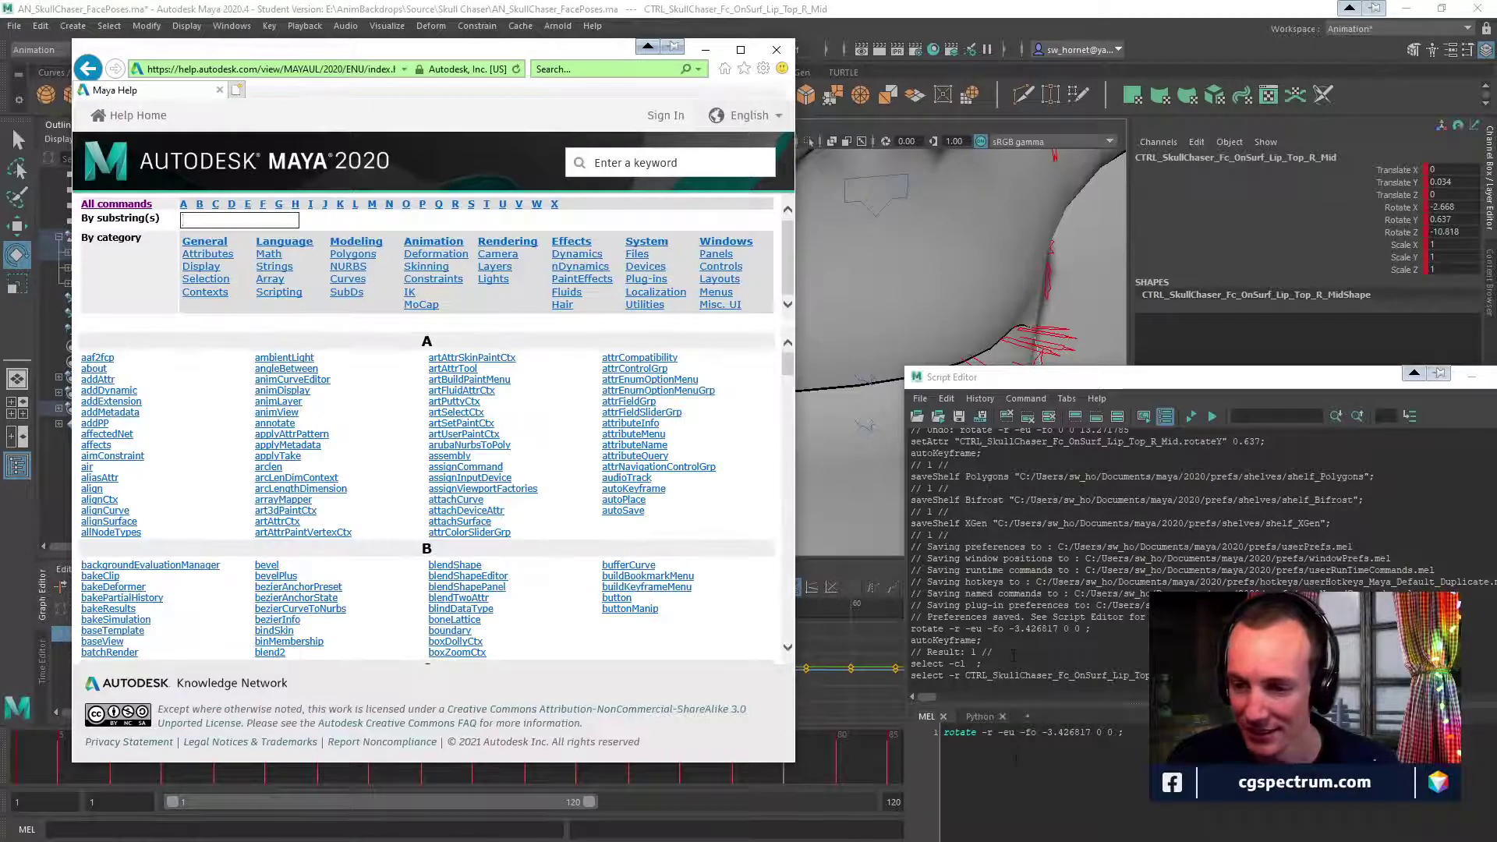
Return to the Python script in Maya's Script Editor.
{"action": "key", "text": "alt+Tab"}
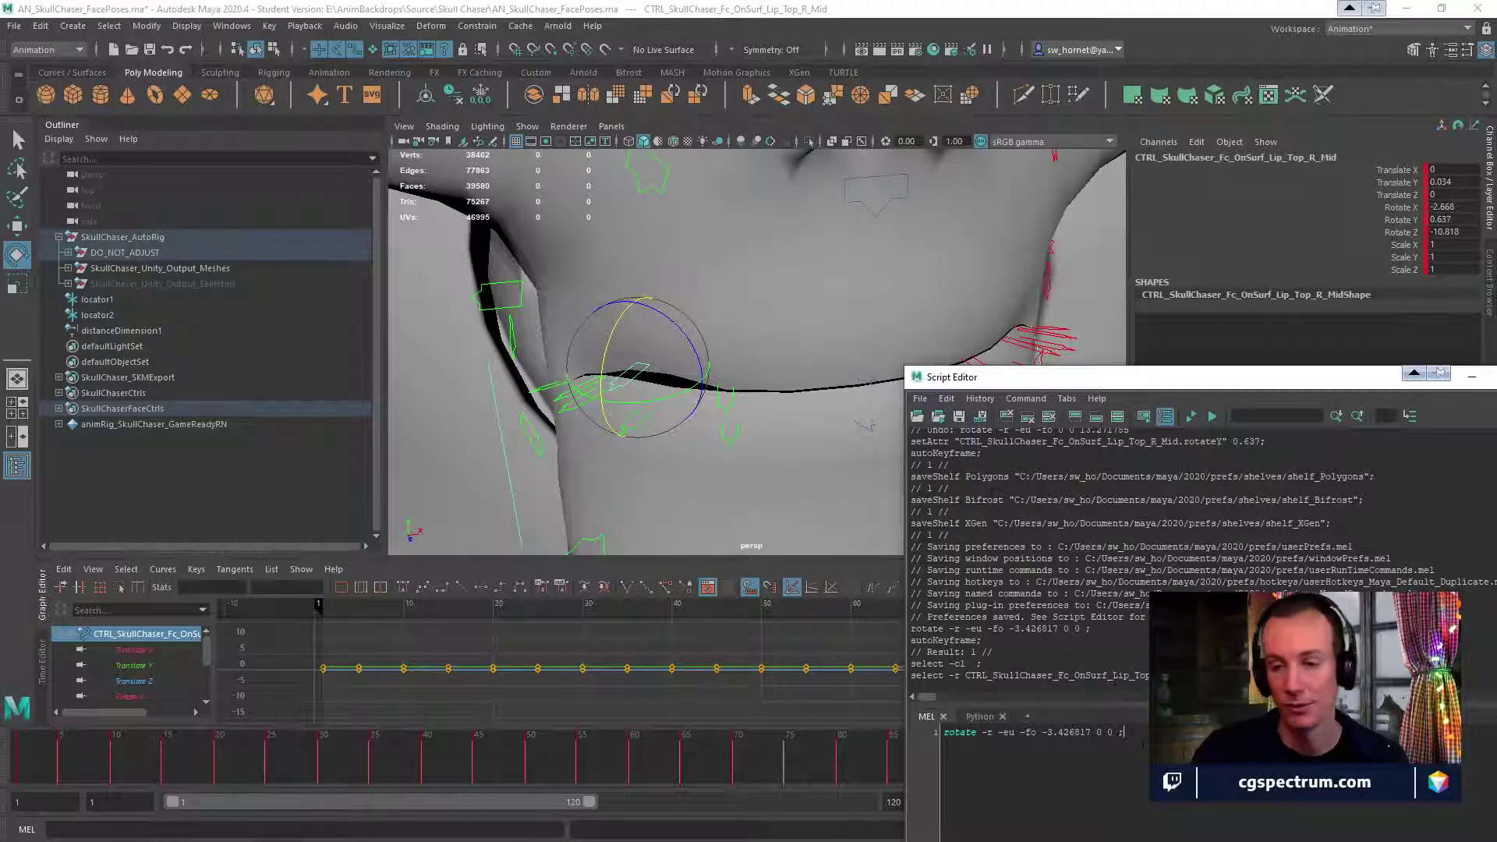
{"action": "left_click", "coordinate": [980, 718]}
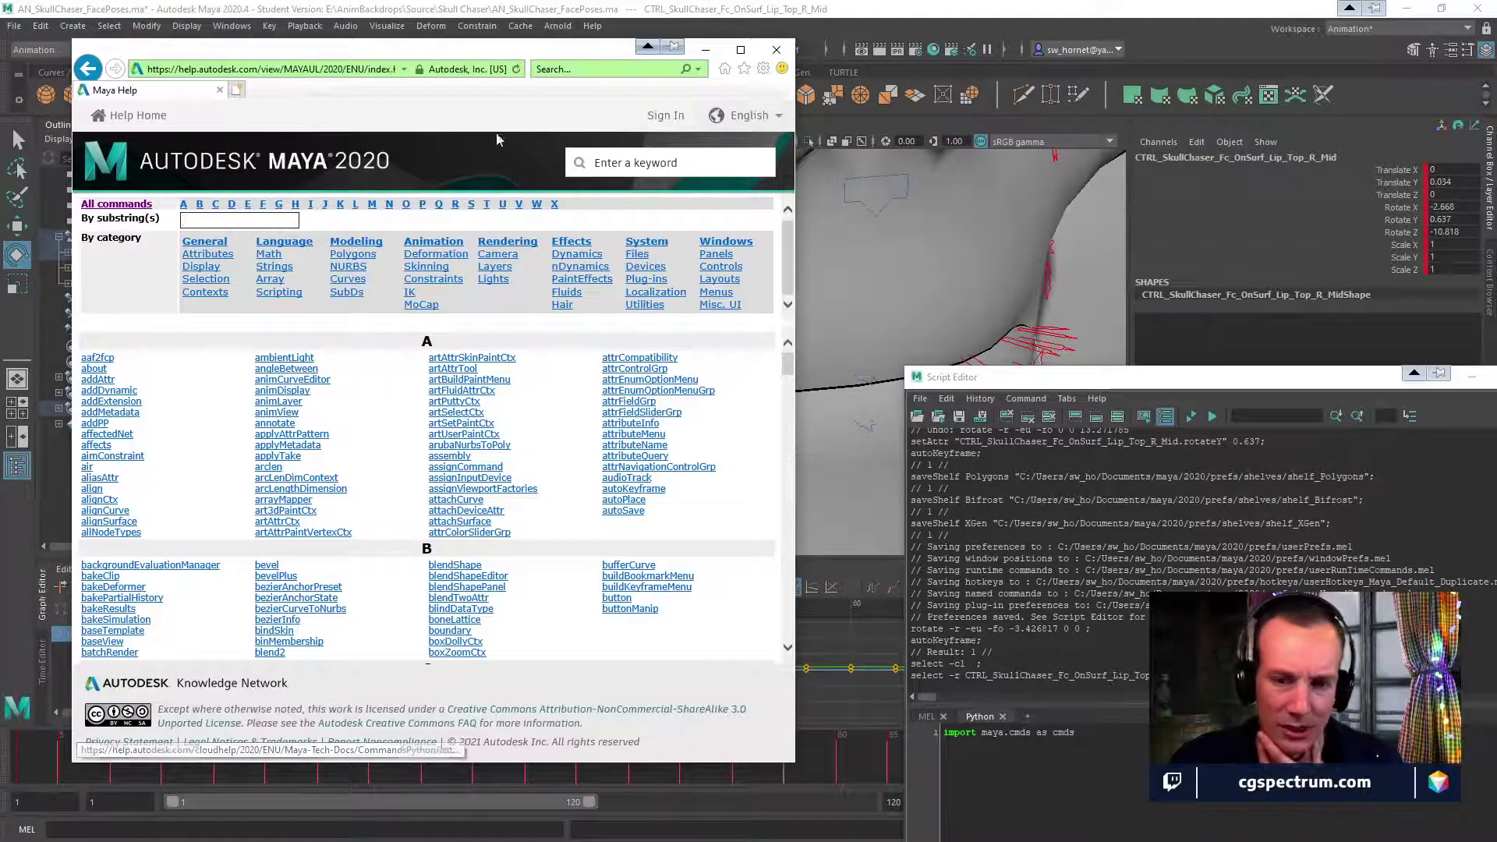
Filter the Maya Help commands by "get att" and open the getAttr command's documentation.
{"action": "left_click_drag", "start_coordinate": [544, 45], "coordinate": [631, 46]}
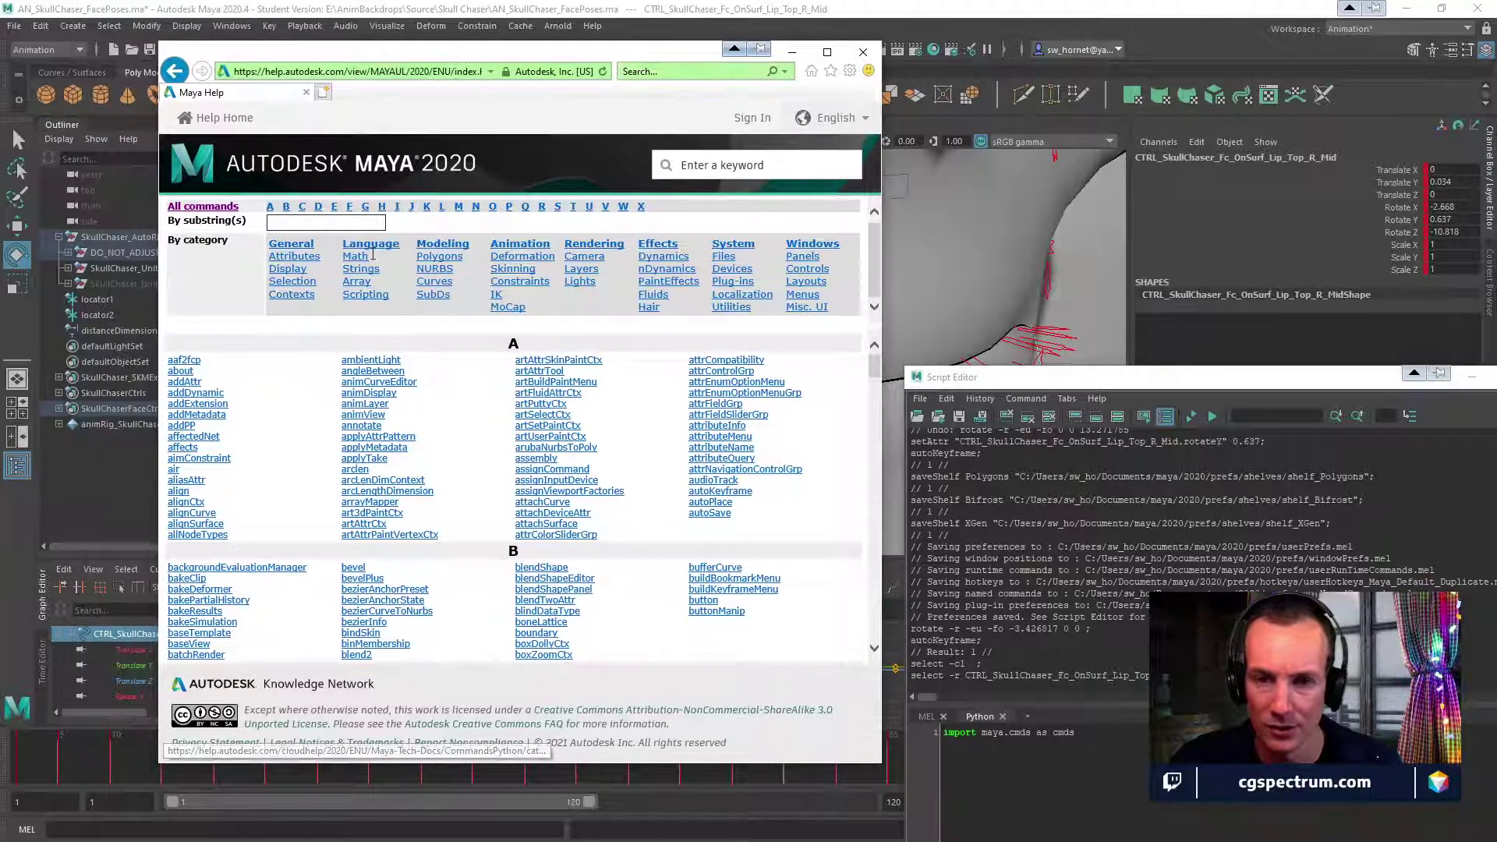
{"action": "left_click", "coordinate": [296, 221]}
{"action": "type", "text": "get att"}
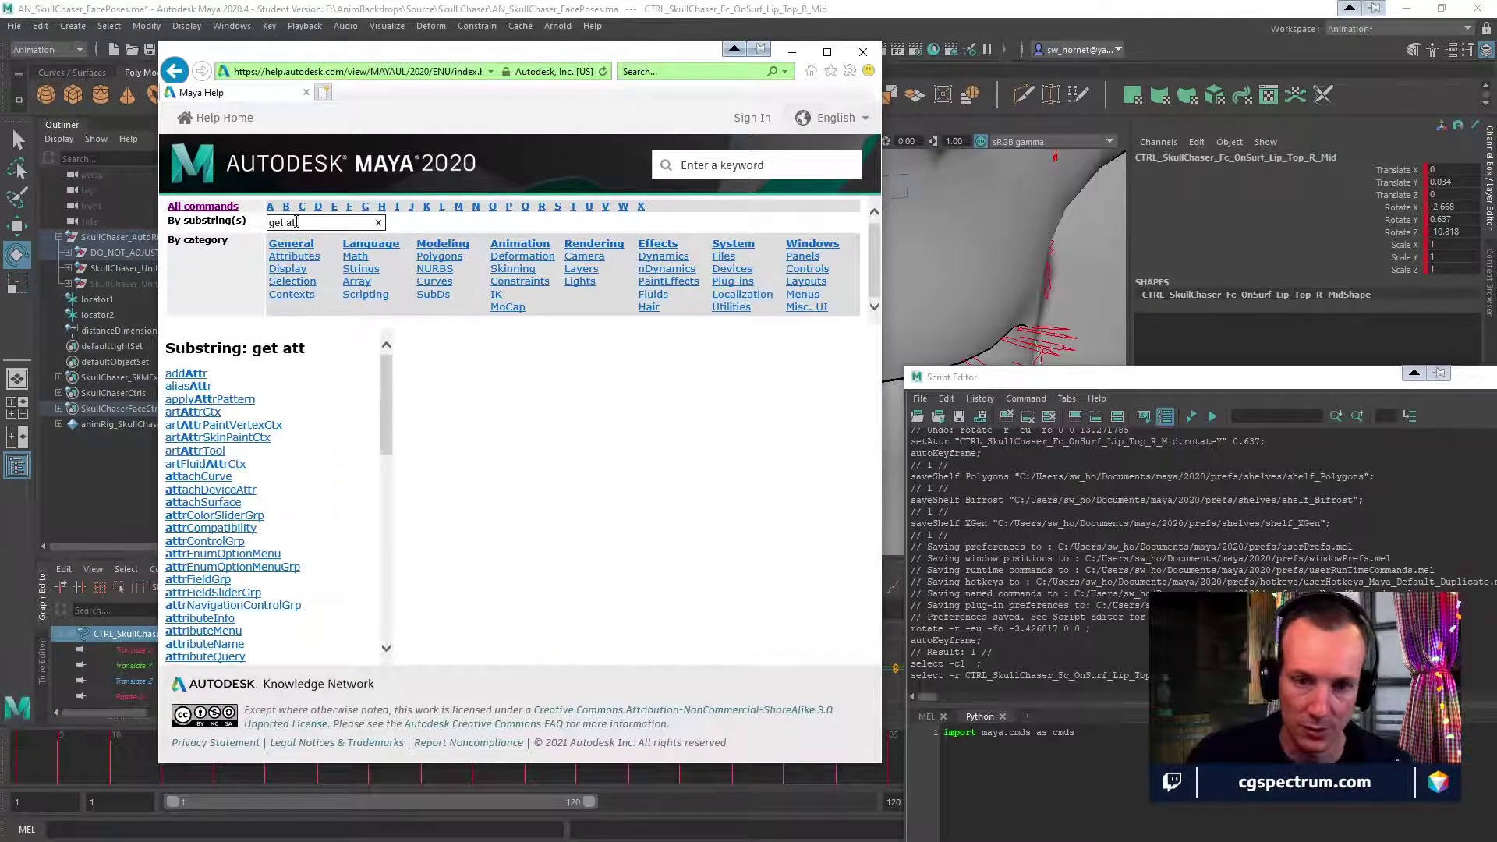
{"action": "scroll", "coordinate": [217, 456], "scroll_direction": "down", "scroll_amount": 3}
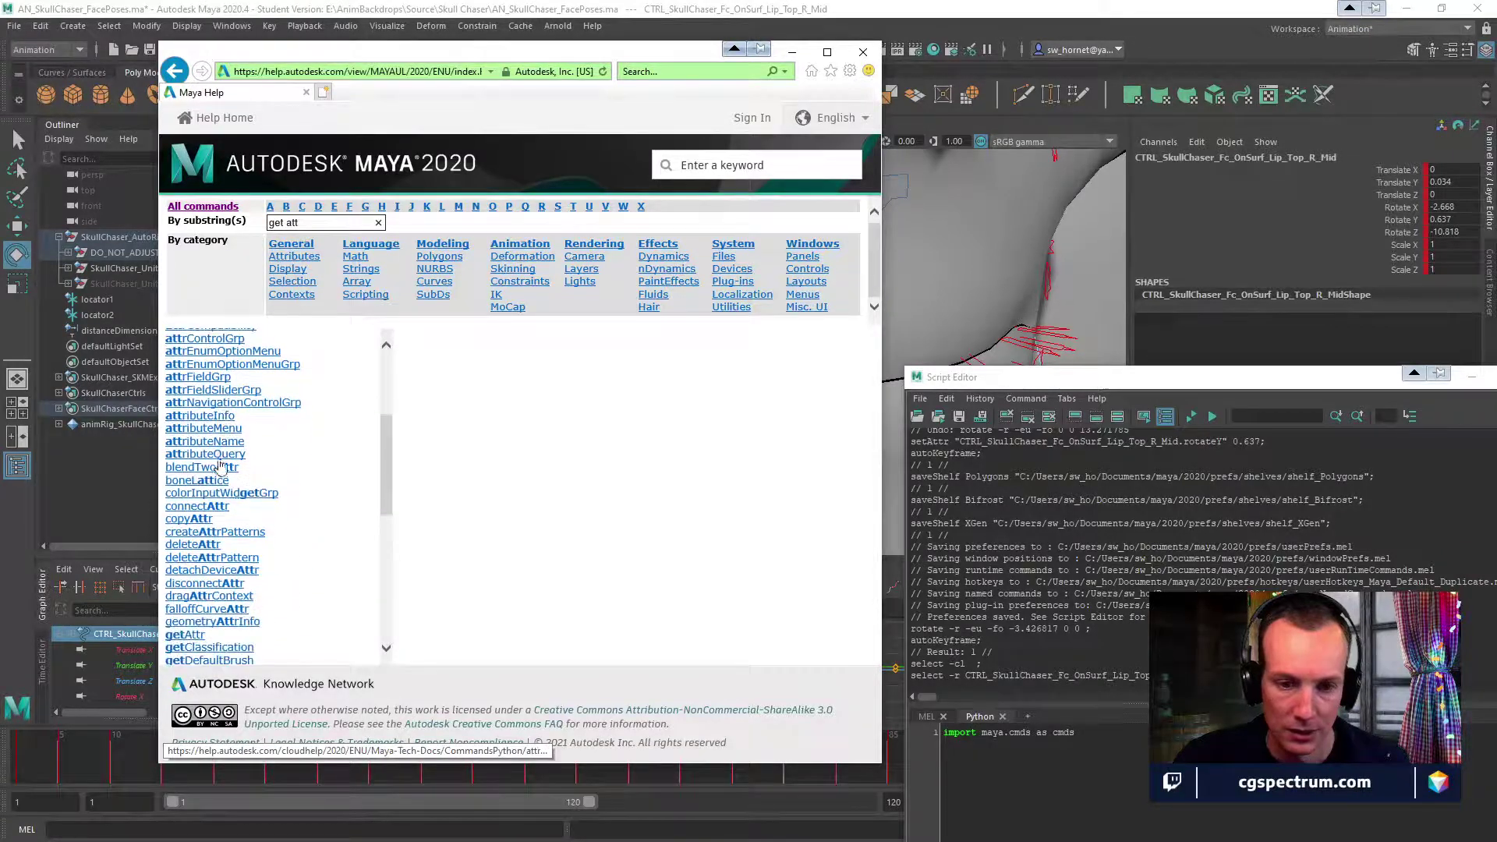
{"action": "scroll", "coordinate": [244, 544], "scroll_direction": "down", "scroll_amount": 1}
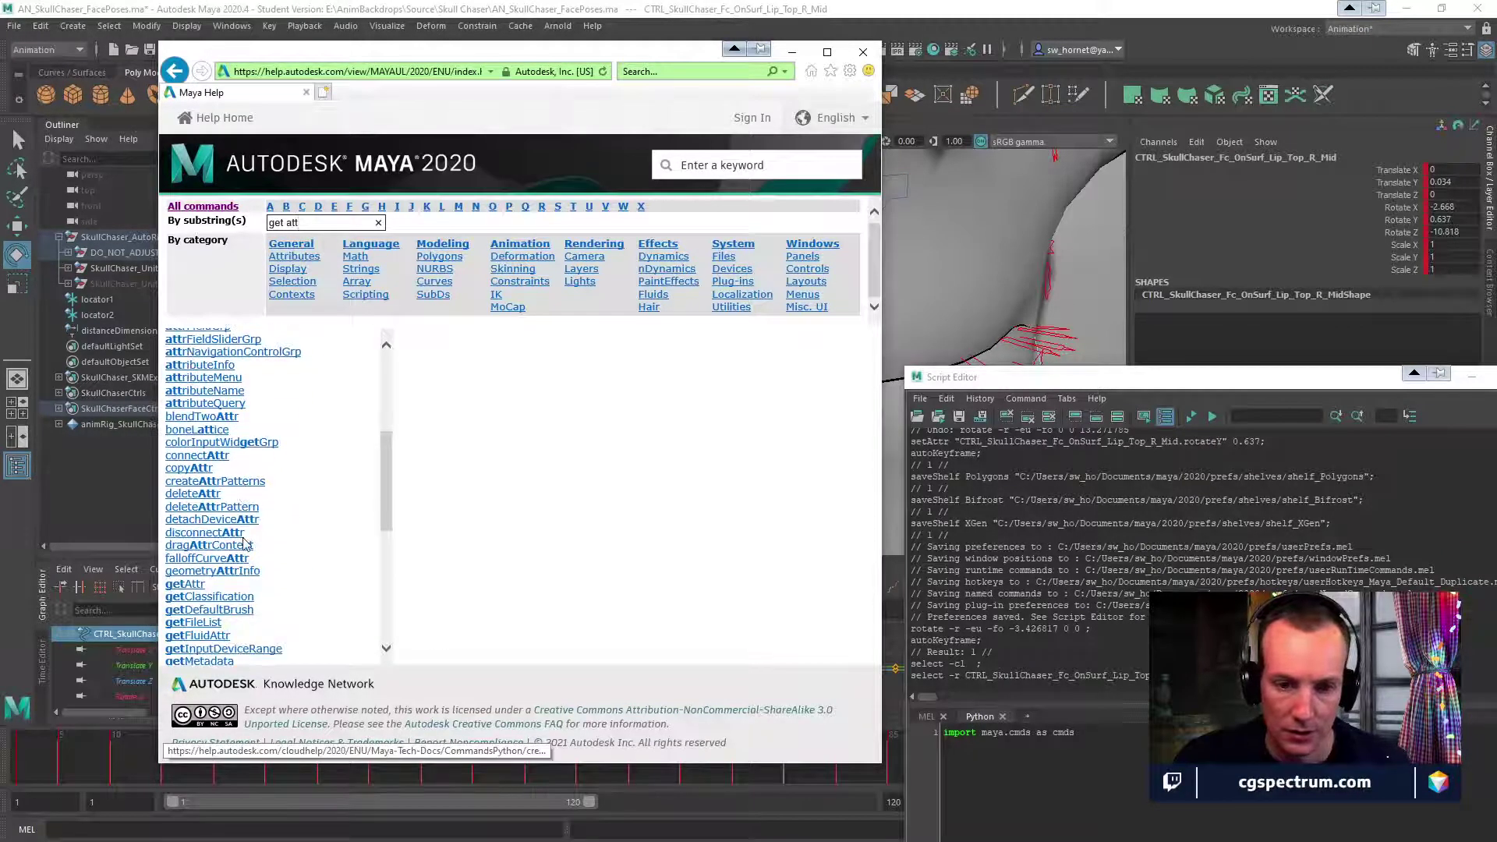
{"action": "left_click", "coordinate": [195, 535]}
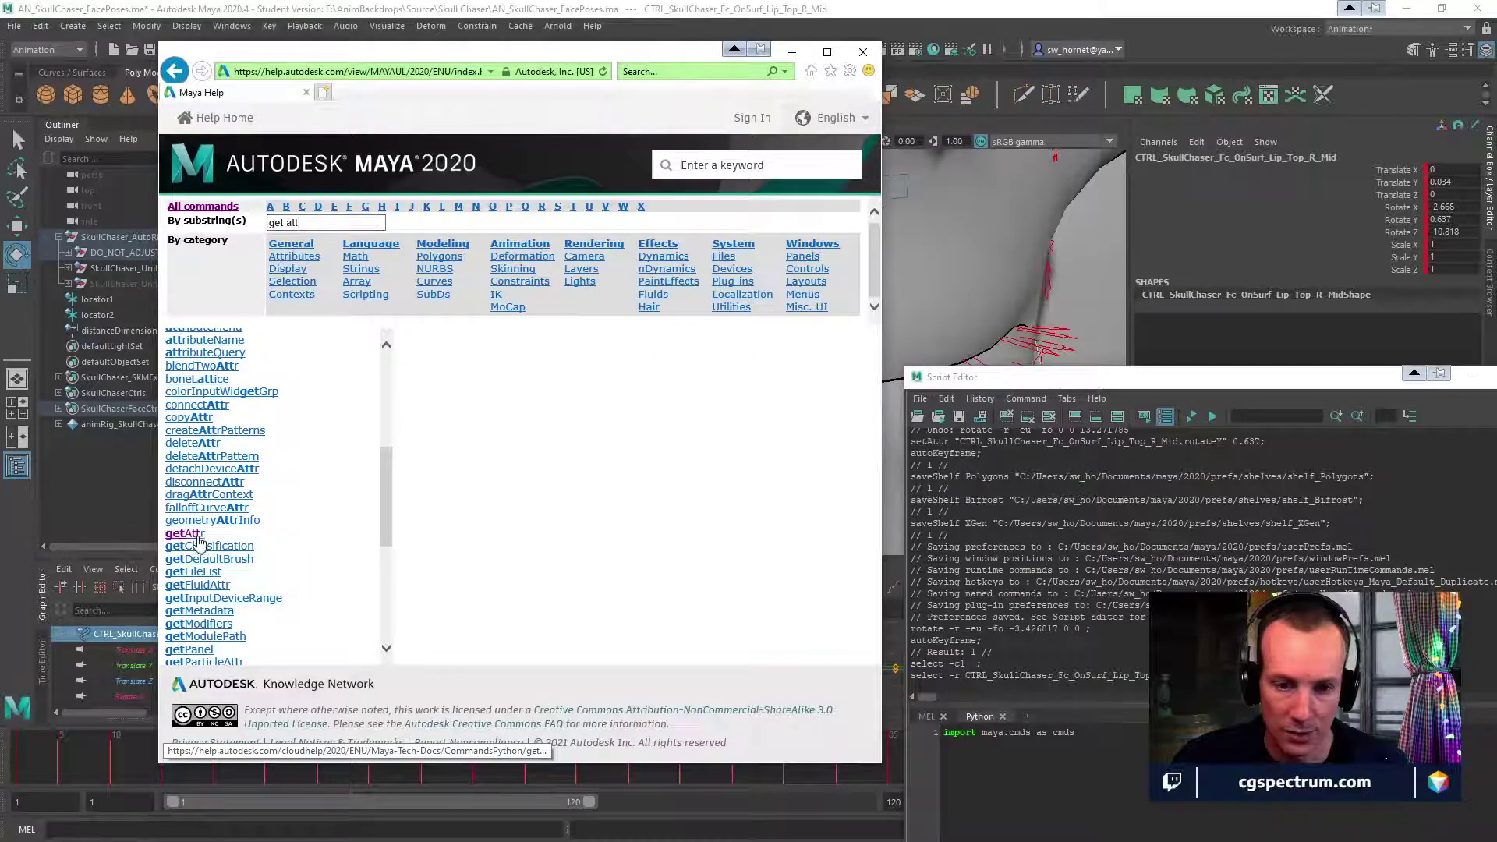
Examine the flags in the getAttr documentation and look through the filtered list of related attribute commands.
{"action": "scroll", "coordinate": [663, 546], "scroll_direction": "down", "scroll_amount": 10}
{"action": "scroll", "coordinate": [663, 546], "scroll_direction": "down", "scroll_amount": 10}
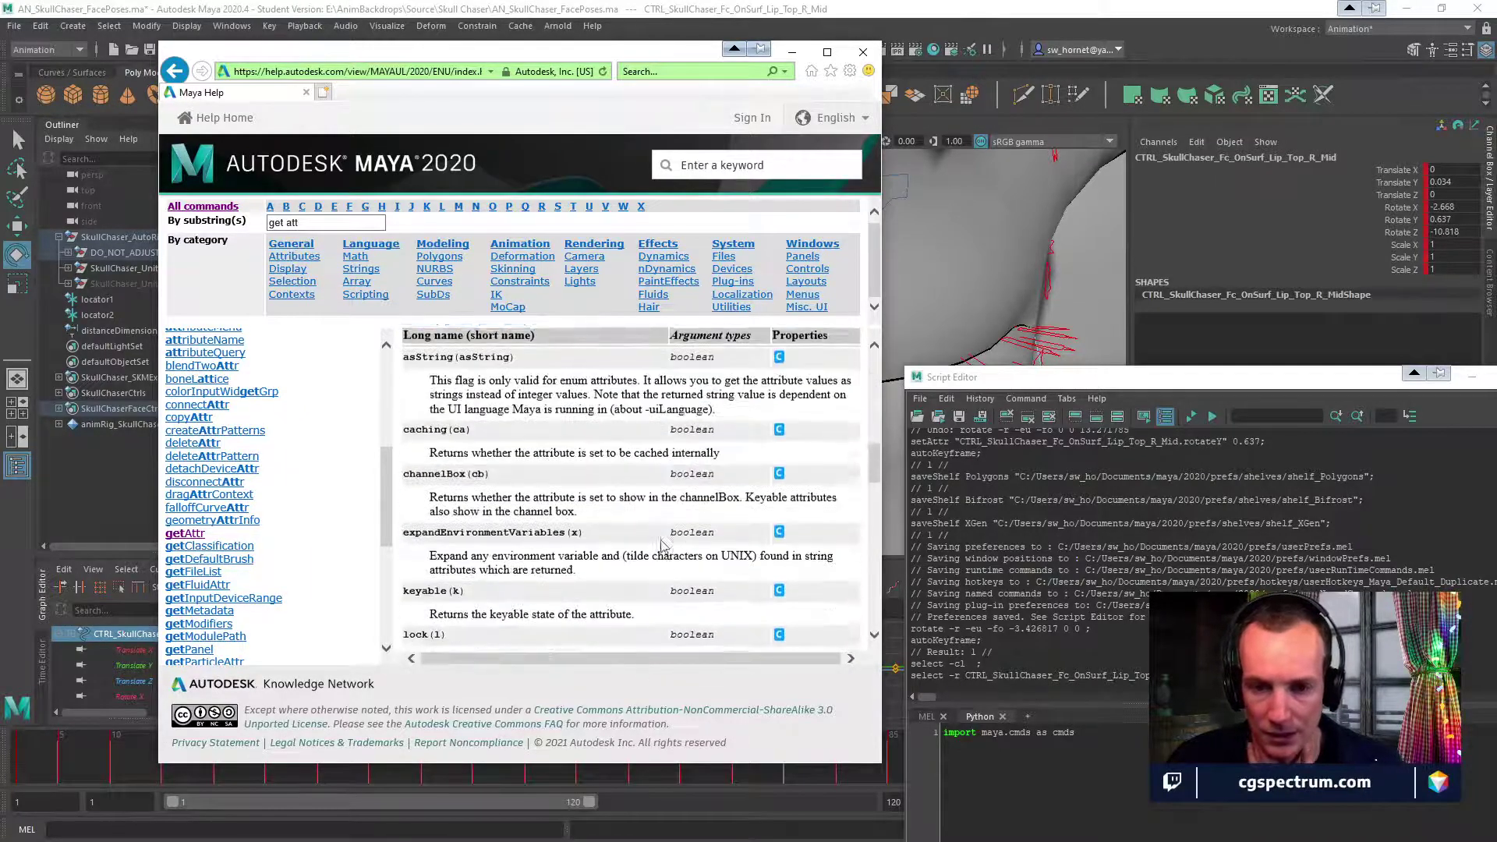
{"action": "scroll", "coordinate": [661, 543], "scroll_direction": "down", "scroll_amount": 6}
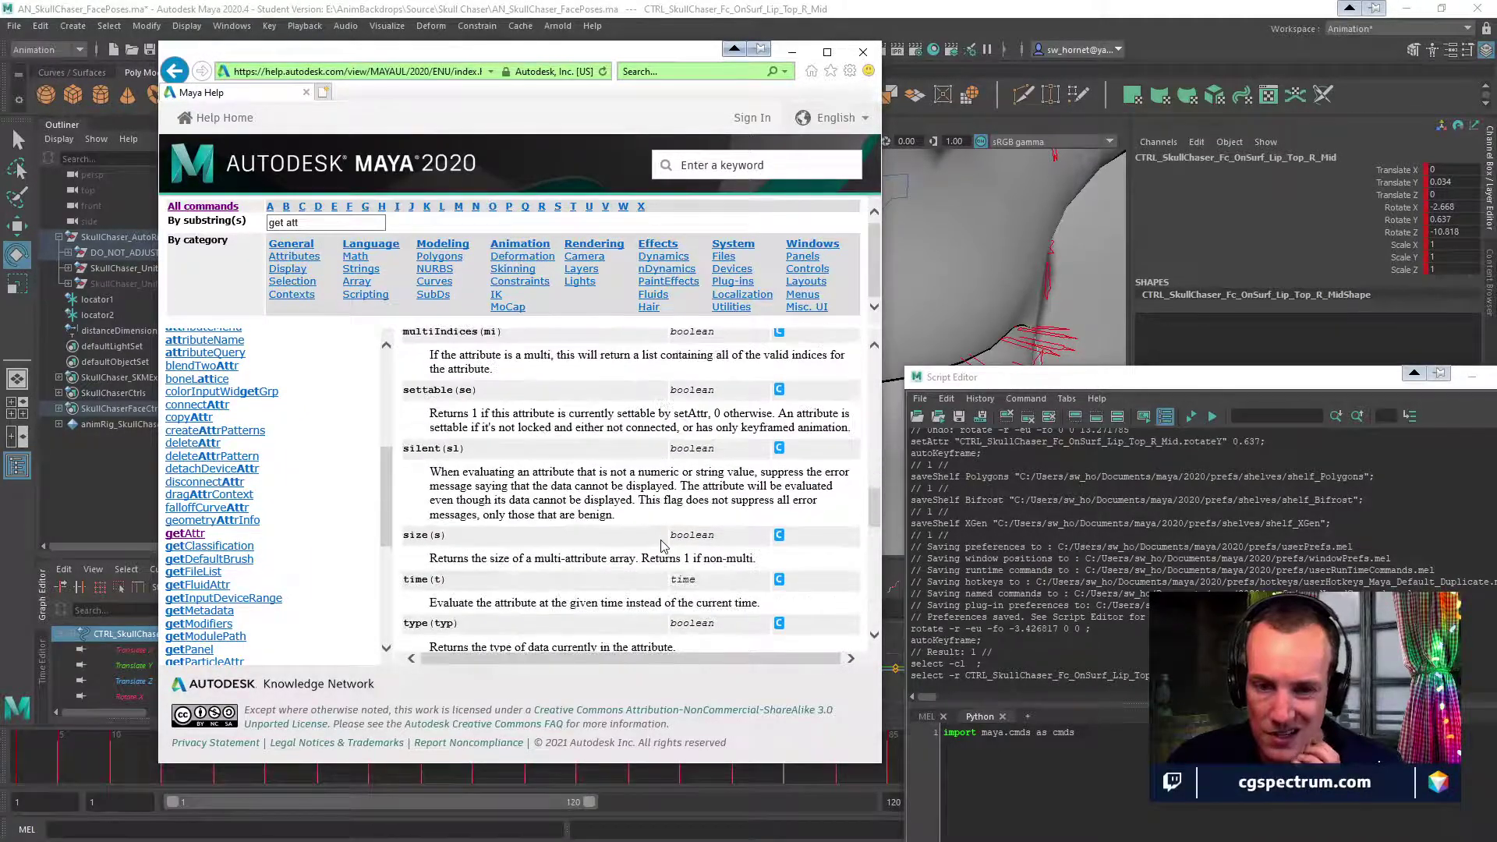
{"action": "scroll", "coordinate": [663, 533], "scroll_direction": "up", "scroll_amount": 2}
{"action": "scroll", "coordinate": [663, 533], "scroll_direction": "up", "scroll_amount": 10}
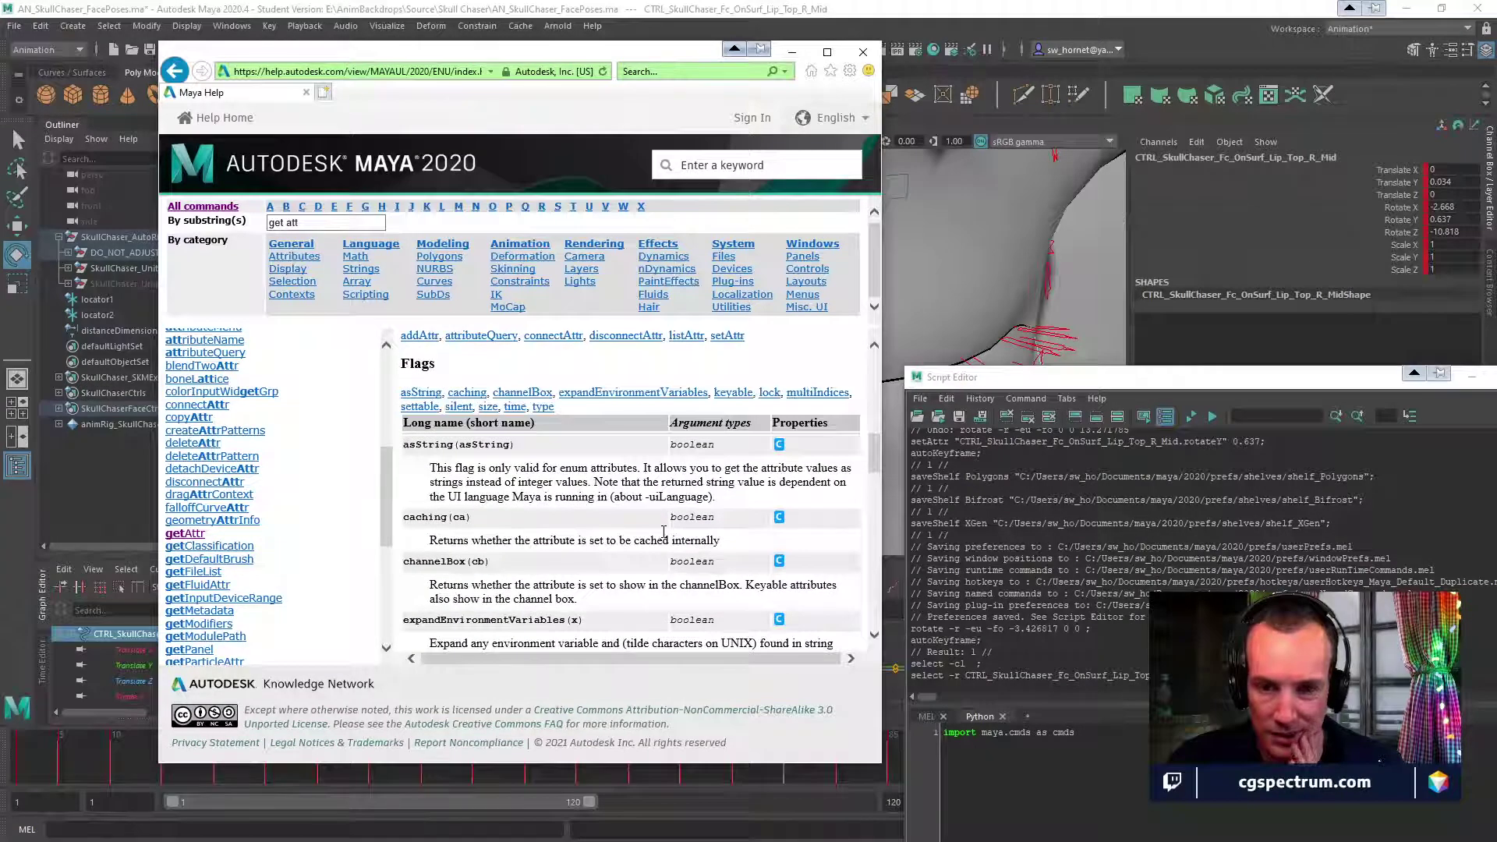
{"action": "scroll", "coordinate": [664, 533], "scroll_direction": "down", "scroll_amount": 8}
{"action": "scroll", "coordinate": [353, 564], "scroll_direction": "up", "scroll_amount": 5}
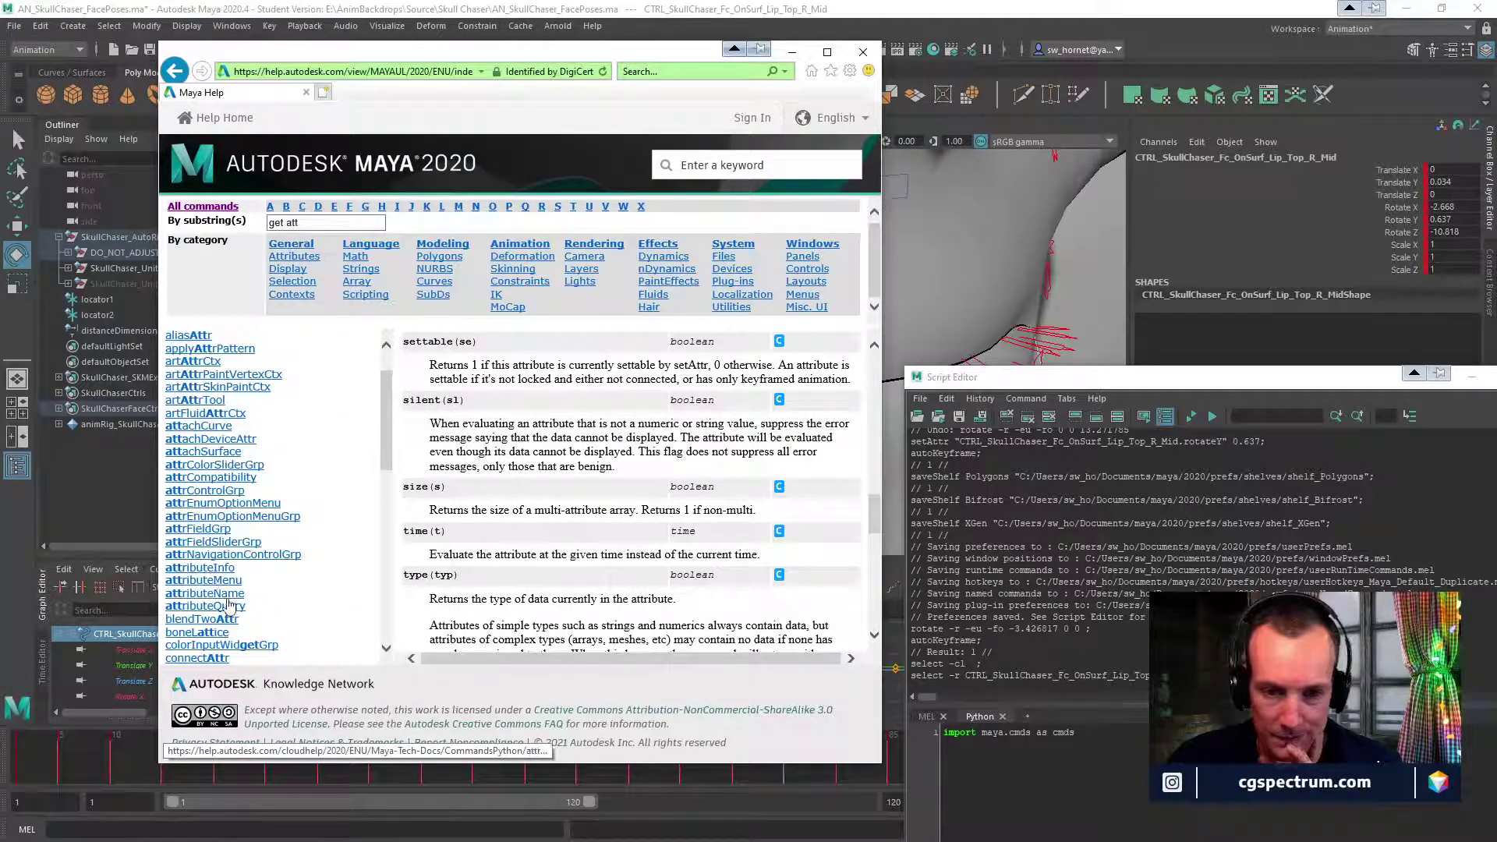
{"action": "scroll", "coordinate": [228, 605], "scroll_direction": "up", "scroll_amount": 2}
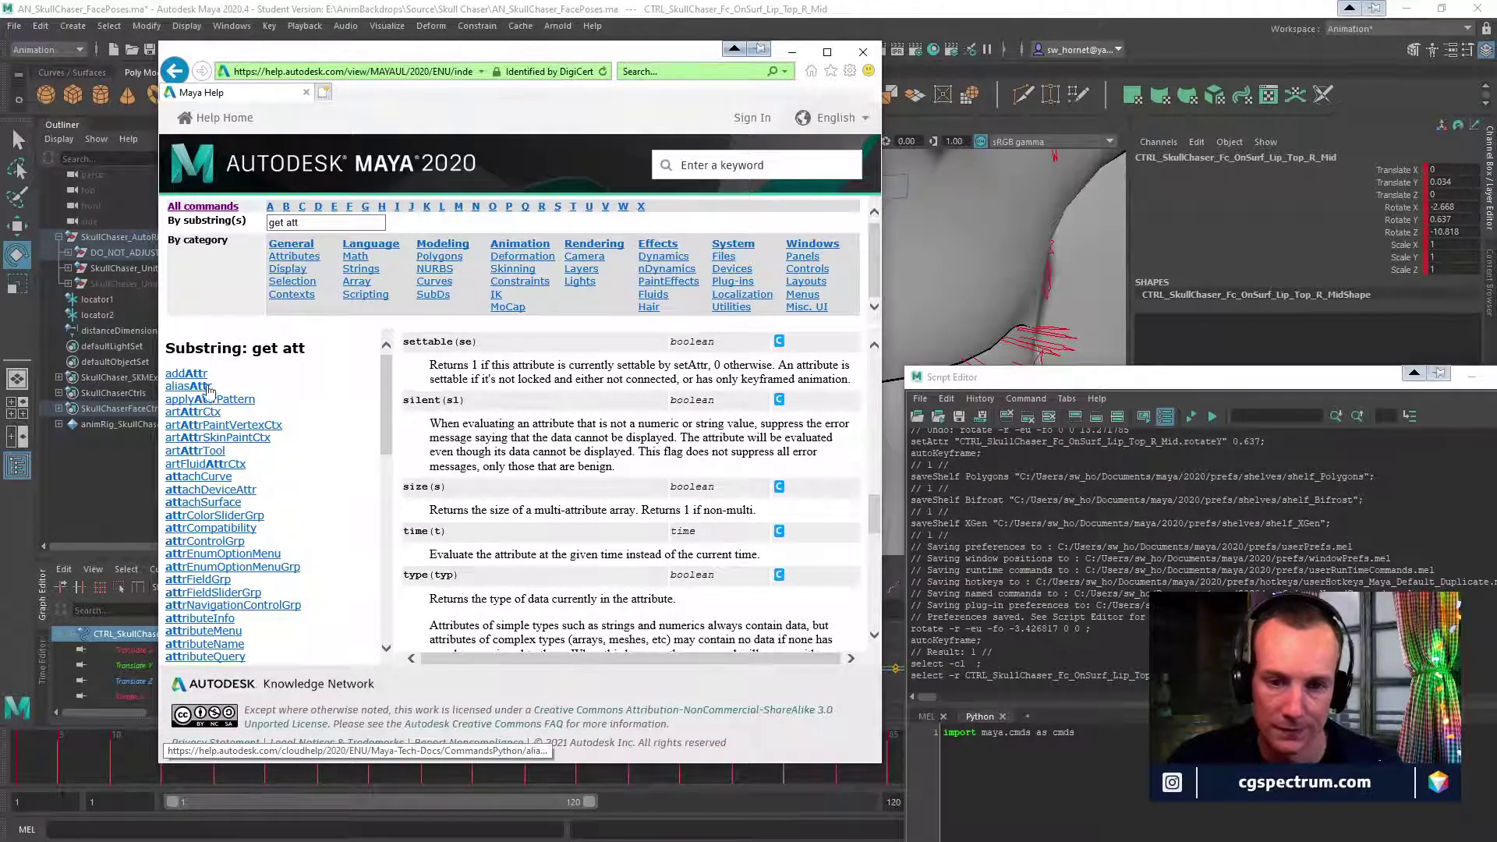
{"action": "scroll", "coordinate": [234, 421], "scroll_direction": "down", "scroll_amount": 5}
{"action": "scroll", "coordinate": [278, 446], "scroll_direction": "down", "scroll_amount": 5}
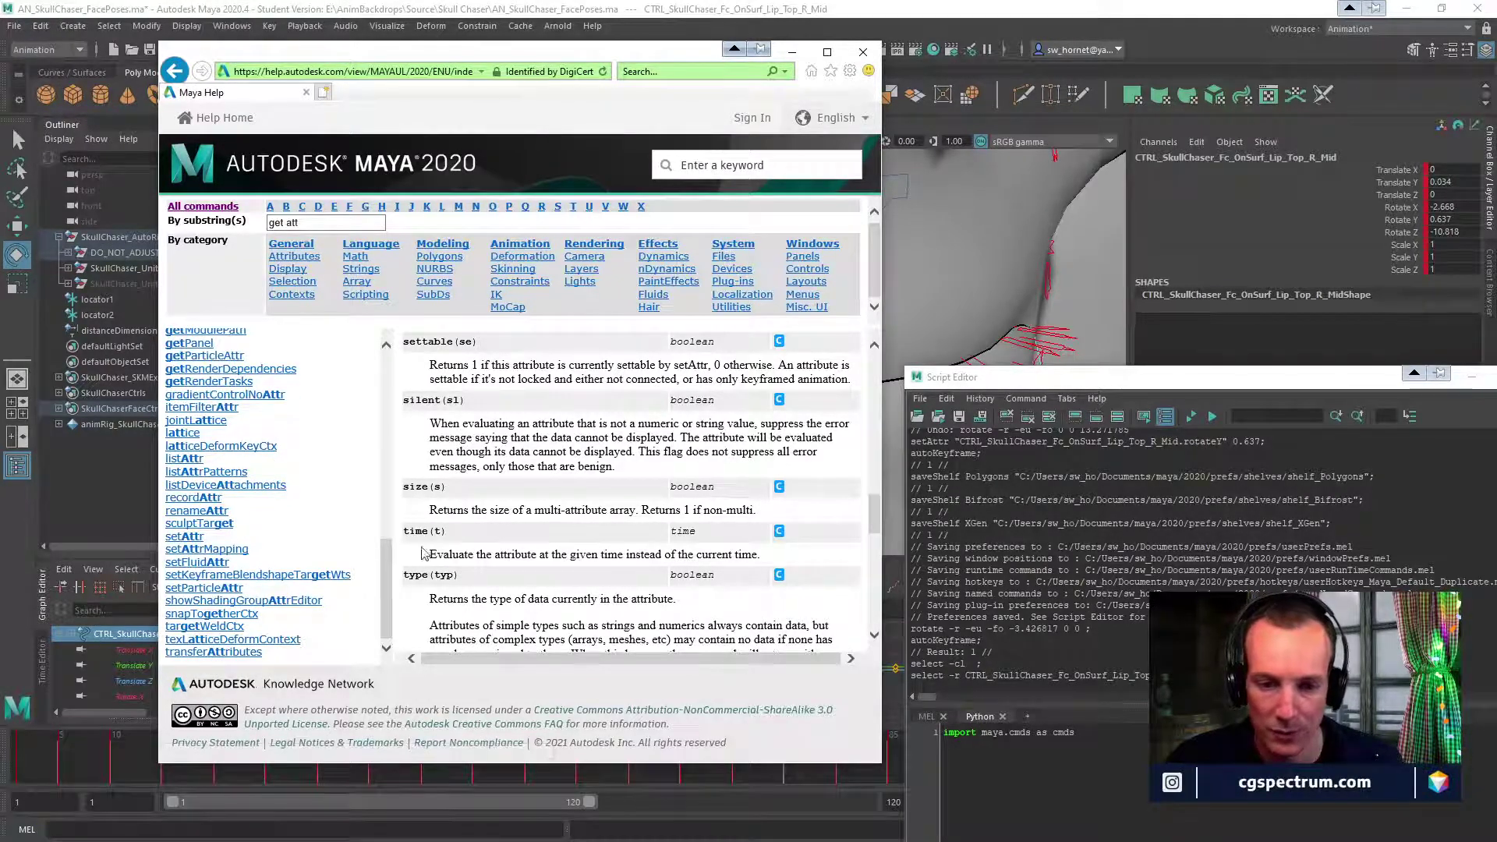
In Maya, bring the whole Script Editor into view, show the Custom shelf and check the Switch To IK item's shelf settings.
{"action": "left_click_drag", "start_coordinate": [609, 56], "coordinate": [1496, 62]}
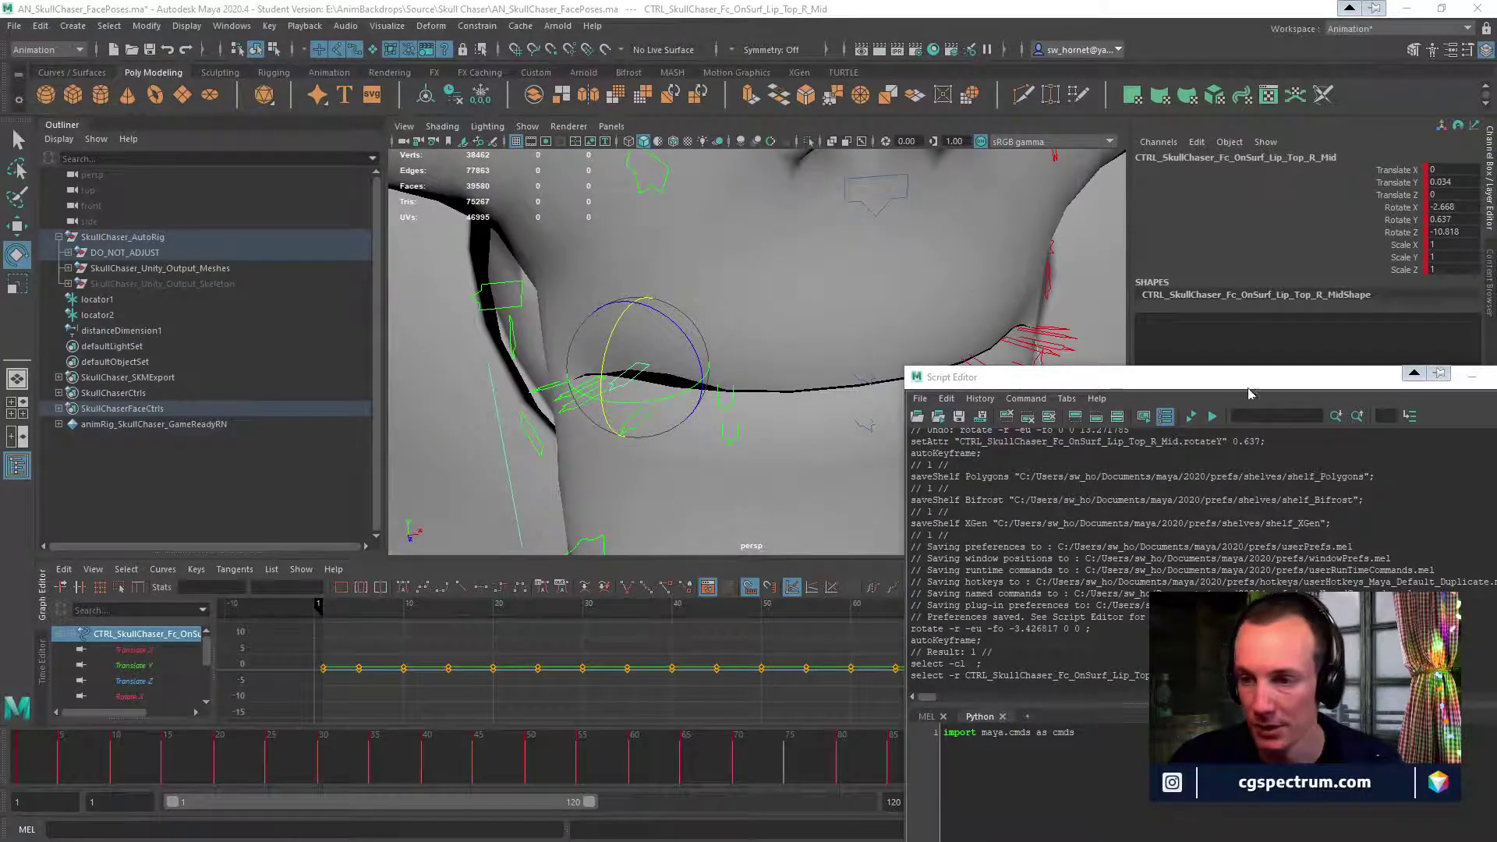
{"action": "left_click_drag", "start_coordinate": [1248, 377], "coordinate": [1068, 371]}
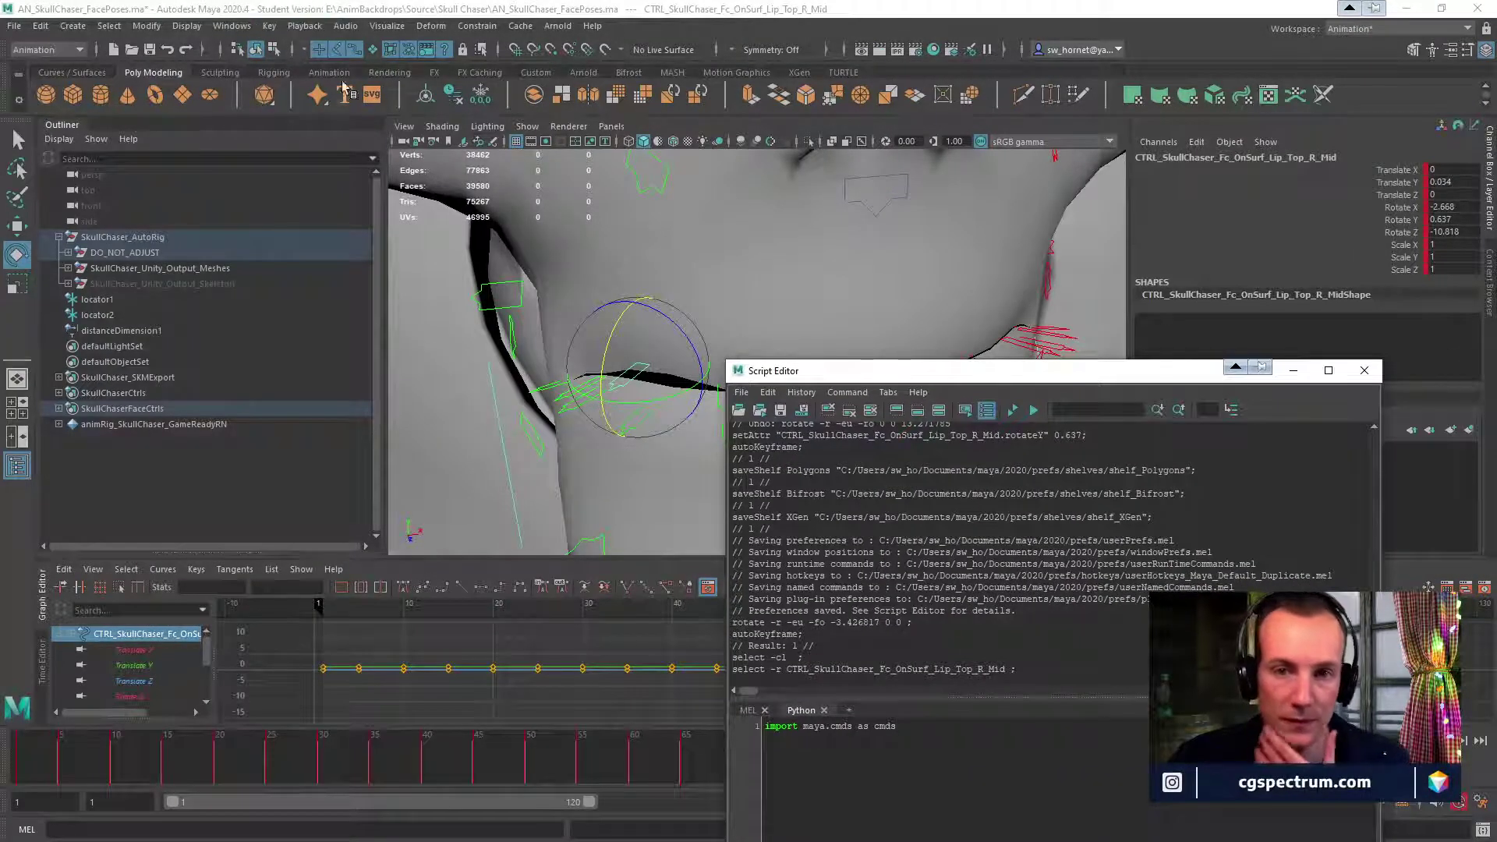
{"action": "left_click", "coordinate": [537, 73]}
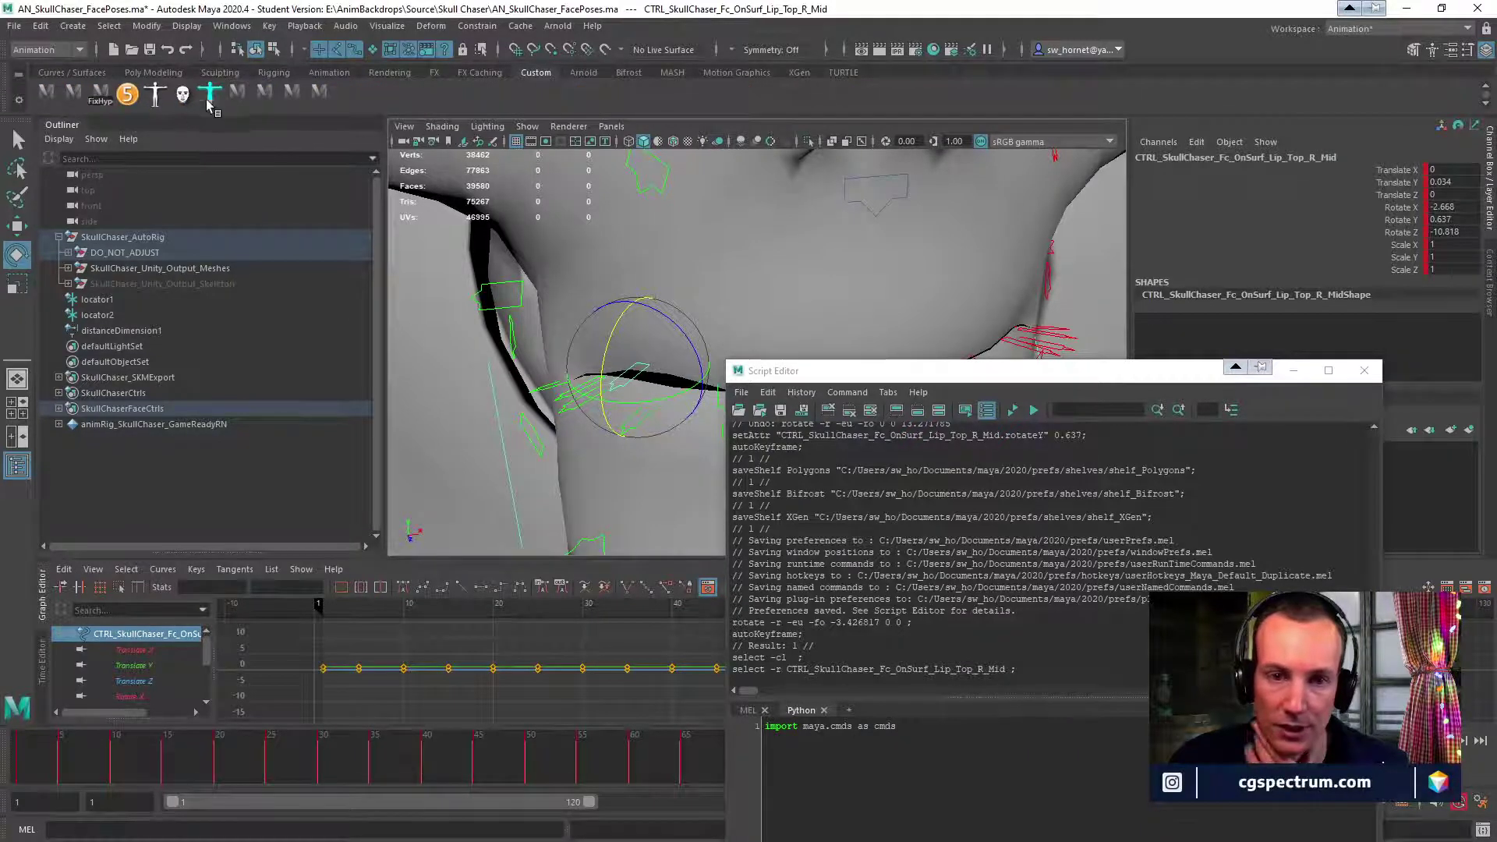
{"action": "right_click", "coordinate": [317, 98]}
{"action": "right_click", "coordinate": [248, 91]}
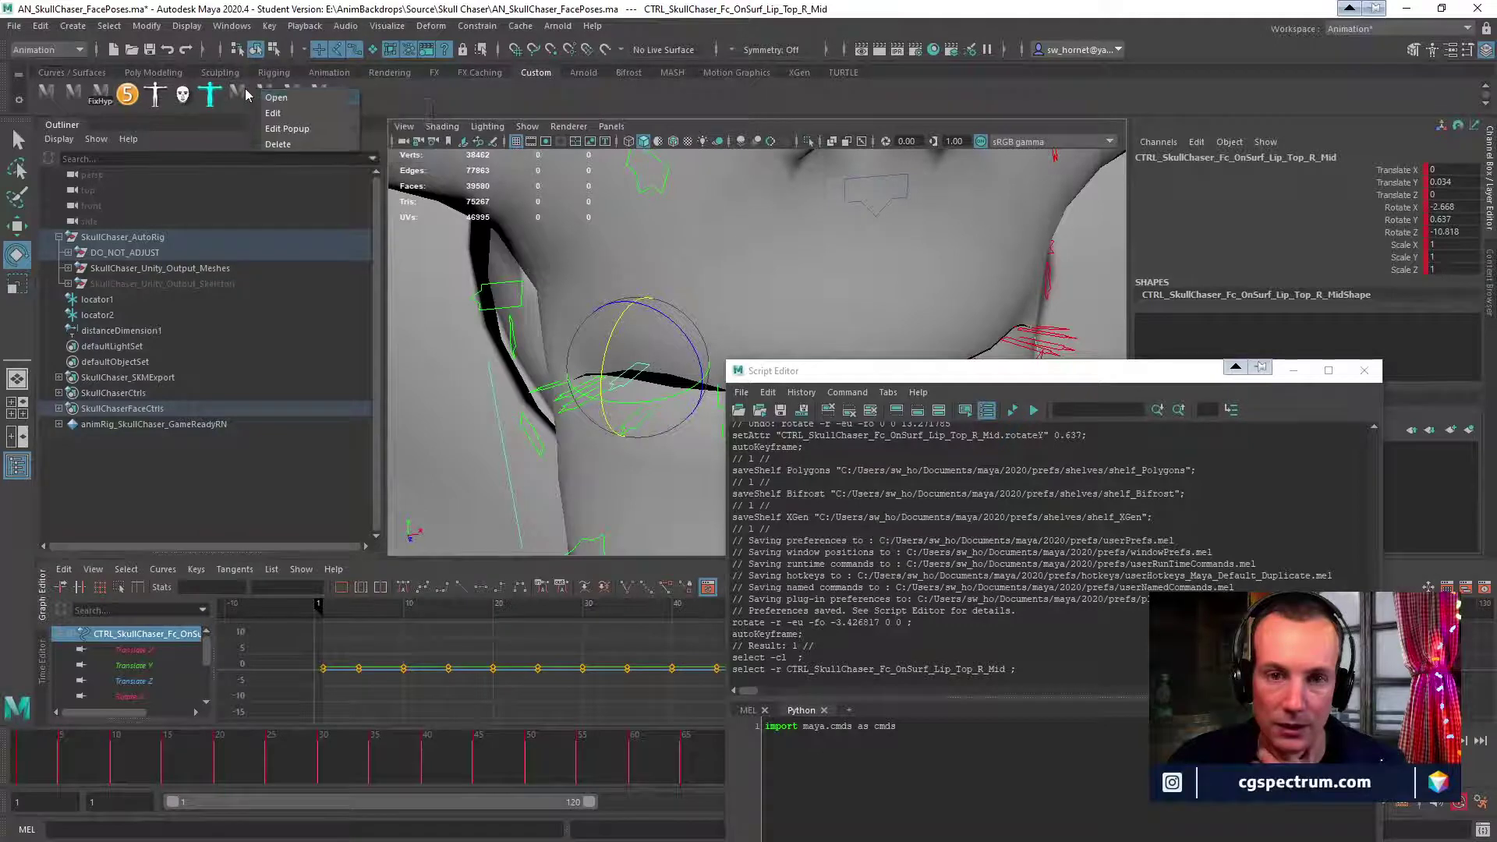
{"action": "left_click", "coordinate": [273, 113]}
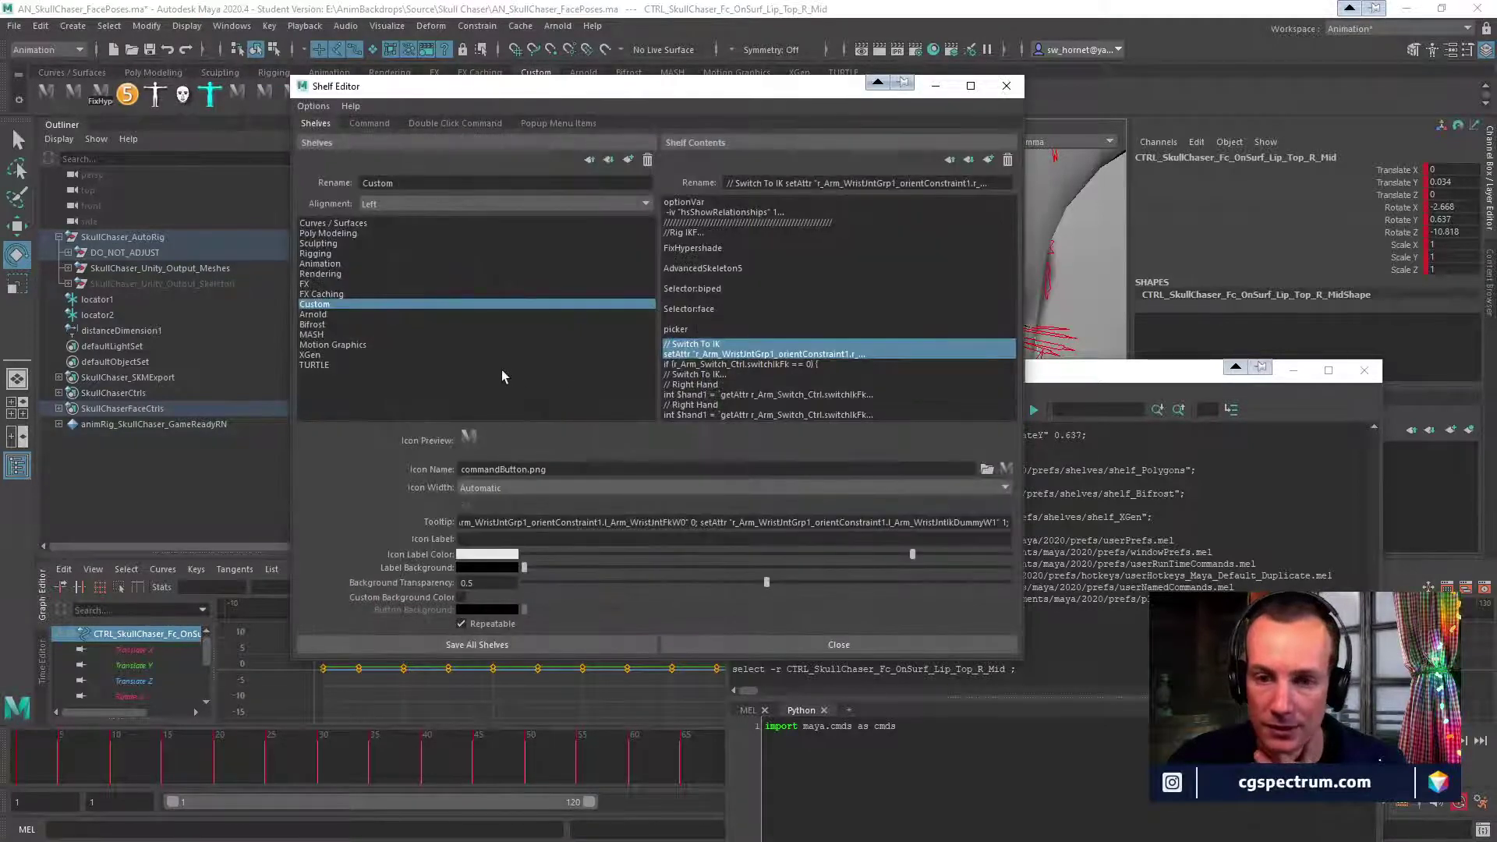
{"action": "left_click", "coordinate": [779, 347]}
{"action": "left_click", "coordinate": [877, 641]}
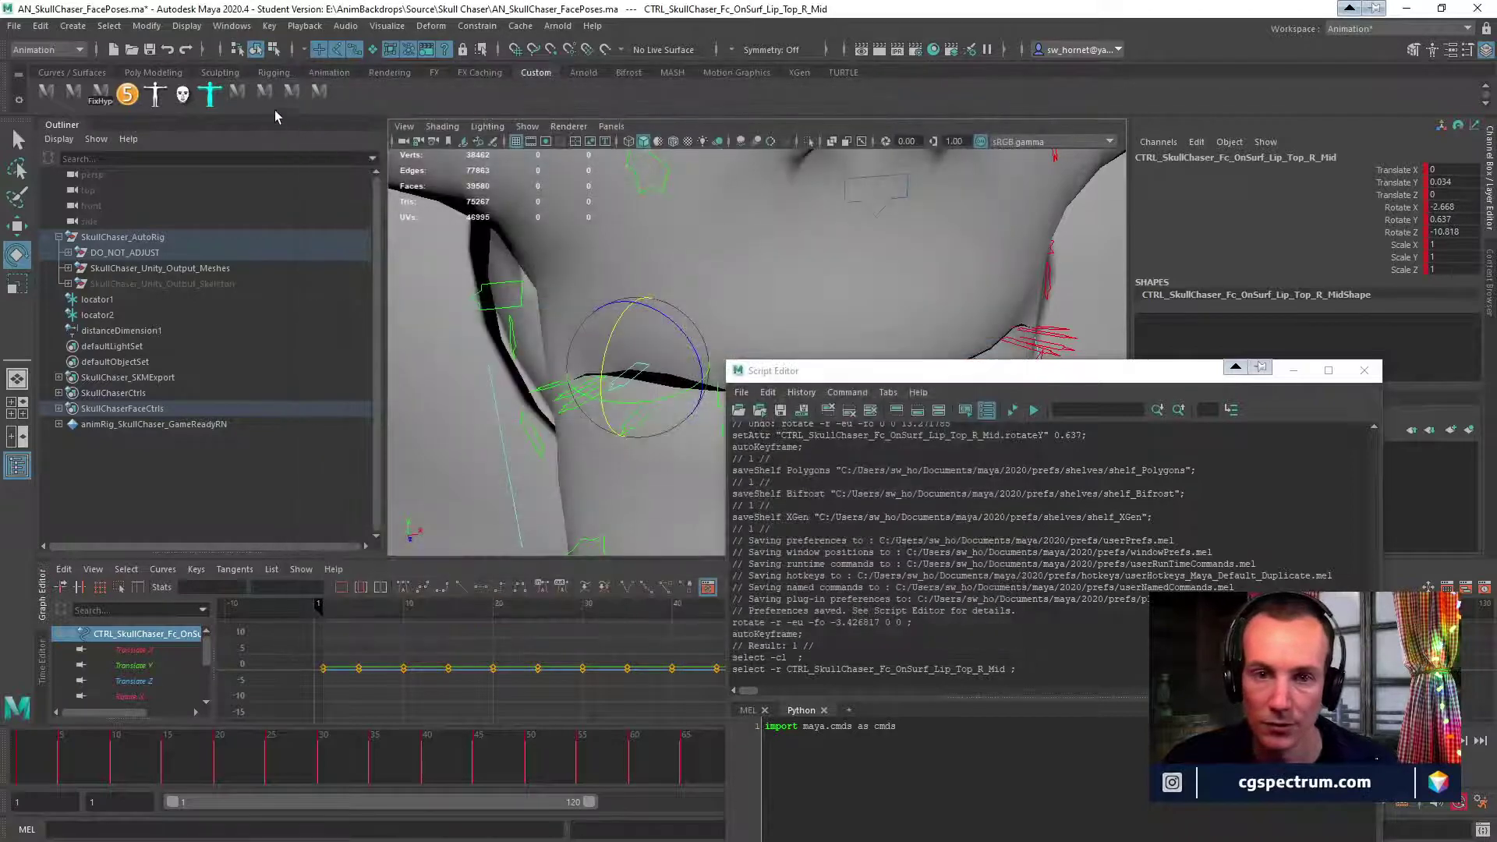
Review the MEL commands behind the Custom shelf's three wrist IK/FK switching scripts.
{"action": "right_click", "coordinate": [261, 93]}
{"action": "left_click", "coordinate": [272, 117]}
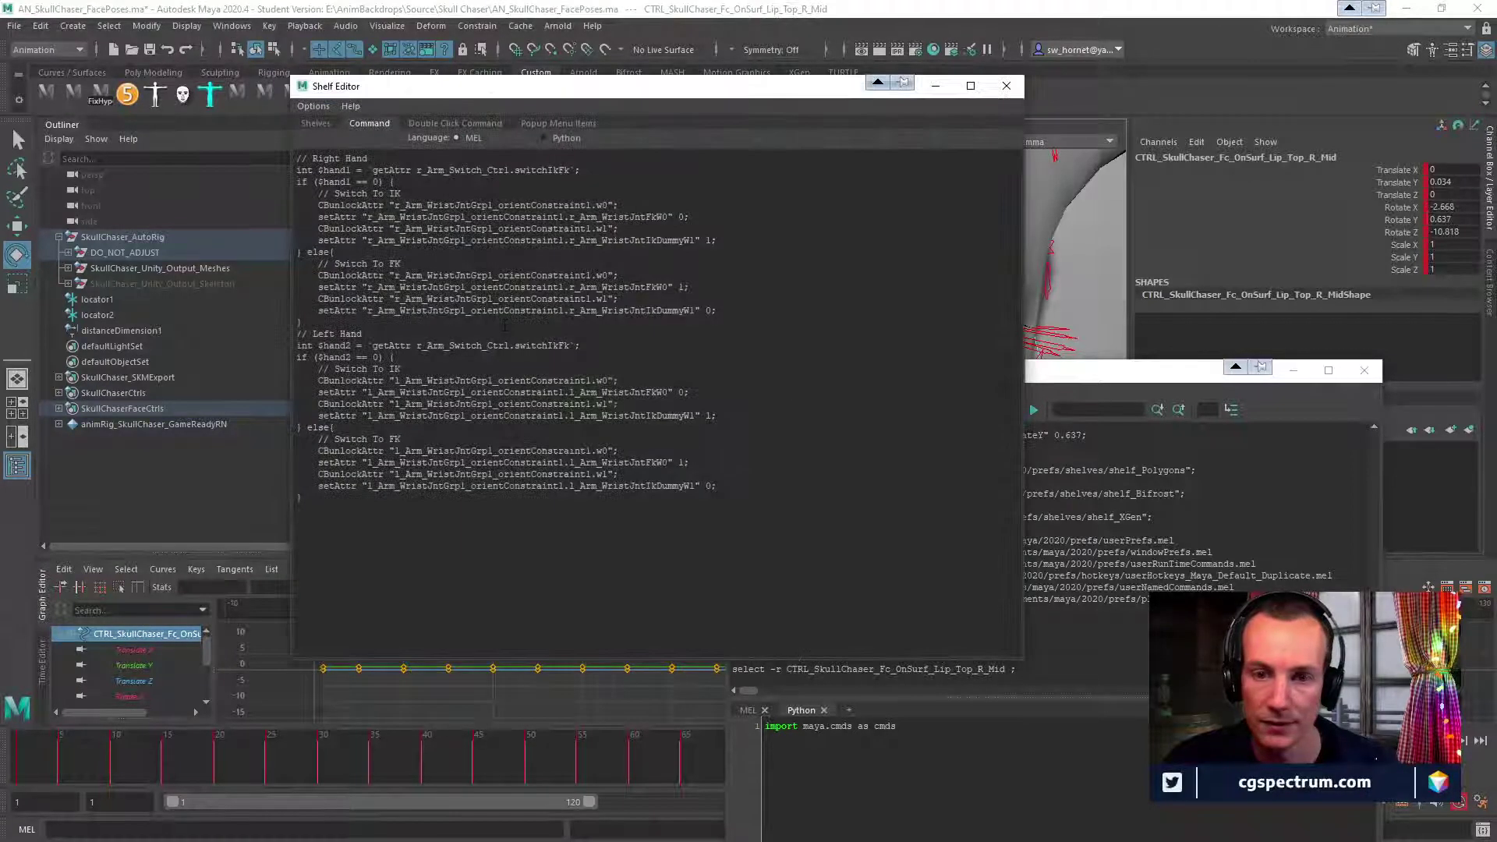
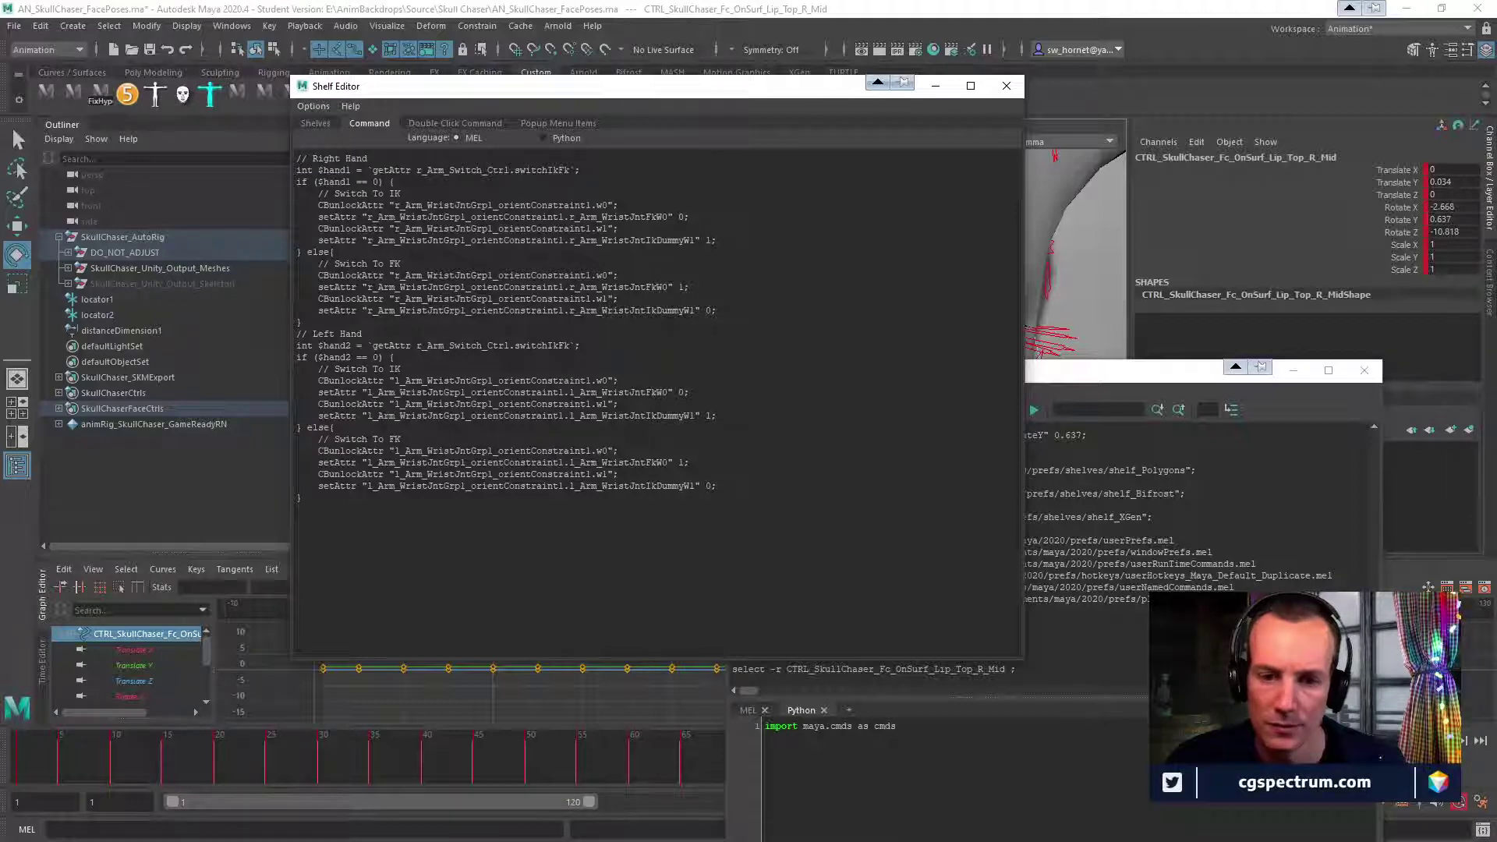
{"action": "left_click", "coordinate": [1006, 86]}
{"action": "right_click", "coordinate": [233, 87]}
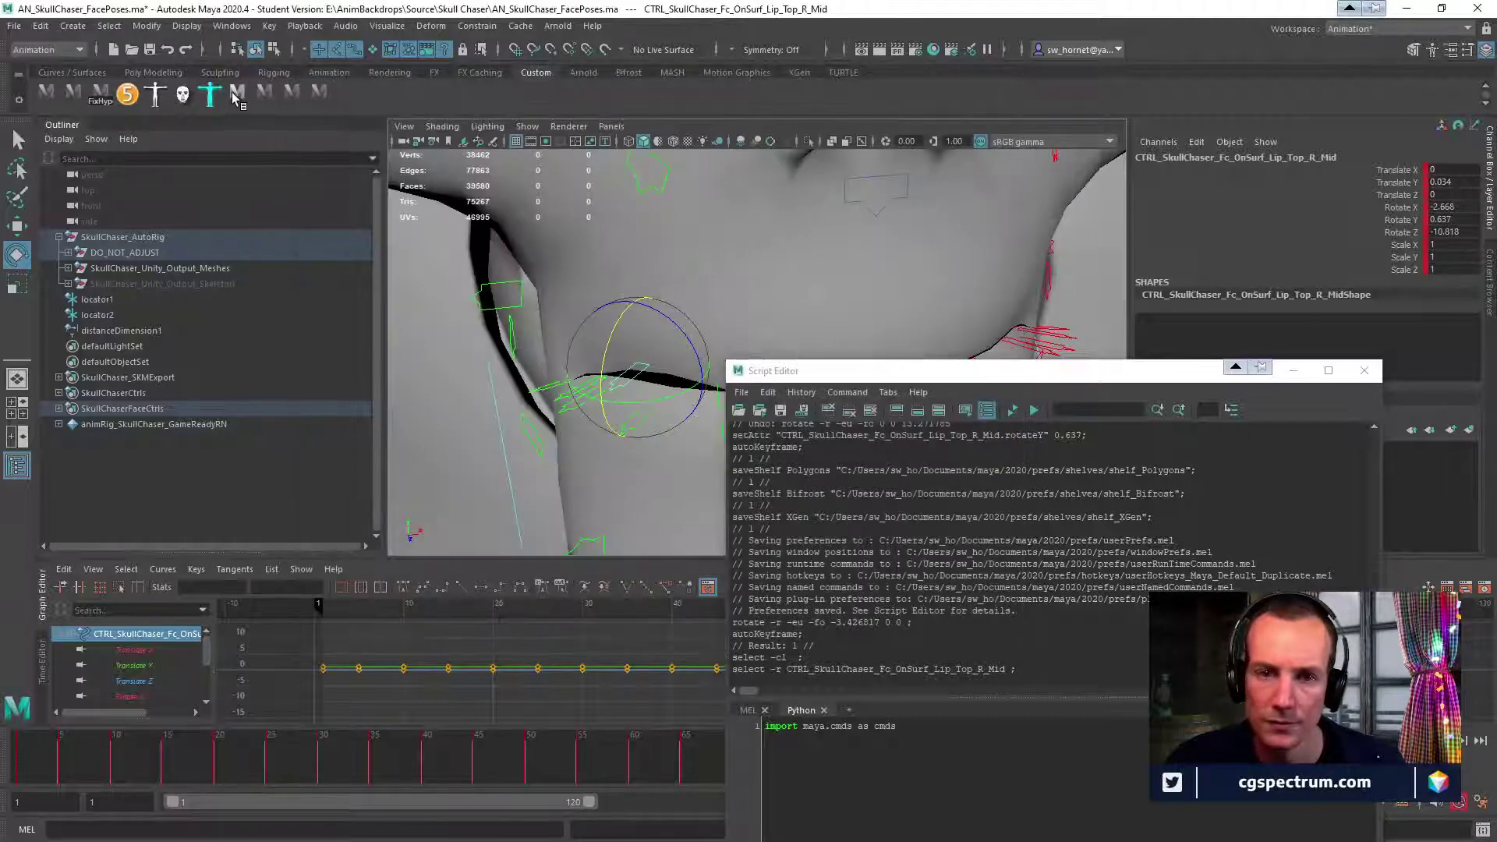
{"action": "left_click", "coordinate": [289, 119]}
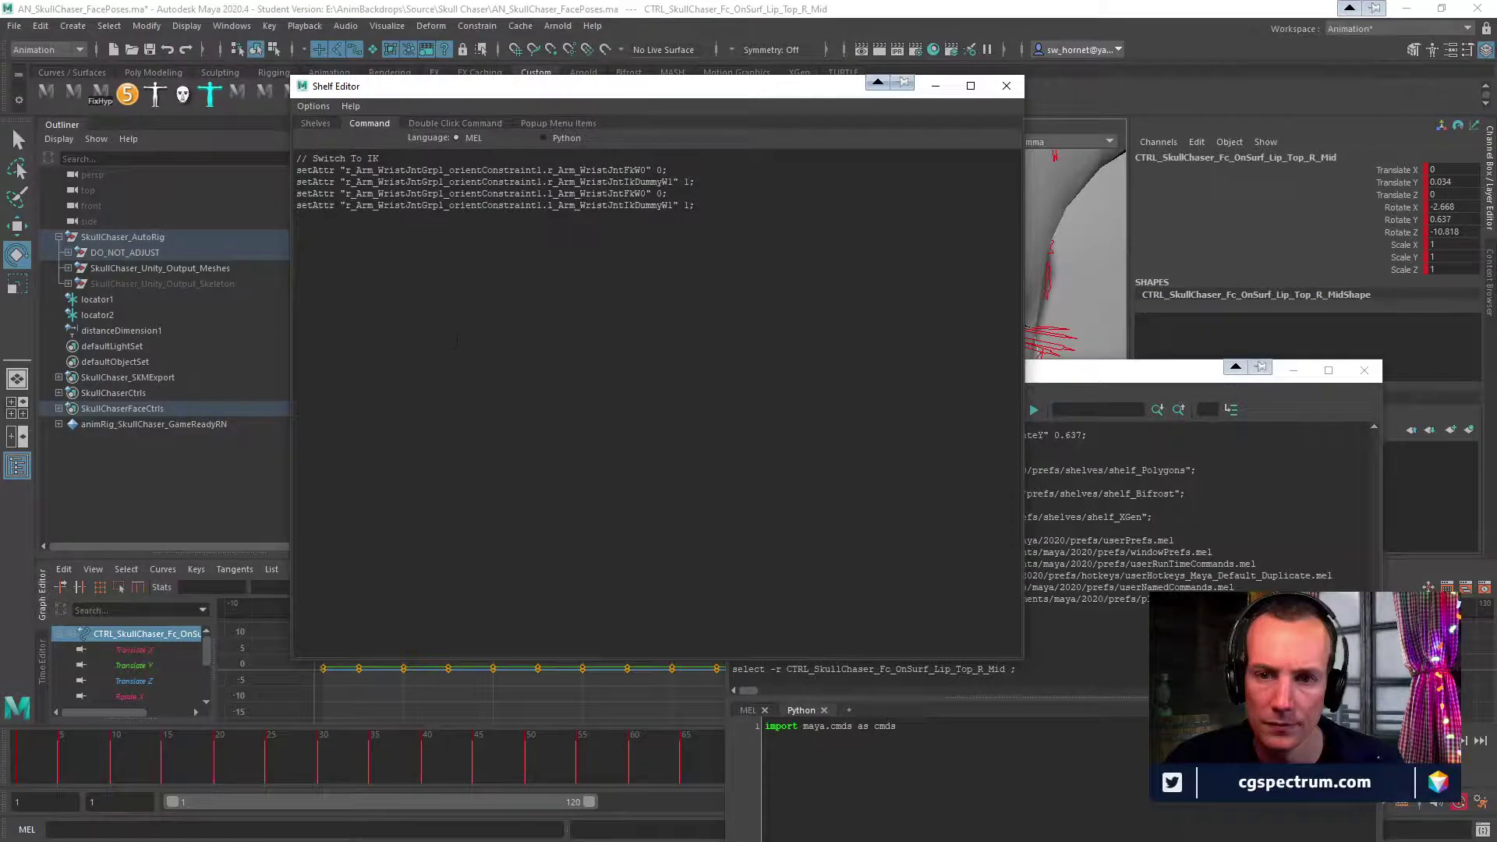
{"action": "left_click", "coordinate": [1007, 86]}
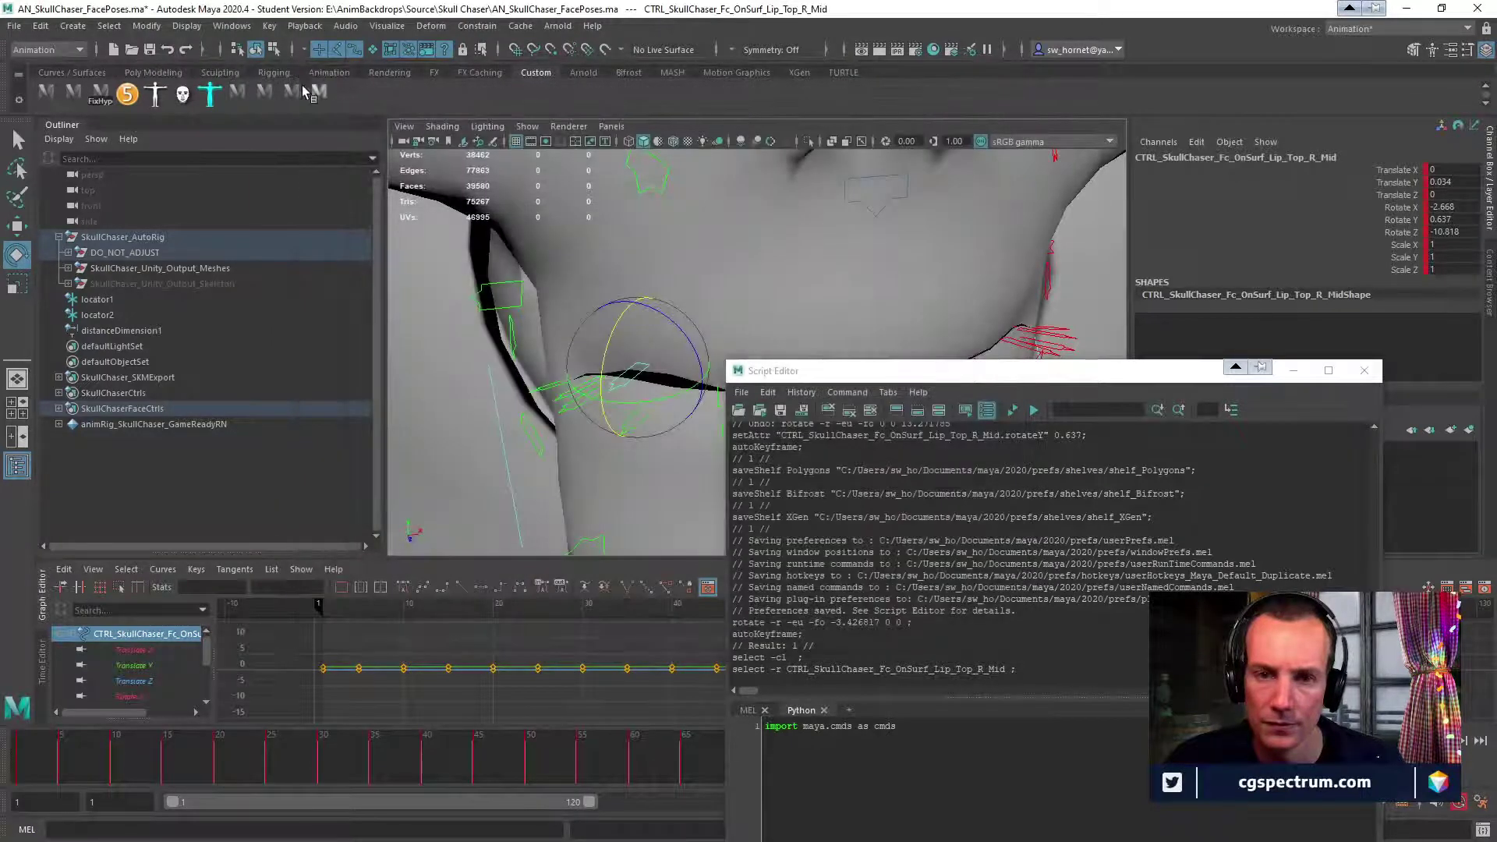
{"action": "right_click", "coordinate": [301, 85]}
{"action": "left_click", "coordinate": [347, 118]}
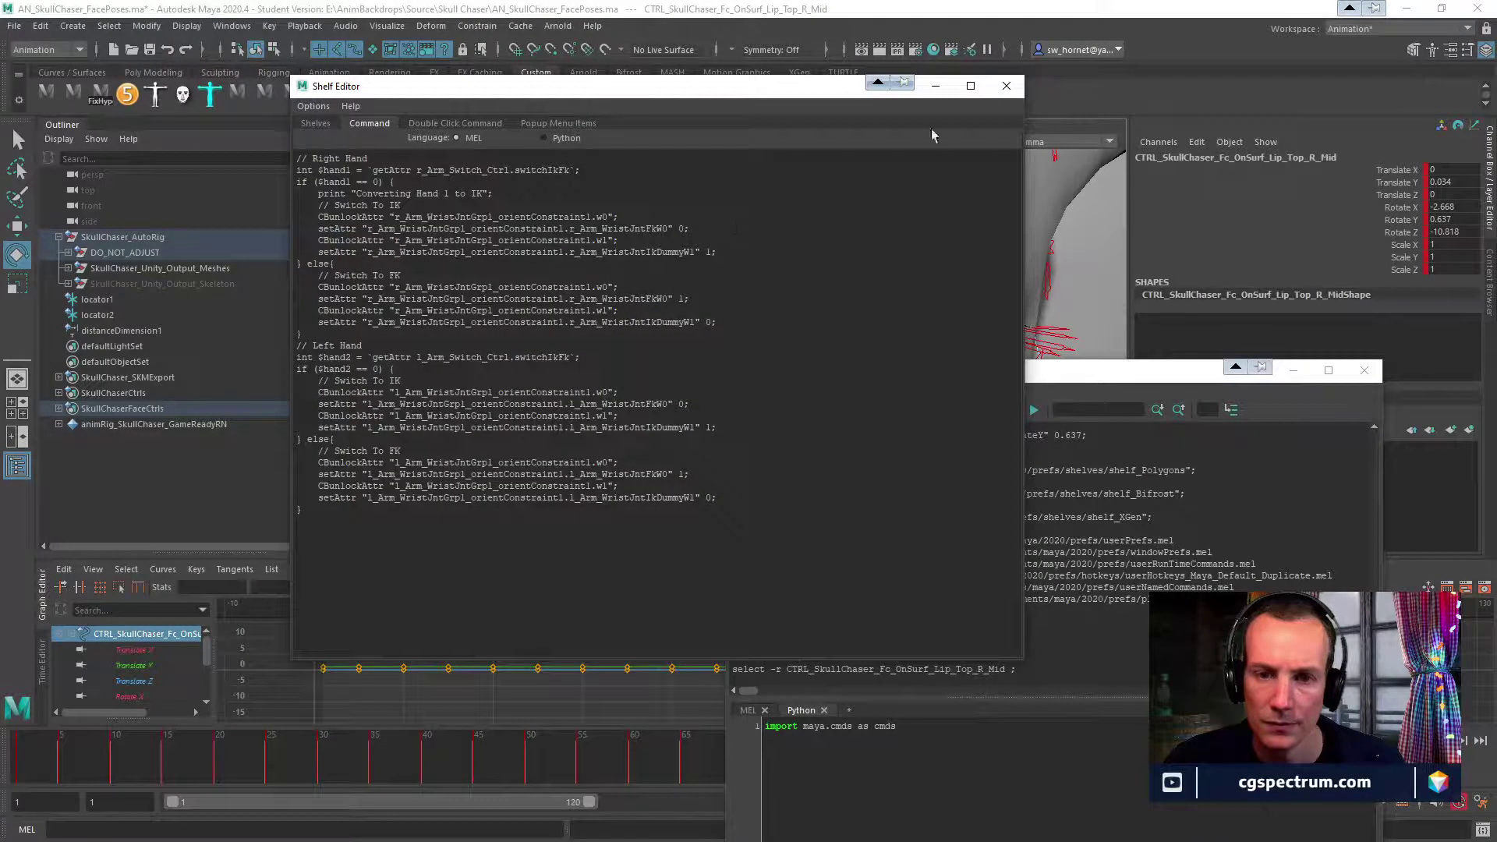
{"action": "left_click", "coordinate": [1007, 86]}
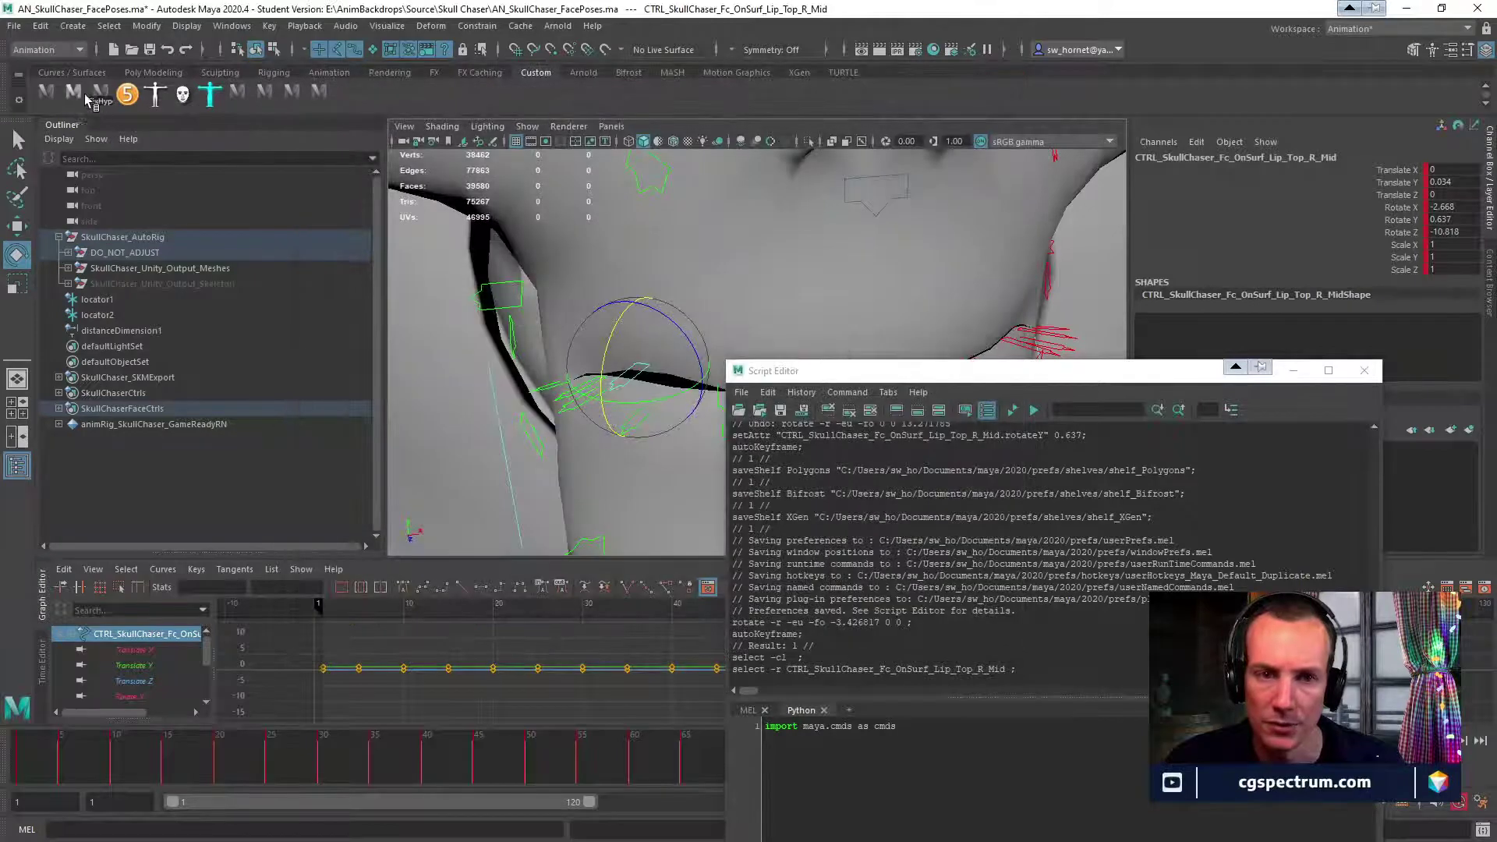
Look through the MEL command of the Custom shelf's FixHypershade script.
{"action": "right_click", "coordinate": [89, 93]}
{"action": "left_click", "coordinate": [137, 122]}
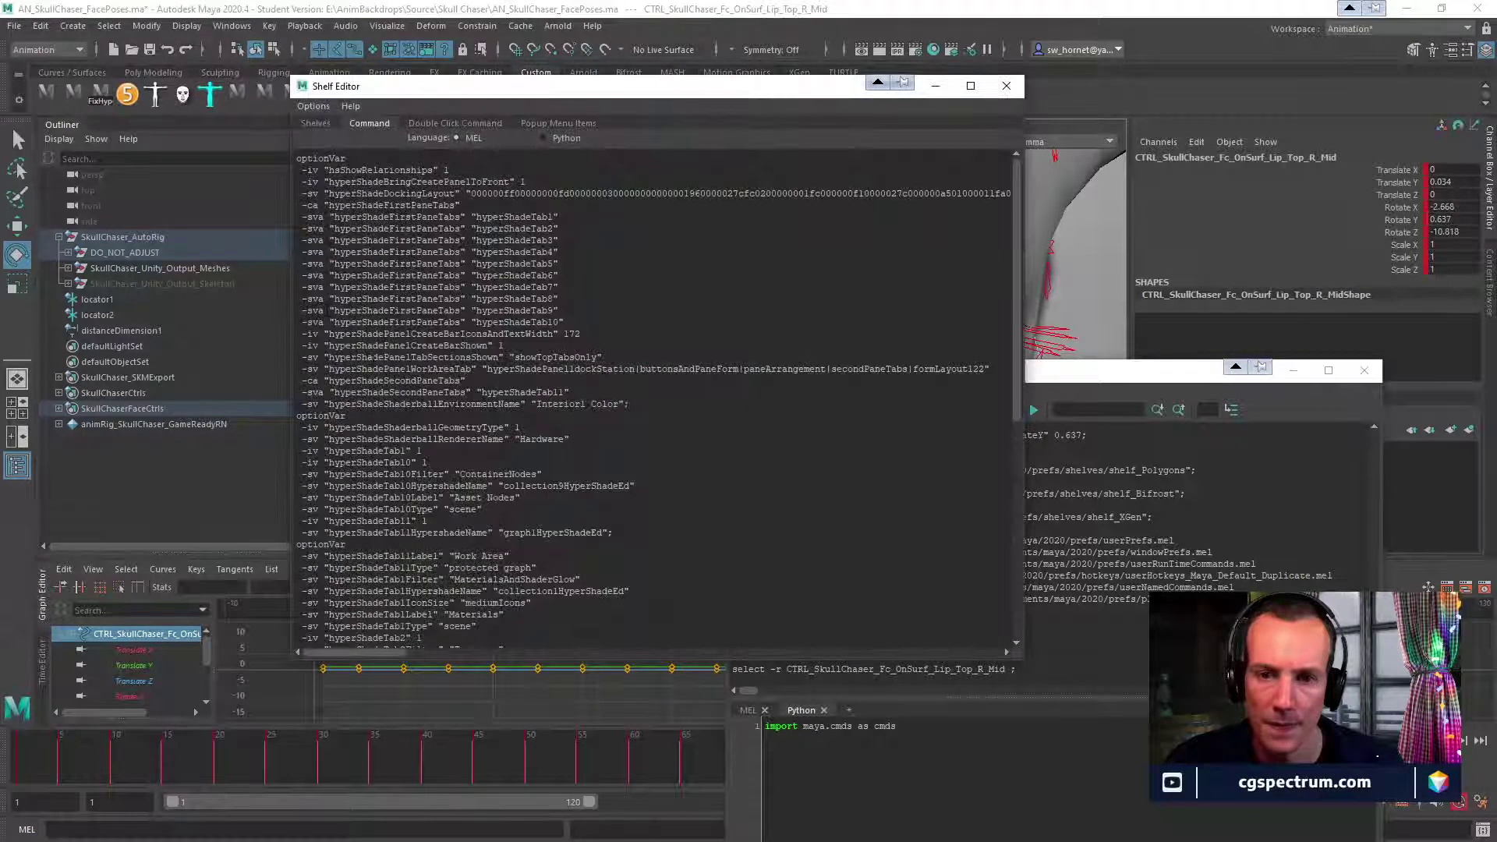
{"action": "scroll", "coordinate": [713, 382], "scroll_direction": "down", "scroll_amount": 3}
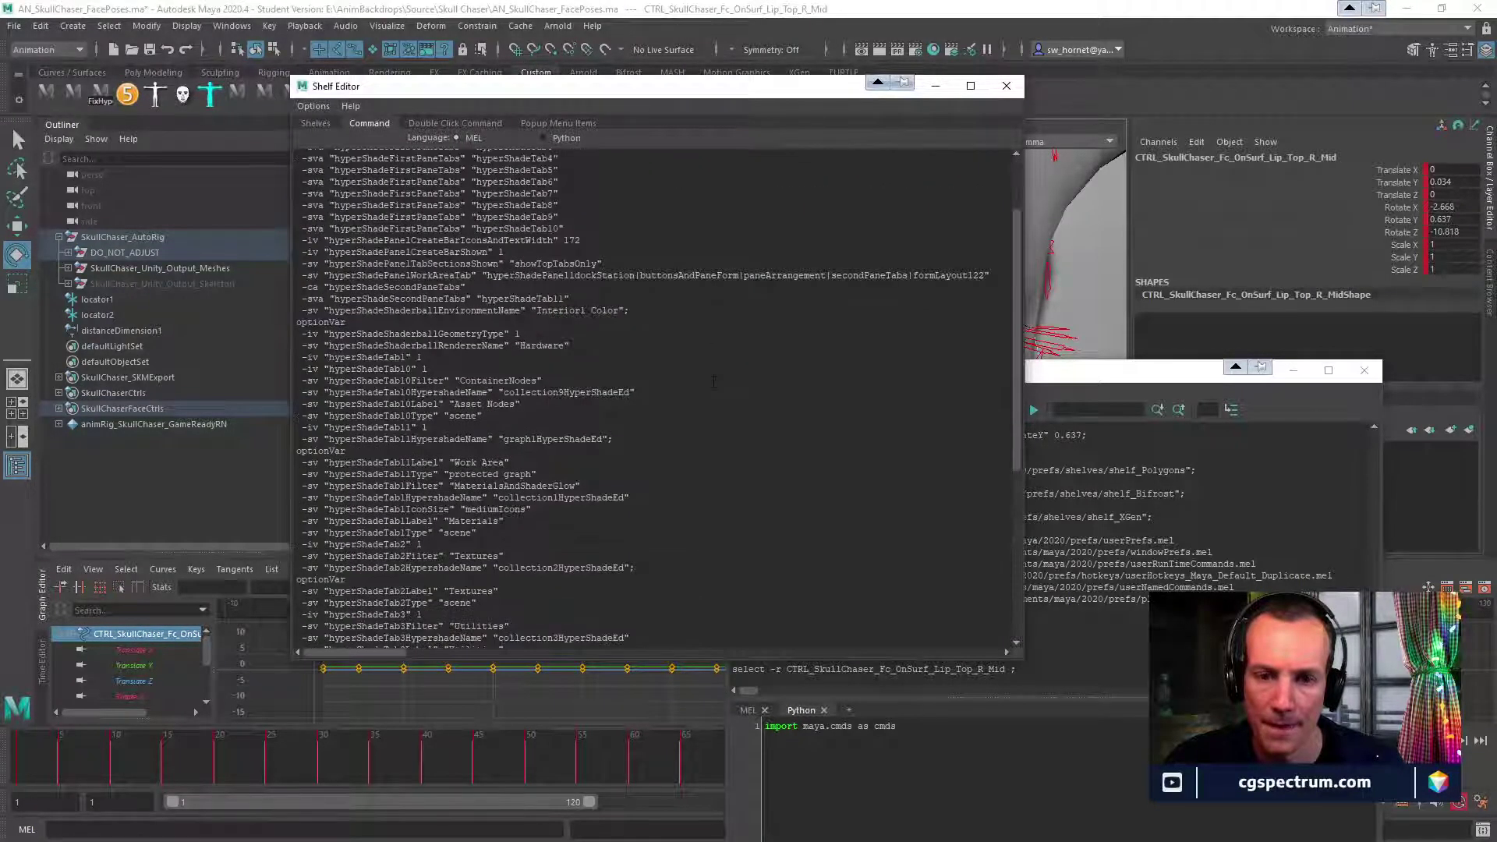
{"action": "scroll", "coordinate": [713, 382], "scroll_direction": "down", "scroll_amount": 9}
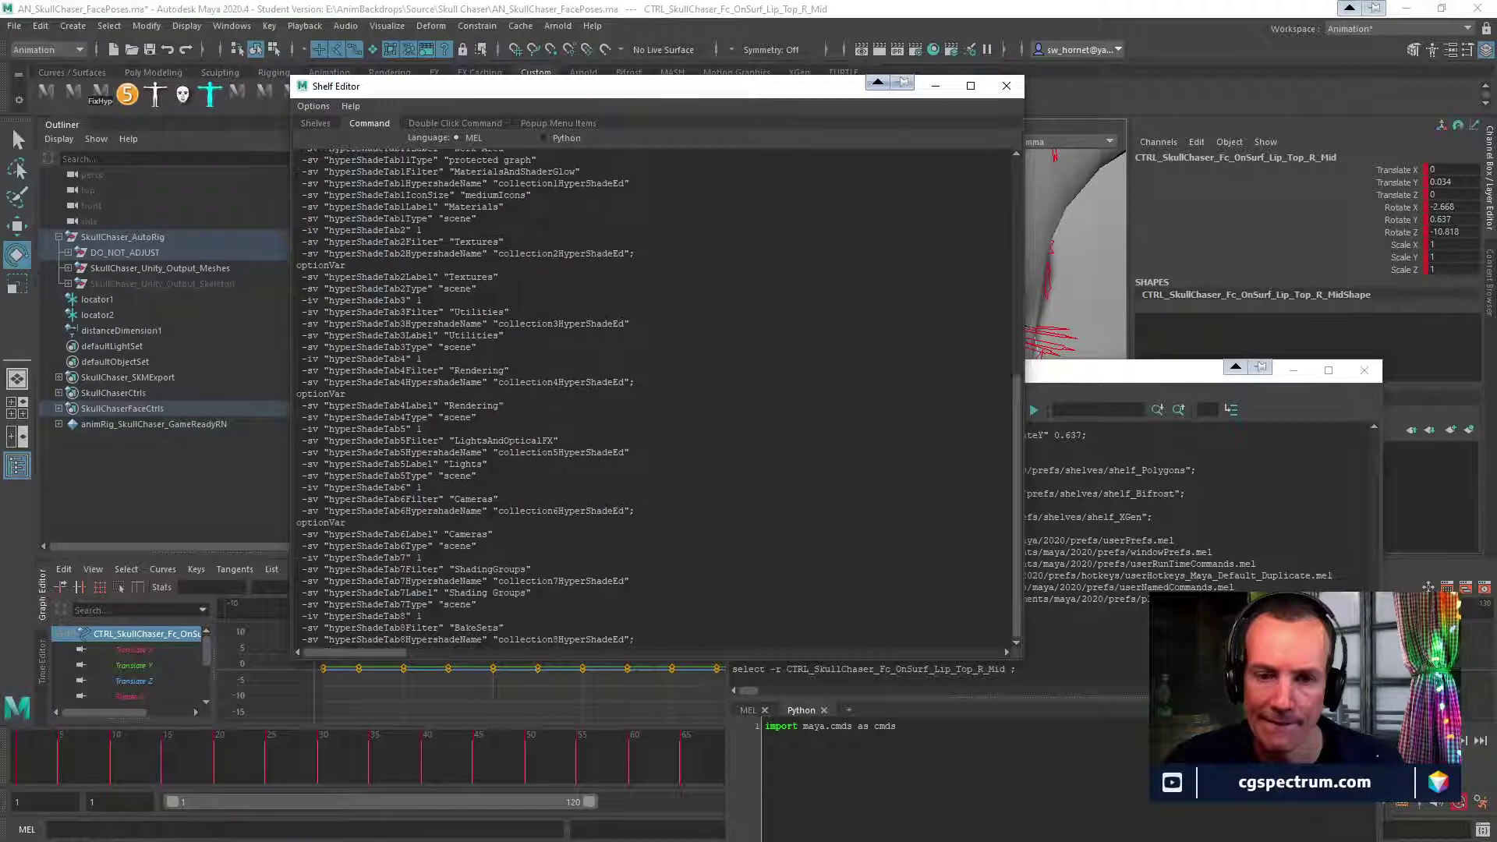
{"action": "left_click", "coordinate": [1006, 86]}
Read through the MEL command of the Custom shelf's Rig IKFK script, from its header to the start of the matchIKtoFK procedure.
{"action": "right_click", "coordinate": [90, 93]}
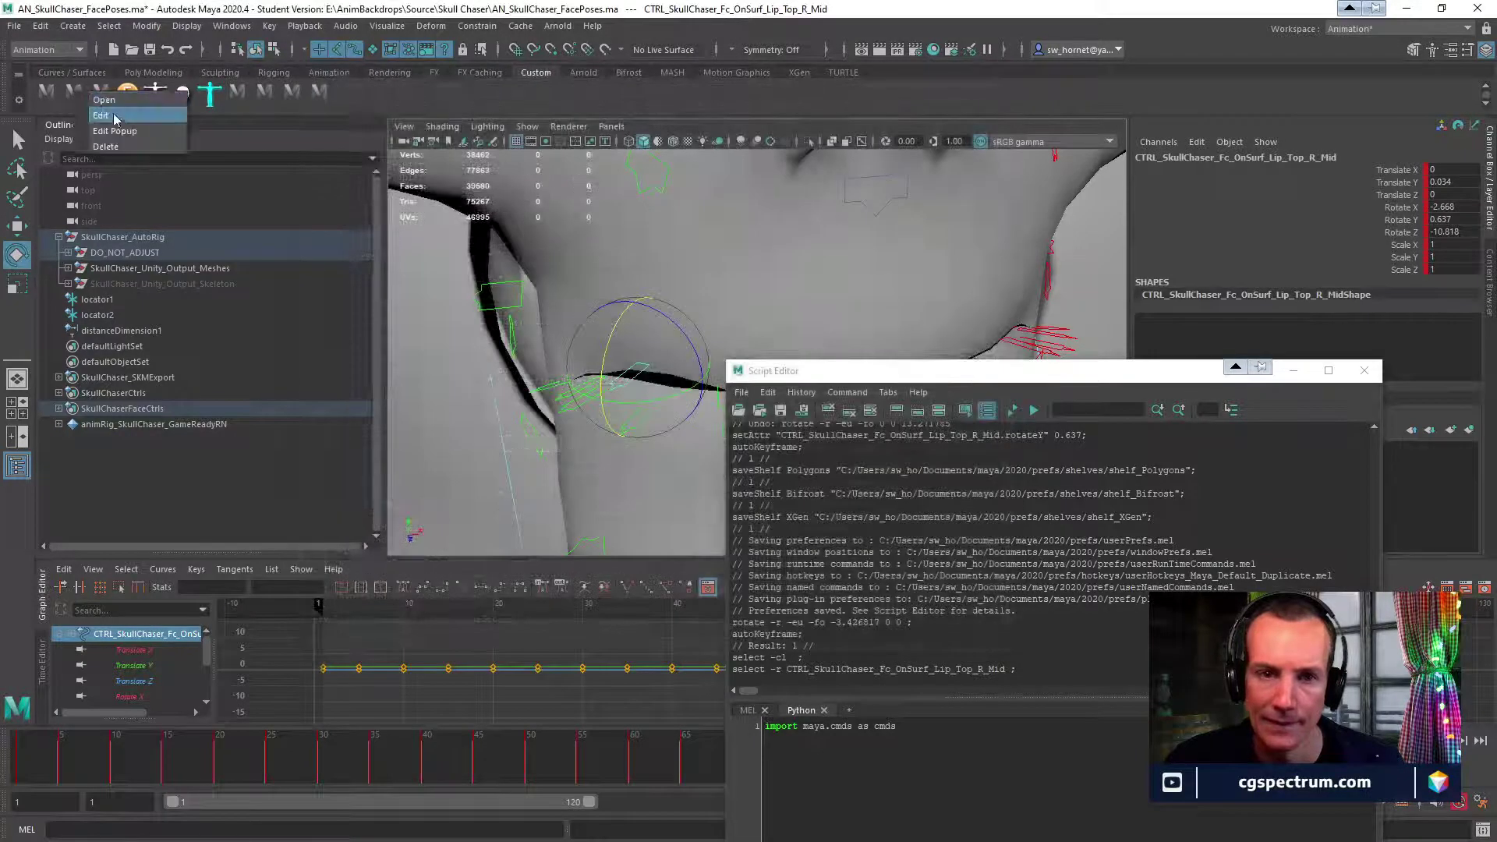
{"action": "left_click", "coordinate": [114, 117]}
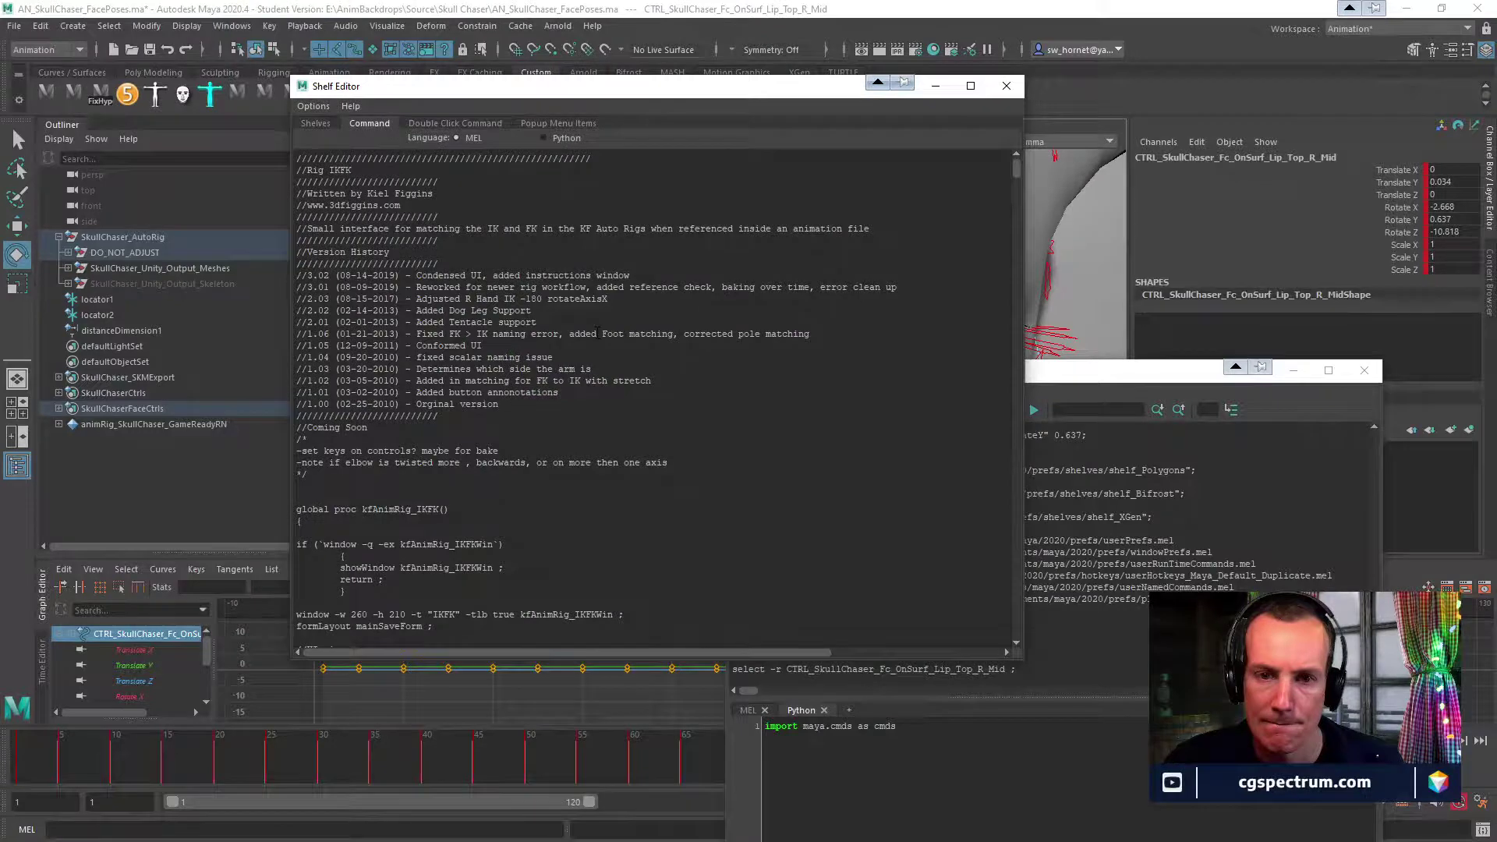
{"action": "scroll", "coordinate": [605, 335], "scroll_direction": "down", "scroll_amount": 4}
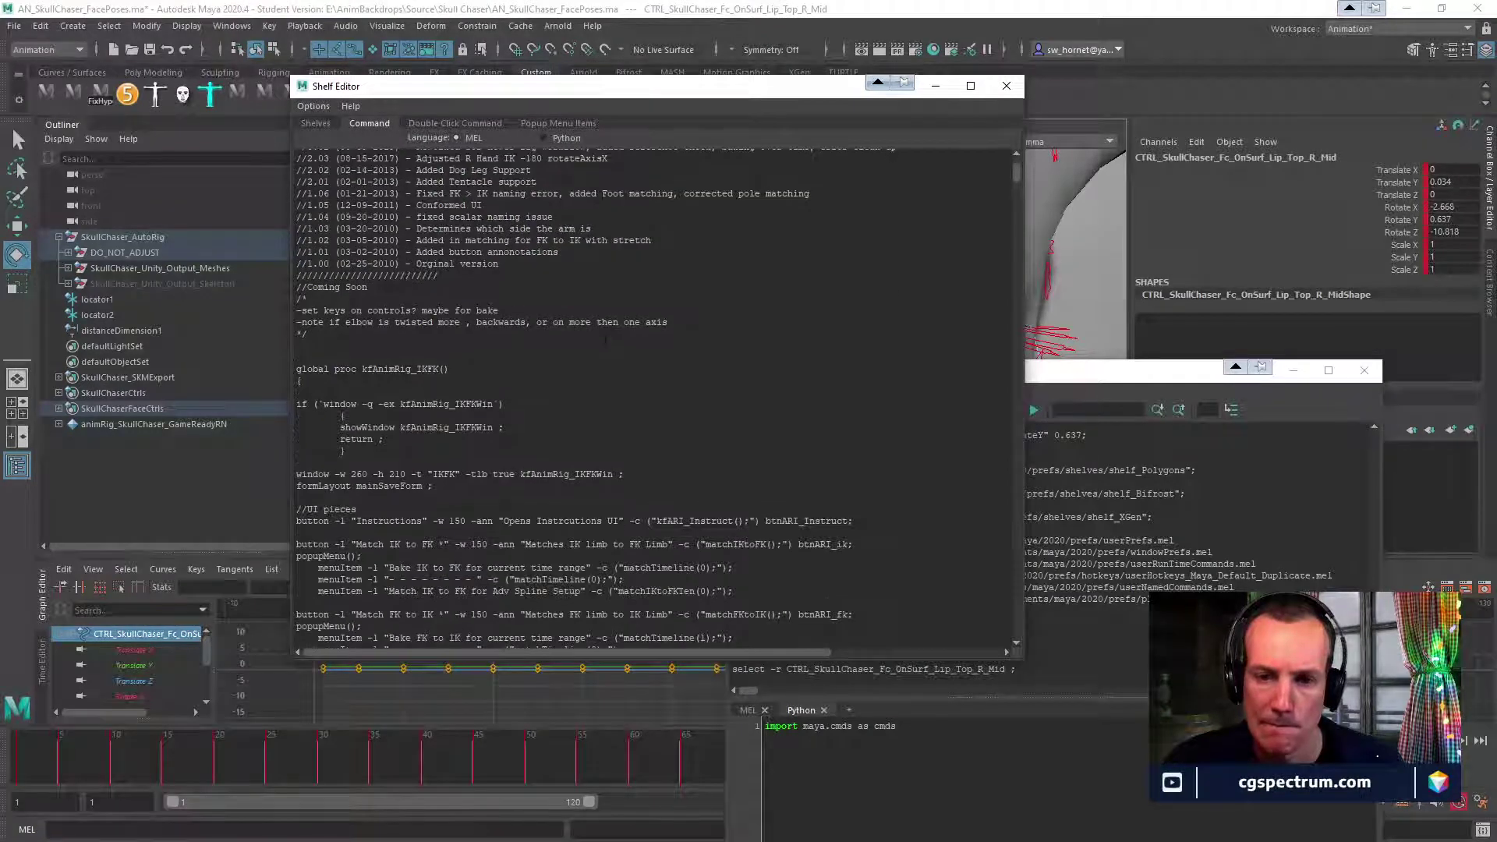
{"action": "scroll", "coordinate": [605, 339], "scroll_direction": "down", "scroll_amount": 3}
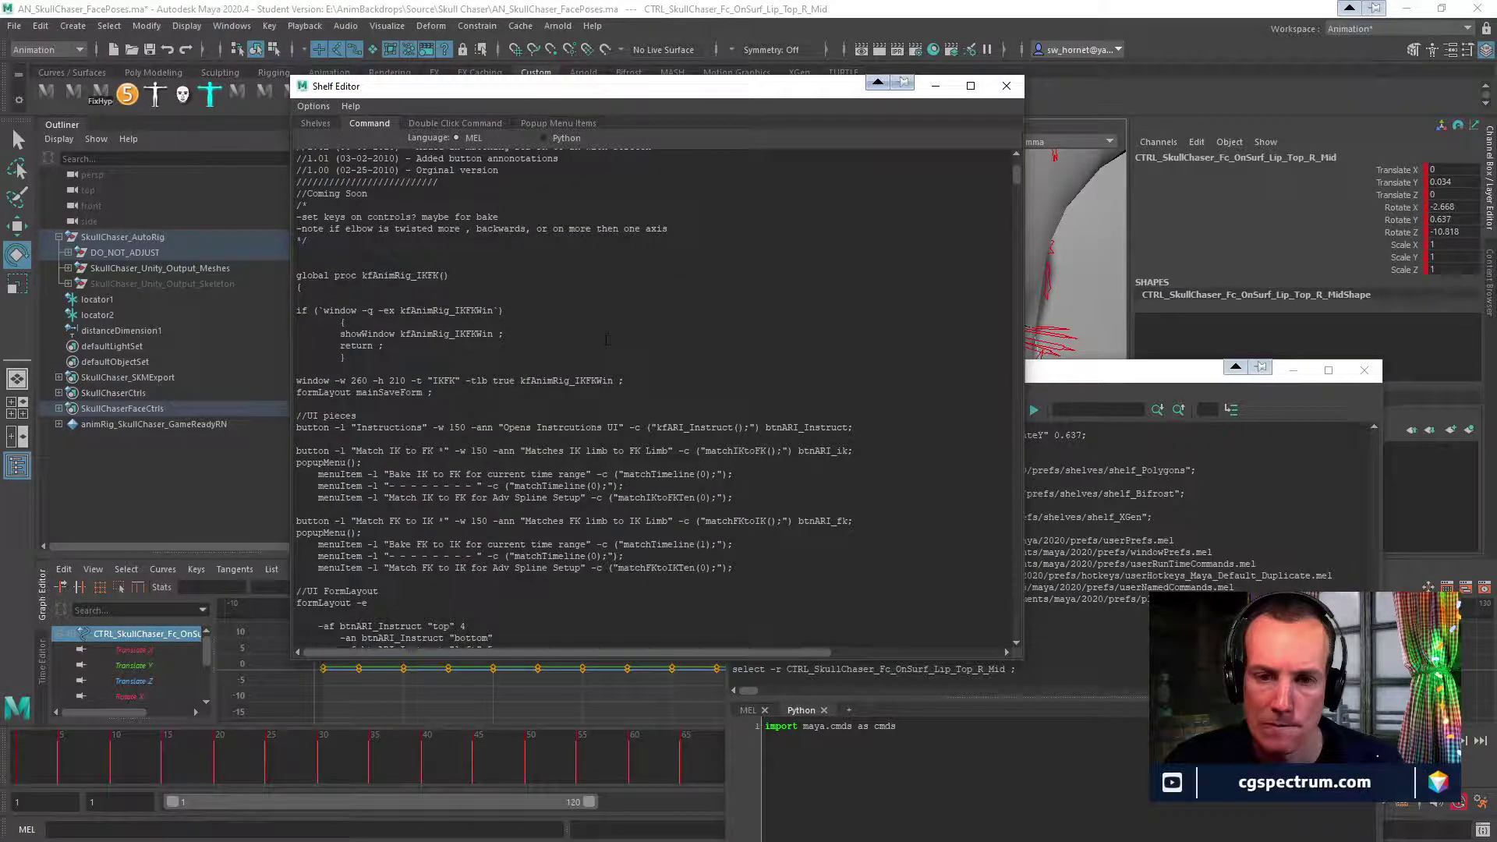
{"action": "scroll", "coordinate": [607, 339], "scroll_direction": "down", "scroll_amount": 5}
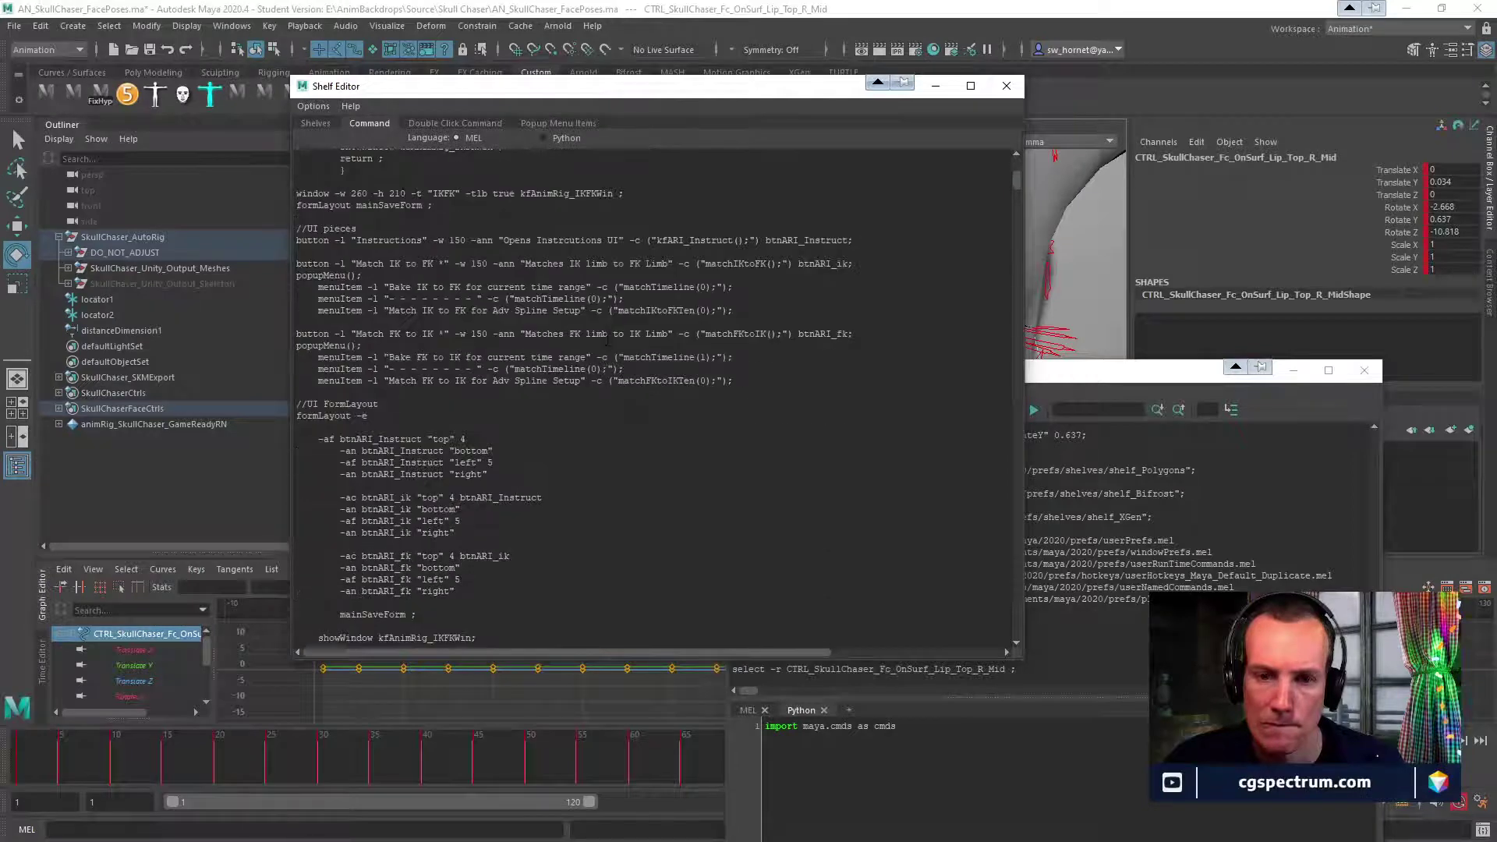
{"action": "scroll", "coordinate": [608, 339], "scroll_direction": "down", "scroll_amount": 12}
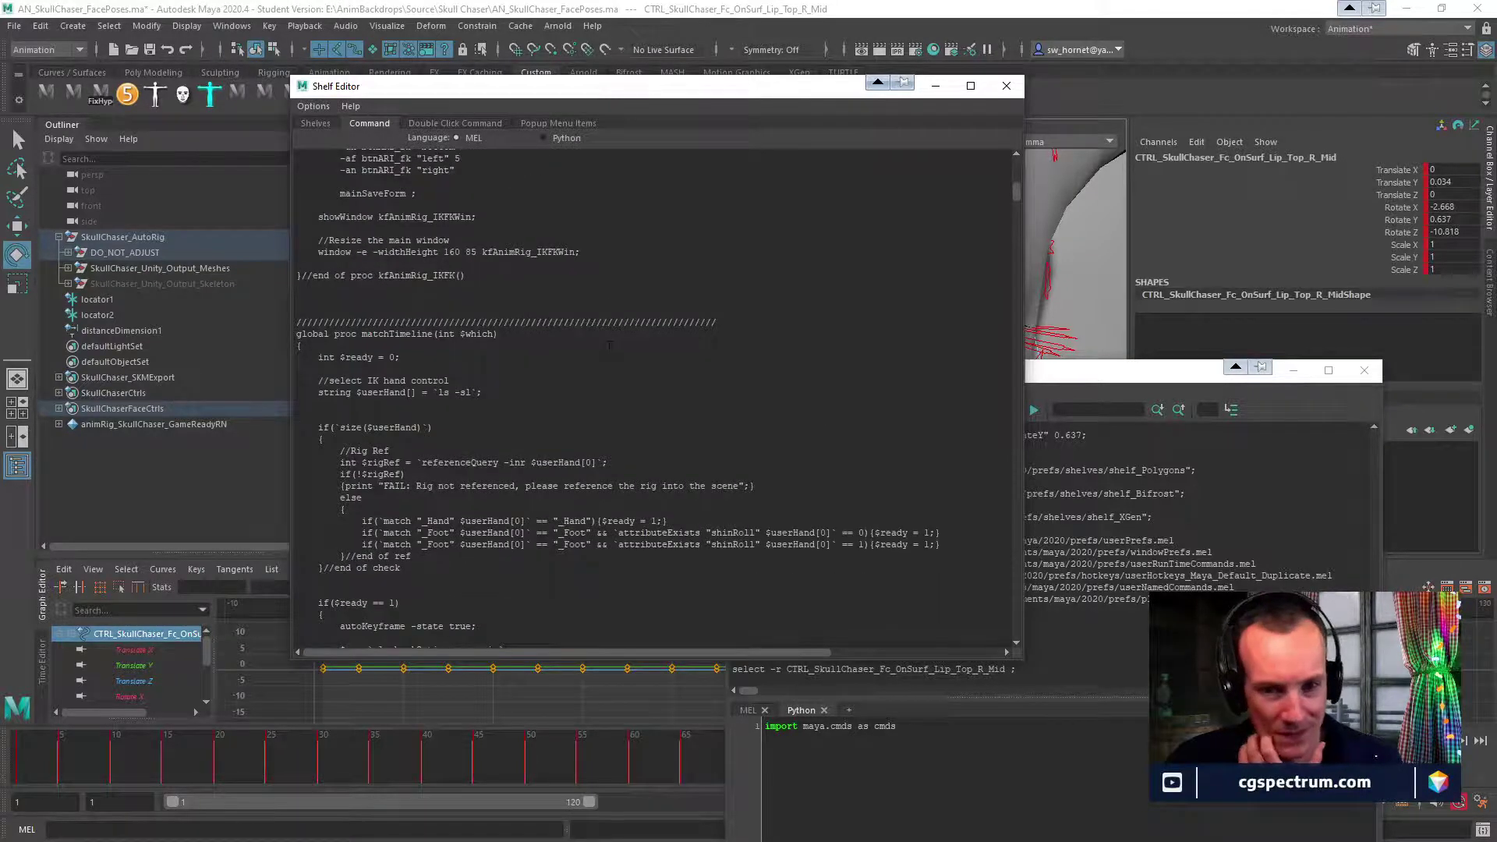
{"action": "scroll", "coordinate": [610, 344], "scroll_direction": "down", "scroll_amount": 1}
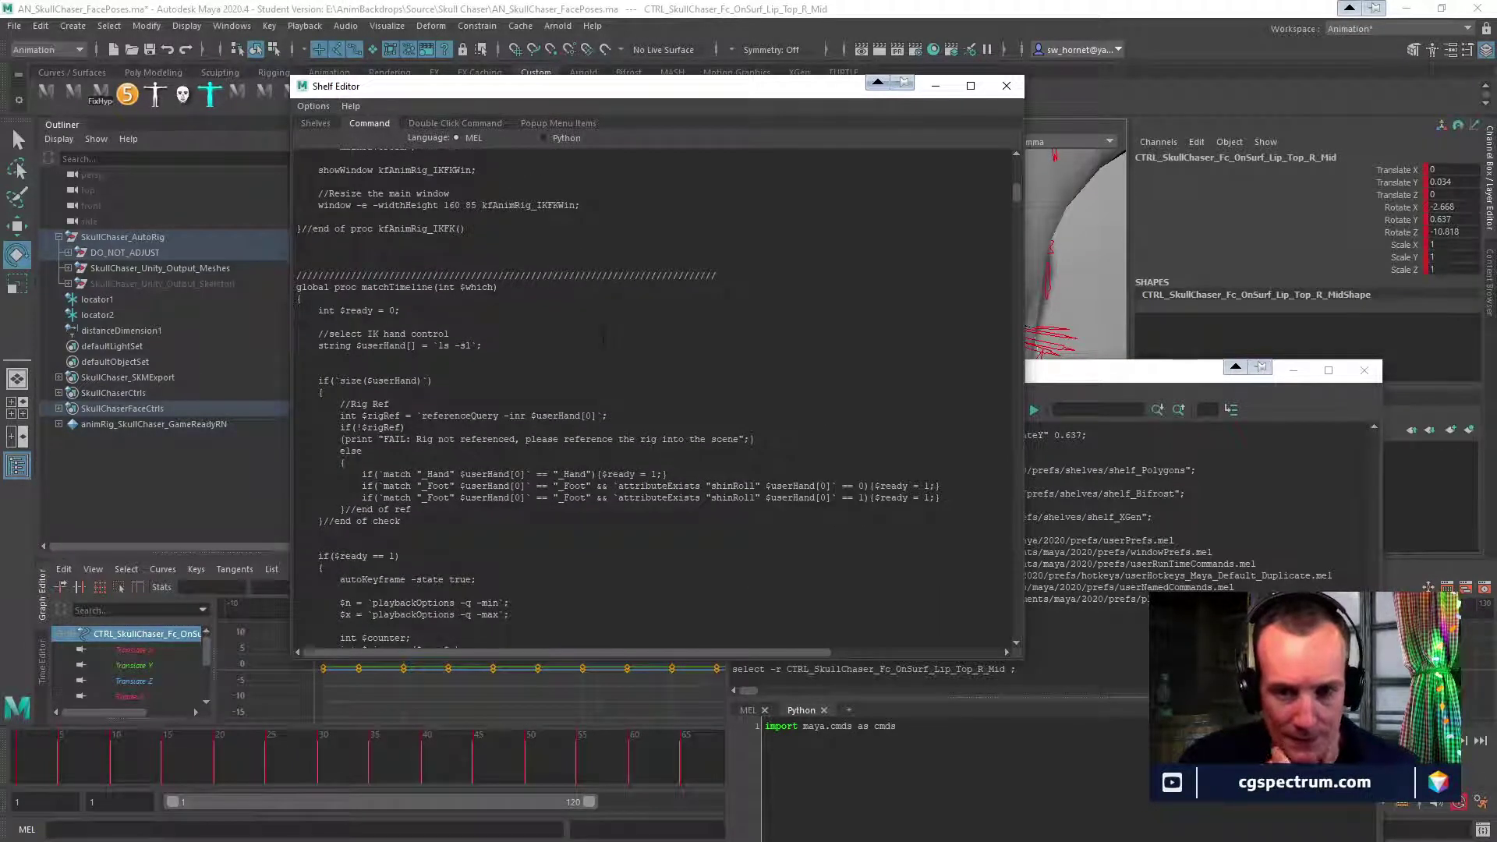
{"action": "scroll", "coordinate": [609, 344], "scroll_direction": "down", "scroll_amount": 12}
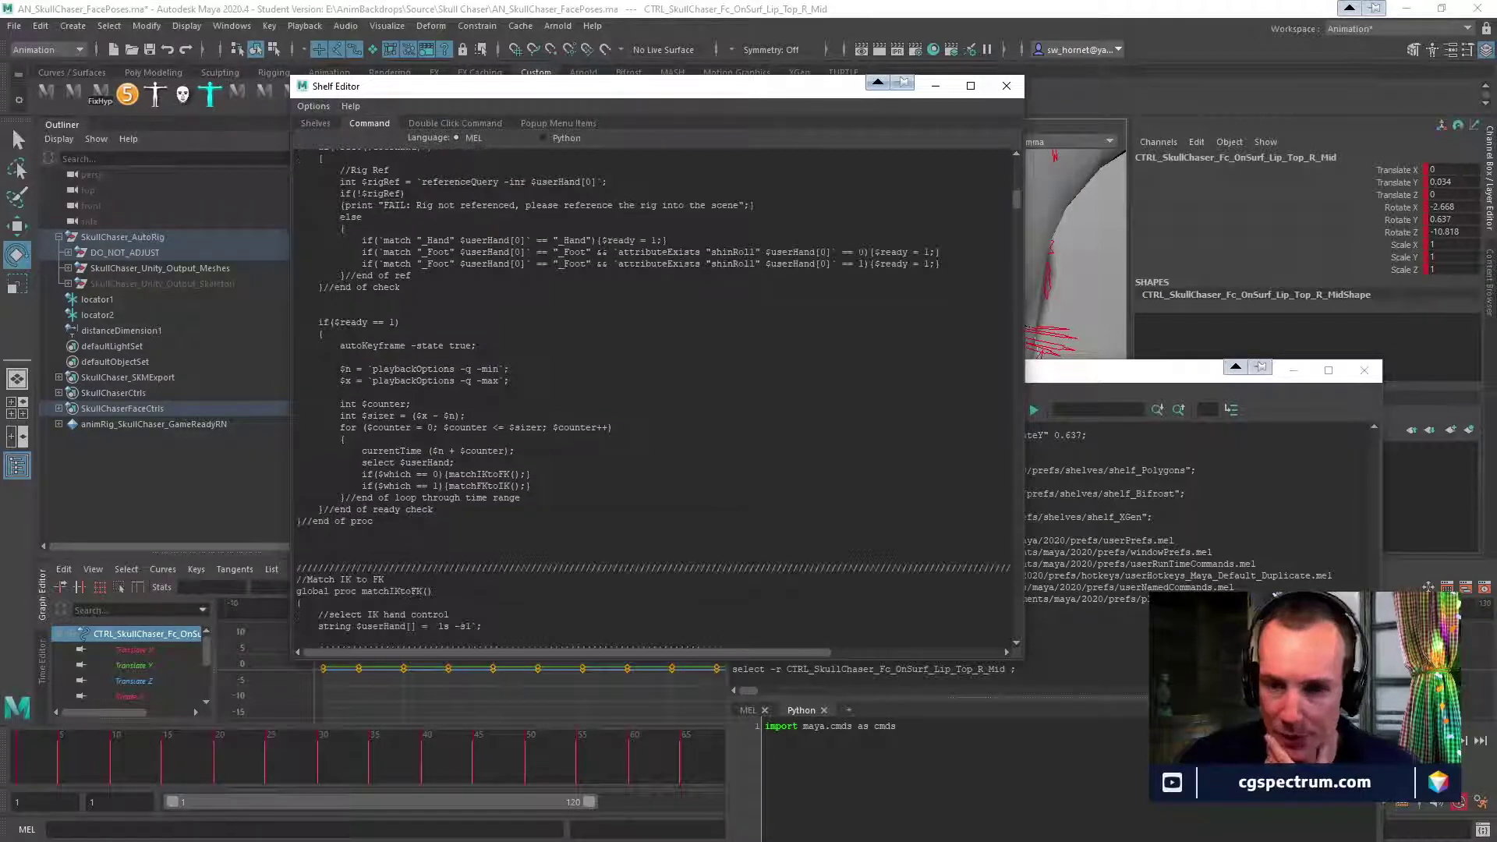
{"action": "scroll", "coordinate": [621, 335], "scroll_direction": "down", "scroll_amount": 4}
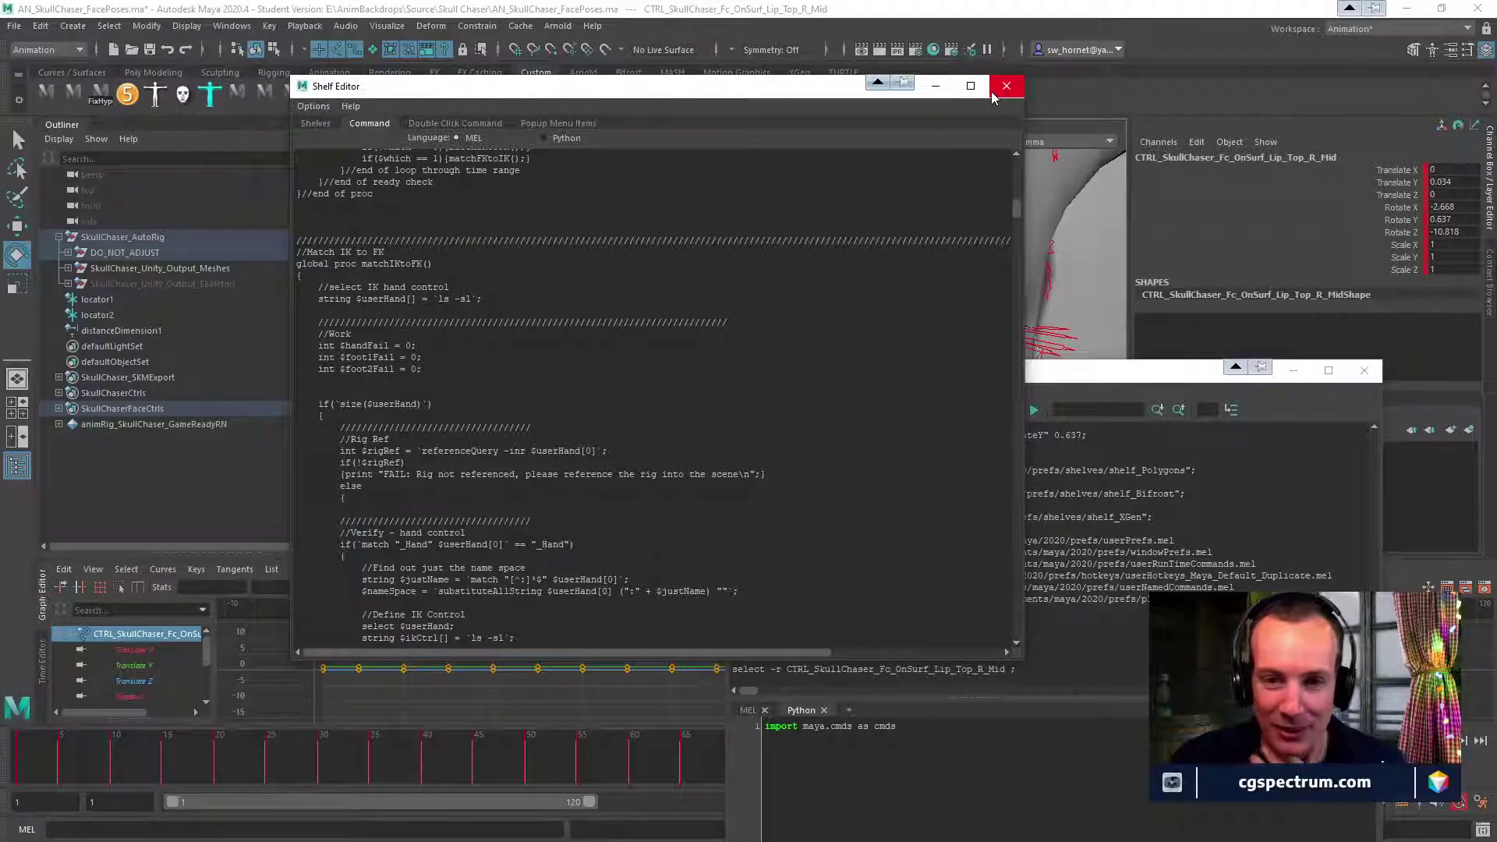
Replace the rotate line in the Script Editor's MEL script with "string $userHand[] = `ls -sl`;" copied from the matchIKtoFK procedure.
{"action": "left_click_drag", "start_coordinate": [482, 298], "coordinate": [323, 299]}
{"action": "left_click", "coordinate": [473, 304]}
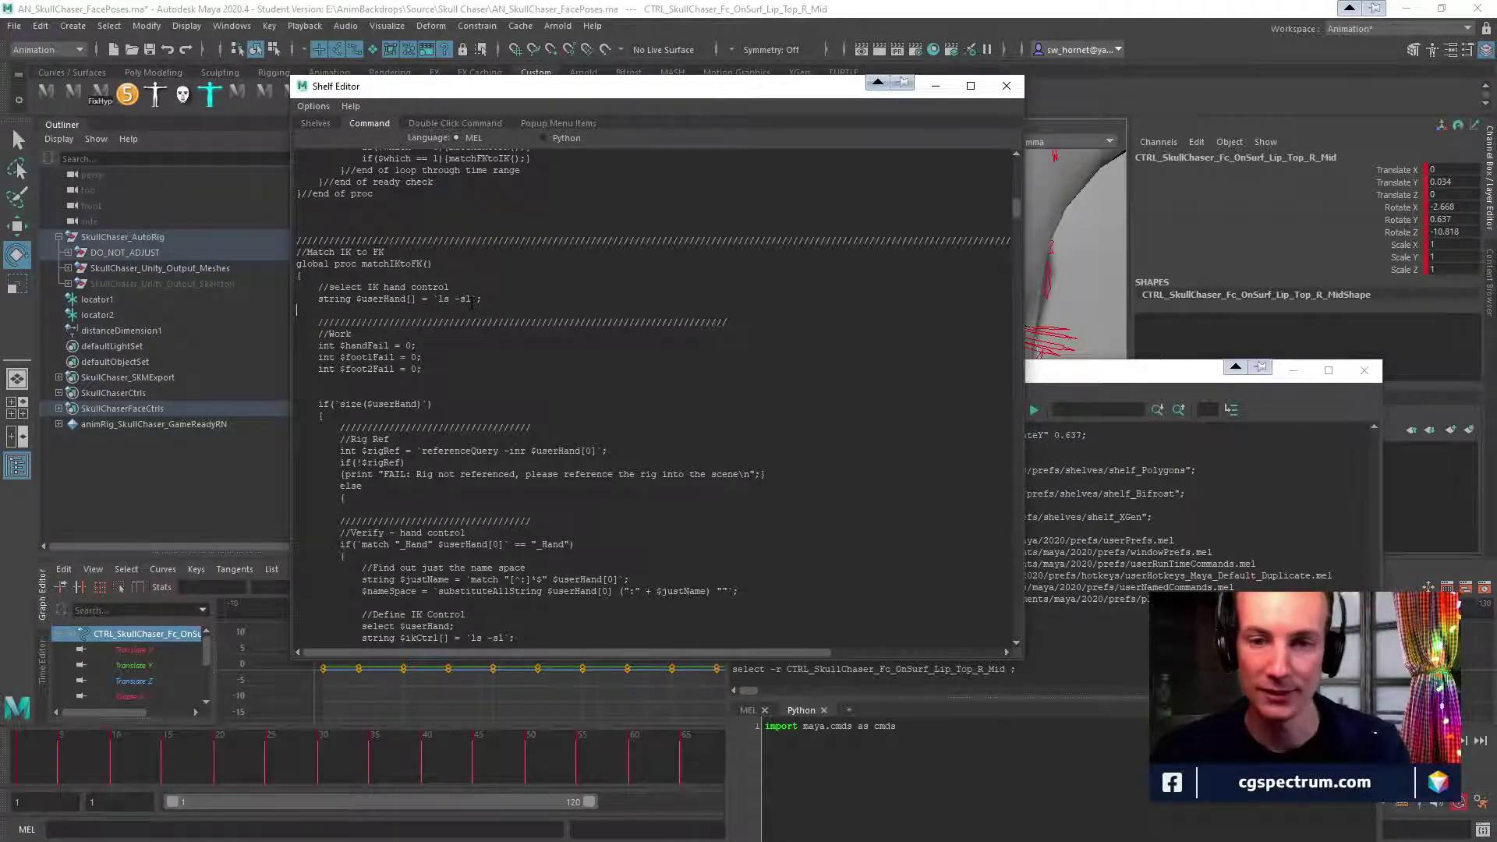
{"action": "left_click_drag", "start_coordinate": [483, 301], "coordinate": [320, 301]}
{"action": "key", "text": "ctrl+c"}
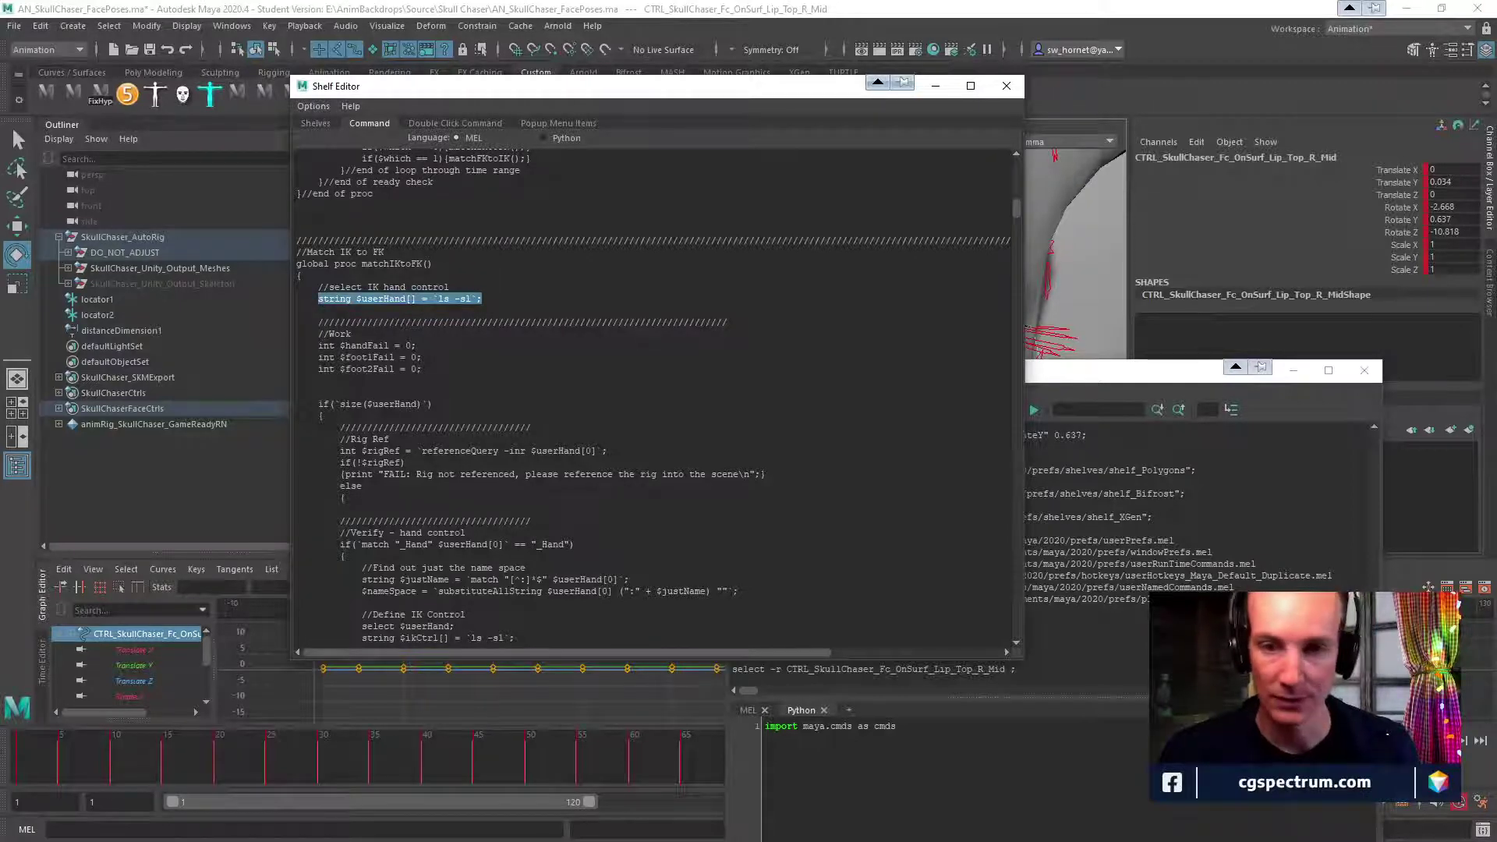
{"action": "left_click", "coordinate": [784, 722]}
{"action": "left_click", "coordinate": [747, 710]}
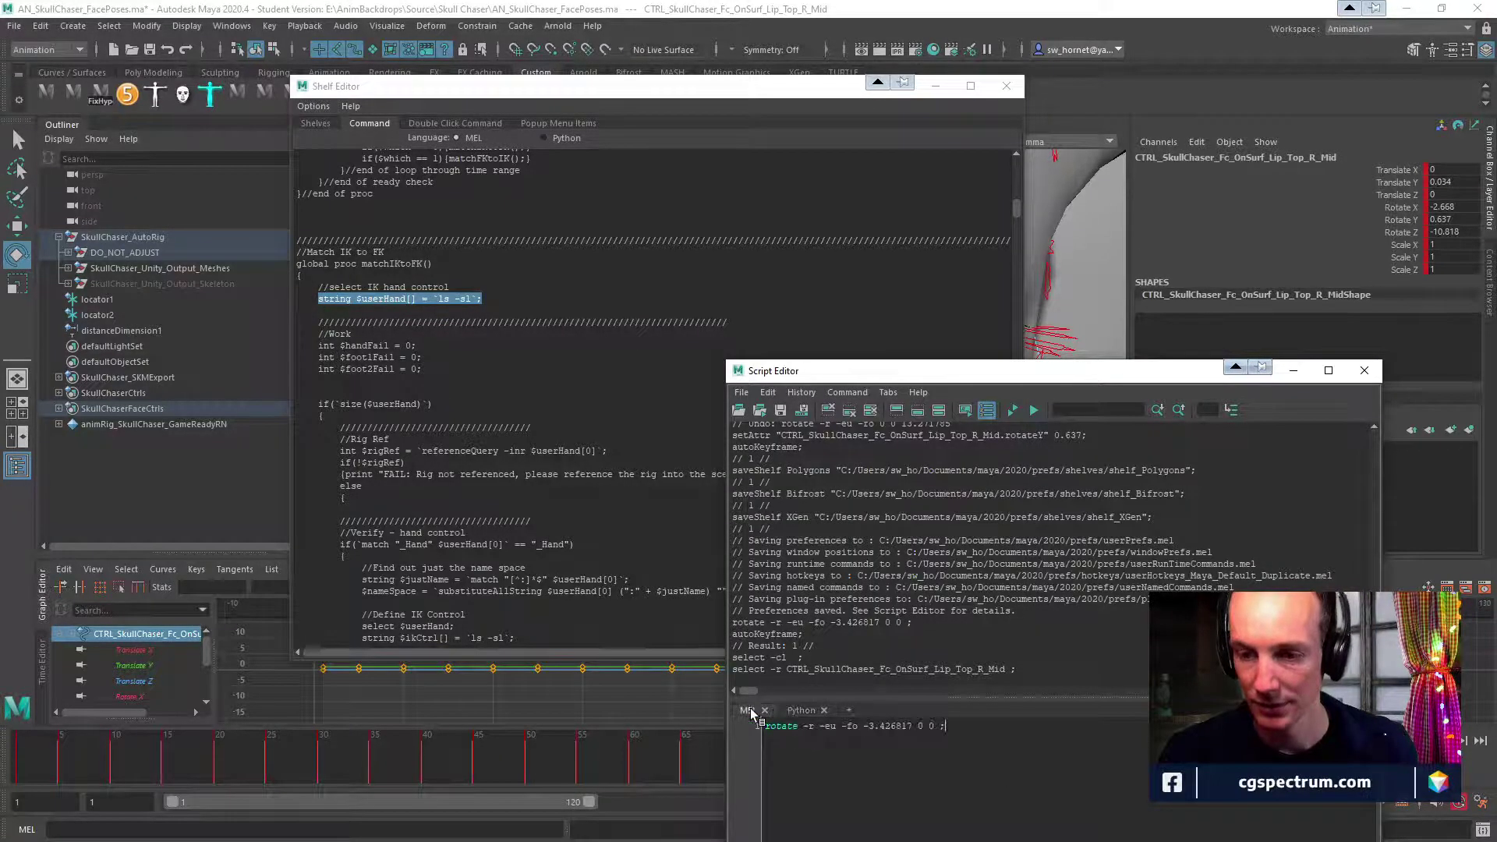
{"action": "left_click_drag", "start_coordinate": [946, 727], "coordinate": [764, 728]}
{"action": "key", "text": "ctrl+v"}
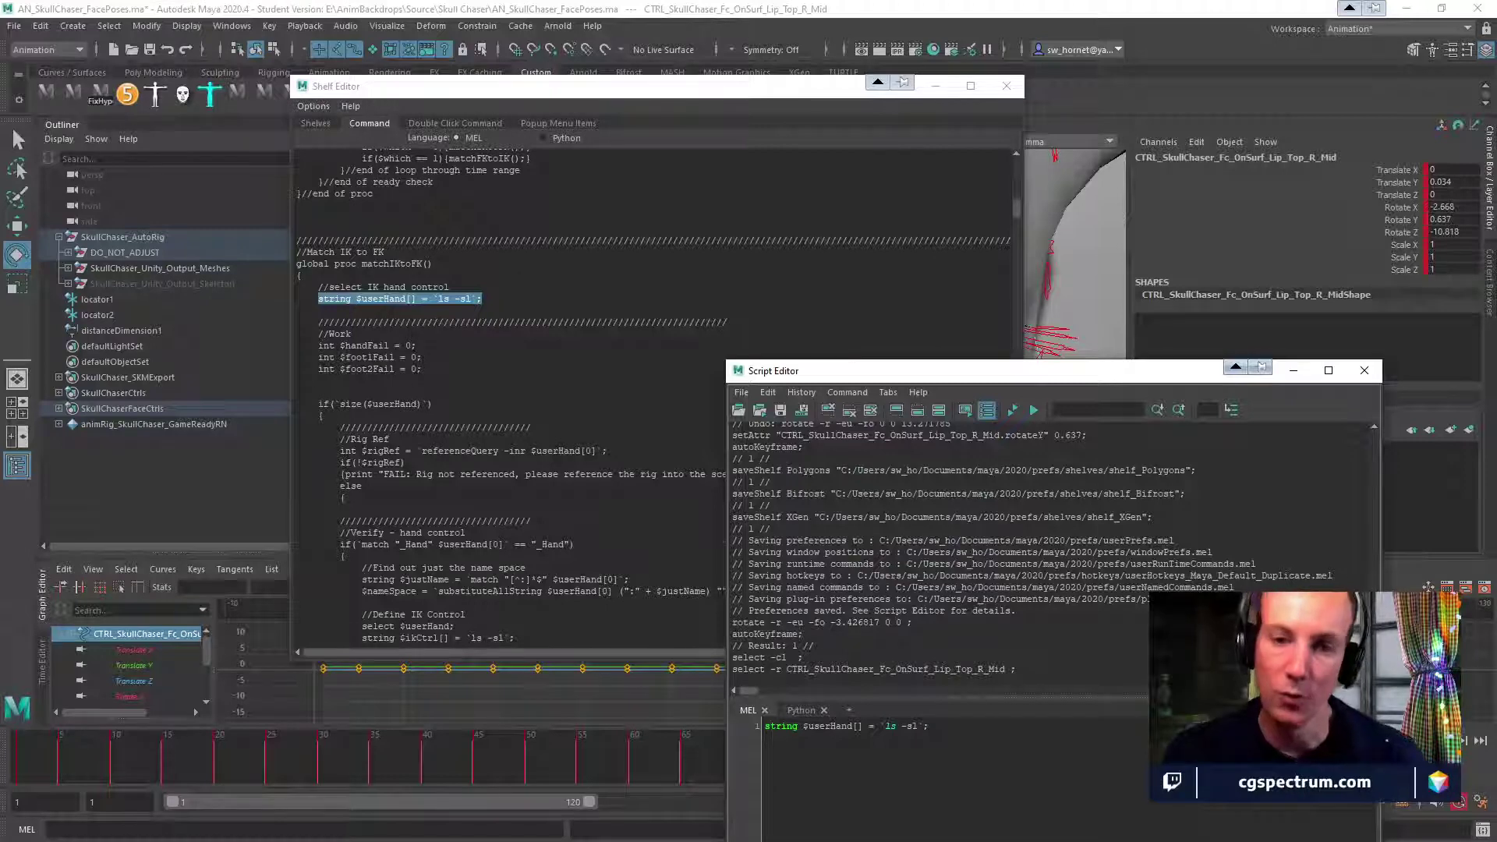
Examine how the matchIKtoFK procedure uses $userHand, derives the namespace and side, defines controls and handles the wrist position and rotation.
{"action": "scroll", "coordinate": [445, 452], "scroll_direction": "down", "scroll_amount": 1}
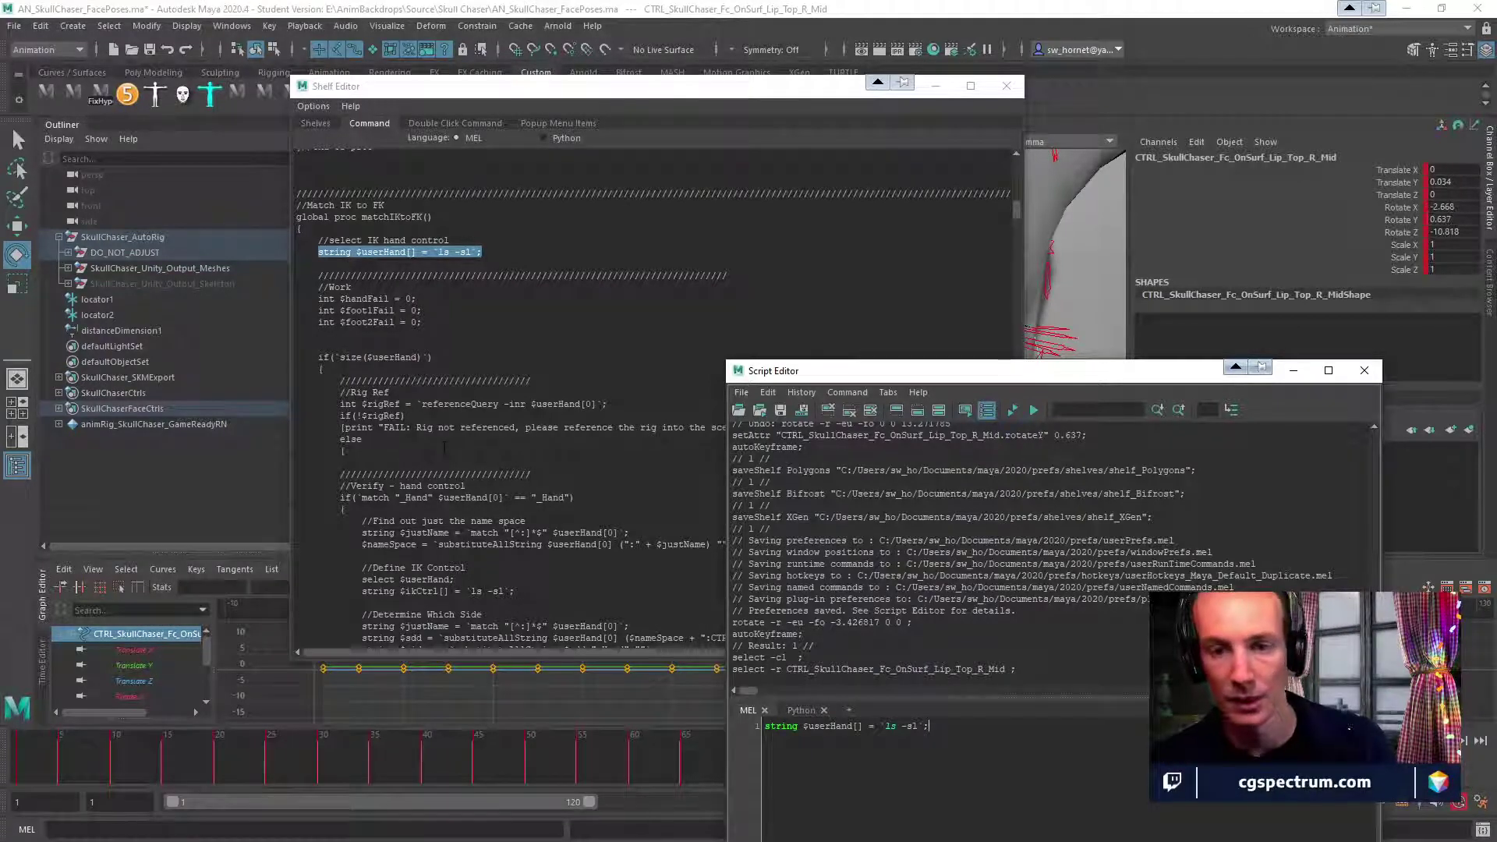
{"action": "scroll", "coordinate": [445, 448], "scroll_direction": "down", "scroll_amount": 3}
{"action": "scroll", "coordinate": [443, 456], "scroll_direction": "down", "scroll_amount": 2}
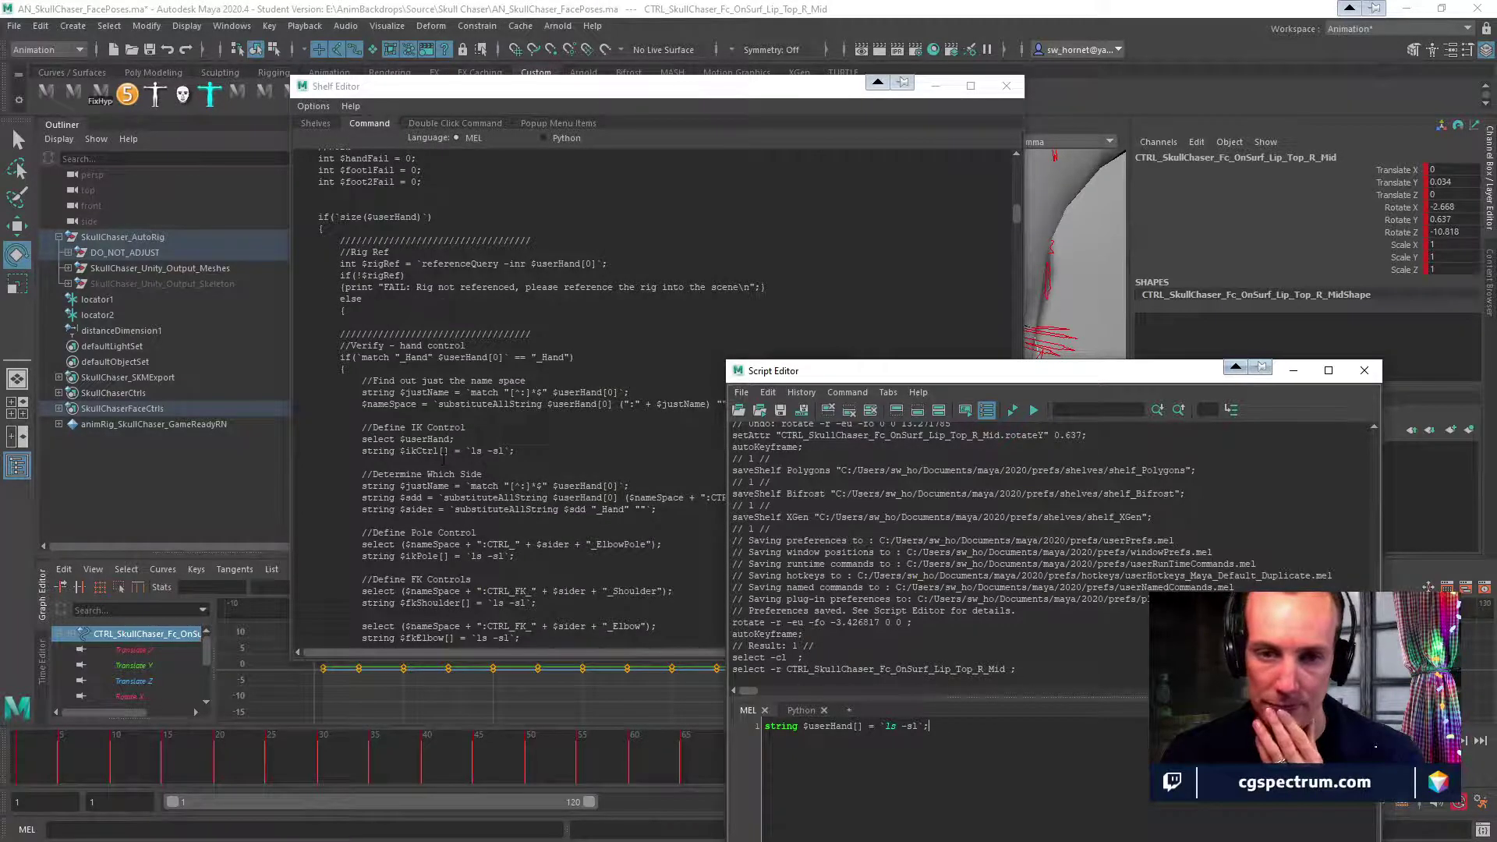
{"action": "scroll", "coordinate": [442, 458], "scroll_direction": "down", "scroll_amount": 2}
{"action": "scroll", "coordinate": [499, 398], "scroll_direction": "down", "scroll_amount": 6}
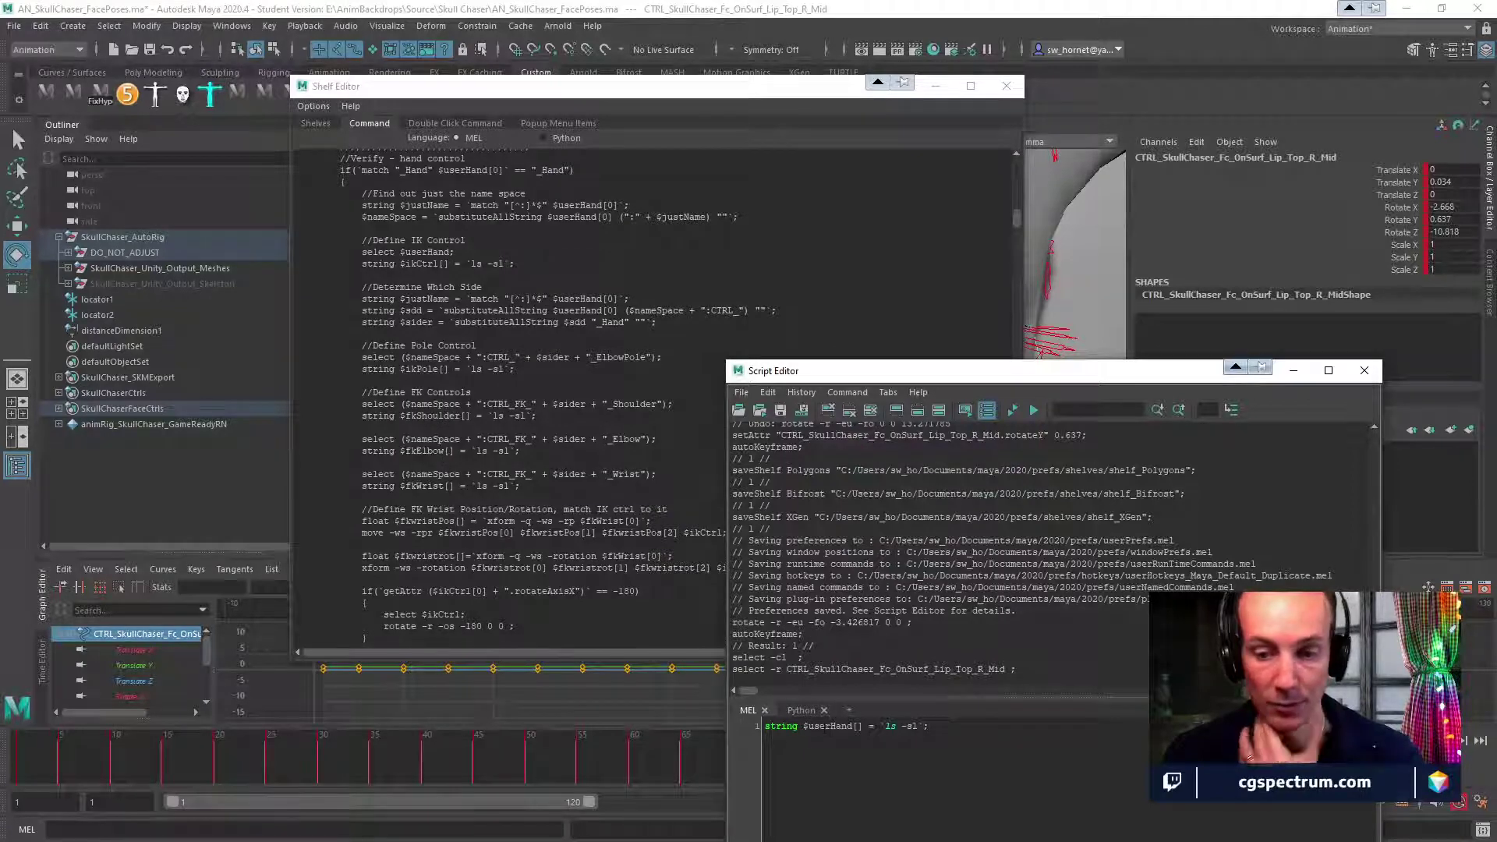
{"action": "scroll", "coordinate": [587, 540], "scroll_direction": "up", "scroll_amount": 2}
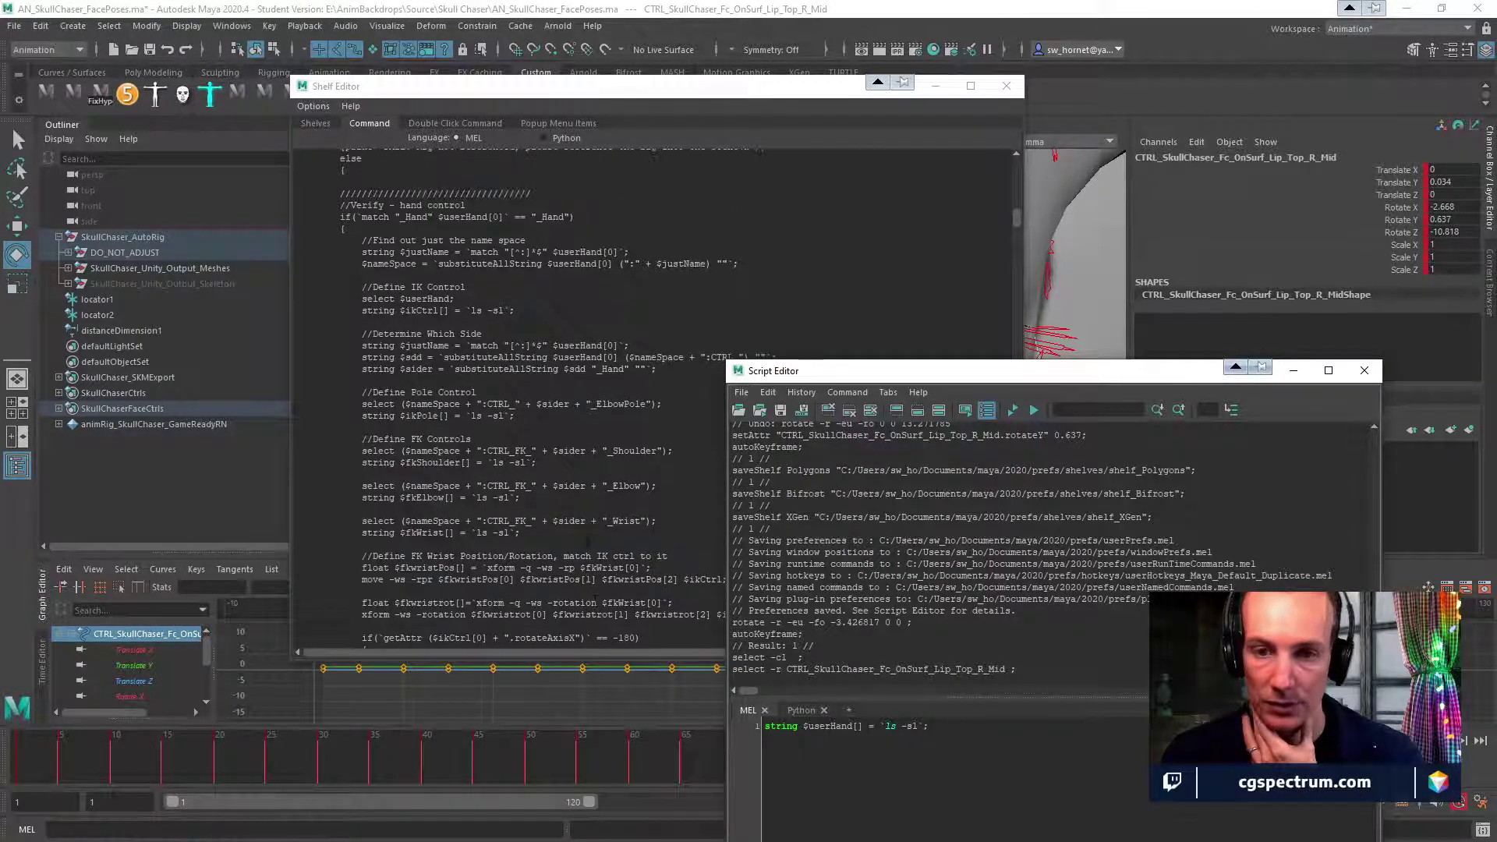
{"action": "scroll", "coordinate": [587, 539], "scroll_direction": "down", "scroll_amount": 2}
{"action": "scroll", "coordinate": [587, 539], "scroll_direction": "up", "scroll_amount": 10}
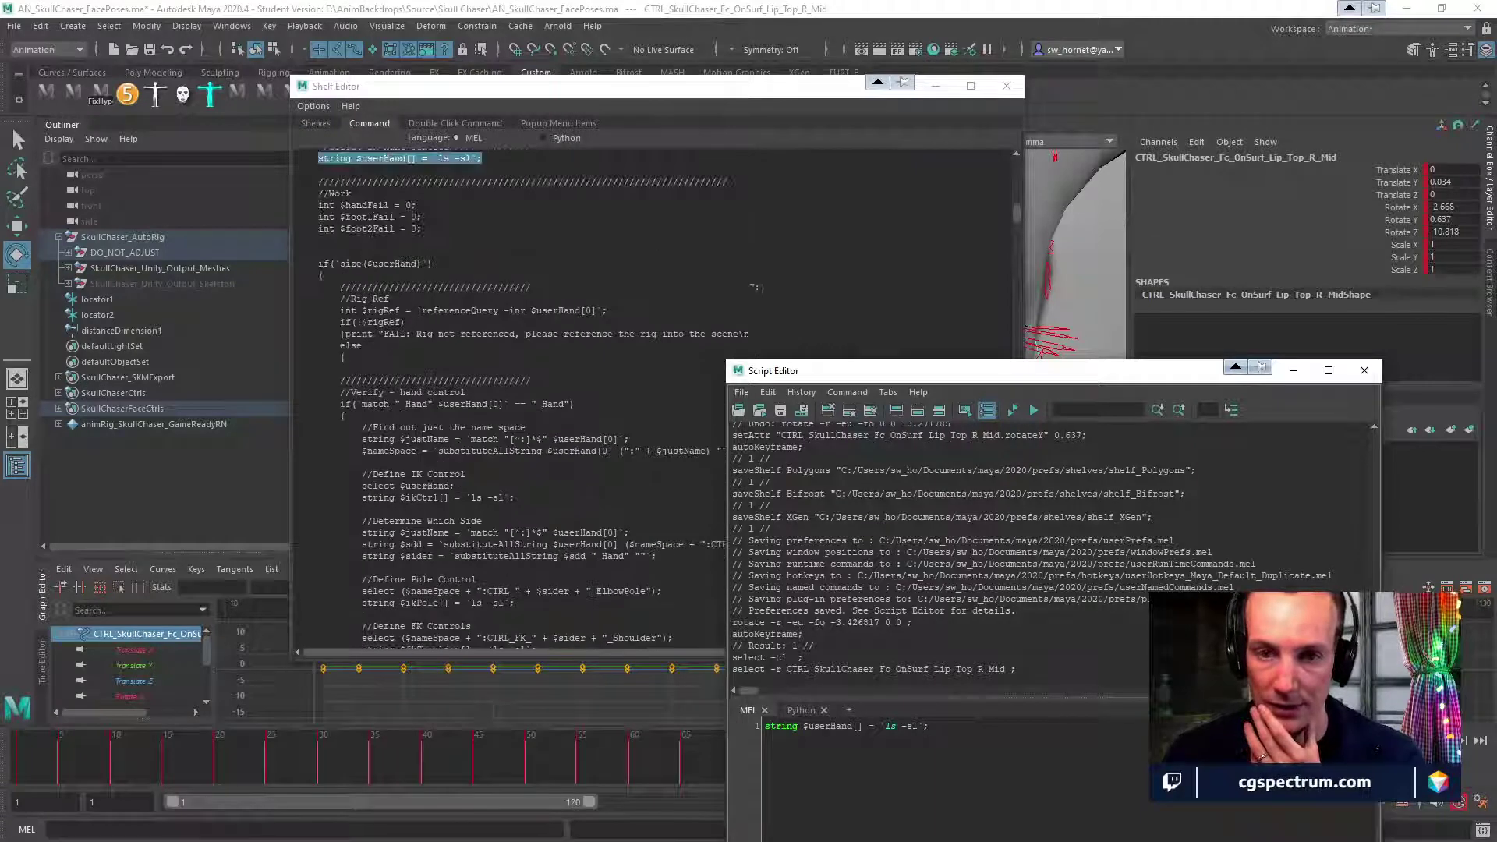
{"action": "scroll", "coordinate": [389, 267], "scroll_direction": "up", "scroll_amount": 4}
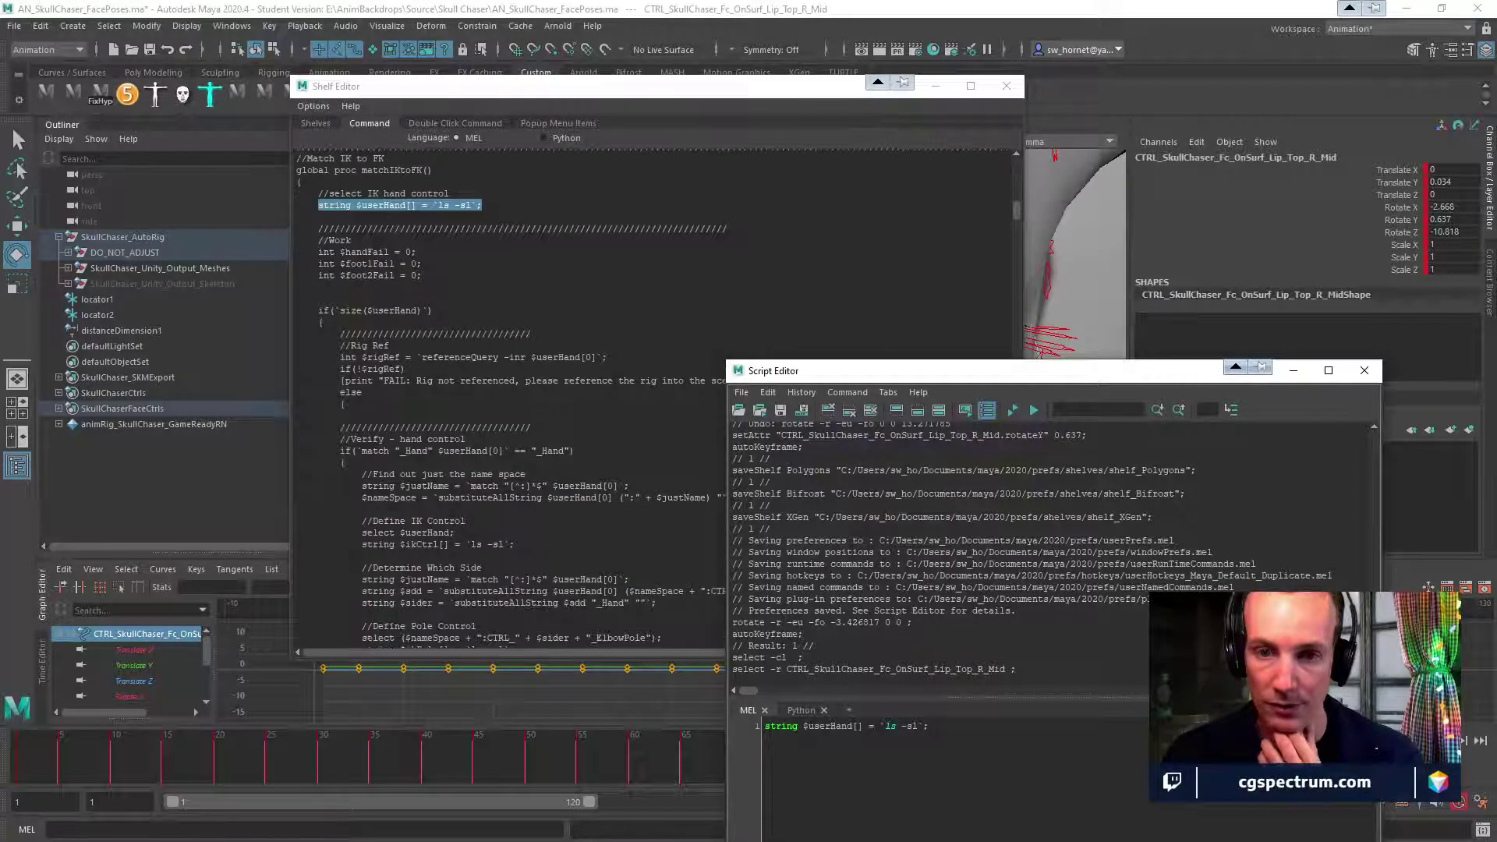
{"action": "scroll", "coordinate": [390, 268], "scroll_direction": "down", "scroll_amount": 6}
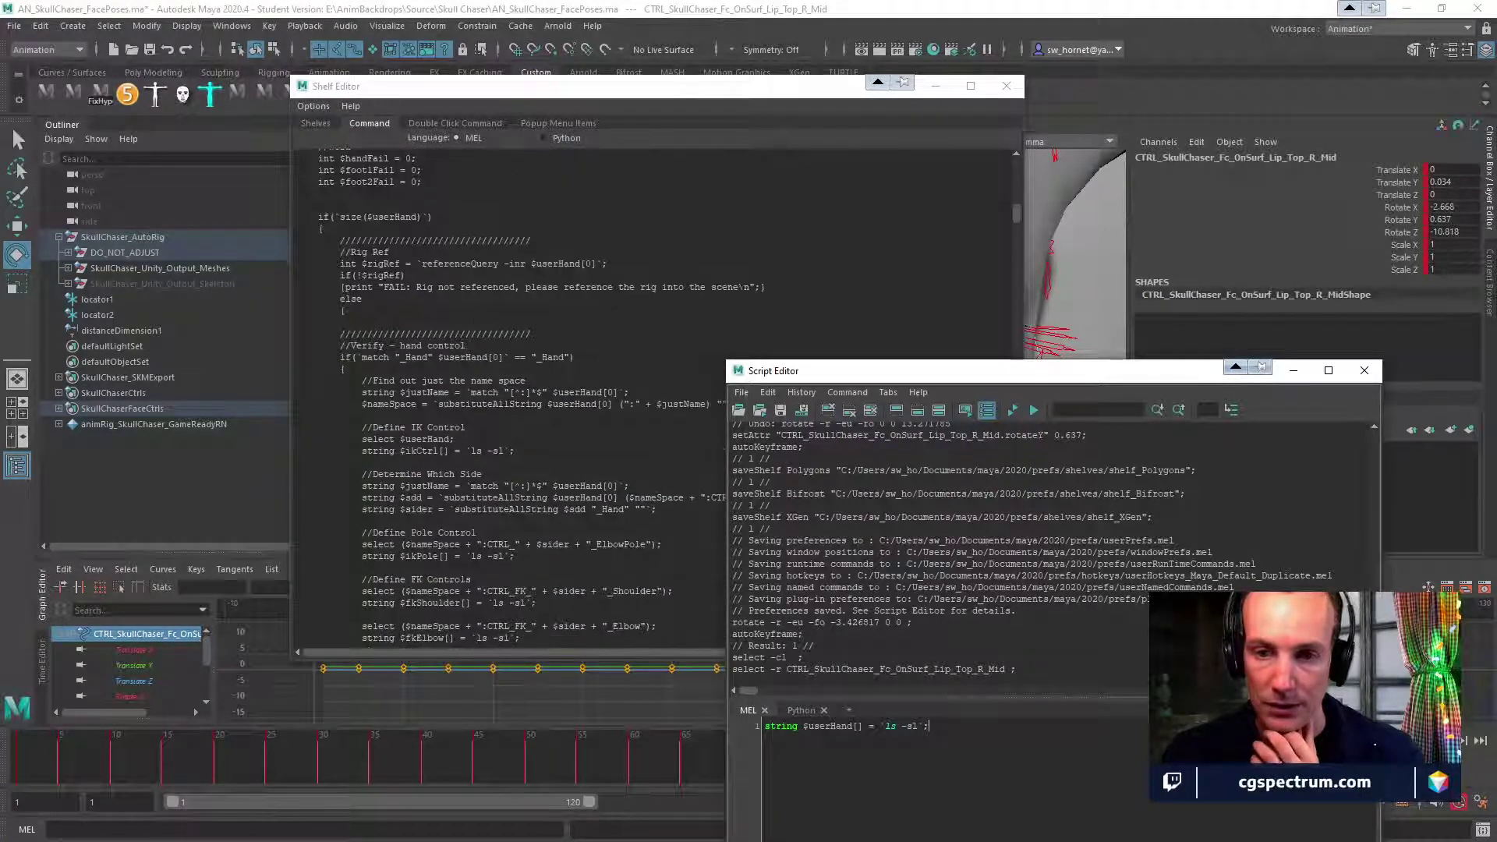
{"action": "scroll", "coordinate": [497, 376], "scroll_direction": "down", "scroll_amount": 4}
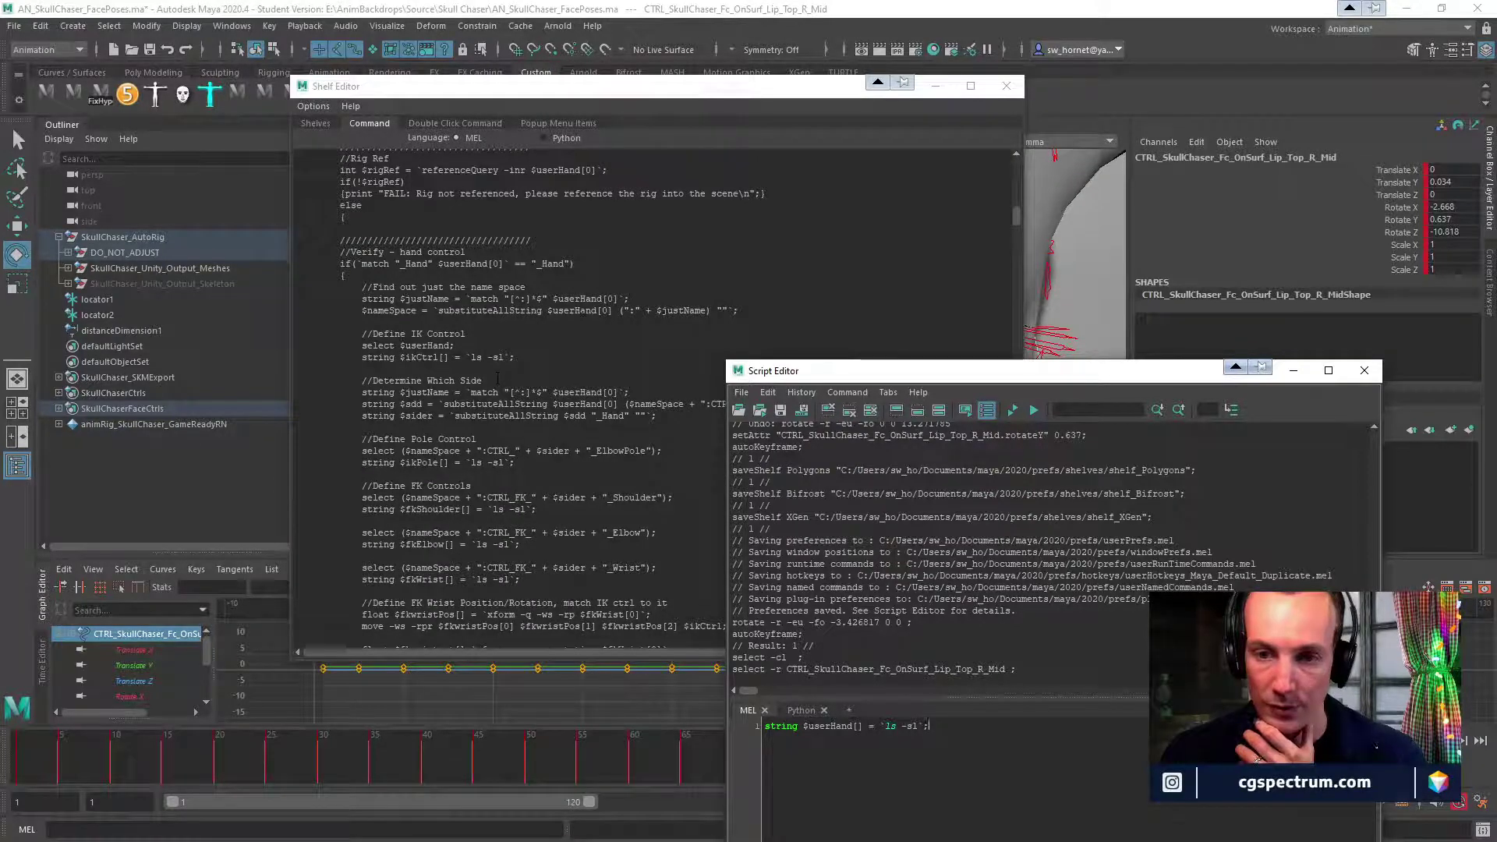
{"action": "left_click", "coordinate": [605, 312]}
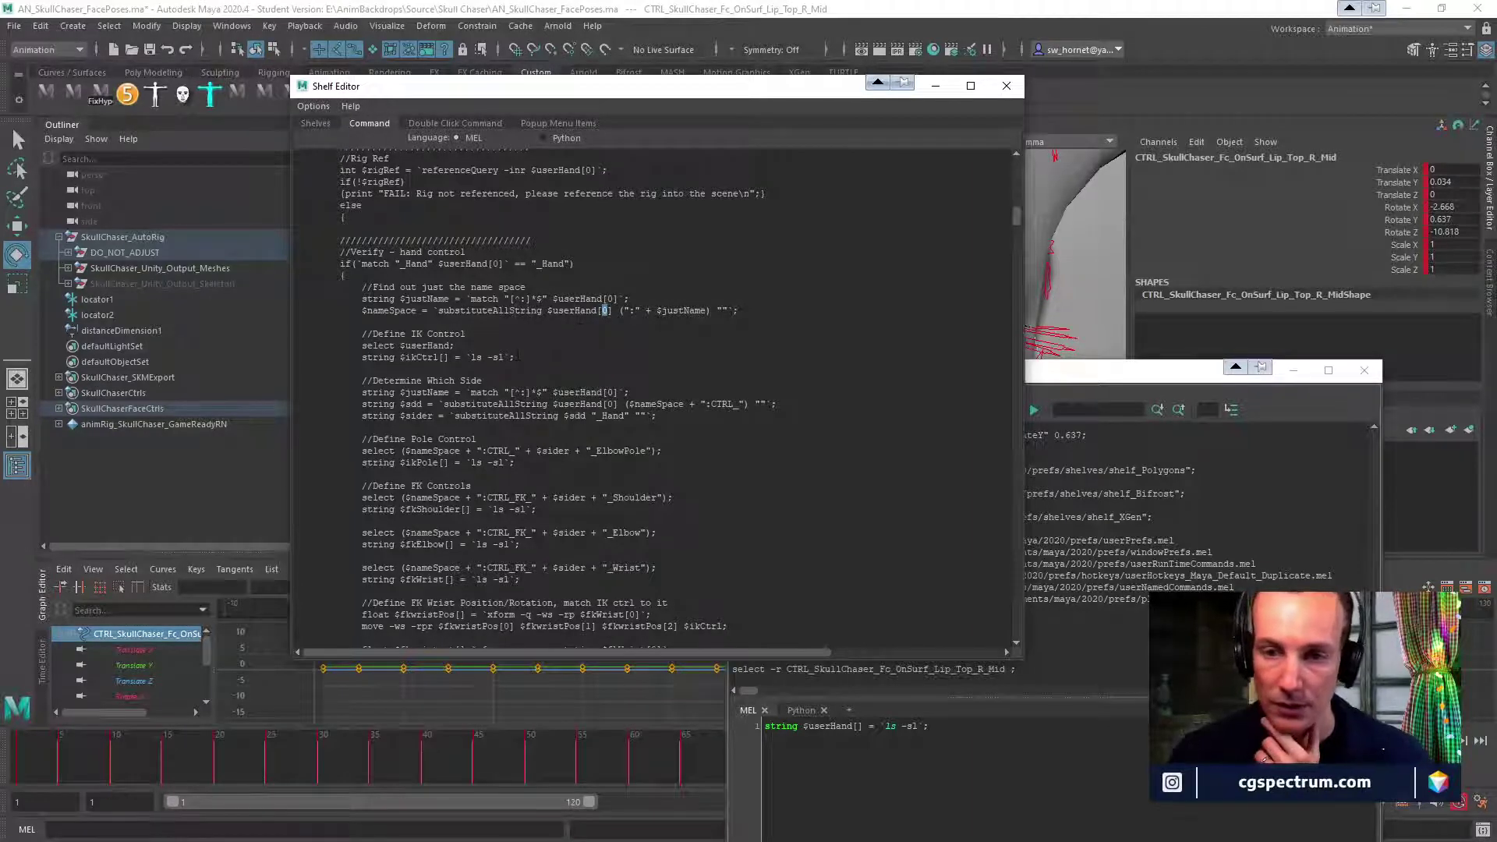
{"action": "scroll", "coordinate": [518, 356], "scroll_direction": "down", "scroll_amount": 2}
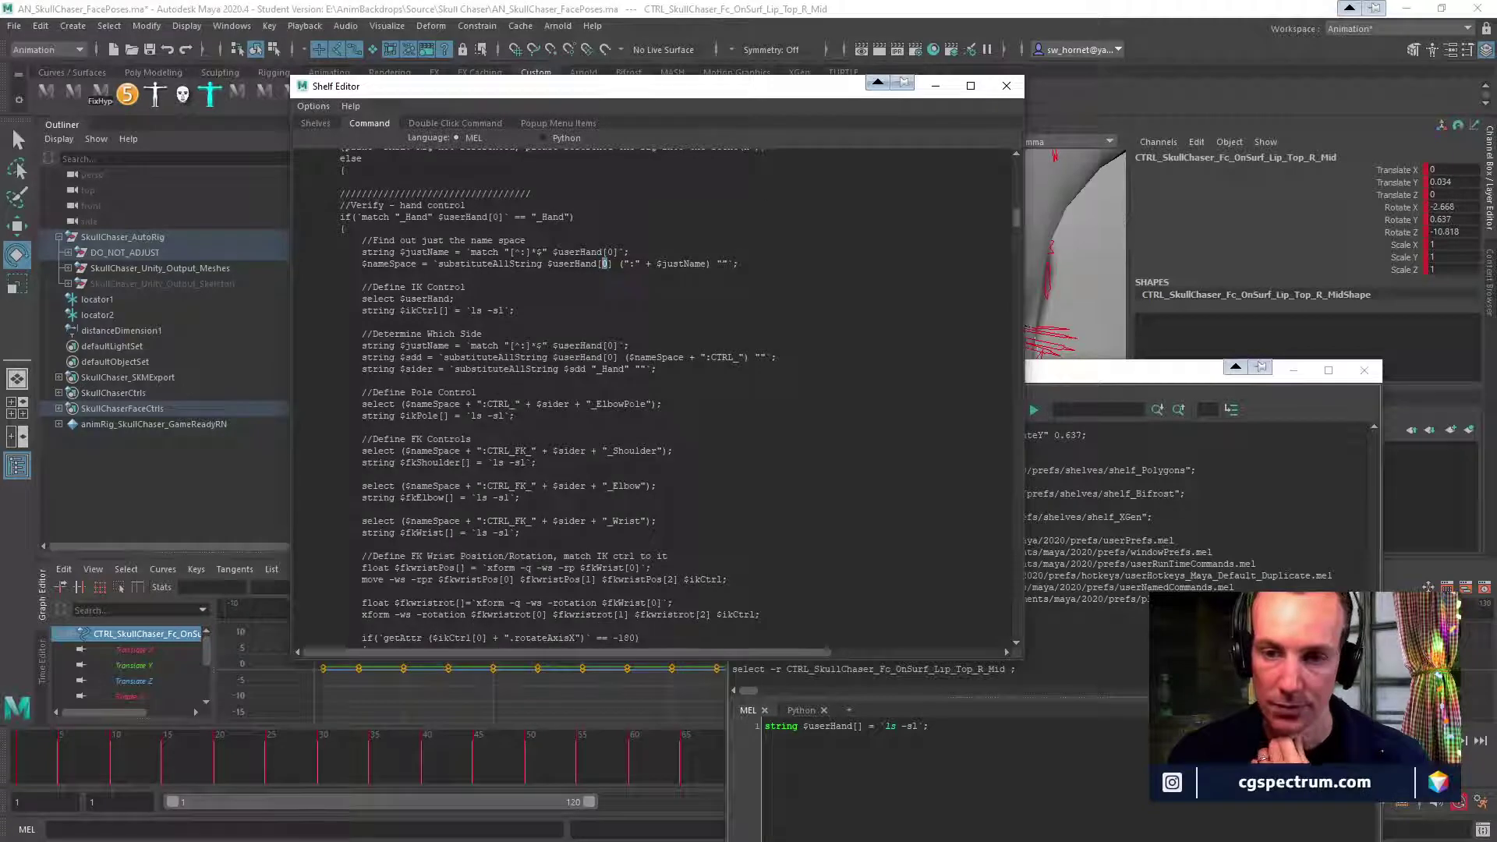
{"action": "scroll", "coordinate": [511, 400], "scroll_direction": "down", "scroll_amount": 2}
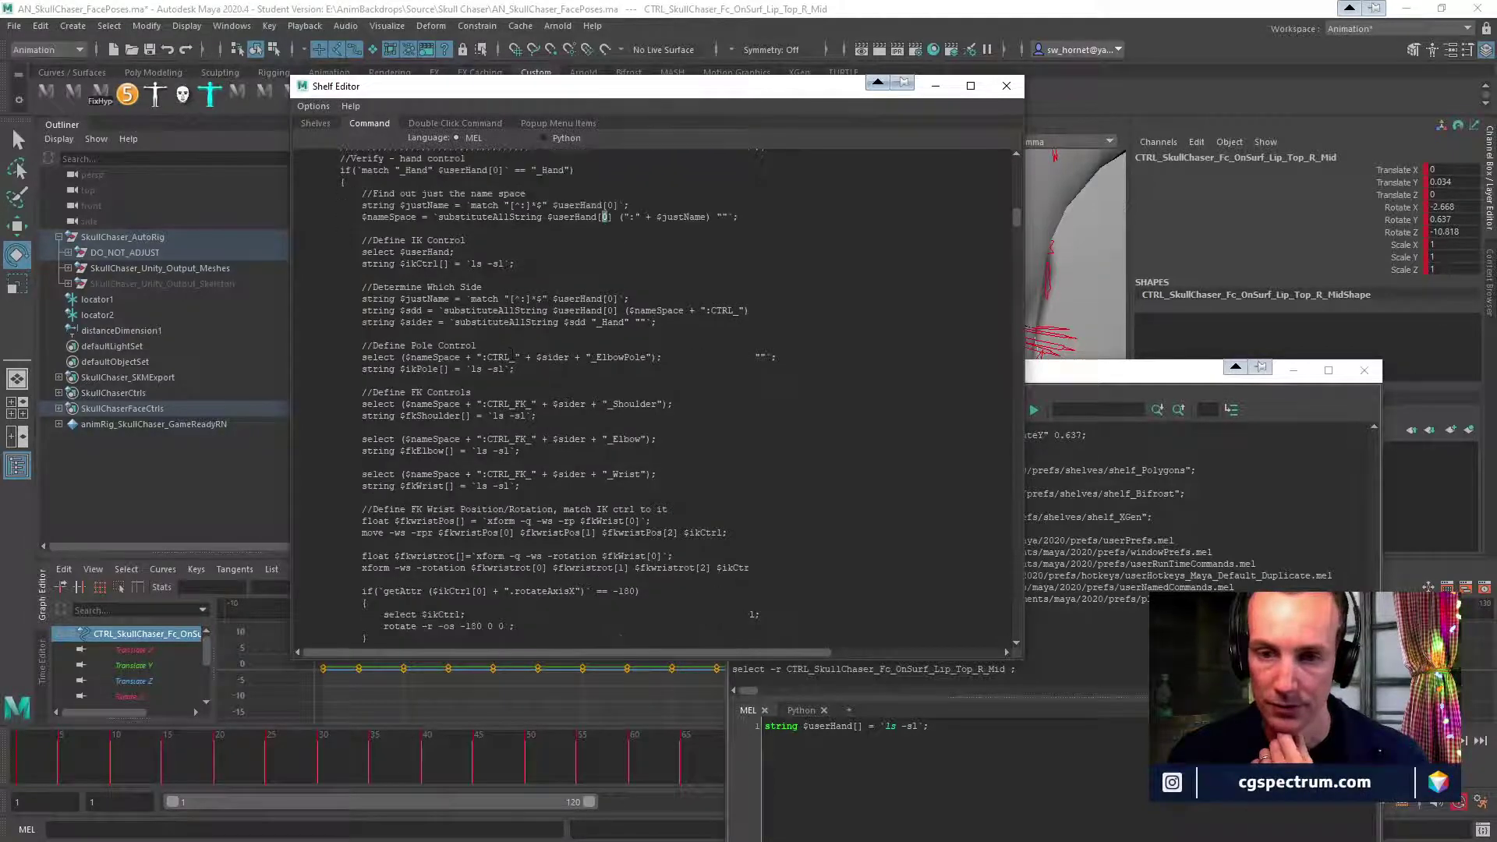
{"action": "scroll", "coordinate": [509, 418], "scroll_direction": "down", "scroll_amount": 2}
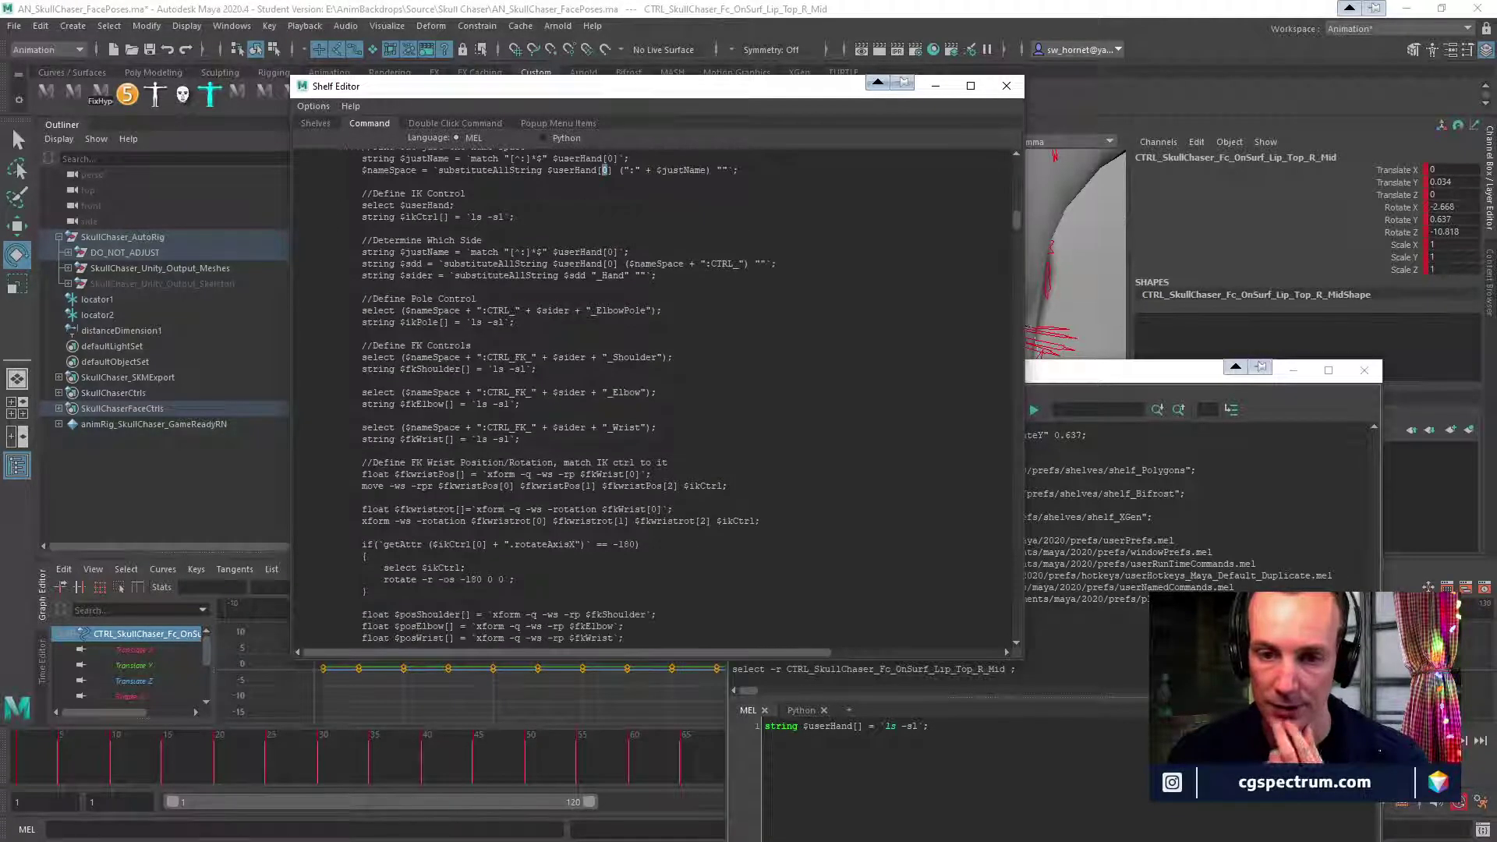
{"action": "scroll", "coordinate": [560, 399], "scroll_direction": "down", "scroll_amount": 2}
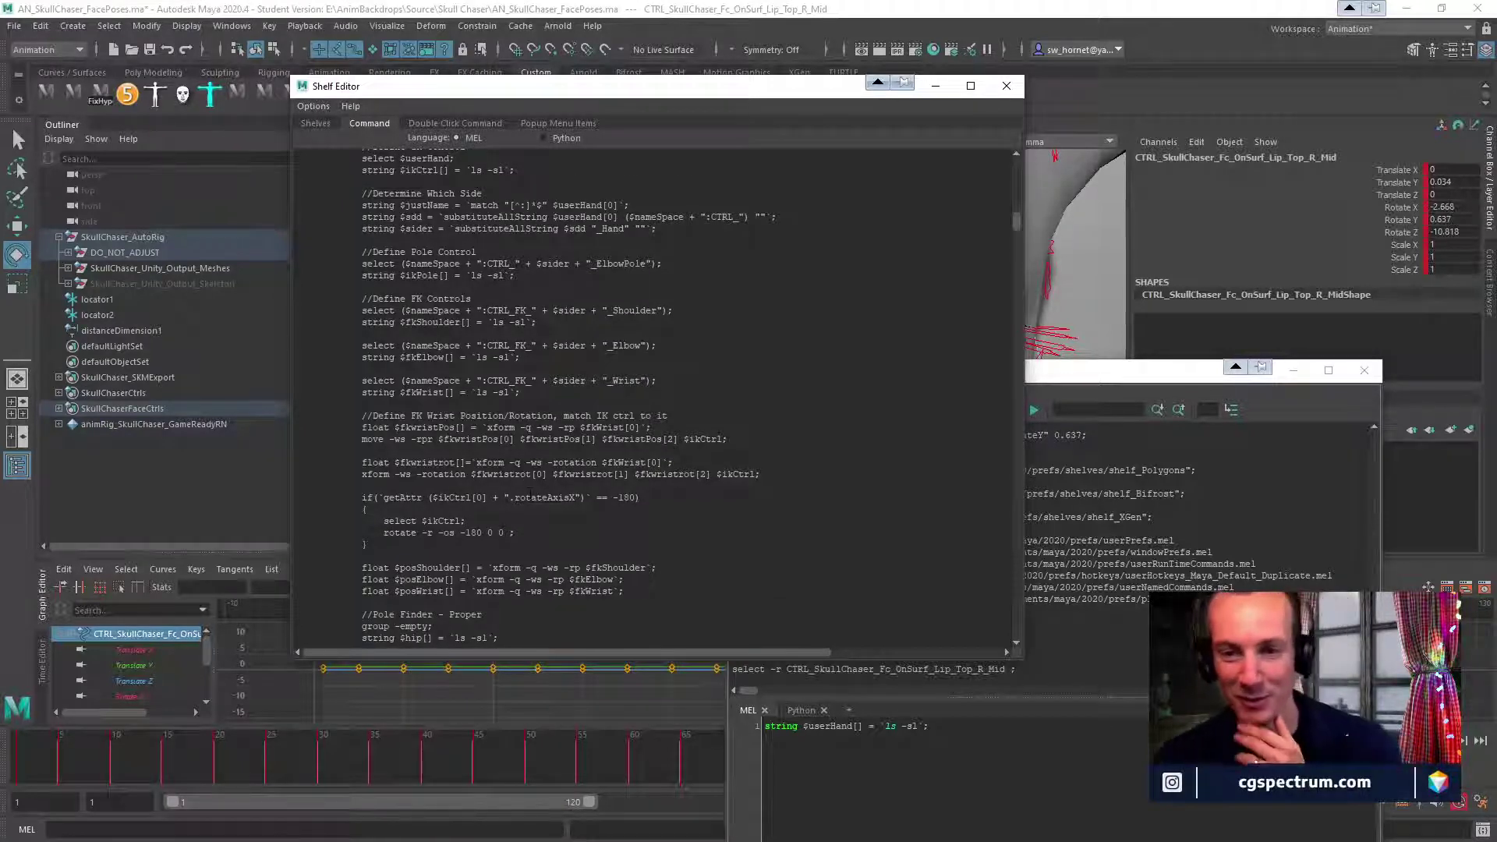
Copy "xform -q -ws -rp $fkWrist[0]" from the wrist position code into the MEL script, leaving a blank line below the $userHand line.
{"action": "left_click_drag", "start_coordinate": [487, 428], "coordinate": [649, 428]}
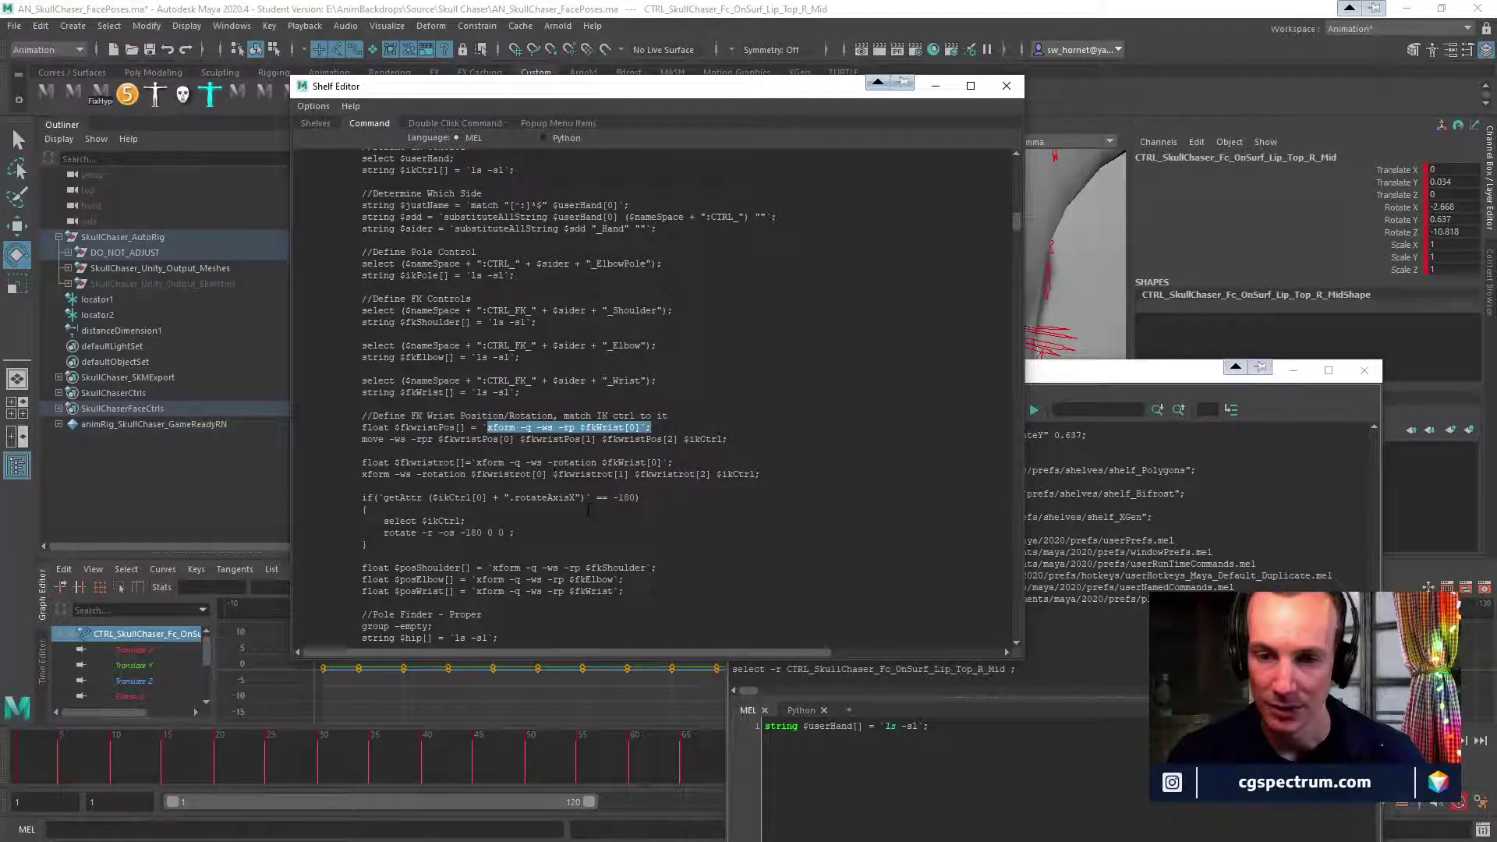
{"action": "left_click", "coordinate": [667, 426]}
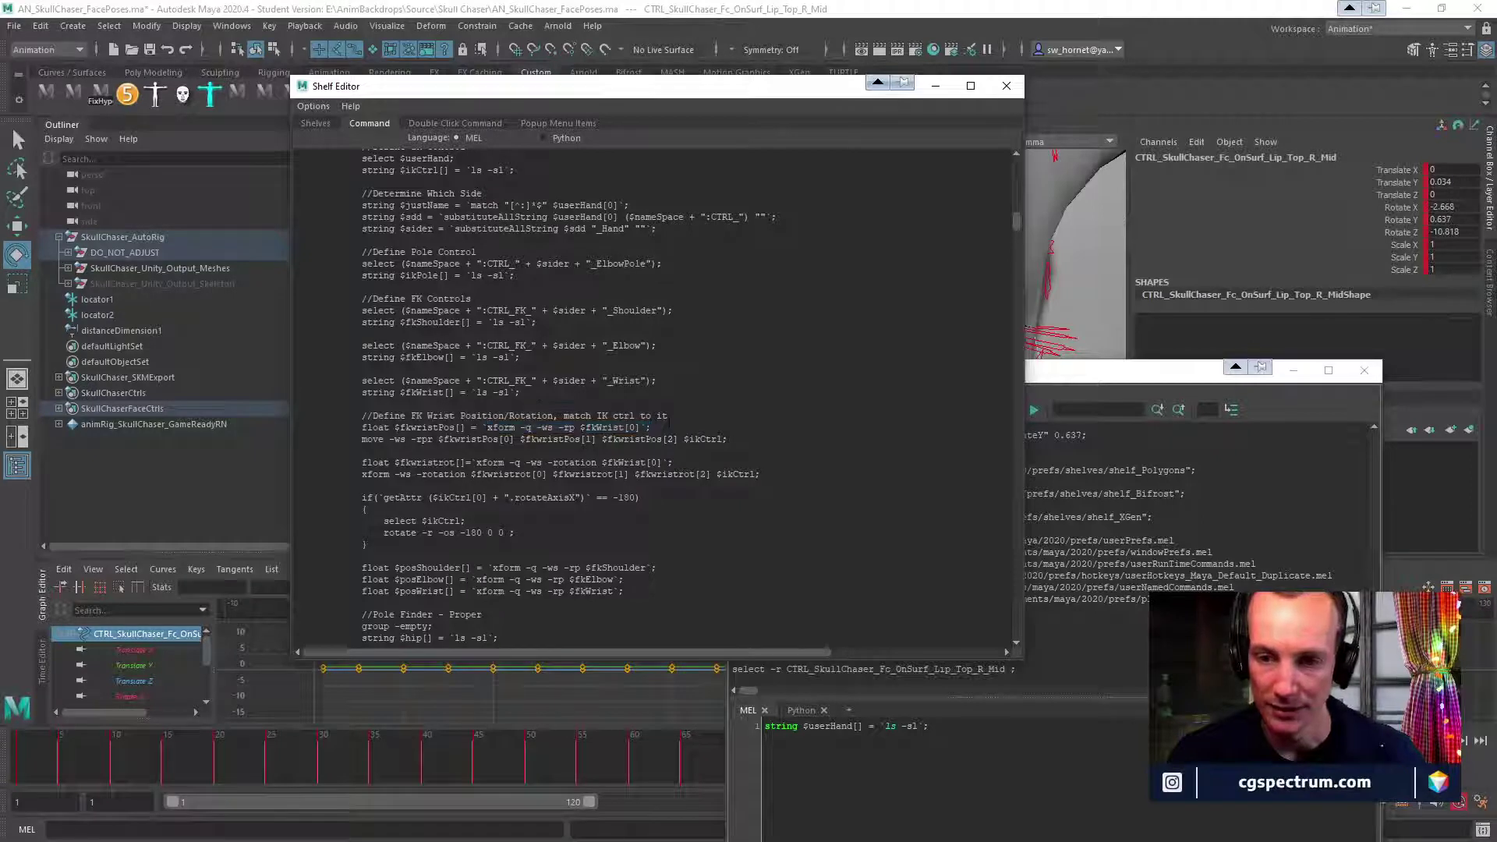
{"action": "left_click_drag", "start_coordinate": [640, 427], "coordinate": [488, 428]}
{"action": "key", "text": "ctrl+c"}
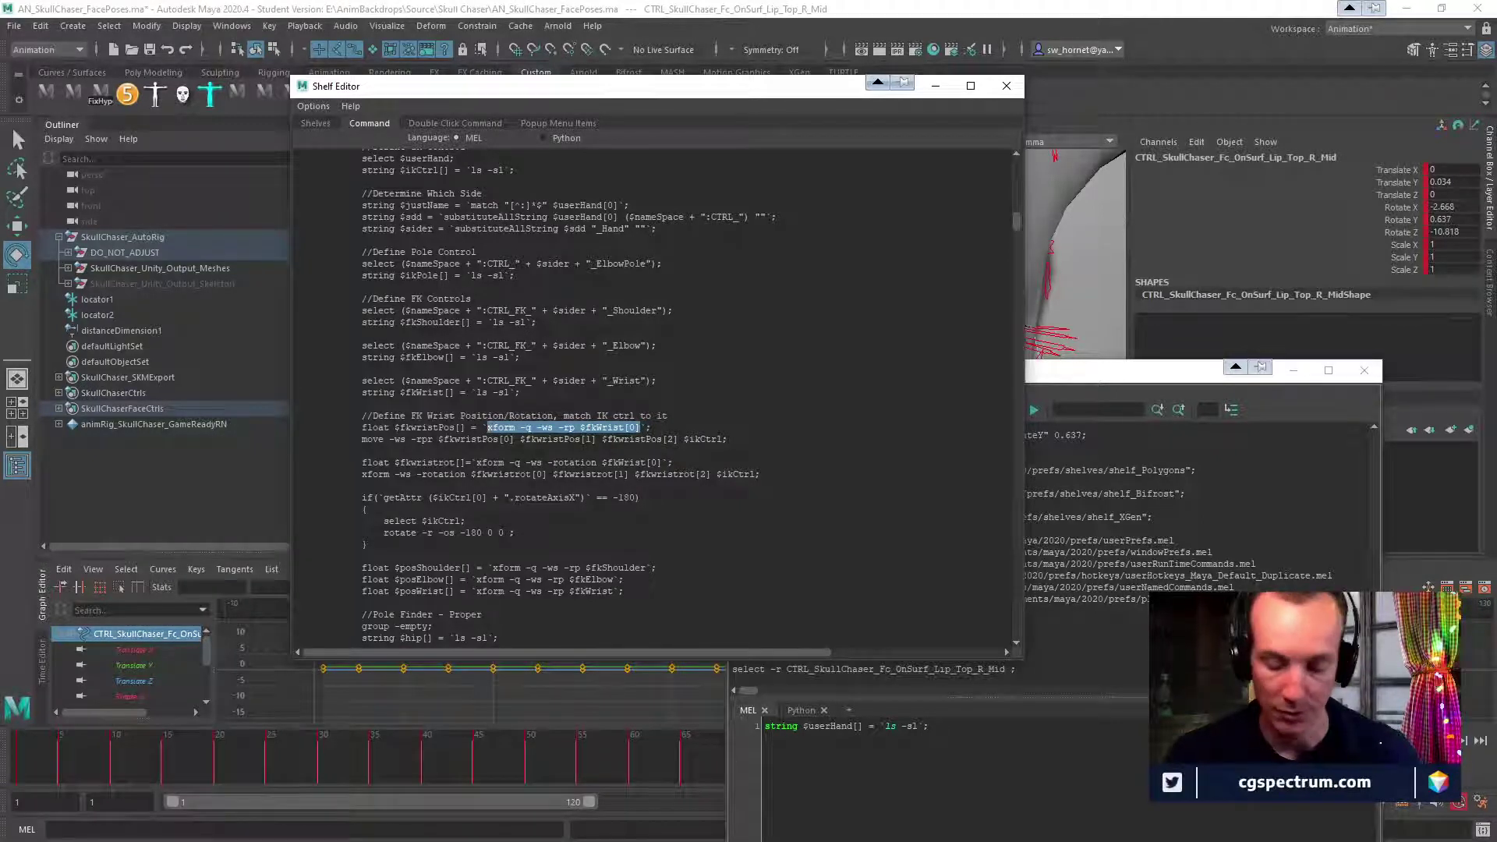
{"action": "left_click", "coordinate": [1182, 729]}
{"action": "key", "text": "Return"}
{"action": "key", "text": "Return"}
{"action": "key", "text": "ctrl+v"}
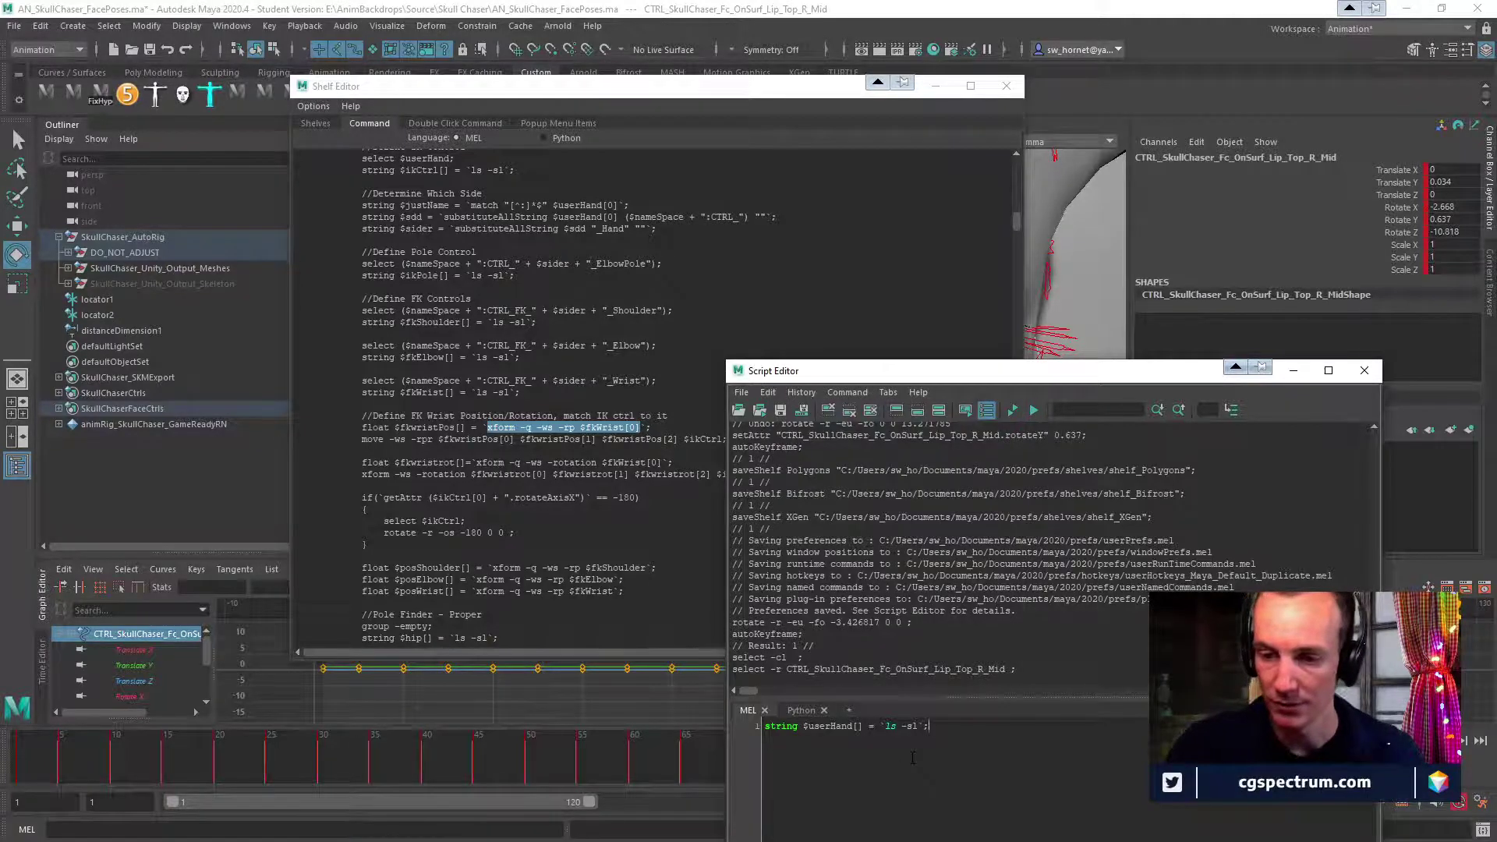
Copy "getAttr ($ikCtrl[0] + ".rotateAxisX")" from the IK/FK script's if condition into the MEL script's blank second line.
{"action": "scroll", "coordinate": [507, 390], "scroll_direction": "down", "scroll_amount": 3}
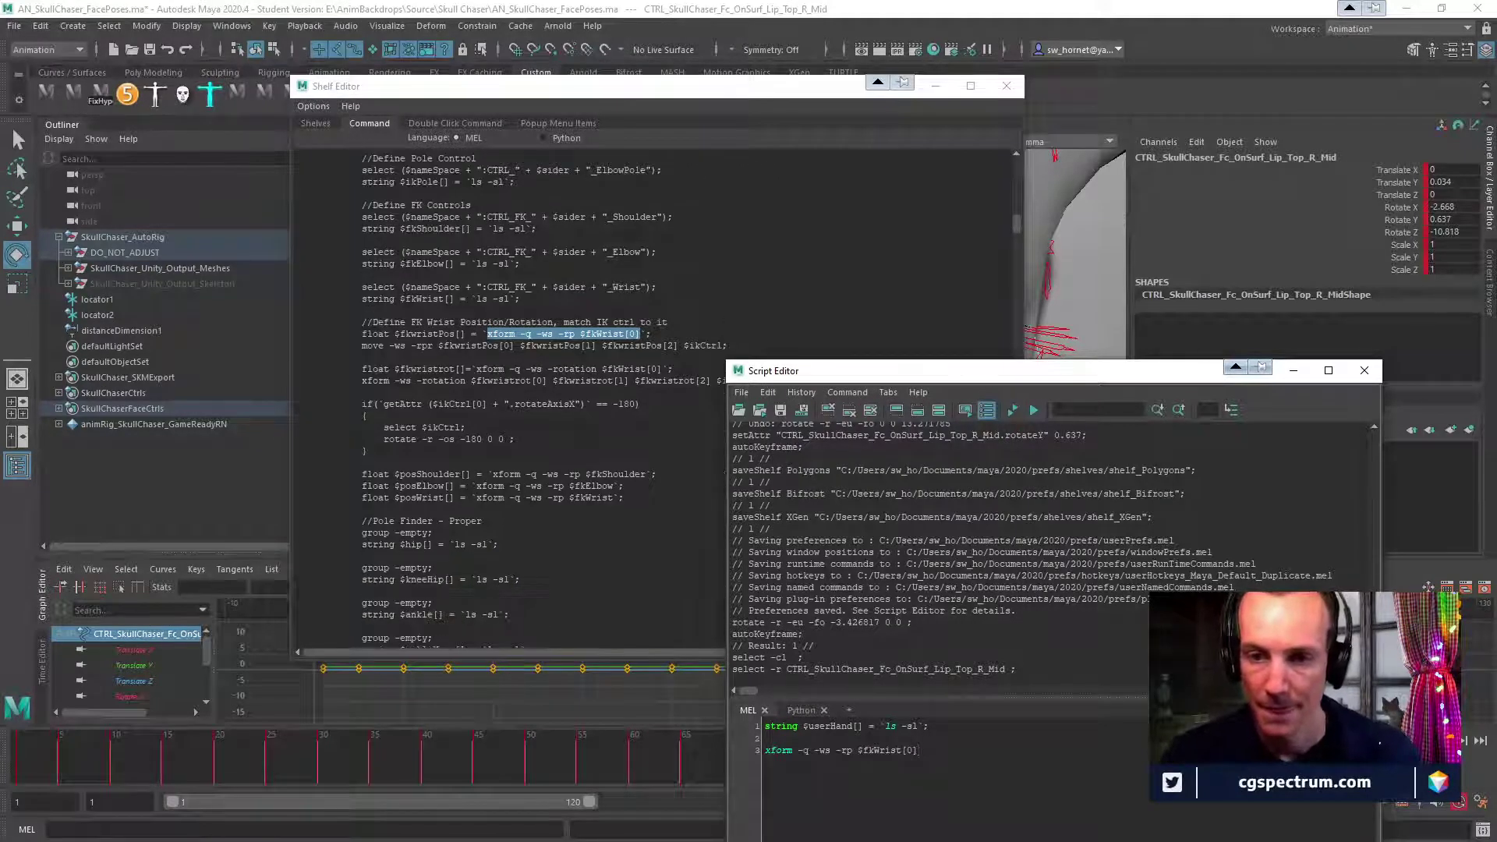
{"action": "scroll", "coordinate": [507, 398], "scroll_direction": "down", "scroll_amount": 2}
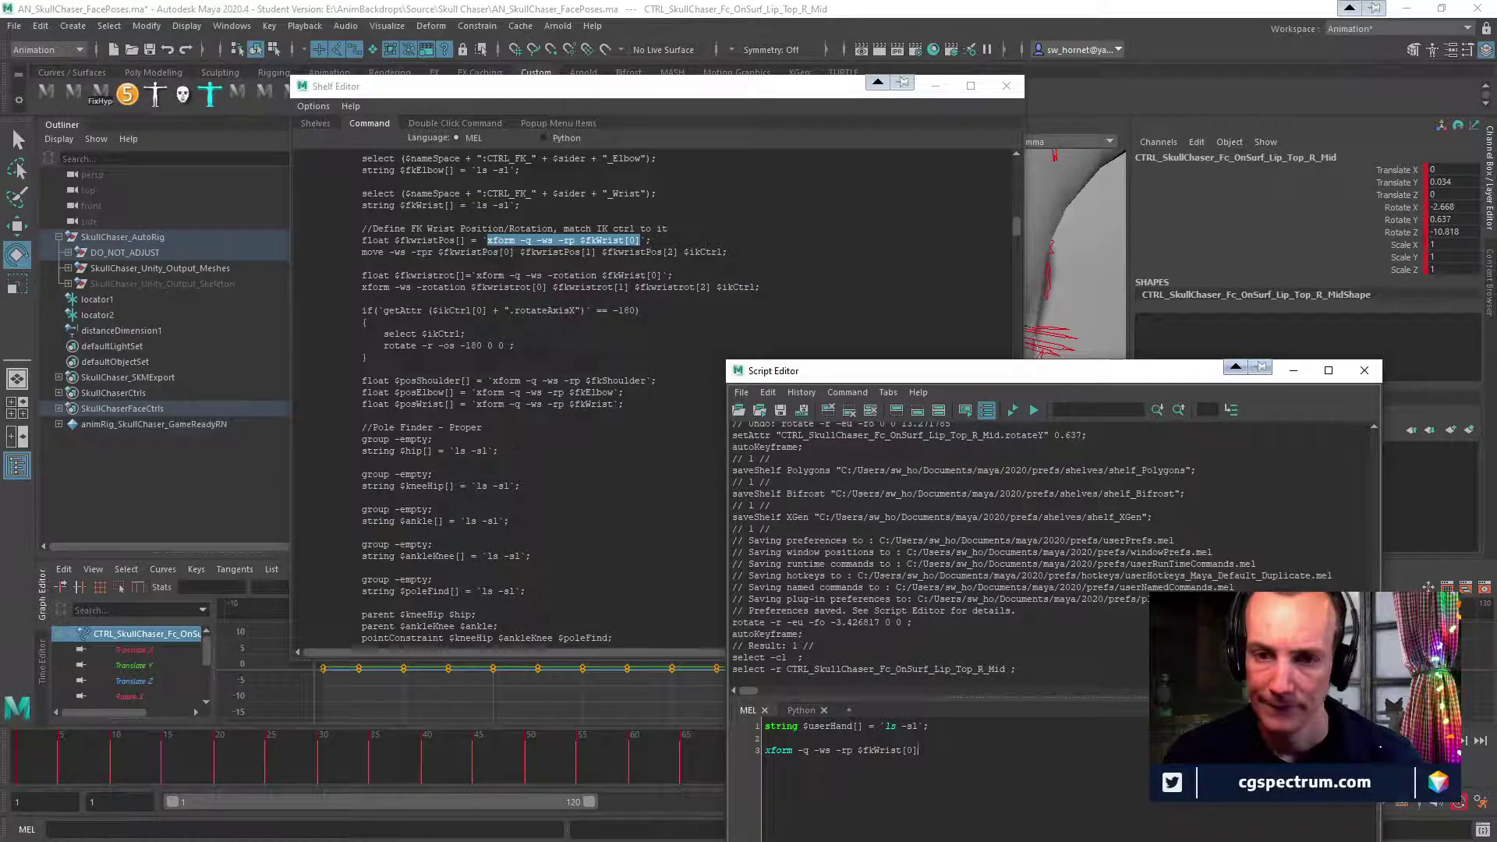
{"action": "scroll", "coordinate": [507, 398], "scroll_direction": "down", "scroll_amount": 1}
{"action": "left_click_drag", "start_coordinate": [382, 264], "coordinate": [583, 264]}
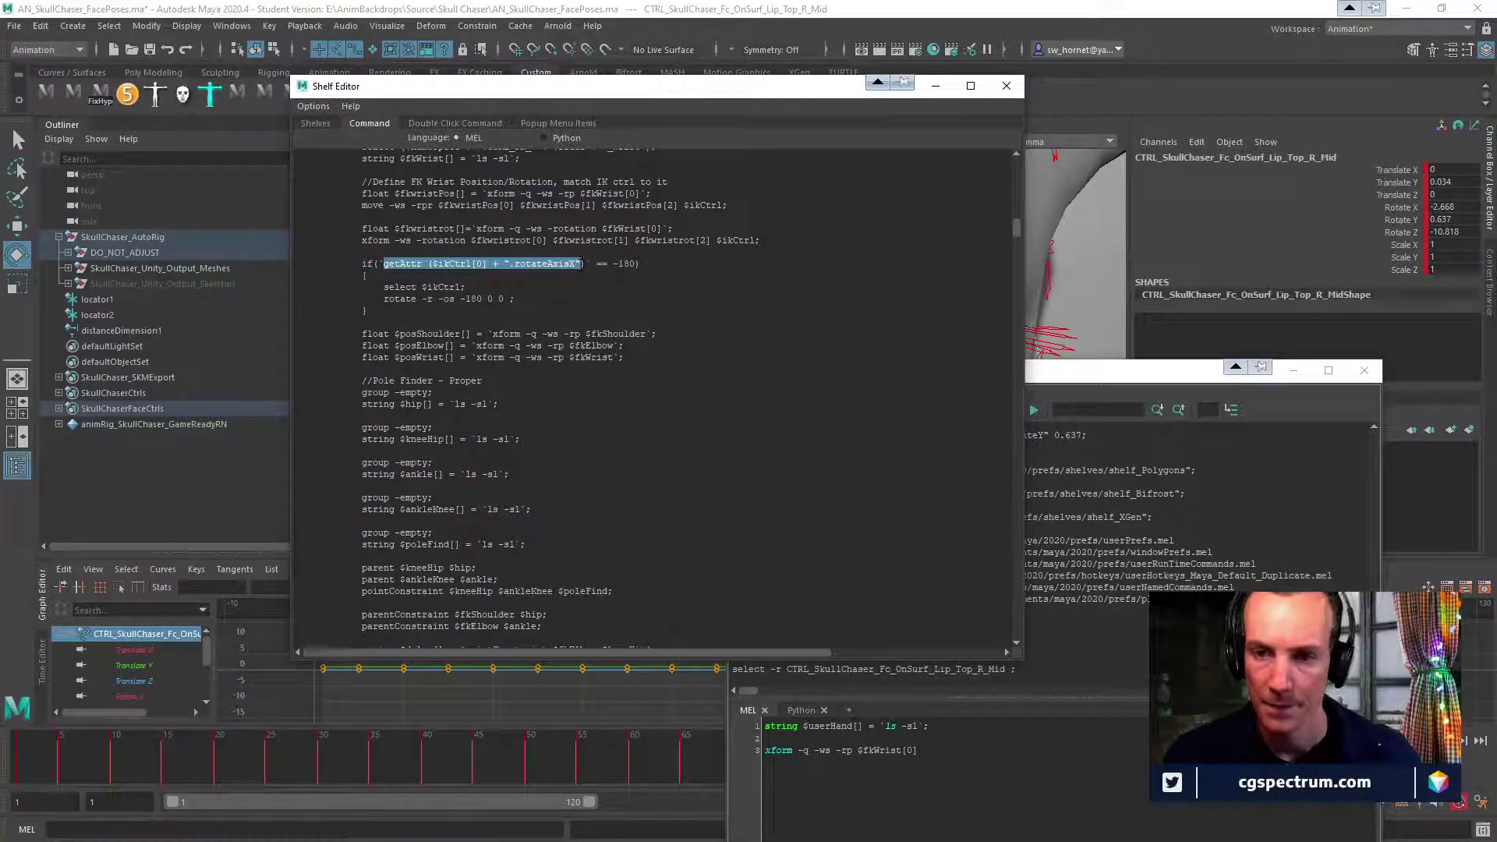
{"action": "key", "text": "shift+Right"}
{"action": "key", "text": "ctrl+c"}
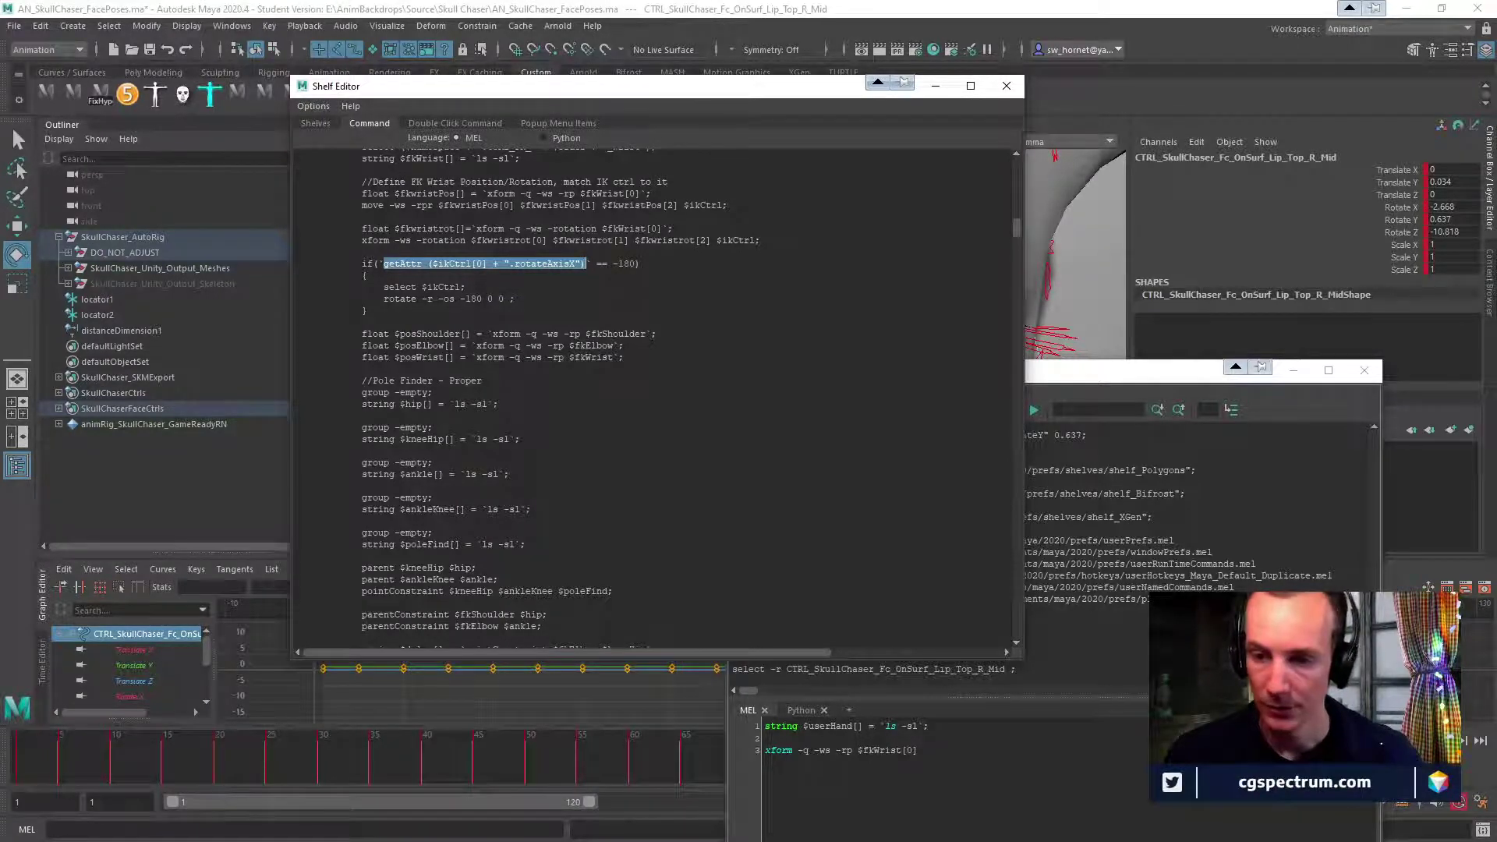
{"action": "left_click", "coordinate": [870, 739]}
{"action": "key", "text": "ctrl+v"}
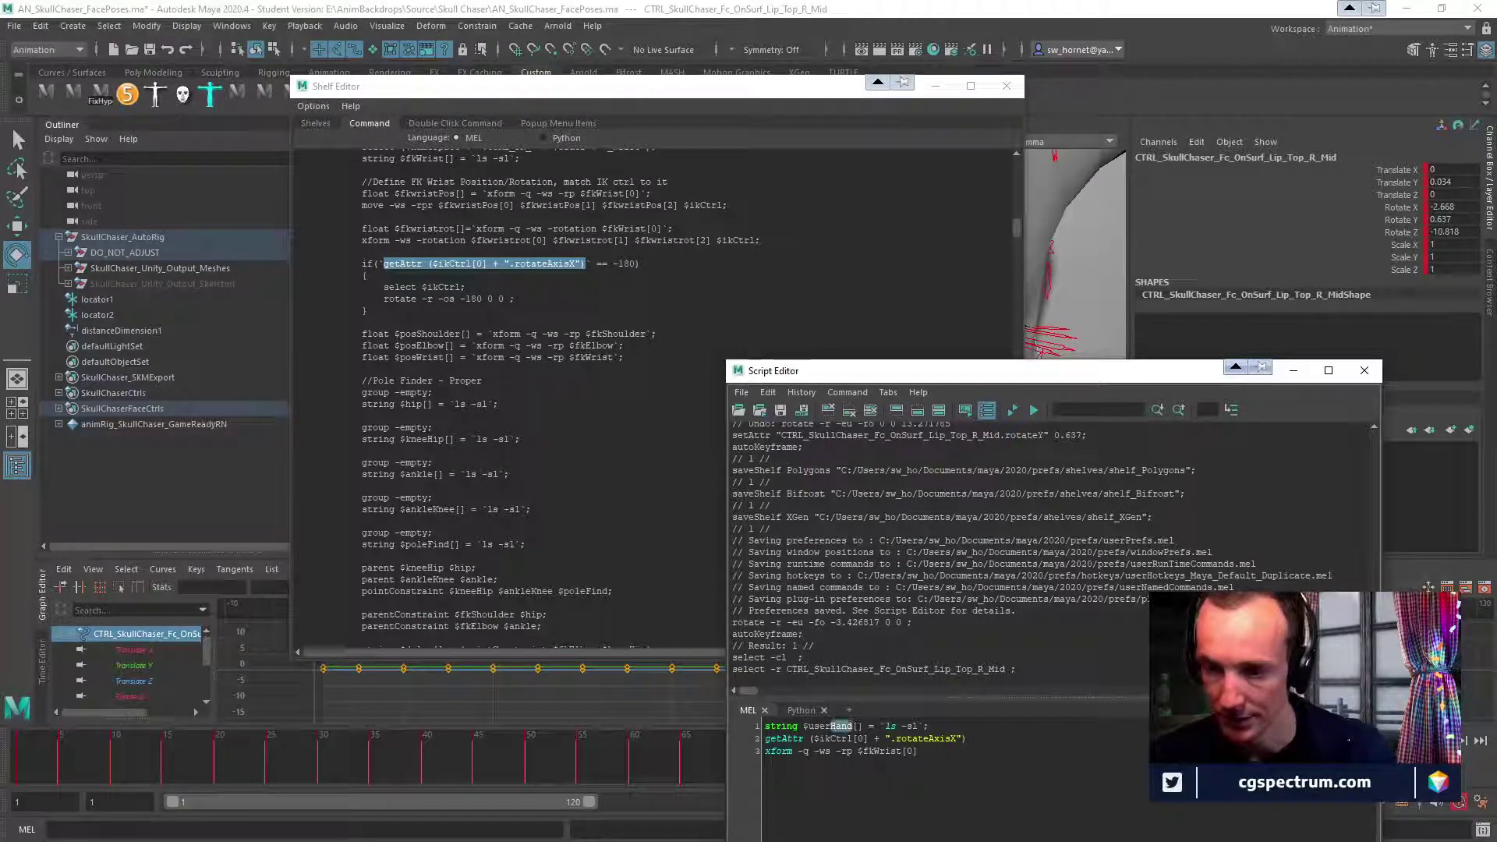
Rename the $userHand variable to $selection in the first line of the MEL script.
{"action": "double_click", "coordinate": [811, 726]}
{"action": "type", "text": "selec"}
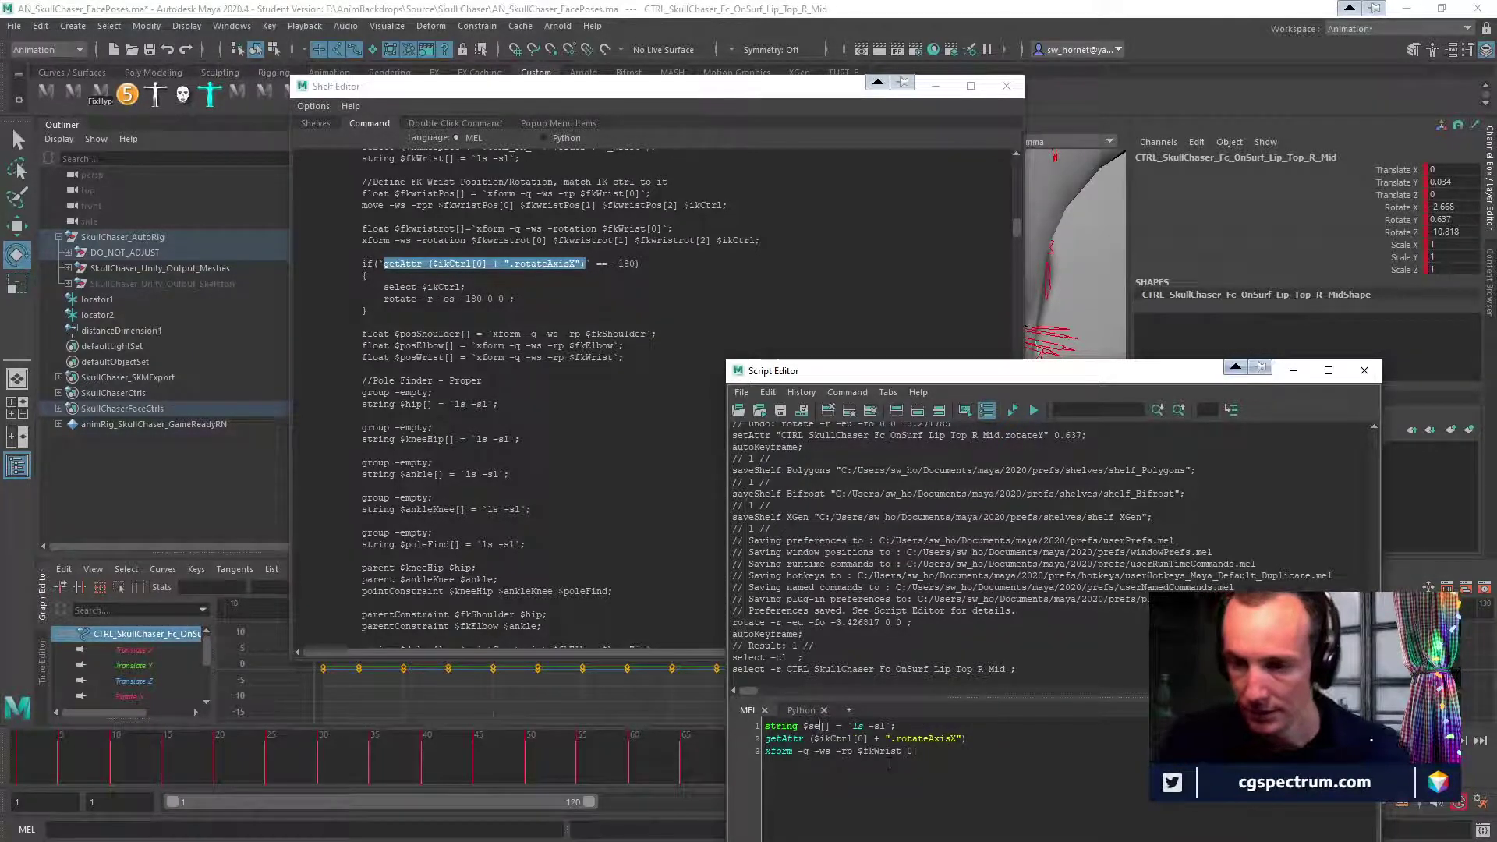
{"action": "type", "text": "tion"}
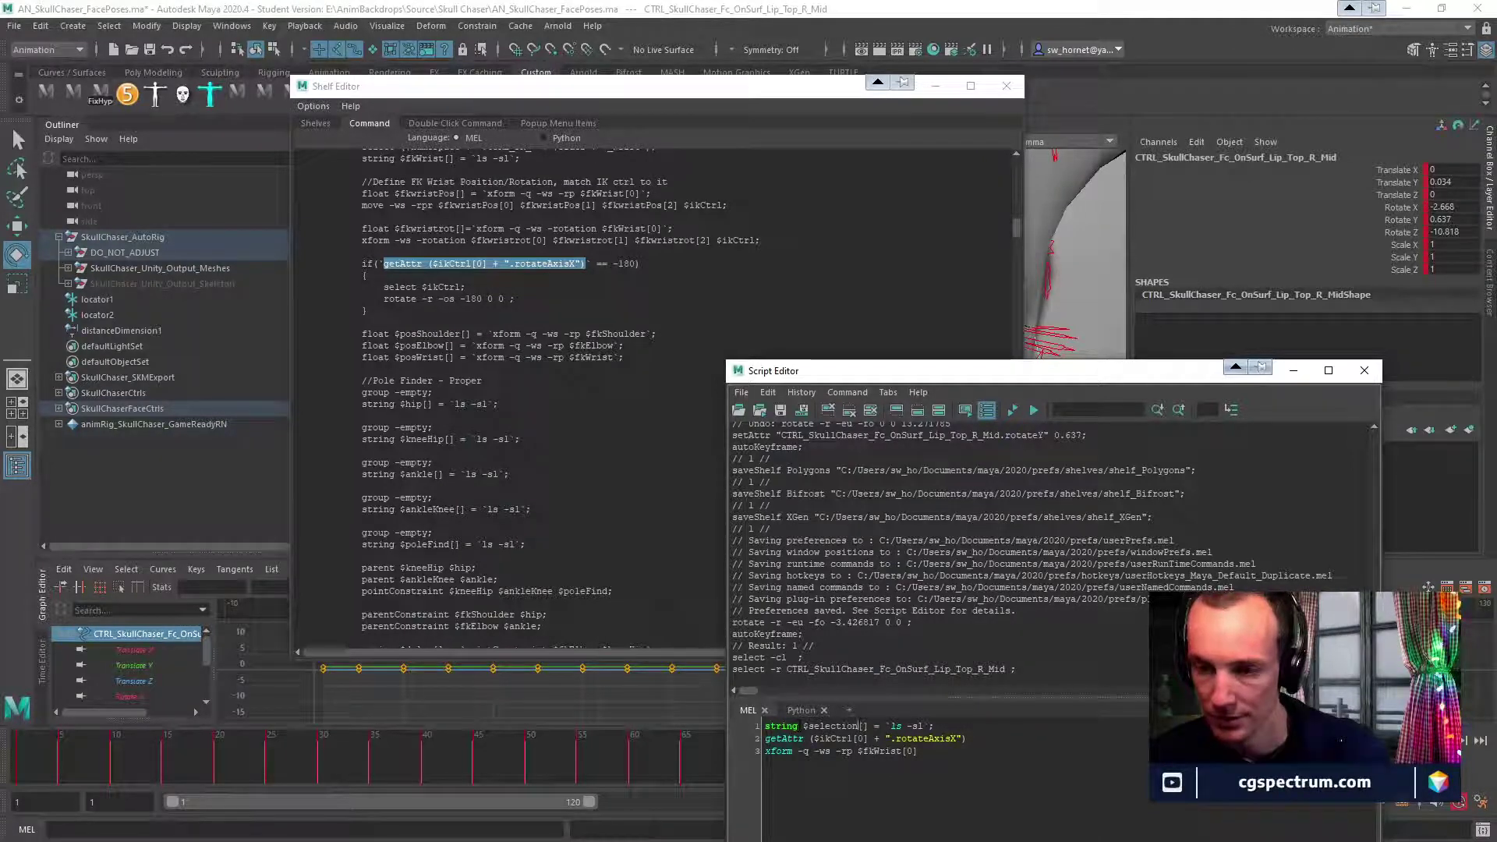
Replace $ikCtrl with $selection in the getAttr line, keeping a single dollar sign before the name.
{"action": "double_click", "coordinate": [811, 726]}
{"action": "left_click_drag", "start_coordinate": [804, 726], "coordinate": [858, 726]}
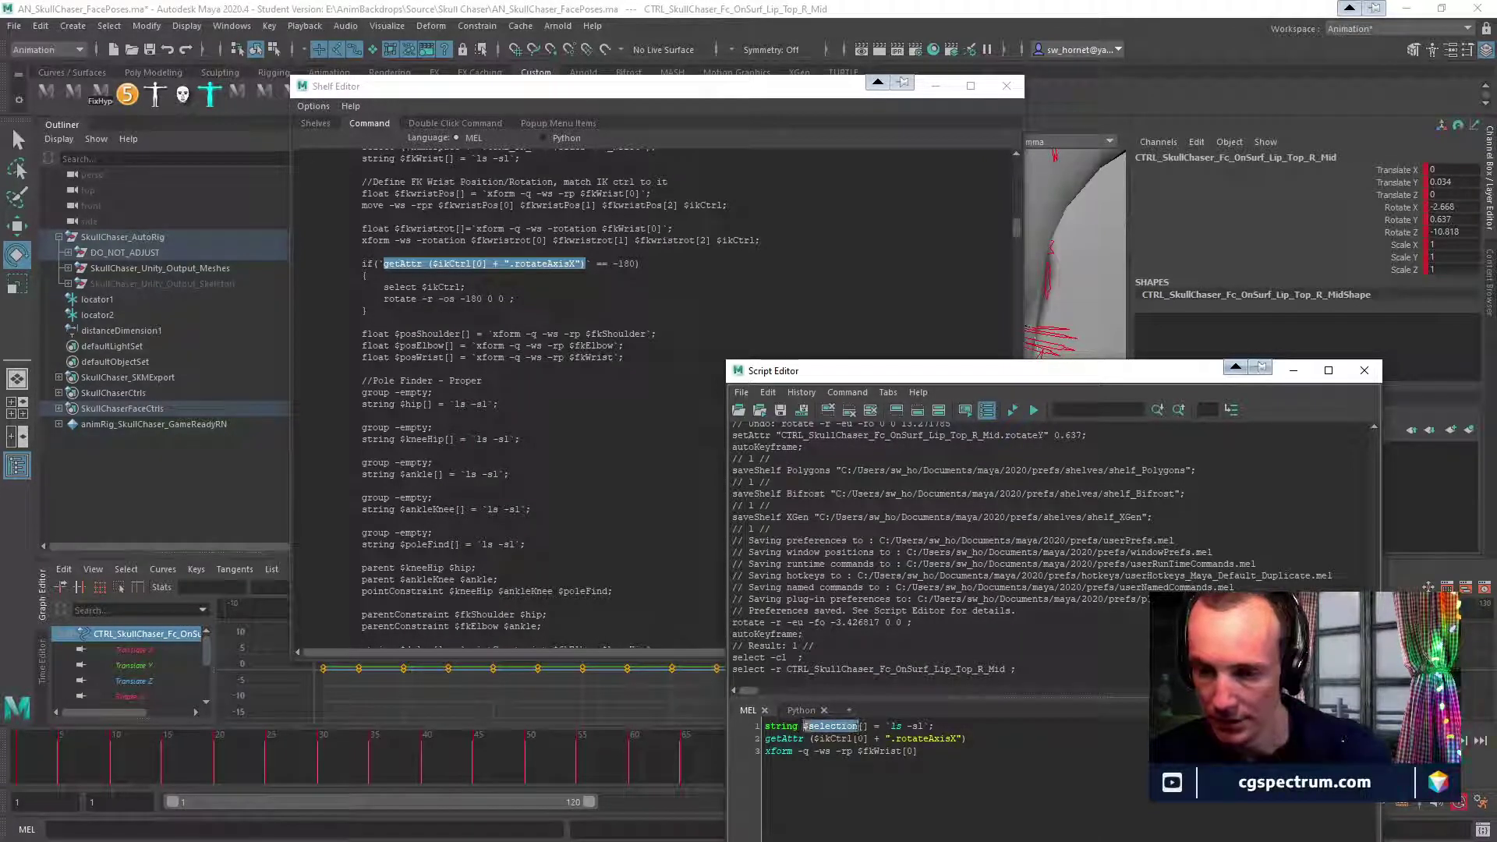
{"action": "key", "text": "ctrl+c"}
{"action": "double_click", "coordinate": [825, 739]}
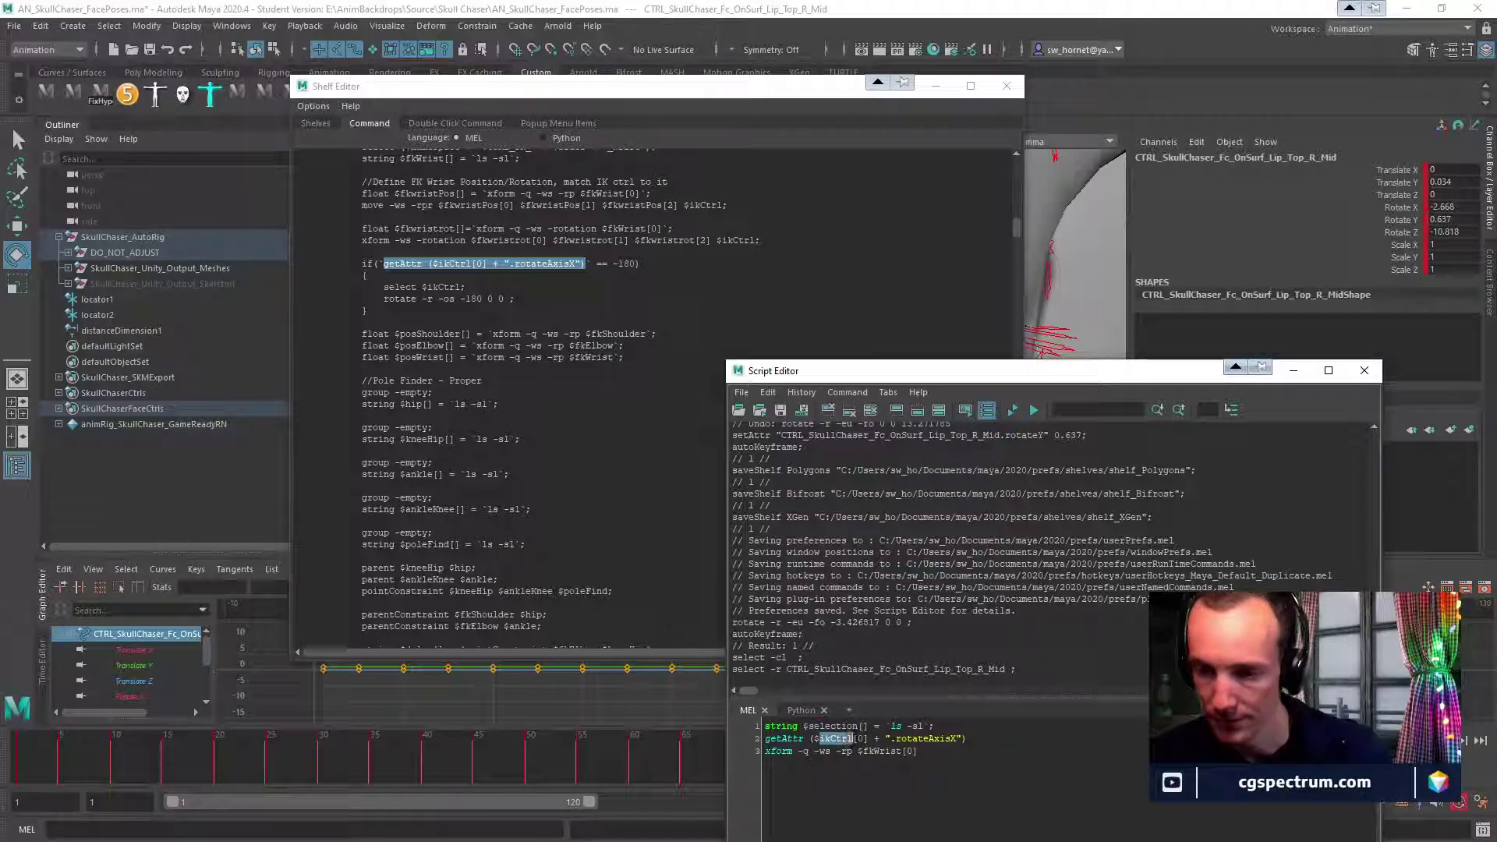
{"action": "key", "text": "ctrl+v"}
{"action": "left_click", "coordinate": [820, 739]}
{"action": "key", "text": "BackSpace"}
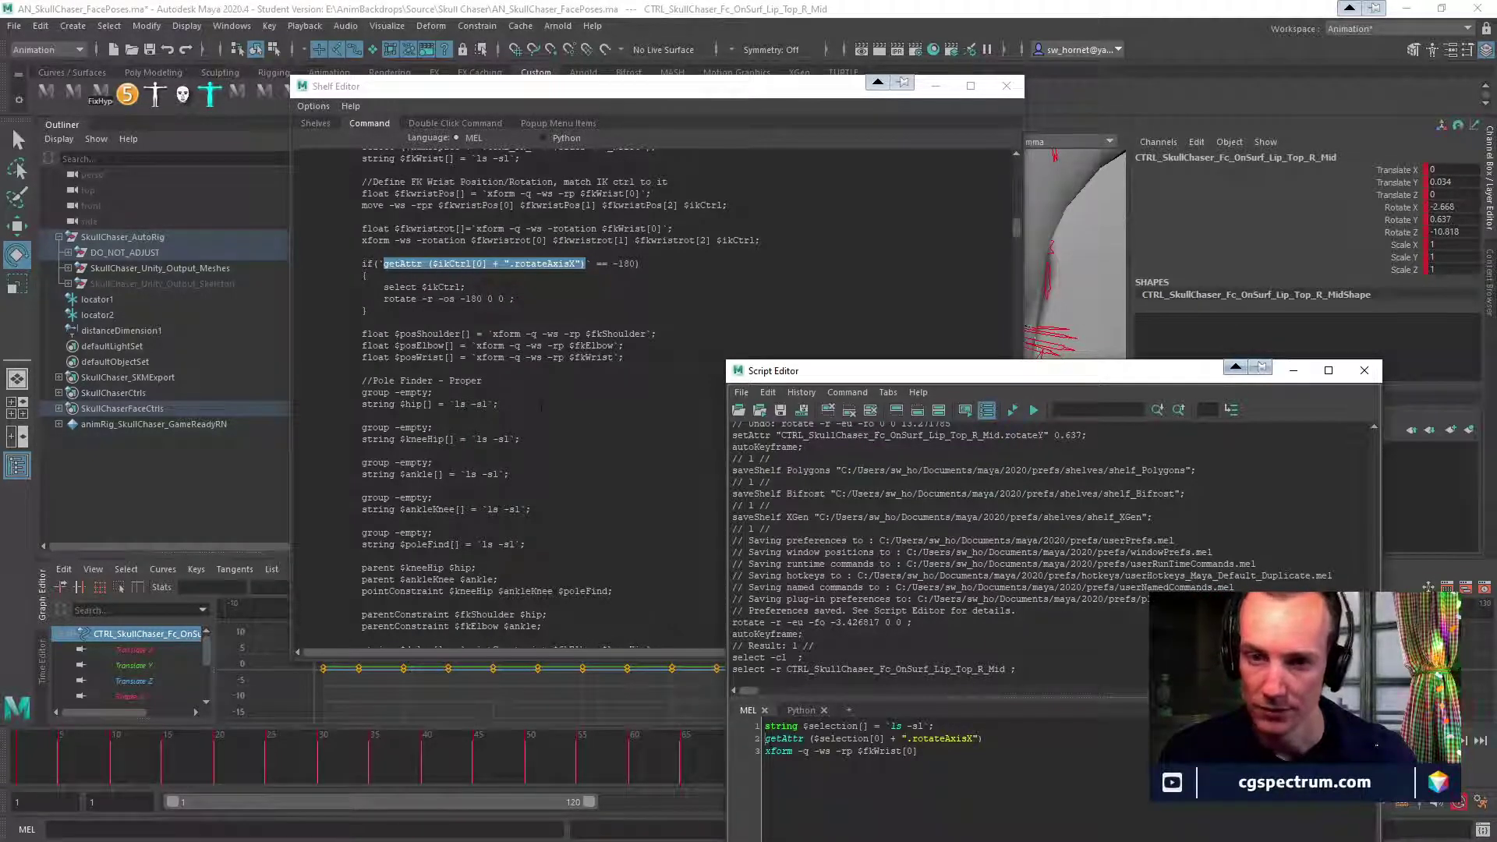
{"action": "type", "text": "string"}
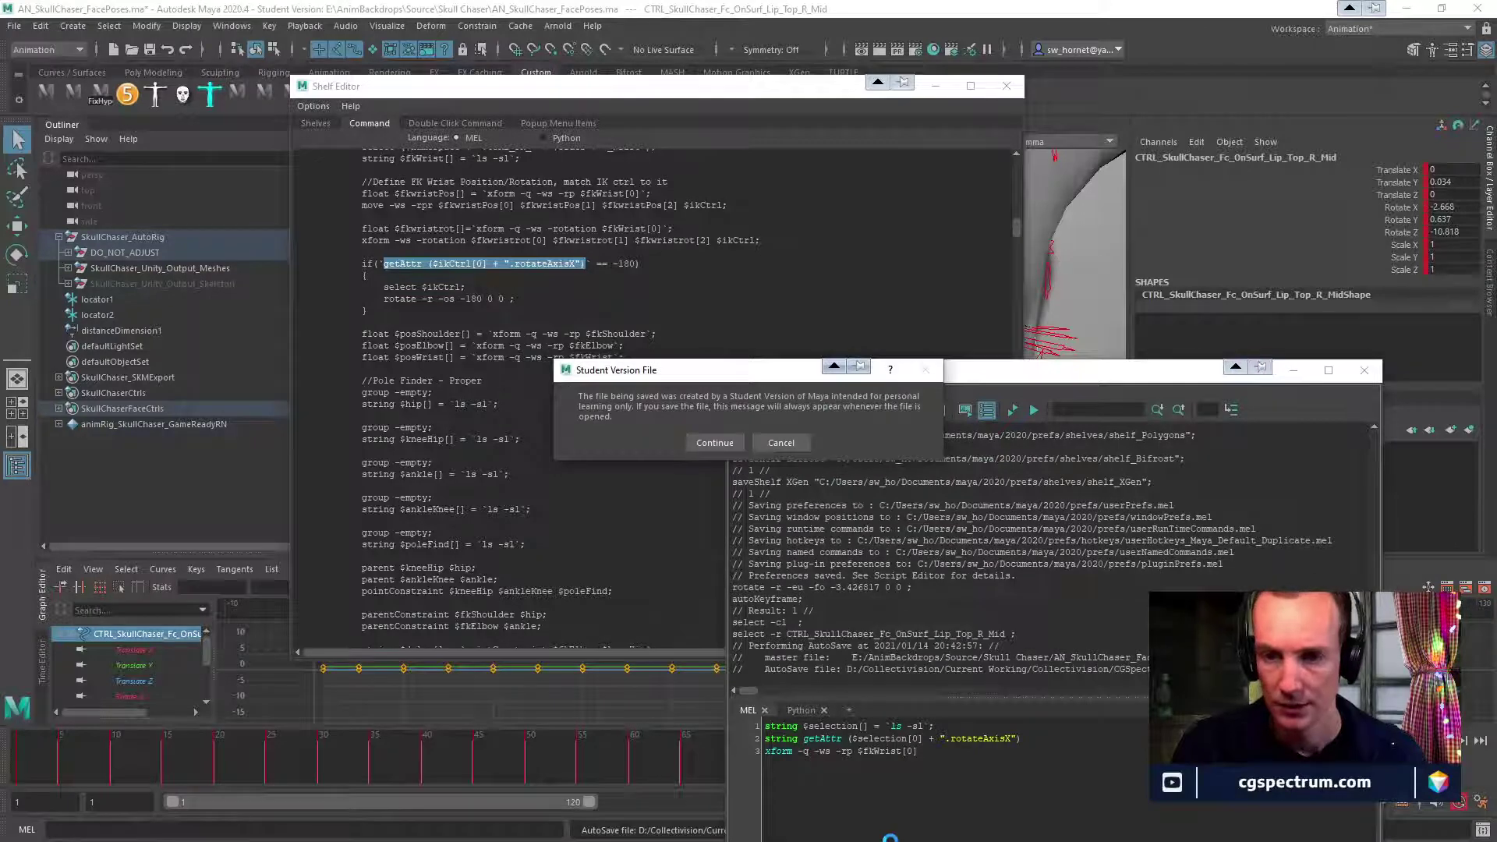
{"action": "left_click", "coordinate": [715, 442]}
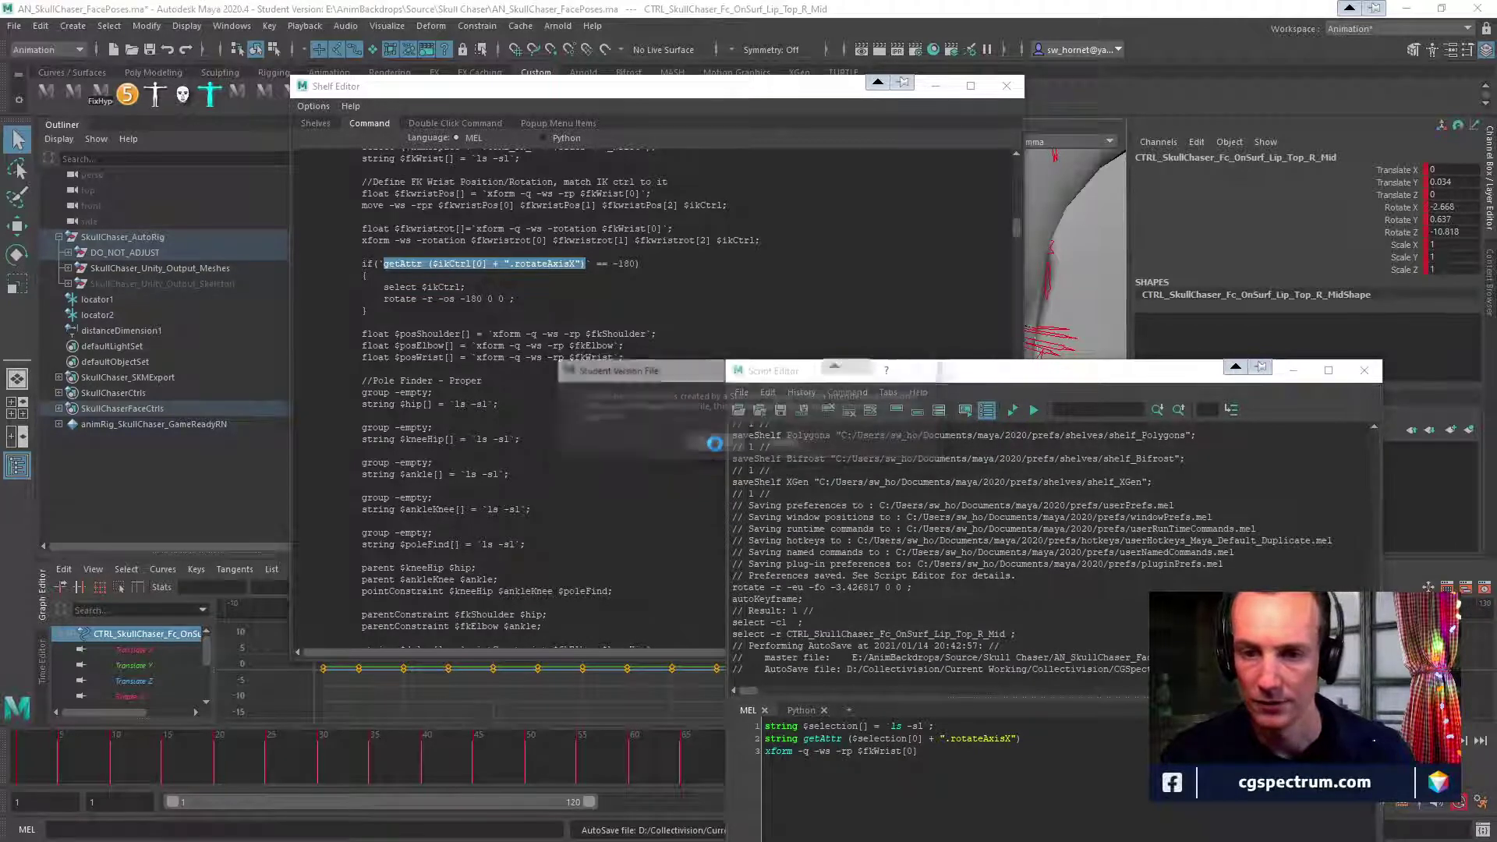
{"action": "left_click", "coordinate": [715, 442]}
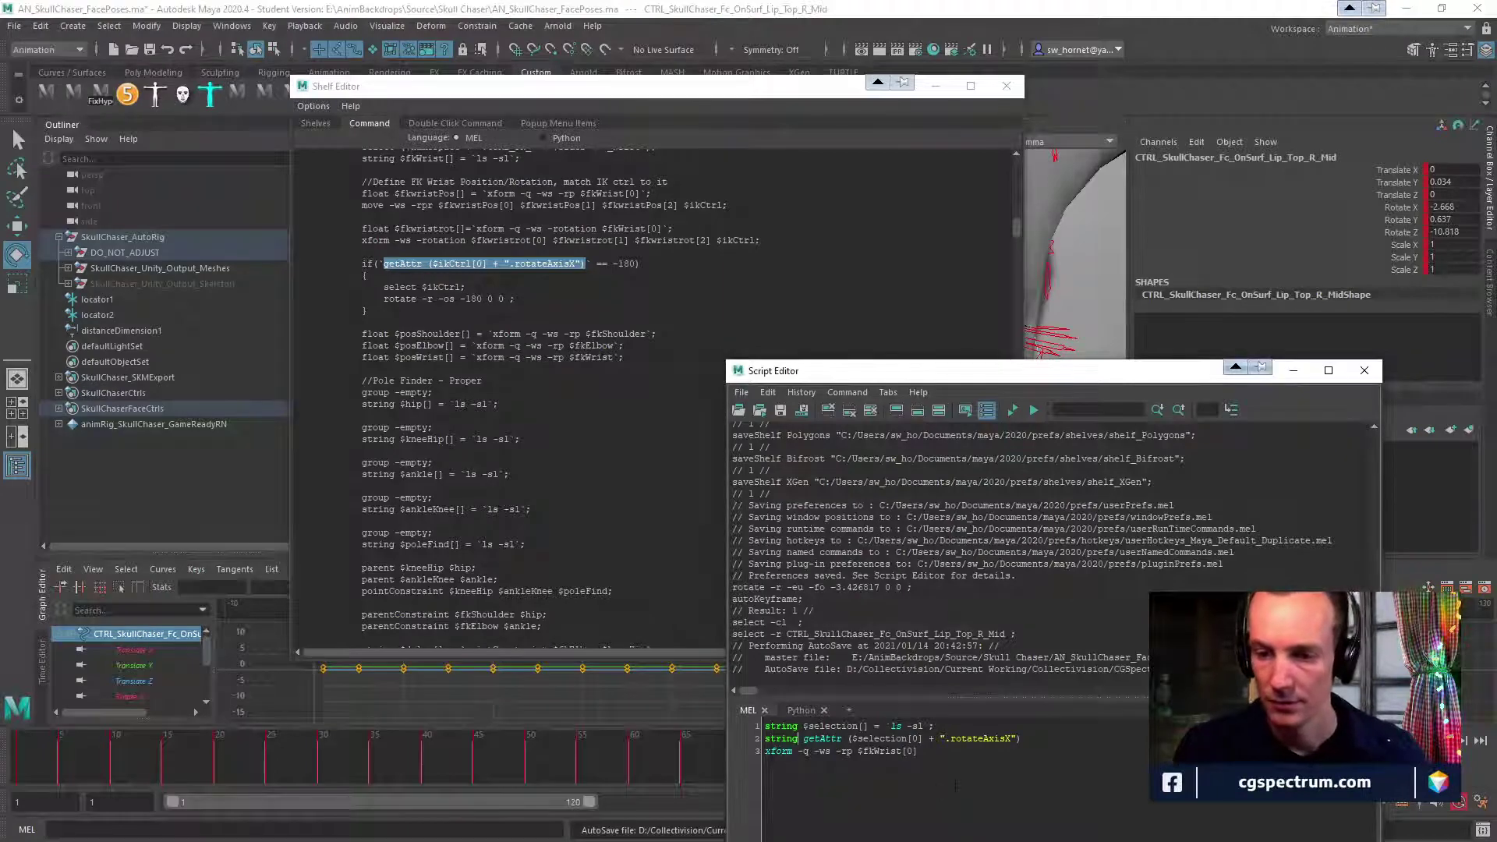
{"action": "key", "text": "BackSpace"}
{"action": "key", "text": "BackSpace"}
{"action": "key", "text": "BackSpace"}
{"action": "key", "text": "BackSpace"}
{"action": "key", "text": "BackSpace"}
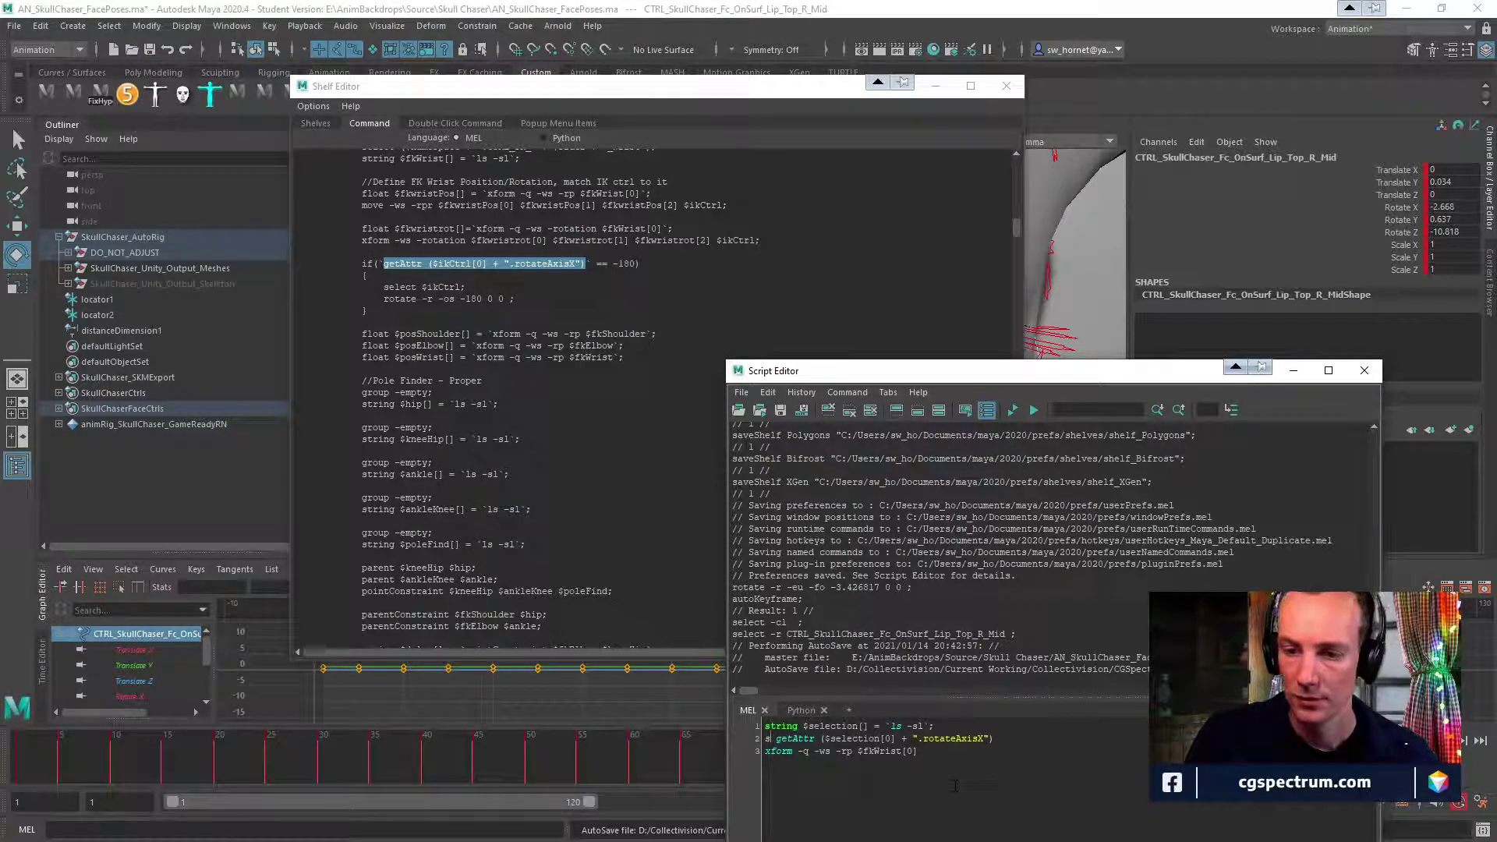
{"action": "key", "text": "BackSpace"}
Assign the getAttr result multiplied by -1 to "float $rx", end the statement with a semicolon and add a blank line below.
{"action": "type", "text": "float "}
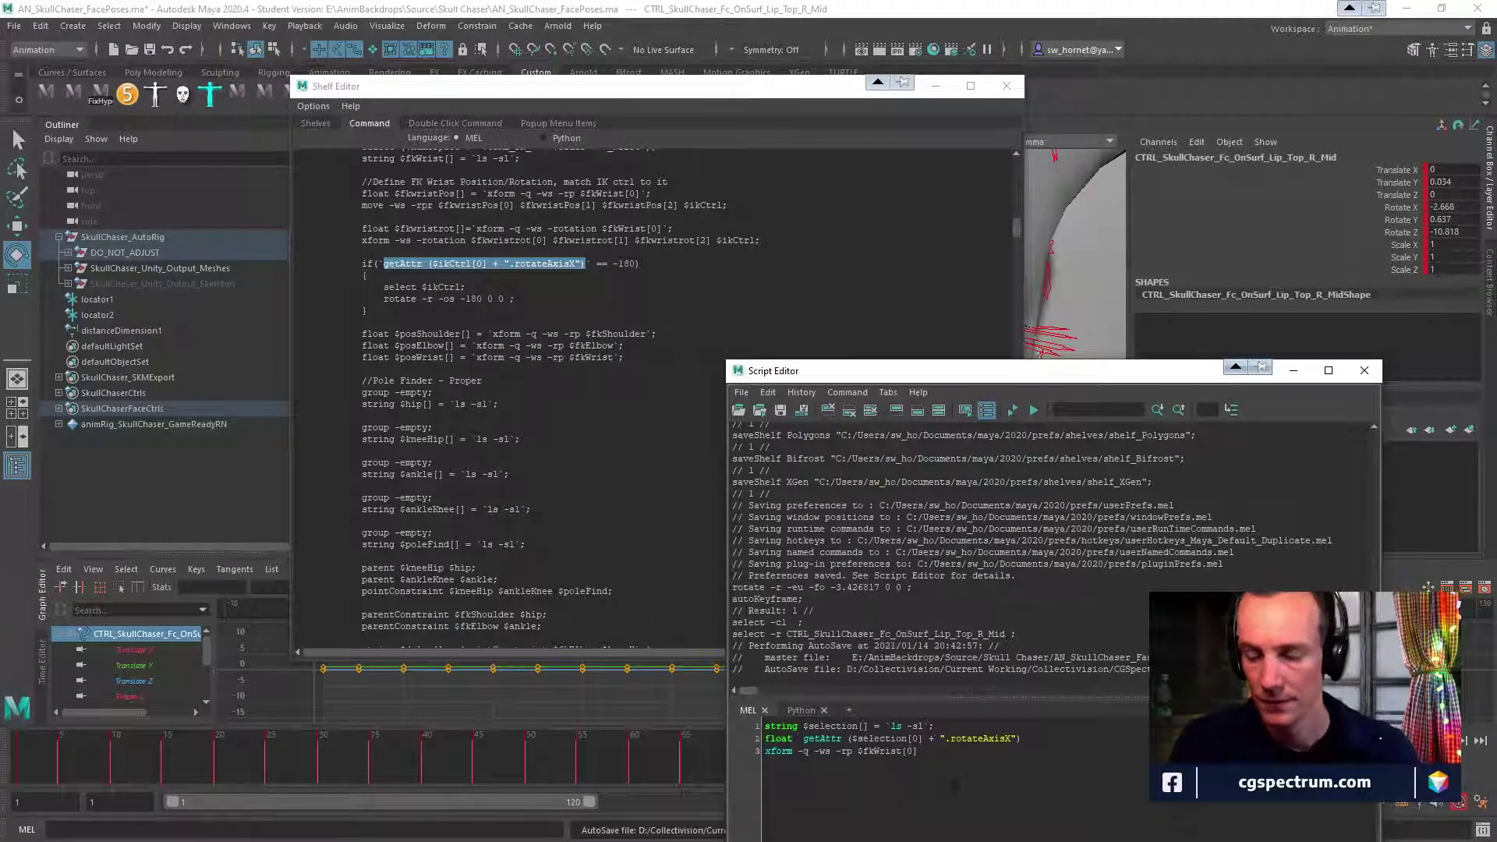
{"action": "type", "text": "$"}
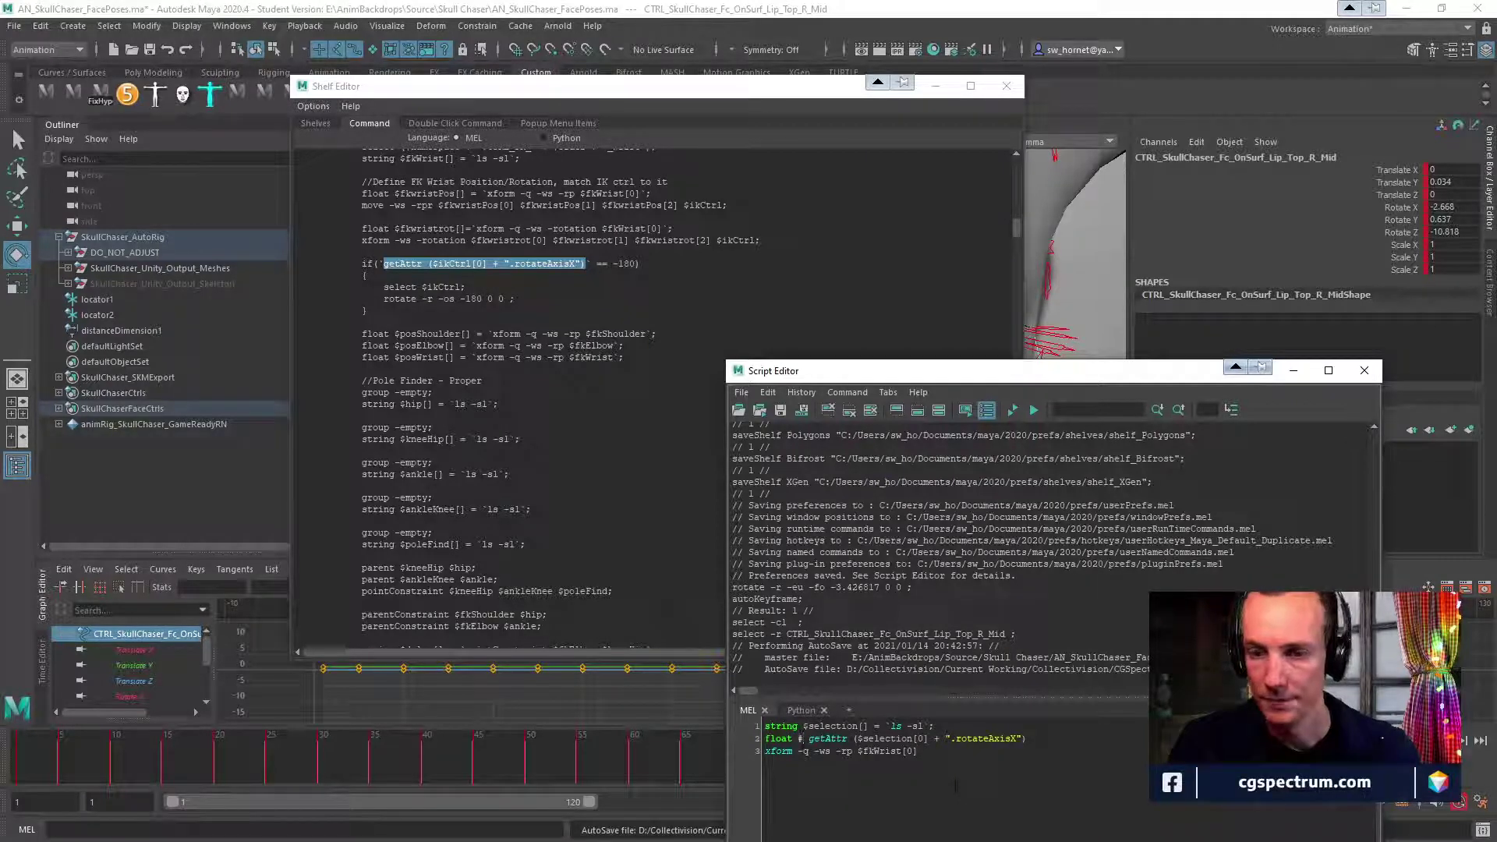
{"action": "key", "text": "BackSpace"}
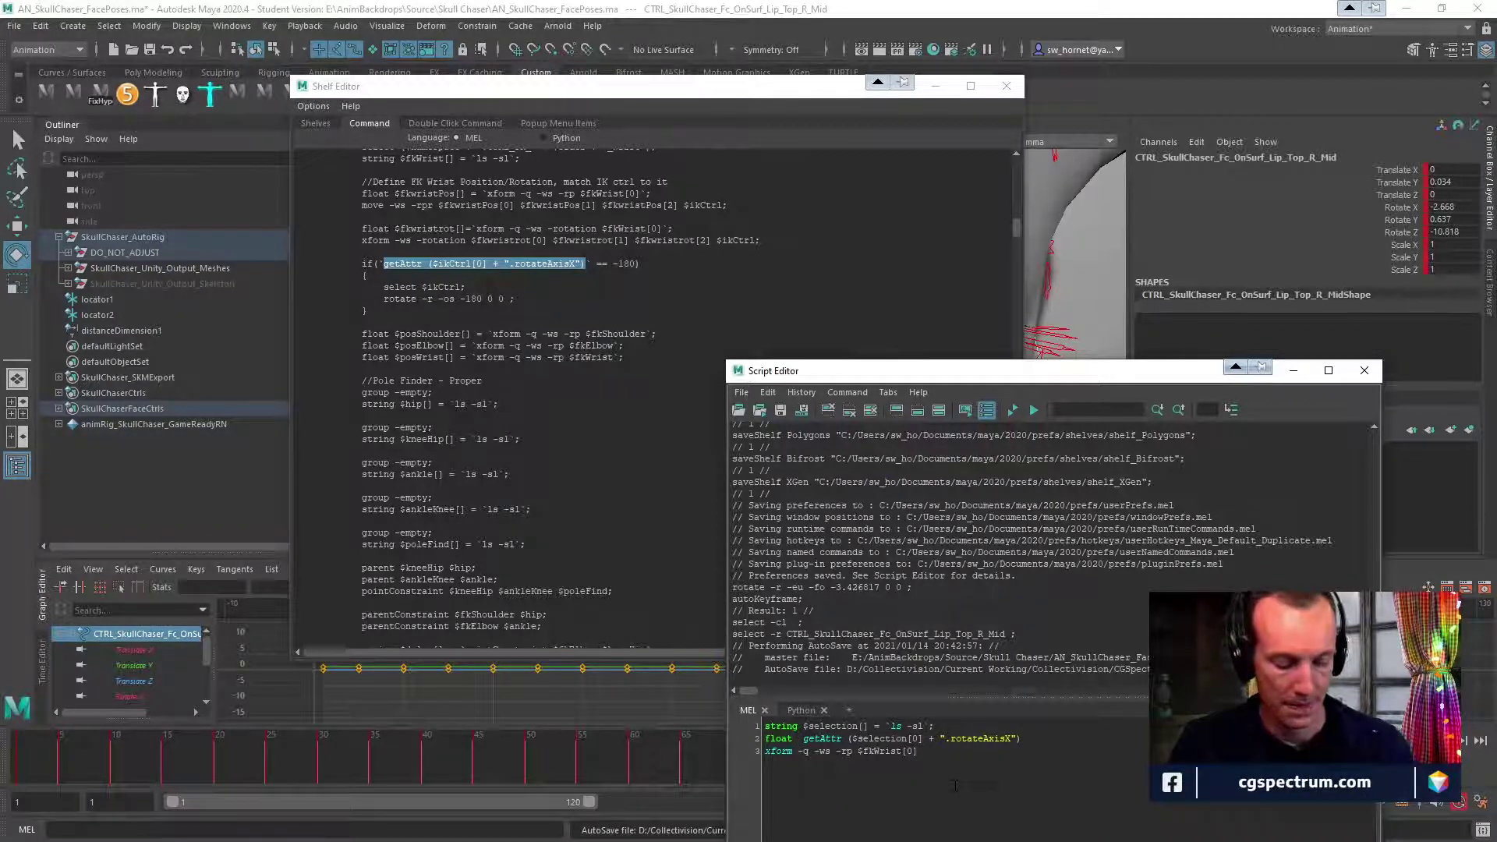
{"action": "type", "text": "$"}
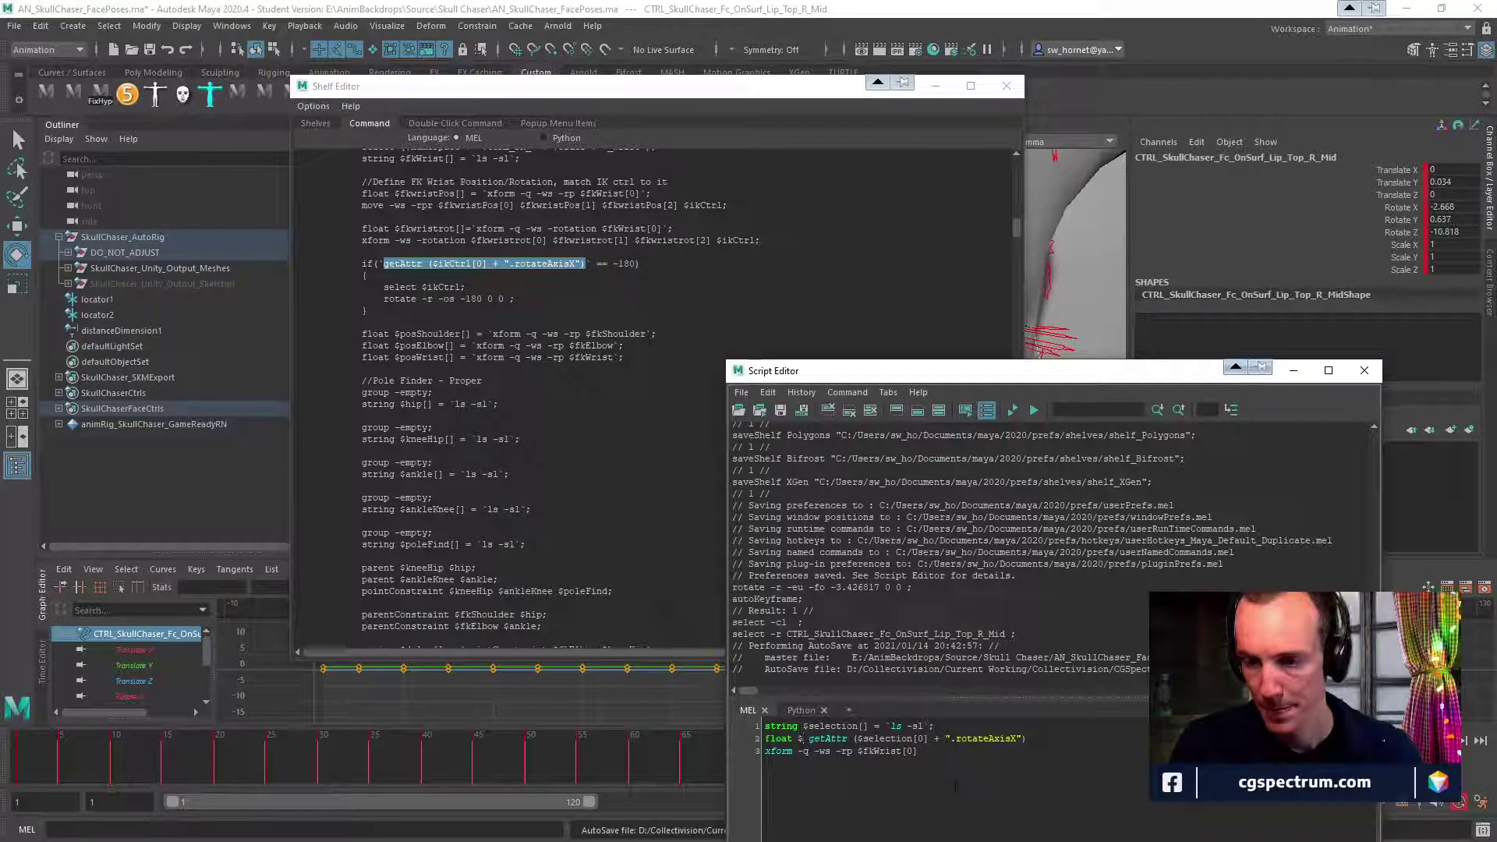
{"action": "type", "text": "r"}
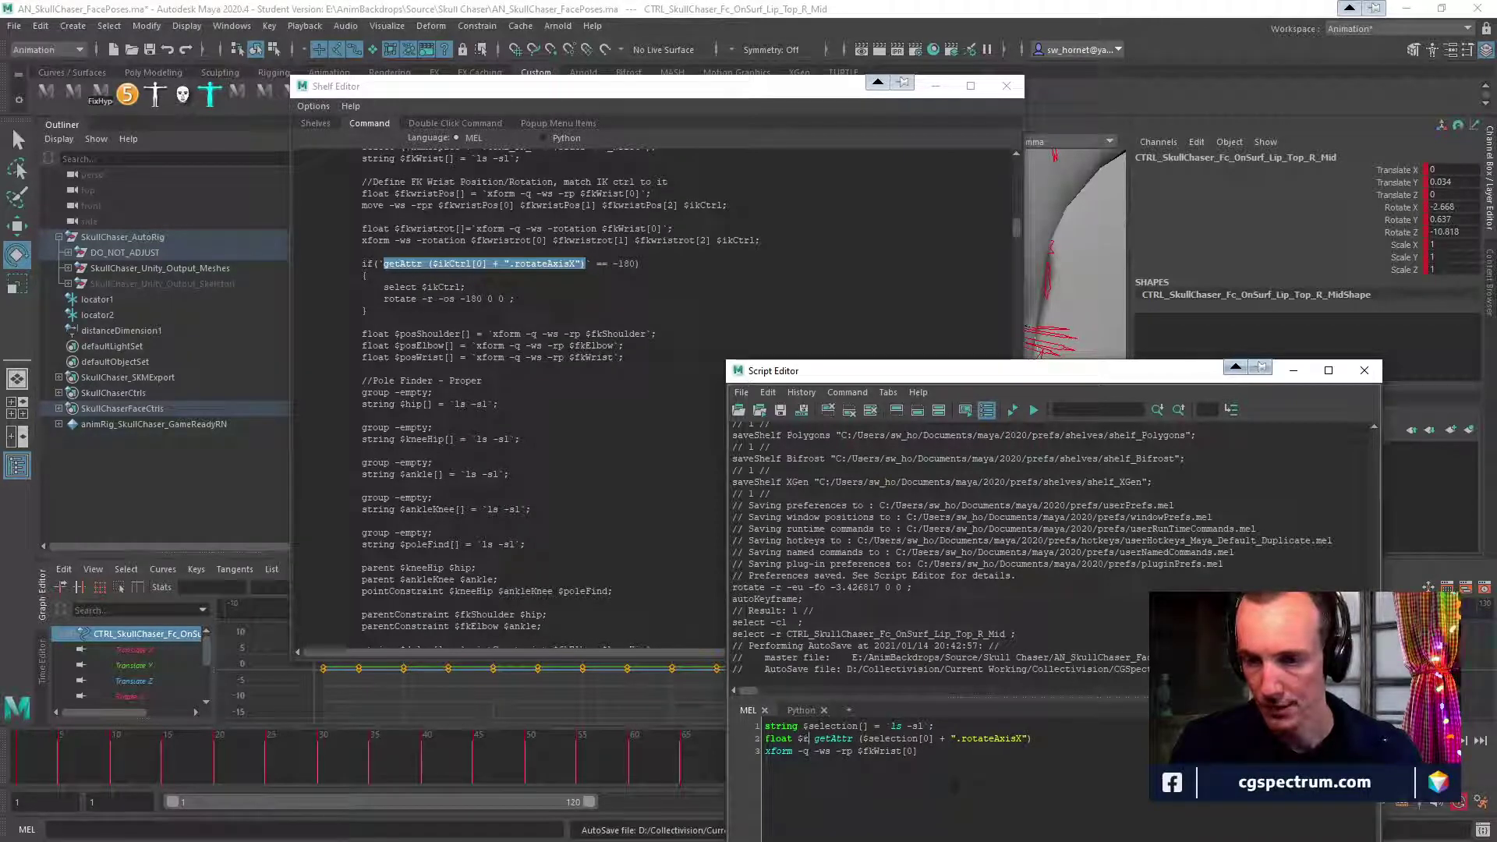
{"action": "type", "text": "X"}
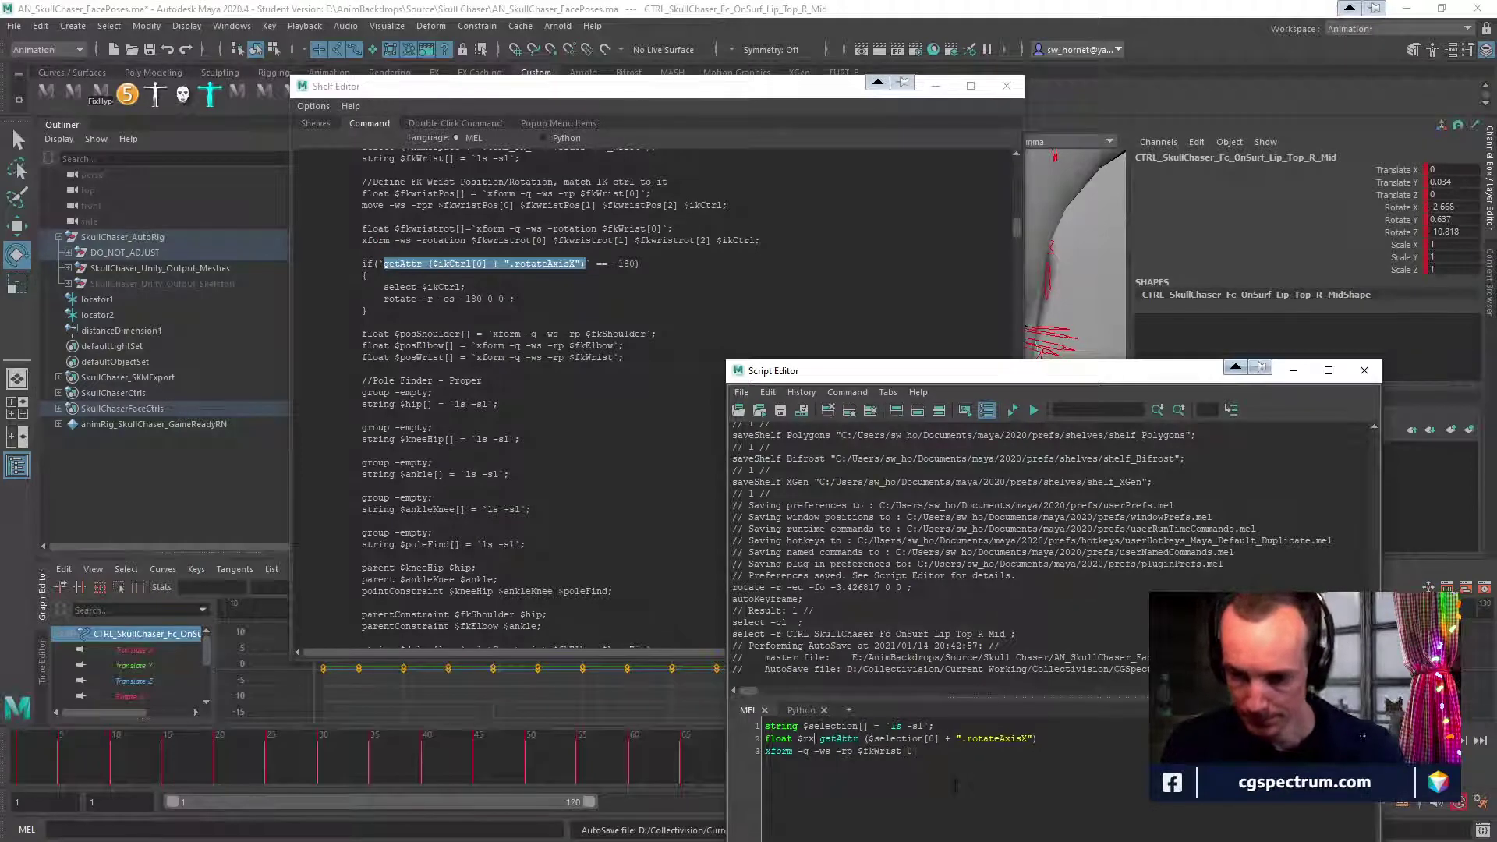
{"action": "type", "text": " ="}
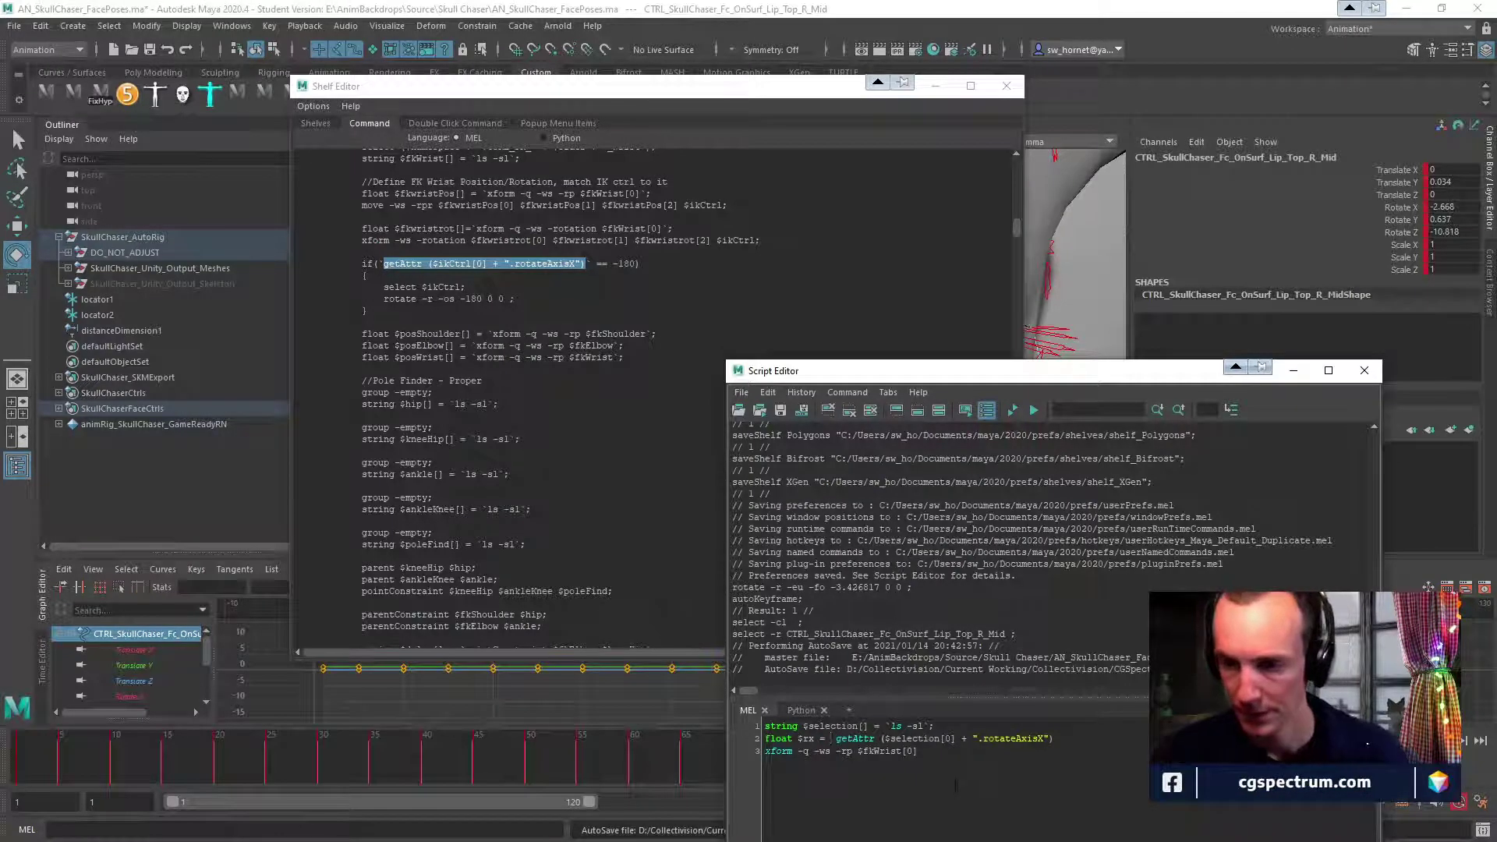
{"action": "key", "text": "BackSpace"}
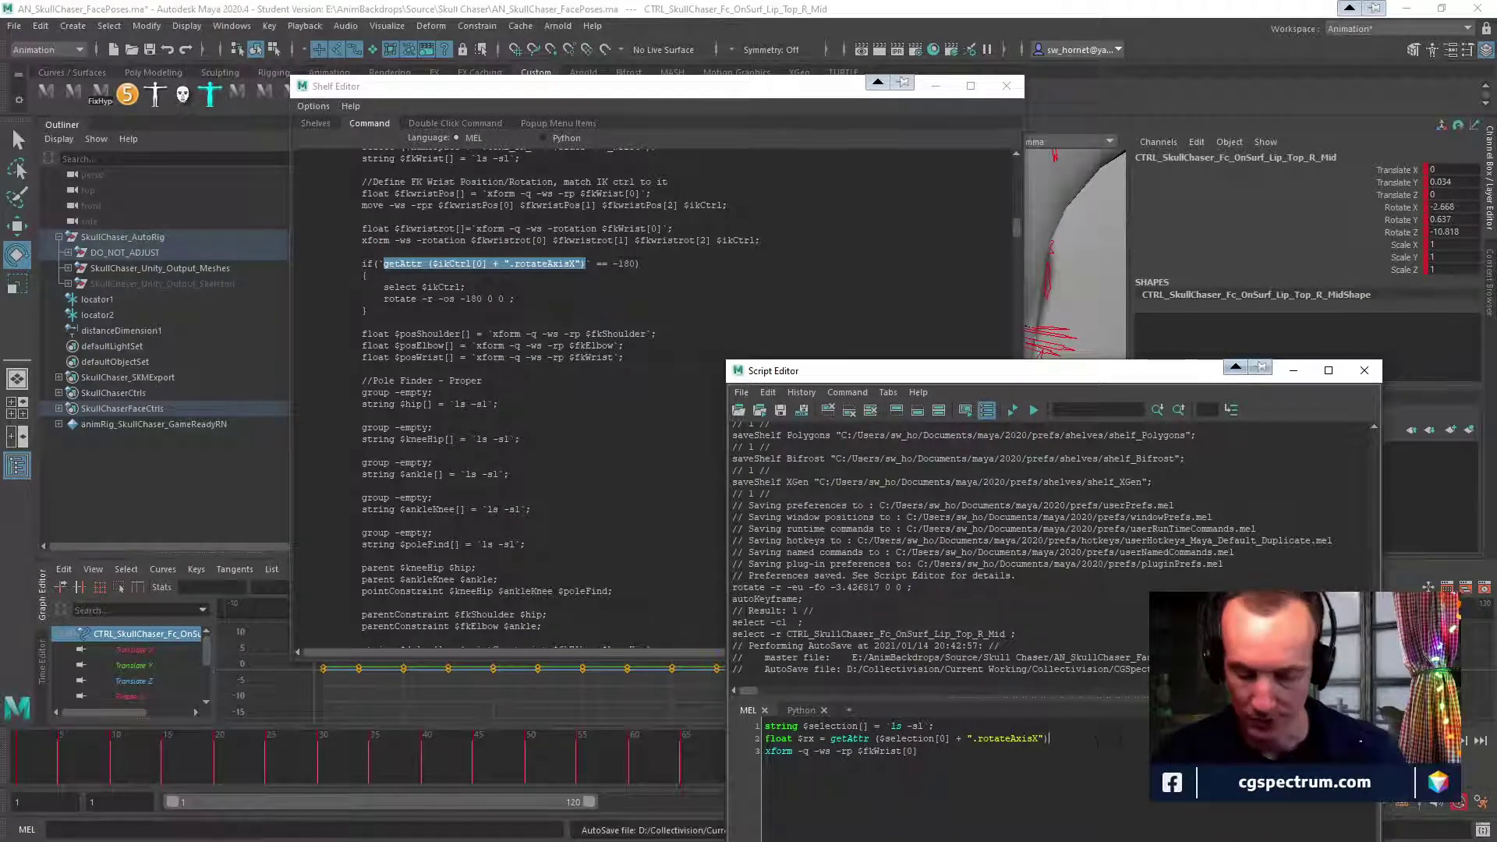
{"action": "type", "text": ";"}
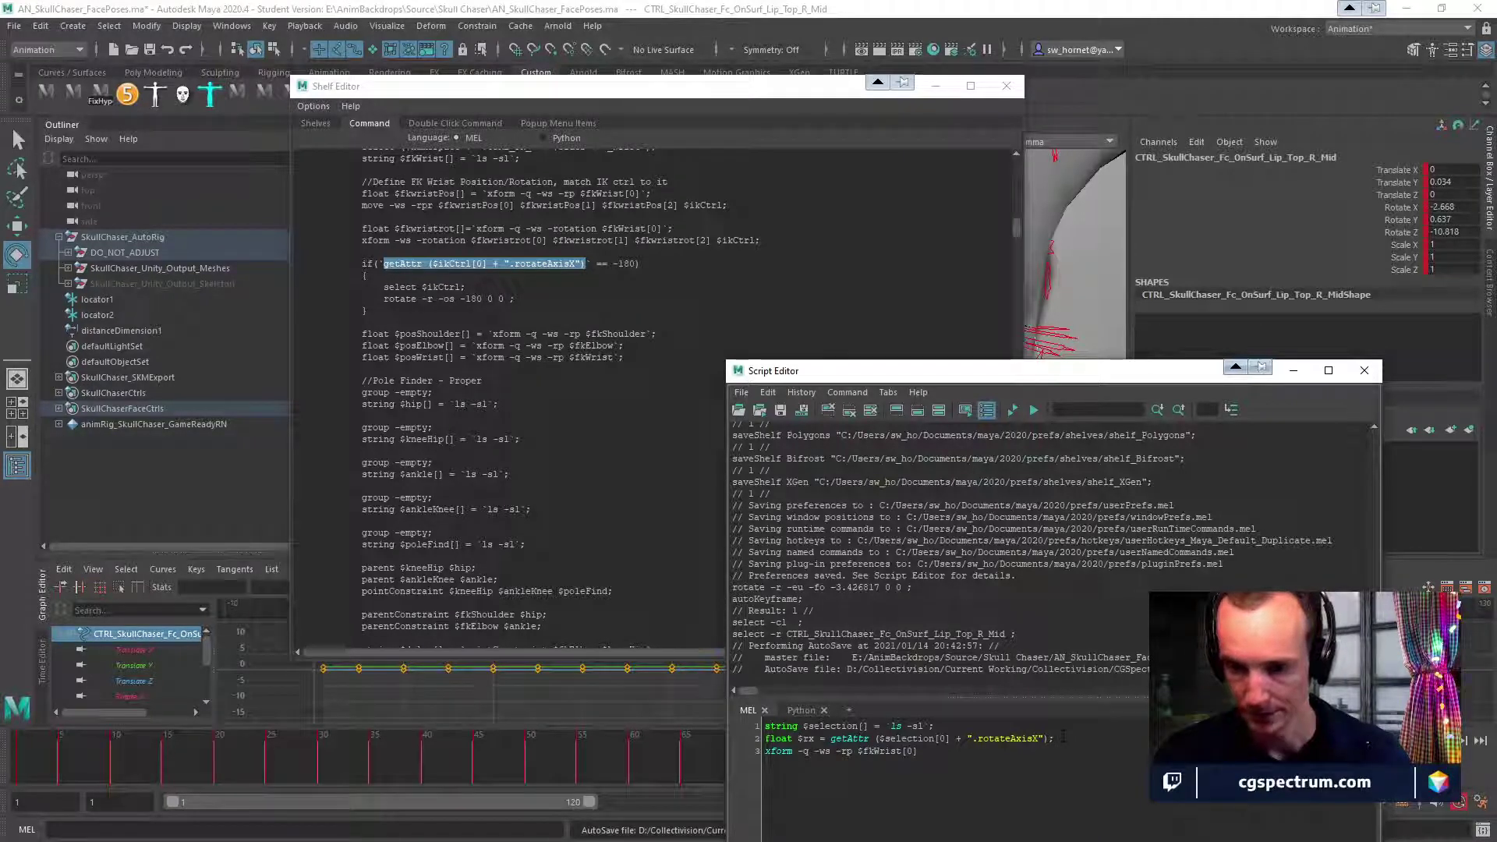
{"action": "key", "text": "Return"}
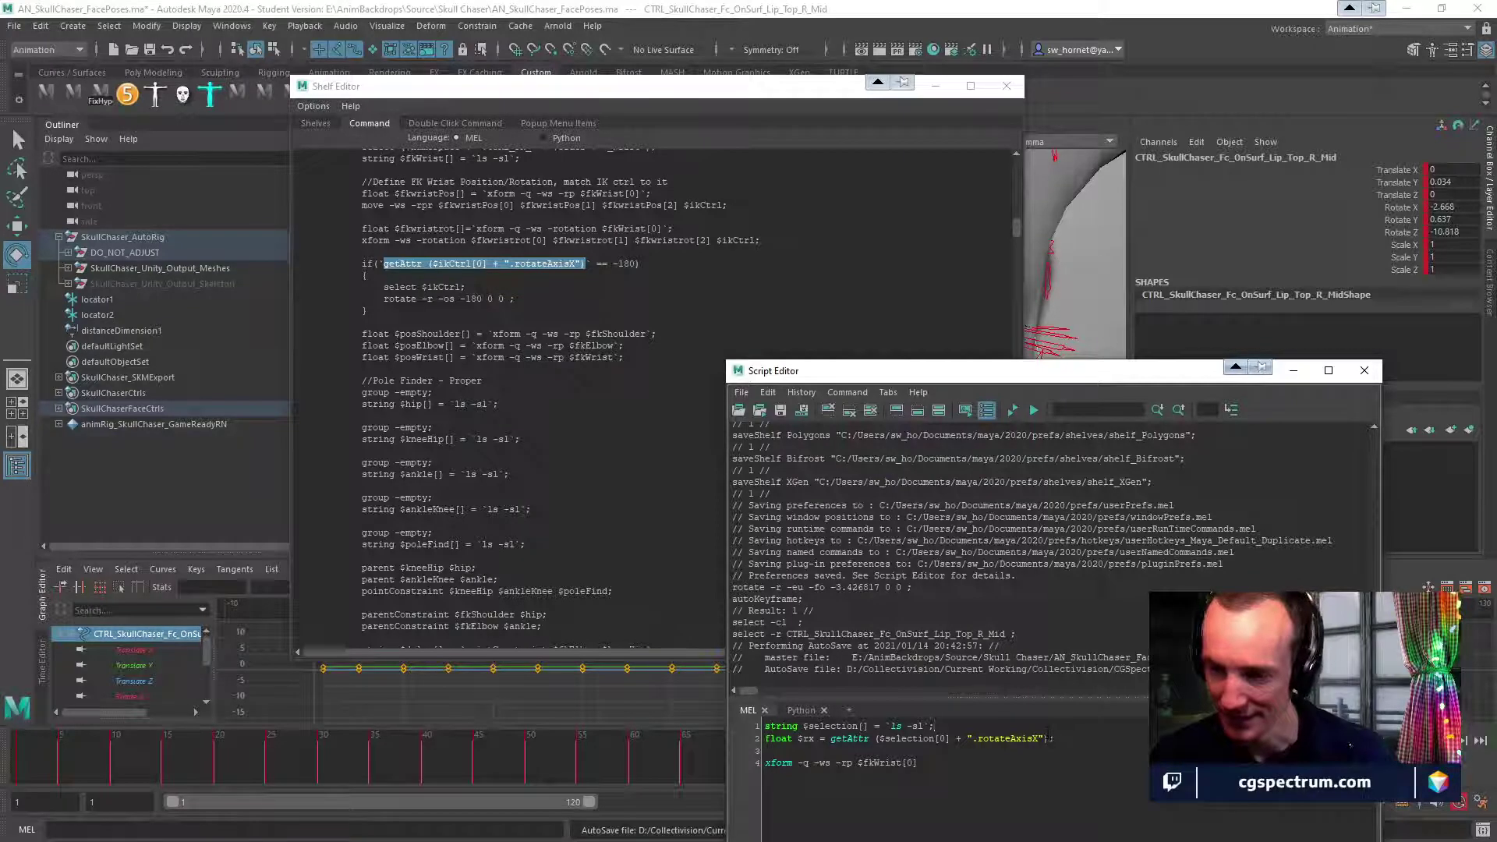
{"action": "type", "text": ")` * "}
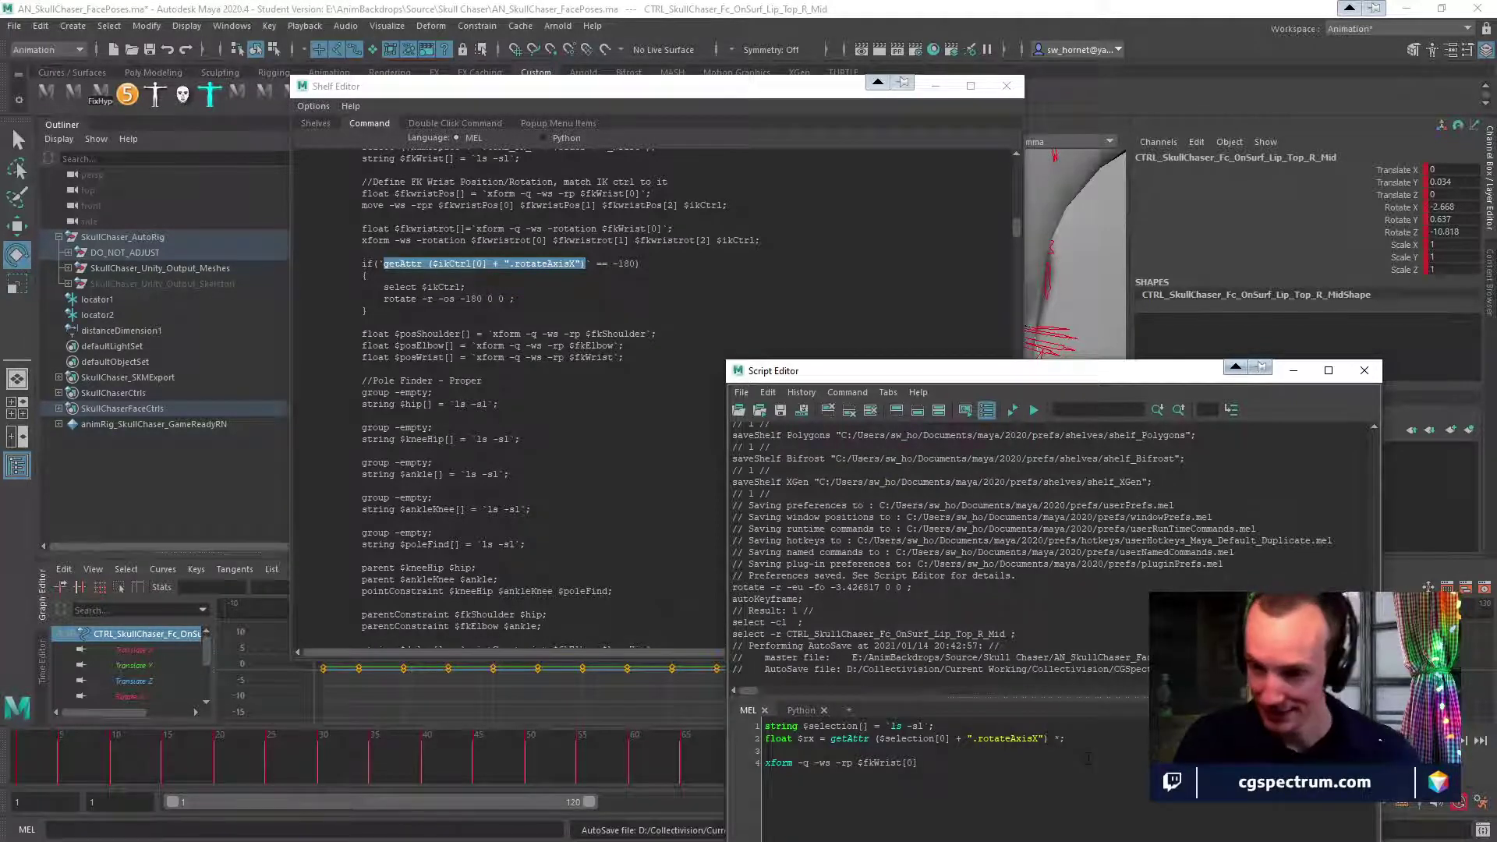
{"action": "type", "text": "-1"}
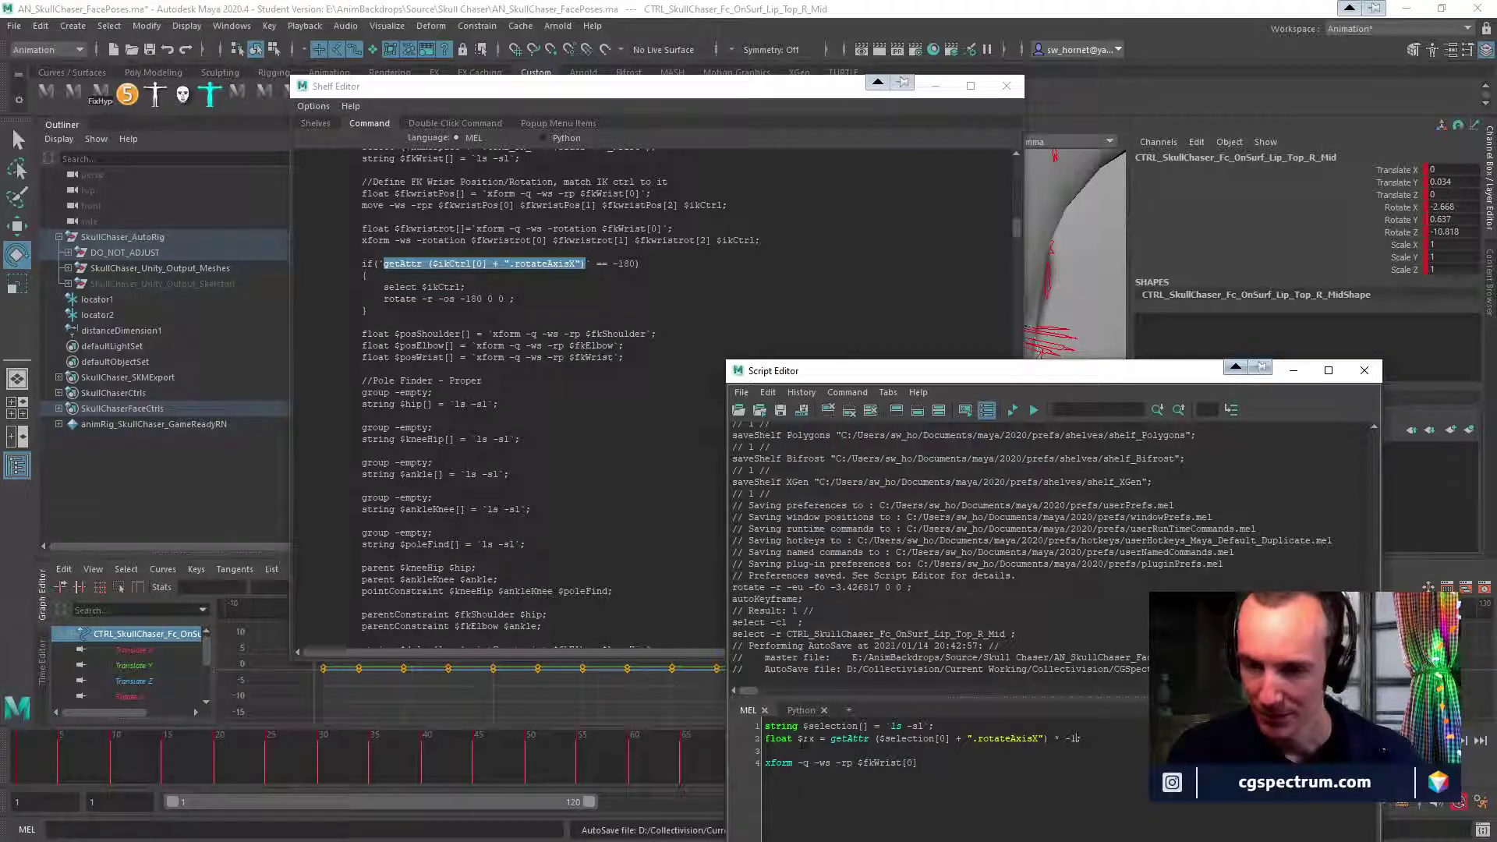
Replace $fkWrist[0] with the copied $rx variable at the end of the xform line.
{"action": "double_click", "coordinate": [805, 739]}
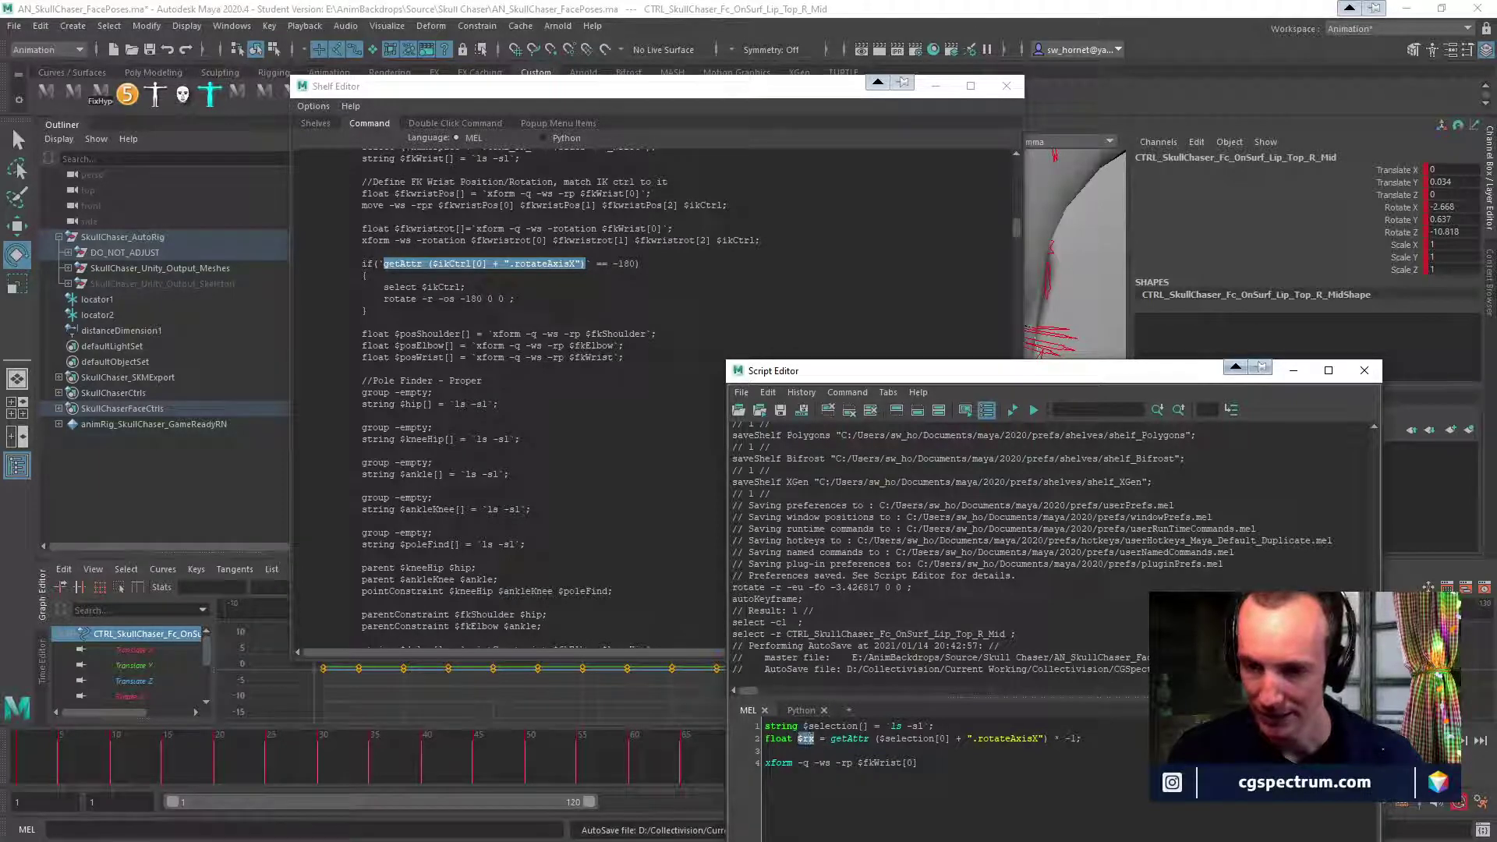
{"action": "left_click_drag", "start_coordinate": [918, 764], "coordinate": [858, 763]}
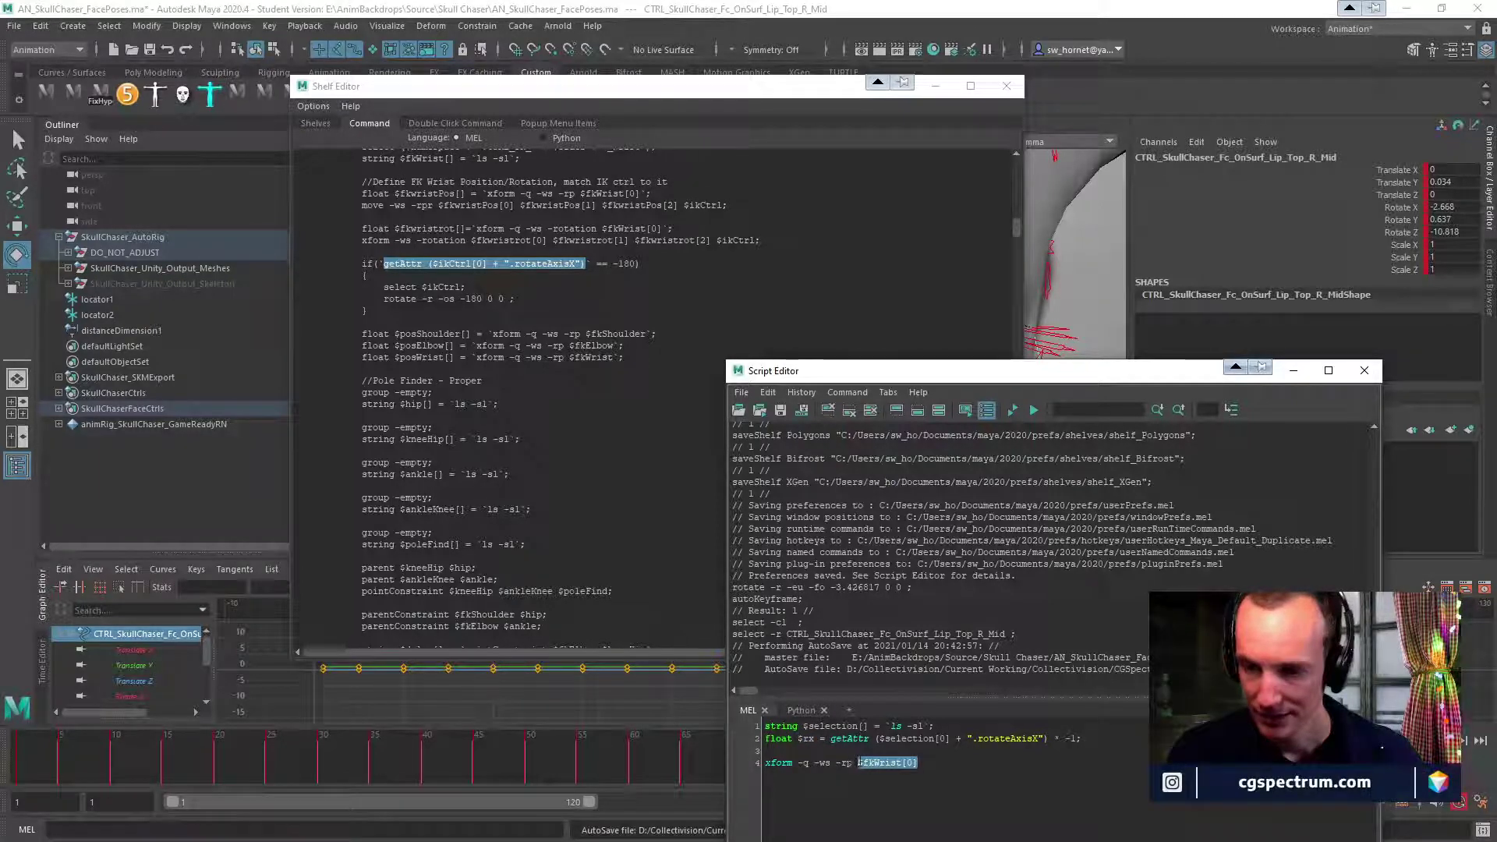
{"action": "key", "text": "ctrl+v"}
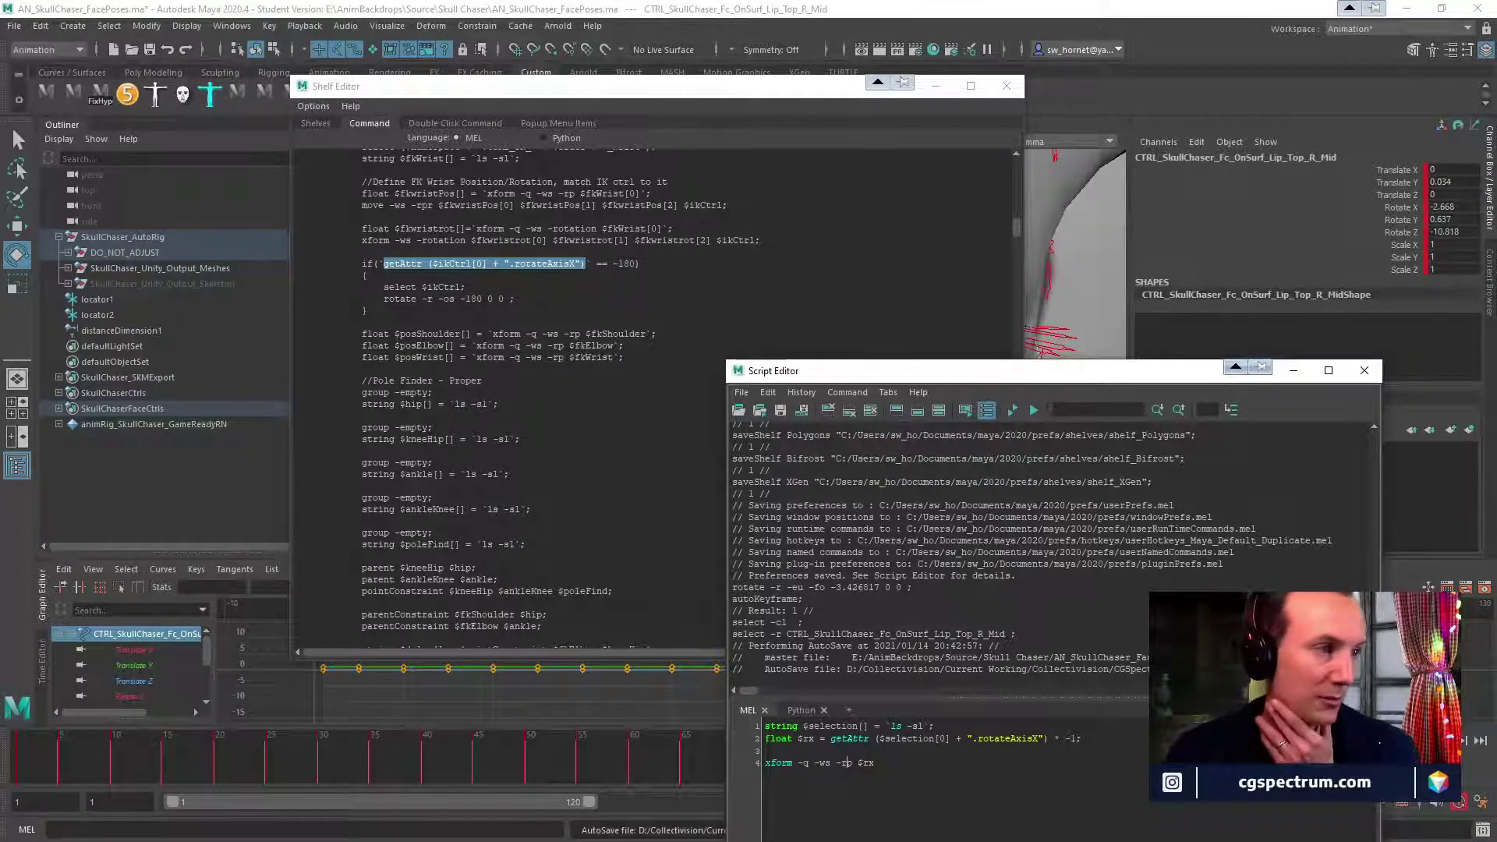
Close the old Maya Help browser window and open the MEL Command Reference.
{"action": "left_click_drag", "start_coordinate": [0, 290], "coordinate": [682, 73]}
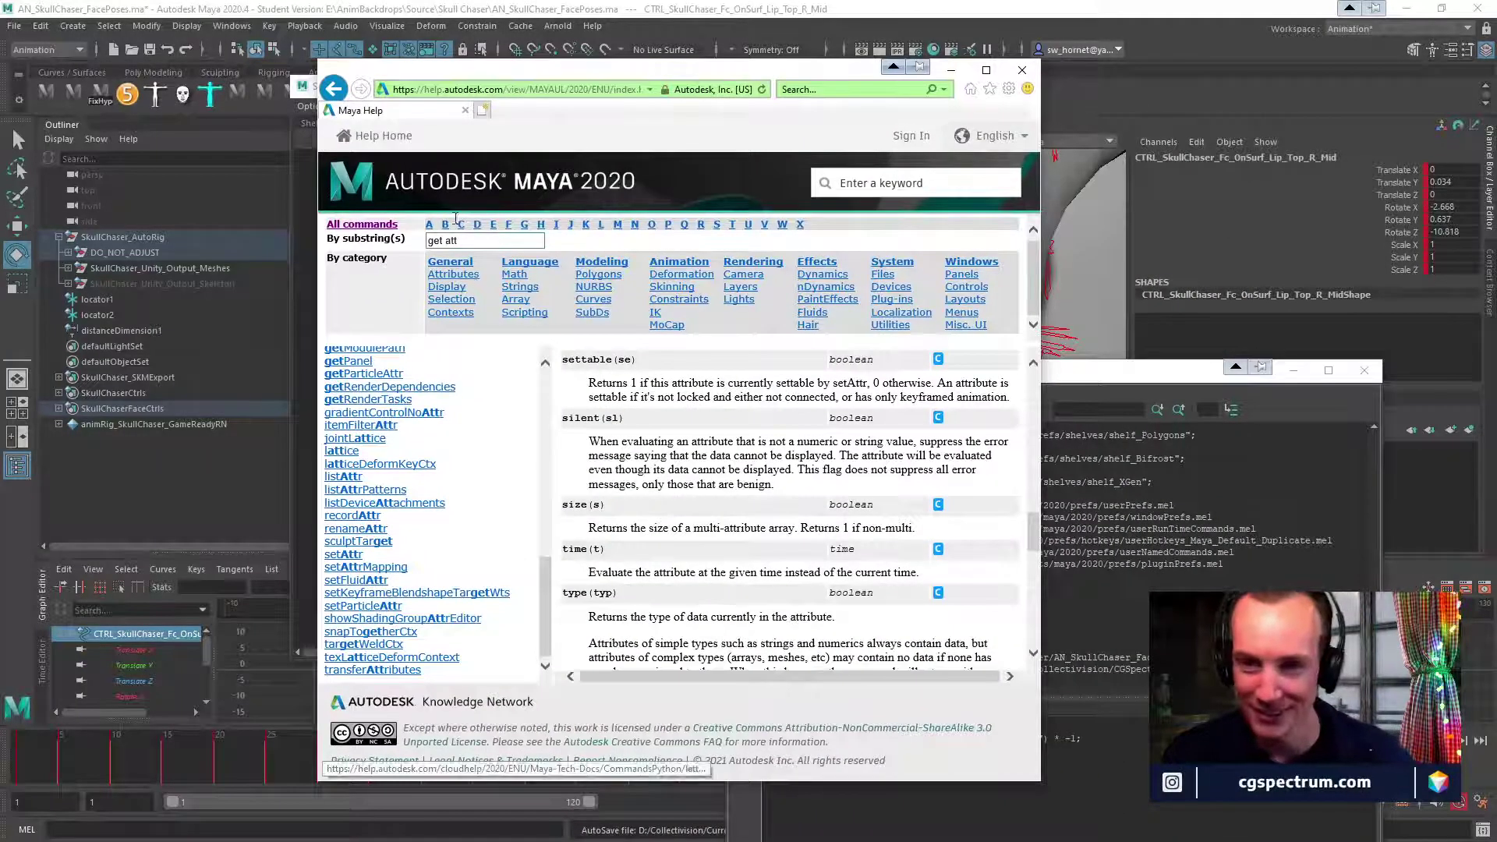
{"action": "left_click", "coordinate": [1022, 70]}
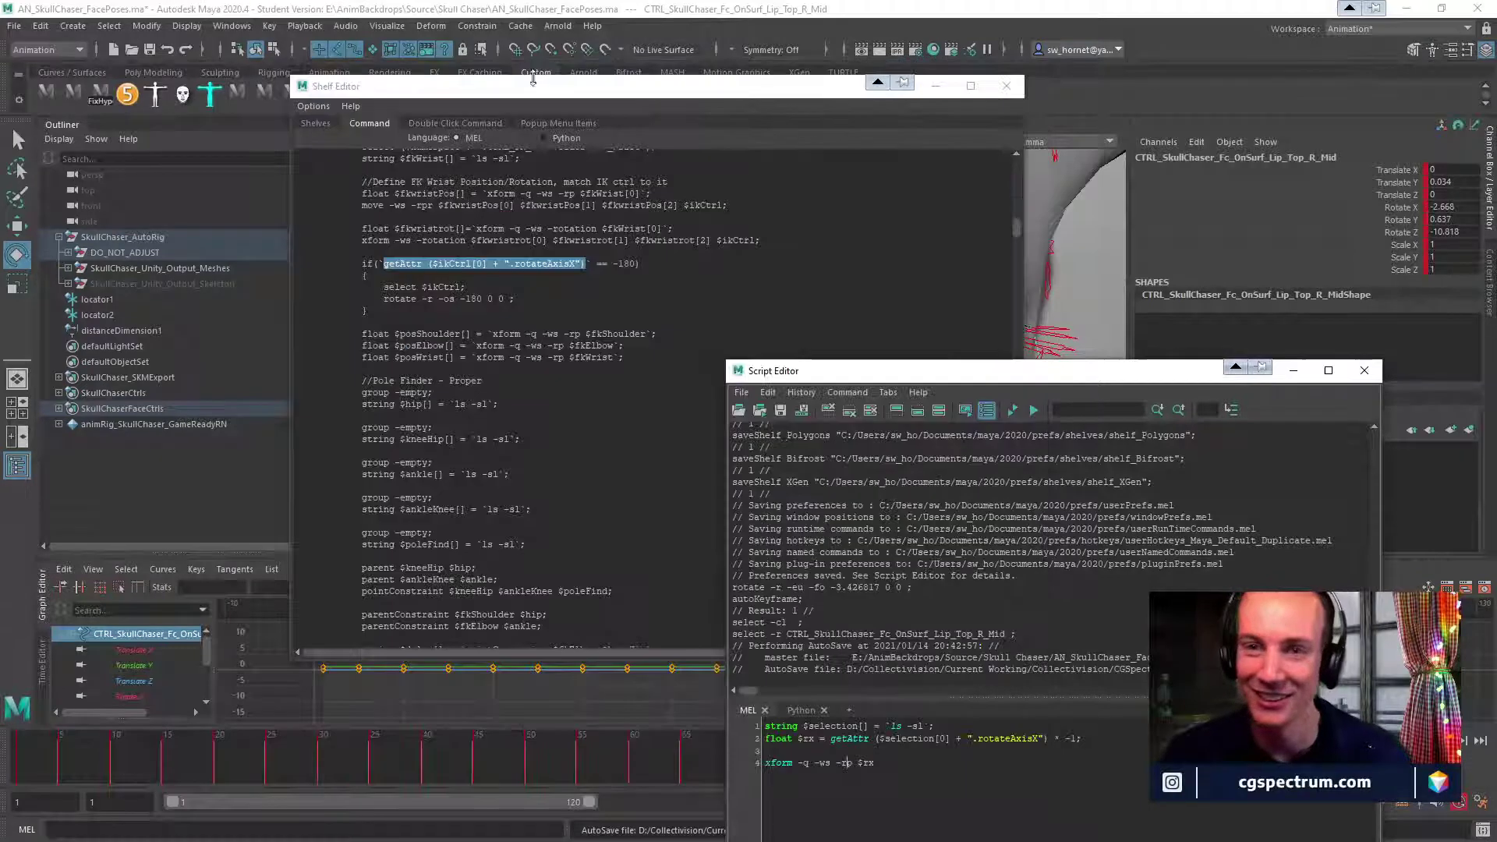
{"action": "left_click", "coordinate": [559, 27]}
{"action": "mouse_move", "coordinate": [473, 29]}
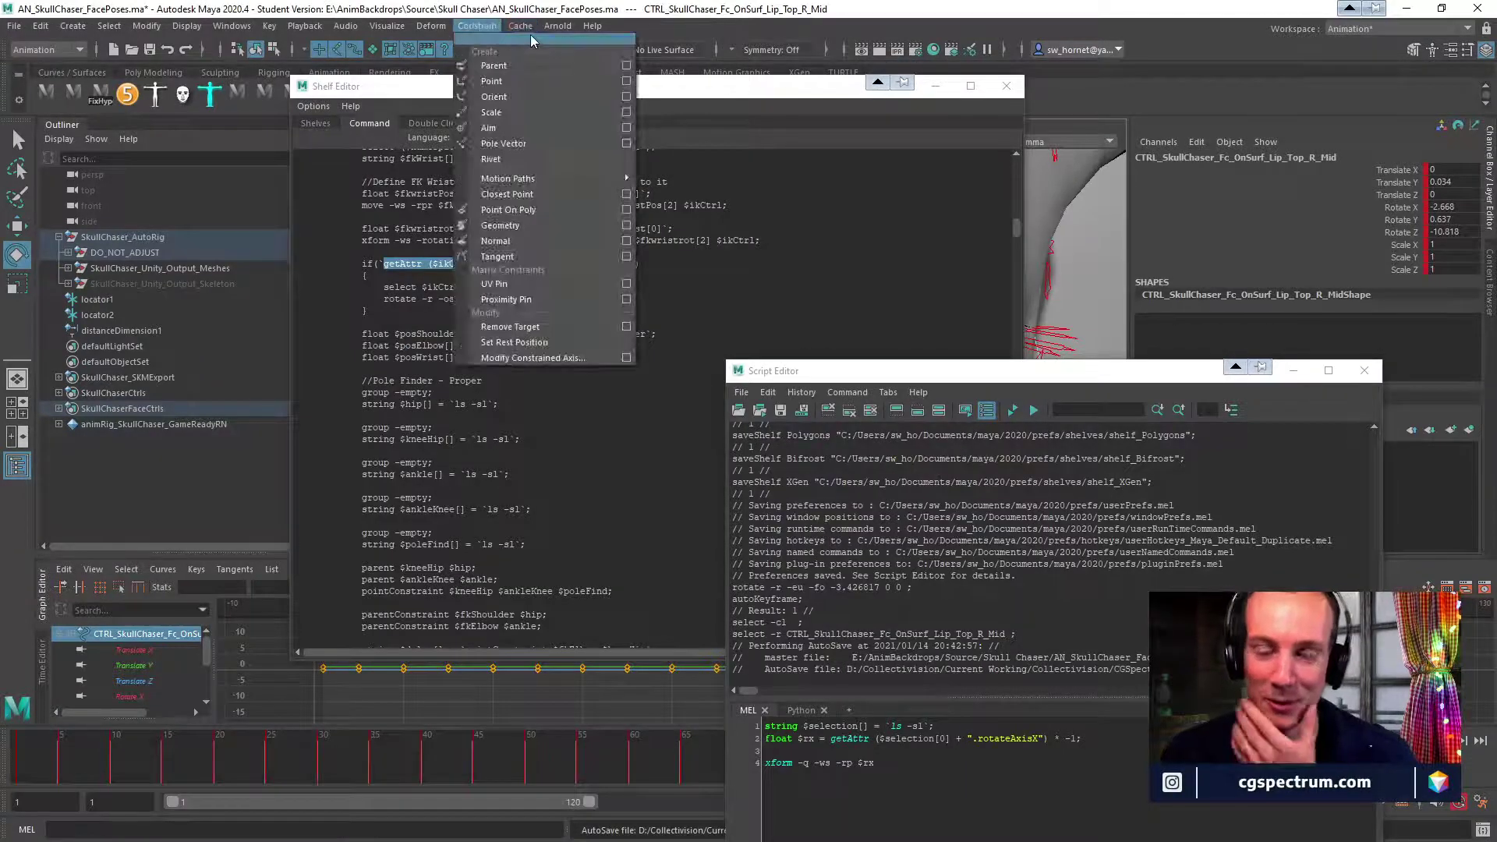
{"action": "left_click", "coordinate": [572, 29]}
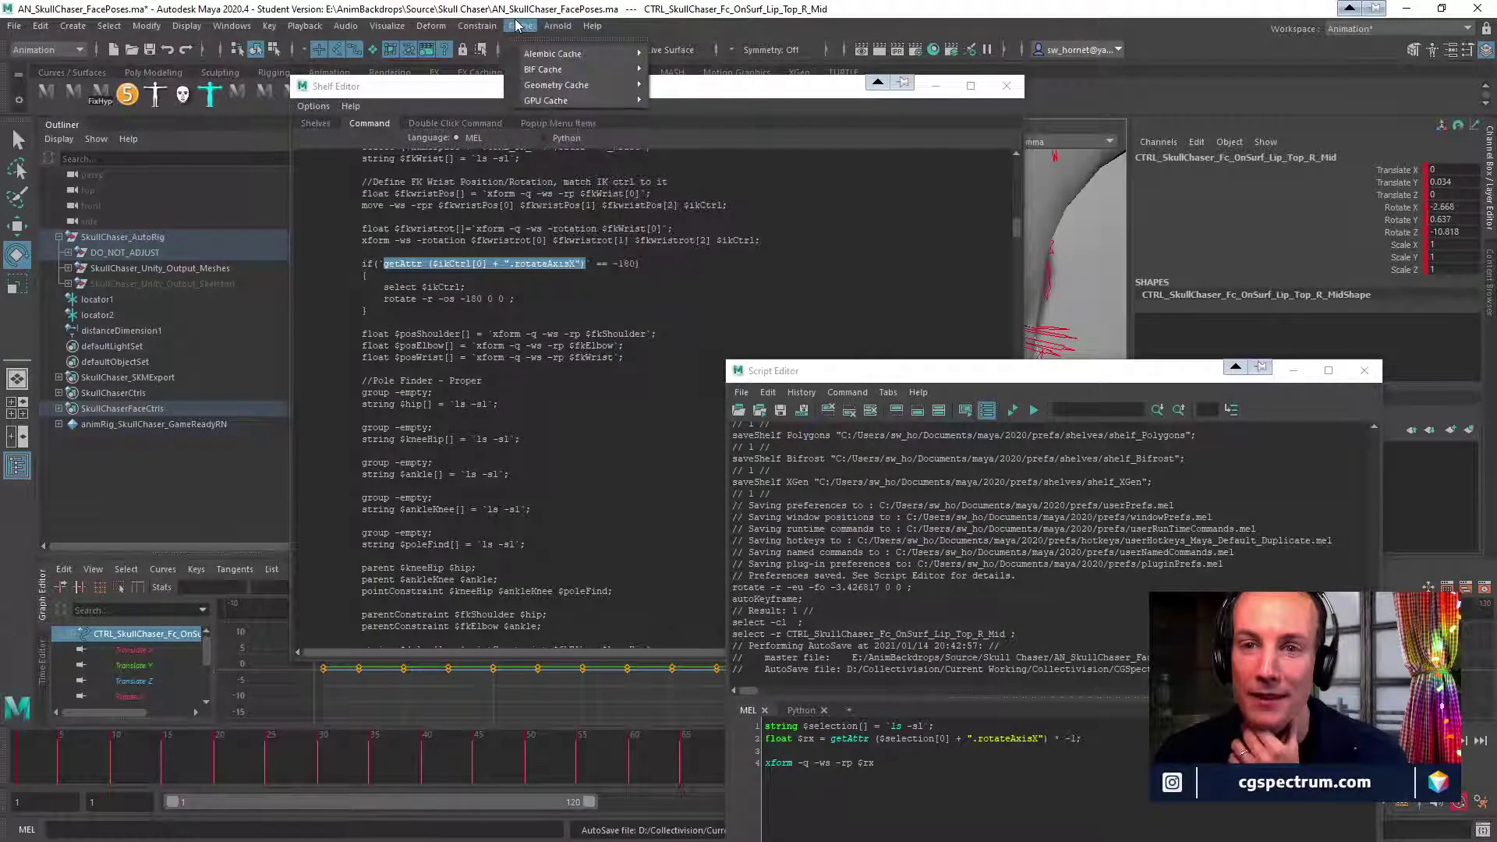
{"action": "left_click", "coordinate": [474, 25]}
{"action": "left_click", "coordinate": [467, 22]}
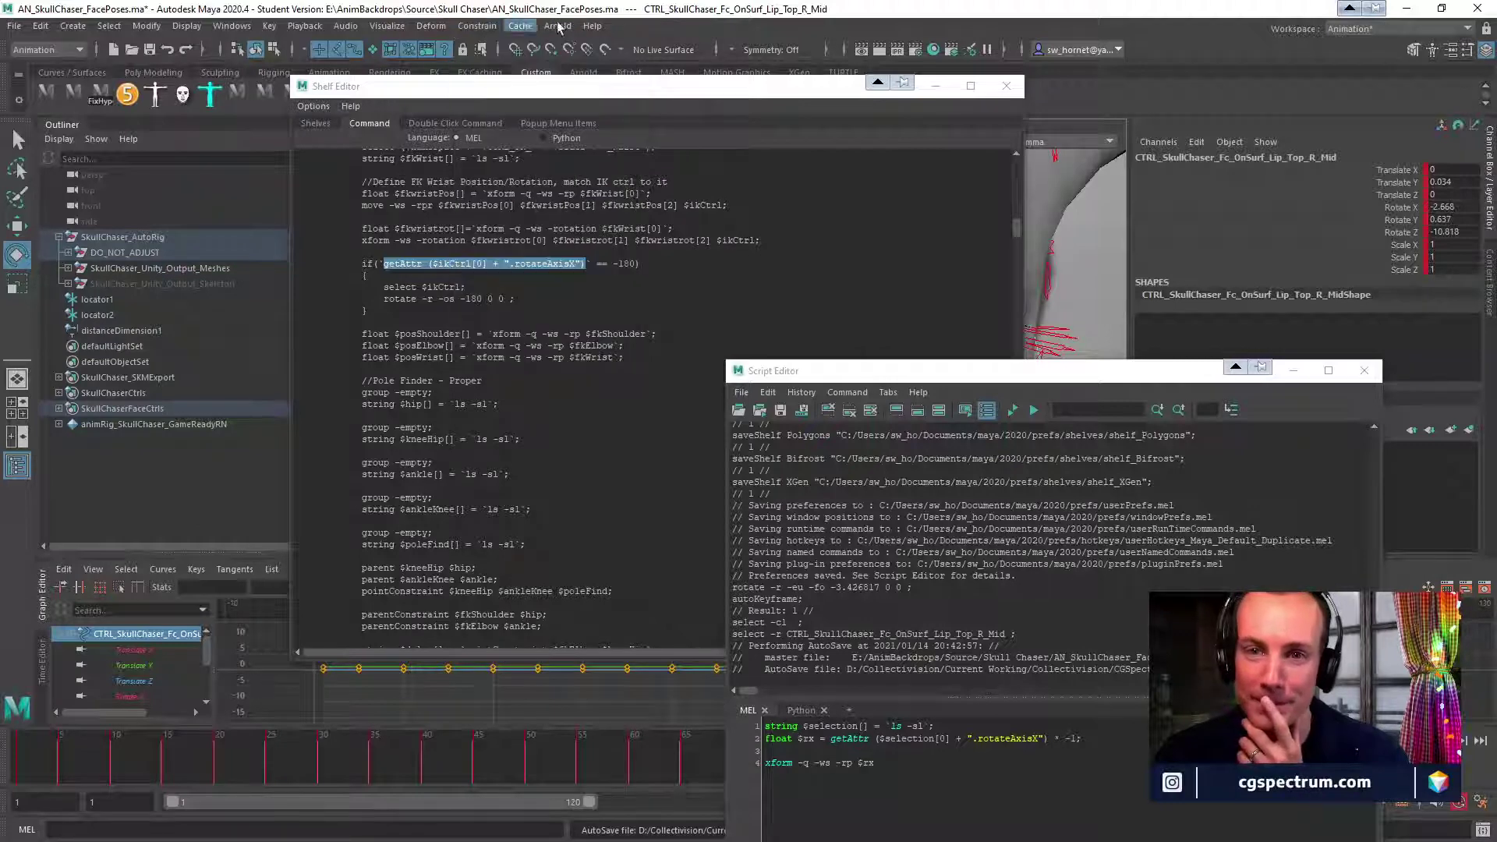
{"action": "left_click", "coordinate": [594, 27]}
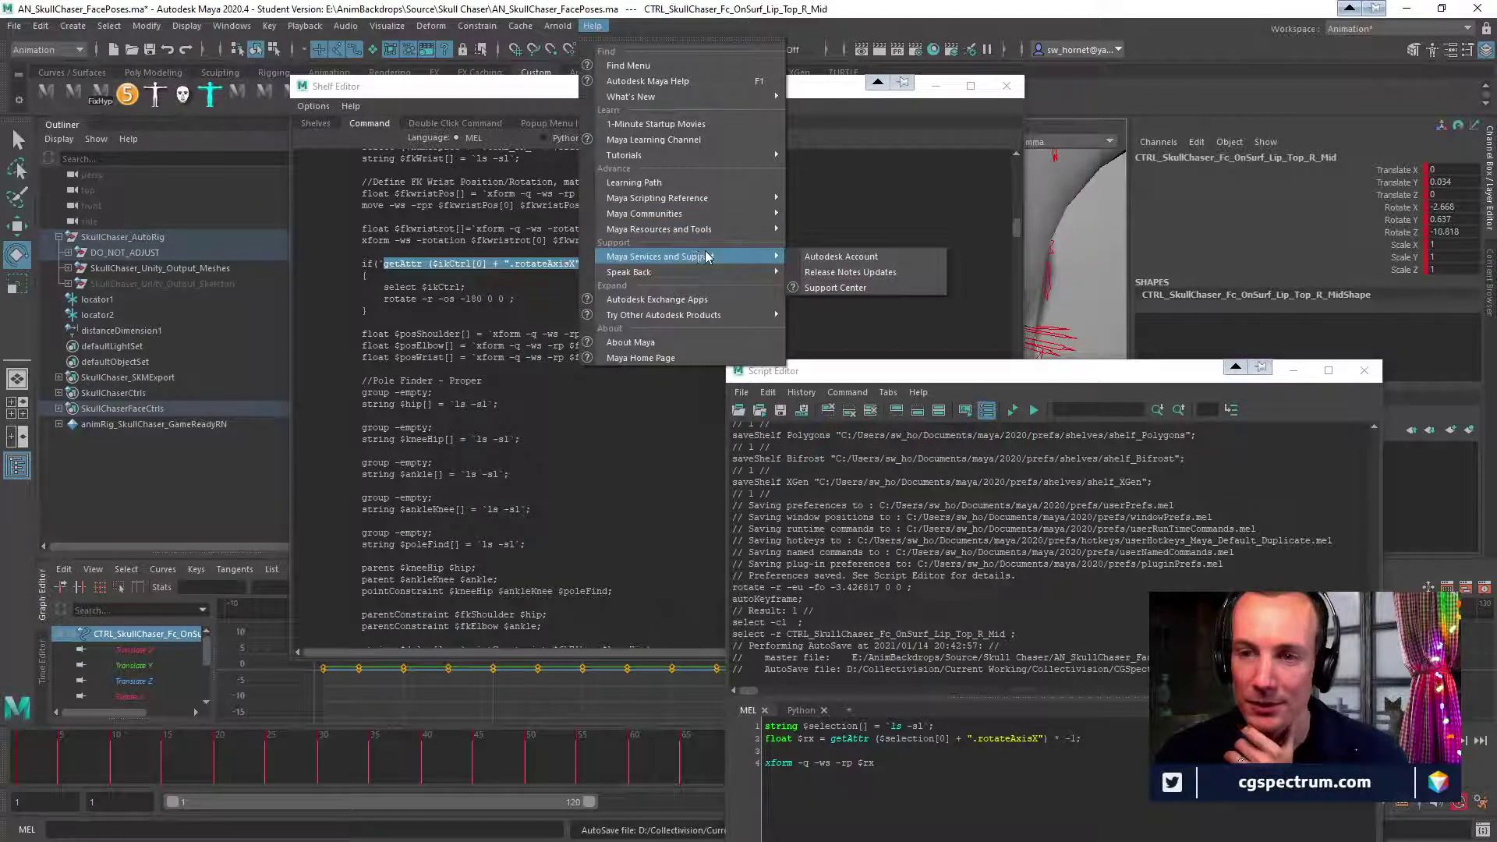
{"action": "mouse_move", "coordinate": [705, 201]}
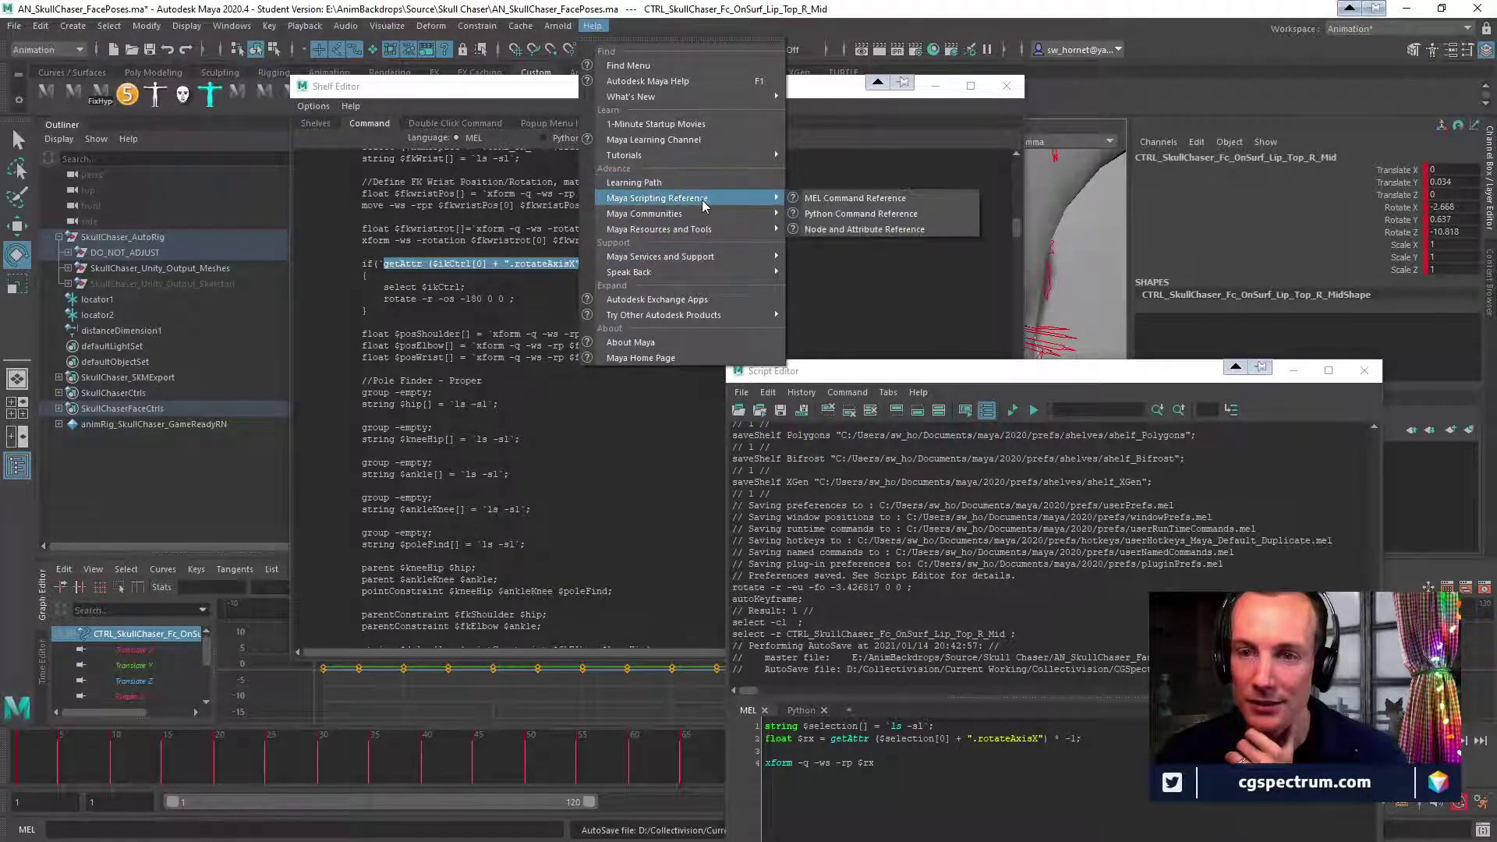
{"action": "left_click", "coordinate": [848, 203]}
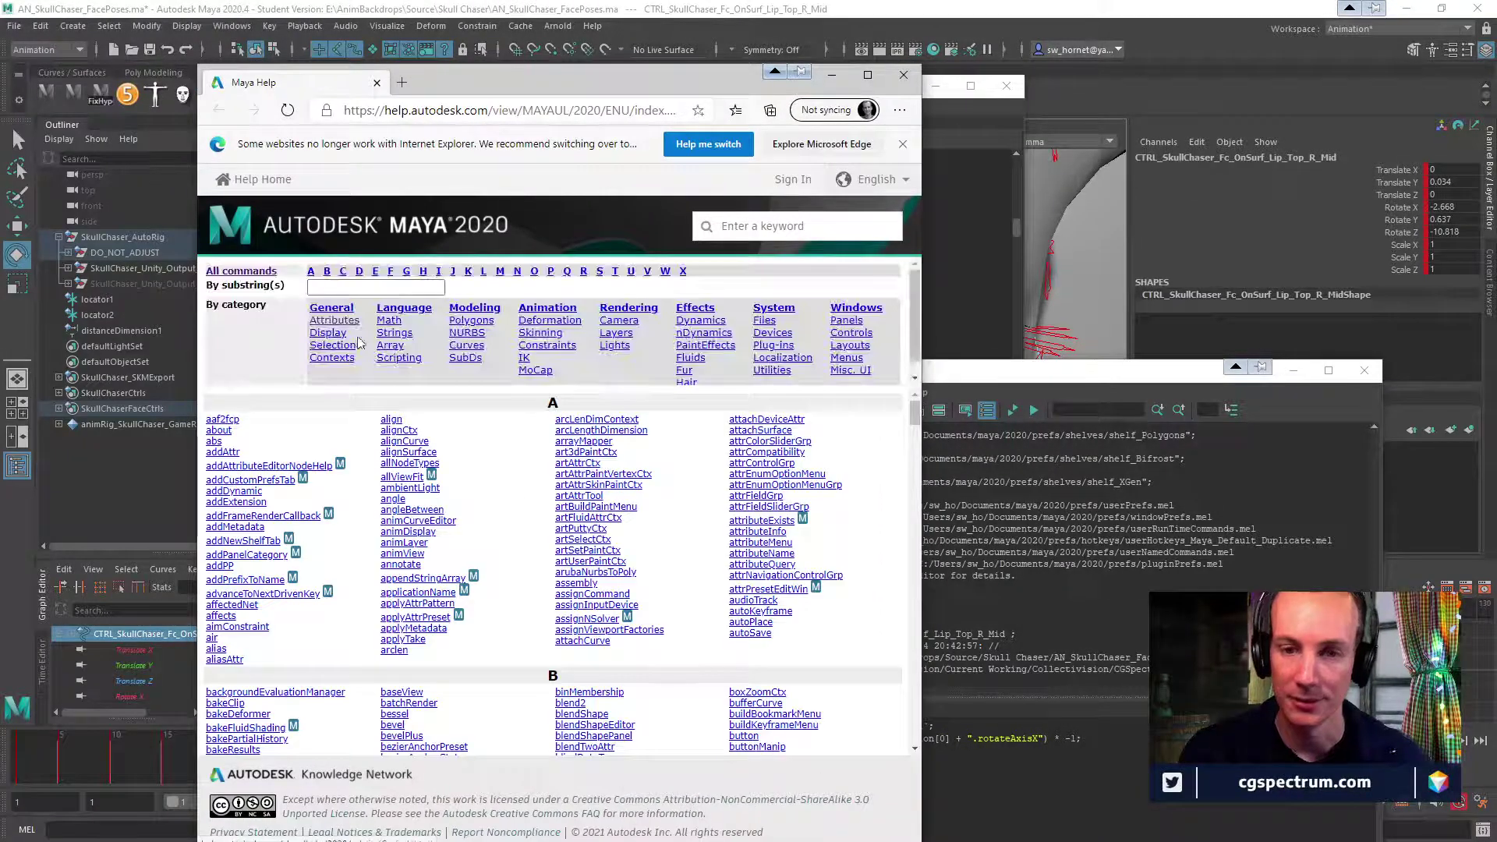
Move the help window clear of the script and filter the commands by the substring "xform".
{"action": "left_click", "coordinate": [376, 288]}
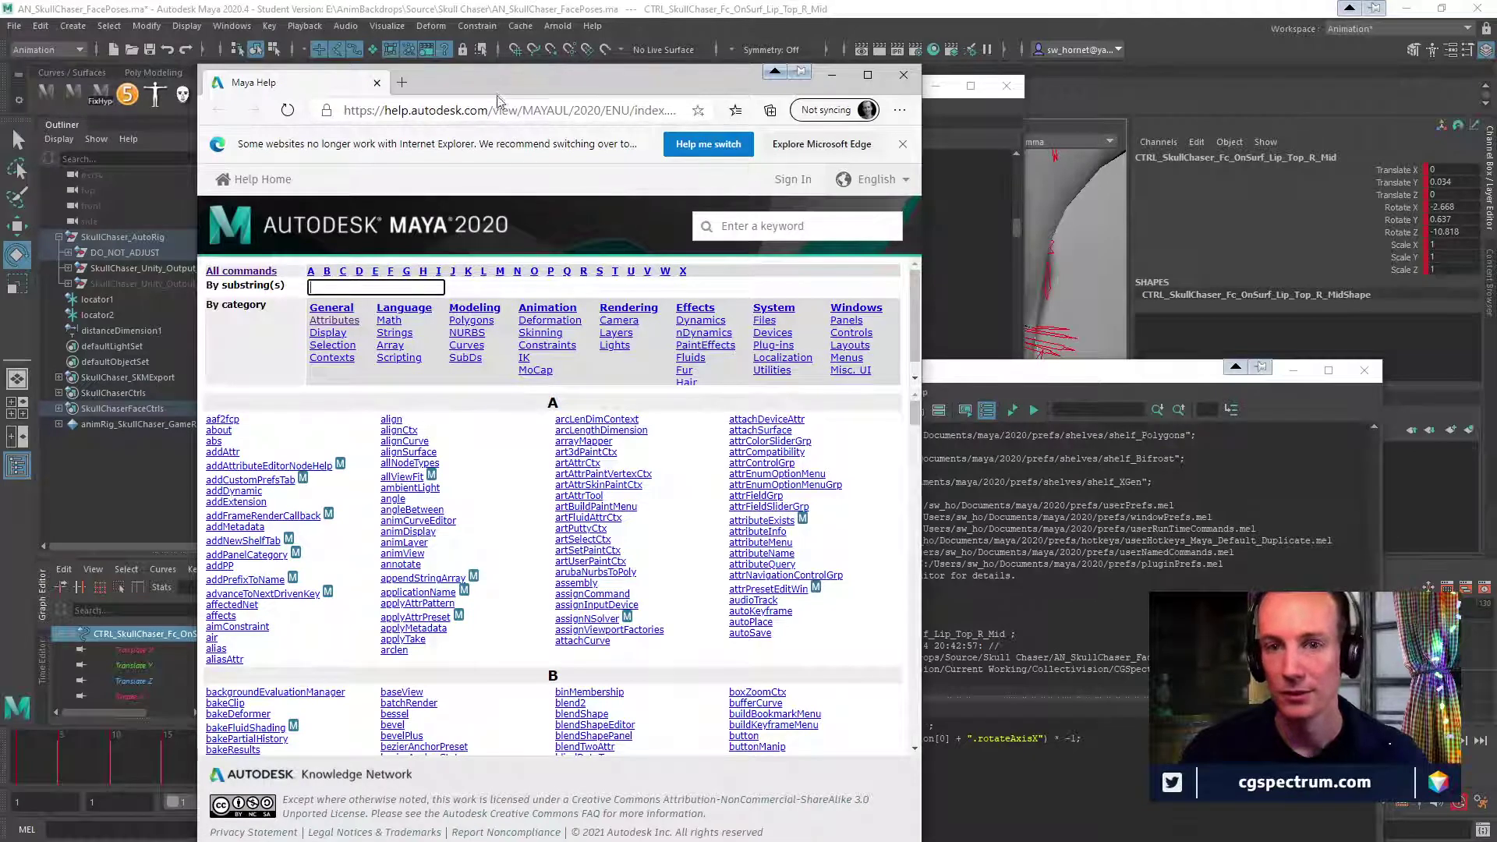
{"action": "left_click_drag", "start_coordinate": [497, 97], "coordinate": [349, 91]}
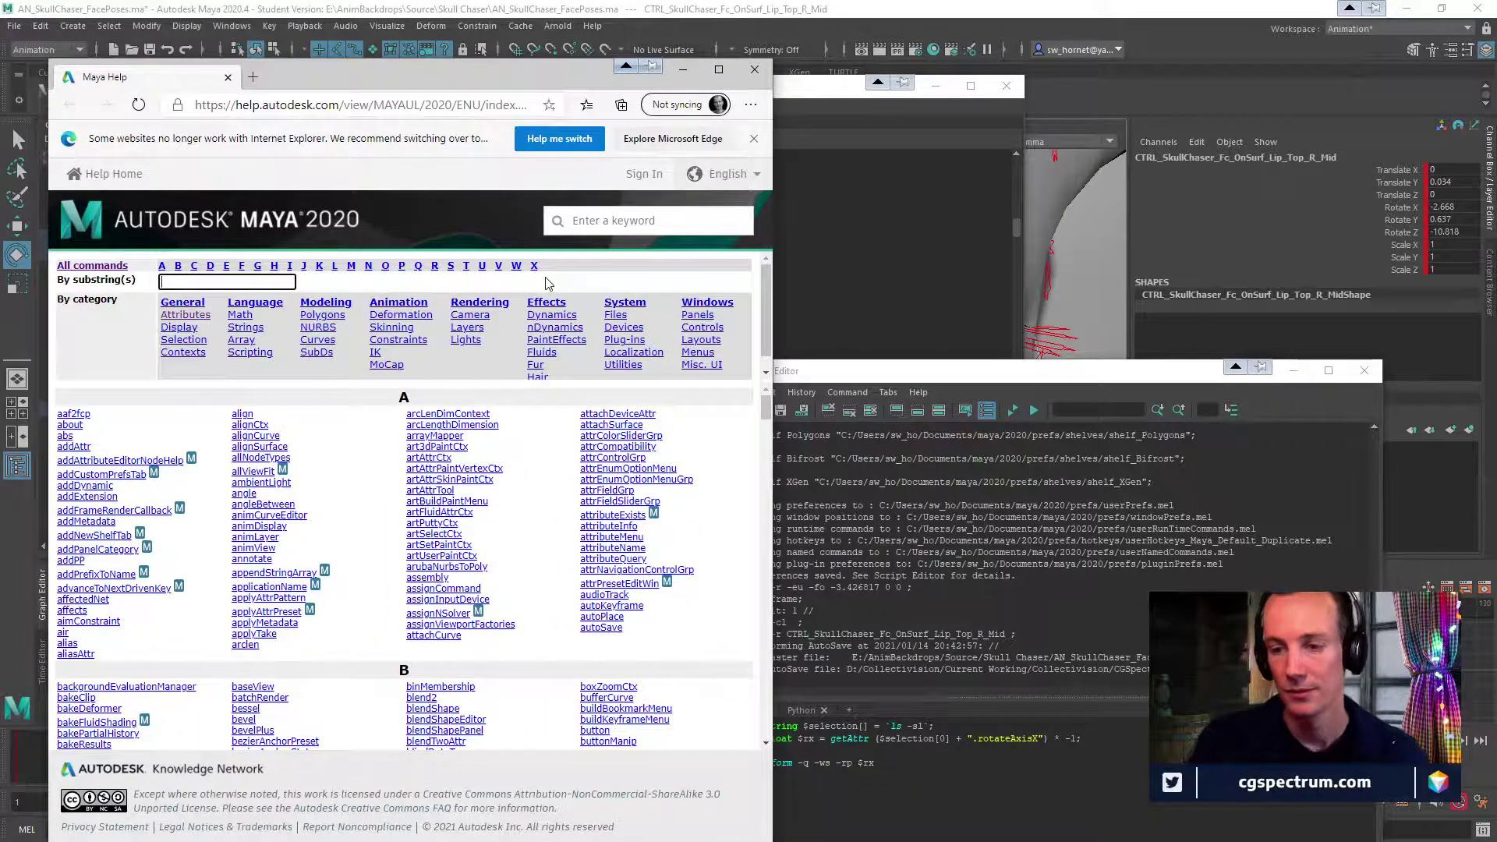
{"action": "type", "text": "xform"}
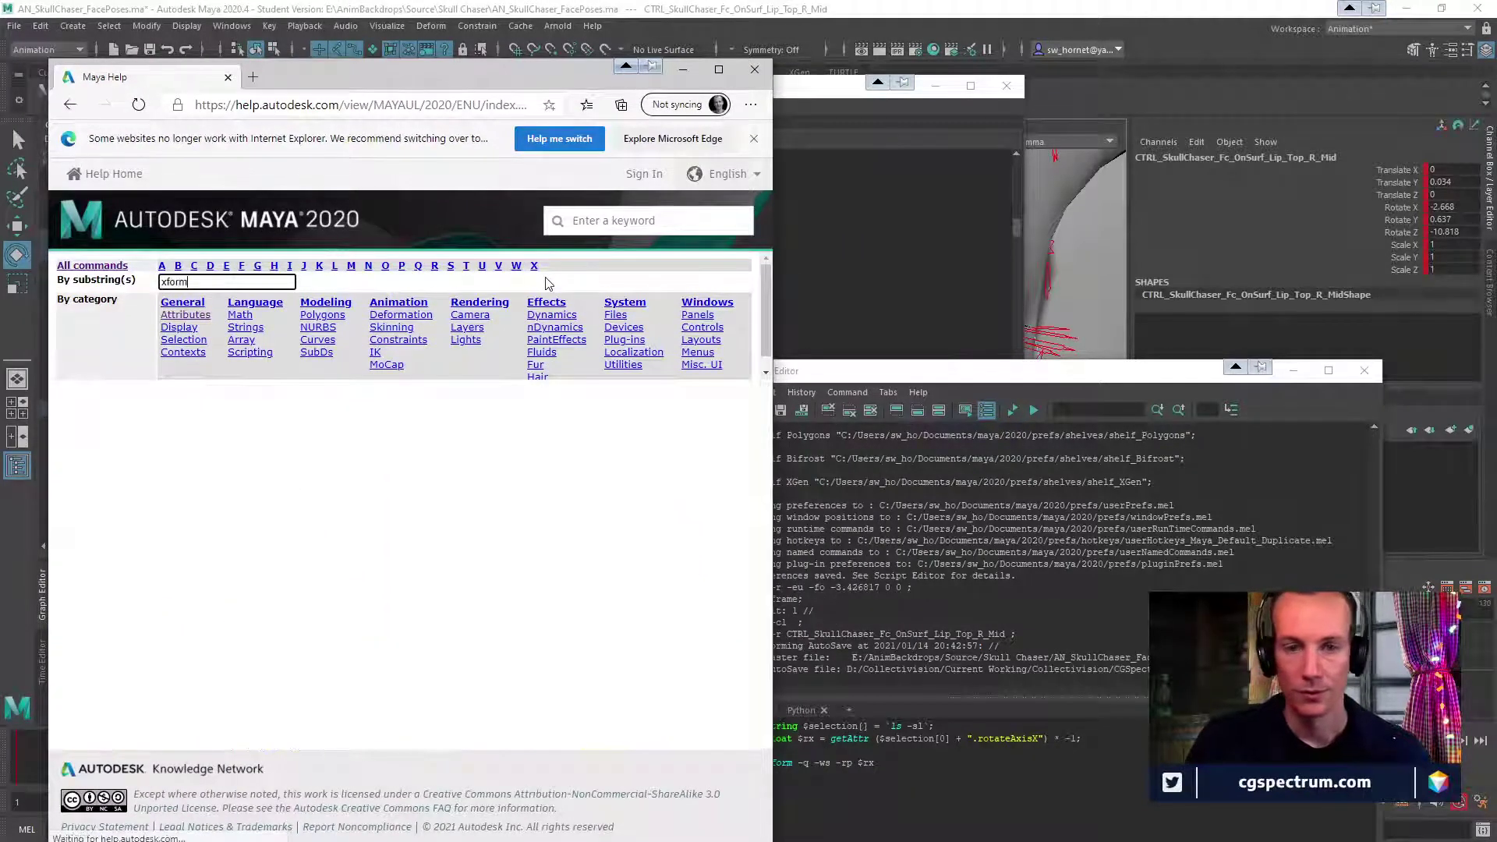
Open the xform command page and read its description, transformation matrices and return value.
{"action": "left_click", "coordinate": [74, 441]}
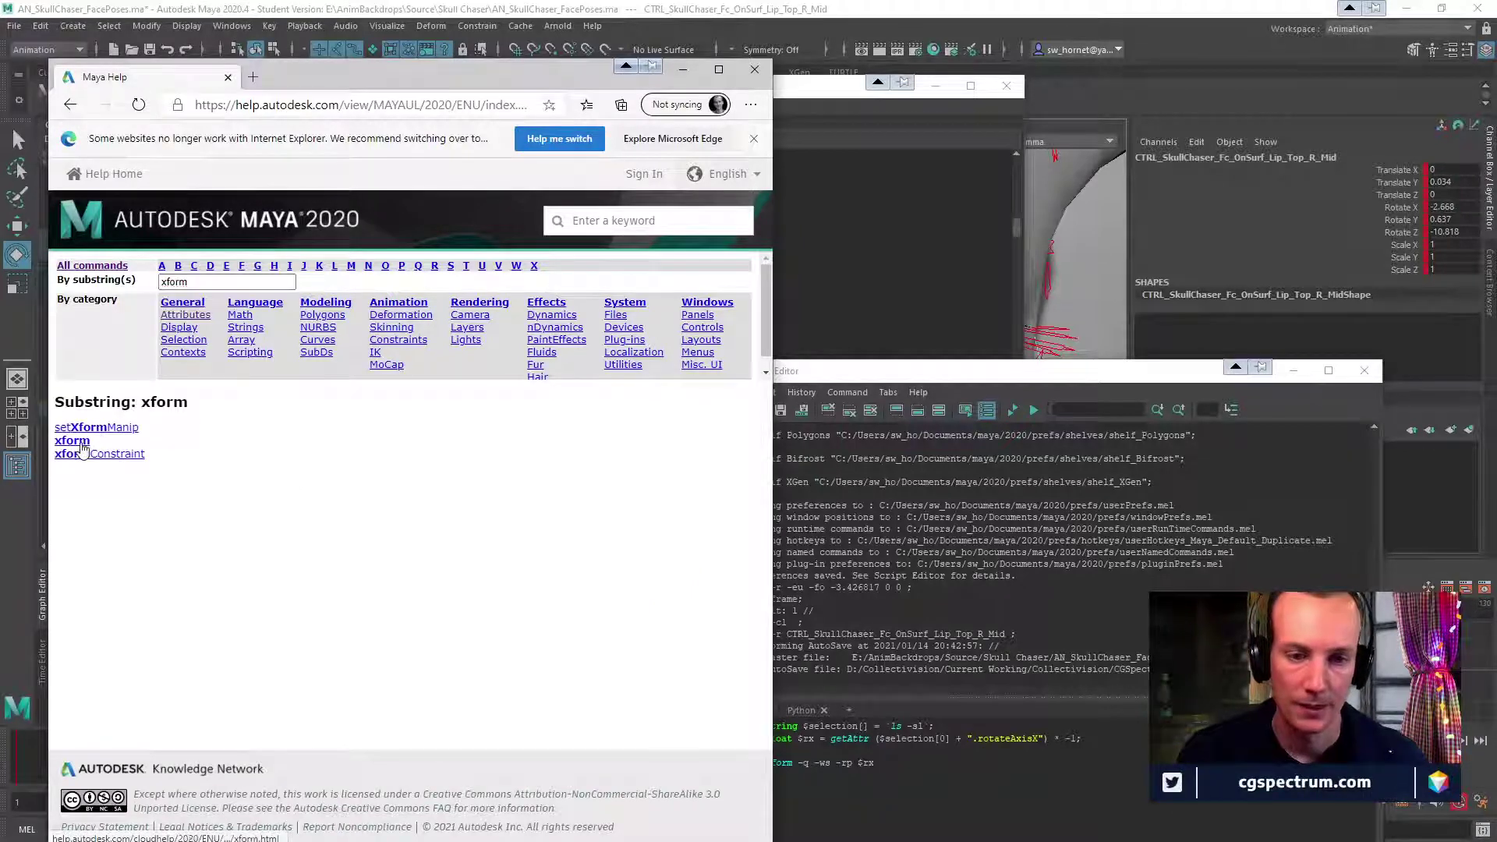
{"action": "scroll", "coordinate": [437, 507], "scroll_direction": "down", "scroll_amount": 15}
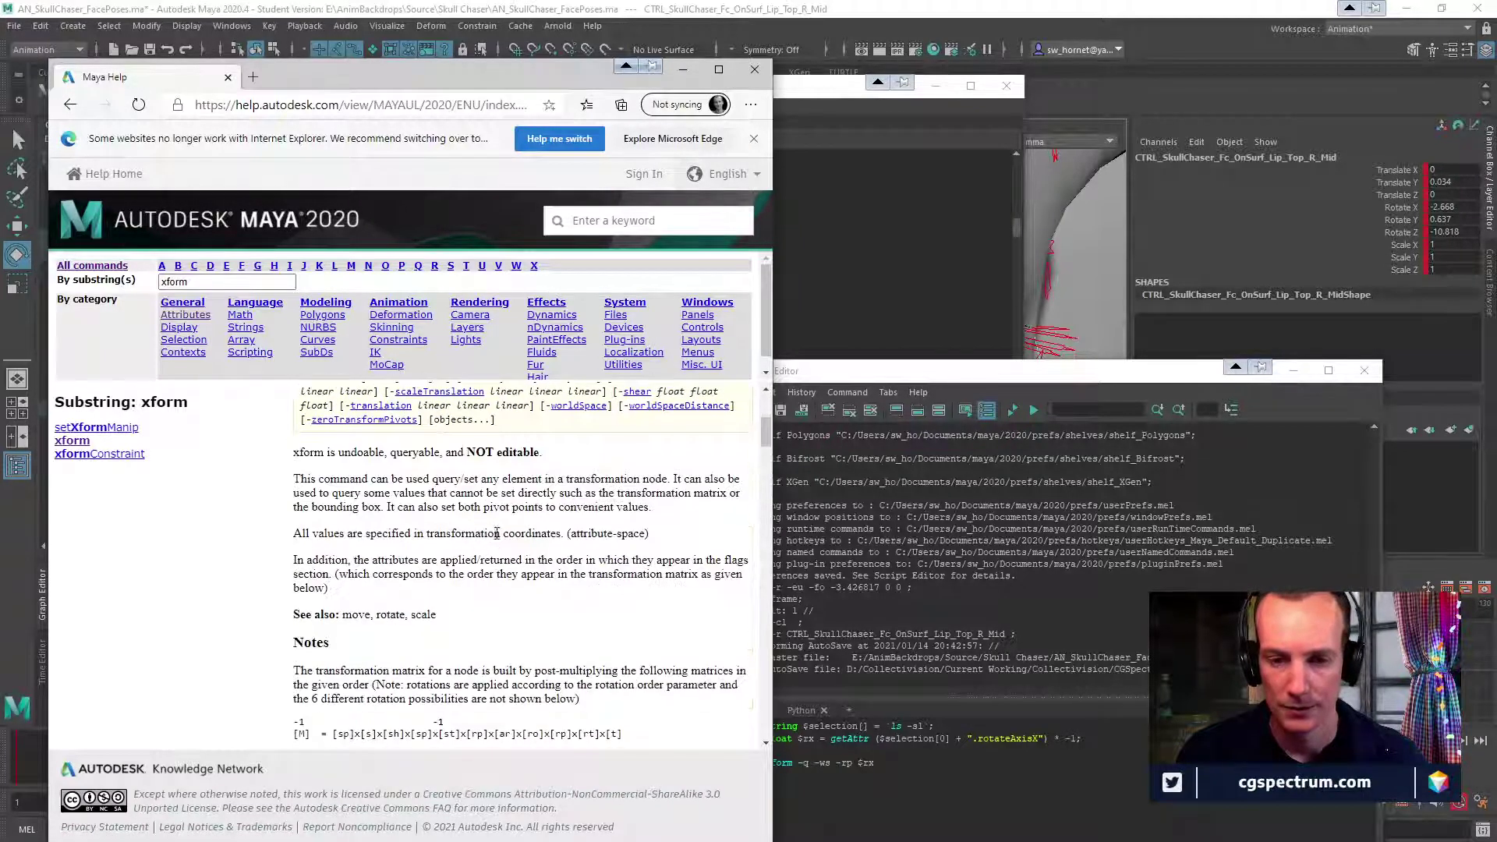
{"action": "scroll", "coordinate": [500, 538], "scroll_direction": "up", "scroll_amount": 2}
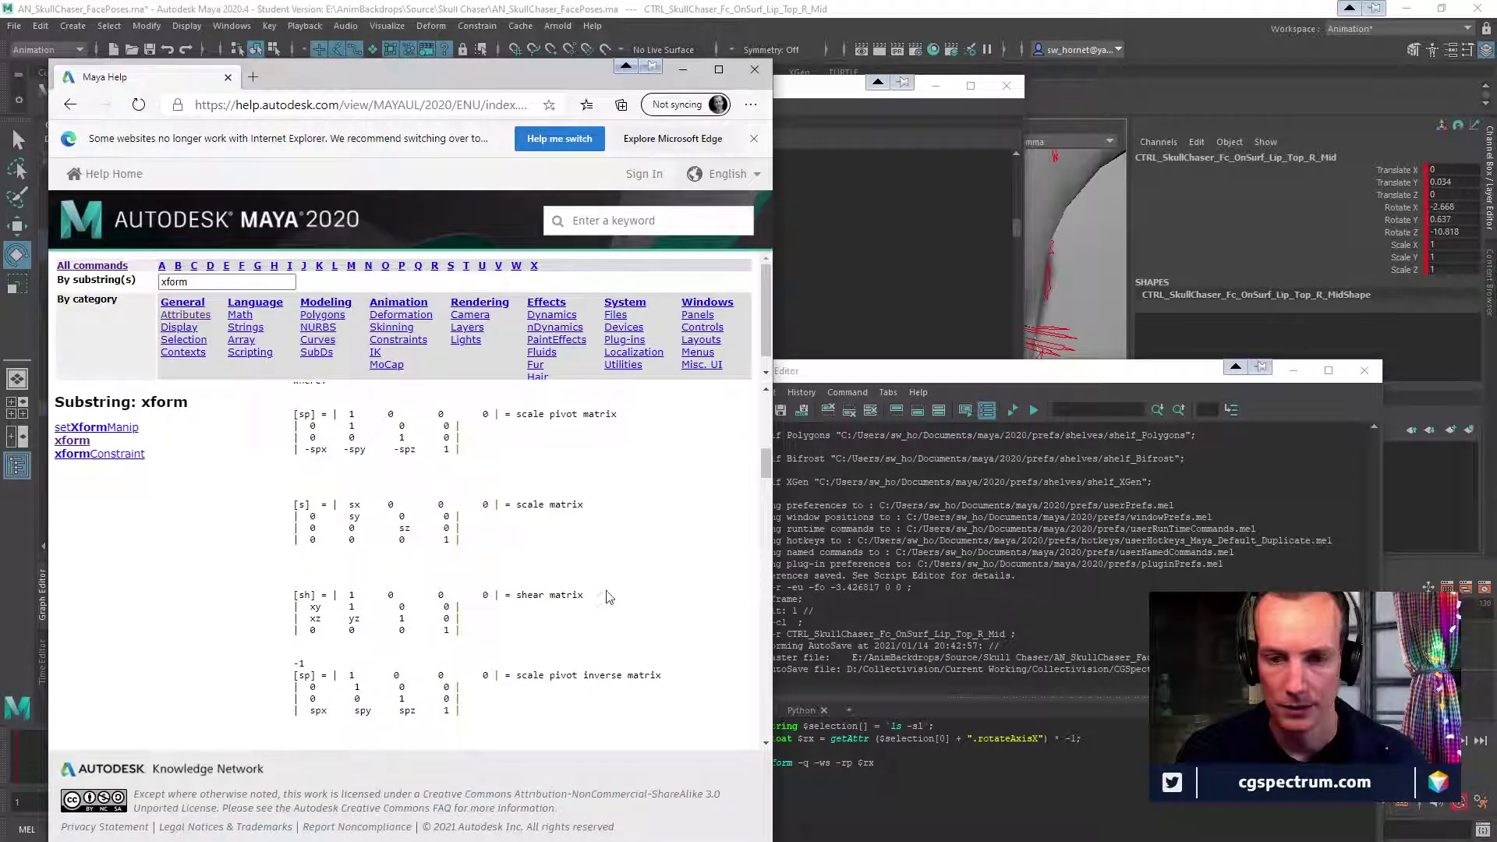
{"action": "scroll", "coordinate": [604, 597], "scroll_direction": "up", "scroll_amount": 2}
{"action": "scroll", "coordinate": [610, 597], "scroll_direction": "down", "scroll_amount": 3}
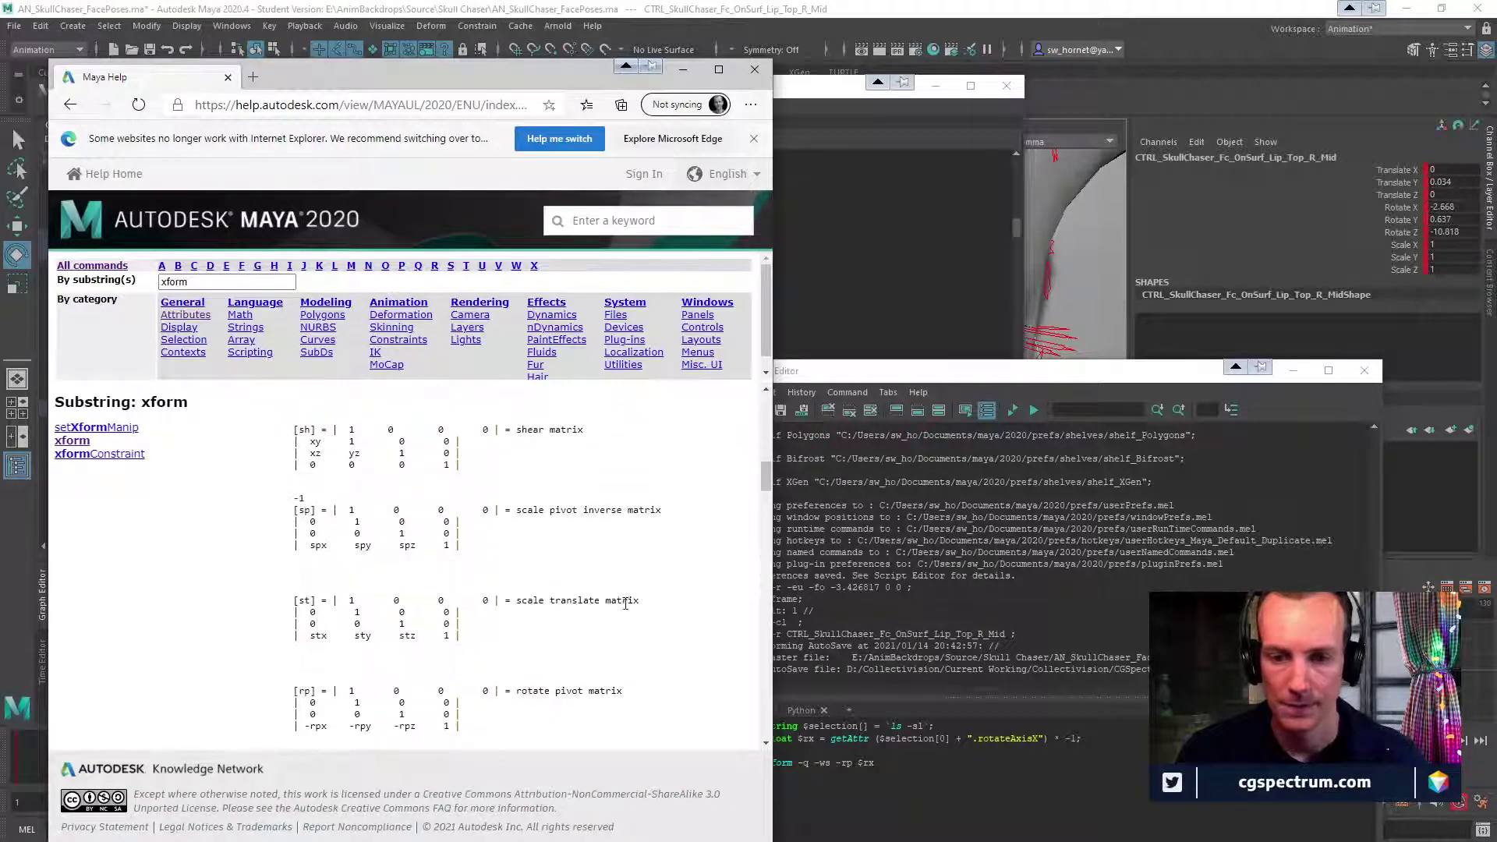
{"action": "scroll", "coordinate": [625, 604], "scroll_direction": "down", "scroll_amount": 4}
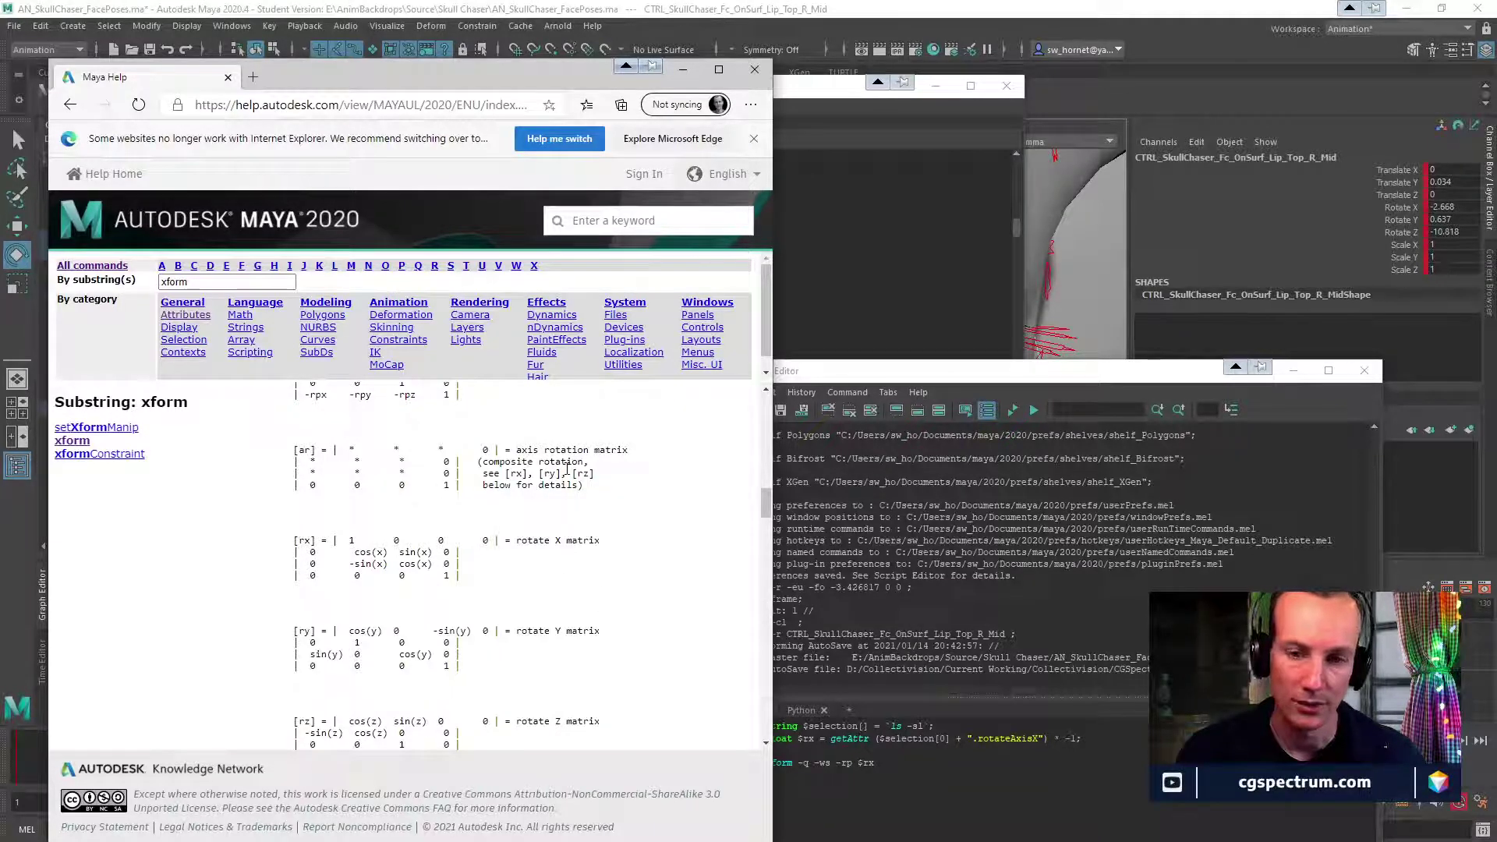
{"action": "scroll", "coordinate": [484, 517], "scroll_direction": "down", "scroll_amount": 1}
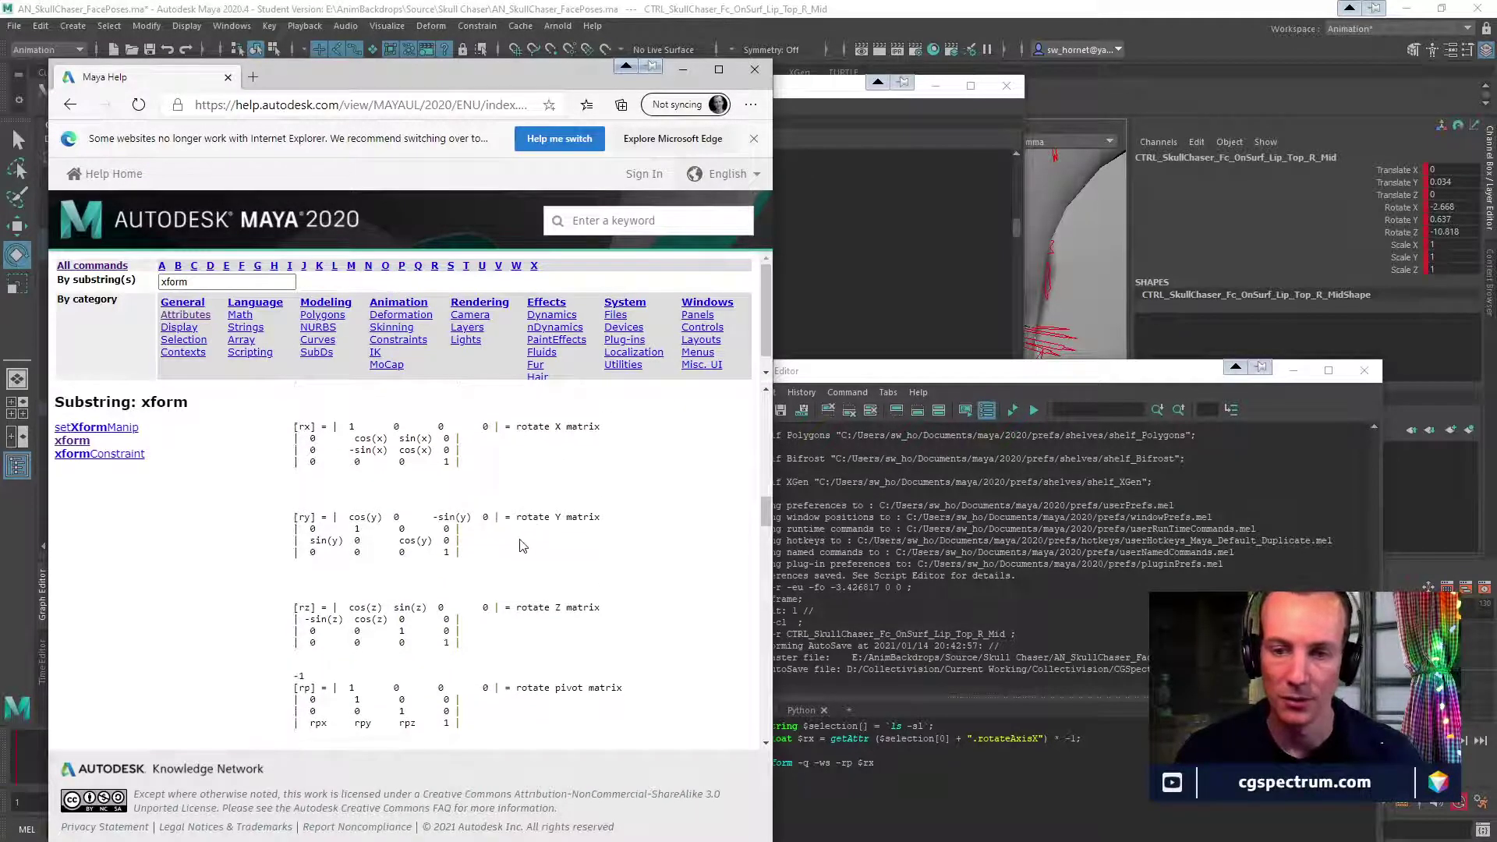
{"action": "scroll", "coordinate": [523, 546], "scroll_direction": "down", "scroll_amount": 2}
{"action": "scroll", "coordinate": [523, 546], "scroll_direction": "down", "scroll_amount": 6}
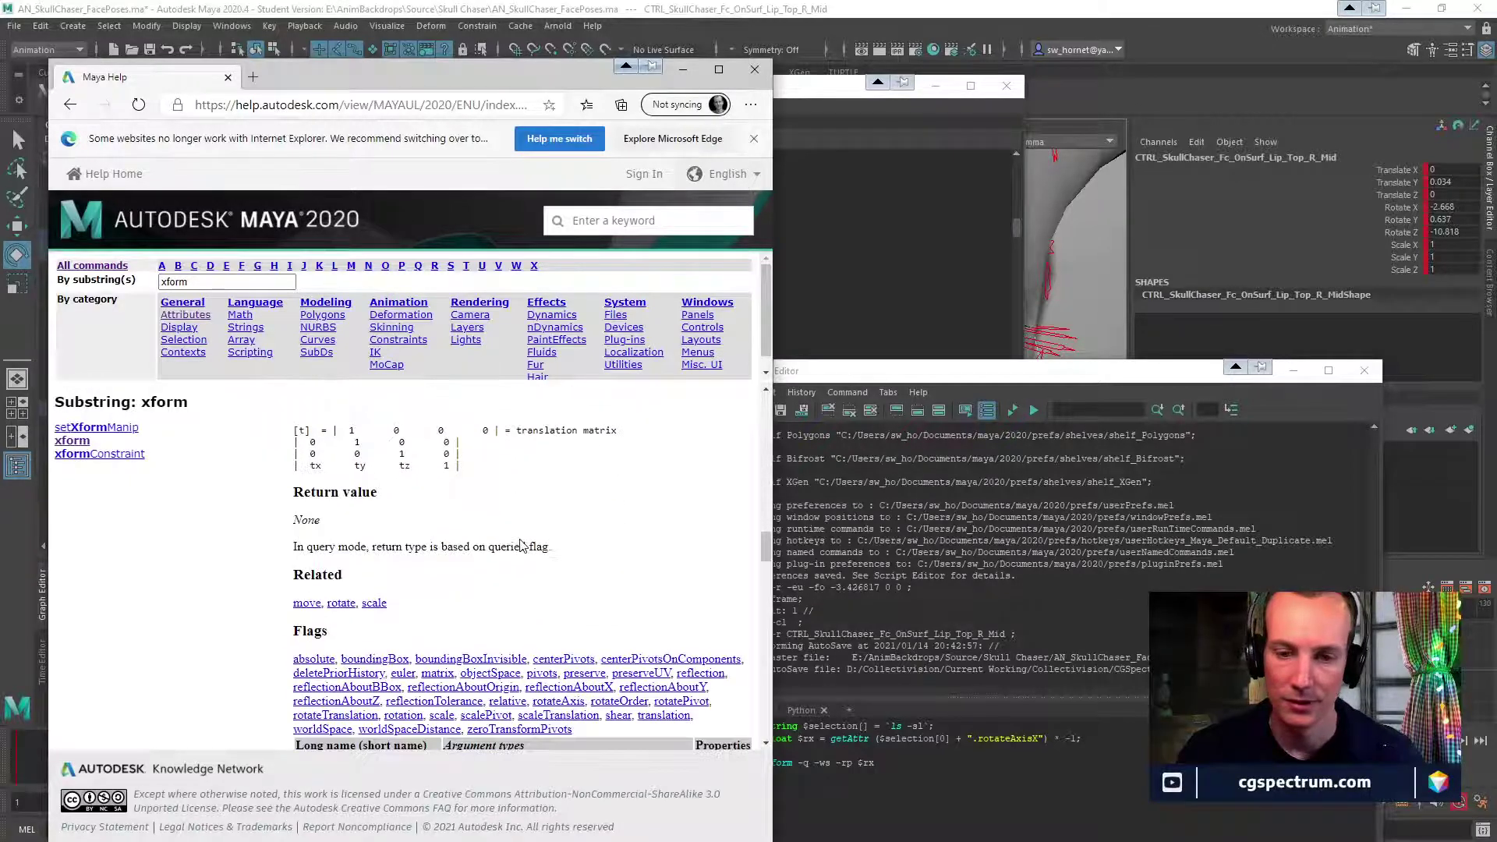
{"action": "scroll", "coordinate": [544, 552], "scroll_direction": "up", "scroll_amount": 5}
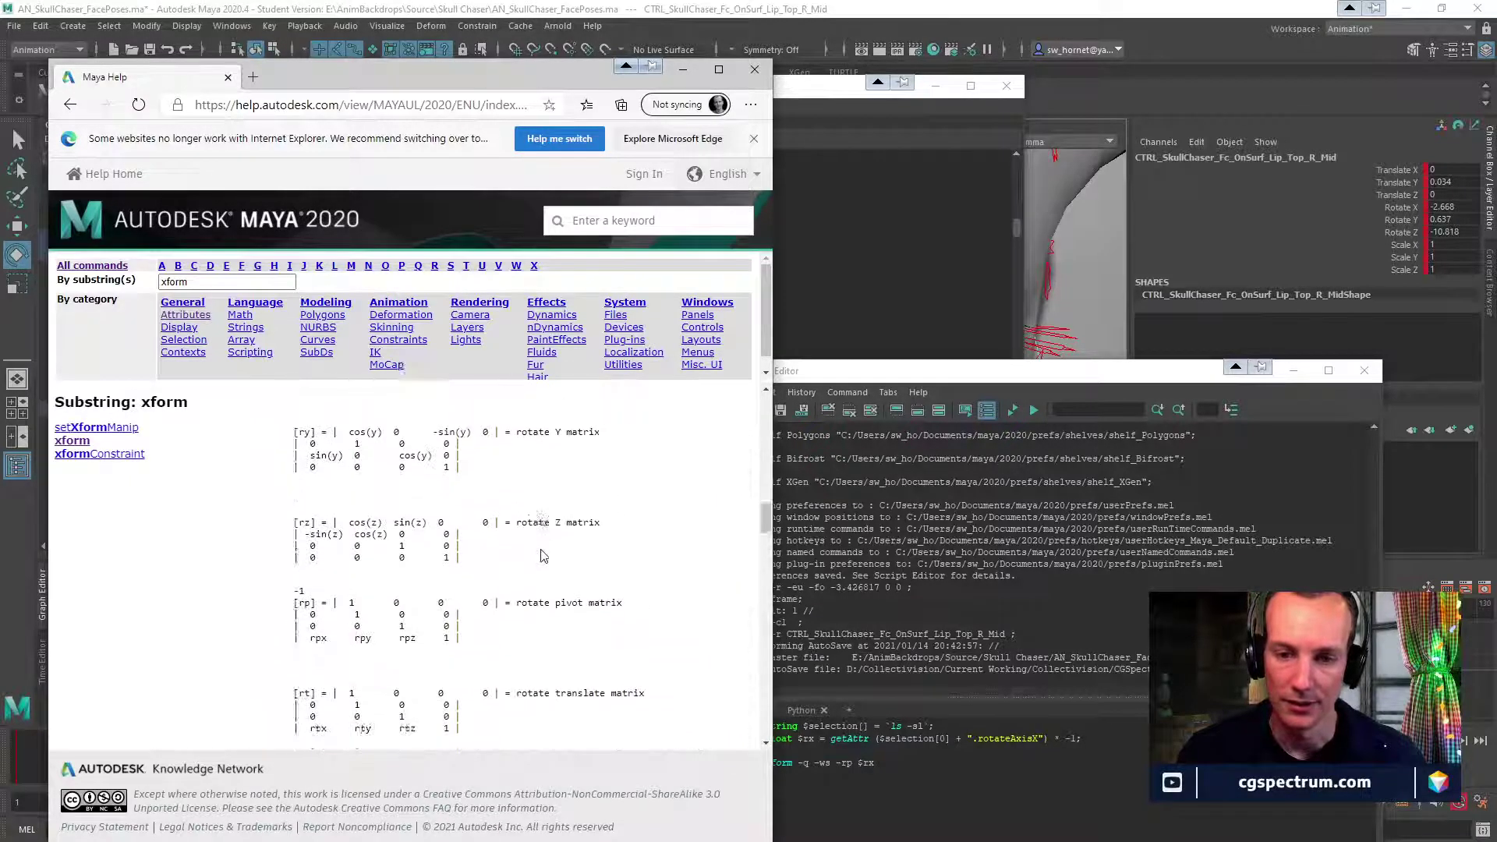
{"action": "scroll", "coordinate": [543, 552], "scroll_direction": "down", "scroll_amount": 5}
Examine the xform flag descriptions, especially the rotation flags, and the MEL examples.
{"action": "scroll", "coordinate": [548, 563], "scroll_direction": "down", "scroll_amount": 5}
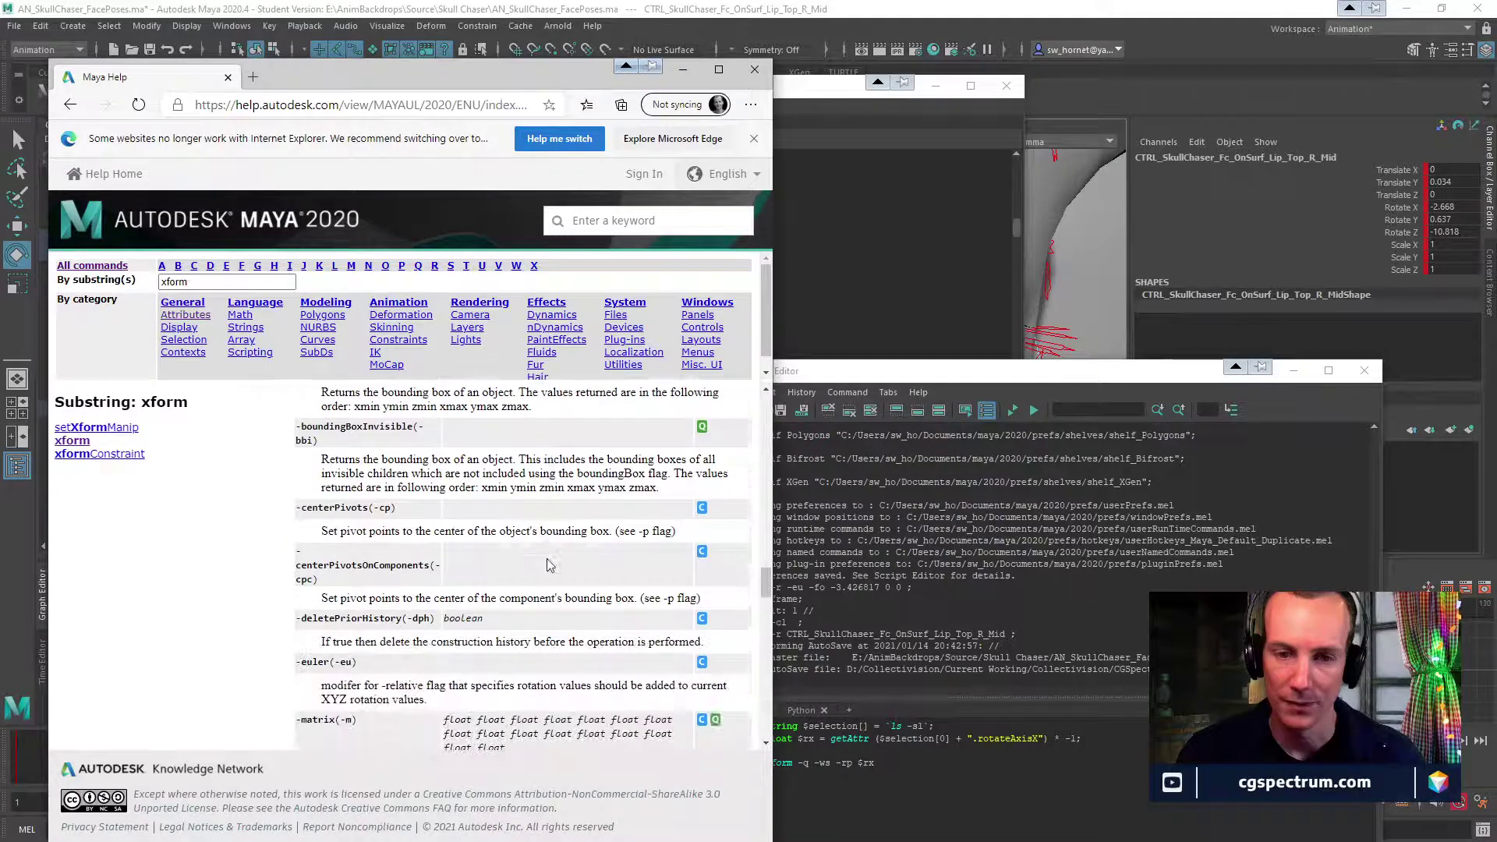
{"action": "scroll", "coordinate": [548, 559], "scroll_direction": "down", "scroll_amount": 4}
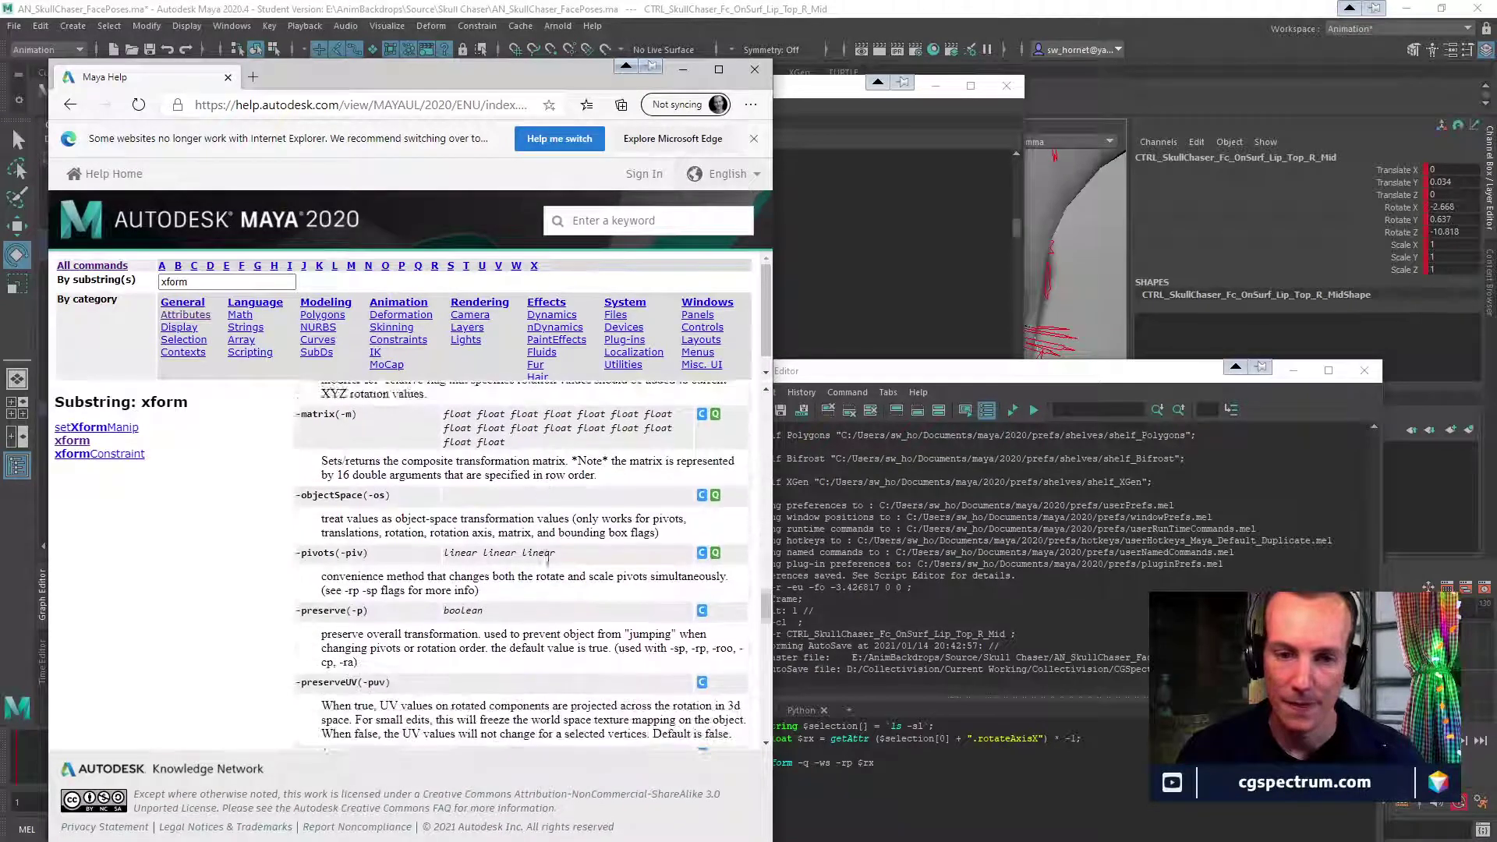
{"action": "scroll", "coordinate": [548, 559], "scroll_direction": "down", "scroll_amount": 4}
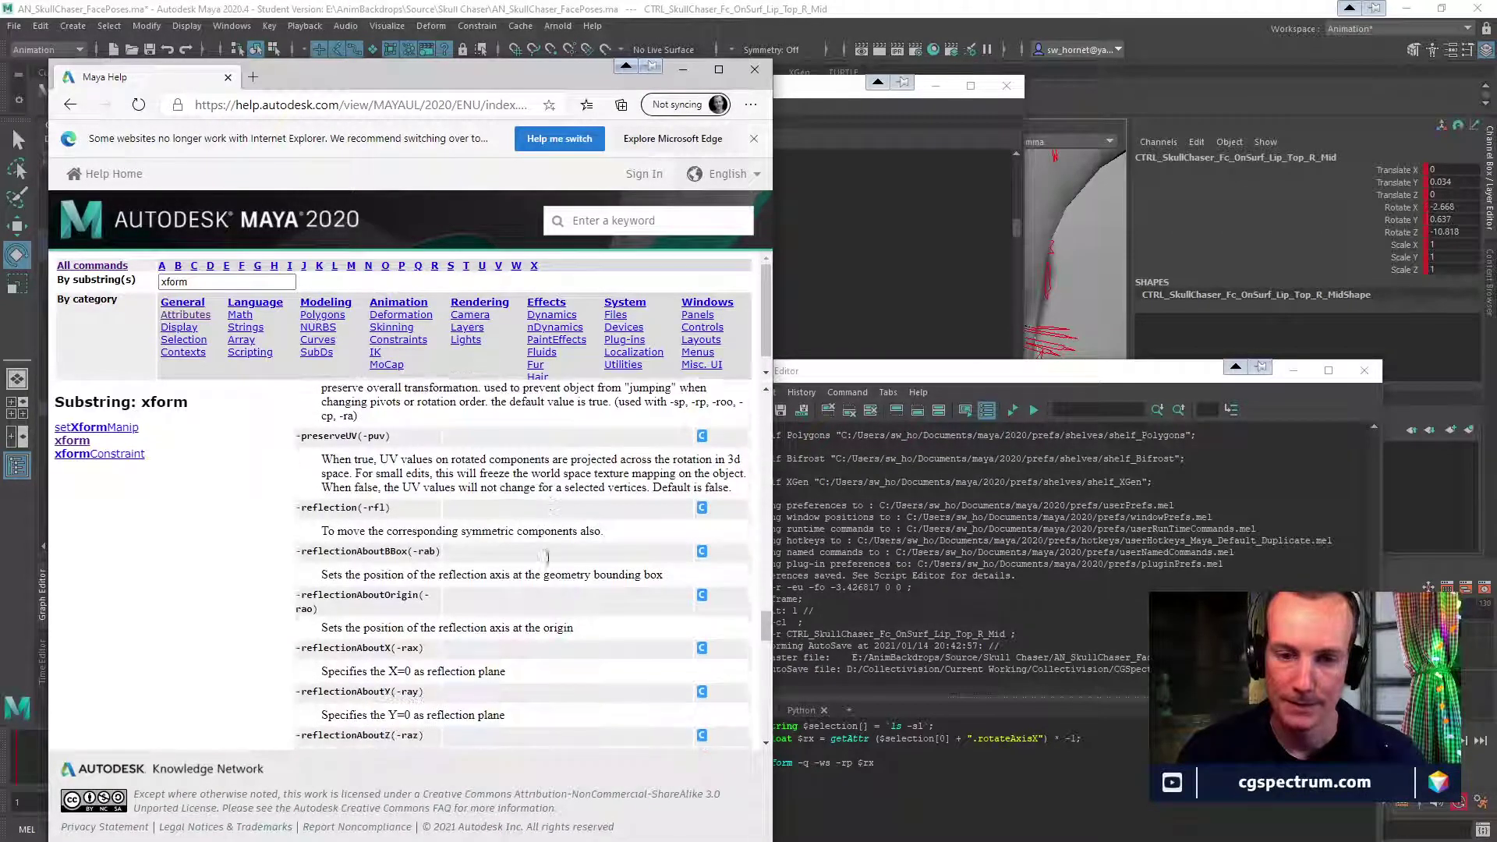
{"action": "scroll", "coordinate": [548, 558], "scroll_direction": "down", "scroll_amount": 1}
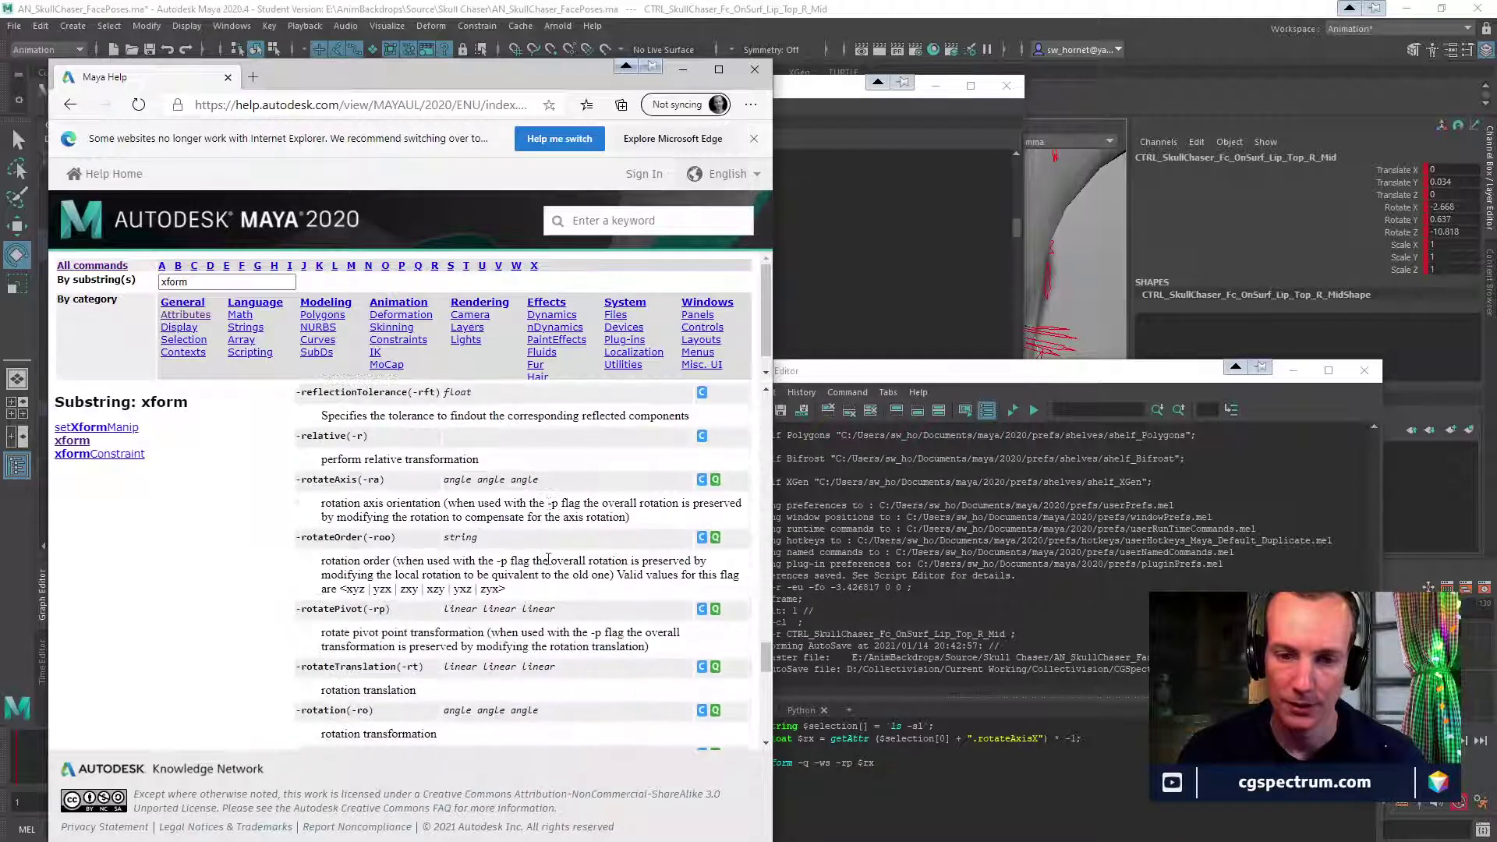
{"action": "scroll", "coordinate": [548, 559], "scroll_direction": "down", "scroll_amount": 3}
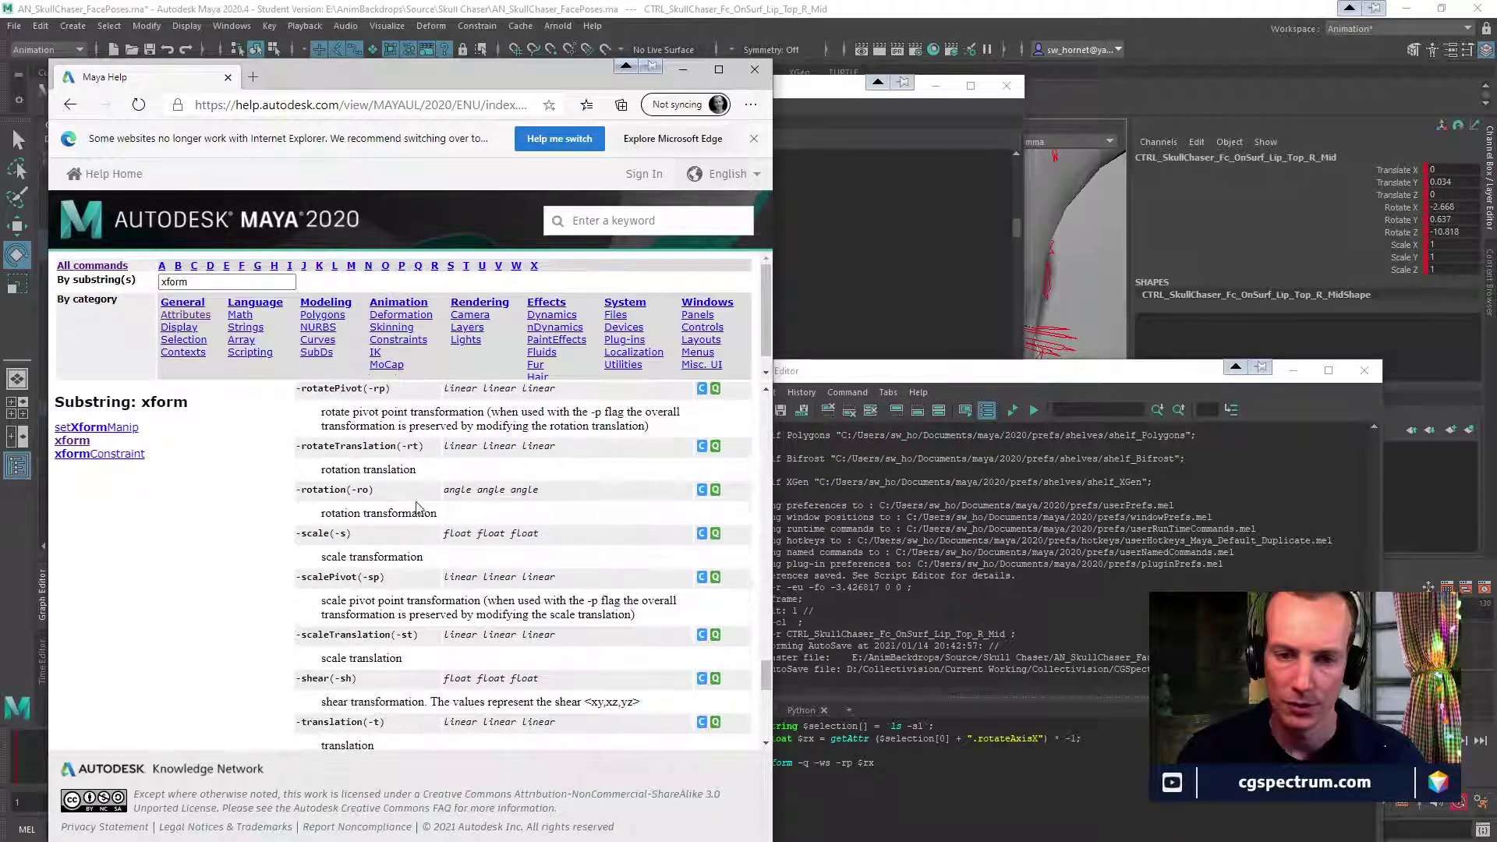
{"action": "scroll", "coordinate": [411, 553], "scroll_direction": "down", "scroll_amount": 1}
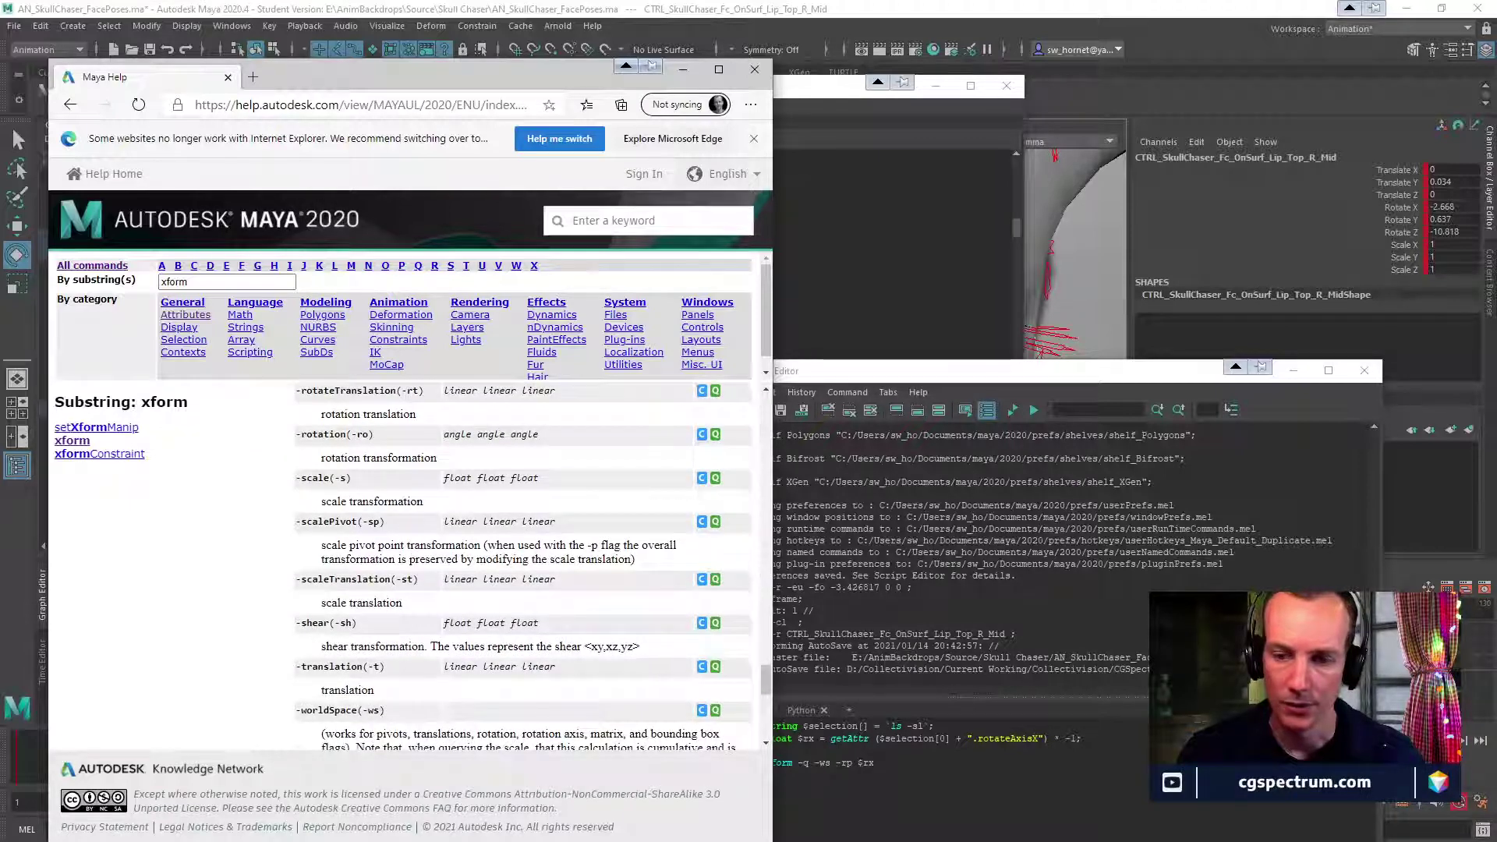
{"action": "scroll", "coordinate": [511, 662], "scroll_direction": "down", "scroll_amount": 6}
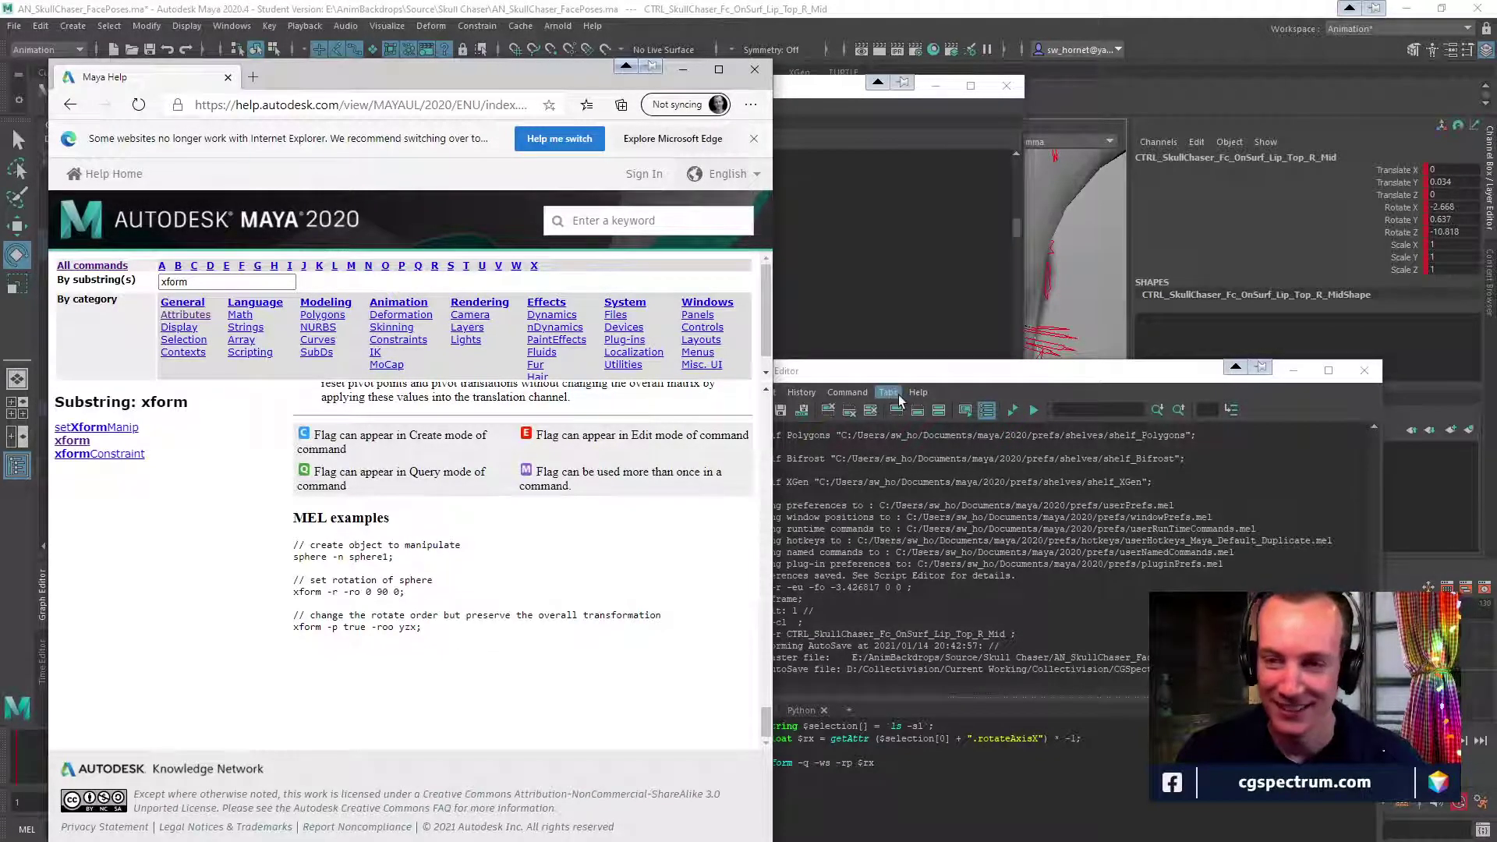
Move the Script Editor clear of the help window and change the xform flags -q and -ws to -r and -ro.
{"action": "left_click_drag", "start_coordinate": [909, 378], "coordinate": [971, 347]}
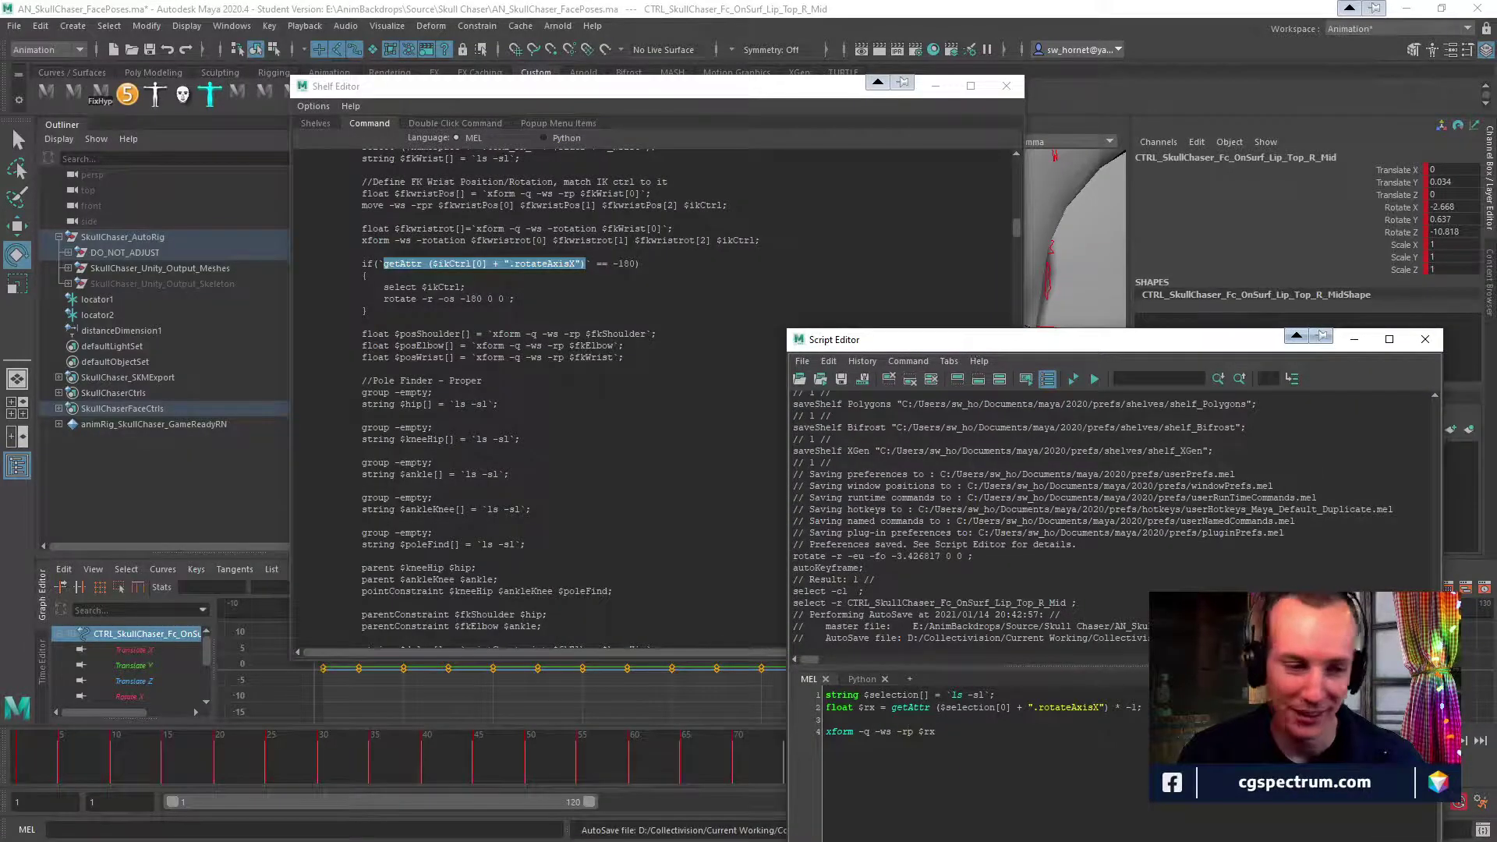
{"action": "key", "text": "alt+Tab"}
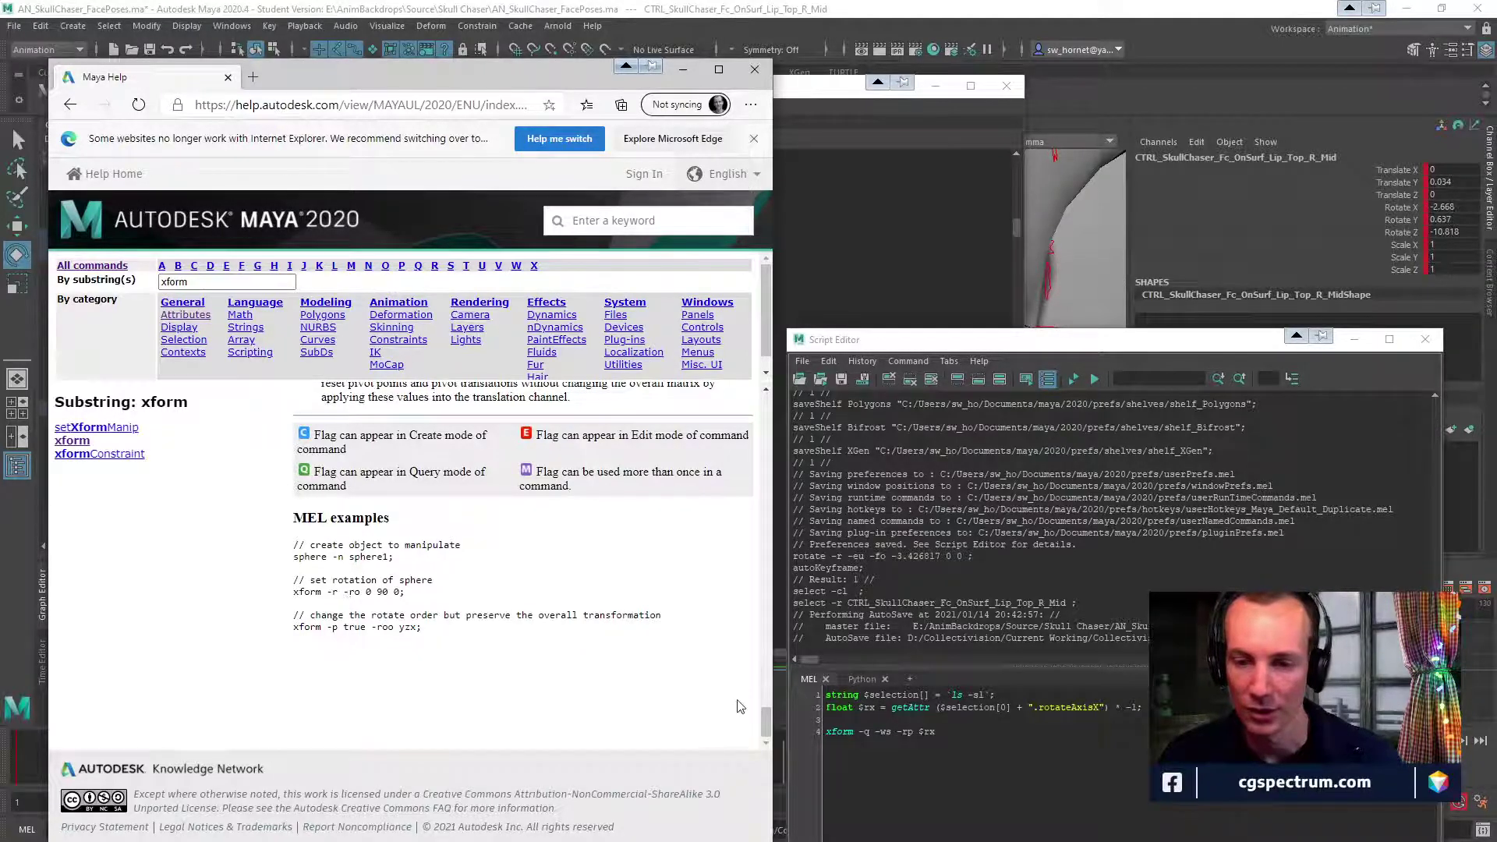
{"action": "left_click", "coordinate": [866, 731]}
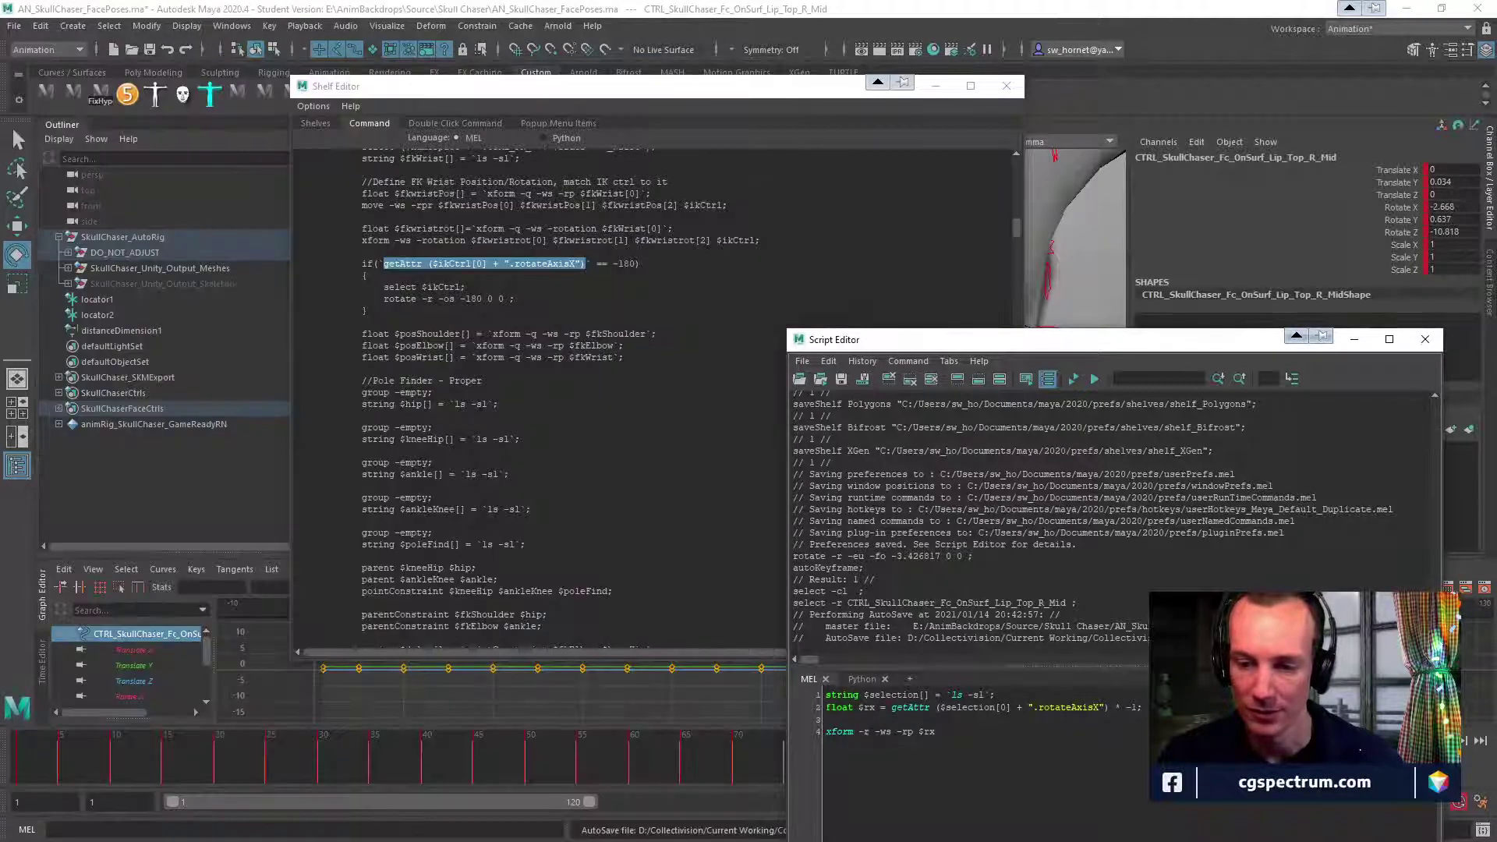
{"action": "left_click_drag", "start_coordinate": [881, 732], "coordinate": [893, 732]}
{"action": "type", "text": "ro"}
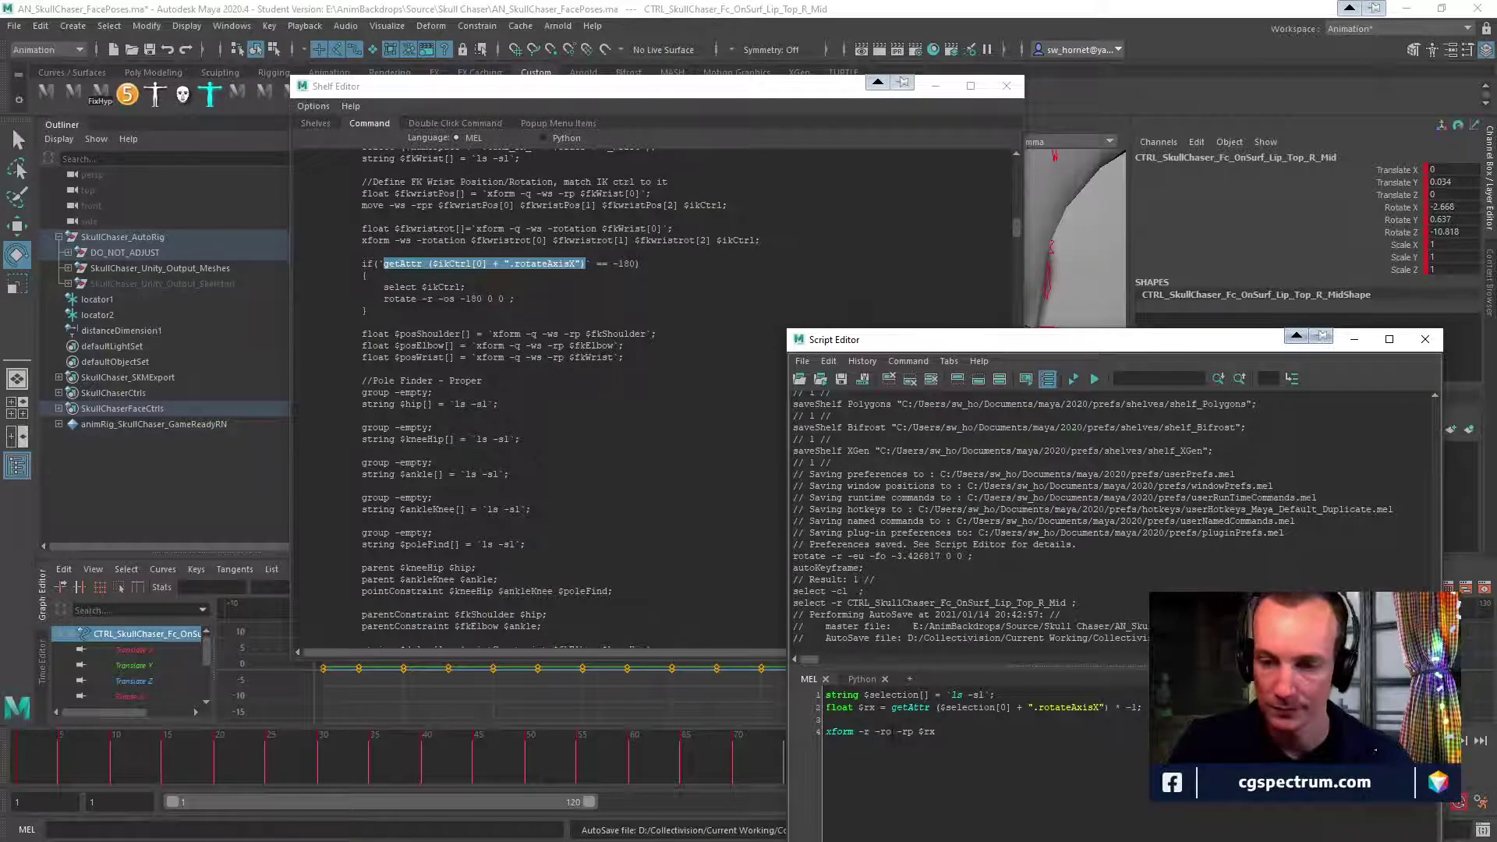
Check the xform rotation example in the help and remove the -rp flag before $rx in the script's xform line.
{"action": "key", "text": "alt+Tab"}
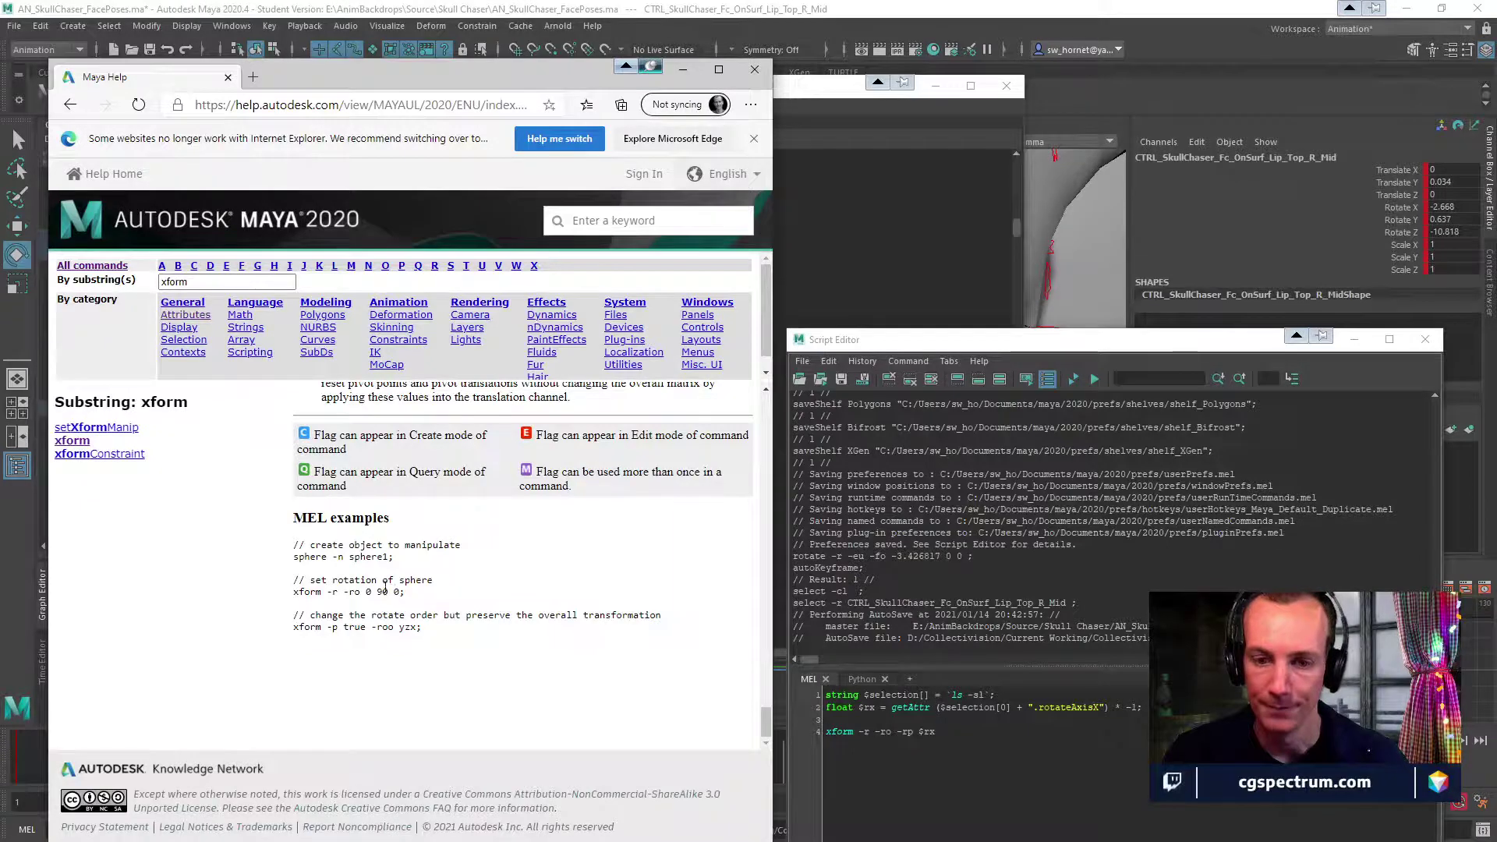
{"action": "left_click", "coordinate": [920, 731]}
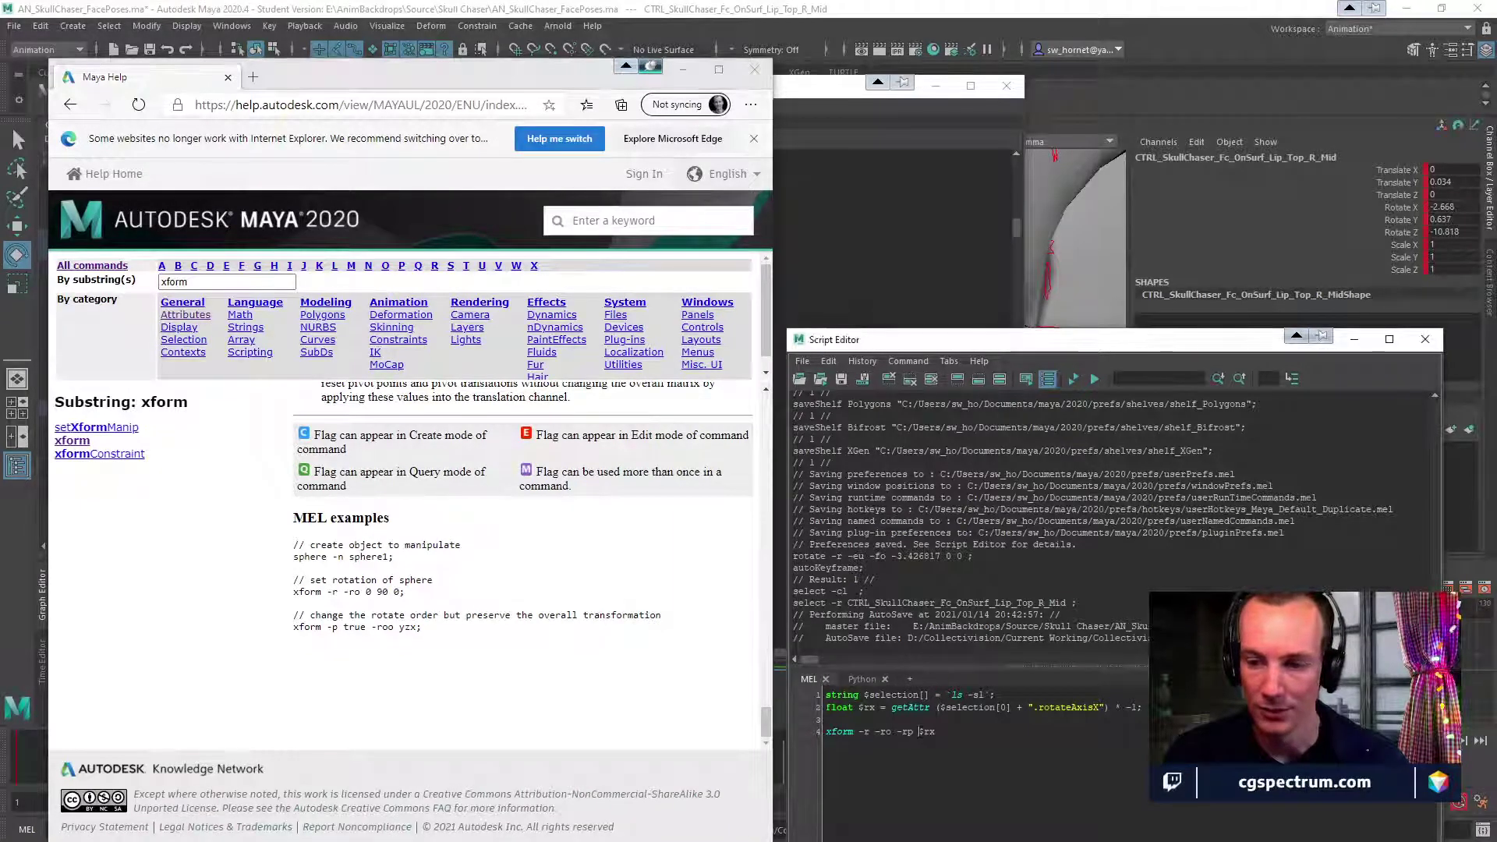
{"action": "key", "text": "BackSpace"}
{"action": "key", "text": "BackSpace"}
{"action": "key", "text": "BackSpace"}
{"action": "key", "text": "BackSpace"}
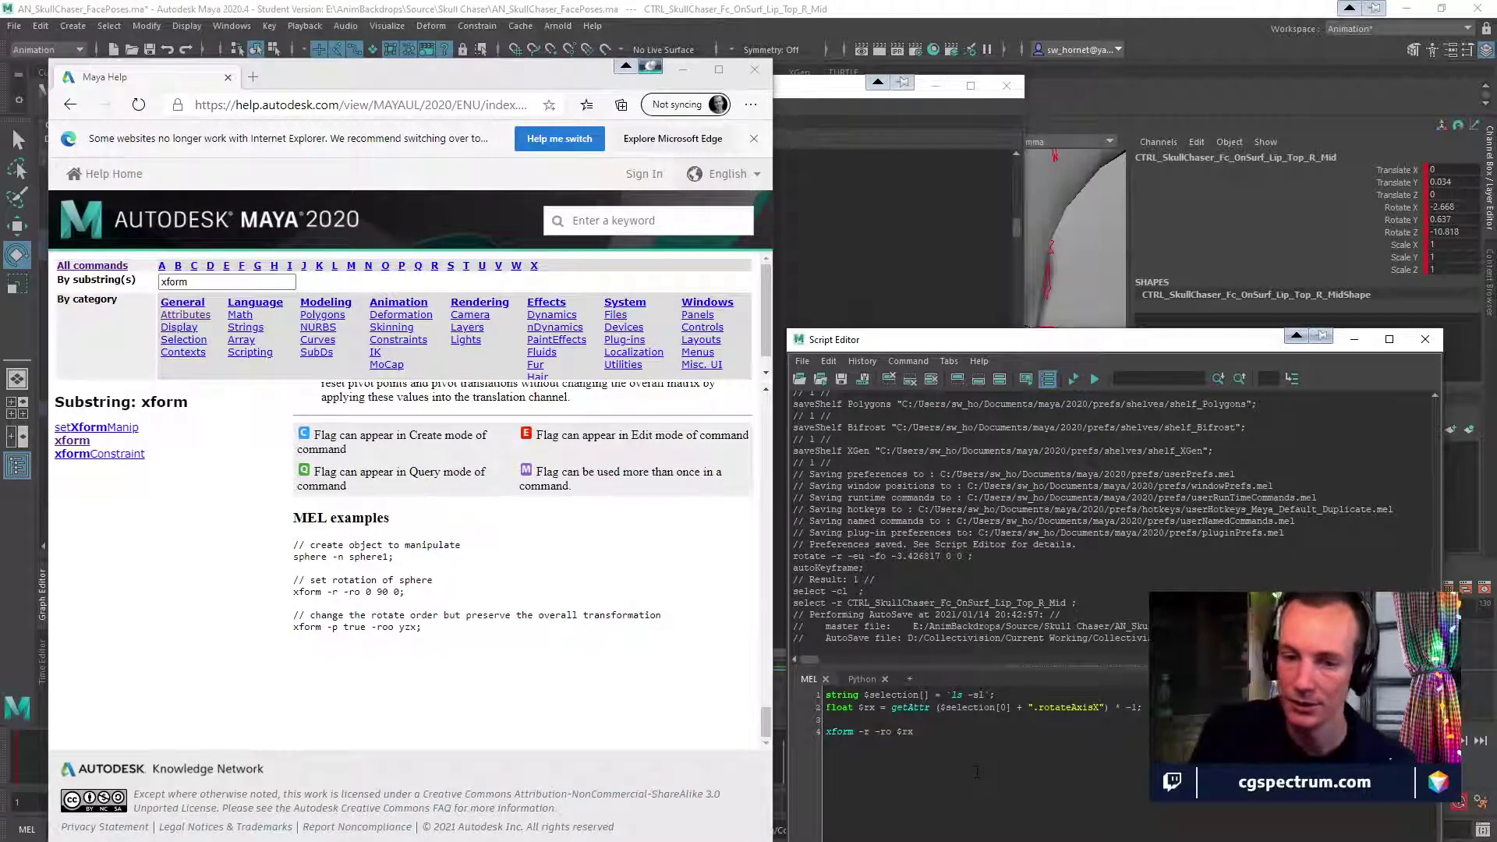
{"action": "key", "text": "End"}
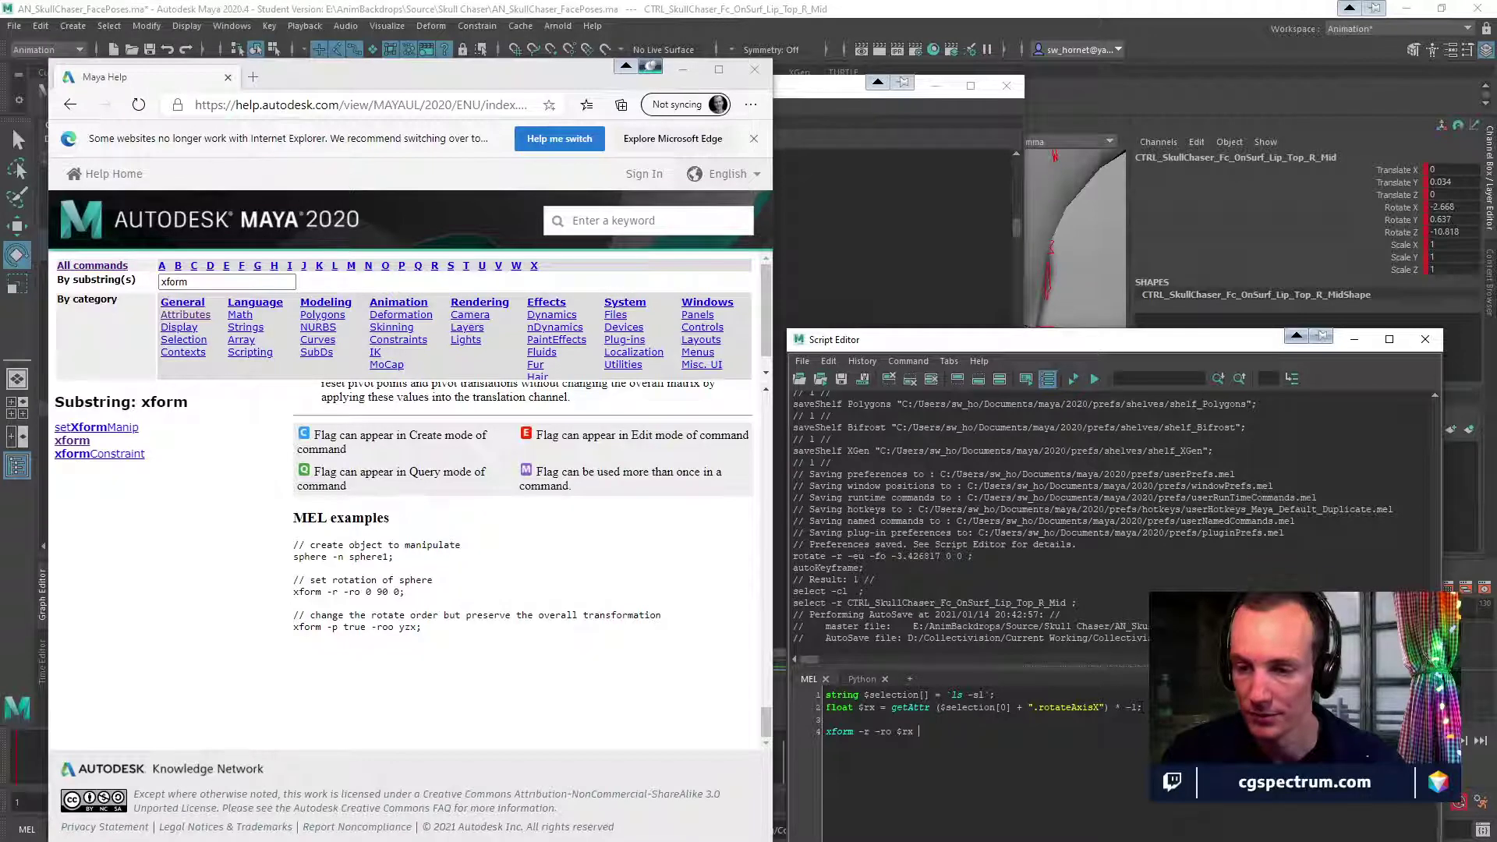
Duplicate the "float $rx = getAttr" line twice directly below itself.
{"action": "left_click_drag", "start_coordinate": [1143, 707], "coordinate": [841, 707]}
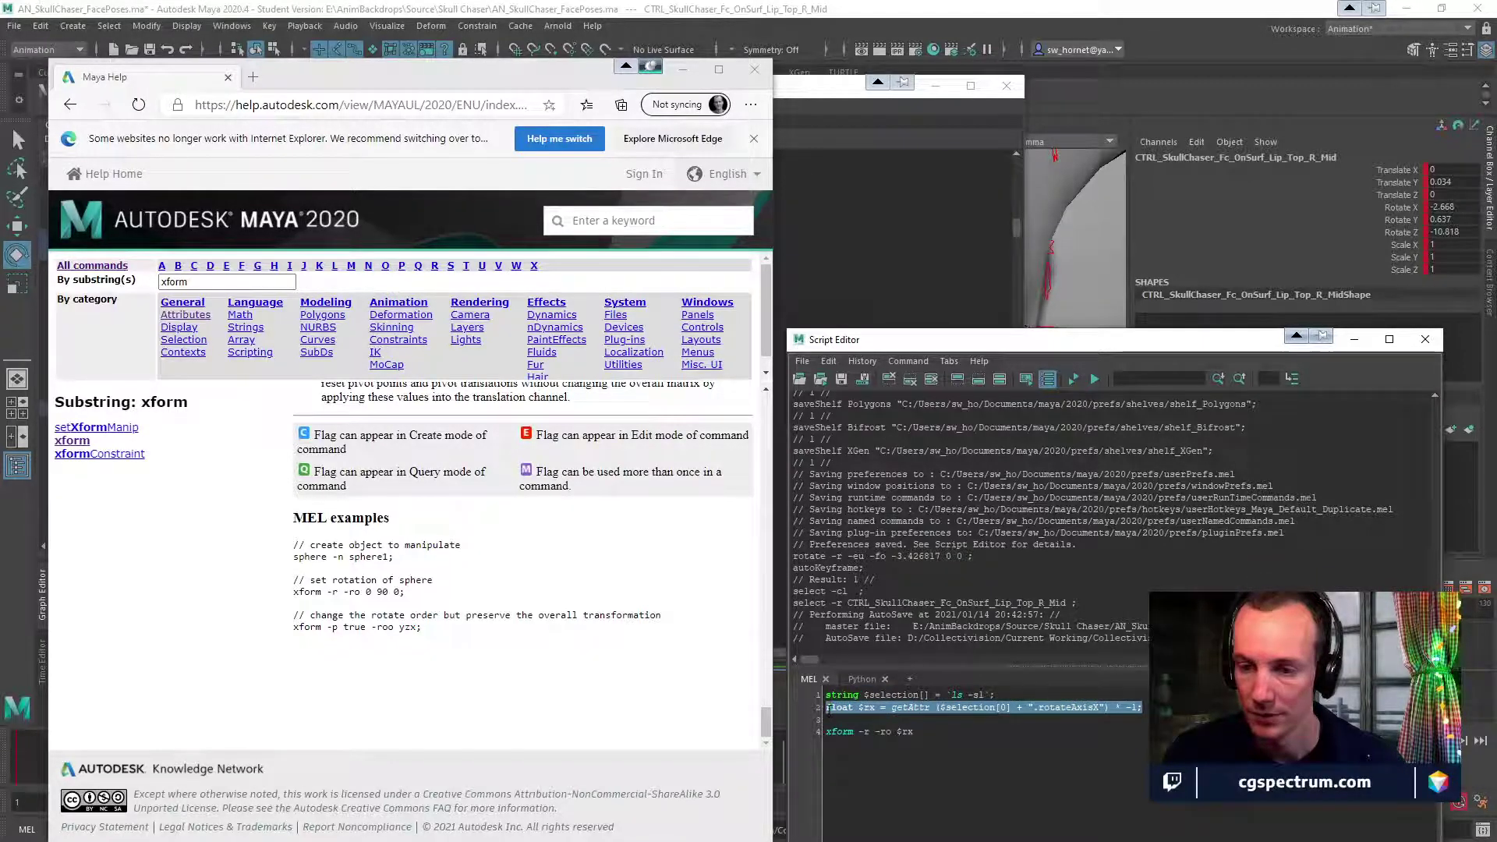
{"action": "left_click", "coordinate": [1143, 707]}
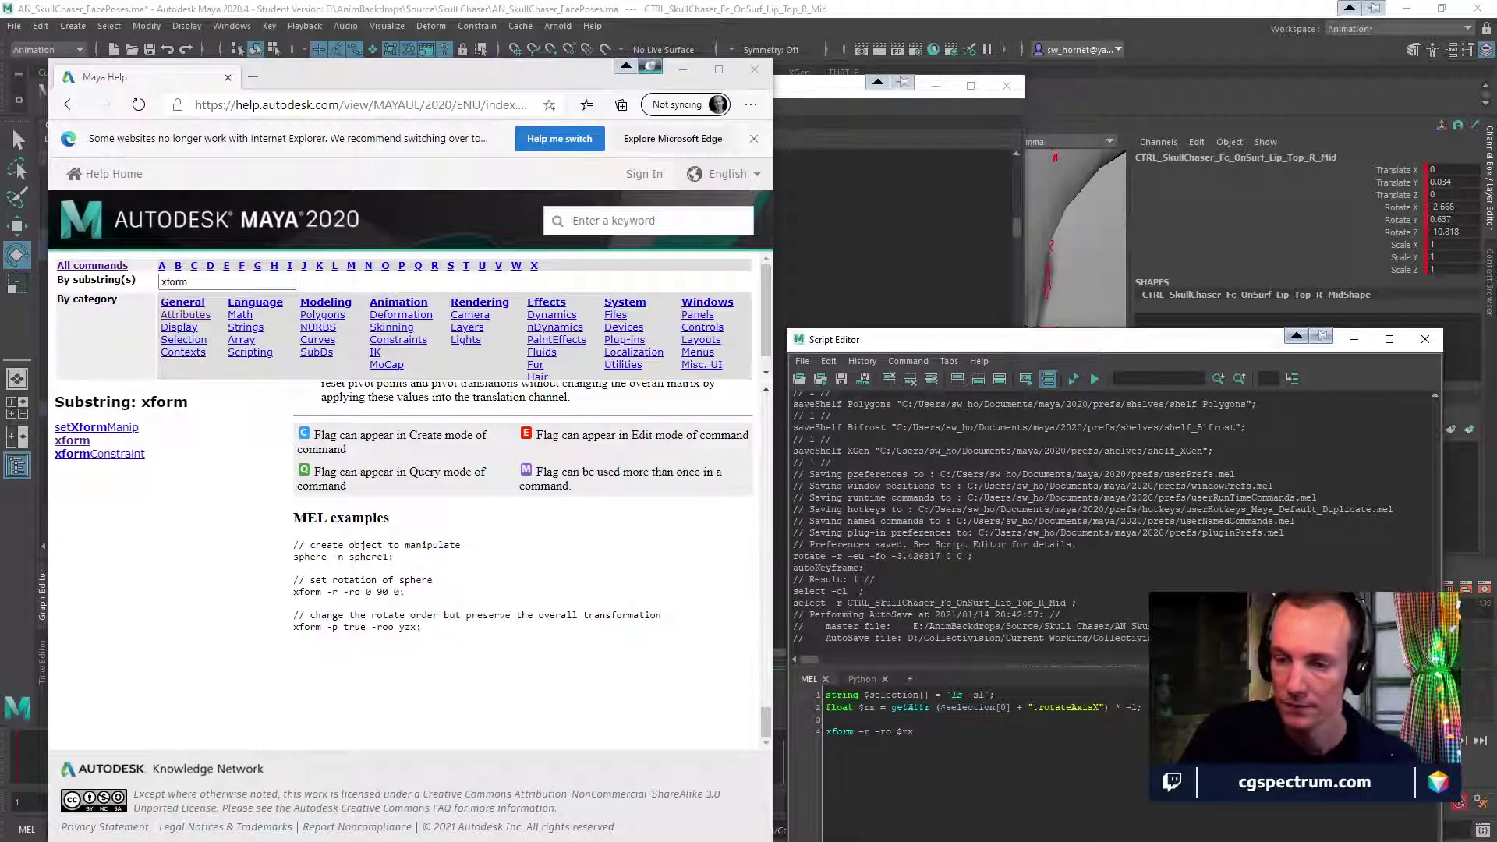
{"action": "key", "text": "Return"}
{"action": "type", "text": "float $rx = getAttr ($selection[0] + \".rotateAxisX\") * -1;"}
{"action": "key", "text": "Return"}
{"action": "type", "text": "float $rx = getAttr ($selection[0] + \".rotateAxisX\") * -1;"}
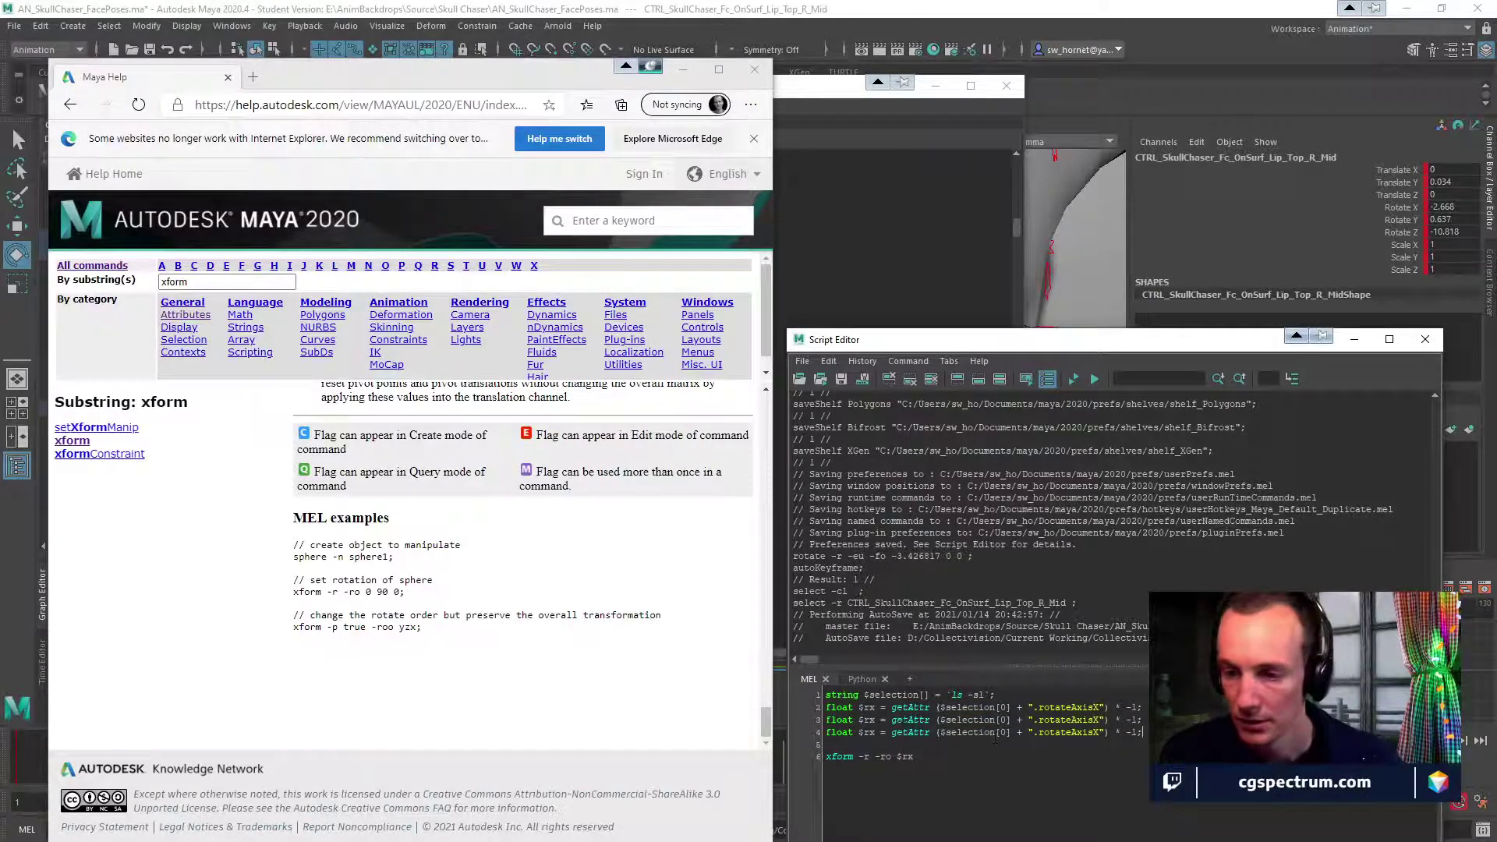
Rename the variables in the two copied lines to $ry and $rz and append both after $rx in the xform line.
{"action": "type", "text": "y"}
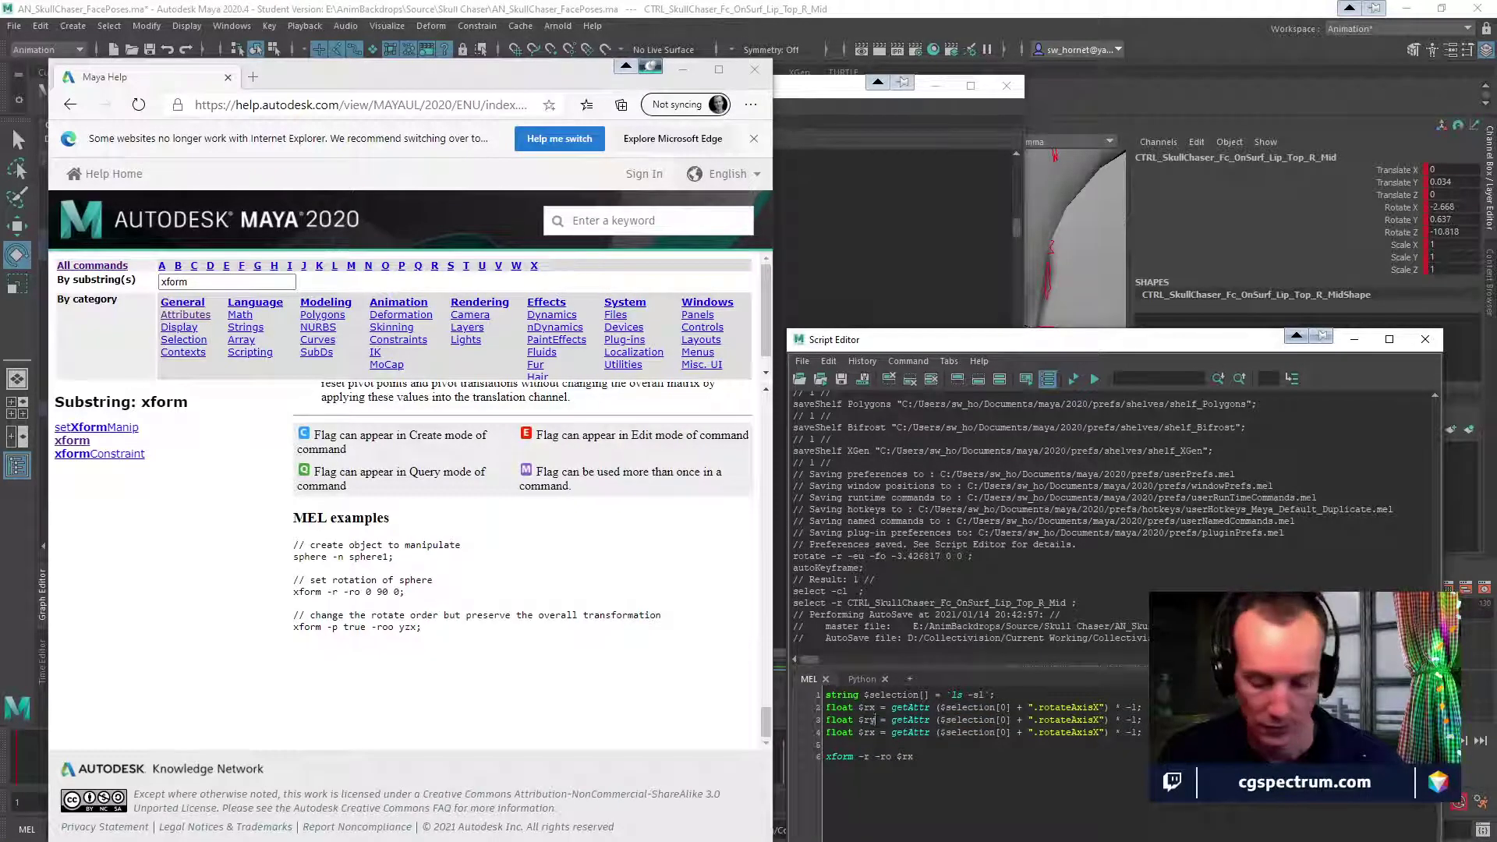
{"action": "type", "text": "z"}
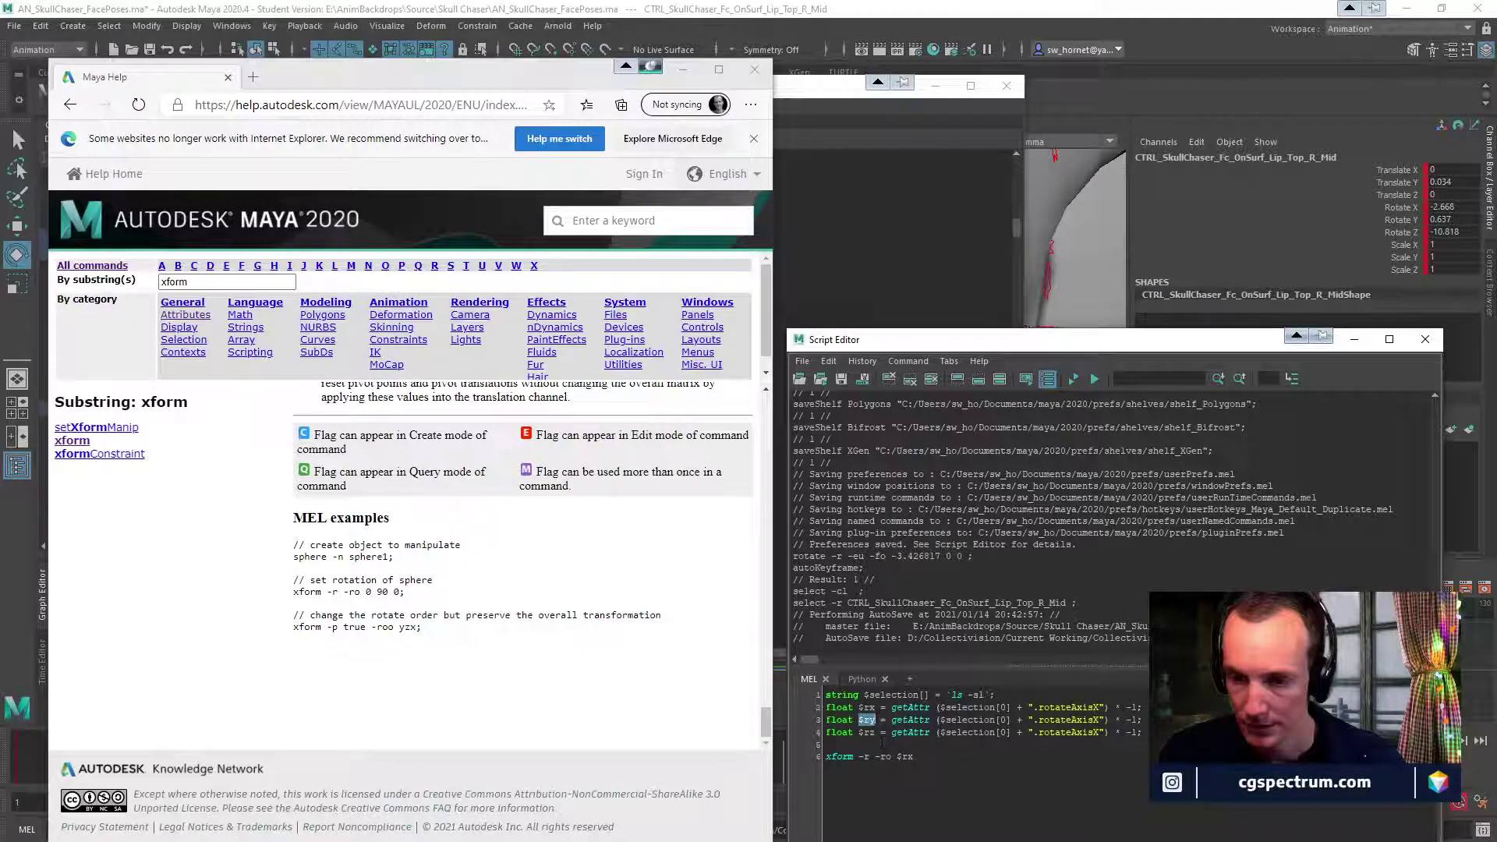
{"action": "type", "text": "$ry"}
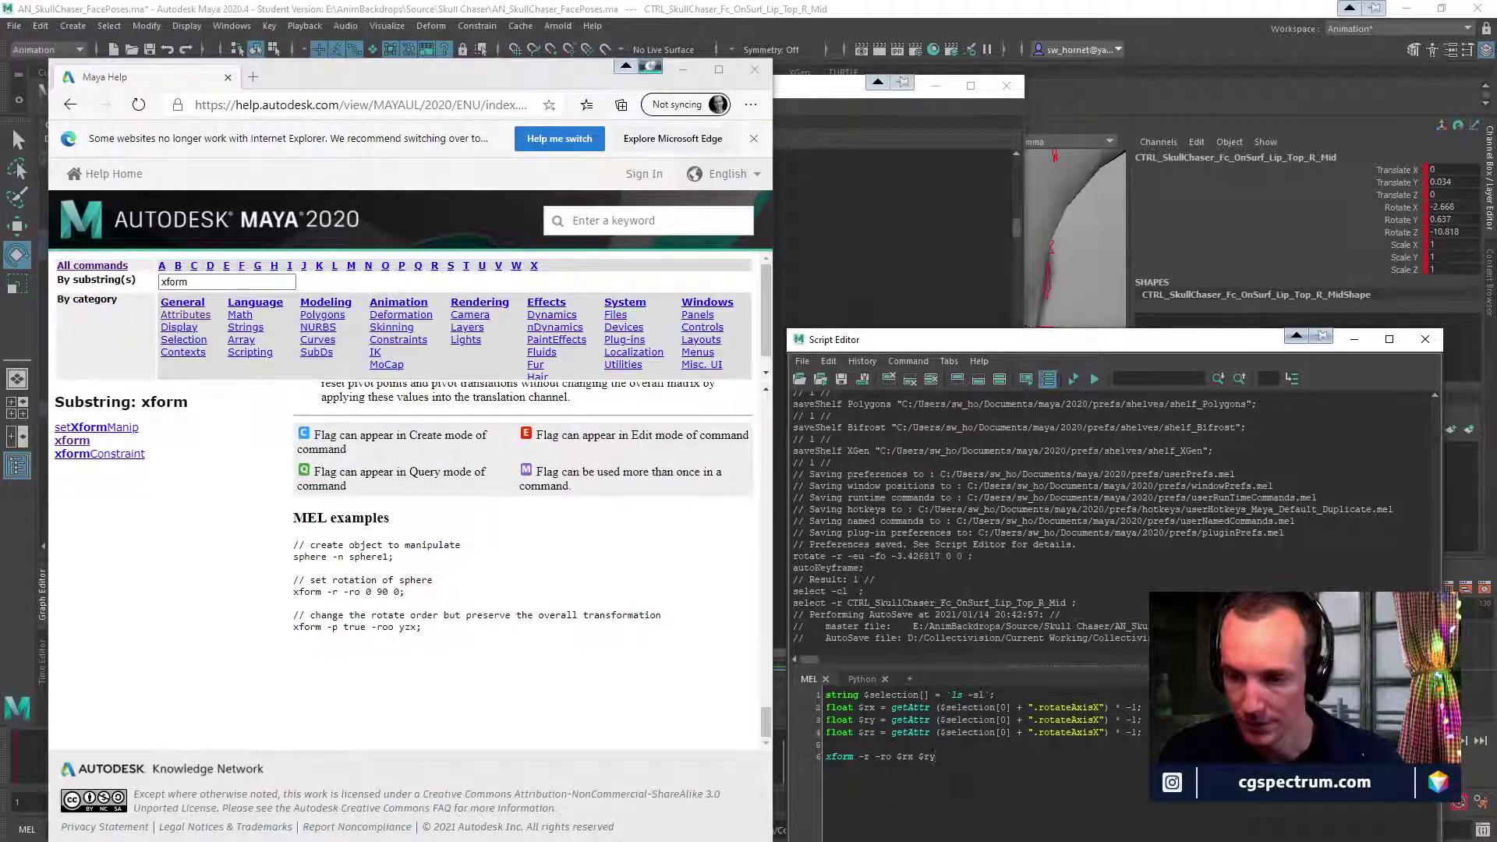
{"action": "double_click", "coordinate": [866, 732]}
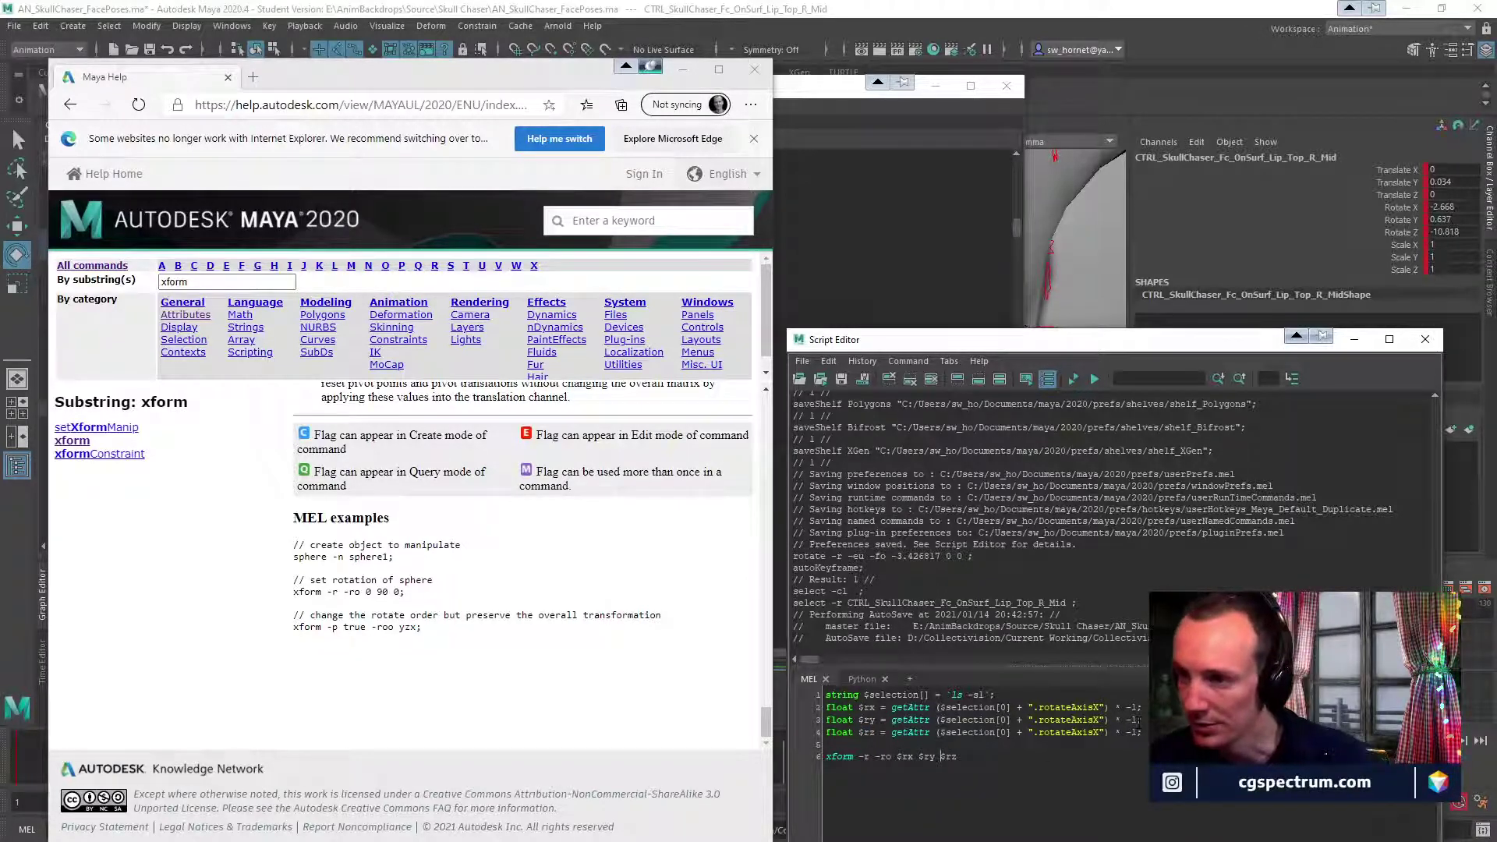
Remove "* -1" from the $rx line and change the attributes to ".rotateAxisY" for $ry and ".rotateAxisZ" for $rz.
{"action": "left_click_drag", "start_coordinate": [1110, 707], "coordinate": [1137, 707]}
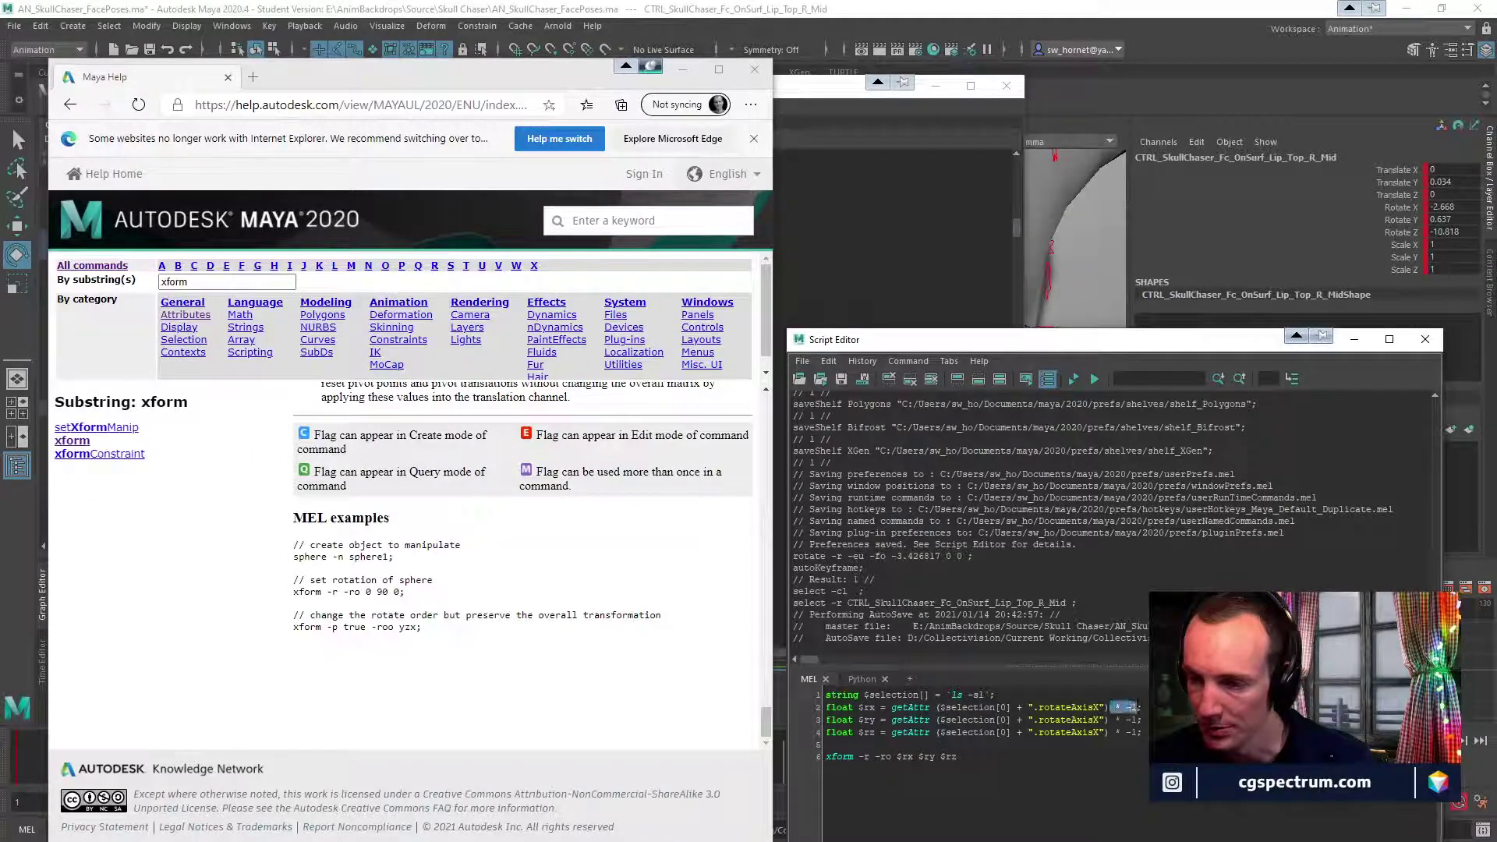
{"action": "key", "text": "BackSpace"}
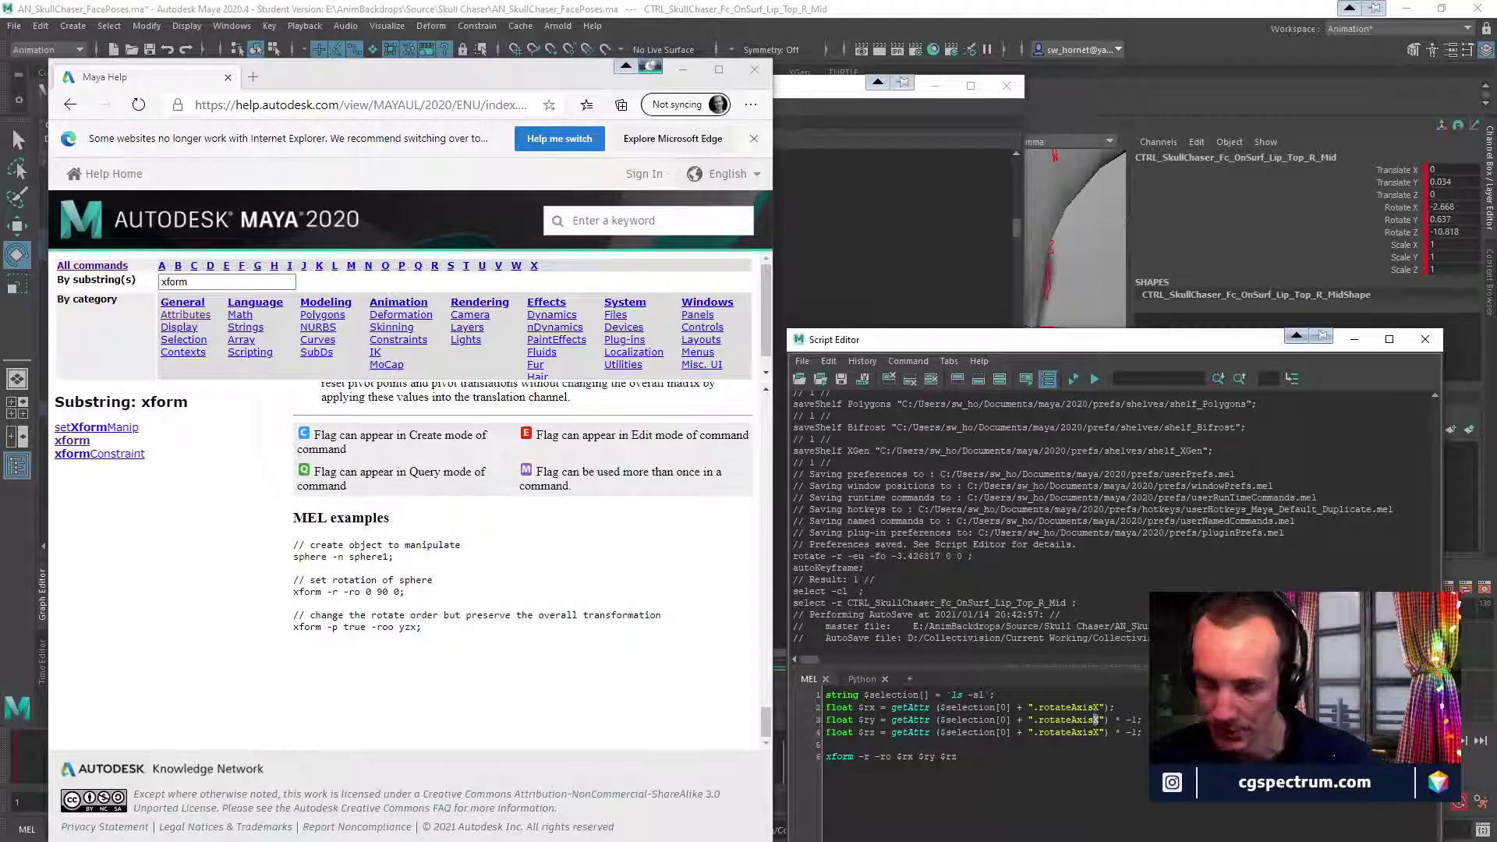
{"action": "left_click", "coordinate": [1098, 719]}
{"action": "key", "text": "BackSpace"}
{"action": "type", "text": "Y"}
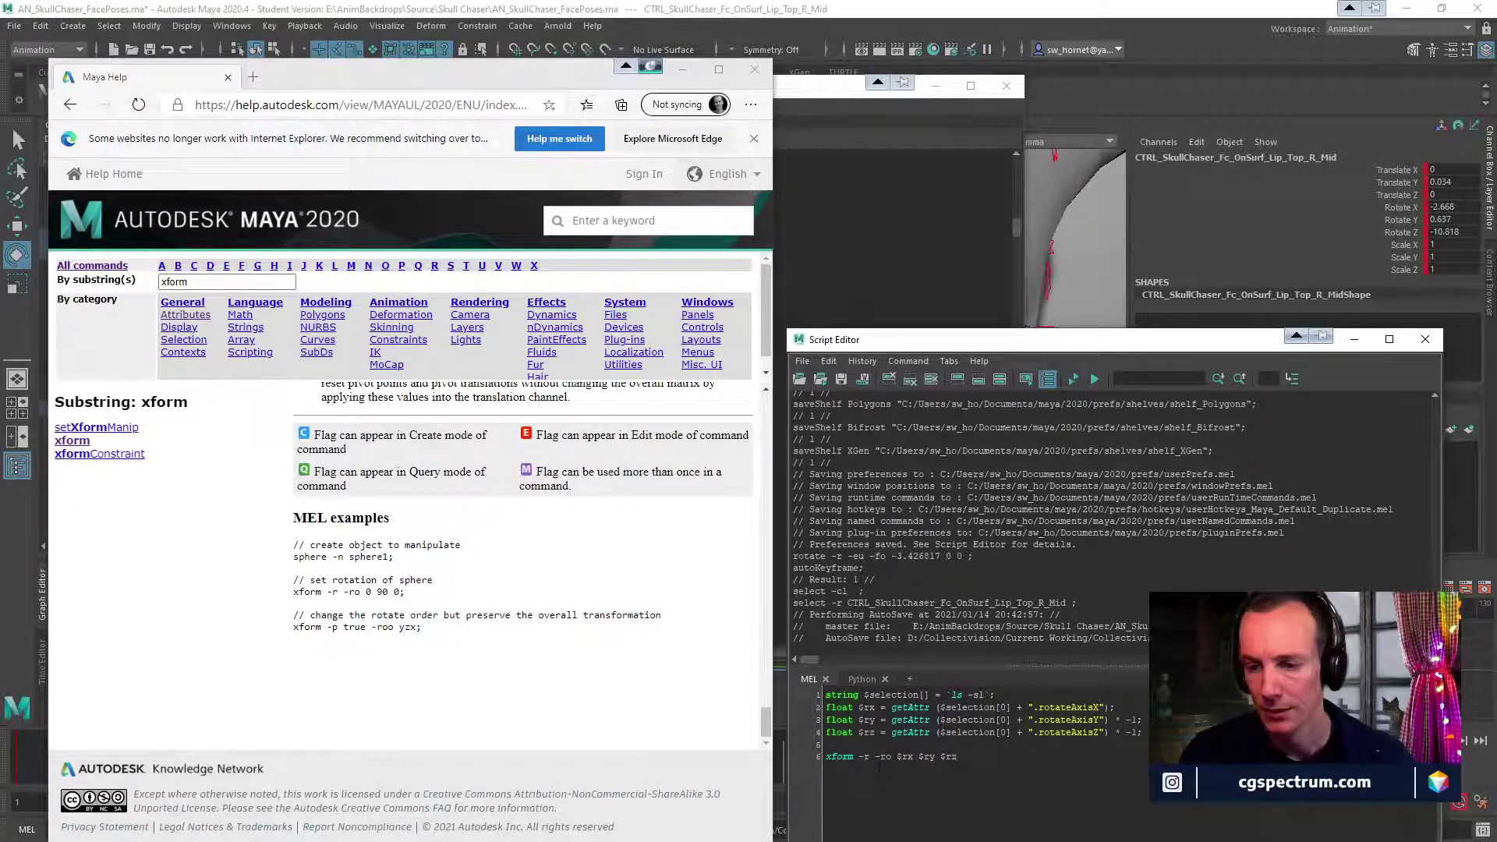
Read through the xform flag reference in the help, from the relative and rotation flags to the worldSpace flag.
{"action": "scroll", "coordinate": [393, 586], "scroll_direction": "up", "scroll_amount": 3}
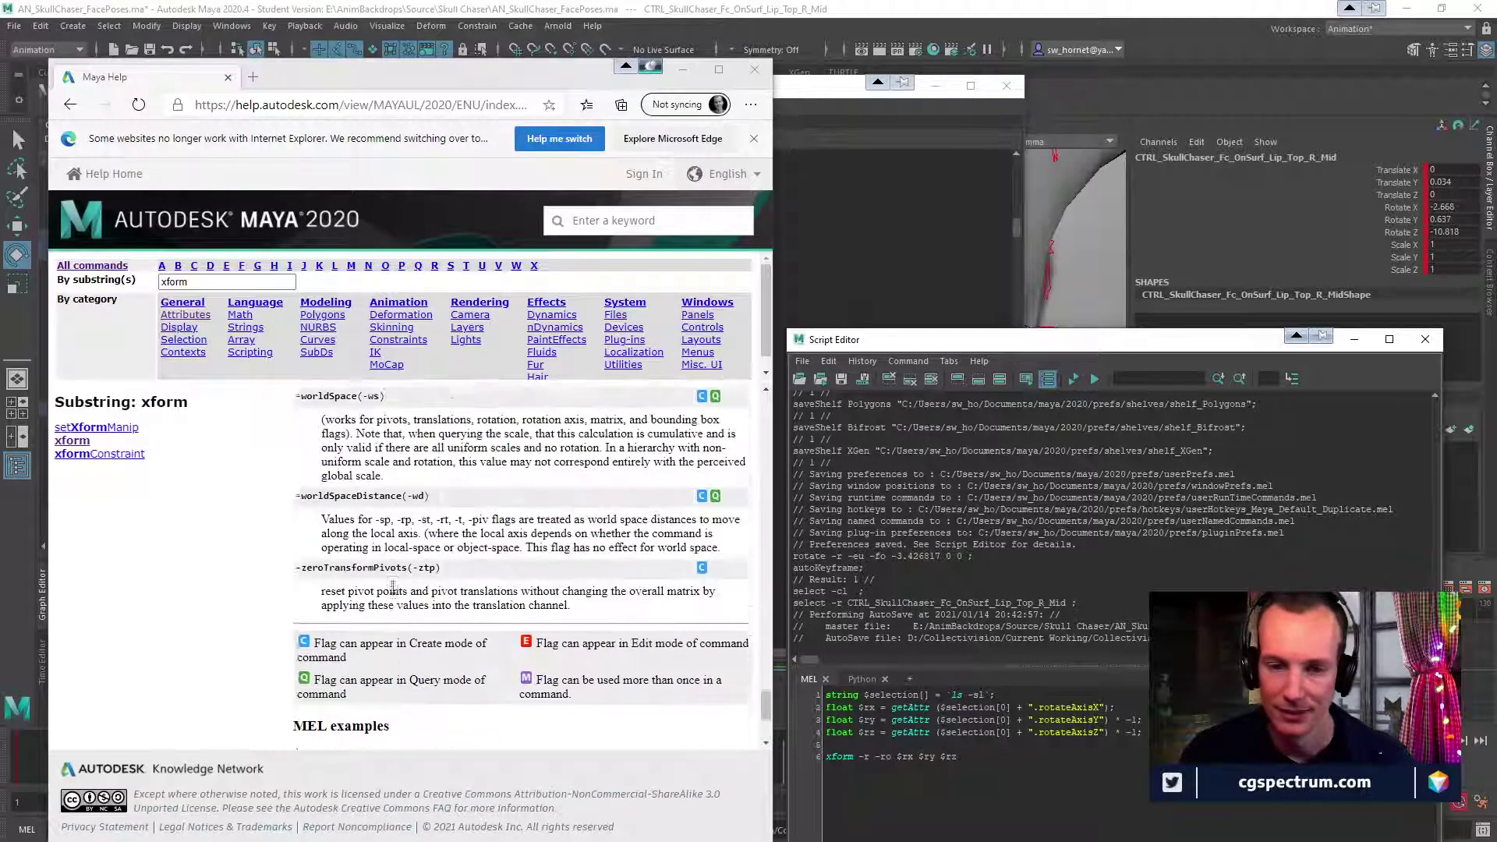
{"action": "scroll", "coordinate": [468, 621], "scroll_direction": "up", "scroll_amount": 5}
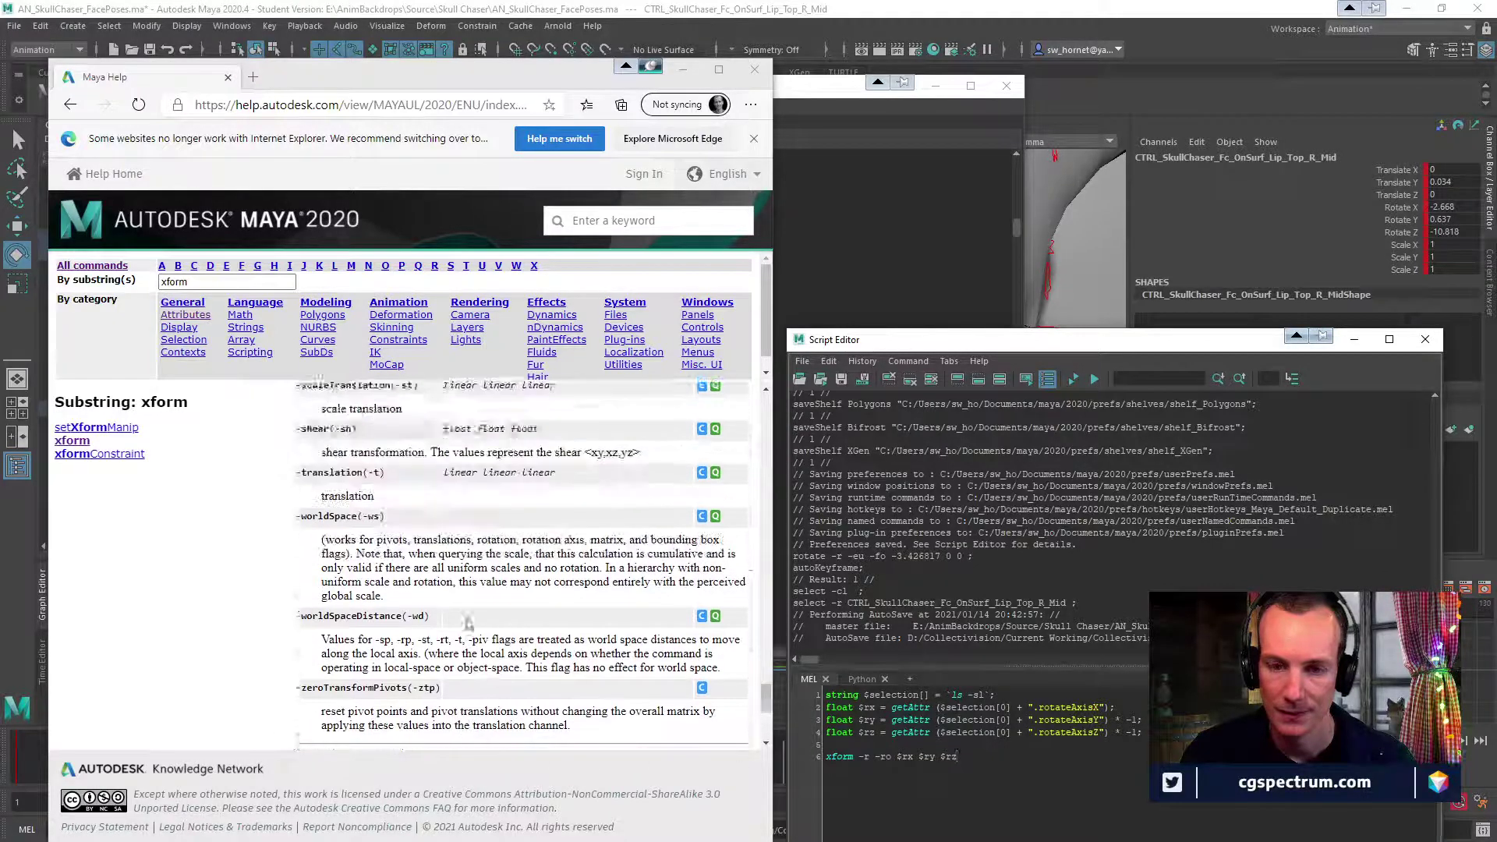
{"action": "scroll", "coordinate": [468, 621], "scroll_direction": "up", "scroll_amount": 10}
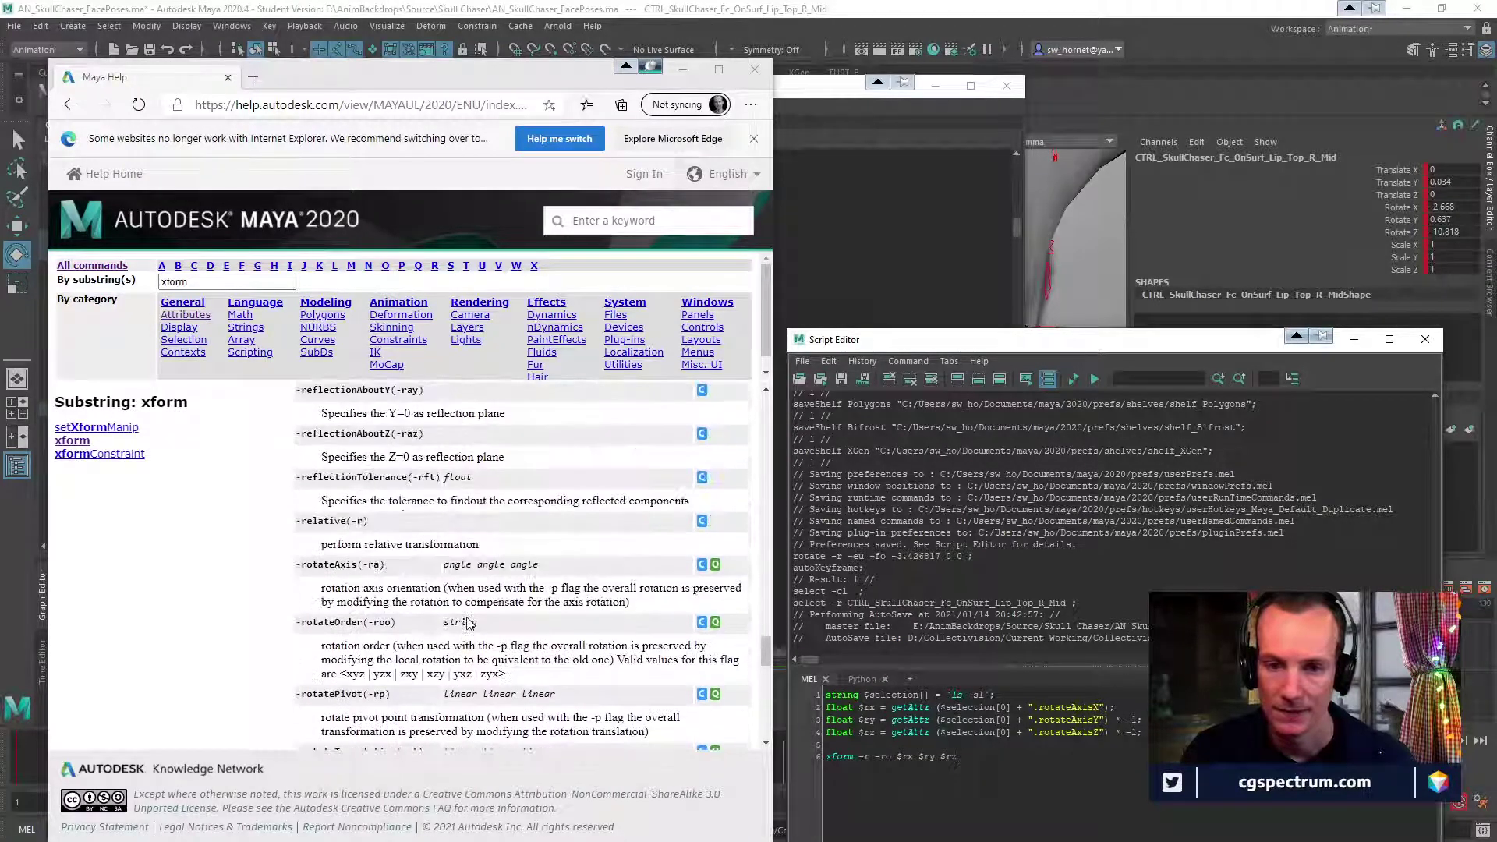
{"action": "scroll", "coordinate": [468, 624], "scroll_direction": "up", "scroll_amount": 10}
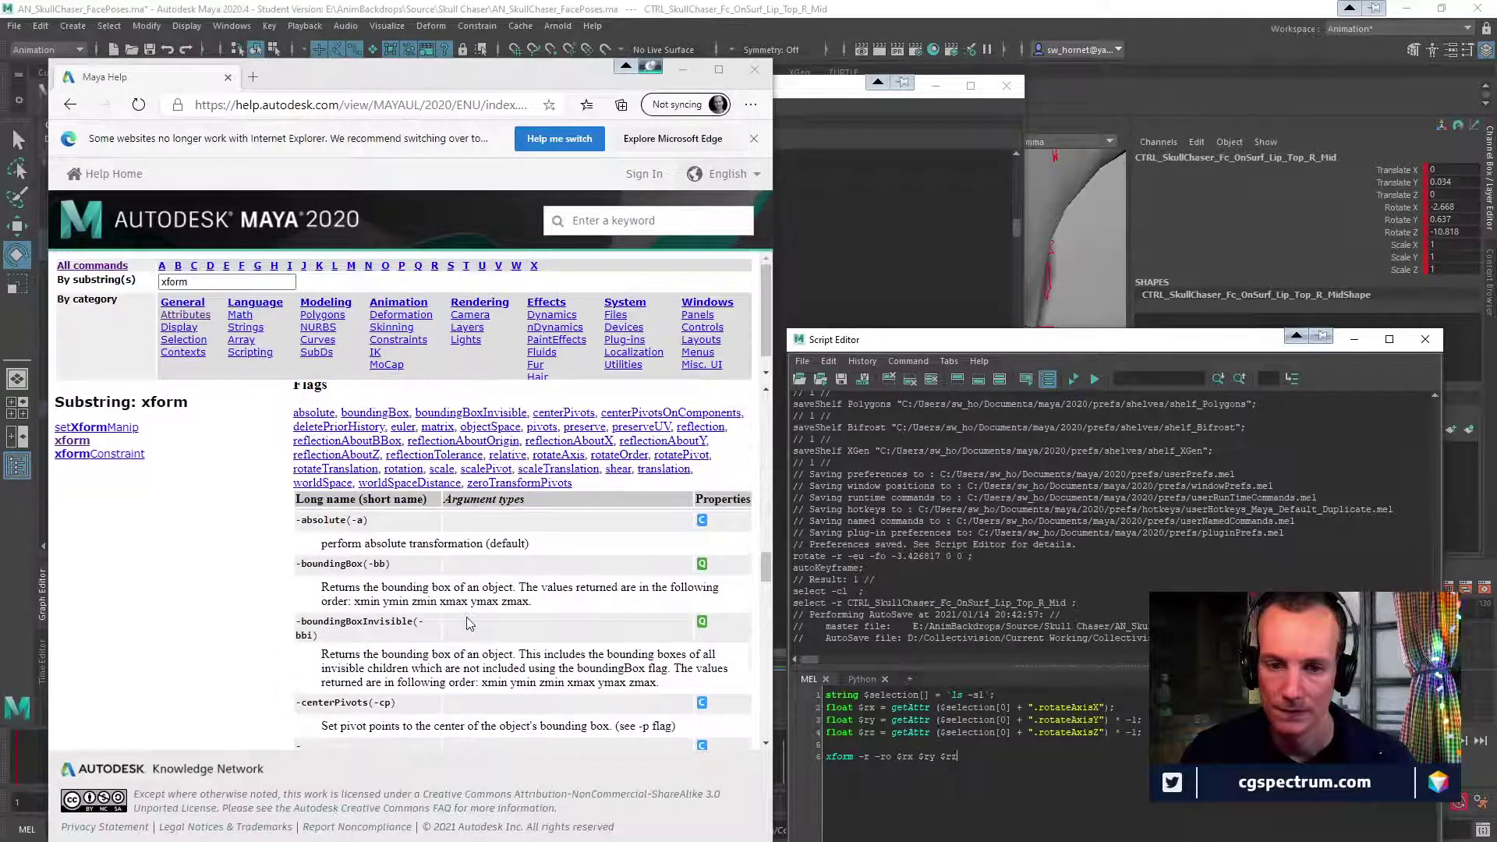
{"action": "scroll", "coordinate": [468, 624], "scroll_direction": "down", "scroll_amount": 4}
{"action": "scroll", "coordinate": [468, 621], "scroll_direction": "down", "scroll_amount": 8}
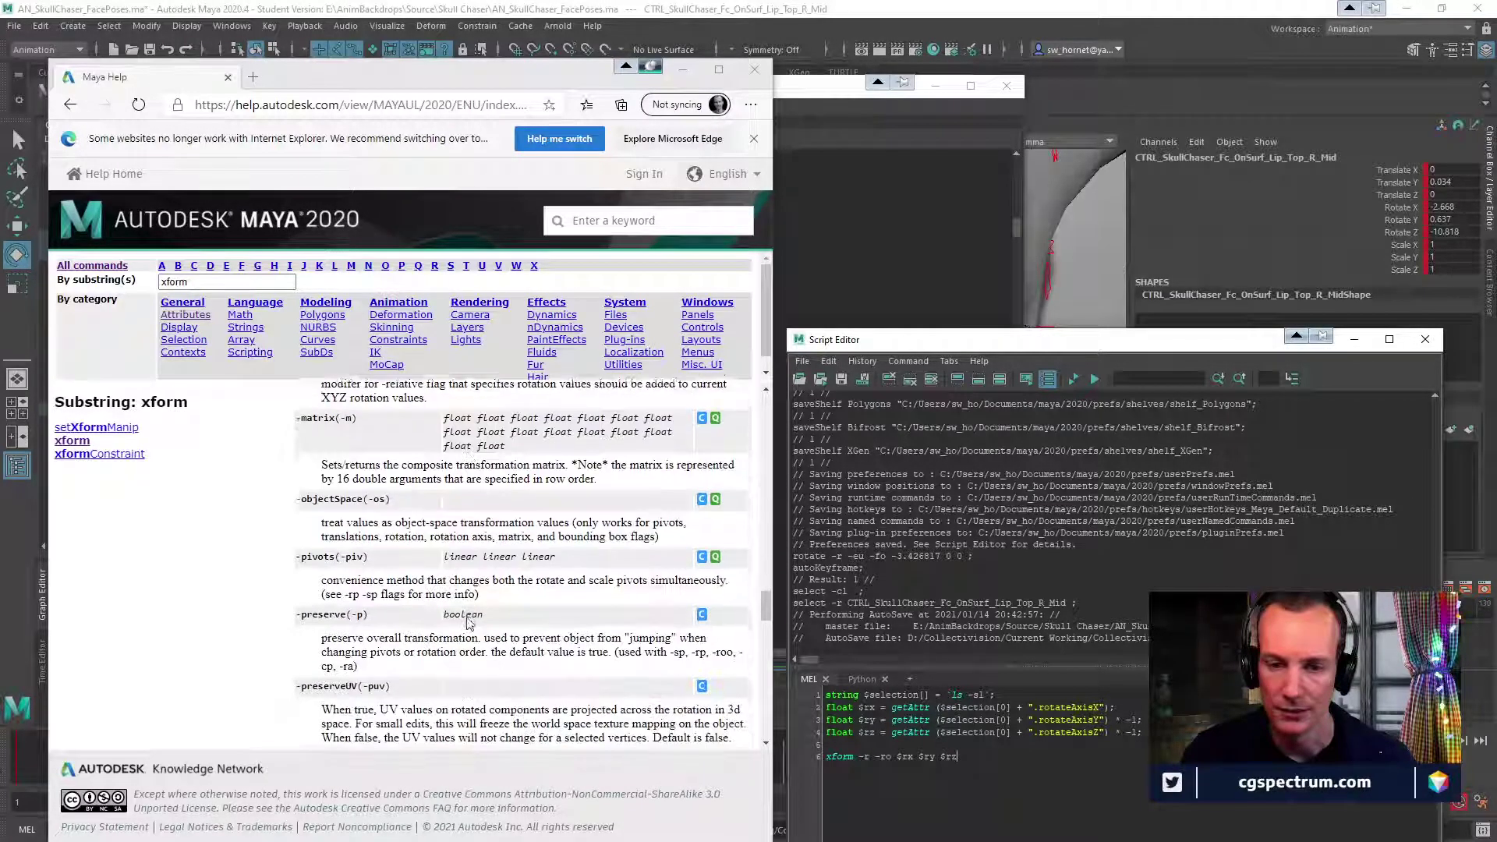
{"action": "scroll", "coordinate": [468, 623], "scroll_direction": "down", "scroll_amount": 8}
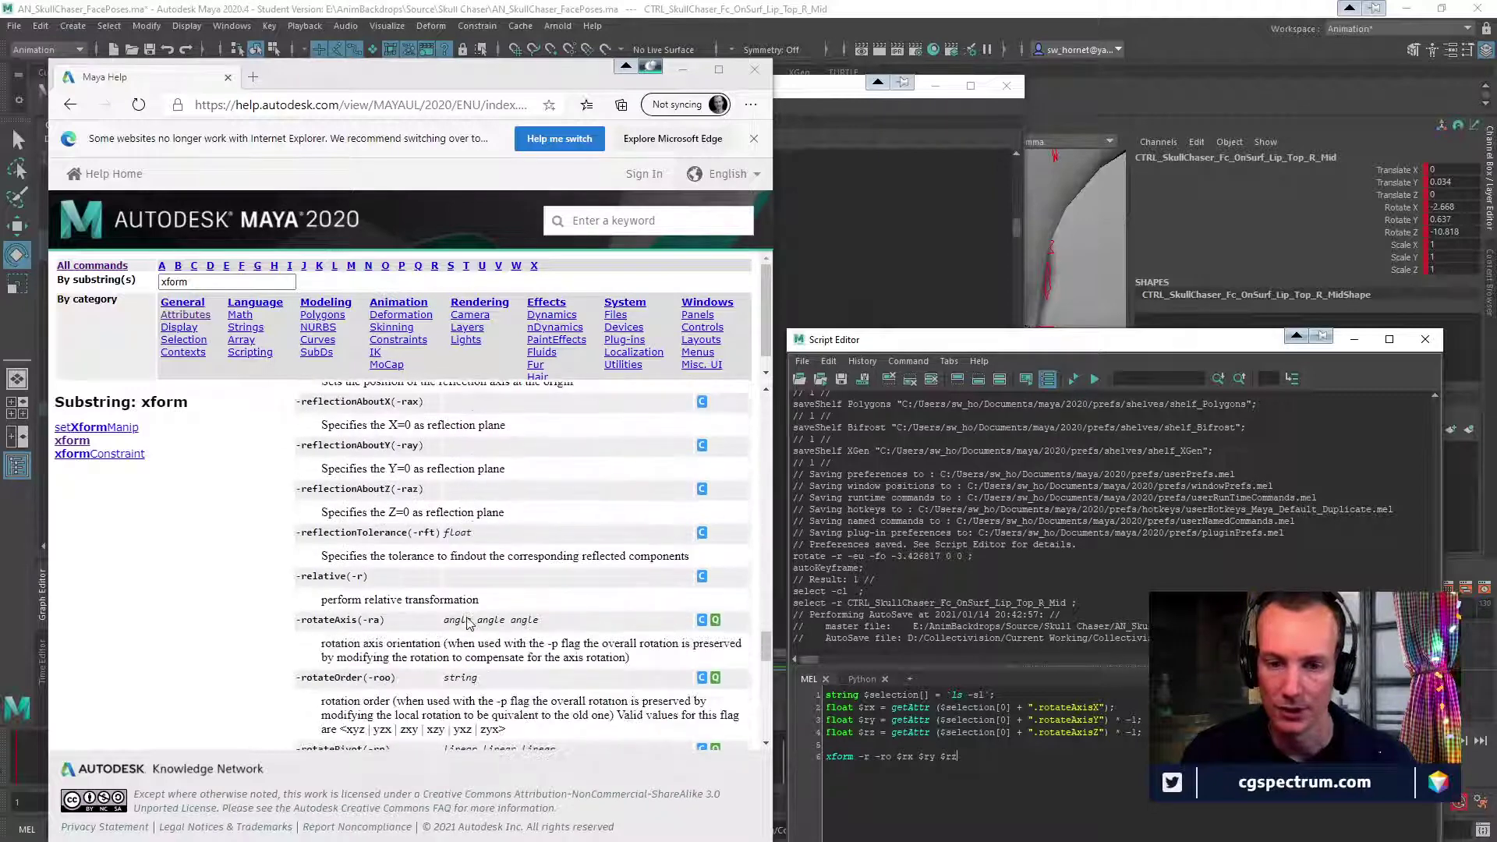
{"action": "scroll", "coordinate": [468, 622], "scroll_direction": "down", "scroll_amount": 6}
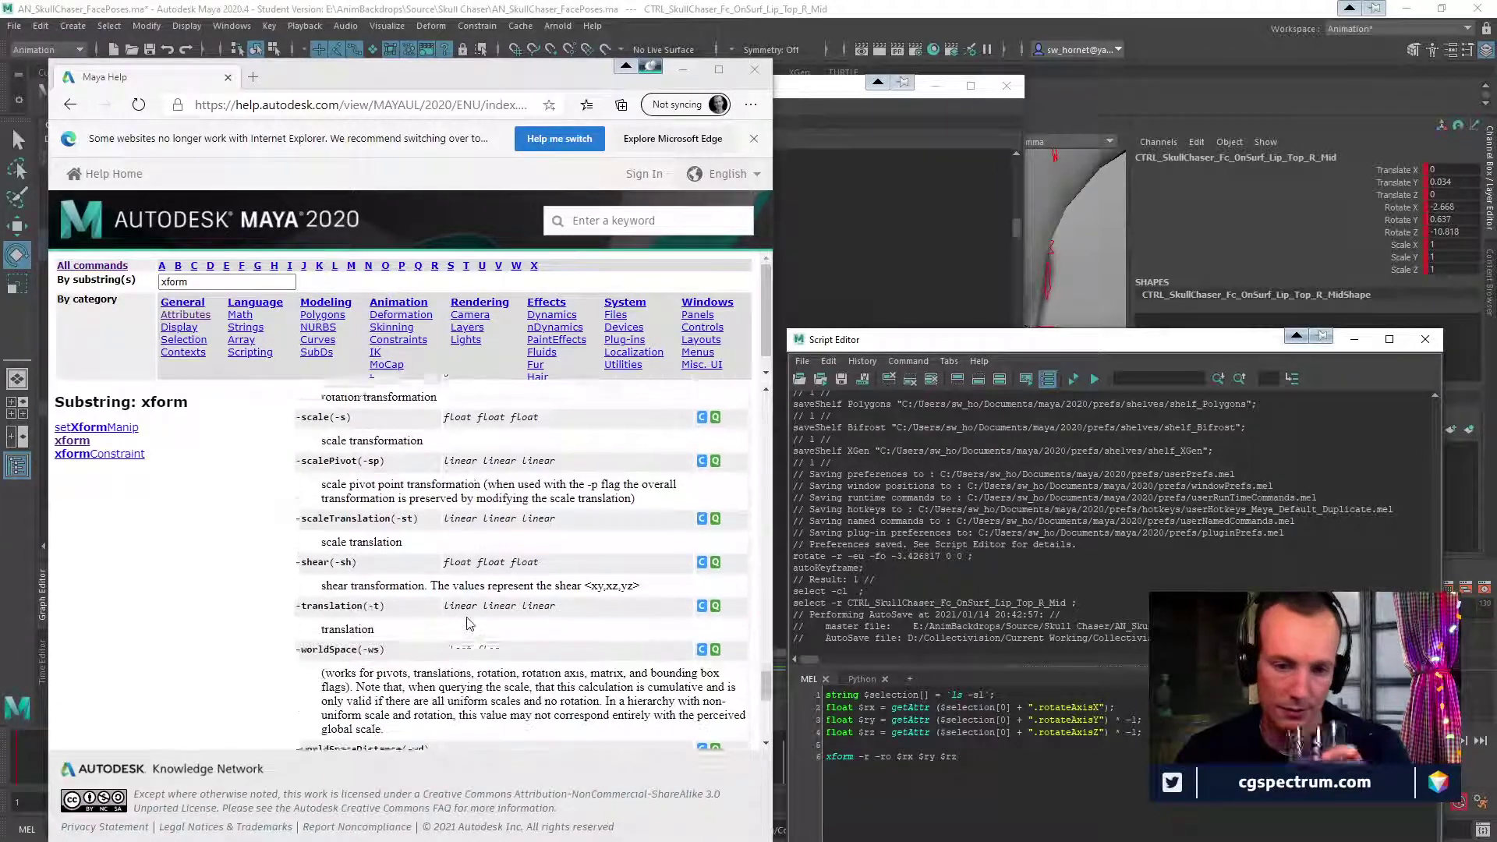
{"action": "scroll", "coordinate": [468, 621], "scroll_direction": "down", "scroll_amount": 4}
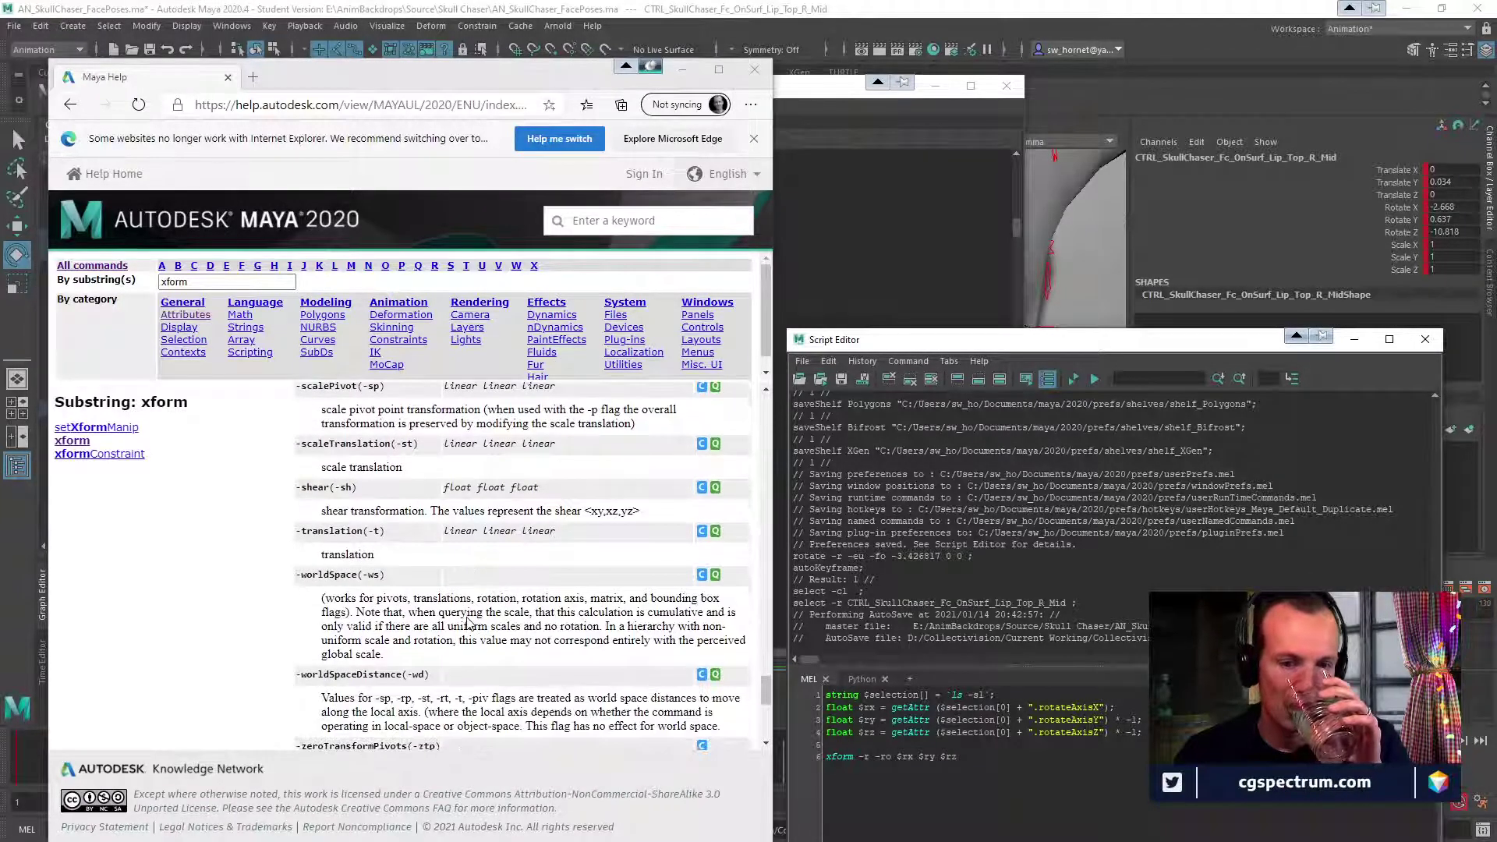
{"action": "scroll", "coordinate": [468, 621], "scroll_direction": "up", "scroll_amount": 4}
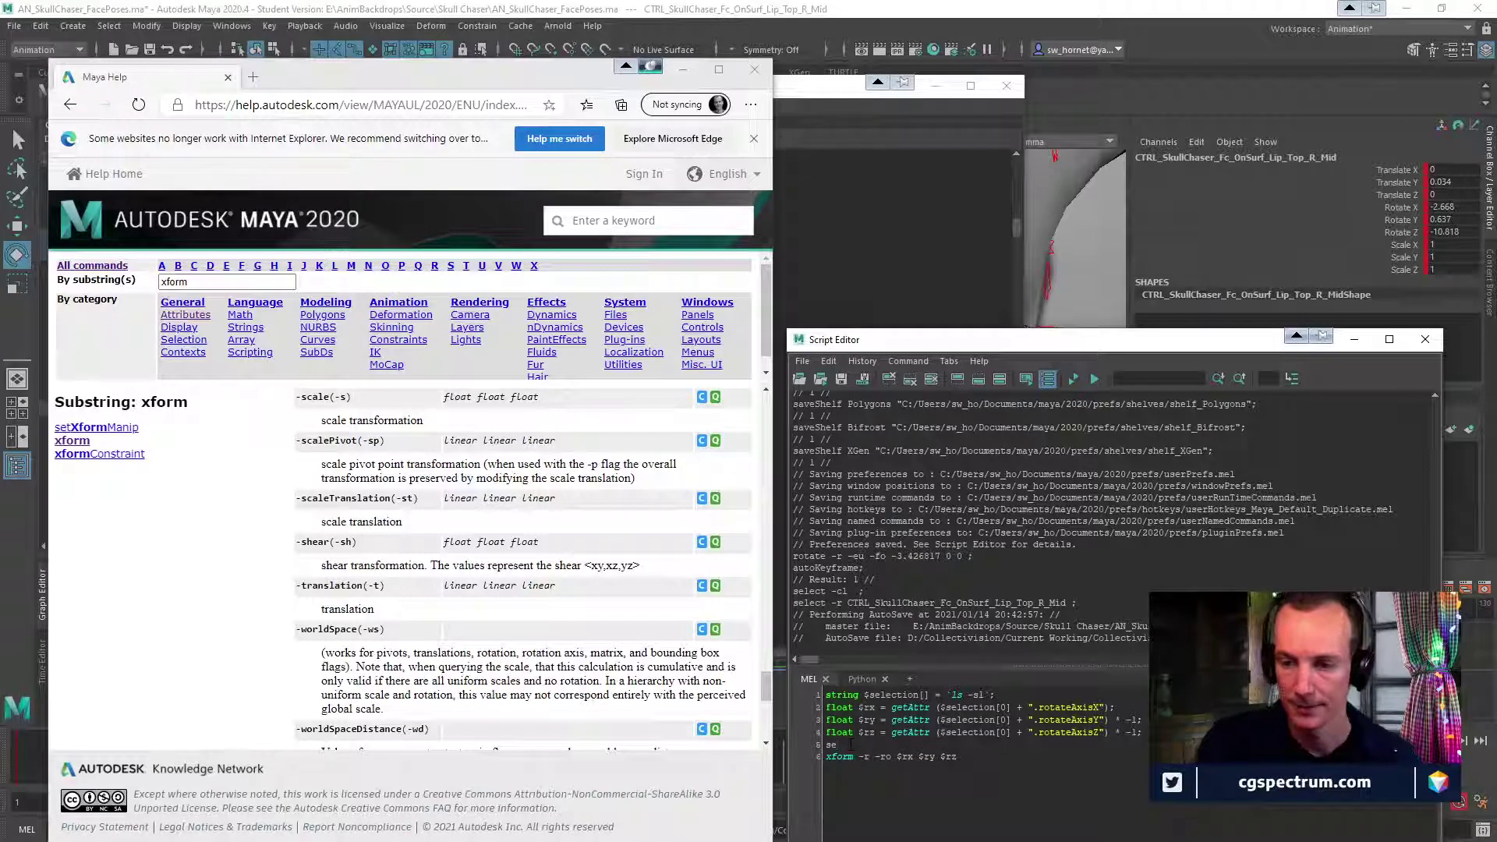
Add the line "select $selection[1];" directly above the xform line in the script.
{"action": "type", "text": "ct"}
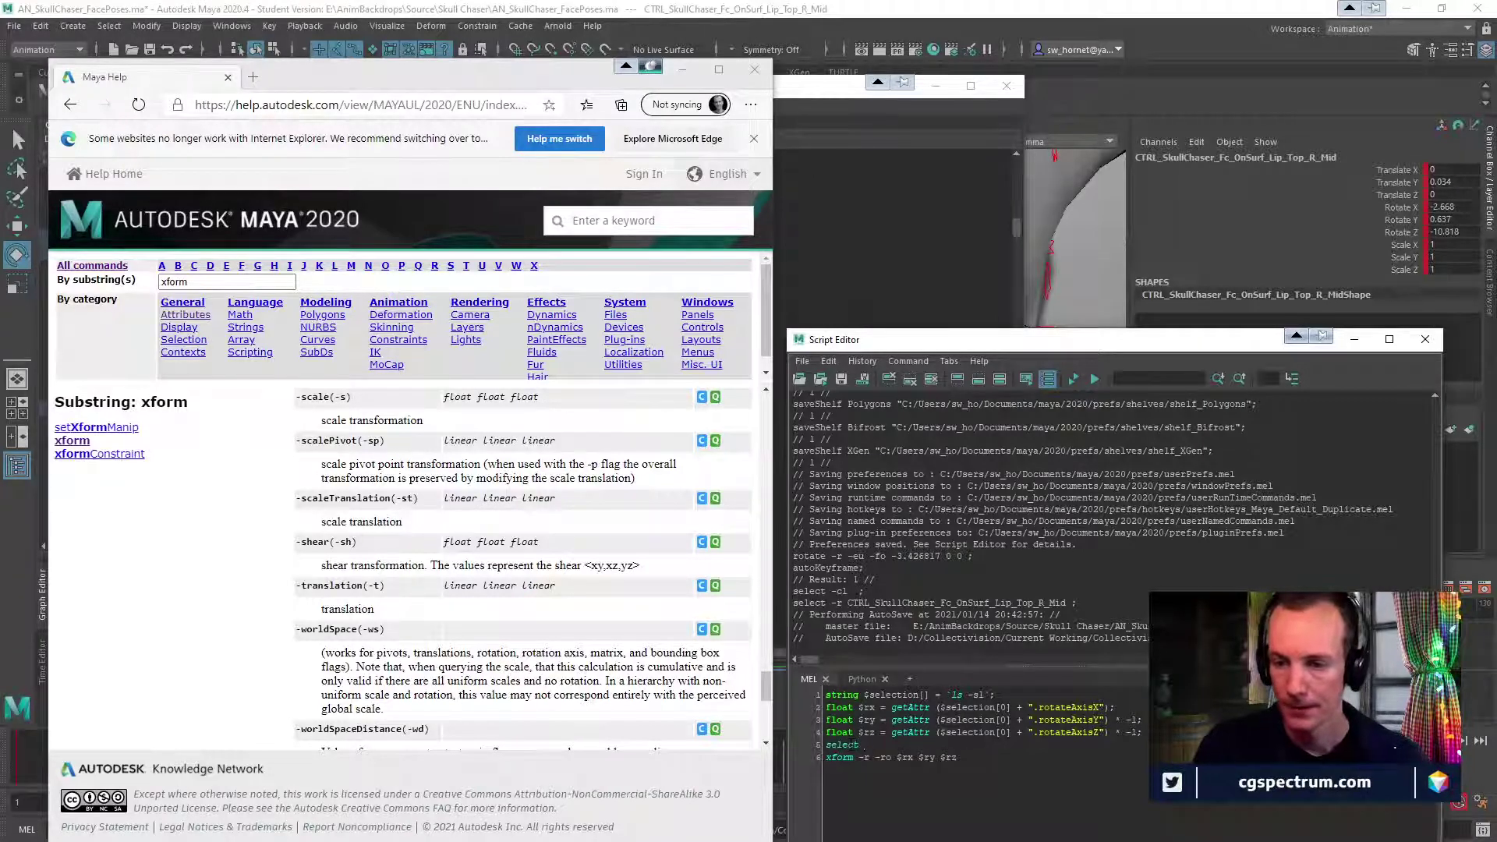
{"action": "left_click_drag", "start_coordinate": [863, 695], "coordinate": [925, 695]}
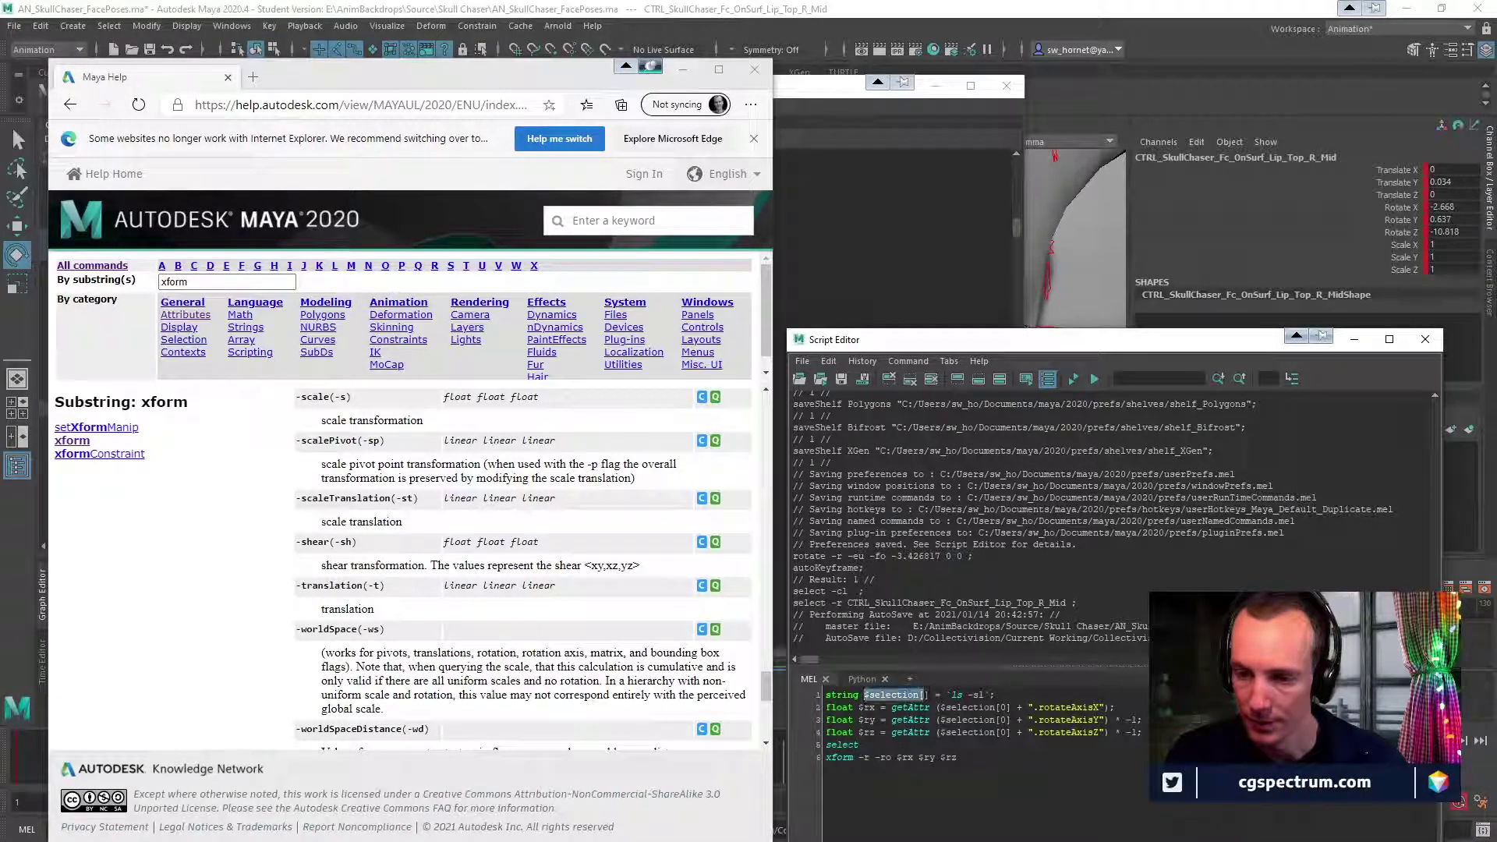
{"action": "left_click", "coordinate": [872, 746]}
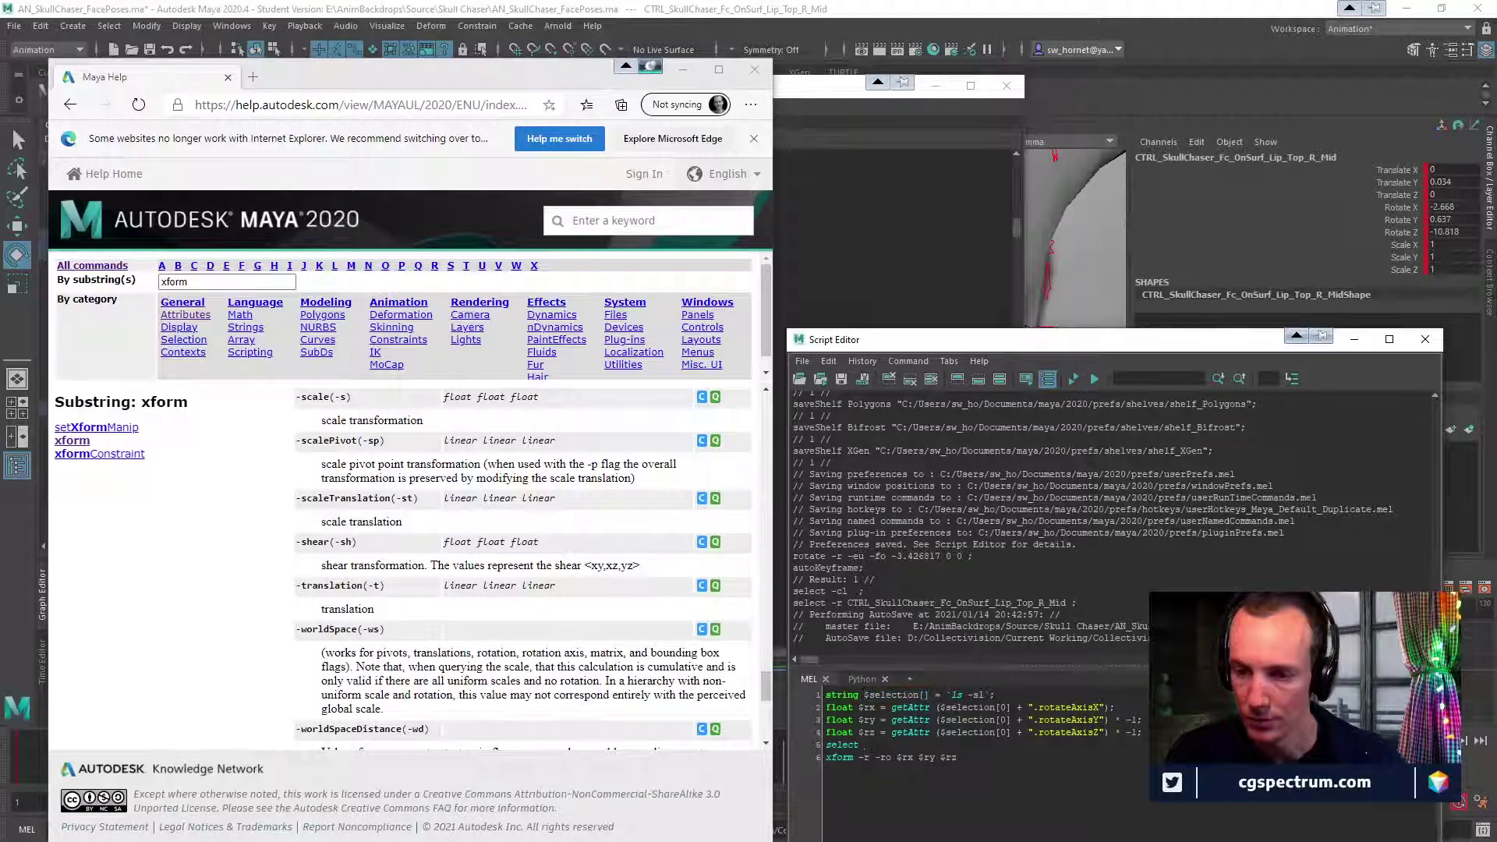
{"action": "type", "text": "$selection[]"}
{"action": "left_click", "coordinate": [926, 745]}
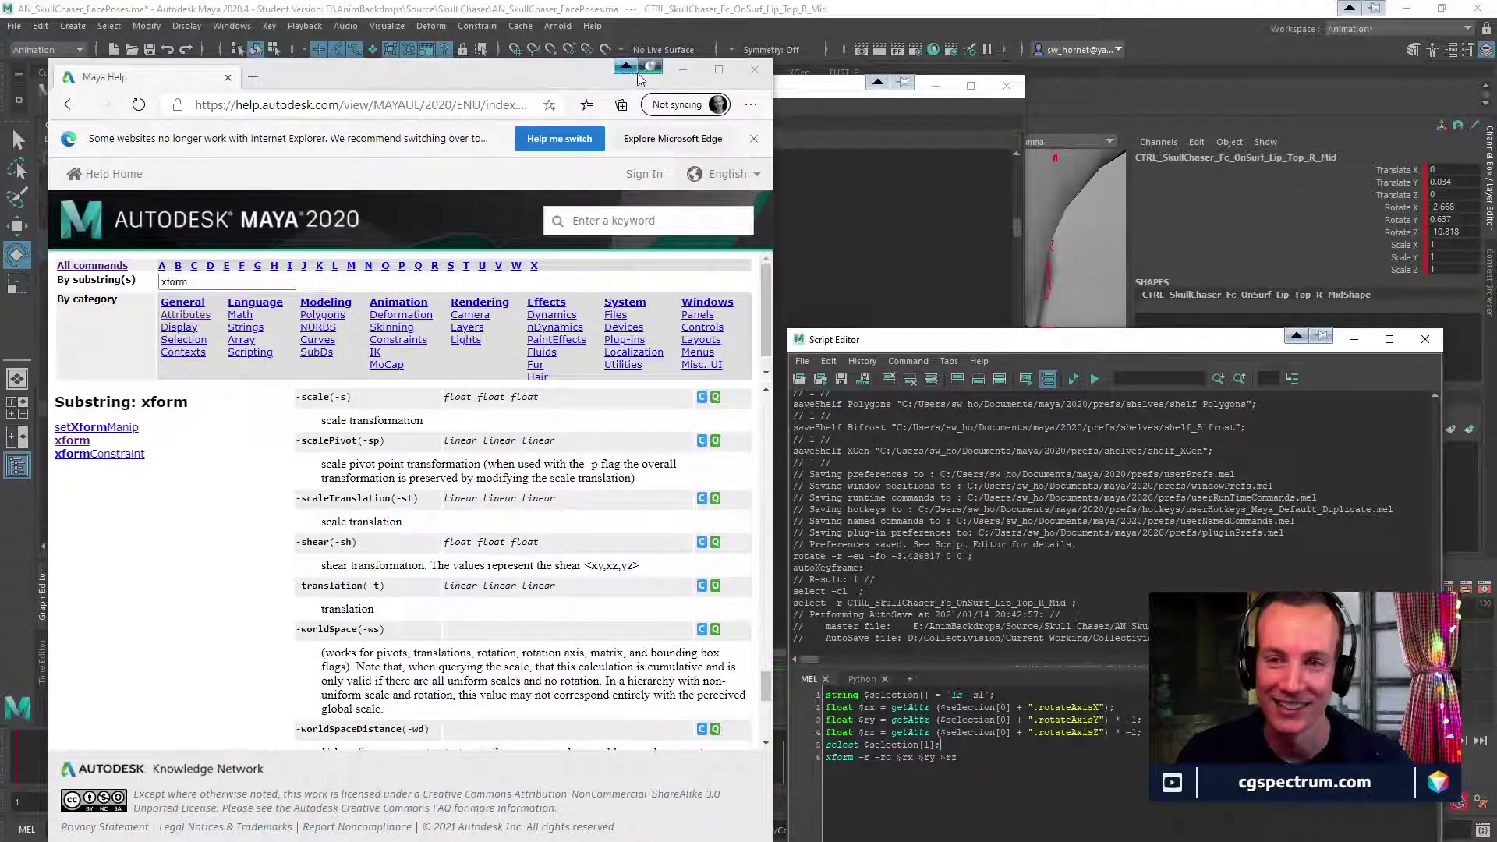
Close the Shelf Editor and store the whole MEL script as a new button on the Custom shelf.
{"action": "left_click", "coordinate": [612, 78]}
{"action": "left_click_drag", "start_coordinate": [604, 81], "coordinate": [0, 86]}
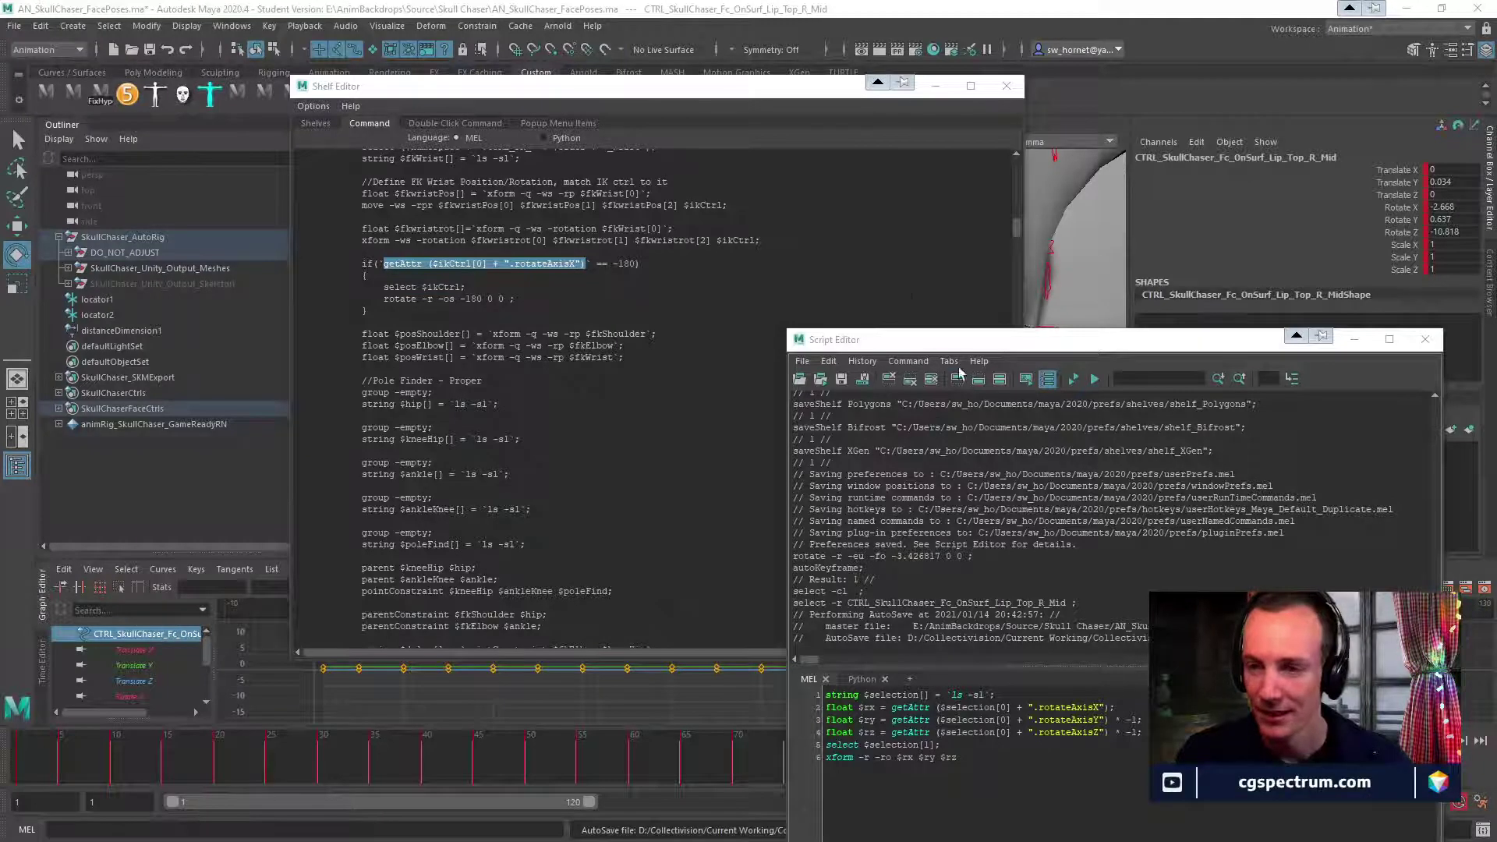
{"action": "left_click_drag", "start_coordinate": [777, 95], "coordinate": [570, 216]}
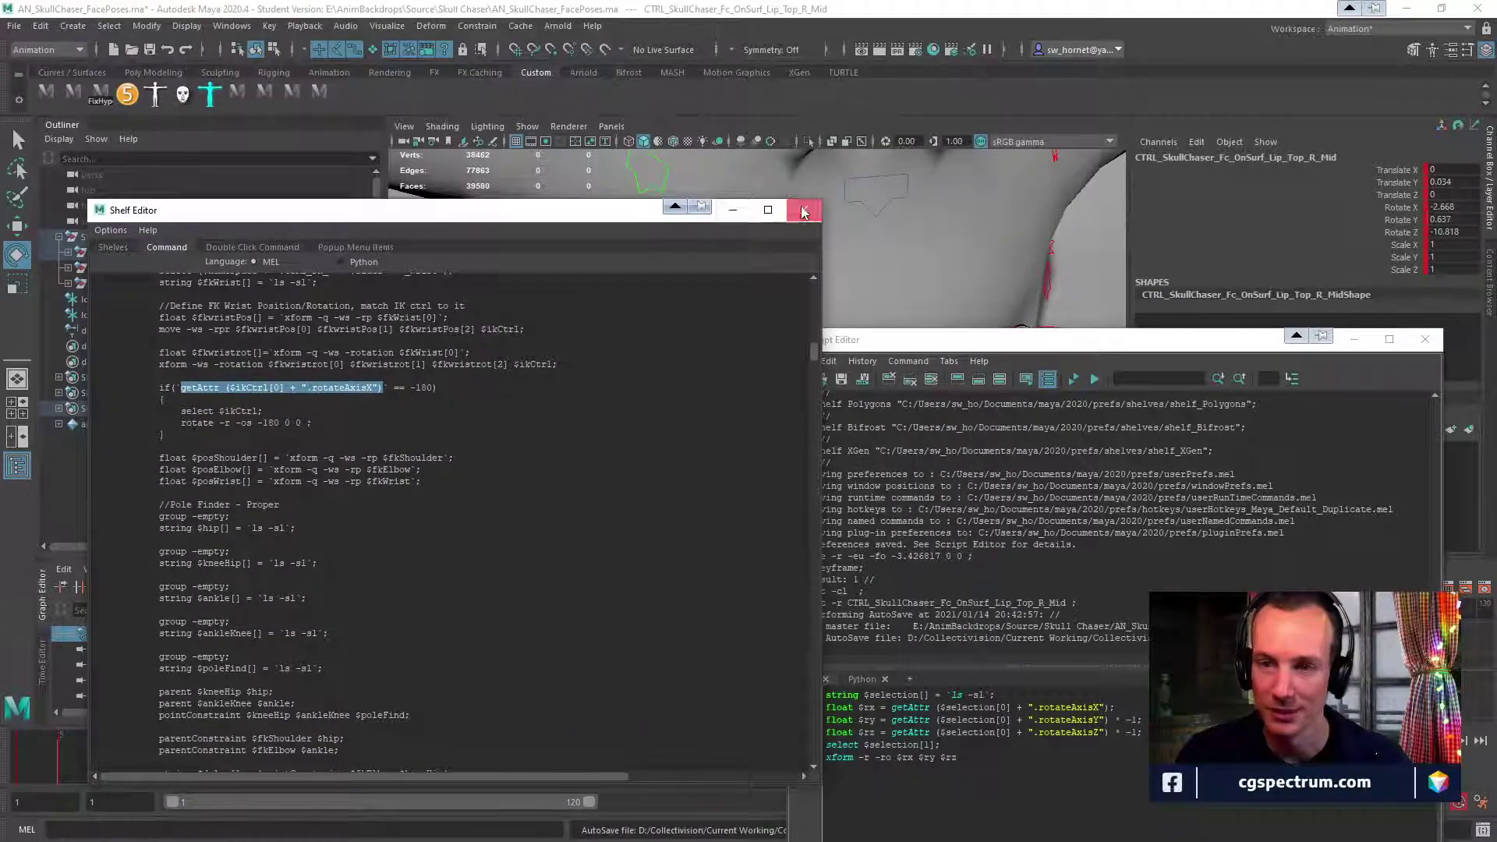
{"action": "left_click", "coordinate": [800, 207]}
{"action": "left_click_drag", "start_coordinate": [963, 762], "coordinate": [823, 692]}
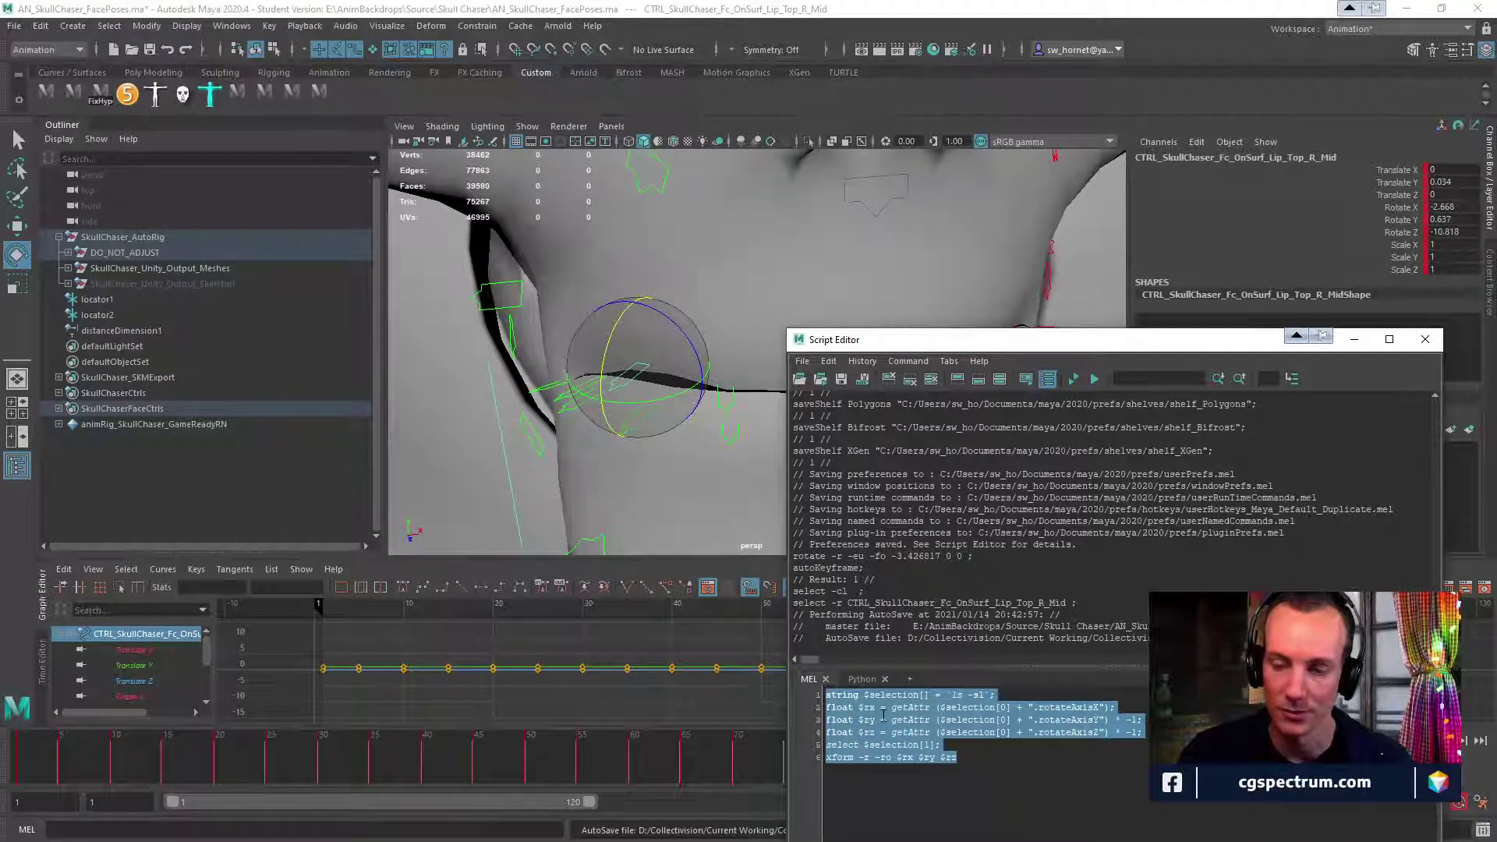
{"action": "middle_click_drag", "start_coordinate": [874, 715], "coordinate": [345, 92]}
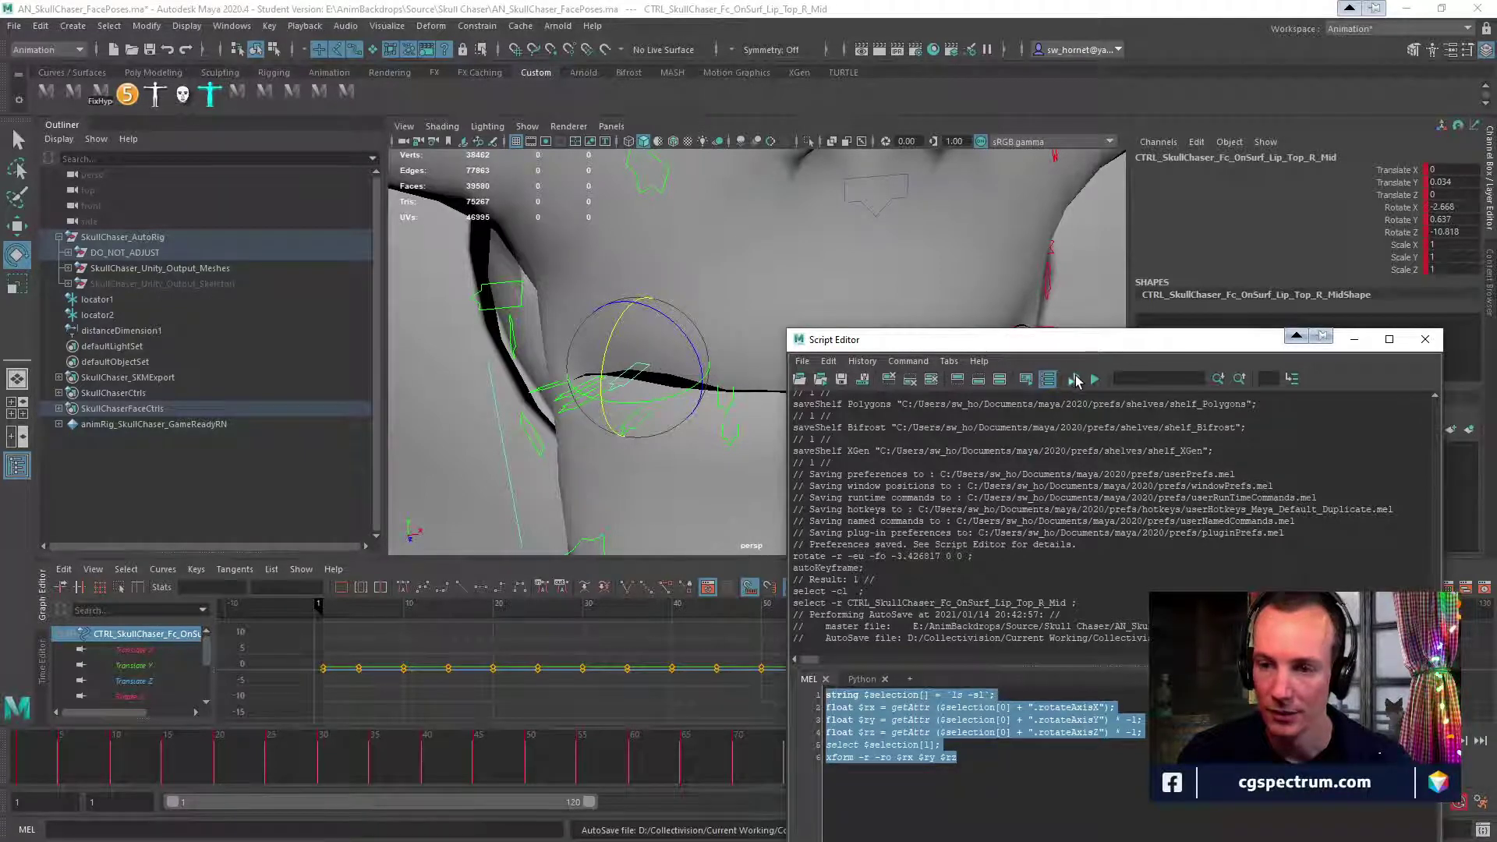
Select the left lip corner control followed by the right lip corner control and go to frame 110.
{"action": "left_click_drag", "start_coordinate": [953, 339], "coordinate": [927, 483]}
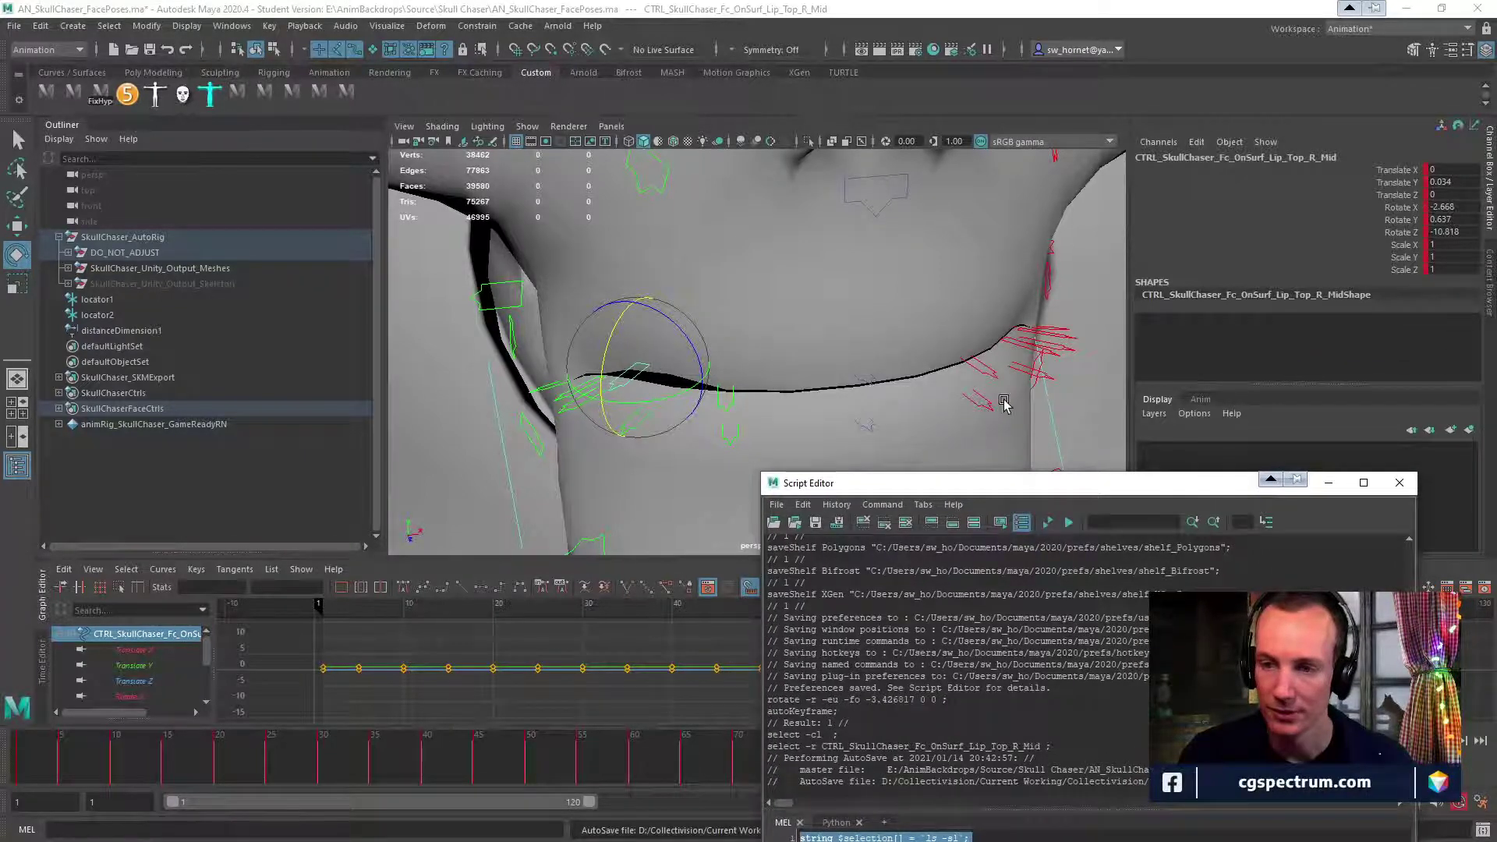
{"action": "left_click_drag", "start_coordinate": [1035, 374], "coordinate": [940, 310], "text": "alt"}
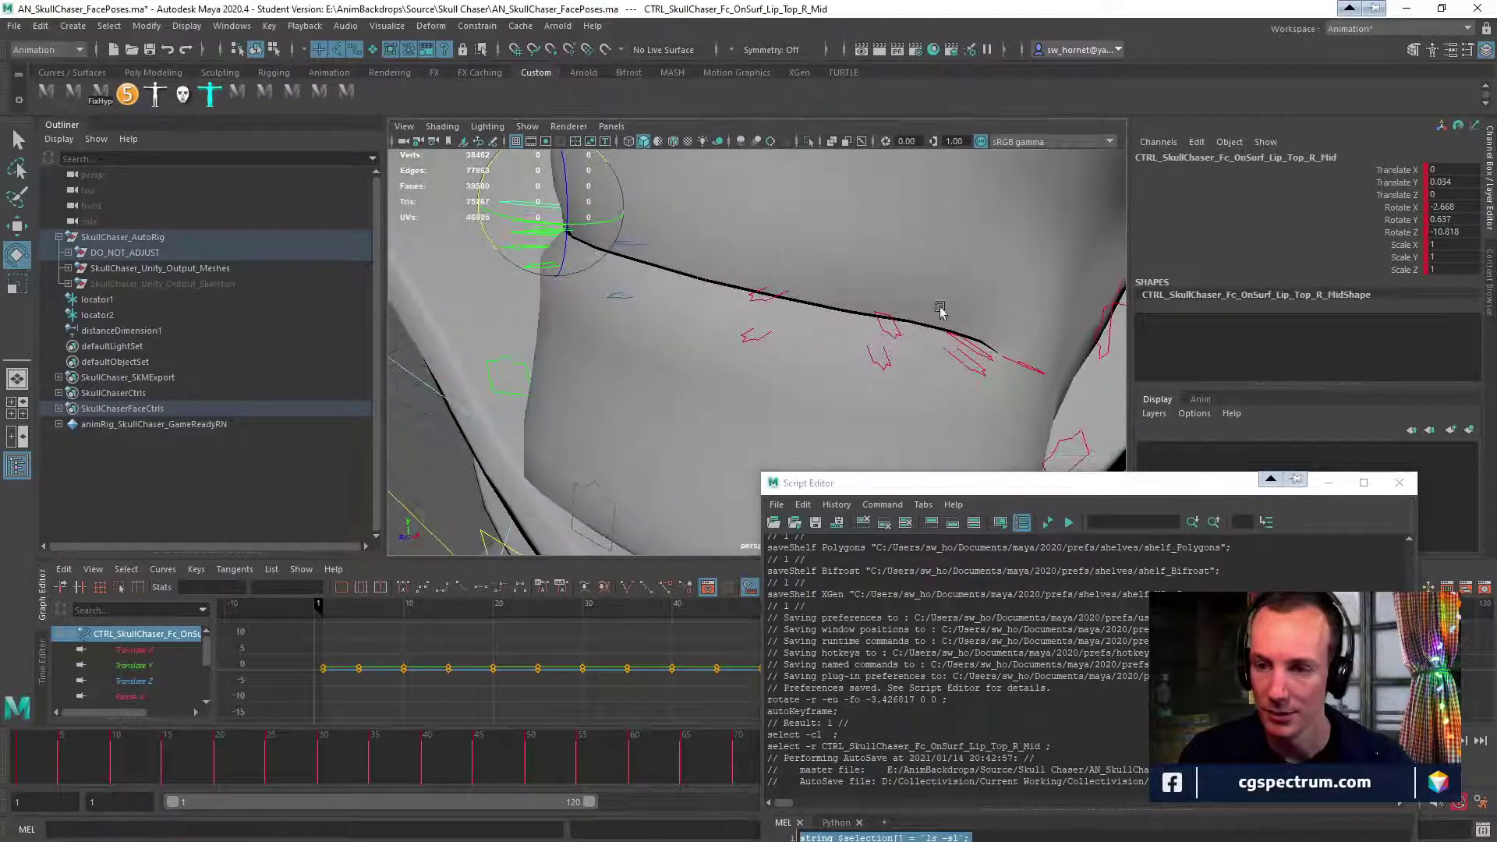
{"action": "left_click", "coordinate": [1013, 362]}
{"action": "left_click_drag", "start_coordinate": [1014, 363], "coordinate": [514, 367], "text": "alt"}
{"action": "left_click", "coordinate": [577, 368], "text": "shift"}
{"action": "left_click_drag", "start_coordinate": [900, 494], "coordinate": [307, 498]}
{"action": "left_click", "coordinate": [1144, 779]}
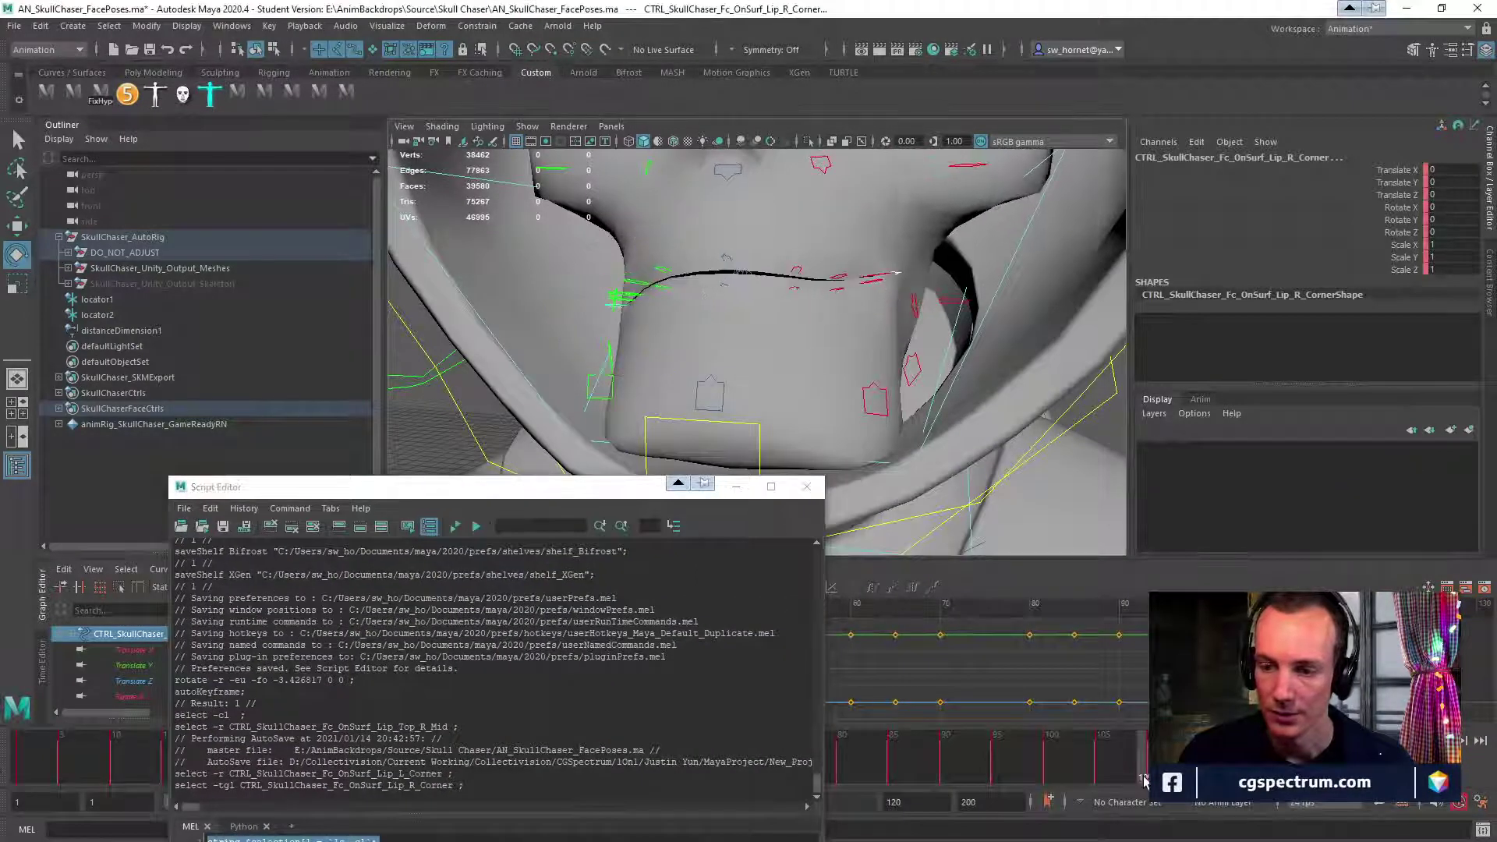
Execute the whole script on the two selected lip corner controls.
{"action": "left_click_drag", "start_coordinate": [801, 375], "coordinate": [823, 398], "text": "alt"}
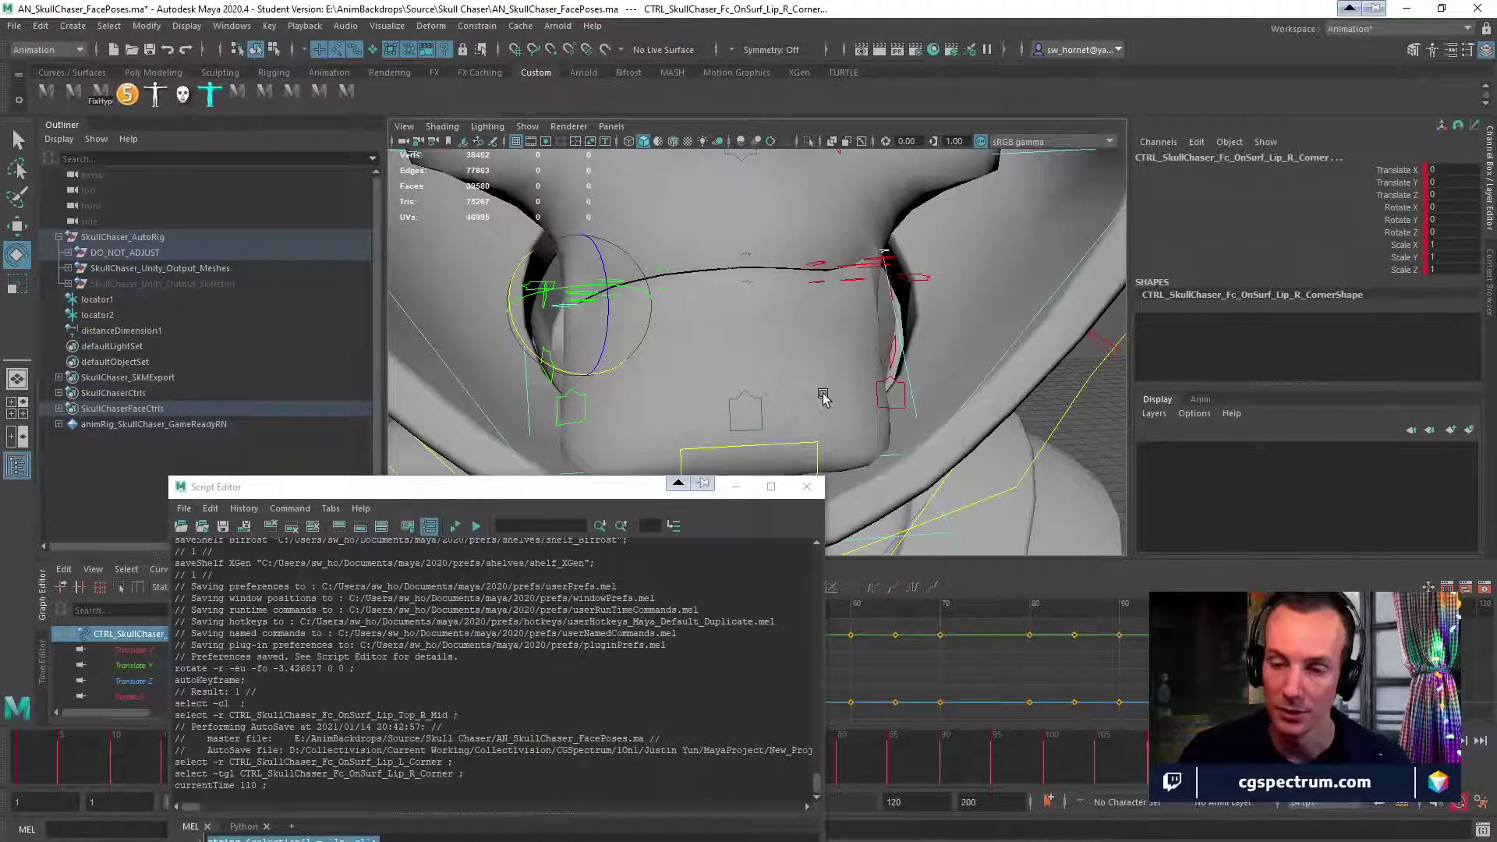
{"action": "left_click_drag", "start_coordinate": [595, 495], "coordinate": [460, 341]}
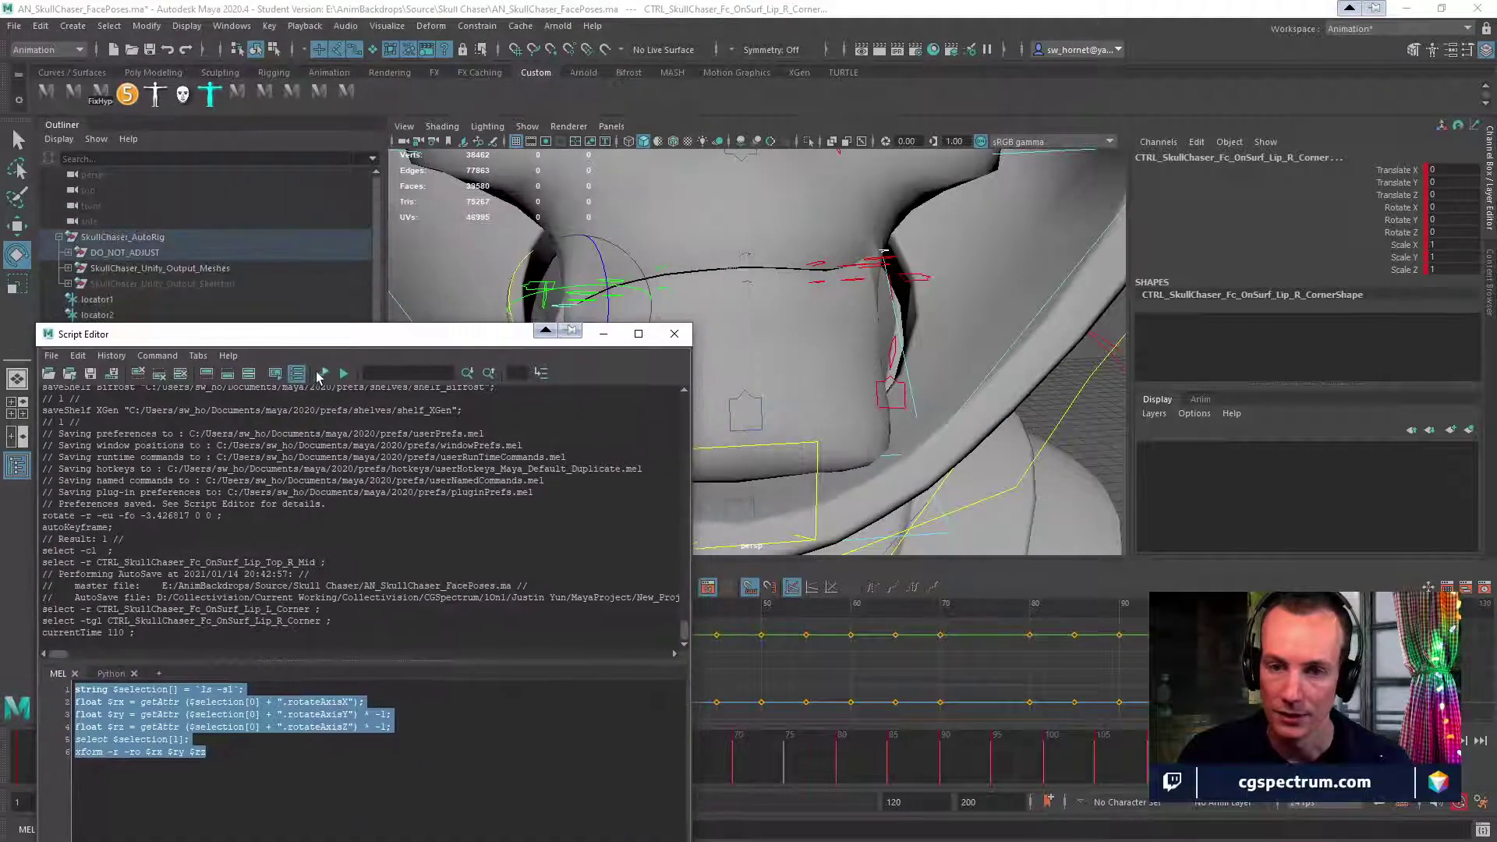
{"action": "left_click", "coordinate": [322, 375]}
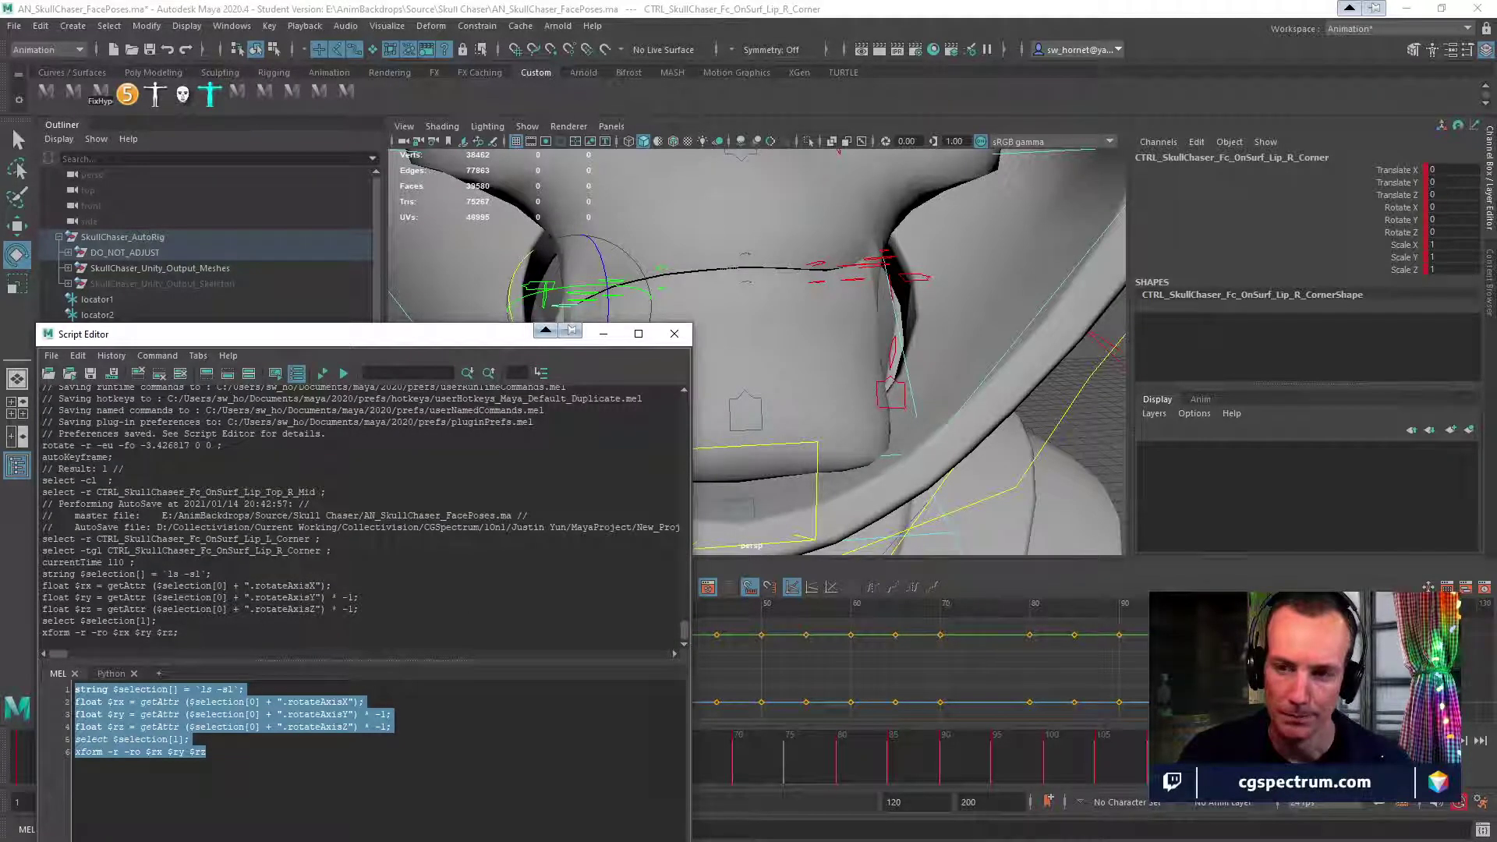
Select the right and the left lip corner controls in turn to compare their channel values.
{"action": "left_click_drag", "start_coordinate": [962, 374], "coordinate": [858, 281], "text": "alt"}
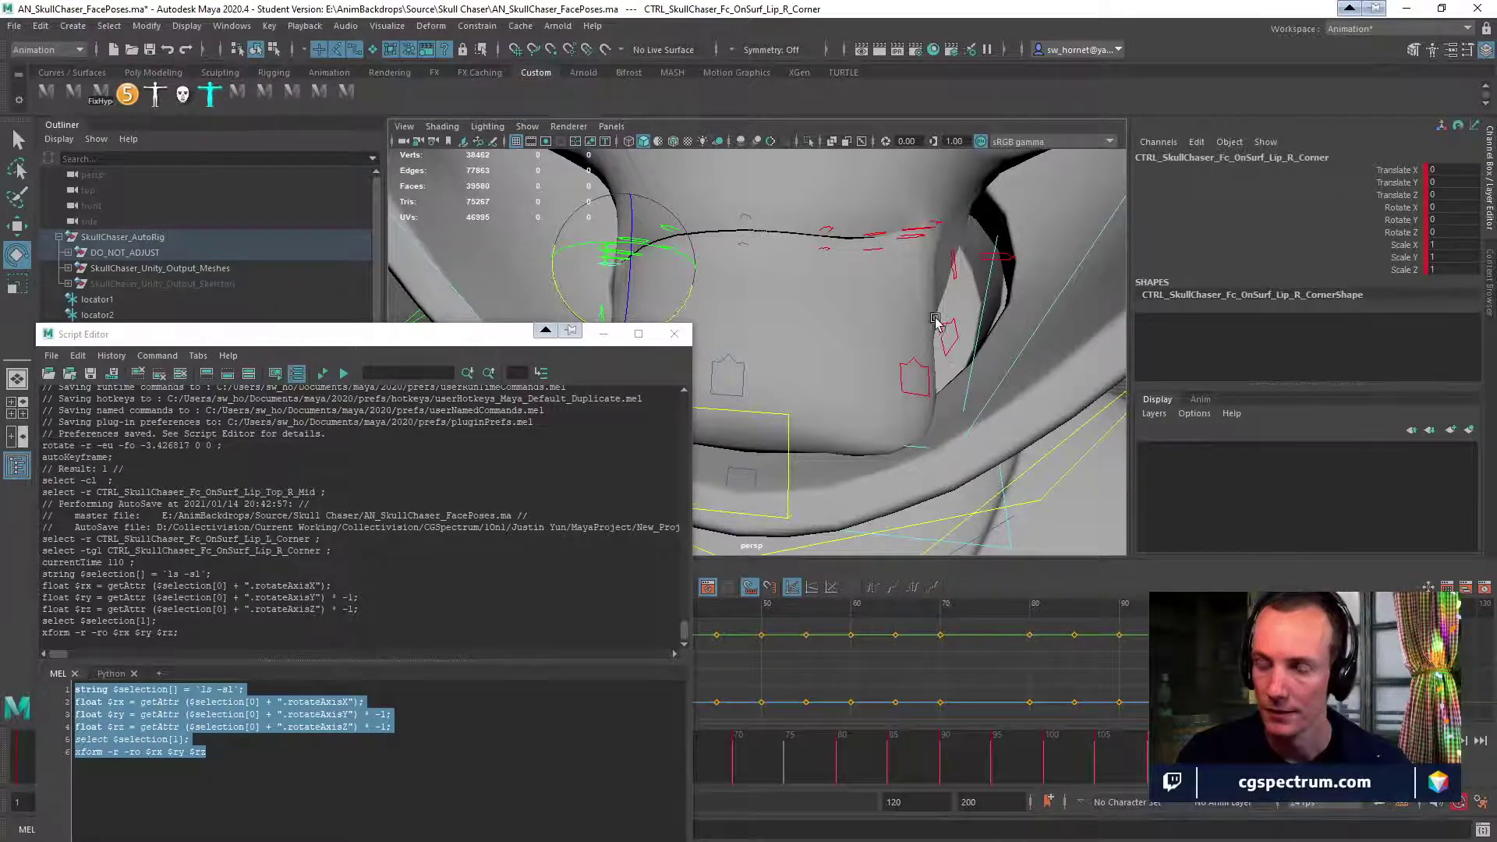
{"action": "left_click_drag", "start_coordinate": [931, 321], "coordinate": [724, 326], "text": "alt"}
{"action": "left_click", "coordinate": [724, 326]}
{"action": "left_click", "coordinate": [580, 269]}
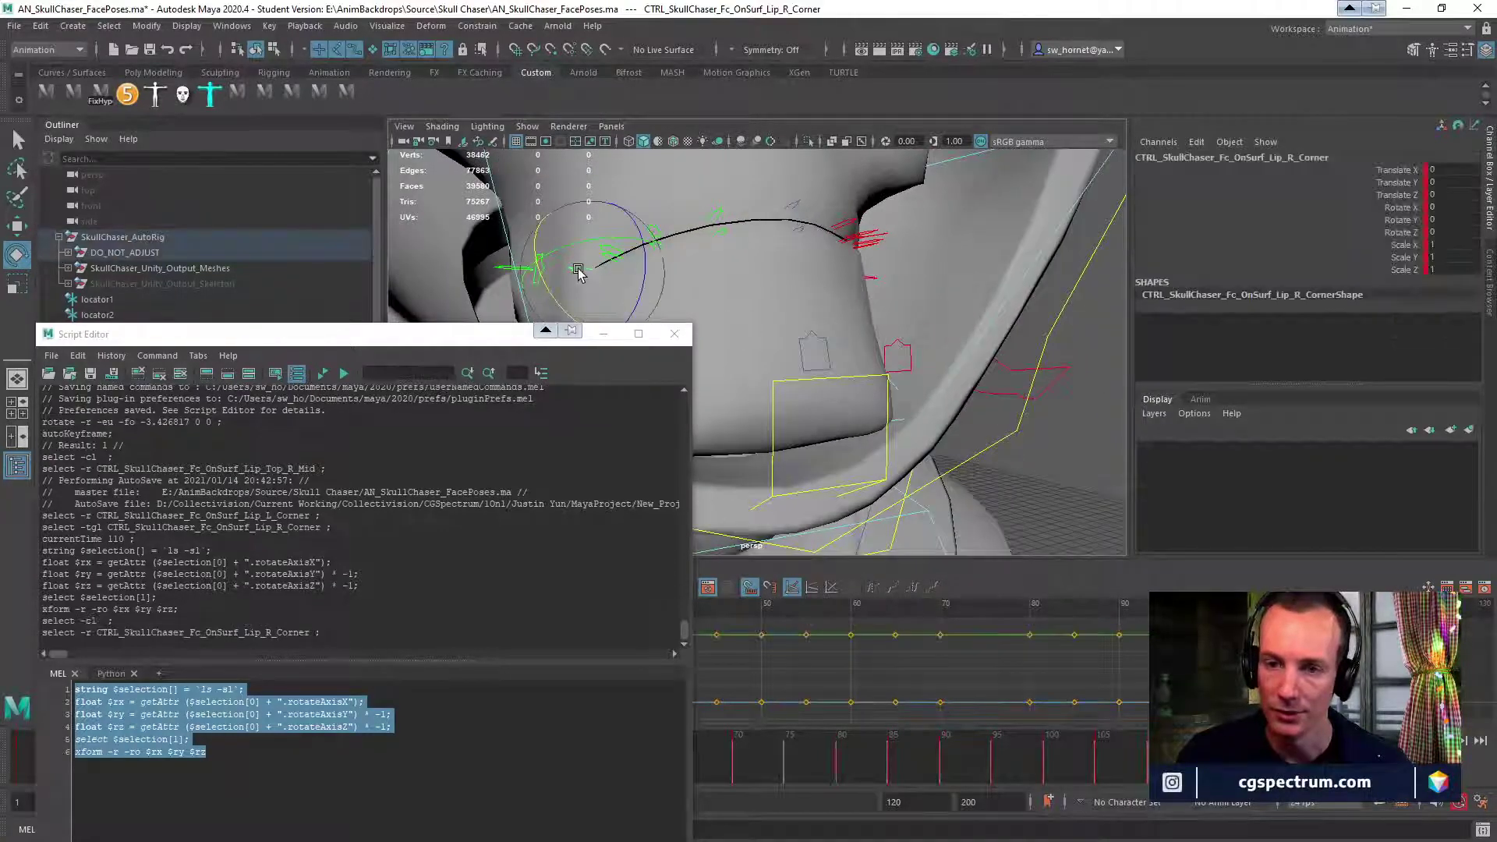
{"action": "mouse_move", "coordinate": [857, 277]}
{"action": "left_mouse_down", "text": "alt"}
{"action": "mouse_move", "coordinate": [945, 275]}
{"action": "mouse_move", "coordinate": [885, 279]}
{"action": "mouse_move", "coordinate": [996, 321]}
{"action": "mouse_move", "coordinate": [969, 287]}
{"action": "mouse_move", "coordinate": [877, 299]}
{"action": "left_mouse_up", "text": "alt"}
{"action": "left_click", "coordinate": [947, 226]}
{"action": "left_click_drag", "start_coordinate": [963, 269], "coordinate": [700, 308], "text": "alt"}
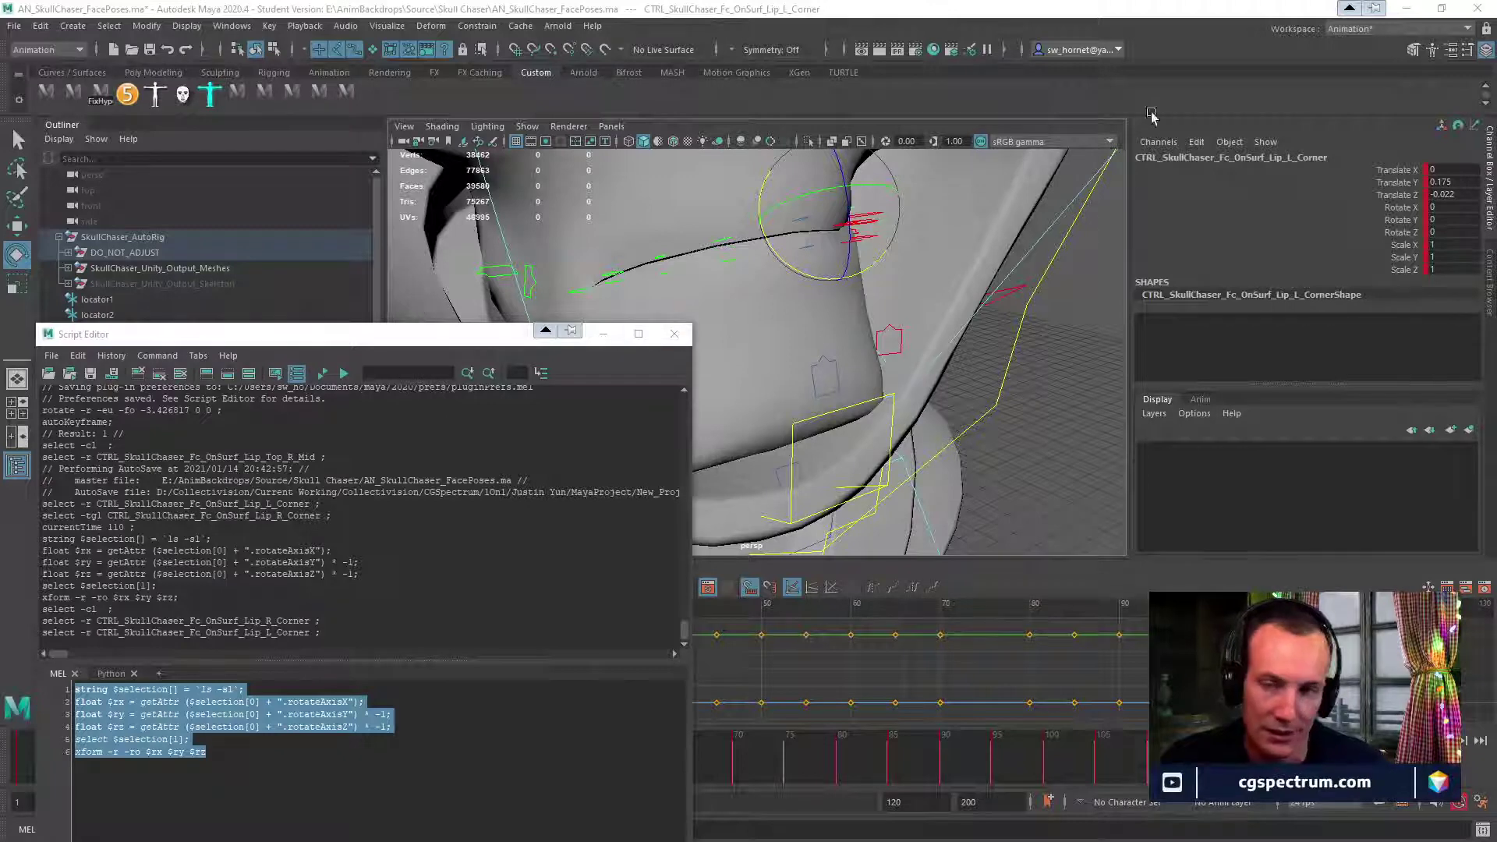
Switch to the Rigging workspace, narrow the Outliner to widen the Node Editor, and clear the selection.
{"action": "left_click", "coordinate": [1467, 29]}
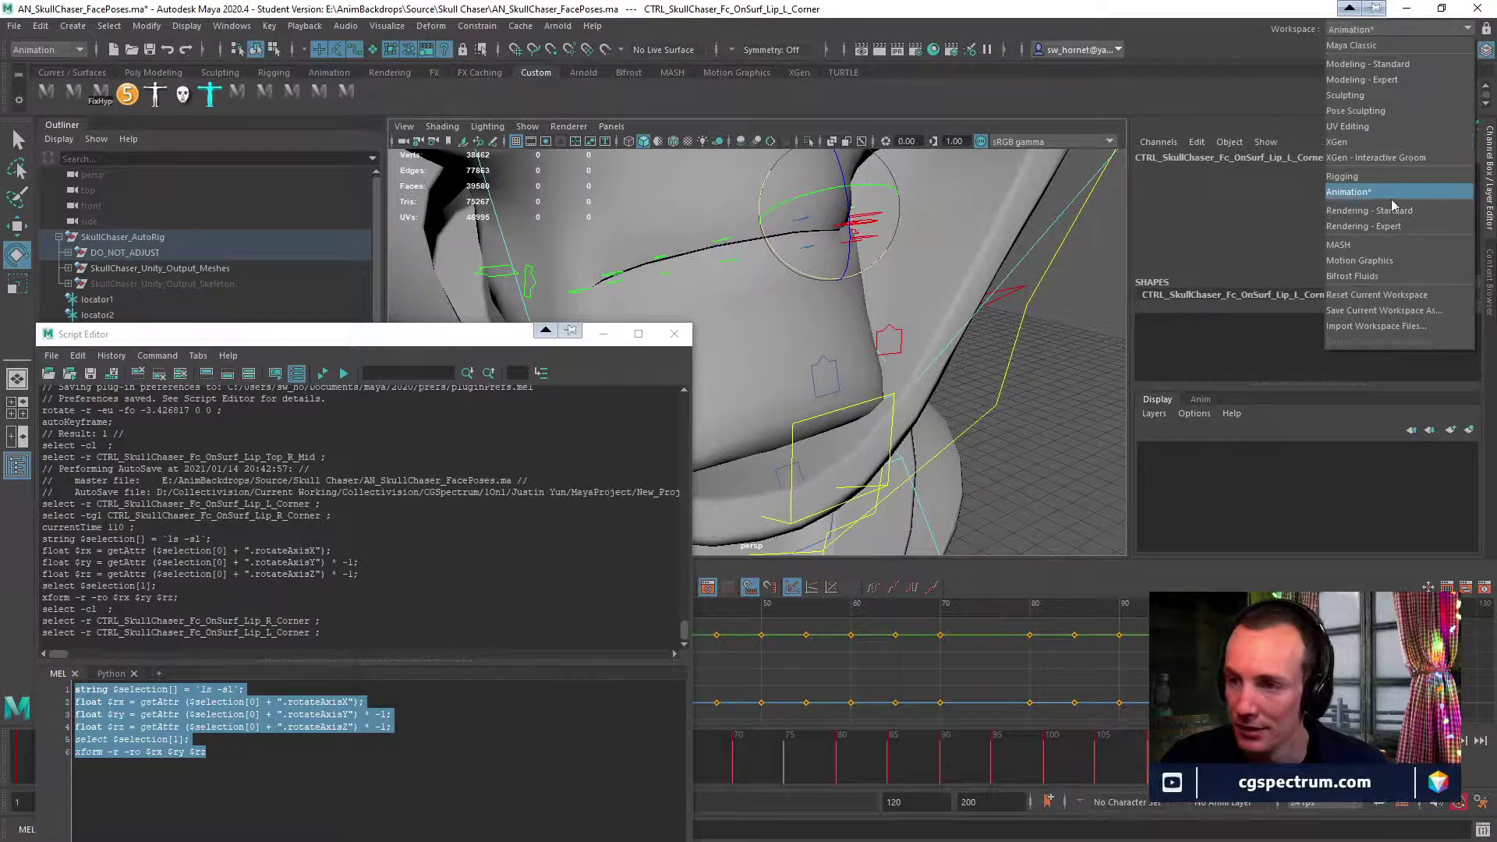
{"action": "left_click", "coordinate": [1377, 177]}
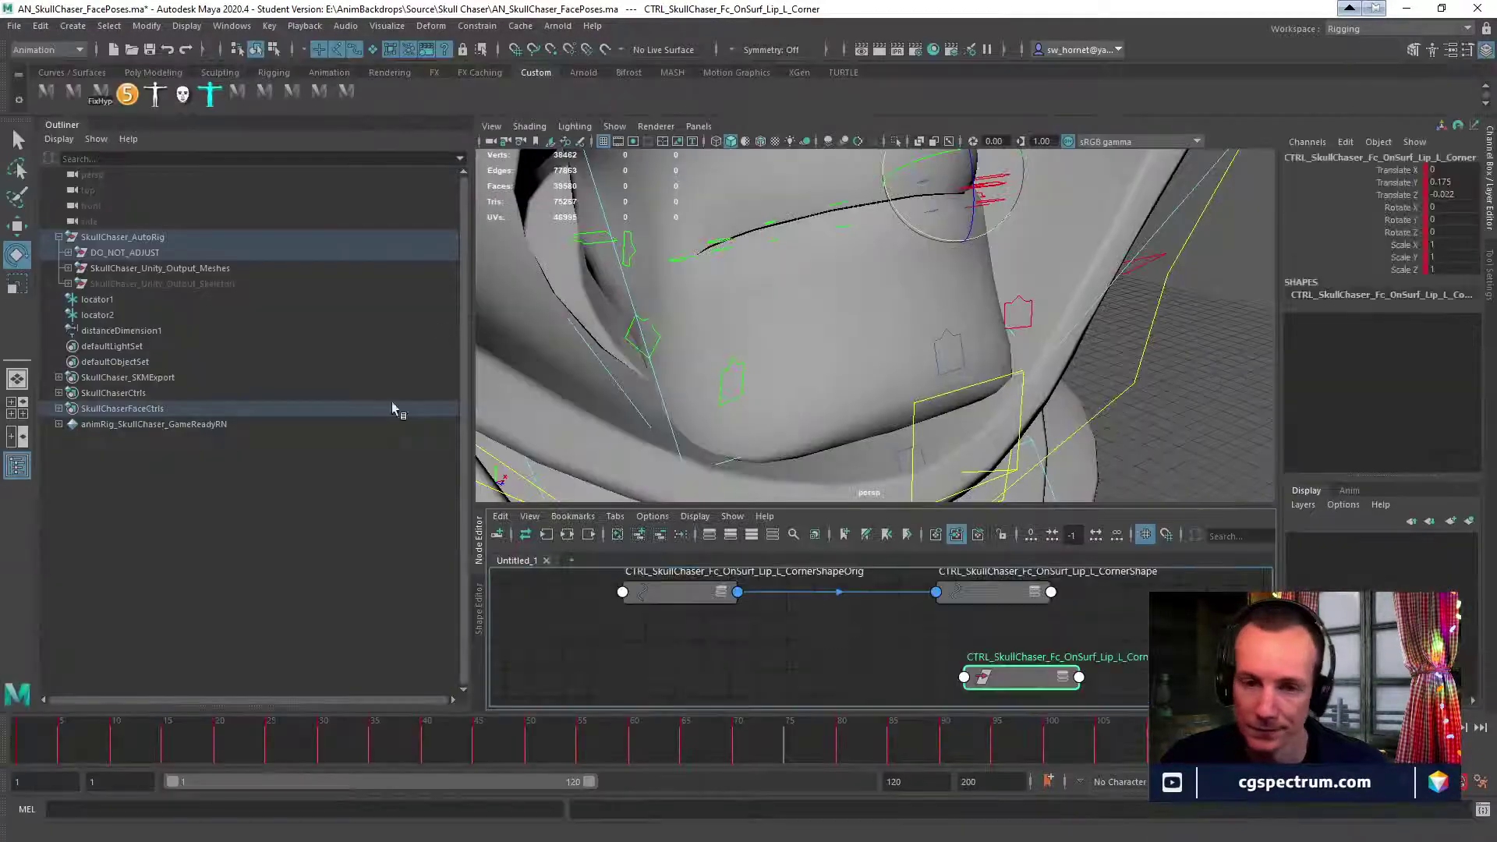
{"action": "left_click_drag", "start_coordinate": [469, 577], "coordinate": [265, 577]}
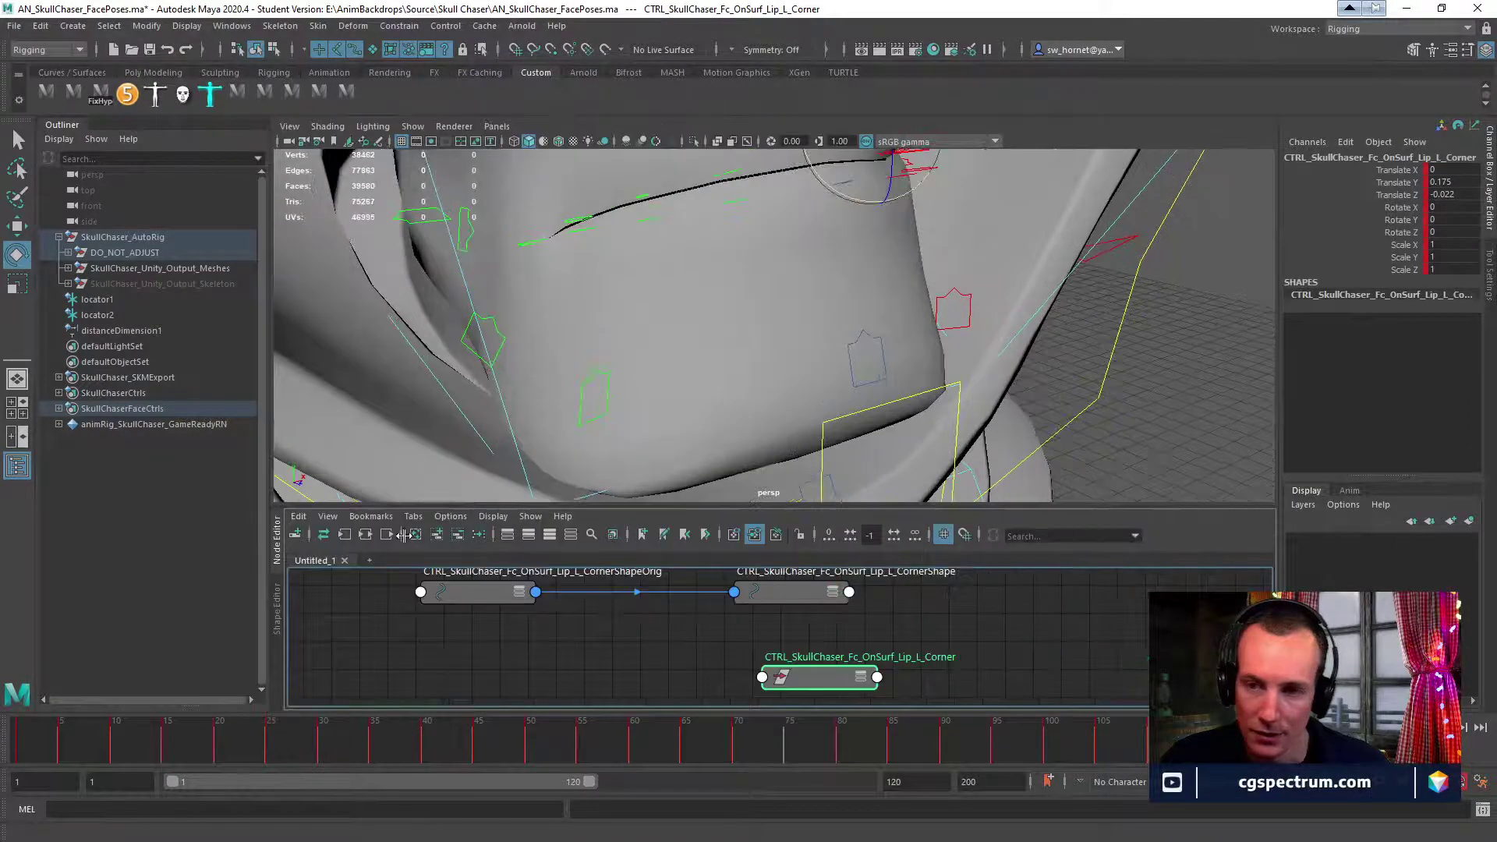
{"action": "scroll", "coordinate": [745, 663], "scroll_direction": "down", "scroll_amount": 5}
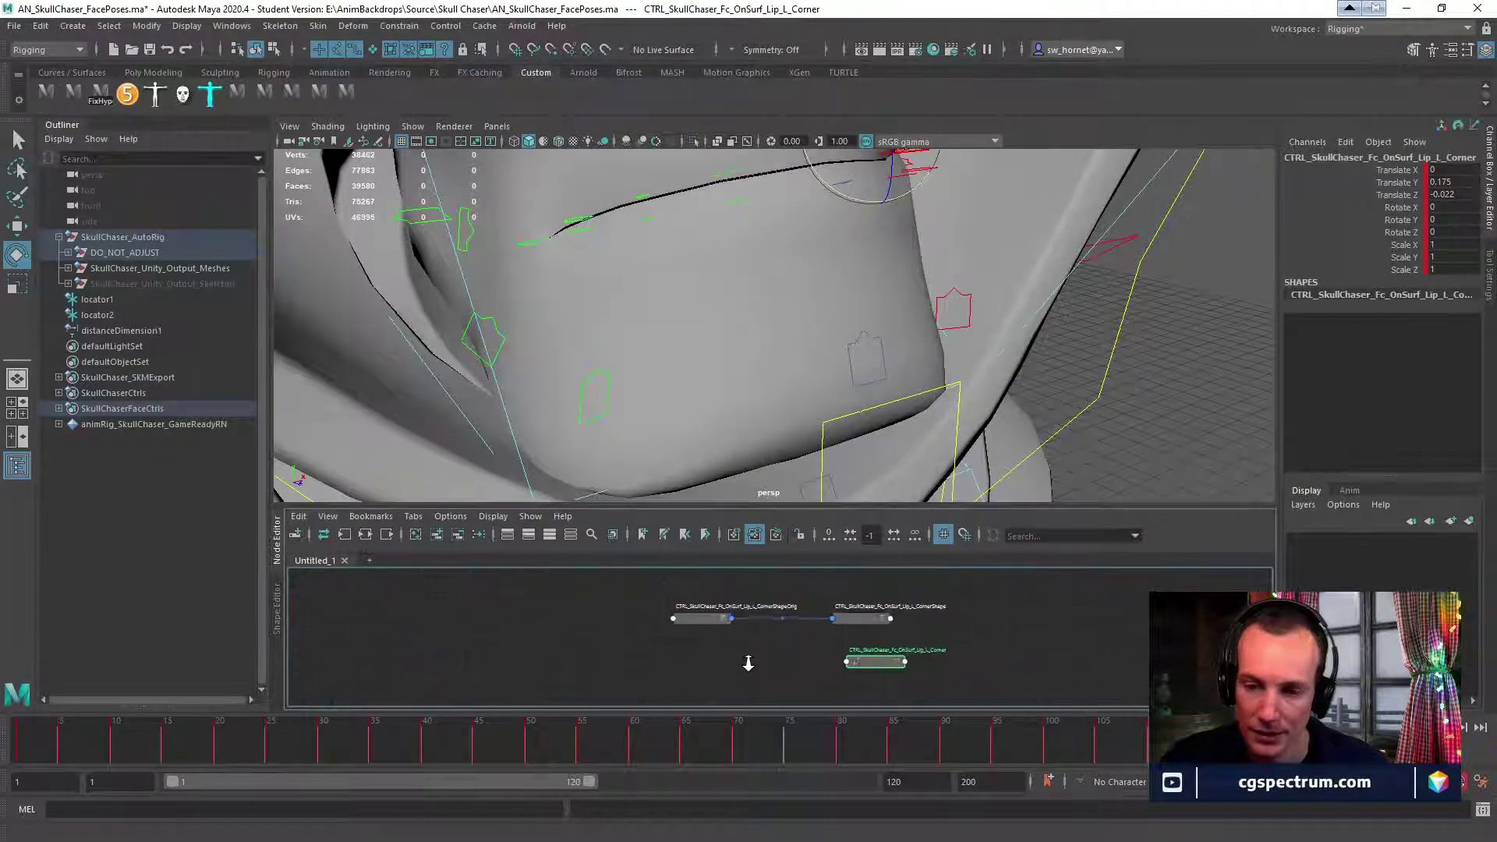
{"action": "left_click", "coordinate": [739, 664]}
Graph the left lip corner control's input and output connections in the Node Editor and enlarge the graph area.
{"action": "left_click_drag", "start_coordinate": [834, 350], "coordinate": [769, 324], "text": "alt"}
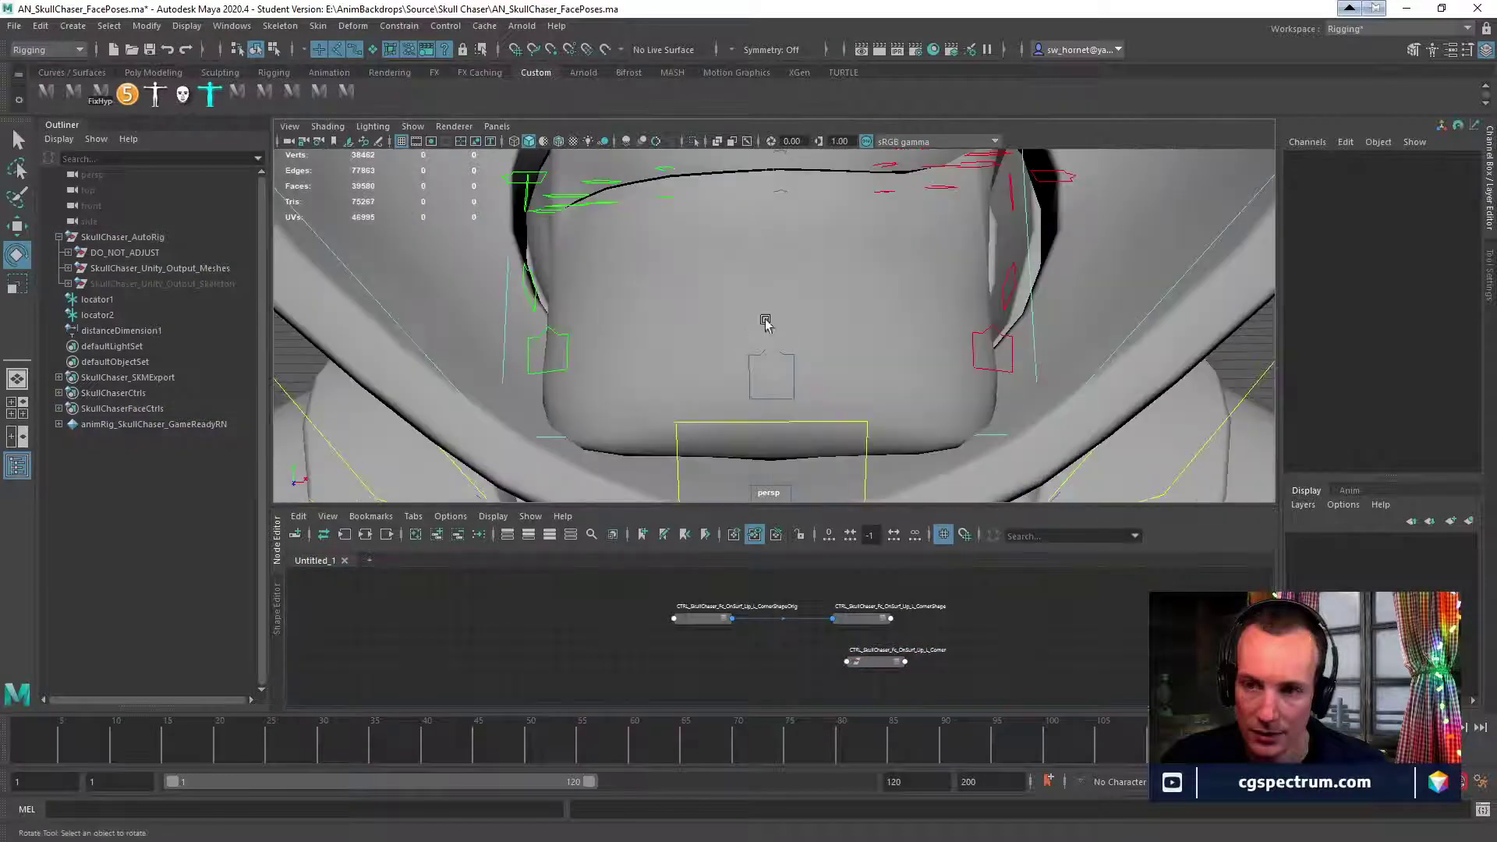
{"action": "middle_click_drag", "start_coordinate": [769, 325], "coordinate": [714, 402], "text": "alt"}
{"action": "left_click_drag", "start_coordinate": [953, 219], "coordinate": [938, 222], "text": "alt"}
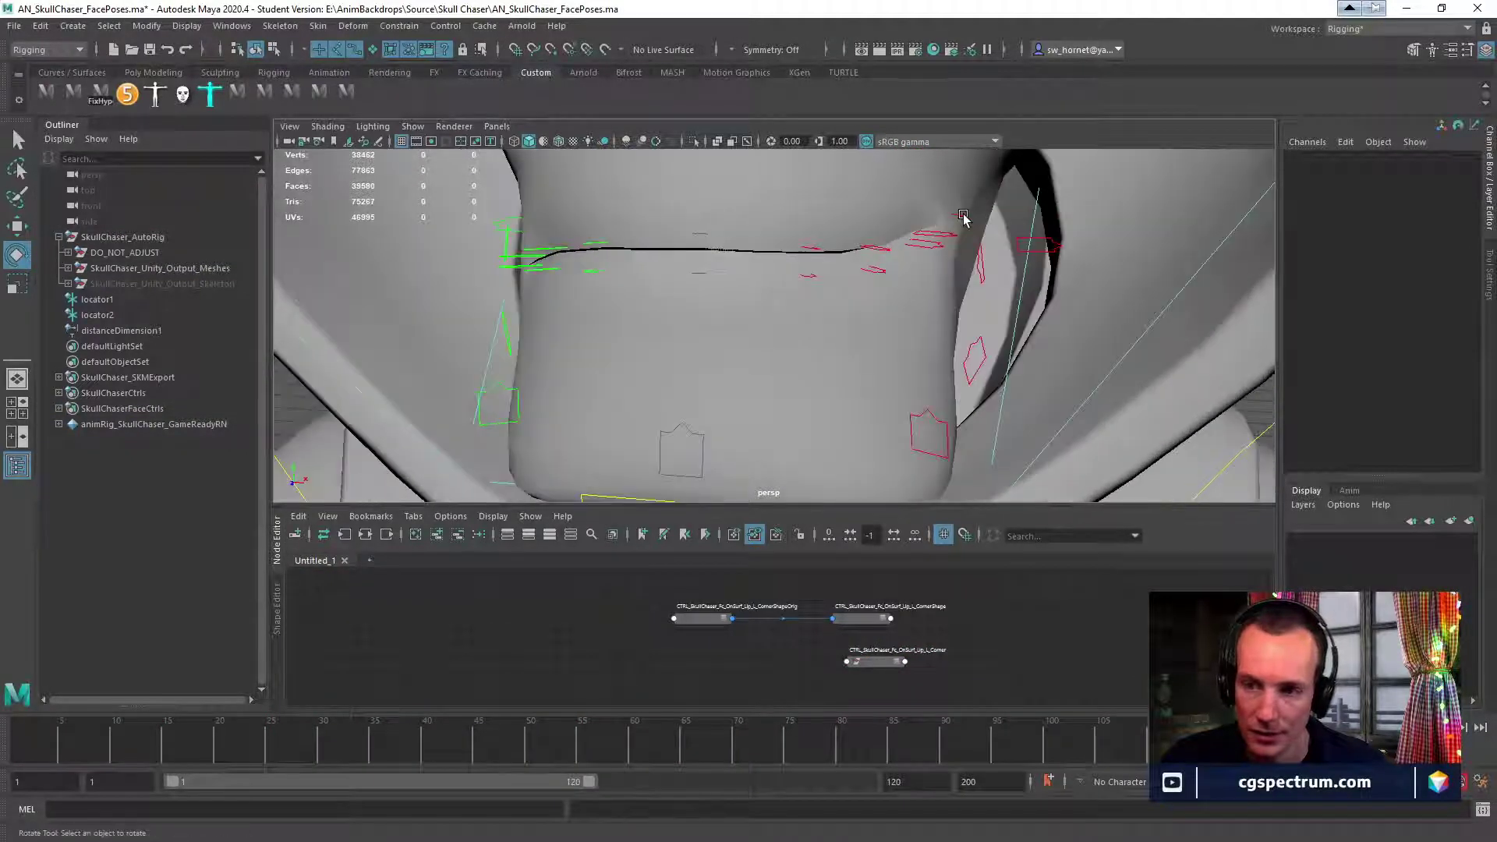
{"action": "left_click", "coordinate": [961, 215]}
{"action": "left_click", "coordinate": [365, 534]}
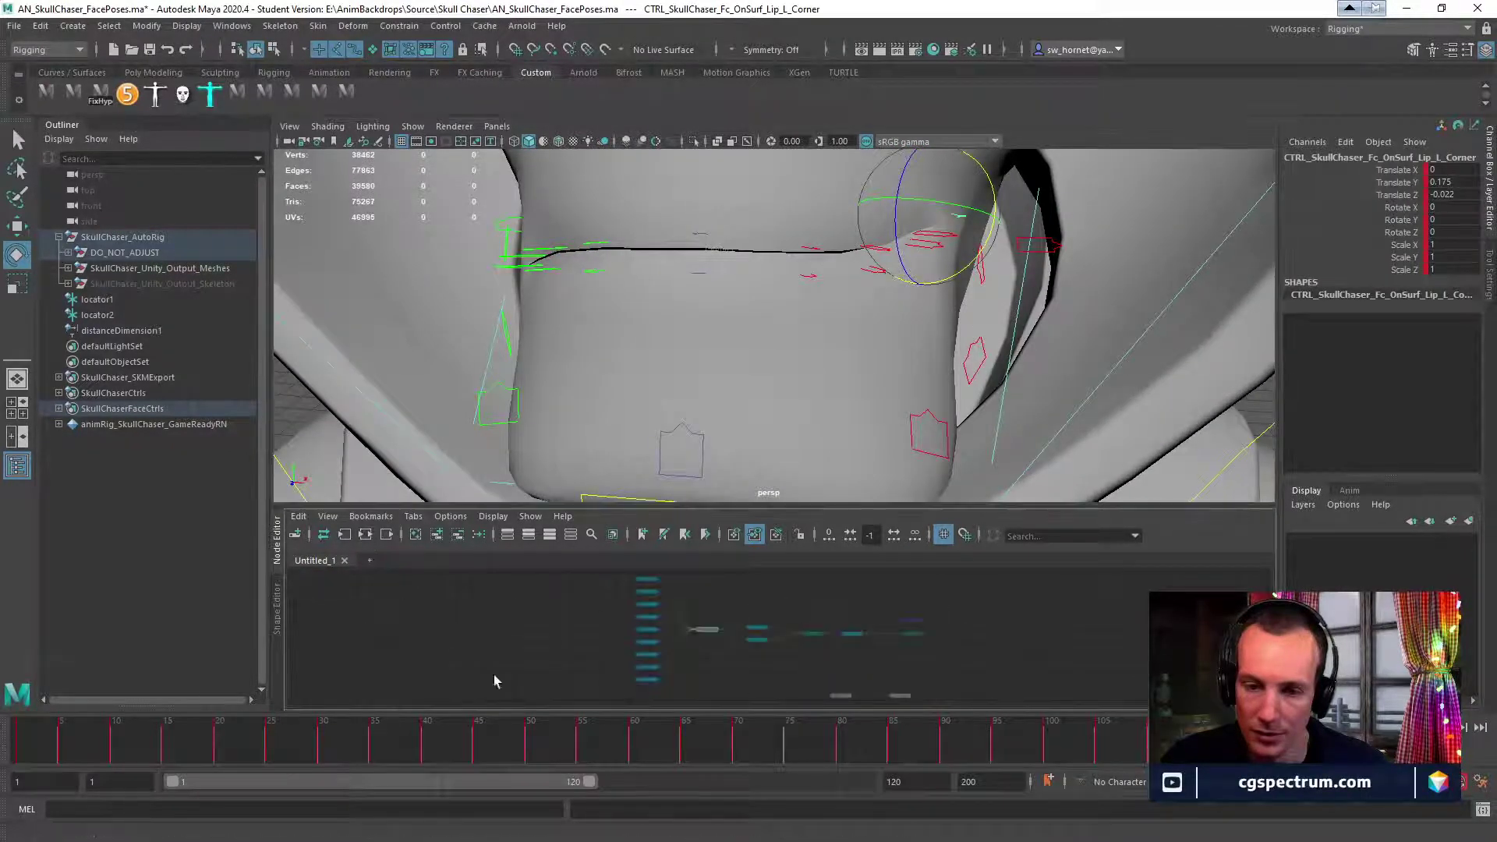
{"action": "key", "text": "f"}
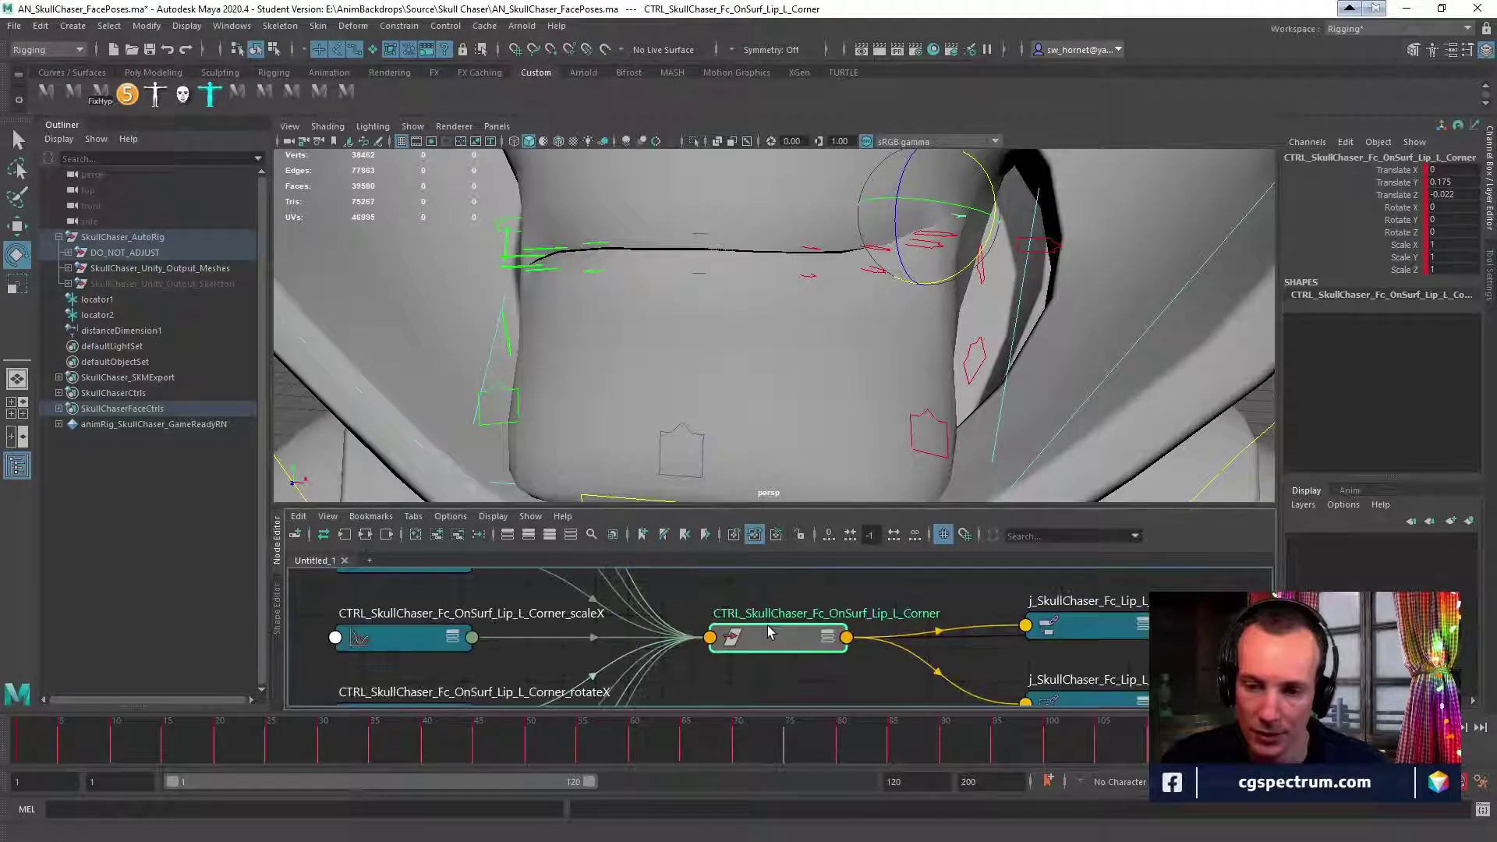
{"action": "left_click_drag", "start_coordinate": [809, 509], "coordinate": [811, 334]}
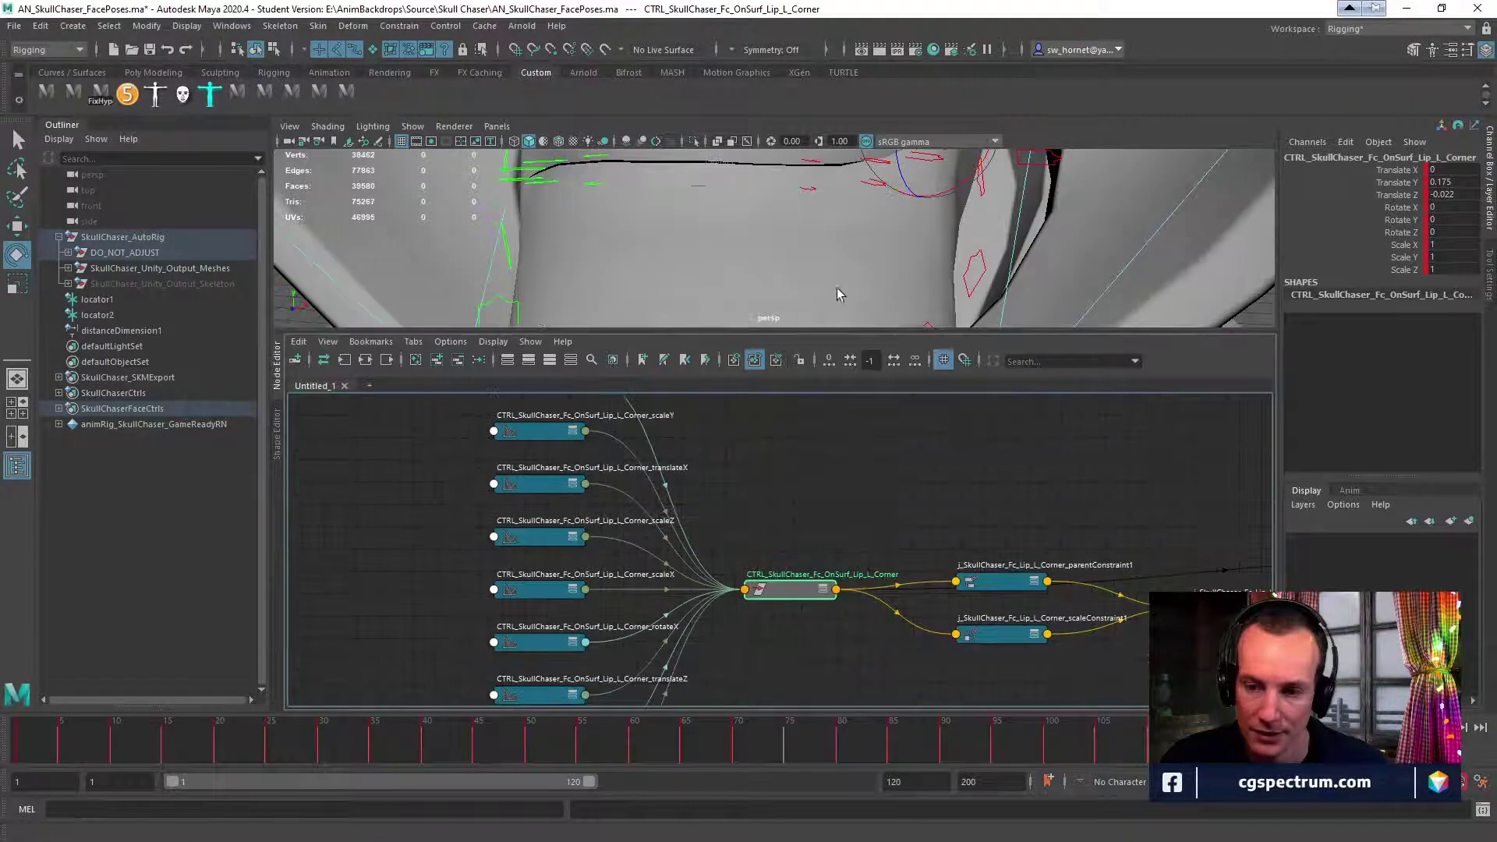
Enlarge the left lip corner control's graph and select its incoming rotateX curve node.
{"action": "scroll", "coordinate": [743, 563], "scroll_direction": "up", "scroll_amount": 2}
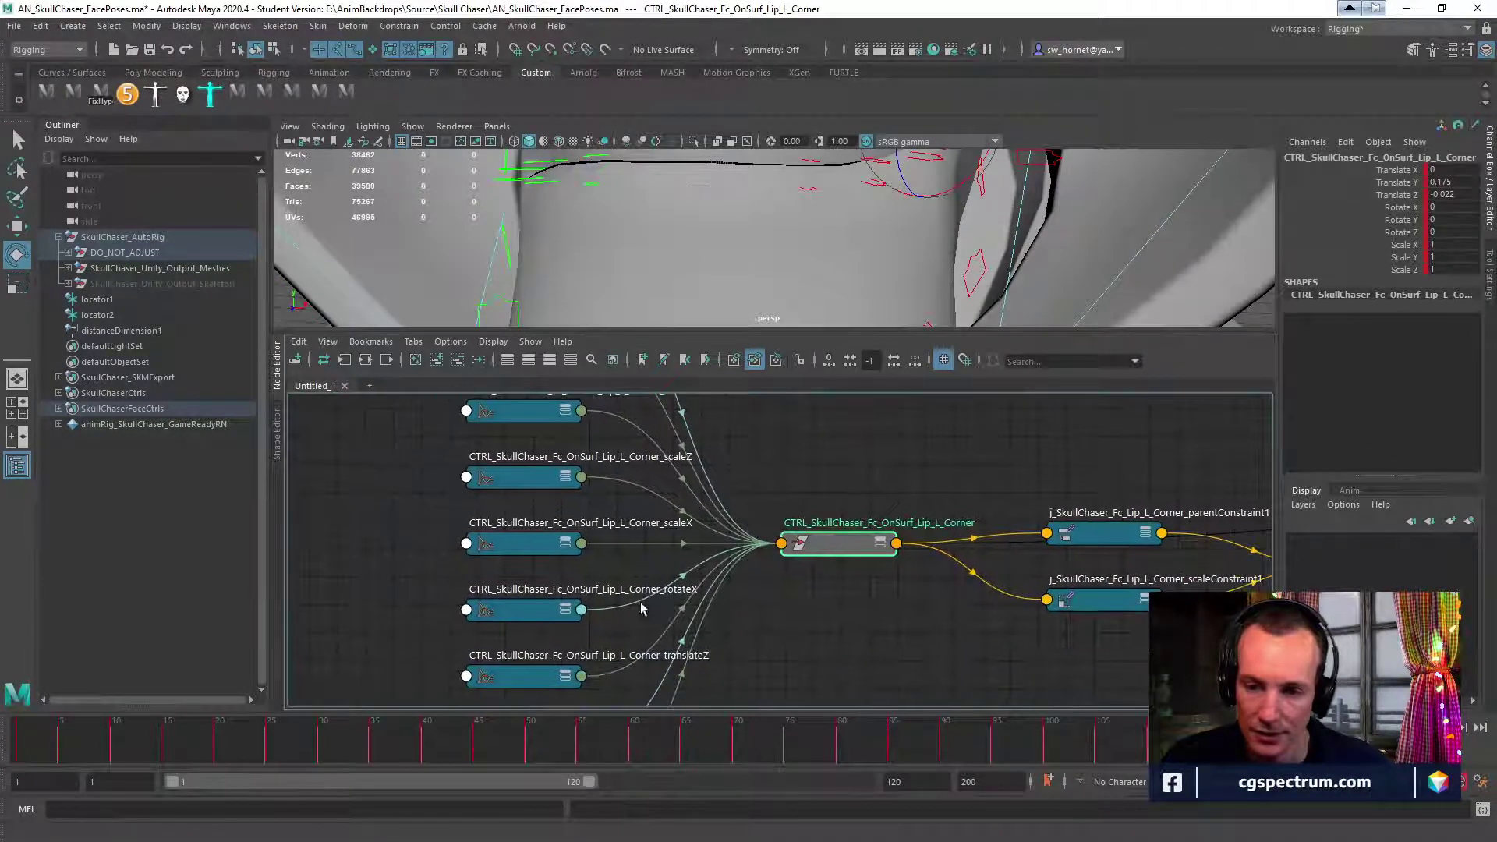
{"action": "scroll", "coordinate": [647, 598], "scroll_direction": "up", "scroll_amount": 1}
{"action": "middle_click_drag", "start_coordinate": [646, 598], "coordinate": [671, 503]}
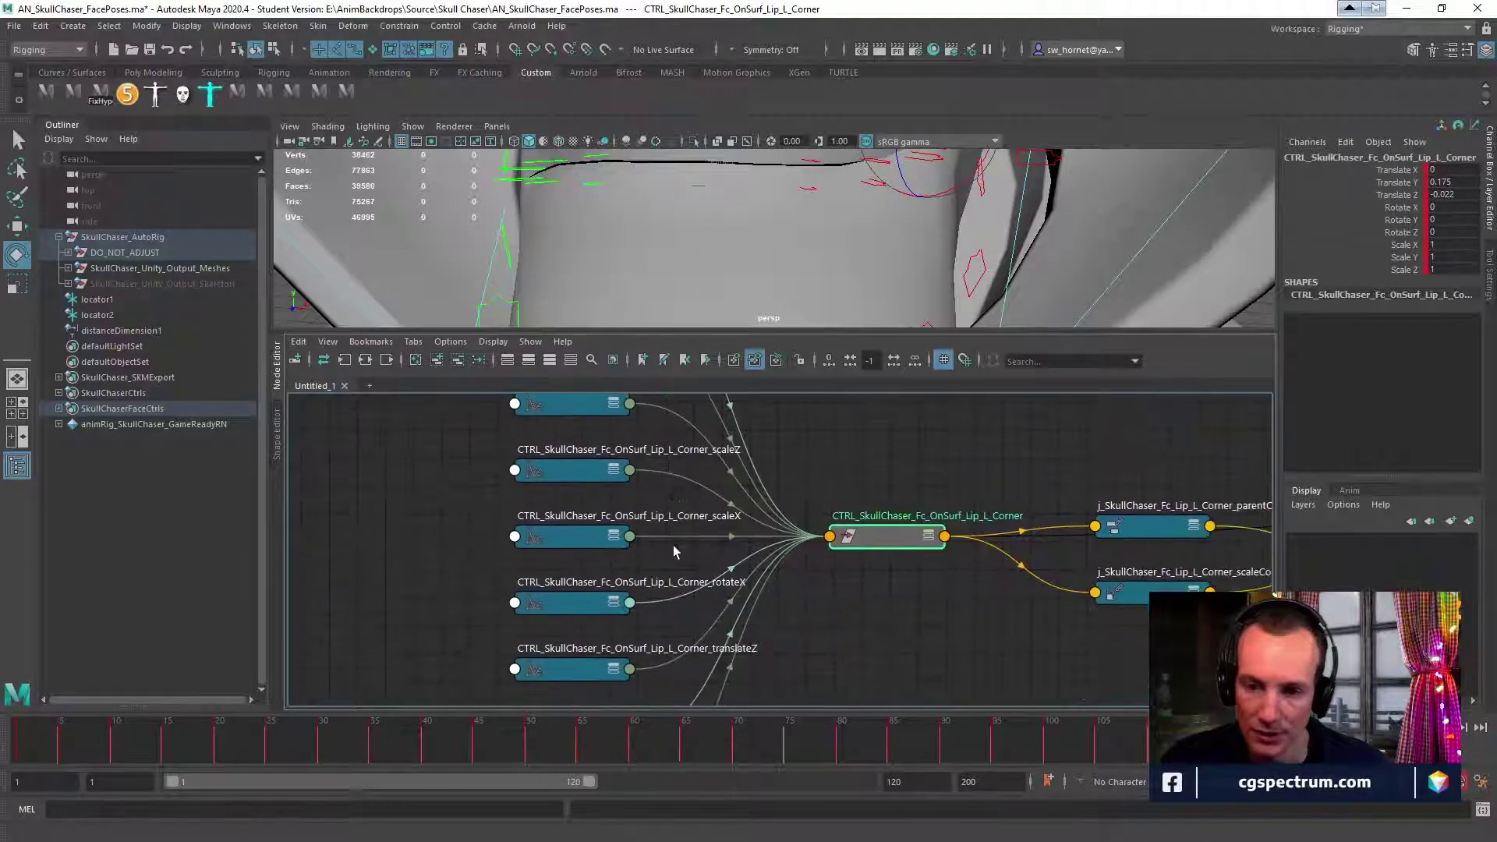
{"action": "left_click", "coordinate": [579, 605]}
{"action": "middle_click_drag", "start_coordinate": [647, 602], "coordinate": [704, 605]}
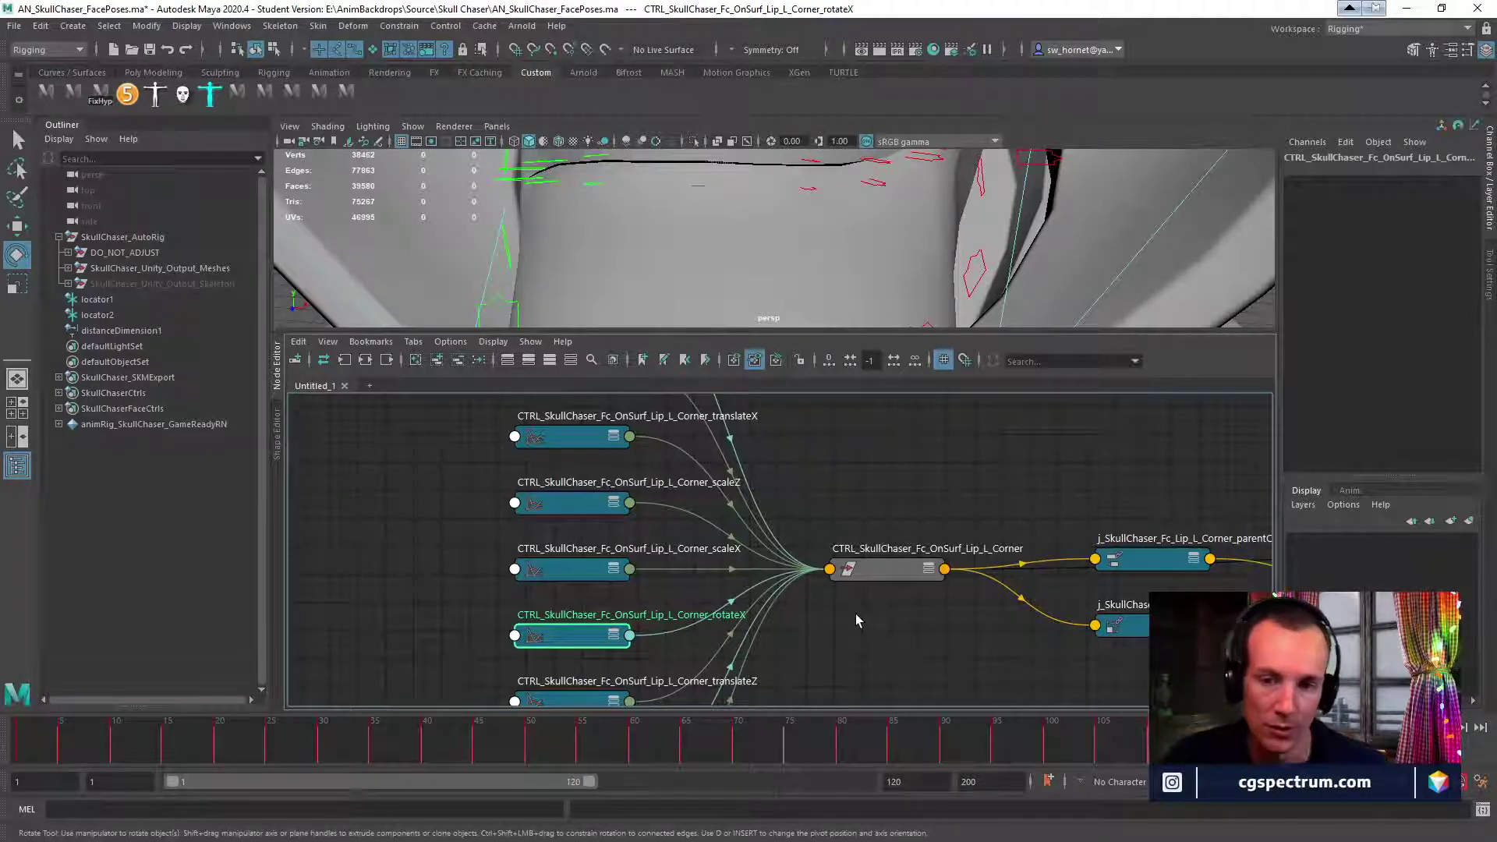
Frame the mouth in the perspective view and select the outer upper right lip control.
{"action": "mouse_move", "coordinate": [787, 257]}
{"action": "left_mouse_down", "text": "alt"}
{"action": "mouse_move", "coordinate": [711, 236]}
{"action": "mouse_move", "coordinate": [635, 163]}
{"action": "mouse_move", "coordinate": [725, 202]}
{"action": "mouse_move", "coordinate": [635, 206]}
{"action": "mouse_move", "coordinate": [637, 224]}
{"action": "mouse_move", "coordinate": [803, 248]}
{"action": "left_mouse_up", "text": "alt"}
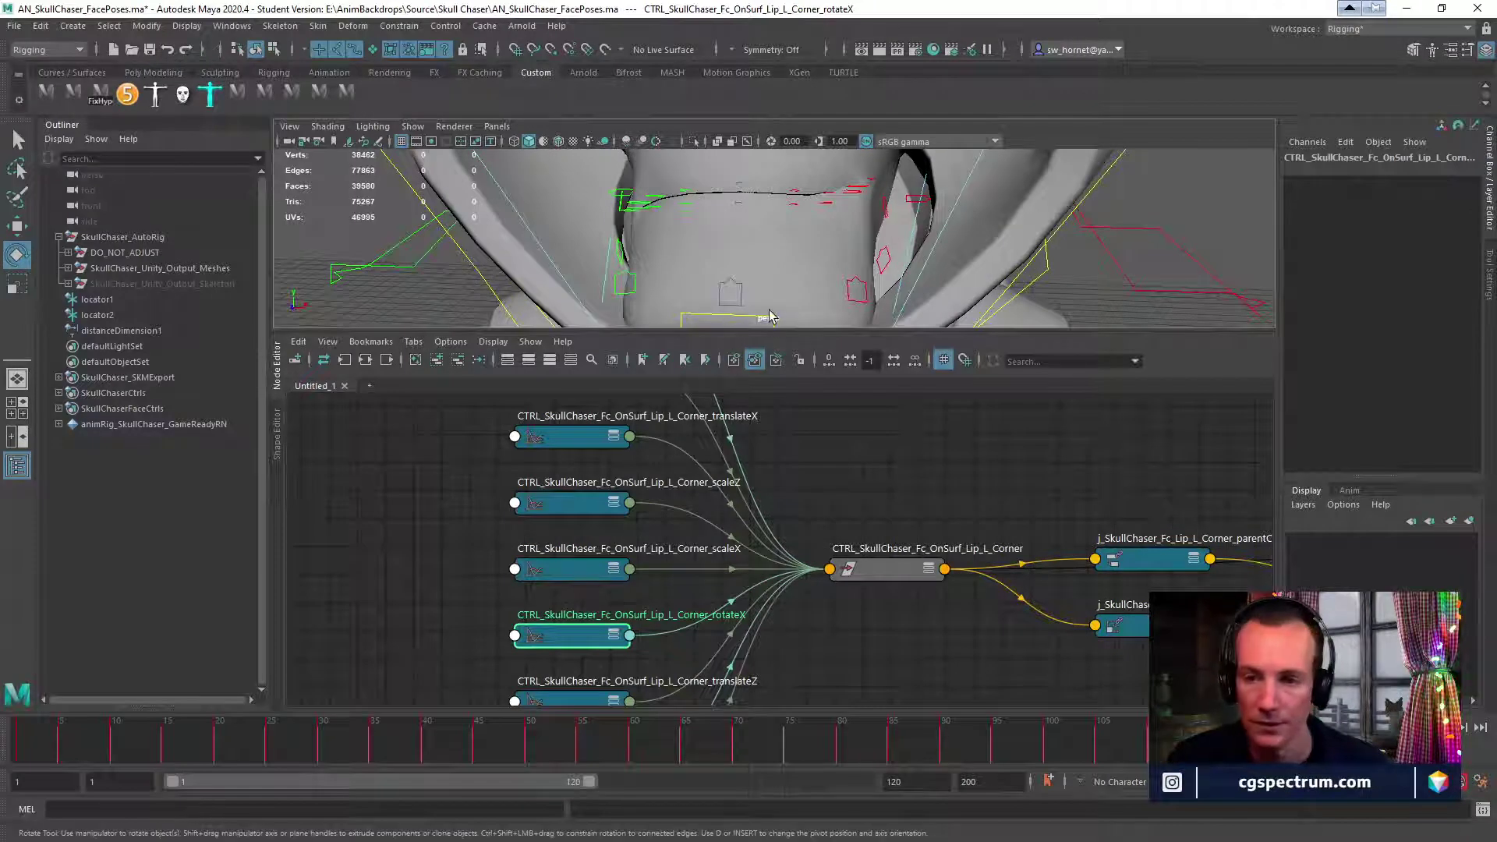
{"action": "left_click_drag", "start_coordinate": [815, 224], "coordinate": [725, 251], "text": "alt"}
{"action": "left_click", "coordinate": [849, 222]}
{"action": "left_click", "coordinate": [633, 255]}
{"action": "scroll", "coordinate": [722, 247], "scroll_direction": "down", "scroll_amount": 3}
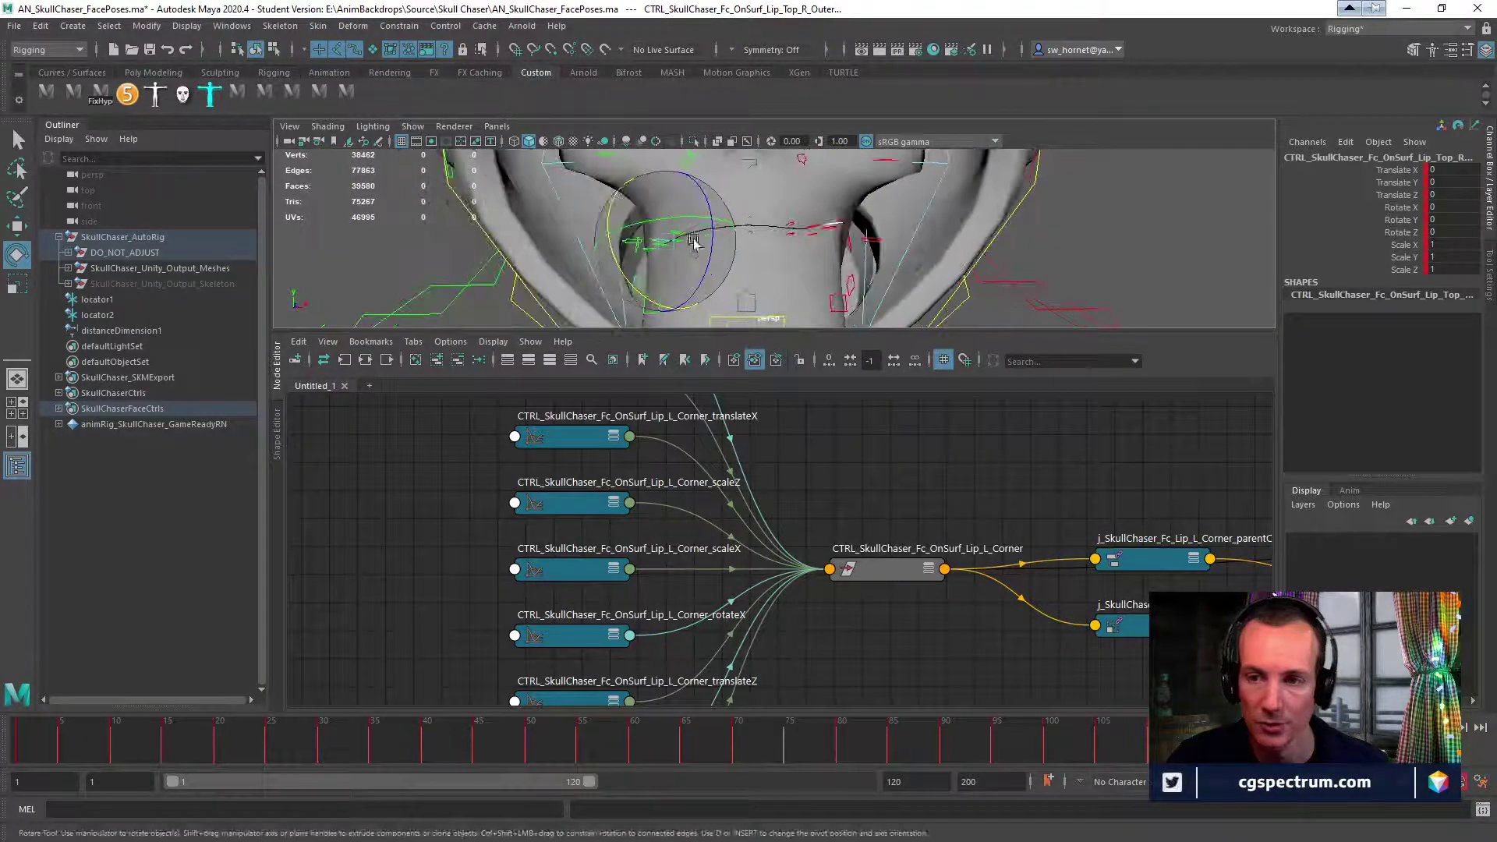
Try moving the outer upper right lip control and rotating it about its X, Y and Z axes, undoing each change.
{"action": "key", "text": "w"}
{"action": "mouse_move", "coordinate": [666, 187]}
{"action": "left_mouse_down"}
{"action": "mouse_move", "coordinate": [664, 165]}
{"action": "mouse_move", "coordinate": [677, 223]}
{"action": "mouse_move", "coordinate": [623, 261]}
{"action": "mouse_move", "coordinate": [614, 235]}
{"action": "mouse_move", "coordinate": [624, 254]}
{"action": "mouse_move", "coordinate": [702, 195]}
{"action": "mouse_move", "coordinate": [725, 210]}
{"action": "mouse_move", "coordinate": [731, 181]}
{"action": "mouse_move", "coordinate": [685, 174]}
{"action": "mouse_move", "coordinate": [702, 184]}
{"action": "mouse_move", "coordinate": [662, 184]}
{"action": "mouse_move", "coordinate": [715, 195]}
{"action": "mouse_move", "coordinate": [653, 190]}
{"action": "left_mouse_up"}
{"action": "key", "text": "ctrl+z"}
{"action": "key", "text": "e"}
{"action": "key", "text": "ctrl+z"}
{"action": "key", "text": "ctrl+z"}
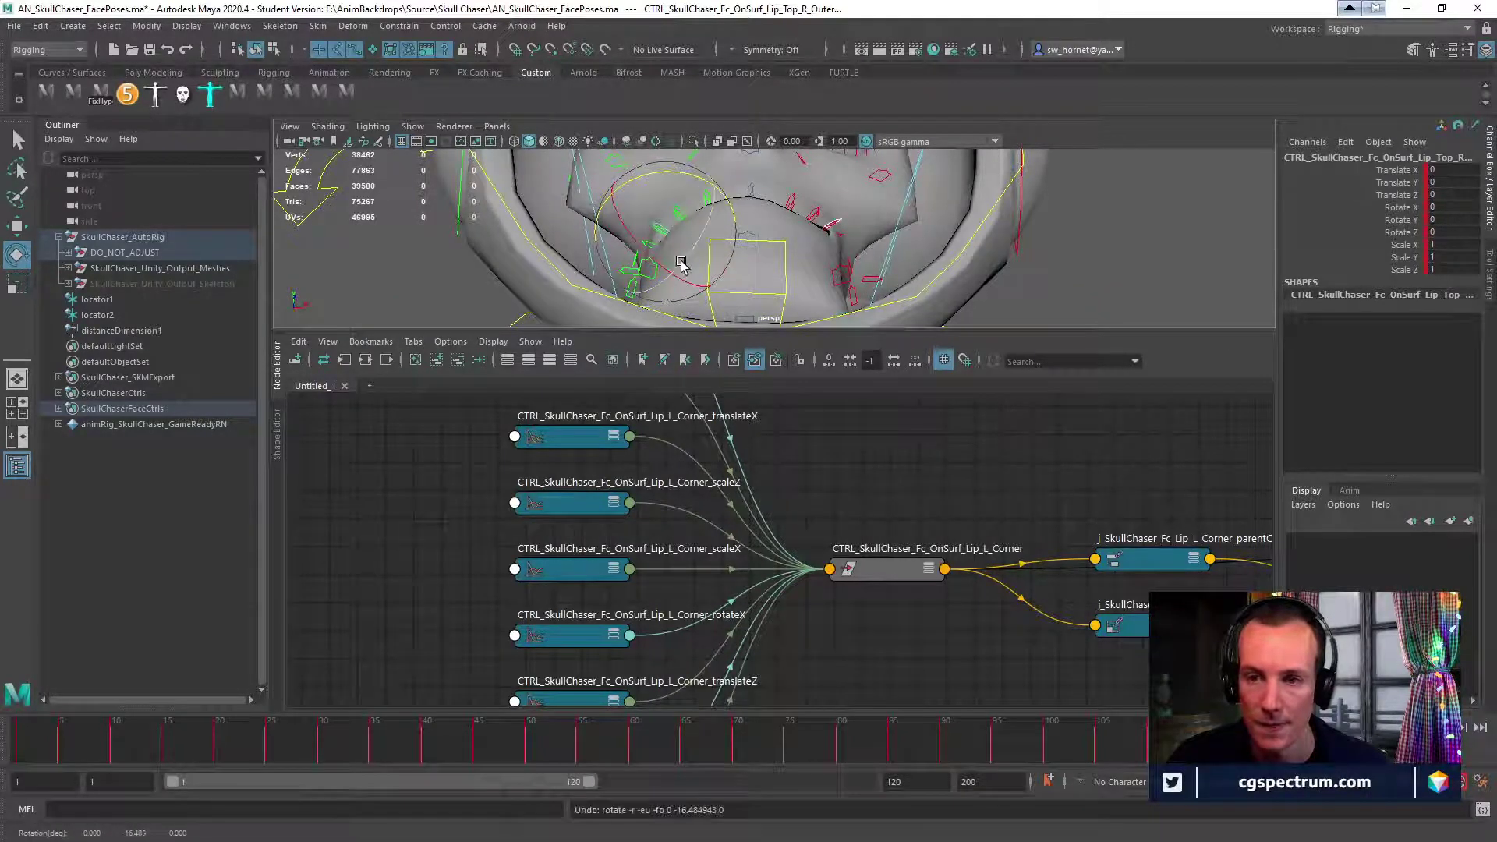
{"action": "left_click_drag", "start_coordinate": [680, 263], "coordinate": [709, 312], "text": "alt"}
{"action": "key", "text": "ctrl+z"}
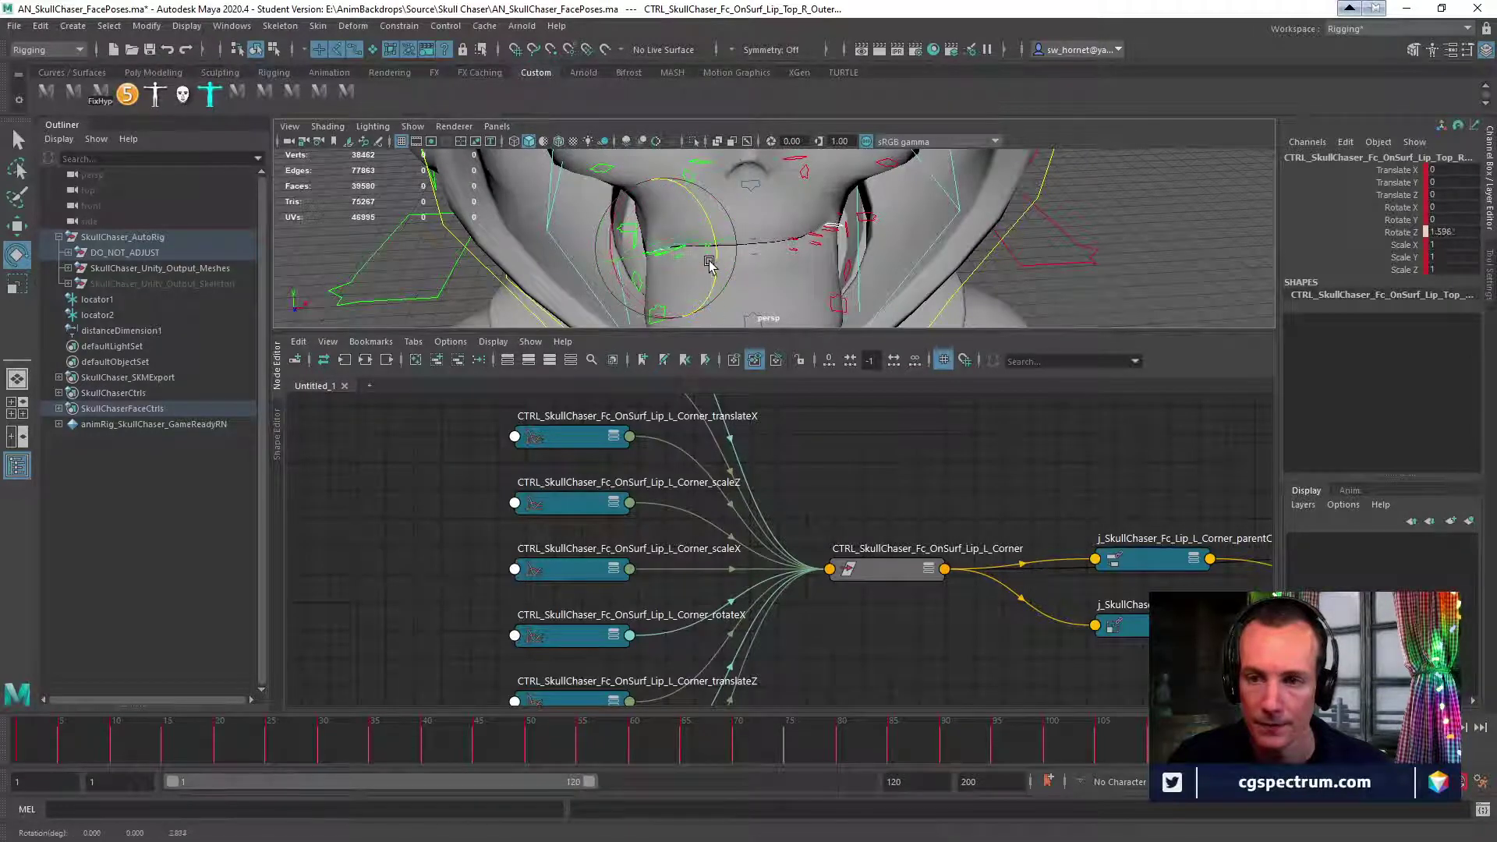
{"action": "key", "text": "ctrl+z"}
{"action": "left_click_drag", "start_coordinate": [811, 253], "coordinate": [833, 270], "text": "alt"}
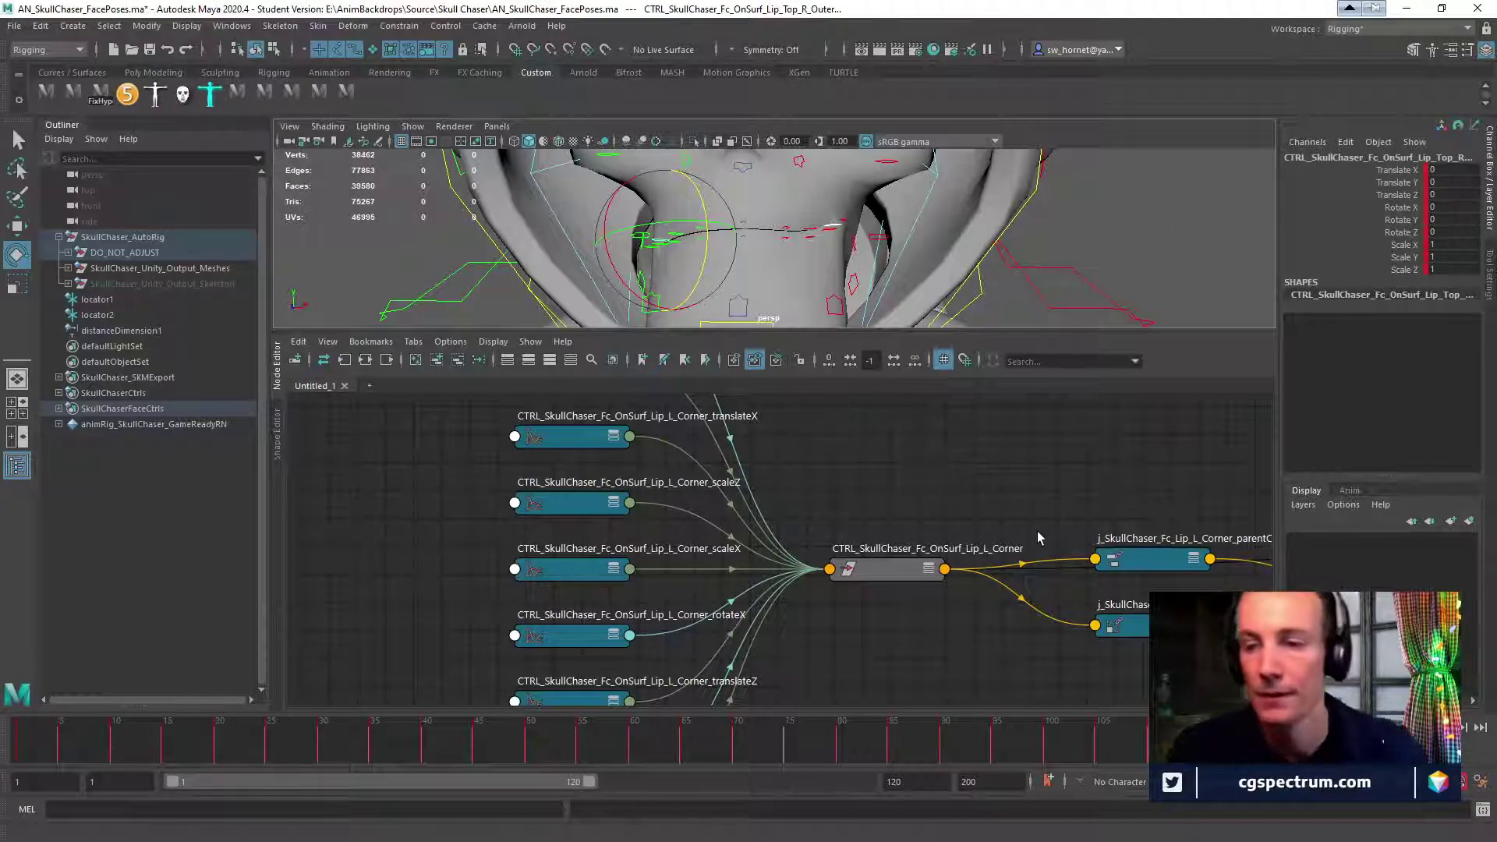
Open the Script Editor to show the mirroring script, and view the Studio Library download page in the browser.
{"action": "left_click", "coordinate": [1482, 809]}
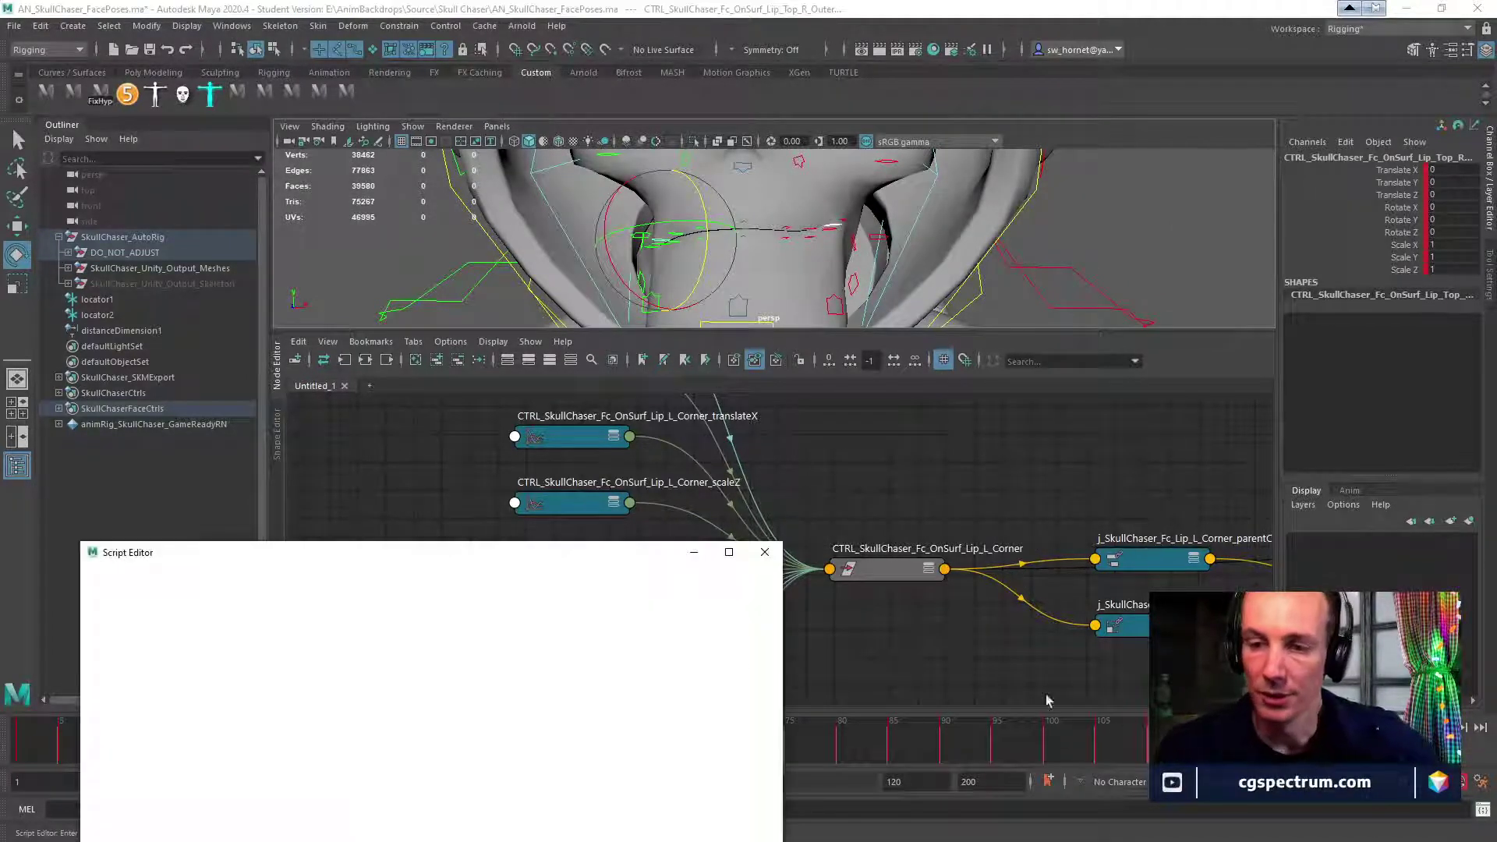
{"action": "left_click_drag", "start_coordinate": [459, 555], "coordinate": [1035, 343]}
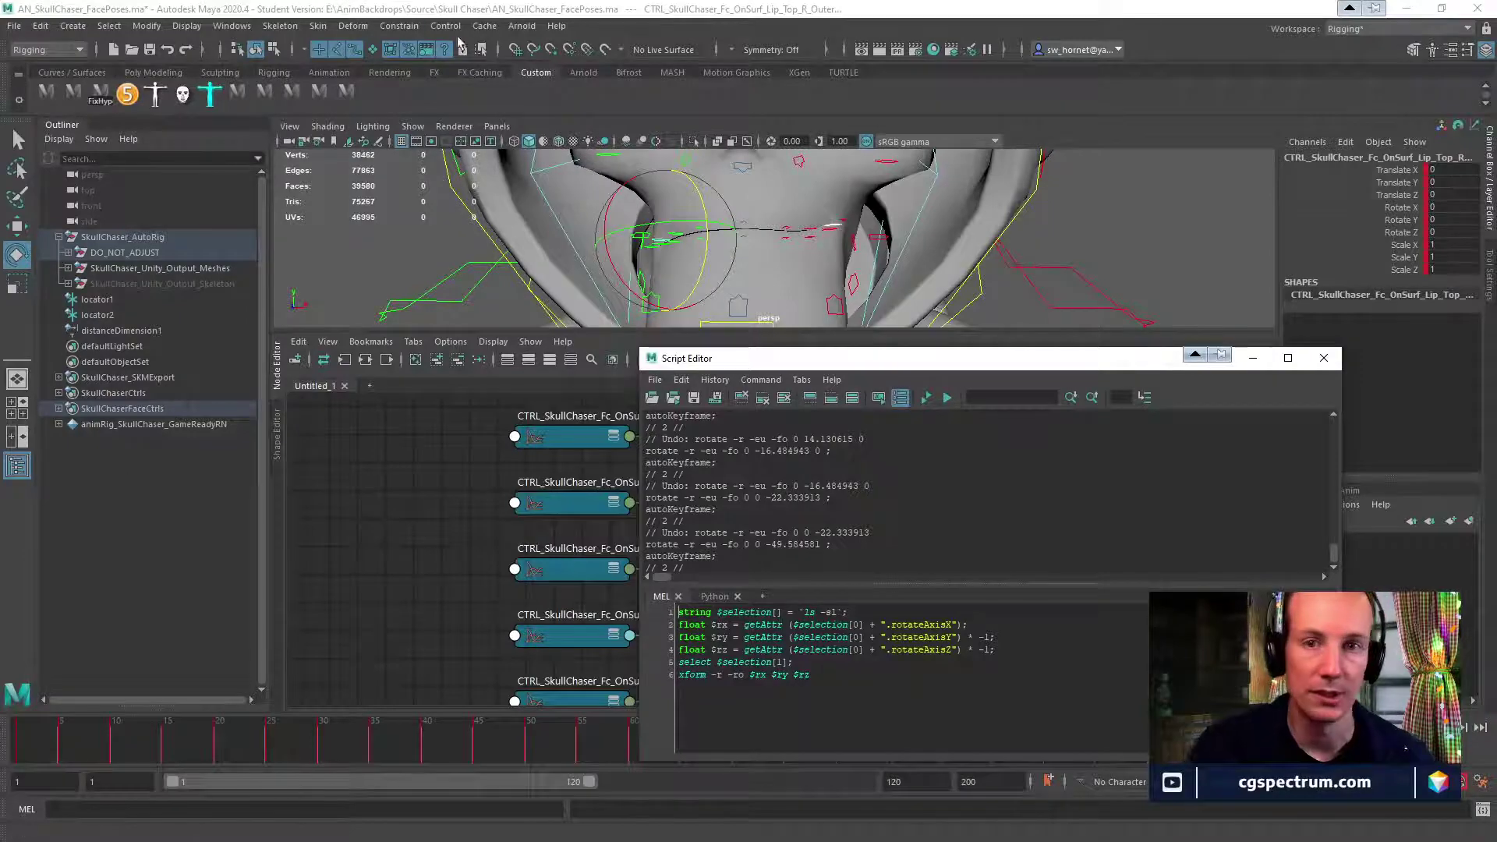
{"action": "left_click_drag", "start_coordinate": [461, 9], "coordinate": [809, 257]}
{"action": "double_click", "coordinate": [810, 256]}
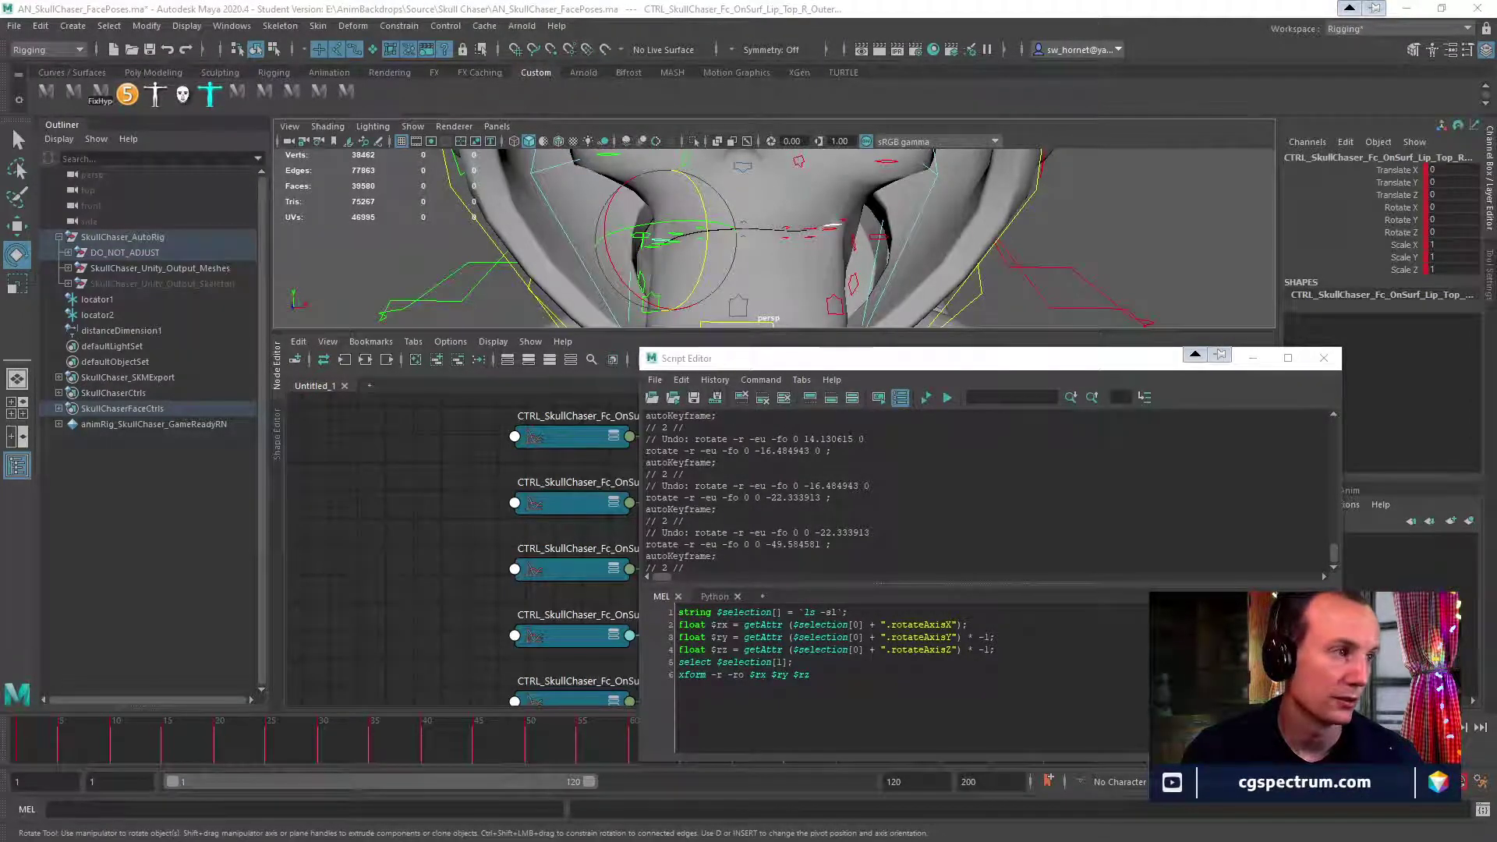
{"action": "left_click_drag", "start_coordinate": [1, 343], "coordinate": [593, 2]}
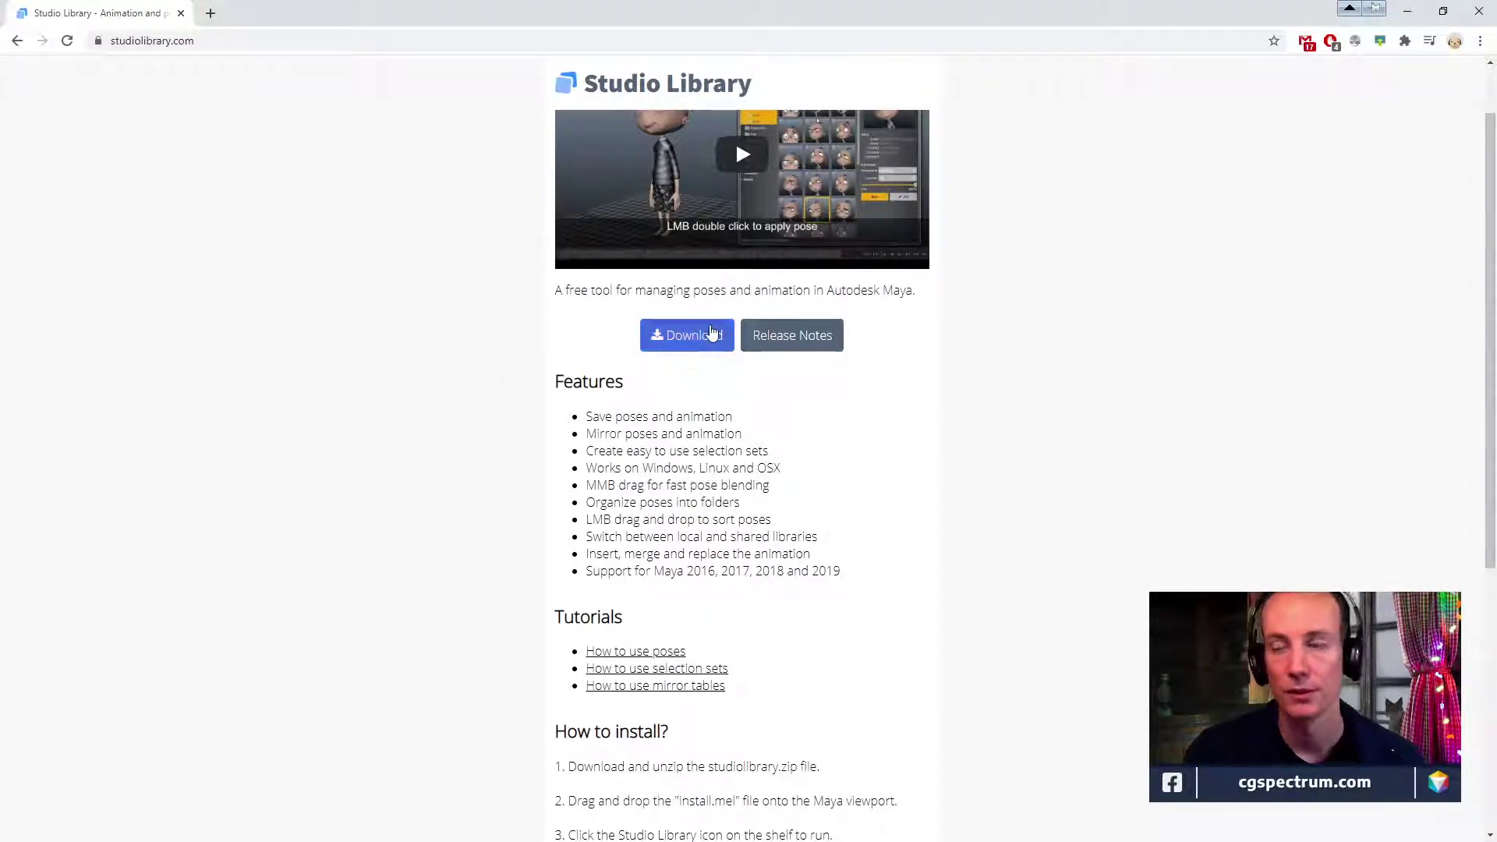
{"action": "left_click_drag", "start_coordinate": [1091, 8], "coordinate": [0, 156]}
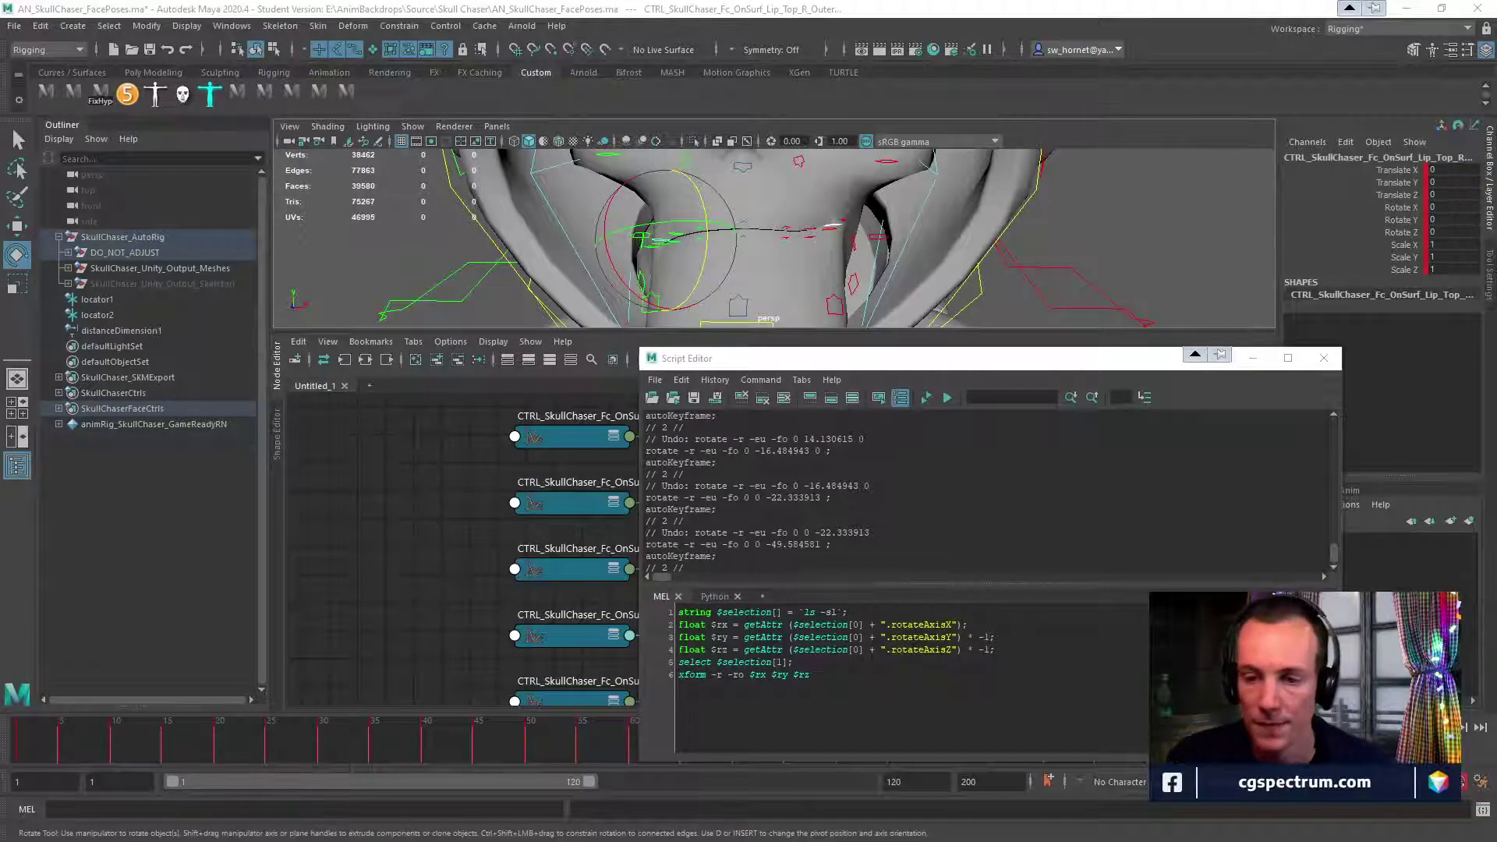
Let the scene autosave continue as a student version file, and close the Script Editor.
{"action": "left_click", "coordinate": [889, 690]}
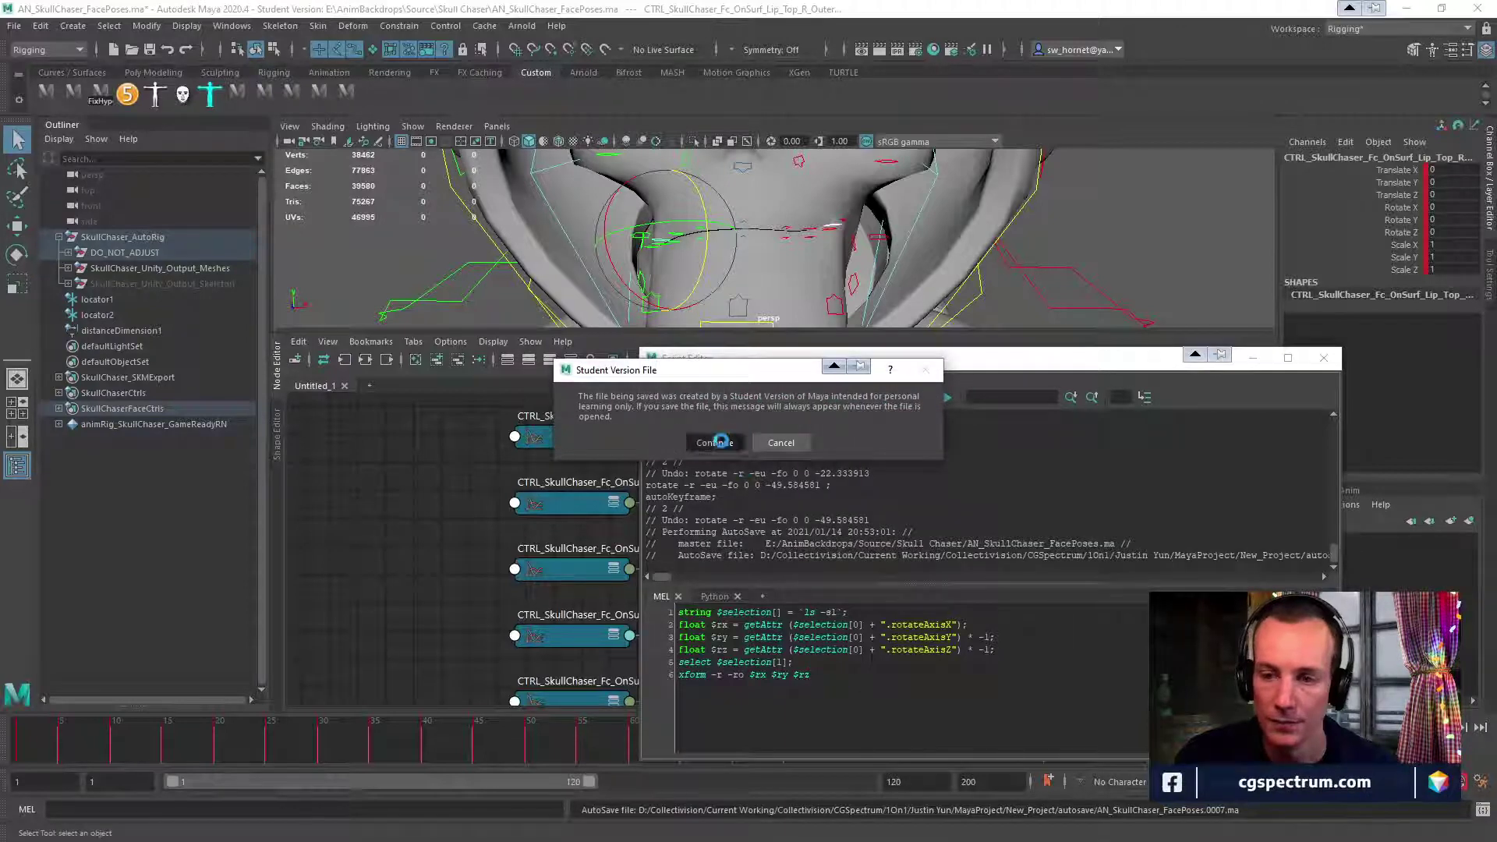
{"action": "left_click", "coordinate": [714, 442]}
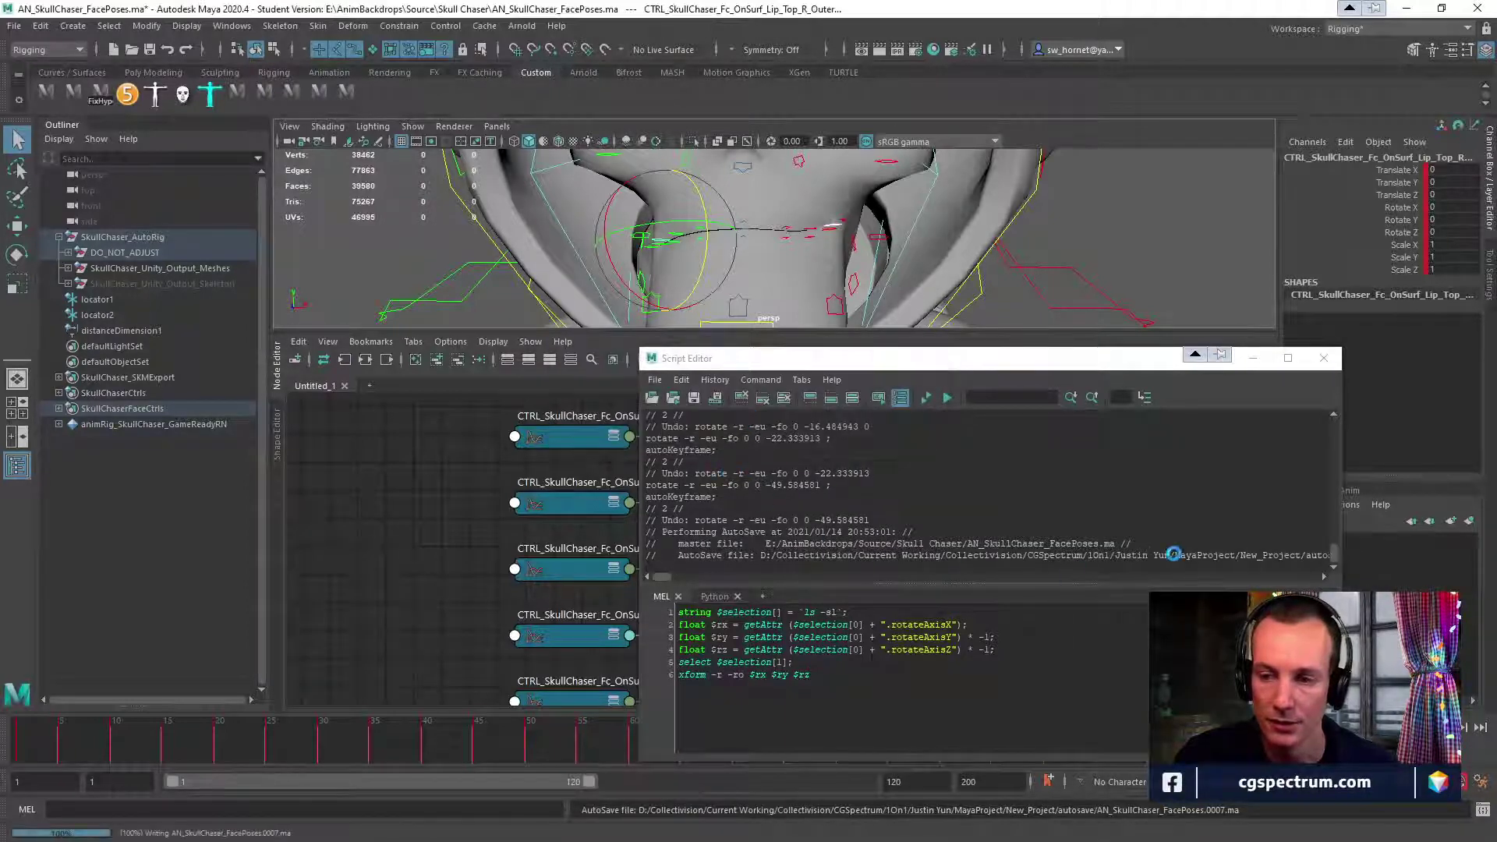
{"action": "key", "text": "e"}
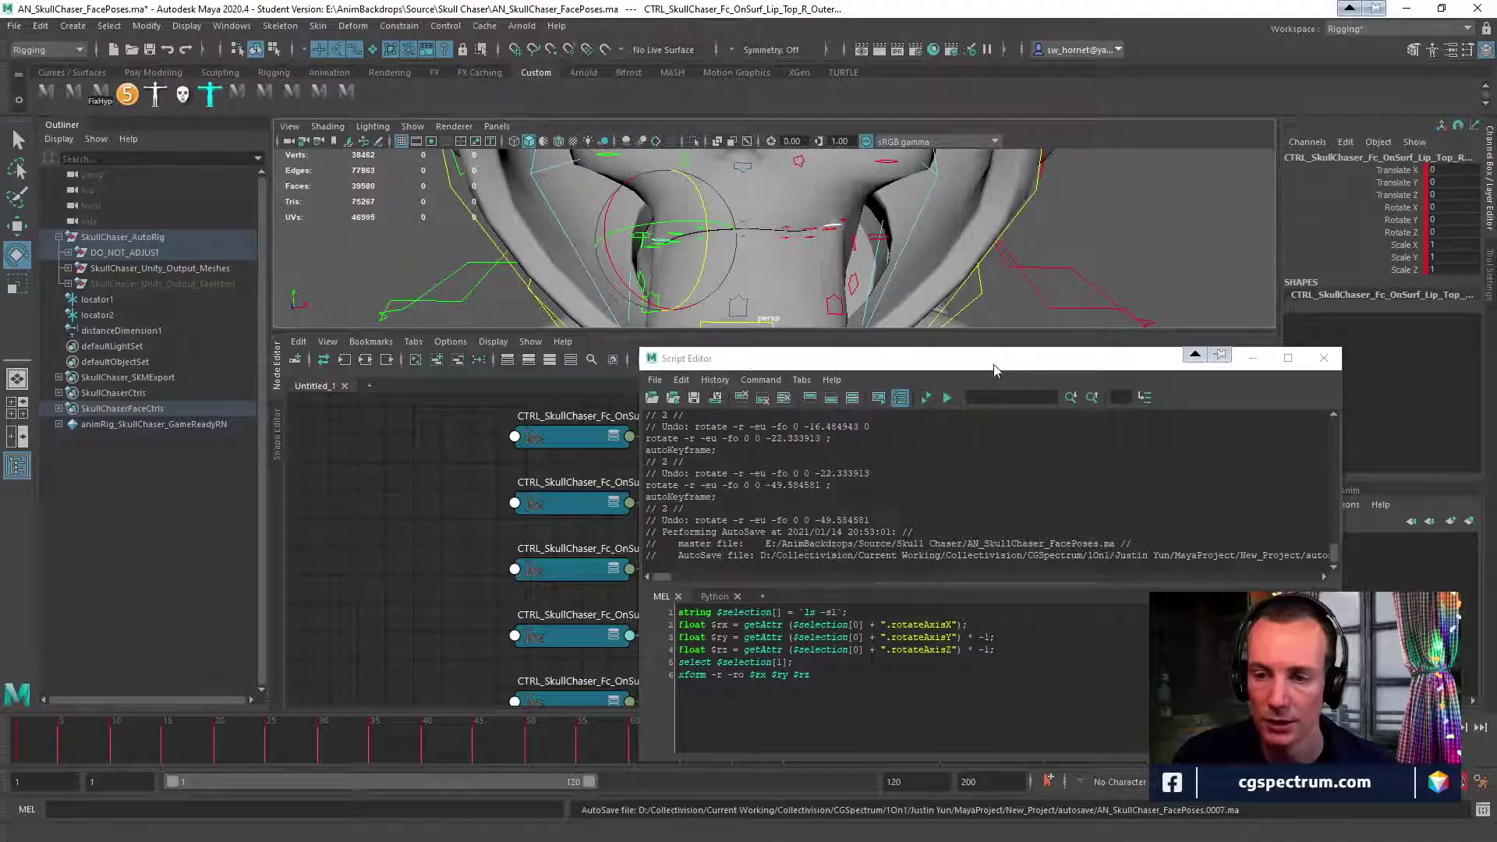
{"action": "left_click_drag", "start_coordinate": [993, 363], "coordinate": [804, 340]}
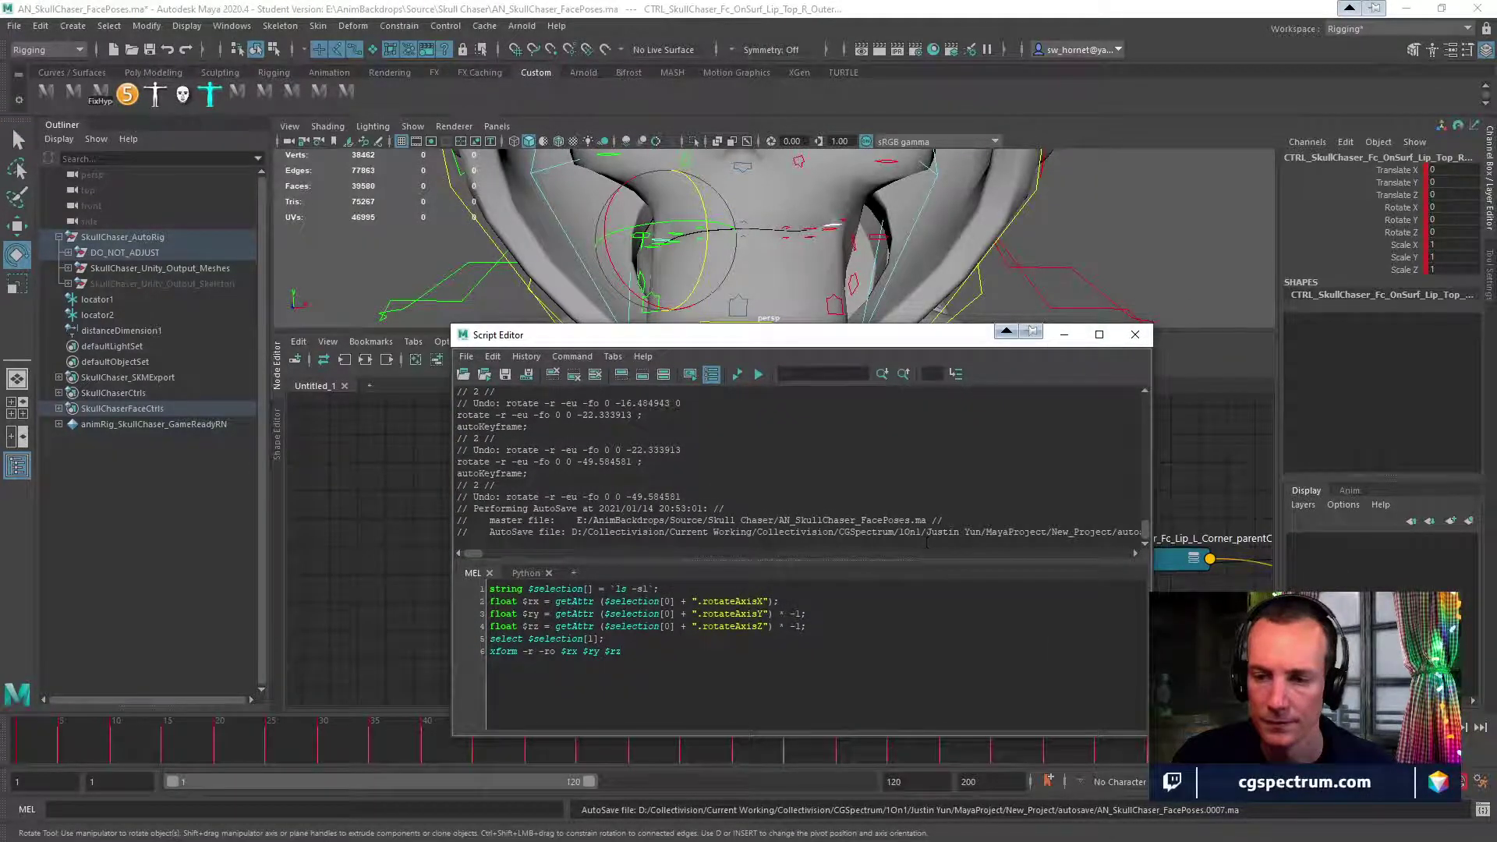
{"action": "left_click", "coordinate": [1134, 334]}
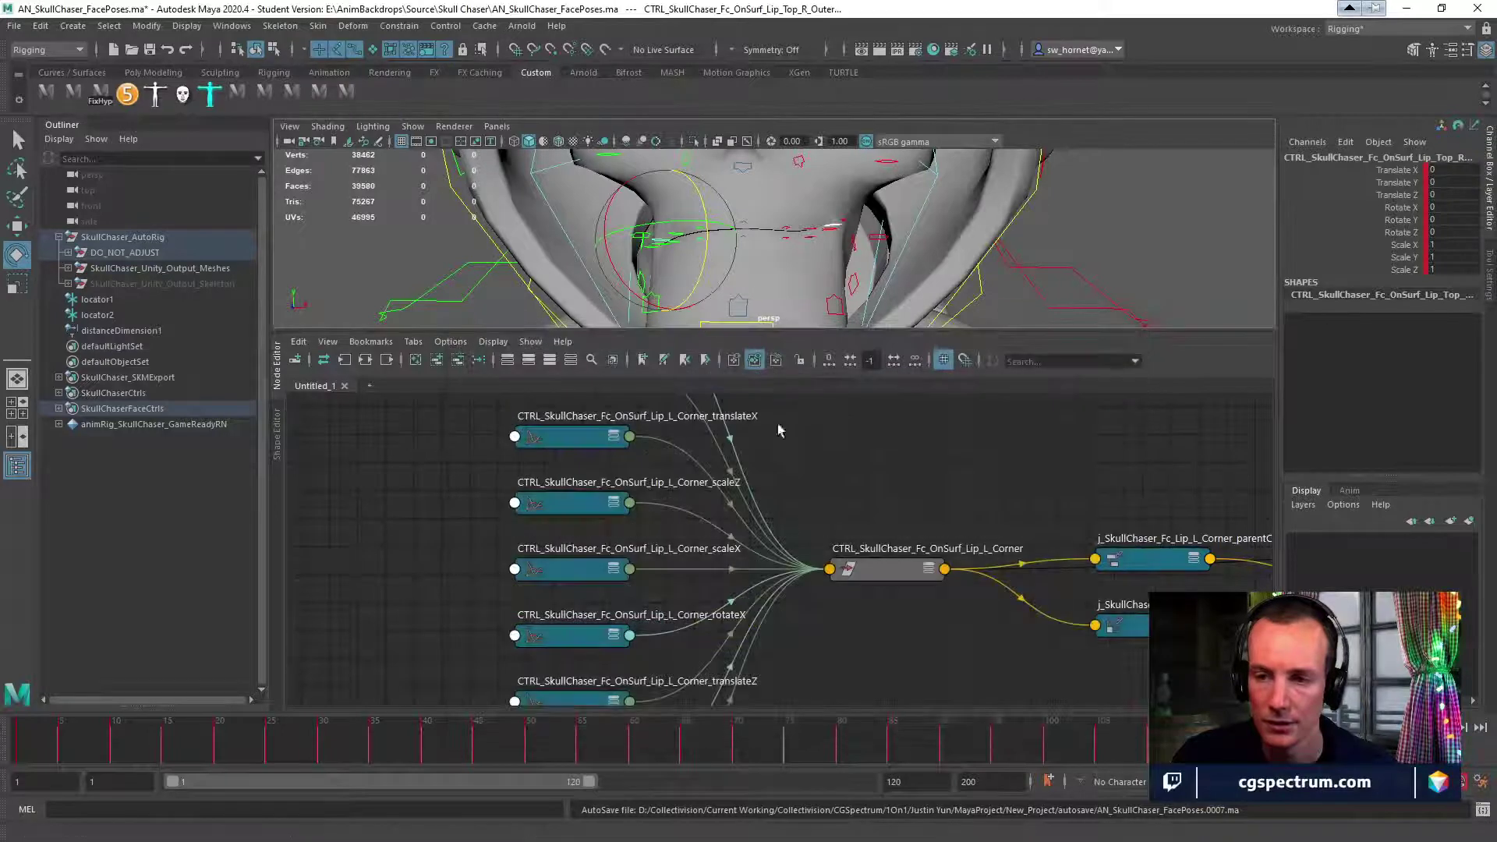
Enlarge the perspective view, switch to the Animation workspace, and close the reopened Script Editor.
{"action": "left_click_drag", "start_coordinate": [701, 332], "coordinate": [701, 558]}
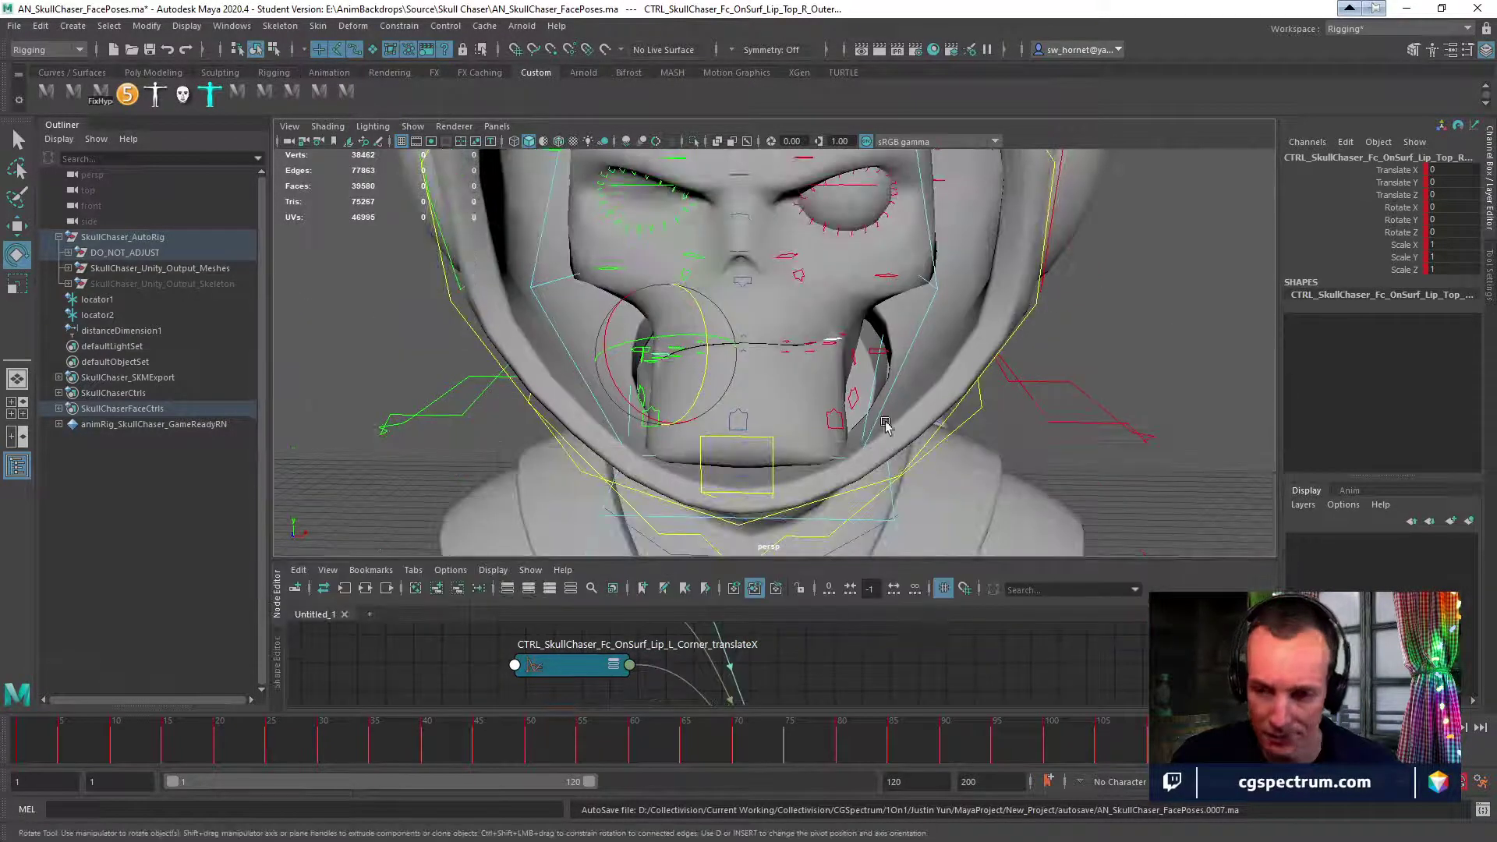
{"action": "left_click", "coordinate": [1343, 30]}
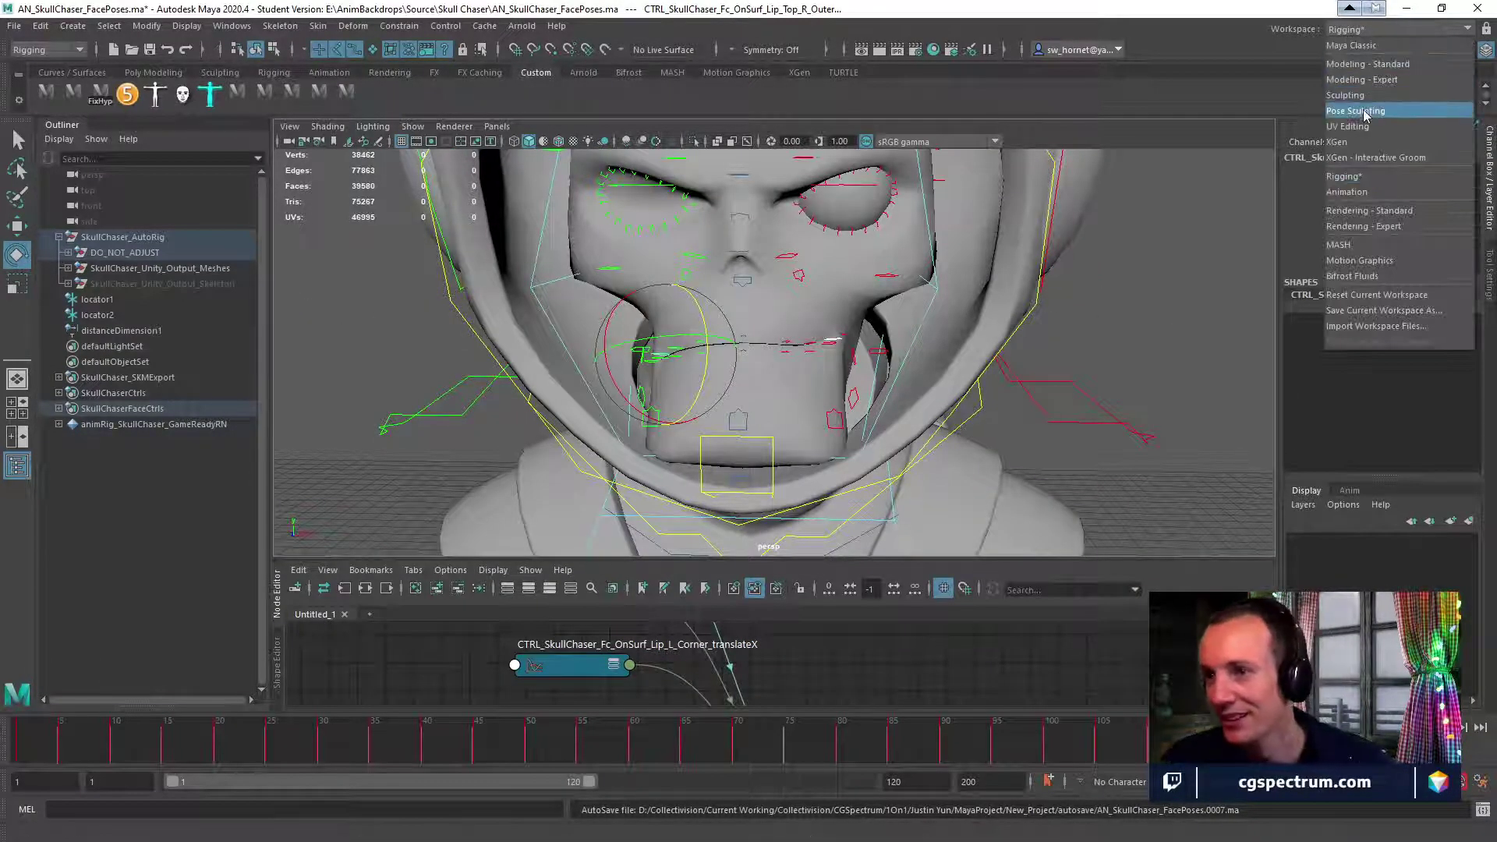
{"action": "left_click", "coordinate": [1353, 192]}
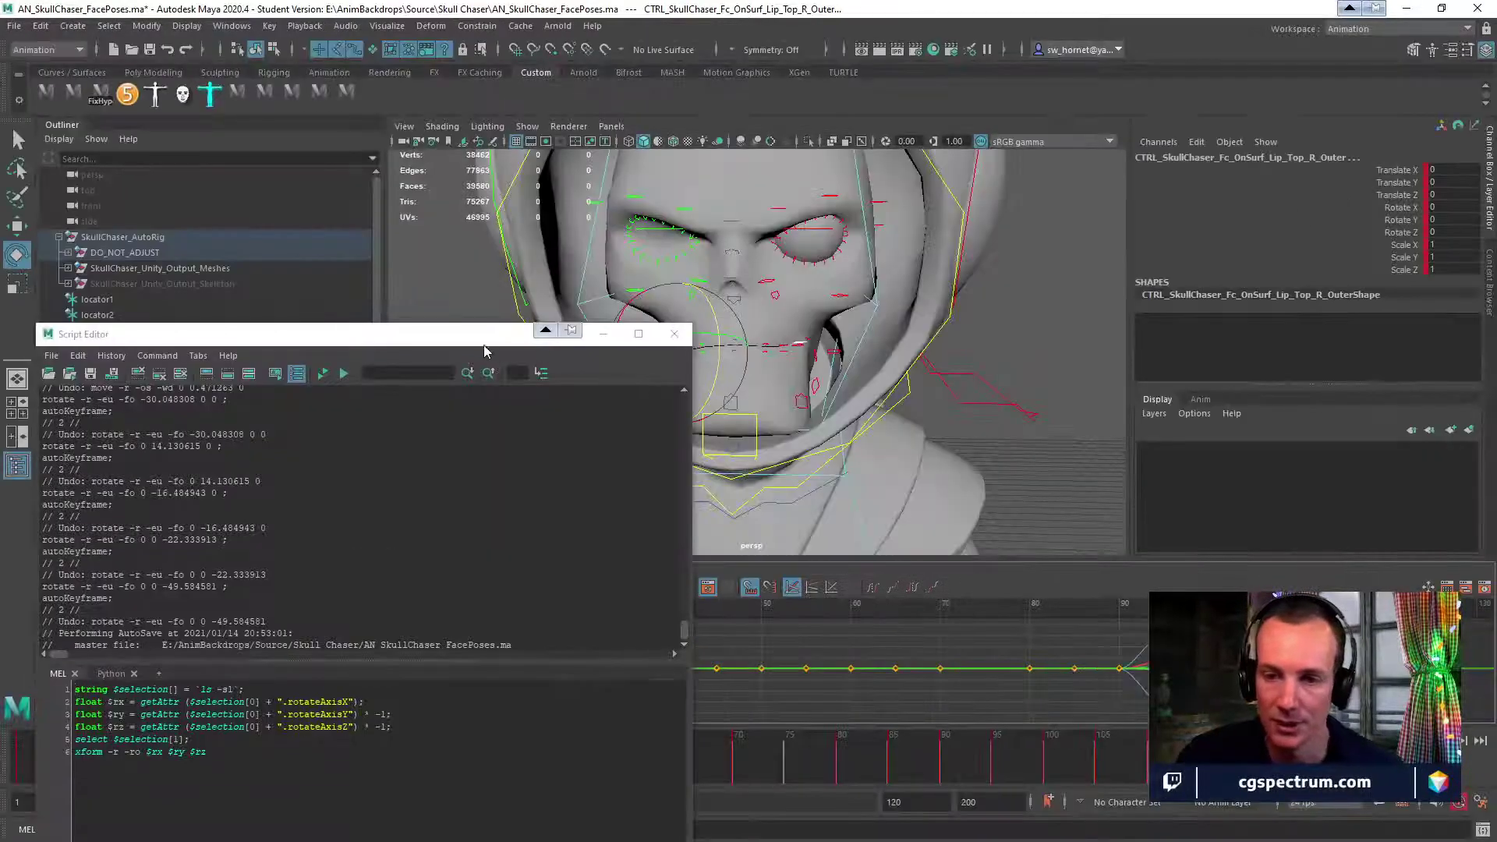
{"action": "left_click_drag", "start_coordinate": [477, 341], "coordinate": [1002, 204]}
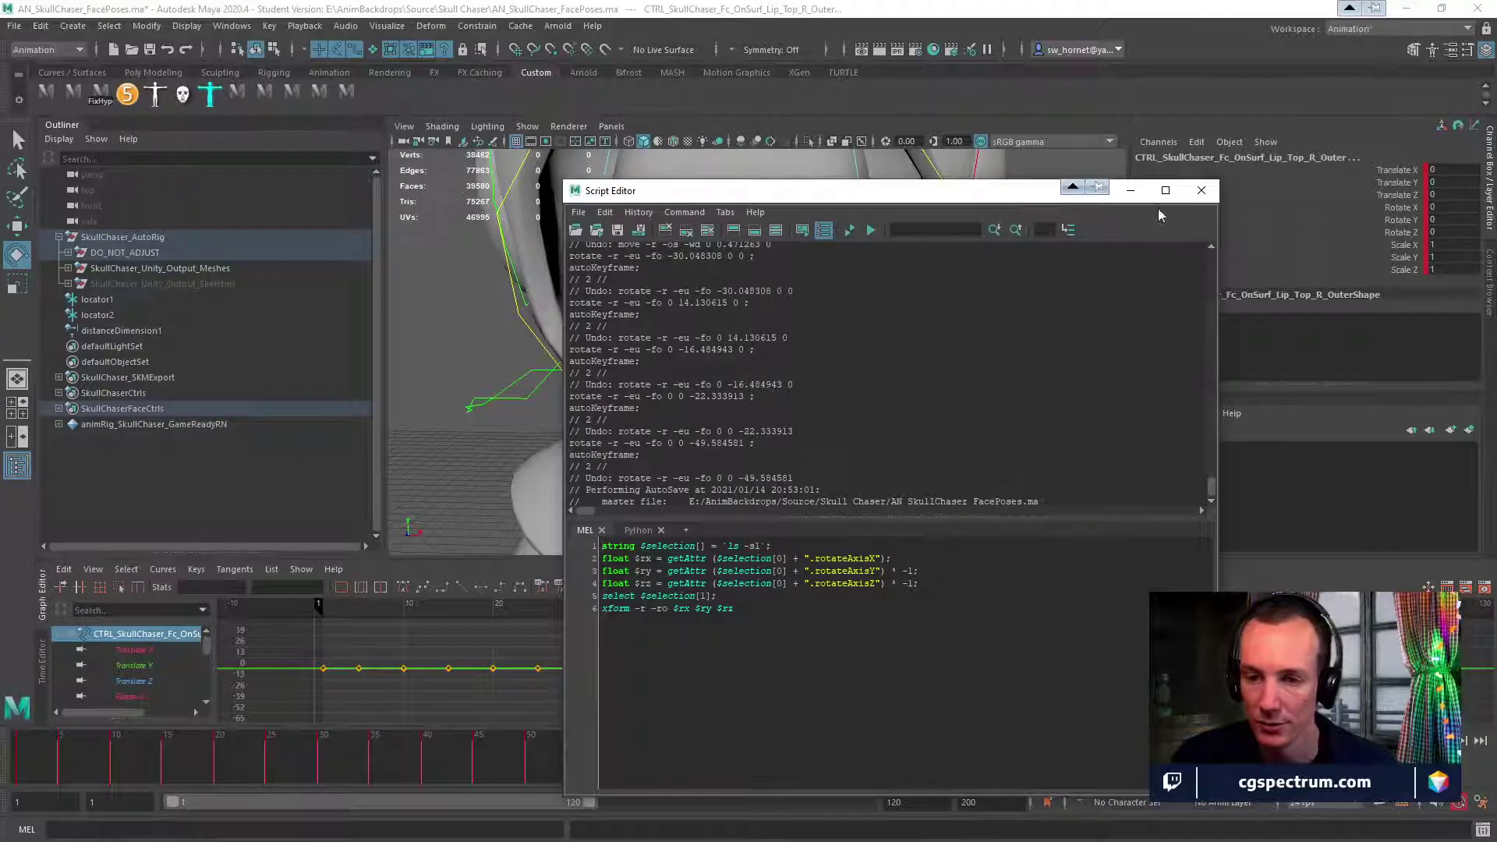
{"action": "left_click", "coordinate": [1202, 191]}
Switch to the browser and compare the ARKit mouthLeft and mouthRight reference figures in the Apple documentation.
{"action": "left_click_drag", "start_coordinate": [938, 384], "coordinate": [784, 394], "text": "alt"}
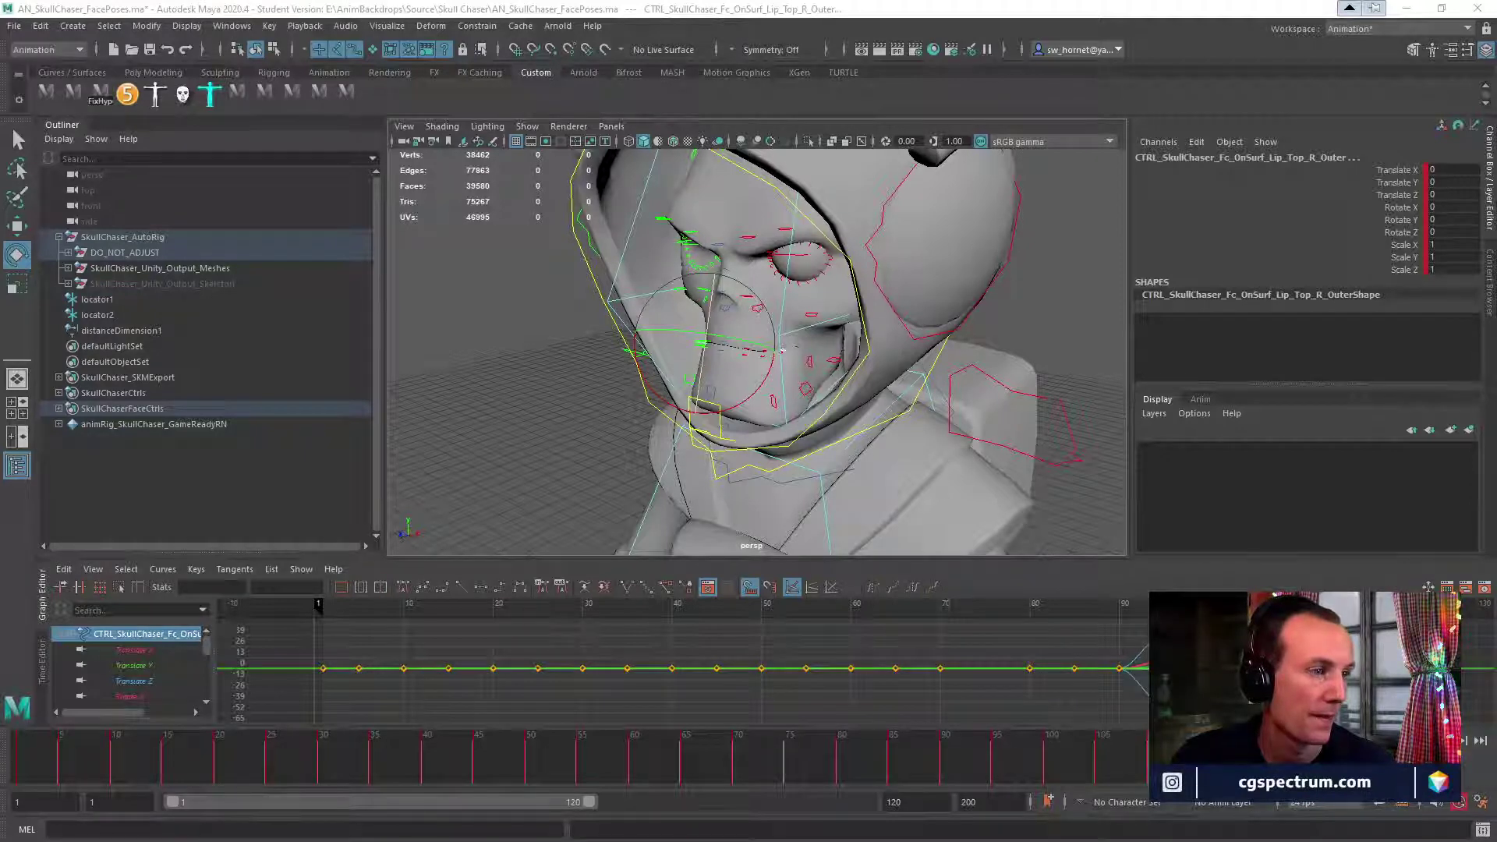
{"action": "left_click_drag", "start_coordinate": [0, 483], "coordinate": [806, 73]}
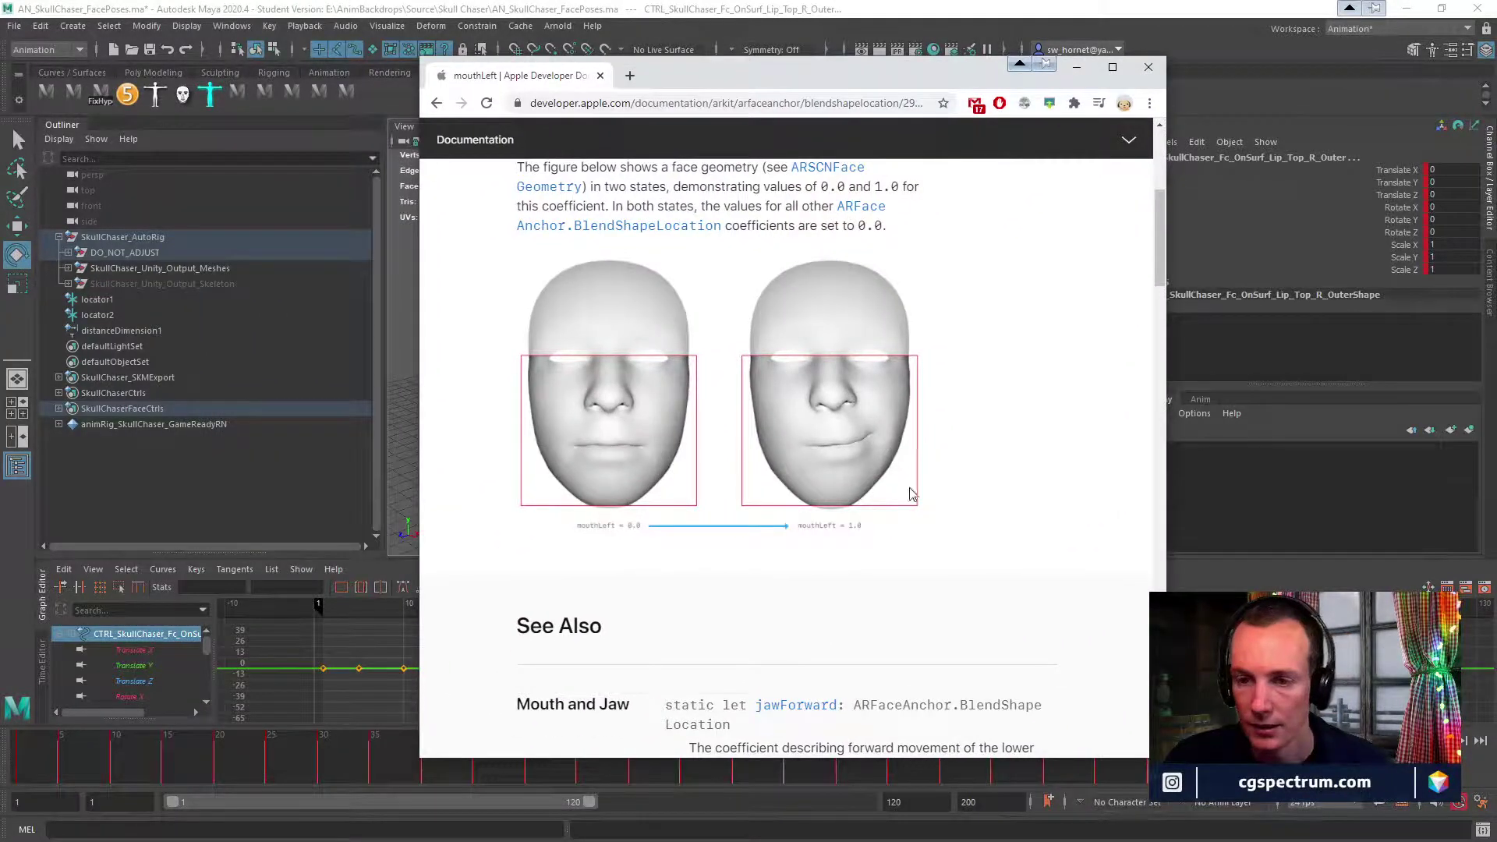
{"action": "left_click", "coordinate": [437, 103]}
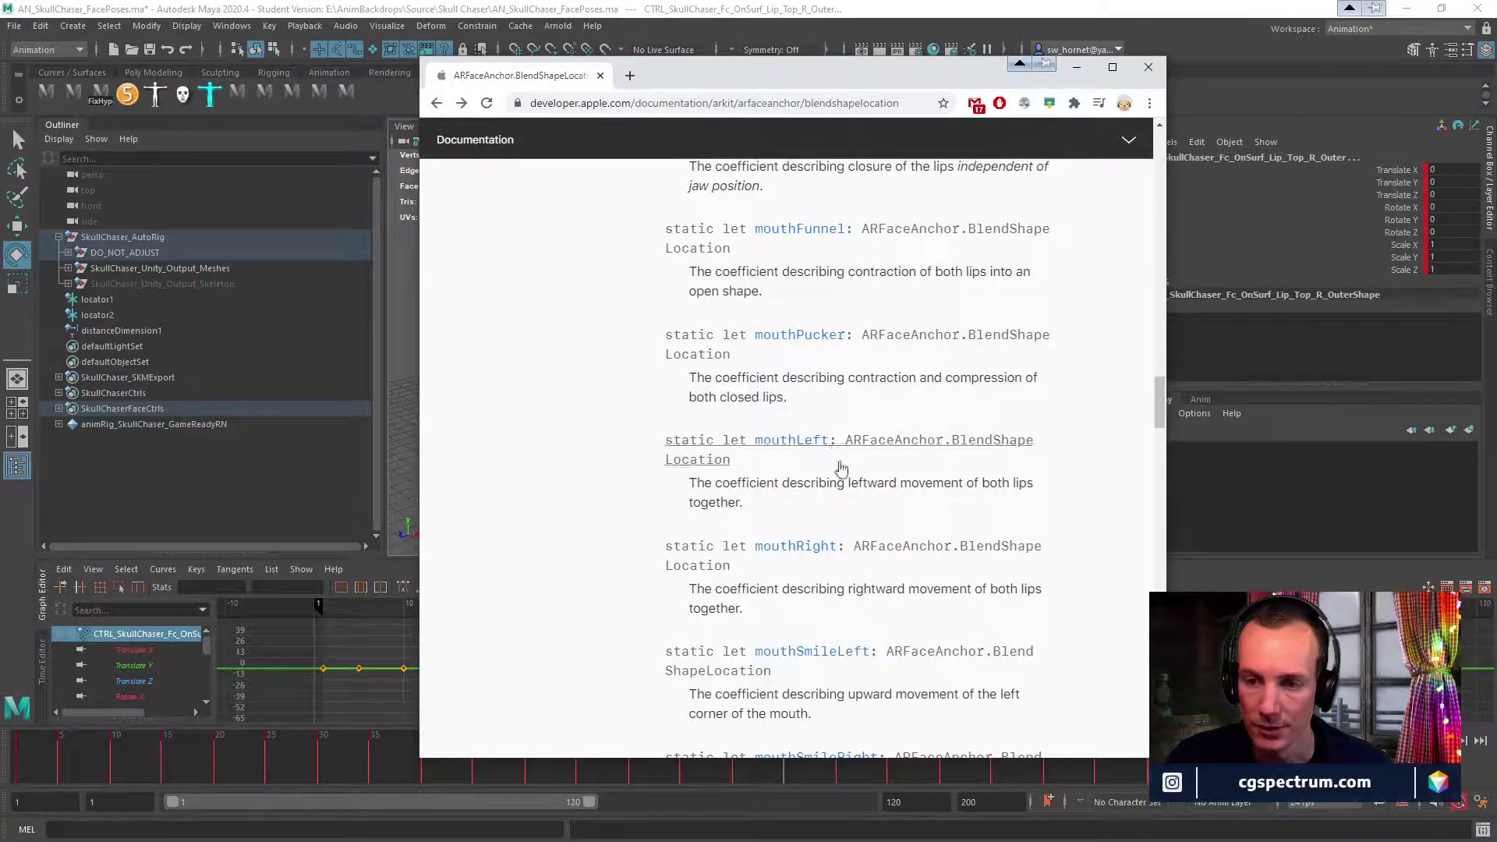
{"action": "left_click", "coordinate": [796, 546]}
{"action": "scroll", "coordinate": [776, 518], "scroll_direction": "down", "scroll_amount": 5}
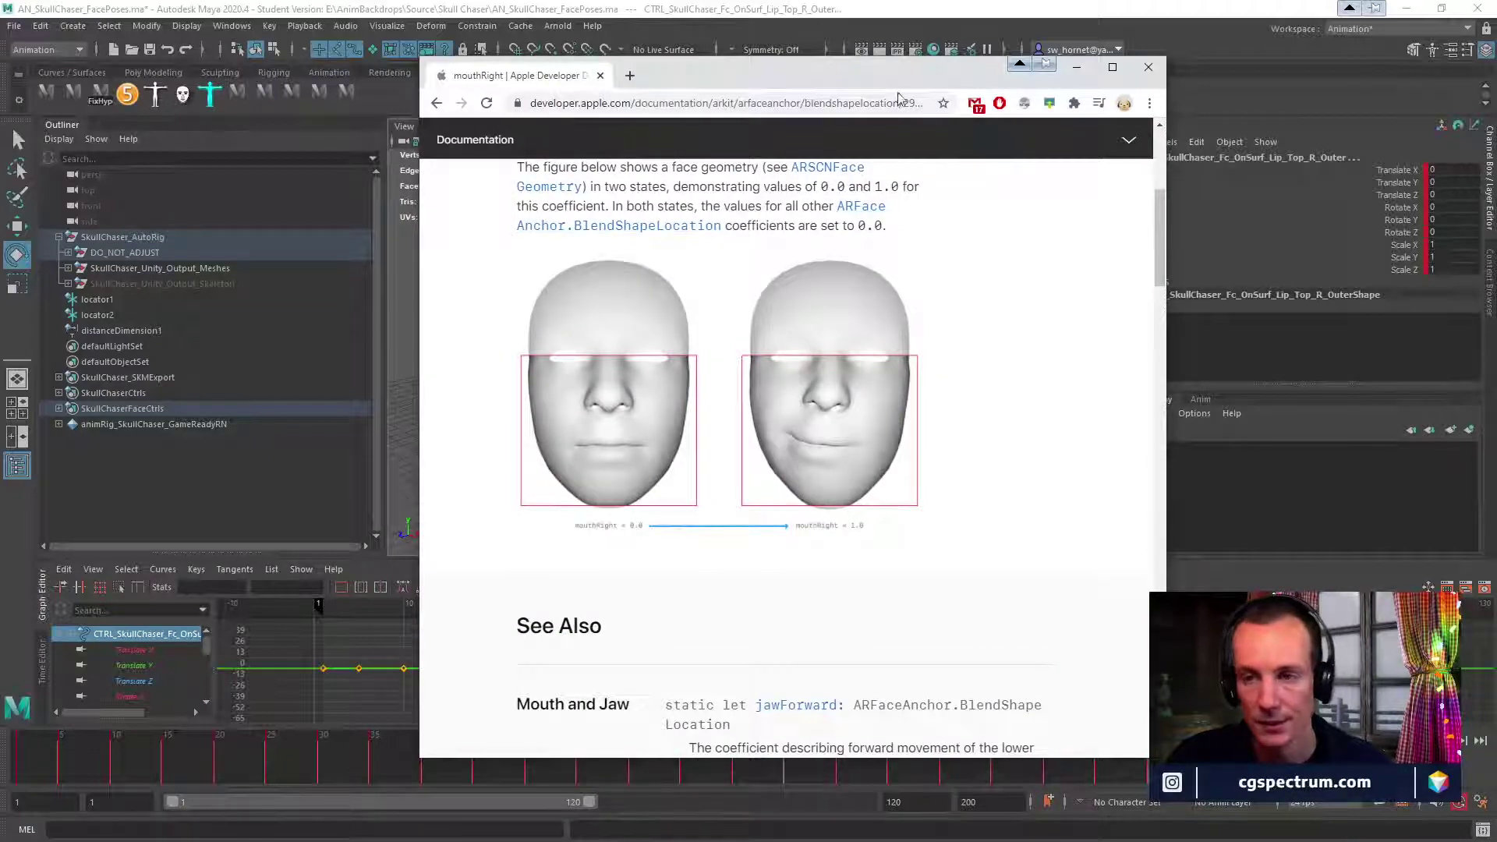
{"action": "left_click_drag", "start_coordinate": [897, 81], "coordinate": [0, 175]}
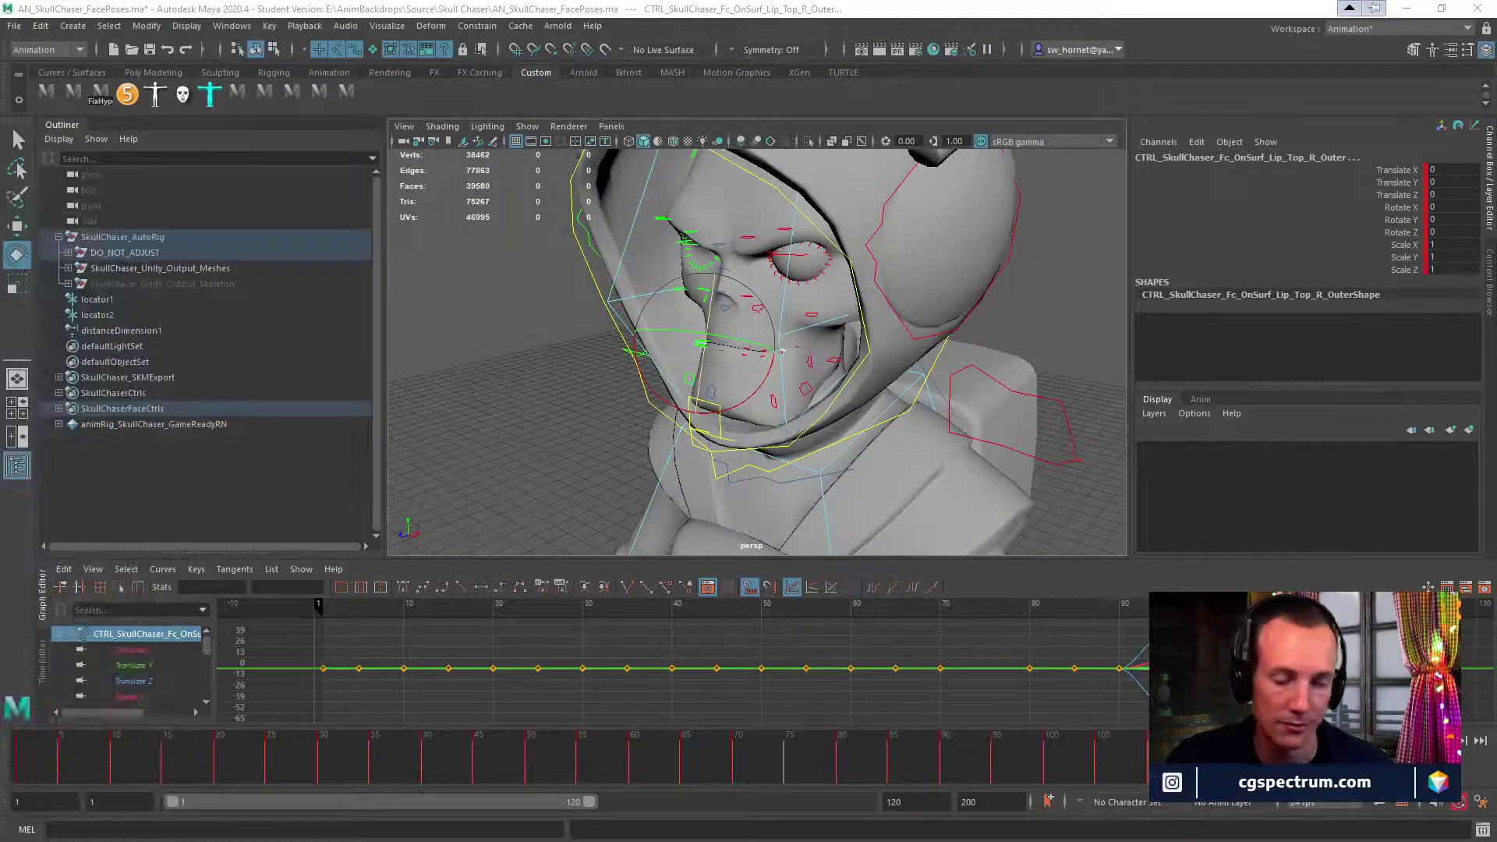
Play back the face poses, and examine the lip line and the gap at the right mouth corner up close.
{"action": "left_click_drag", "start_coordinate": [784, 306], "coordinate": [939, 337], "text": "alt"}
{"action": "right_click_drag", "start_coordinate": [939, 338], "coordinate": [959, 361], "text": "alt"}
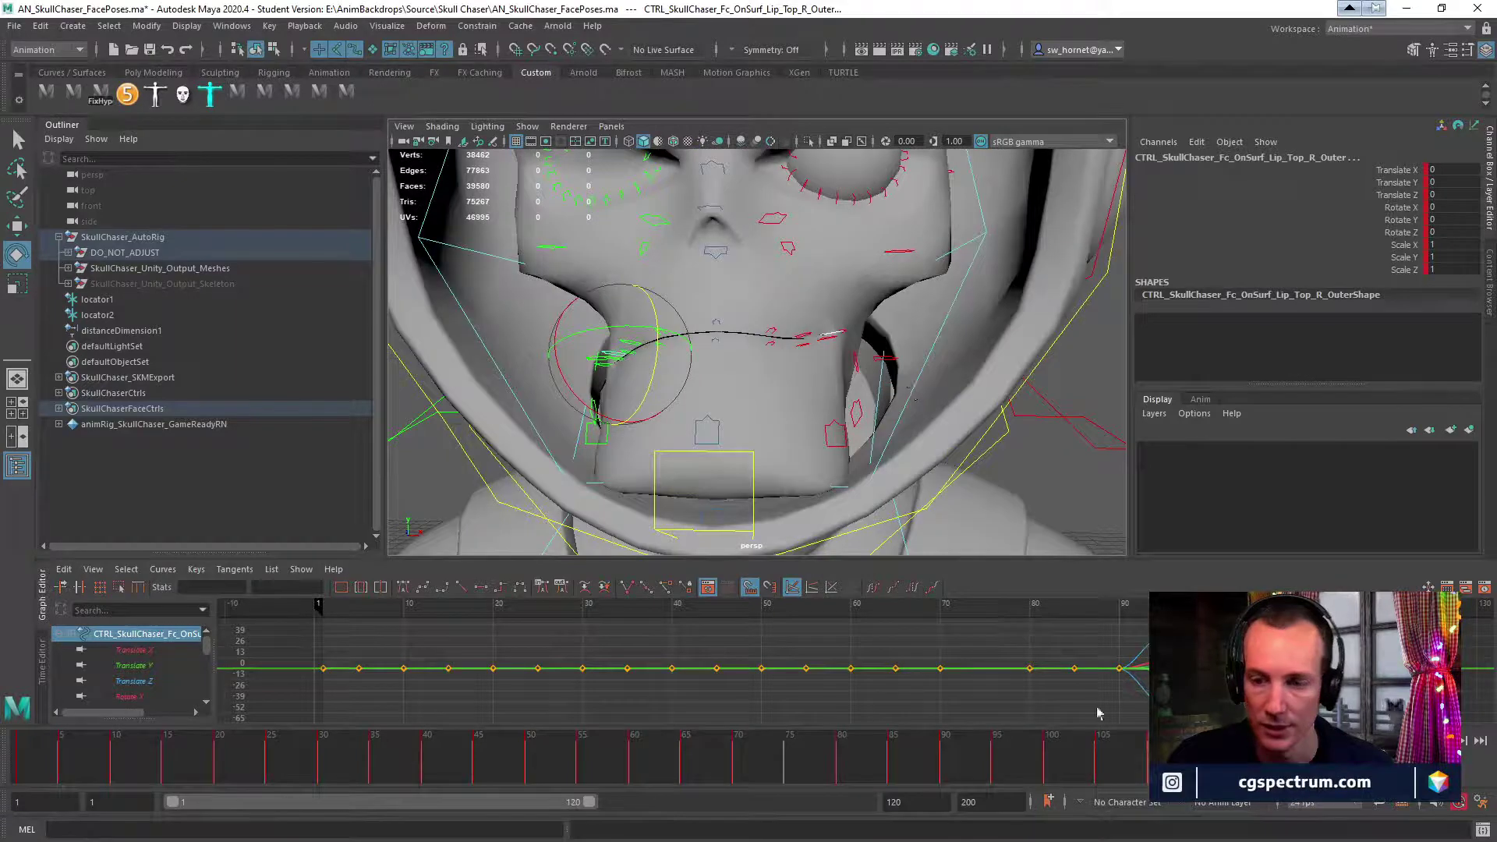
{"action": "key", "text": "alt+v"}
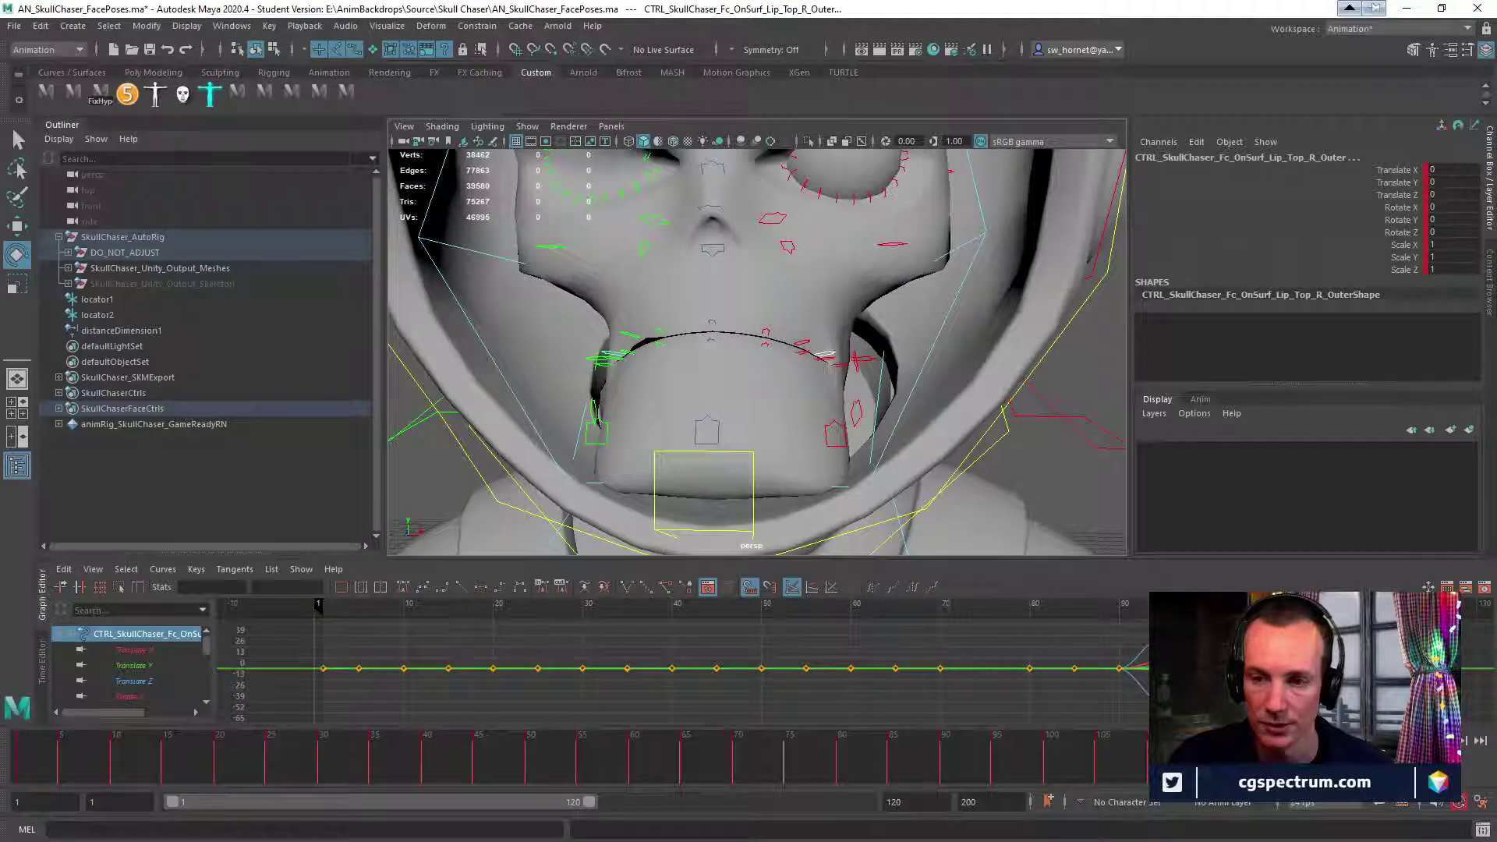
{"action": "right_click_drag", "start_coordinate": [742, 371], "coordinate": [952, 458], "text": "alt"}
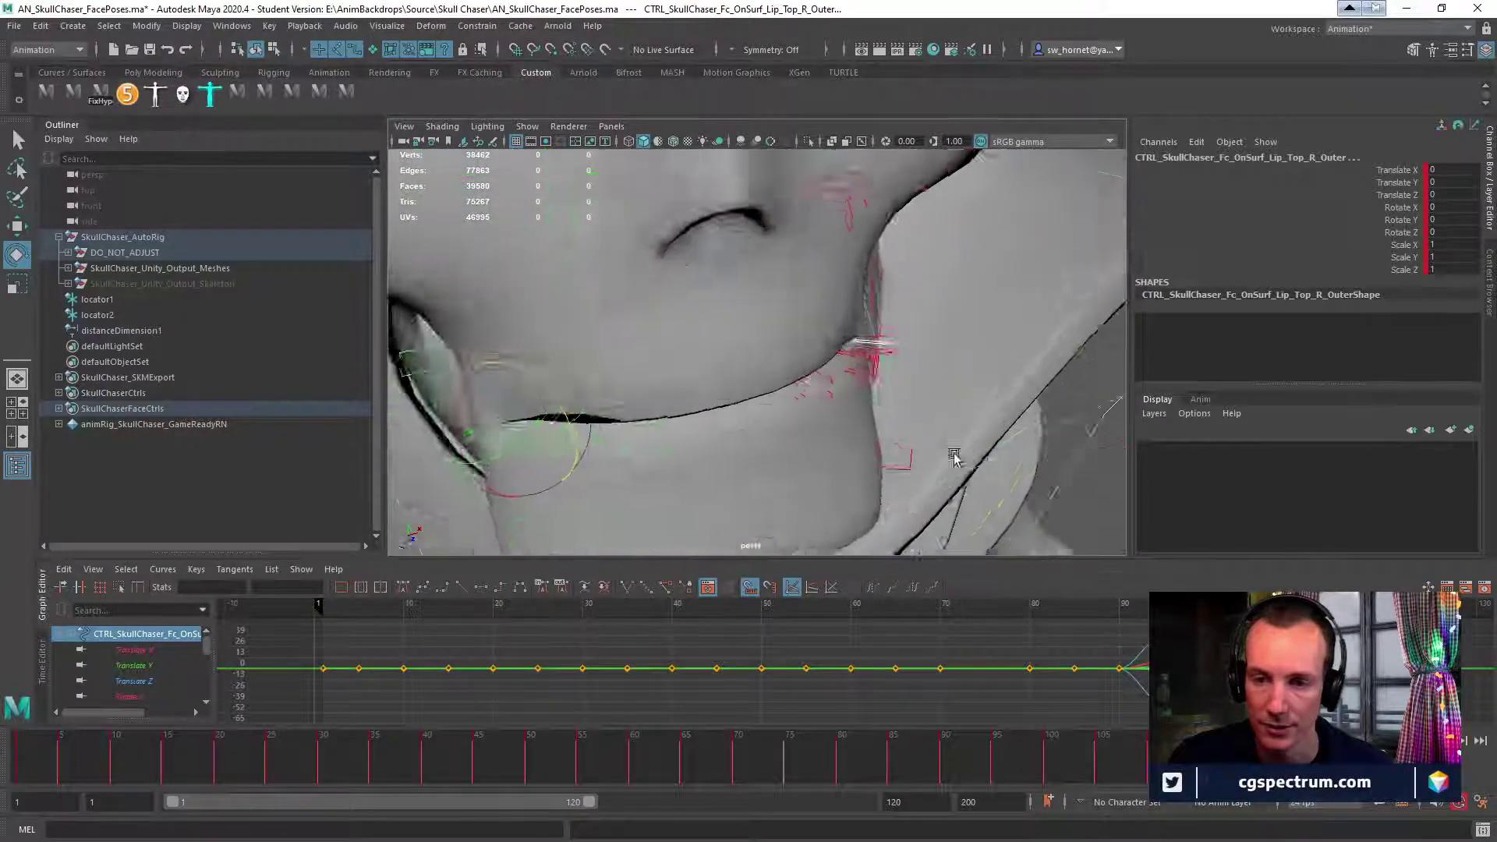
{"action": "left_click_drag", "start_coordinate": [952, 458], "coordinate": [749, 338], "text": "alt"}
{"action": "right_click_drag", "start_coordinate": [748, 338], "coordinate": [718, 395], "text": "alt"}
{"action": "left_click_drag", "start_coordinate": [718, 394], "coordinate": [772, 367], "text": "alt"}
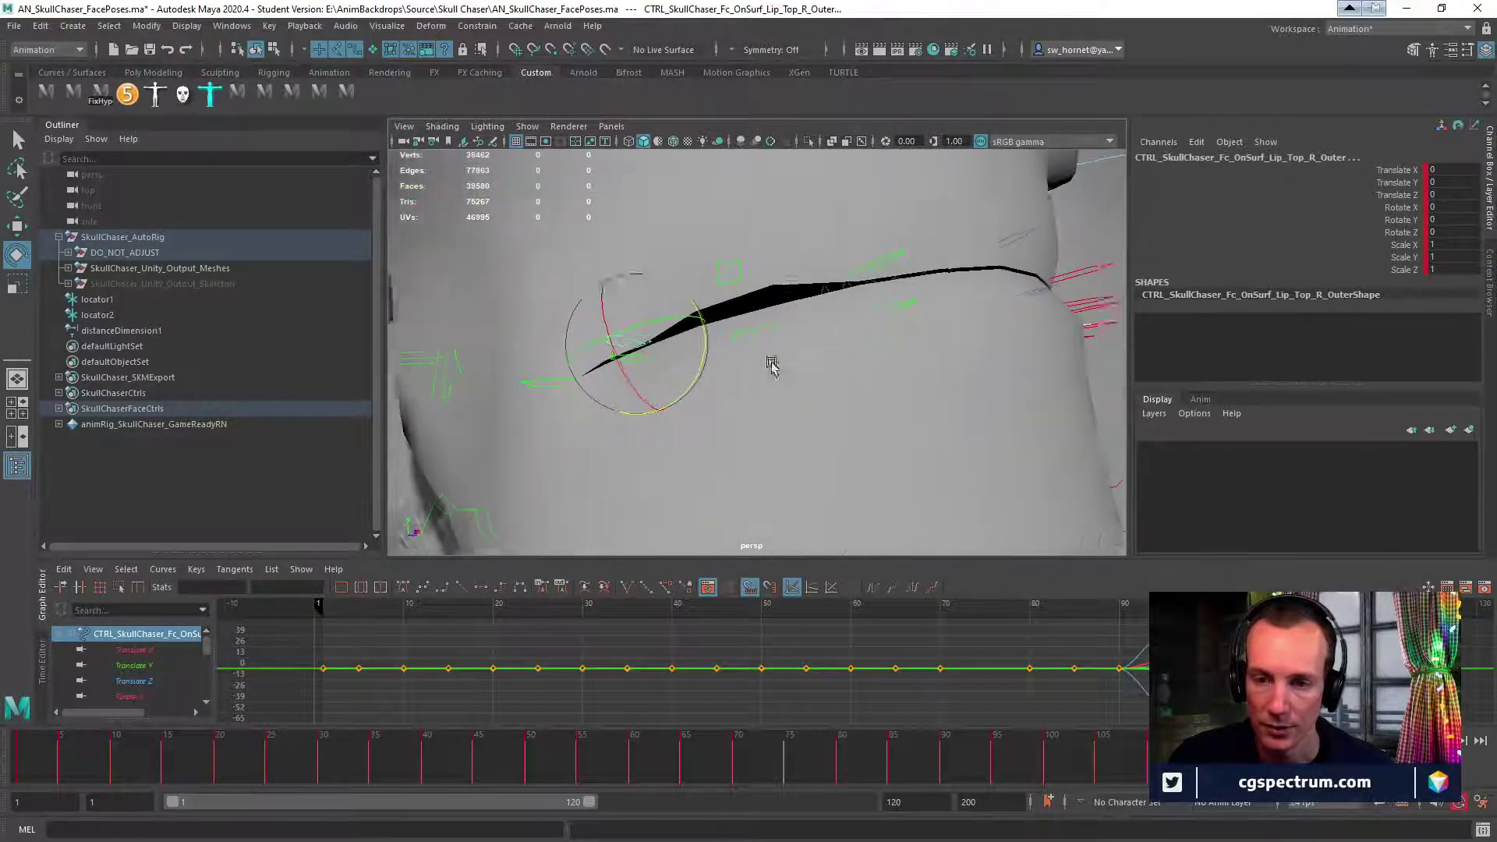
{"action": "middle_click_drag", "start_coordinate": [772, 368], "coordinate": [672, 378], "text": "alt"}
{"action": "right_click_drag", "start_coordinate": [672, 378], "coordinate": [665, 366], "text": "alt"}
{"action": "left_click_drag", "start_coordinate": [641, 367], "coordinate": [714, 468], "text": "alt"}
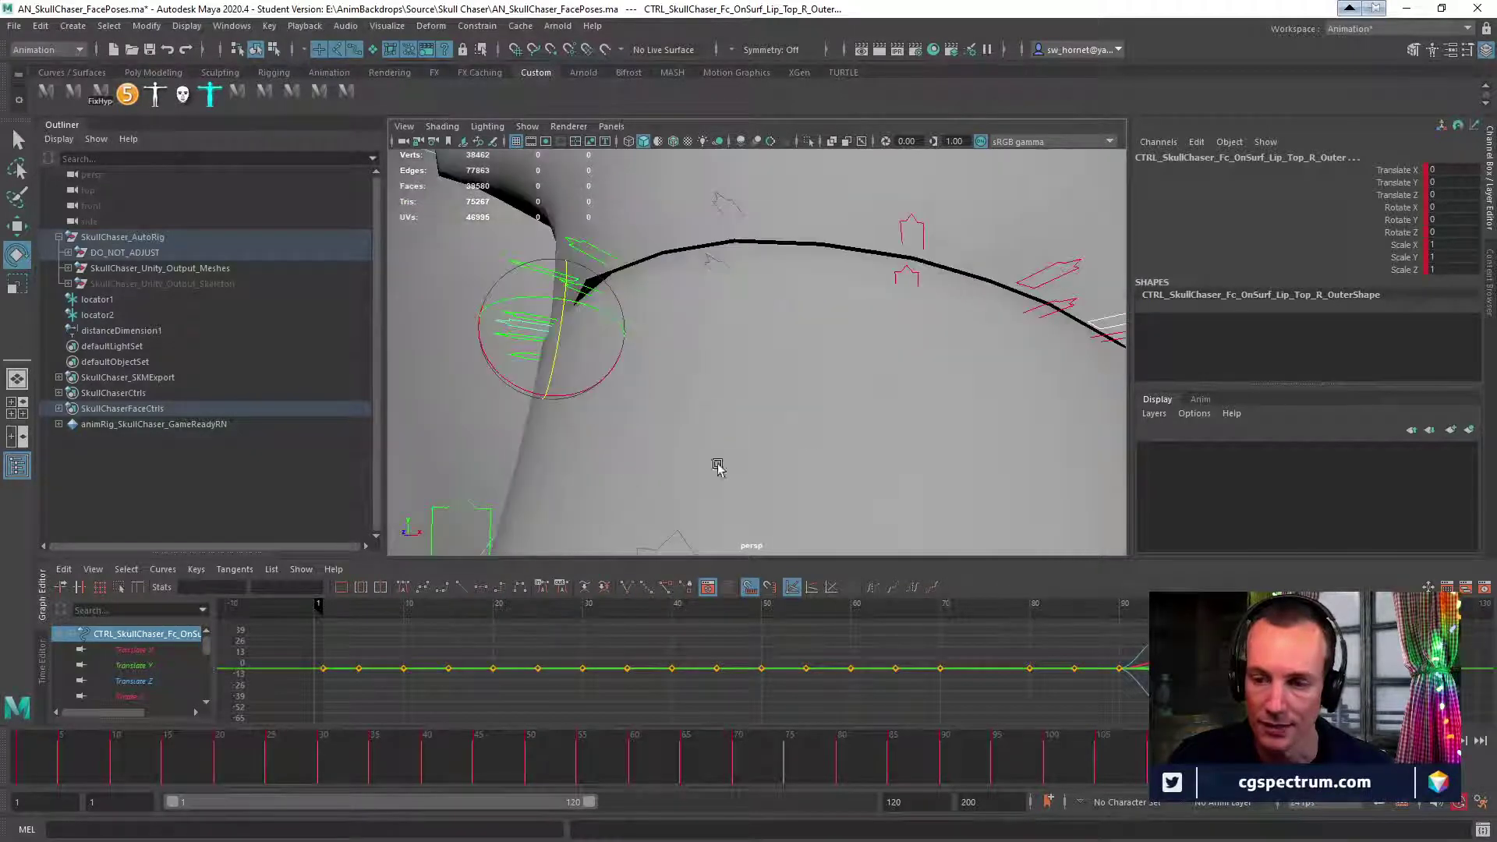
Switch to the browser and examine the mouthSmileLeft reference figure in Apple's ARKit blend shape documentation.
{"action": "left_click_drag", "start_coordinate": [0, 203], "coordinate": [850, 109]}
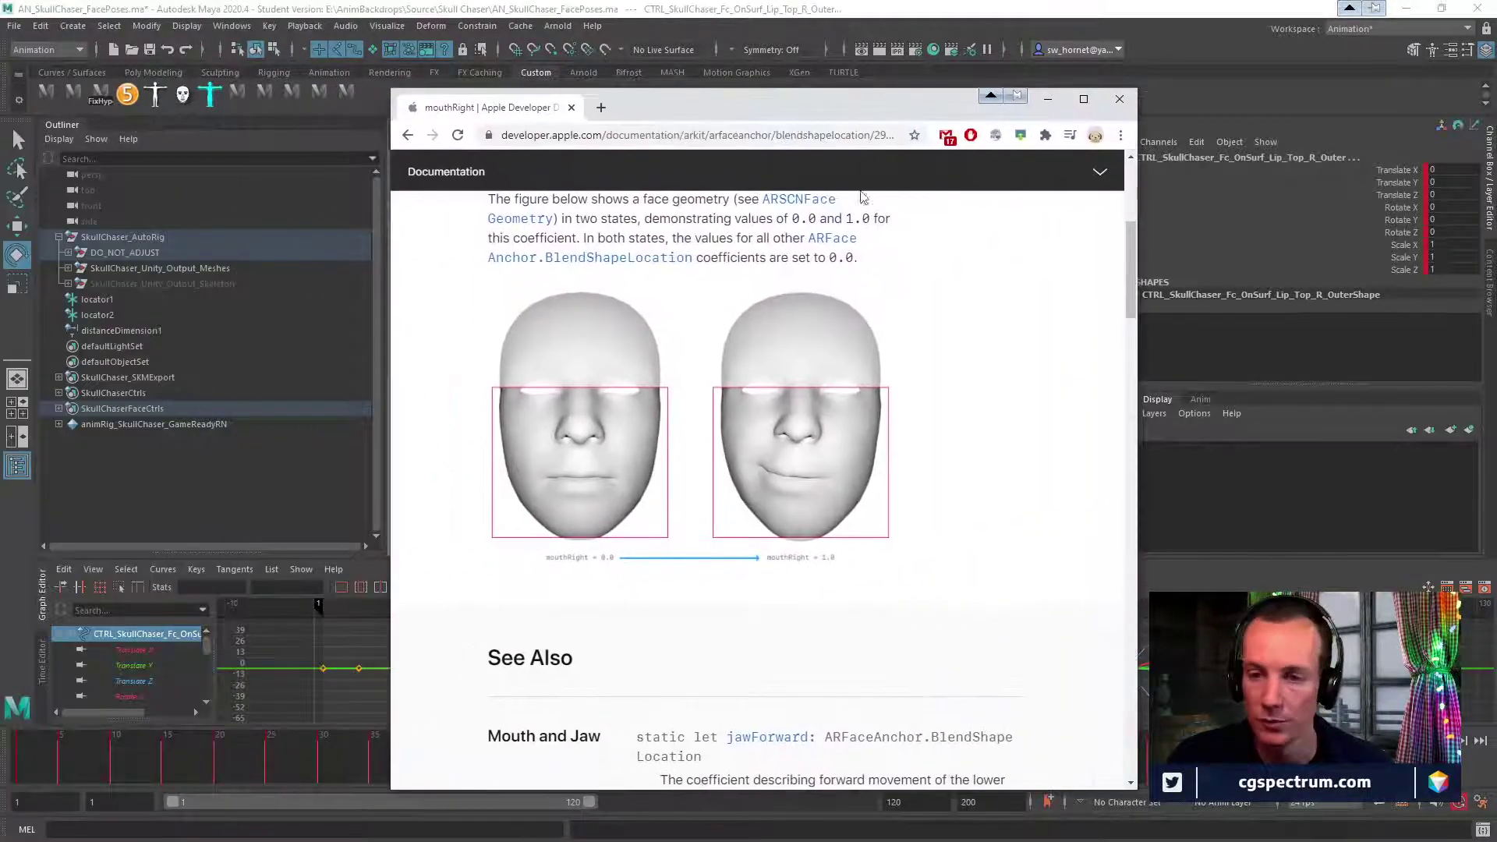
{"action": "left_click", "coordinate": [412, 138]}
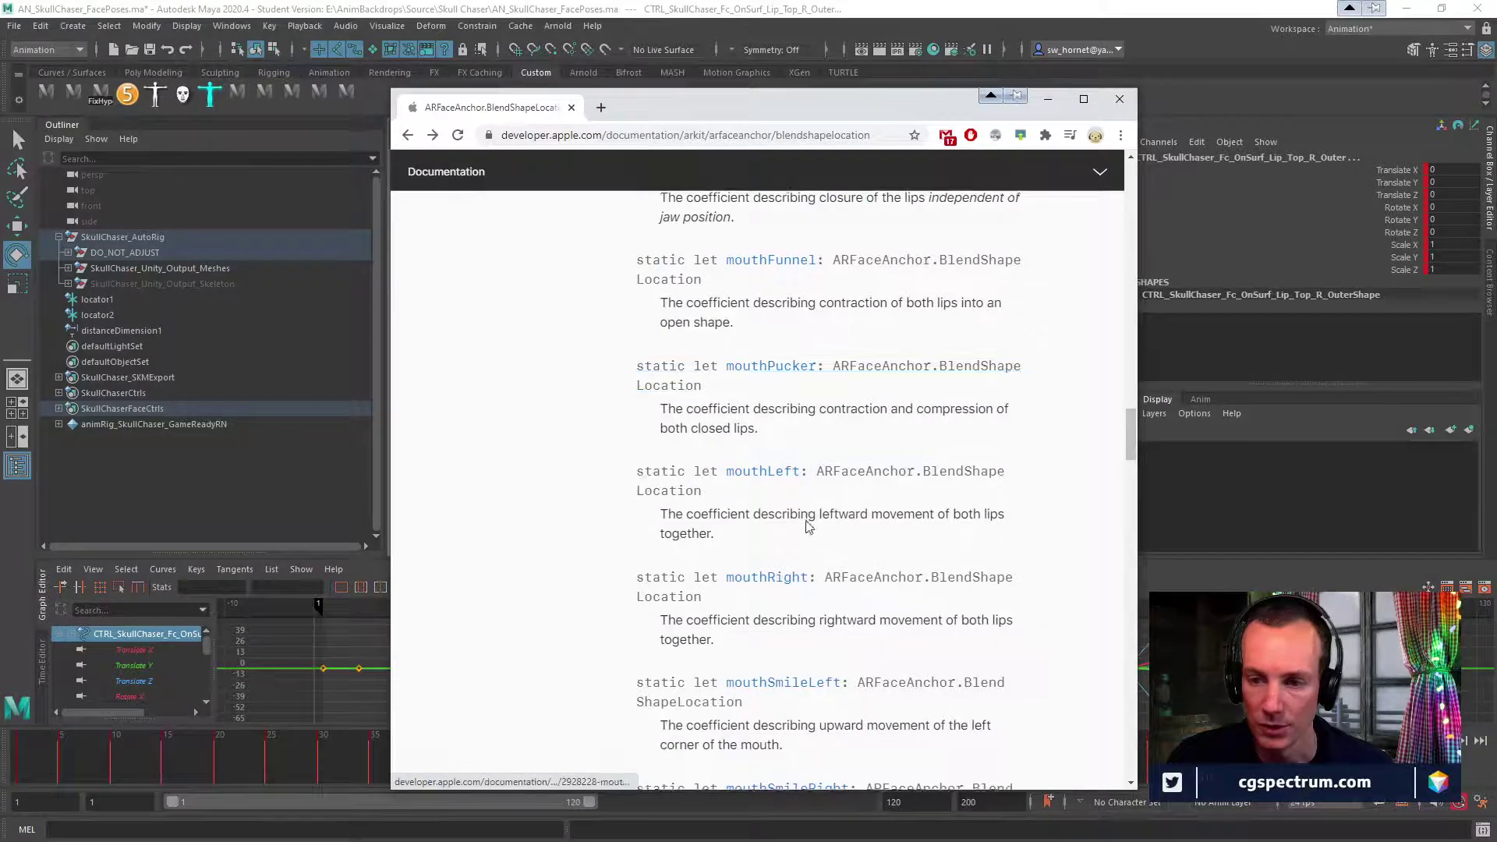
{"action": "scroll", "coordinate": [772, 521], "scroll_direction": "down", "scroll_amount": 1}
{"action": "scroll", "coordinate": [783, 499], "scroll_direction": "down", "scroll_amount": 2}
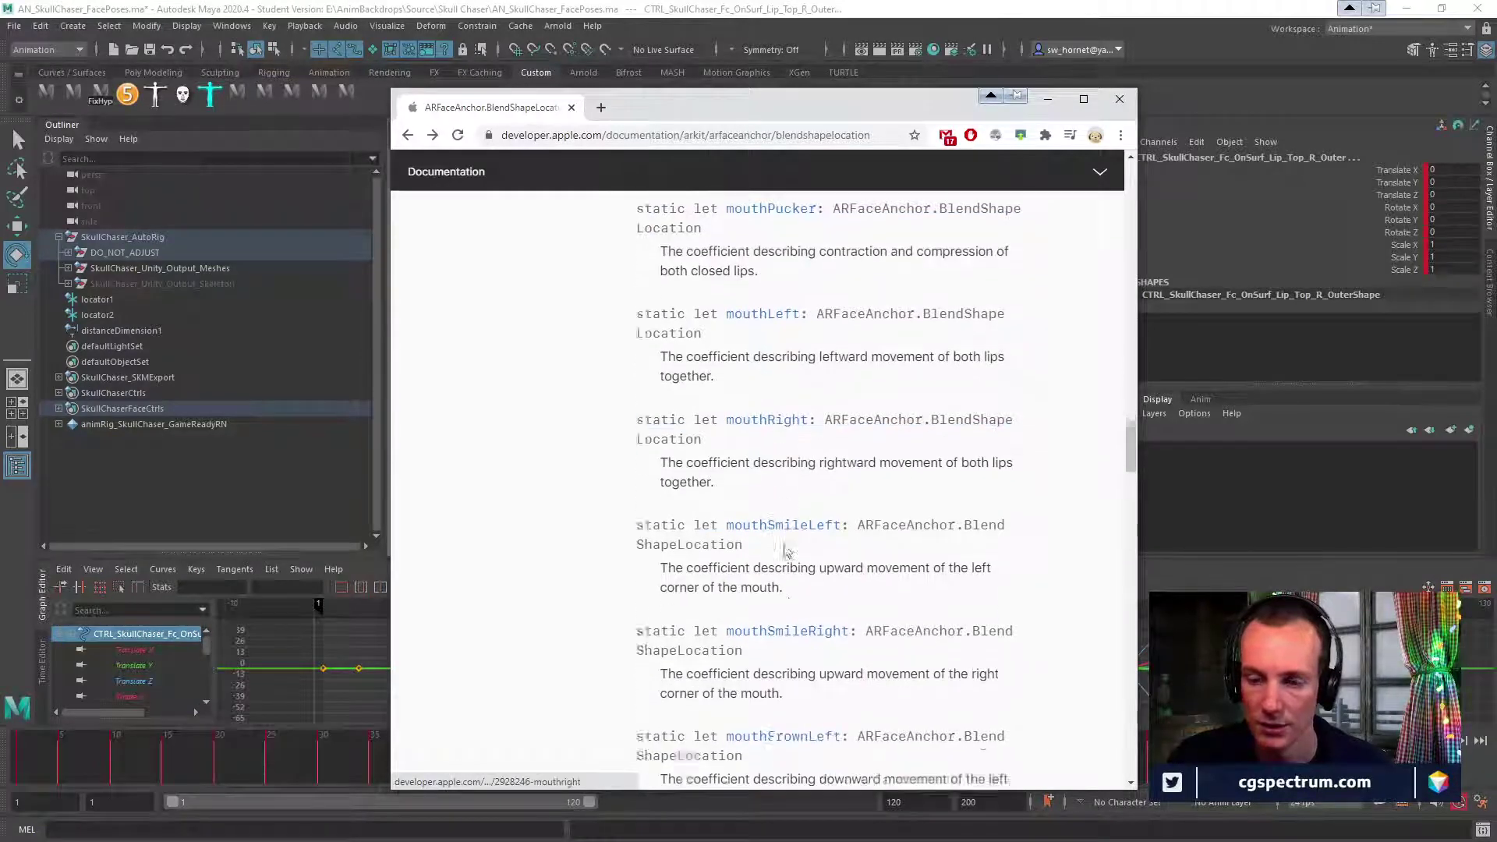
{"action": "left_click", "coordinate": [785, 477]}
{"action": "scroll", "coordinate": [874, 520], "scroll_direction": "down", "scroll_amount": 6}
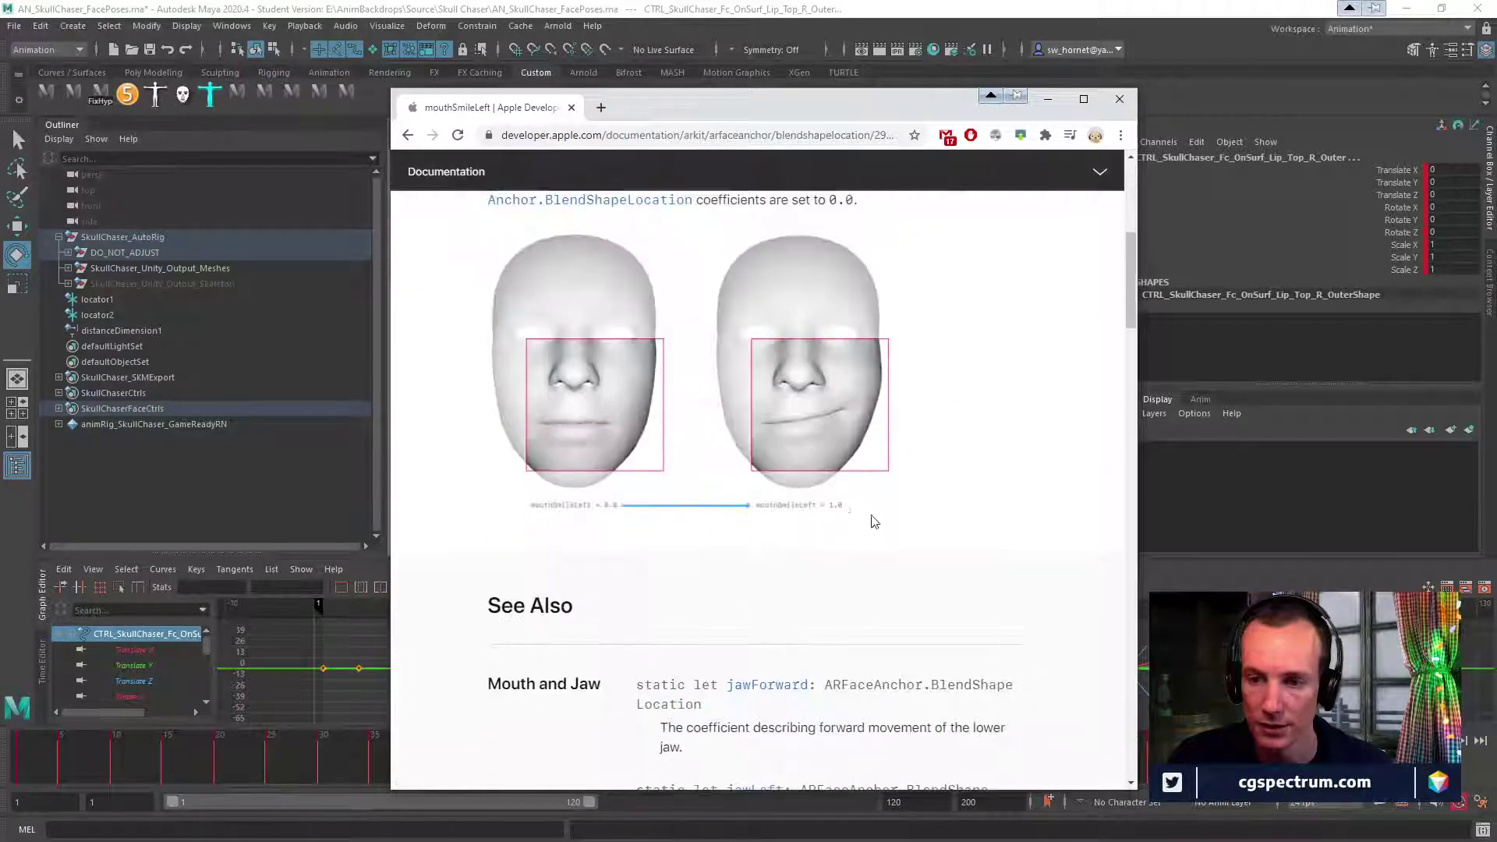
Go back to the blend shape list and examine the mouthFrownLeft reference figure.
{"action": "left_click", "coordinate": [407, 138]}
{"action": "scroll", "coordinate": [795, 491], "scroll_direction": "down", "scroll_amount": 2}
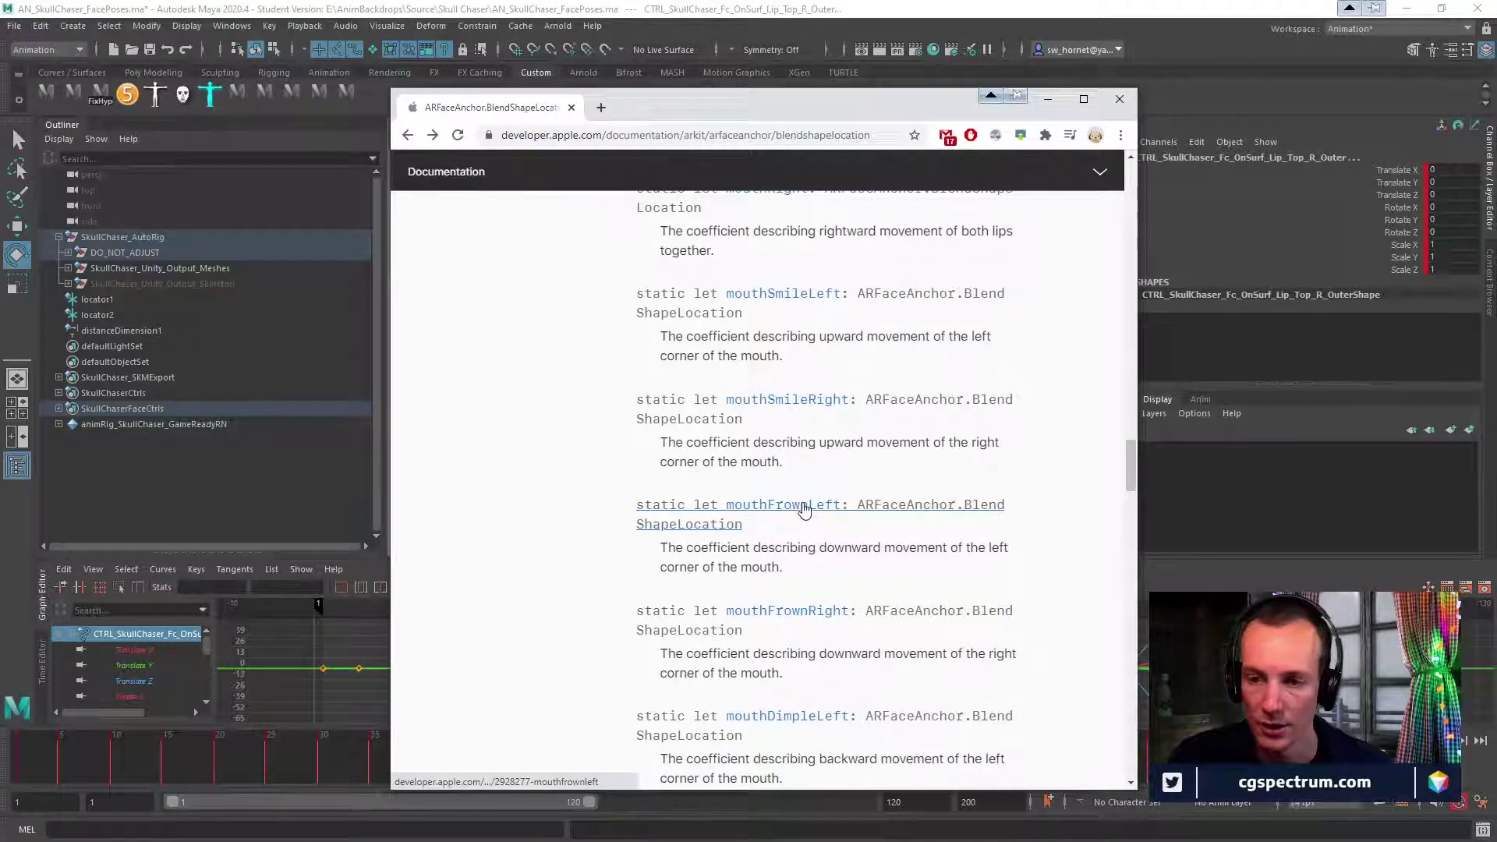
{"action": "left_click", "coordinate": [804, 507]}
{"action": "scroll", "coordinate": [788, 511], "scroll_direction": "down", "scroll_amount": 6}
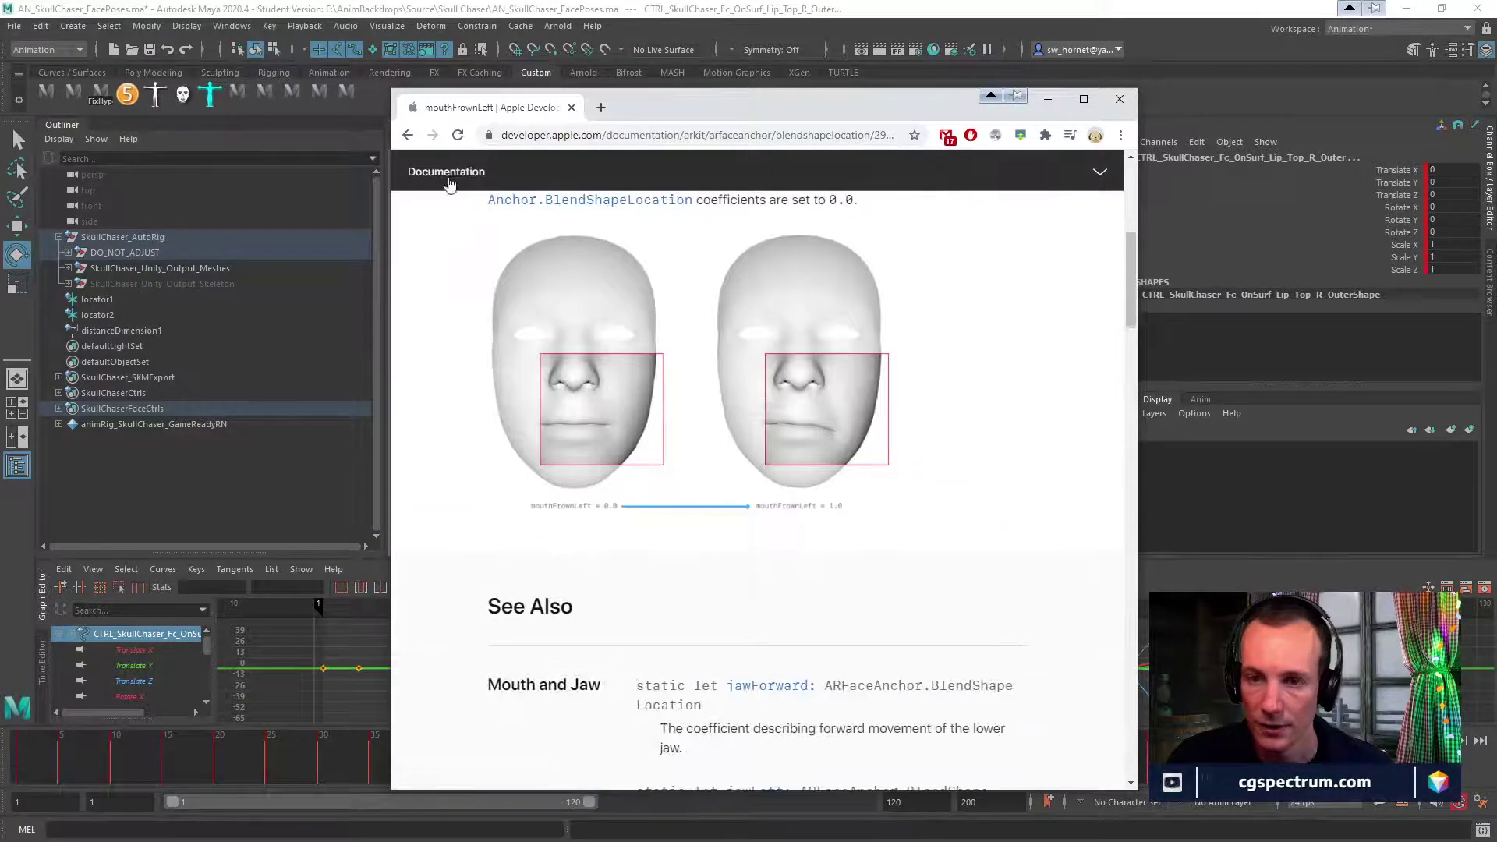
Look over the mouth entries in the blend shape list and examine the mouthLeft figure again.
{"action": "left_click", "coordinate": [407, 135]}
{"action": "scroll", "coordinate": [819, 468], "scroll_direction": "up", "scroll_amount": 5}
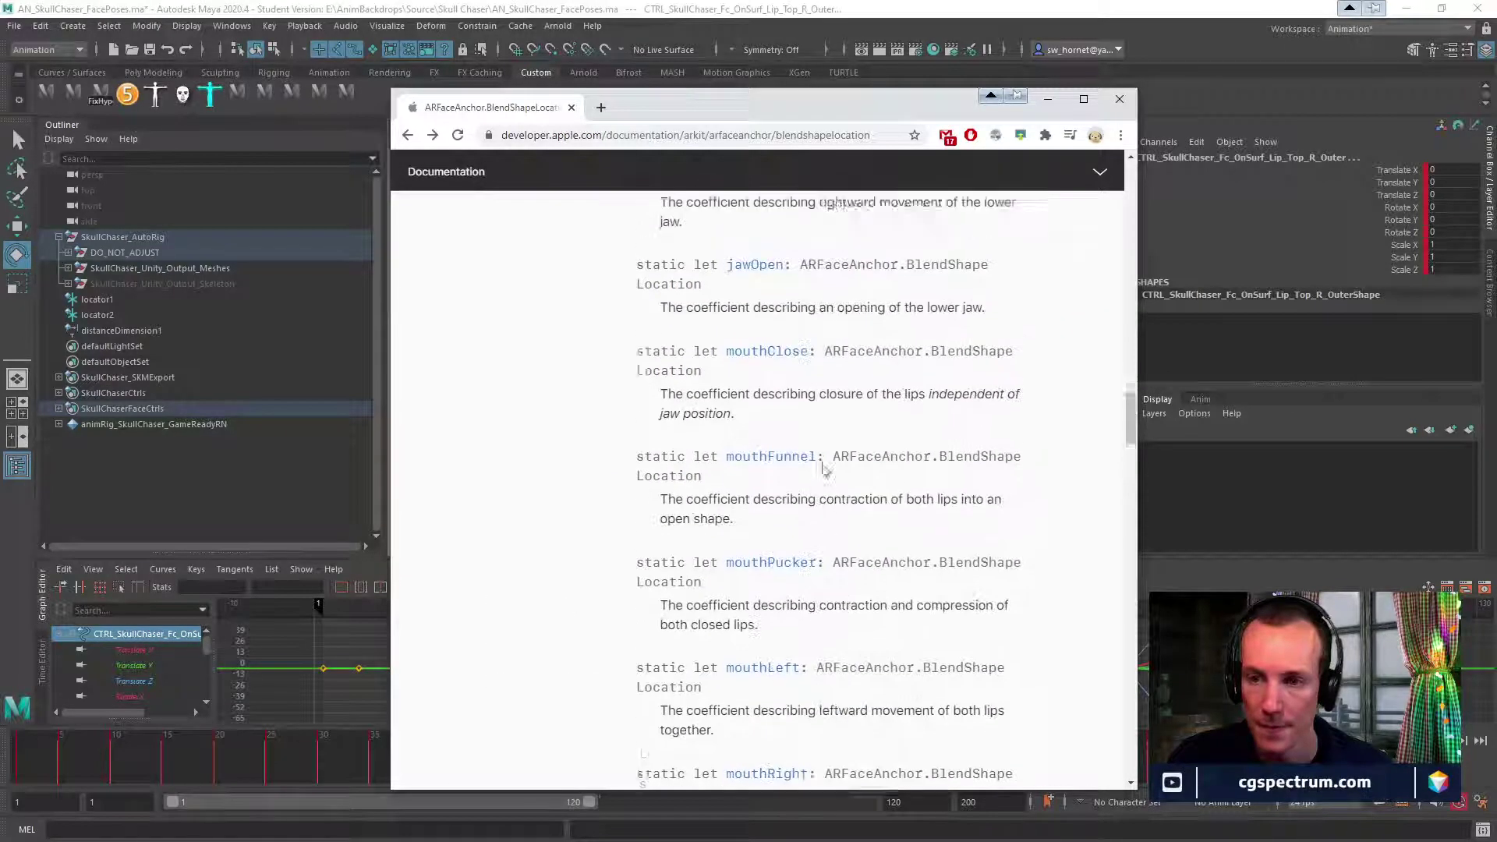
{"action": "scroll", "coordinate": [815, 468], "scroll_direction": "down", "scroll_amount": 7}
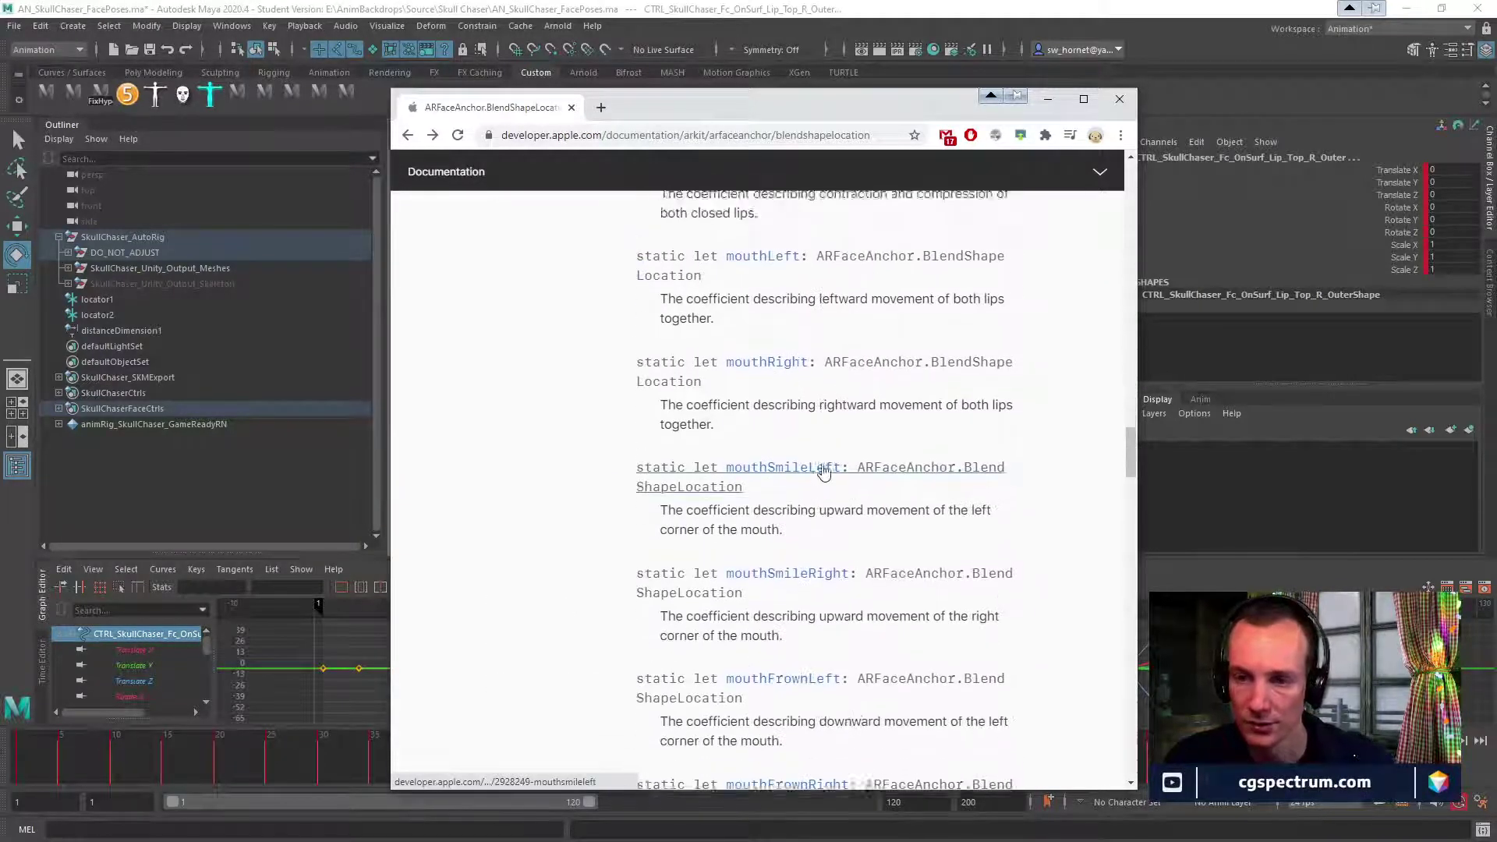
{"action": "scroll", "coordinate": [825, 471], "scroll_direction": "up", "scroll_amount": 2}
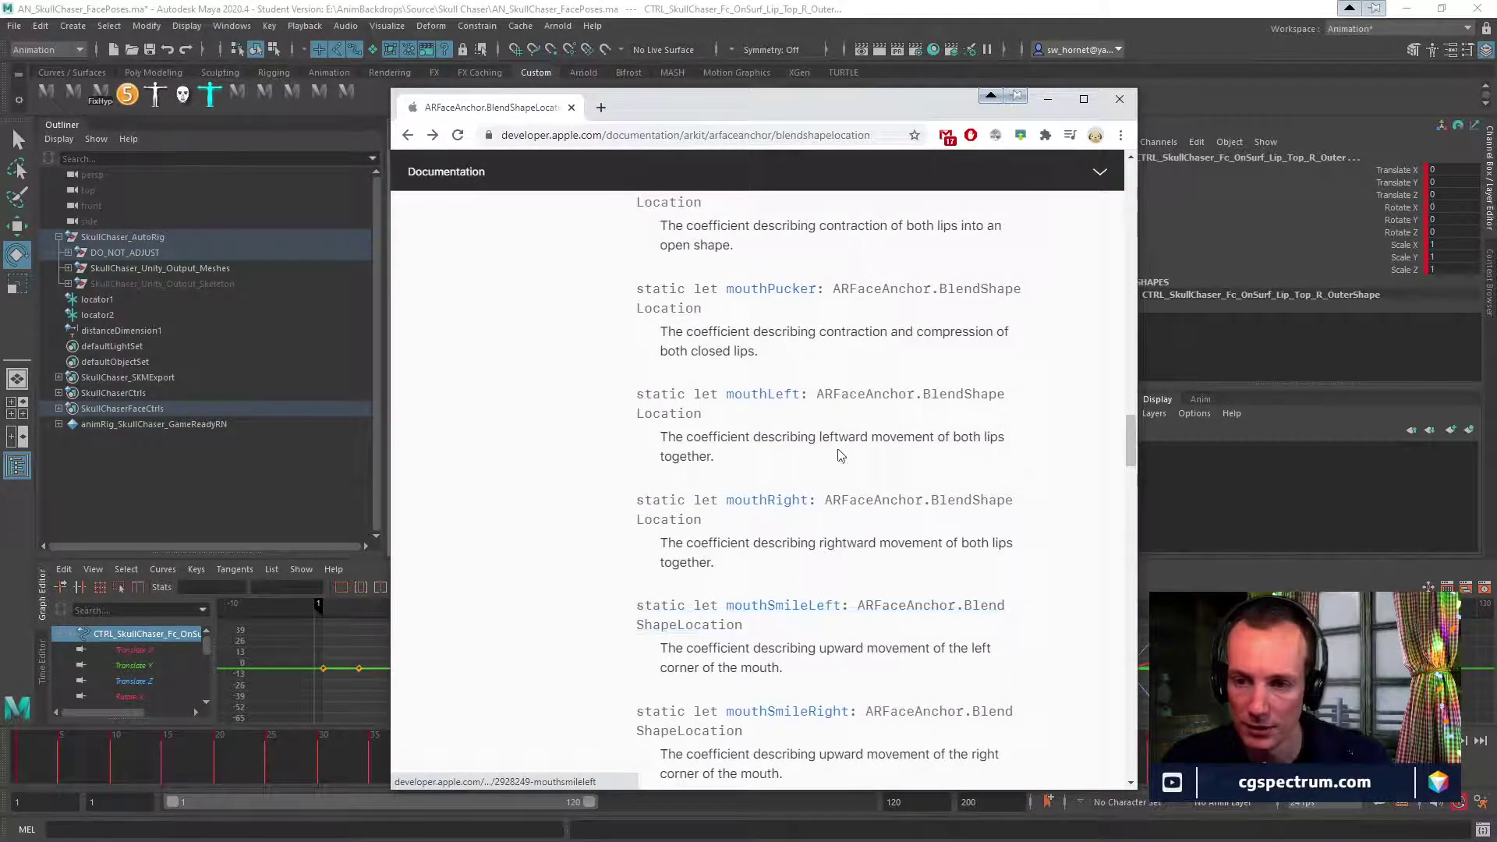
{"action": "left_click", "coordinate": [774, 402]}
{"action": "scroll", "coordinate": [653, 413], "scroll_direction": "down", "scroll_amount": 4}
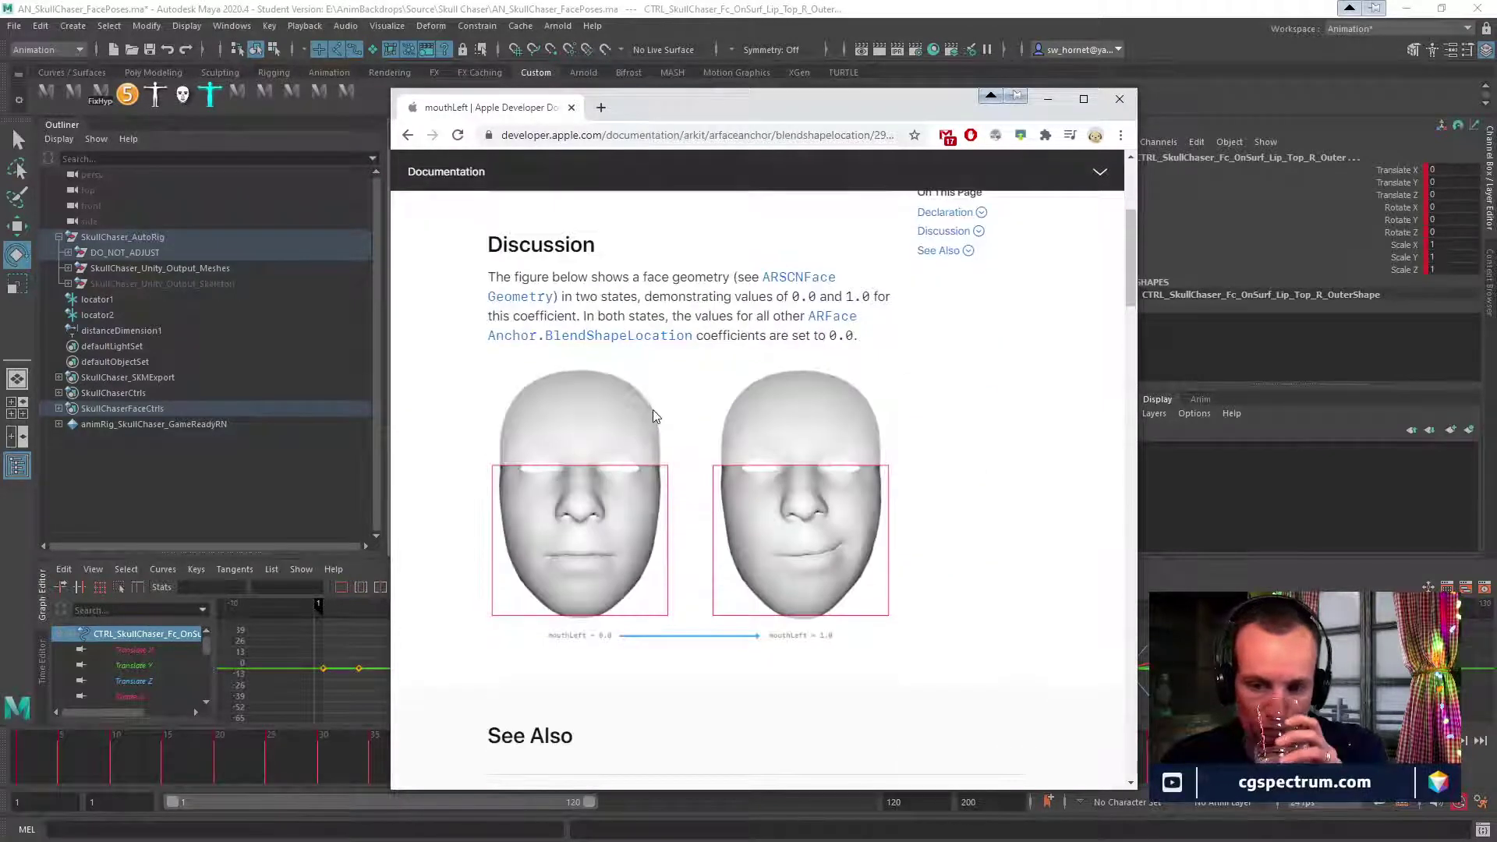
Capture the mouthSmileLeft = 1.0 face from its documentation page into the Greenshot image editor and delete the captured mouse pointer.
{"action": "left_click", "coordinate": [407, 135]}
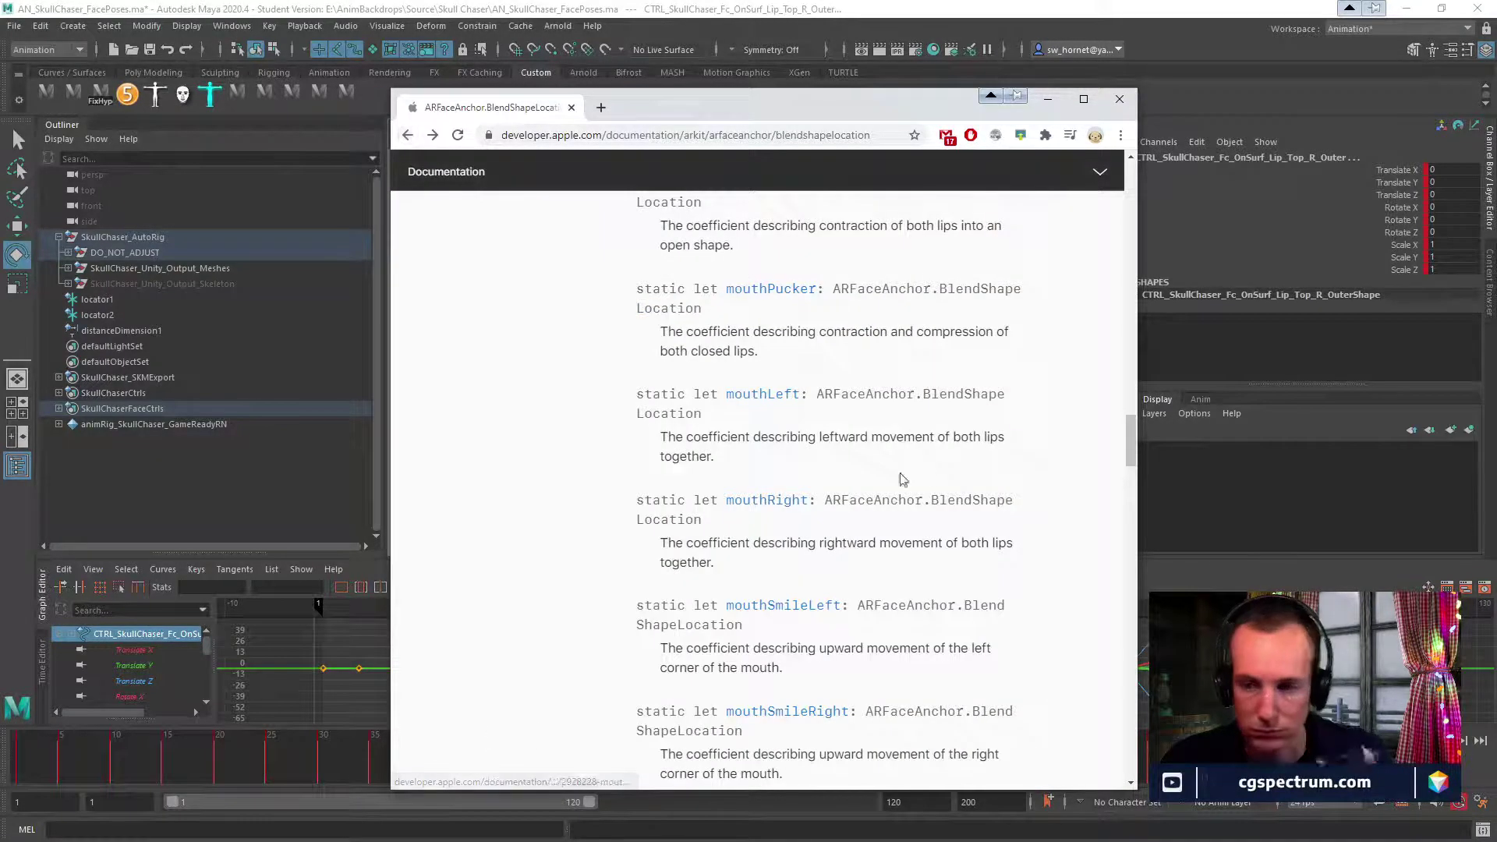
{"action": "left_click", "coordinate": [803, 606]}
{"action": "scroll", "coordinate": [865, 609], "scroll_direction": "down", "scroll_amount": 5}
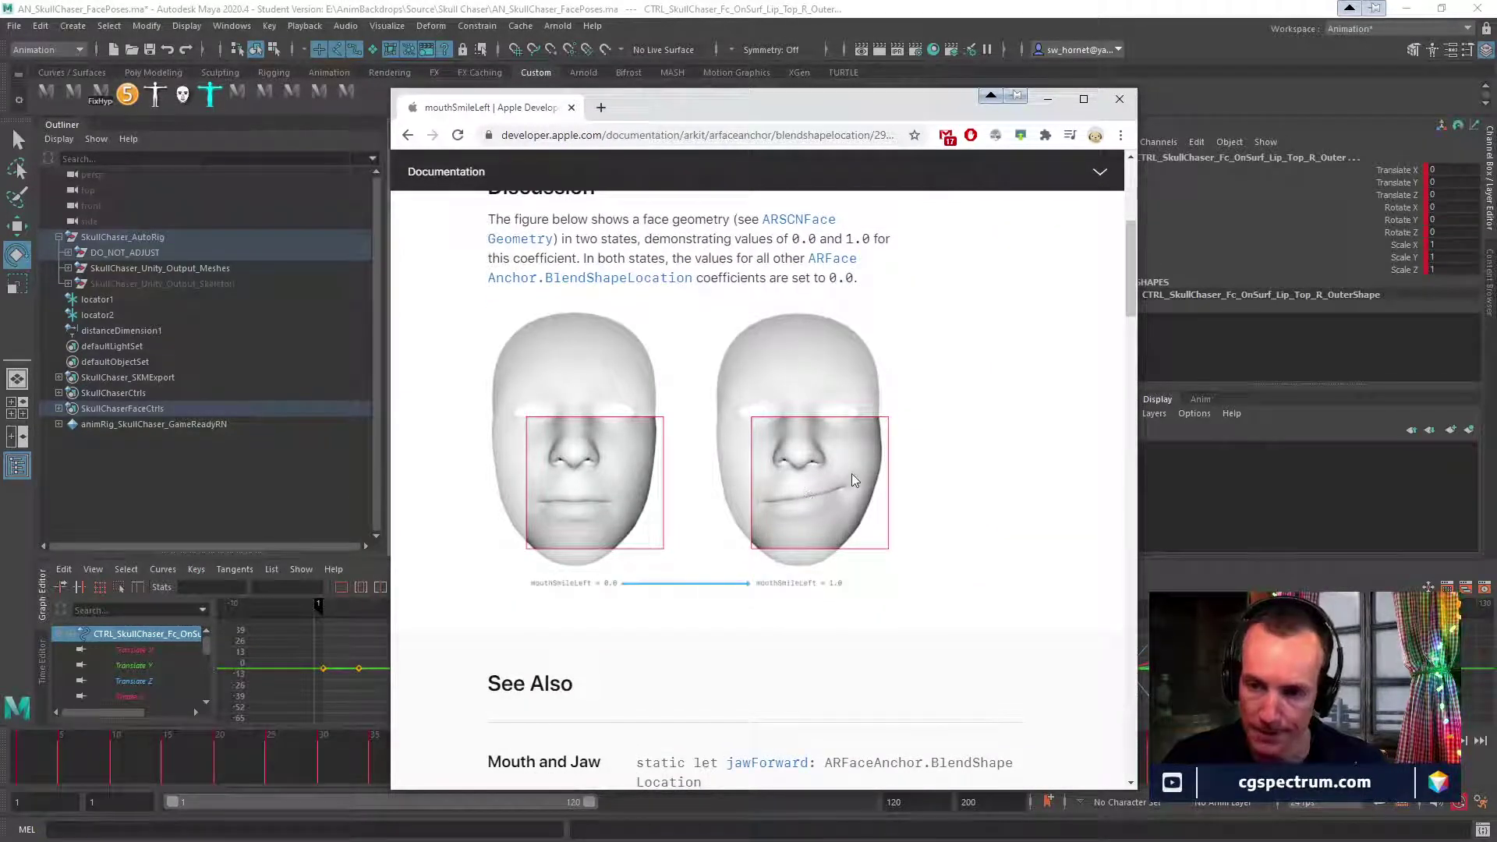
{"action": "key", "text": "Print"}
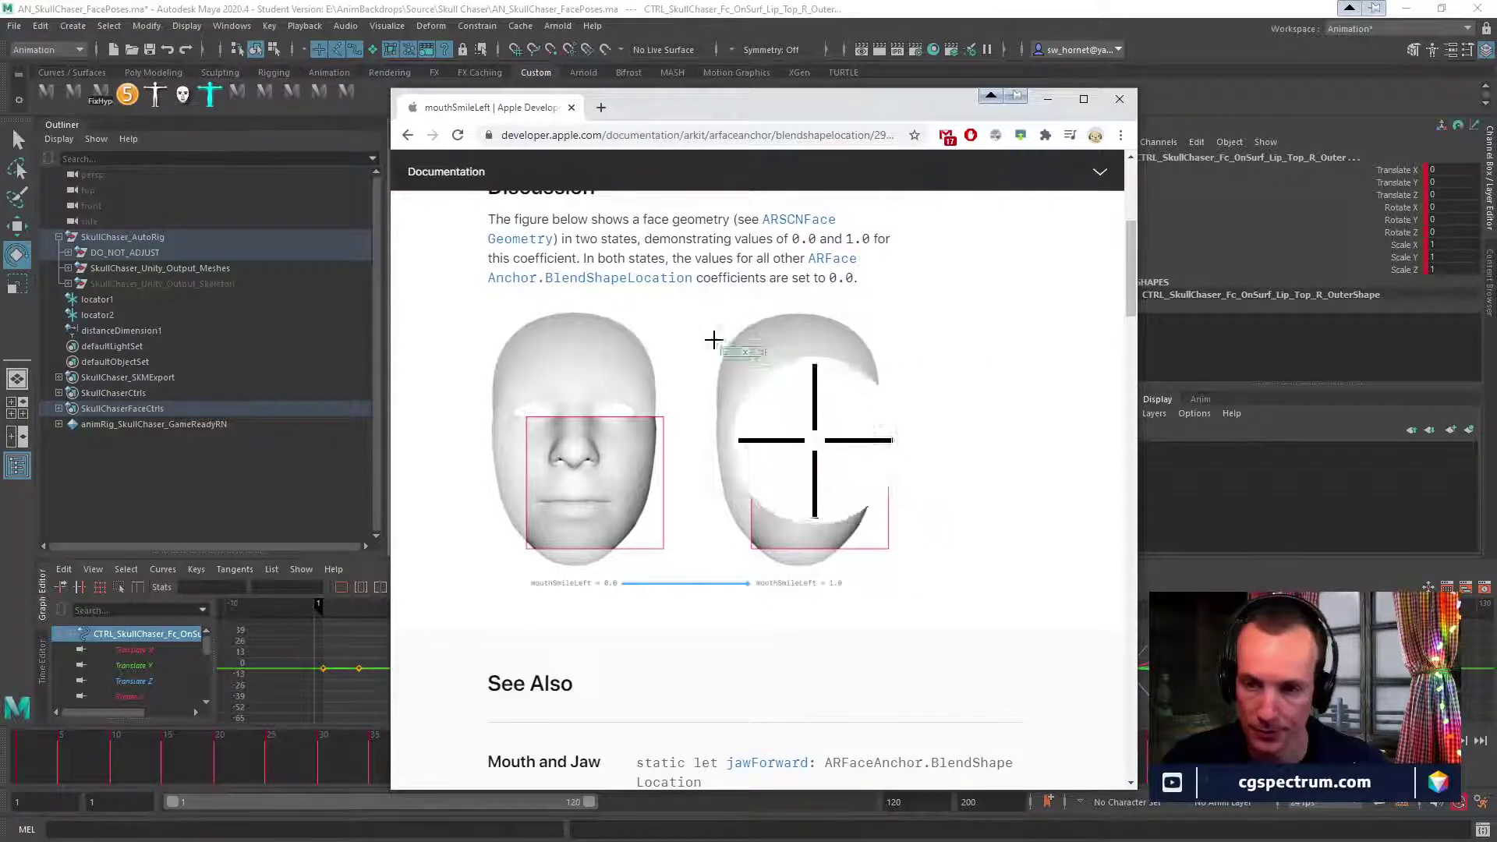
{"action": "left_click_drag", "start_coordinate": [685, 314], "coordinate": [914, 580]}
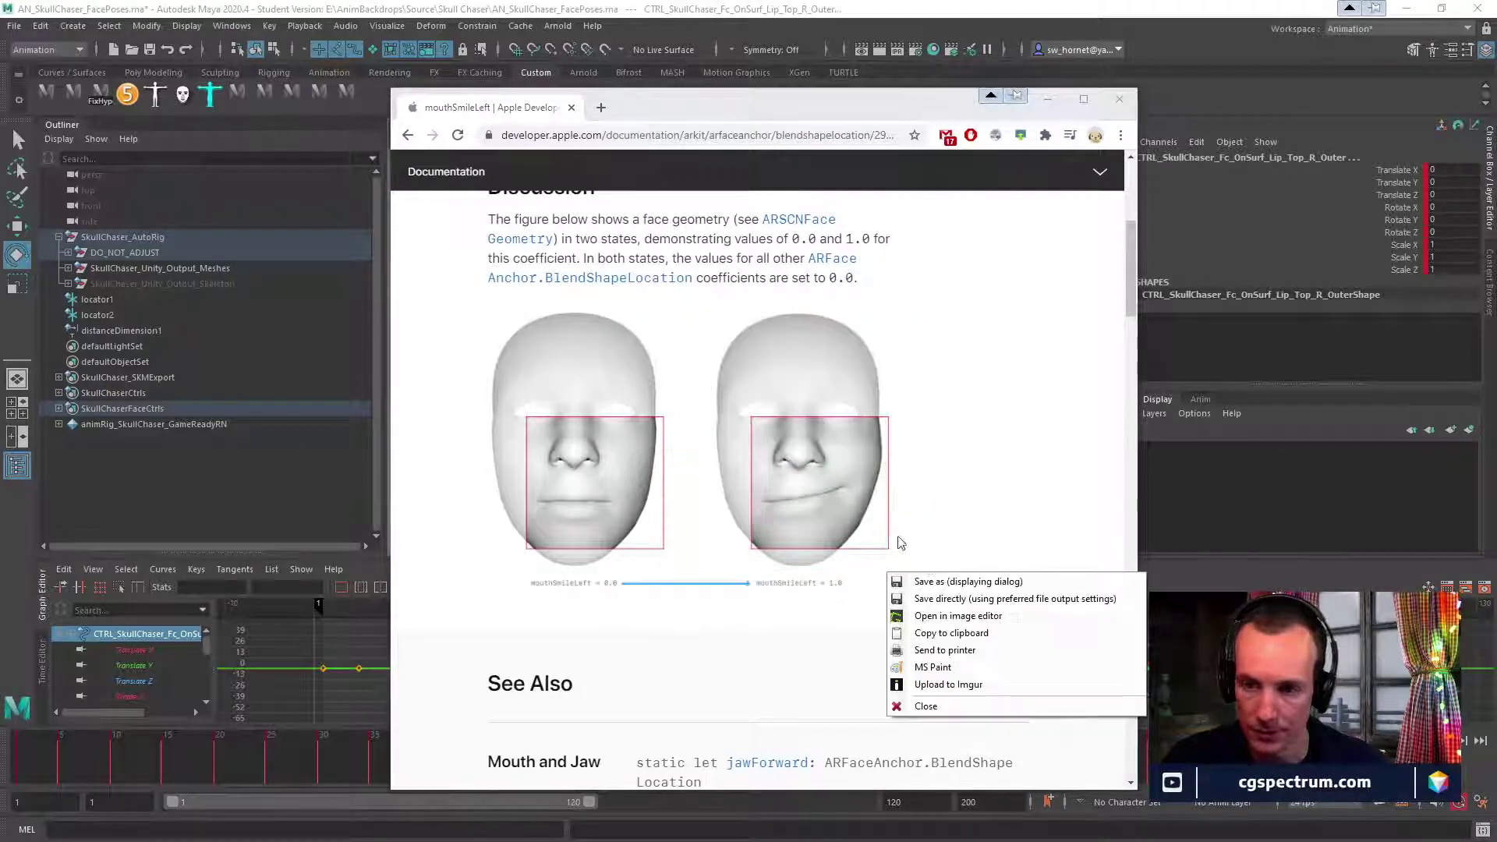
{"action": "left_click", "coordinate": [947, 616]}
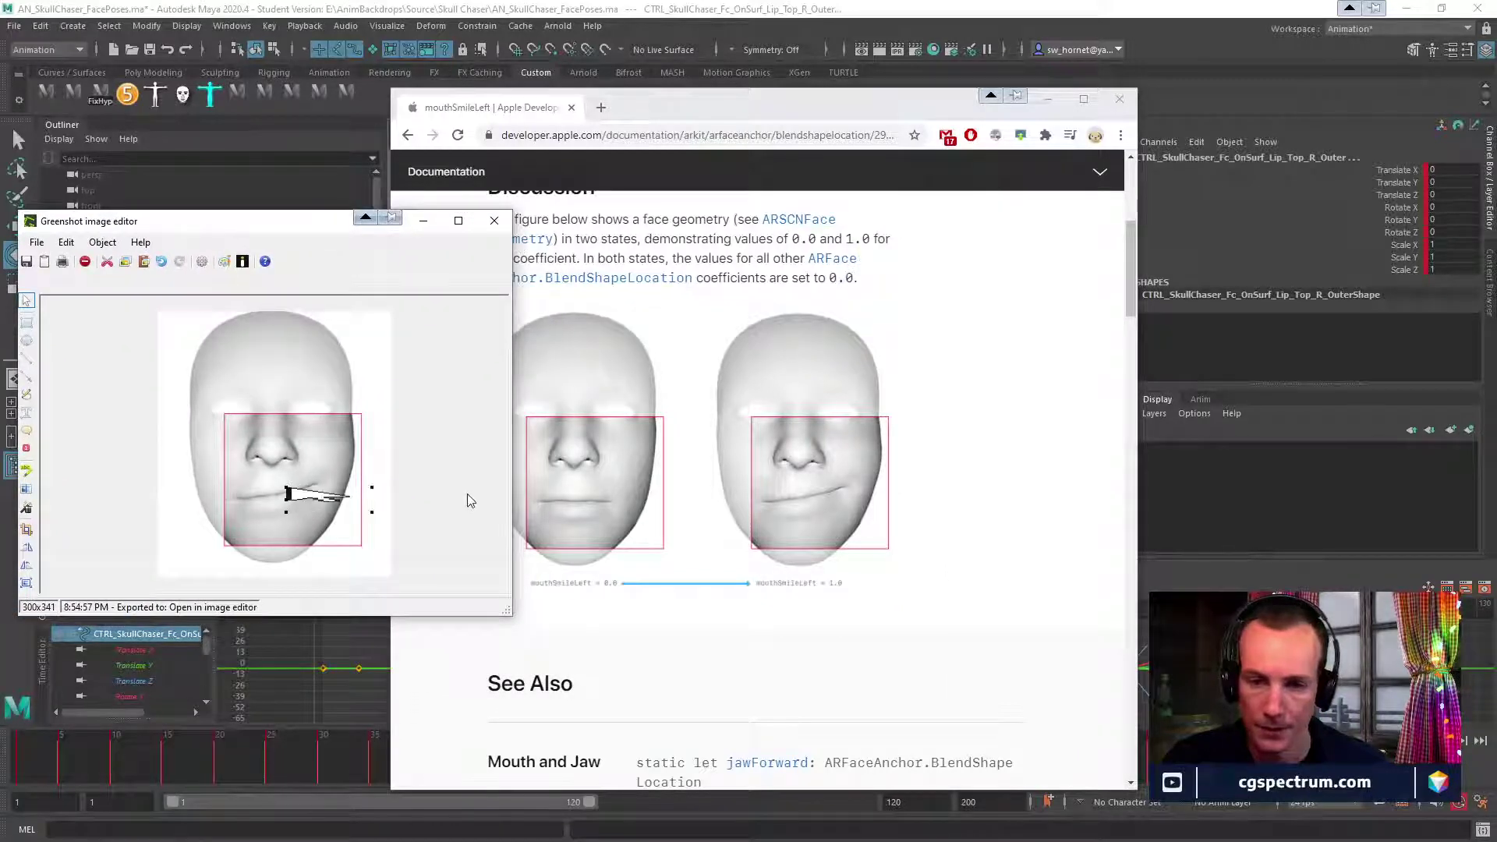
{"action": "key", "text": "Delete"}
Return to the browser and open the mouthLeft figure to compare it with the captured mouthSmileLeft face.
{"action": "left_click", "coordinate": [528, 131]}
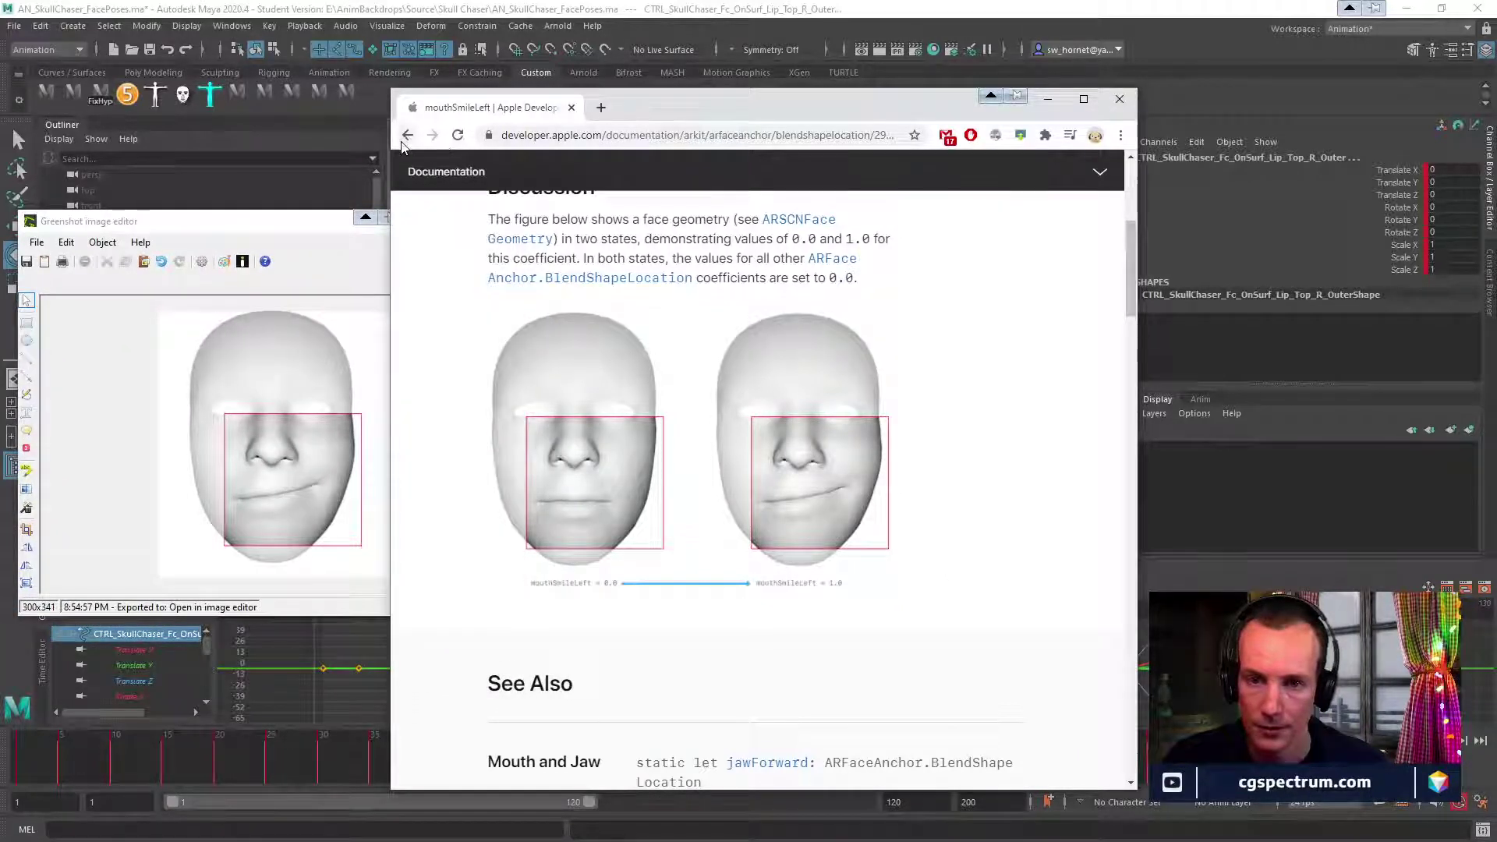
{"action": "left_click", "coordinate": [407, 135]}
{"action": "scroll", "coordinate": [811, 499], "scroll_direction": "down", "scroll_amount": 1}
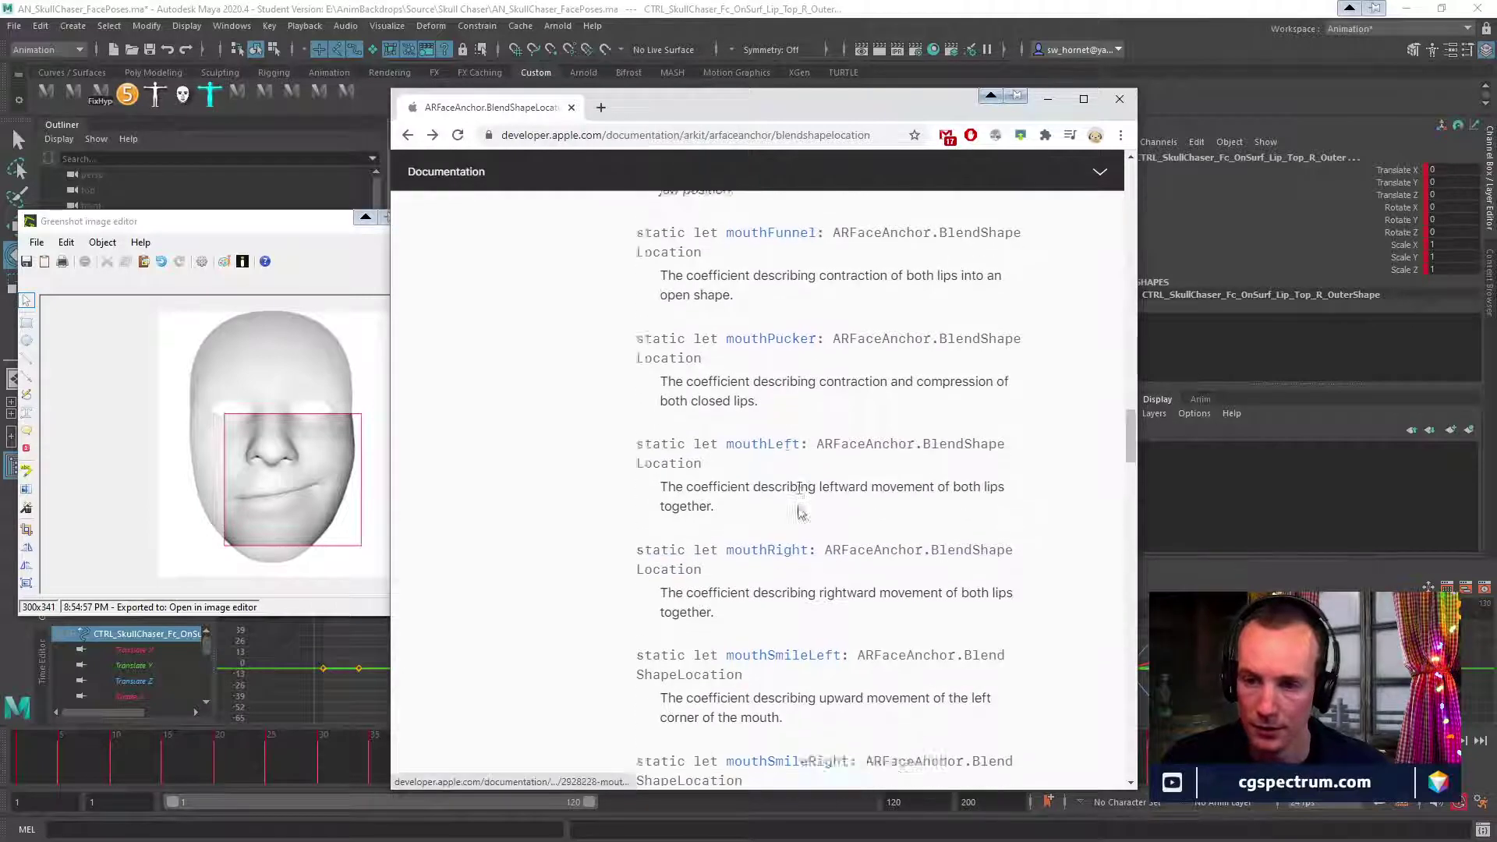
{"action": "scroll", "coordinate": [815, 555], "scroll_direction": "up", "scroll_amount": 1}
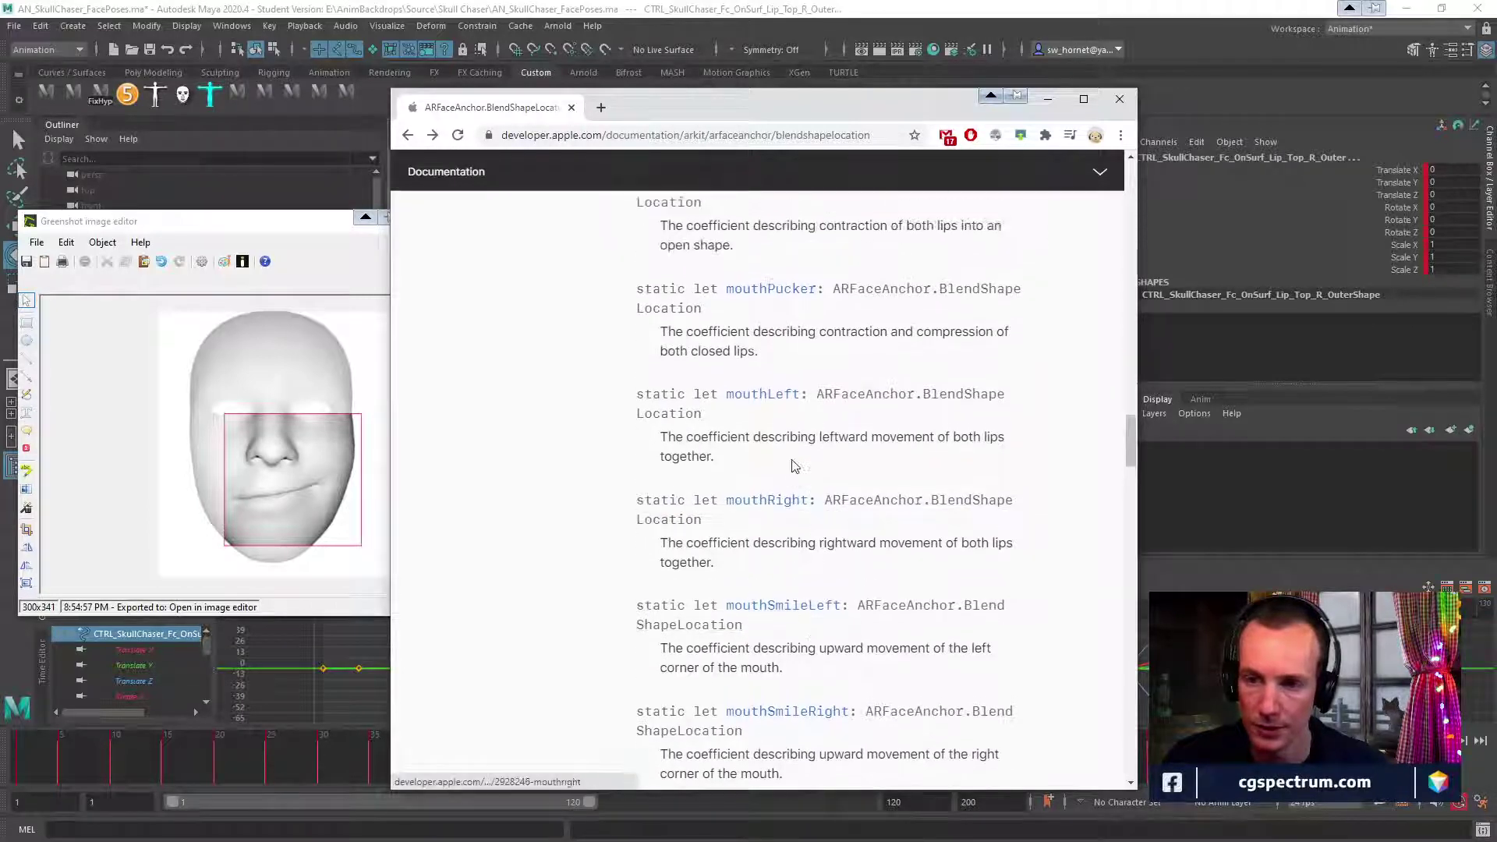
{"action": "left_click", "coordinate": [768, 402]}
{"action": "scroll", "coordinate": [934, 606], "scroll_direction": "down", "scroll_amount": 4}
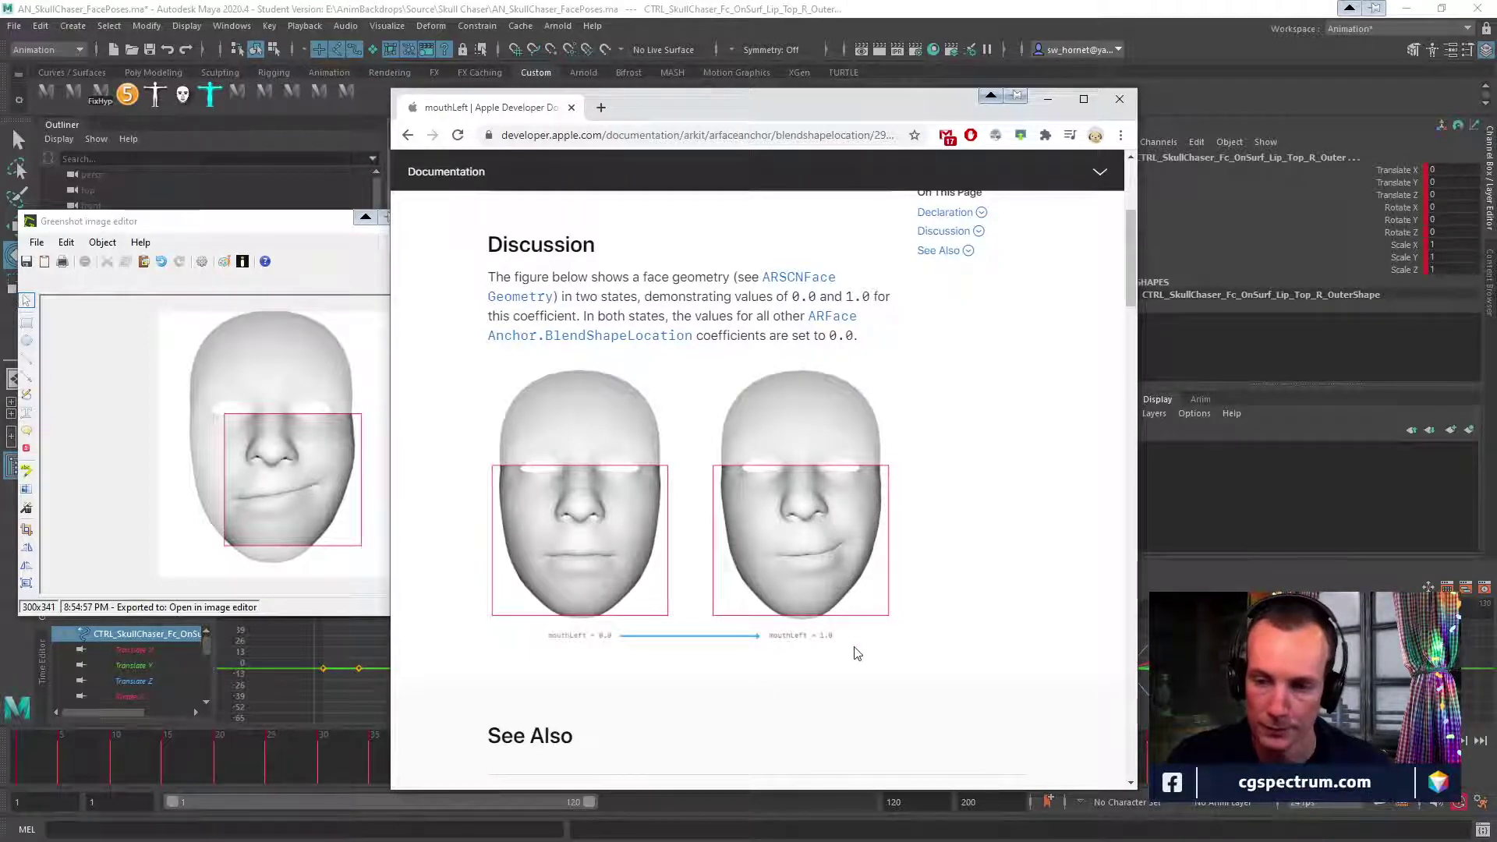
Find mouthDimpleLeft in the blend shape list and examine its reference figure.
{"action": "left_click", "coordinate": [407, 135]}
{"action": "scroll", "coordinate": [749, 535], "scroll_direction": "down", "scroll_amount": 5}
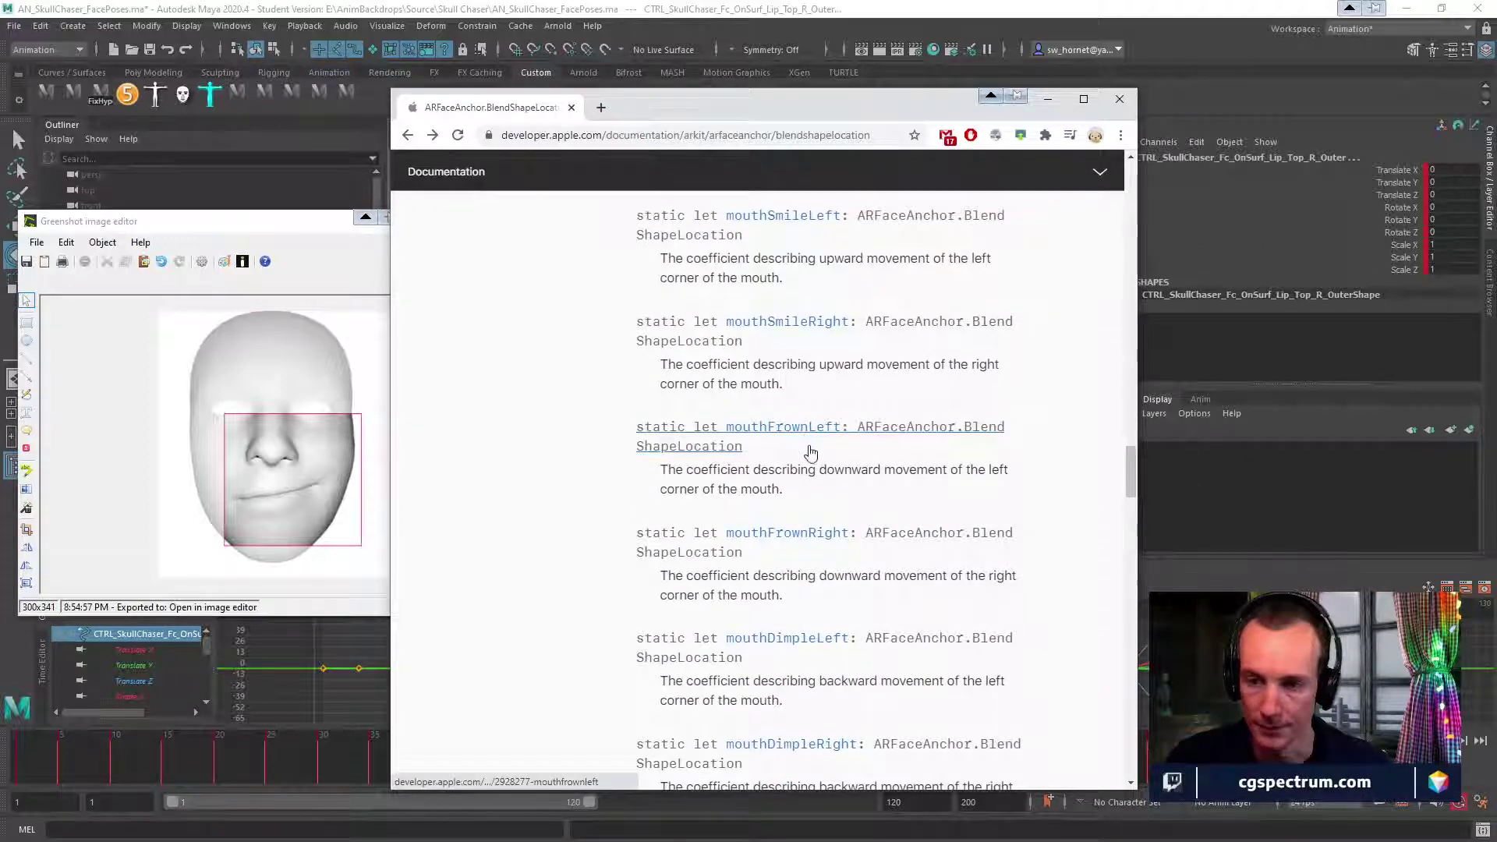
{"action": "scroll", "coordinate": [811, 440], "scroll_direction": "down", "scroll_amount": 3}
{"action": "left_click", "coordinate": [783, 404]}
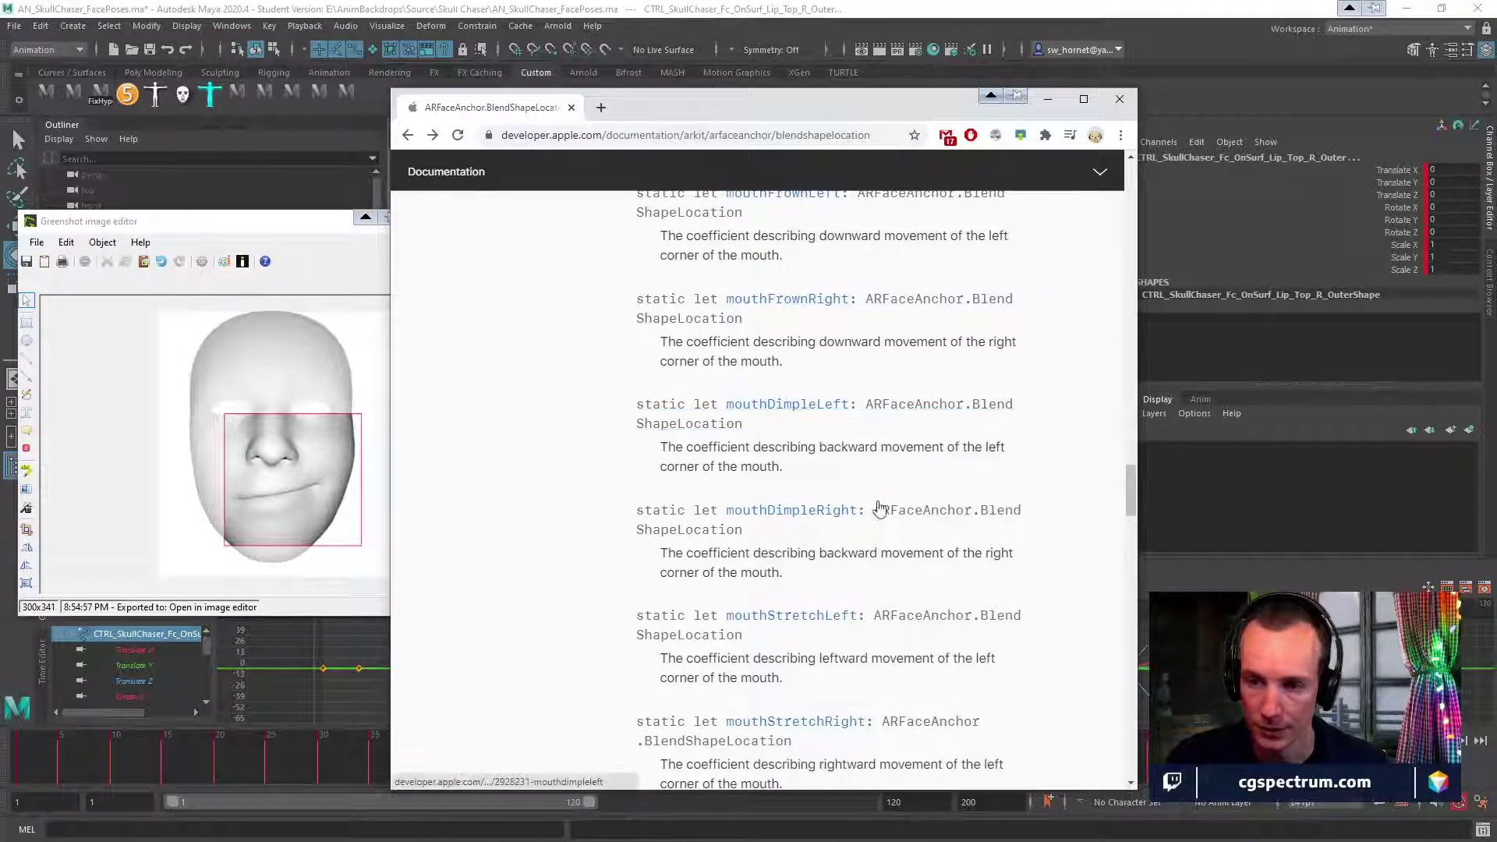
{"action": "scroll", "coordinate": [878, 550], "scroll_direction": "down", "scroll_amount": 3}
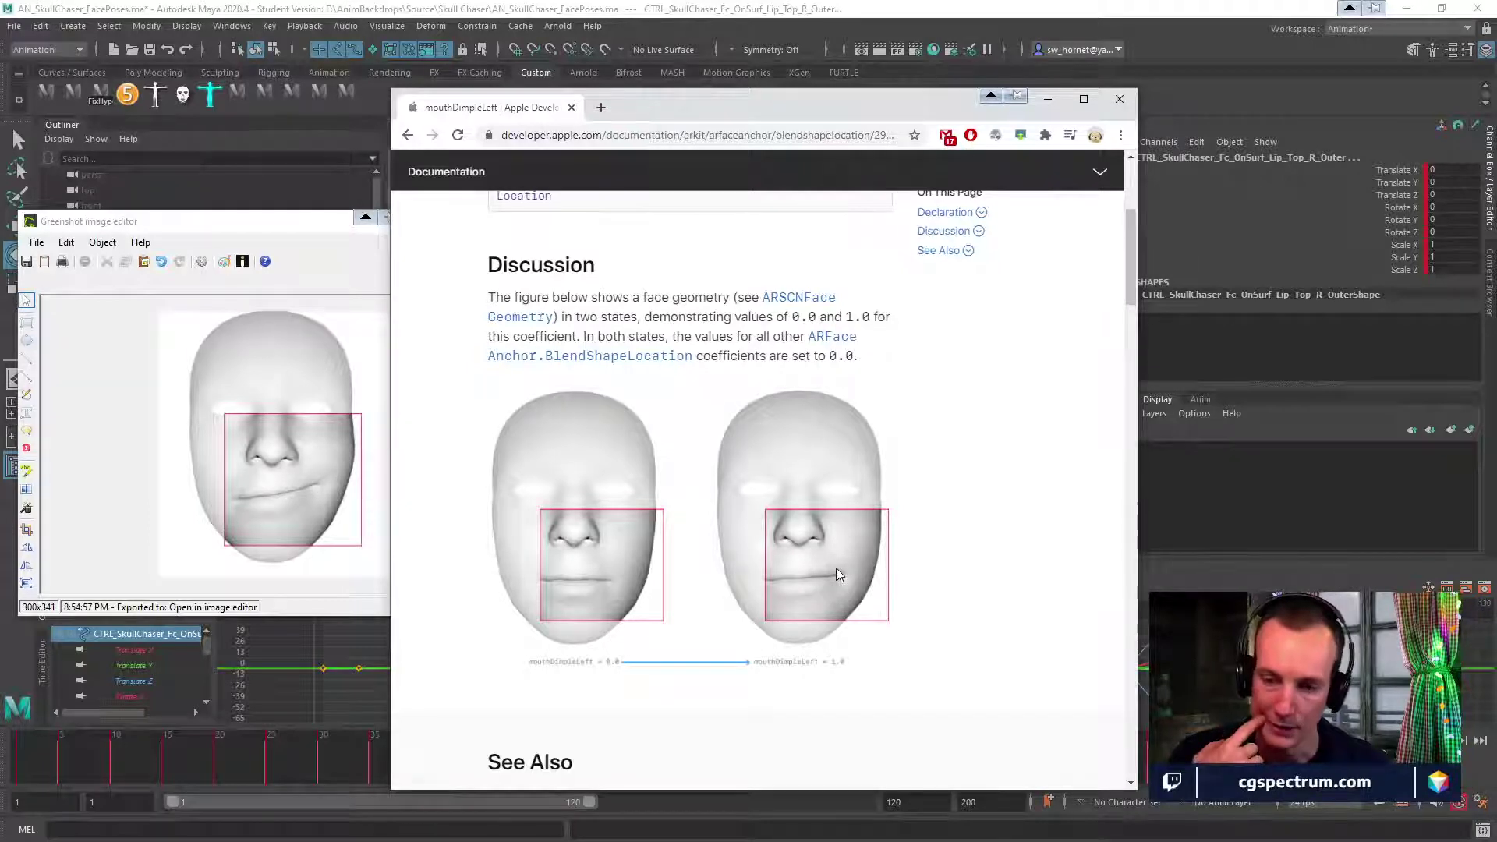
Return to the blend shape list and examine the mouthStretchLeft reference figure.
{"action": "left_click", "coordinate": [407, 134]}
{"action": "scroll", "coordinate": [867, 470], "scroll_direction": "down", "scroll_amount": 2}
{"action": "scroll", "coordinate": [867, 470], "scroll_direction": "down", "scroll_amount": 1}
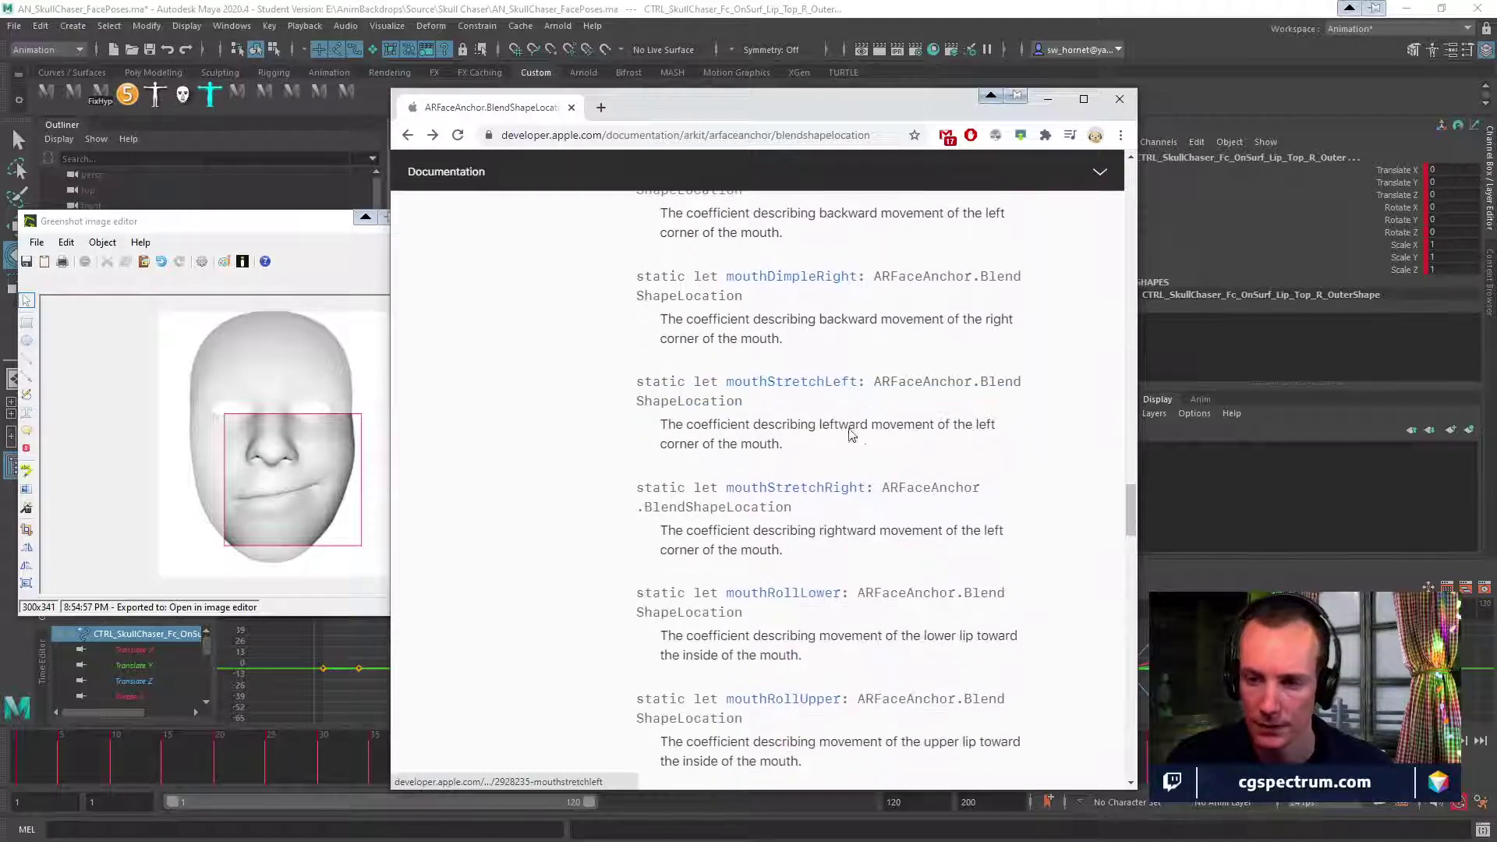
{"action": "left_click", "coordinate": [829, 382]}
{"action": "scroll", "coordinate": [912, 520], "scroll_direction": "down", "scroll_amount": 4}
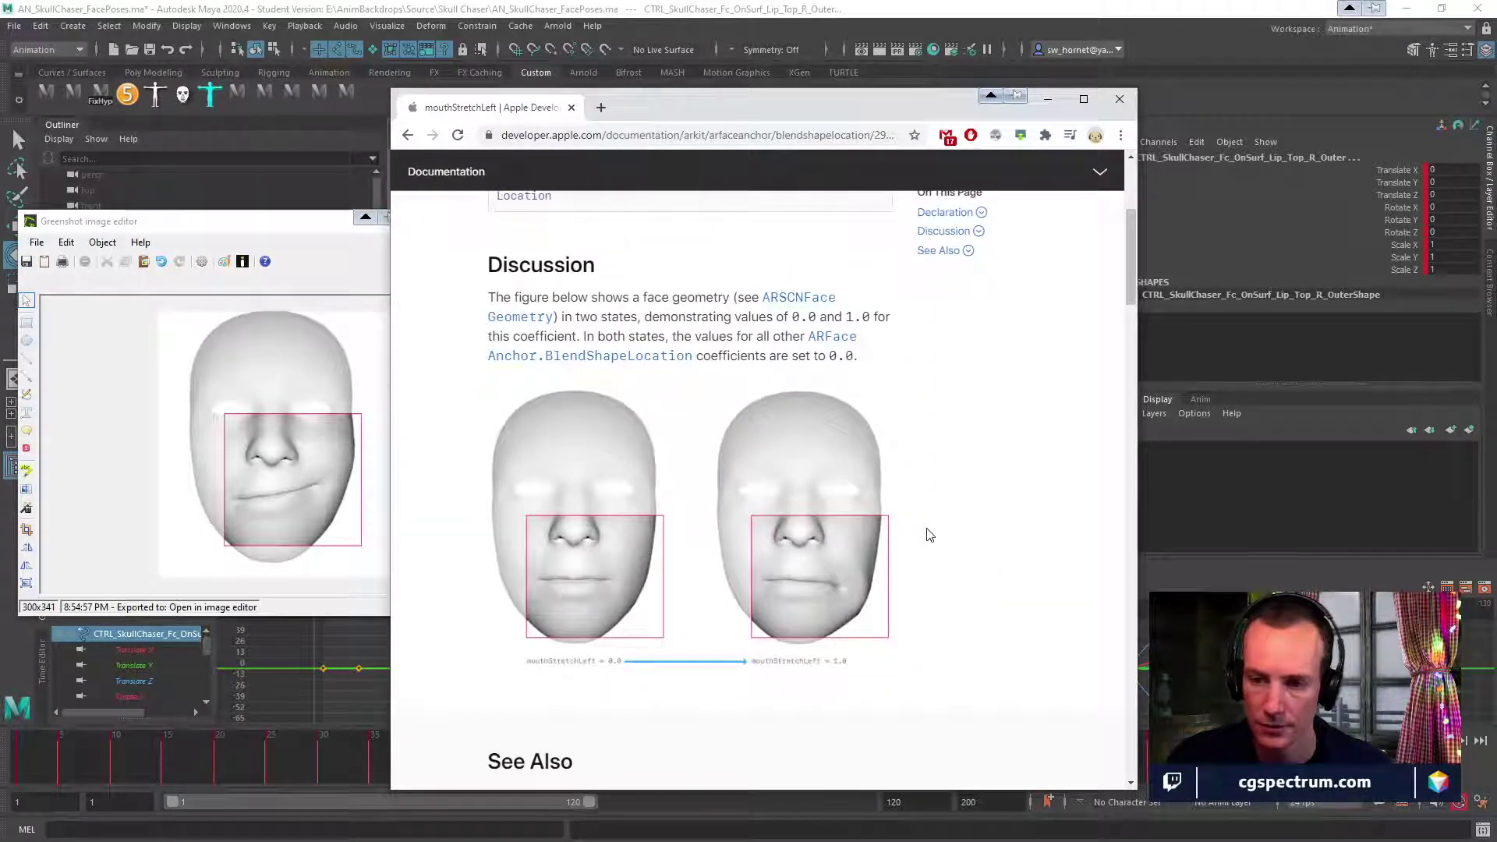
Read the stretch and roll entries in the blend shape list, and examine the mouthStretchRight reference figure.
{"action": "left_click", "coordinate": [407, 141]}
{"action": "scroll", "coordinate": [772, 468], "scroll_direction": "down", "scroll_amount": 3}
{"action": "scroll", "coordinate": [777, 472], "scroll_direction": "up", "scroll_amount": 1}
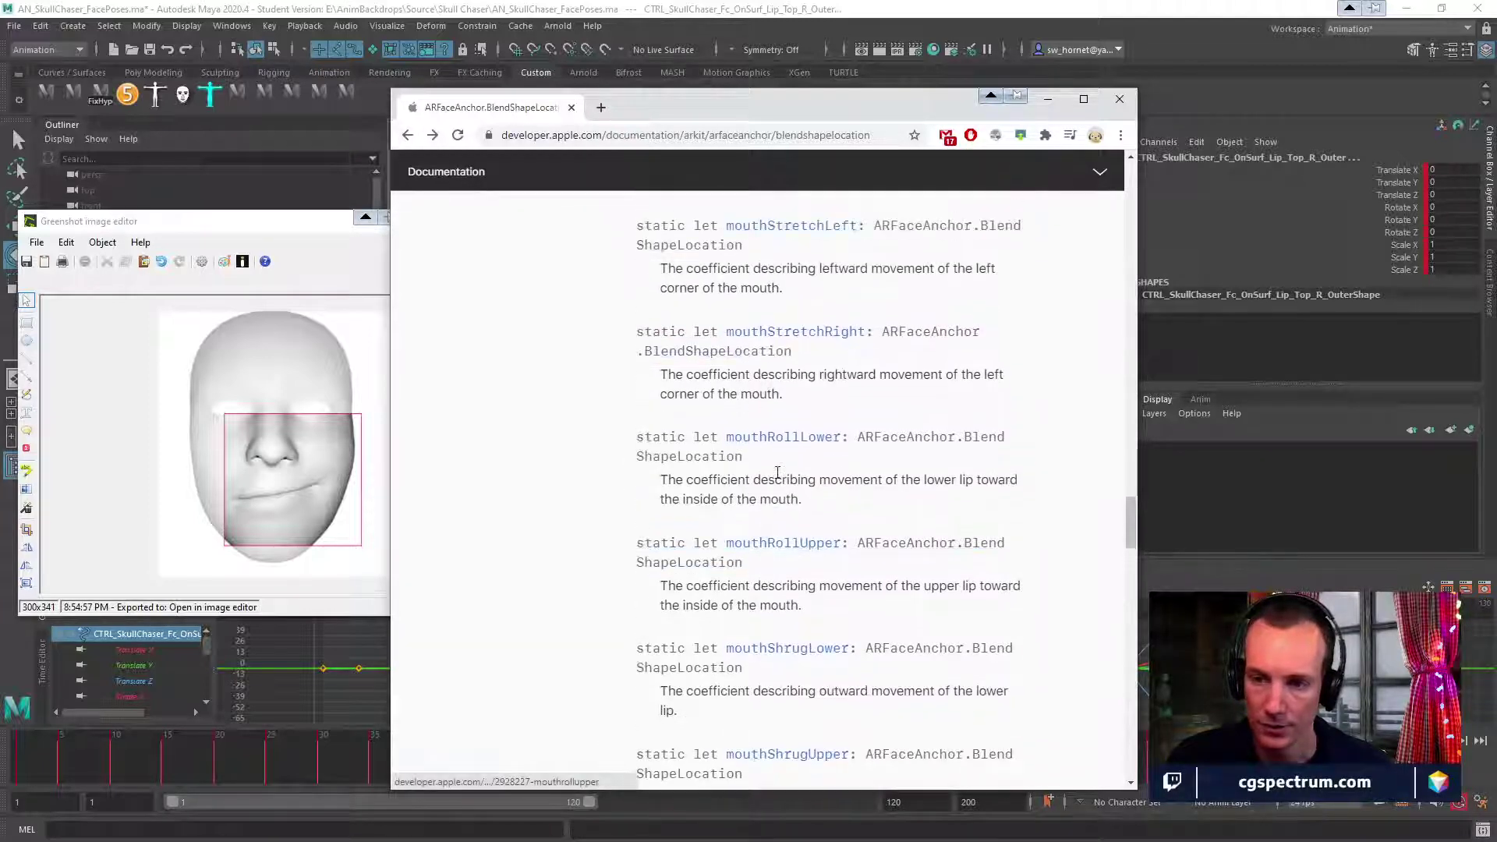
{"action": "scroll", "coordinate": [778, 471], "scroll_direction": "up", "scroll_amount": 1}
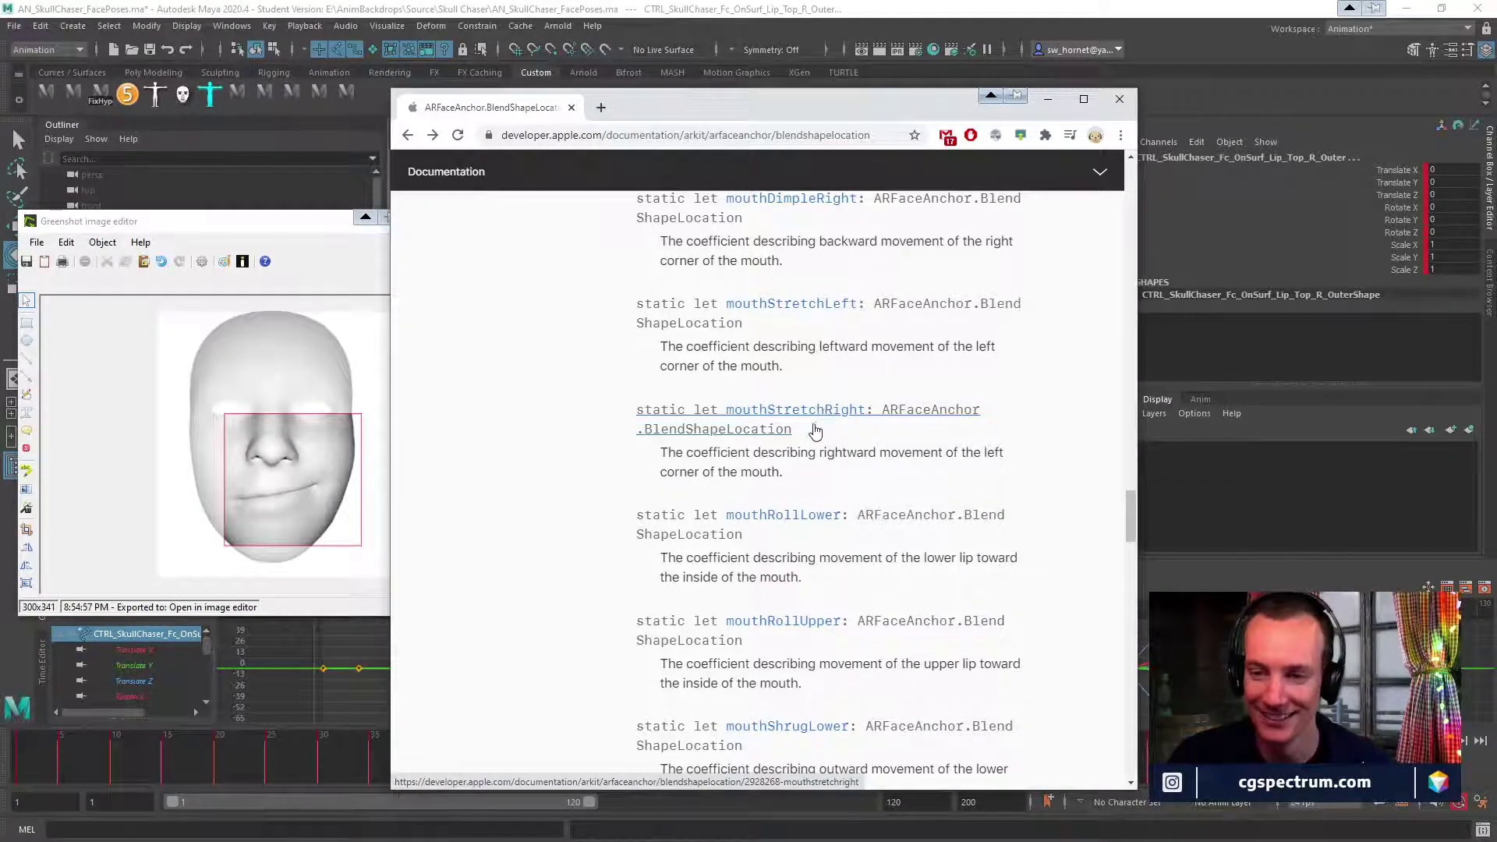
{"action": "left_click", "coordinate": [822, 411]}
{"action": "scroll", "coordinate": [944, 590], "scroll_direction": "down", "scroll_amount": 5}
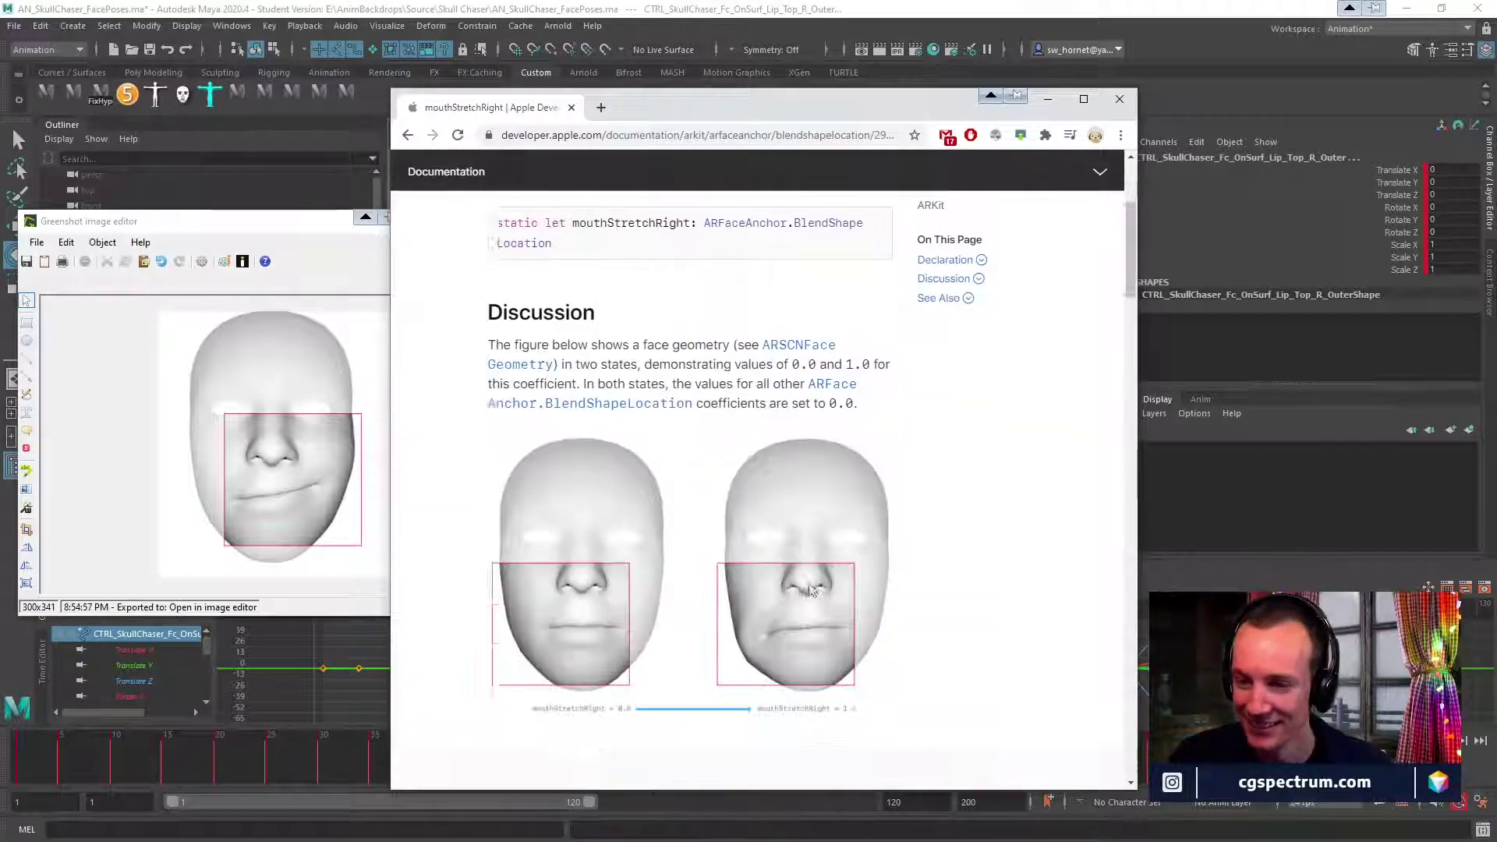
Return to the blend shape list and examine the mouthRollLower reference figure.
{"action": "left_click", "coordinate": [410, 142]}
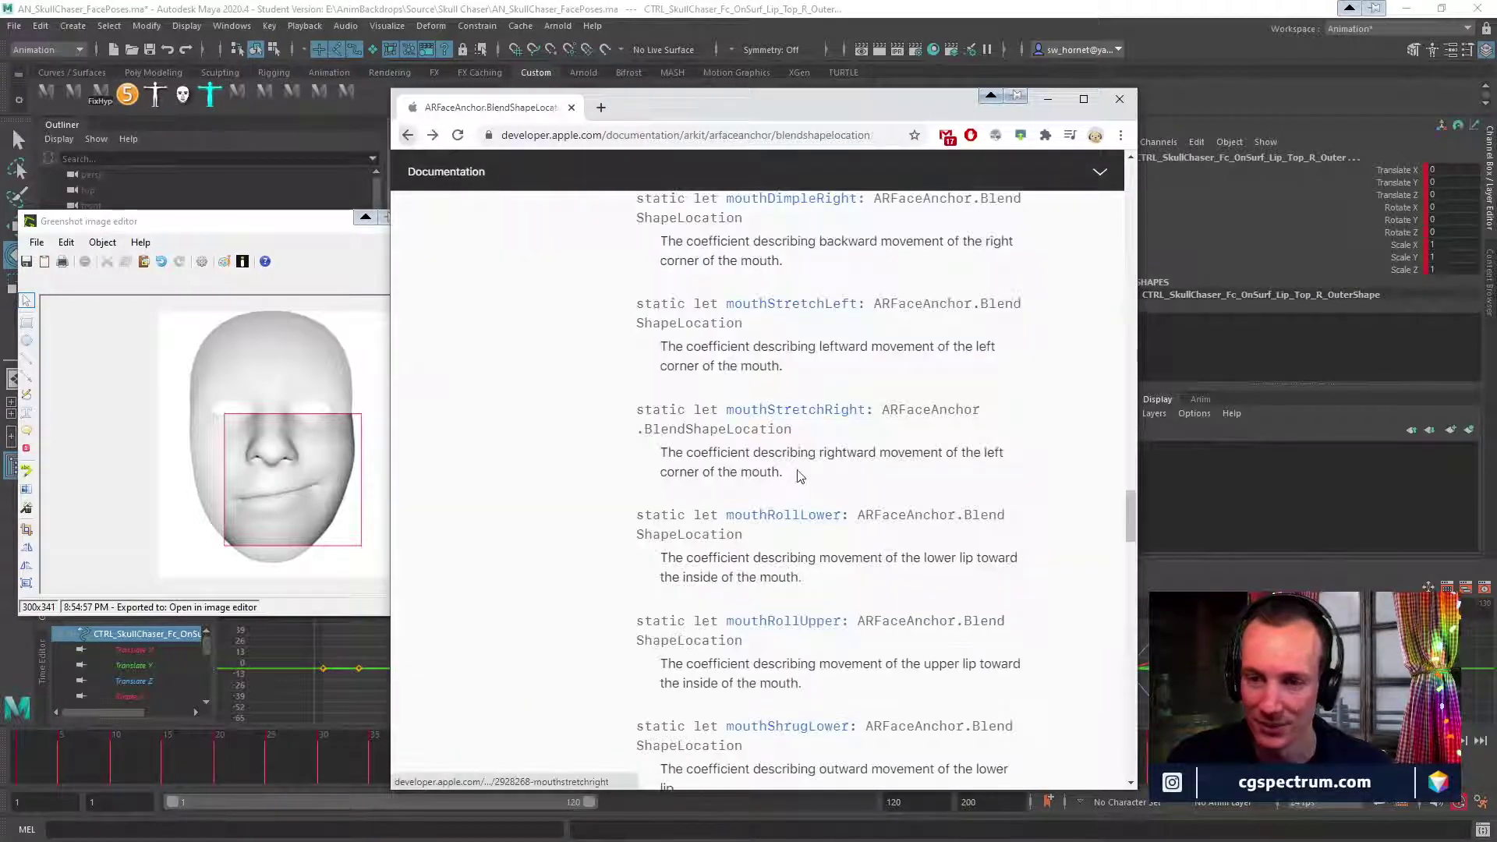
{"action": "scroll", "coordinate": [815, 476], "scroll_direction": "down", "scroll_amount": 2}
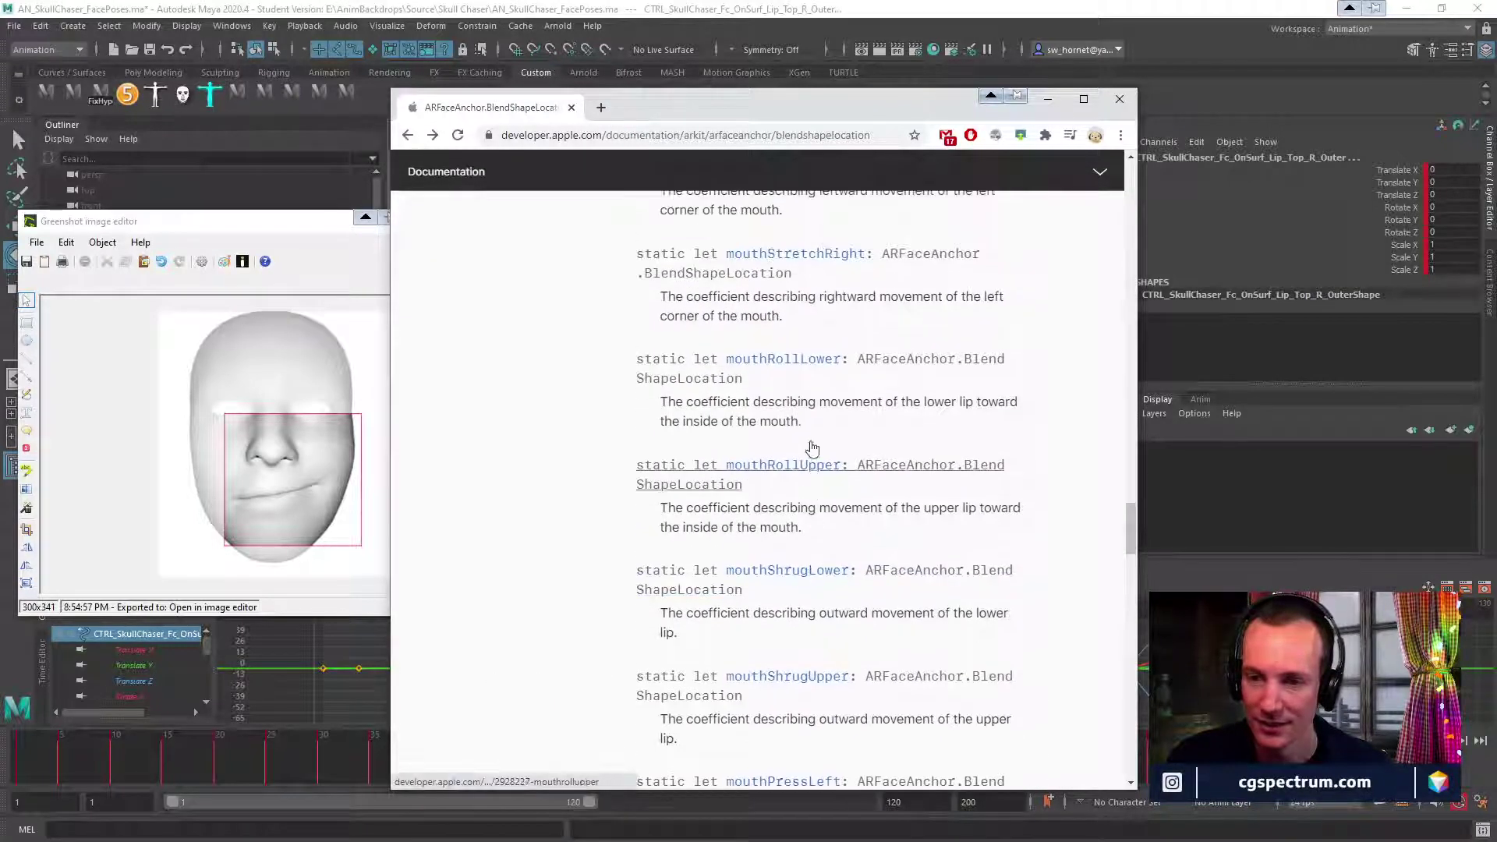
{"action": "left_click", "coordinate": [797, 363]}
{"action": "scroll", "coordinate": [871, 385], "scroll_direction": "down", "scroll_amount": 3}
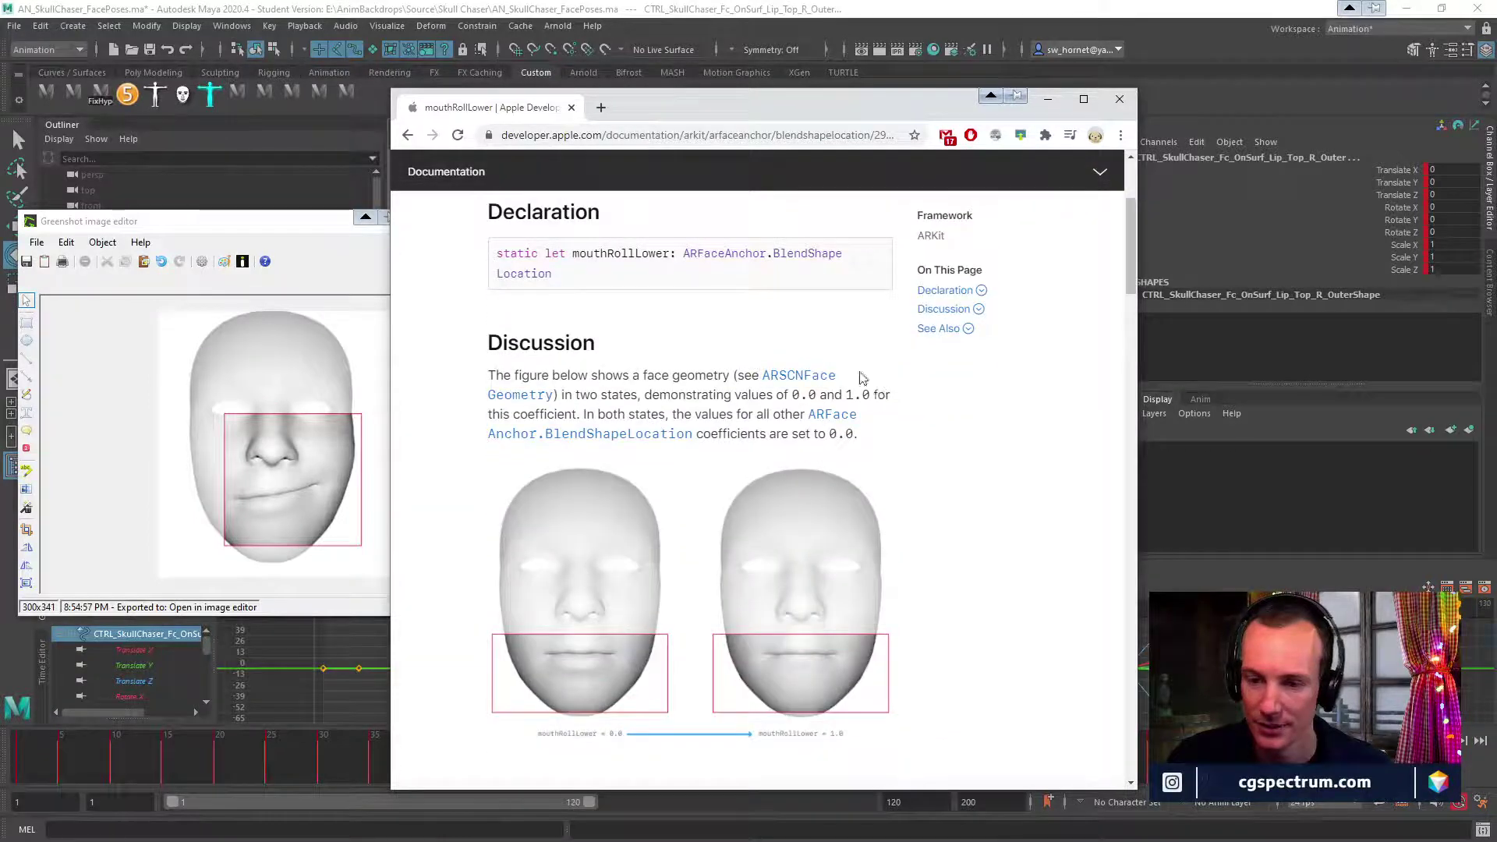
Examine the mouthShrugLower description and reference figure, and return to the blend shape list at the mouthPress entries.
{"action": "left_click", "coordinate": [407, 135]}
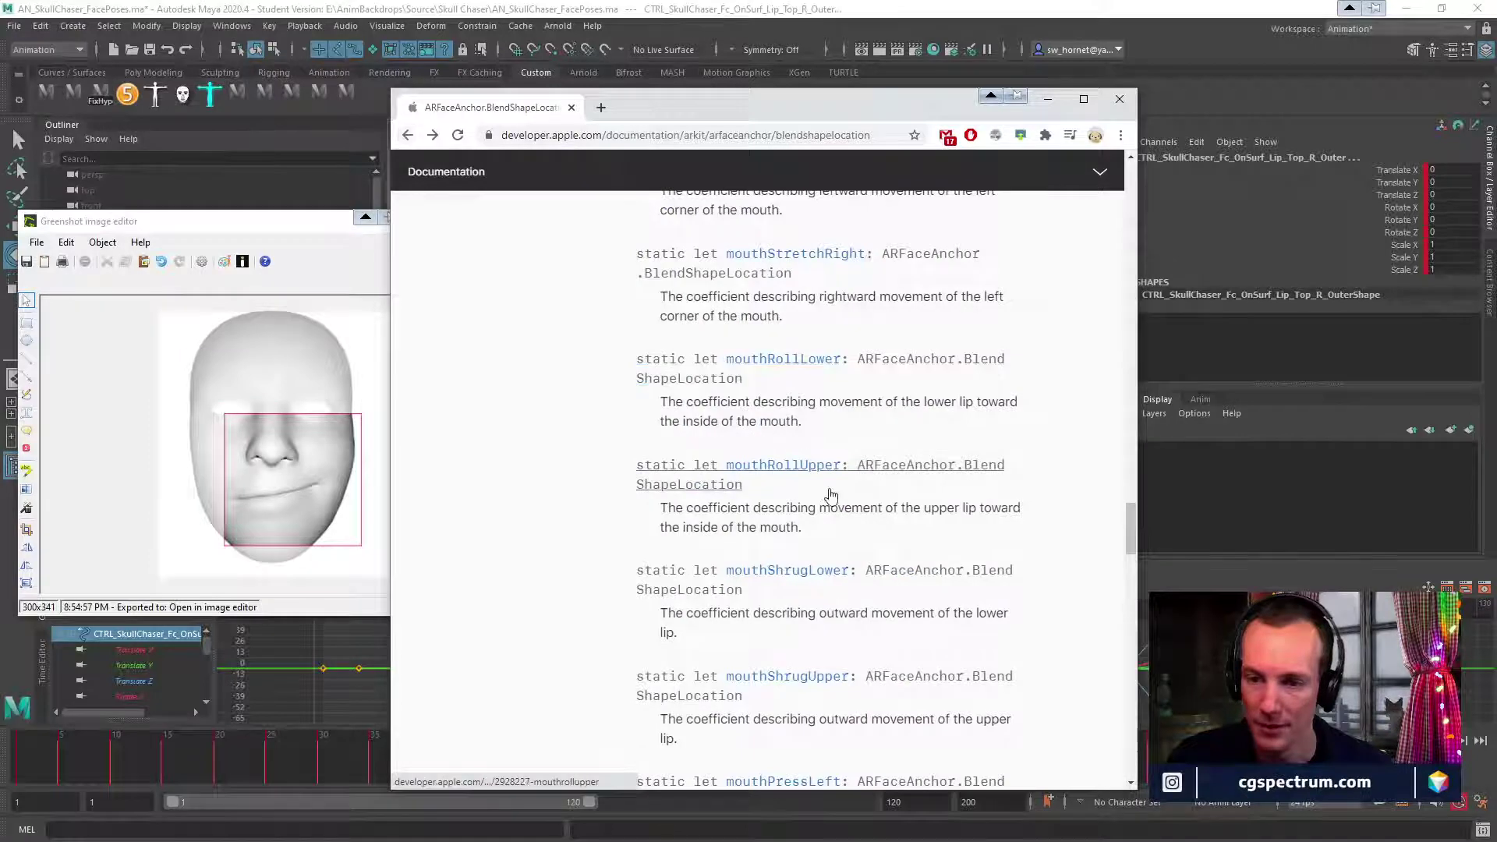
{"action": "scroll", "coordinate": [819, 484], "scroll_direction": "down", "scroll_amount": 2}
{"action": "left_click", "coordinate": [803, 425]}
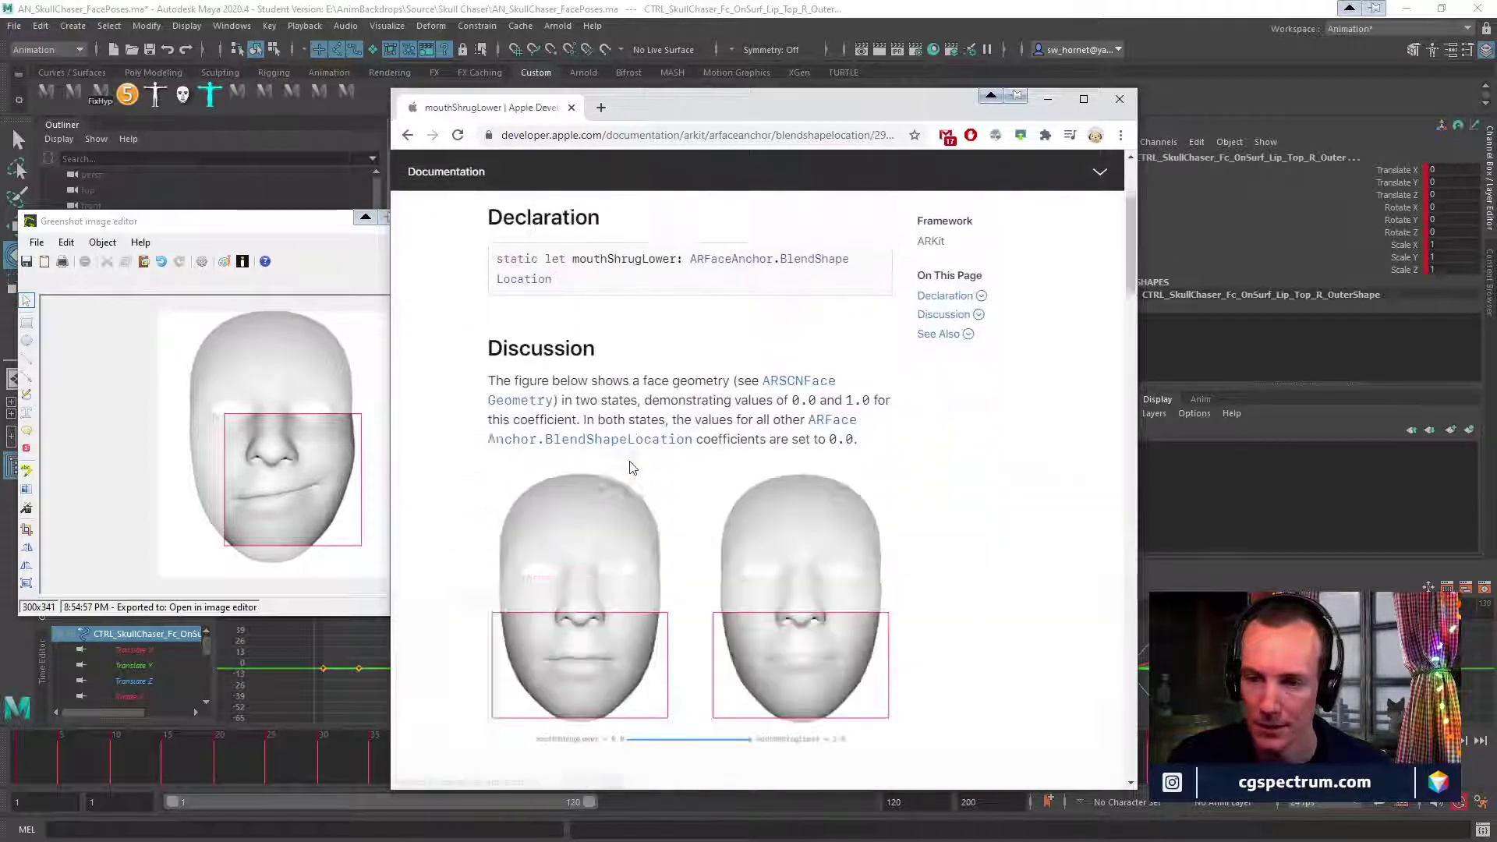
{"action": "scroll", "coordinate": [633, 468], "scroll_direction": "down", "scroll_amount": 2}
{"action": "scroll", "coordinate": [602, 400], "scroll_direction": "up", "scroll_amount": 3}
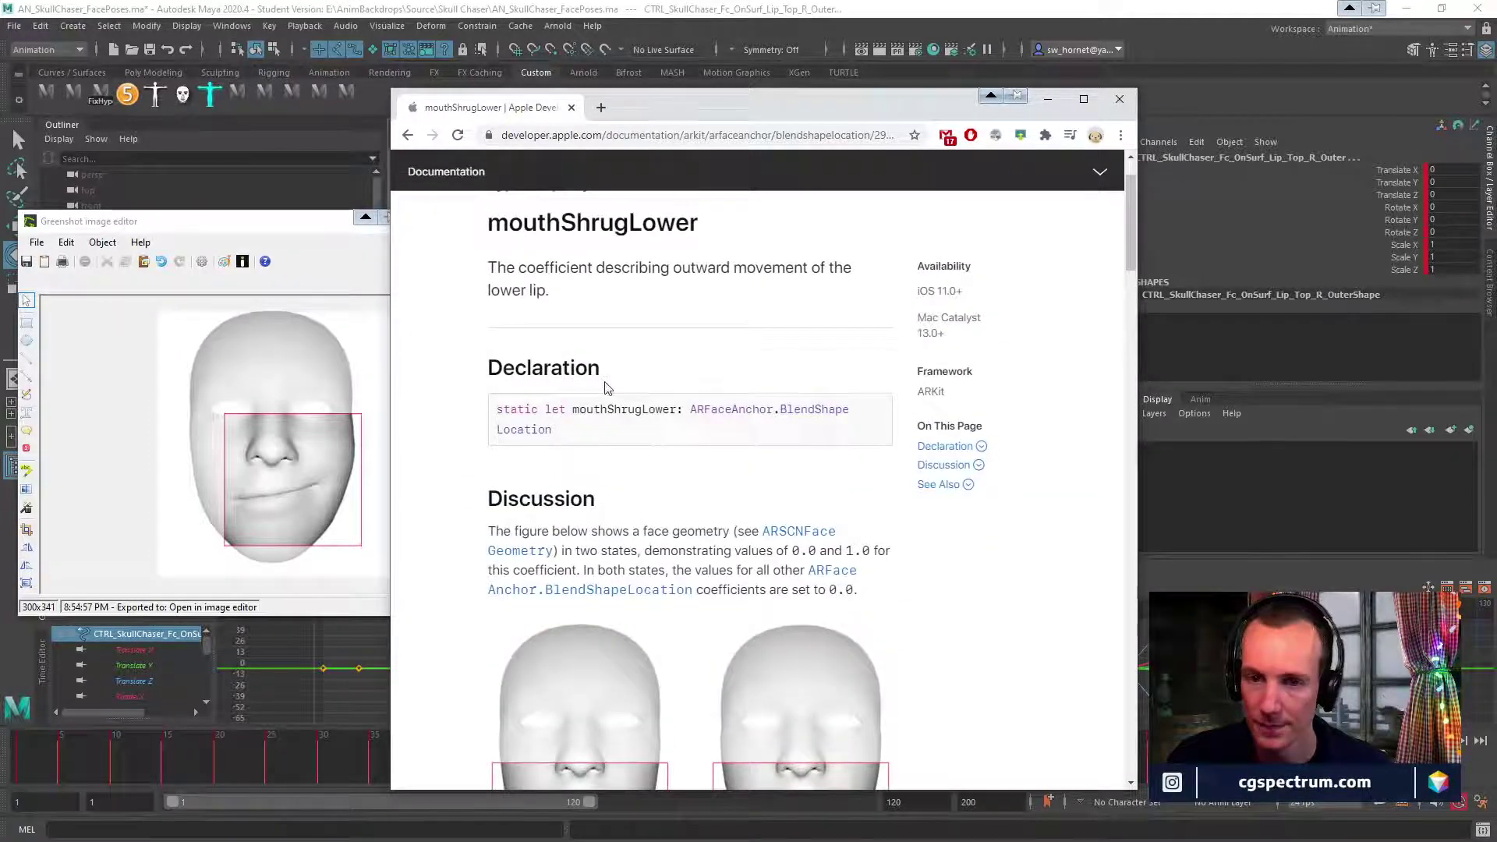
{"action": "scroll", "coordinate": [607, 387], "scroll_direction": "down", "scroll_amount": 3}
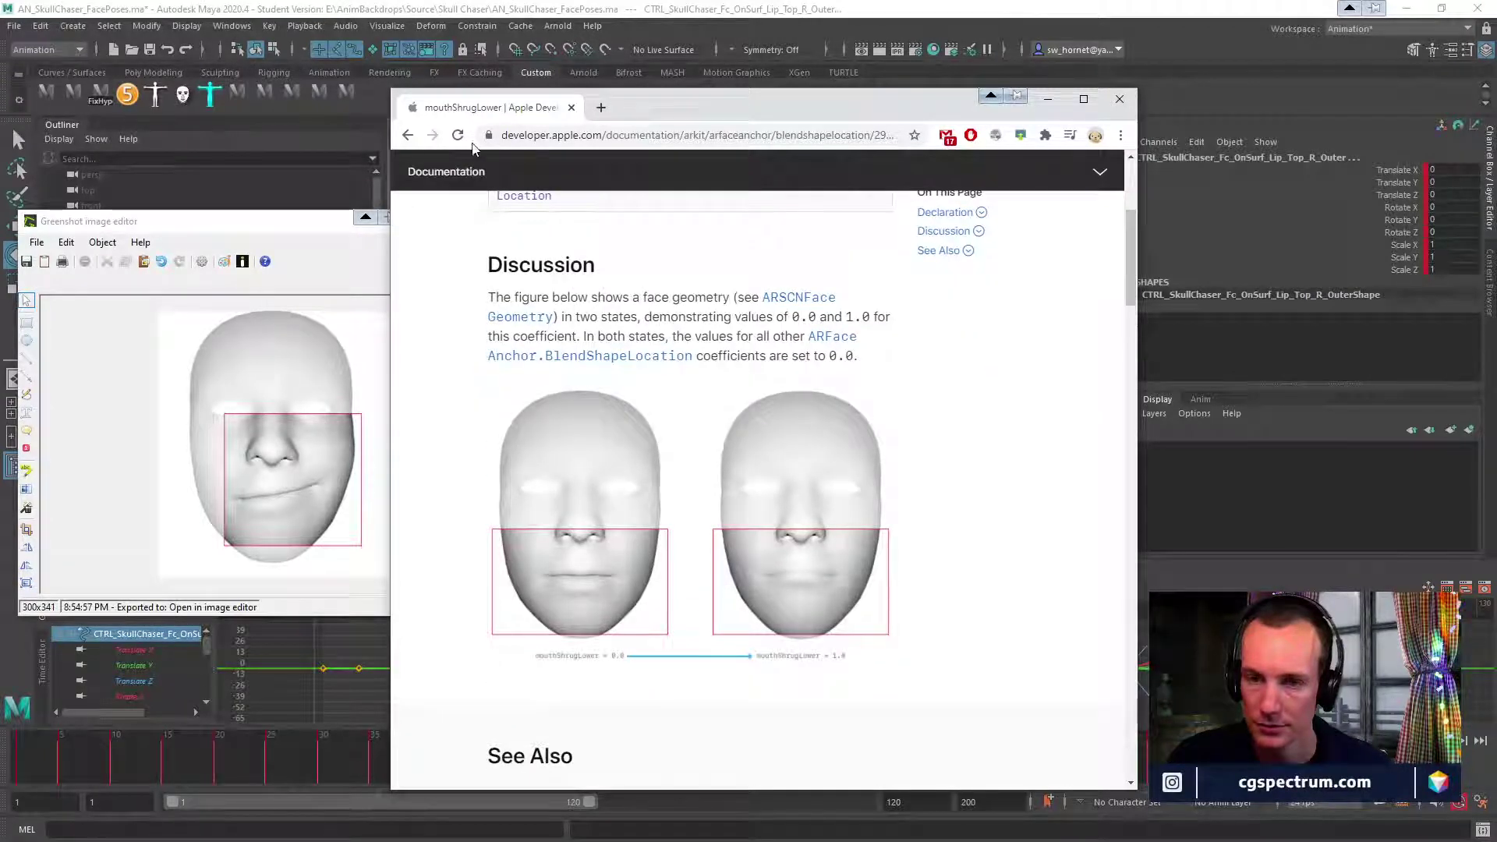
{"action": "left_click", "coordinate": [406, 140]}
{"action": "scroll", "coordinate": [803, 410], "scroll_direction": "down", "scroll_amount": 2}
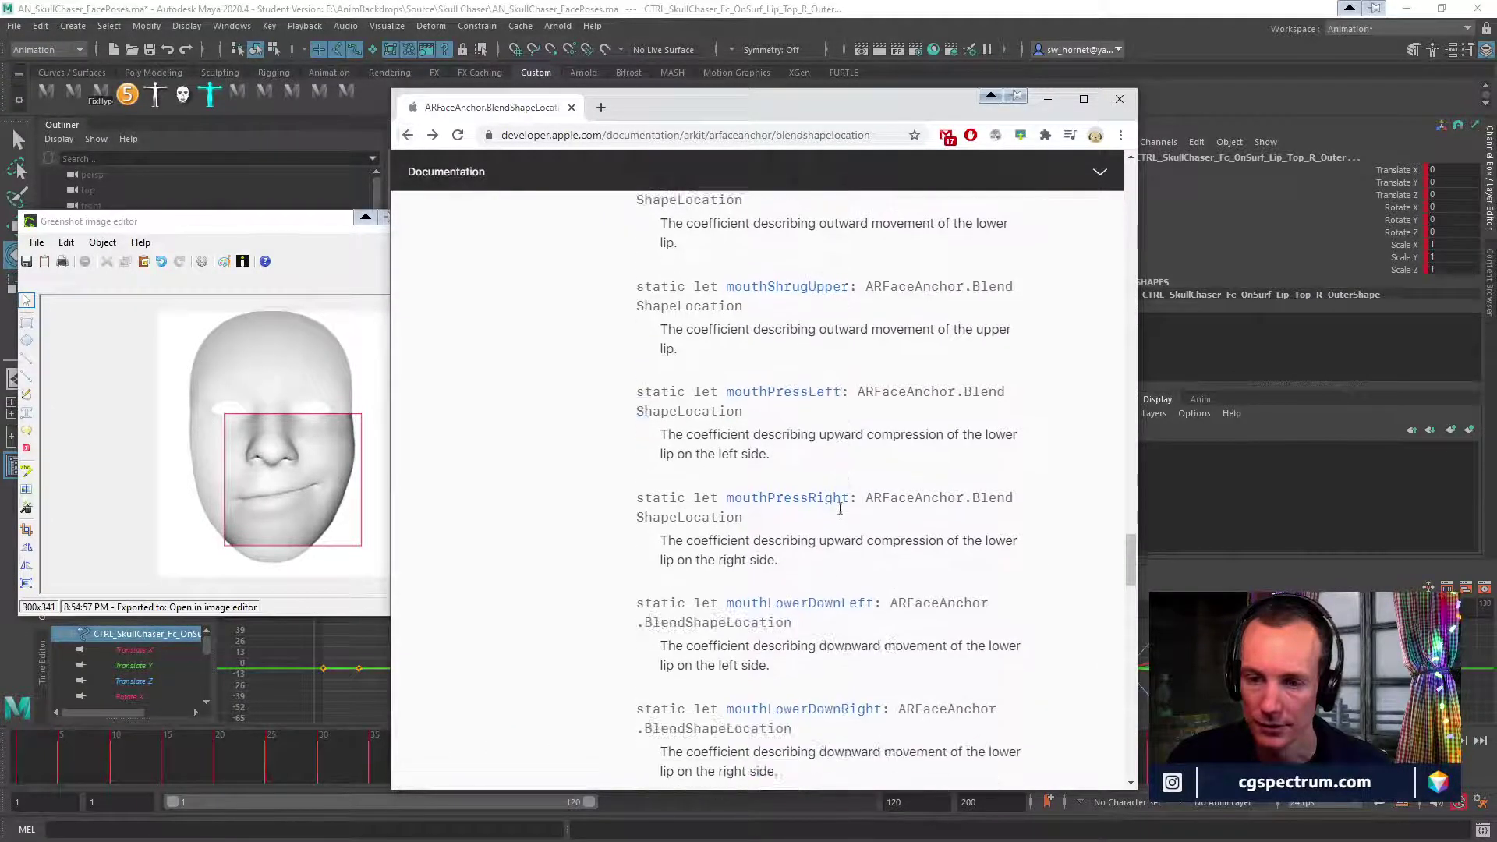
Examine the mouthPressLeft description and reference figure, and return to the blend shape list.
{"action": "left_click", "coordinate": [803, 411]}
{"action": "scroll", "coordinate": [922, 545], "scroll_direction": "down", "scroll_amount": 4}
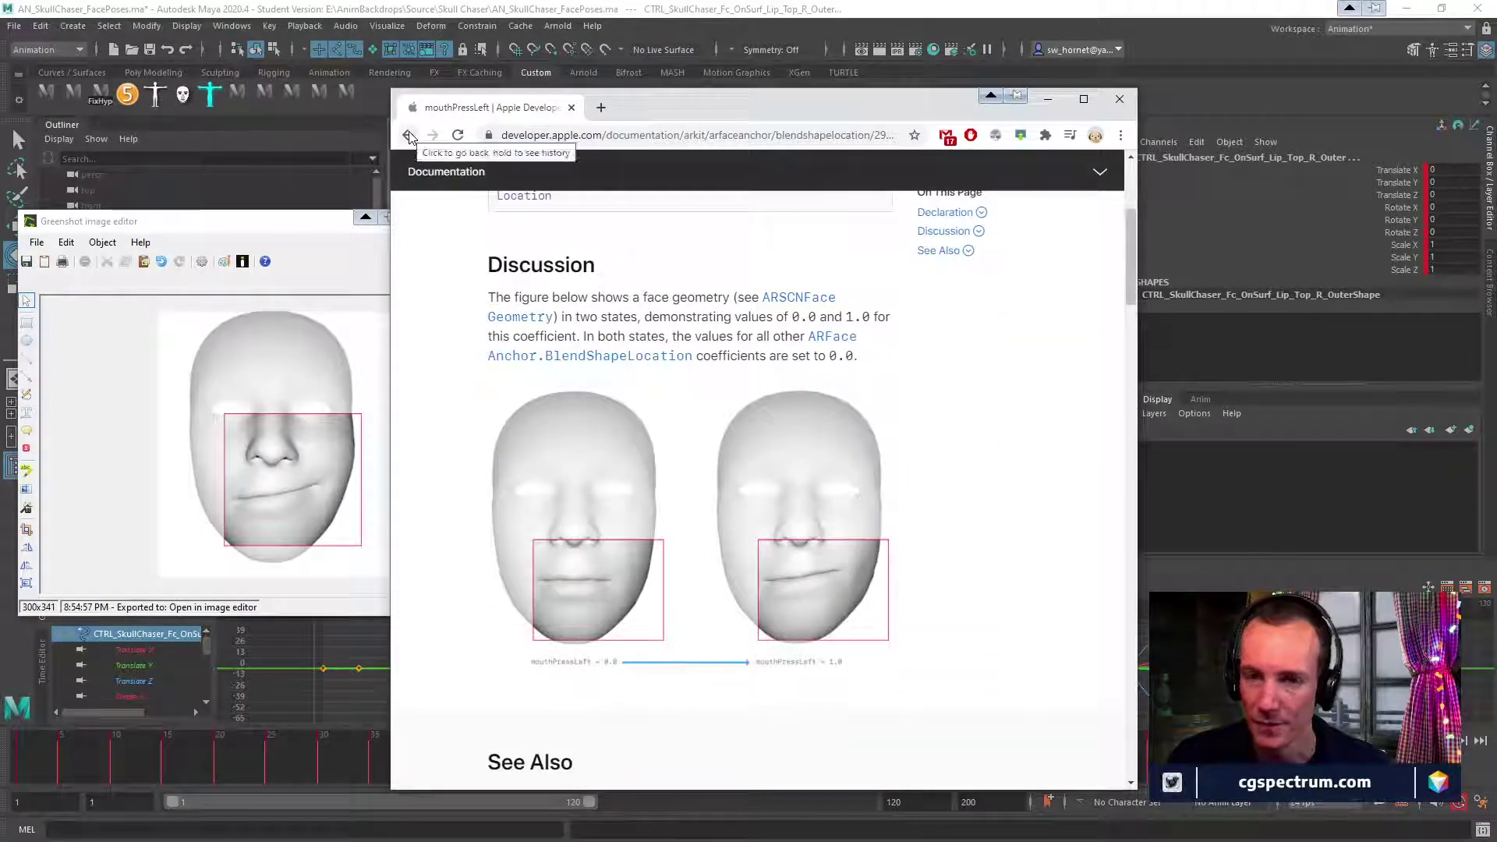
{"action": "scroll", "coordinate": [577, 347], "scroll_direction": "up", "scroll_amount": 5}
{"action": "scroll", "coordinate": [577, 347], "scroll_direction": "down", "scroll_amount": 5}
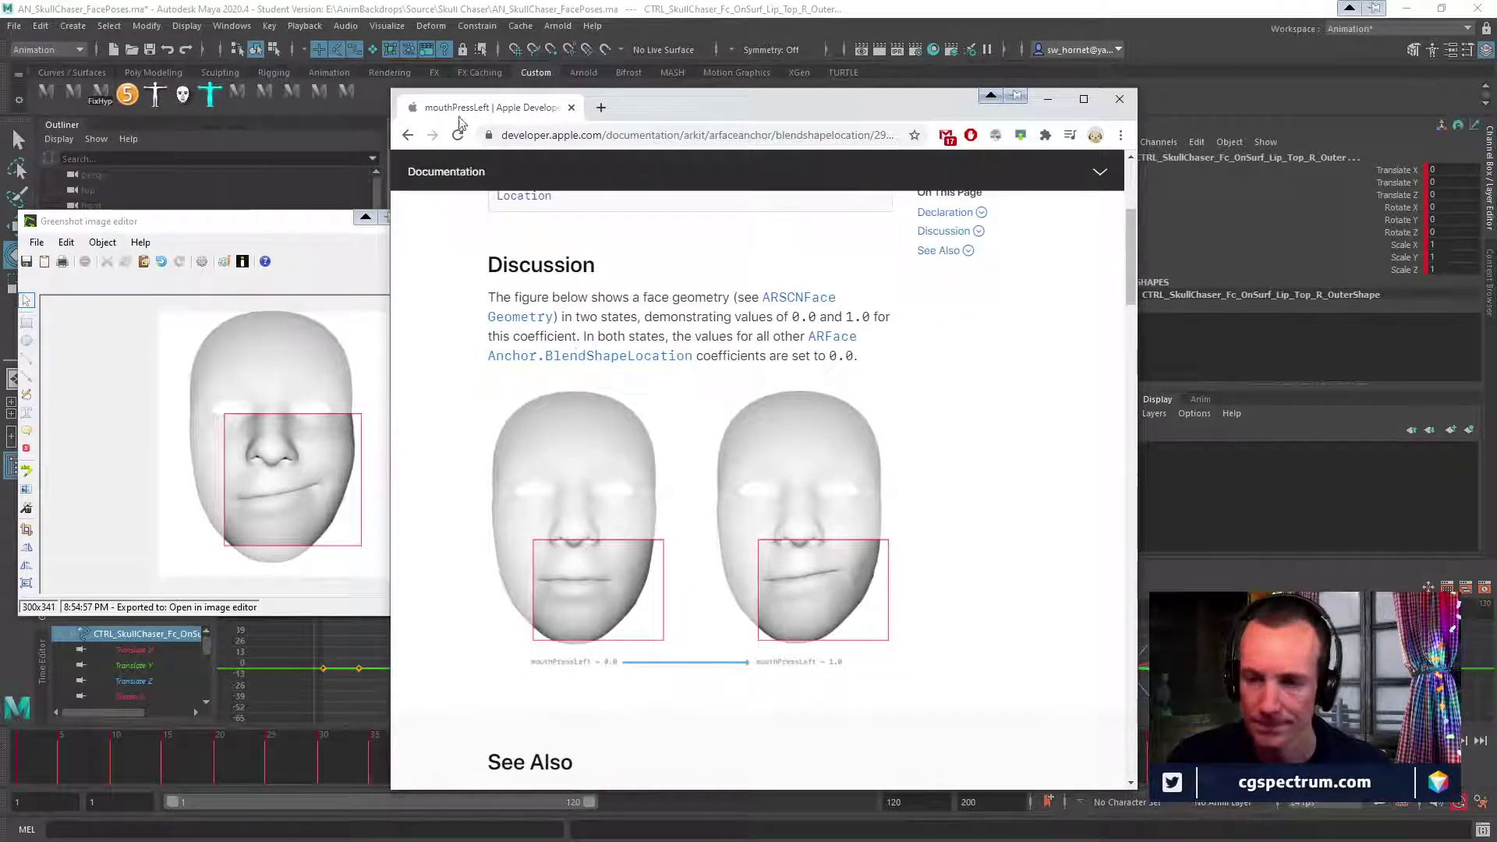
{"action": "left_click", "coordinate": [407, 134]}
Read the mouth press and lower-down entries, examine the mouthLowerDownLeft reference figure, and return to the blend shape list.
{"action": "scroll", "coordinate": [872, 532], "scroll_direction": "down", "scroll_amount": 3}
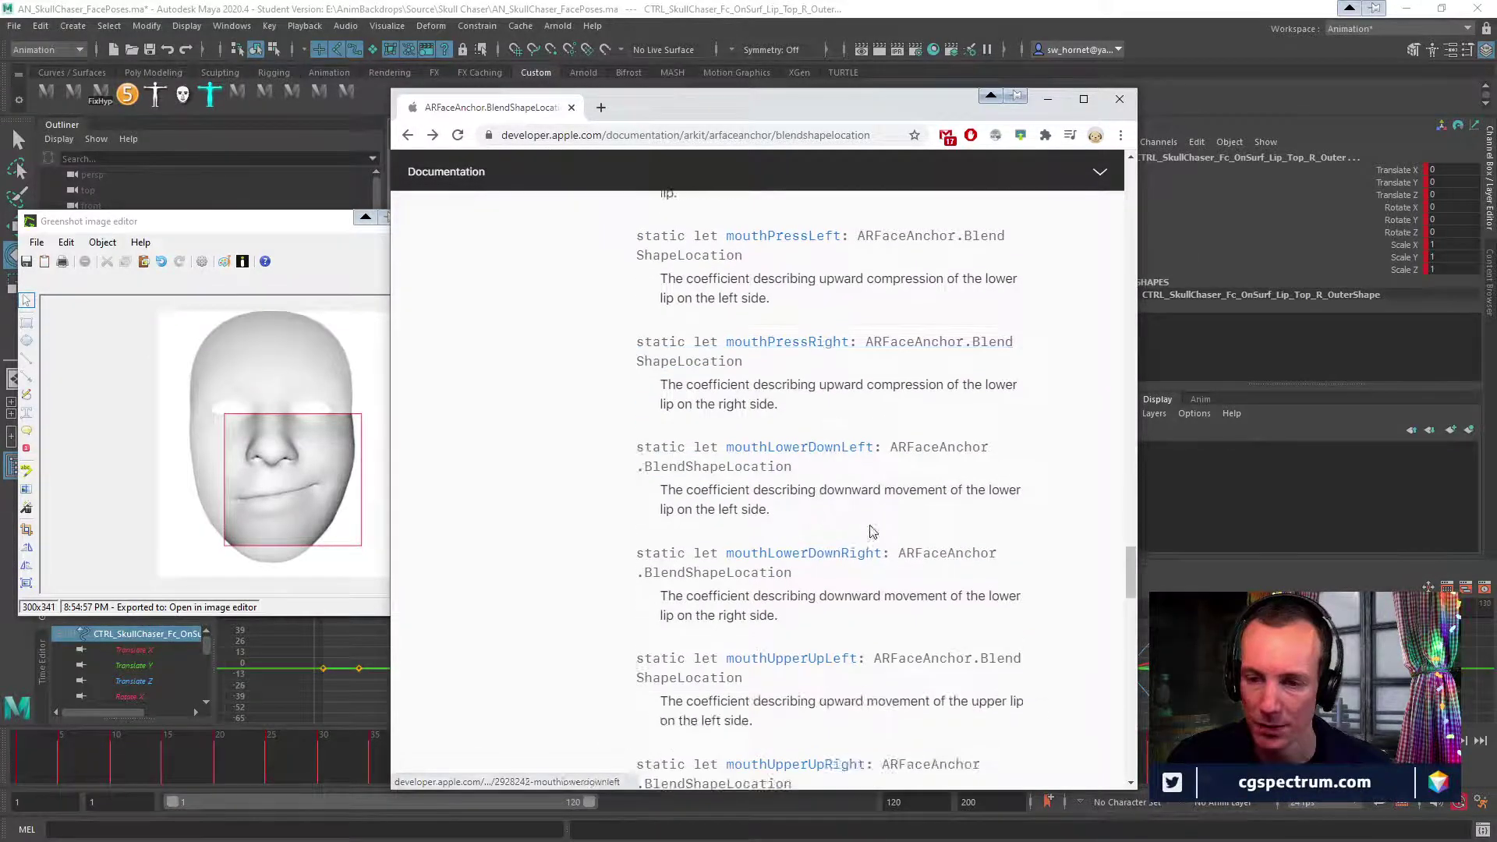
{"action": "scroll", "coordinate": [852, 541], "scroll_direction": "down", "scroll_amount": 1}
{"action": "scroll", "coordinate": [853, 499], "scroll_direction": "up", "scroll_amount": 1}
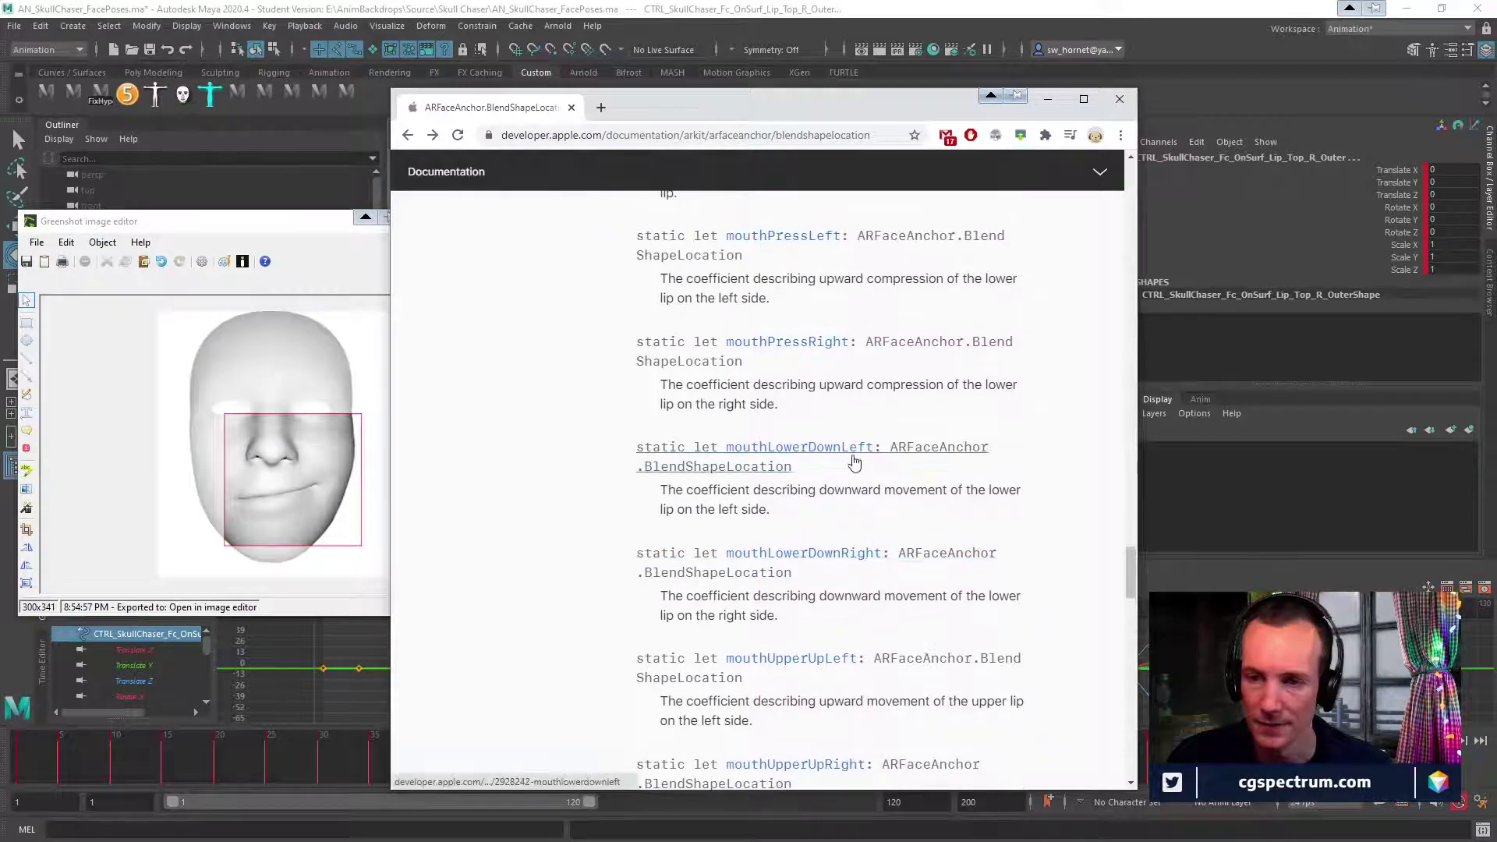
{"action": "scroll", "coordinate": [846, 436], "scroll_direction": "down", "scroll_amount": 1}
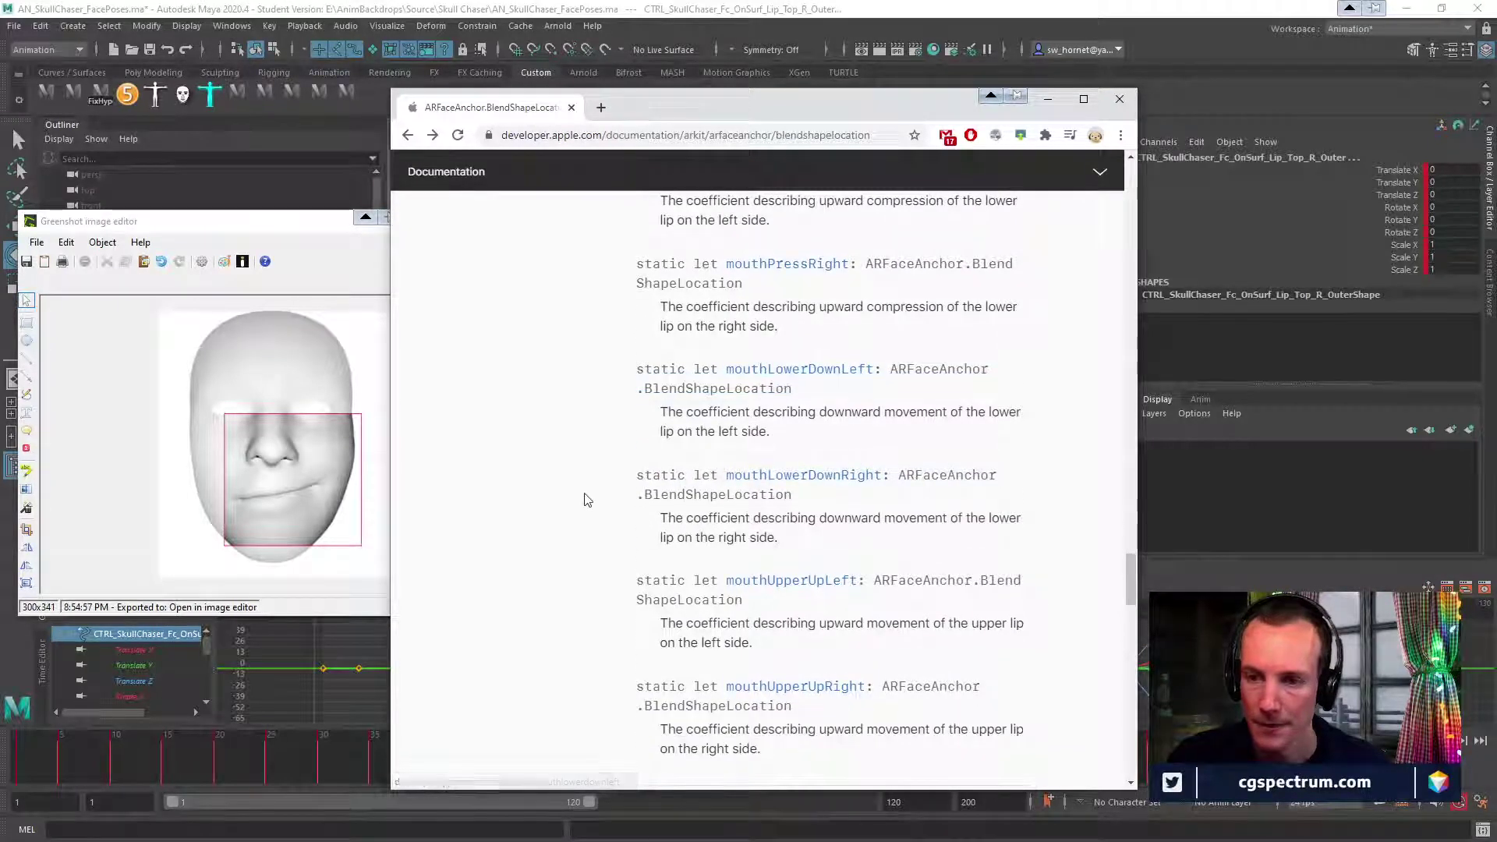
{"action": "left_click", "coordinate": [798, 369]}
{"action": "scroll", "coordinate": [972, 528], "scroll_direction": "down", "scroll_amount": 6}
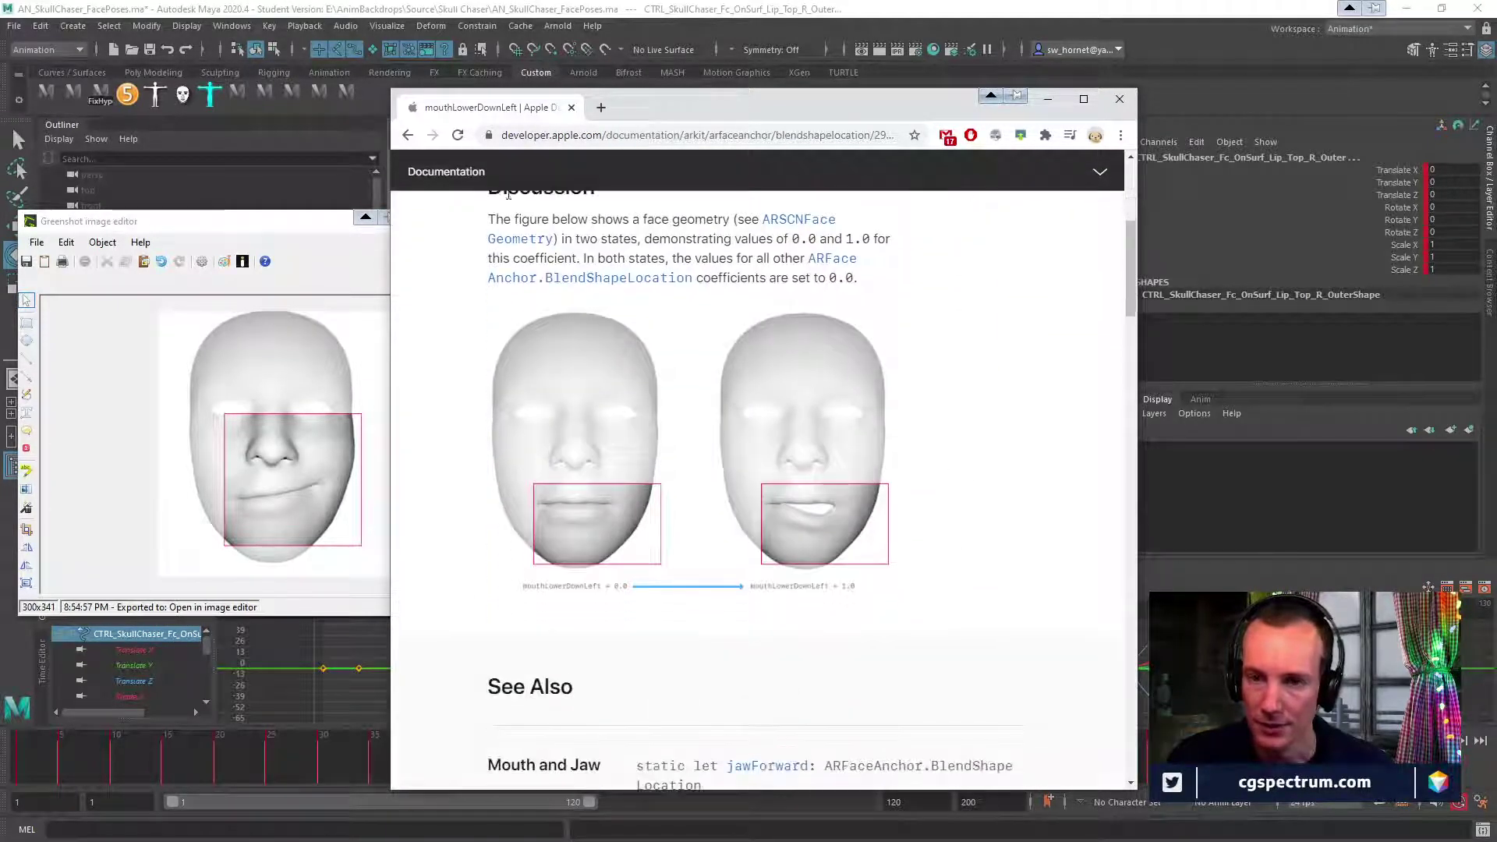
{"action": "left_click", "coordinate": [409, 136]}
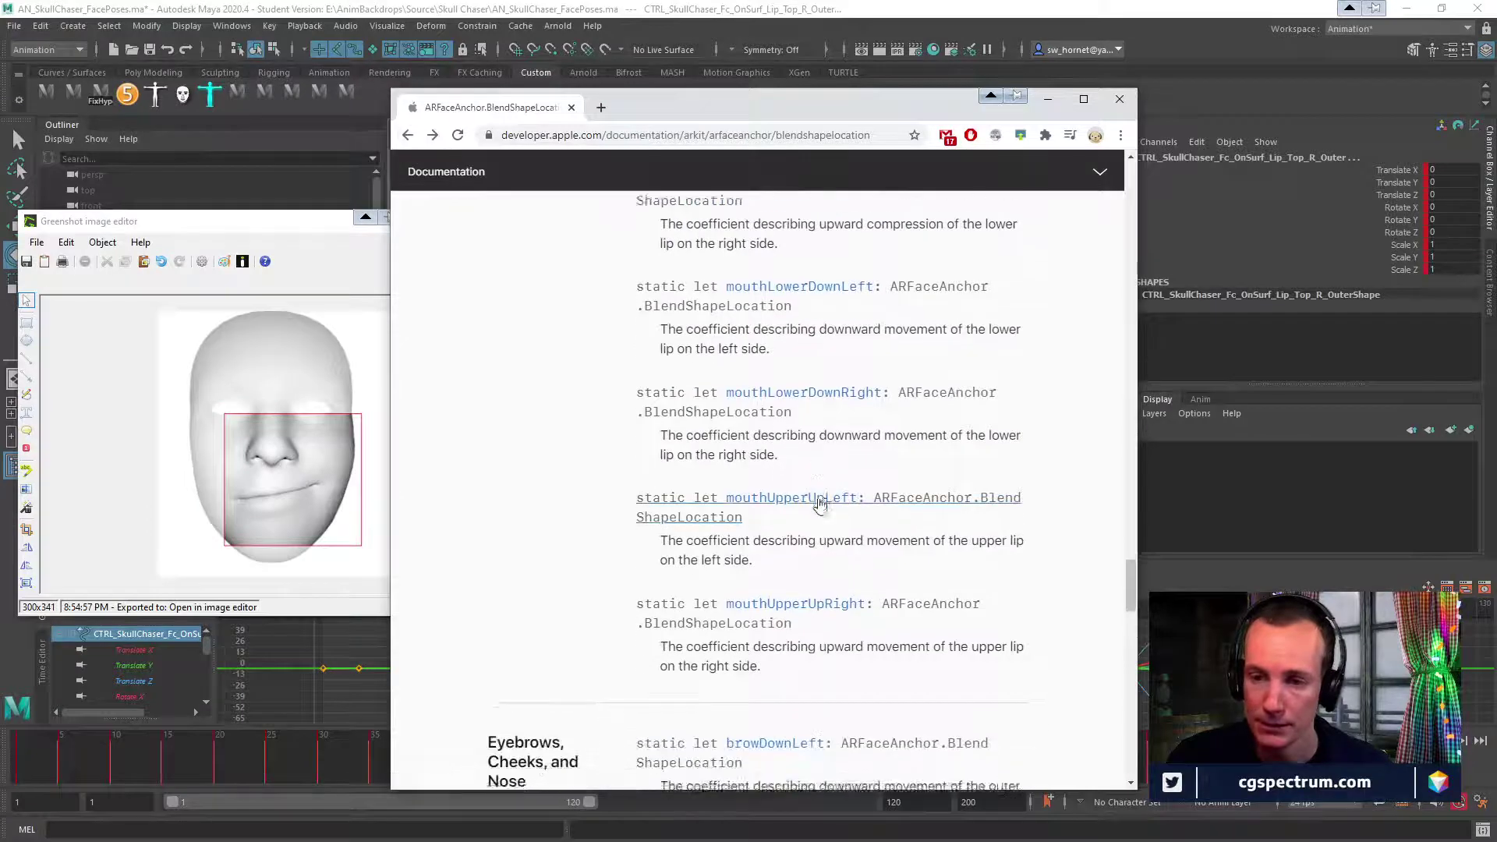
Examine the mouthUpperUpLeft reference figure and return to the blend shape list.
{"action": "left_click", "coordinate": [804, 433]}
{"action": "scroll", "coordinate": [600, 530], "scroll_direction": "down", "scroll_amount": 4}
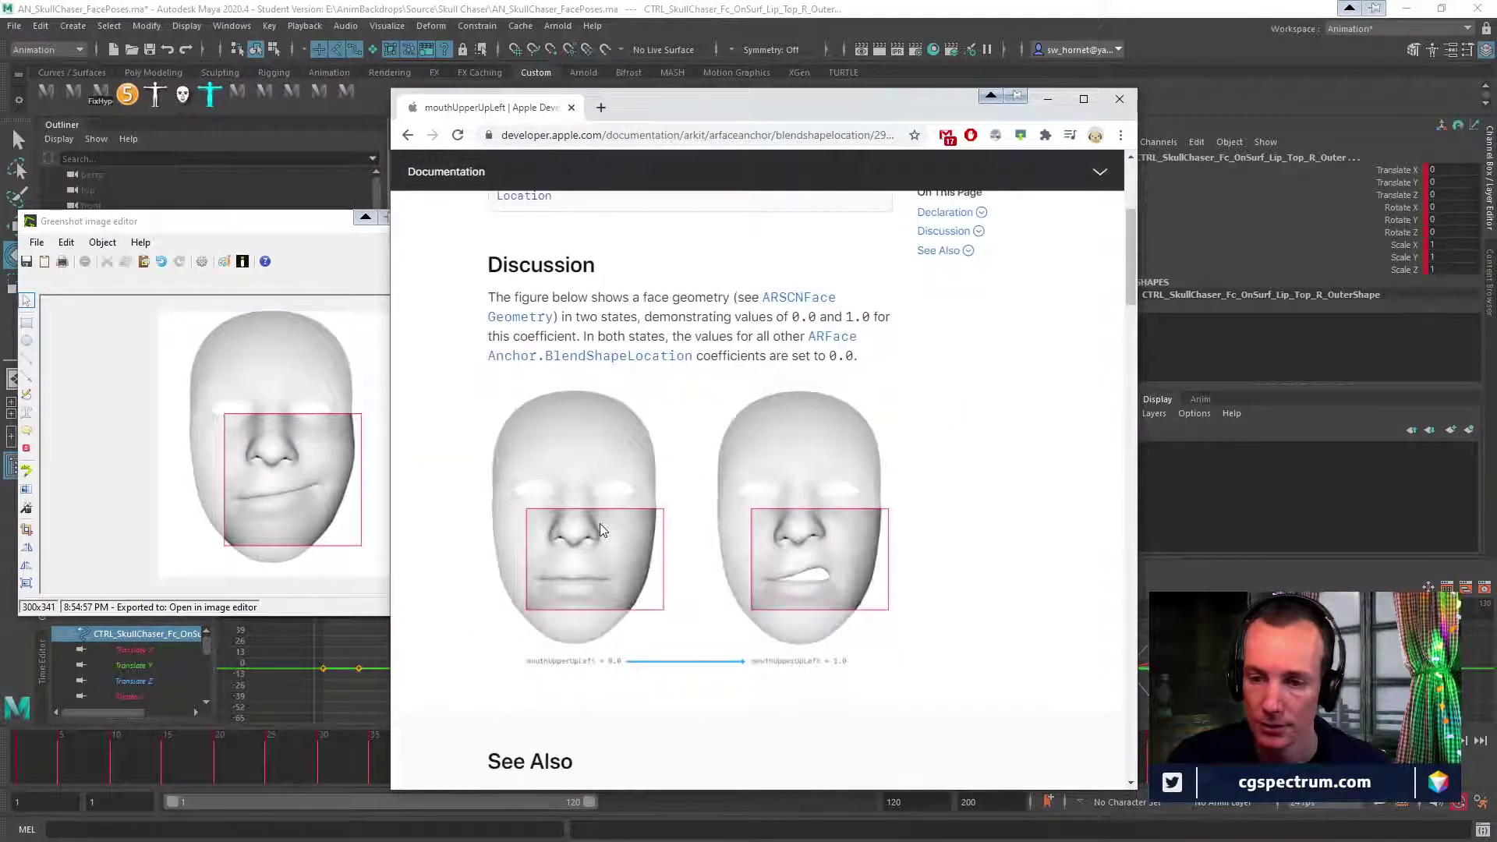
{"action": "left_click", "coordinate": [409, 136]}
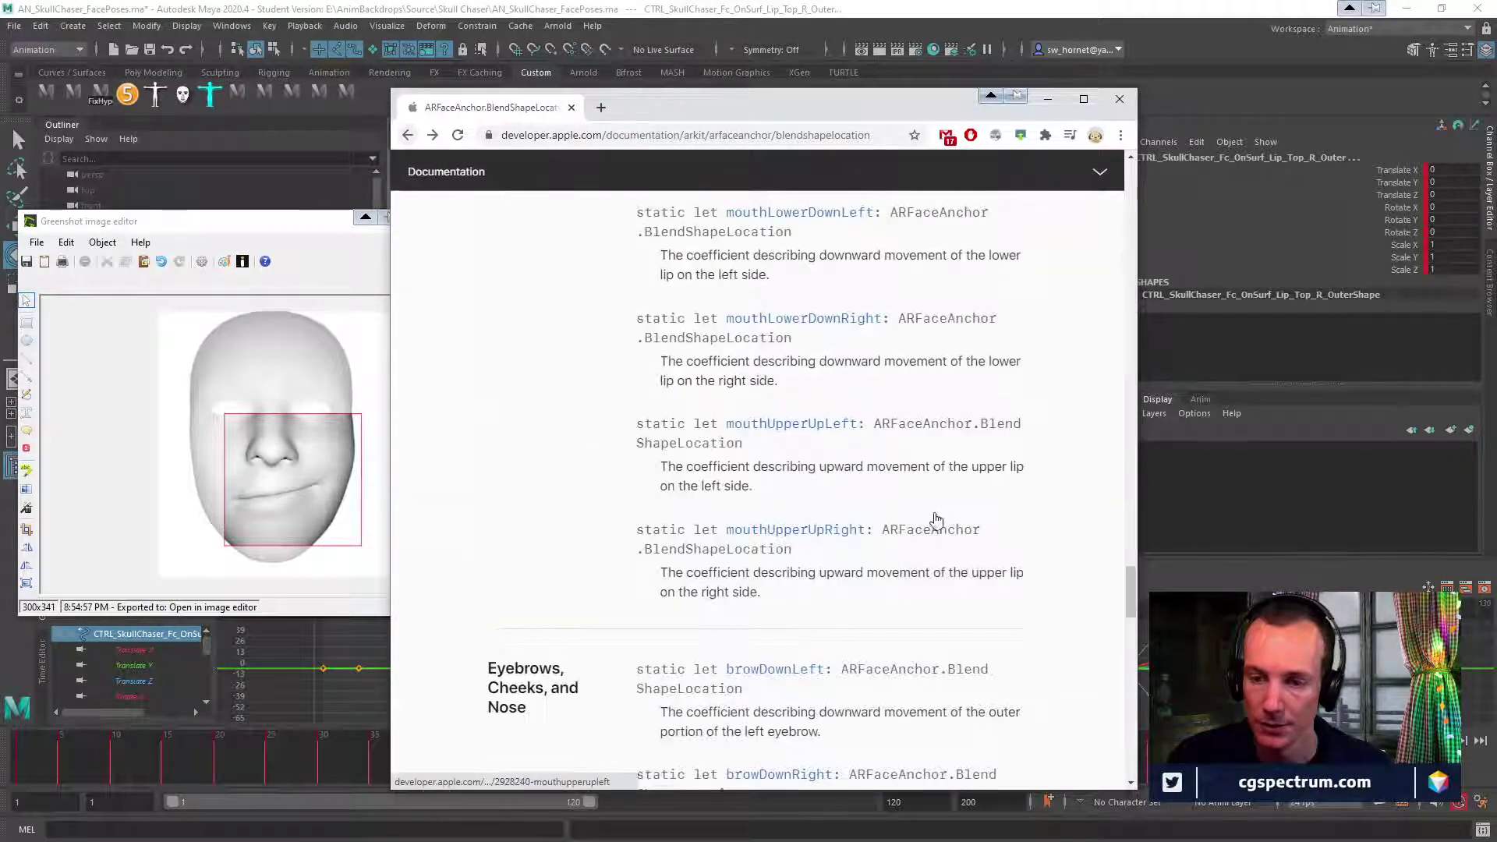
Examine the browDownLeft reference figure in the Eyebrows, Cheeks, and Nose section, and return to the blend shape list.
{"action": "scroll", "coordinate": [936, 522], "scroll_direction": "down", "scroll_amount": 4}
{"action": "left_click", "coordinate": [793, 287]}
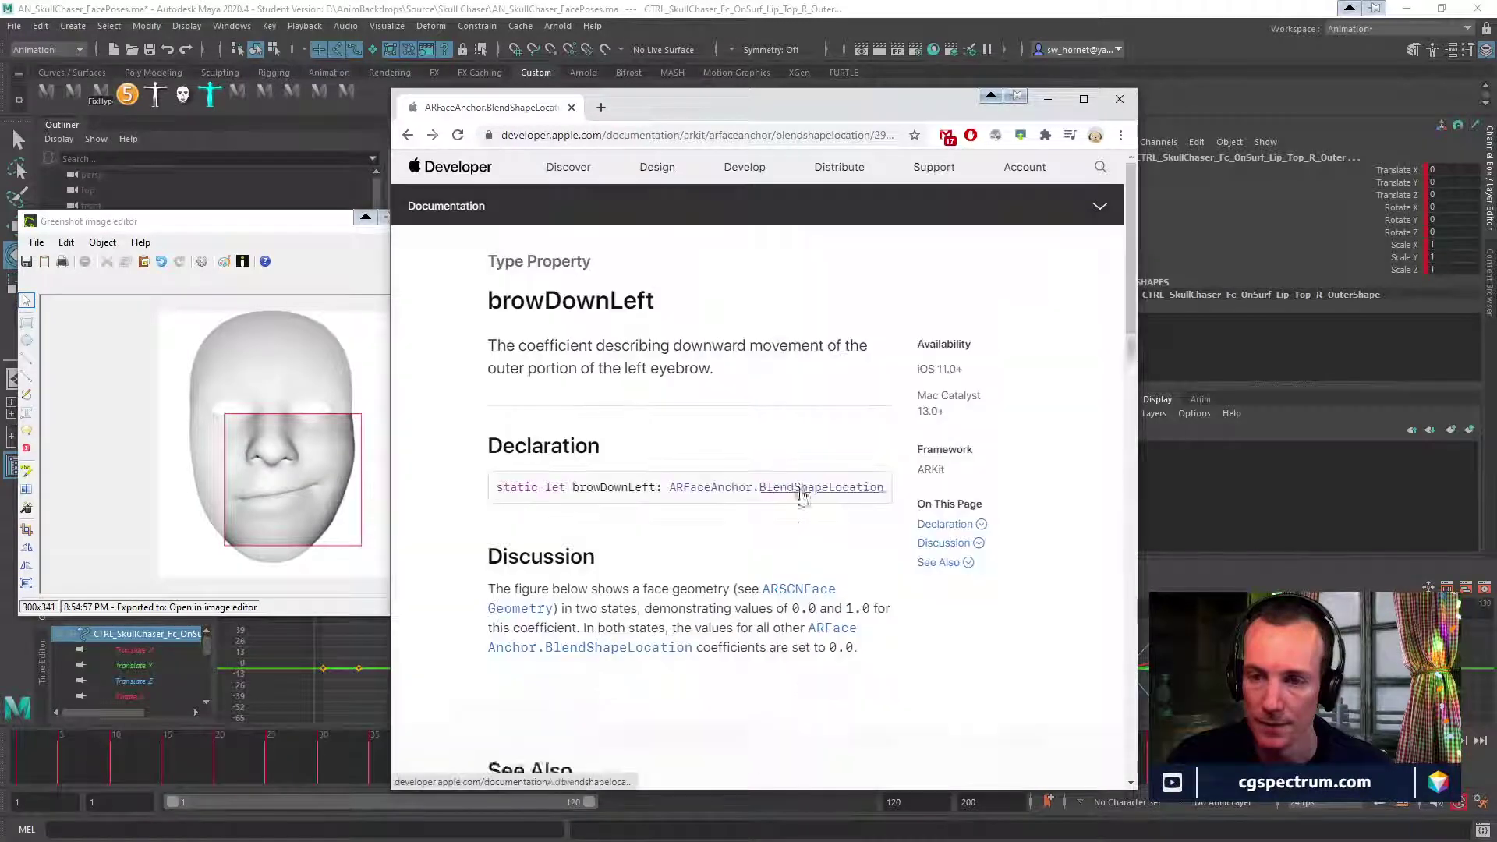
{"action": "scroll", "coordinate": [802, 499], "scroll_direction": "down", "scroll_amount": 5}
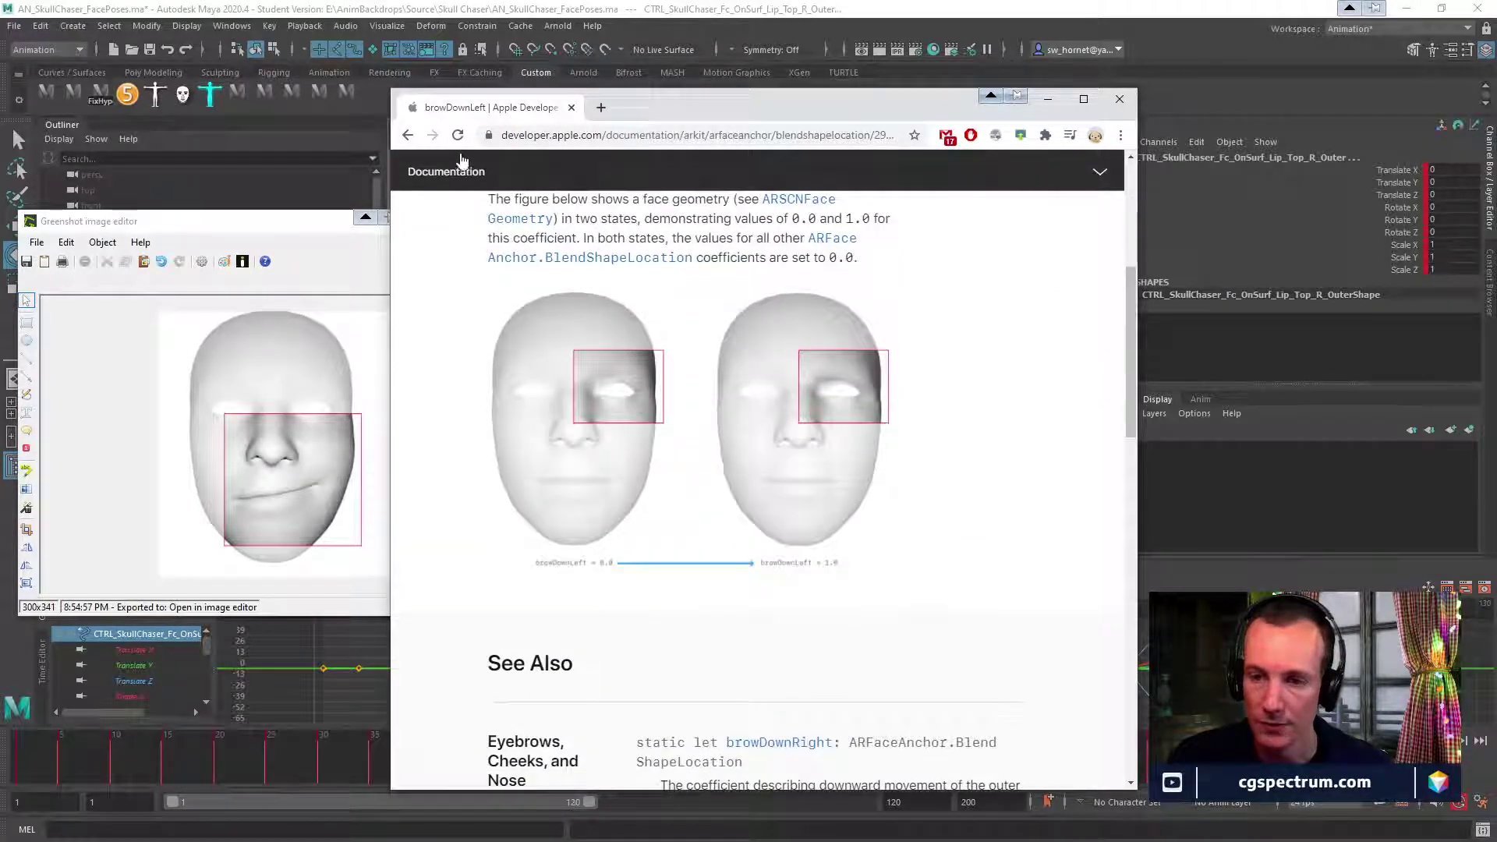
{"action": "left_click", "coordinate": [407, 137]}
Examine the browOuterUpLeft reference figure and return to the blend shape list.
{"action": "scroll", "coordinate": [779, 428], "scroll_direction": "down", "scroll_amount": 3}
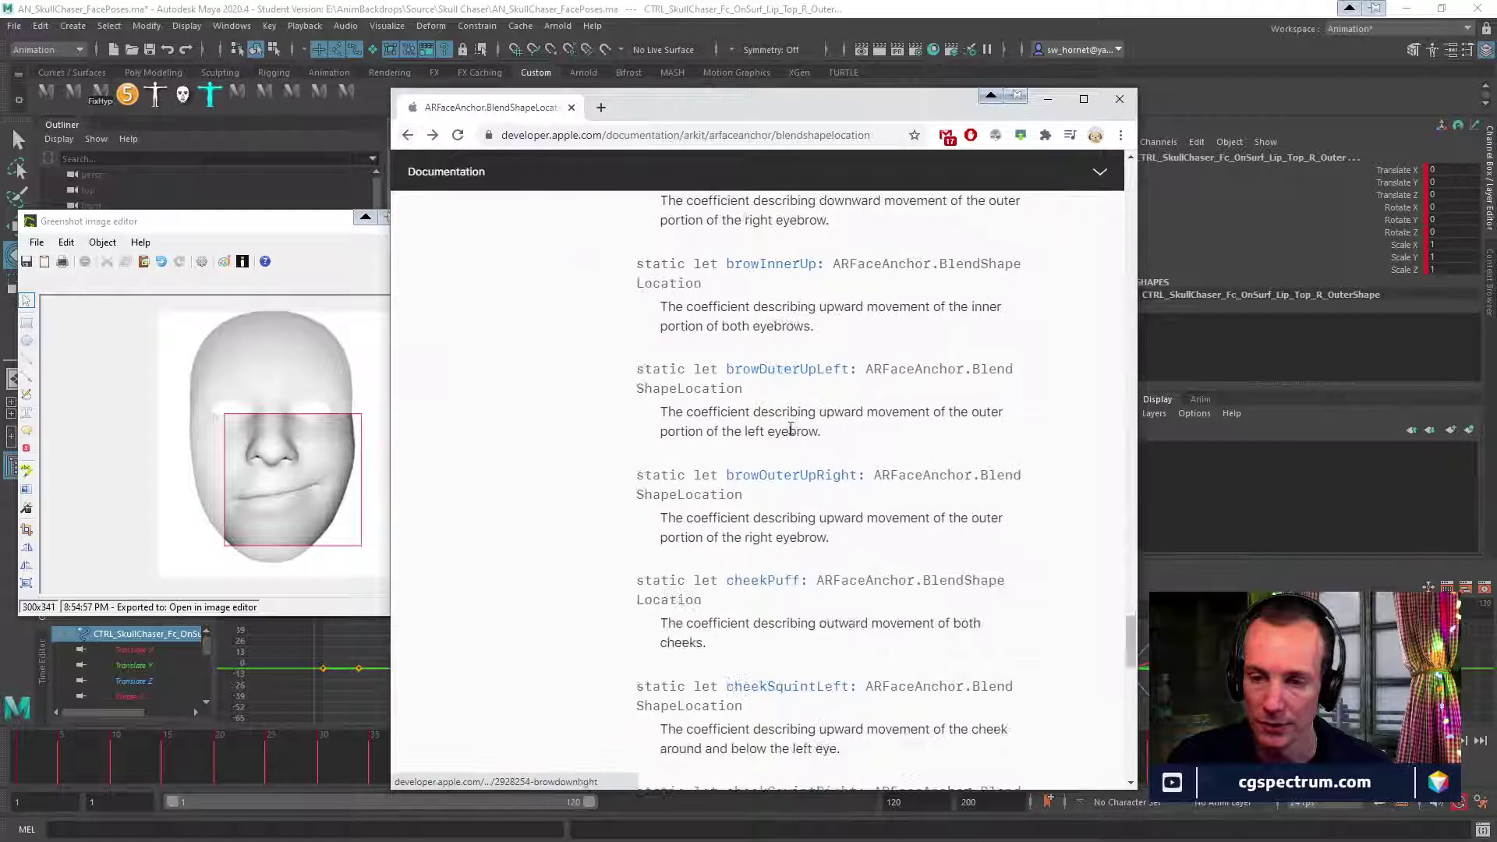
{"action": "left_click", "coordinate": [783, 367]}
{"action": "scroll", "coordinate": [545, 312], "scroll_direction": "down", "scroll_amount": 5}
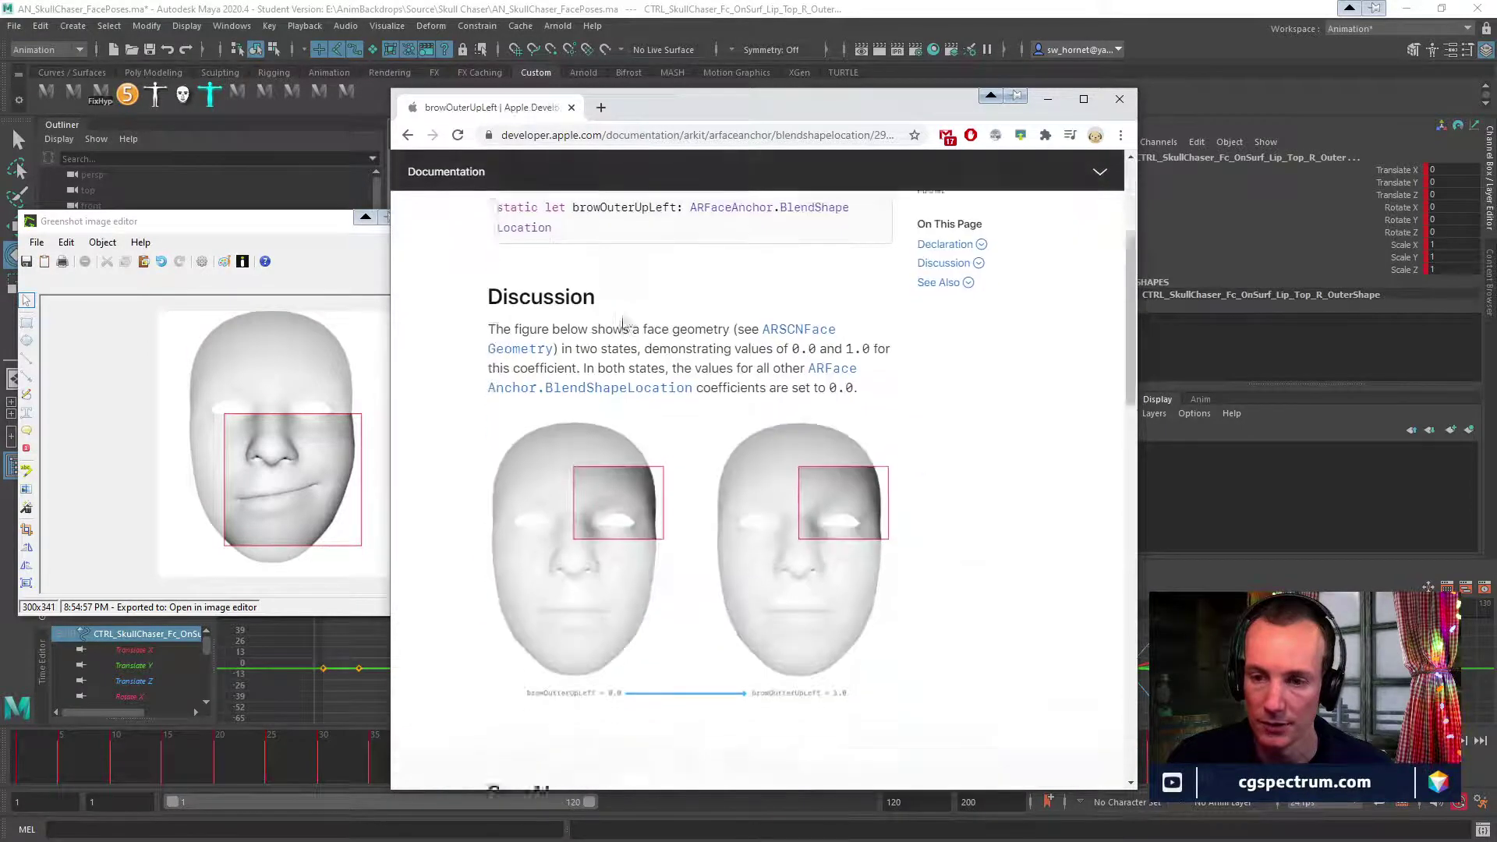
{"action": "left_click", "coordinate": [408, 138]}
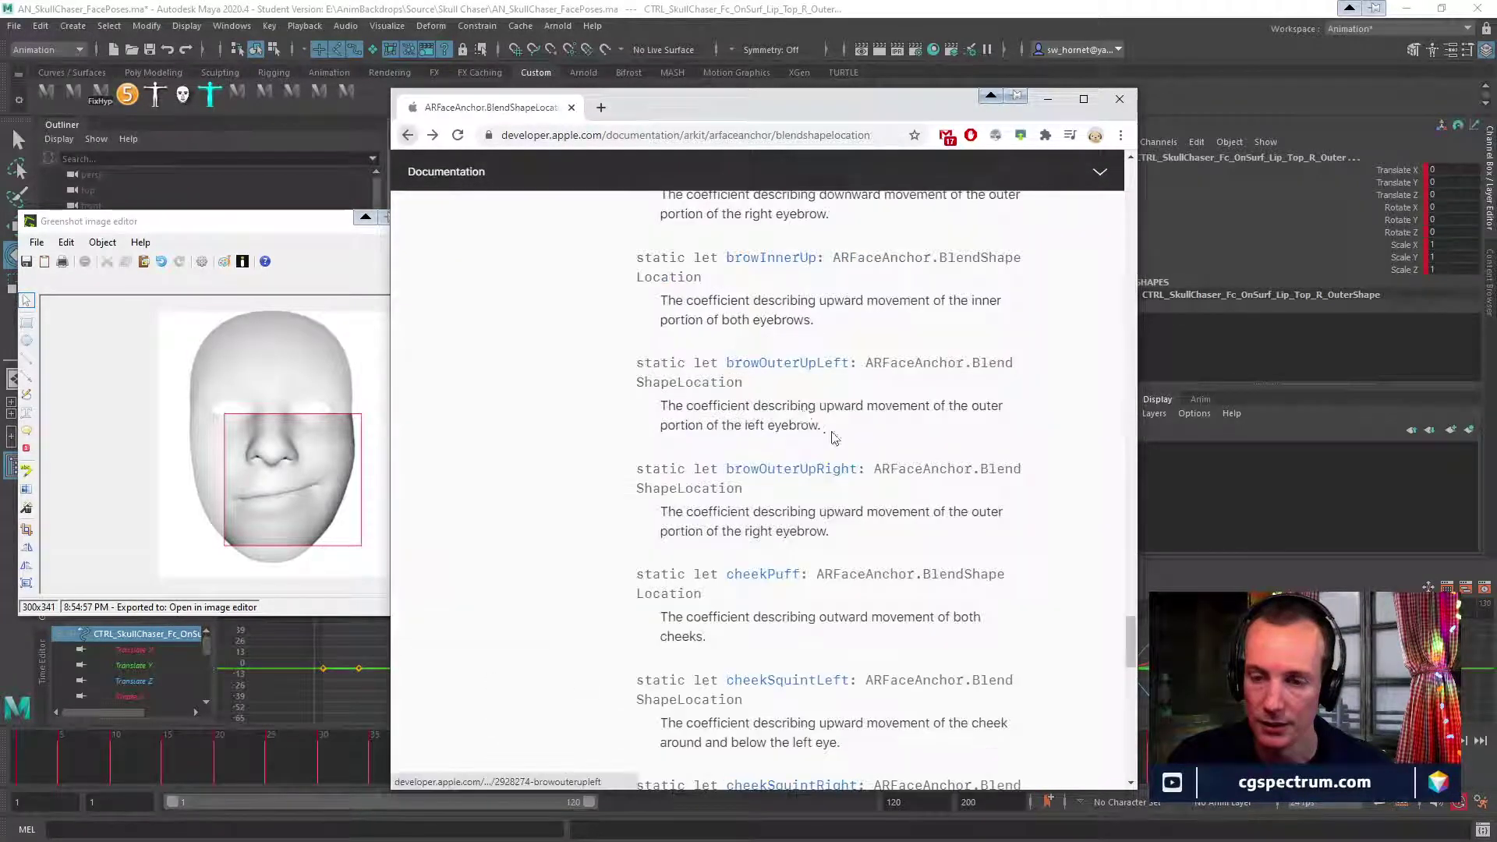
Examine the cheekPuff reference figure and return to the blend shape list.
{"action": "scroll", "coordinate": [834, 445], "scroll_direction": "down", "scroll_amount": 2}
{"action": "left_click", "coordinate": [777, 527]}
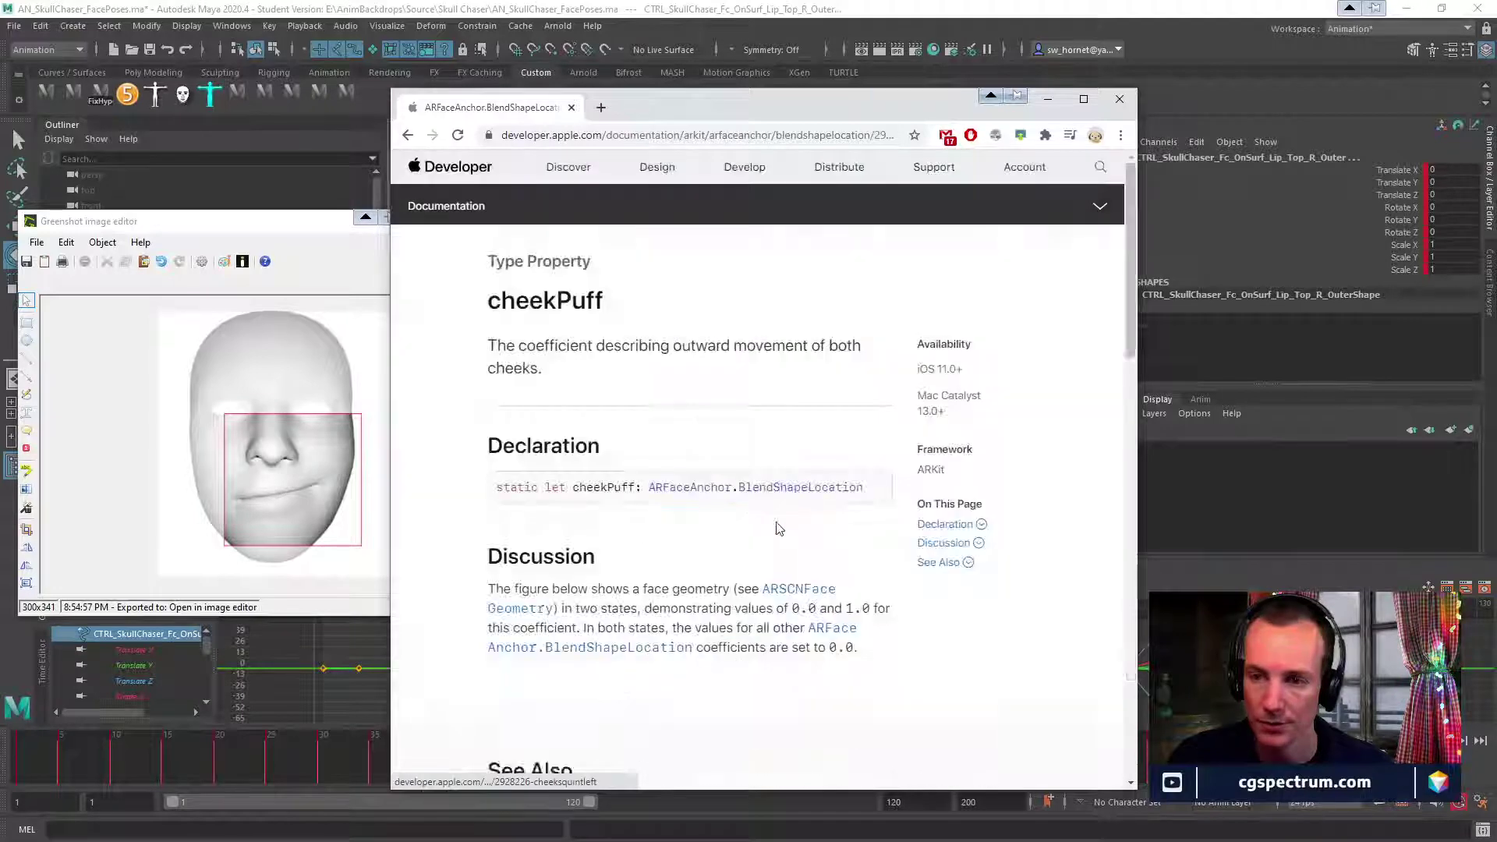
{"action": "scroll", "coordinate": [776, 524], "scroll_direction": "down", "scroll_amount": 5}
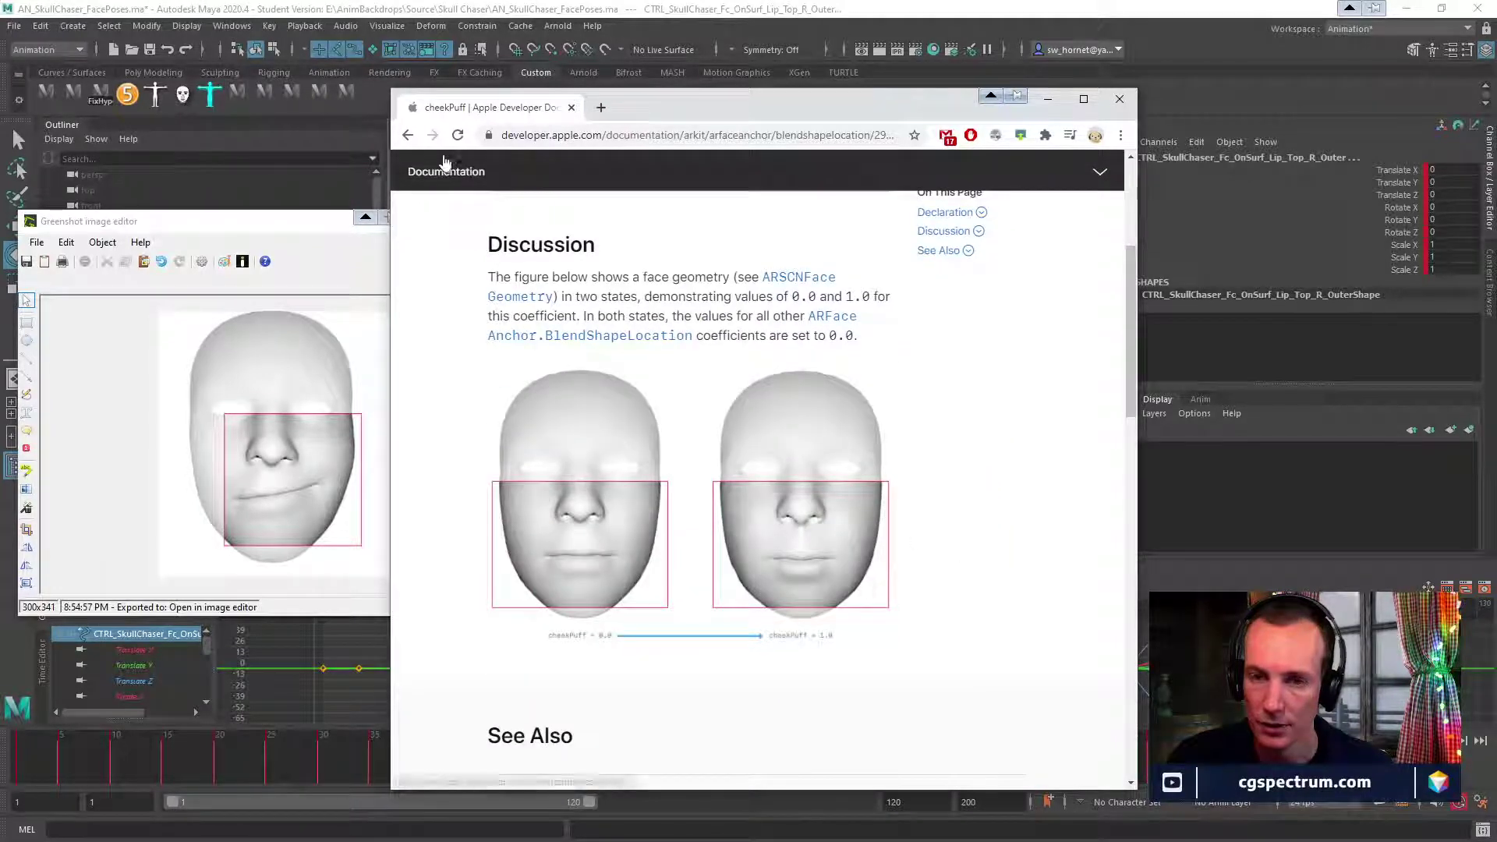
{"action": "left_click", "coordinate": [407, 135]}
Examine the cheekSquintLeft reference figure and return to the blend shape list.
{"action": "scroll", "coordinate": [953, 475], "scroll_direction": "down", "scroll_amount": 2}
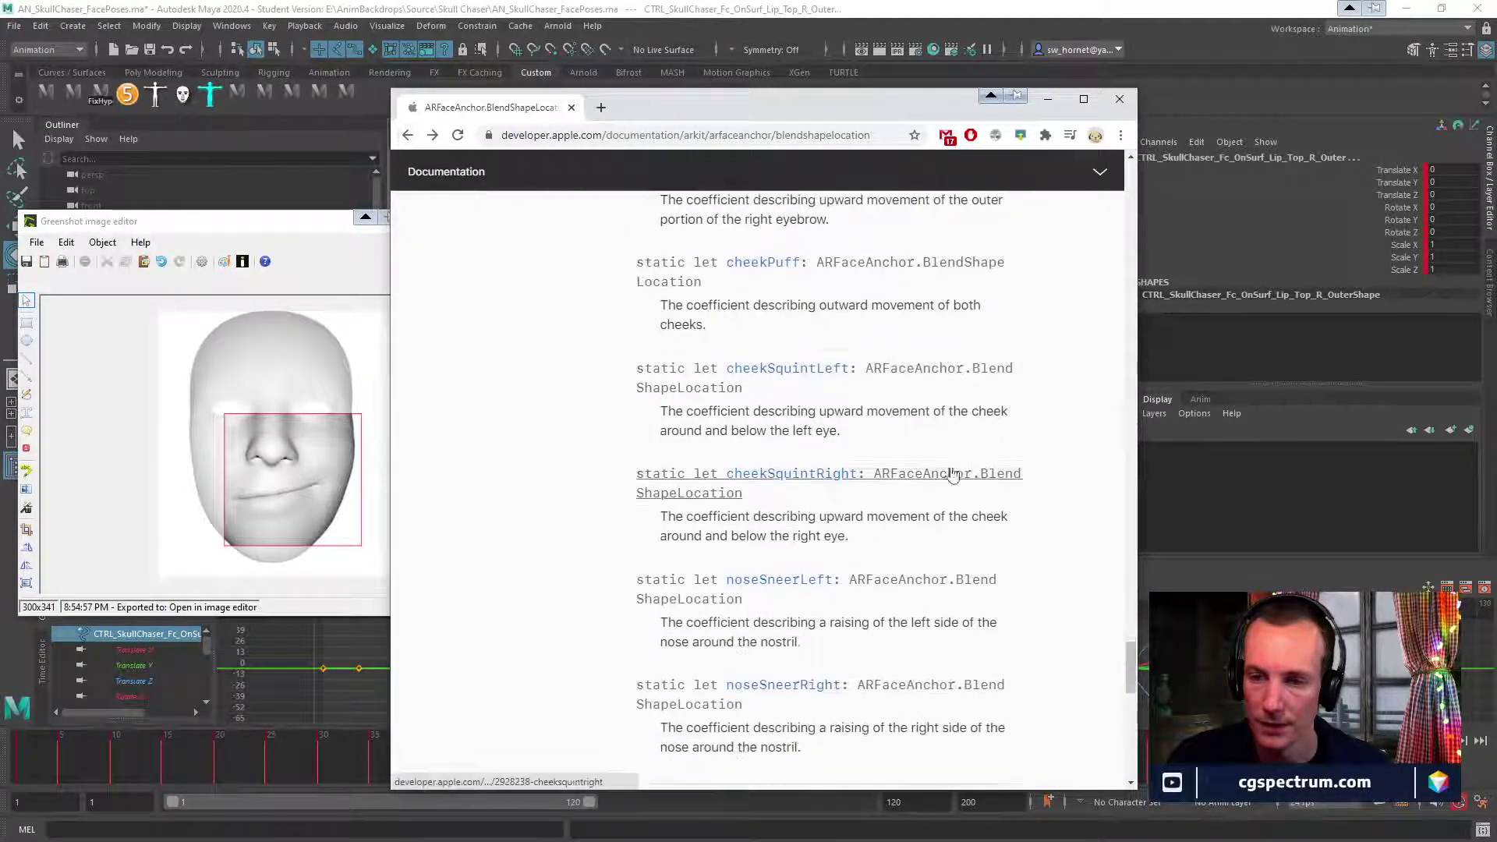
{"action": "left_click", "coordinate": [832, 374]}
{"action": "scroll", "coordinate": [990, 548], "scroll_direction": "down", "scroll_amount": 5}
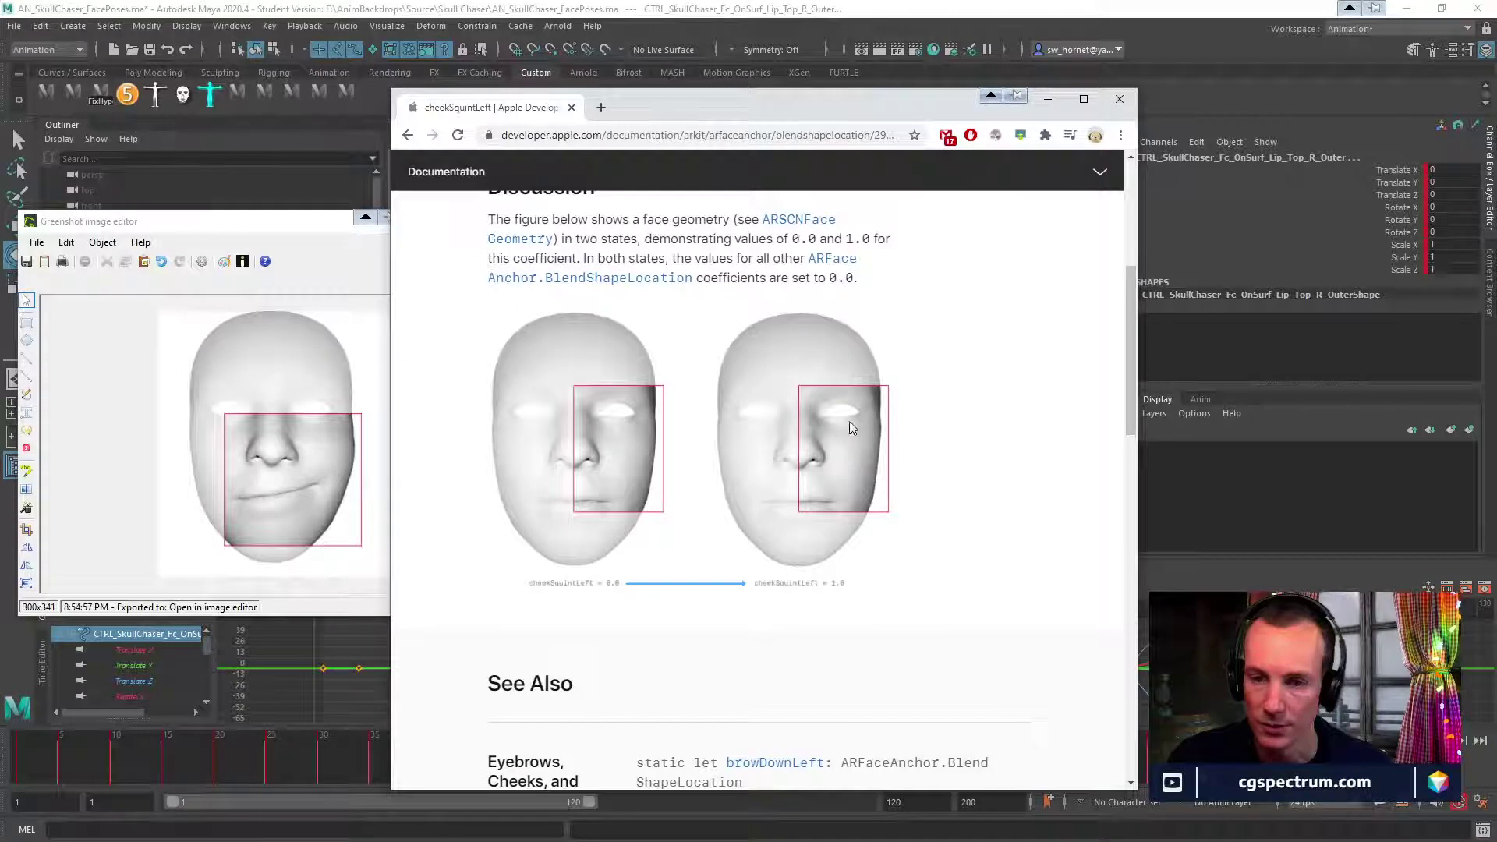
{"action": "key", "text": "alt+Left"}
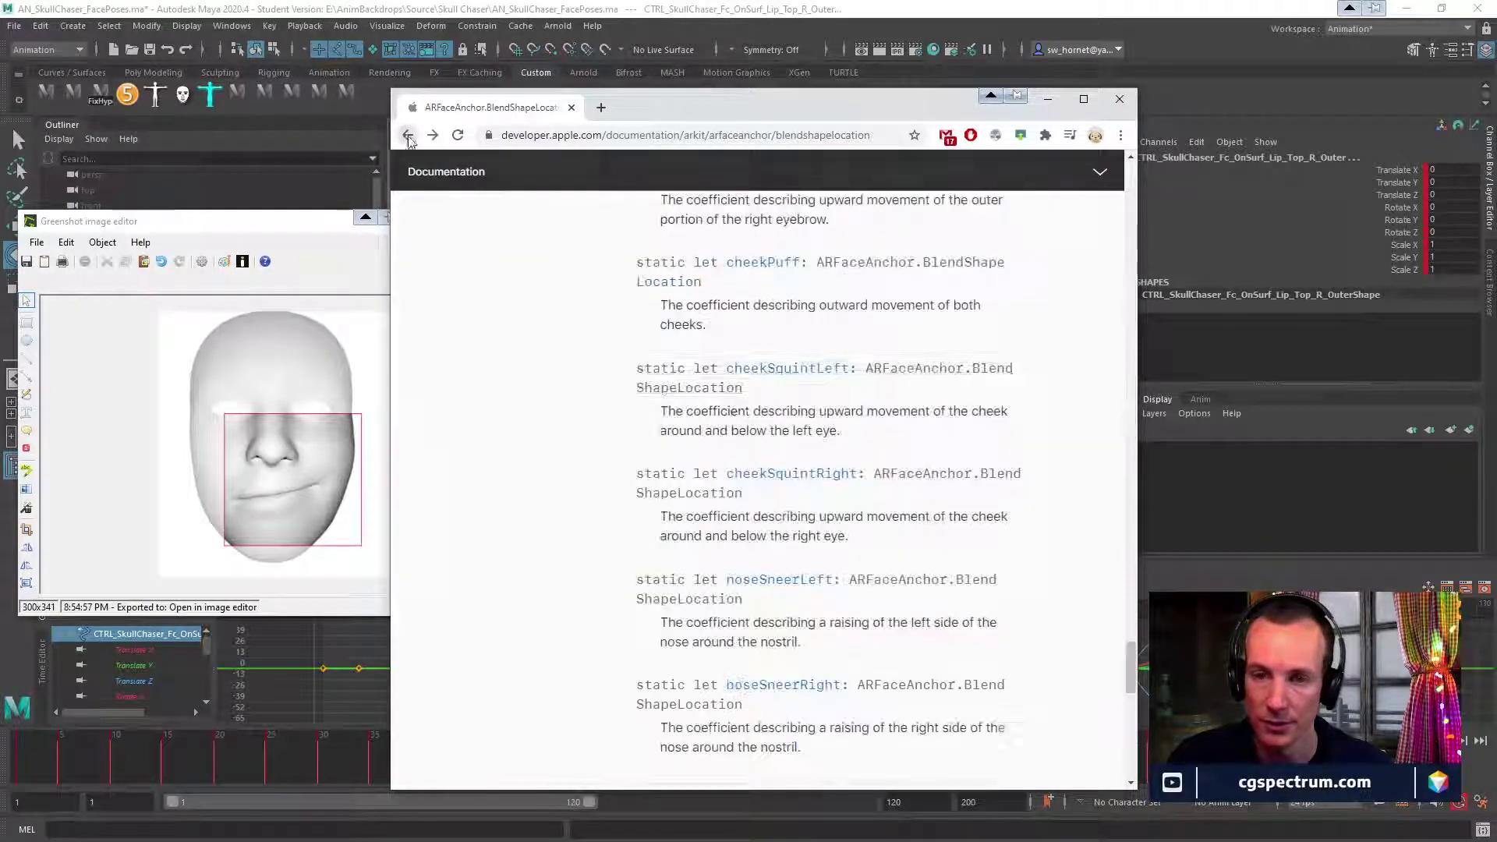
Examine the noseSneerLeft description and reference figure, and return to the blend shape list.
{"action": "scroll", "coordinate": [946, 502], "scroll_direction": "down", "scroll_amount": 2}
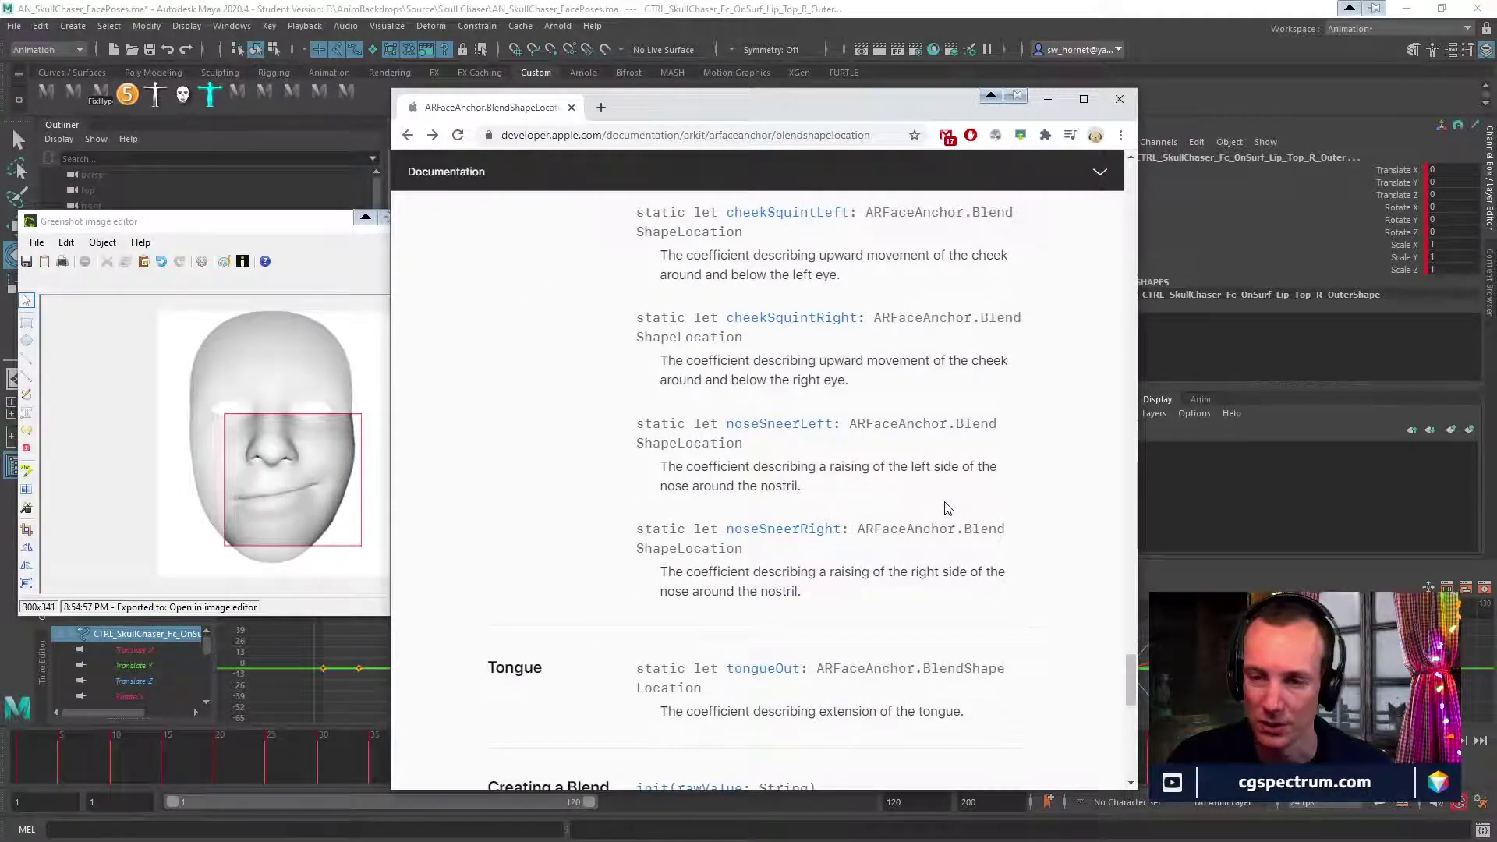
{"action": "left_click", "coordinate": [786, 436]}
{"action": "scroll", "coordinate": [930, 542], "scroll_direction": "down", "scroll_amount": 4}
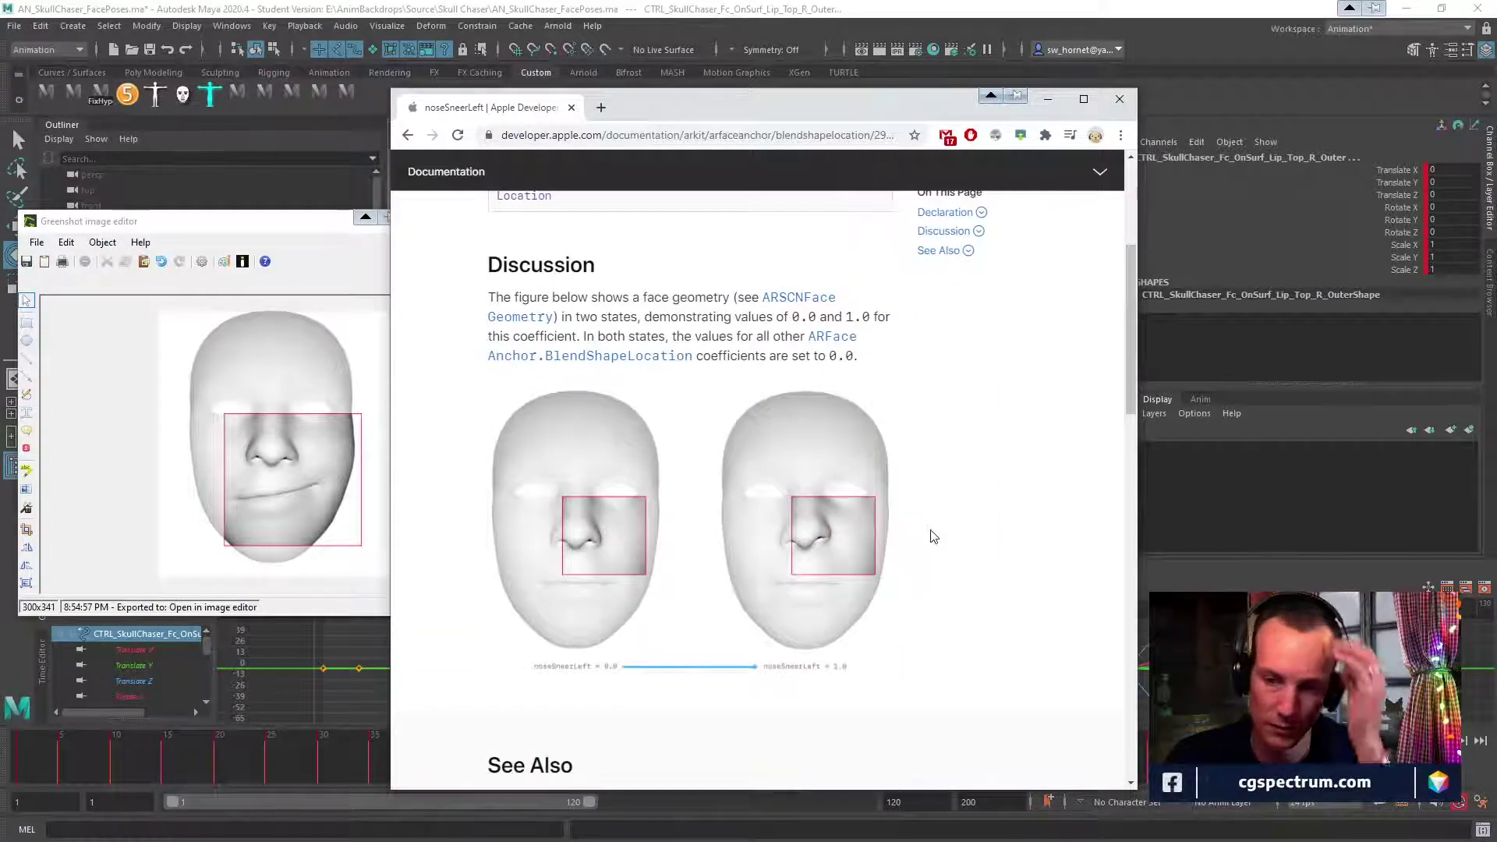
{"action": "scroll", "coordinate": [923, 507], "scroll_direction": "up", "scroll_amount": 4}
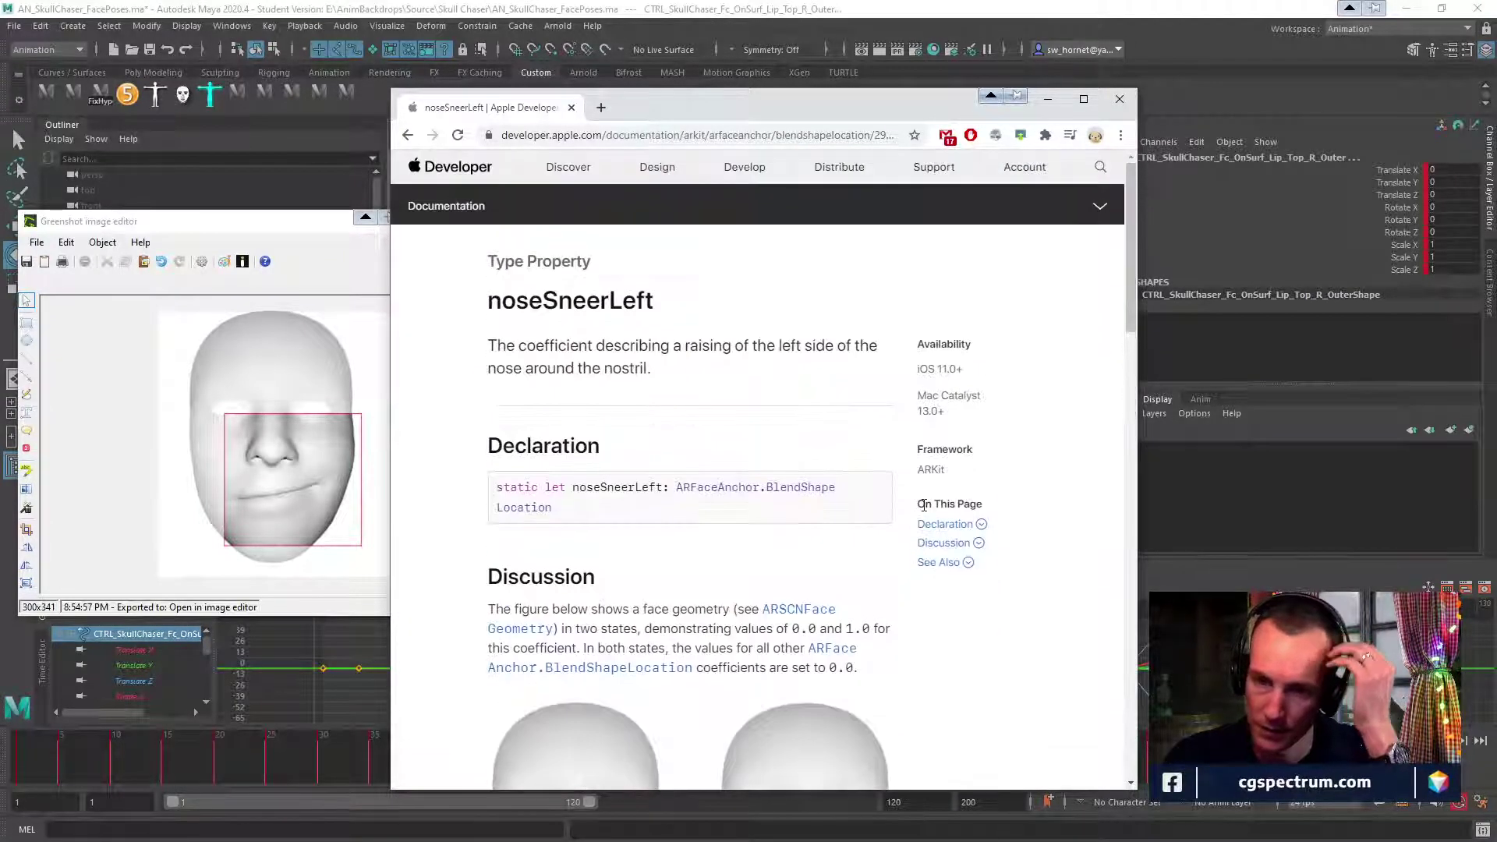
{"action": "scroll", "coordinate": [923, 505], "scroll_direction": "down", "scroll_amount": 2}
{"action": "scroll", "coordinate": [922, 505], "scroll_direction": "up", "scroll_amount": 2}
{"action": "scroll", "coordinate": [924, 507], "scroll_direction": "down", "scroll_amount": 3}
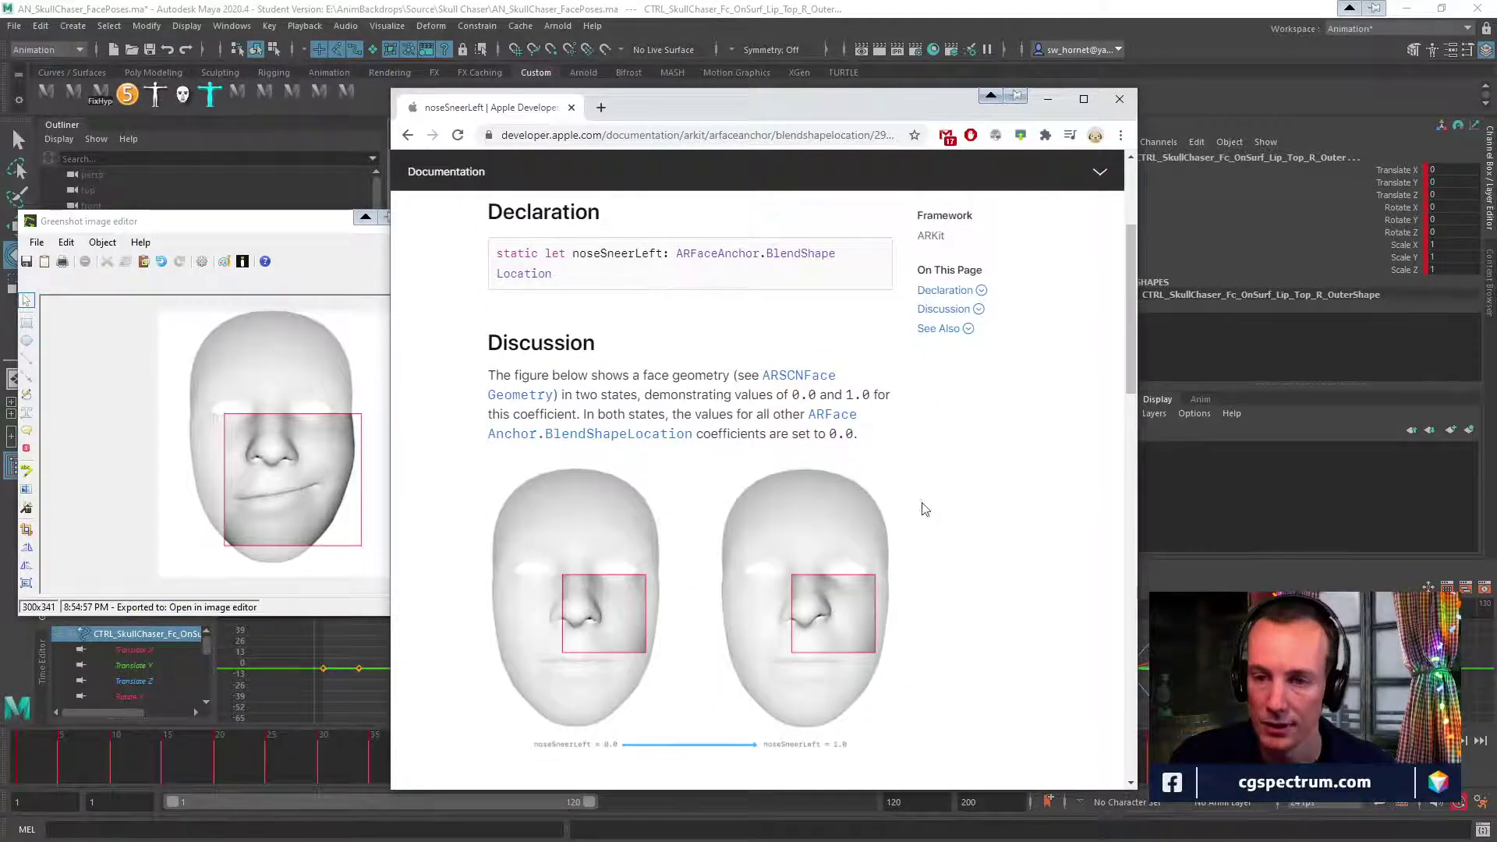
{"action": "left_click", "coordinate": [407, 135]}
Read the remaining blend shape documentation from the tongueOut entry through the Relationships and See Also sections.
{"action": "scroll", "coordinate": [930, 496], "scroll_direction": "down", "scroll_amount": 6}
{"action": "scroll", "coordinate": [928, 492], "scroll_direction": "up", "scroll_amount": 4}
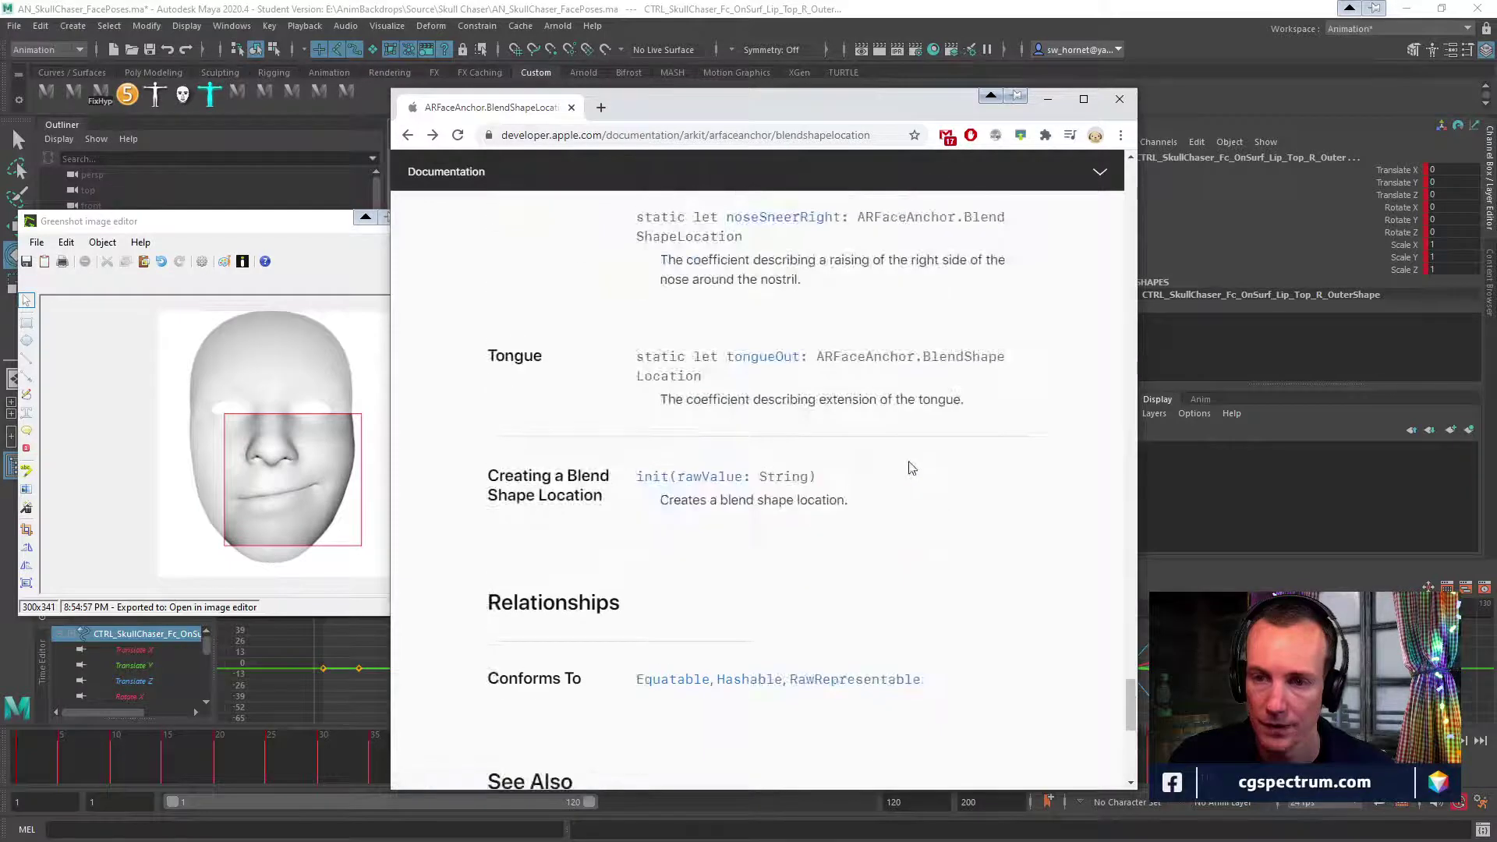
{"action": "scroll", "coordinate": [905, 464], "scroll_direction": "down", "scroll_amount": 2}
{"action": "scroll", "coordinate": [809, 401], "scroll_direction": "down", "scroll_amount": 2}
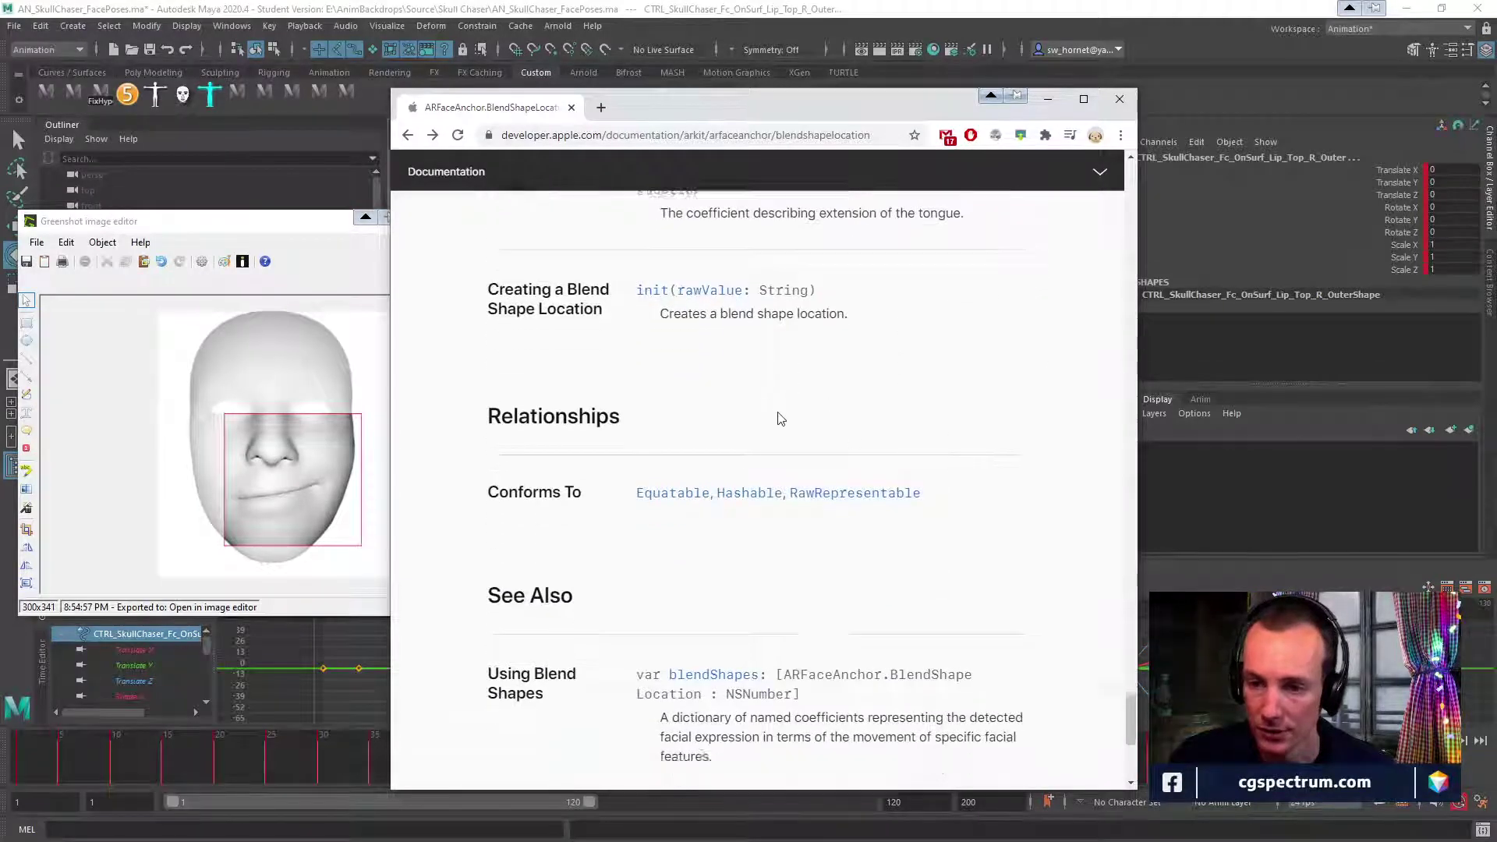
{"action": "scroll", "coordinate": [895, 377], "scroll_direction": "down", "scroll_amount": 1}
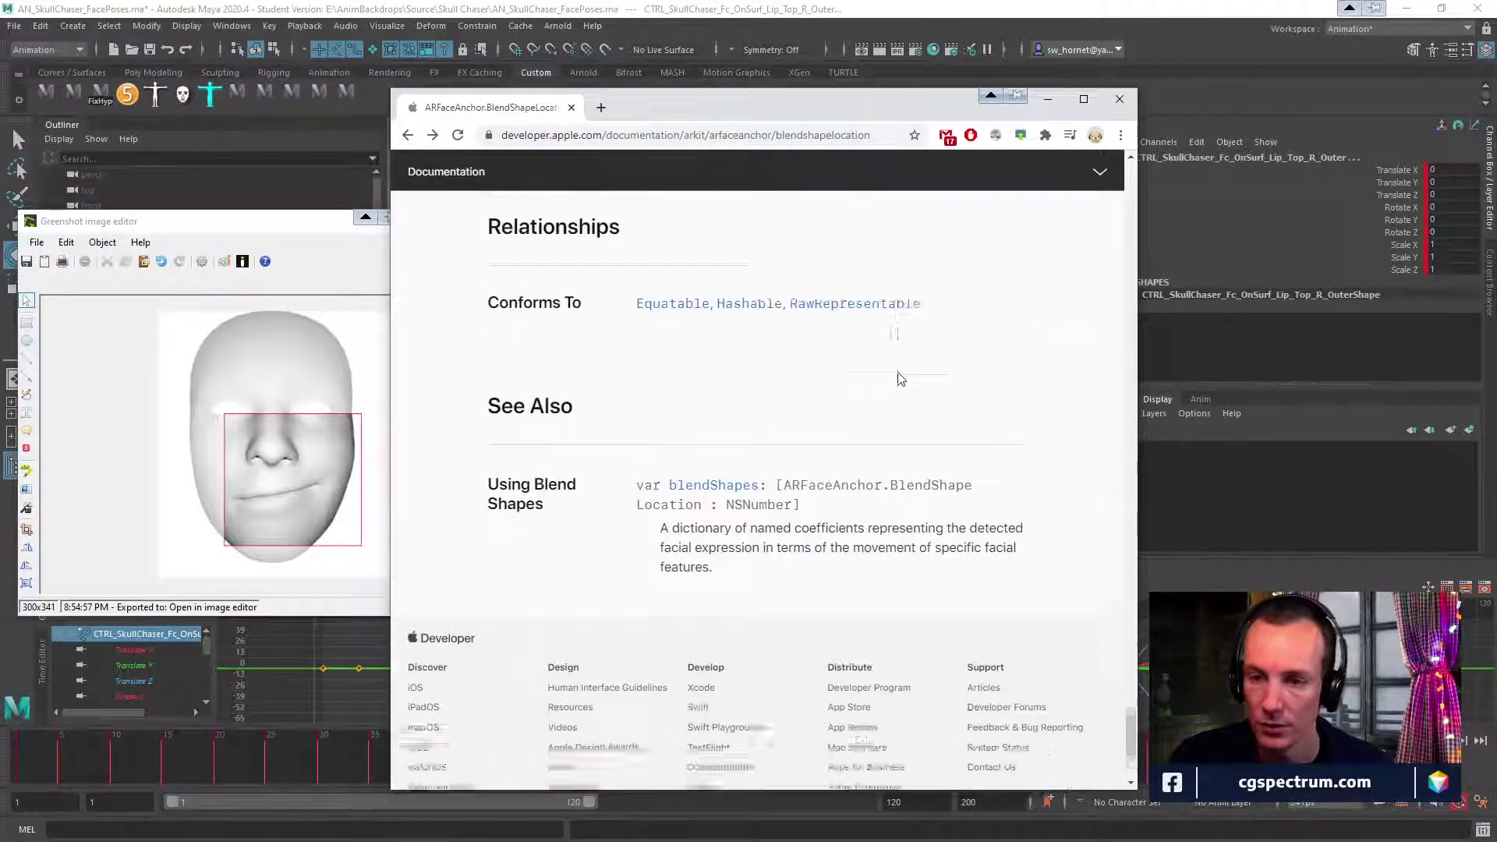
{"action": "scroll", "coordinate": [896, 377], "scroll_direction": "up", "scroll_amount": 3}
Minimize the documentation browser and close the Greenshot capture to return to Maya with SkullChaser's whole head in view.
{"action": "left_click", "coordinate": [1047, 99]}
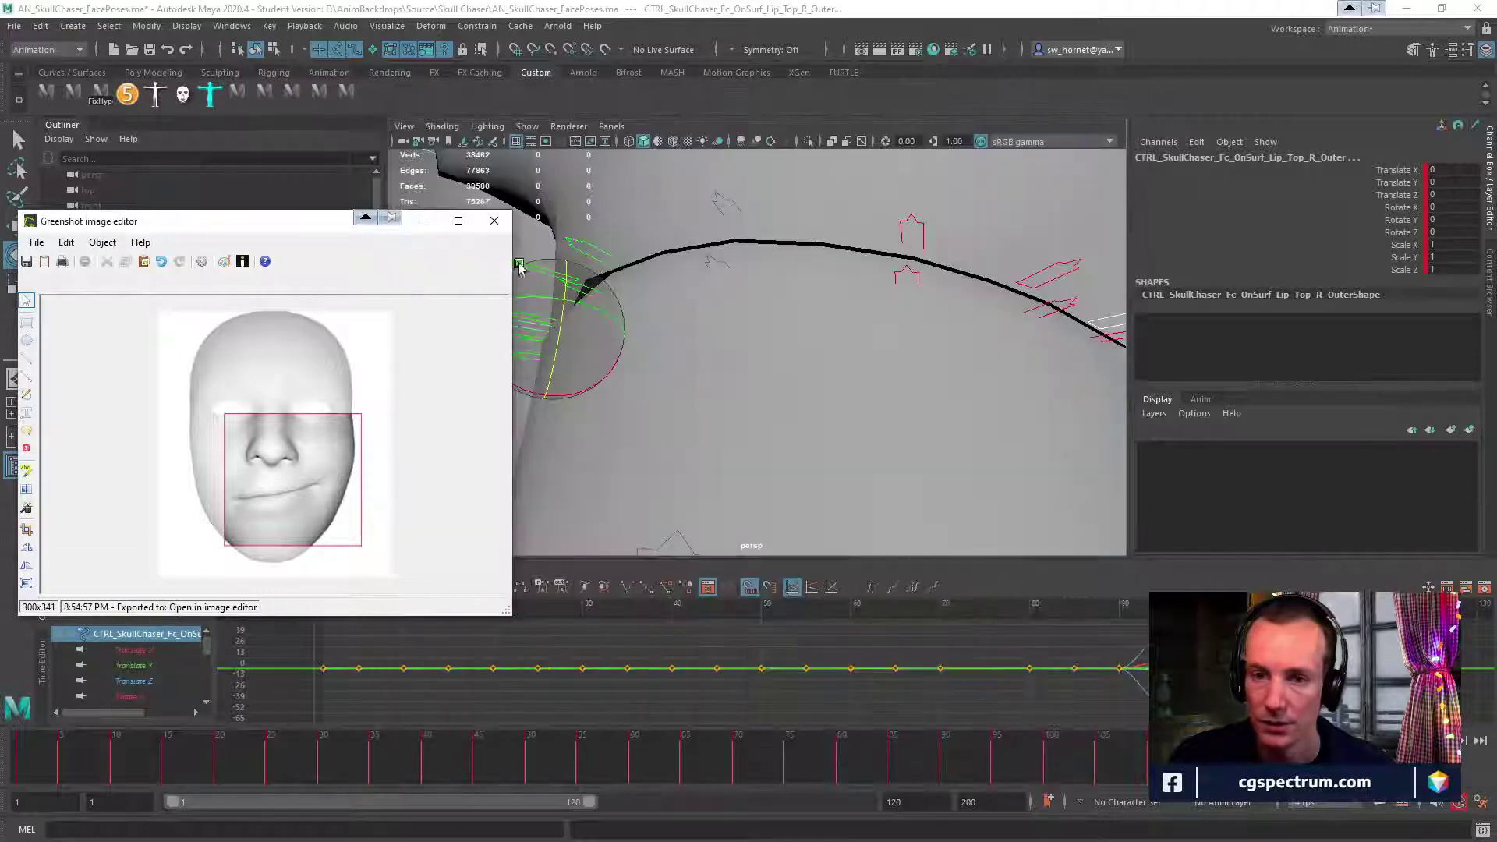
{"action": "left_click", "coordinate": [494, 221]}
{"action": "left_click", "coordinate": [760, 477]}
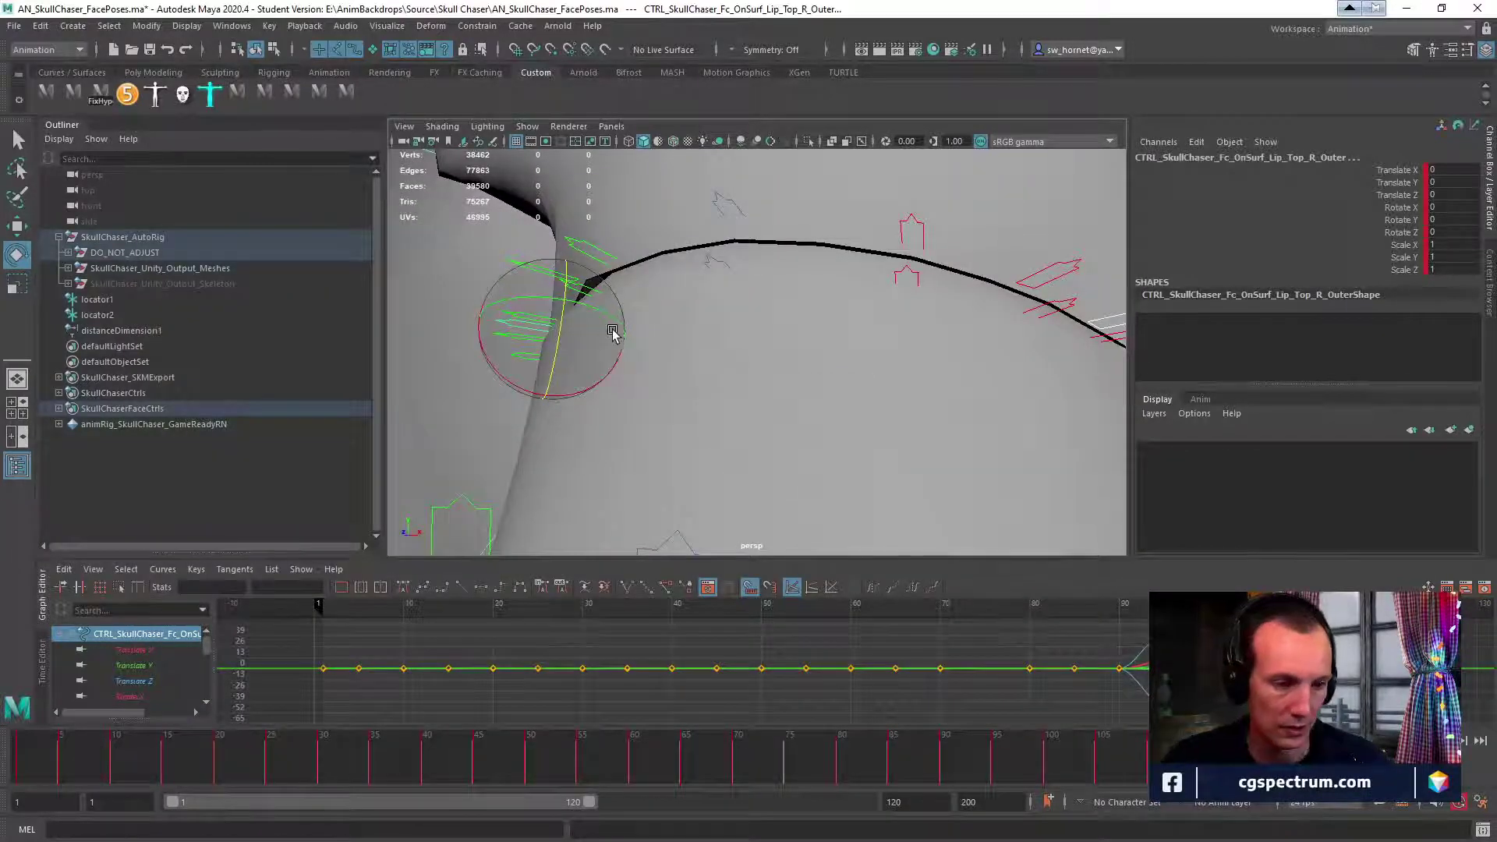
{"action": "key", "text": "f"}
{"action": "left_click_drag", "start_coordinate": [741, 357], "coordinate": [707, 335], "text": "alt"}
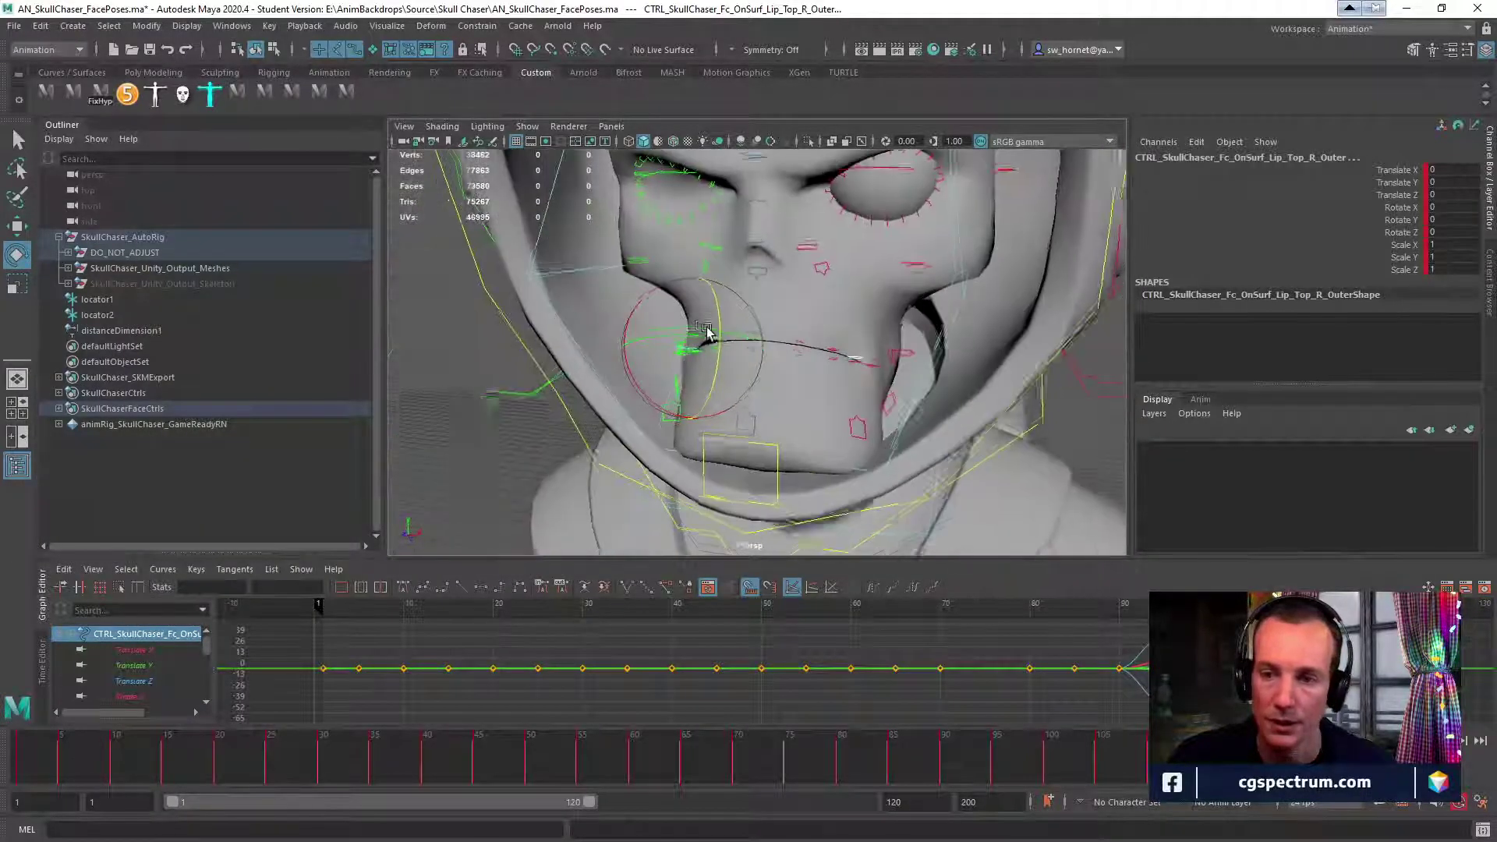
{"action": "scroll", "coordinate": [706, 335], "scroll_direction": "down", "scroll_amount": 5}
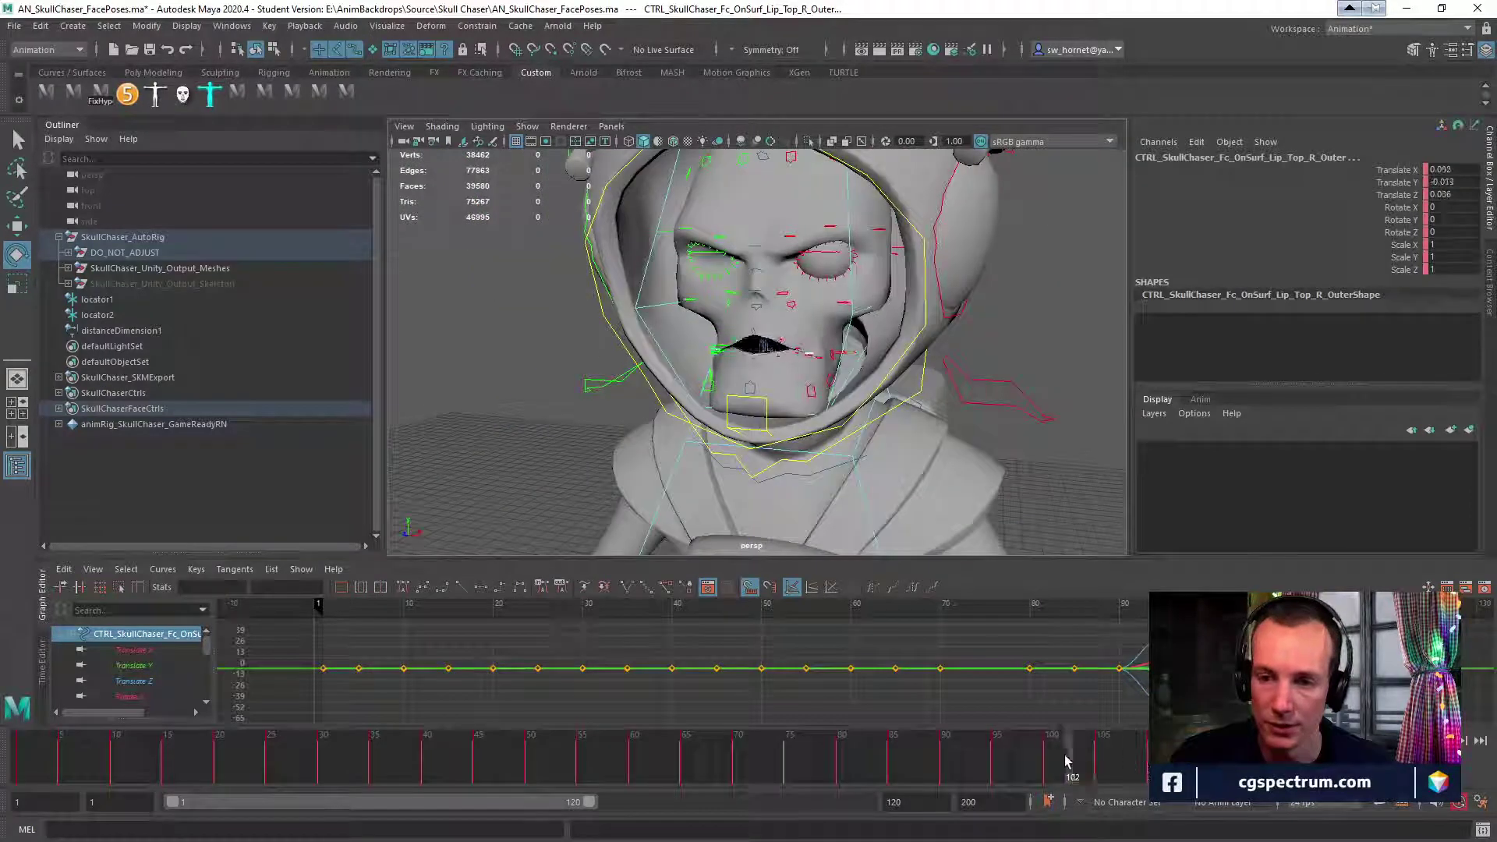
Scrub through SkullChaser's face poses on the timeline, and go to frame 45 with the left inner eyebrow control selected.
{"action": "mouse_move", "coordinate": [951, 760]}
{"action": "left_mouse_down"}
{"action": "mouse_move", "coordinate": [595, 762]}
{"action": "mouse_move", "coordinate": [1113, 758]}
{"action": "mouse_move", "coordinate": [1133, 772]}
{"action": "left_mouse_up"}
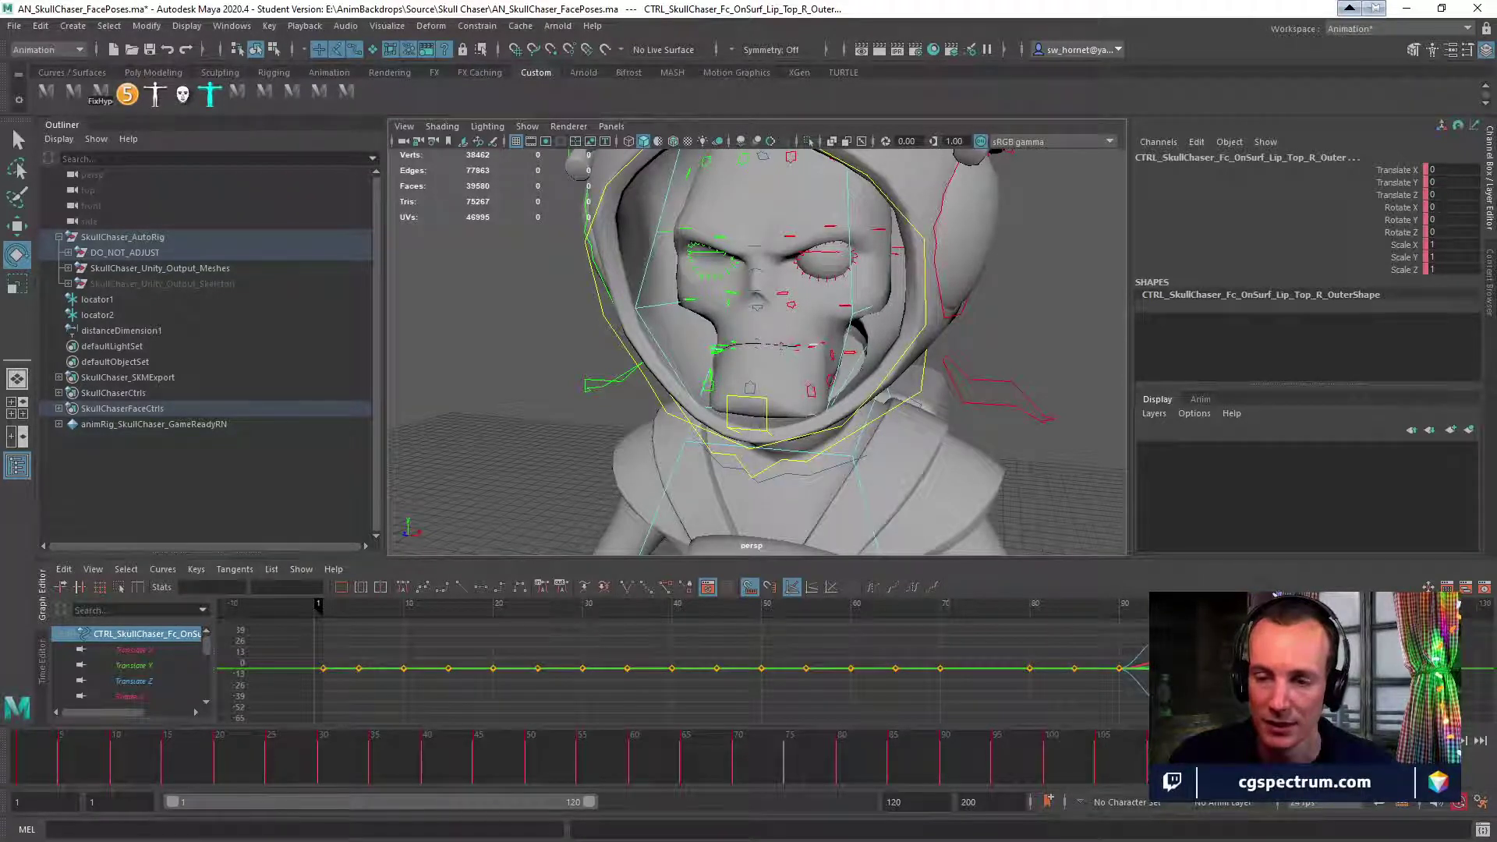
{"action": "left_click_drag", "start_coordinate": [1163, 780], "coordinate": [883, 776]}
{"action": "left_click", "coordinate": [788, 239]}
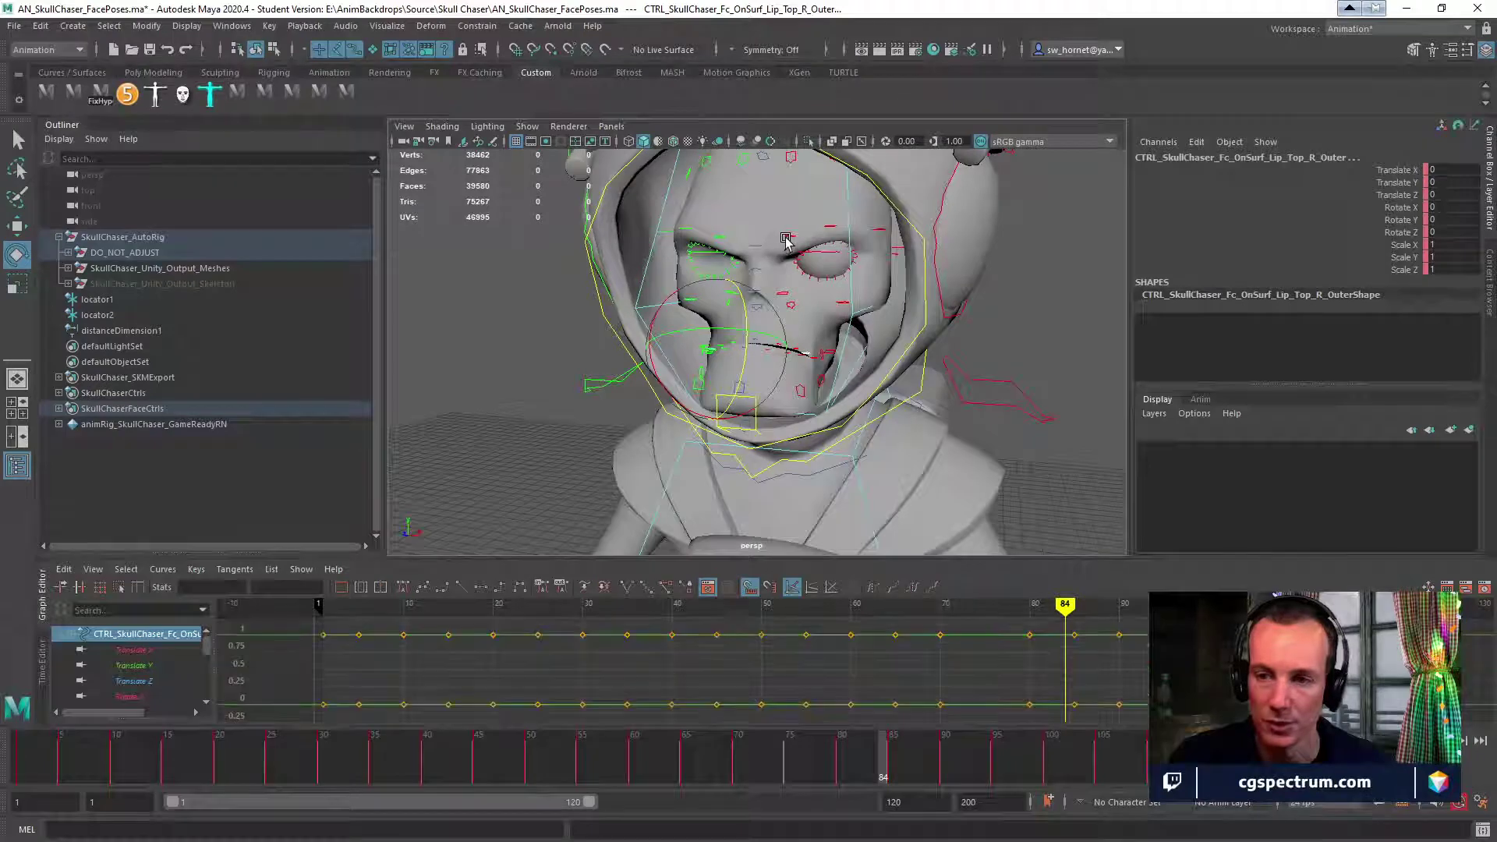
{"action": "left_click_drag", "start_coordinate": [517, 768], "coordinate": [479, 768]}
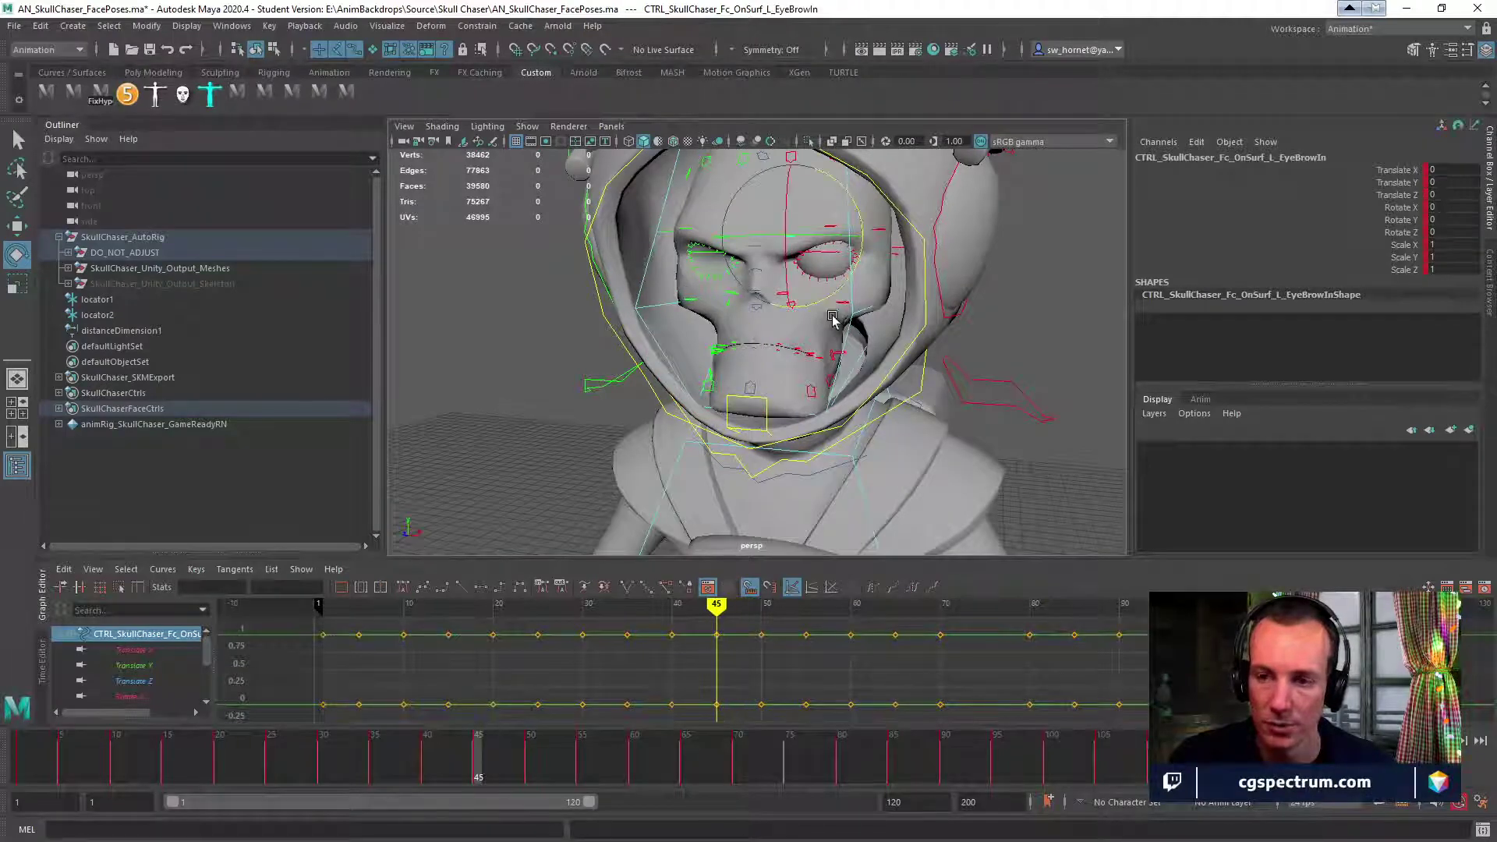
Try moving the left inner eyebrow control at frame 45, and undo the move.
{"action": "key", "text": "w"}
{"action": "left_click_drag", "start_coordinate": [792, 173], "coordinate": [850, 233]}
{"action": "key", "text": "ctrl+z"}
Select the left eye's lower eyelid control EyeLid_L_Bot_04 and raise it along Translate Y at frame 45.
{"action": "scroll", "coordinate": [890, 300], "scroll_direction": "up", "scroll_amount": 5}
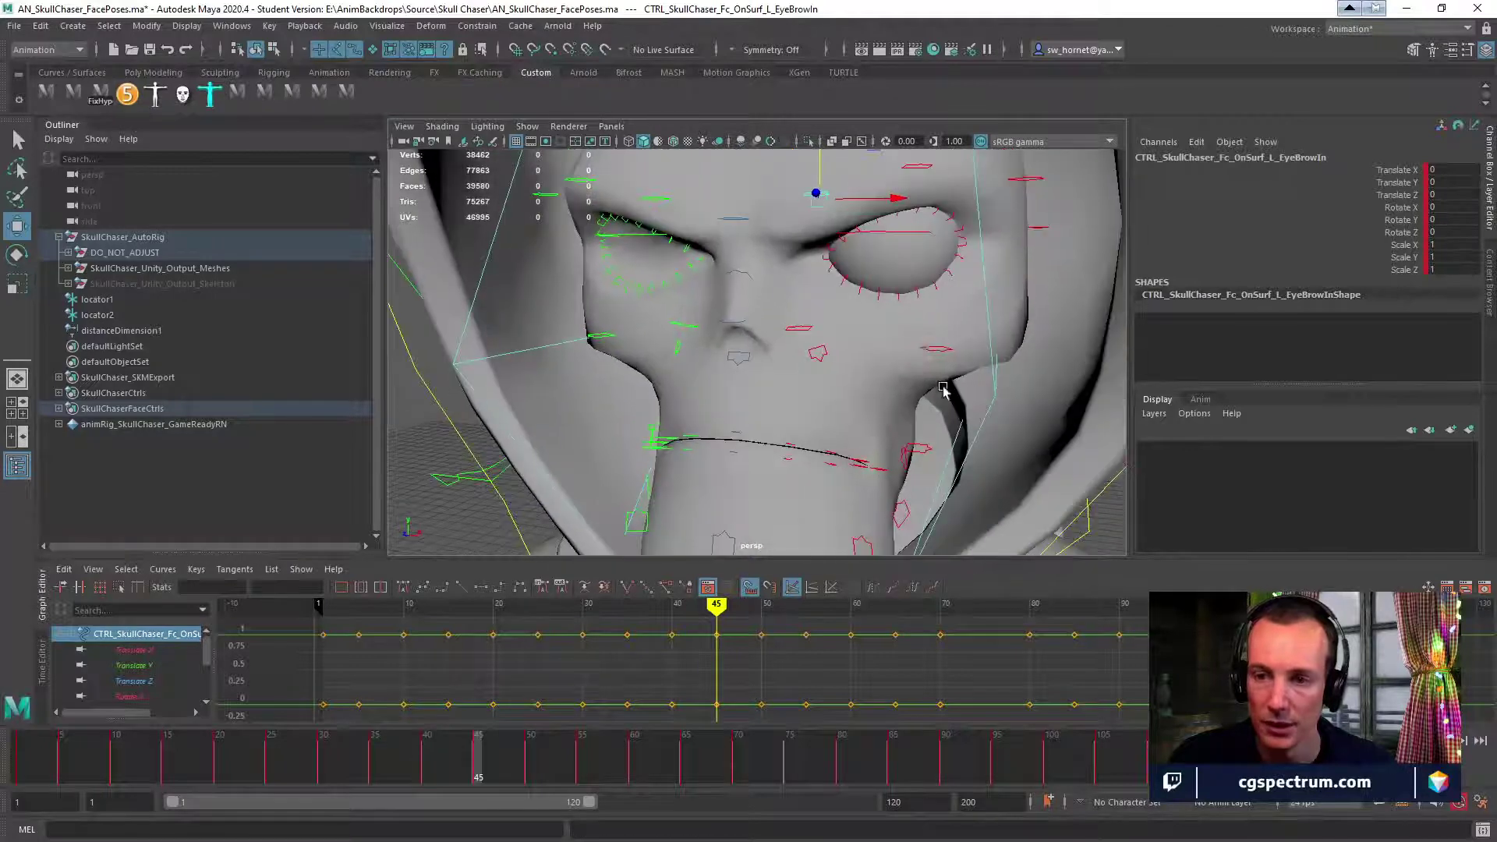
{"action": "left_click", "coordinate": [882, 297]}
{"action": "left_click", "coordinate": [876, 293]}
{"action": "left_click_drag", "start_coordinate": [879, 296], "coordinate": [887, 210]}
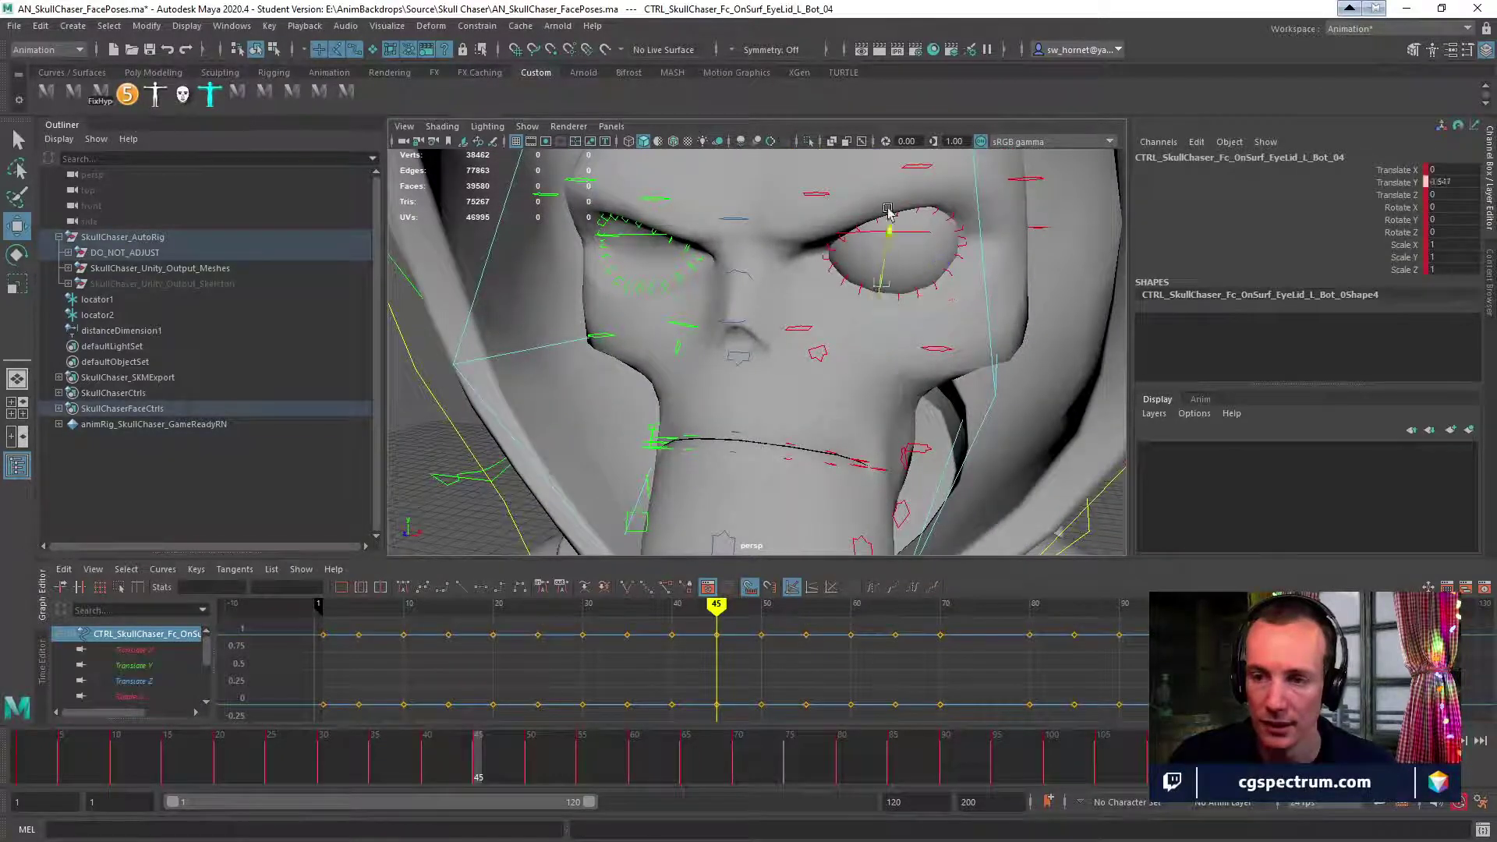
Undo the left lower eyelid's raise, then try rotating the left eye pivot control about X and undo the rotation.
{"action": "key", "text": "ctrl+z"}
{"action": "left_click", "coordinate": [918, 231]}
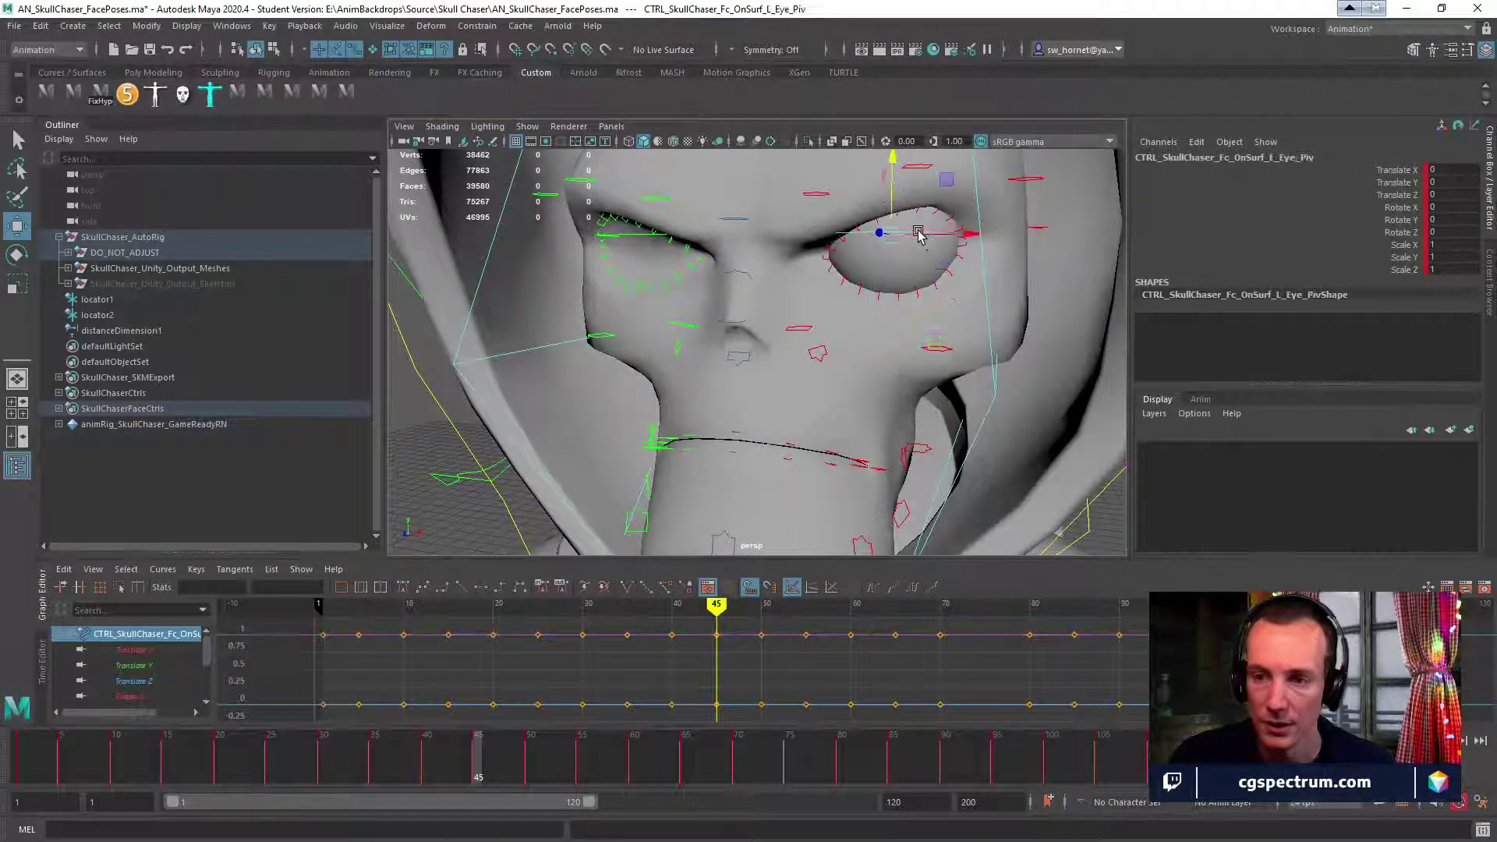
{"action": "key", "text": "e"}
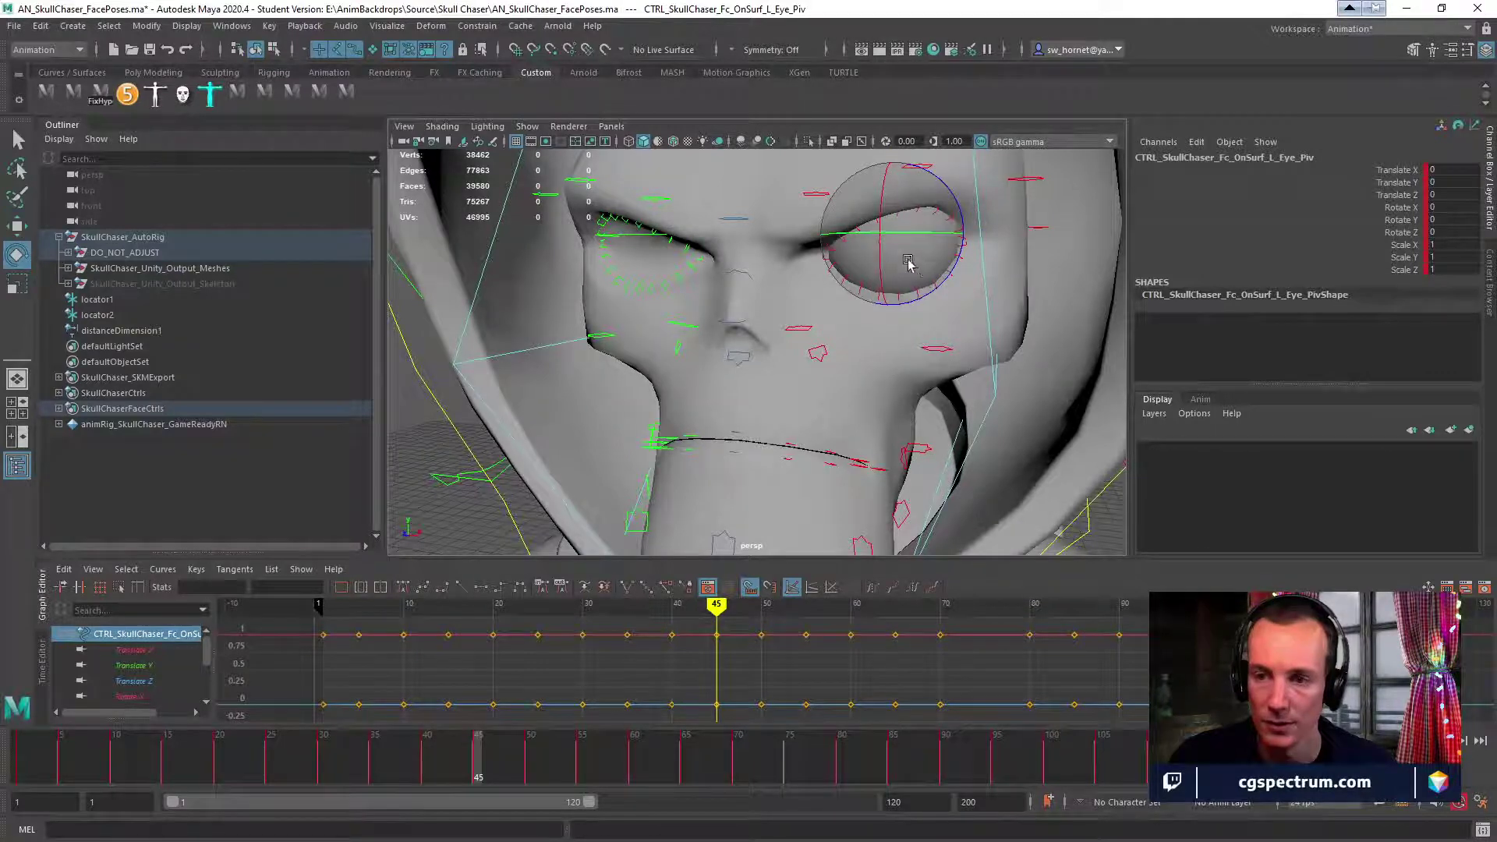
{"action": "mouse_move", "coordinate": [883, 251]}
{"action": "left_mouse_down"}
{"action": "mouse_move", "coordinate": [877, 274]}
{"action": "mouse_move", "coordinate": [882, 264]}
{"action": "left_mouse_up"}
{"action": "key", "text": "ctrl+z"}
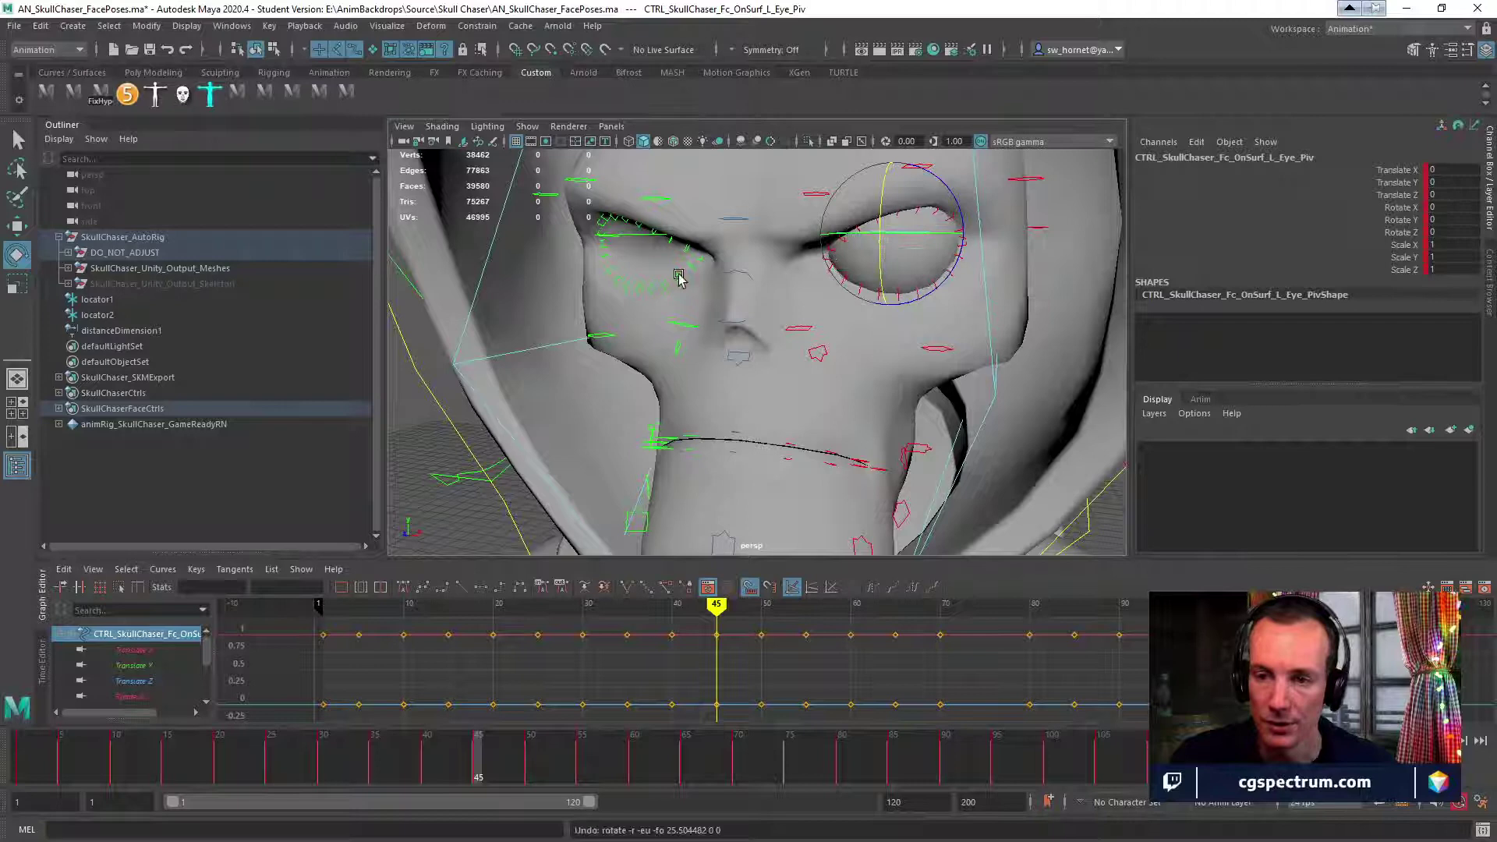
Try rotating the right eye pivot control about X and the left eye pivot control about Y at frame 45.
{"action": "left_click", "coordinate": [628, 236]}
{"action": "left_click_drag", "start_coordinate": [633, 238], "coordinate": [661, 261], "text": "alt"}
{"action": "key", "text": "ctrl+z"}
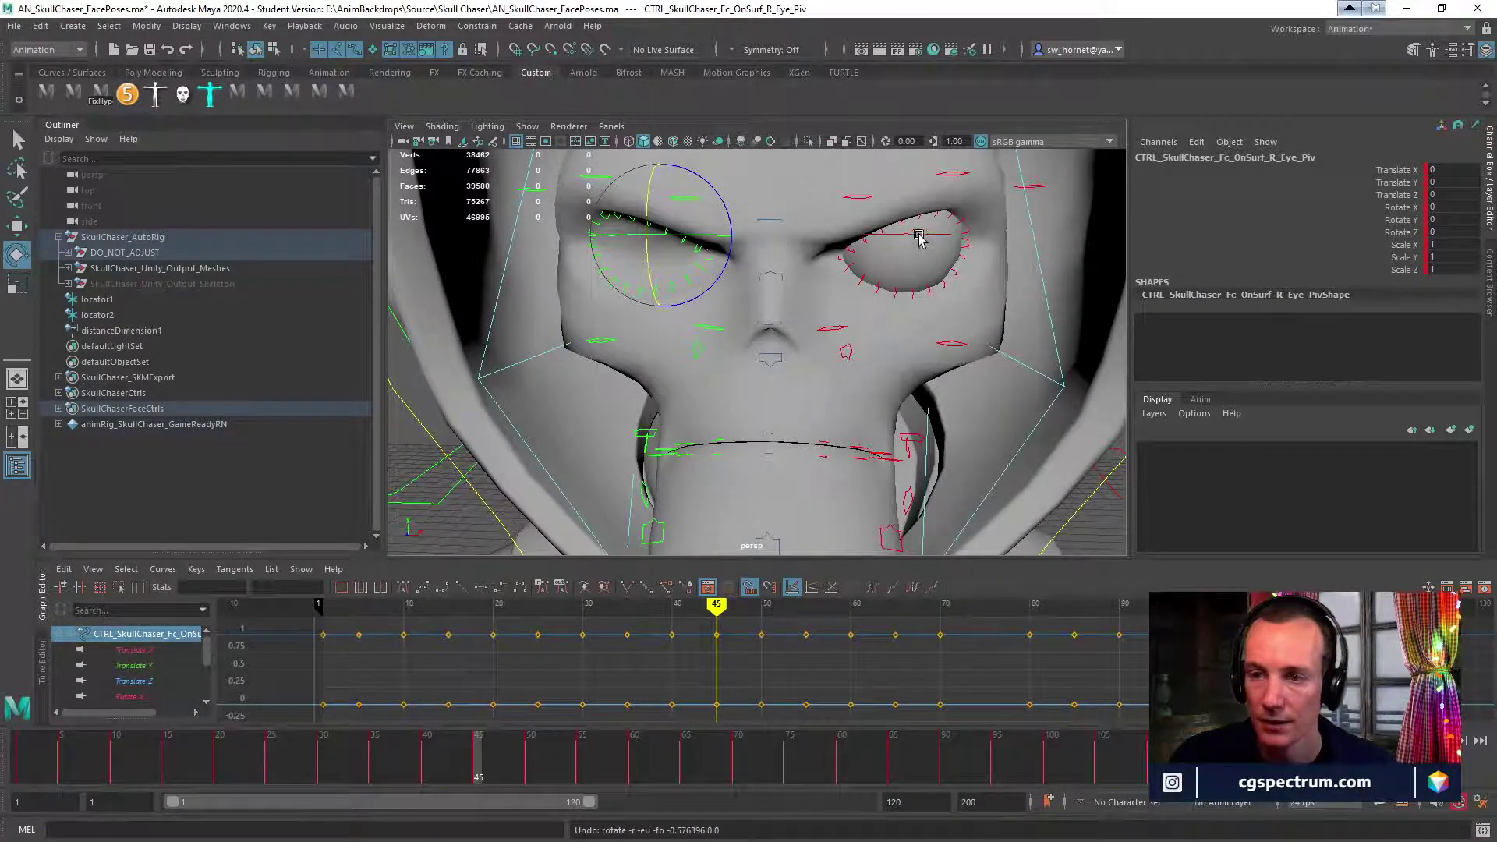
{"action": "left_click", "coordinate": [956, 246]}
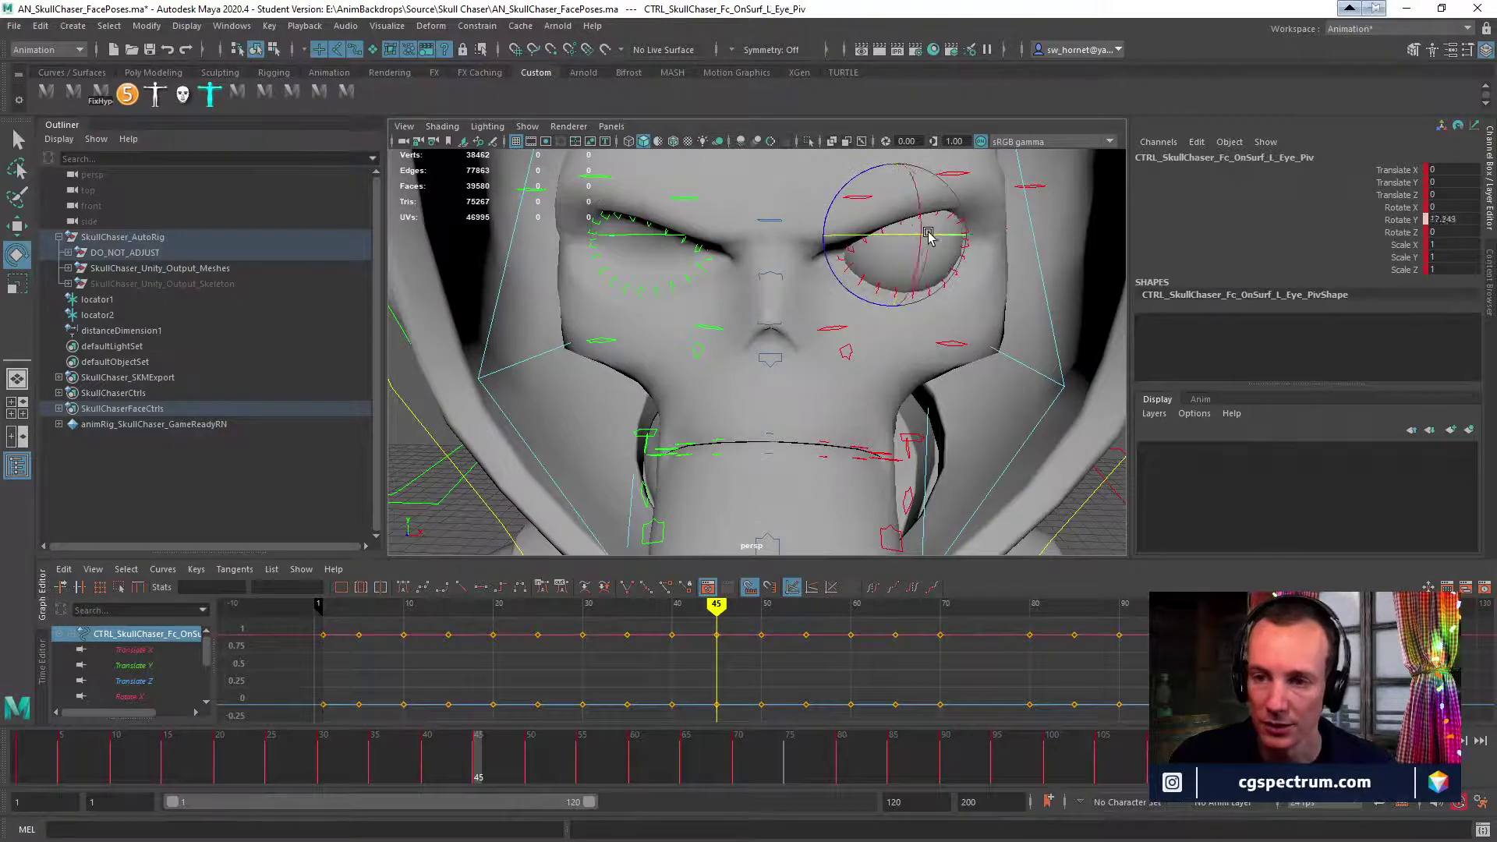
{"action": "mouse_move", "coordinate": [1000, 243]}
{"action": "left_mouse_down"}
{"action": "mouse_move", "coordinate": [917, 242]}
{"action": "mouse_move", "coordinate": [989, 201]}
{"action": "mouse_move", "coordinate": [1020, 251]}
{"action": "left_mouse_up"}
Try moving the left temple control CTRL_SkullChaser_Fc_OnSurf_L_Temple with the Move tool at frame 45, and undo the move.
{"action": "left_click", "coordinate": [1019, 250]}
{"action": "key", "text": "w"}
{"action": "left_click_drag", "start_coordinate": [971, 184], "coordinate": [970, 186]}
{"action": "left_click_drag", "start_coordinate": [1053, 301], "coordinate": [1028, 282], "text": "alt"}
{"action": "left_click", "coordinate": [1040, 282]}
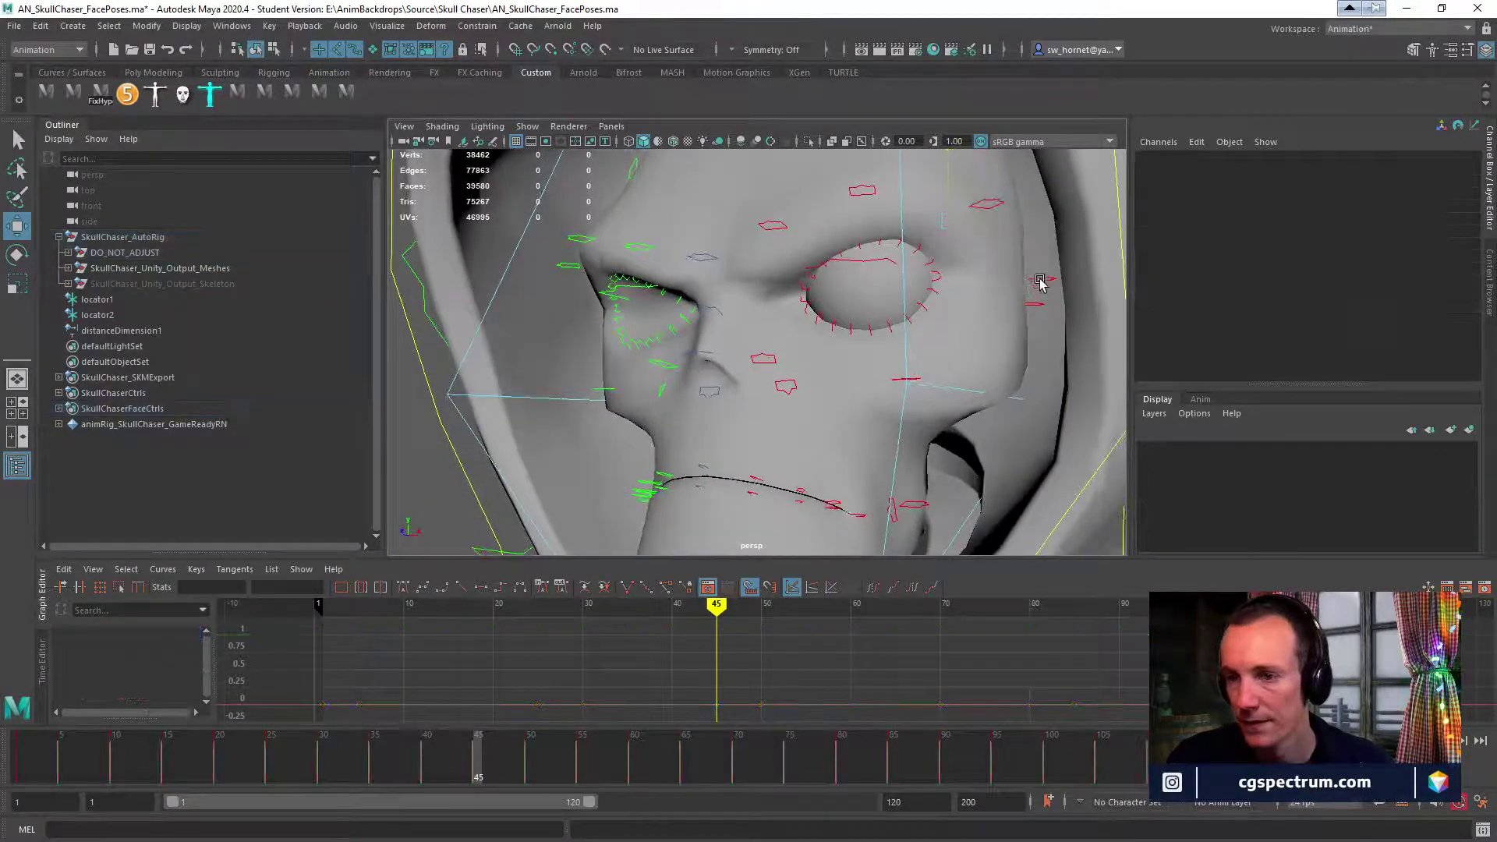
{"action": "left_click", "coordinate": [1039, 283]}
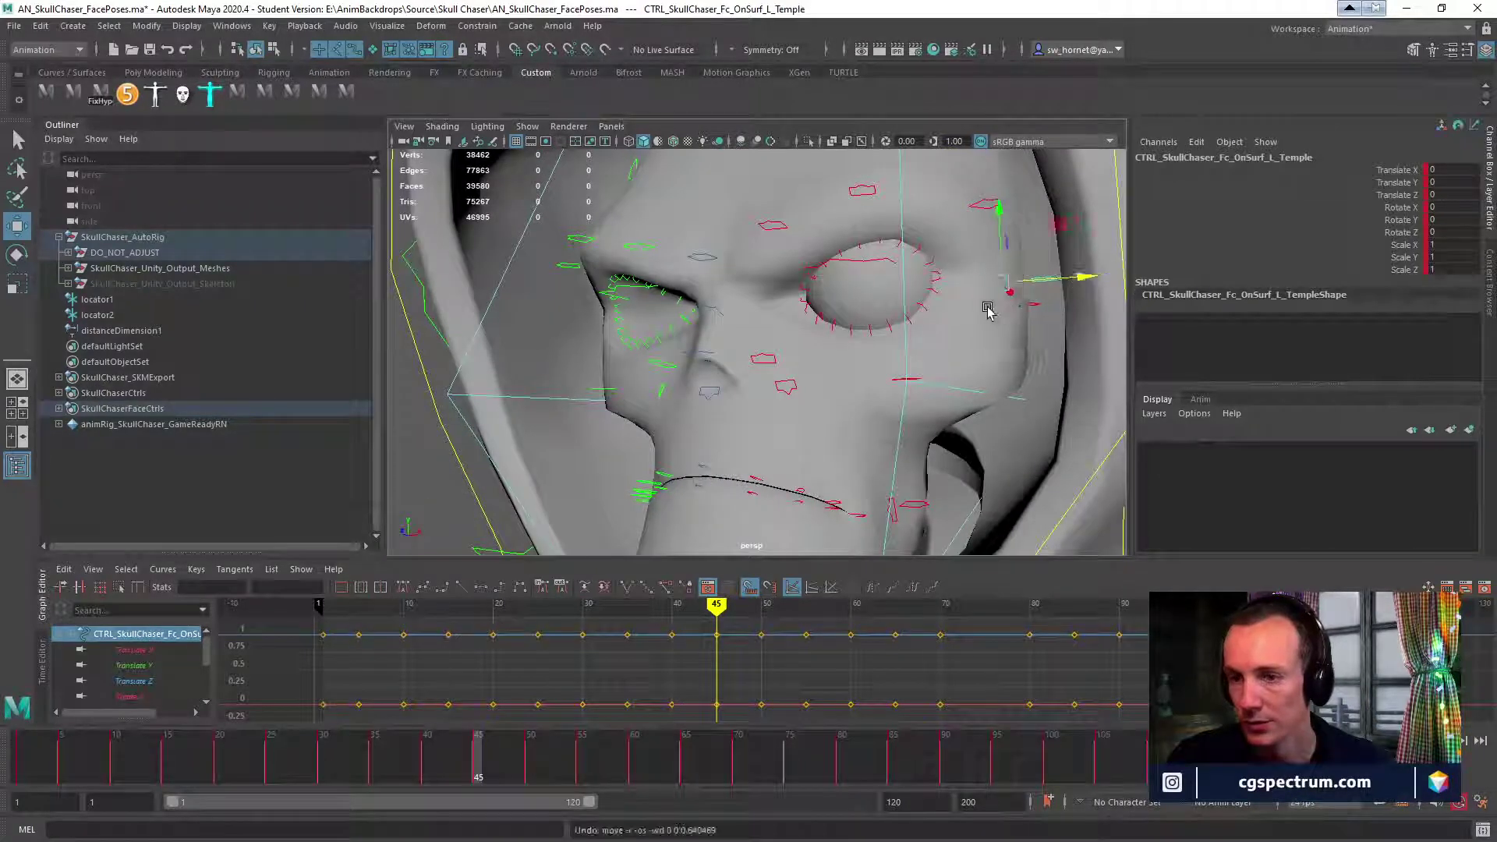
Try moving the right outer and inner eyebrow tendon controls on the forehead, undoing the moves.
{"action": "left_click_drag", "start_coordinate": [987, 309], "coordinate": [700, 270], "text": "alt"}
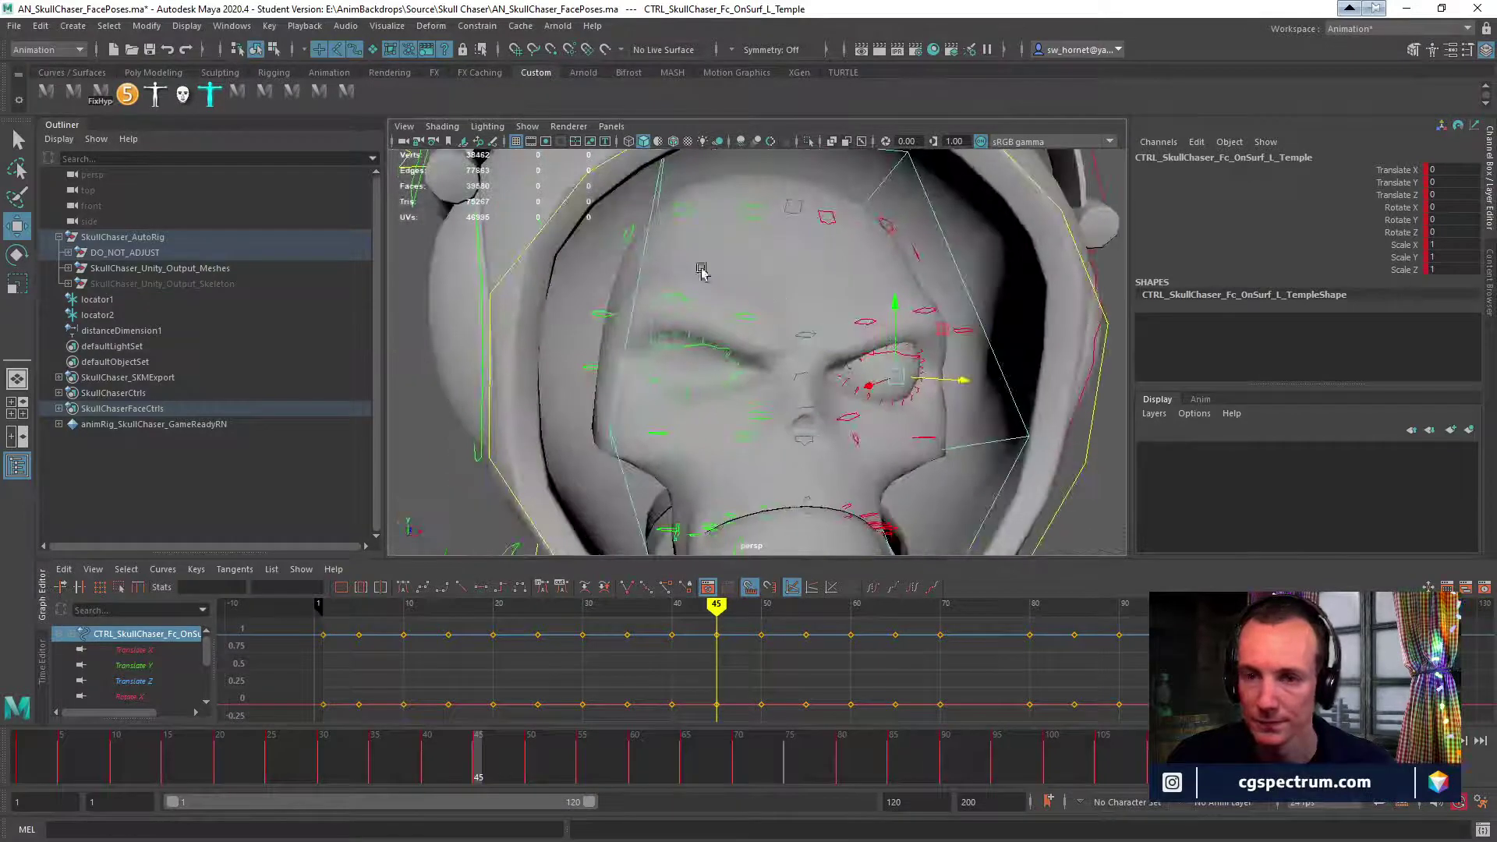
{"action": "left_click", "coordinate": [628, 234]}
{"action": "mouse_move", "coordinate": [628, 234]}
{"action": "left_mouse_down", "text": "alt"}
{"action": "mouse_move", "coordinate": [658, 261]}
{"action": "mouse_move", "coordinate": [655, 227]}
{"action": "left_mouse_up", "text": "alt"}
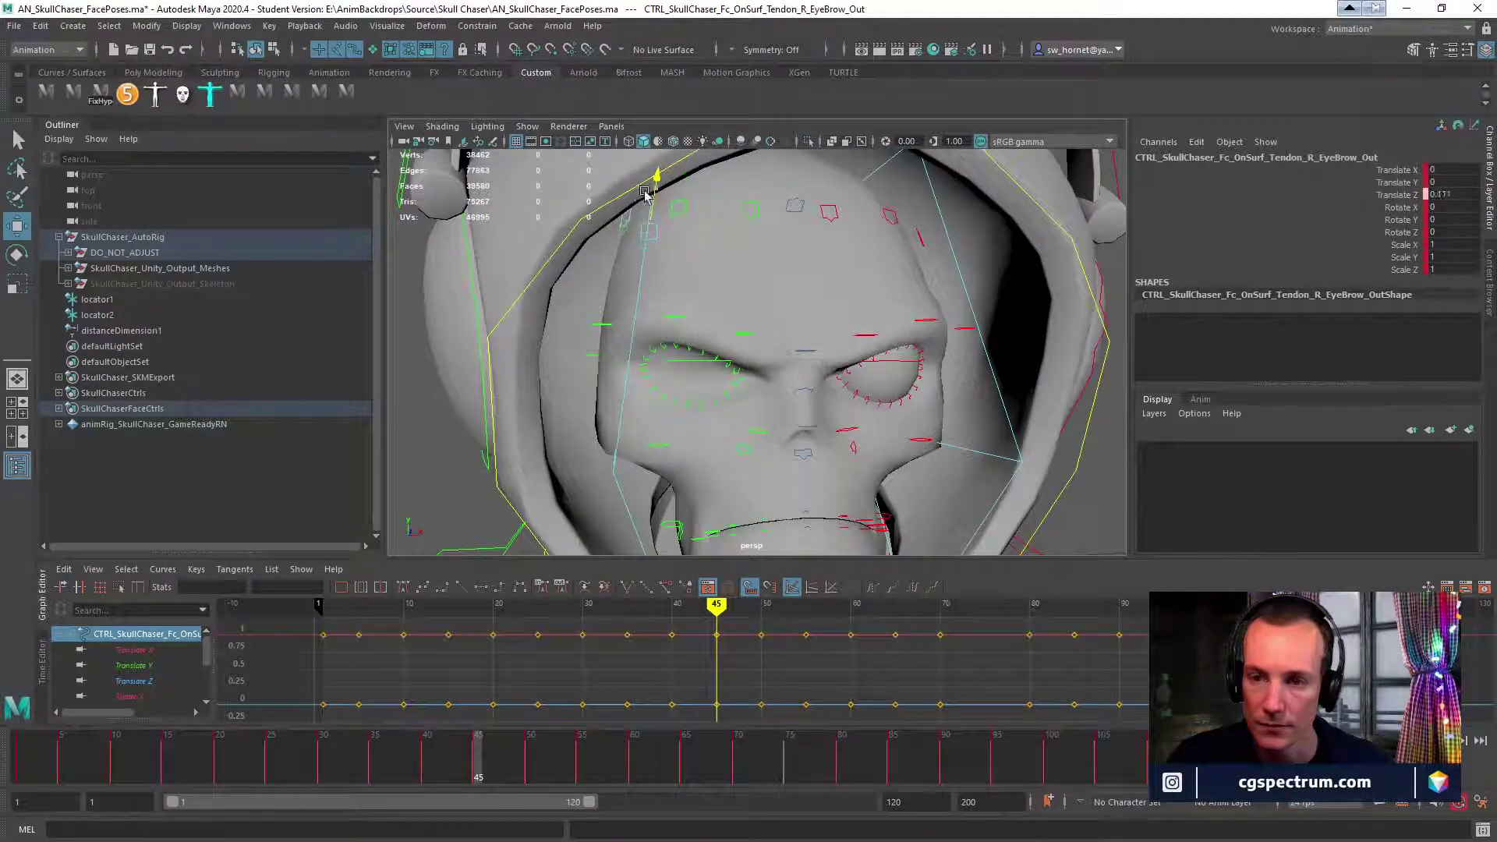
{"action": "left_click", "coordinate": [760, 209]}
{"action": "left_click", "coordinate": [761, 209]}
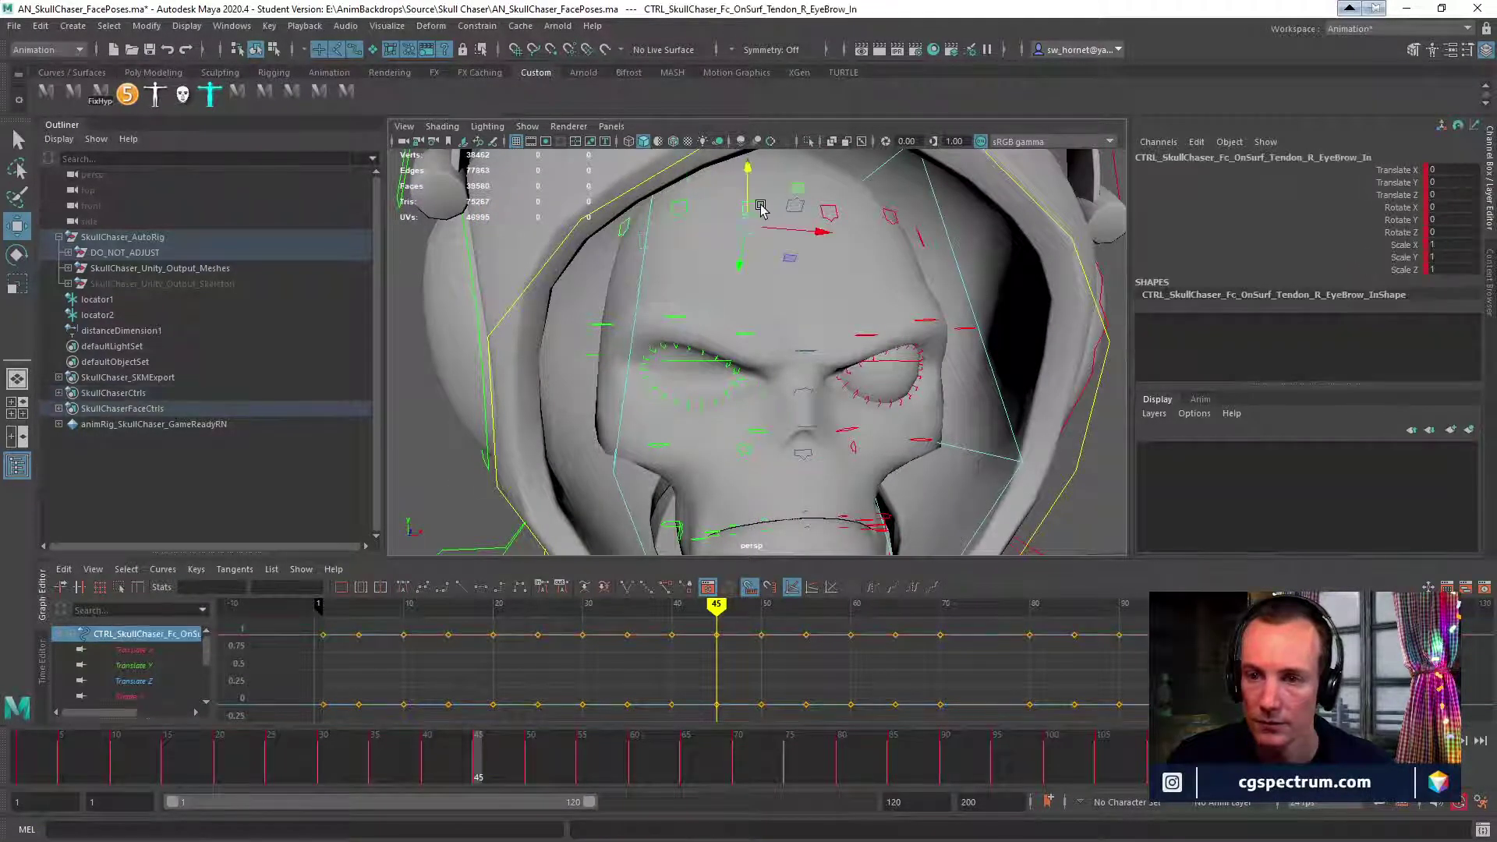
{"action": "left_click_drag", "start_coordinate": [761, 209], "coordinate": [733, 196]}
{"action": "left_click_drag", "start_coordinate": [885, 269], "coordinate": [805, 295], "text": "alt"}
{"action": "key", "text": "ctrl+z"}
Select the left inner eyebrow tendon control, and try moving the central forehead brow control along Translate Y.
{"action": "left_click", "coordinate": [807, 196]}
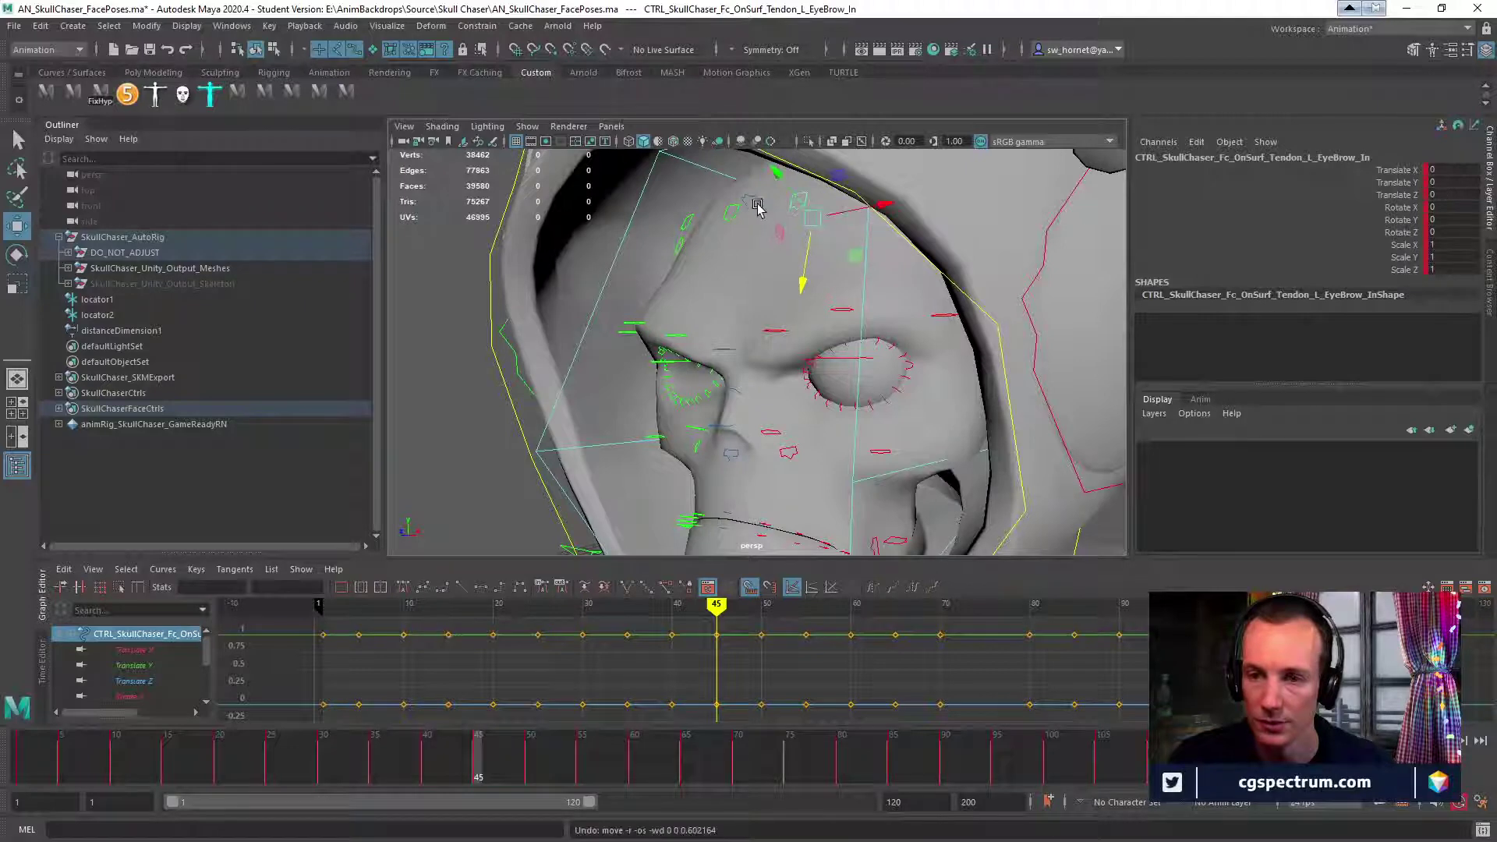
{"action": "left_click", "coordinate": [745, 239]}
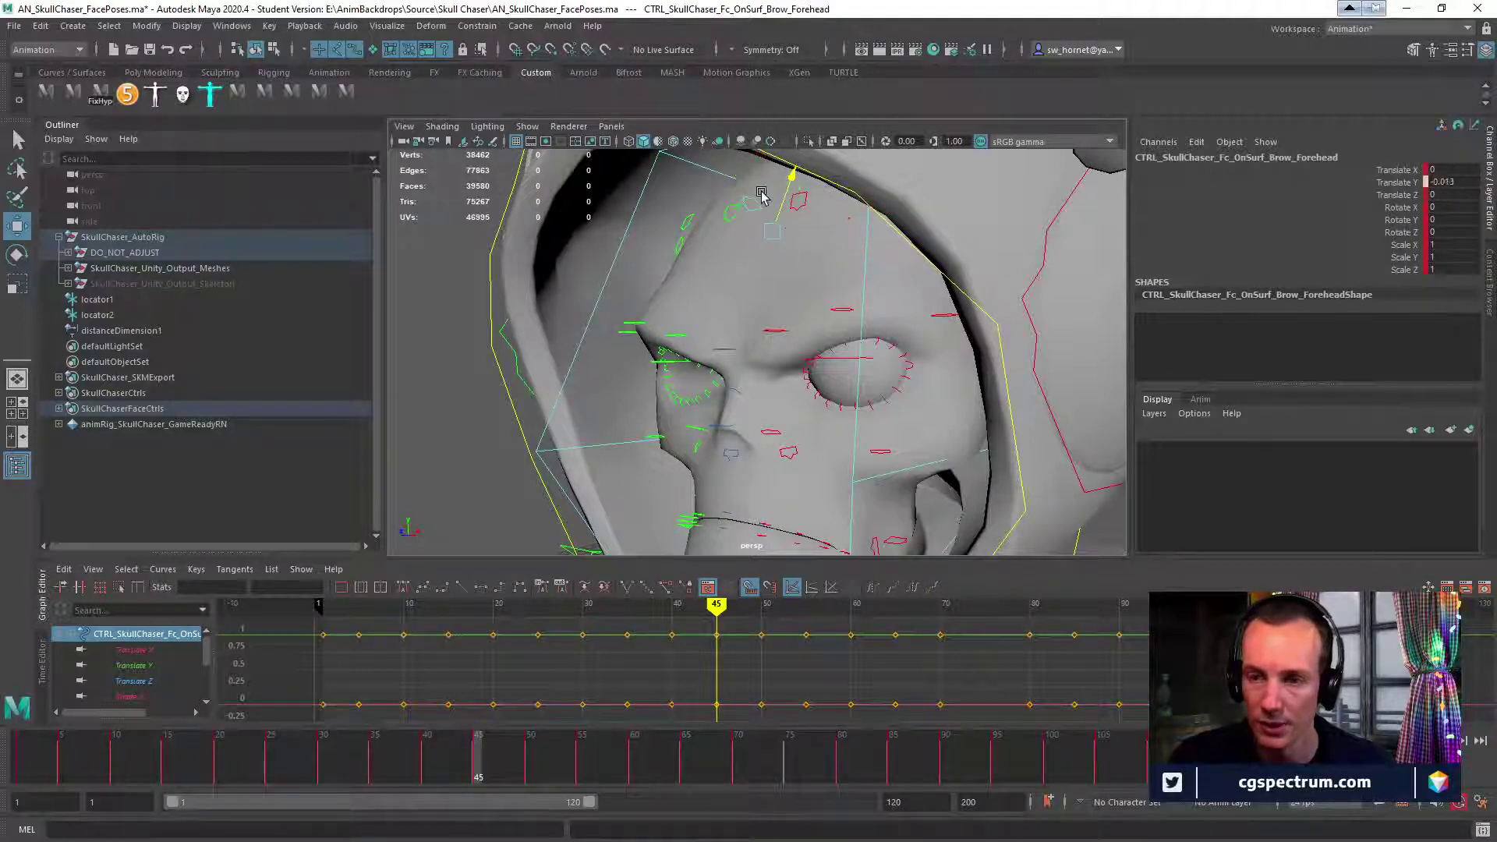
{"action": "mouse_move", "coordinate": [756, 238]}
{"action": "left_mouse_down", "text": "alt"}
{"action": "mouse_move", "coordinate": [721, 339]}
{"action": "mouse_move", "coordinate": [777, 358]}
{"action": "mouse_move", "coordinate": [951, 268]}
{"action": "mouse_move", "coordinate": [753, 238]}
{"action": "left_mouse_up", "text": "alt"}
Select the helmet visor control CTRL_Helmet_Visor_Driver with the Rotate tool, and look over SkullChaser's body with the helmet.
{"action": "left_click", "coordinate": [753, 238]}
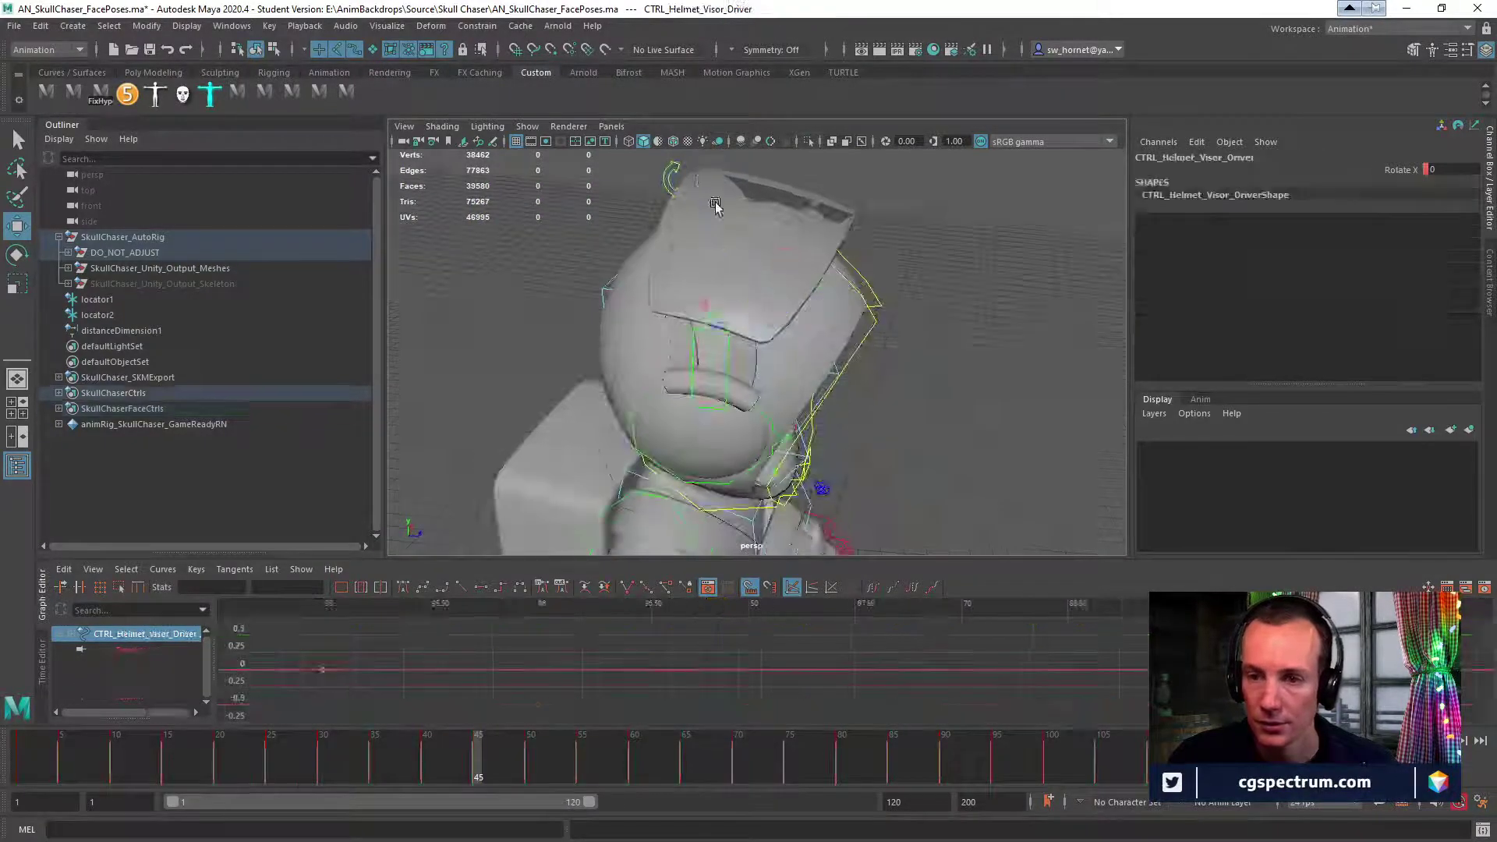
{"action": "key", "text": "e"}
{"action": "left_click_drag", "start_coordinate": [785, 363], "coordinate": [787, 319], "text": "alt"}
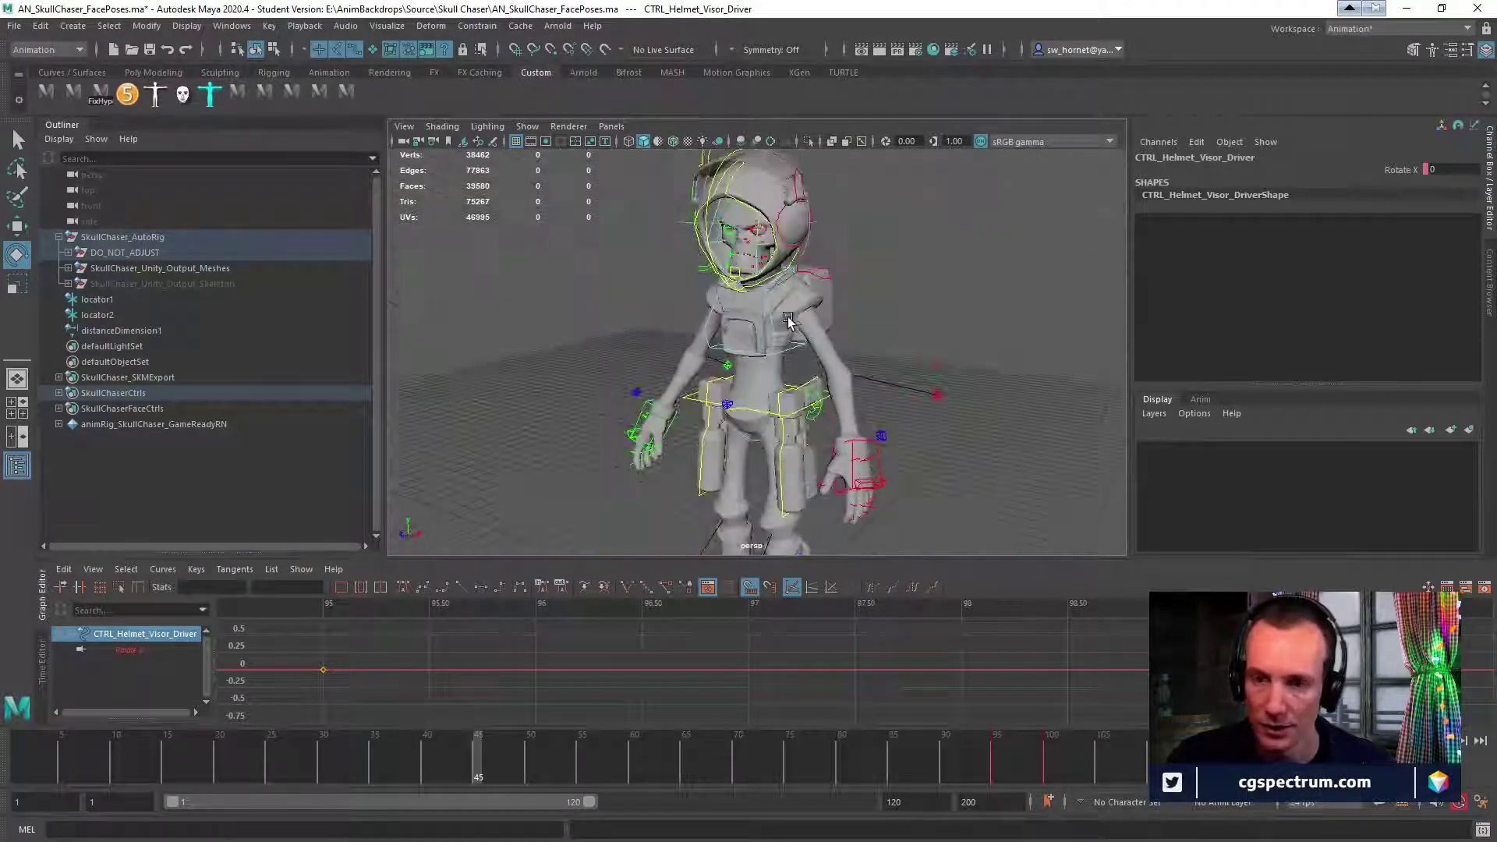